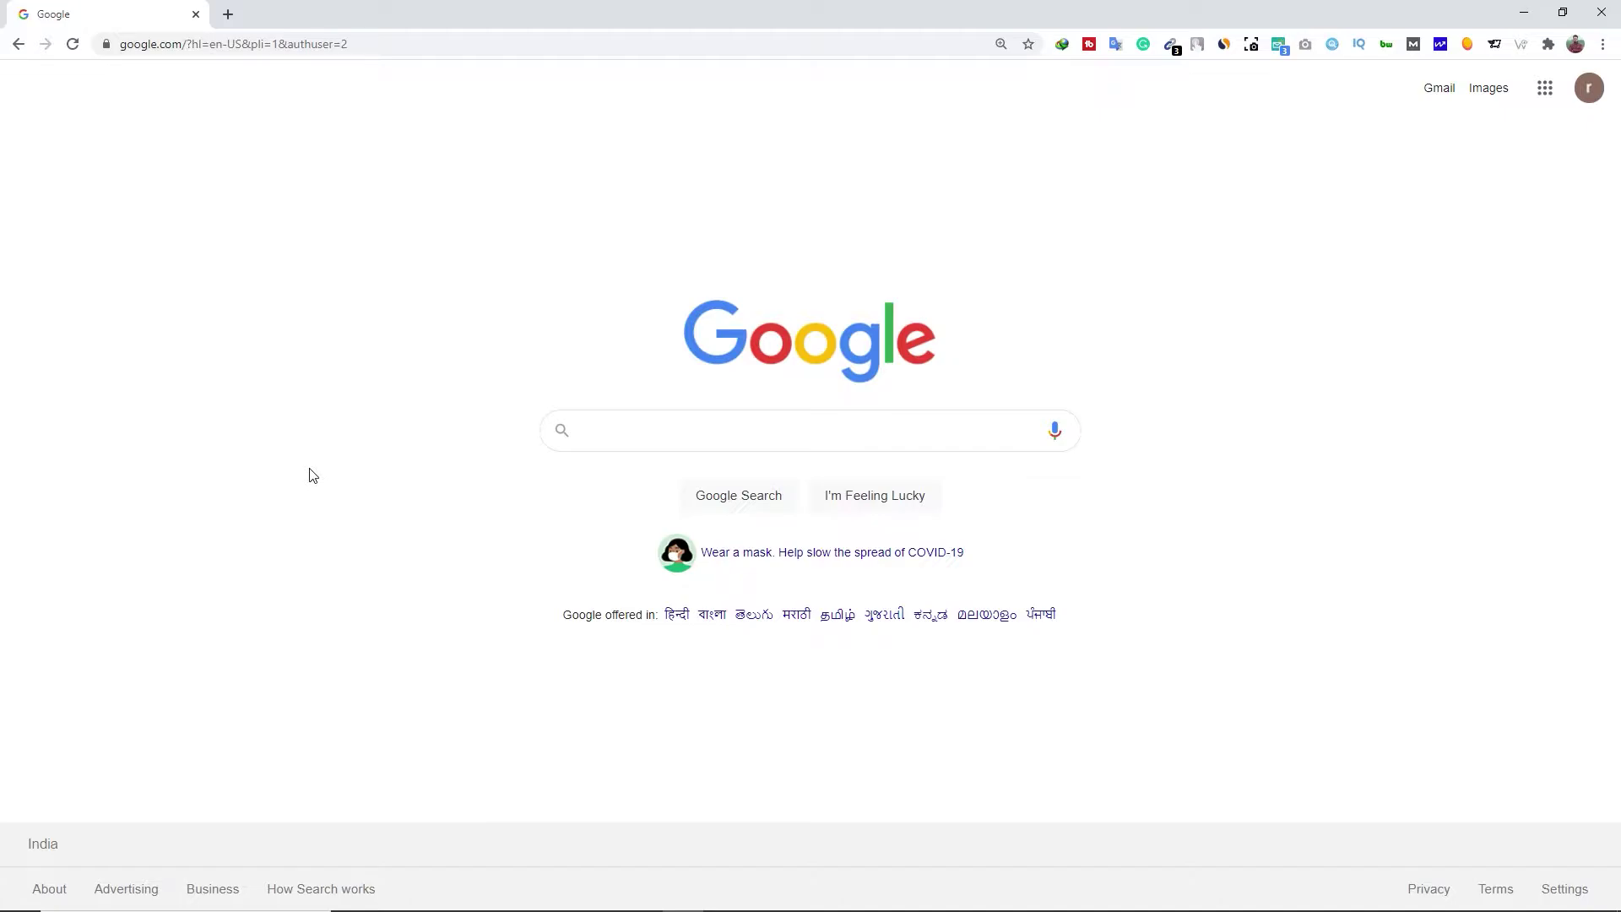
Search Google for 'freenom' and open the Freenom result in a new tab
left_click(605, 431)
type("f")
type("reenom")
key("Return")
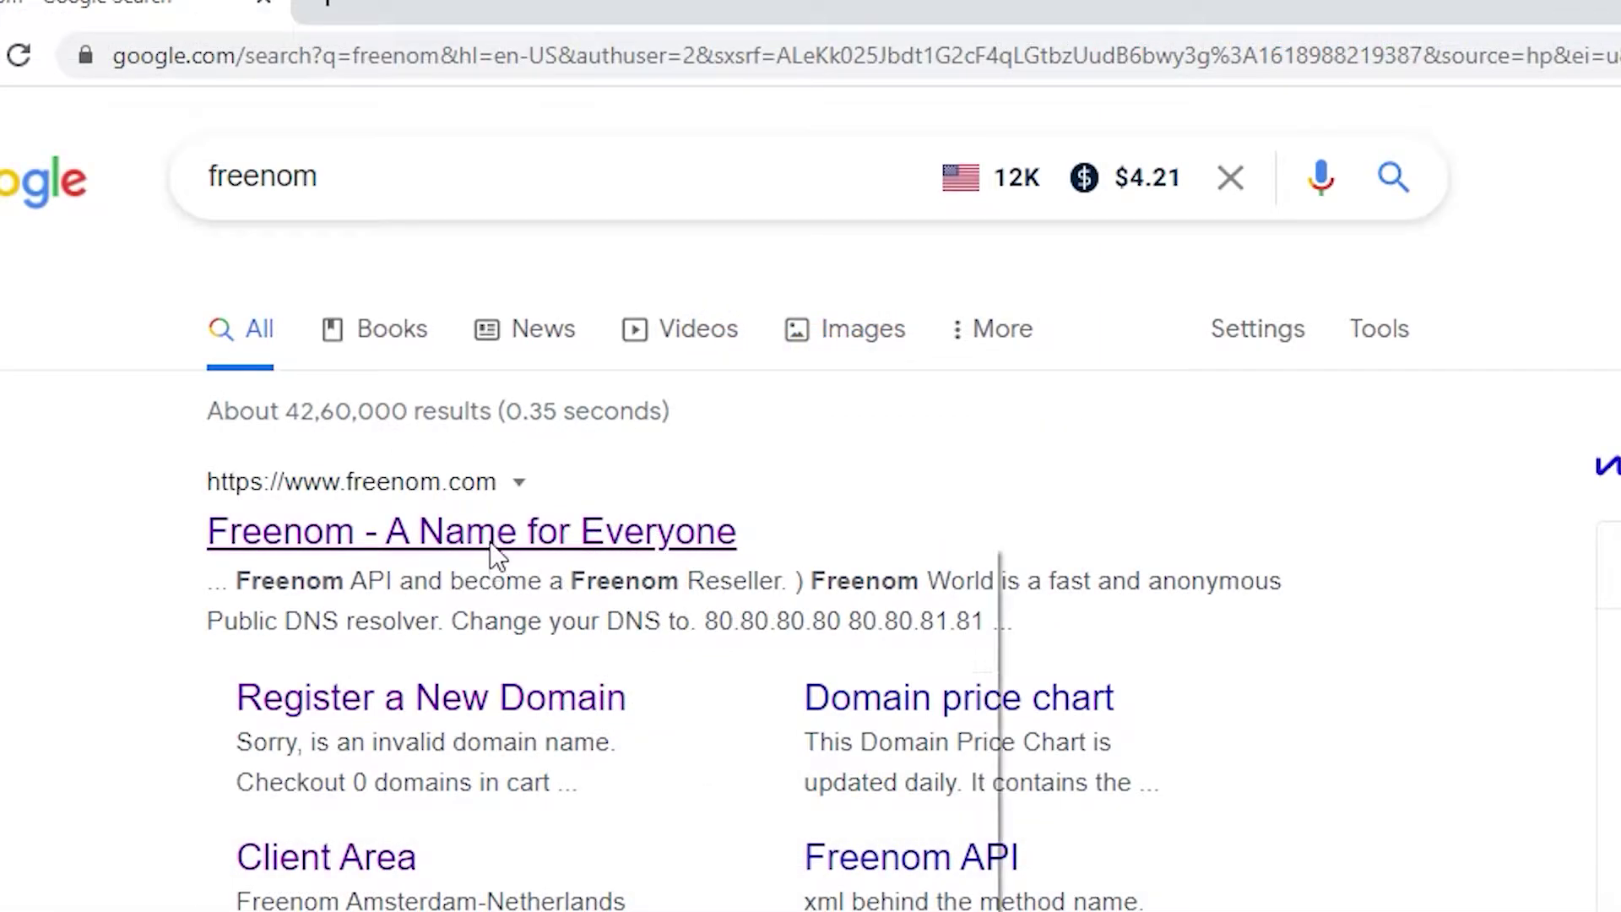
right_click(498, 558)
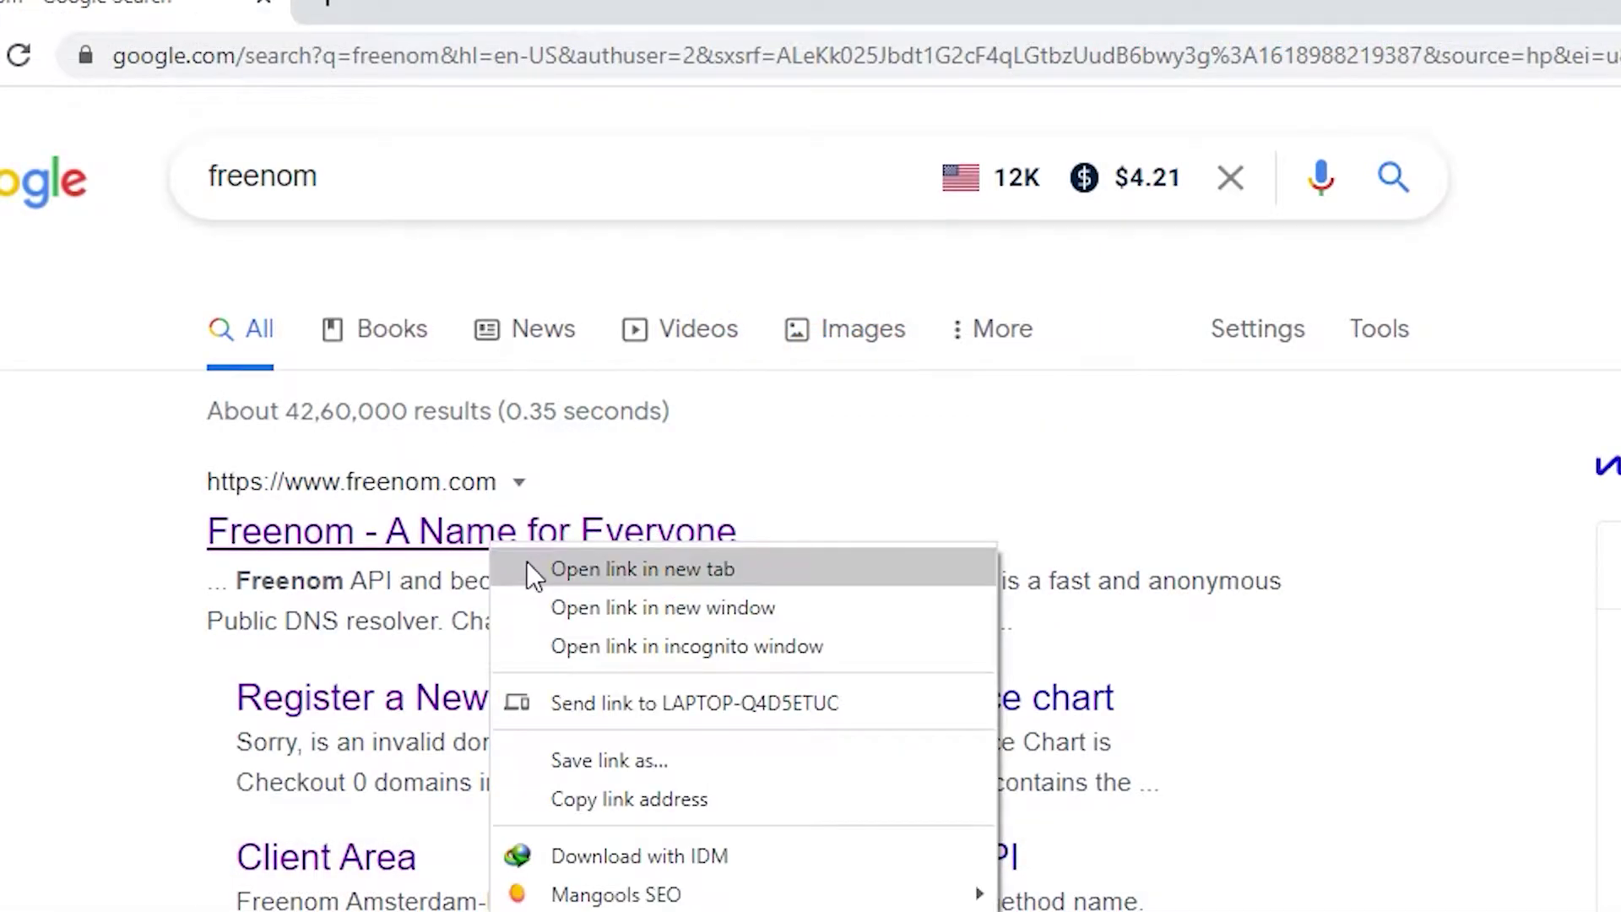
left_click(530, 564)
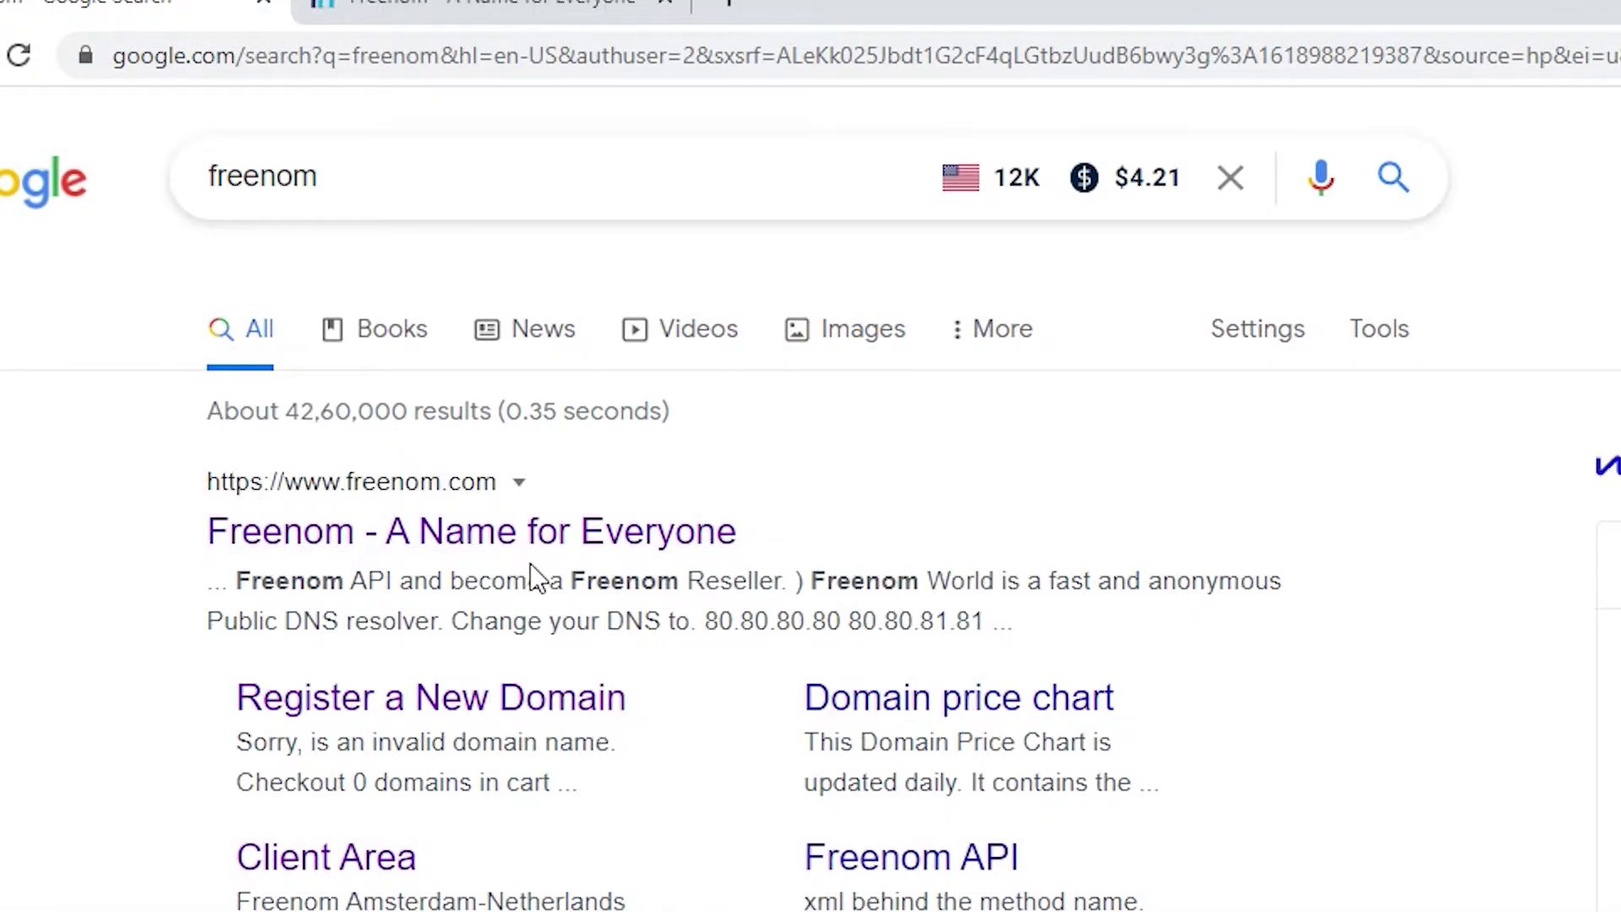
Replace the search with 'profreehost' and open the ProFreeHost homepage from the first result
double_click(358, 174)
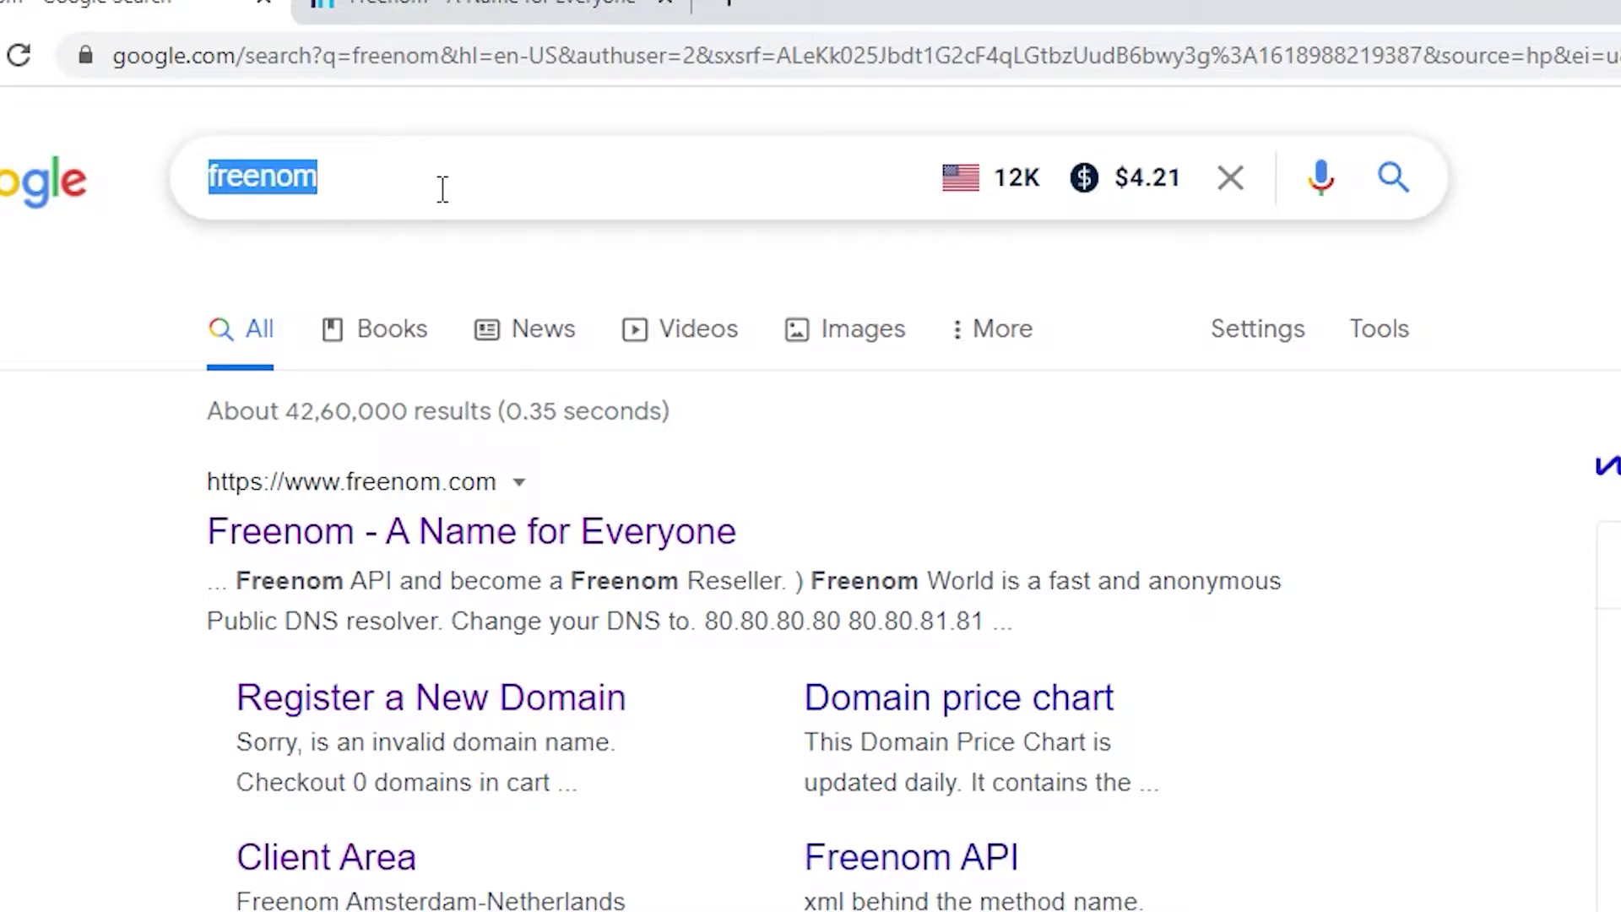
type("p")
type("rofreehost")
key("Return")
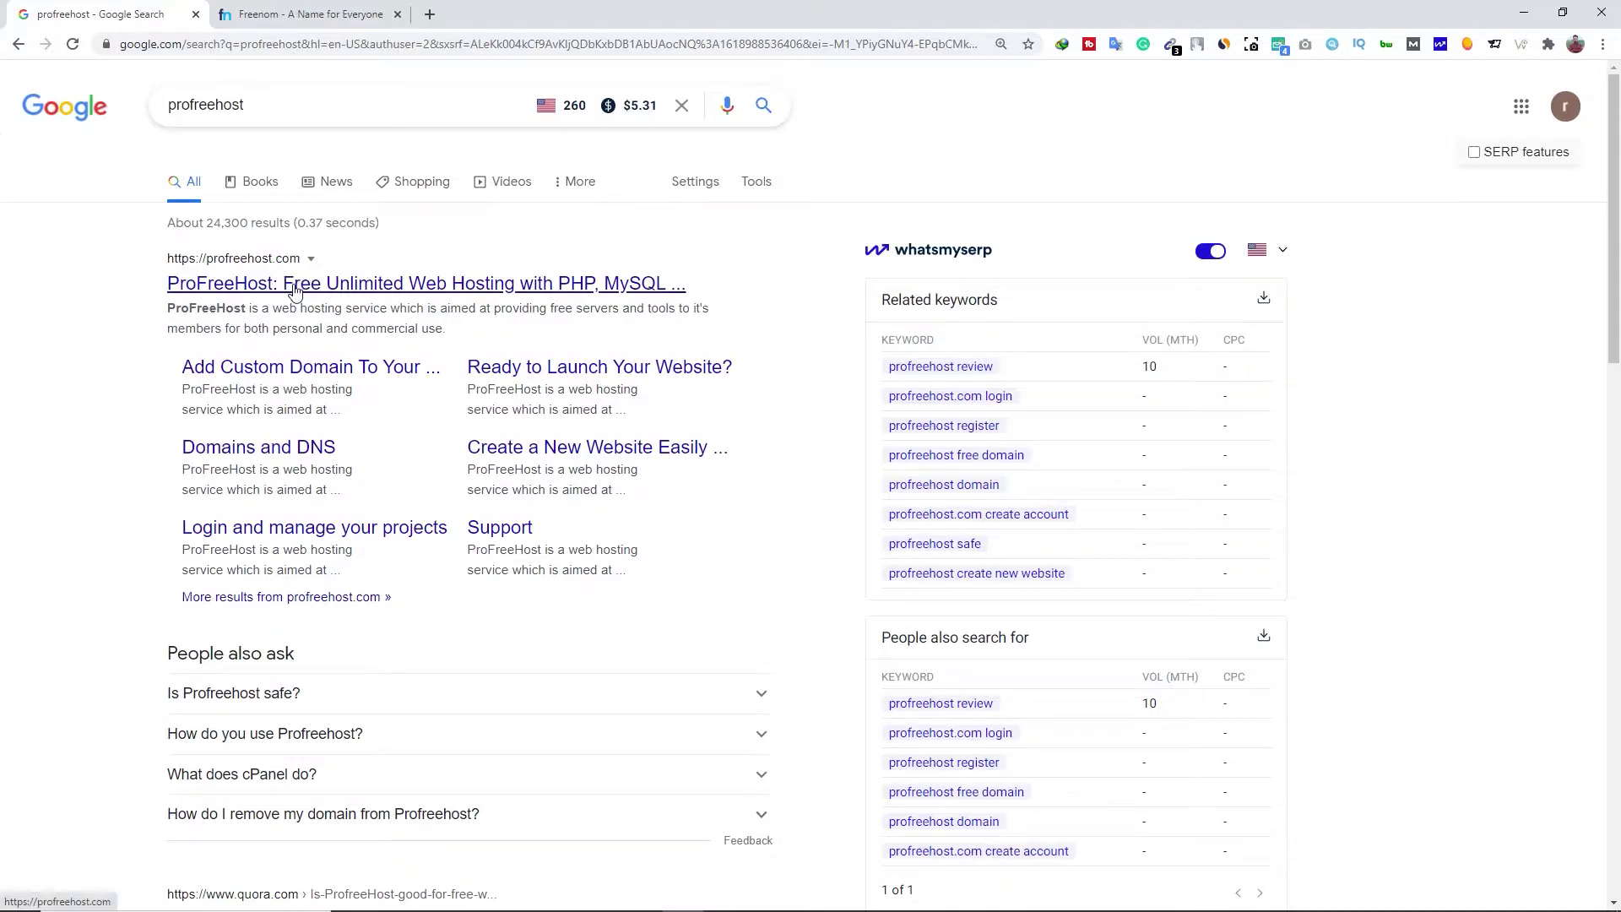
left_click(293, 285)
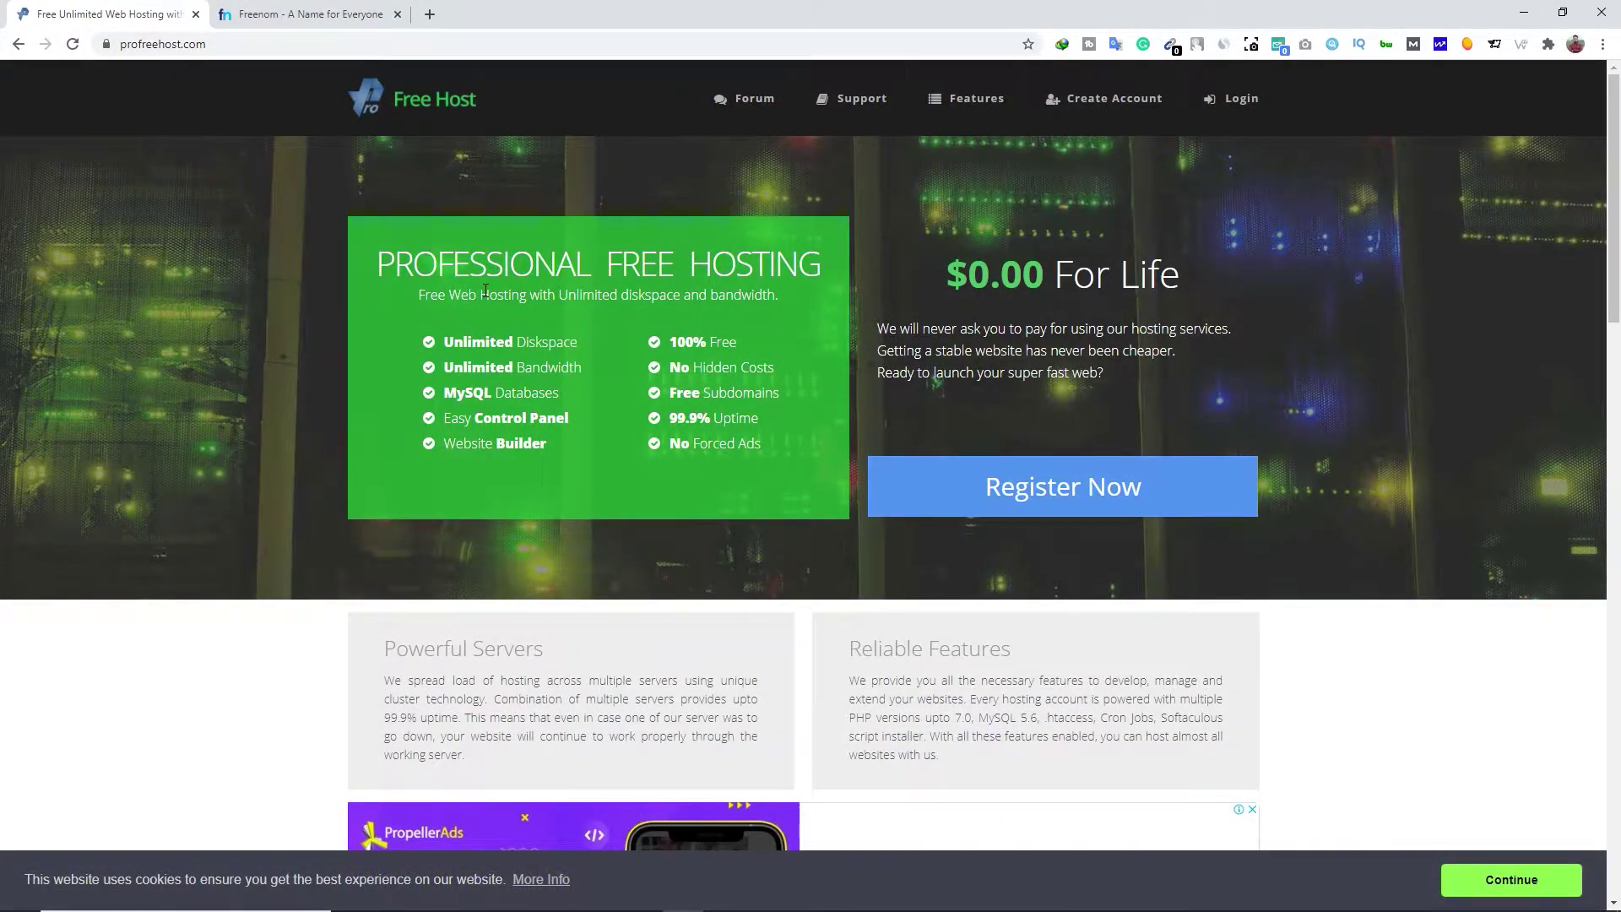
On the Freenom tab, go to Sign in and log in with the saved e-mail and password
left_click(304, 14)
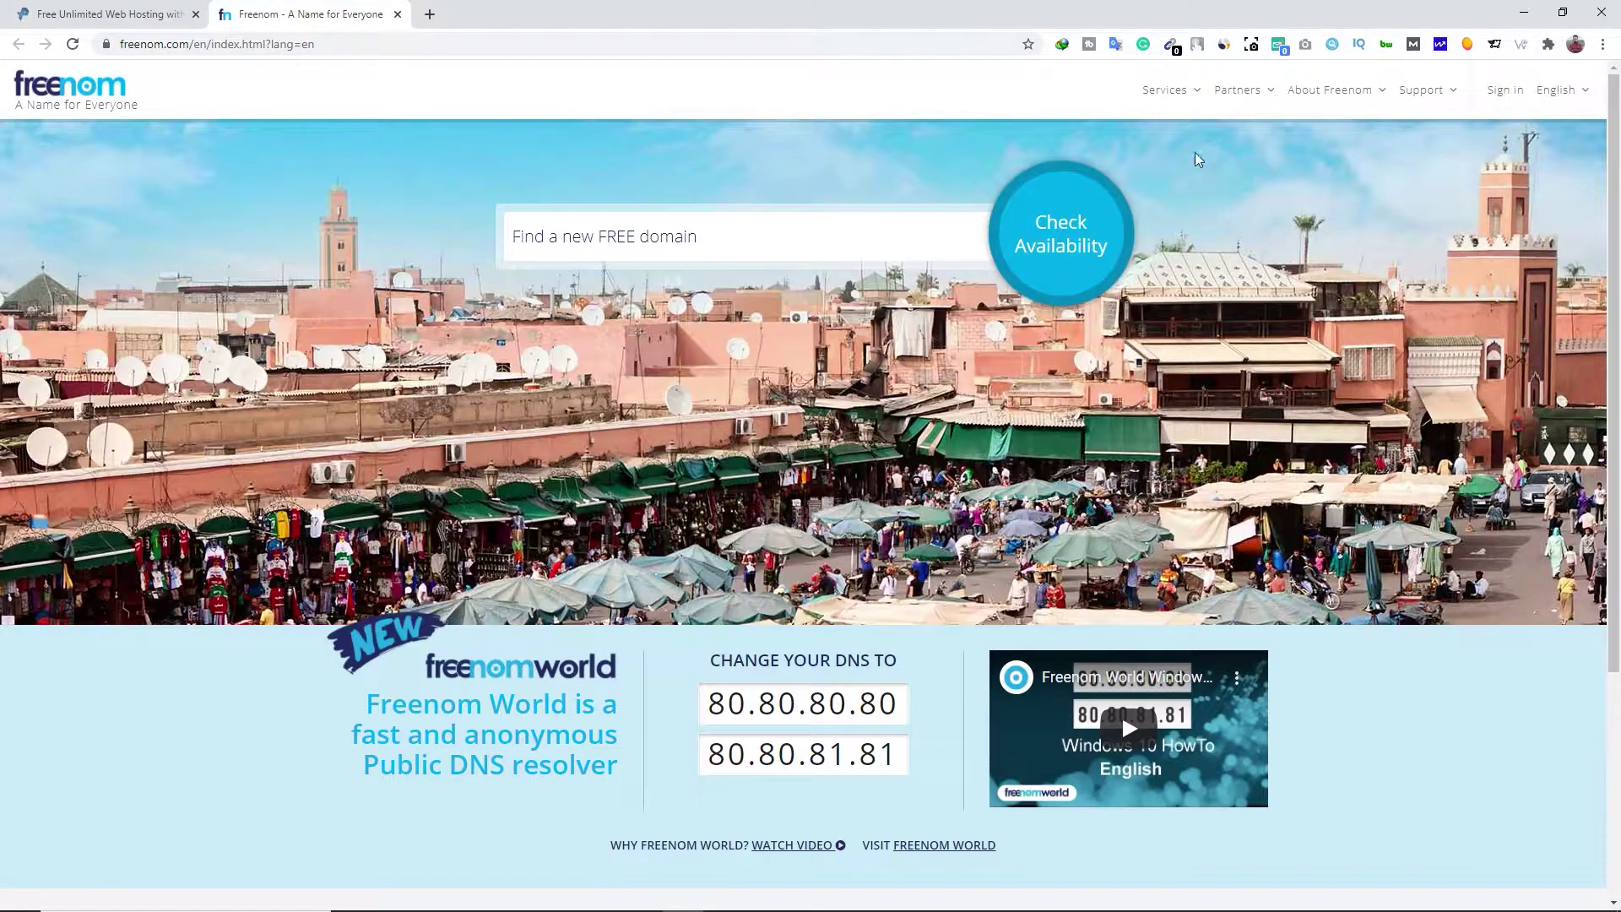
left_click(1495, 98)
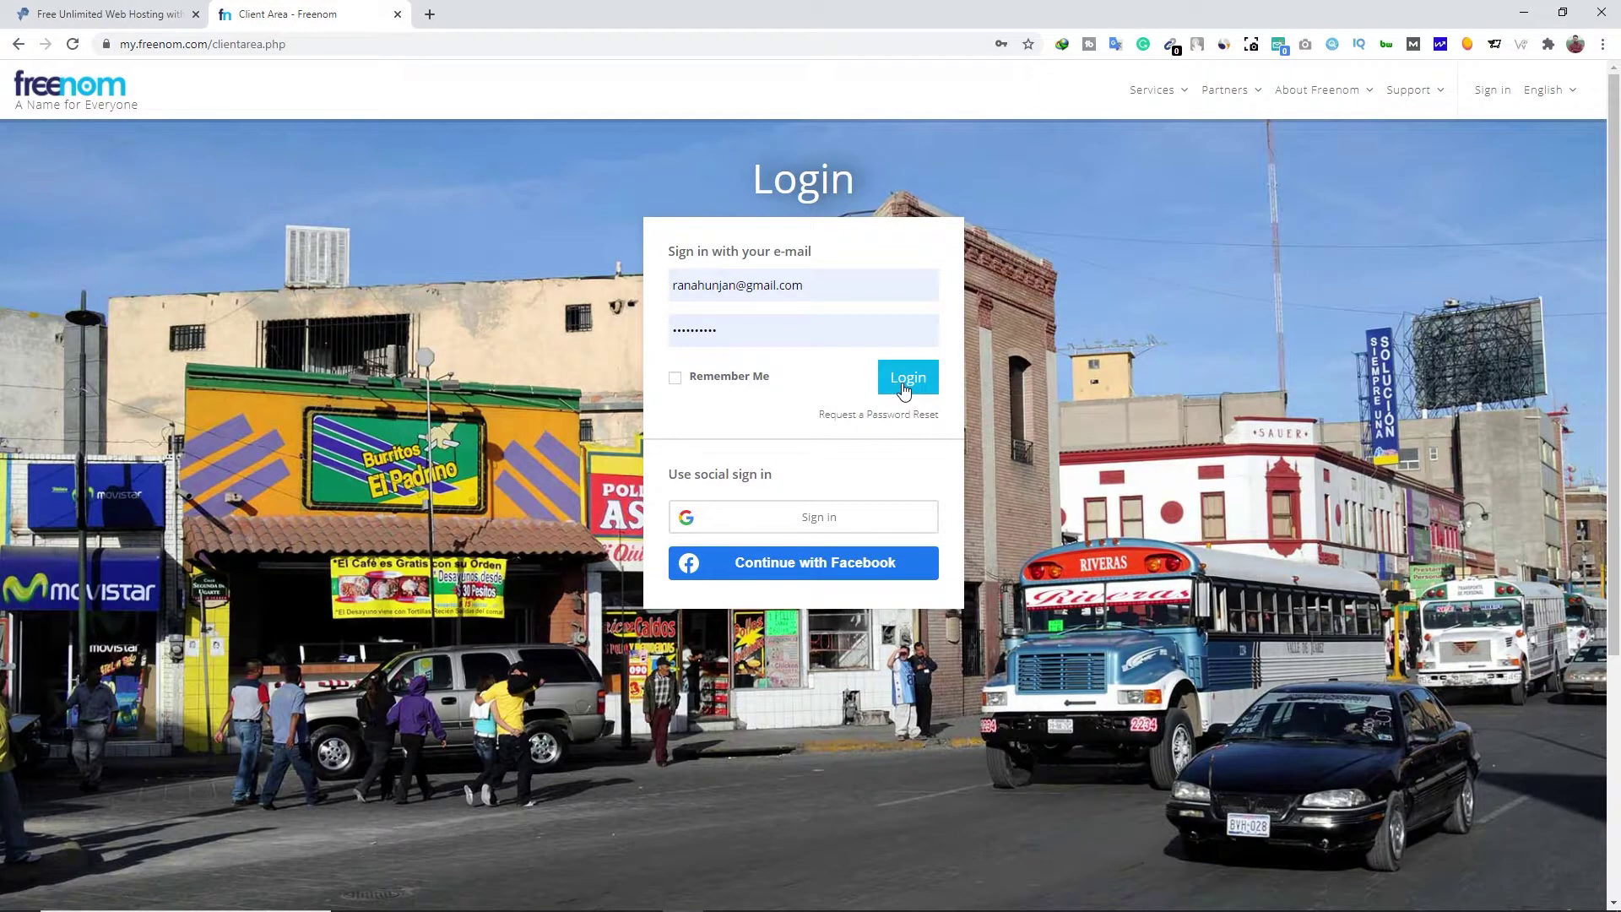
left_click(899, 384)
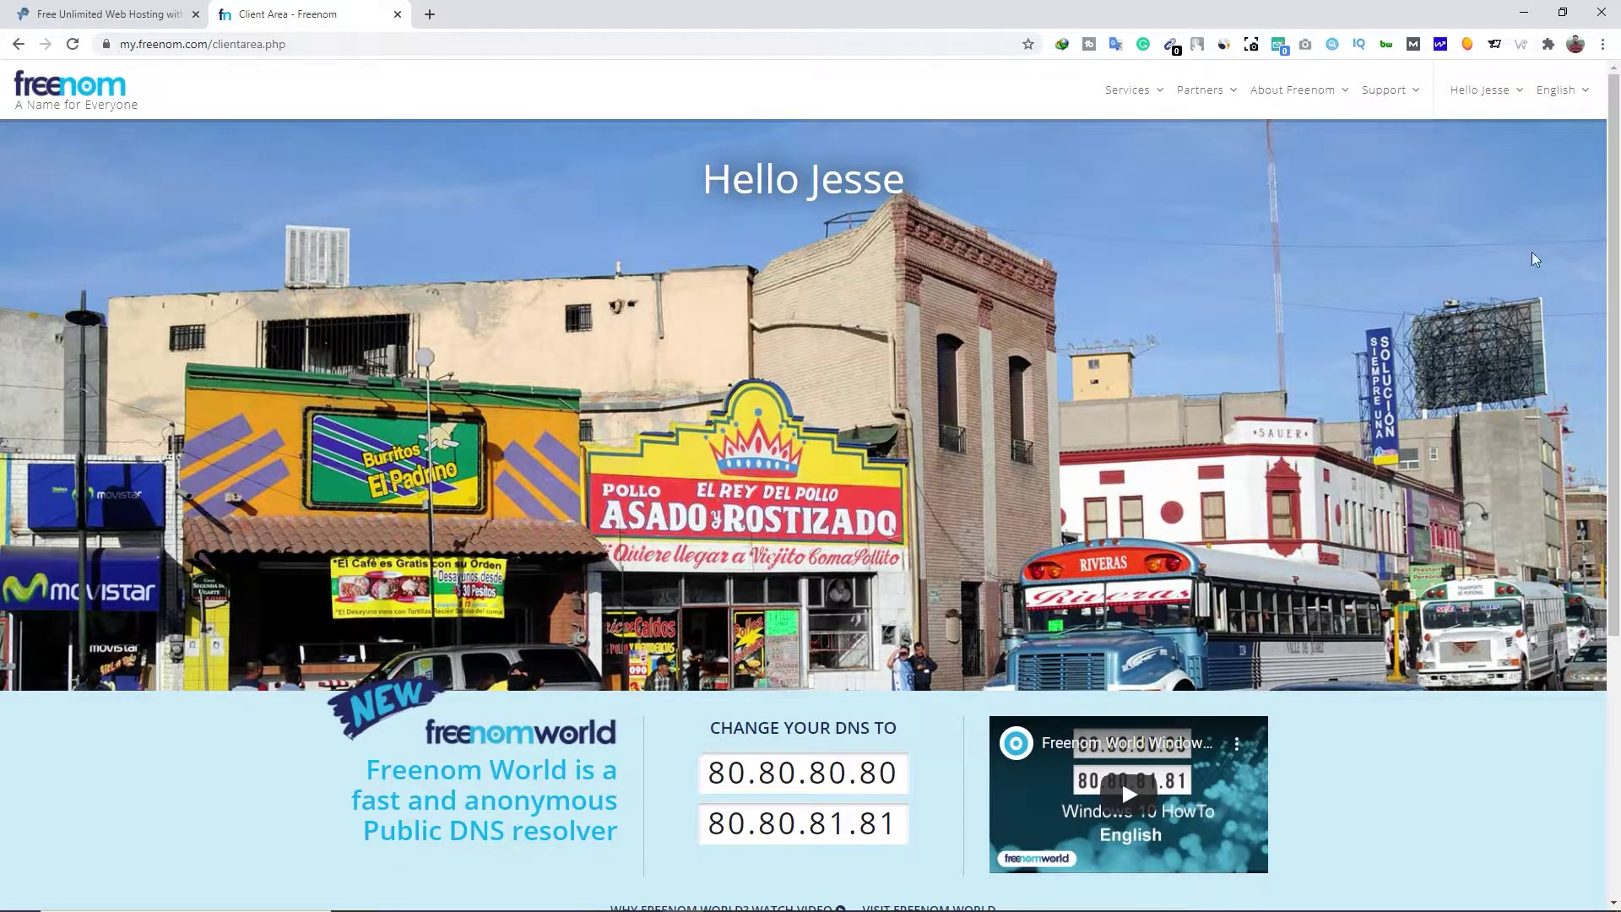
Choose Edit Account Details from the 'Hello' account menu to view My Details
left_click(1517, 93)
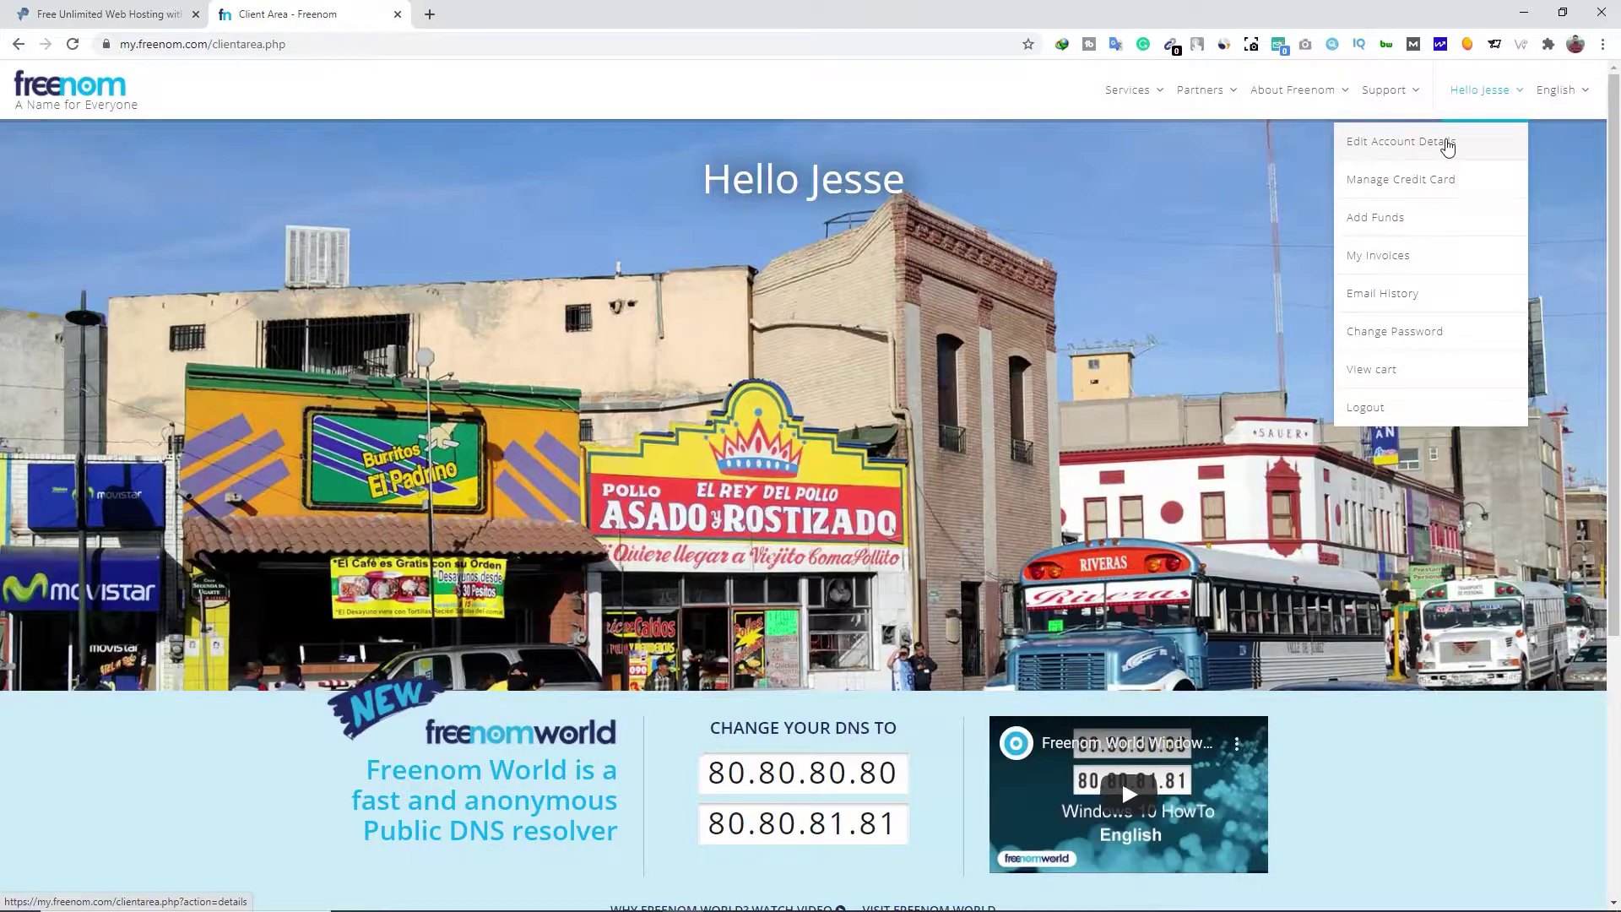
left_click(1473, 142)
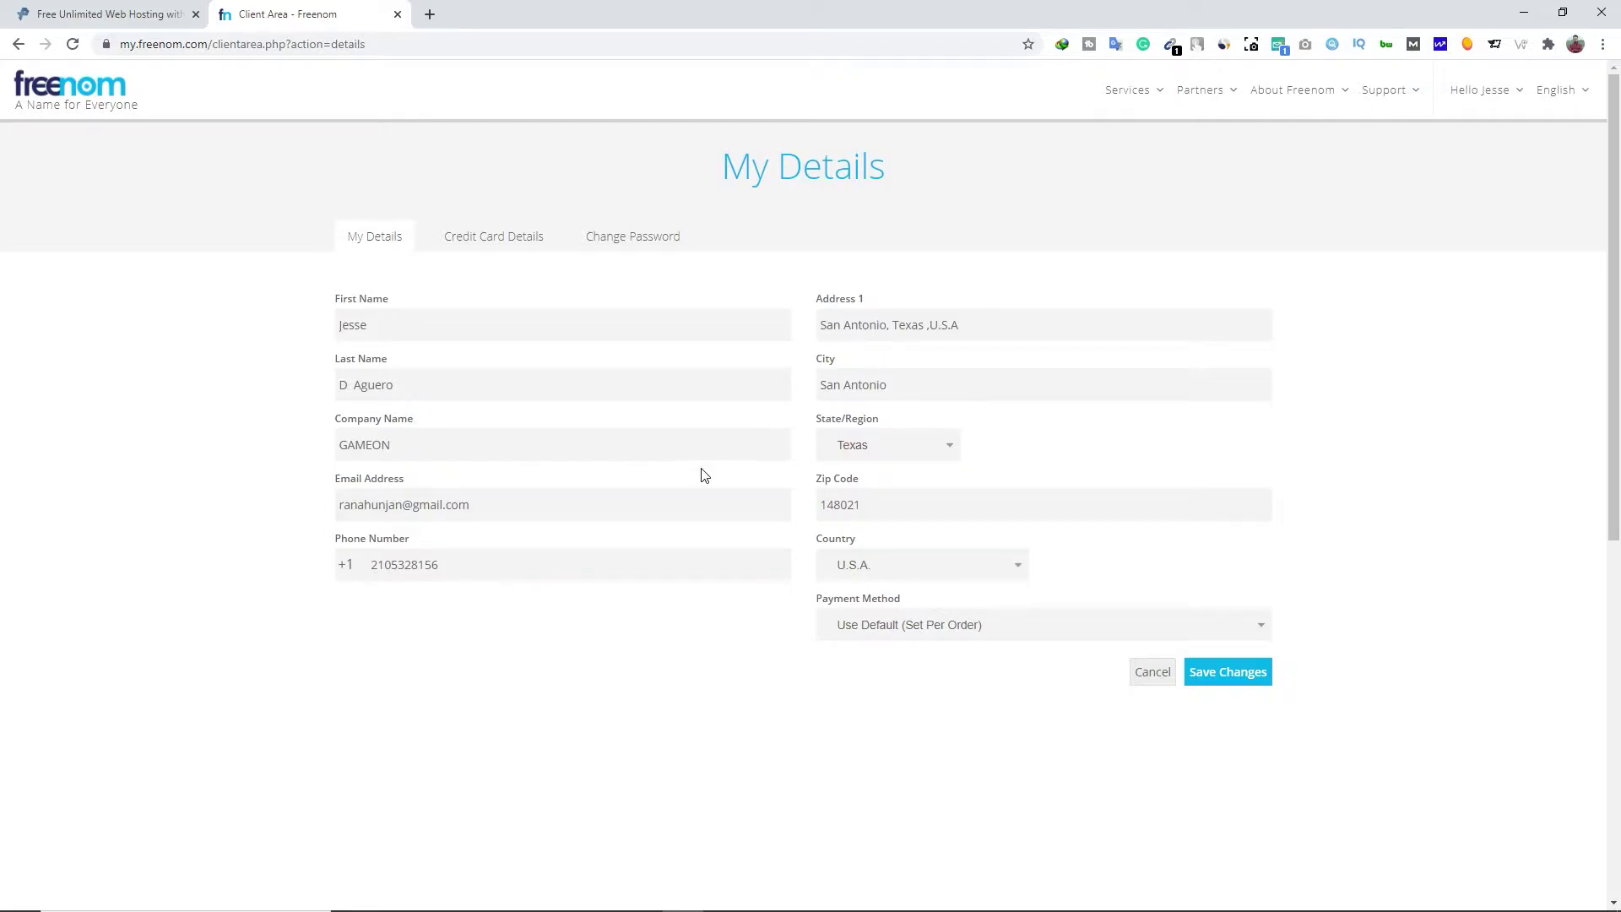
left_click(429, 14)
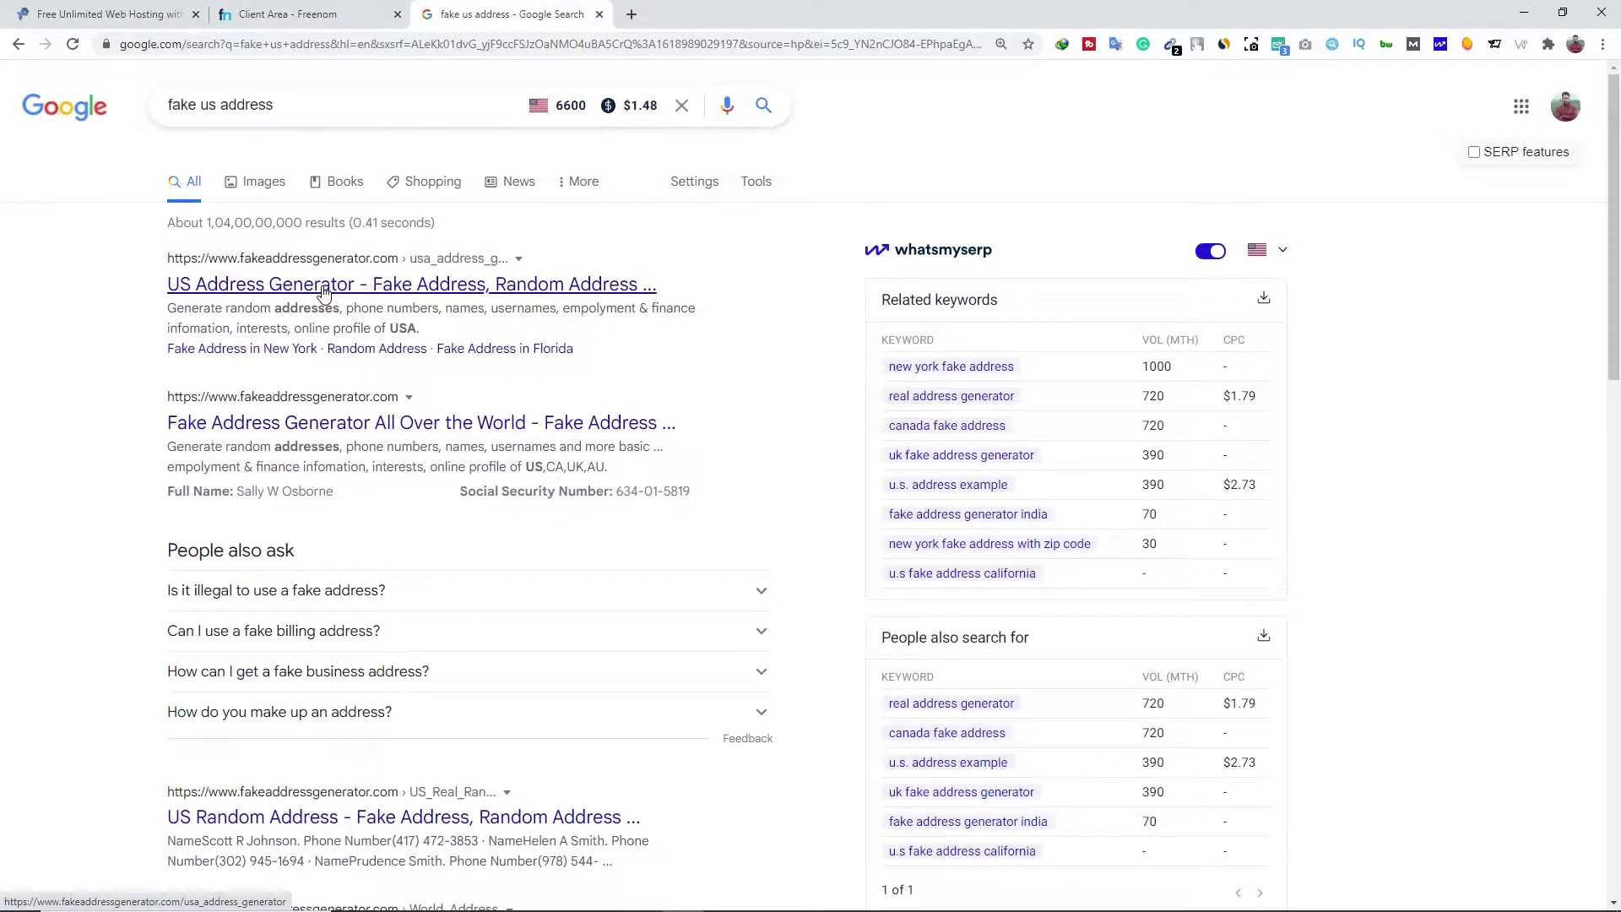
left_click(323, 287)
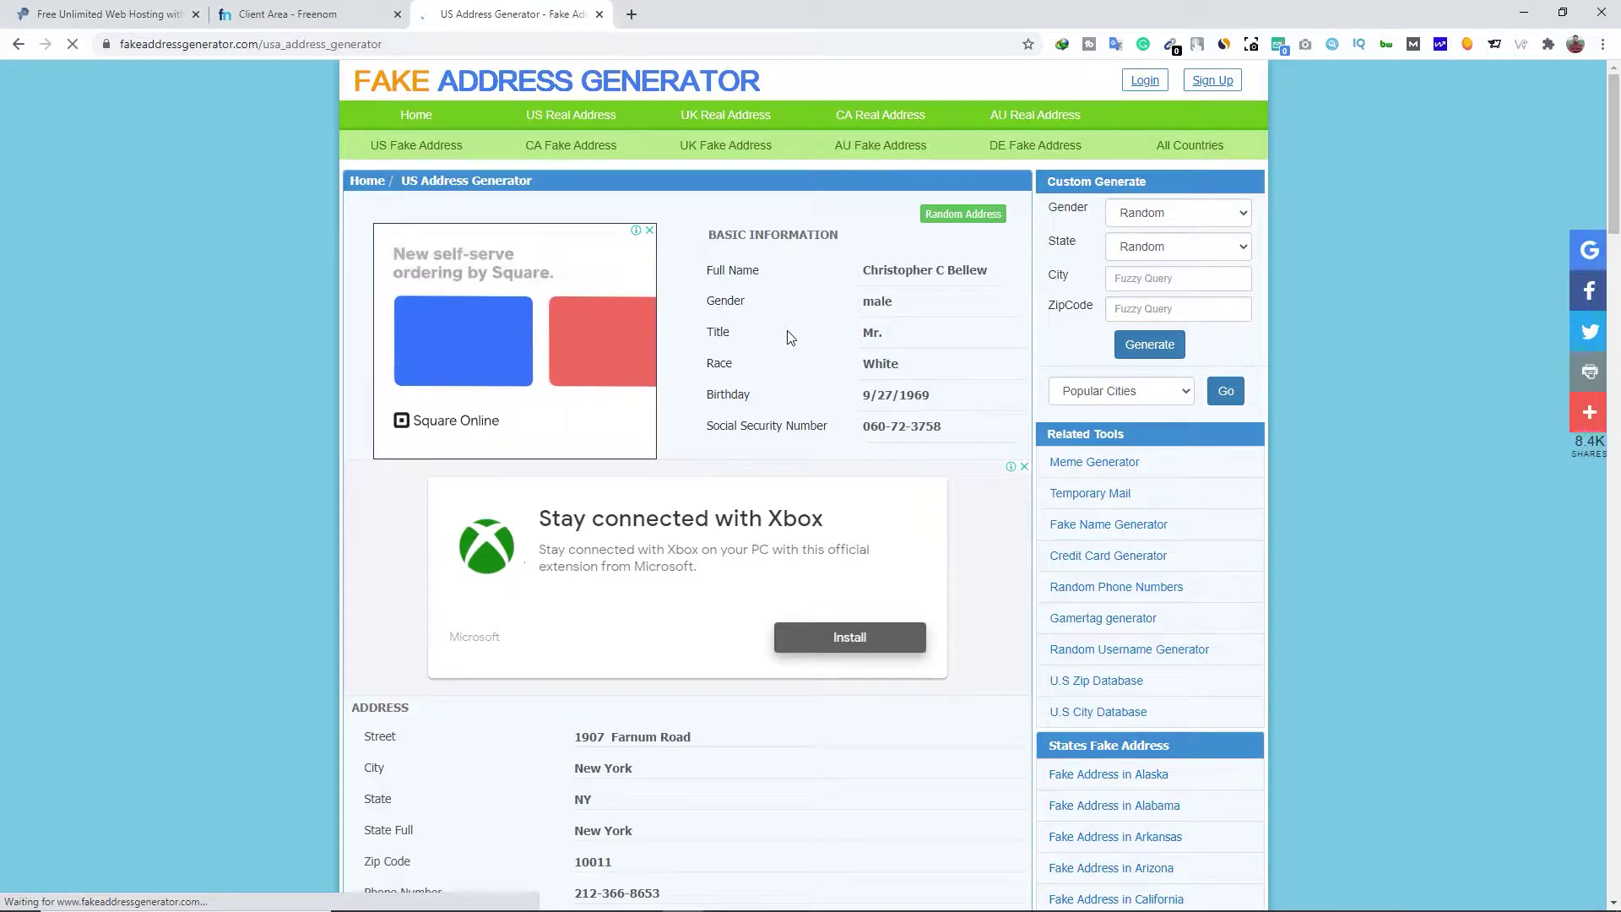
scroll(550, 416, "down", 2)
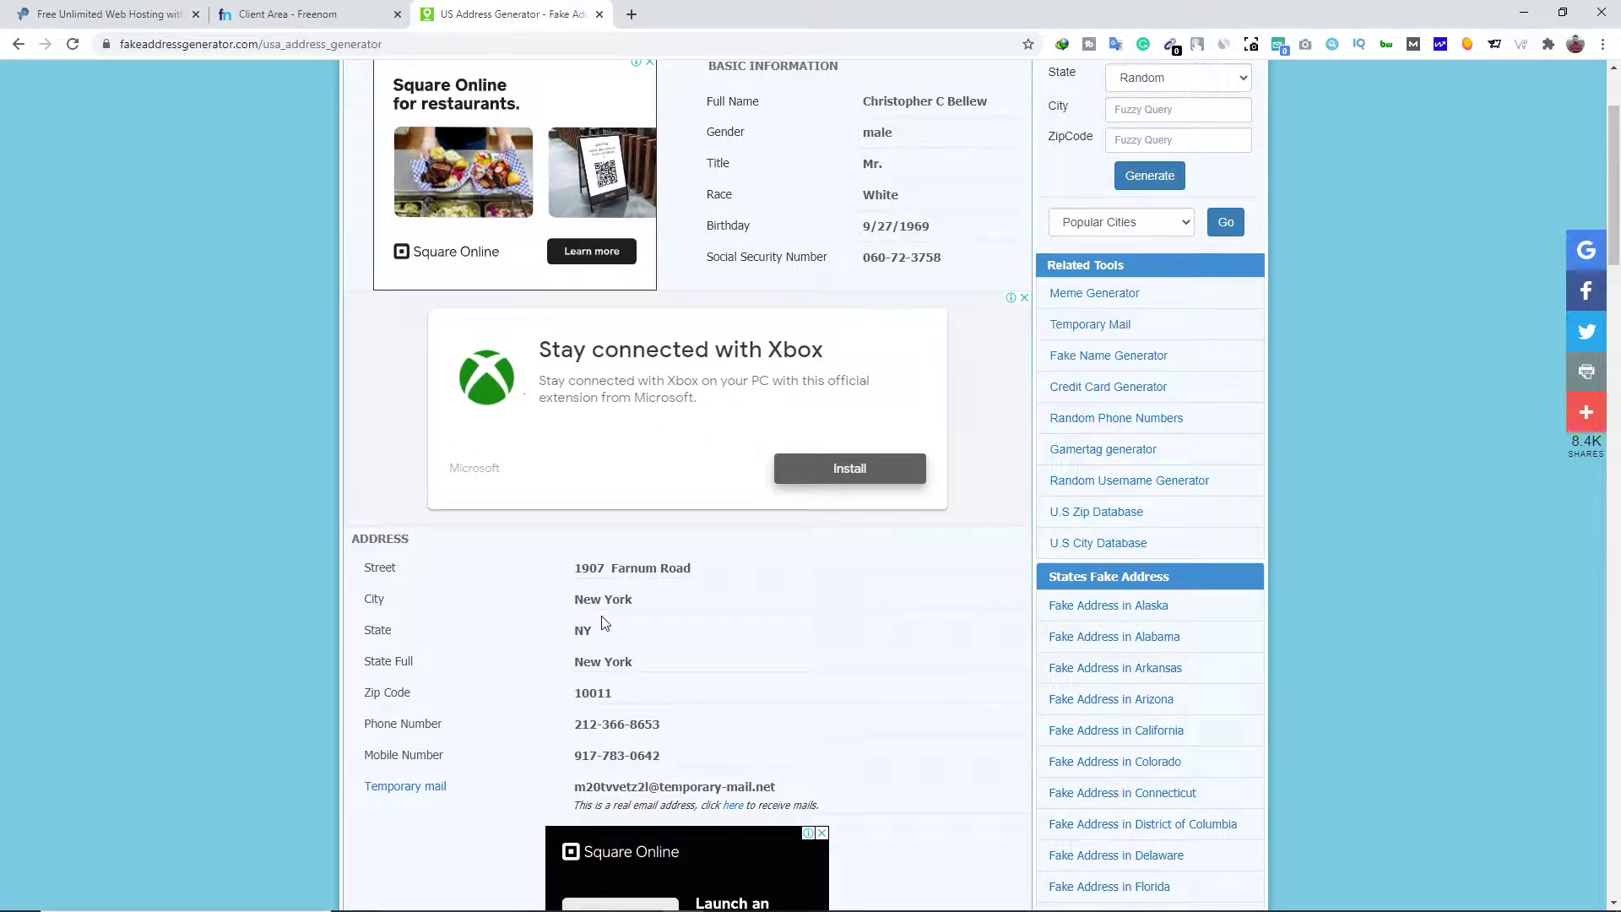
left_click(287, 14)
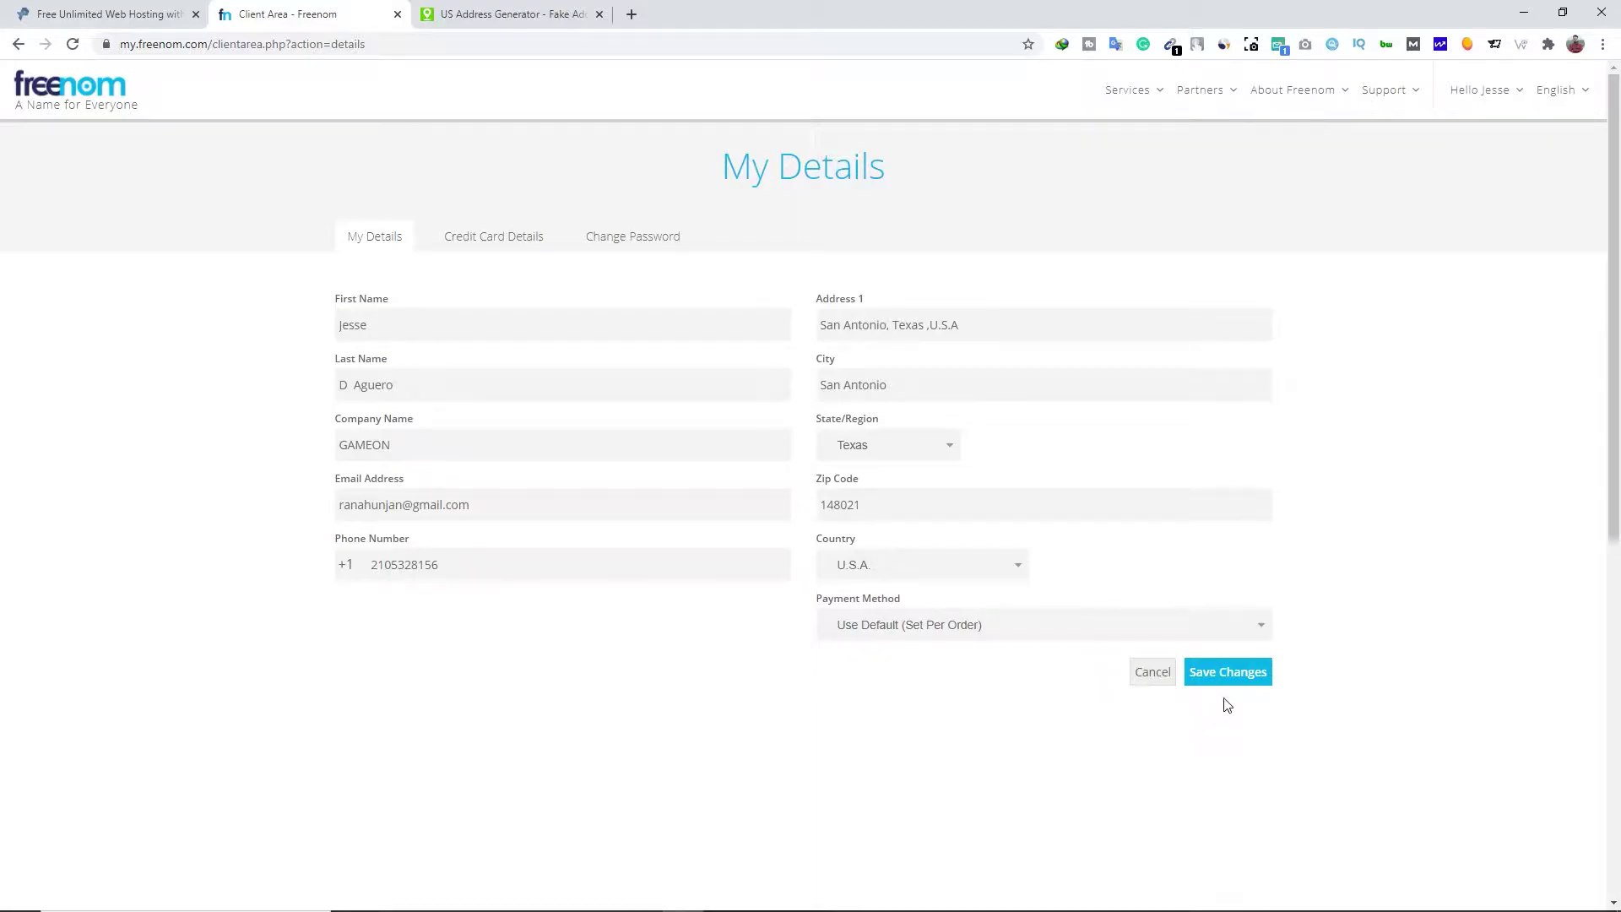
left_click(600, 14)
Under Register a New Domain, search 'pollozee' and add the free pollozee.ml to the cart
left_click(1165, 100)
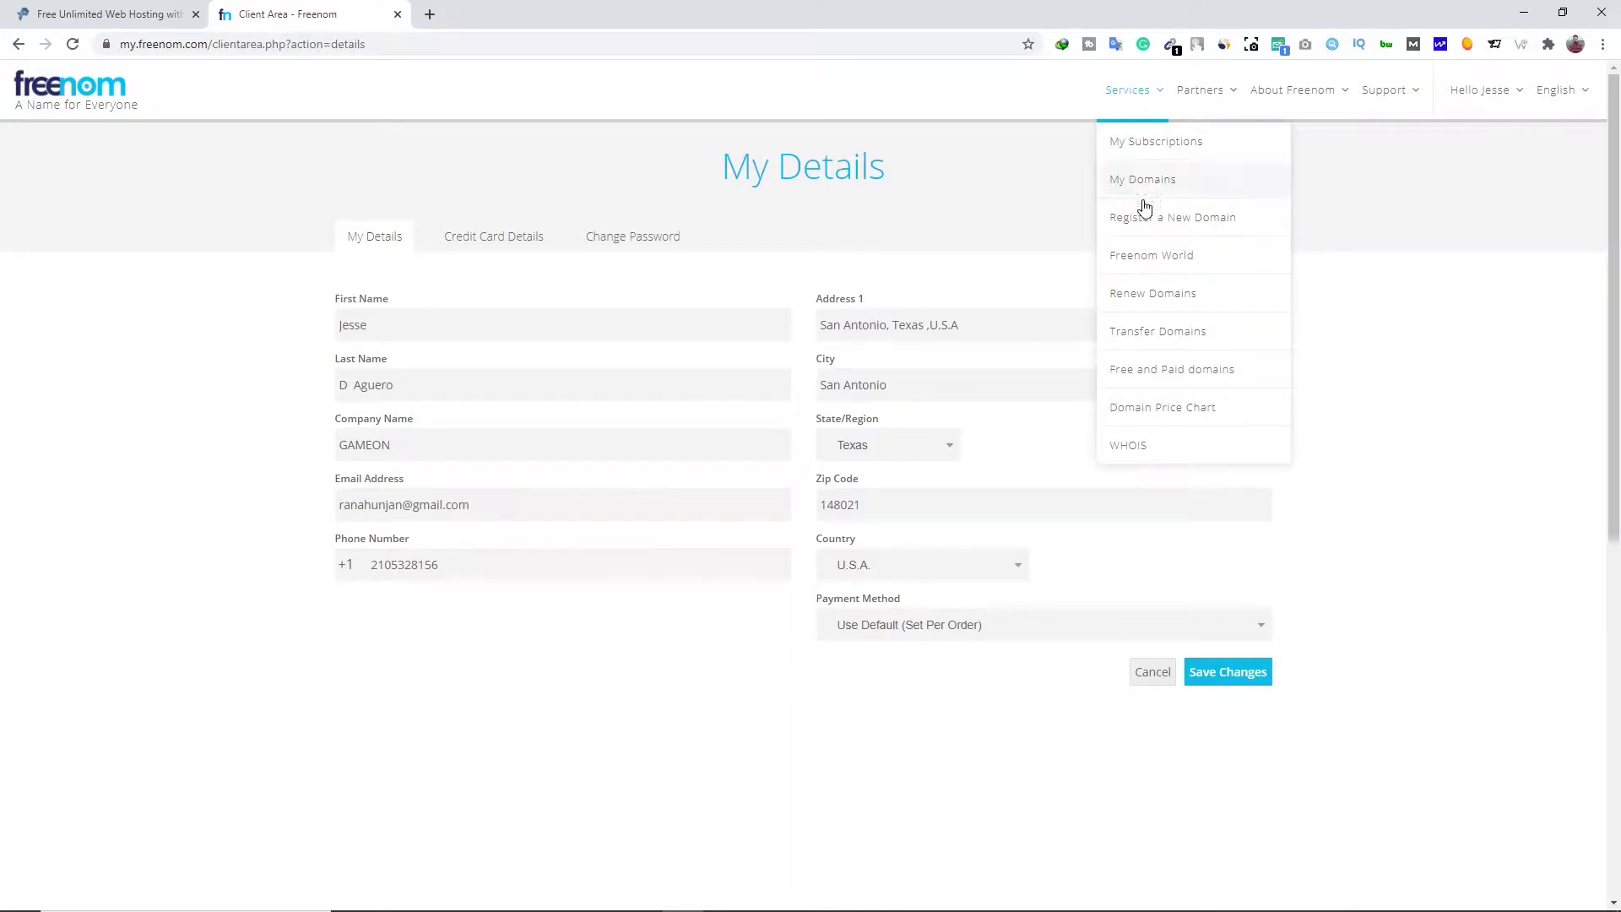
left_click(1235, 222)
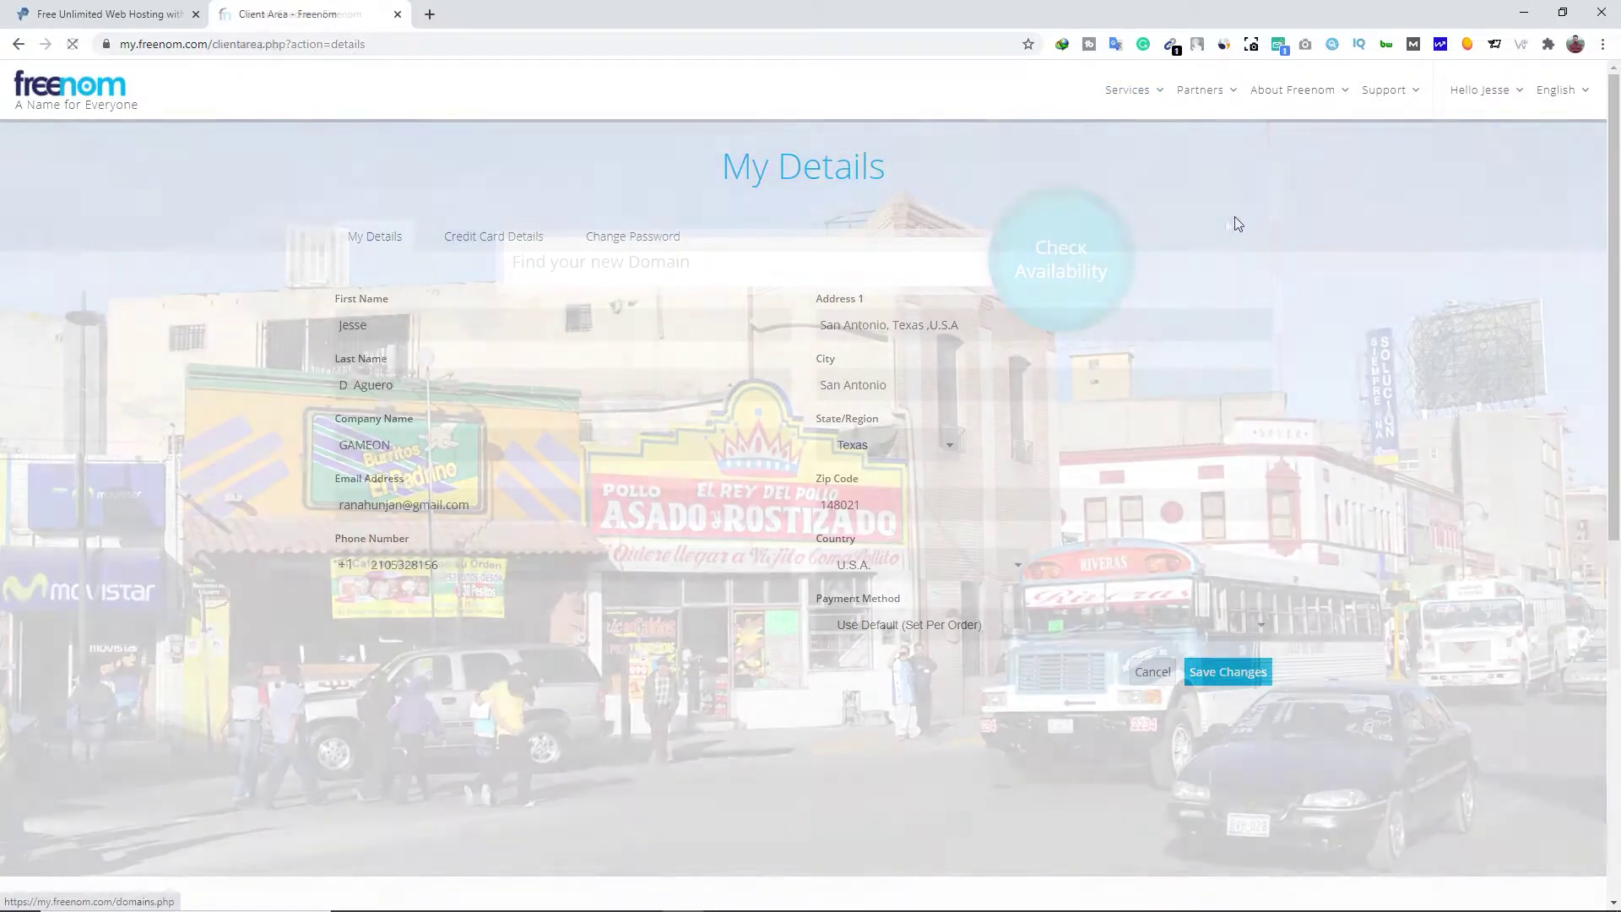
left_click(710, 262)
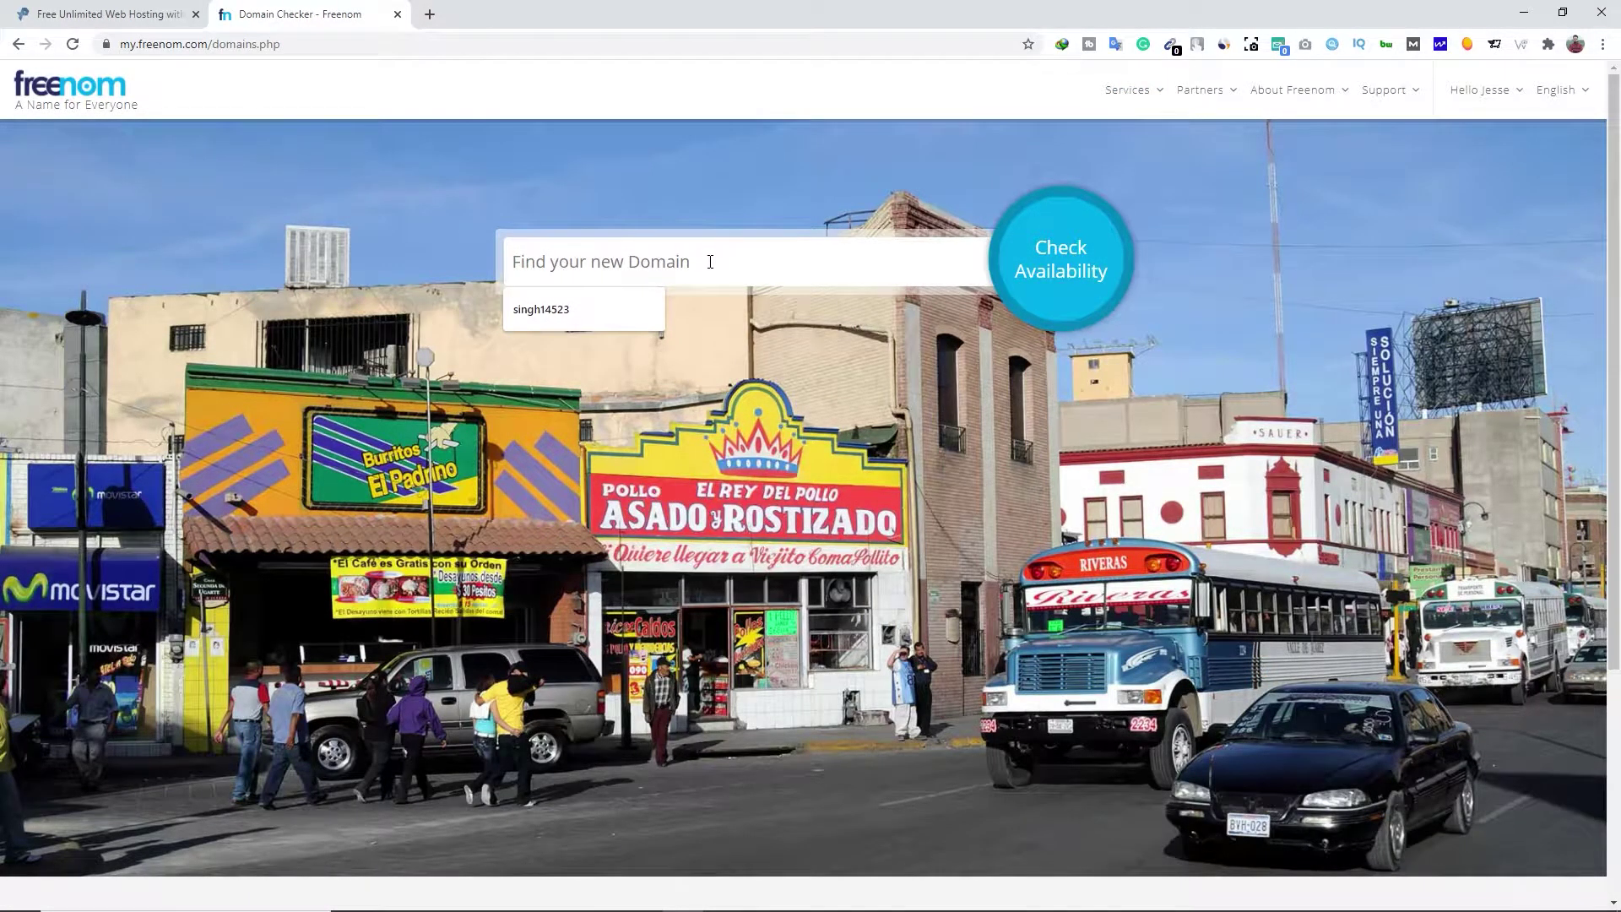
type("pollozee")
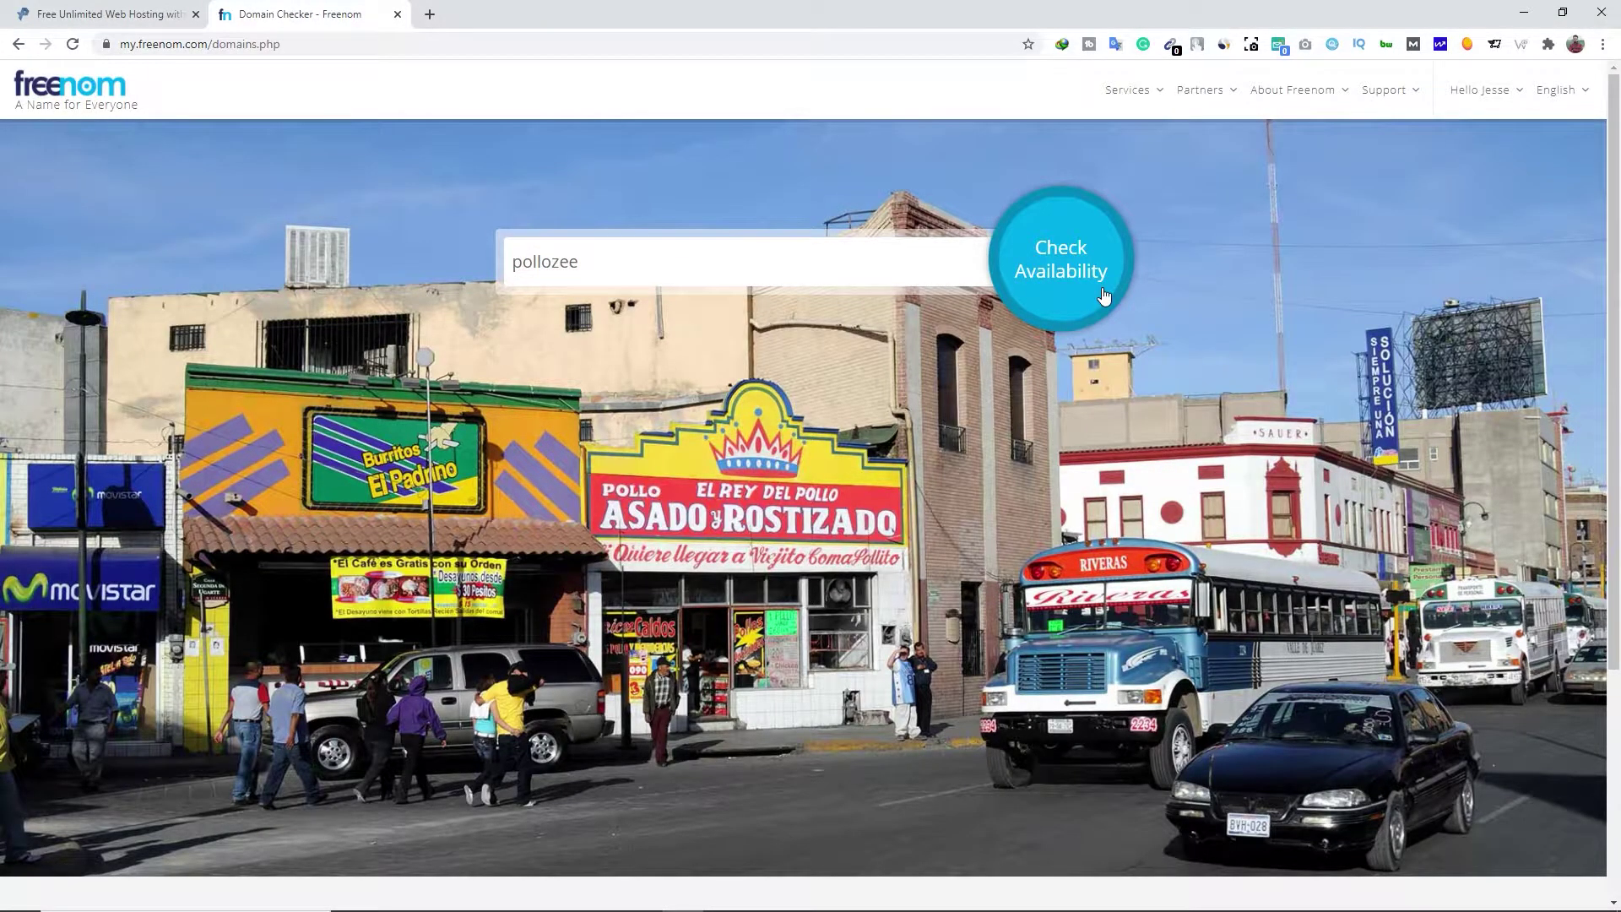
left_click(1104, 295)
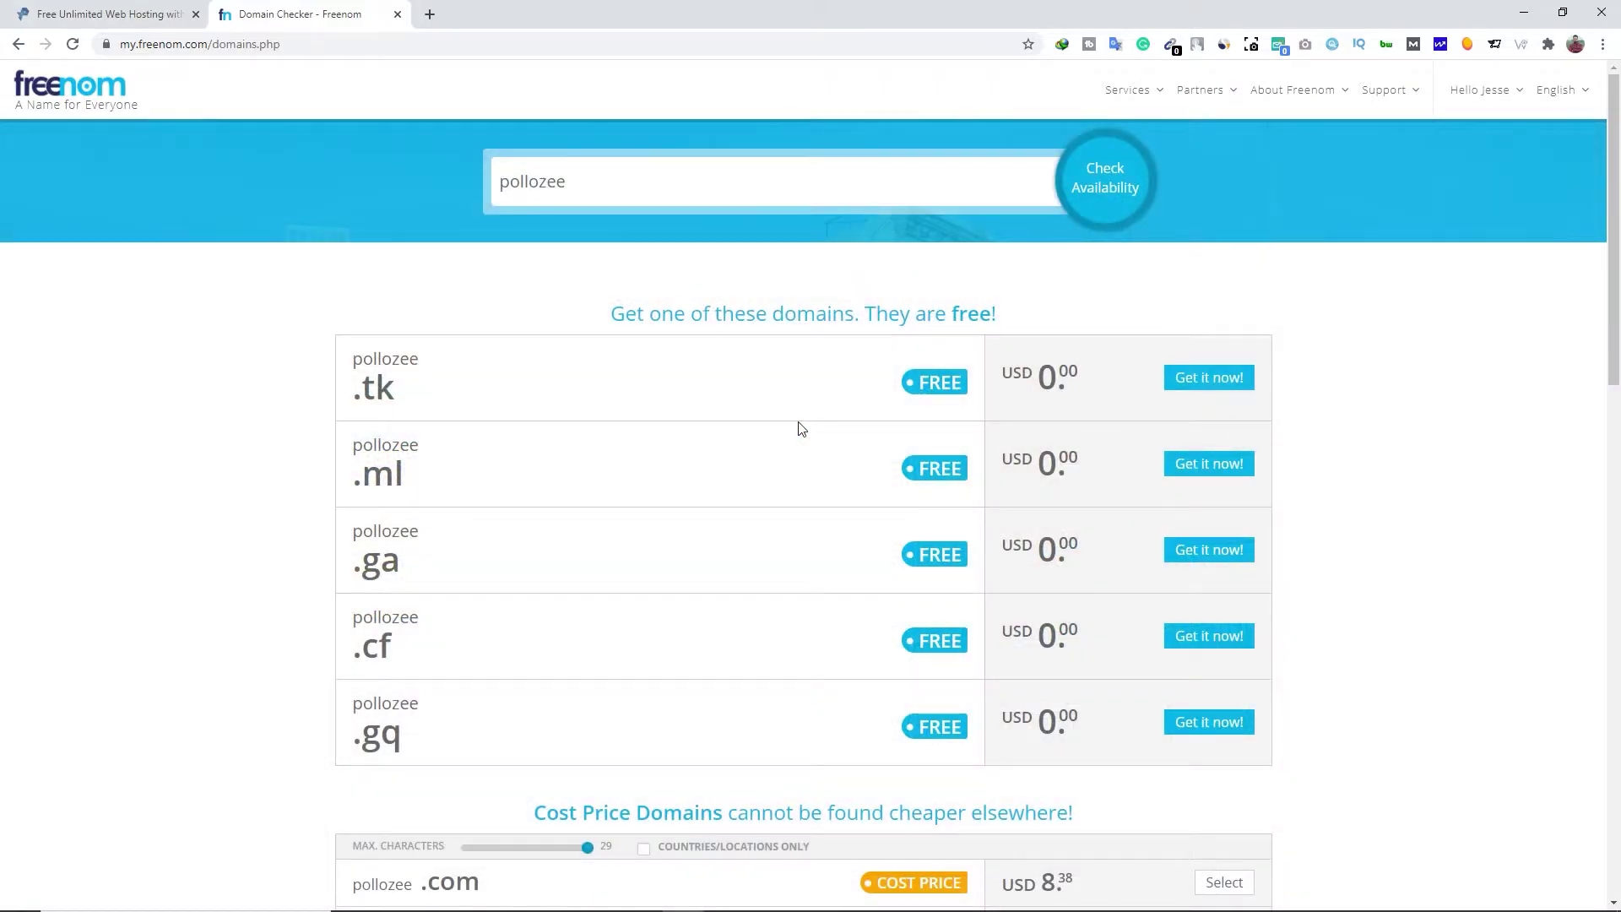
scroll(754, 669, "down", 9)
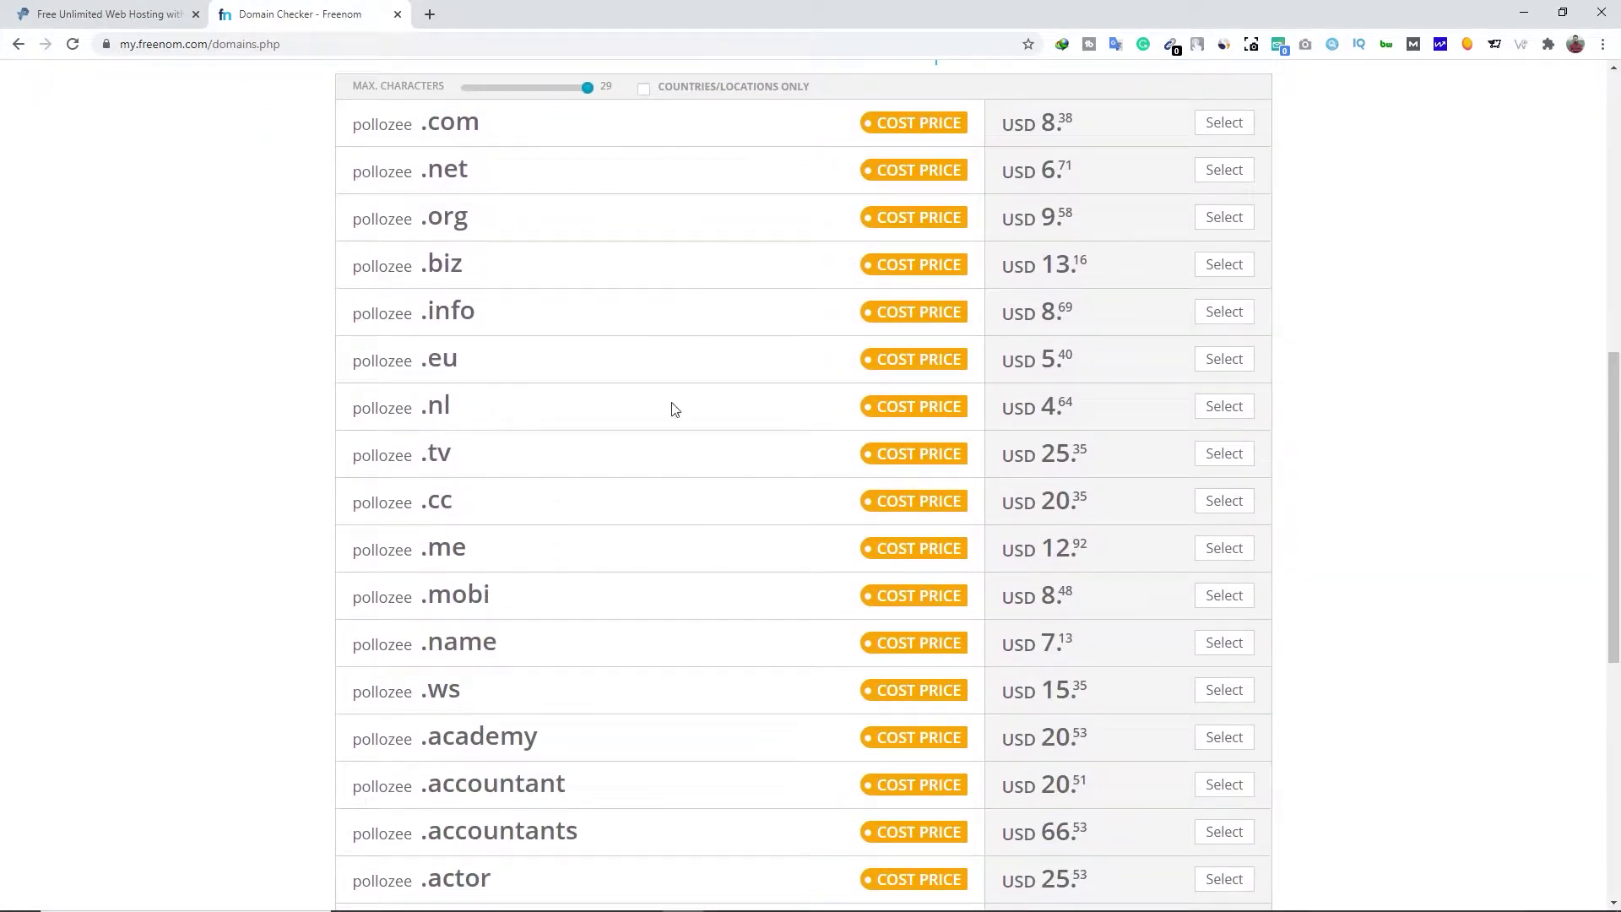
scroll(661, 682, "up", 9)
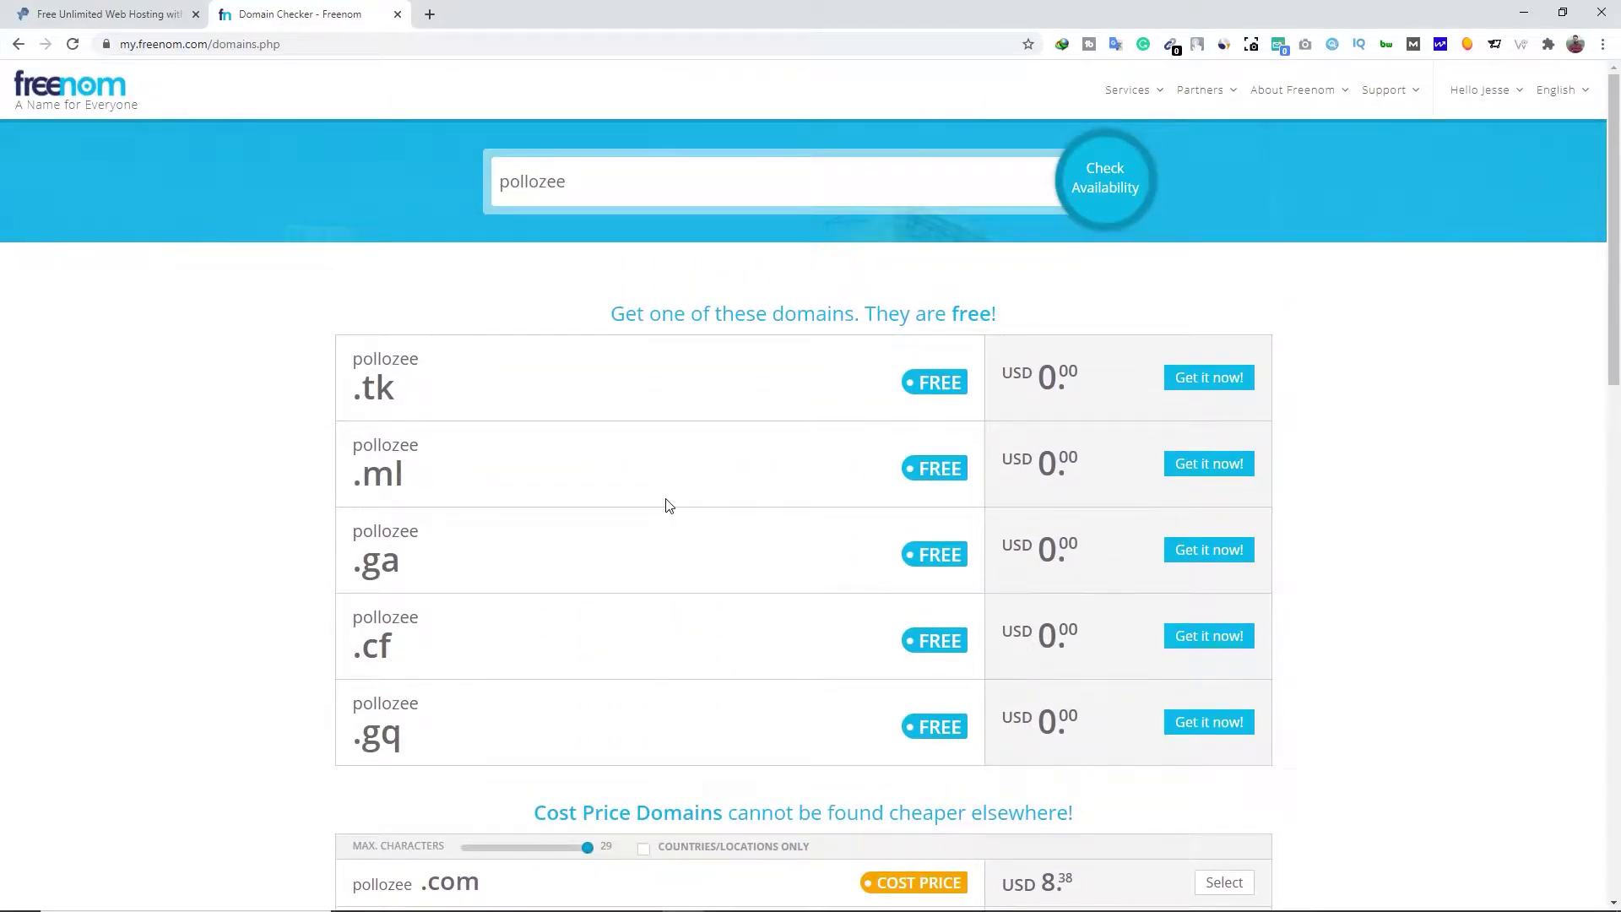
left_click(1195, 471)
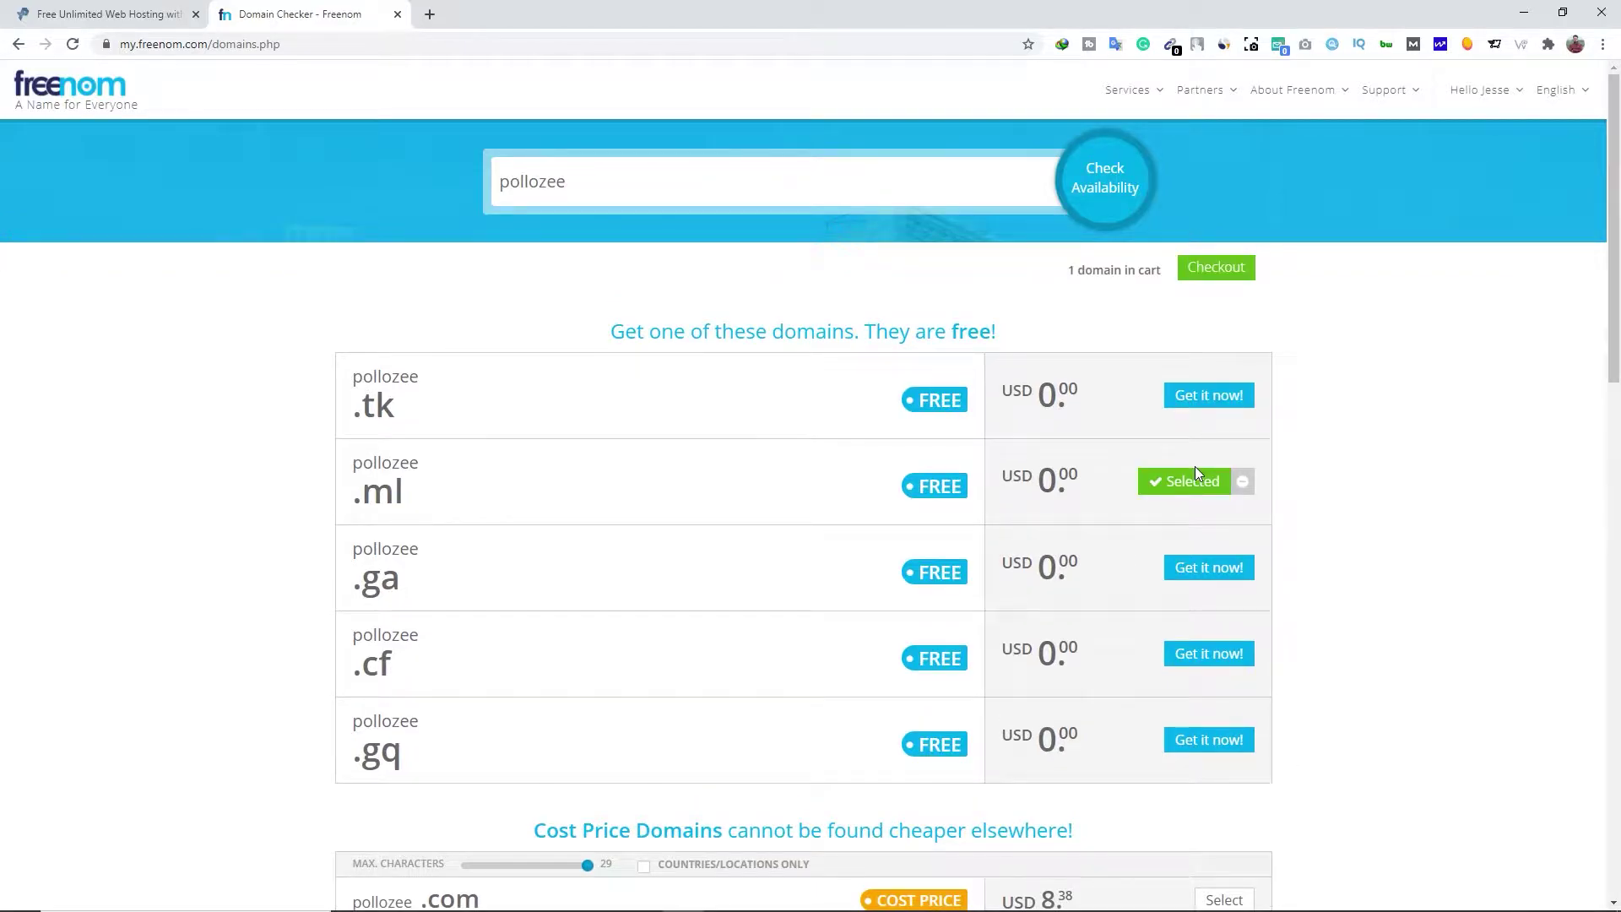
Go to checkout and set the registration period to 12 Months @ FREE
left_click(1202, 274)
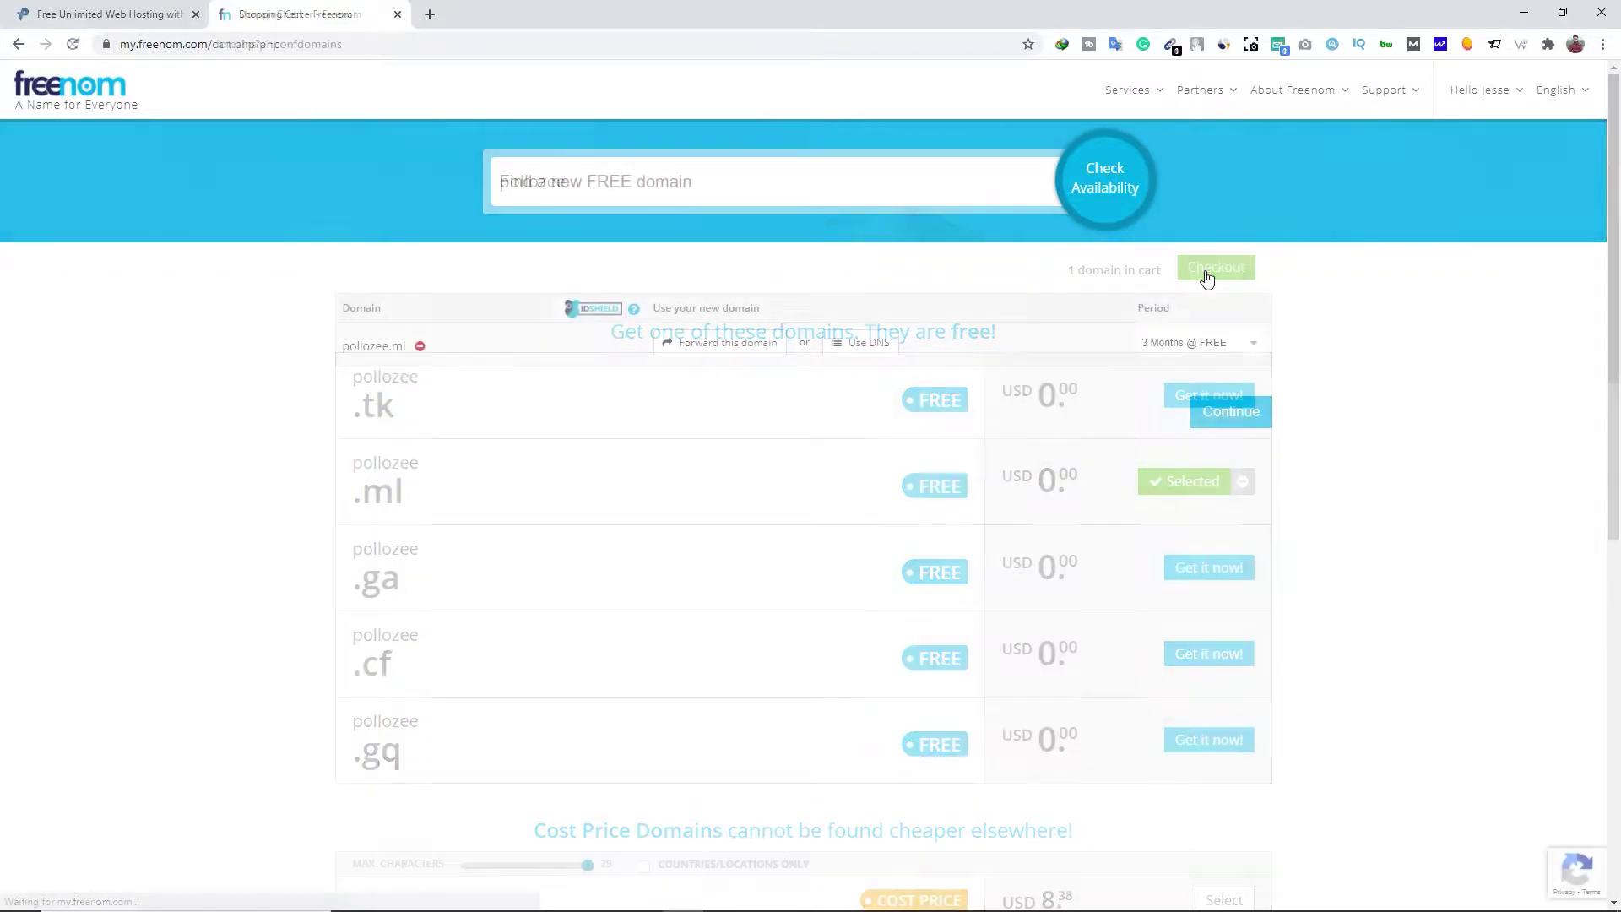
left_click(1203, 346)
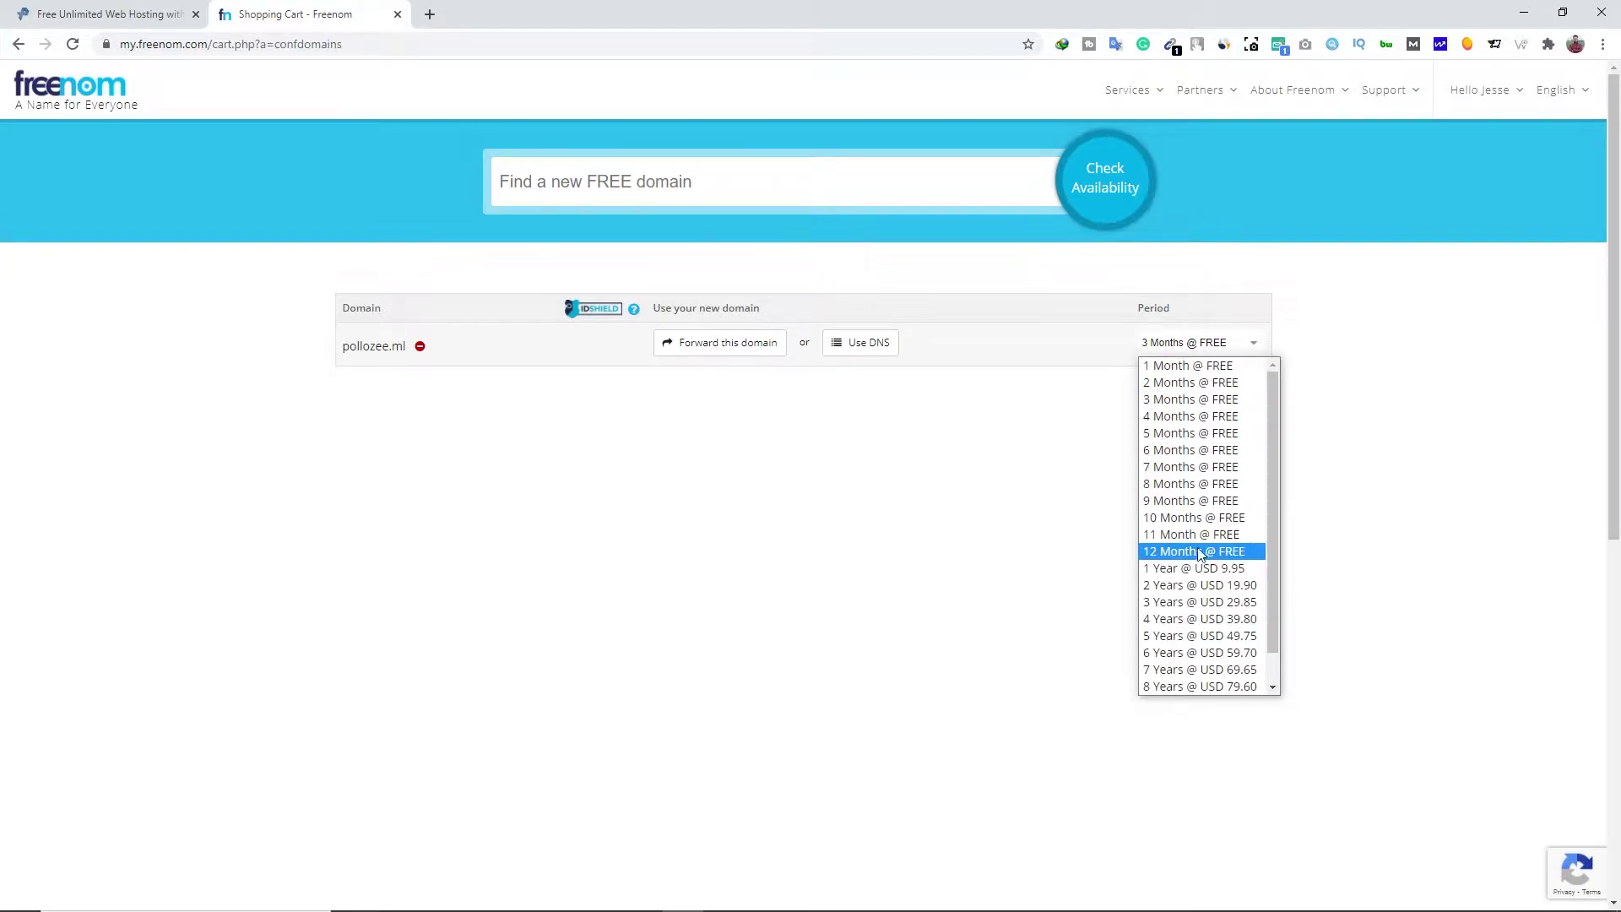
left_click(1218, 551)
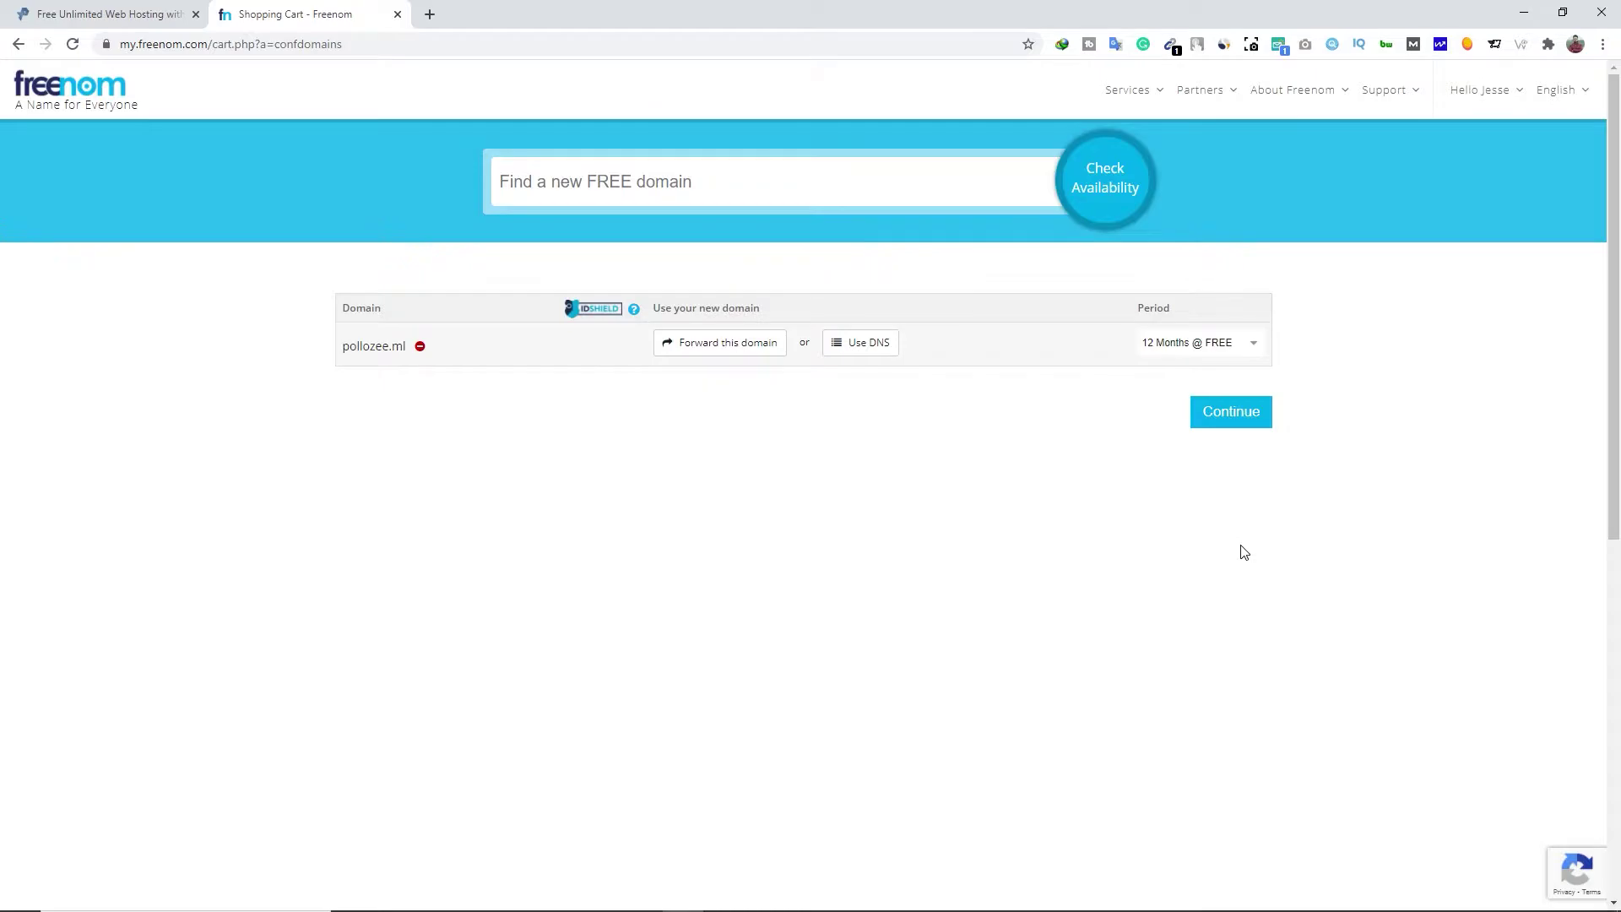
Switch pollozee.ml to Use your own DNS, focus the first Nameserver field, then return to ProFreeHost
left_click(869, 356)
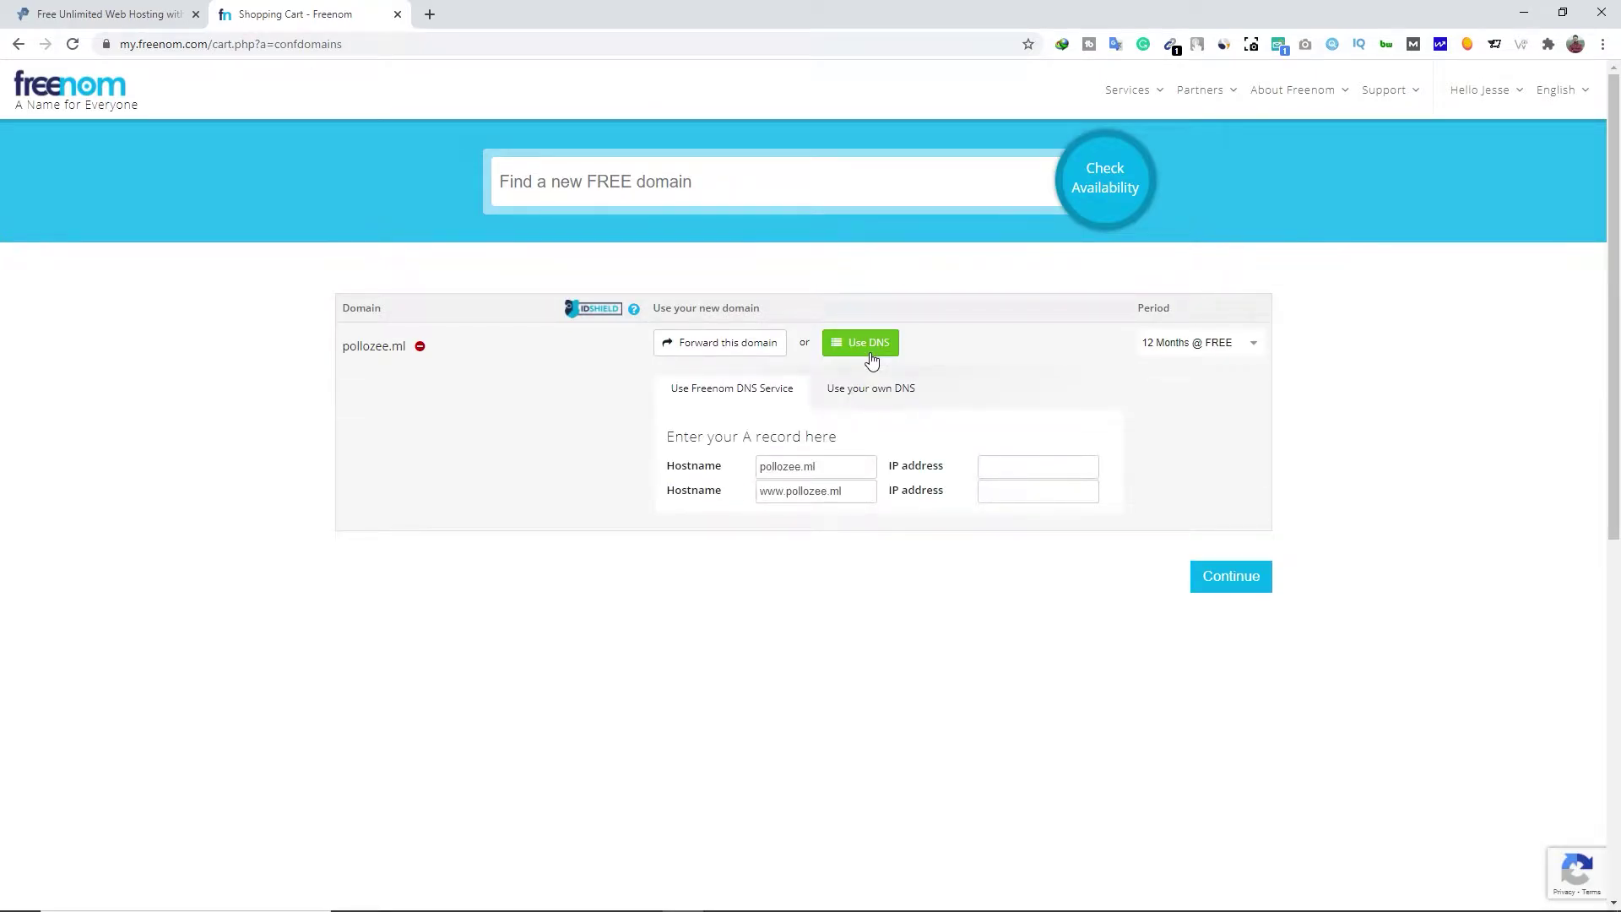
left_click(904, 390)
left_click(788, 465)
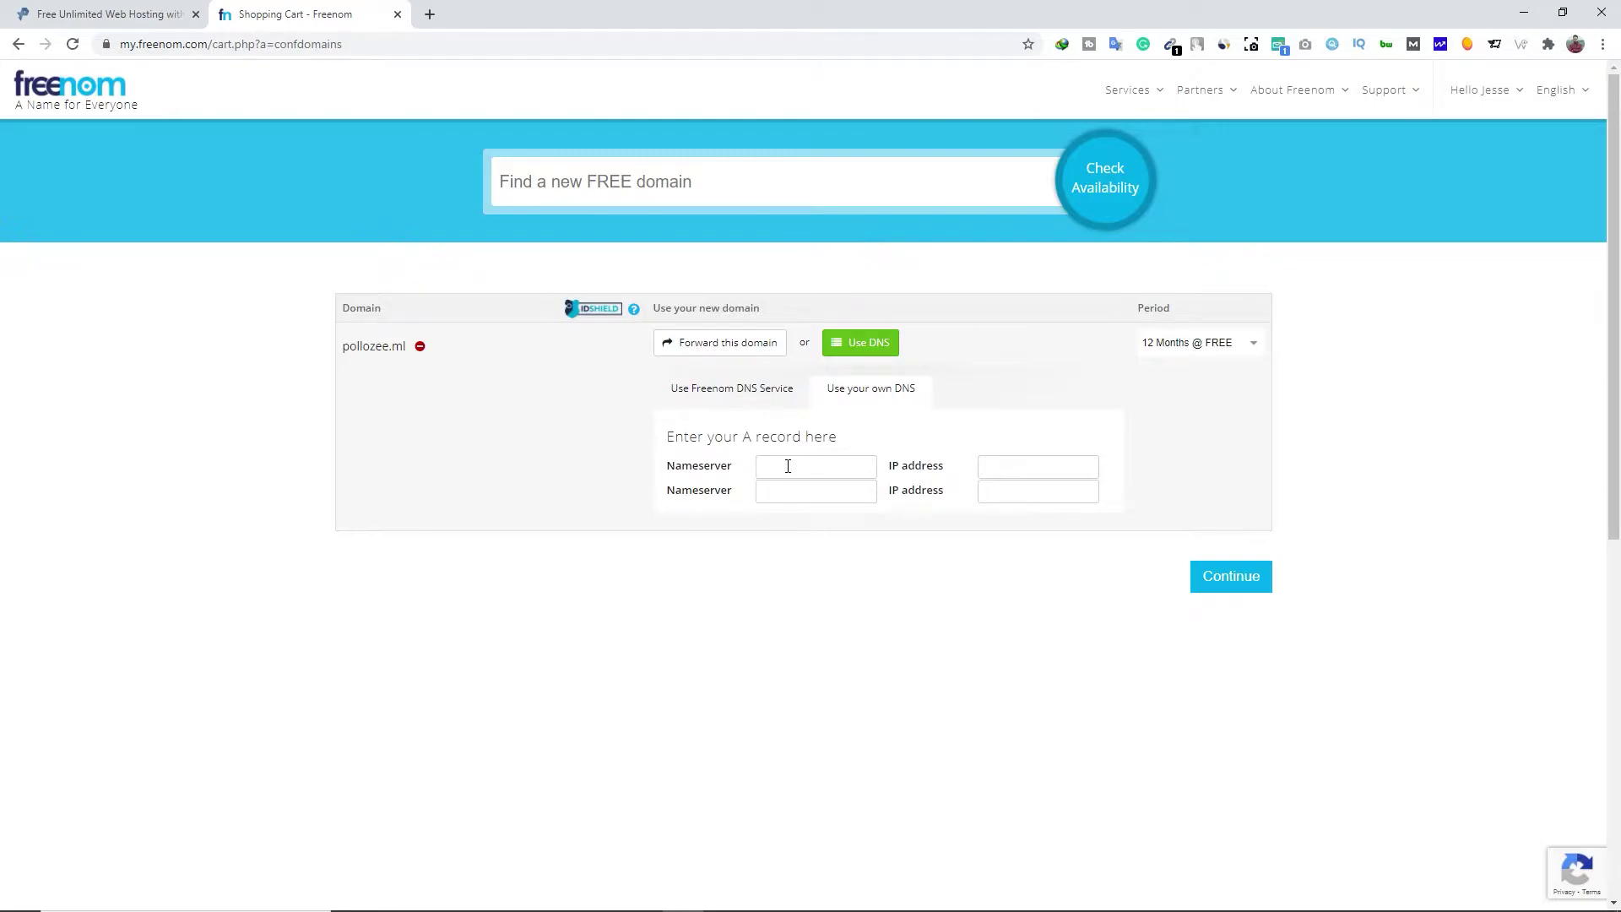
left_click(108, 12)
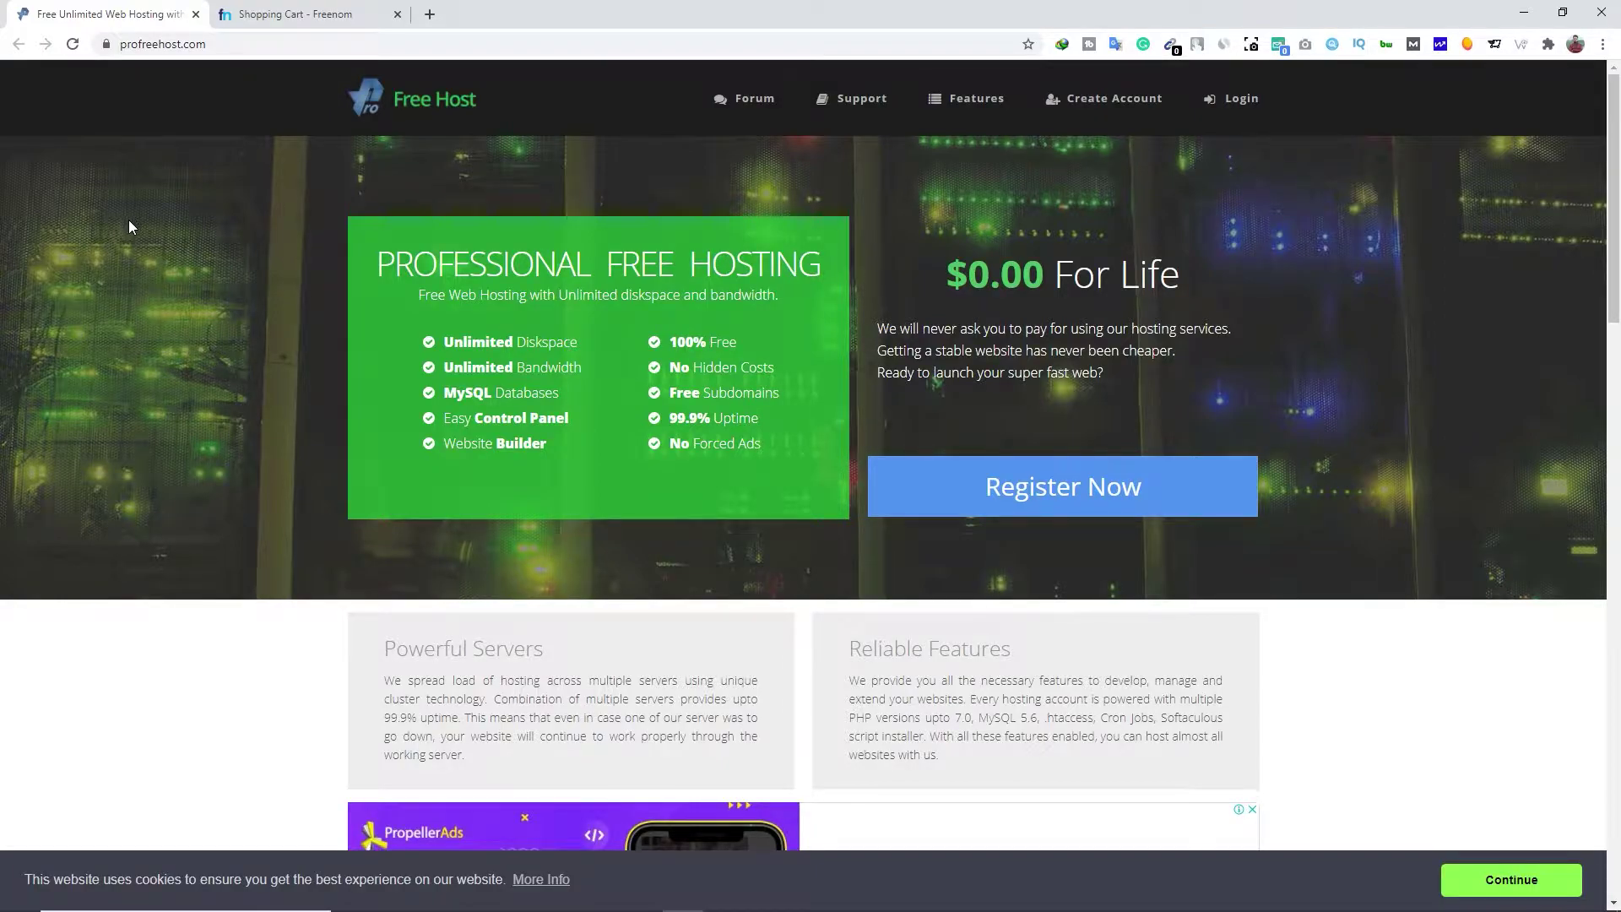
Fill in the ProFreeHost sign-up e-mail and password, submit, and pass the image captcha
left_click(953, 487)
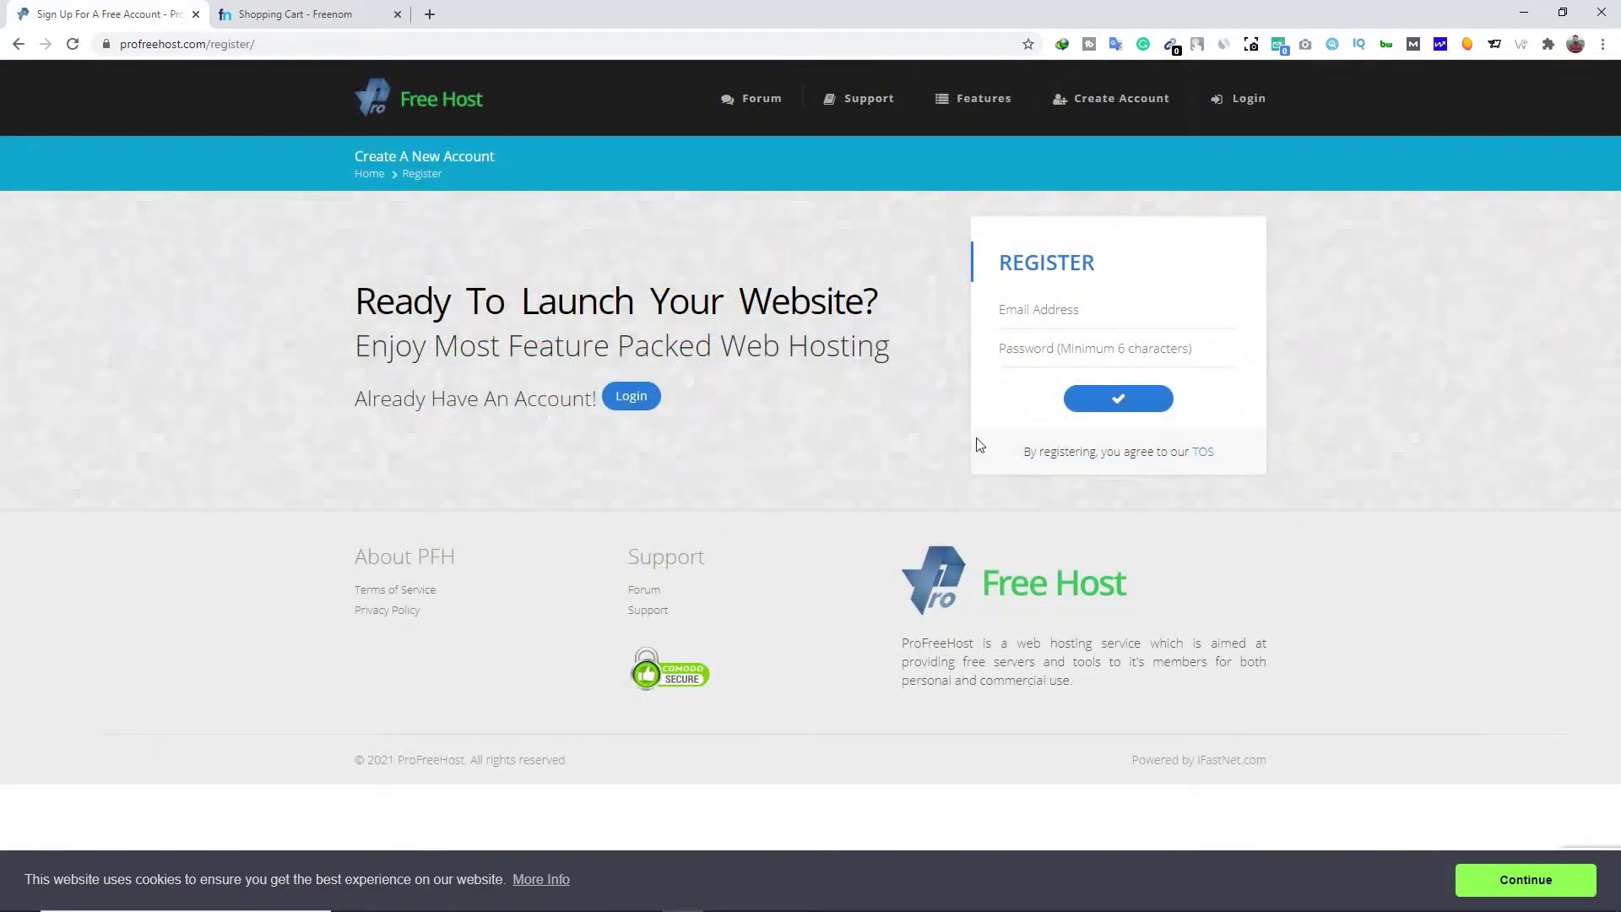
left_click(1049, 311)
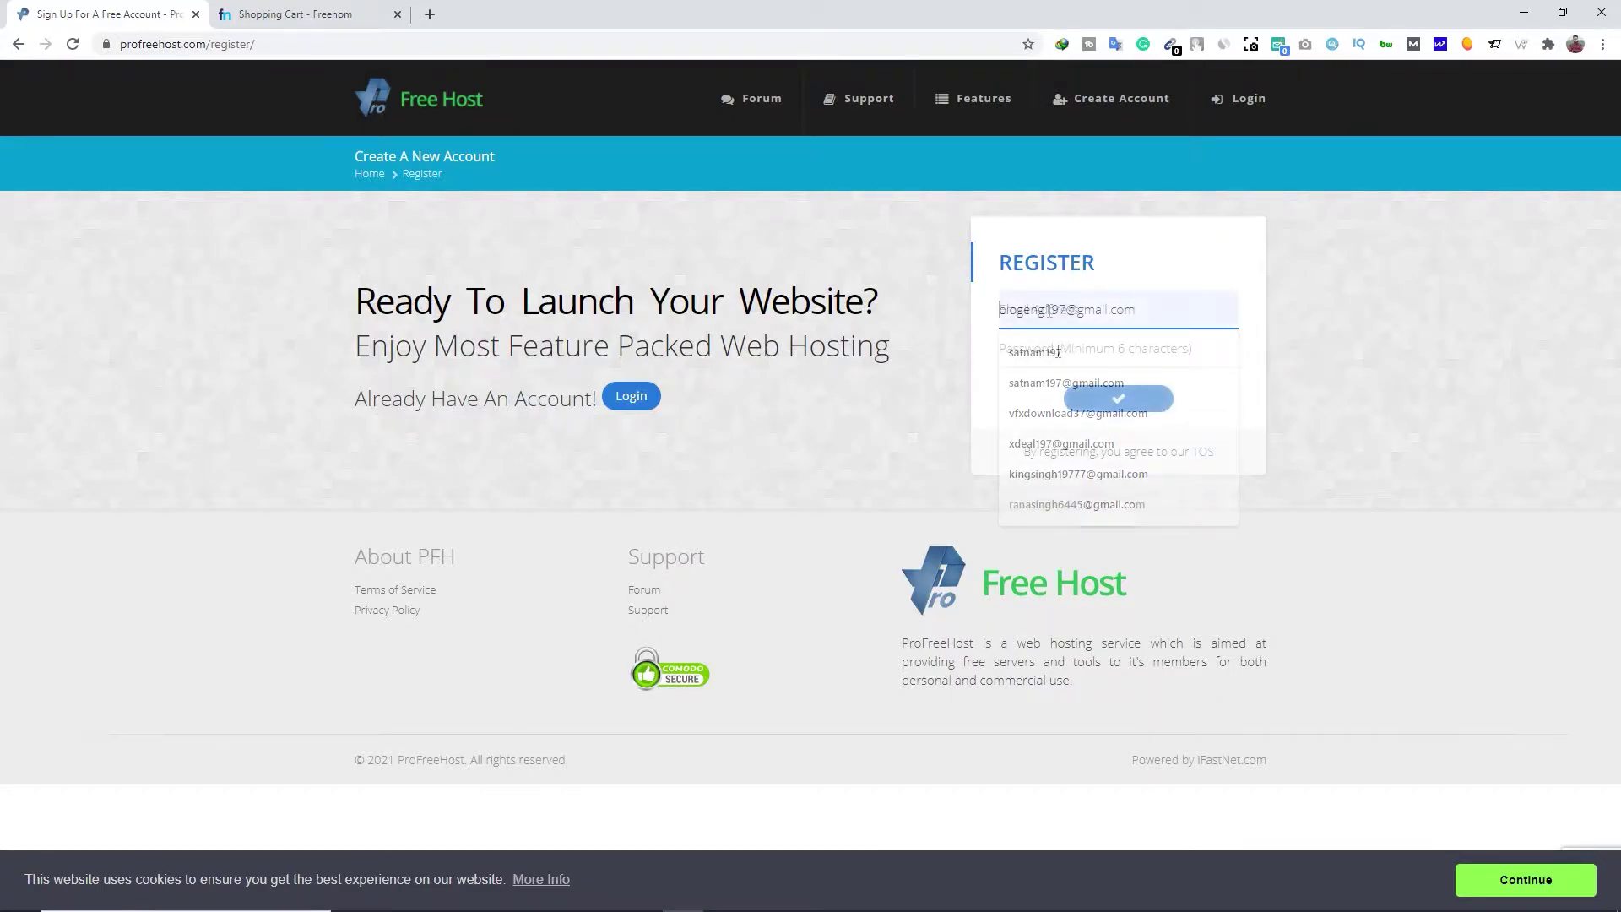
left_click(1058, 351)
type("••••••••••")
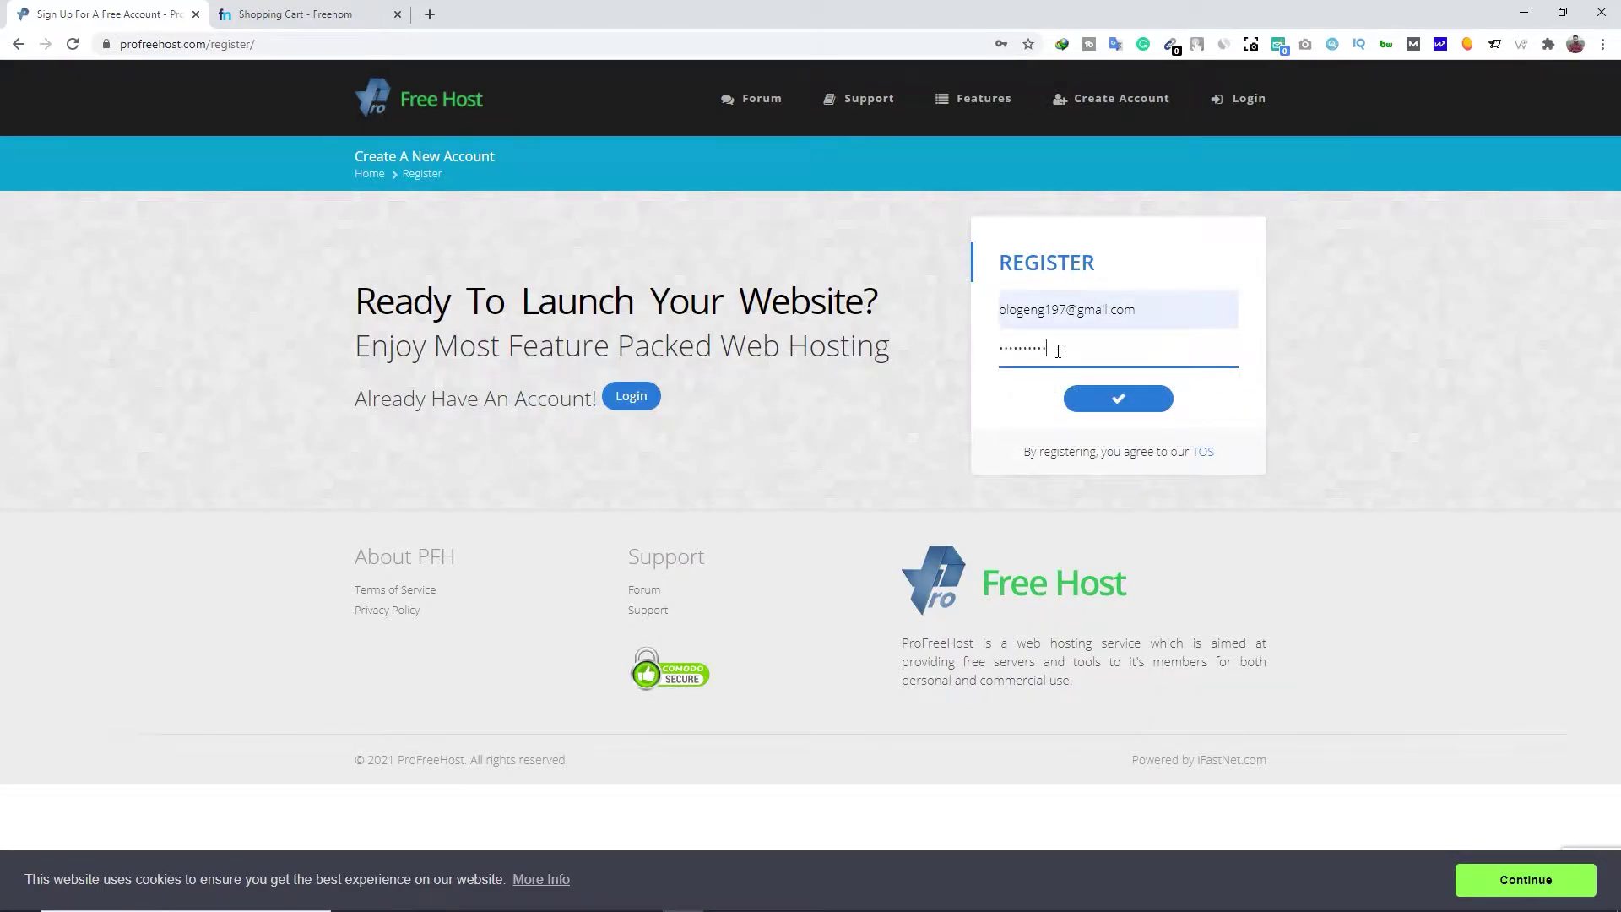
left_click(1101, 399)
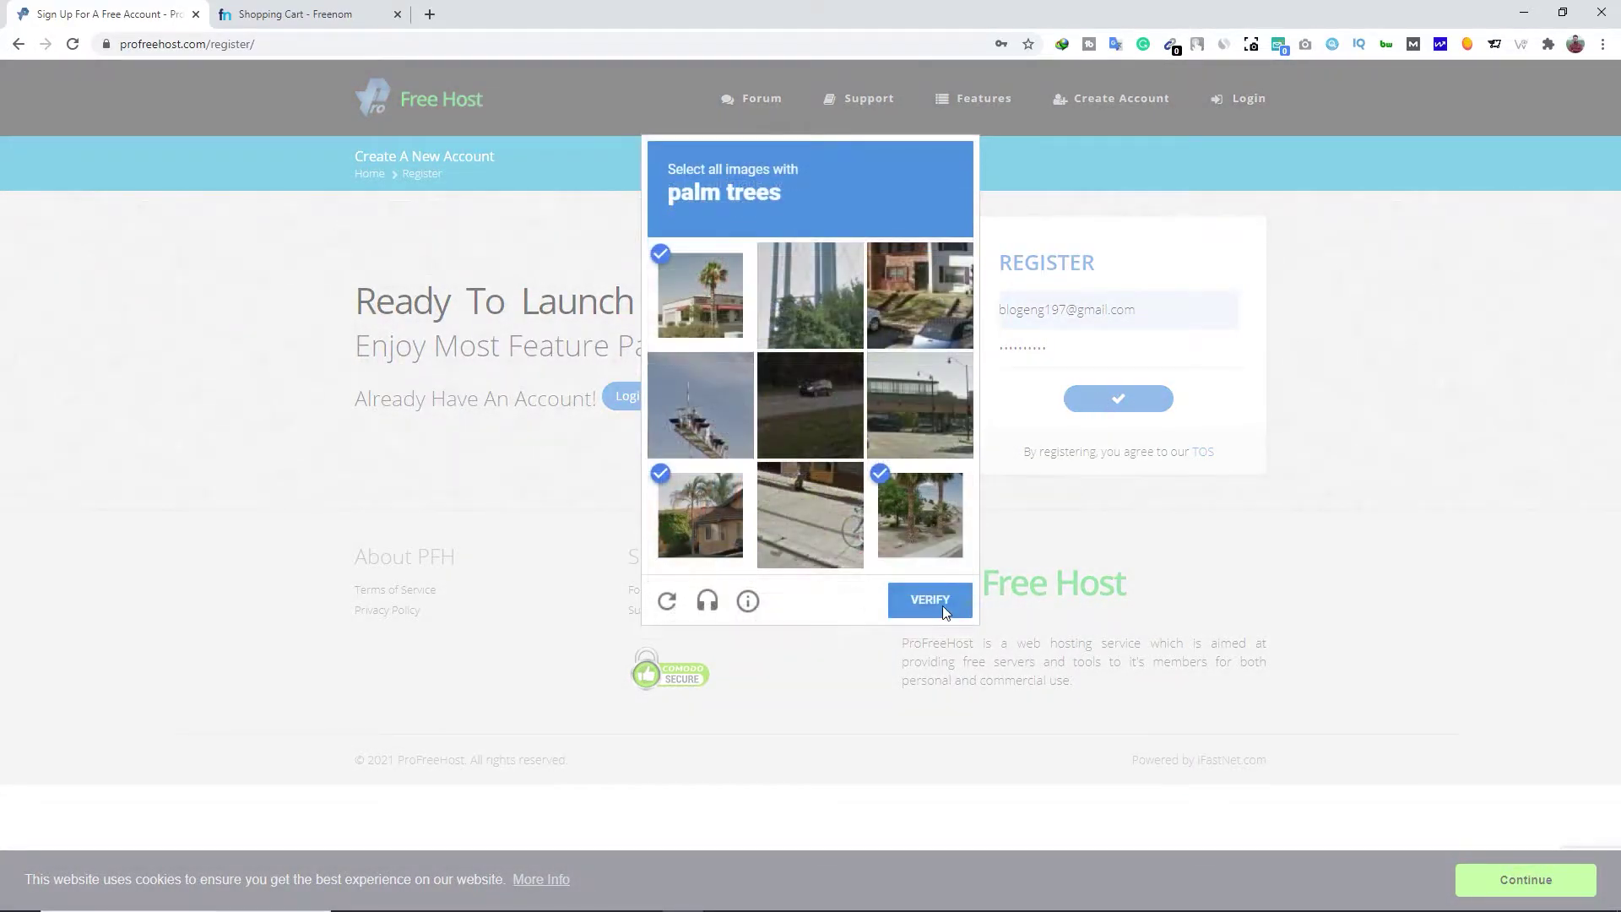
left_click(940, 606)
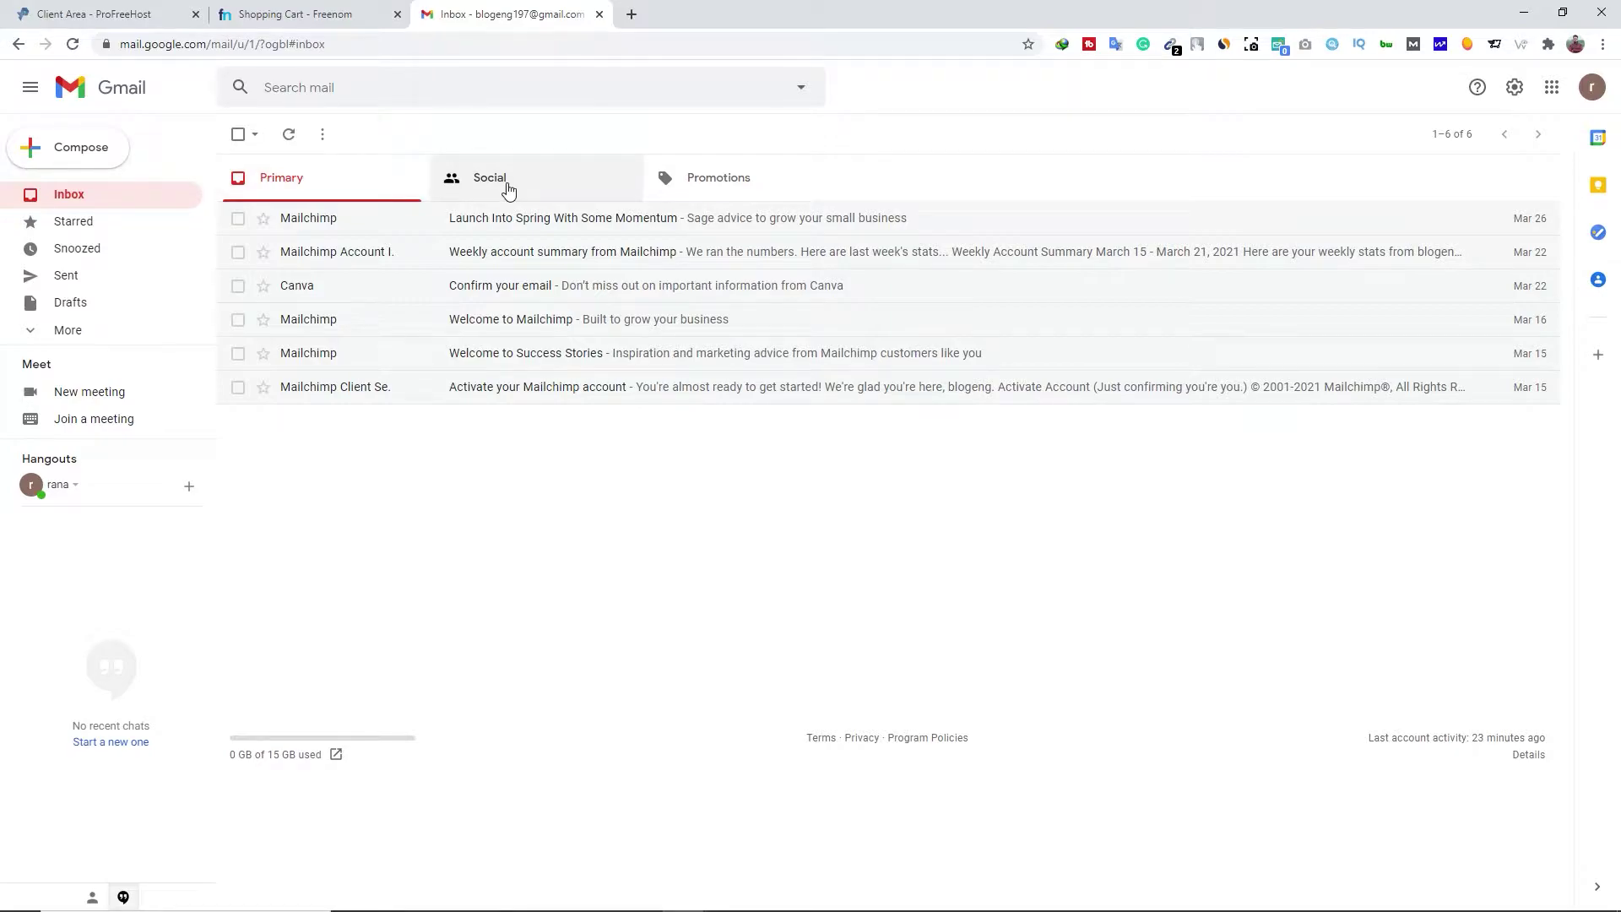
Find the ProFreeHost email in Gmail's Spam folder and click Activate Account
left_click(508, 188)
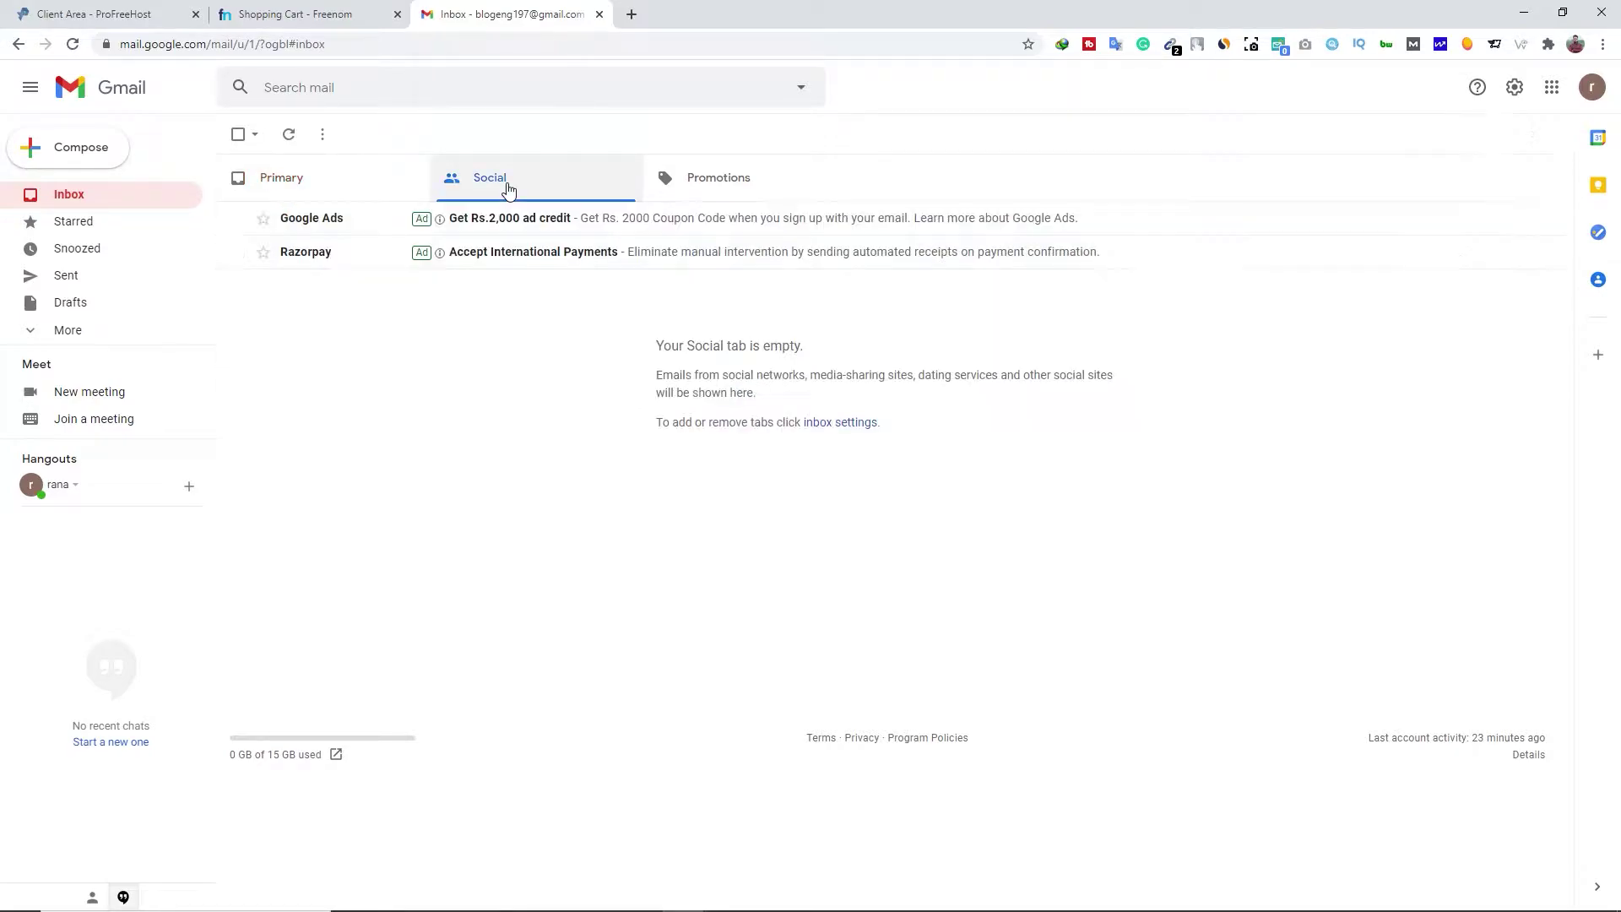
left_click(715, 195)
left_click(280, 191)
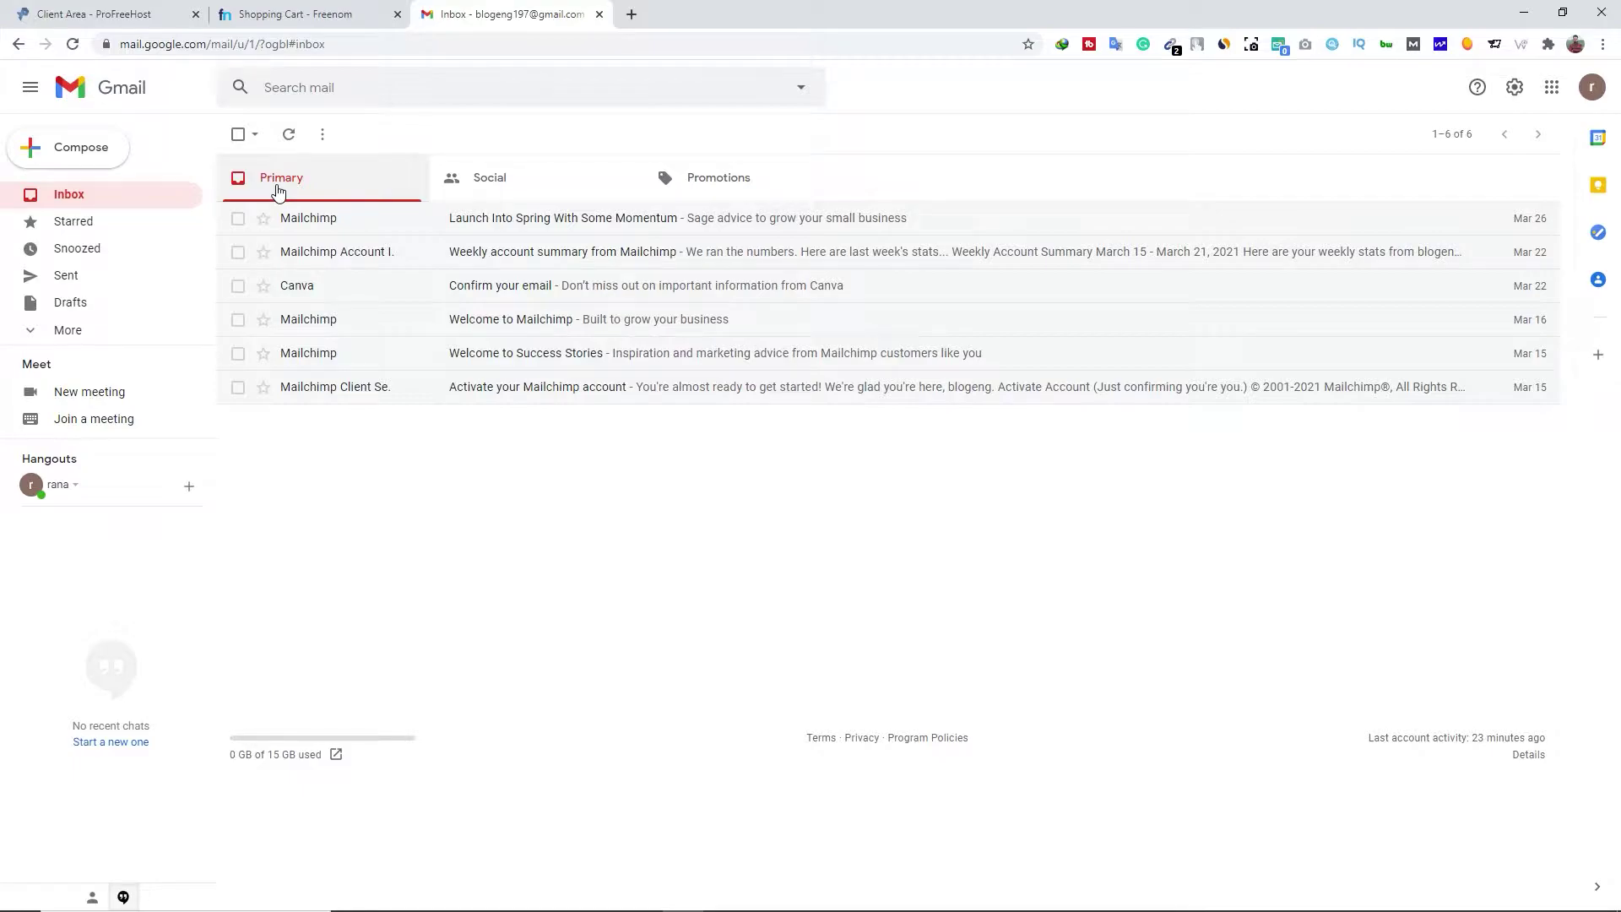
left_click(78, 335)
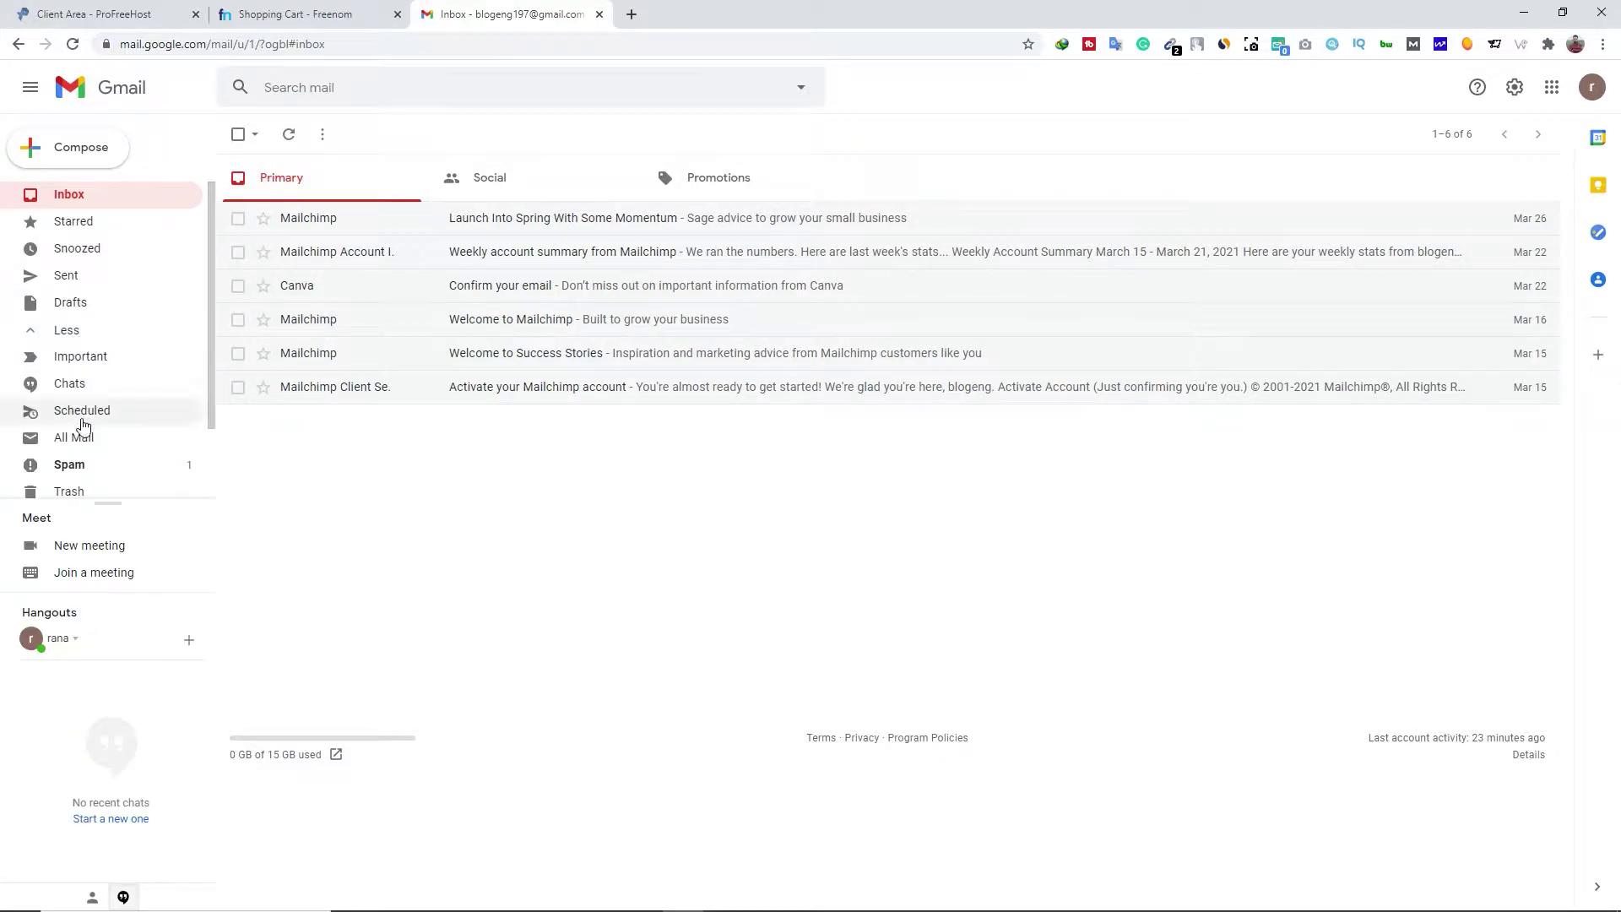
left_click(88, 466)
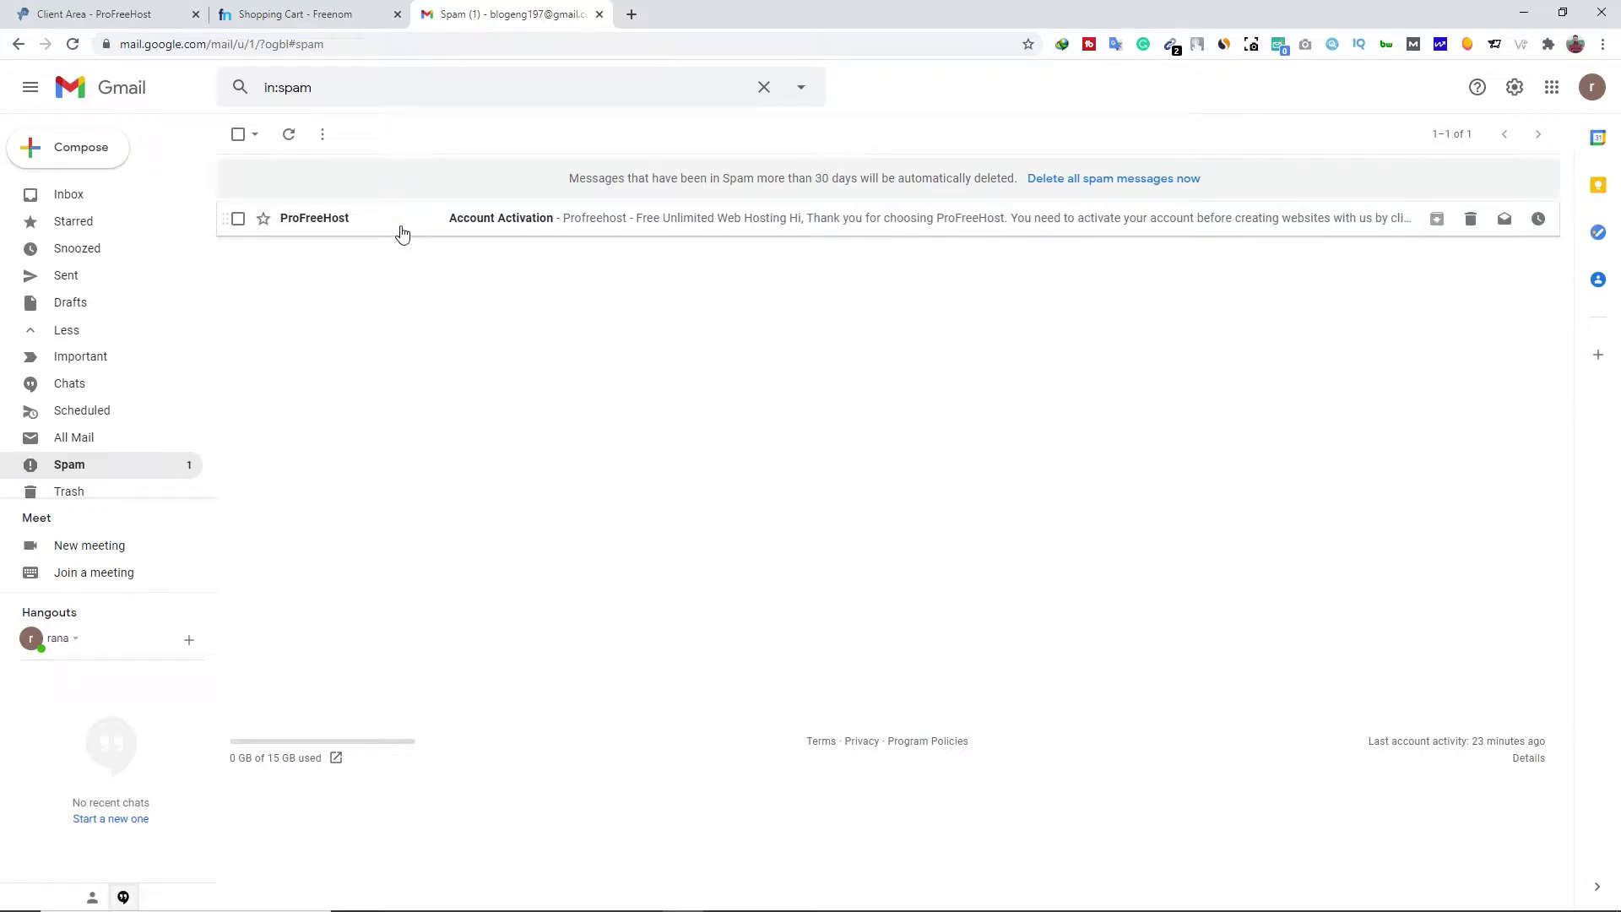
left_click(401, 235)
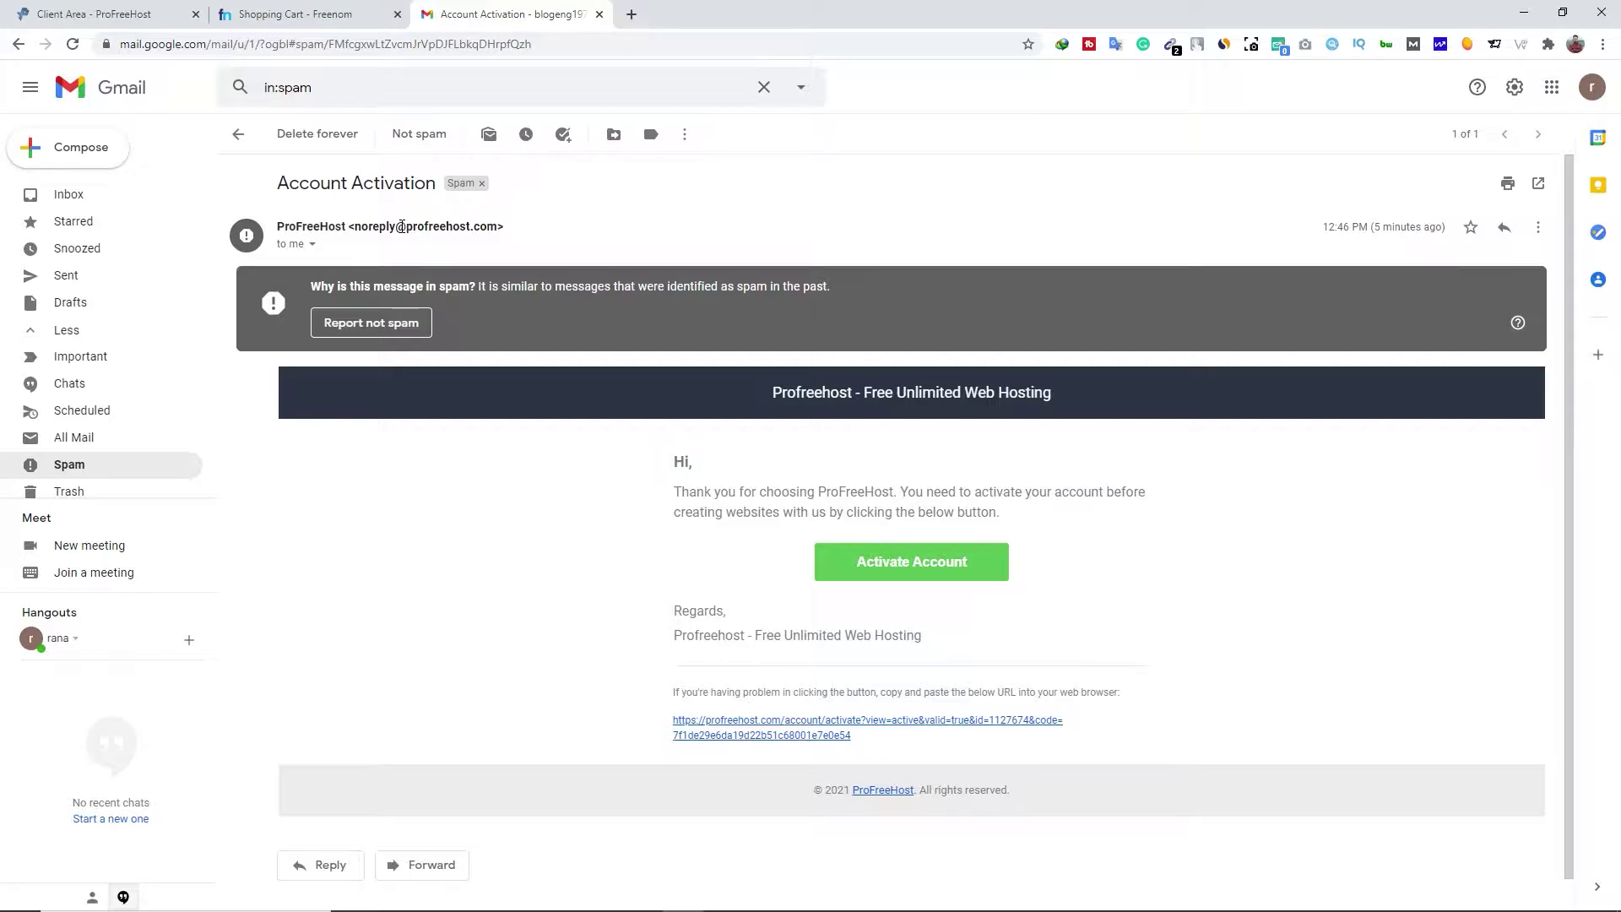
left_click(928, 575)
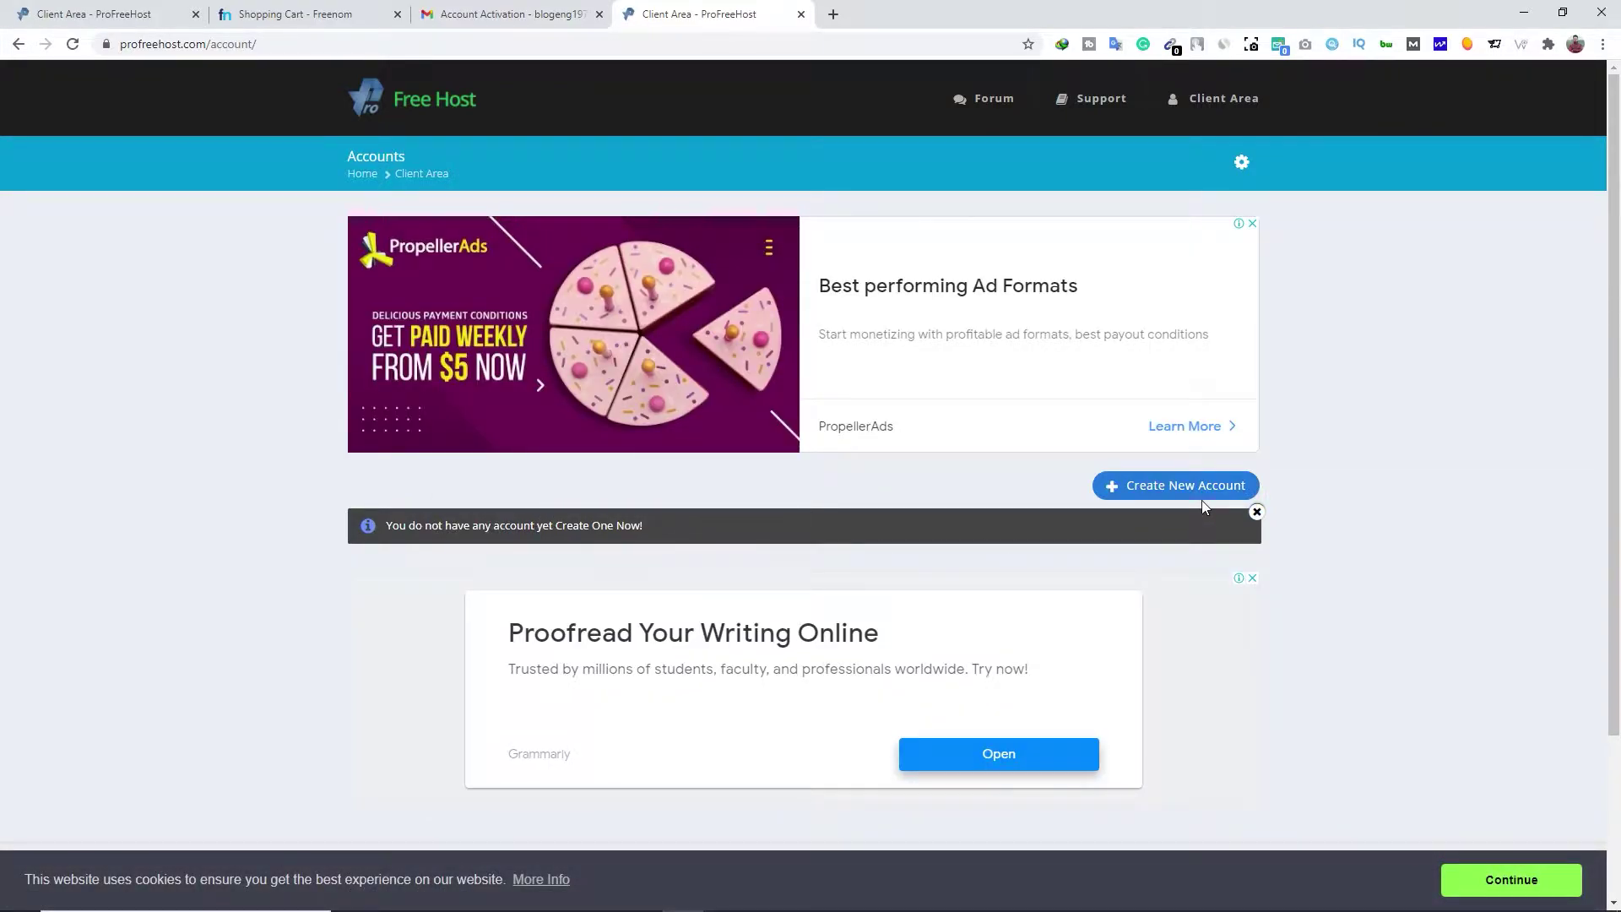
Close the extra Gmail and old ProFreeHost tabs and copy pollozee.ml from the Freenom cart
left_click(600, 14)
left_click(102, 25)
key("ctrl+w")
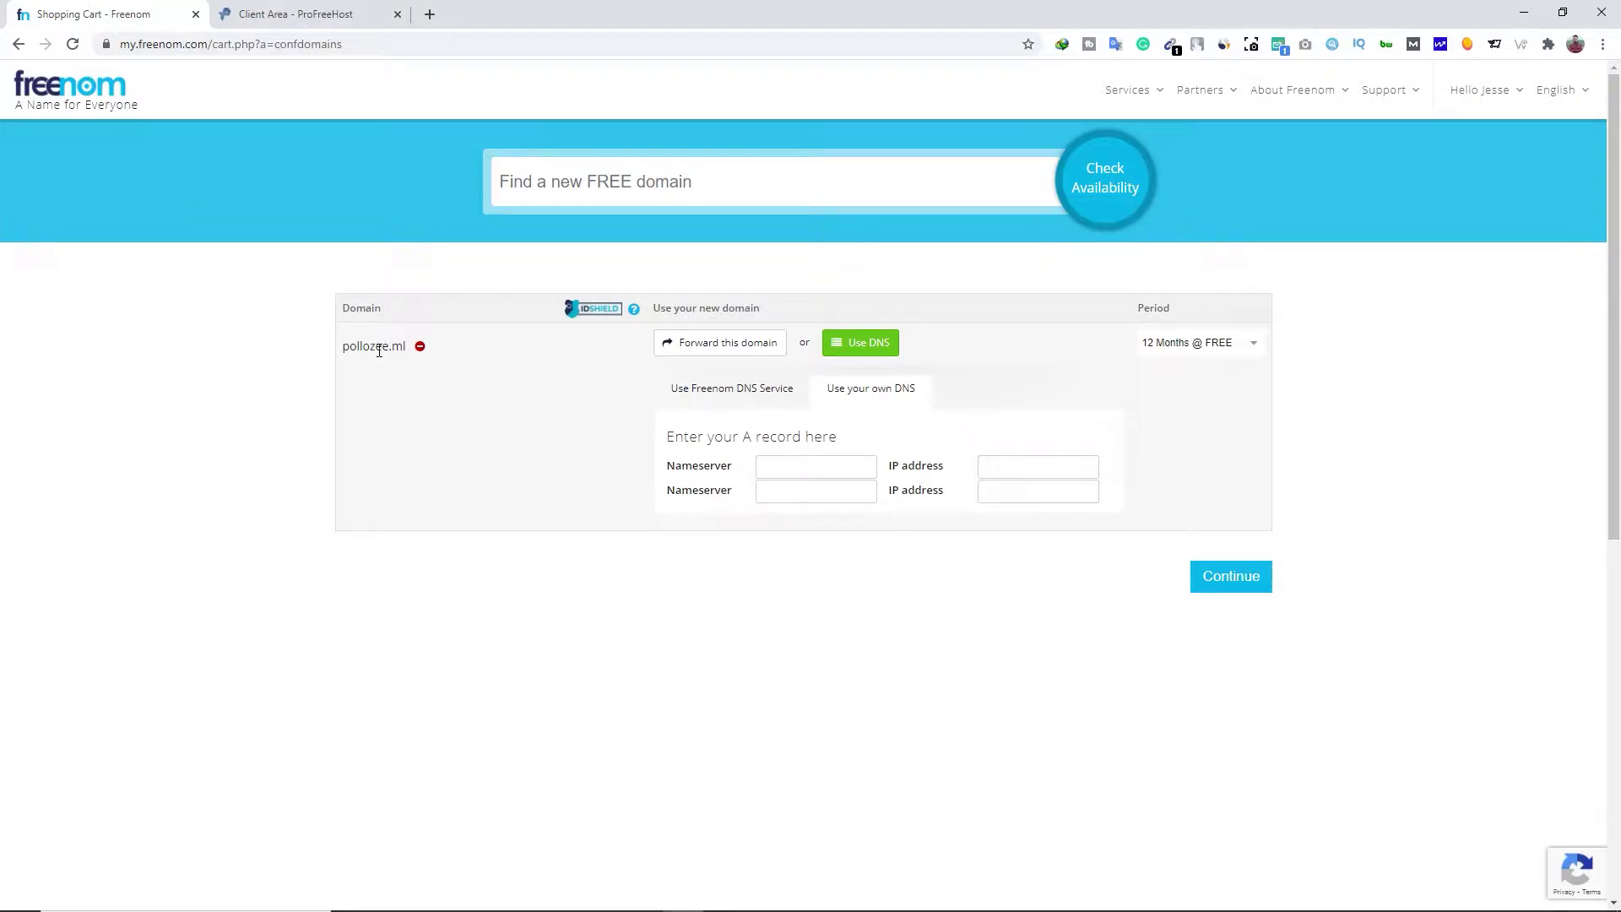
left_click_drag(410, 345, 341, 345)
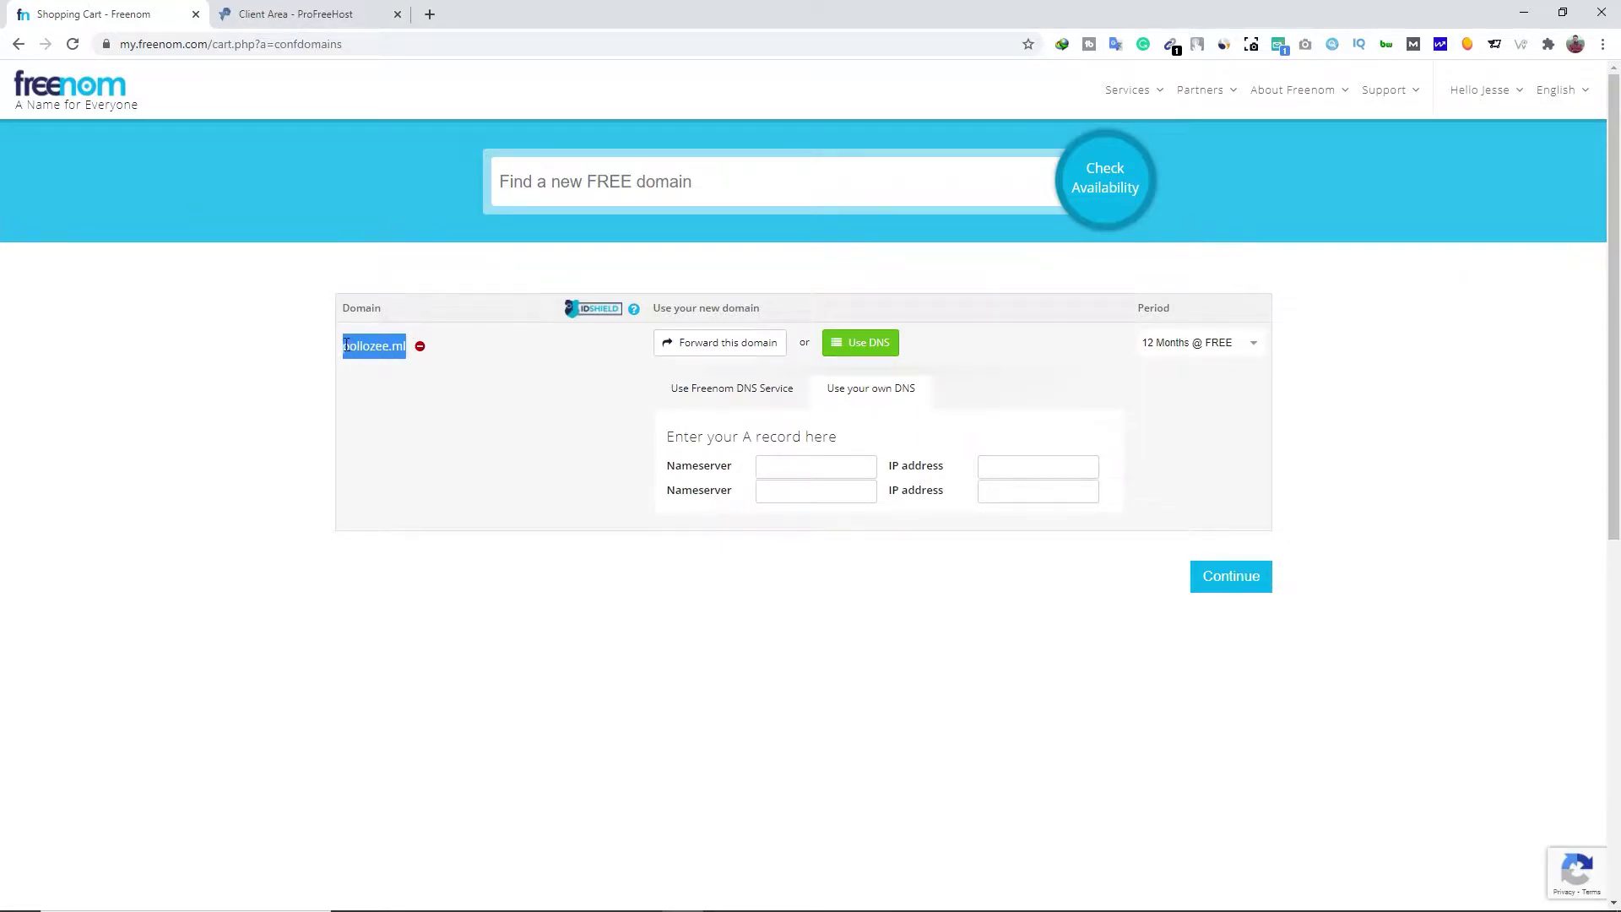
right_click(363, 346)
left_click(381, 357)
Start a new ProFreeHost website with Custom Domain ticked and pollozee.ml pasted in
left_click(297, 13)
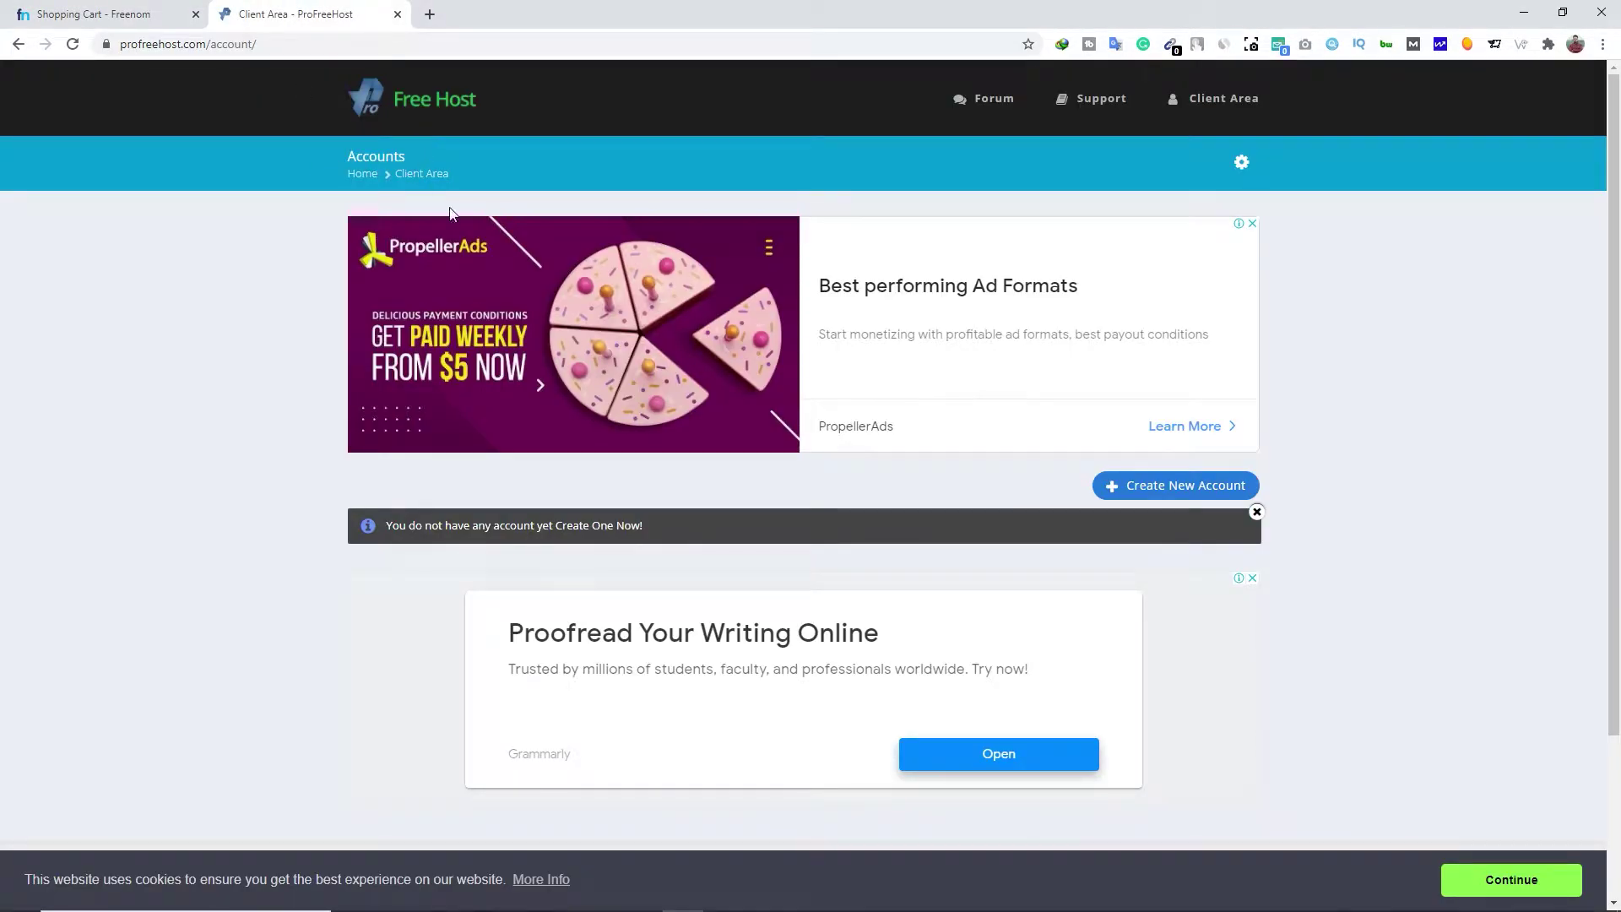
left_click(1137, 490)
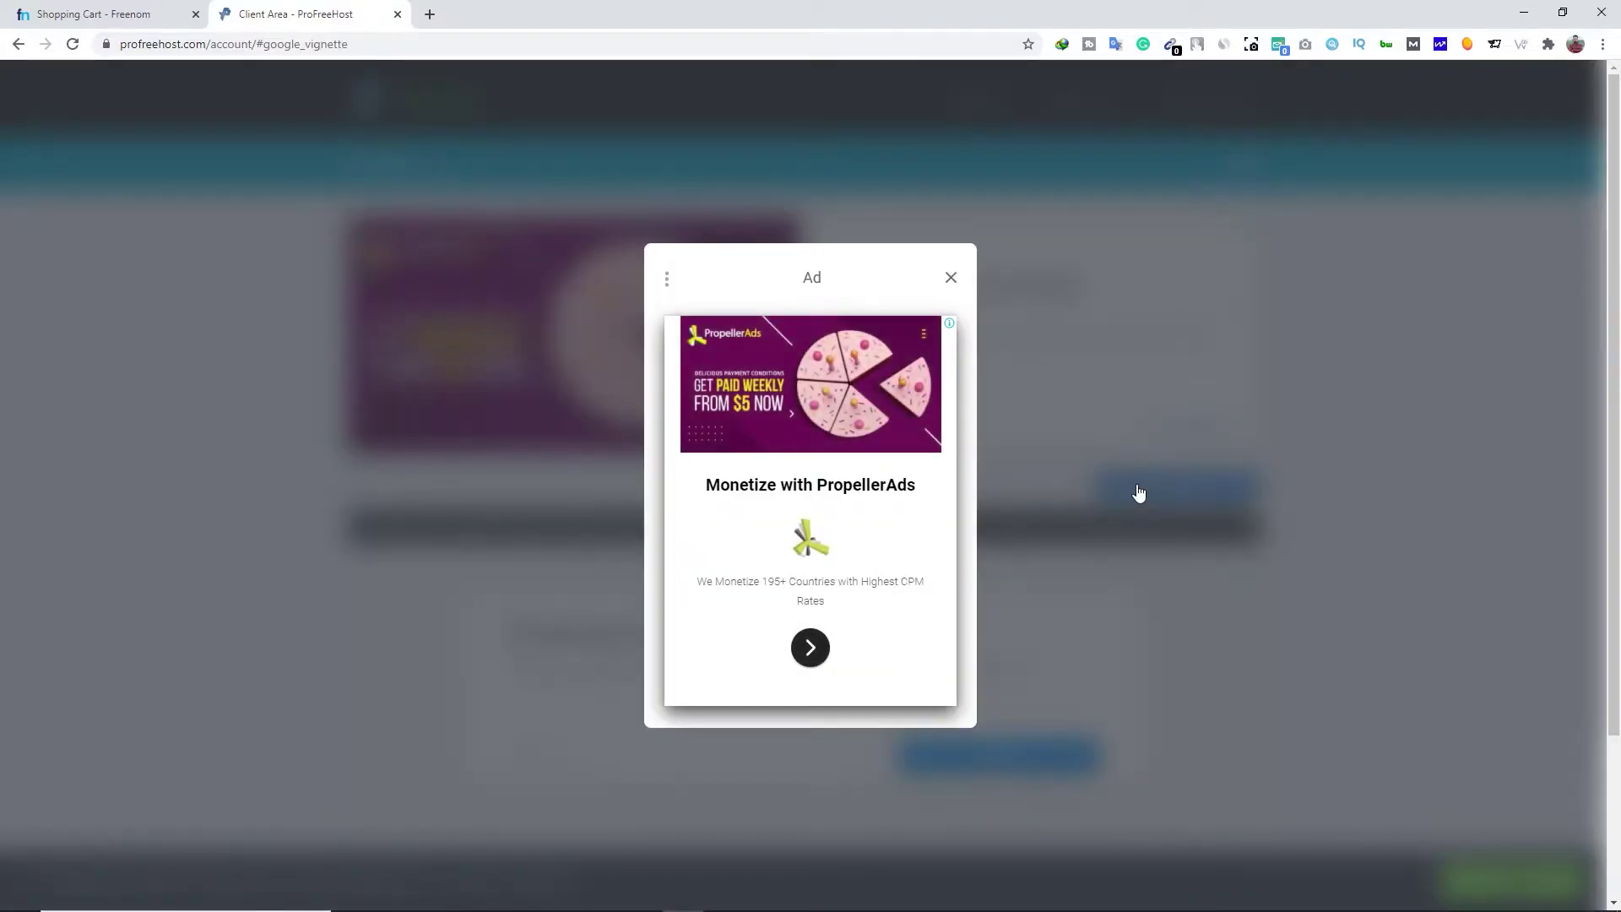
left_click(950, 280)
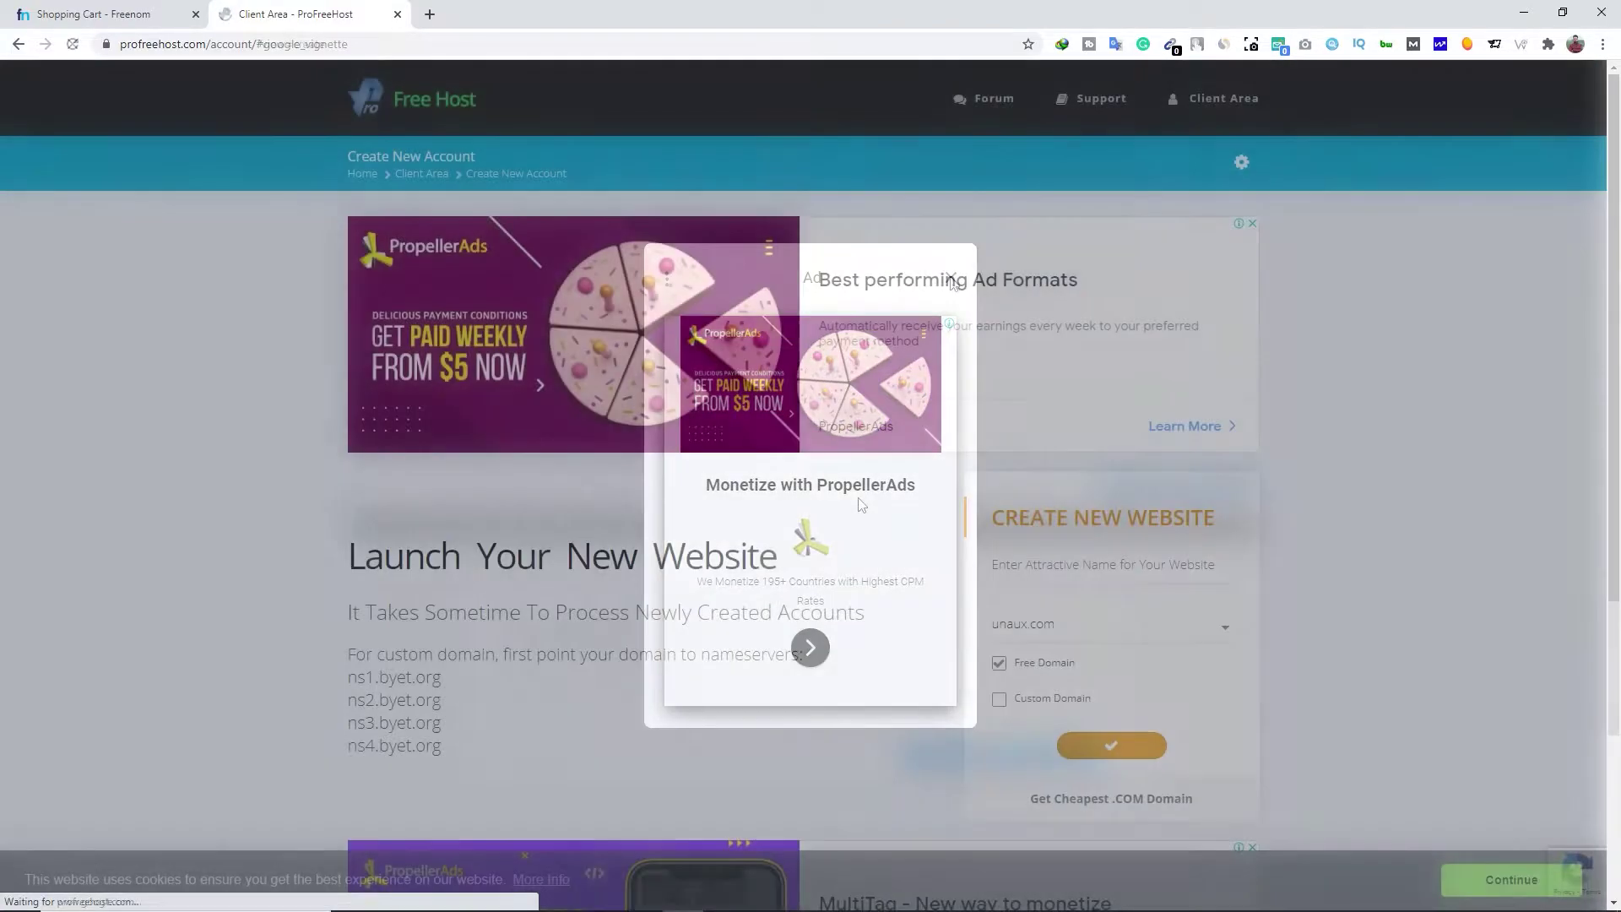
scroll(857, 498, "down", 1)
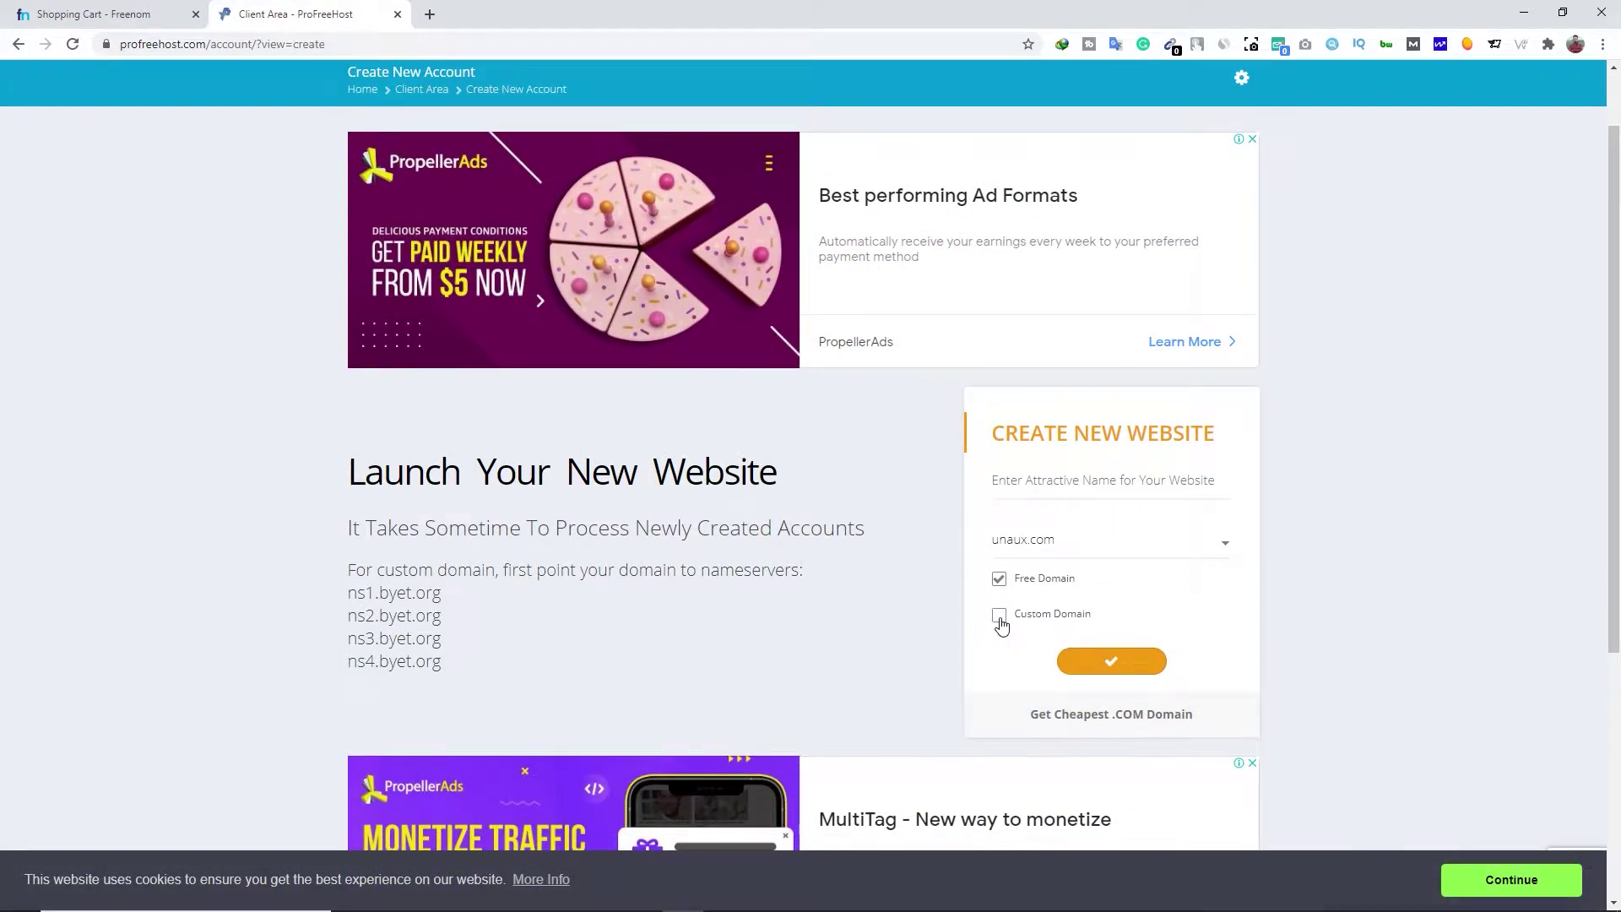
left_click(999, 617)
left_click(1029, 485)
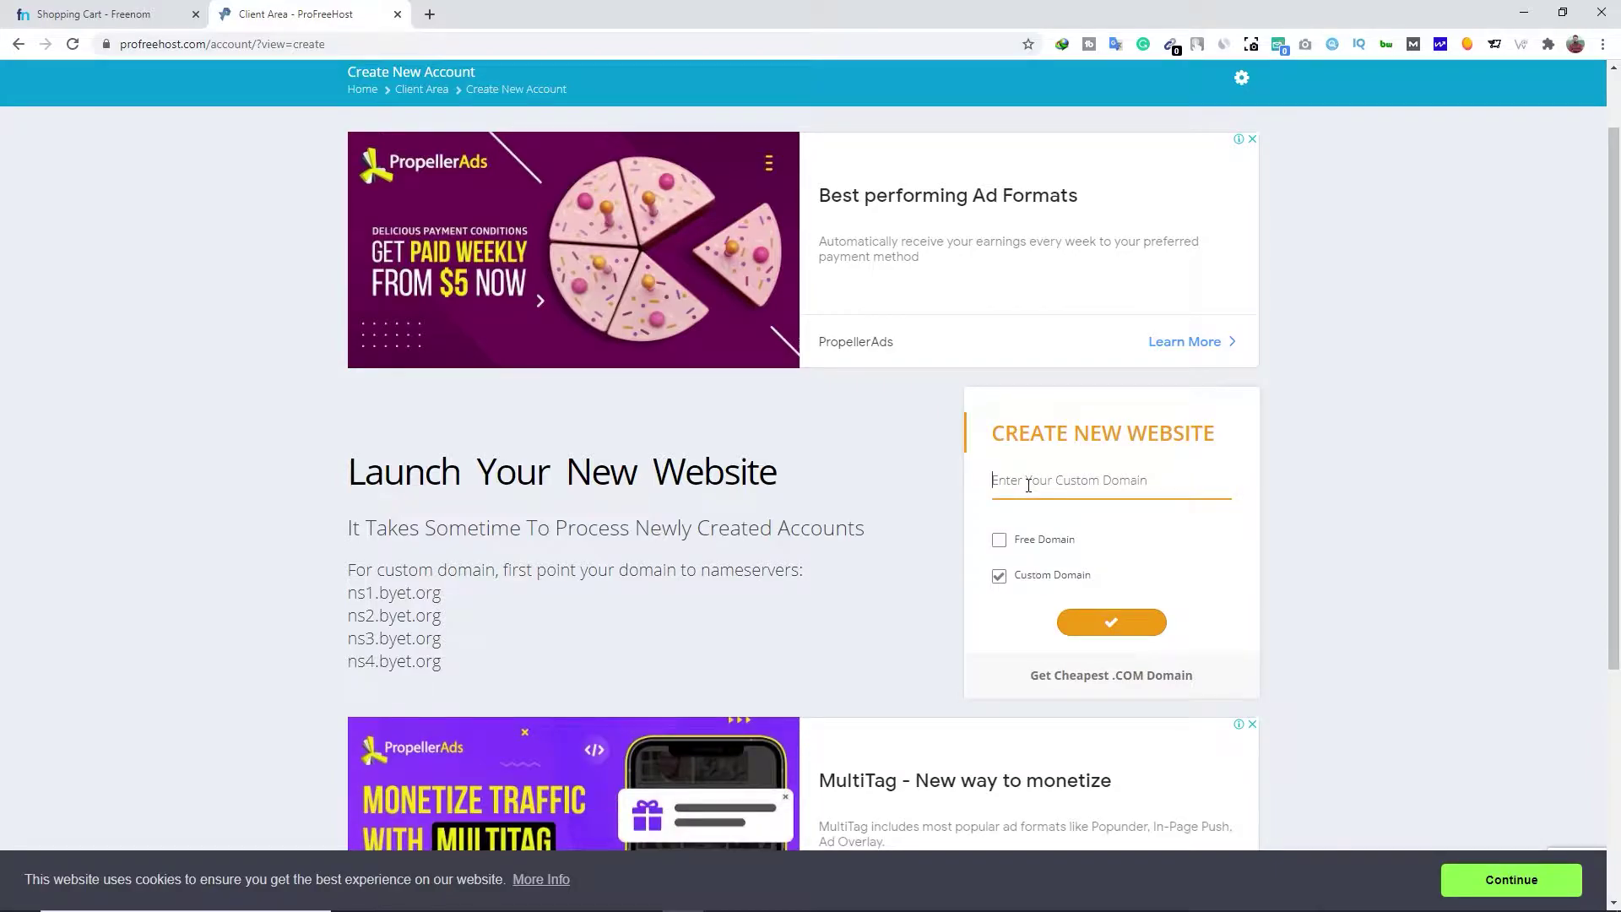
key("ctrl+v")
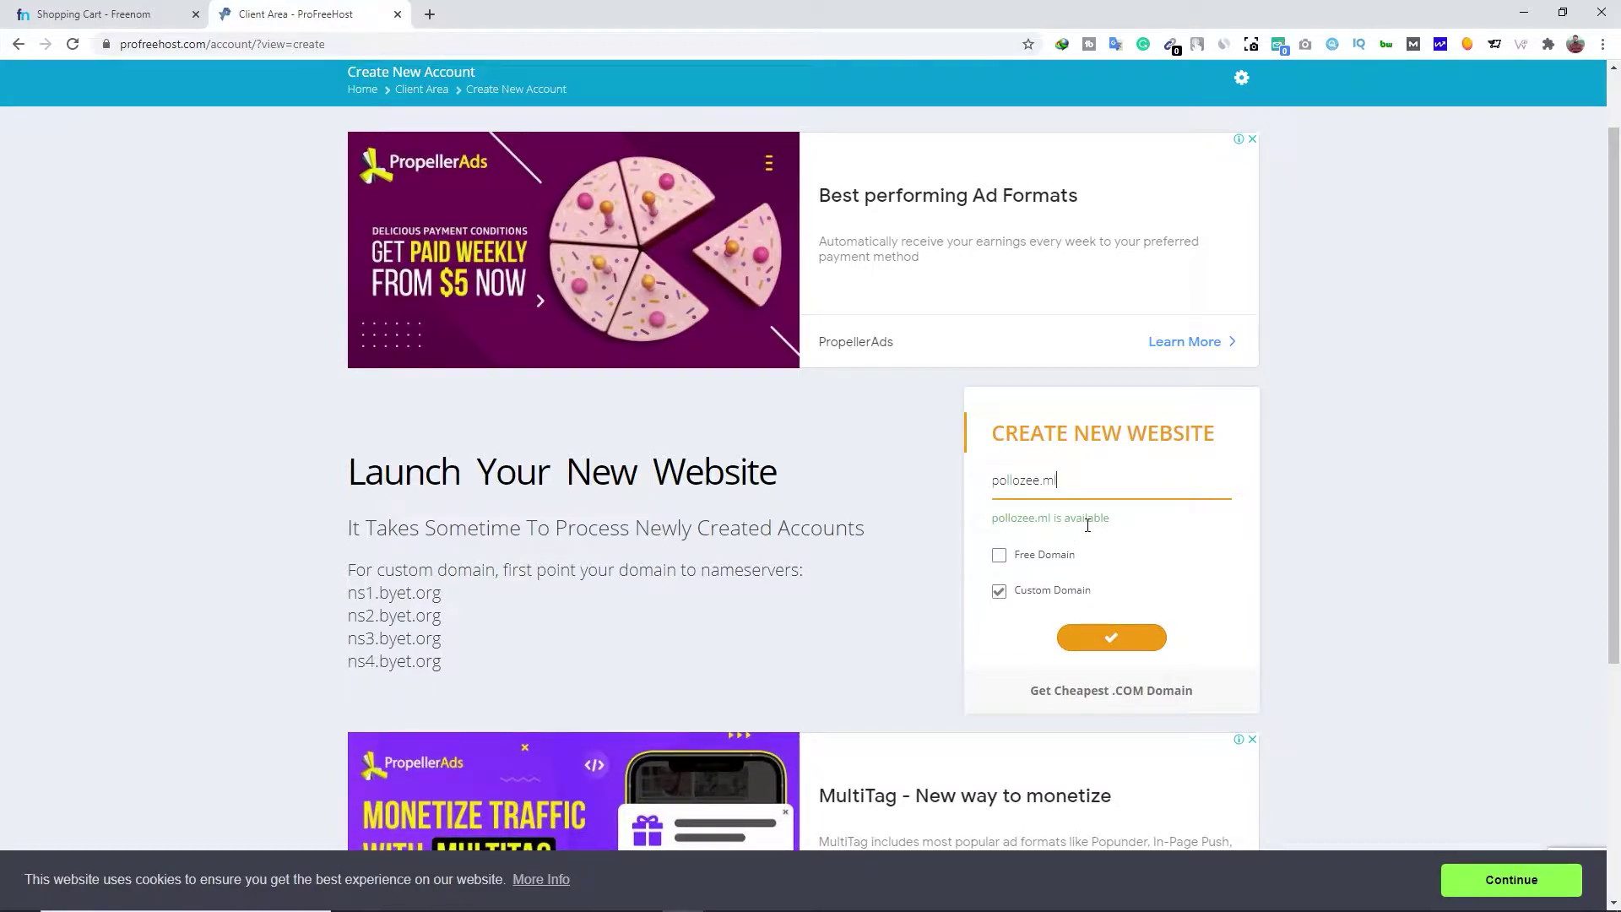
Copy the nameserver ns1.byet.org and return to the Freenom cart
left_click_drag(443, 596, 348, 596)
right_click(366, 598)
left_click(407, 607)
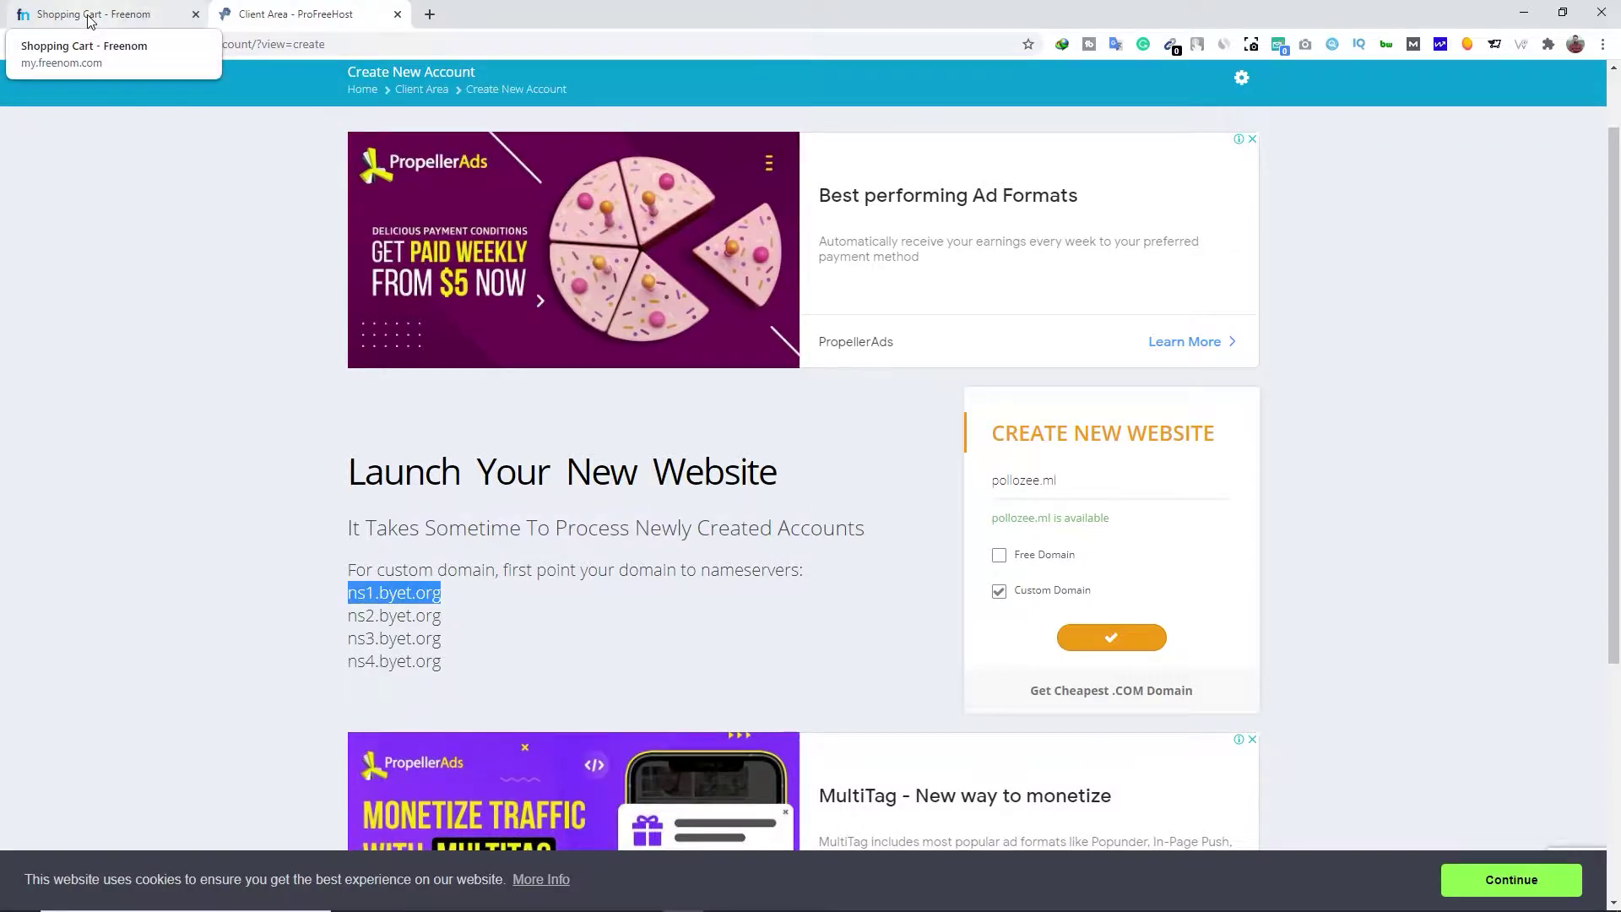
left_click(90, 20)
Set the nameservers to ns1.byet.org and ns2.byet.org
left_click(775, 462)
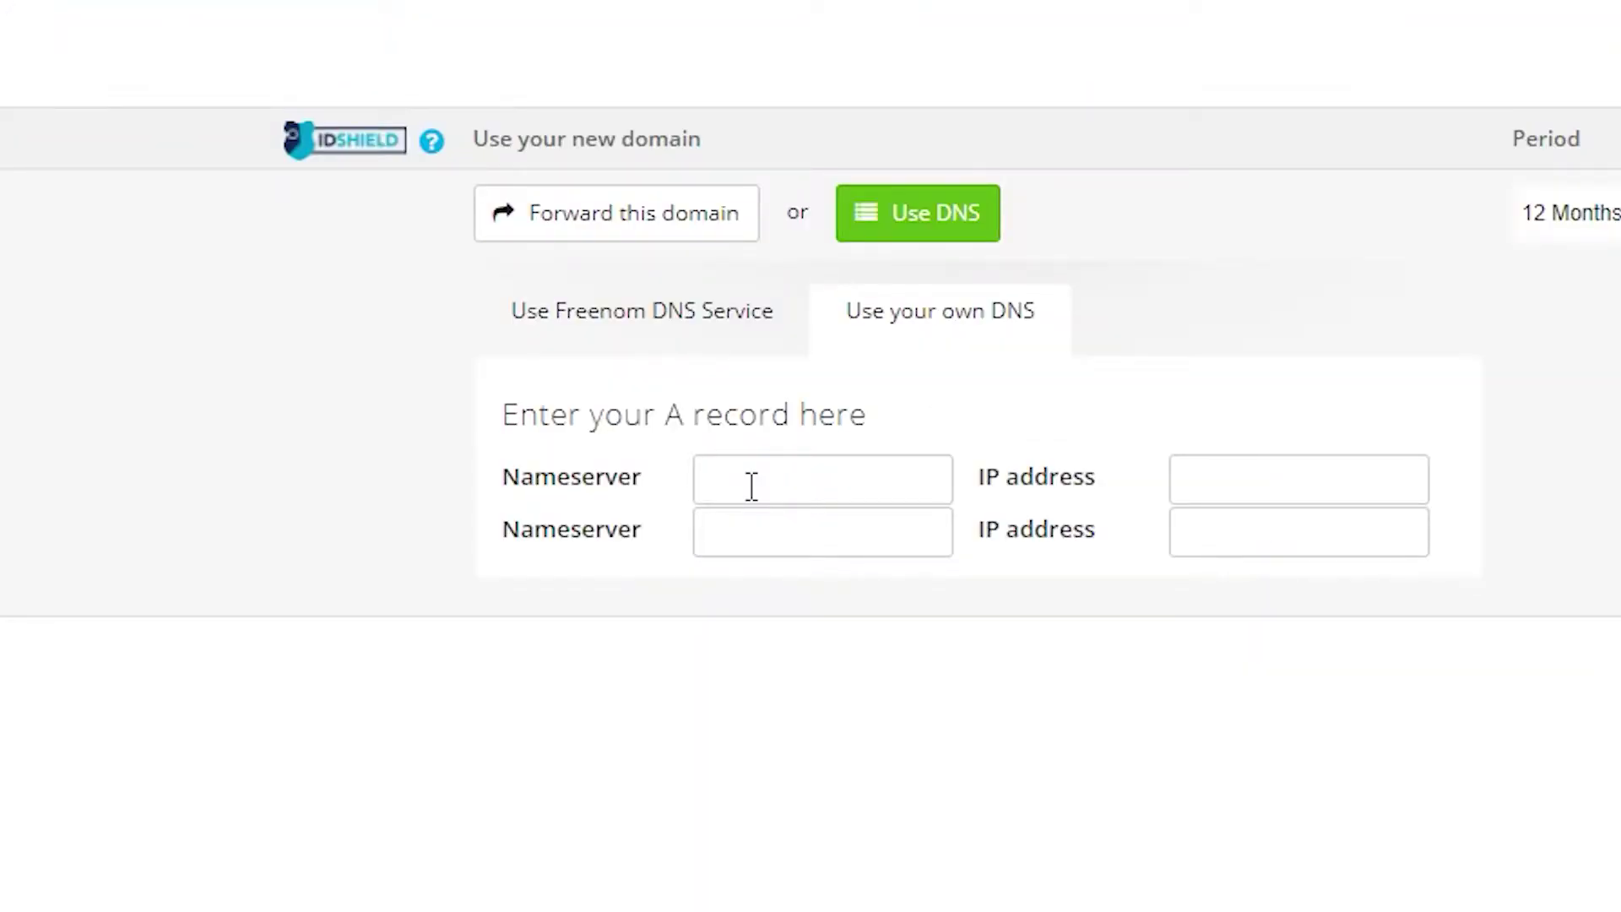
key("ctrl+v")
left_click(771, 538)
key("ctrl+v")
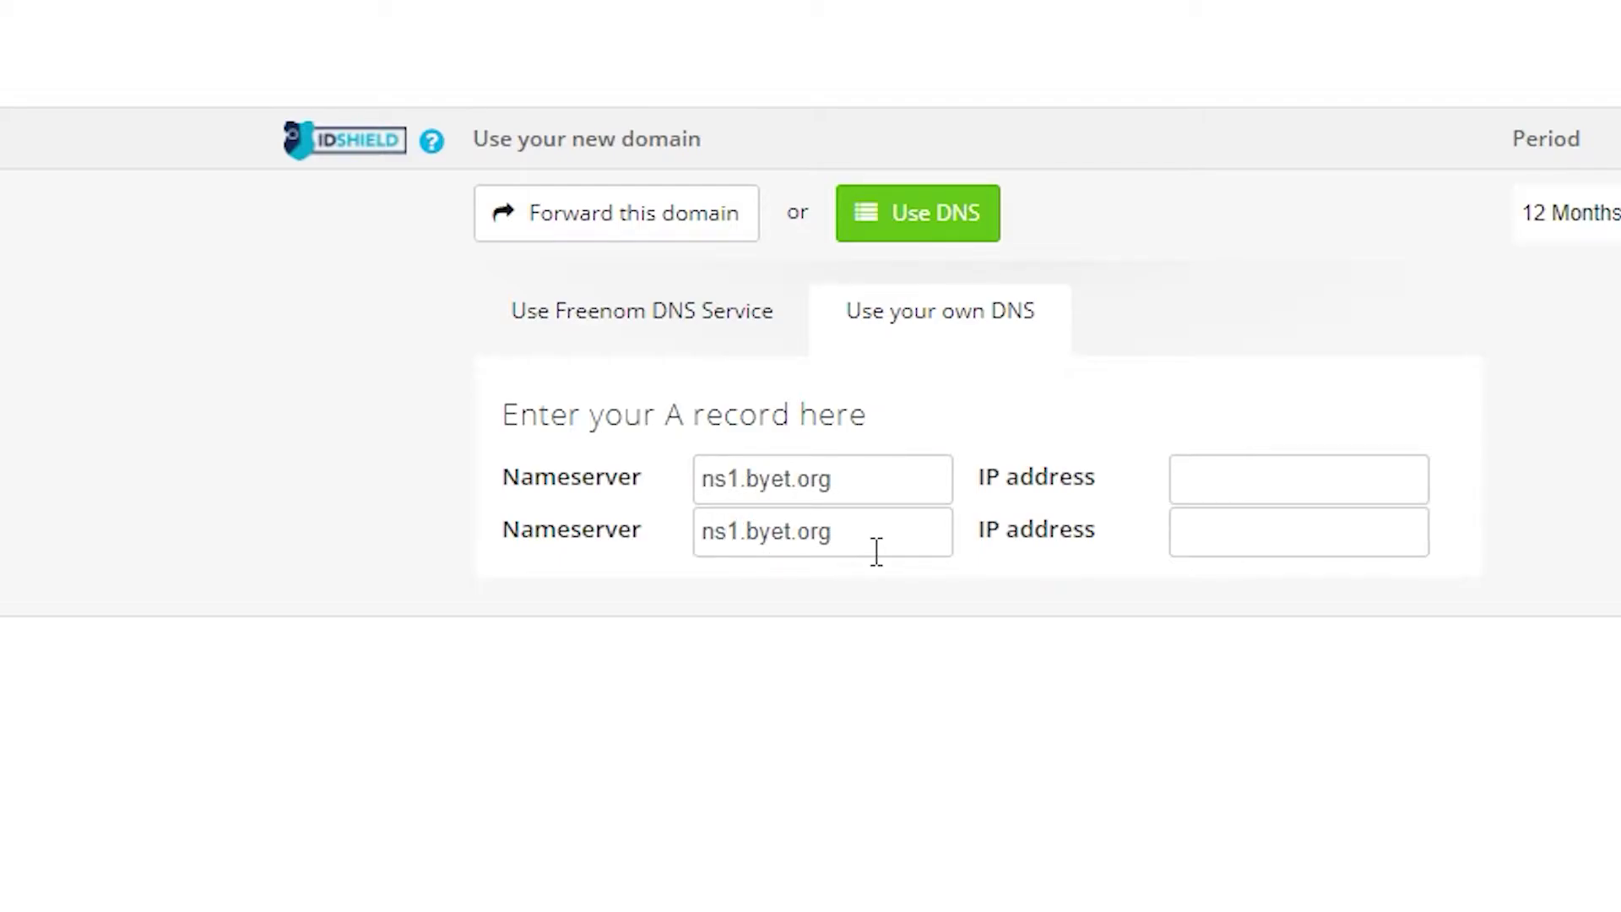
key("Delete")
type("2")
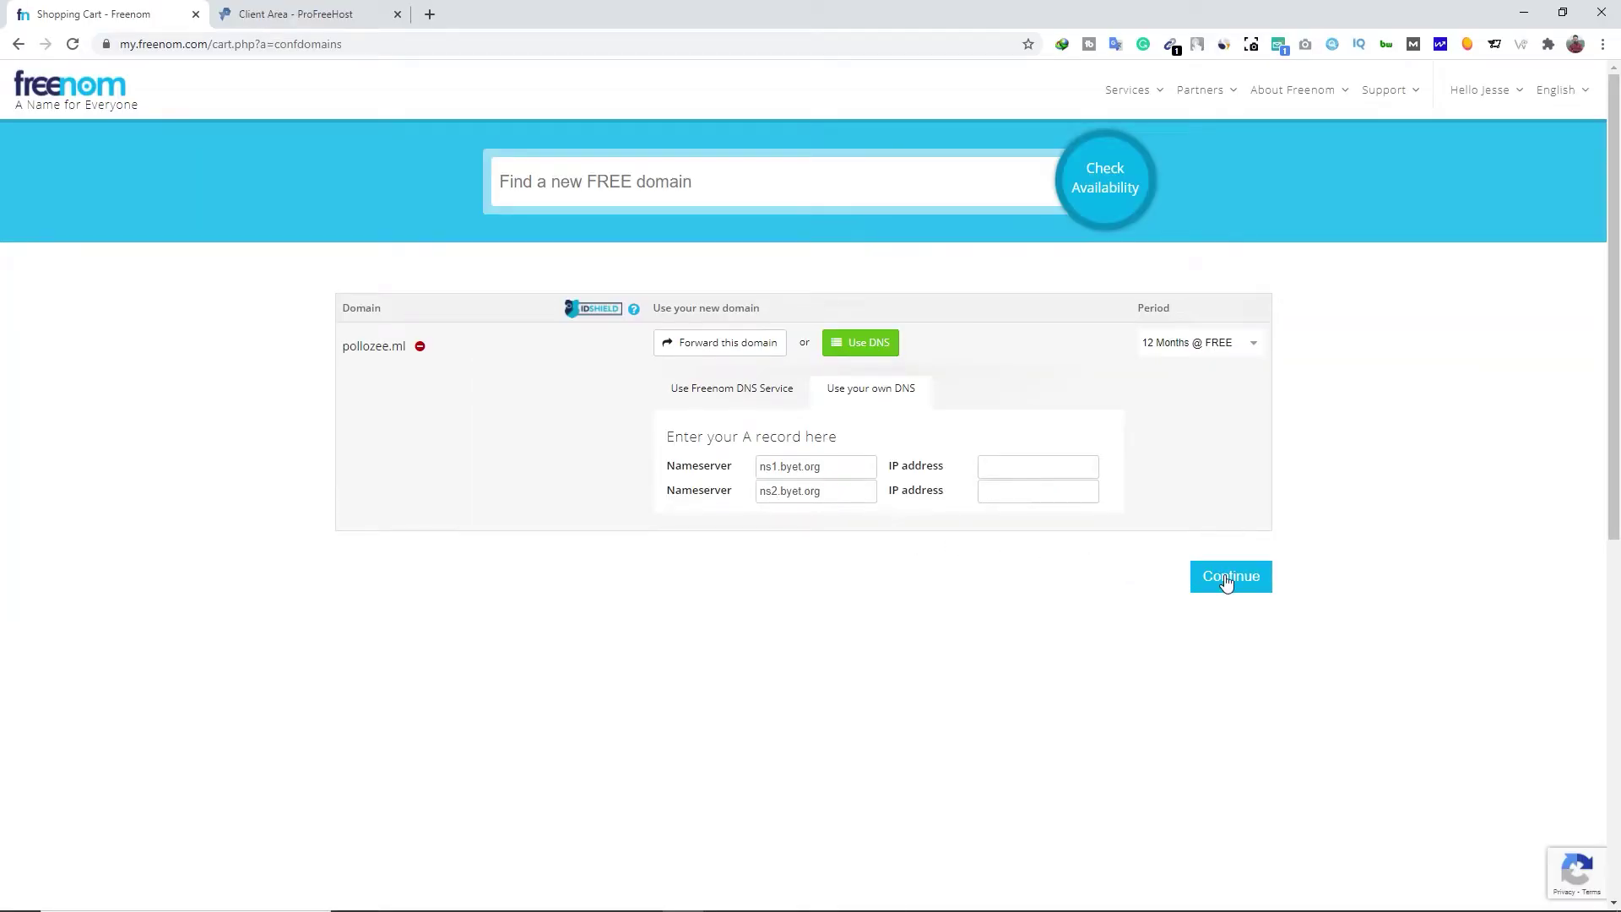
Continue, accept the Terms & Conditions, and complete the free pollozee.ml order
left_click(1226, 582)
left_click(827, 455)
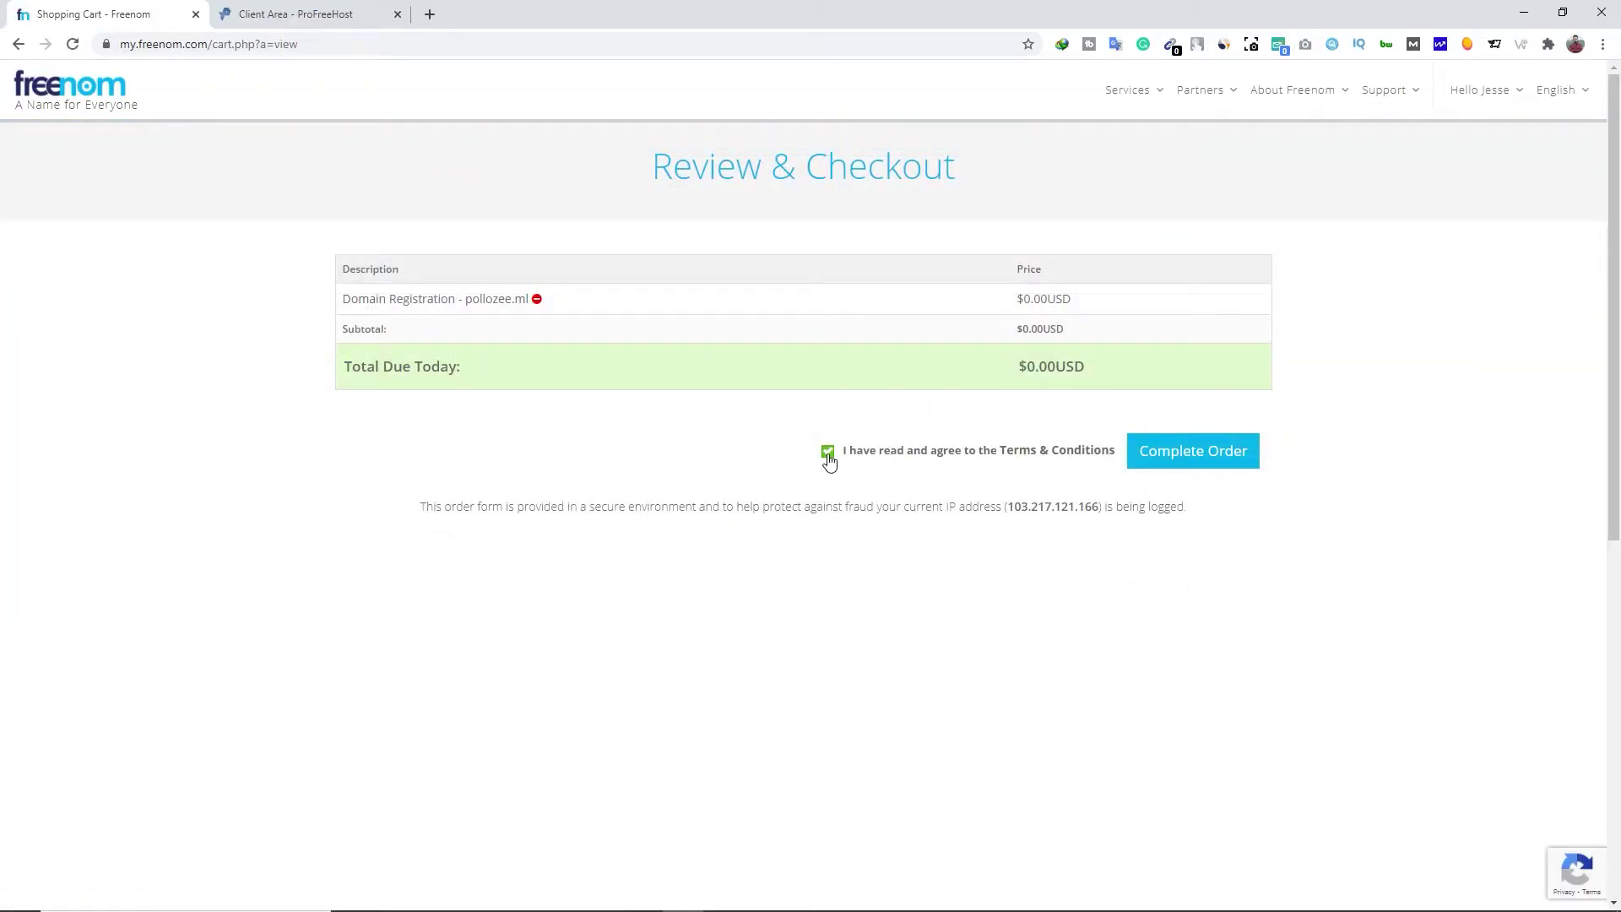
left_click(1216, 463)
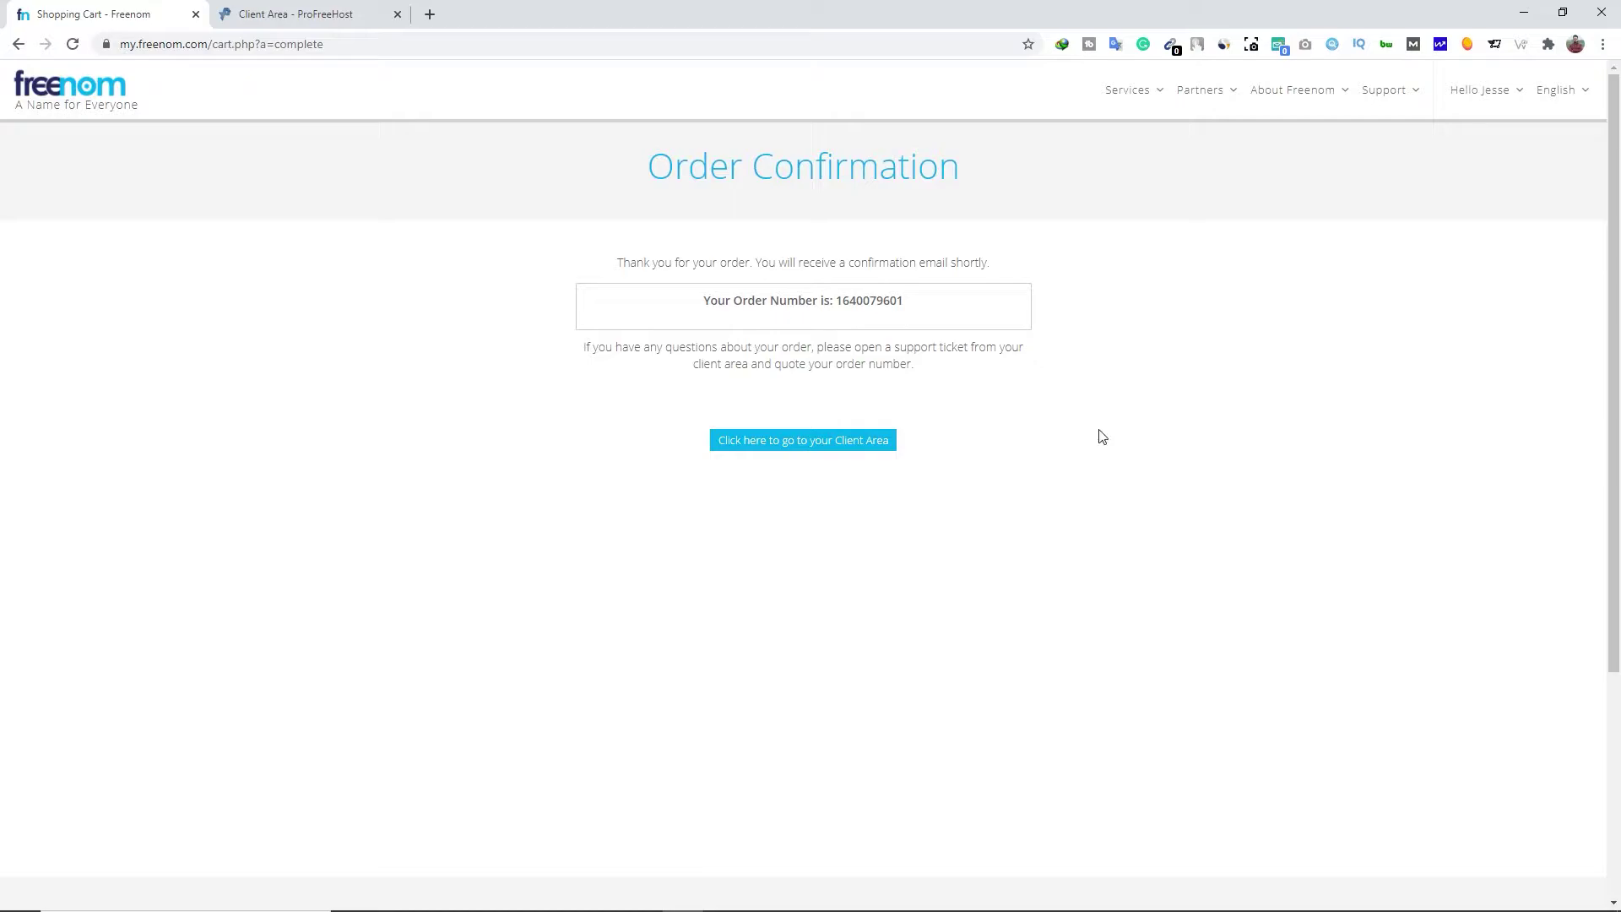
Open the Nameservers settings for pollozee.ml via My Domains and Management Tools
left_click(793, 454)
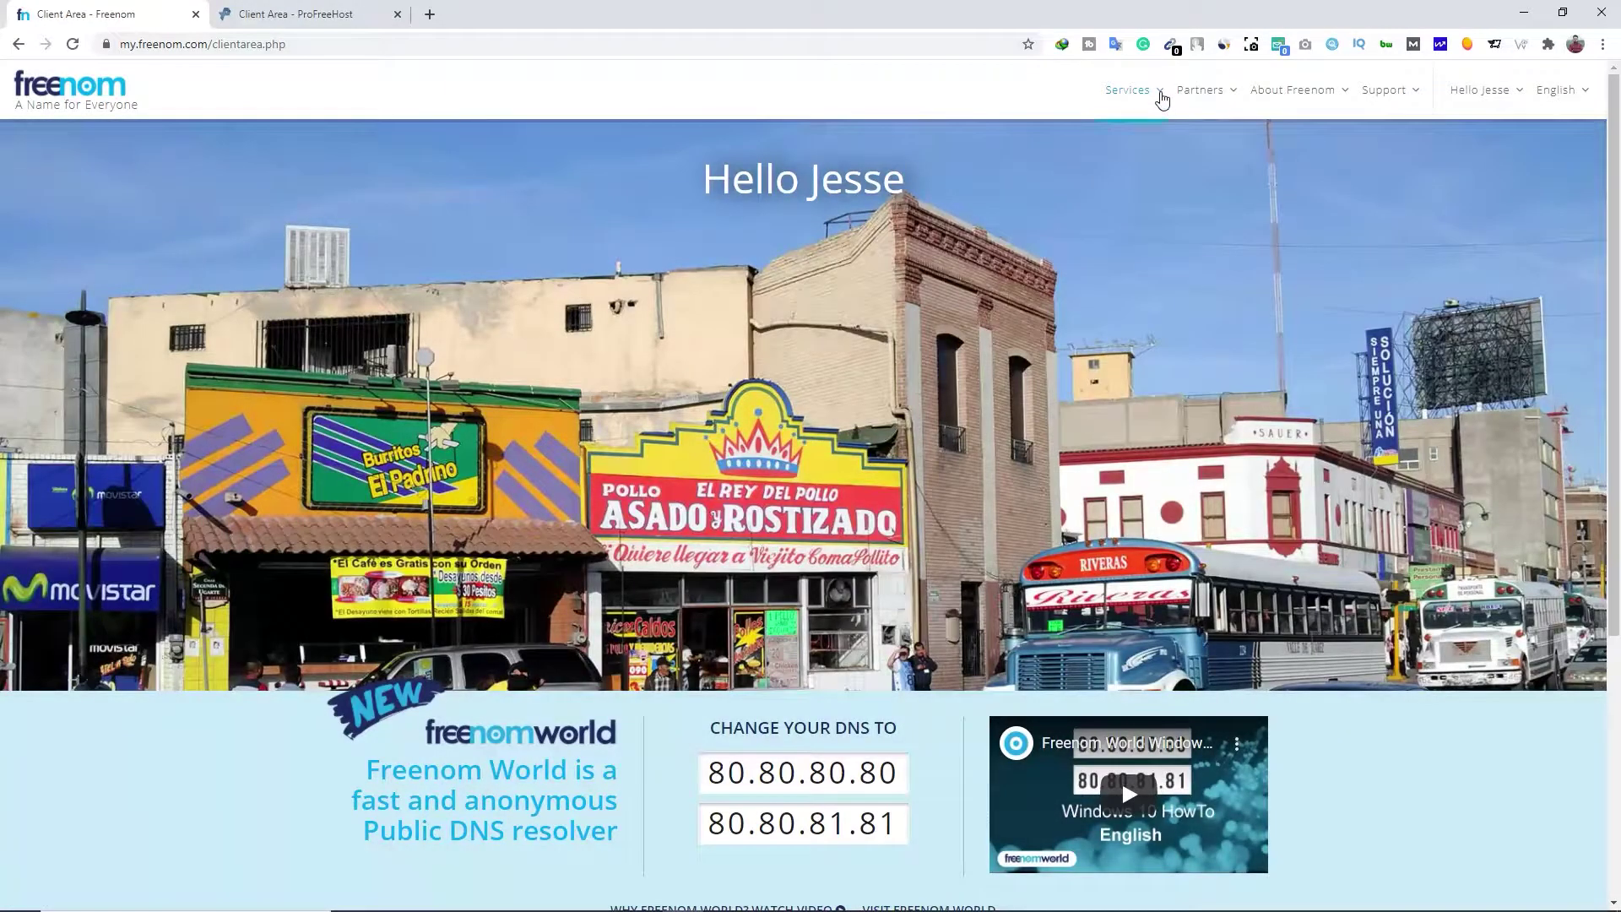
left_click(1162, 99)
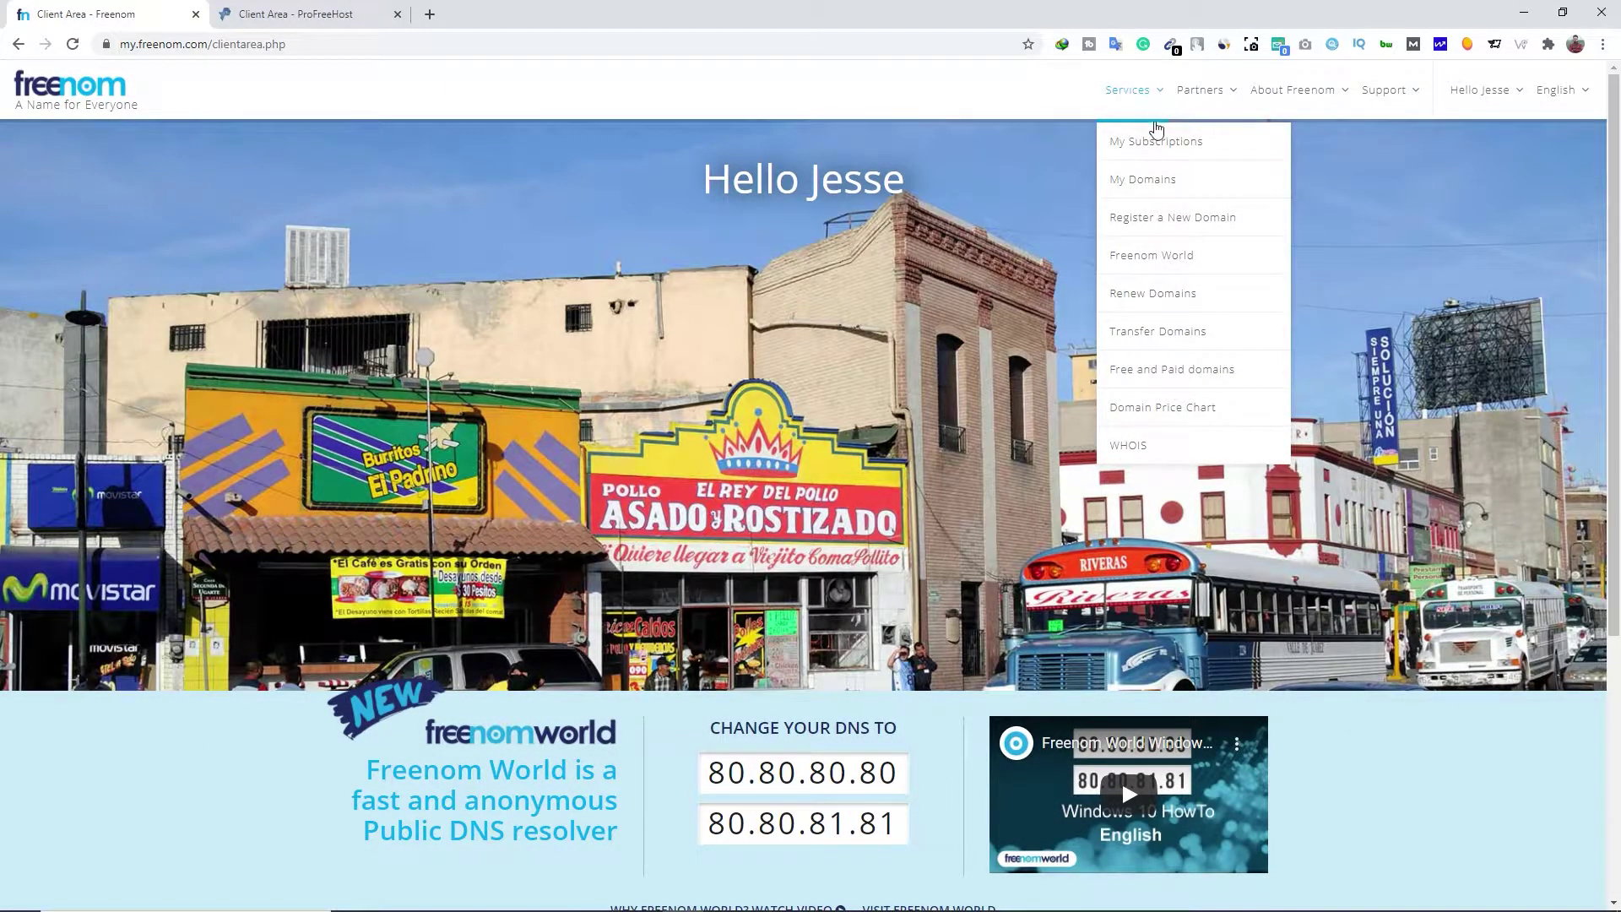
left_click(1155, 181)
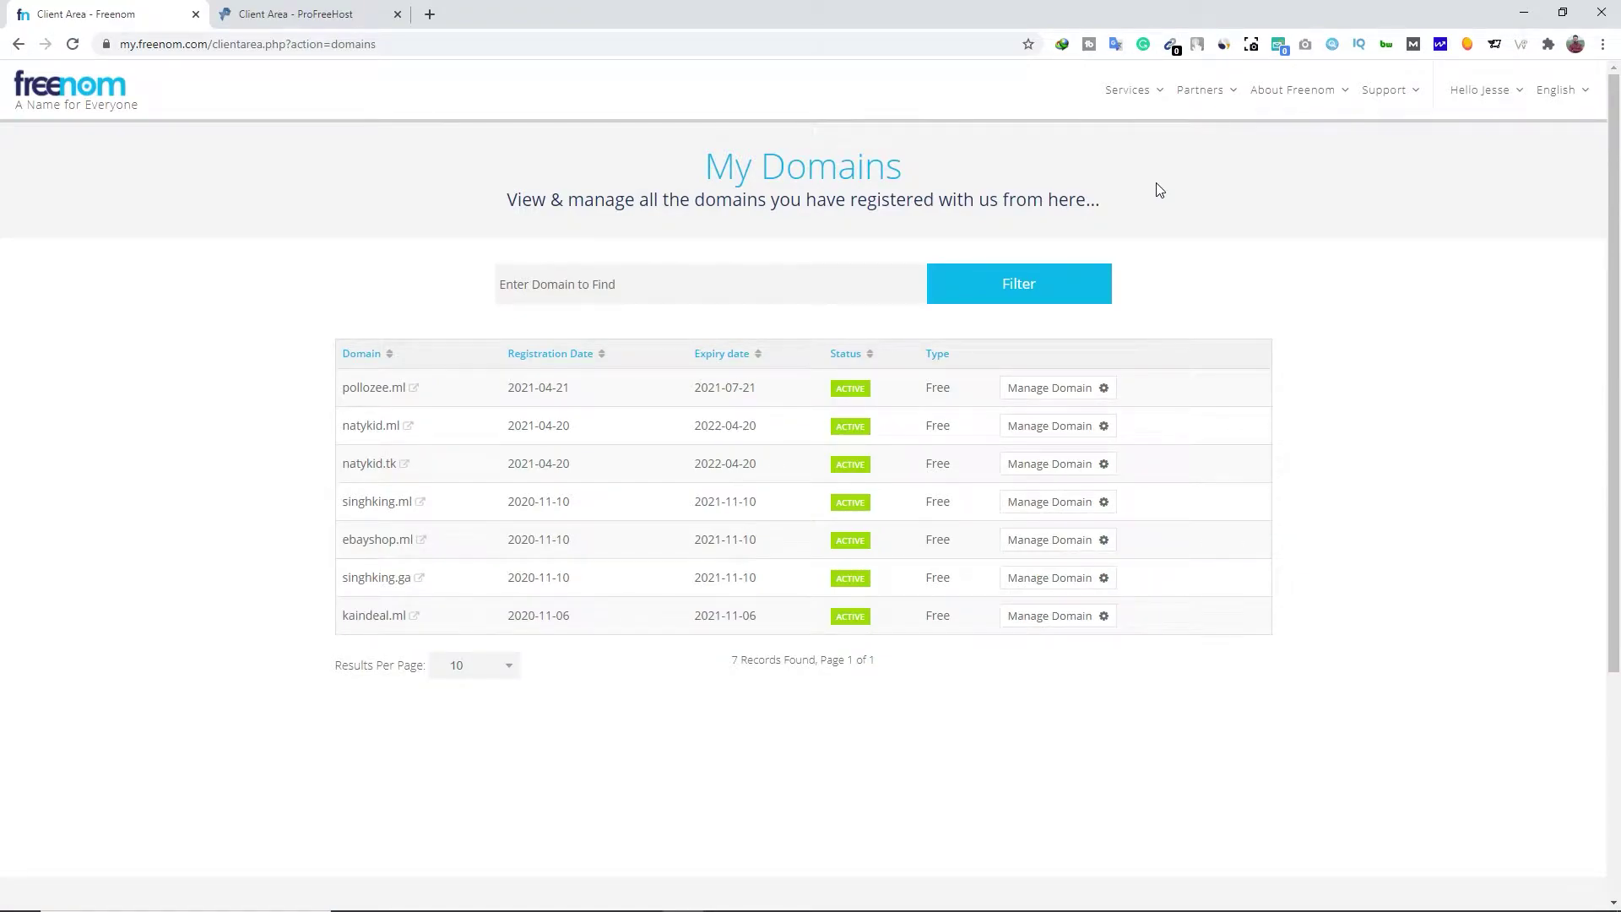
left_click(1075, 394)
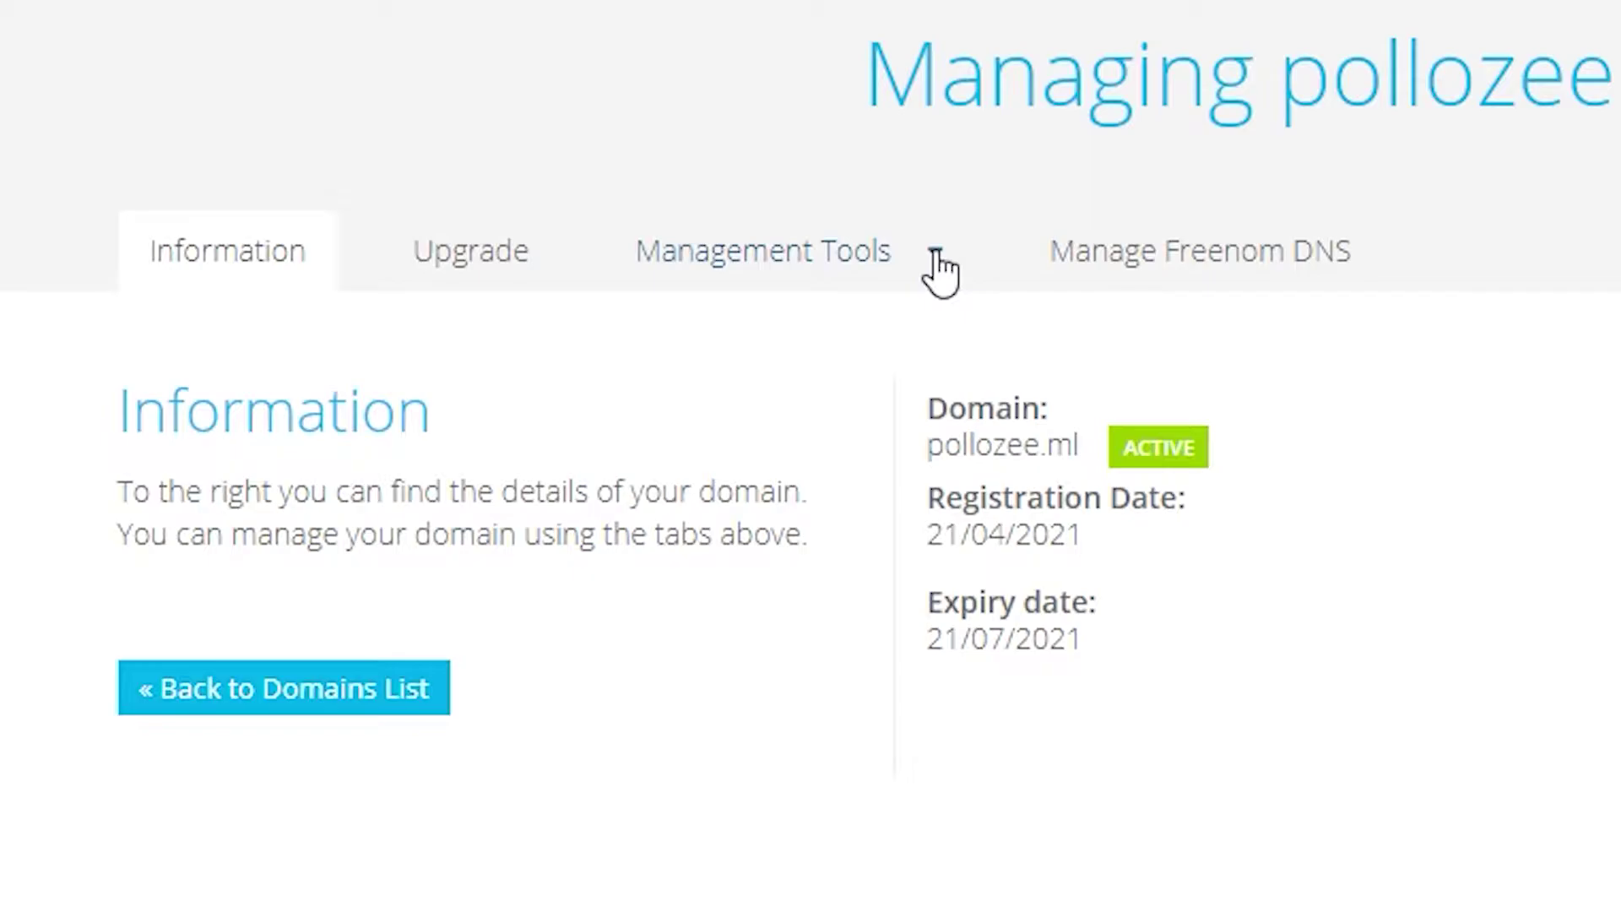
left_click(937, 262)
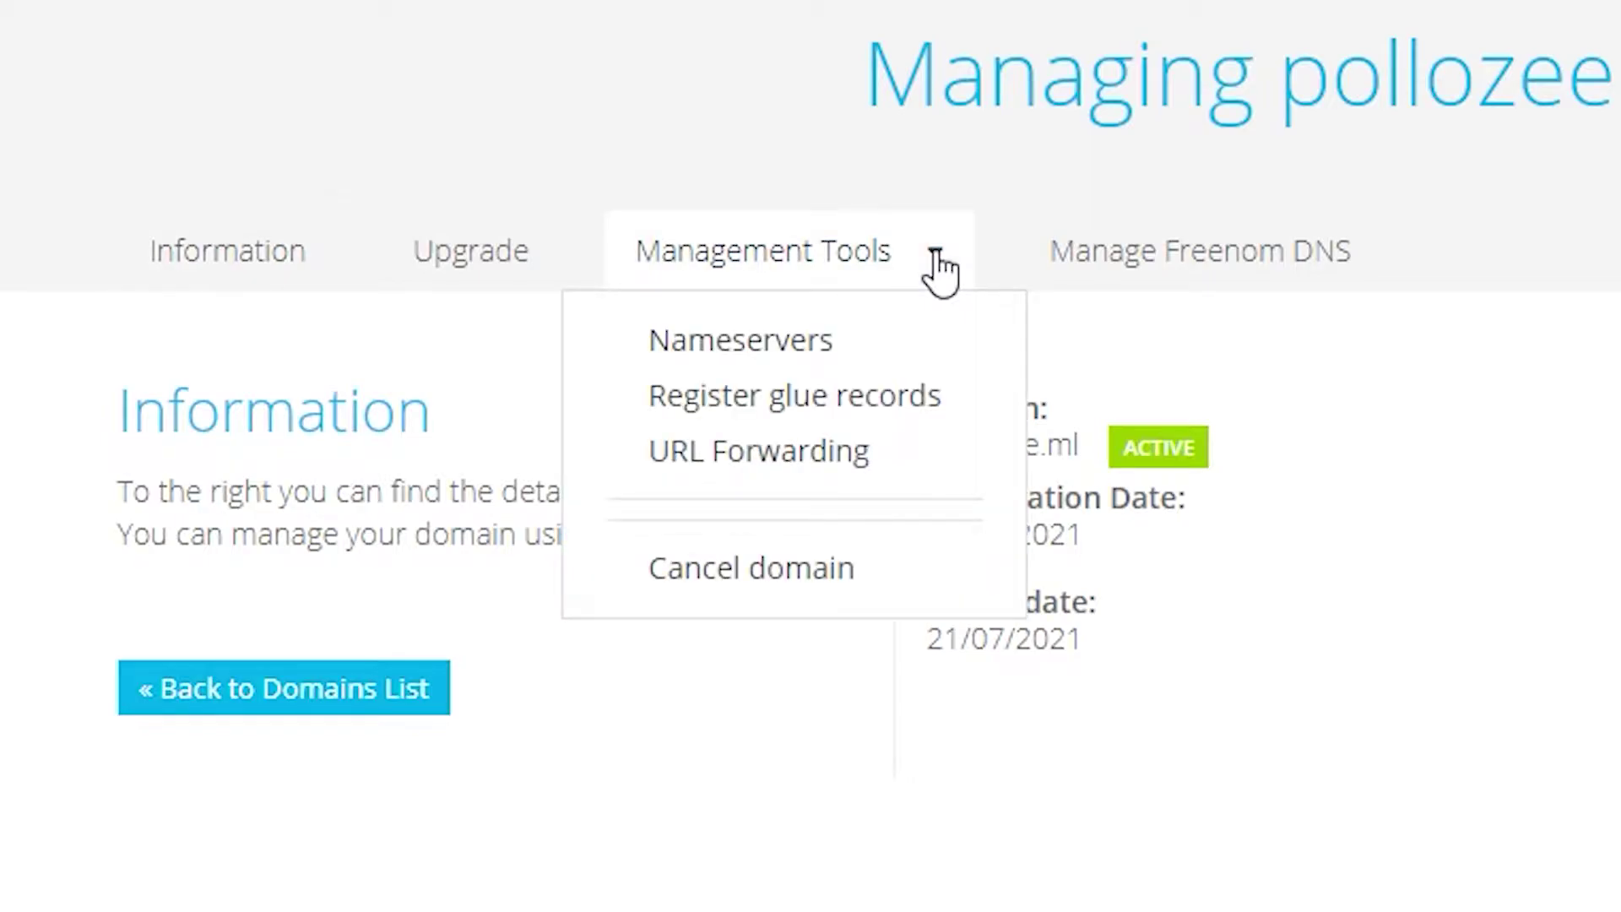
left_click(854, 342)
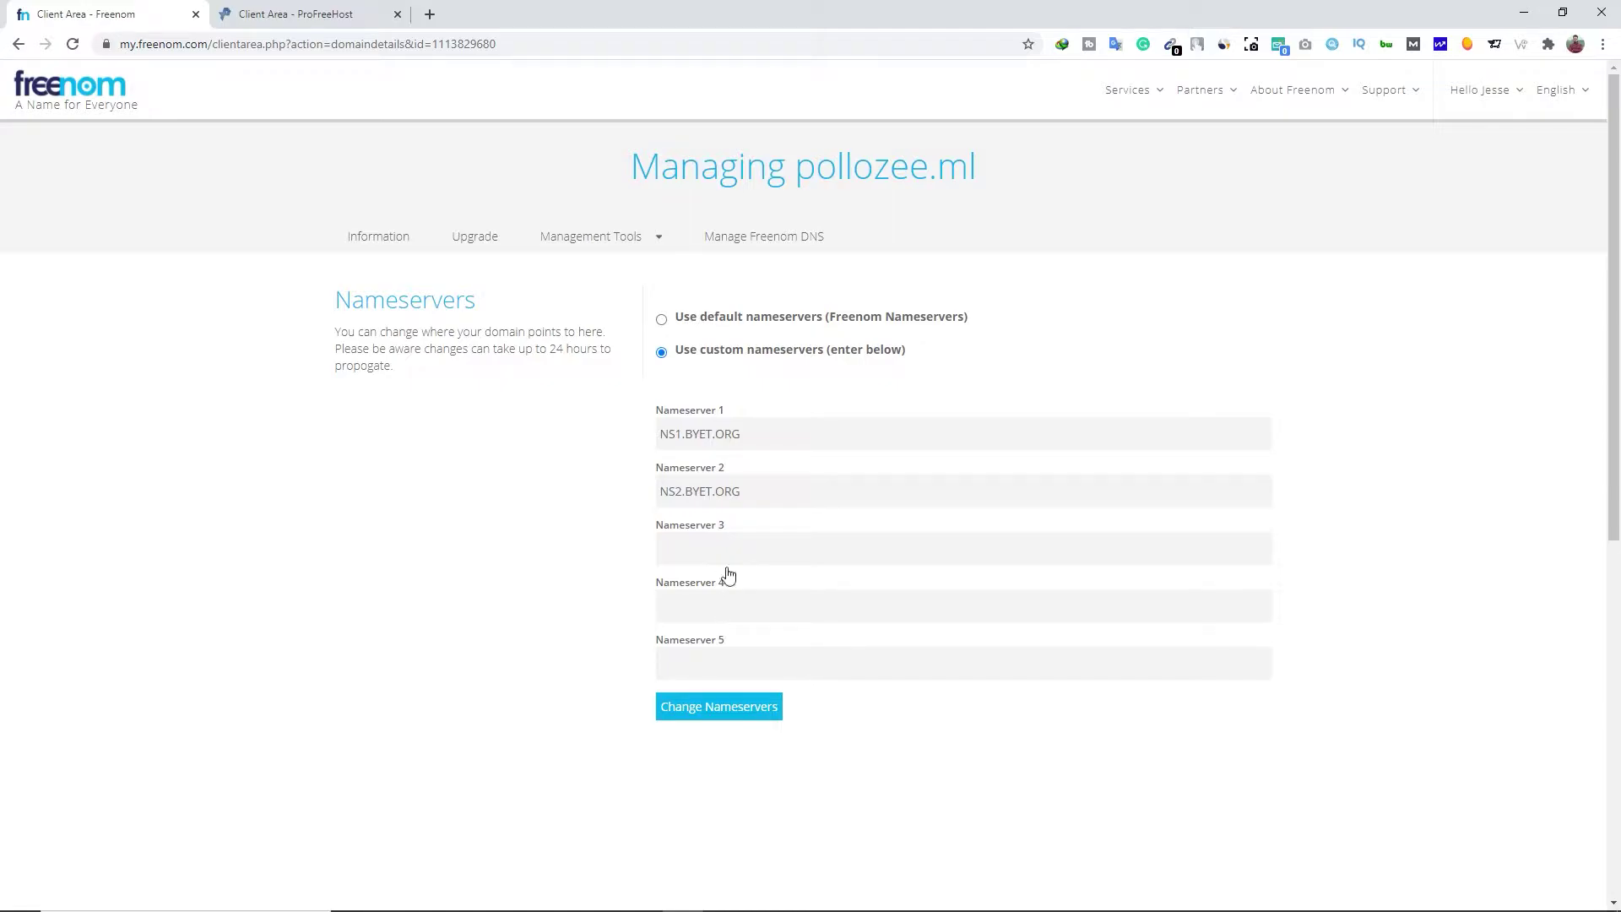
Fill Nameserver 3 and 4 with NS3.BYET.ORG and NS4.BYET.ORG, based on NS2
left_click_drag(741, 491, 650, 494)
key("ctrl+c")
left_click(694, 553)
key("ctrl+v")
left_click(691, 605)
key("ctrl+v")
left_click(677, 549)
key("Delete")
type("3")
left_click(679, 606)
key("Delete")
type("4")
Save the four pollozee.ml nameservers and create its hosting account, passing the captcha
left_click(702, 712)
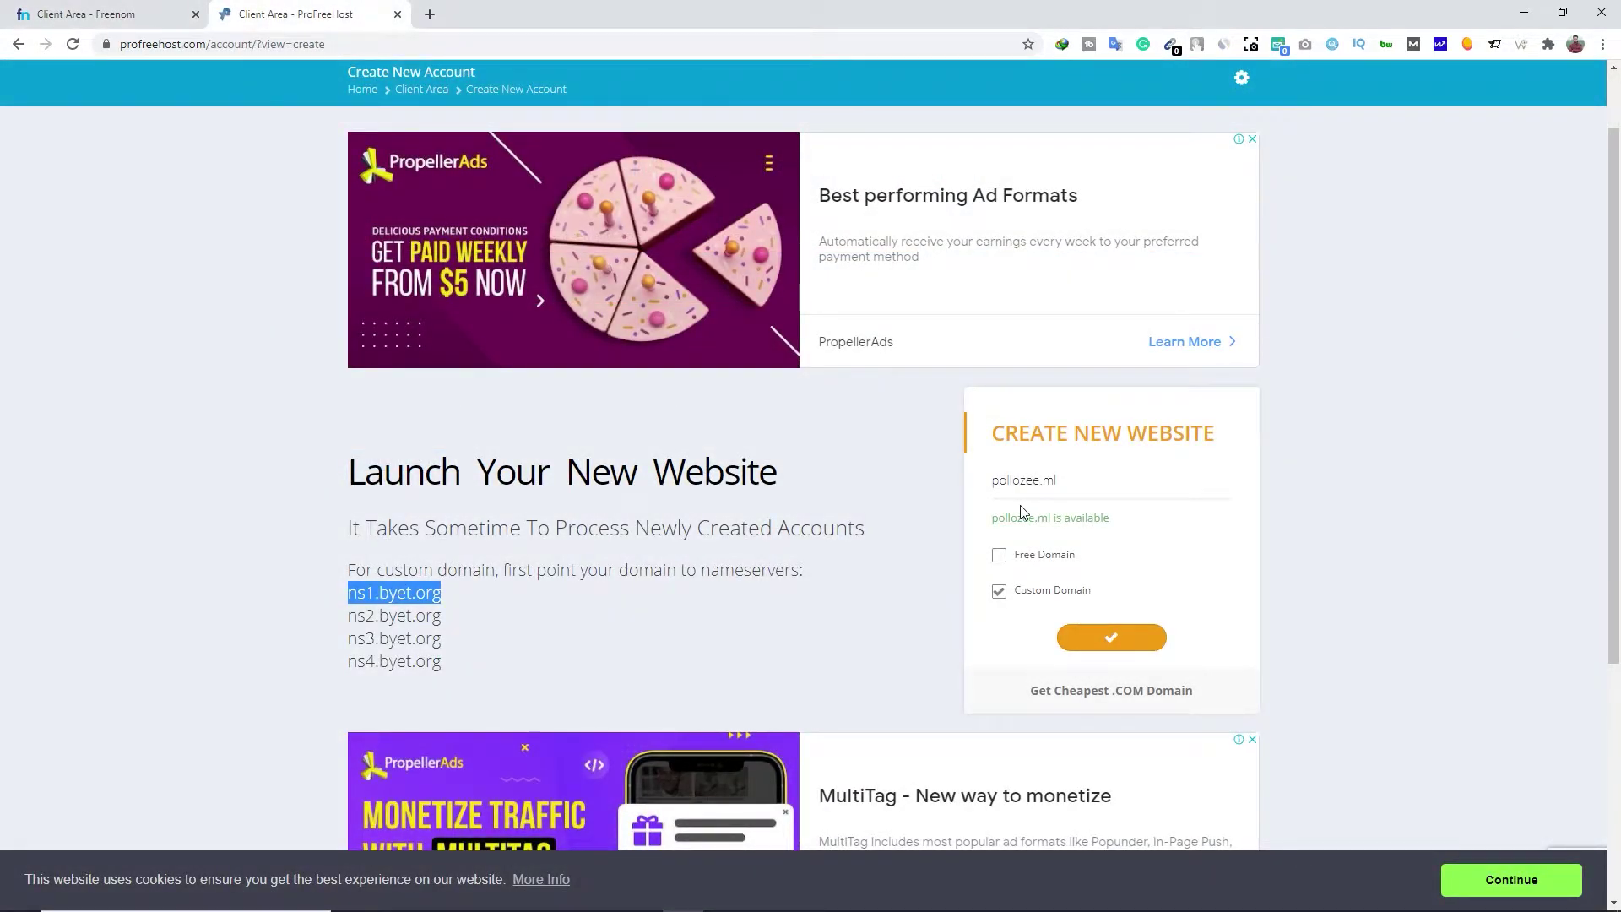
left_click(1104, 650)
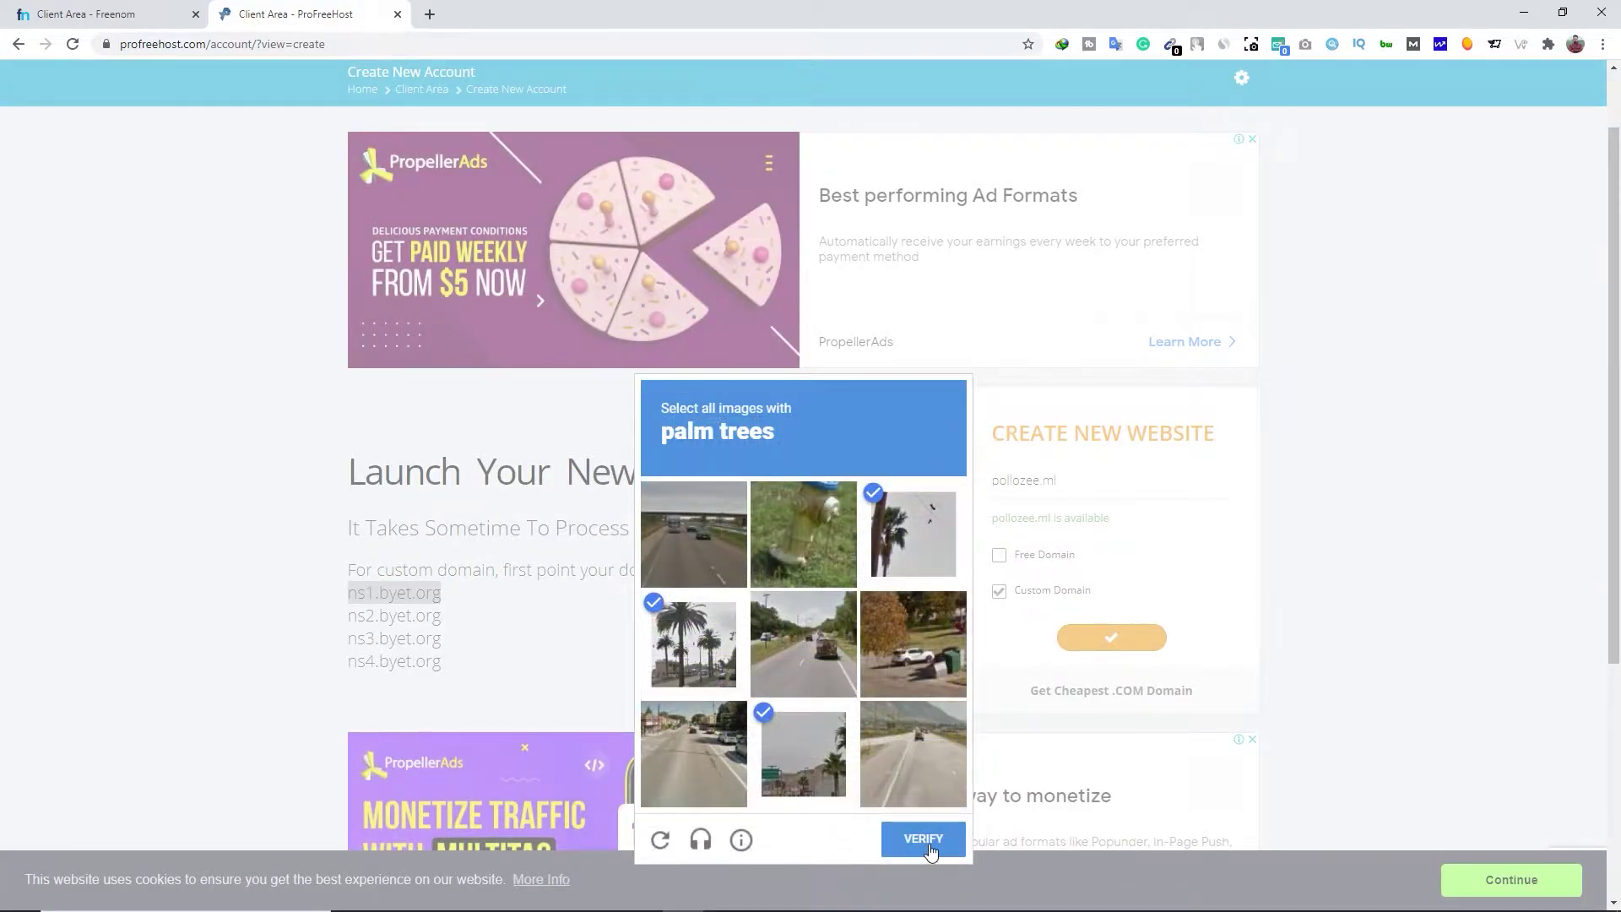
left_click(925, 851)
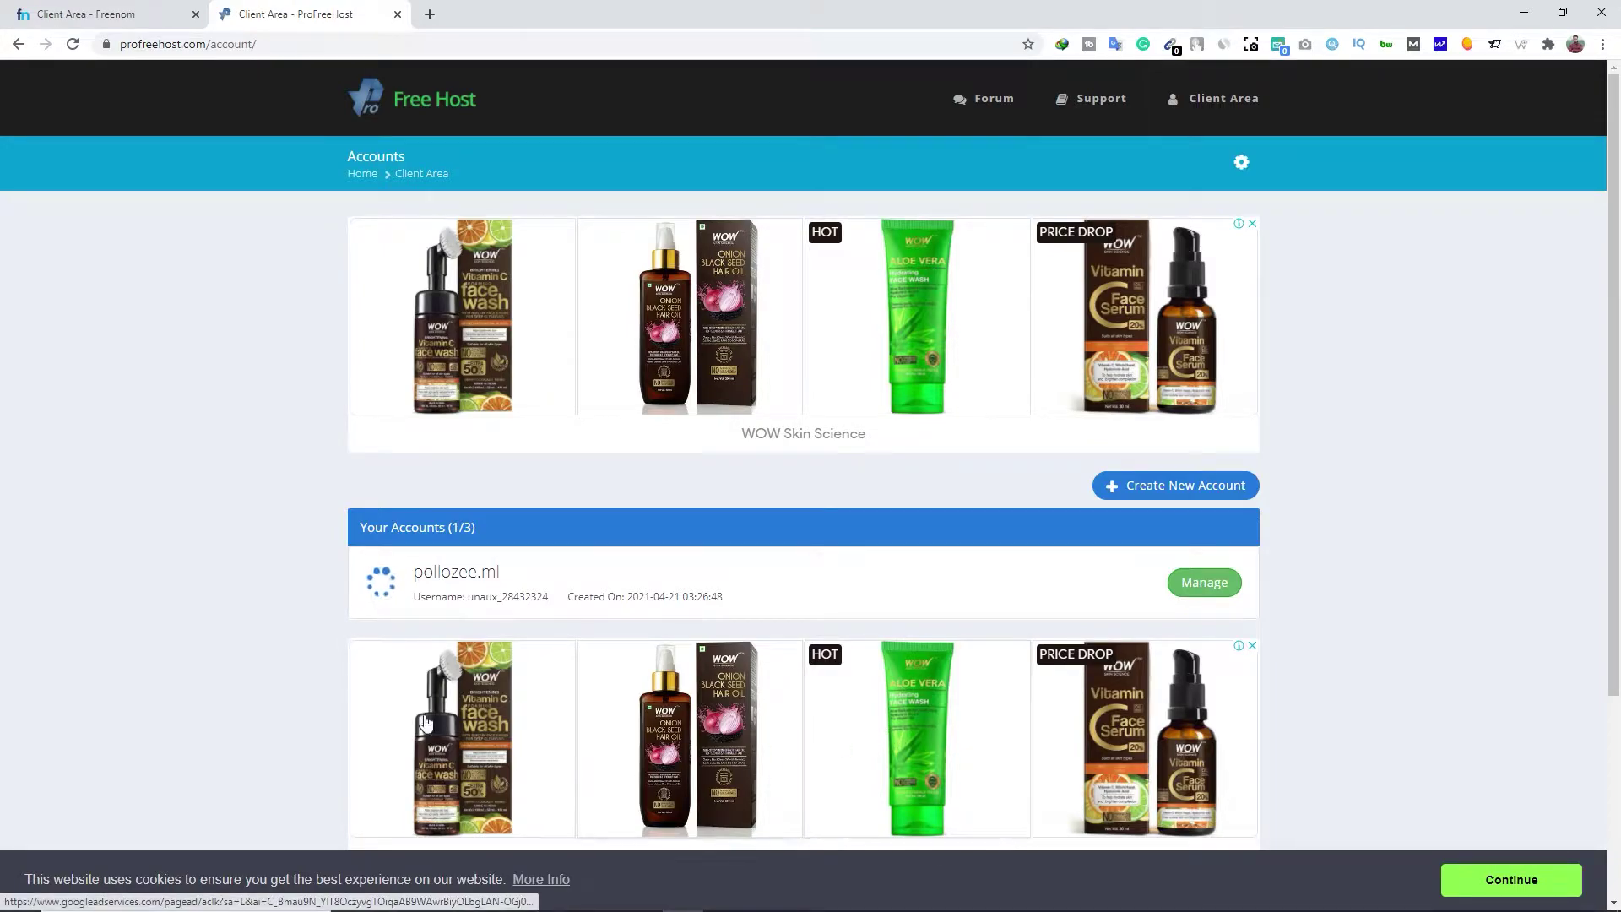
Dismiss the cookie notice and open the pollozee.ml account's Manage page
left_click(73, 44)
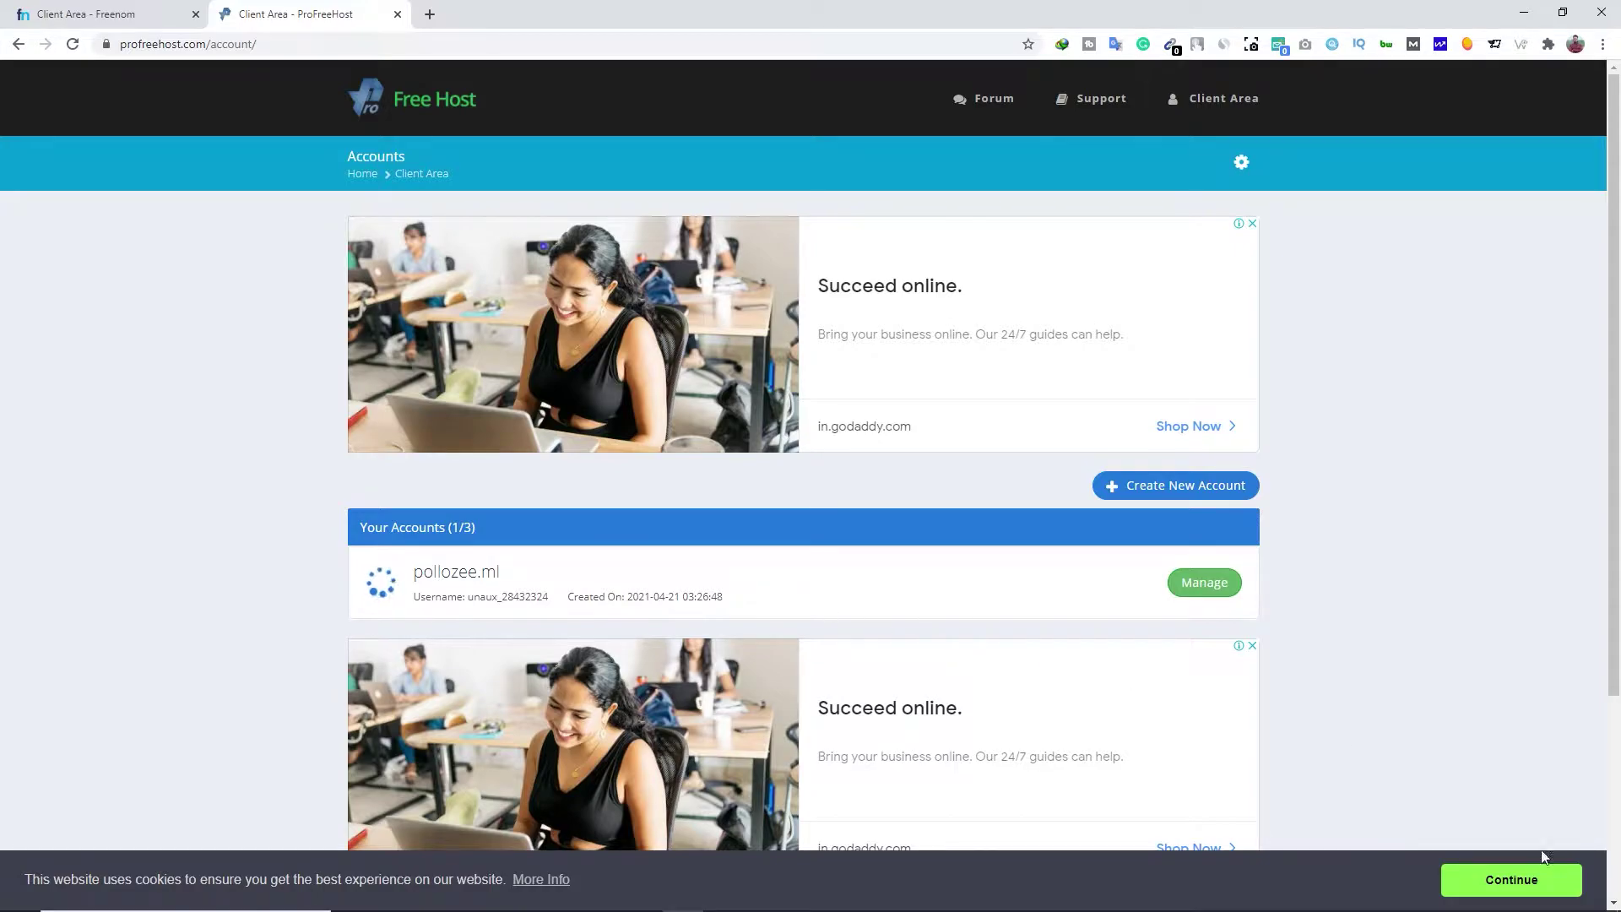
left_click(1515, 879)
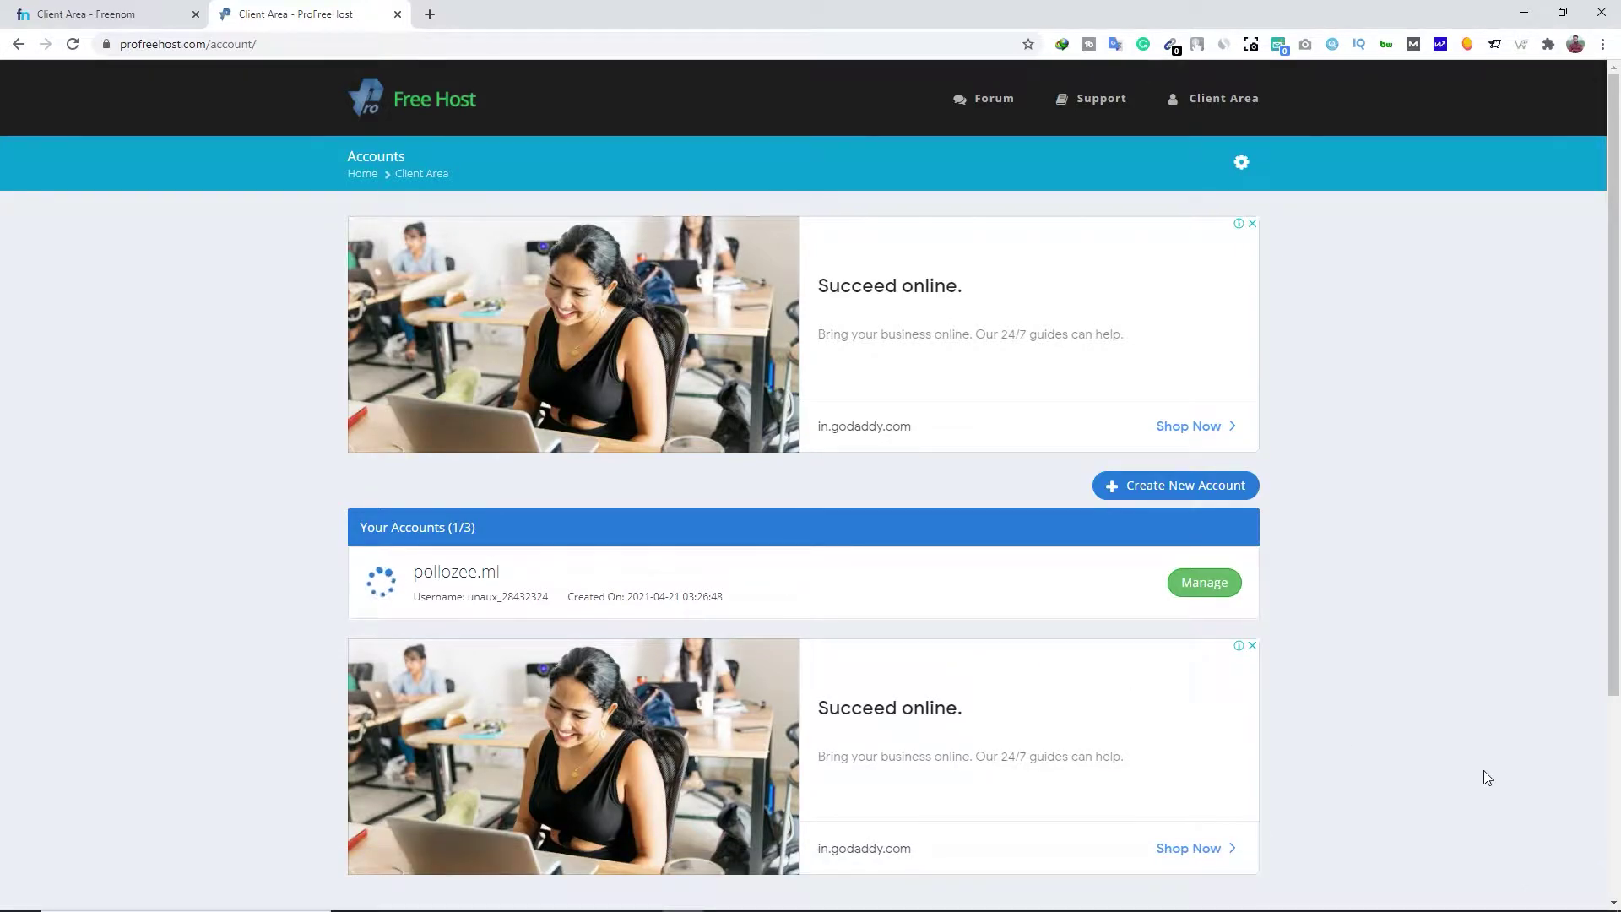
left_click(1224, 593)
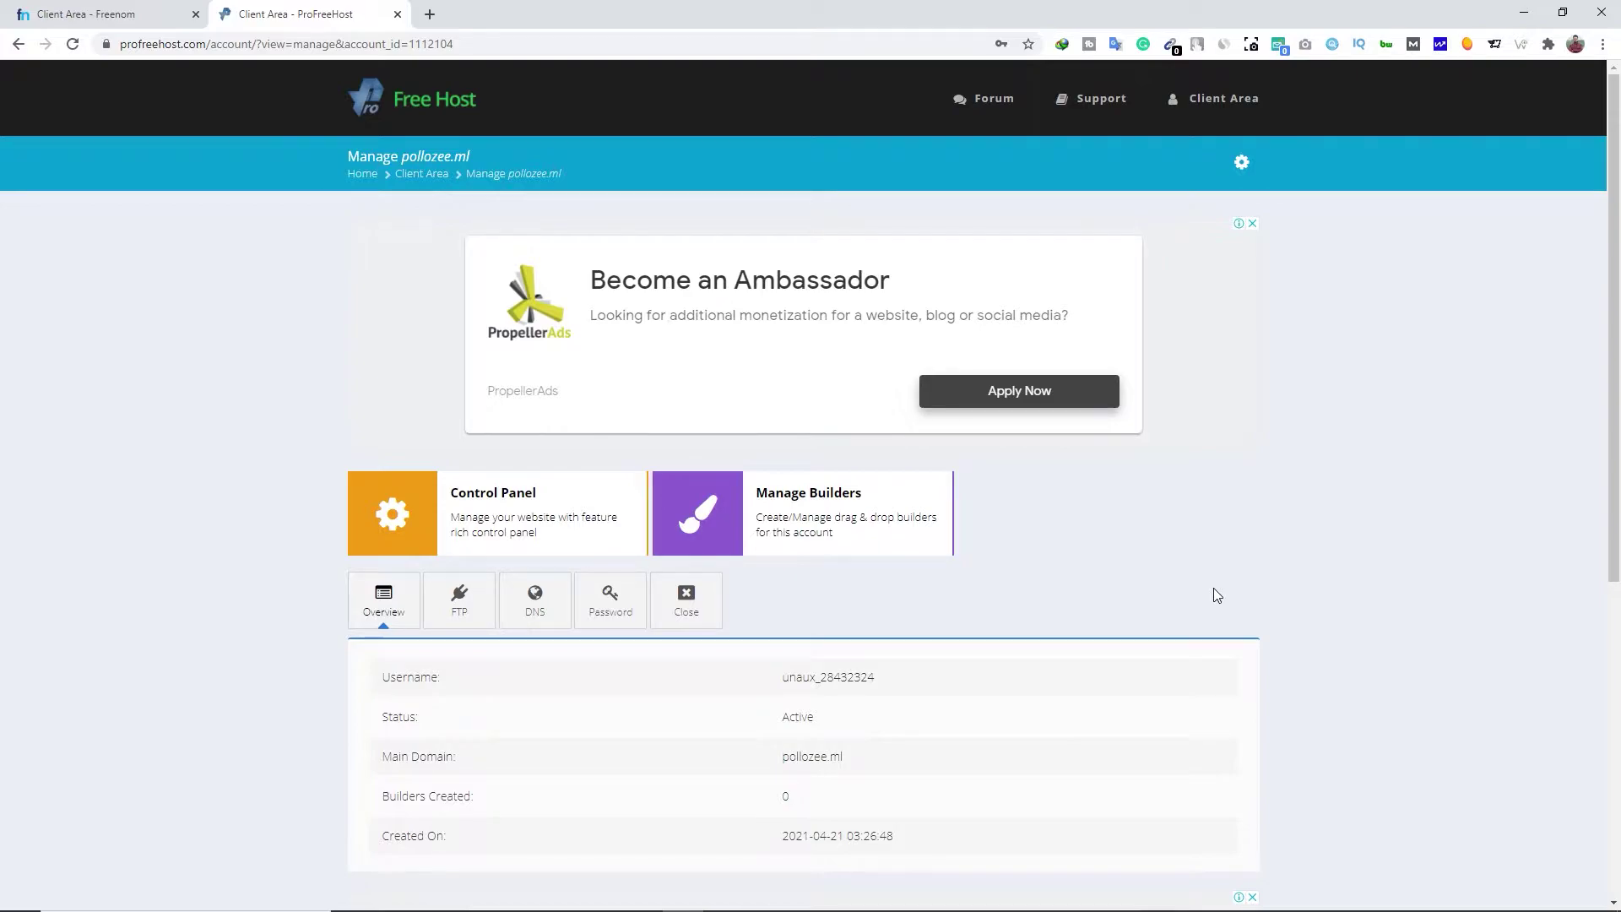
Enter the VistaPanel control panel, approving service emails, and scroll down to Software
left_click(417, 513)
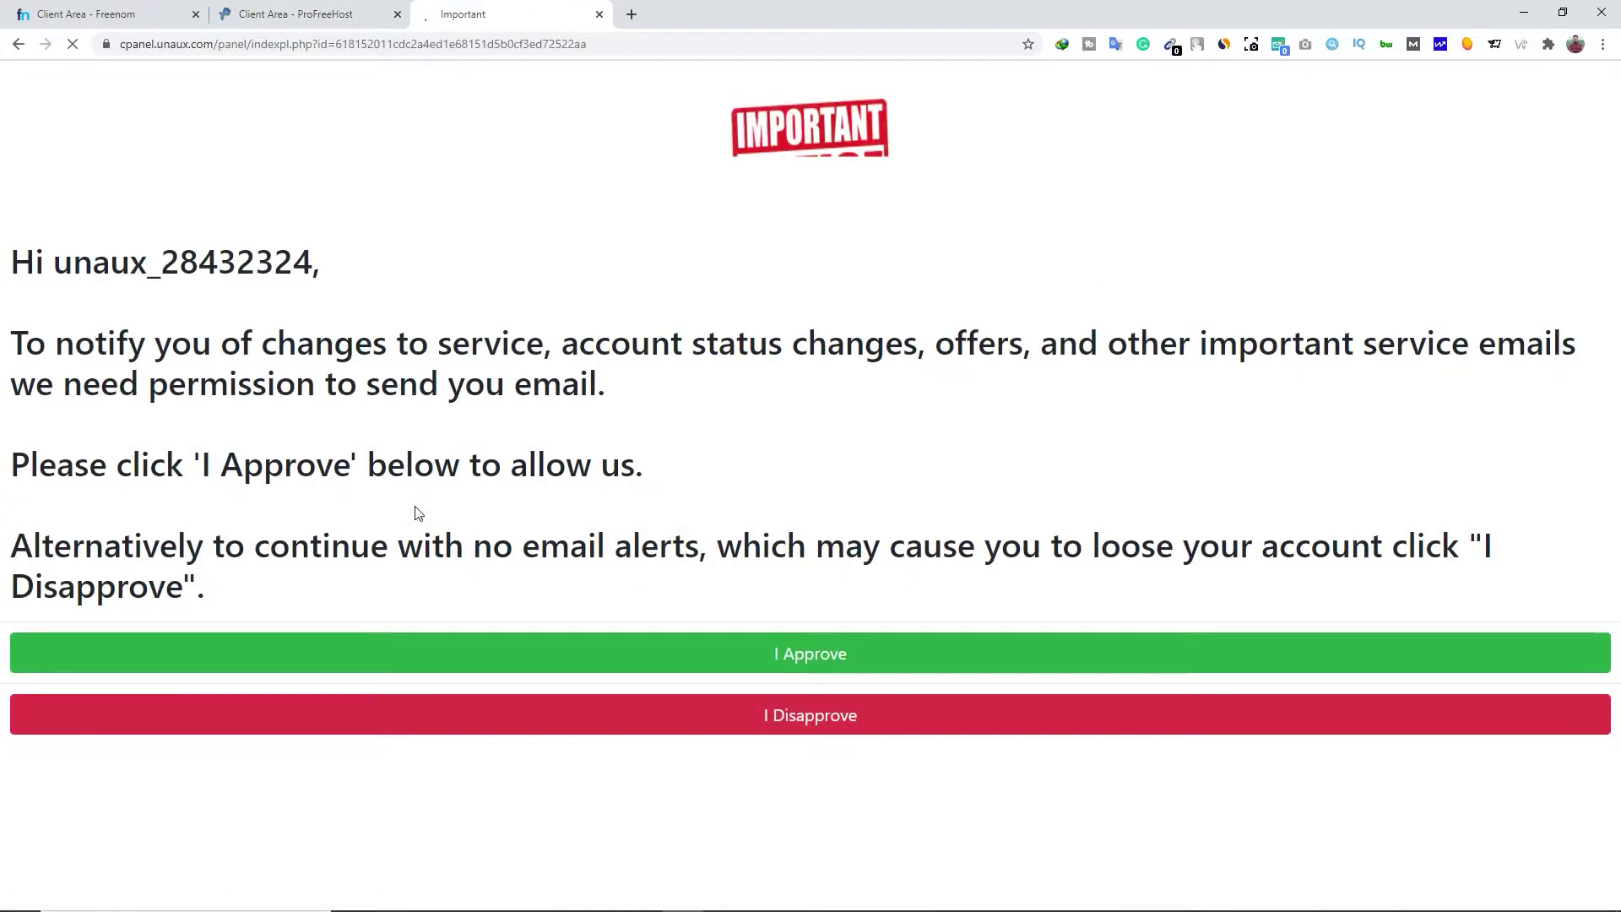
left_click(547, 654)
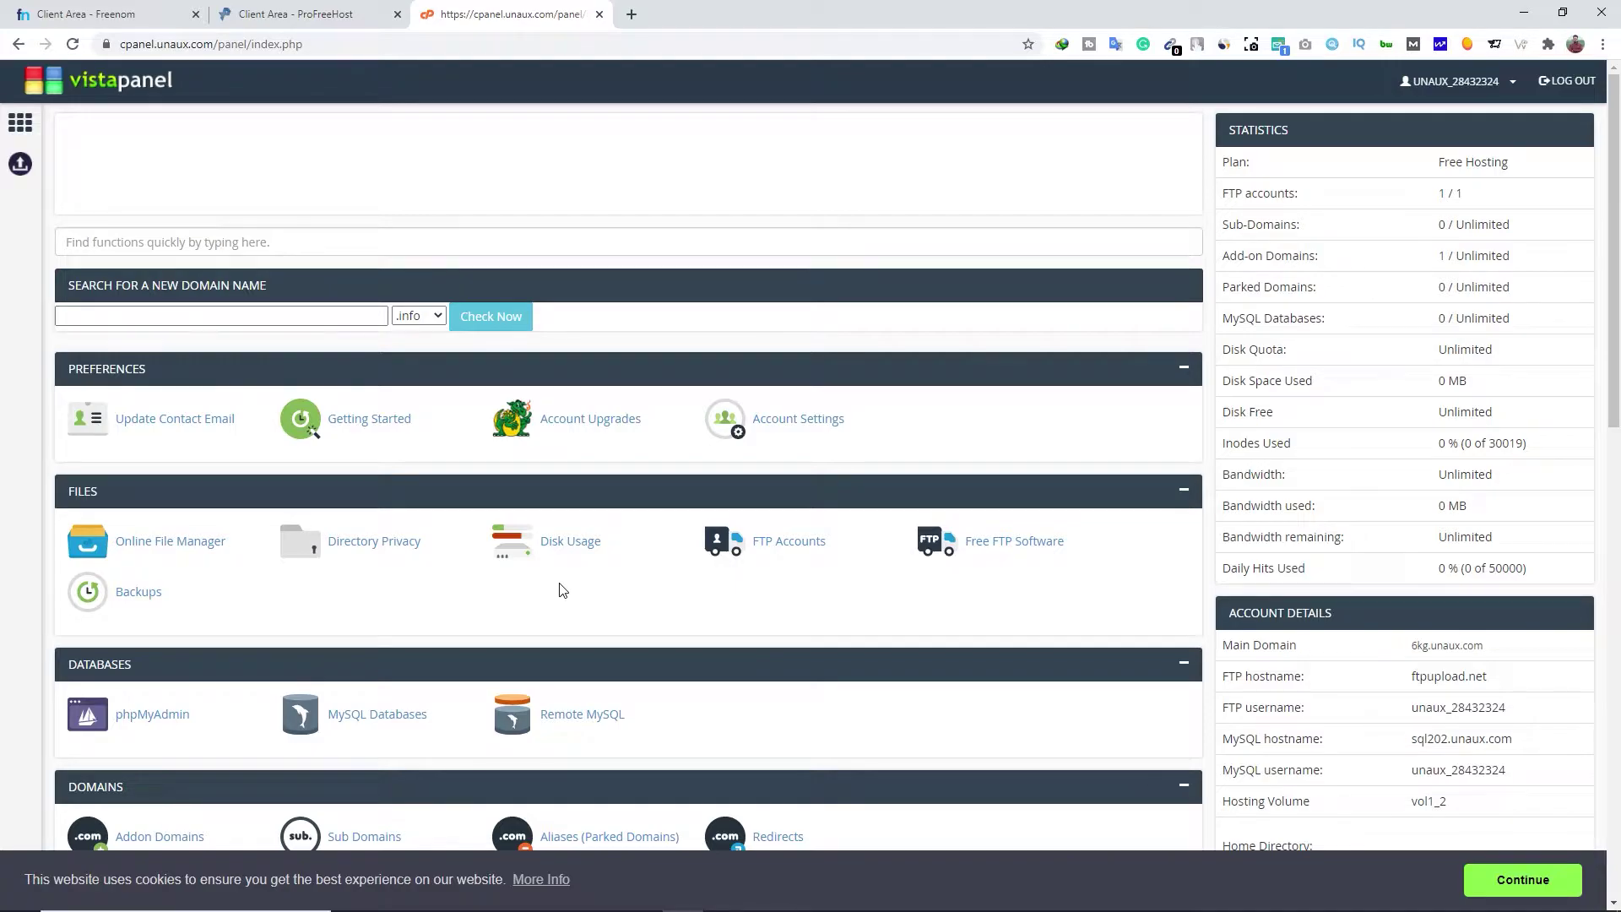
scroll(562, 589, "down", 8)
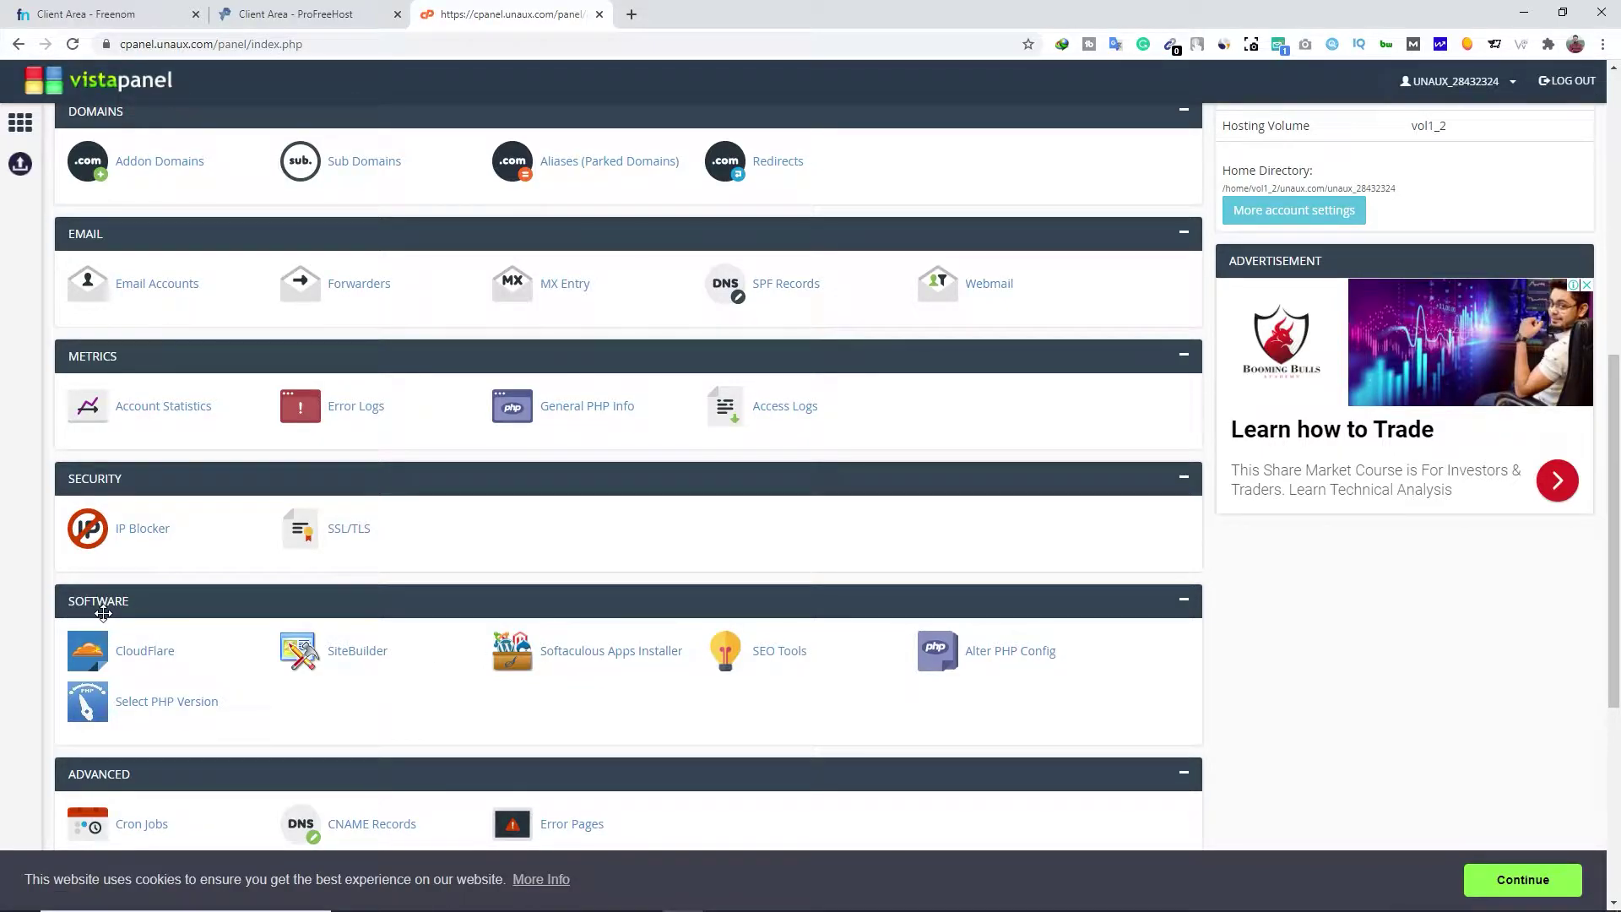
Open Softaculous Apps Installer and start a WordPress install
left_click(601, 651)
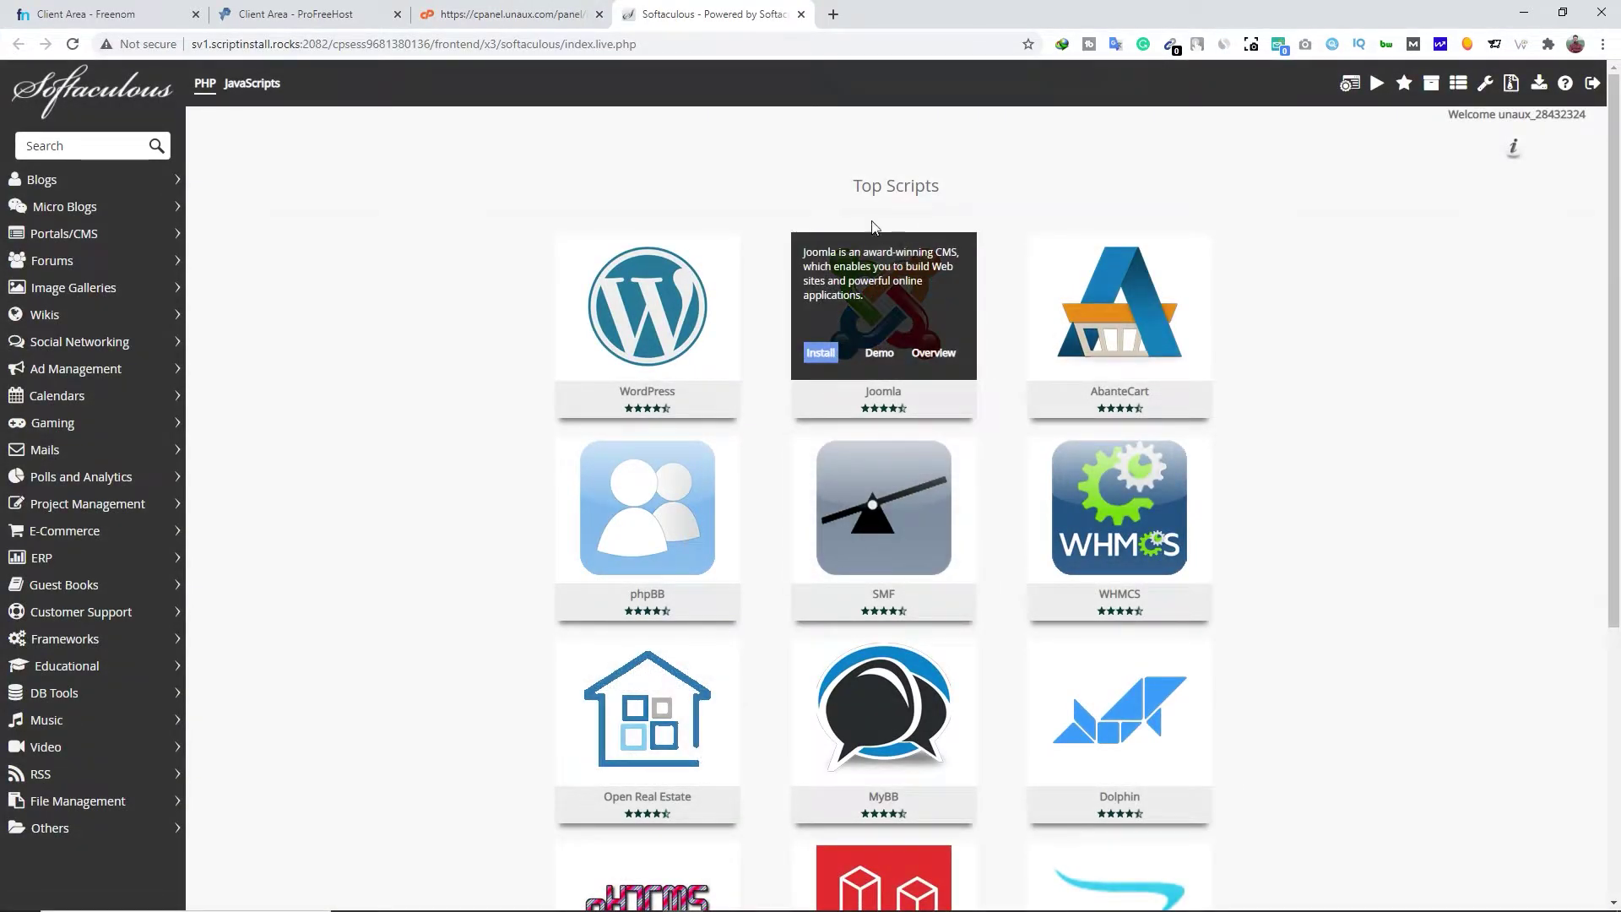
left_click_drag(950, 190, 823, 195)
mouse_move(825, 551)
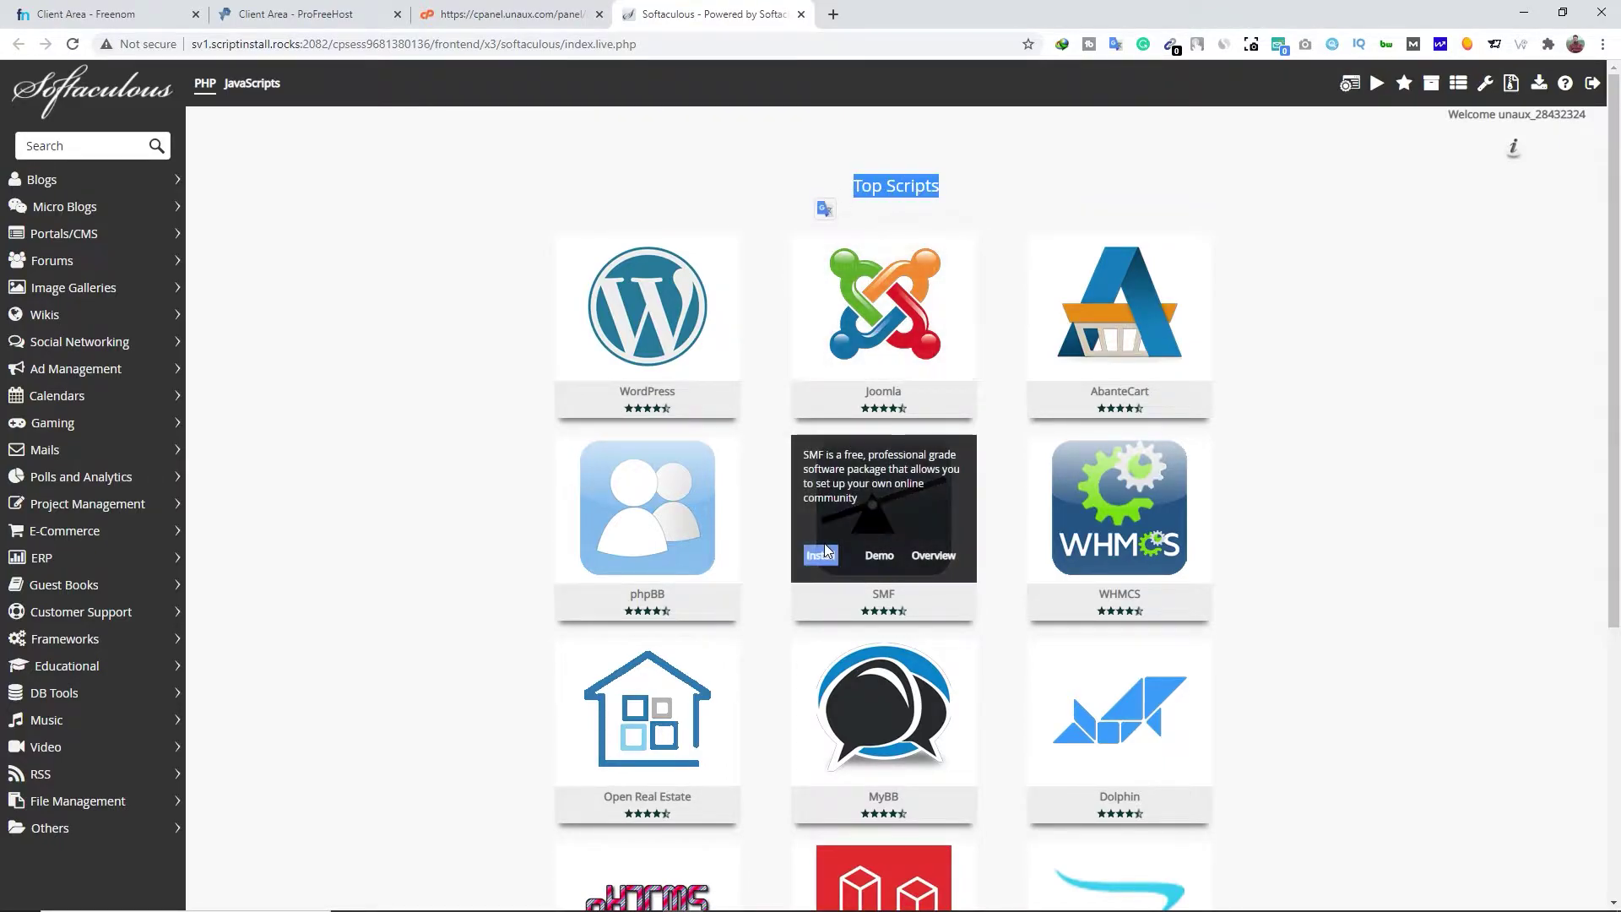
left_click(466, 540)
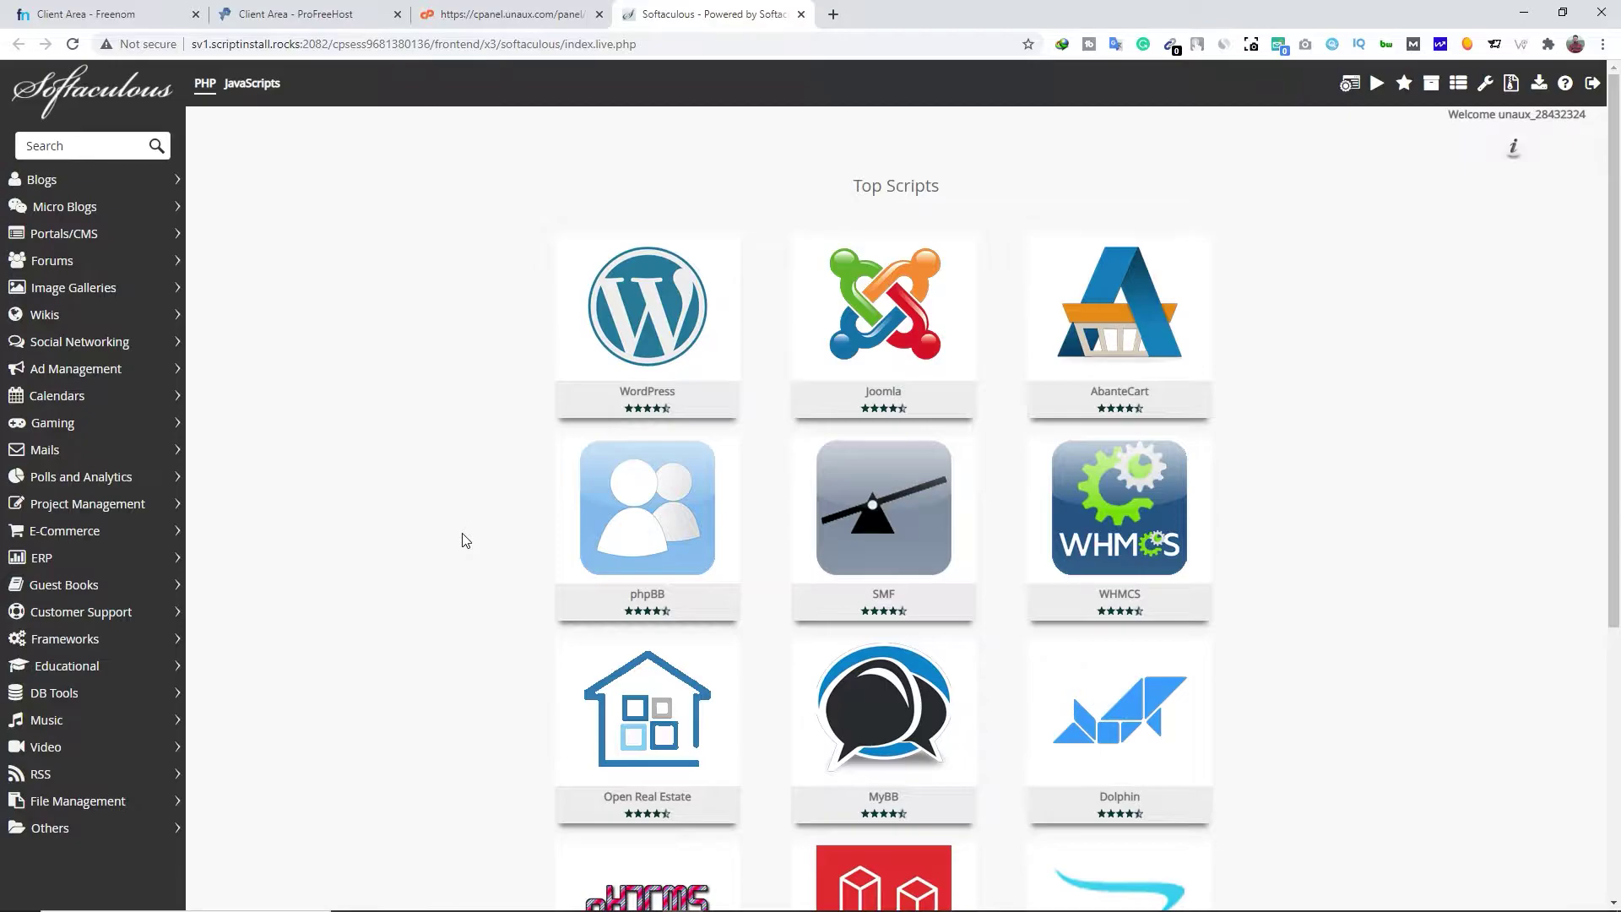
mouse_move(642, 333)
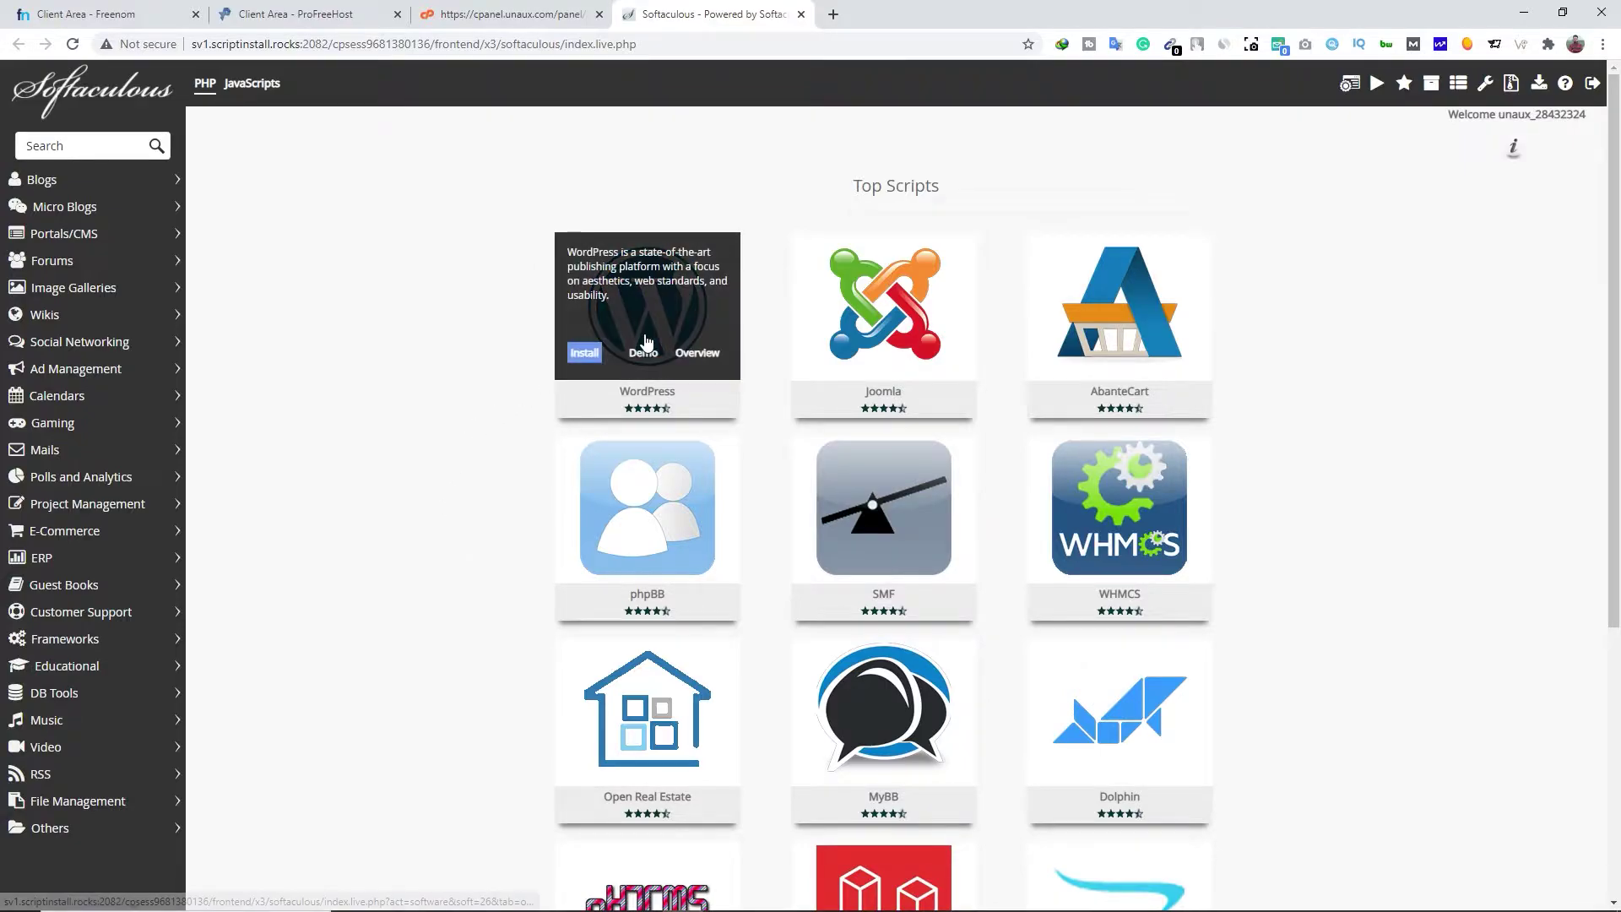
left_click(584, 353)
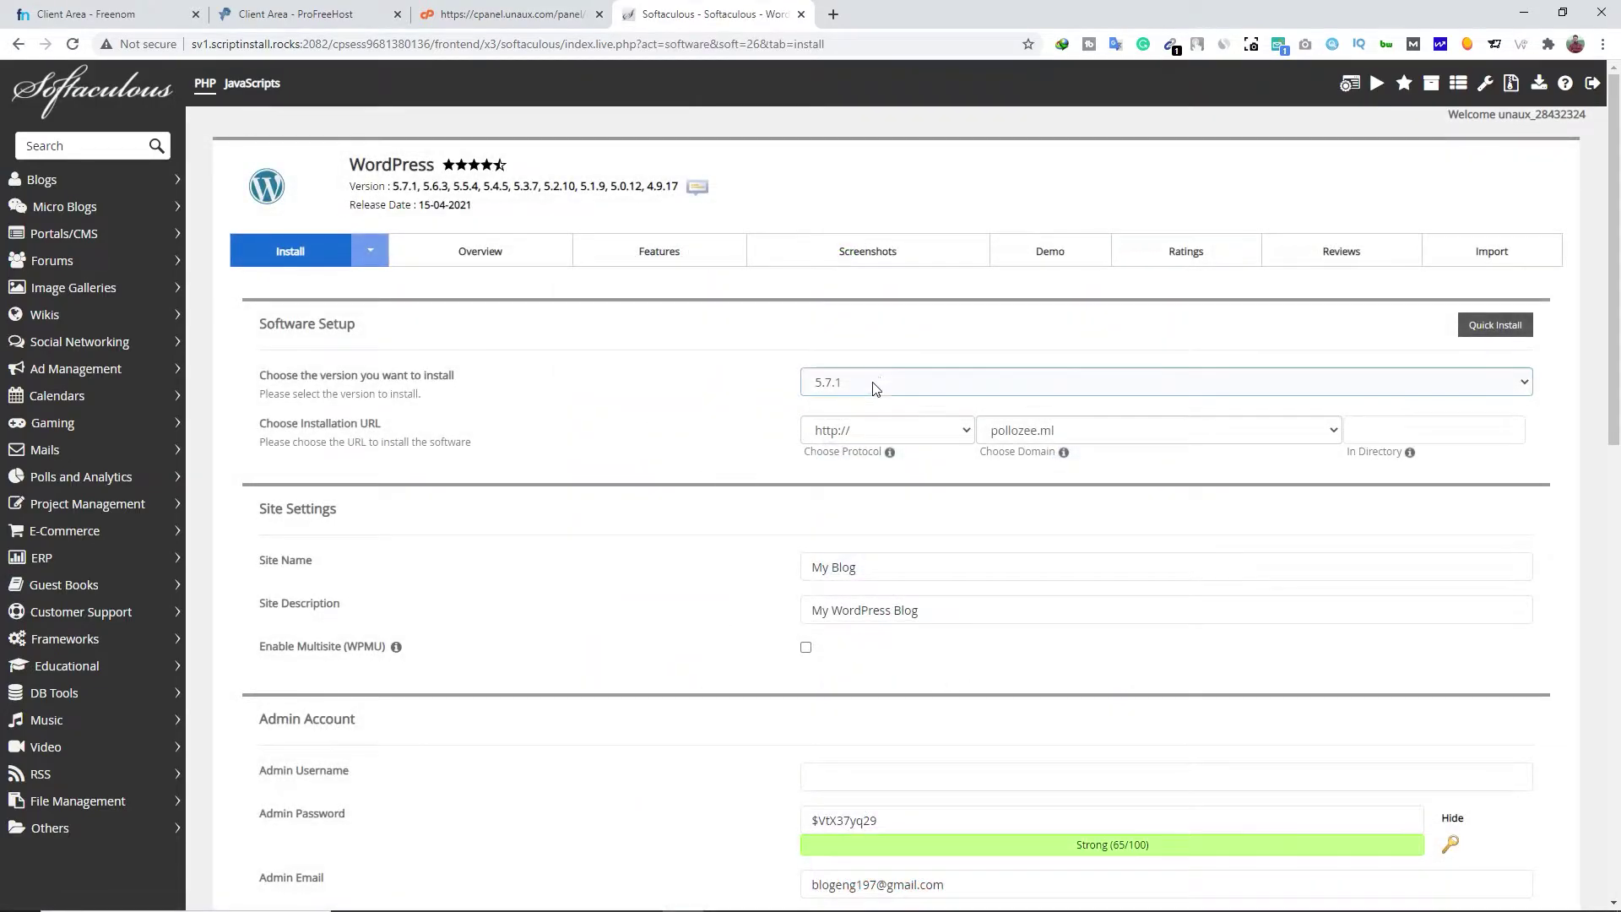
left_click(882, 382)
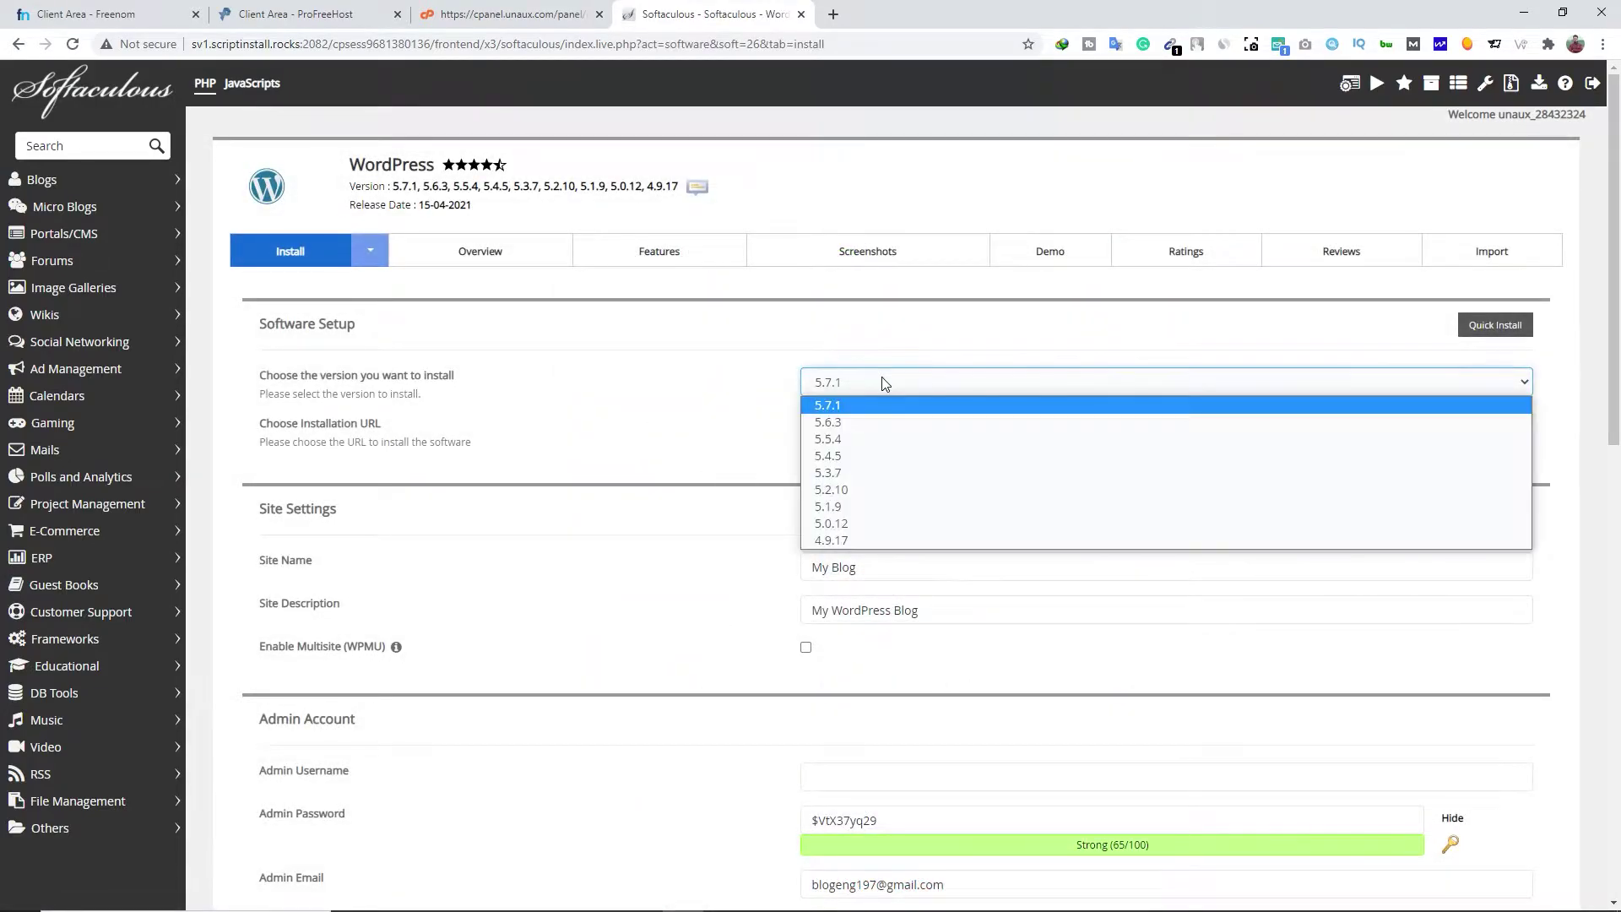
left_click(849, 407)
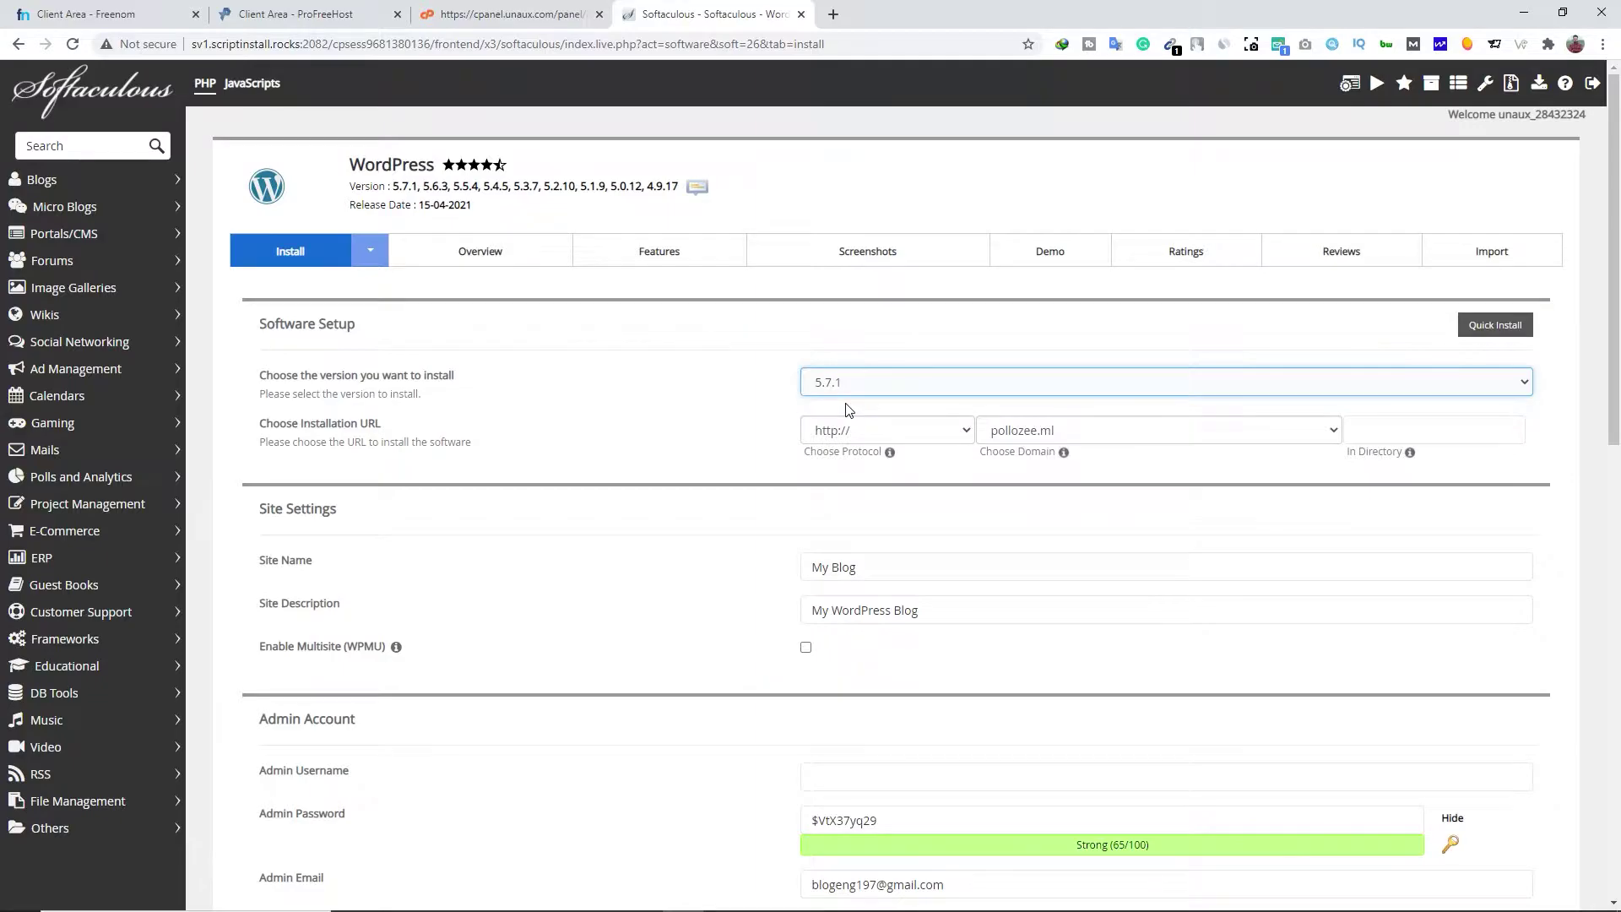
left_click(874, 432)
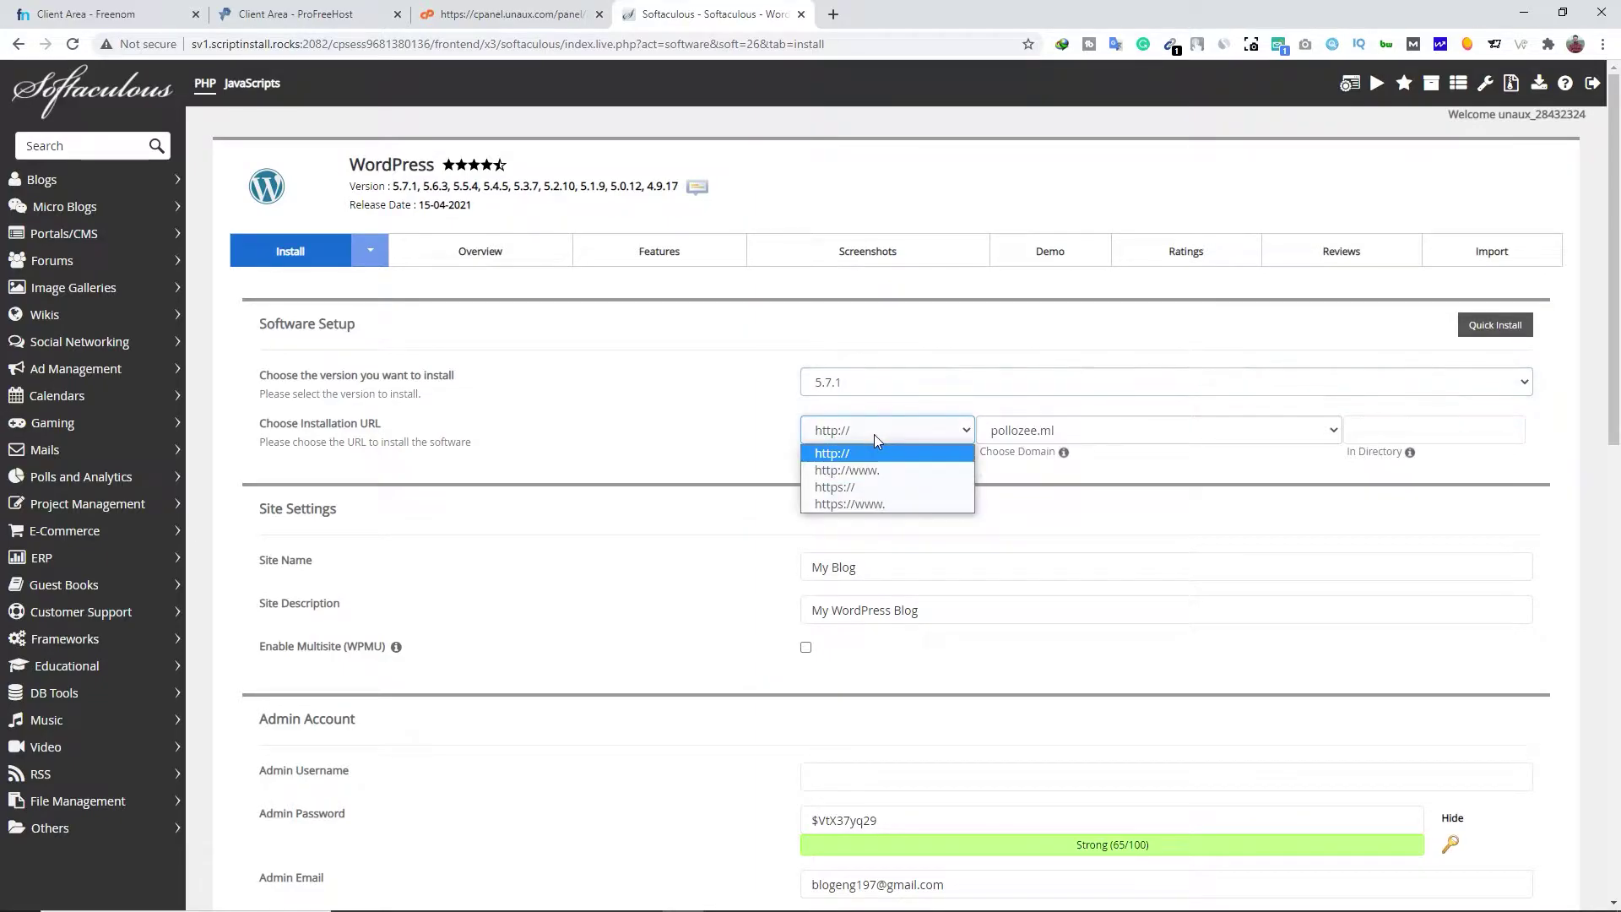
left_click(825, 457)
left_click(1007, 451)
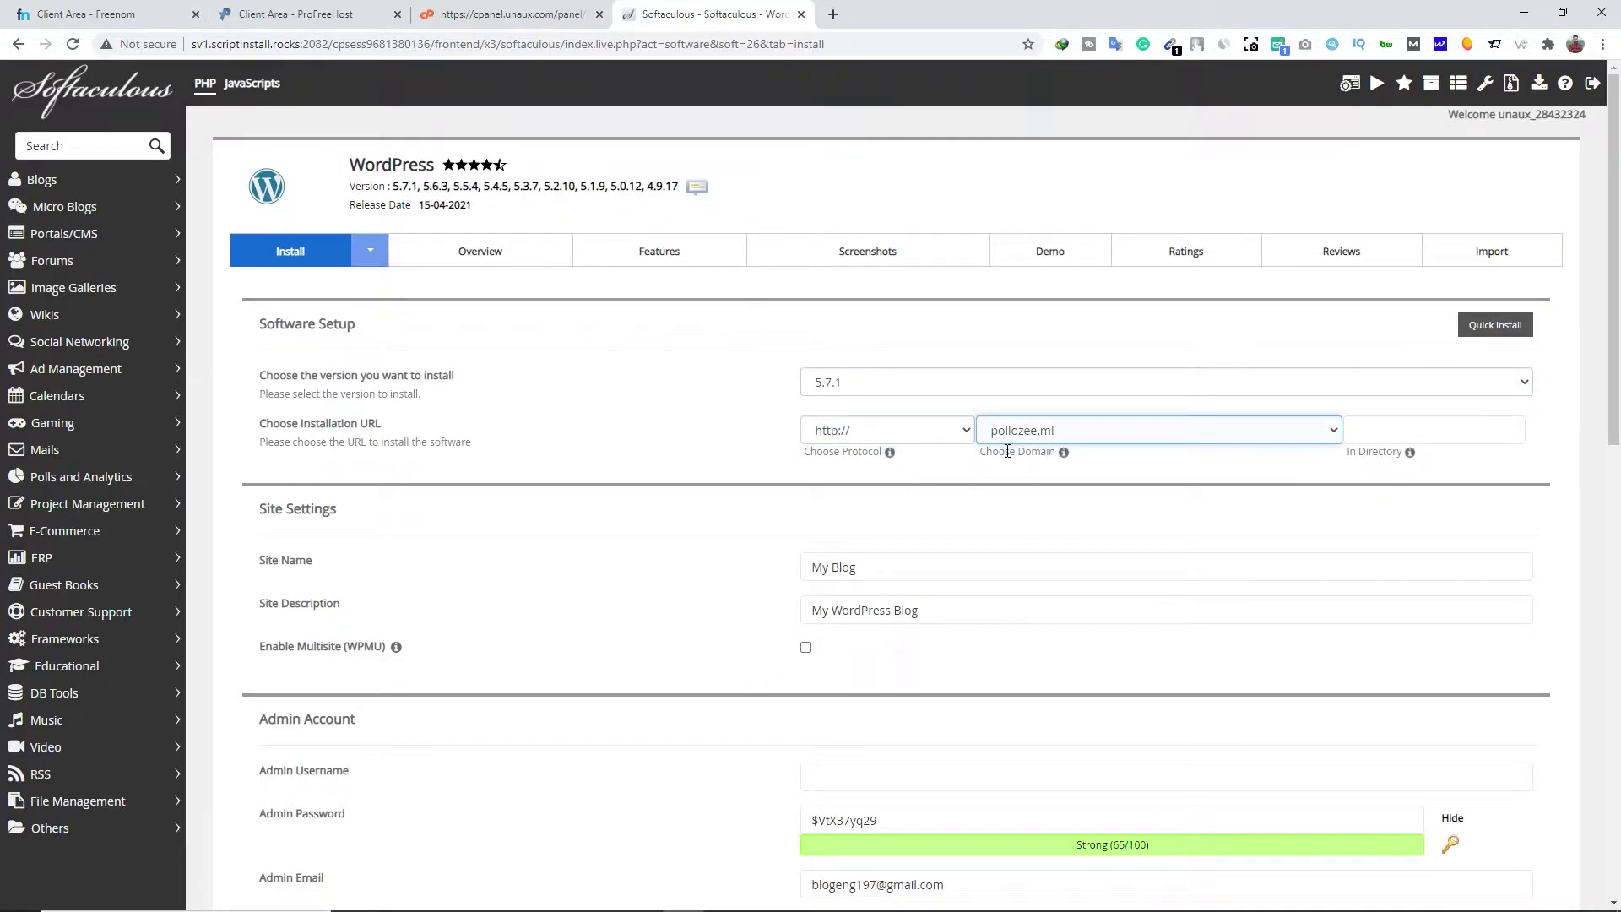
left_click(1040, 432)
left_click(1025, 453)
Name the site 'Pollozee' with tagline 'Fashion on my hand', then install
triple_click(793, 574)
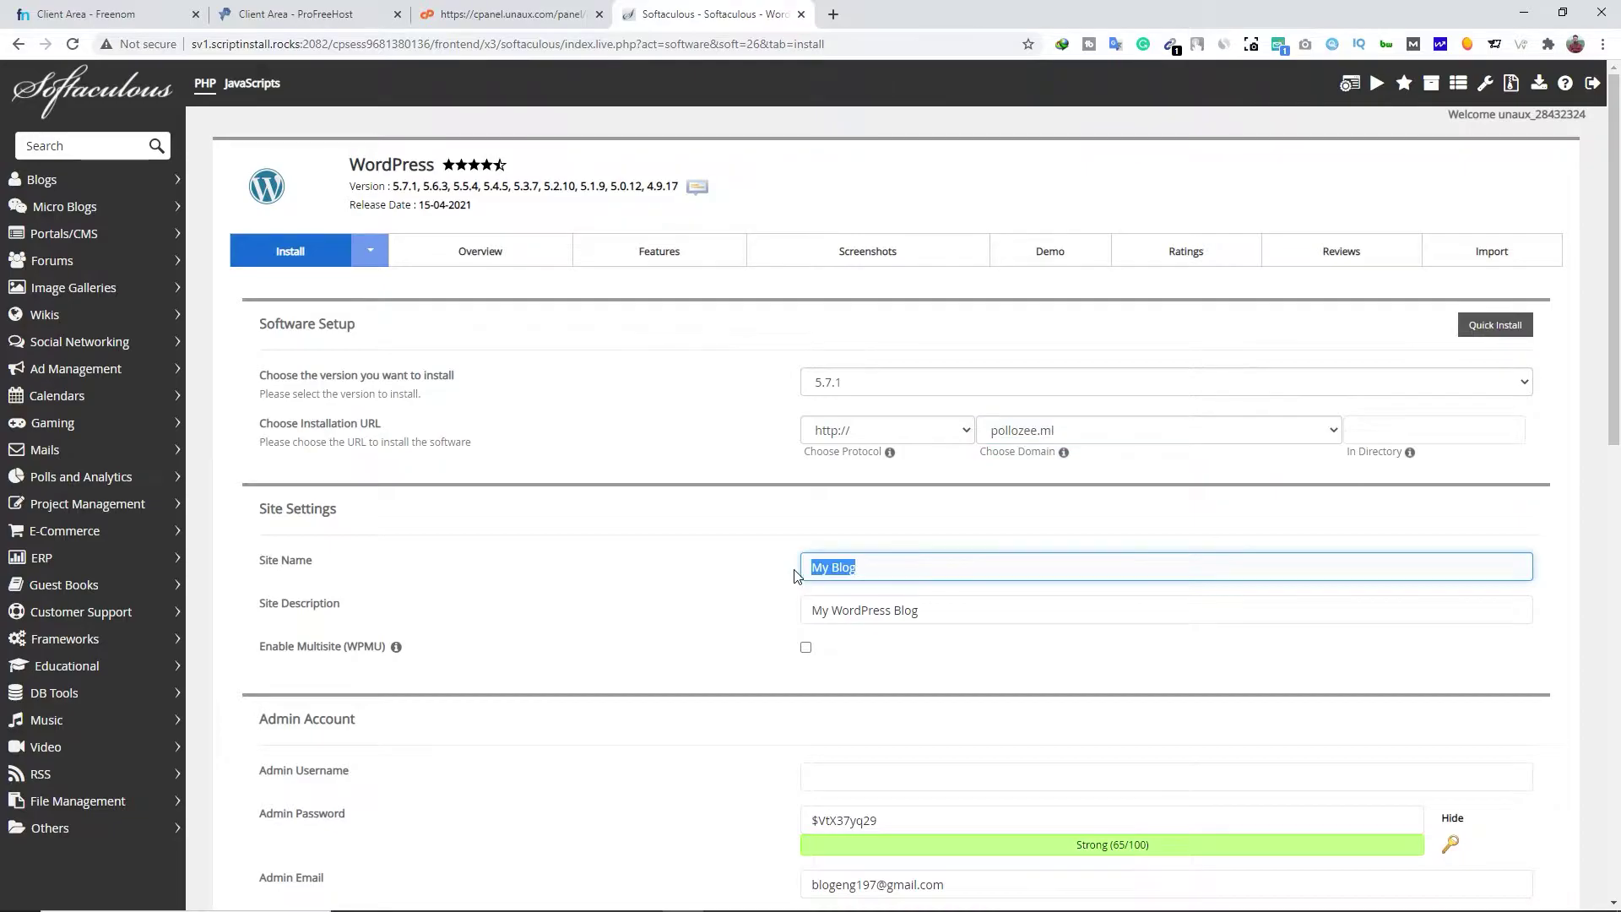
type("Pollozee")
left_click_drag(933, 609, 778, 616)
type("Fashion on my hand")
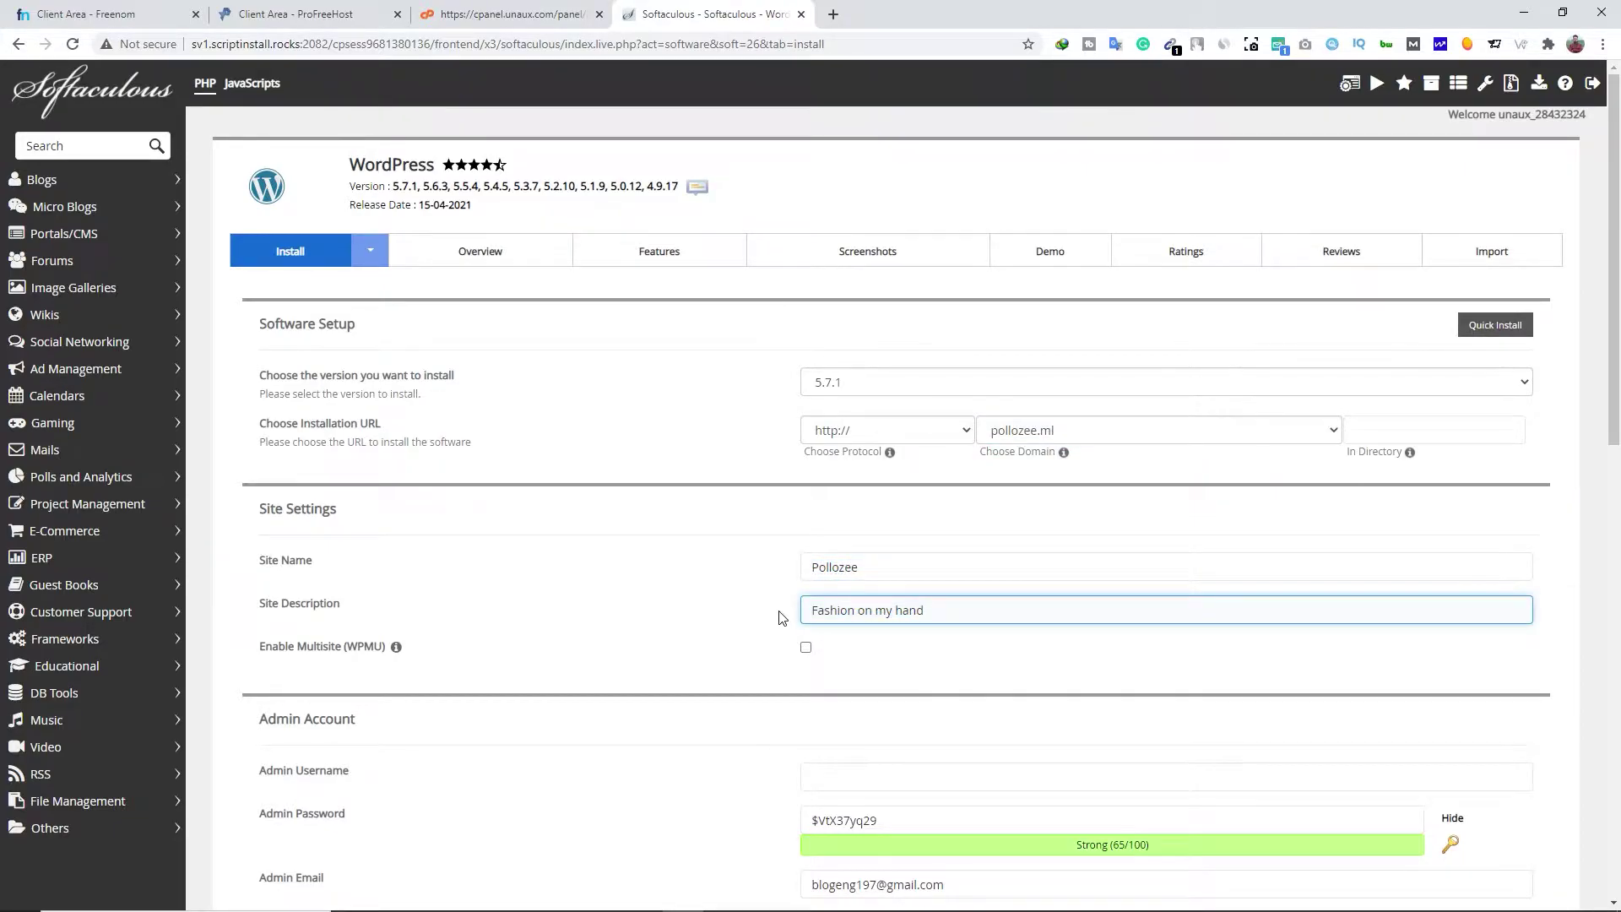
scroll(779, 617, "down", 3)
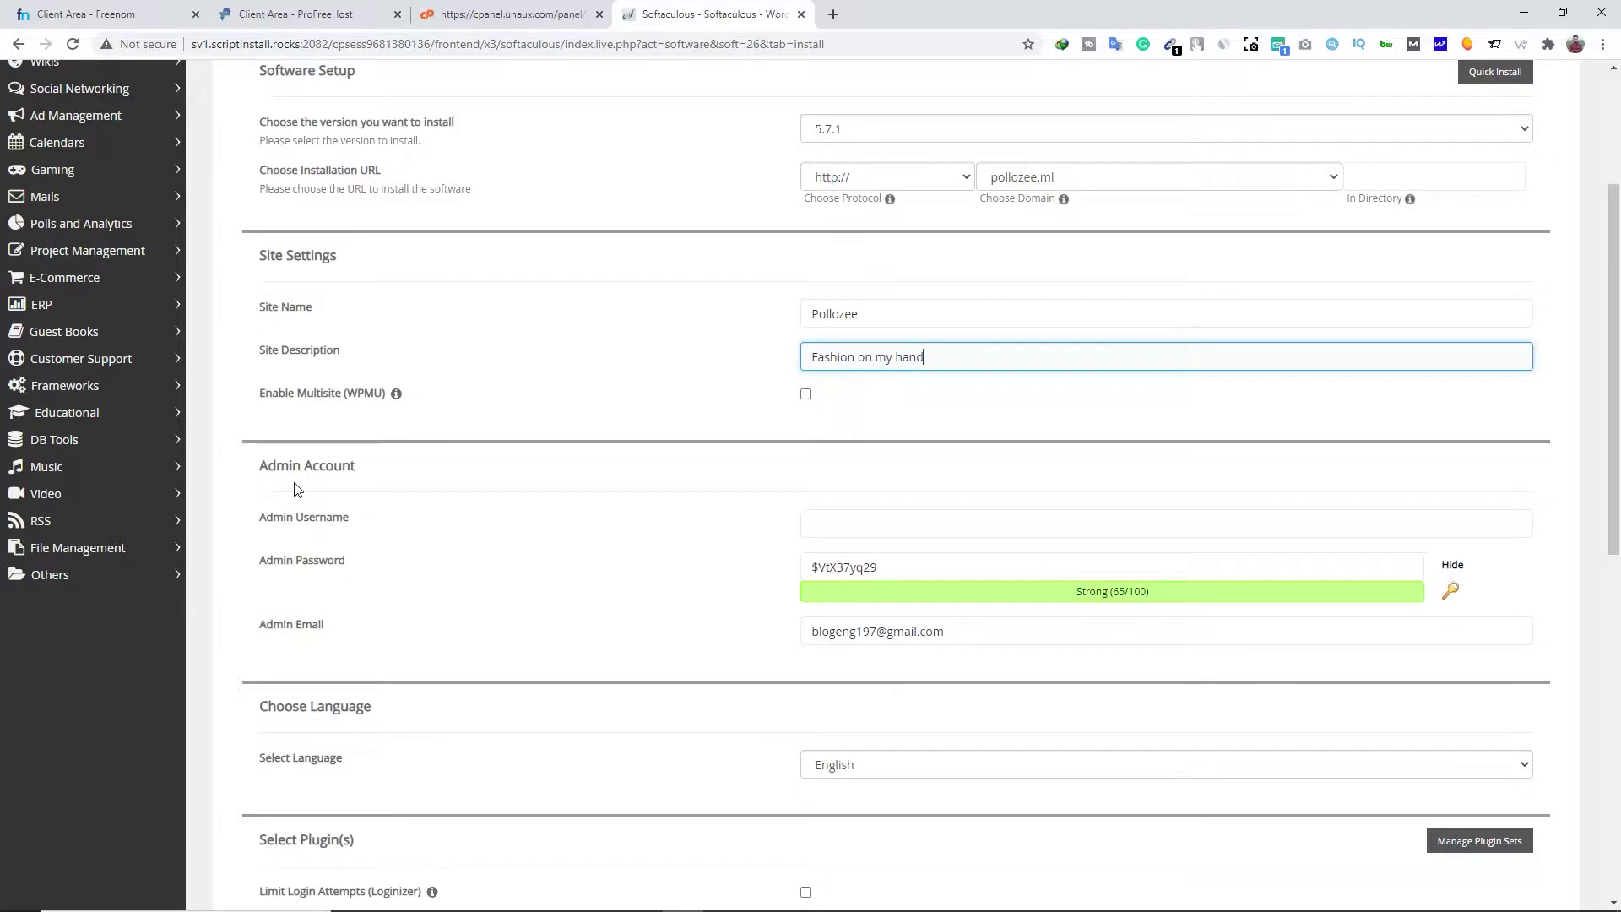
left_click(740, 538)
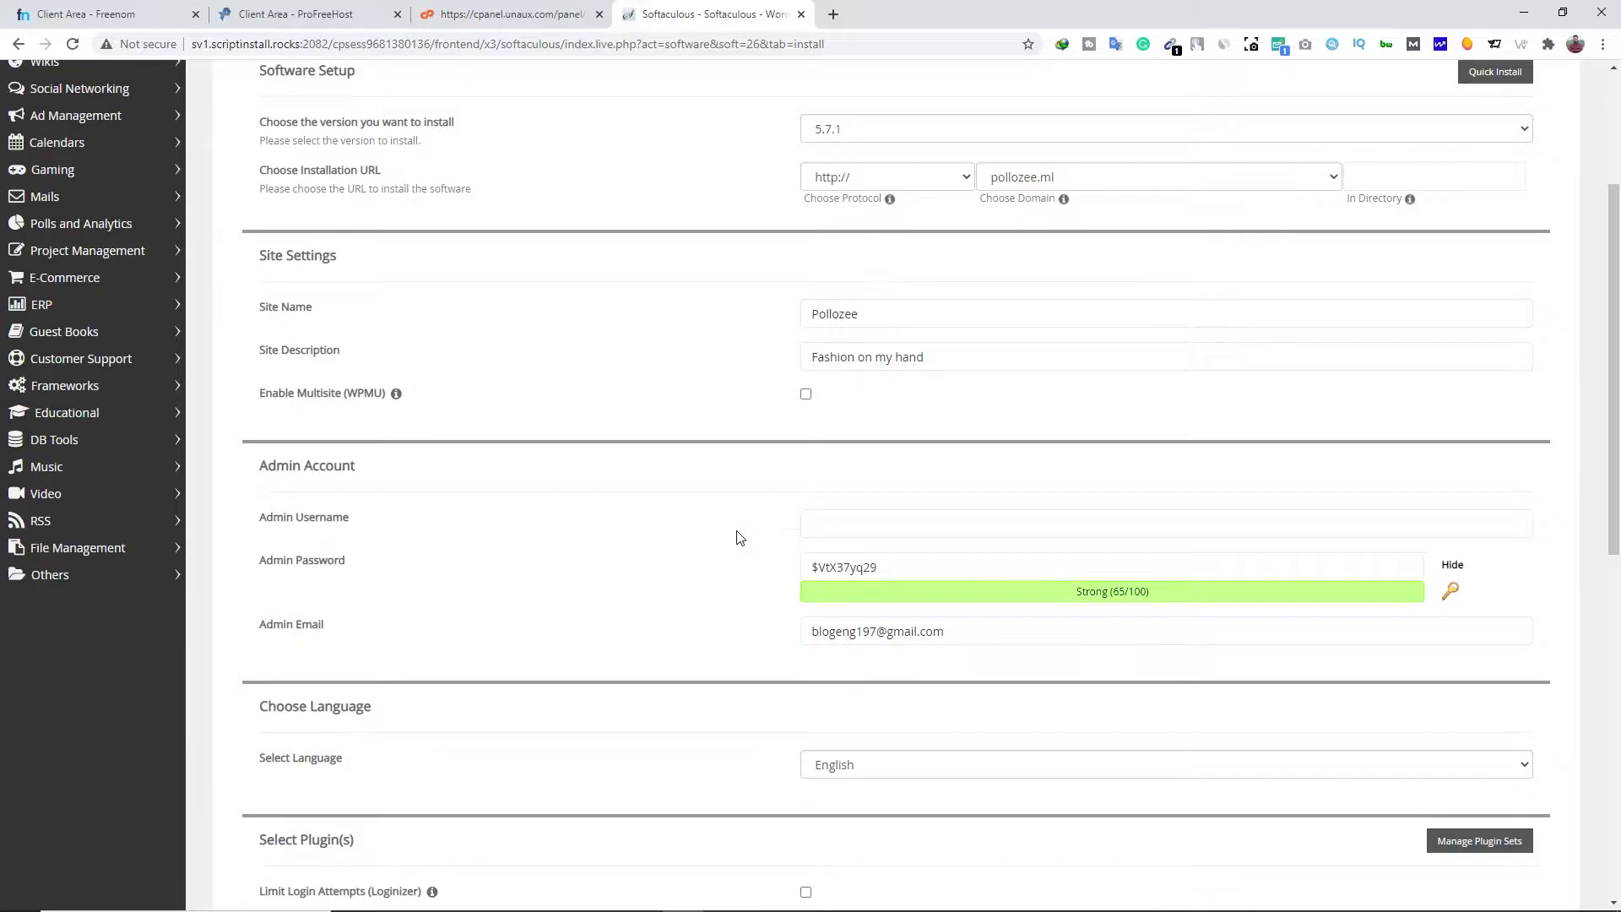
left_click(881, 520)
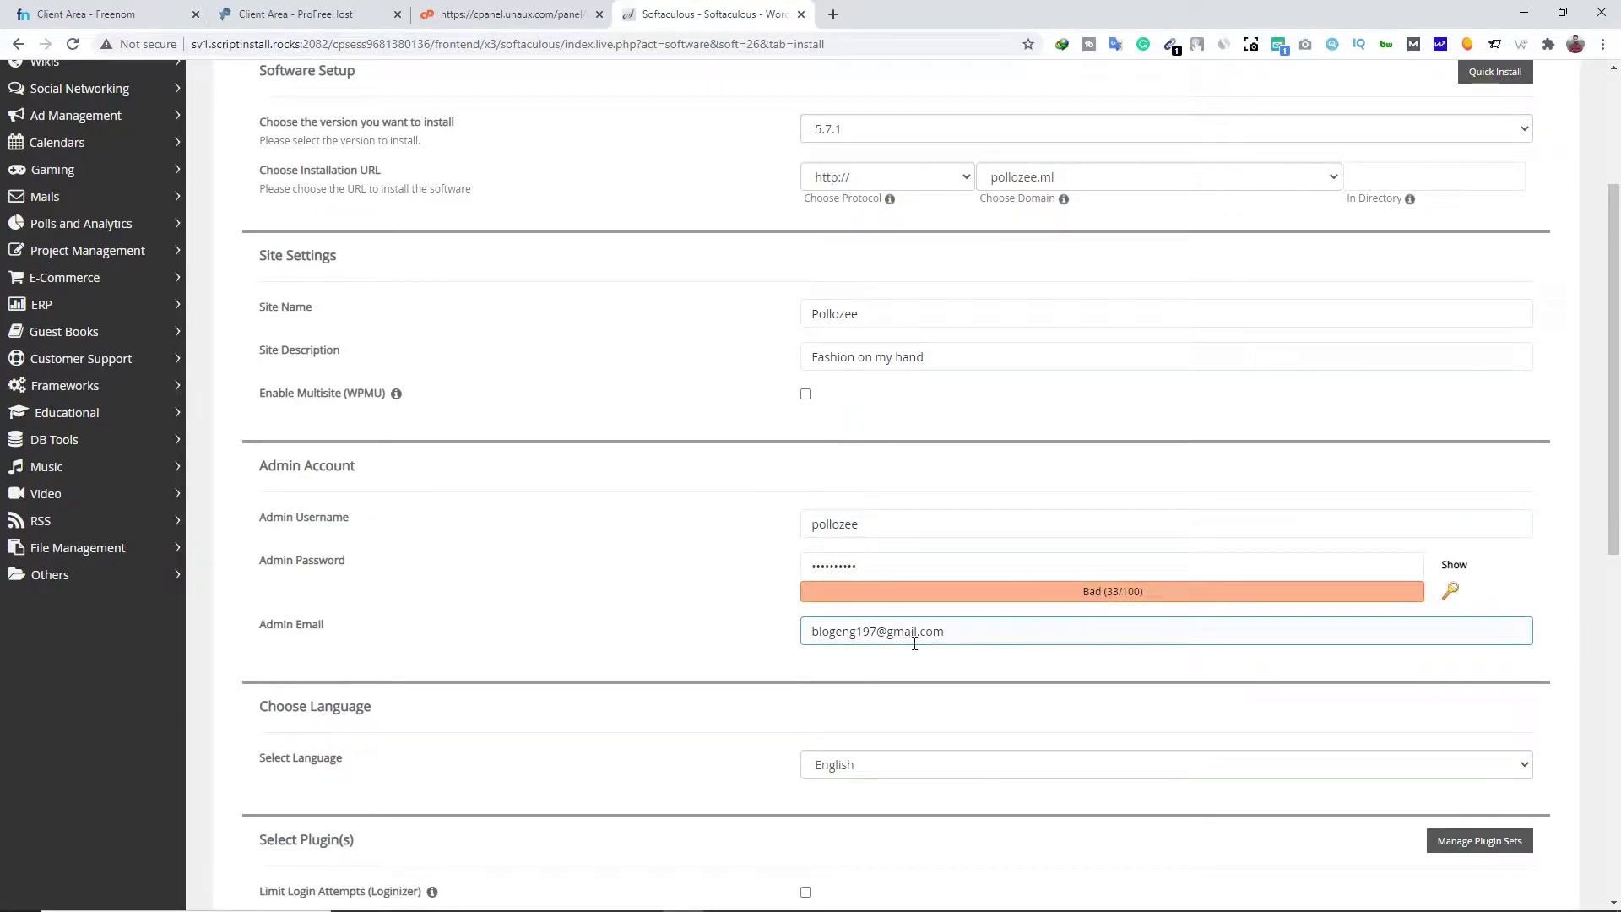
scroll(776, 667, "down", 9)
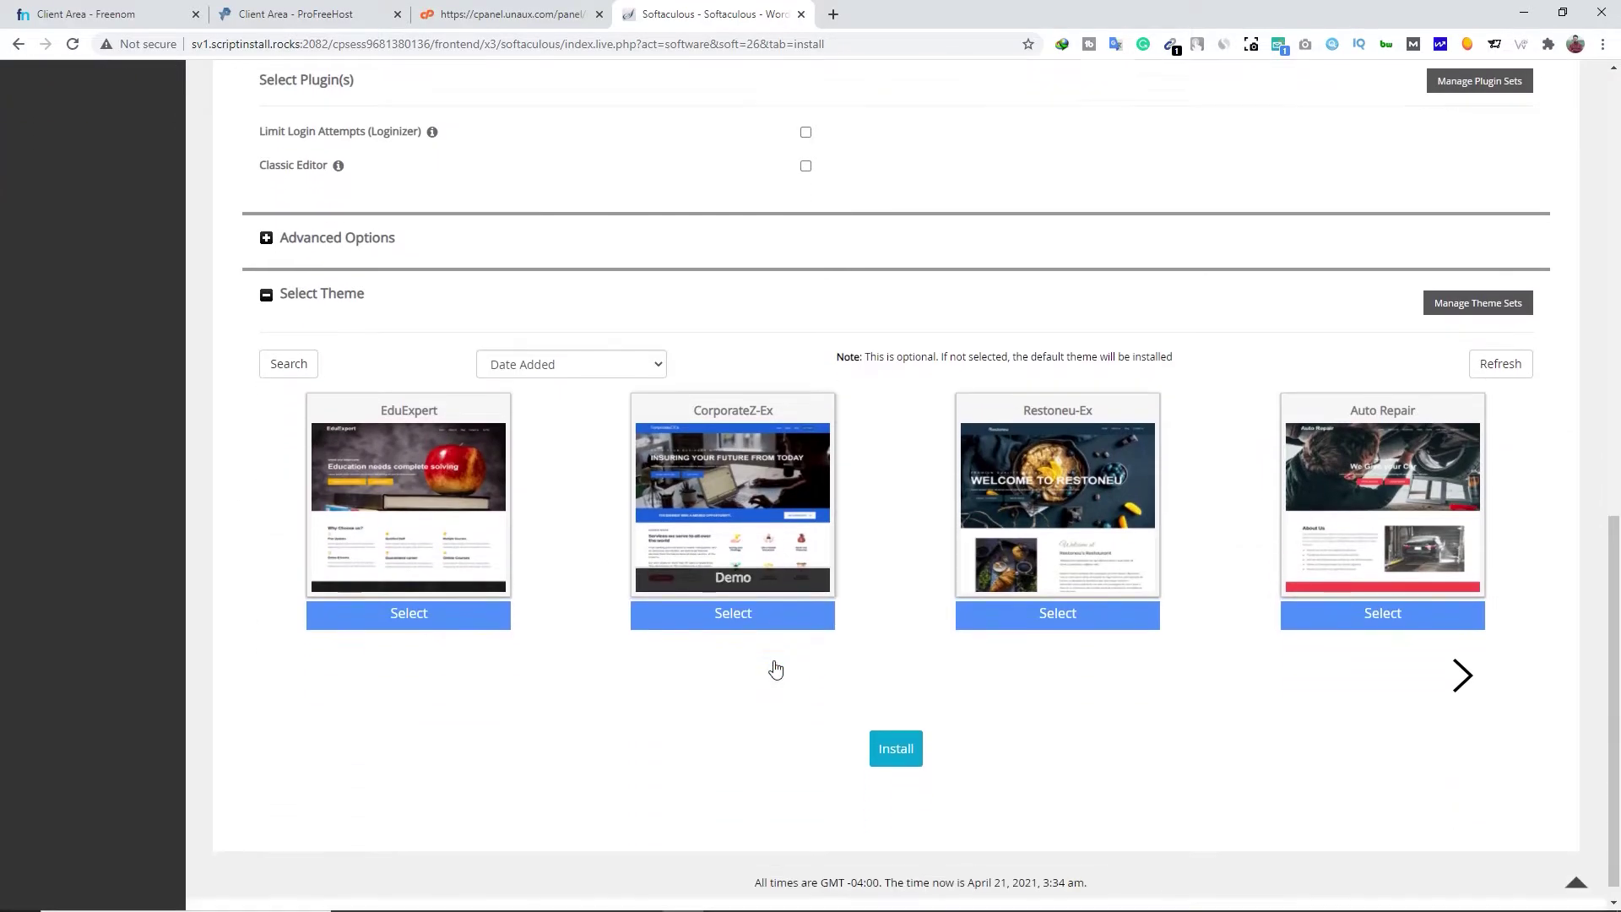
left_click(897, 749)
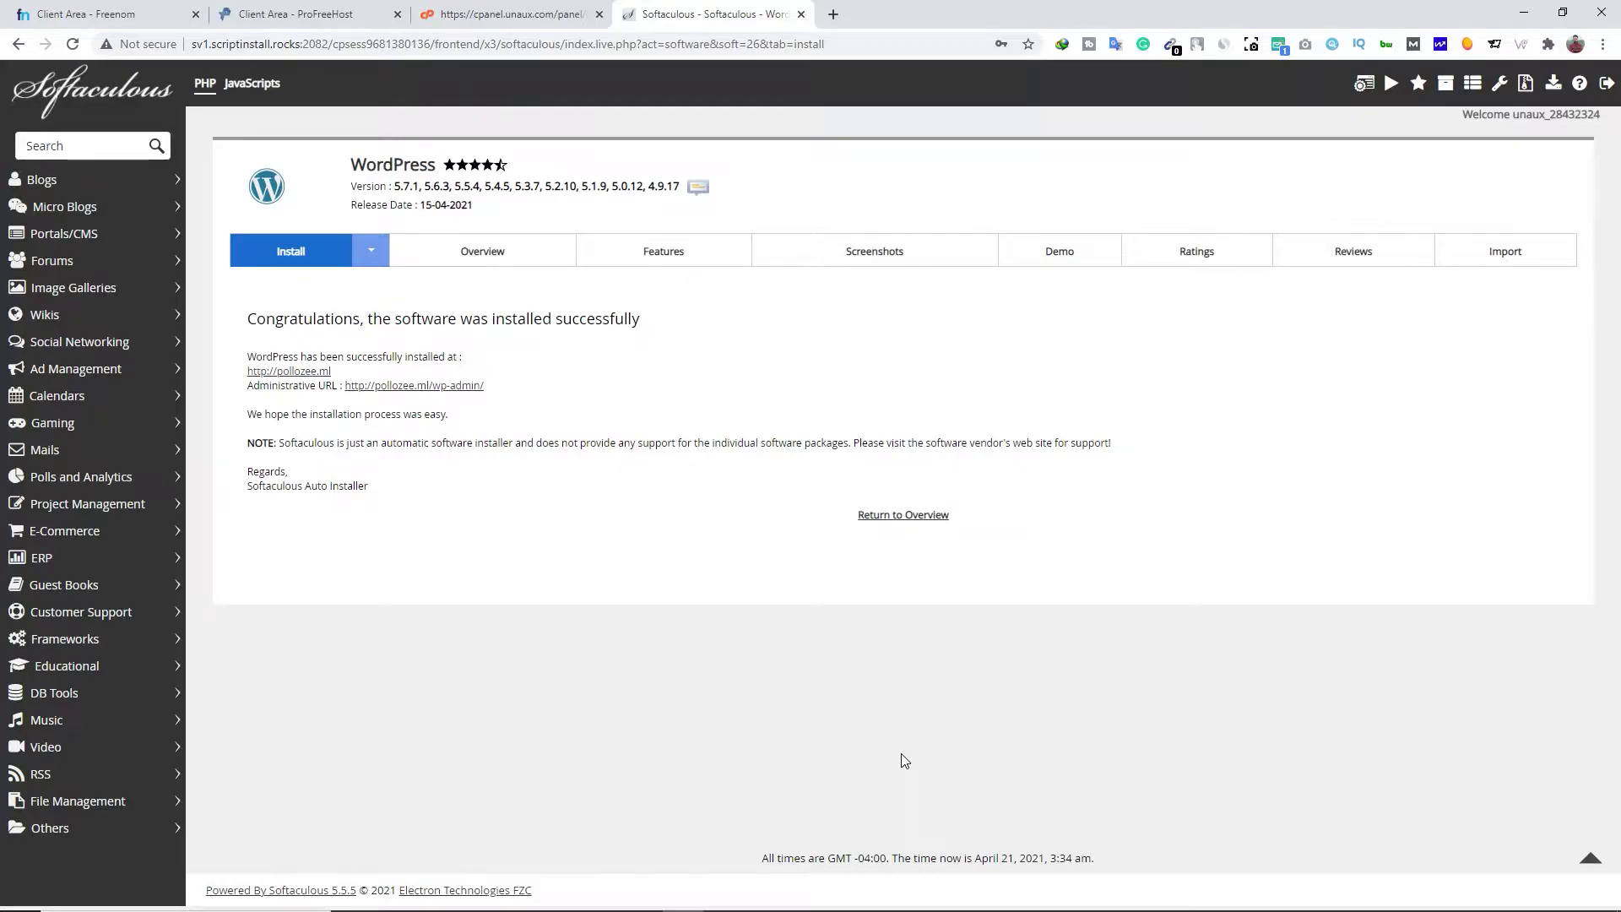
View the new Pollozee site with its Hello world! post in a separate tab, then close it
right_click(290, 382)
left_click(355, 394)
left_click(900, 15)
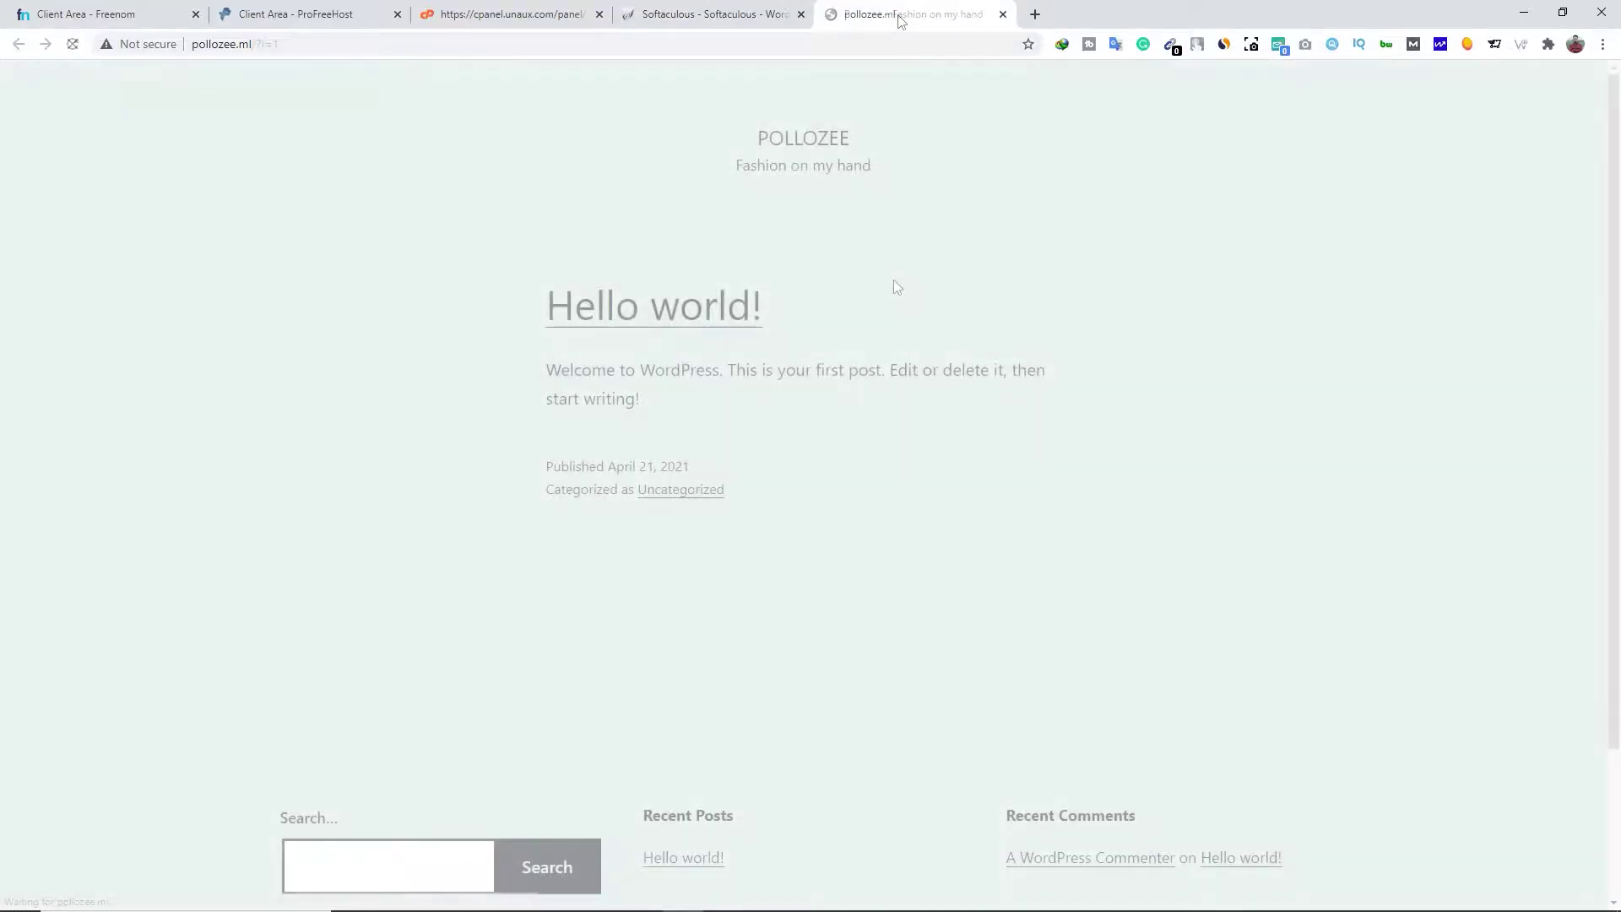
scroll(916, 459, "down", 2)
scroll(937, 553, "up", 2)
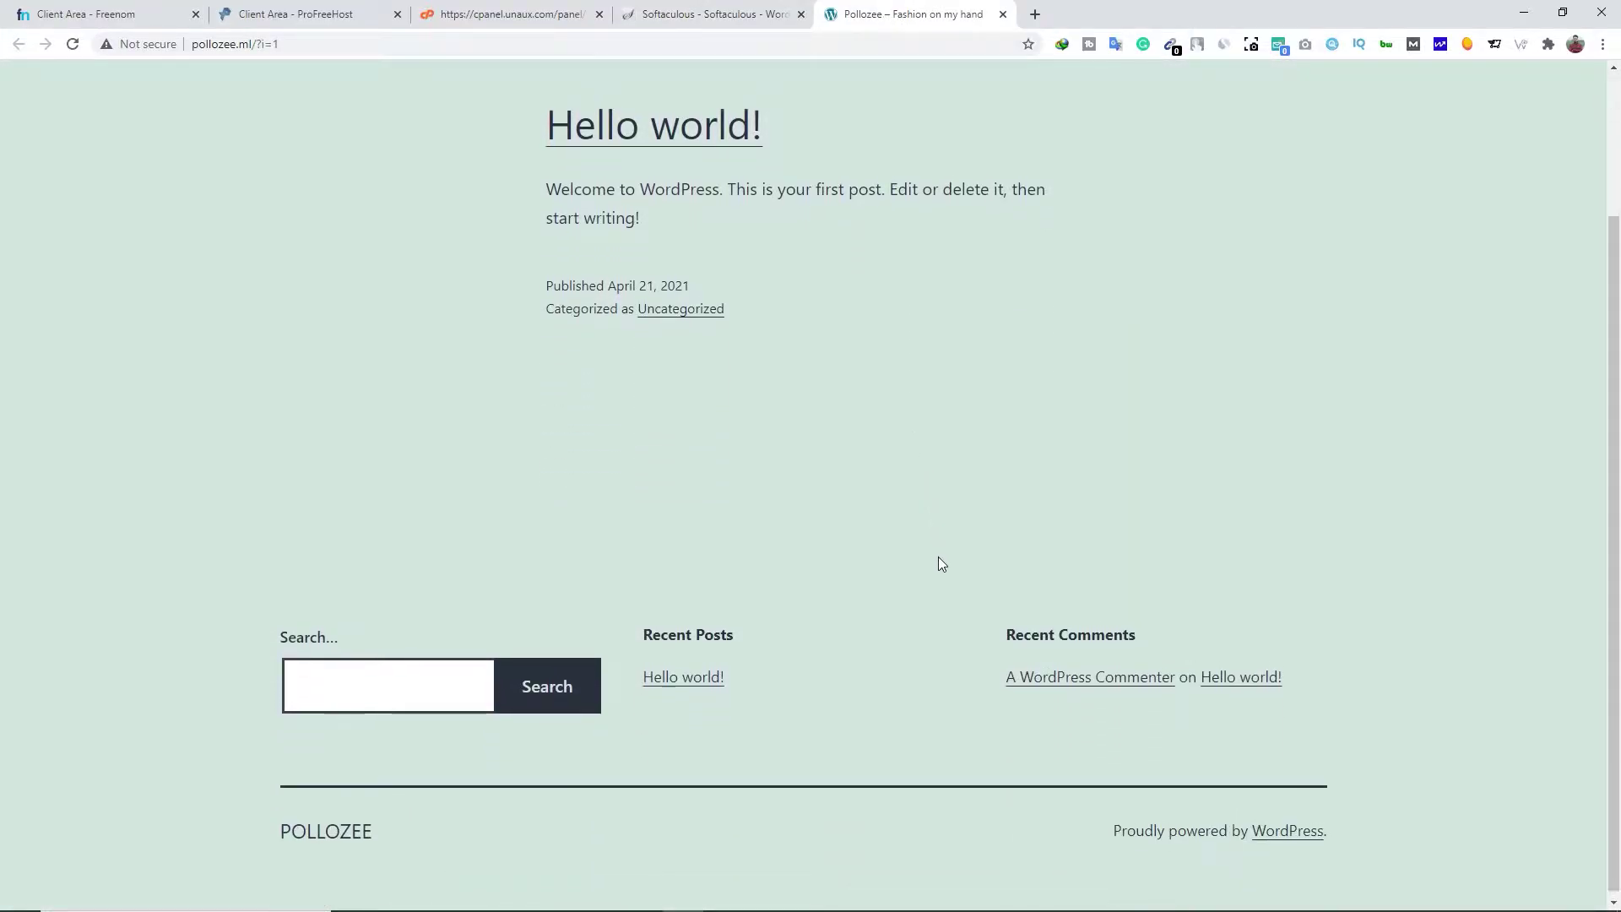
left_click(1003, 14)
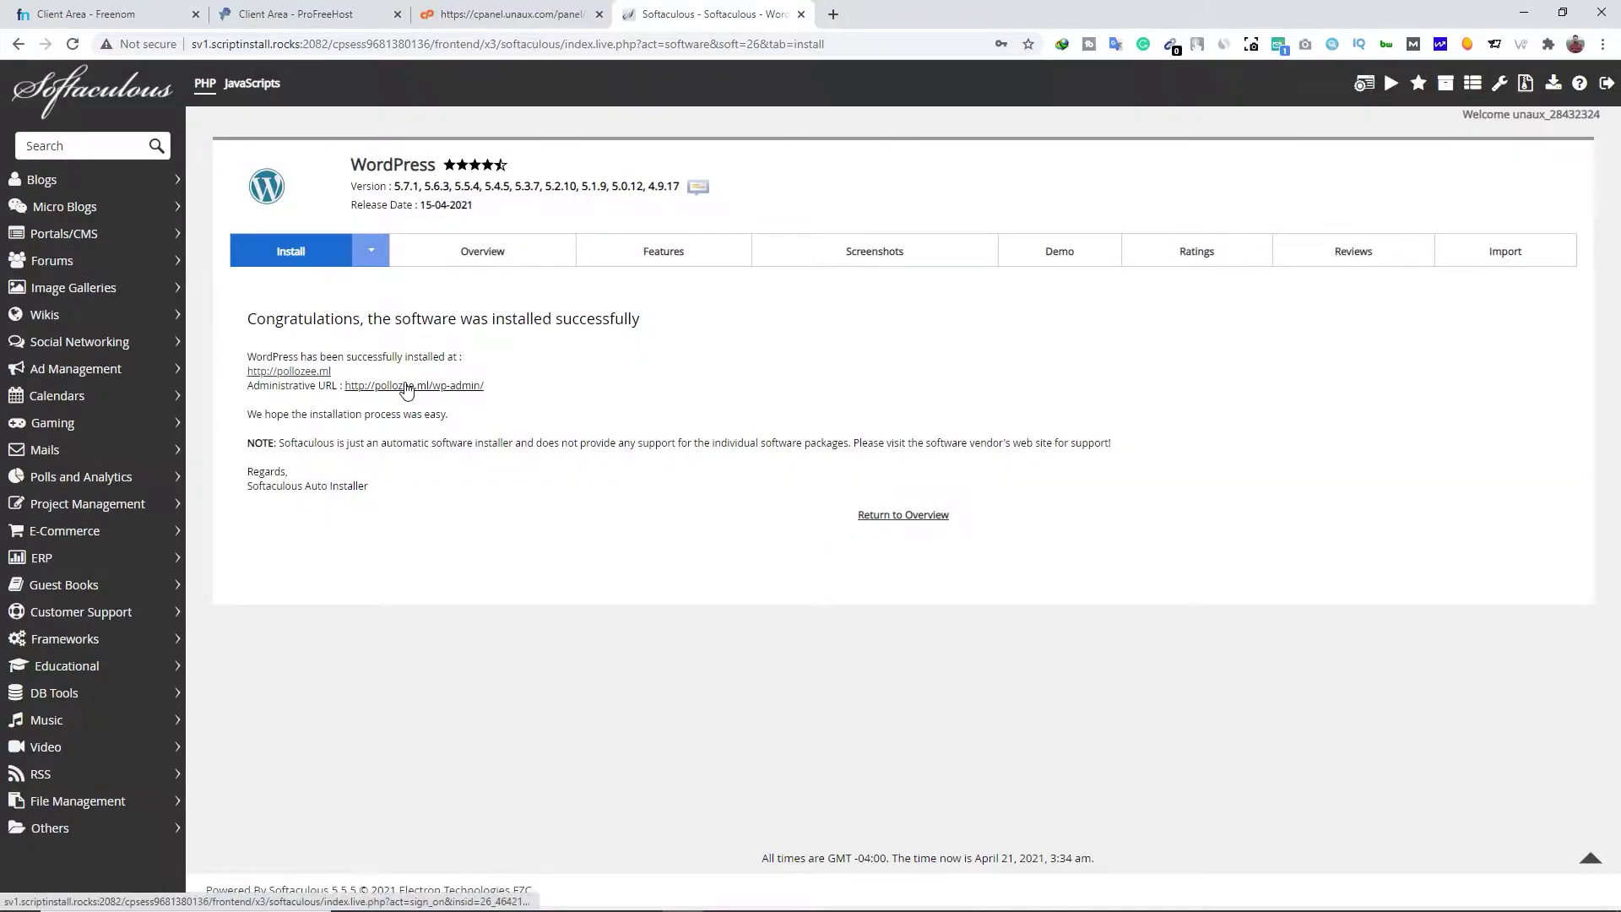
Open the pollozee.ml WordPress admin in a new tab
right_click(408, 392)
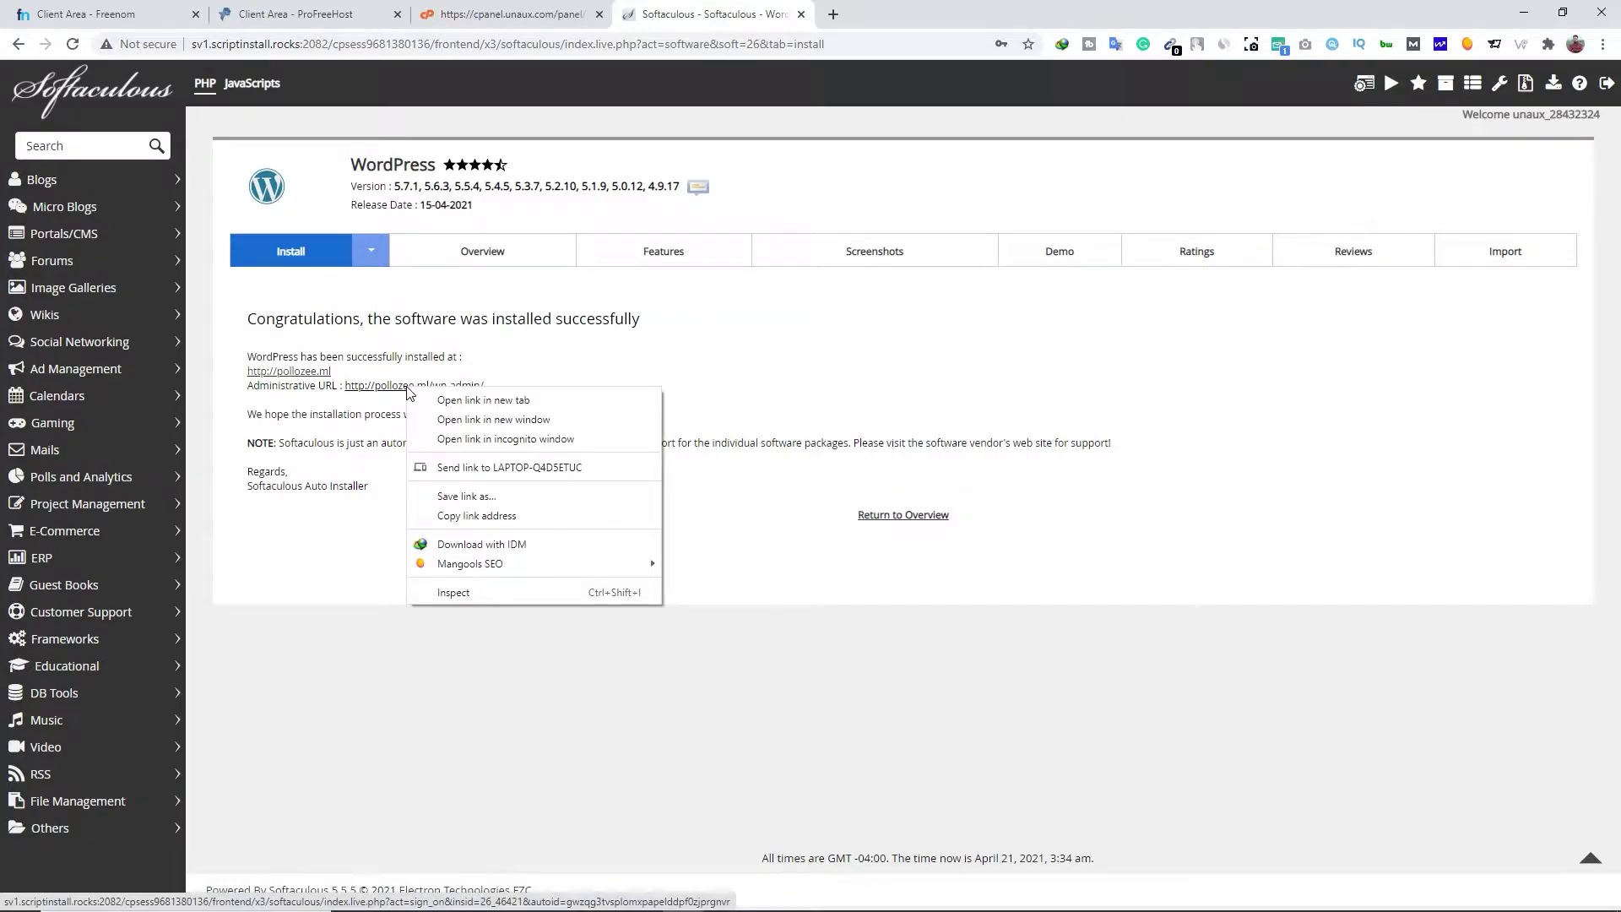
left_click(429, 404)
key("ctrl+Tab")
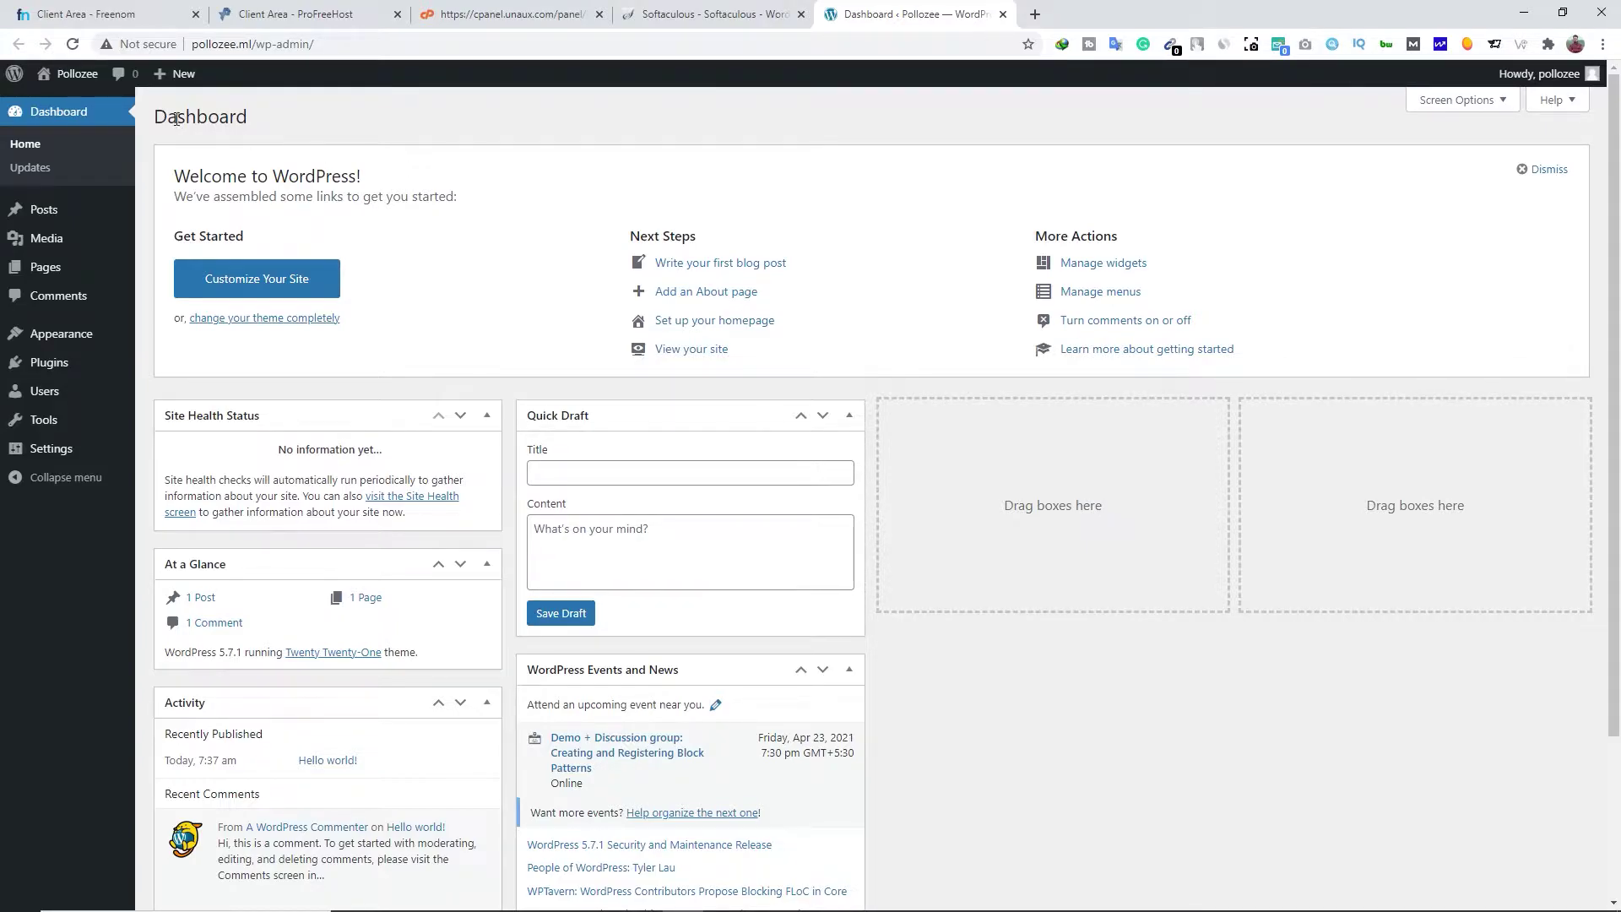
Preview the live Pollozee home page in a new tab, then close it
mouse_move(69, 83)
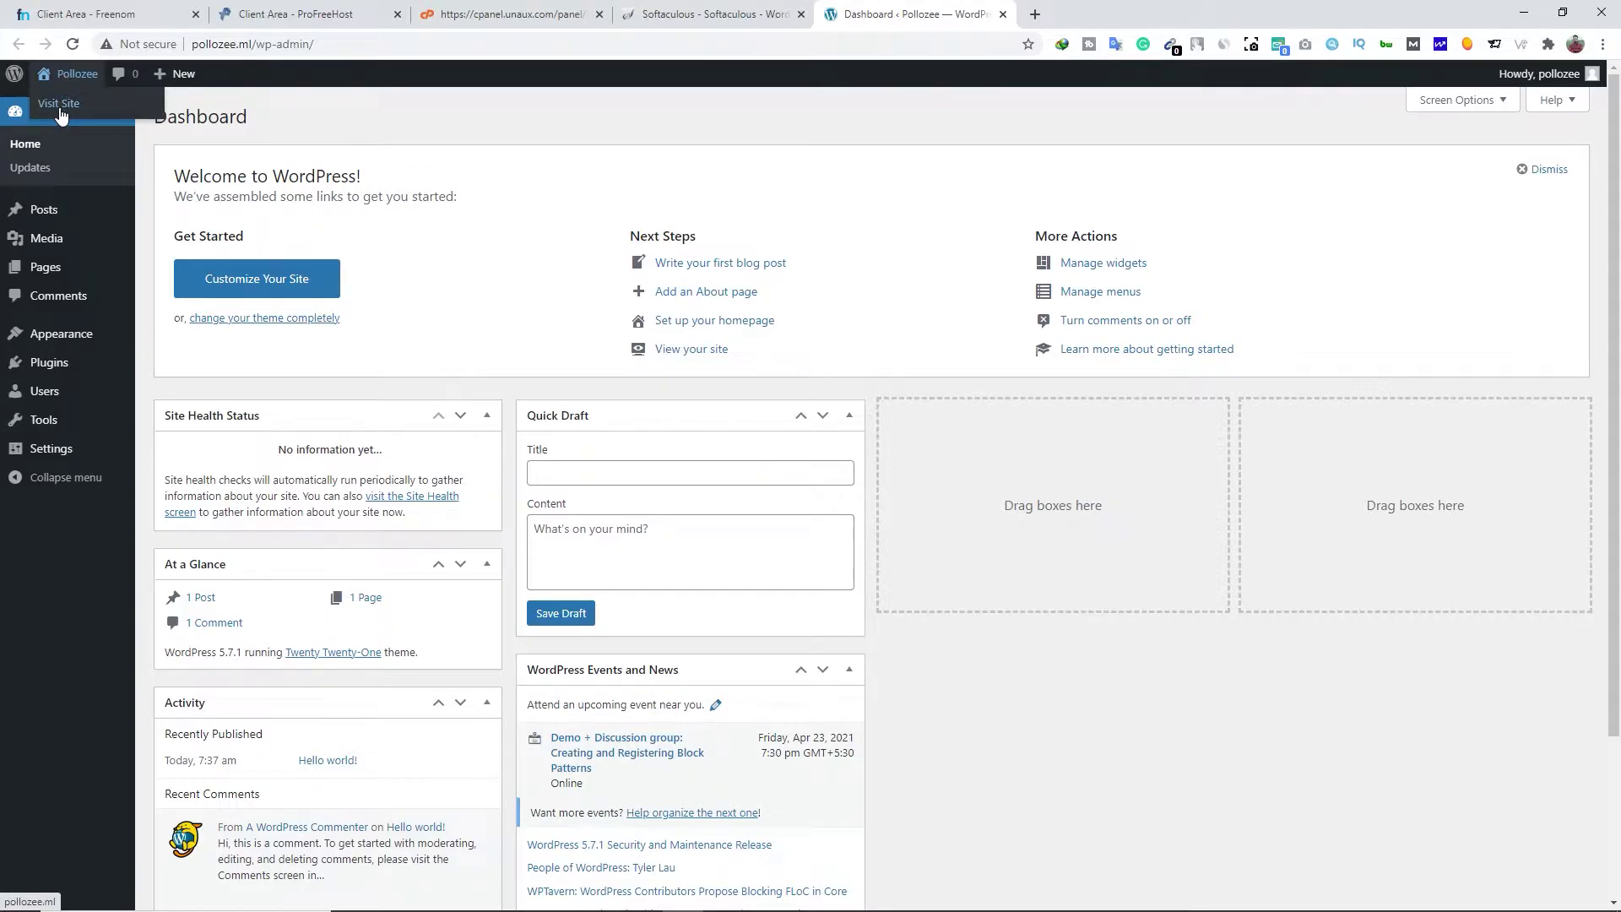
right_click(59, 113)
left_click(110, 121)
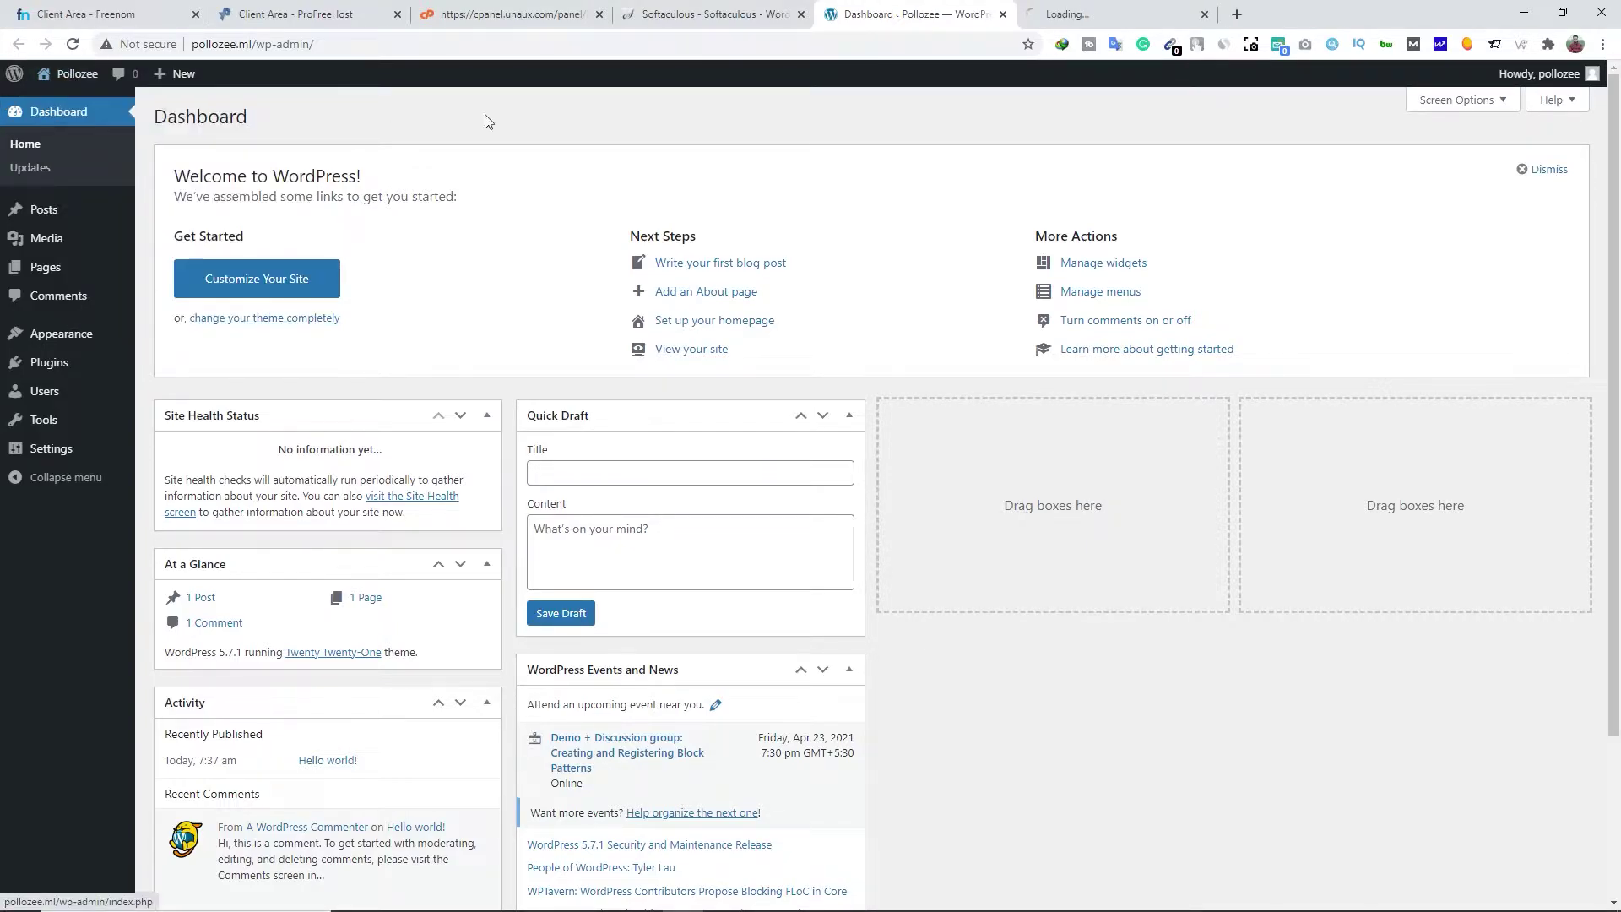
left_click(1133, 15)
scroll(936, 317, "down", 3)
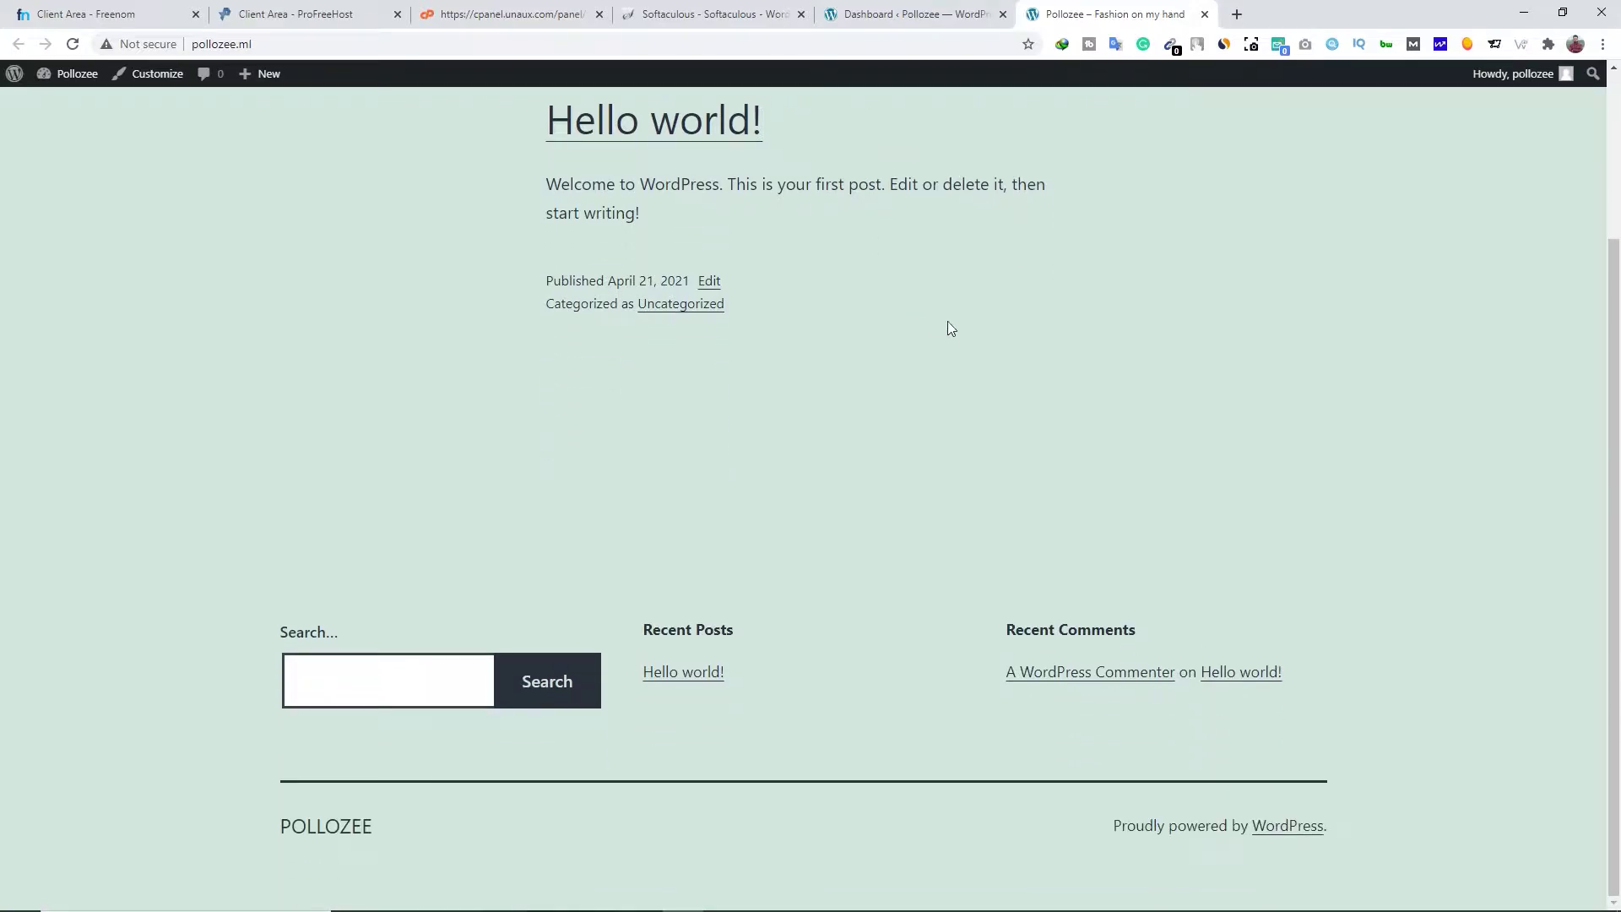
scroll(960, 331, "up", 3)
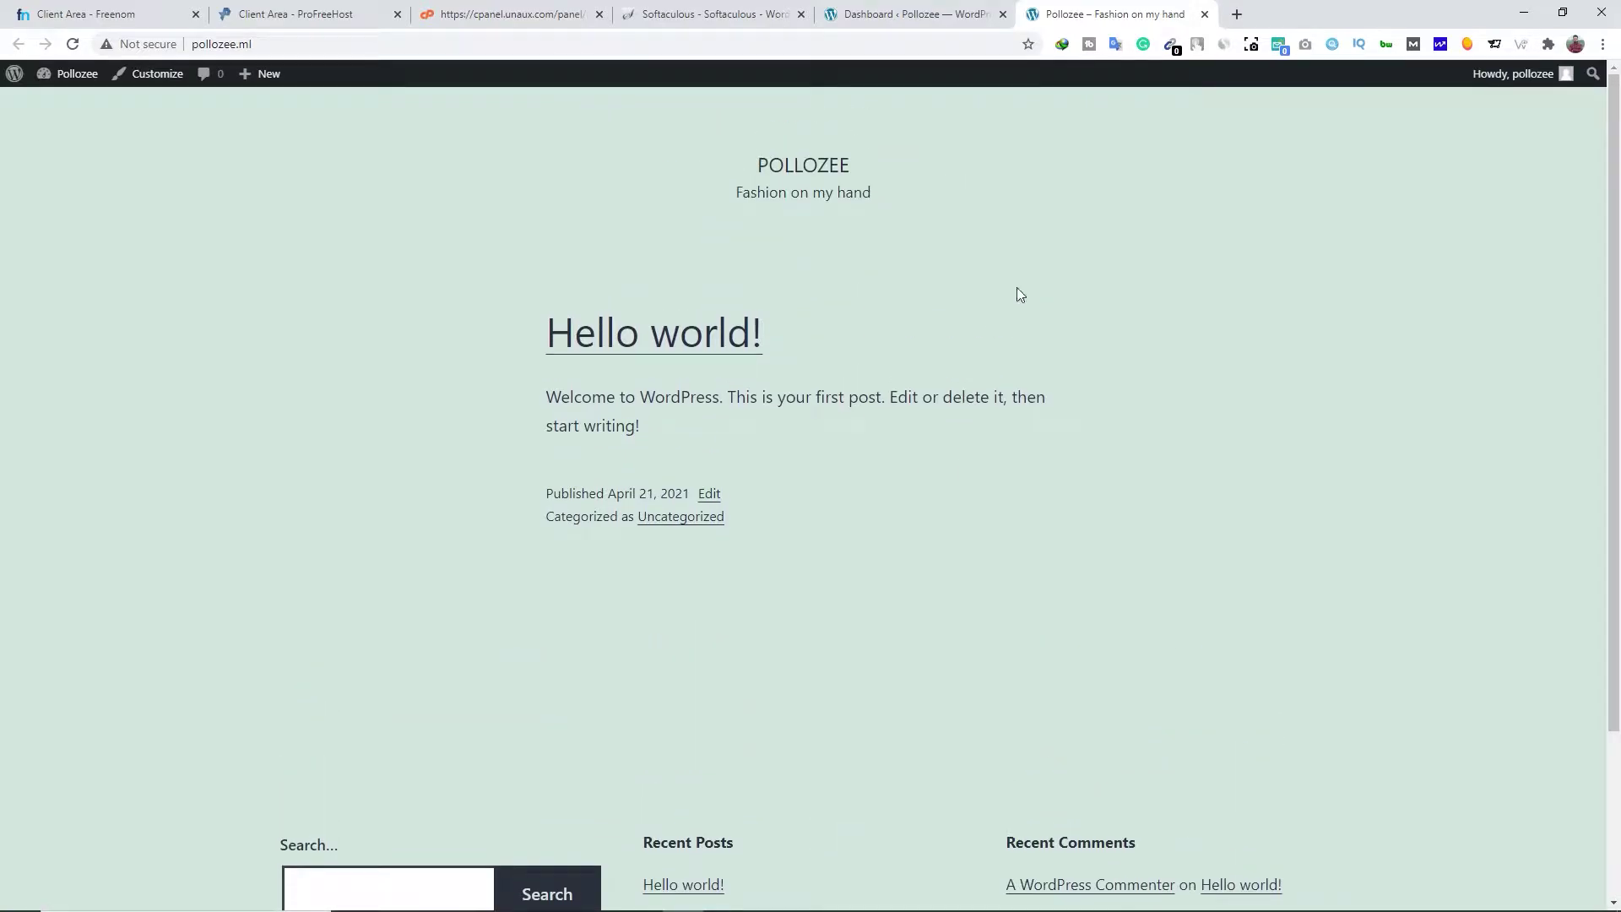
left_click(1204, 14)
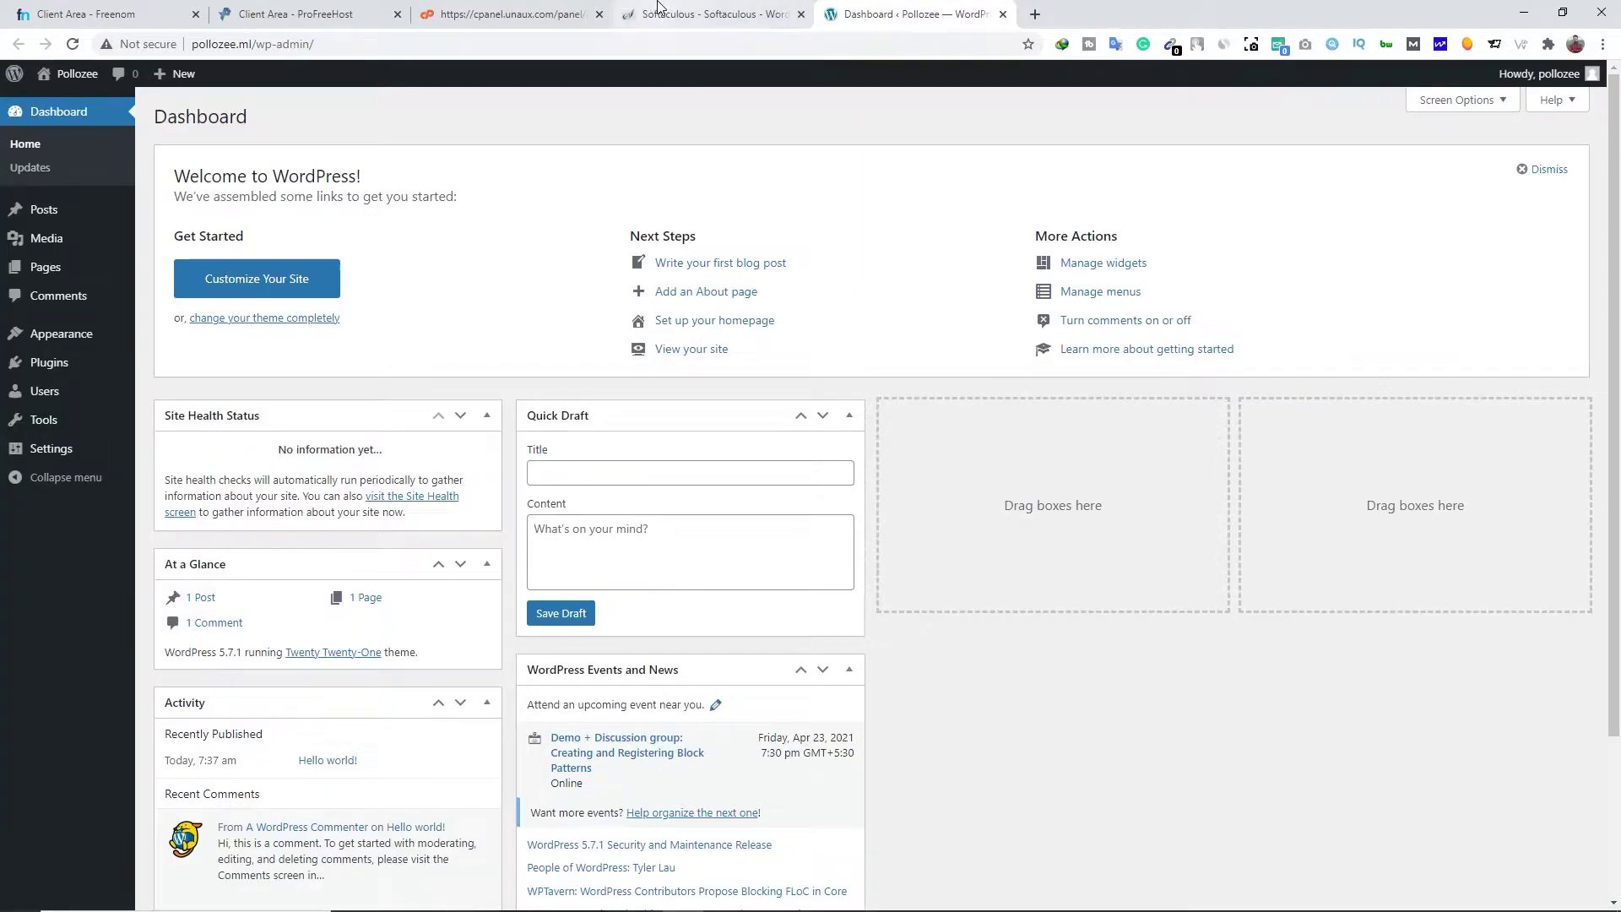
Close the three leftover hosting tabs and go to Appearance > Themes
left_click(195, 15)
left_click(195, 14)
left_click(195, 14)
left_click(195, 14)
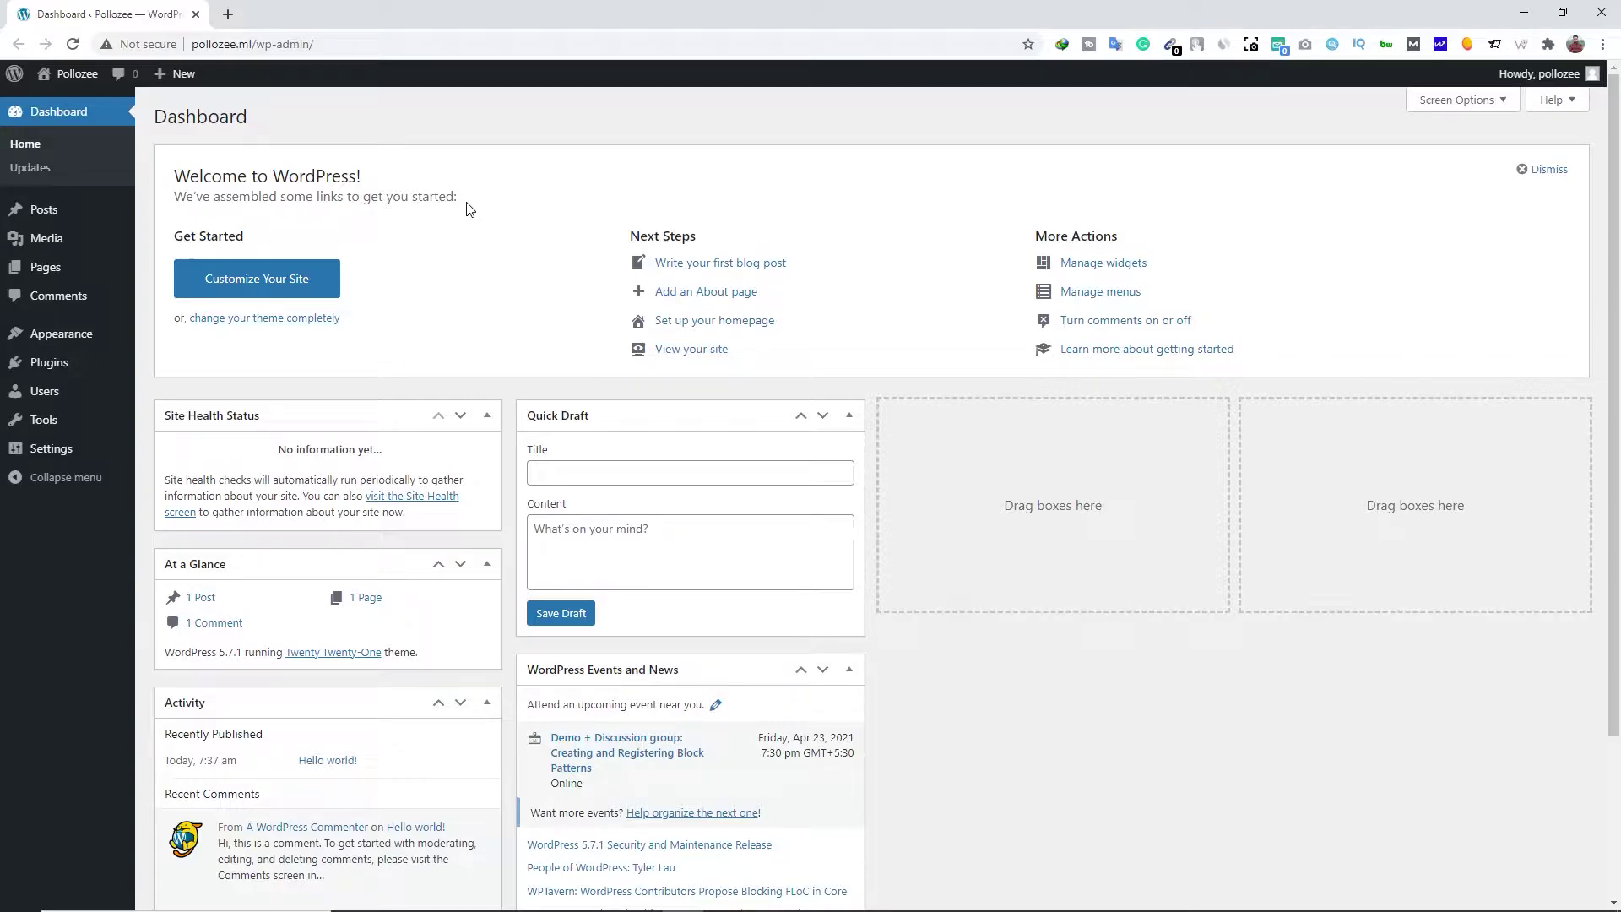
mouse_move(84, 338)
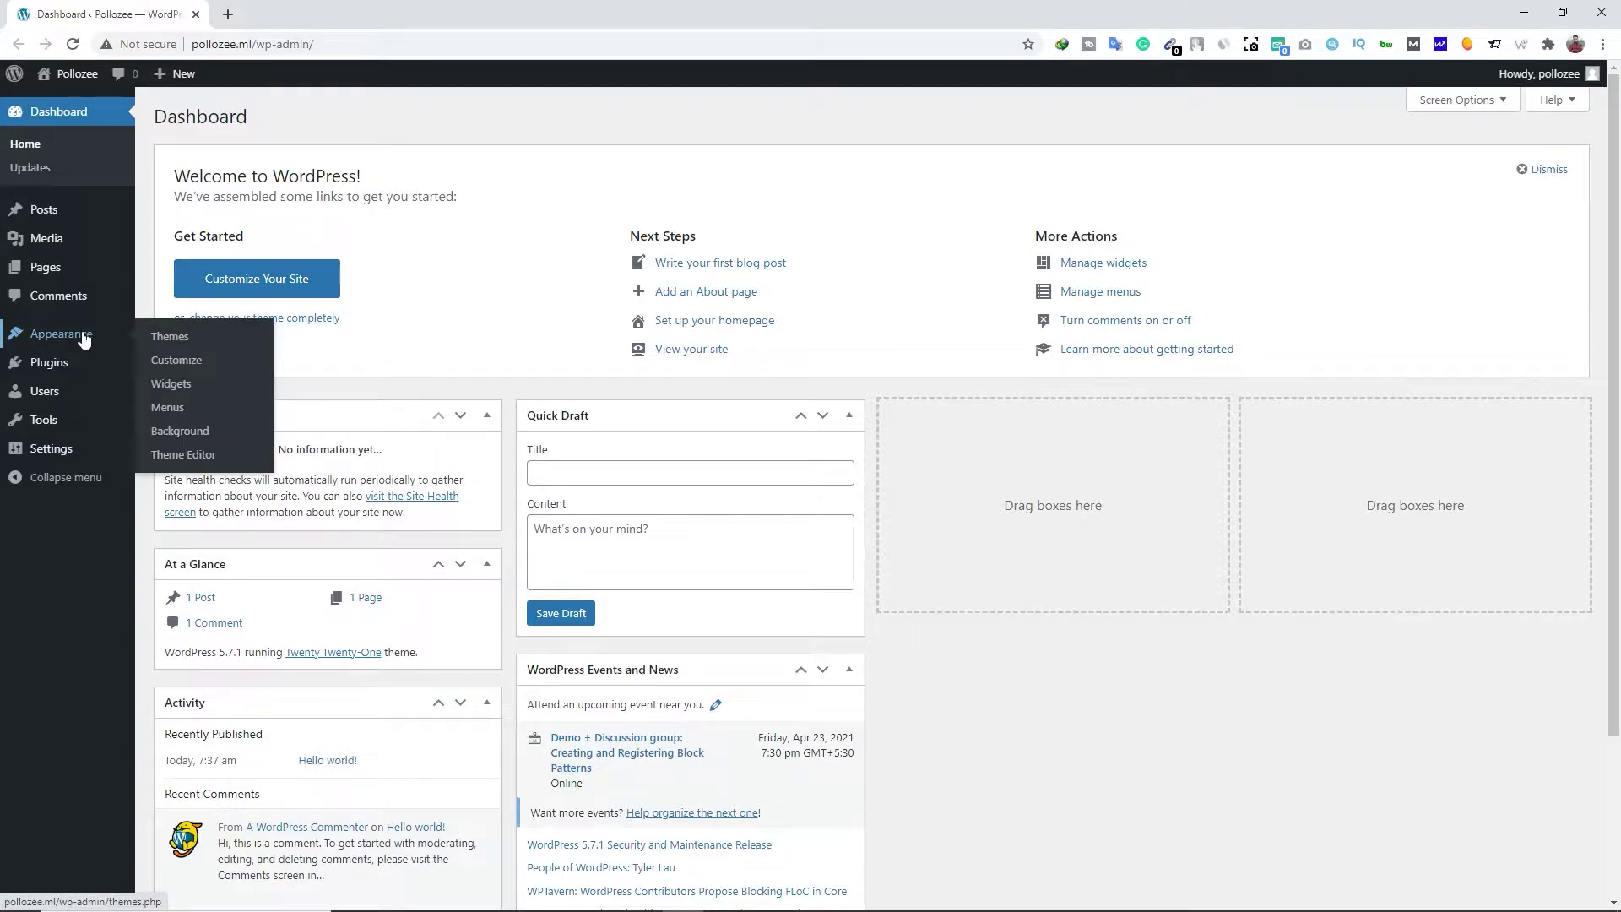
left_click(190, 339)
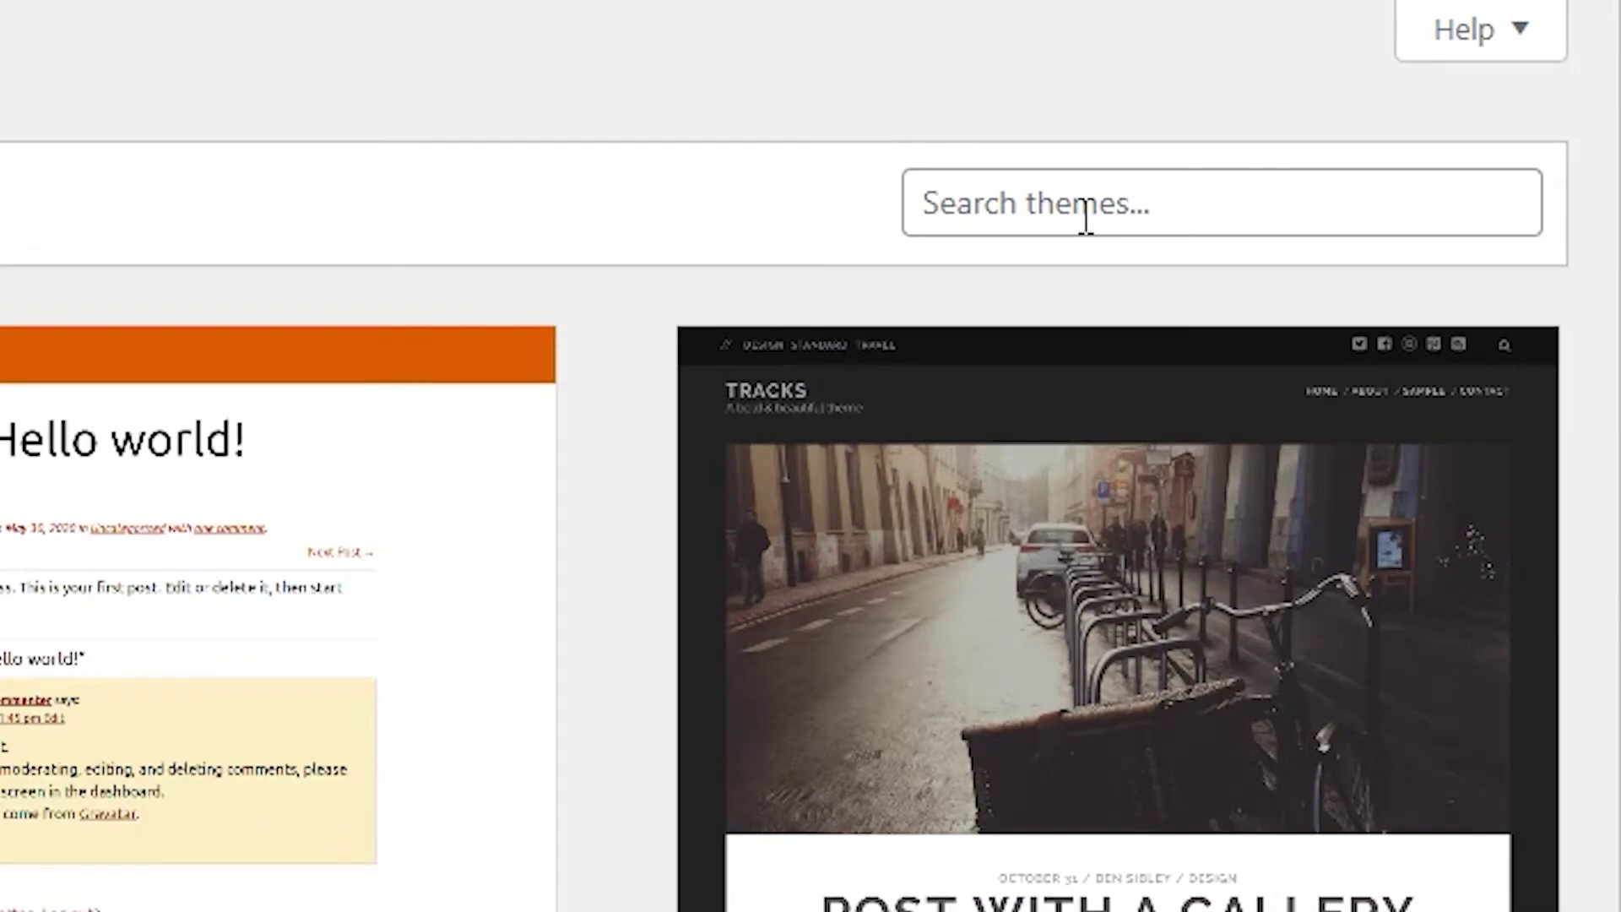
Search themes for 'astra', then install and activate Astra
left_click(1086, 218)
type("astra")
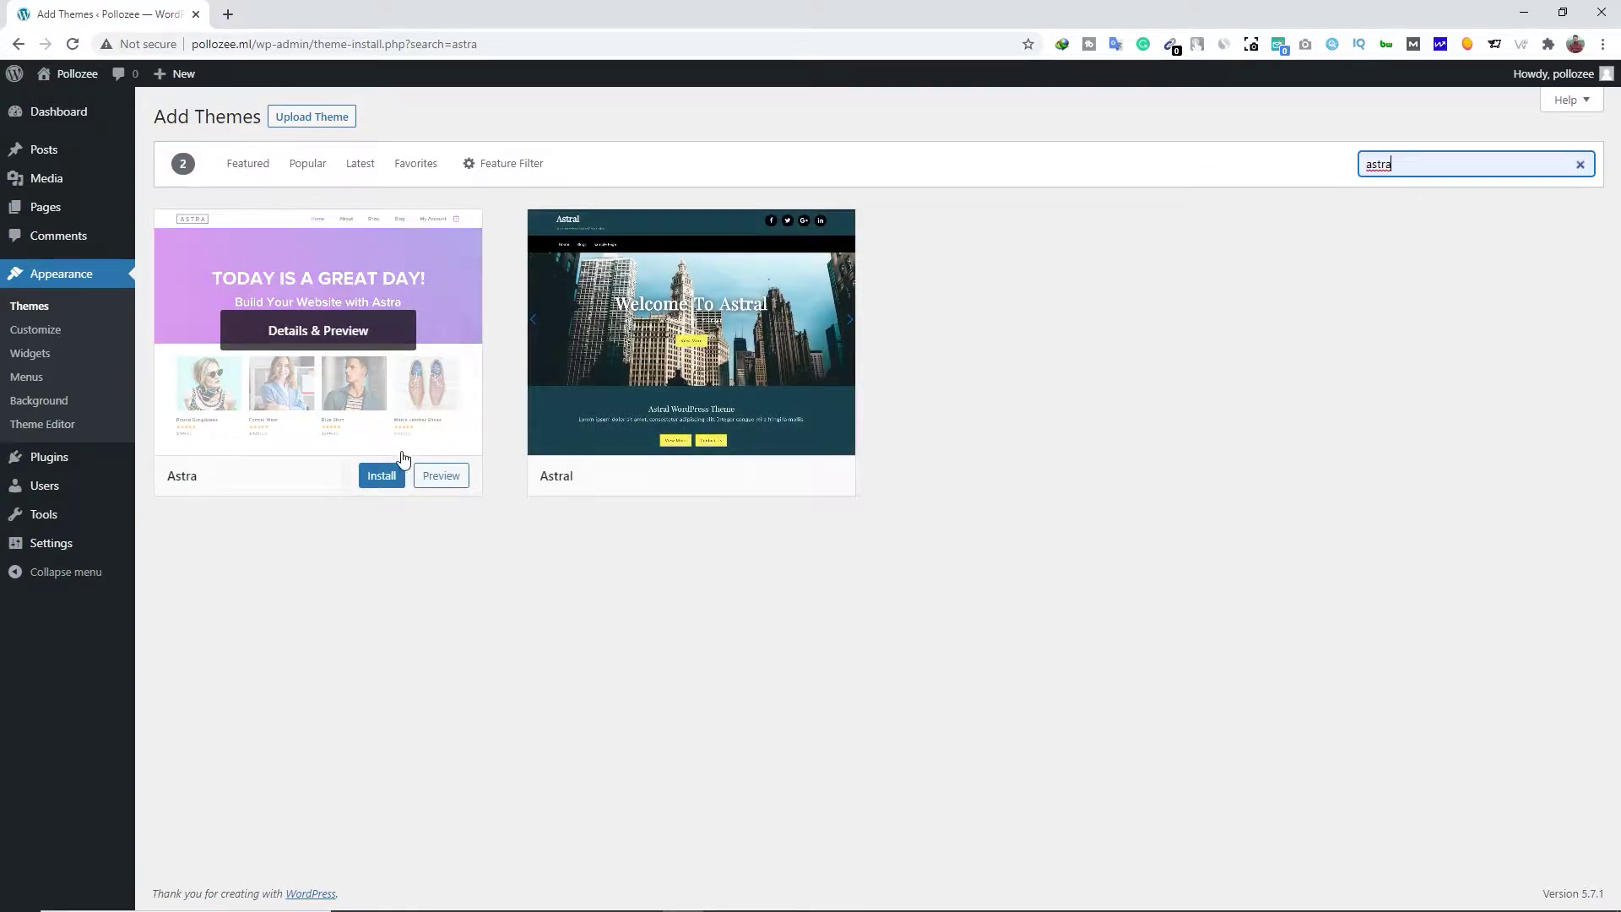
left_click(382, 477)
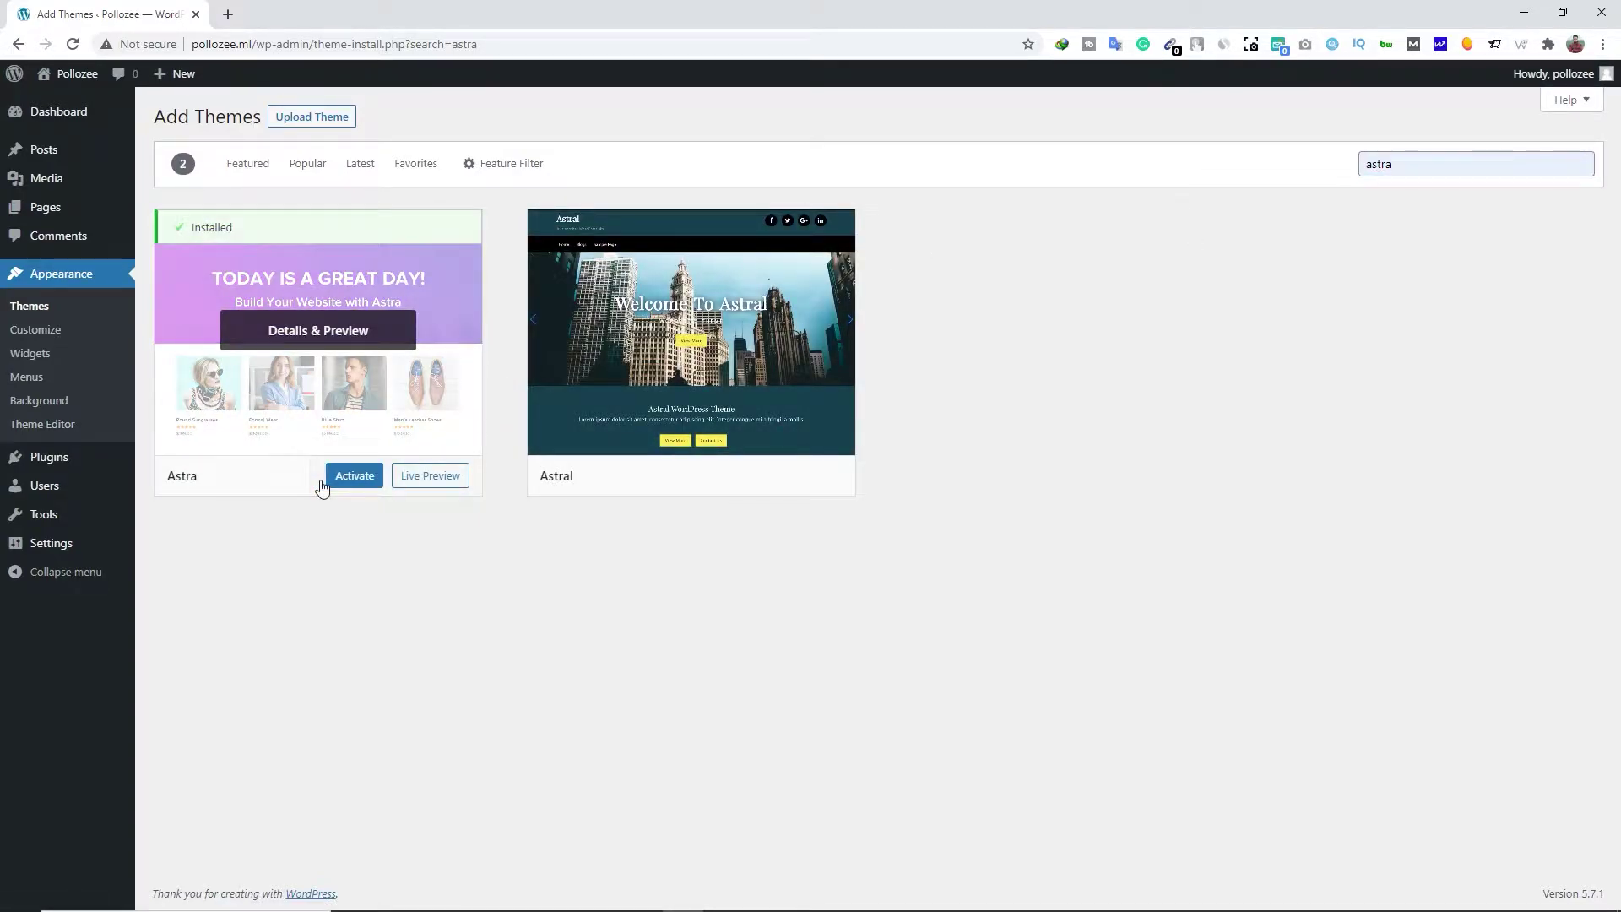
left_click(346, 478)
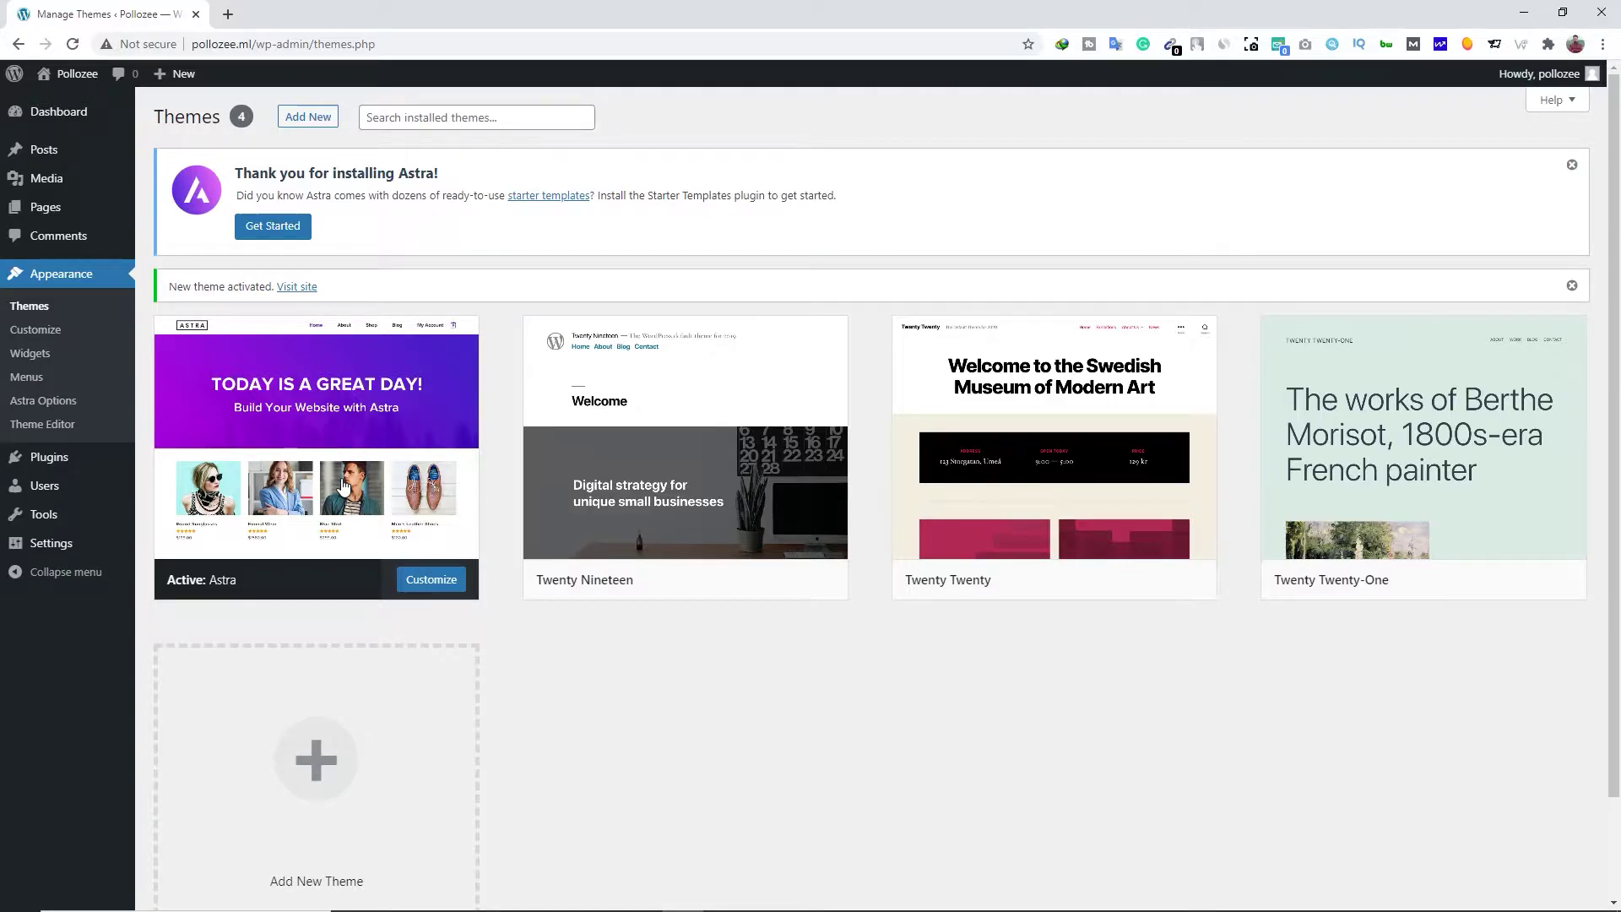
mouse_move(69, 460)
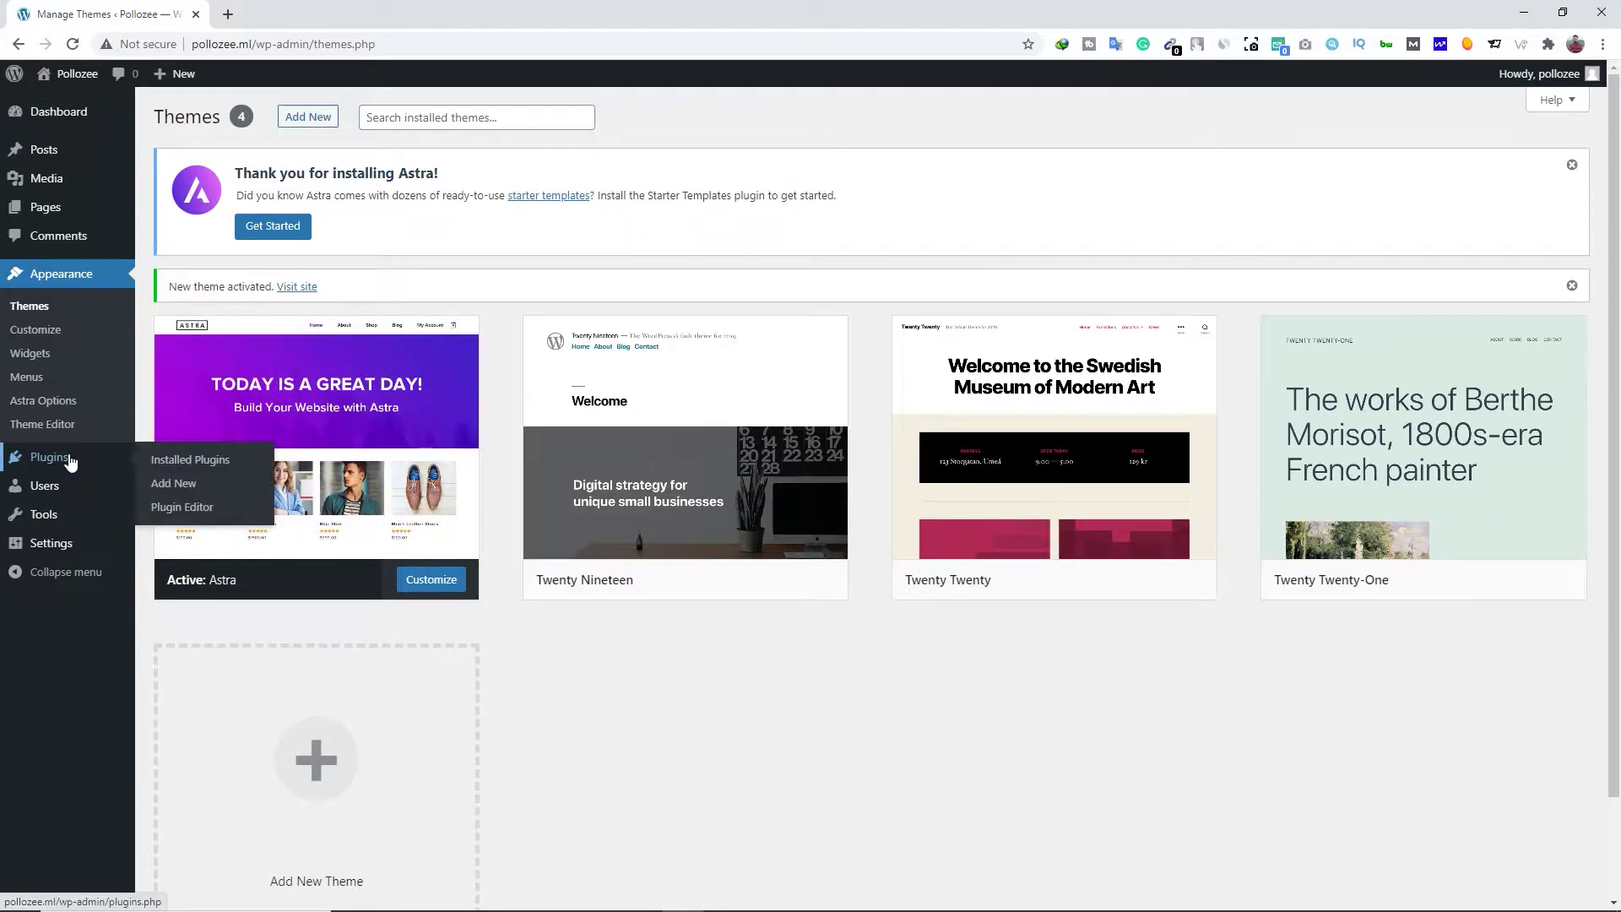
Search Add New plugins for astra and install Starter Templates
left_click(175, 484)
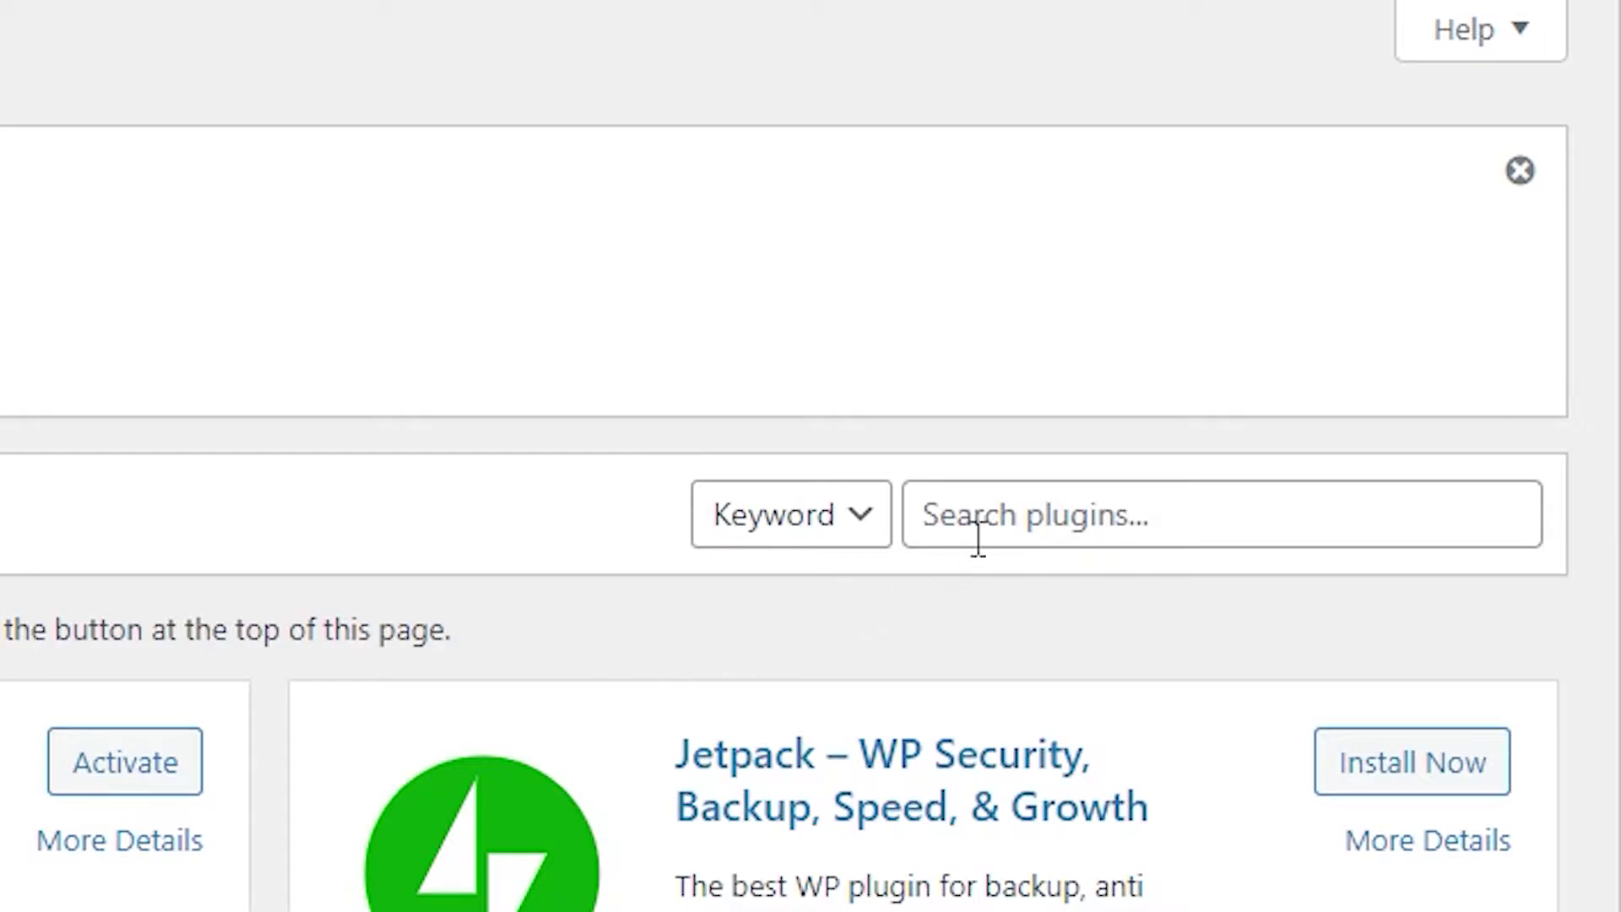
left_click(1031, 510)
type("as")
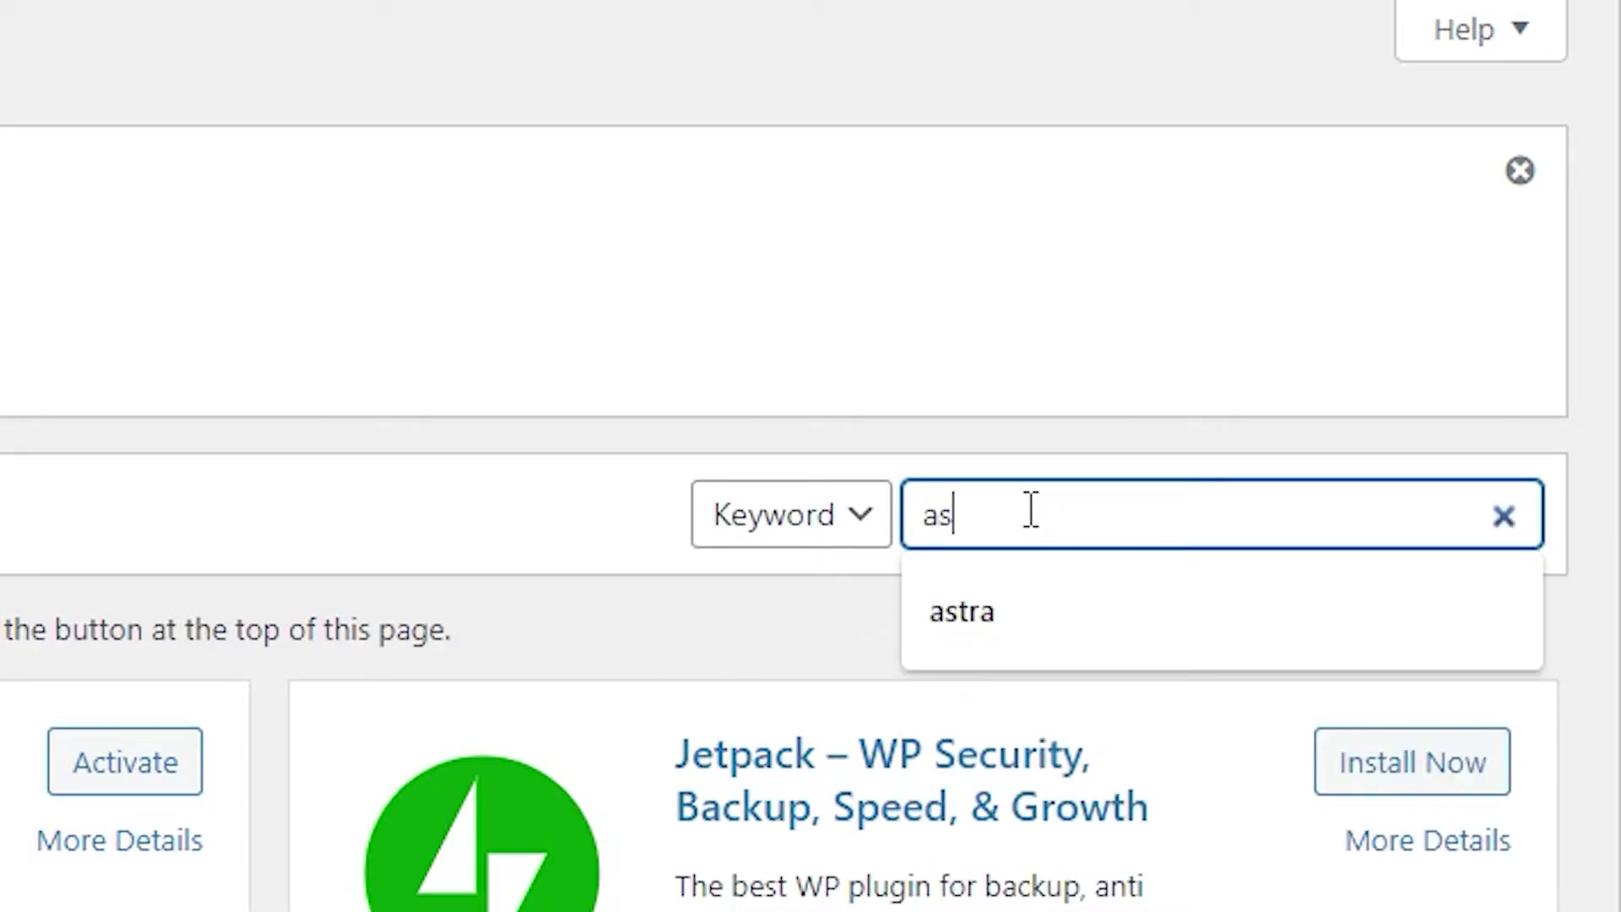
left_click(1013, 607)
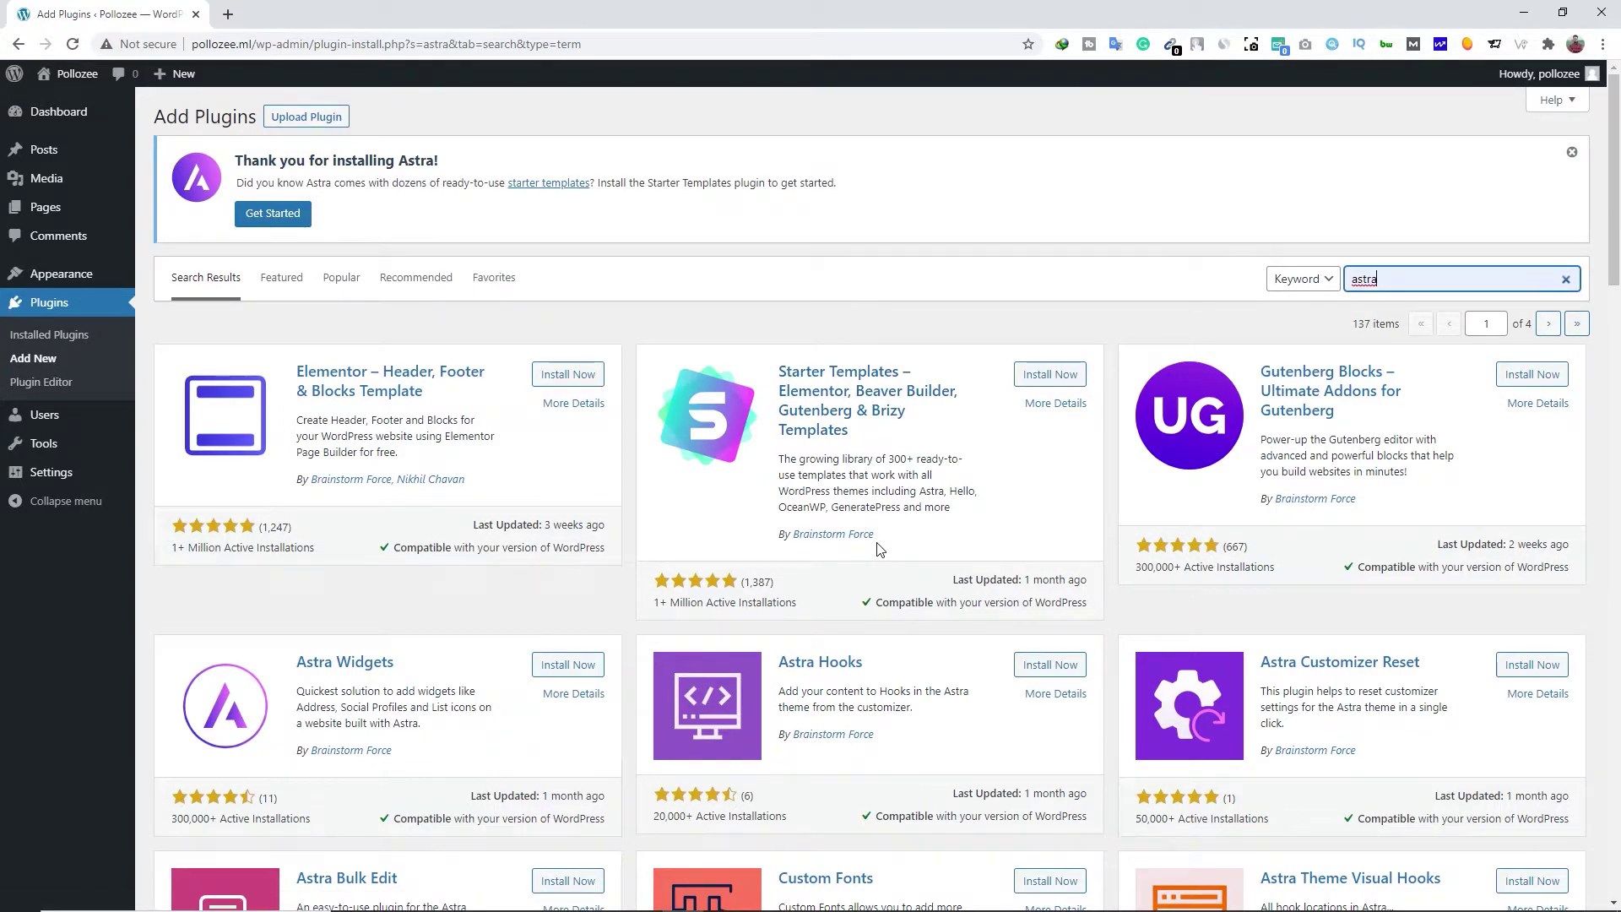
left_click(1065, 378)
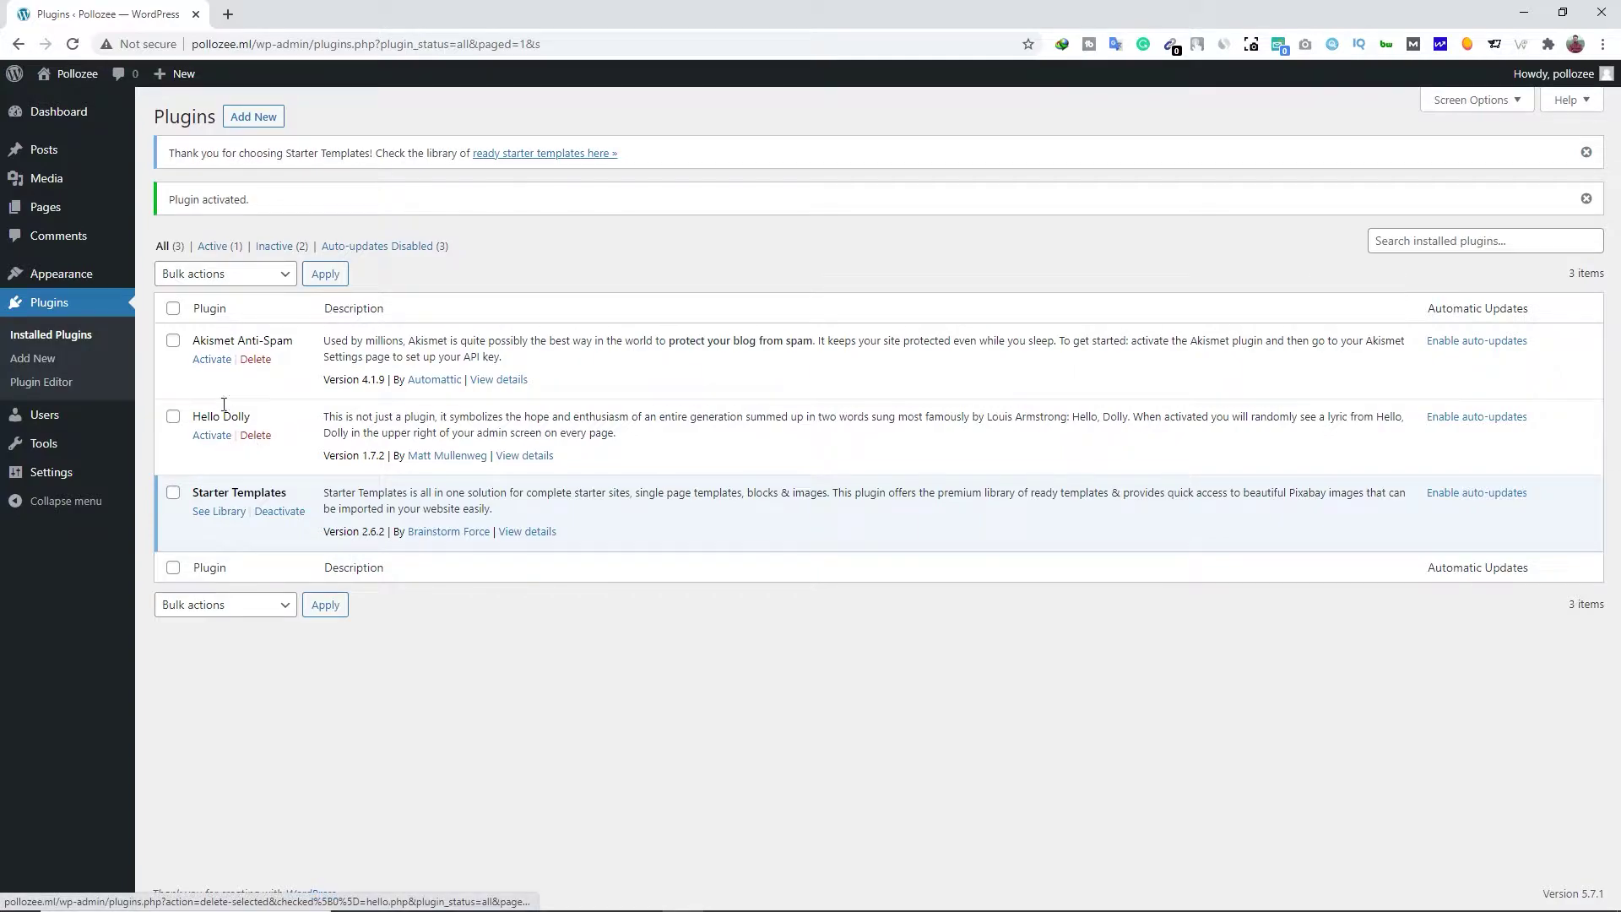
Bulk-delete the Akismet Anti-Spam and Hello Dolly plugins, confirming the deletion
left_click(173, 341)
left_click(174, 417)
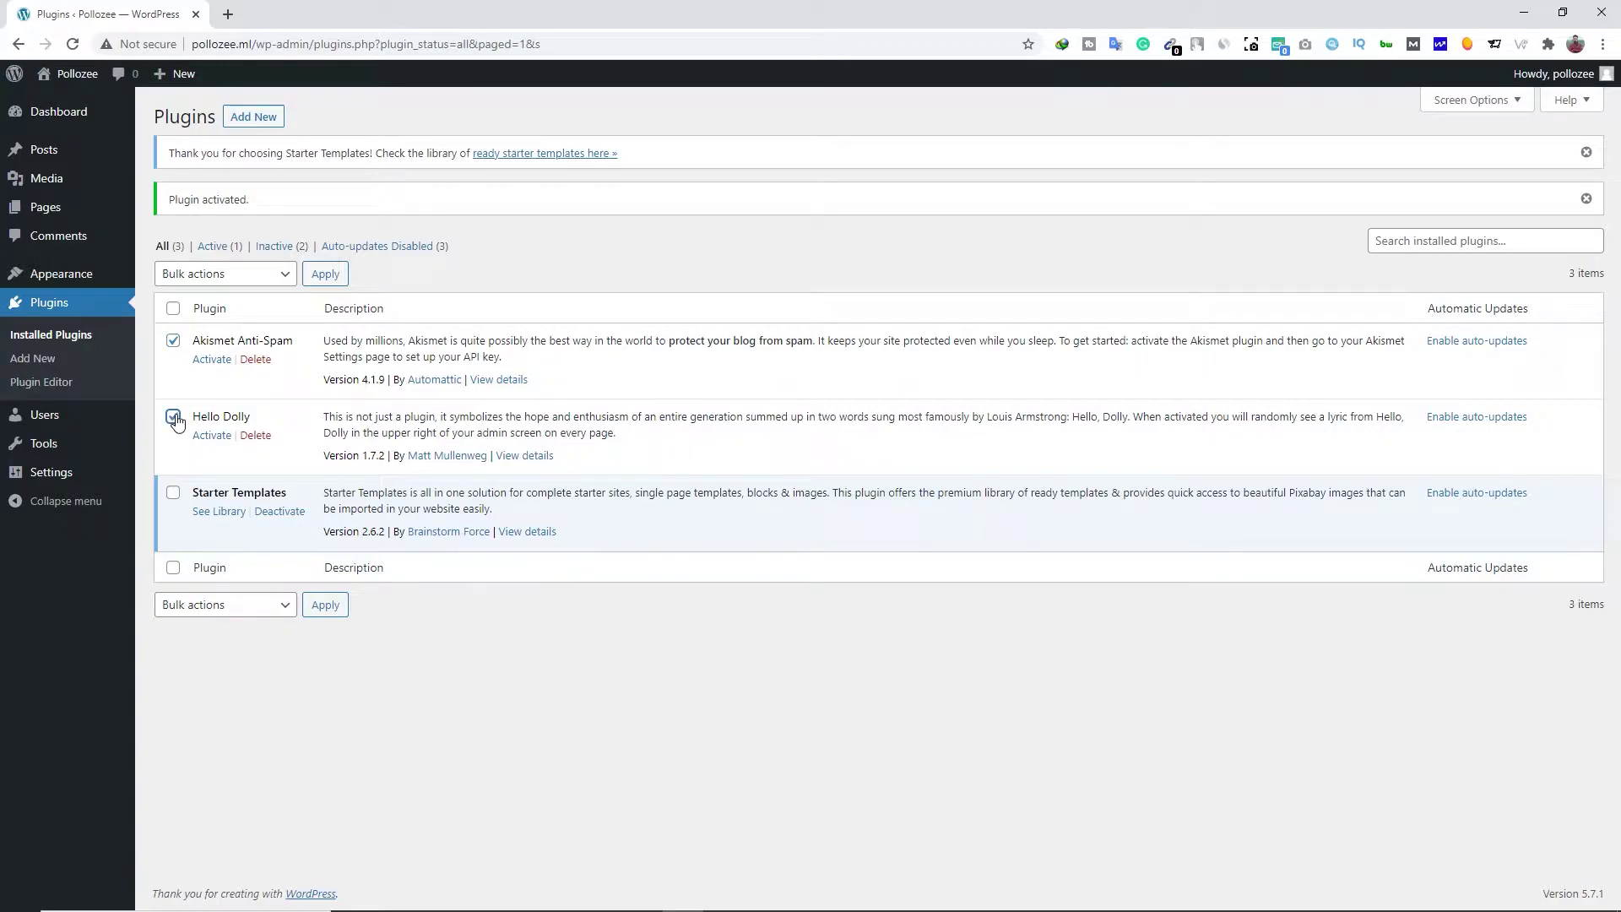
left_click(279, 278)
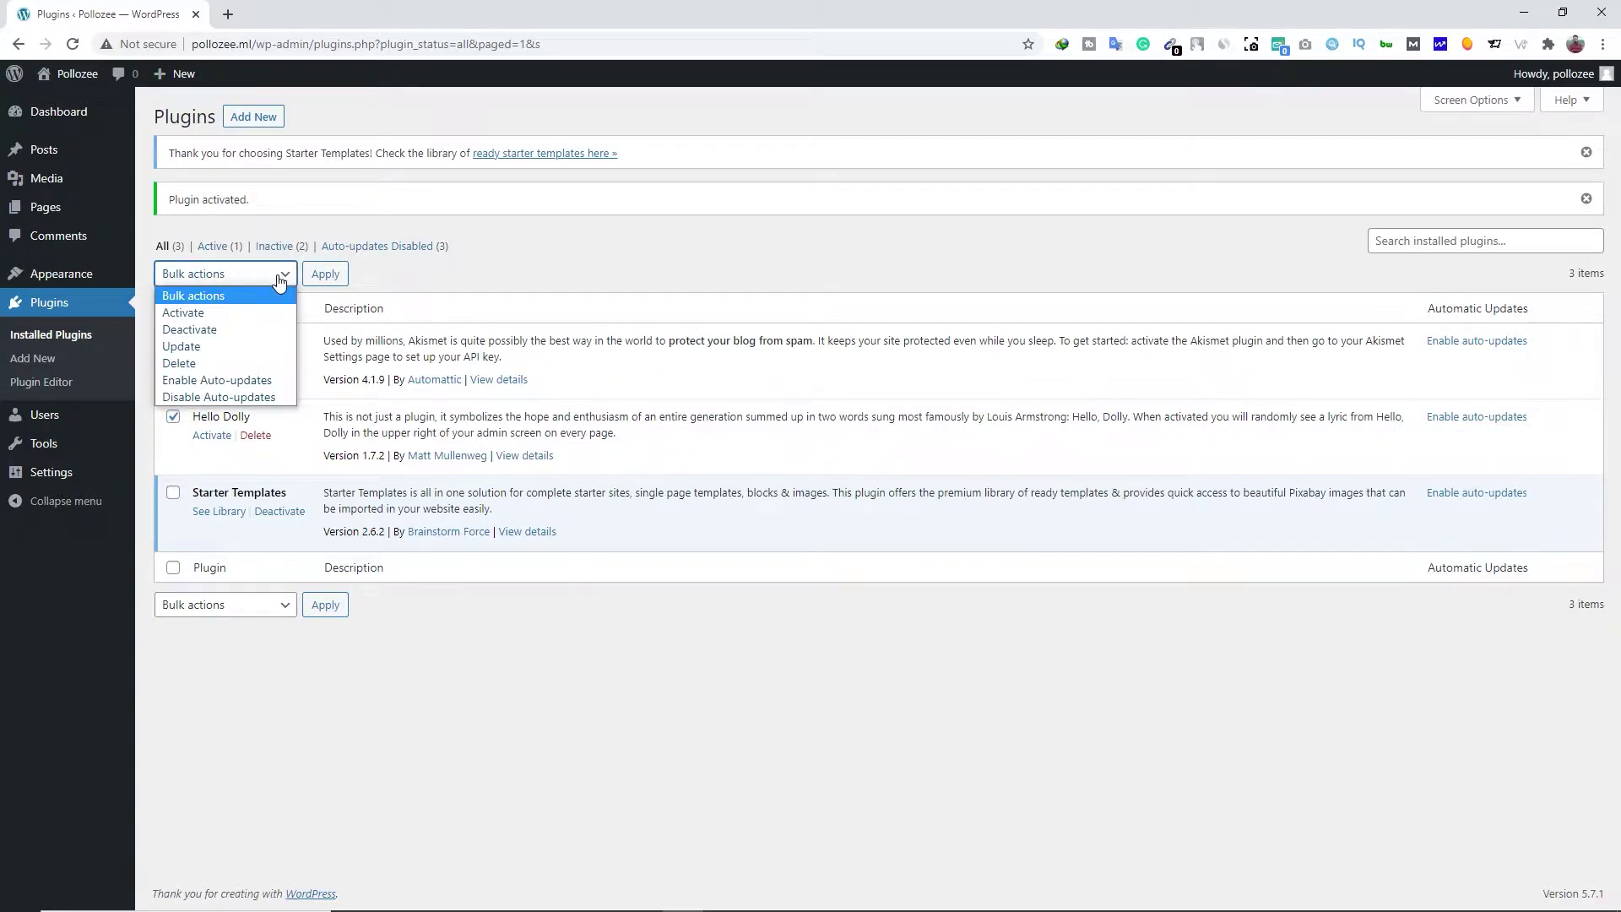
left_click(196, 365)
left_click(337, 277)
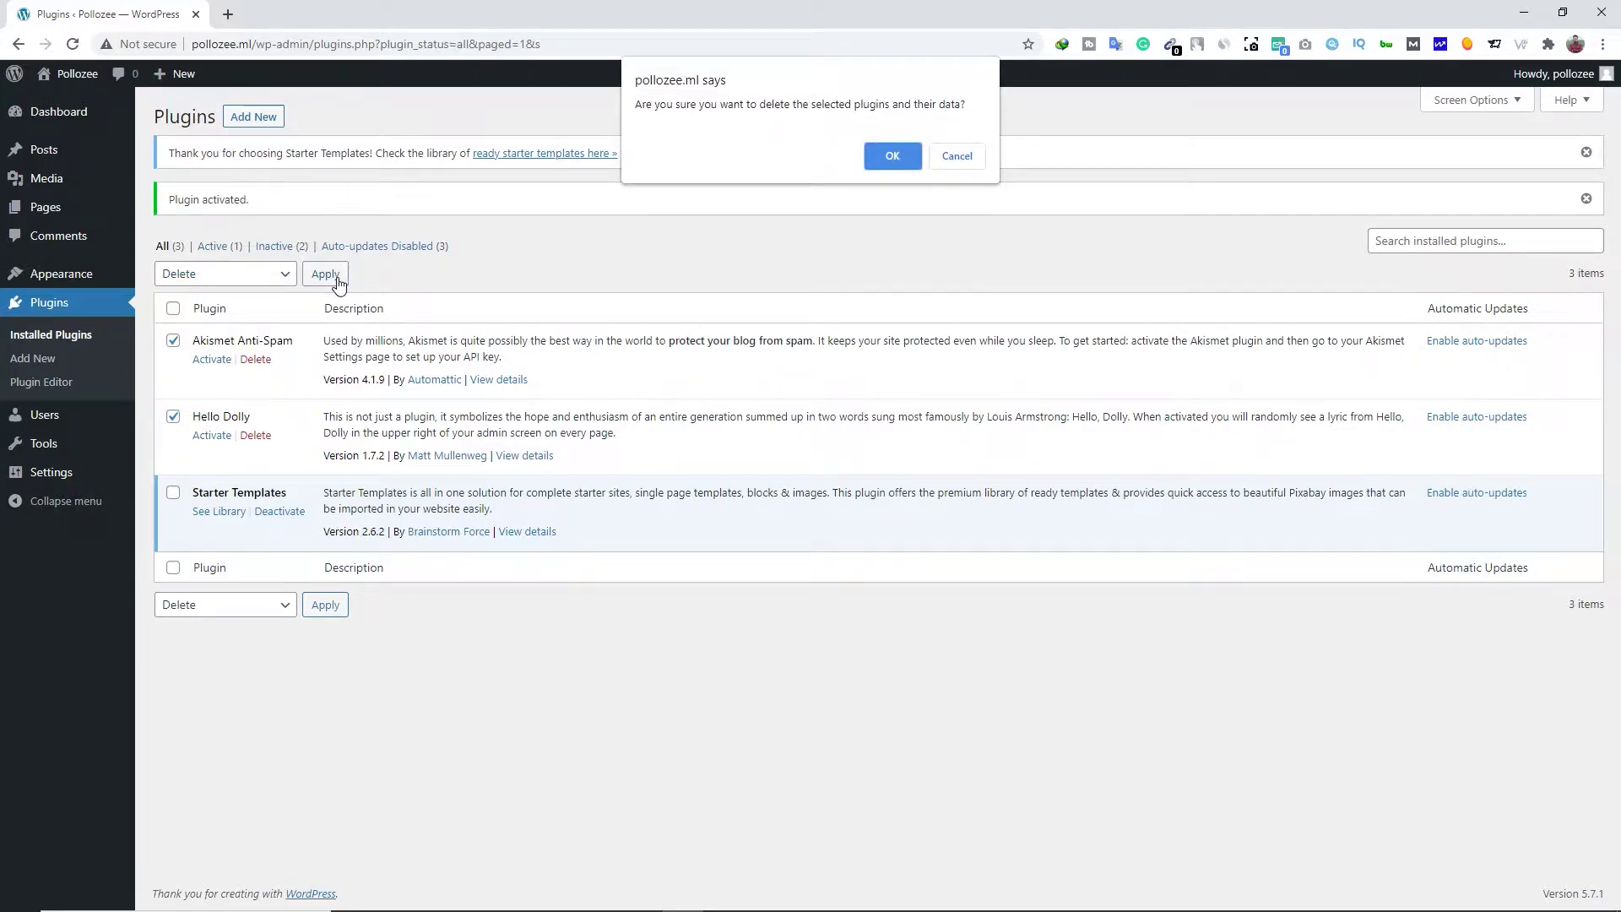
left_click(895, 159)
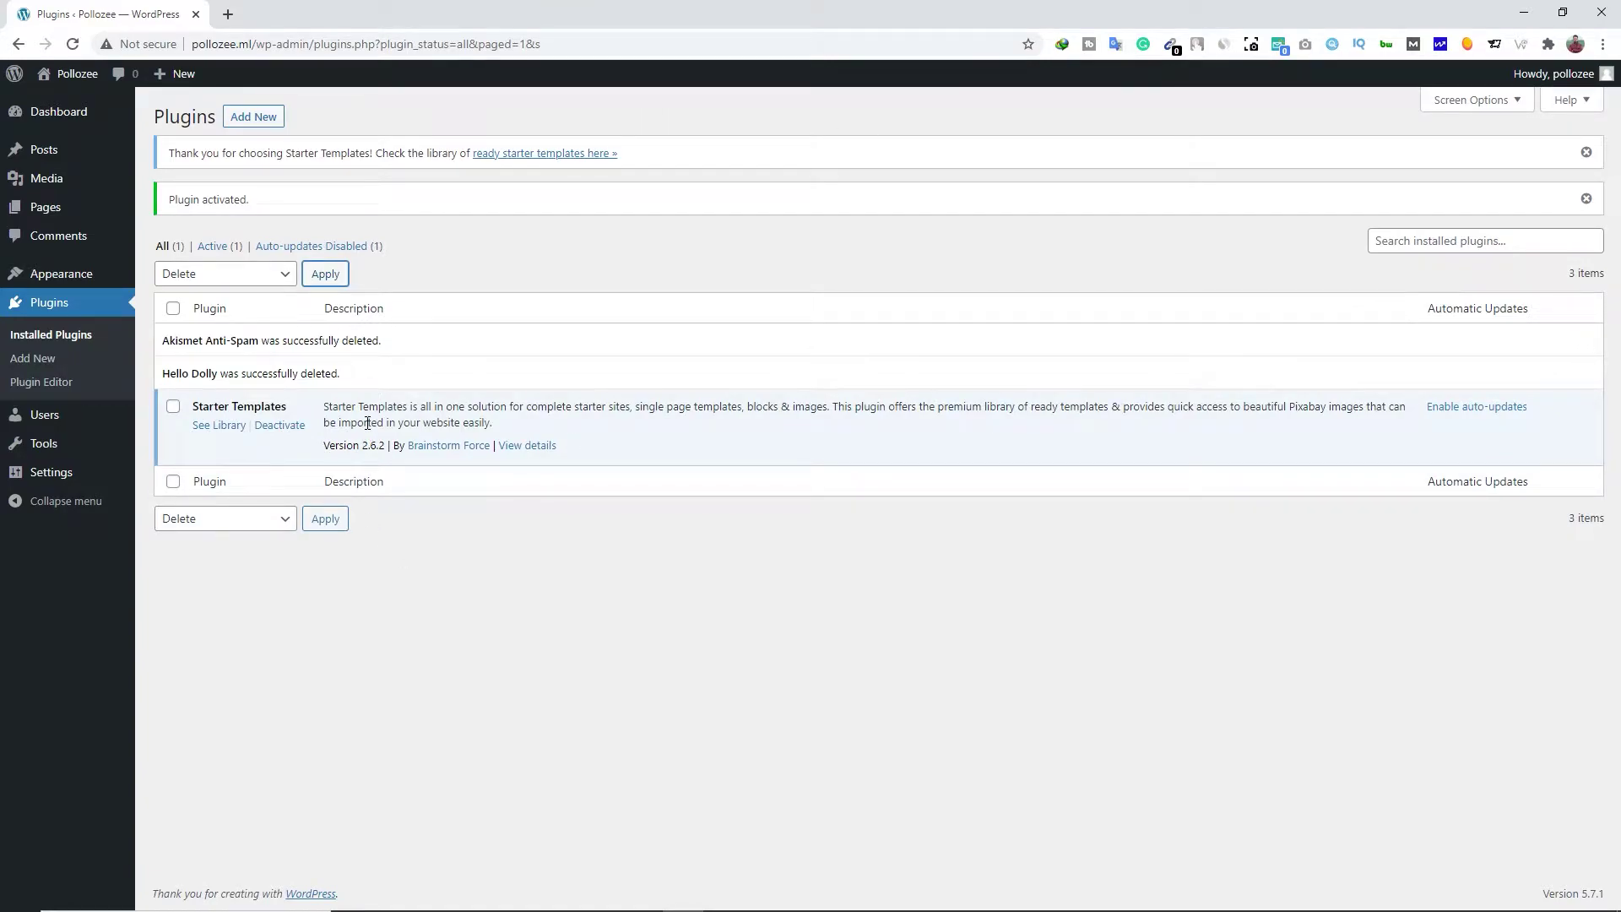
mouse_move(111, 290)
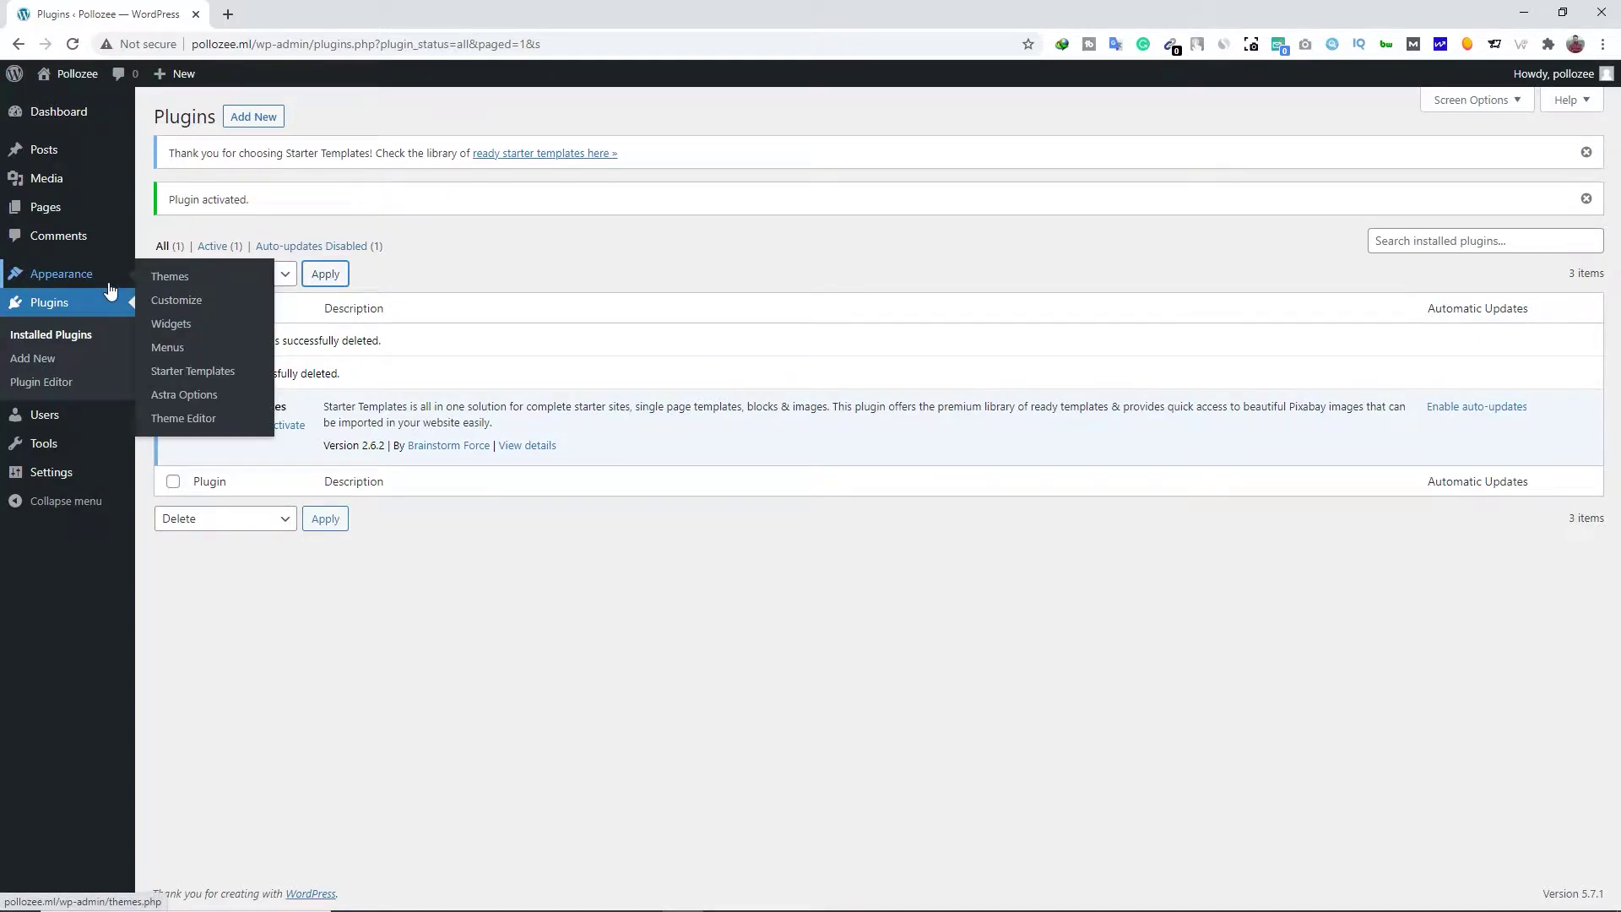
Choose Elementor, filter to free eCommerce templates, and open Custom Printing
left_click(220, 374)
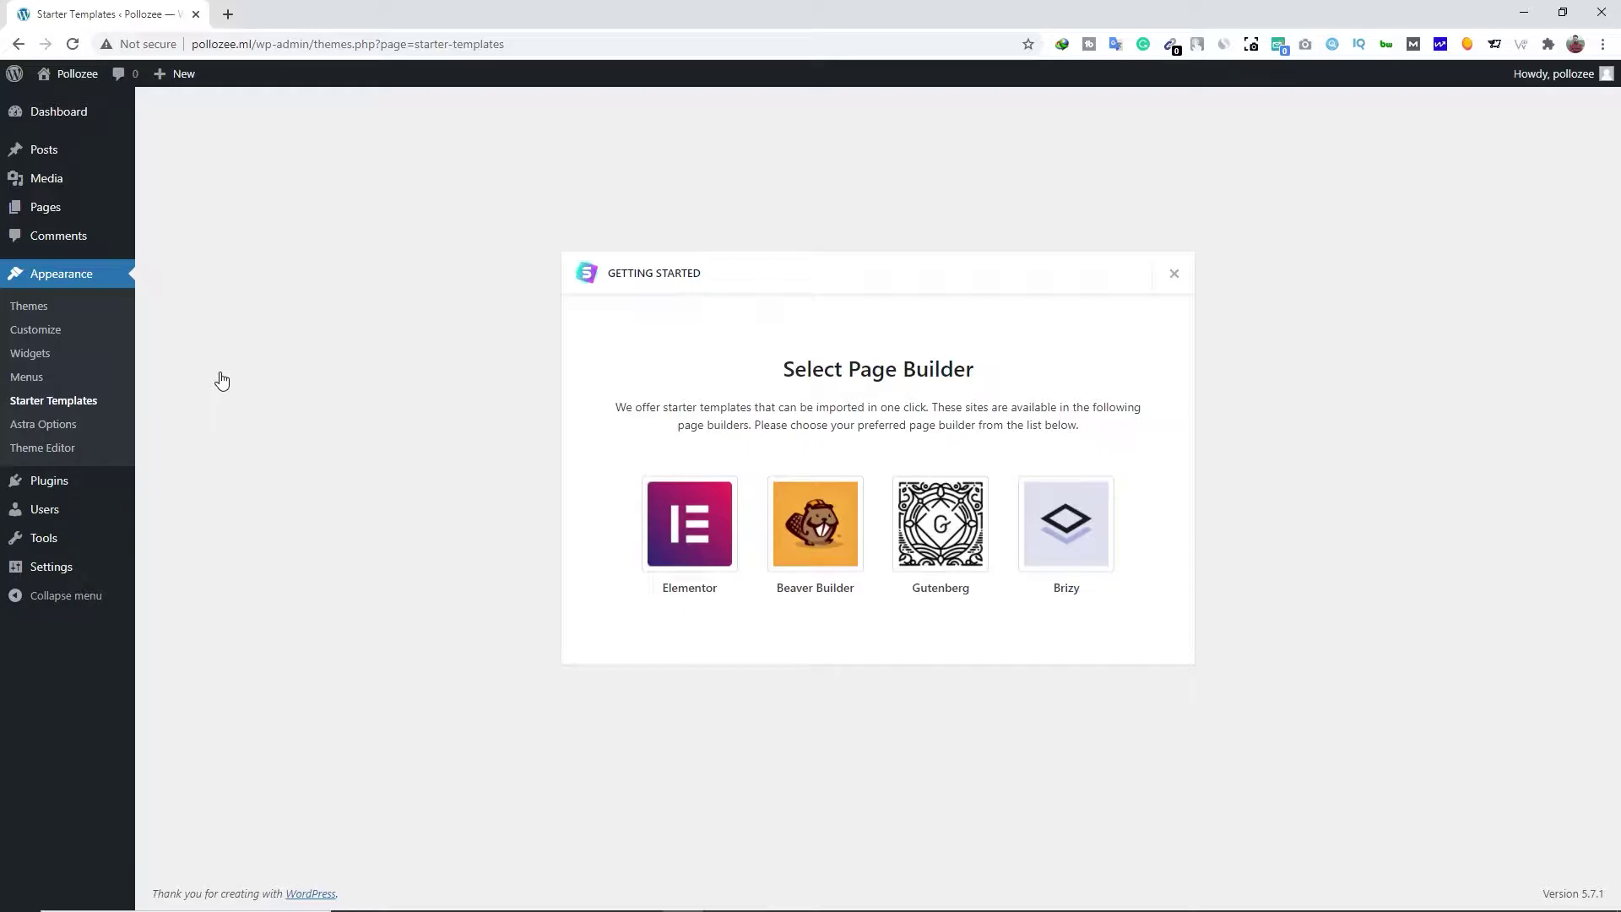
left_click(663, 553)
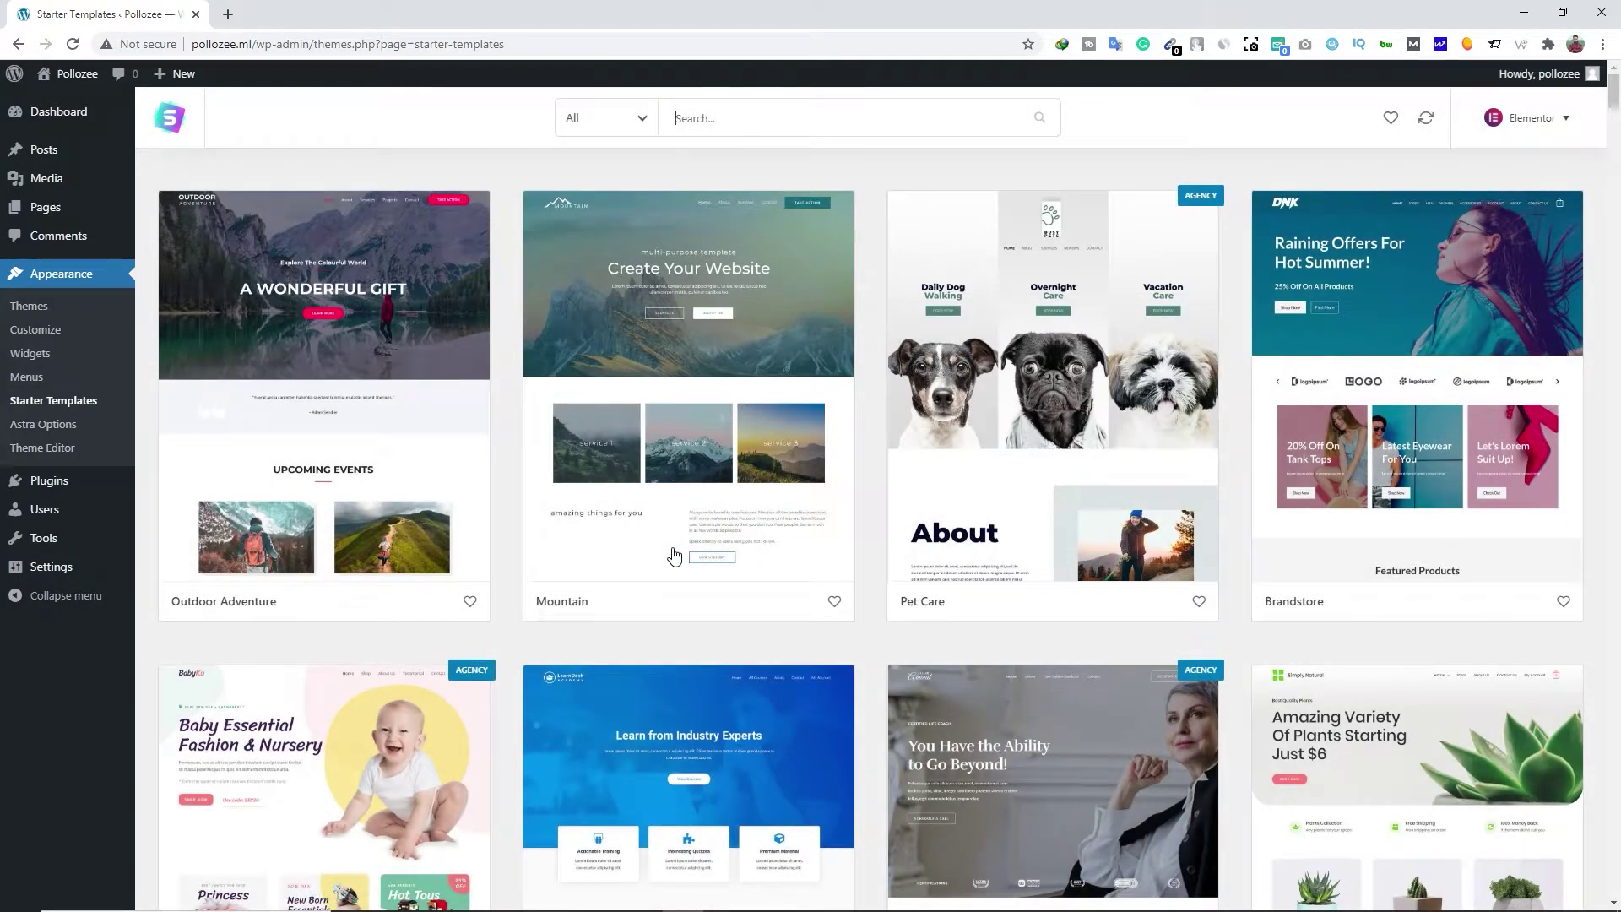
left_click(643, 121)
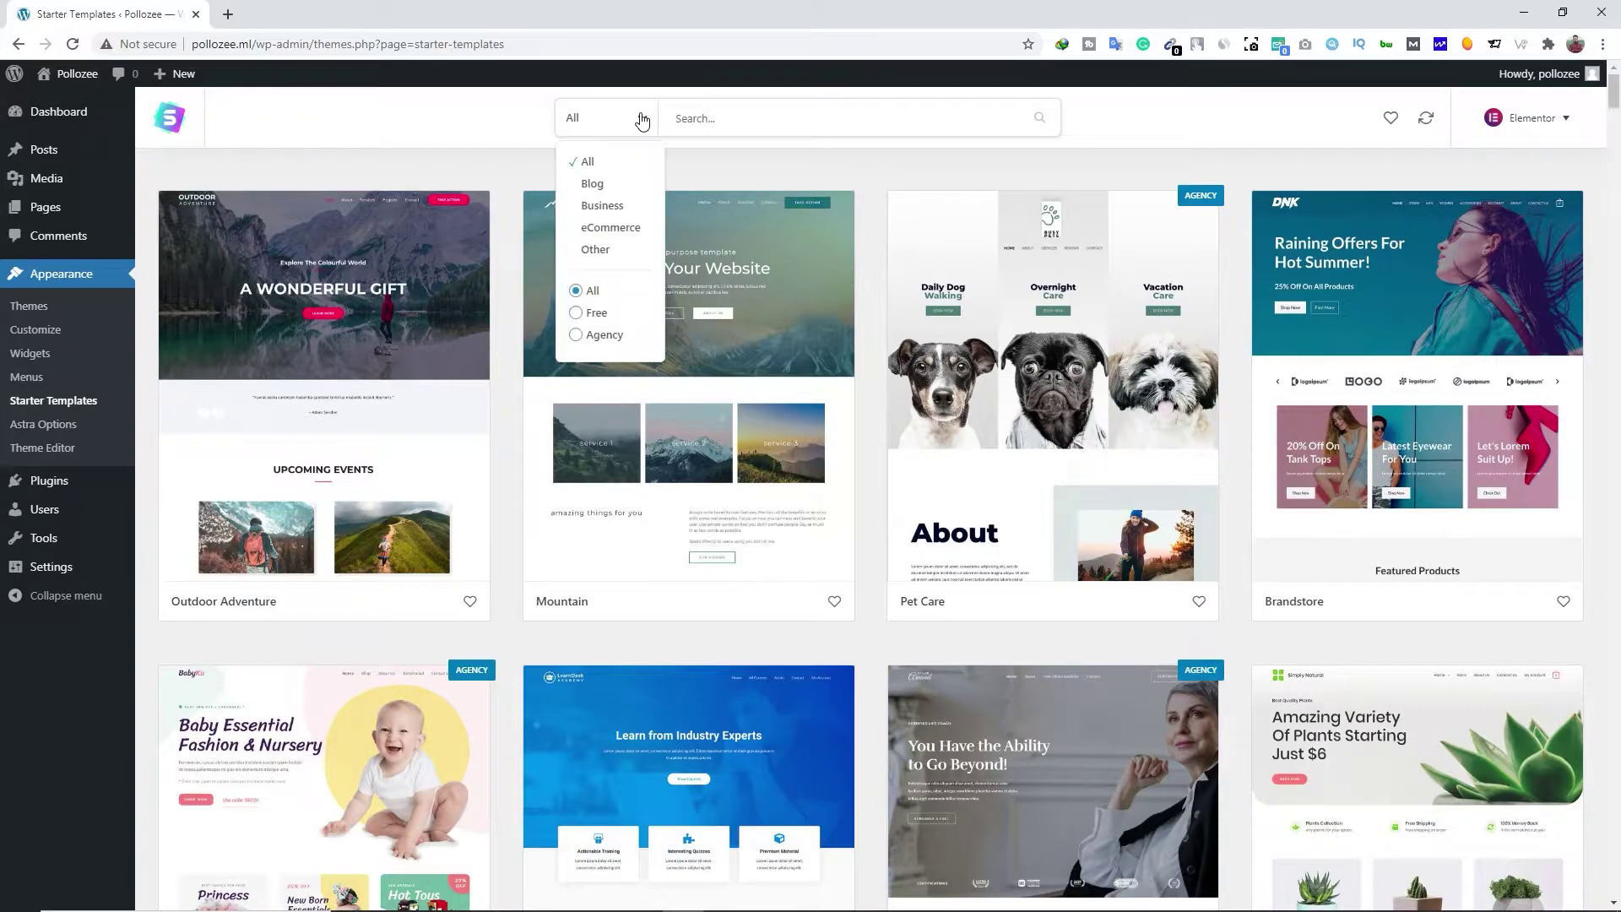
left_click(625, 228)
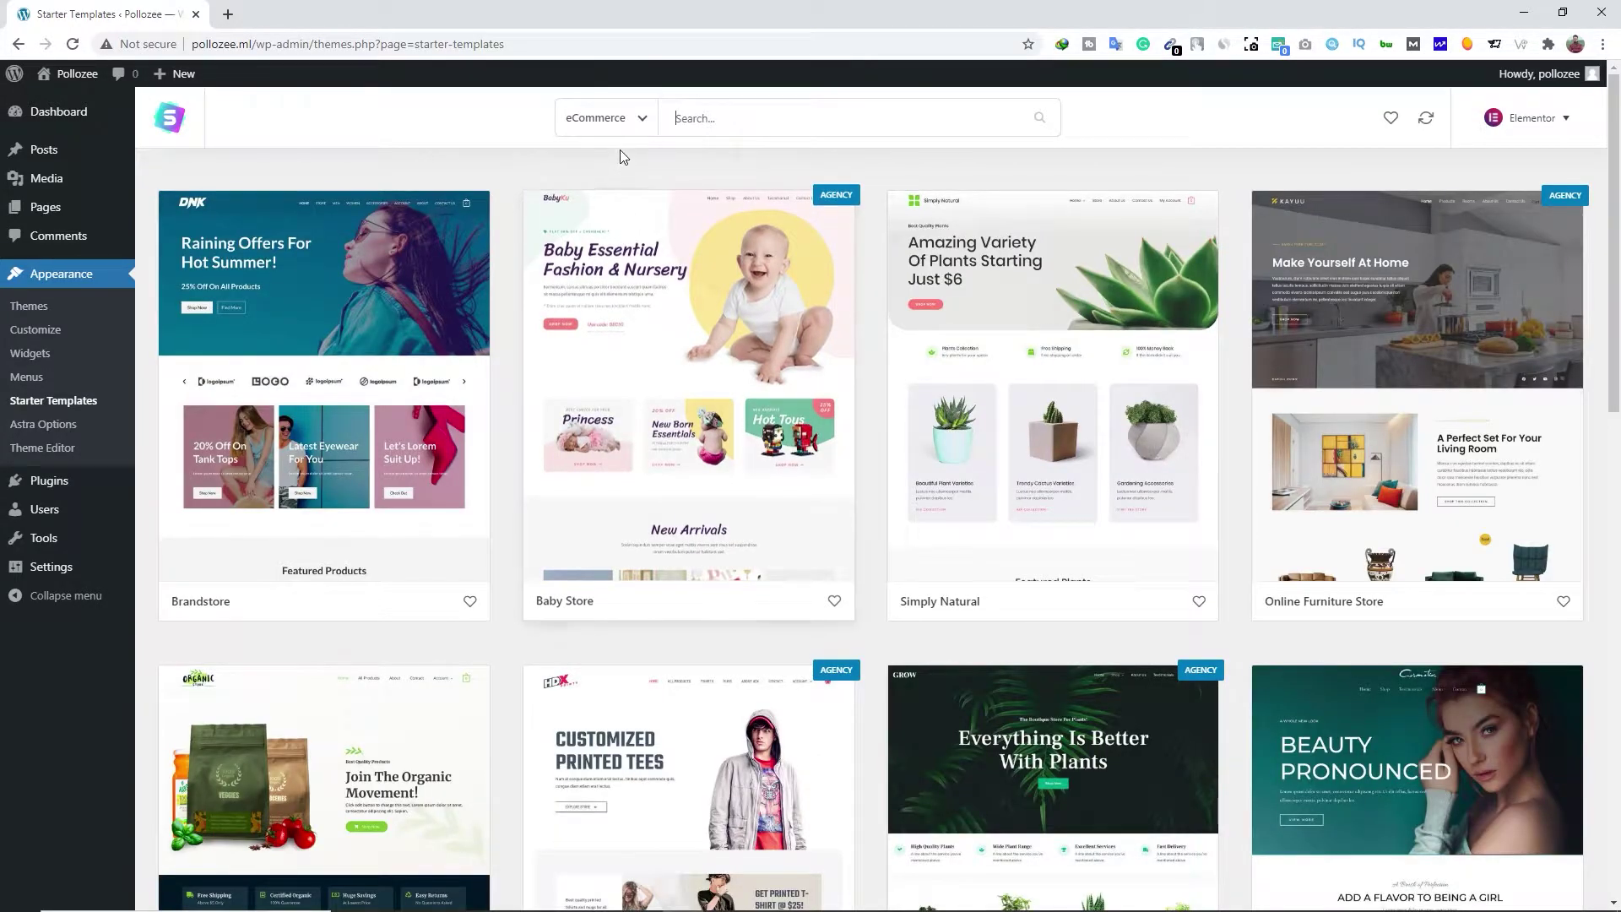
left_click(642, 125)
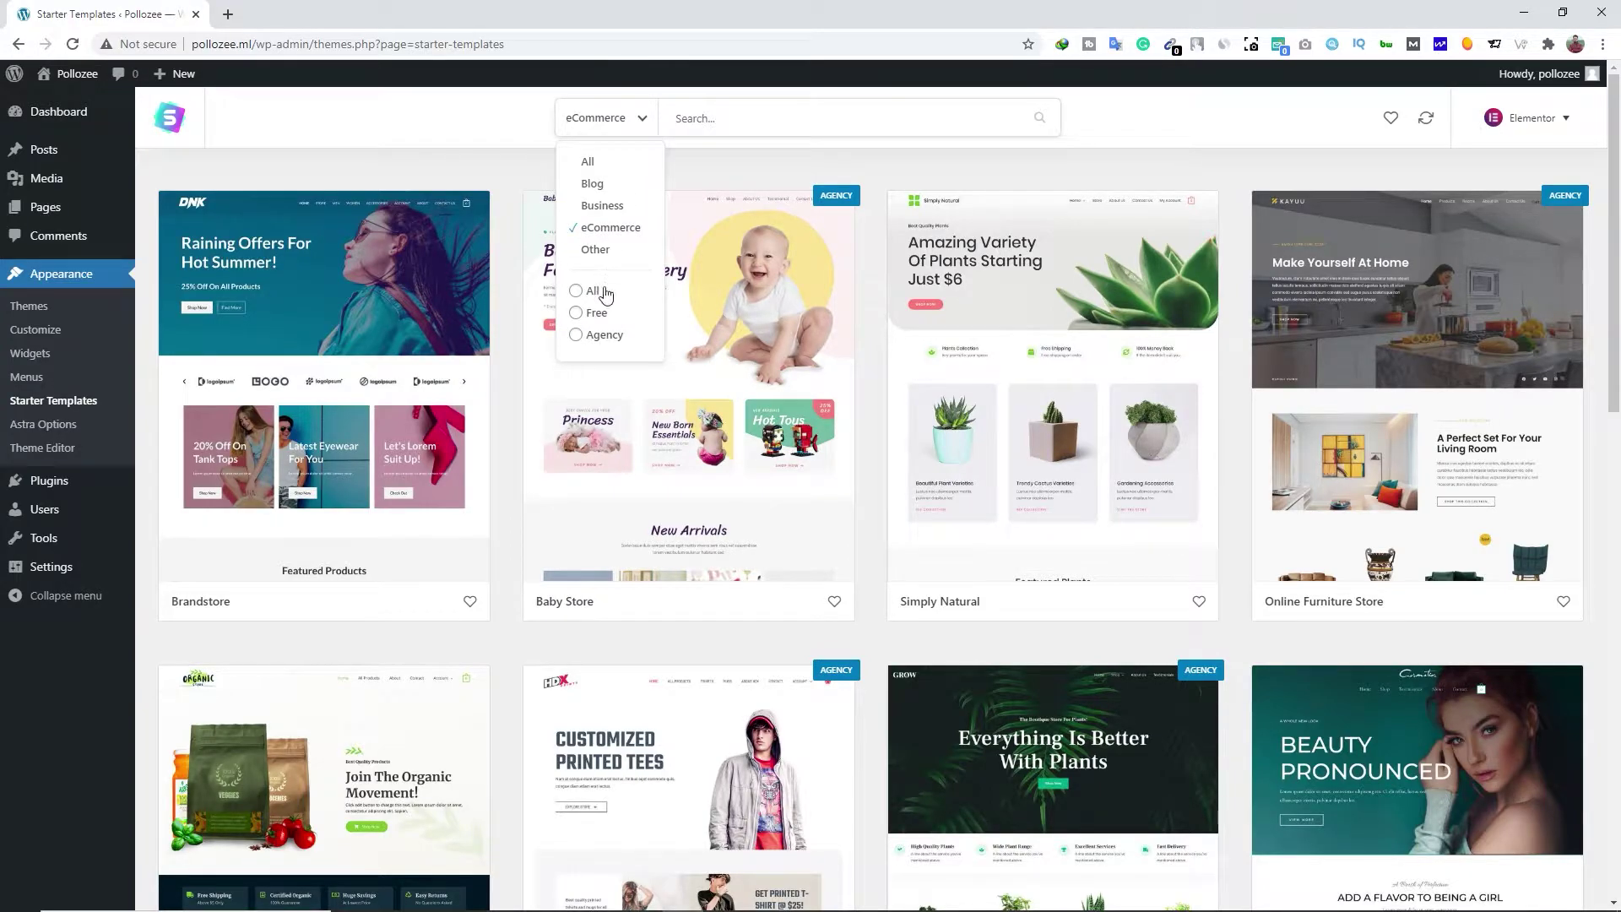
left_click(593, 314)
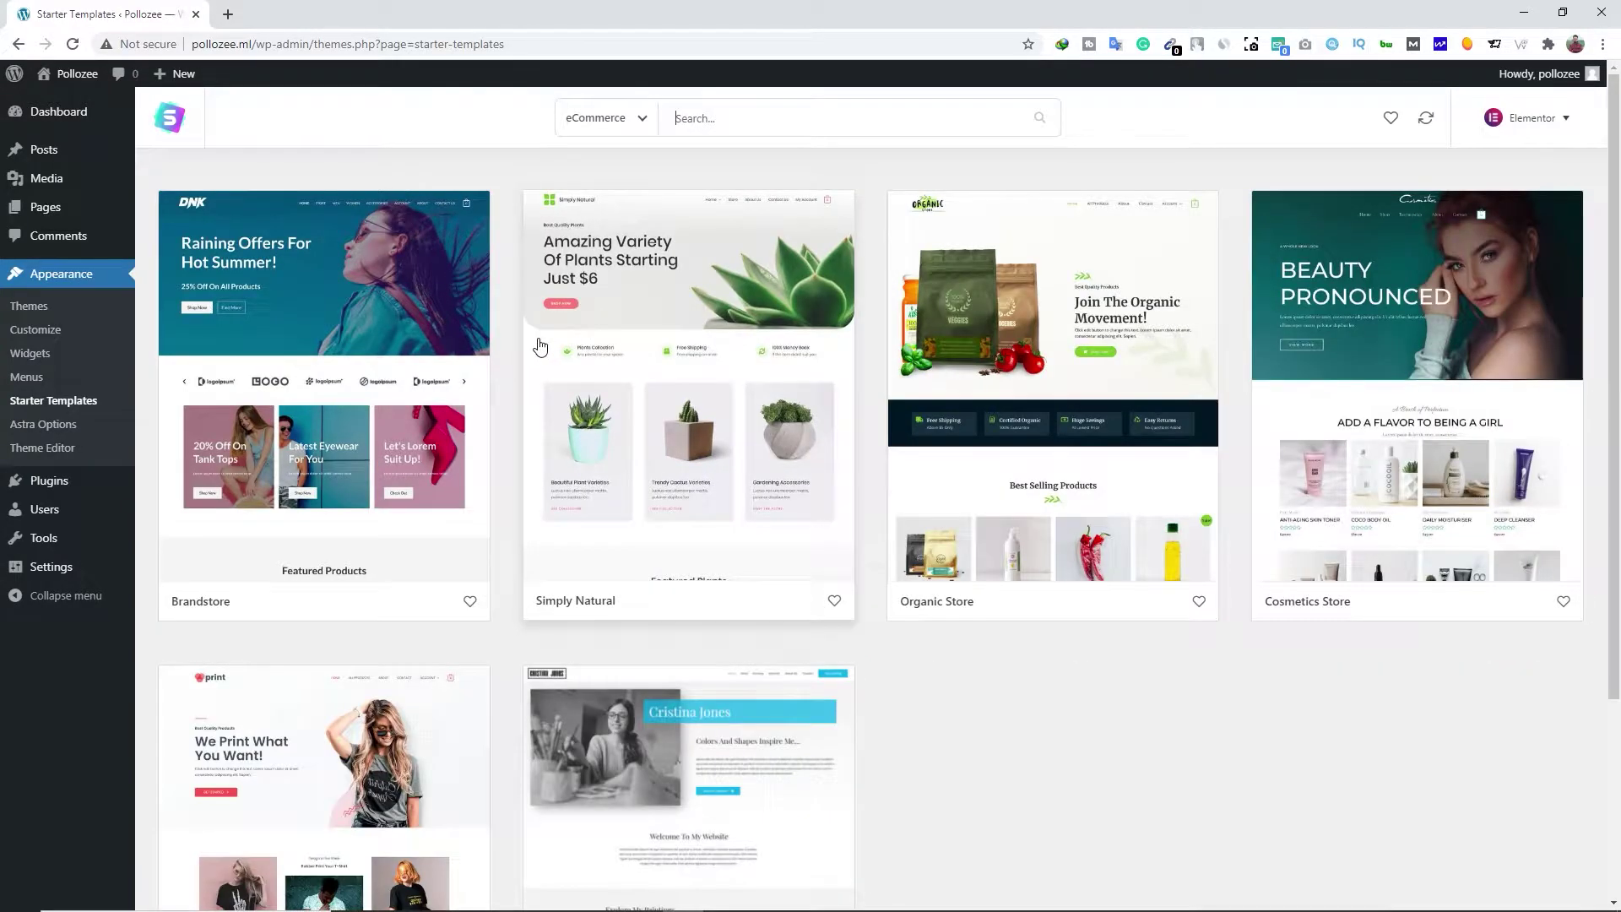
scroll(536, 344, "down", 3)
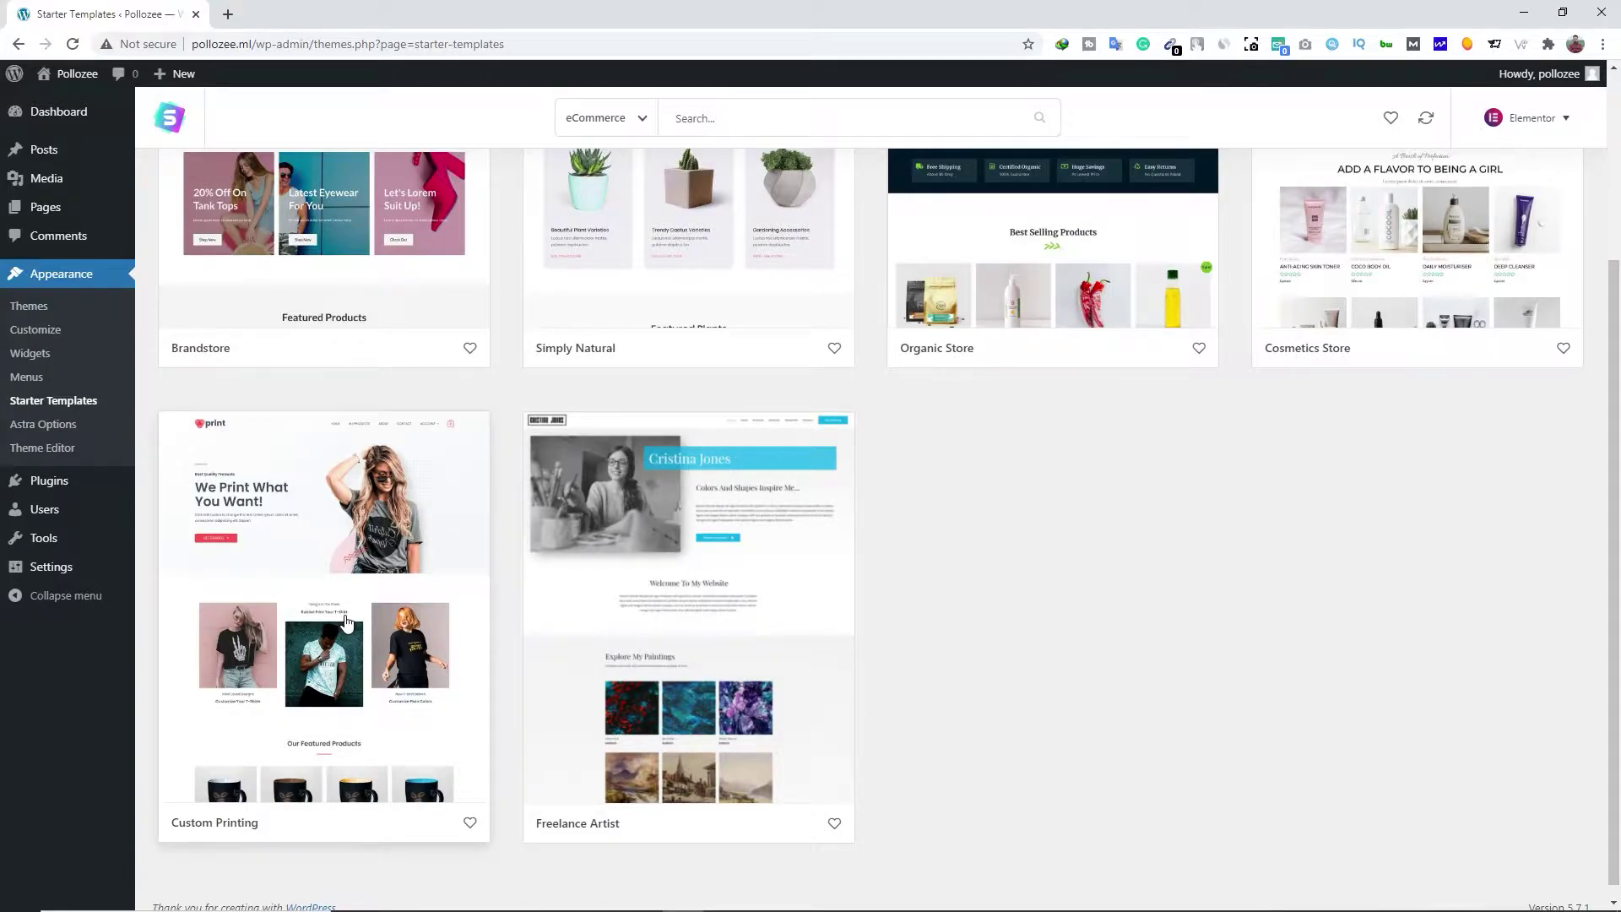
left_click(347, 621)
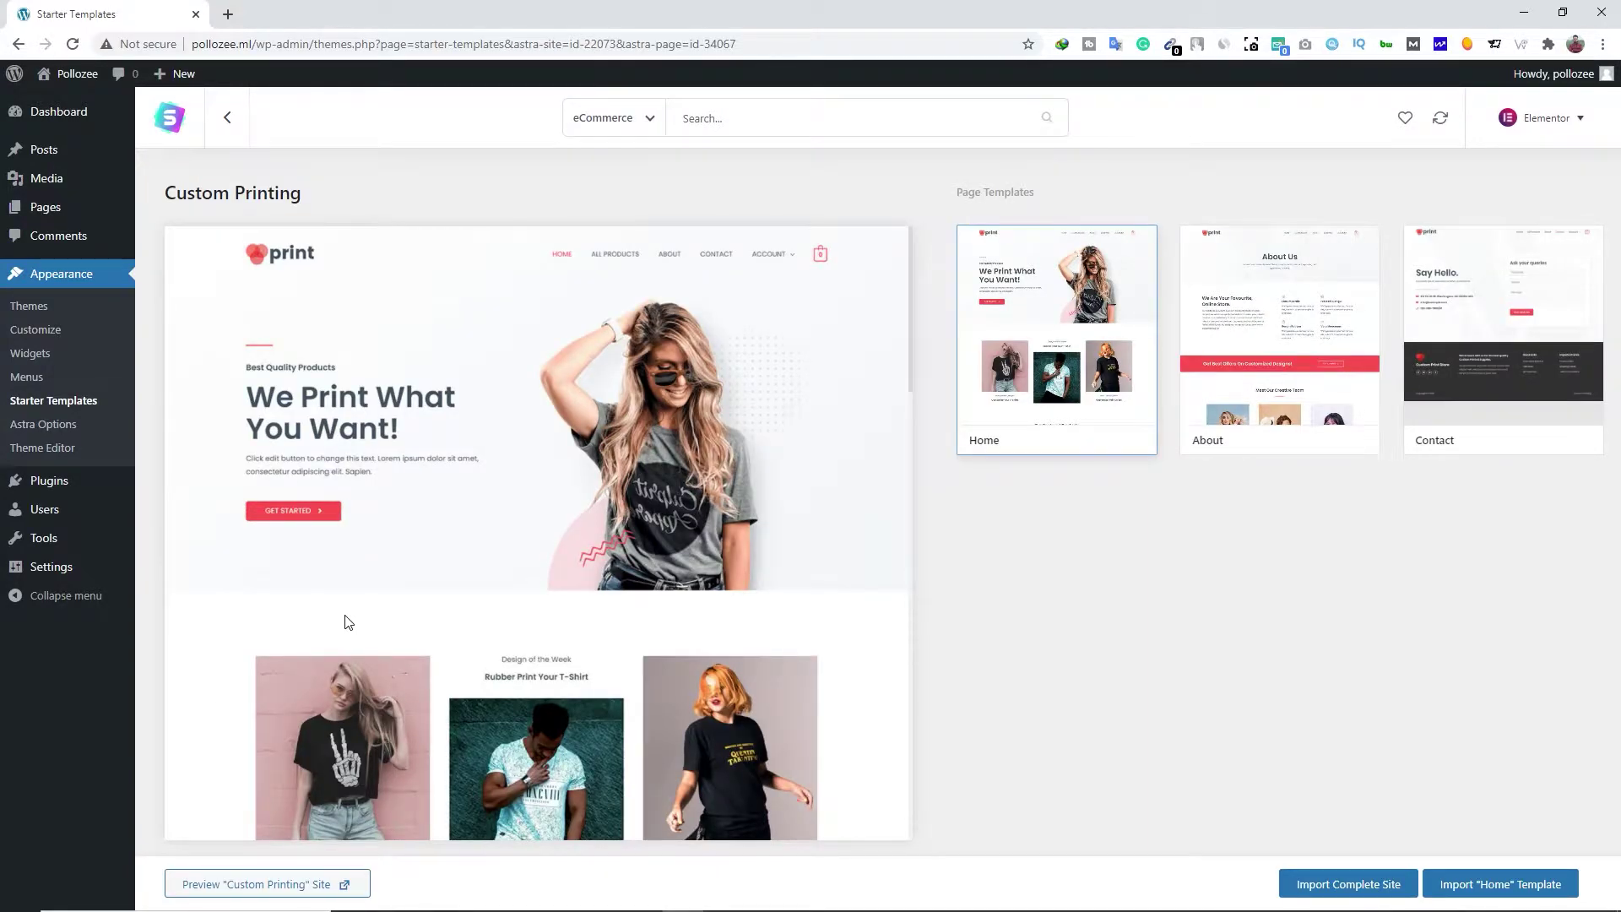
Import the full Custom Printing site, answering Expert and Myself/My company
left_click(1302, 882)
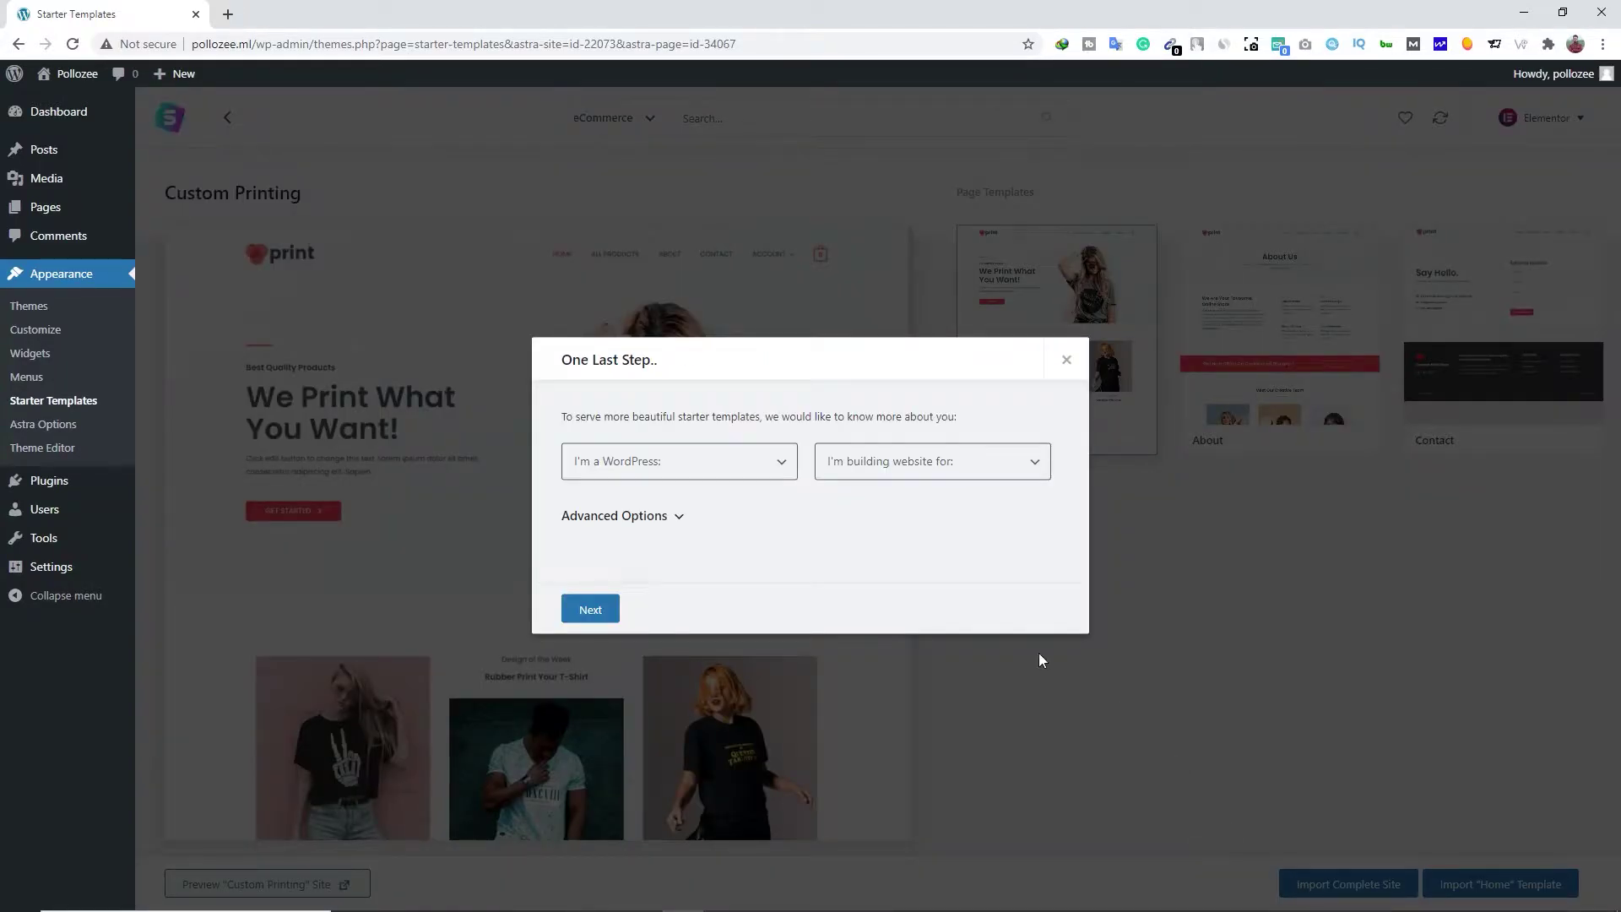
left_click(783, 467)
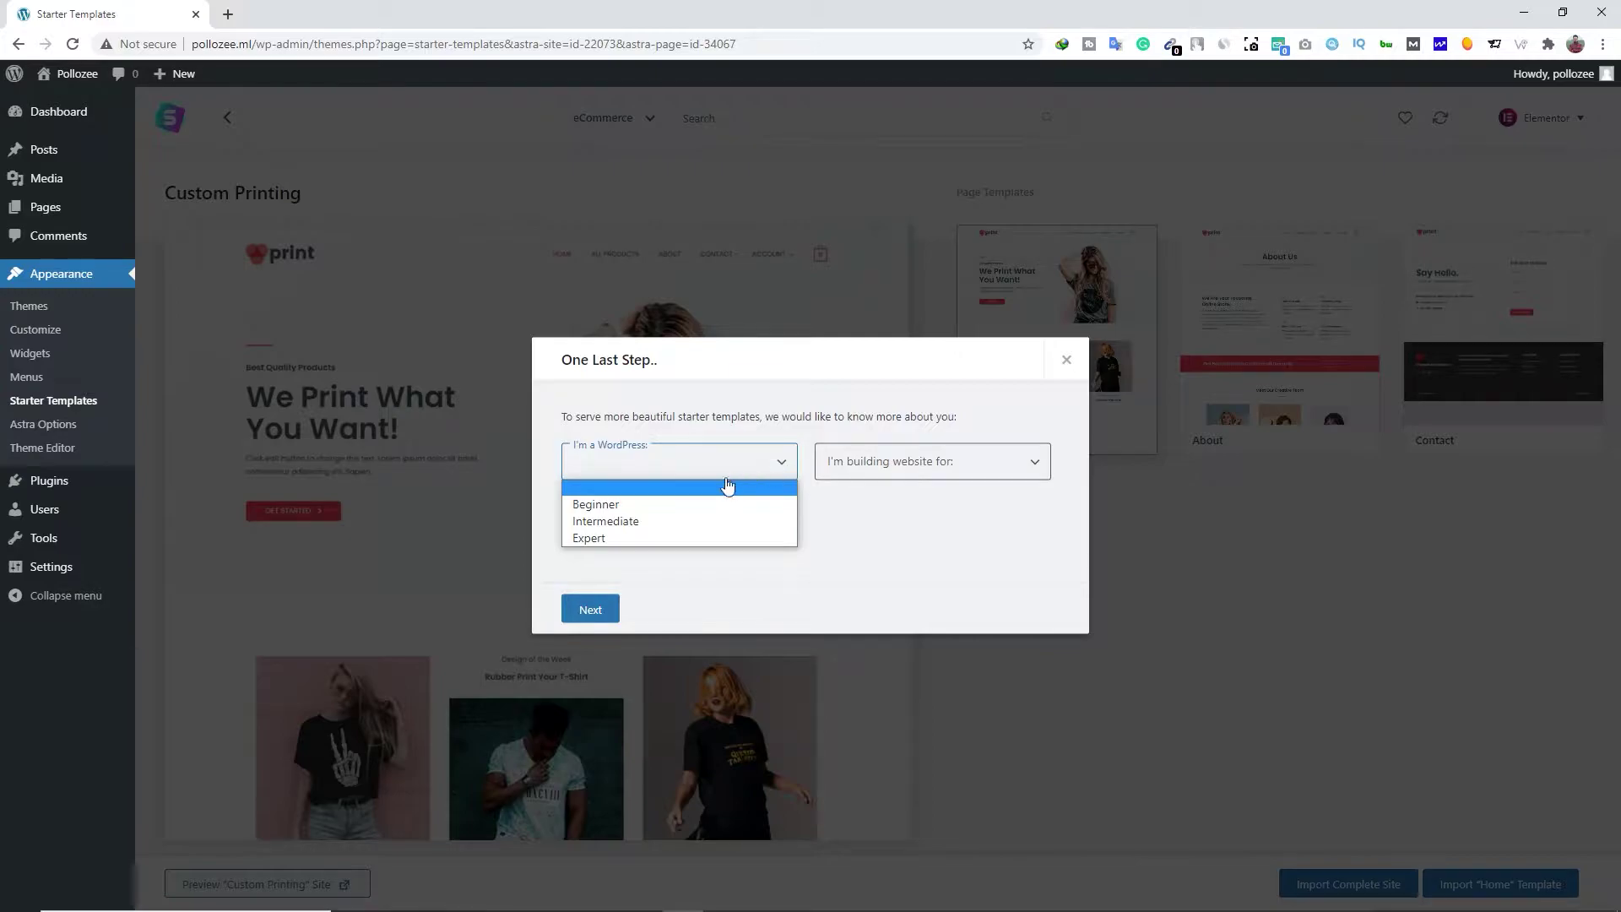
left_click(630, 540)
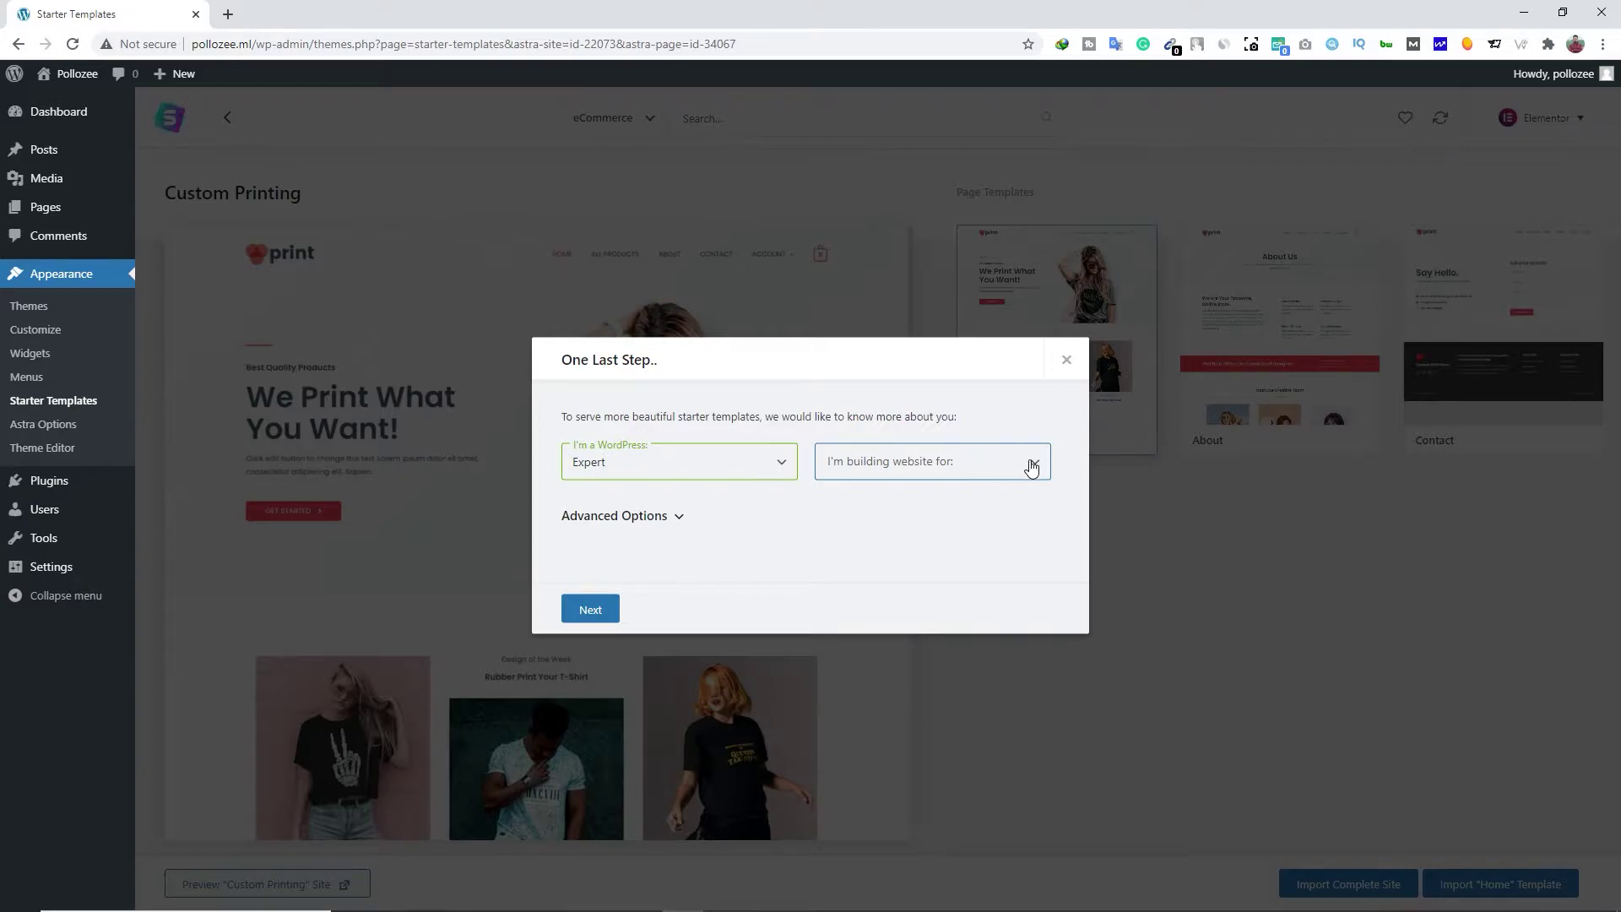
left_click(1030, 464)
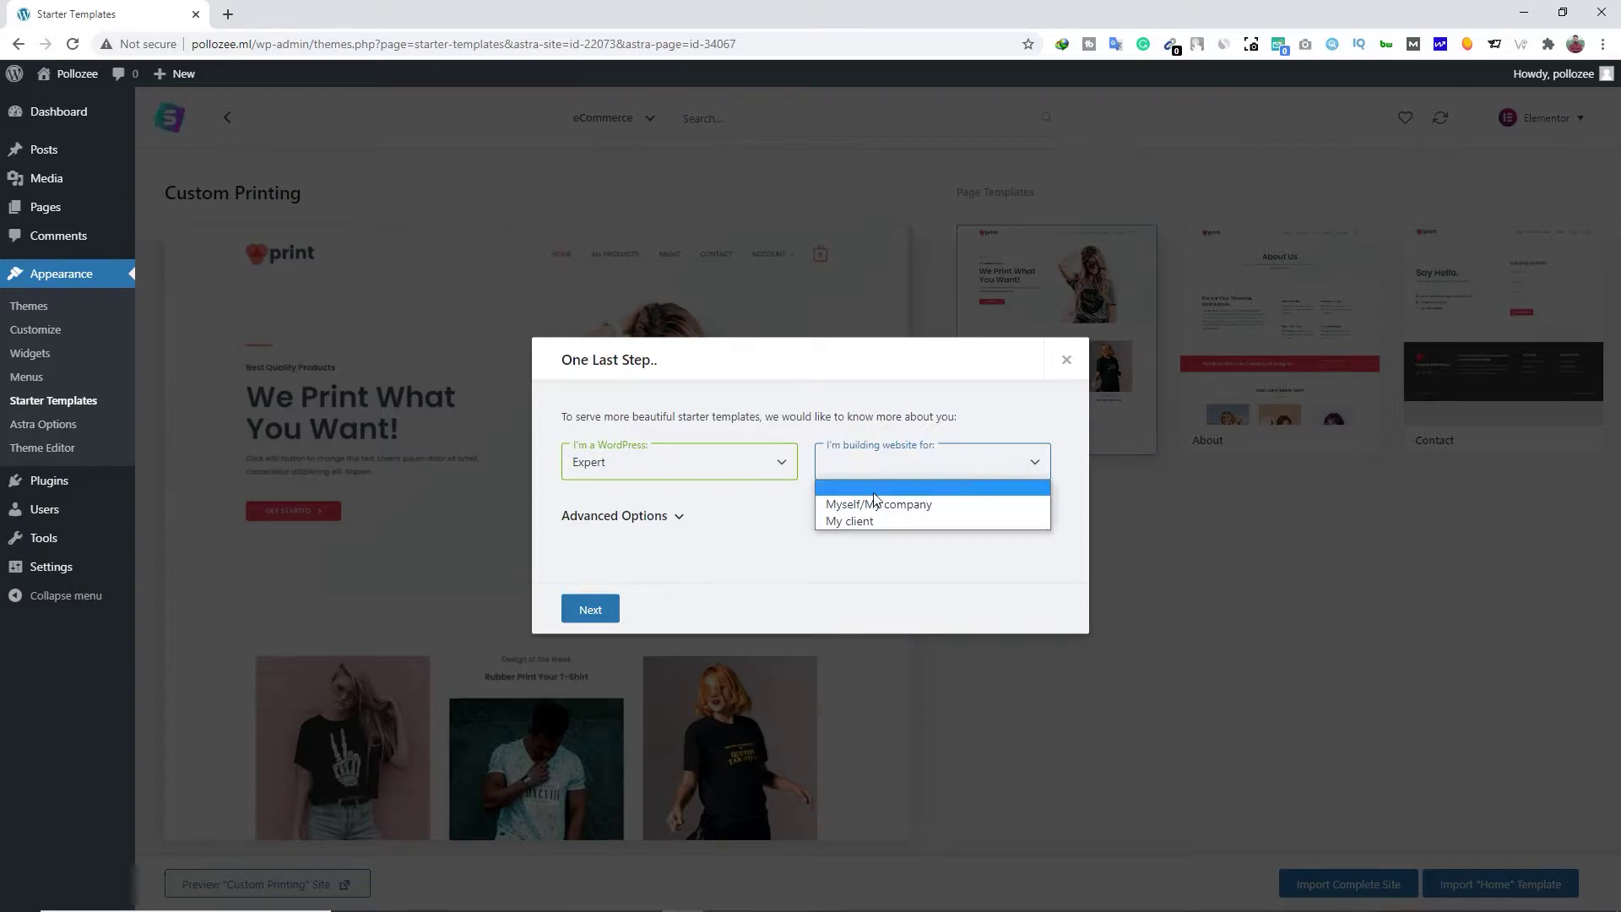
left_click(937, 510)
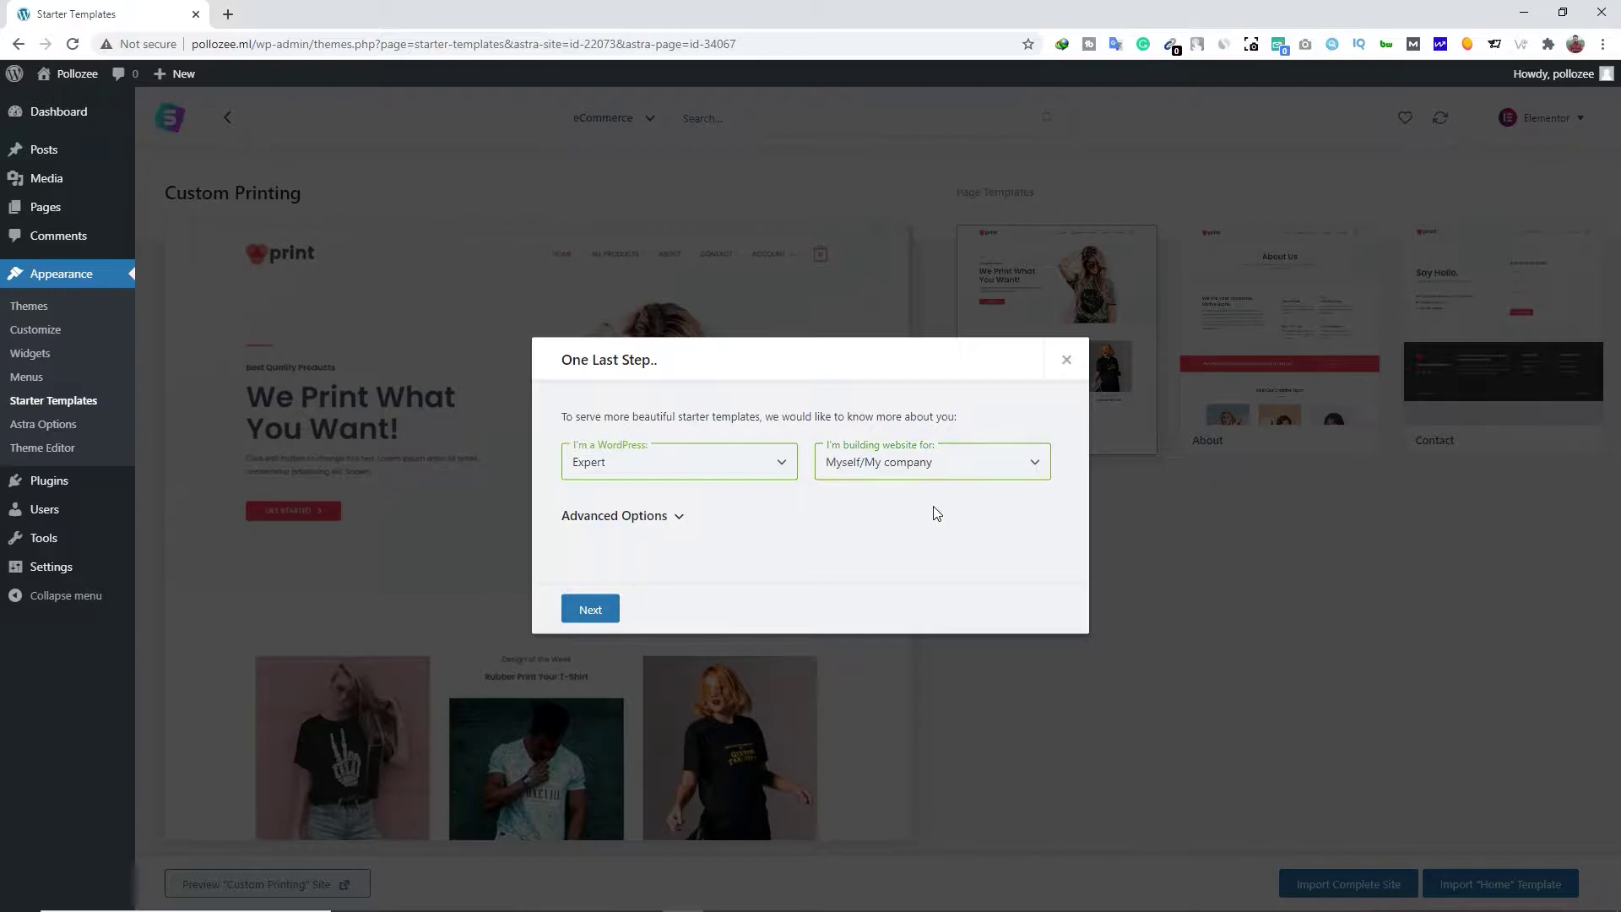
left_click(603, 608)
Submit the first name and work e-mail to start importing, then open a new tab
left_click(636, 462)
key("Down")
key("Return")
left_click(904, 464)
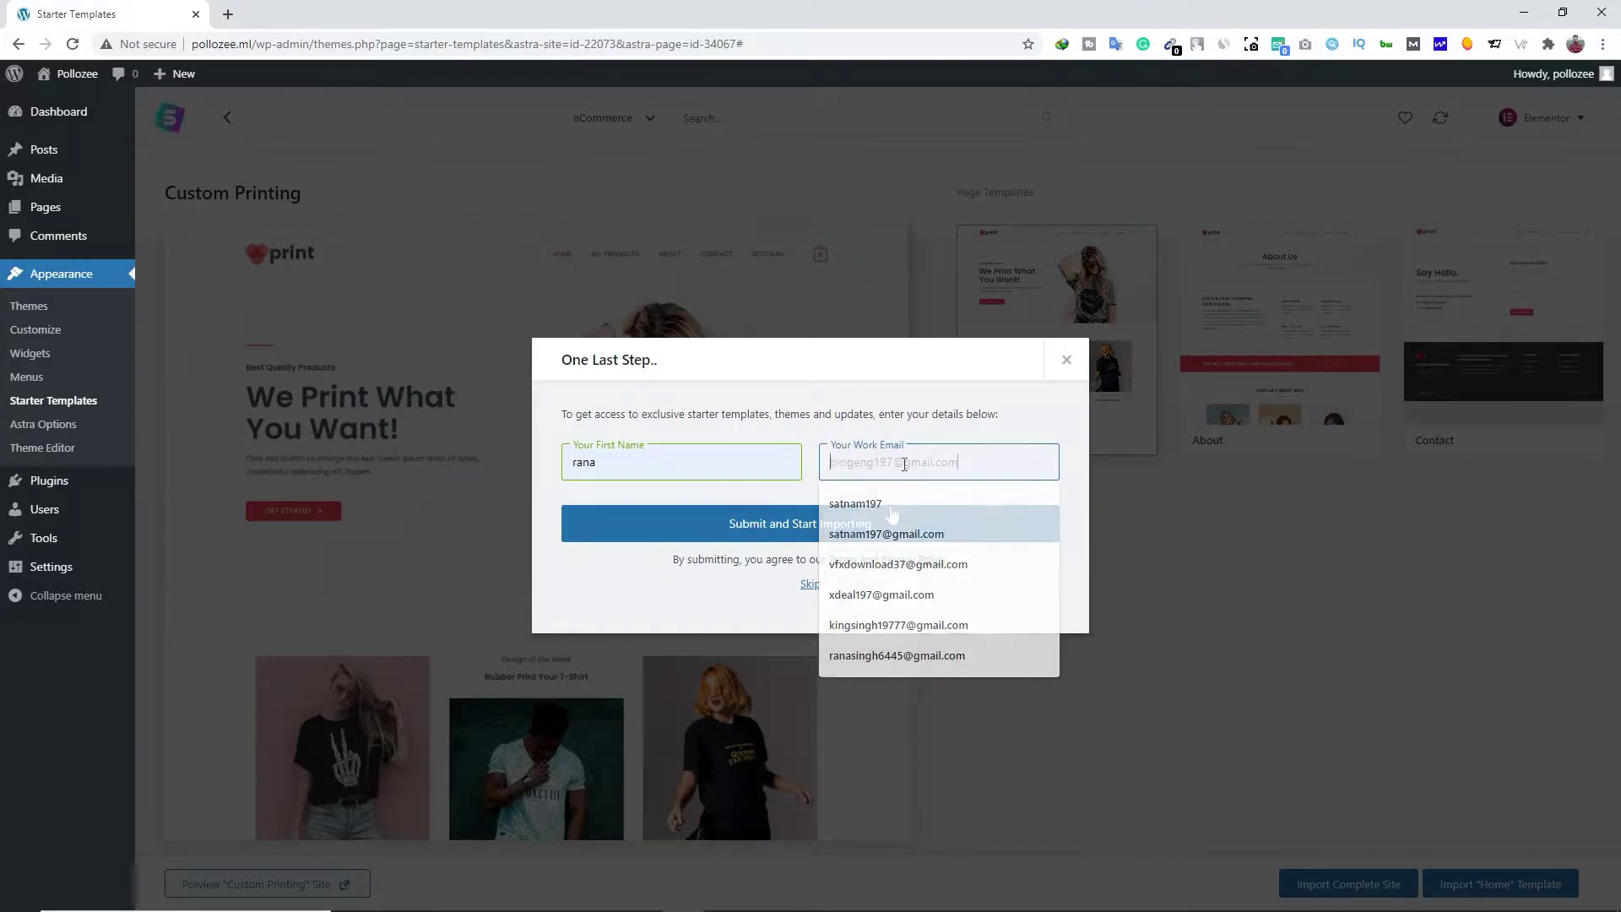
left_click(887, 511)
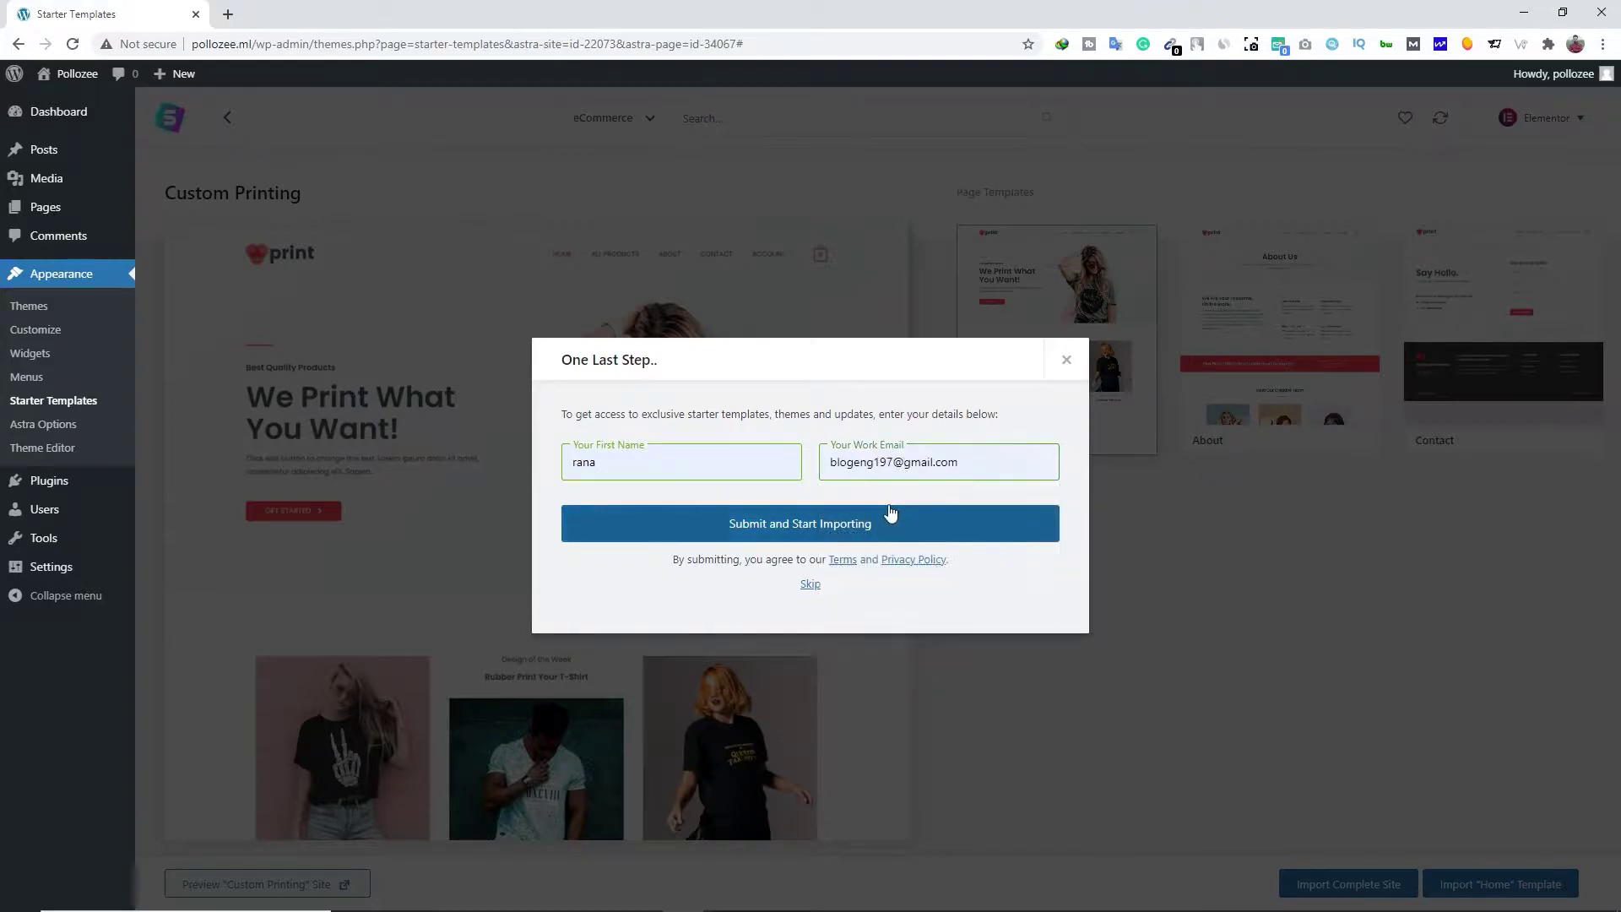
left_click(802, 533)
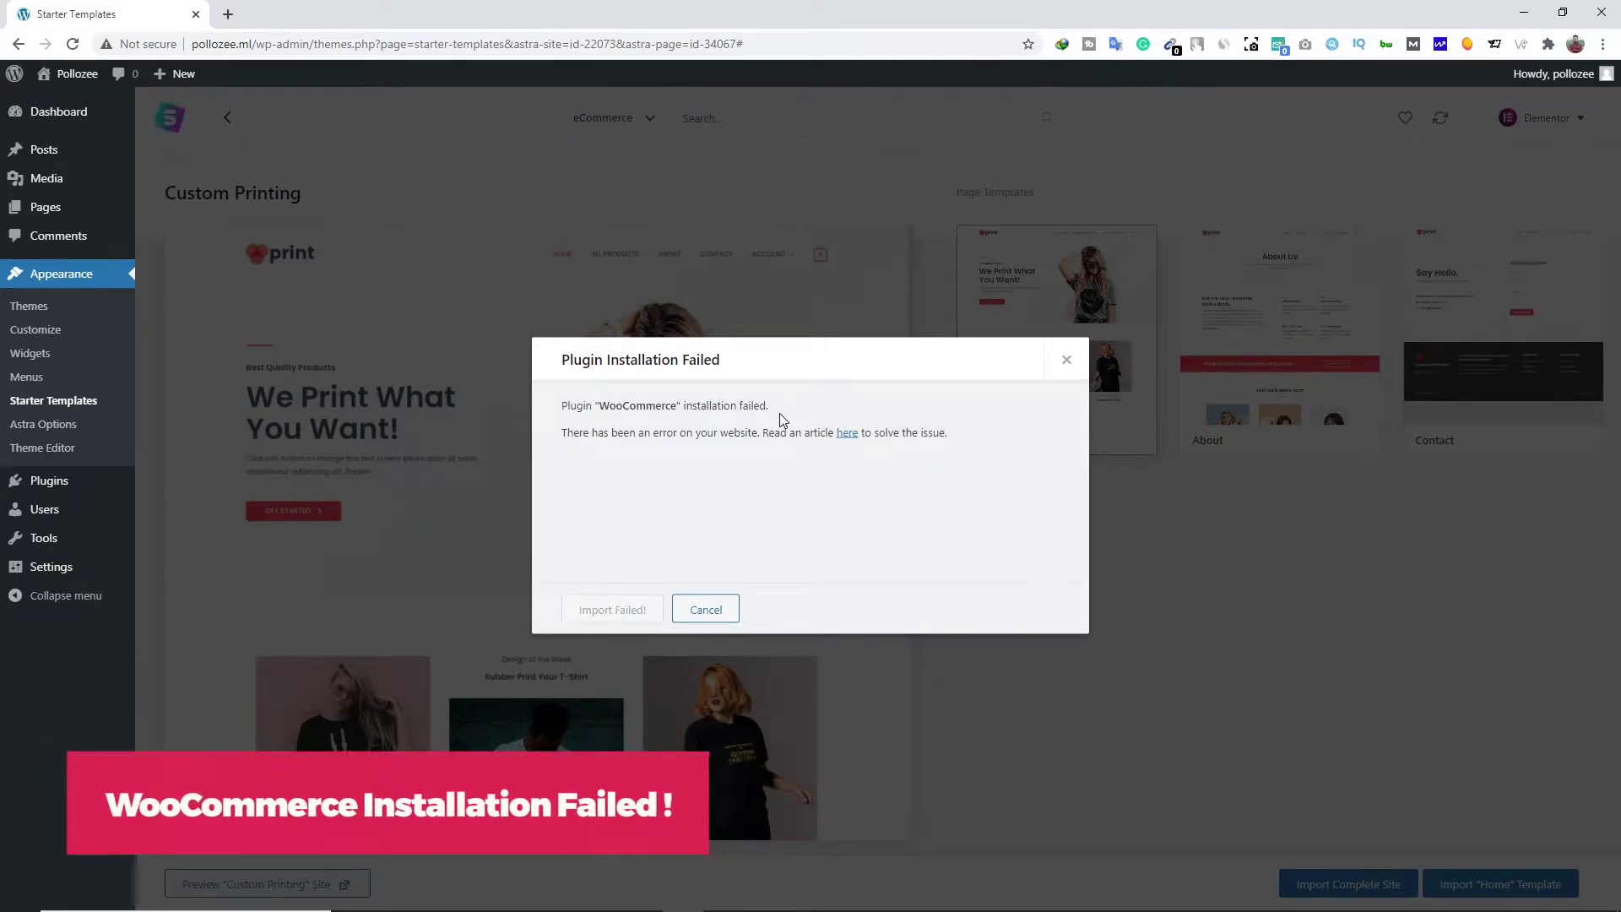
left_click(226, 15)
Search 'woocommerce download' and download the WooCommerce 5.2.2 plugin zip from WordPress.org
type("woocommerce download")
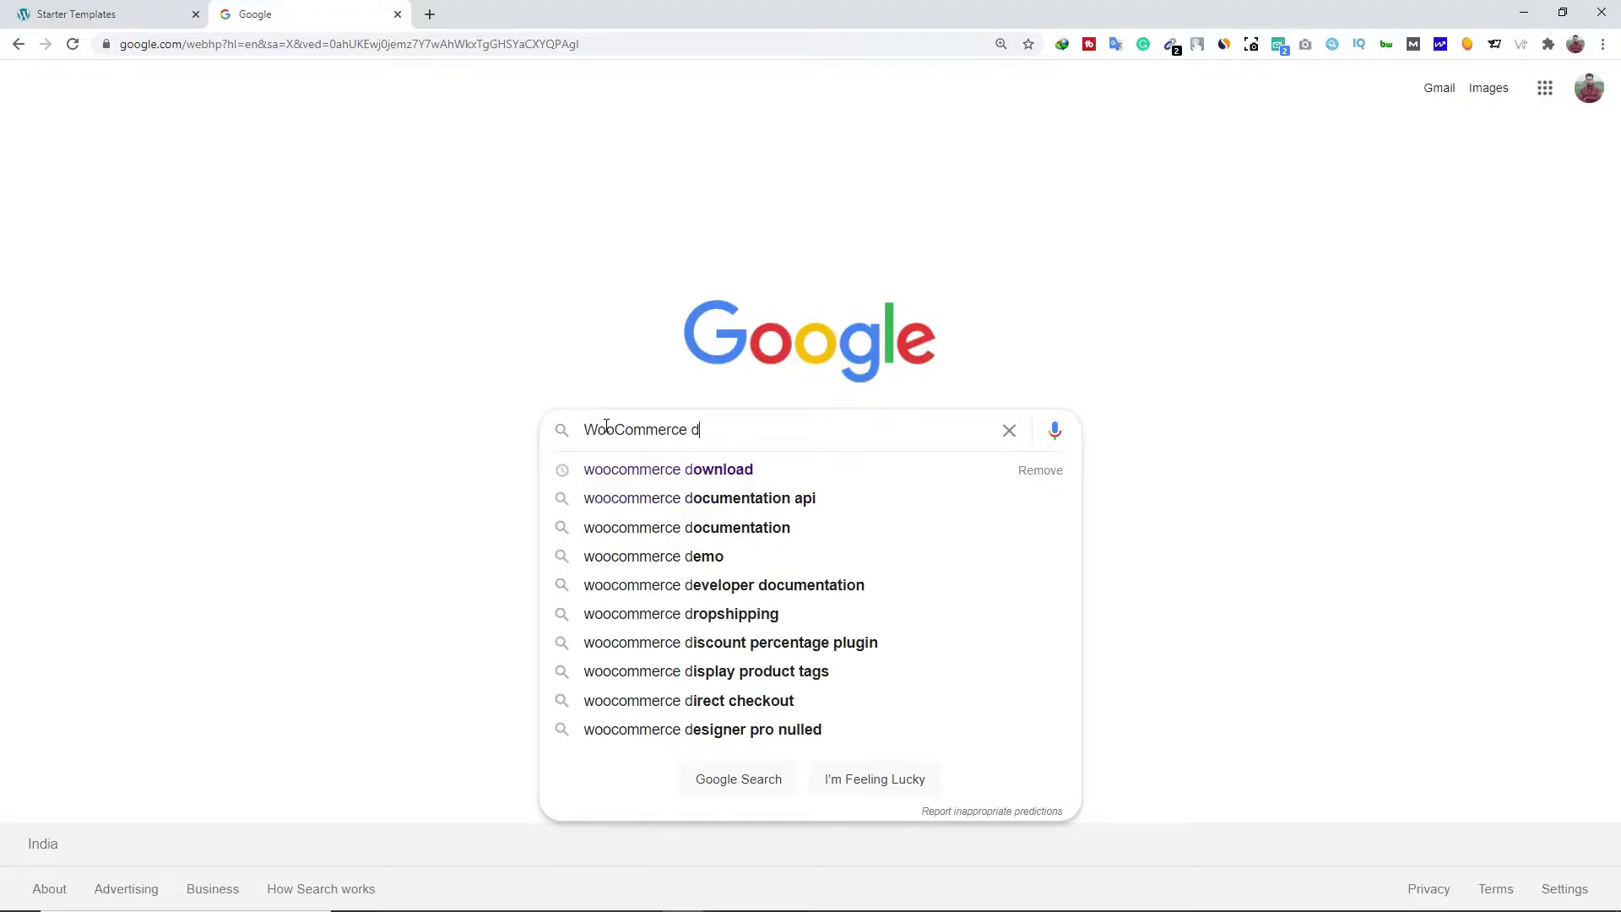
key("Return")
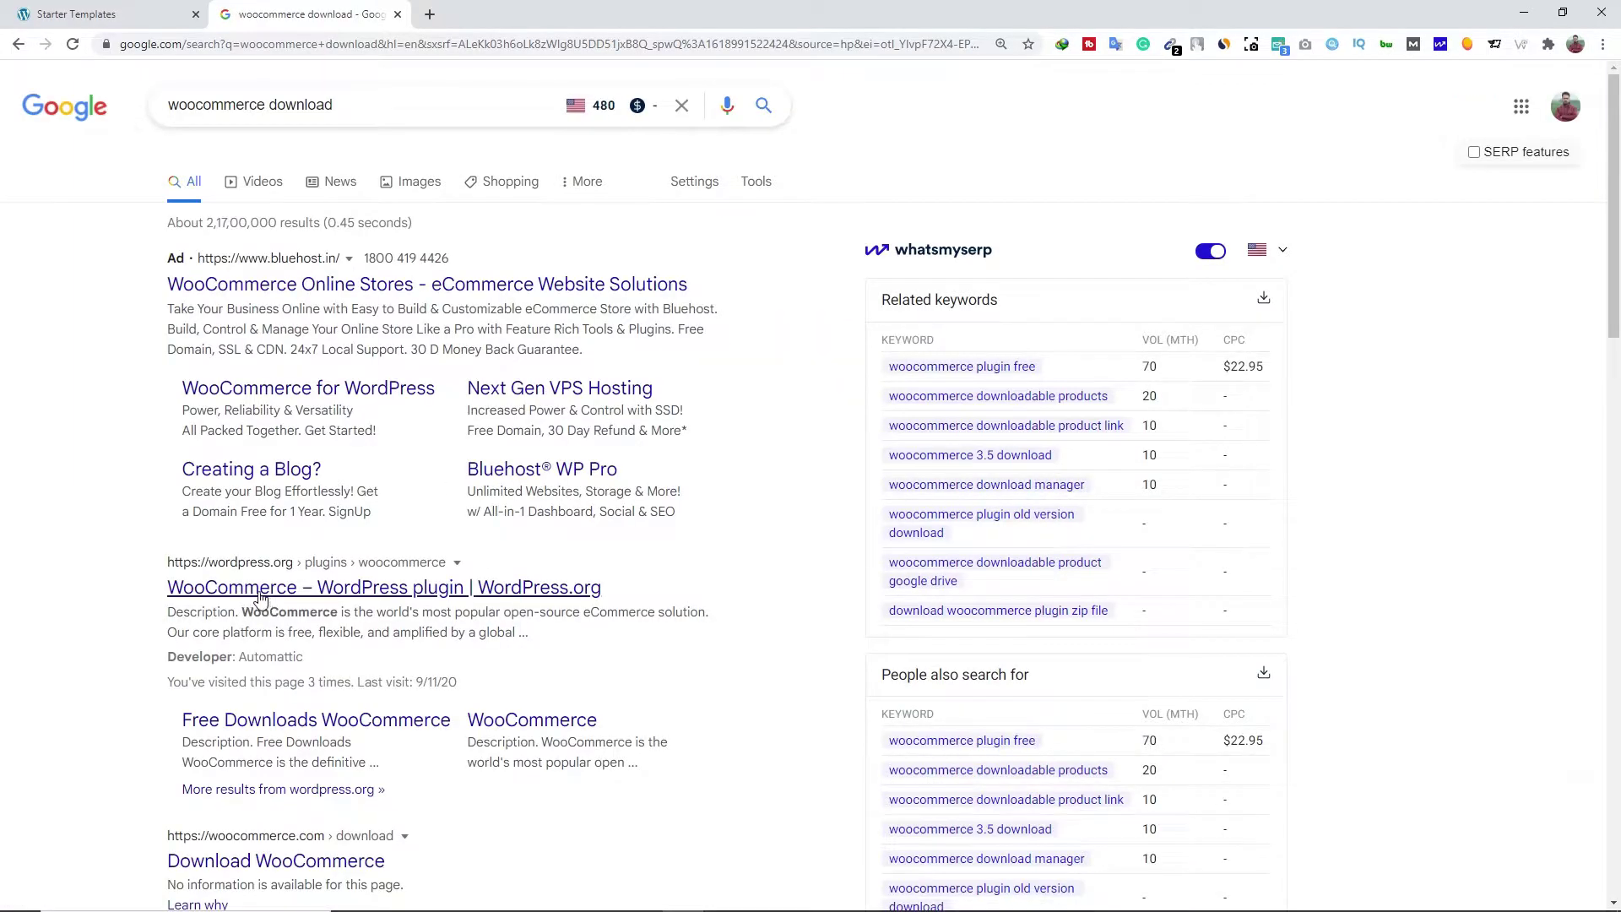
left_click(281, 572)
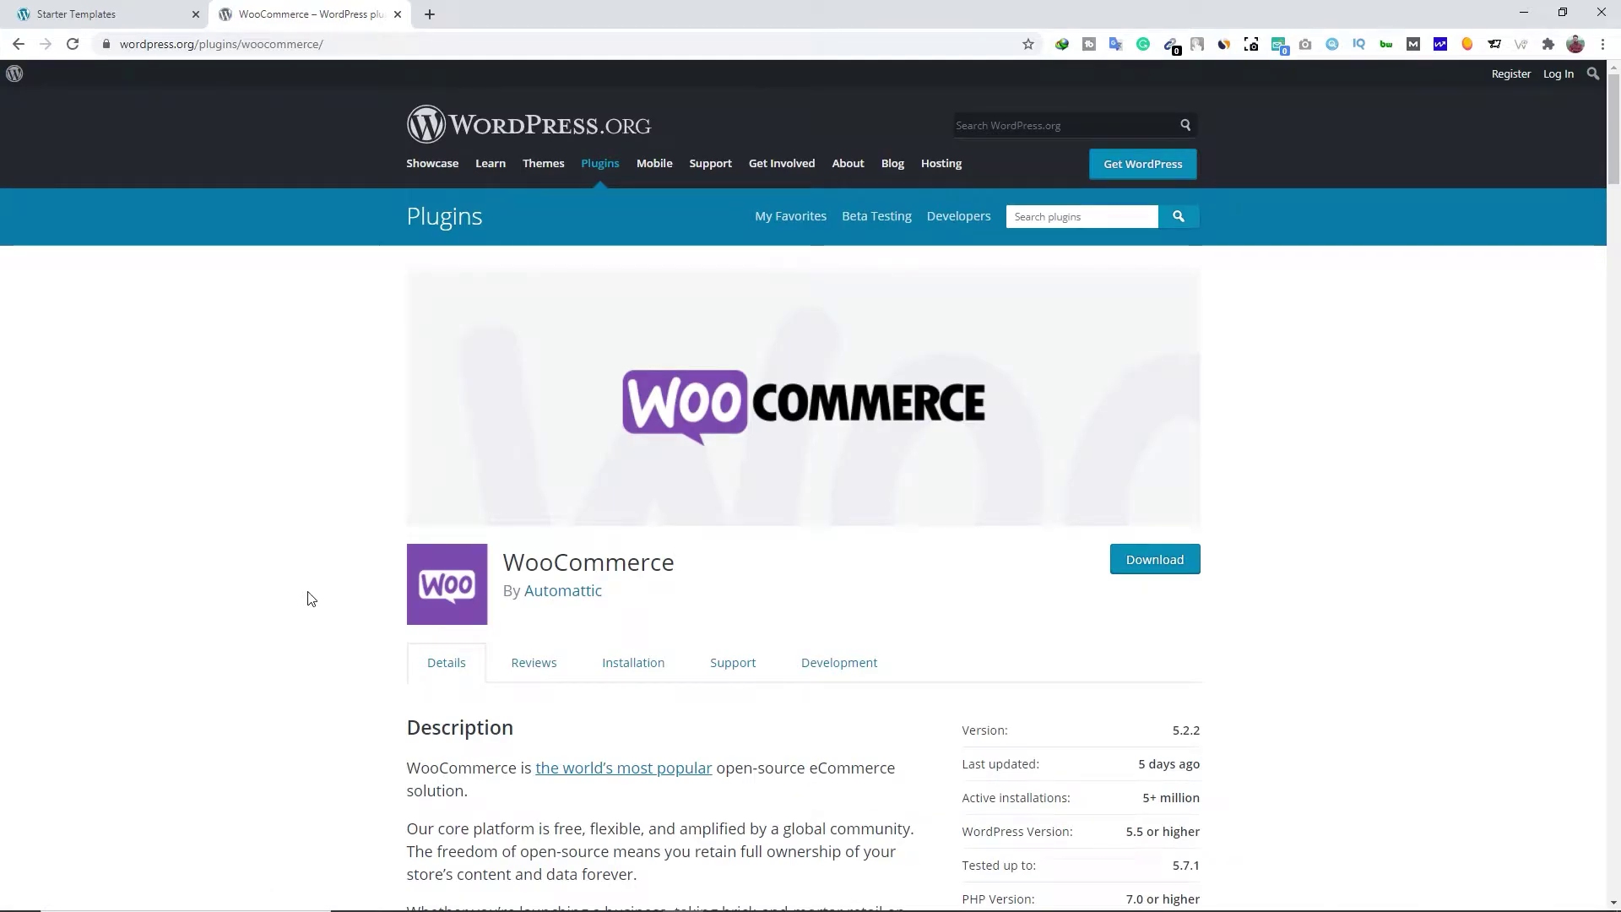
left_click(1174, 574)
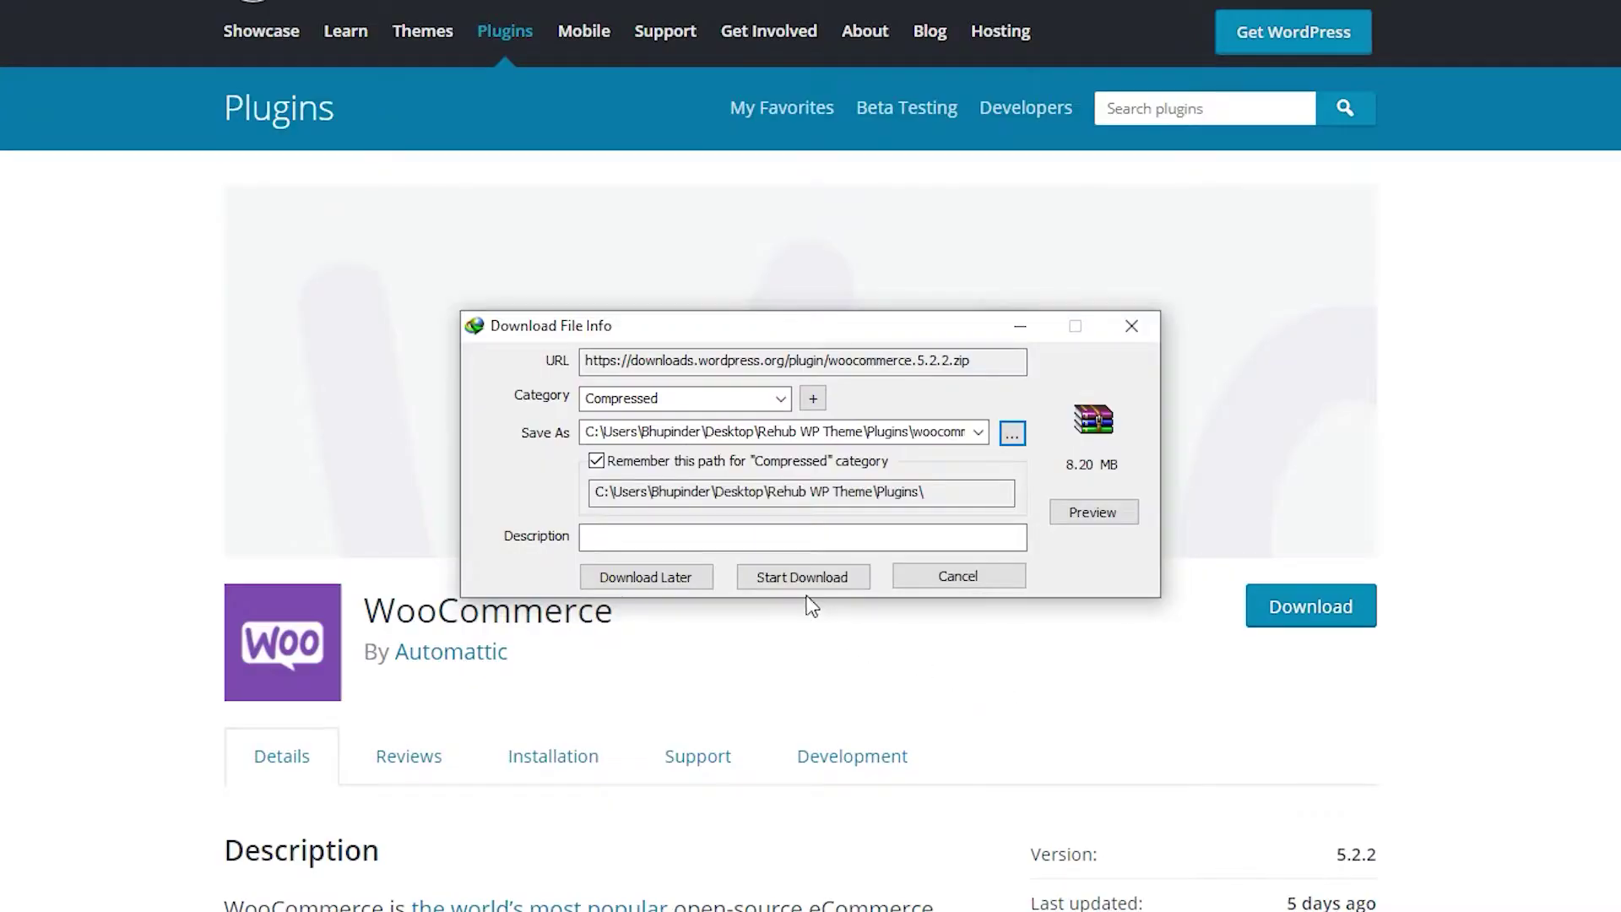
left_click(802, 577)
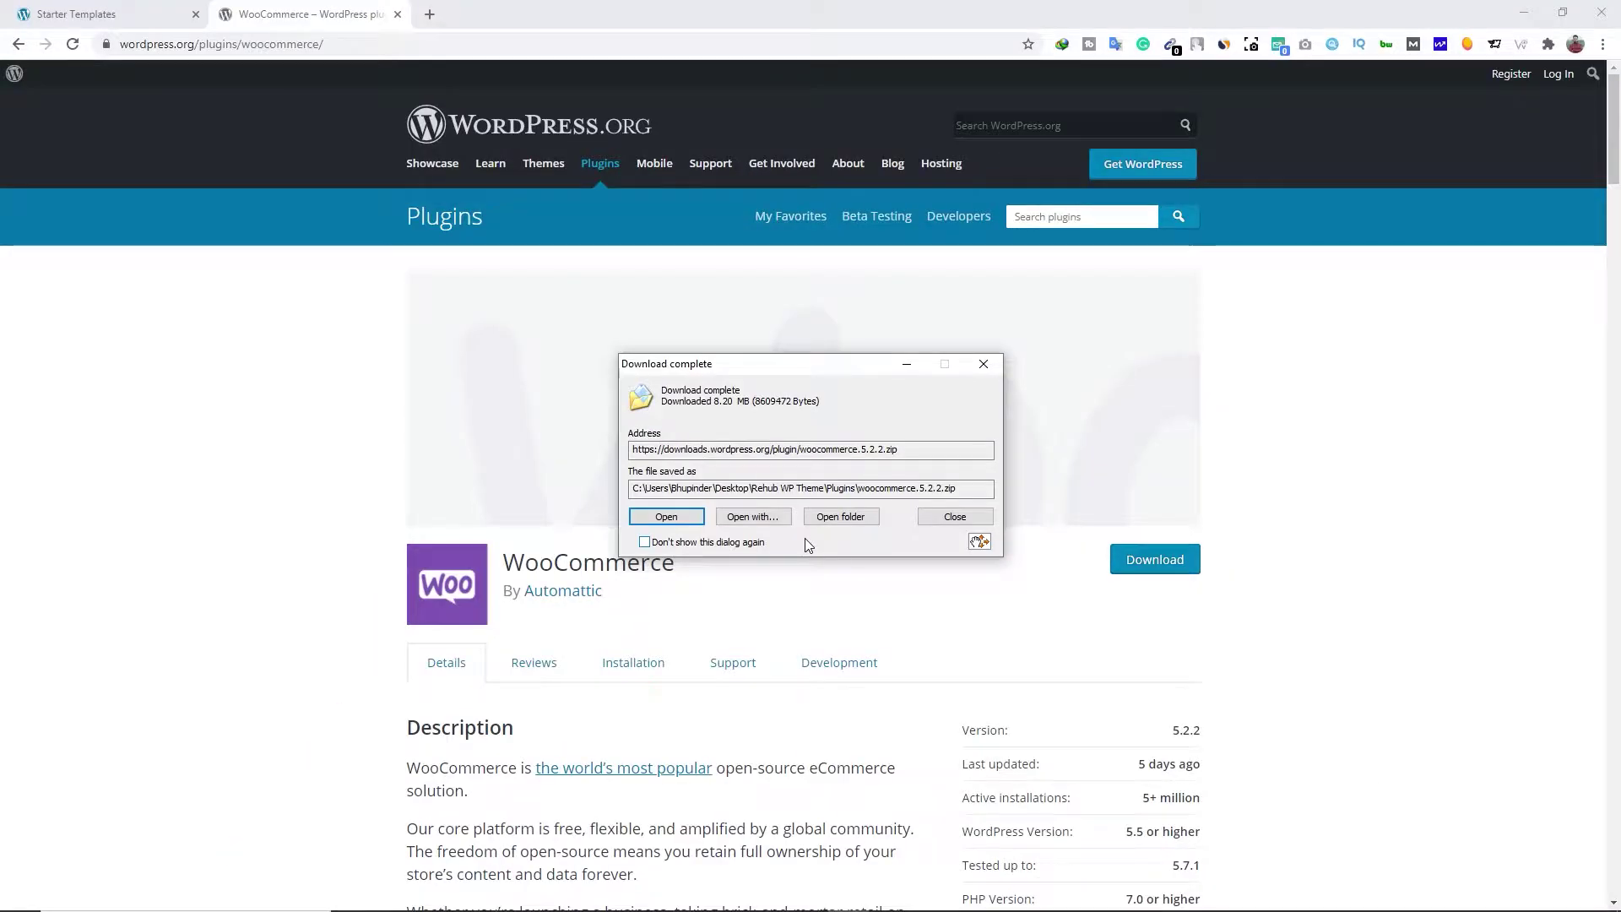
Close the WooCommerce plugin page and dismiss the Plugin Installation Failed notice
left_click(954, 517)
left_click(398, 15)
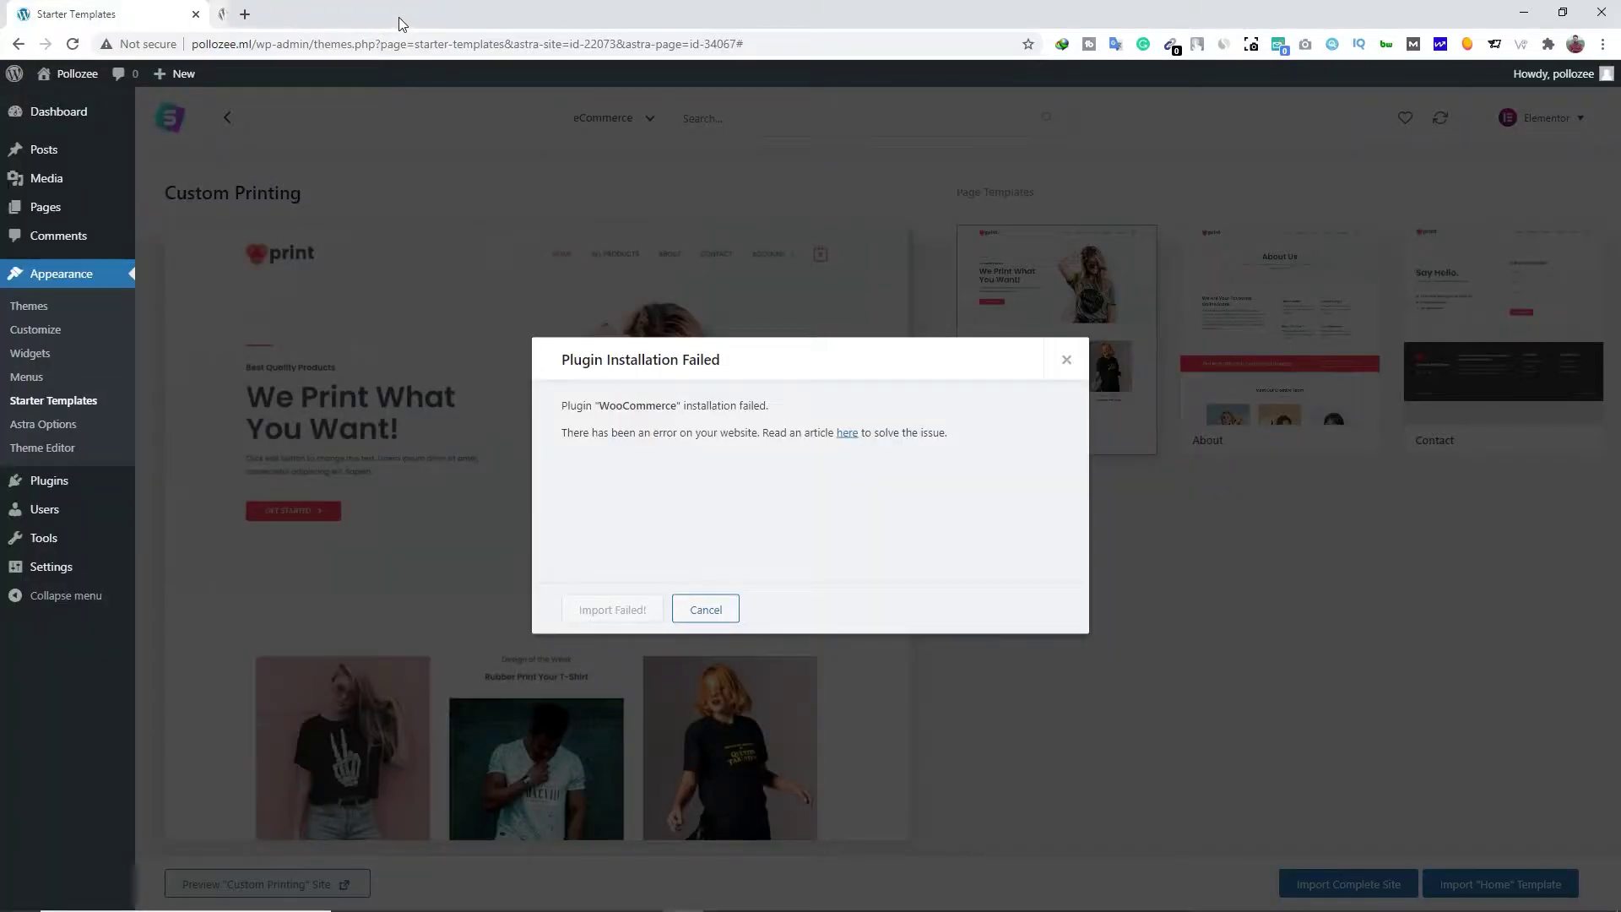
left_click(1065, 360)
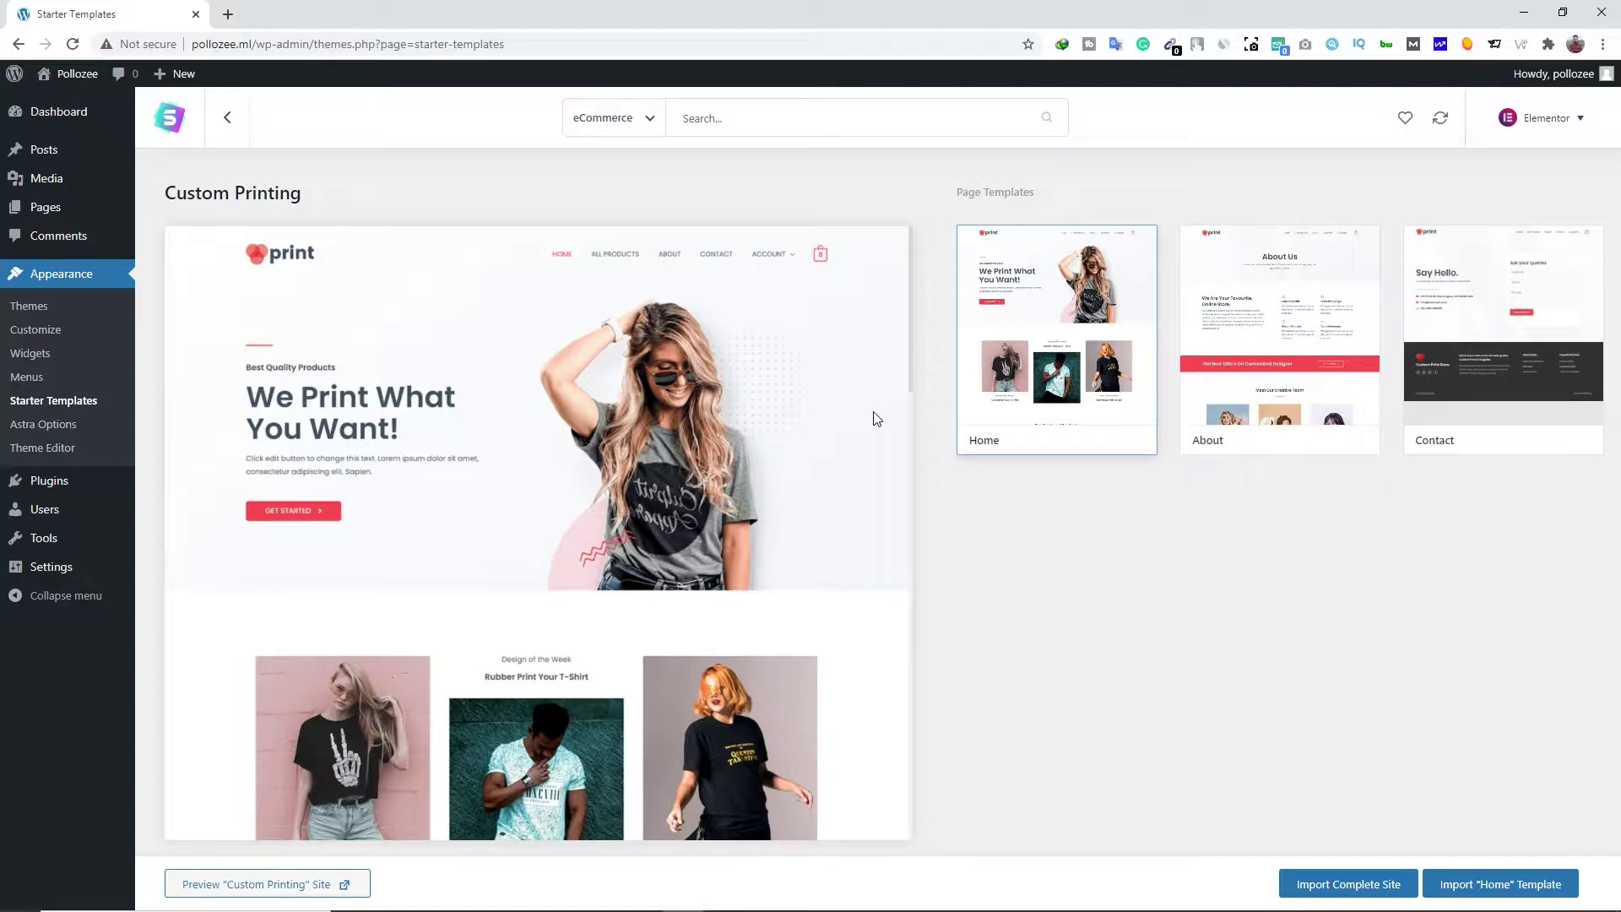
Launch the Monsta online file manager for pollozee.ml through ProFreeHost's Client Area and control panel
left_click(228, 15)
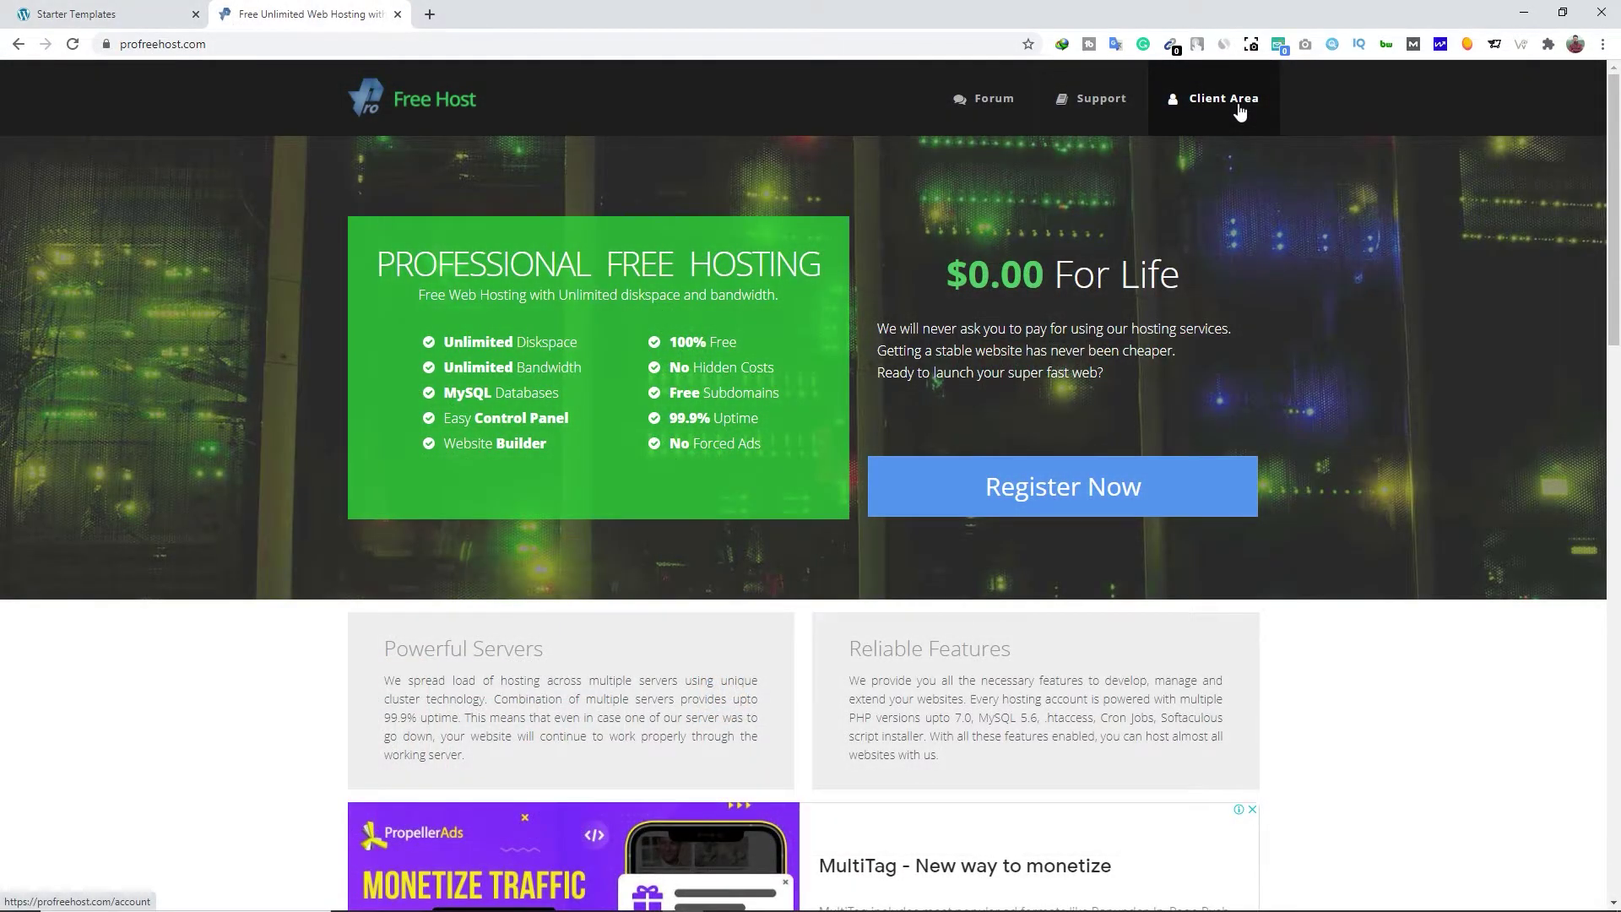
left_click(1238, 112)
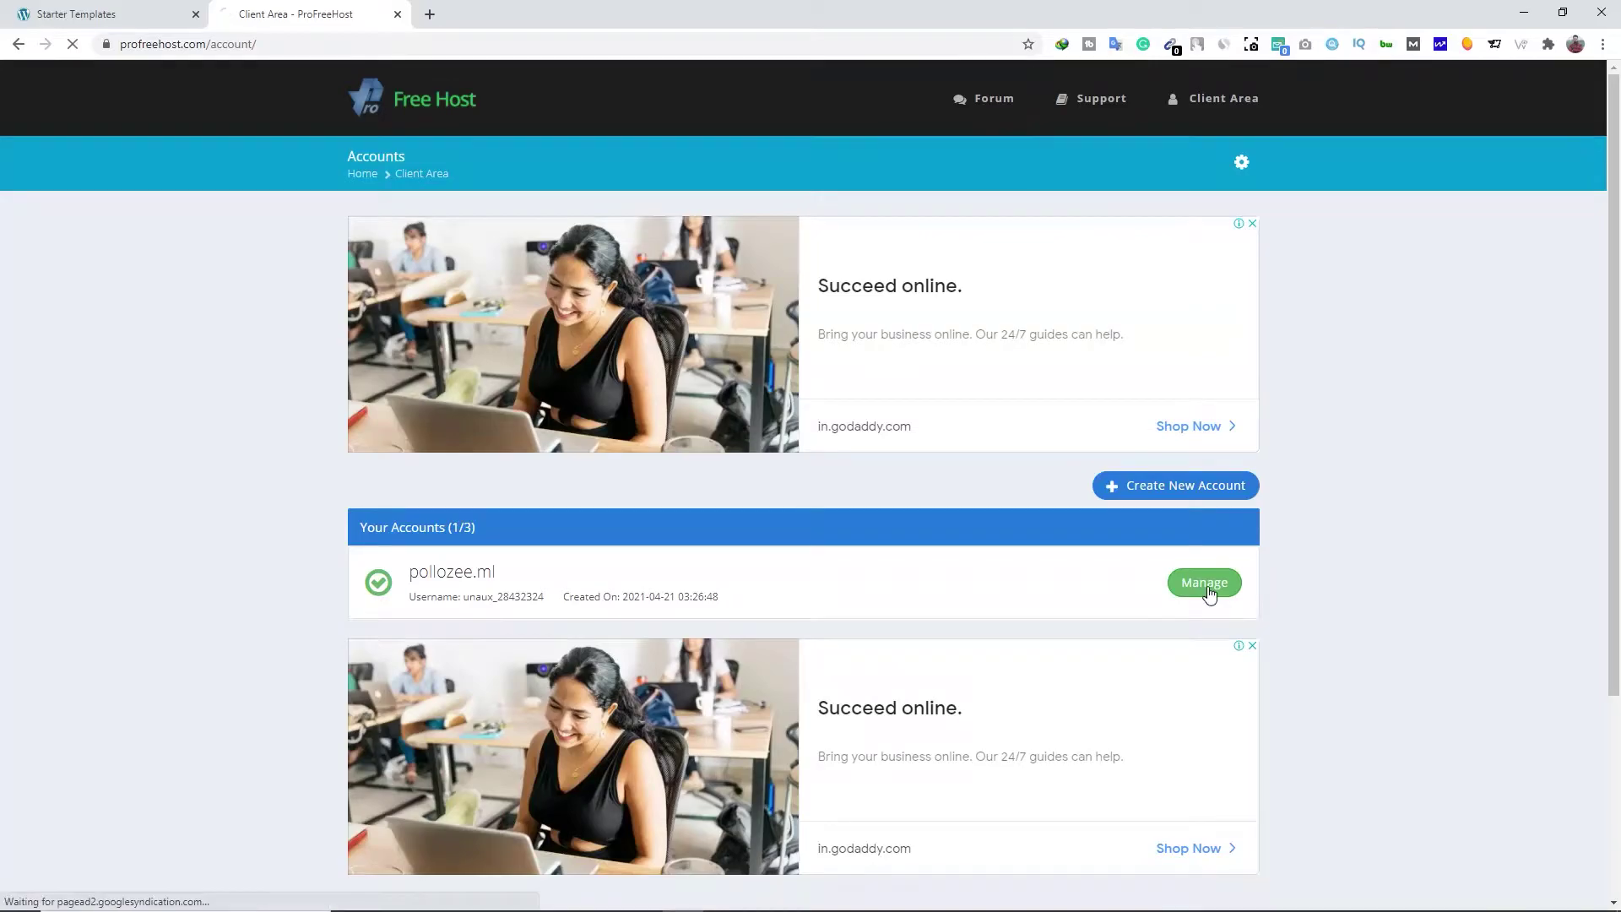
left_click(1206, 585)
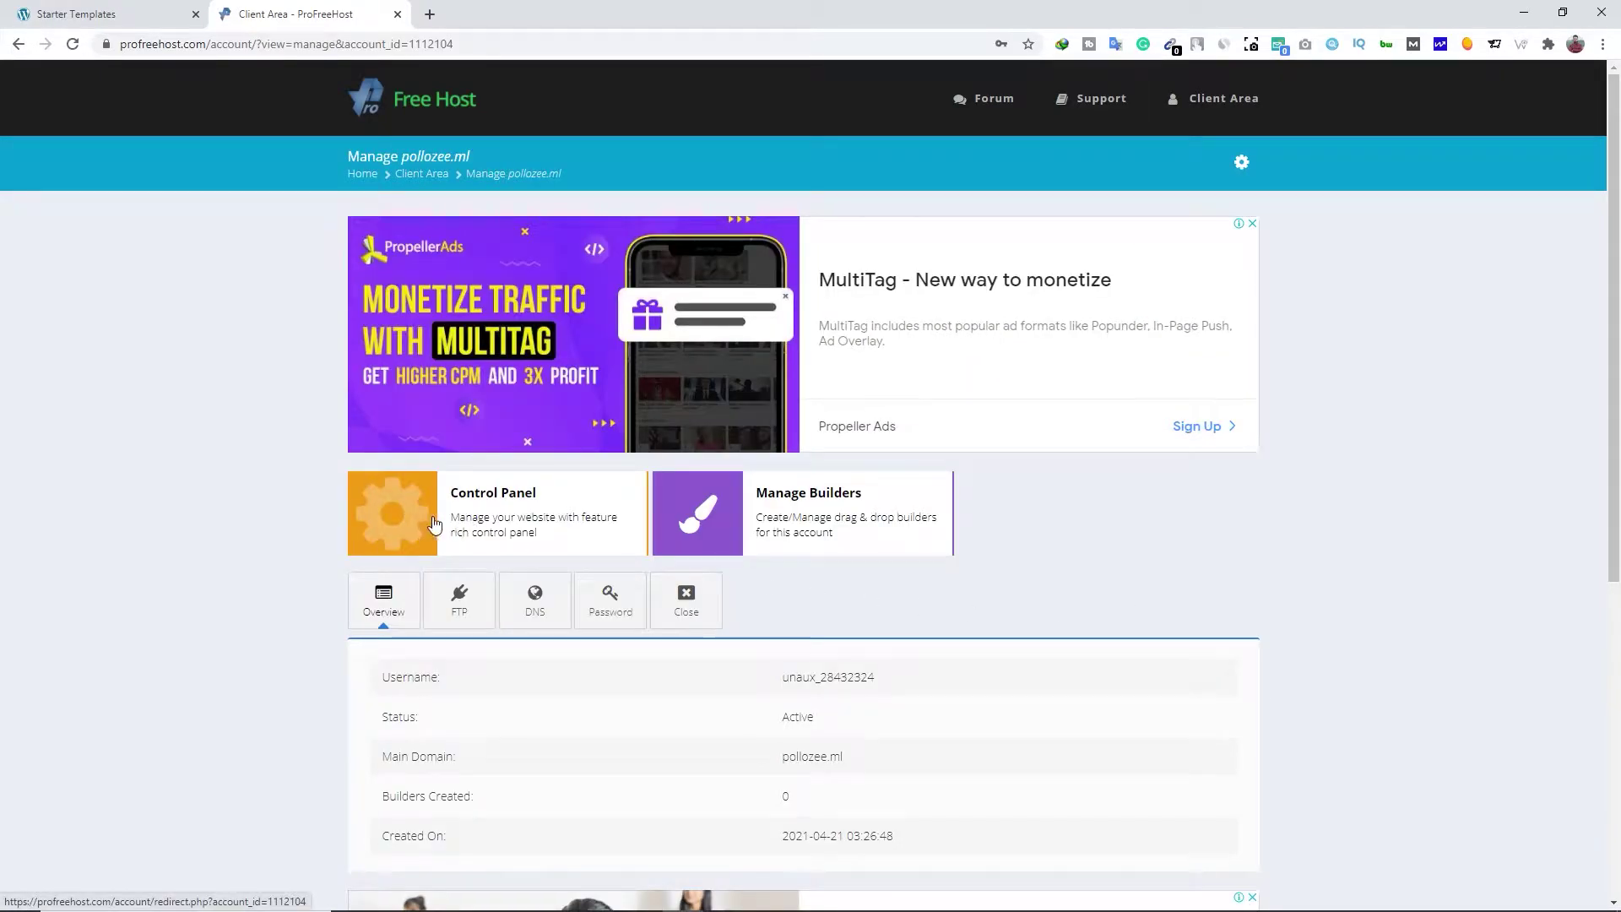
left_click(437, 524)
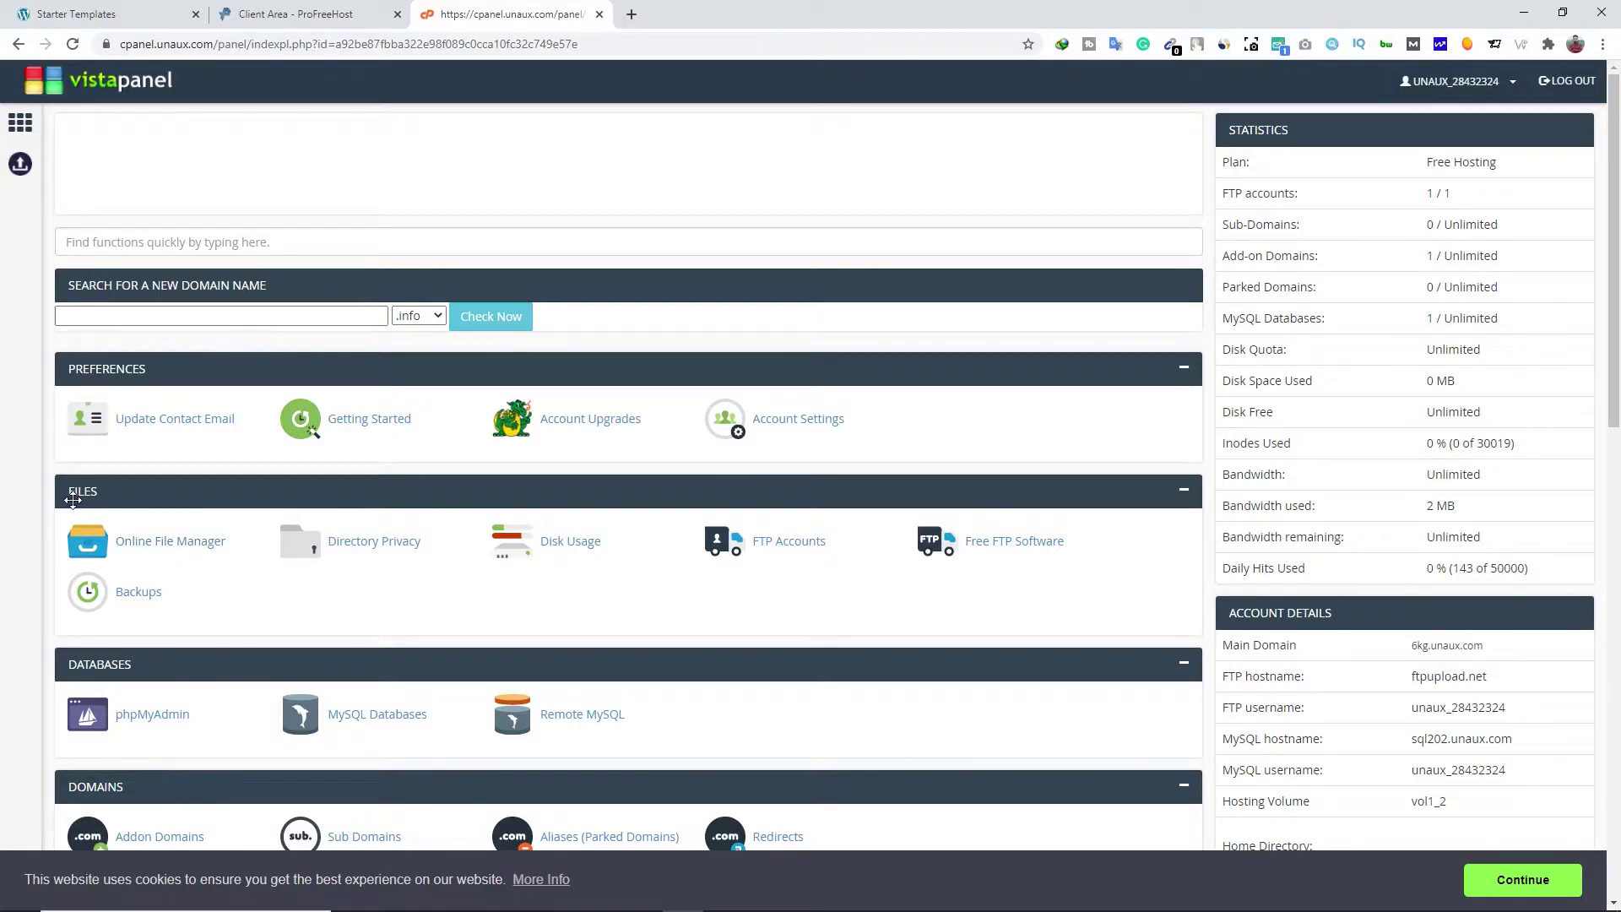
left_click(146, 544)
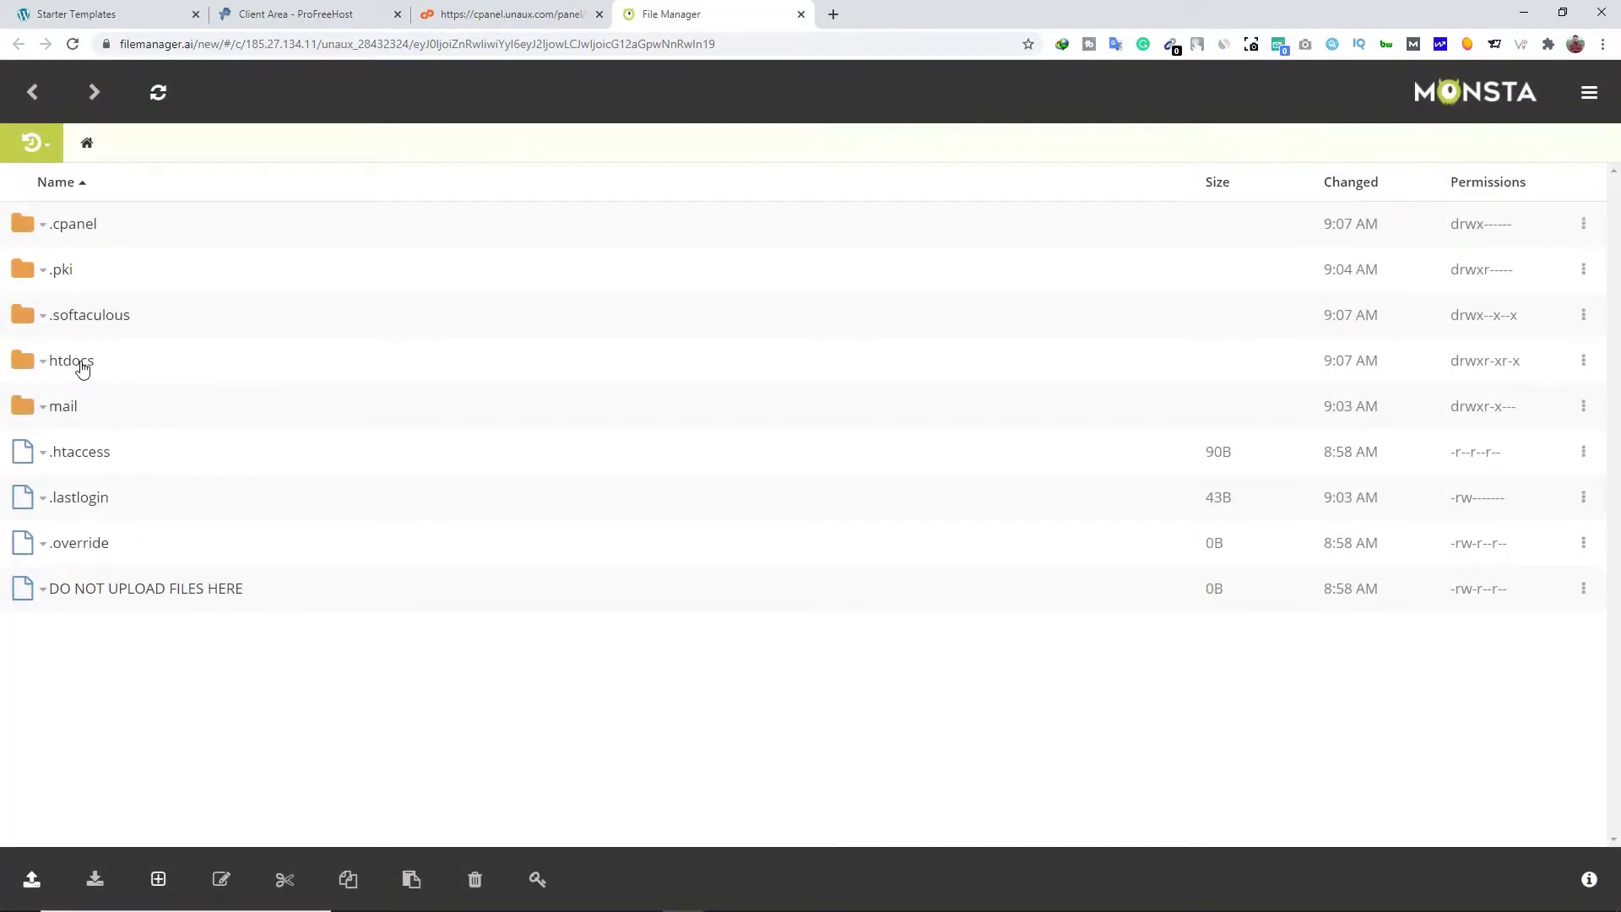
Delete the existing woocommerce folder from htdocs/wp-content/plugins
left_click(88, 365)
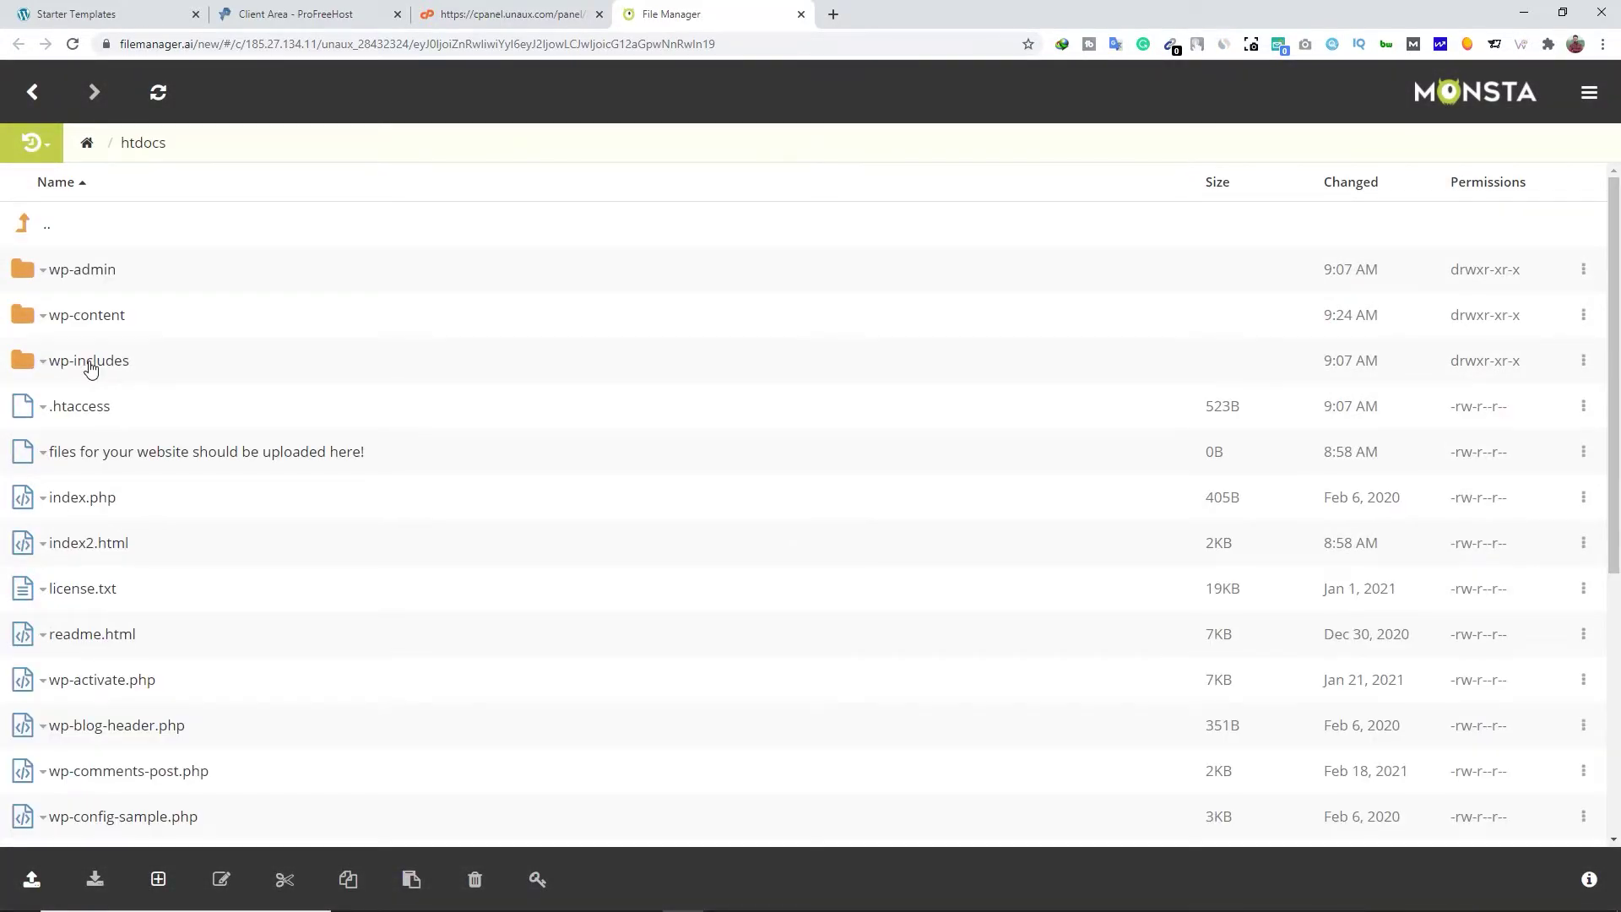
left_click(86, 319)
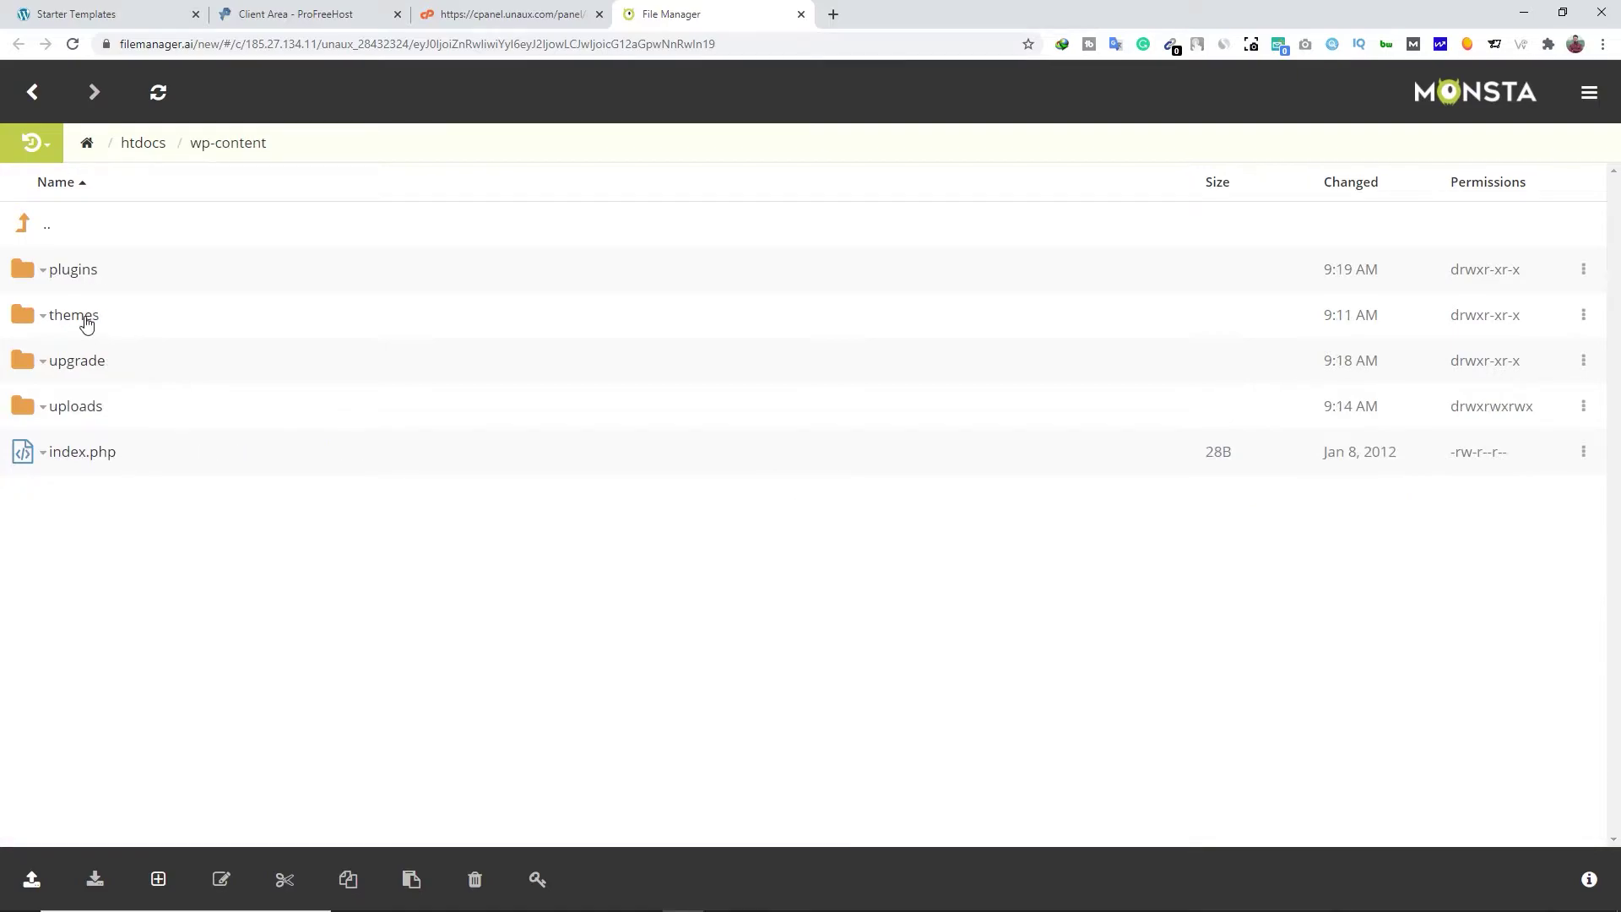
left_click(85, 274)
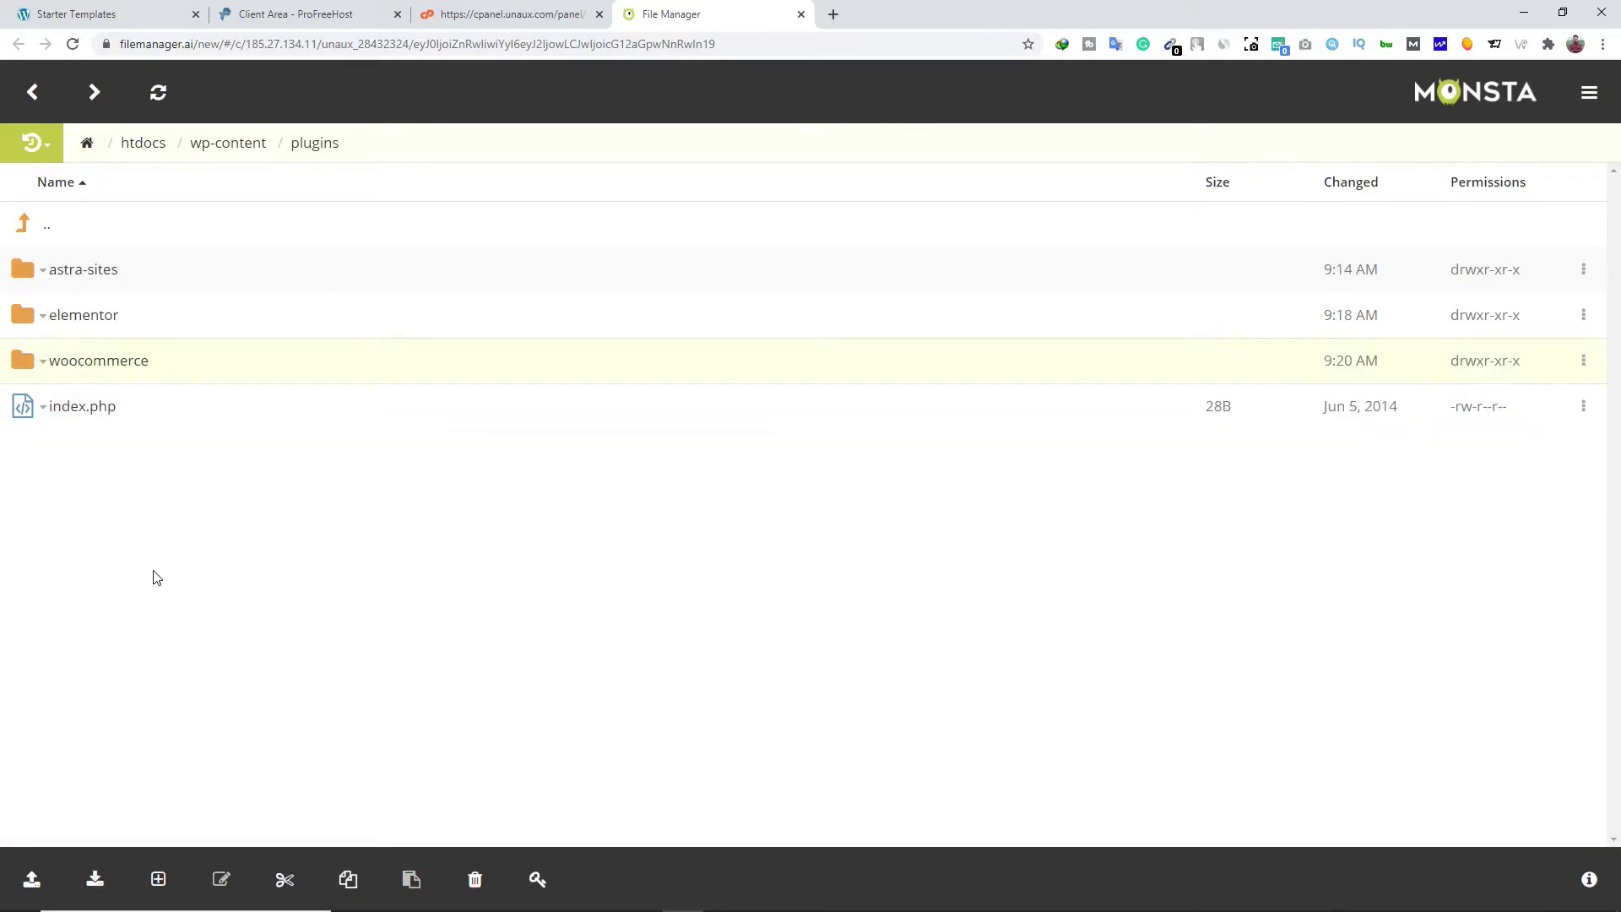
left_click(44, 363)
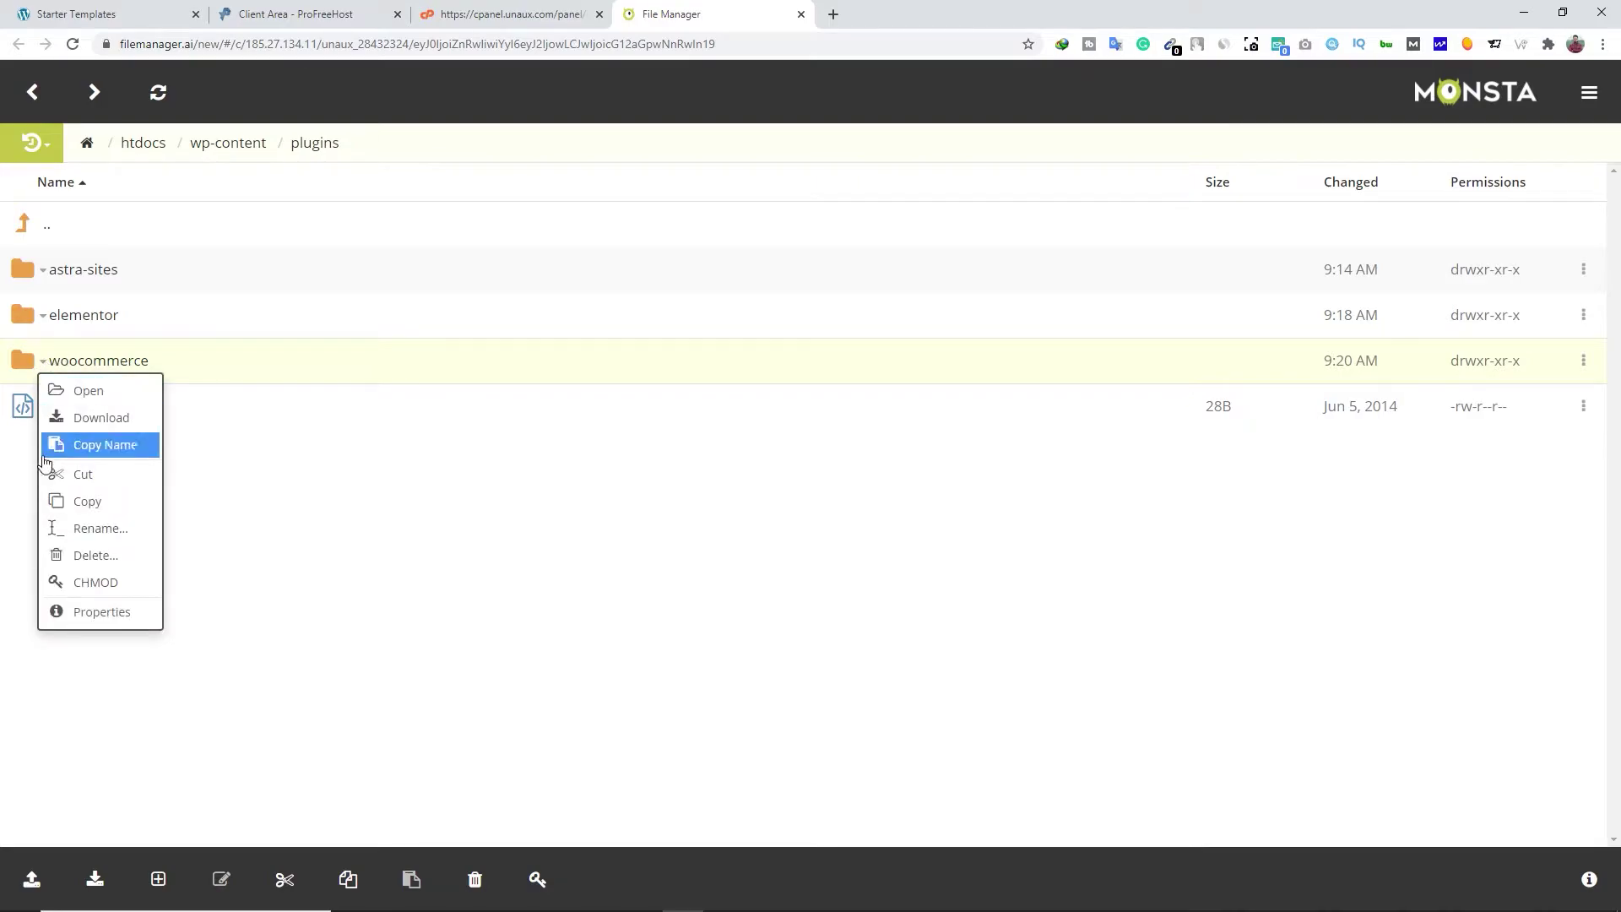
left_click(66, 554)
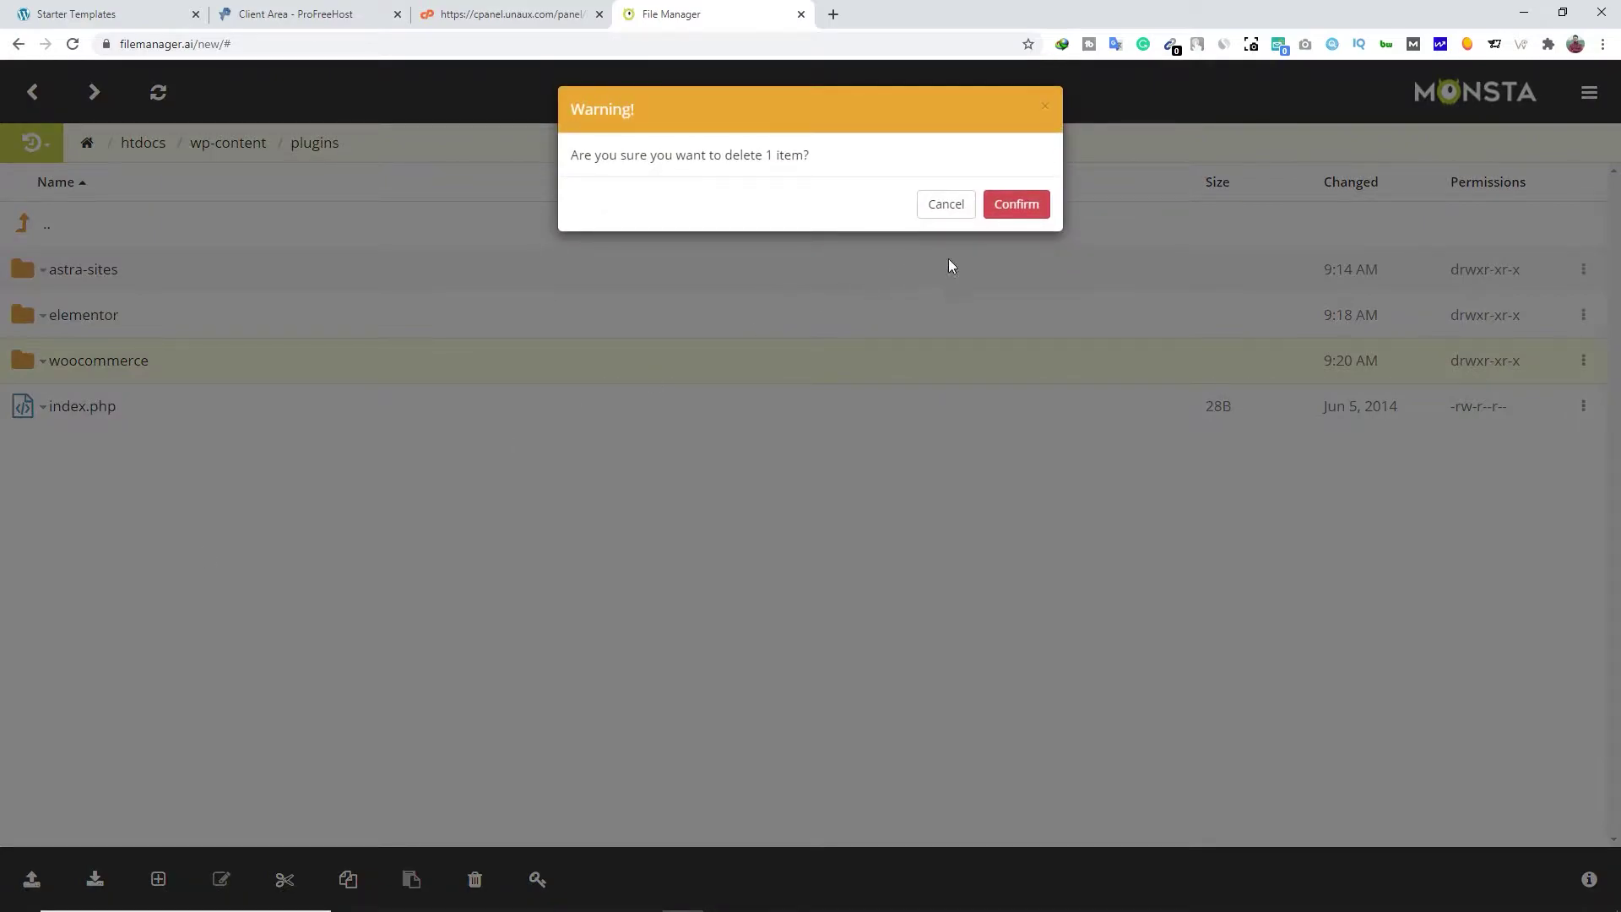
left_click(1013, 211)
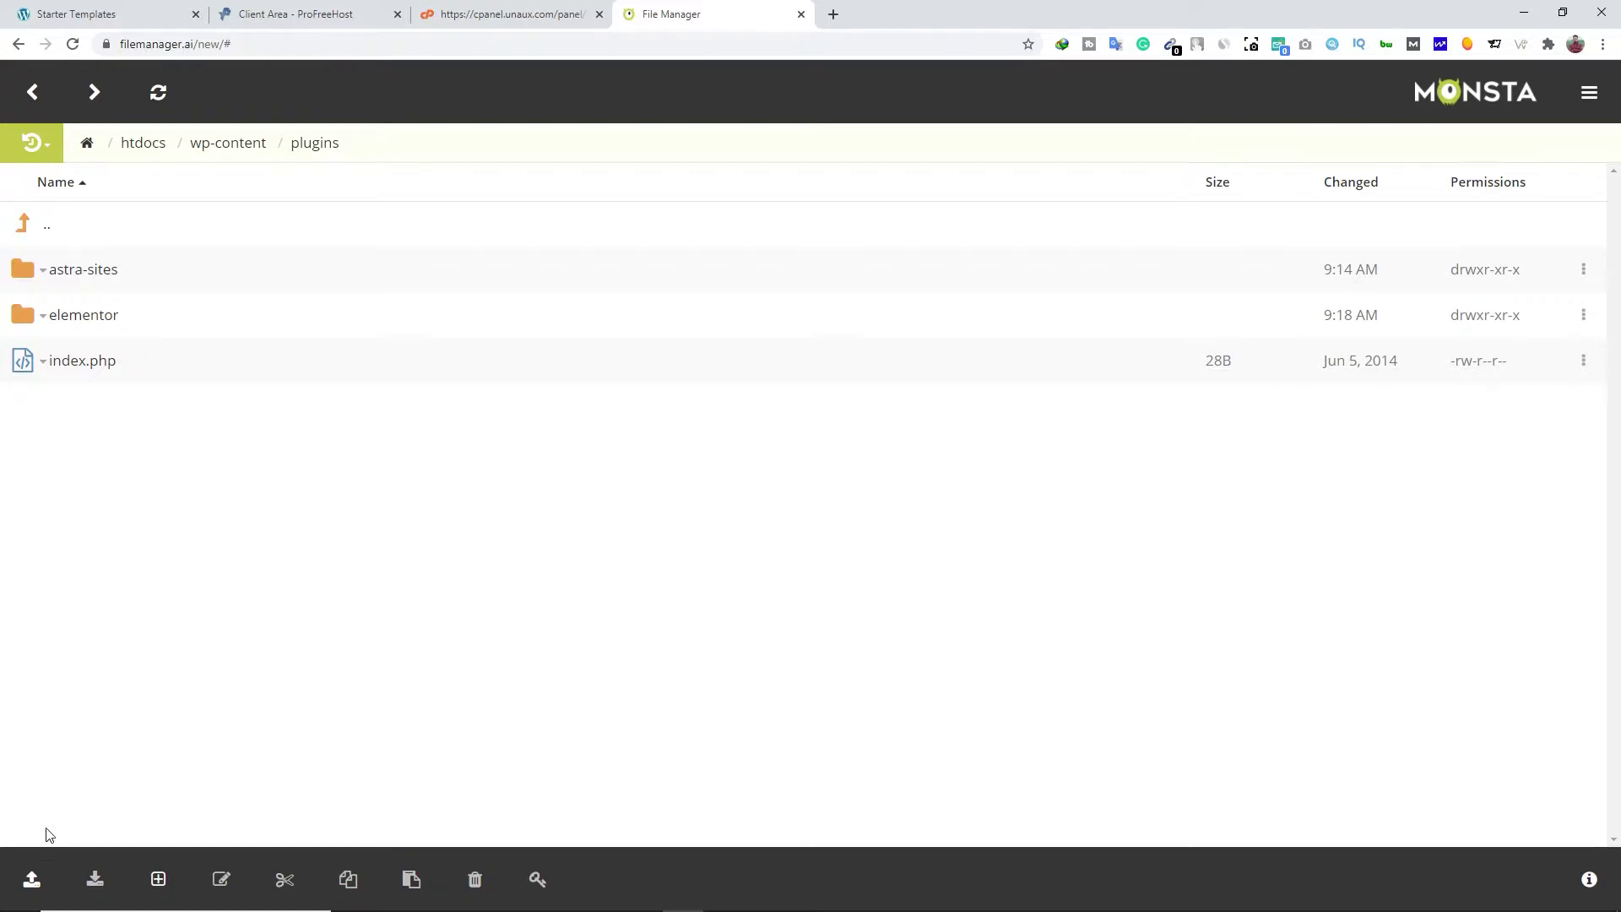
Upload and unzip woocommerce.5.2.2.zip into the plugins folder, then close the file manager
left_click(32, 886)
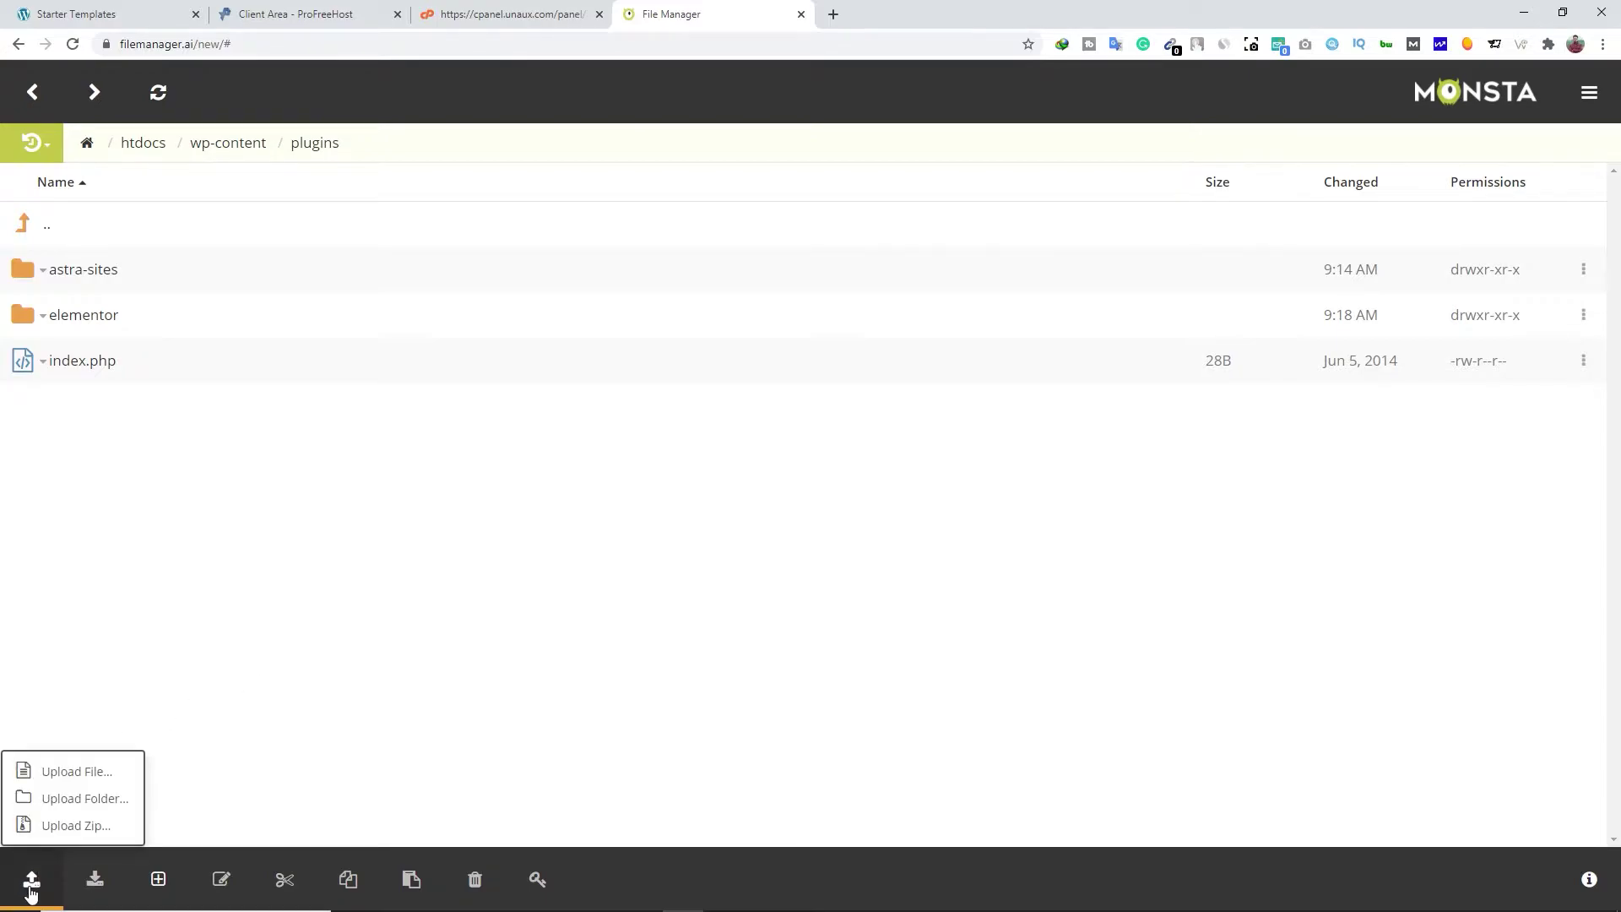
left_click(81, 834)
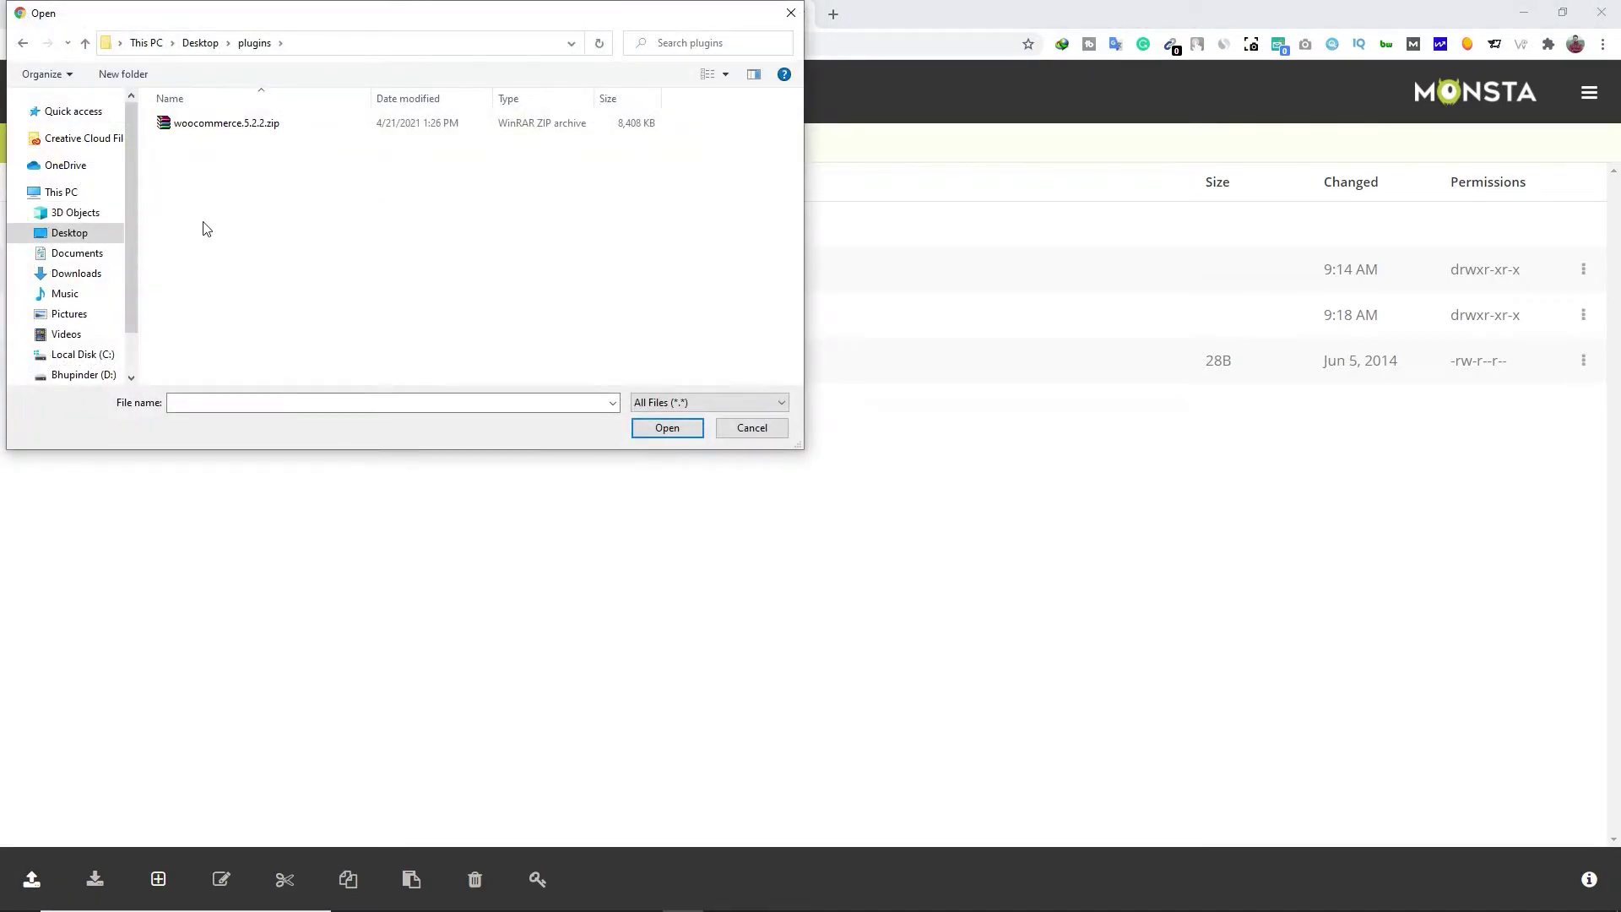
left_click(217, 125)
left_click(657, 428)
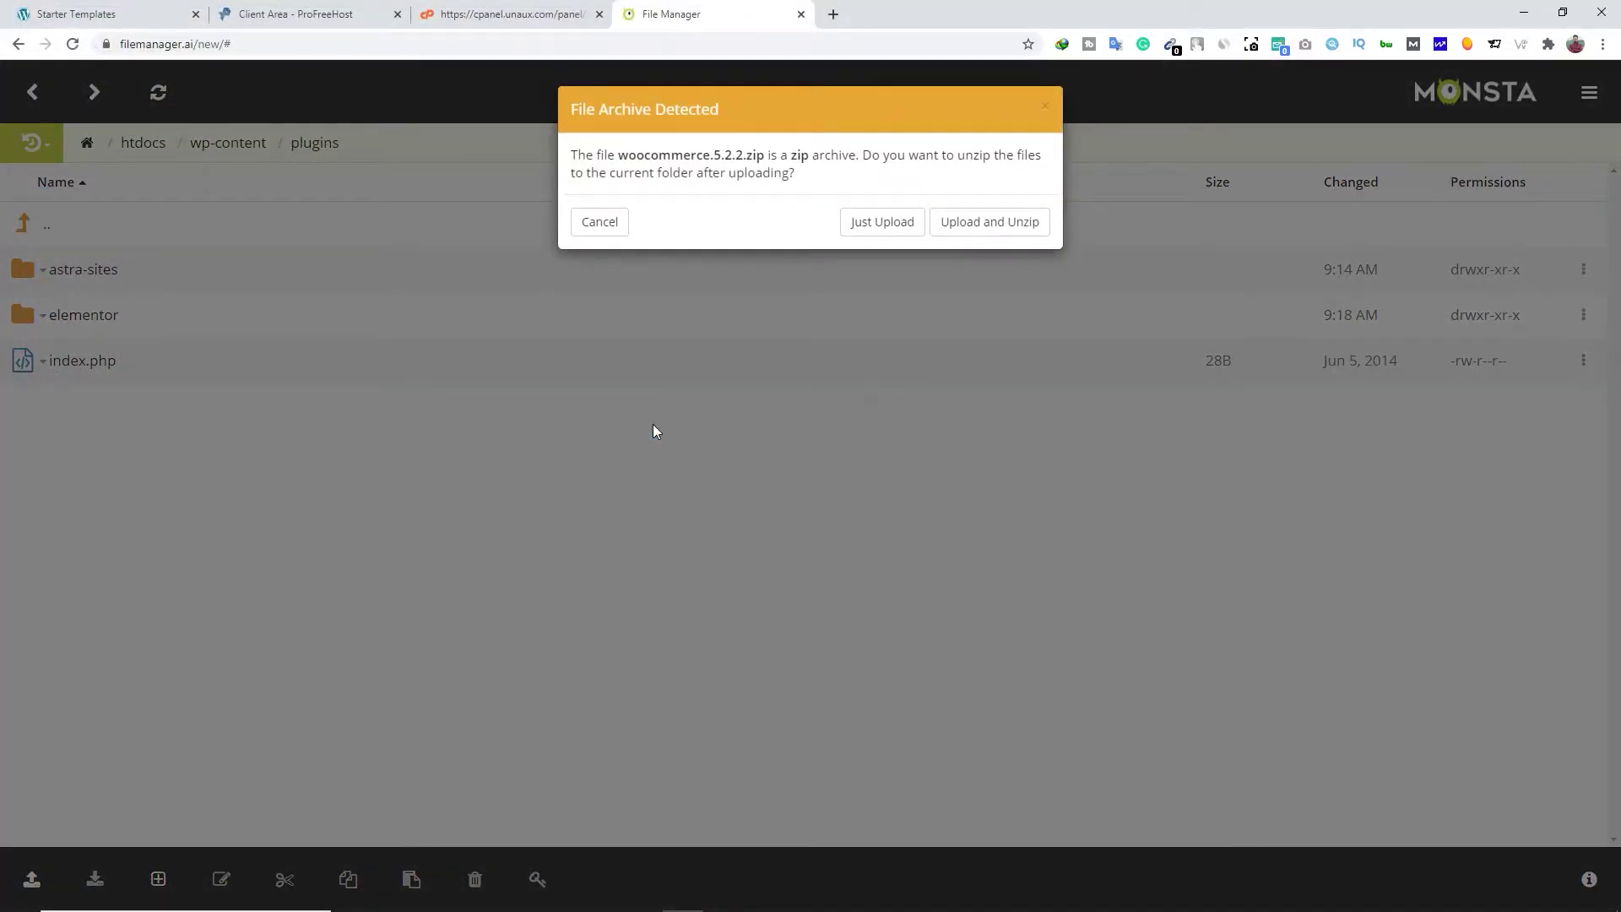
left_click(992, 228)
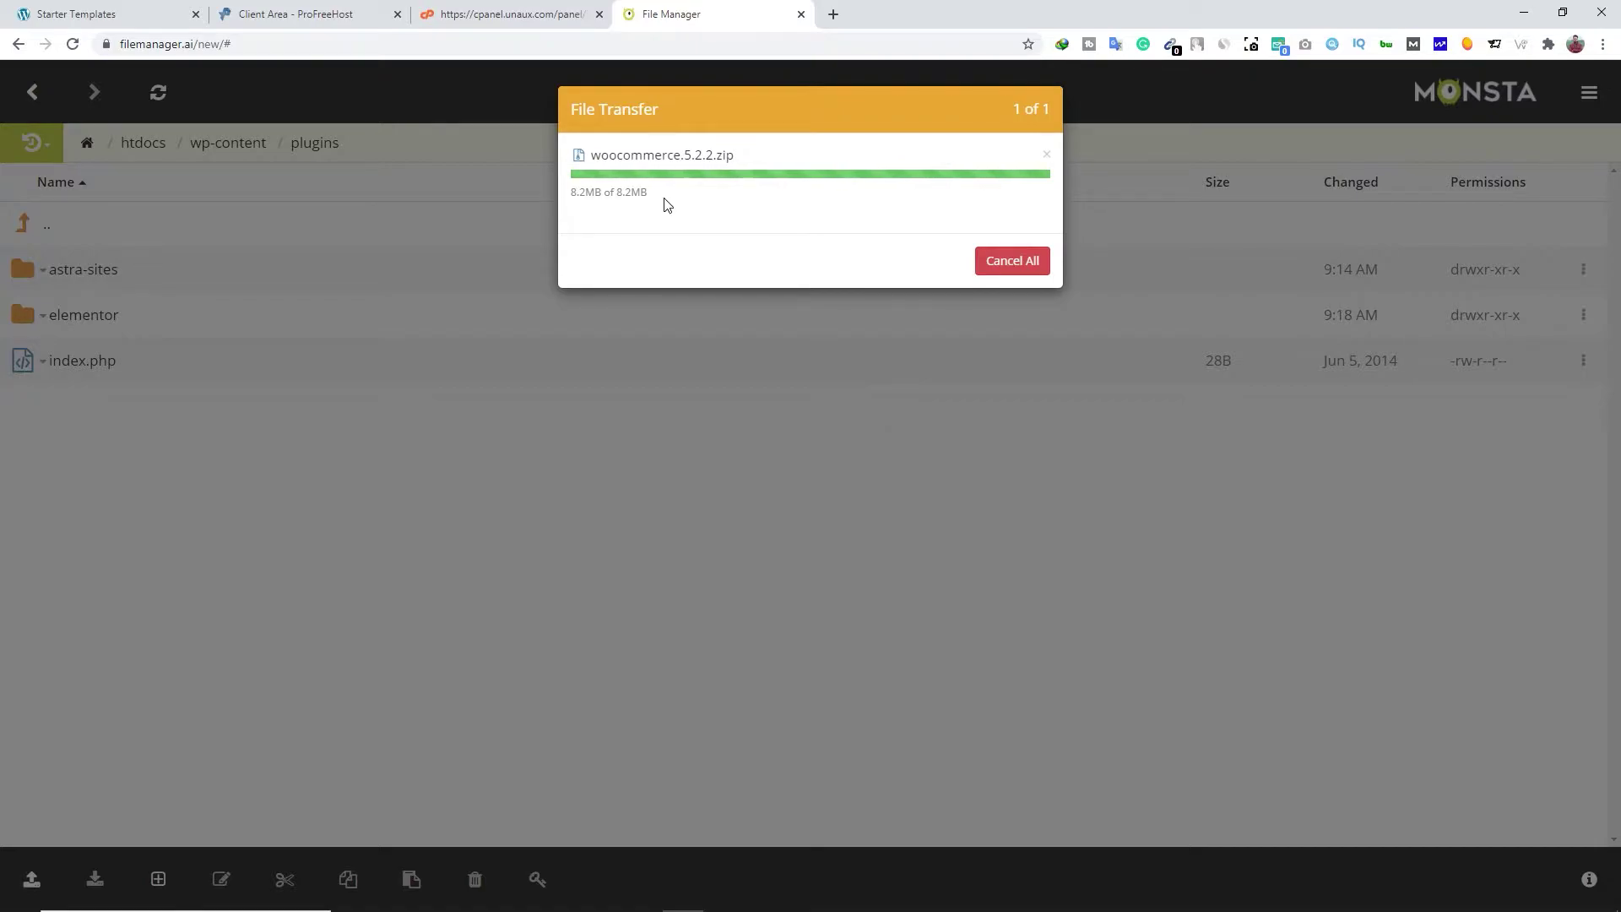
left_click(1047, 155)
left_click(800, 15)
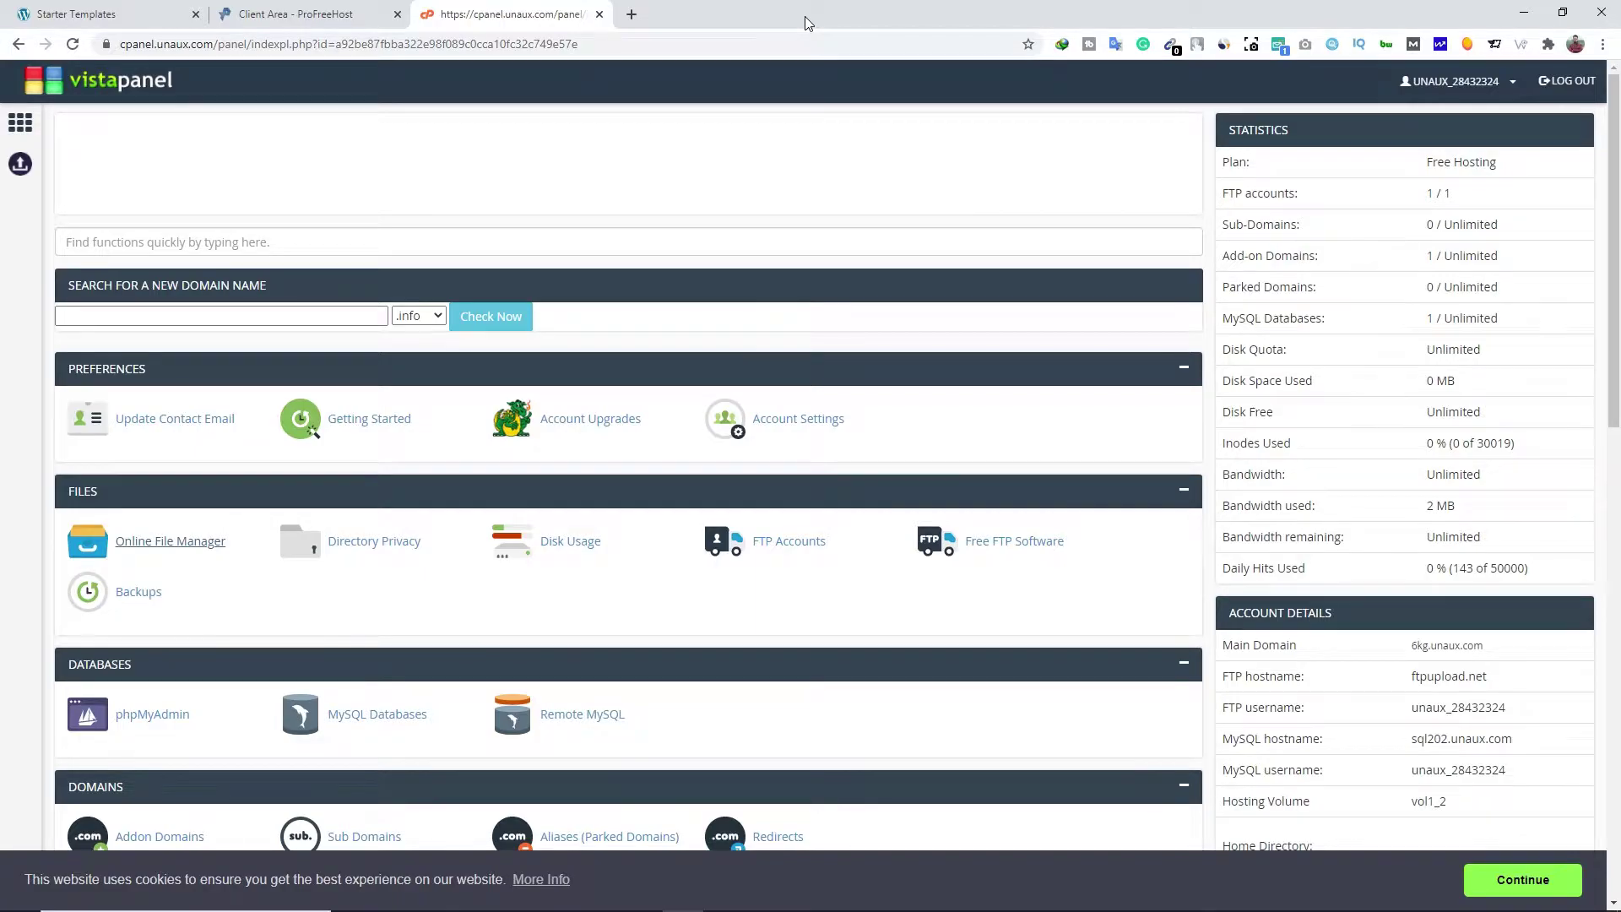
Show the pollozee.ml account's FTP details, including hostname ftpupload.net, in the Client Area
left_click(259, 21)
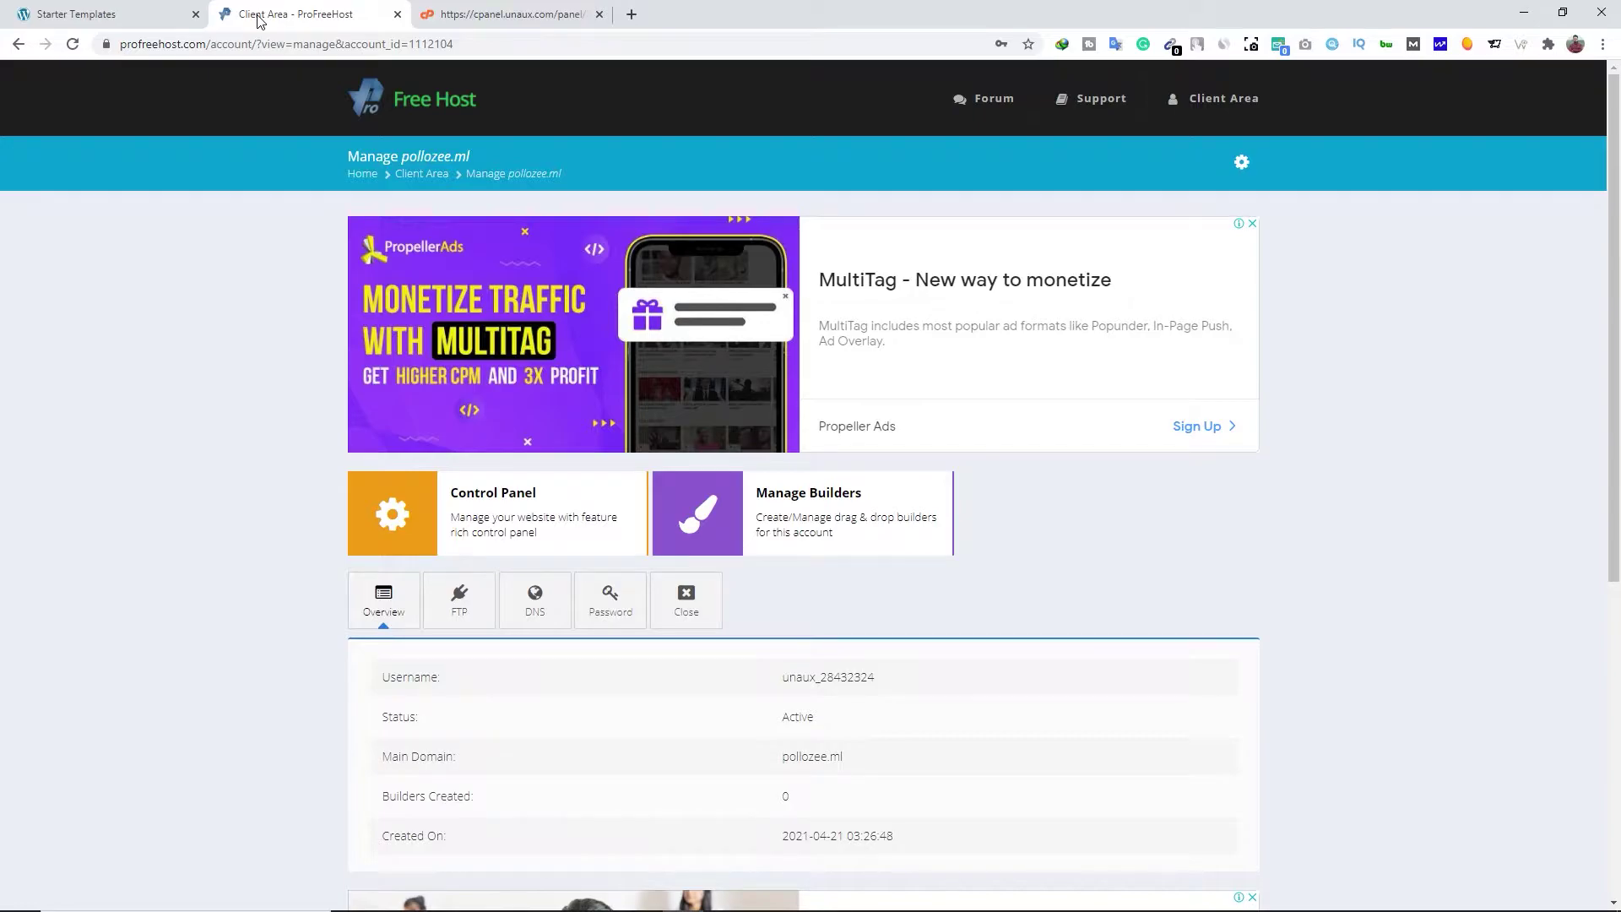
left_click(472, 623)
scroll(463, 622, "down", 2)
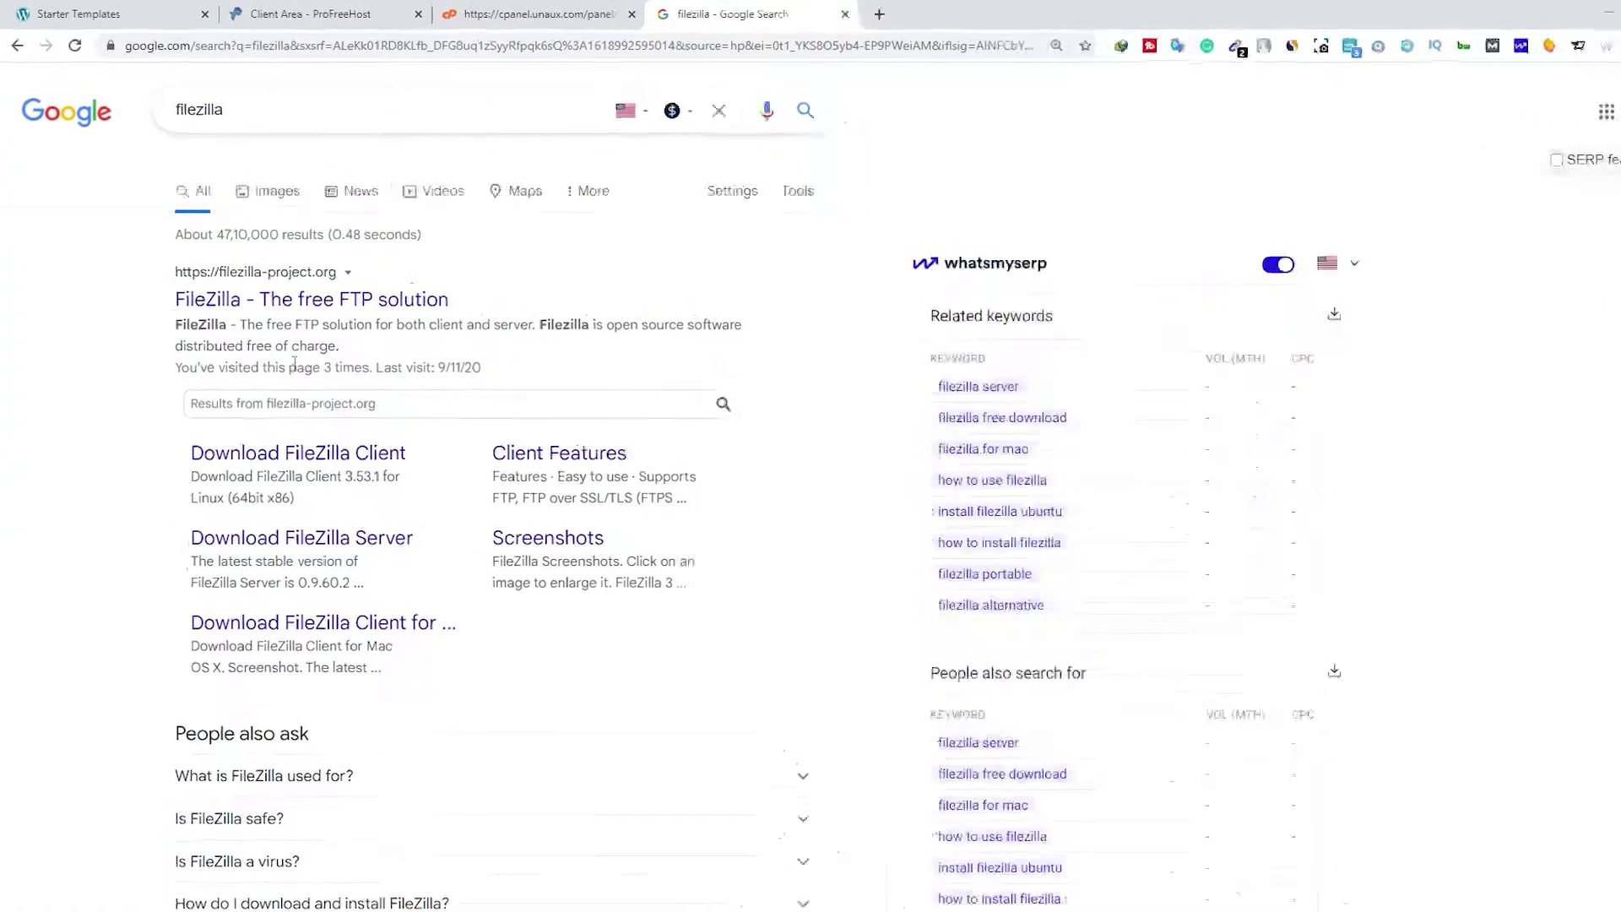
Visit the FileZilla homepage from the search results, then close it
left_click(417, 506)
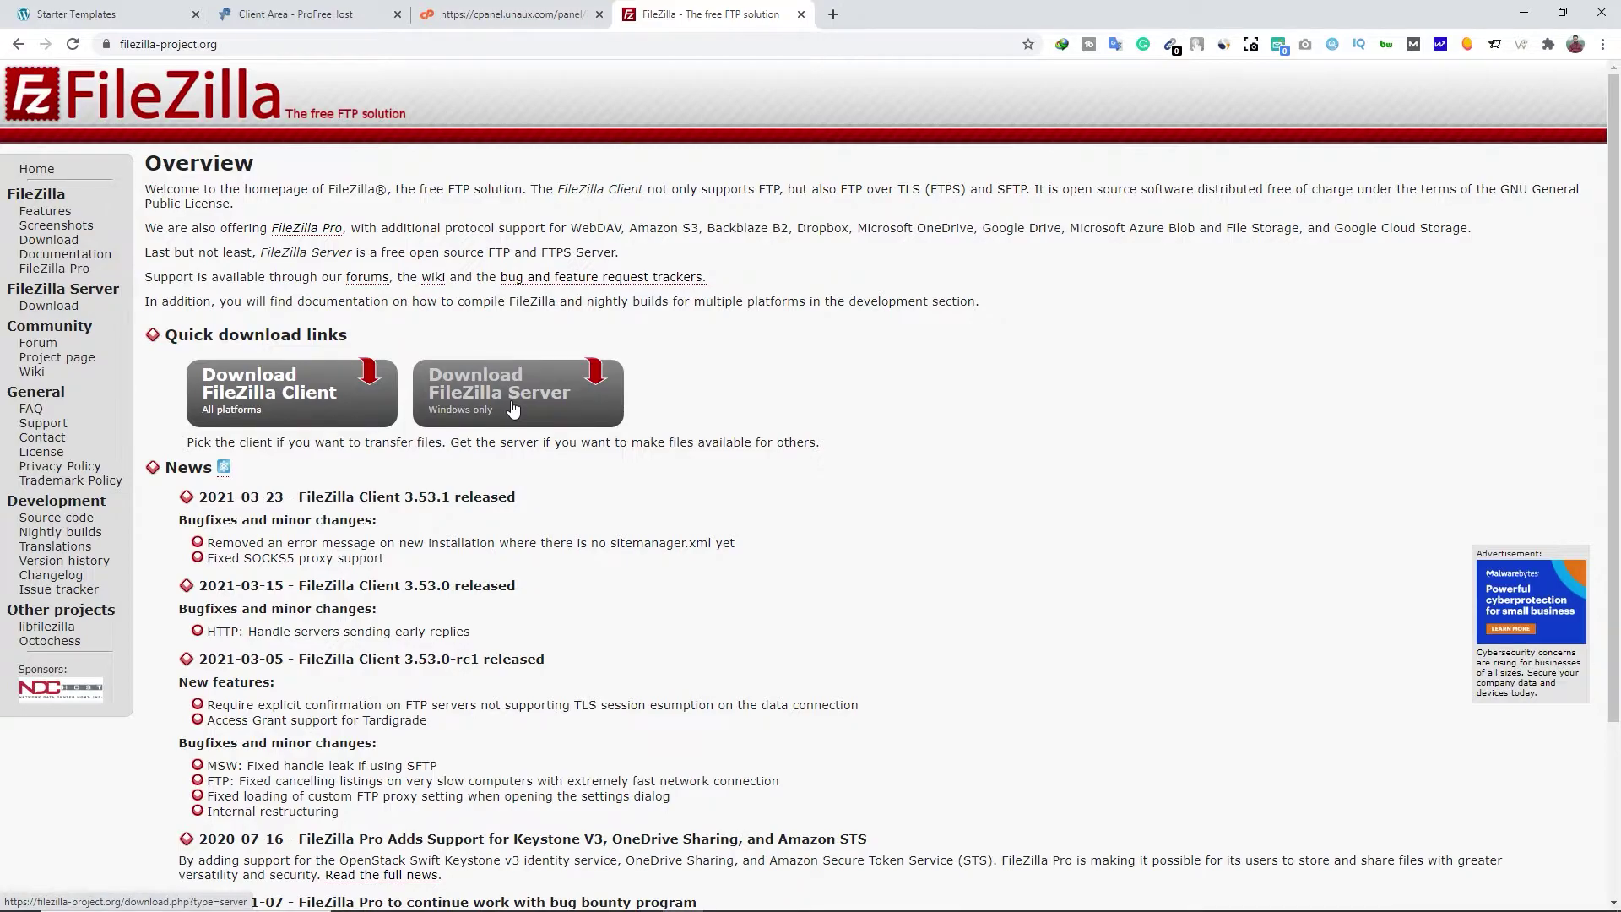
left_click(800, 15)
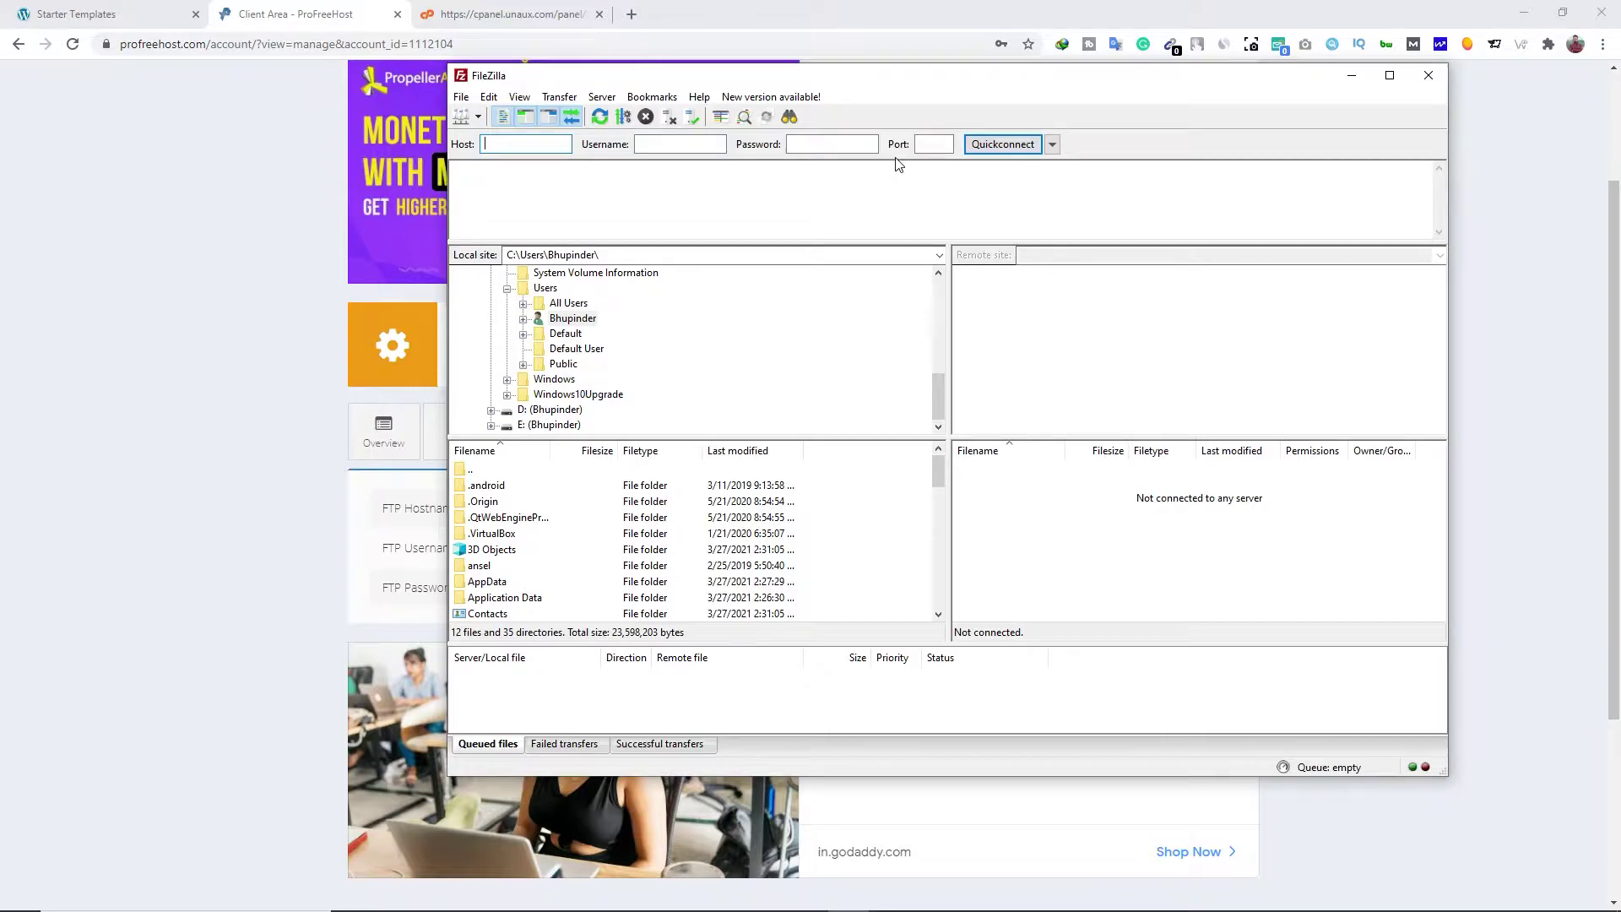
Copy the FTP hostname ftpupload.net into FileZilla's Quickconnect host field
left_click(309, 22)
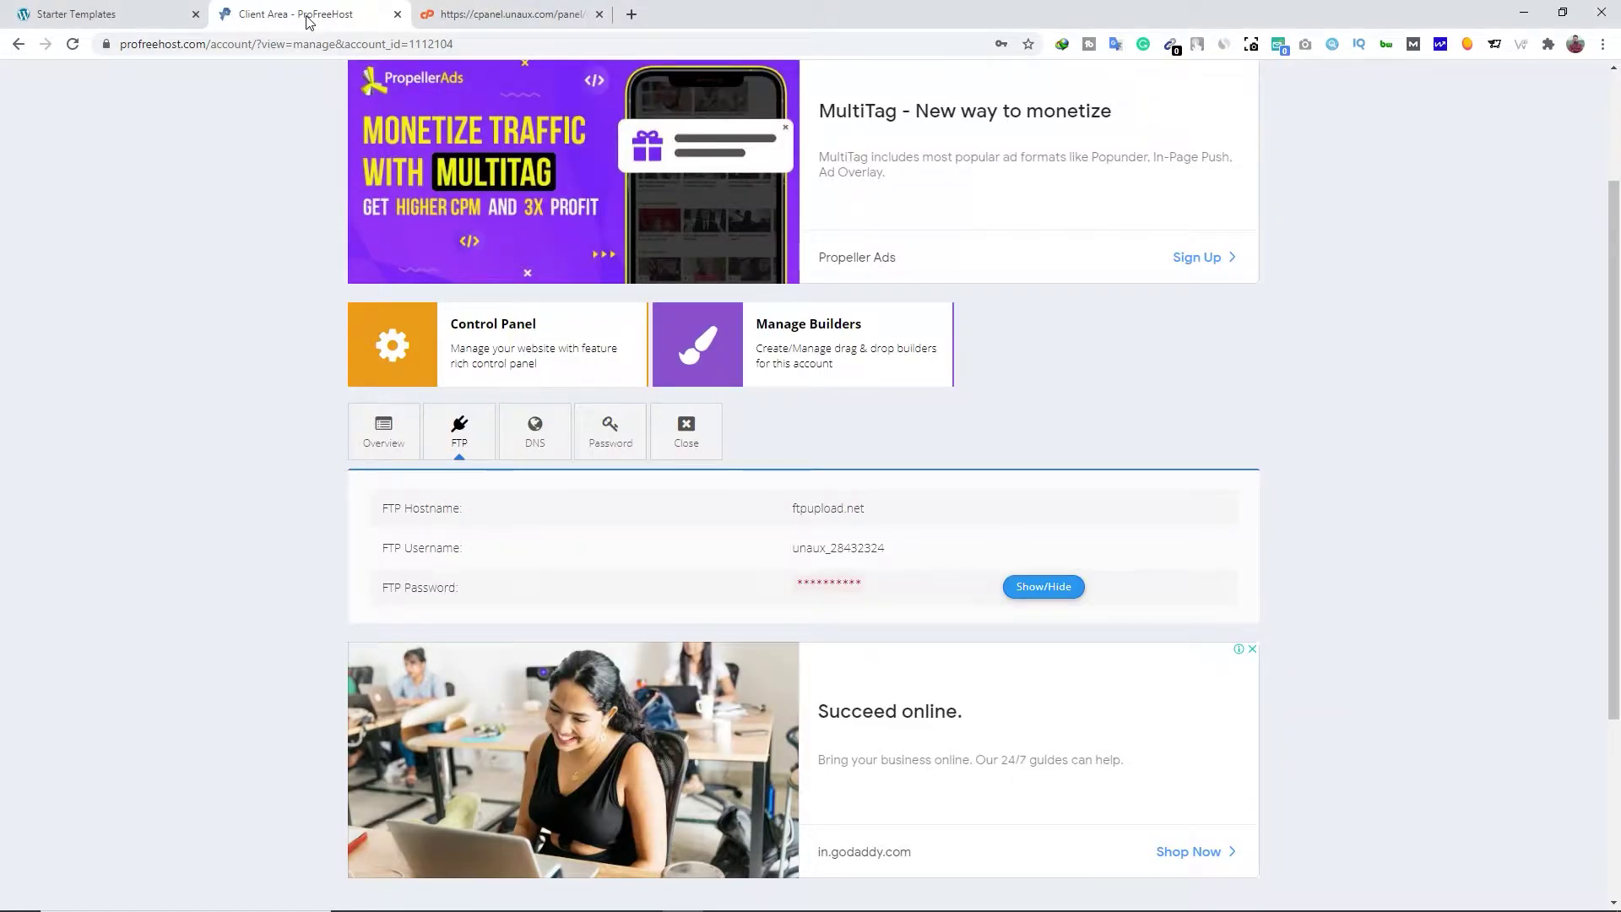
double_click(794, 515)
right_click(802, 512)
left_click(844, 520)
key("alt+Tab")
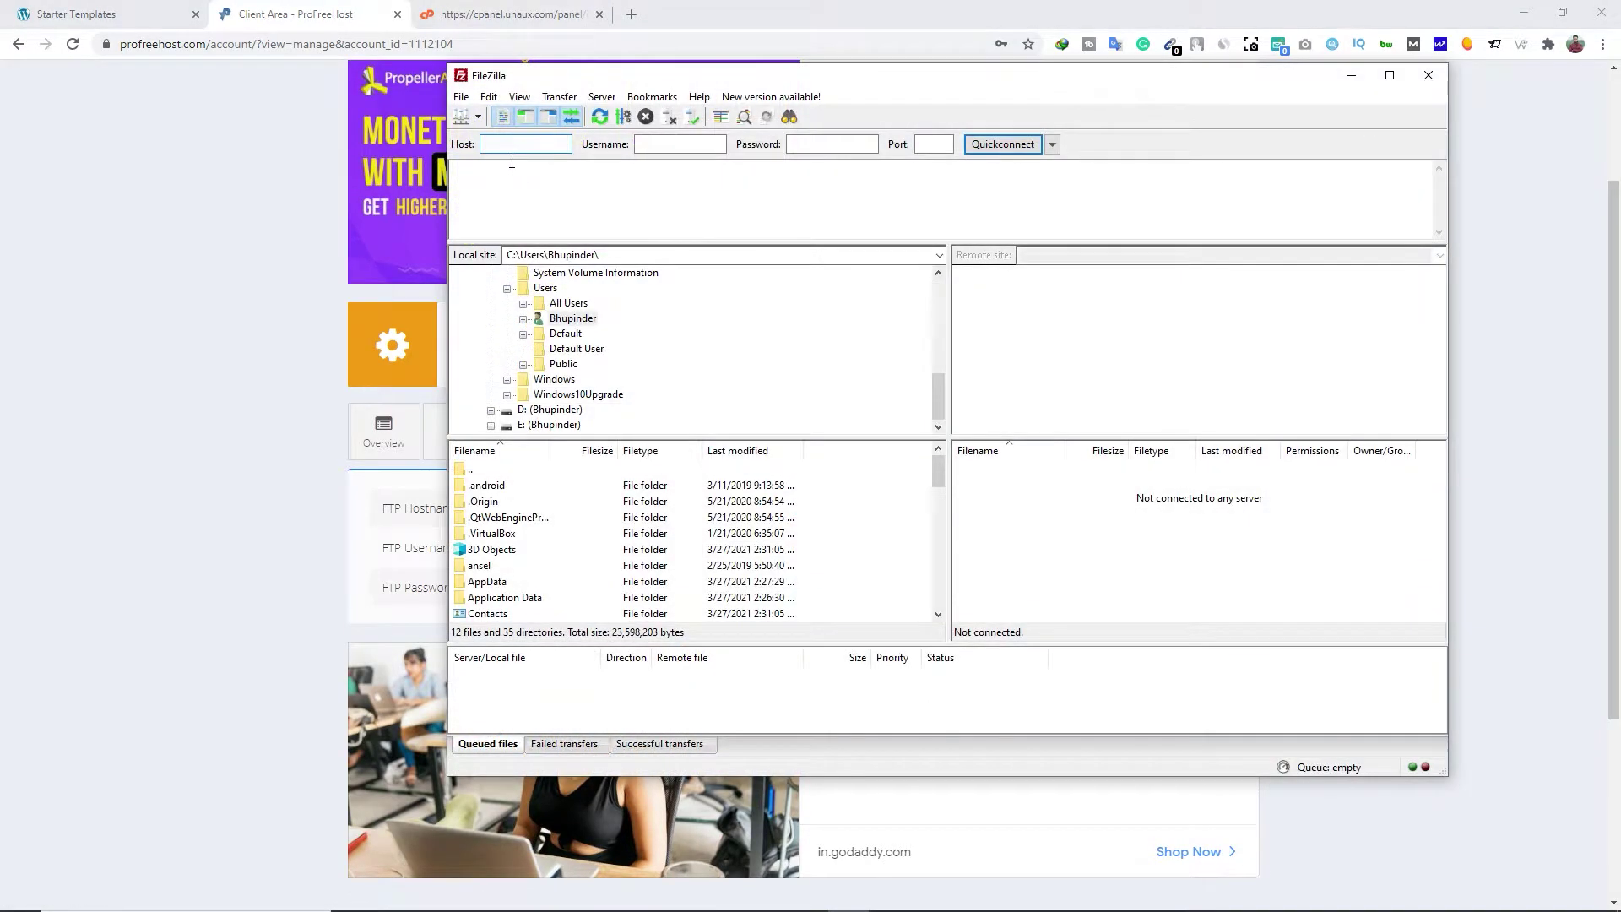
key("ctrl+v")
Copy the FTP username from ProFreeHost into FileZilla's username field
left_click(671, 147)
left_click(254, 524)
left_click_drag(884, 549, 792, 549)
key("alt+Tab")
key("ctrl+v")
Reveal the hidden FTP password and paste it into FileZilla's password field
left_click(306, 496)
left_click(1048, 589)
left_click_drag(862, 585, 792, 597)
right_click(808, 584)
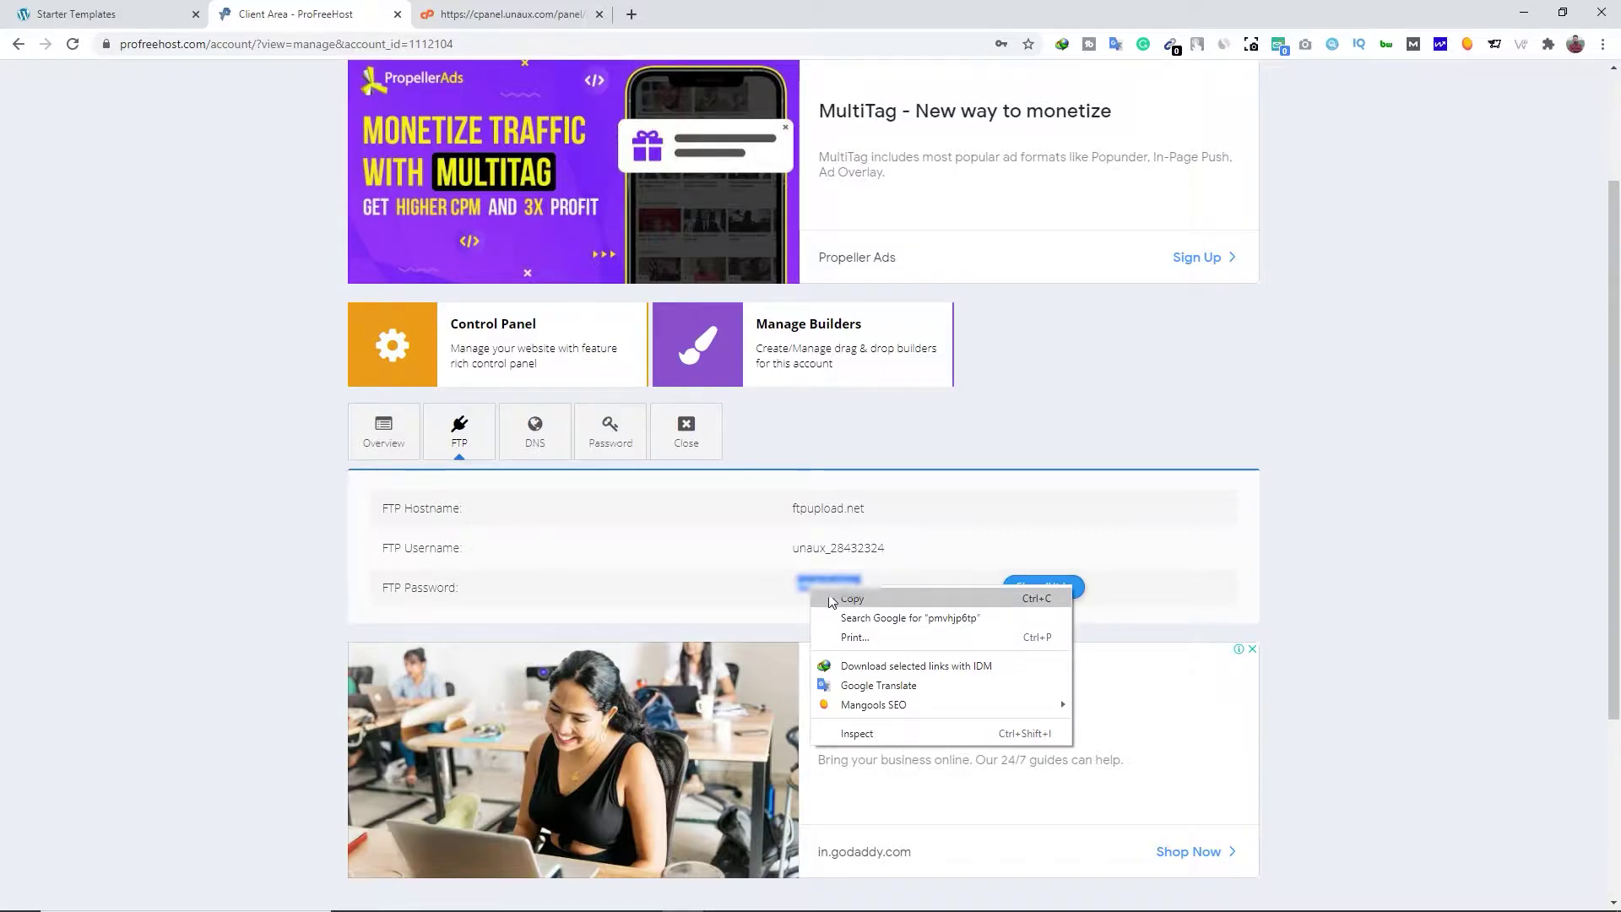
left_click(832, 601)
key("alt+Tab")
key("ctrl+v")
Quickconnect to ftpupload.net and open /htdocs/wp-content/plugins on the server
left_click_drag(895, 82, 874, 107)
key("Tab")
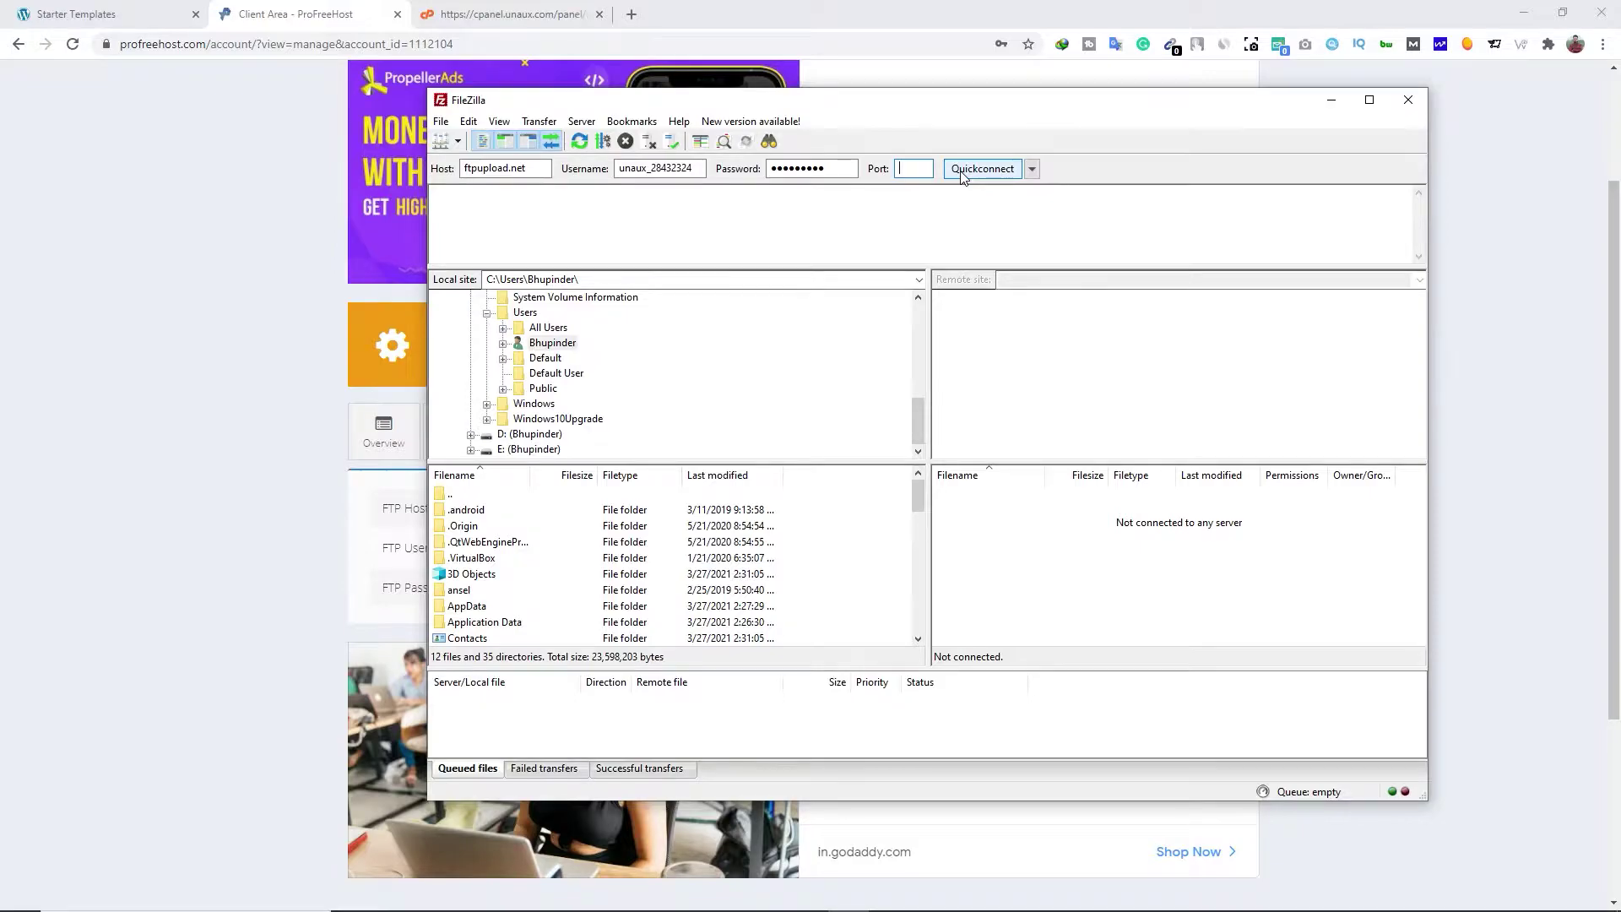
left_click(982, 169)
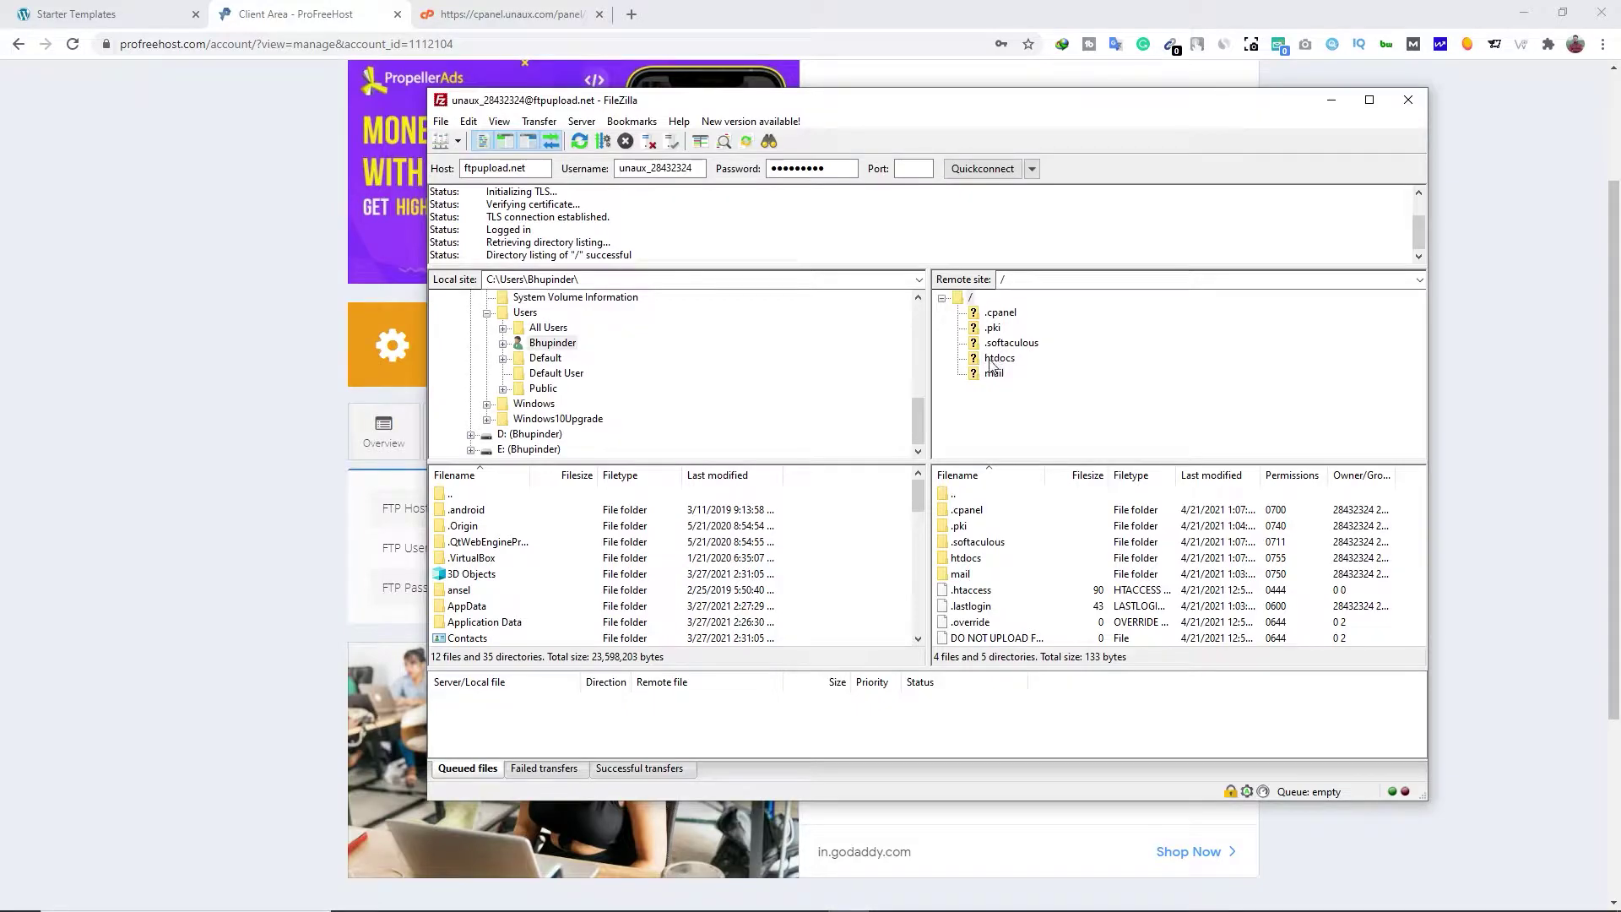
left_click(1008, 363)
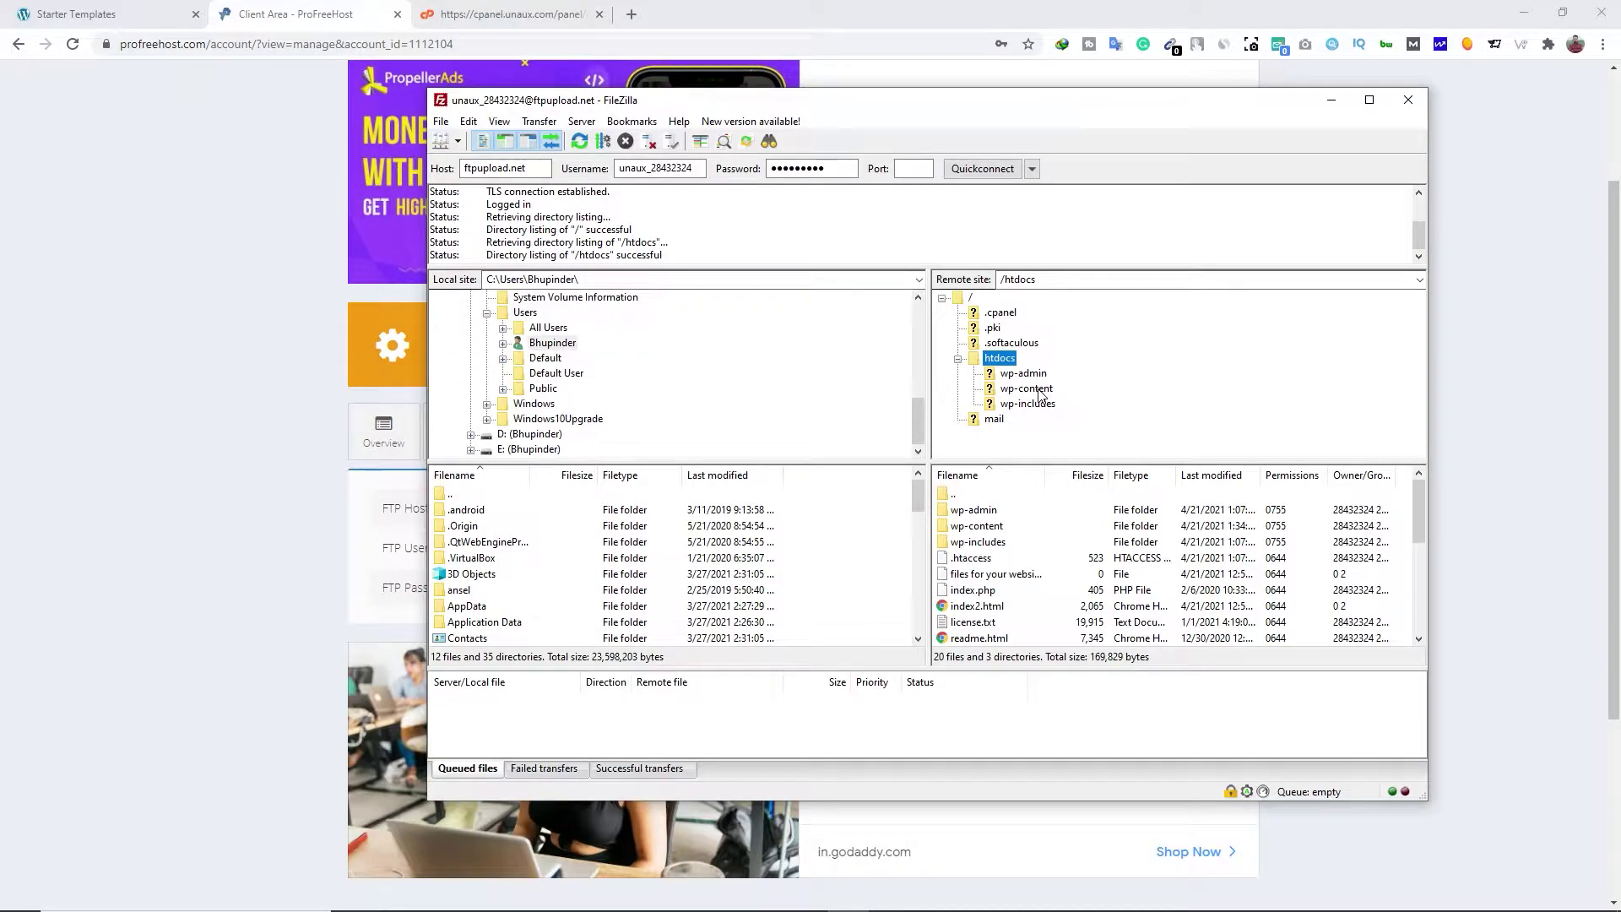
left_click(1040, 393)
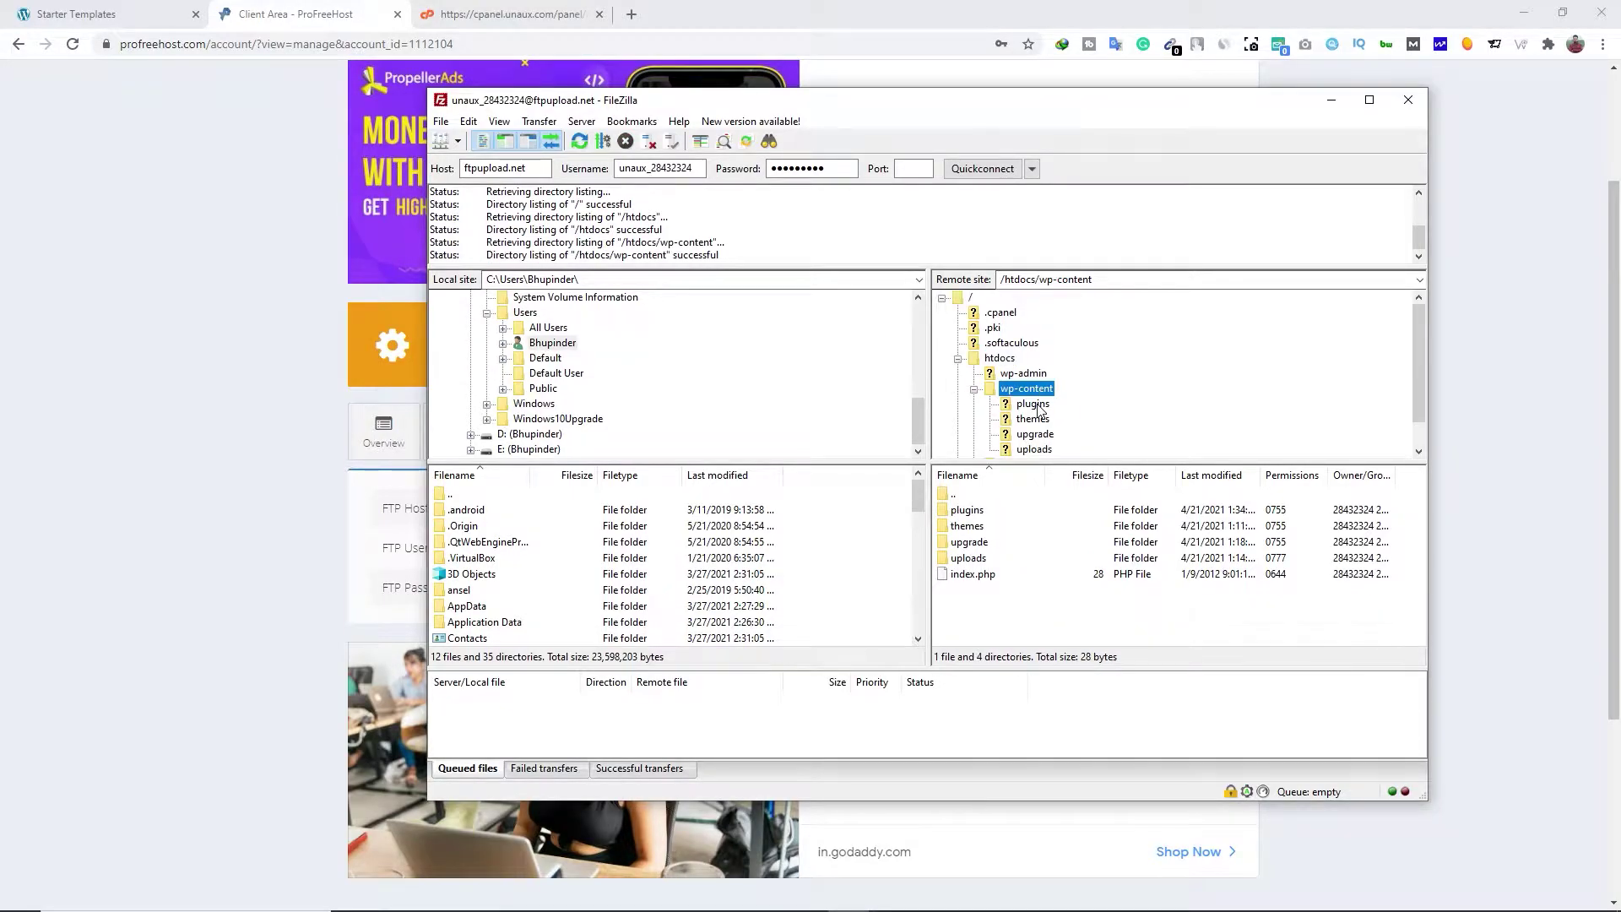
left_click(1041, 405)
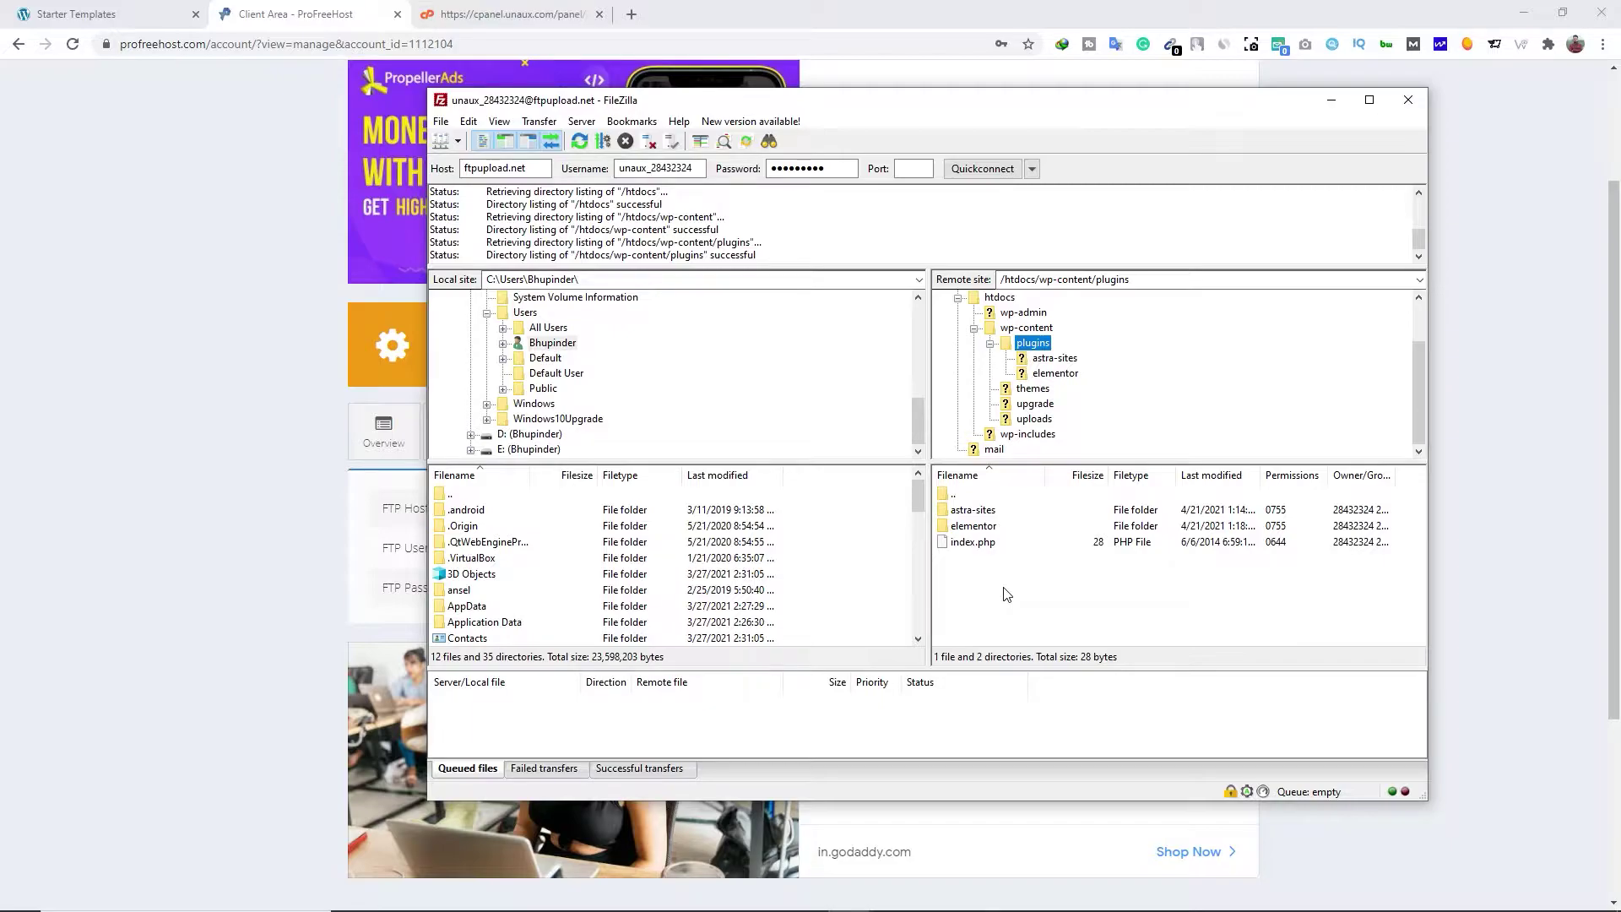
key("alt+Tab")
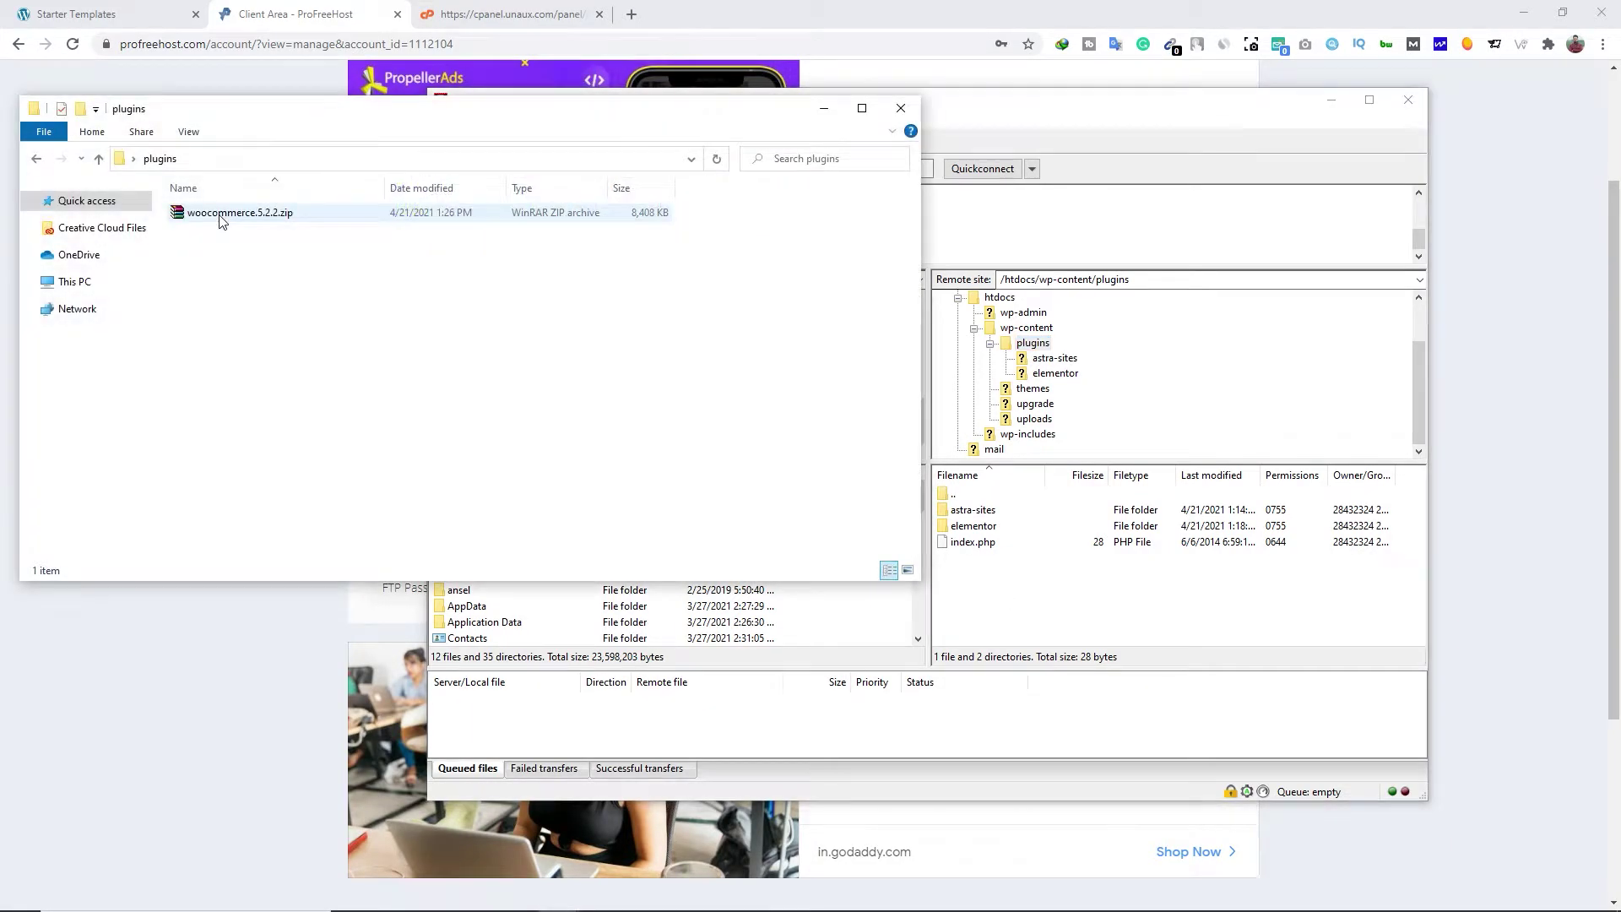
Extract woocommerce.5.2.2.zip in place and drag the woocommerce folder into the server's plugins folder
left_click_drag(222, 213, 258, 287)
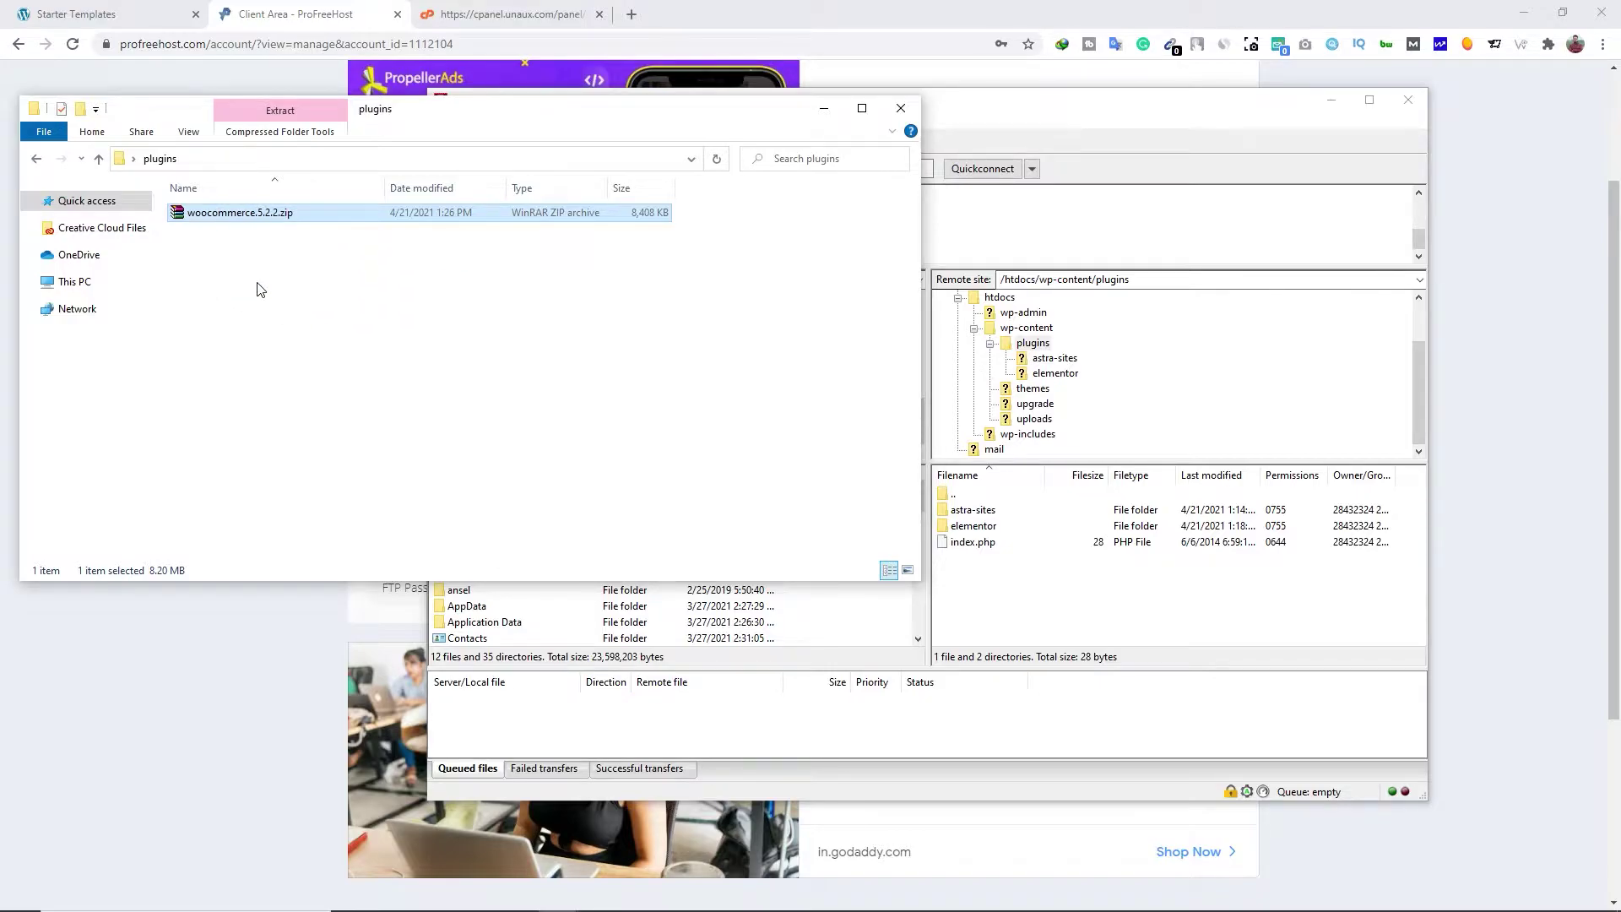
right_click(228, 217)
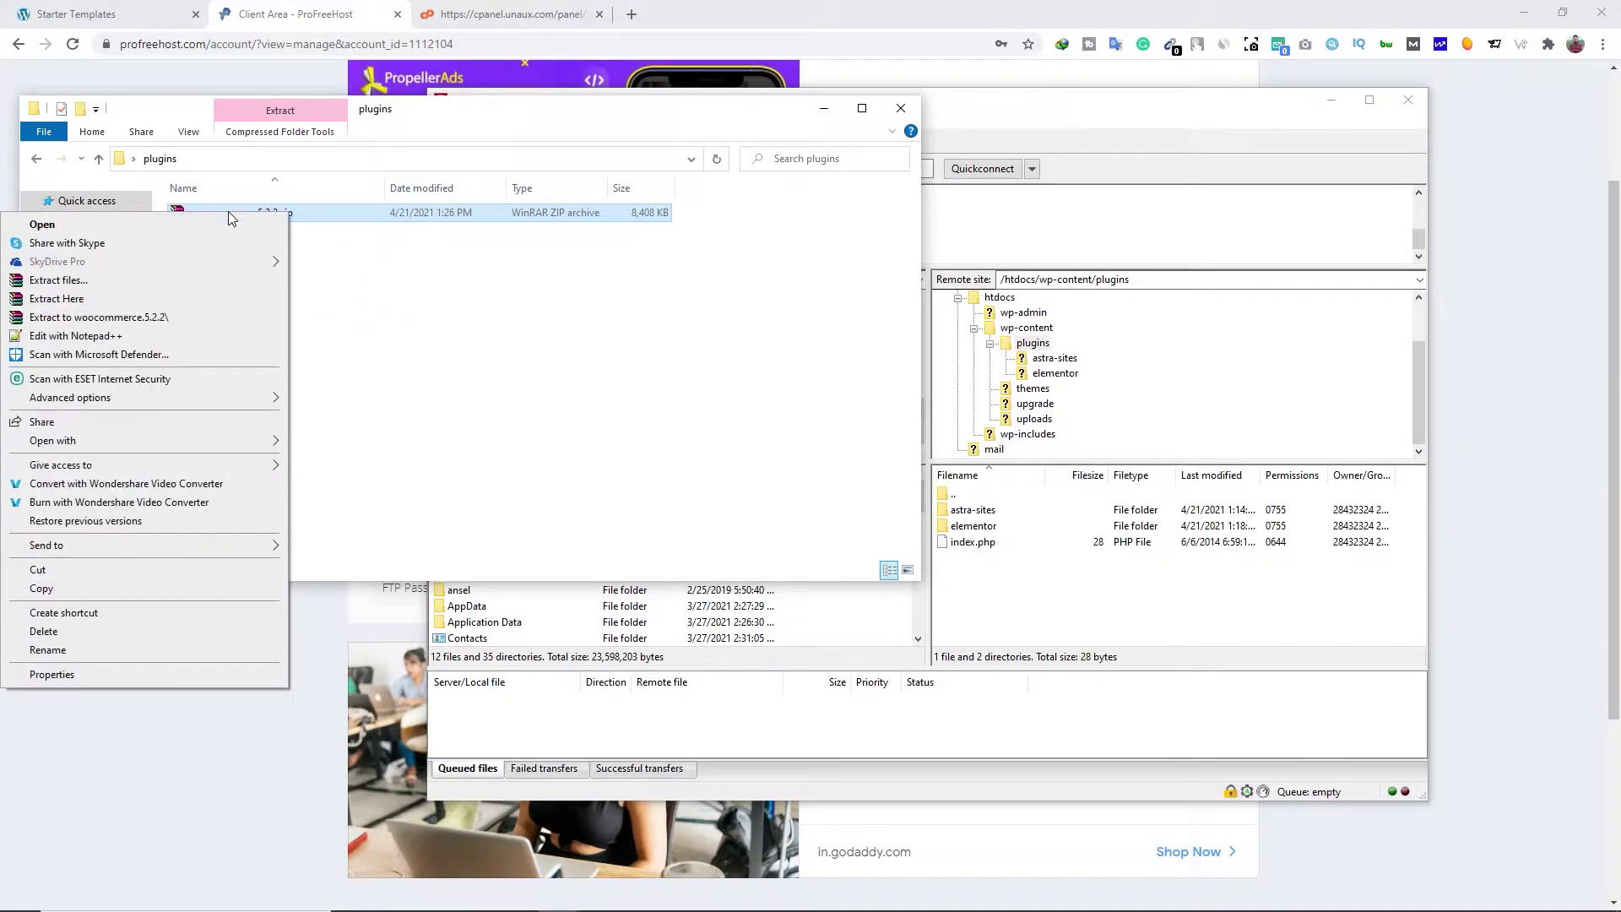
left_click(57, 299)
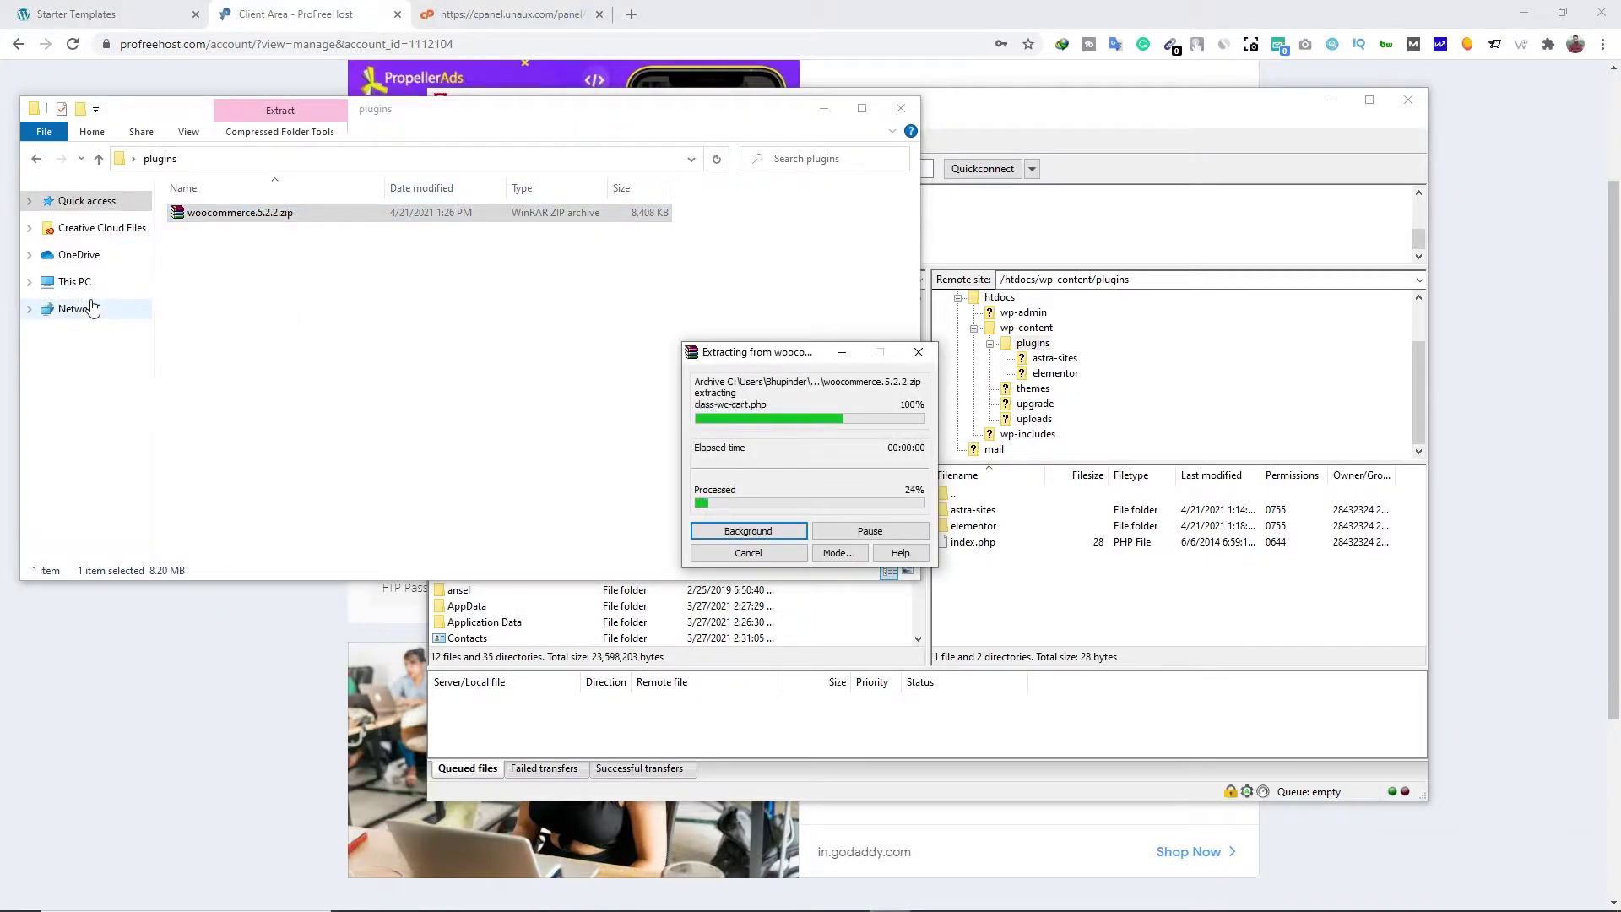
left_click(257, 318)
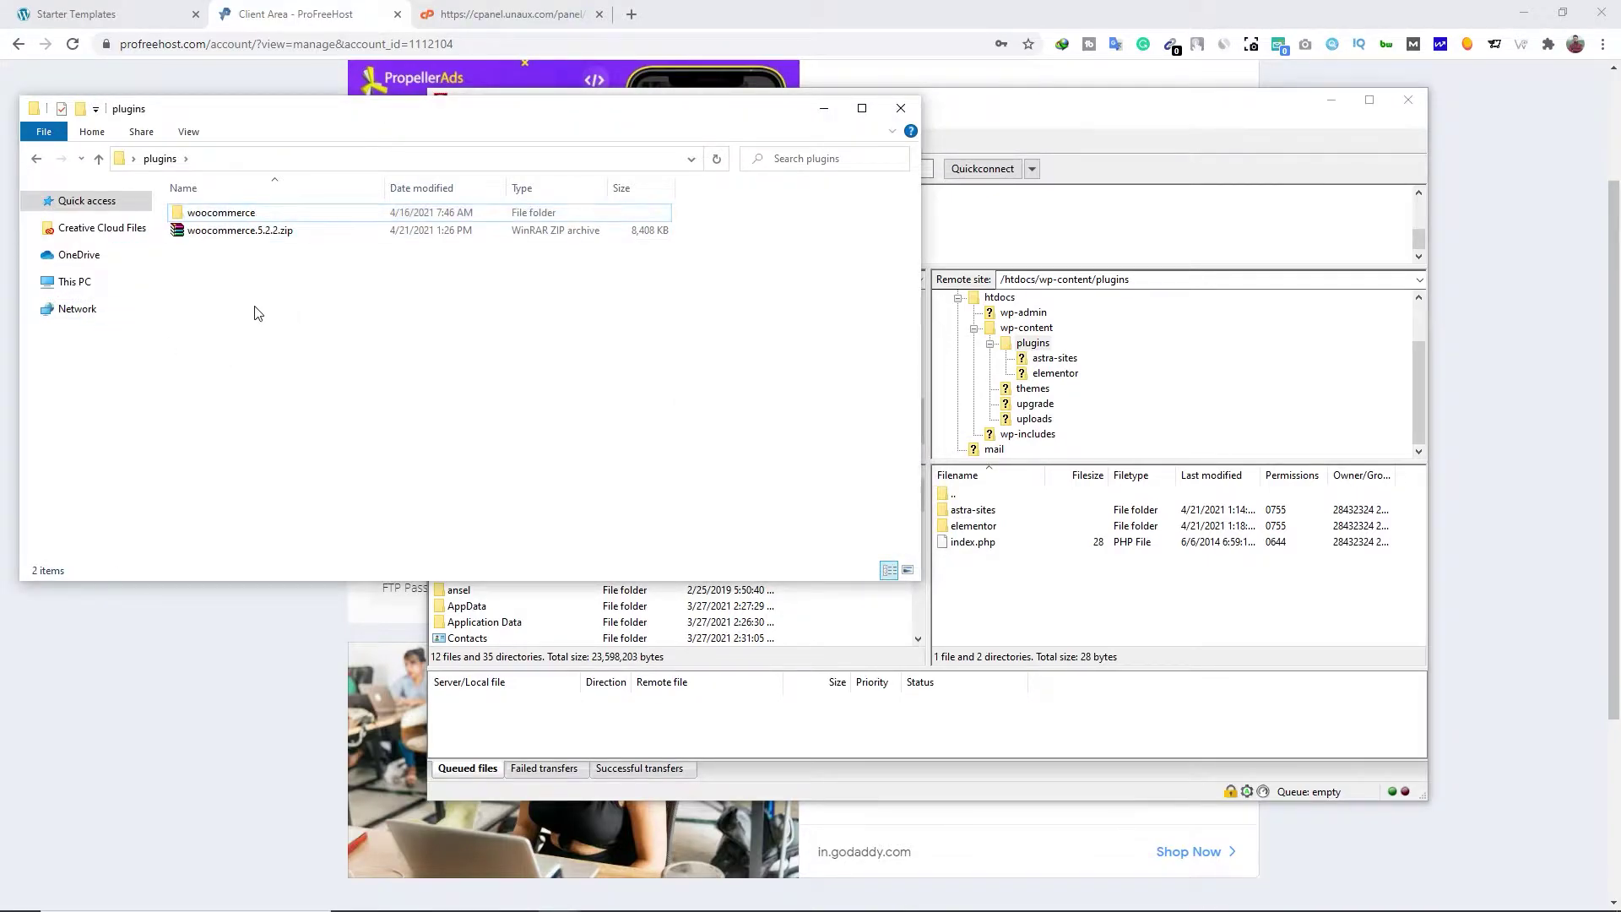
left_click(216, 217)
left_click_drag(215, 217, 1078, 621)
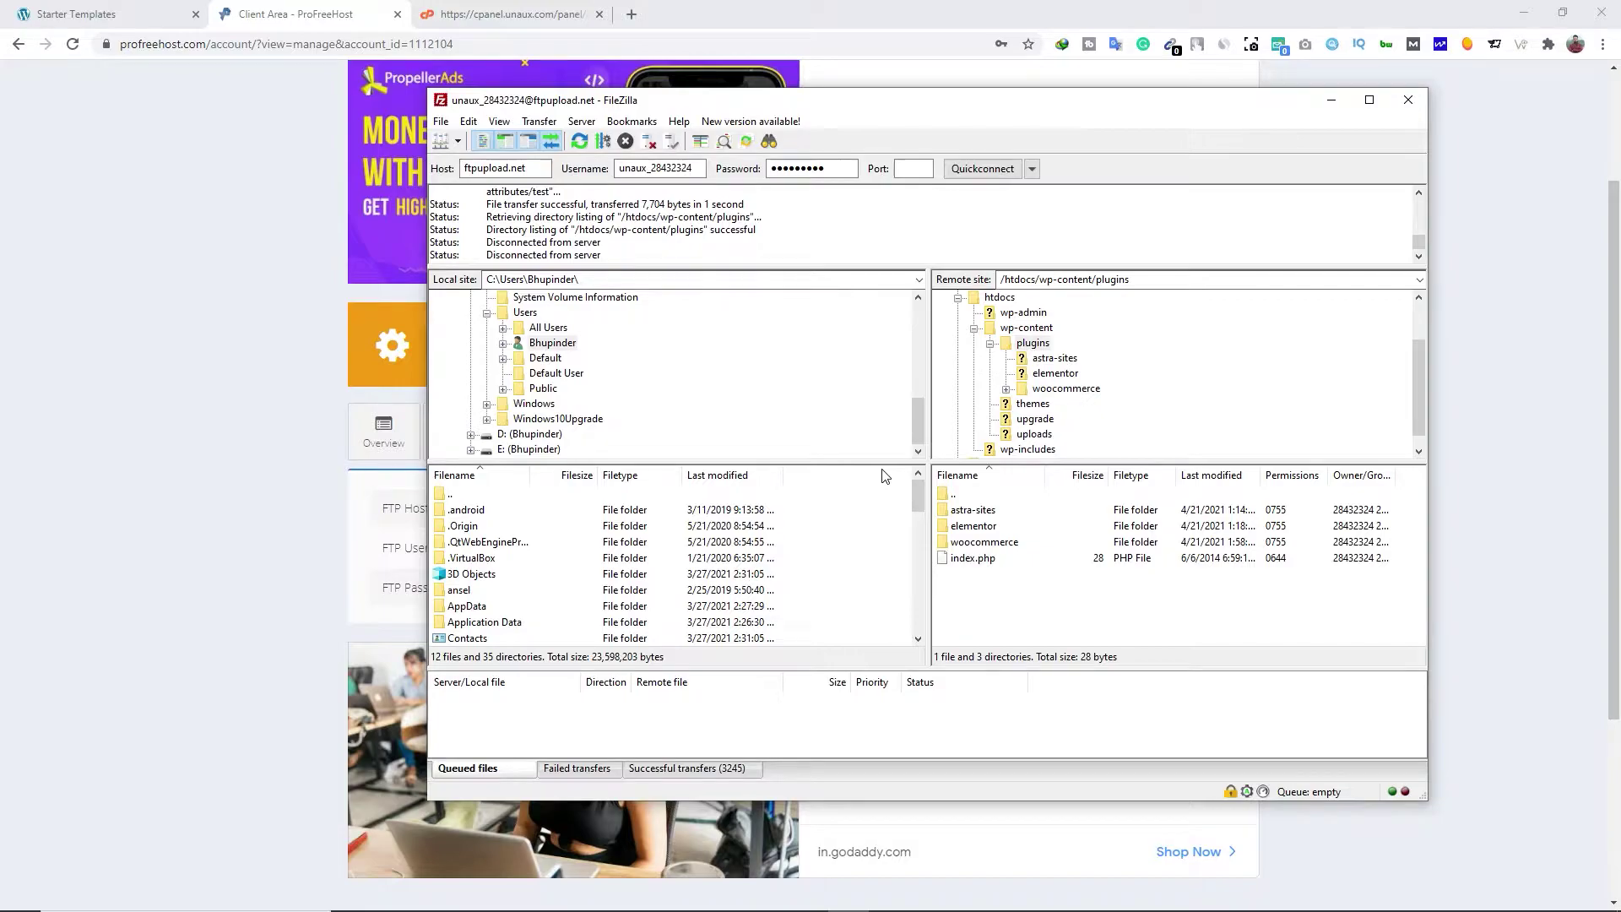
Reload Starter Templates and filter the templates to free eCommerce ones
left_click(53, 17)
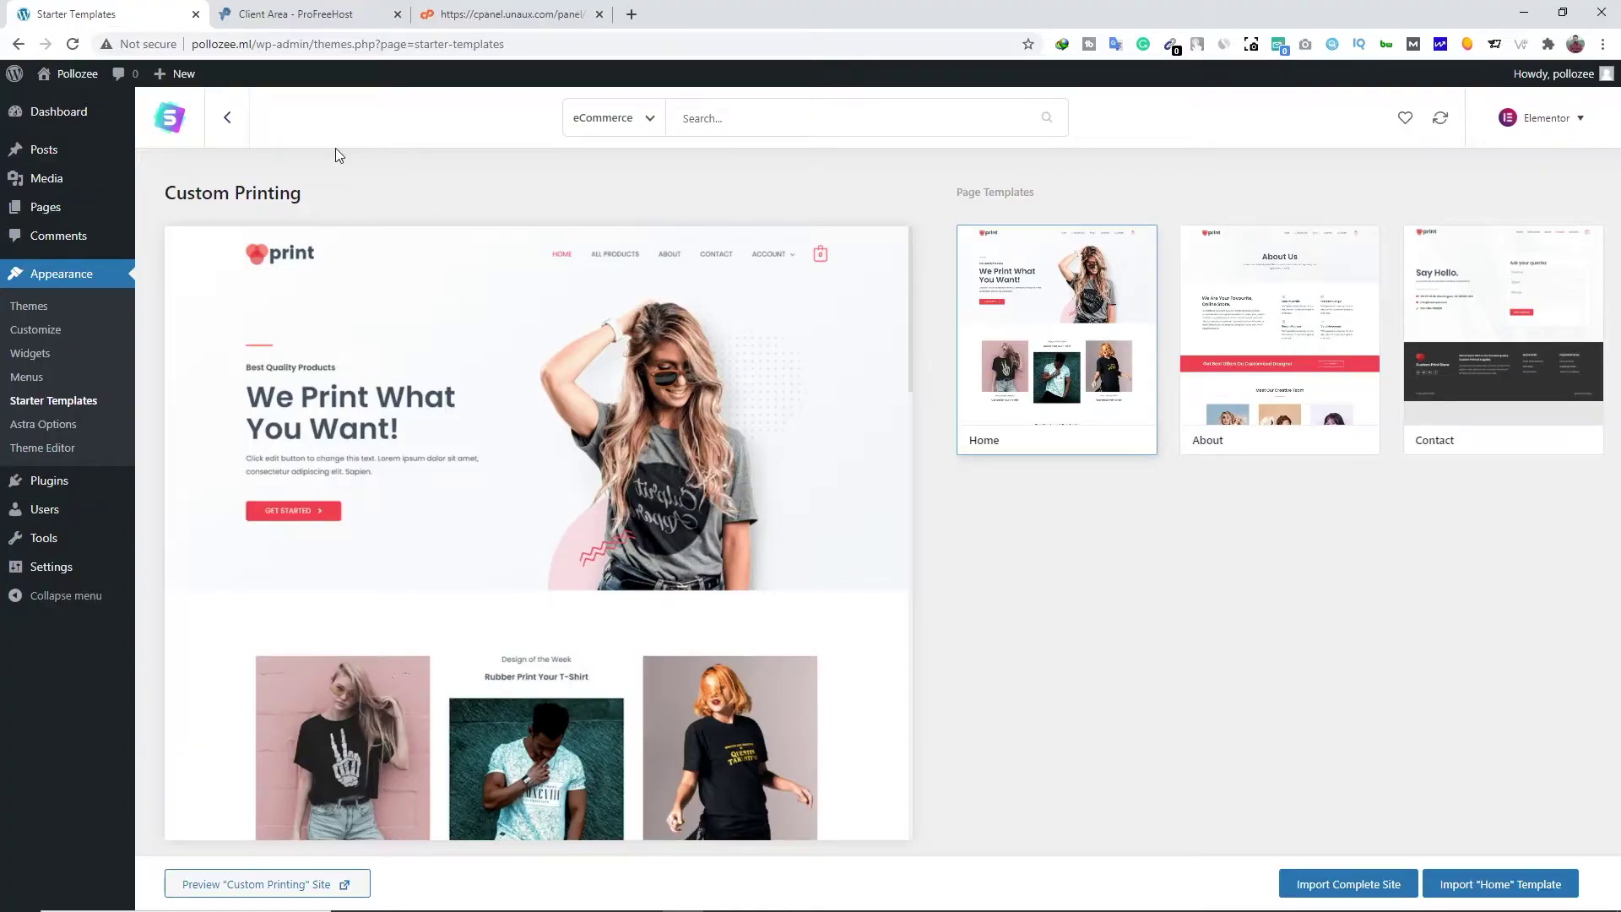
left_click(73, 44)
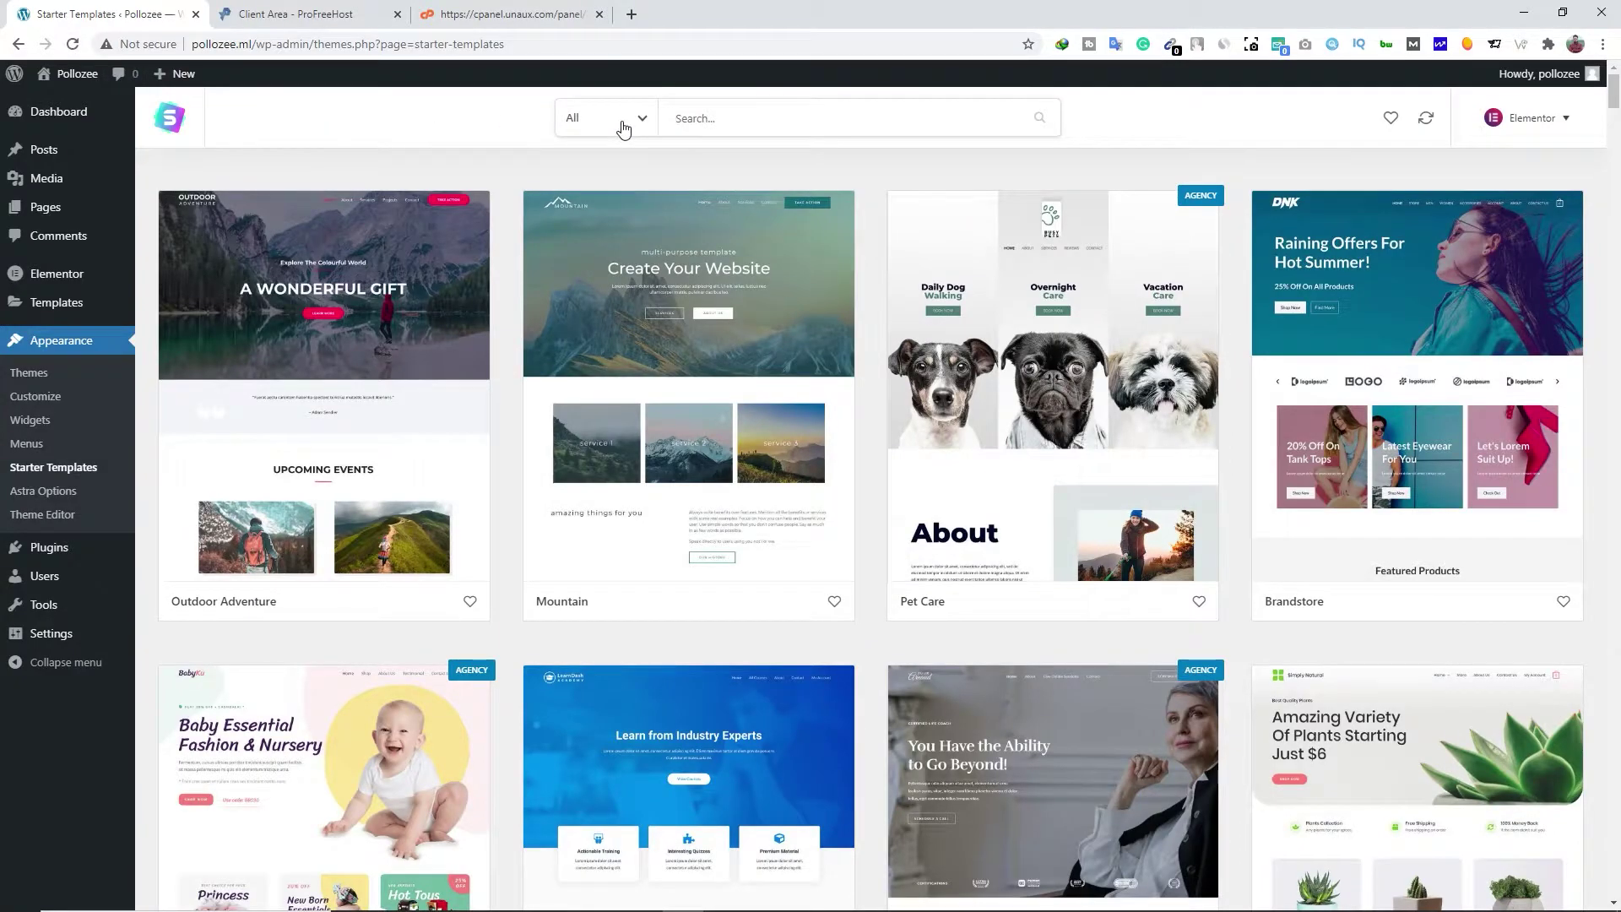
left_click(623, 127)
left_click(606, 226)
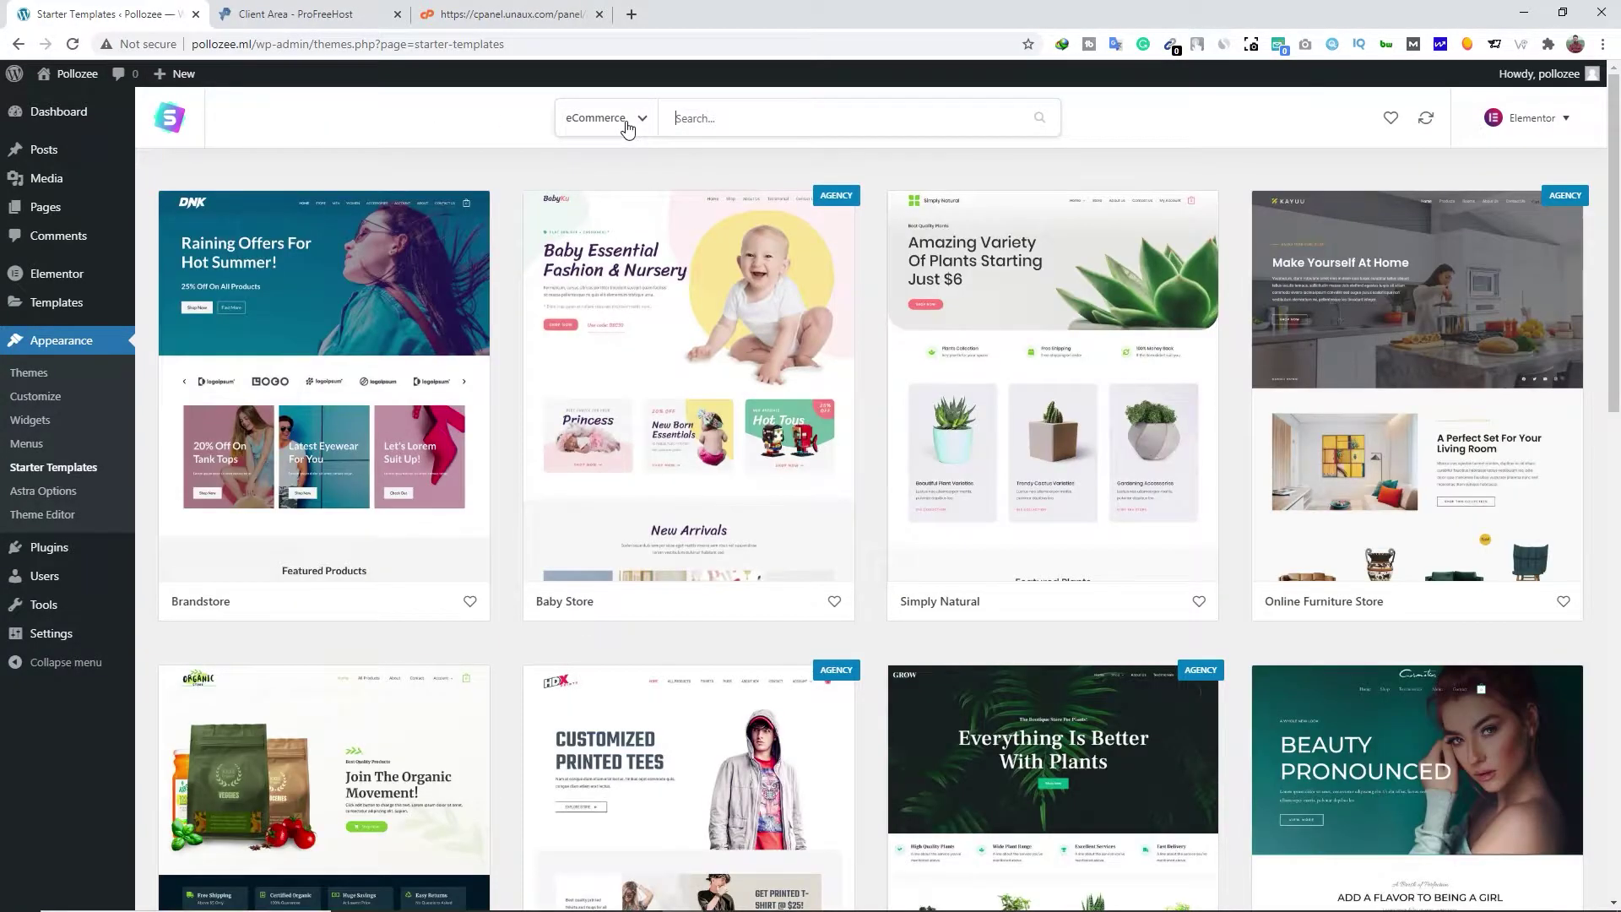
left_click(627, 127)
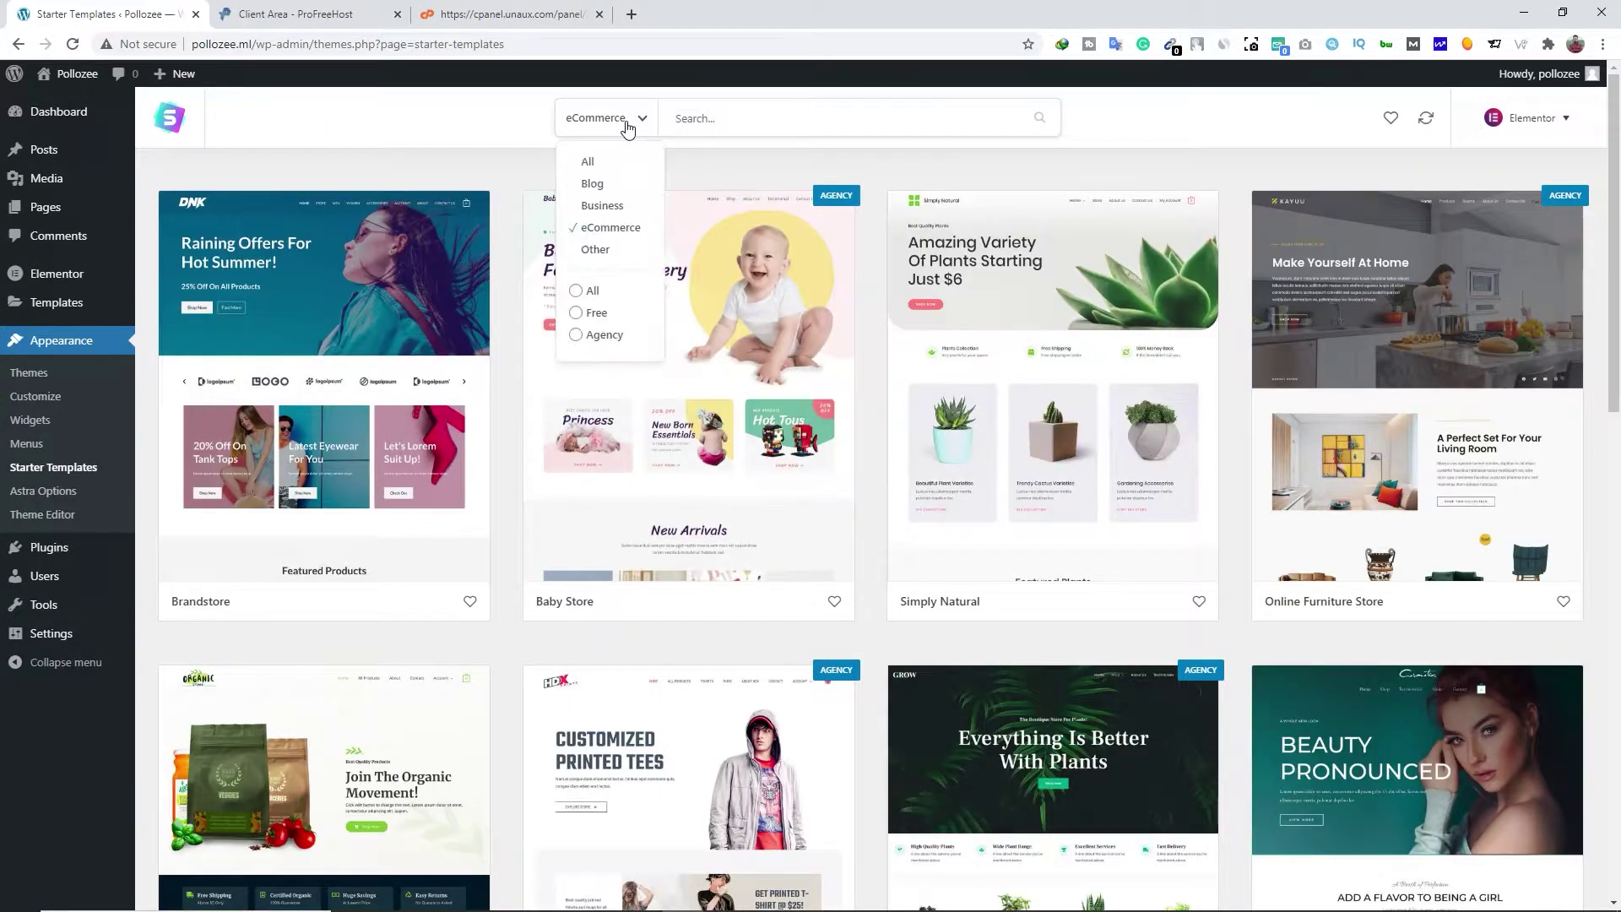
left_click(595, 313)
scroll(337, 658, "down", 2)
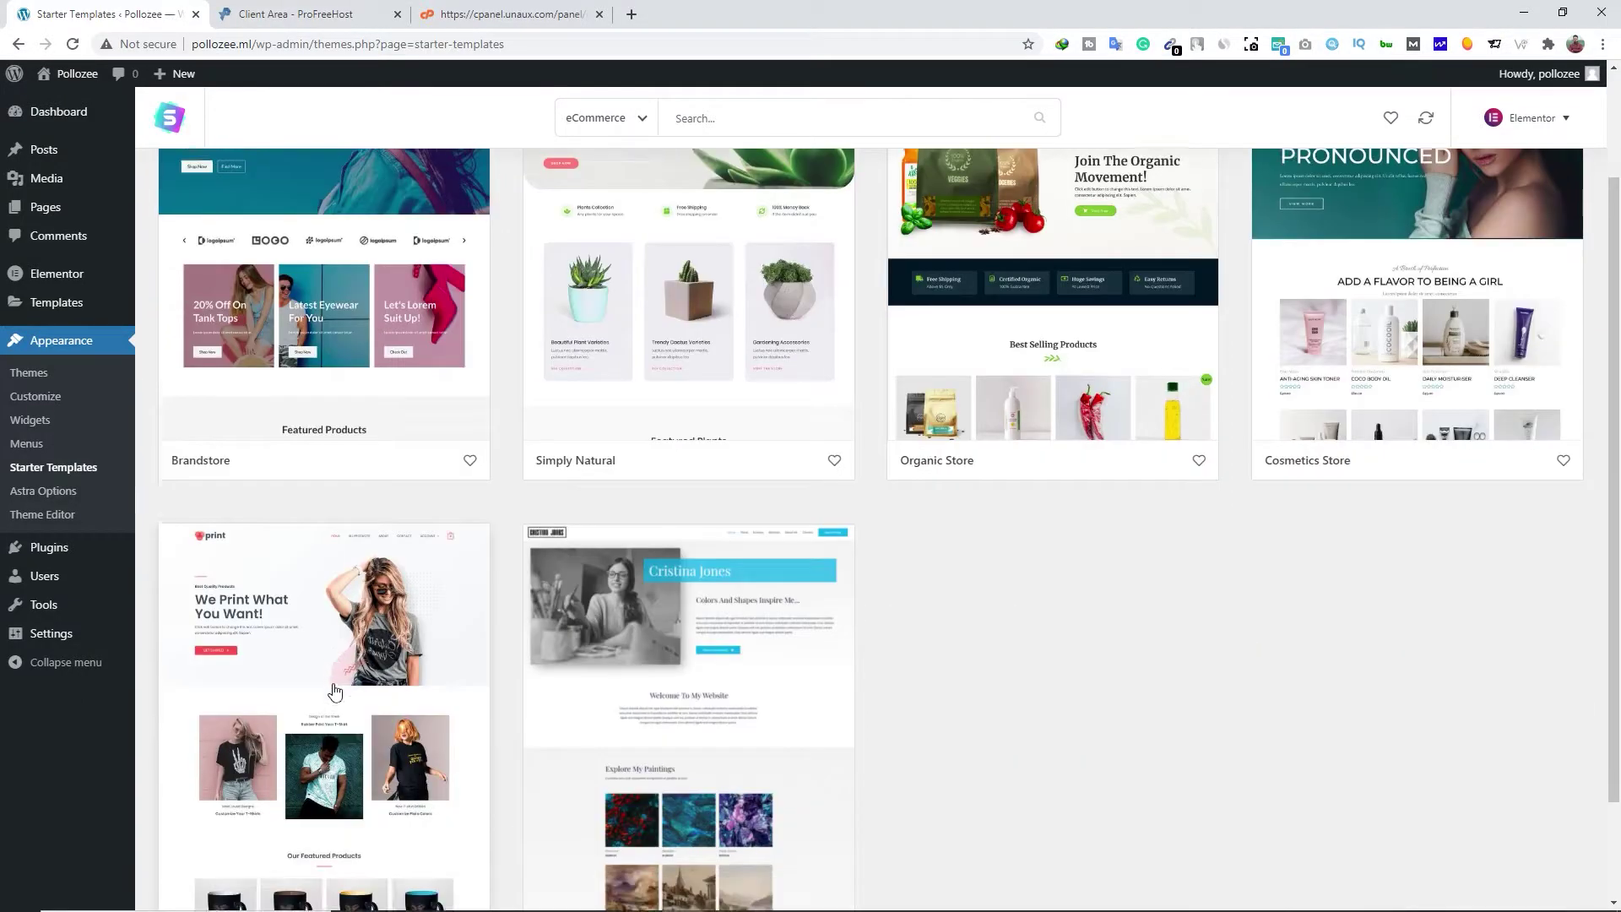
Import the complete Custom Printing site and close the success message
left_click(346, 635)
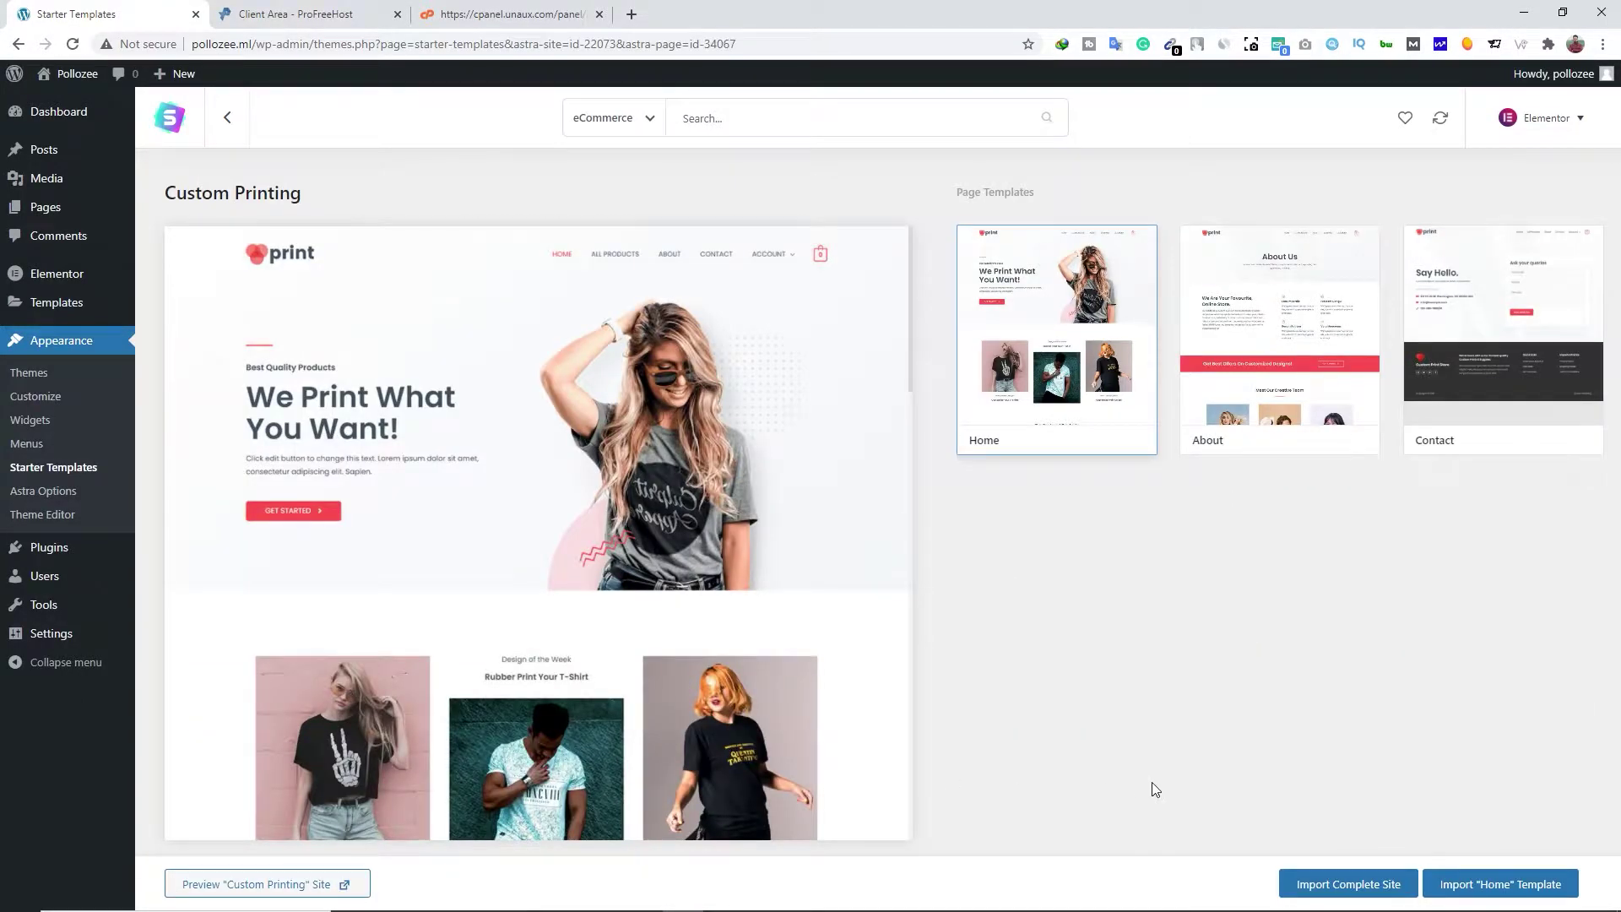
left_click(1348, 885)
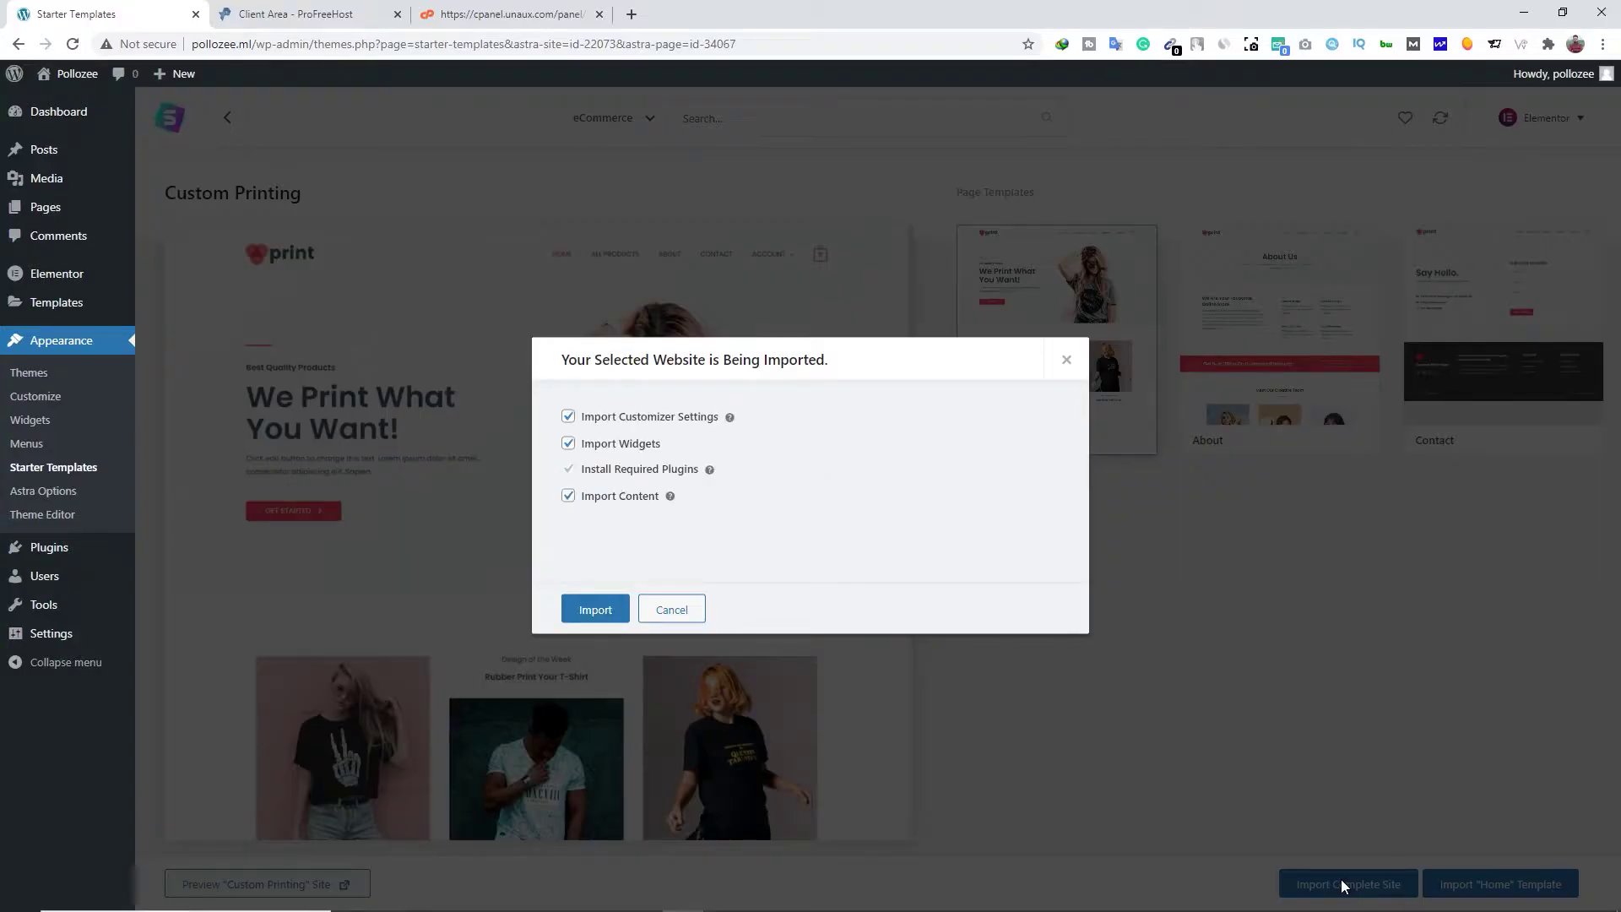
left_click(608, 619)
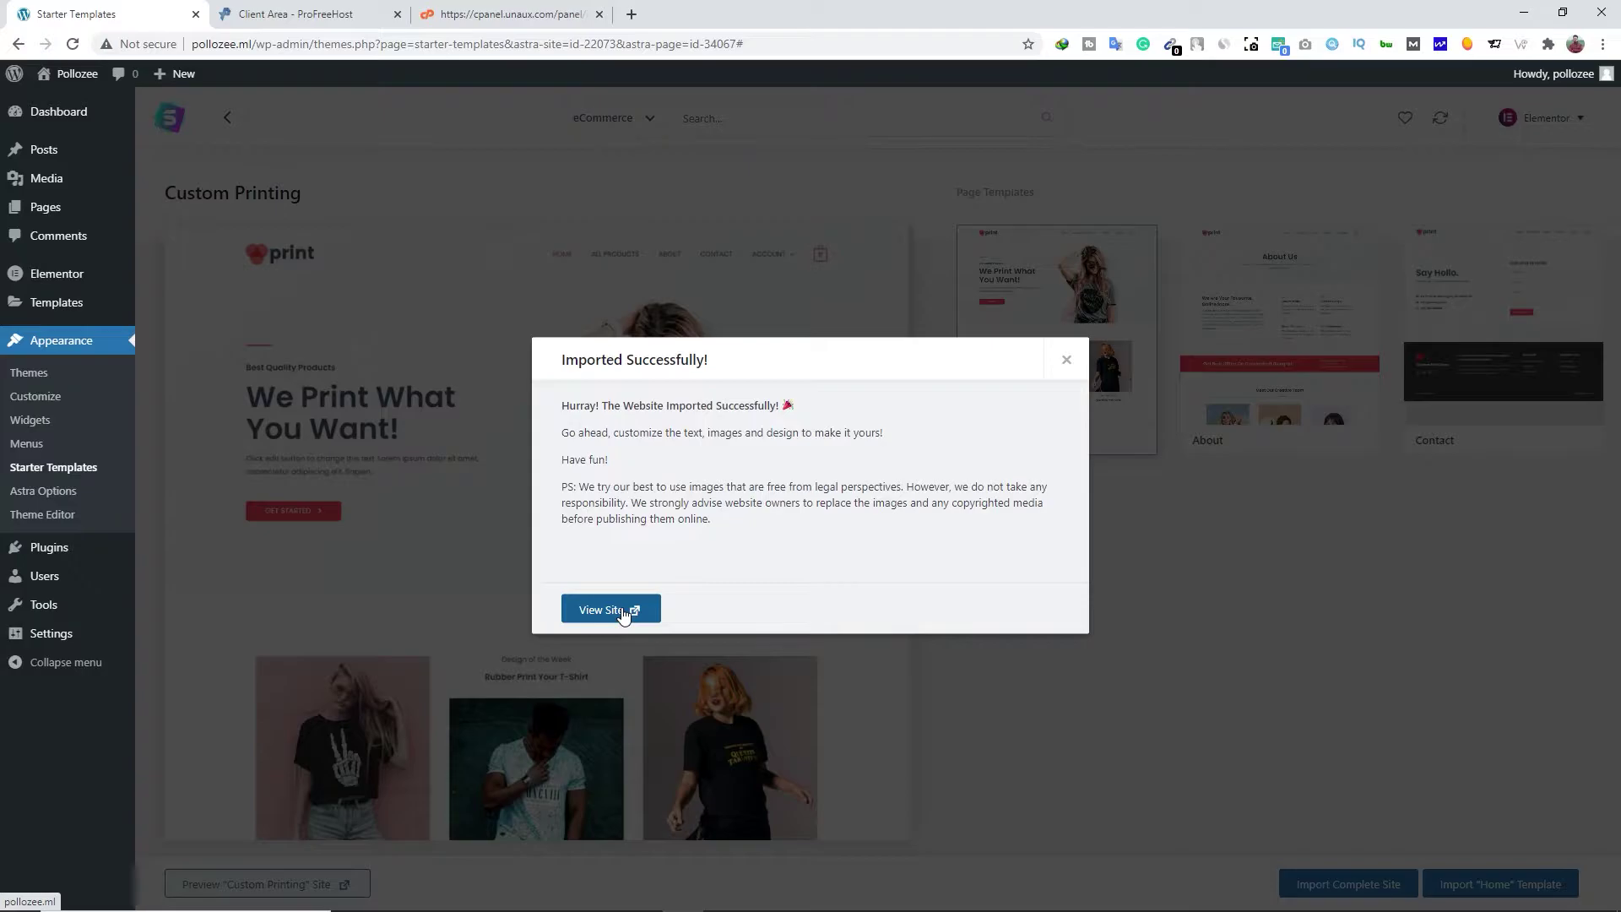
left_click(1067, 361)
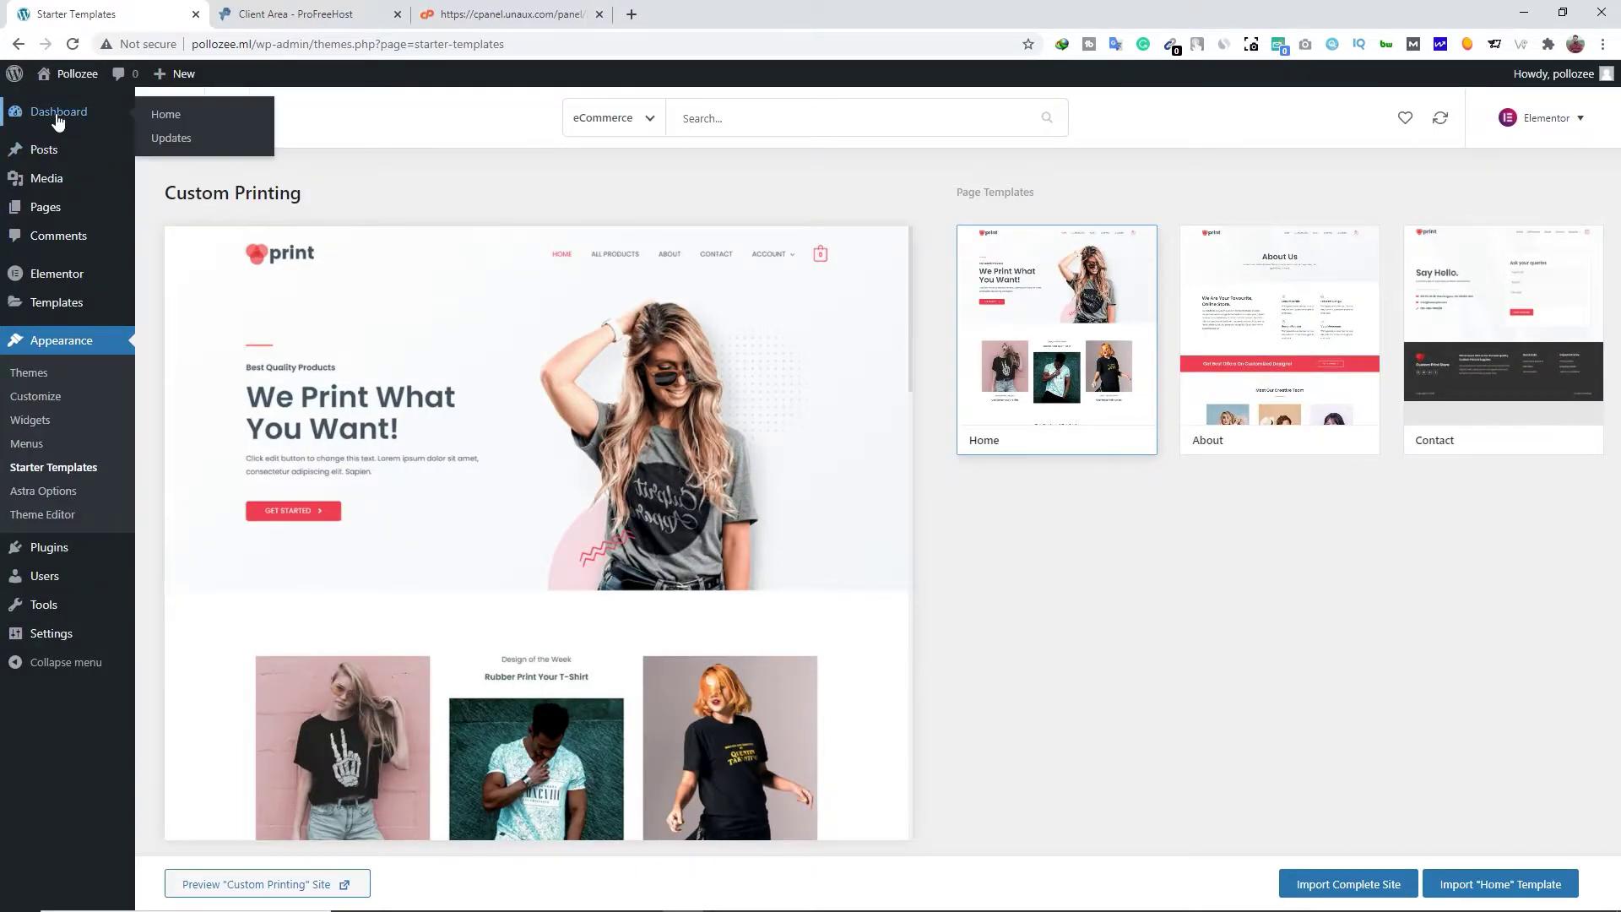
Go to the WordPress Dashboard and open the live site in a new tab
left_click(57, 117)
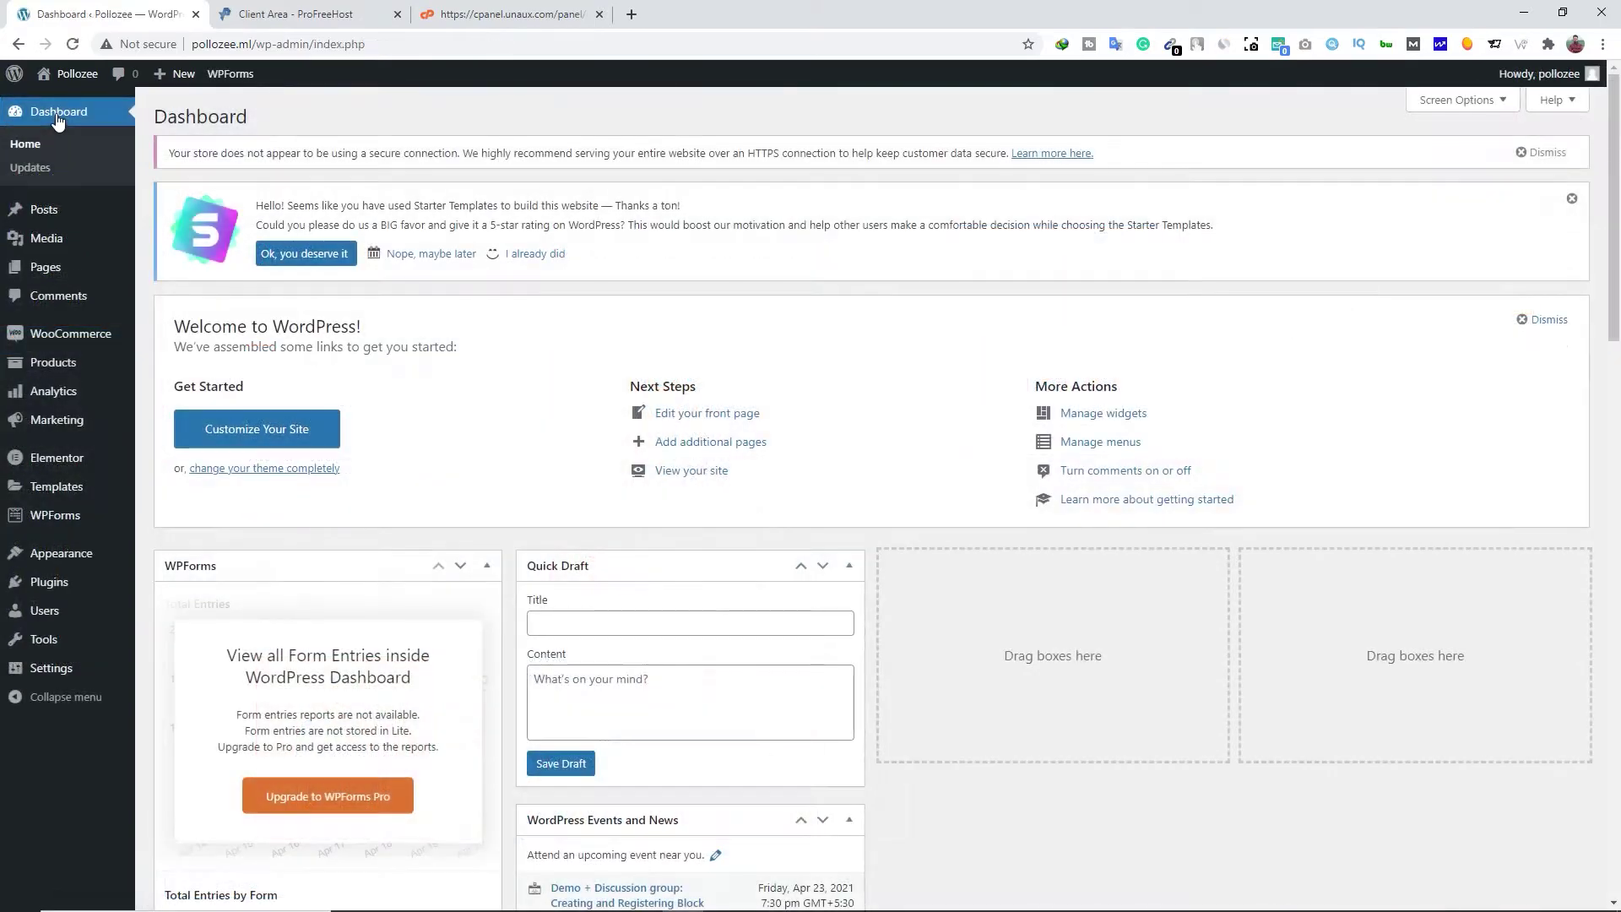
mouse_move(64, 74)
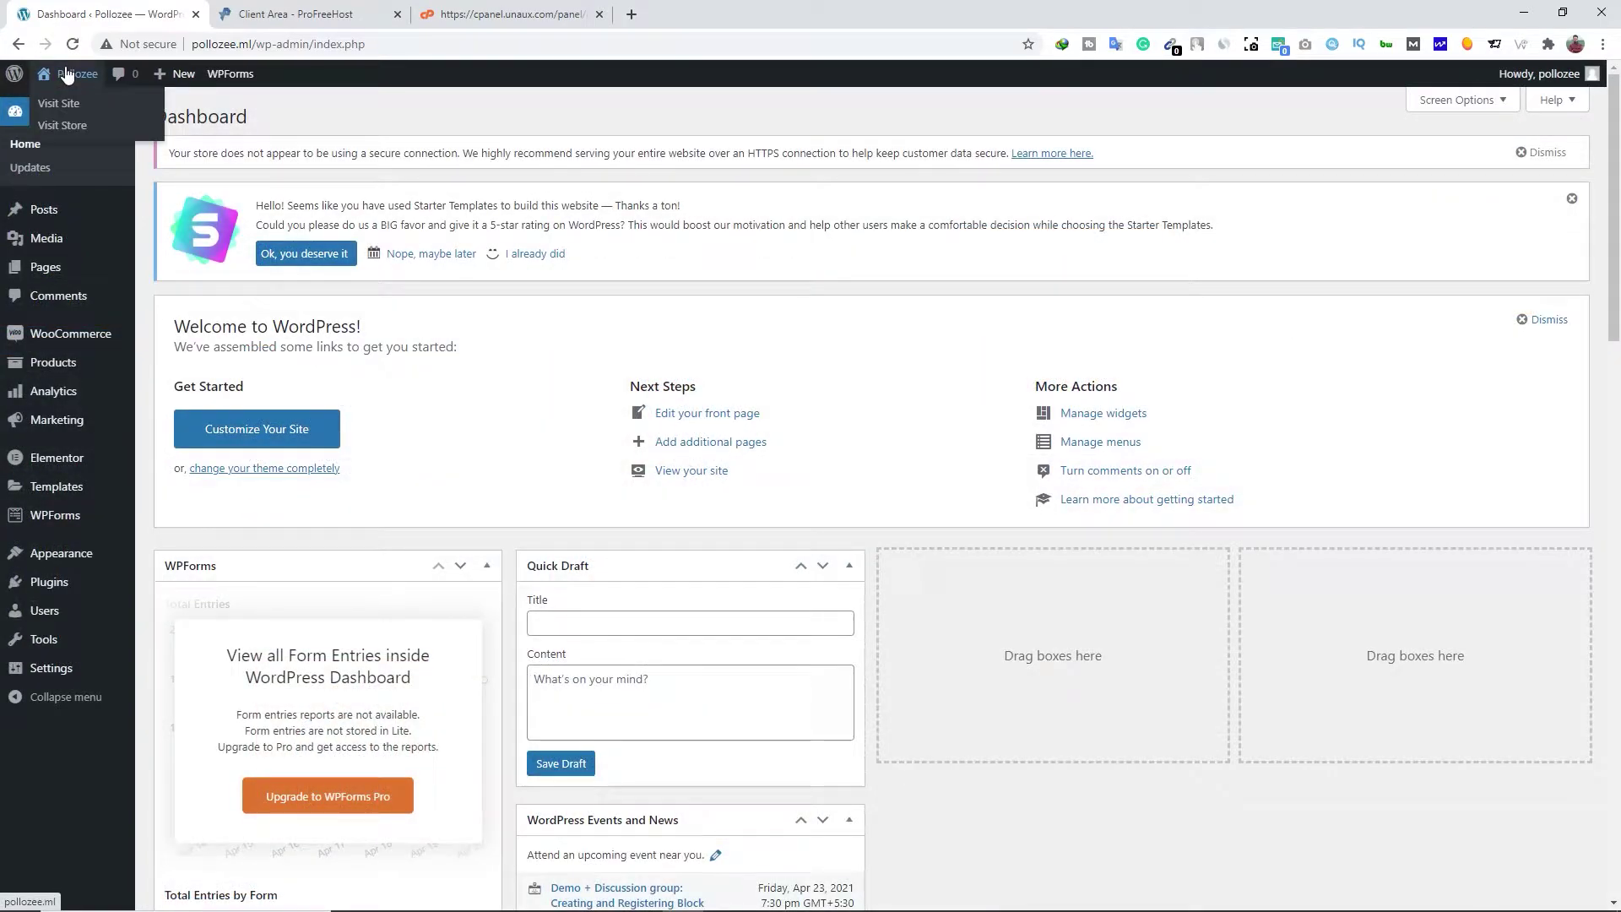
right_click(54, 104)
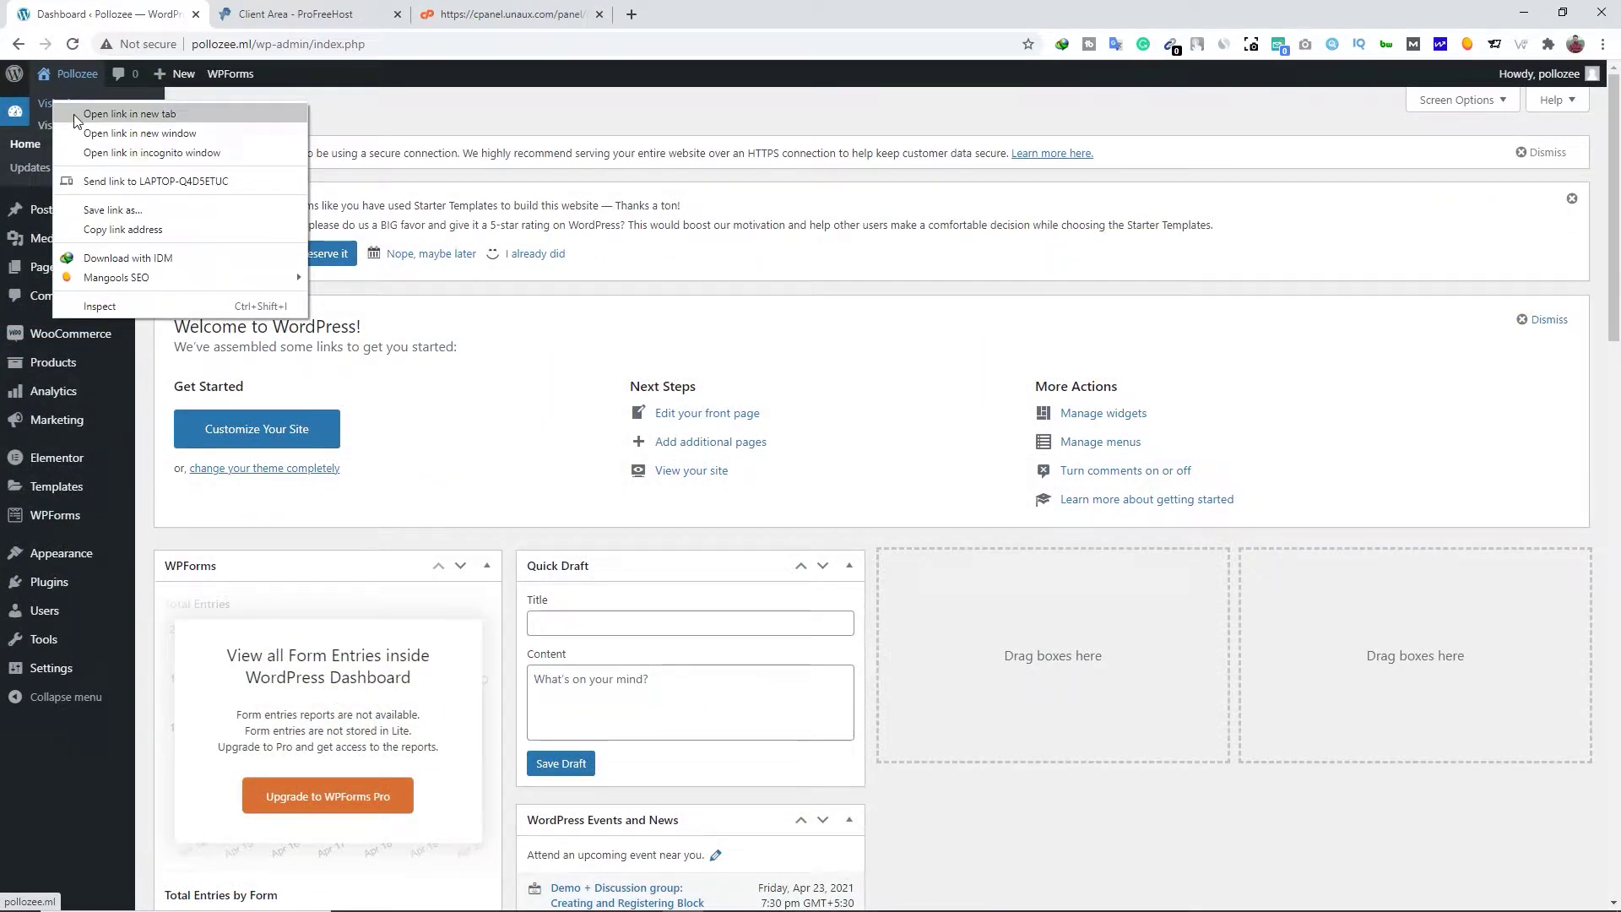
left_click(128, 114)
Review the imported 'We Print What You Want!' homepage, then close the hosting, cPanel and site tabs
left_click(285, 15)
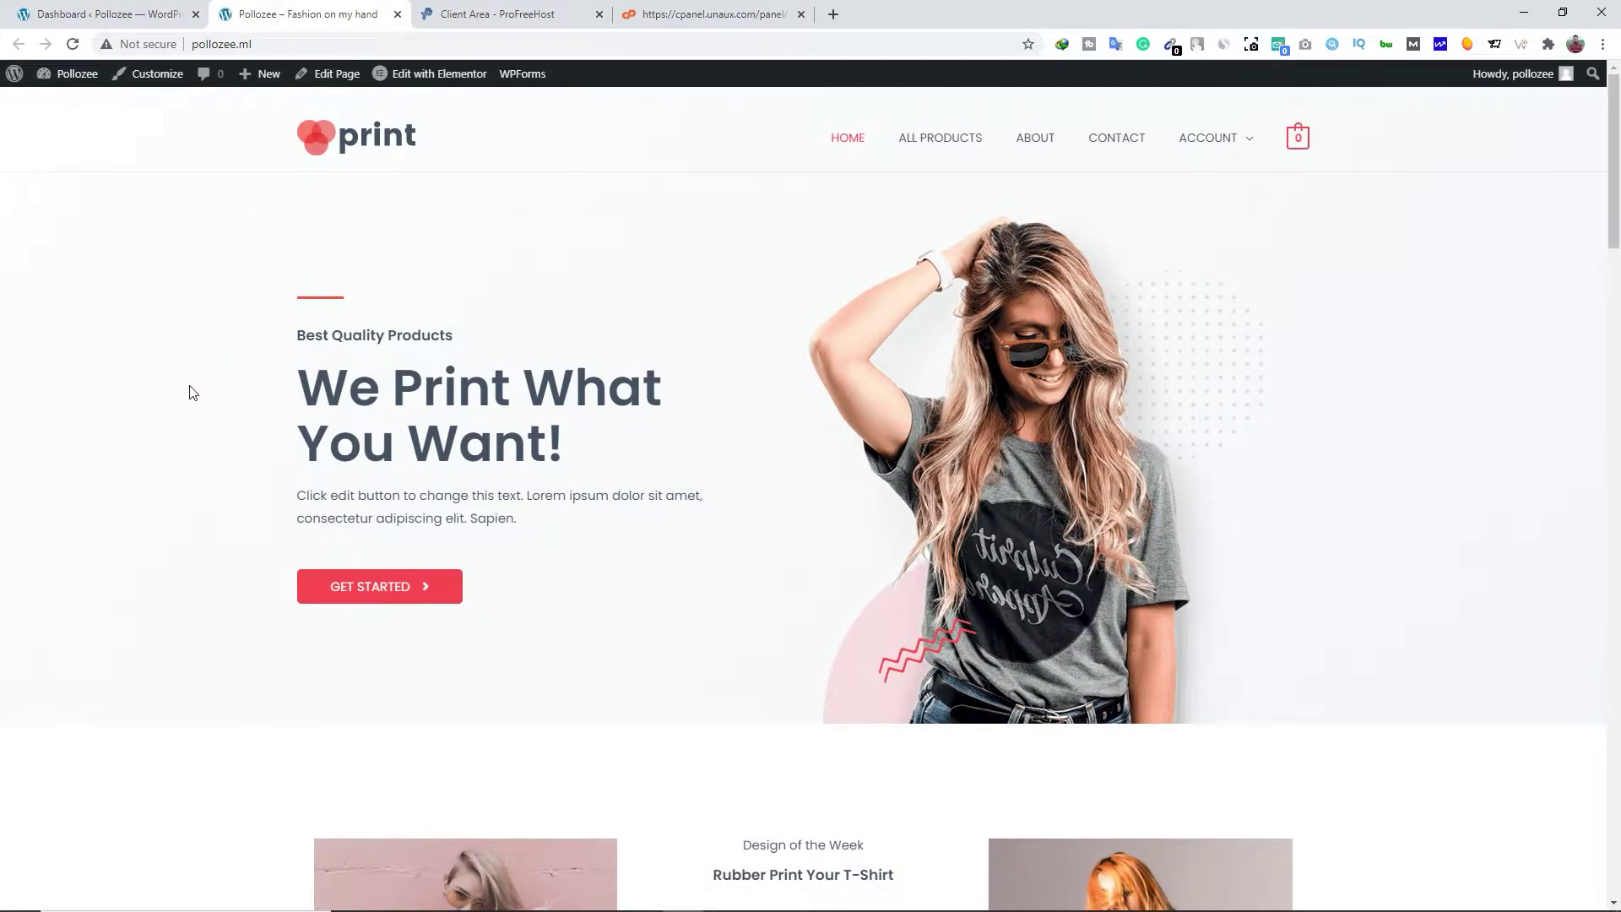
scroll(192, 393, "down", 20)
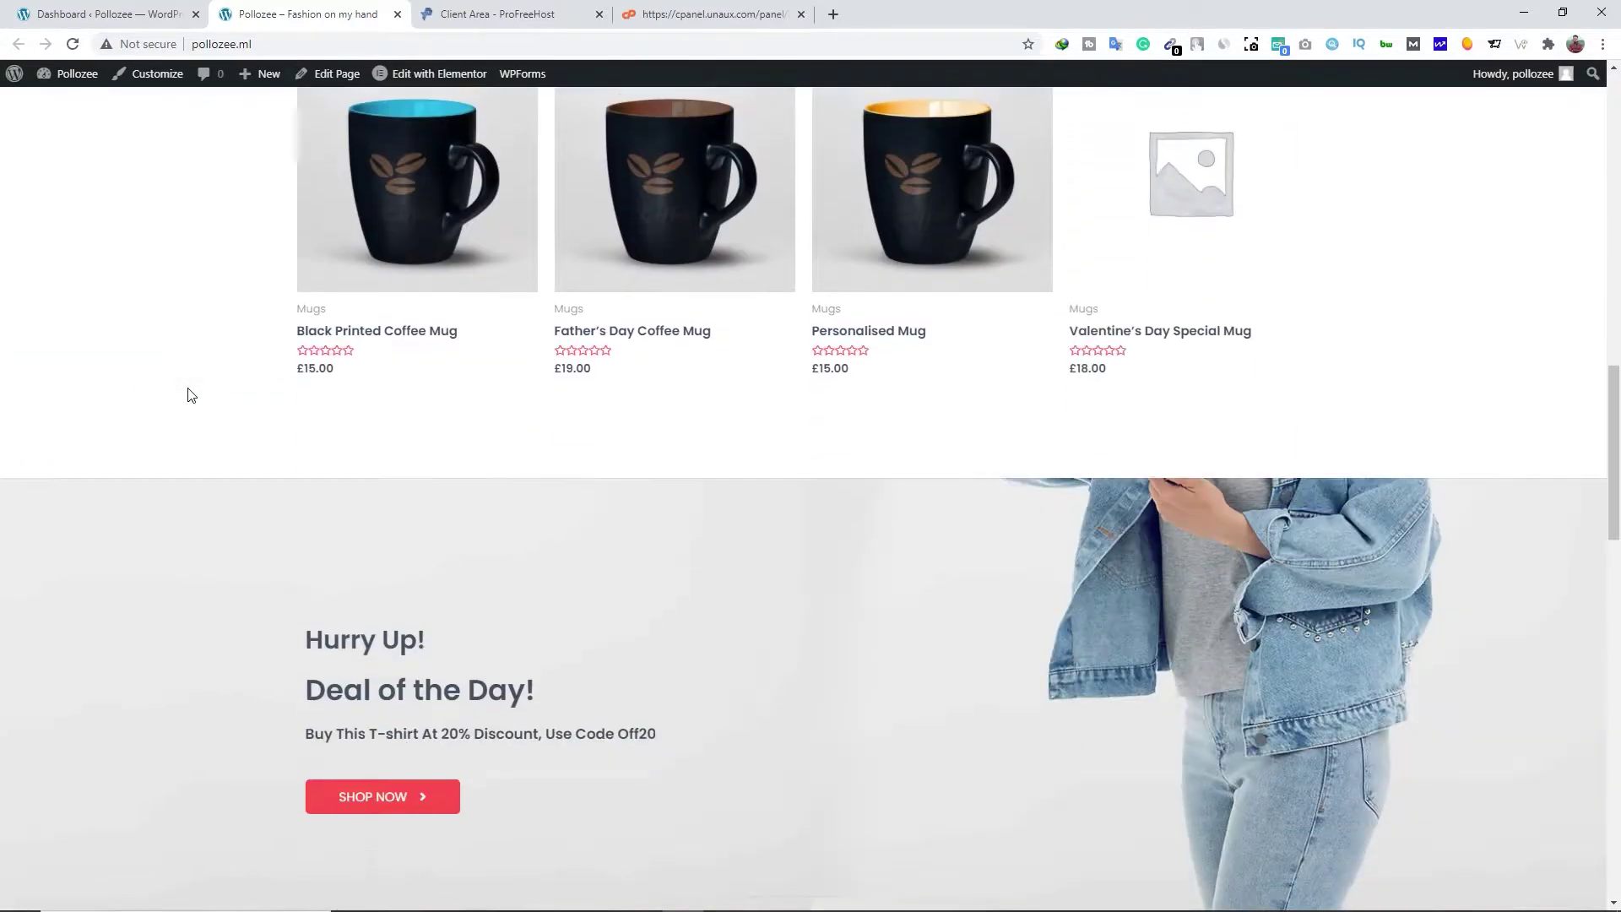
scroll(191, 395, "down", 4)
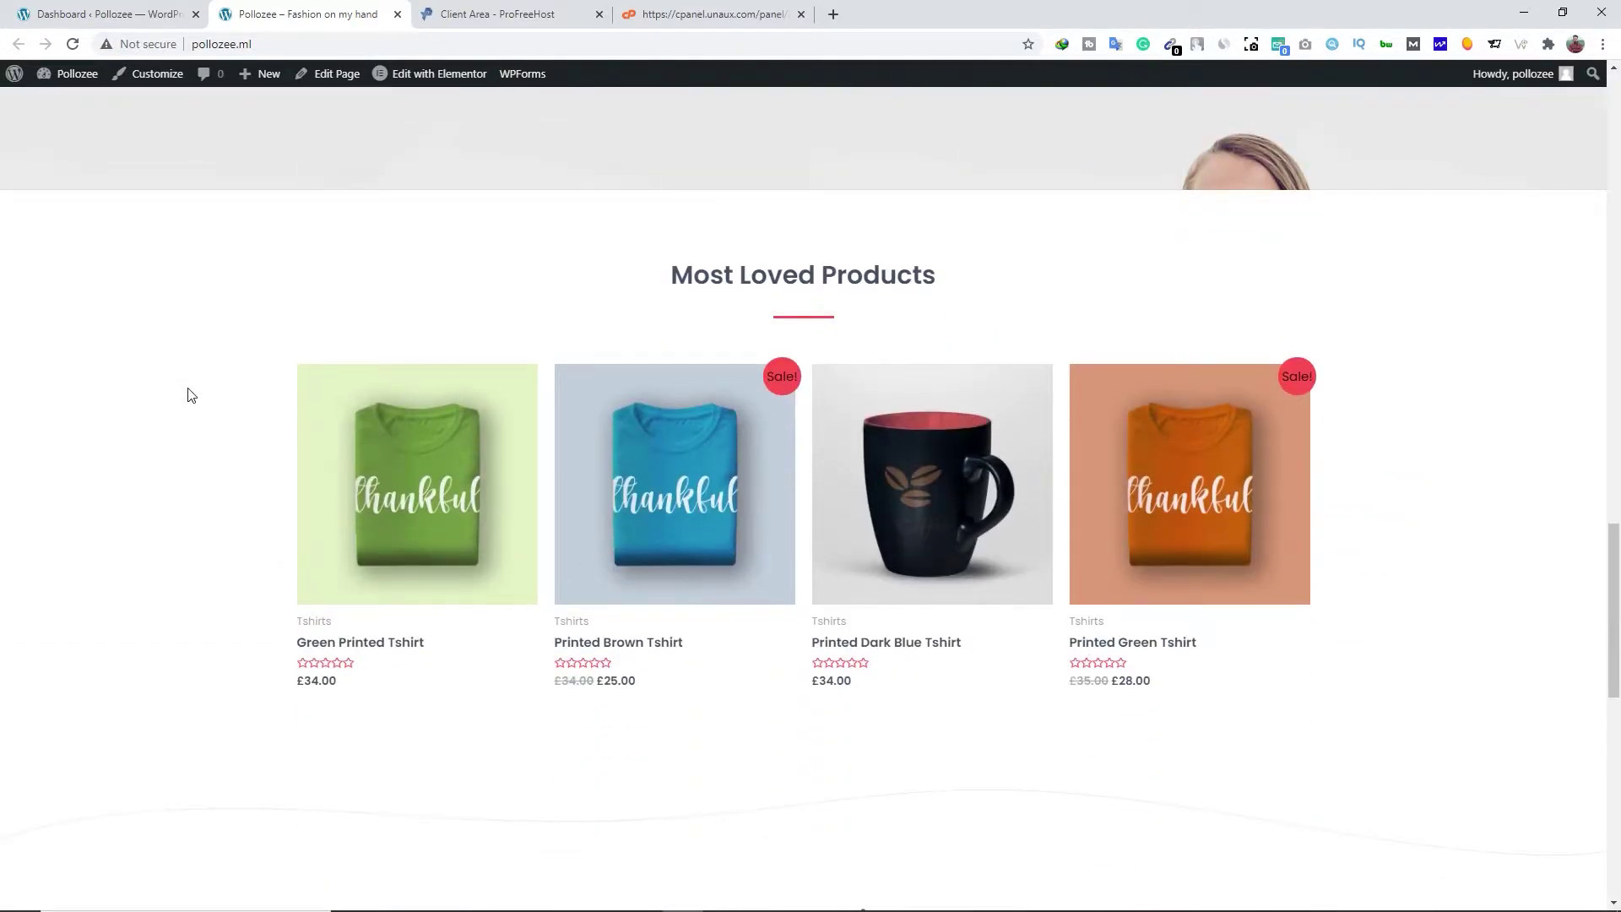
scroll(191, 397, "down", 10)
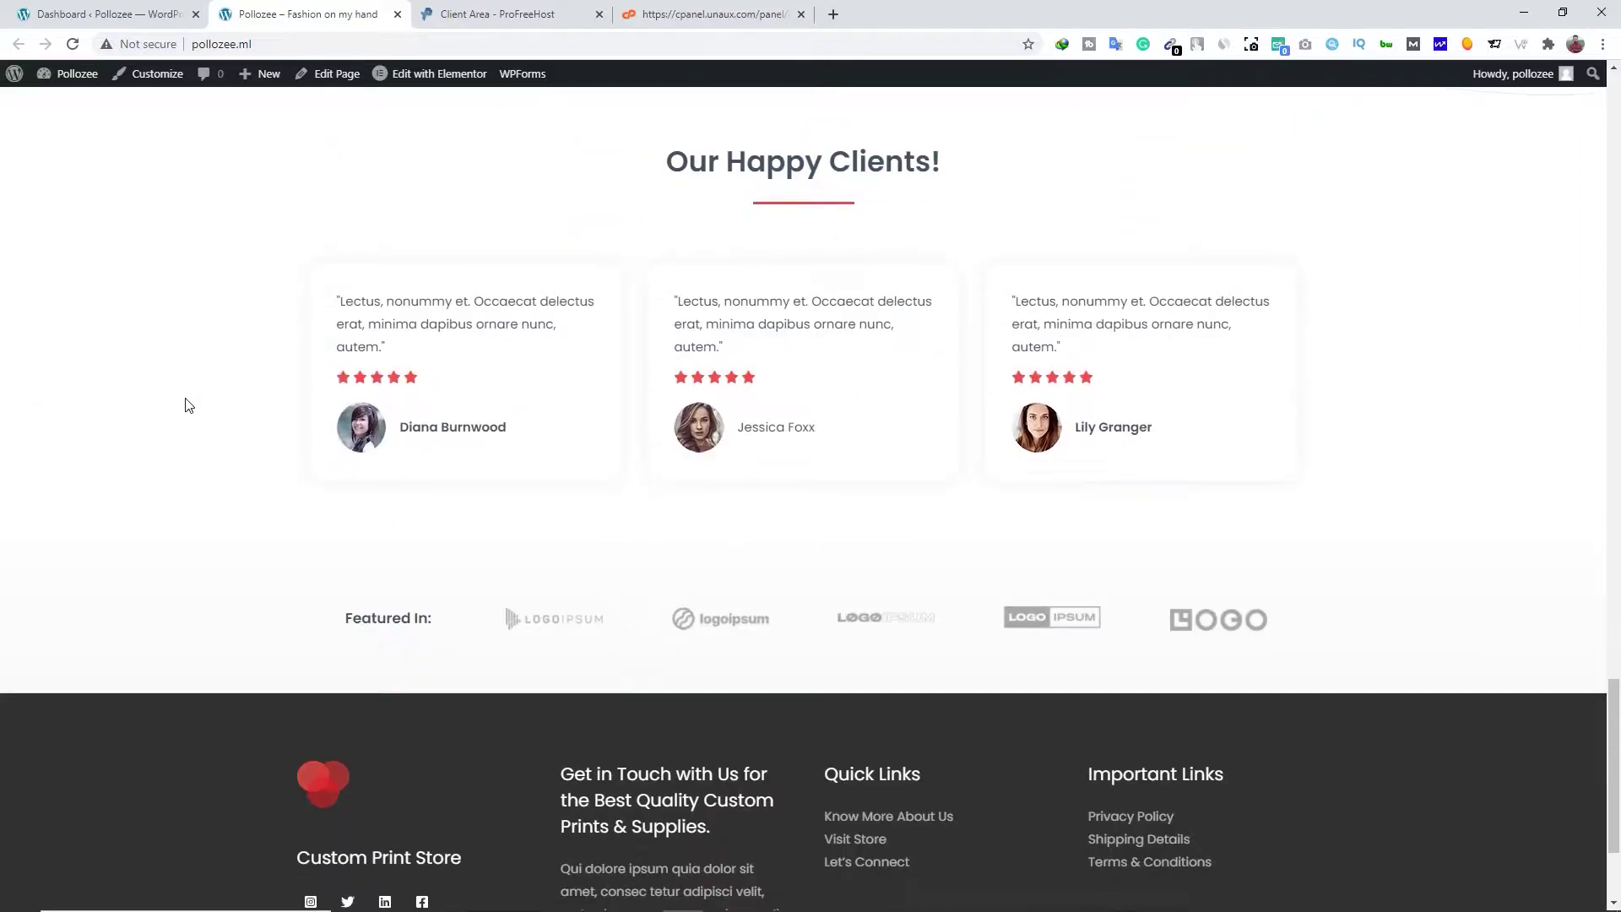
scroll(187, 406, "down", 3)
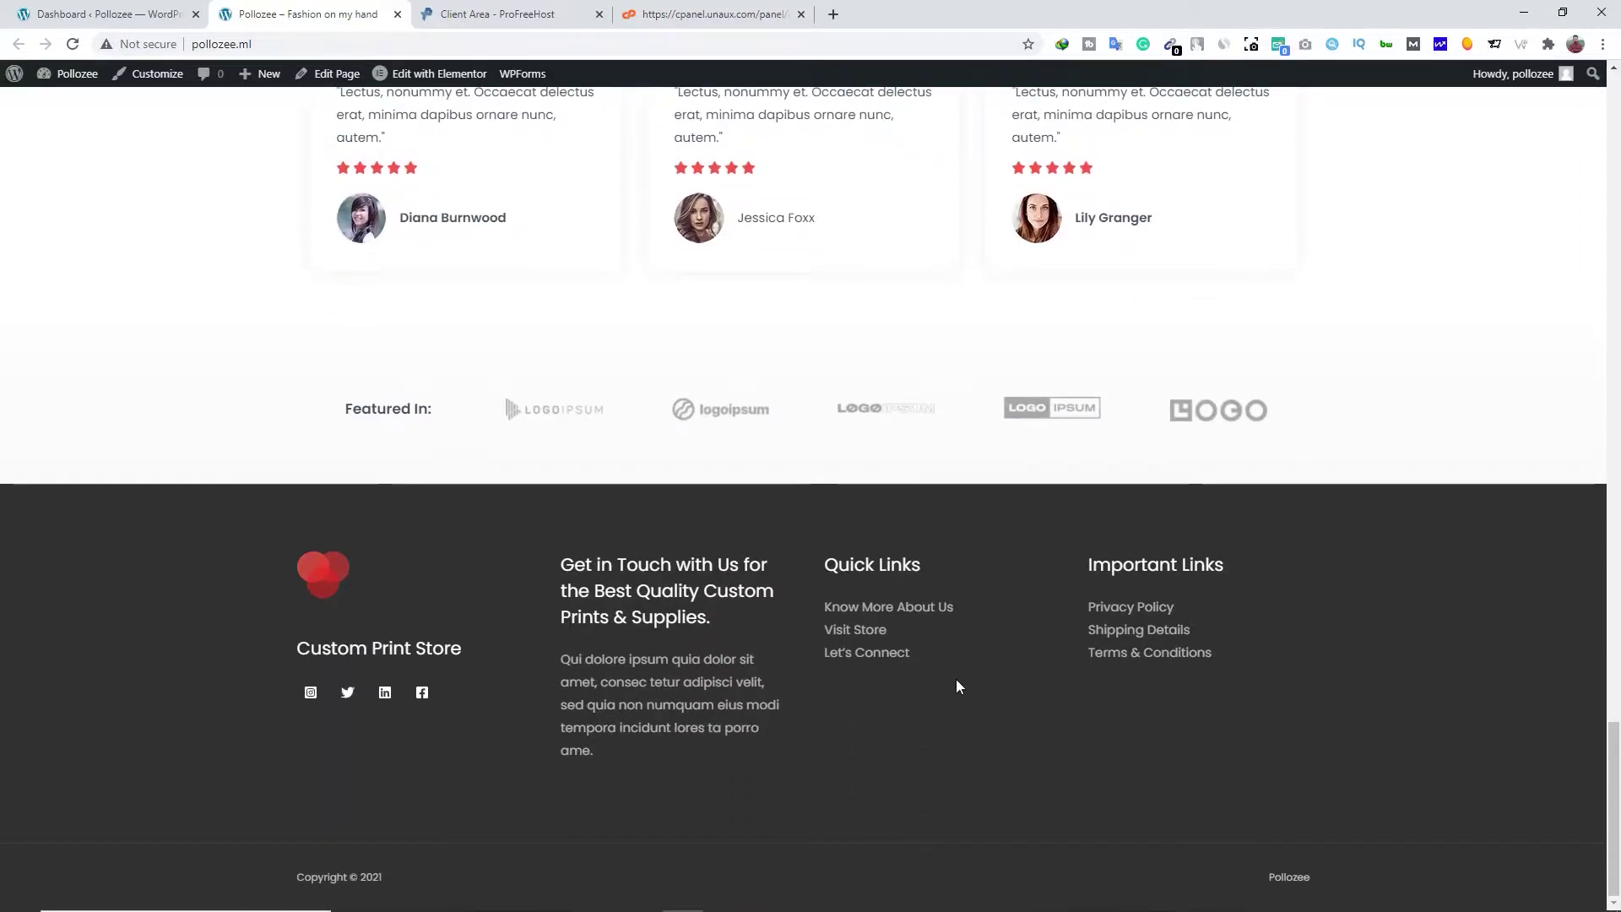
scroll(844, 667, "up", 20)
scroll(716, 625, "up", 10)
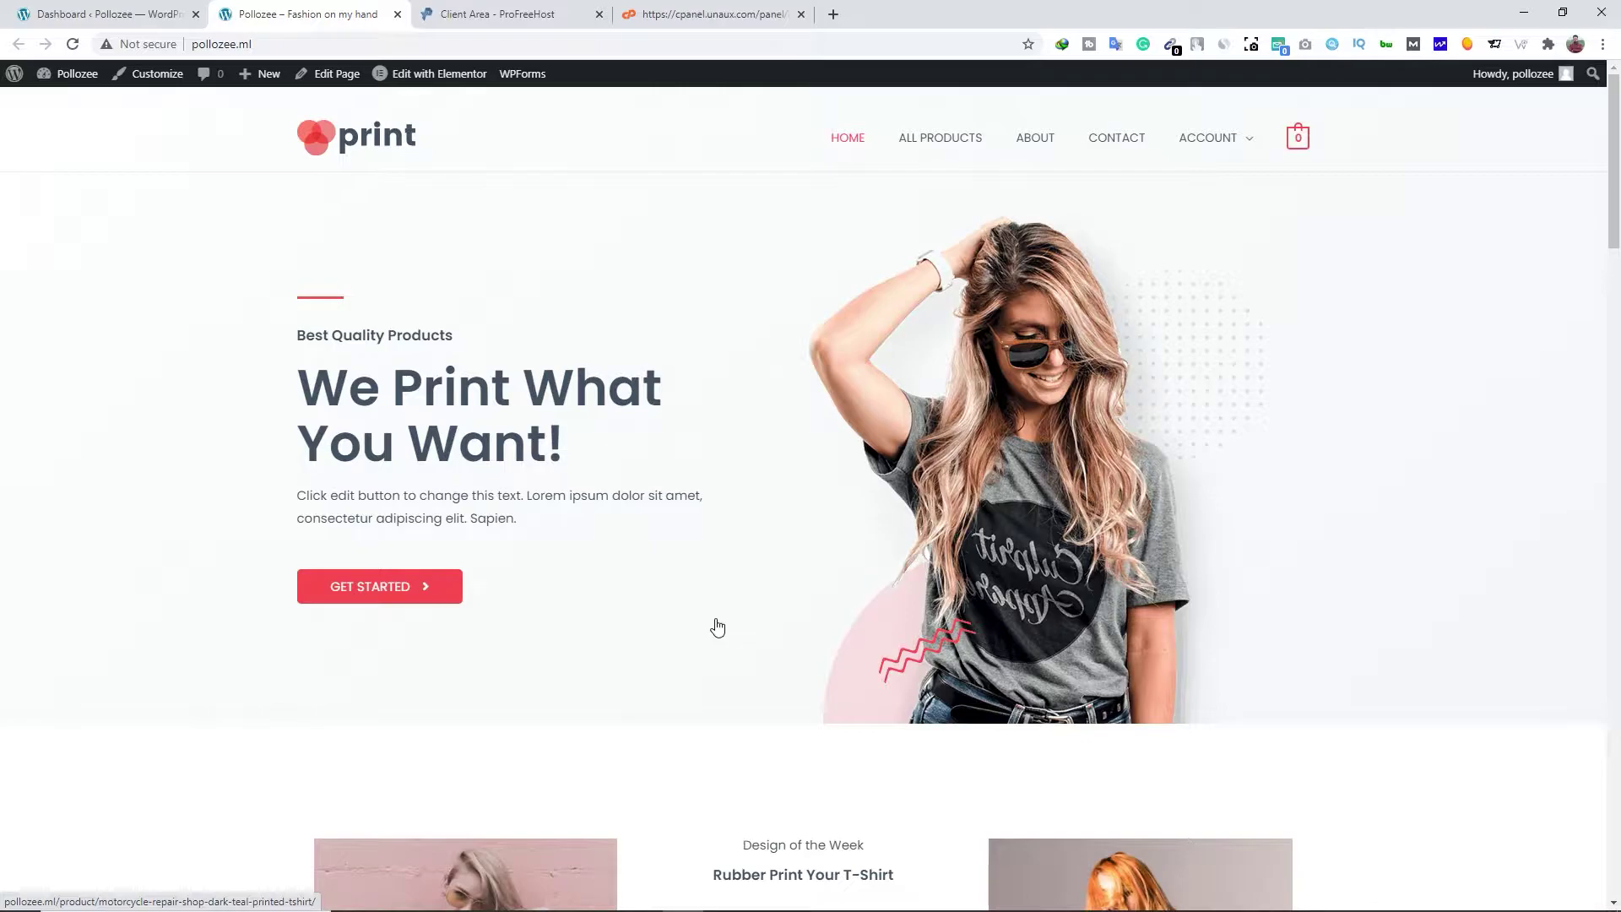
left_click(598, 14)
left_click(599, 14)
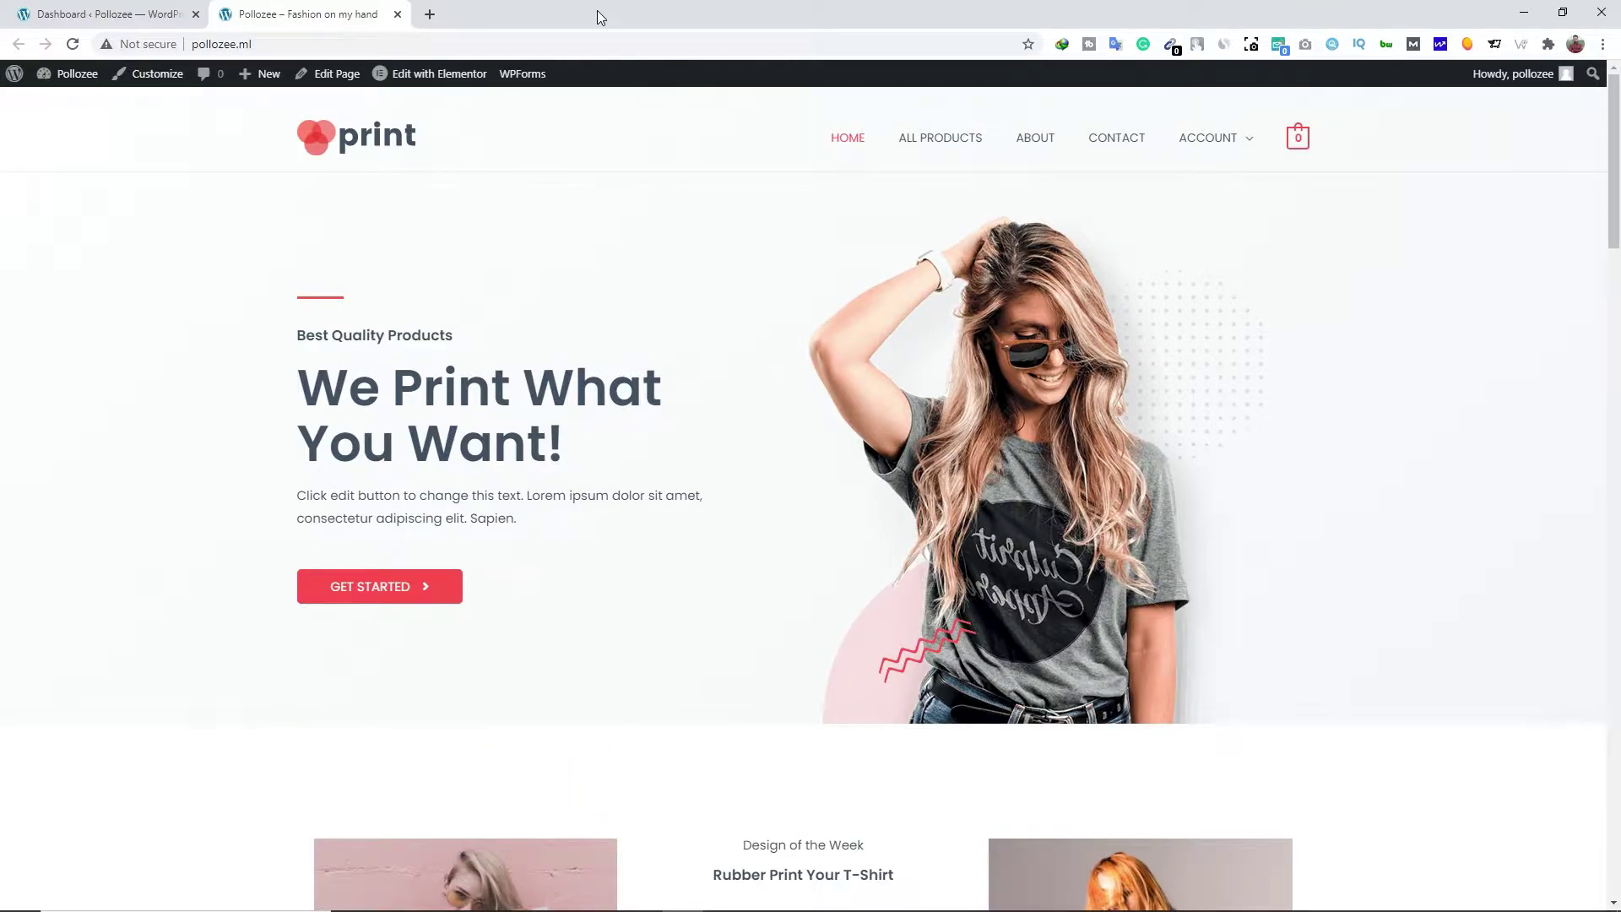
left_click(398, 14)
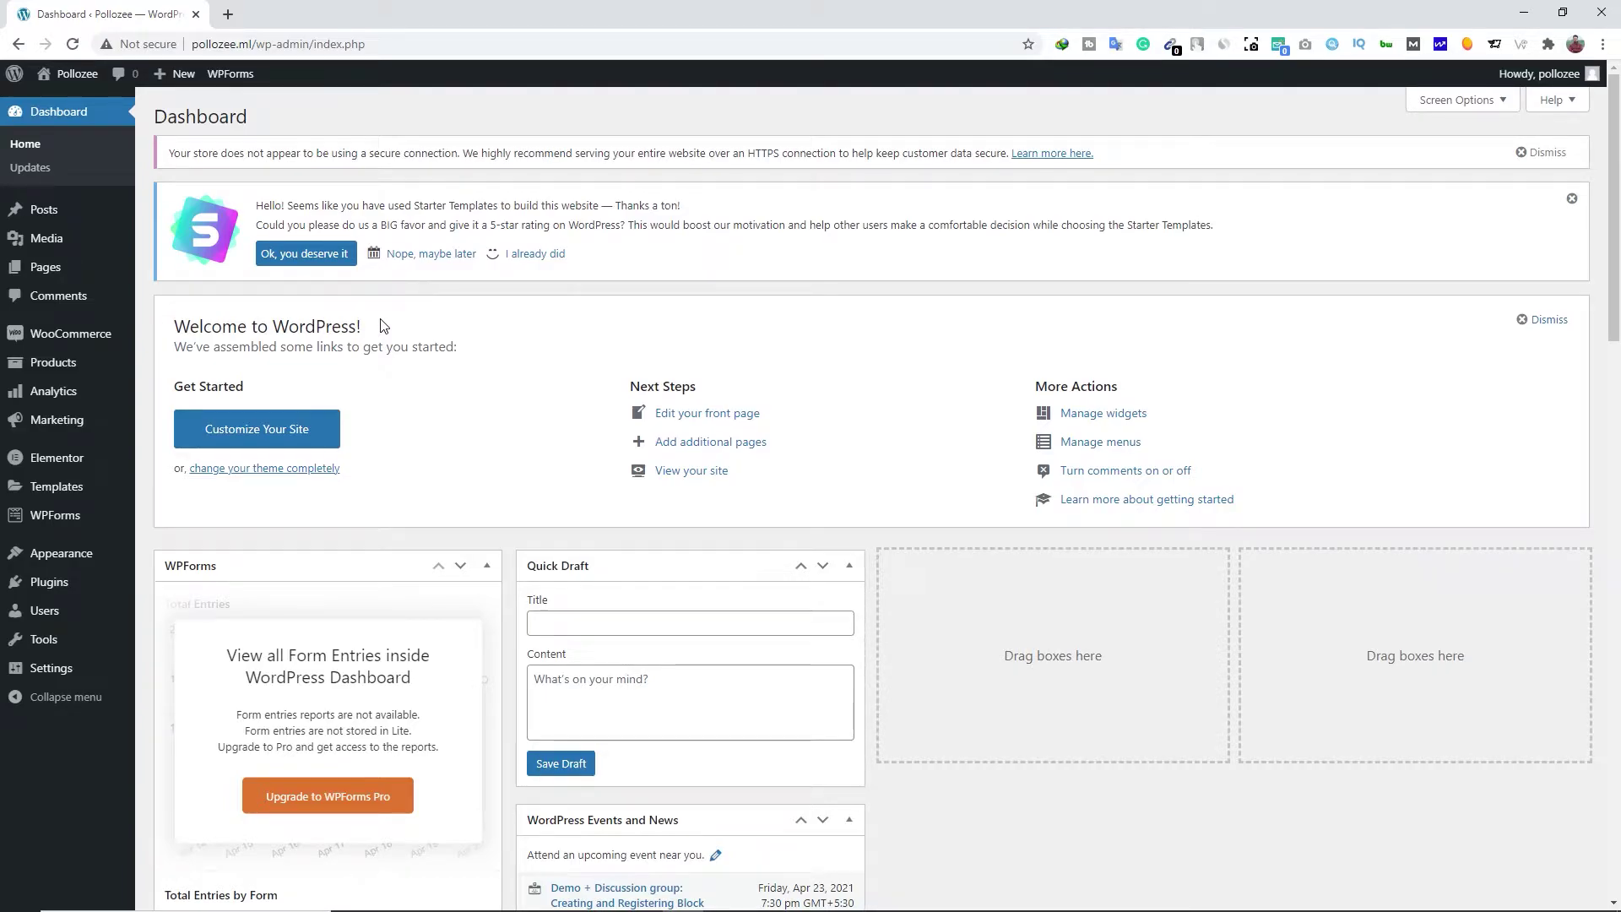
In General Settings, review the title Pollozee, tagline 'Fashion on my hand' and WordPress address
mouse_move(65, 685)
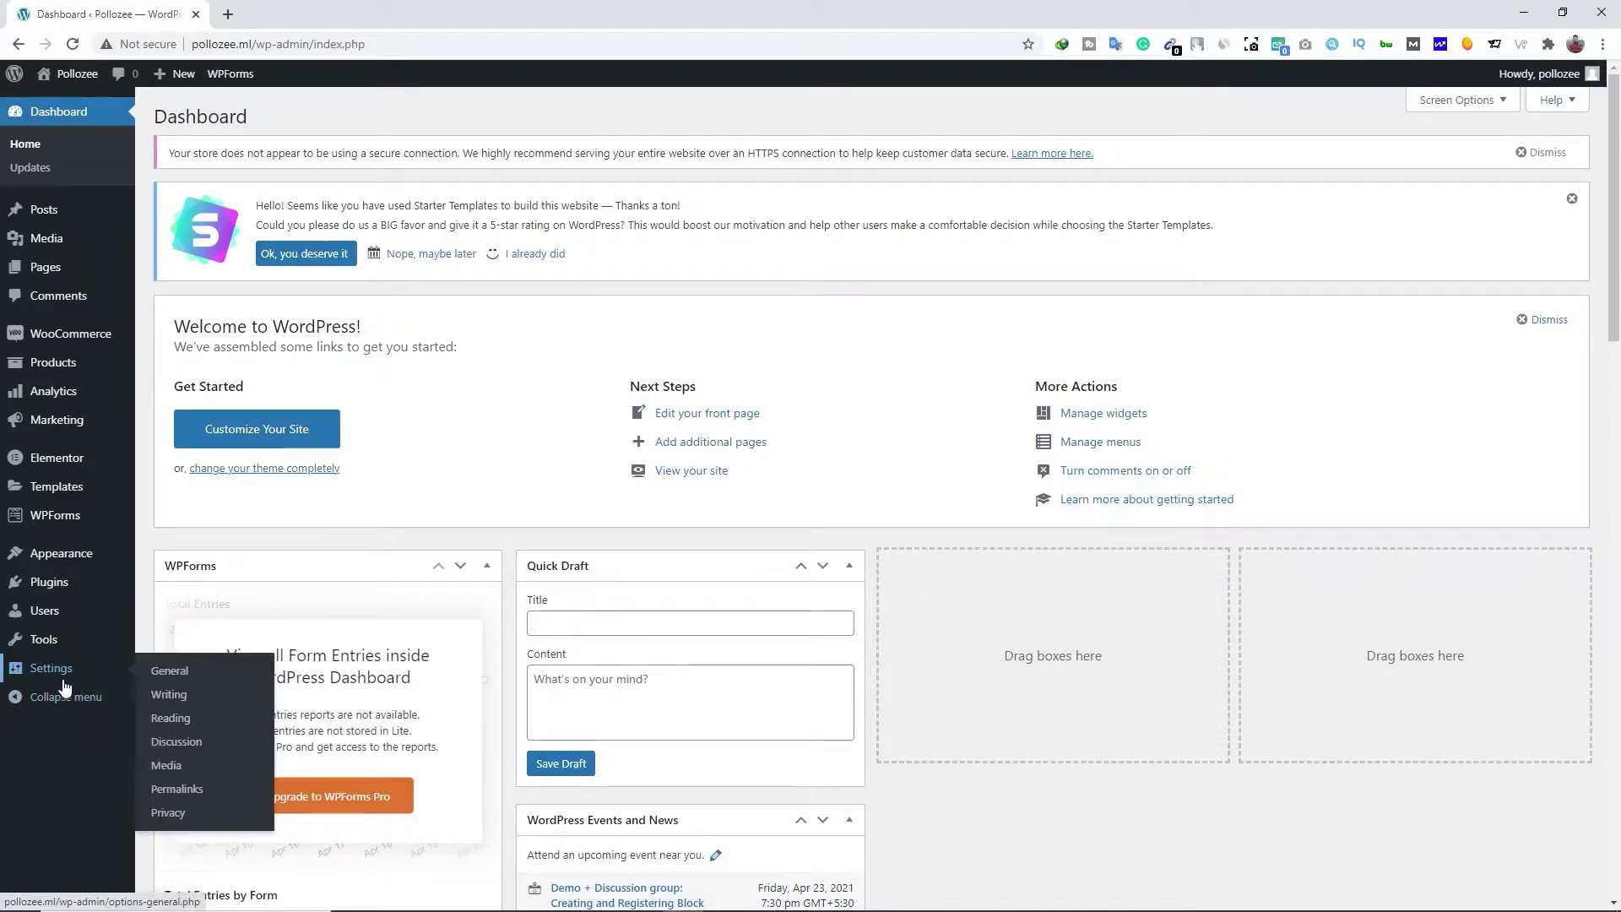
left_click(189, 673)
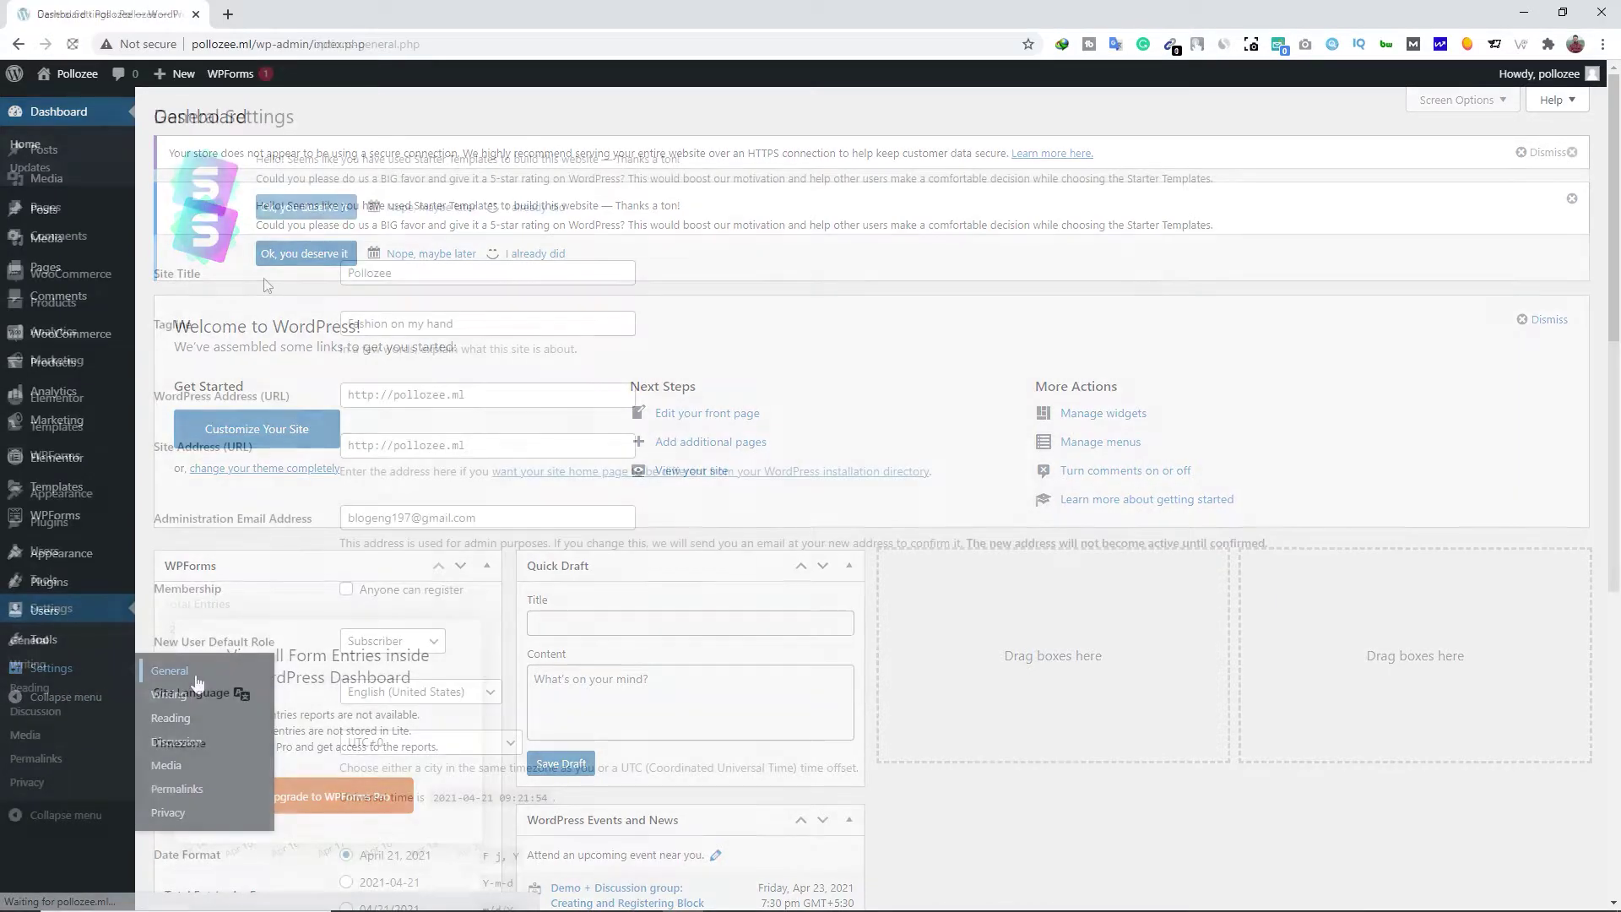
left_click(409, 272)
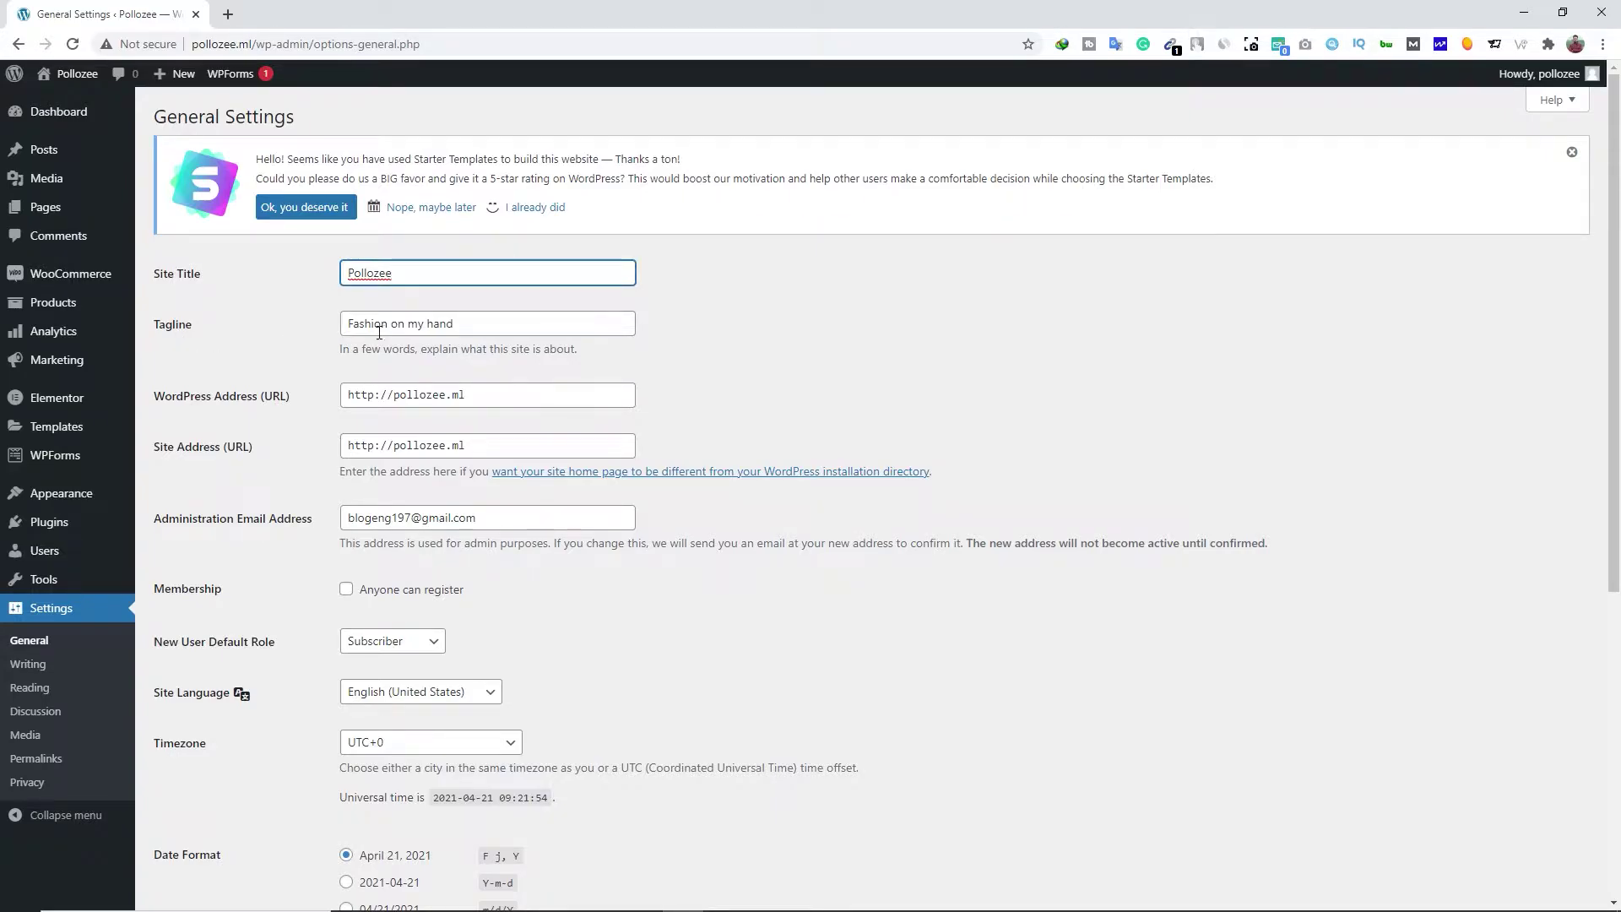
left_click(472, 327)
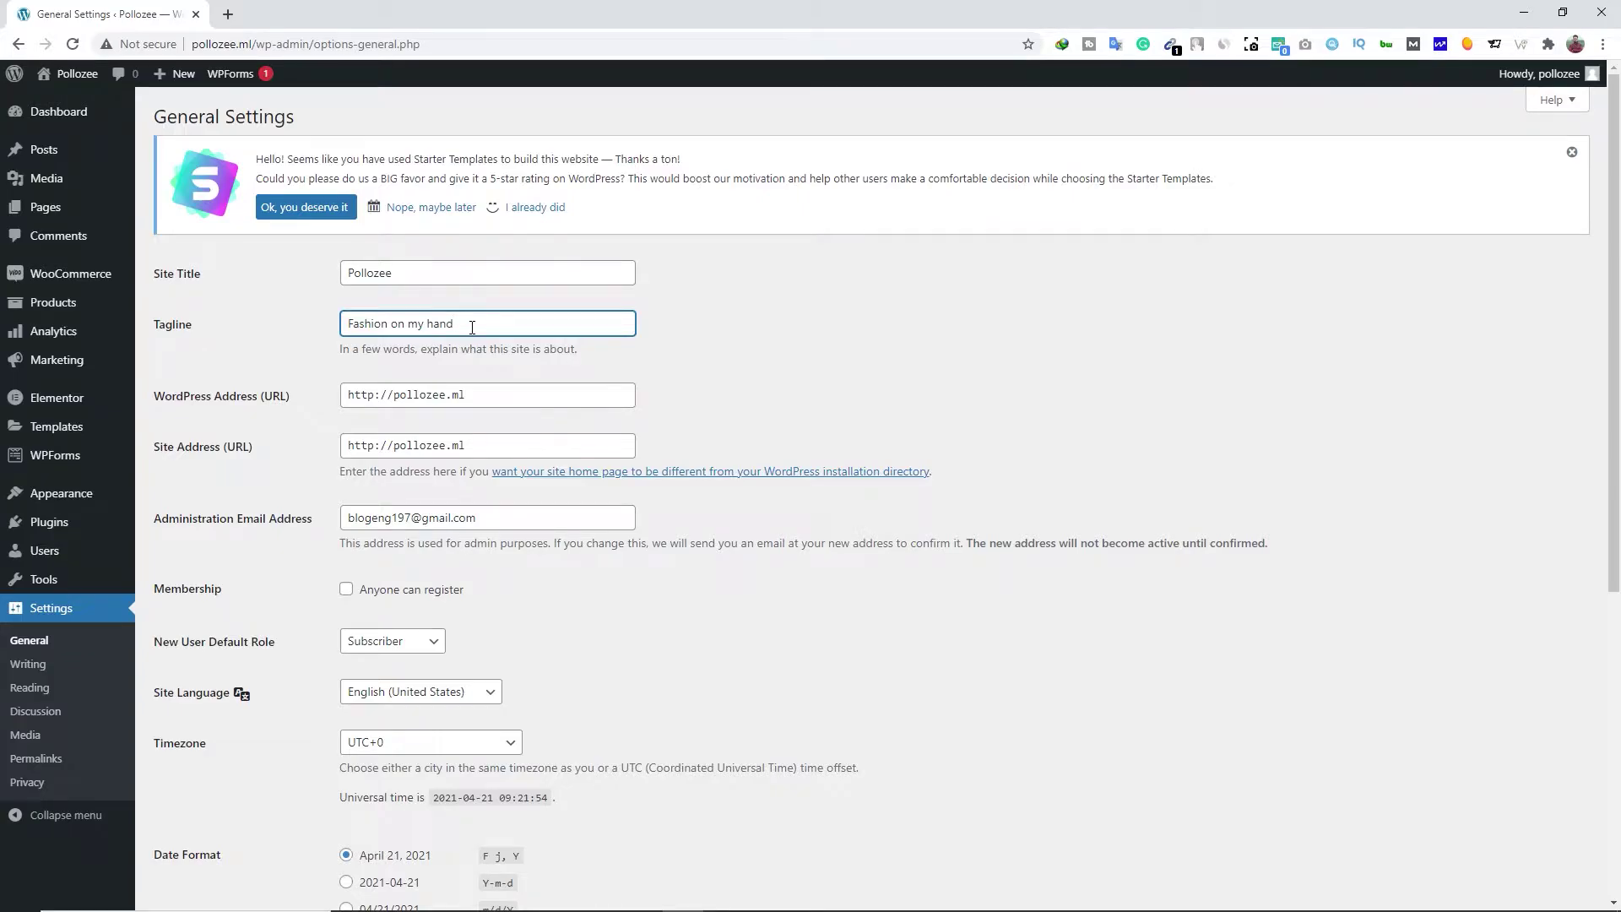
left_click(471, 397)
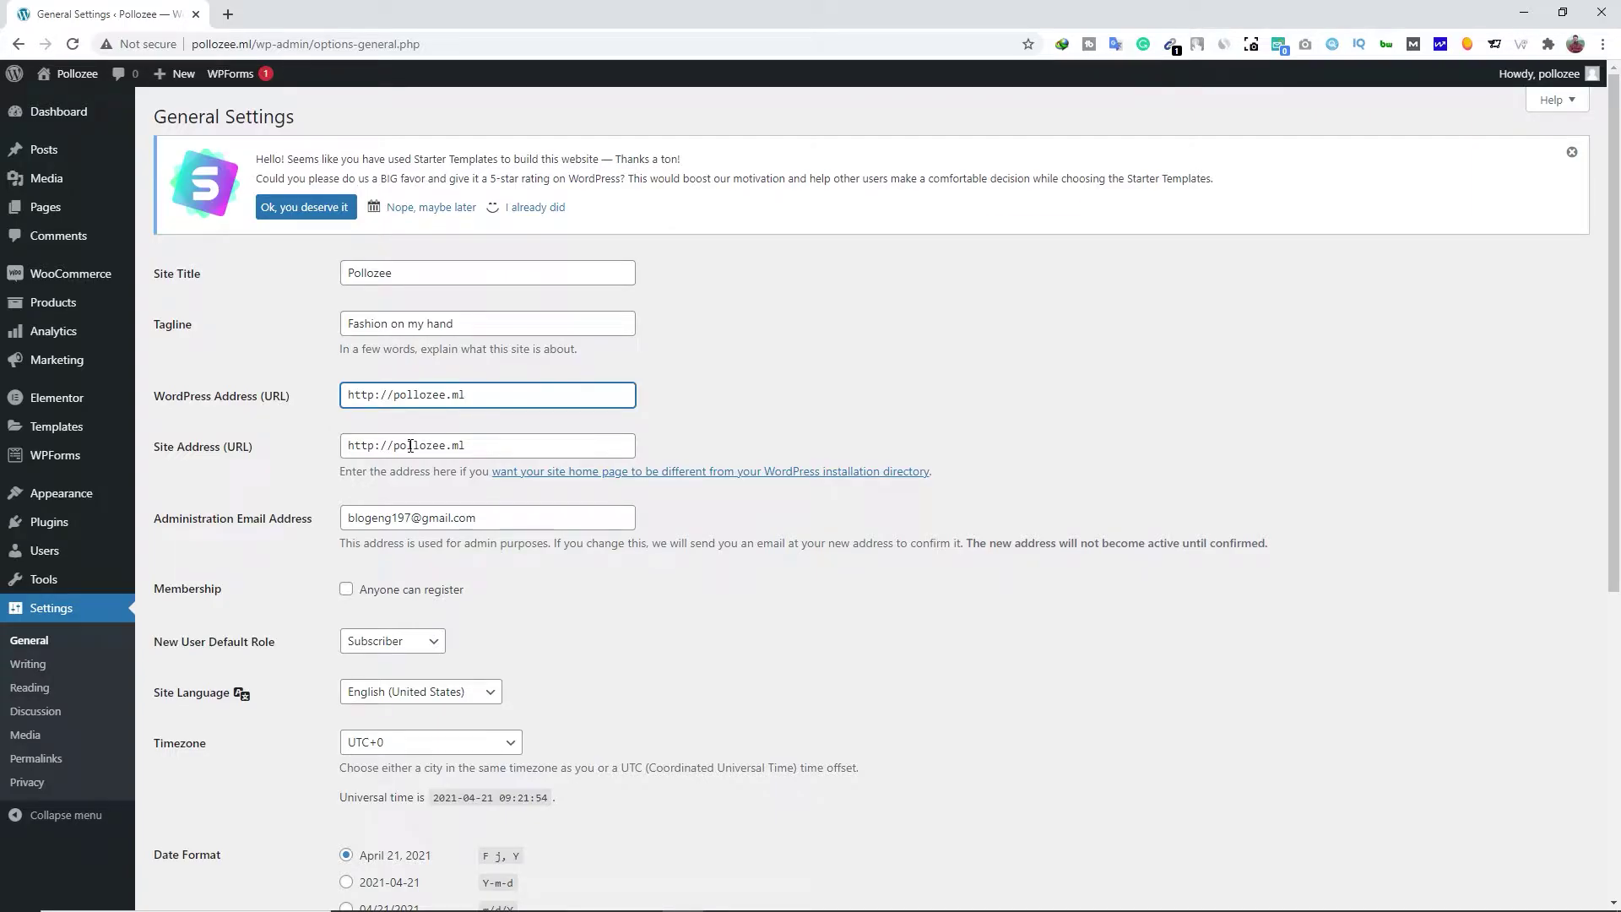
Enable 'Anyone can register' with Subscriber as the new user default role
scroll(411, 442, "down", 1)
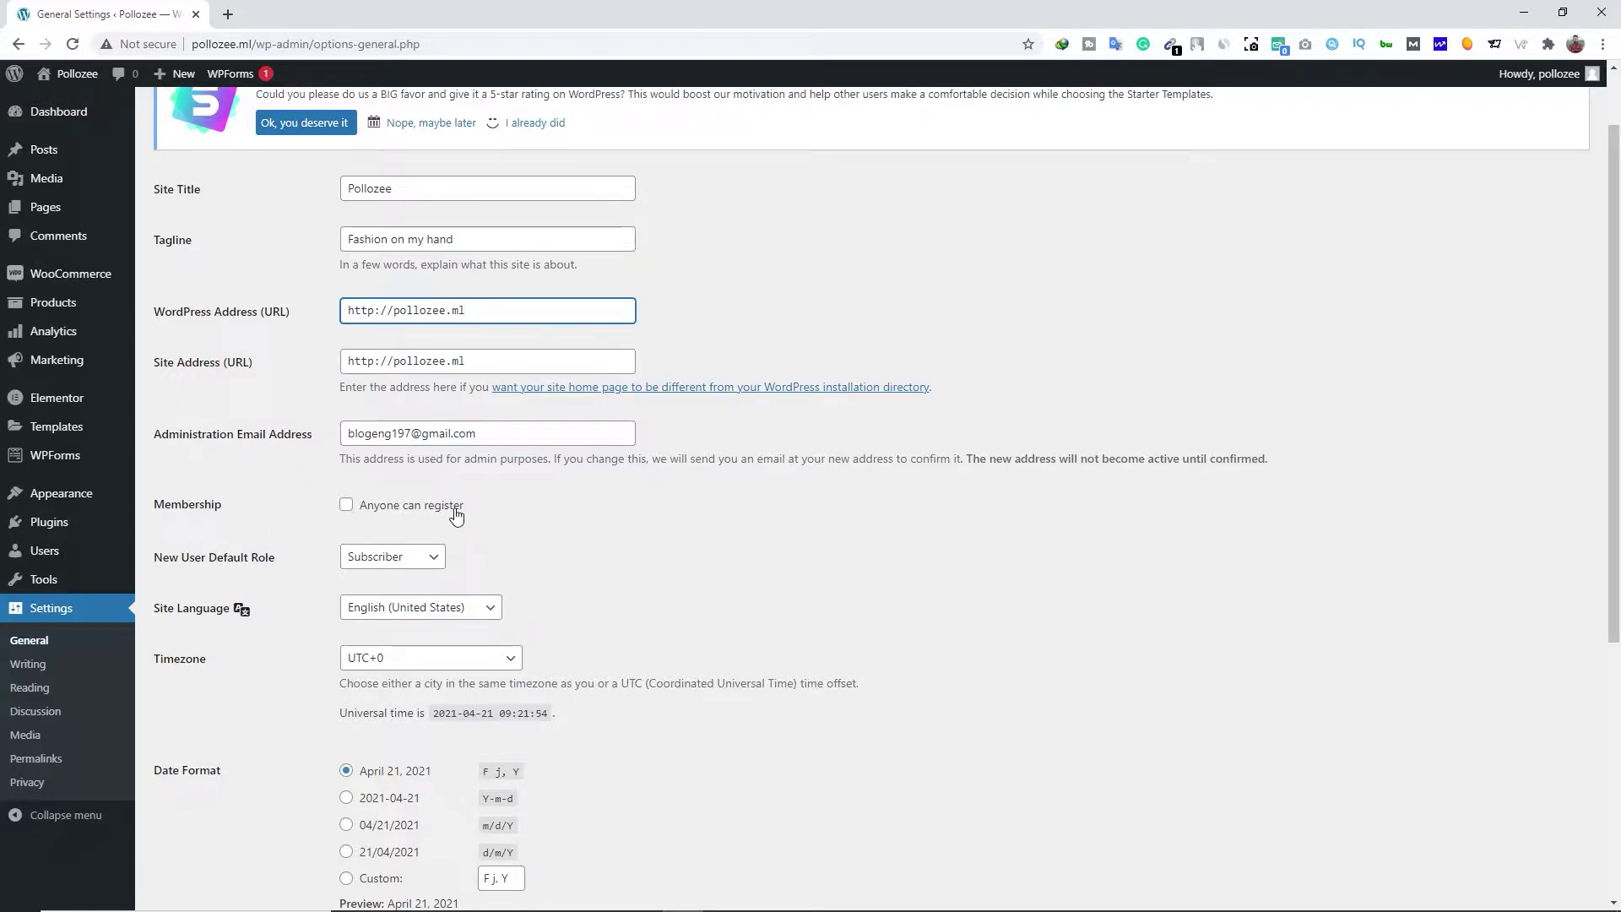
left_click(347, 512)
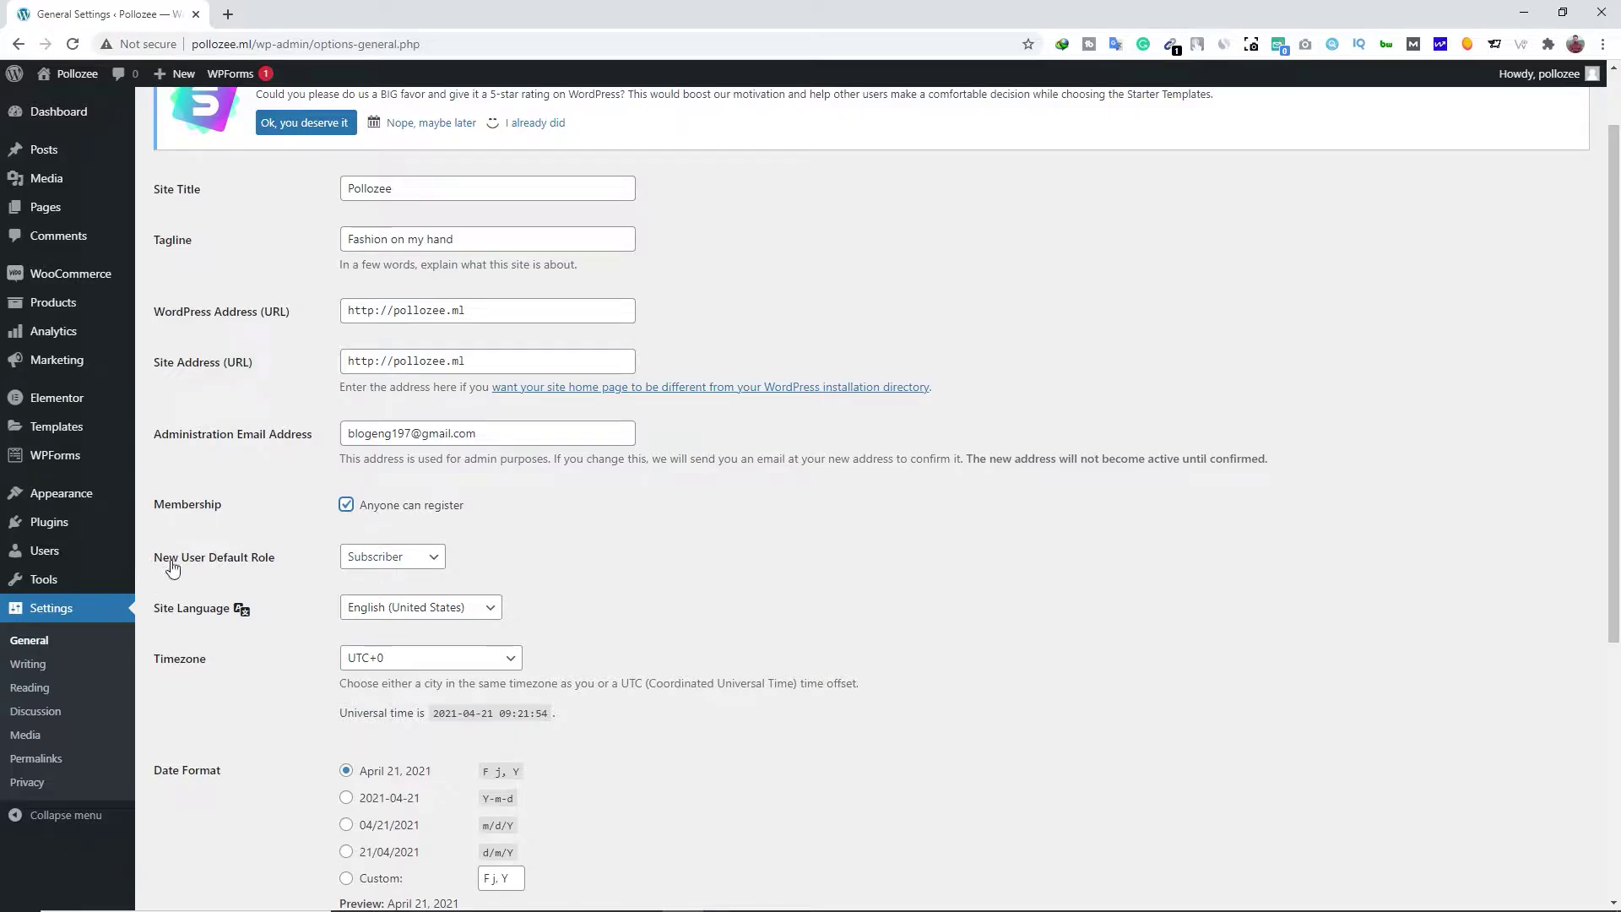
left_click(376, 563)
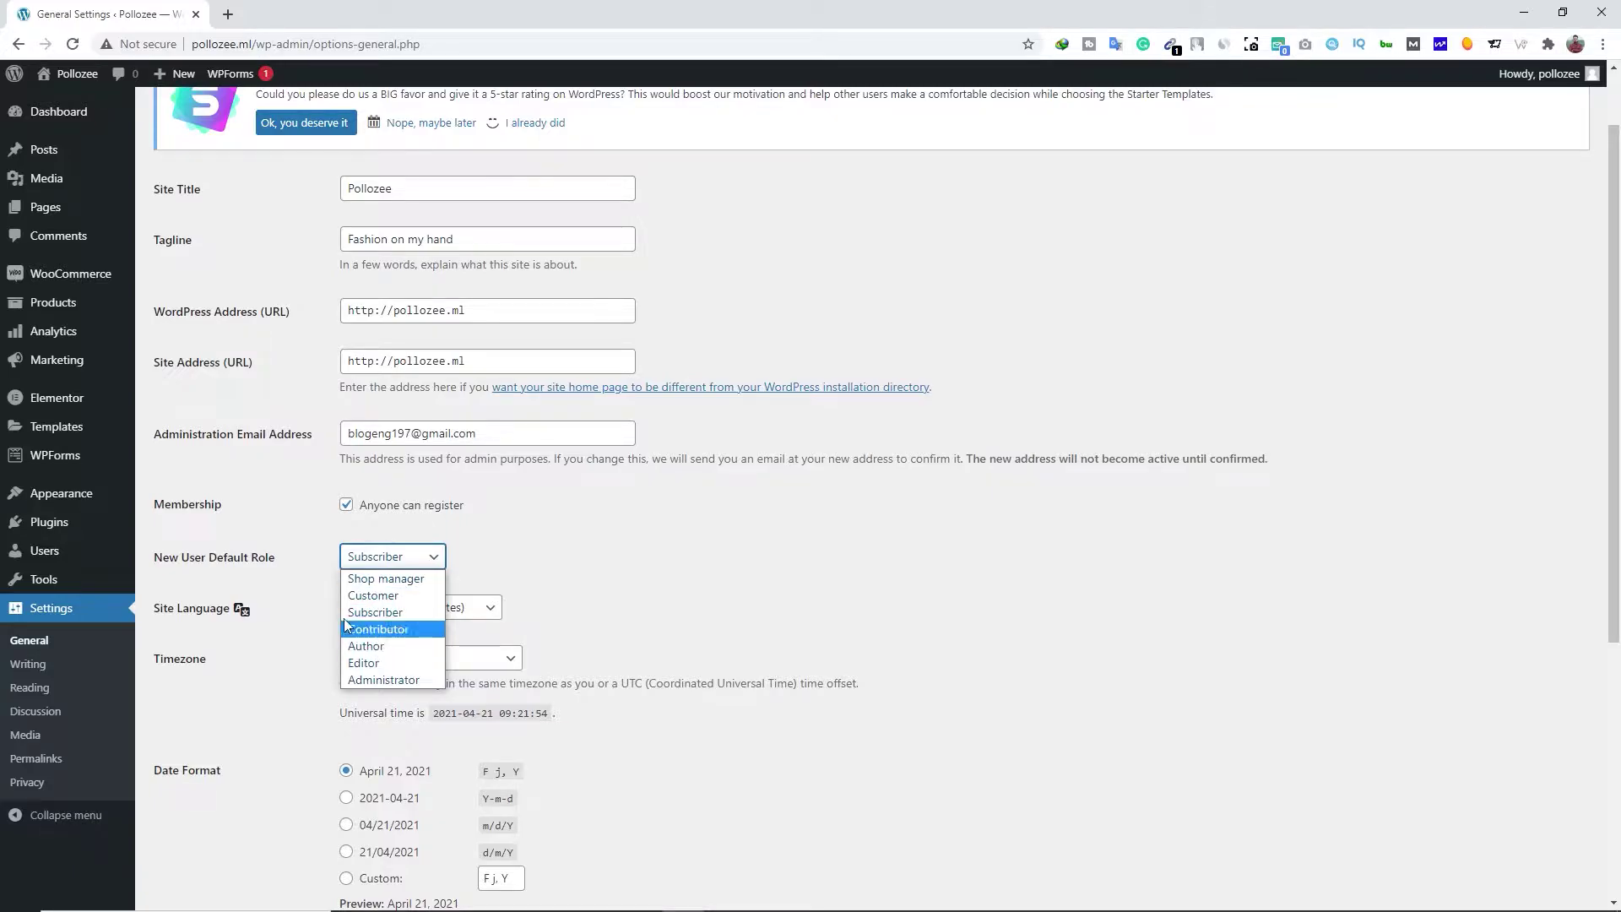
left_click(318, 565)
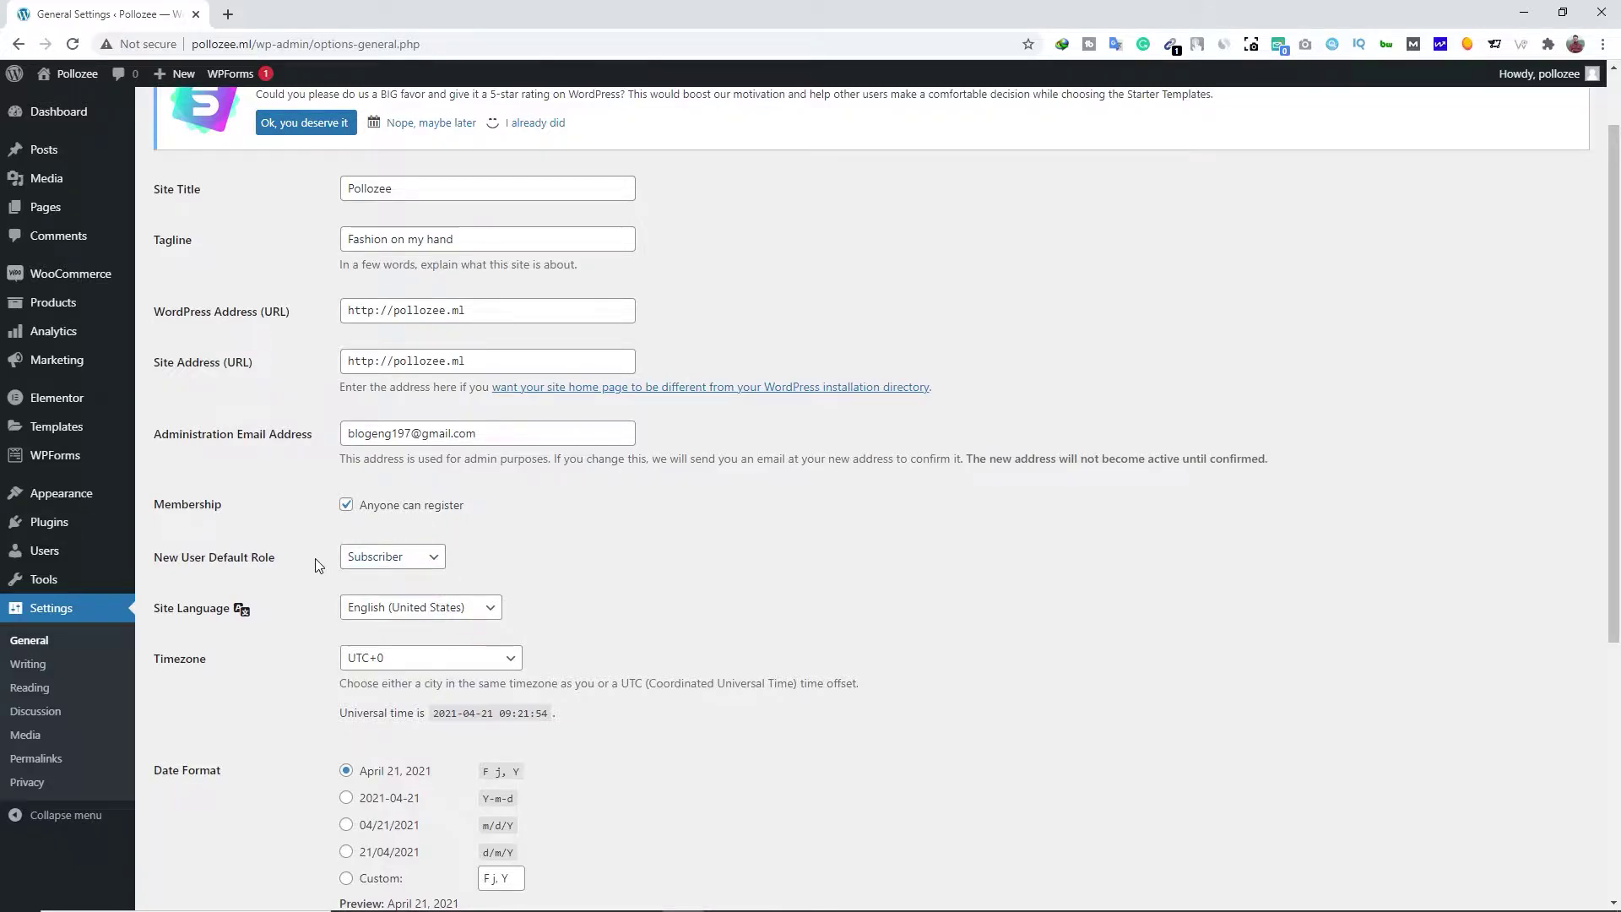
Set the timezone to UTC+5:30 and save the general settings
scroll(318, 565, "down", 3)
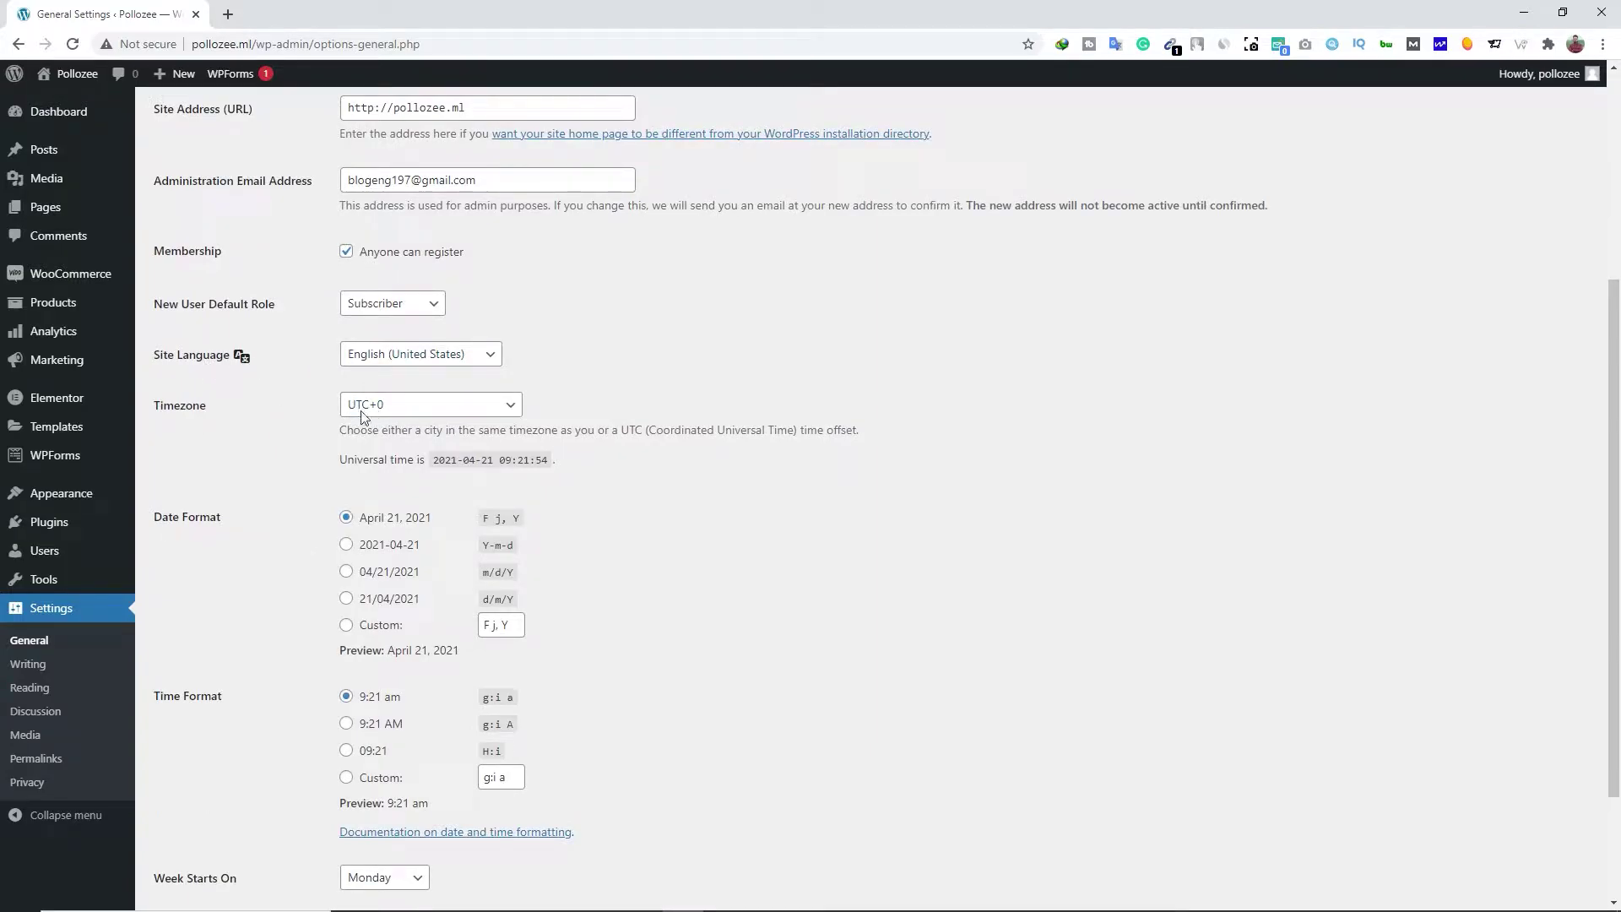
left_click(398, 413)
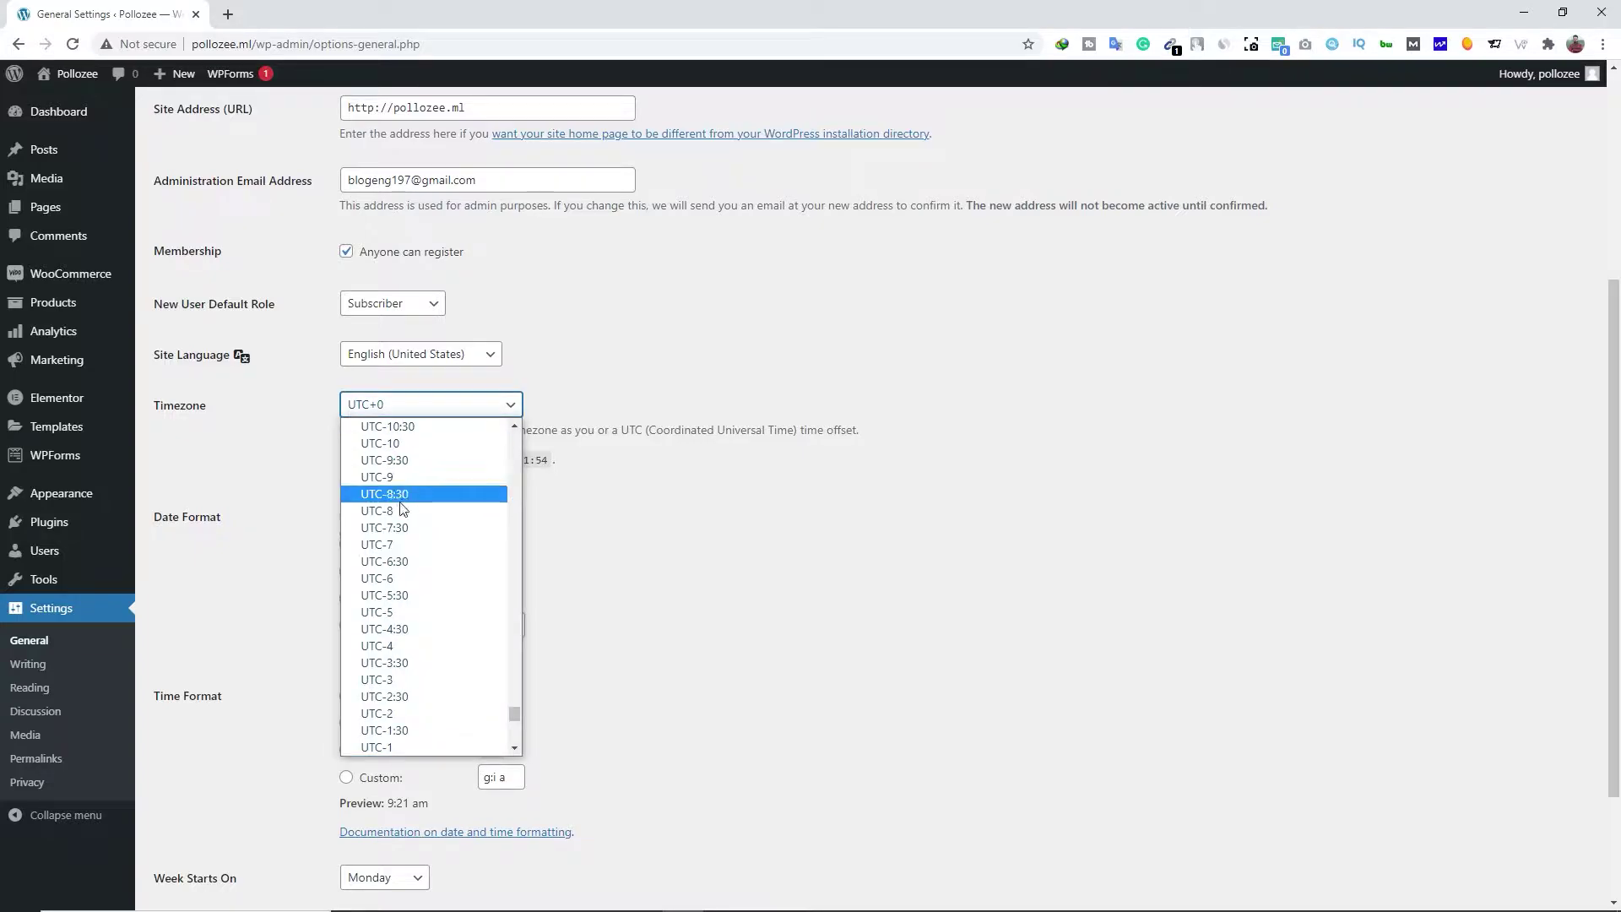
left_click(397, 595)
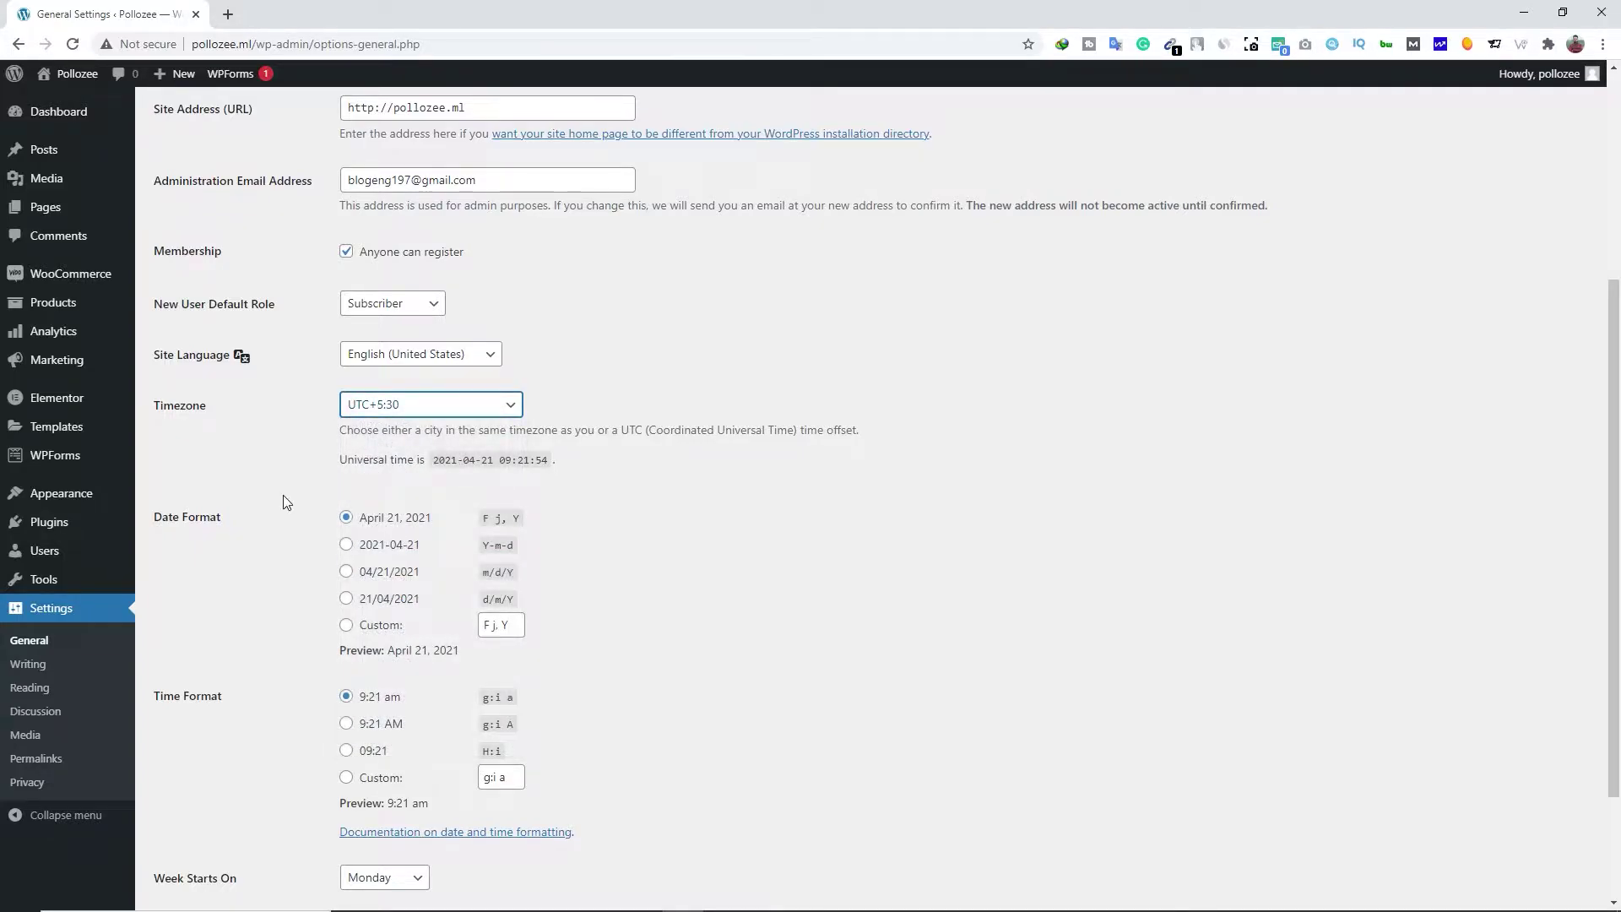
scroll(290, 503, "down", 2)
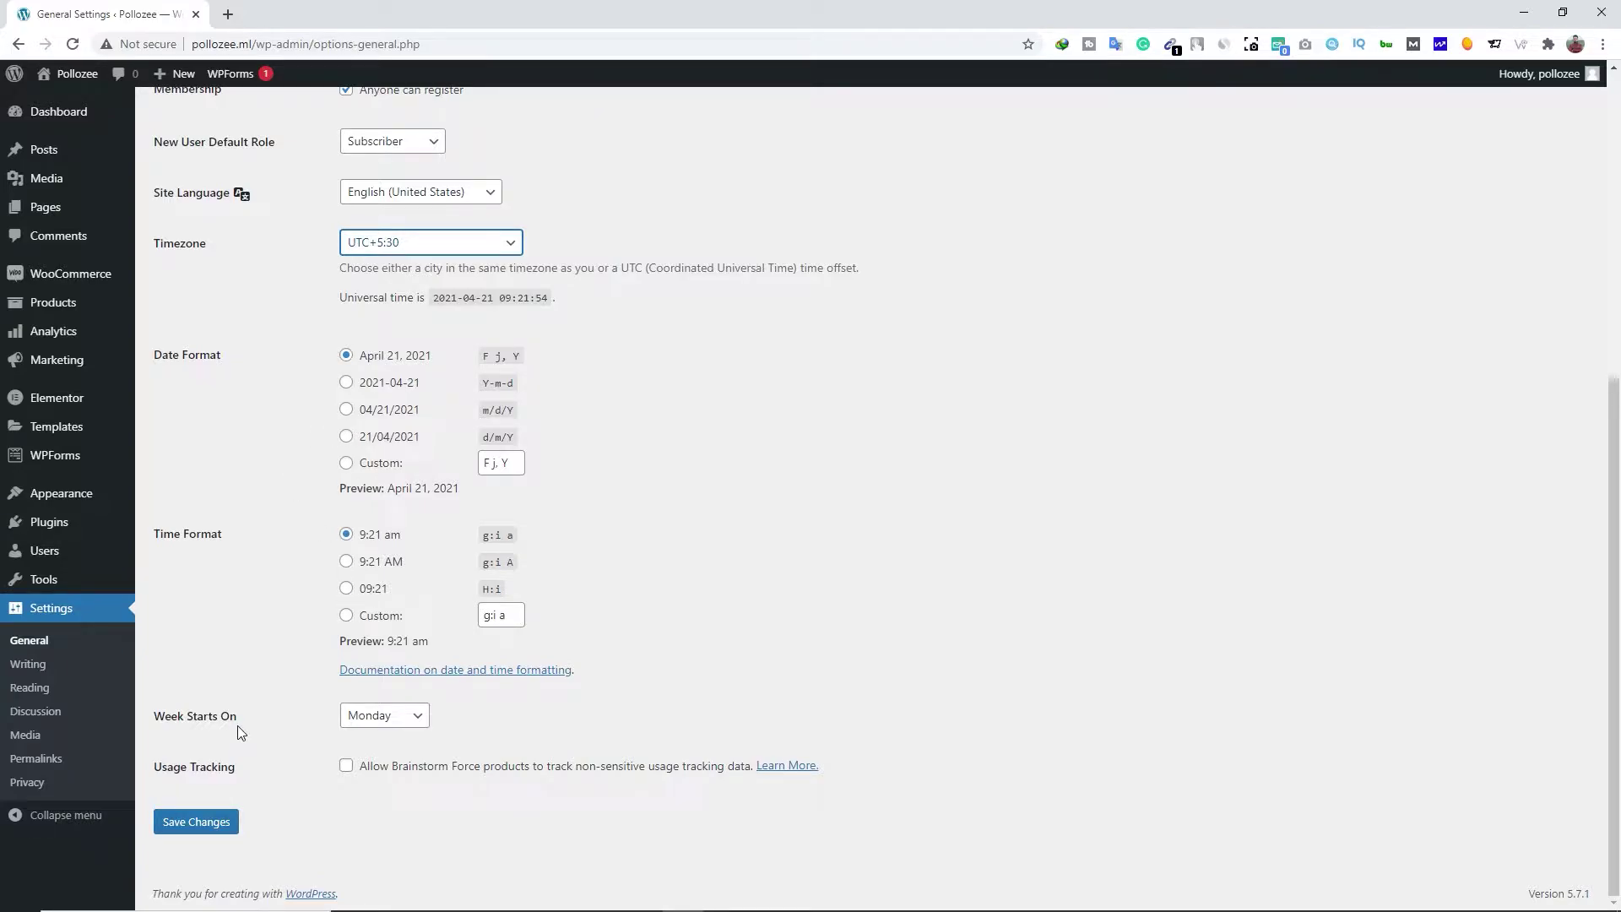
left_click(207, 831)
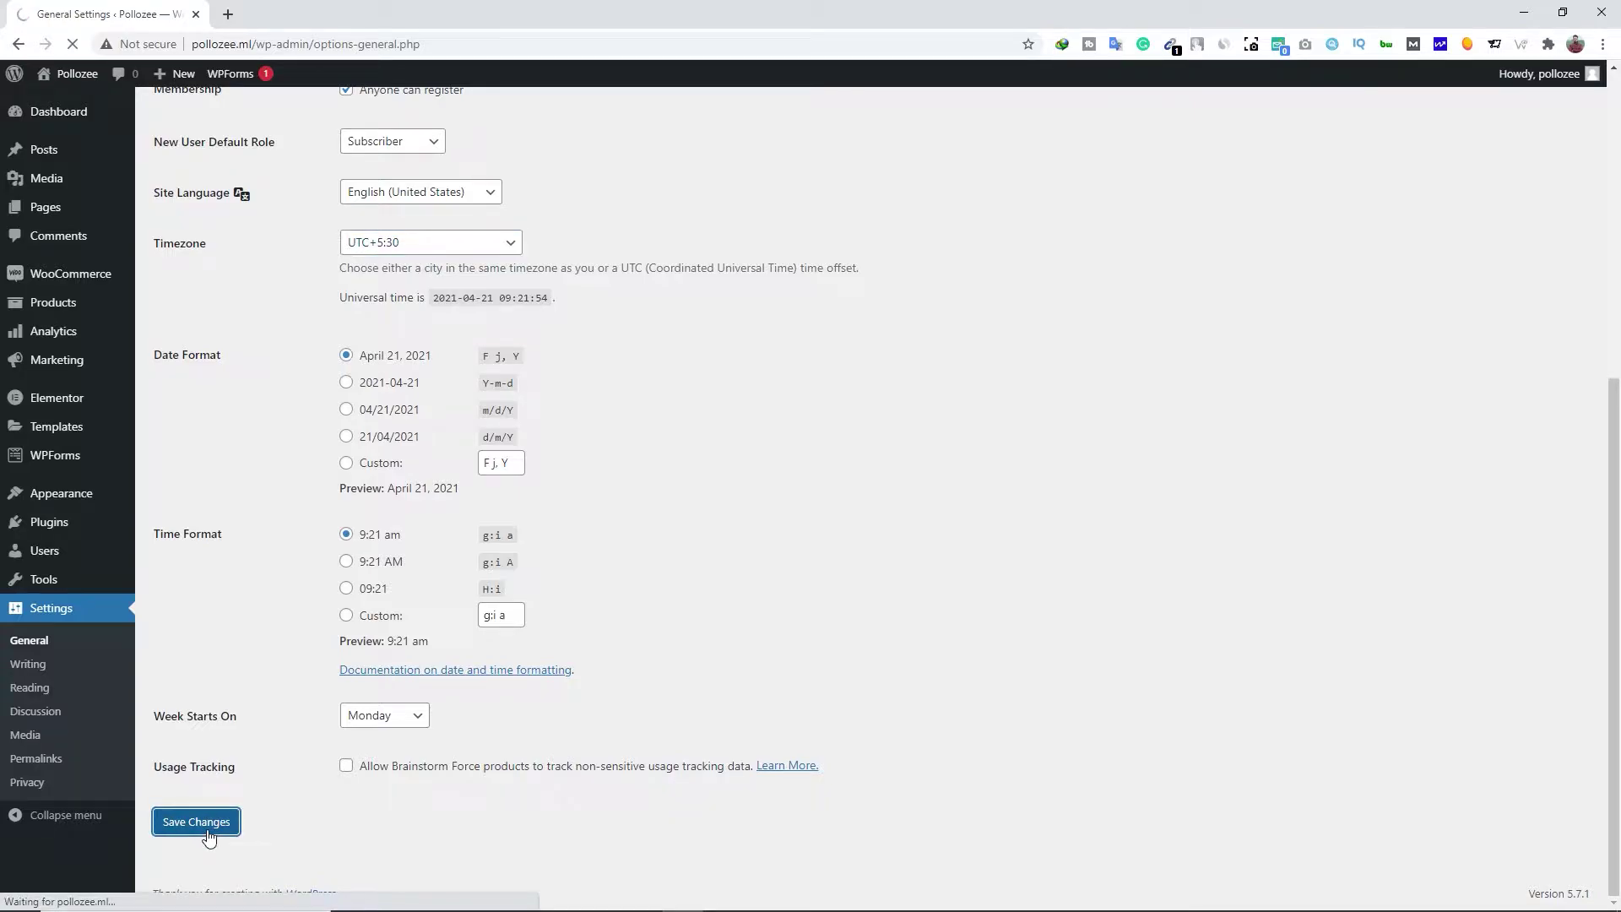
Review Writing settings, then save Reading settings with static page Home as homepage and 10 posts per page
left_click(56, 673)
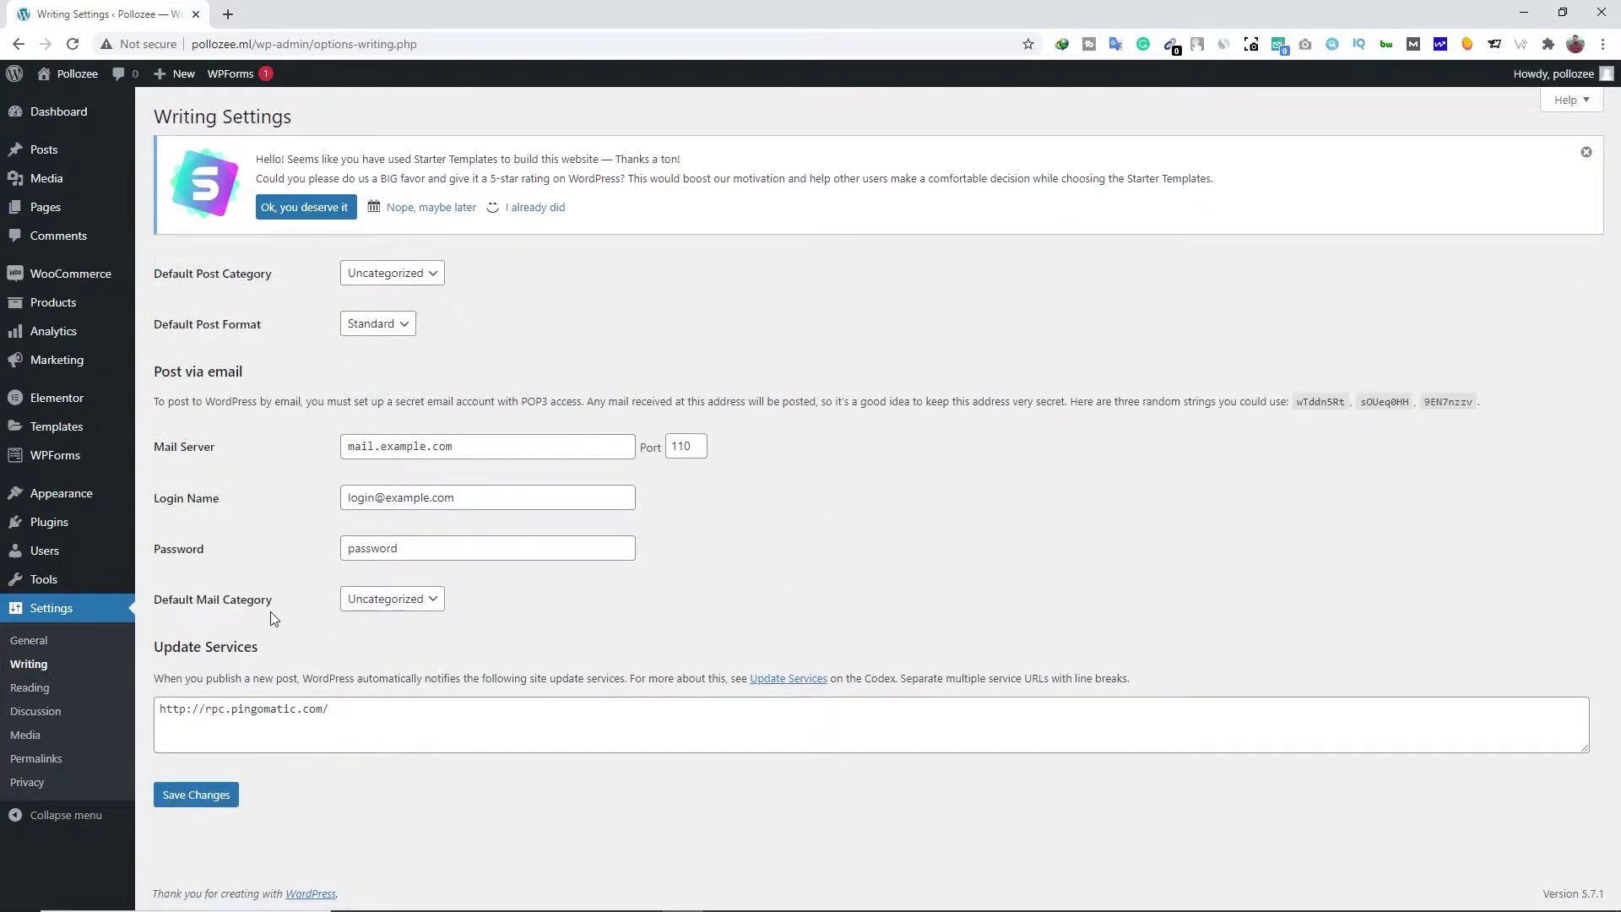
left_click(31, 689)
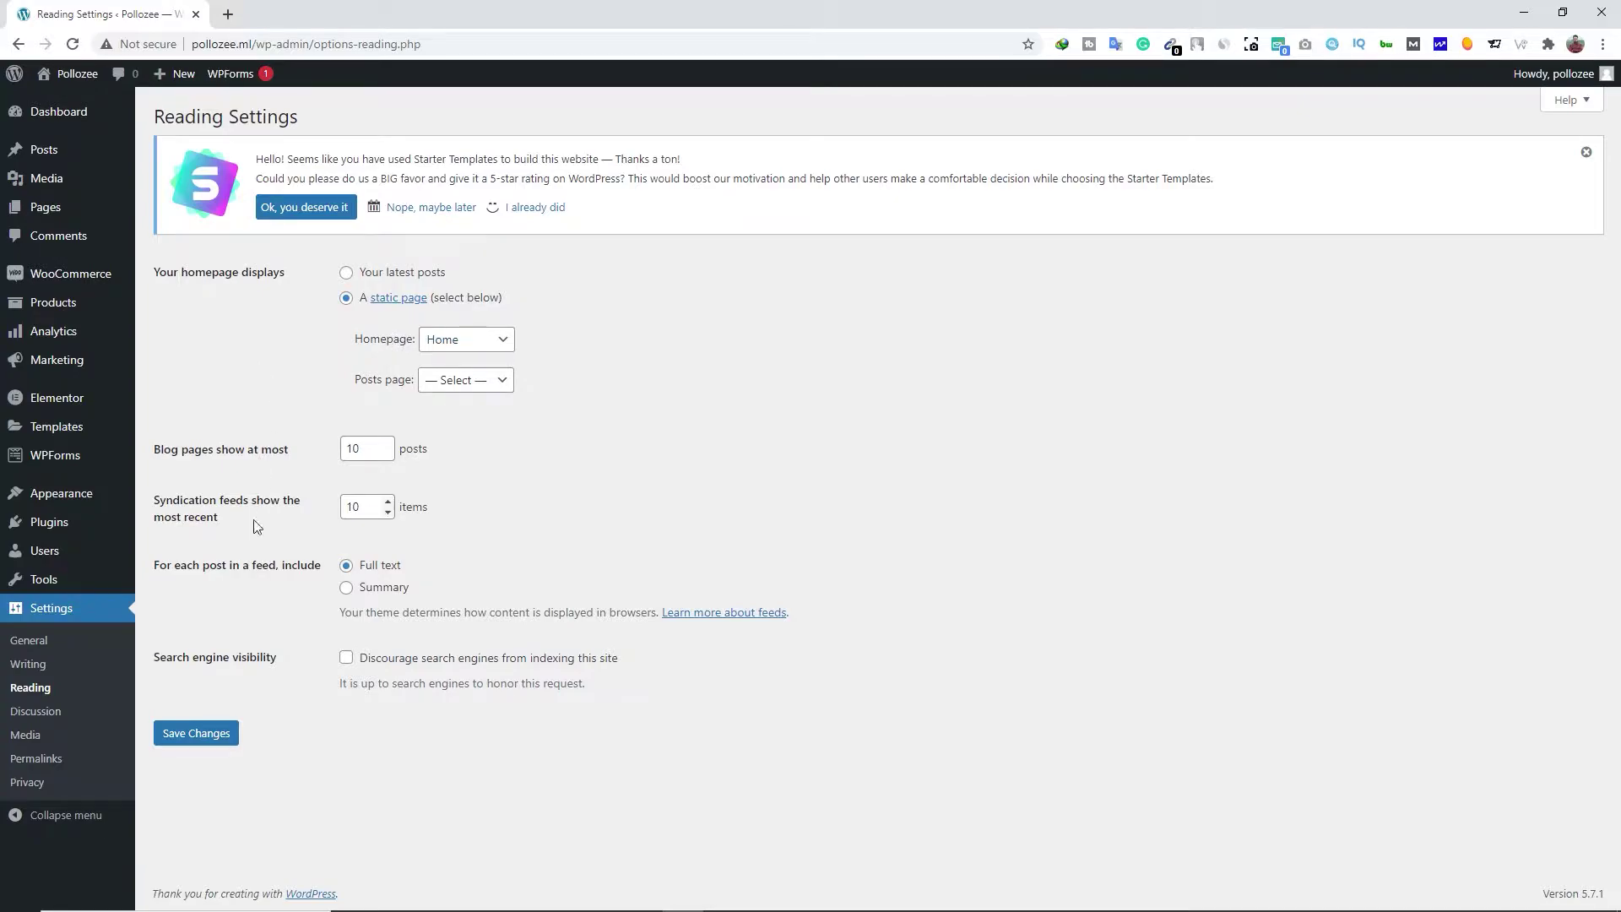
left_click(204, 739)
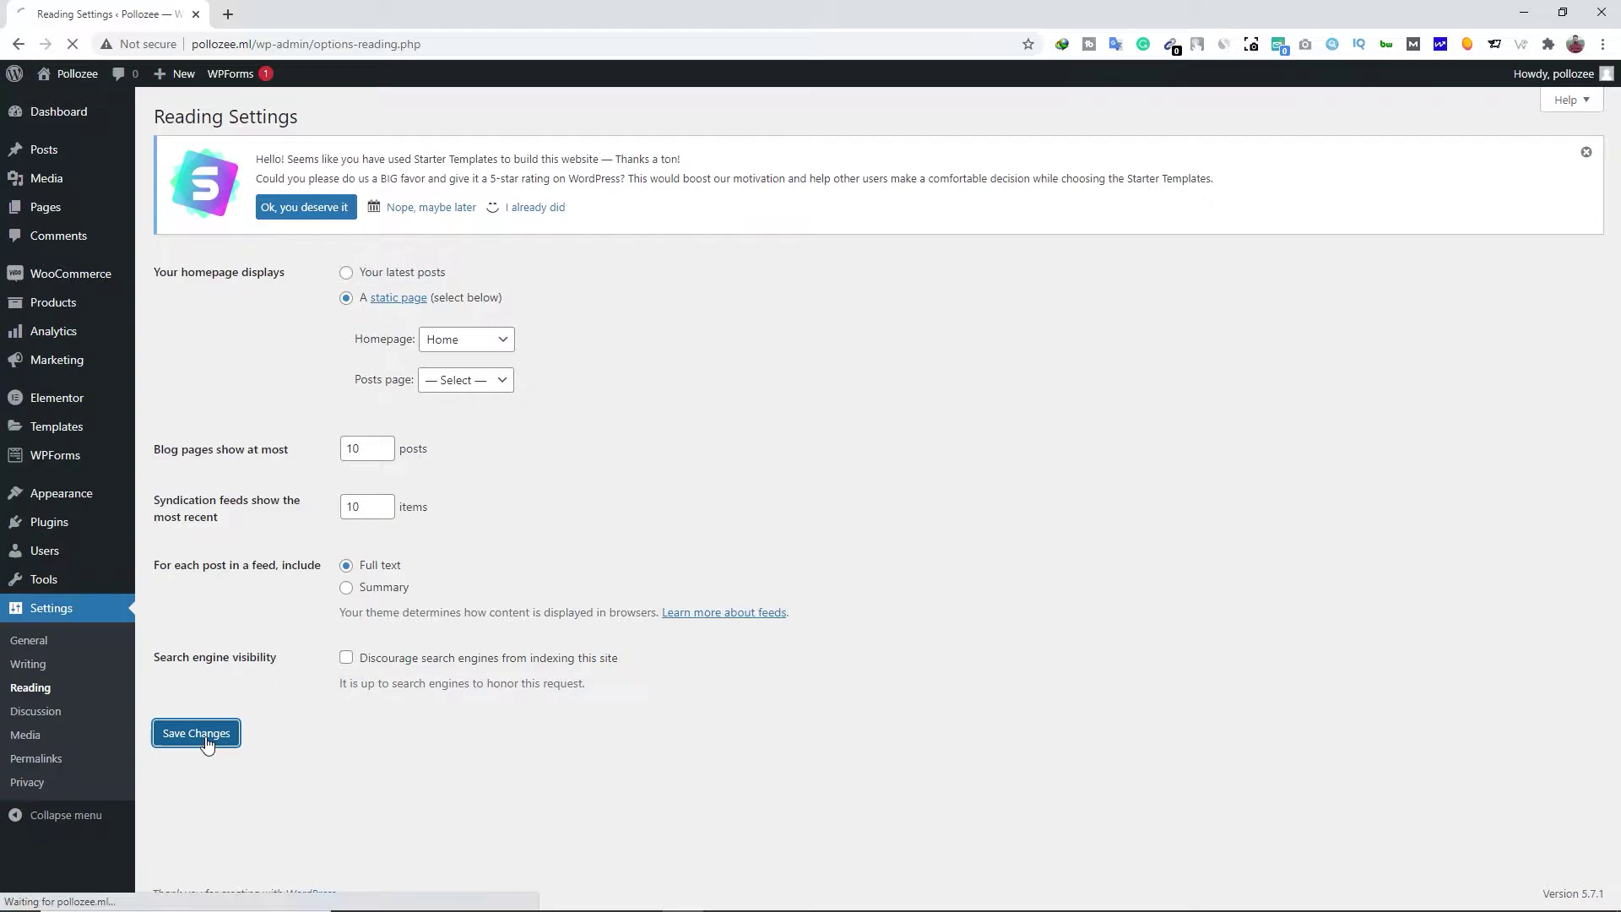
Look through the Discussion and Avatar settings, then view Media image sizes (150×150, 300×300, 1024×1024)
left_click(64, 715)
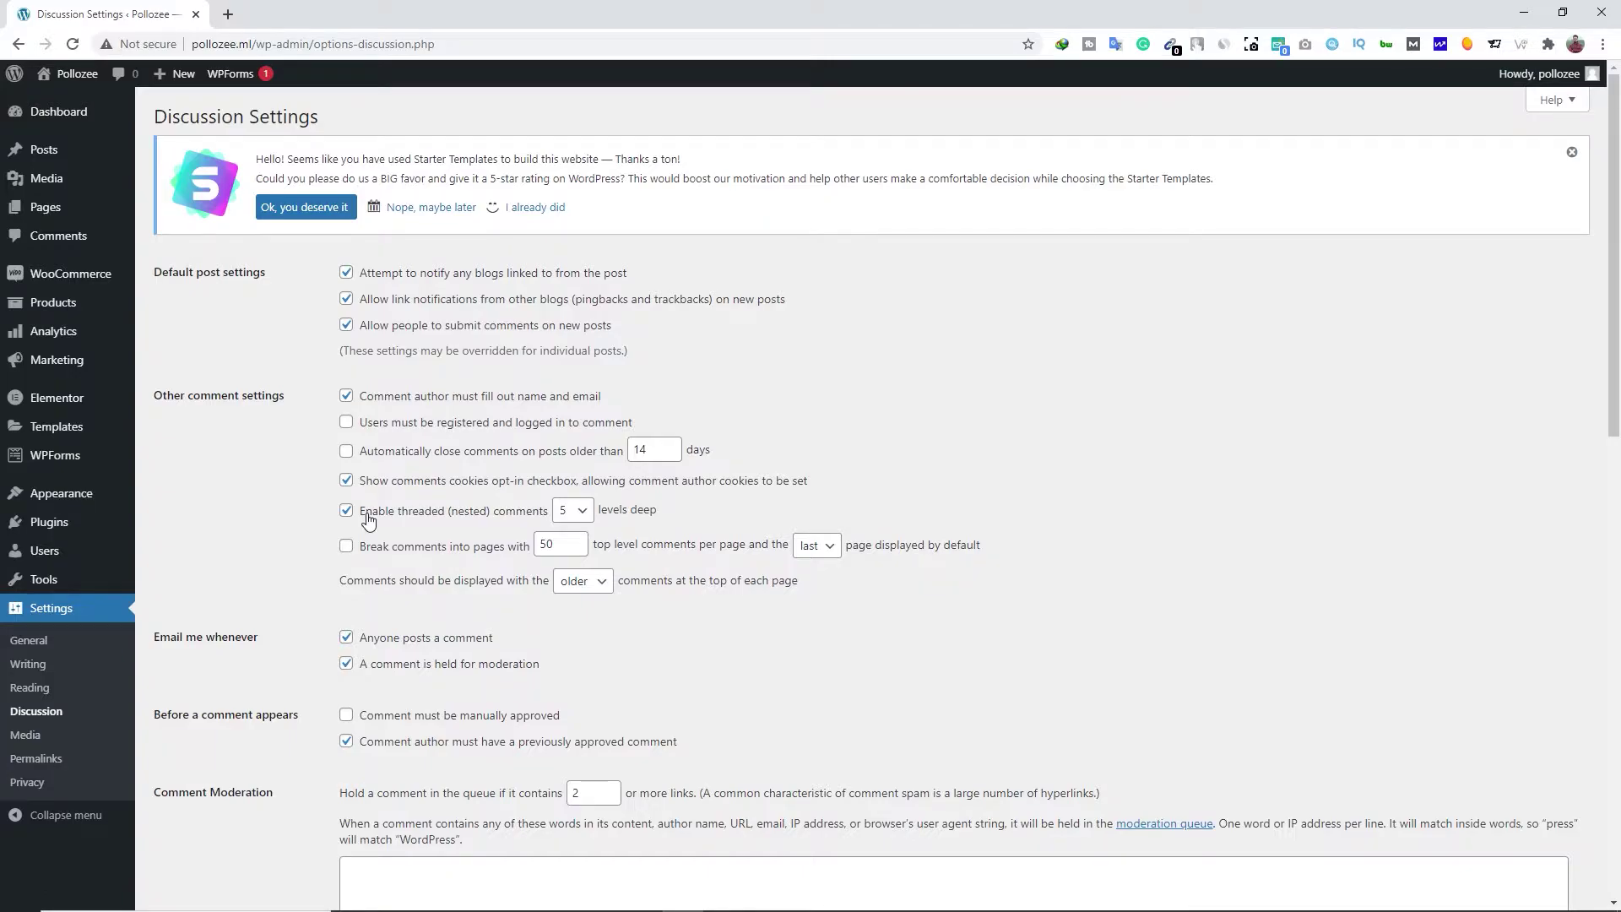
scroll(368, 518, "down", 15)
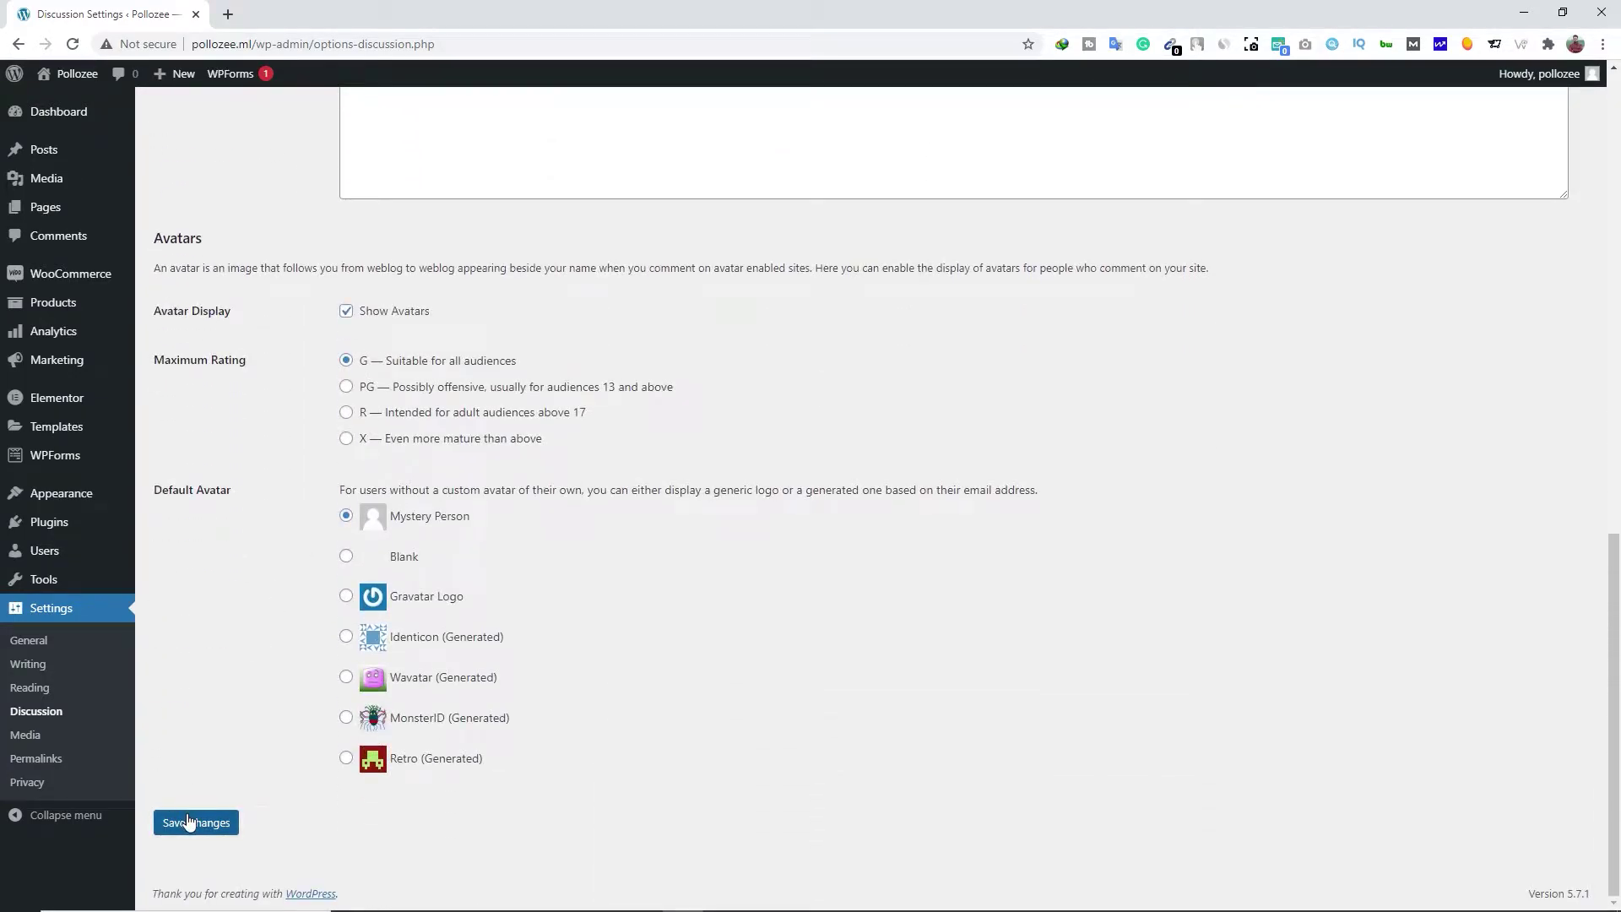
left_click(47, 731)
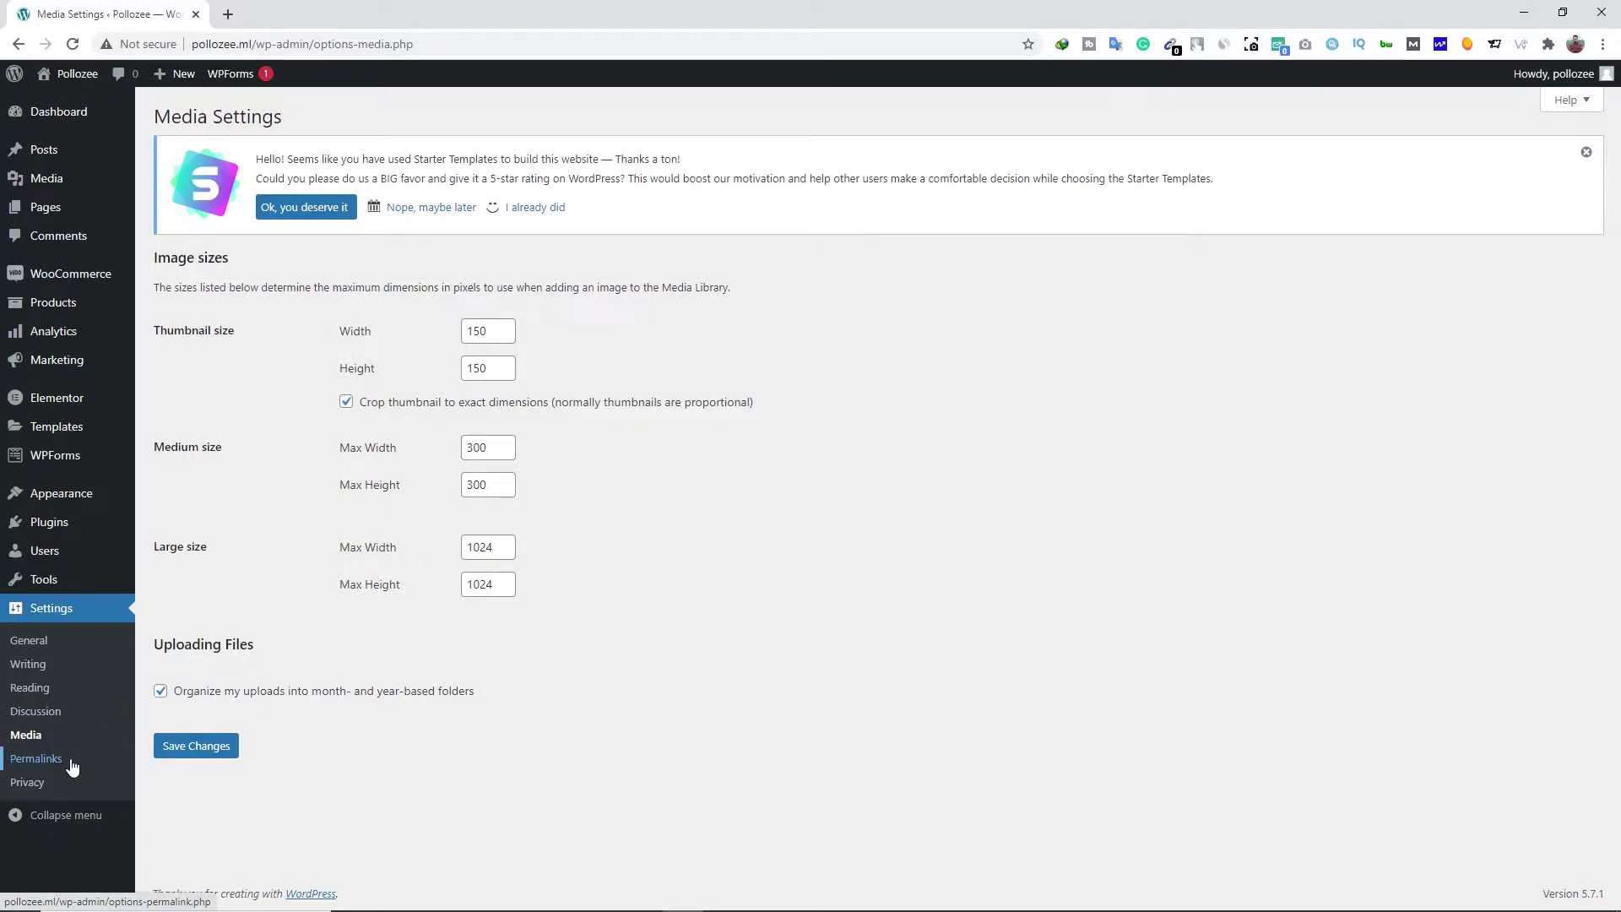
Switch the permalink structure to 'Post name' and save it
left_click(36, 759)
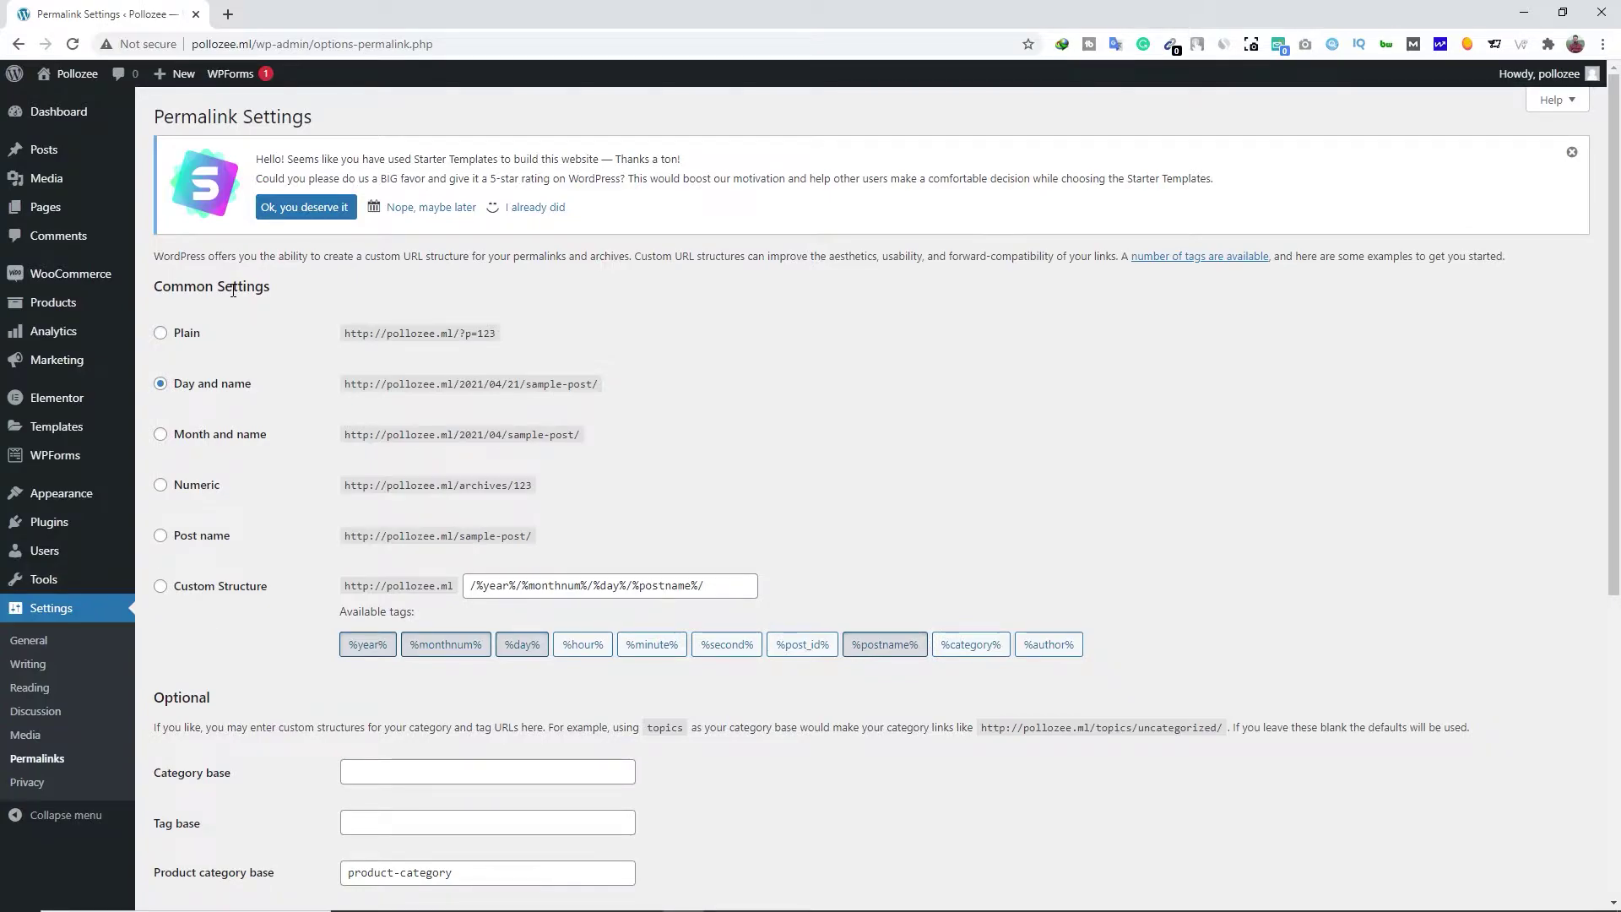
left_click(199, 543)
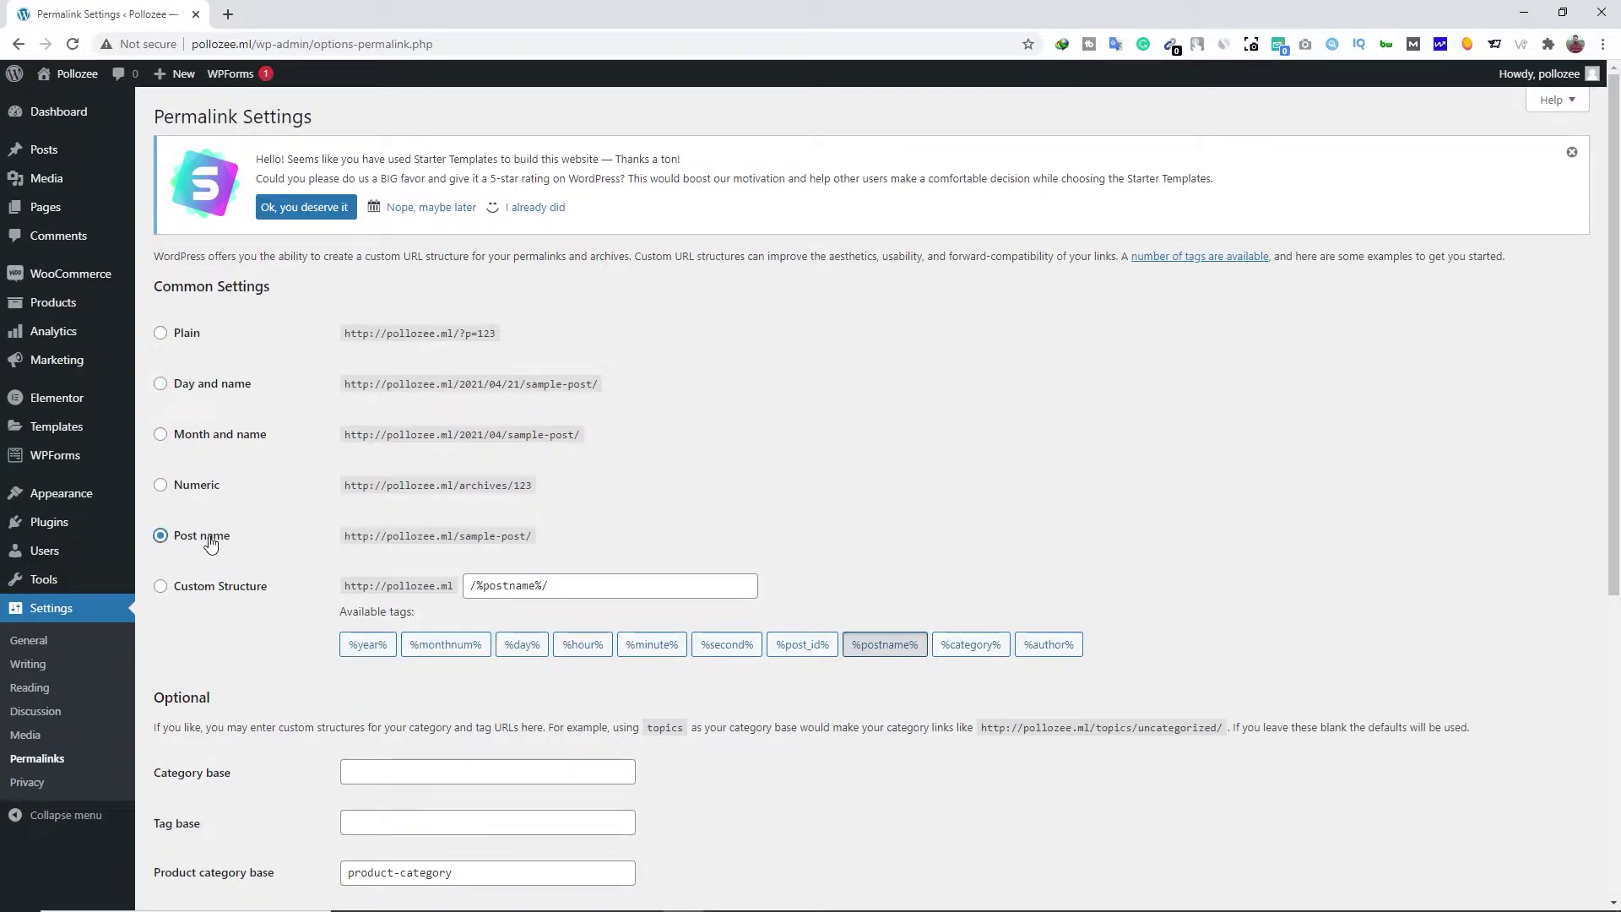
scroll(236, 642, "down", 6)
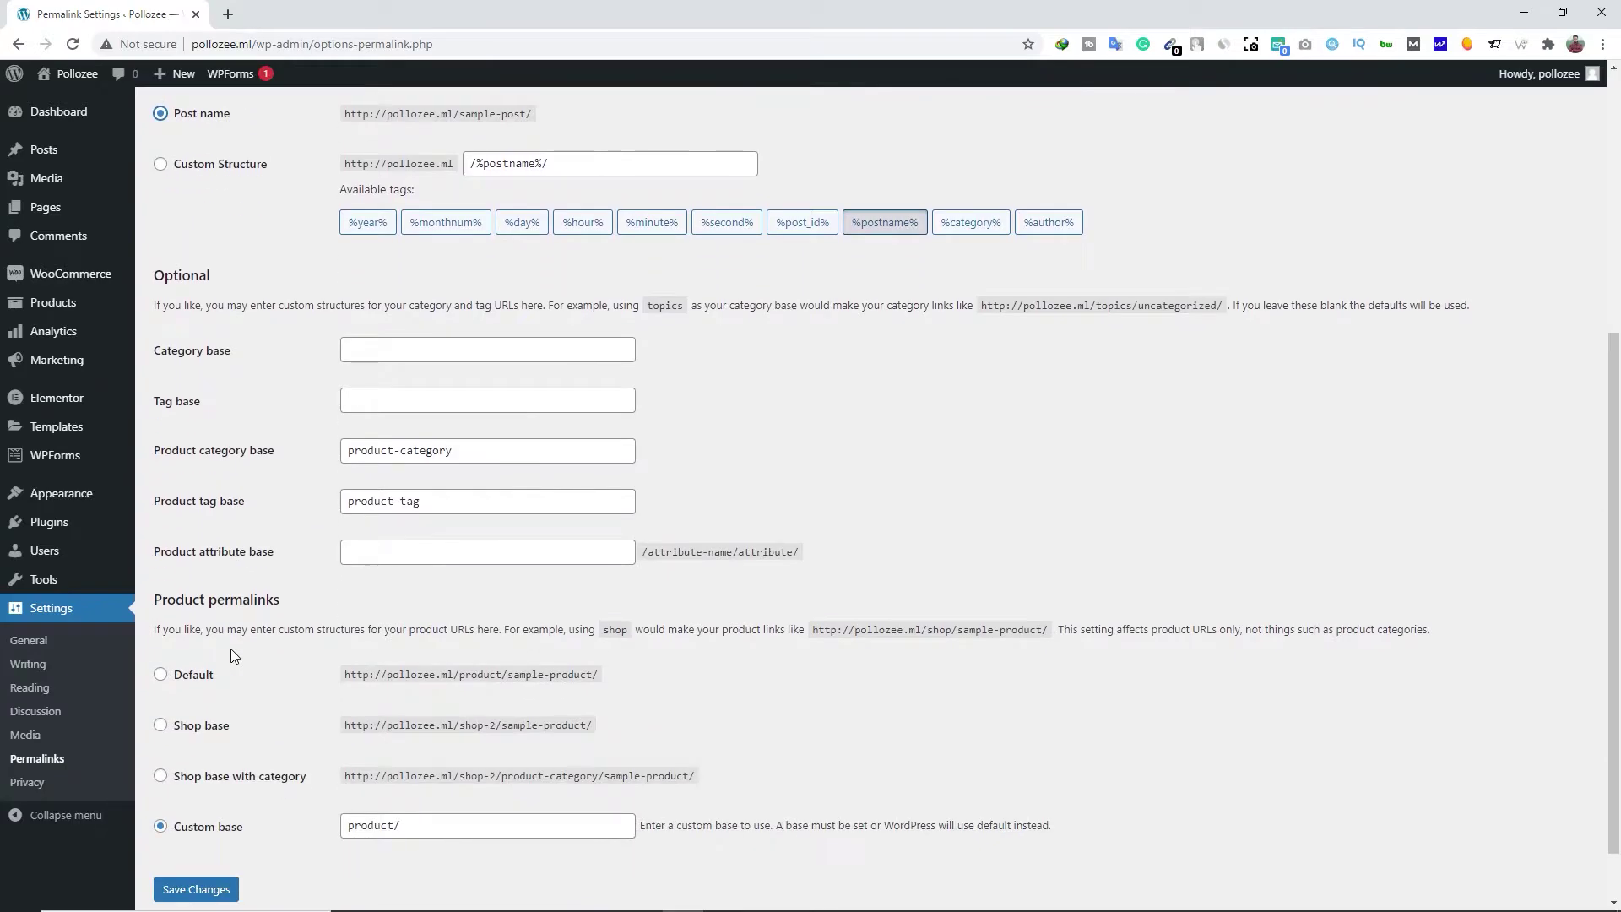
left_click(178, 823)
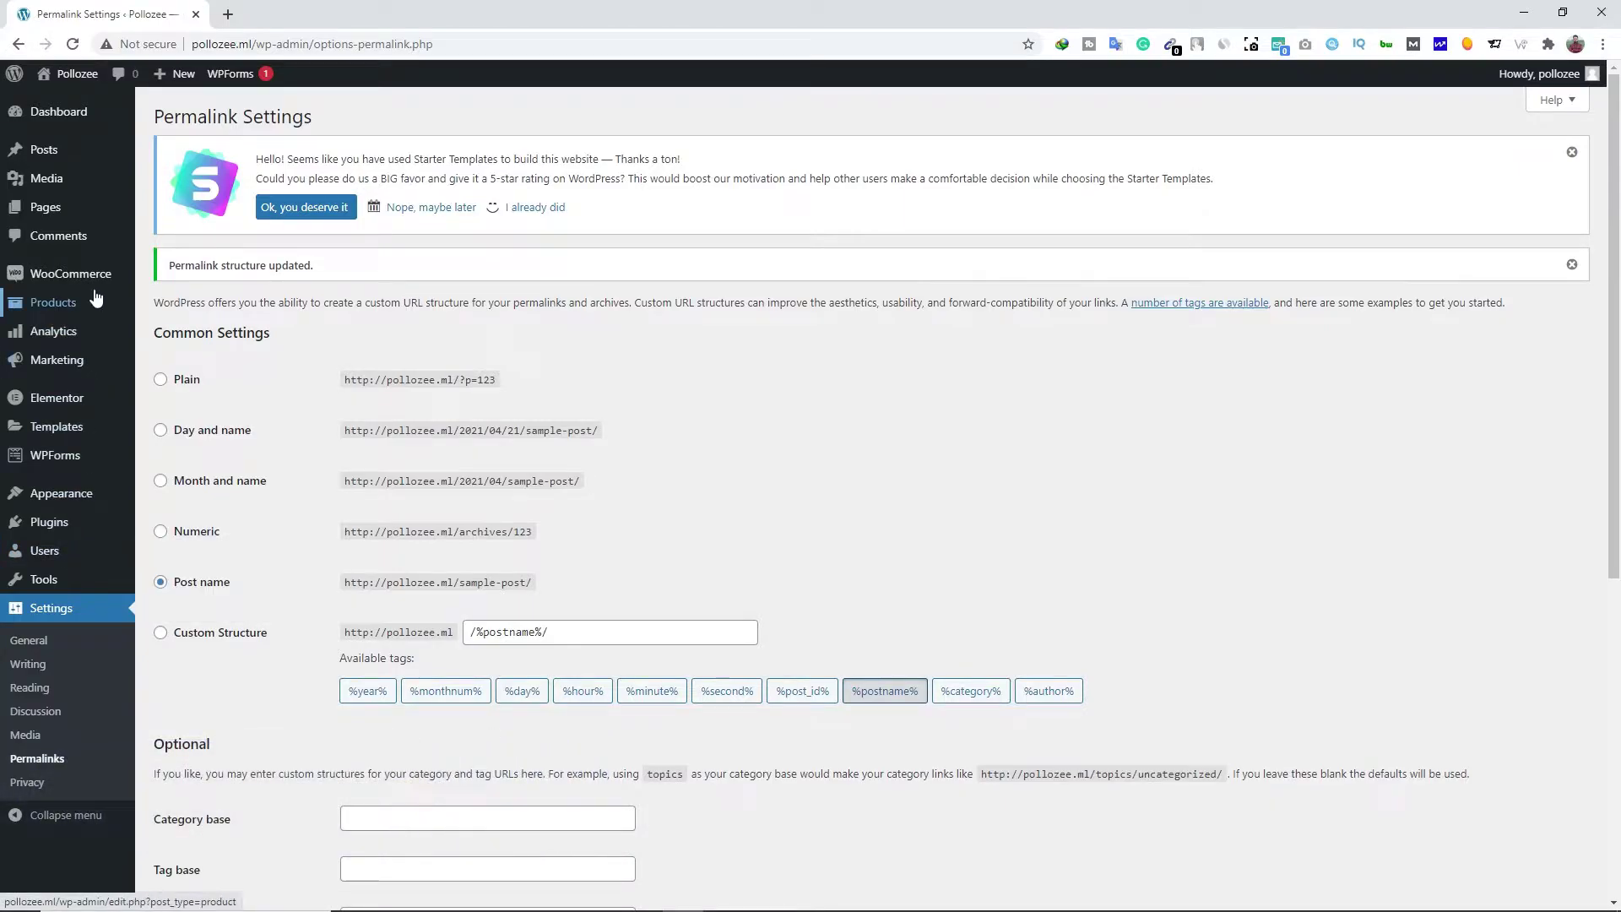
Fill in the WooCommerce store address from autofill and set country/state to India — Punjab
mouse_move(95, 278)
left_click(199, 400)
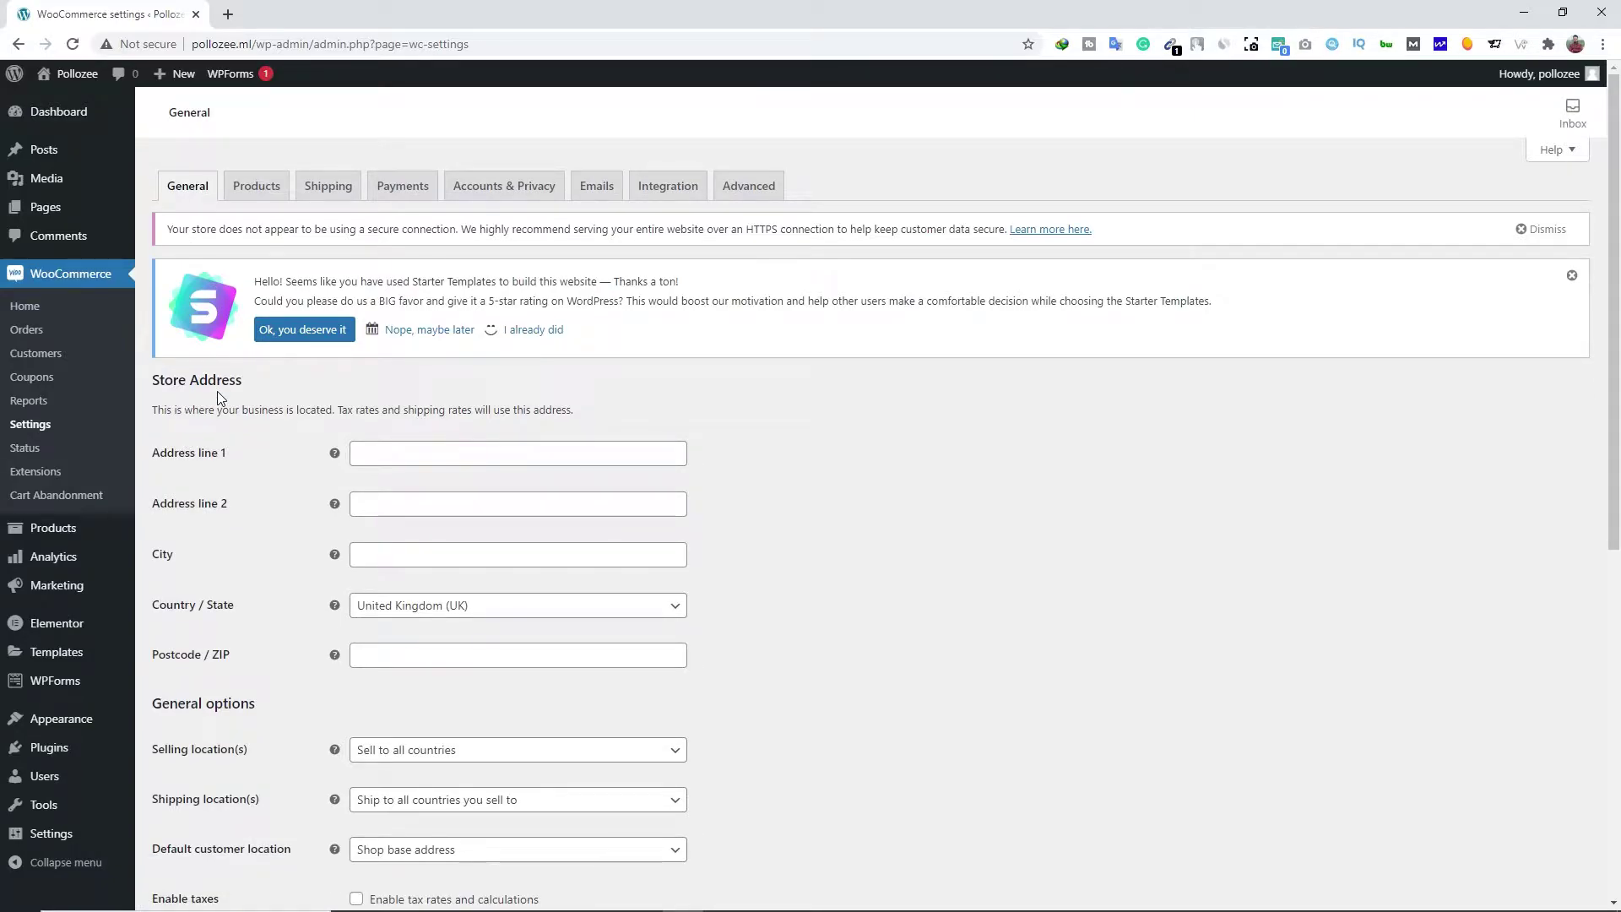
scroll(270, 464, "down", 1)
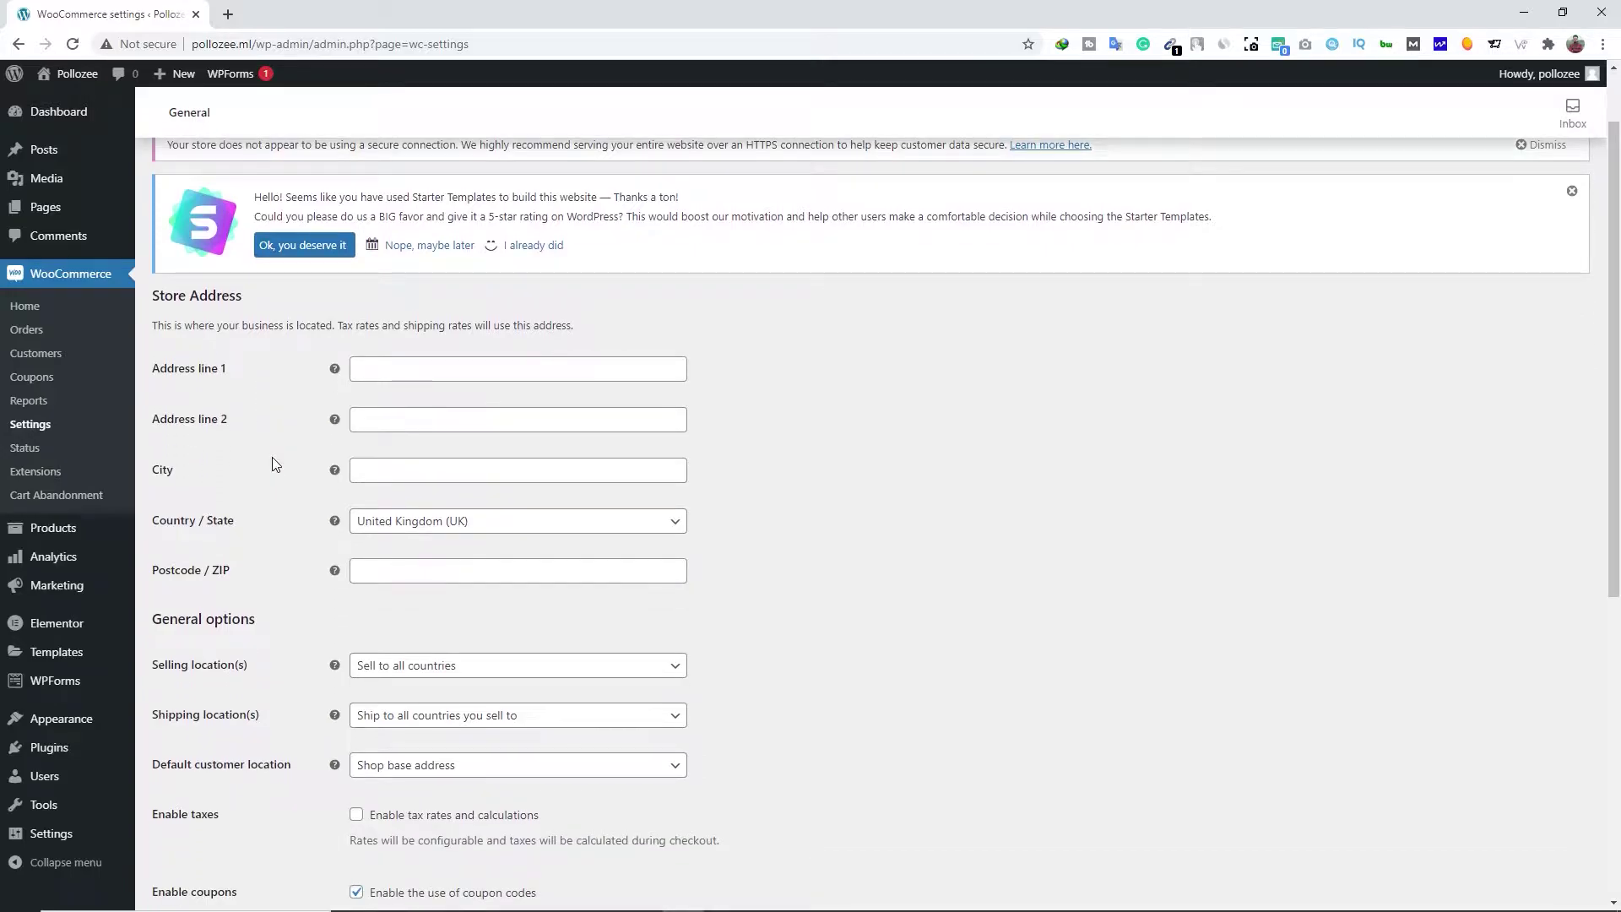
left_click(376, 370)
left_click(420, 414)
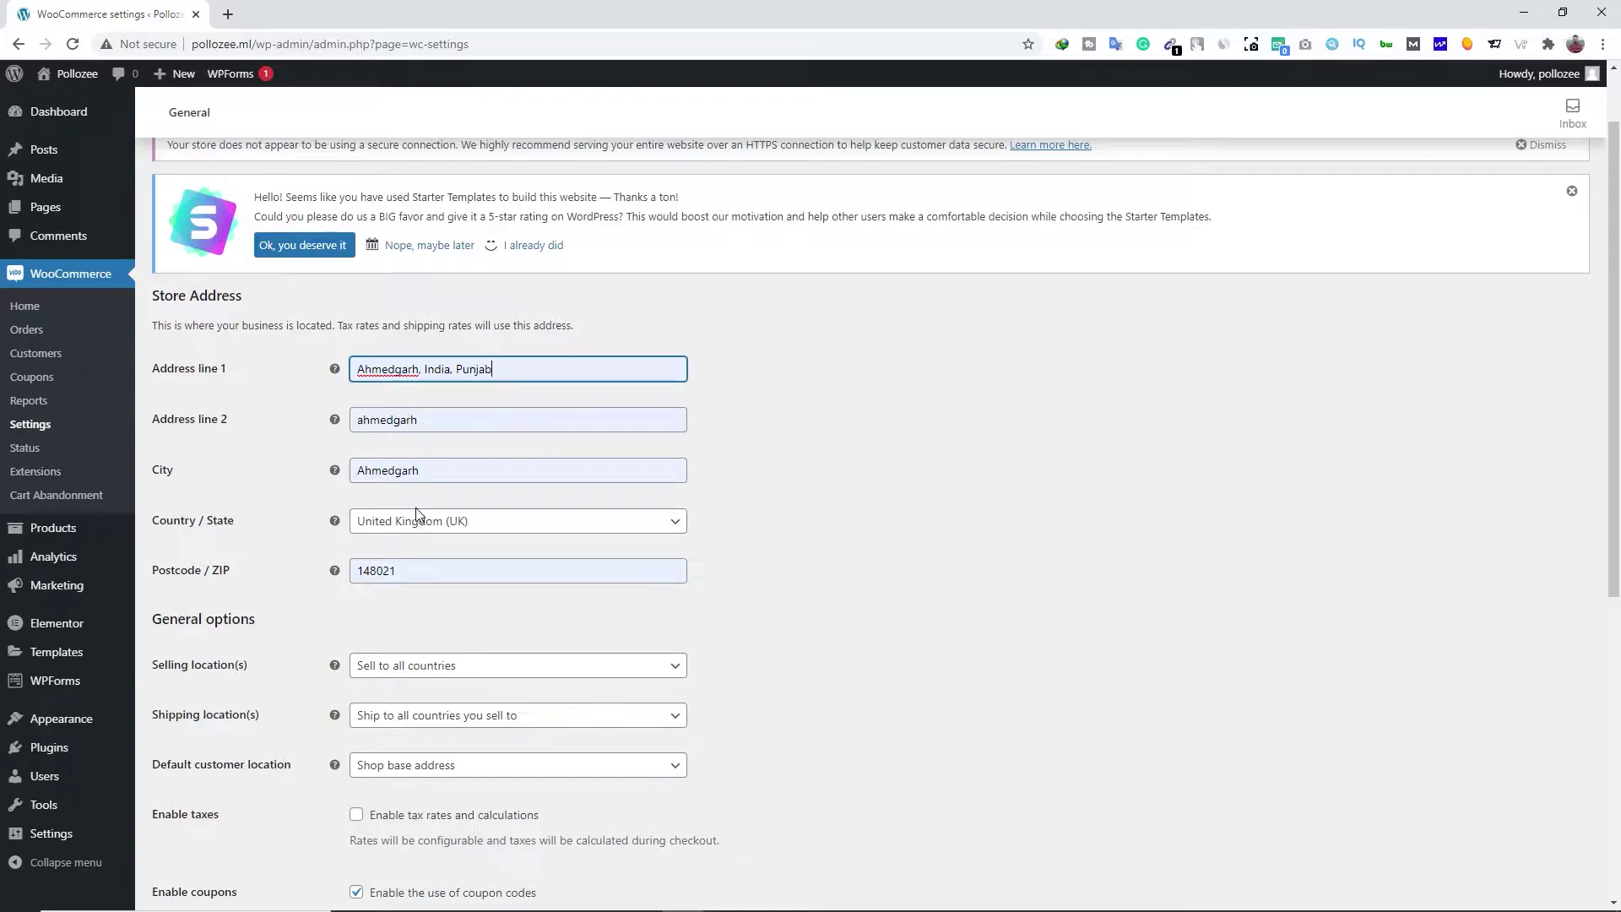
left_click(420, 521)
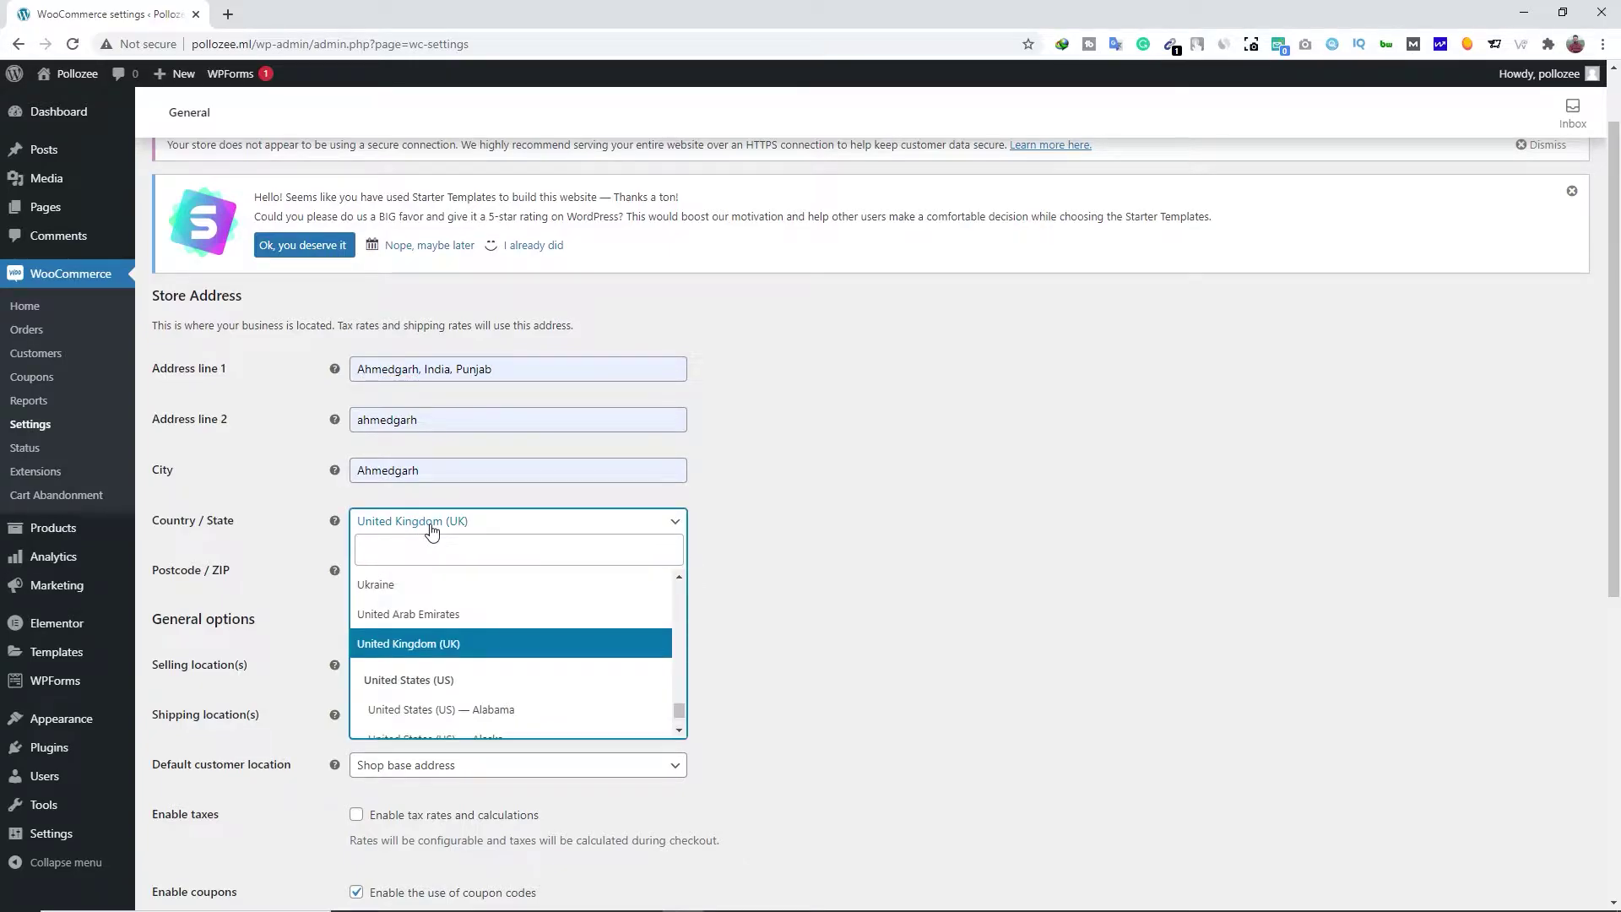
type("india")
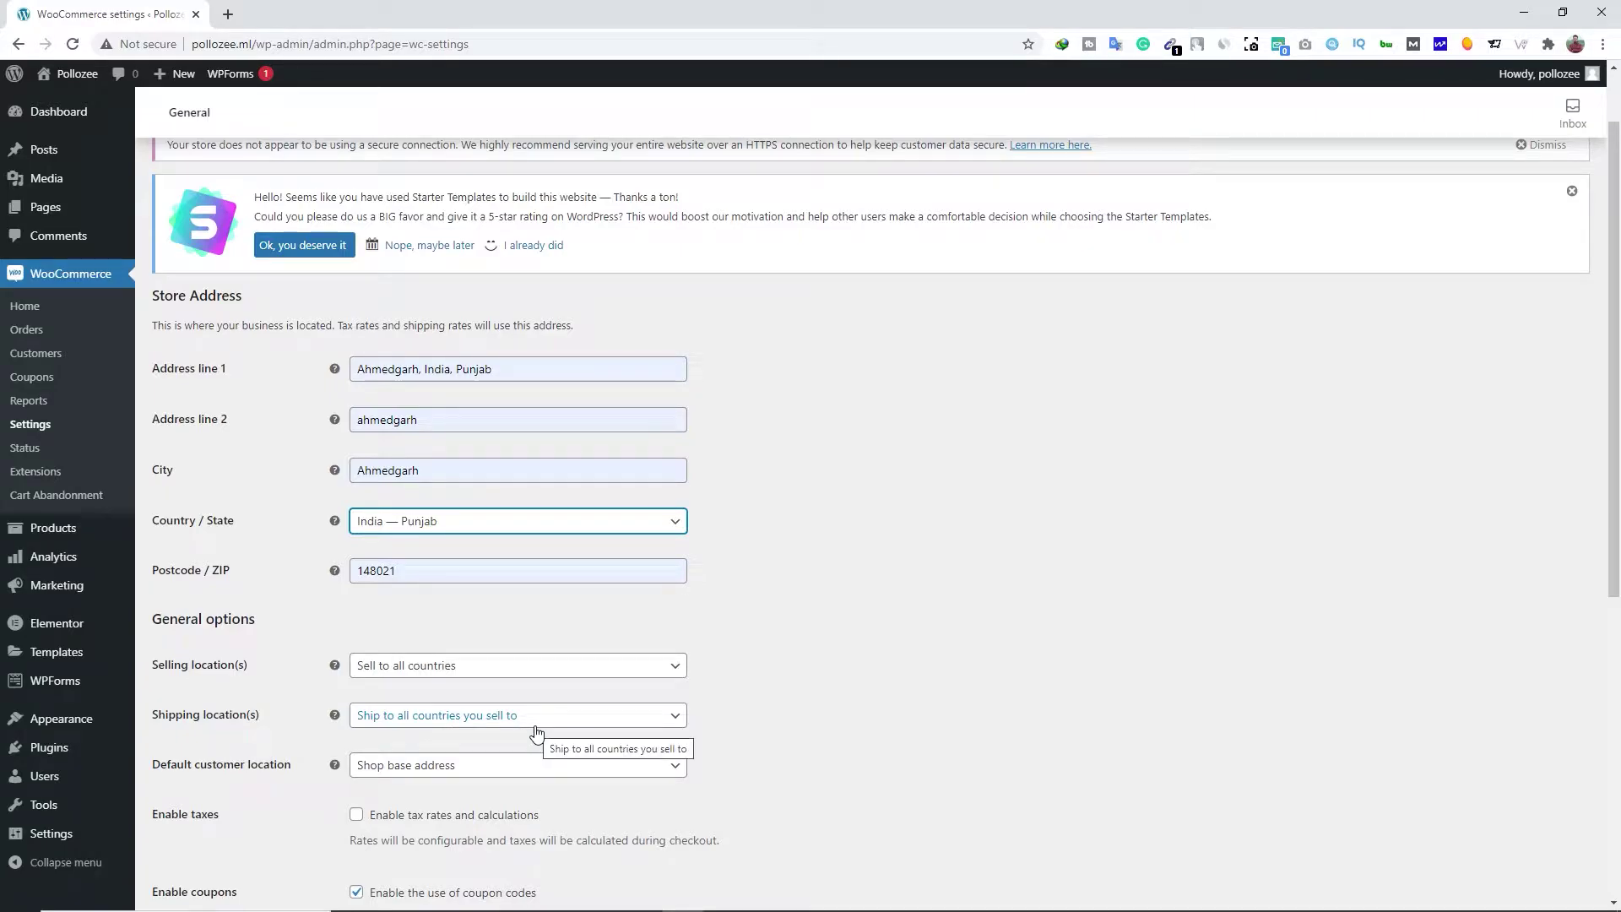
Set selling locations to sell to specific countries, with India as the only country
left_click(456, 671)
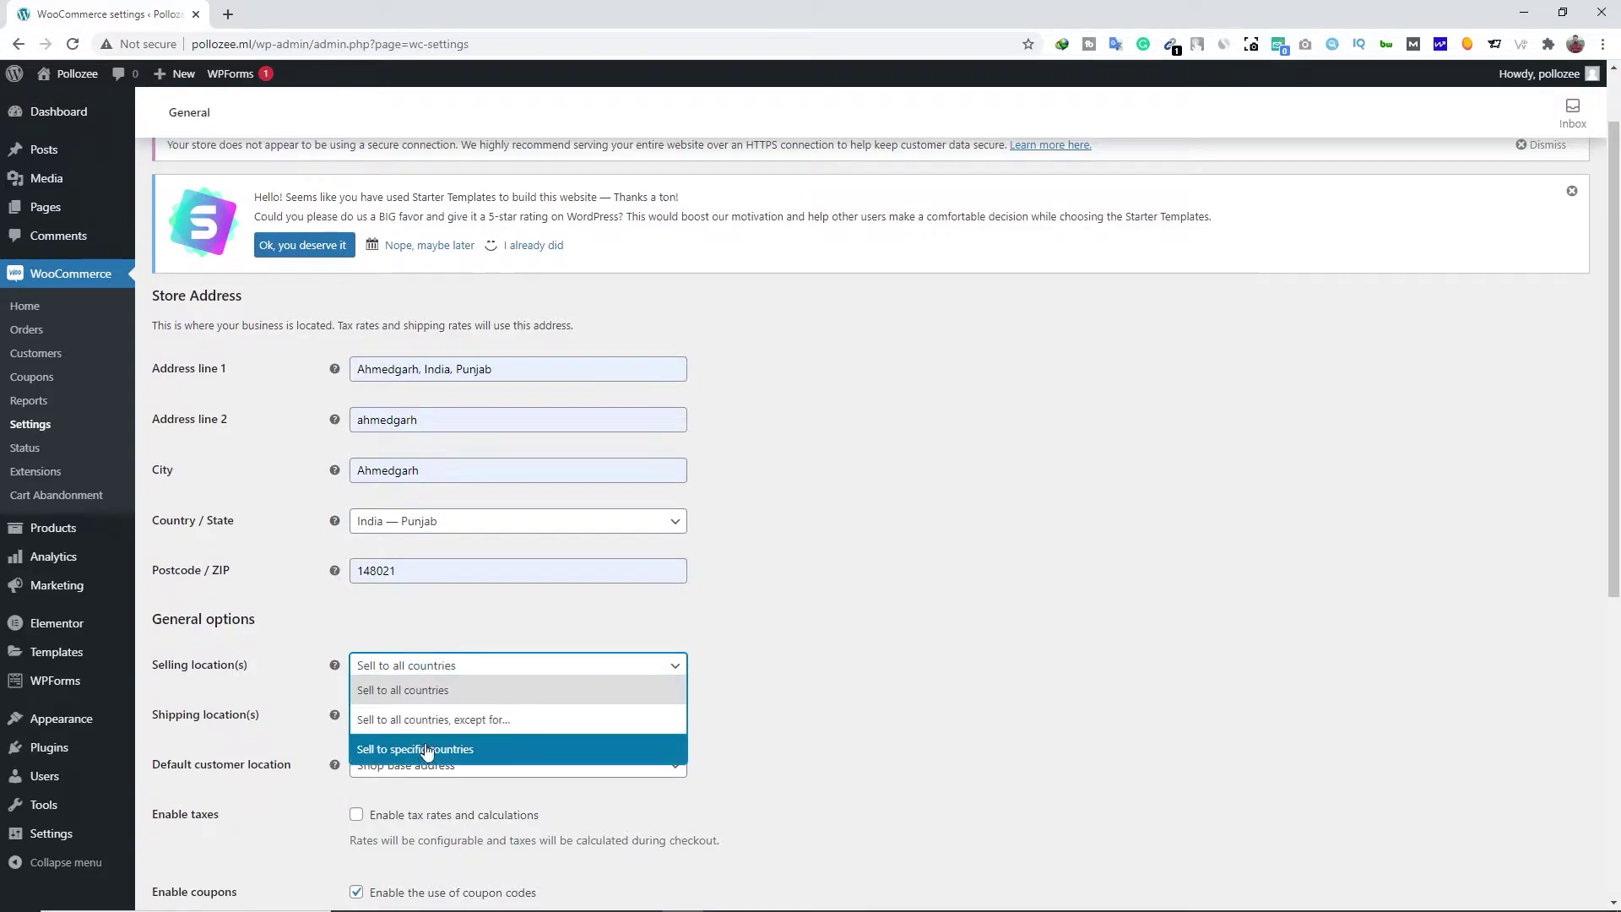
left_click(400, 753)
left_click(401, 716)
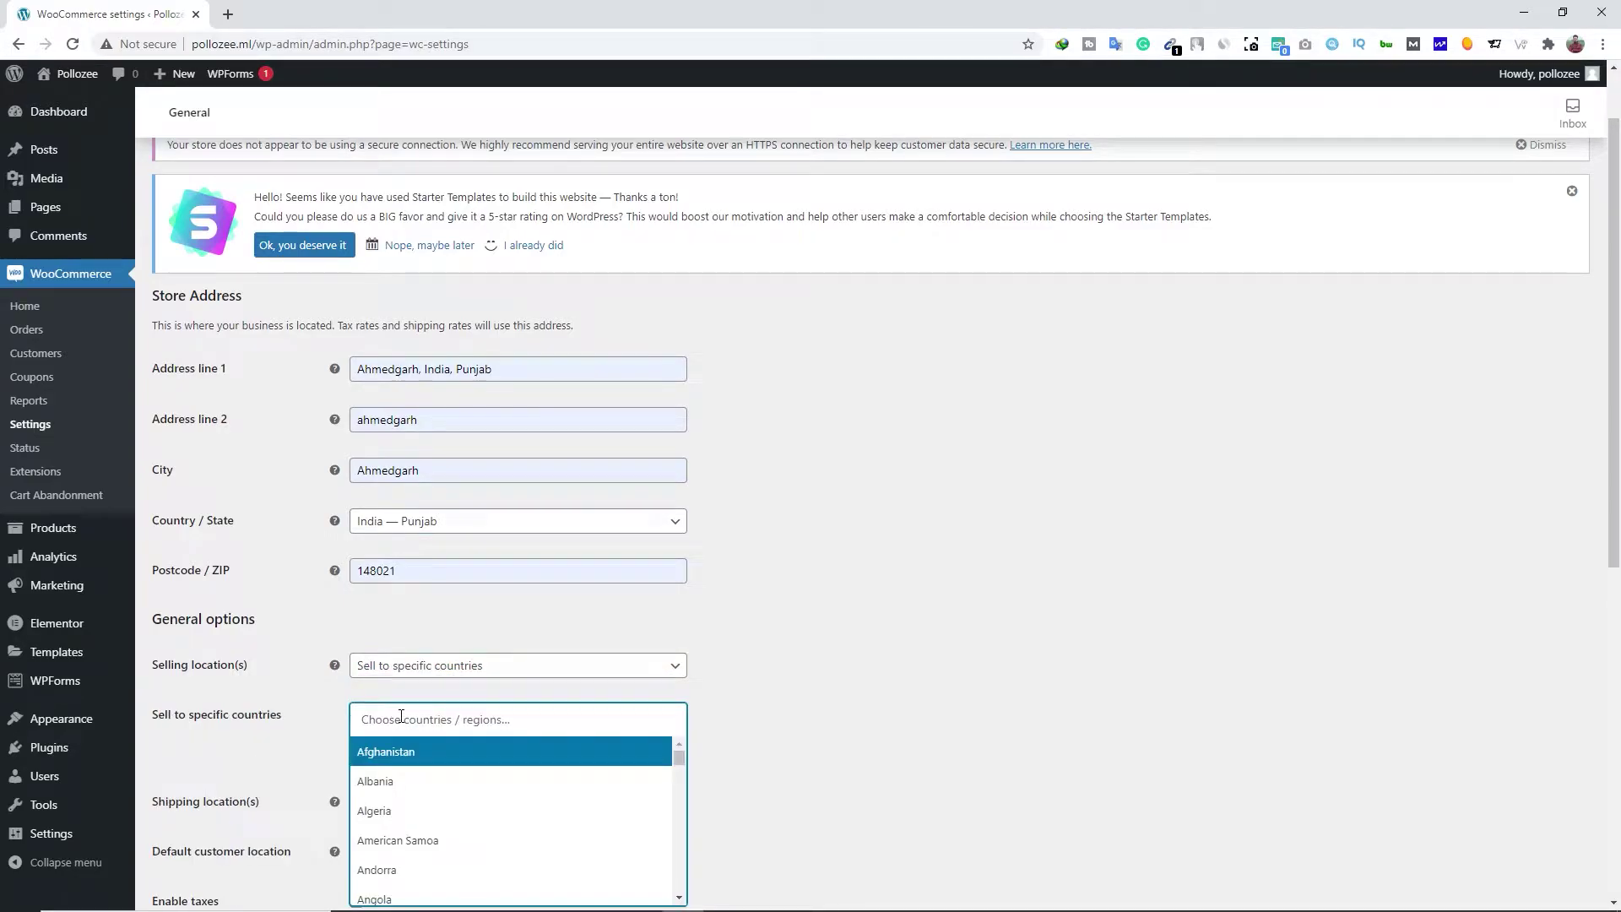
type("India")
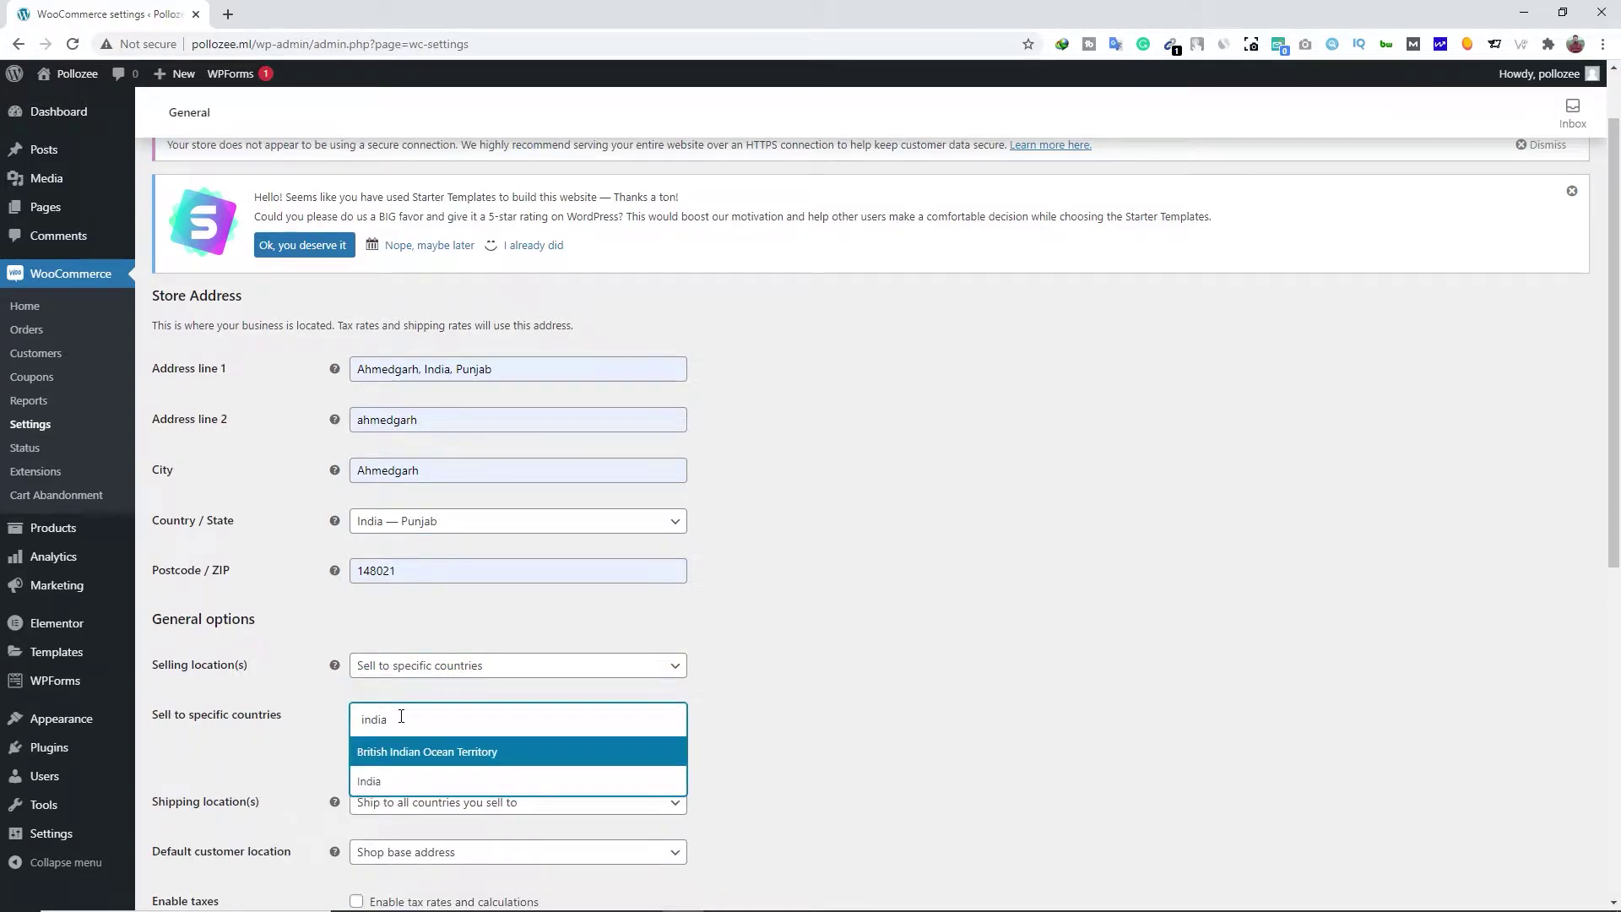
left_click(375, 778)
scroll(281, 777, "down", 1)
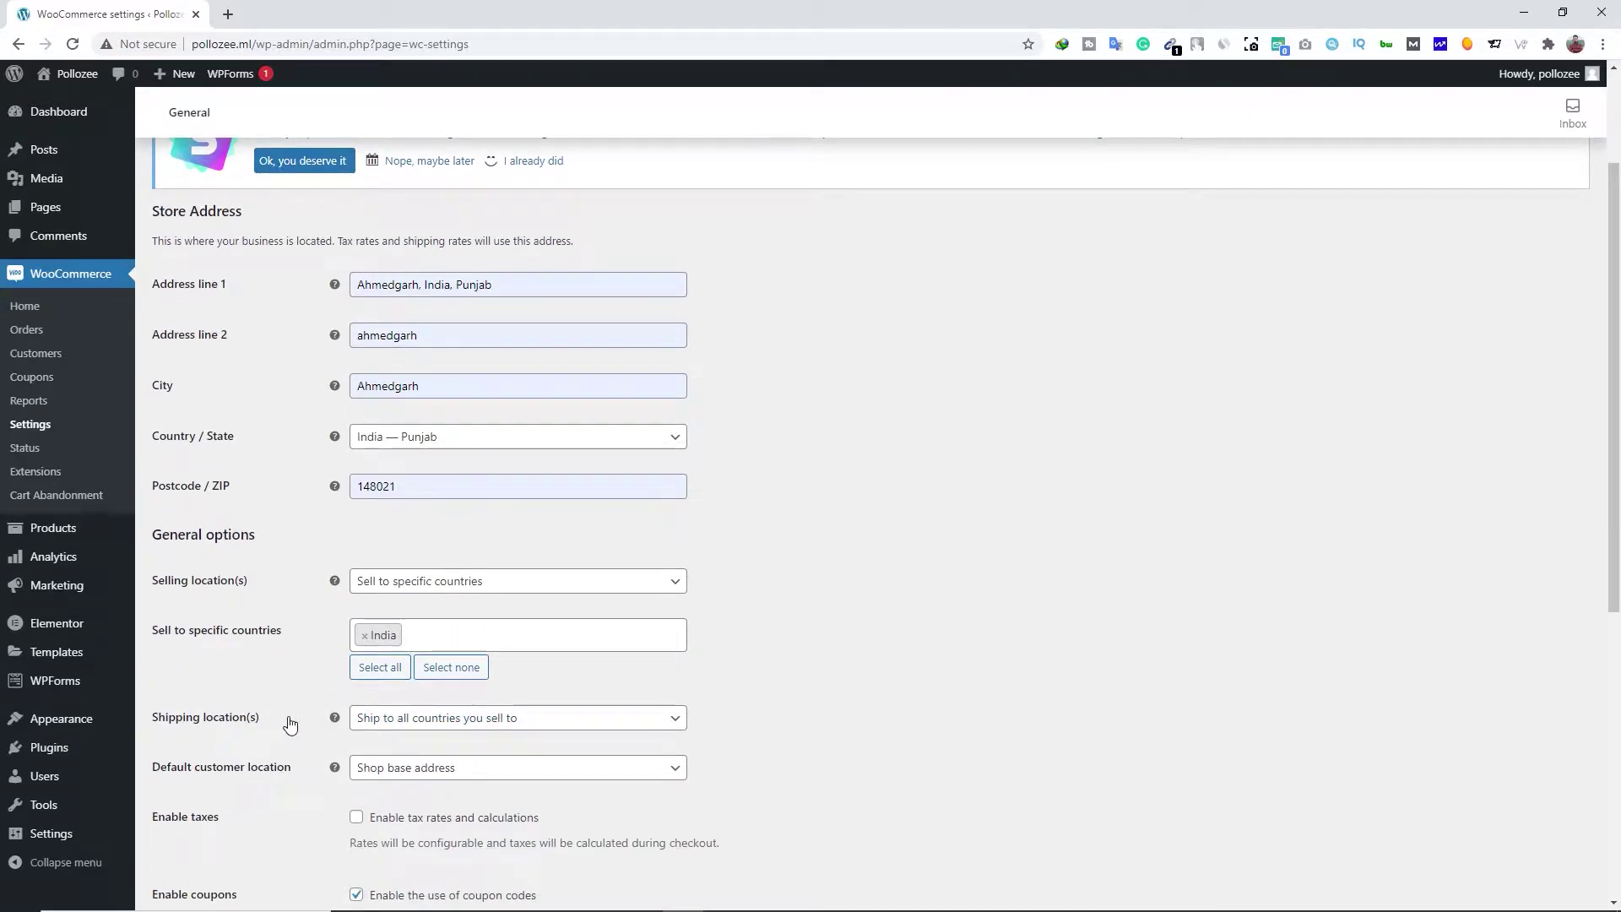
left_click(432, 721)
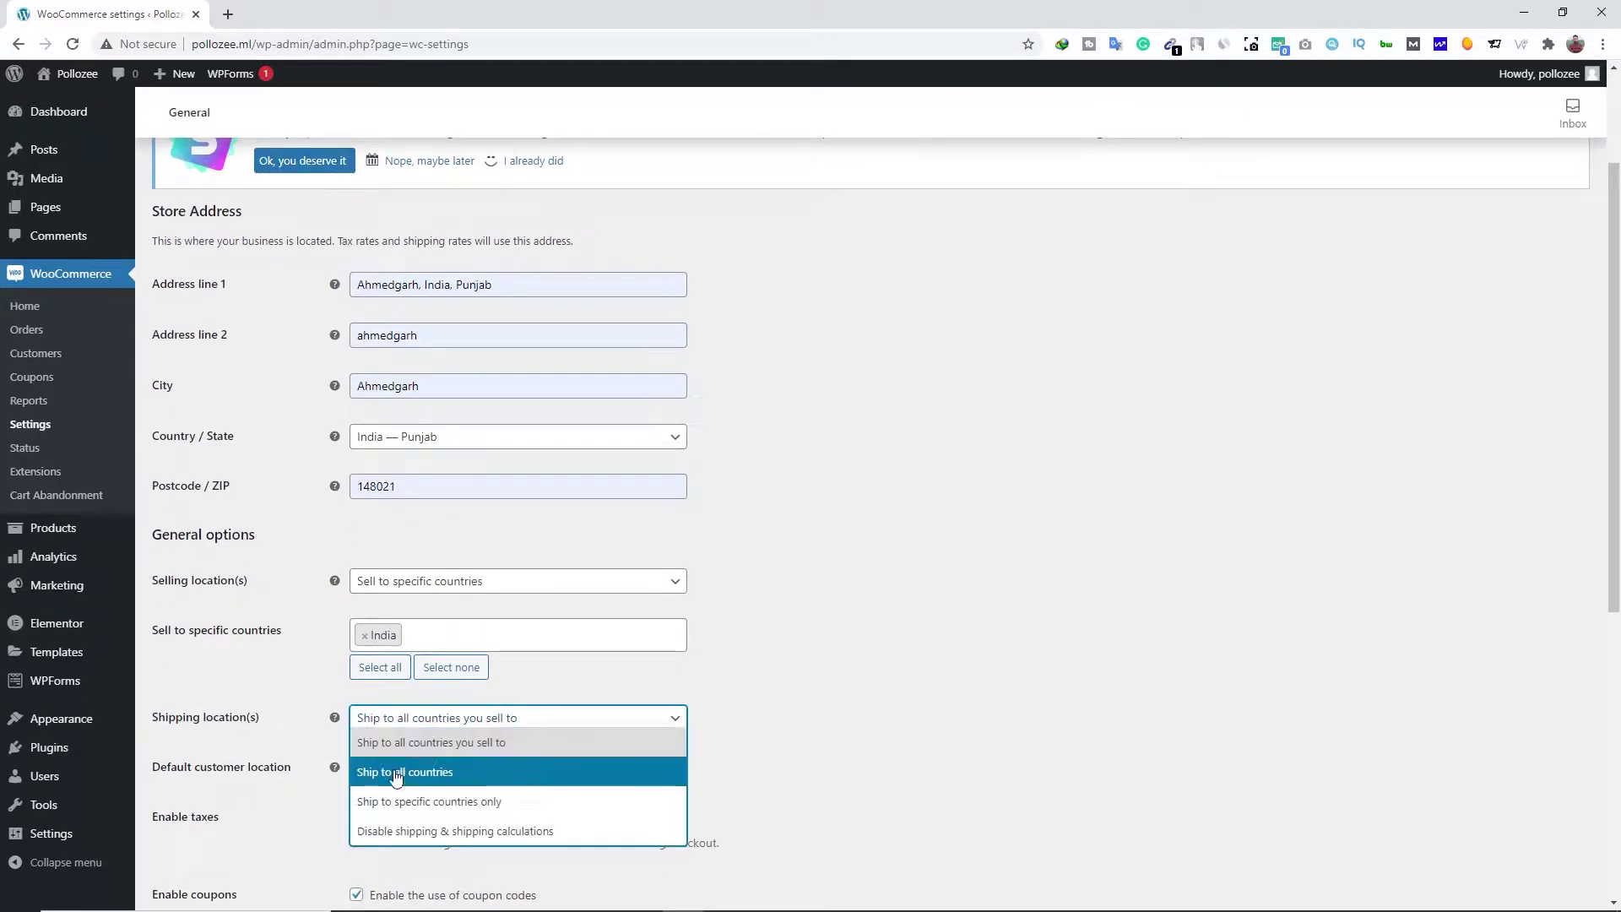
Set shipping locations to ship to specific countries only, adding India
left_click(465, 811)
left_click(392, 771)
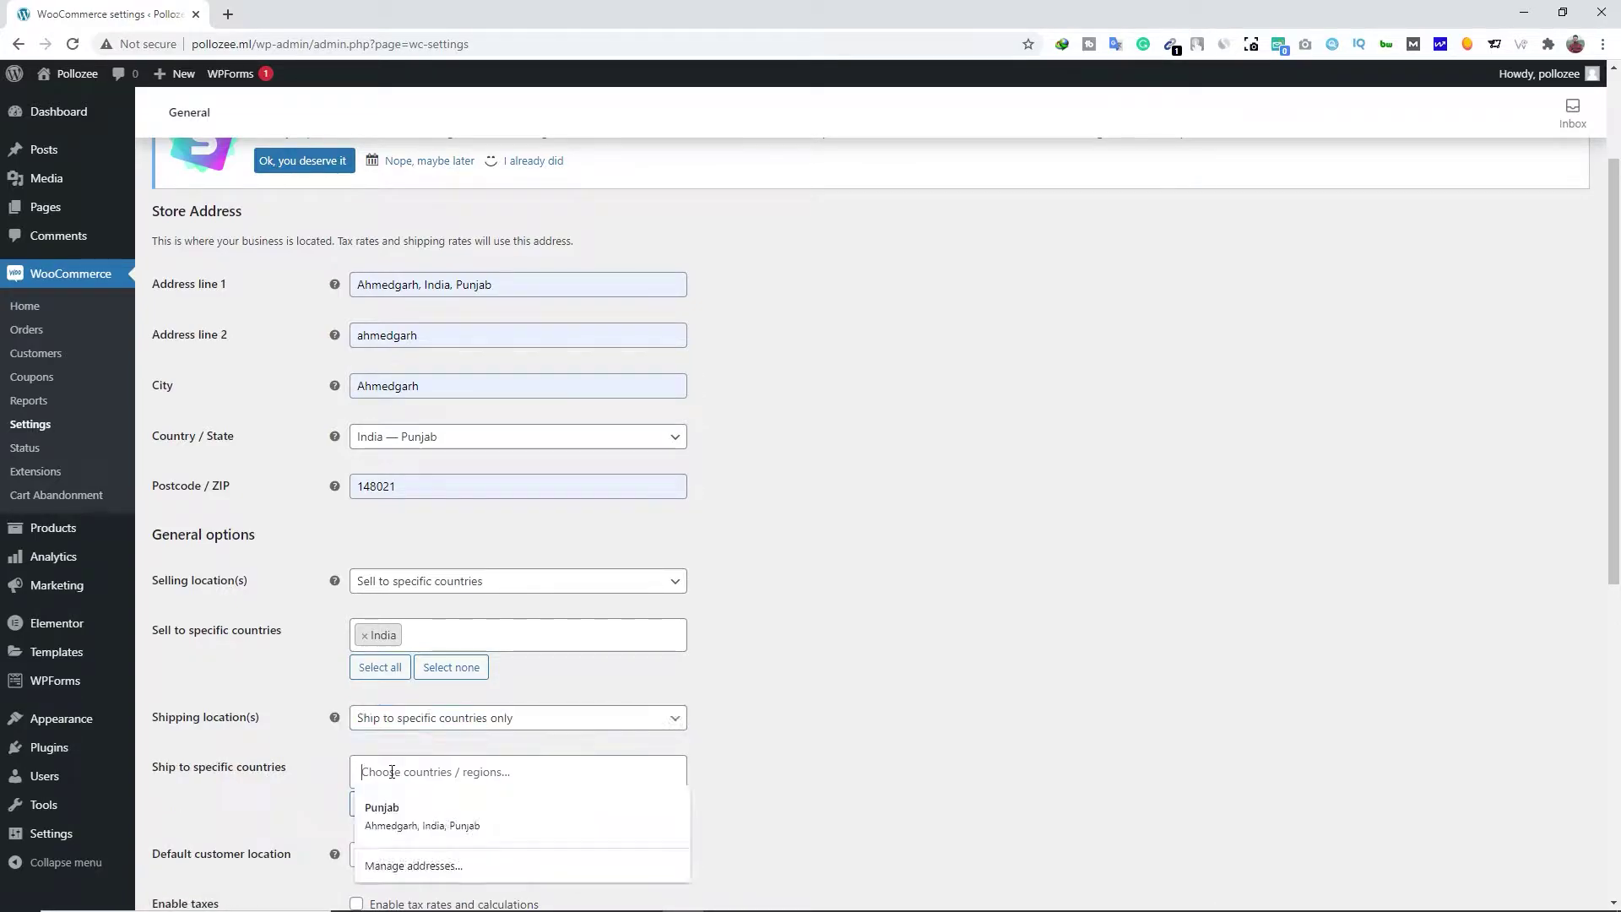
type("india")
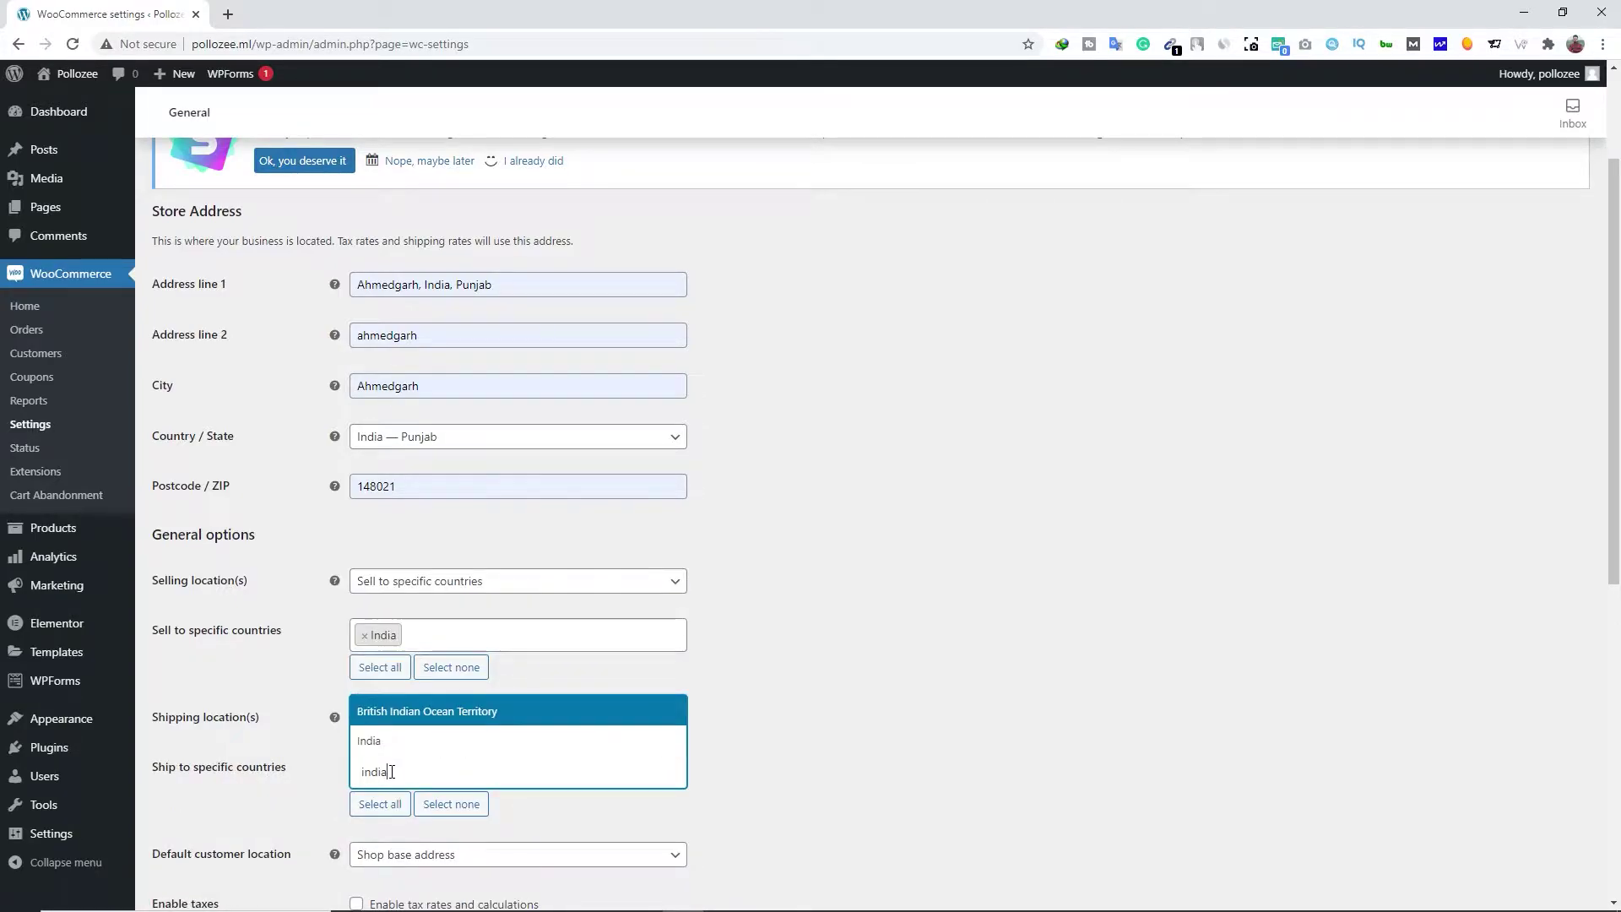
left_click(388, 749)
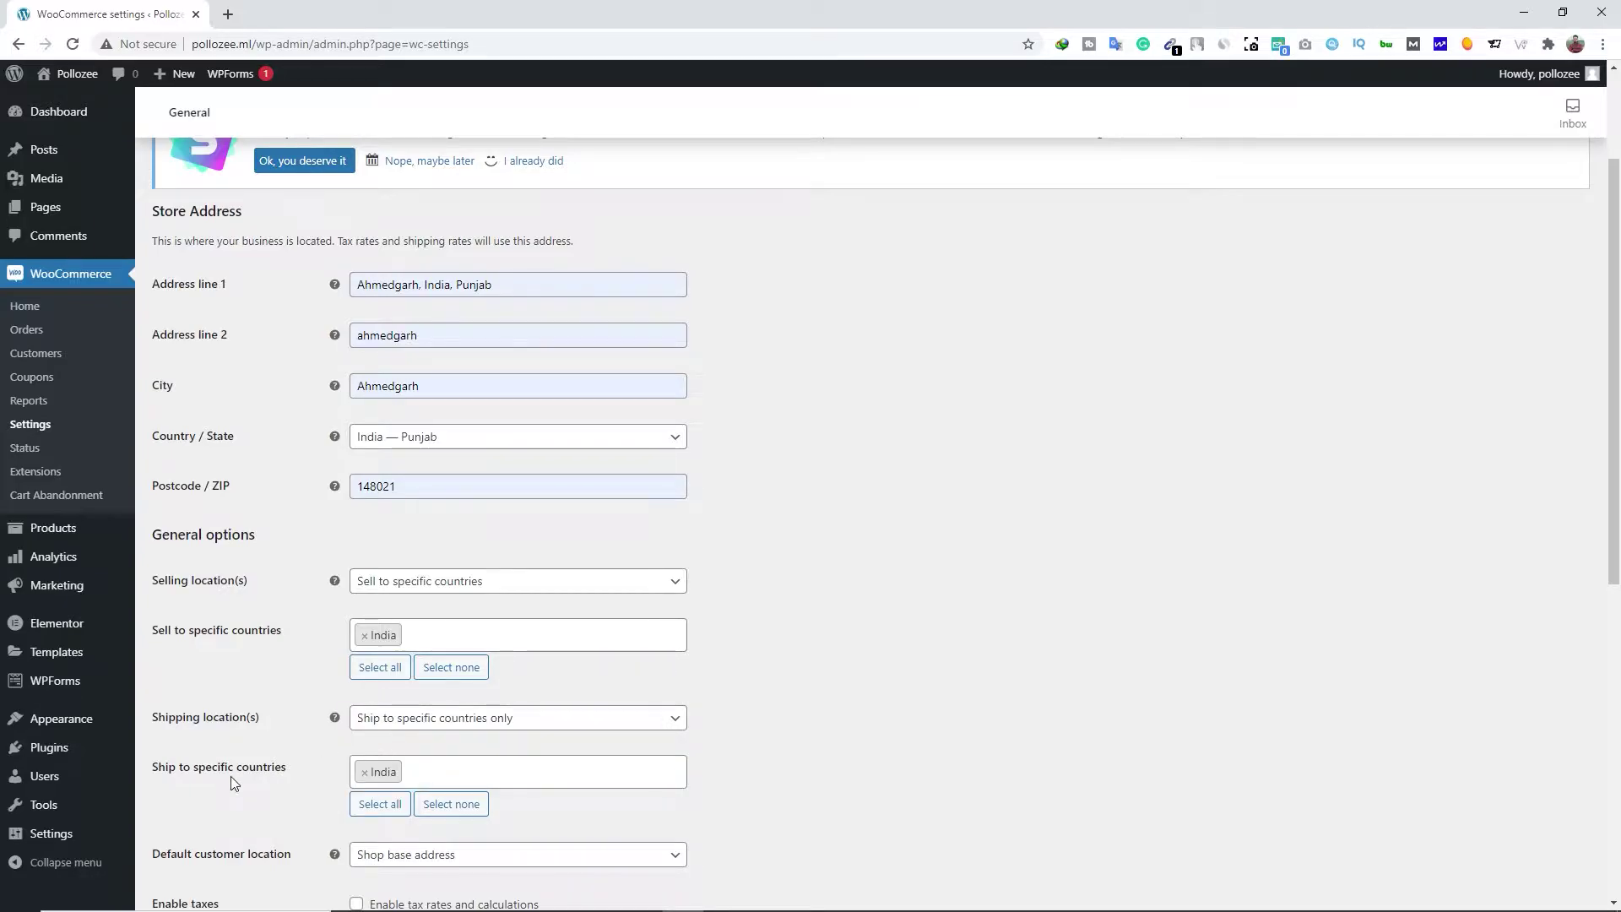
scroll(240, 772, "down", 2)
scroll(247, 768, "down", 2)
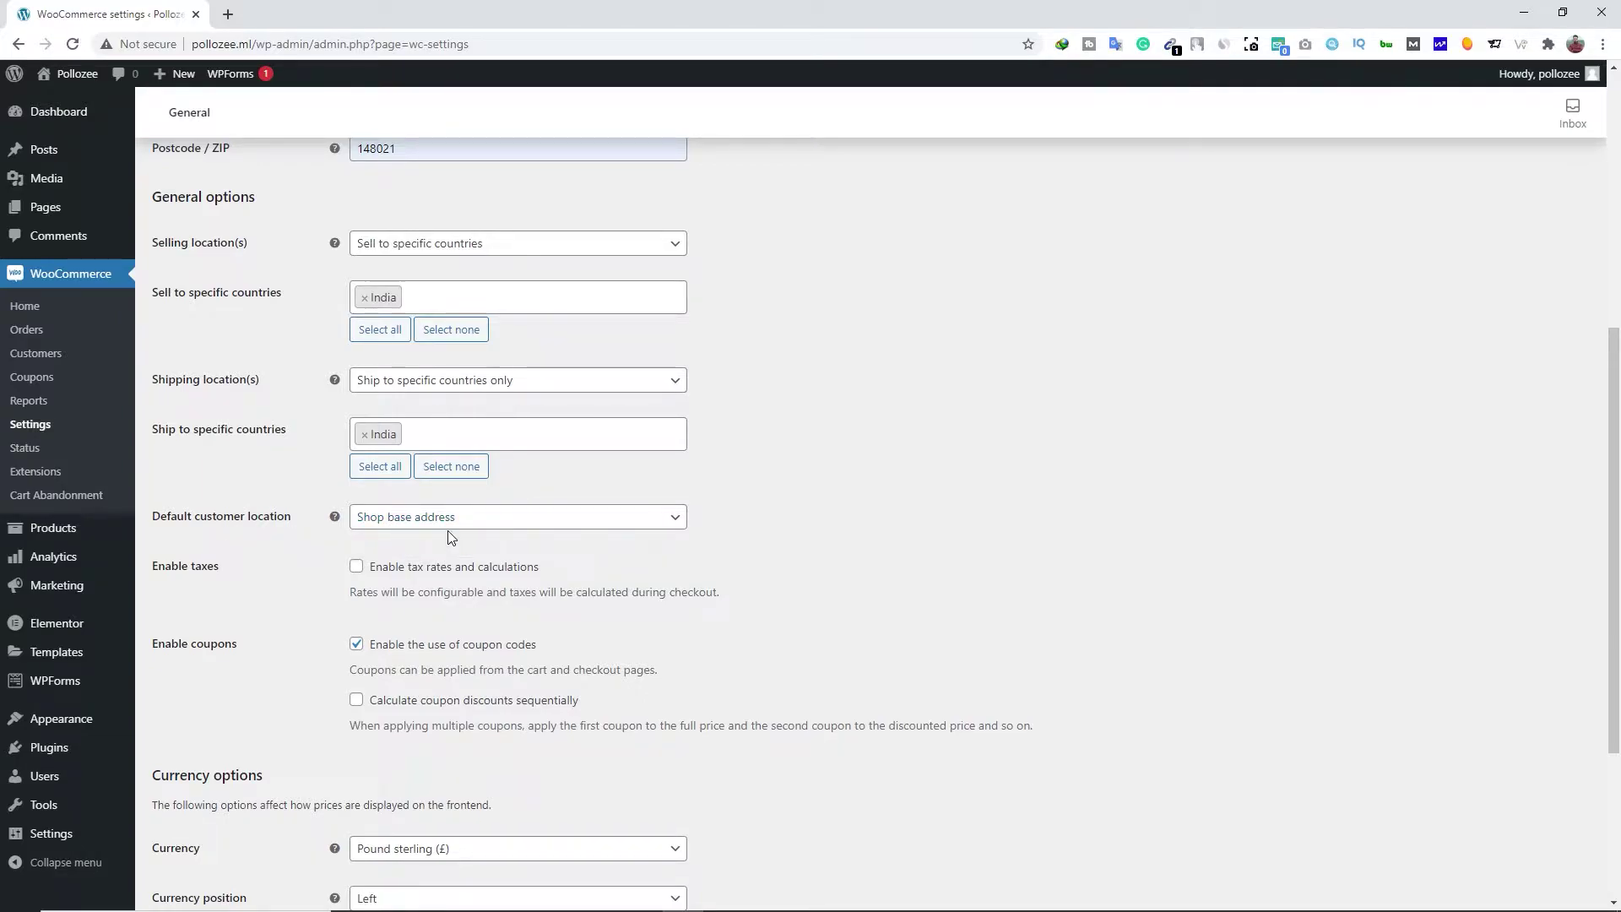
Enable taxes, set the currency to Indian rupee (₹), and save the general settings
left_click(356, 566)
scroll(294, 585, "down", 2)
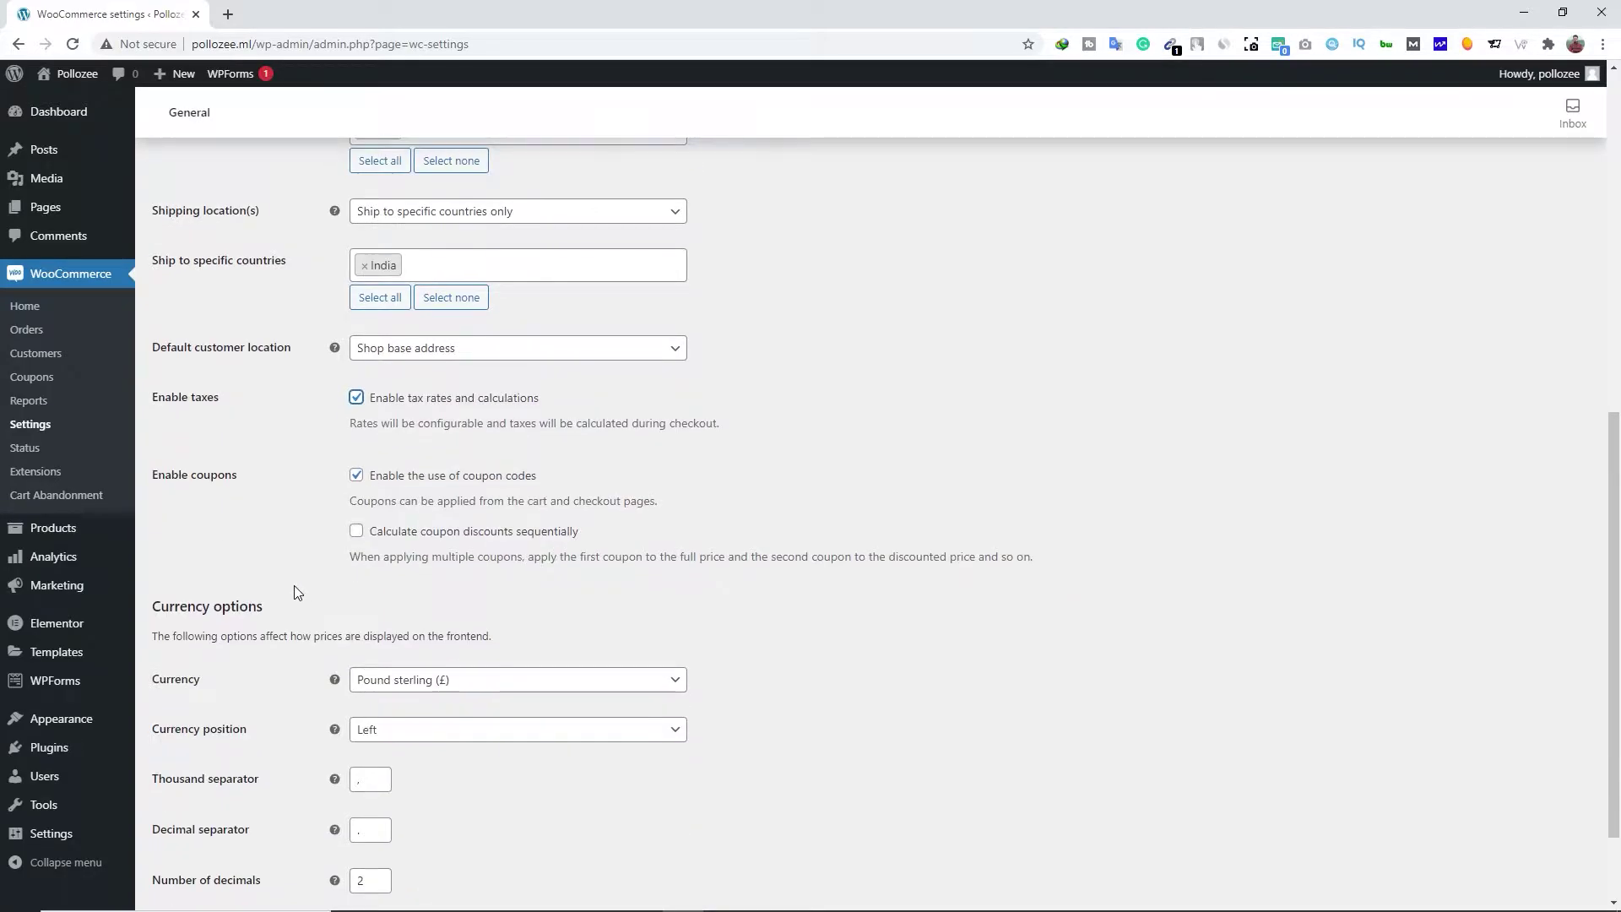
scroll(294, 587, "down", 2)
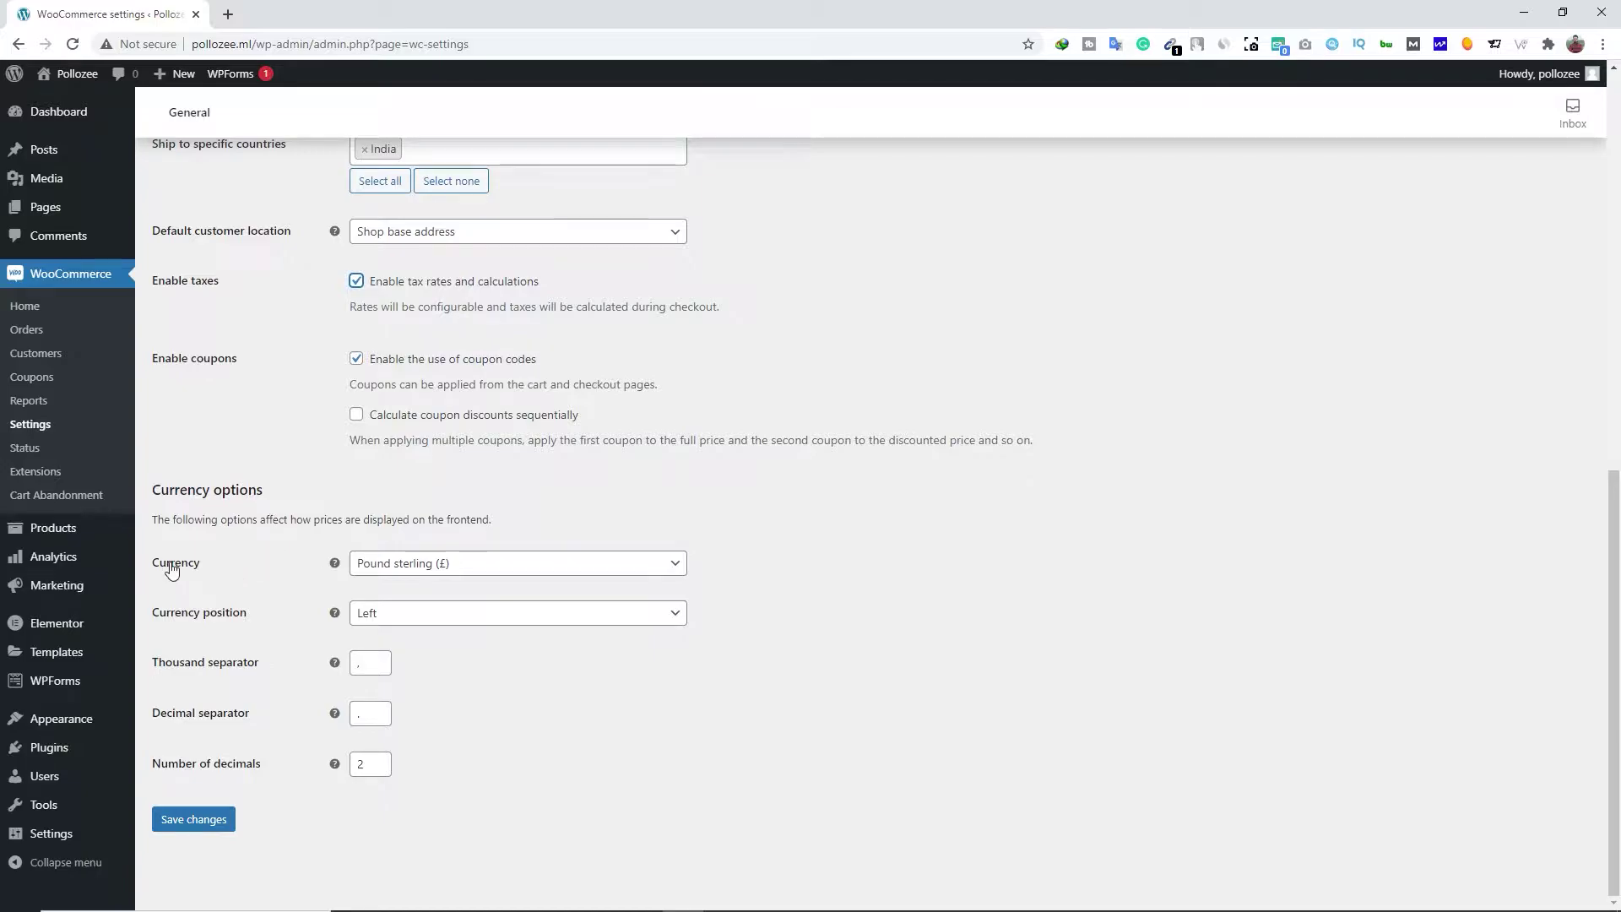
left_click(428, 568)
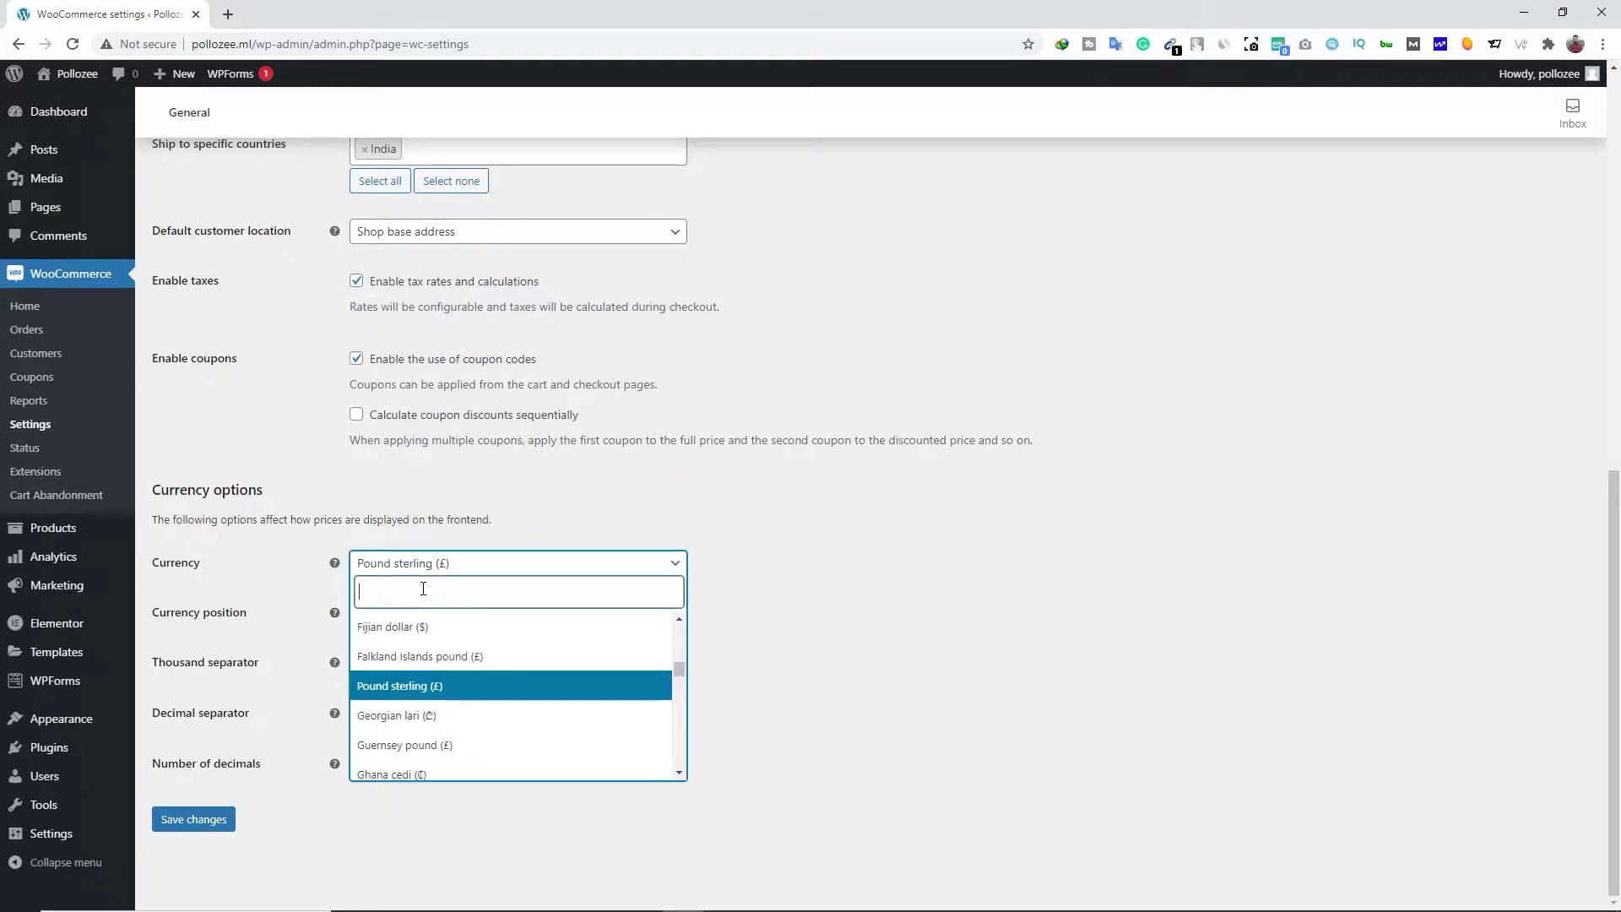
type("india")
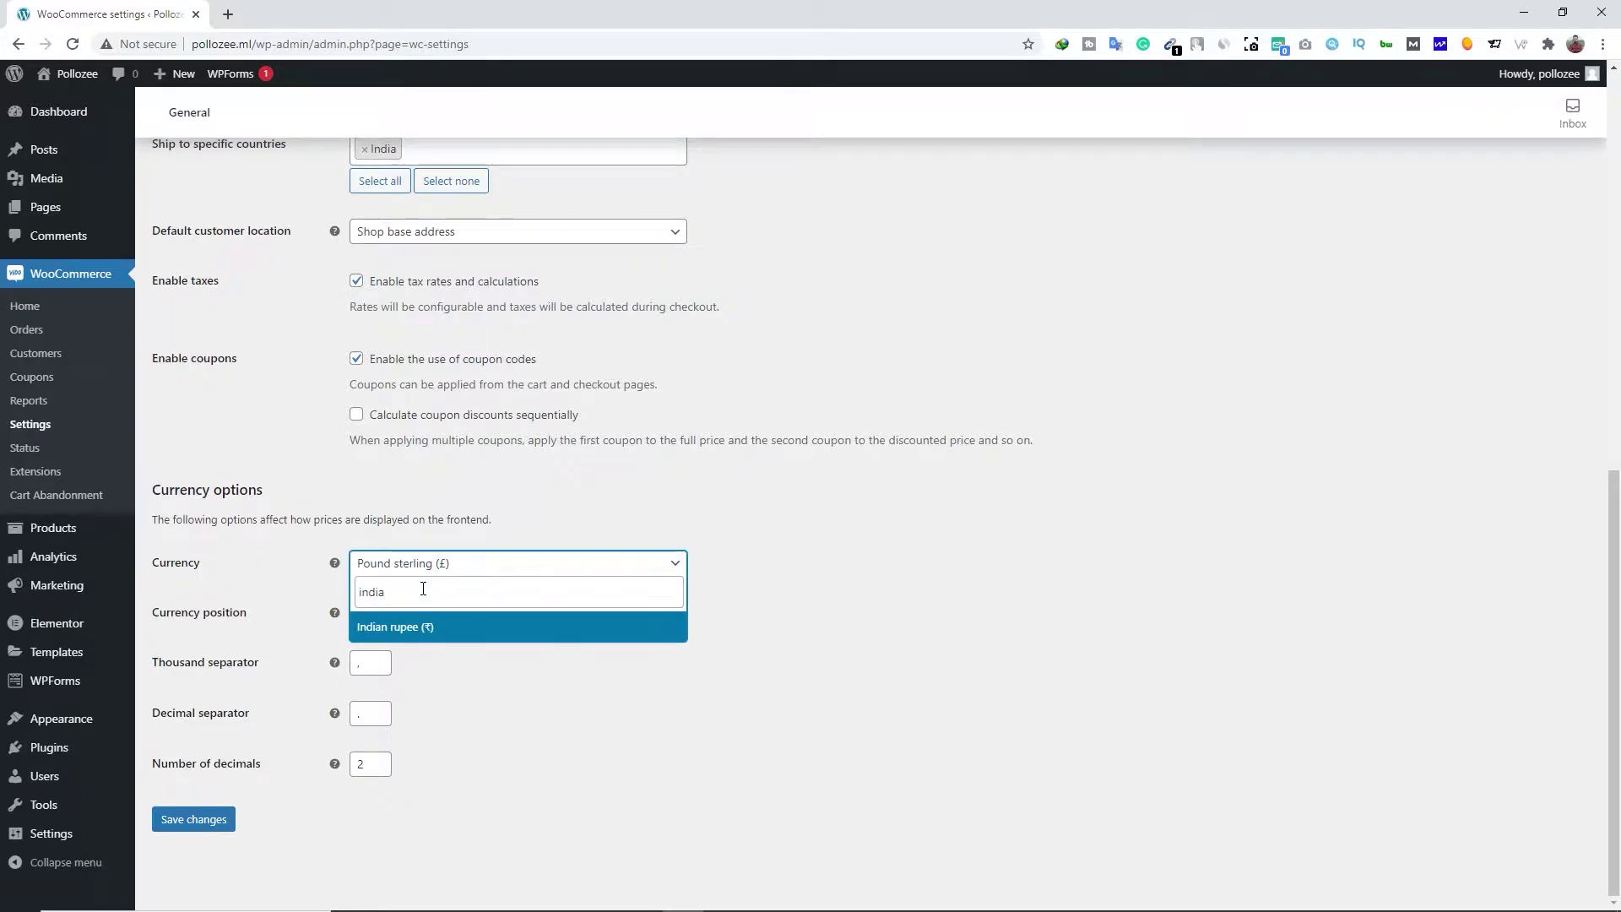
left_click(420, 626)
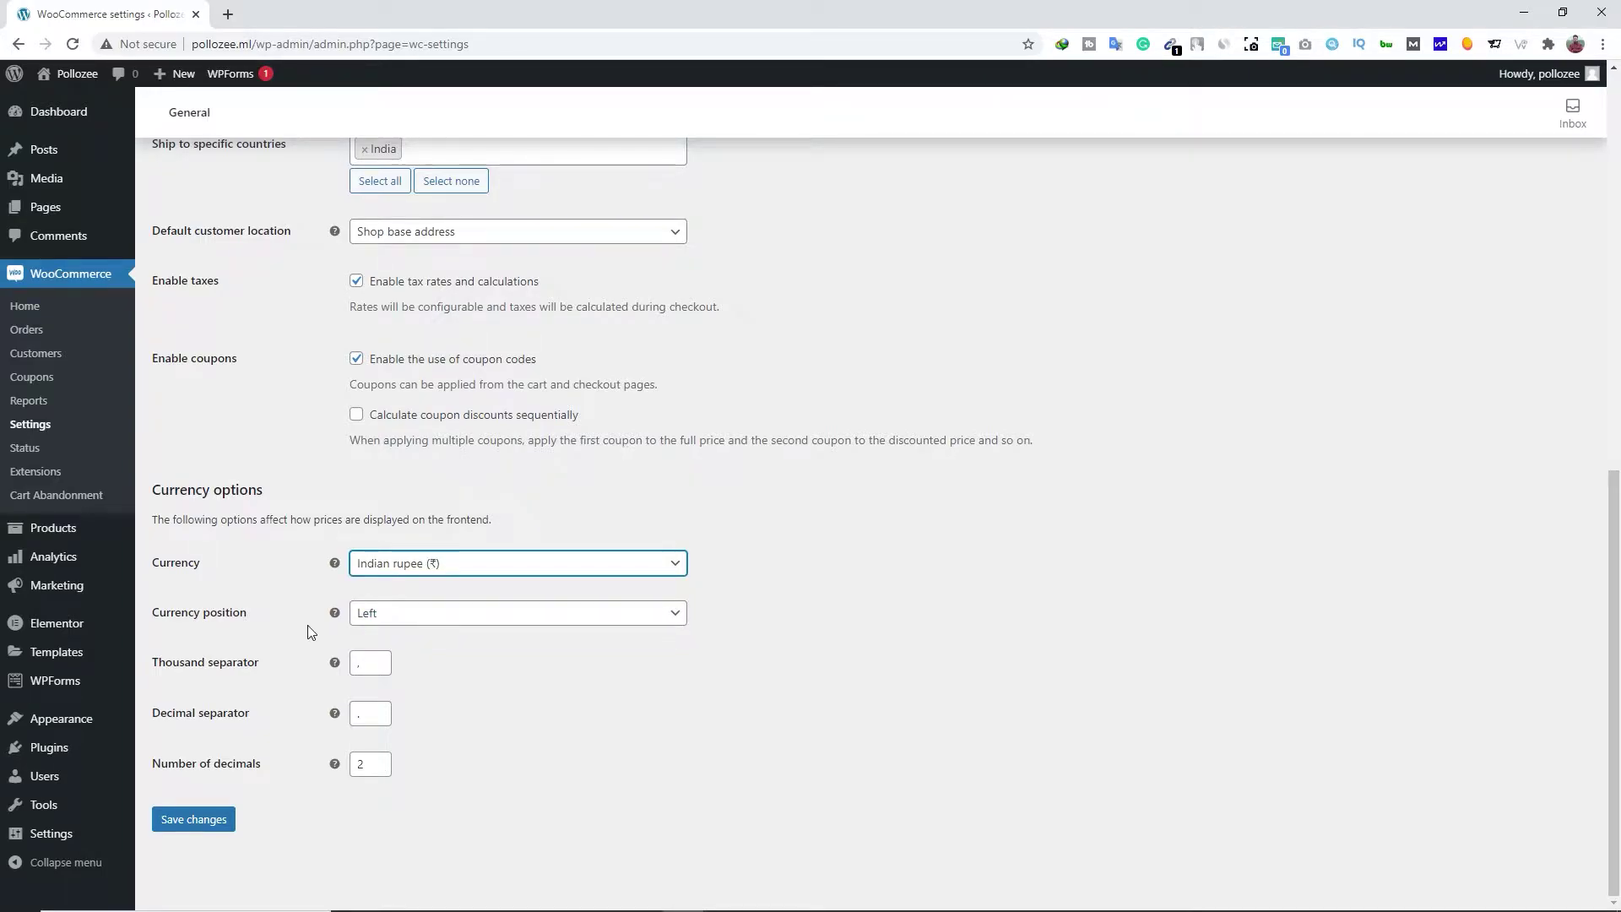
left_click(216, 824)
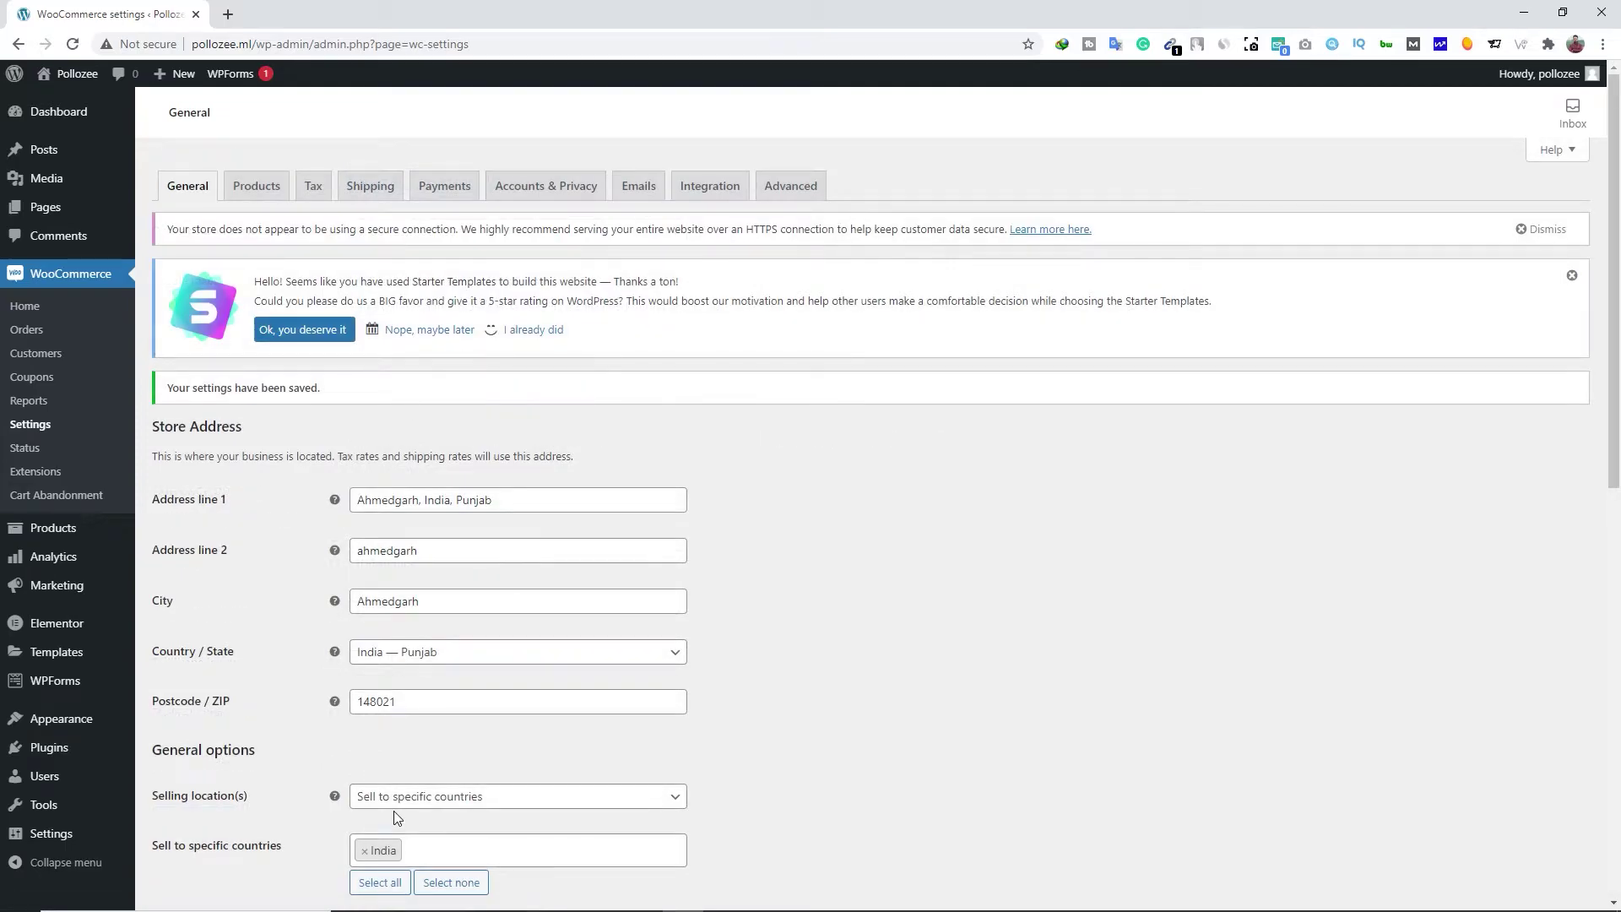
View the WooCommerce Products settings, keeping Shop as the shop page, and scroll to Measurements
left_click(262, 193)
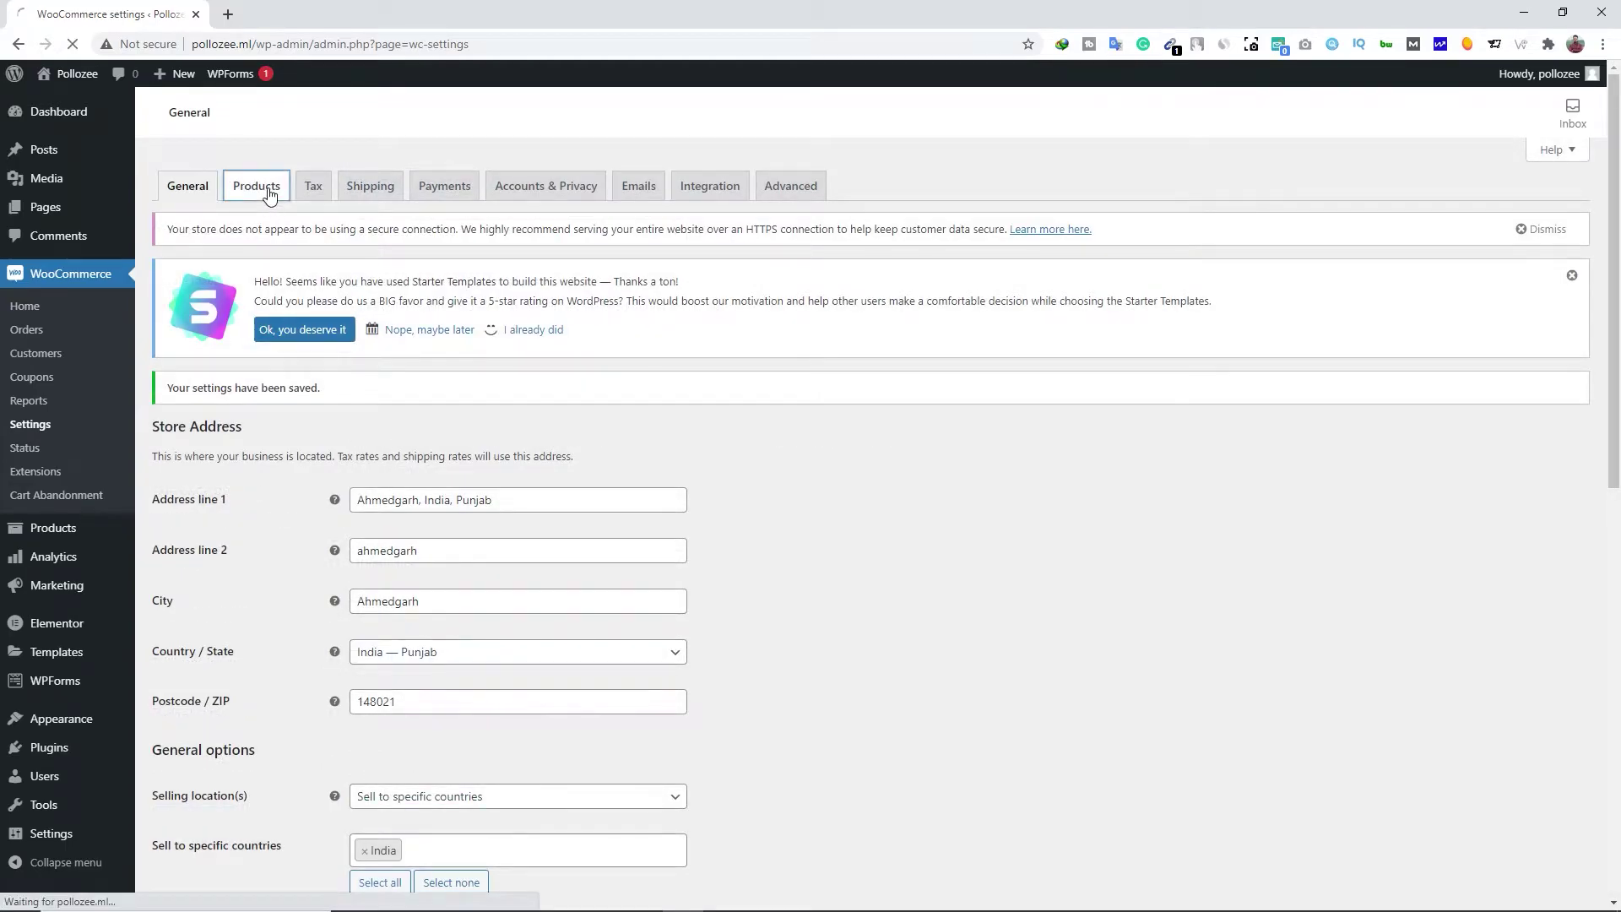
left_click(440, 456)
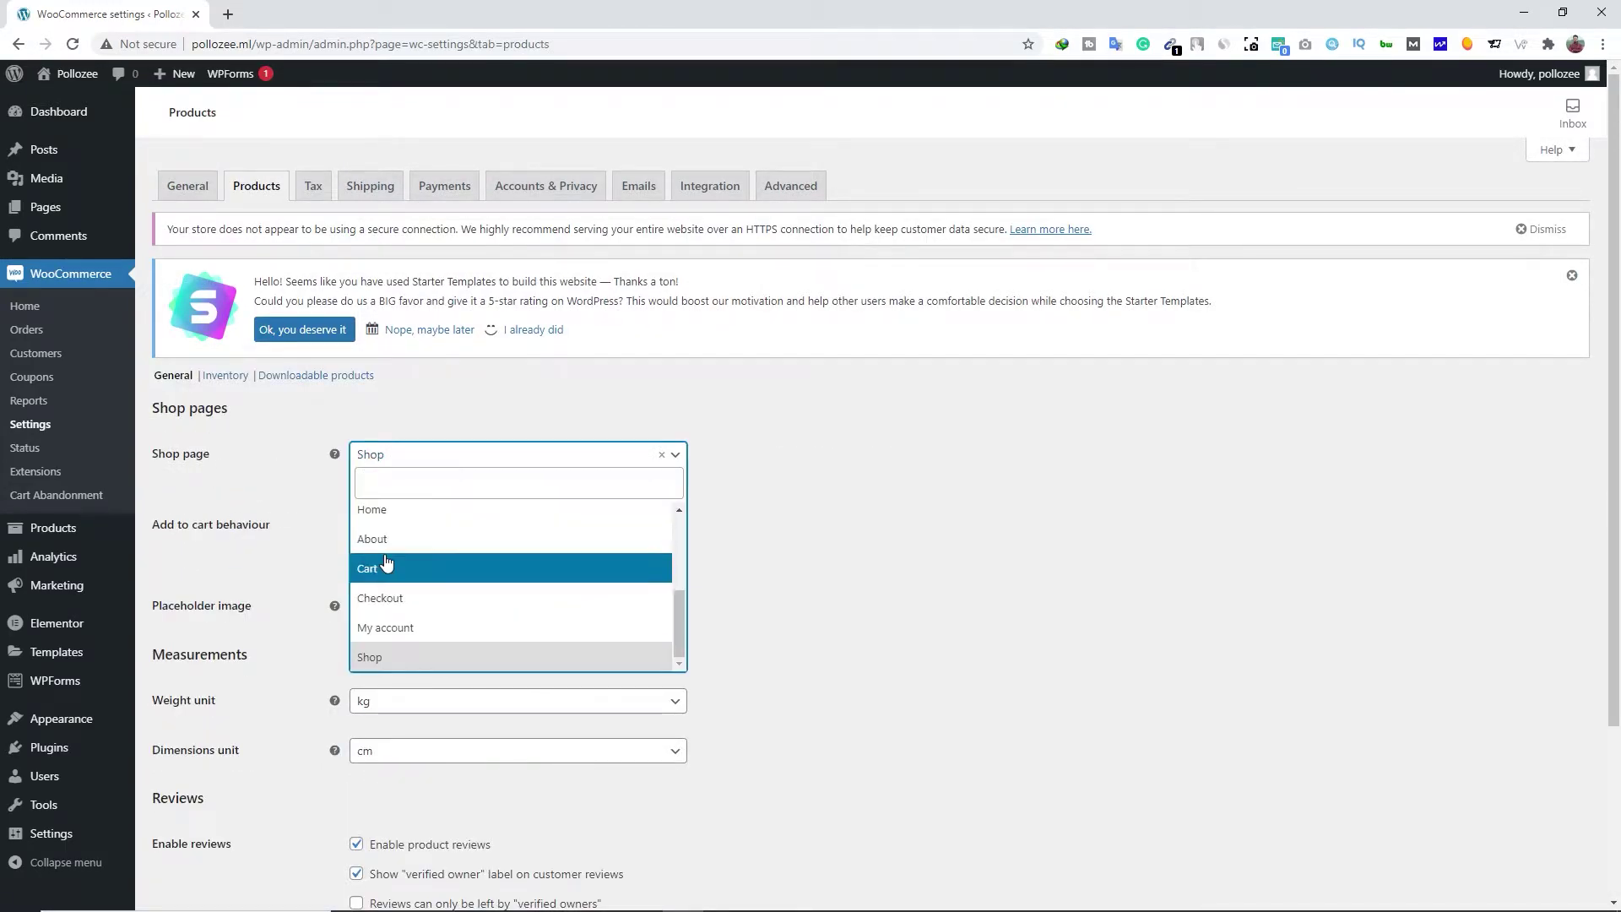
left_click(235, 490)
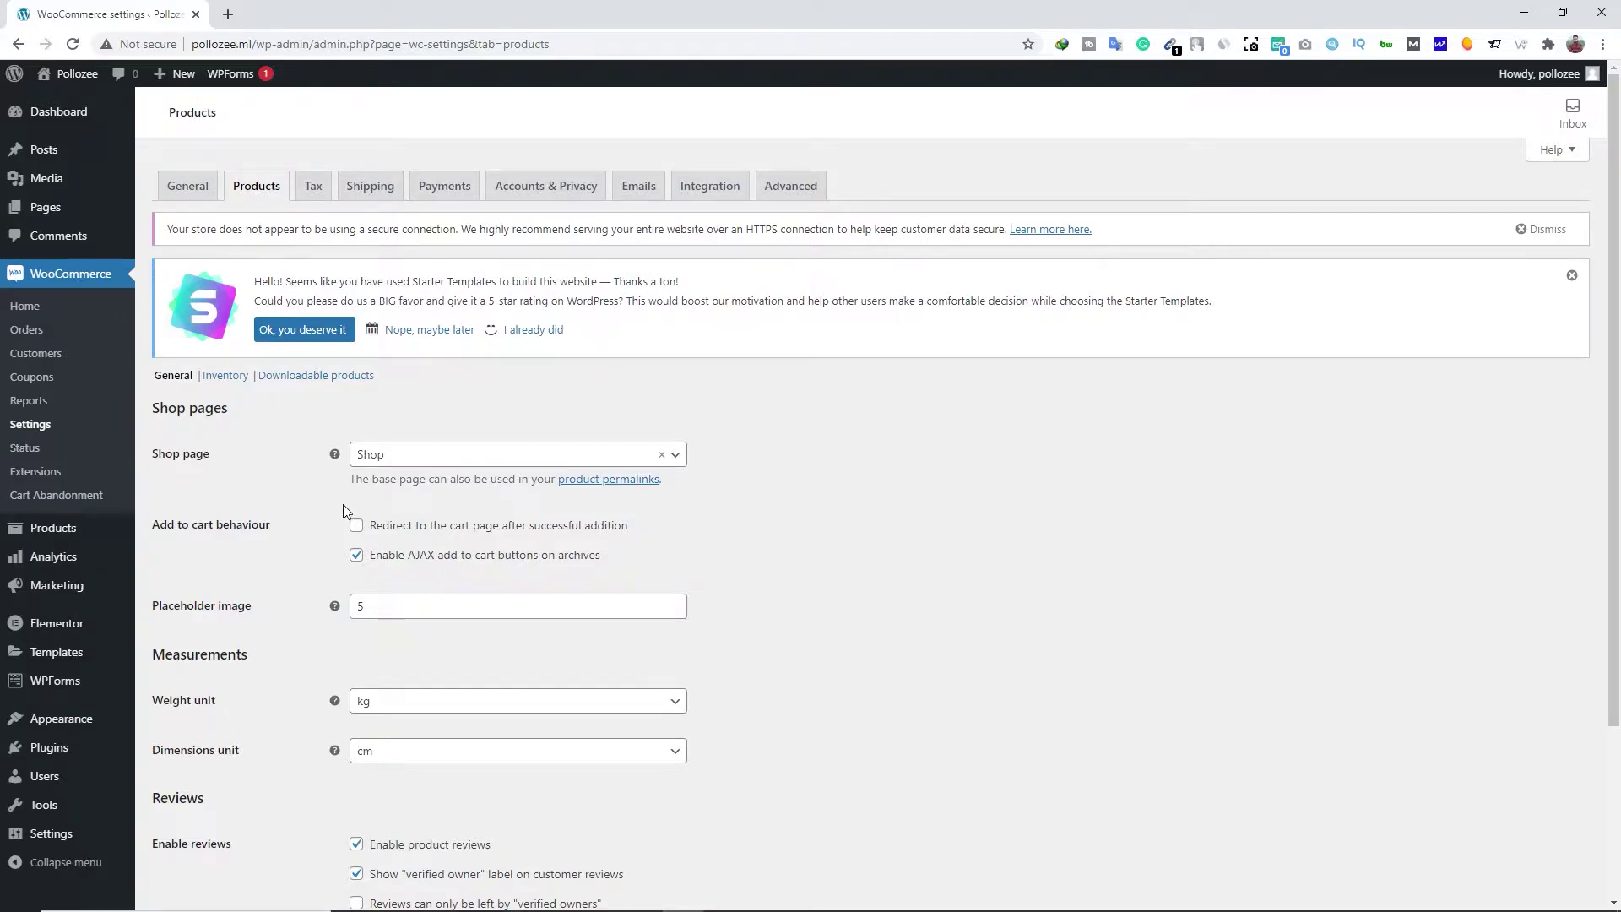
scroll(302, 565, "down", 3)
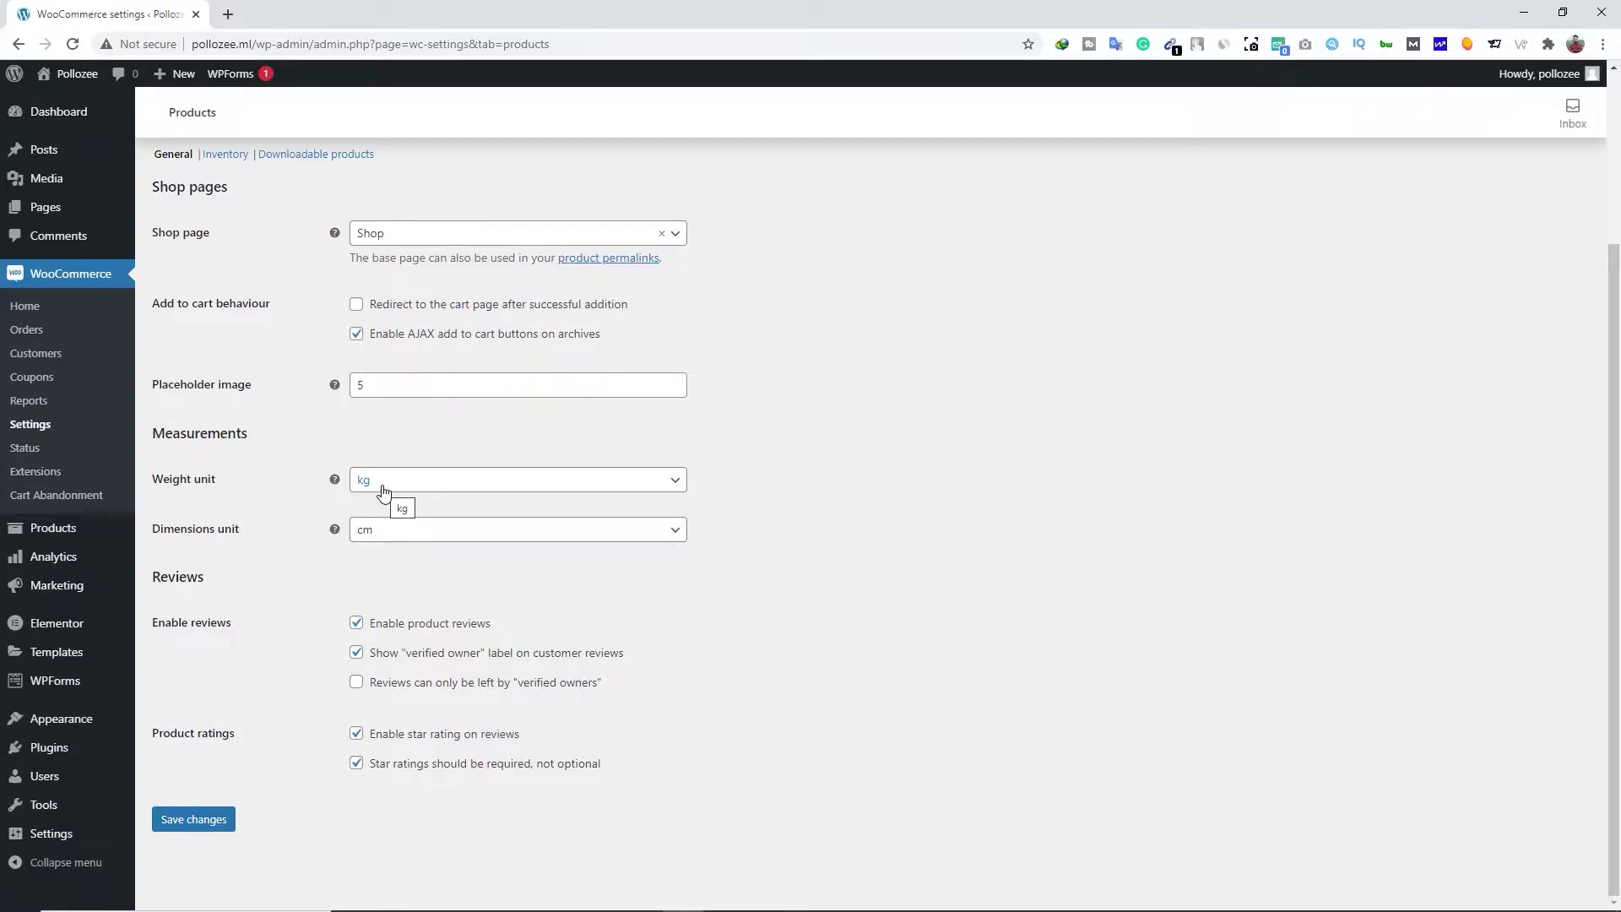
Set the weight unit to g, keep dimensions in cm, and save the product settings
left_click(383, 493)
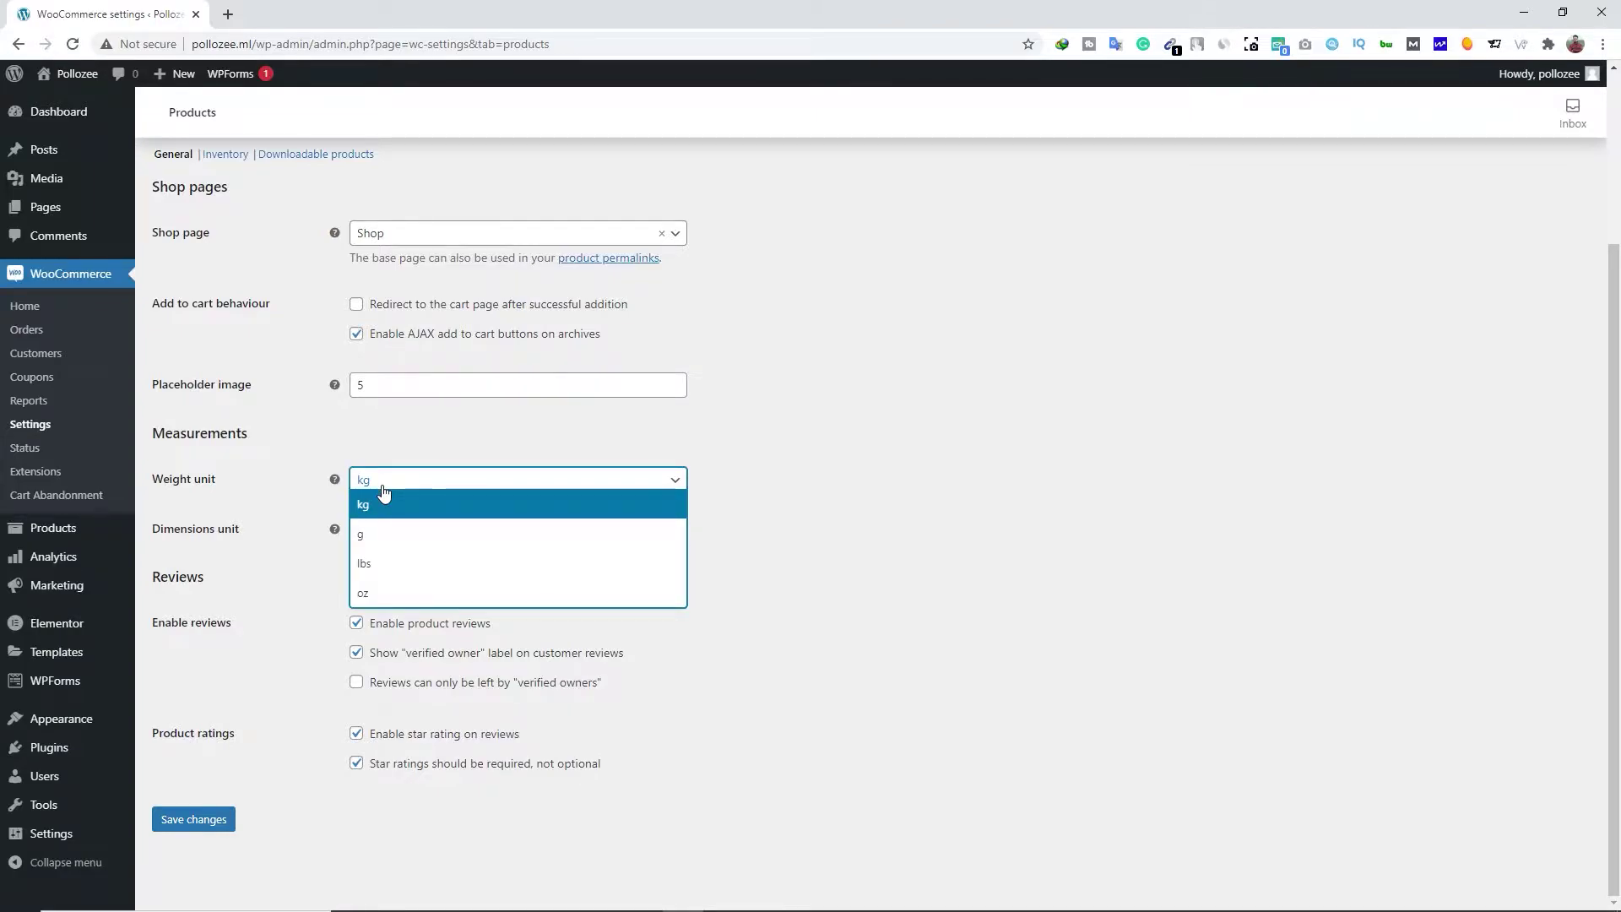
left_click(362, 538)
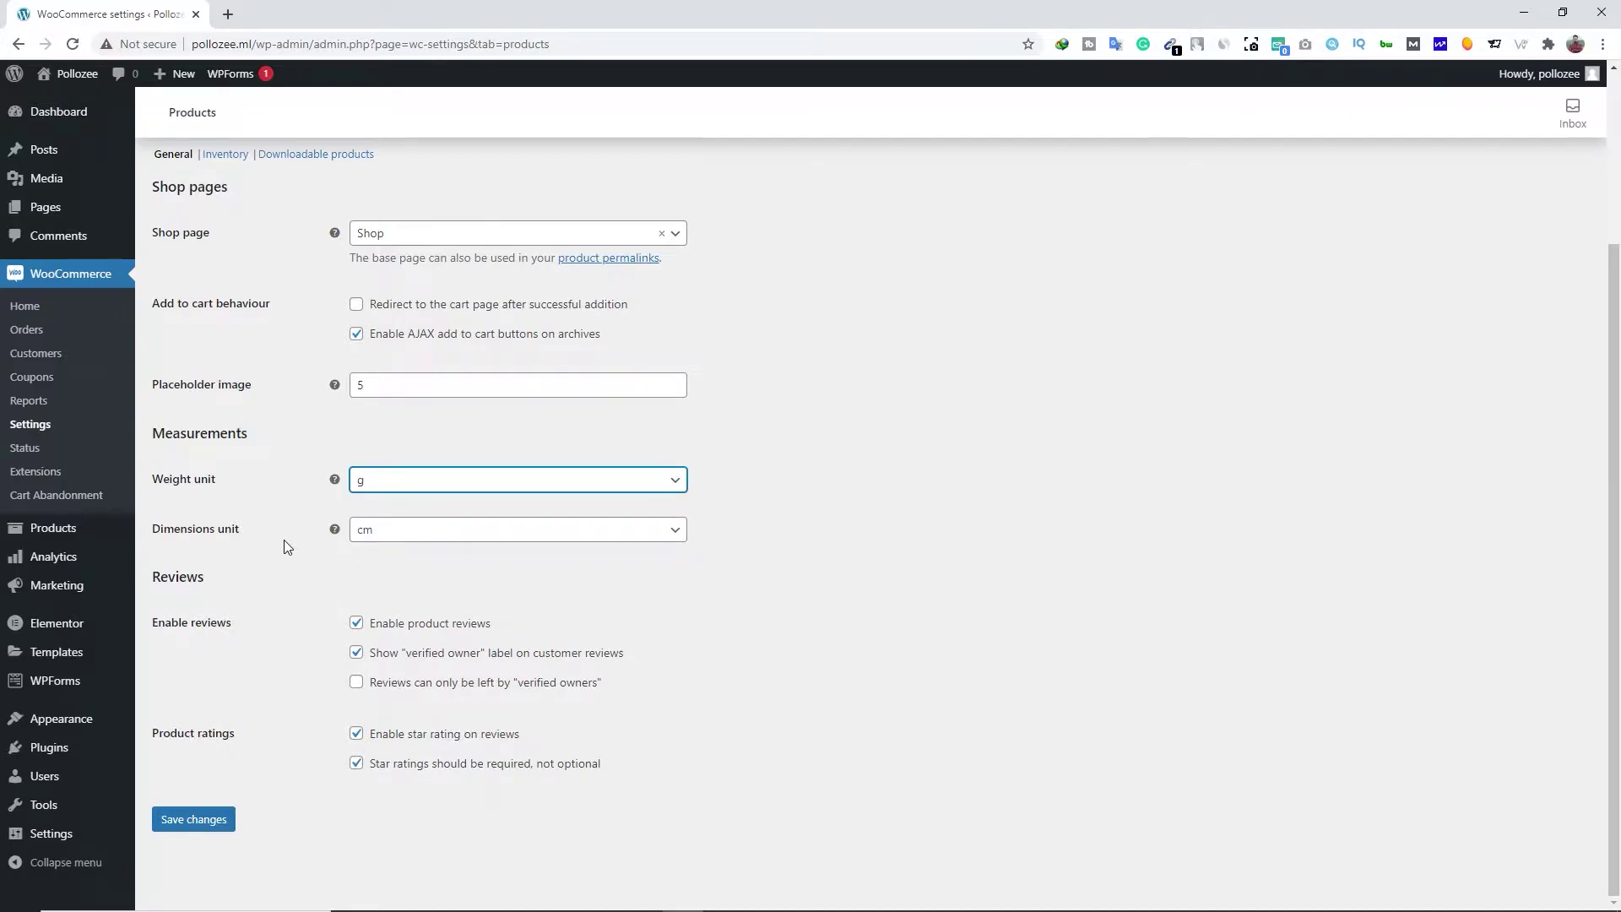
left_click(400, 539)
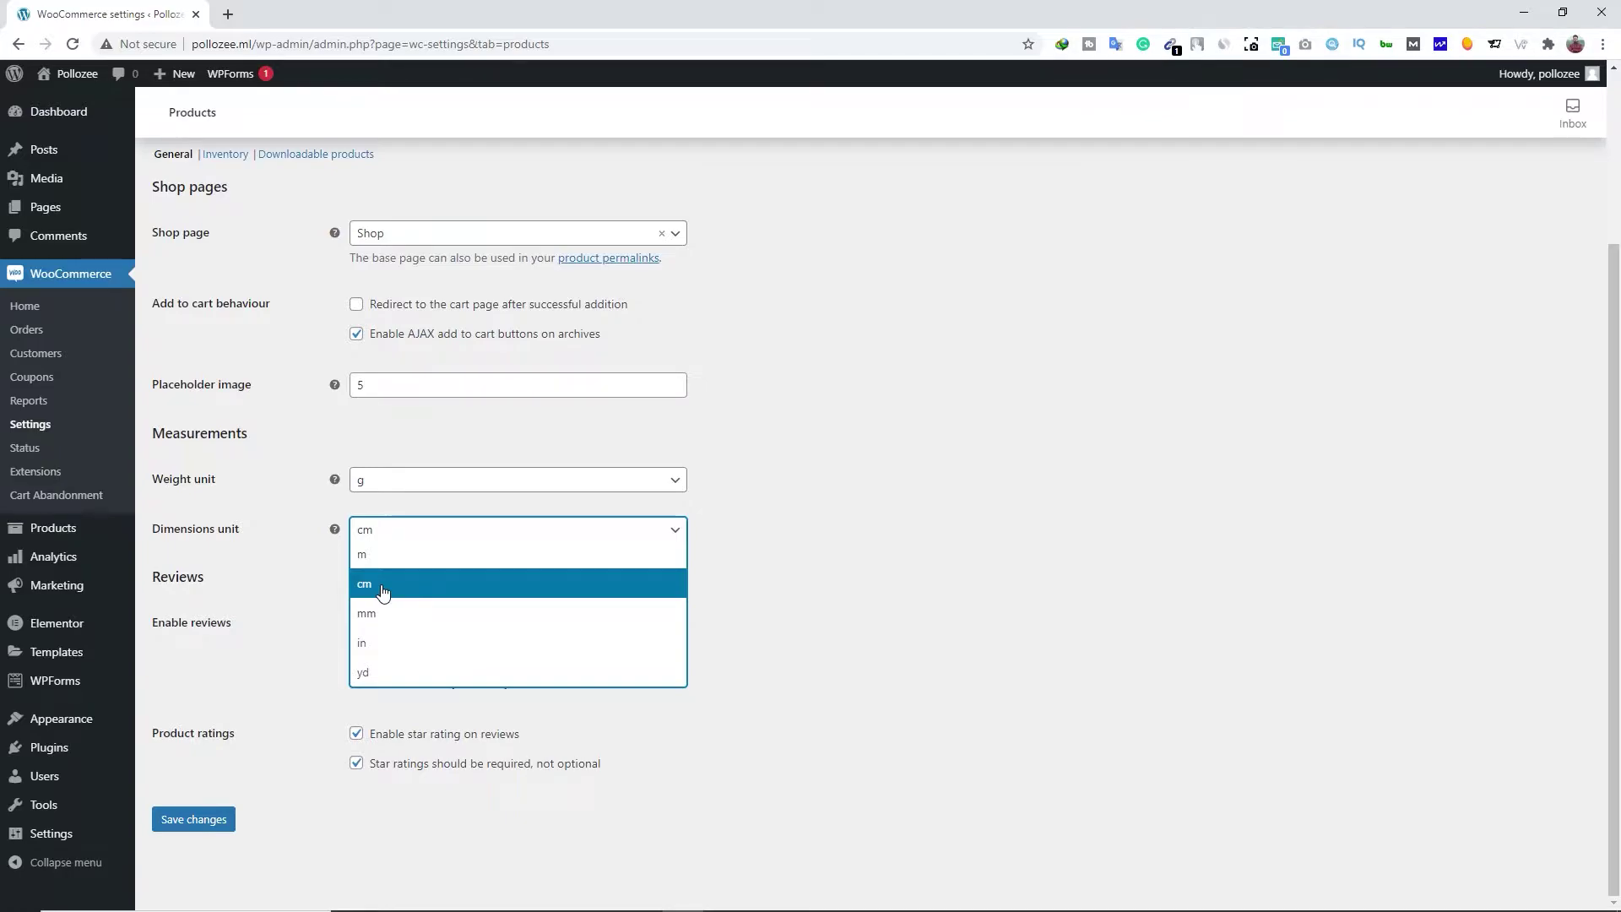
left_click(383, 593)
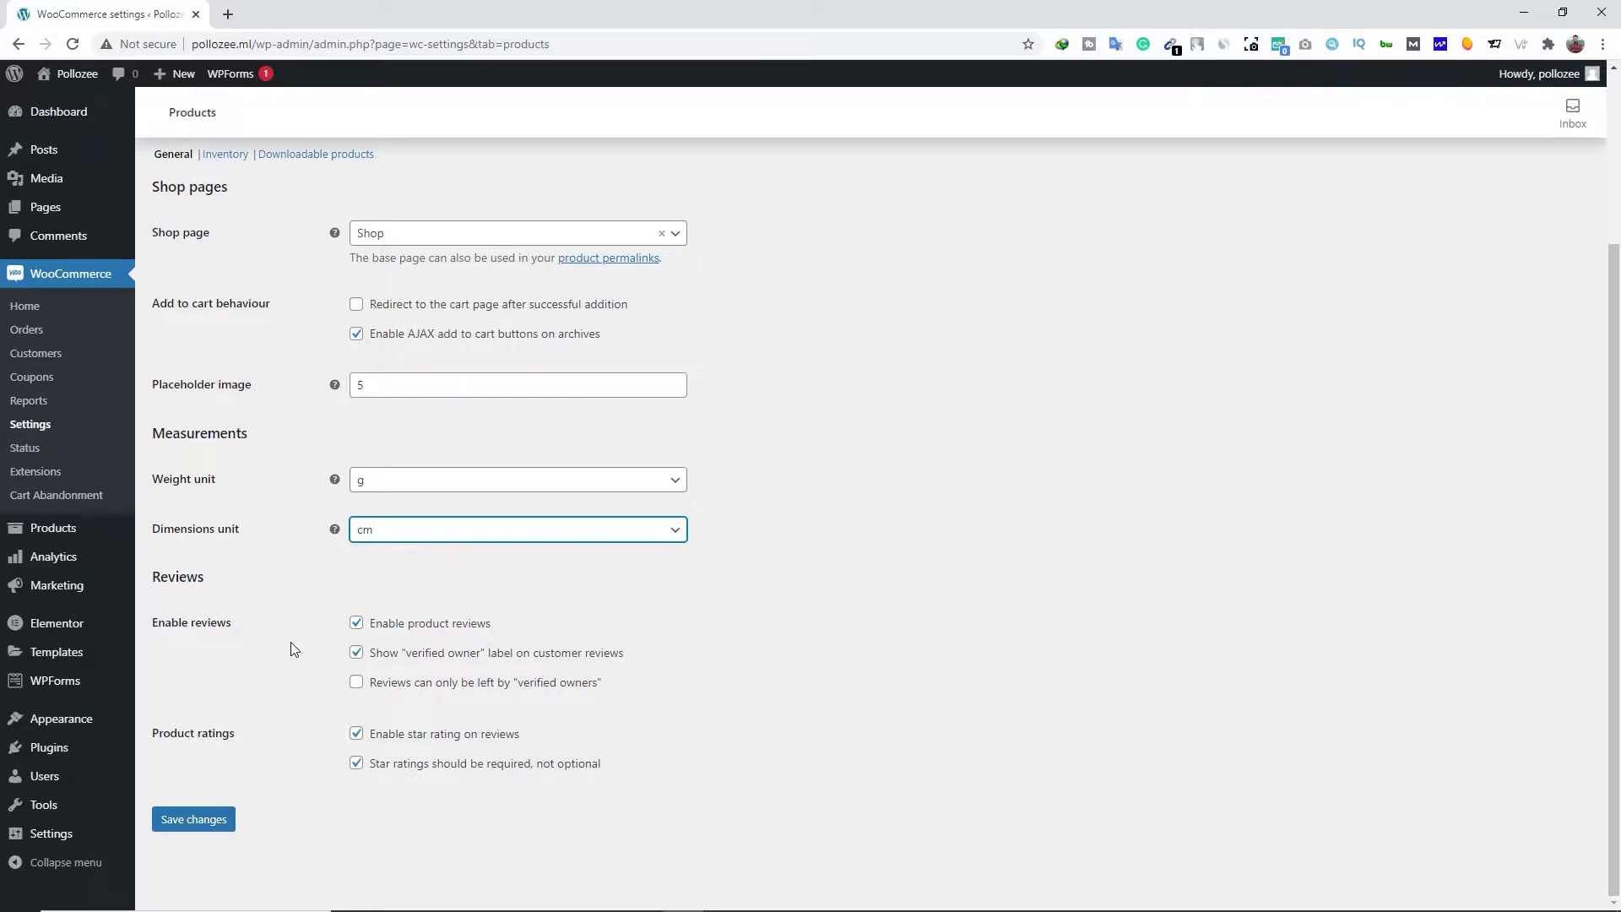
left_click(207, 820)
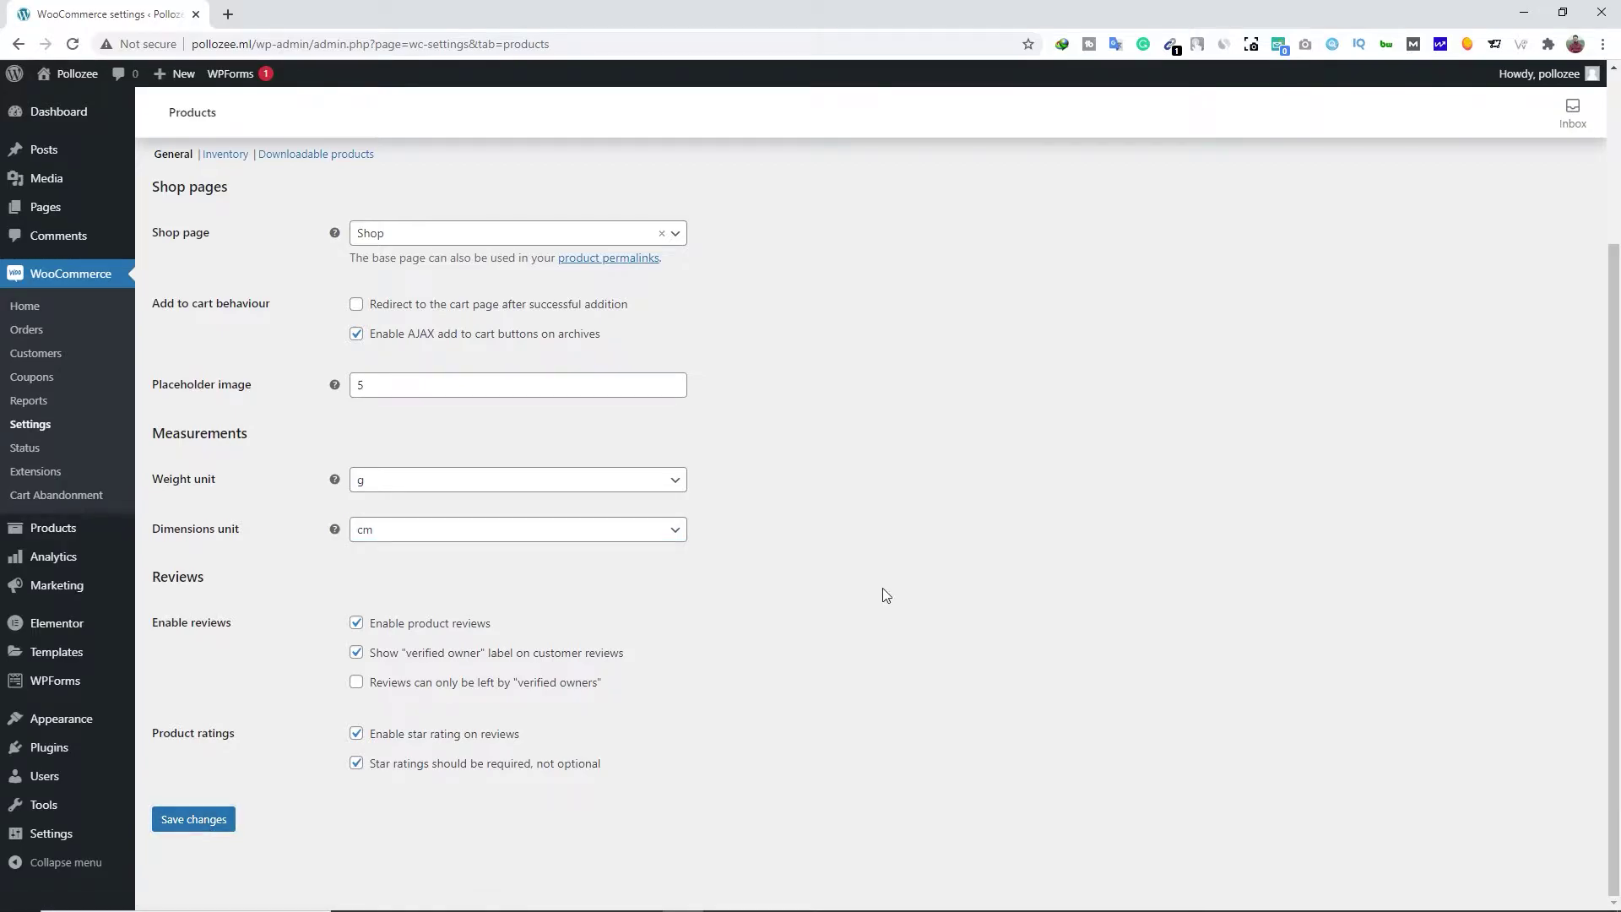
left_click(228, 239)
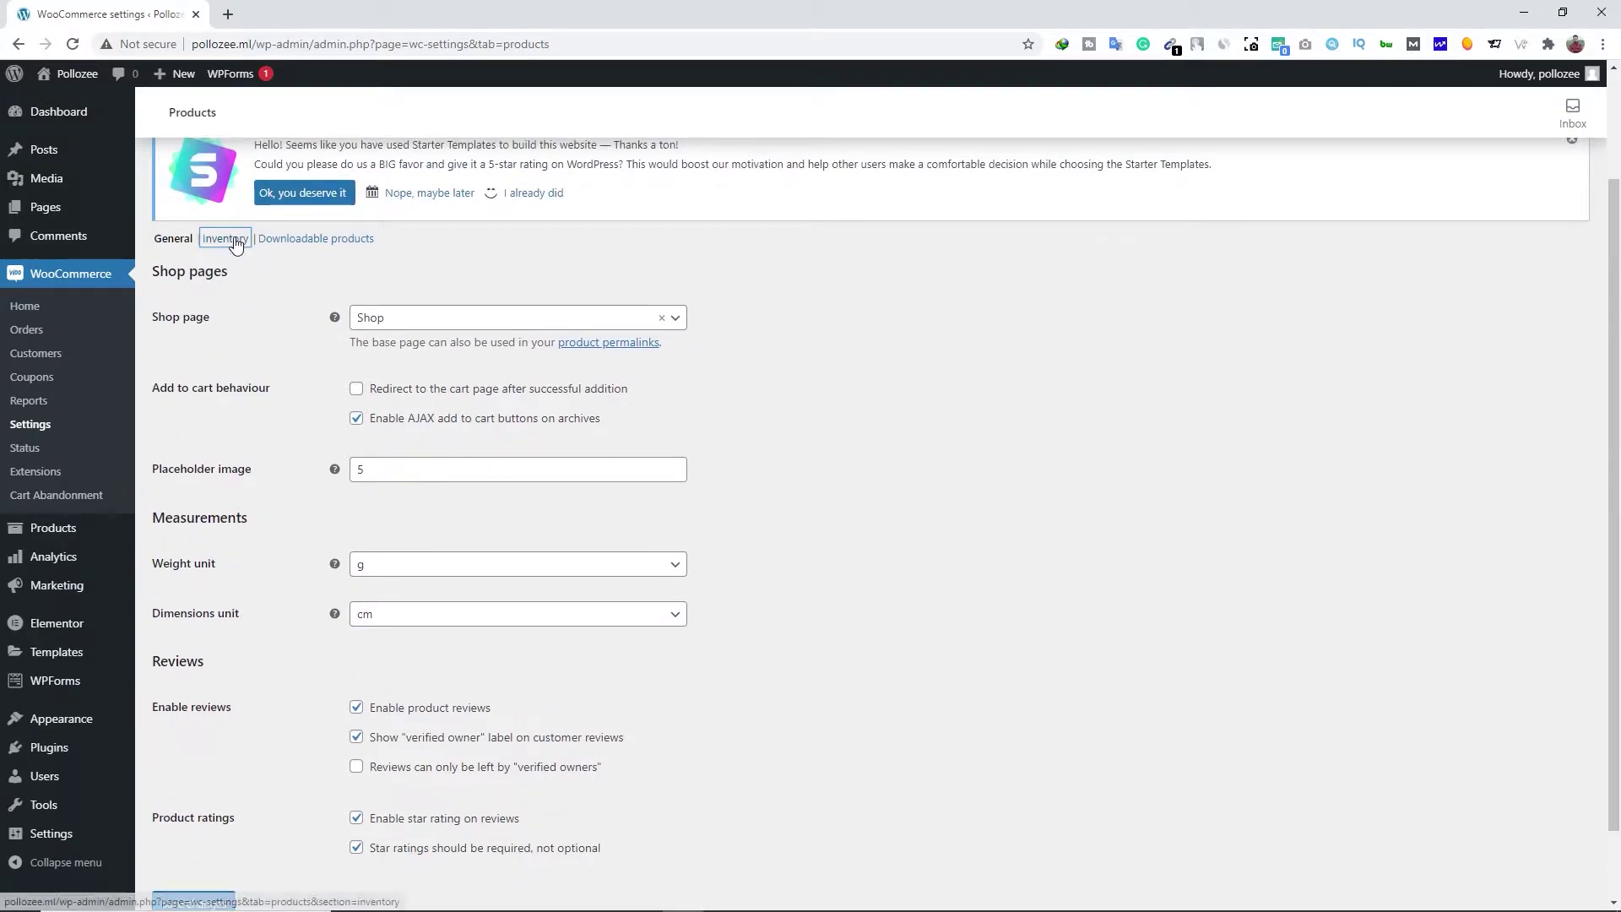
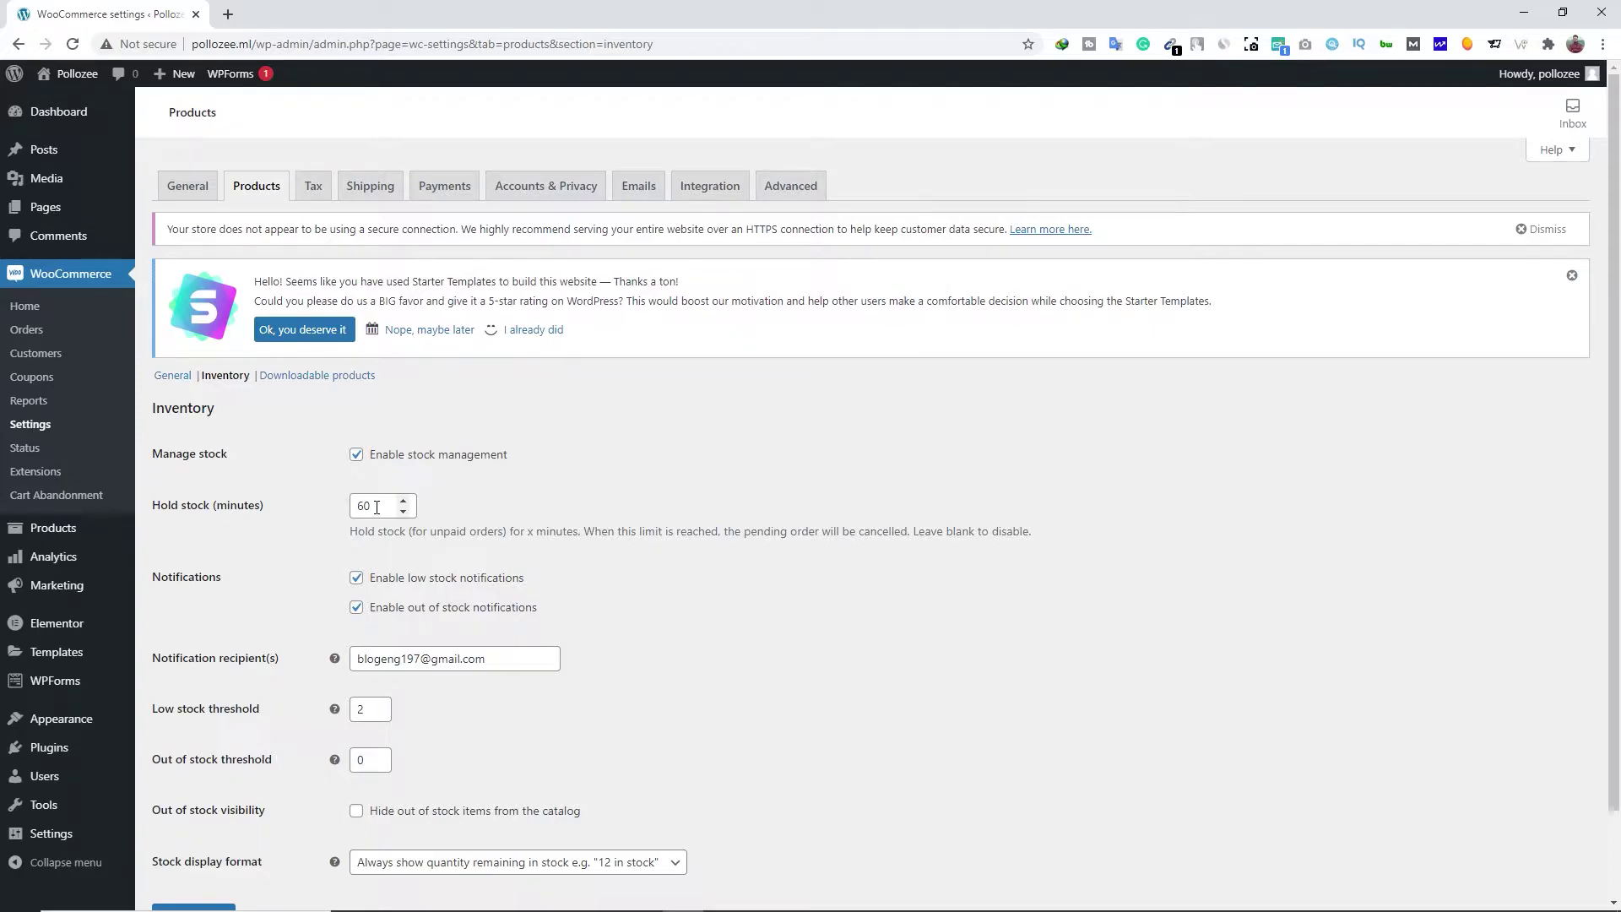
Review the 60-minute hold stock and notification recipient, keep 'Always show' stock display, and save inventory settings
left_click_drag(357, 531, 1030, 532)
left_click(1031, 533)
scroll(436, 615, "down", 1)
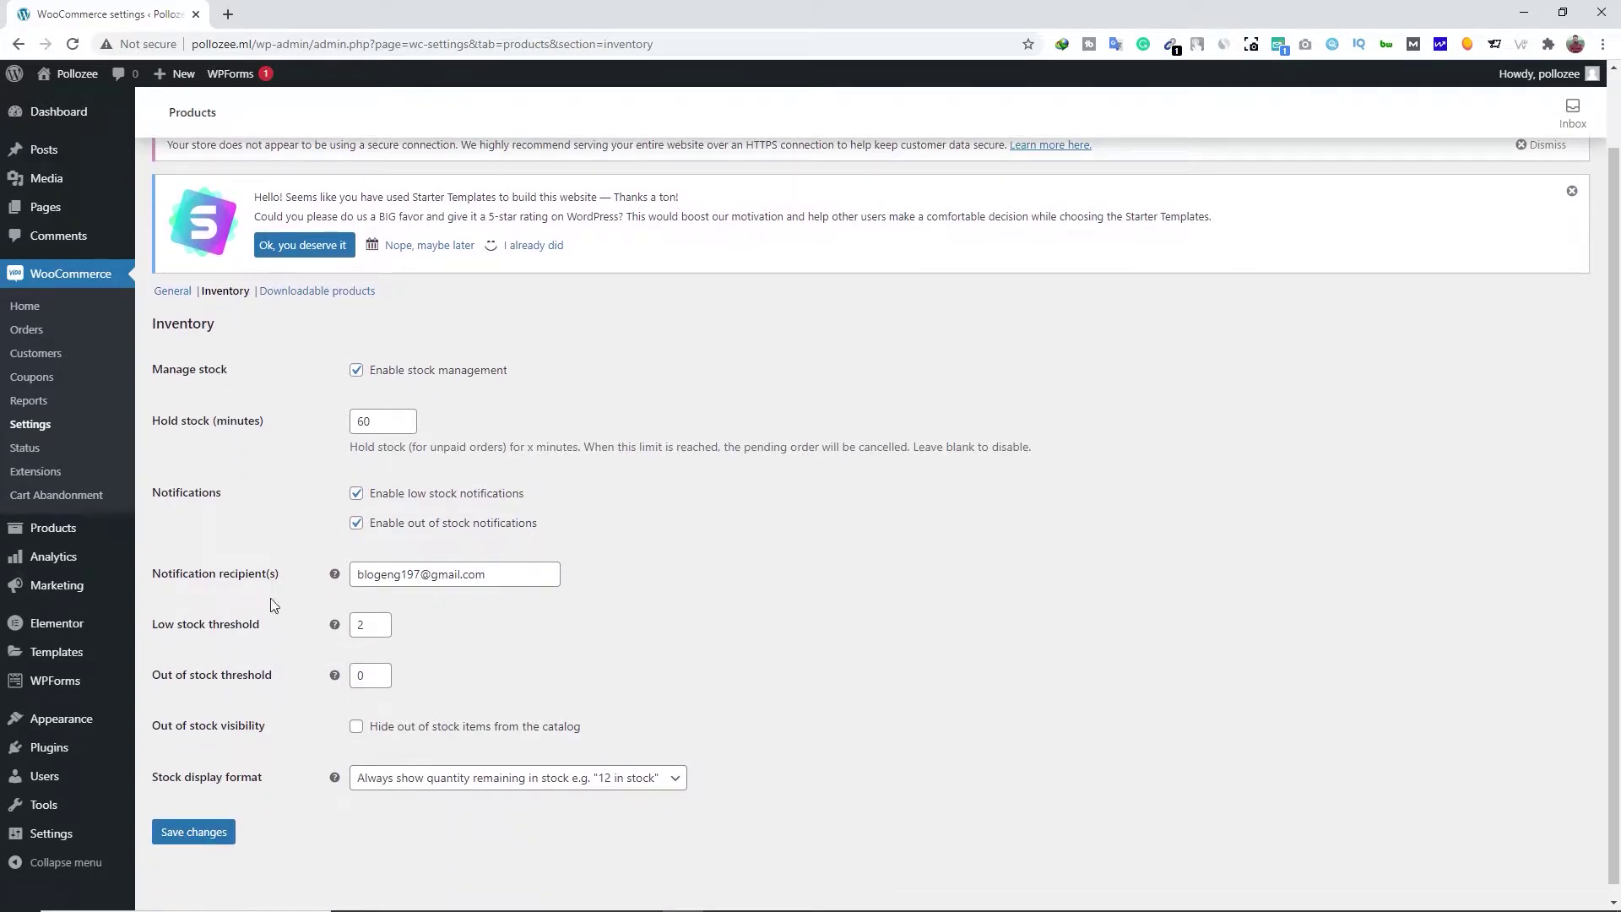
left_click(504, 574)
left_click_drag(501, 574, 354, 575)
left_click(494, 566)
left_click(382, 777)
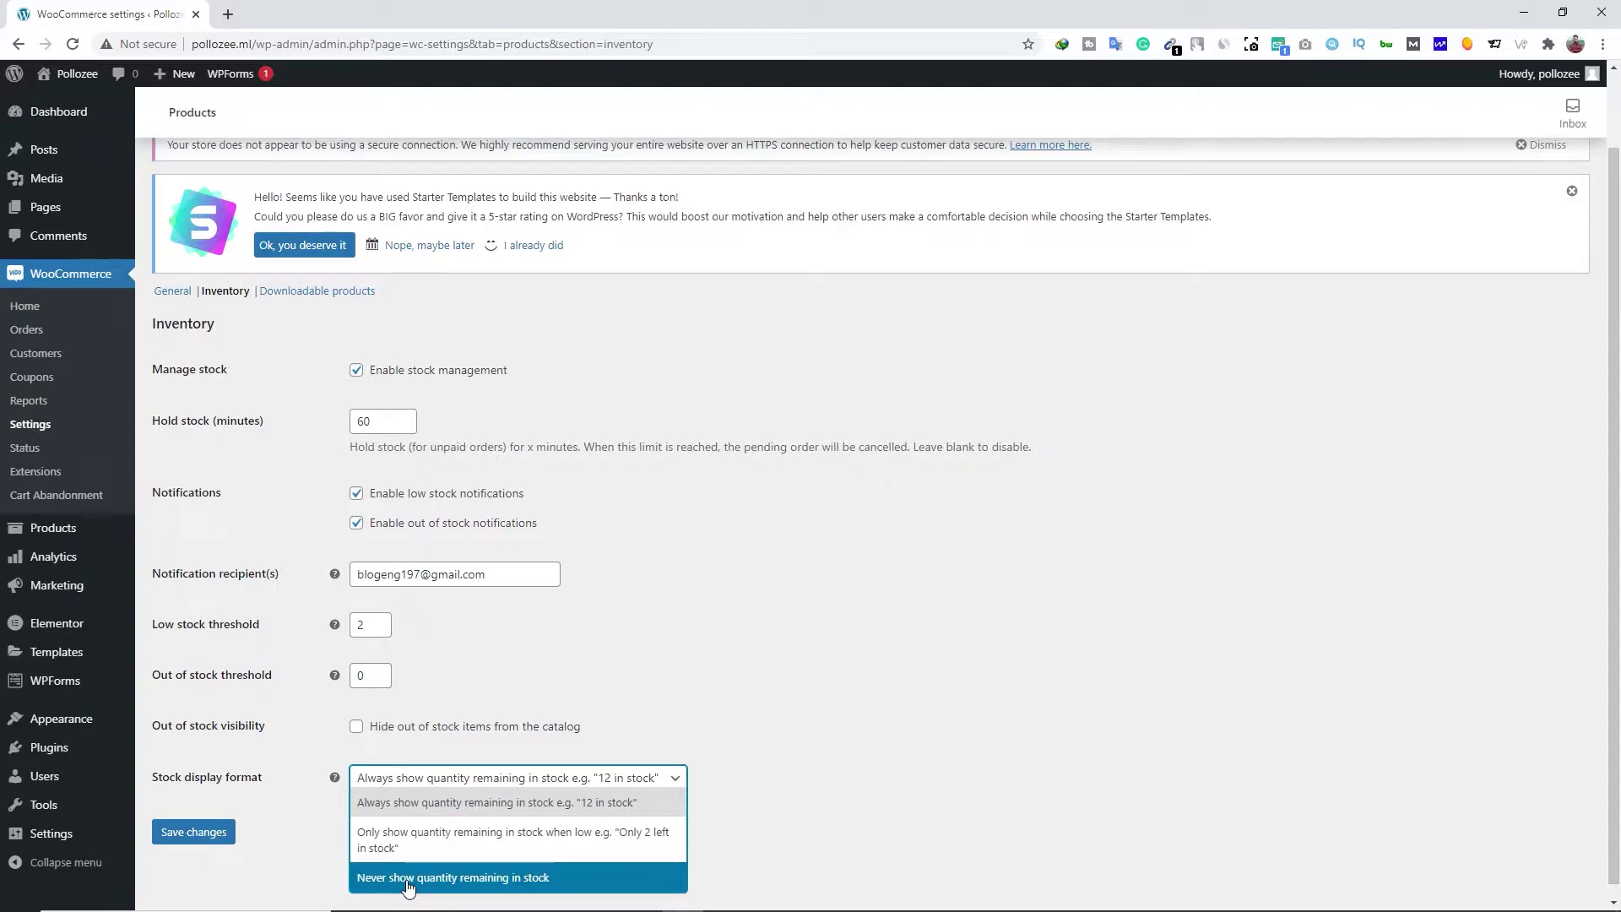
left_click(290, 801)
left_click(193, 832)
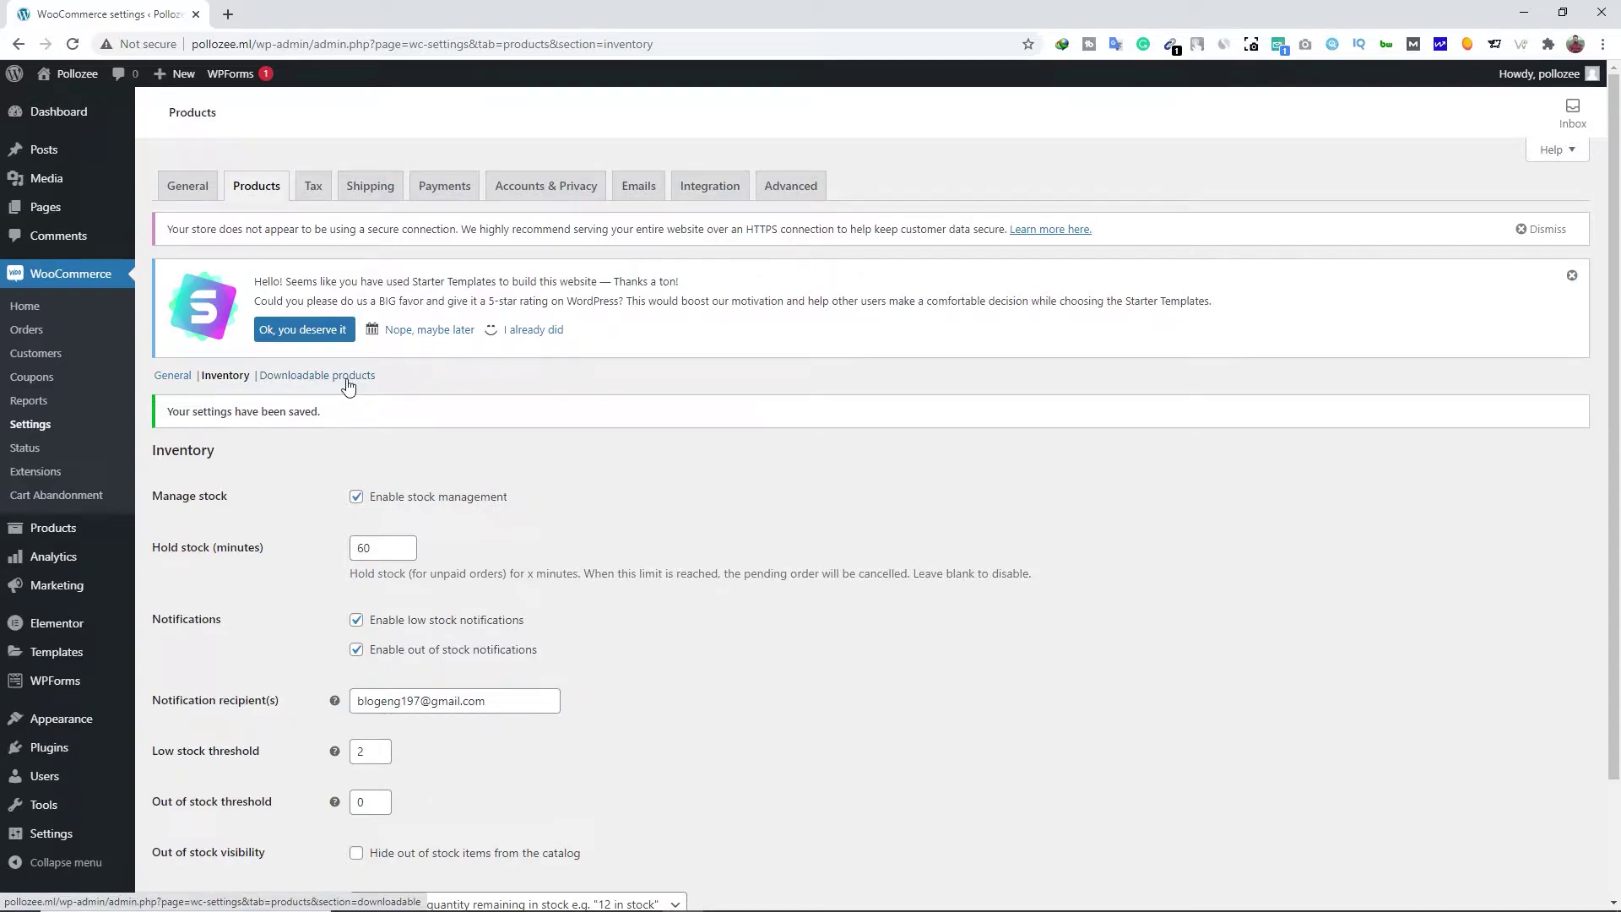
left_click(313, 186)
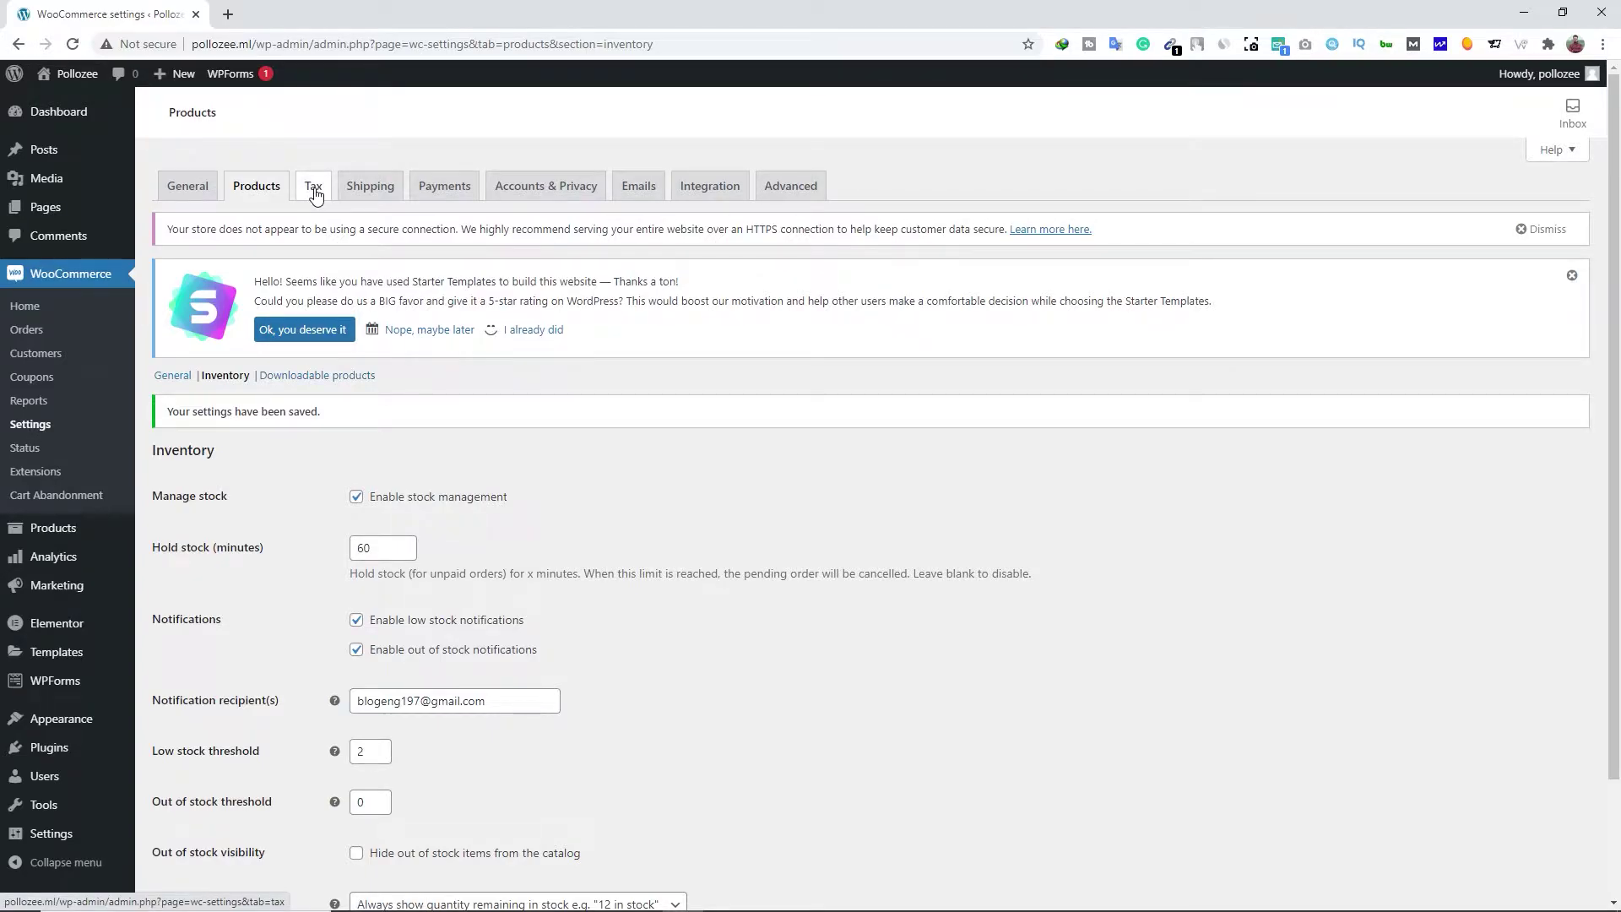
Add 'GST 10' and 'GST 12' lines to the additional tax classes and save
scroll(292, 510, "down", 2)
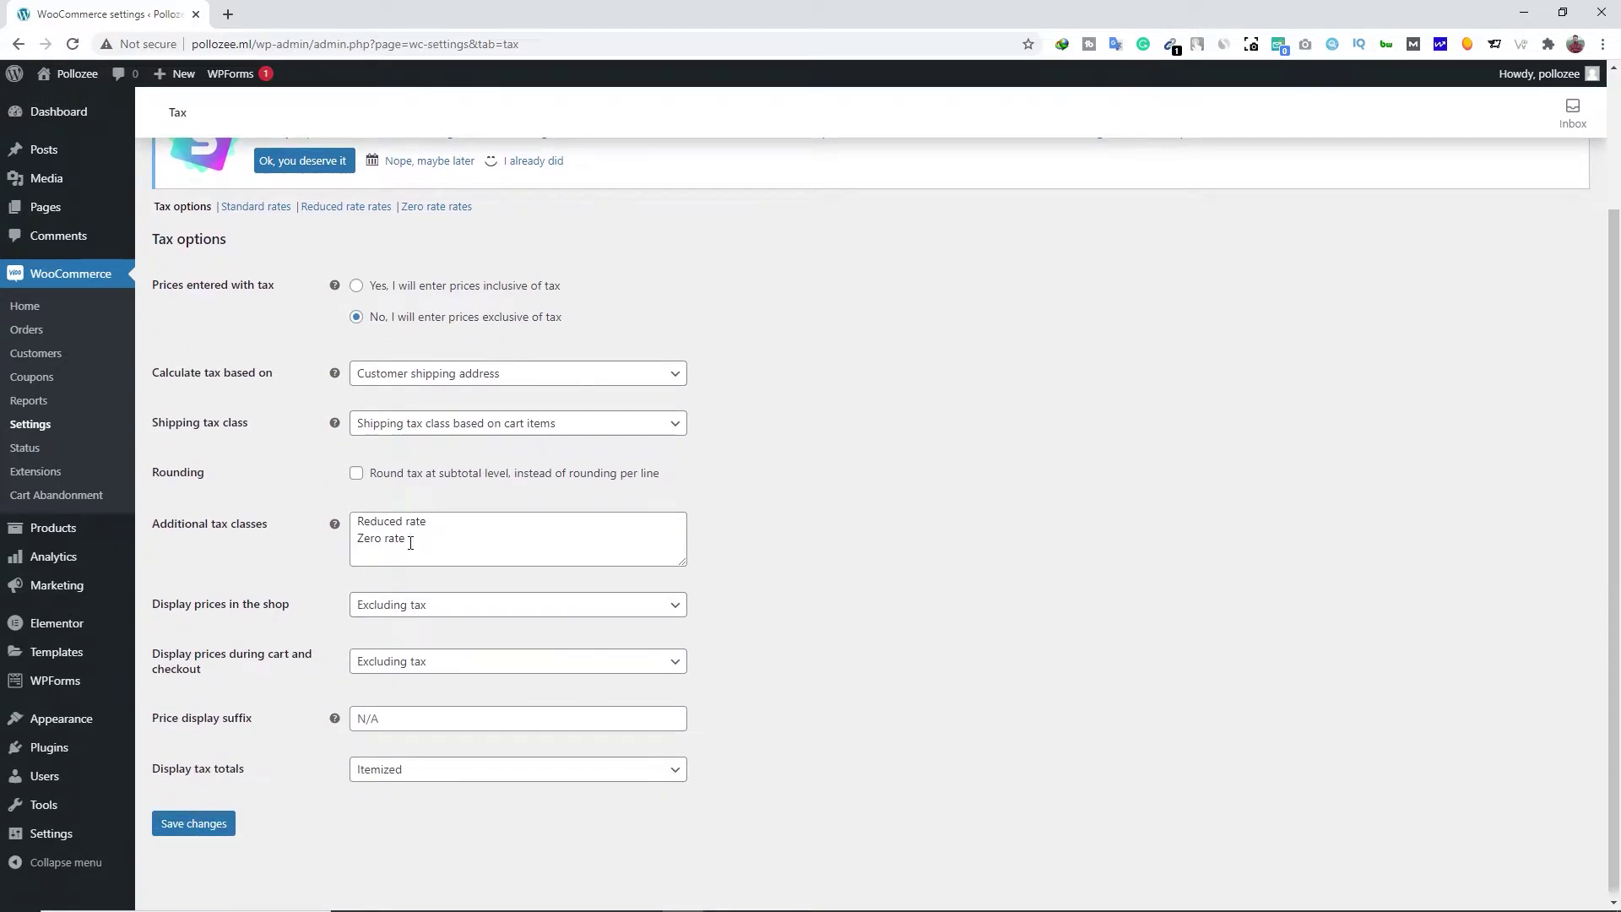
left_click(412, 541)
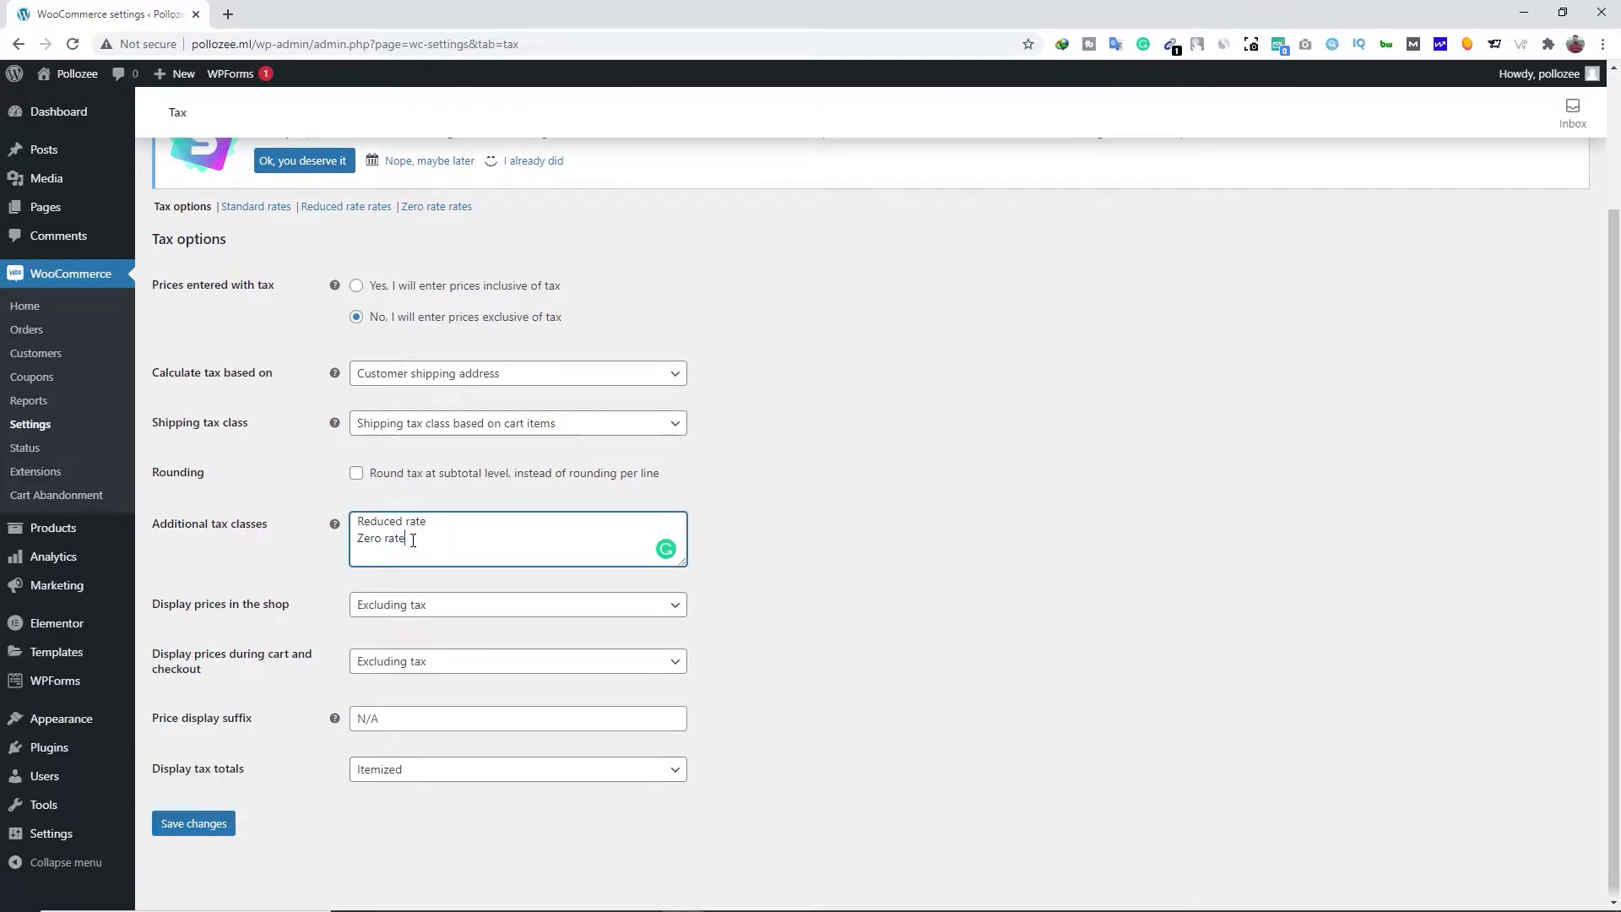
key("Return")
type("GST 10")
key("Return")
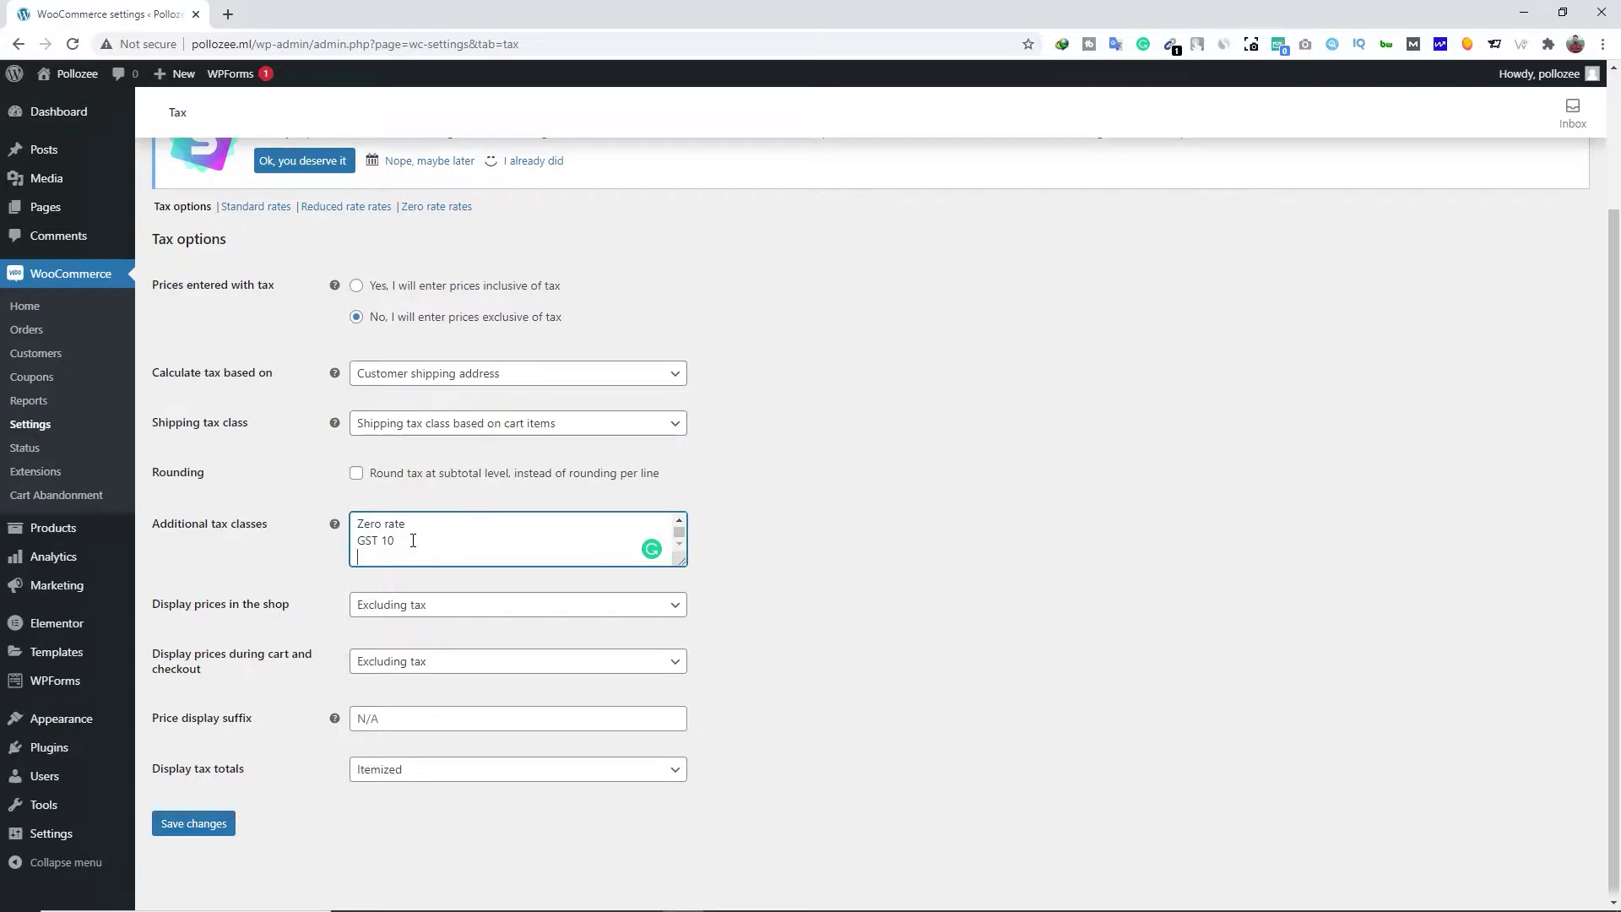
type("GST 12")
left_click(222, 832)
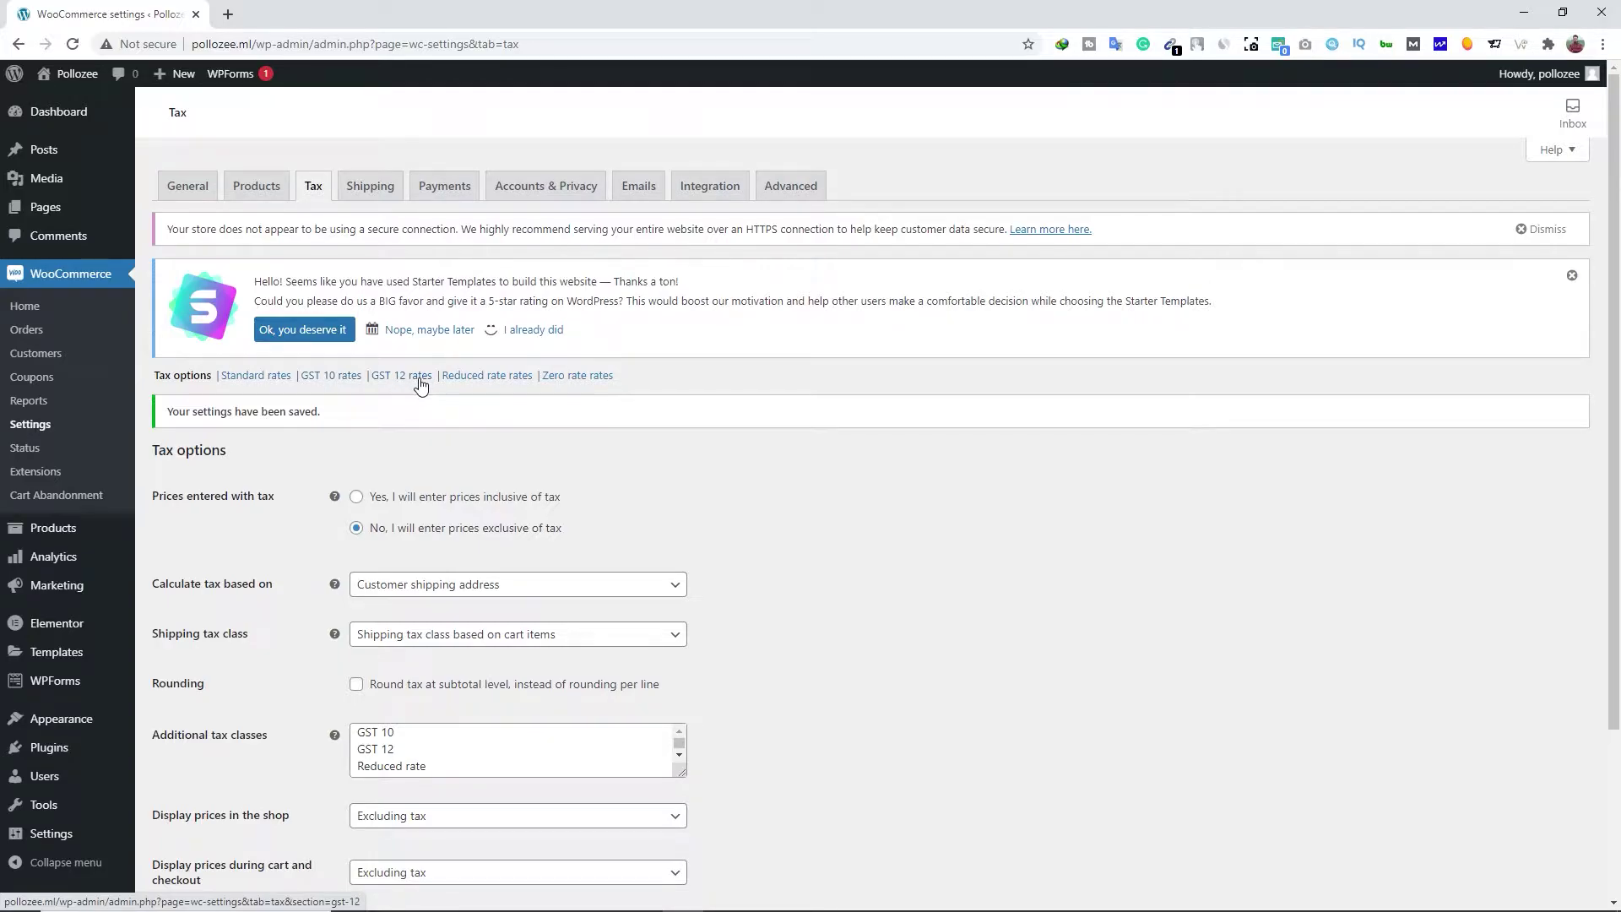
Add a GST 10 rate of 10% for country IN, not applied to shipping, and save
left_click(330, 378)
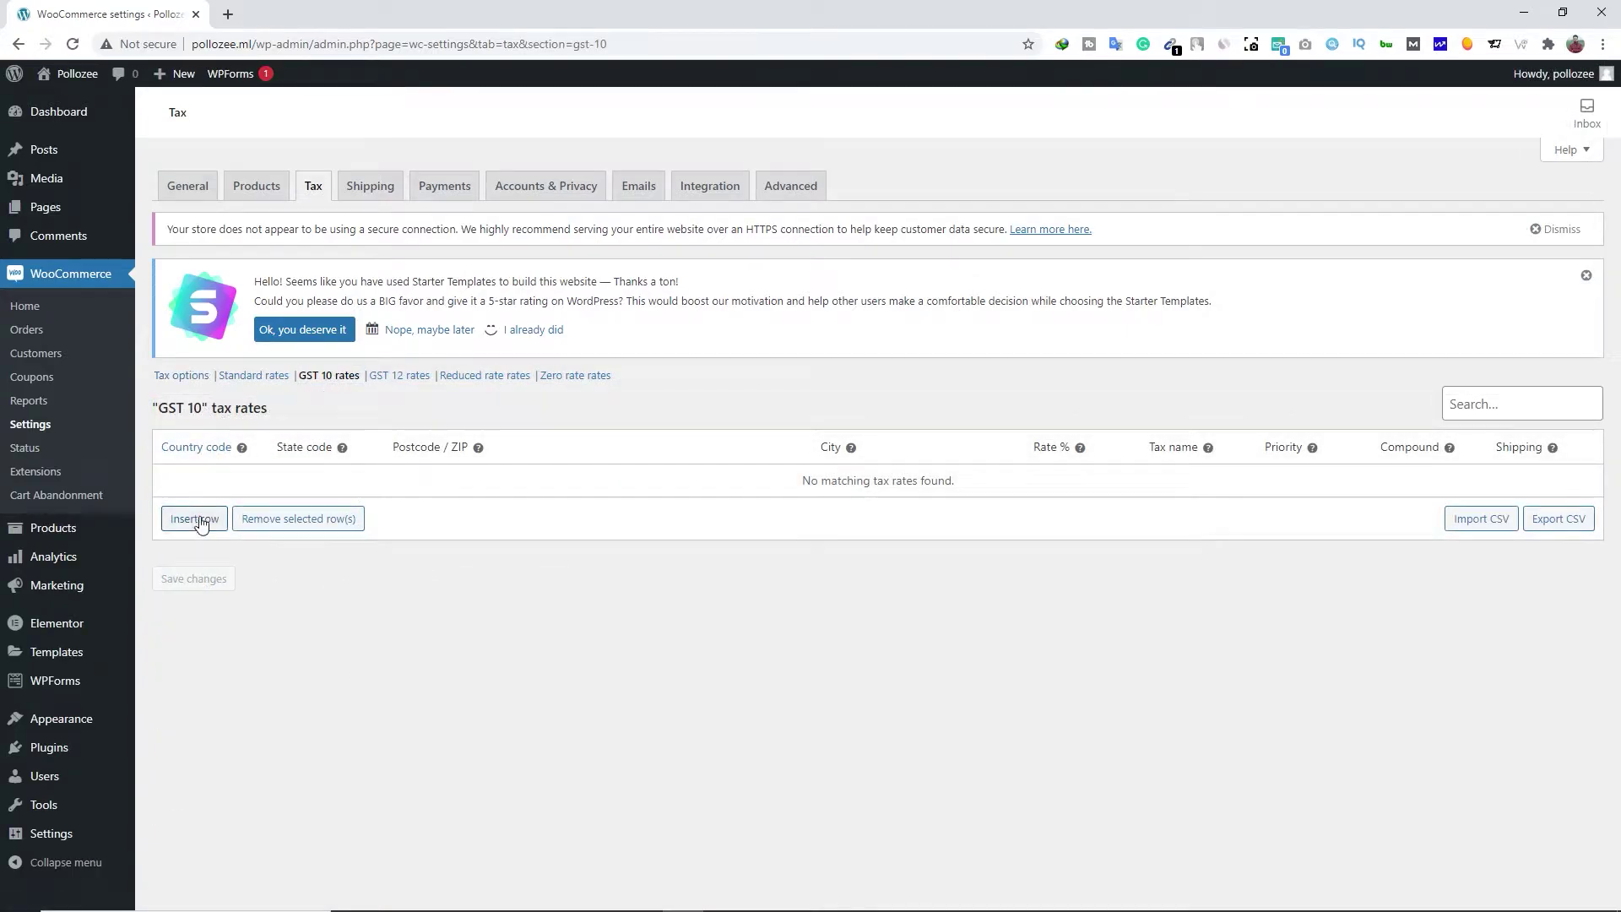
left_click(197, 523)
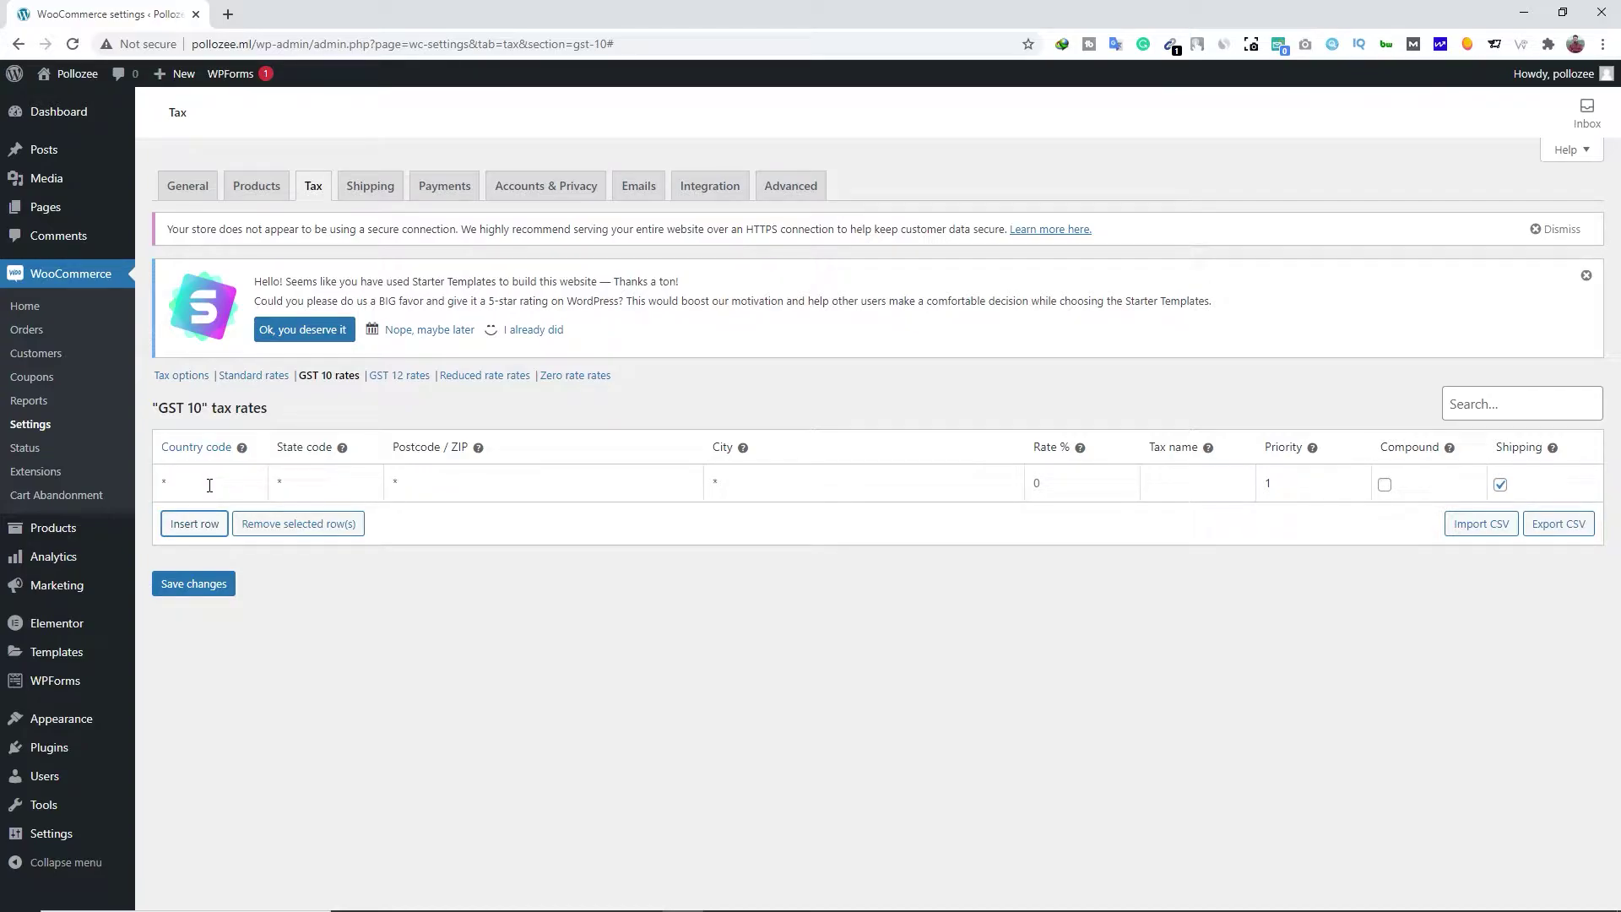
left_click(209, 484)
type("IN")
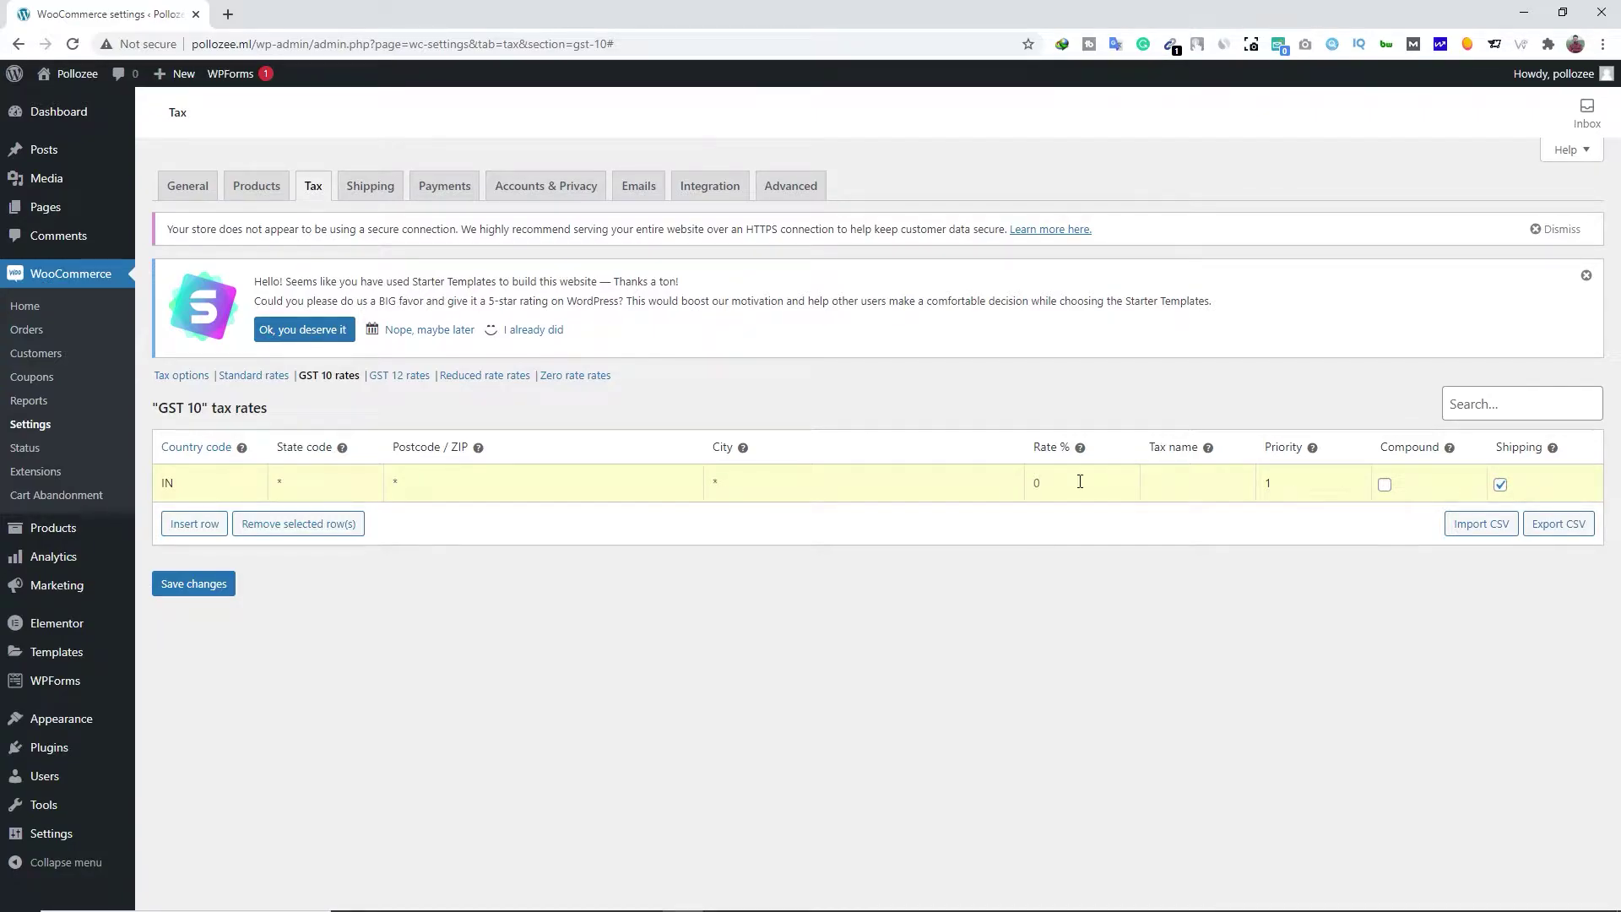
type("10")
left_click(1188, 483)
type("GST 10")
left_click(1502, 489)
left_click(202, 601)
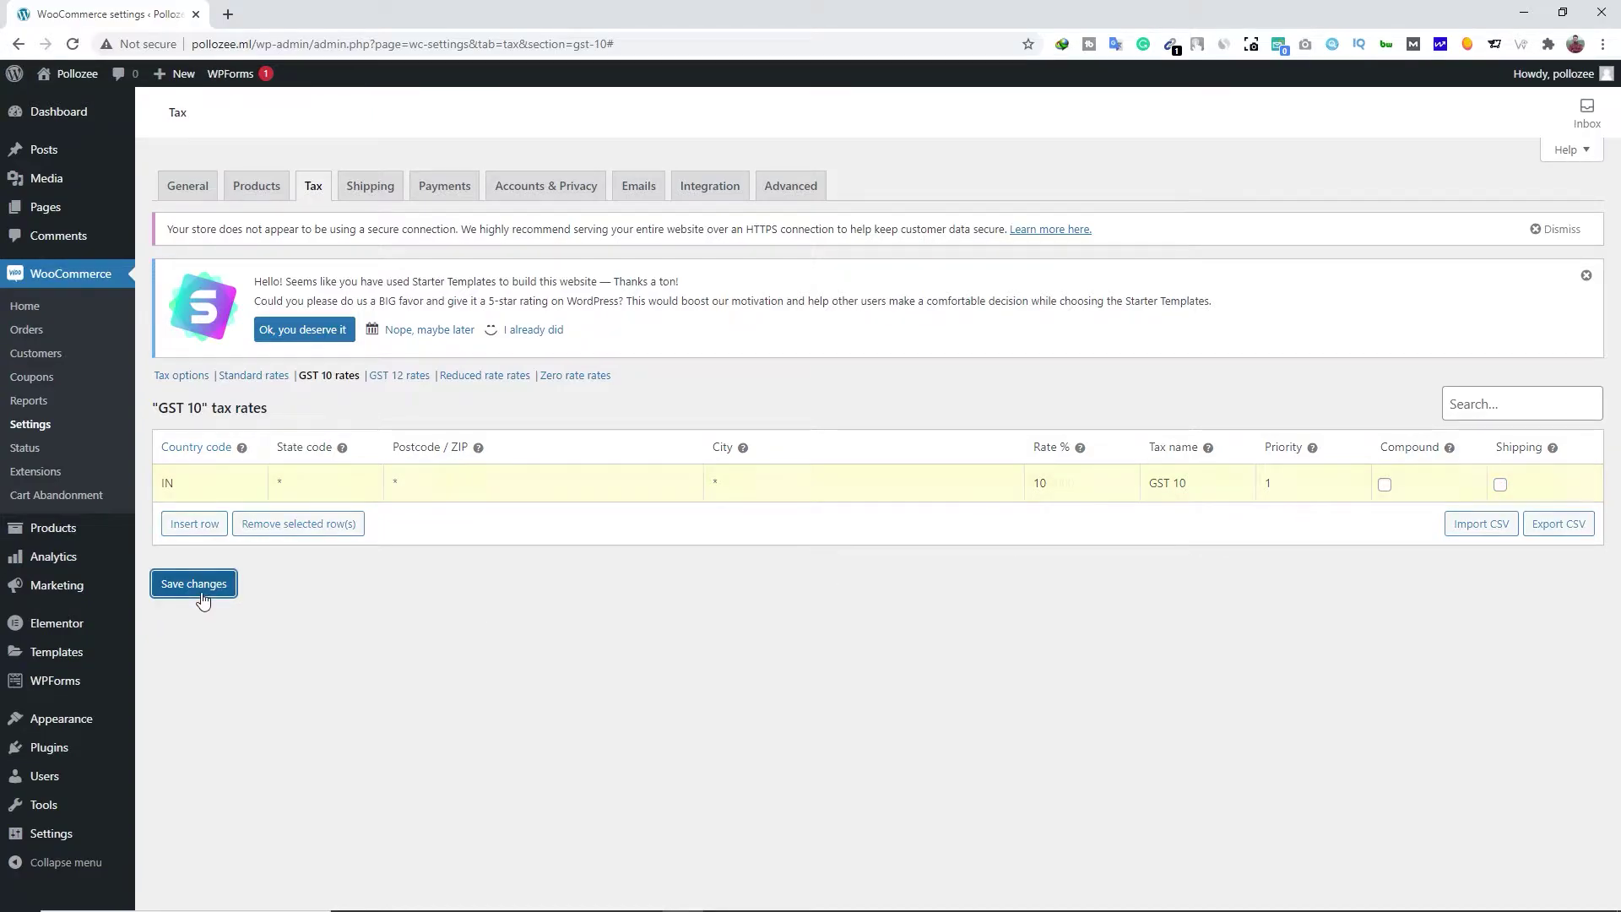
Add a GST 12 rate of 10% for country IN, save it, and dismiss the Starter Templates notice
left_click(391, 378)
left_click(194, 525)
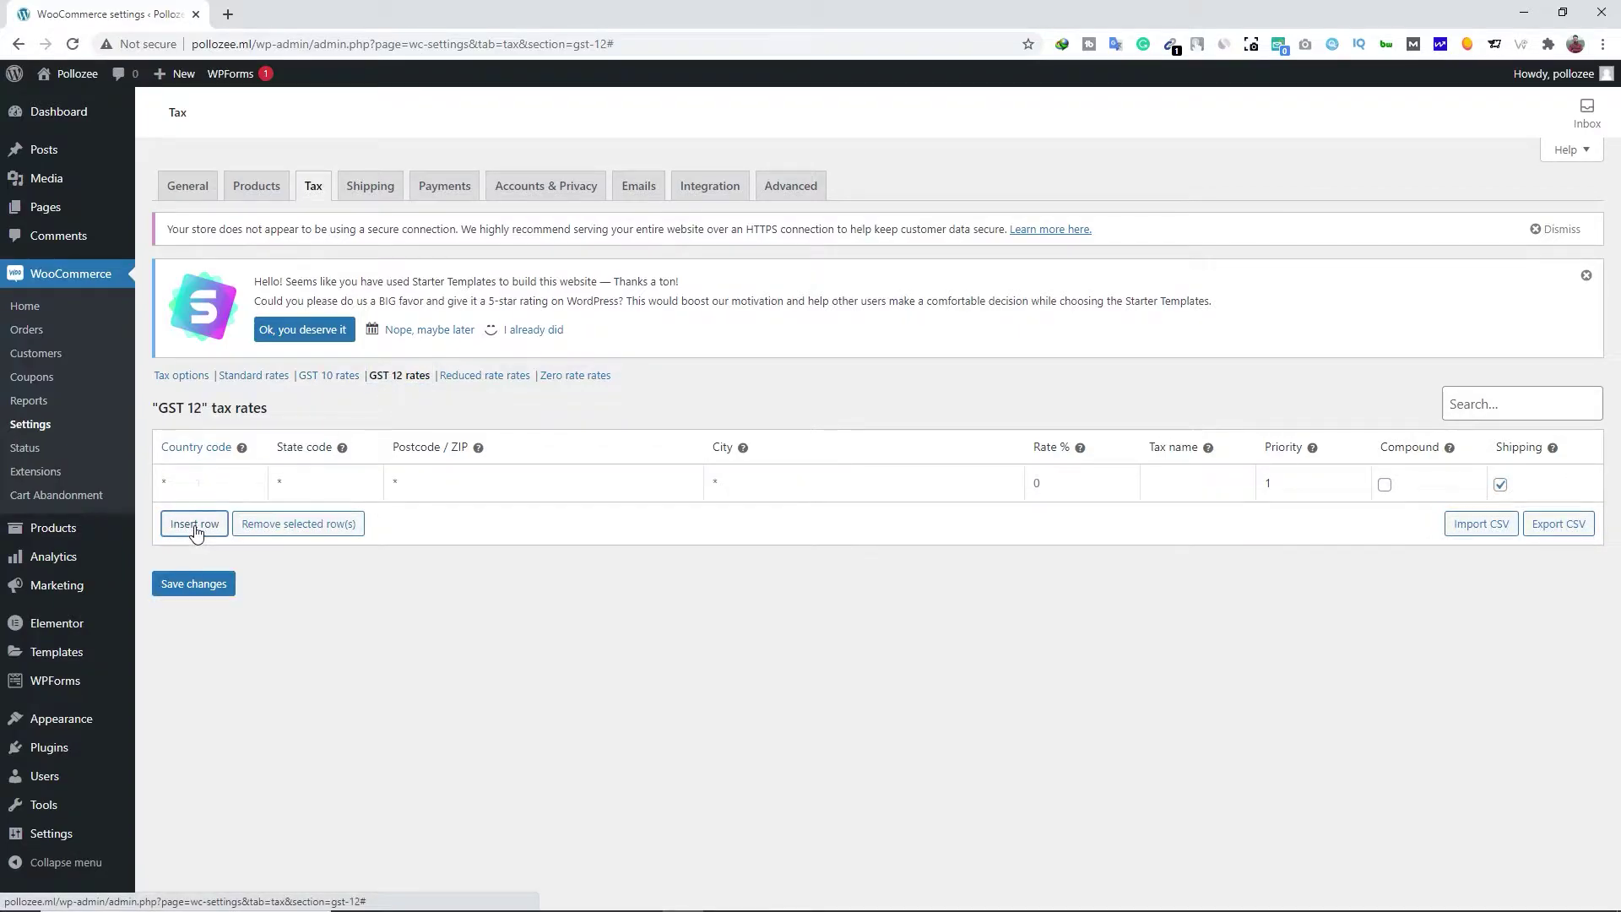
left_click(198, 486)
type("IN")
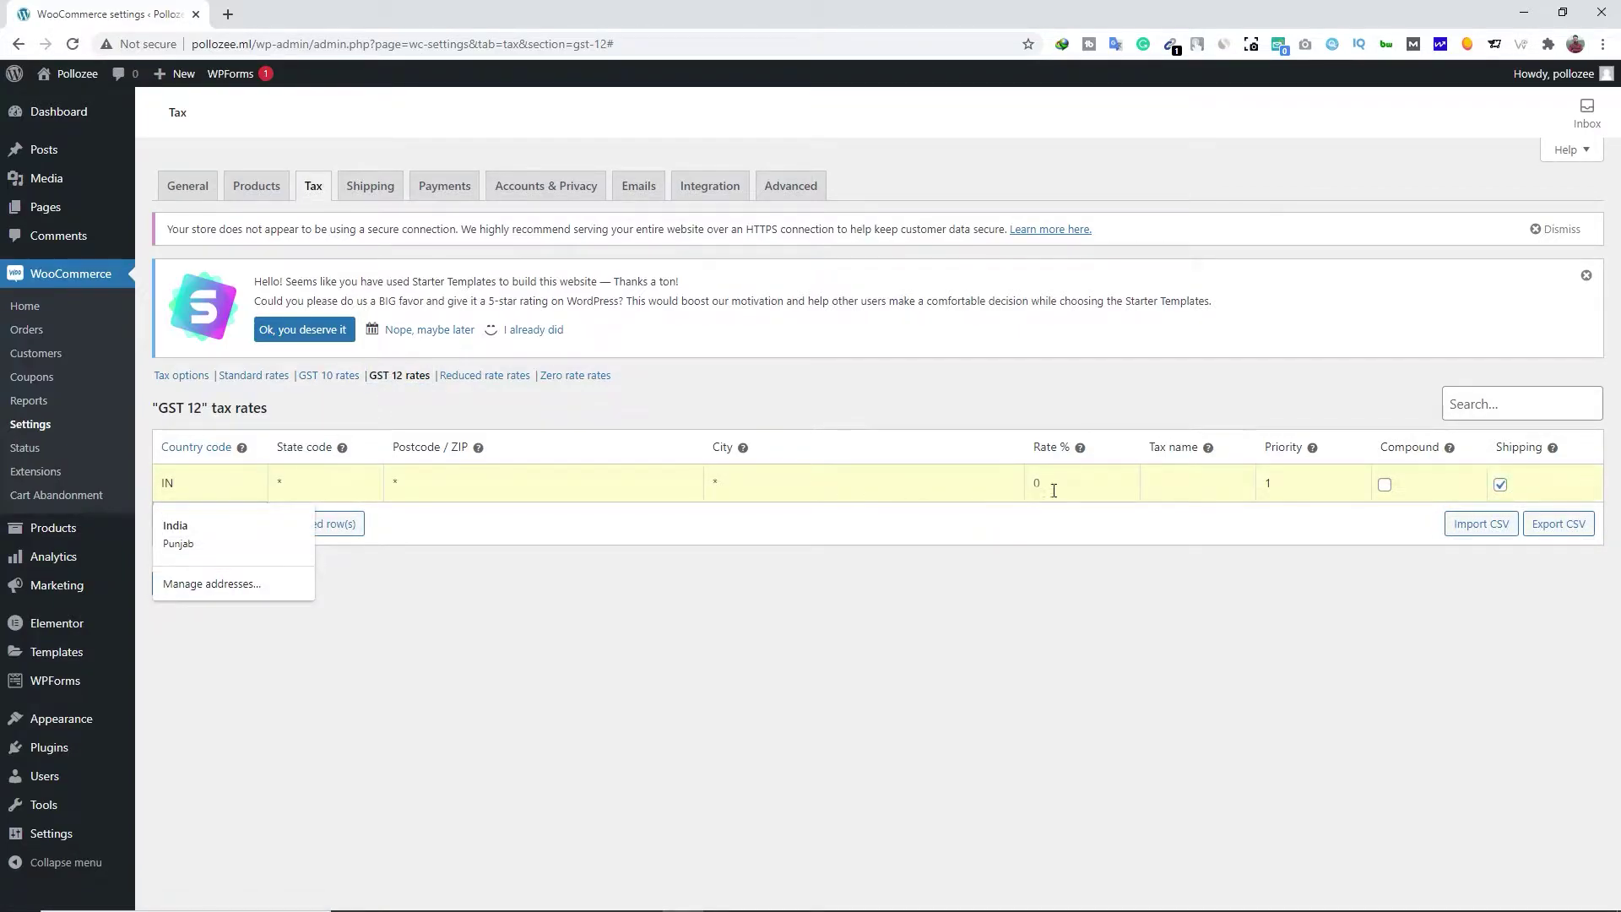
left_click(1060, 478)
type("10")
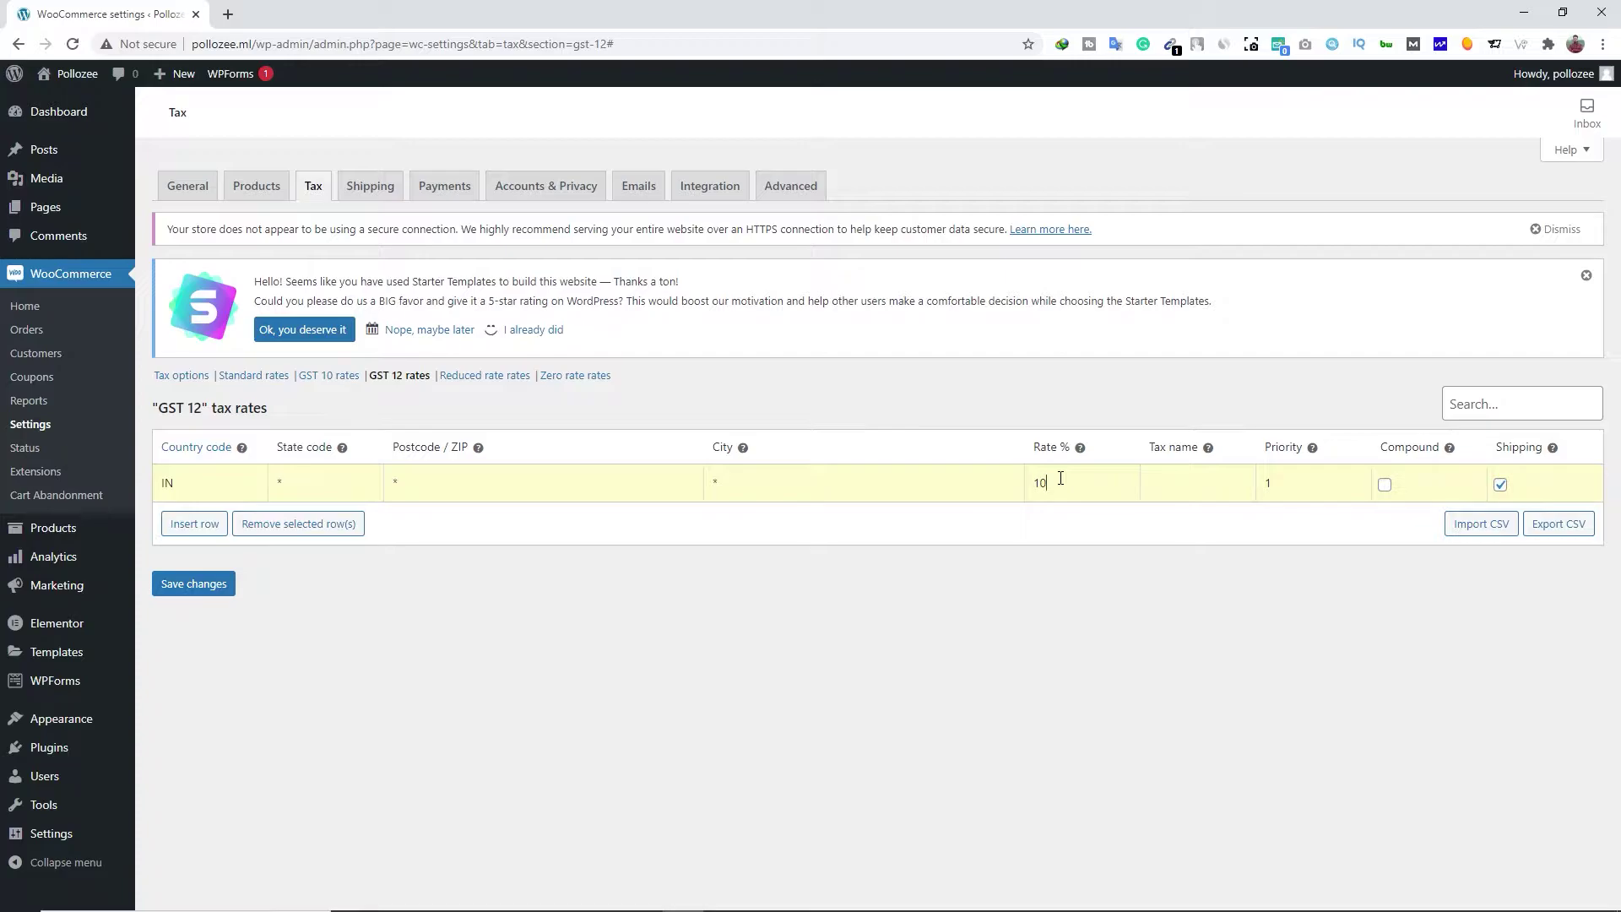
left_click(1182, 483)
type("GST 12")
left_click(194, 584)
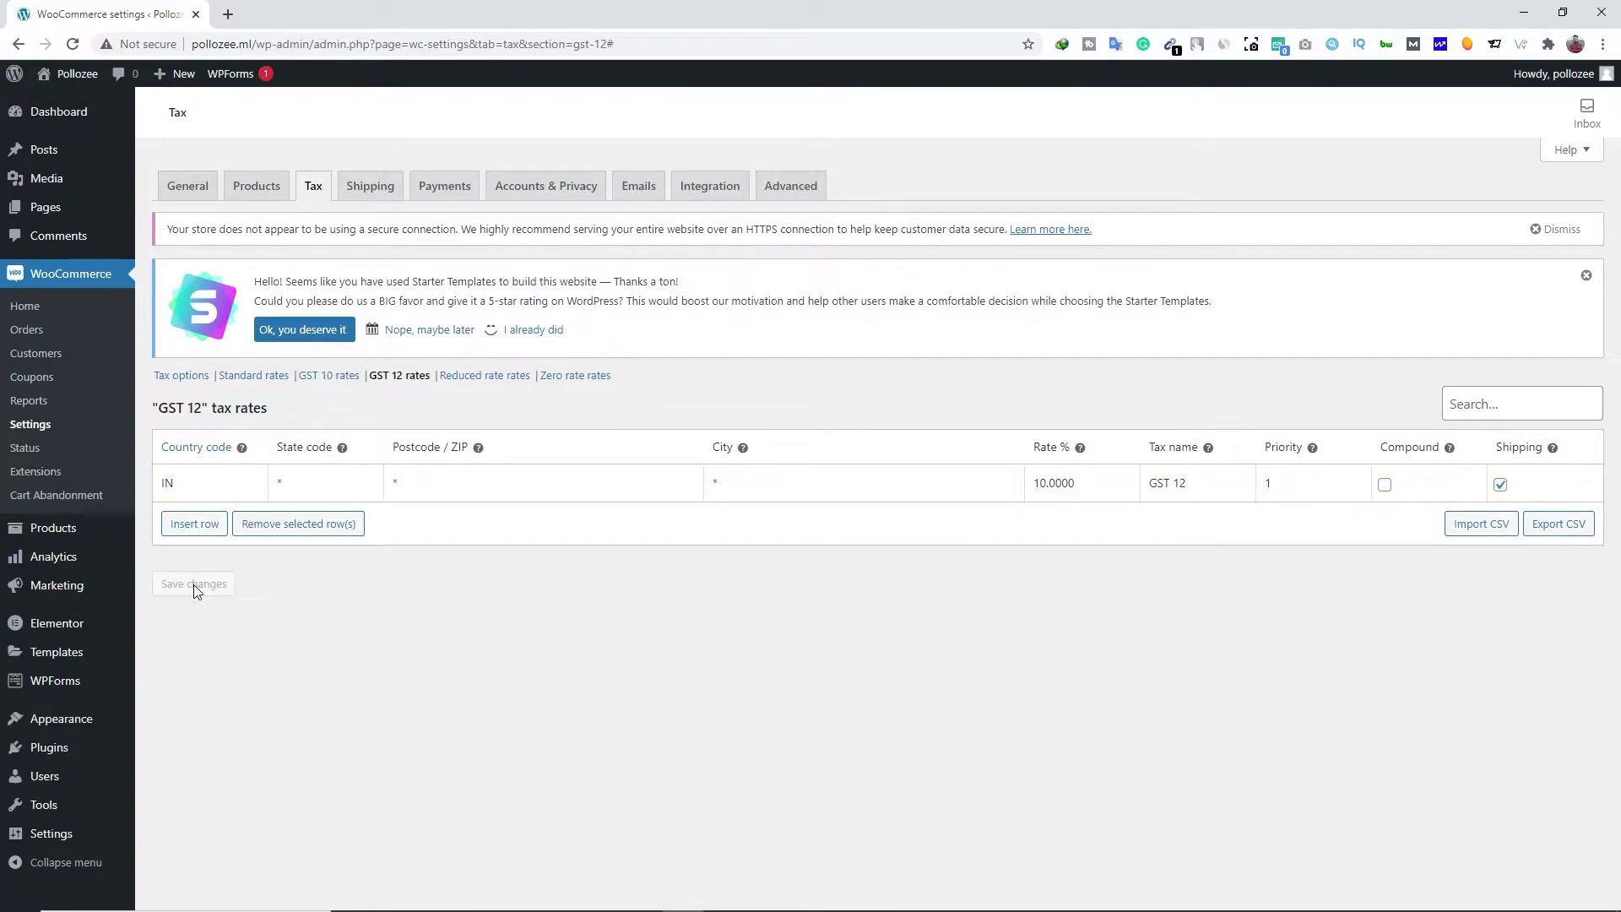
left_click(426, 331)
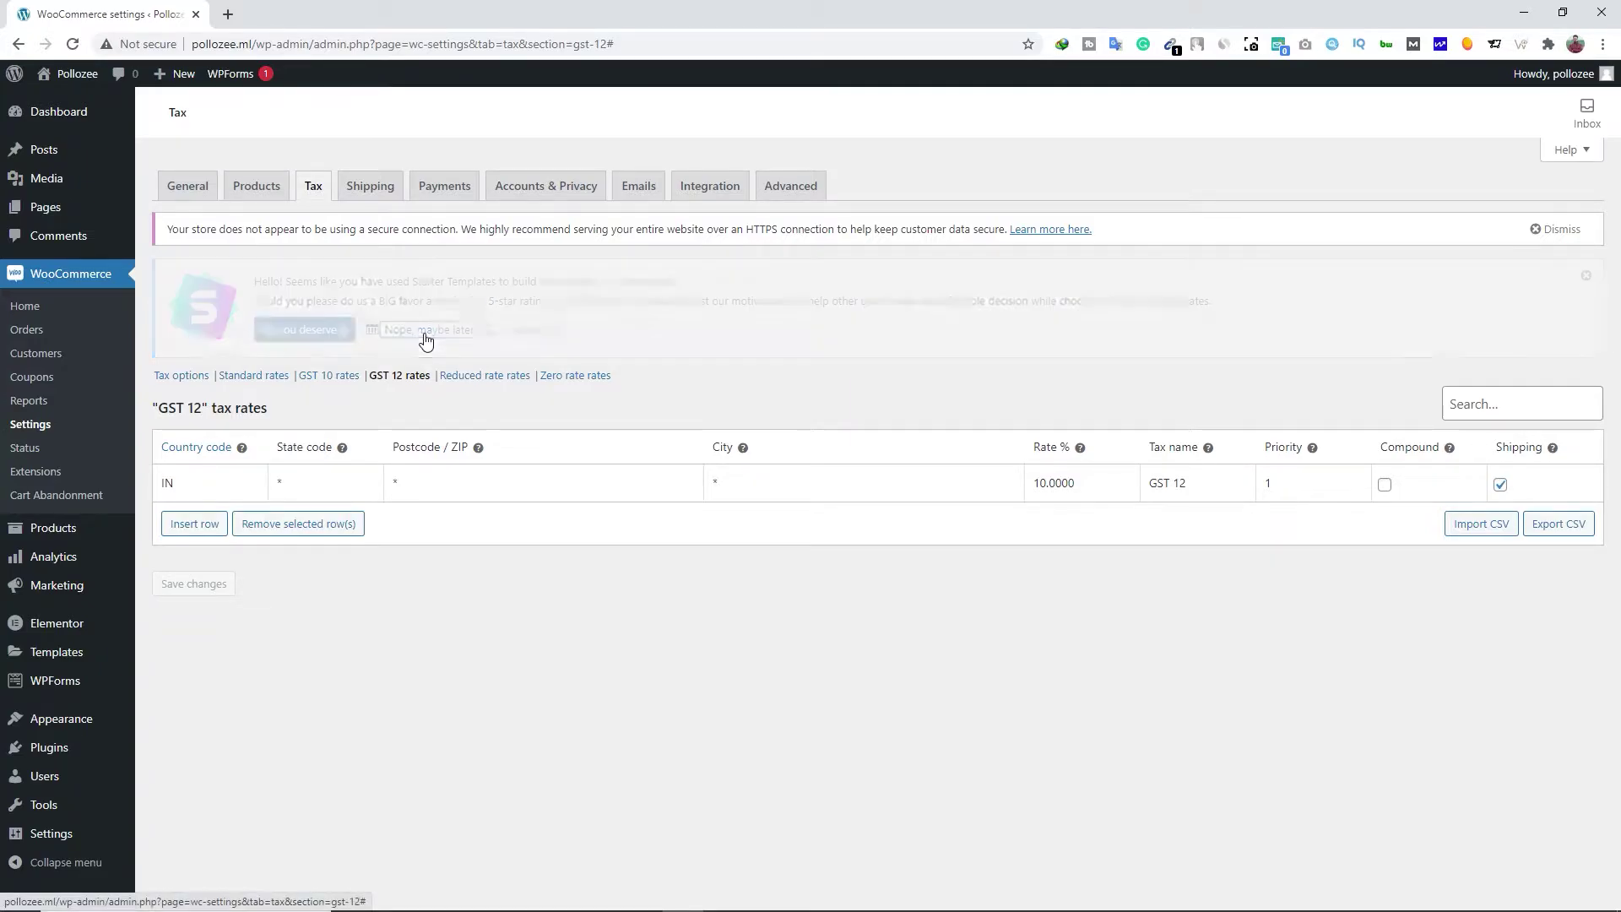
Create a new shipping zone named Punjab with region Punjab, India
left_click(374, 190)
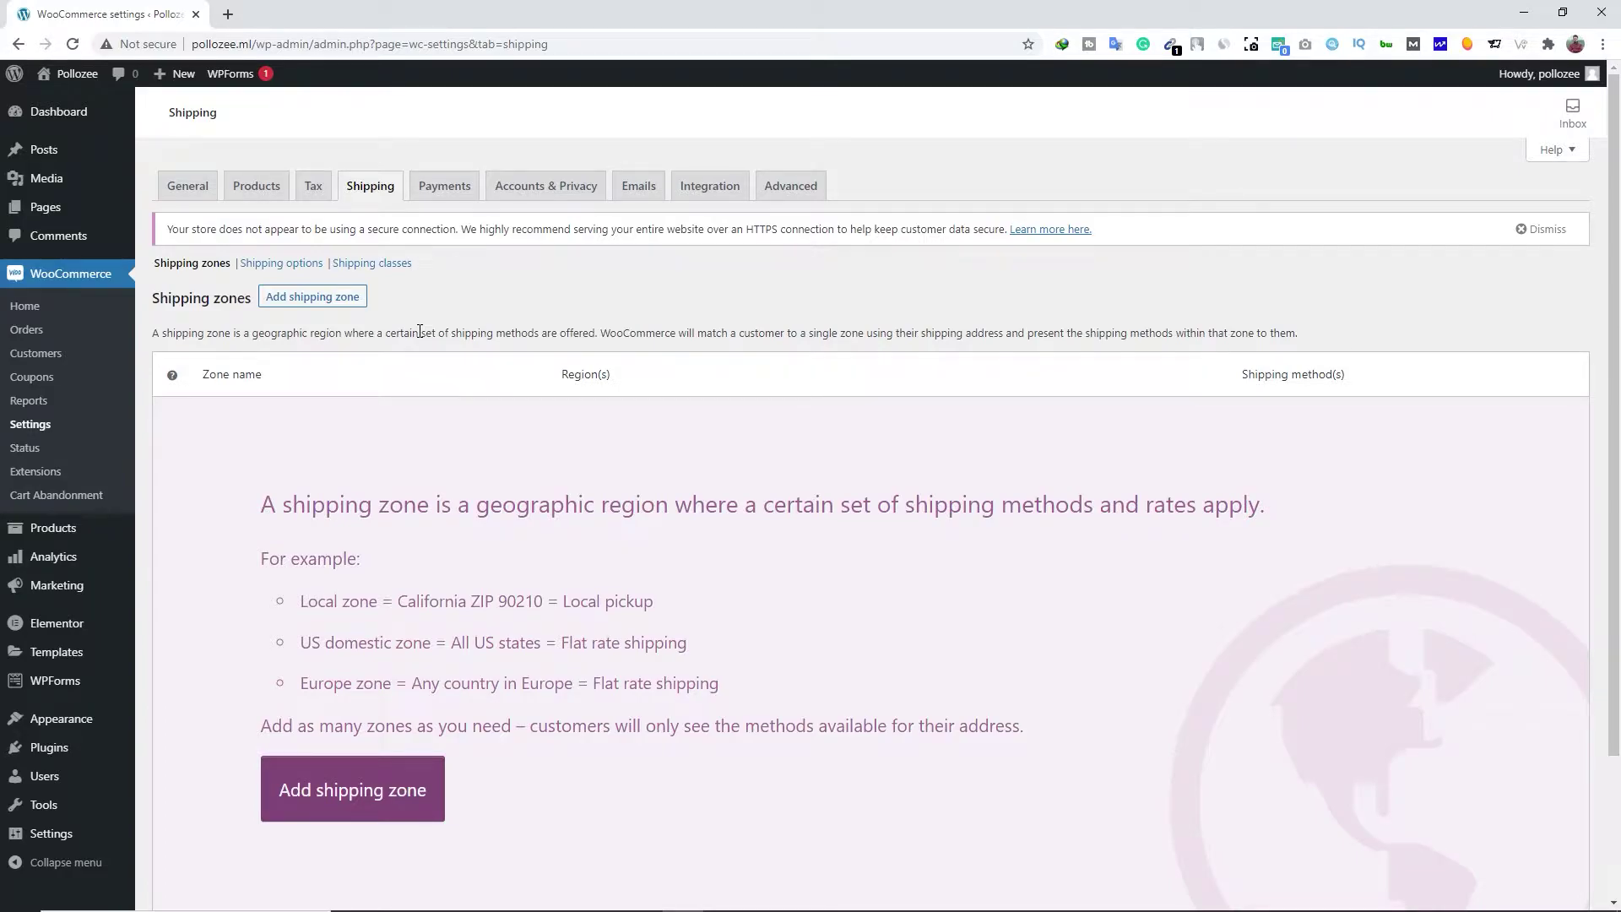
left_click(336, 298)
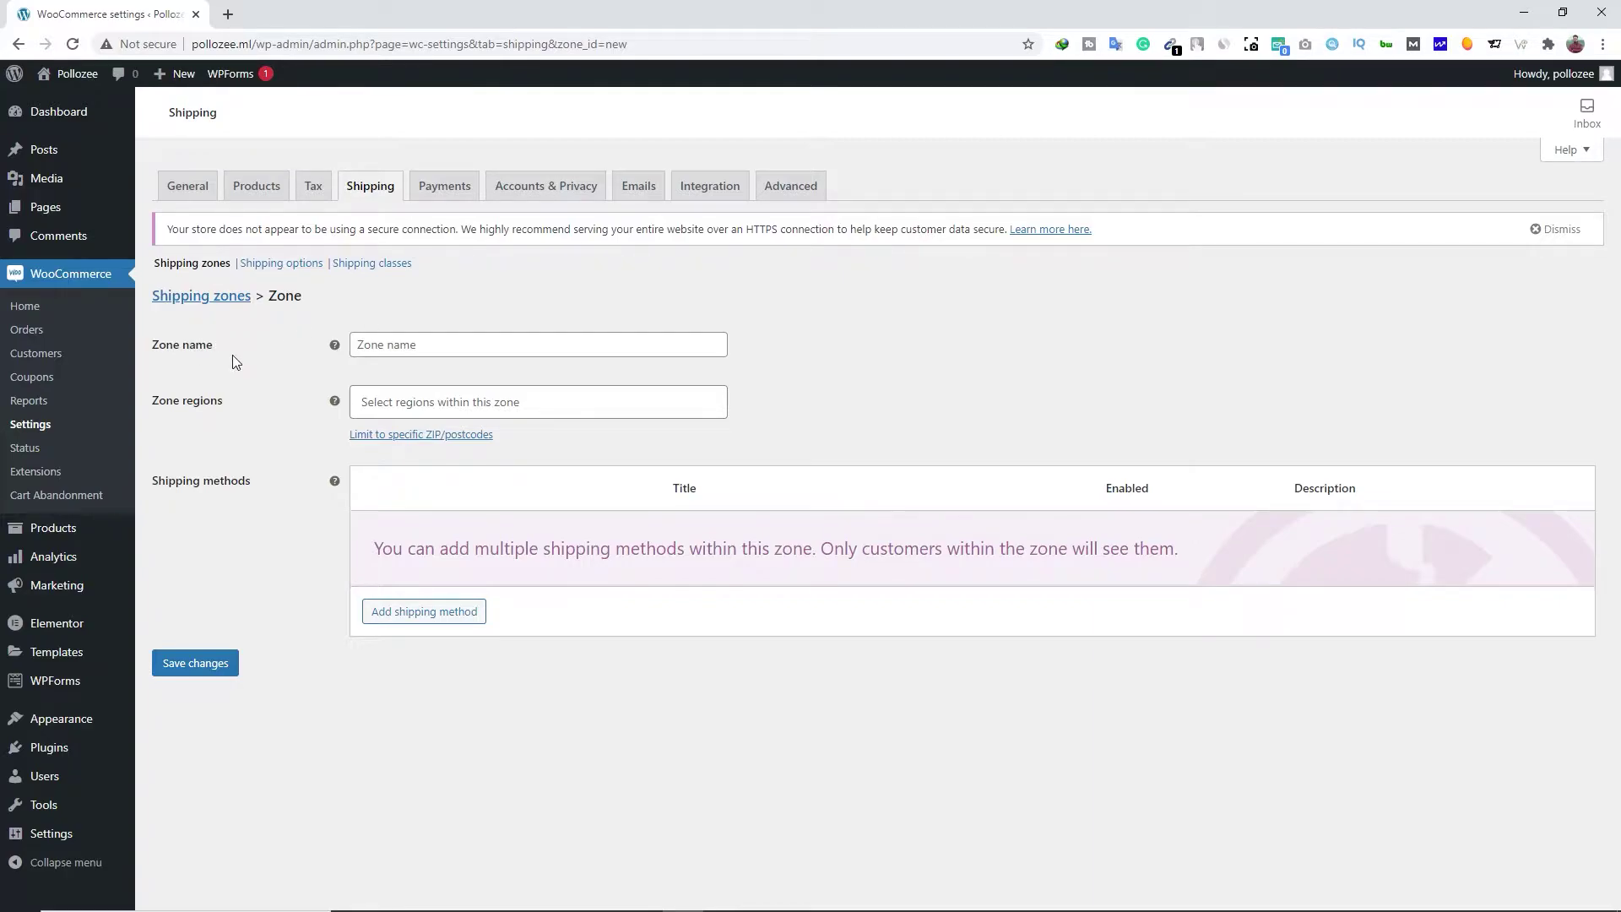
left_click(400, 347)
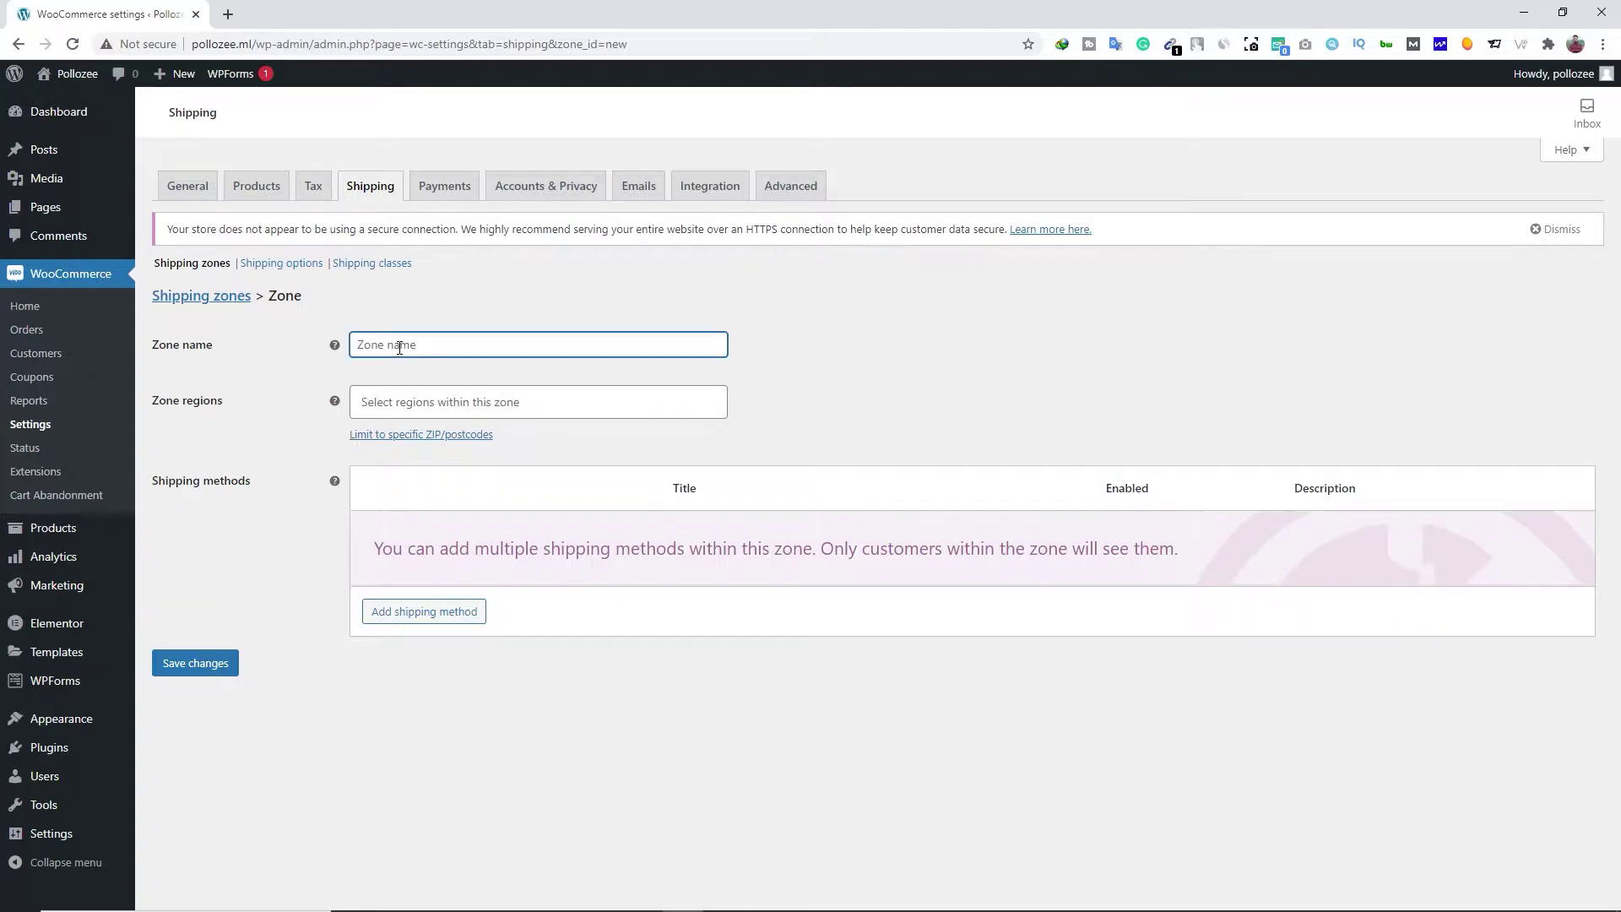
type("Punjab")
left_click(404, 401)
type("pu")
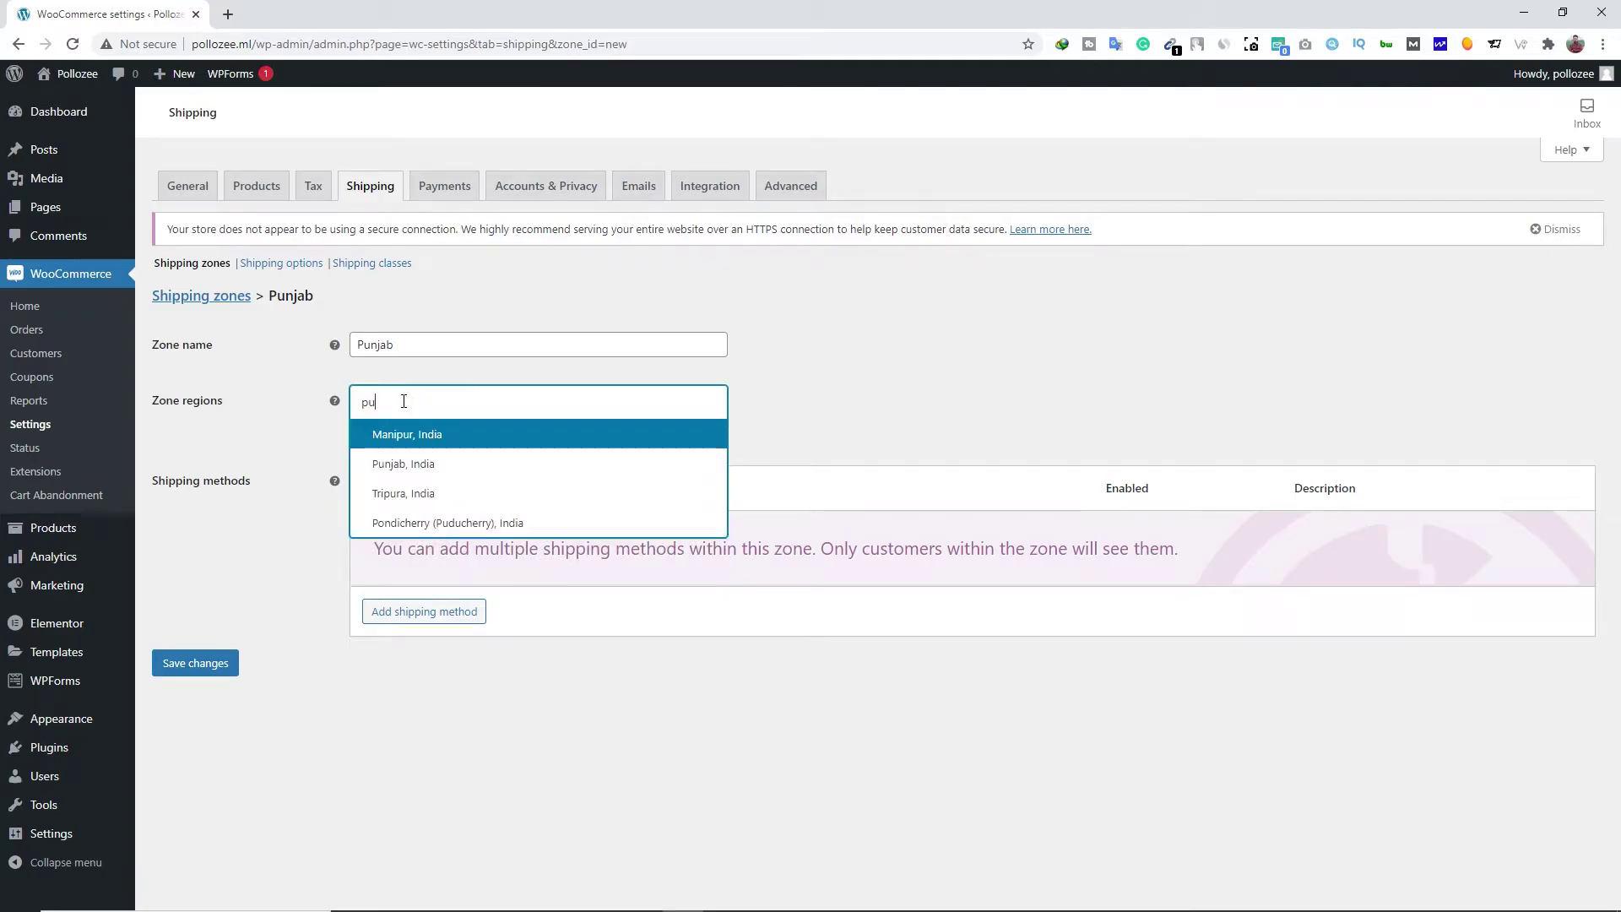
left_click(429, 464)
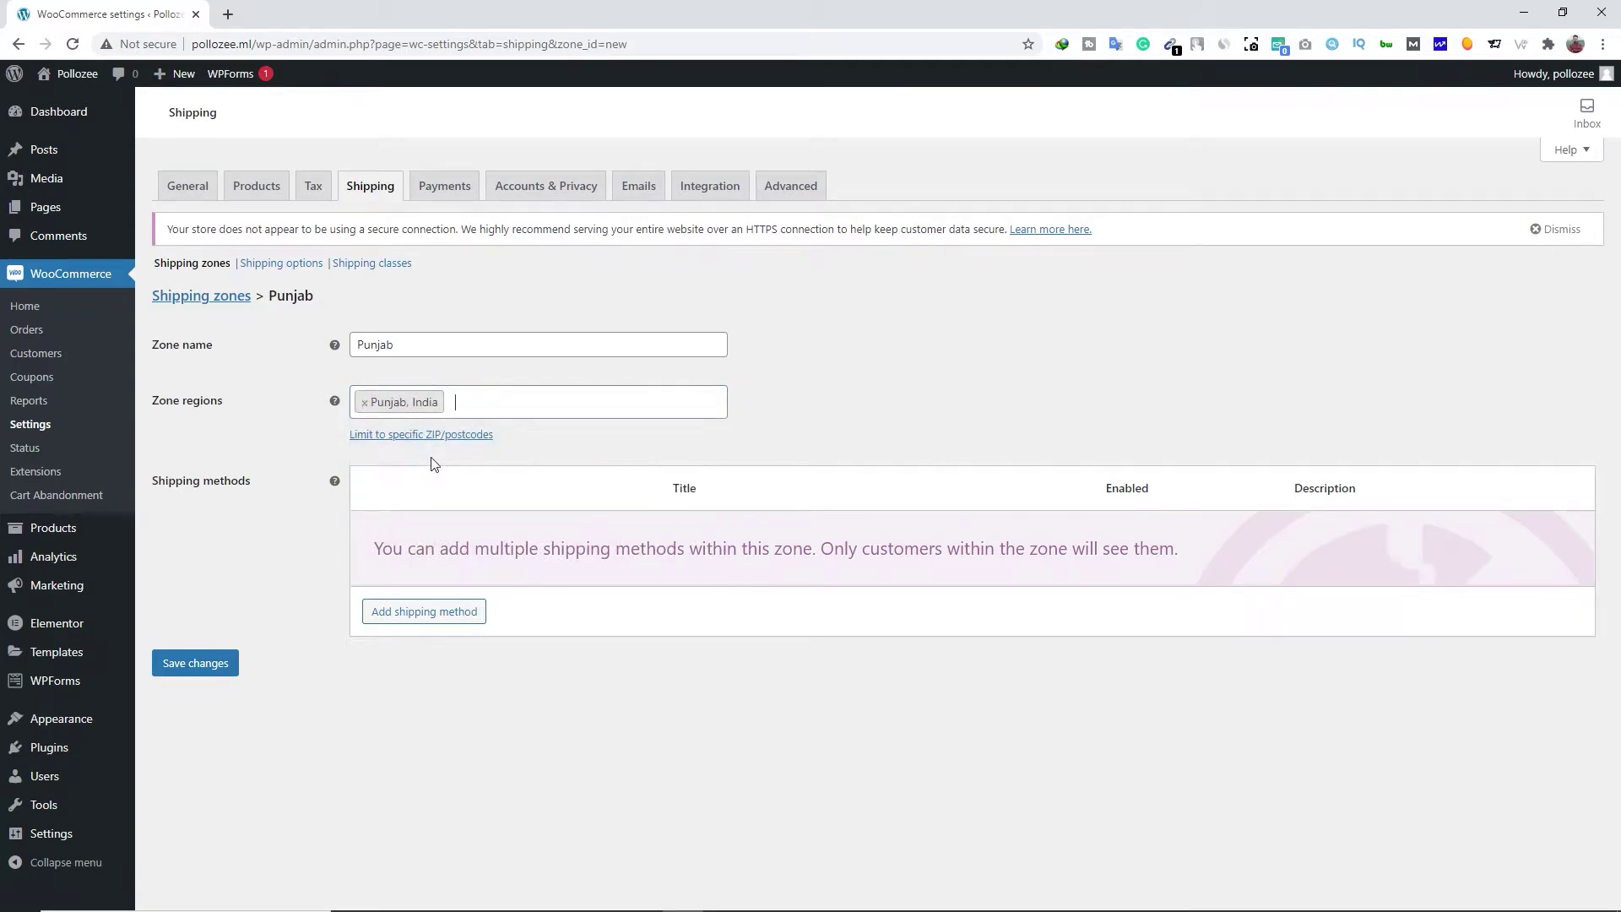
Add a Flat rate shipping method to the Punjab zone
left_click(437, 623)
left_click(603, 494)
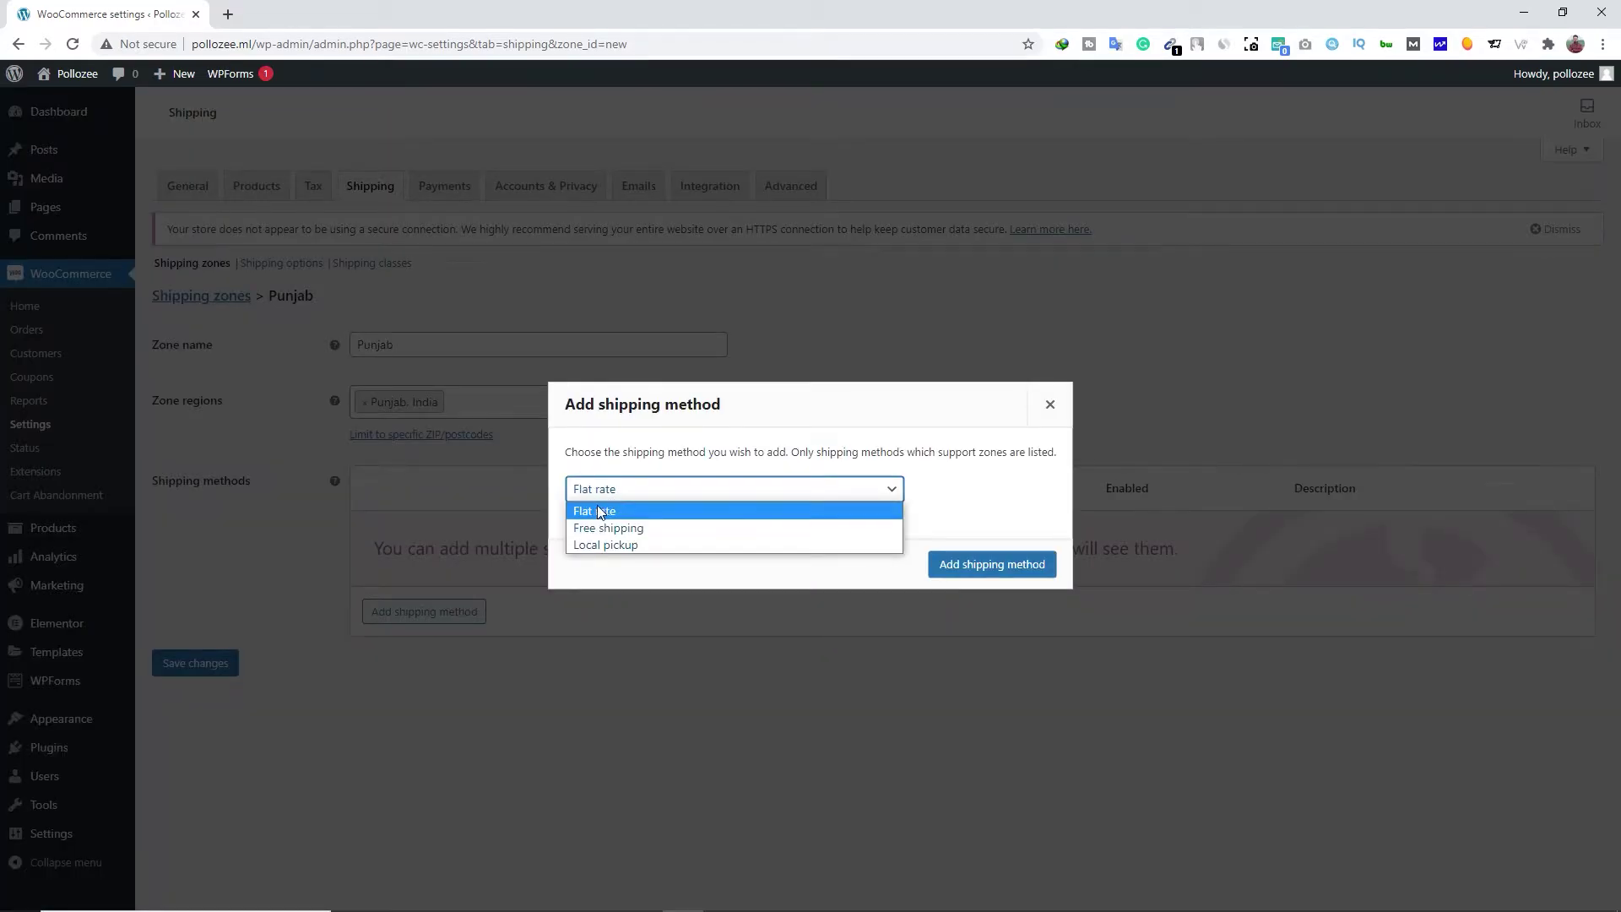
left_click(602, 512)
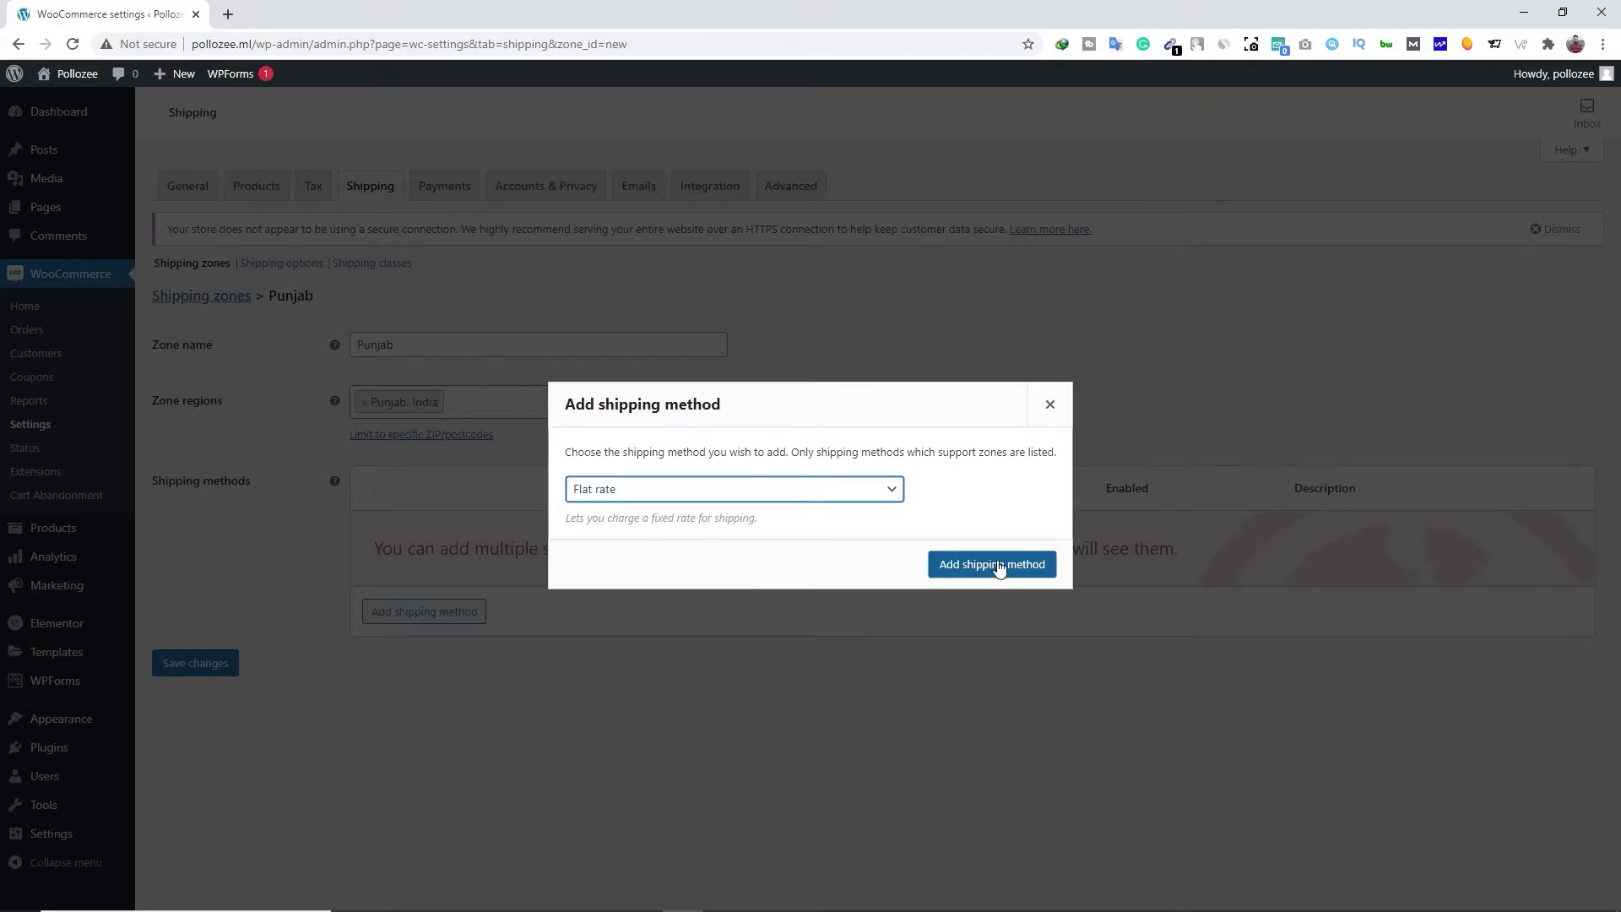
left_click(996, 564)
left_click(410, 555)
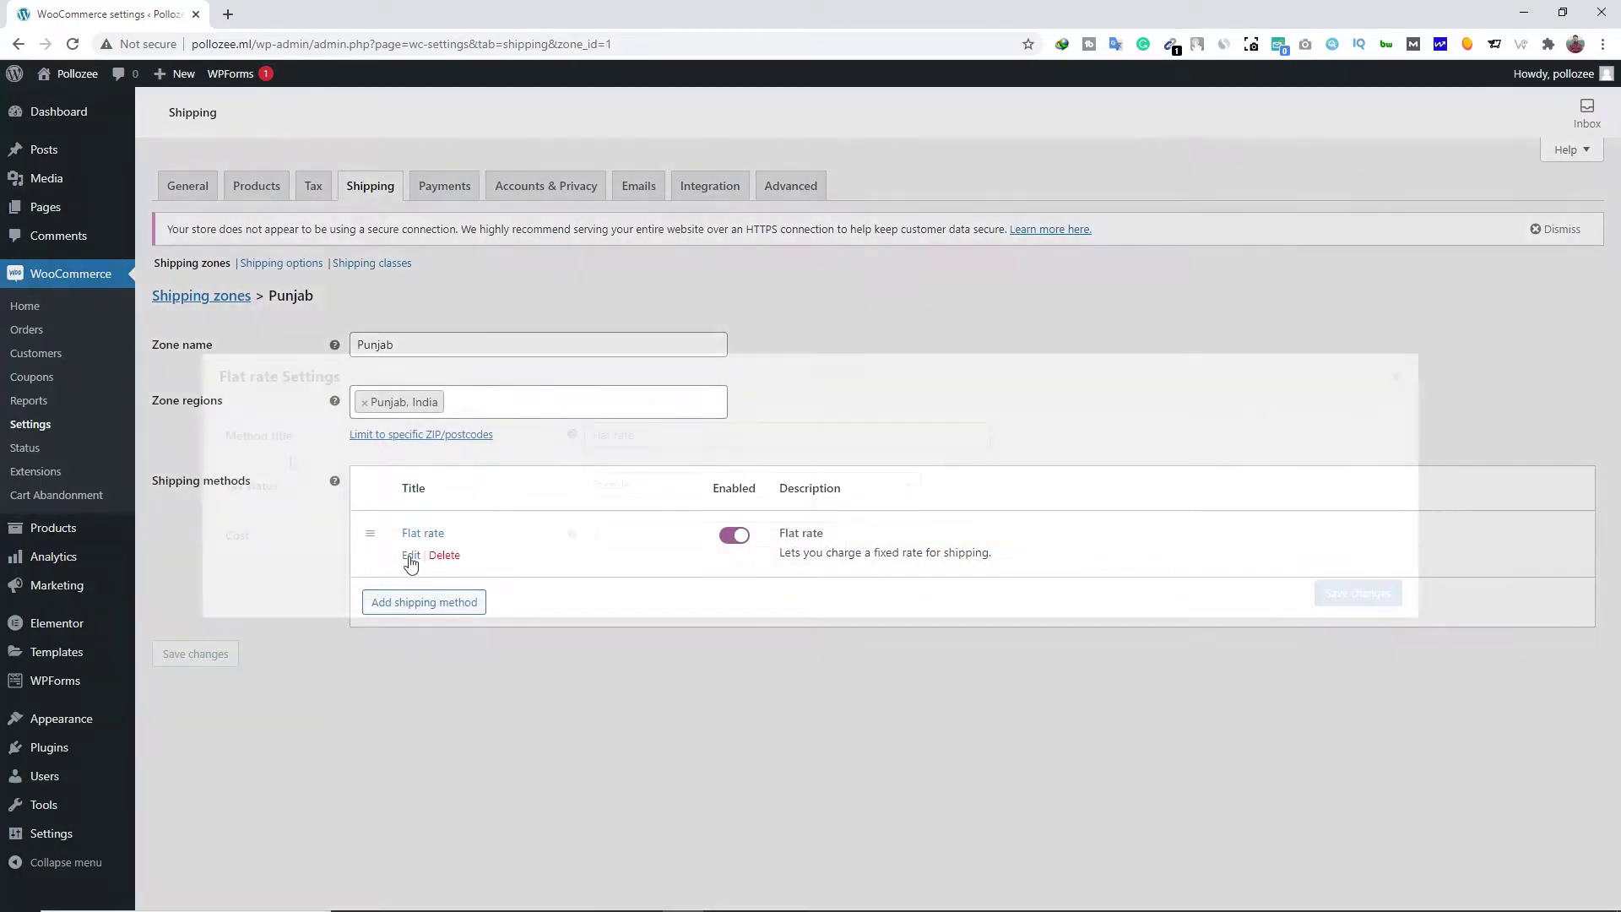
Keep the Punjab flat rate taxable, set its cost to 100 * [qty], save, and leave for the zones list
left_click(644, 434)
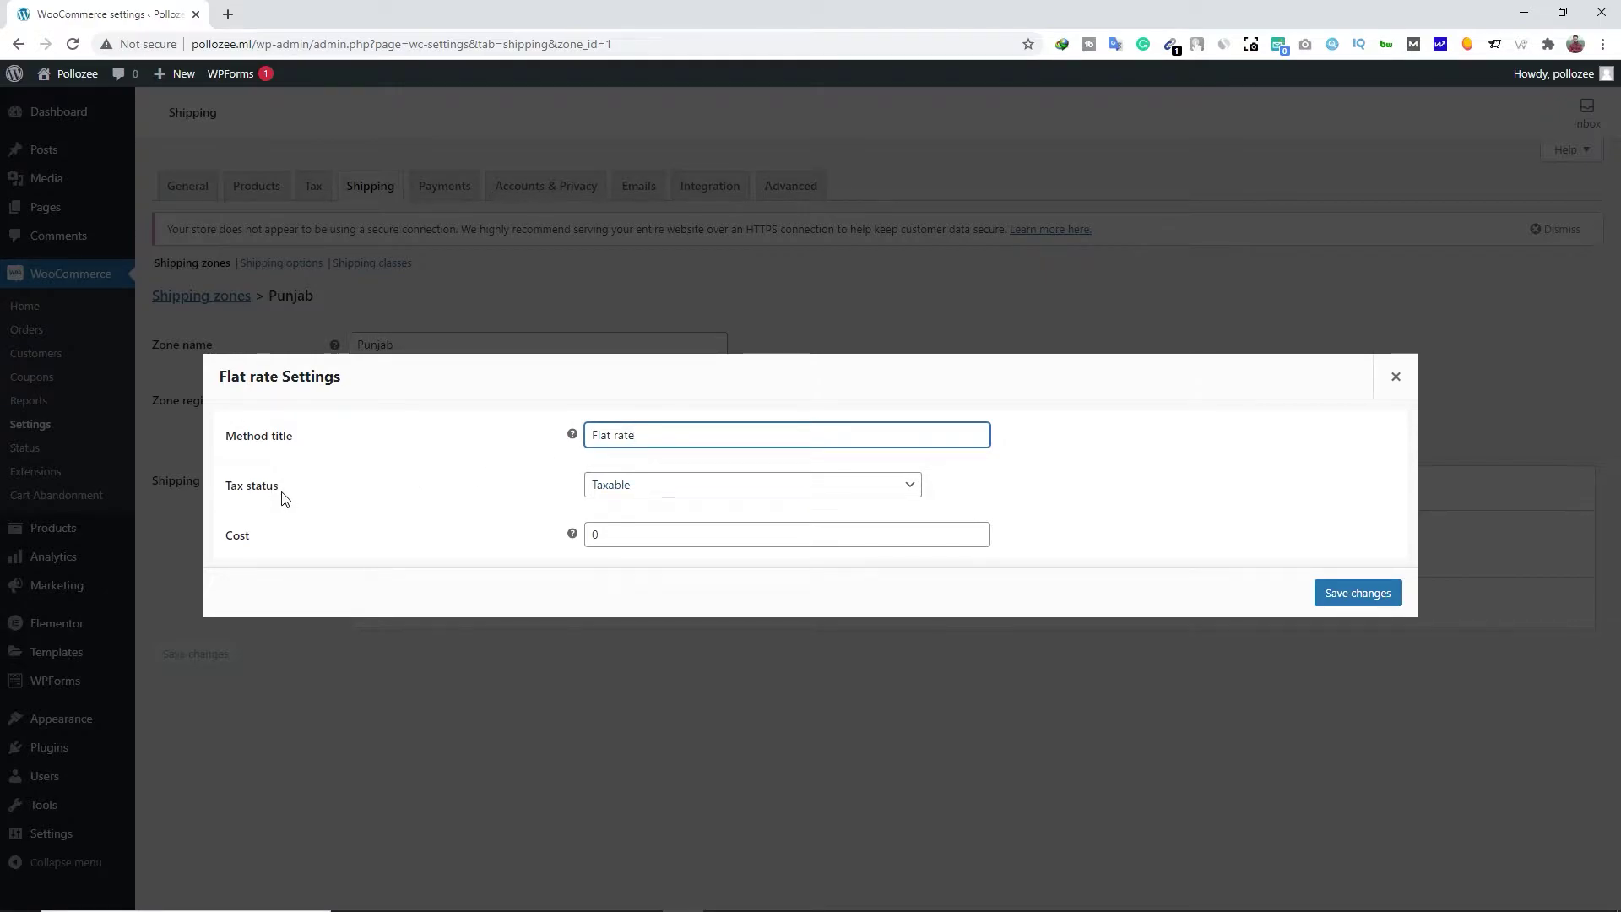
left_click(641, 497)
left_click(608, 505)
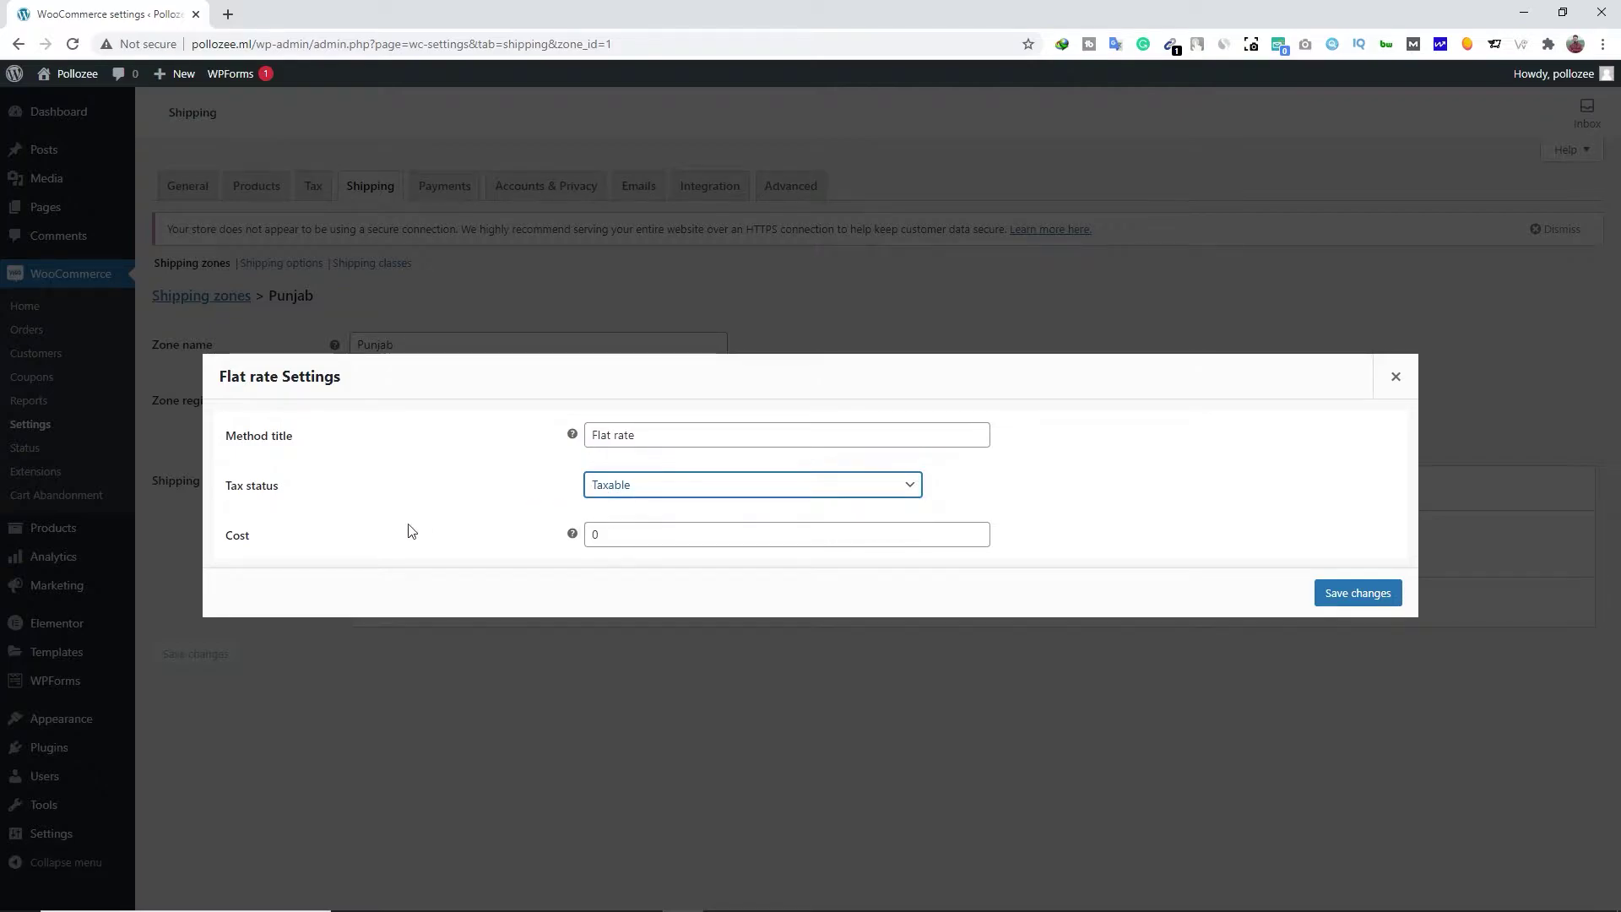
left_click(616, 530)
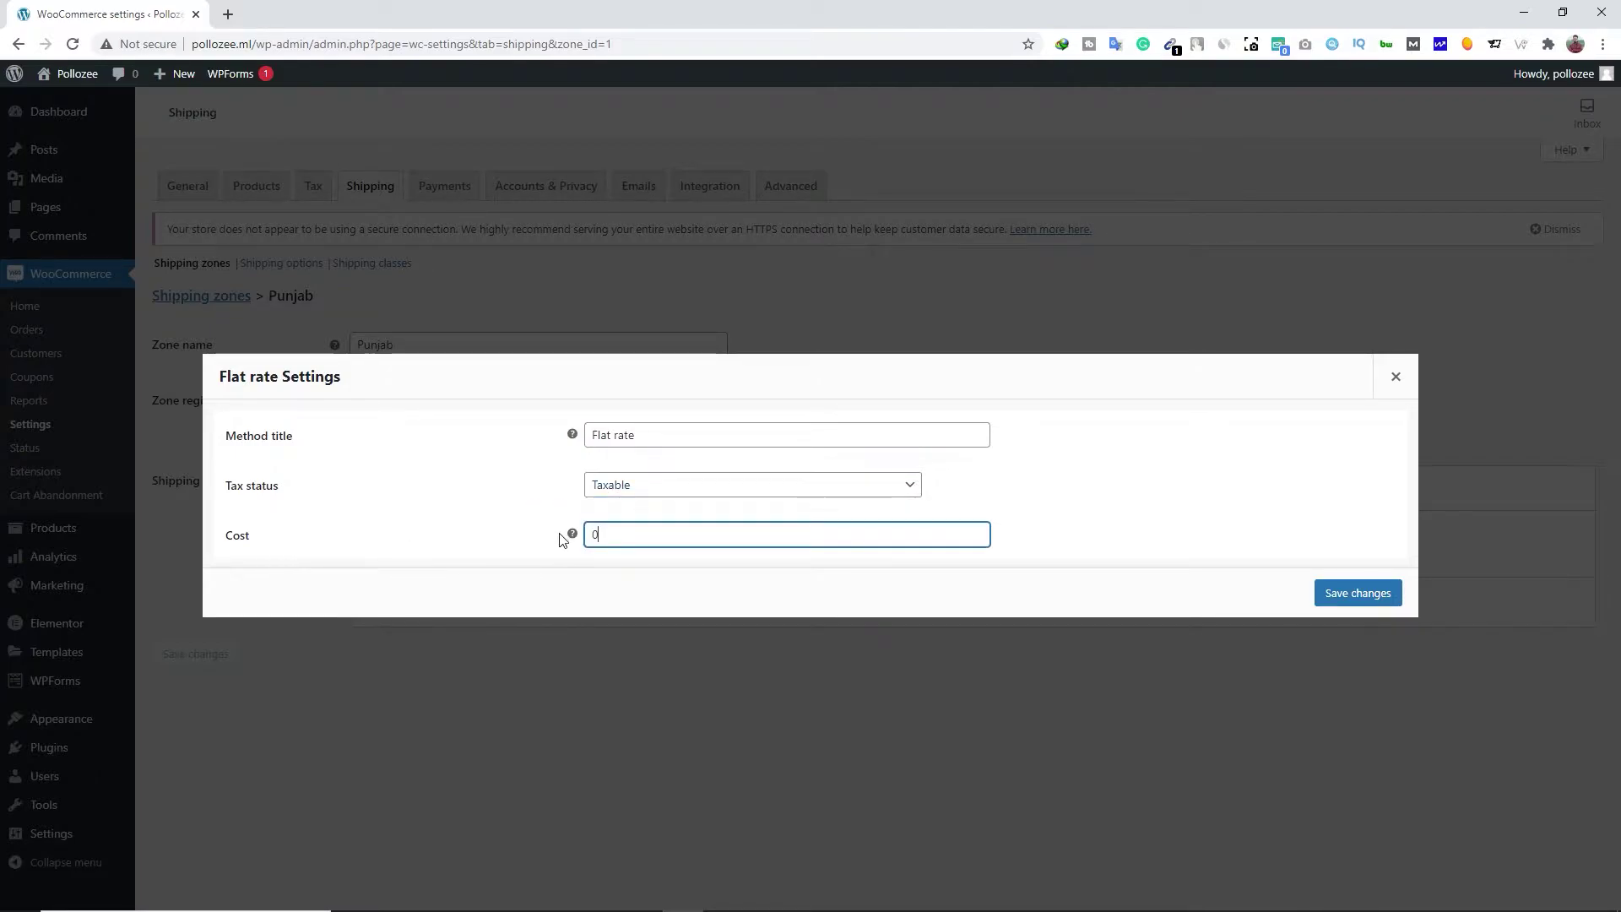
mouse_move(574, 535)
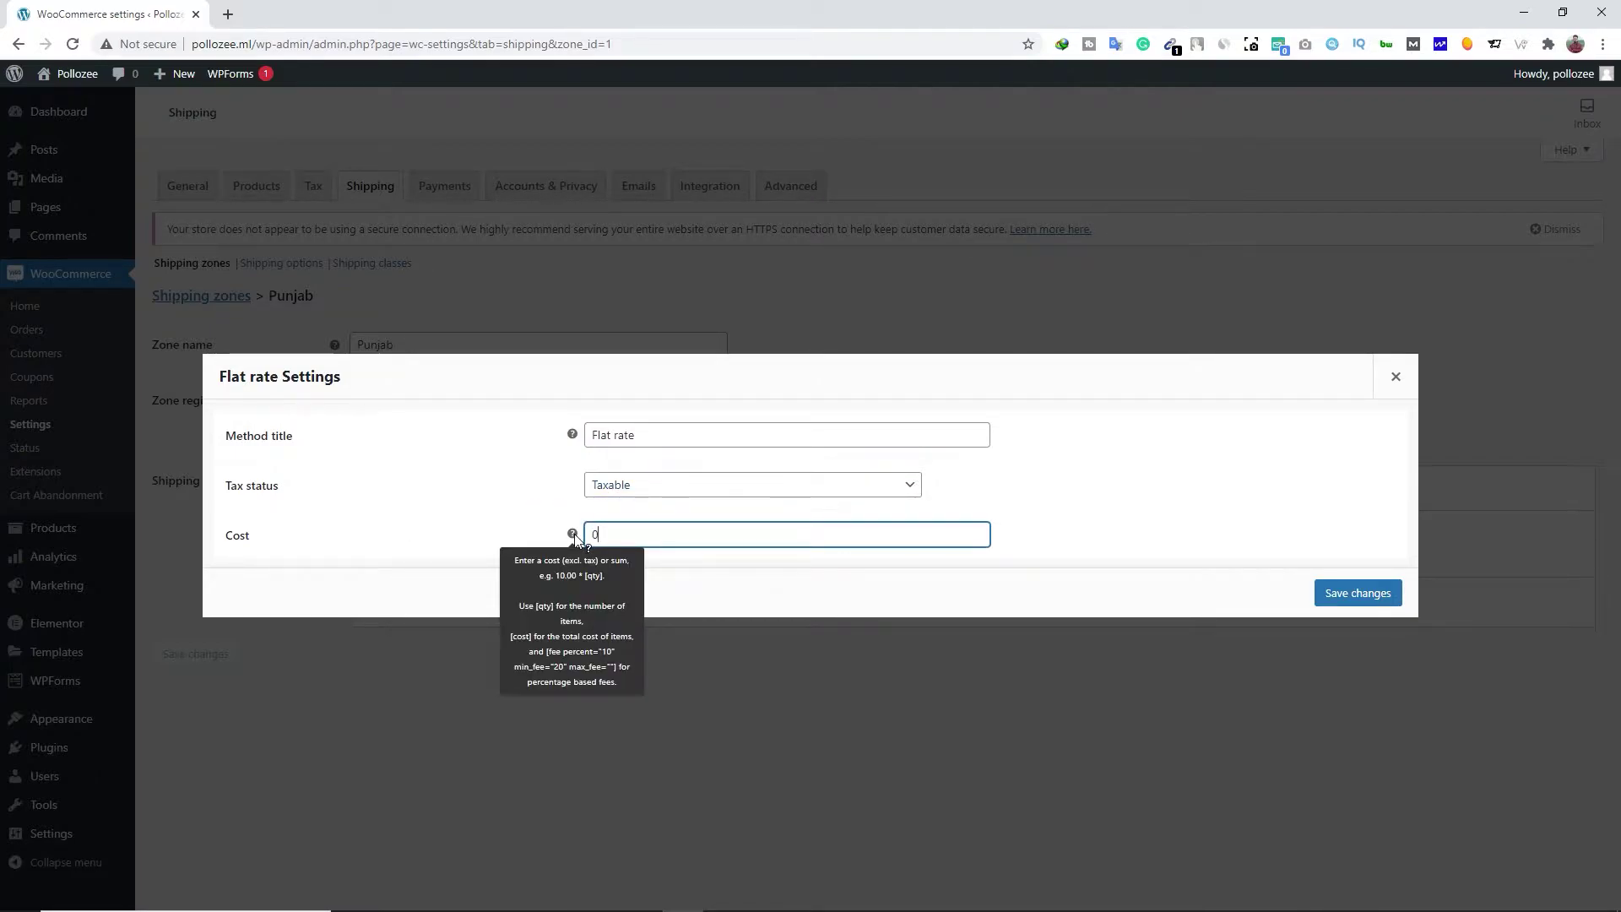
key("BackSpace")
type("100")
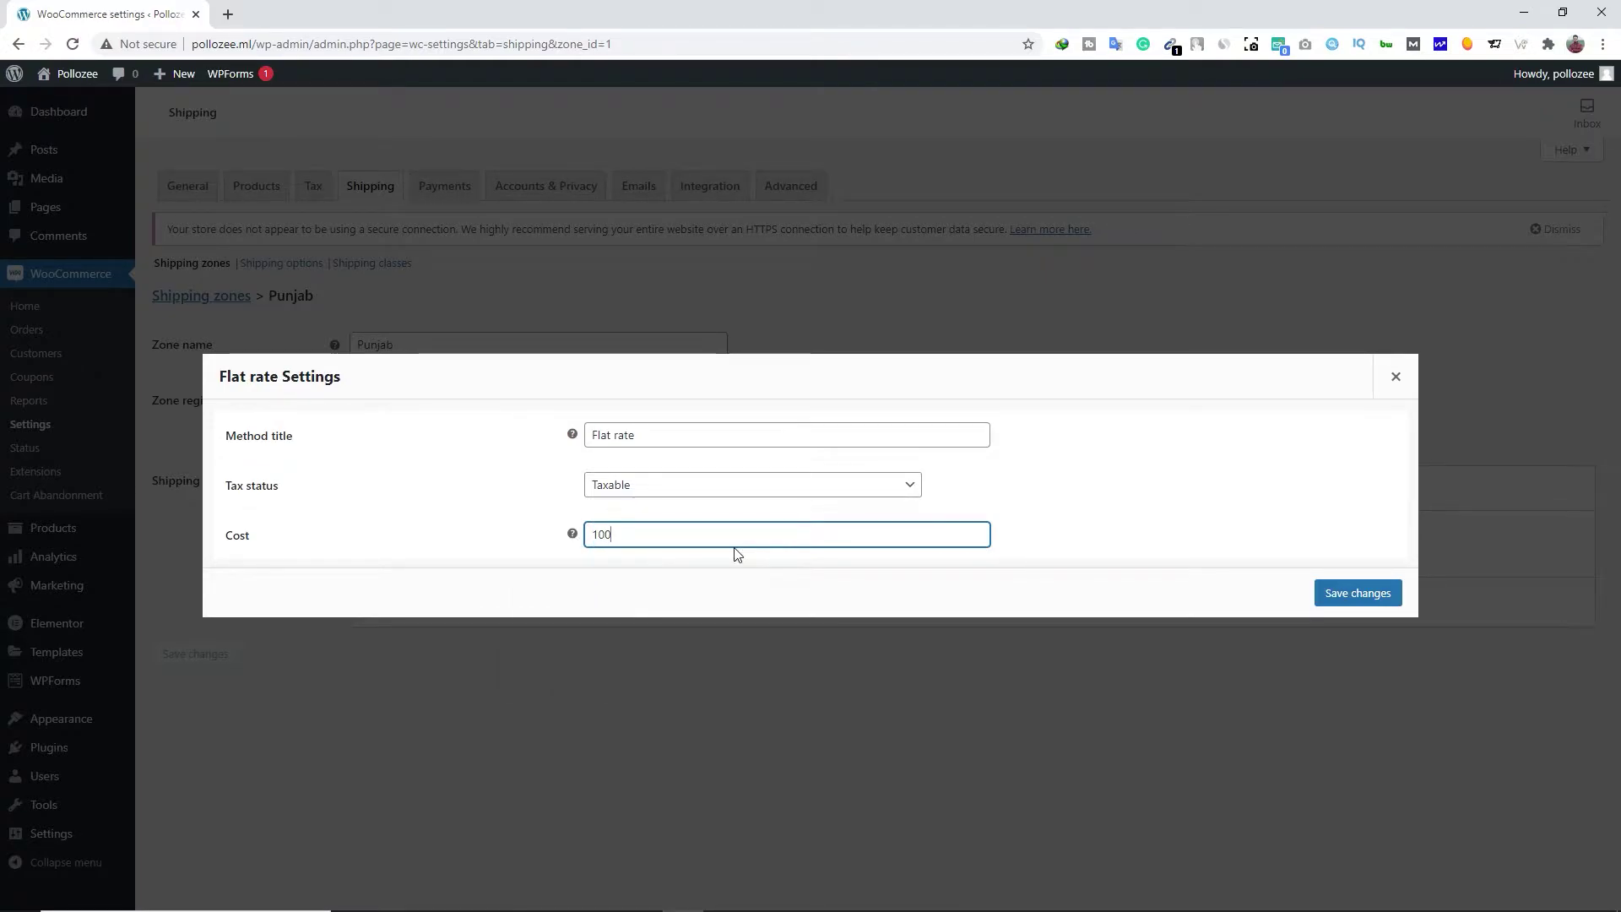
type(" *[qty")
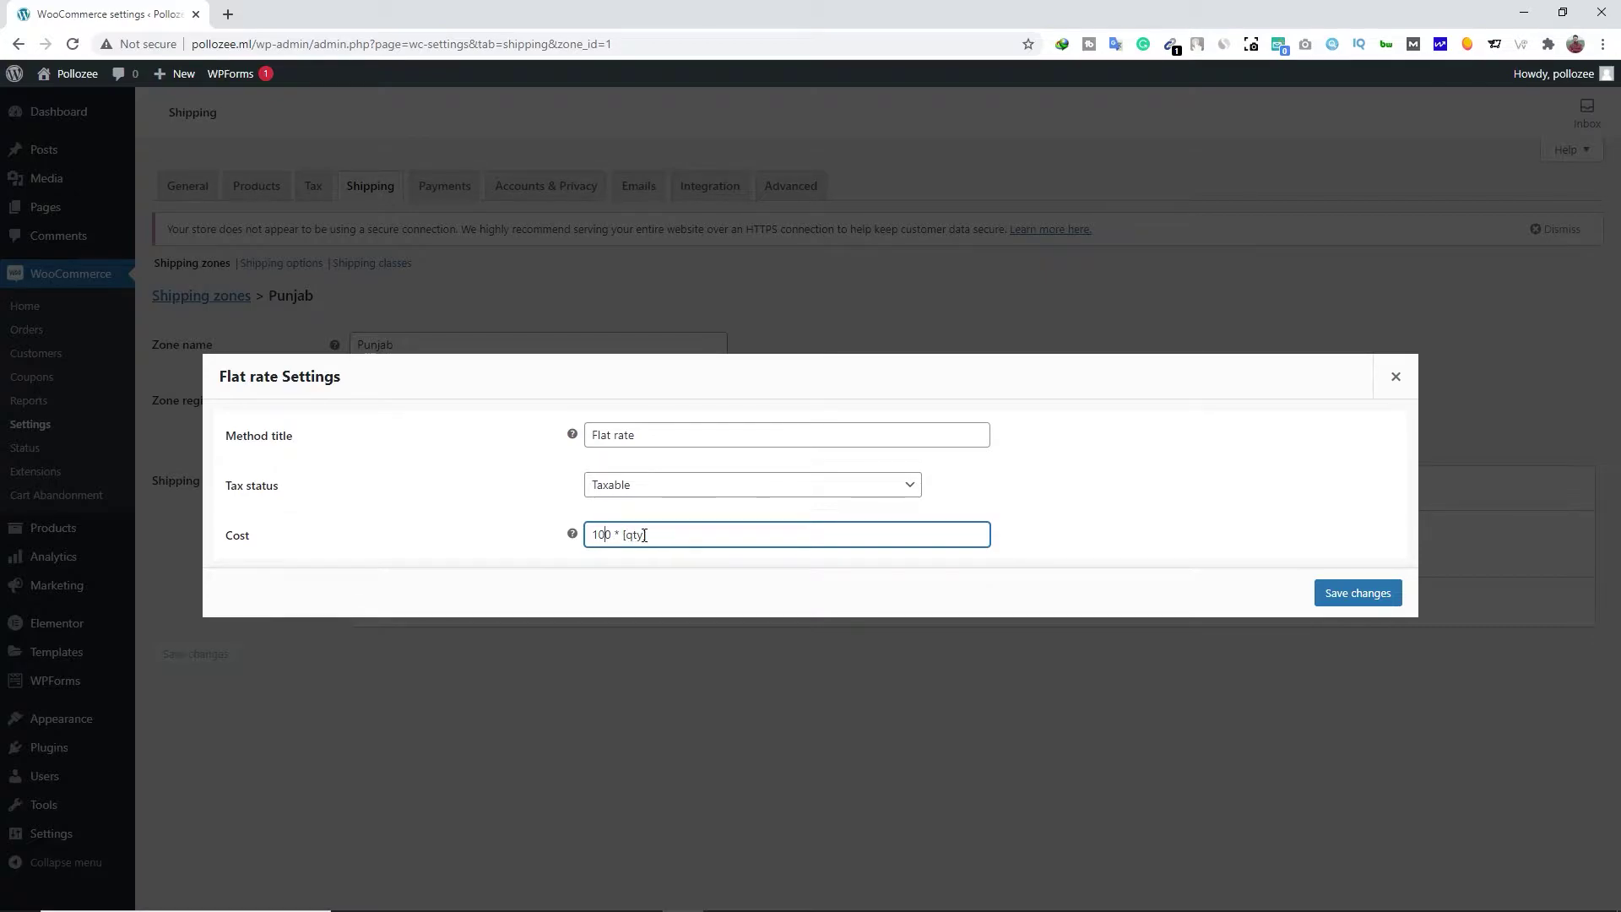
left_click(671, 535)
left_click(1336, 595)
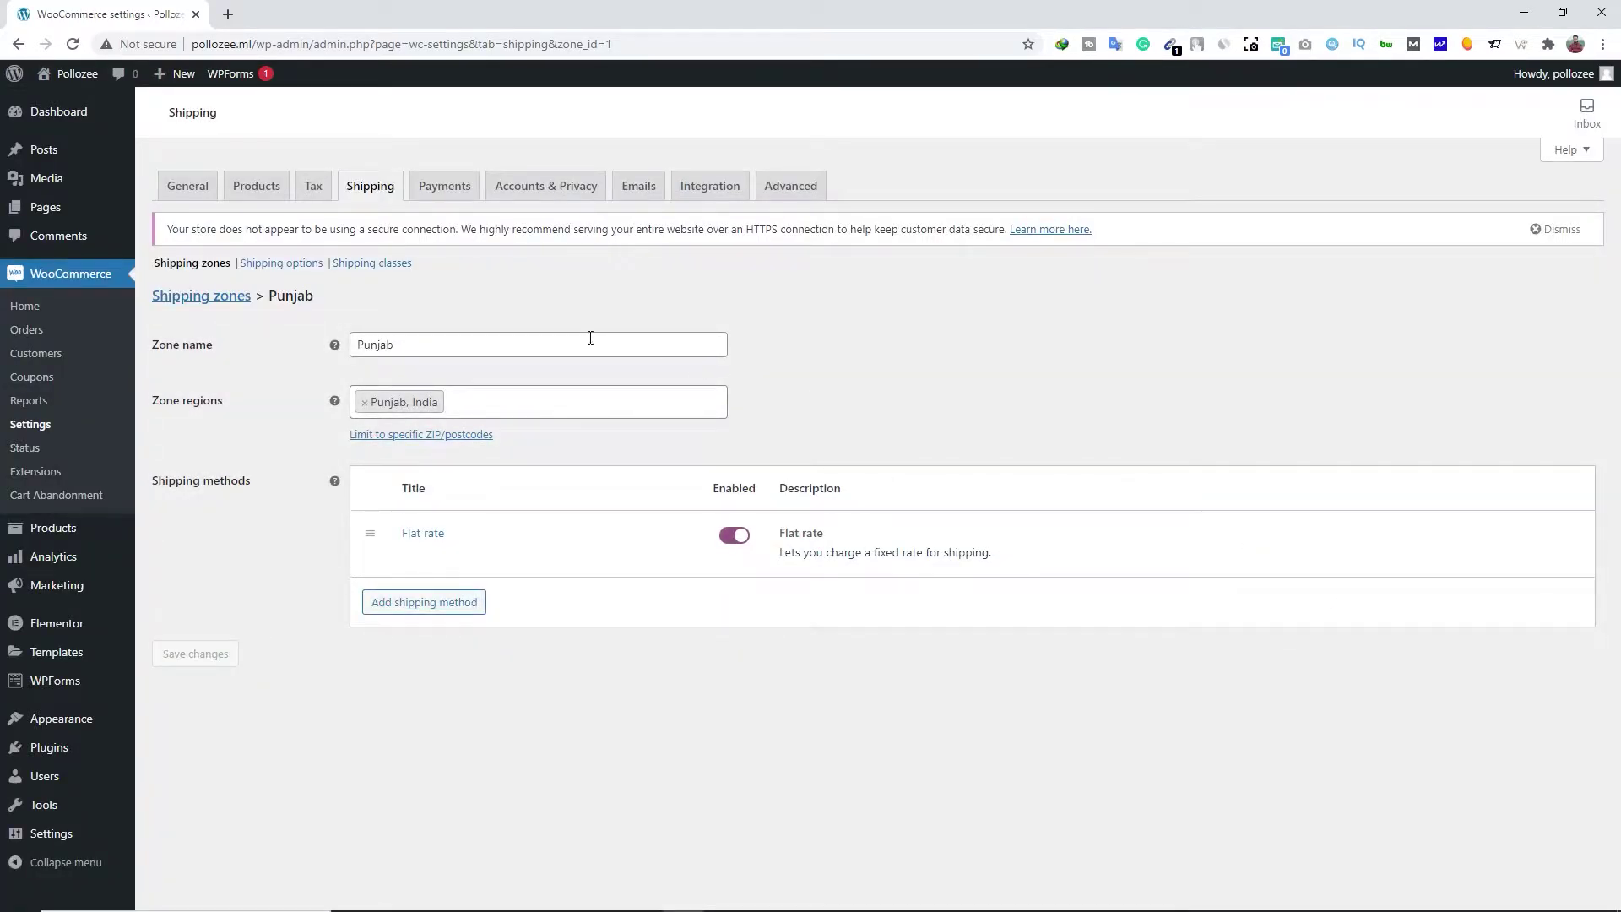
left_click(193, 297)
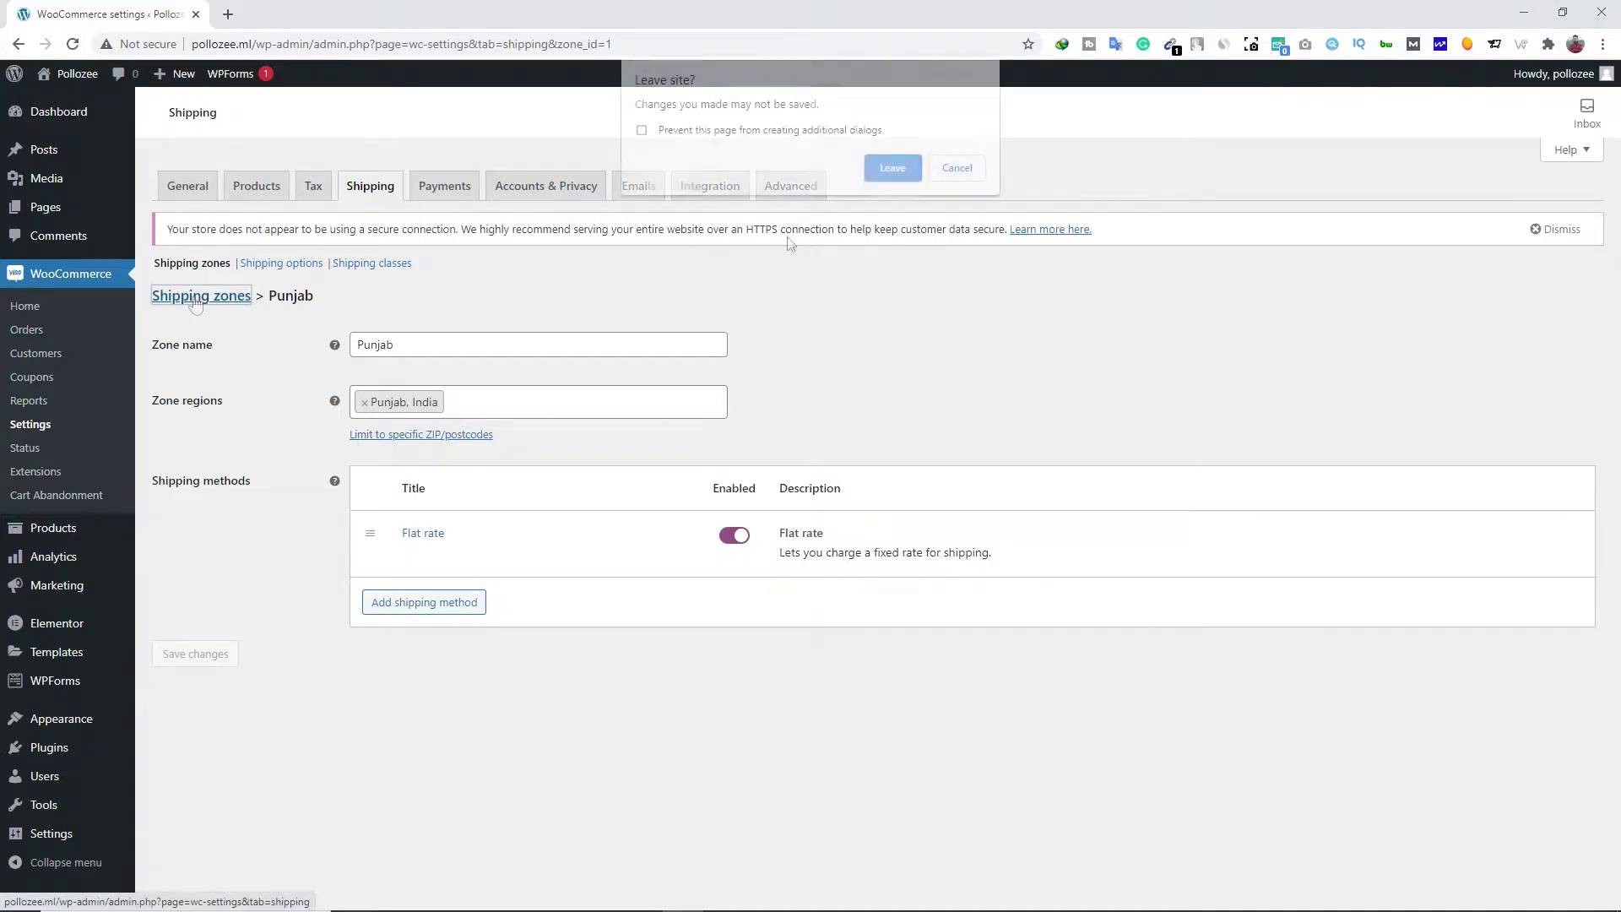
left_click(898, 176)
Name a new zone 'All In India' and add Andhra Pradesh, Arunachal Pradesh, Assam and following states
left_click(333, 301)
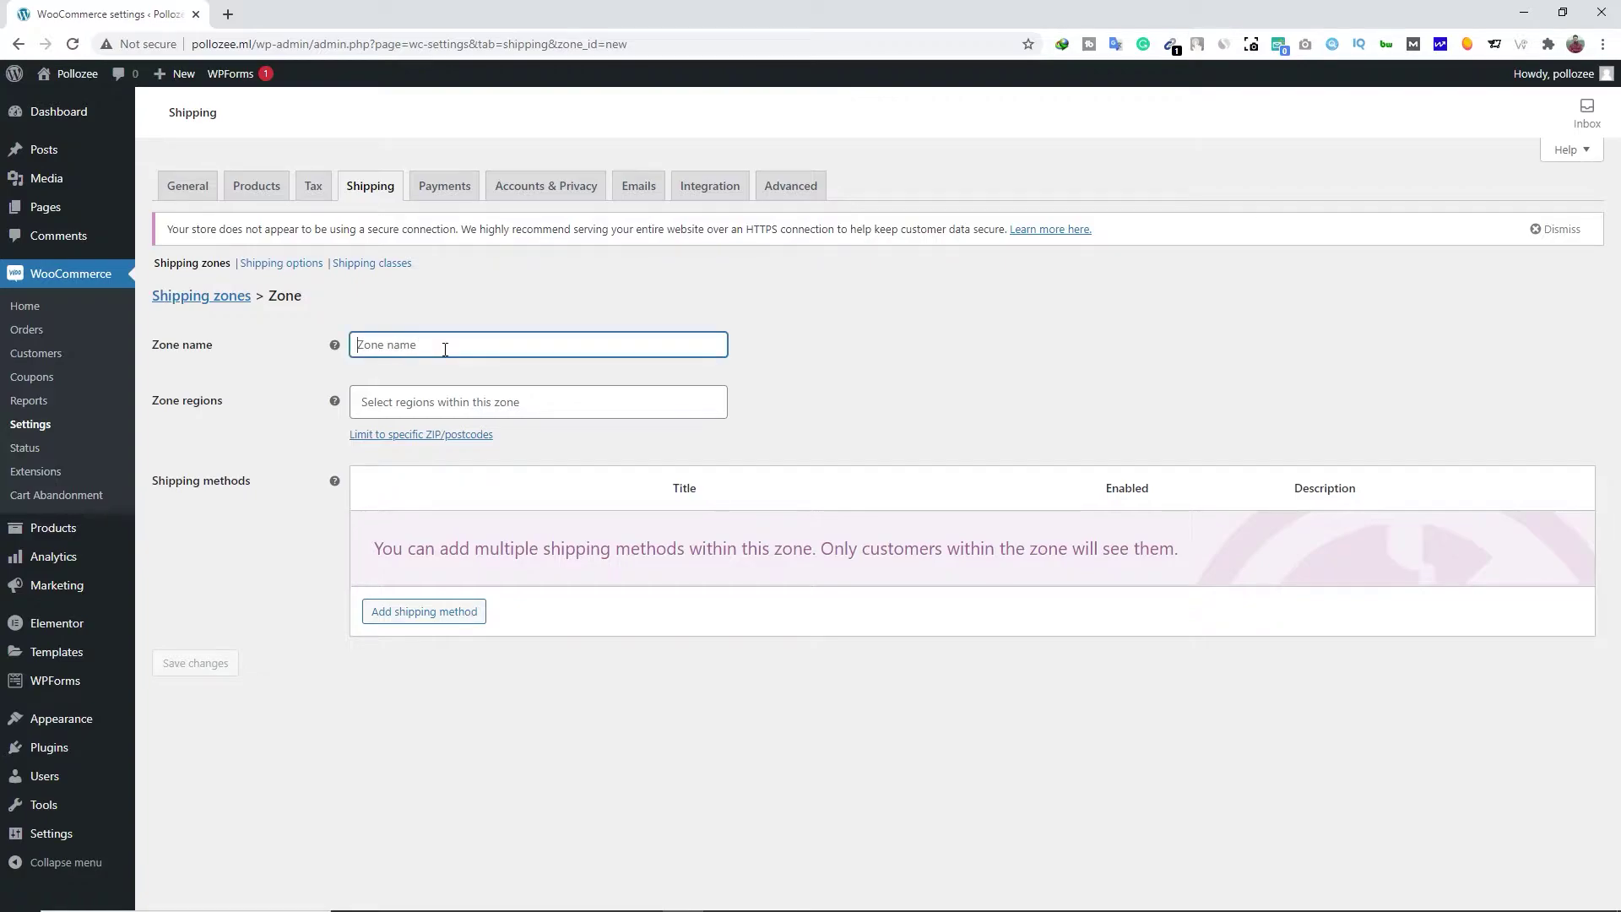
type("All In India")
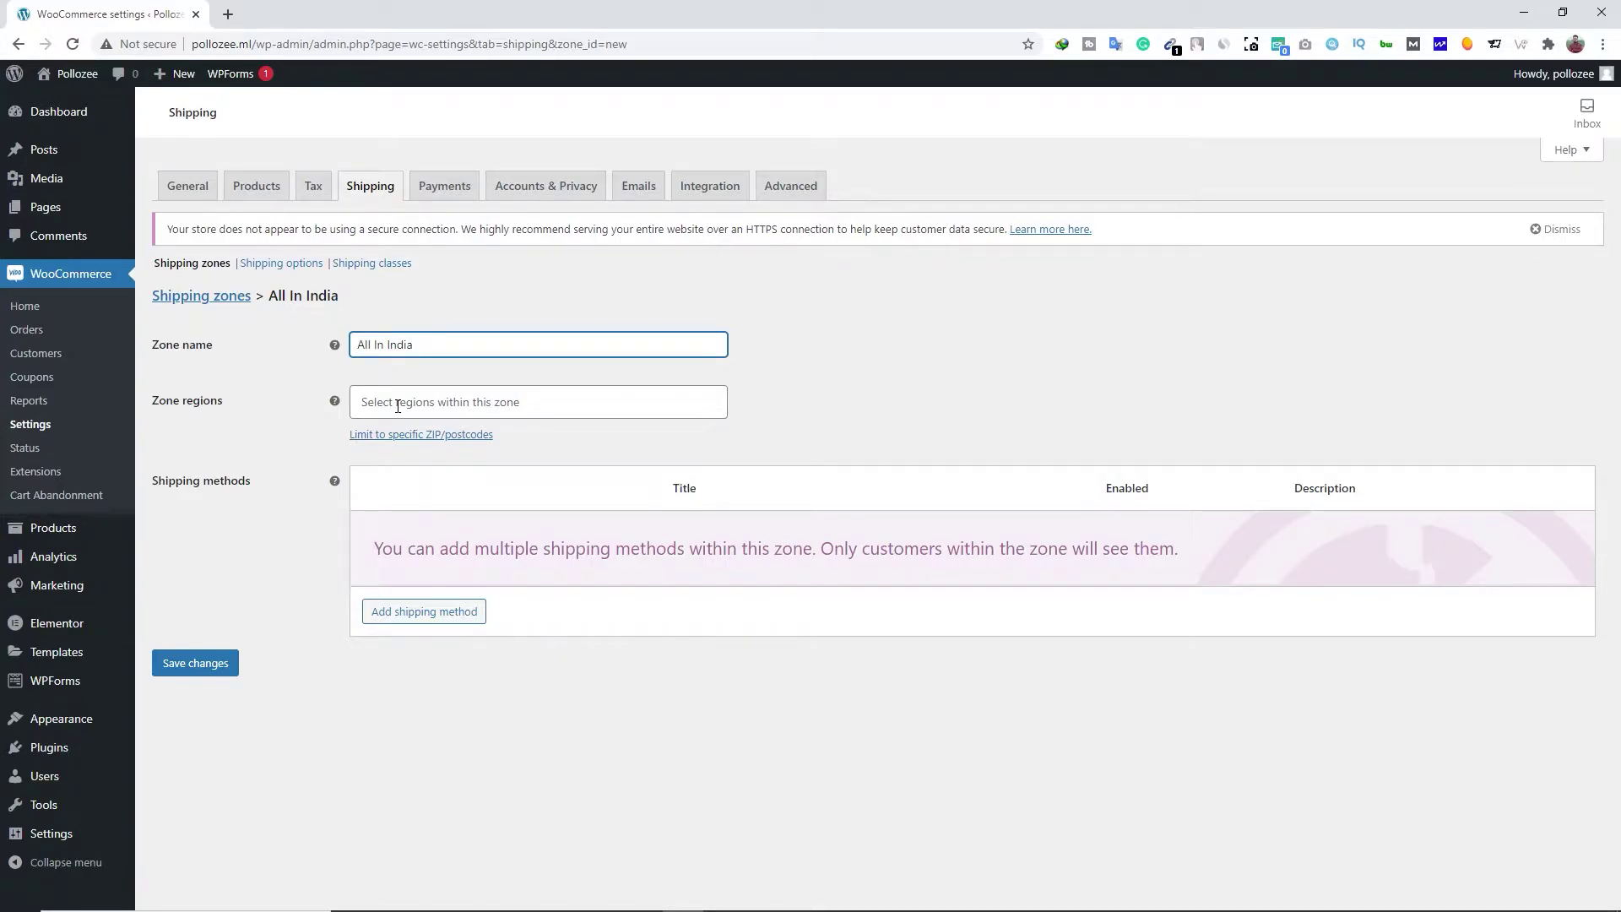
left_click(397, 407)
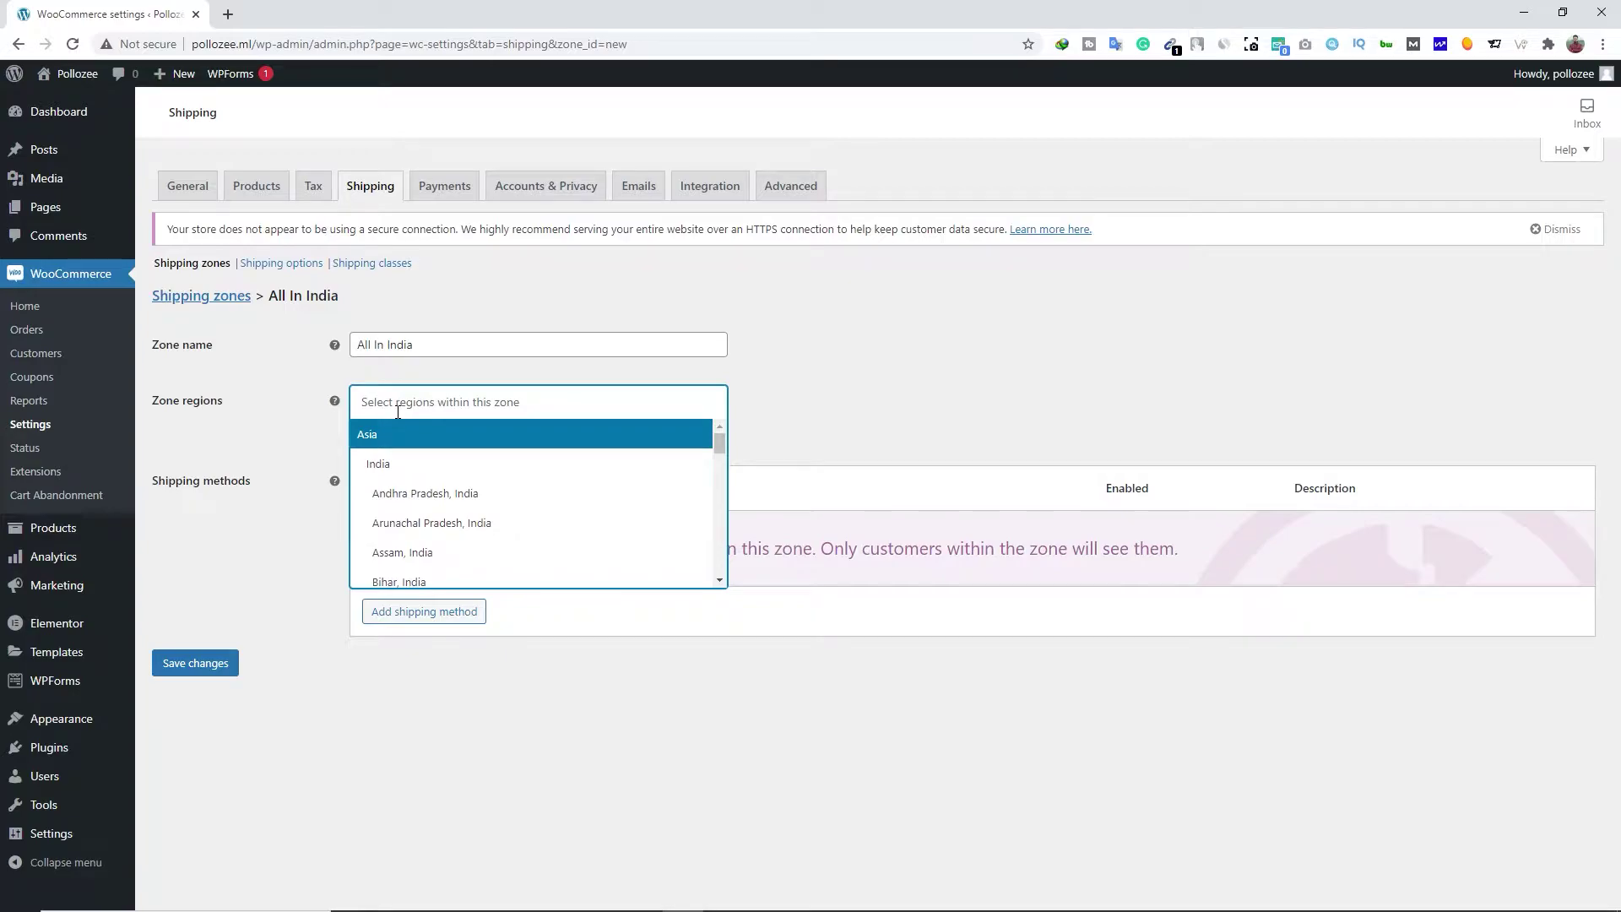
left_click(408, 501)
left_click(577, 400)
left_click(460, 523)
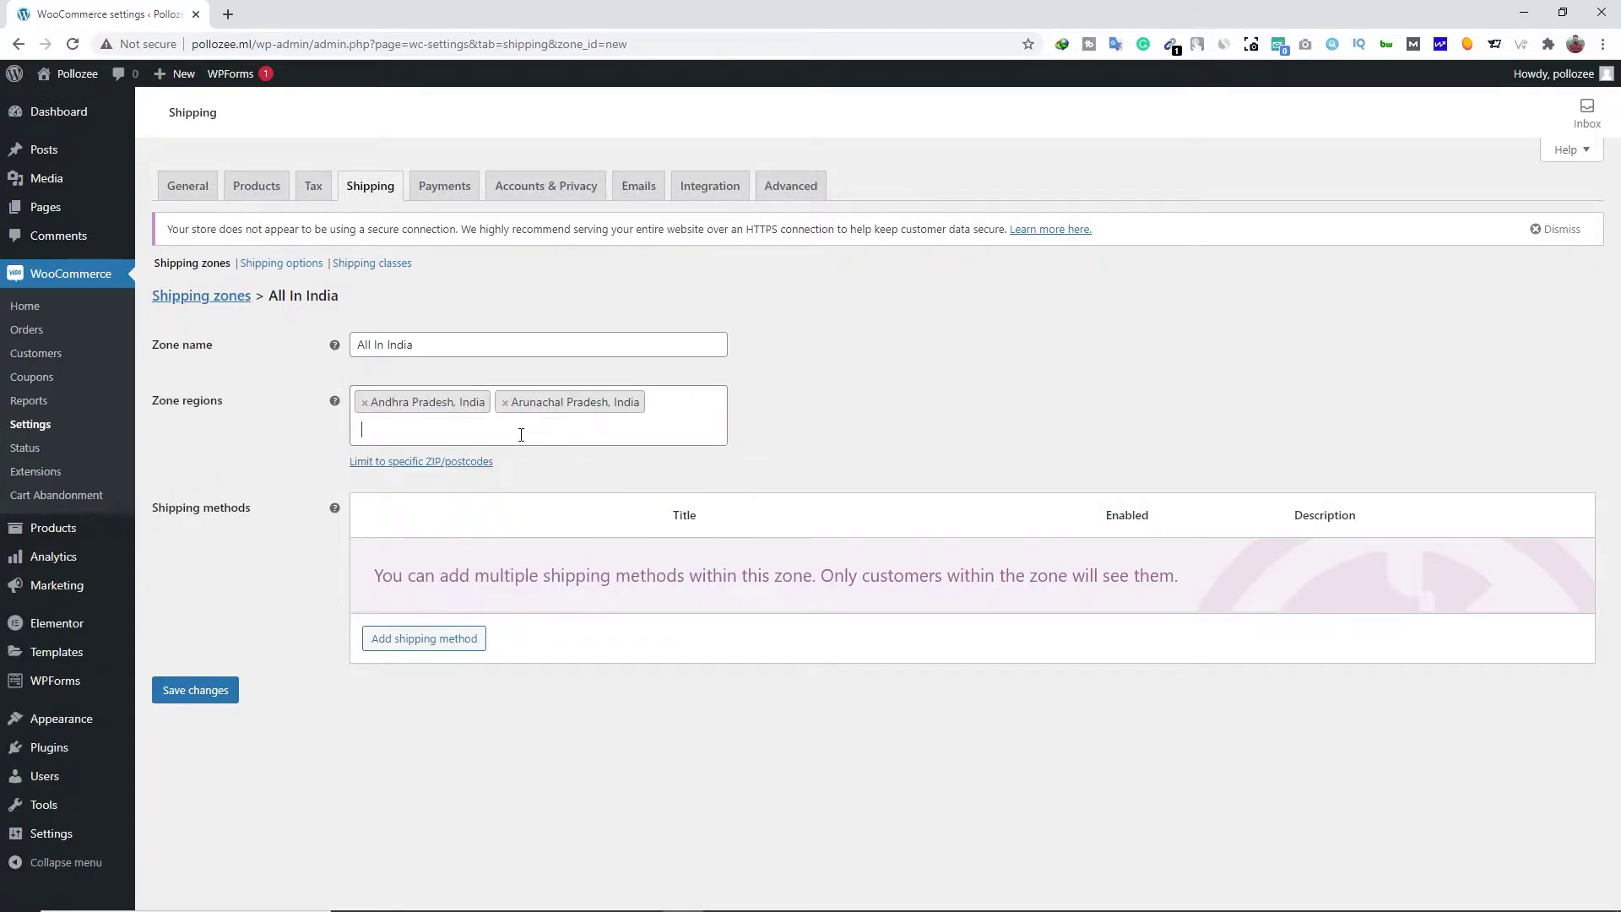
left_click(474, 435)
left_click(442, 582)
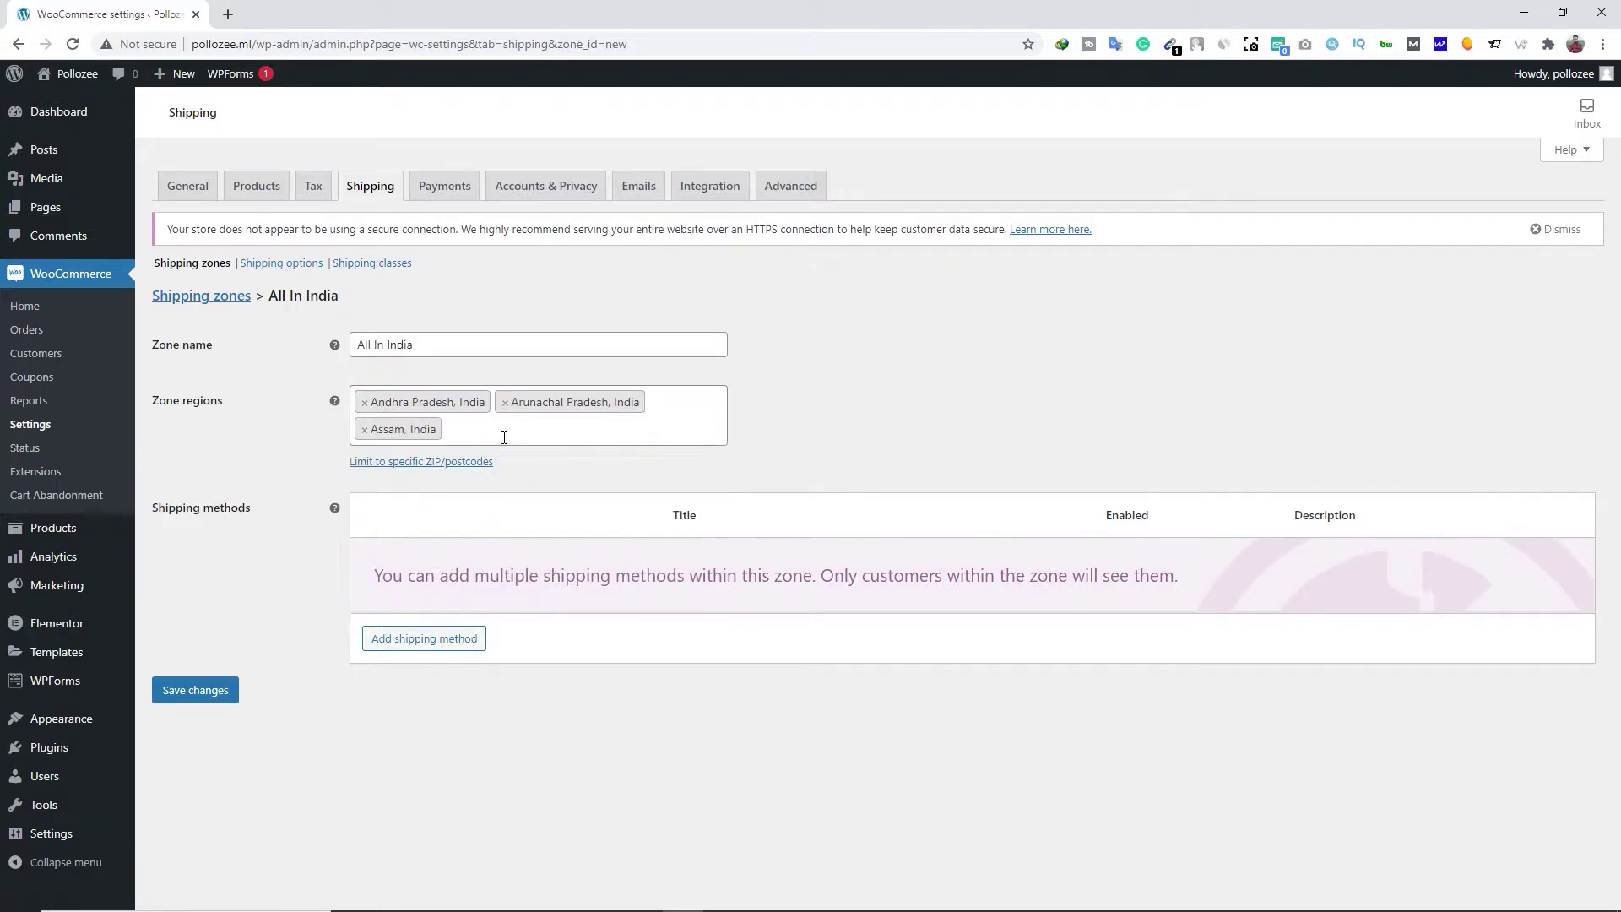
left_click(504, 439)
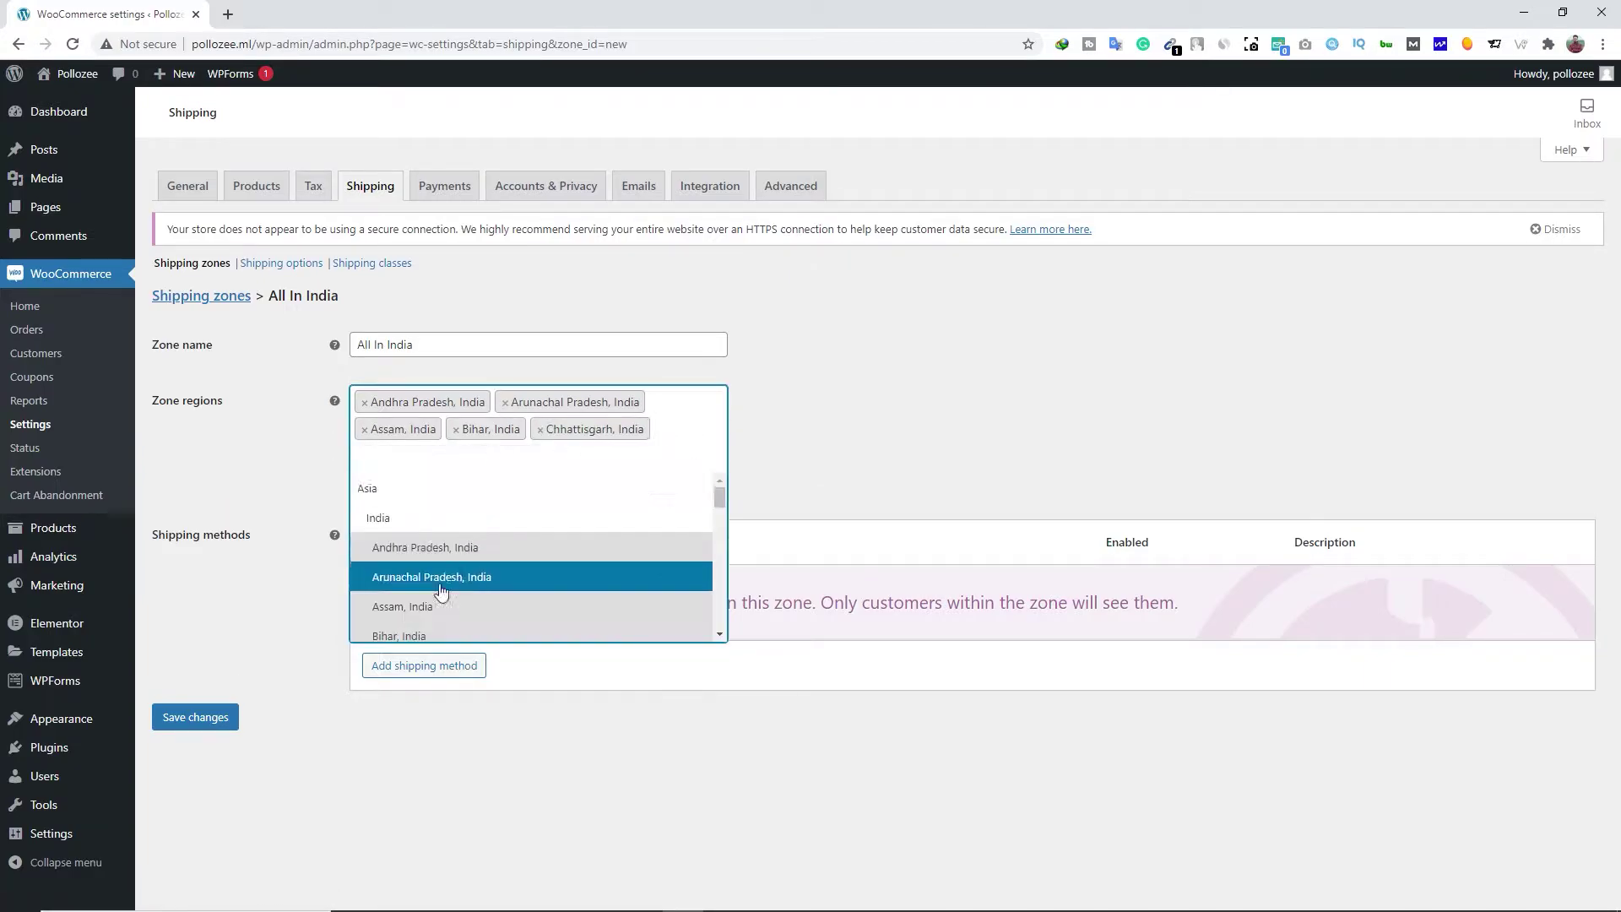
scroll(442, 594, "down", 2)
left_click(441, 593)
left_click(568, 464)
left_click(482, 586)
scroll(481, 586, "down", 3)
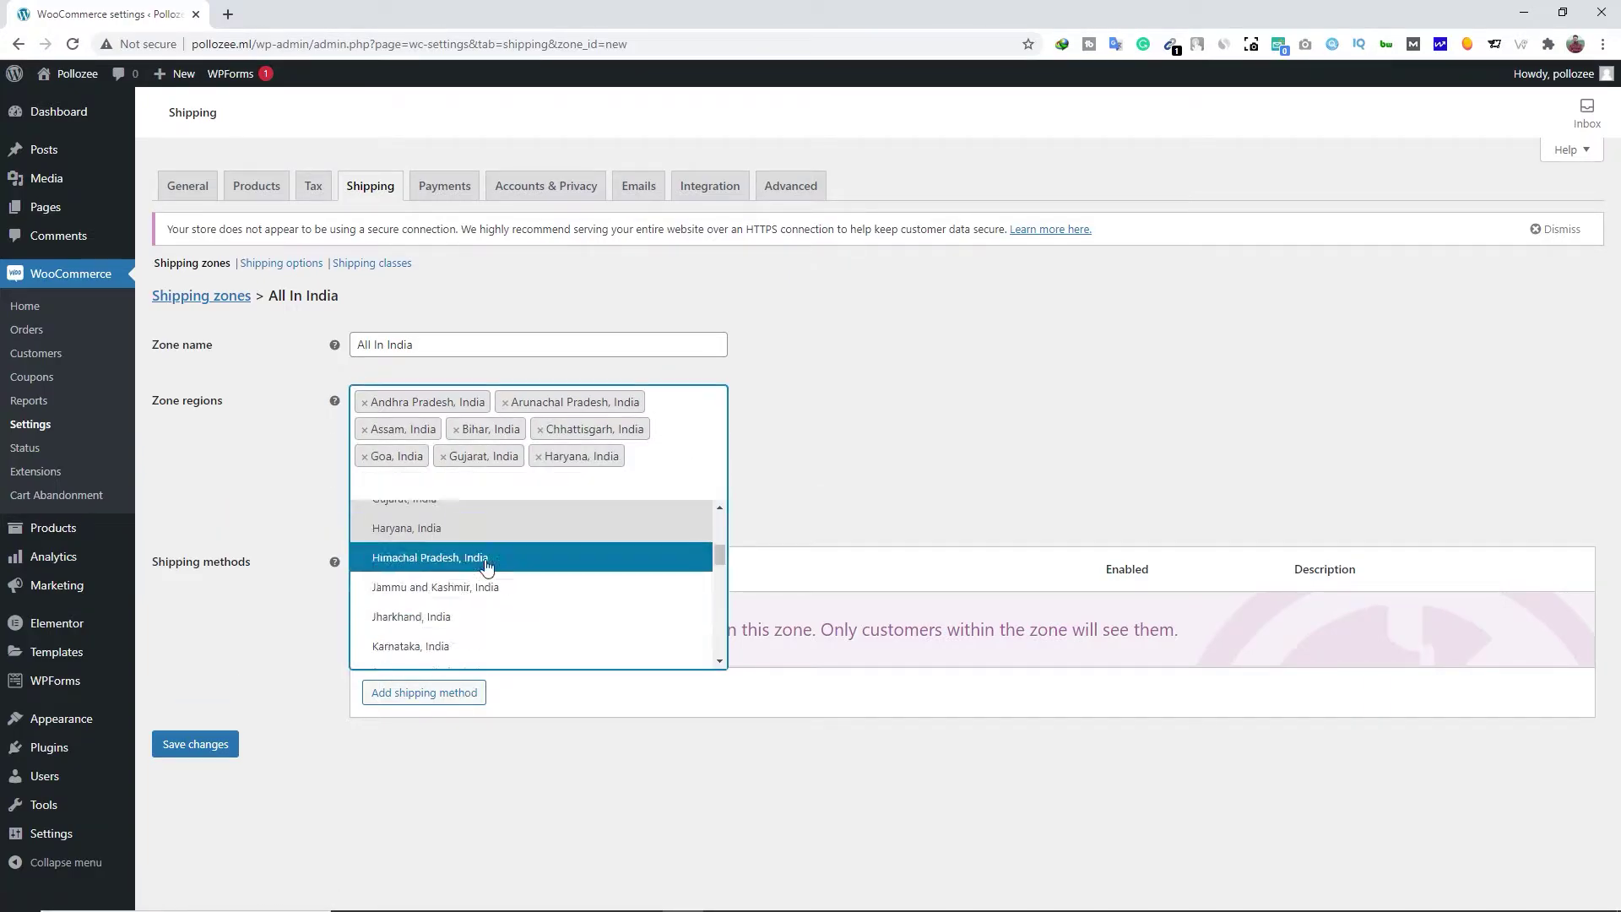
left_click(482, 586)
left_click(477, 644)
left_click(608, 509)
Add Kerala, Mizoram, Telangana and the remaining Indian states to the zone regions
scroll(527, 639, "down", 4)
left_click(507, 639)
left_click(540, 537)
left_click(474, 676)
left_click(477, 648)
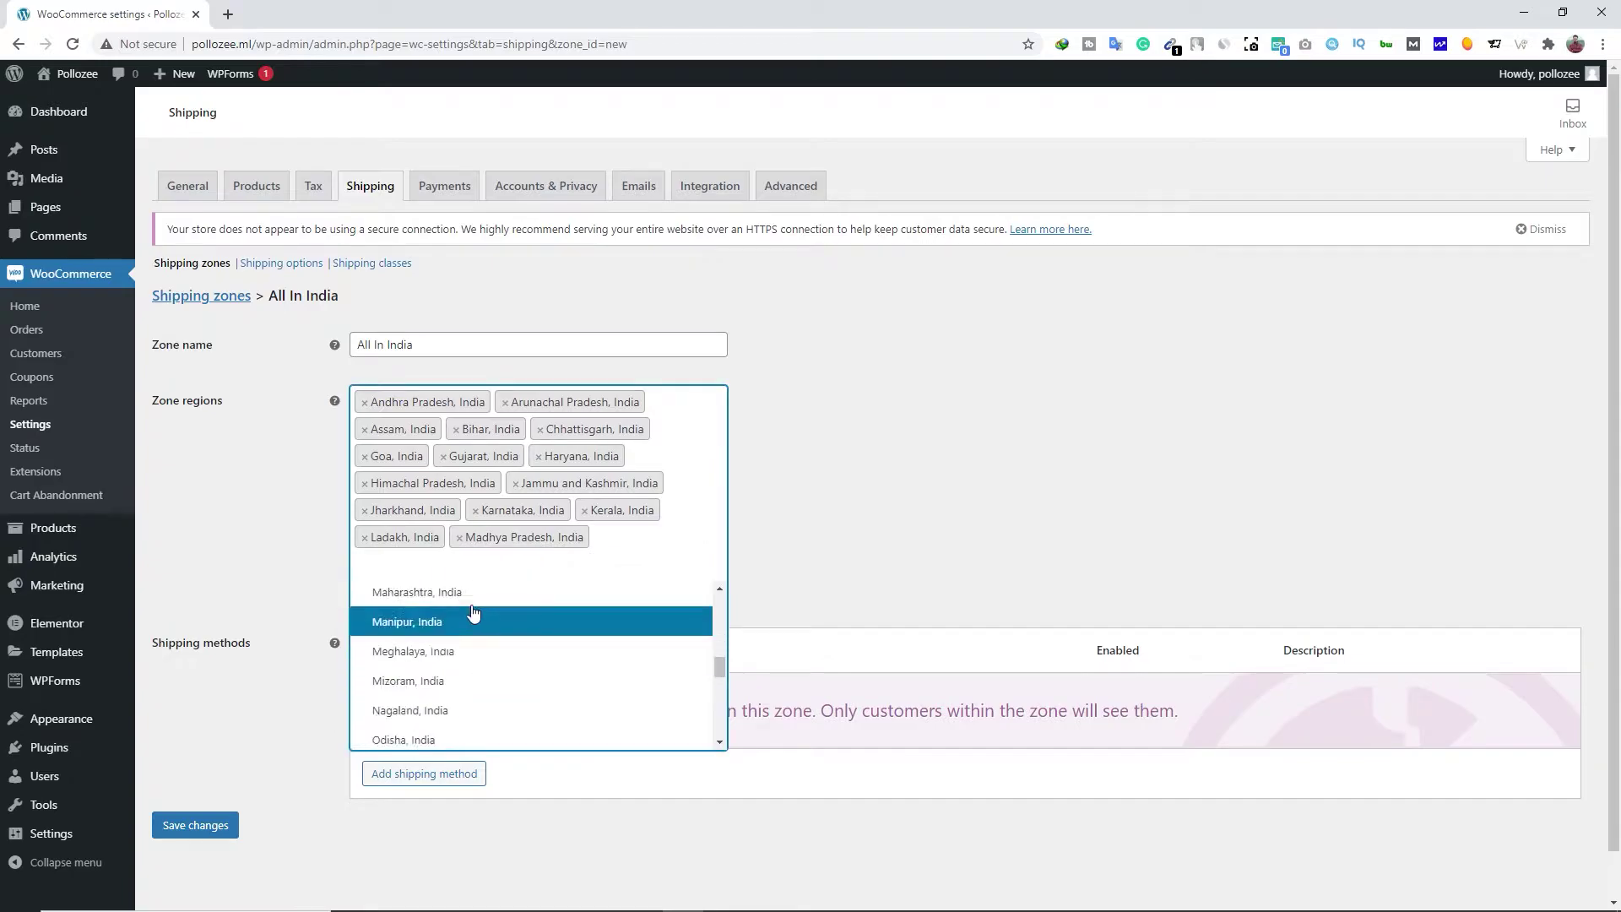
left_click(473, 593)
left_click(466, 629)
left_click(473, 648)
left_click(637, 568)
left_click(499, 662)
scroll(499, 669, "down", 4)
left_click(499, 669)
left_click(597, 595)
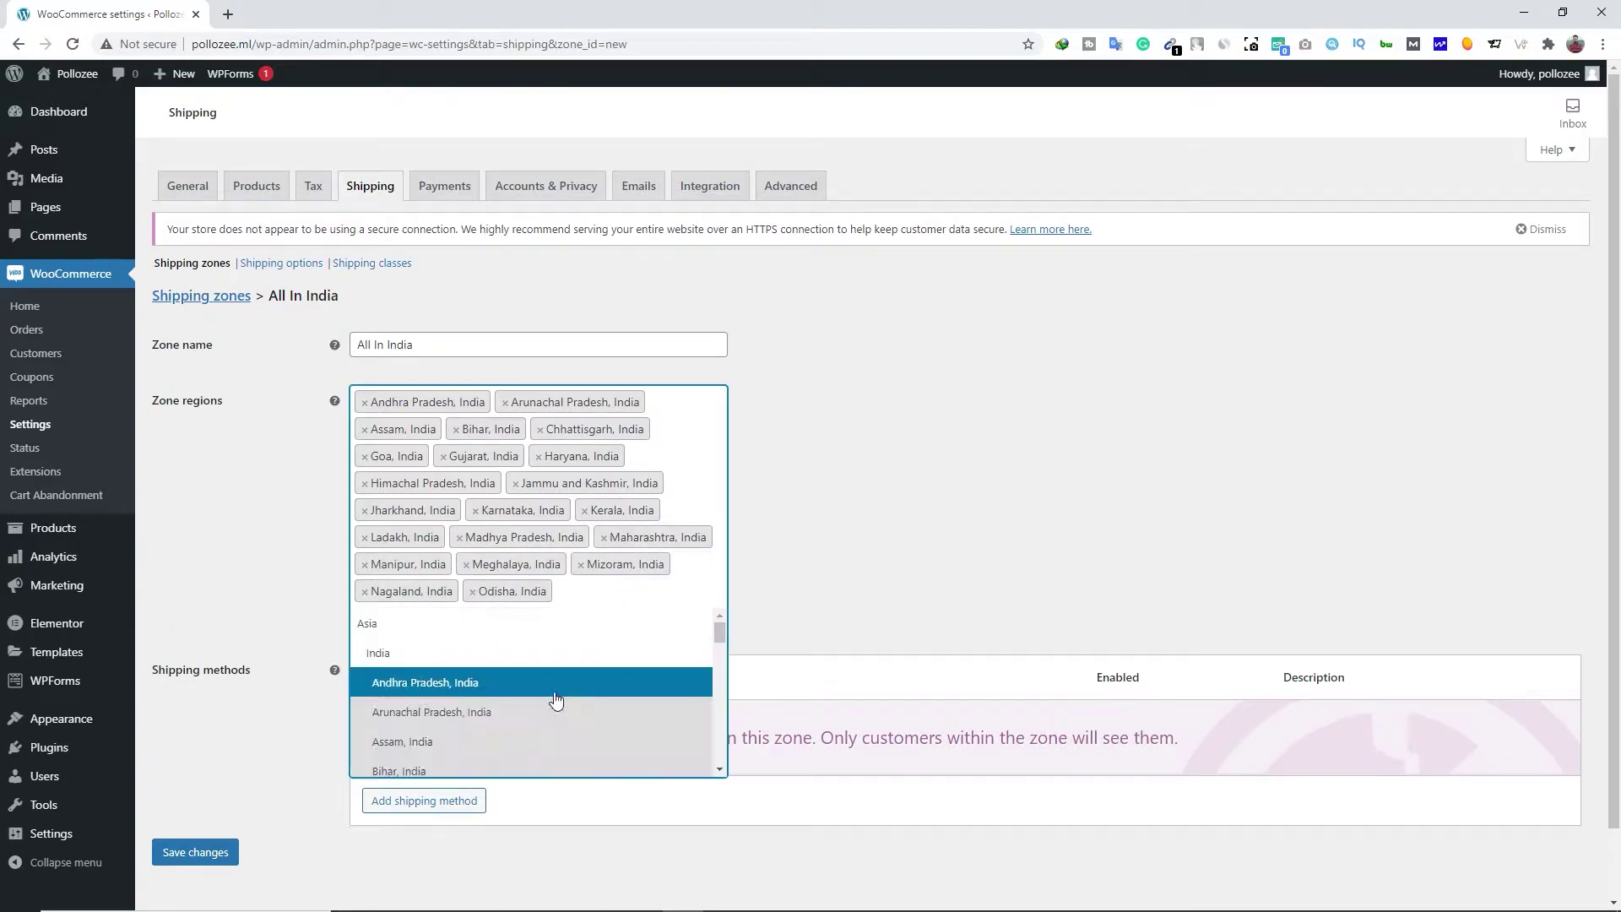
left_click(506, 726)
left_click(505, 711)
left_click(507, 738)
left_click(628, 623)
left_click(473, 733)
left_click_drag(719, 687, 721, 829)
left_click(472, 759)
left_click(630, 653)
left_click(472, 764)
left_click(473, 760)
Add the Indian union territories, including Lakshadeep and Puducherry, to the zone regions
left_click(506, 777)
left_click(561, 766)
left_click(507, 793)
scroll(200, 641, "down", 3)
left_click(507, 658)
left_click(634, 516)
left_click(507, 658)
left_click_drag(719, 557, 718, 731)
left_click(589, 663)
left_click(625, 541)
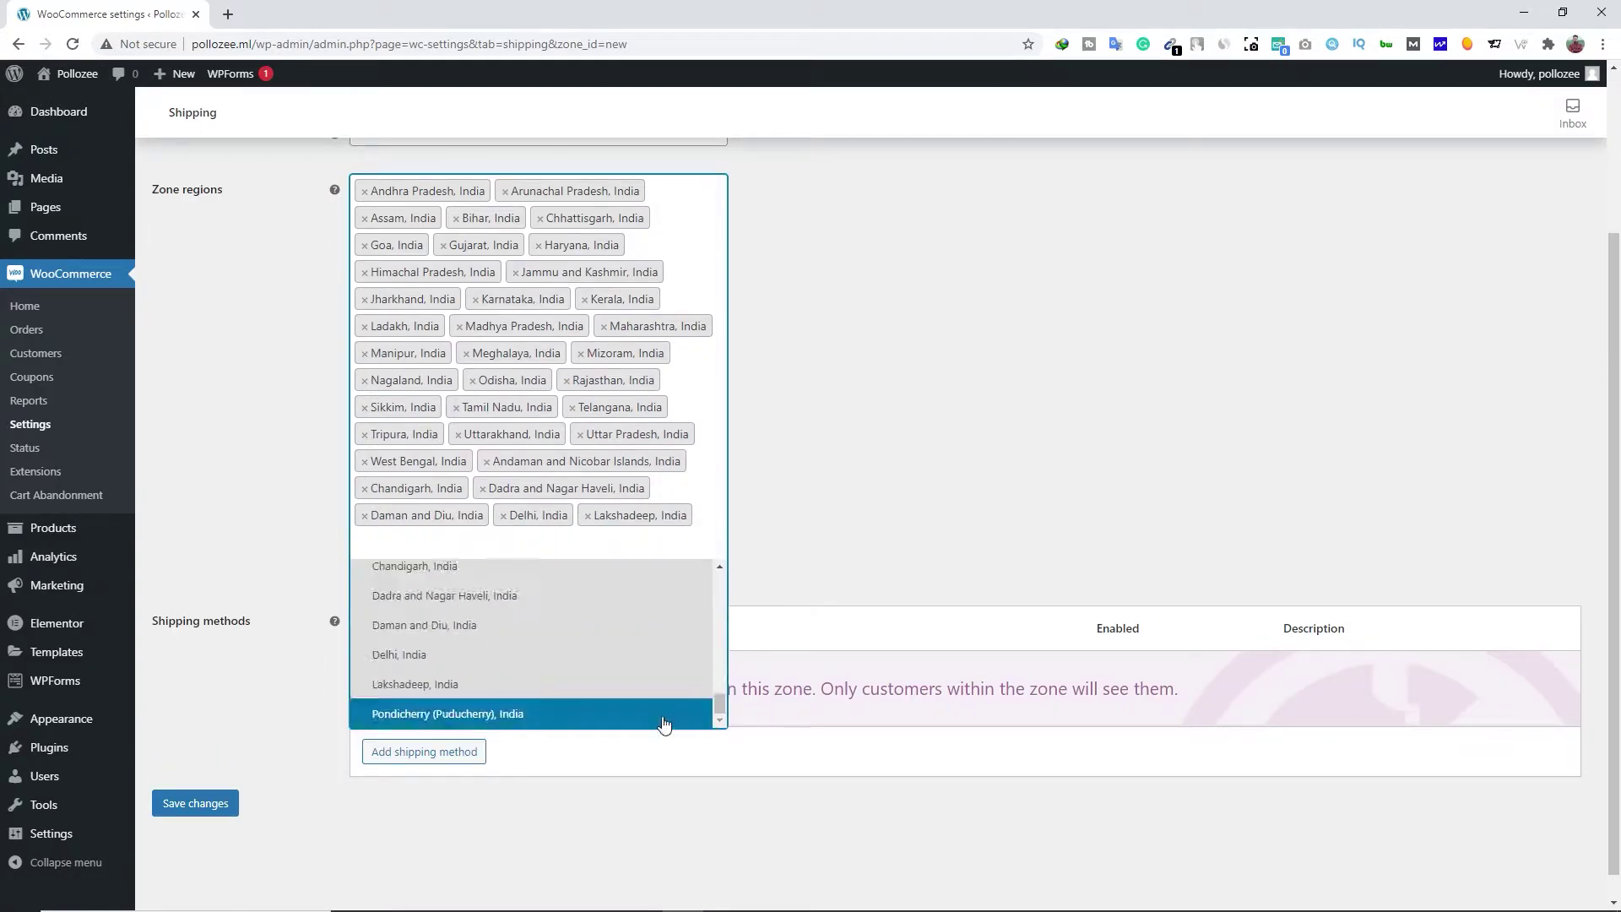
left_click(540, 714)
scroll(615, 805, "up", 2)
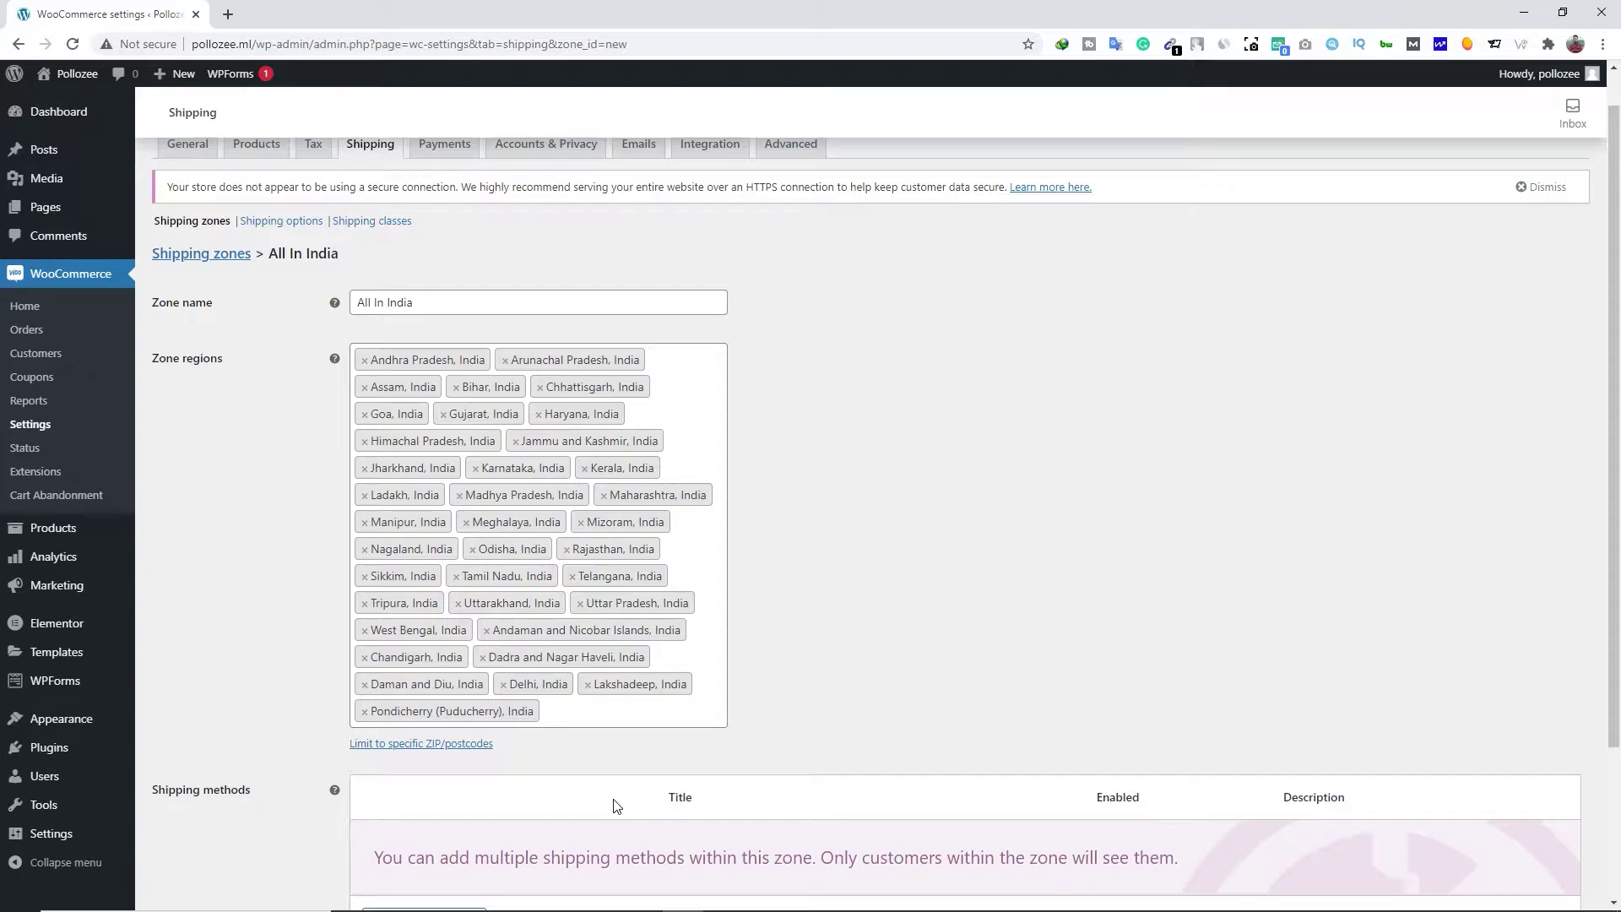
scroll(615, 805, "down", 3)
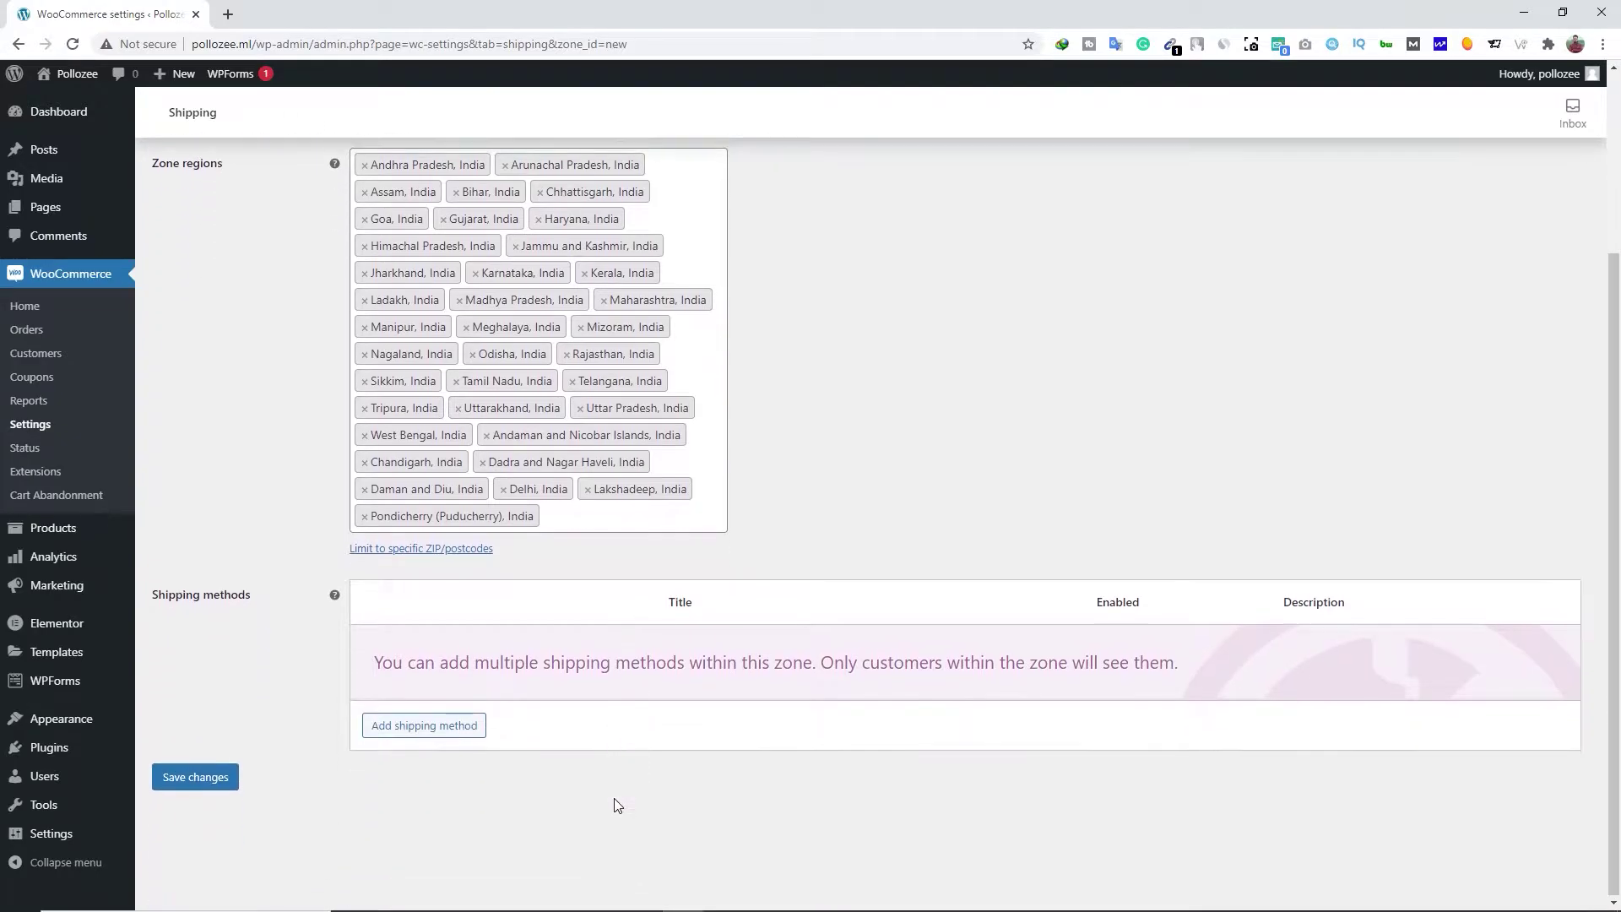
left_click(421, 726)
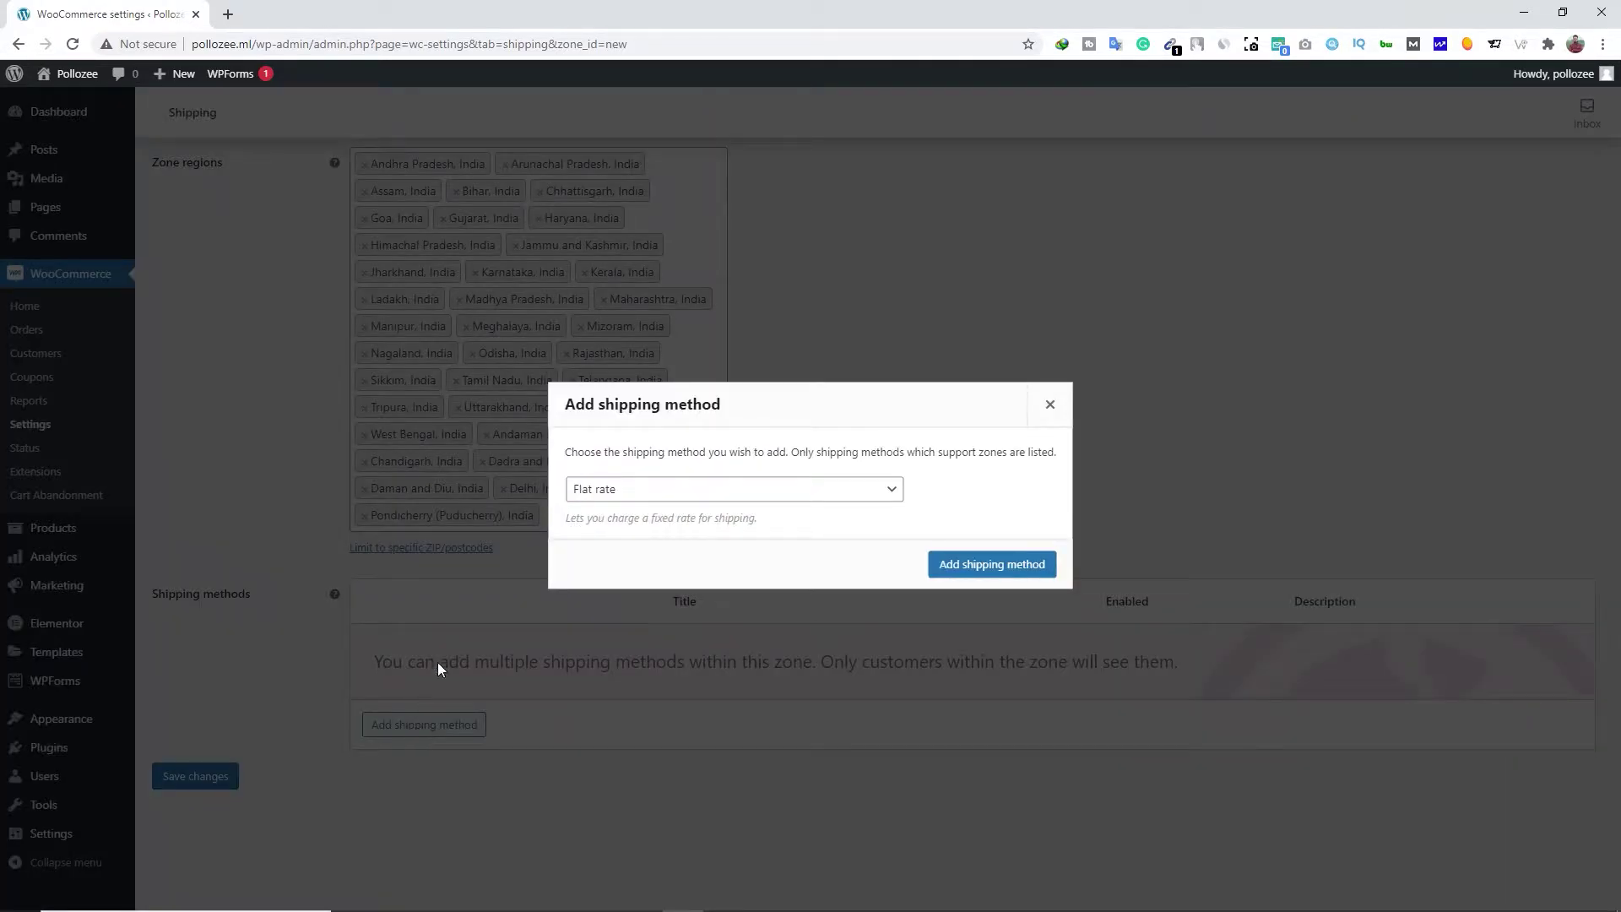
Add a Flat rate costing 200 * [qty] to All In India, save, and return to the zones list
left_click(948, 580)
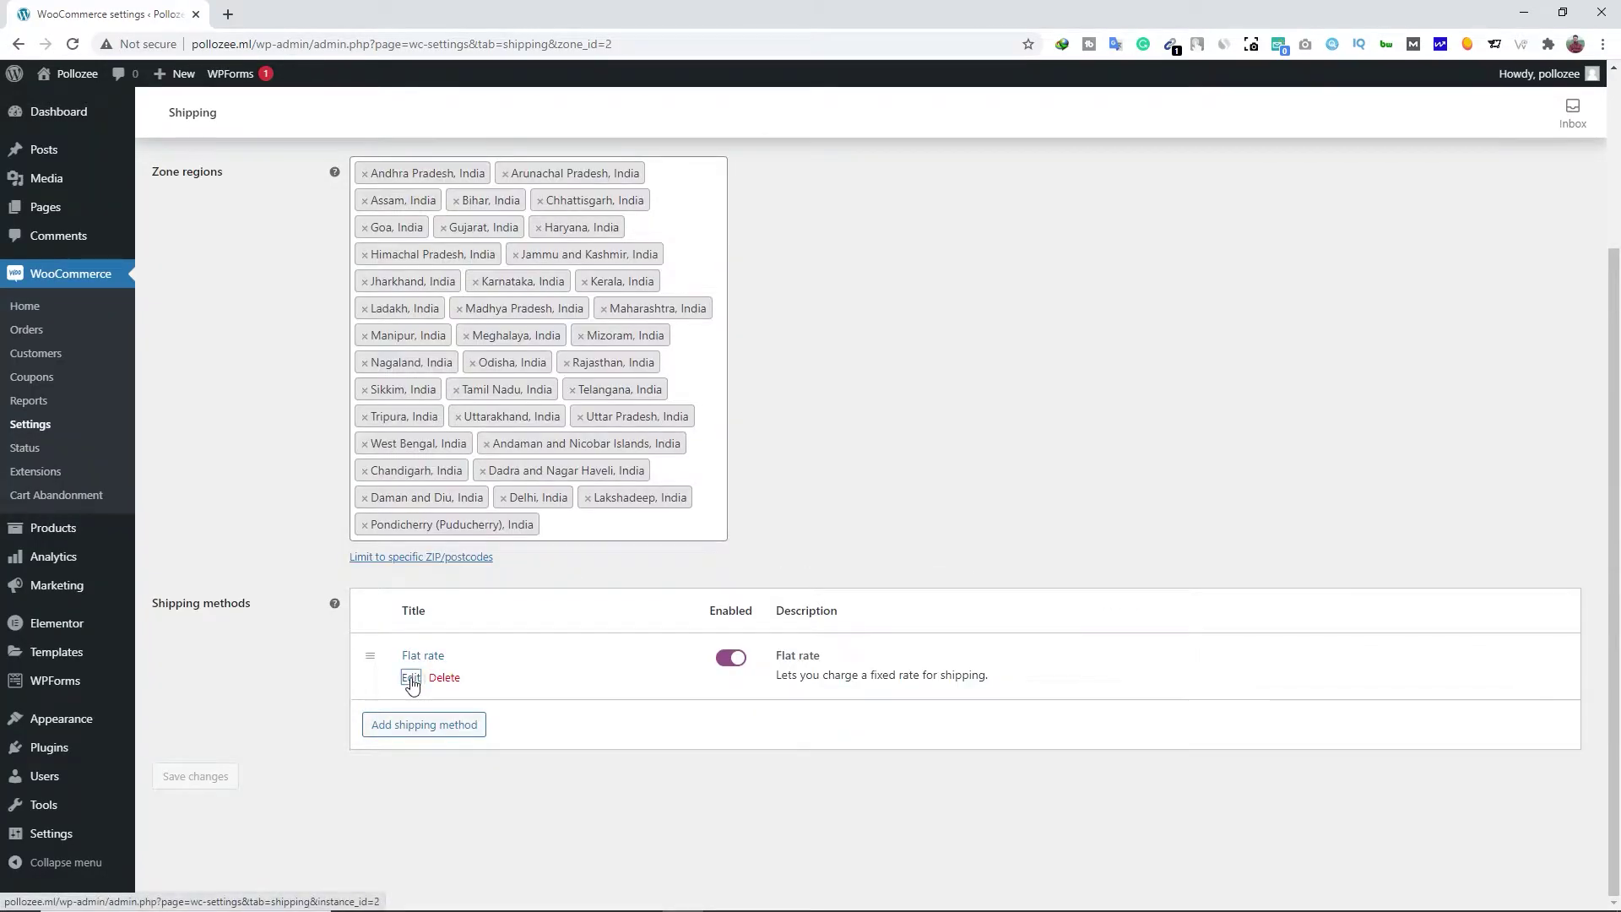
left_click(409, 676)
type("200")
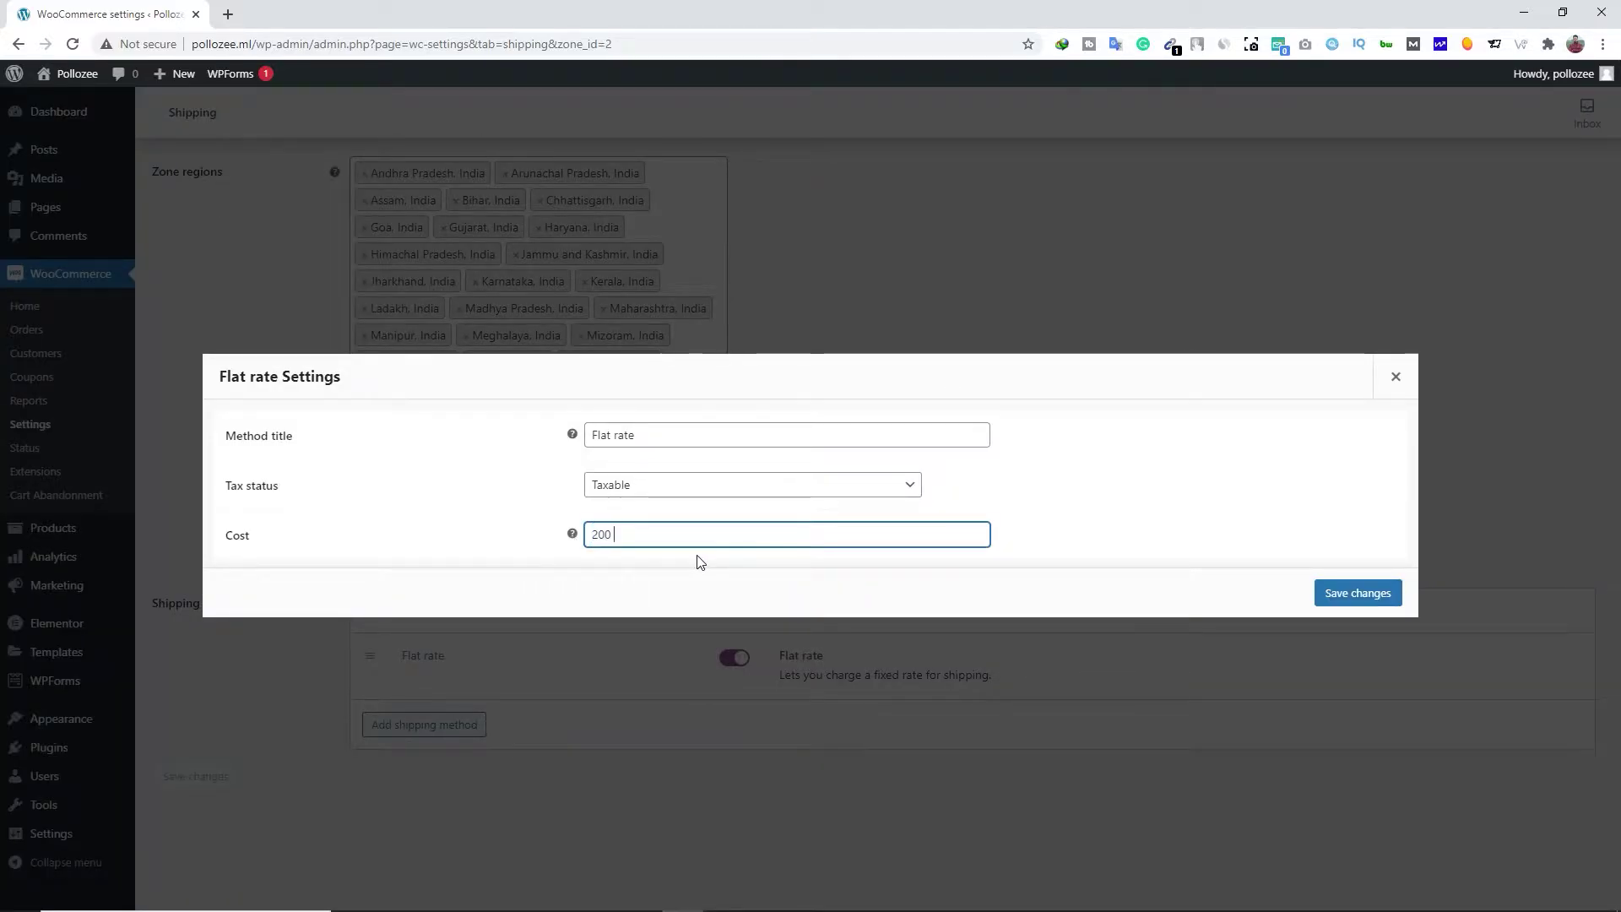
type(" * [")
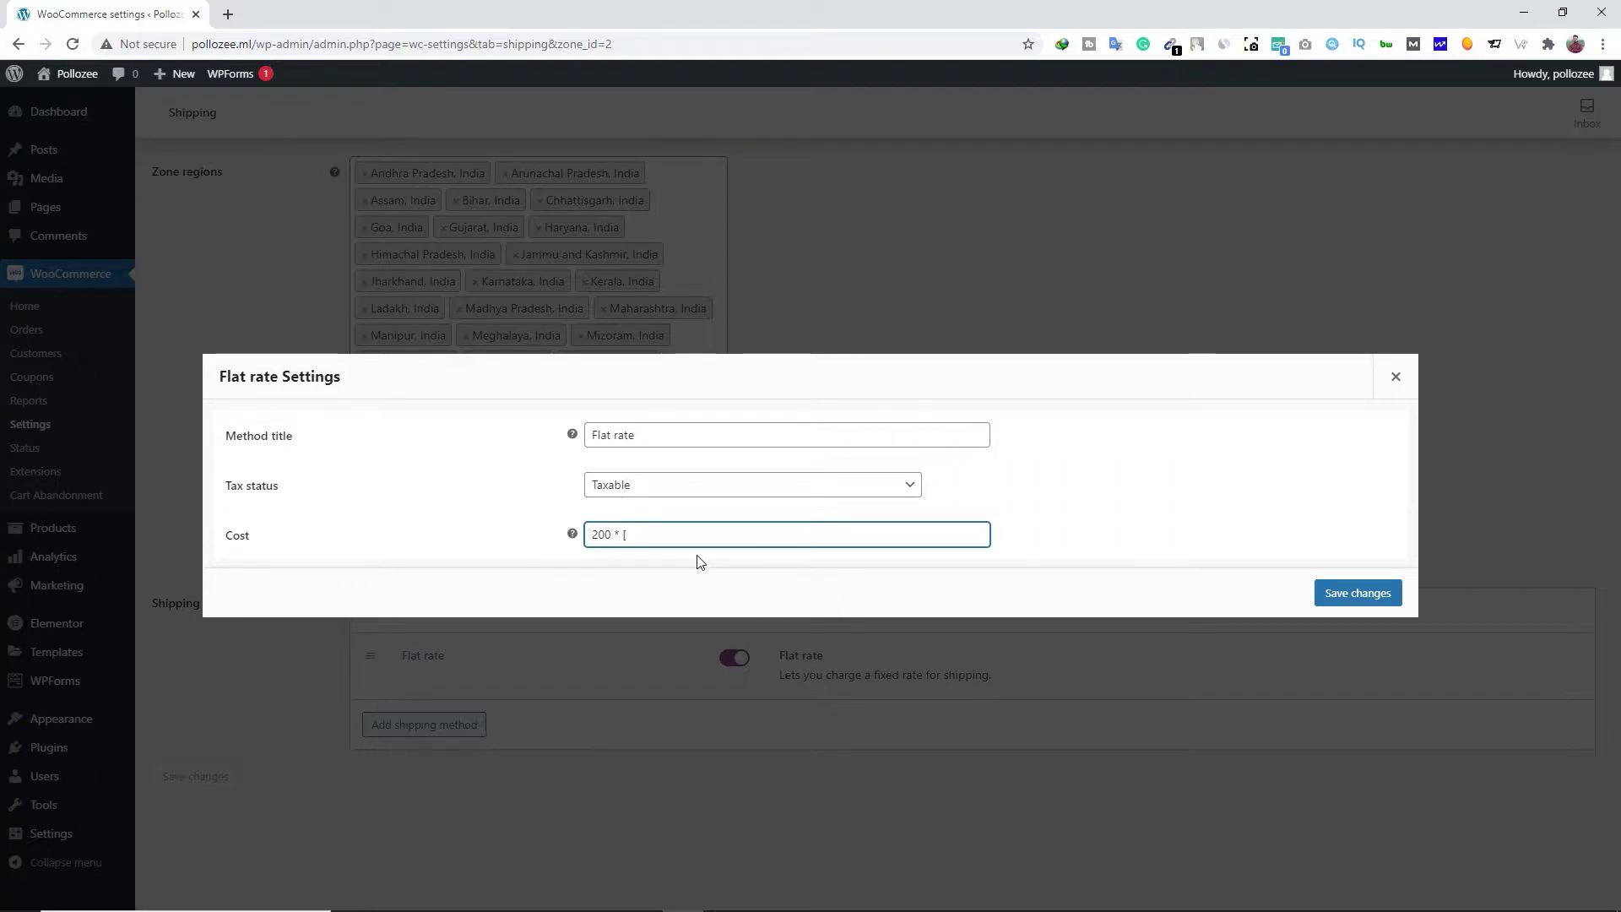
type("qty")
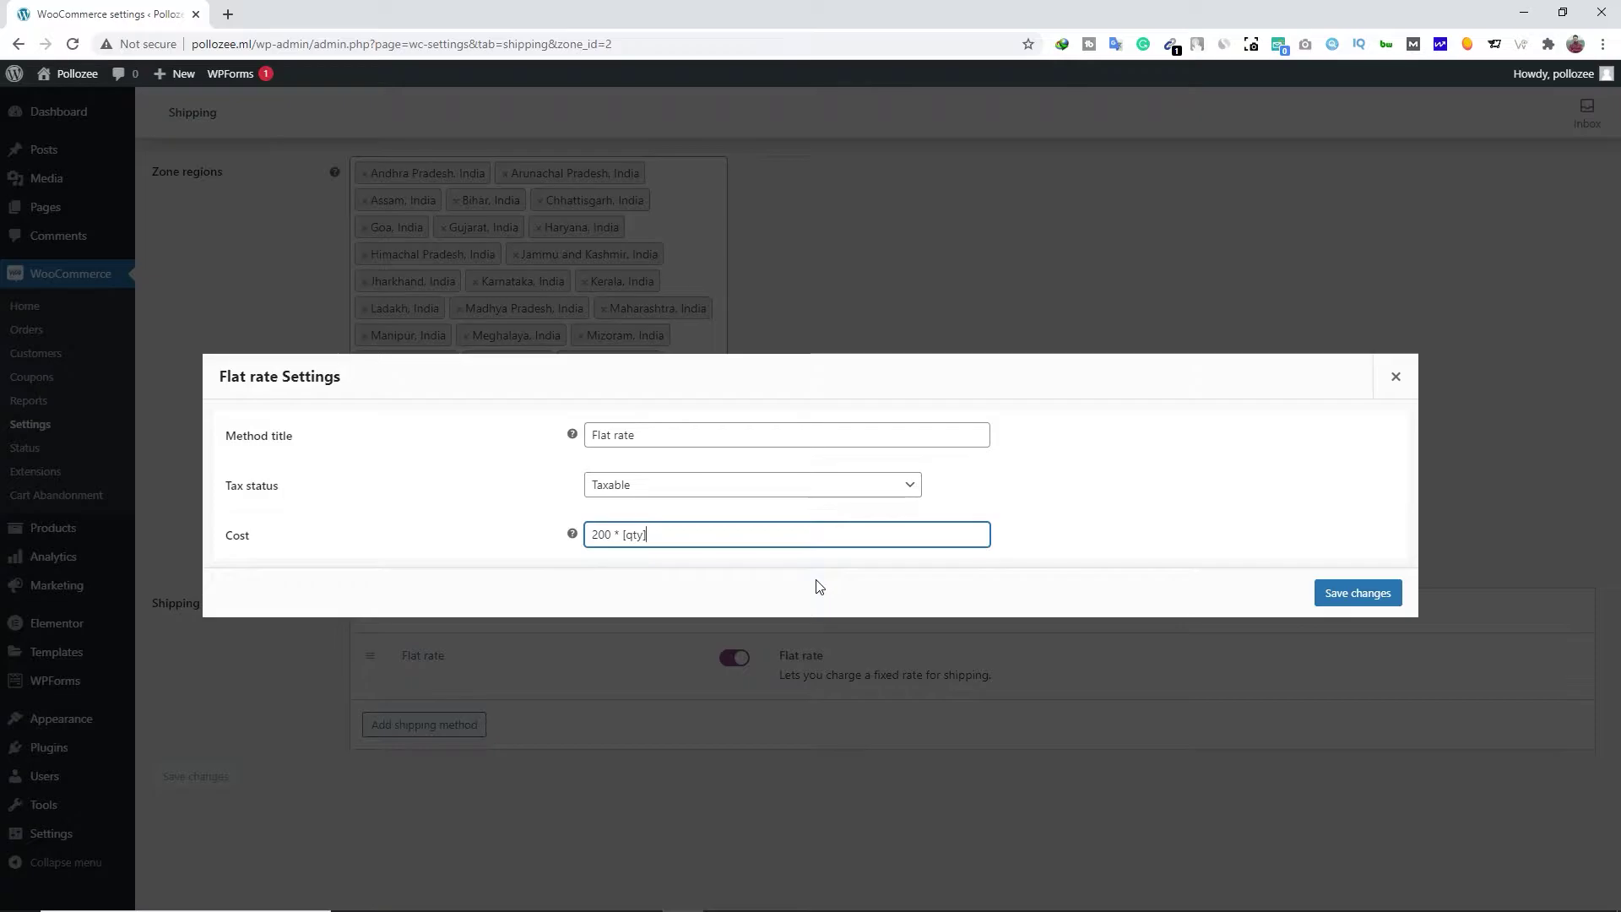
left_click(1327, 596)
left_click(207, 306)
left_click(893, 140)
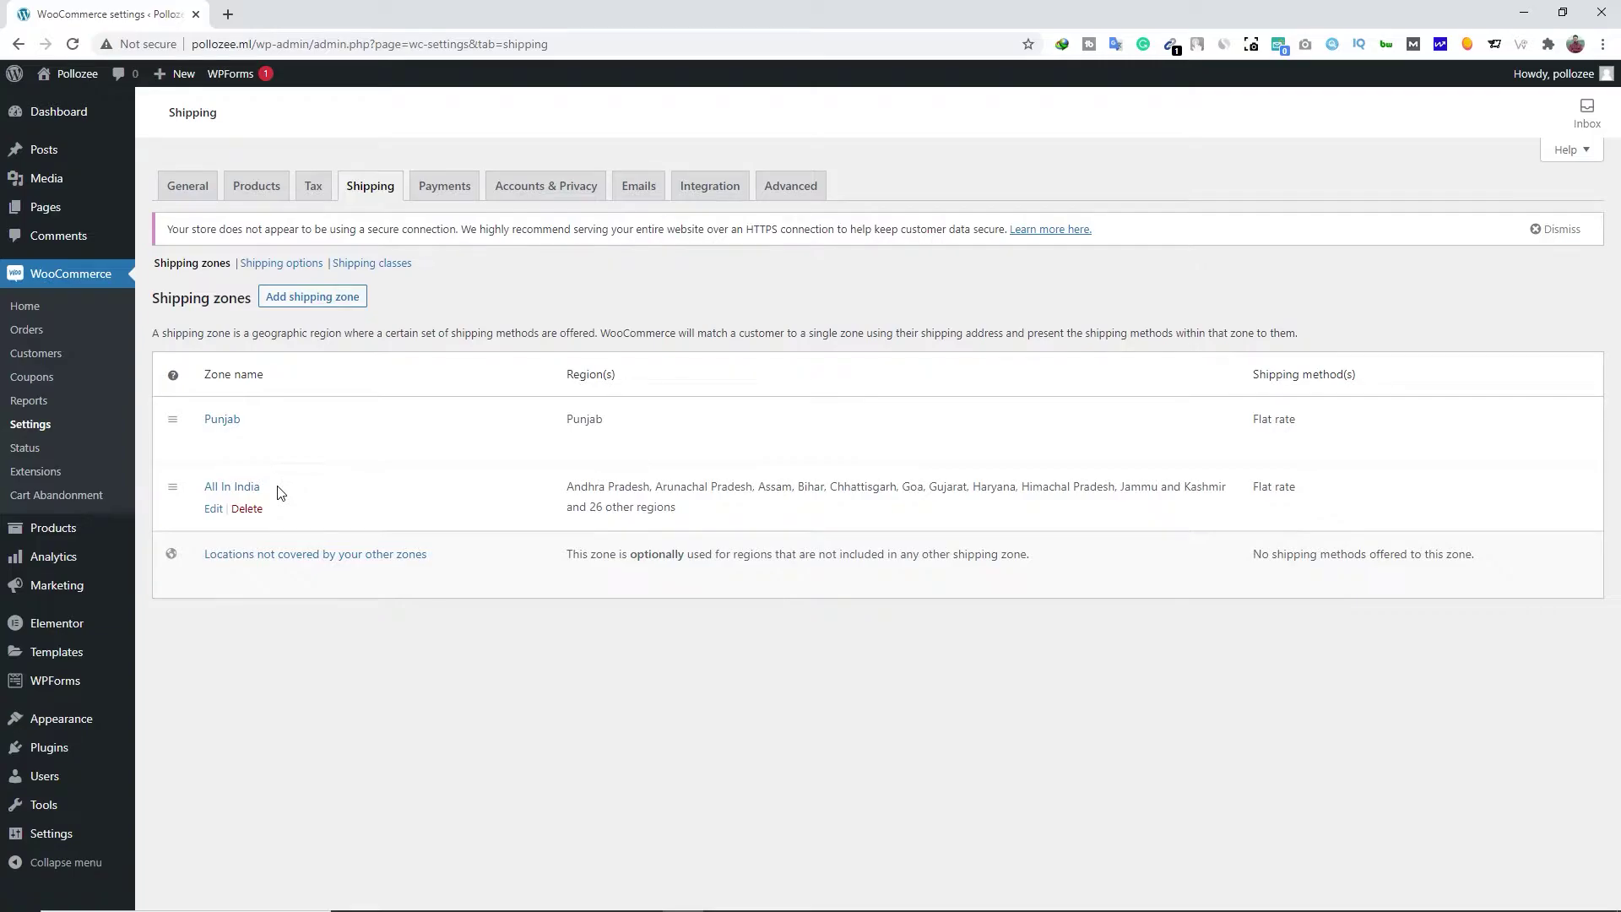
Create a Punjab shipping zone for Punjab, India limited to postcode 148021
left_click(311, 300)
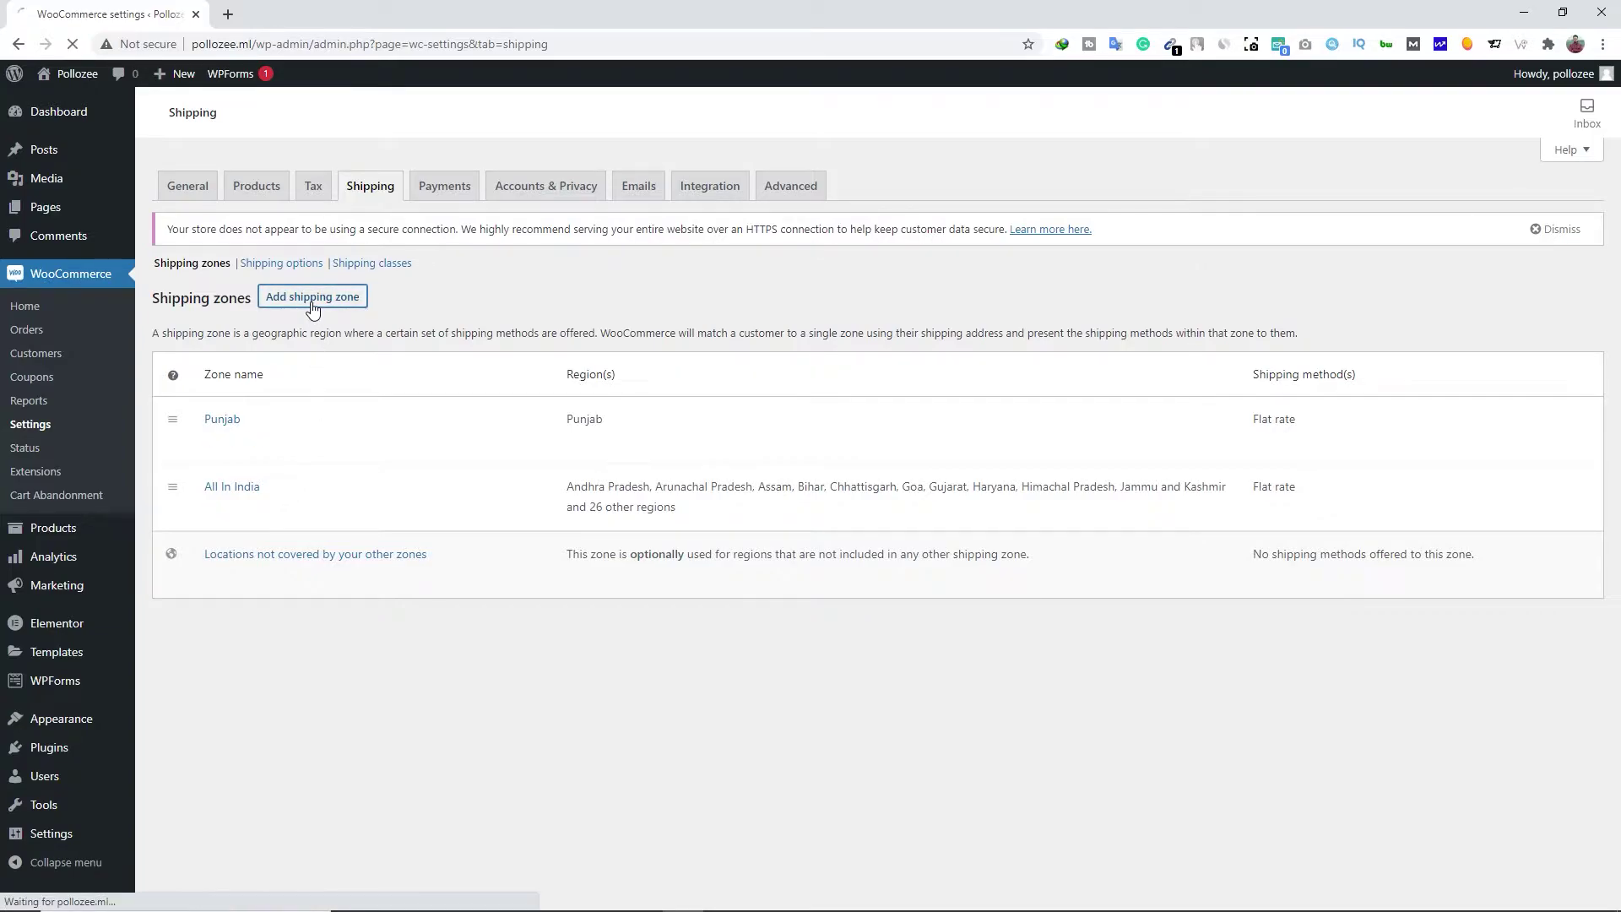
left_click(405, 346)
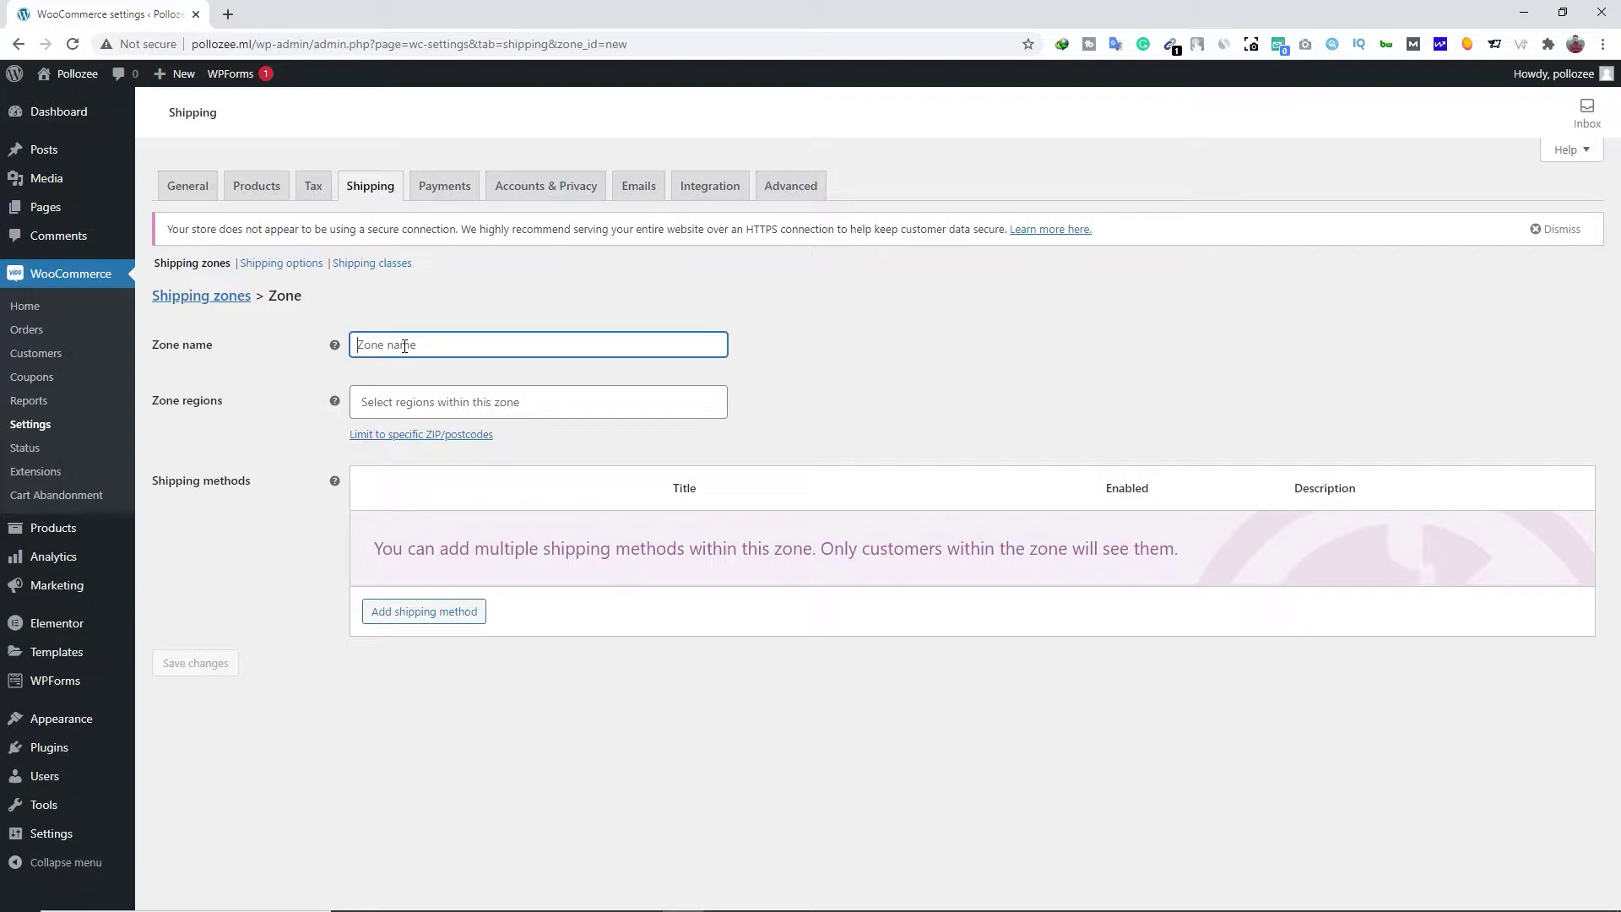
type("Punjab")
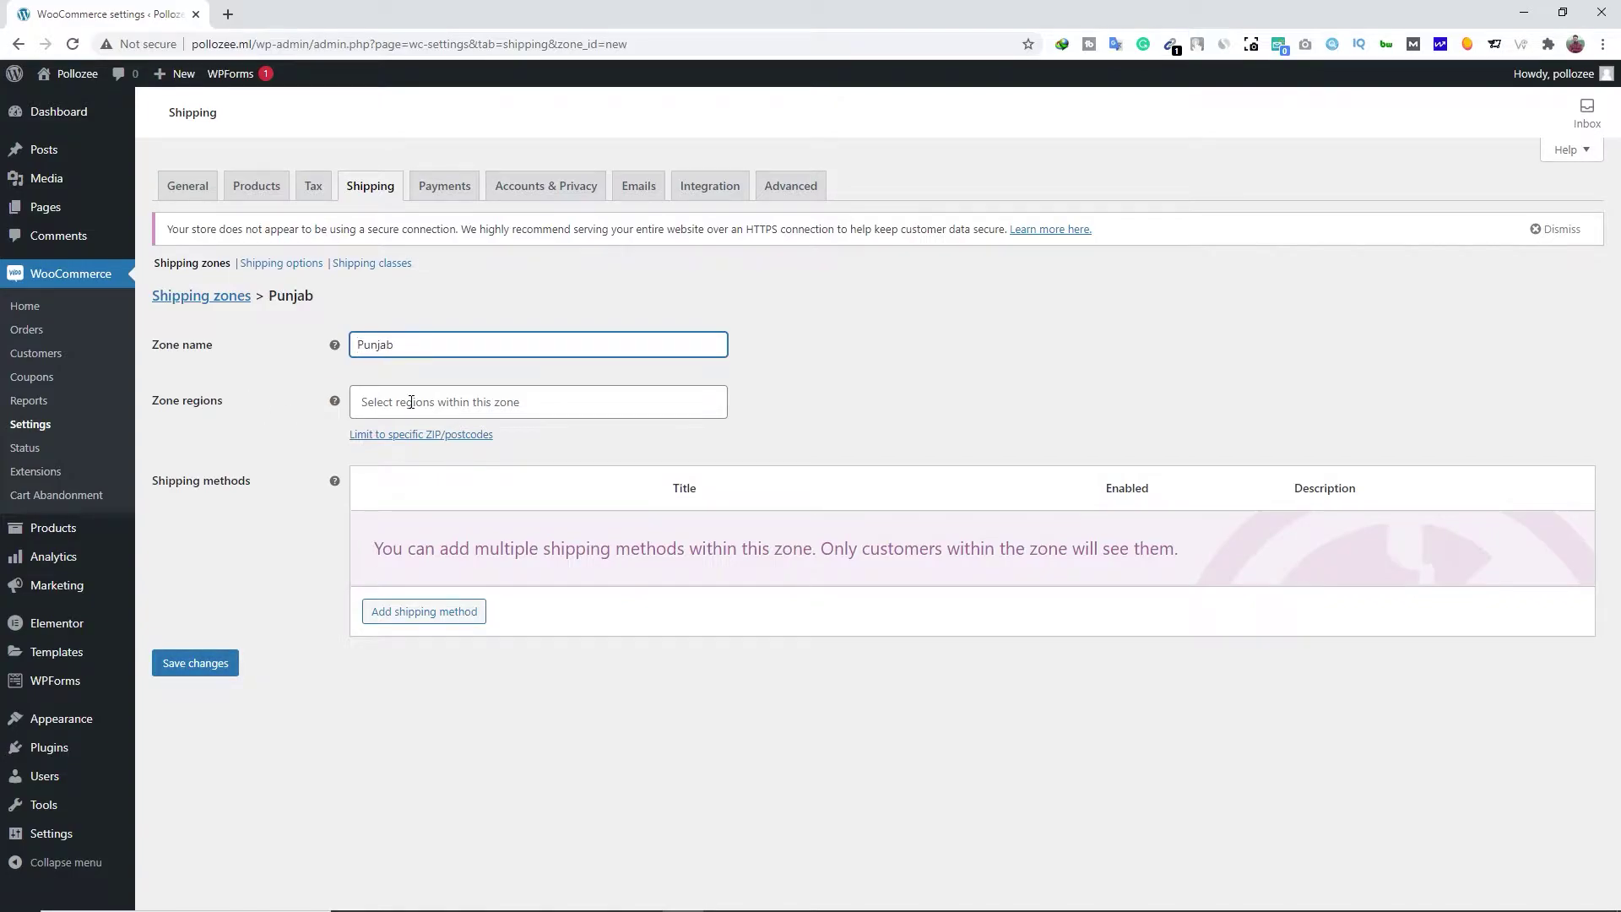
left_click(411, 402)
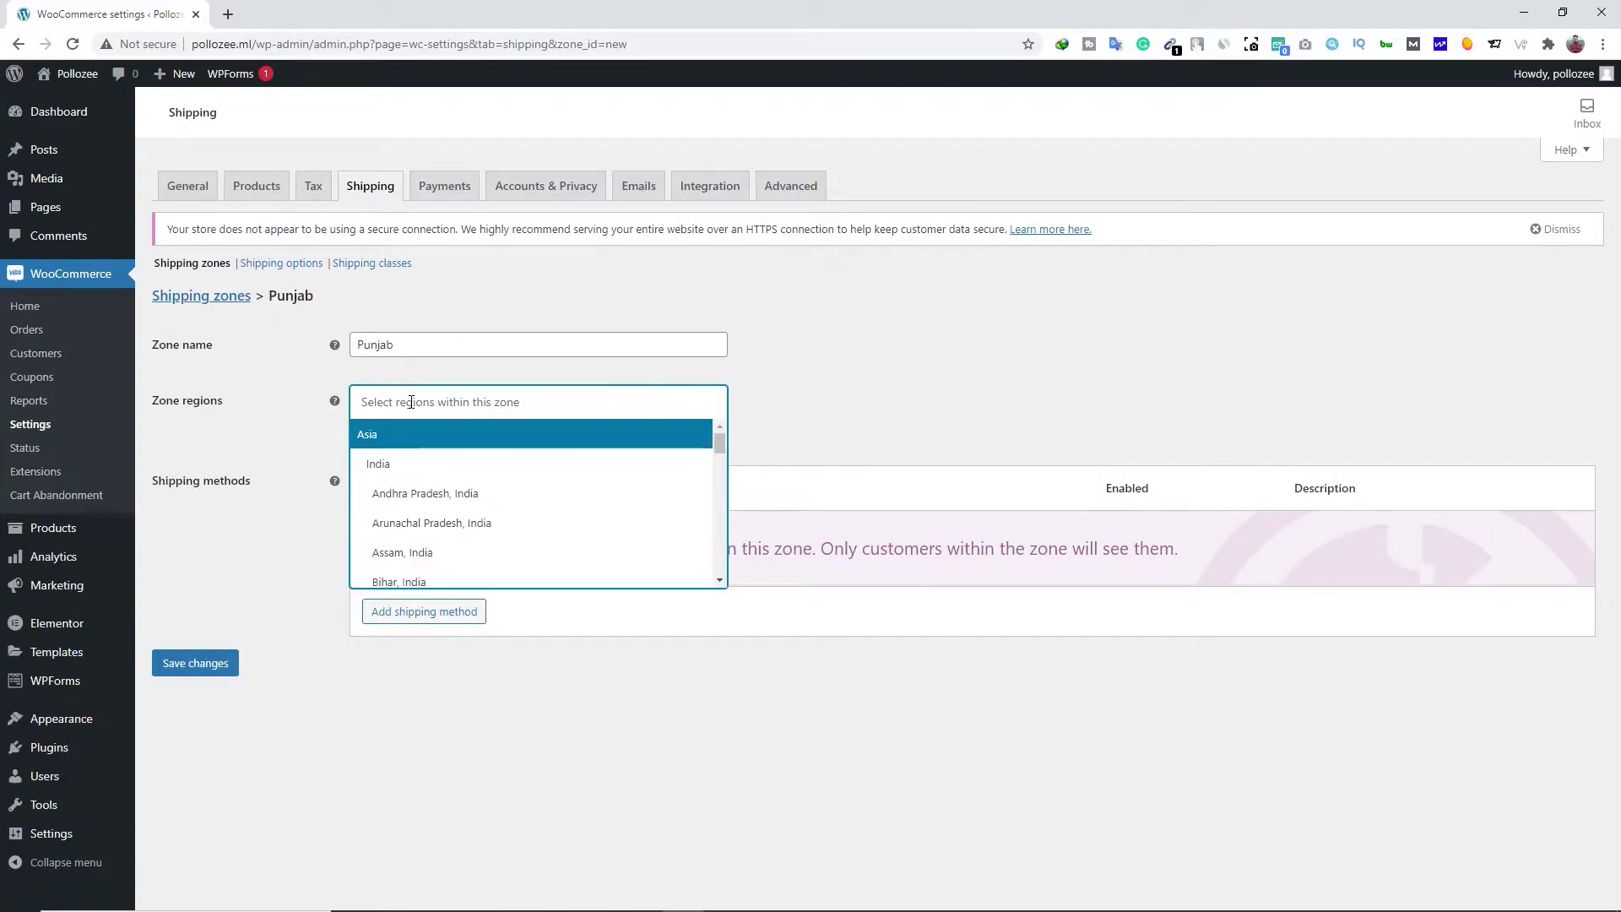
type("pun")
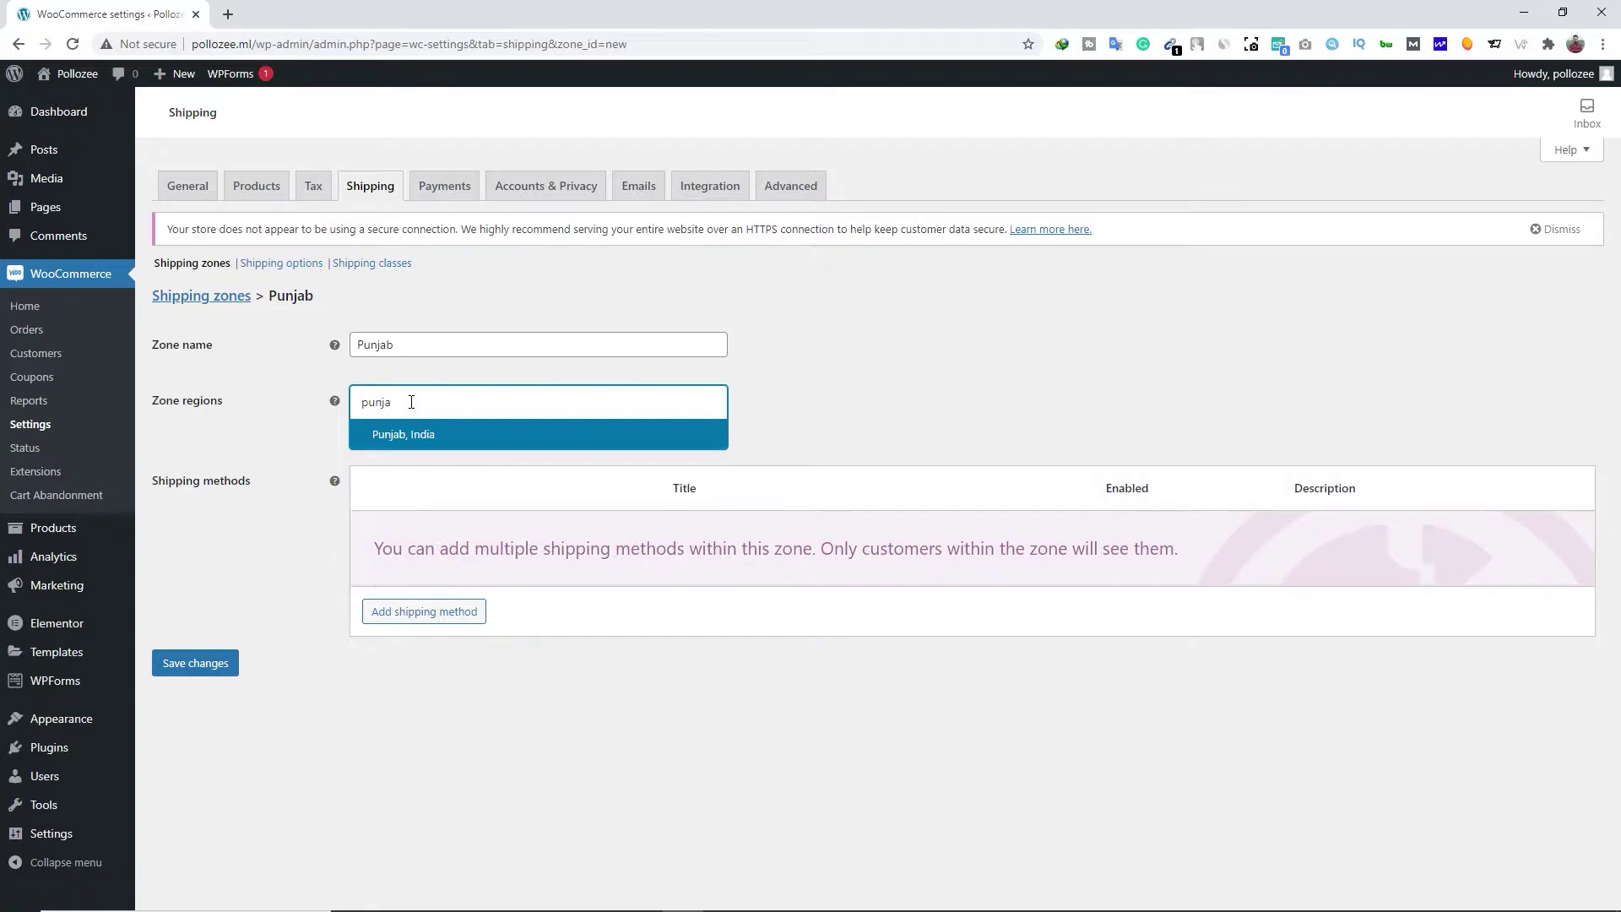
type("ja")
left_click(372, 435)
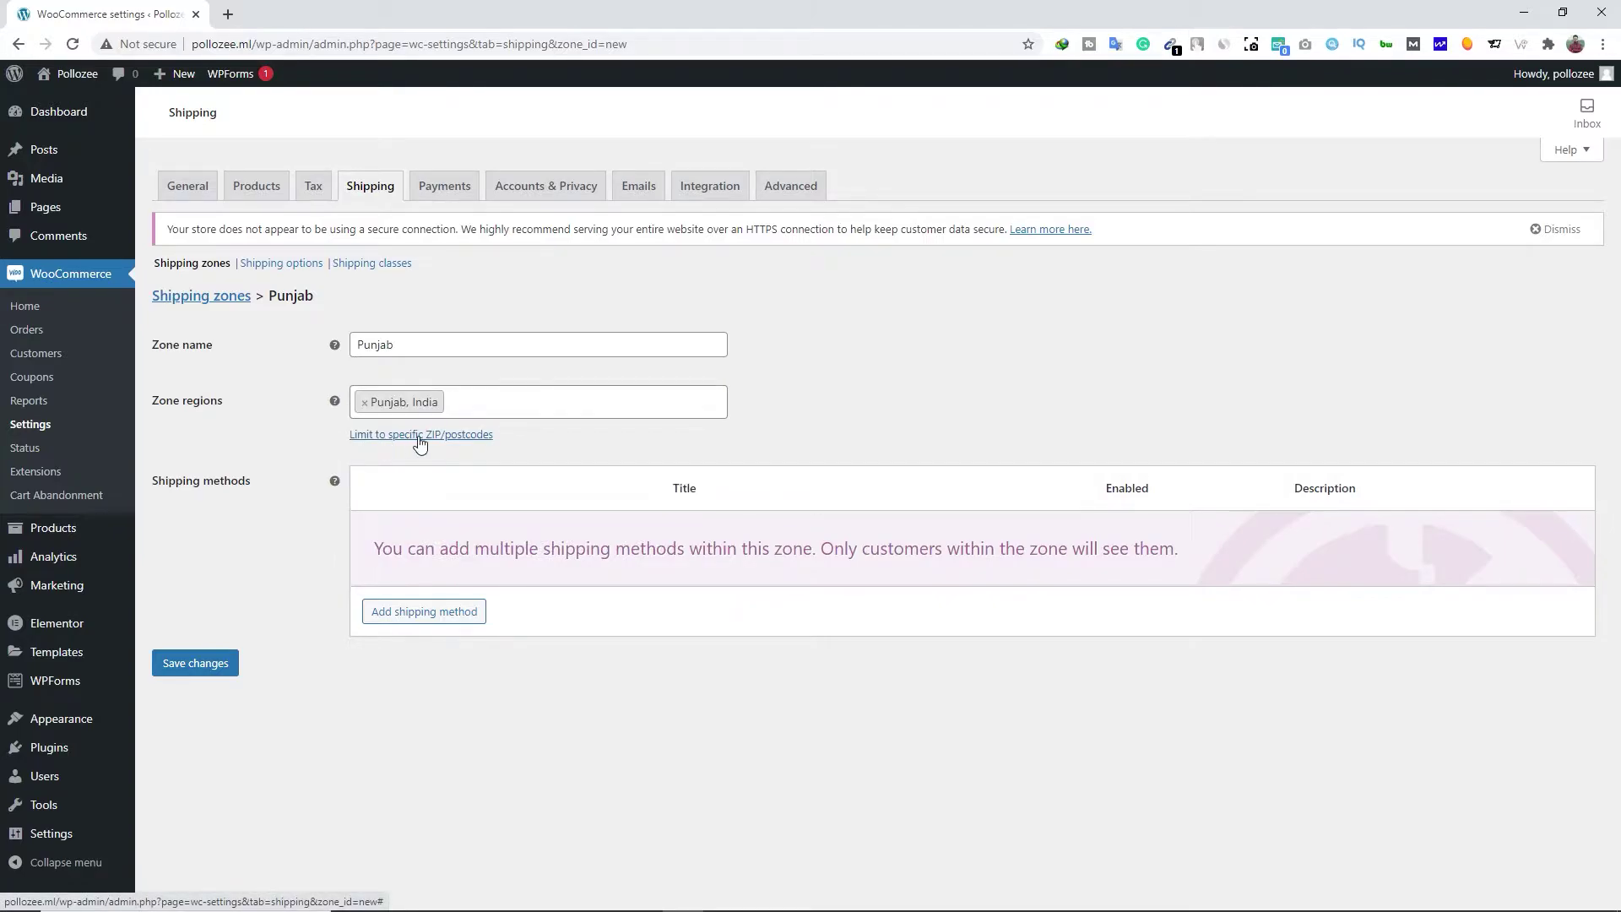
left_click(420, 436)
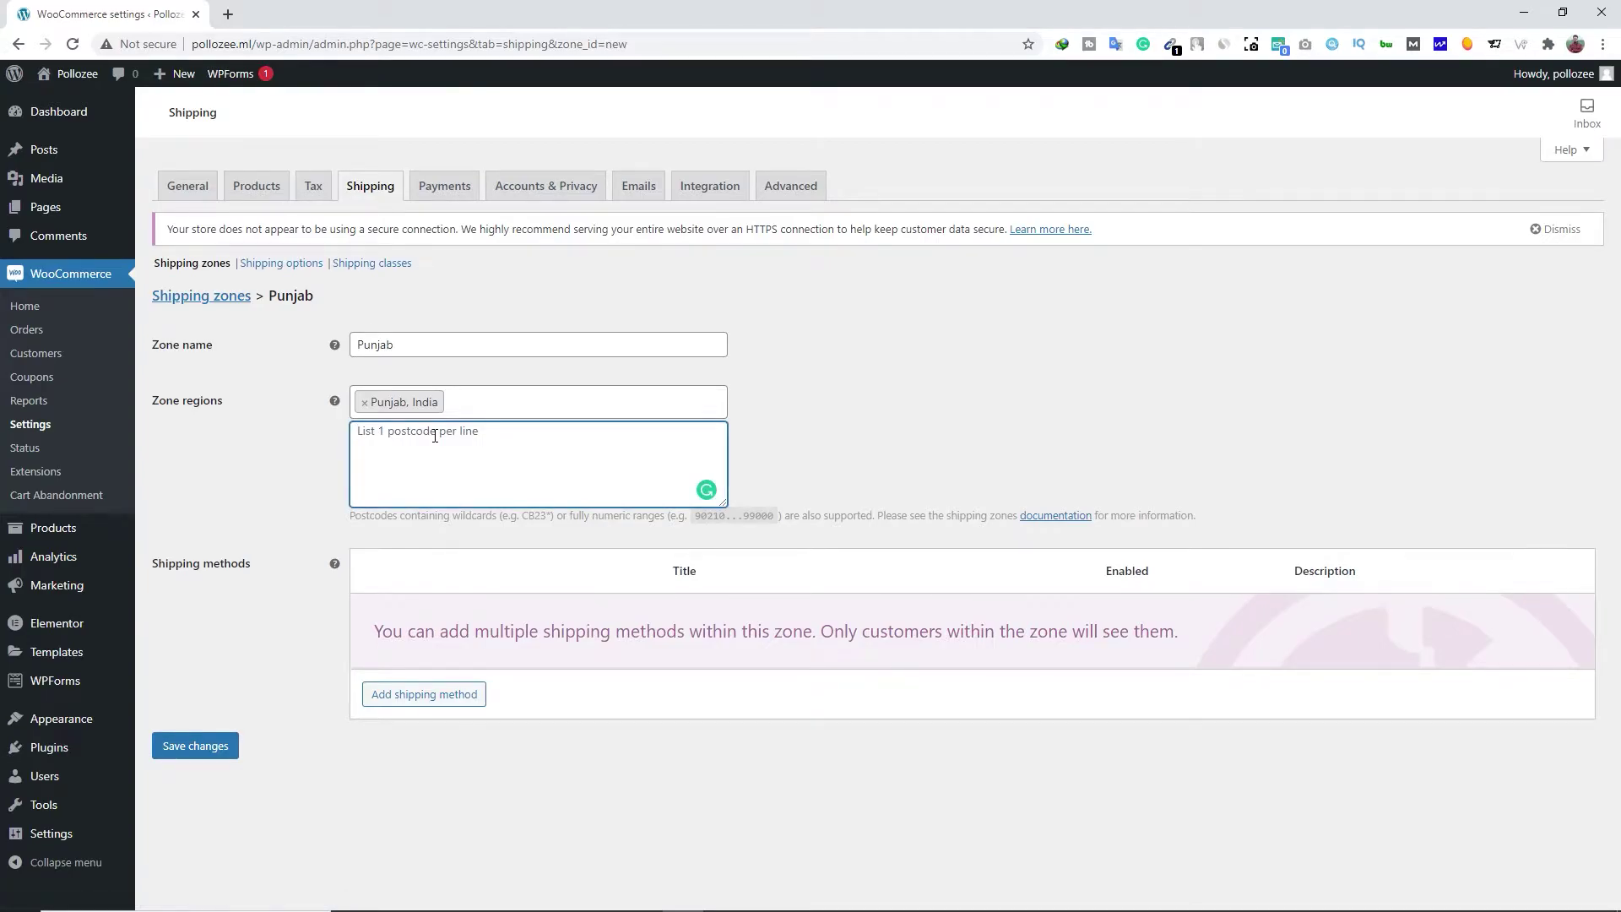
type("148021")
Add Free shipping requiring a minimum order amount of 500 and save it
left_click(409, 690)
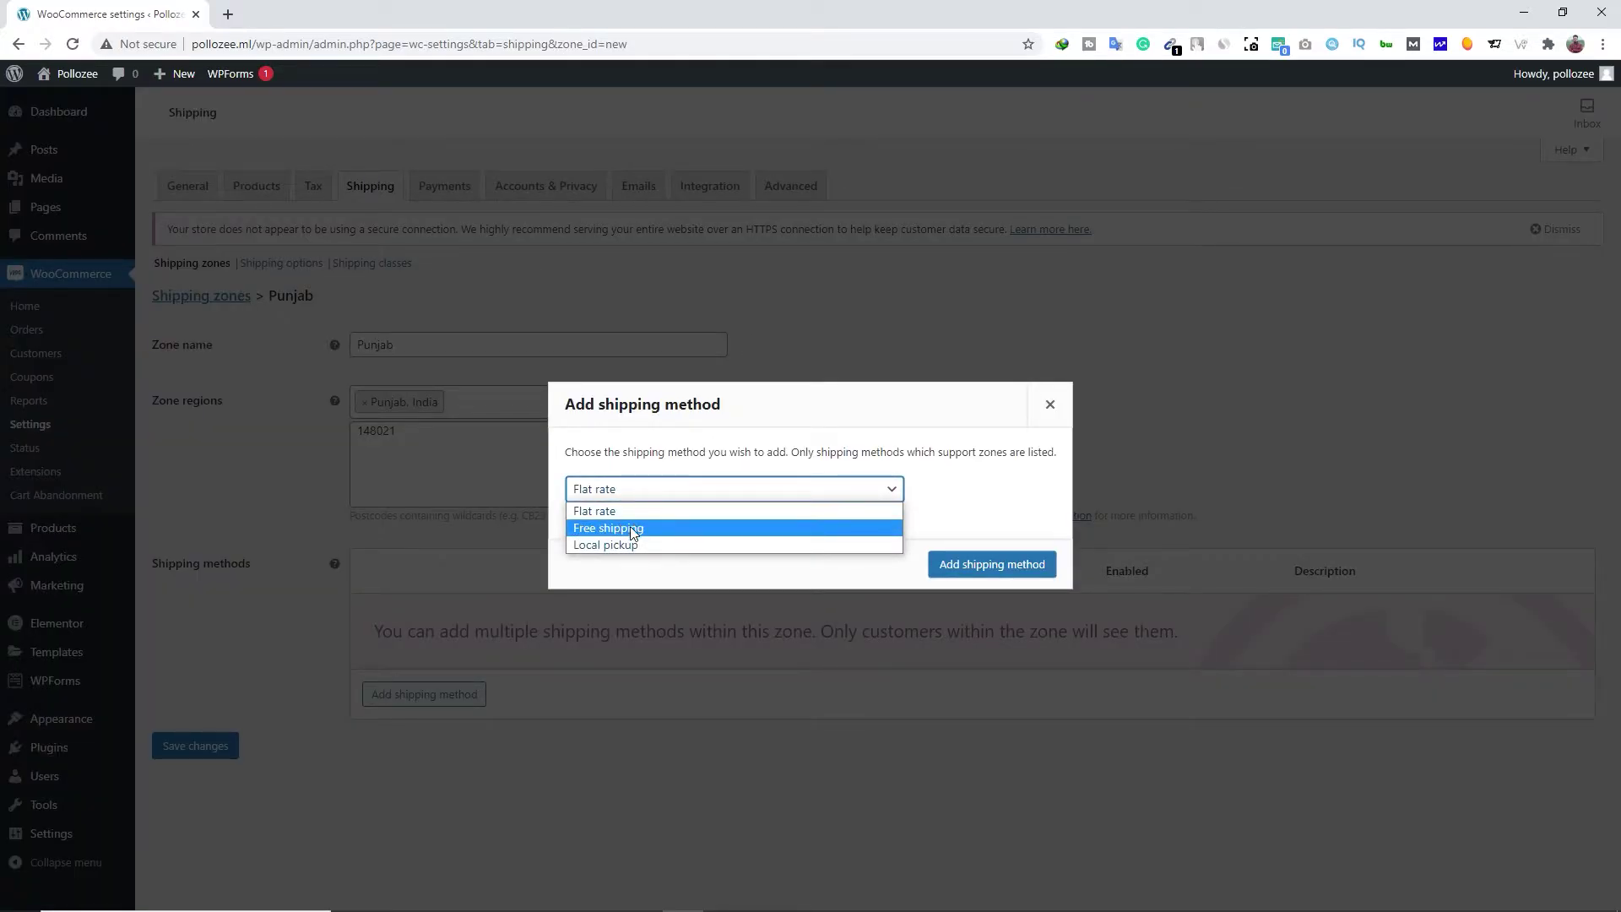
left_click(647, 530)
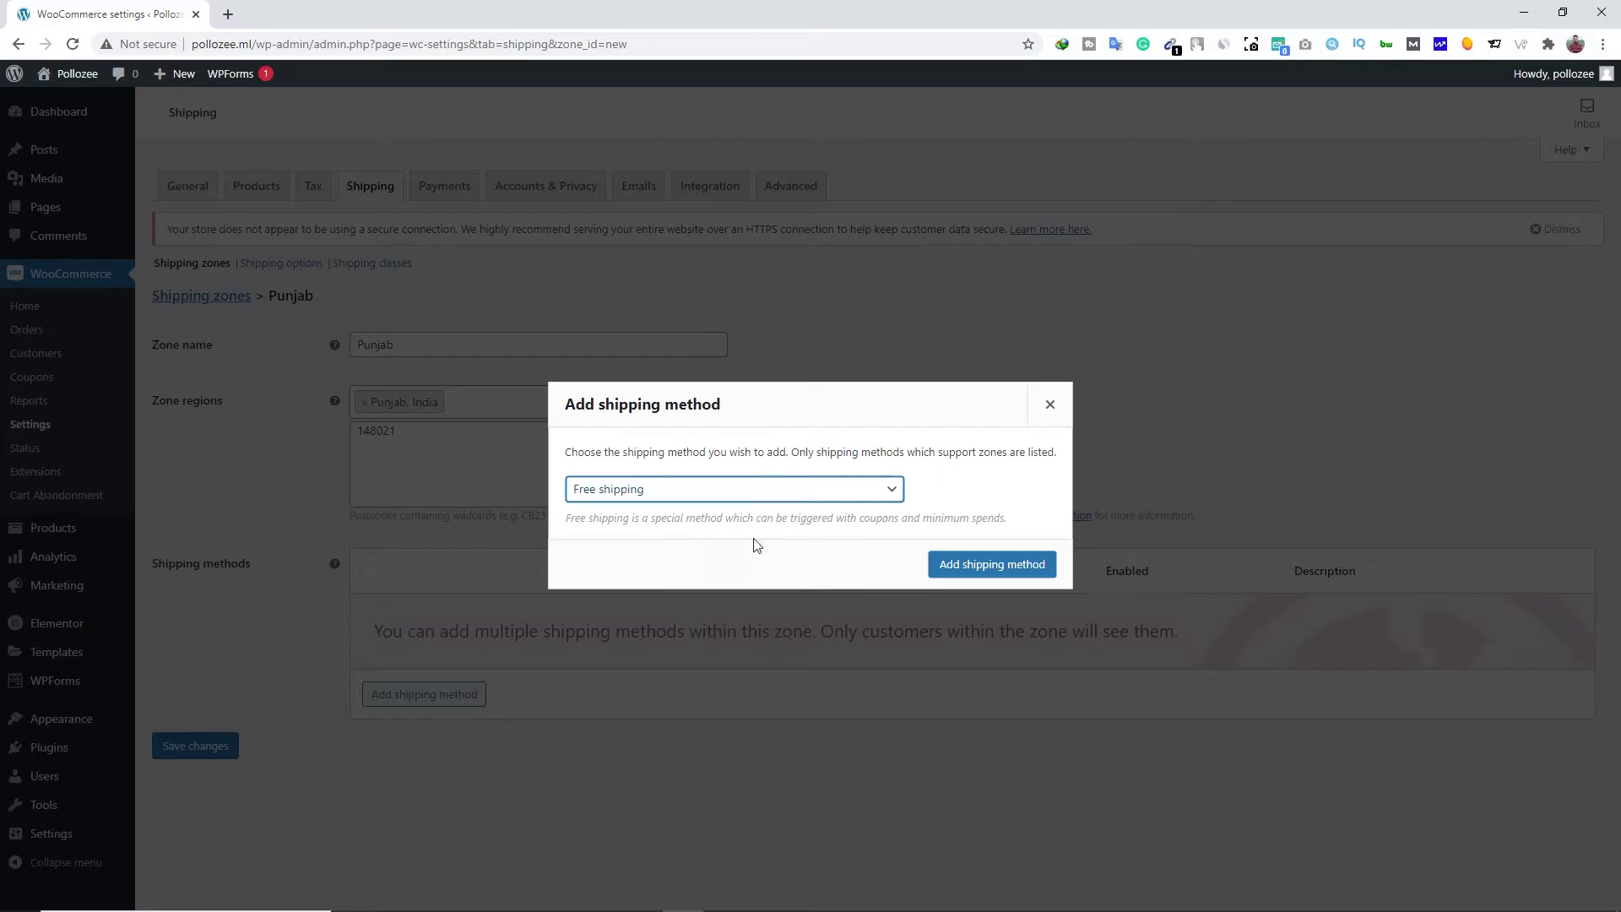
left_click(977, 564)
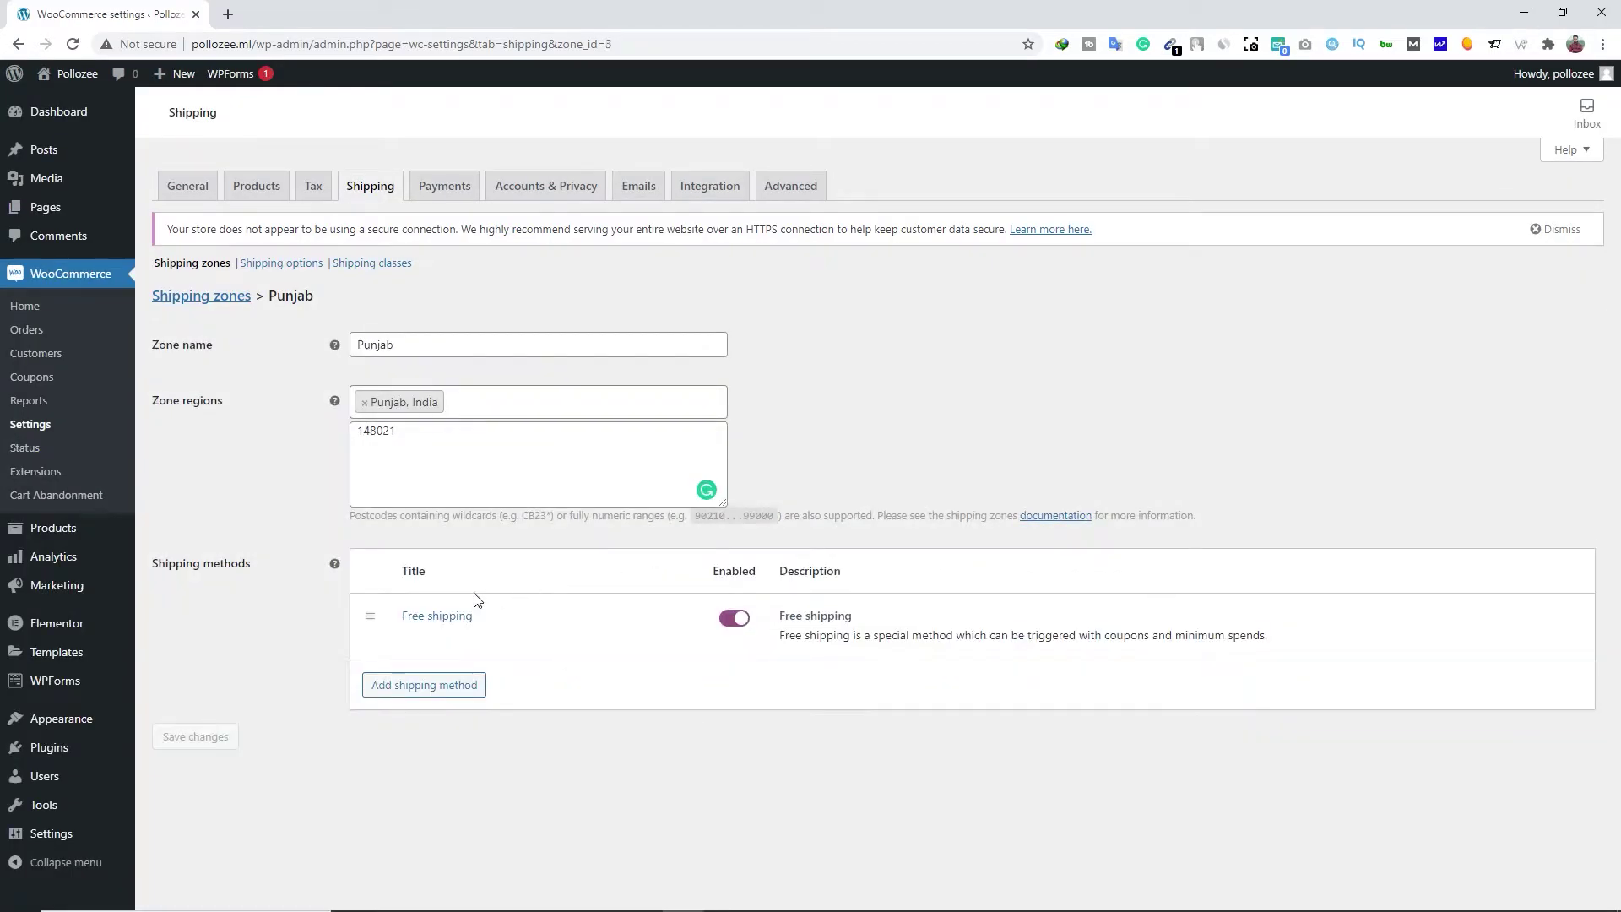
left_click(410, 642)
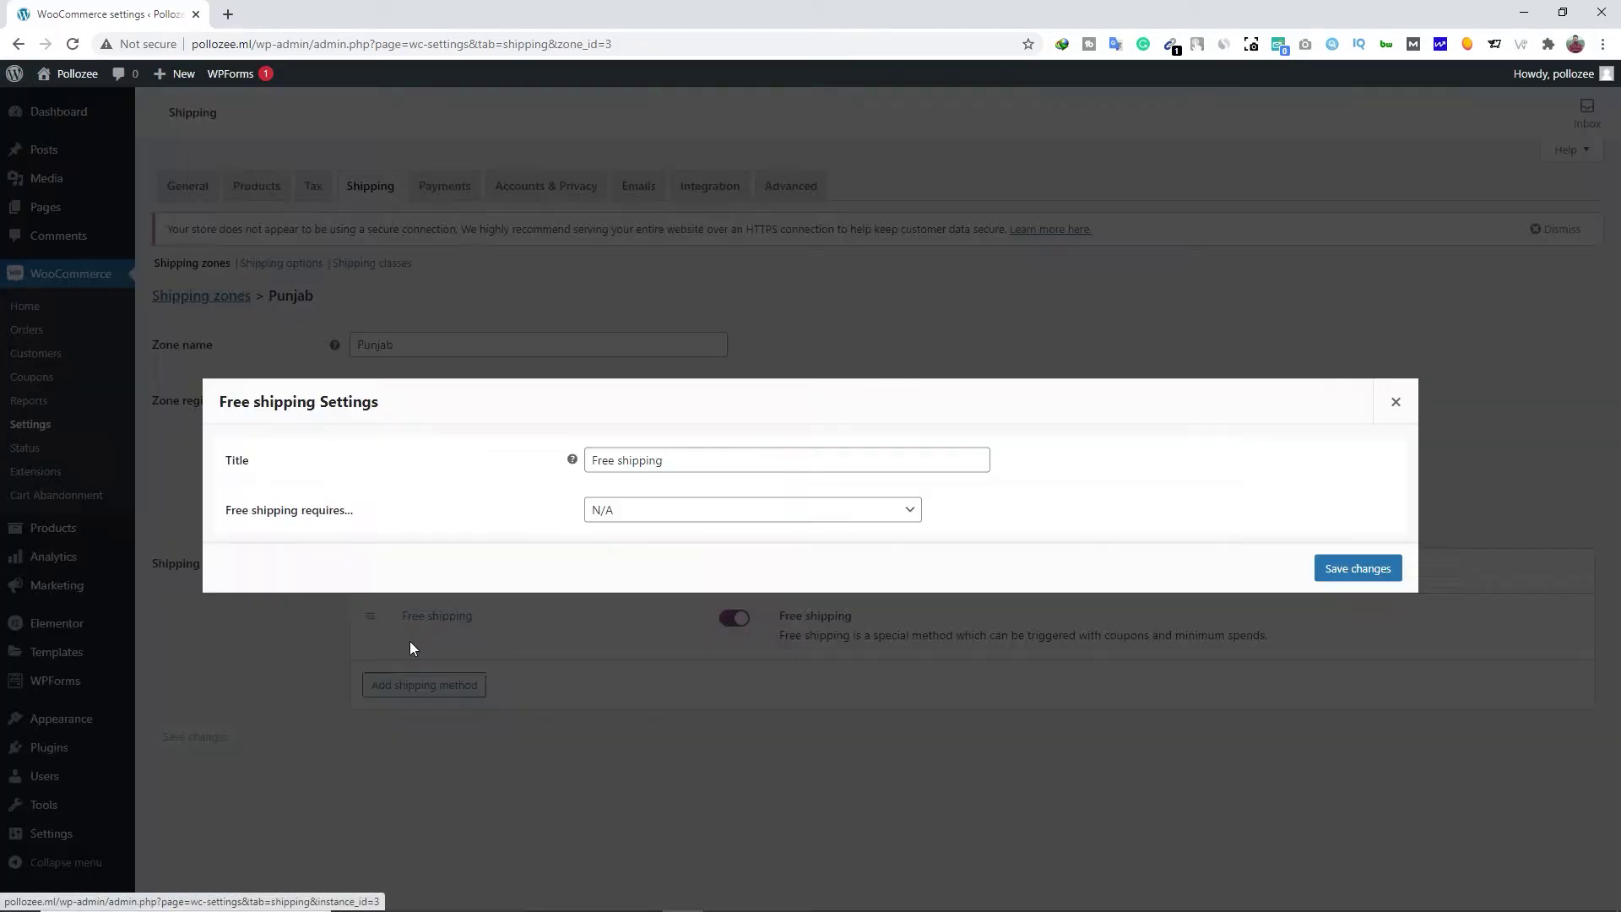
left_click(646, 516)
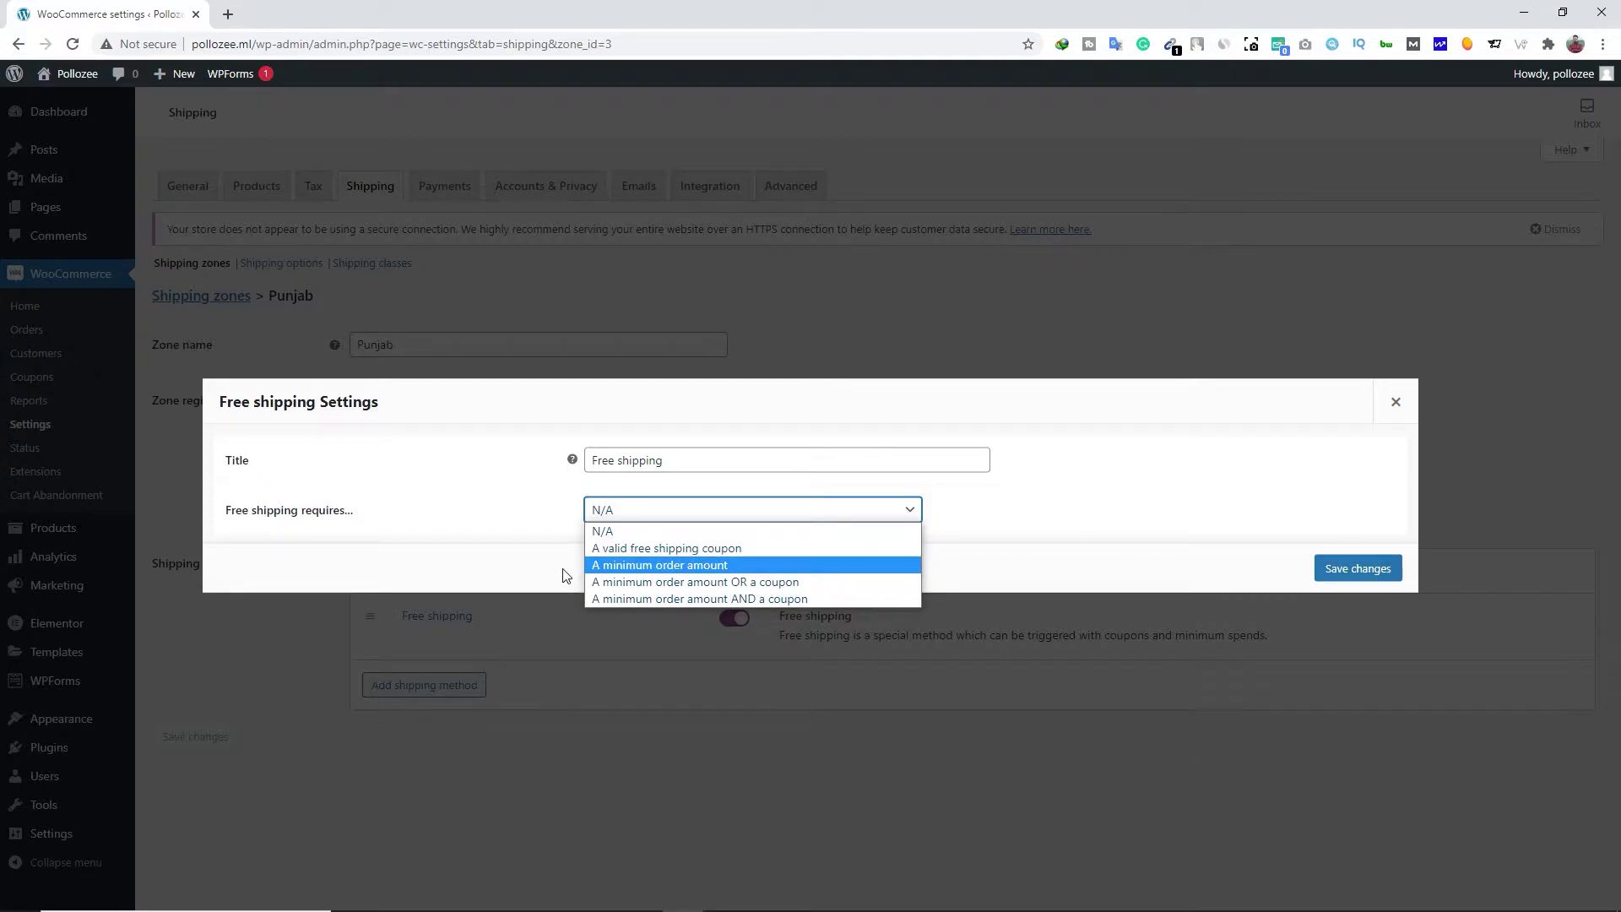
left_click(672, 568)
double_click(598, 509)
type("500")
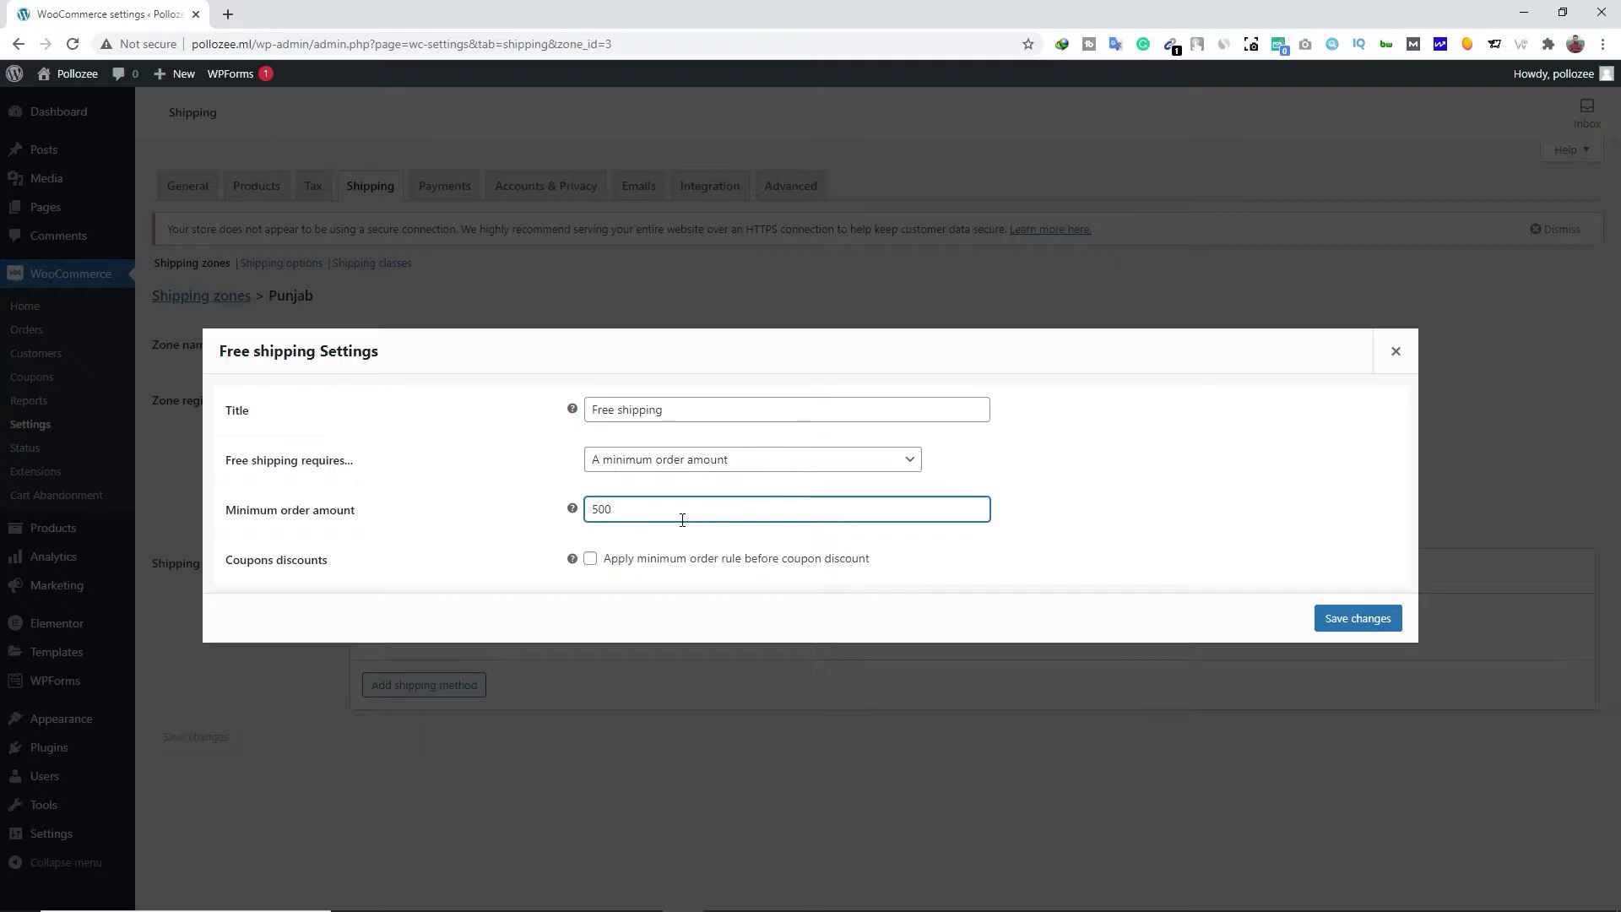
left_click(1342, 617)
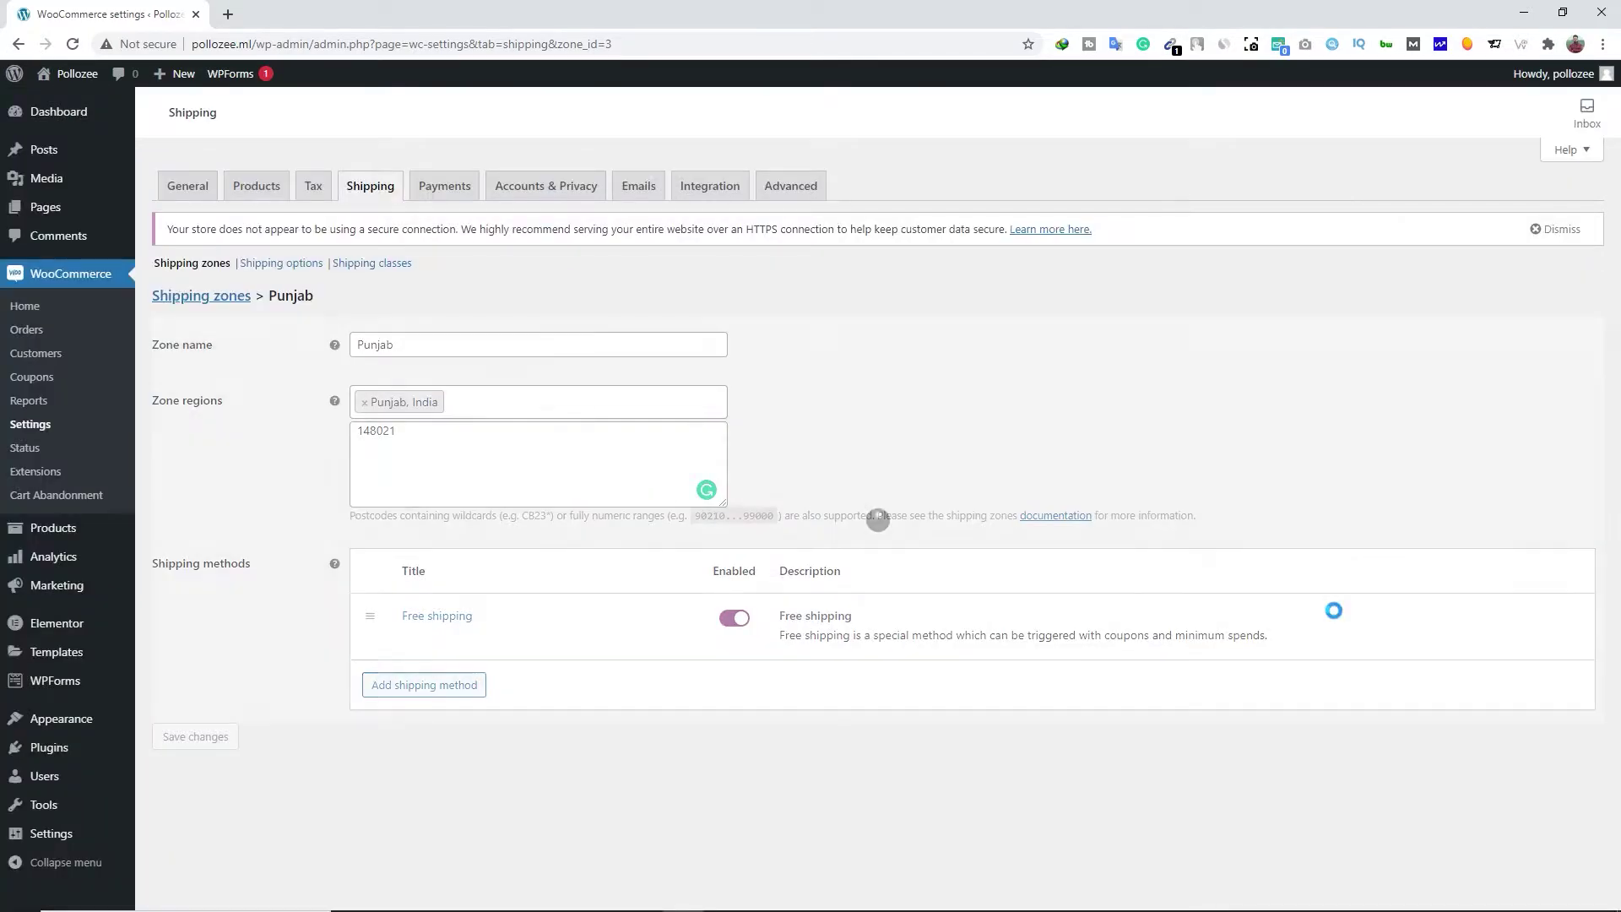
left_click(200, 300)
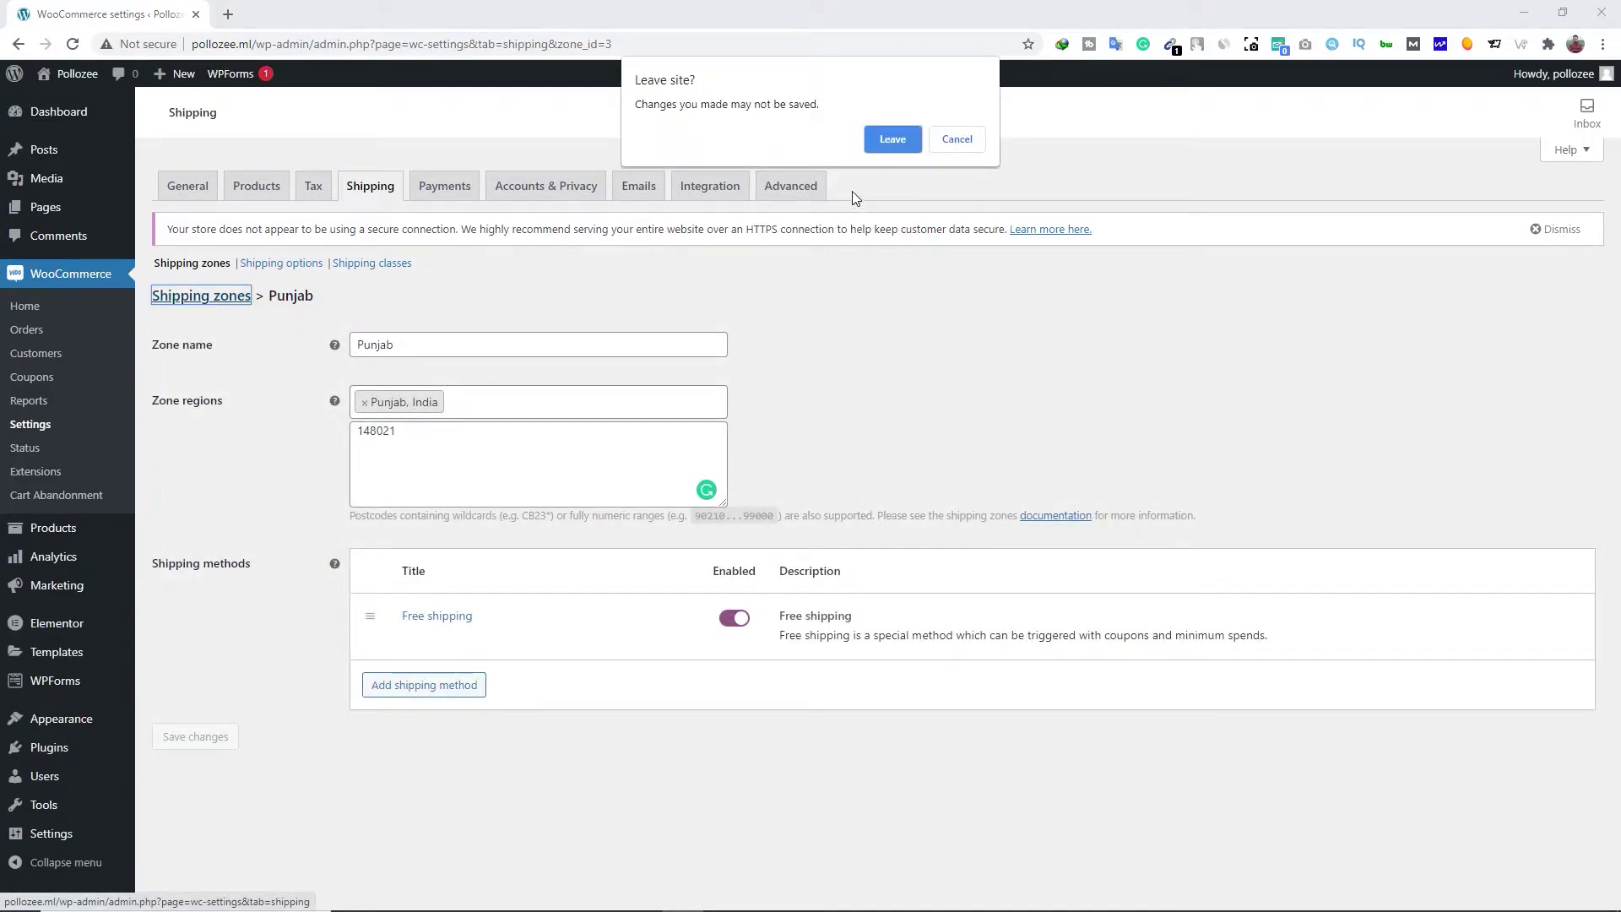
Confirm leaving the zone page and switch to the WooCommerce Payments settings
left_click(892, 140)
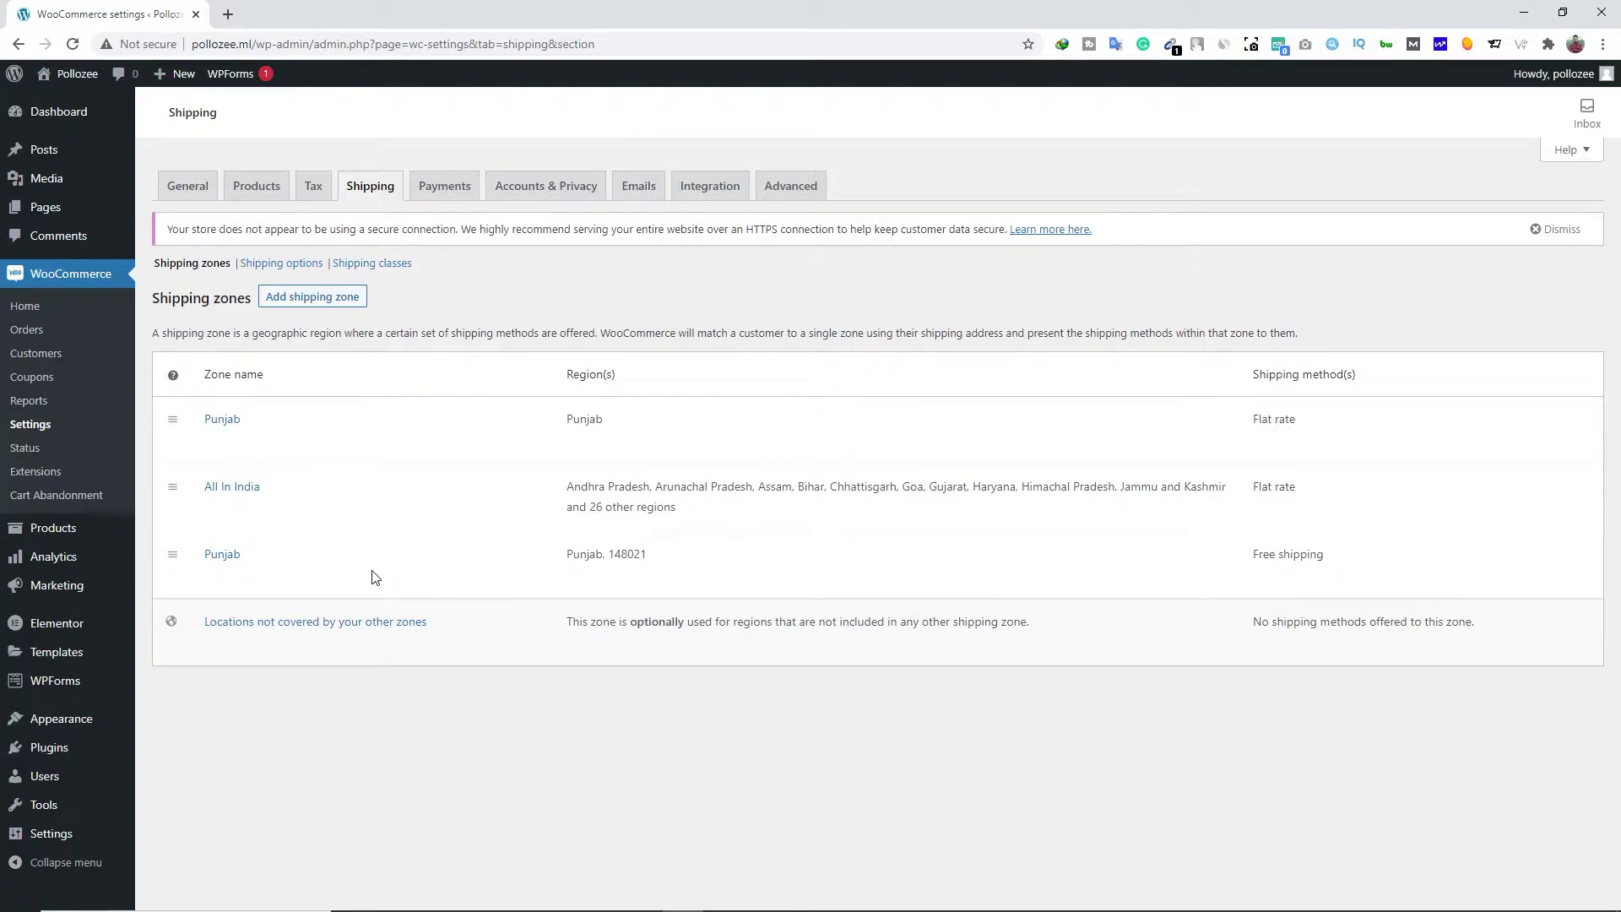
left_click(456, 192)
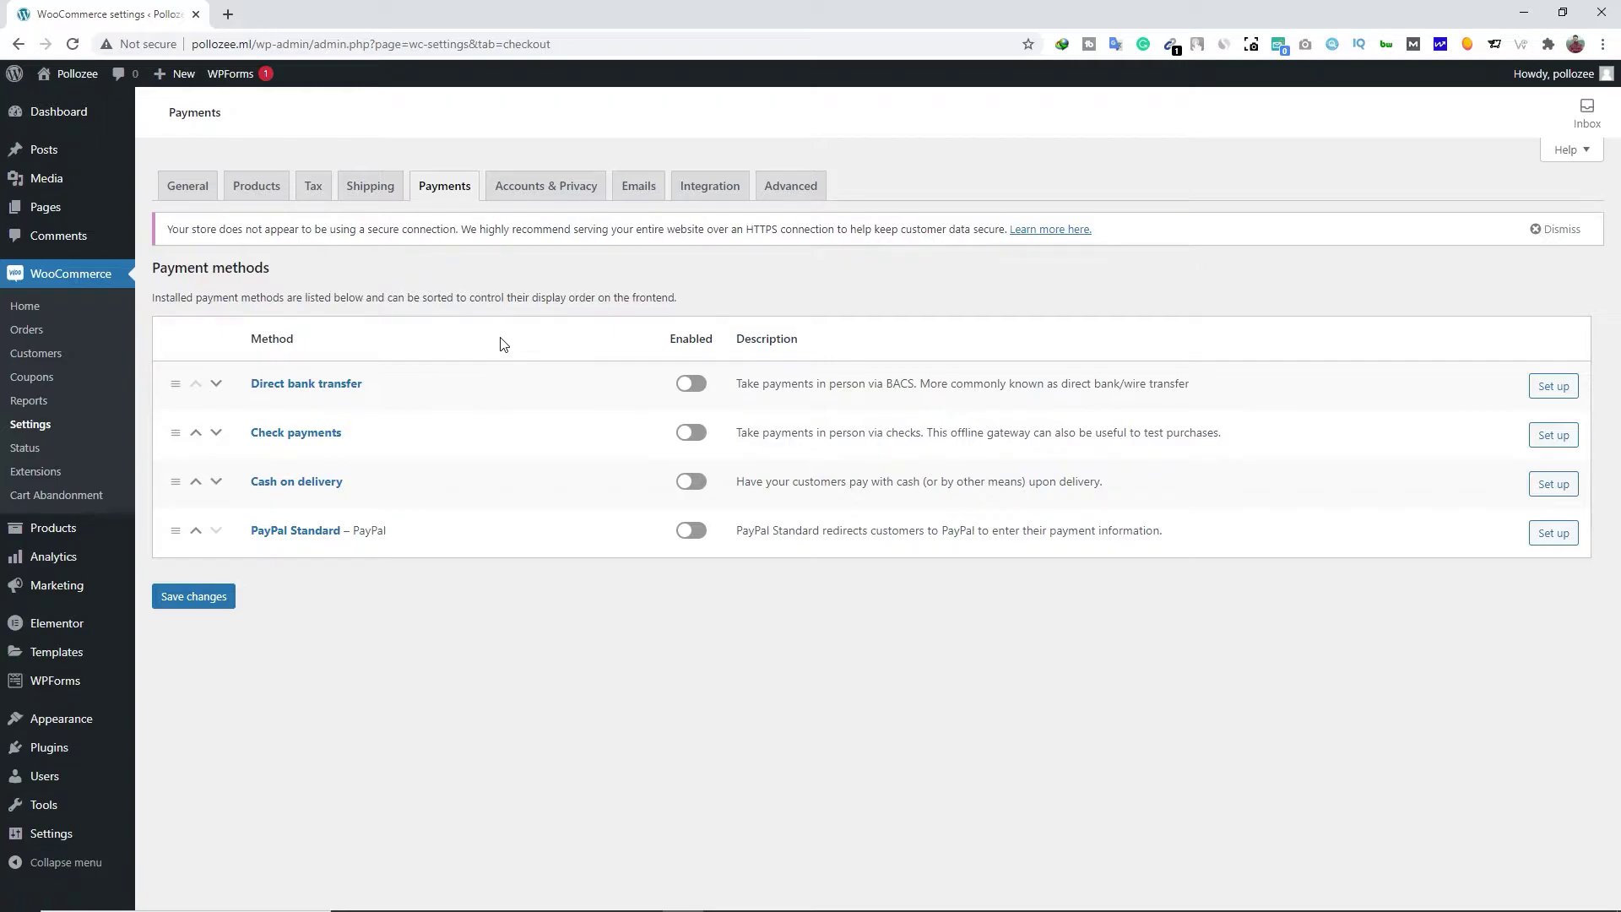
Turn on PayPal Standard, replace its PayPal email address, and enable PayPal sandbox mode
left_click(1558, 545)
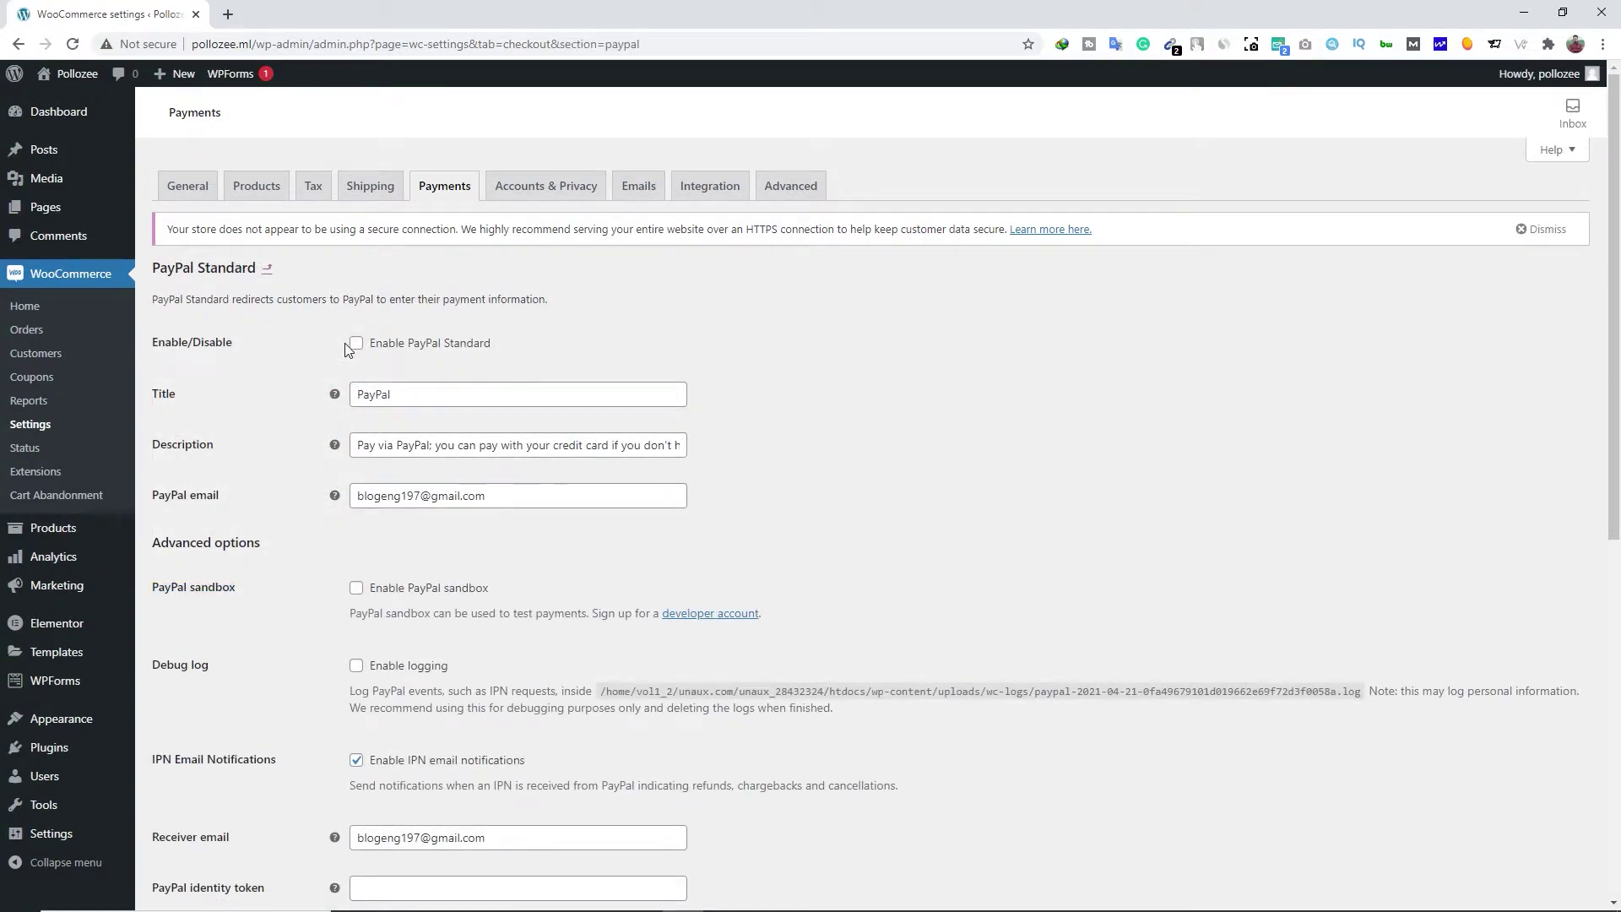
left_click(357, 349)
left_click(414, 391)
left_click(410, 442)
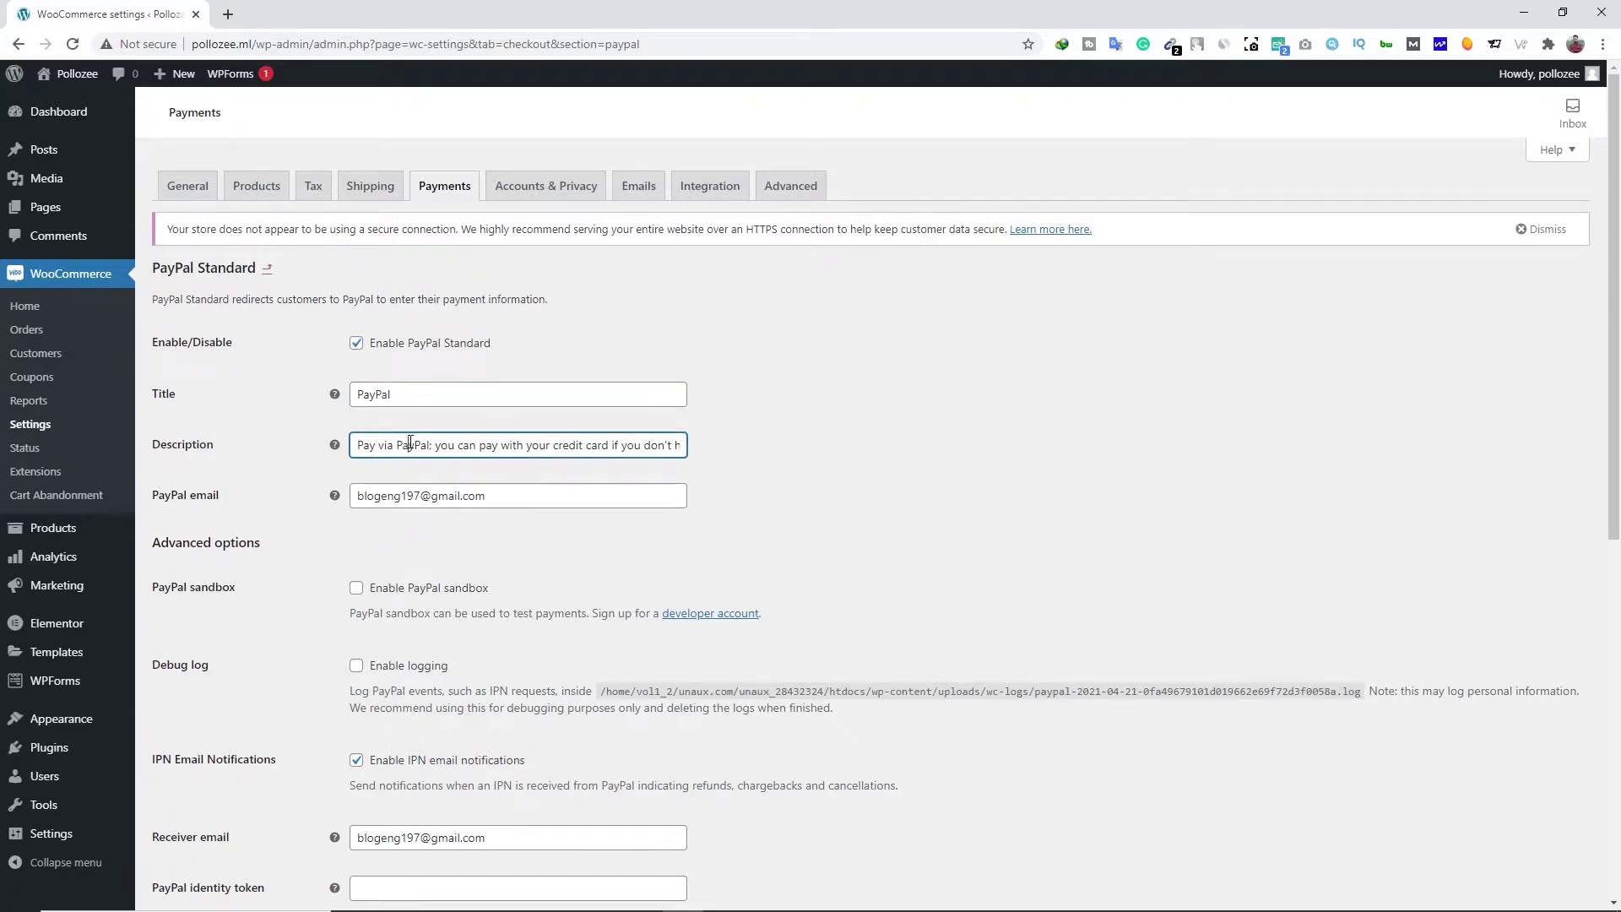
left_click(503, 493)
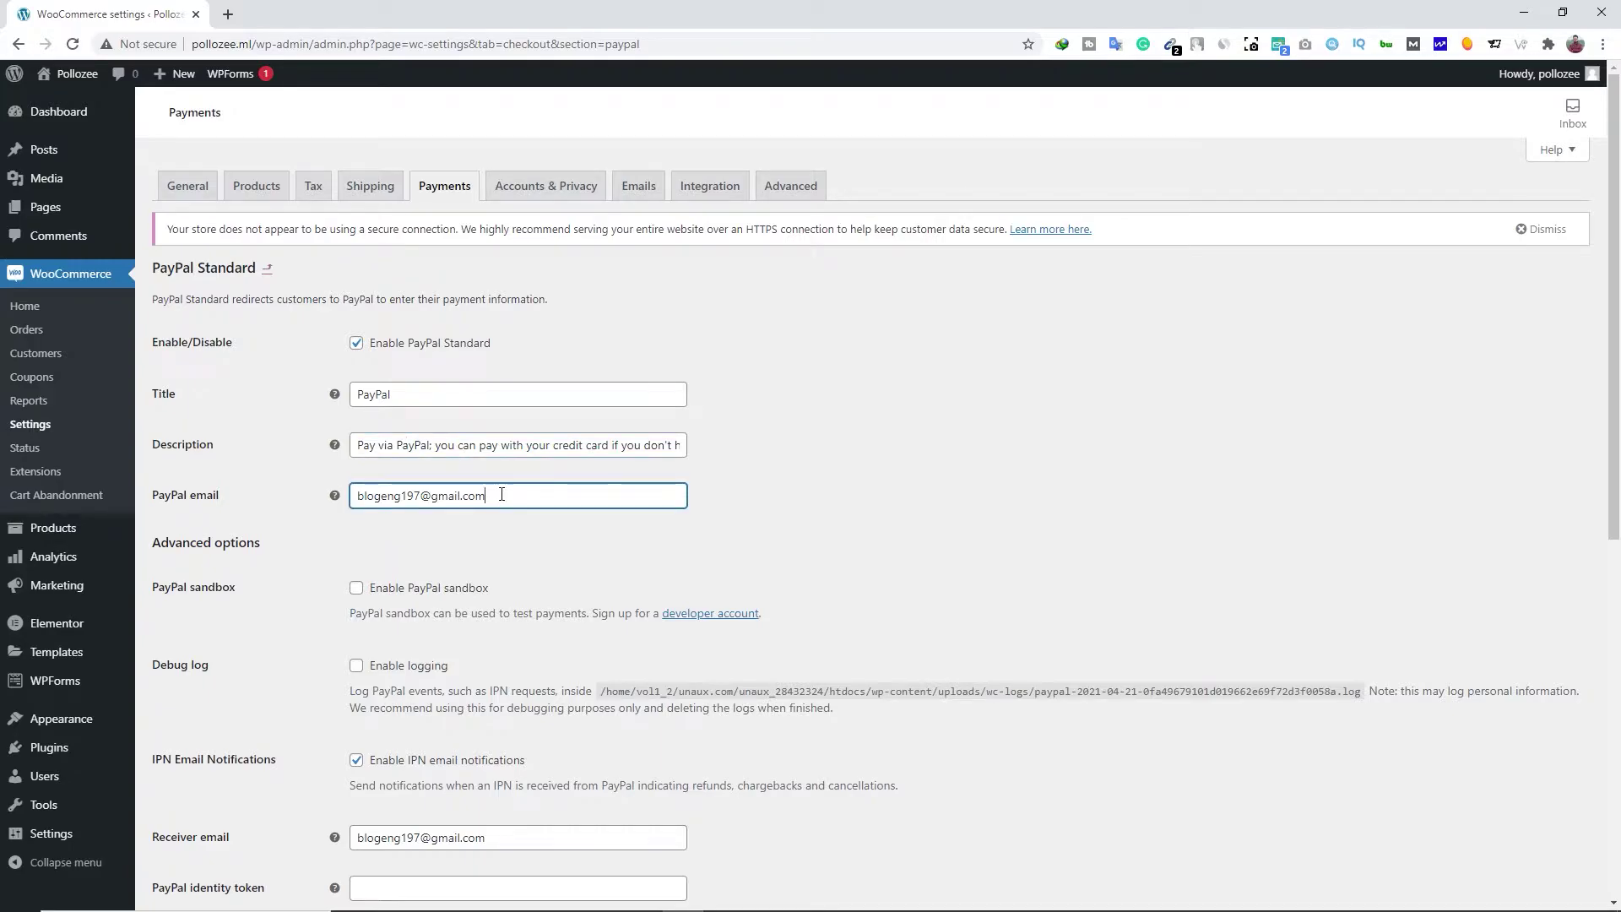
triple_click(501, 495)
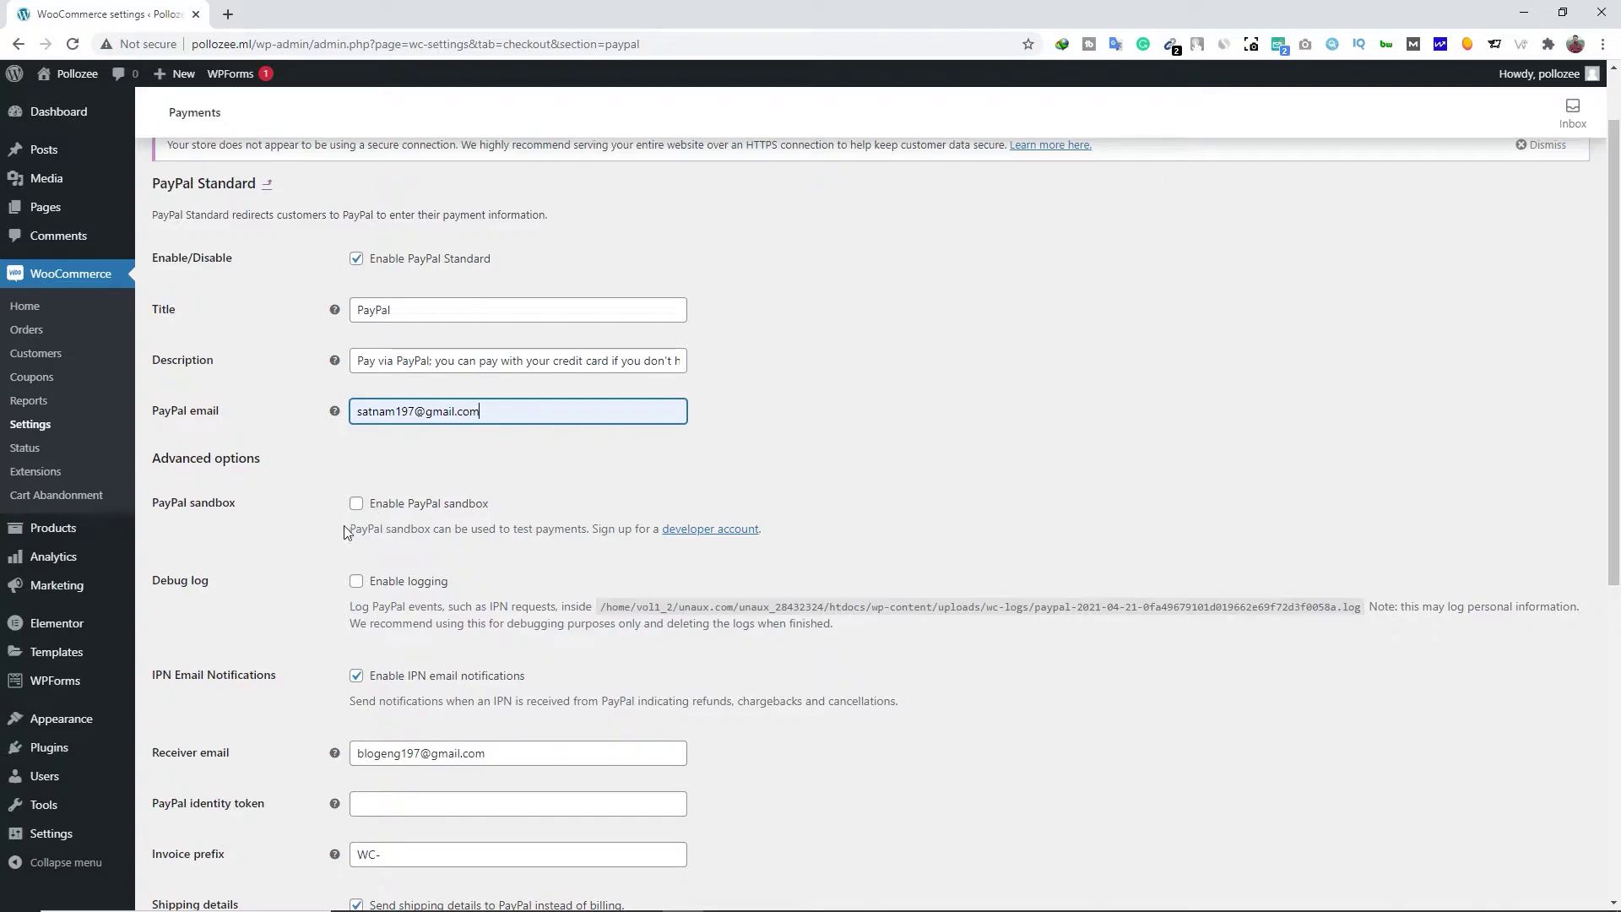
left_click(375, 510)
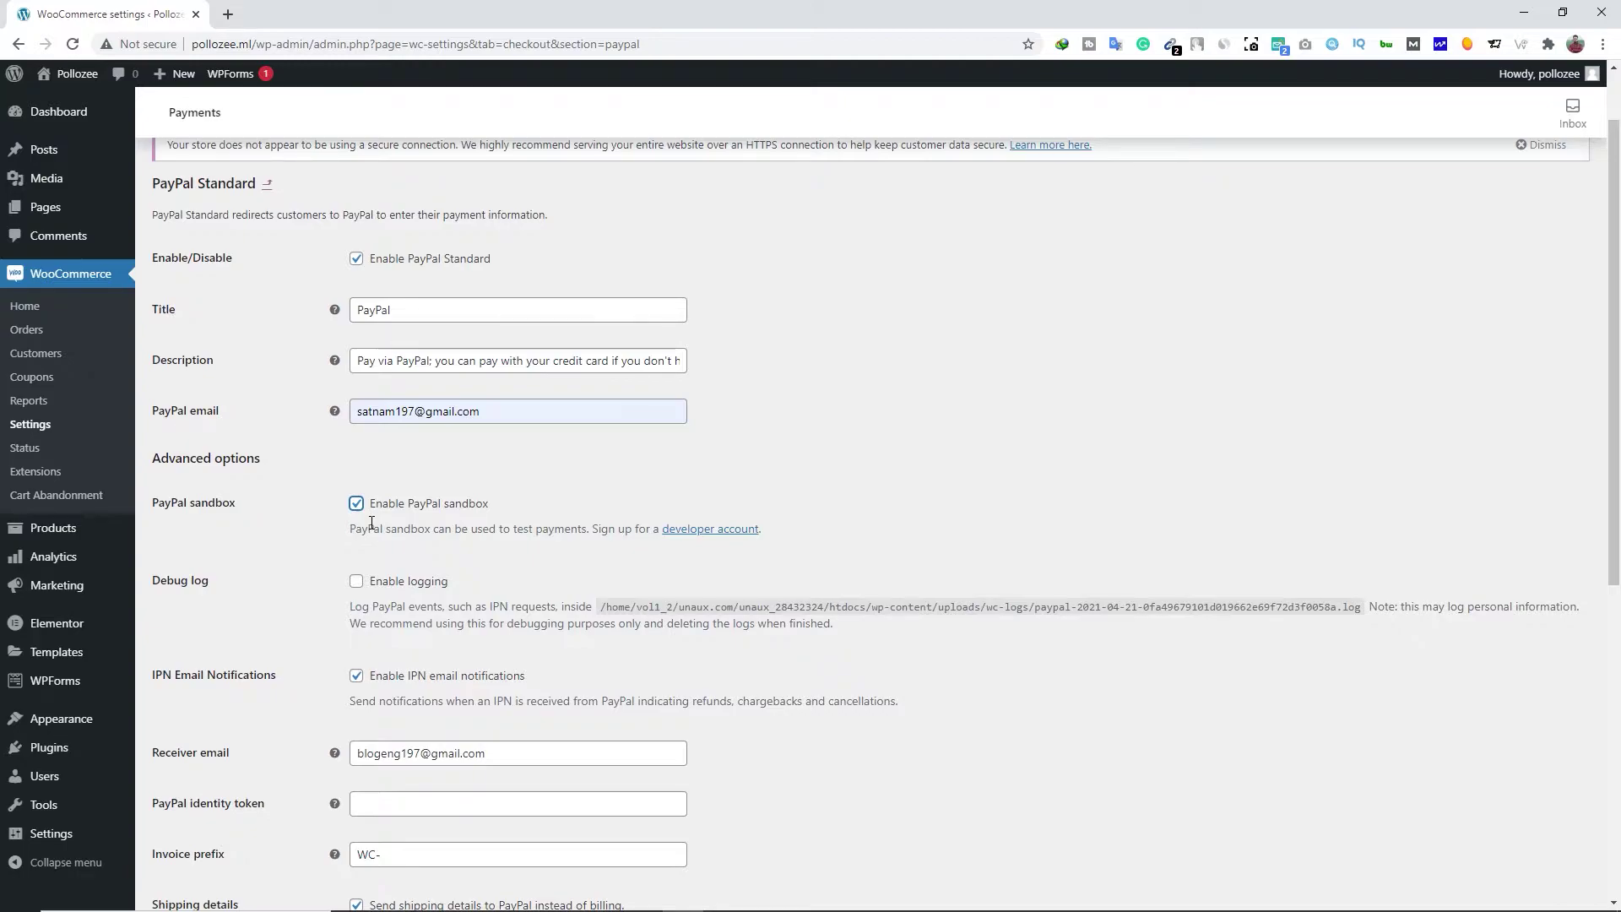
Replace the Receiver email with the suggested PayPal account address
scroll(372, 523, "down", 3)
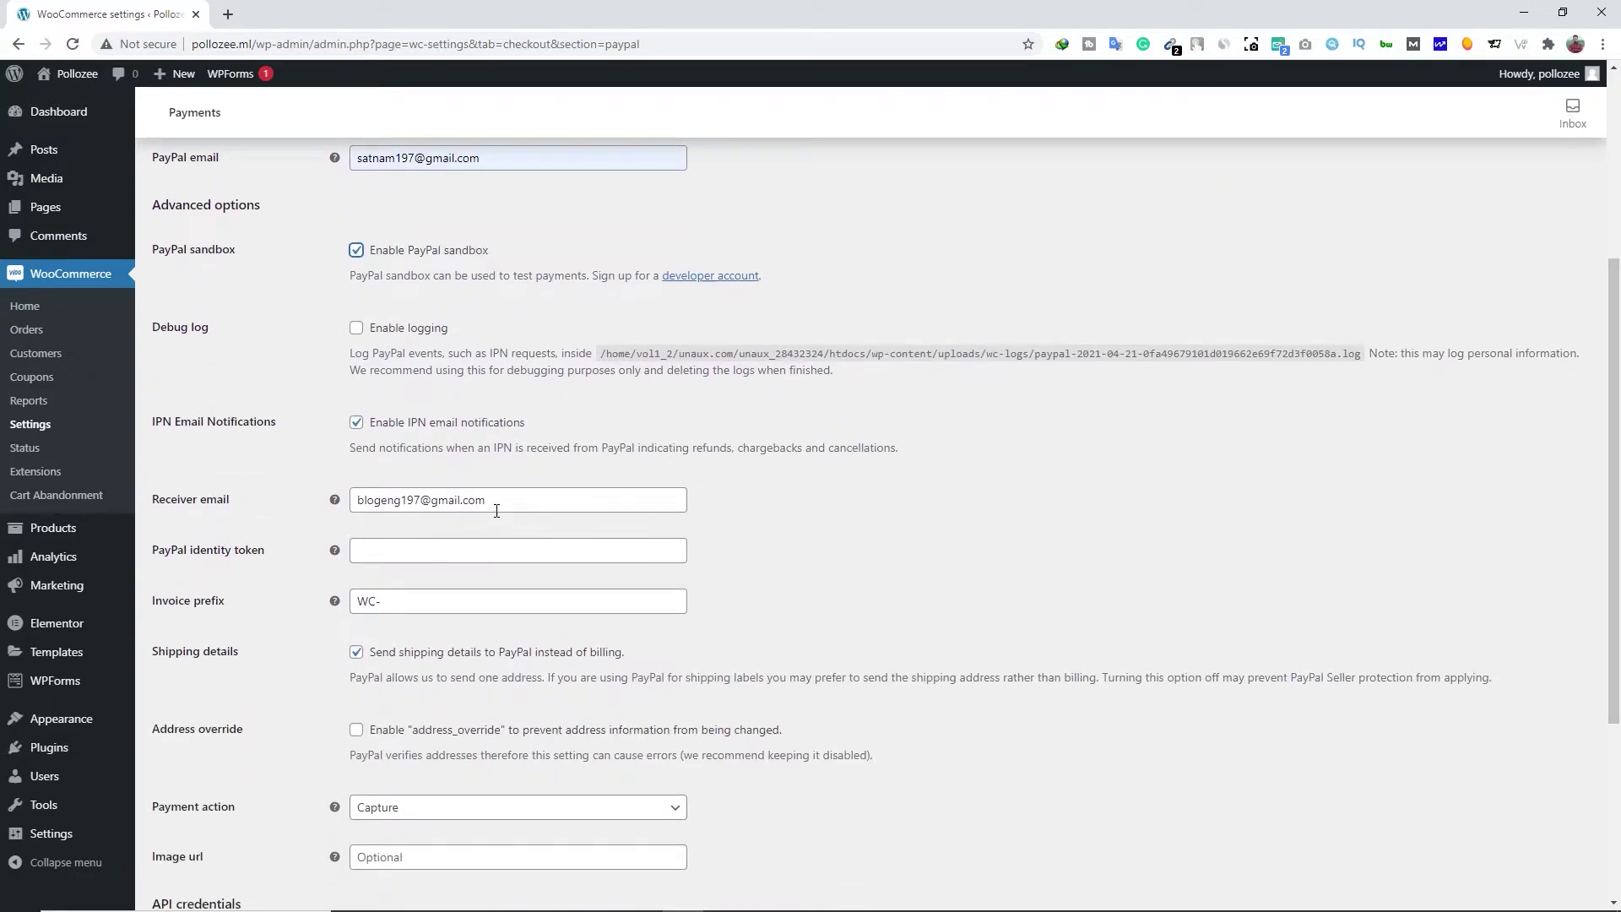
left_click_drag(525, 500, 356, 500)
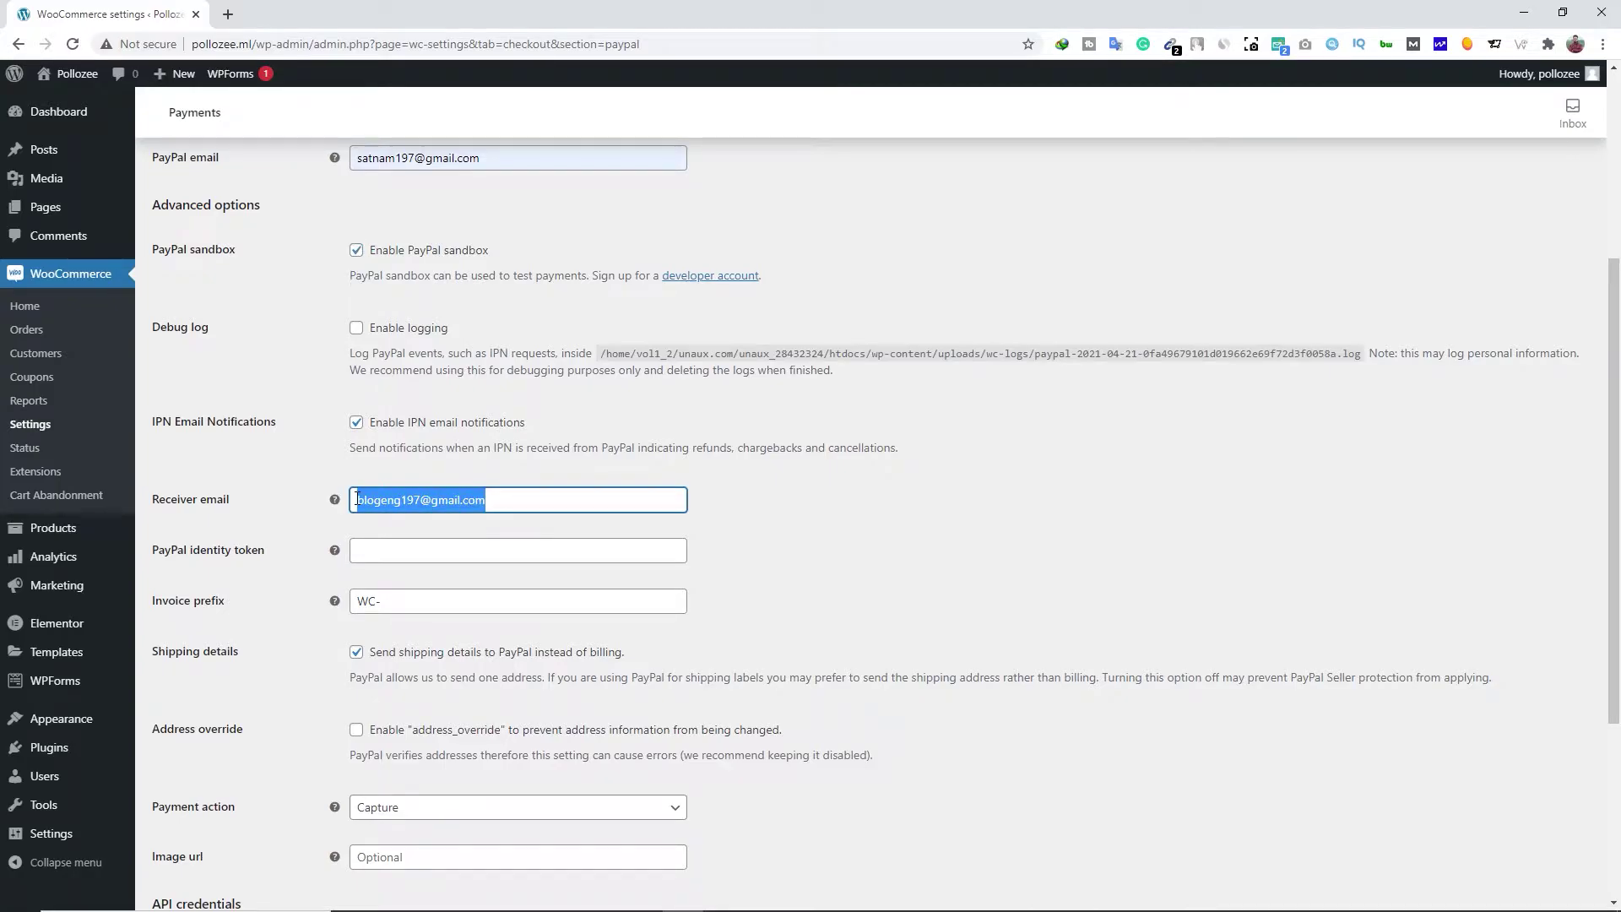
type("s")
left_click(313, 549)
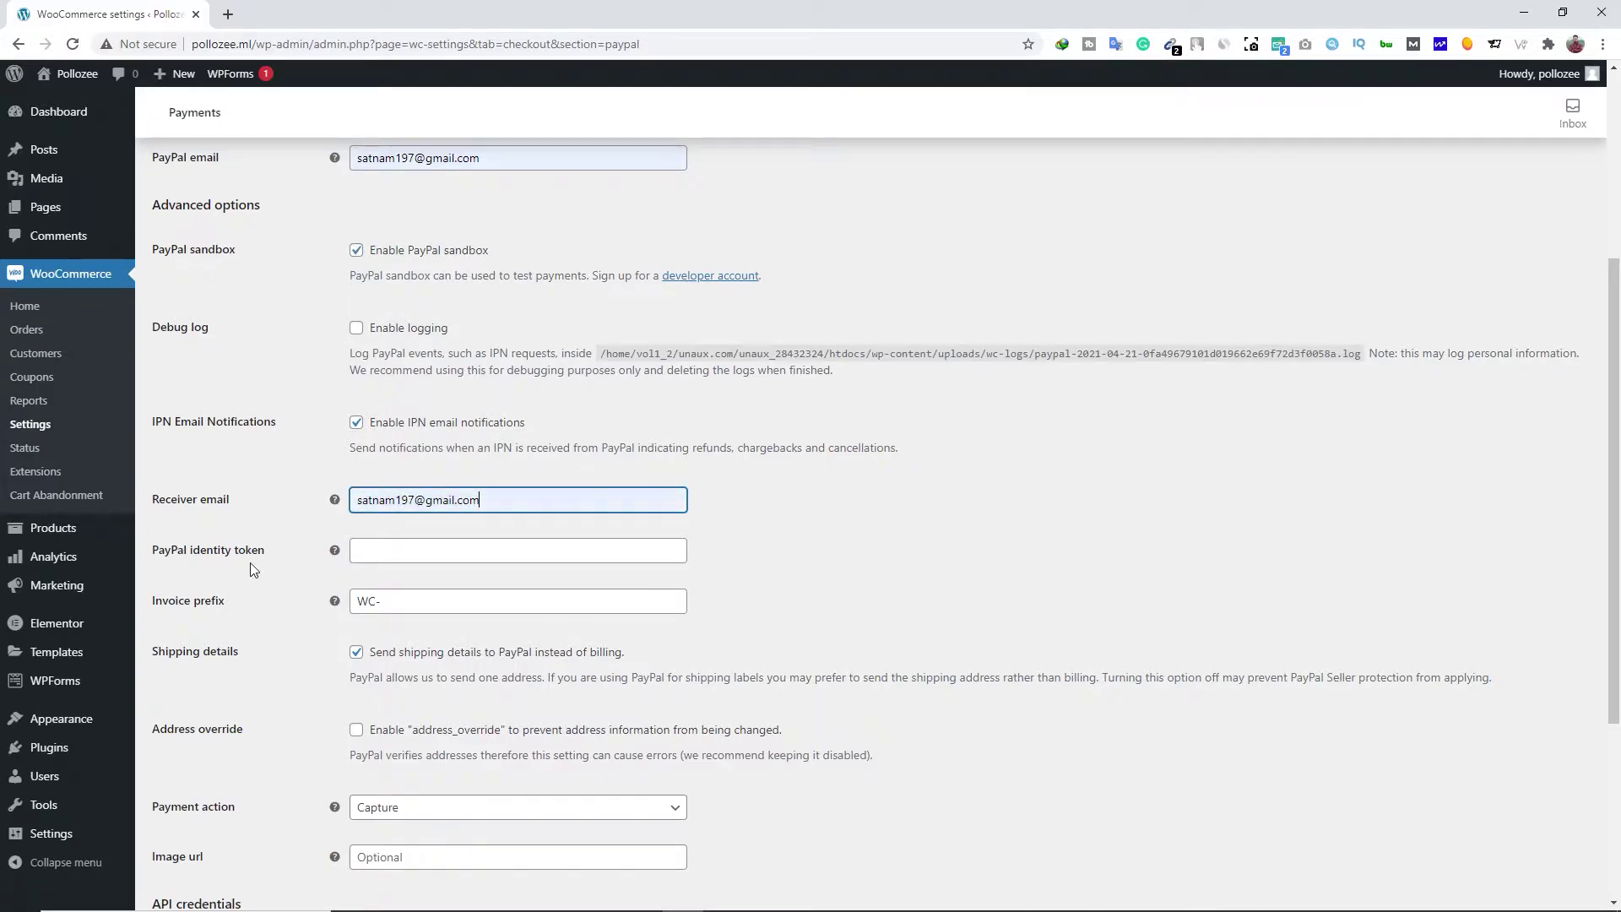
scroll(250, 564, "down", 4)
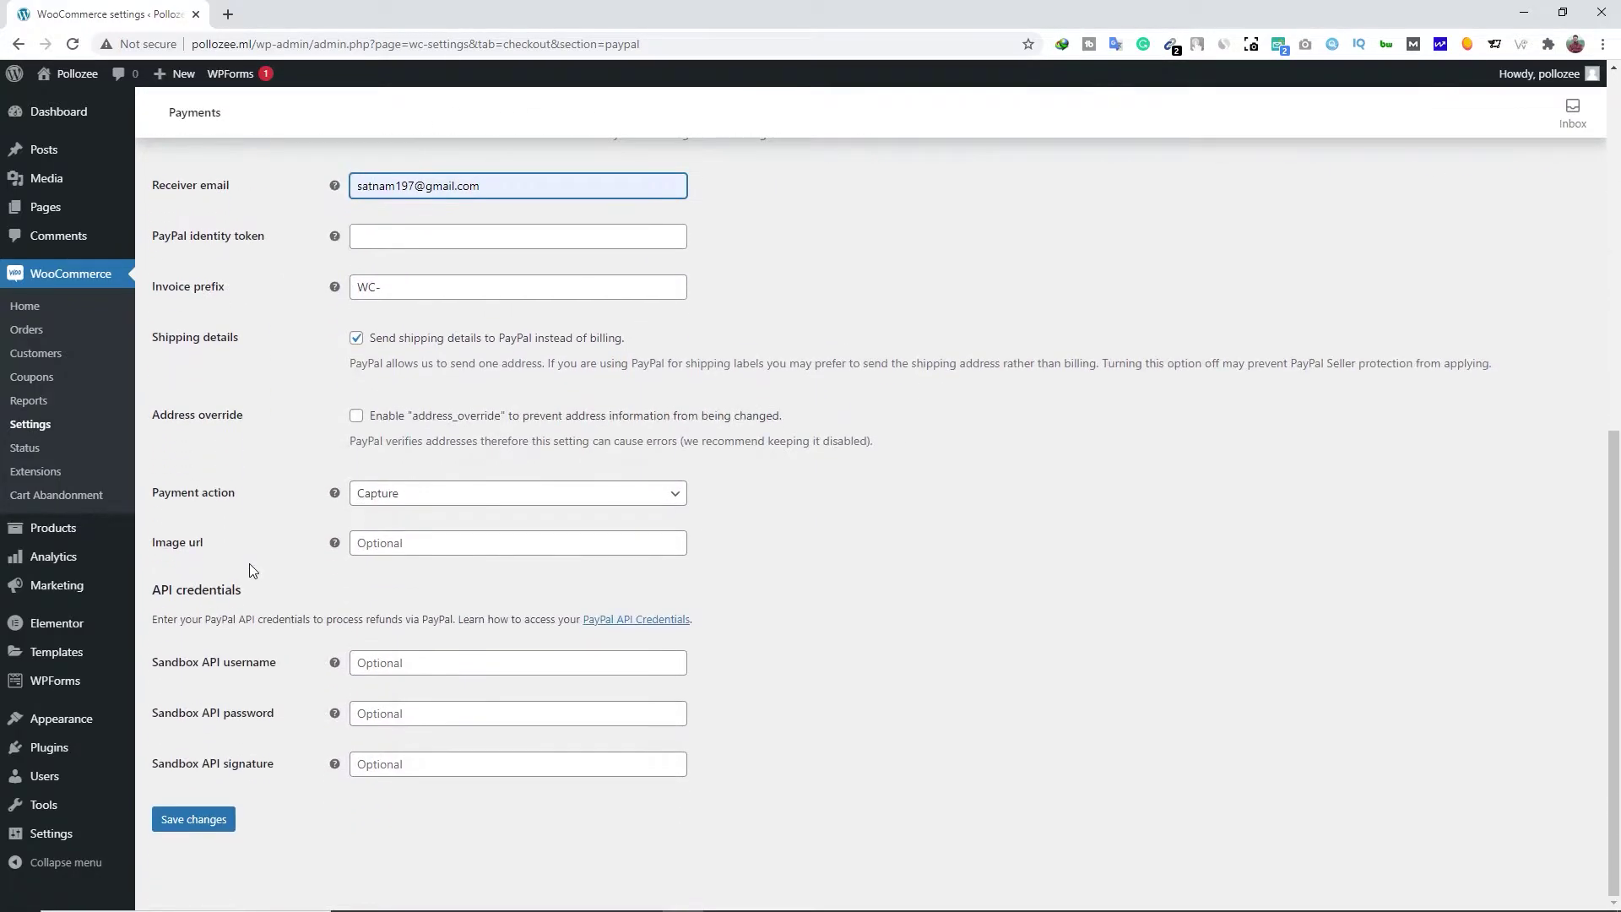
left_click_drag(246, 595, 162, 584)
left_click(200, 592)
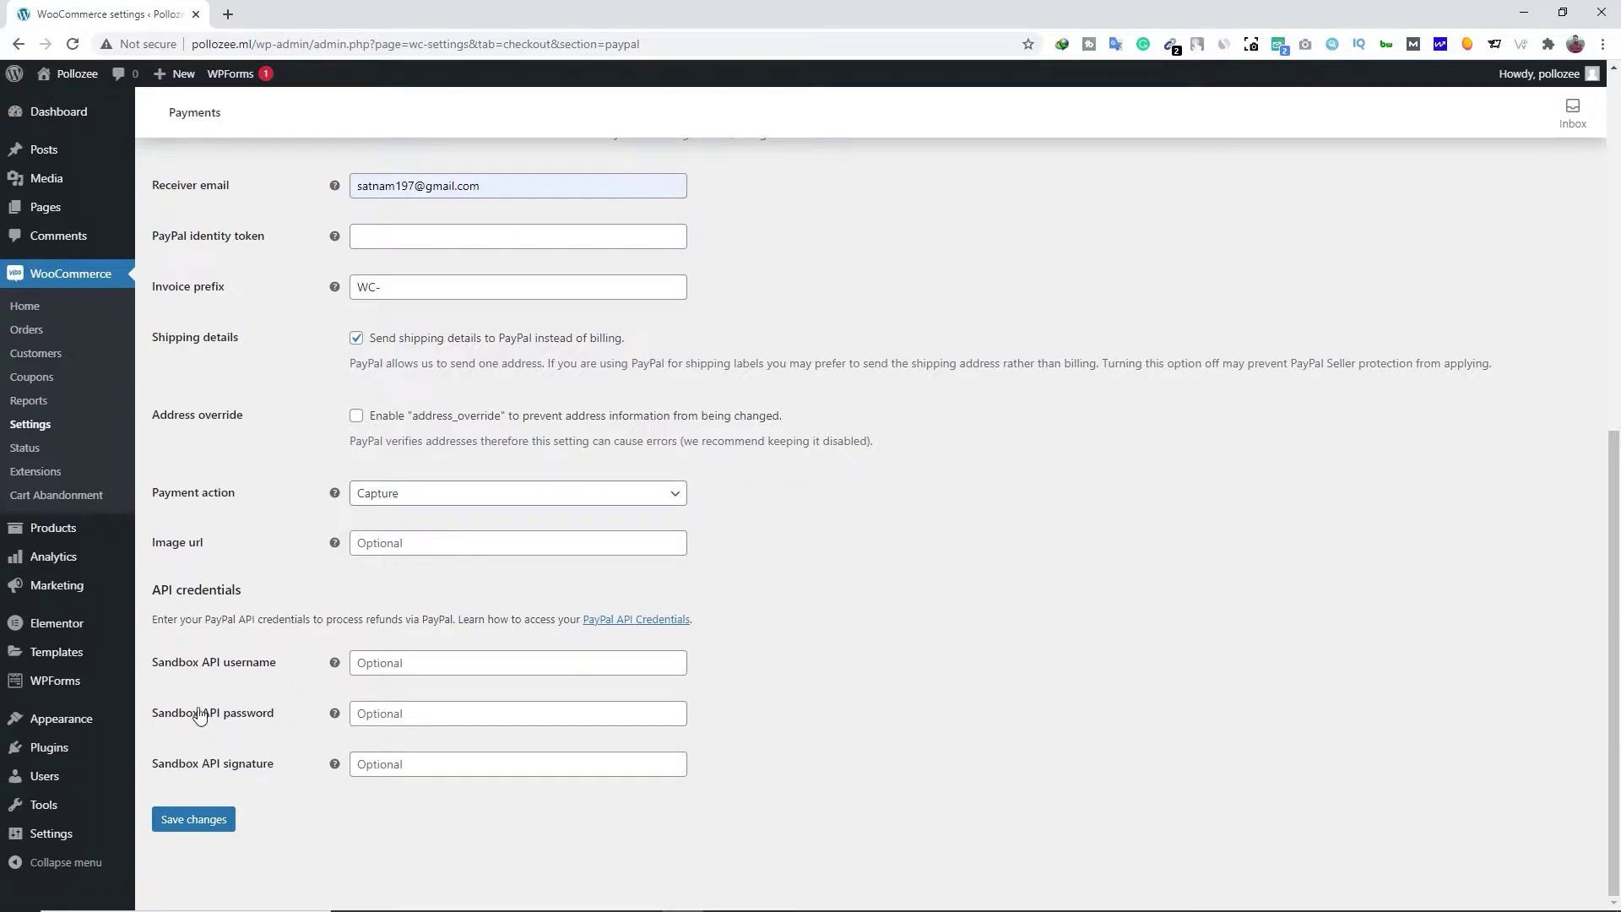
Toggle PayPal sandbox off and back on so the Sandbox API username, password and signature fields show
left_click_drag(152, 662, 201, 671)
scroll(201, 673, "up", 4)
left_click(357, 273)
left_click(356, 274)
scroll(253, 506, "down", 4)
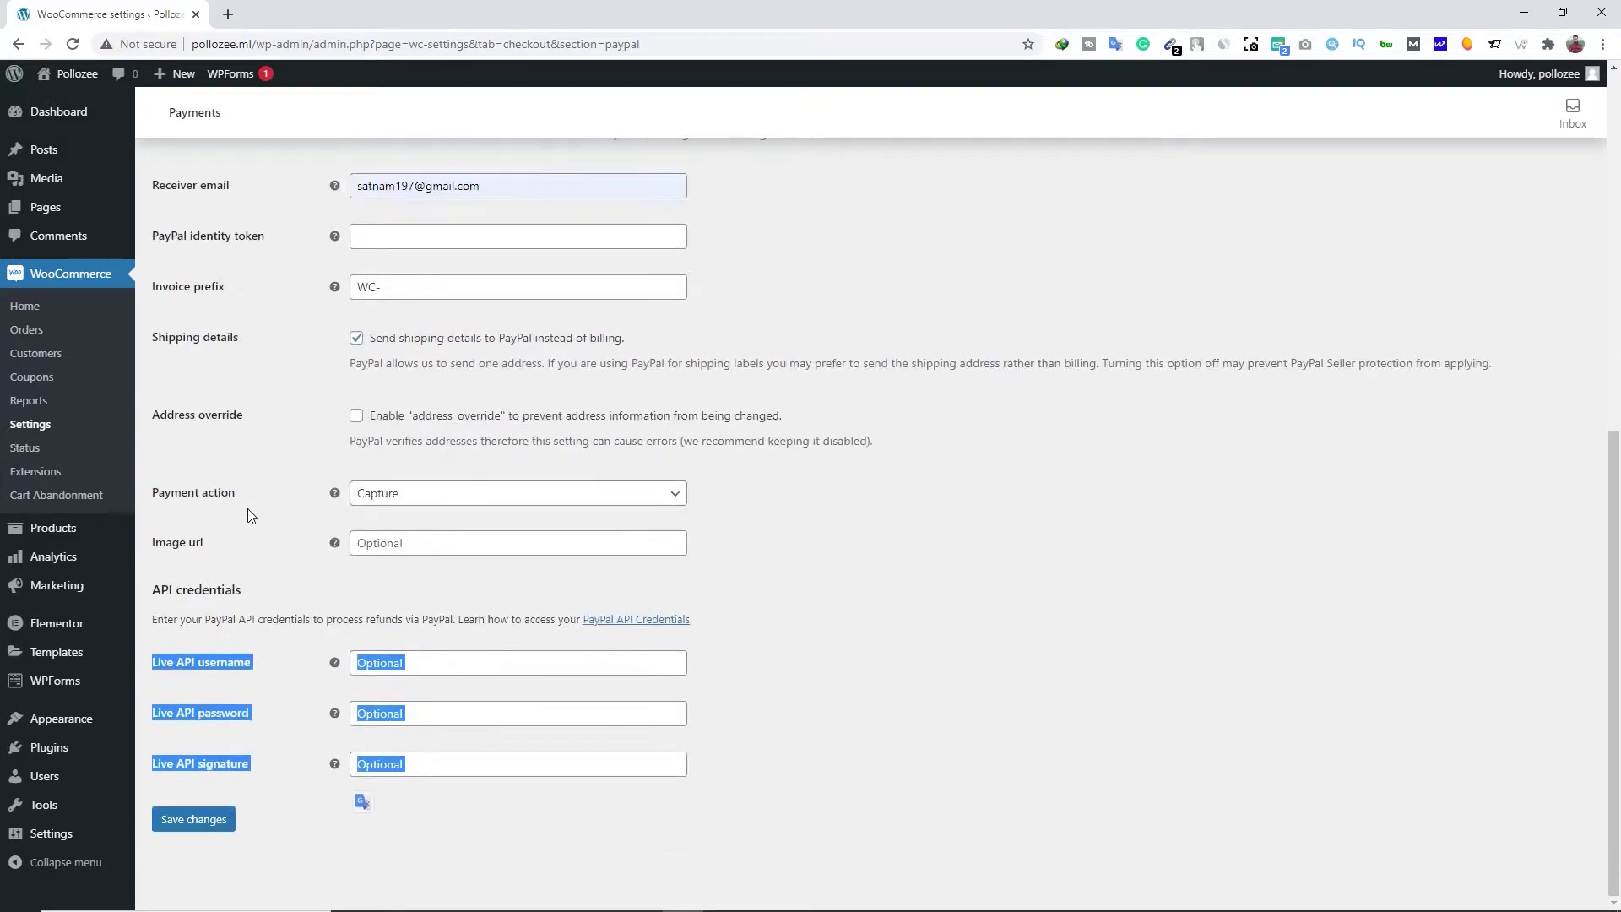
left_click(261, 637)
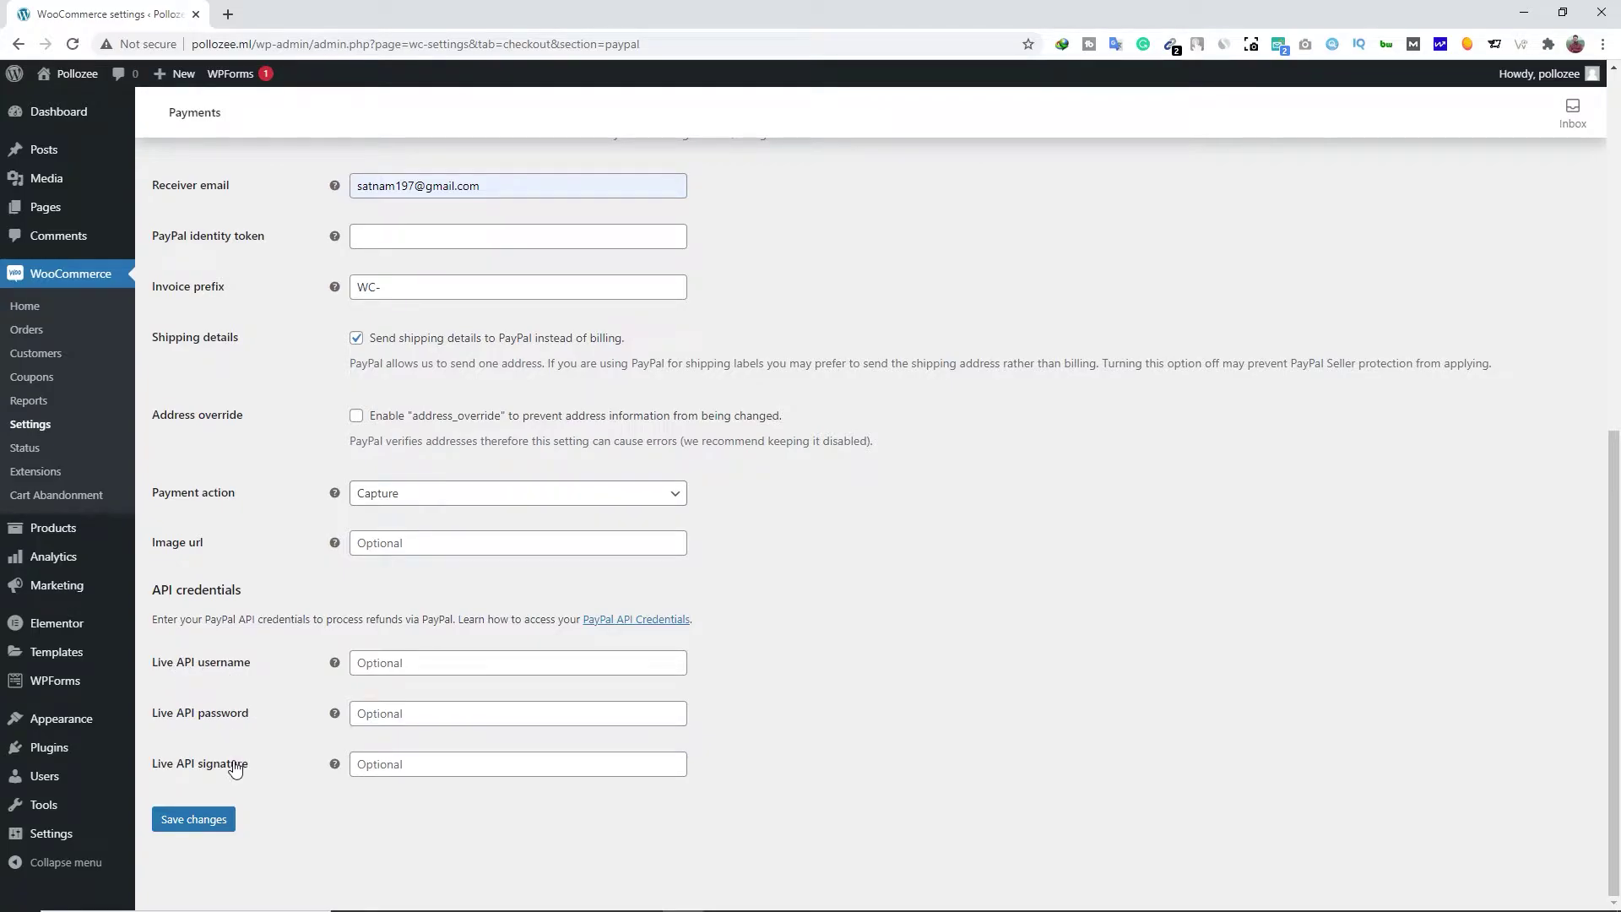
scroll(234, 767, "up", 4)
left_click(357, 273)
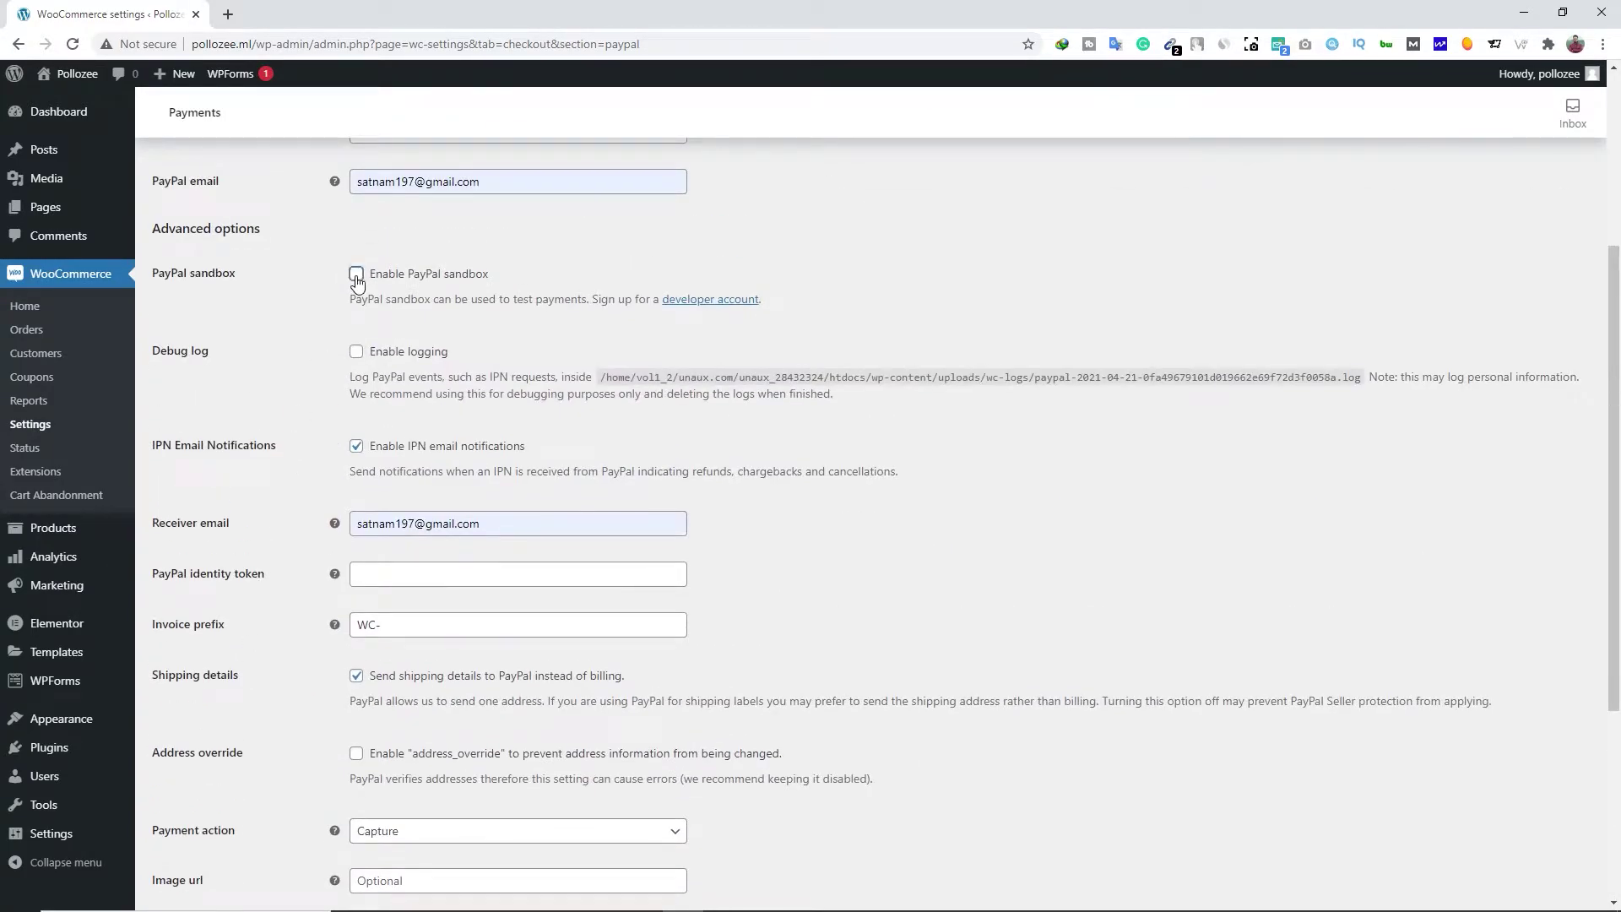
scroll(245, 582, "down", 4)
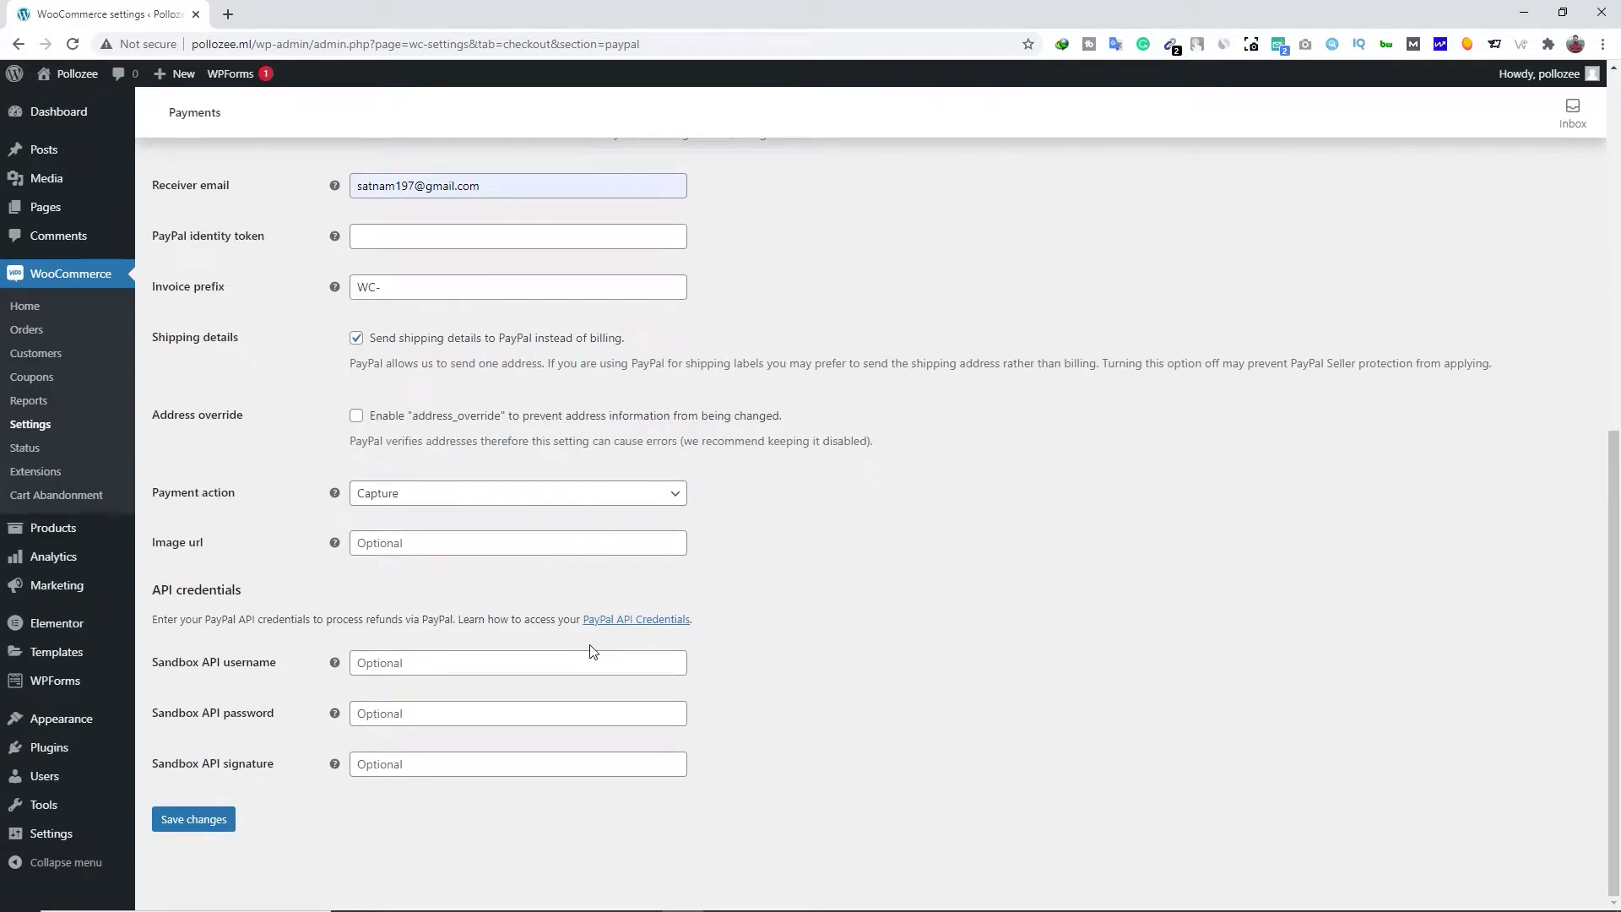
Open the PayPal API Credentials link in a new tab, sign in to PayPal Developer, and go to sandbox Accounts
right_click(633, 622)
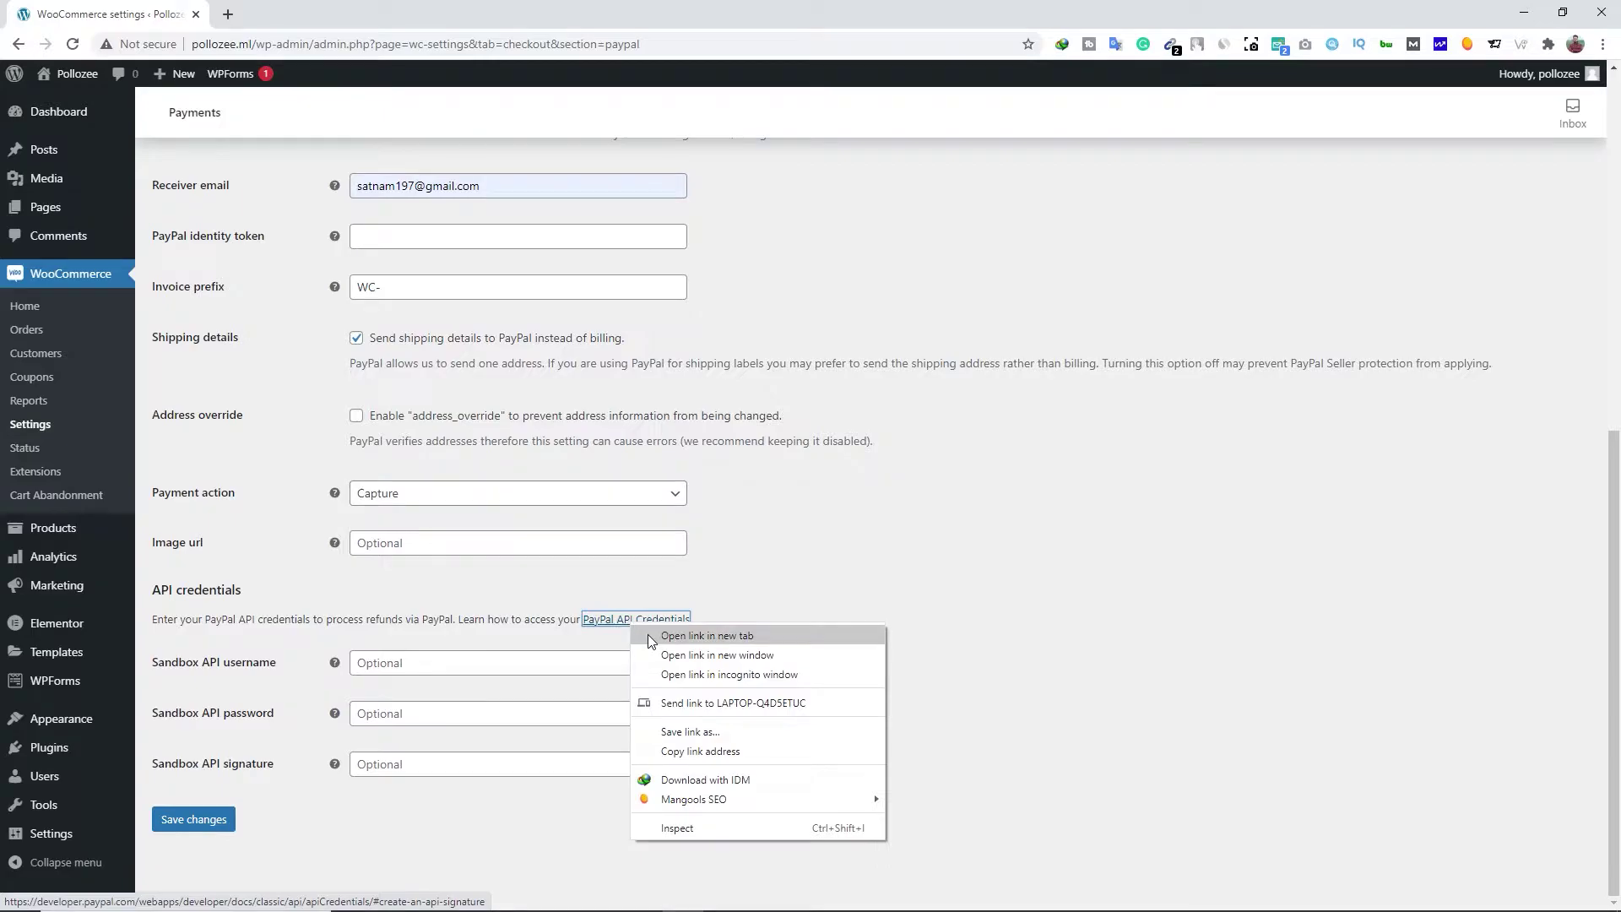
left_click(647, 635)
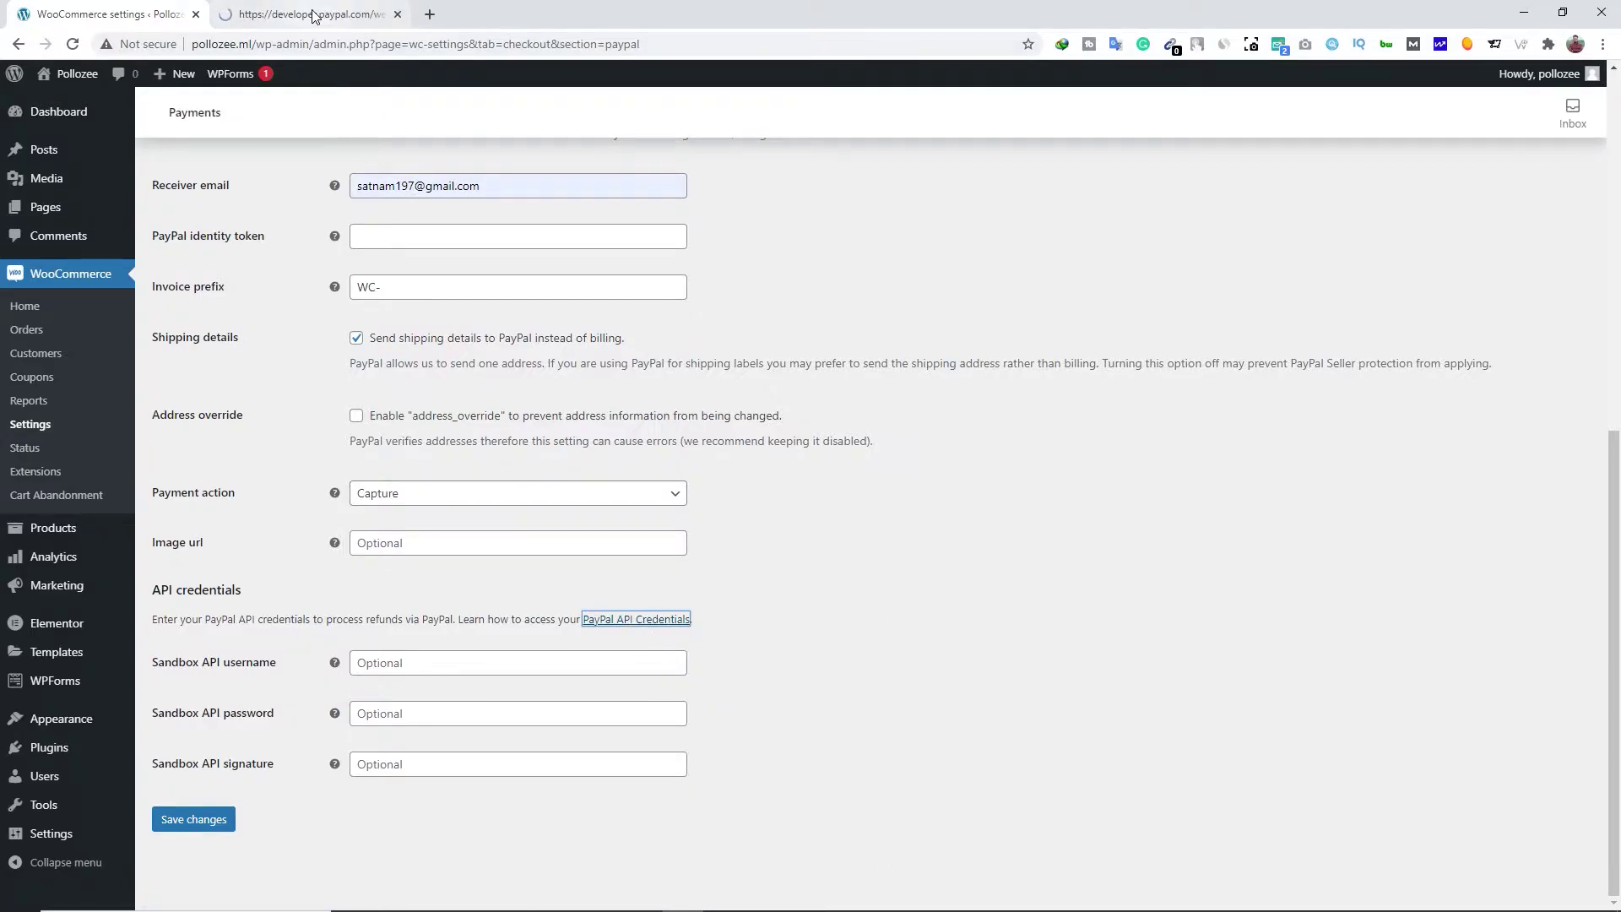
left_click(313, 16)
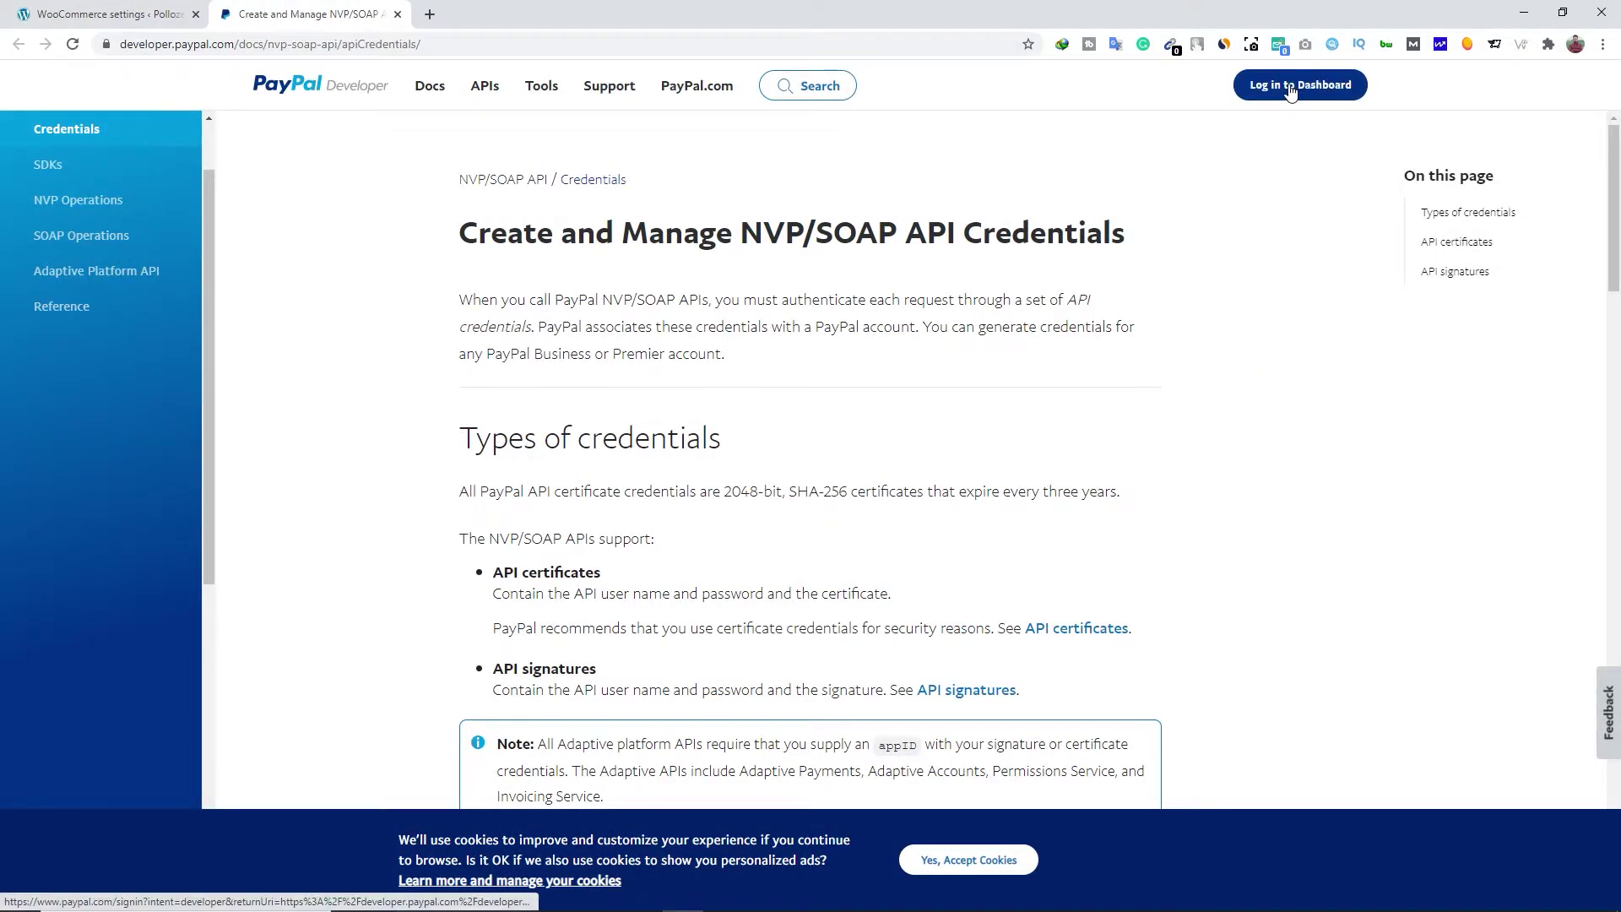
left_click(1299, 91)
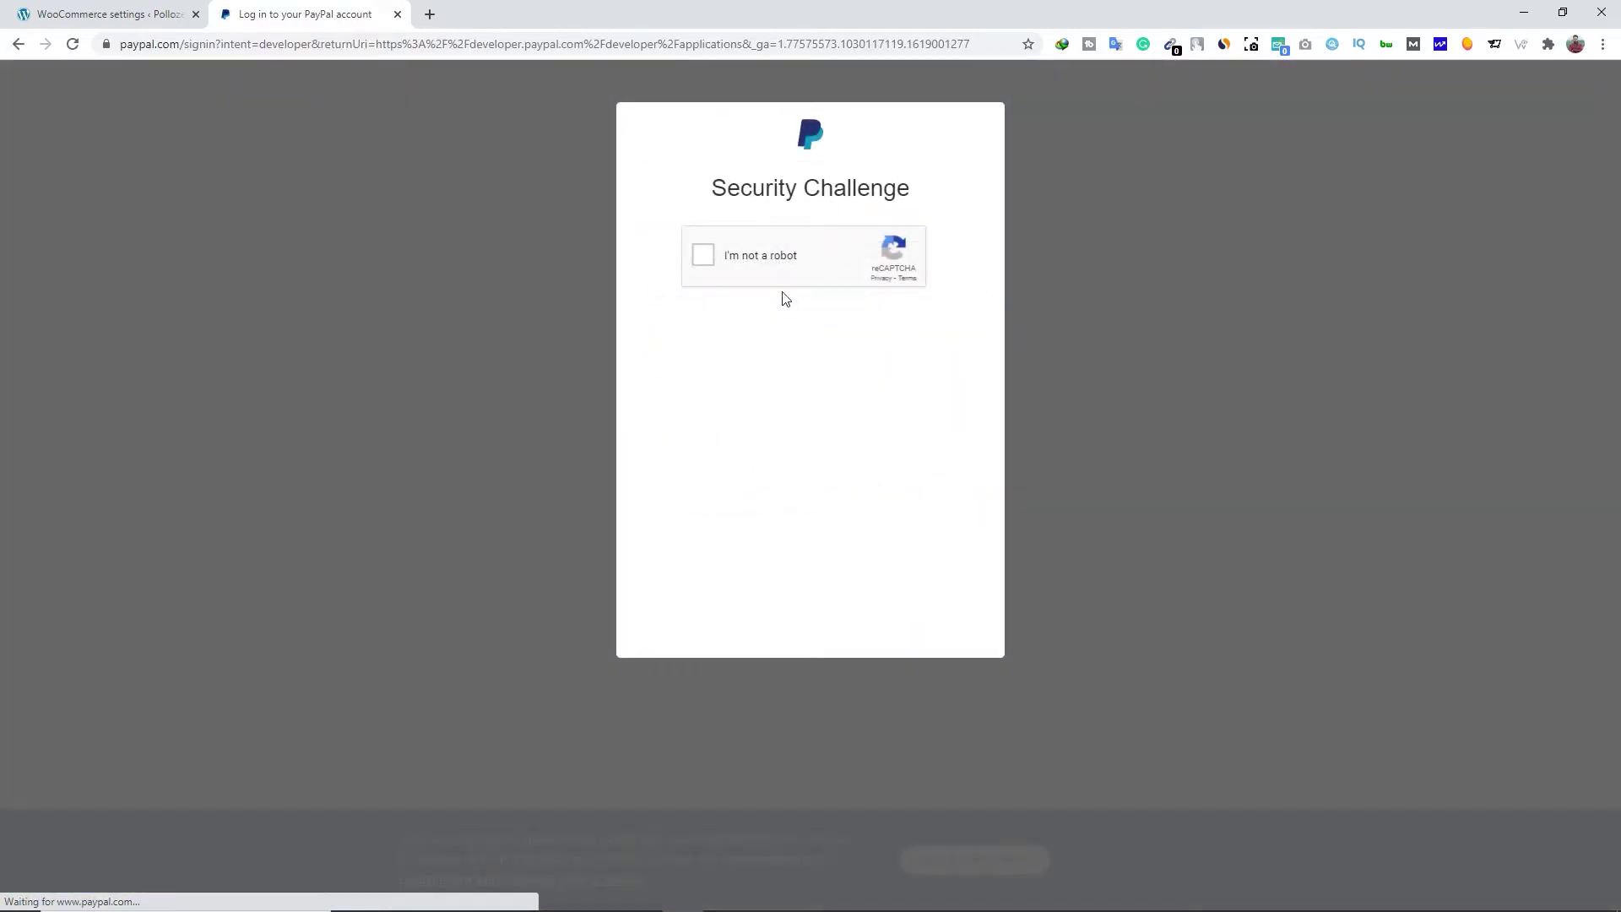
left_click(768, 266)
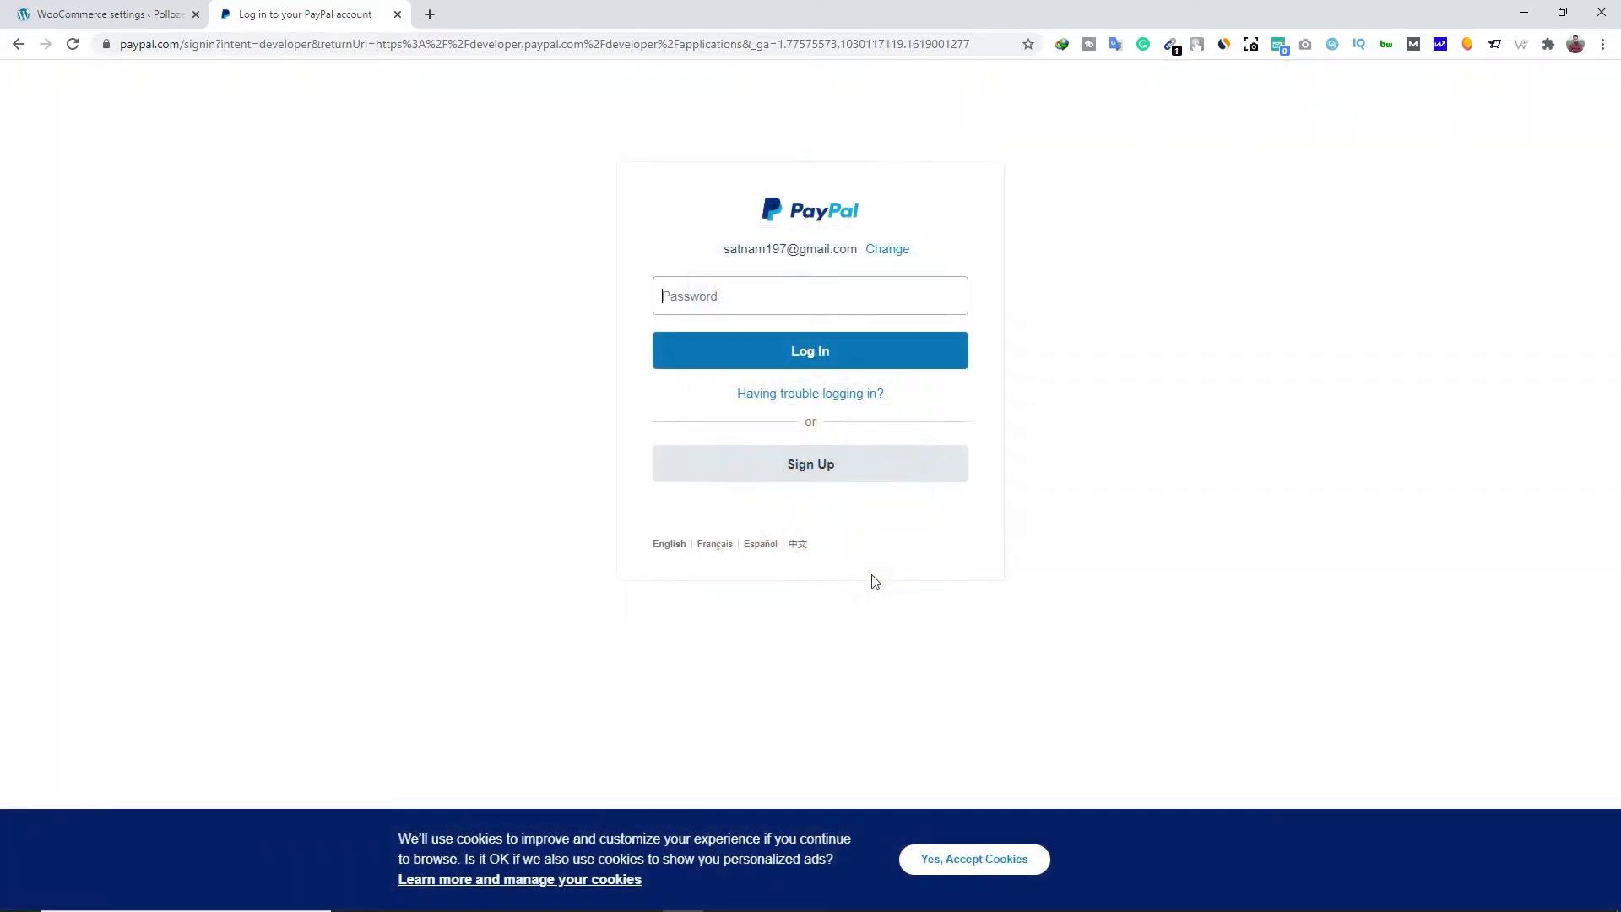
left_click(713, 341)
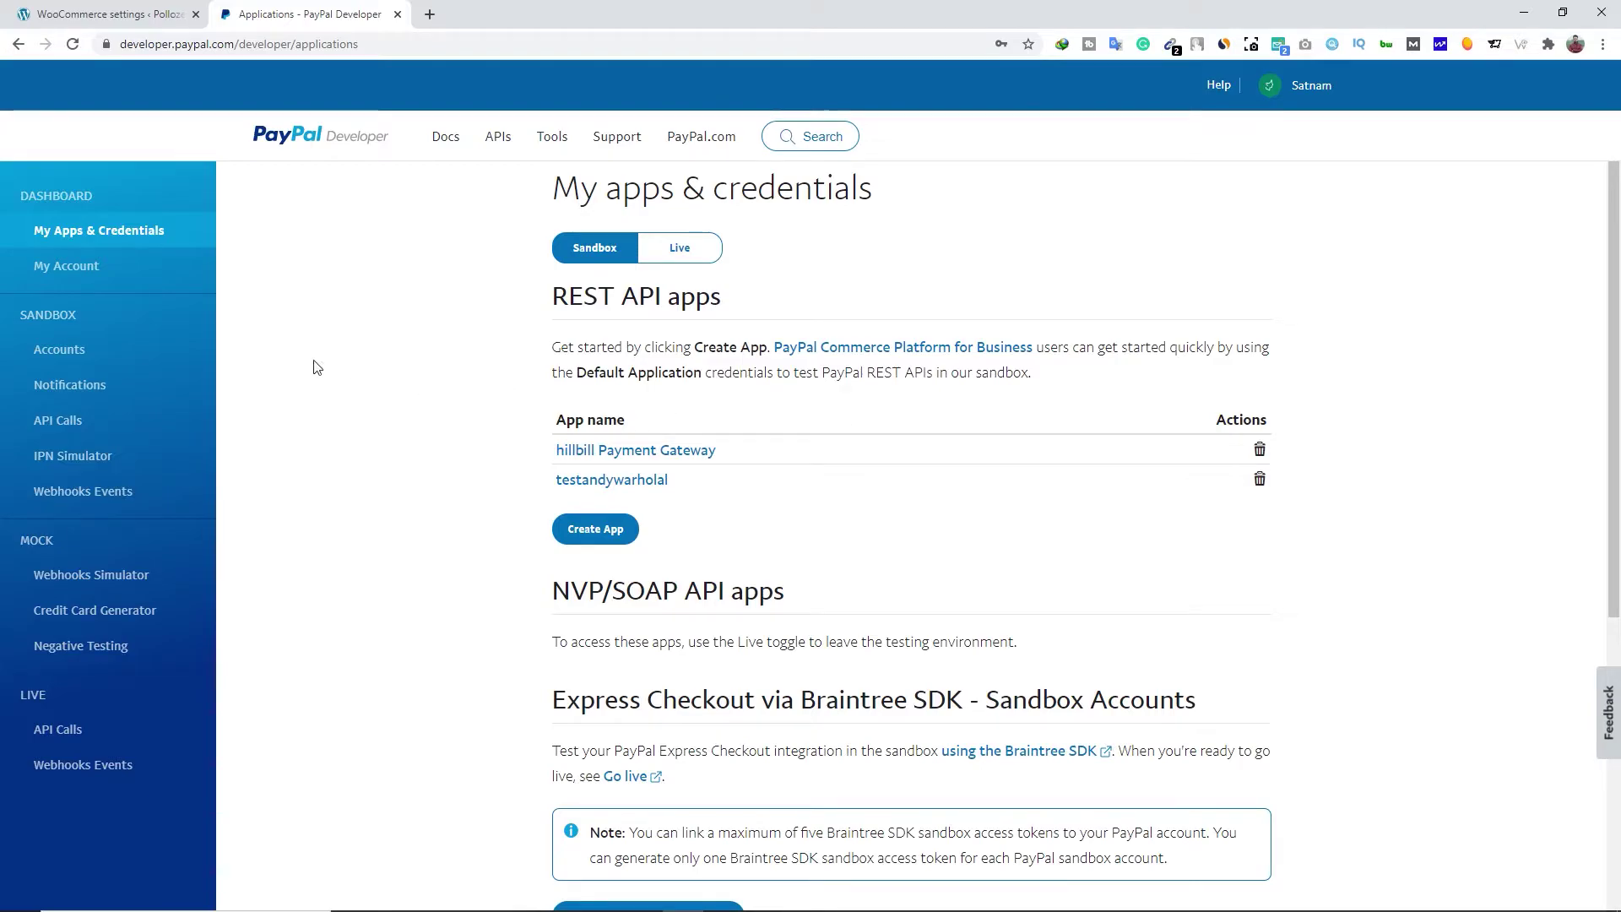
left_click(74, 353)
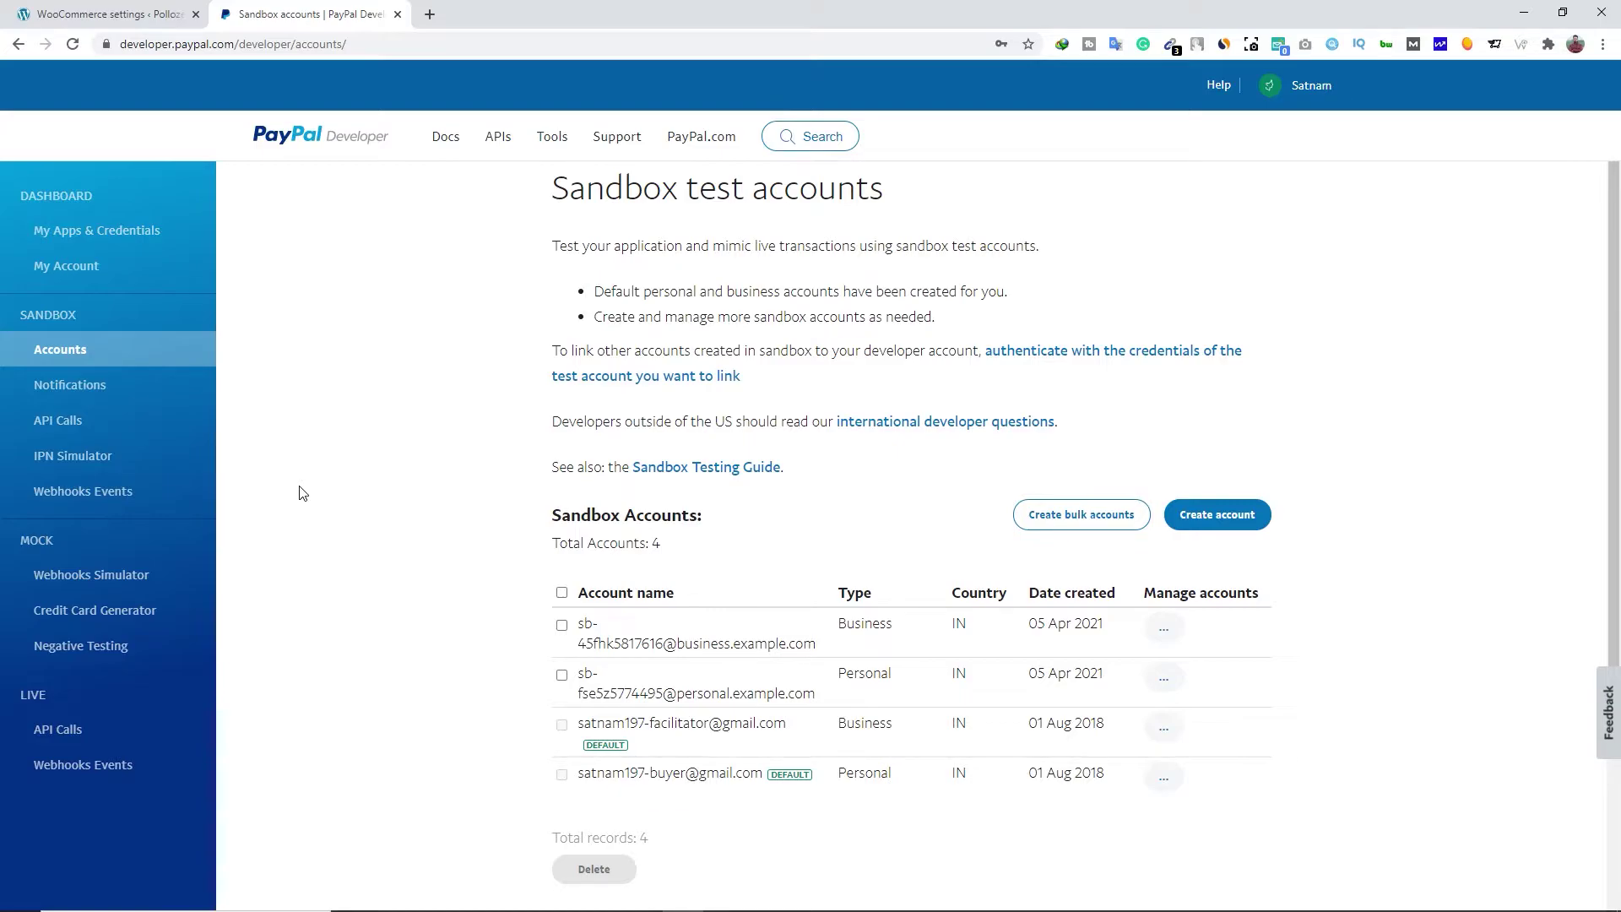
Create a Personal sandbox account with India as its country
left_click(1218, 518)
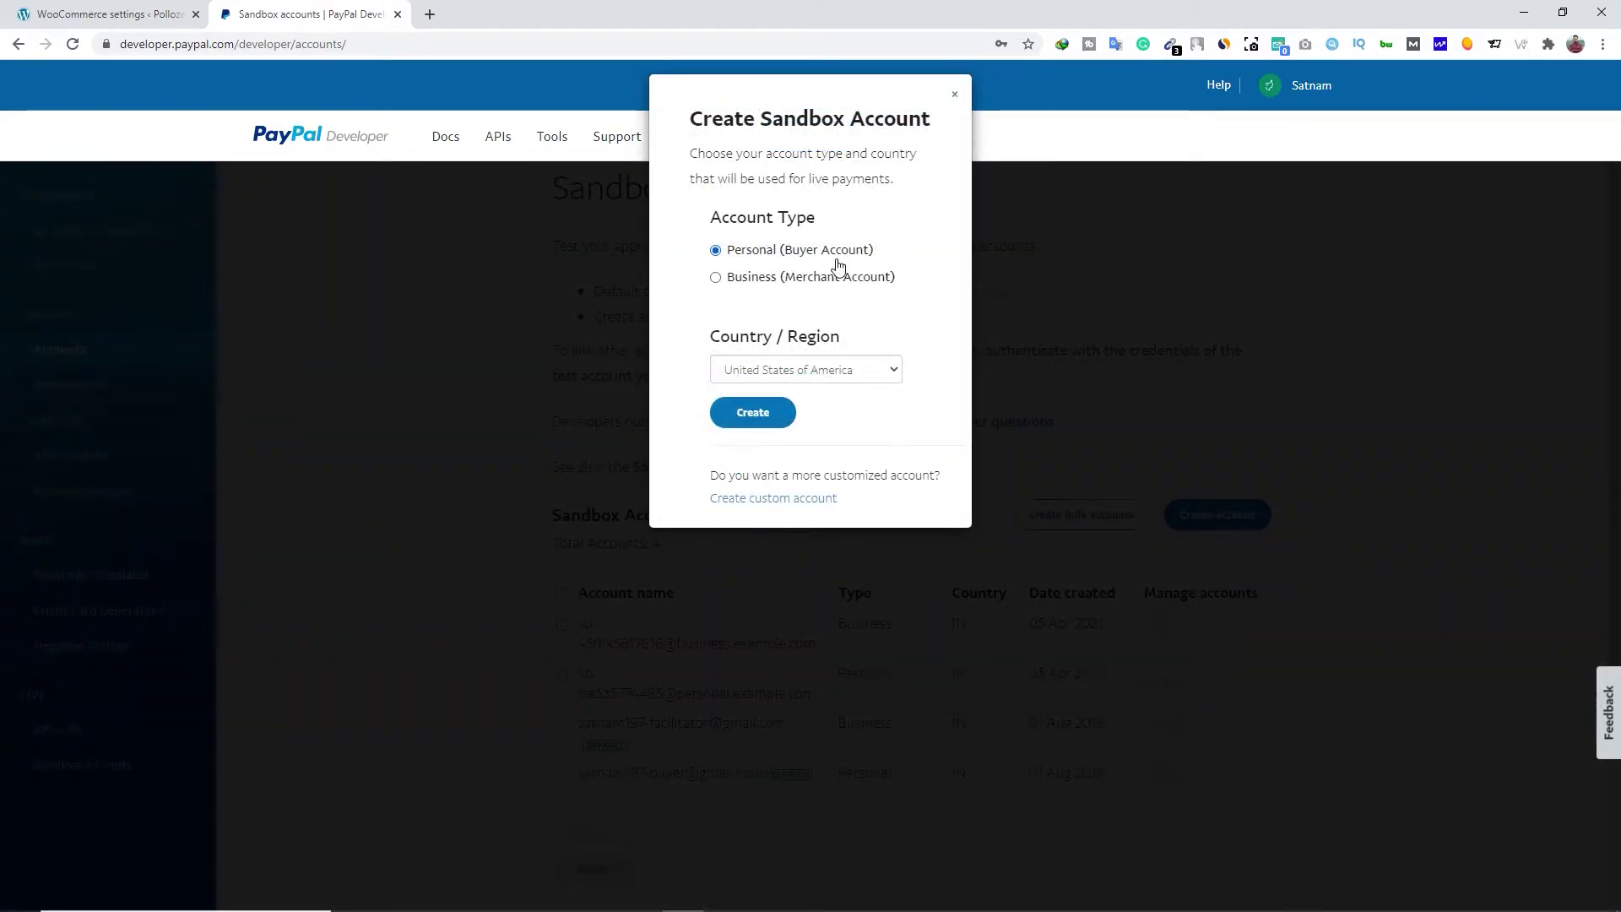
left_click(817, 370)
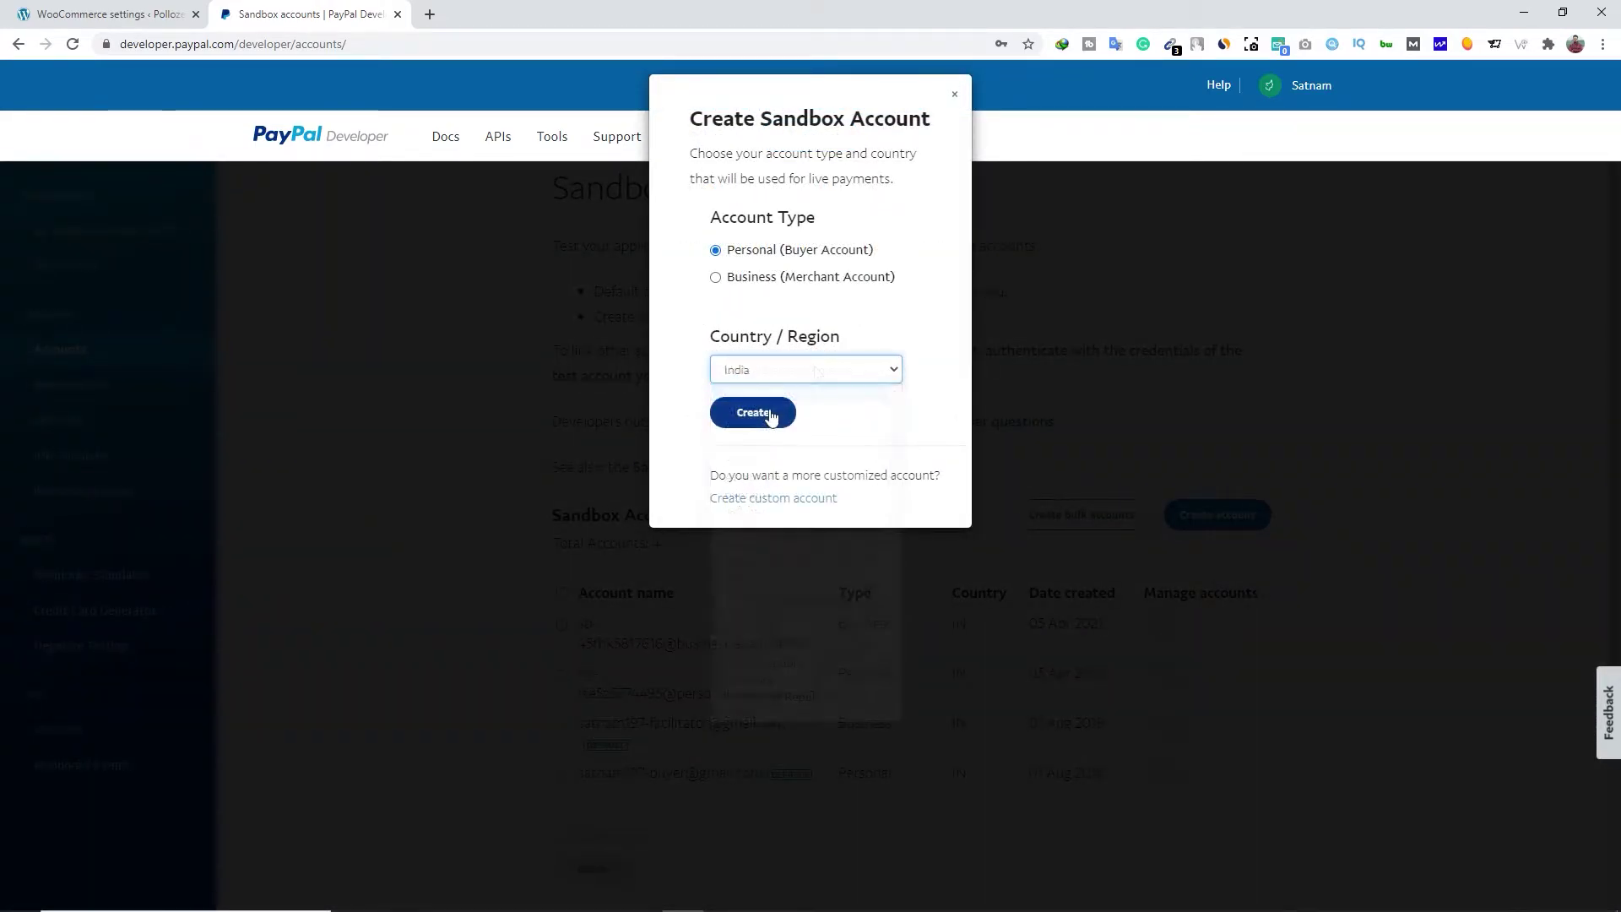
left_click(771, 413)
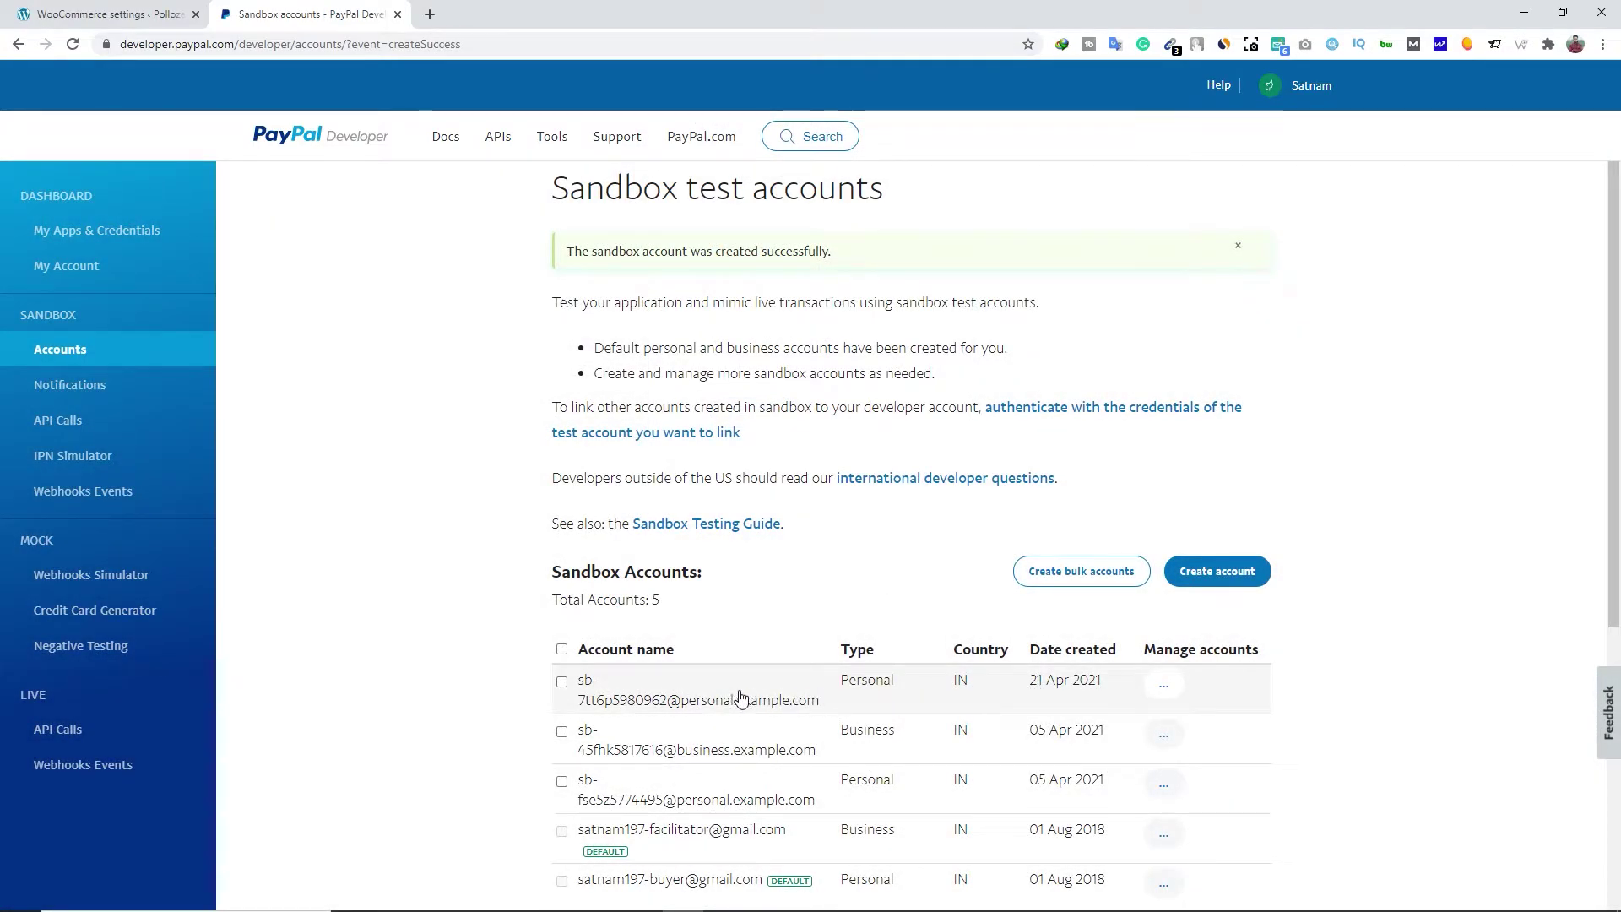
Create a Business (Merchant) sandbox account with India as its country
left_click(1217, 574)
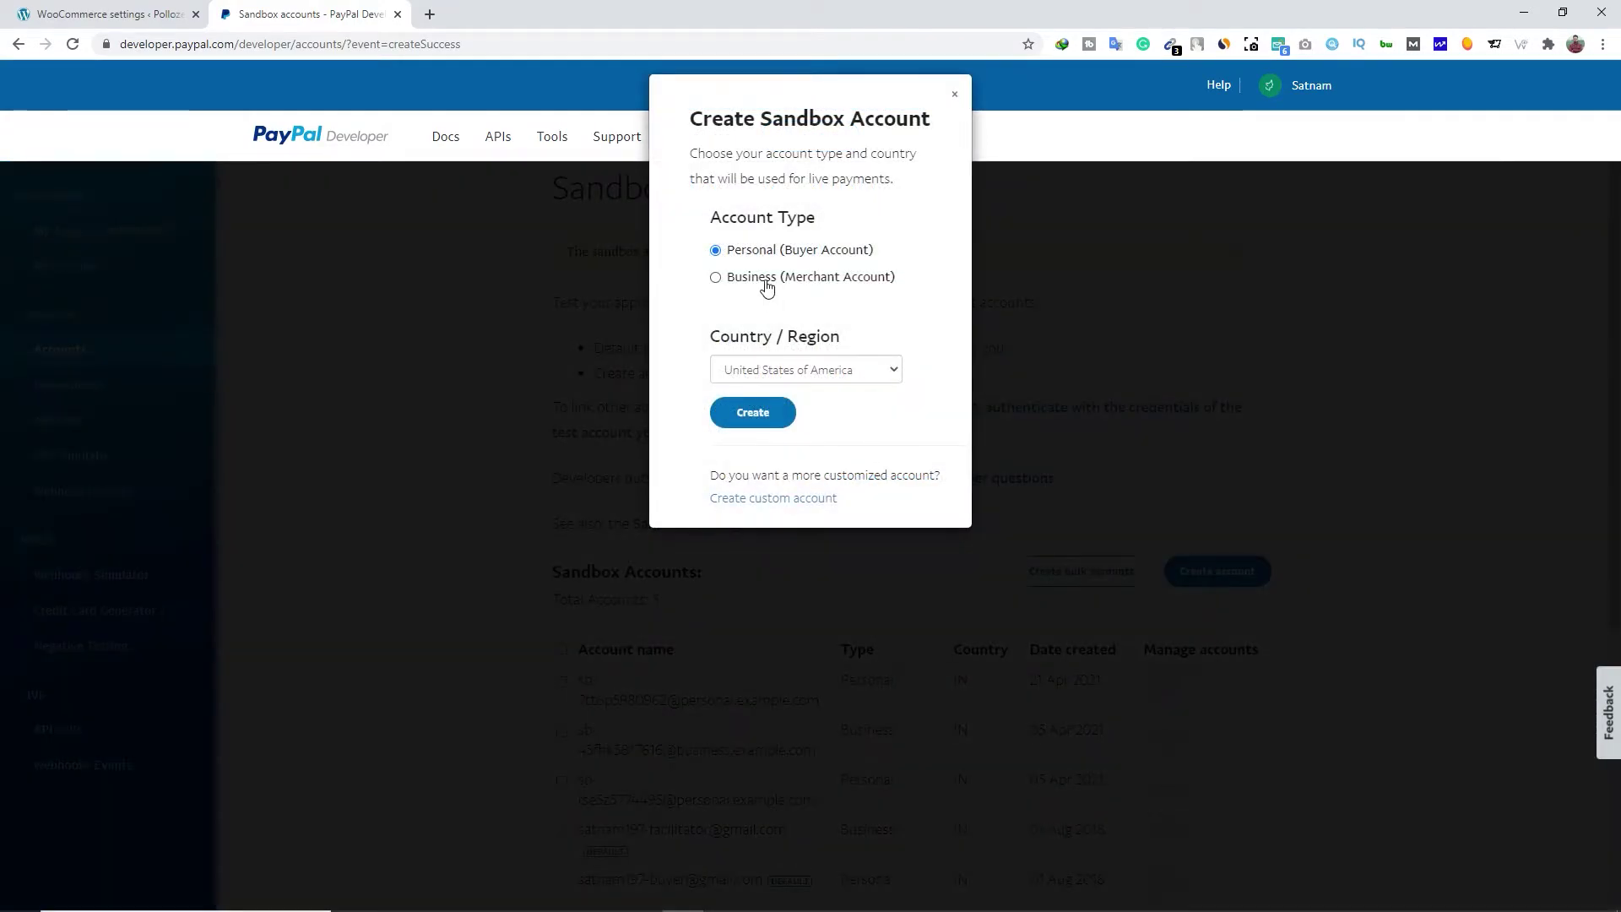
left_click(767, 285)
left_click(785, 374)
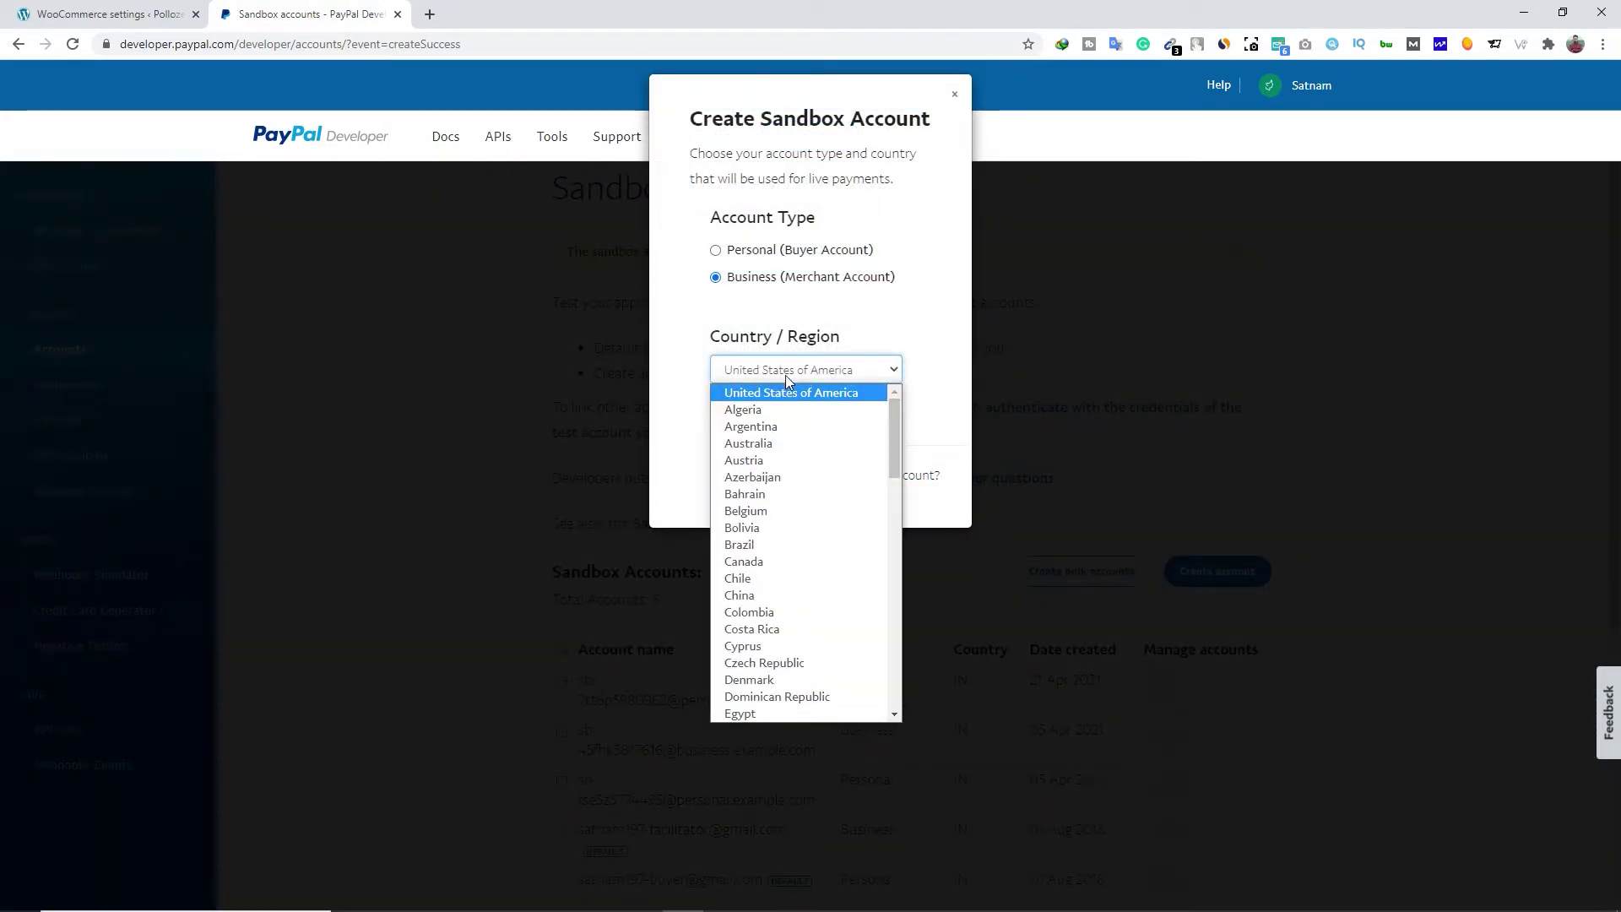
key("i")
key("Return")
left_click(764, 425)
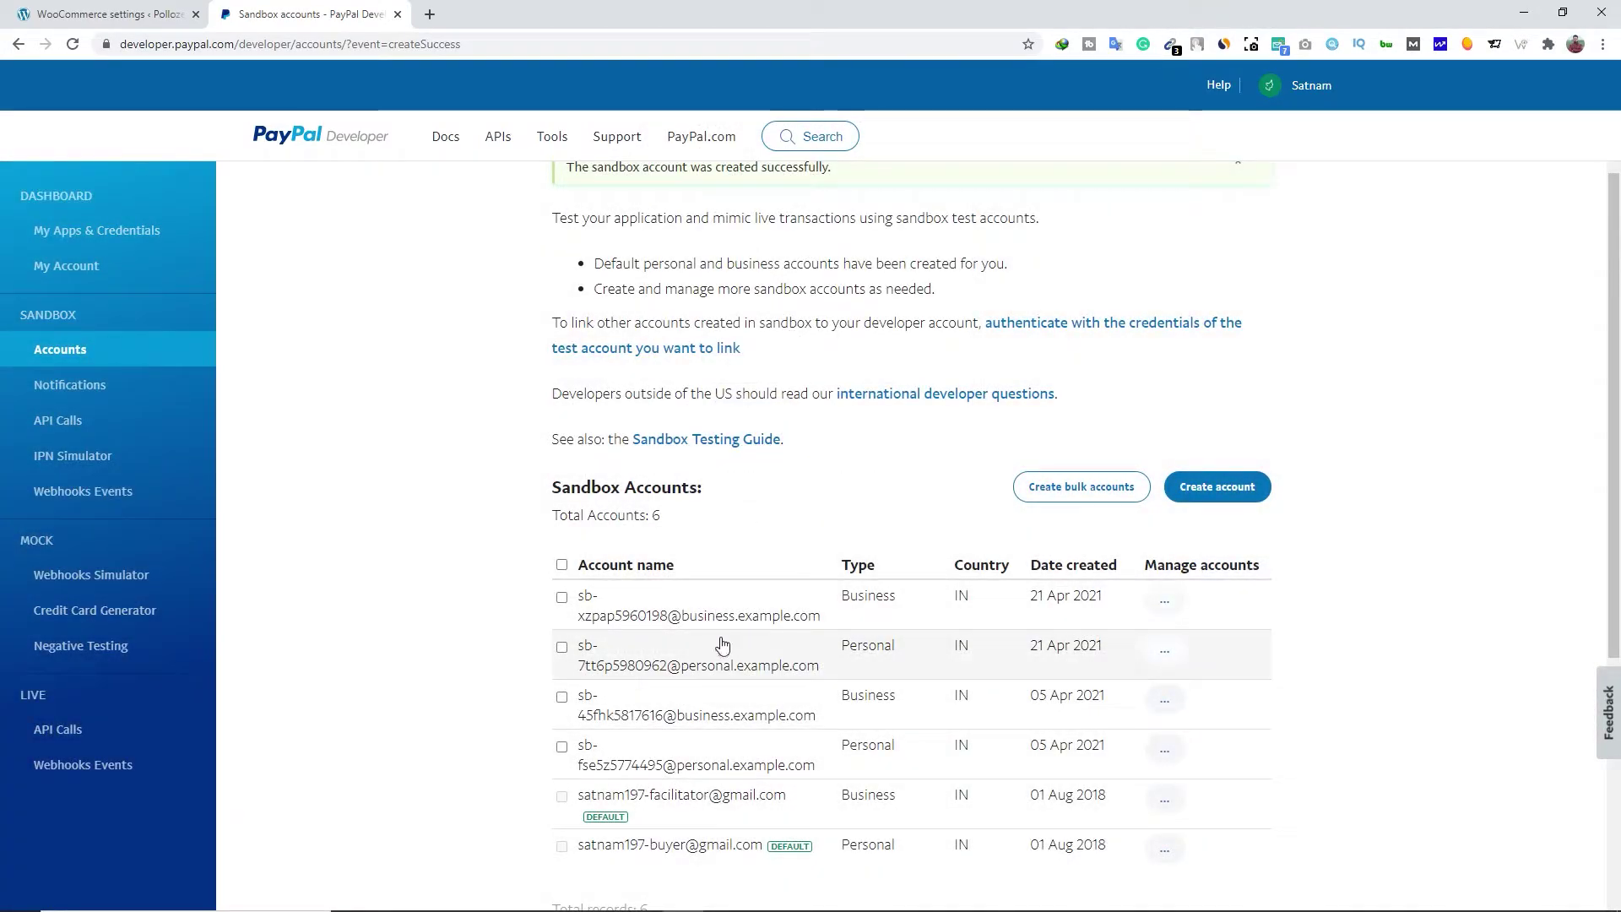
left_click(1166, 601)
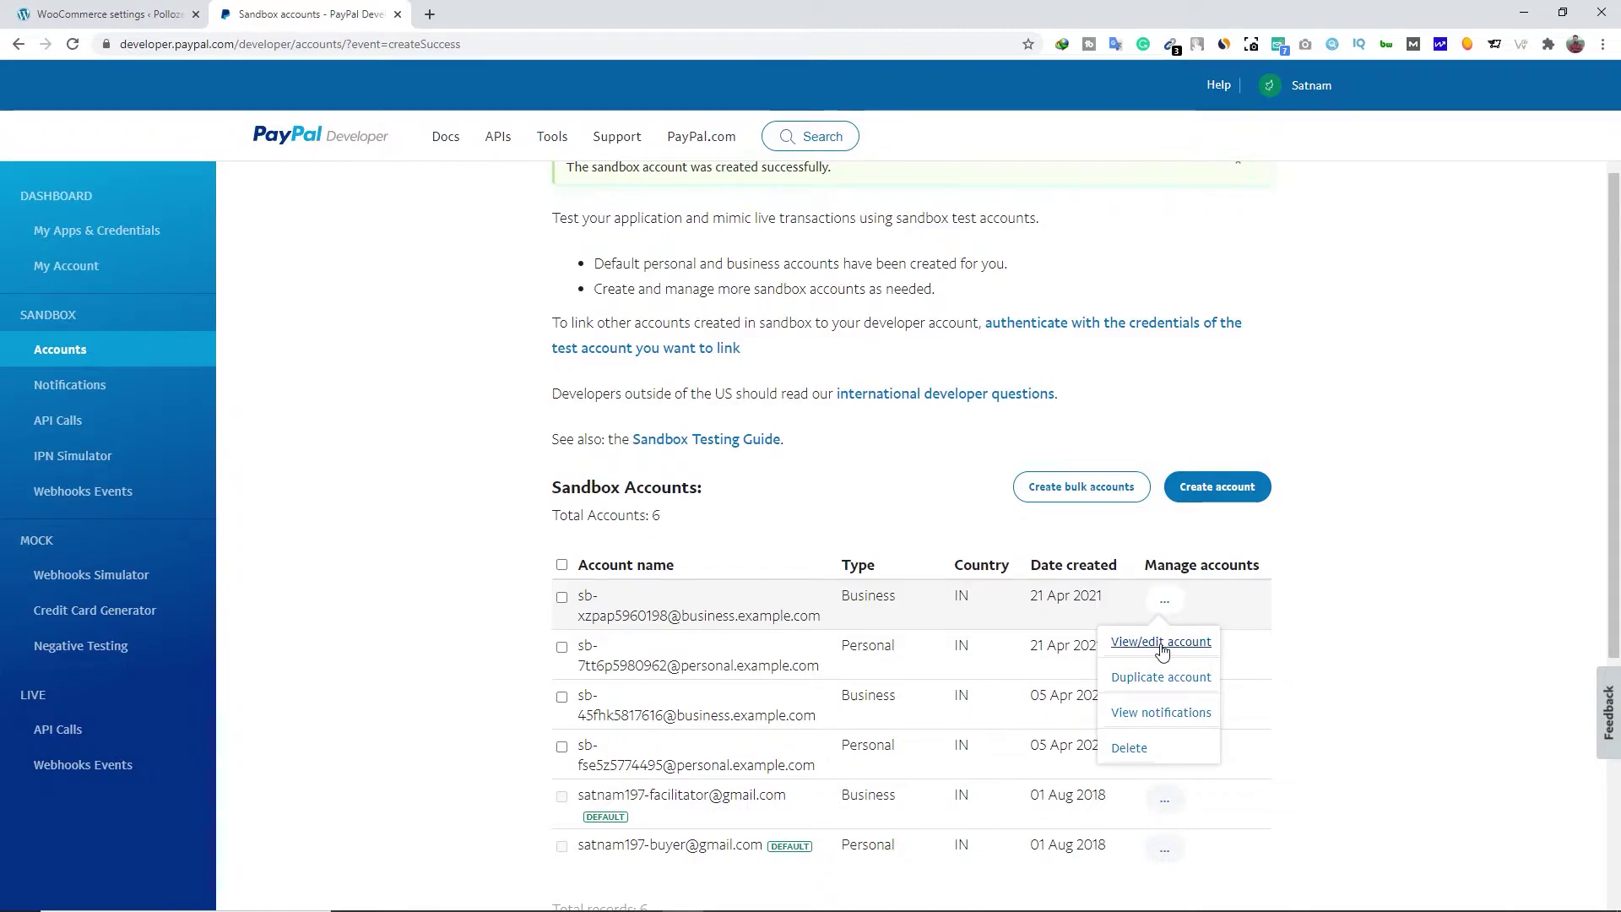
Open the business account's API credentials and paste its API username into WooCommerce's Sandbox API username field
left_click(1161, 645)
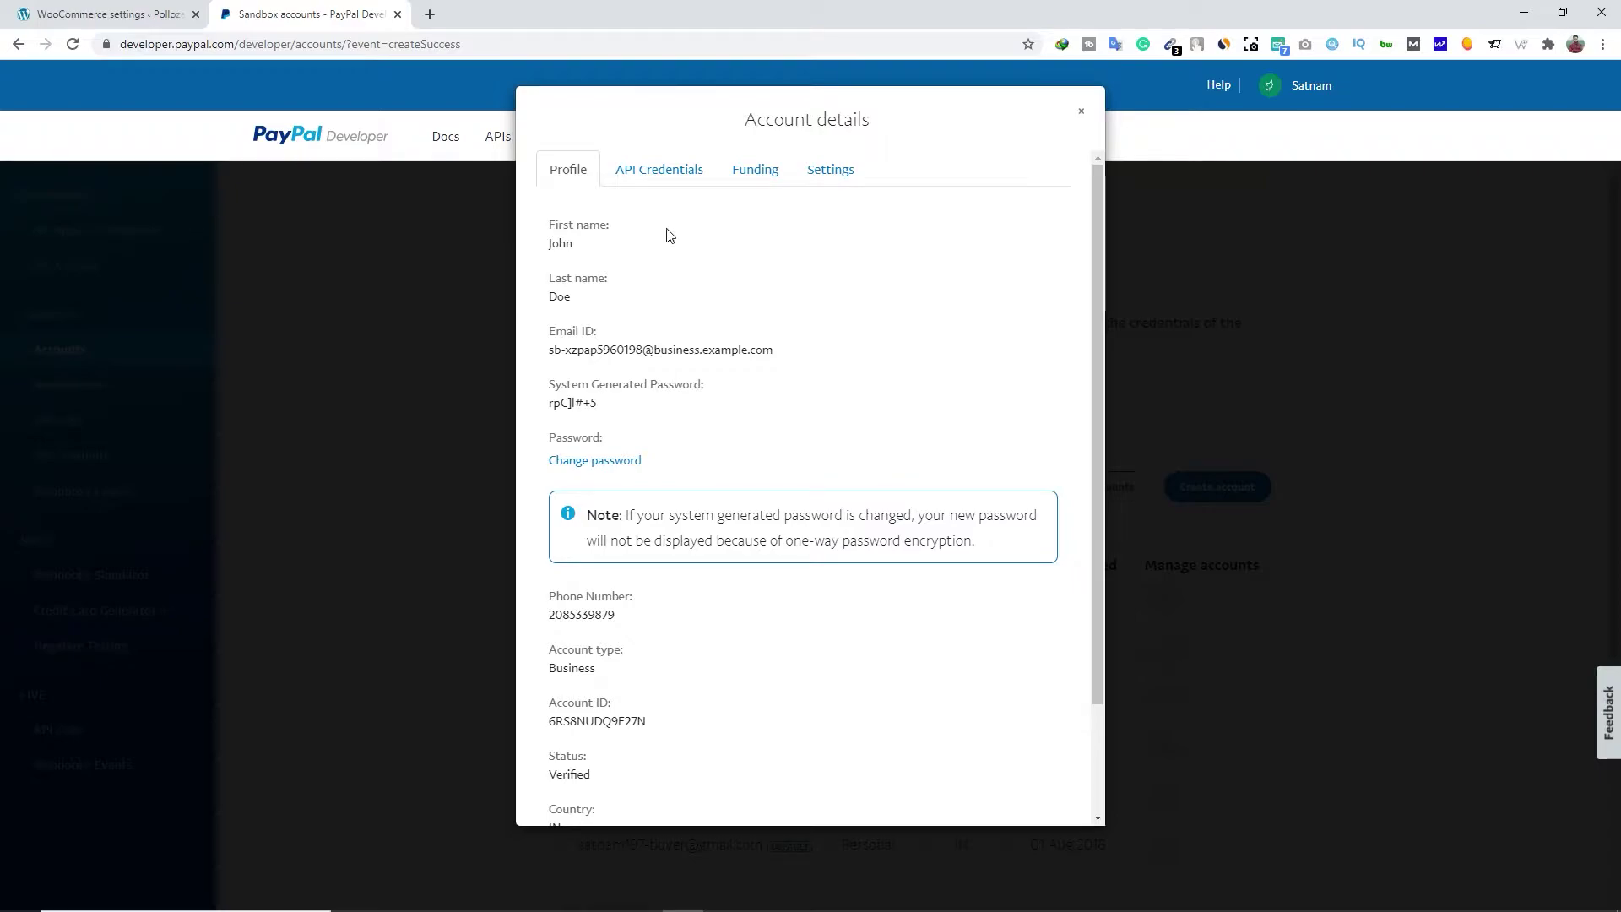
left_click(667, 177)
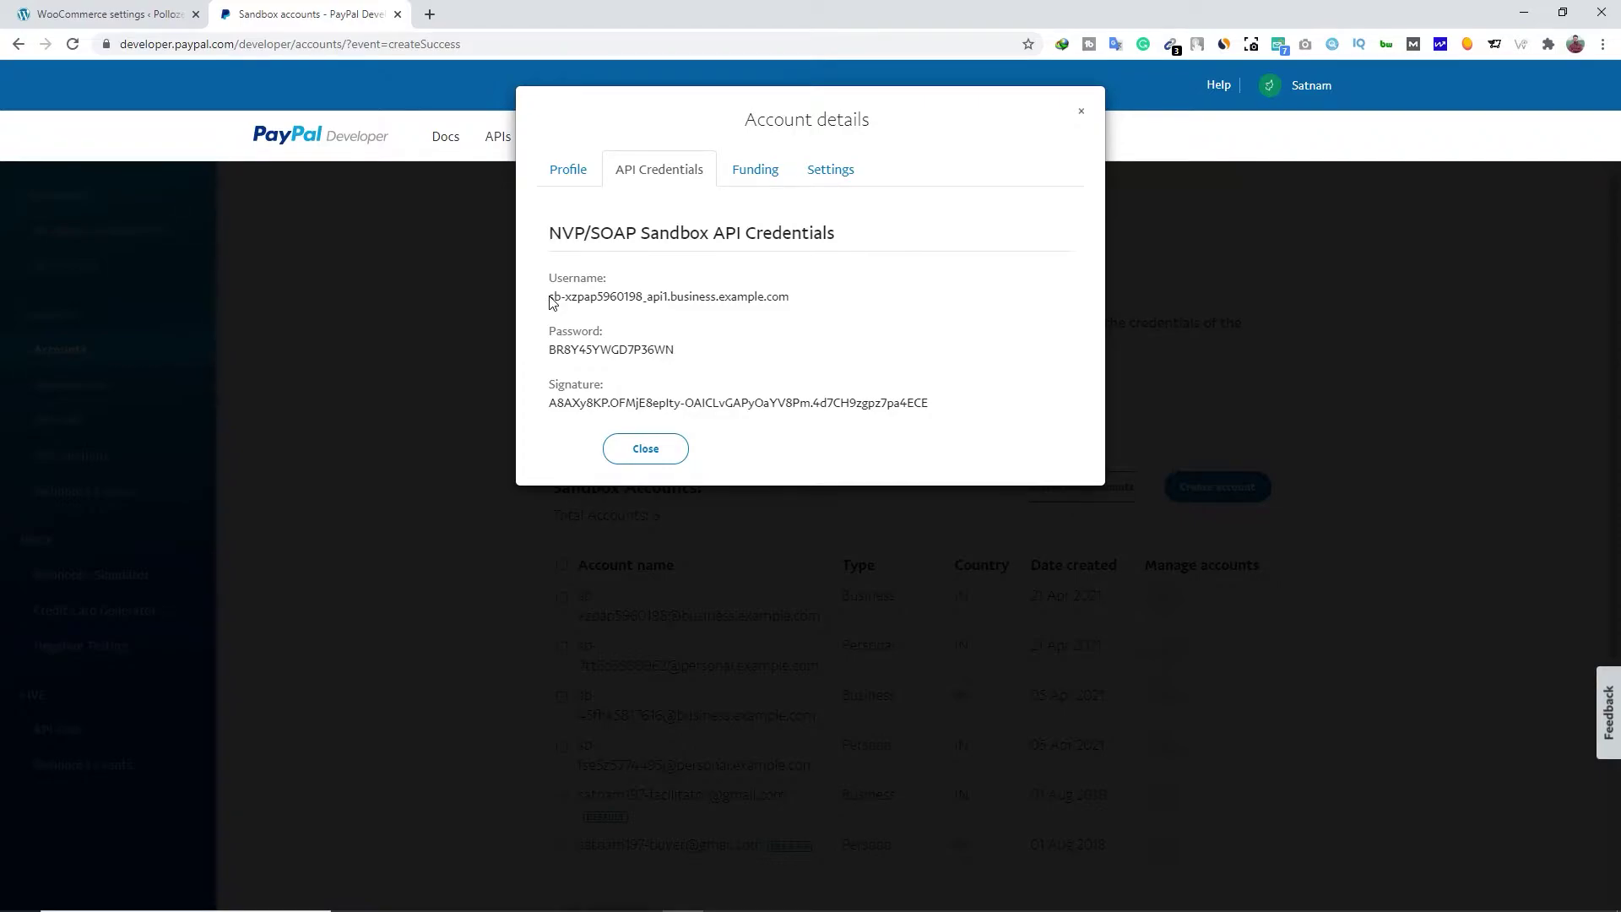
left_click_drag(550, 301, 791, 308)
key("ctrl+c")
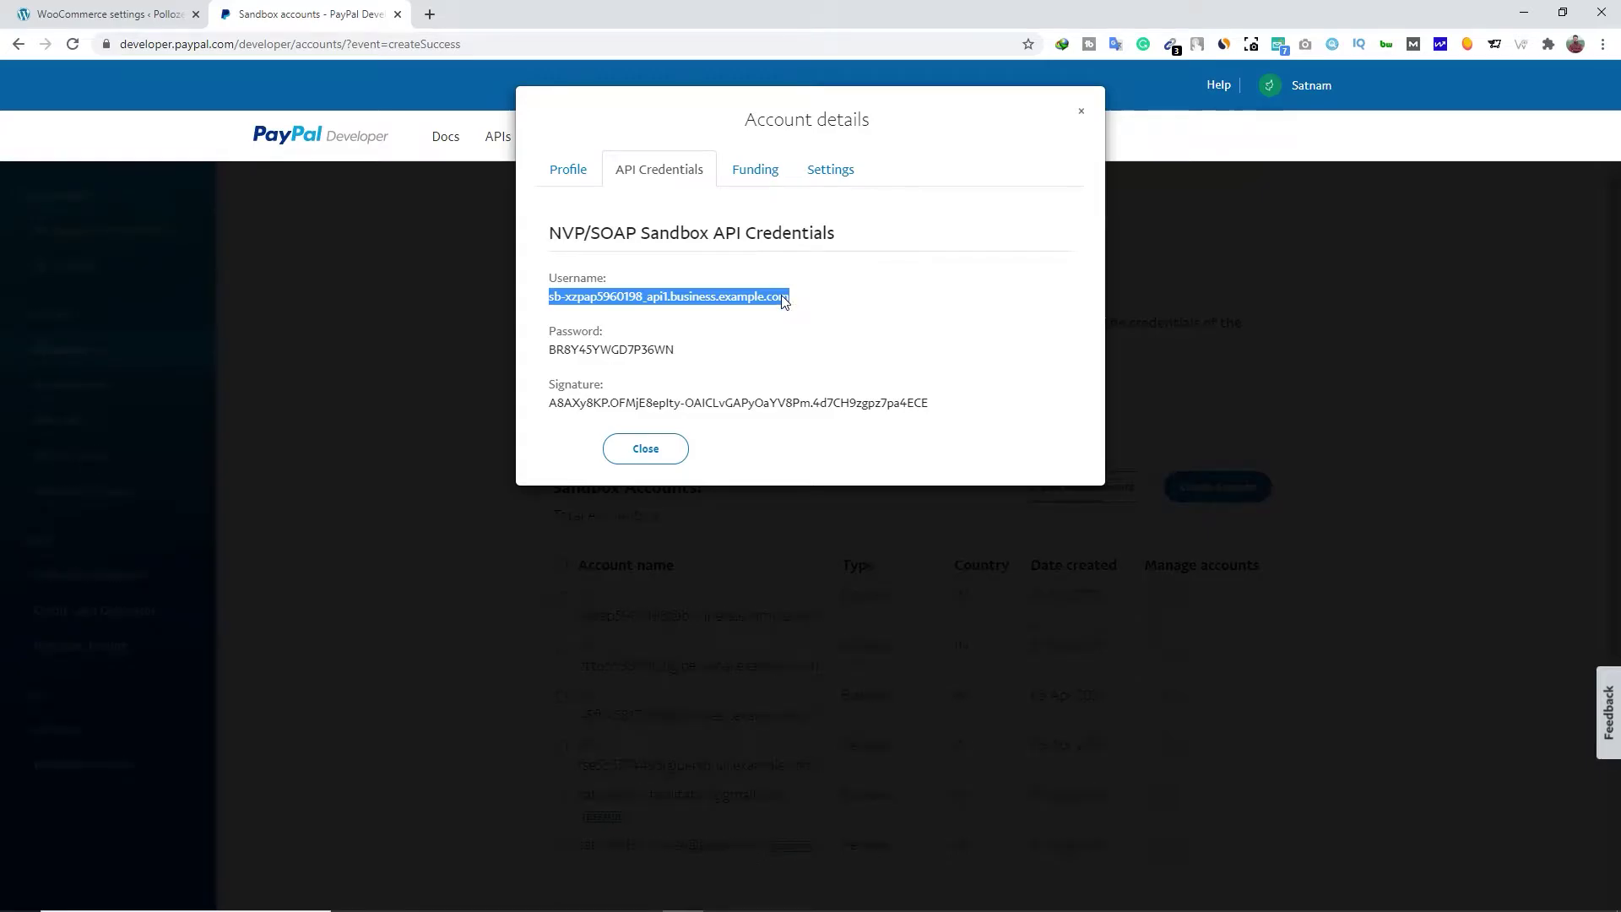
left_click(114, 14)
left_click(389, 661)
key("ctrl+v")
Copy the API password into WooCommerce's Sandbox API password field
left_click(294, 6)
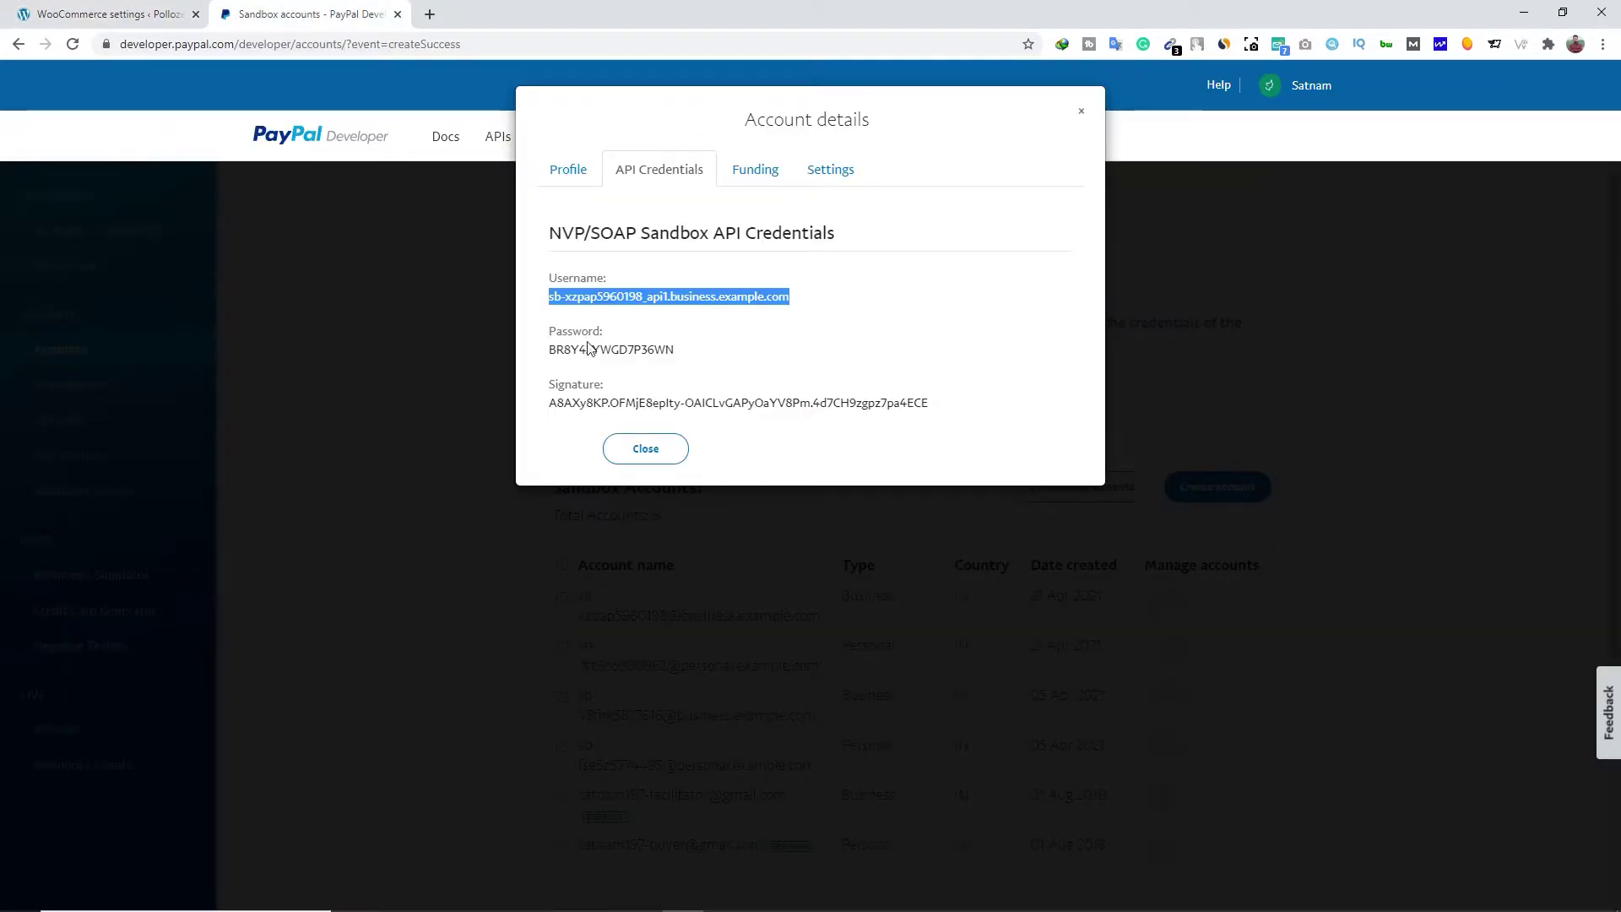
left_click_drag(551, 352, 674, 356)
right_click(673, 357)
left_click(693, 368)
left_click(114, 13)
left_click(446, 710)
key("ctrl+v")
Copy the API signature into the Sandbox API signature field, save the PayPal settings, and close the account details
left_click(294, 14)
left_click_drag(550, 402, 922, 409)
key("ctrl+c")
left_click(114, 14)
left_click(391, 760)
key("ctrl+v")
left_click(222, 828)
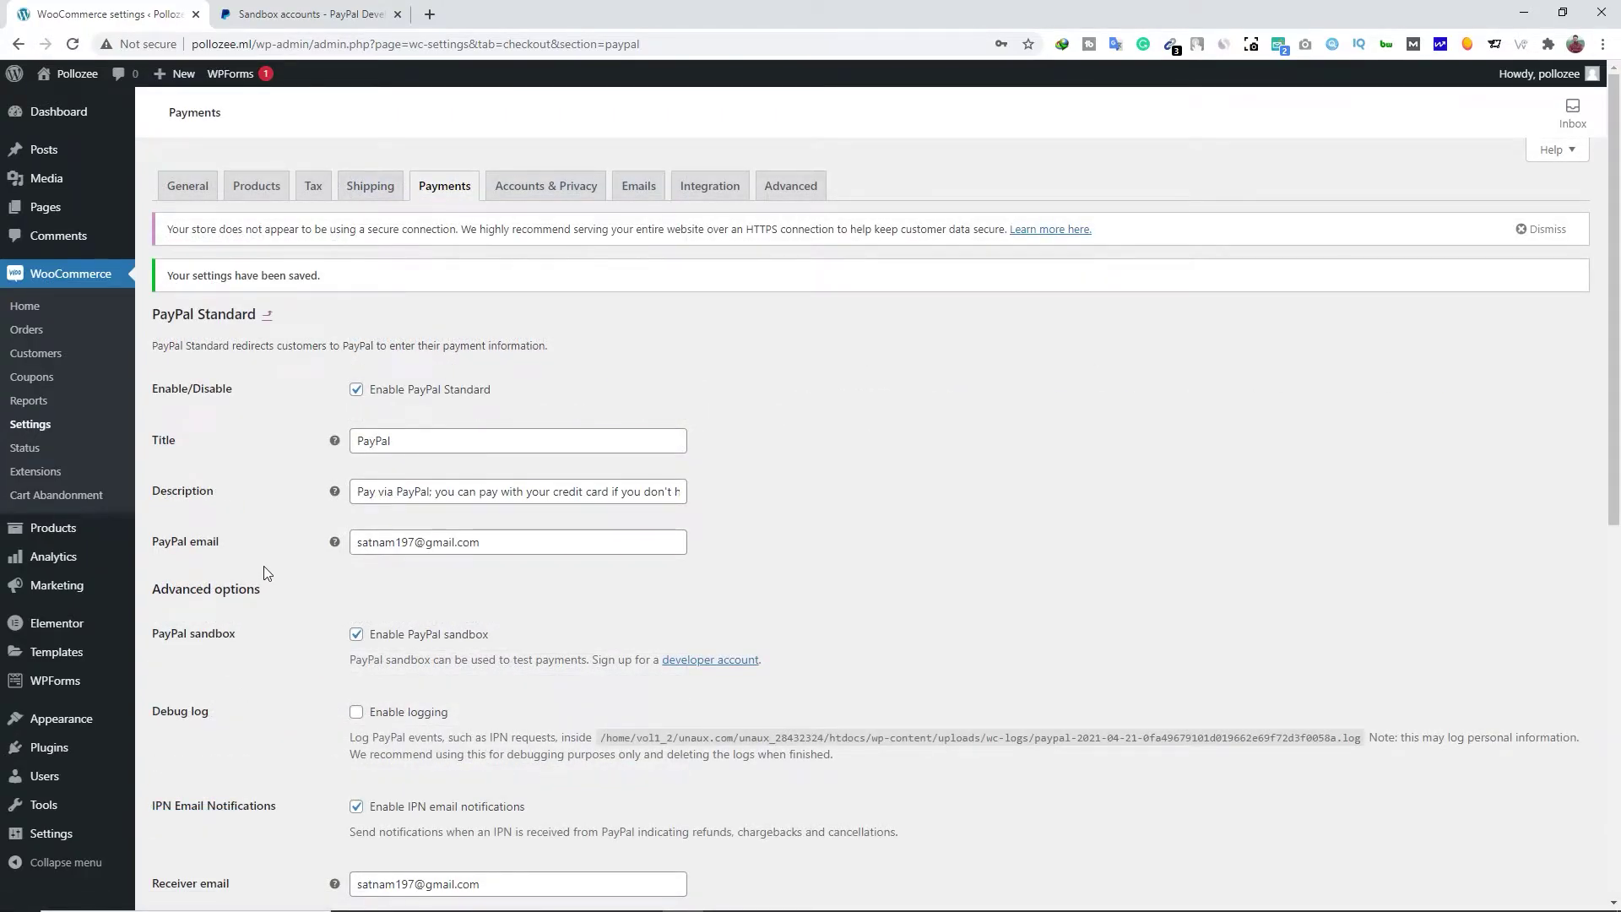
left_click(307, 15)
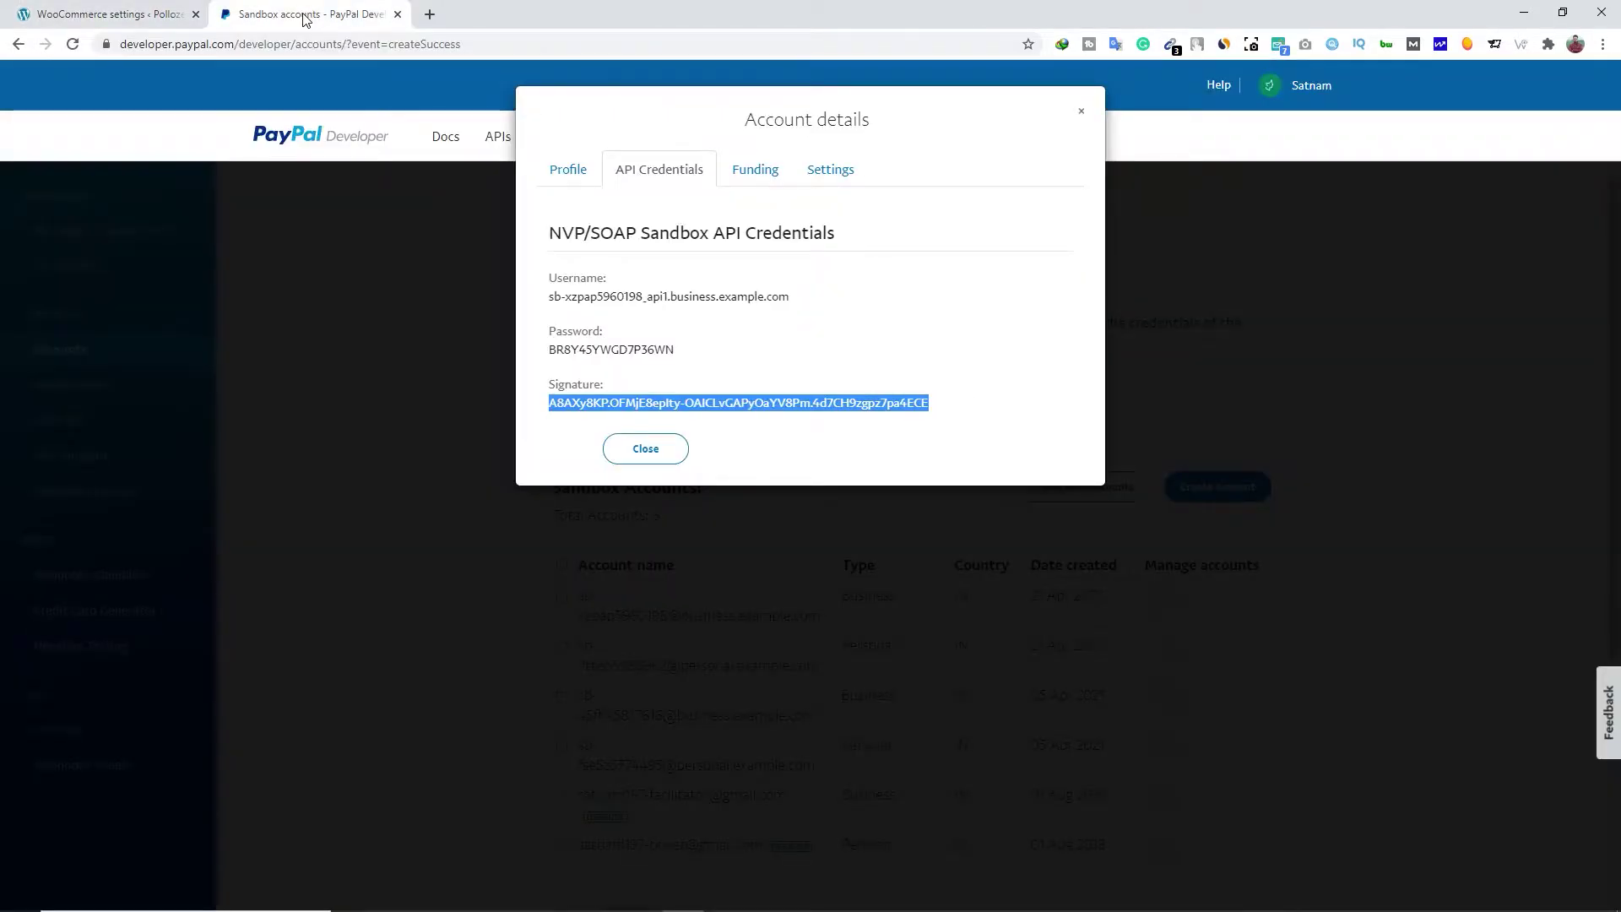
left_click(645, 450)
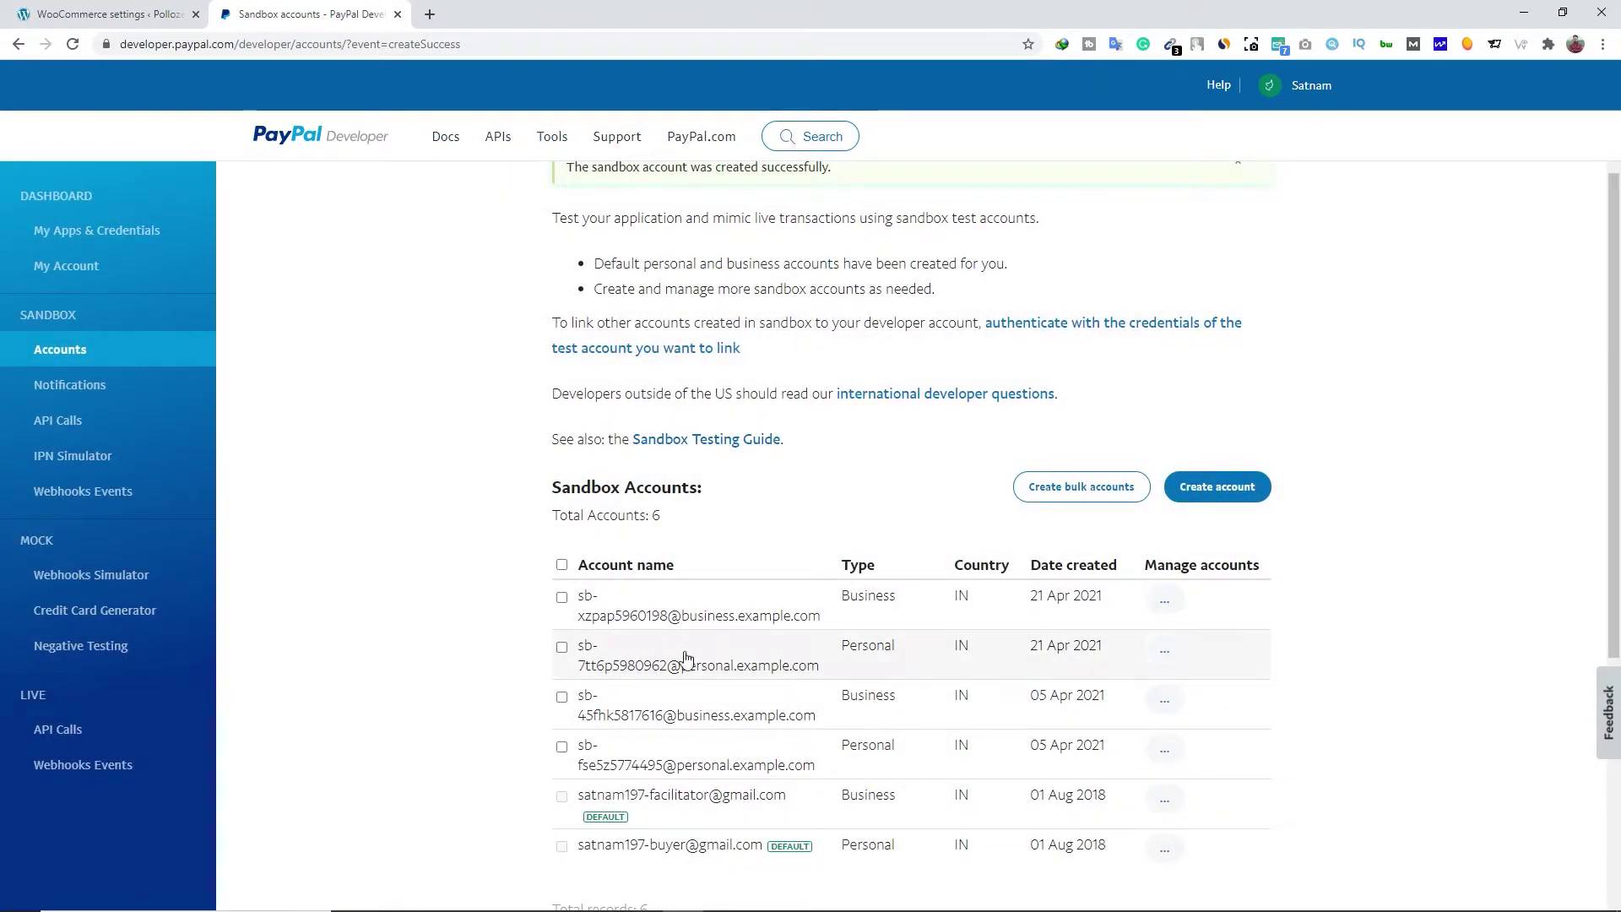
Open View/edit account for the India personal sandbox account and copy its Email ID
left_click(1166, 650)
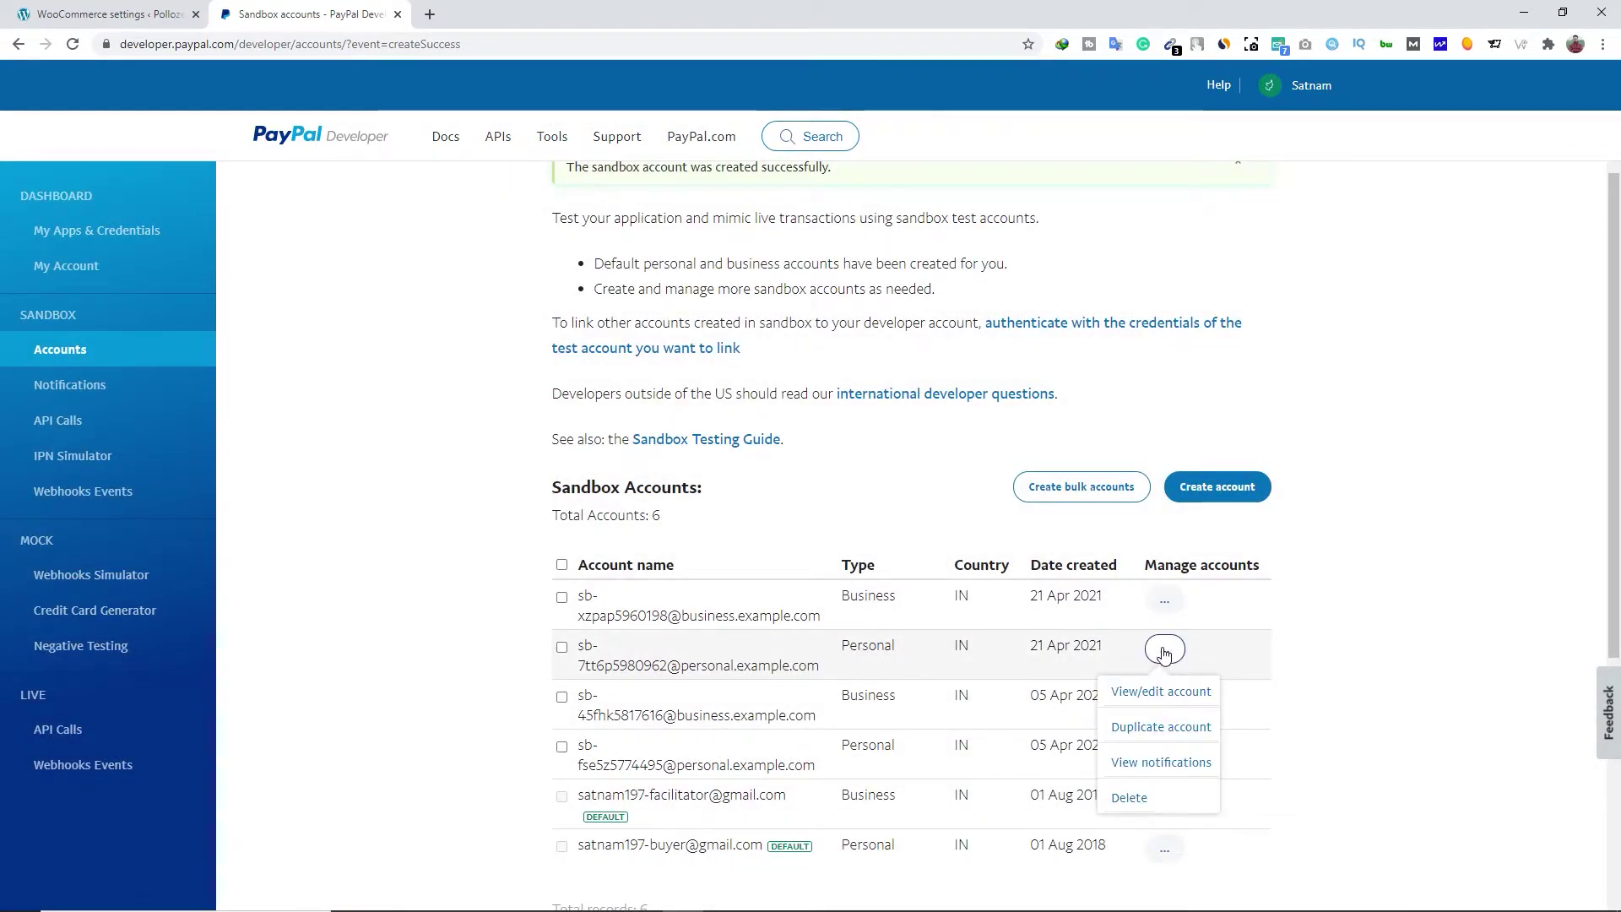
left_click(1161, 693)
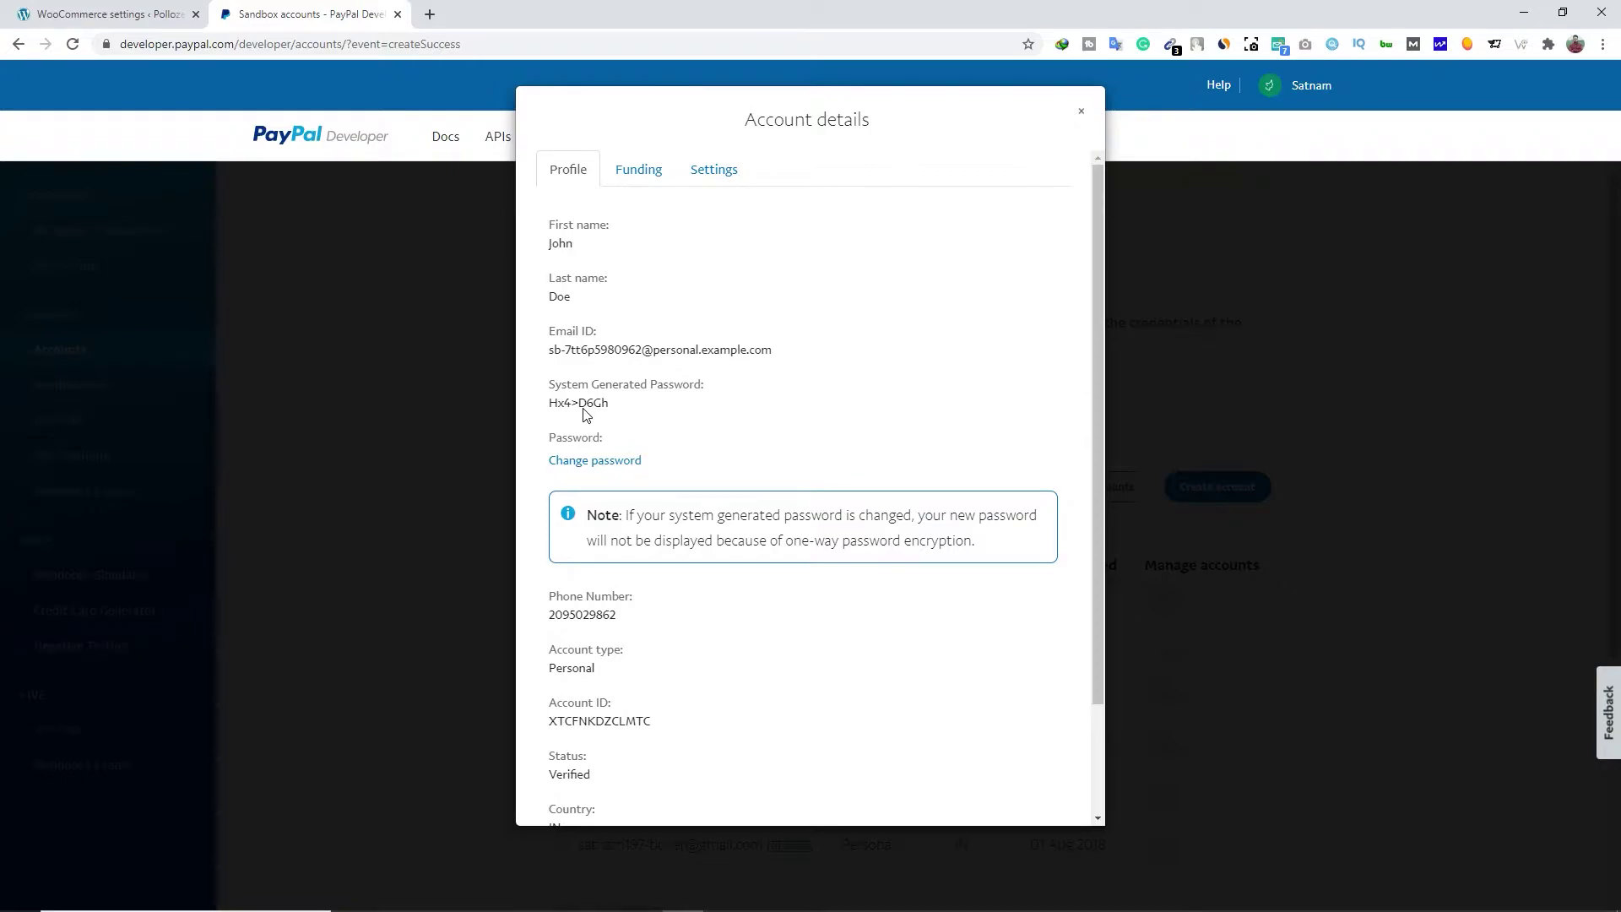
triple_click(558, 342)
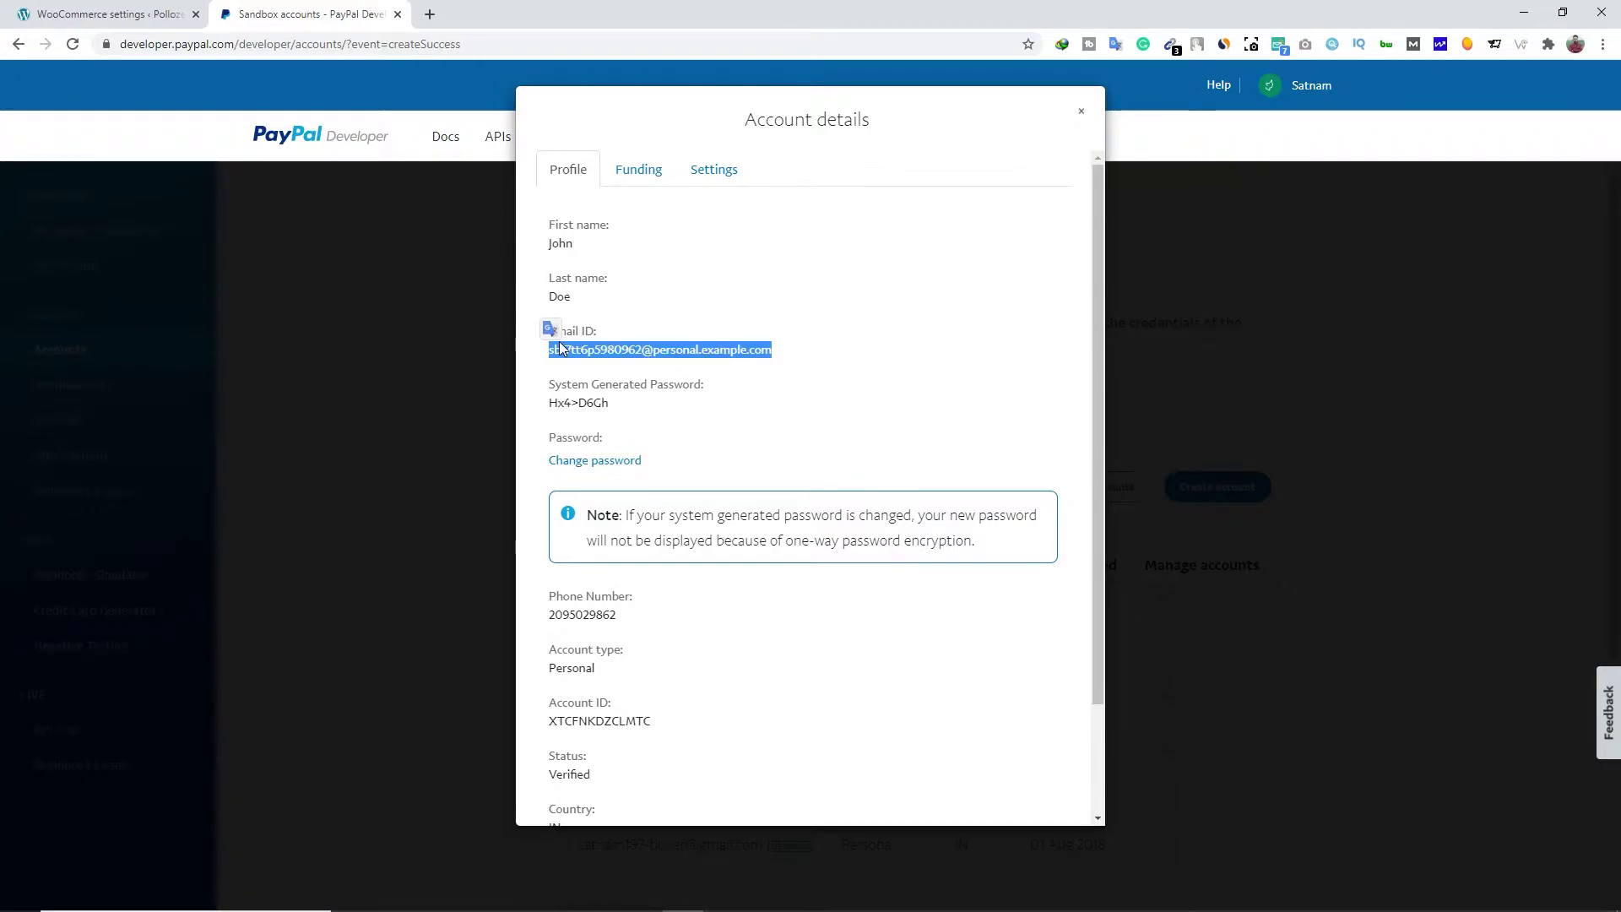
right_click(580, 345)
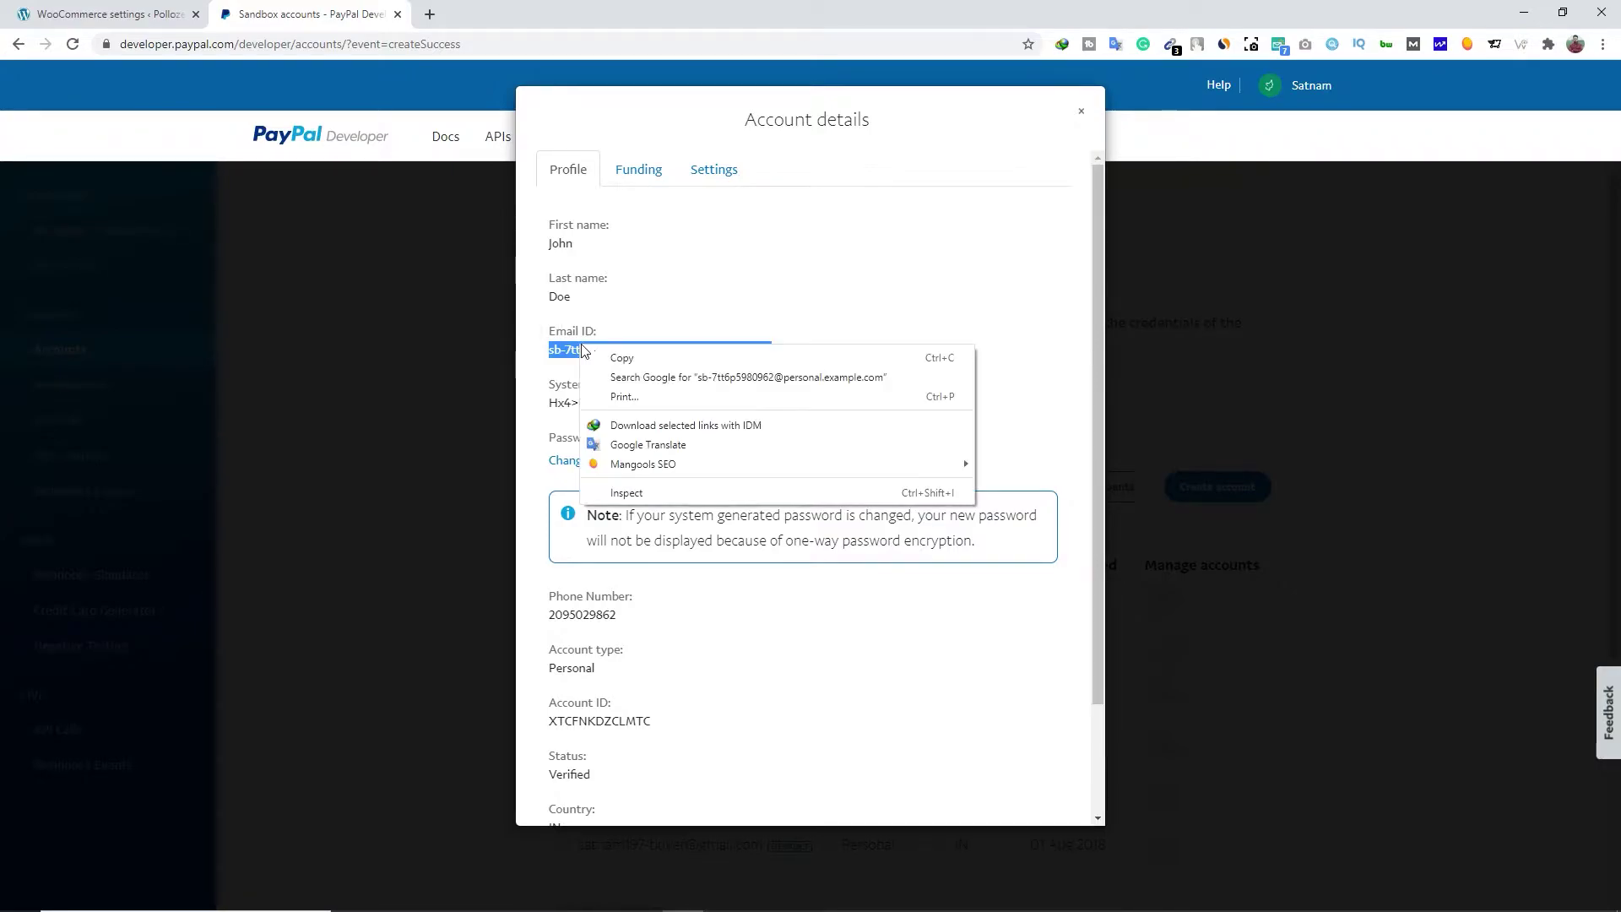
left_click(604, 358)
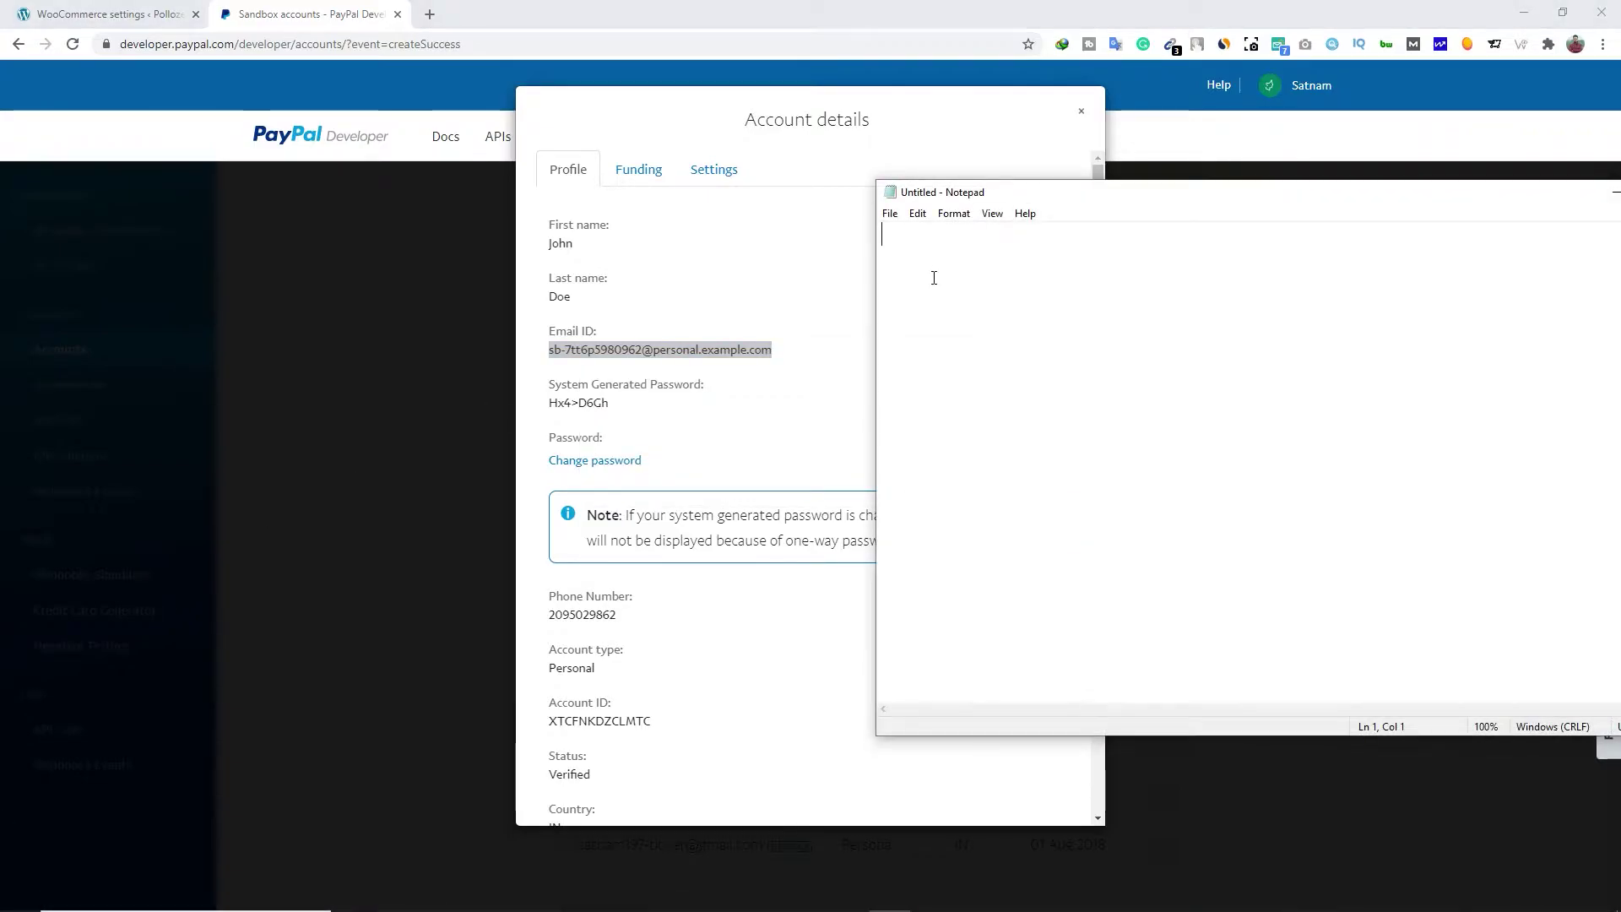
Paste the personal account's email into Notepad, with its generated password on line 2
right_click(932, 277)
left_click(847, 352)
key("Return")
left_click_drag(608, 404, 554, 405)
right_click(555, 405)
left_click(583, 412)
key("alt+Tab")
key("ctrl+v")
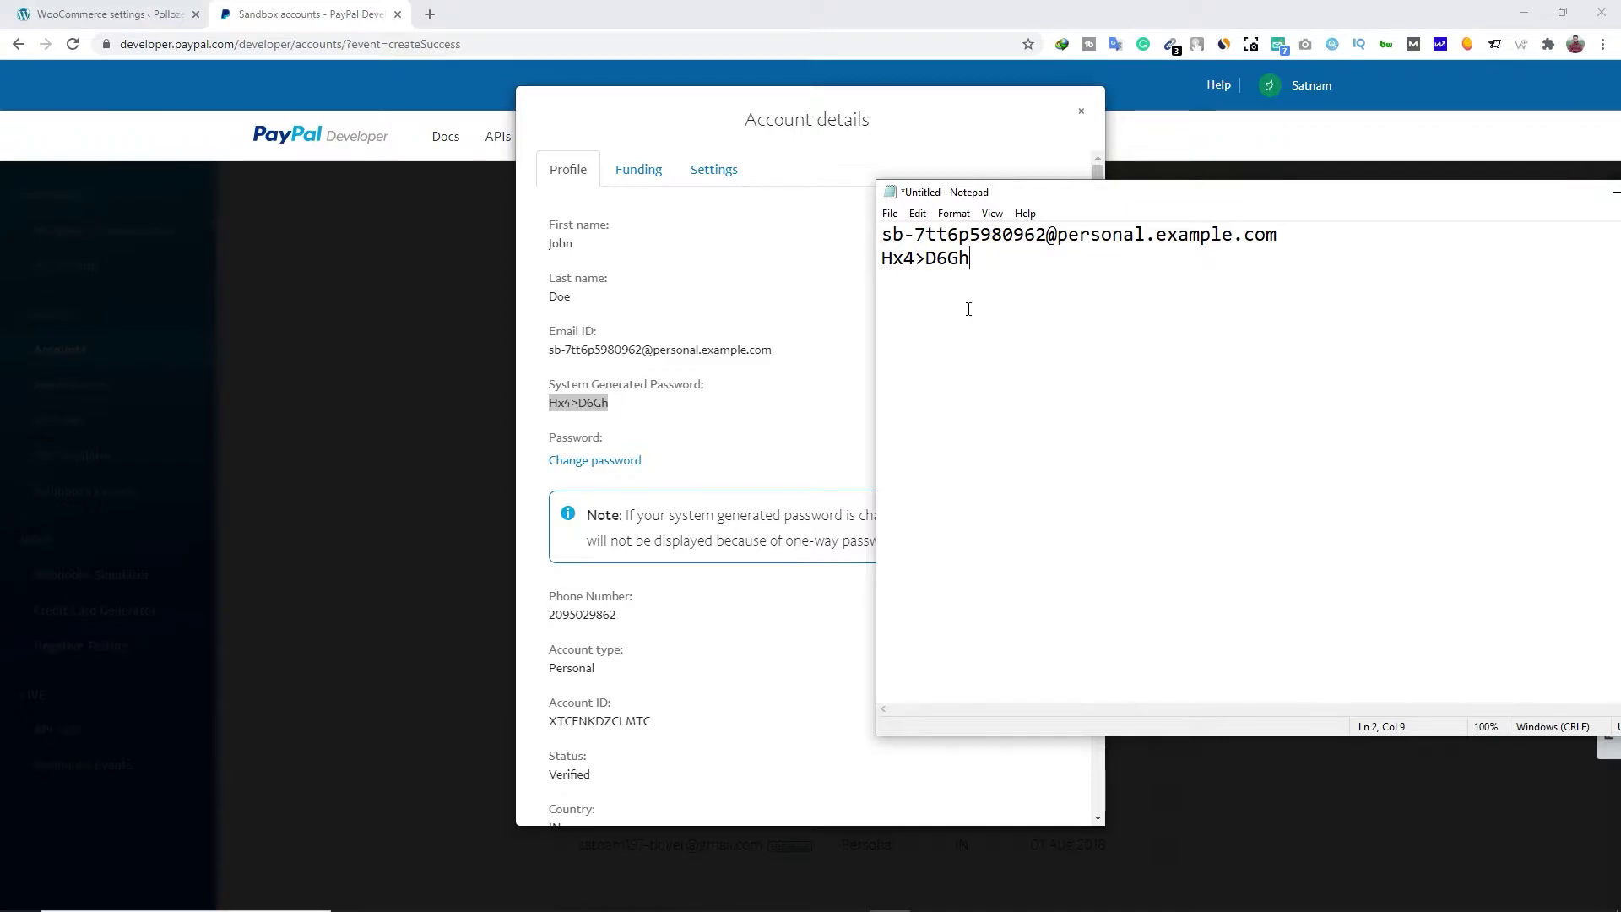
Save the note as new sandbox.txt and close the PayPal Developer tab
left_click(894, 215)
left_click(915, 292)
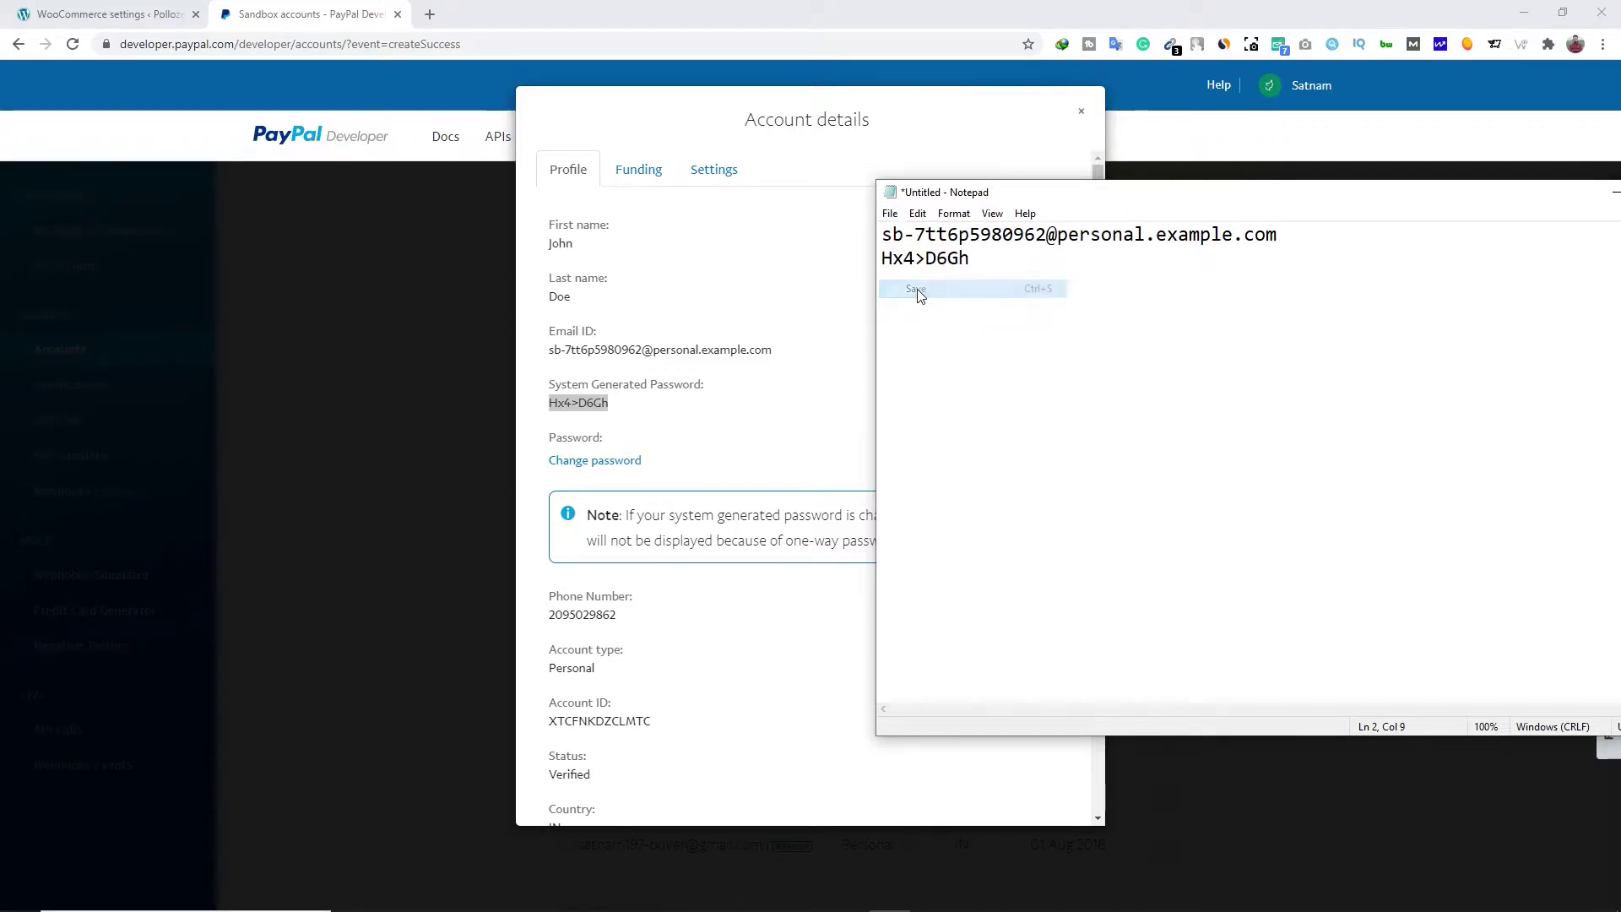
type("new sandbox")
left_click(1476, 651)
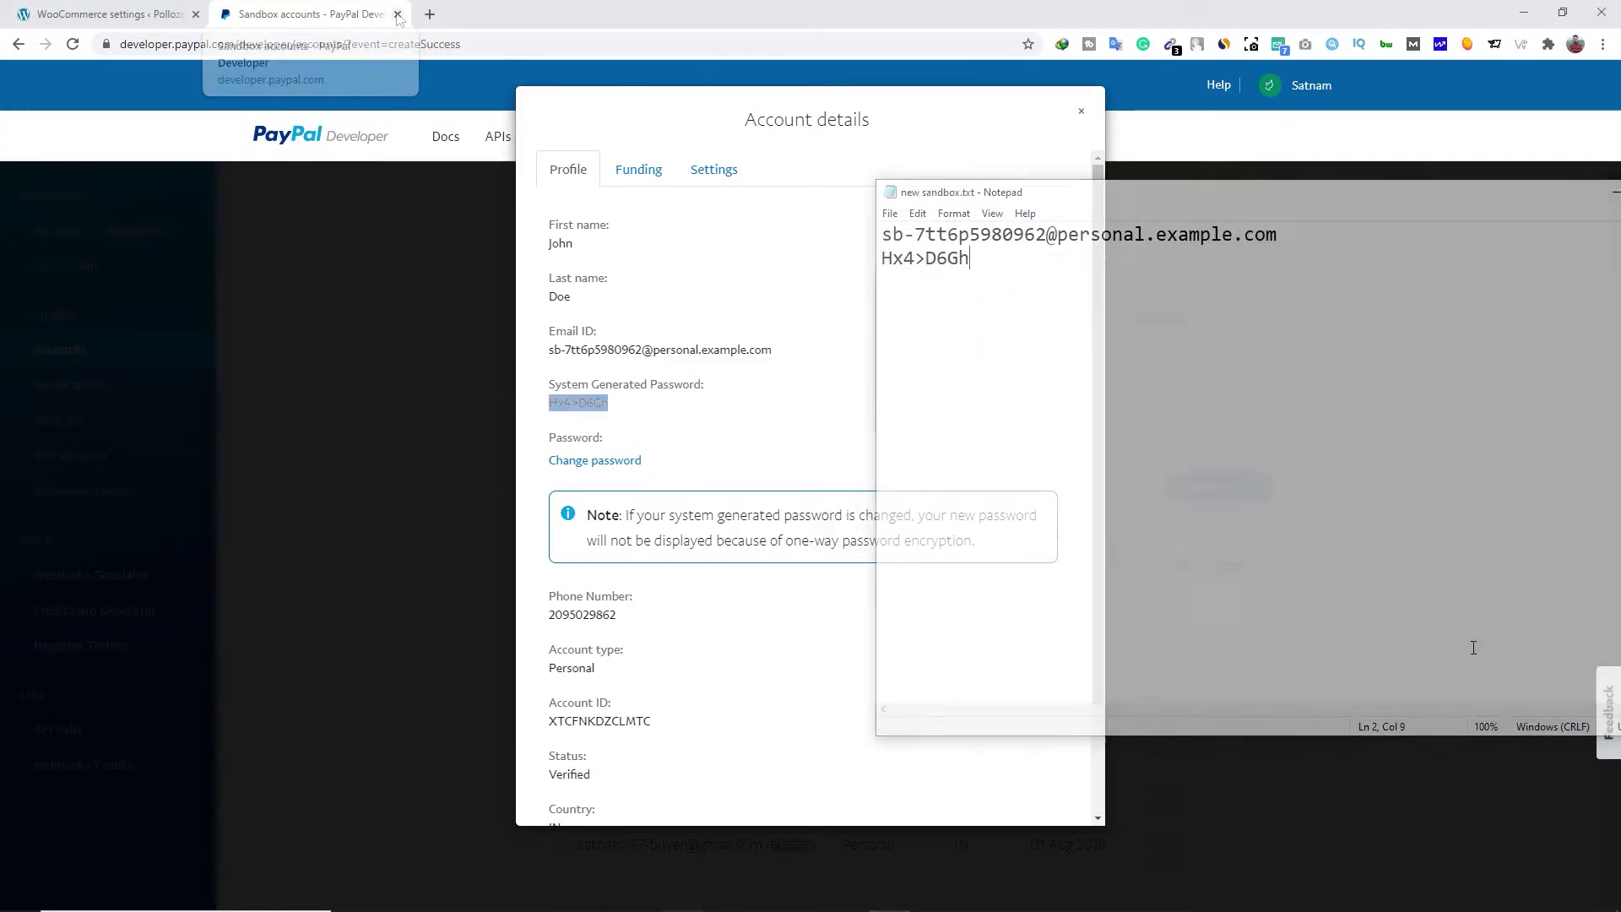
left_click(690, 295)
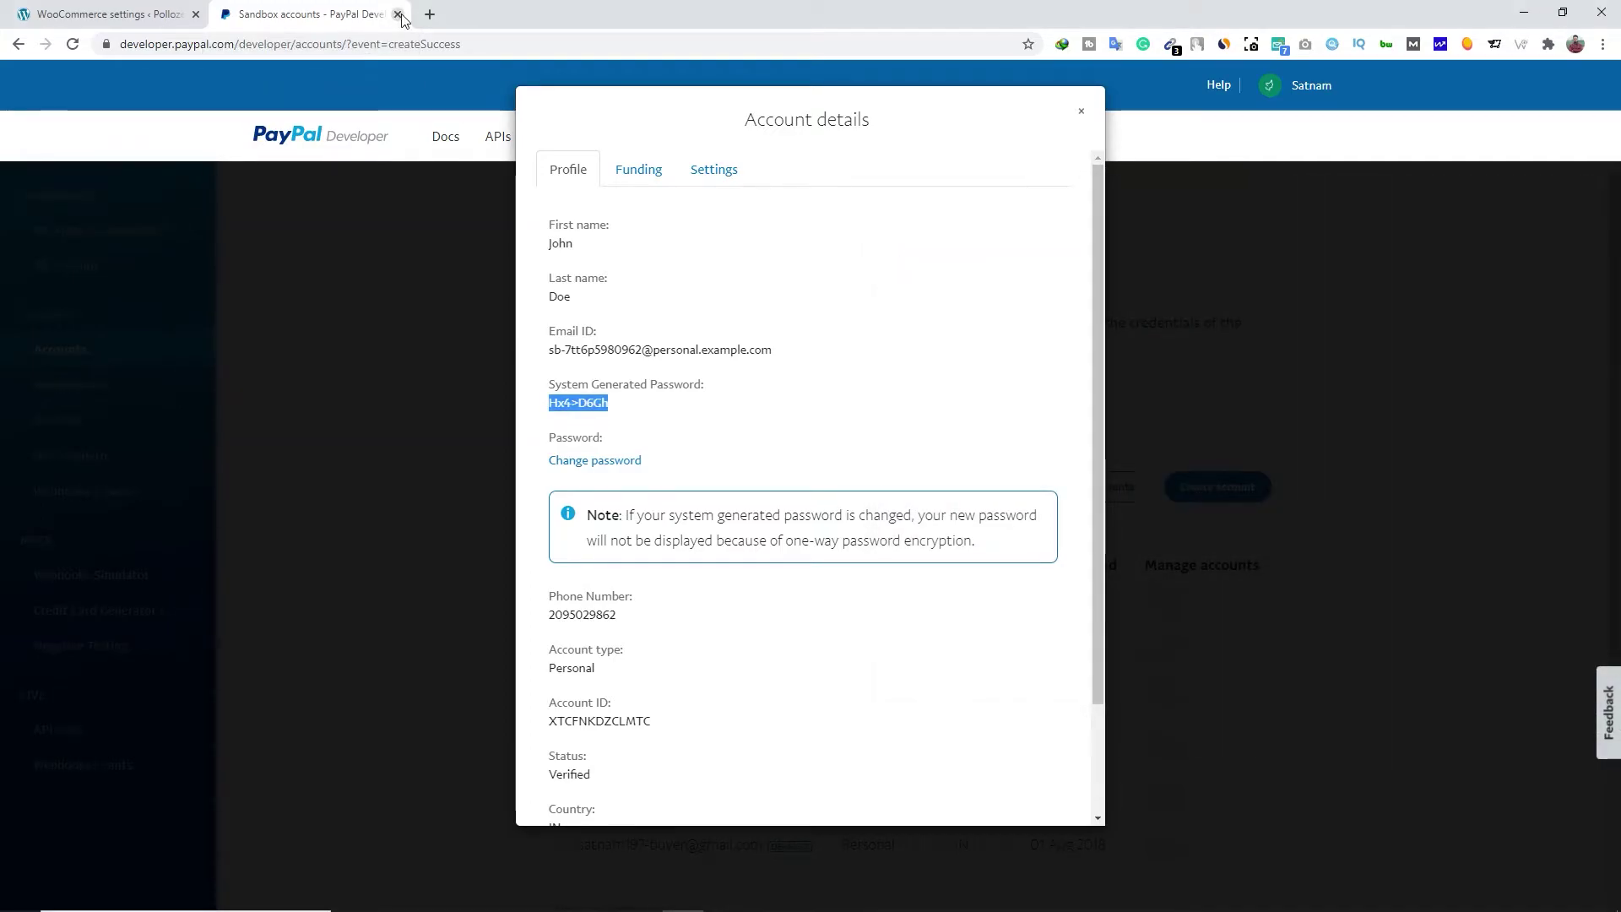
left_click(397, 14)
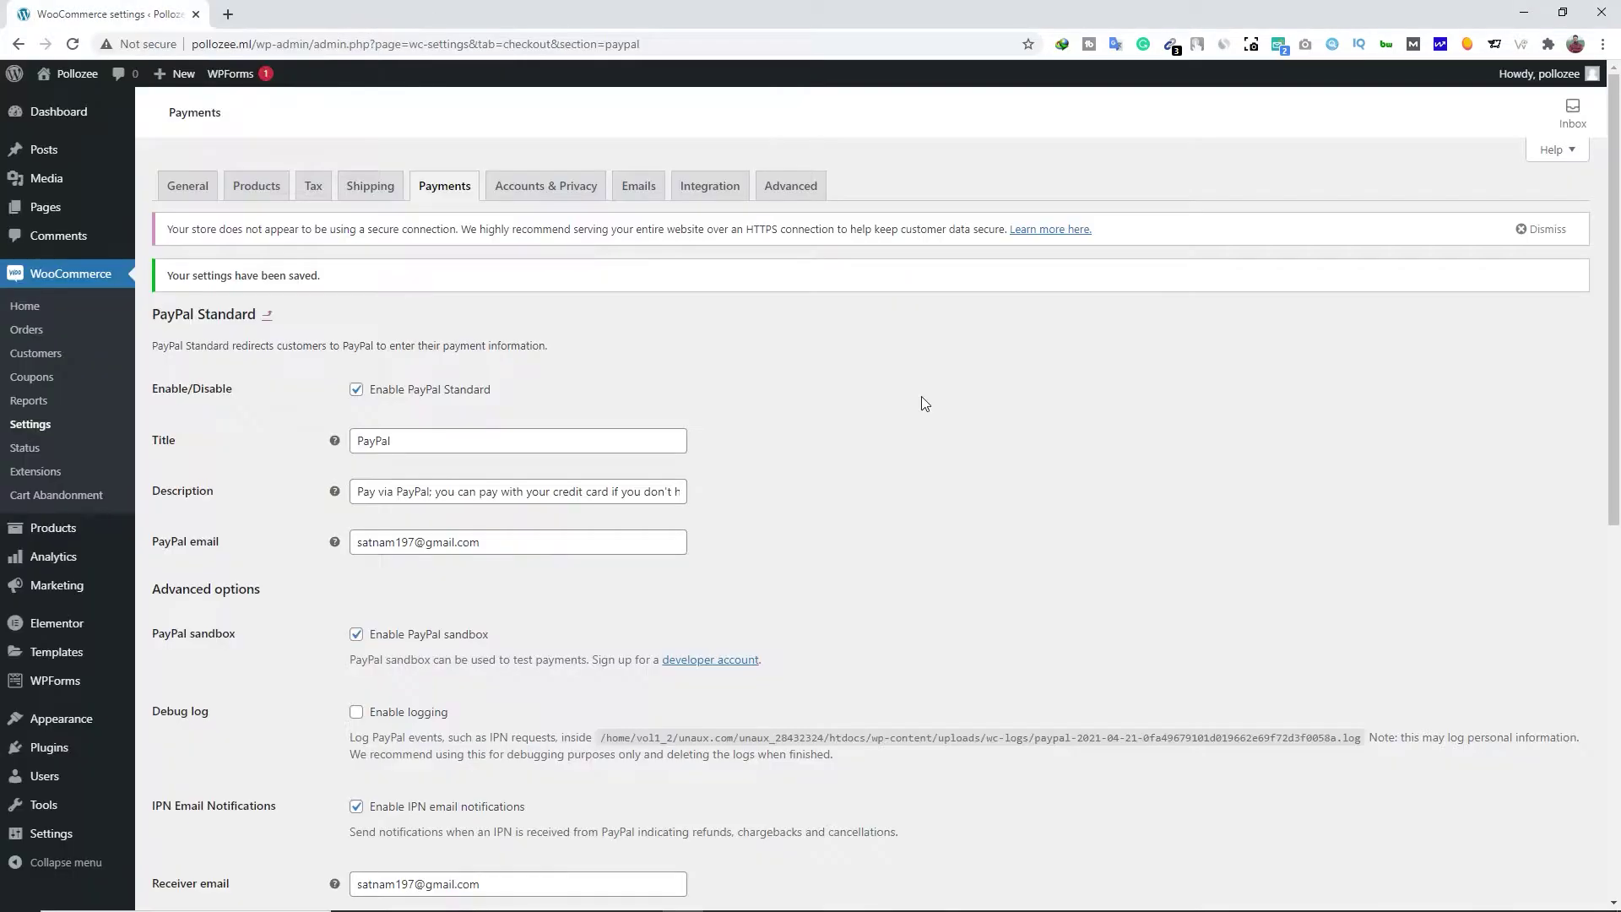
In Accounts & Privacy, allow logging in and creating an account at checkout, then save
left_click(527, 196)
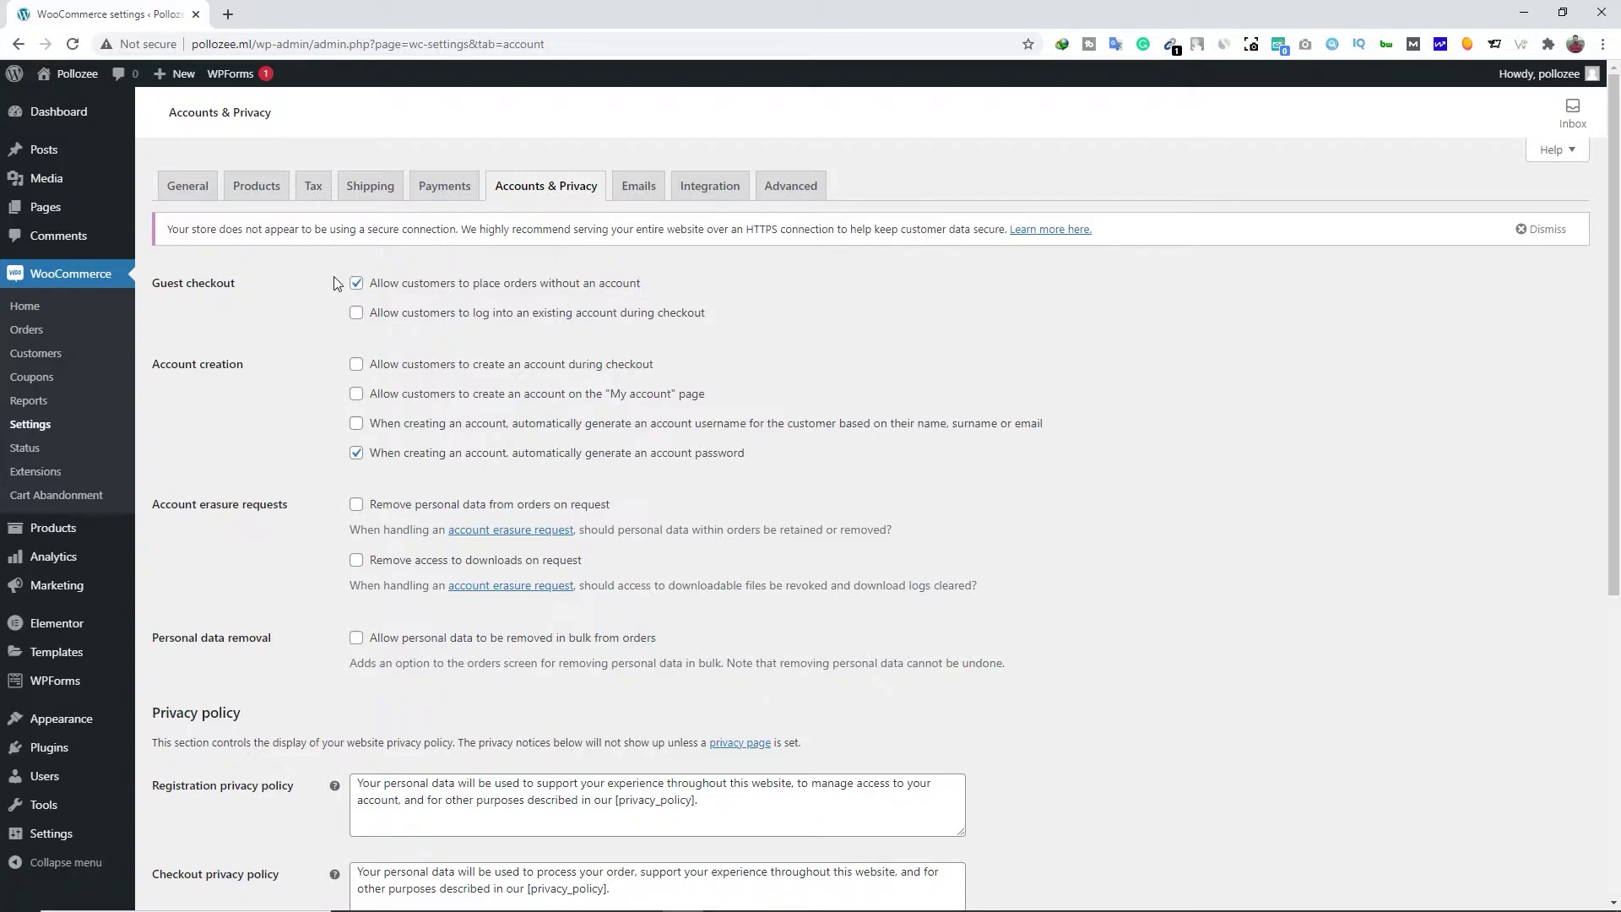
left_click(356, 314)
left_click(357, 366)
scroll(272, 383, "down", 4)
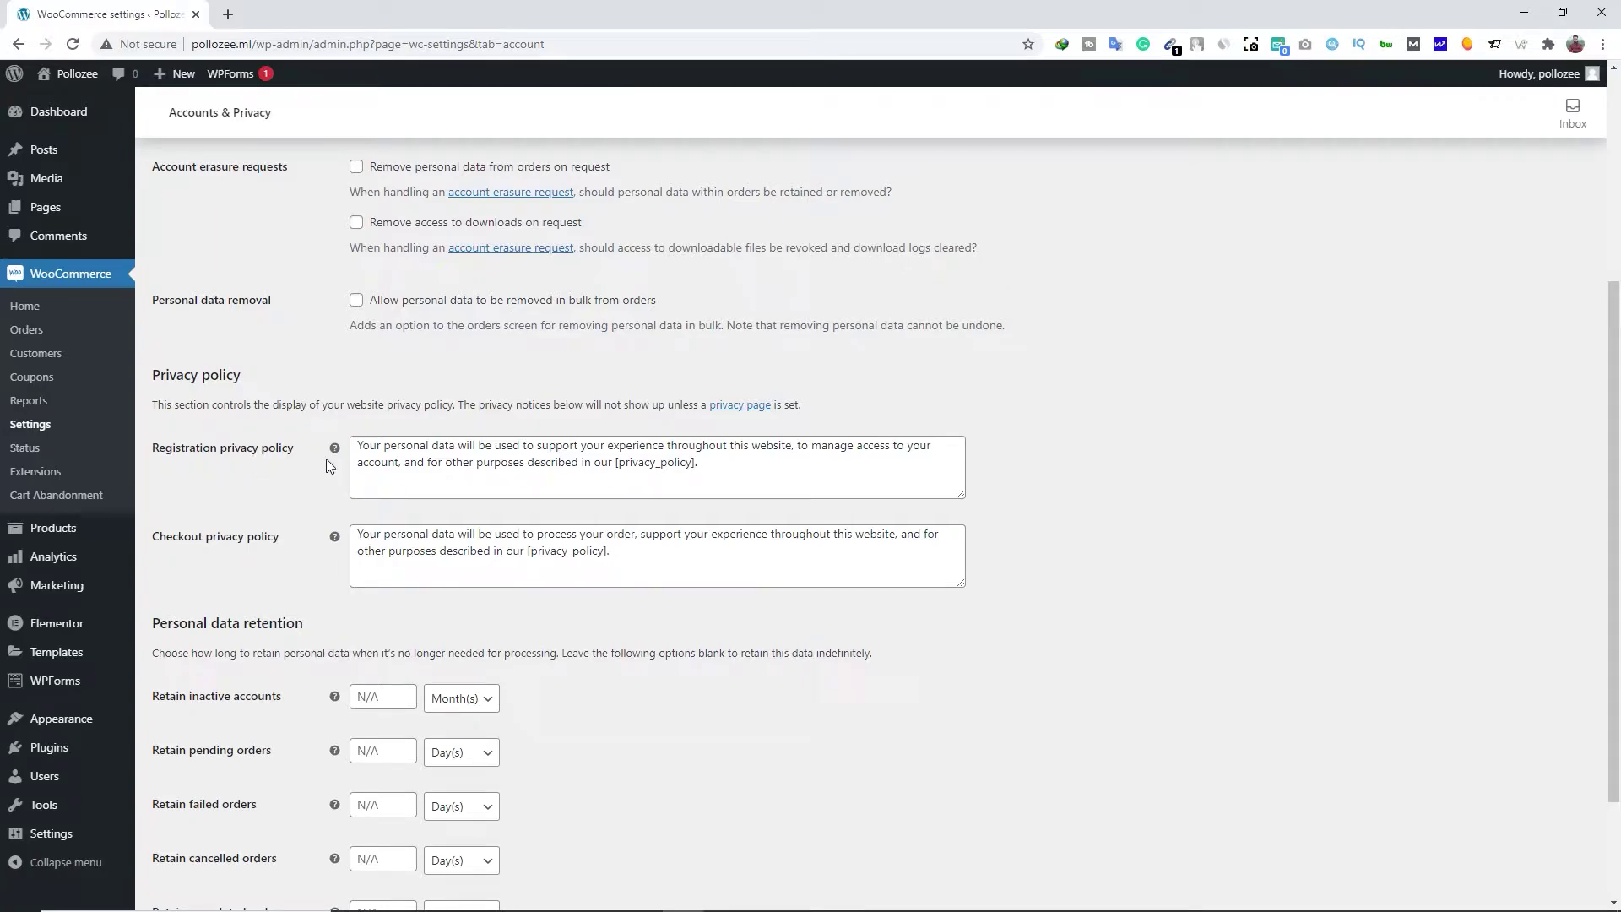
left_click(507, 464)
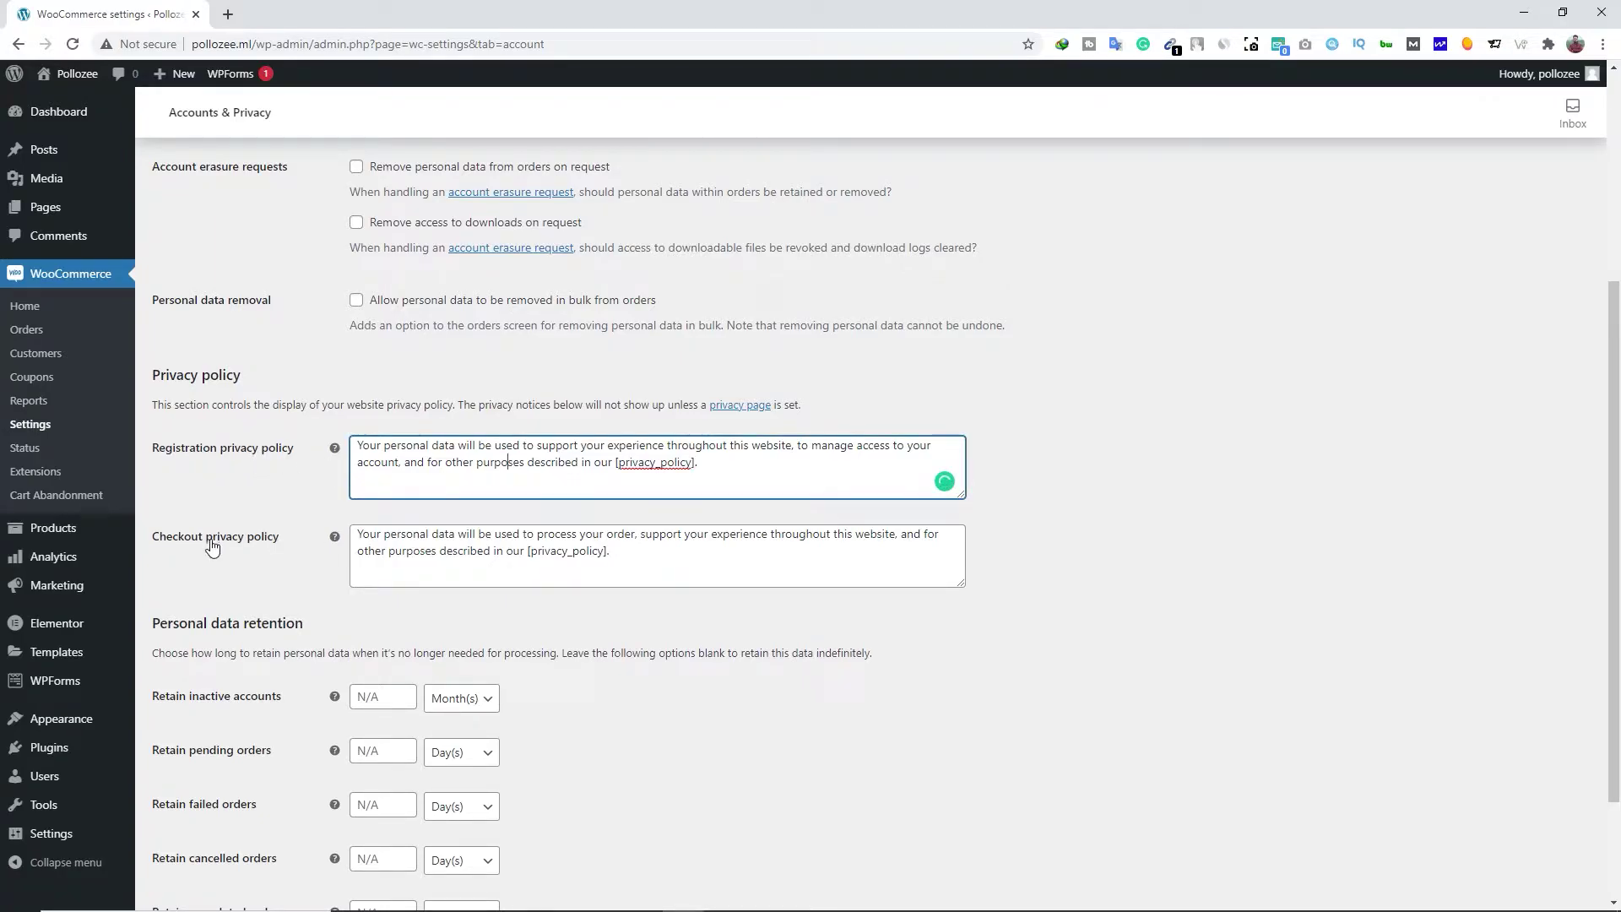
left_click(493, 553)
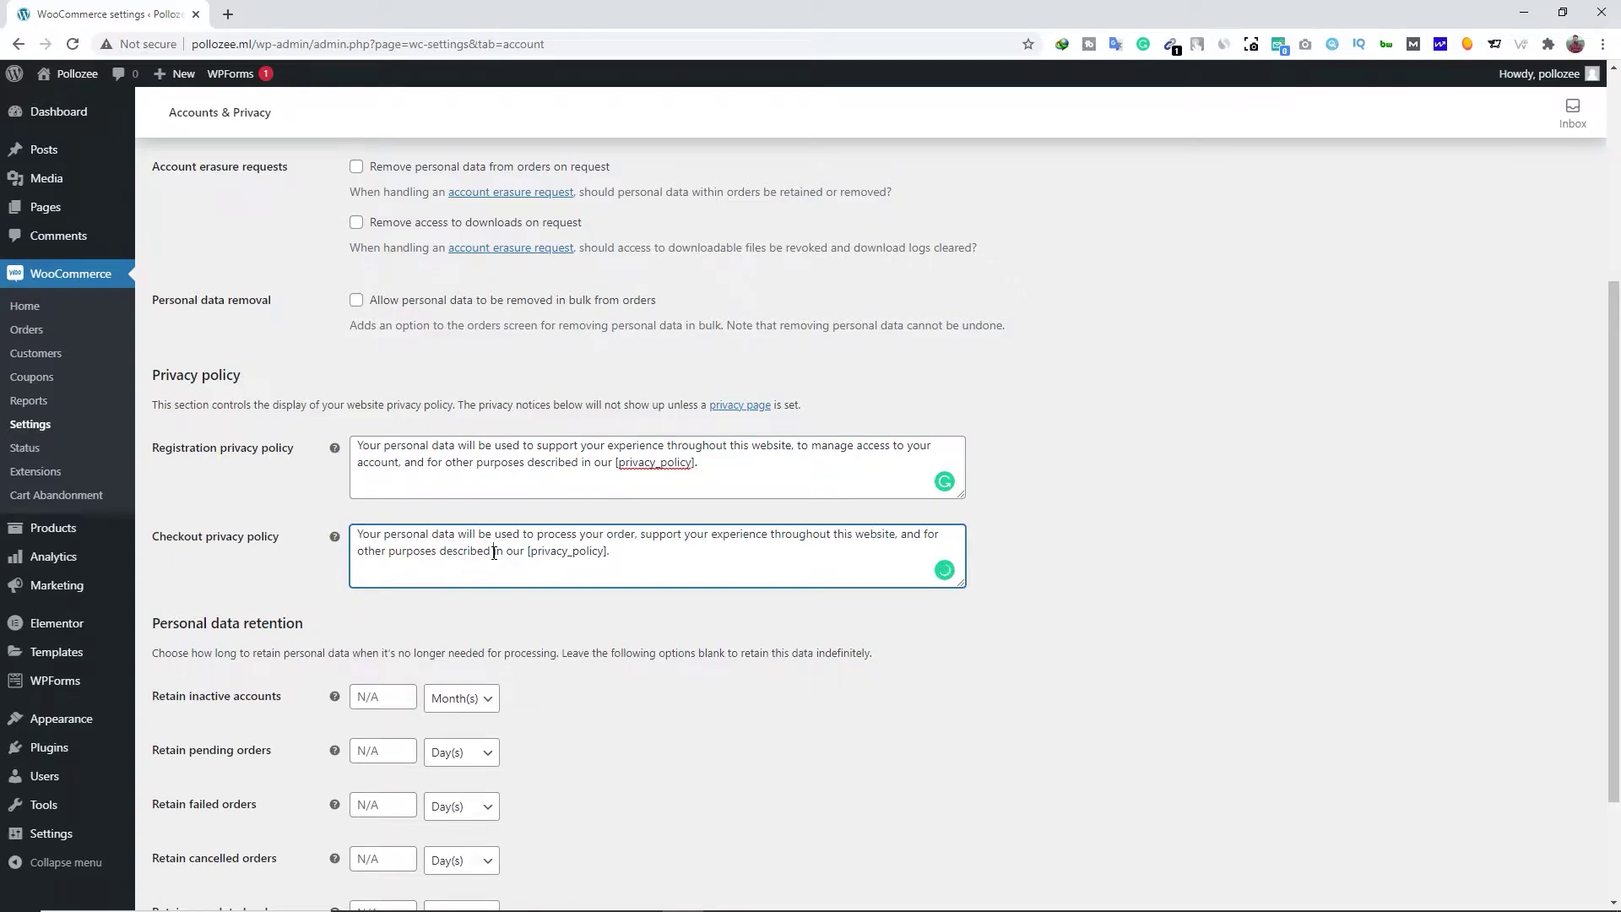
scroll(338, 575, "down", 2)
left_click(194, 820)
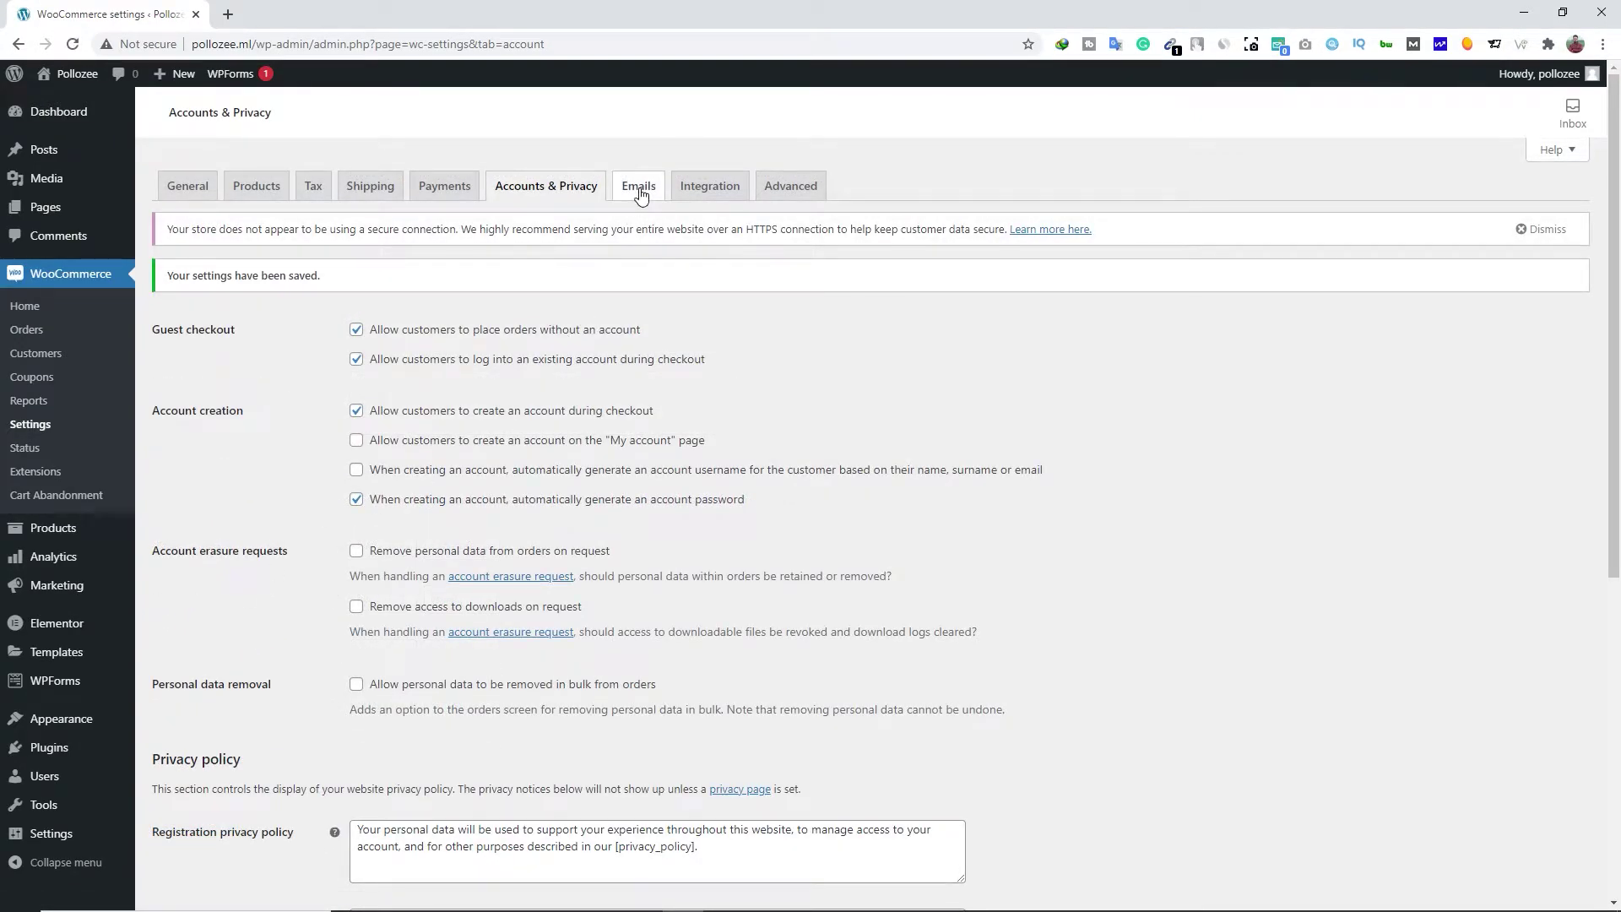
Look over the New order email settings, then save the Emails tab settings
left_click(639, 185)
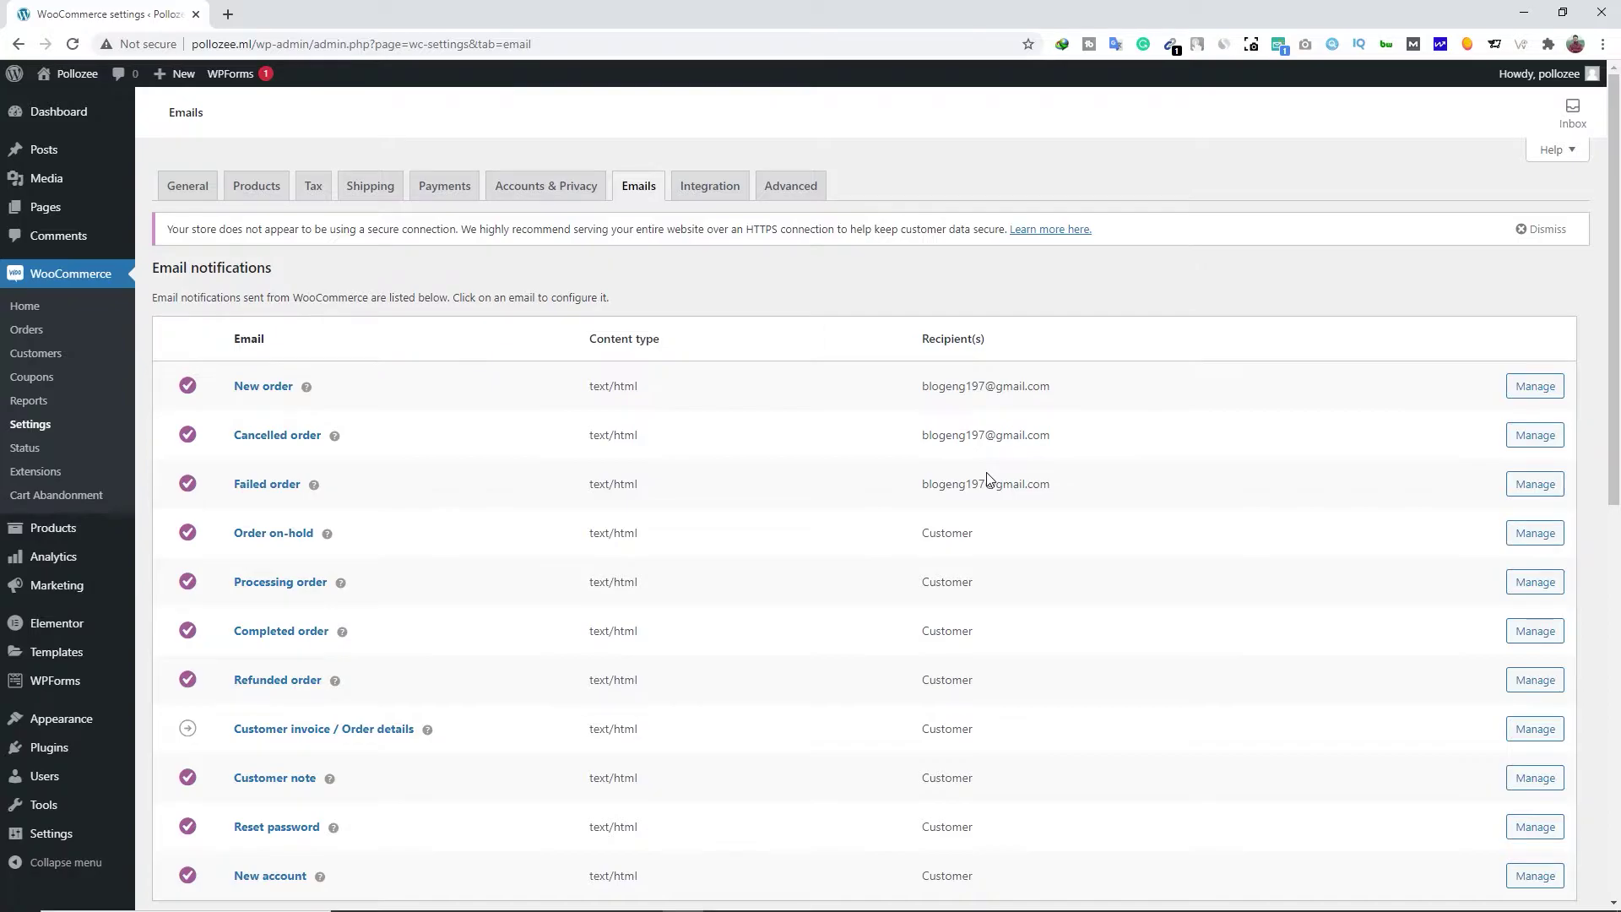
left_click(1534, 387)
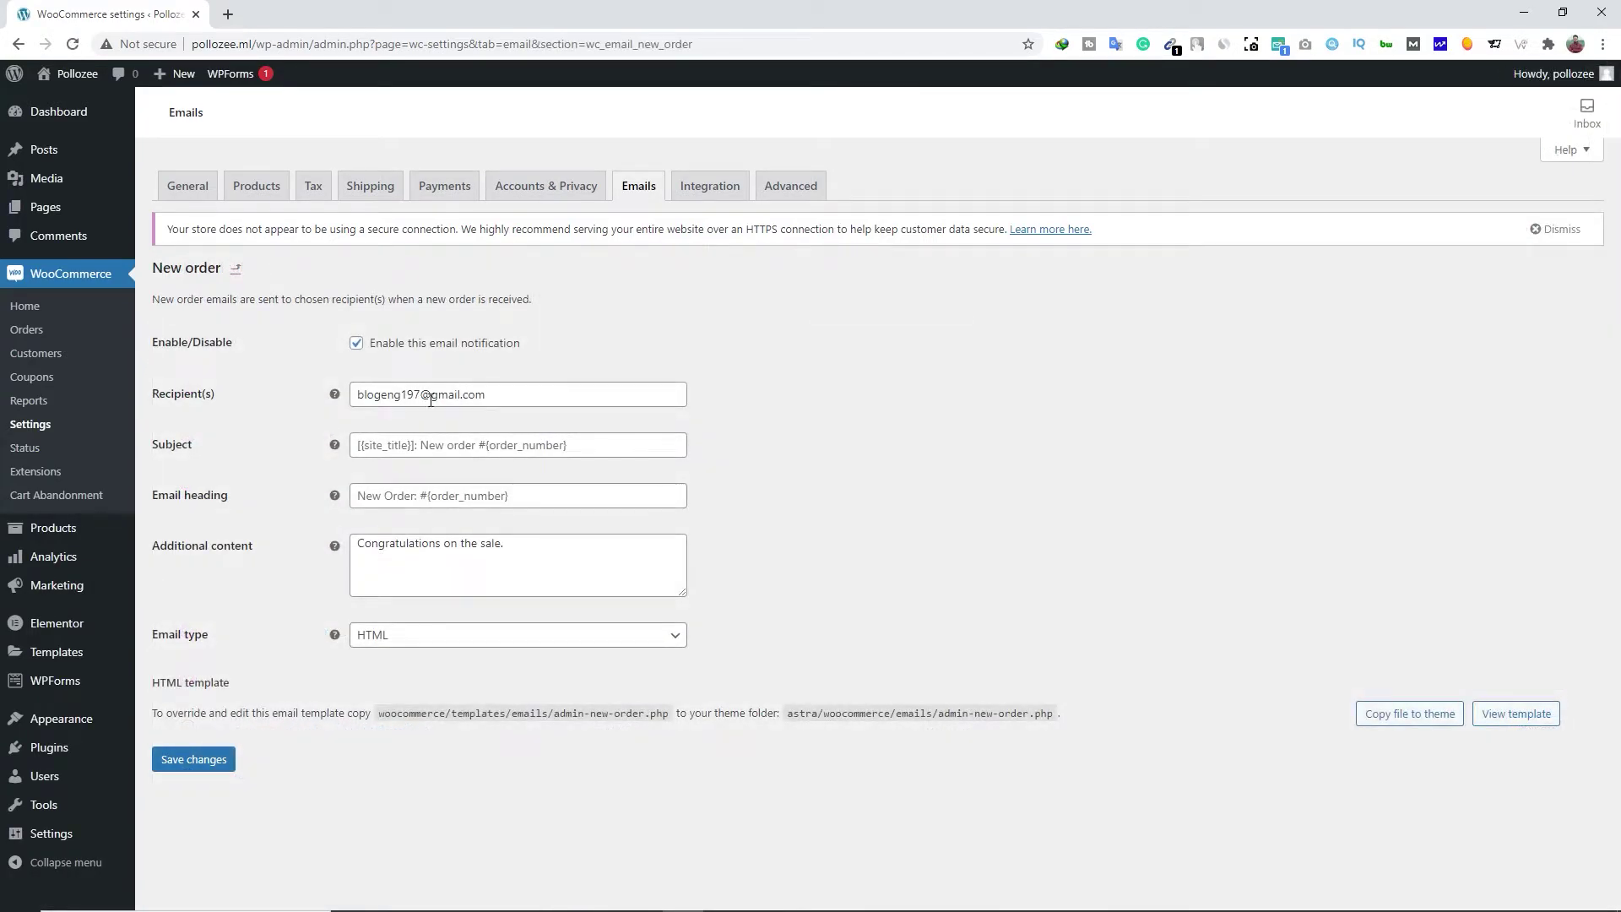
left_click(236, 268)
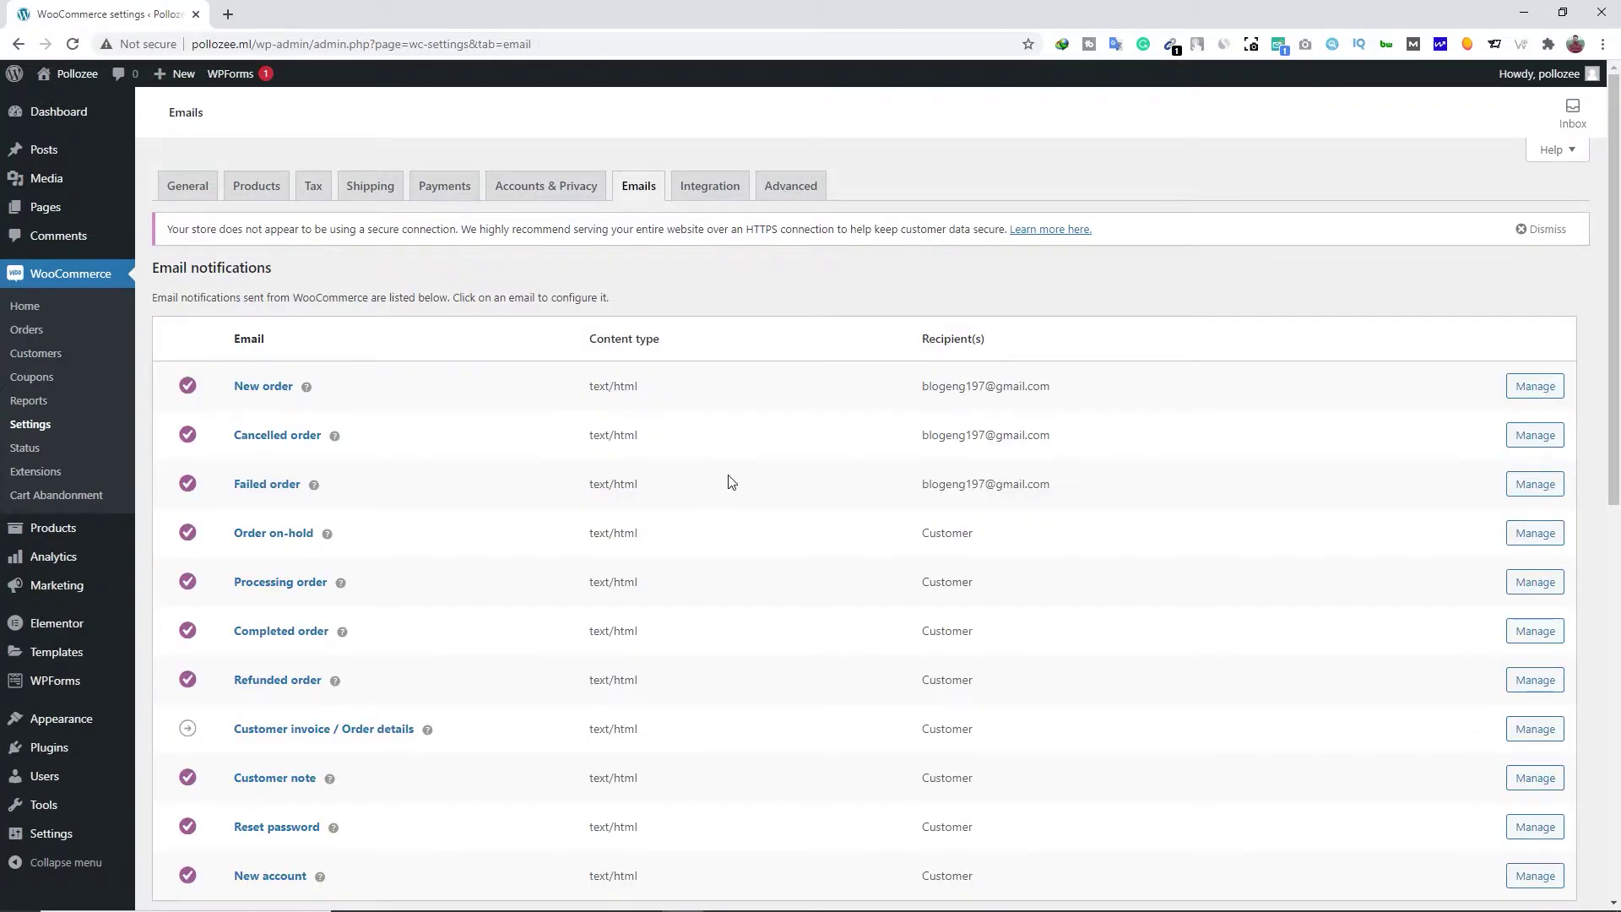
scroll(590, 499, "down", 10)
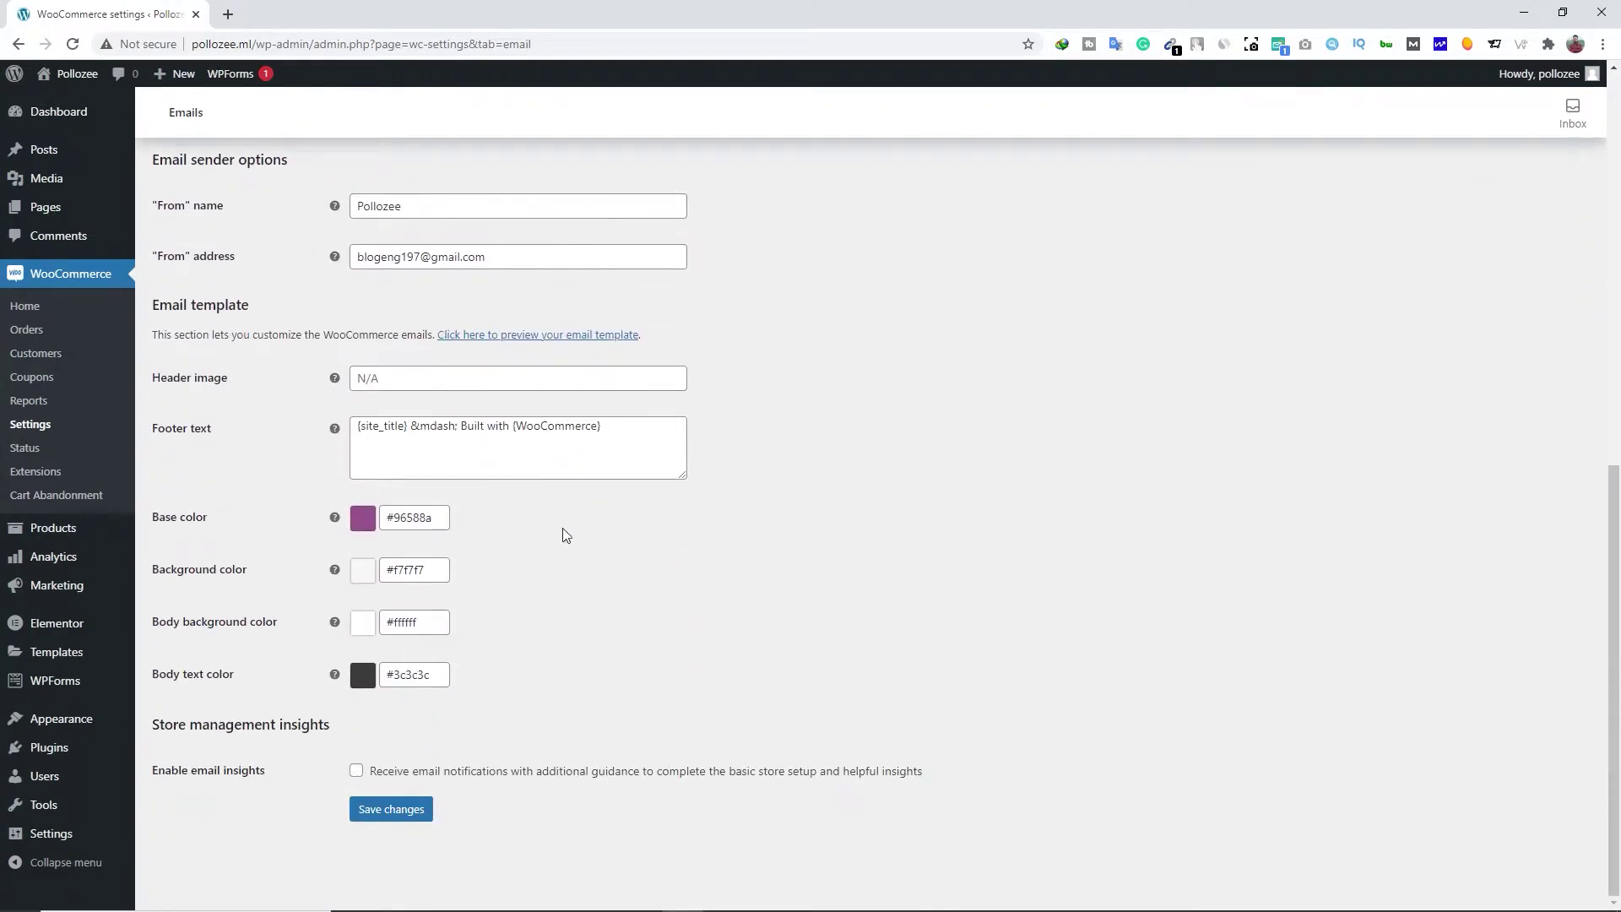
left_click(411, 817)
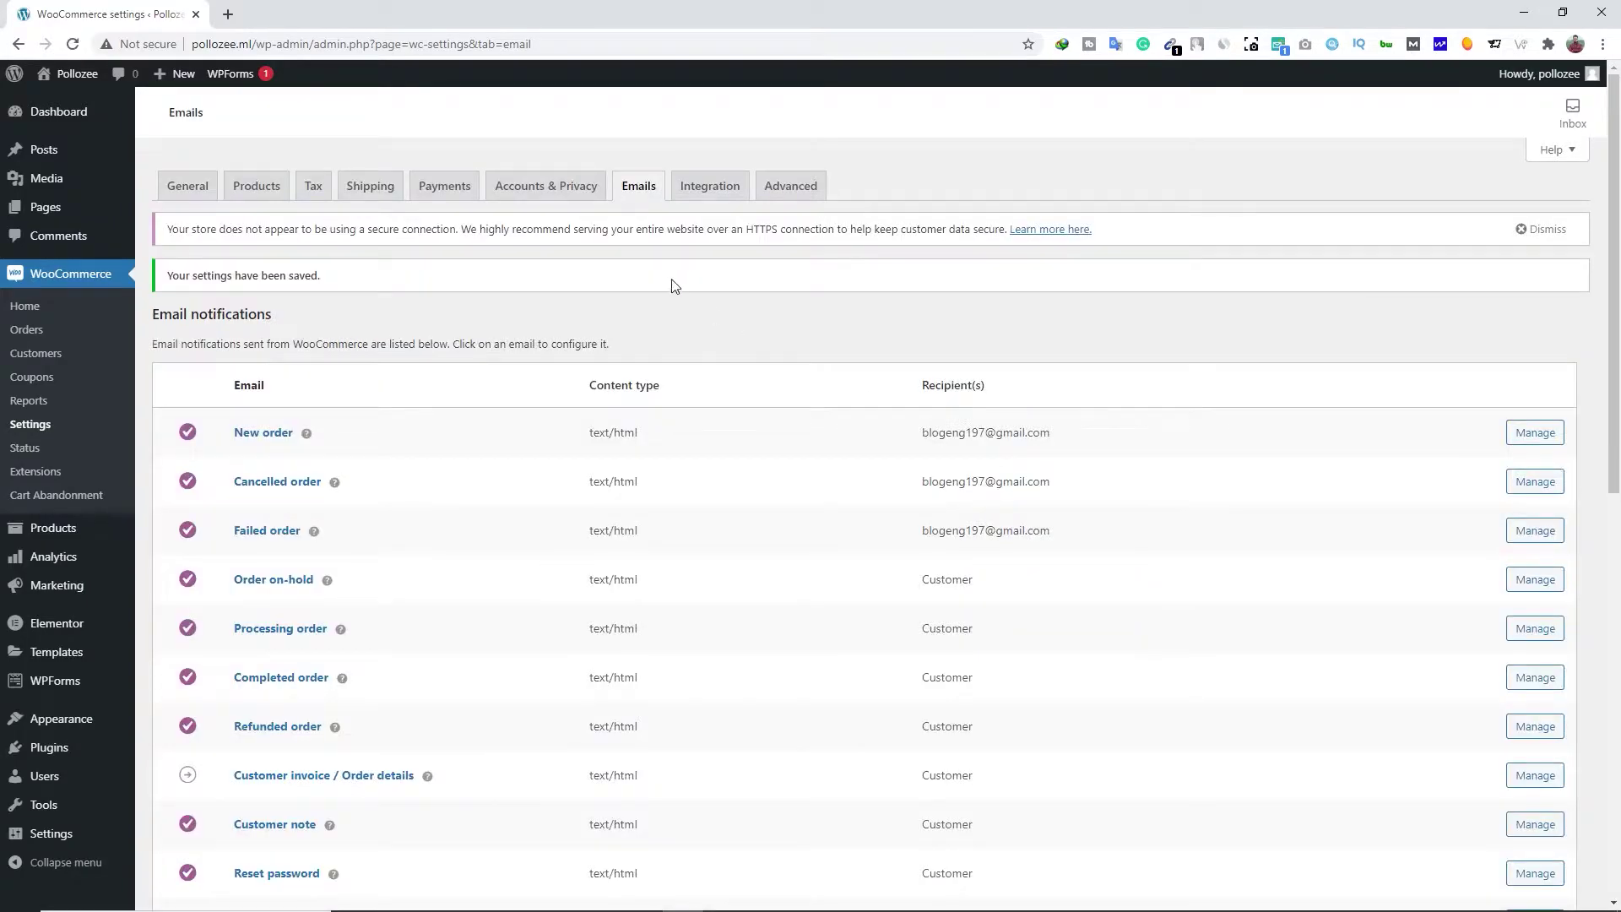
left_click(713, 189)
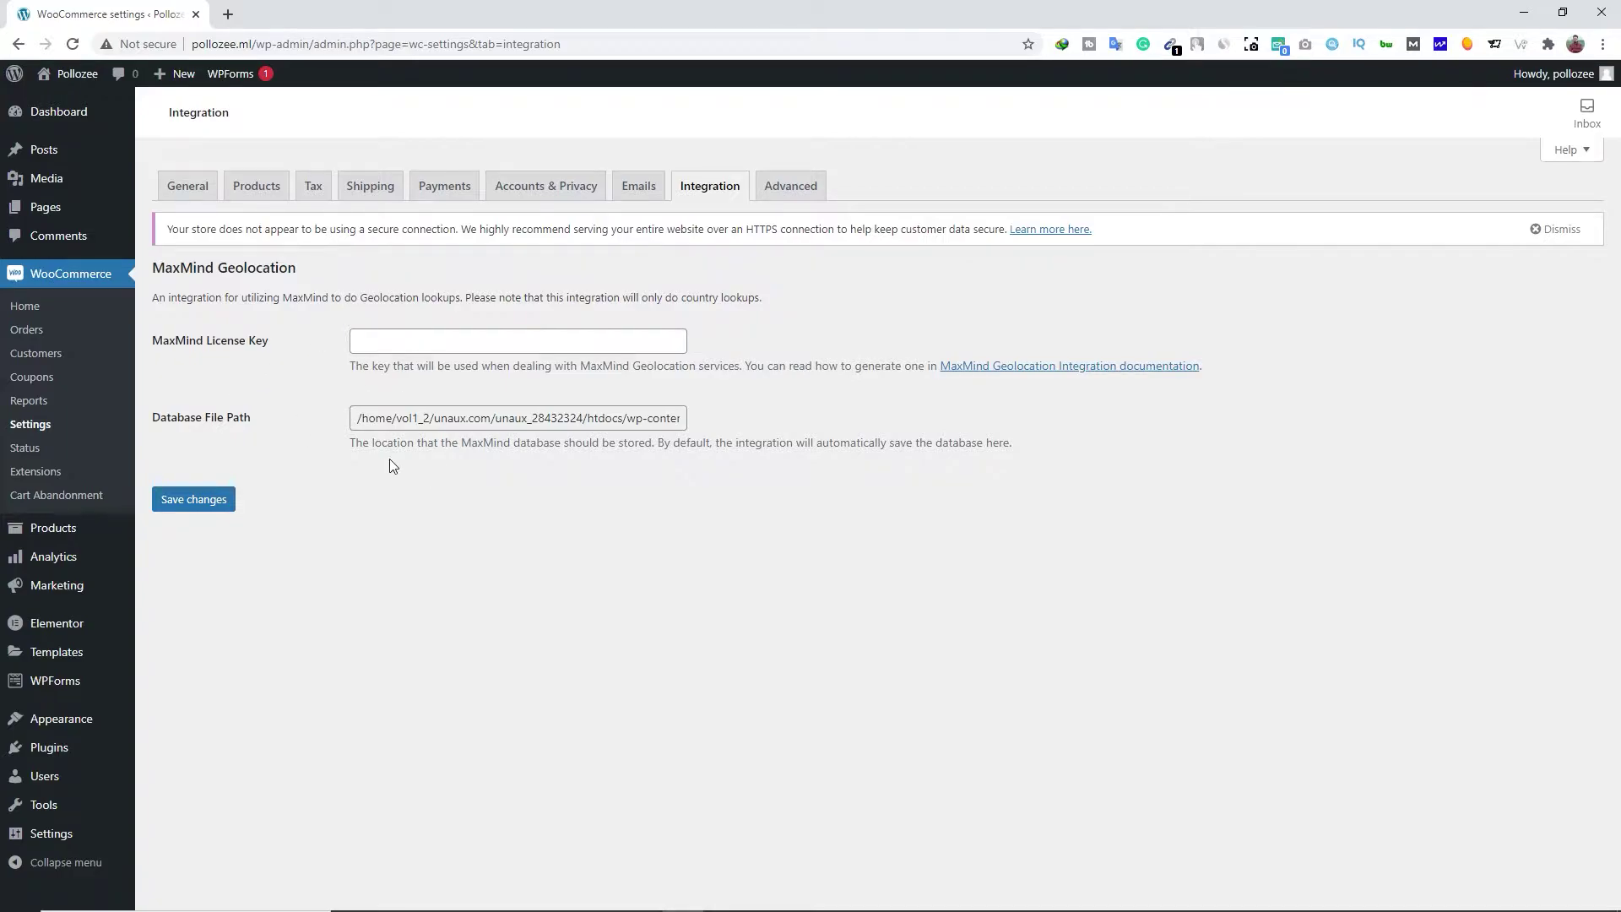
Switch to the Advanced tab showing Cart, Checkout, My account pages and checkout endpoints
left_click(798, 182)
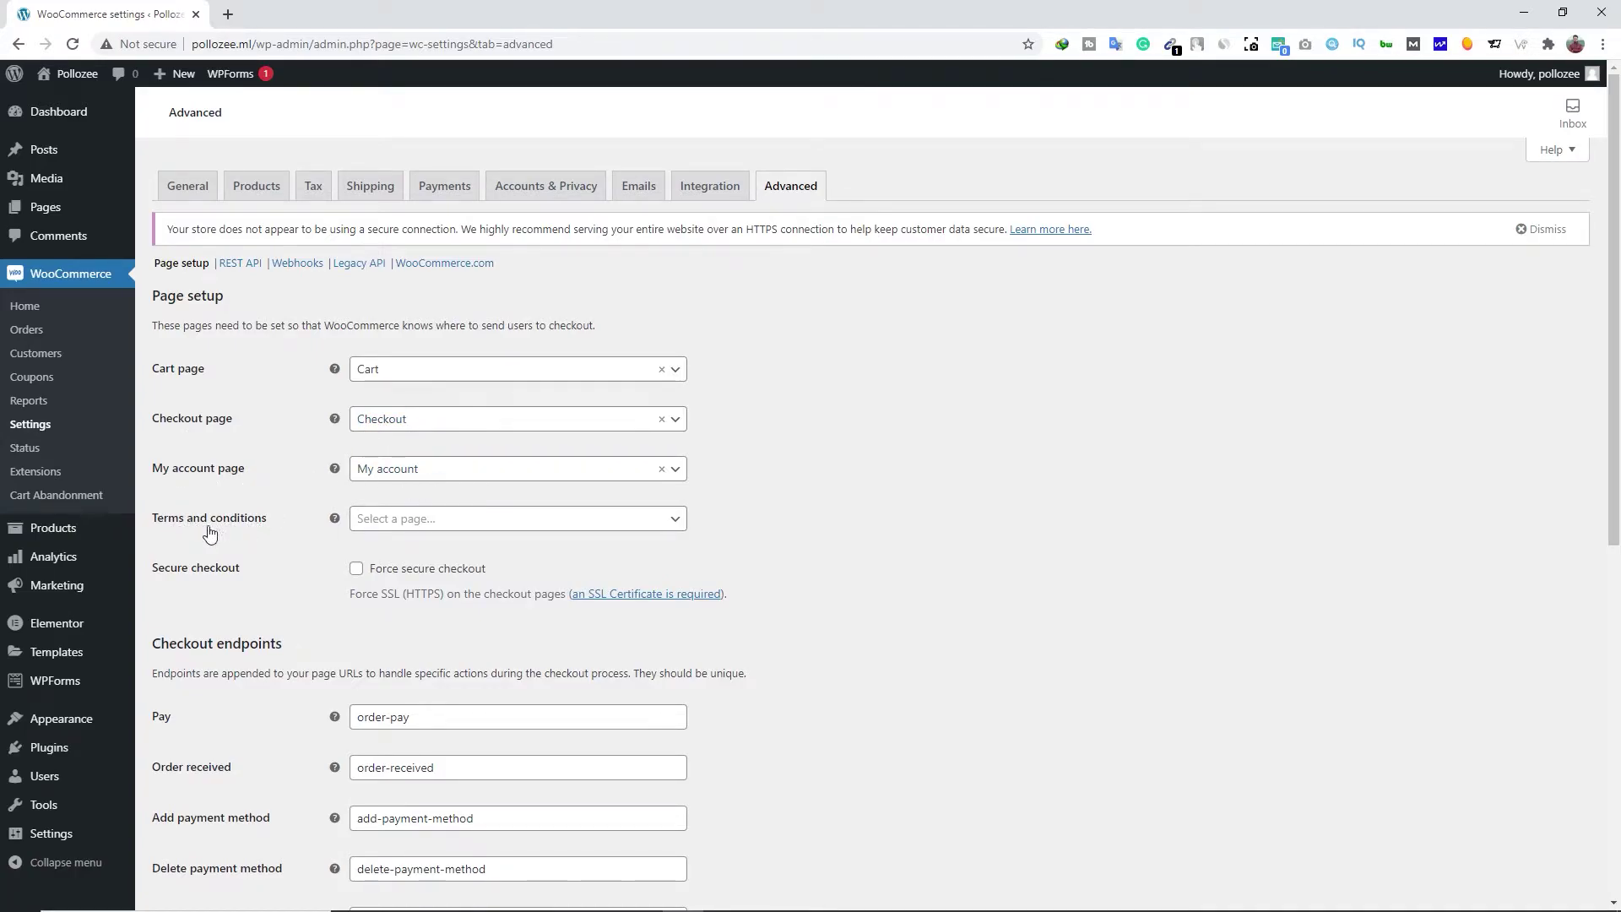
Make Privacy Policy the Terms and conditions page, save the Advanced settings, and return to the Dashboard
left_click(461, 532)
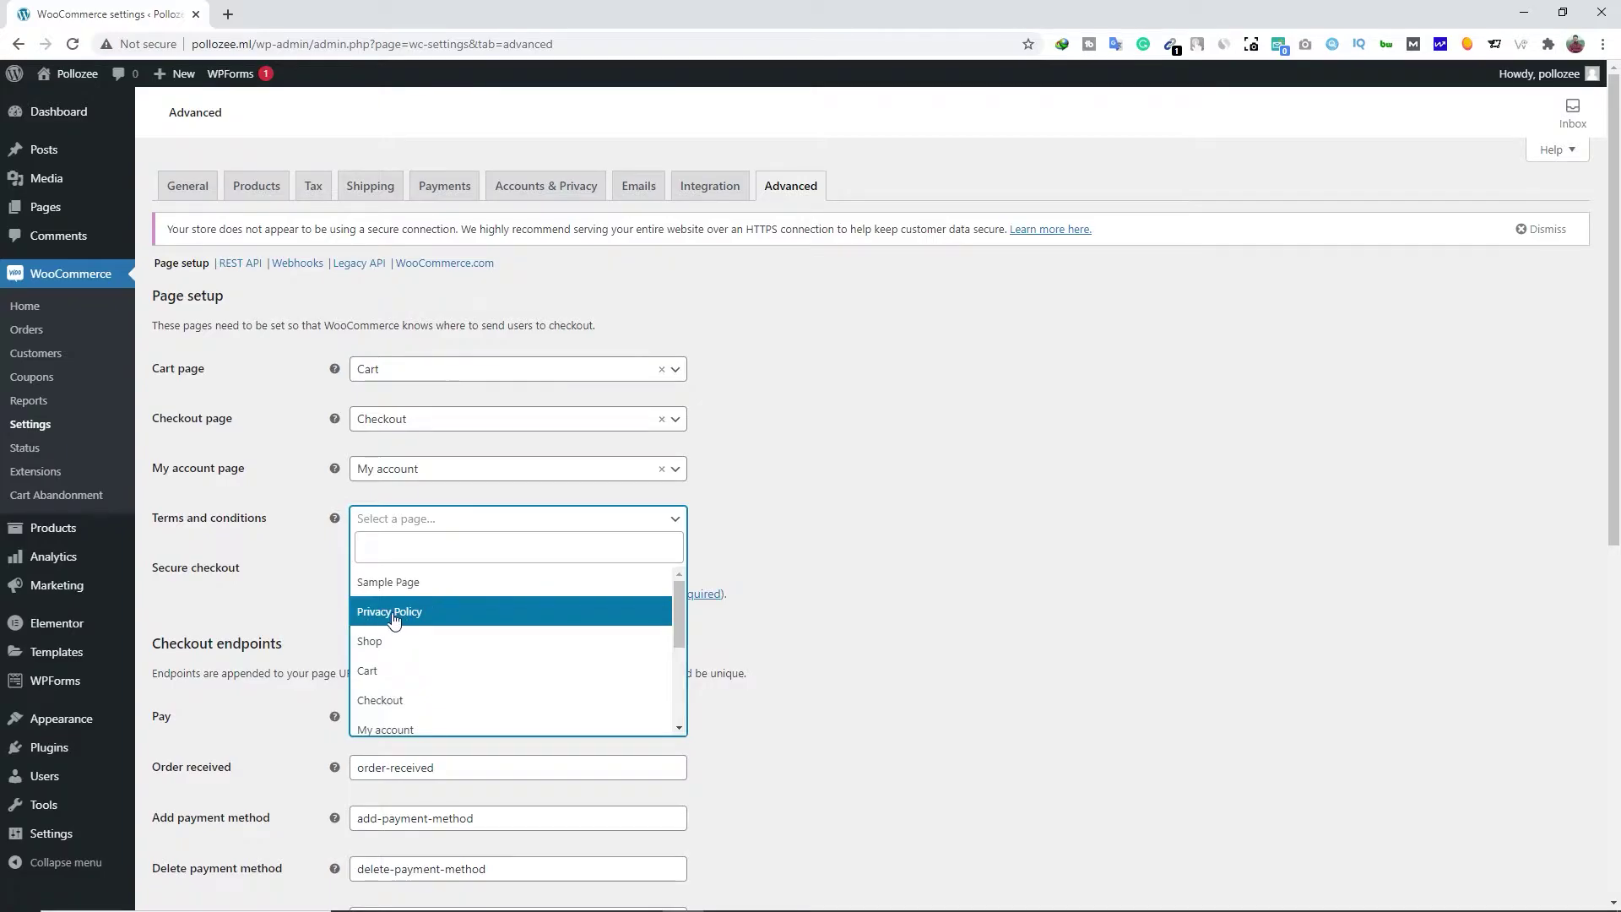
left_click(426, 613)
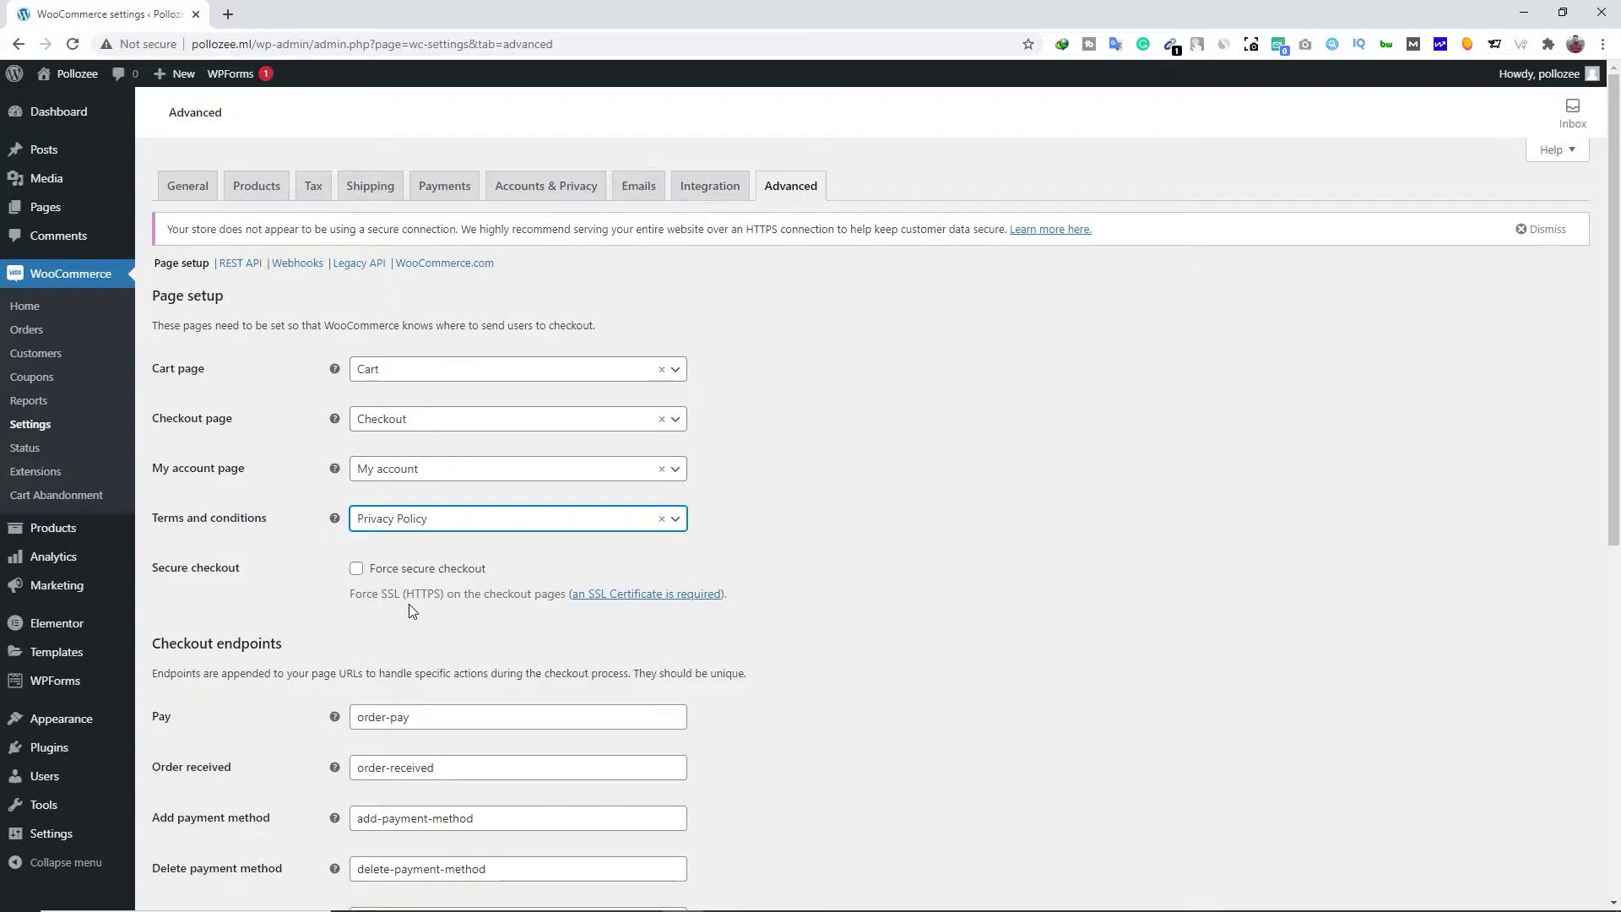
scroll(404, 604, "down", 2)
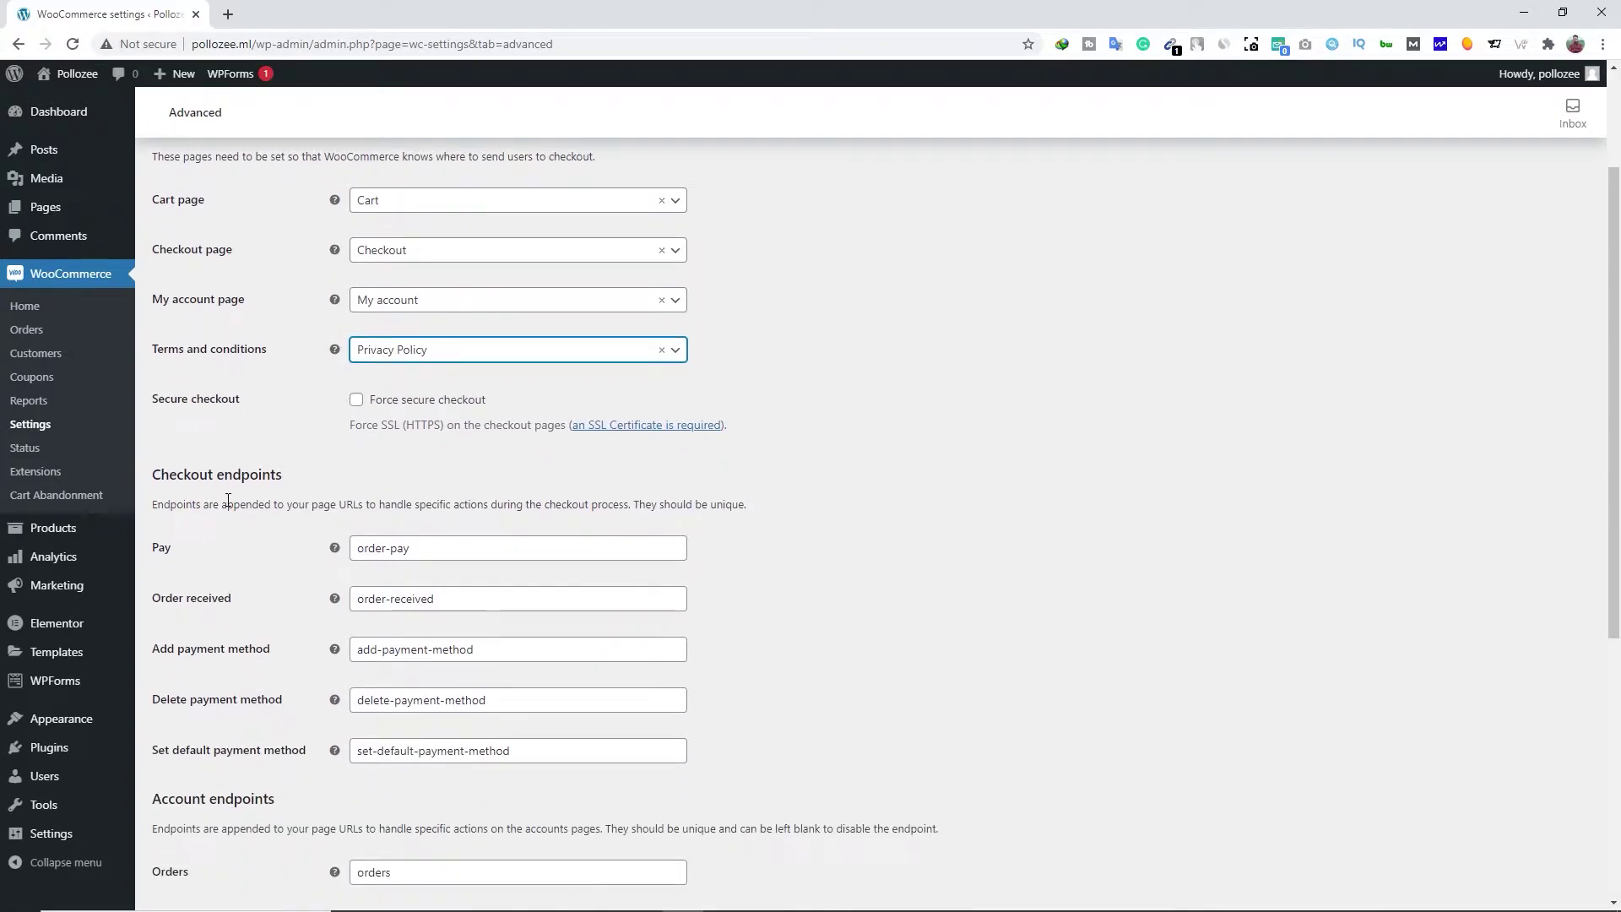
triple_click(444, 548)
left_click(435, 593)
left_click(487, 661)
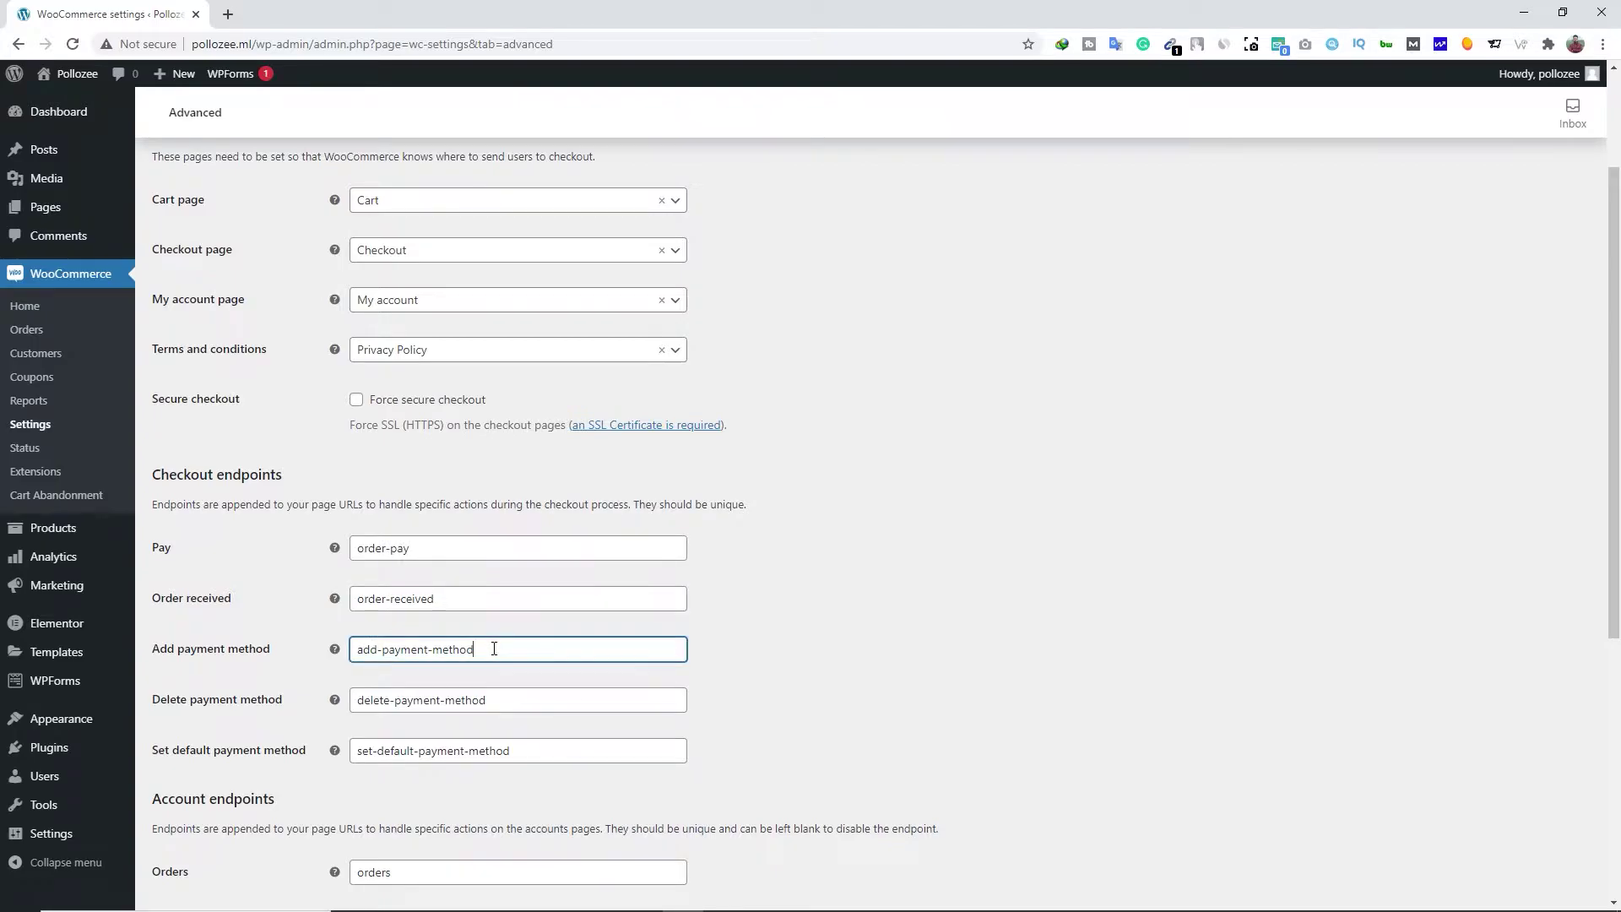
scroll(517, 676, "down", 3)
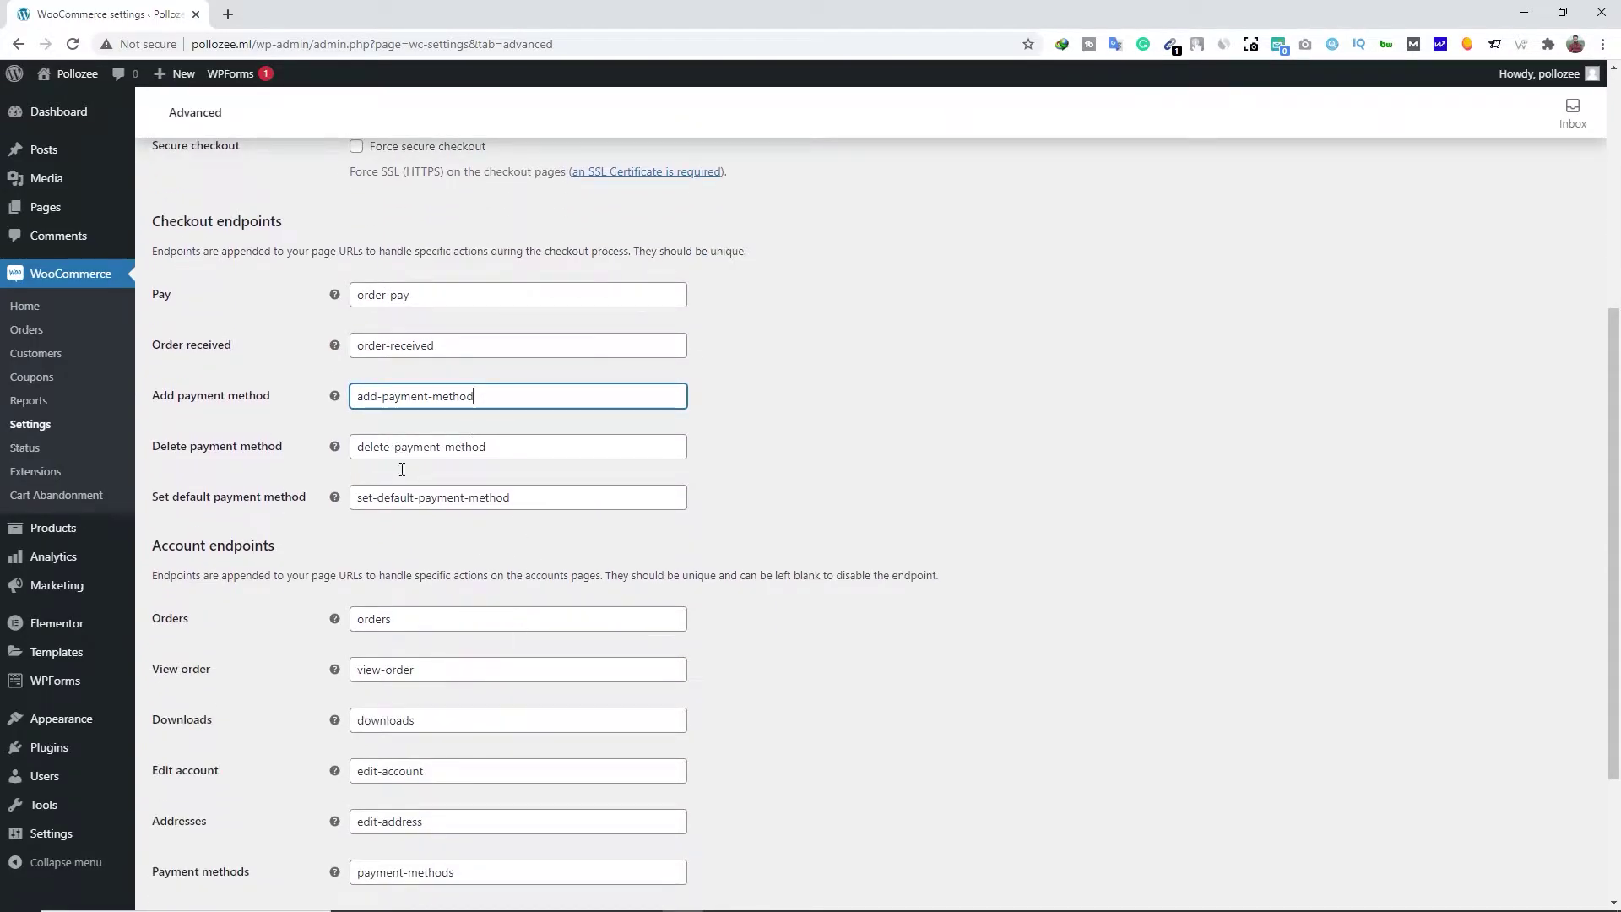
scroll(420, 658, "down", 3)
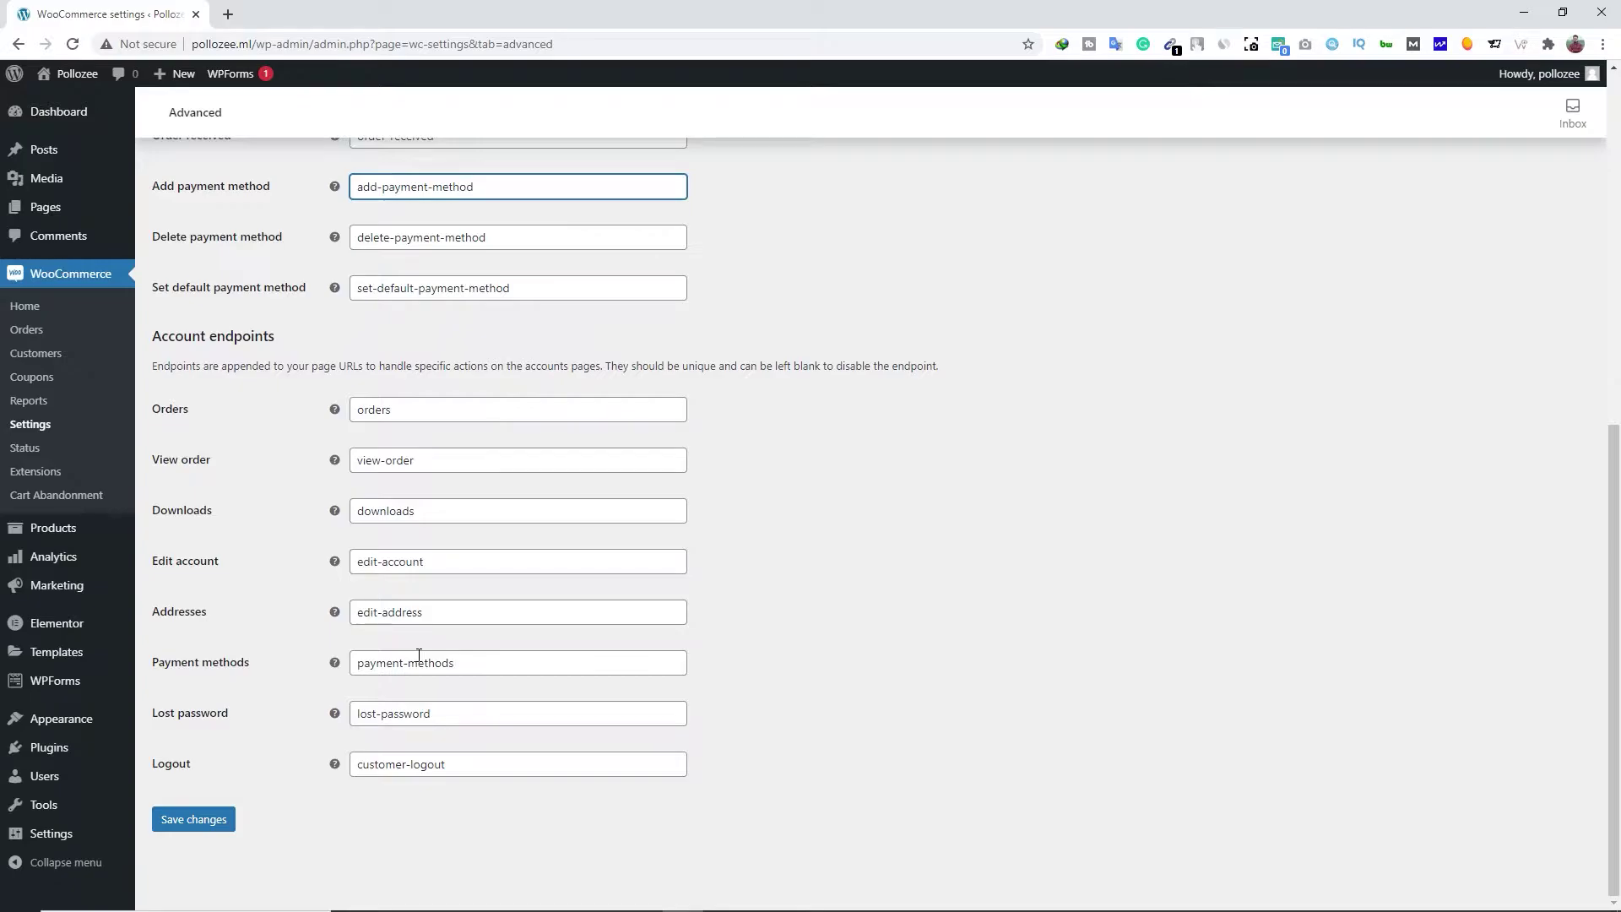
left_click(193, 819)
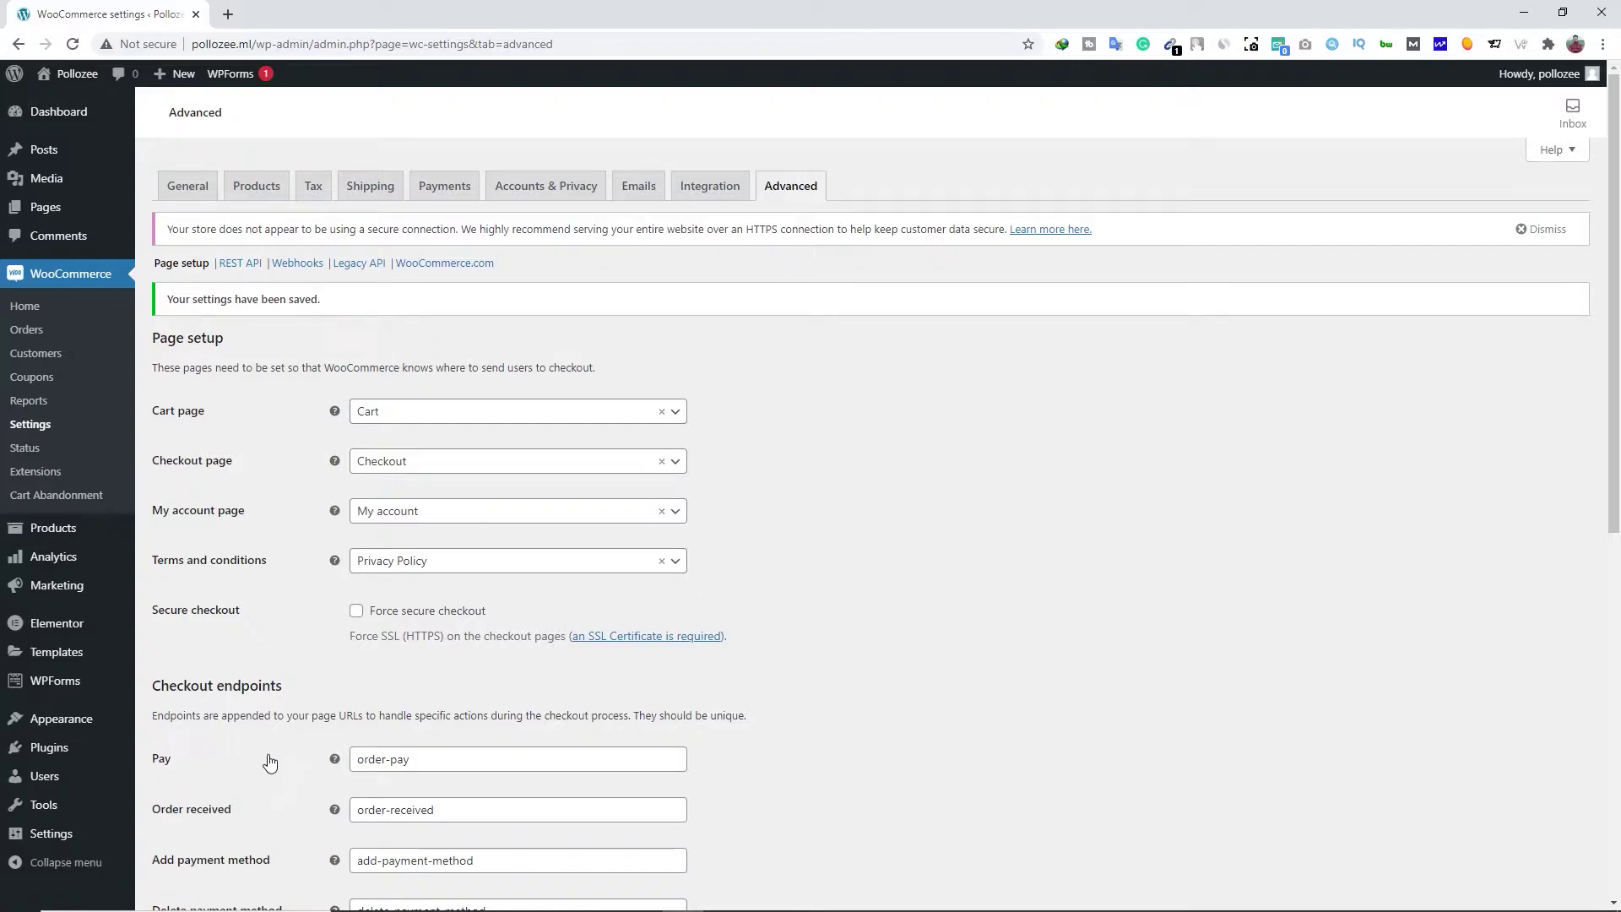
left_click(85, 115)
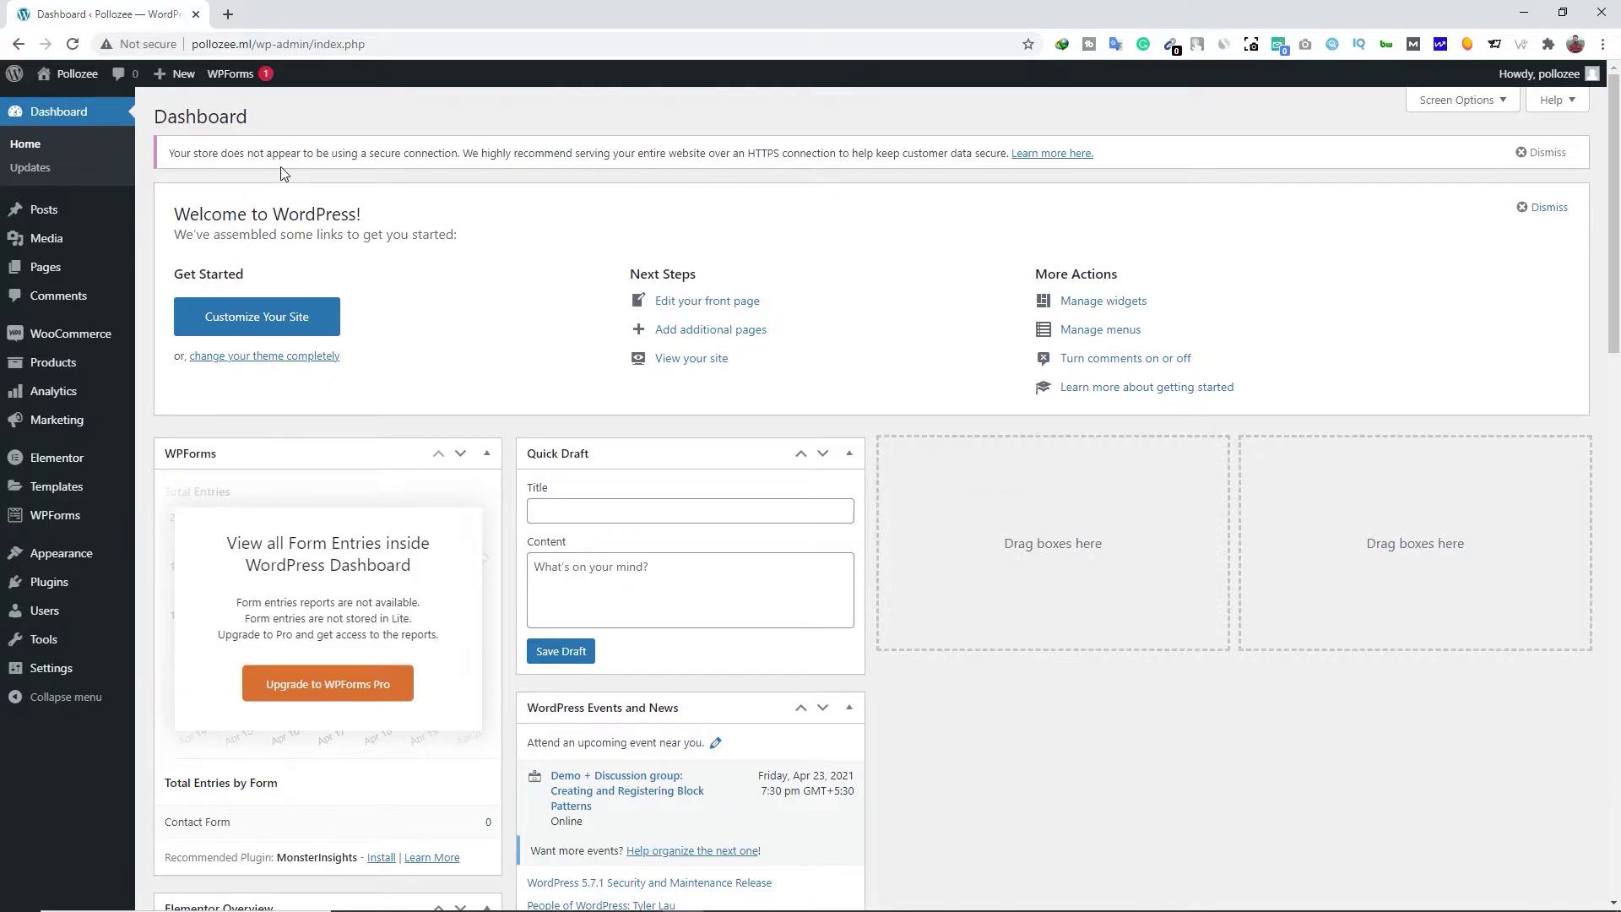
On the Dashboard home, select and then deselect the pollozee.ml domain in the address bar
left_click_drag(251, 44, 192, 46)
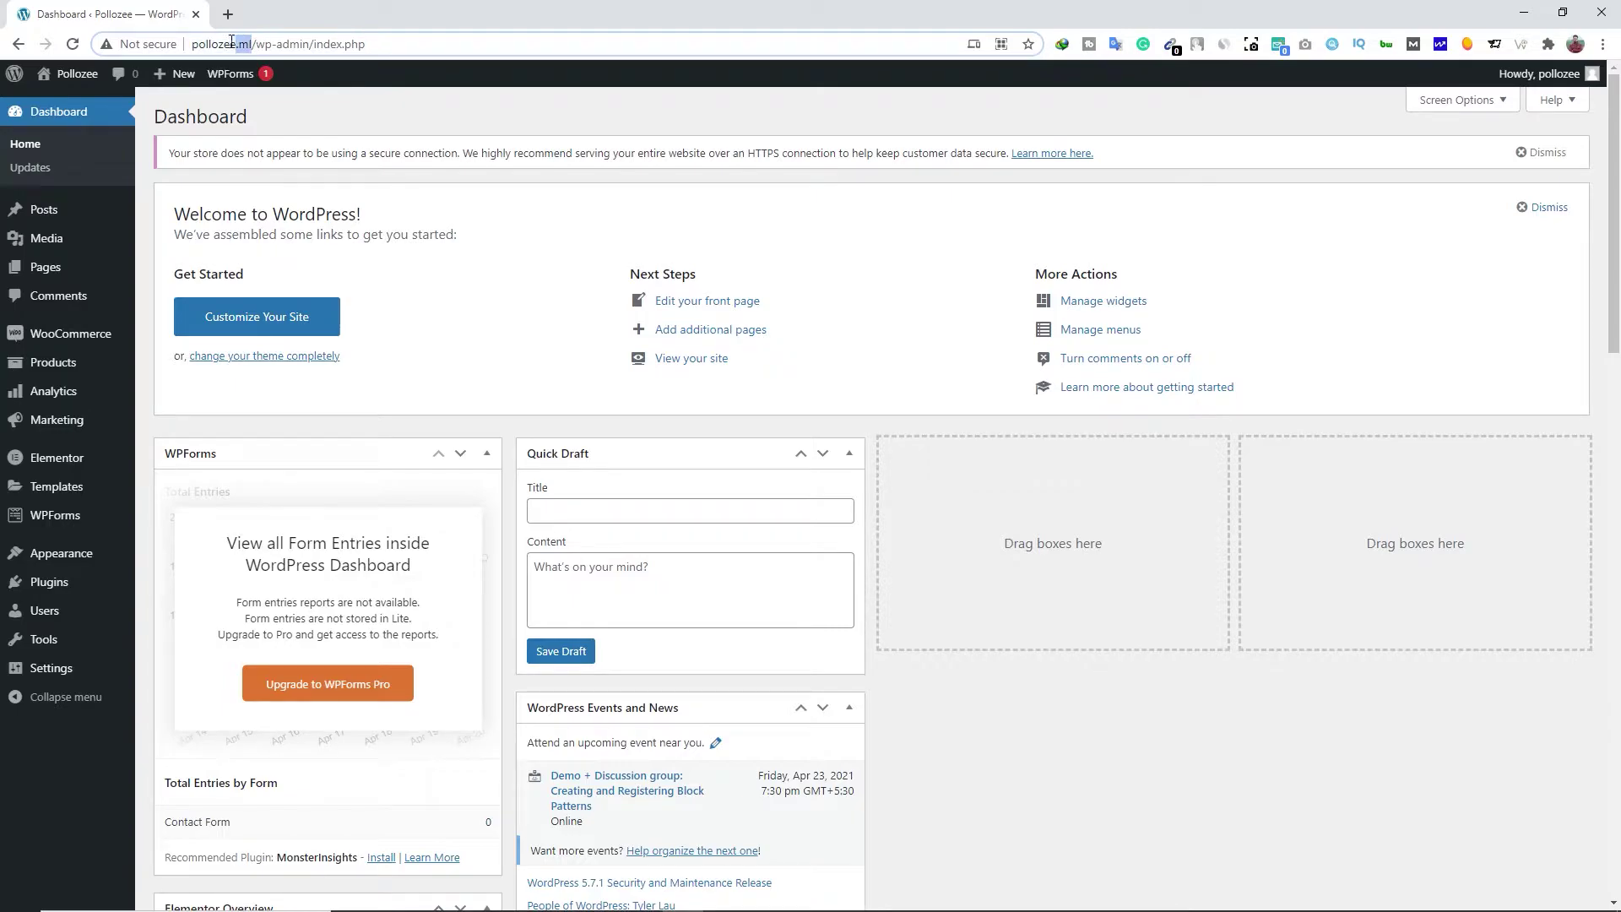
left_click(313, 185)
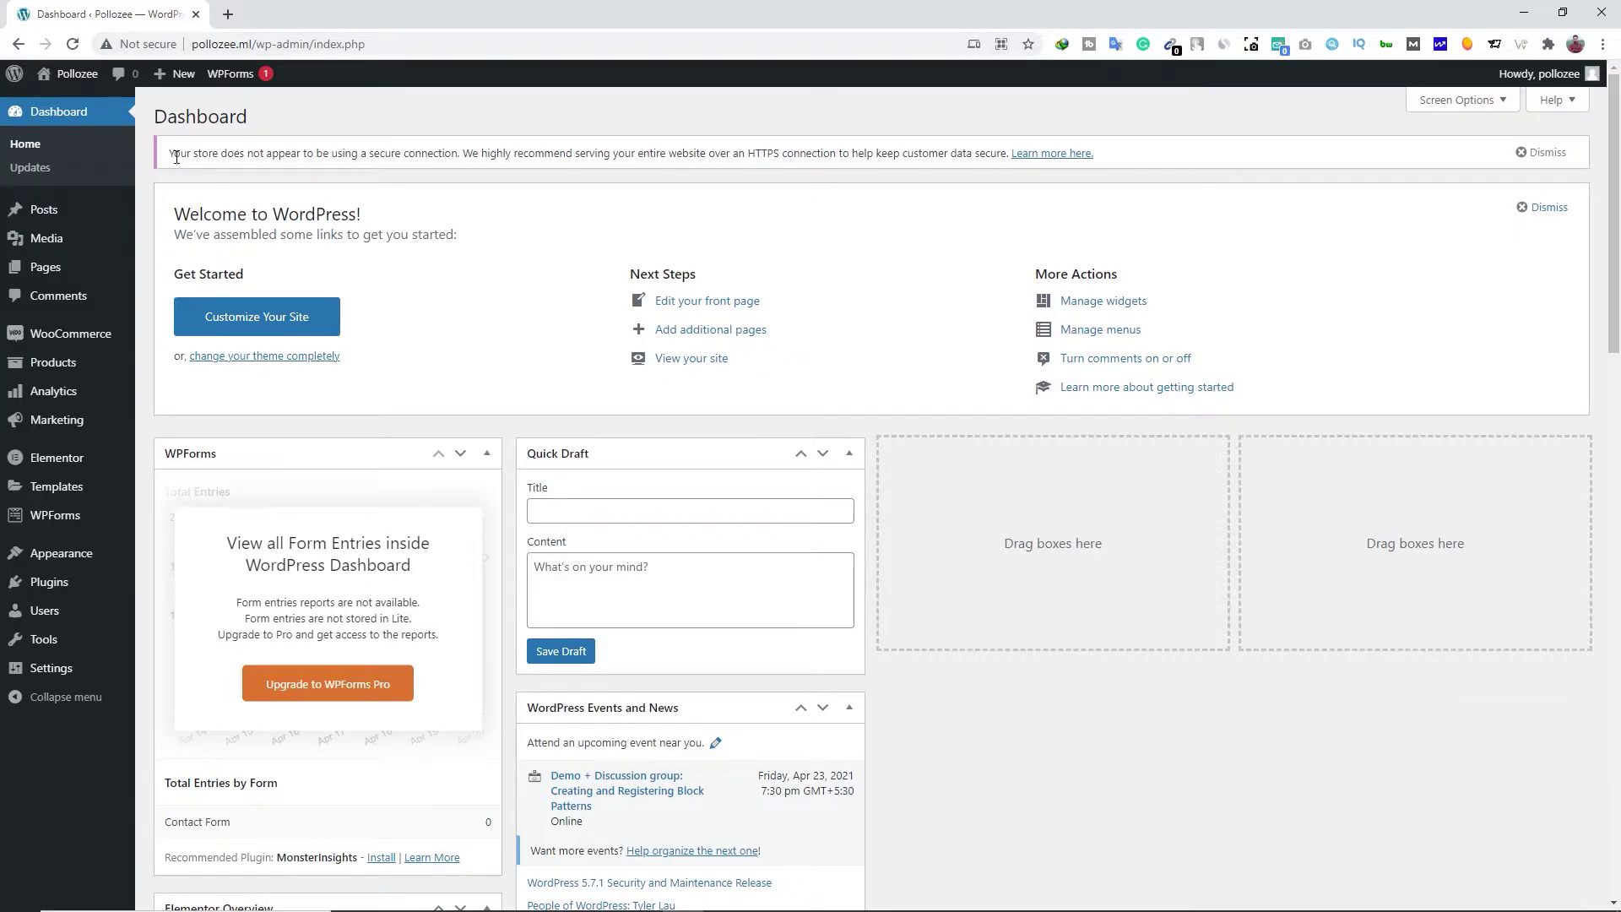
left_click(227, 14)
Search Google for cloudflare and open the Cloudflare website
left_click(604, 428)
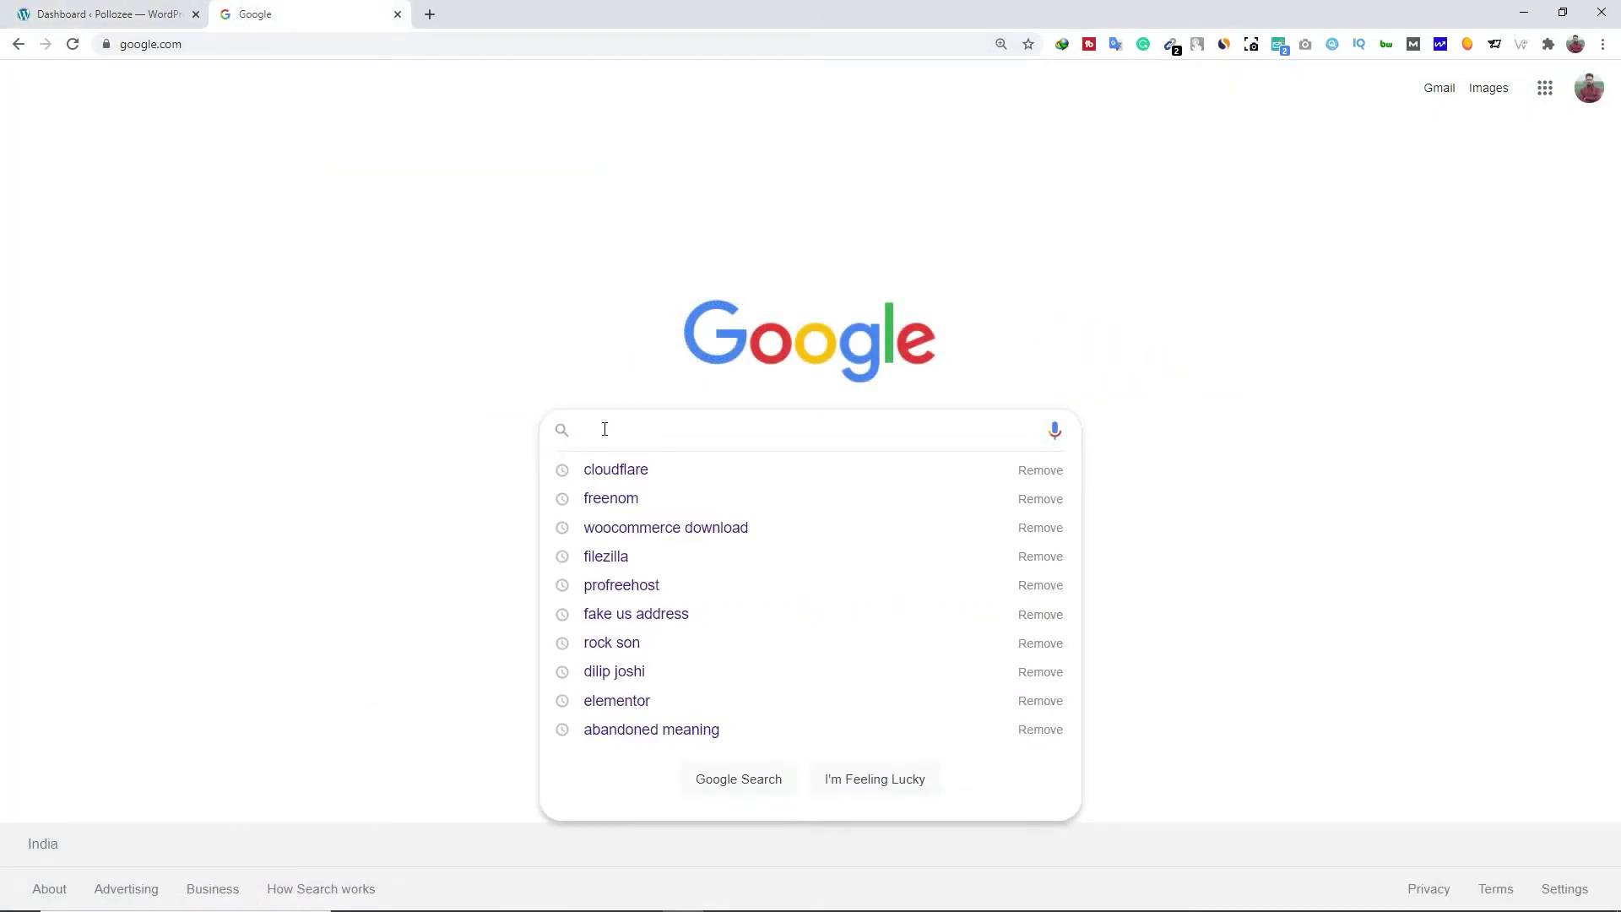
left_click(611, 466)
left_click(238, 412)
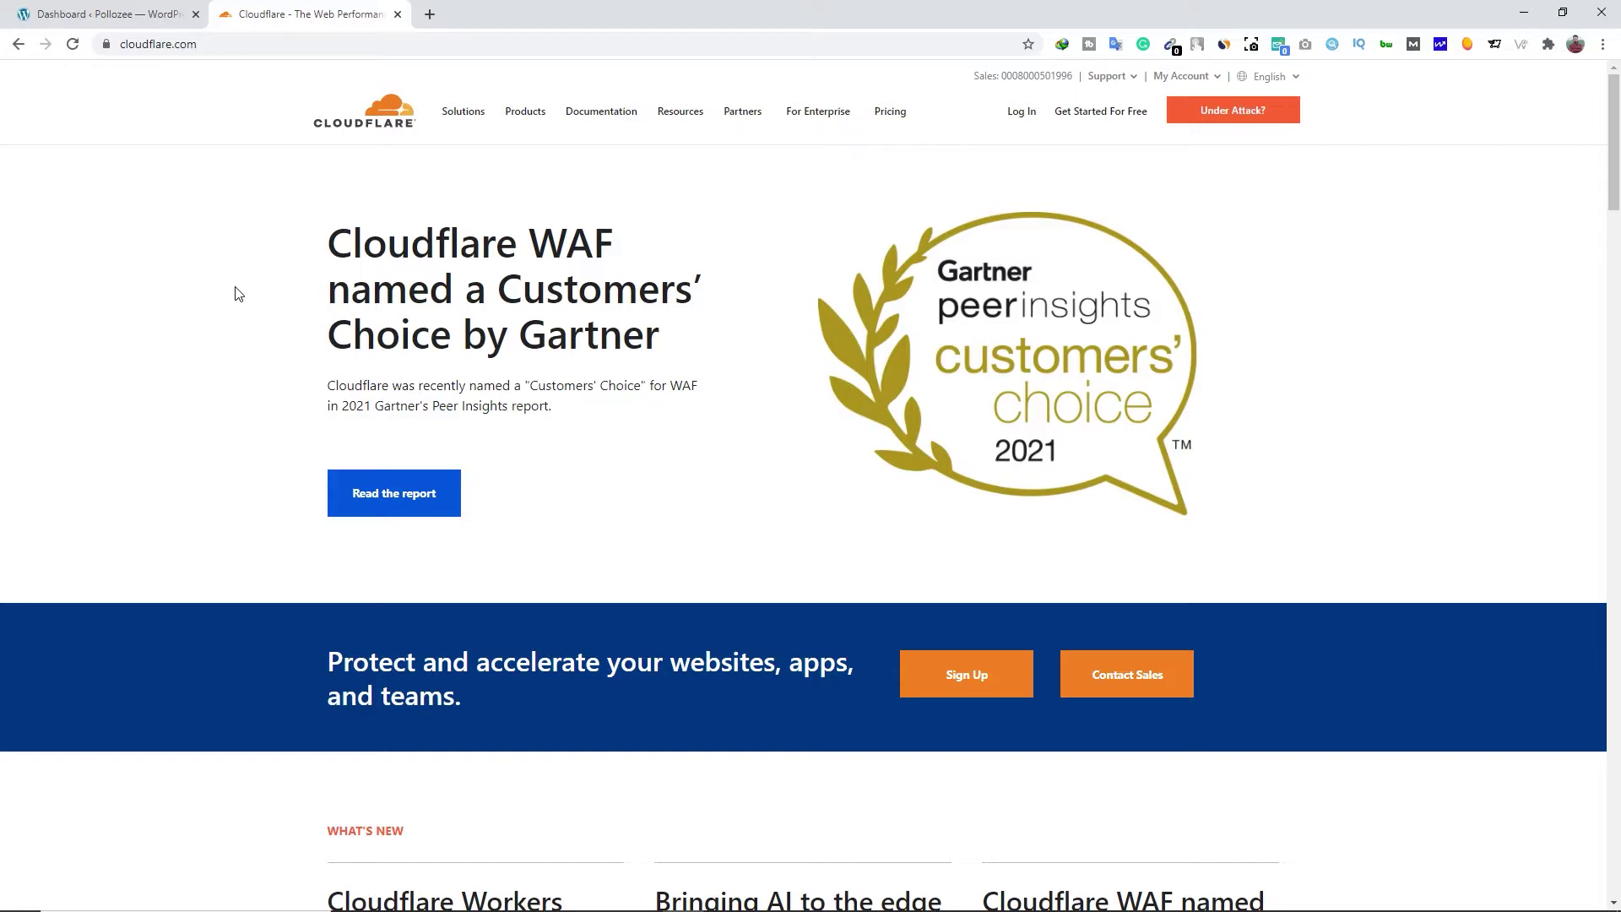
Sign up for a free Cloudflare account with the account e-mail and begin adding a site
left_click(1112, 120)
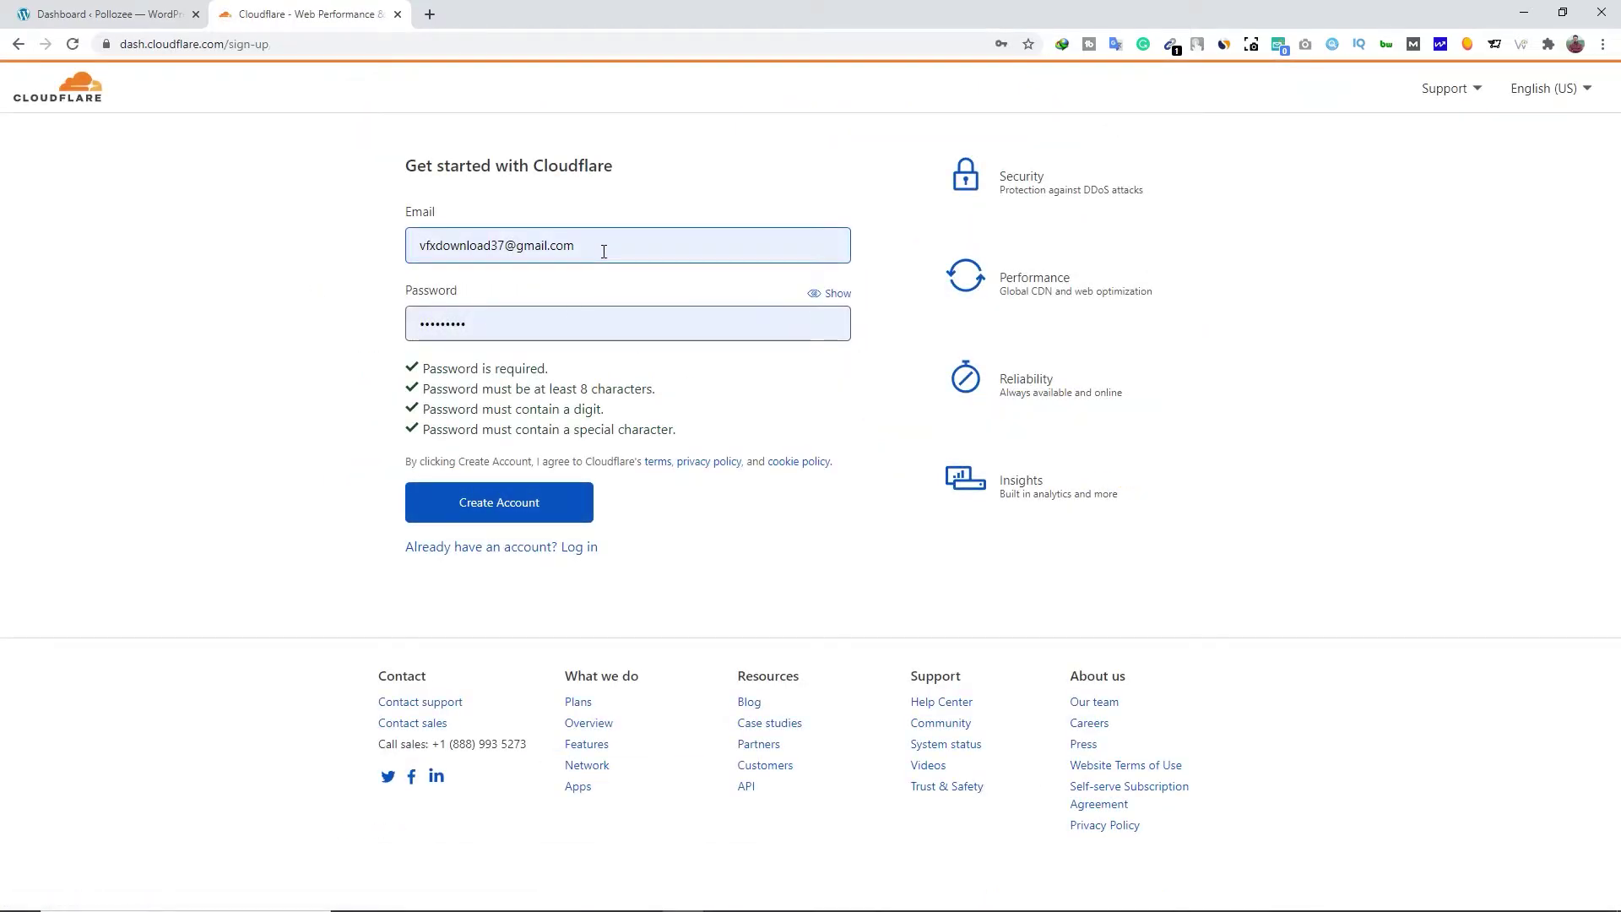
left_click(604, 250)
left_click_drag(604, 252, 409, 254)
key("ctrl+v")
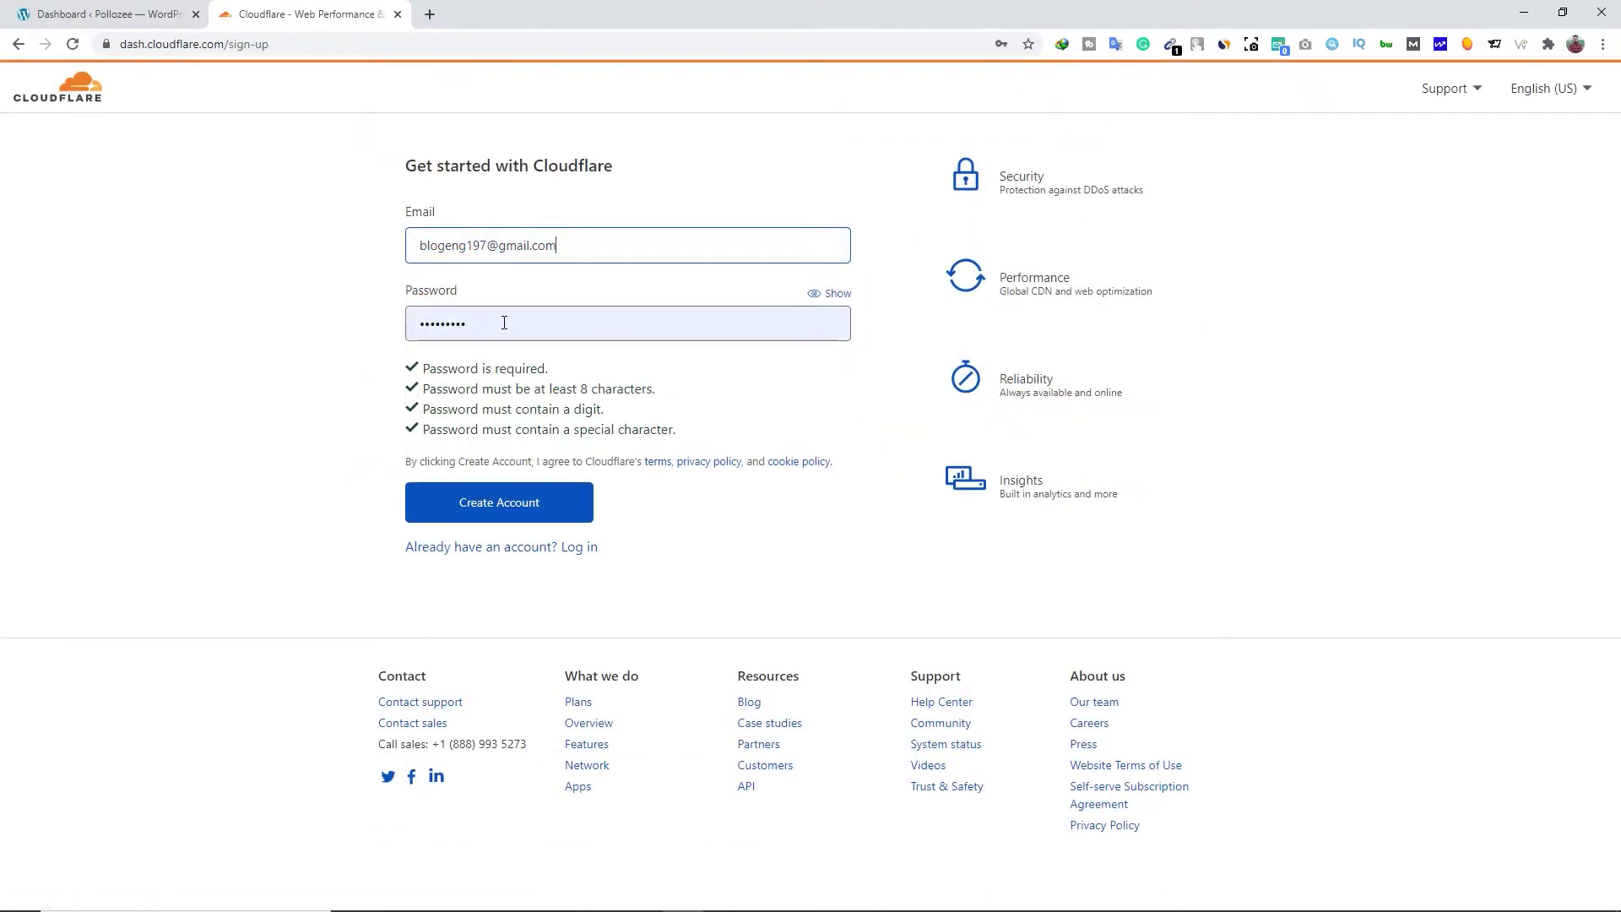
left_click(509, 507)
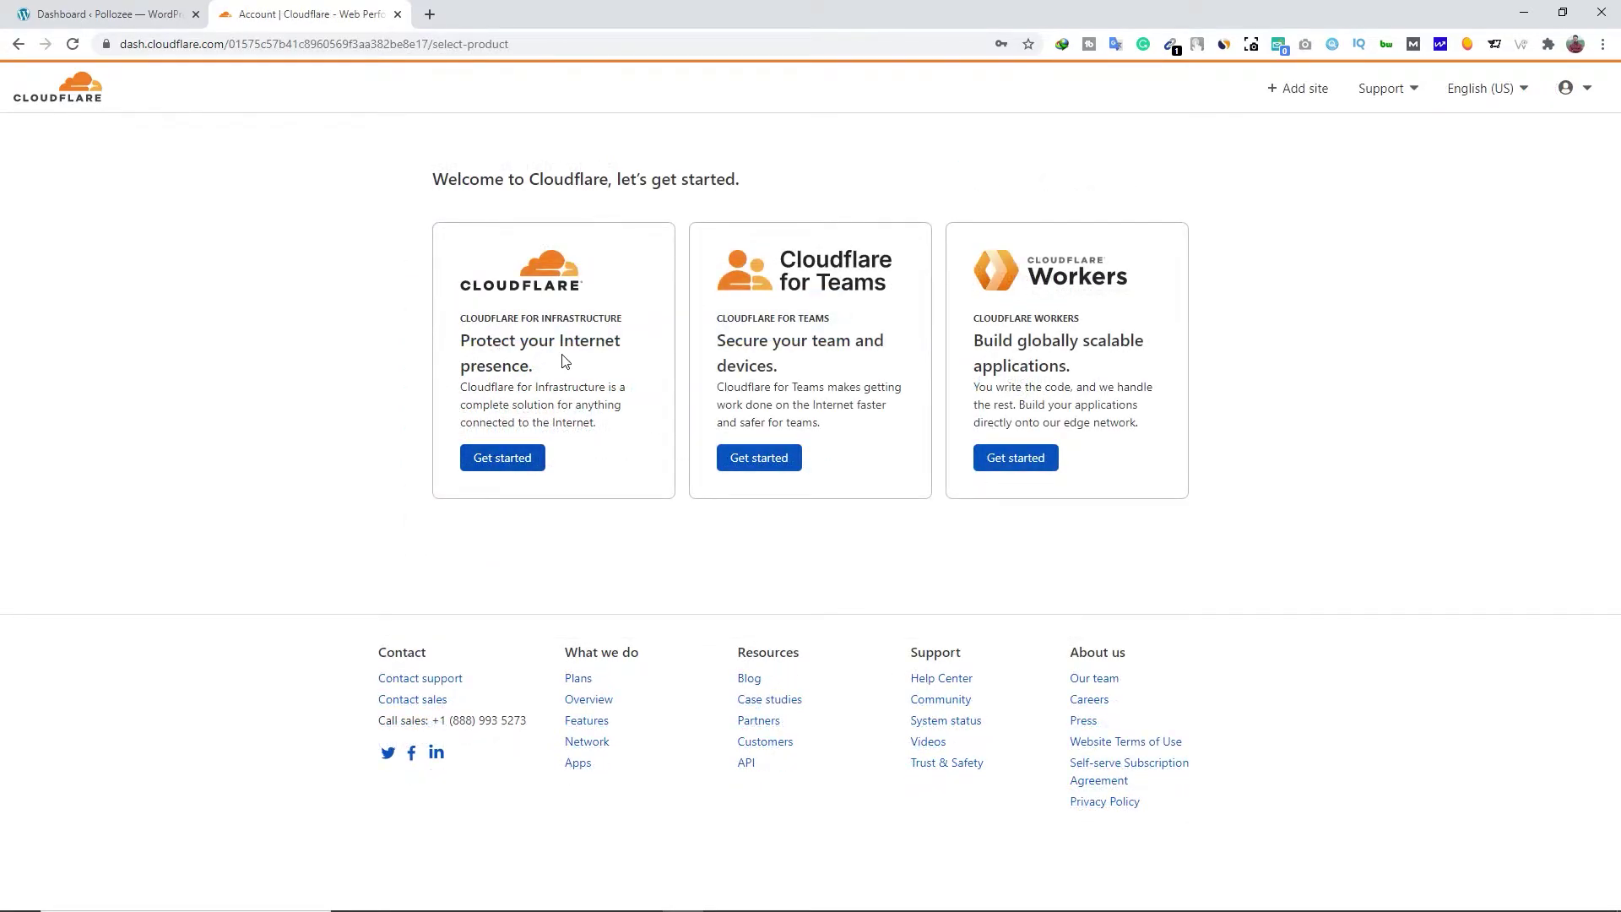
left_click(521, 466)
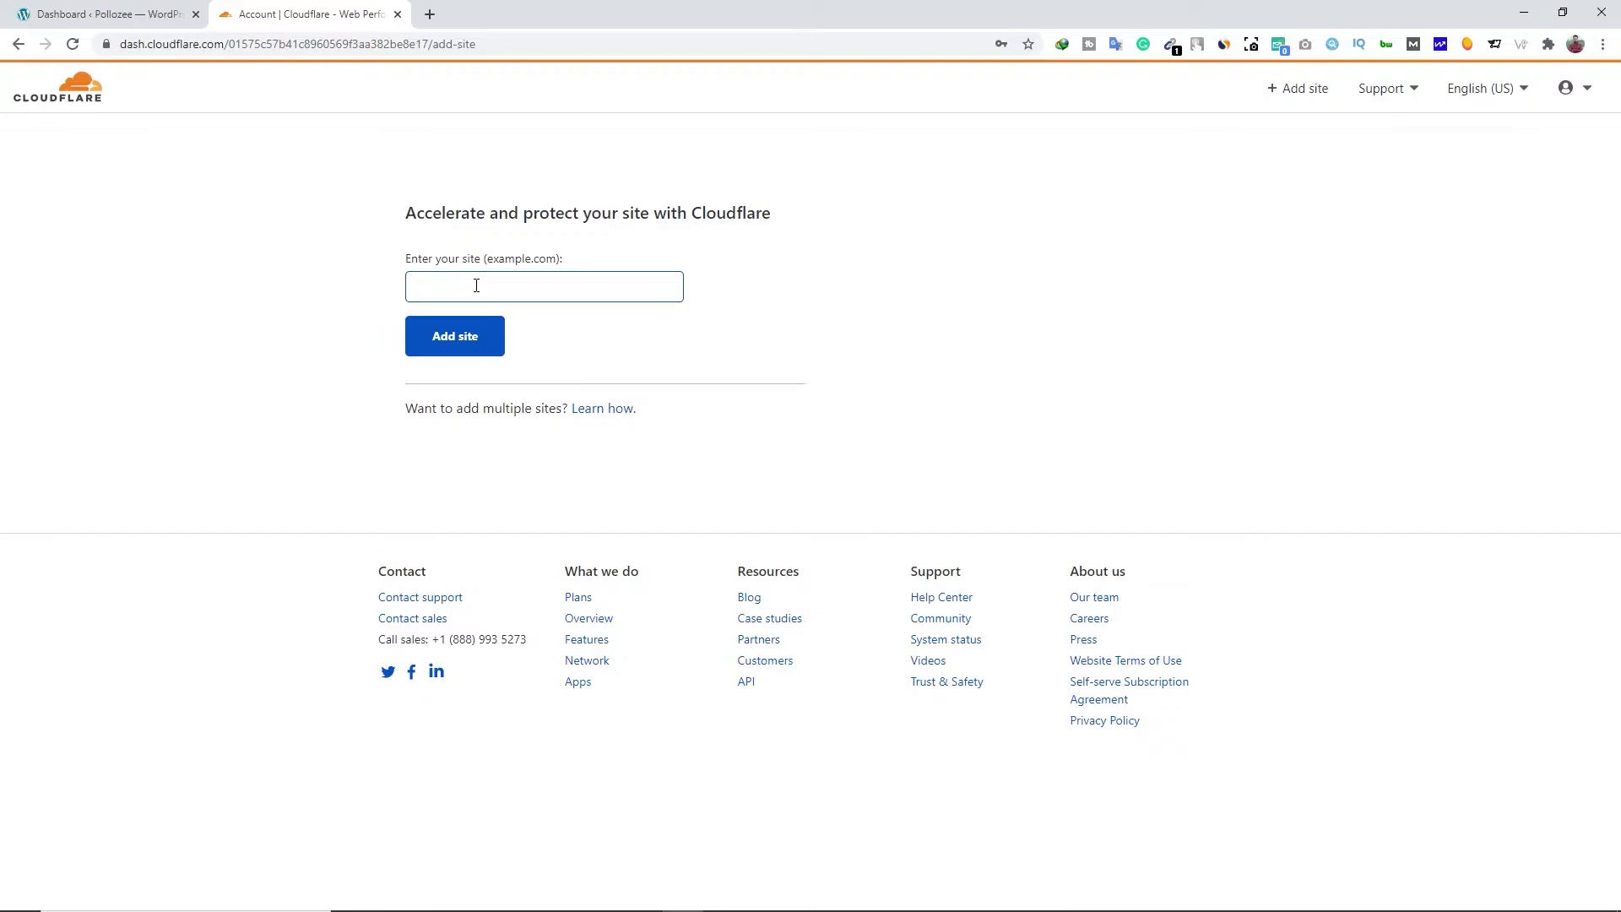
left_click(164, 14)
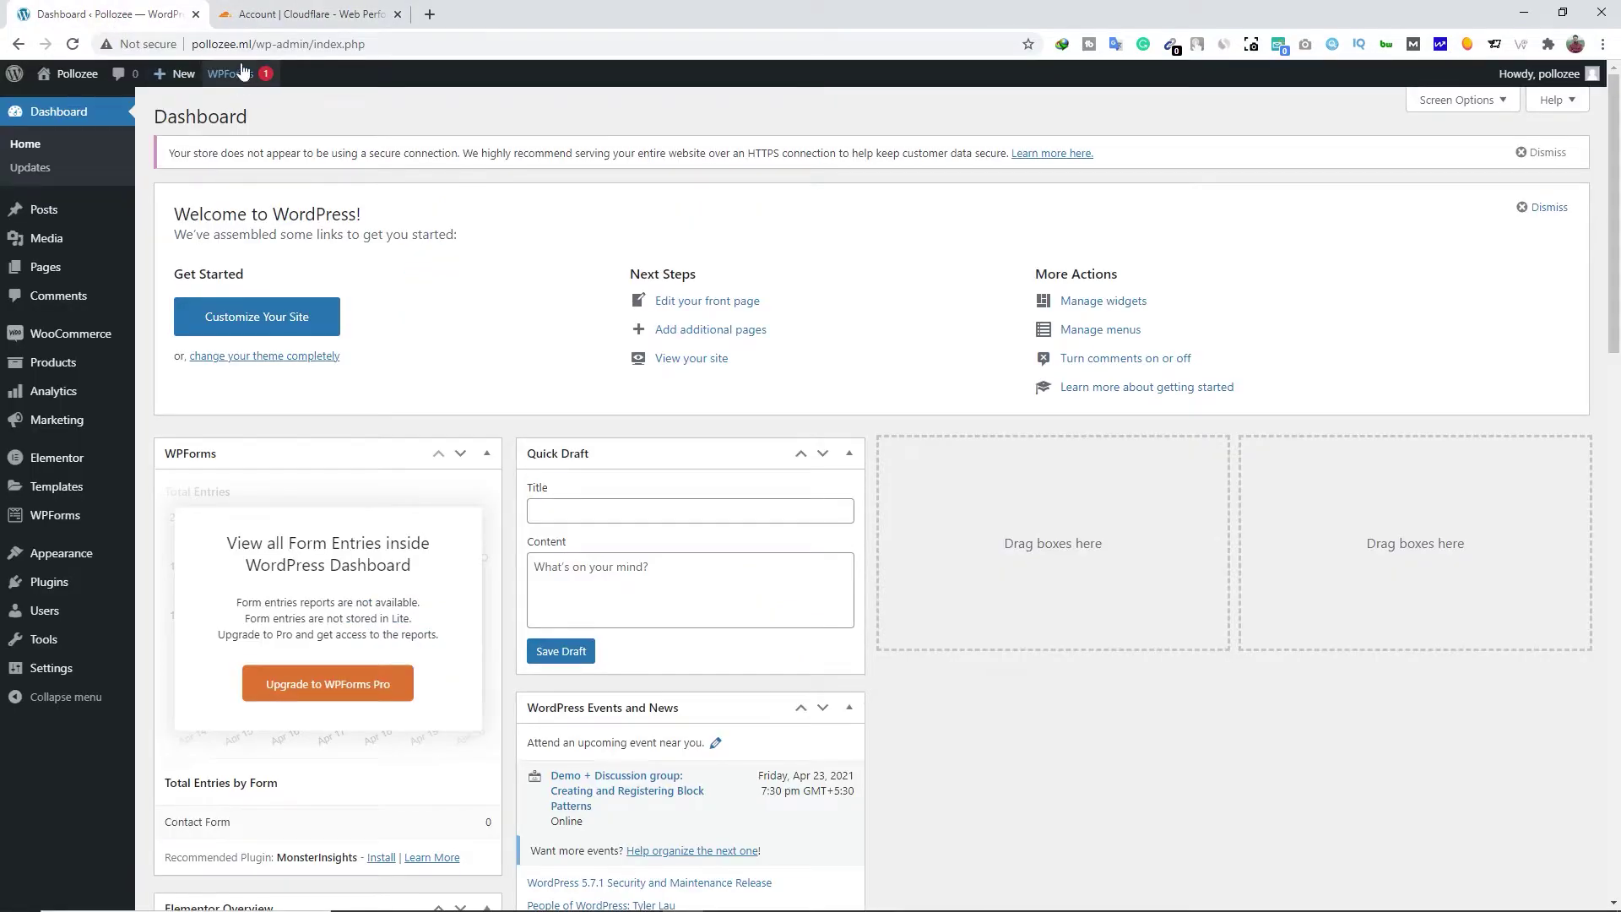
left_click_drag(252, 43, 191, 44)
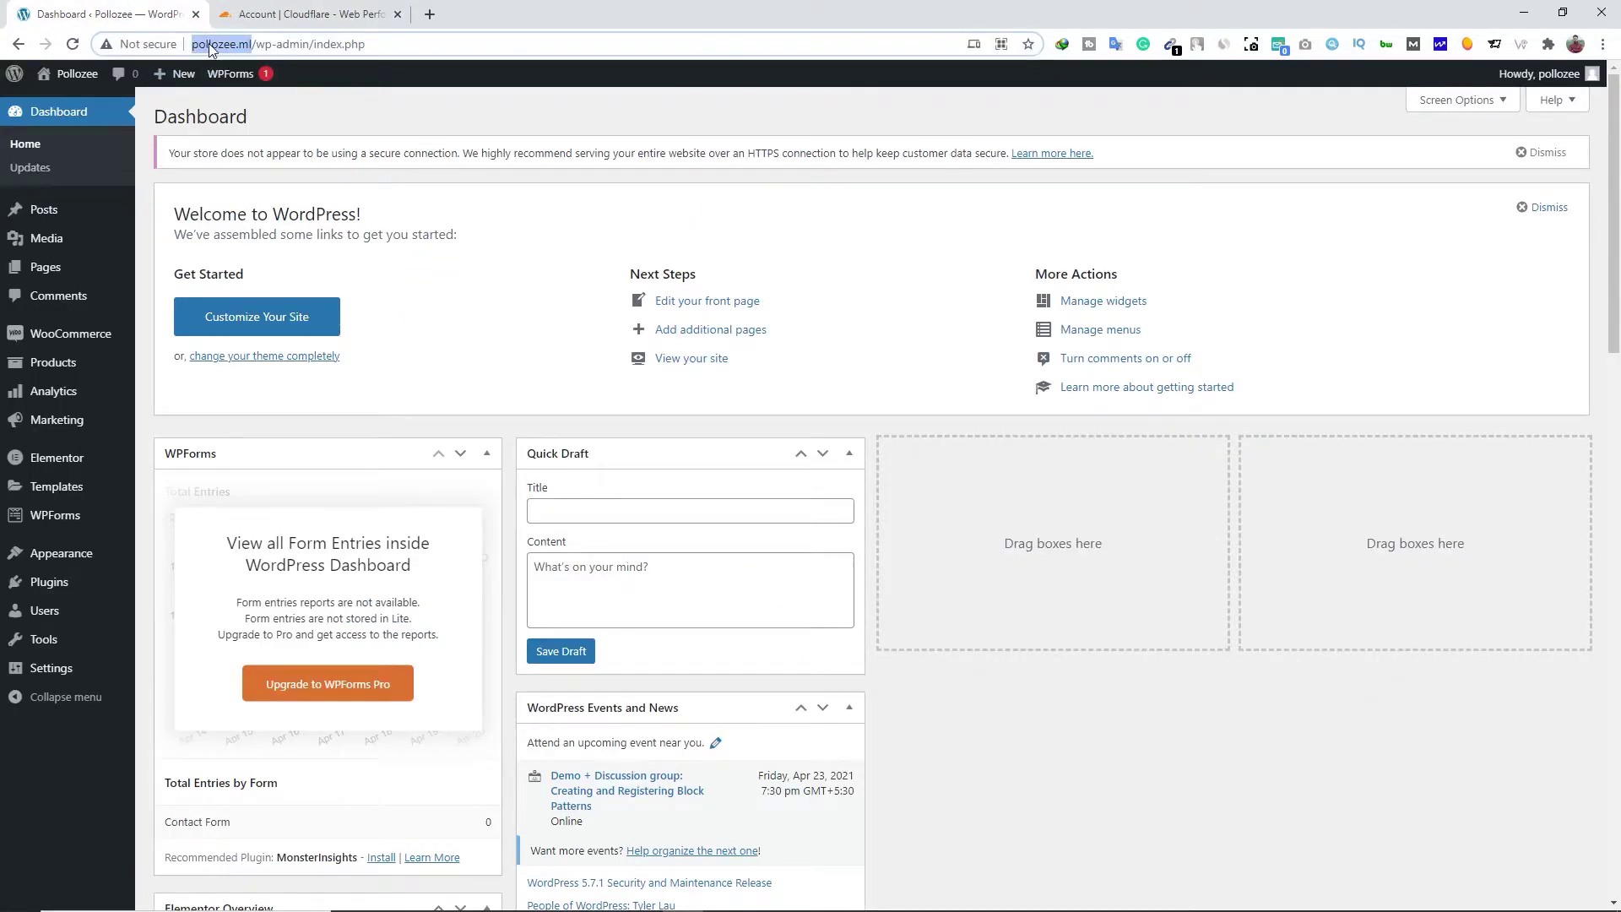
right_click(210, 47)
left_click(254, 160)
left_click(284, 21)
left_click(453, 288)
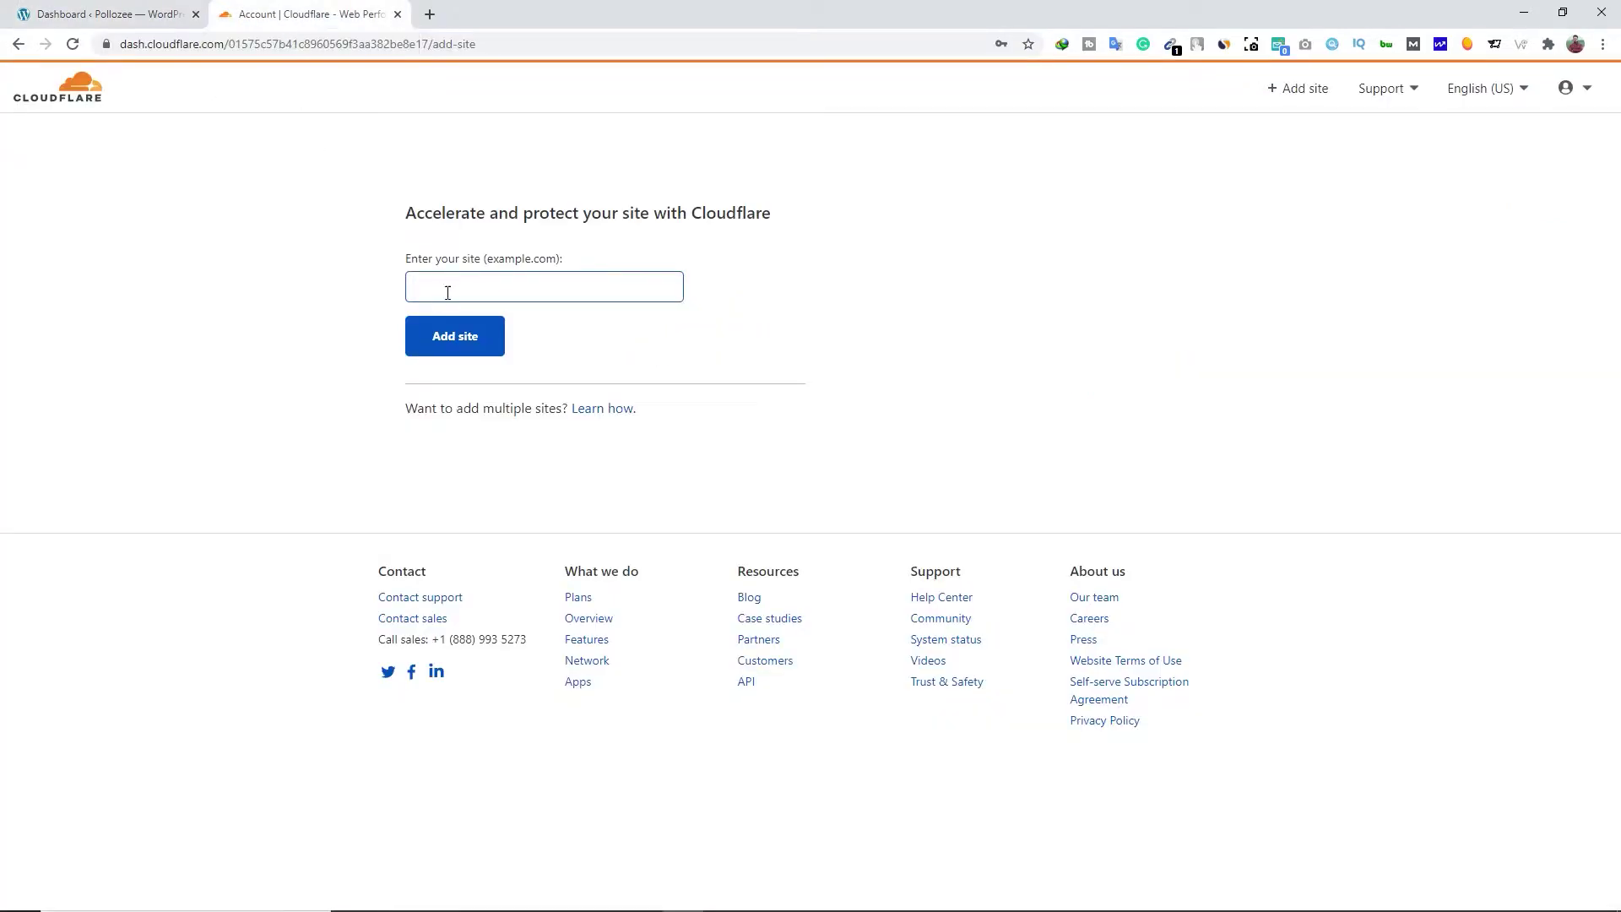
right_click(452, 290)
left_click(498, 412)
left_click_drag(448, 287, 406, 289)
key("BackSpace")
left_click_drag(508, 290, 404, 291)
left_click(356, 299)
Add pollozee.ml as a site and choose the Free $0 plan
left_click(465, 350)
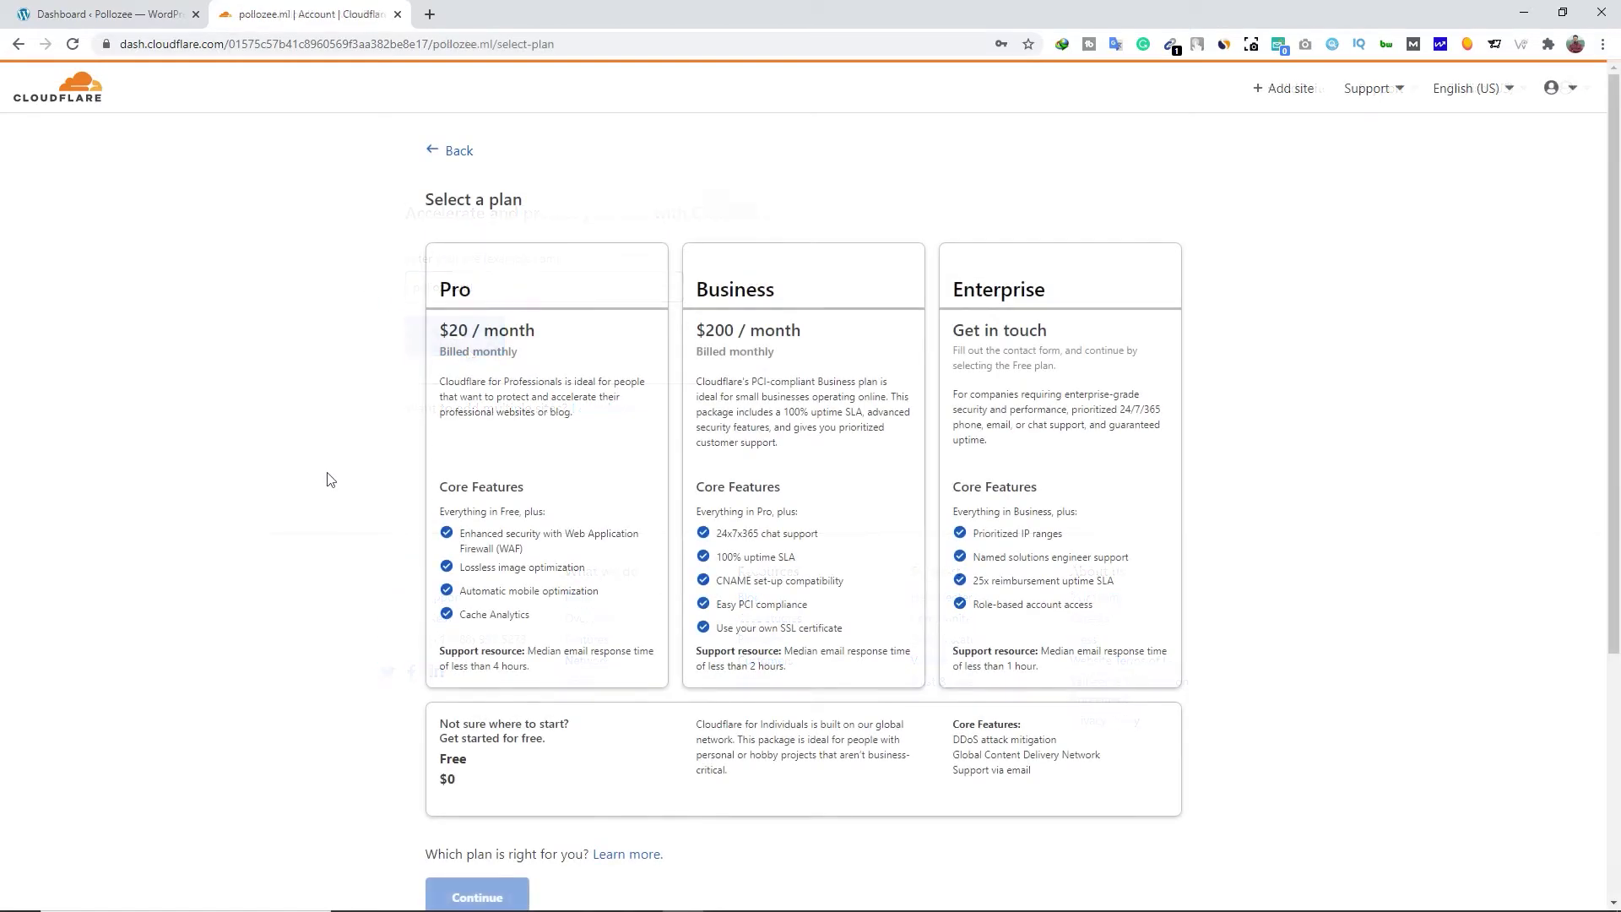
scroll(297, 604, "down", 2)
left_click(517, 605)
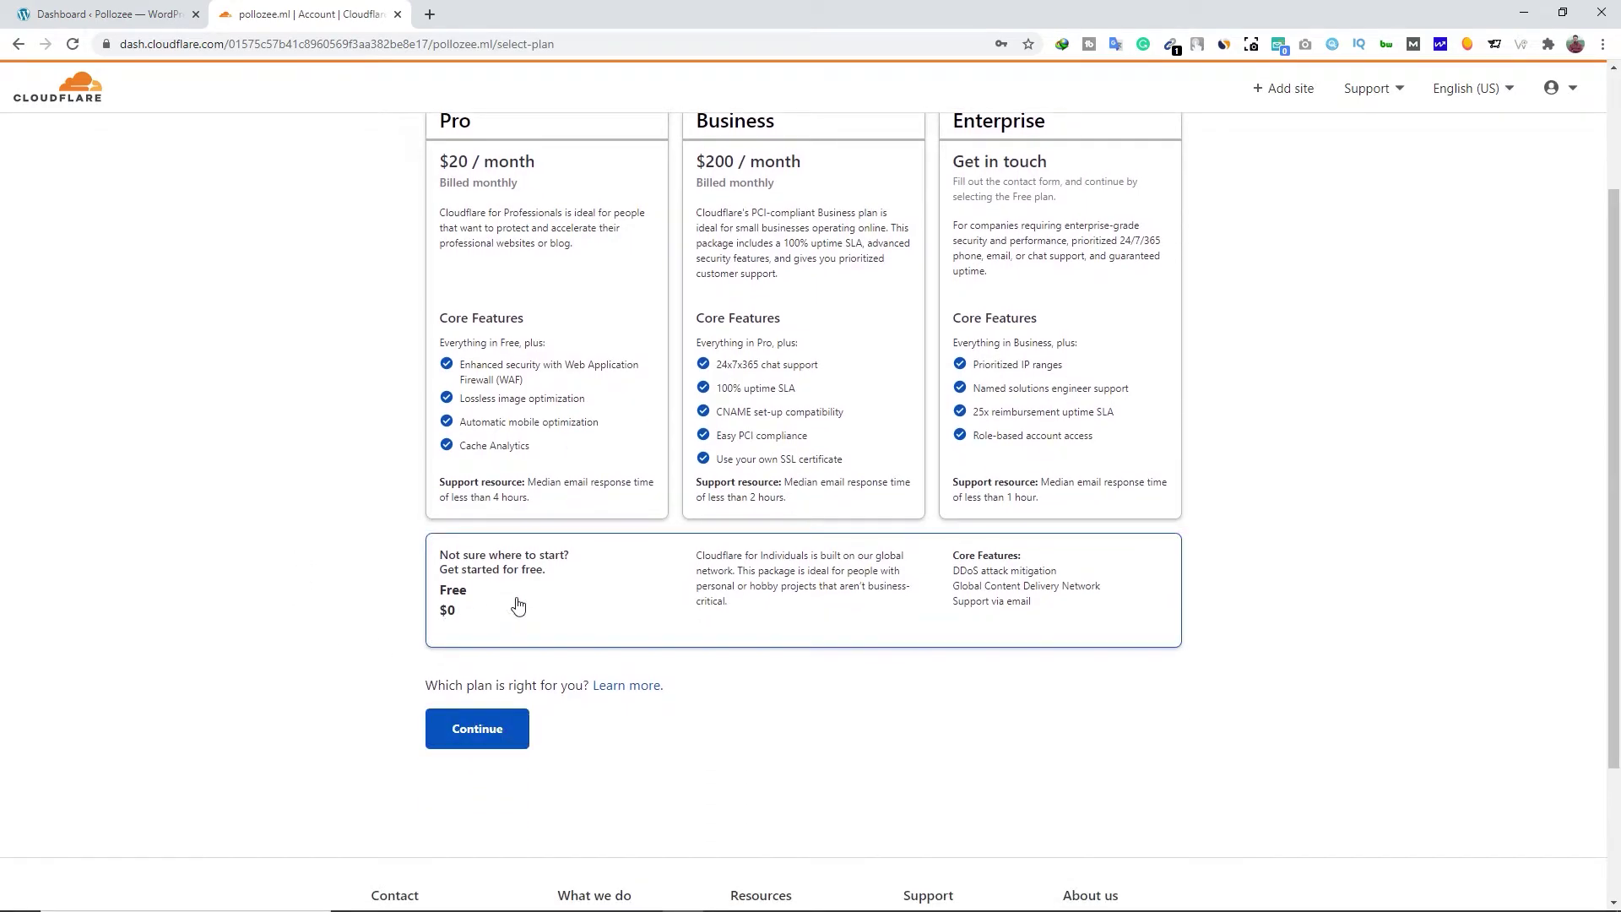
Confirm the Free plan and scanned DNS records, then open Freenom's sign-in in a new tab
left_click(475, 730)
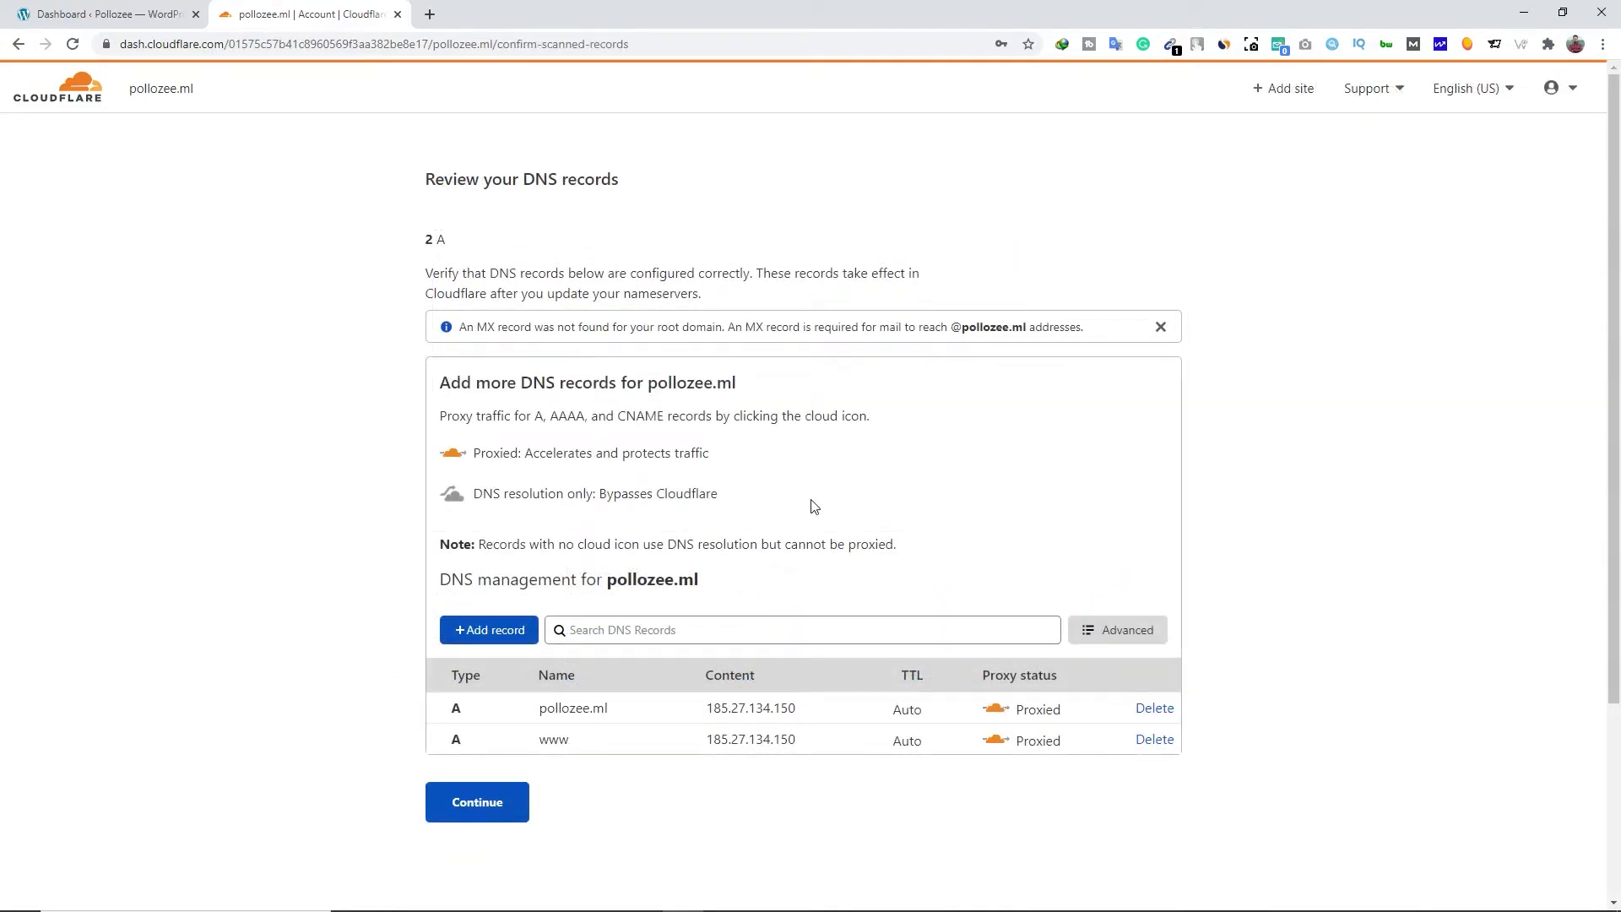
left_click(491, 804)
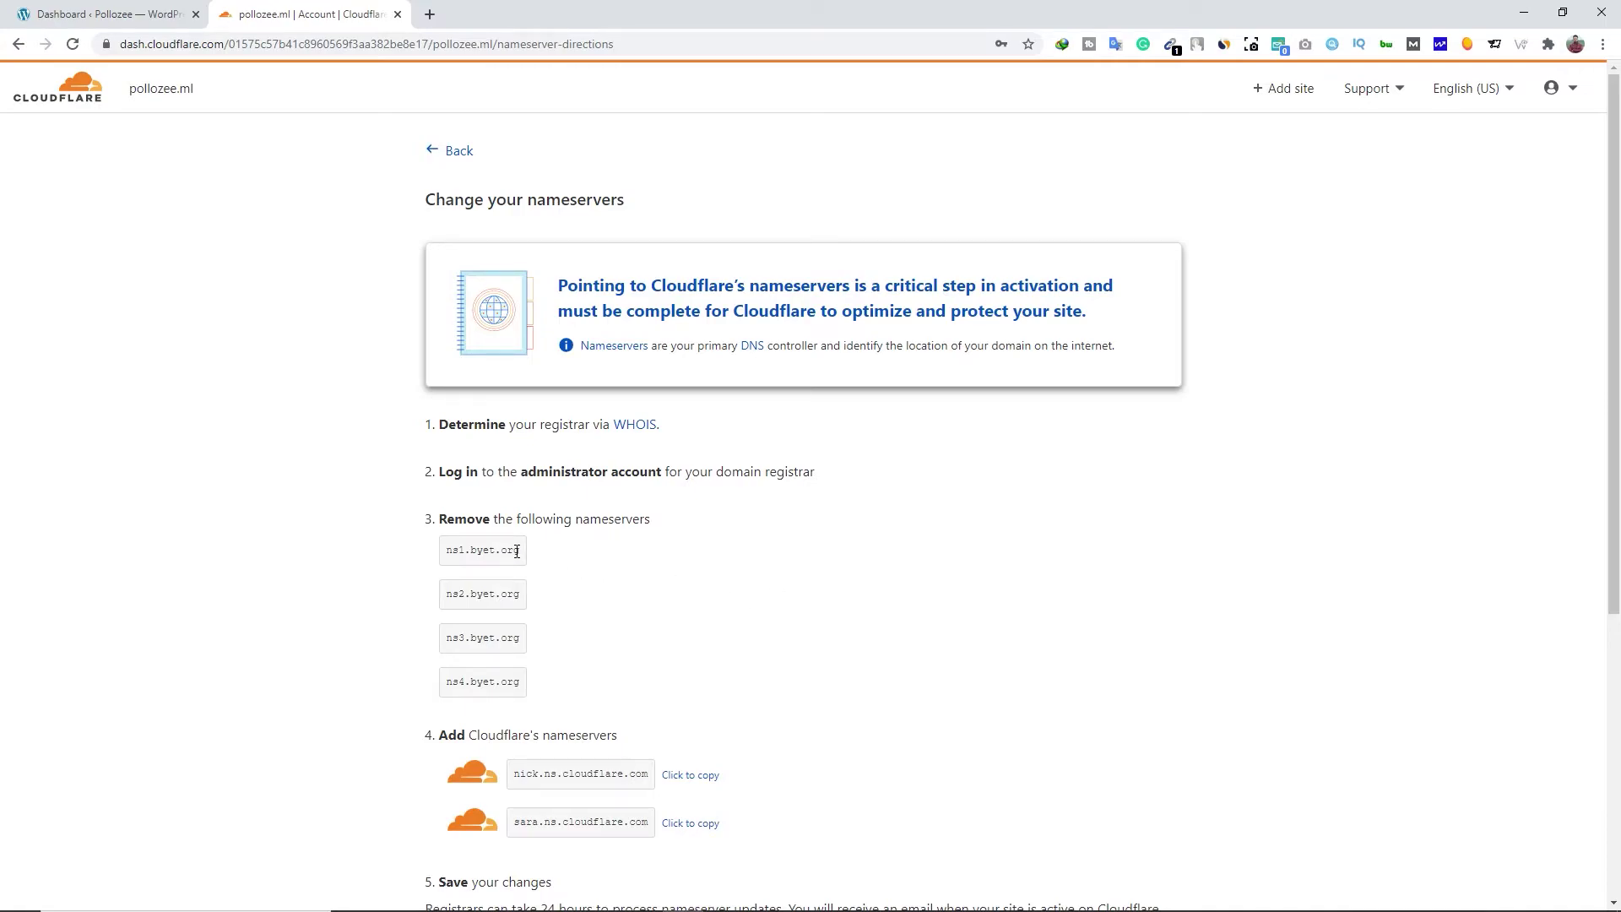
scroll(540, 777, "down", 2)
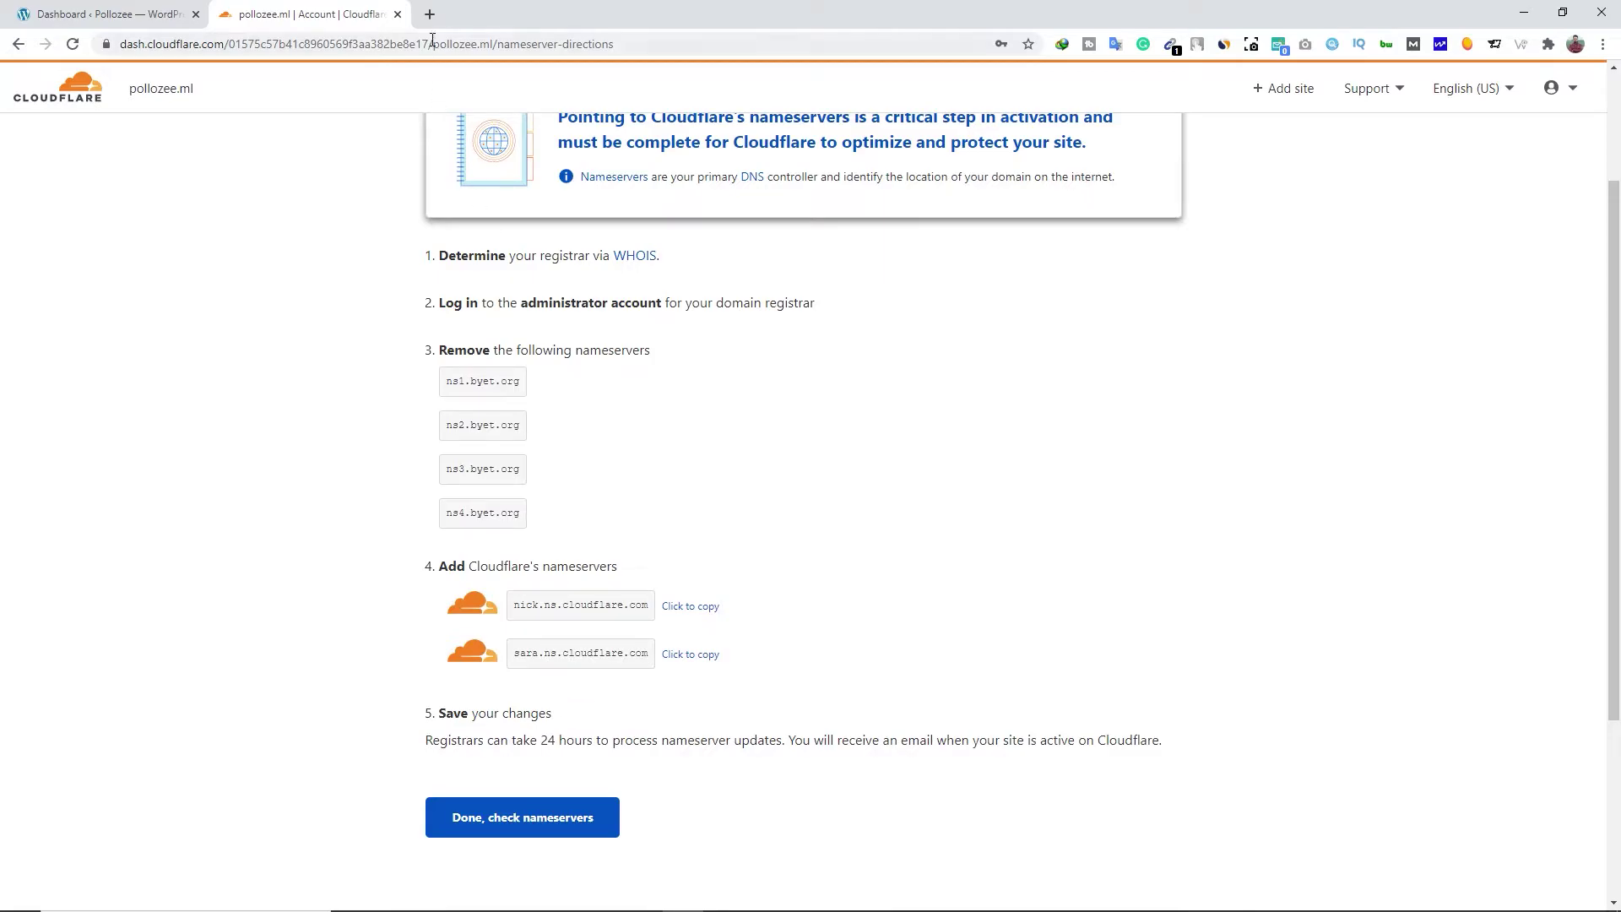
left_click(430, 14)
left_click(1505, 91)
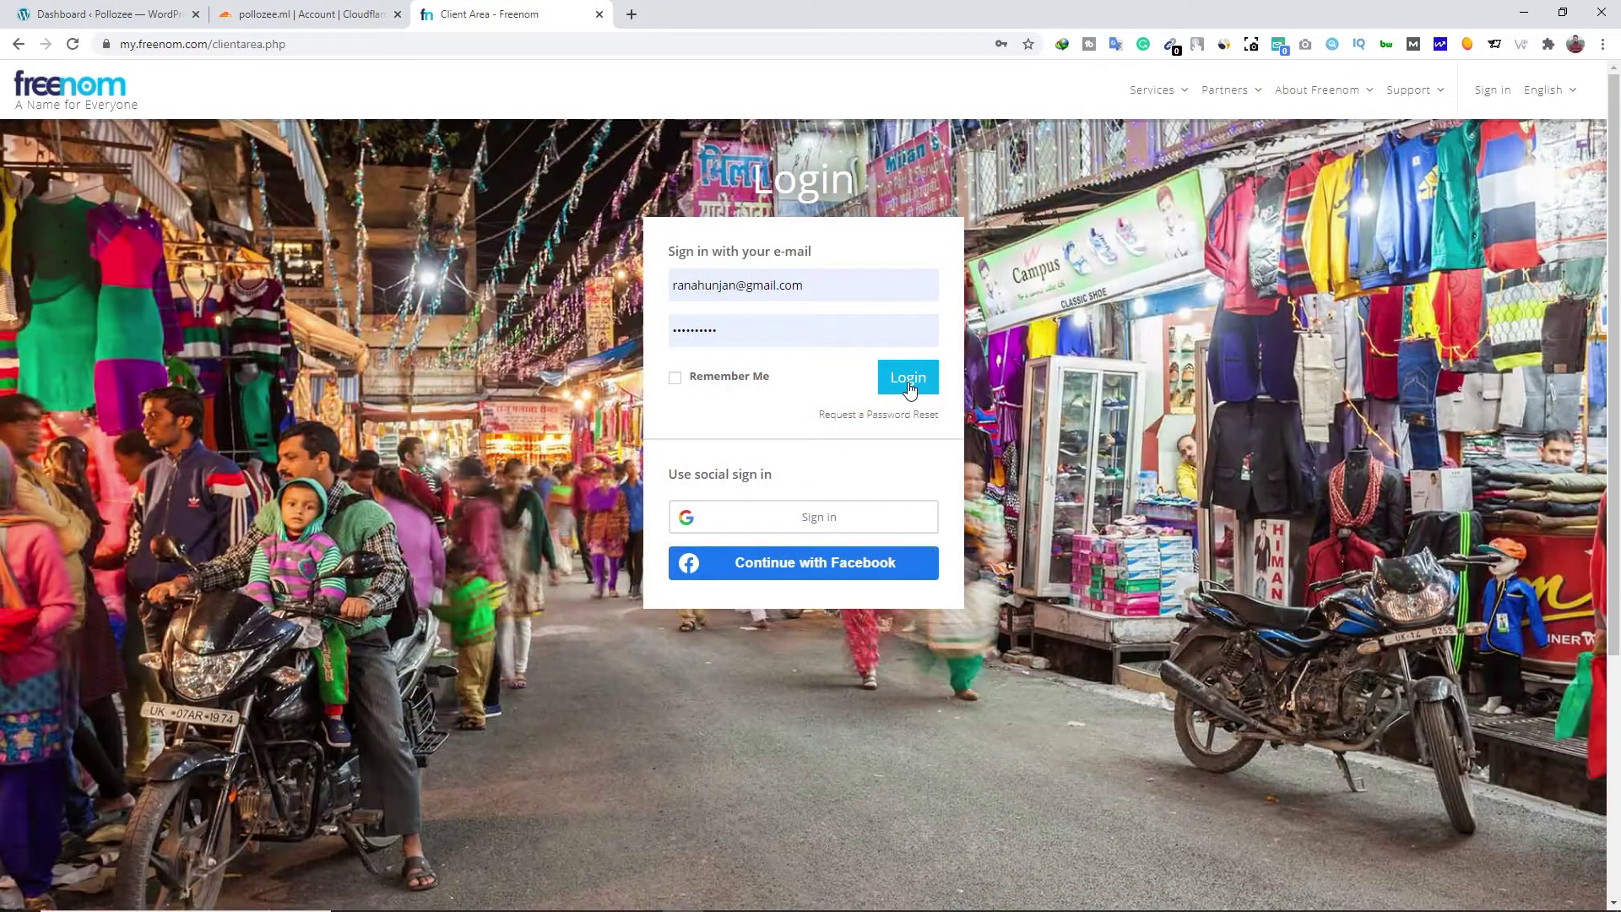
Log in to Freenom and open pollozee.ml's Nameservers page via My Domains and Manage Domain
left_click(908, 387)
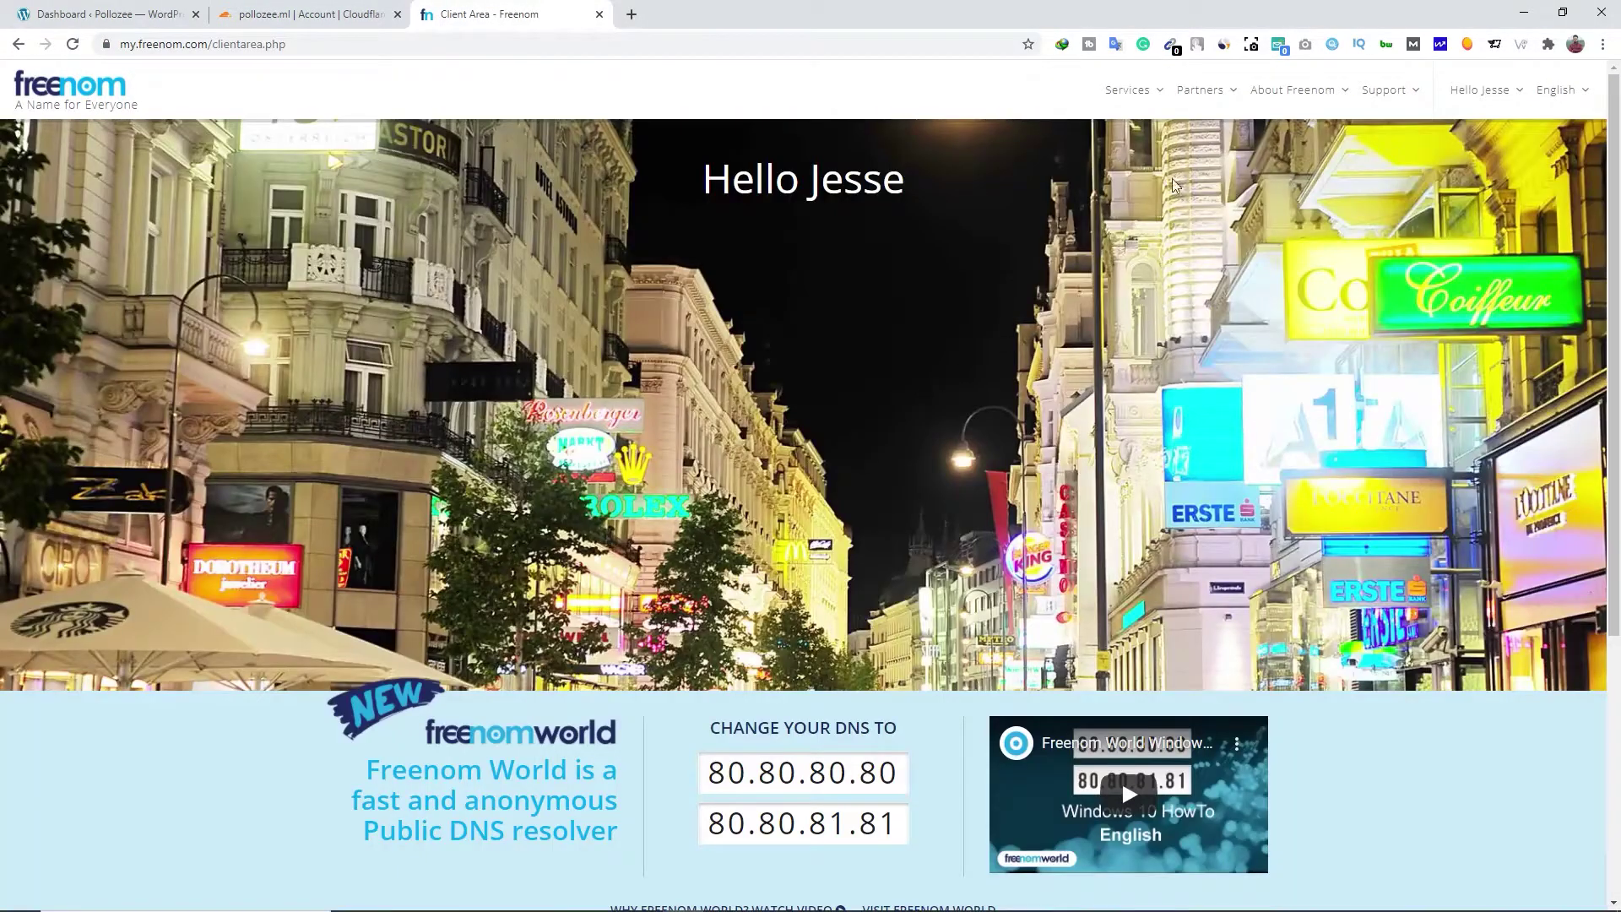
left_click(1160, 98)
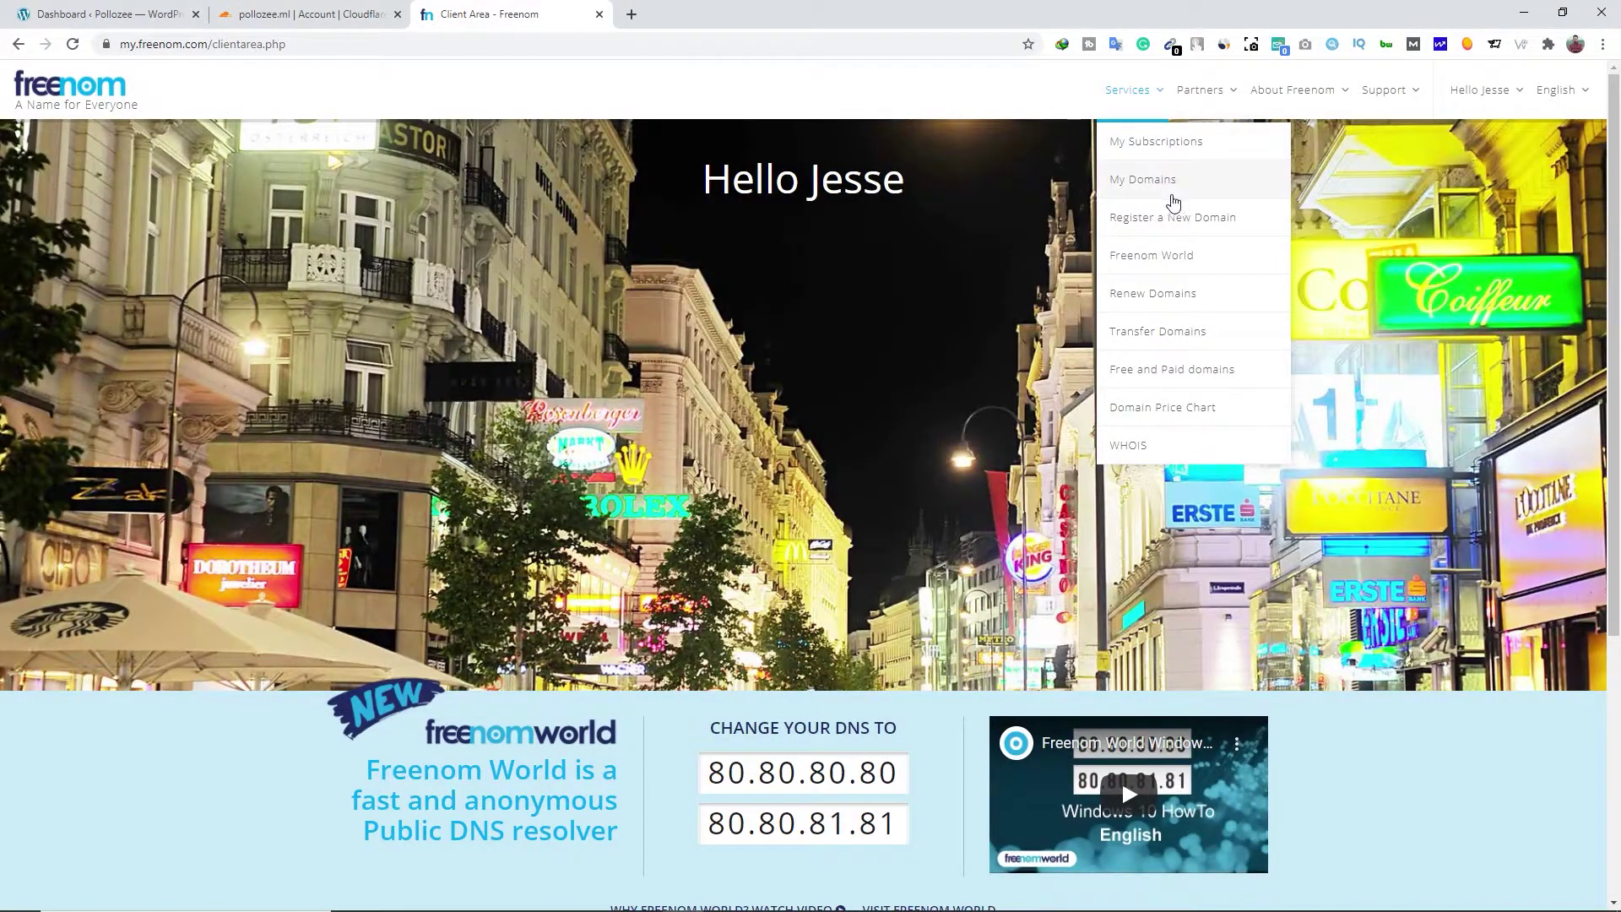
left_click(1213, 183)
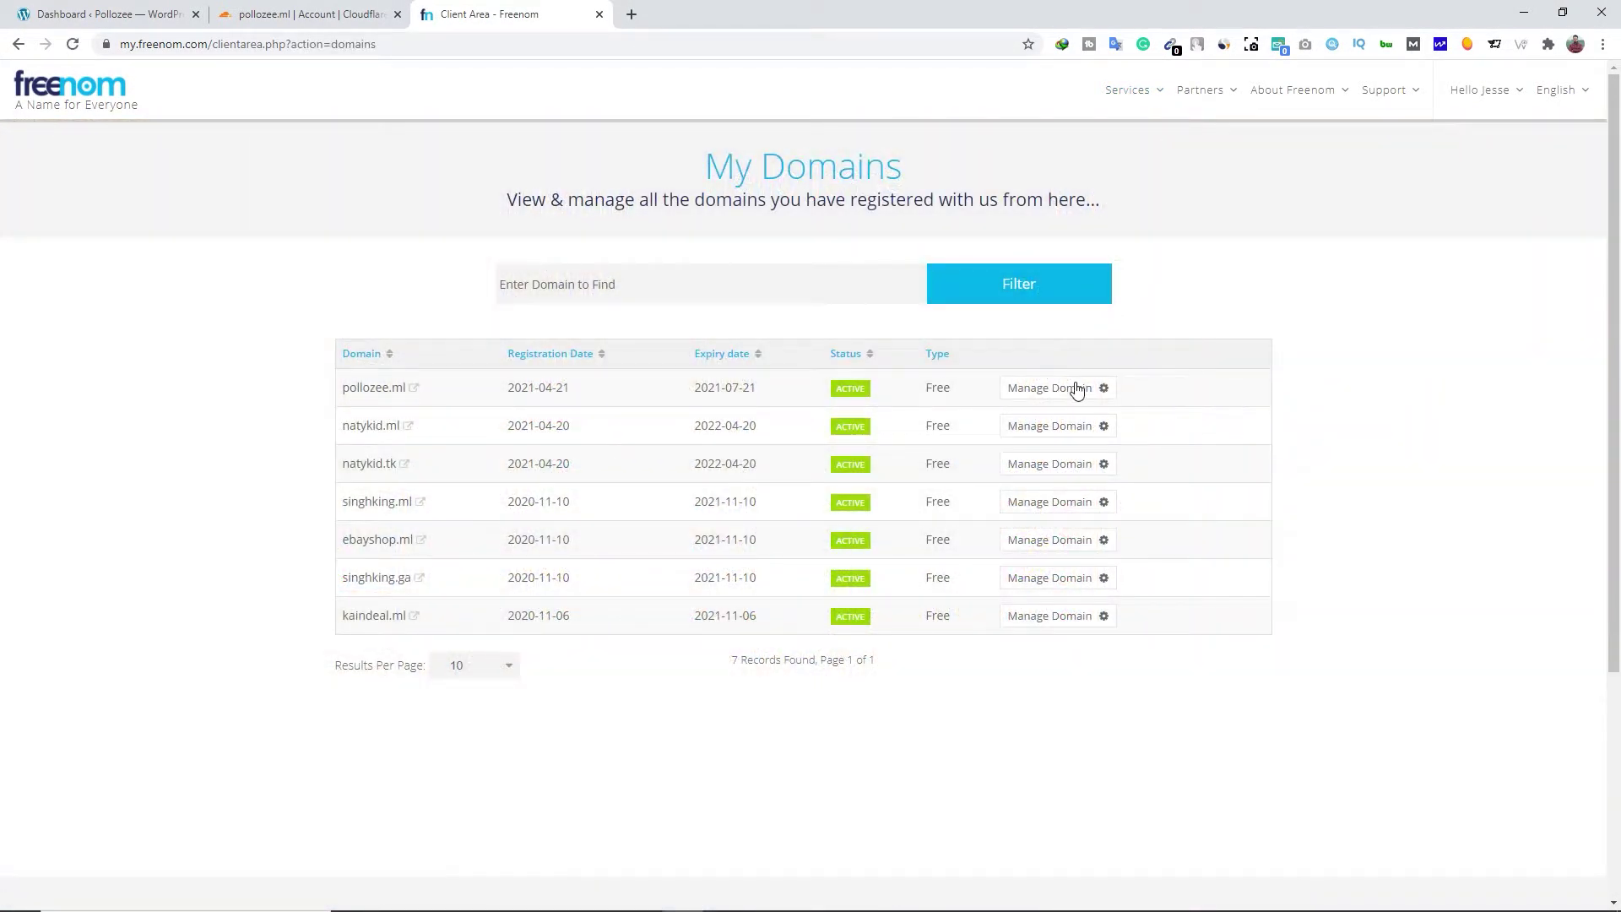
left_click(1055, 390)
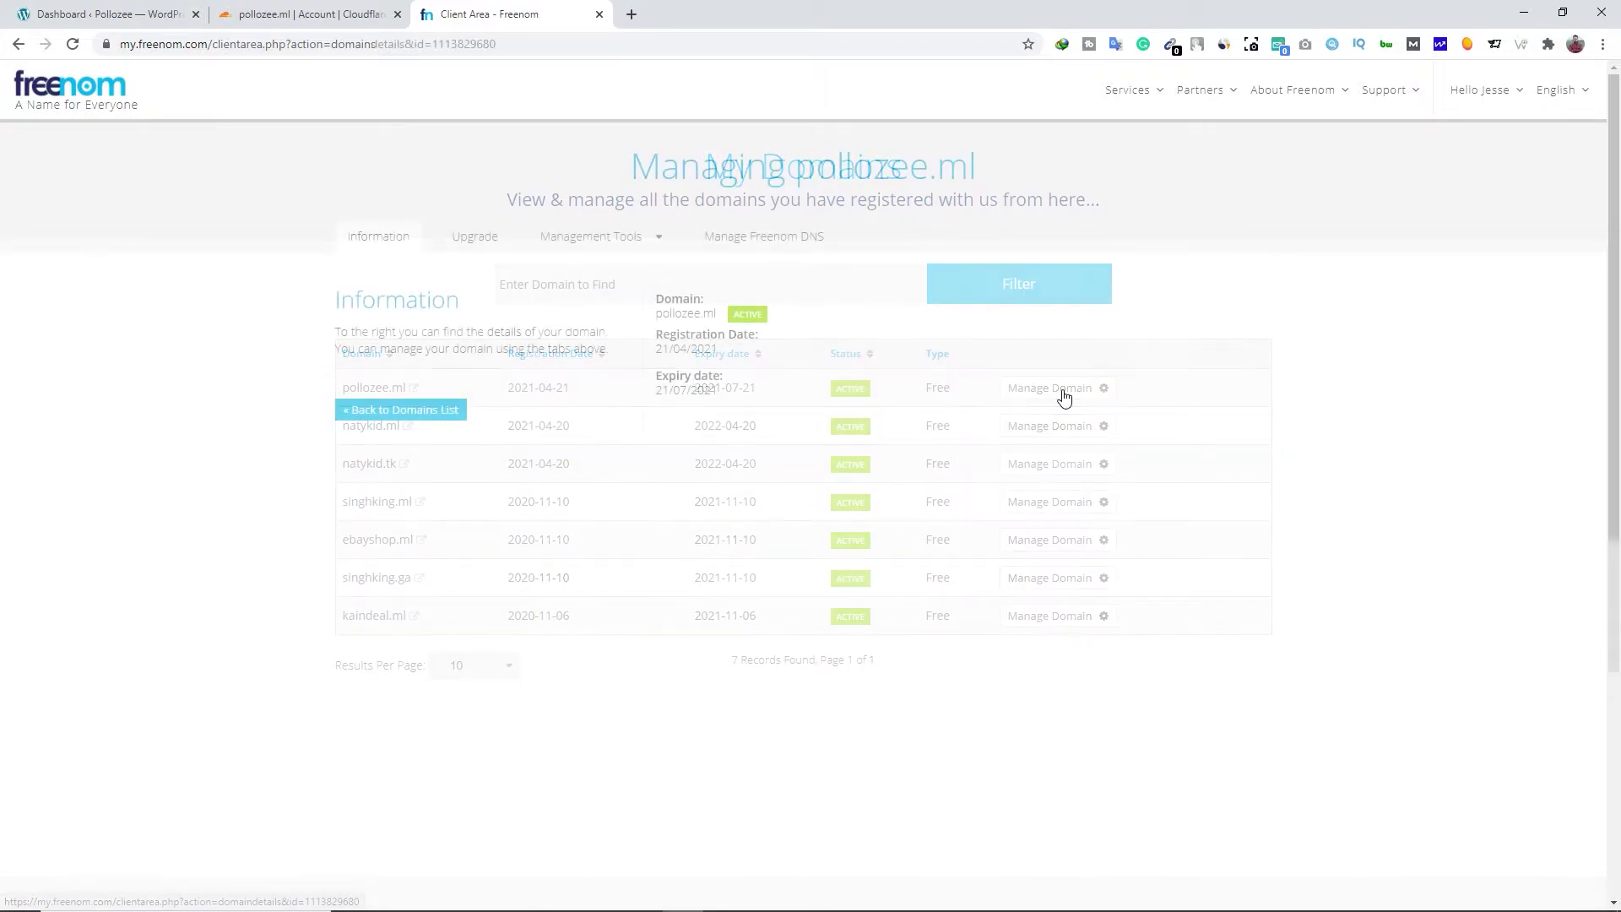
left_click(662, 246)
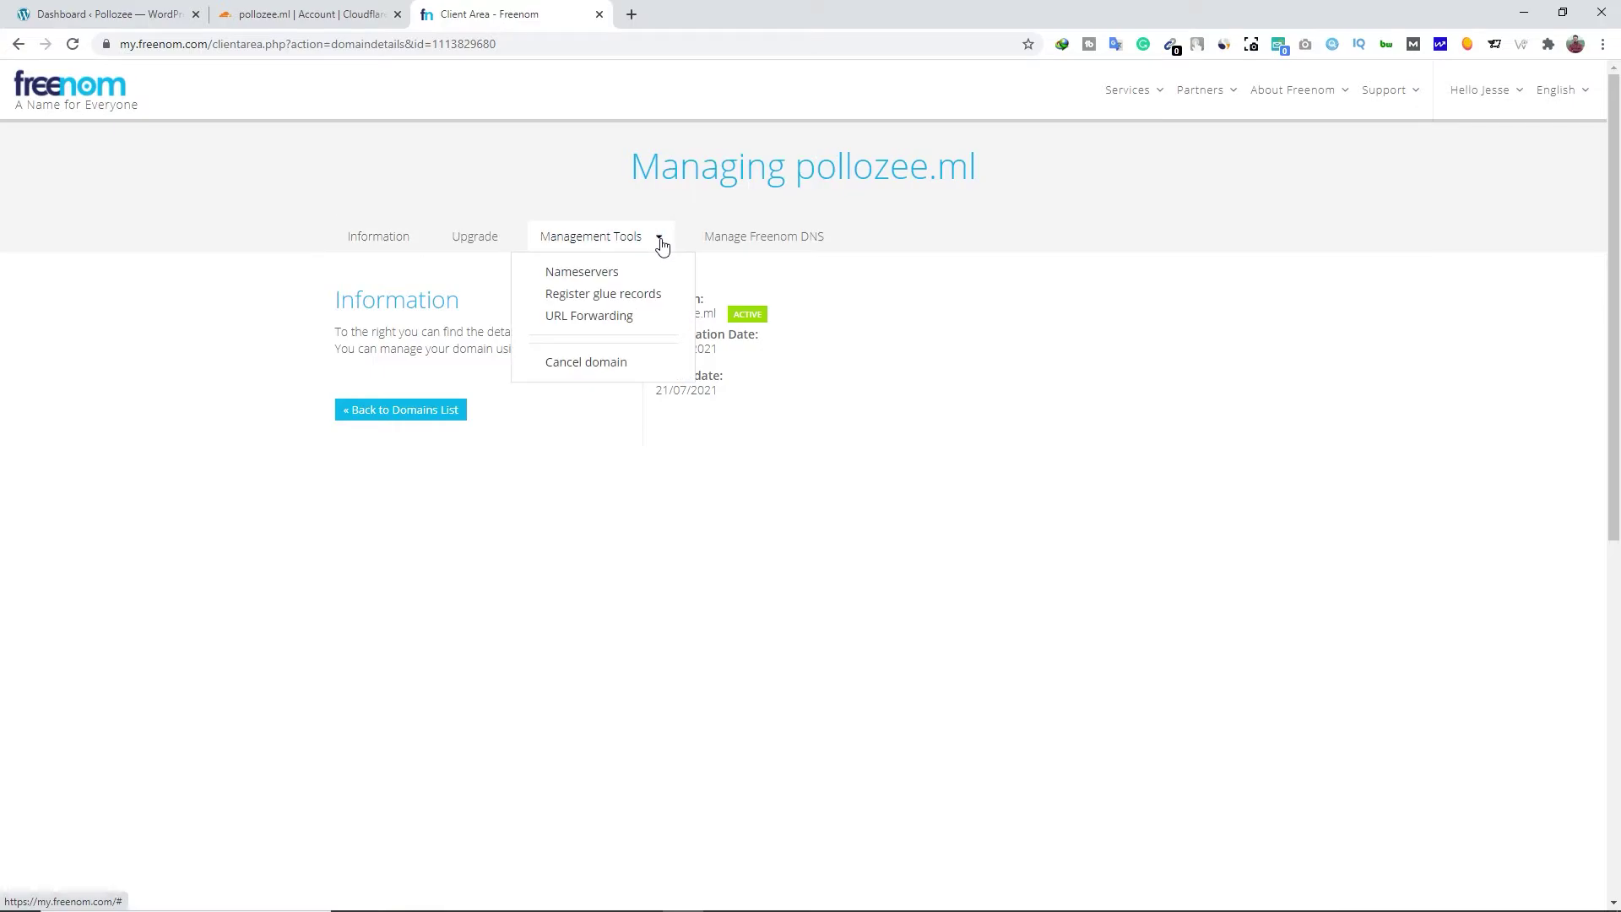
left_click(613, 277)
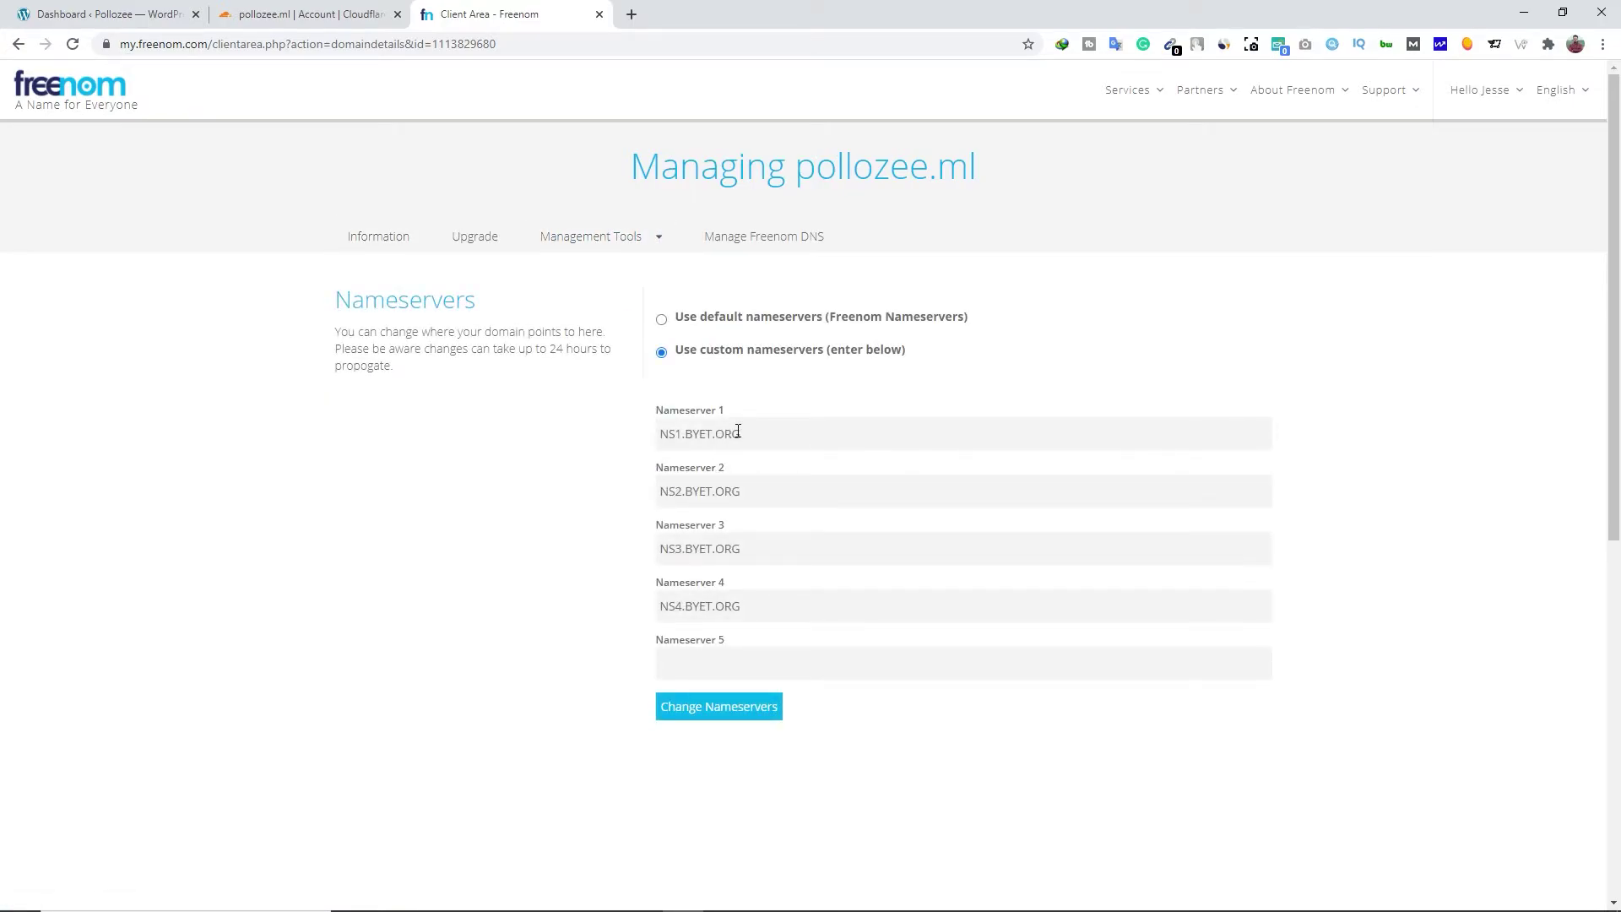
Clear the old byet.org nameservers and set Nameserver 1 to nick.ns.cloudflare.com
left_click_drag(759, 608, 658, 608)
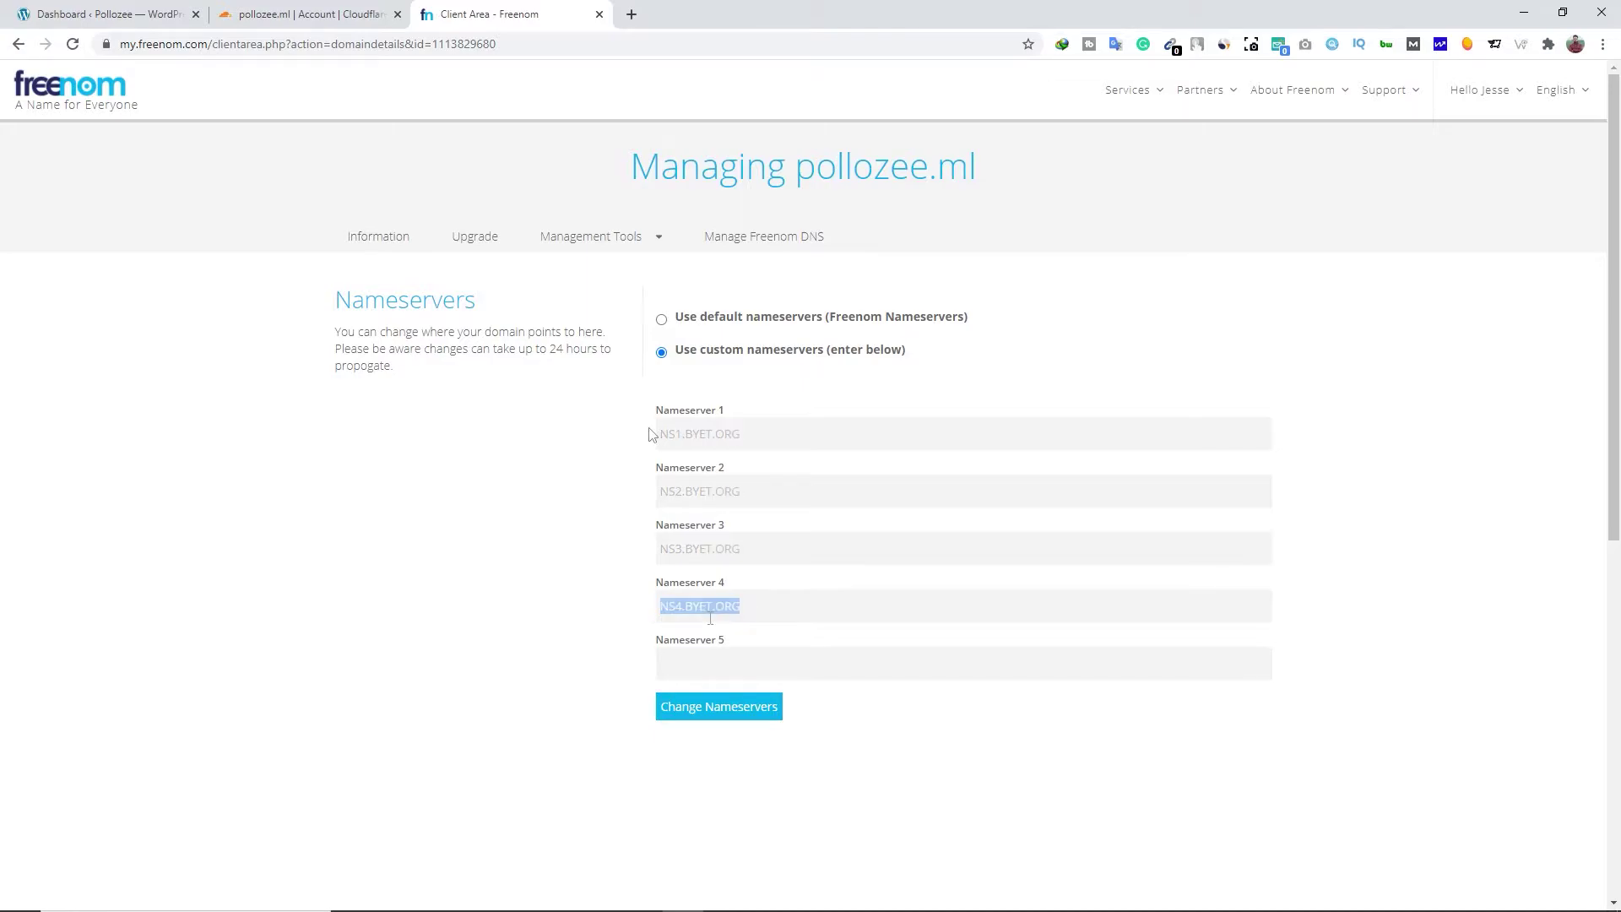
left_click(308, 14)
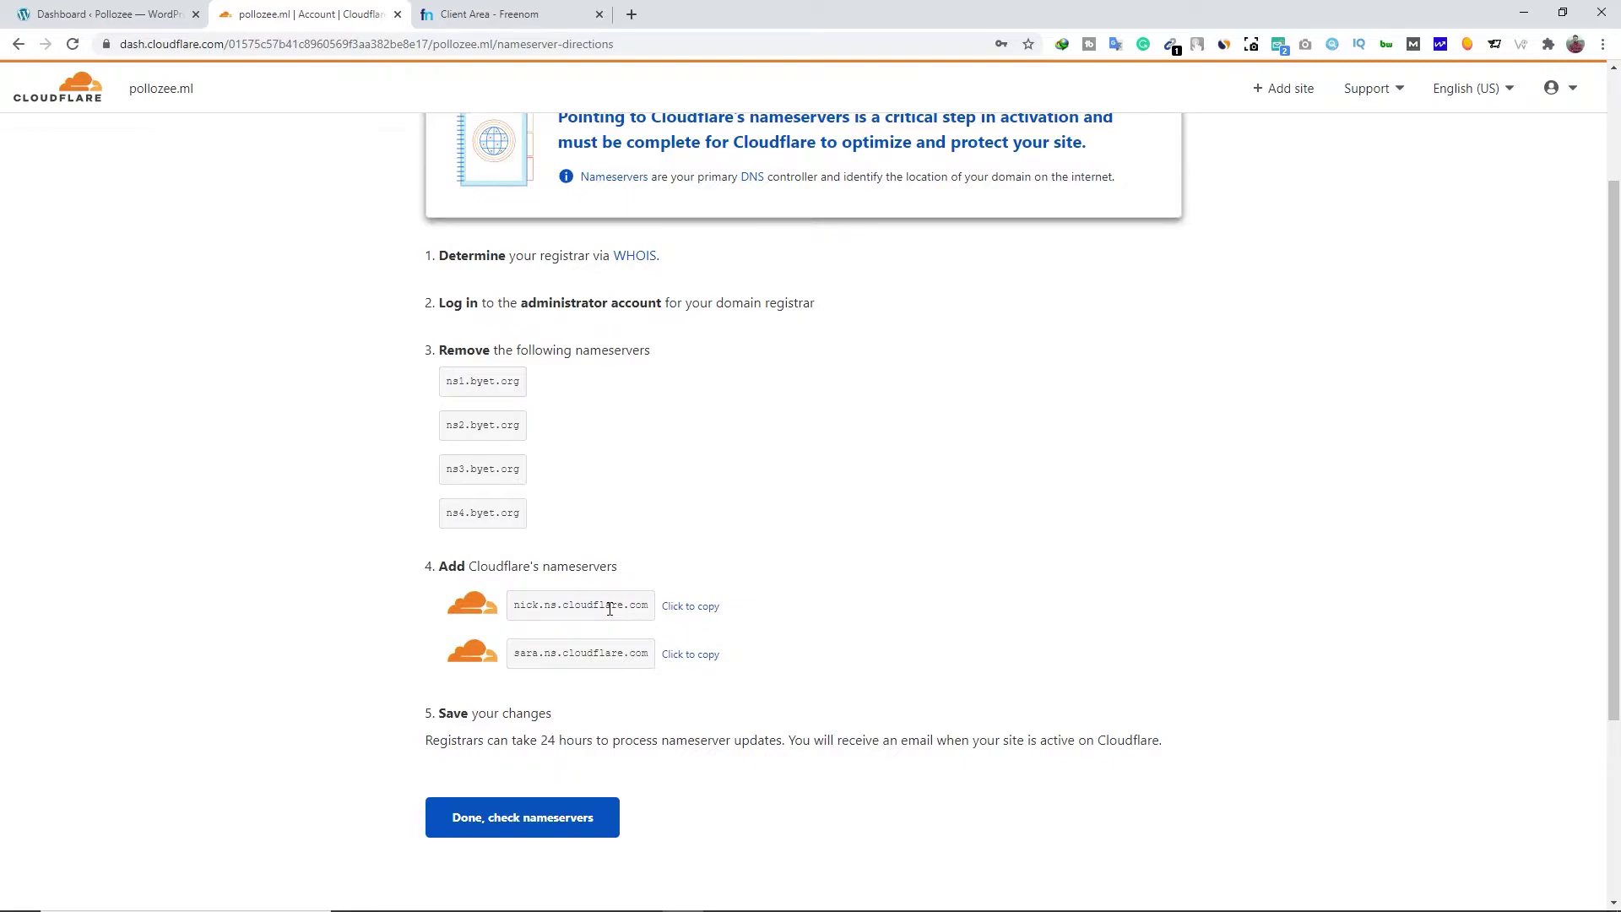
left_click(700, 614)
left_click(517, 16)
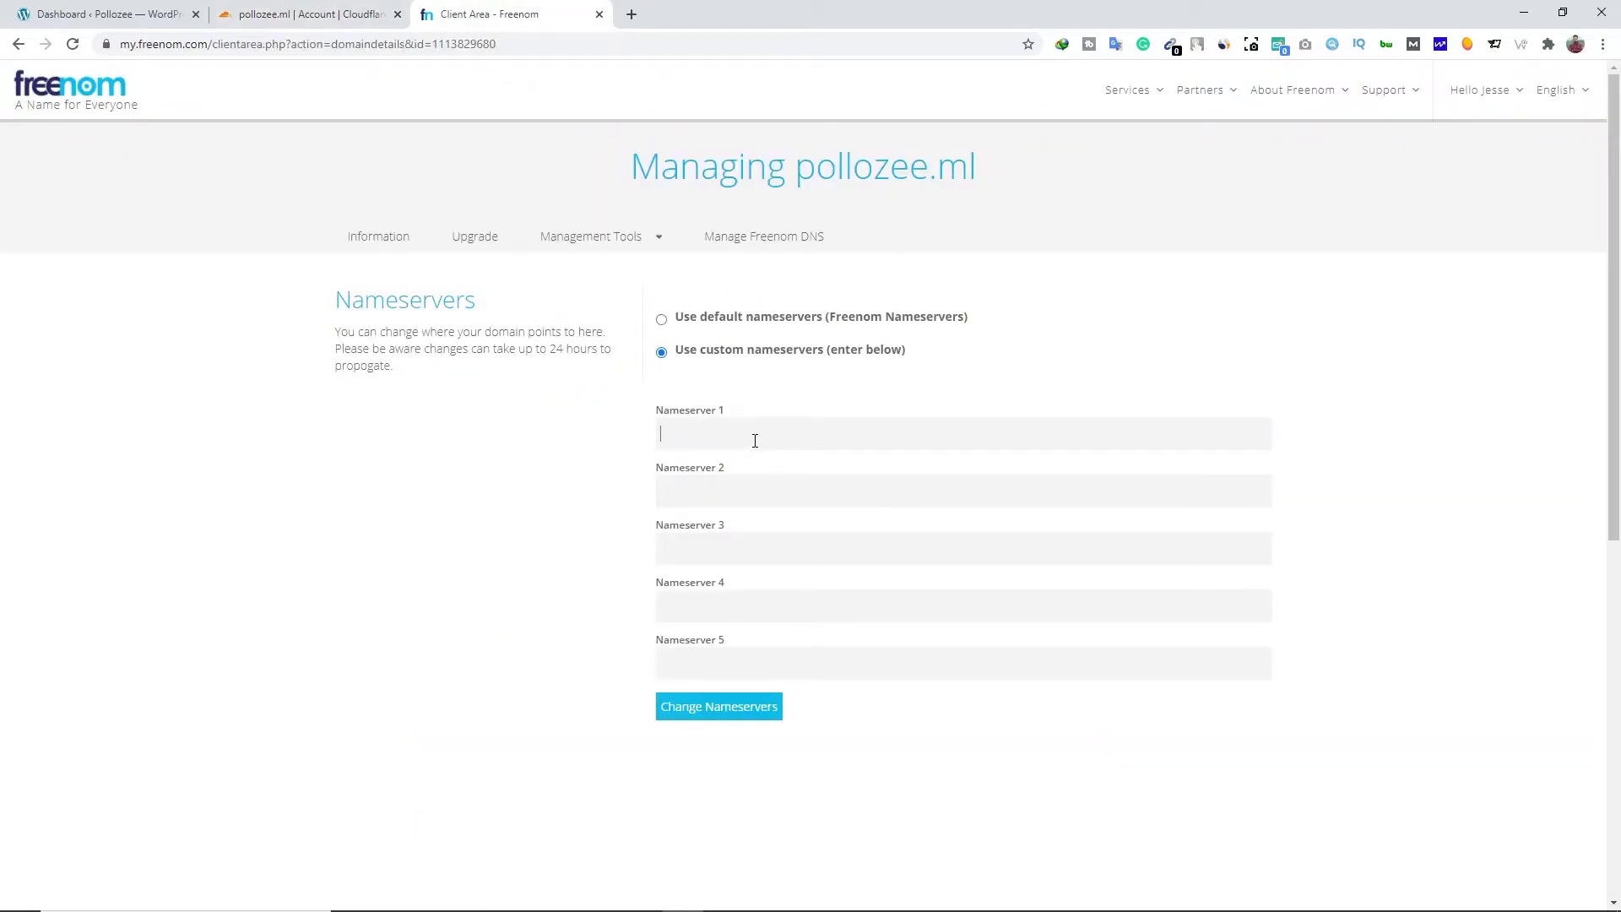
key("ctrl+v")
Set Nameserver 2 to sara.ns.cloudflare.com, save the nameservers, and close the Freenom tab
left_click(314, 17)
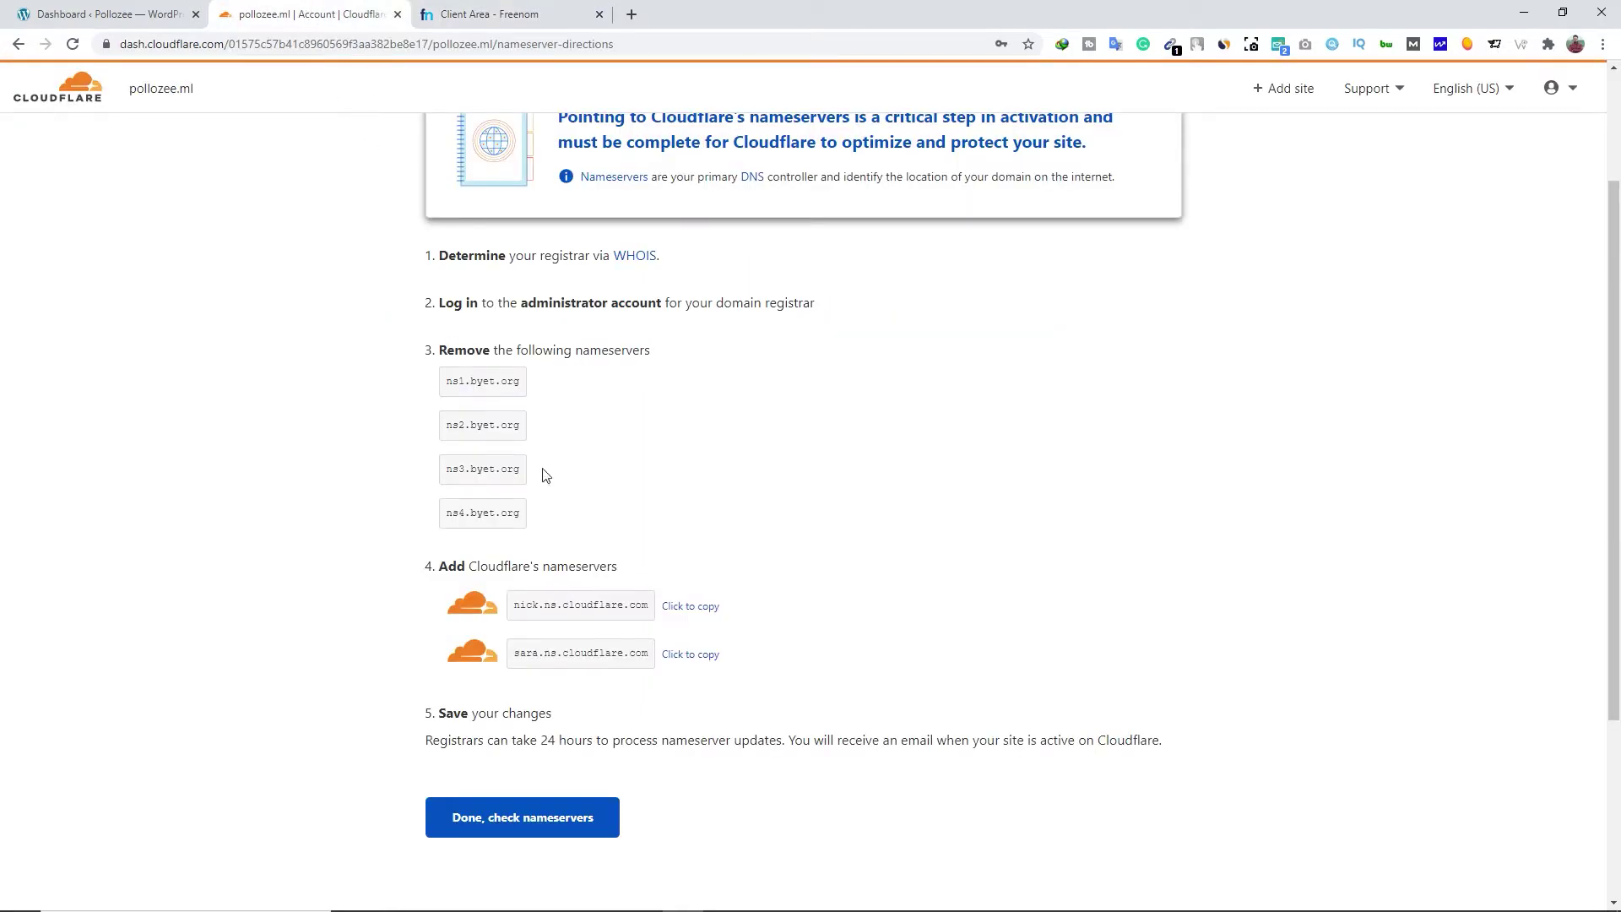
left_click(688, 655)
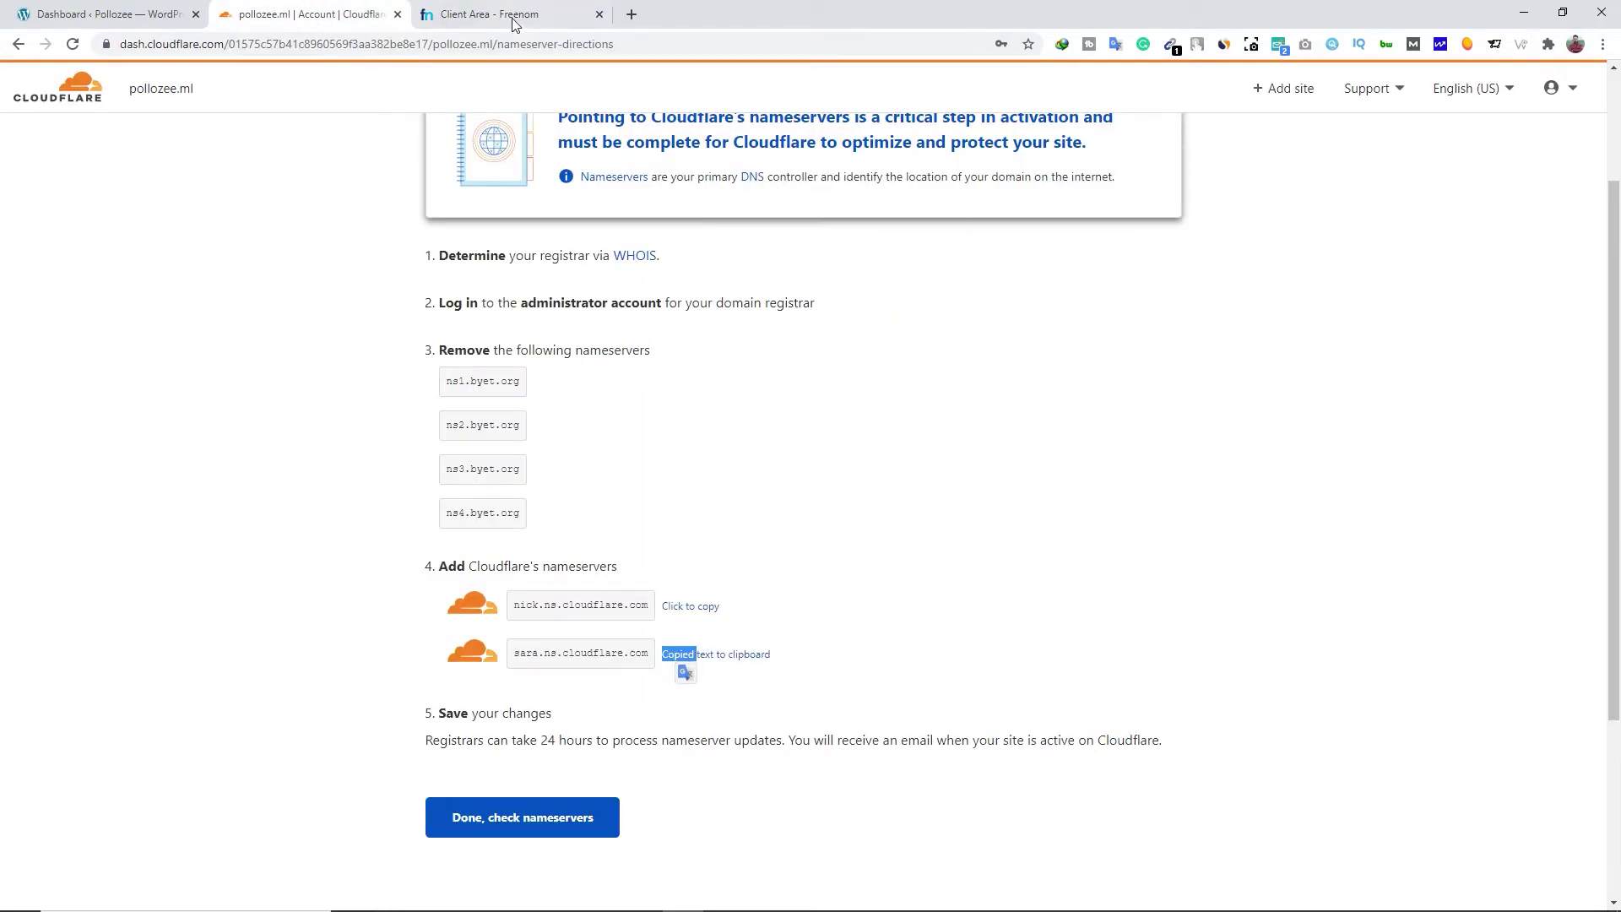
left_click(511, 17)
left_click(716, 499)
right_click(723, 498)
left_click(764, 613)
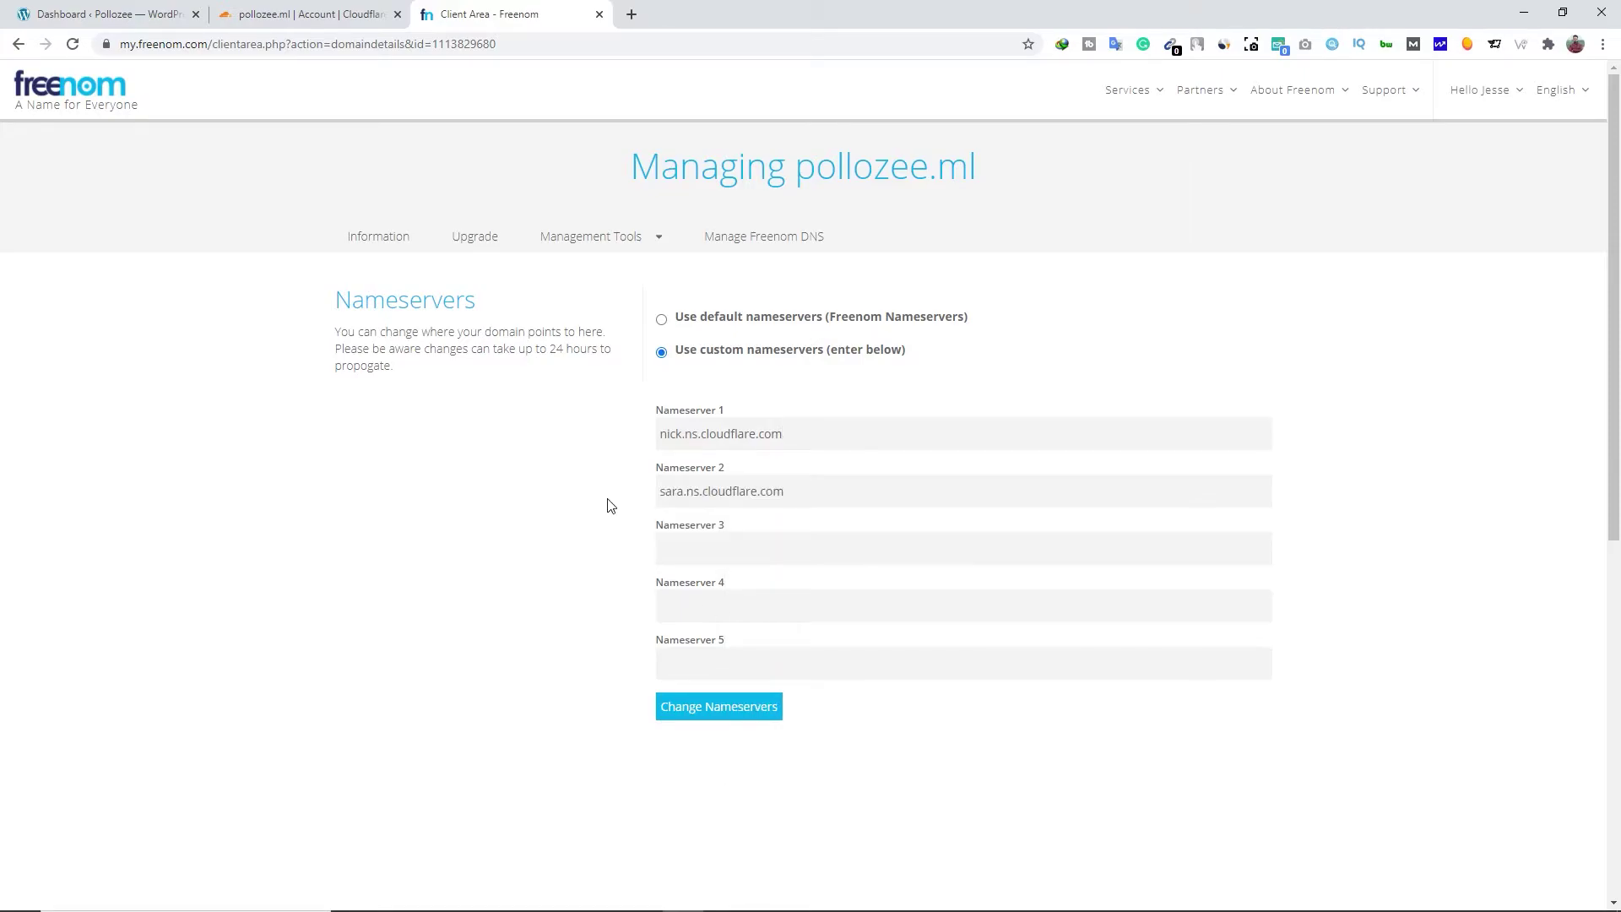
left_click(676, 709)
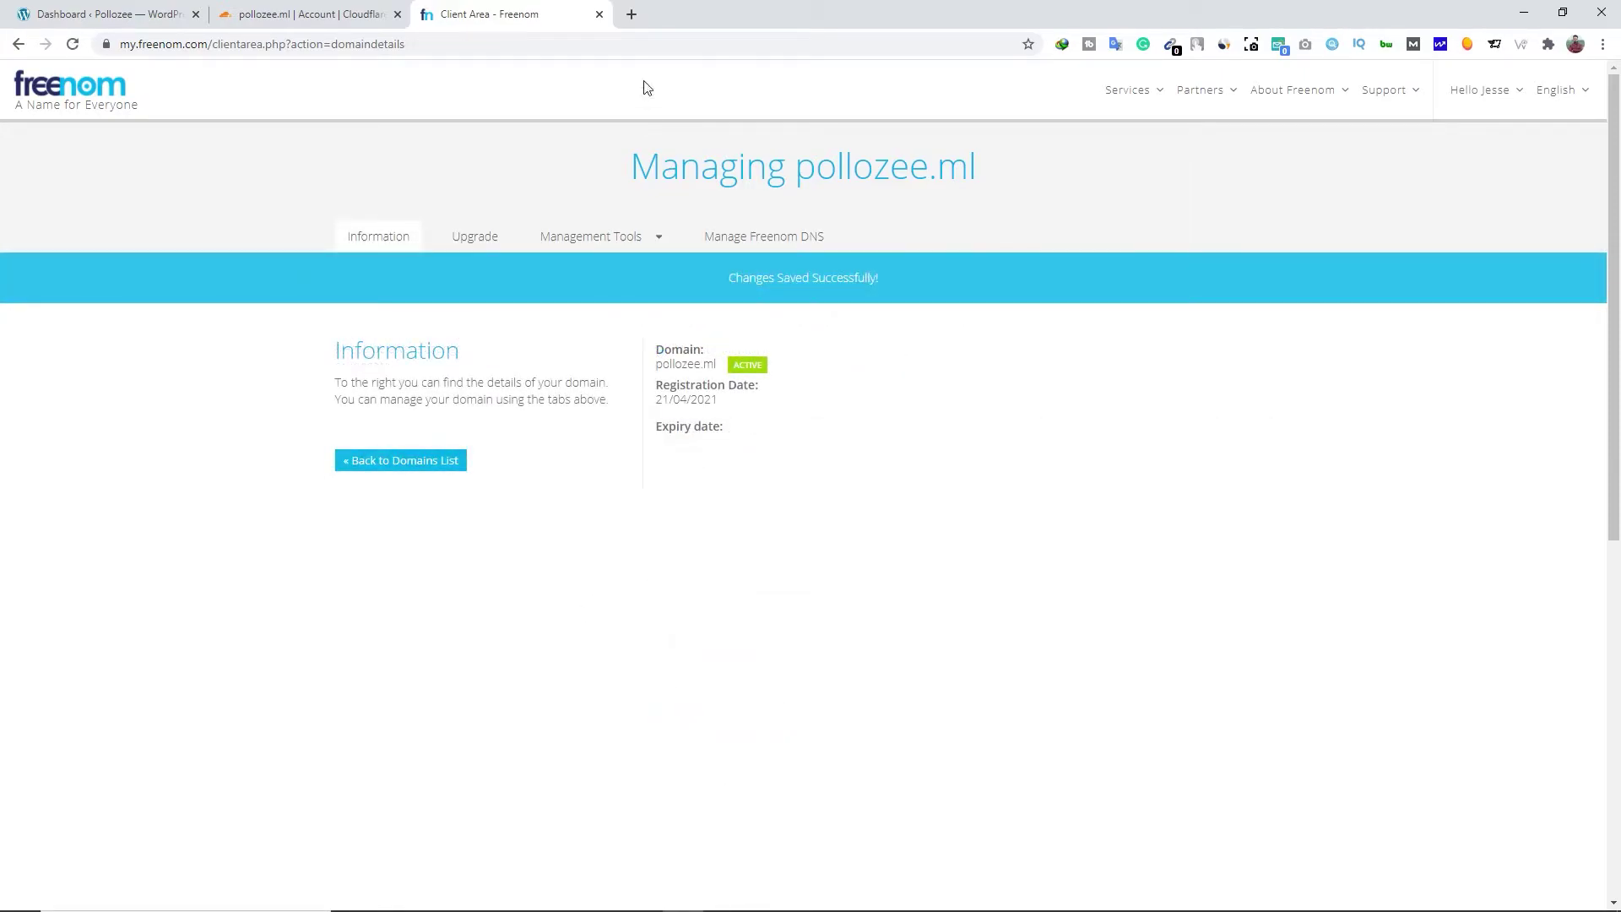
left_click(599, 14)
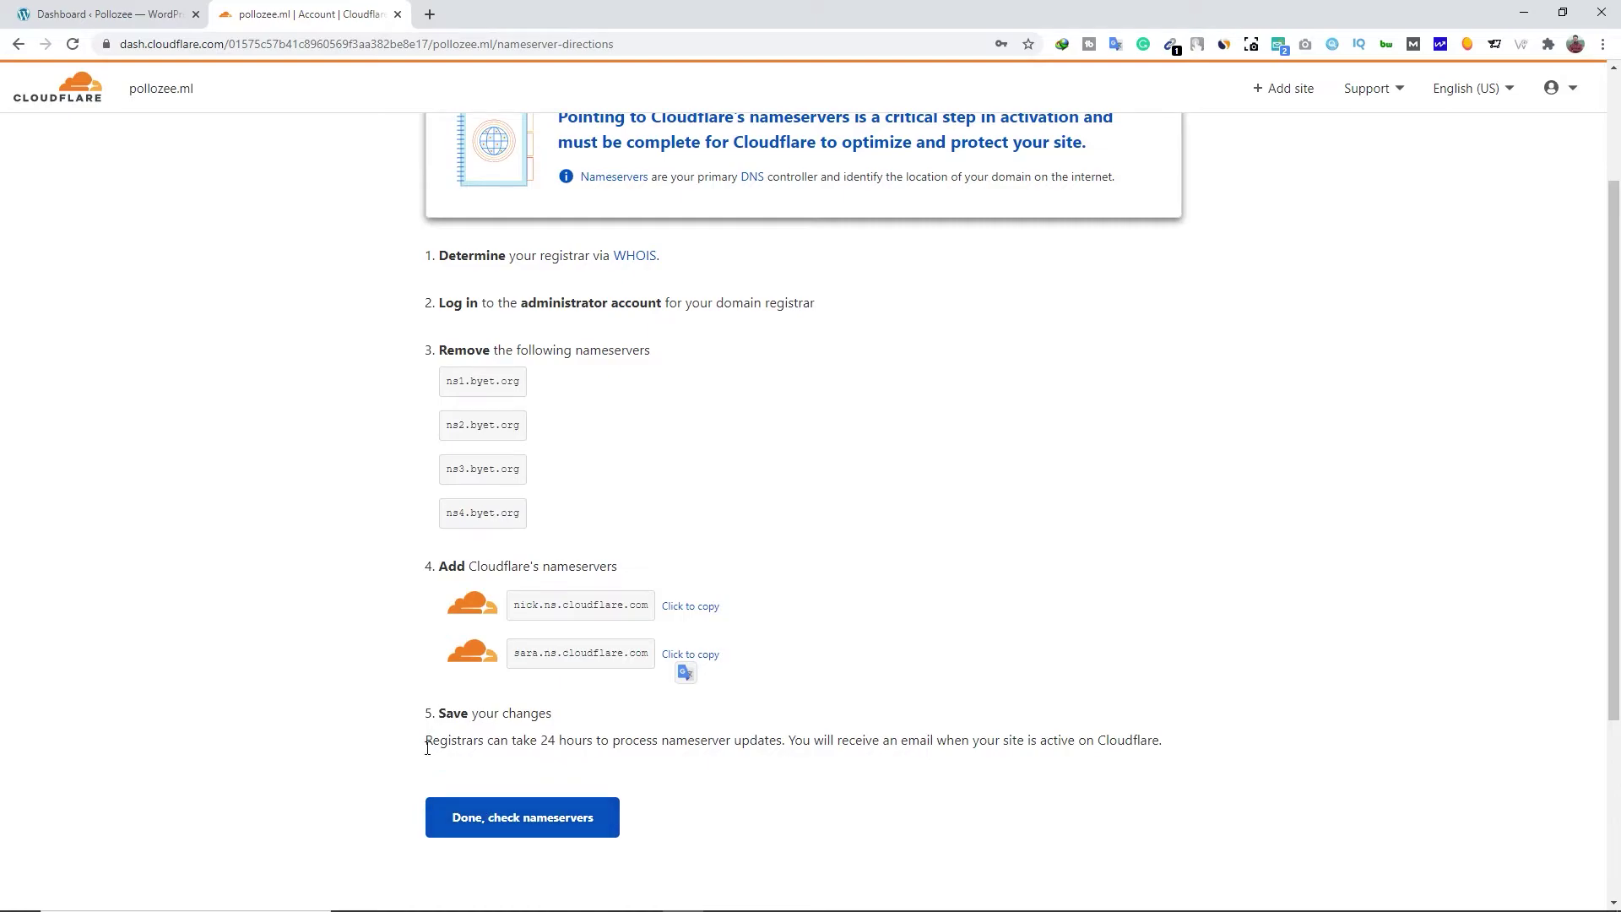
Confirm in Cloudflare that the nameservers have been changed
left_click_drag(426, 747, 782, 762)
left_click(800, 767)
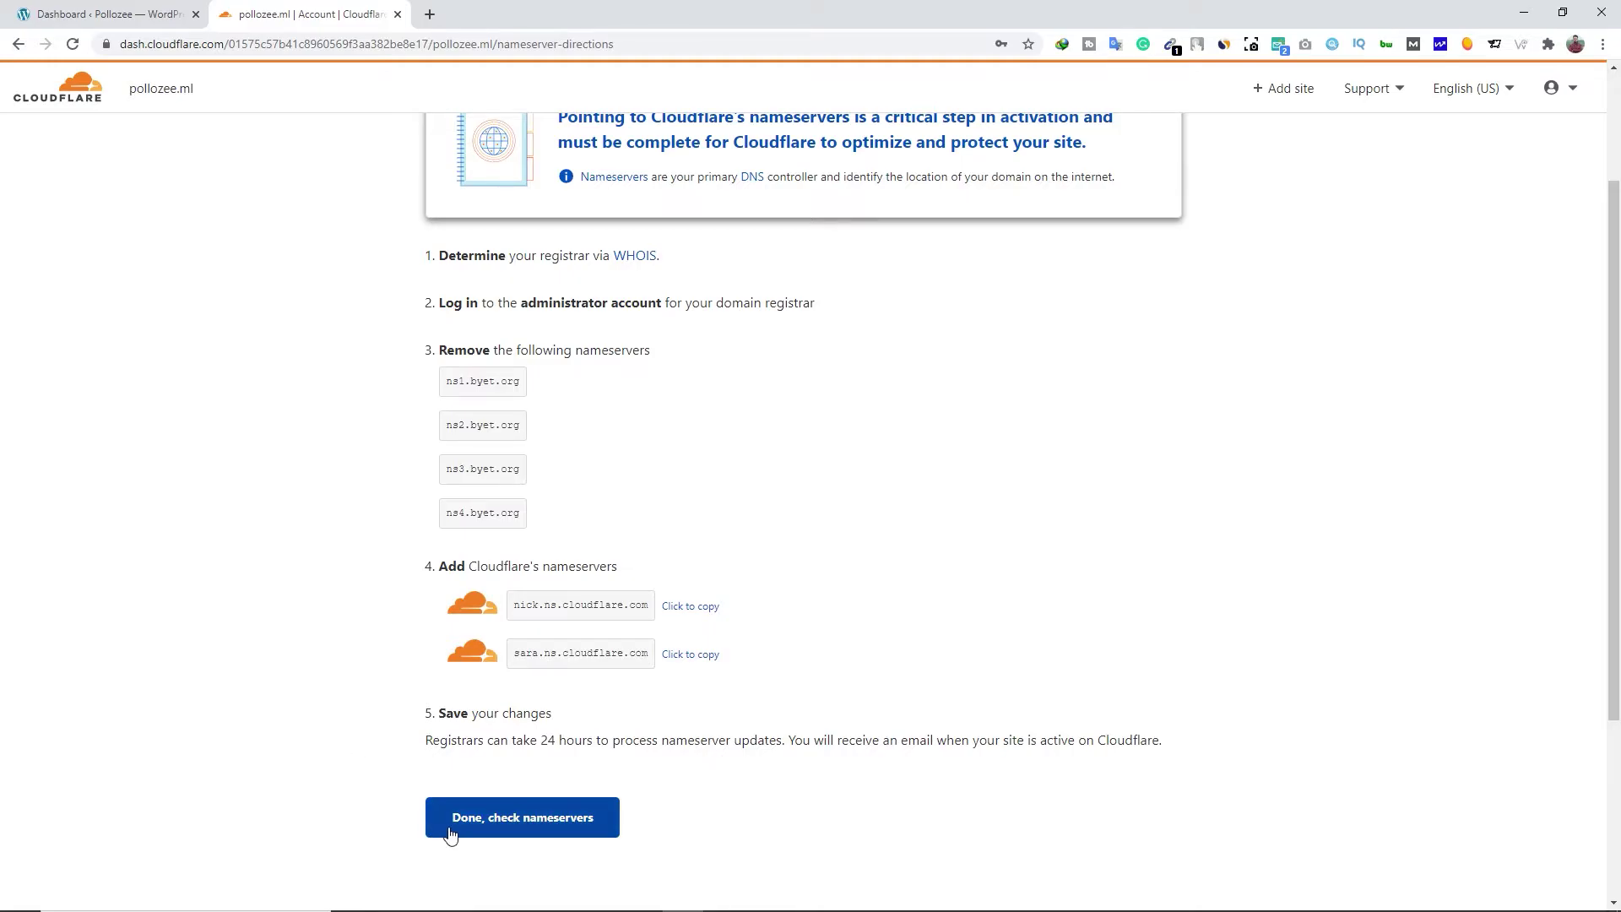
left_click(561, 827)
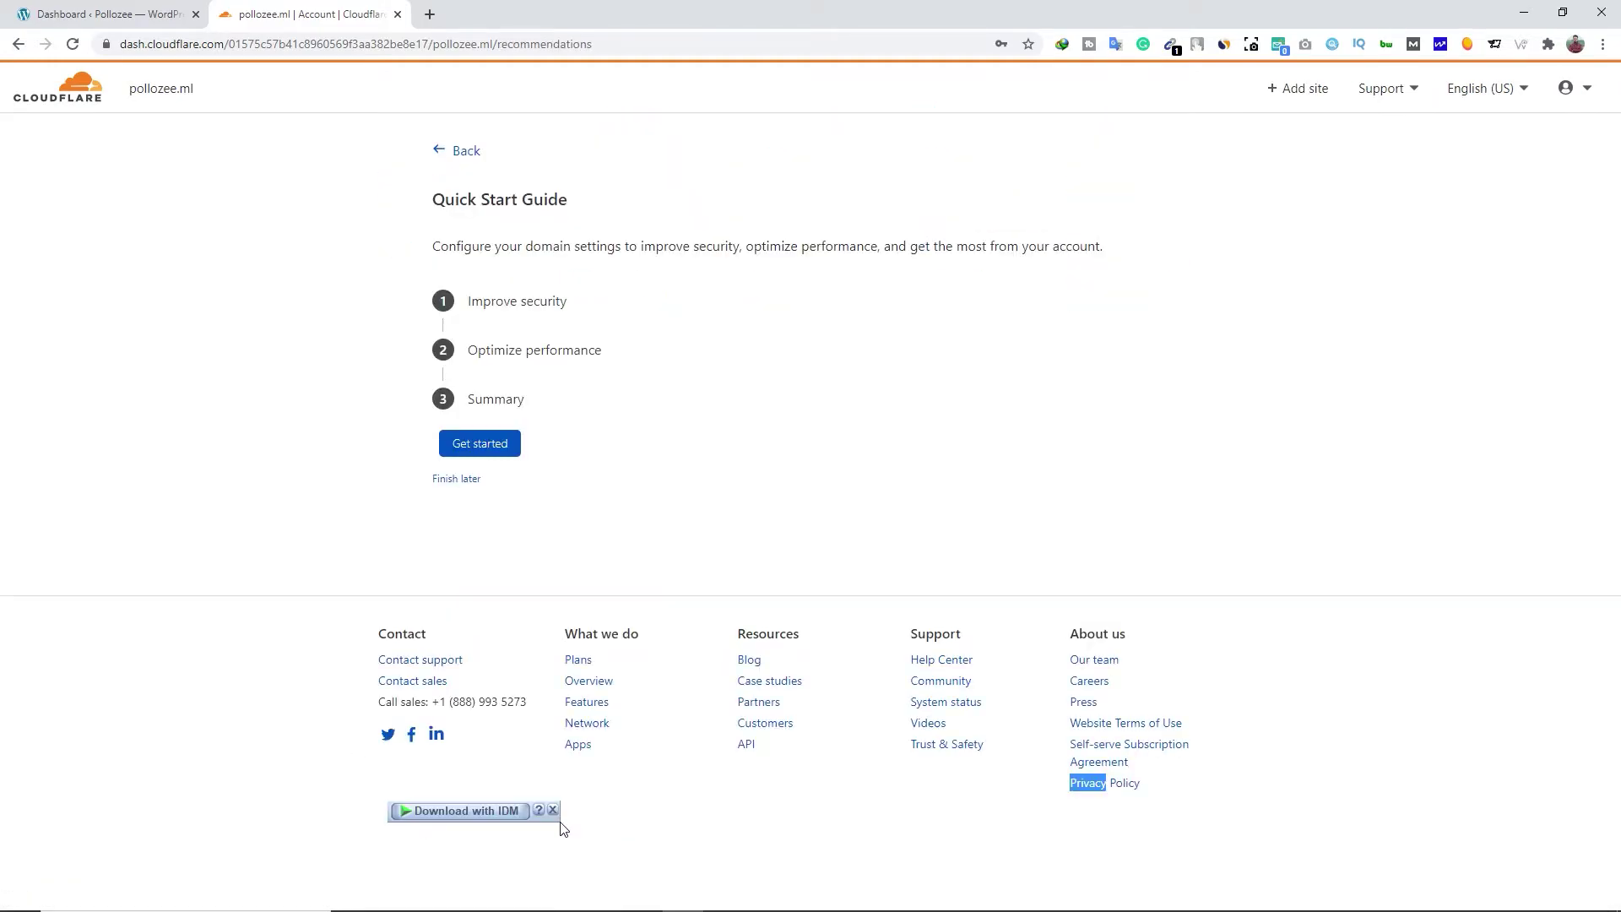
Complete the Quick Start Guide with HTTPS Rewrites, Always Use HTTPS on, Auto Minify and Brotli saved
left_click(488, 446)
left_click(487, 596)
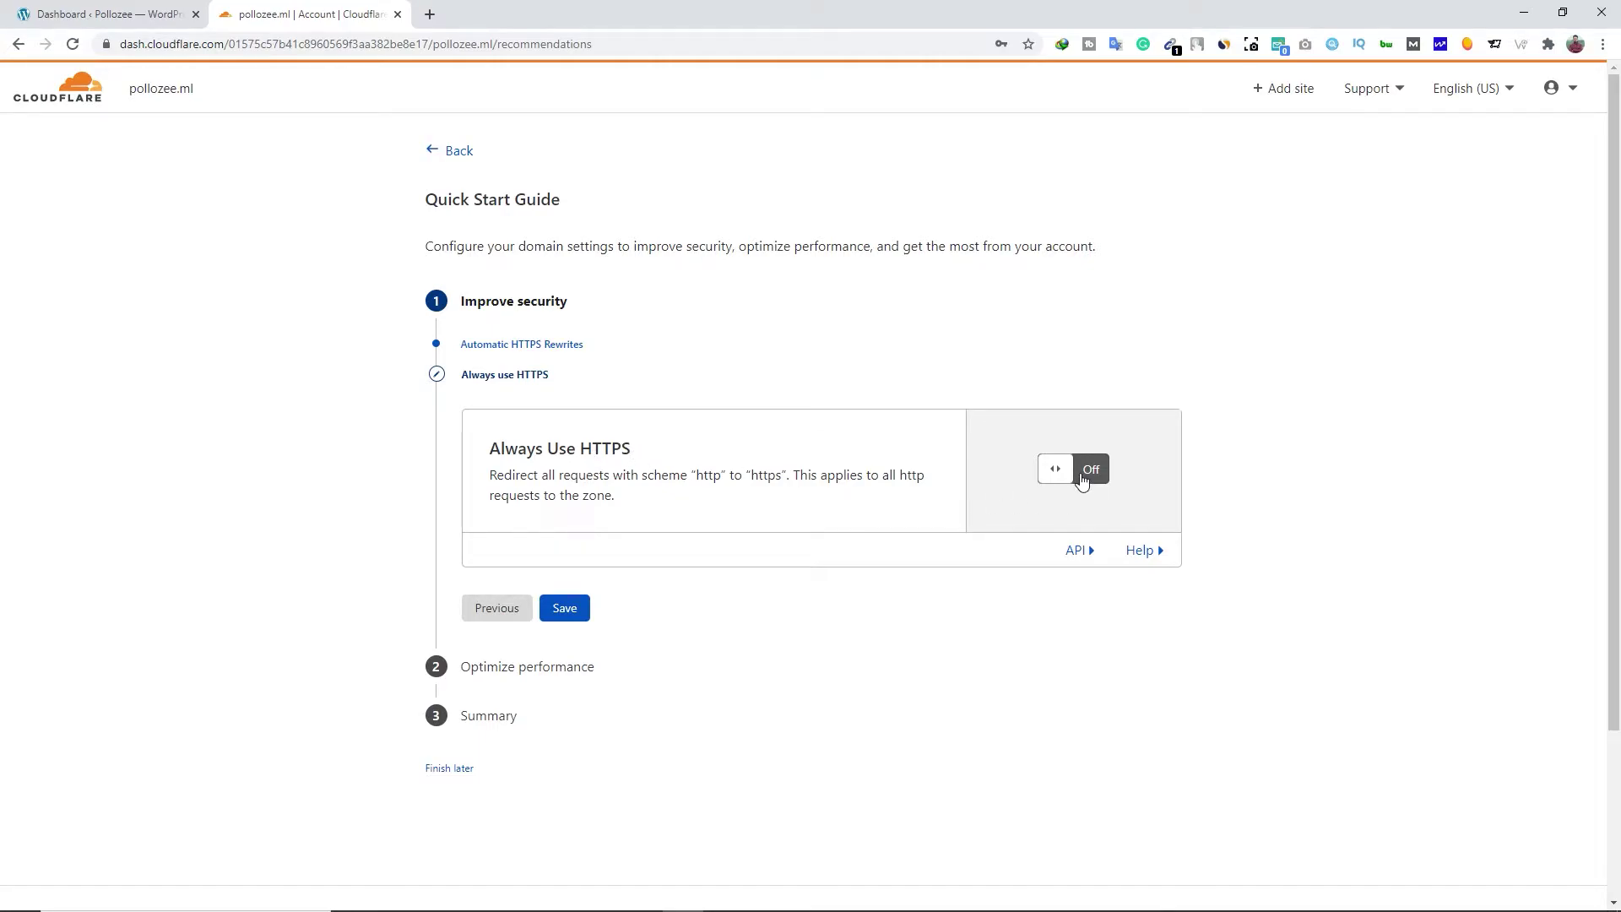
left_click(1082, 478)
left_click(566, 641)
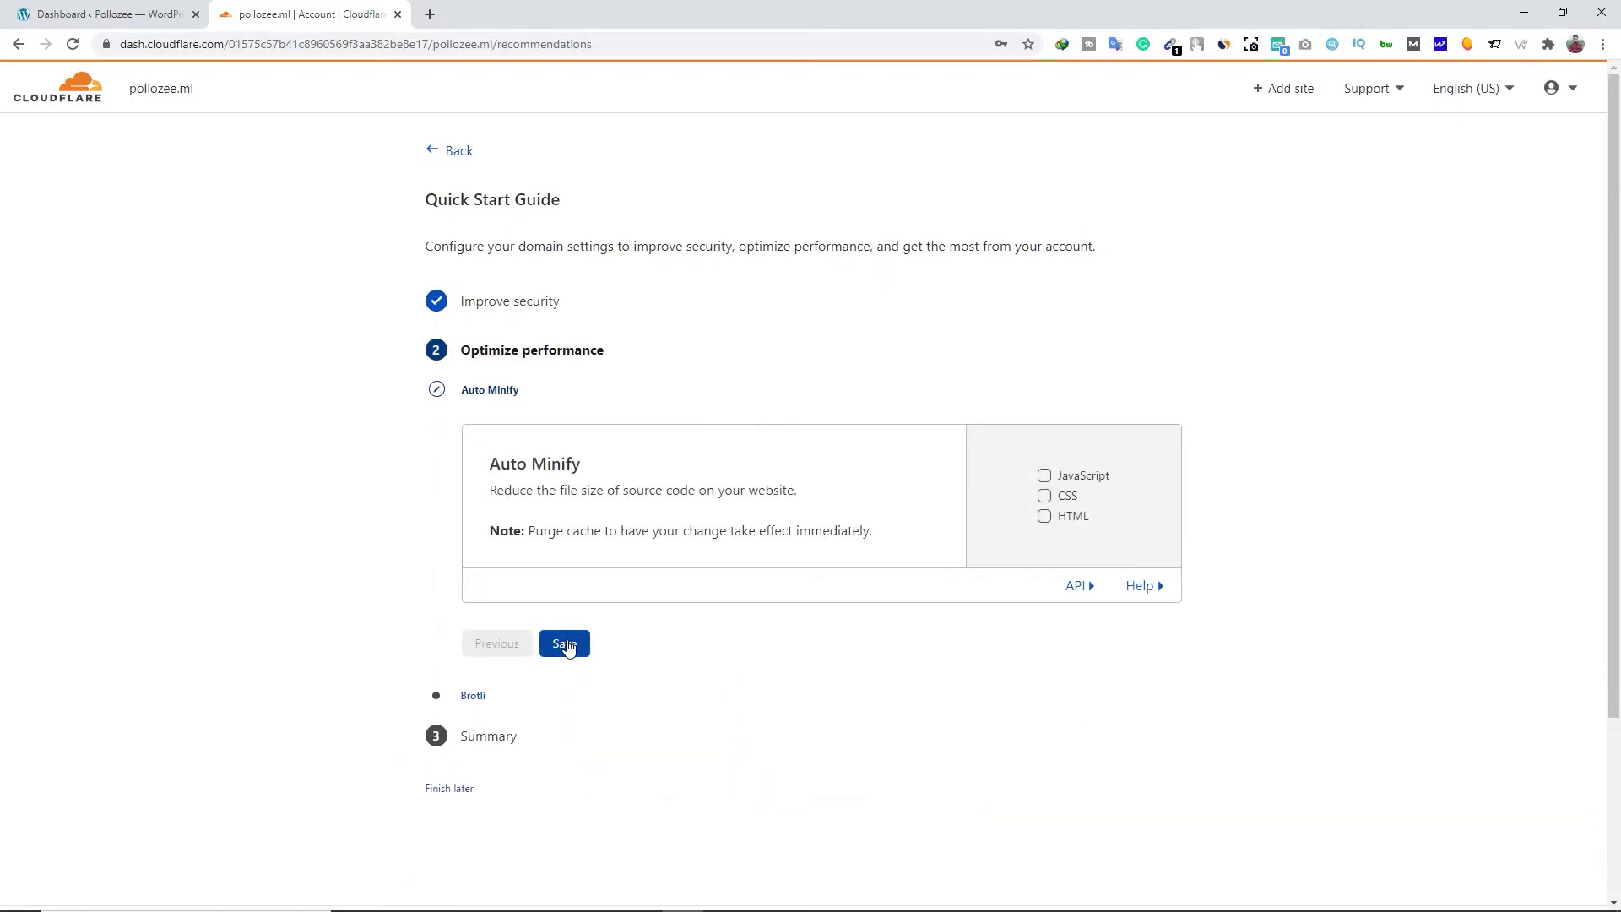
left_click(568, 656)
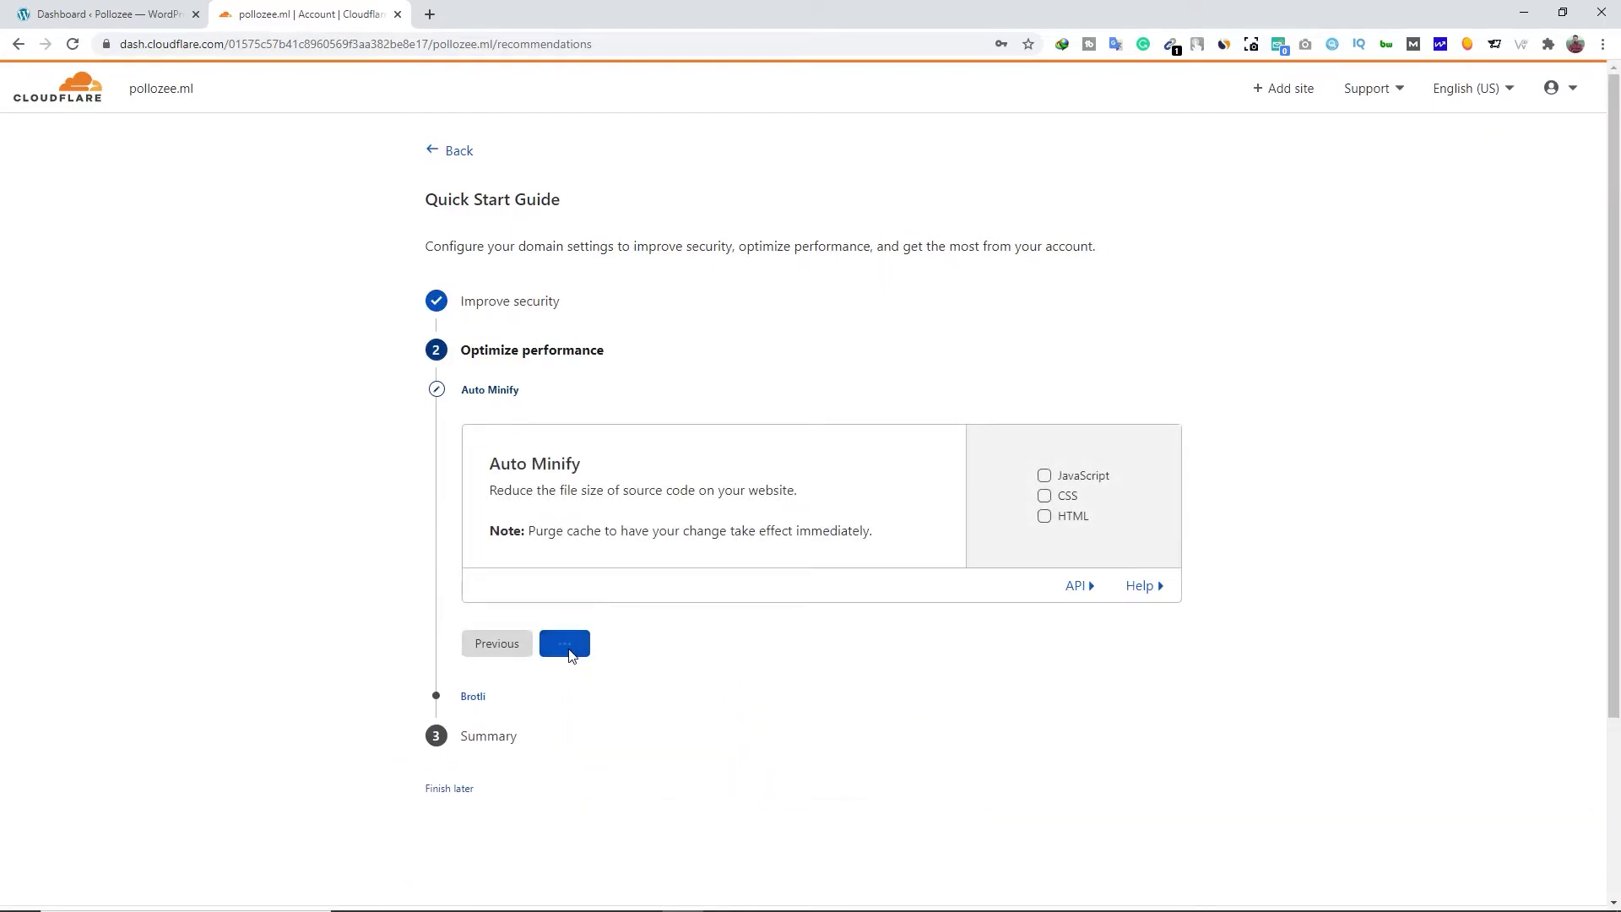
left_click(569, 661)
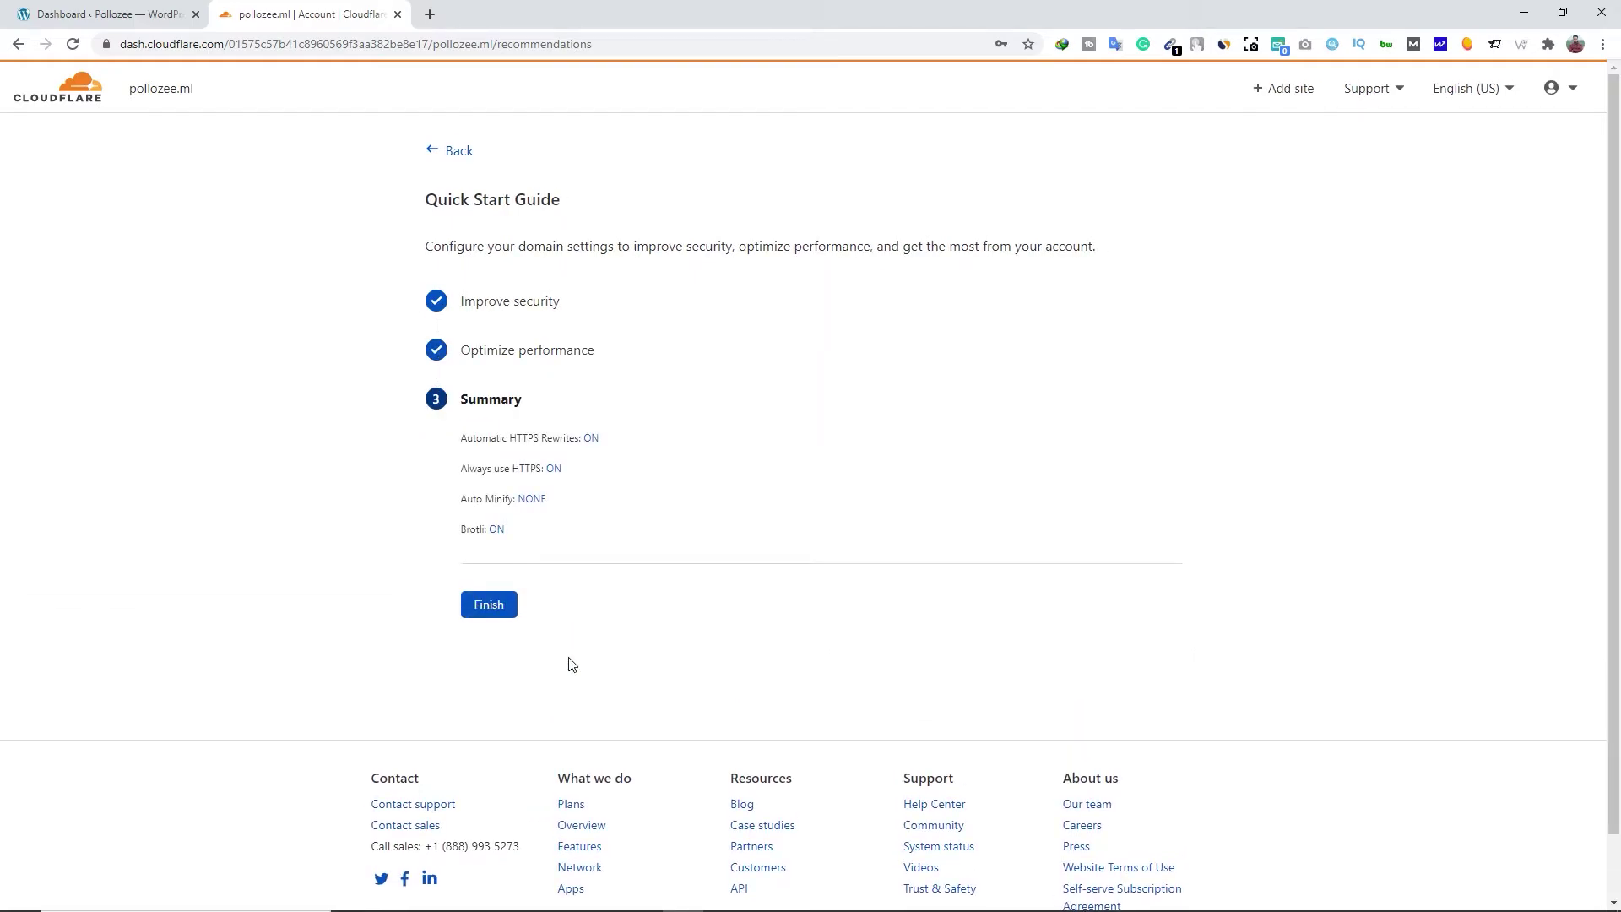
left_click(488, 604)
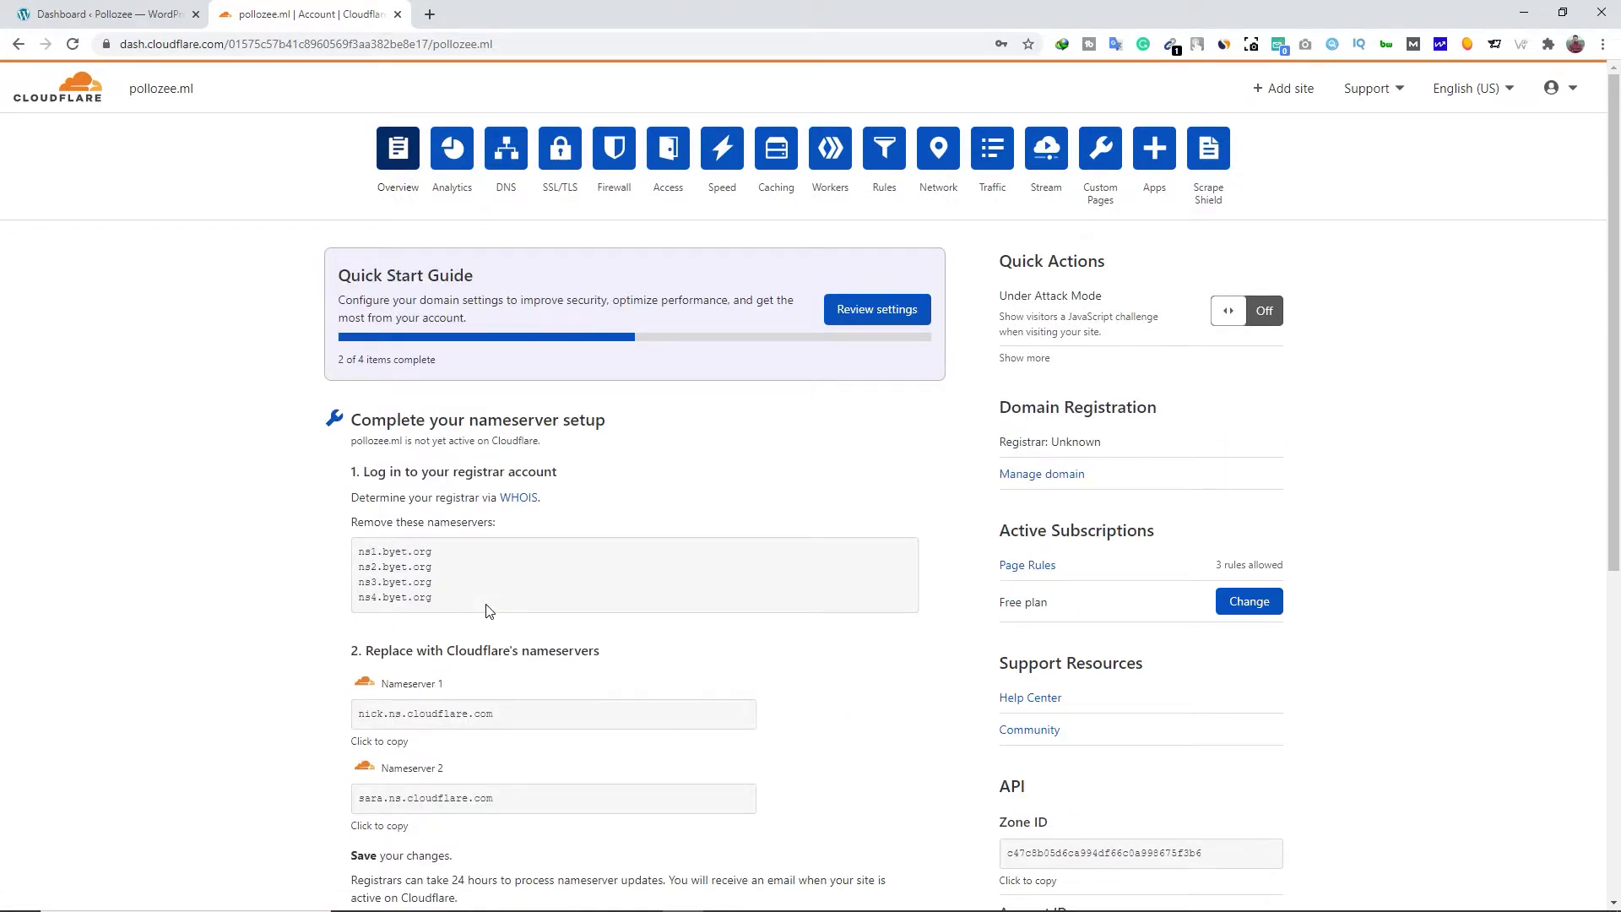
left_click(73, 44)
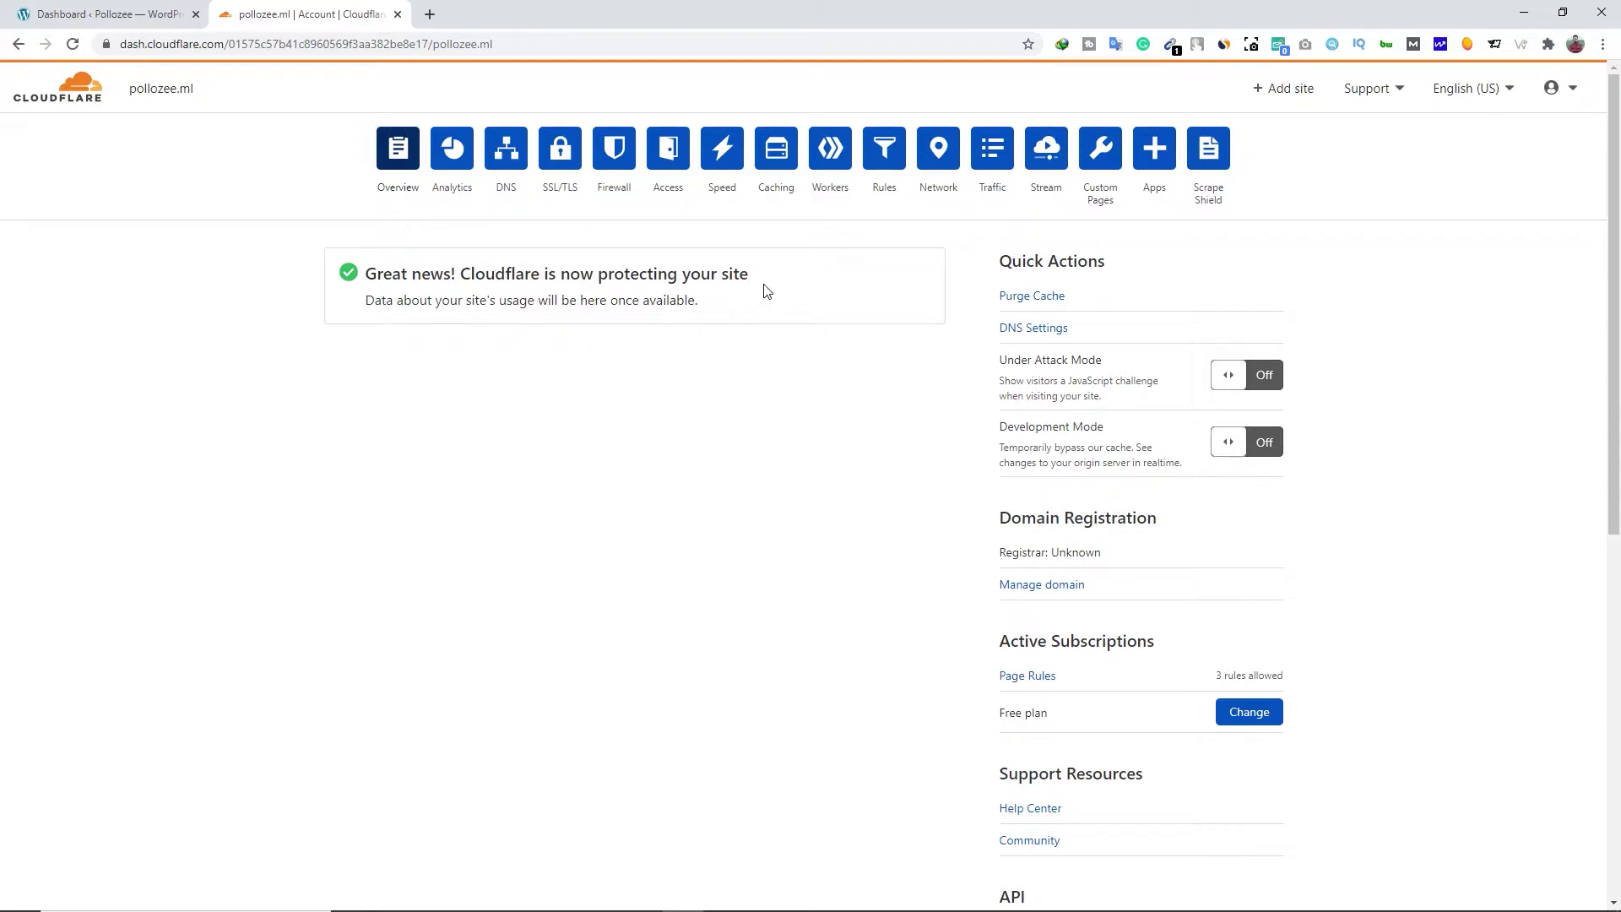
left_click(101, 10)
Search Plugins > Add New for 'really simple ssl', install and activate it, then return to Cloudflare
left_click(310, 131)
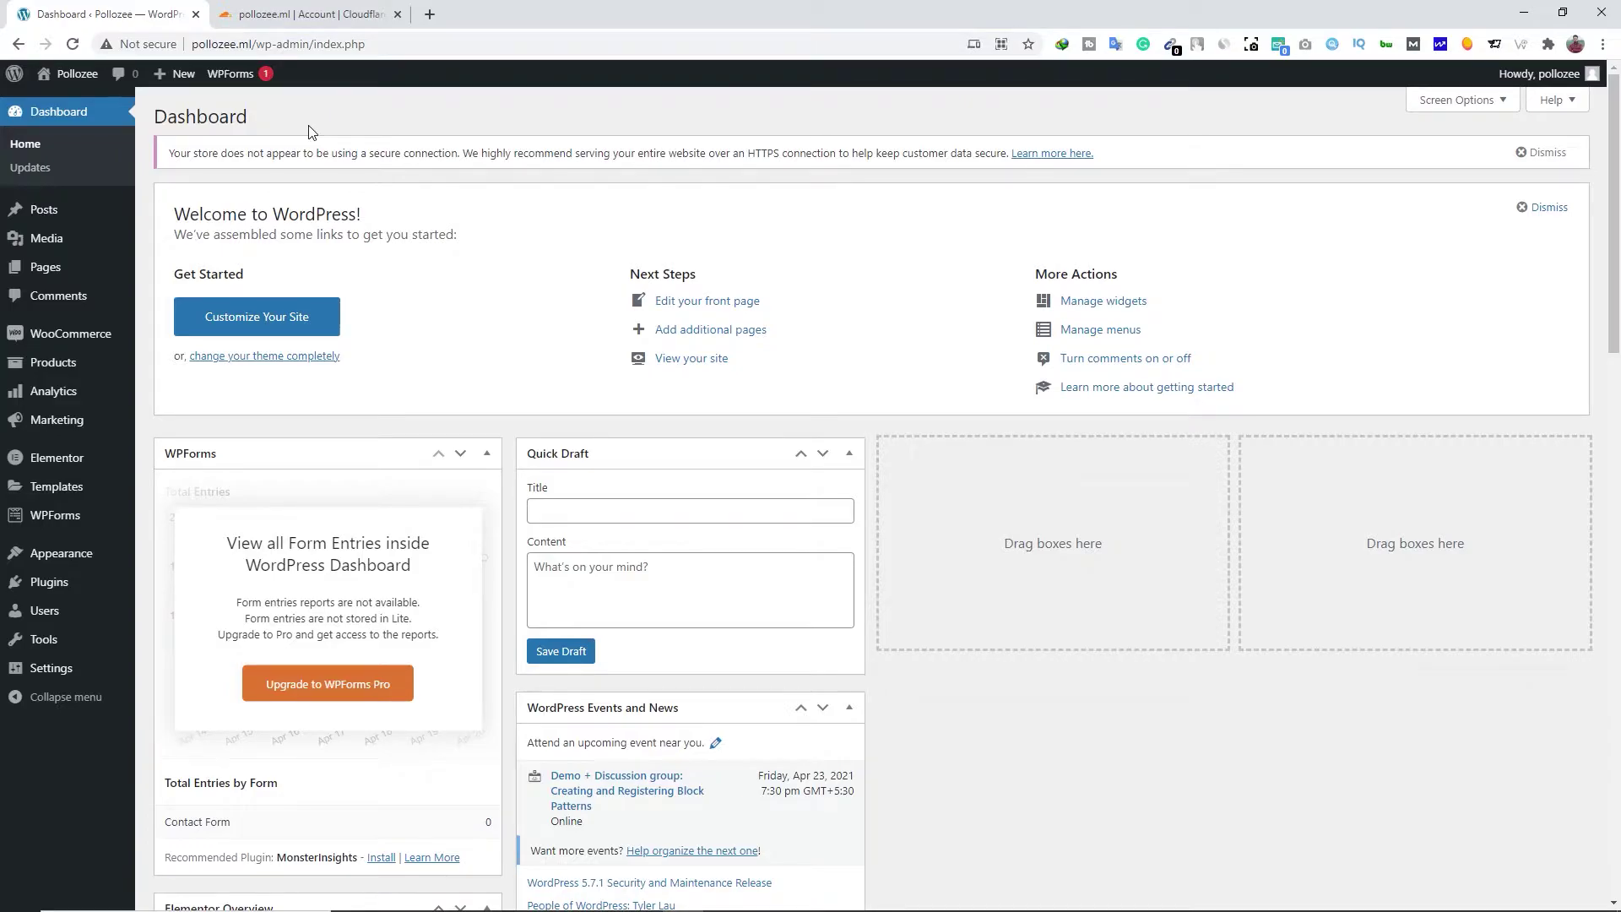
mouse_move(77, 586)
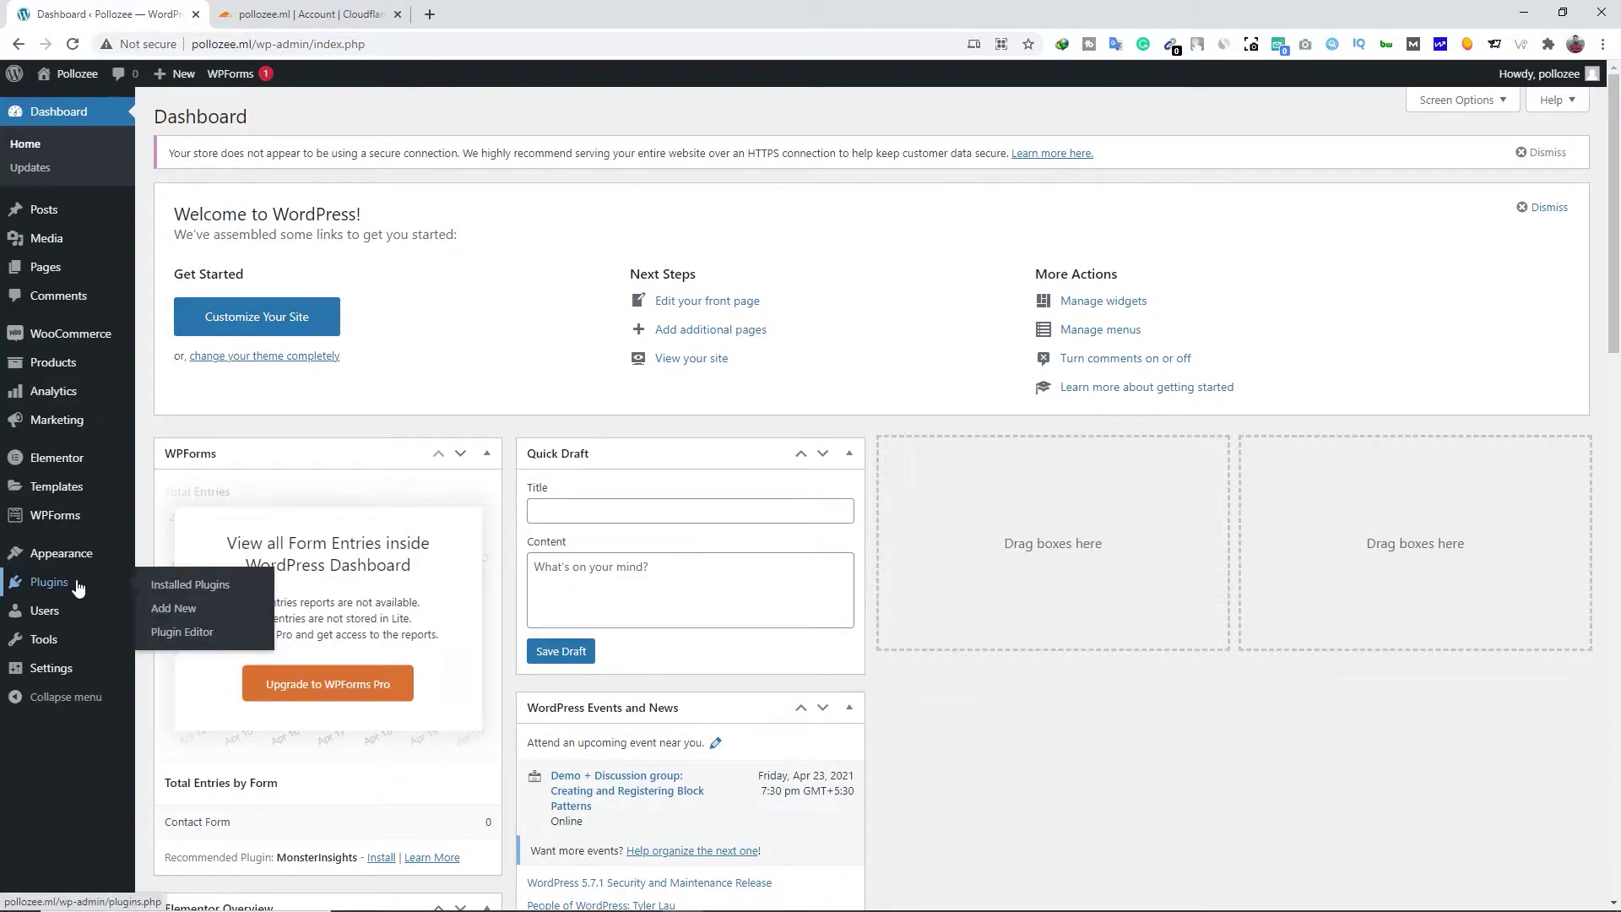
left_click(173, 608)
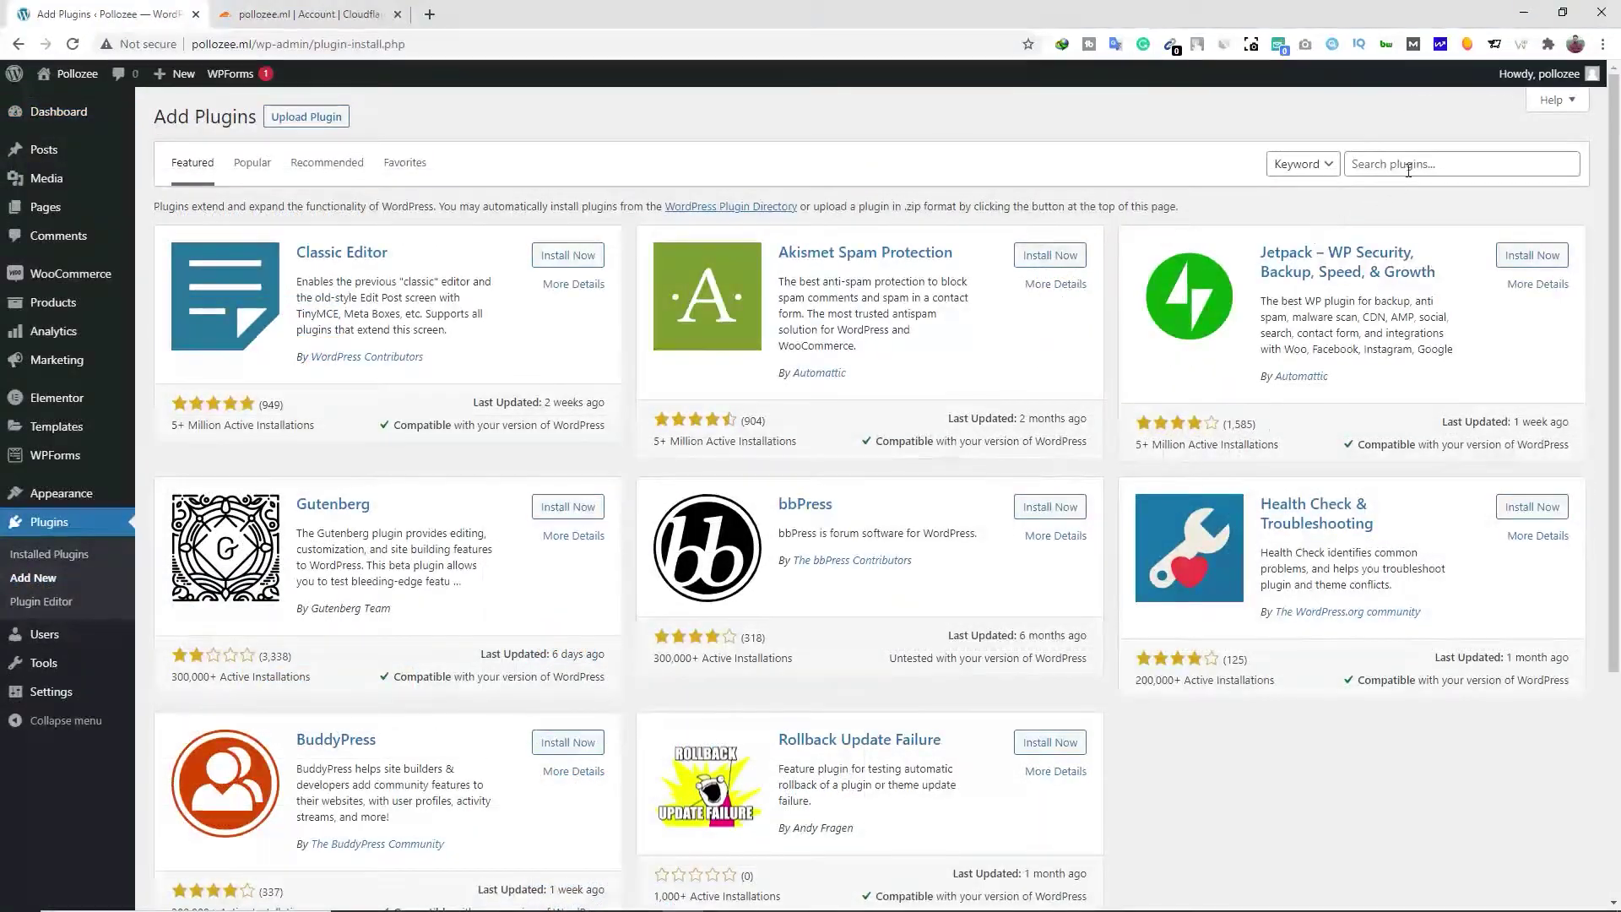
left_click(1408, 171)
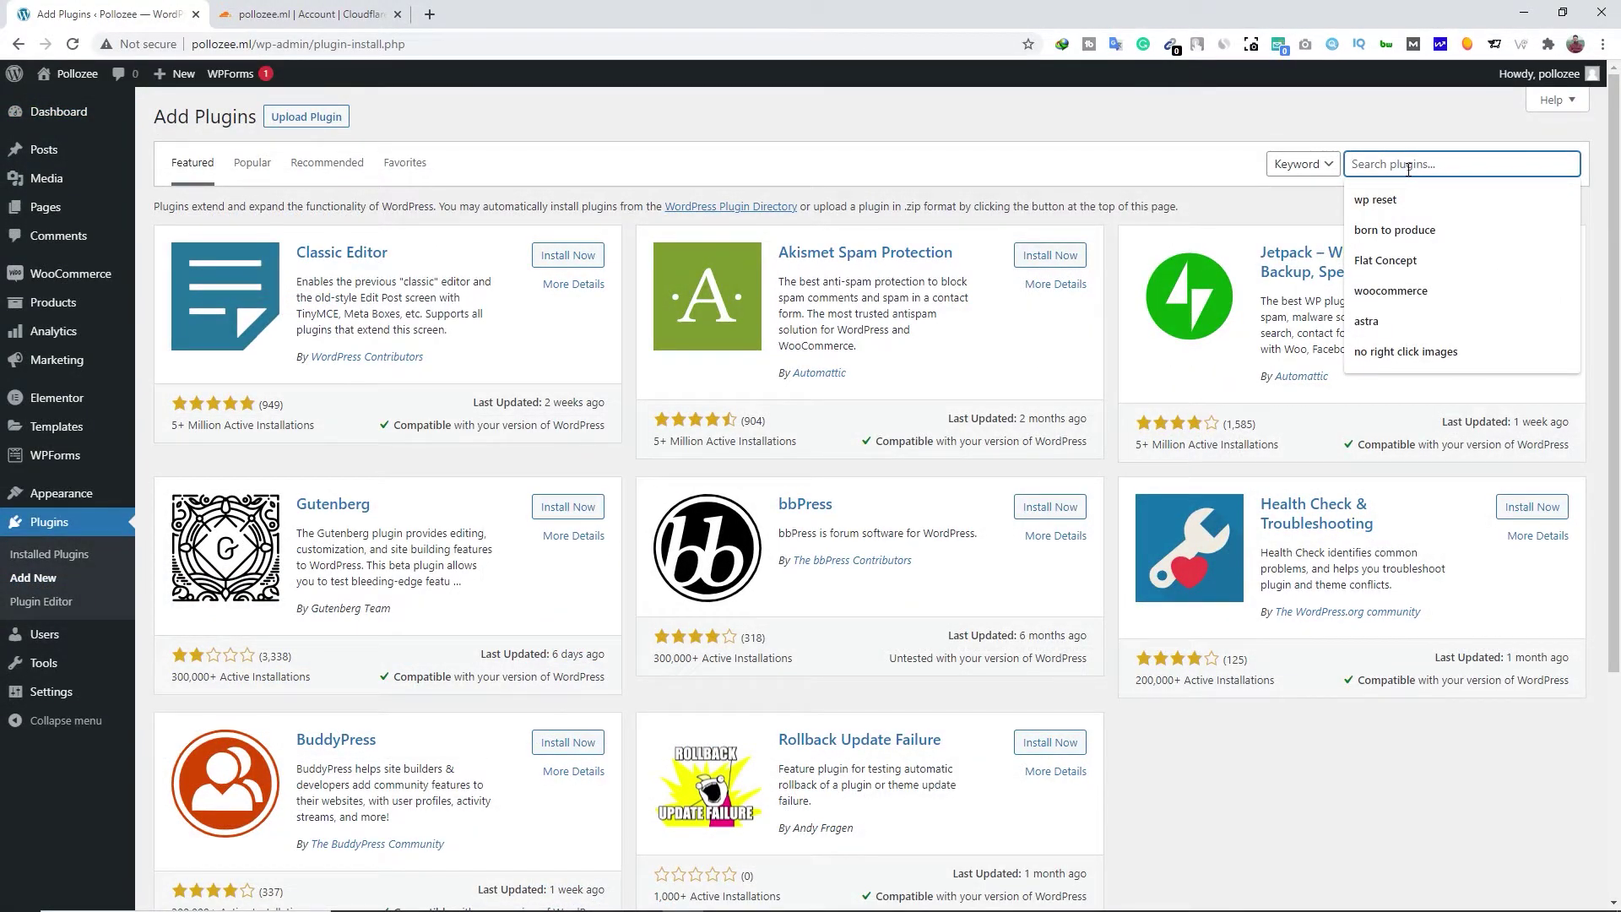
type("real")
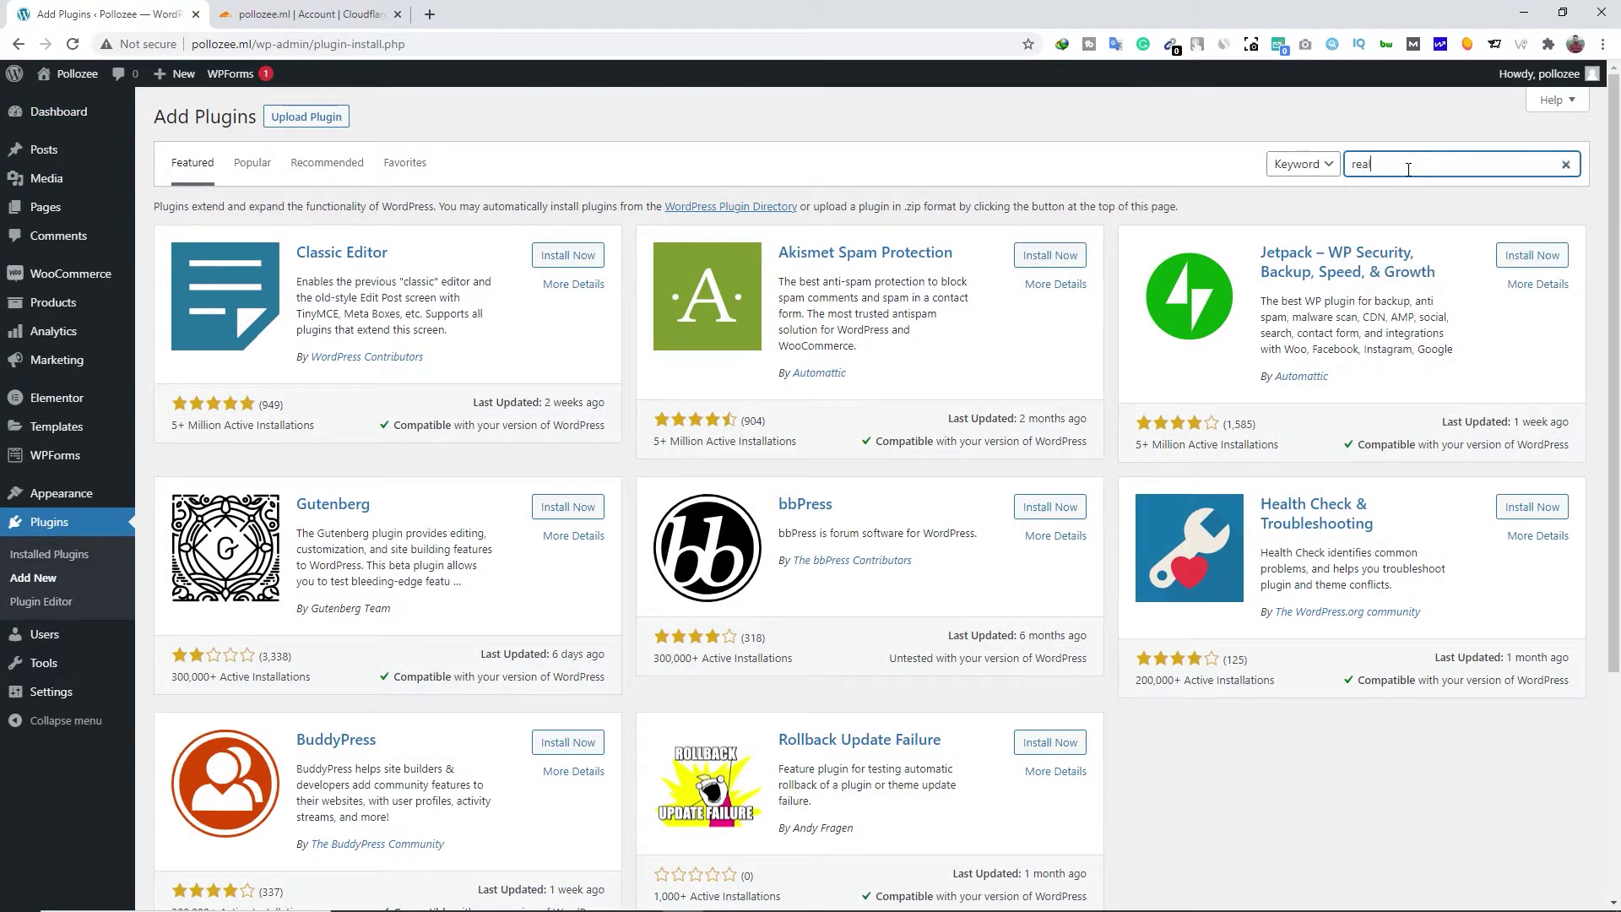
type("ly simple ssl")
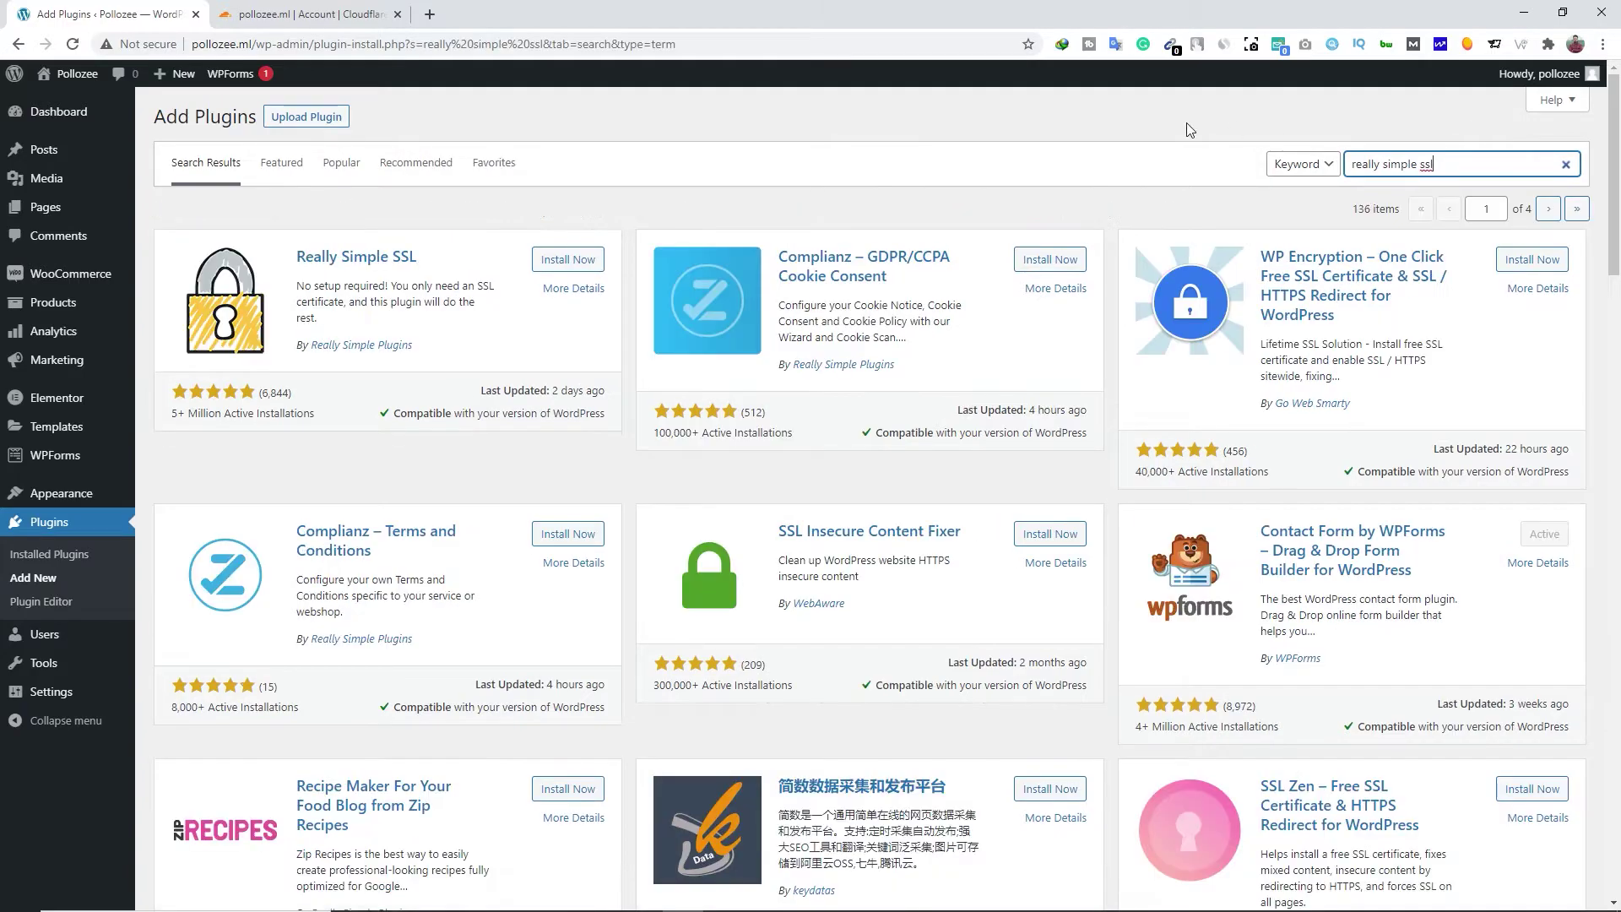
left_click(570, 263)
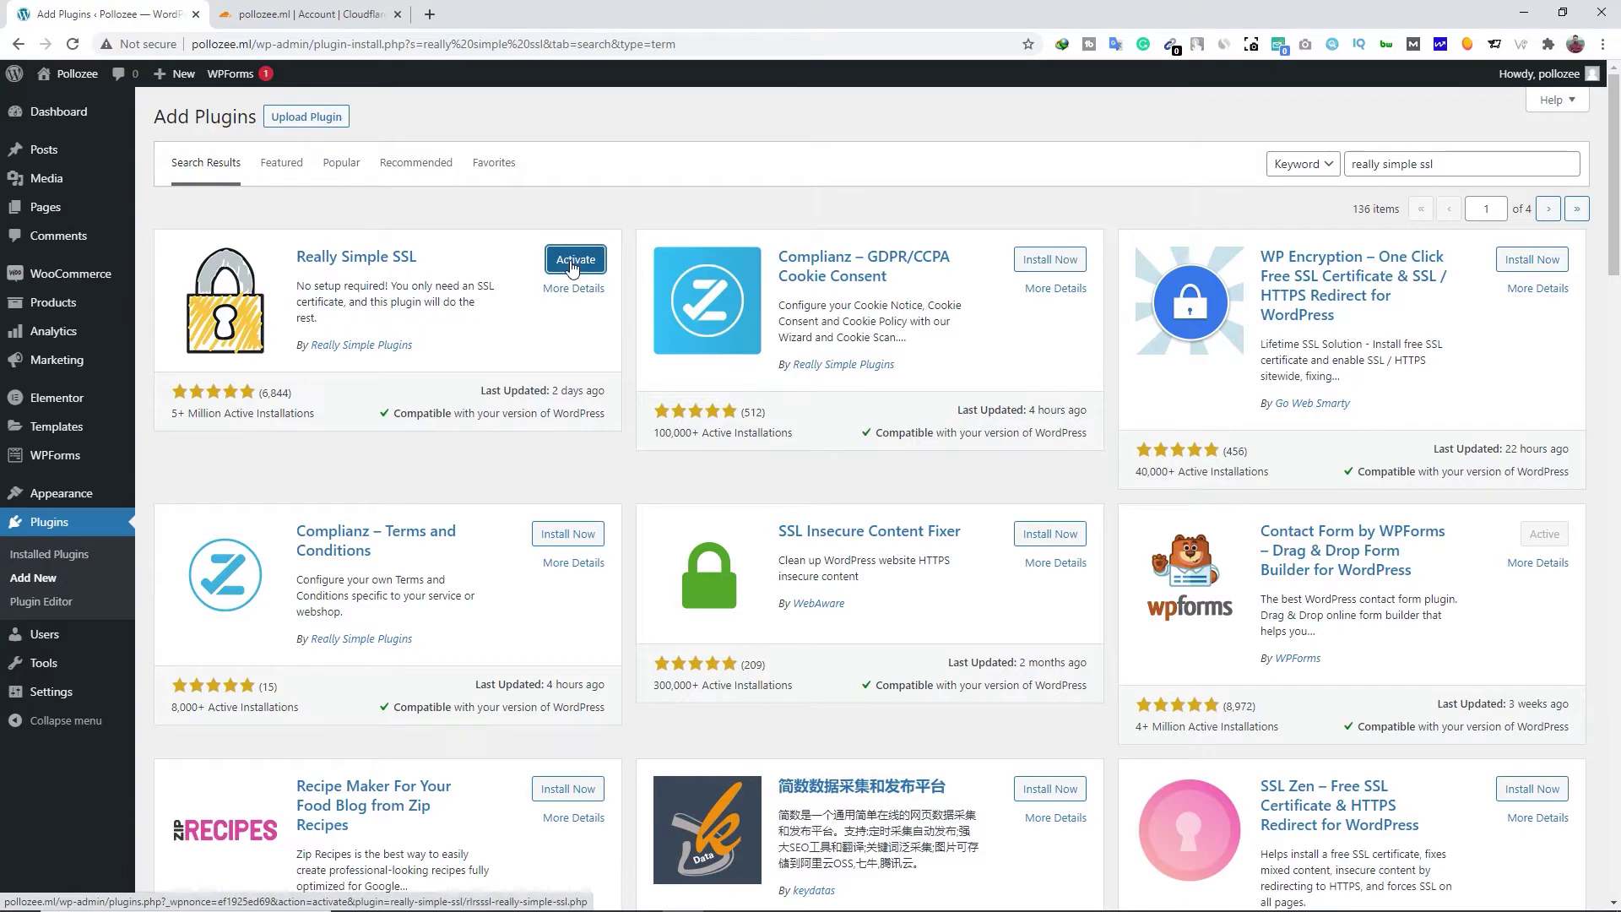
left_click(574, 262)
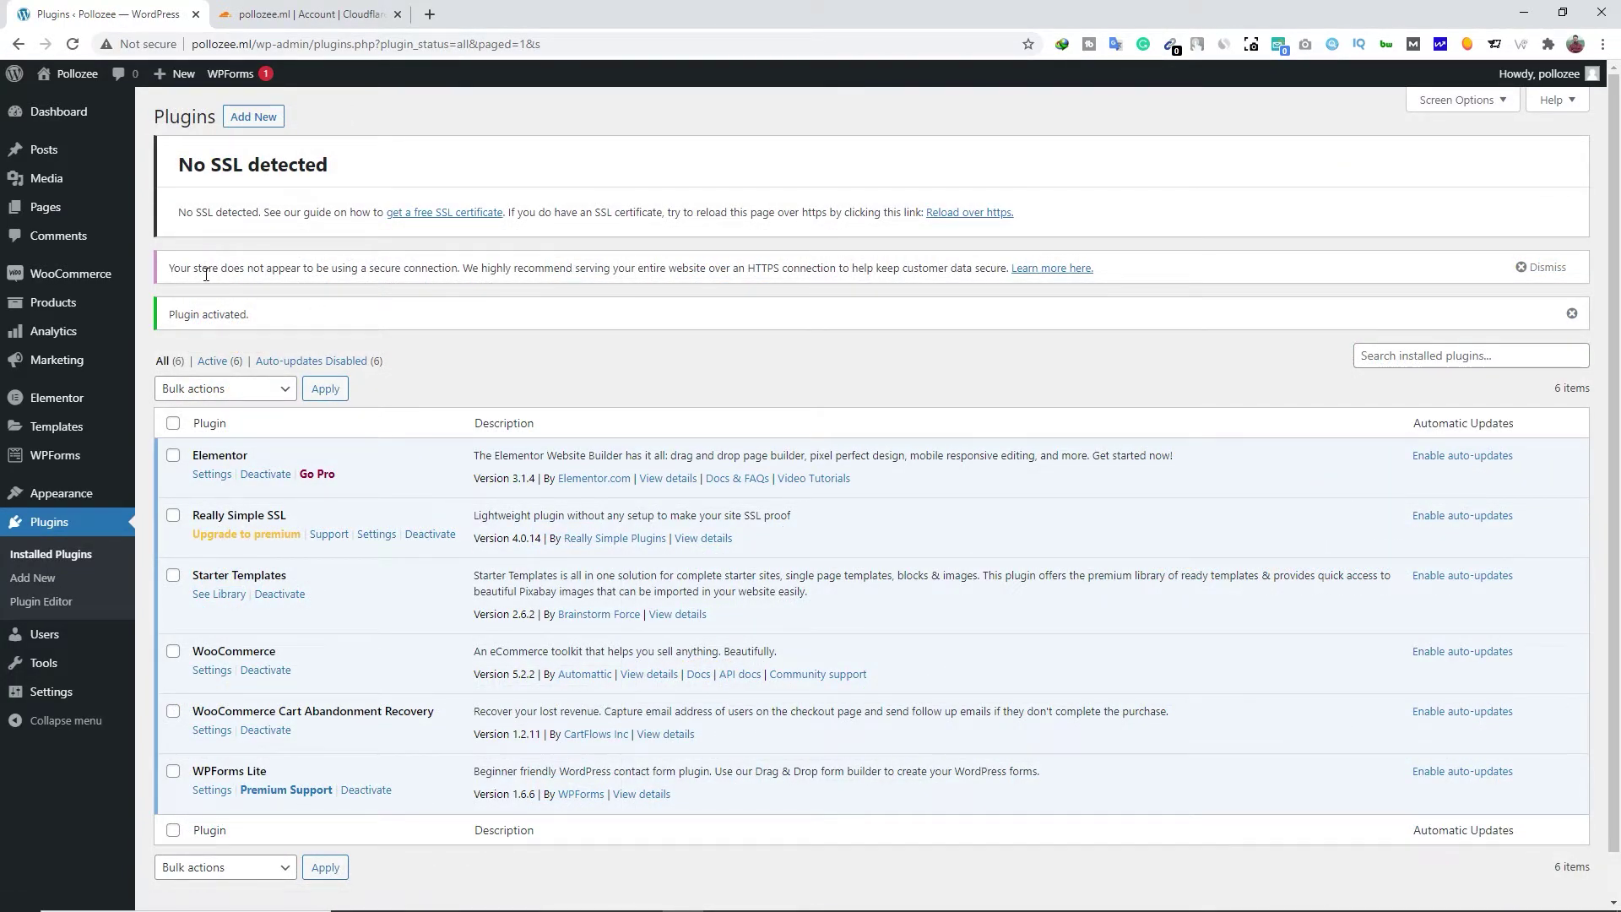
left_click_drag(179, 270, 433, 269)
left_click(498, 282)
left_click(291, 14)
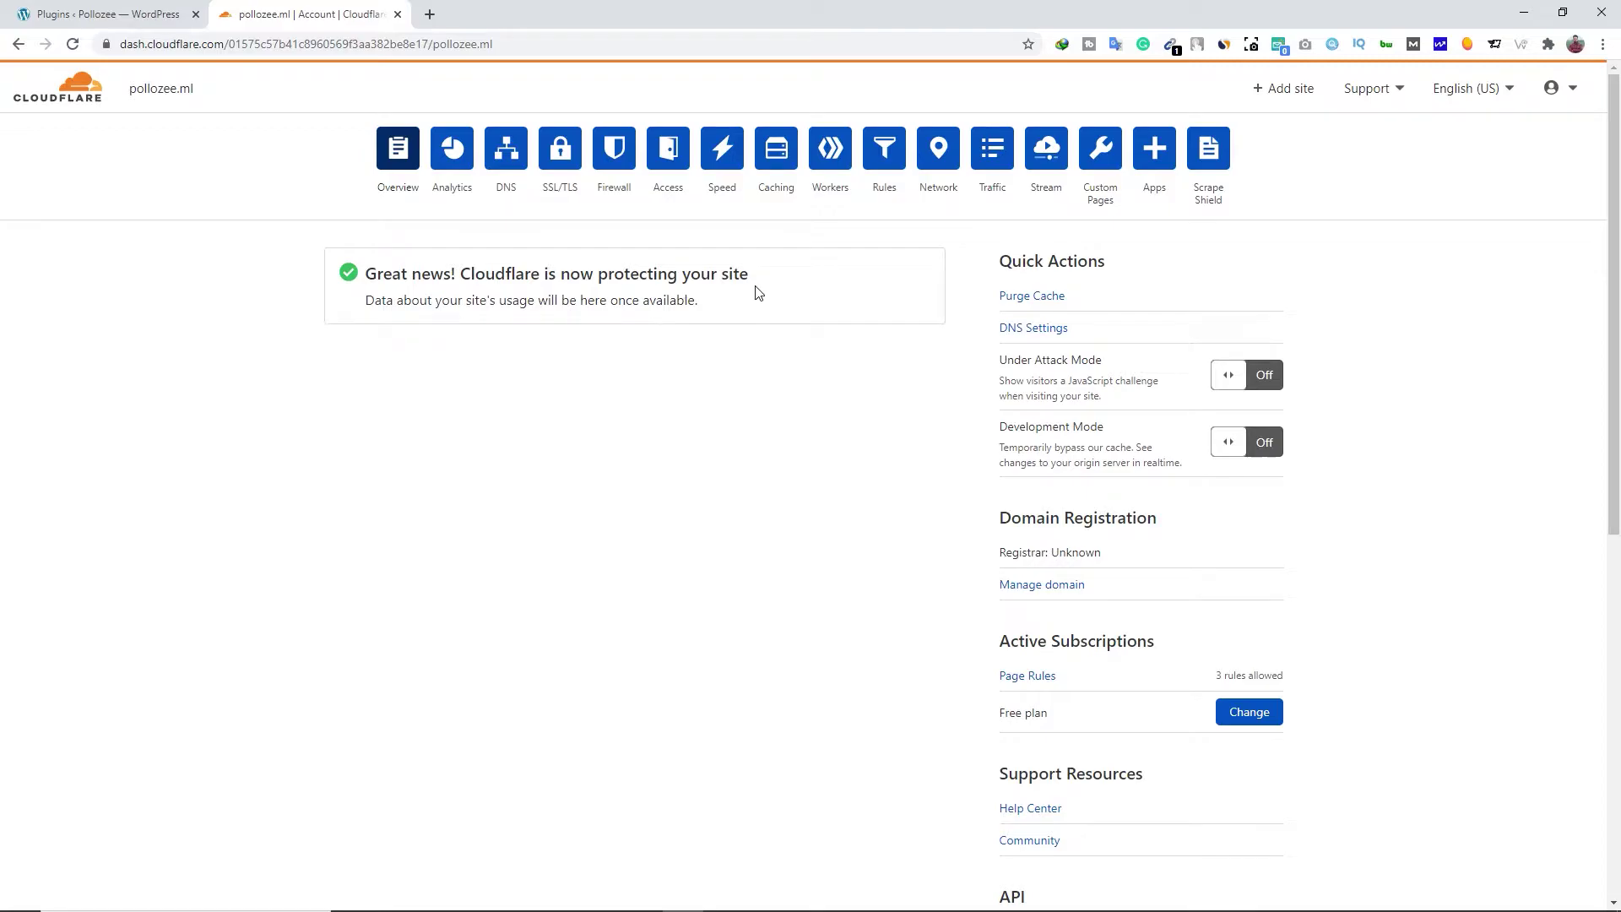
Open the live pollozee.ml site in a new tab from Cloudflare's Visit Site link
left_click_drag(759, 279, 364, 279)
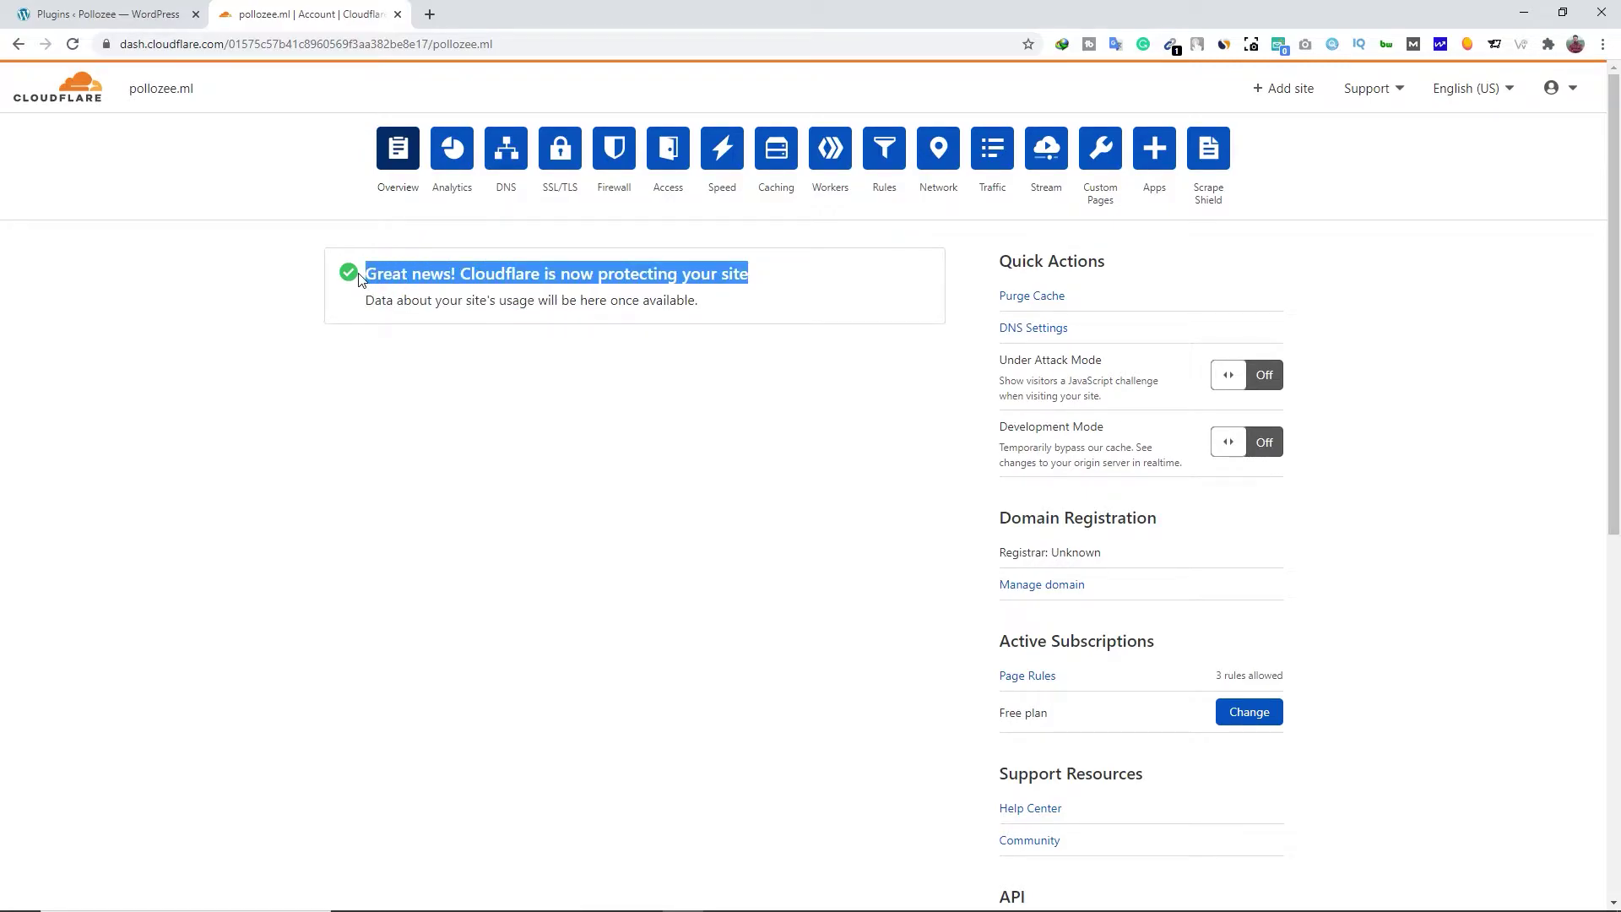
left_click(379, 393)
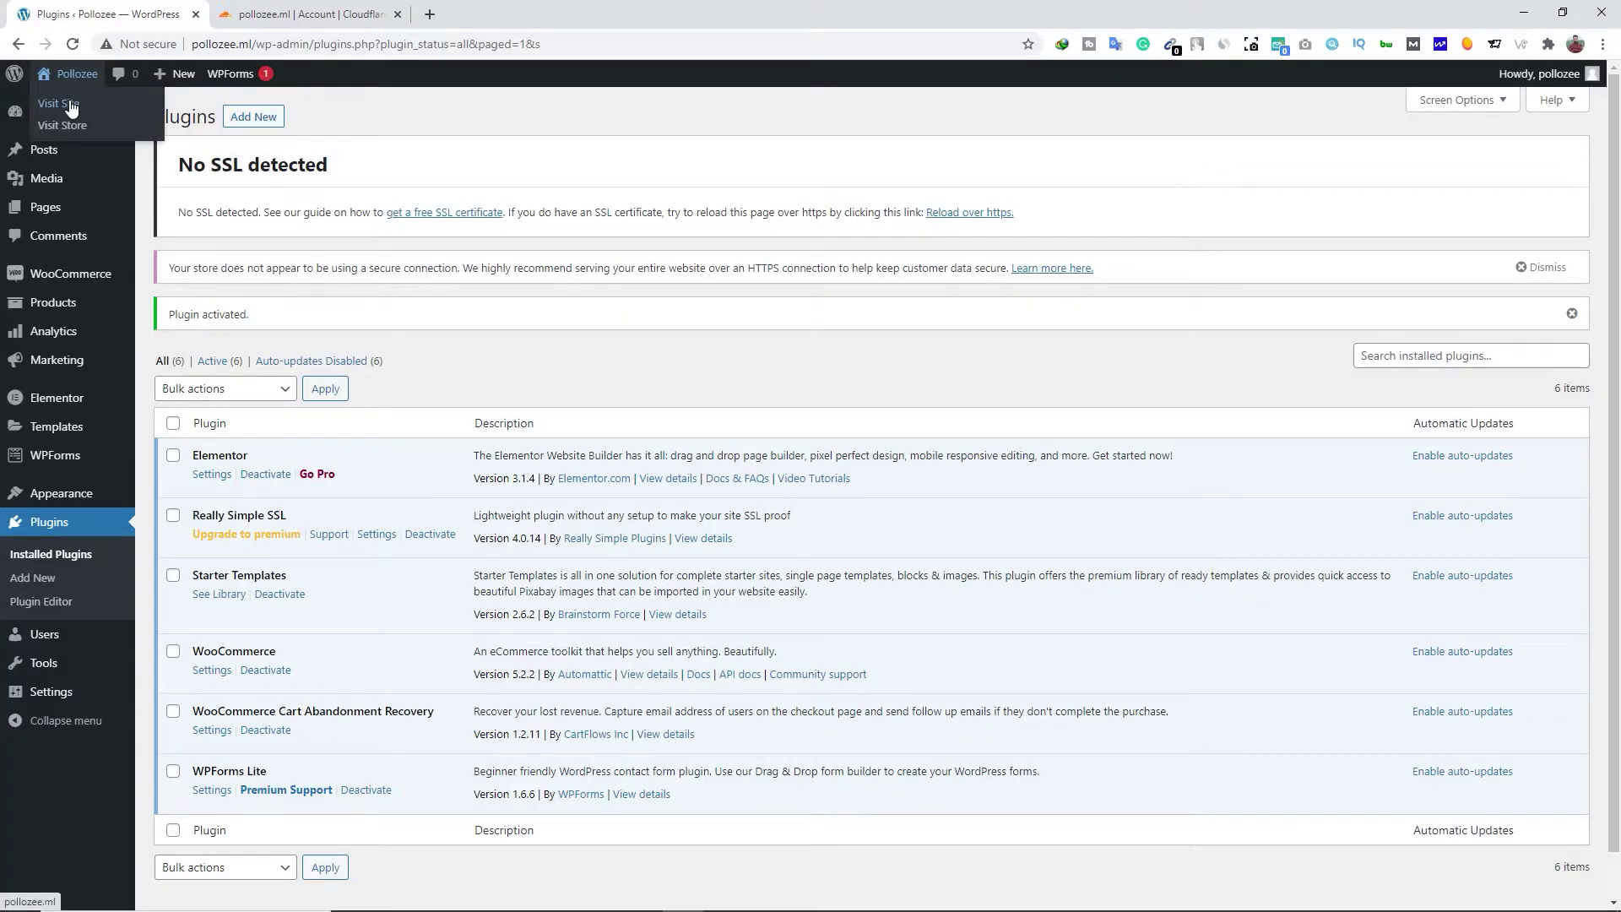
right_click(64, 103)
left_click(105, 113)
left_click(283, 14)
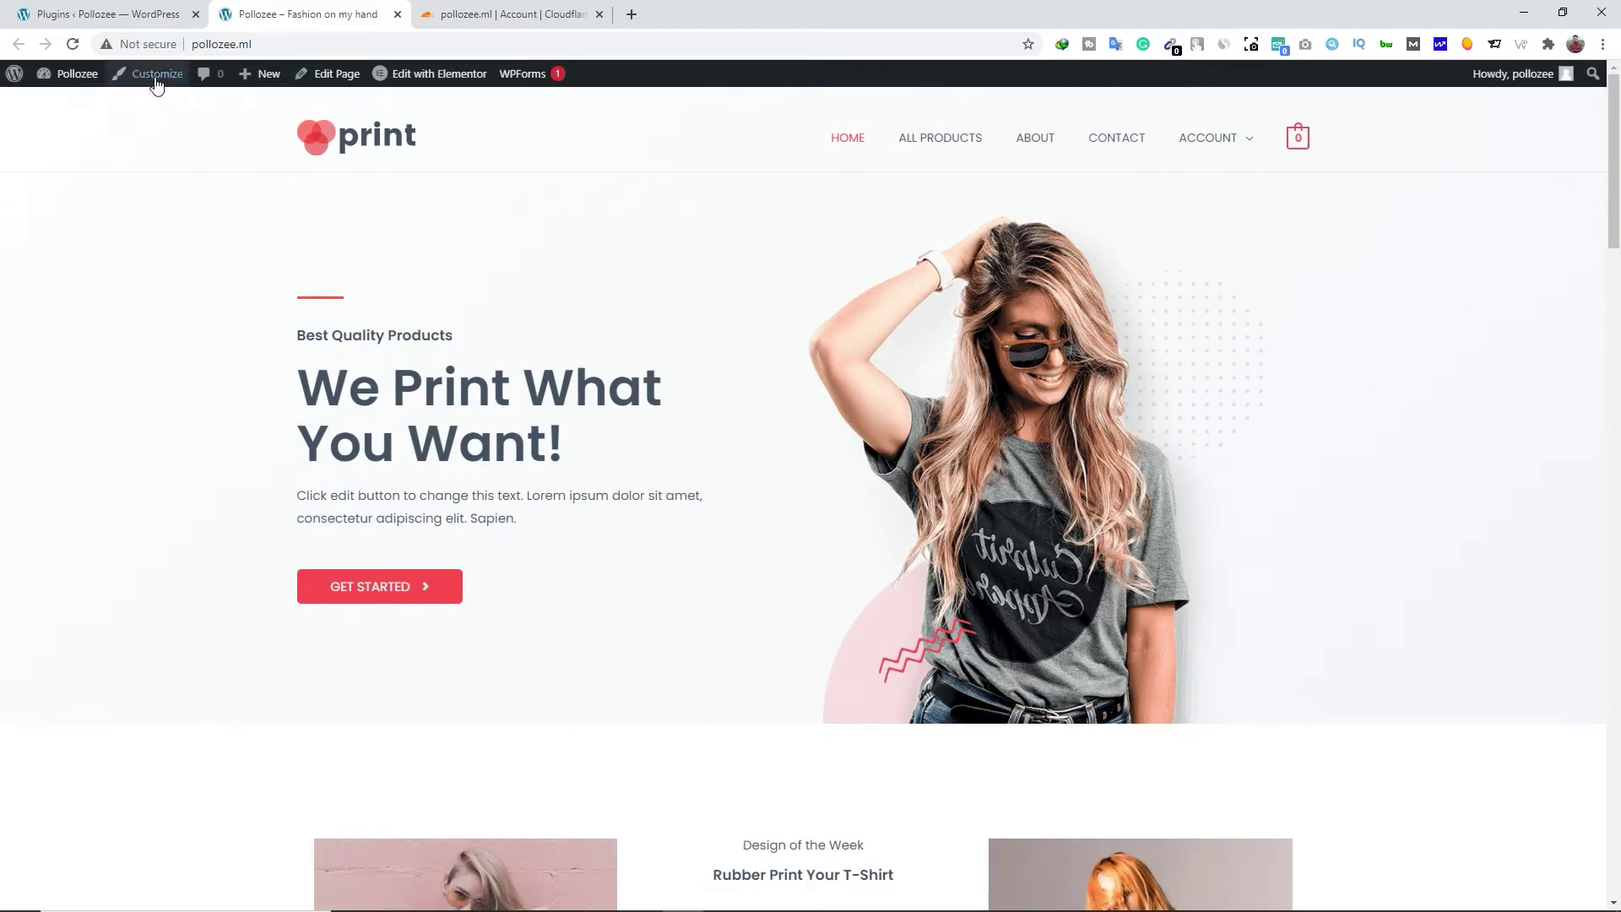
left_click(193, 44)
left_click(193, 44)
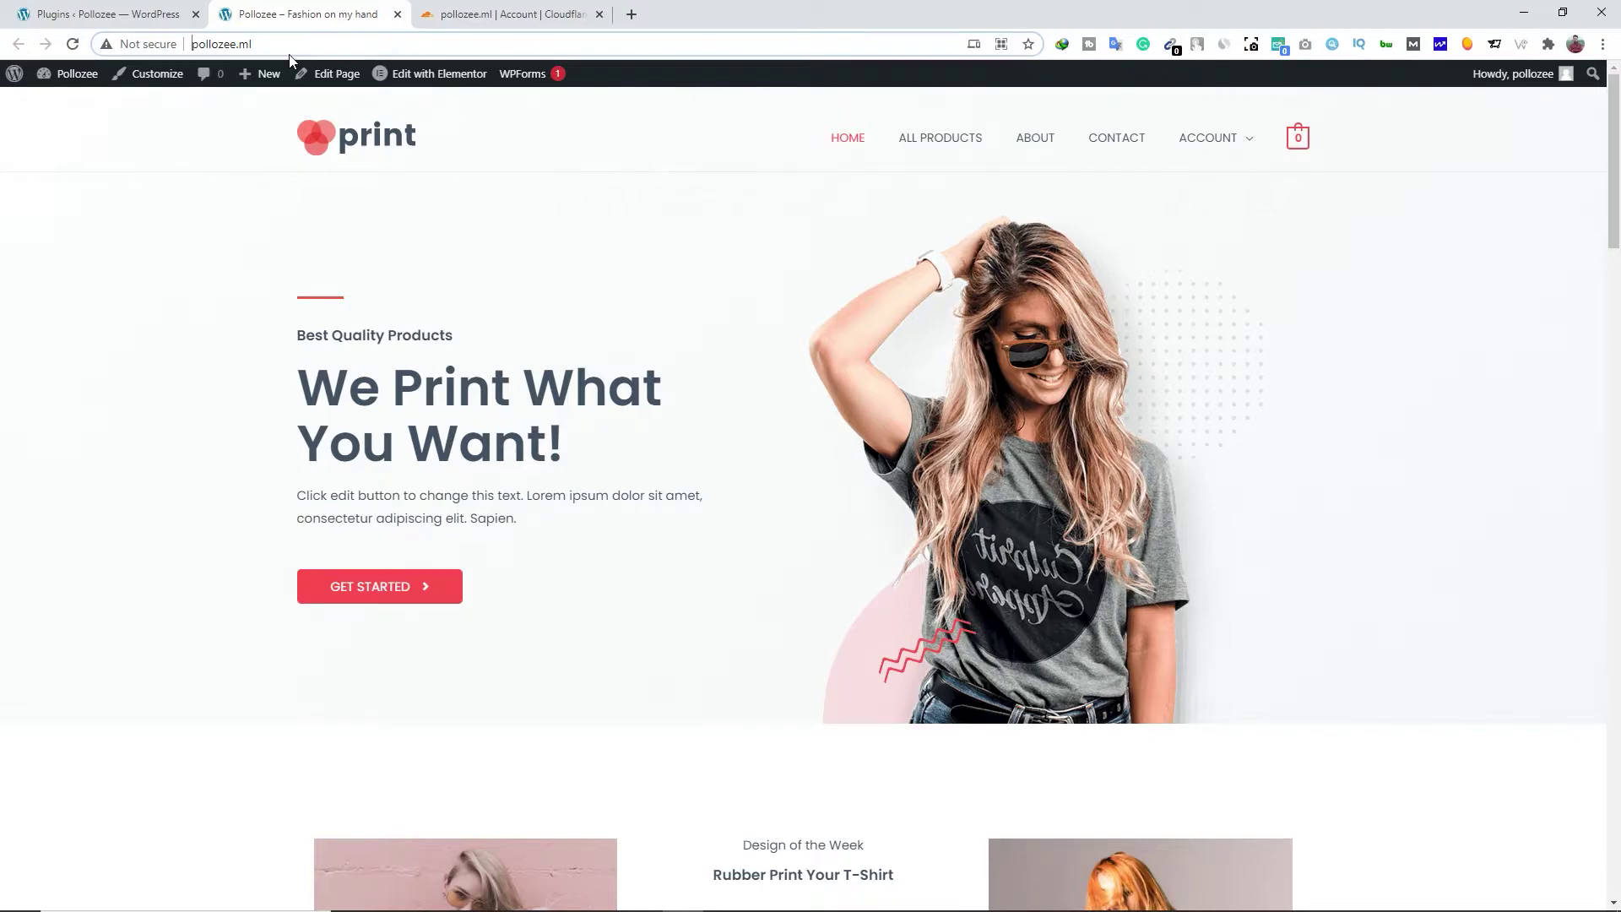
type("htt")
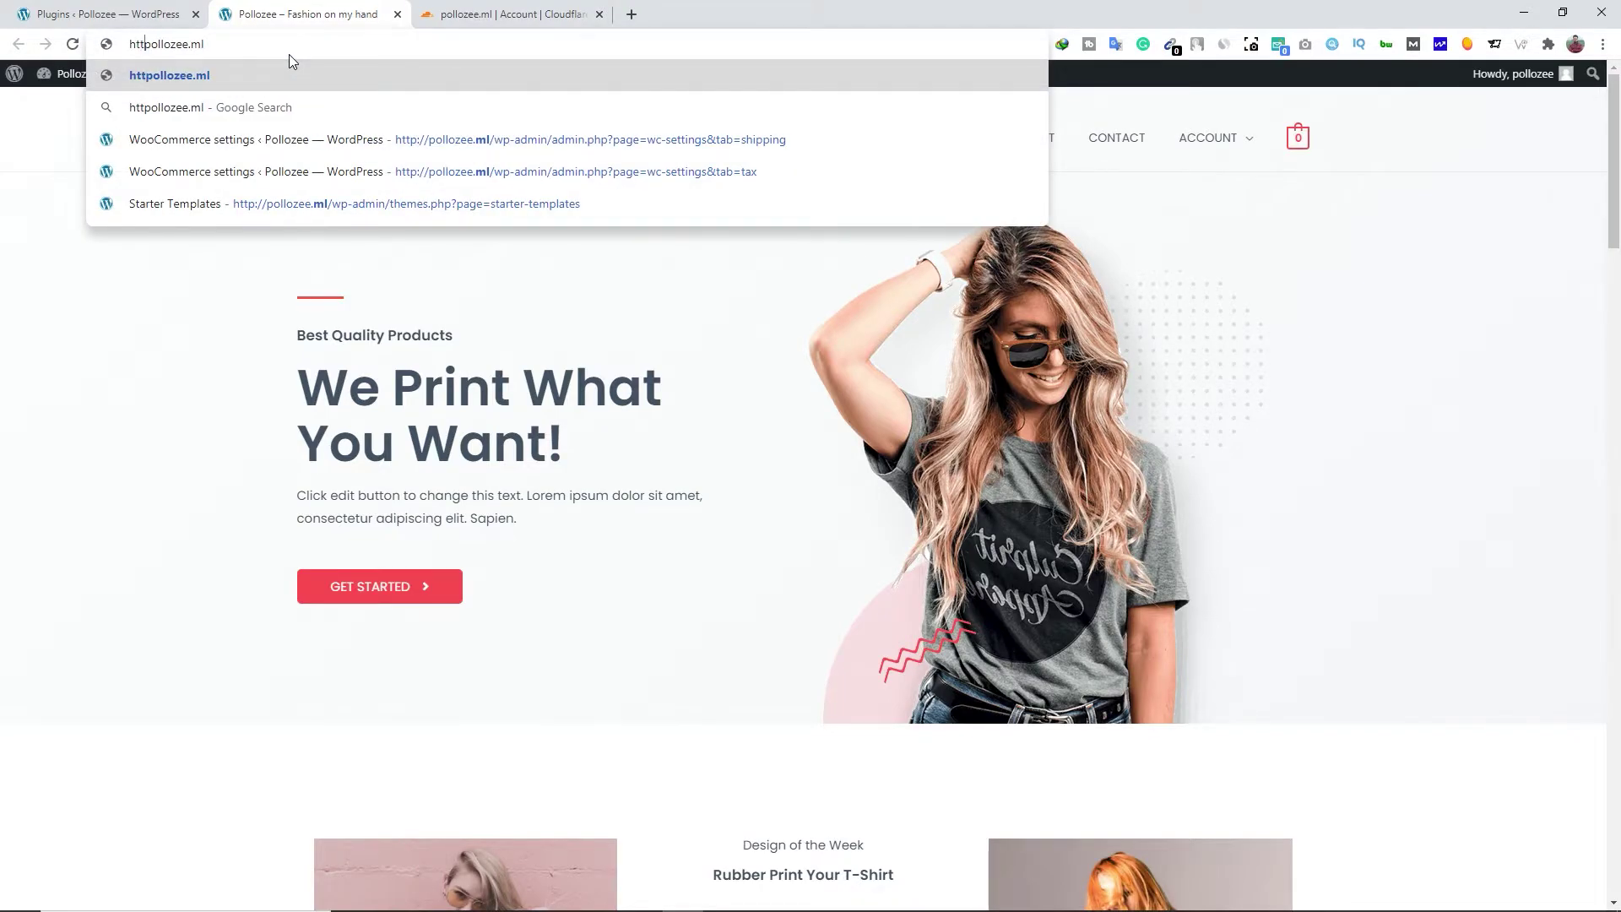
type("ps://")
key("Return")
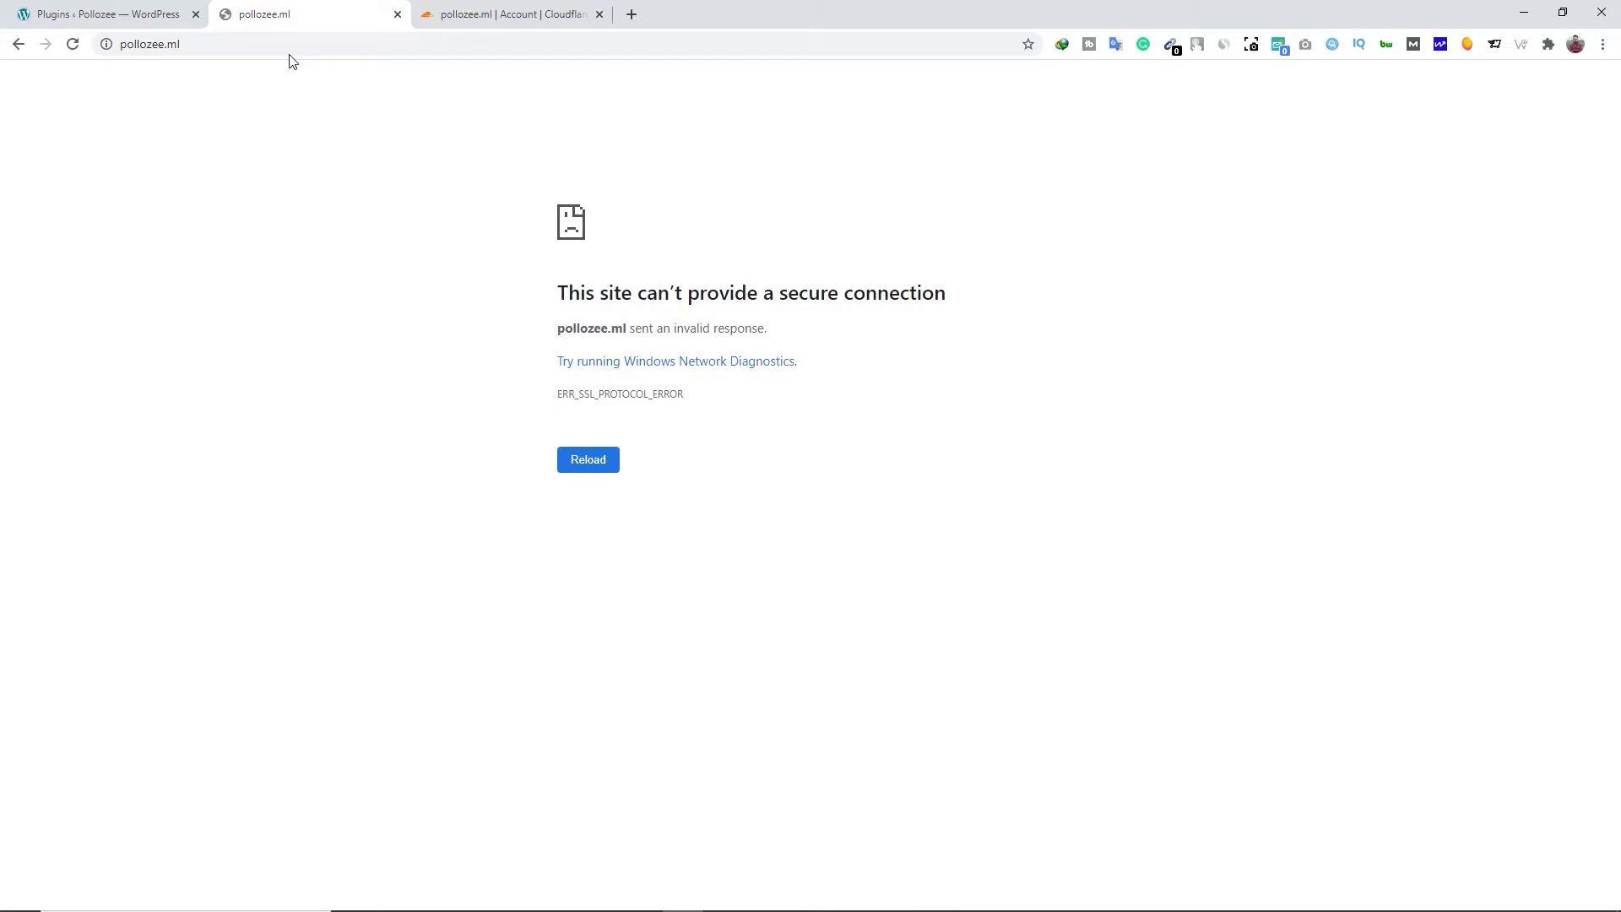
left_click(138, 47)
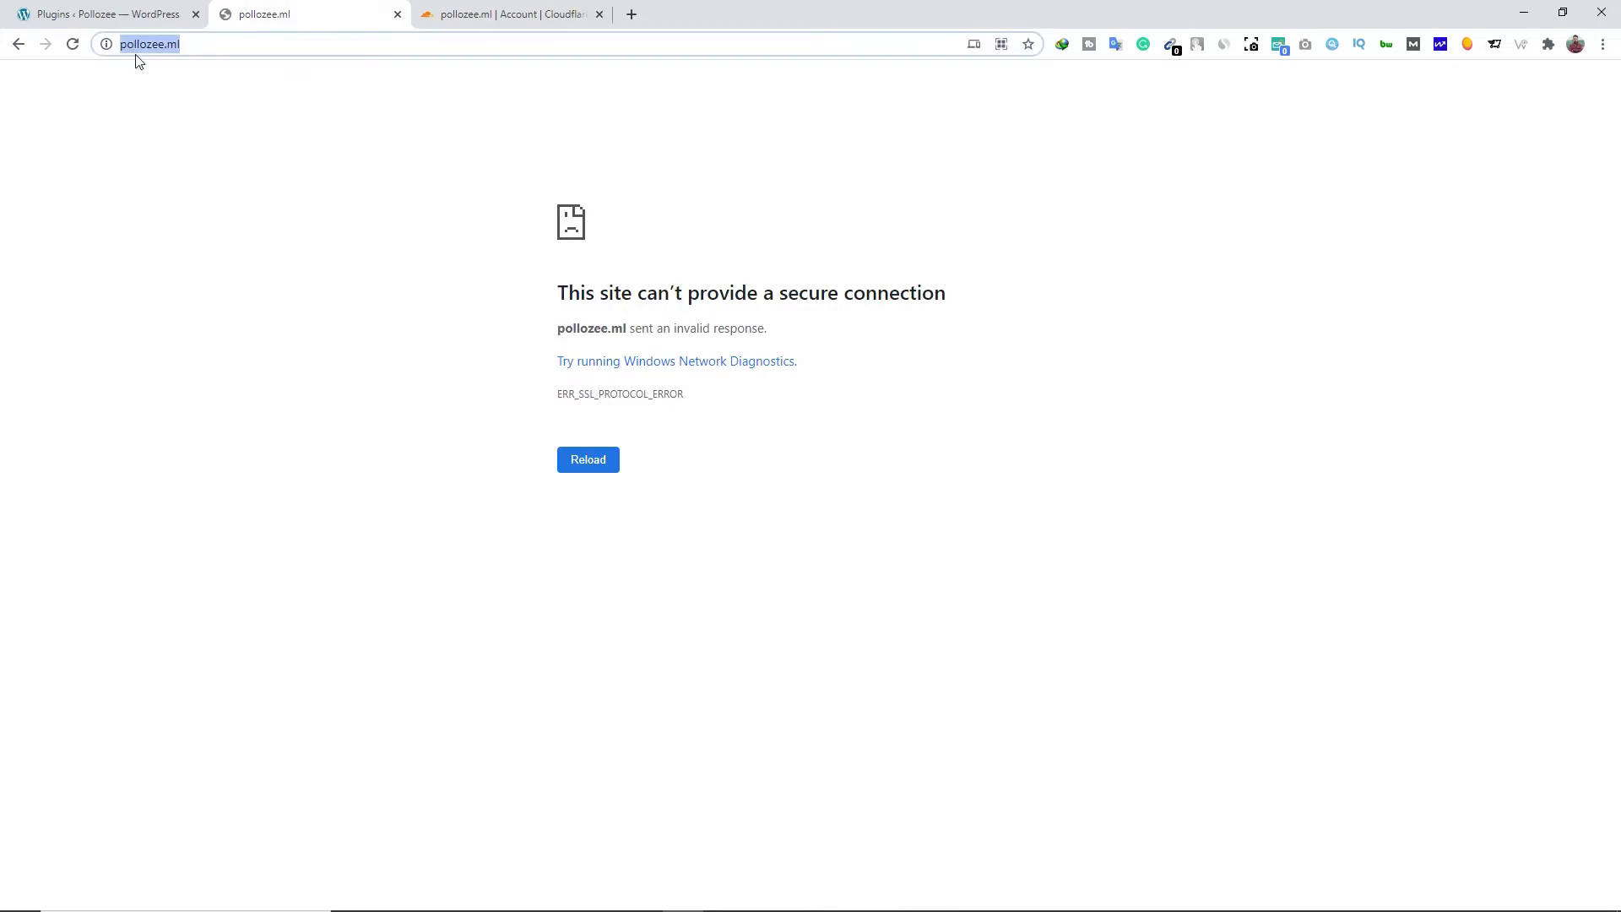
left_click(142, 118)
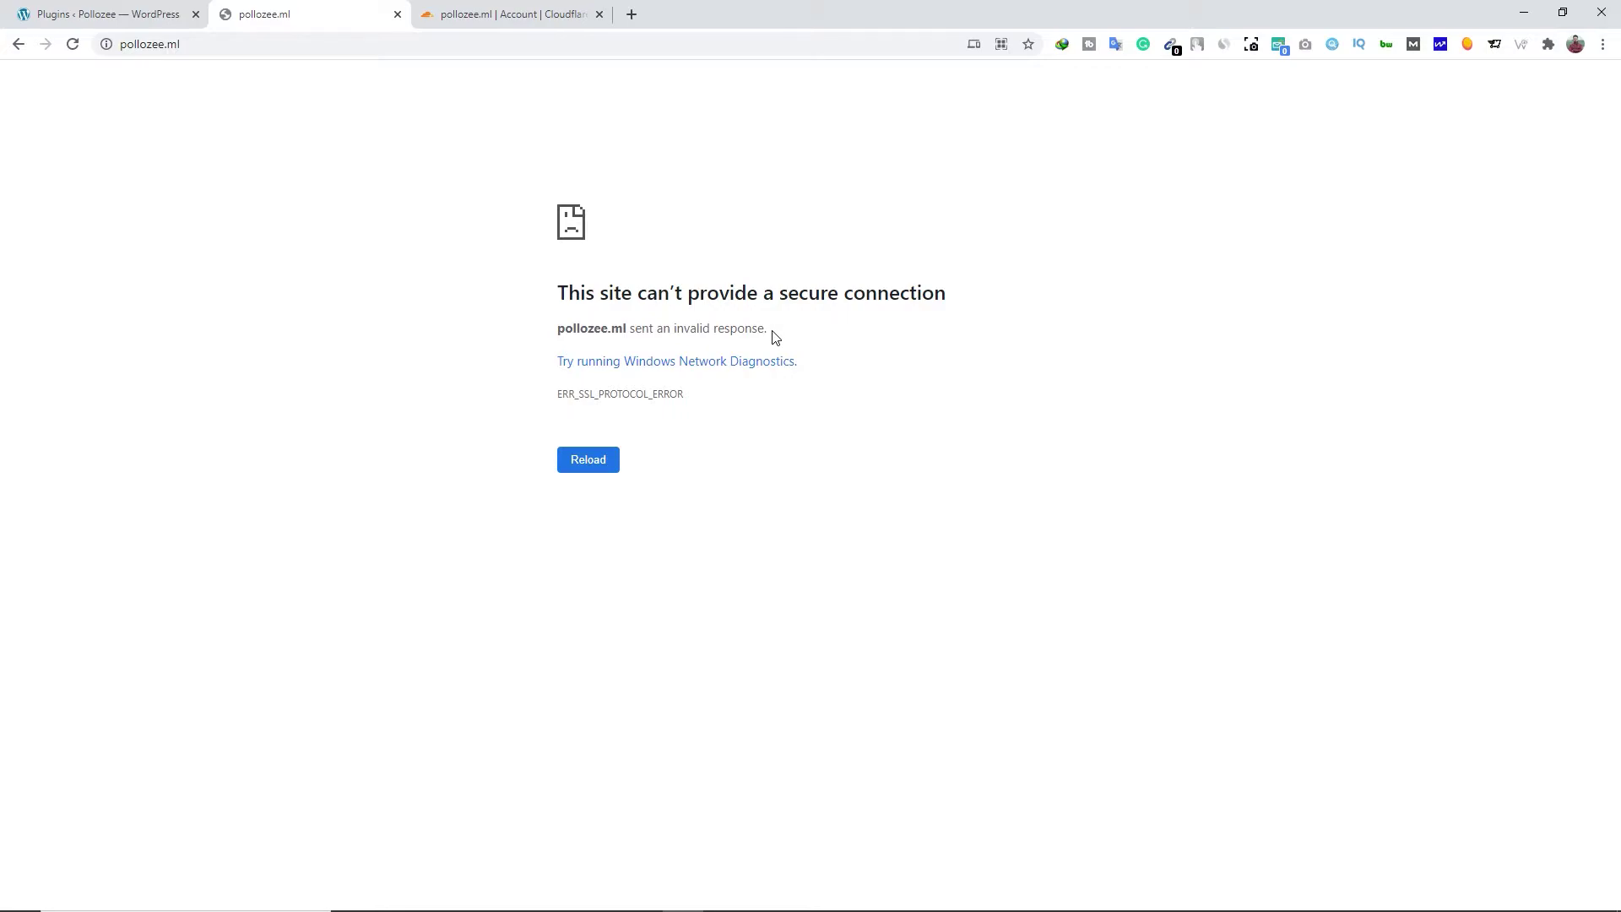
left_click_drag(775, 337, 545, 300)
left_click(532, 309)
left_click(516, 15)
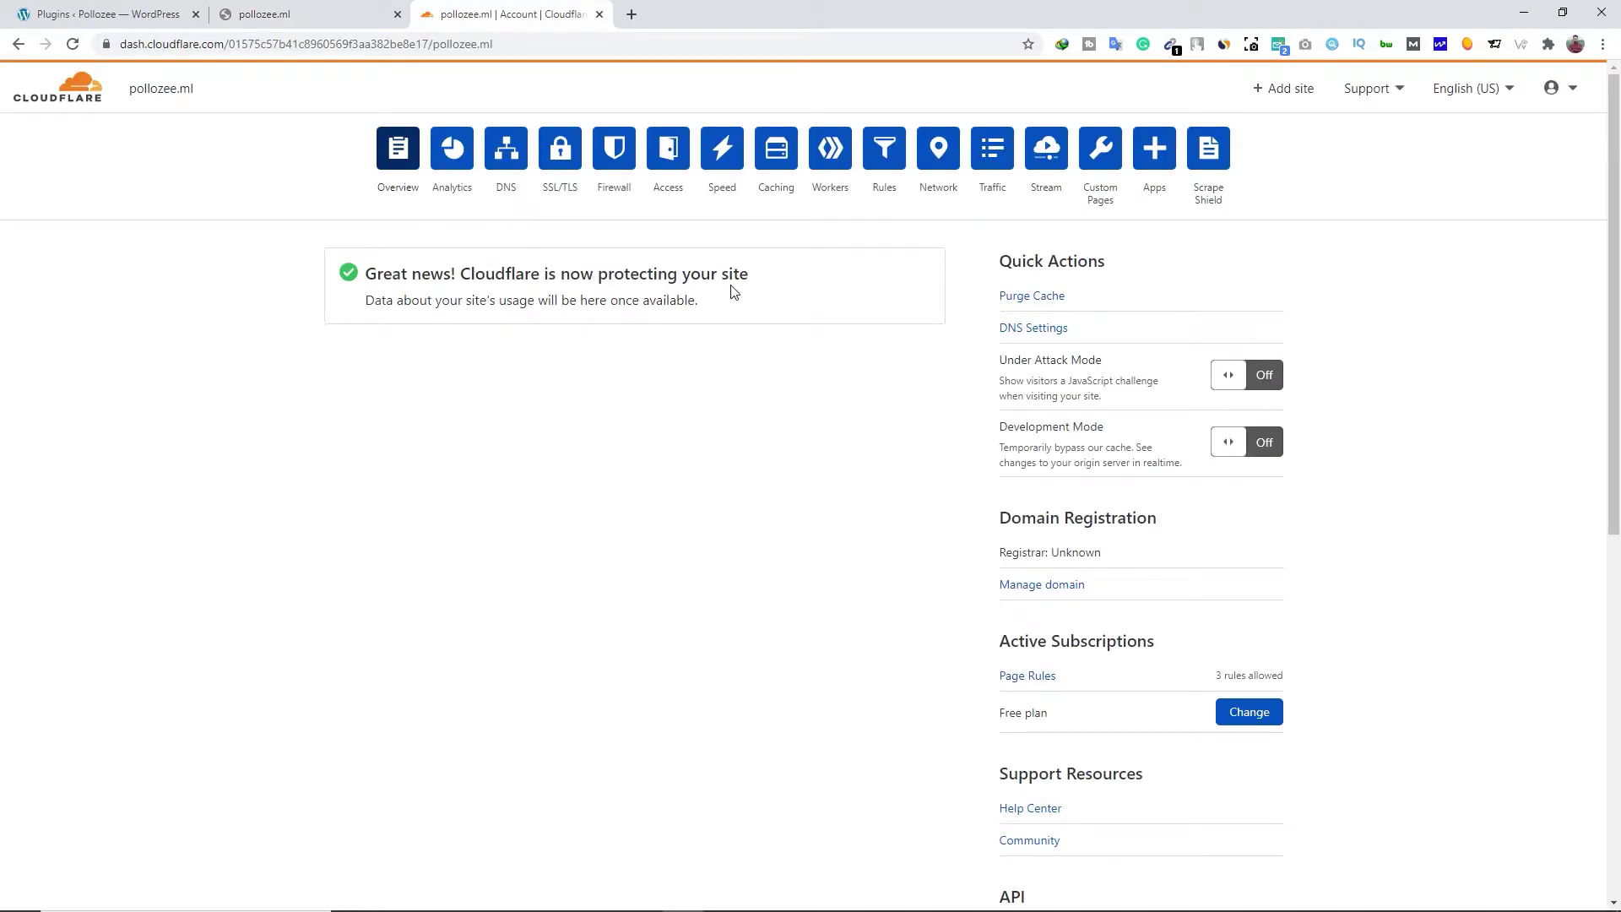
left_click(324, 12)
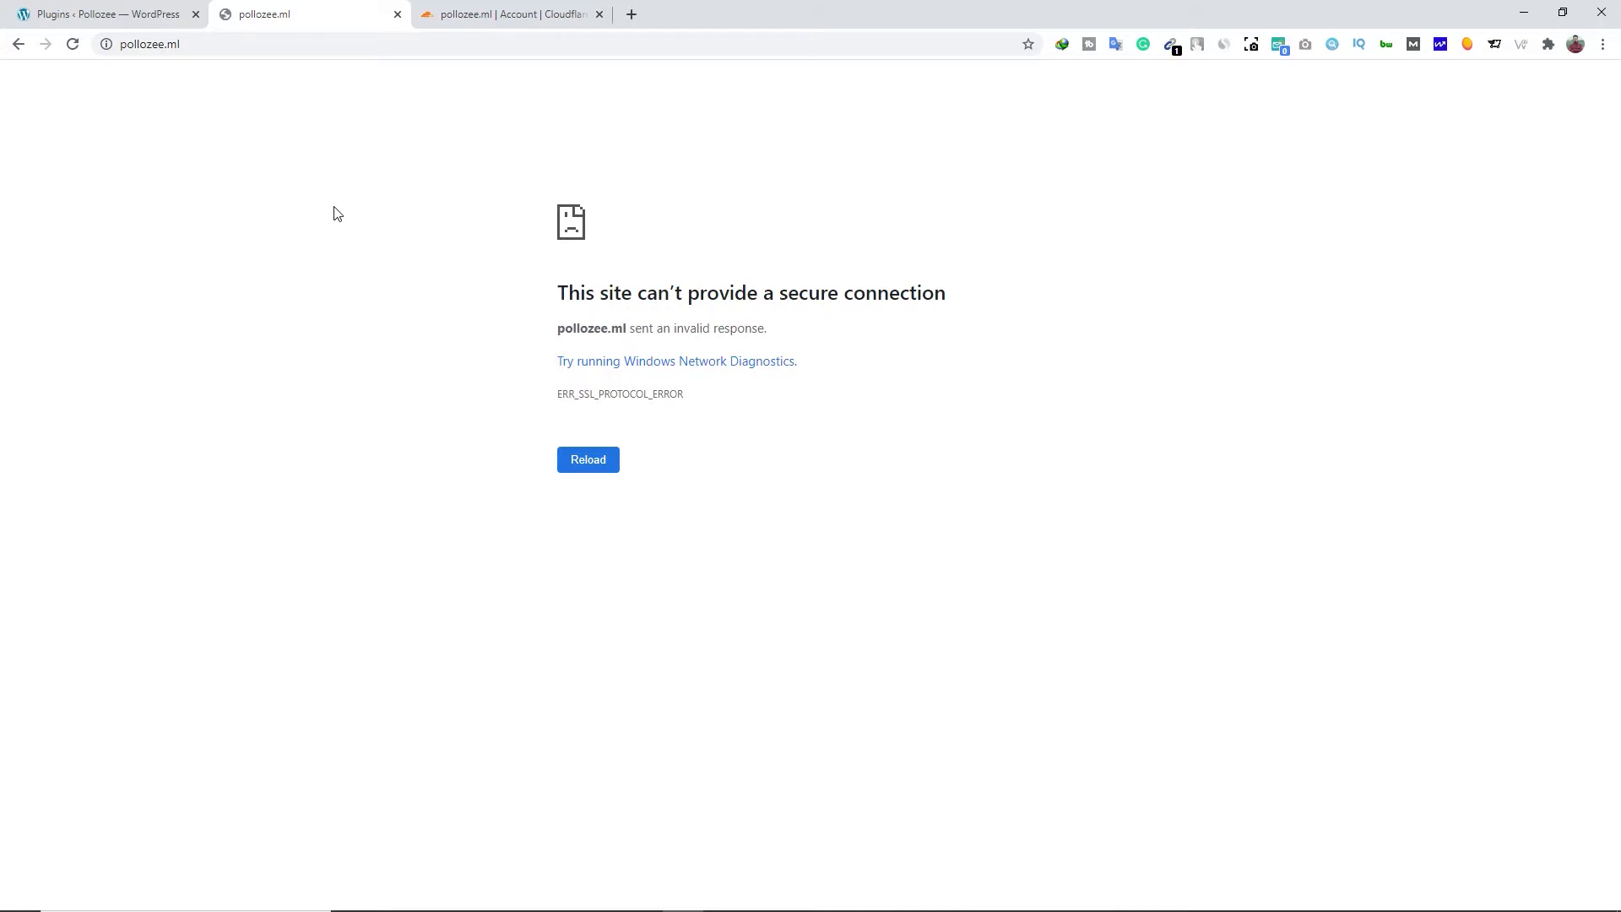
Connect the TouchVPN extension and reload pollozee.ml through the VPN
left_click(1197, 44)
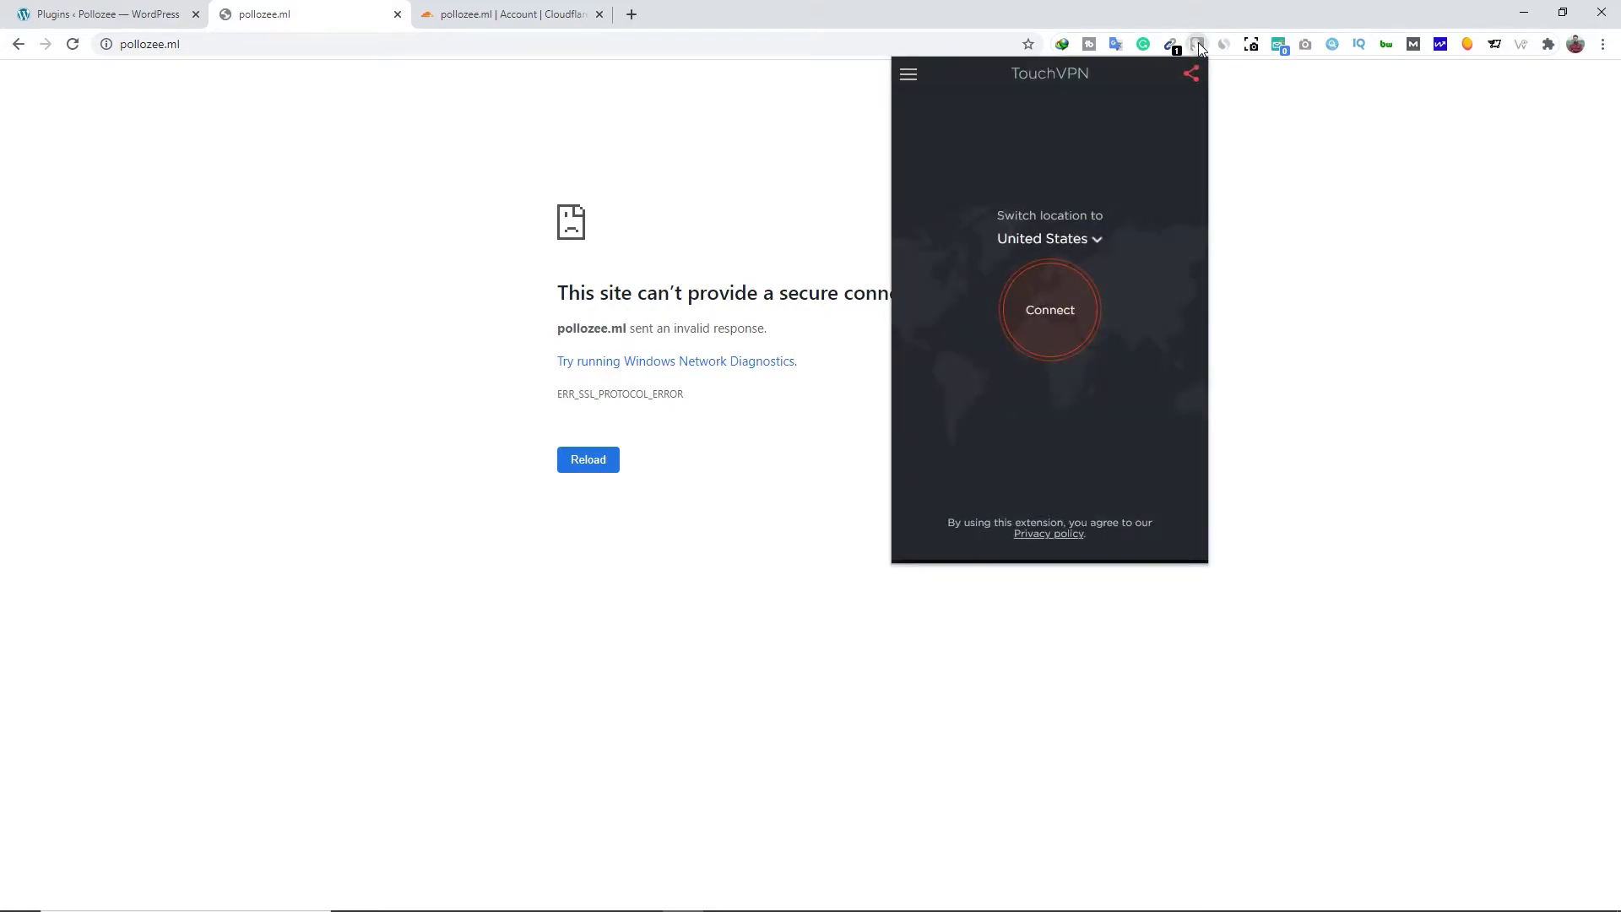
left_click(1042, 318)
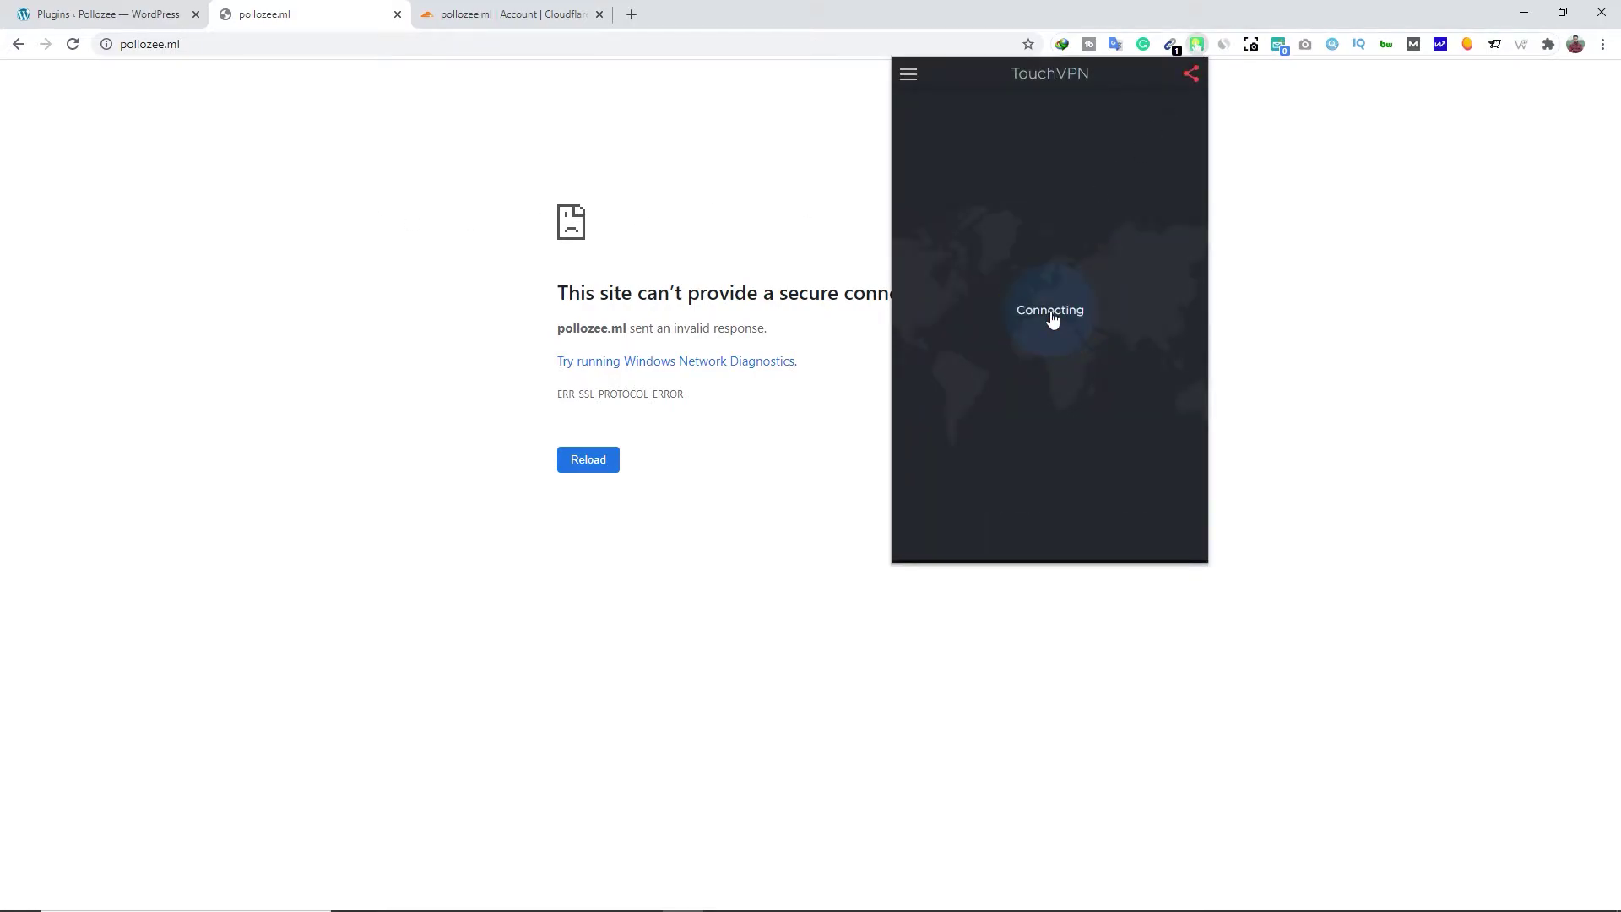
left_click(777, 203)
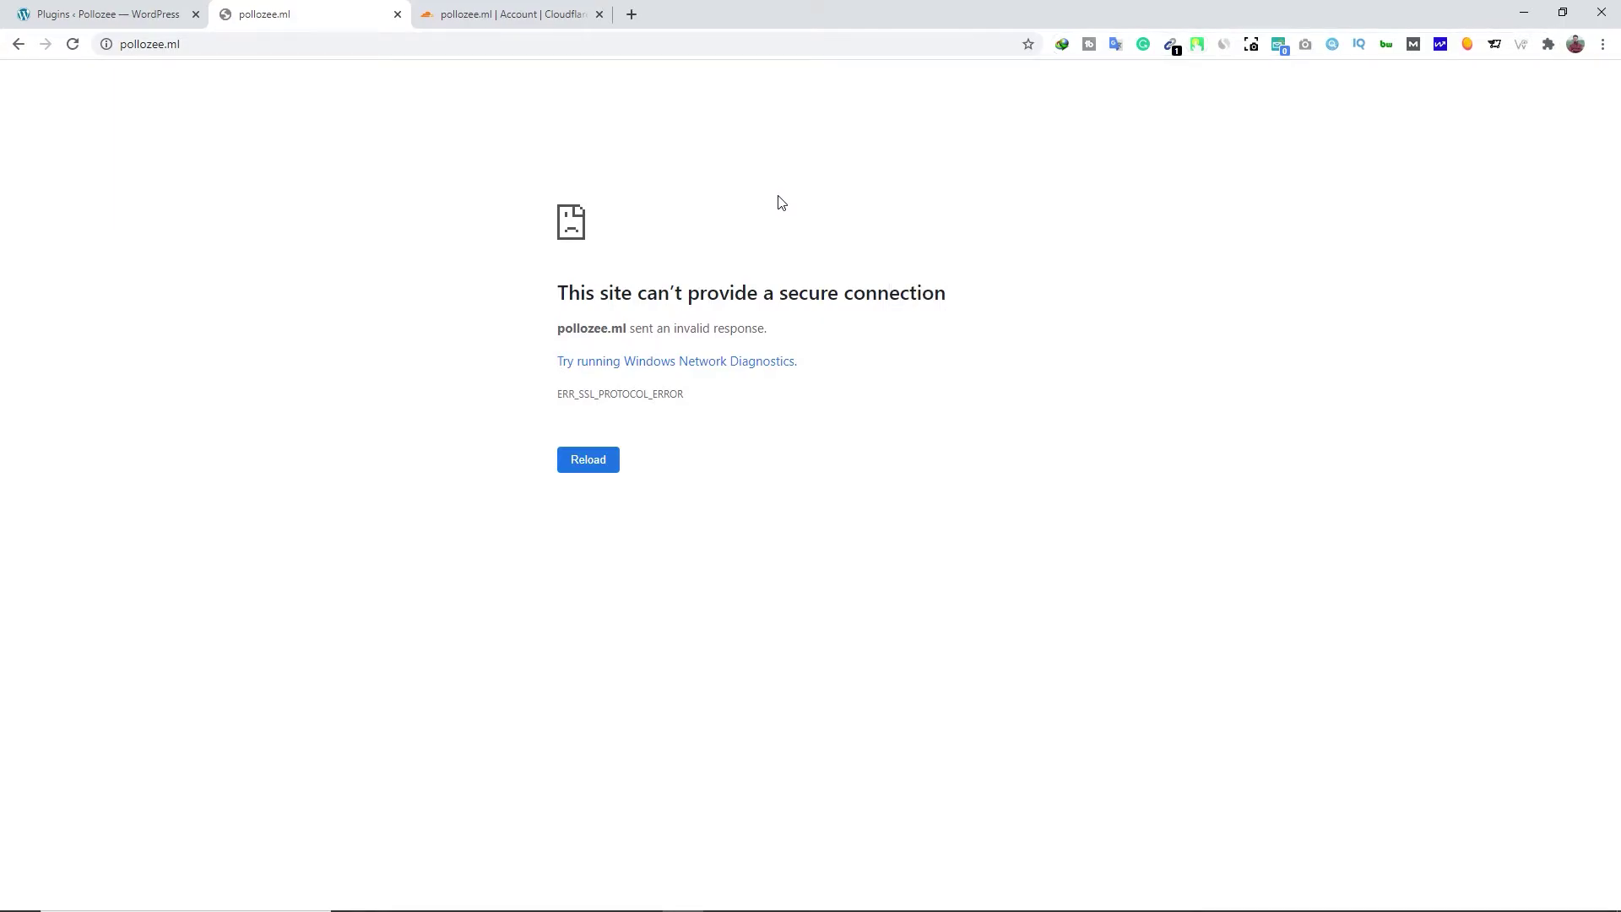
left_click(593, 470)
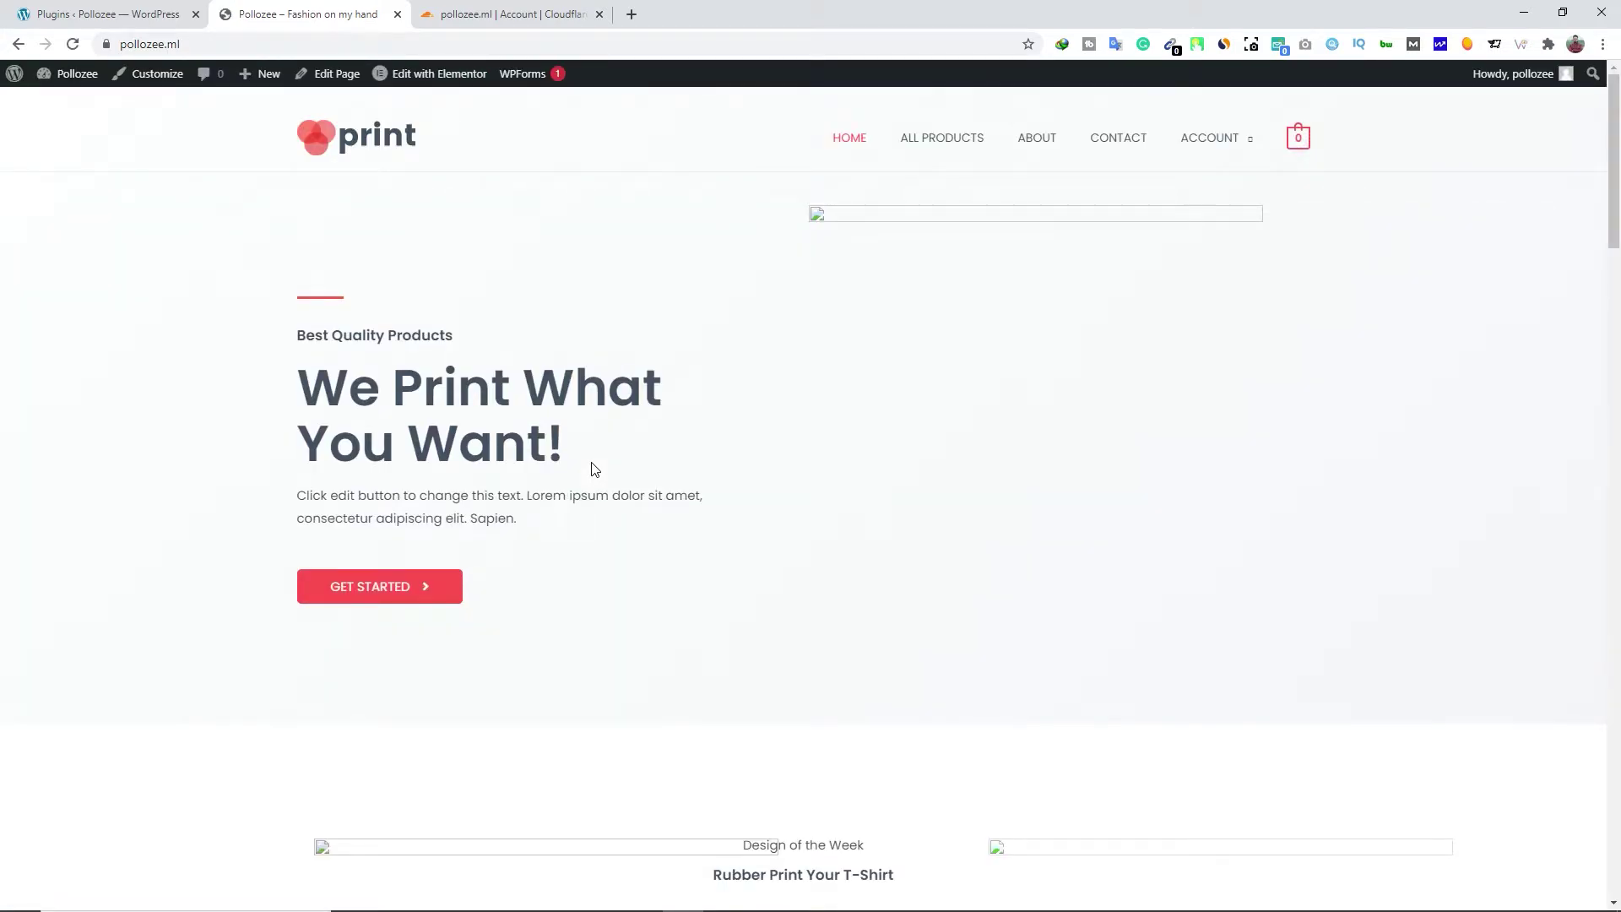
Verify the padlock shows pollozee.ml's connection is secure, then go back to the WordPress dashboard
left_click(103, 44)
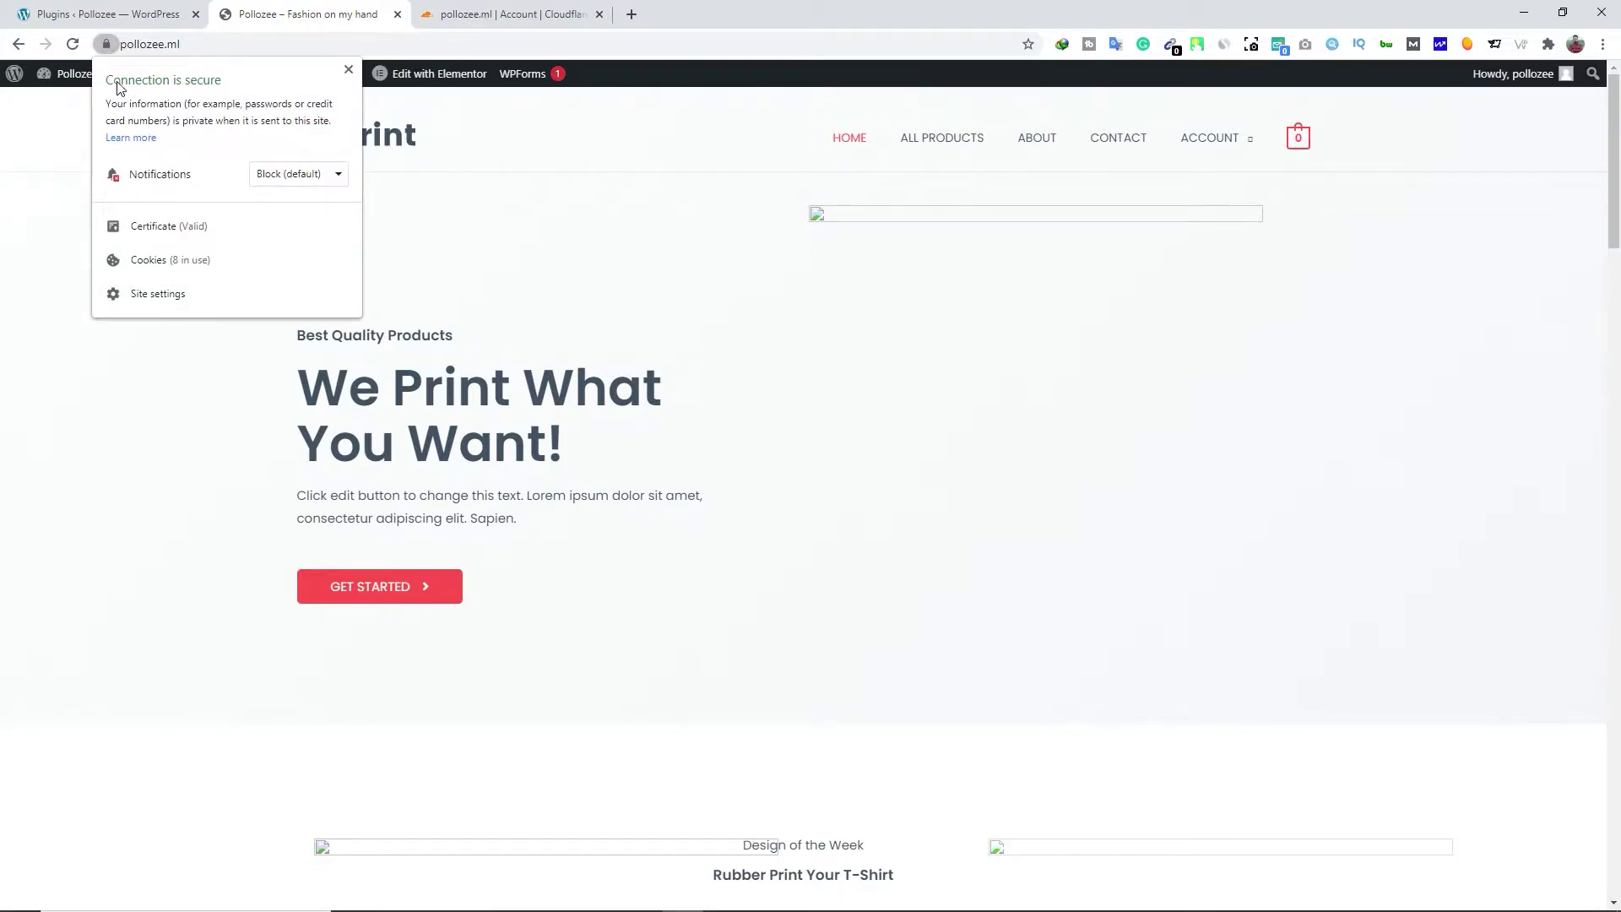
left_click(348, 69)
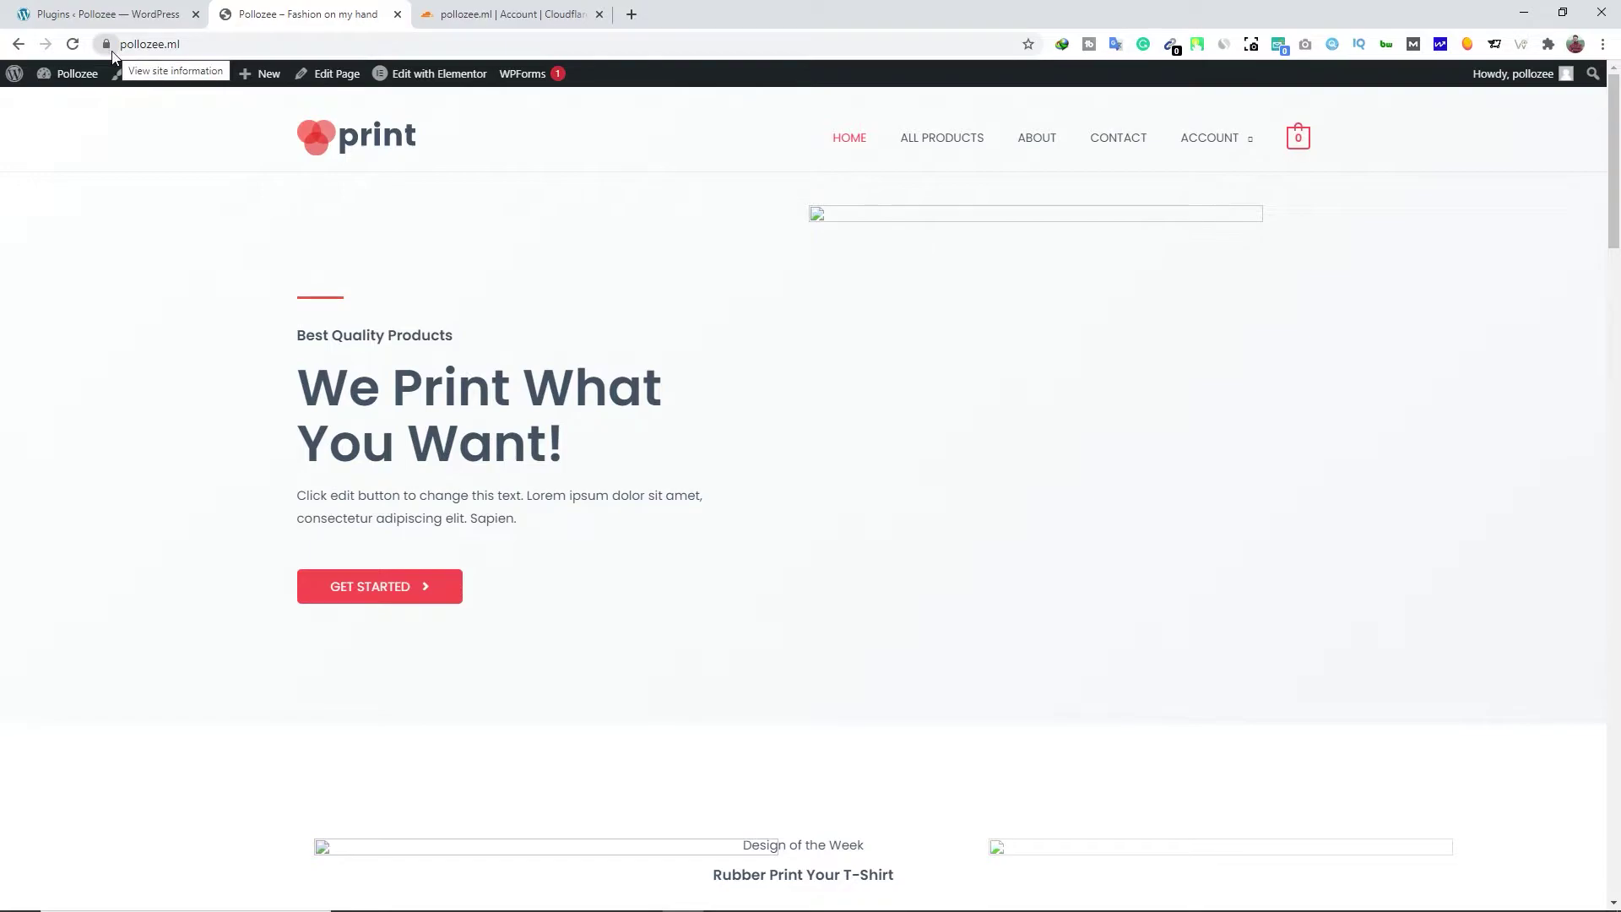
scroll(301, 195, "down", 2)
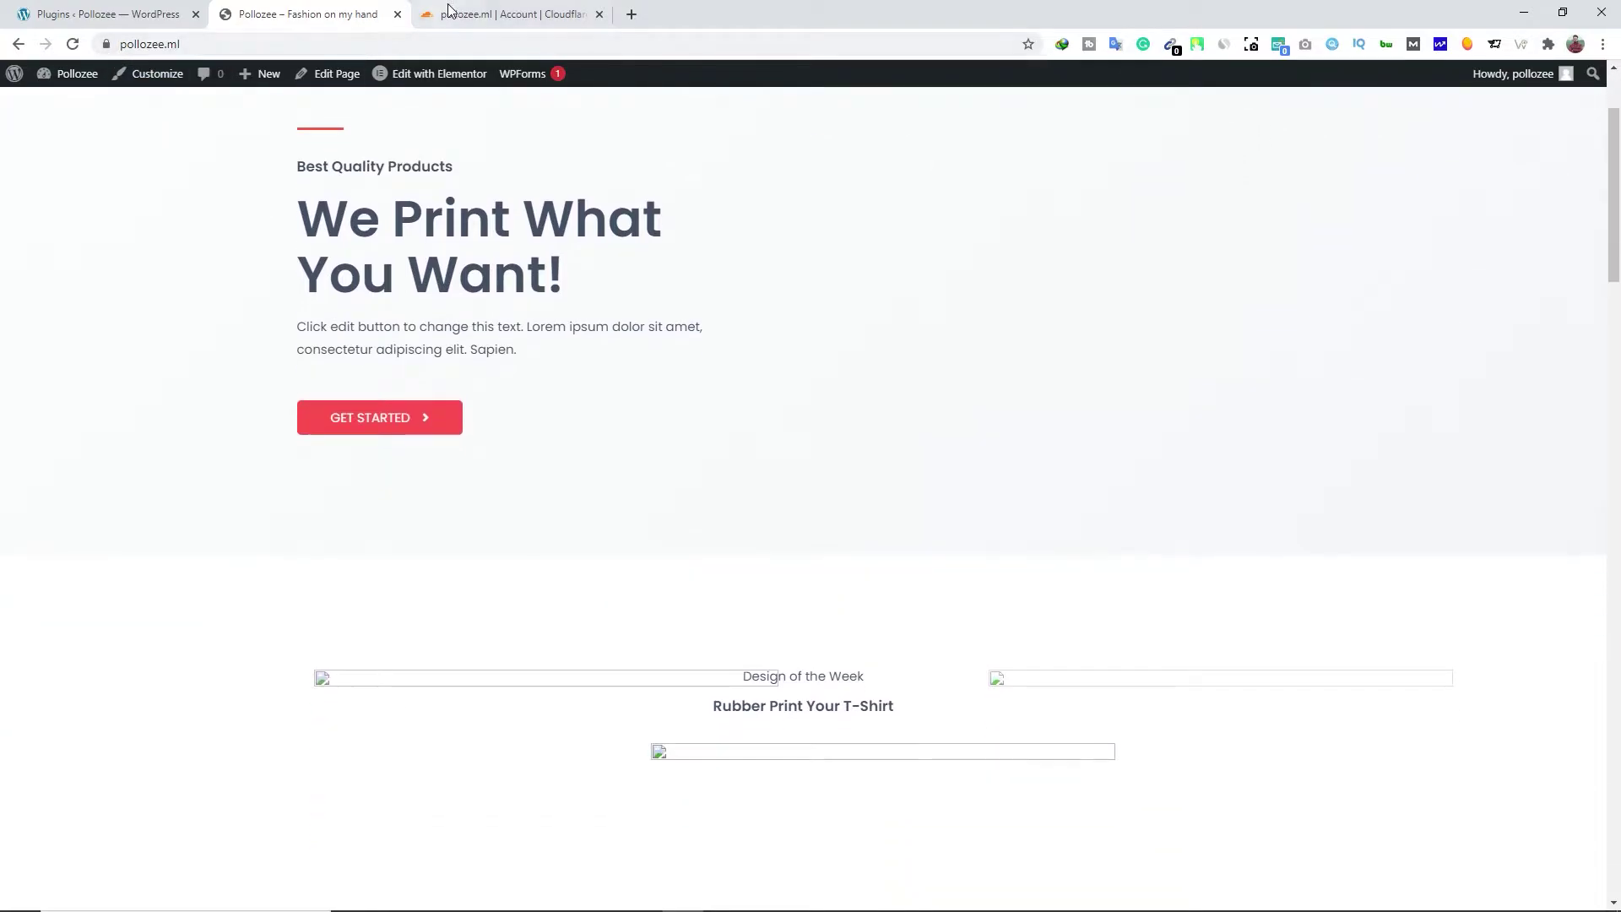
left_click(463, 14)
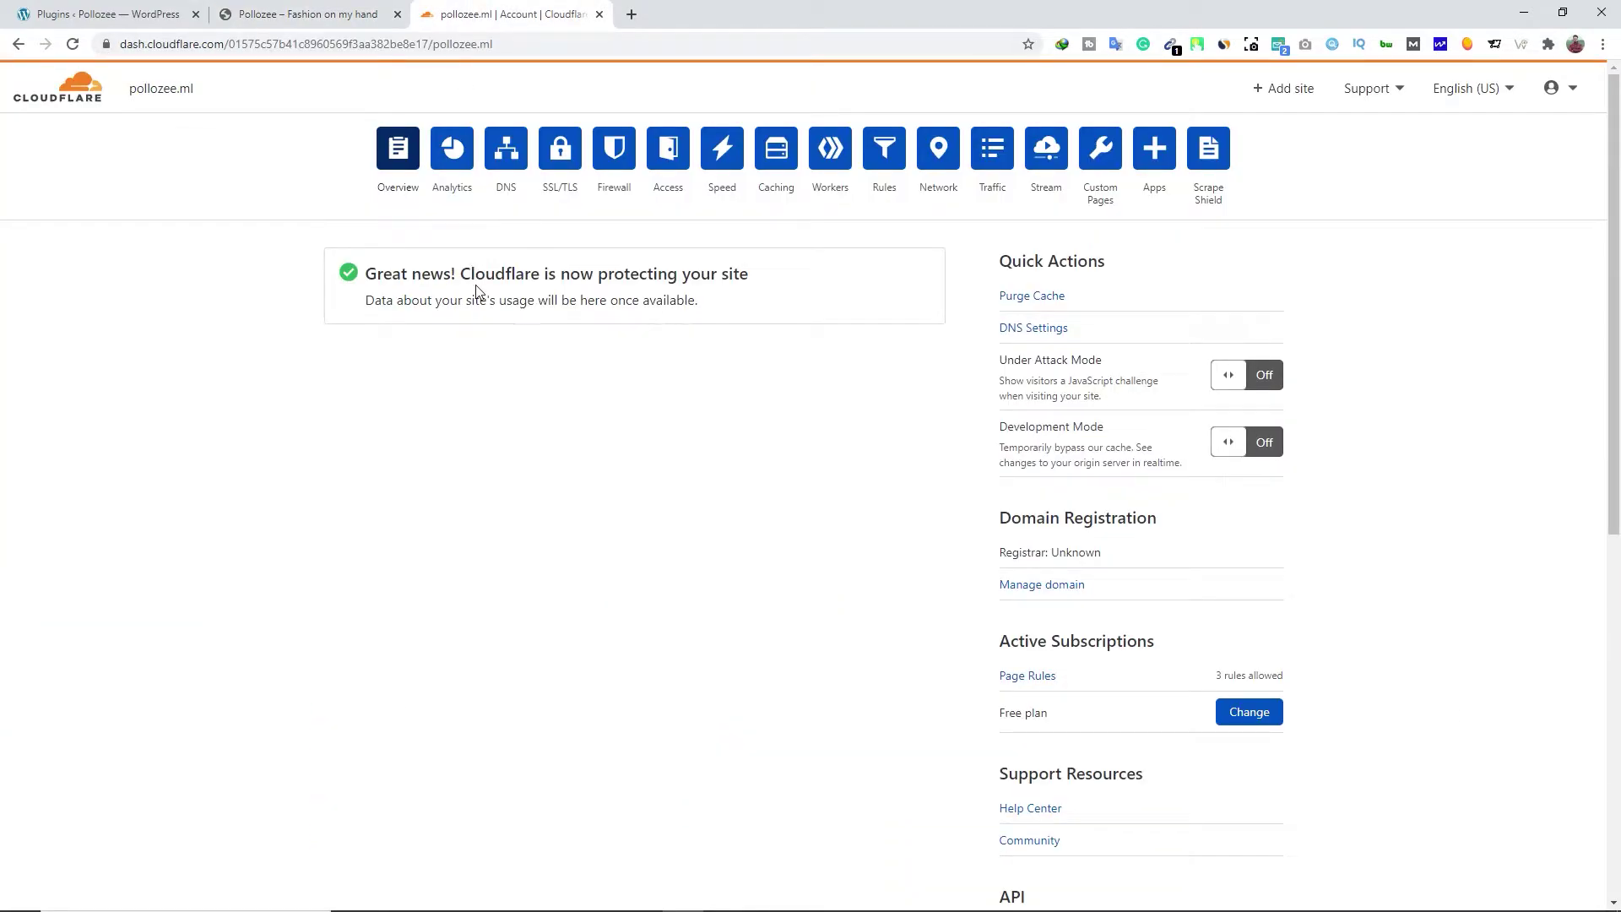
left_click(331, 14)
scroll(253, 302, "up", 3)
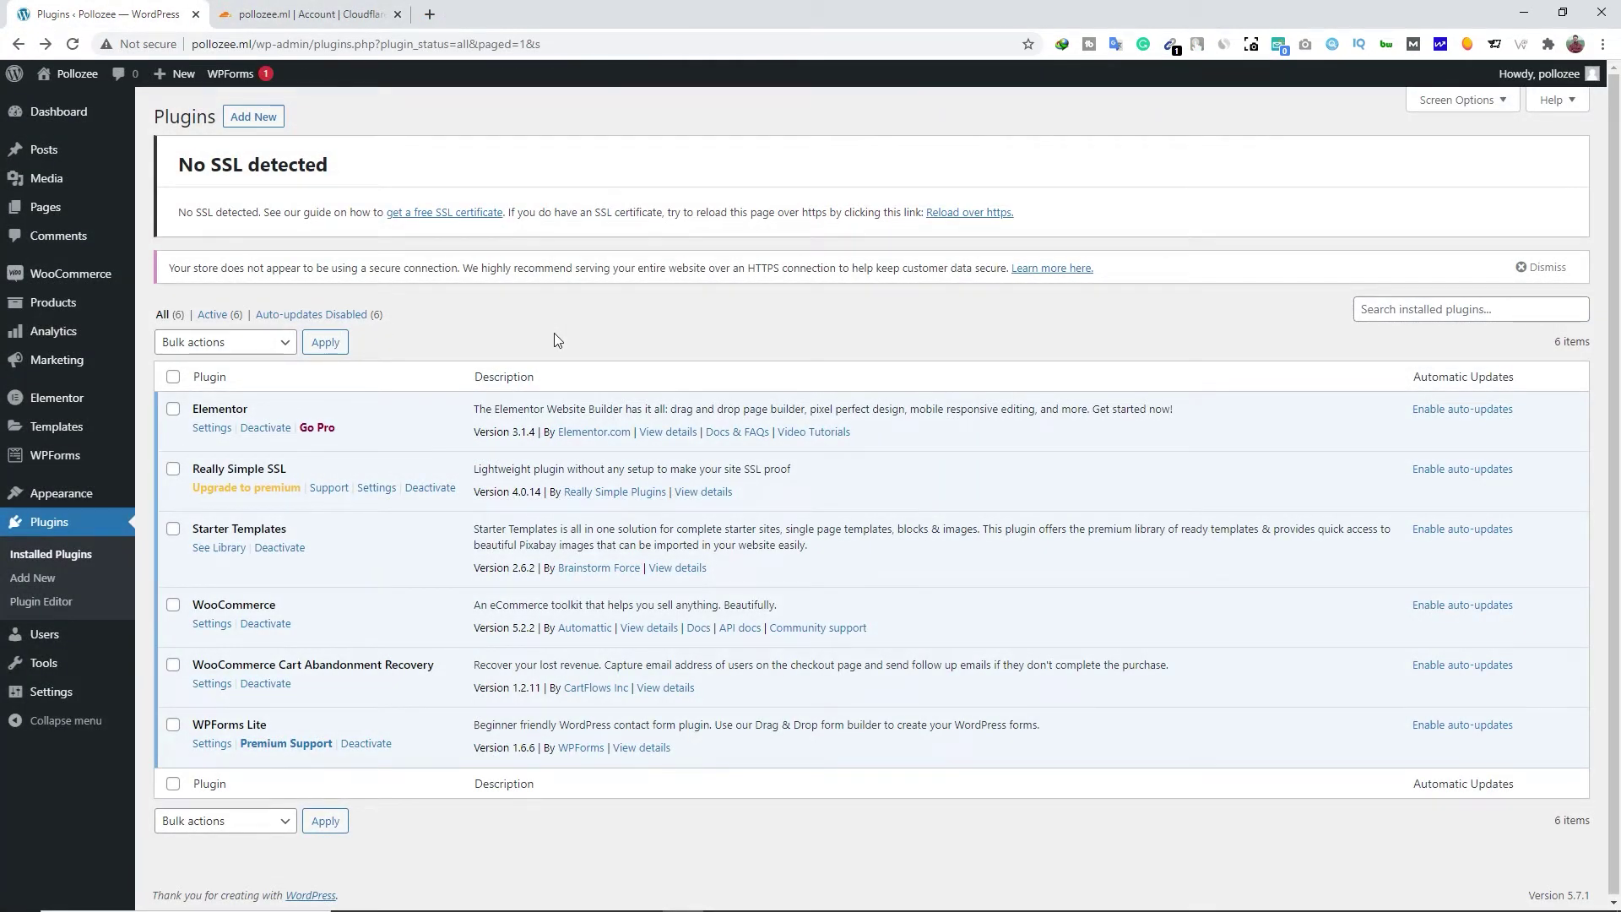
left_click(43, 118)
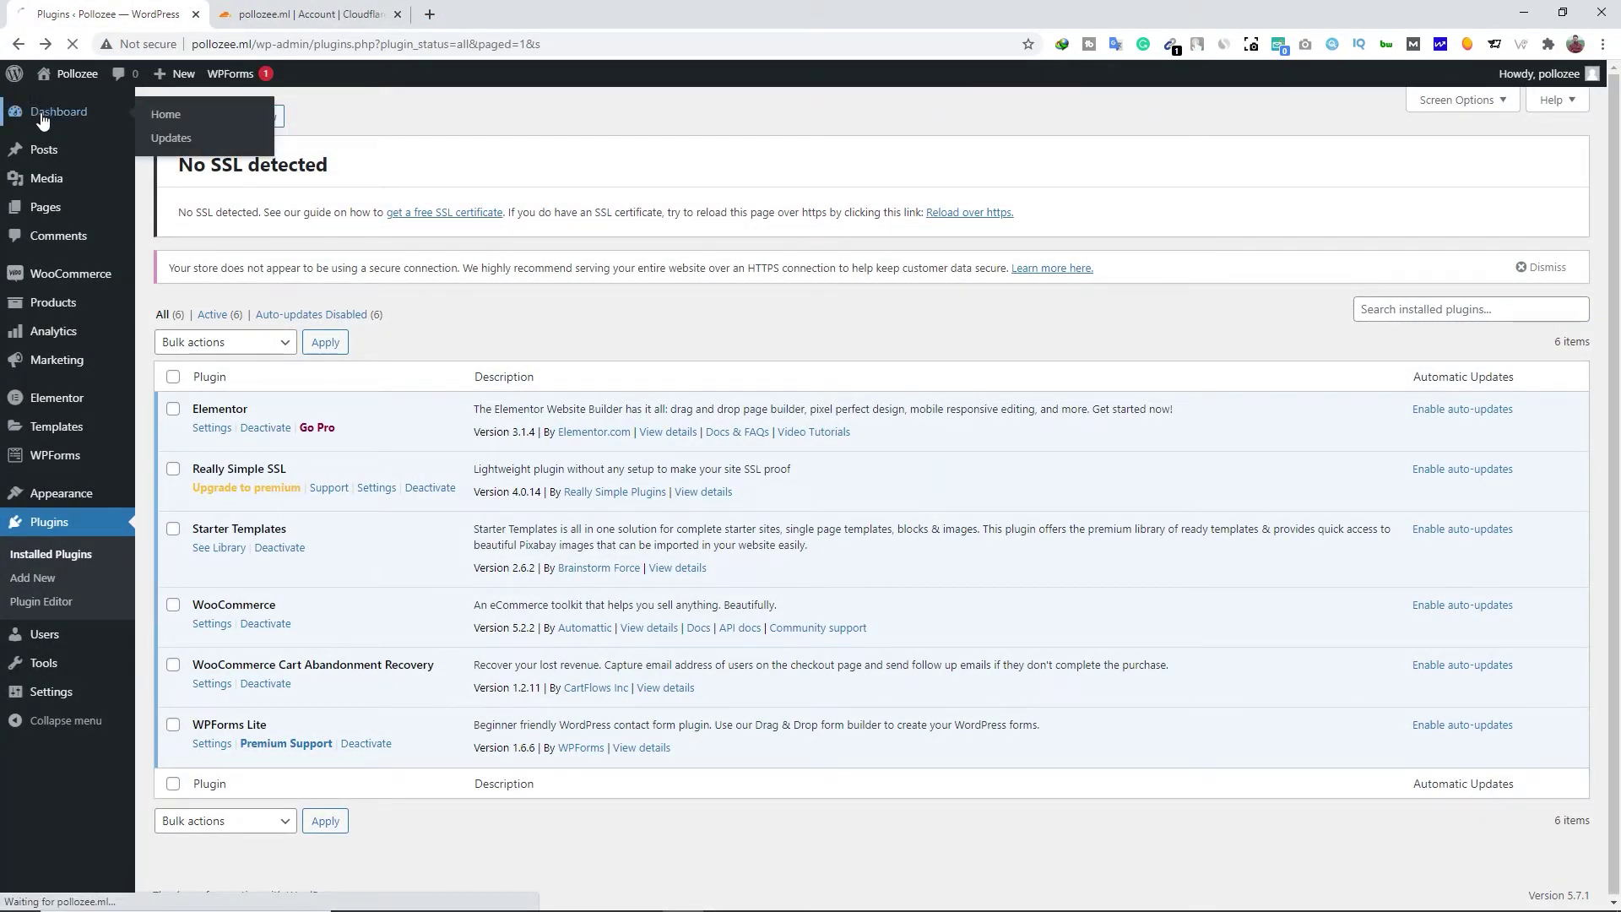
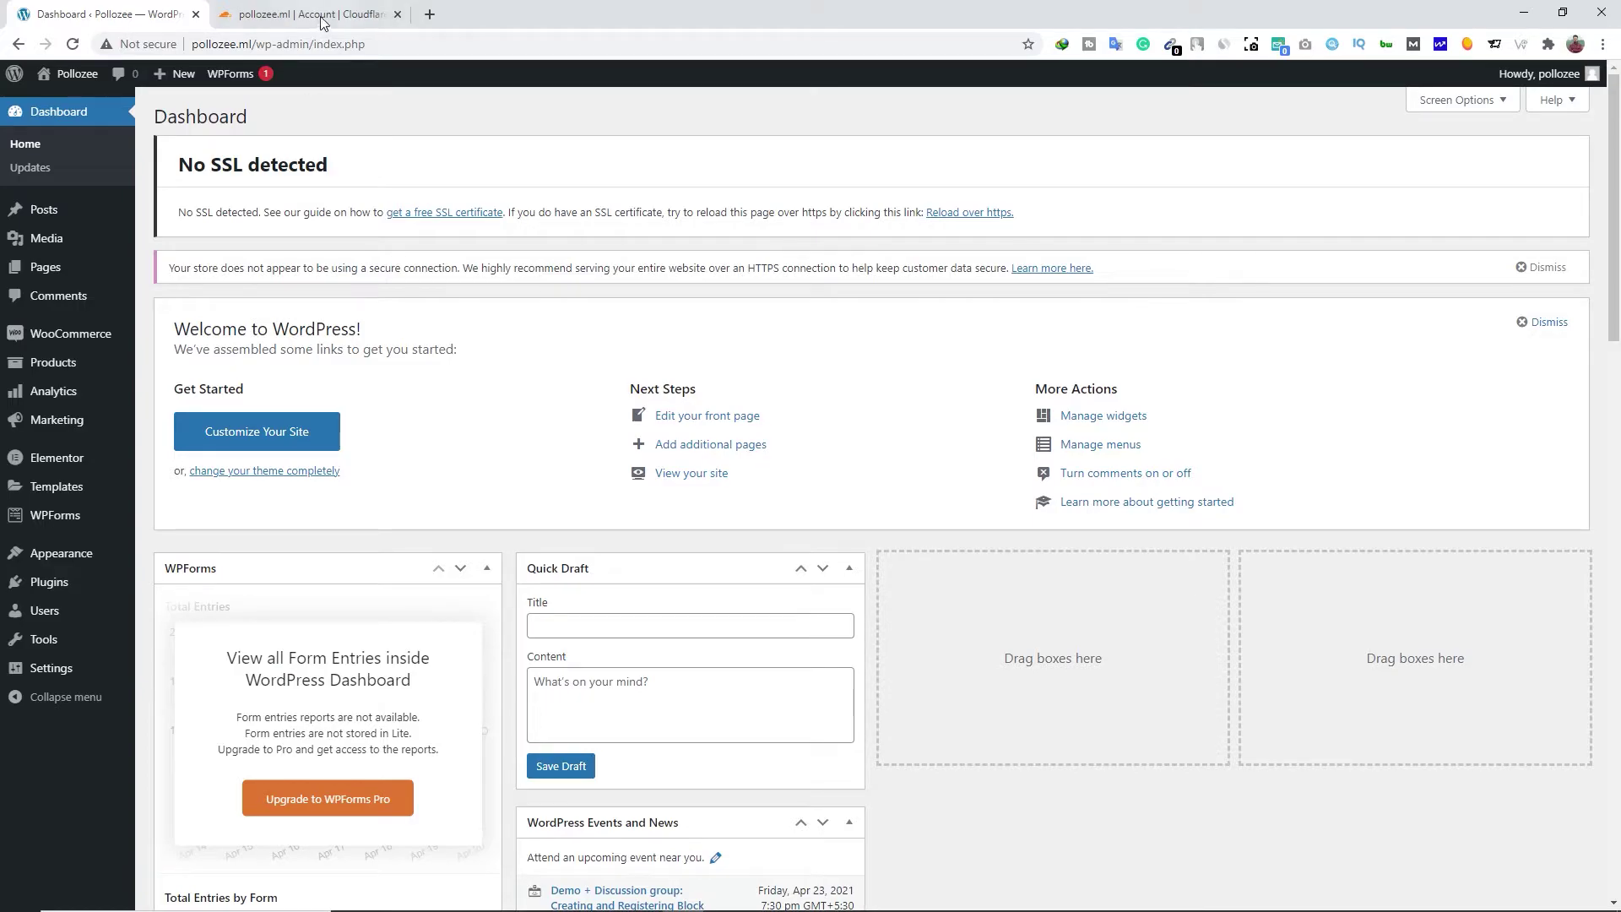
Close the Cloudflare account tab and check the site's connection security details
left_click(398, 16)
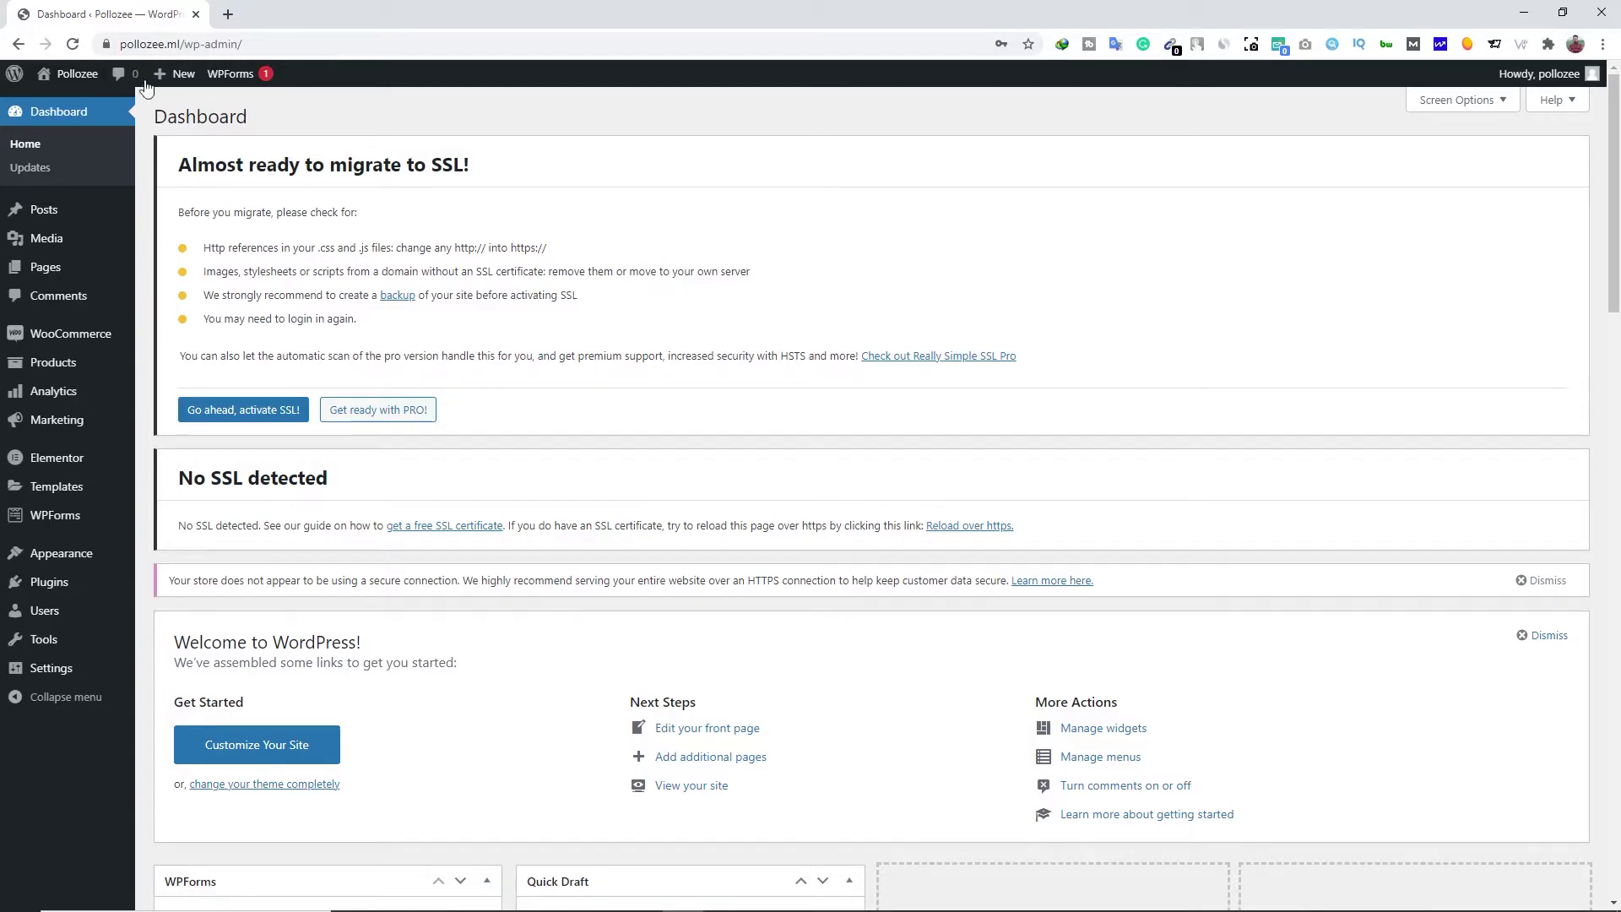
left_click(106, 45)
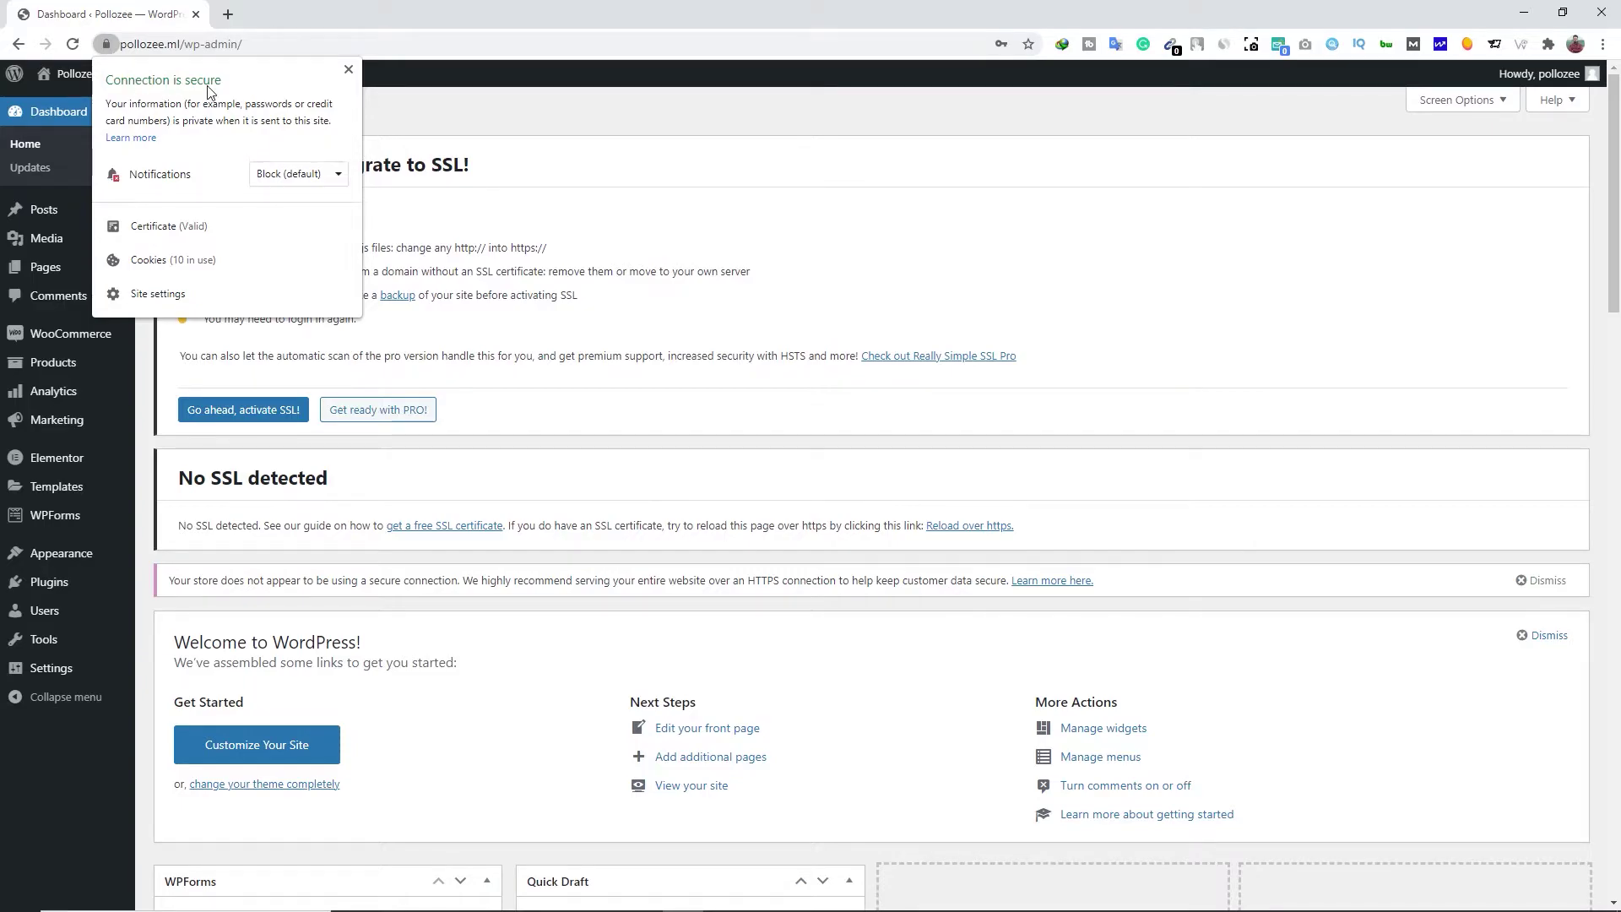
left_click(347, 69)
Dismiss the TouchVPN panel, reload the dashboard and confirm the connection is now secure
left_click(1197, 44)
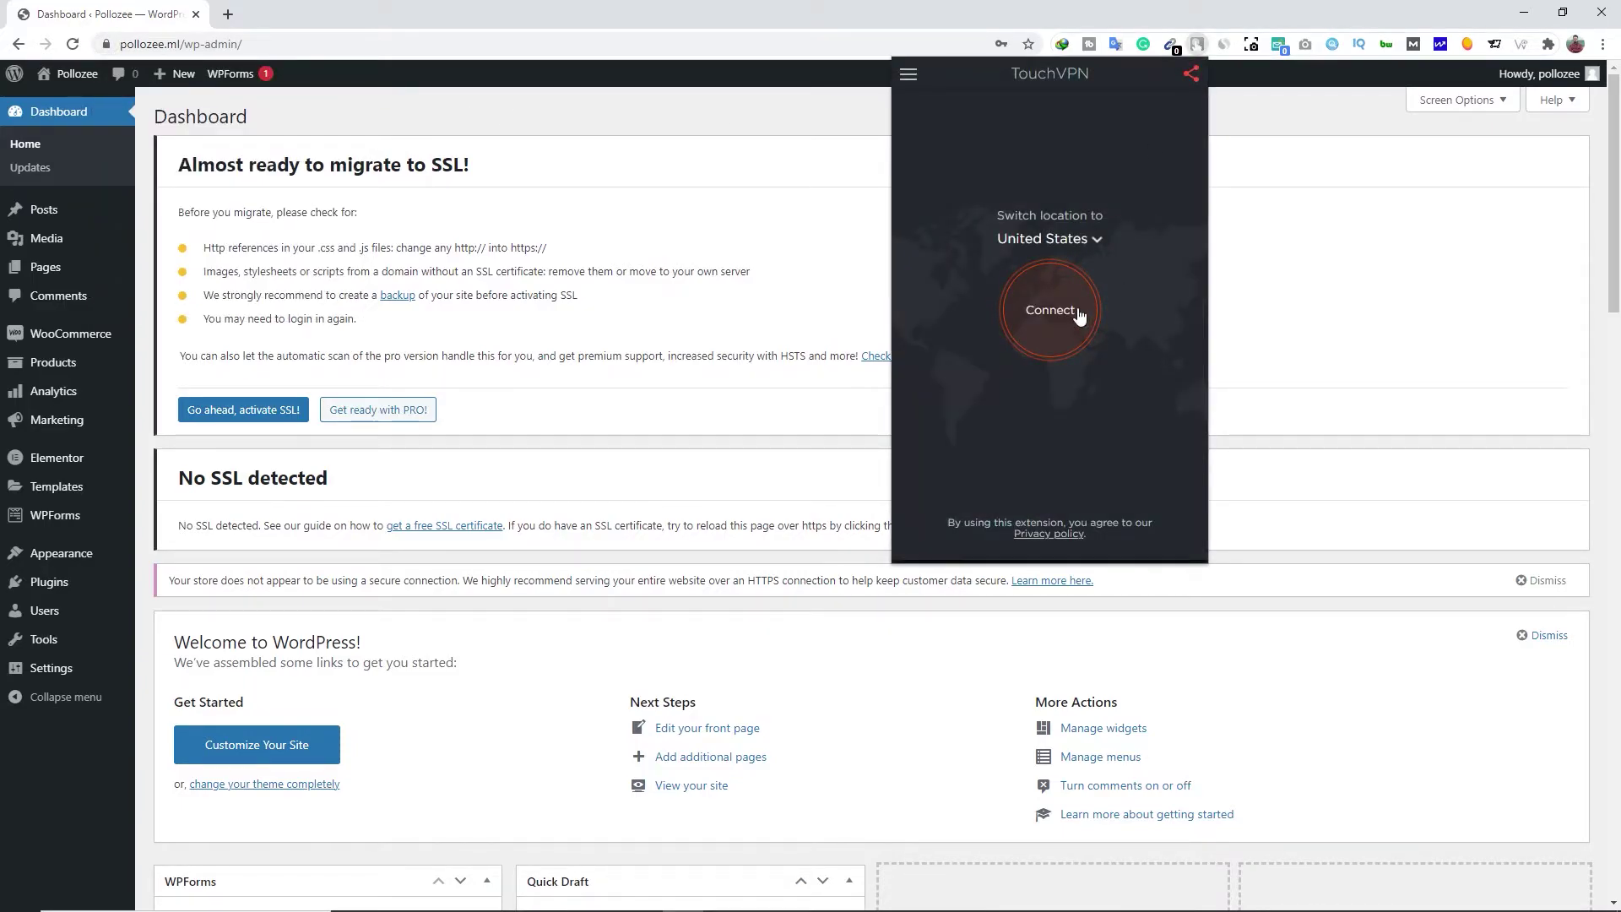
left_click(720, 223)
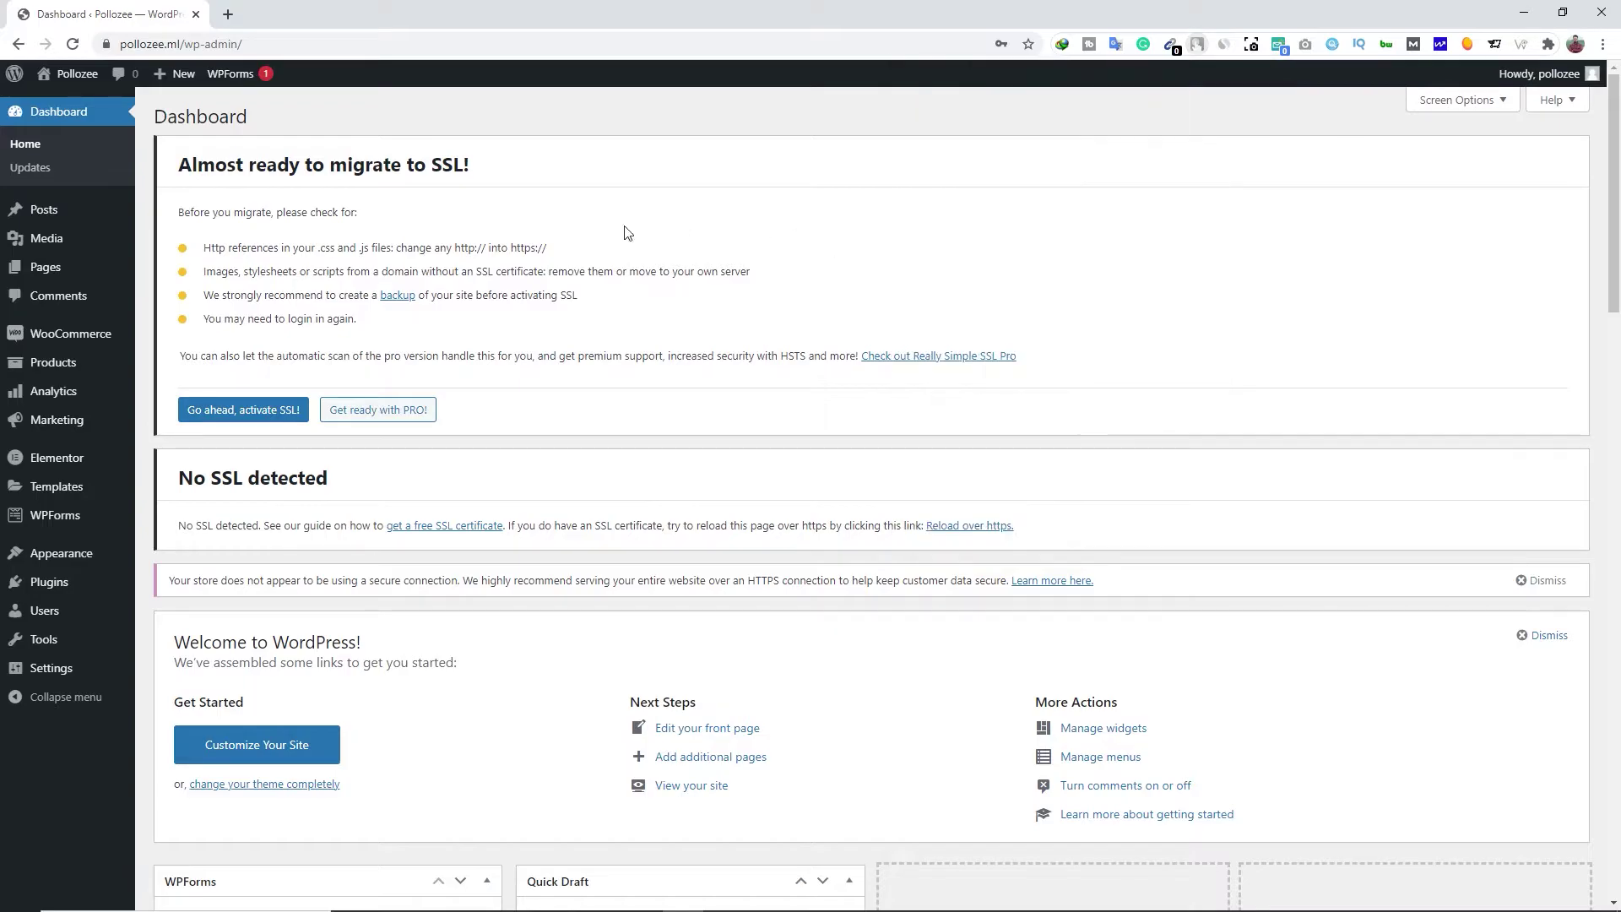
left_click(81, 48)
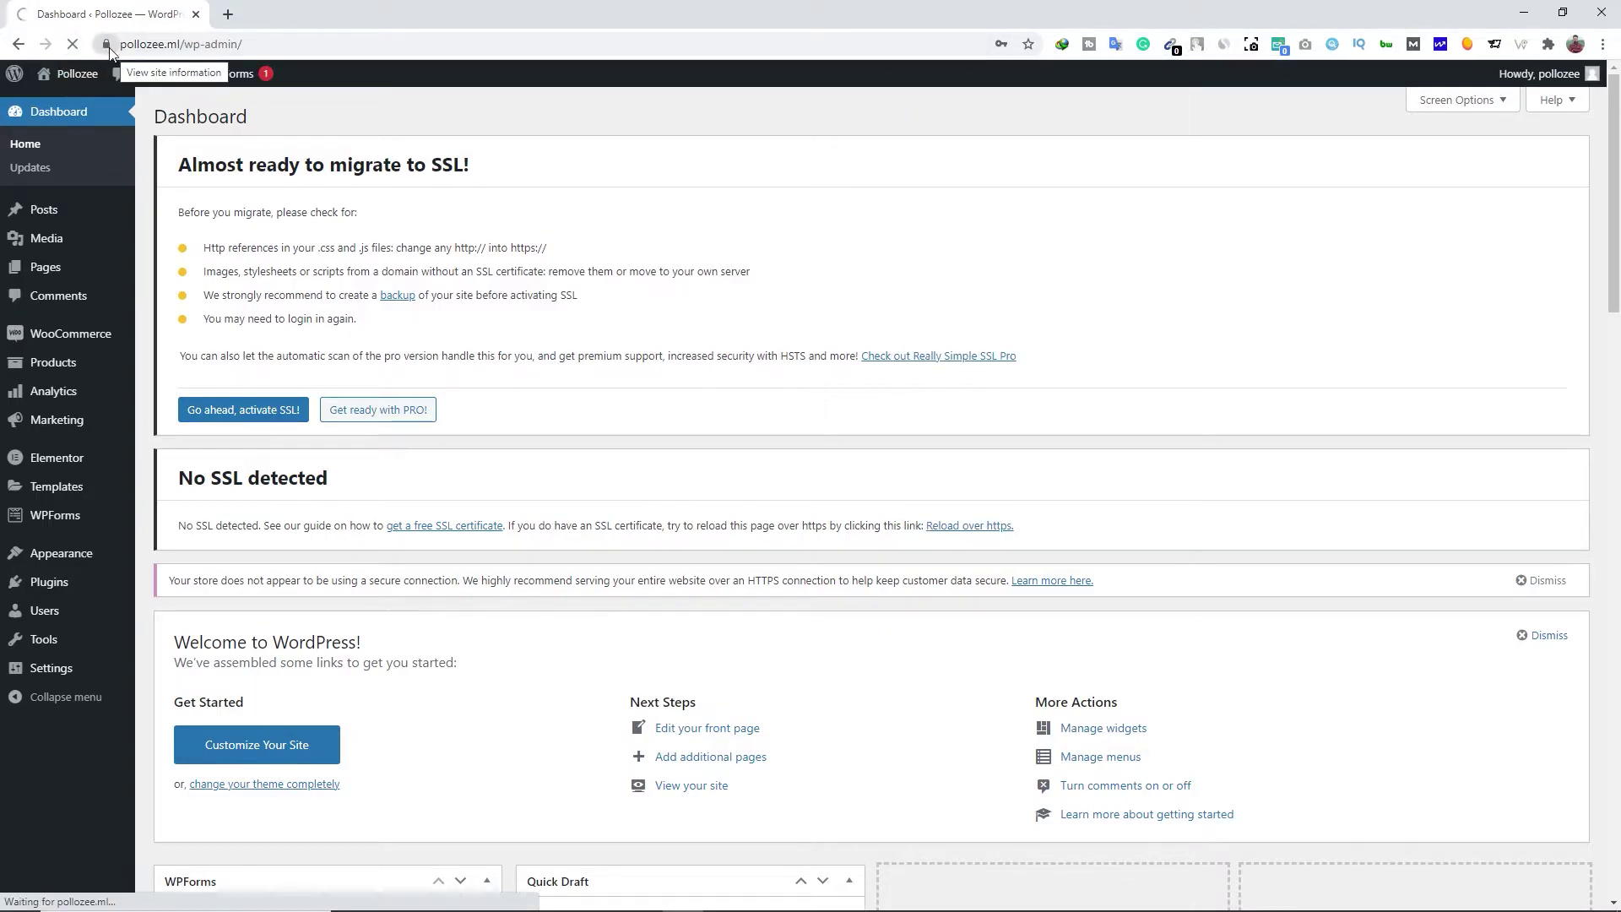
left_click(107, 46)
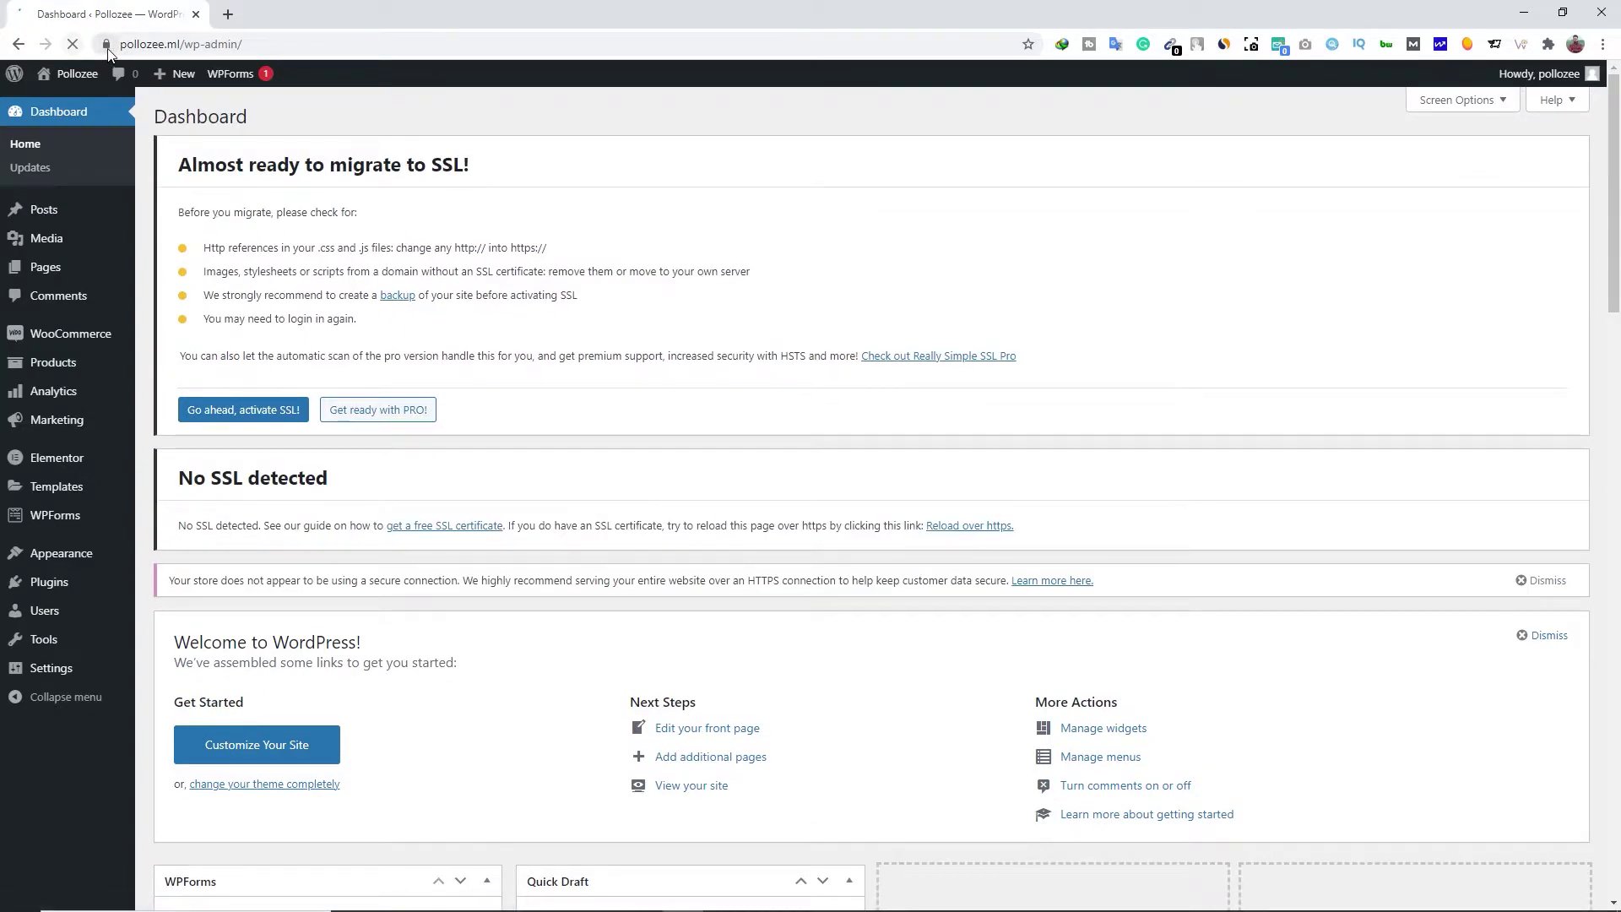
left_click(107, 46)
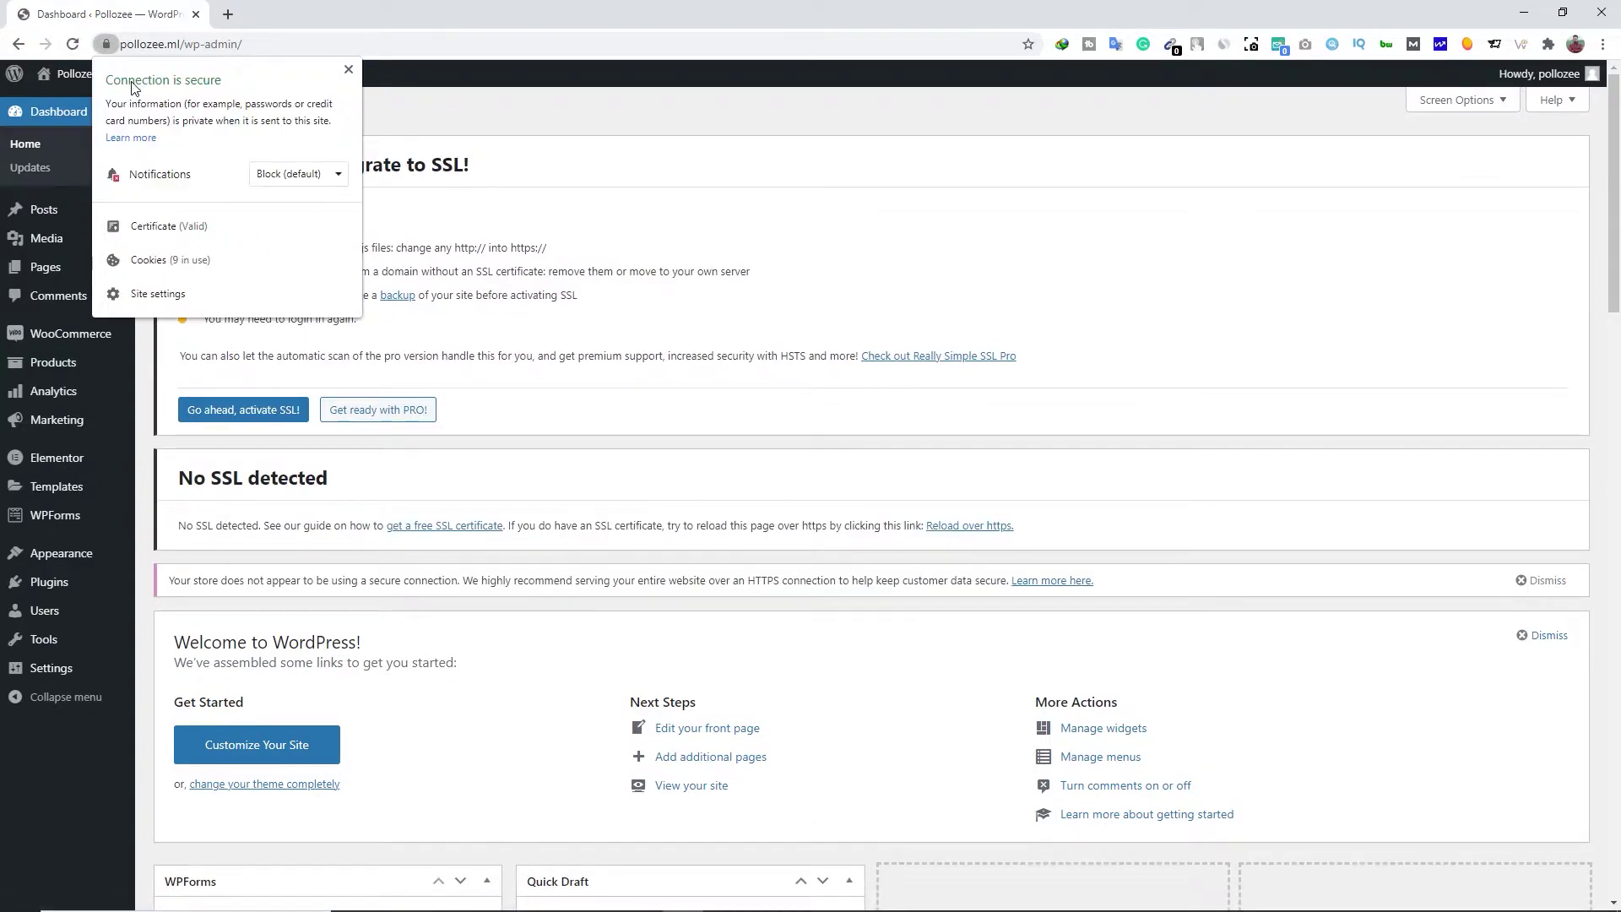
left_click(347, 71)
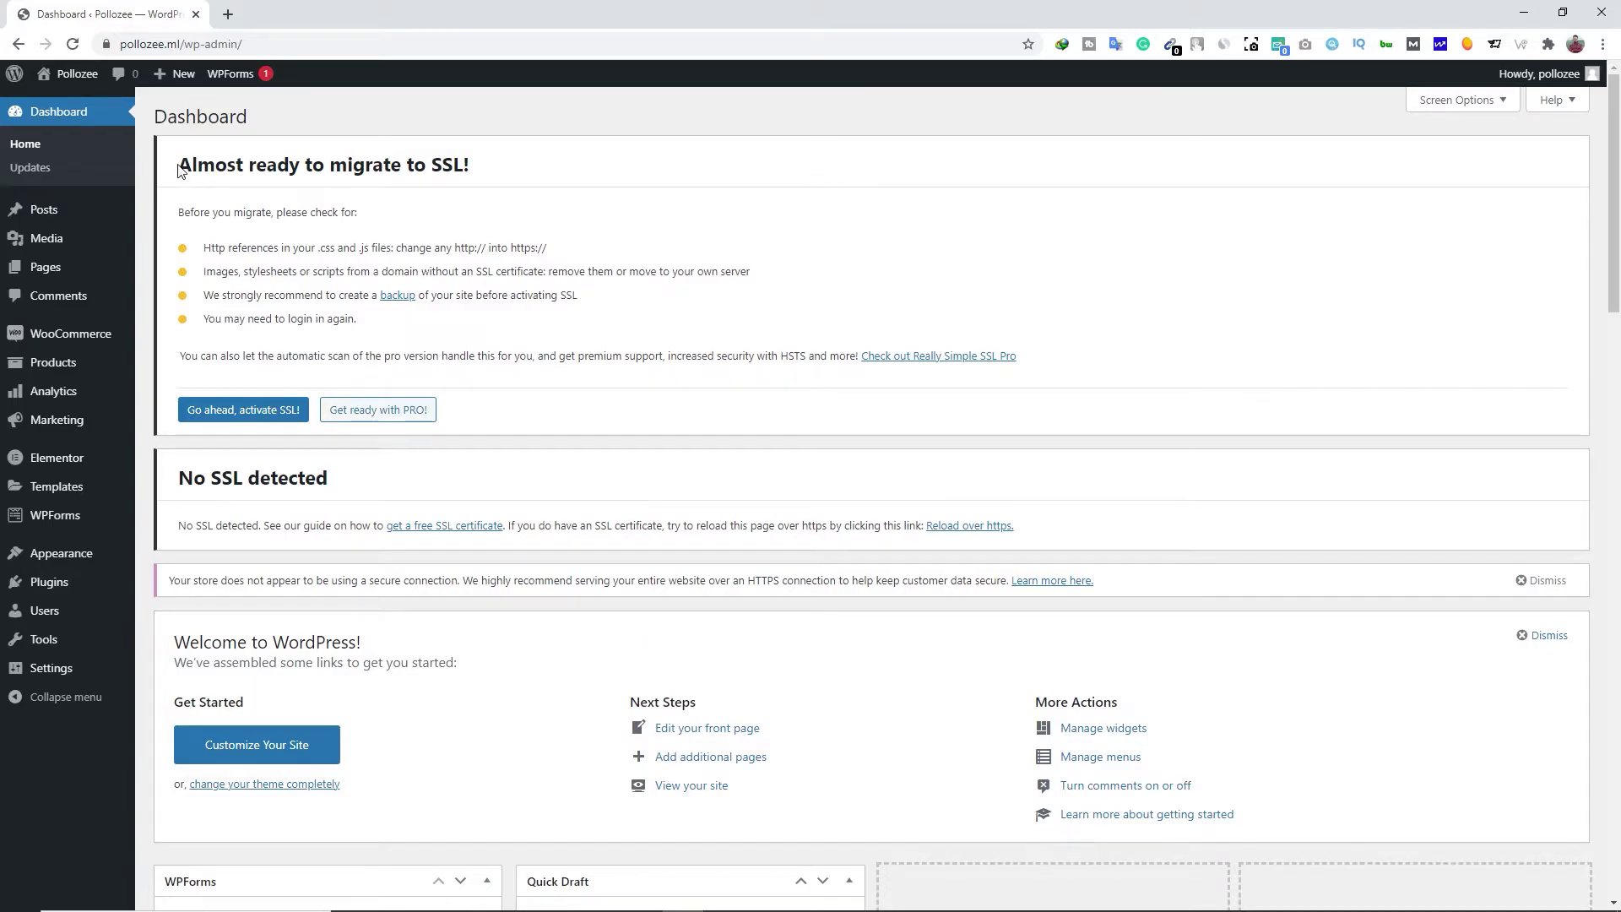
Activate SSL with 'Go ahead, activate SSL!', log back in and return to the Dashboard
left_click(273, 414)
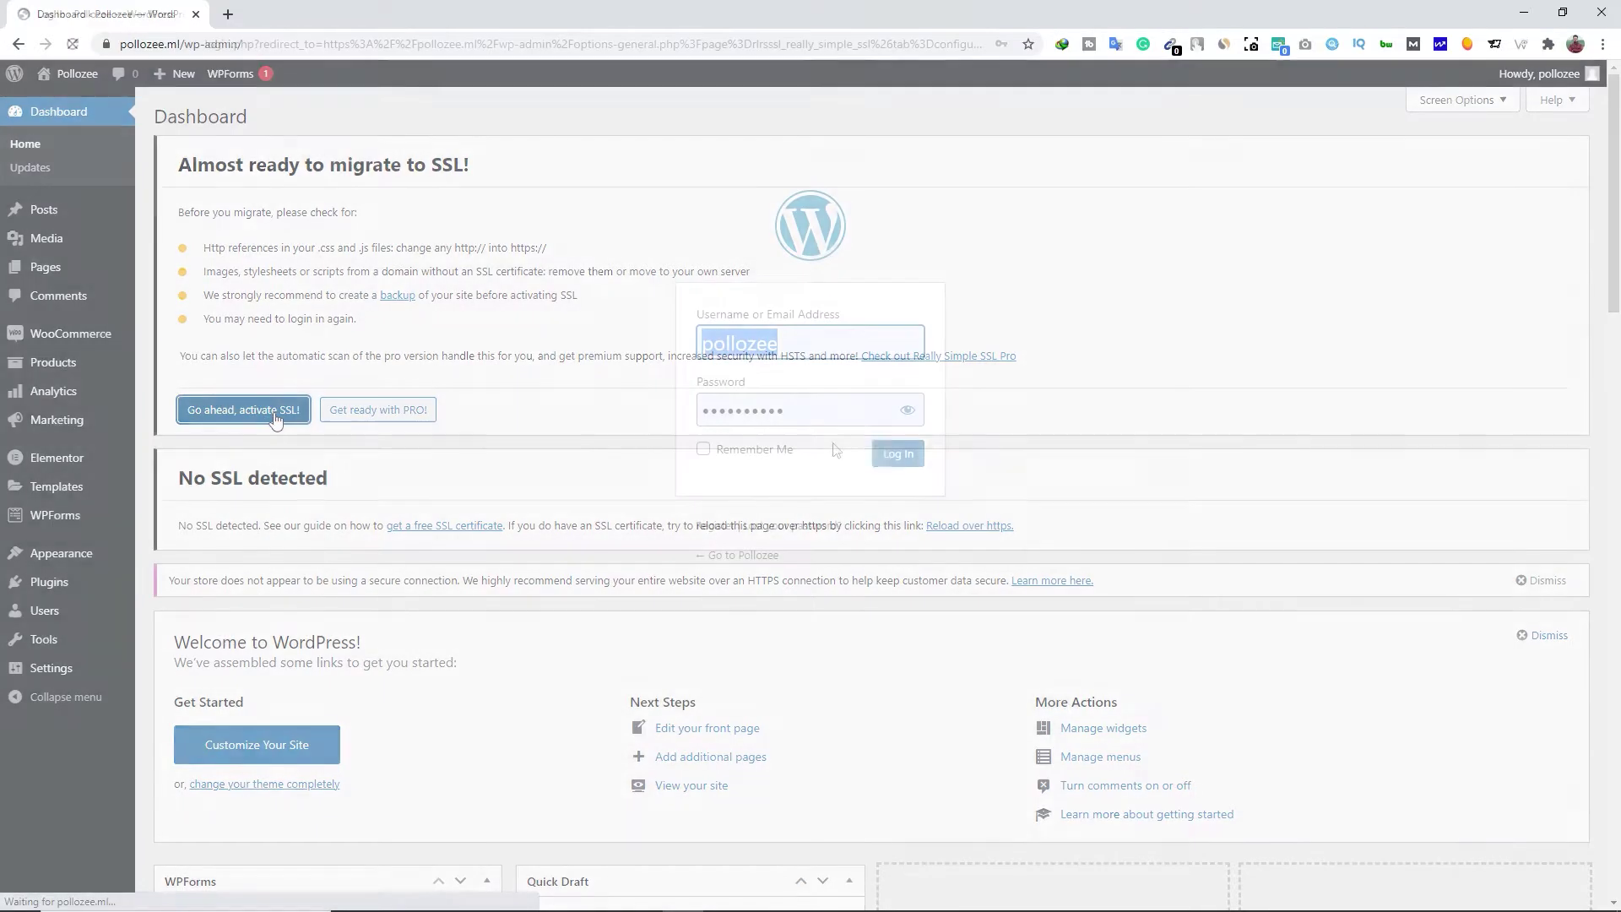
left_click(901, 454)
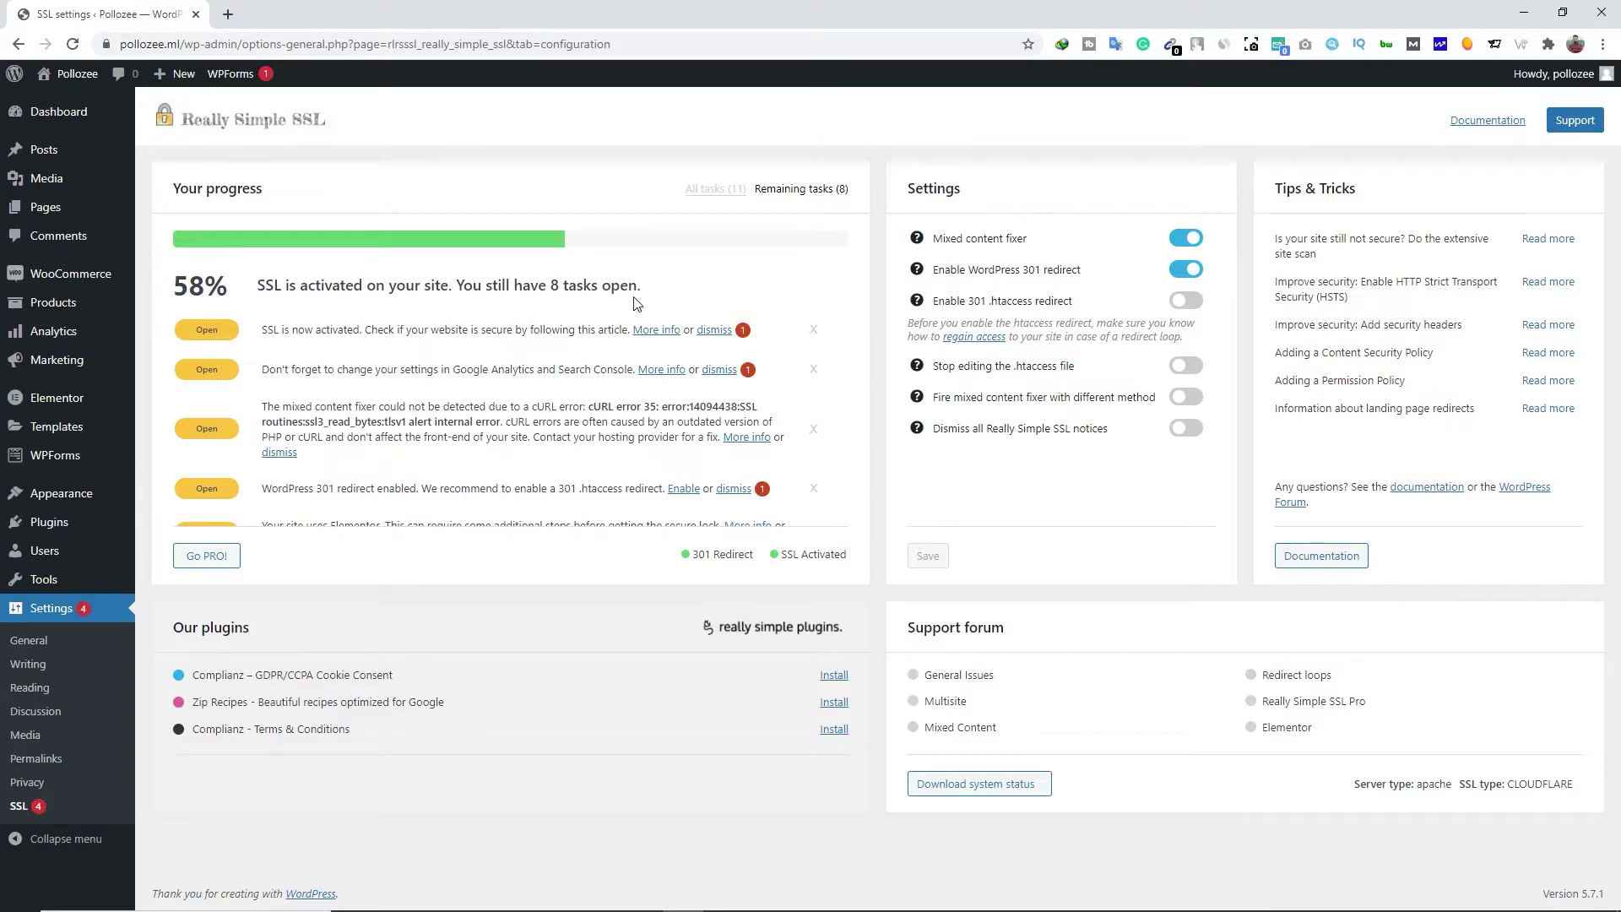
left_click(53, 116)
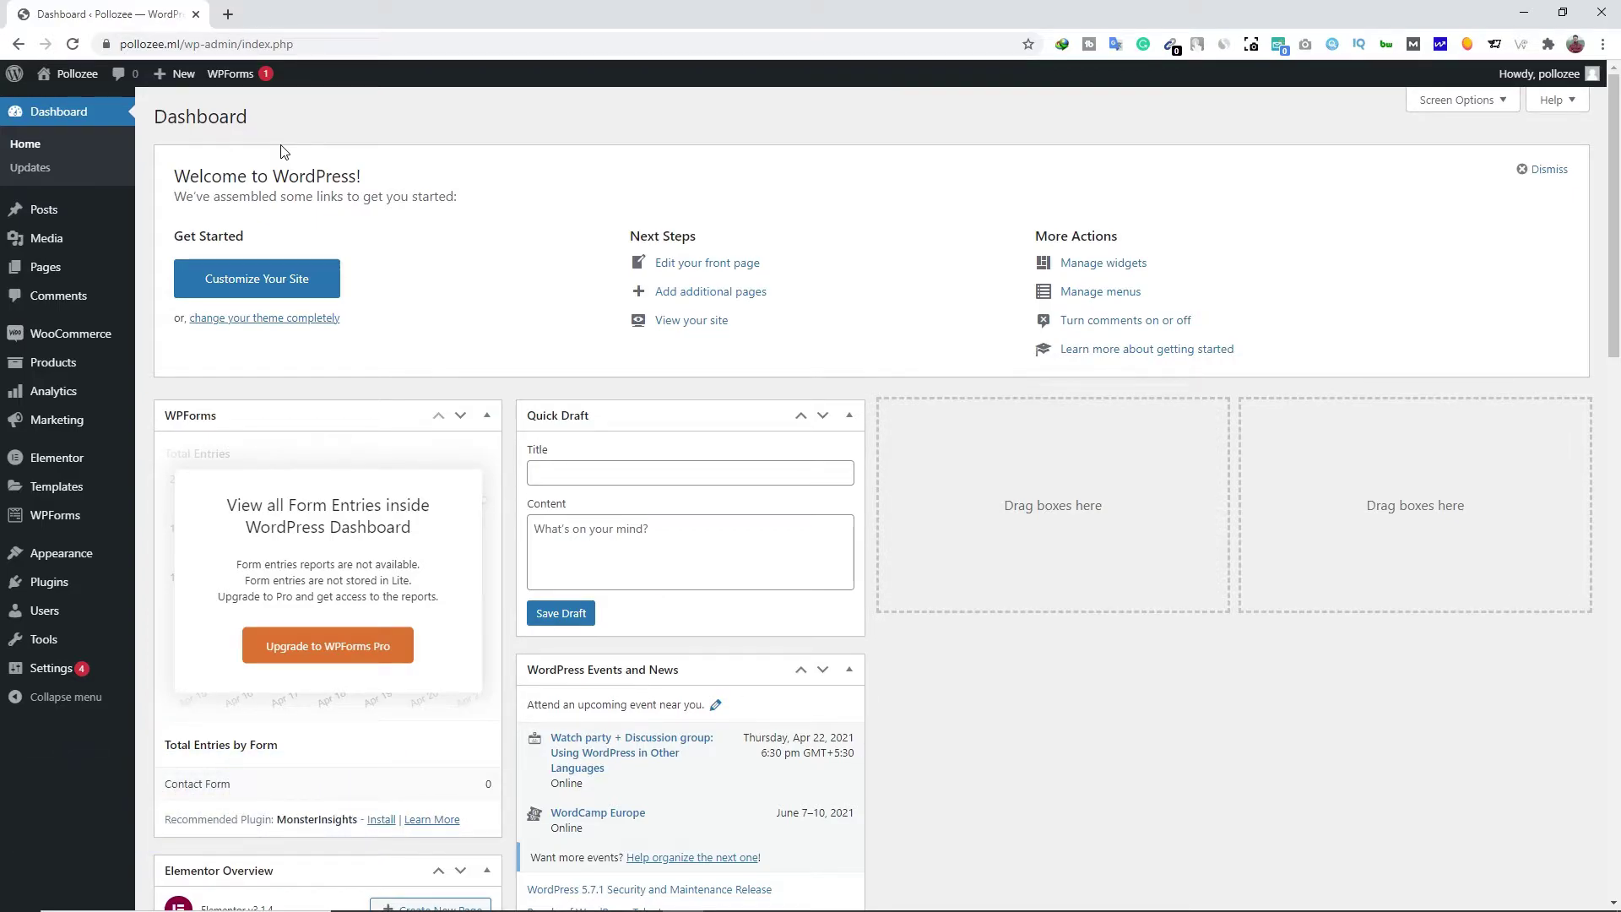
mouse_move(93, 88)
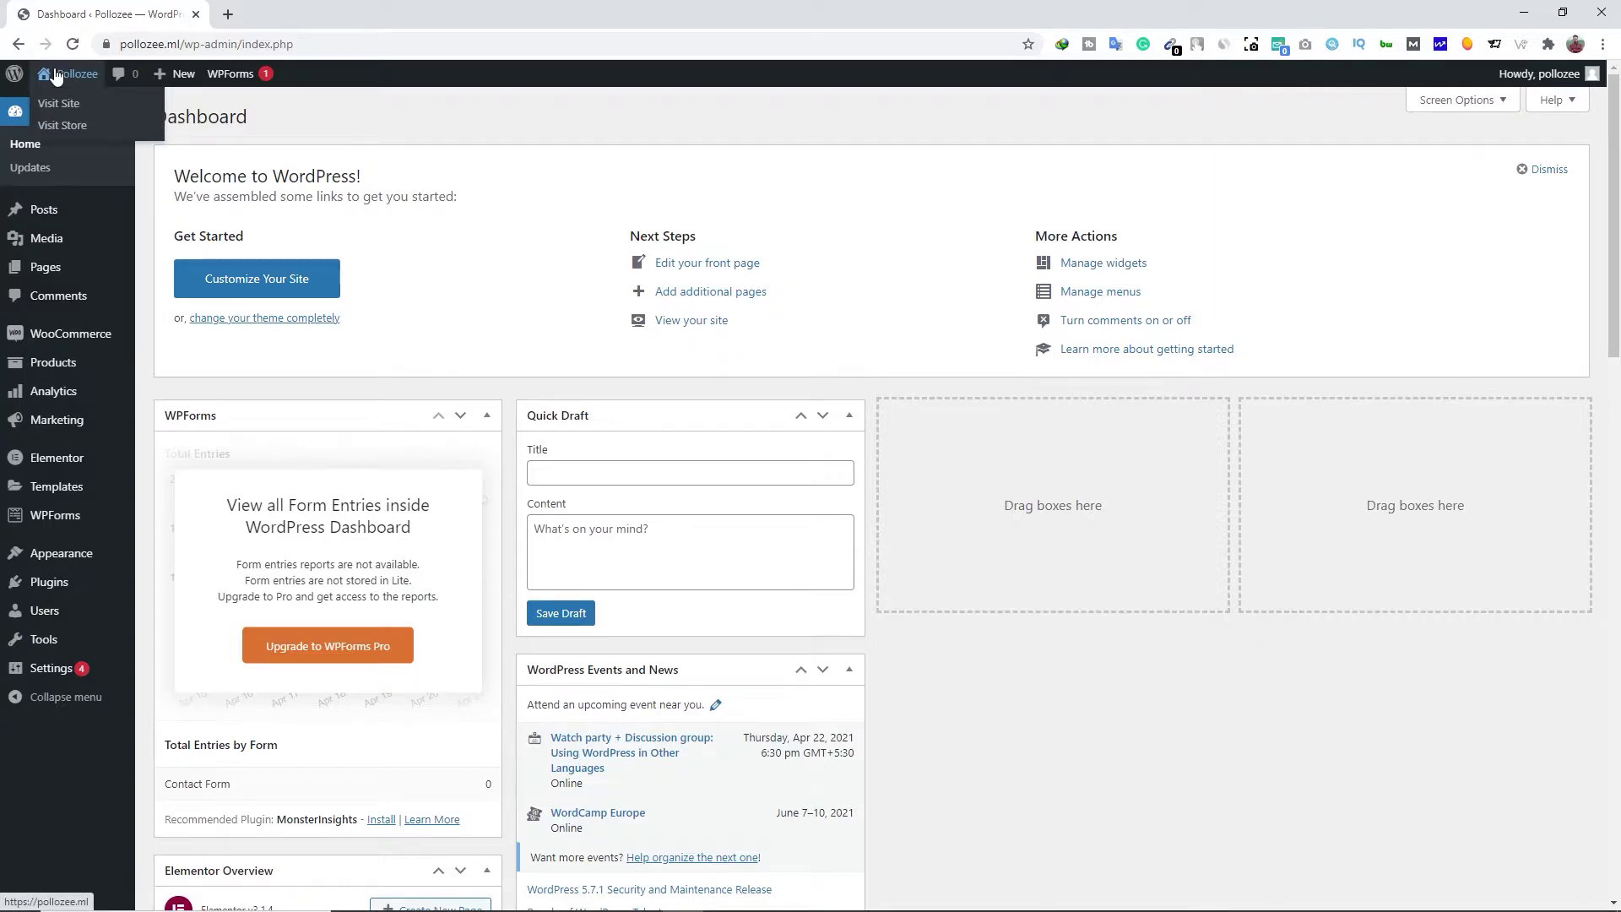
right_click(61, 120)
left_click(109, 134)
left_click(296, 15)
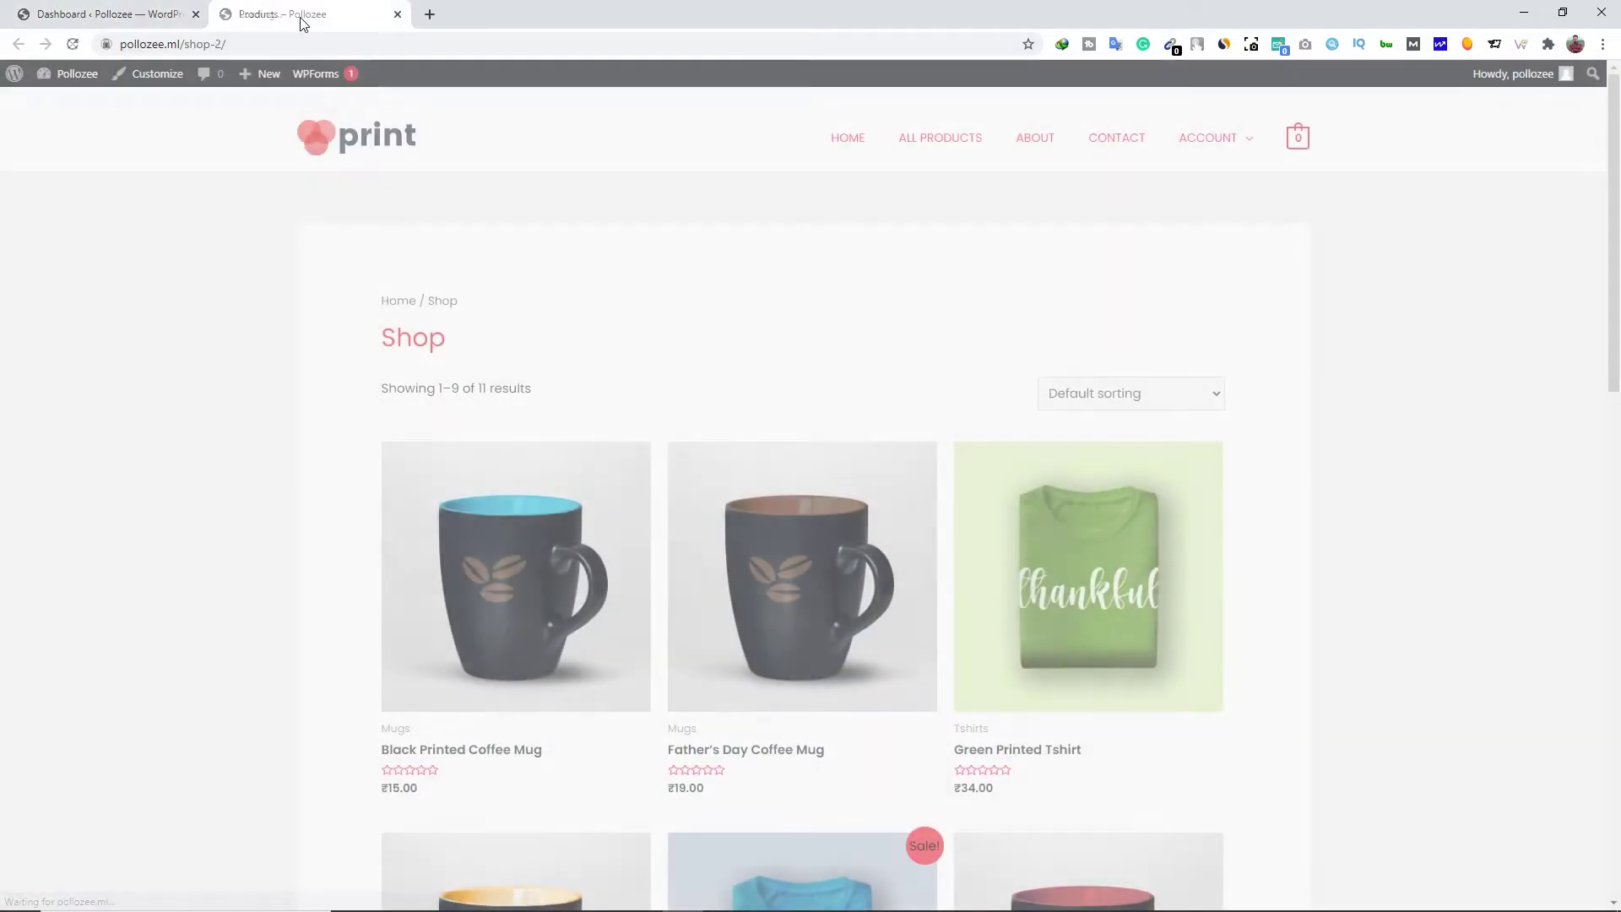
scroll(223, 377, "down", 4)
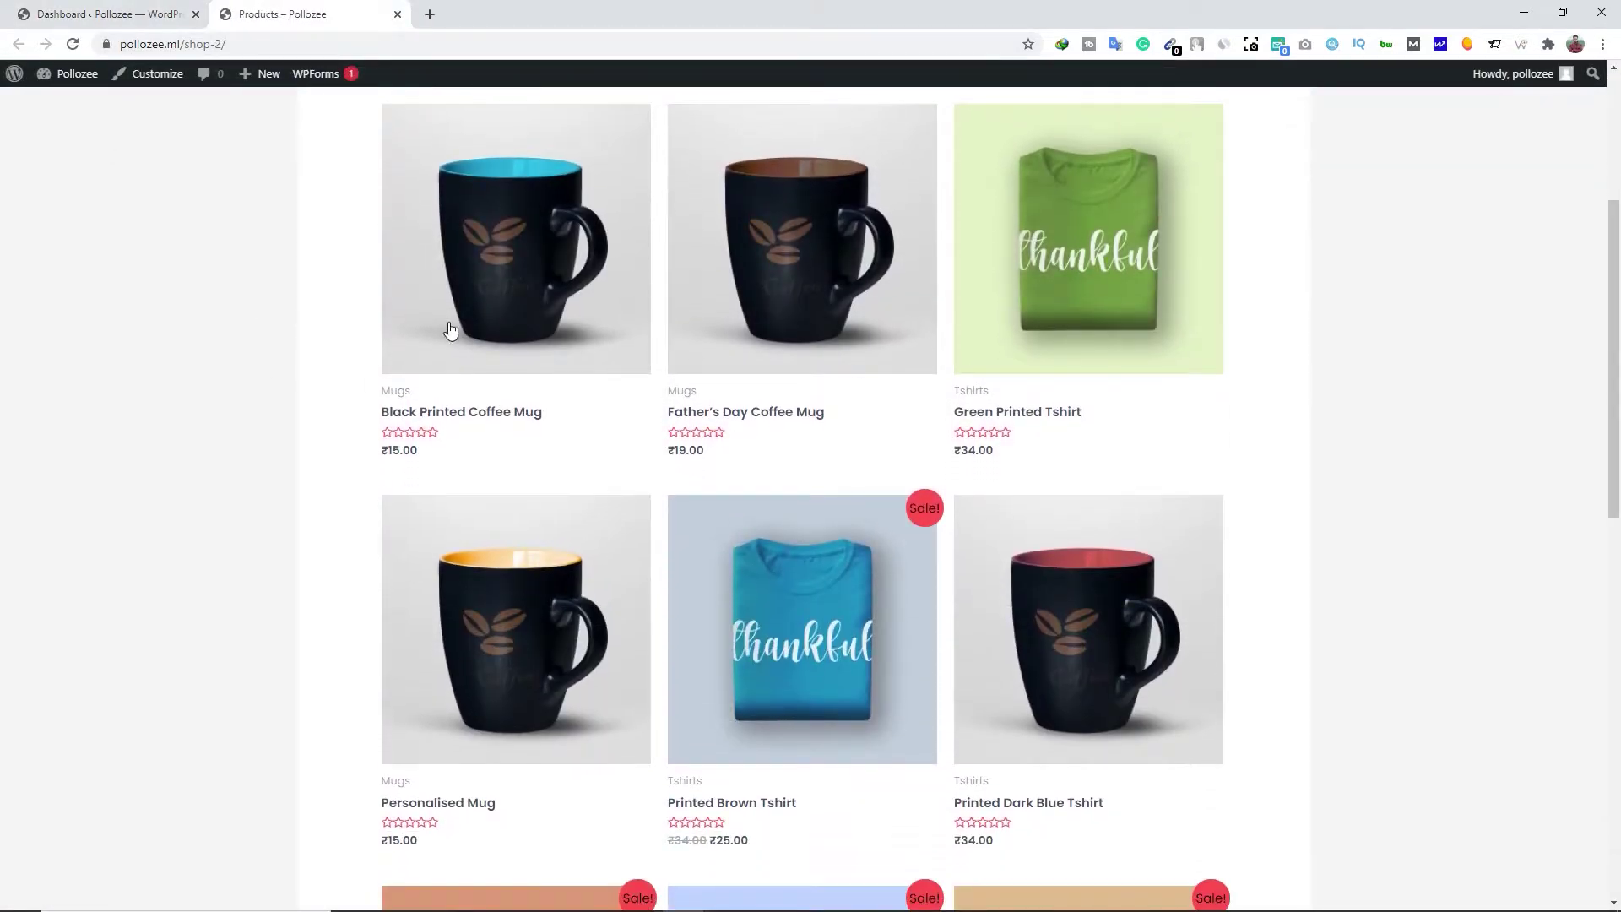
scroll(767, 402, "down", 5)
scroll(1009, 429, "up", 6)
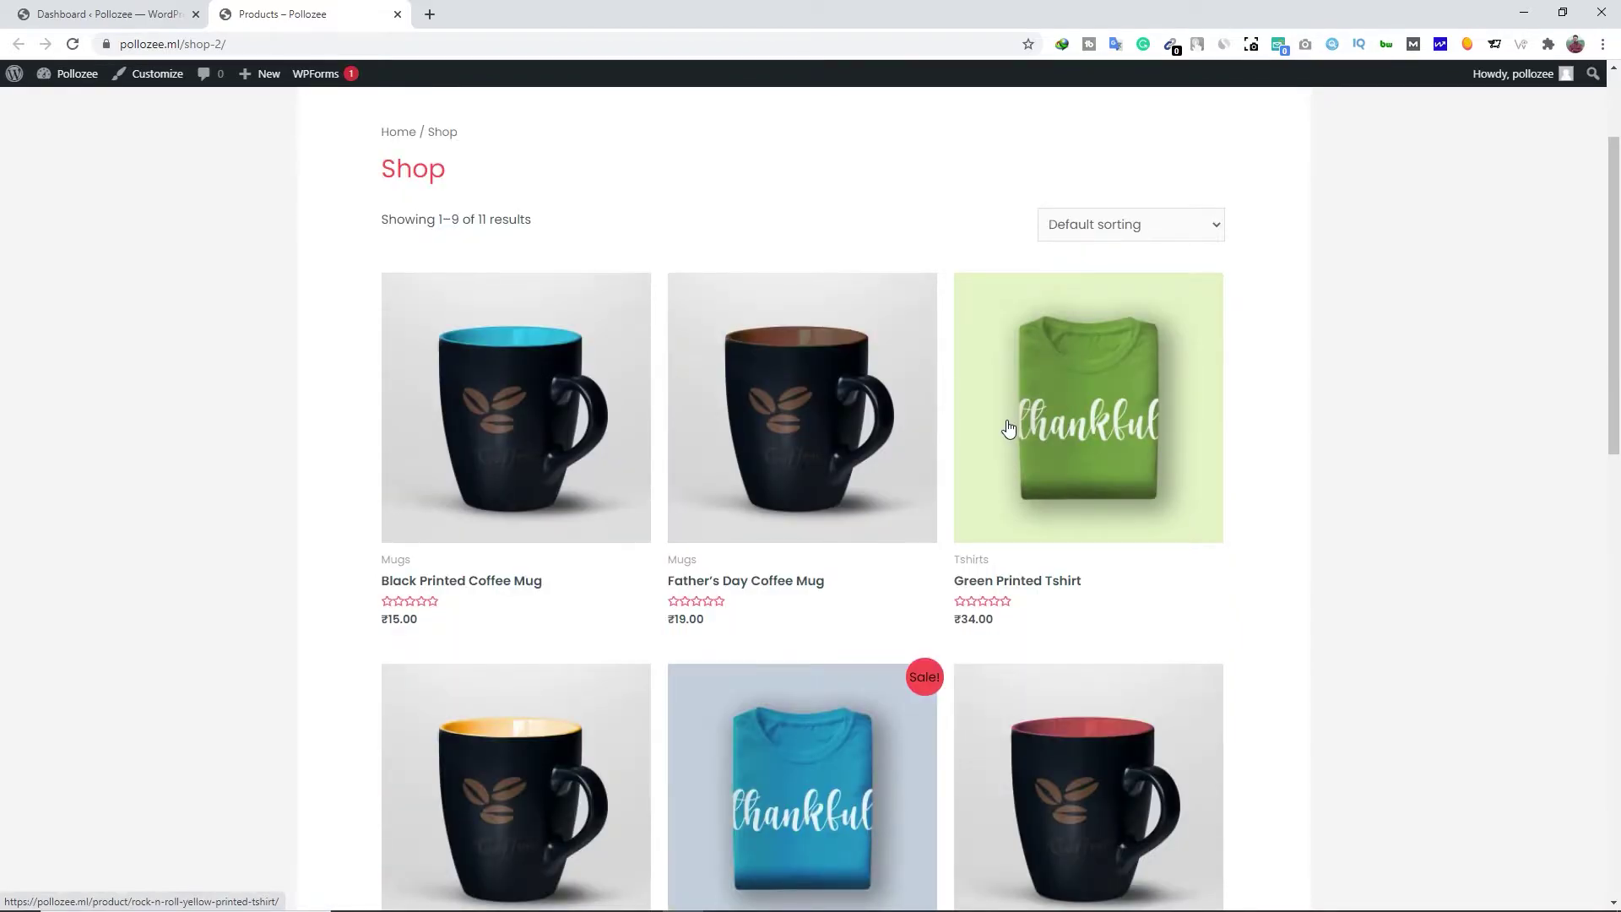
scroll(583, 499, "down", 3)
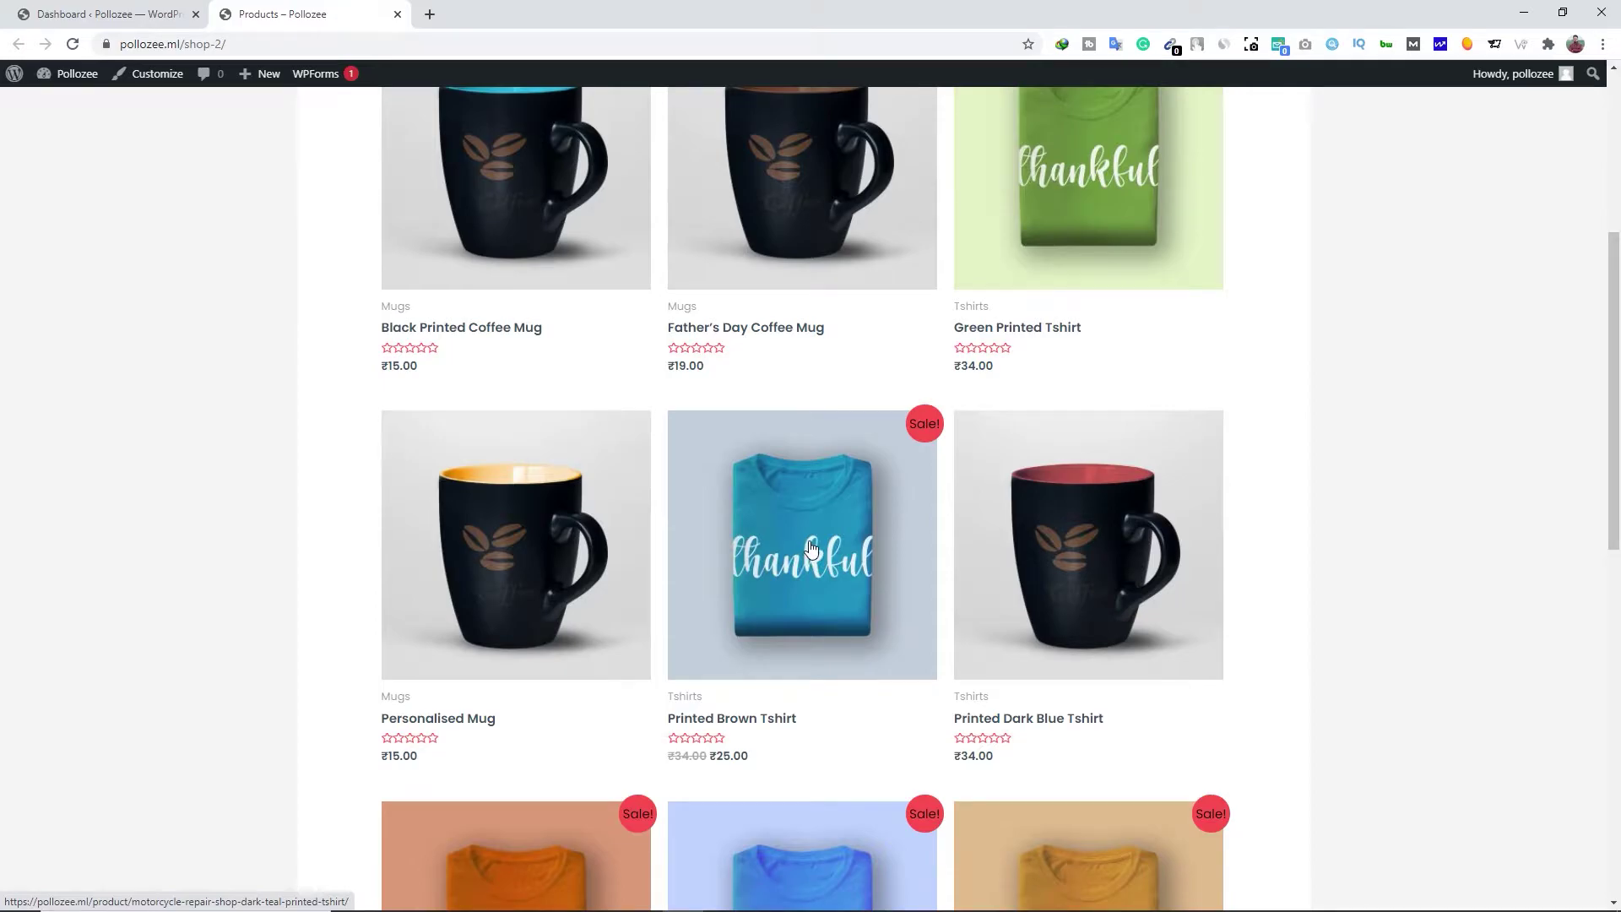
scroll(810, 549, "down", 4)
scroll(620, 483, "up", 5)
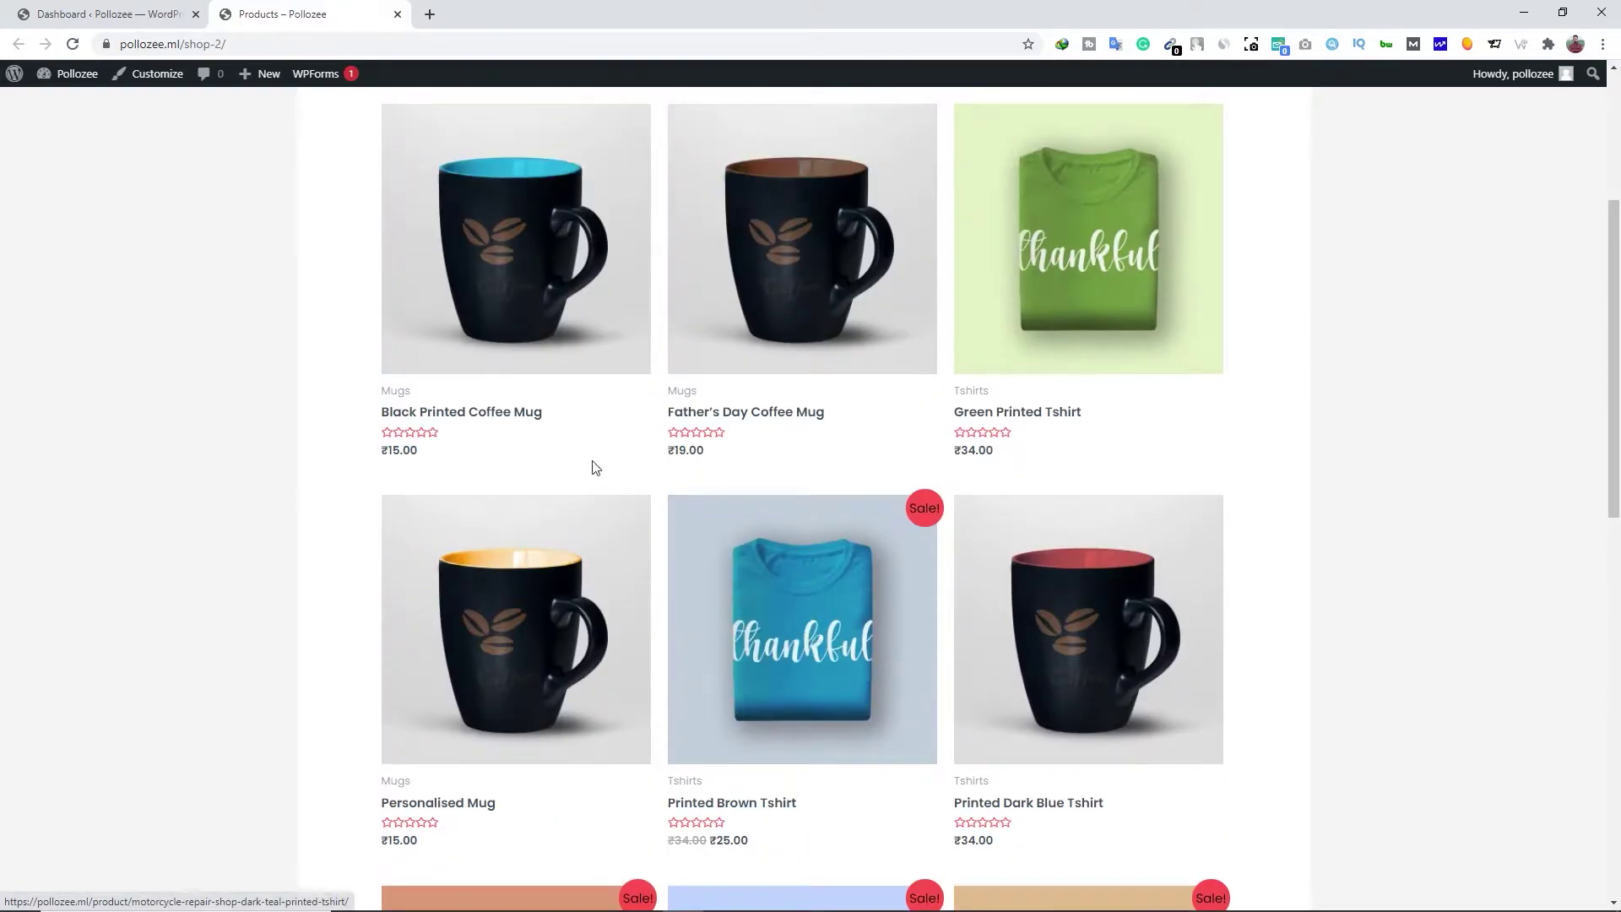
scroll(621, 483, "up", 4)
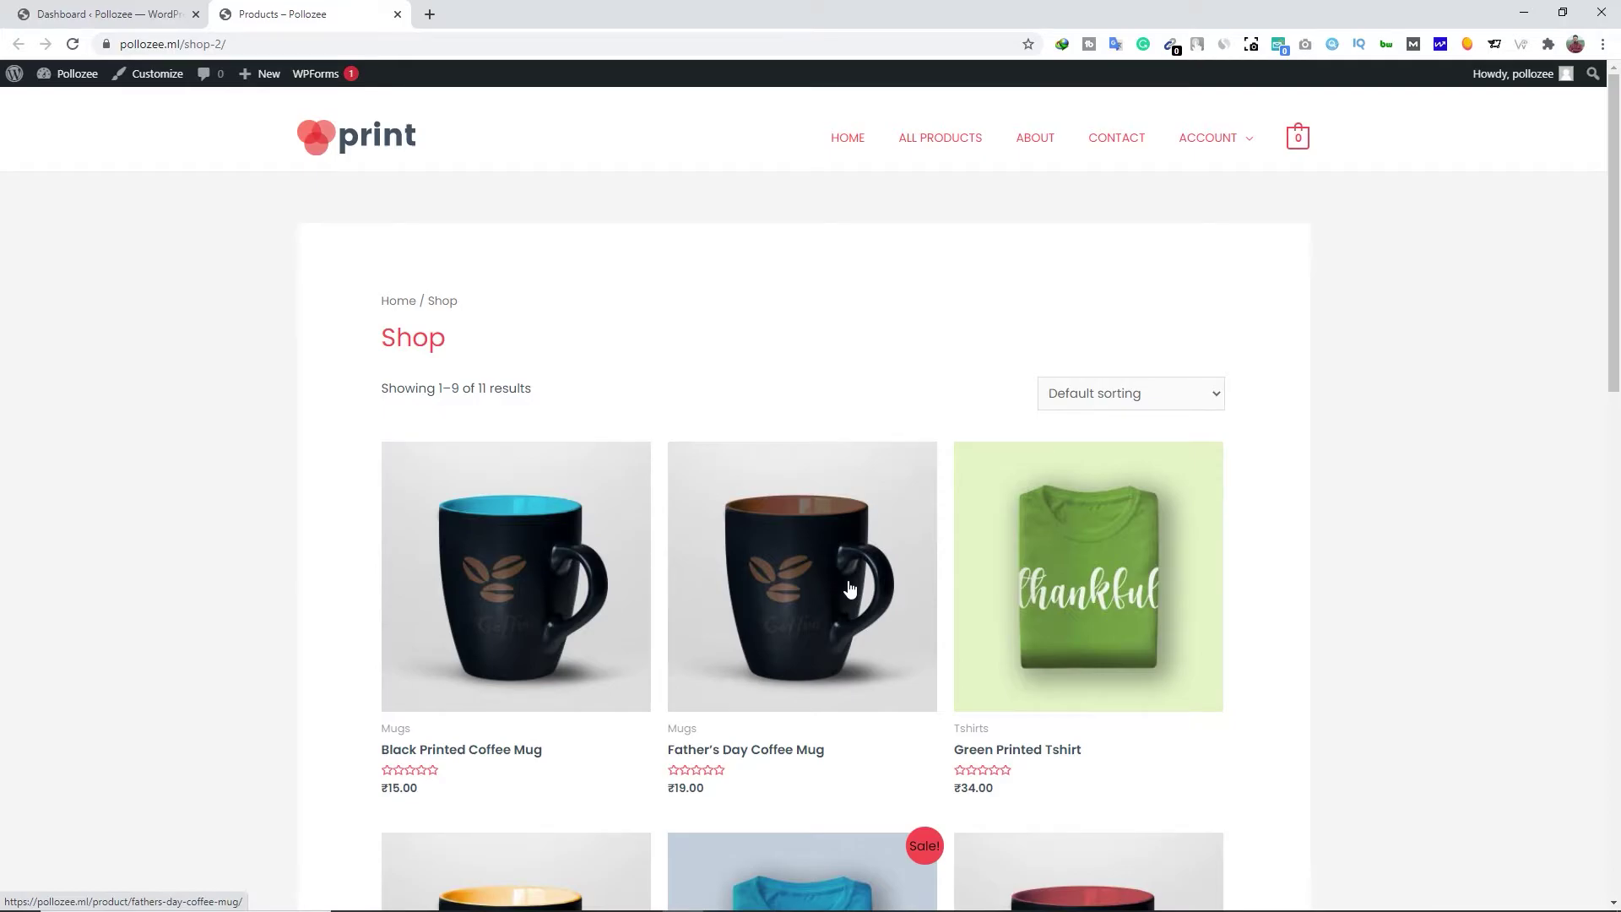
left_click(397, 14)
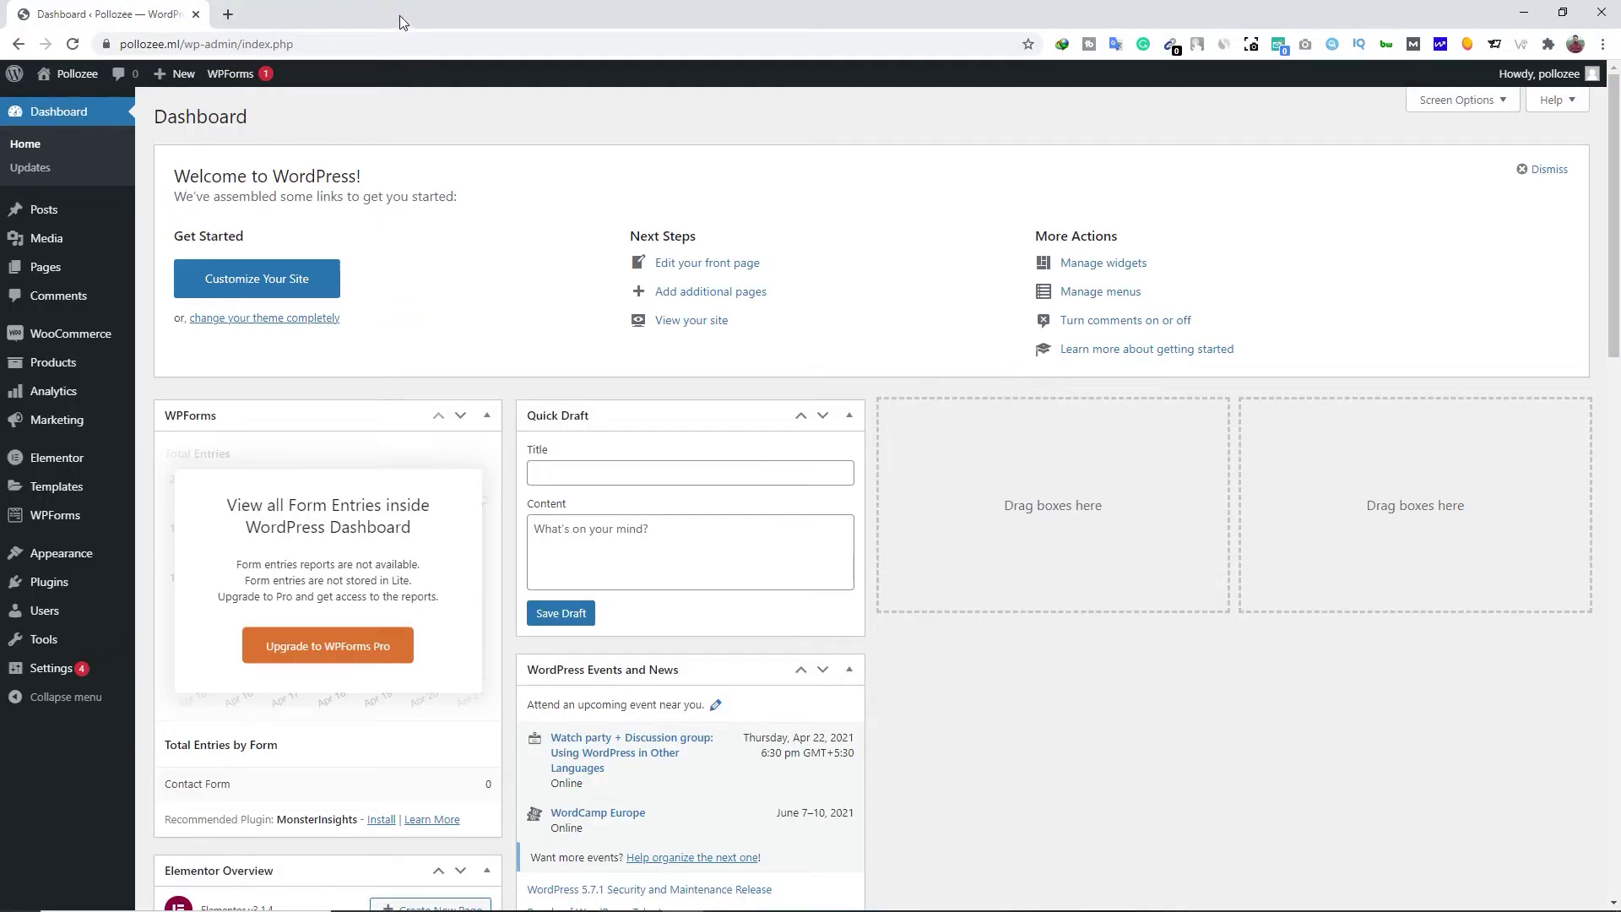
Select all 11 products and move them to the Trash with the Move to Trash bulk action
mouse_move(72, 364)
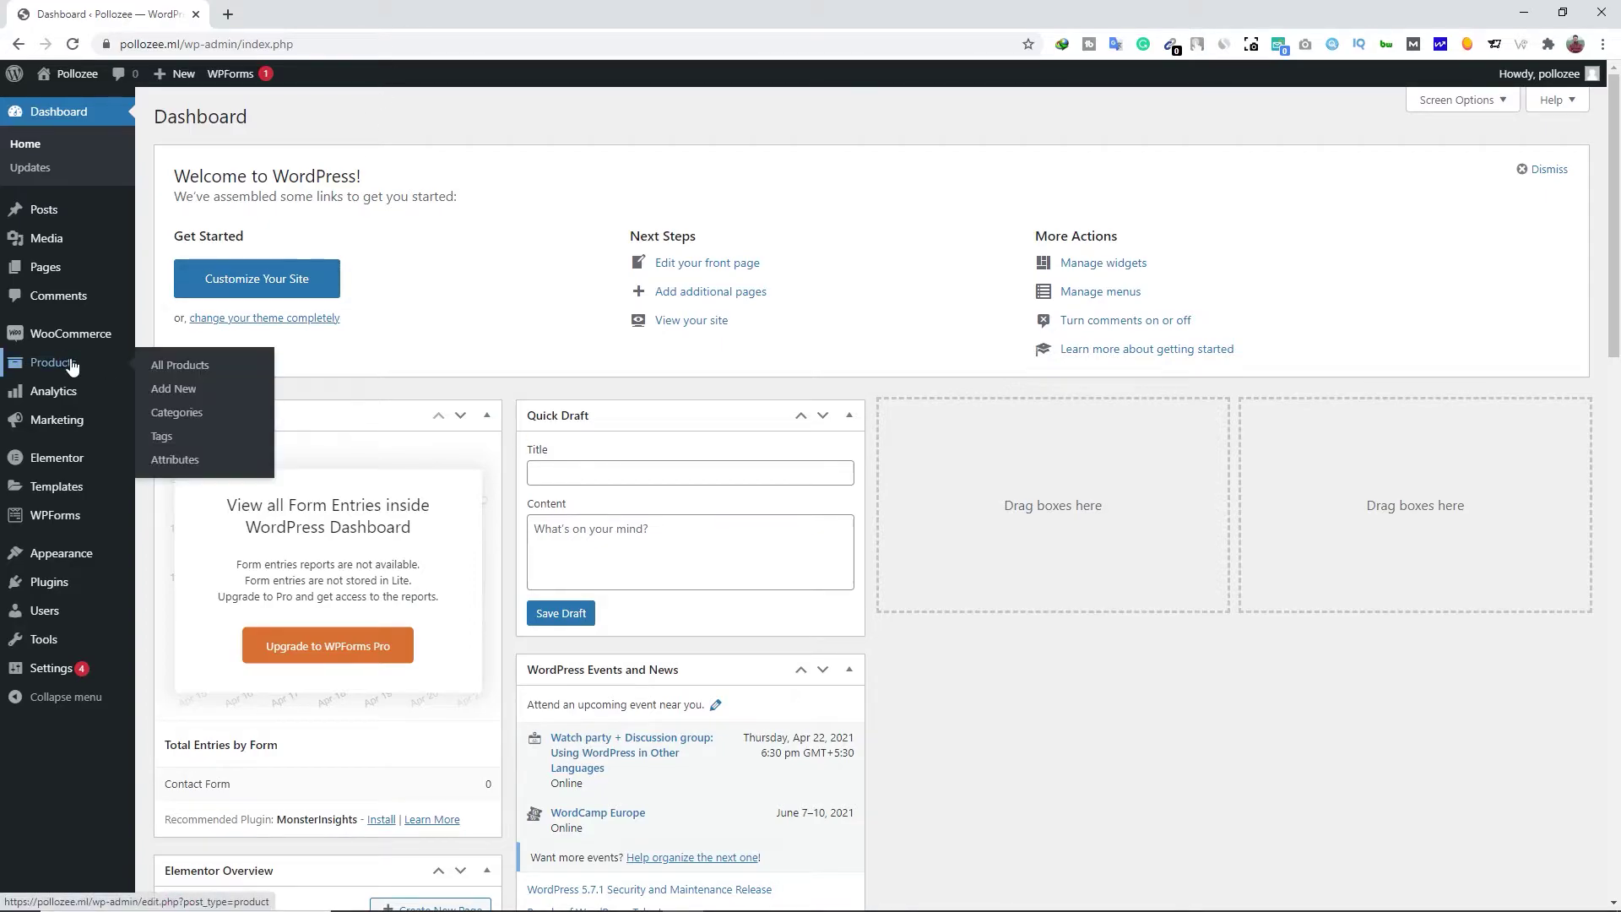
left_click(221, 363)
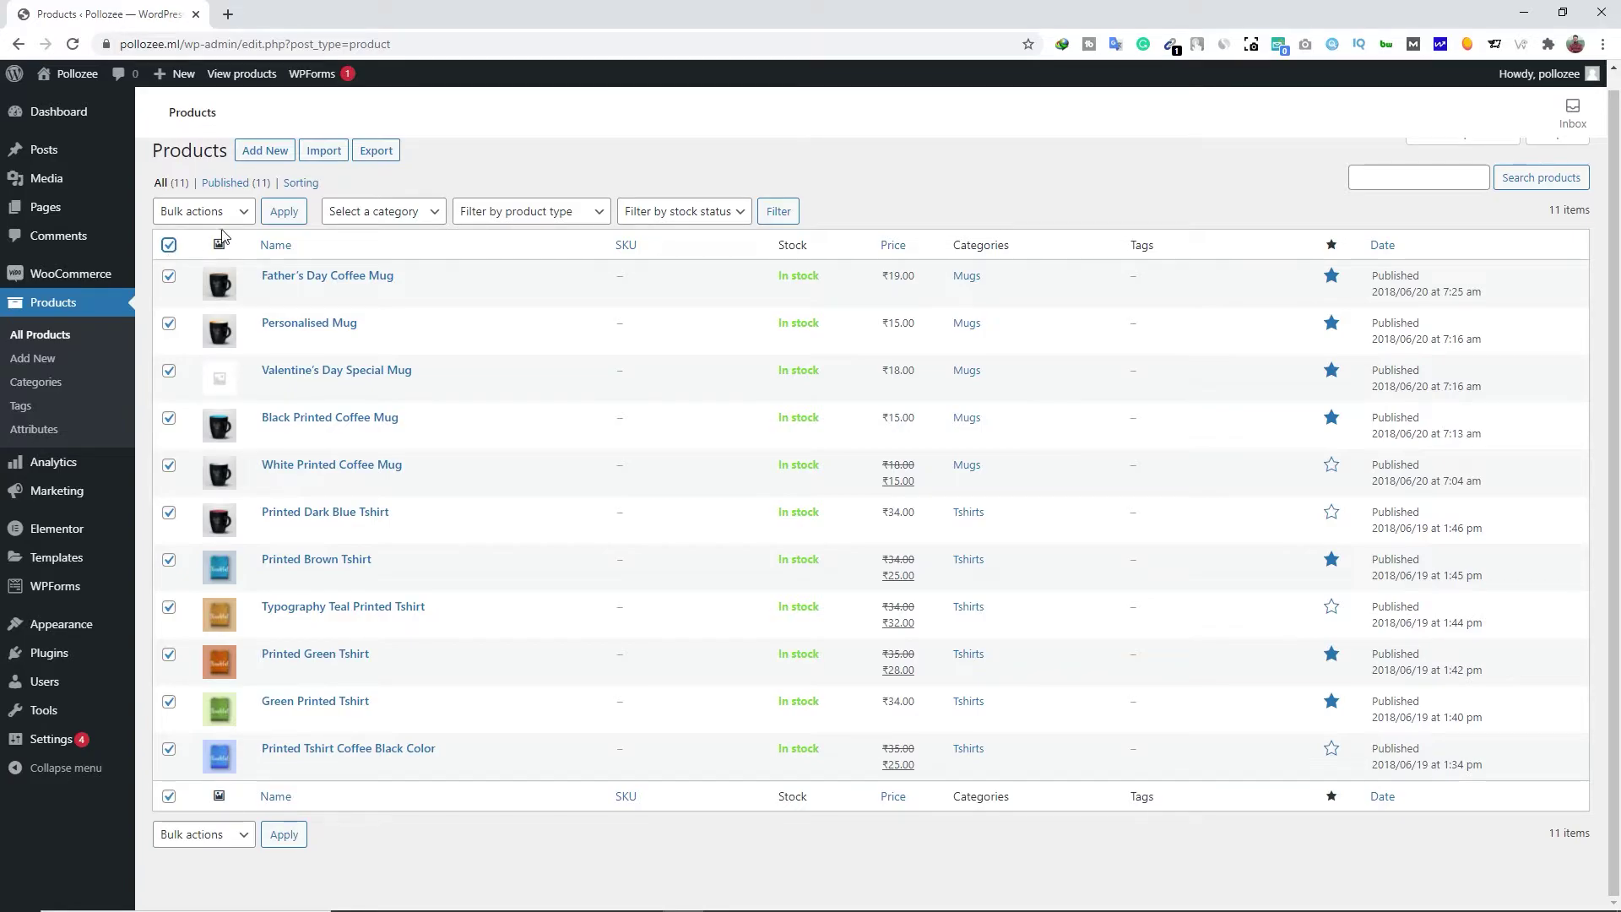
left_click(242, 216)
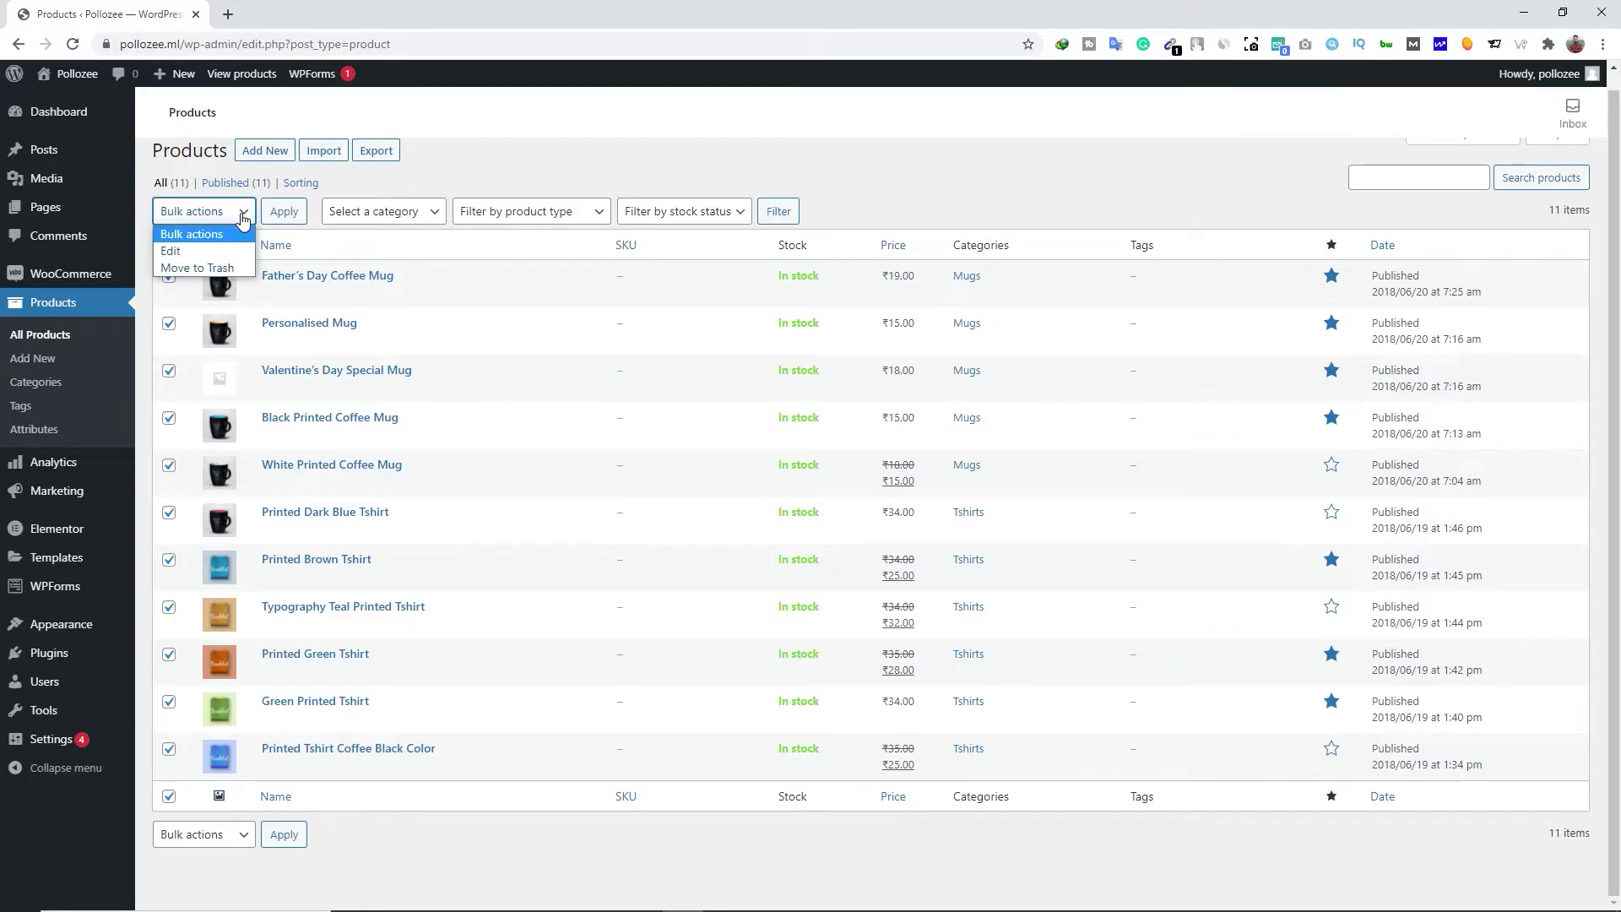
left_click(203, 267)
left_click(284, 212)
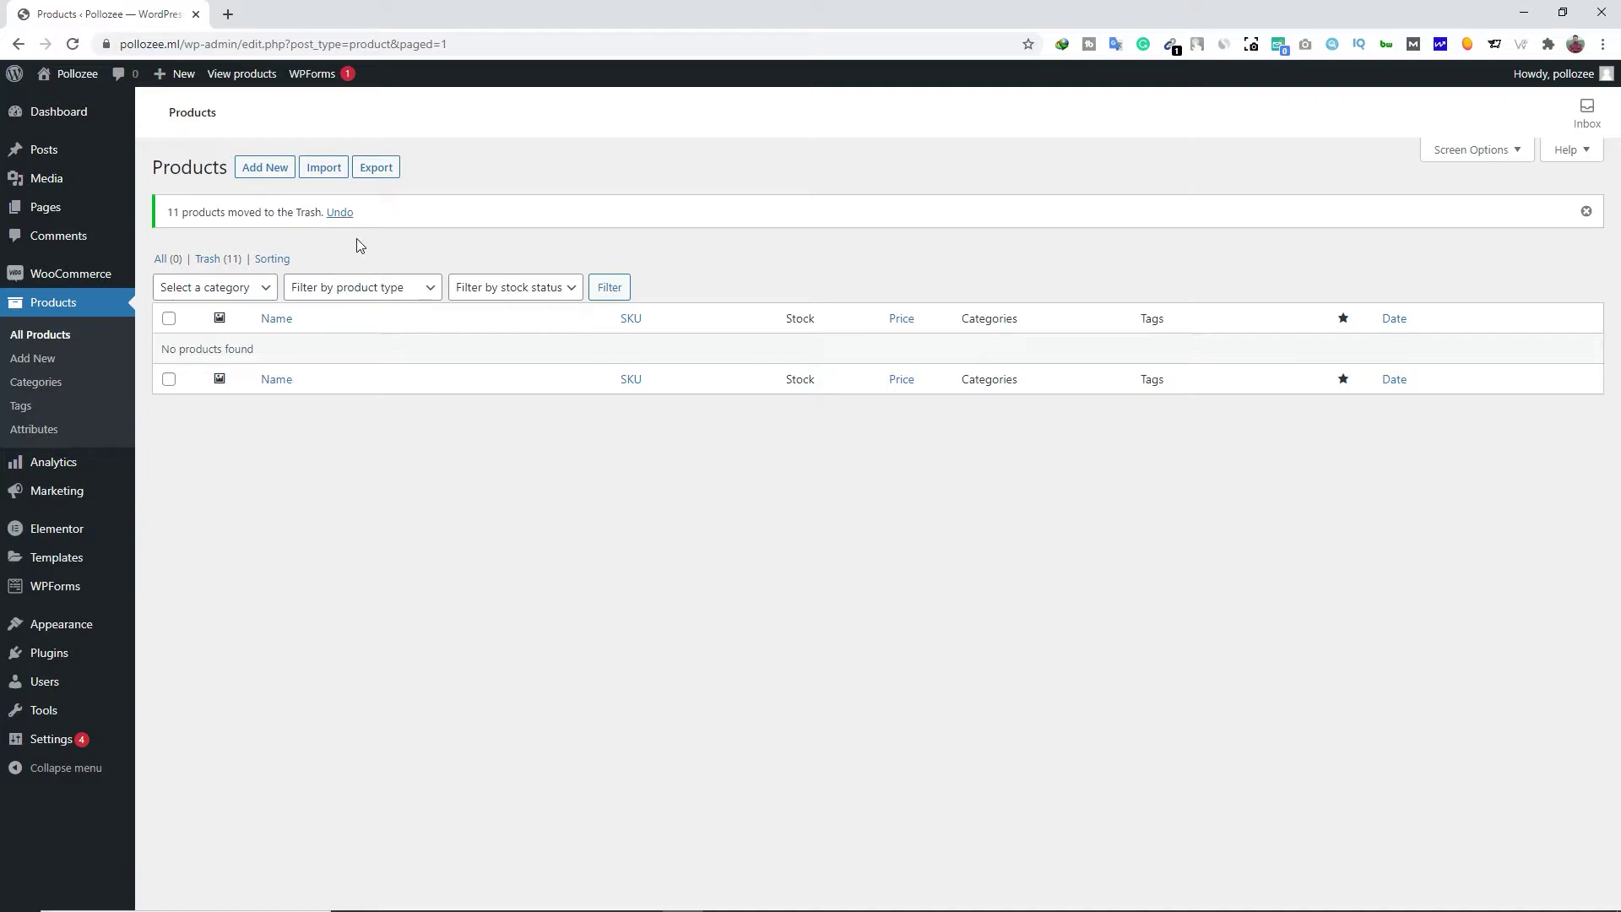
left_click(267, 174)
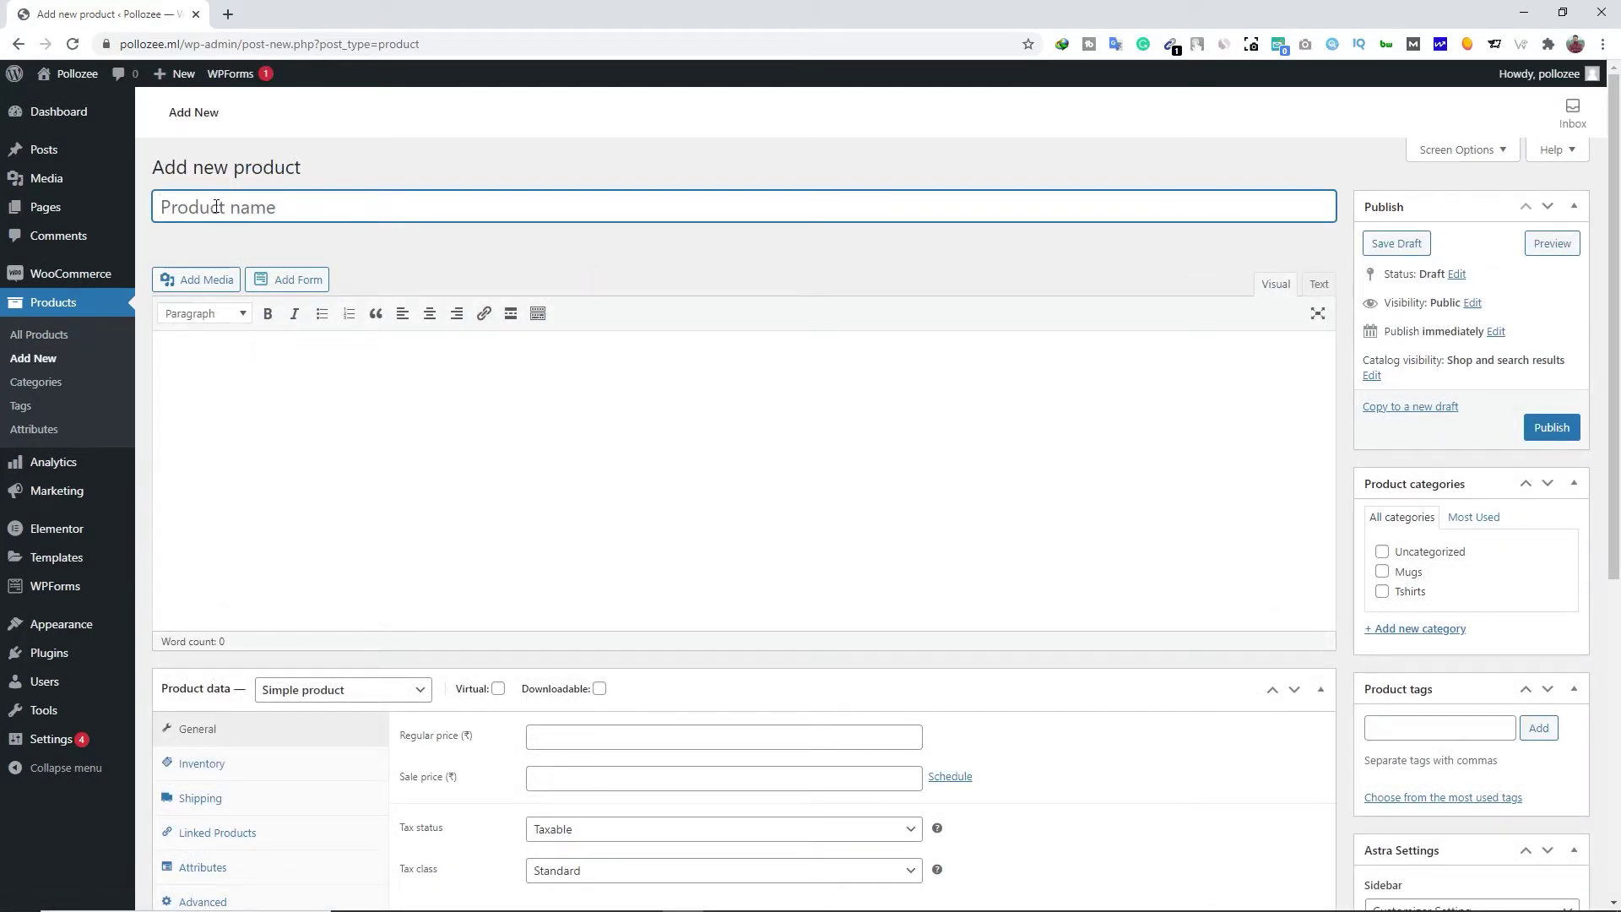
Title the product 'Shoppers Stop Mens Round Neck Printed T-Shirt (Black)' and paste its Notepad description
type("Shoppers Stop Mens Round Neck Printed T-Shirt (Black)")
left_click(345, 391)
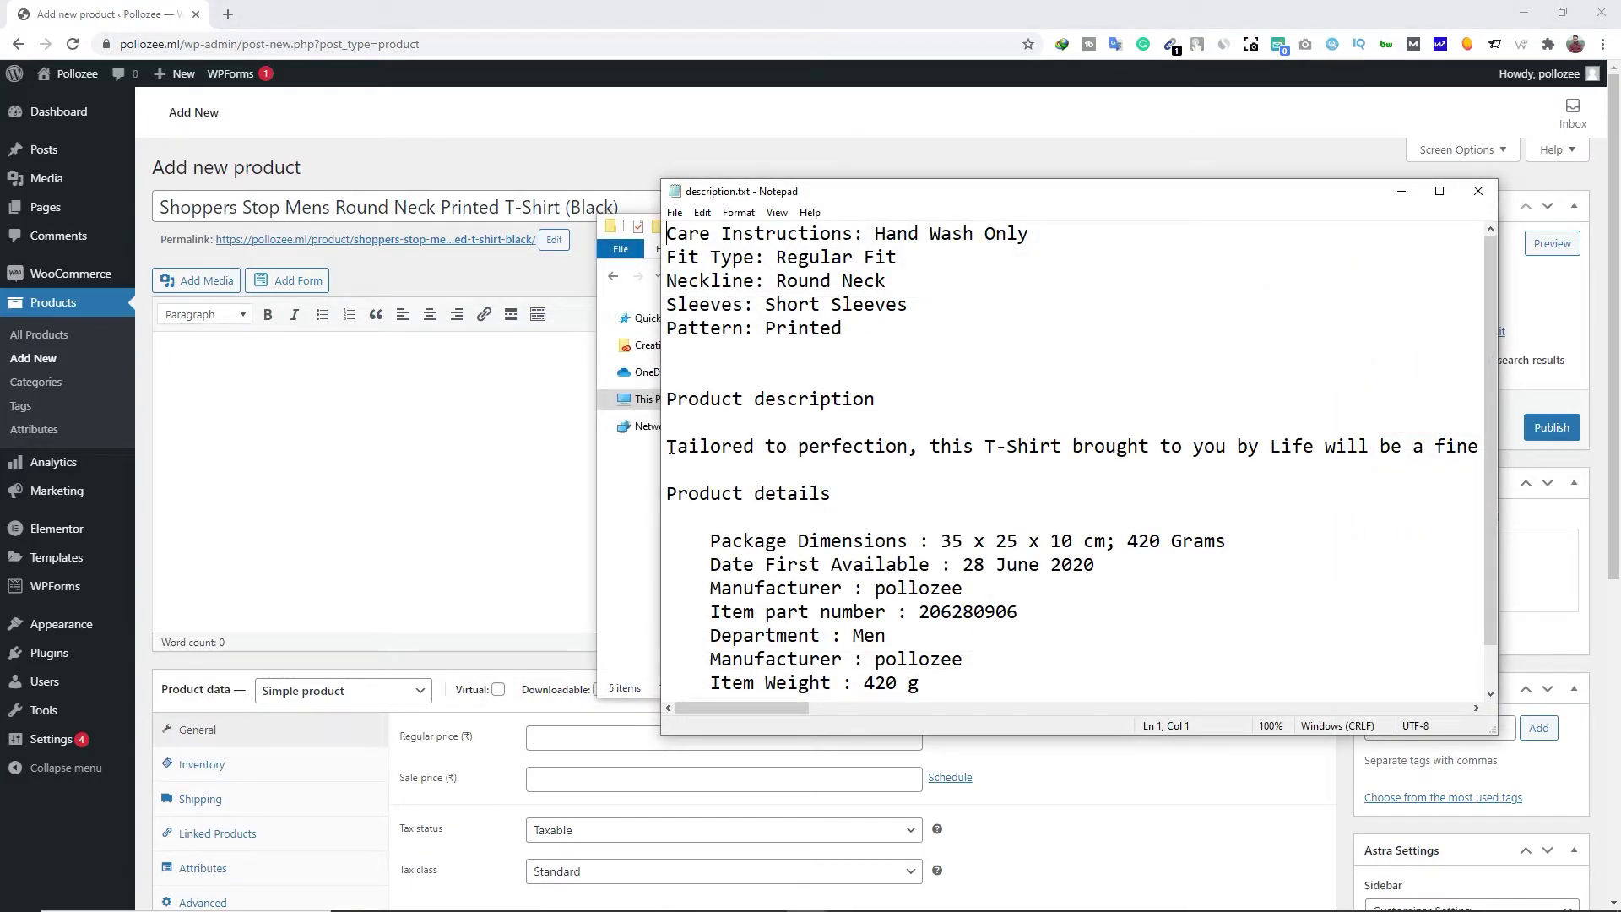
left_click_drag(669, 446, 1489, 449)
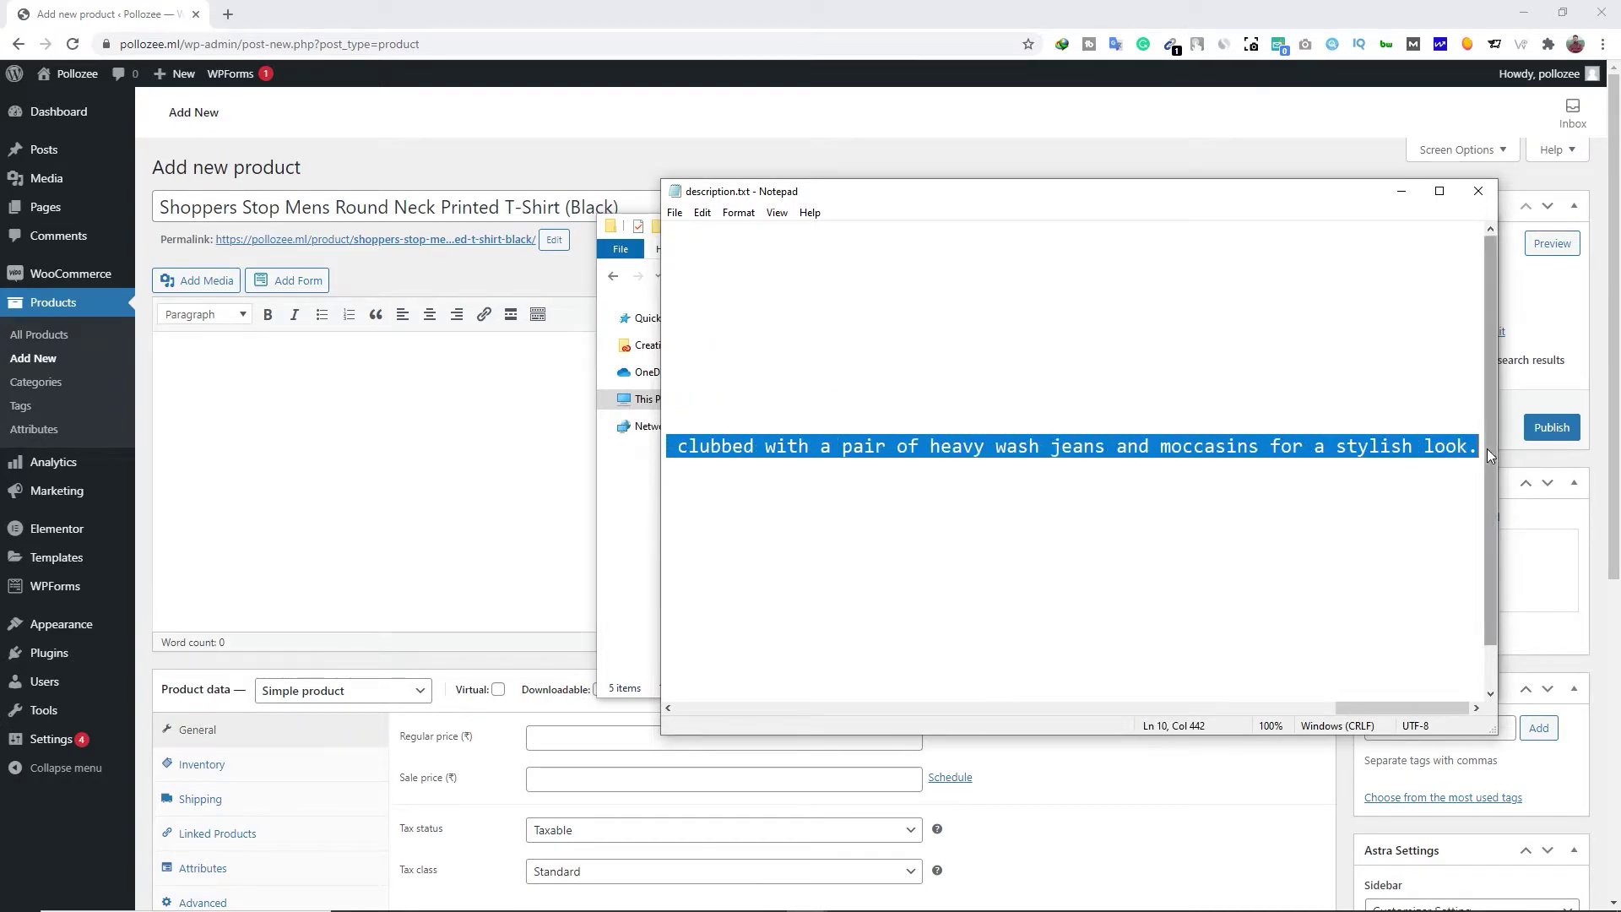
right_click(1242, 445)
left_click(1295, 500)
left_click(205, 372)
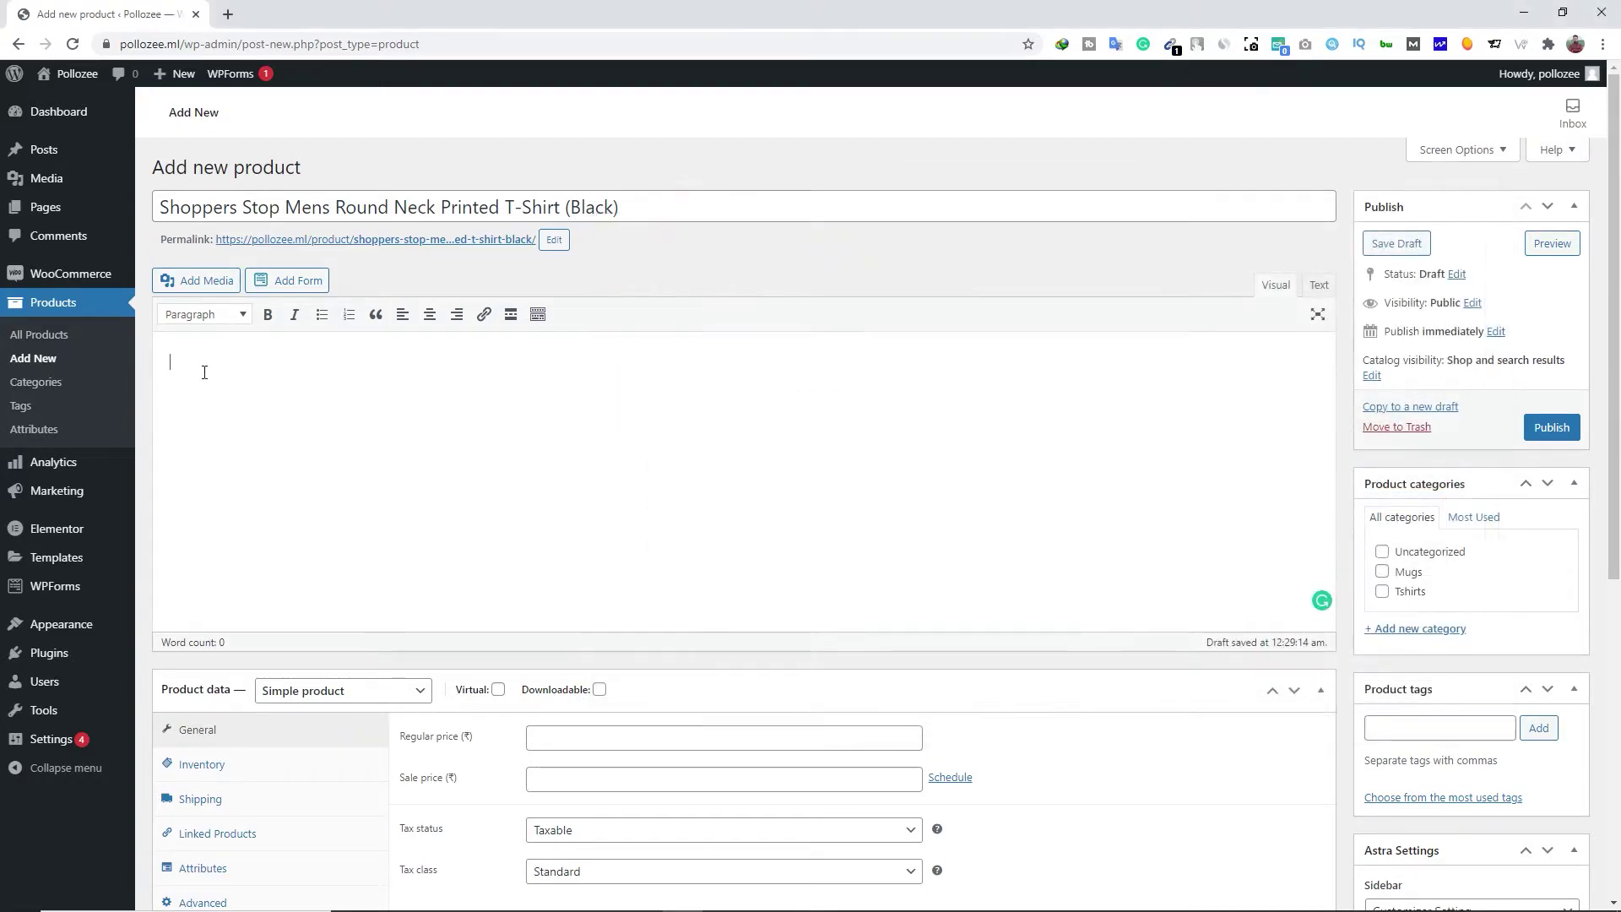
right_click(203, 372)
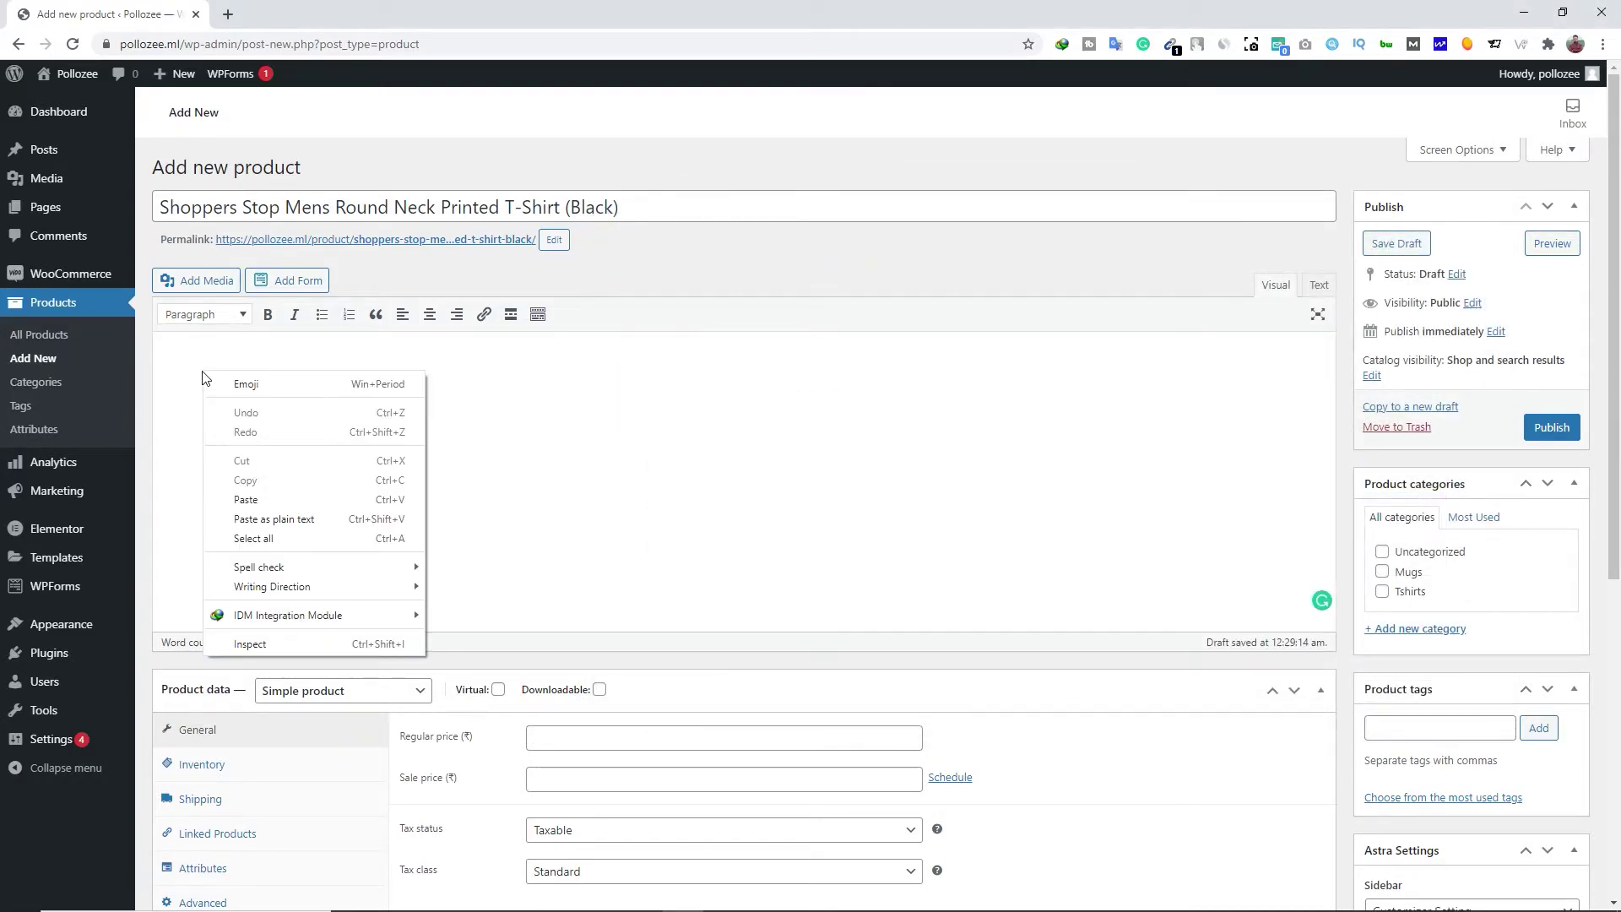
left_click(245, 500)
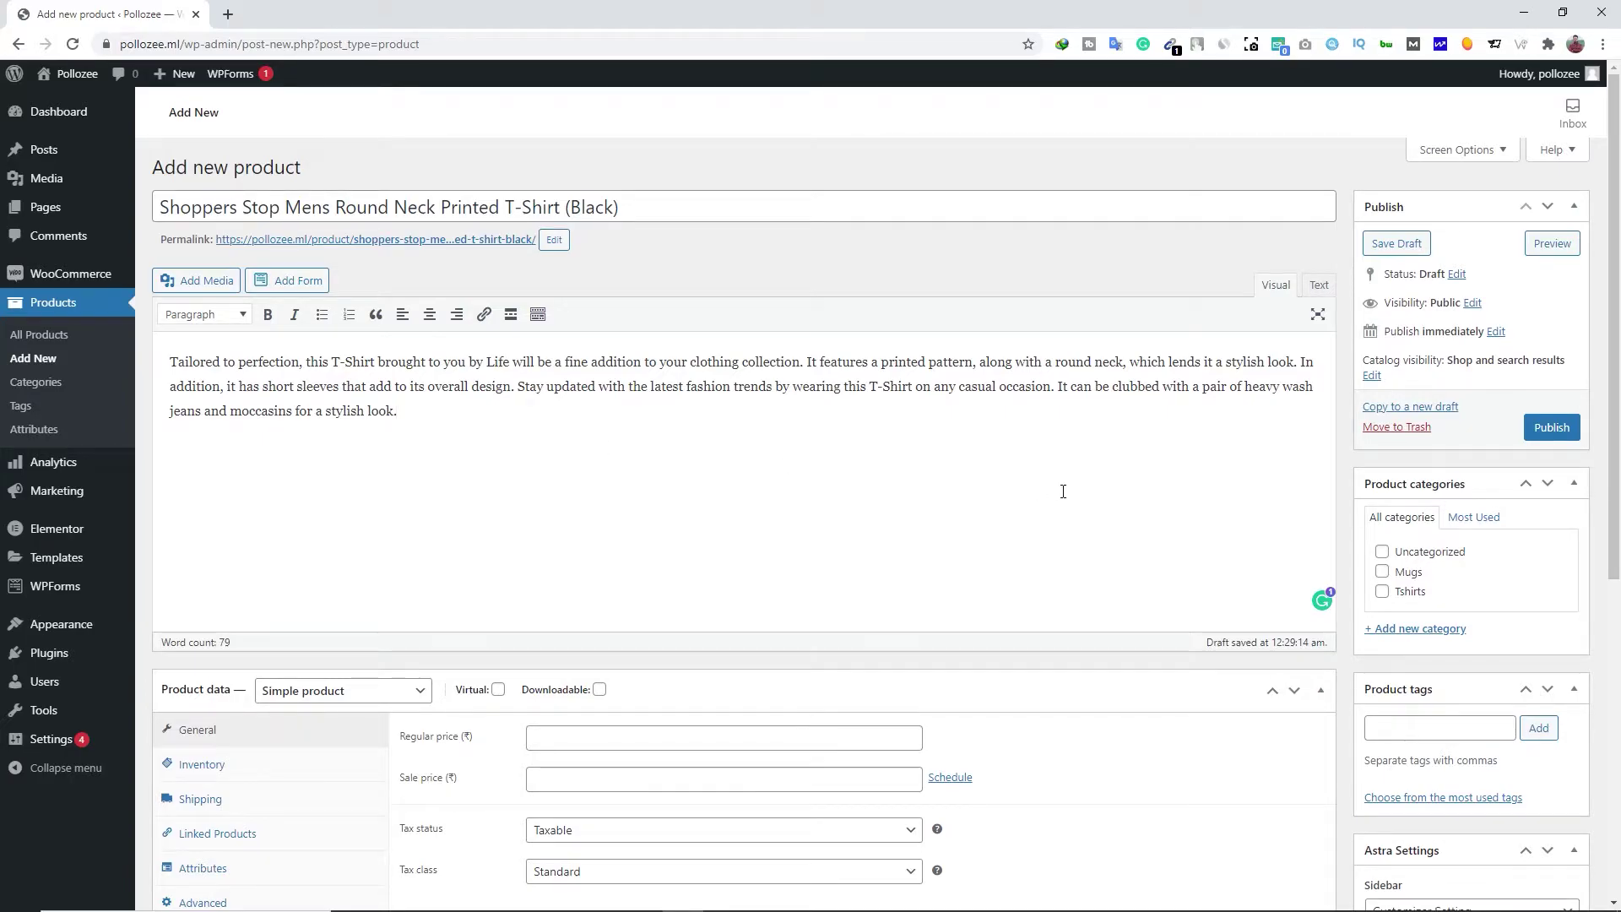
Tick the Tshirts category and create a new 'T-shirt For men' category
scroll(1064, 493, "down", 3)
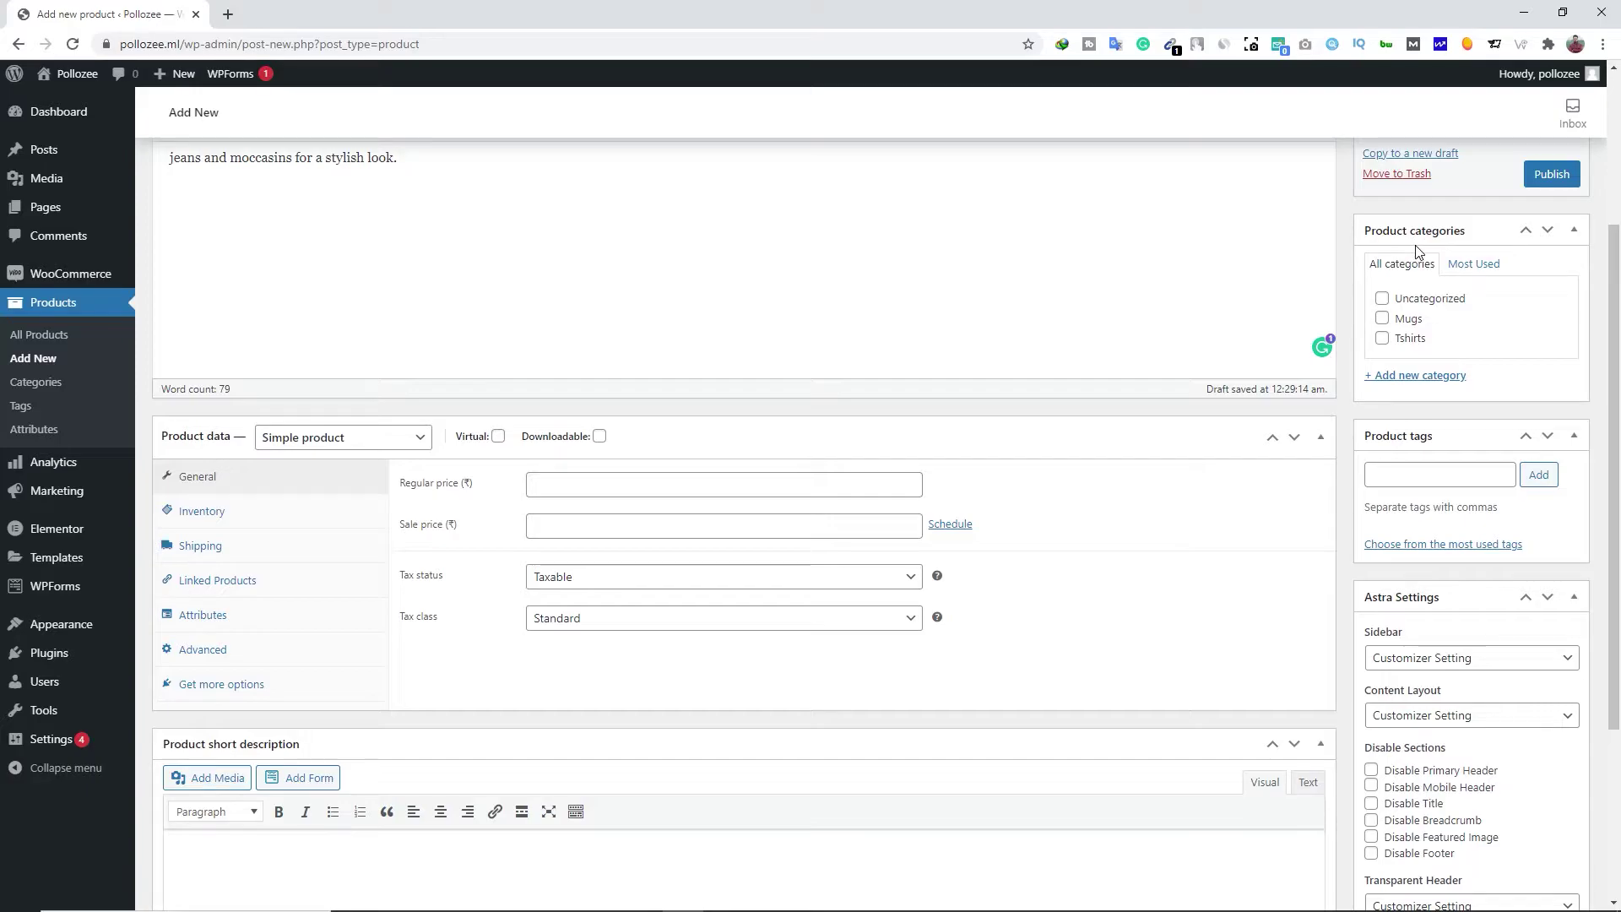
left_click(1382, 339)
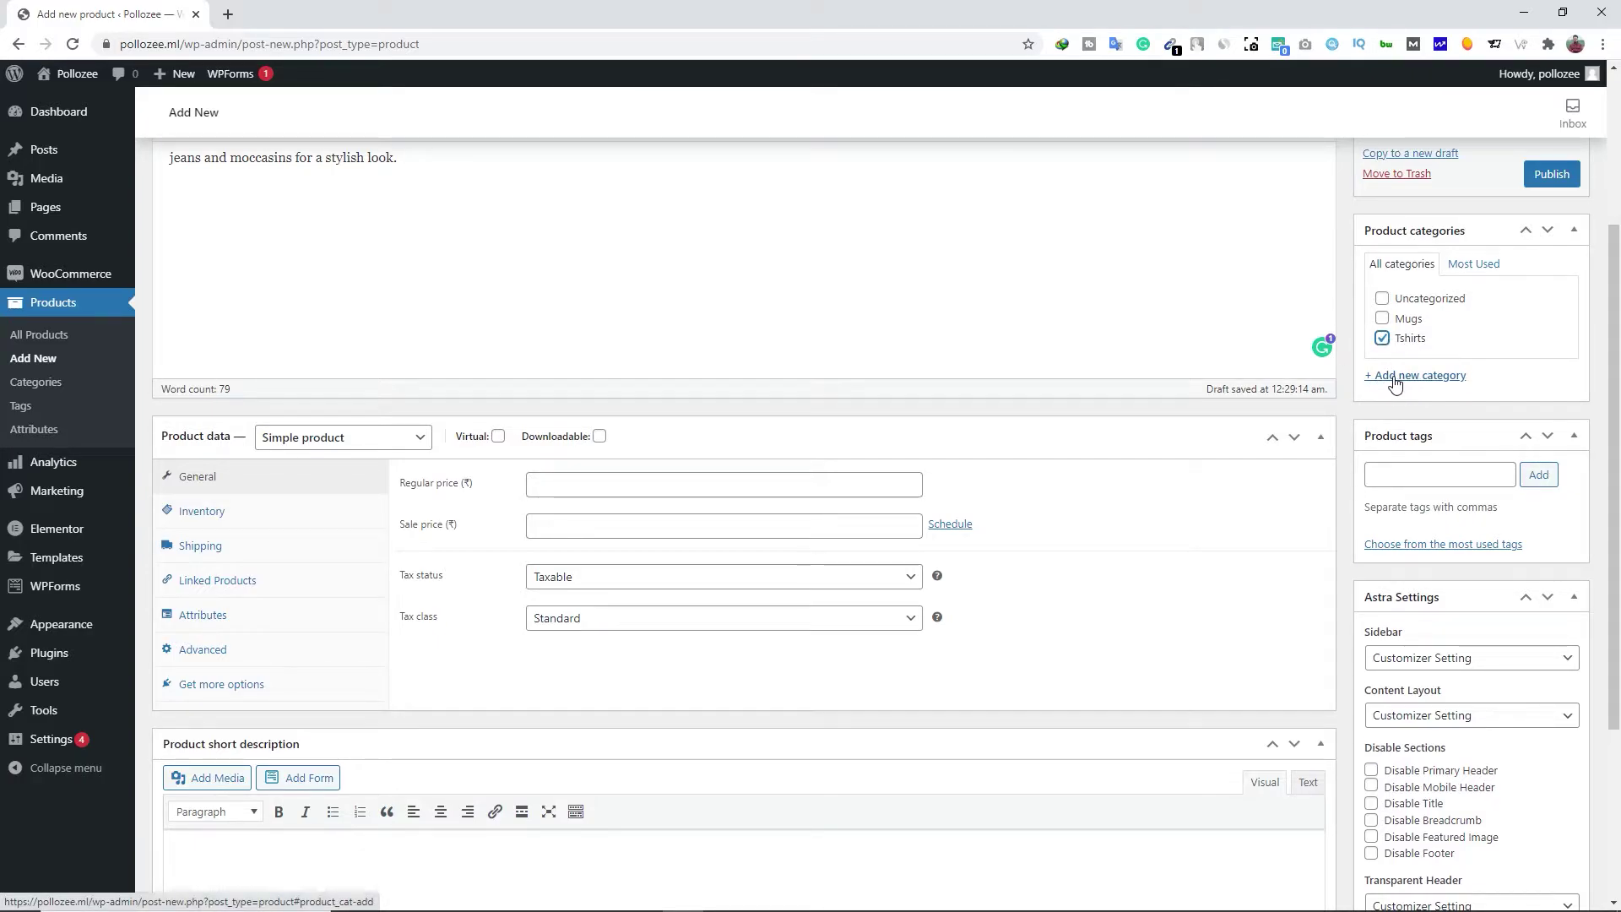
left_click(1427, 377)
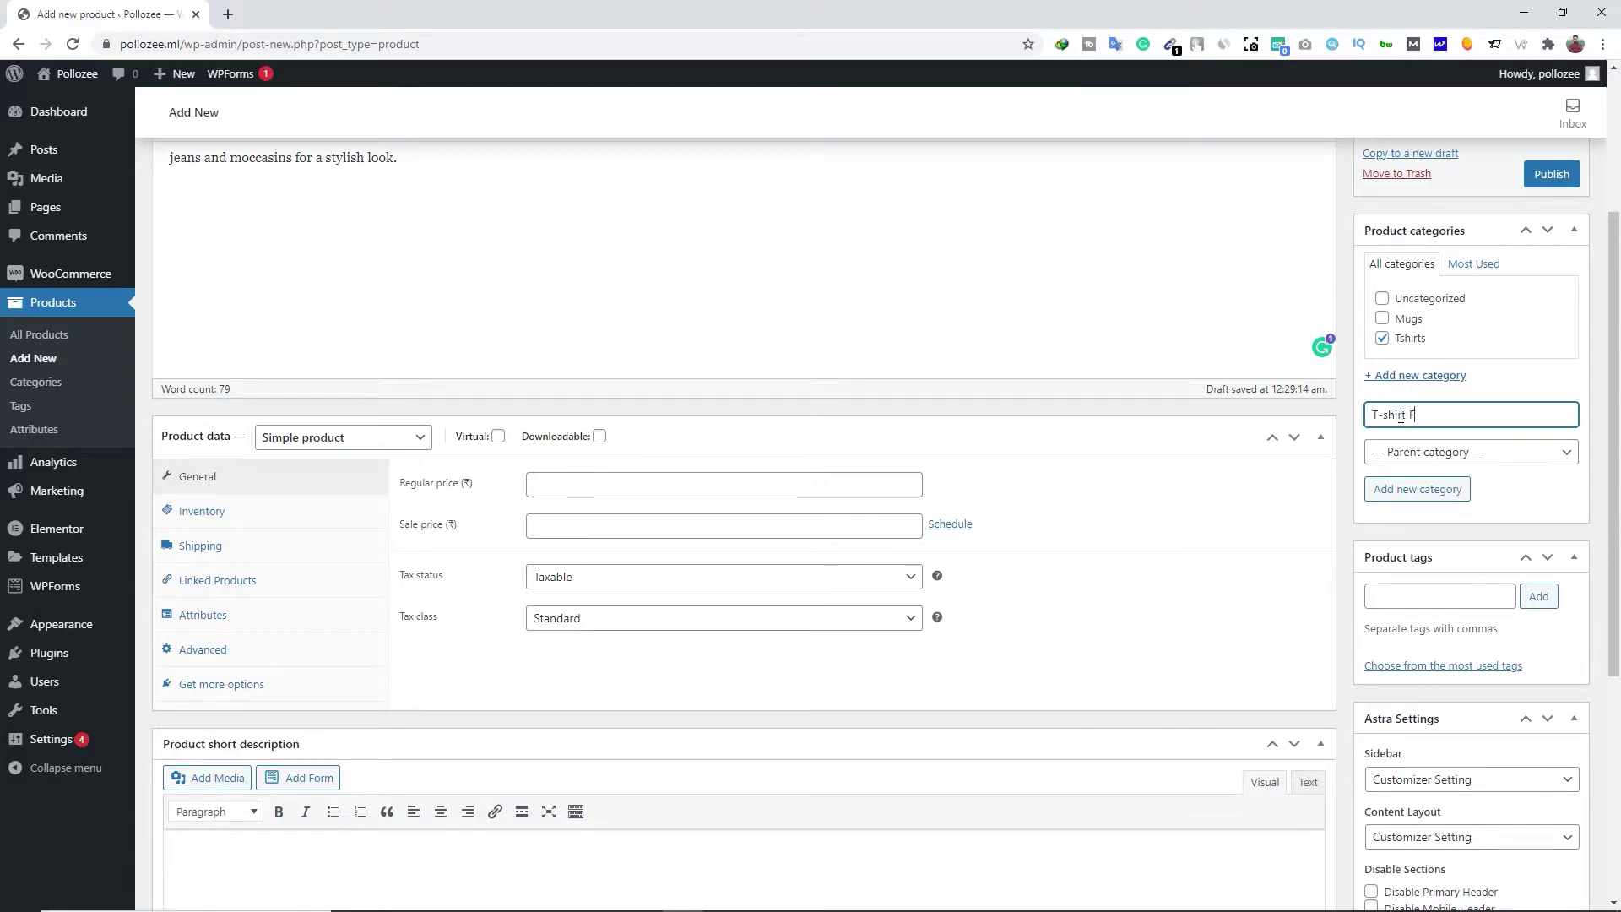
type("T-shirt For men")
left_click(1427, 492)
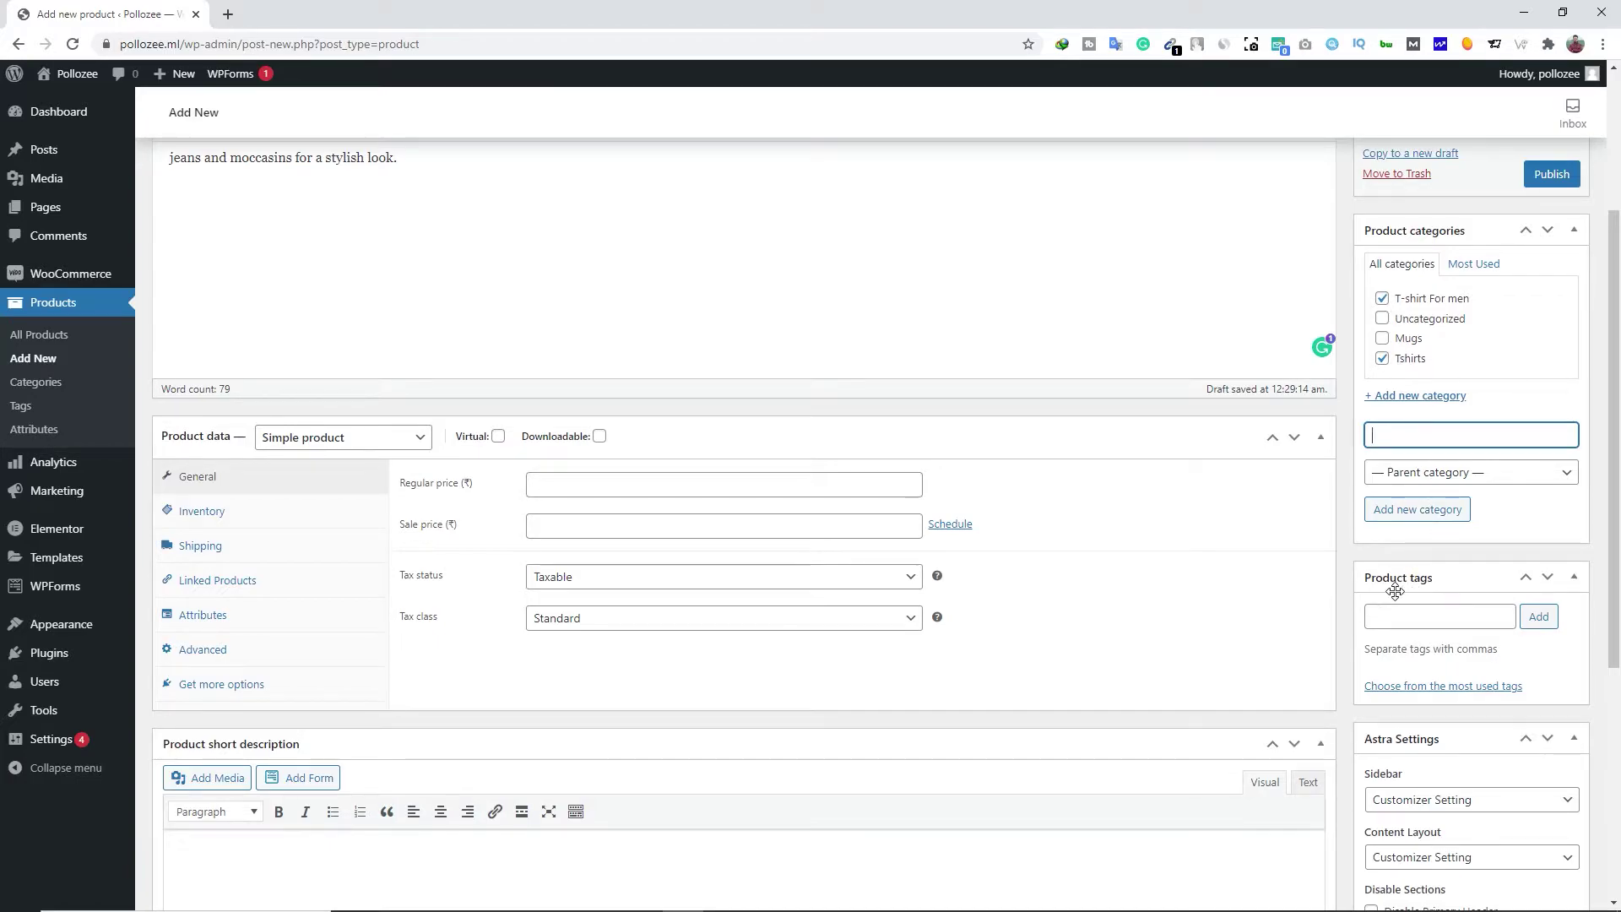
Add the tags T-shirts and T-shirts for men, then look over the sidebar layout settings
left_click(1428, 621)
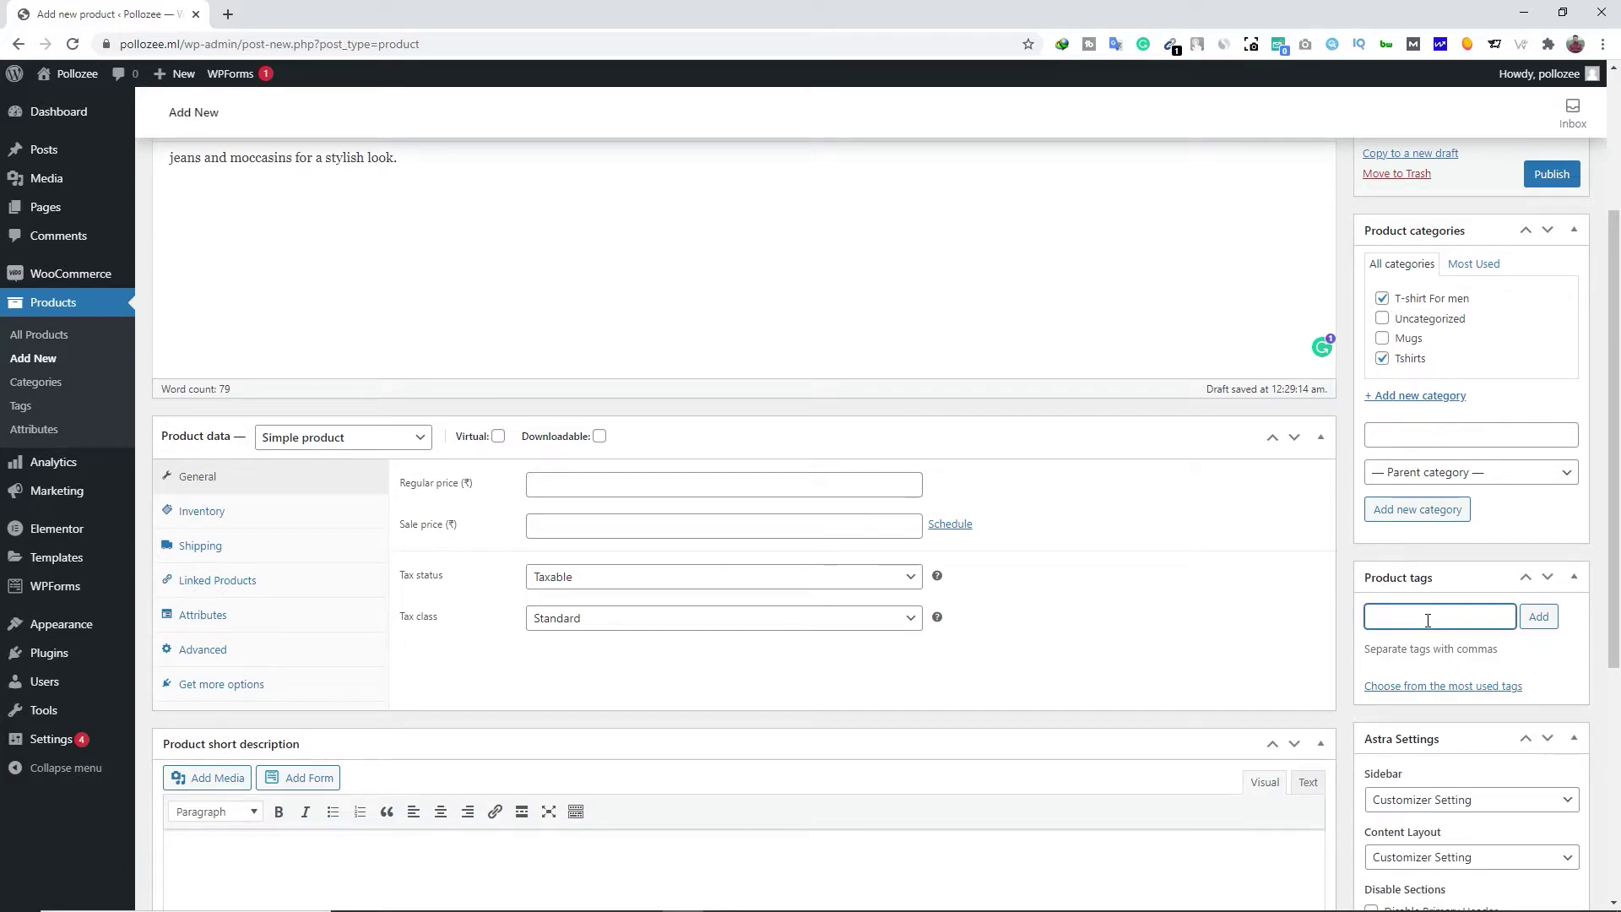
type("T")
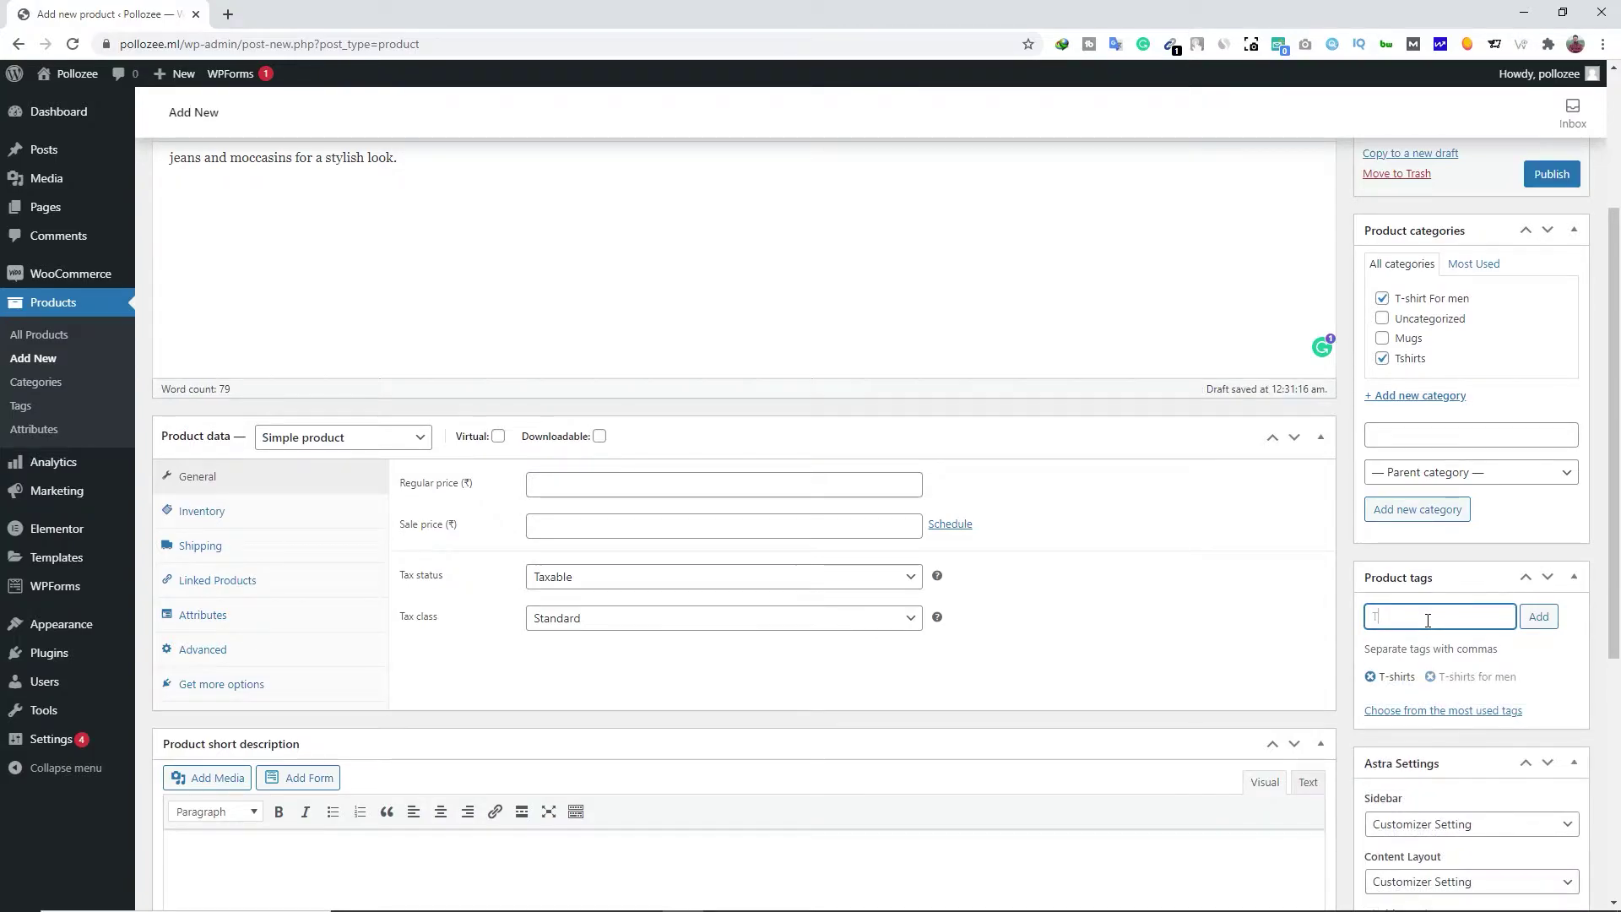
scroll(1427, 622, "down", 4)
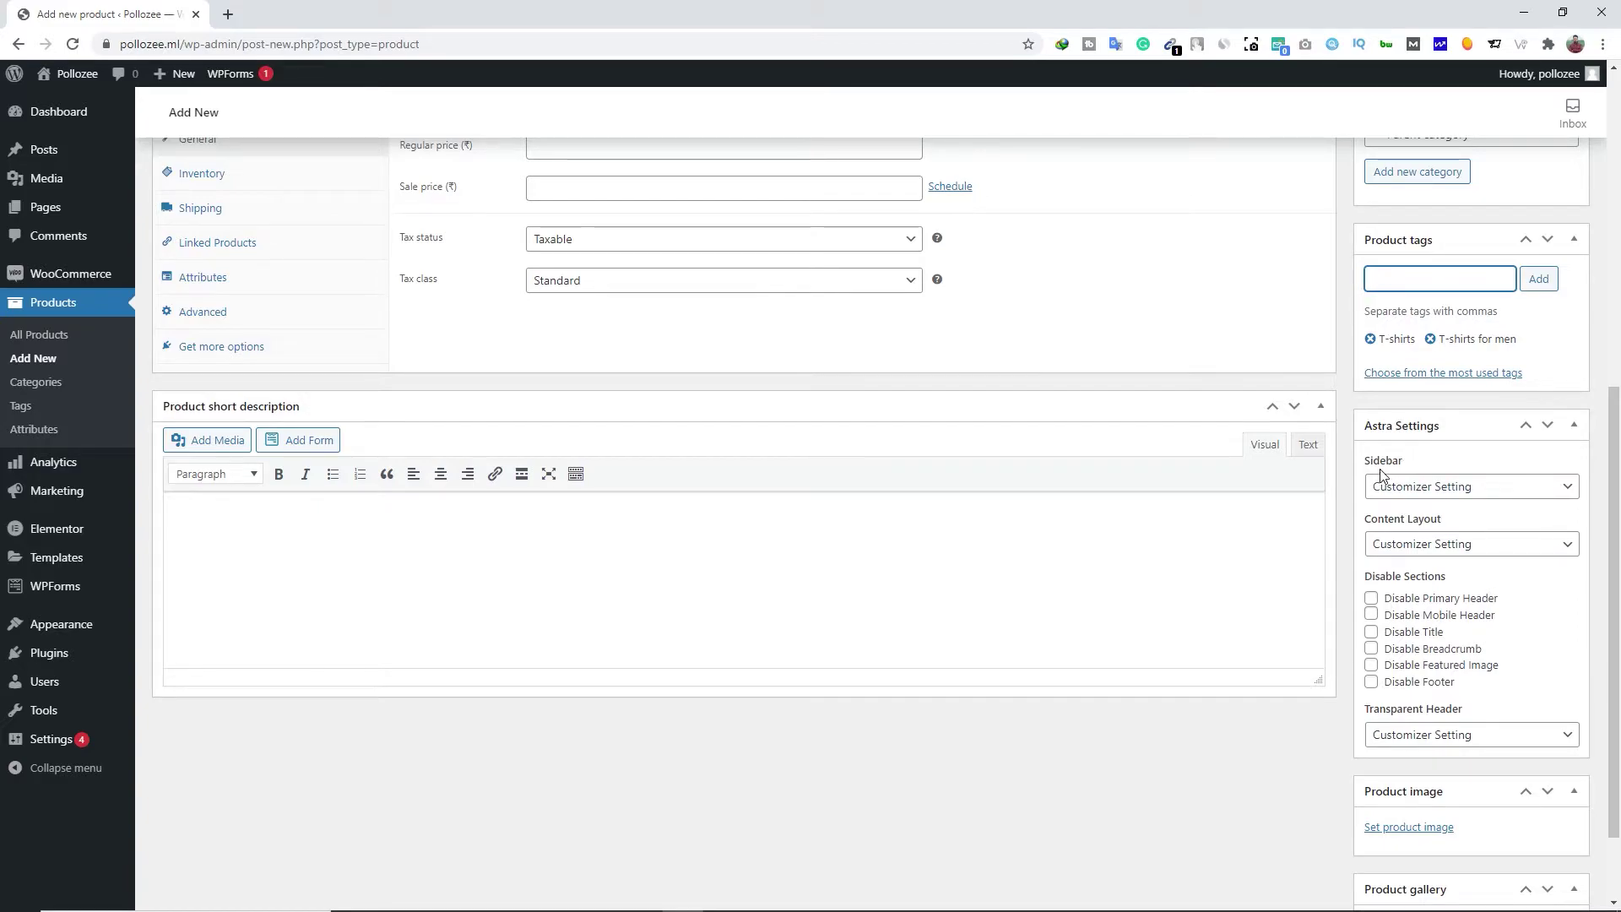
left_click(1415, 498)
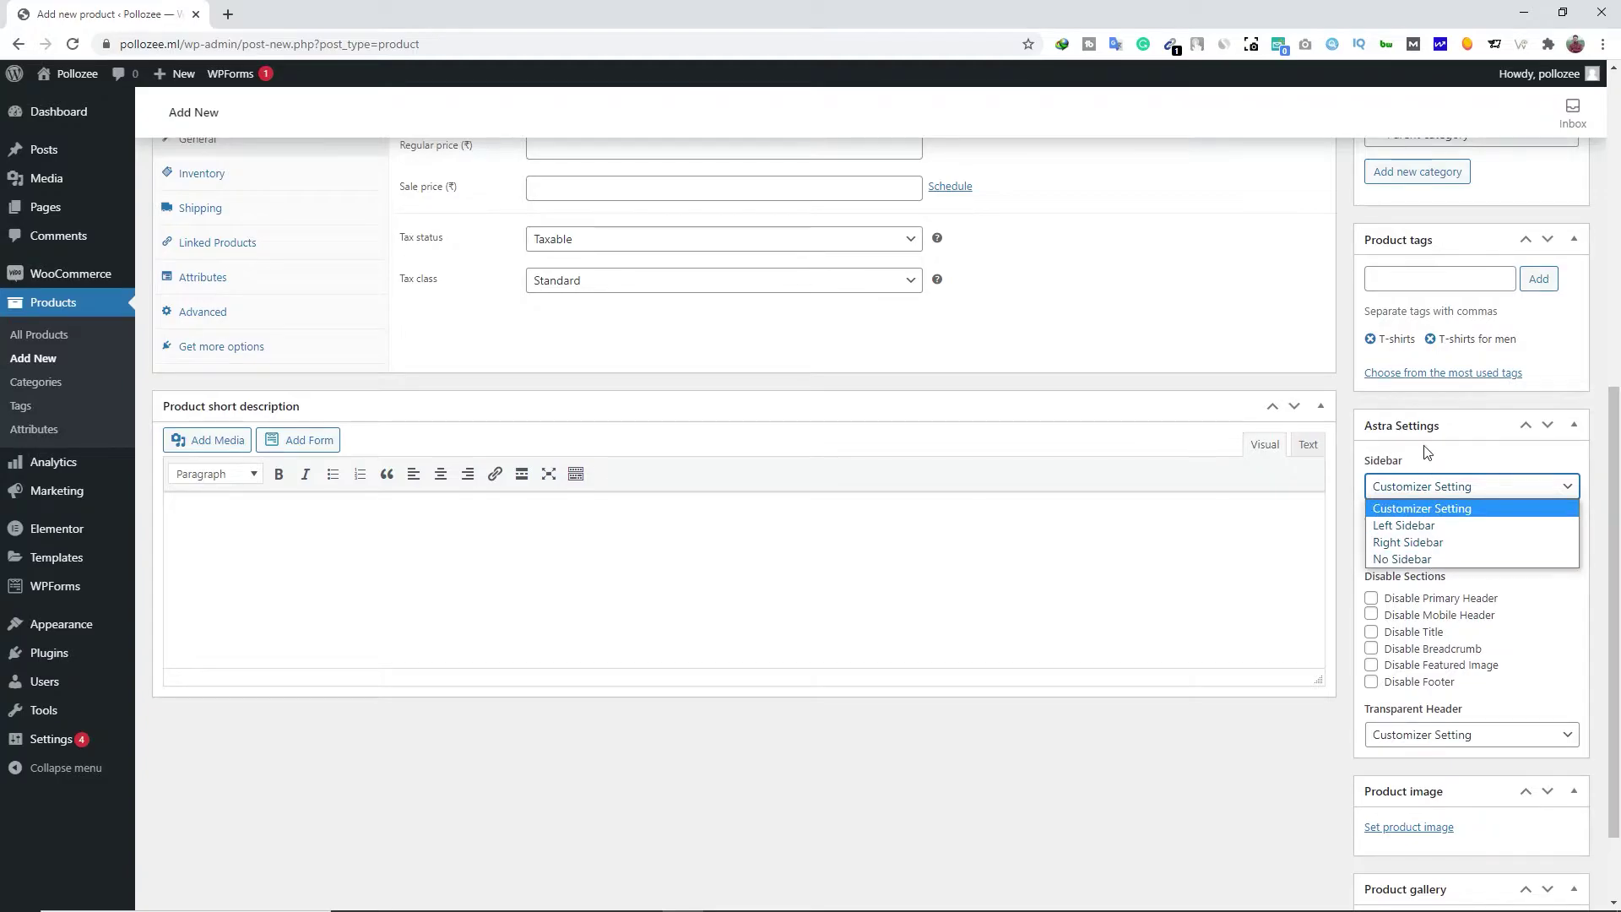
left_click(1421, 423)
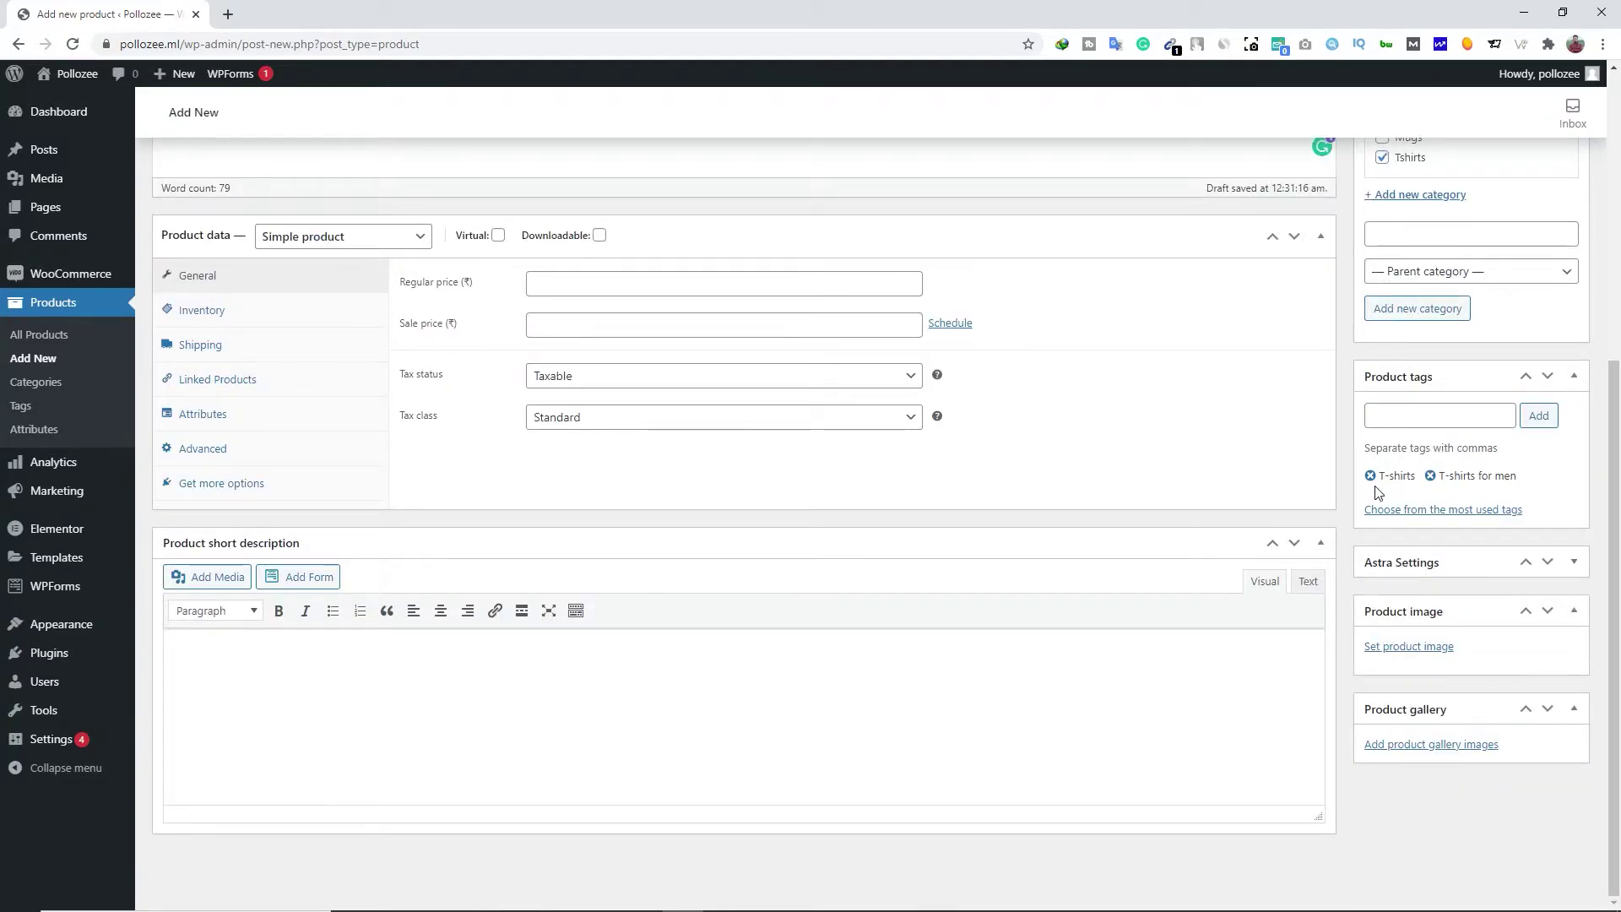
left_click(1402, 561)
scroll(1394, 625, "down", 2)
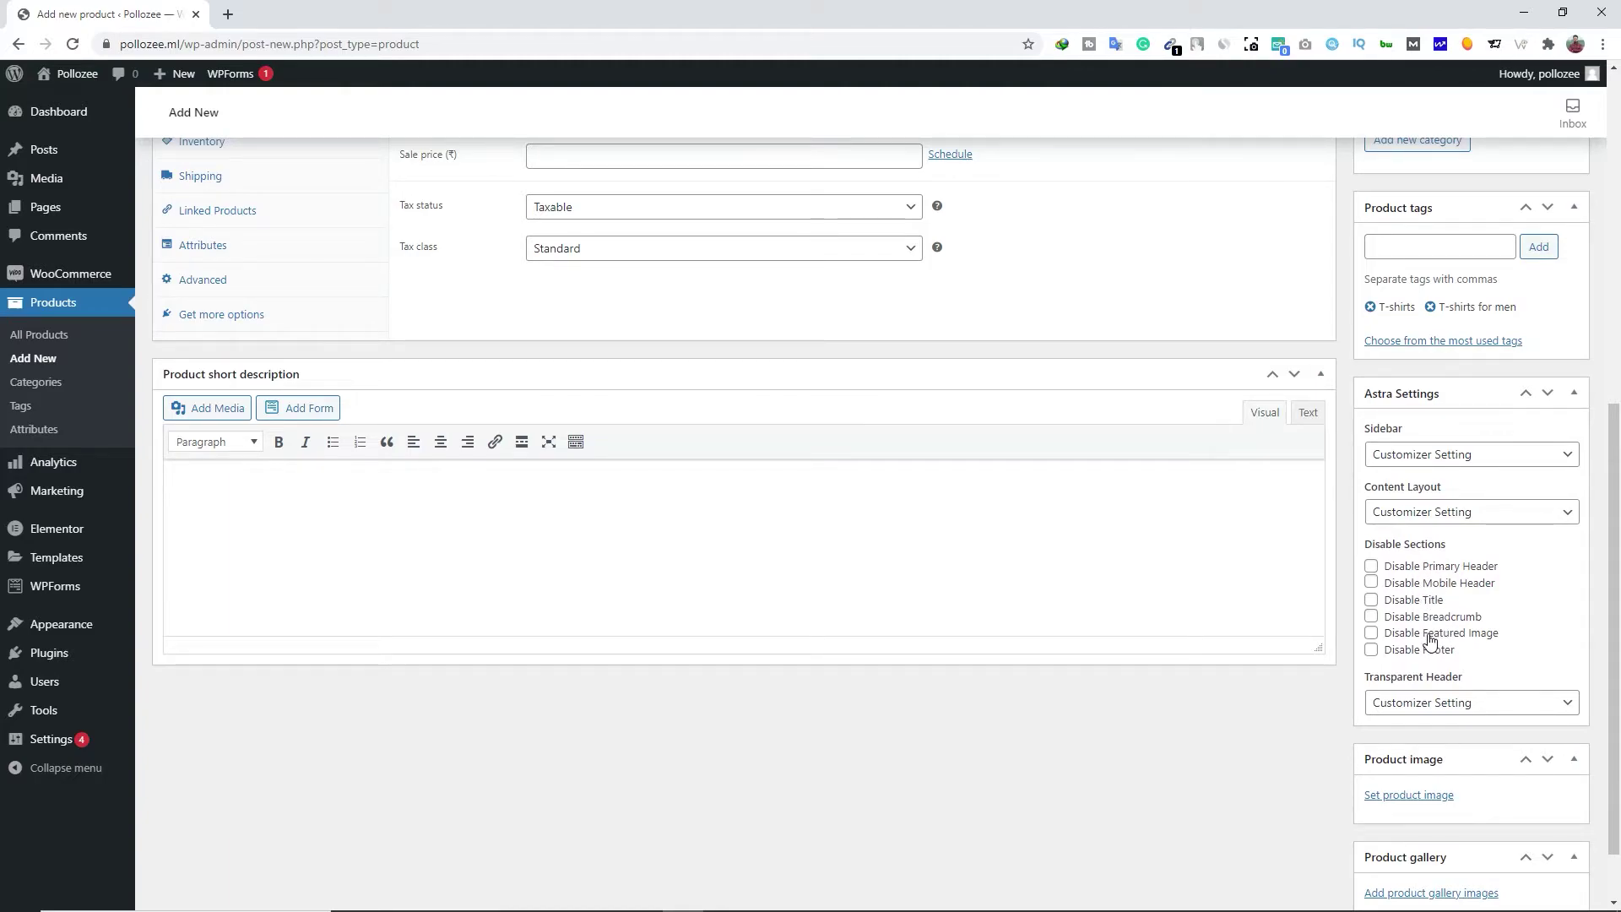
scroll(1351, 659, "down", 1)
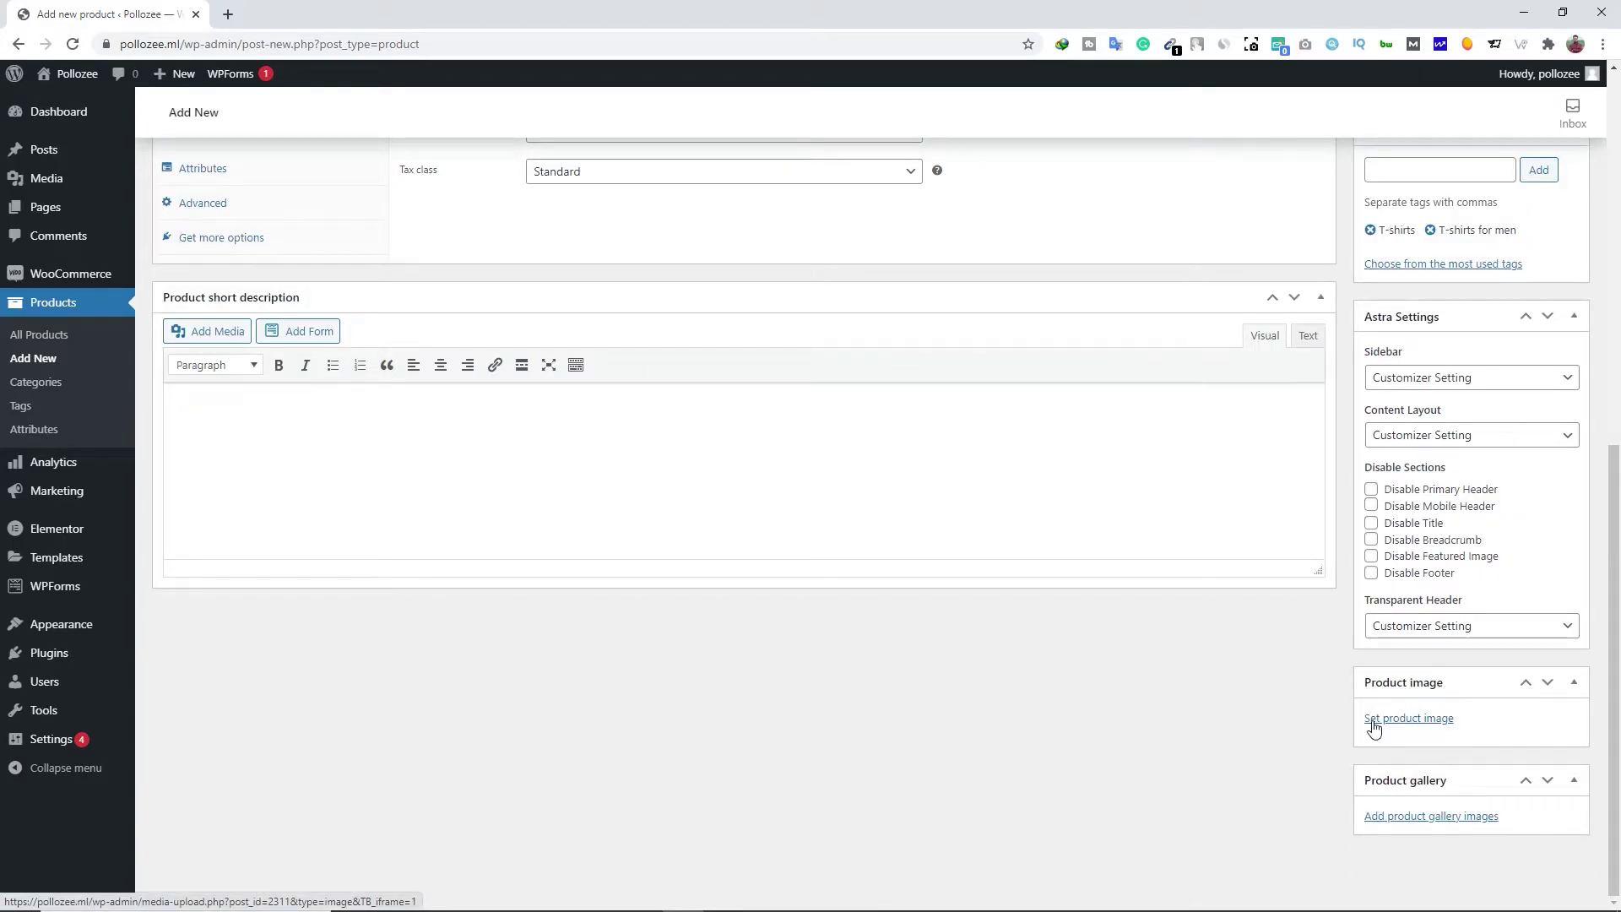
Upload 1.jpg from File Explorer and set it as the product image
left_click(1429, 724)
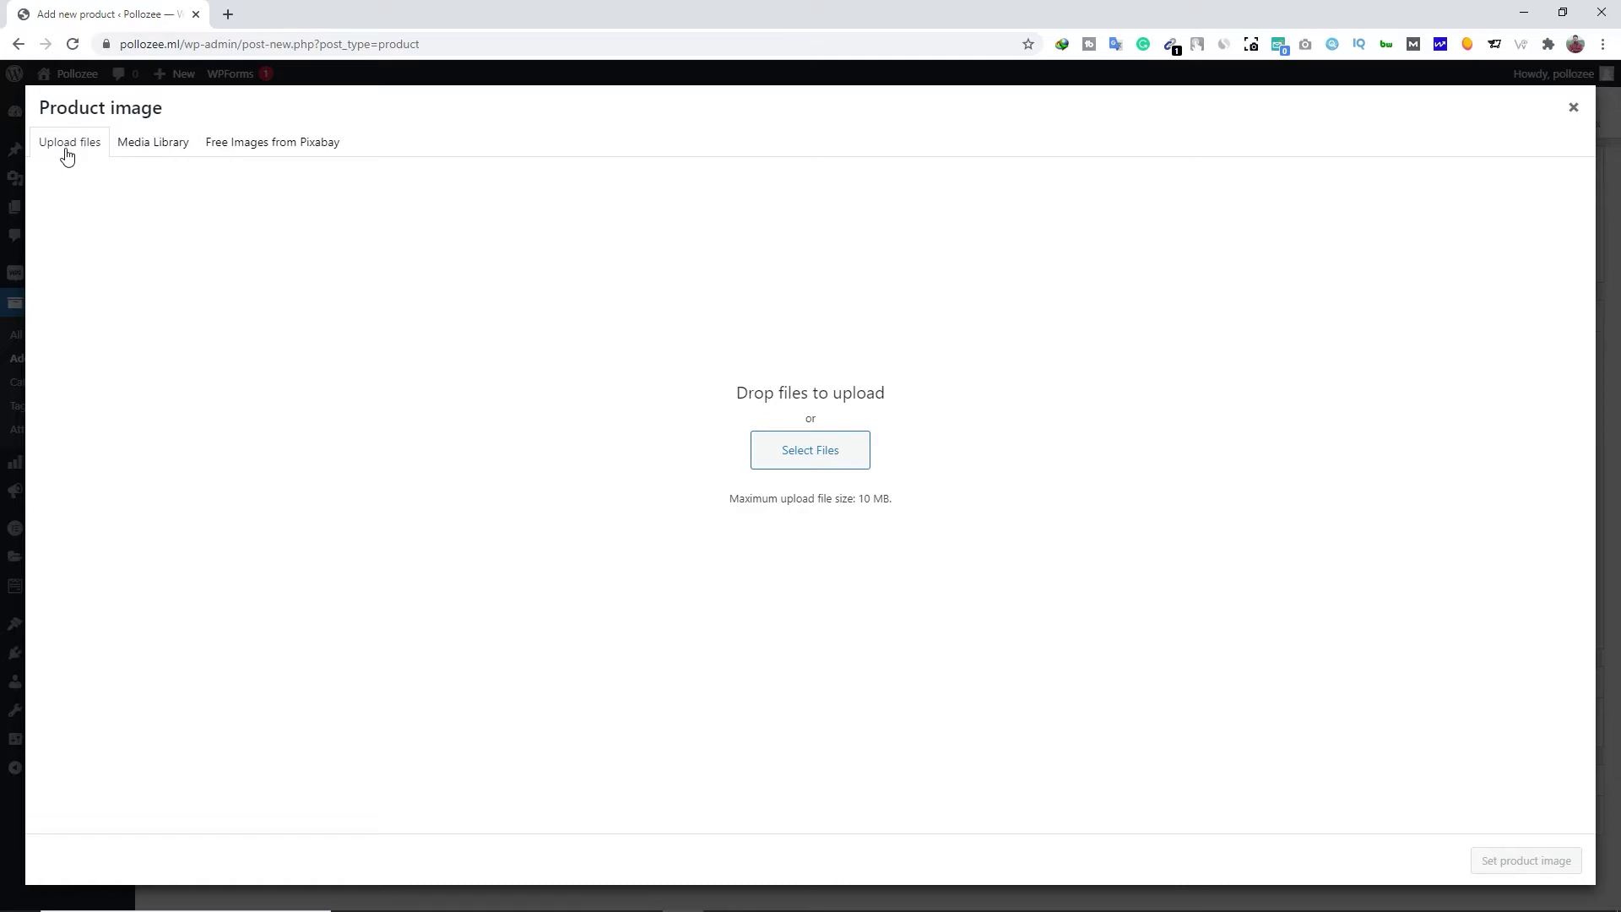
left_click(765, 449)
left_click_drag(828, 239, 1145, 219)
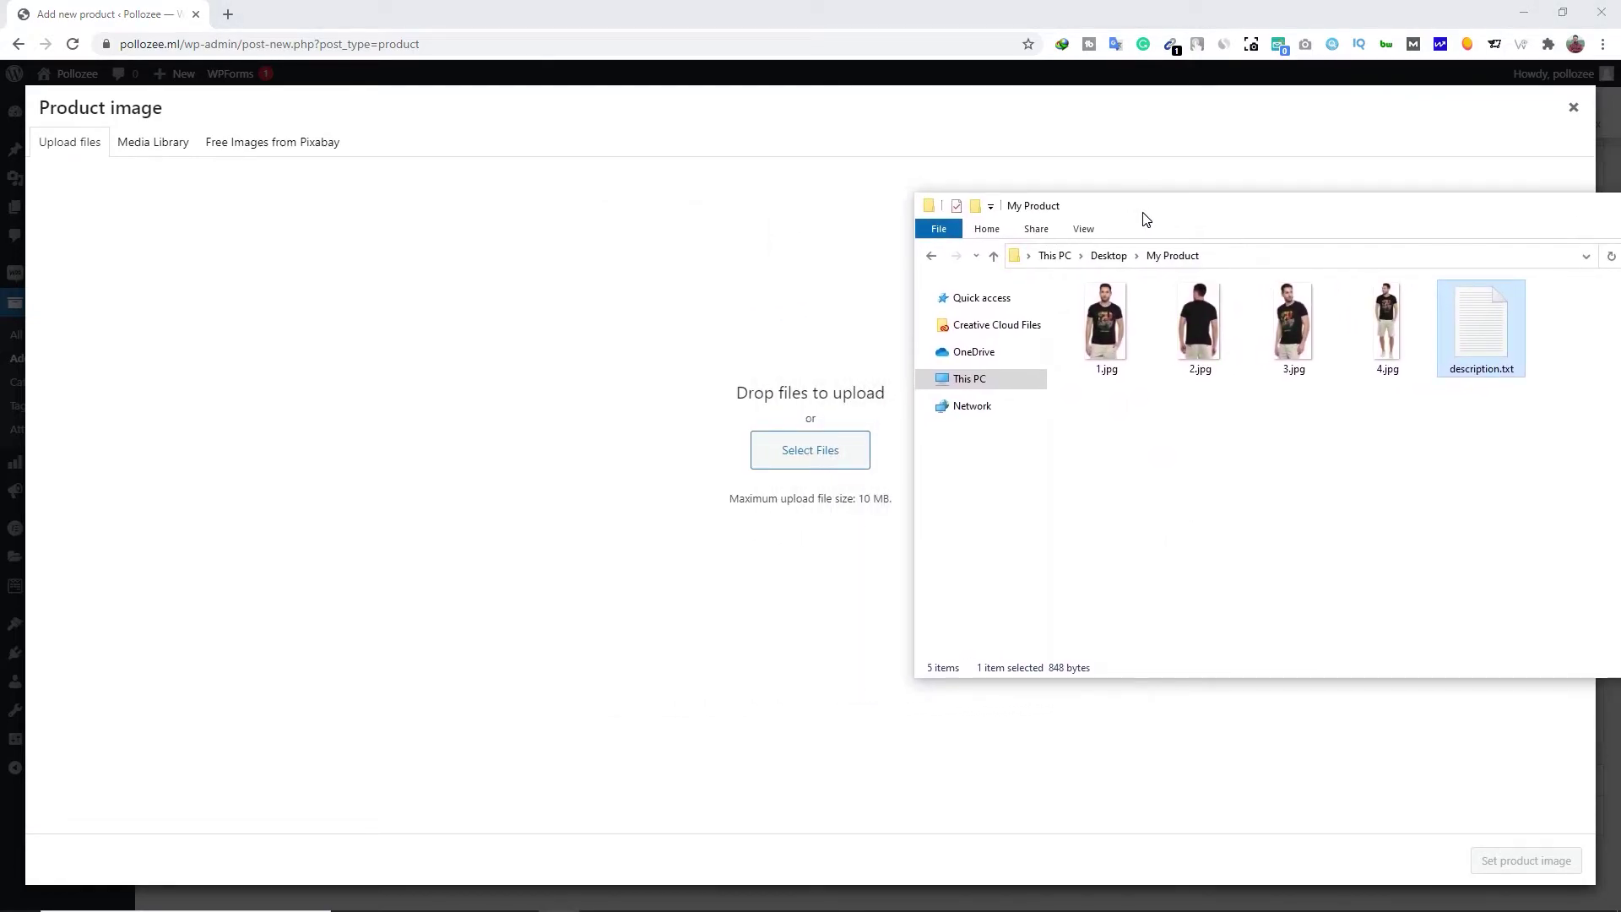
left_click_drag(1102, 334, 765, 479)
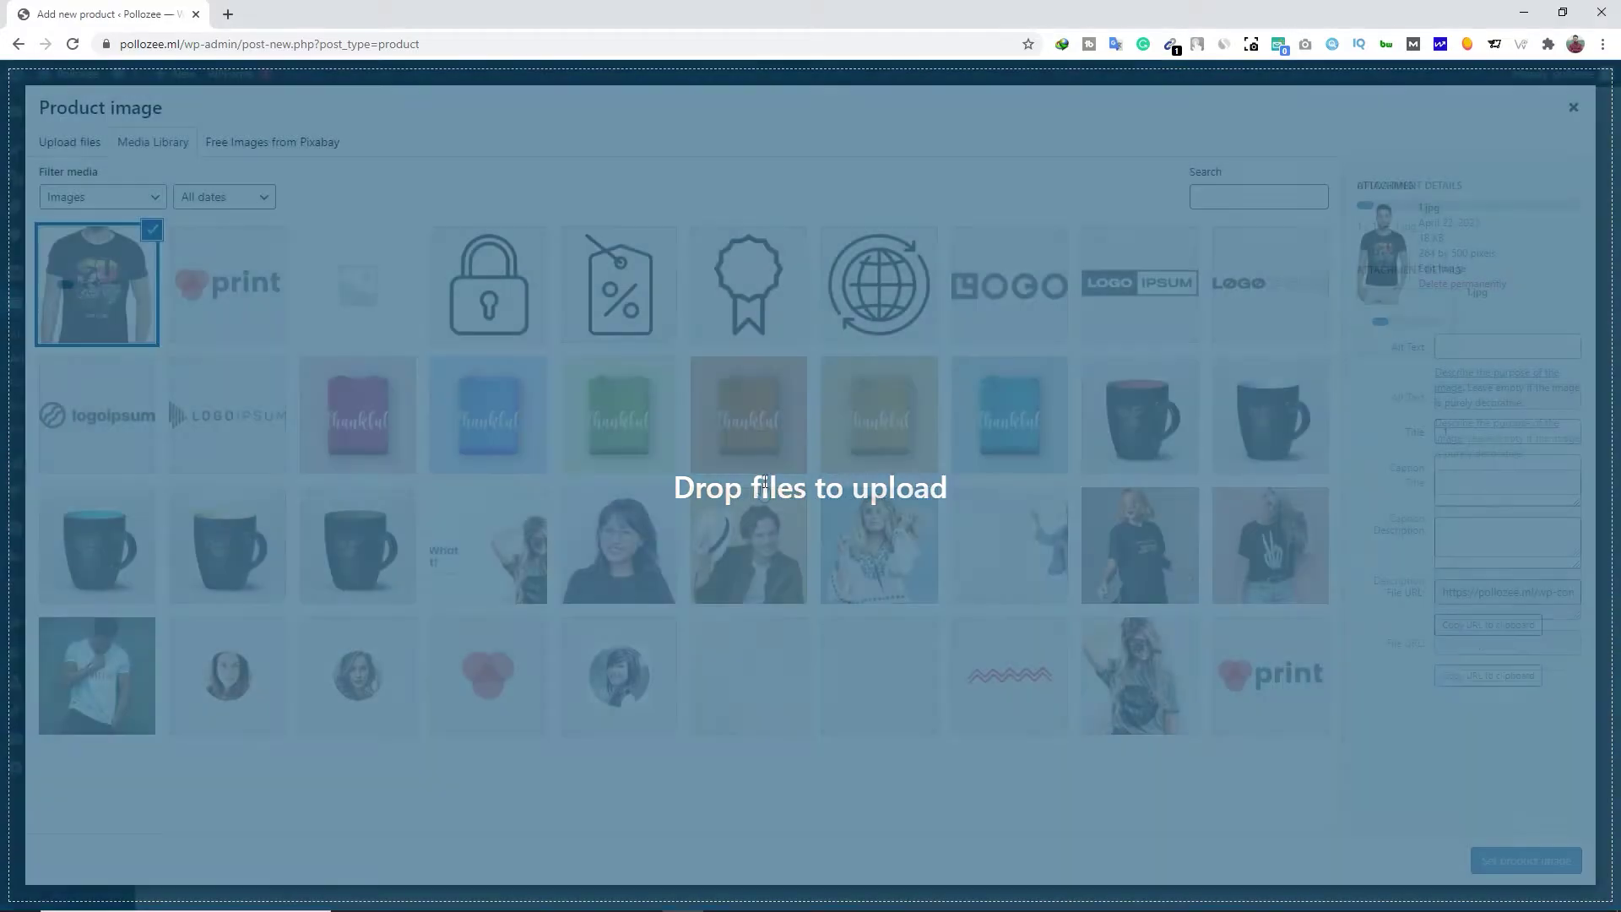
left_click(1535, 867)
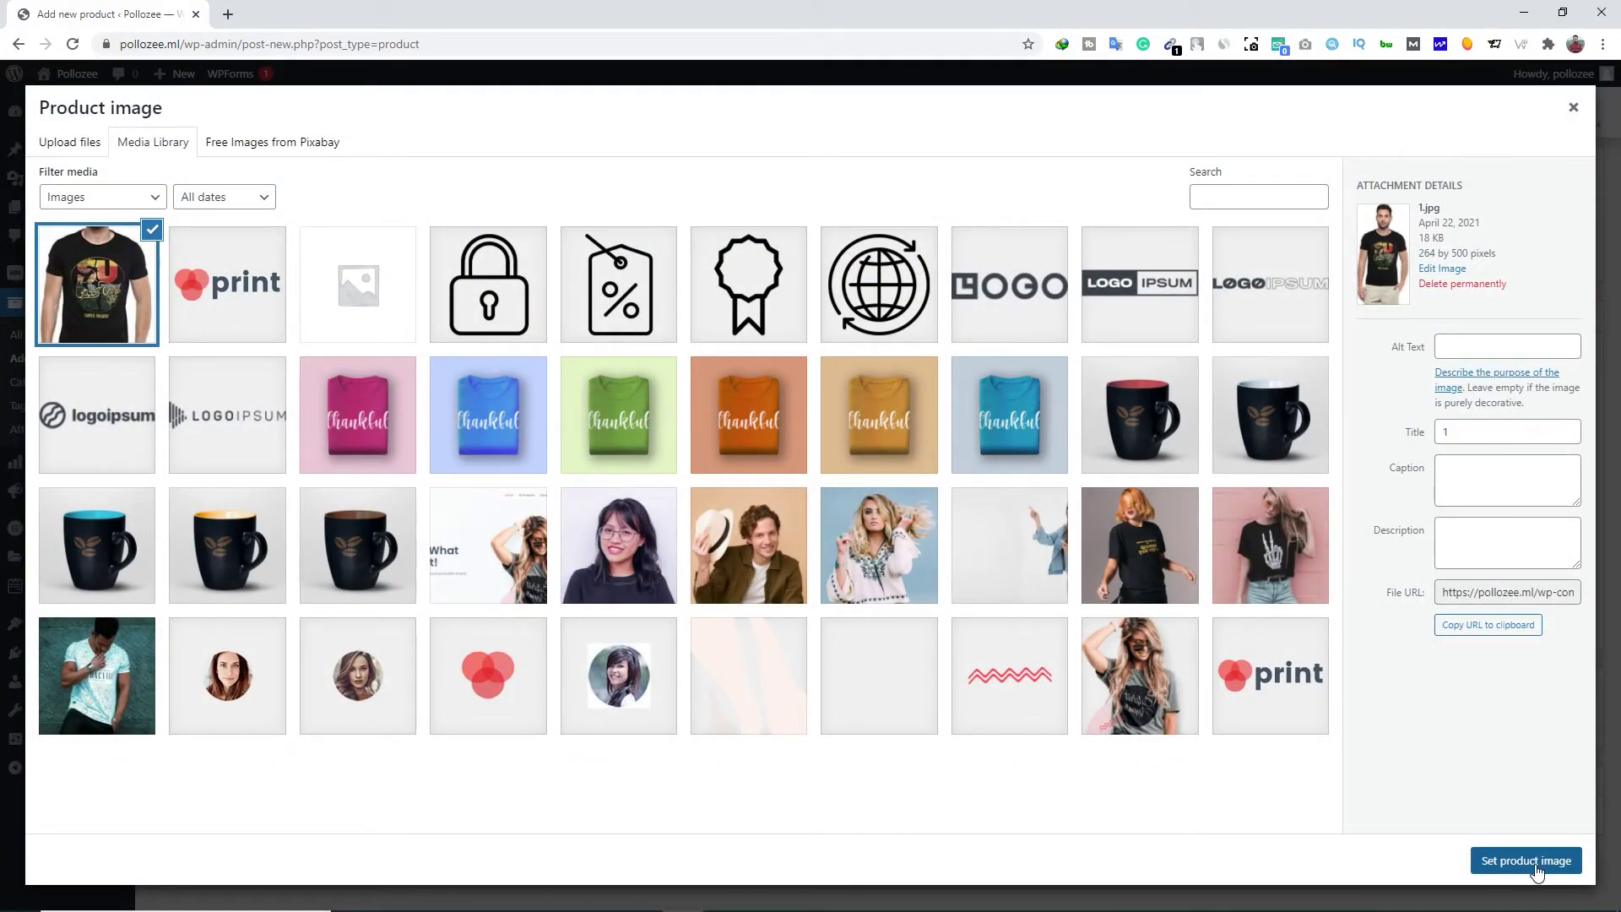
scroll(1449, 540, "down", 3)
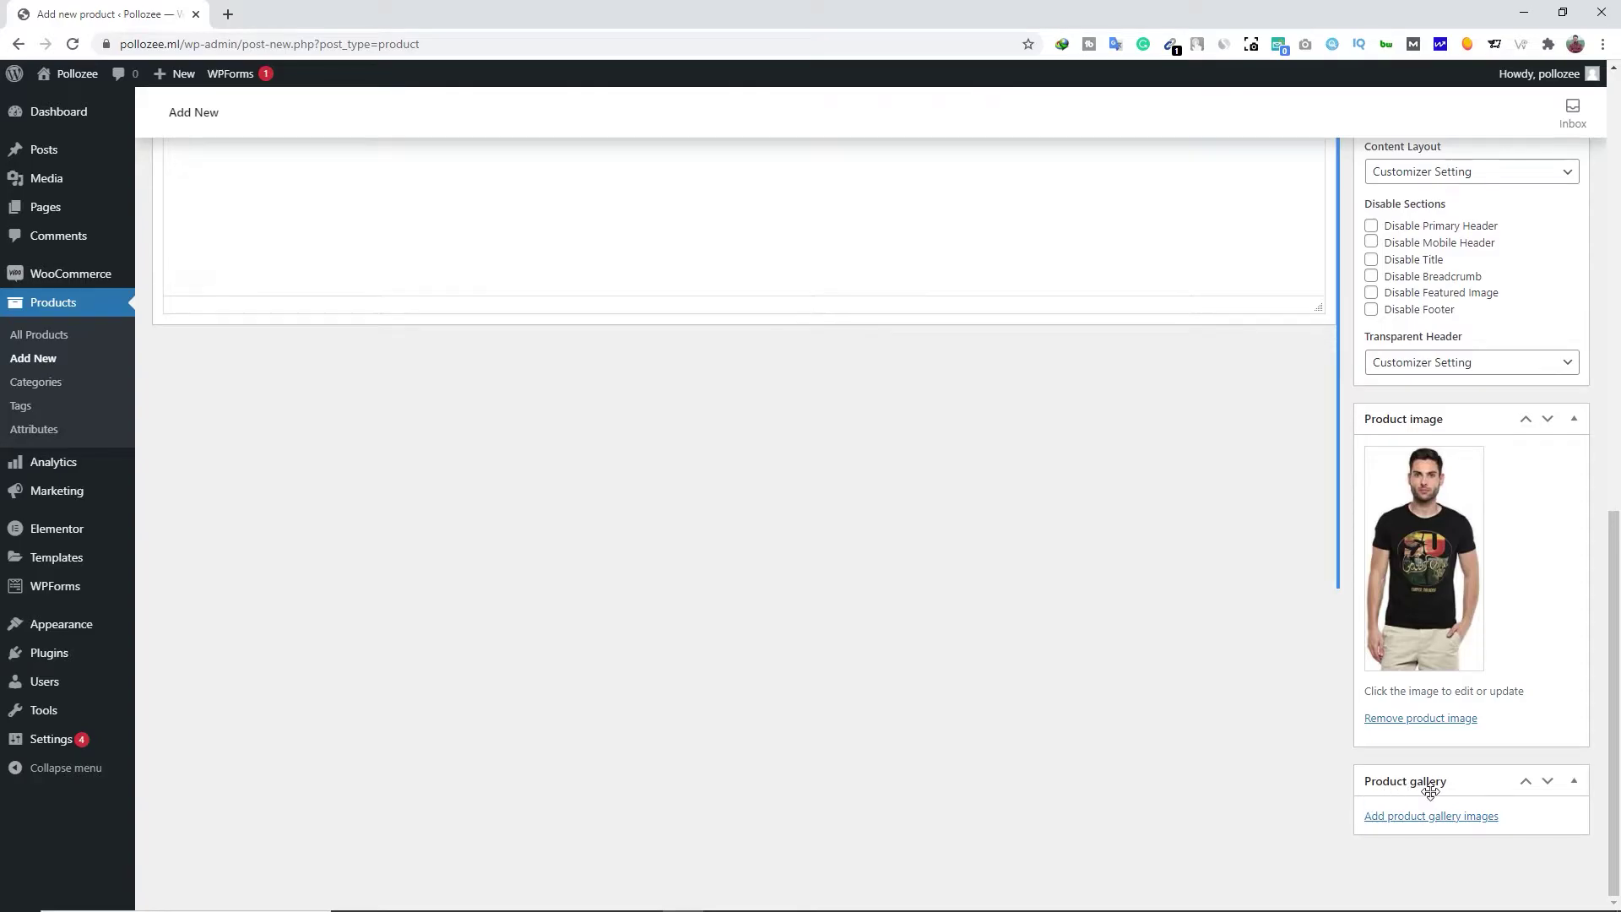
Upload the photos 1.jpg to 4.jpg and add all four to the product gallery
left_click(1433, 817)
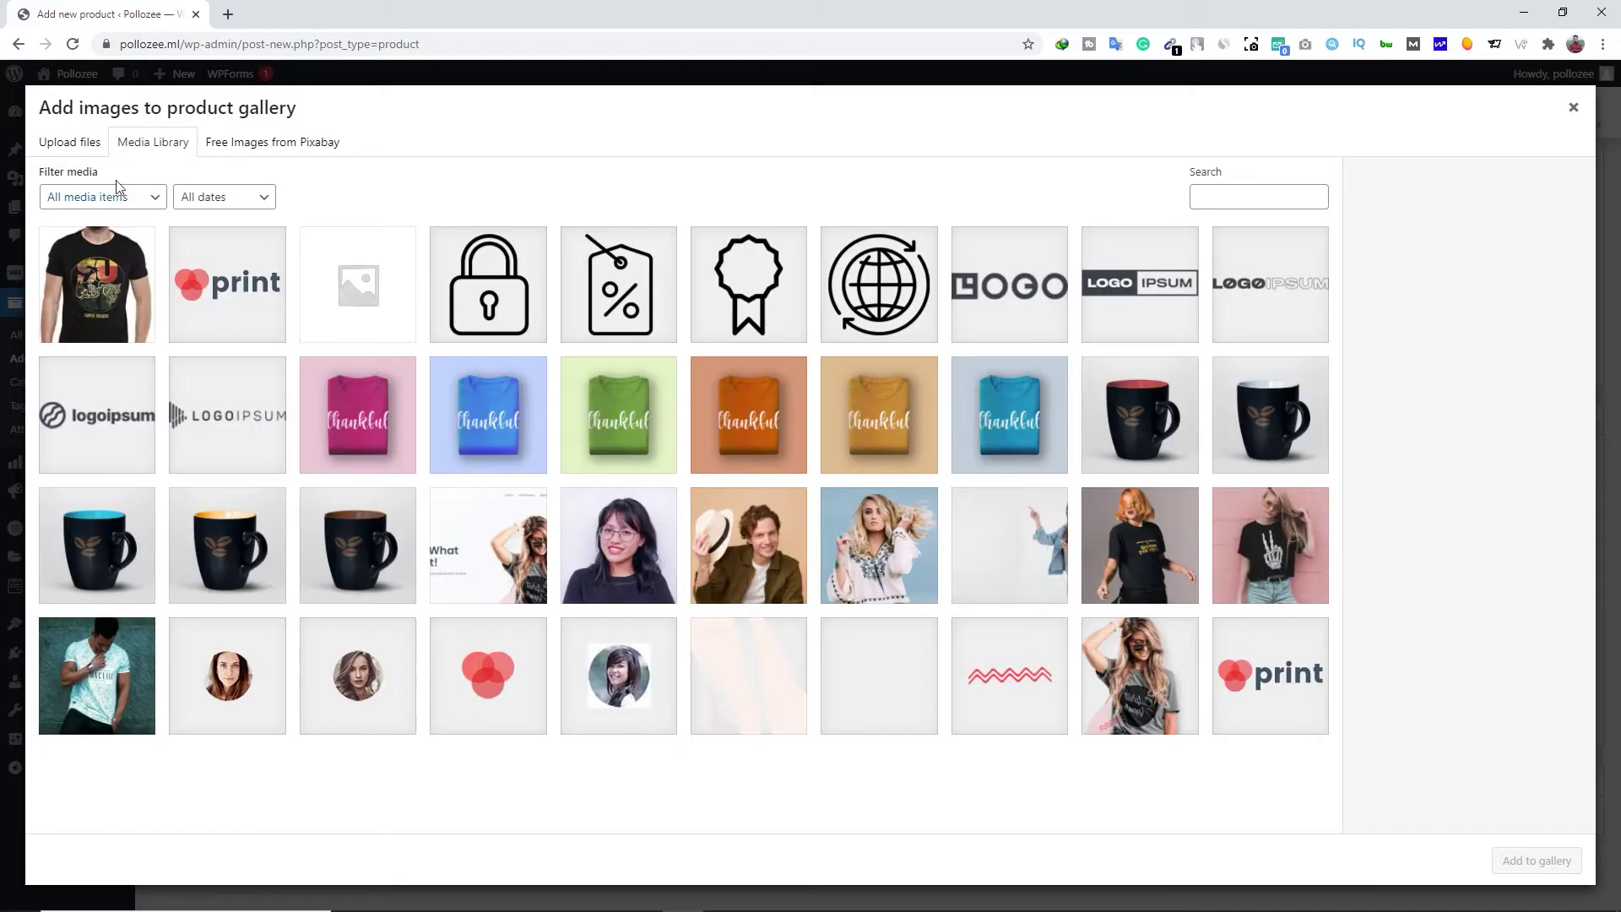
left_click(76, 145)
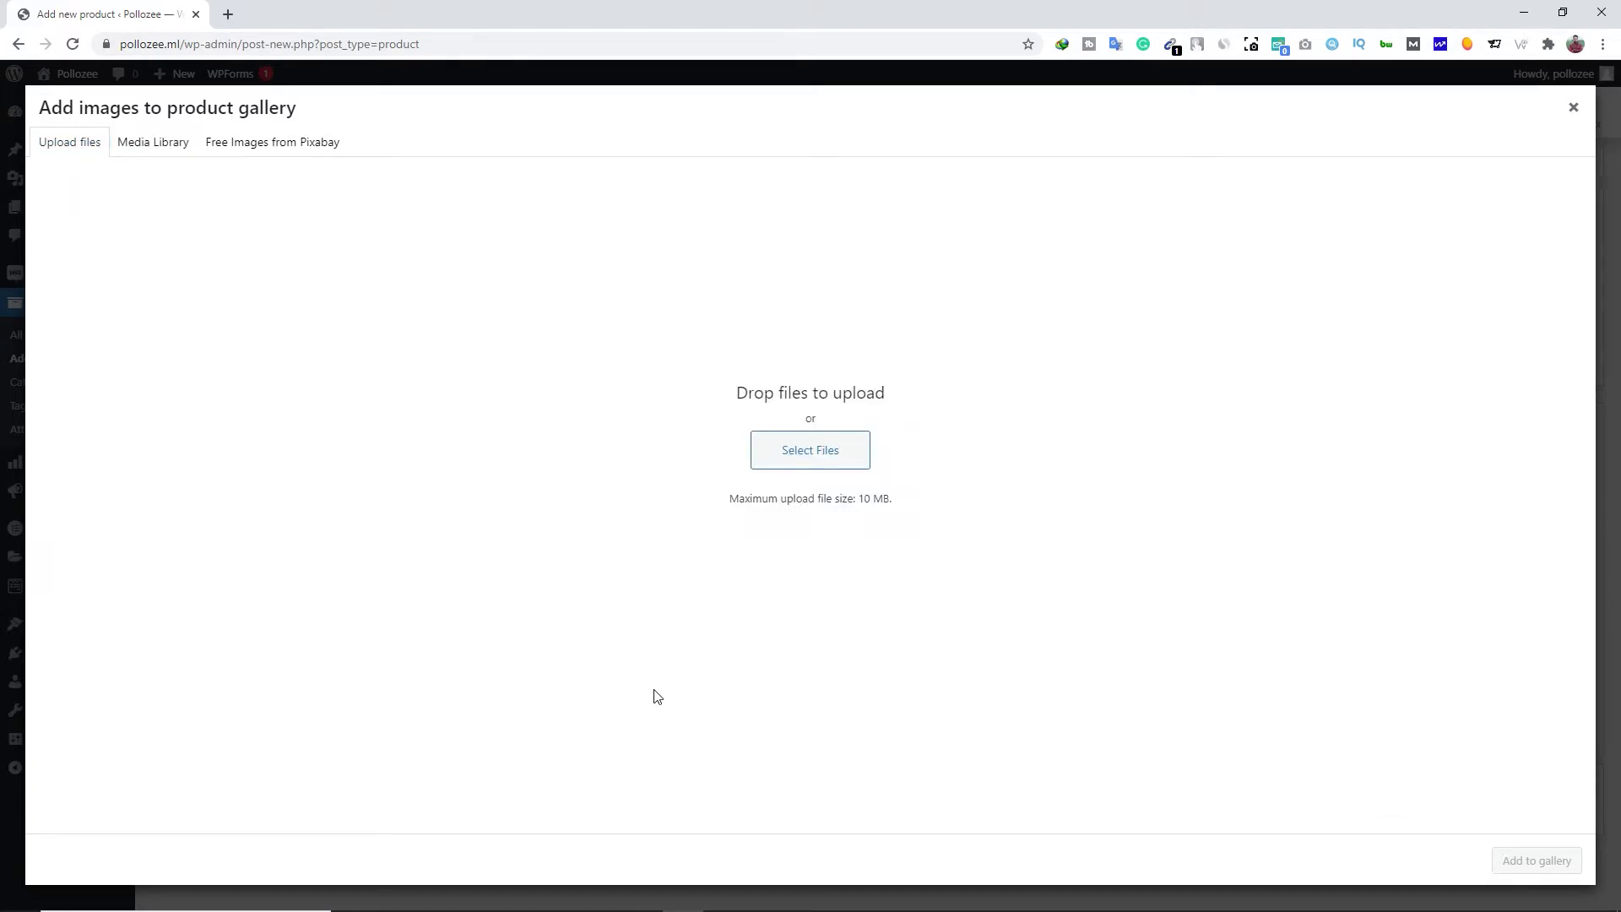
key("alt+Tab")
left_click_drag(1104, 412, 1392, 330)
left_click_drag(1113, 336, 596, 596)
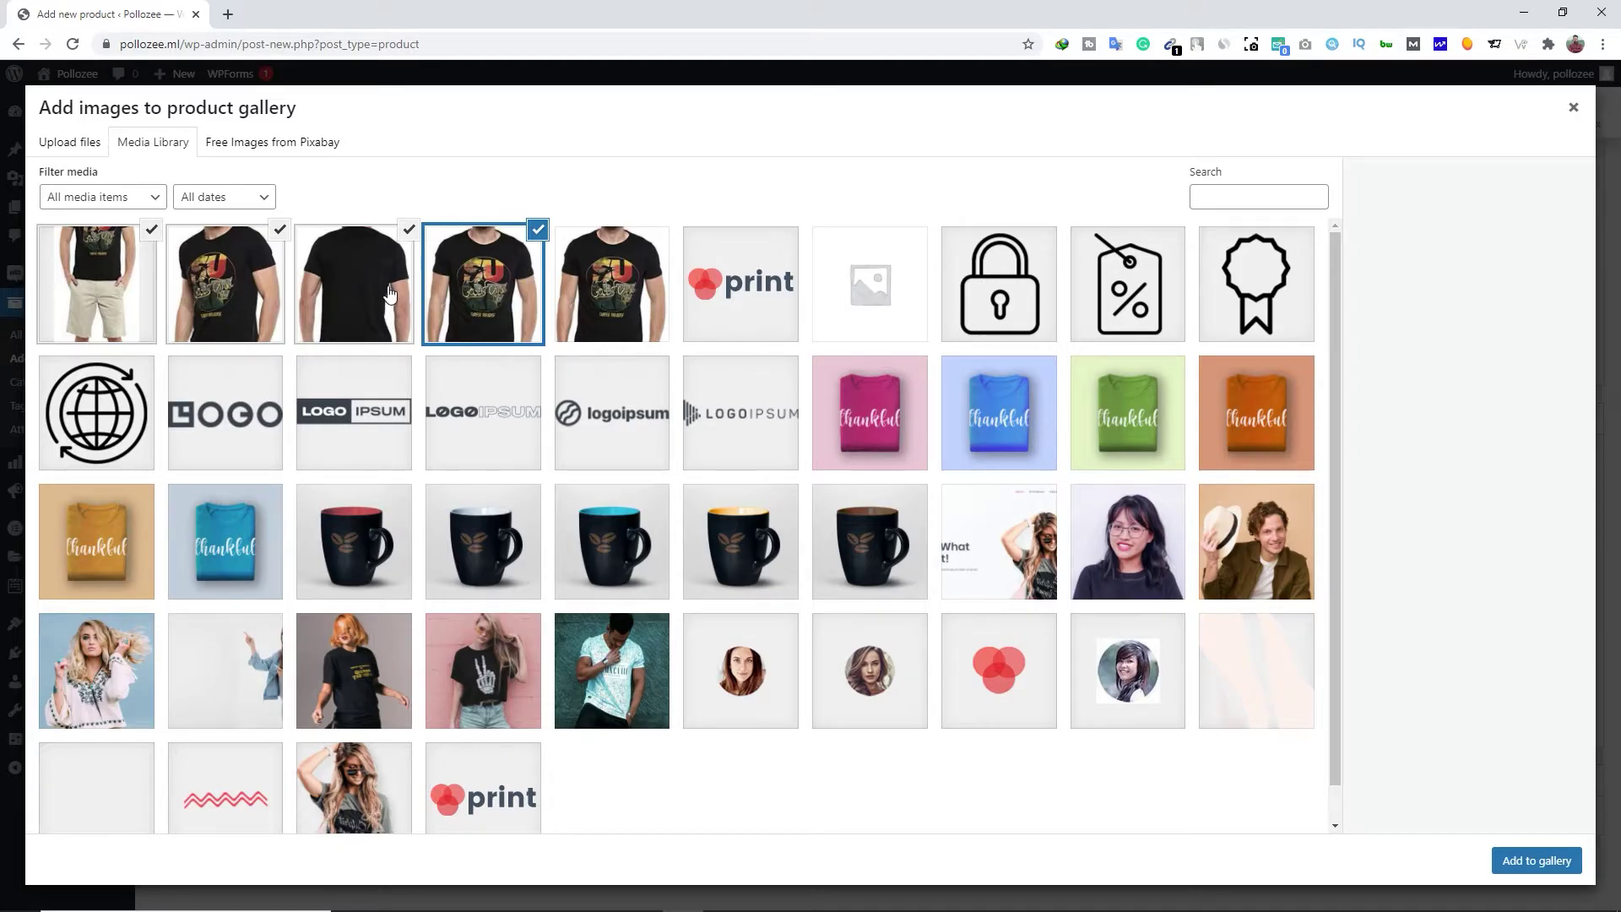
left_click(1535, 865)
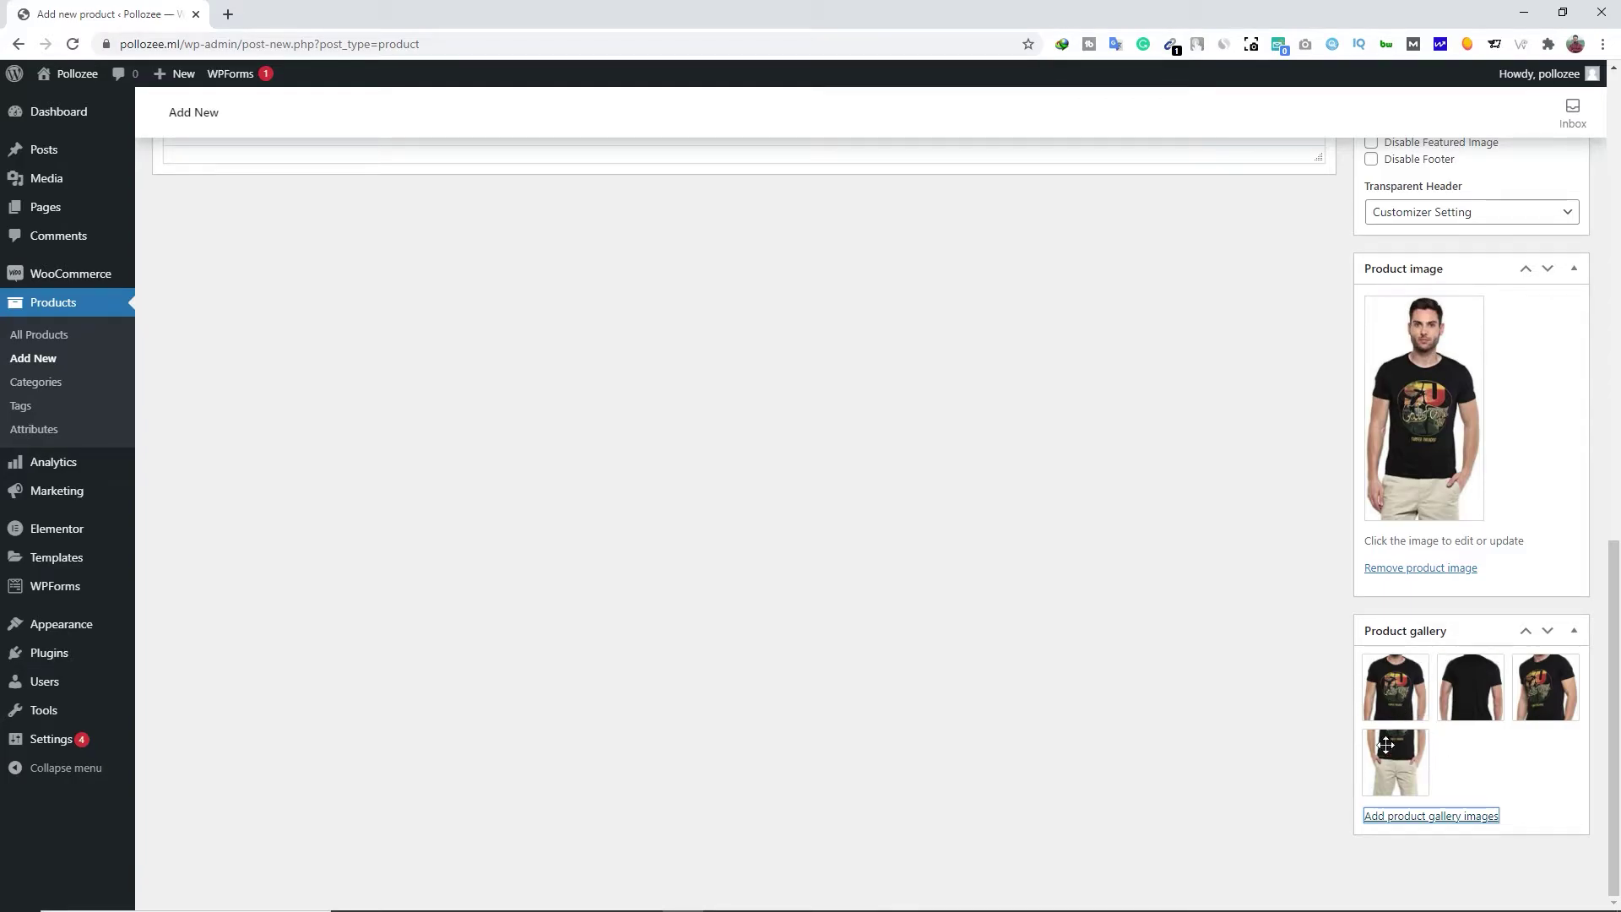
scroll(1097, 697, "up", 4)
Keep it a Simple product with regular price 550 and sale price 500
scroll(1097, 697, "up", 7)
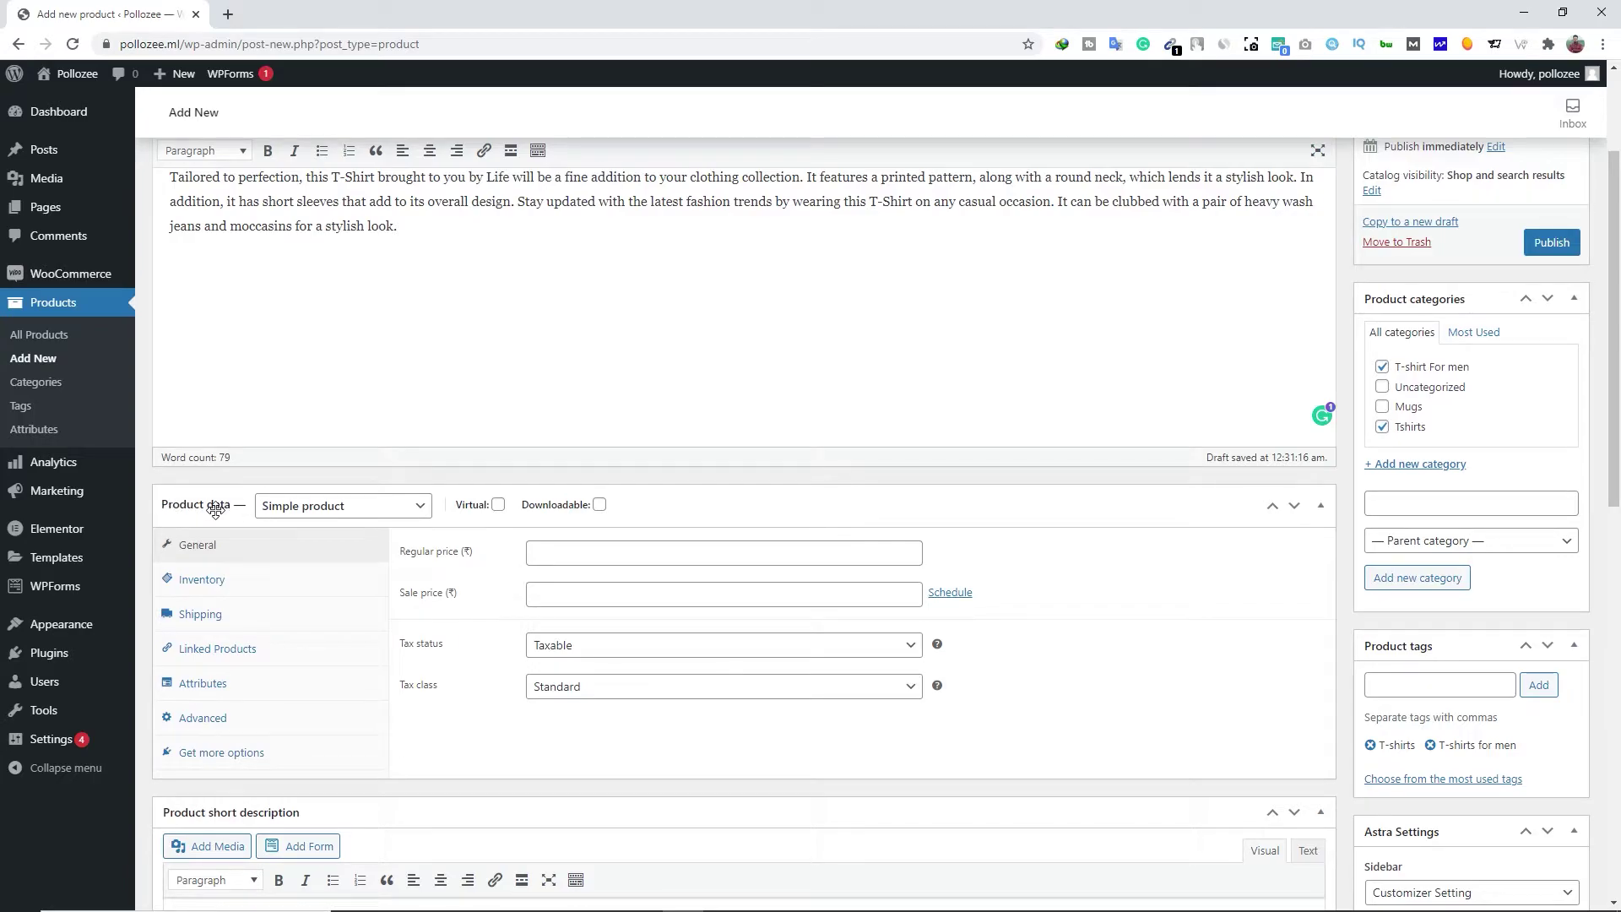
left_click(350, 510)
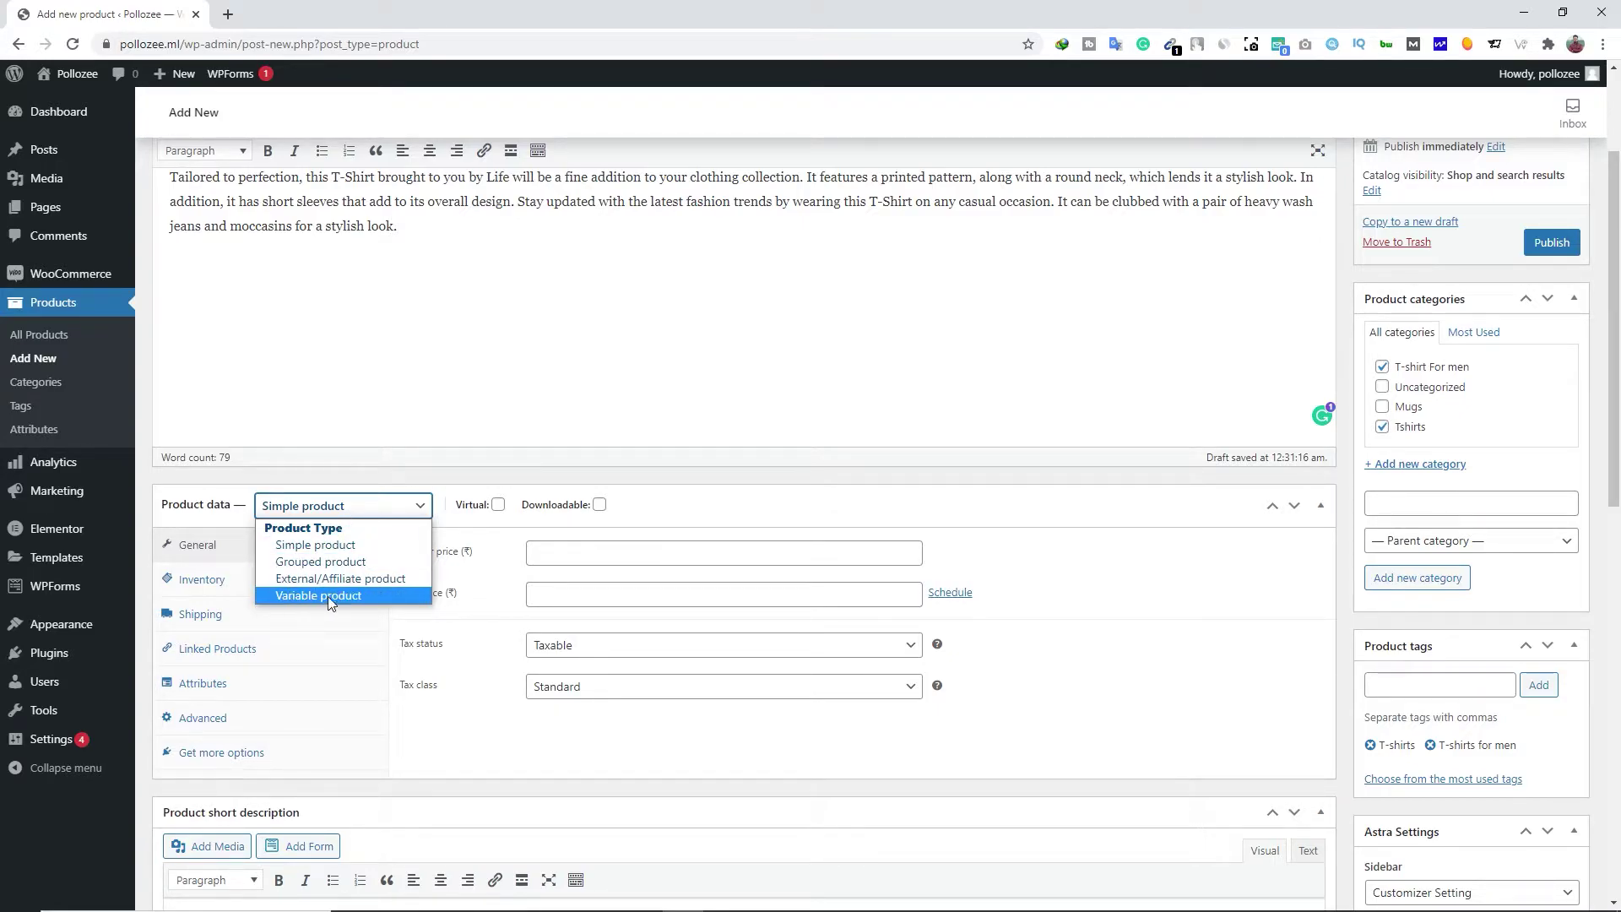
left_click(301, 551)
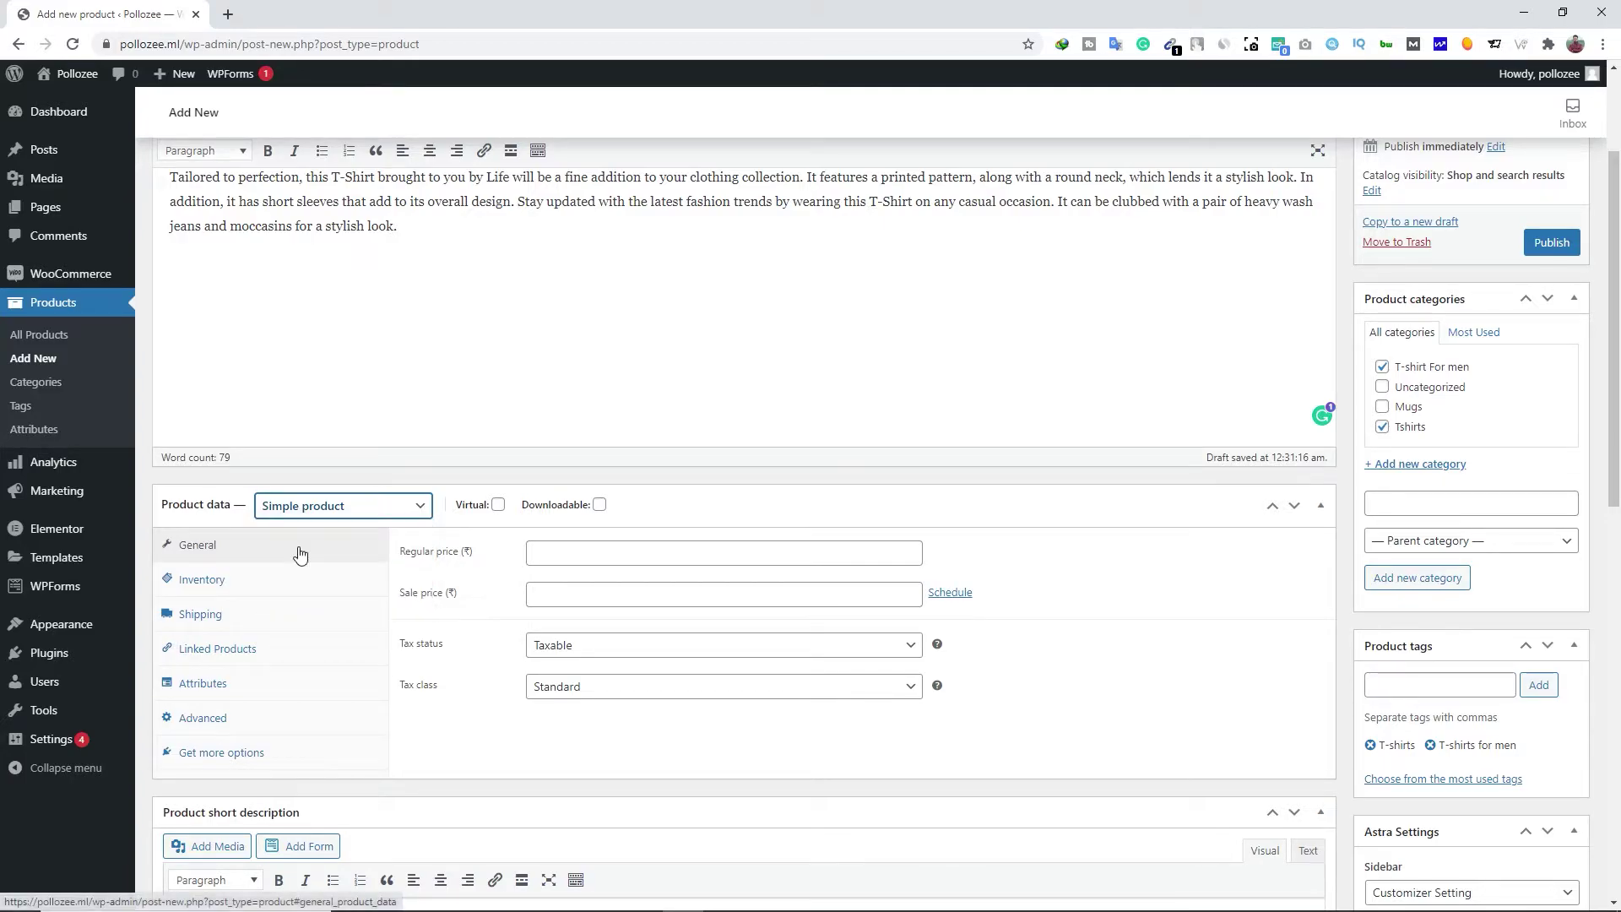
left_click(604, 552)
type("550")
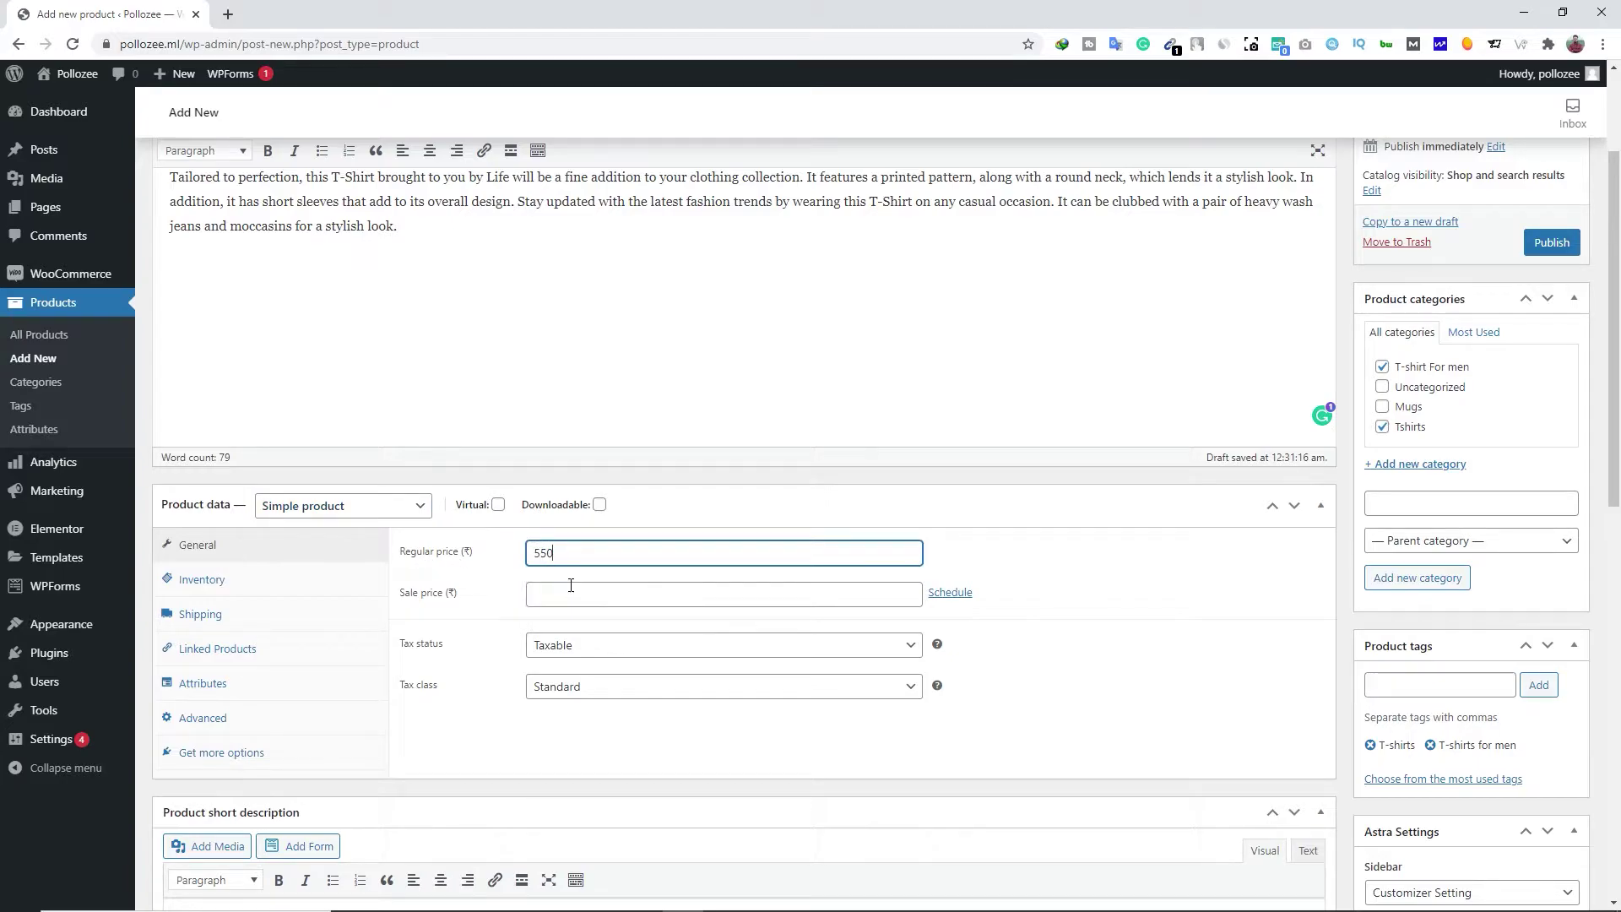
left_click(570, 588)
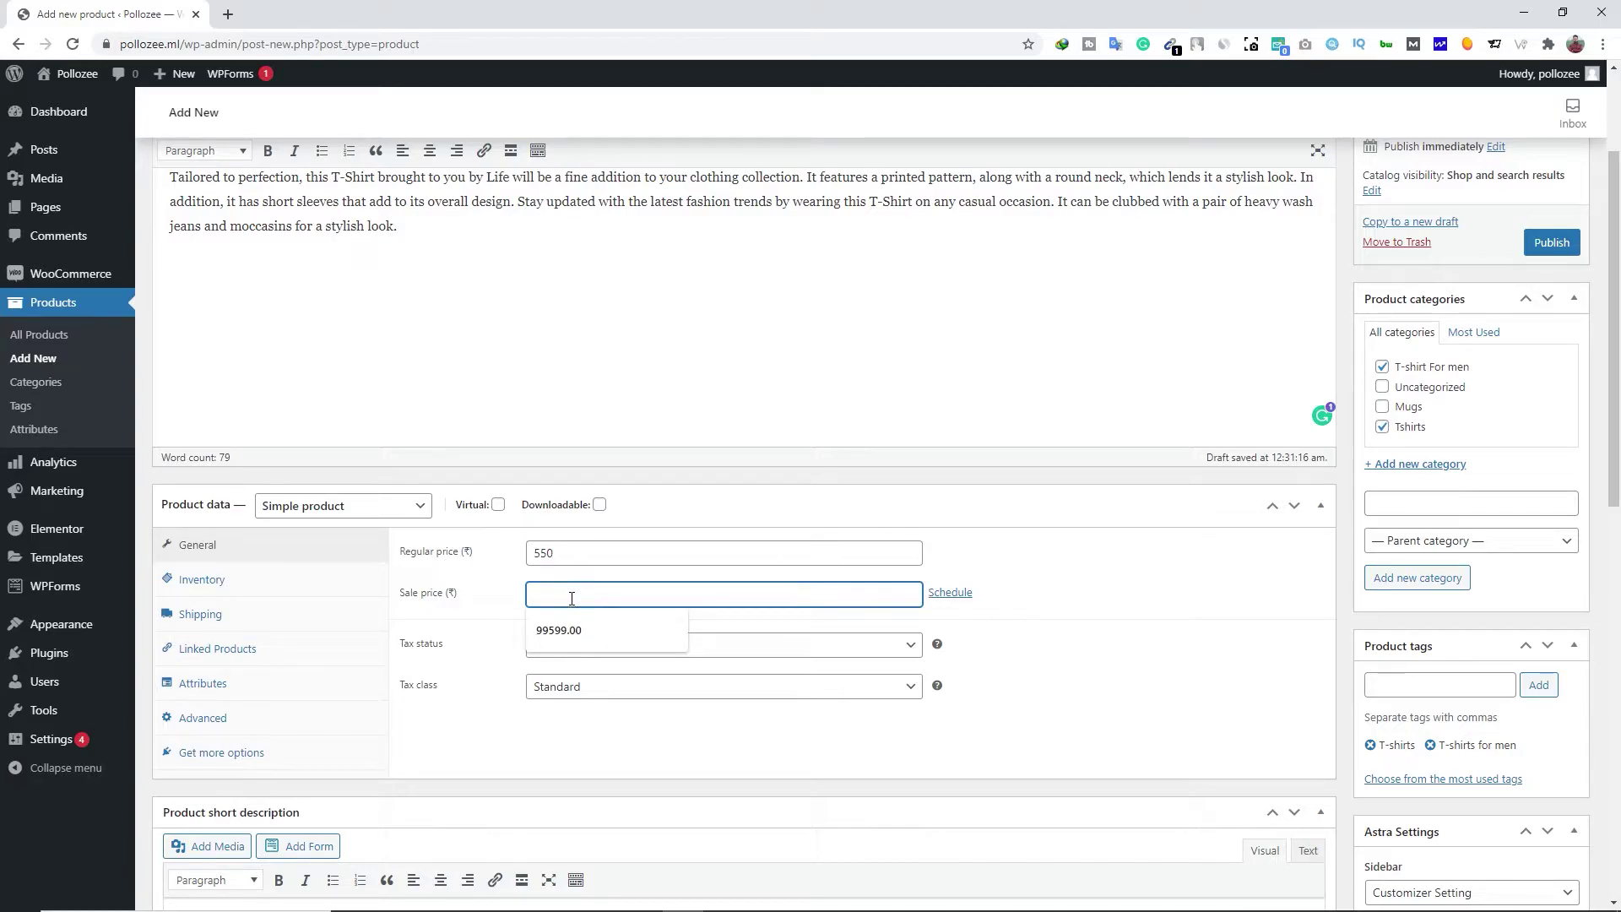
type("500")
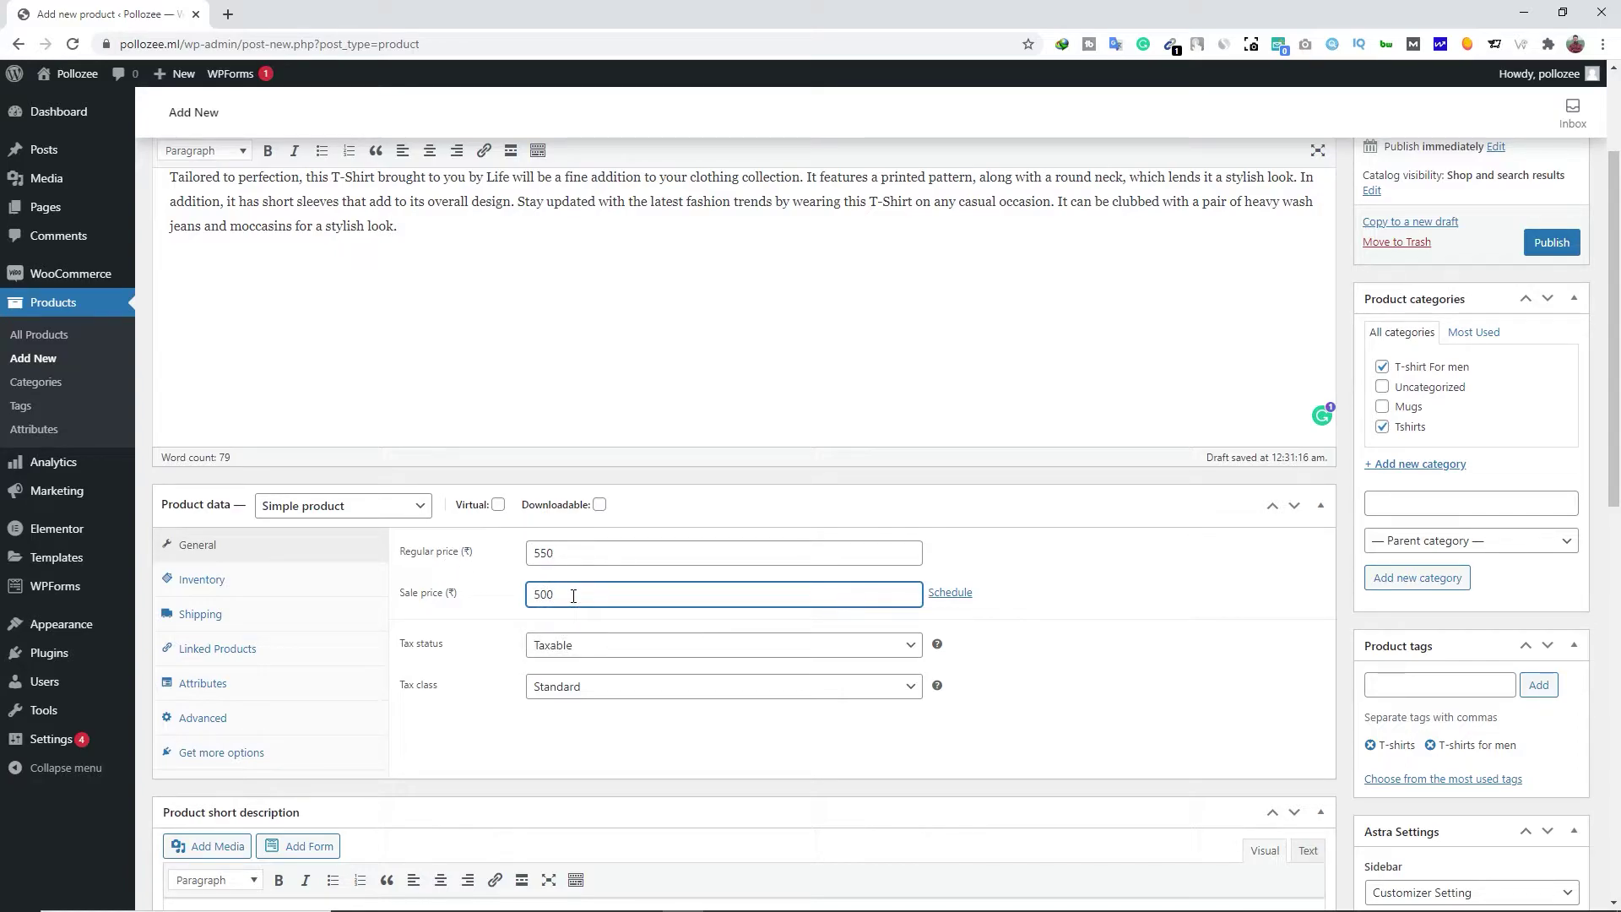
Keep the product Taxable and set its tax class to GST 10
left_click(611, 667)
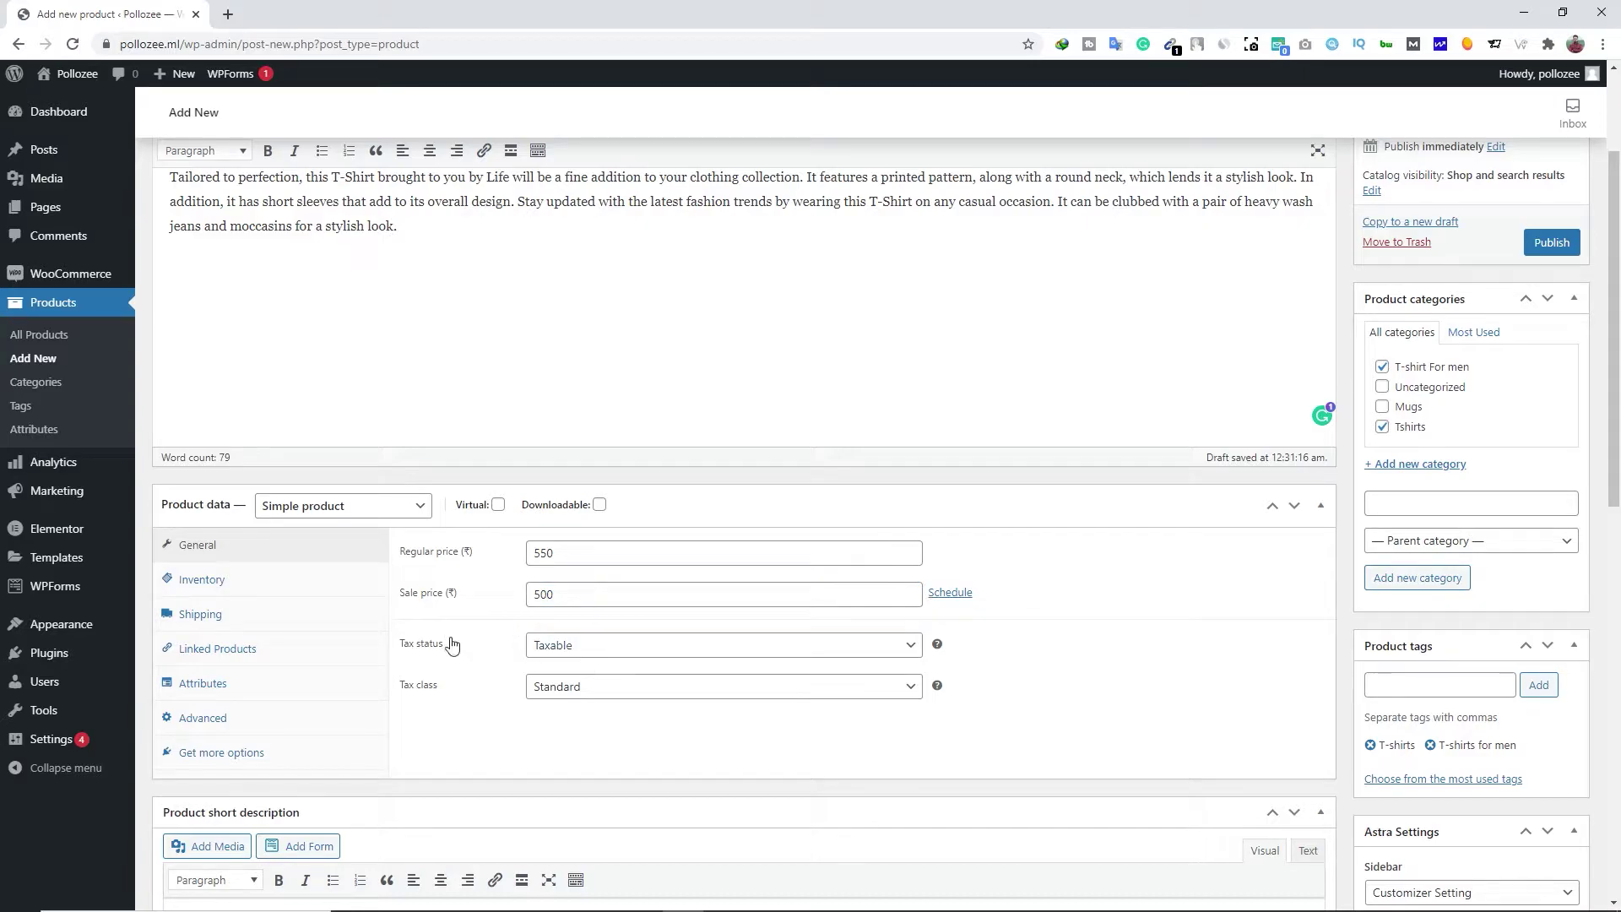
left_click(571, 650)
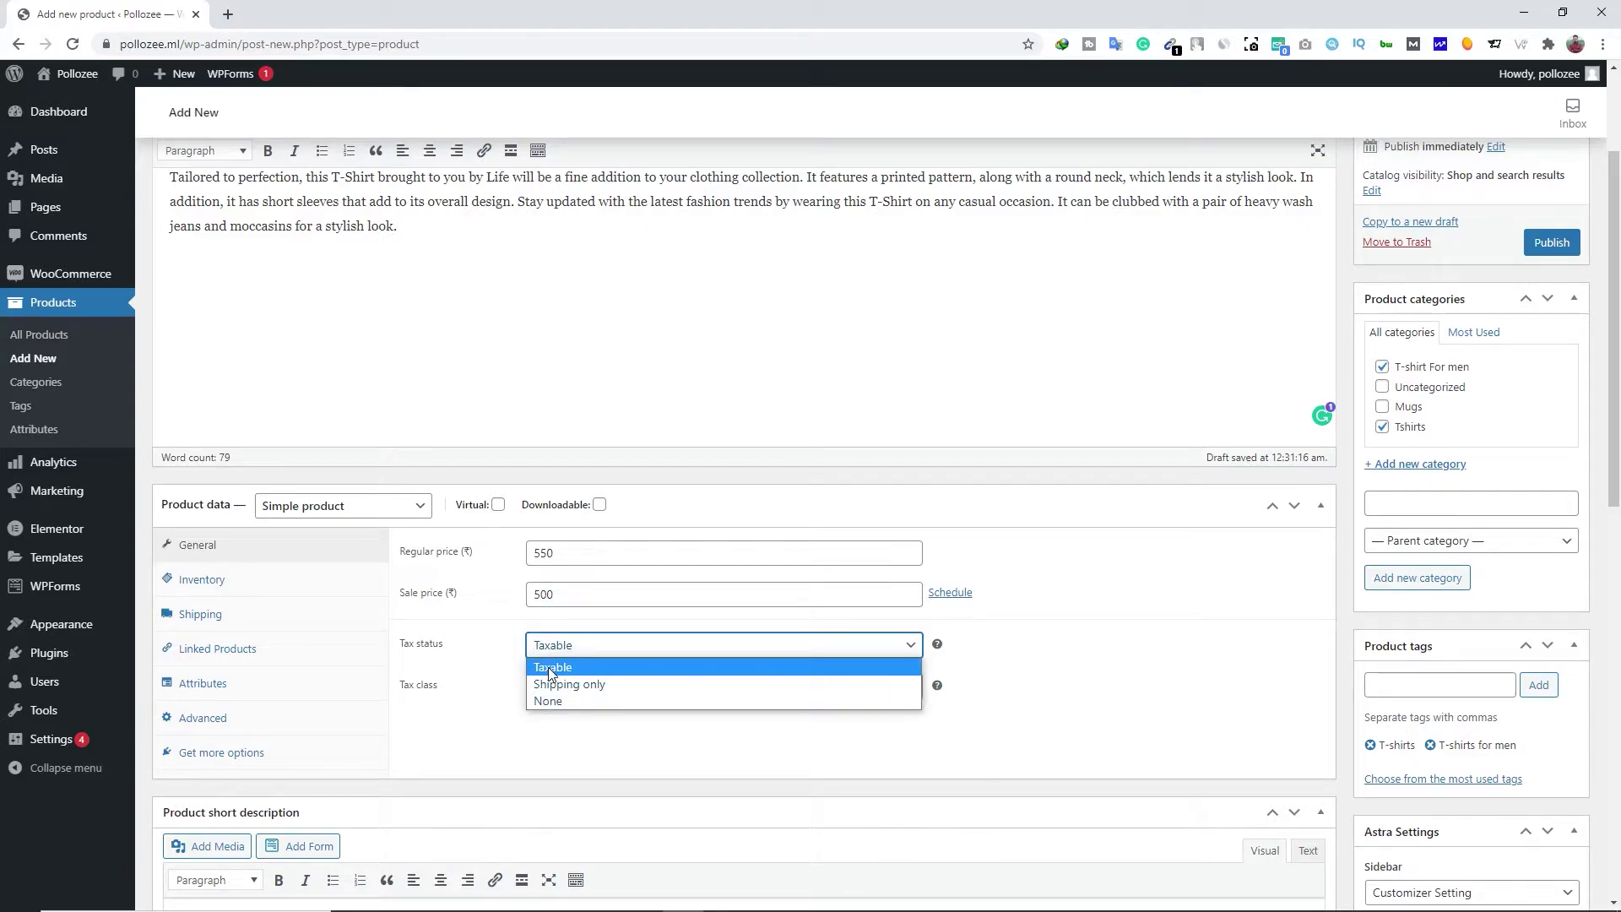
left_click(561, 667)
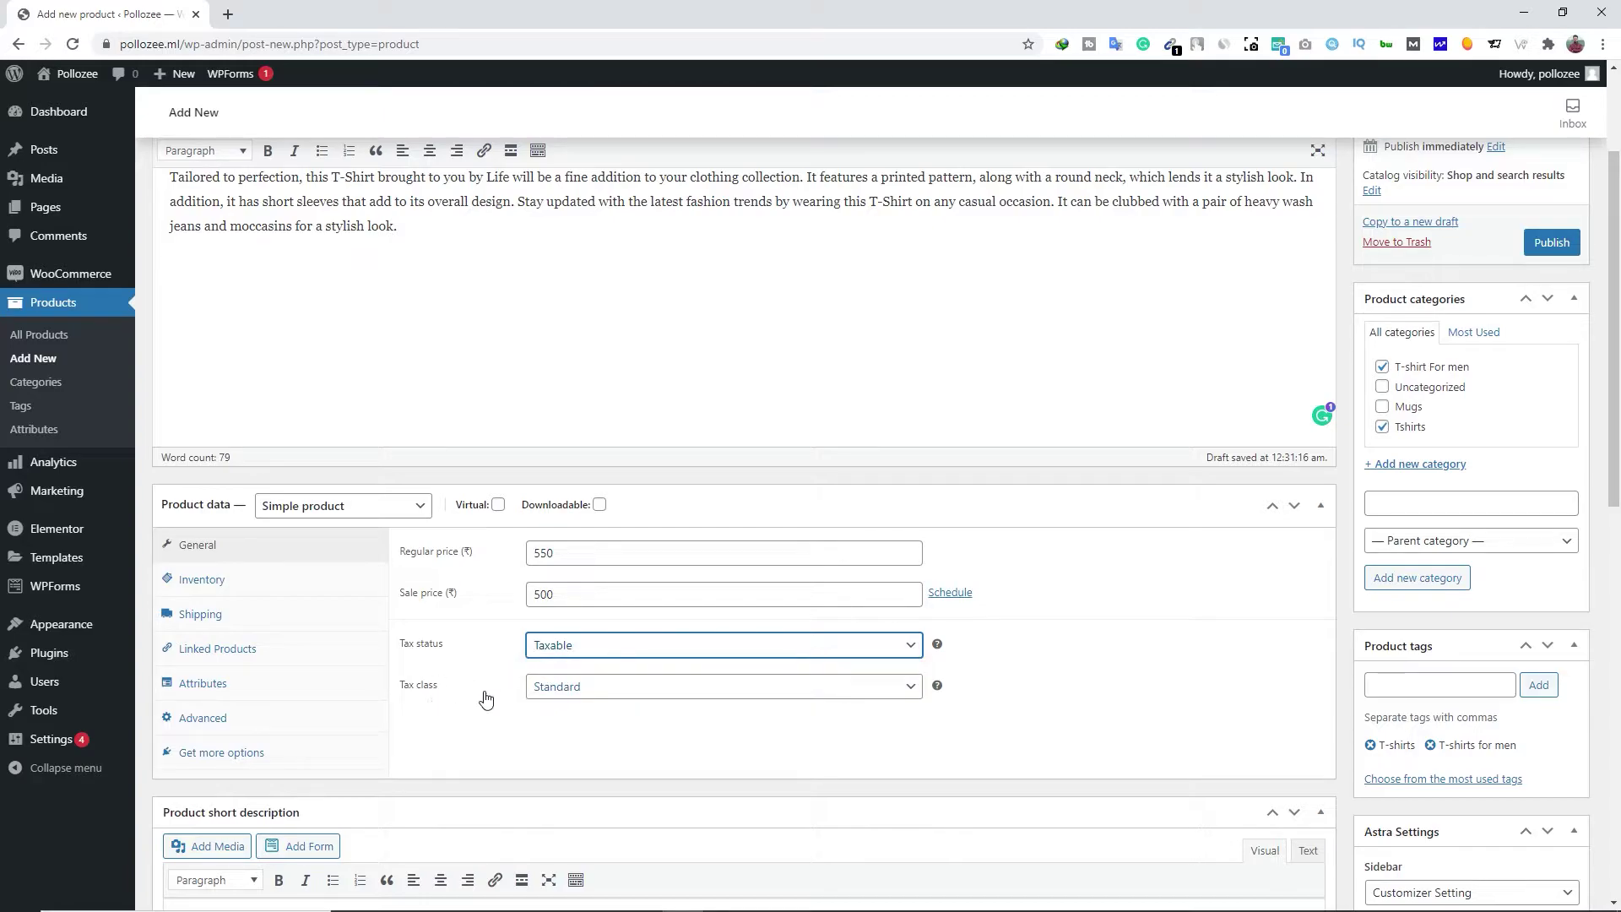
left_click(606, 691)
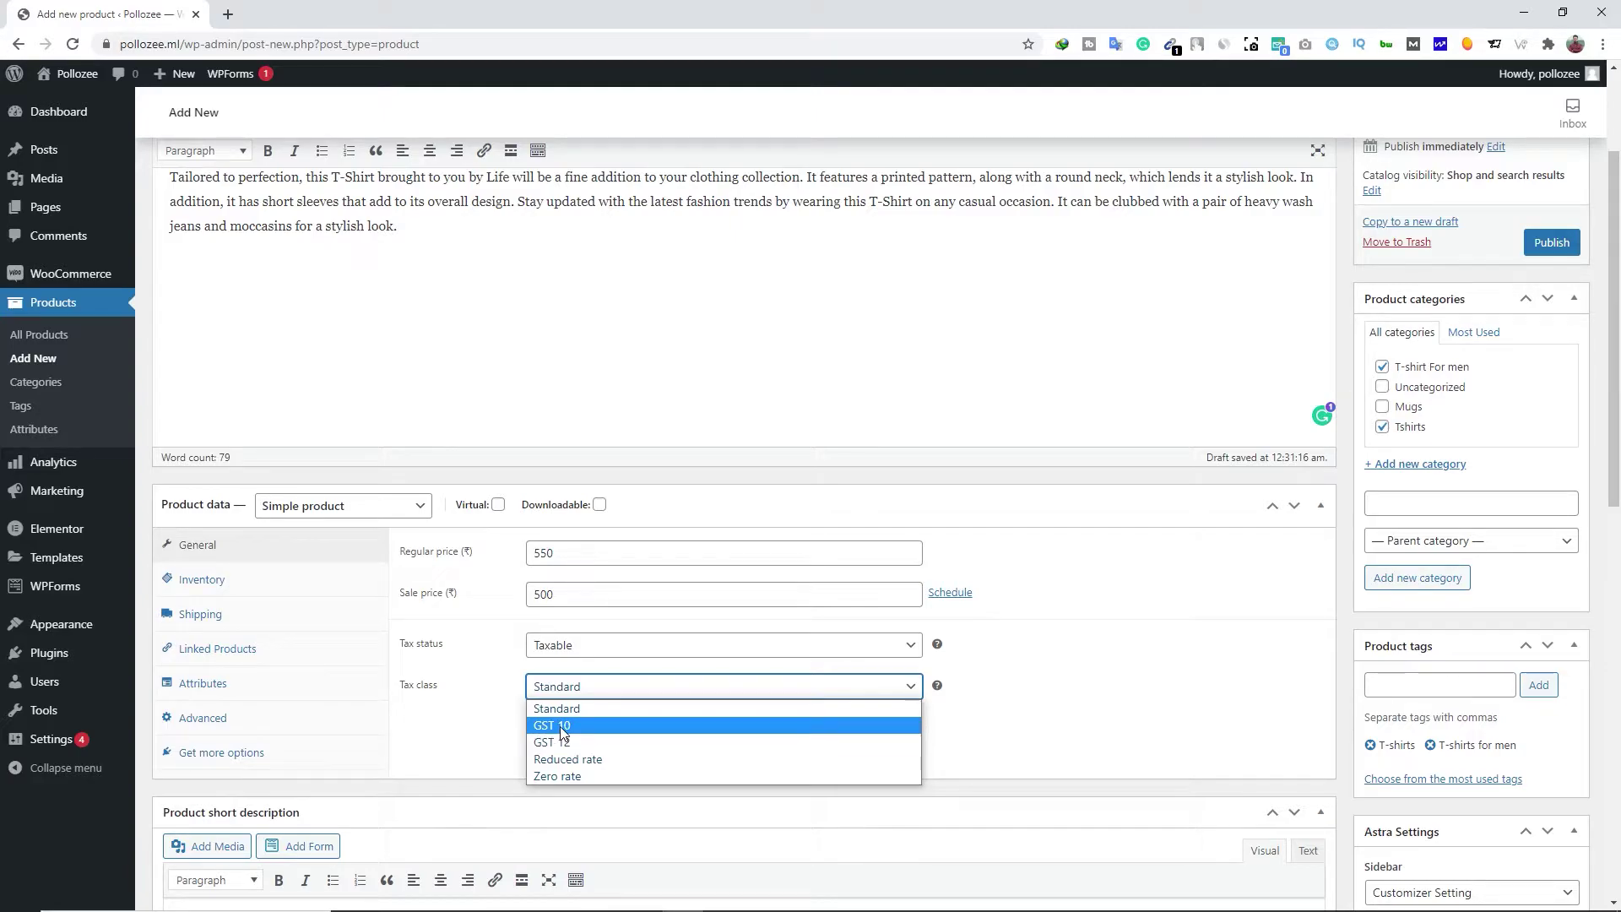
left_click(560, 726)
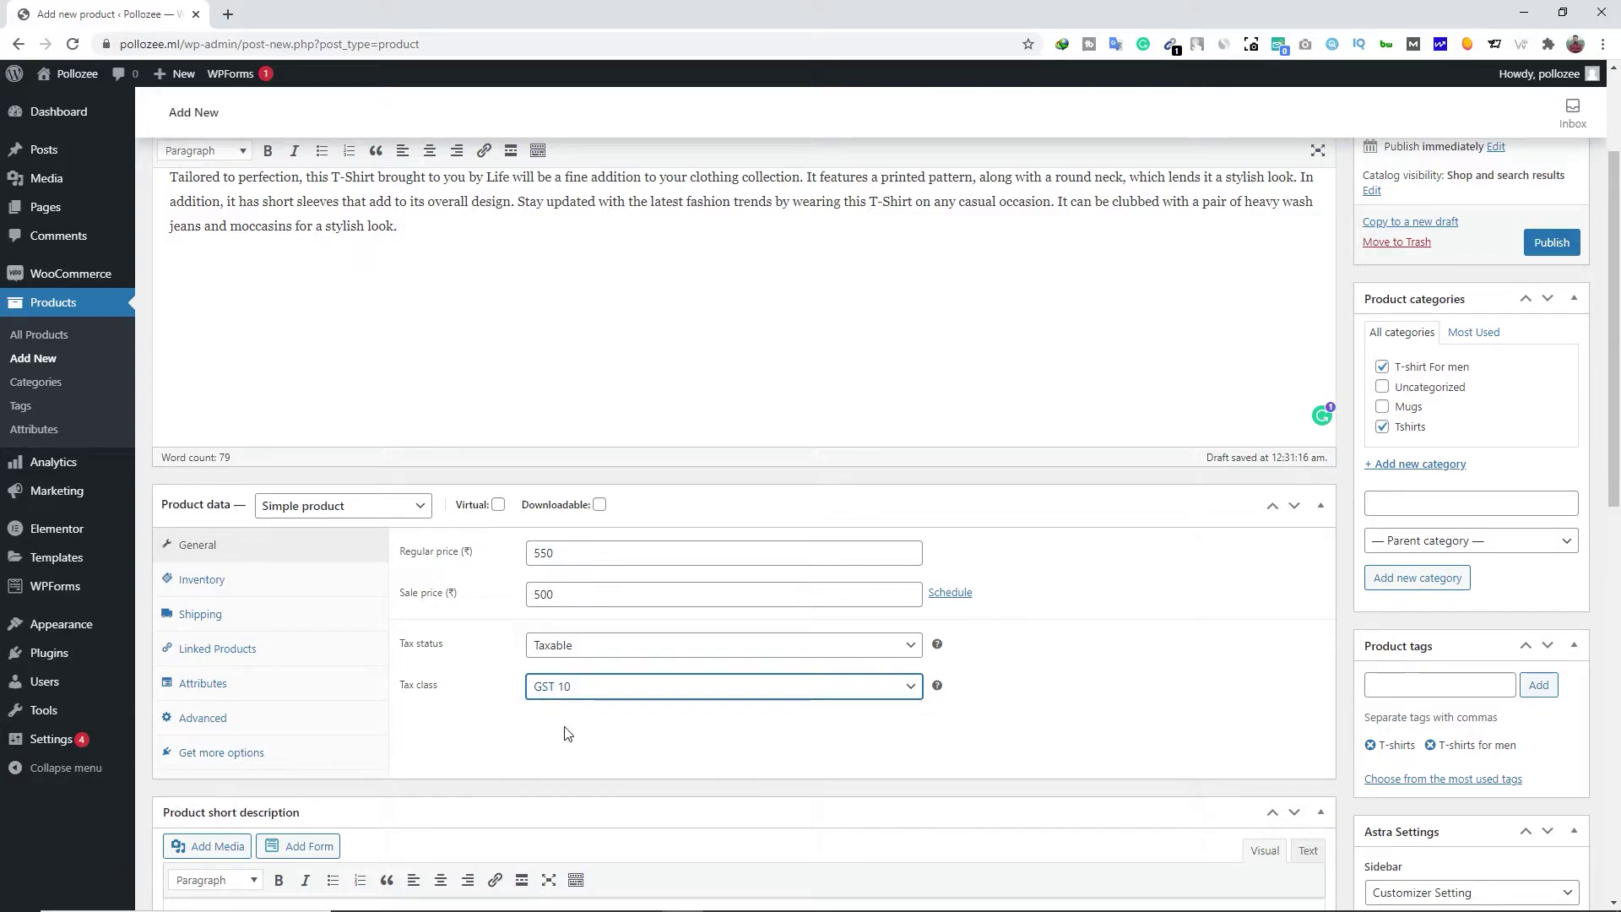
left_click(558, 704)
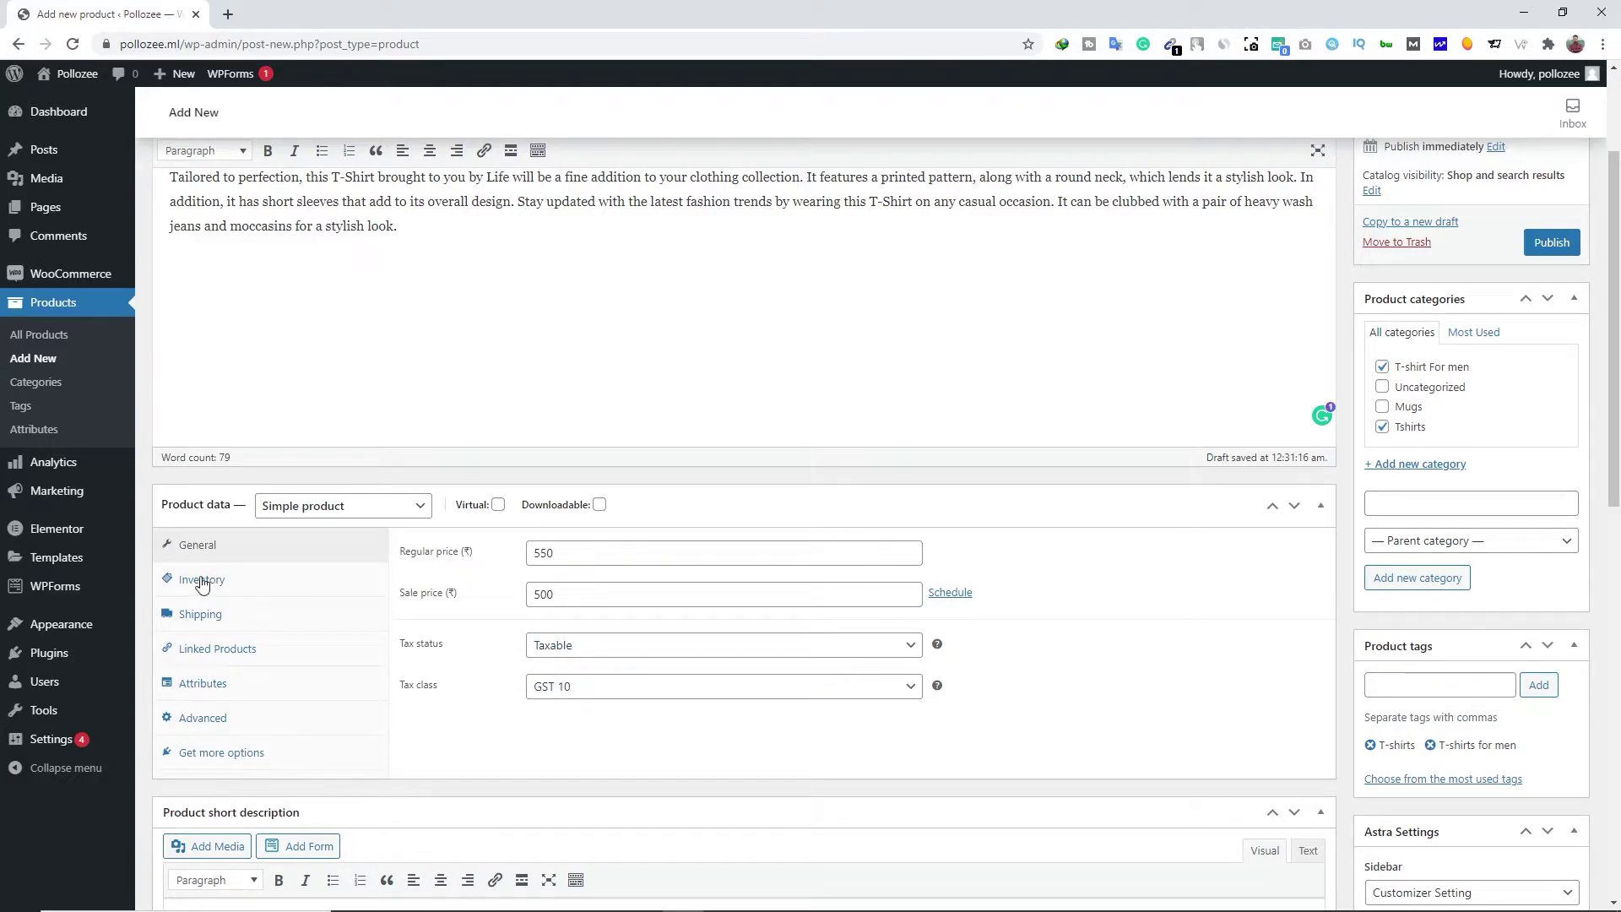
In the Inventory settings, keep the stock status as In stock
left_click(225, 589)
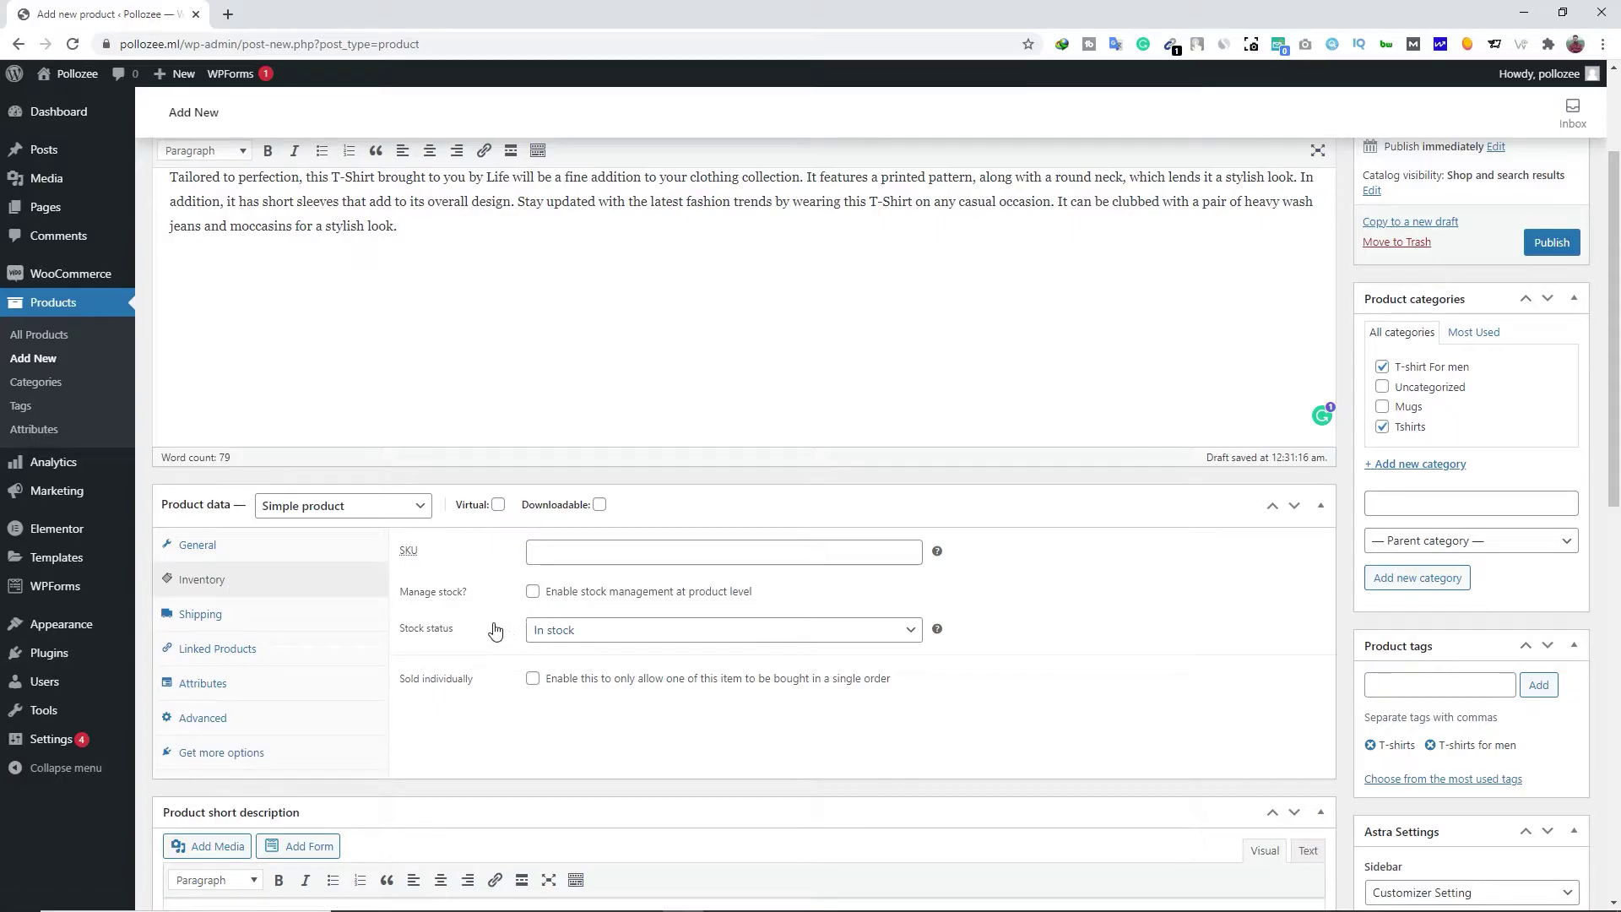
left_click(540, 634)
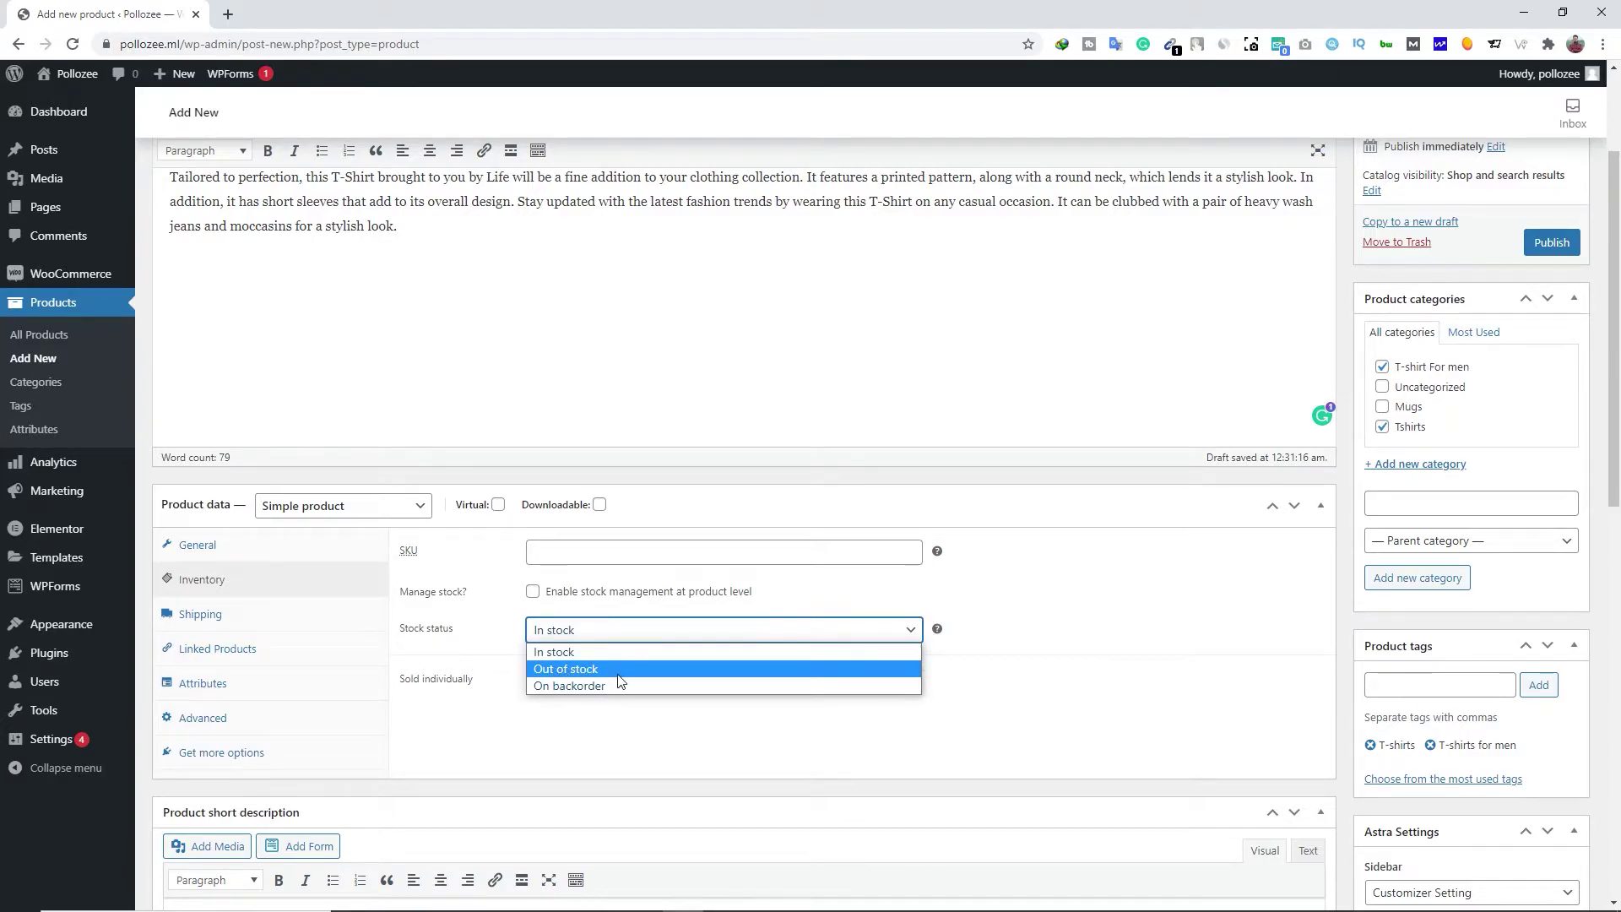
left_click(449, 702)
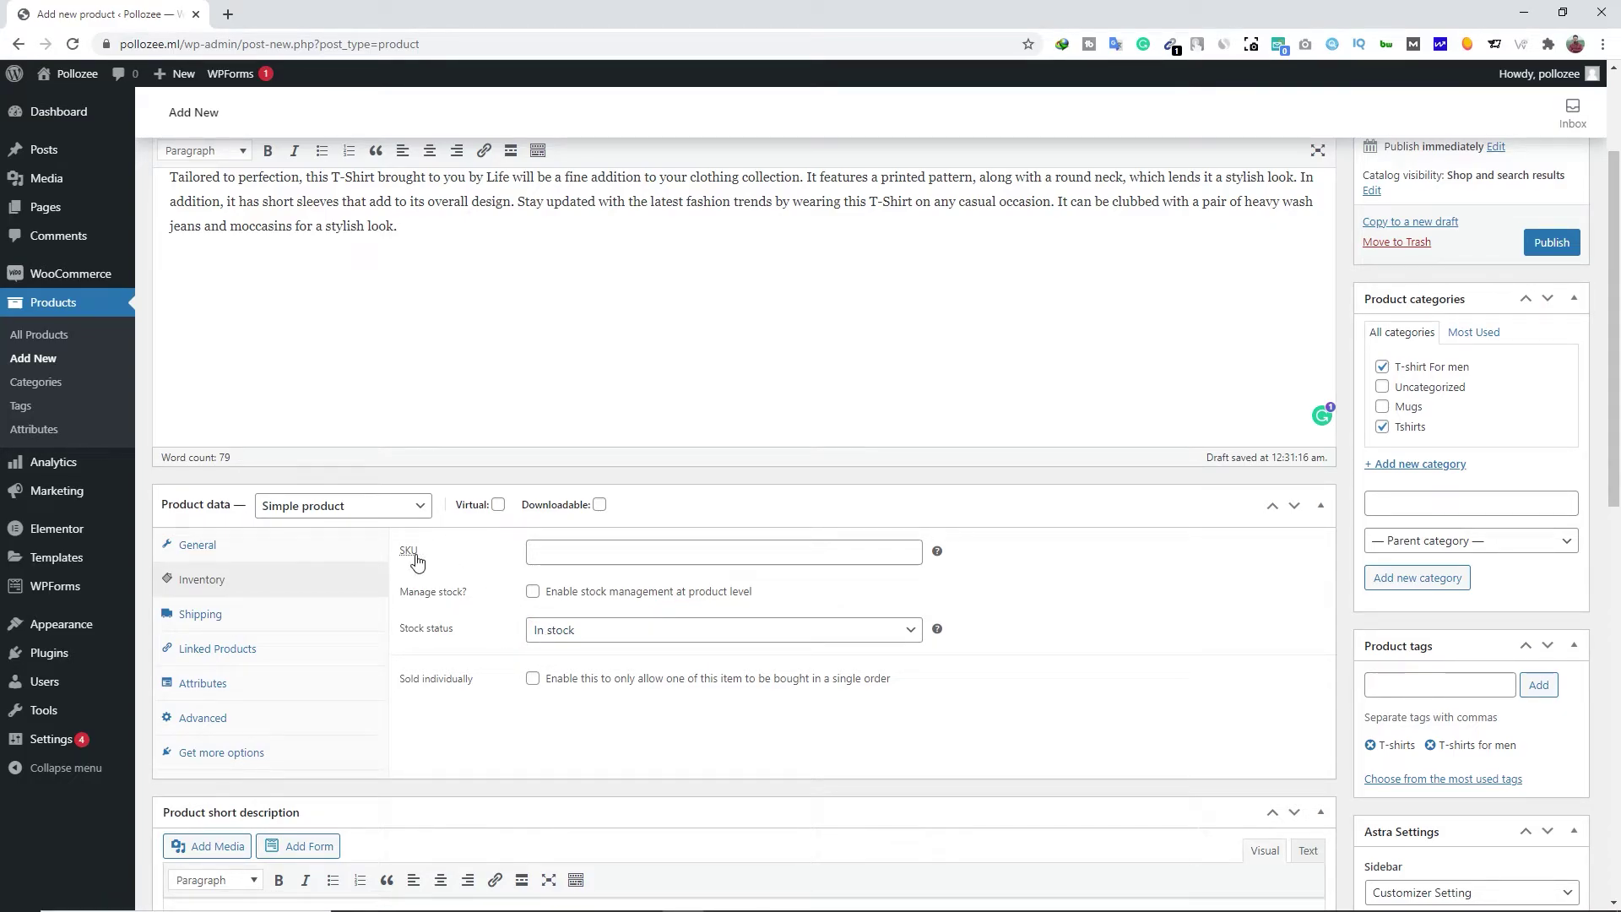
left_click(753, 552)
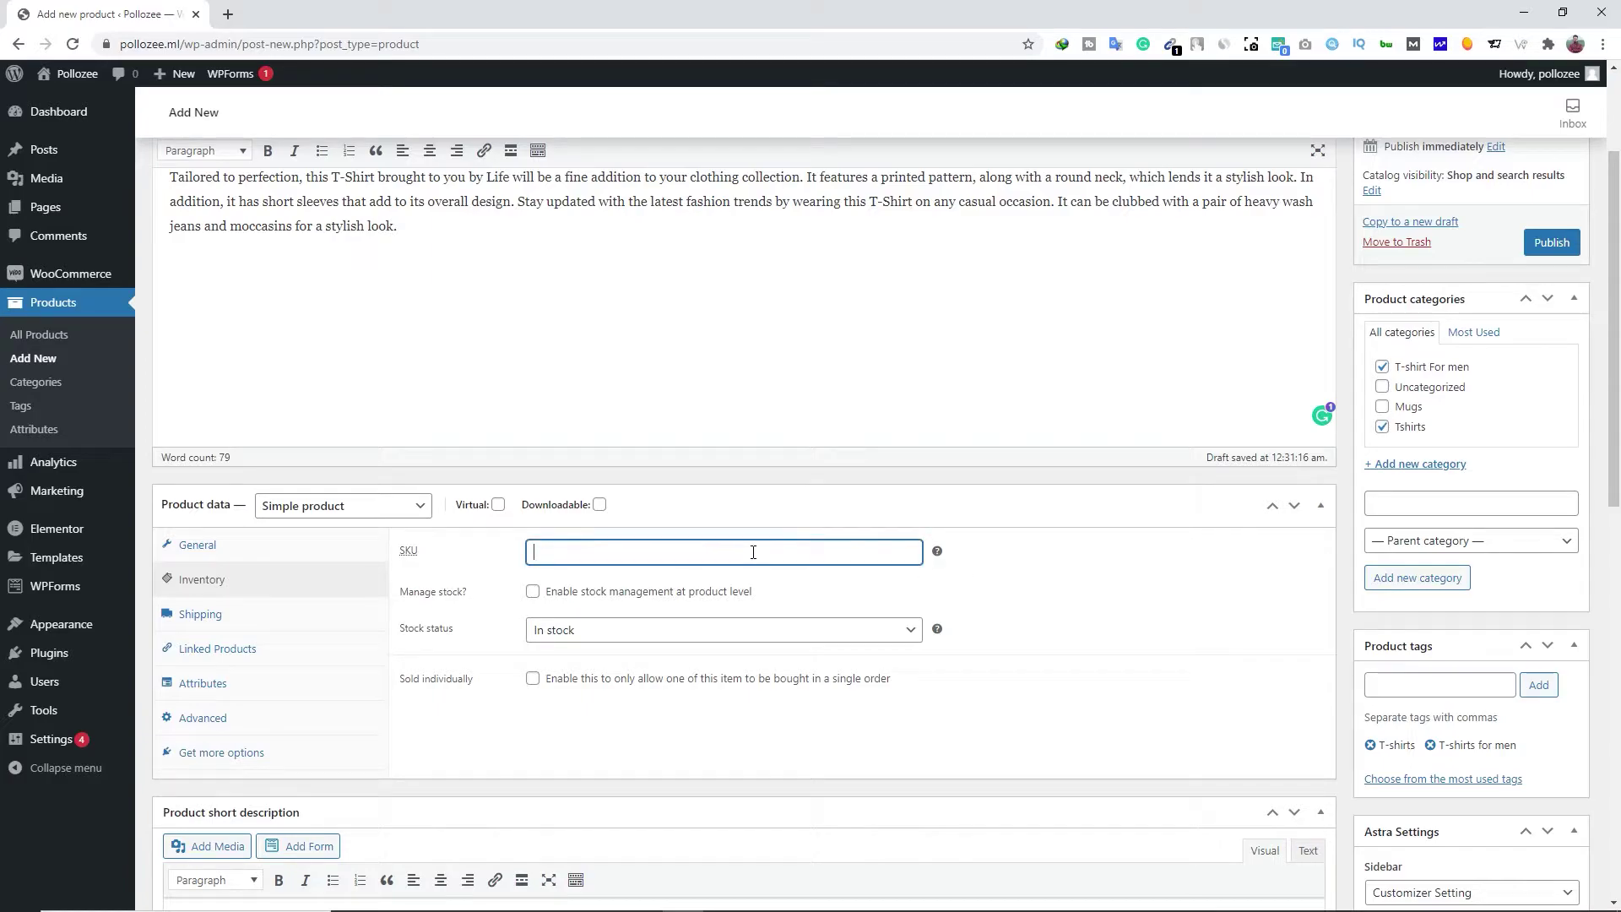
mouse_move(938, 553)
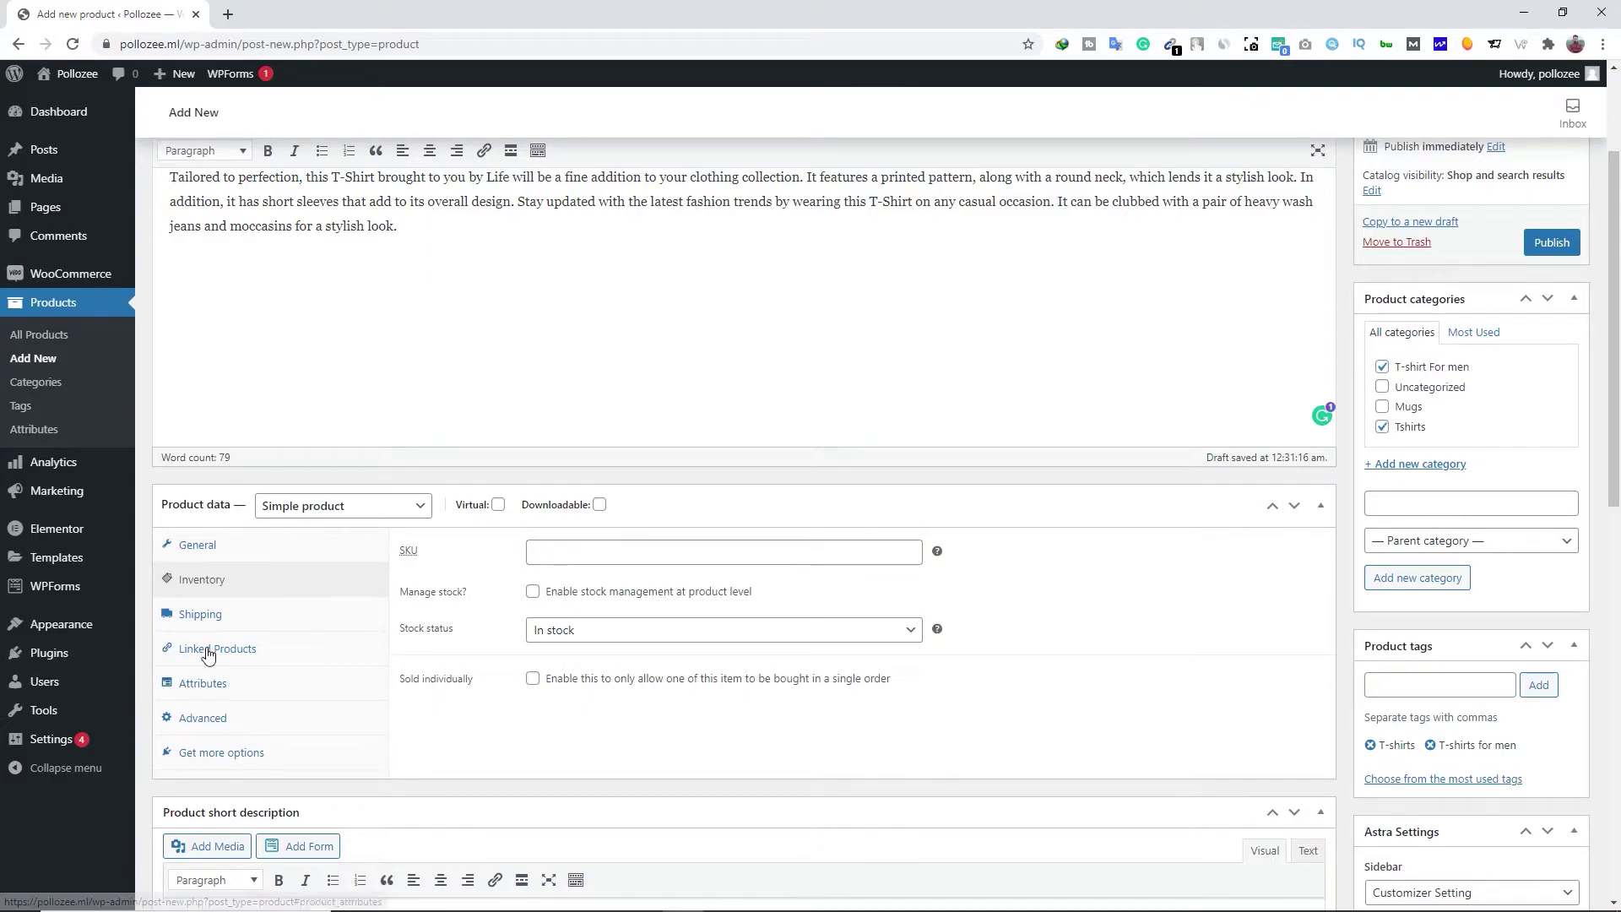
Enter shipping weight 420 and dimensions 35 × 25 × 10, keeping No shipping class
left_click(210, 621)
scroll(210, 621, "down", 2)
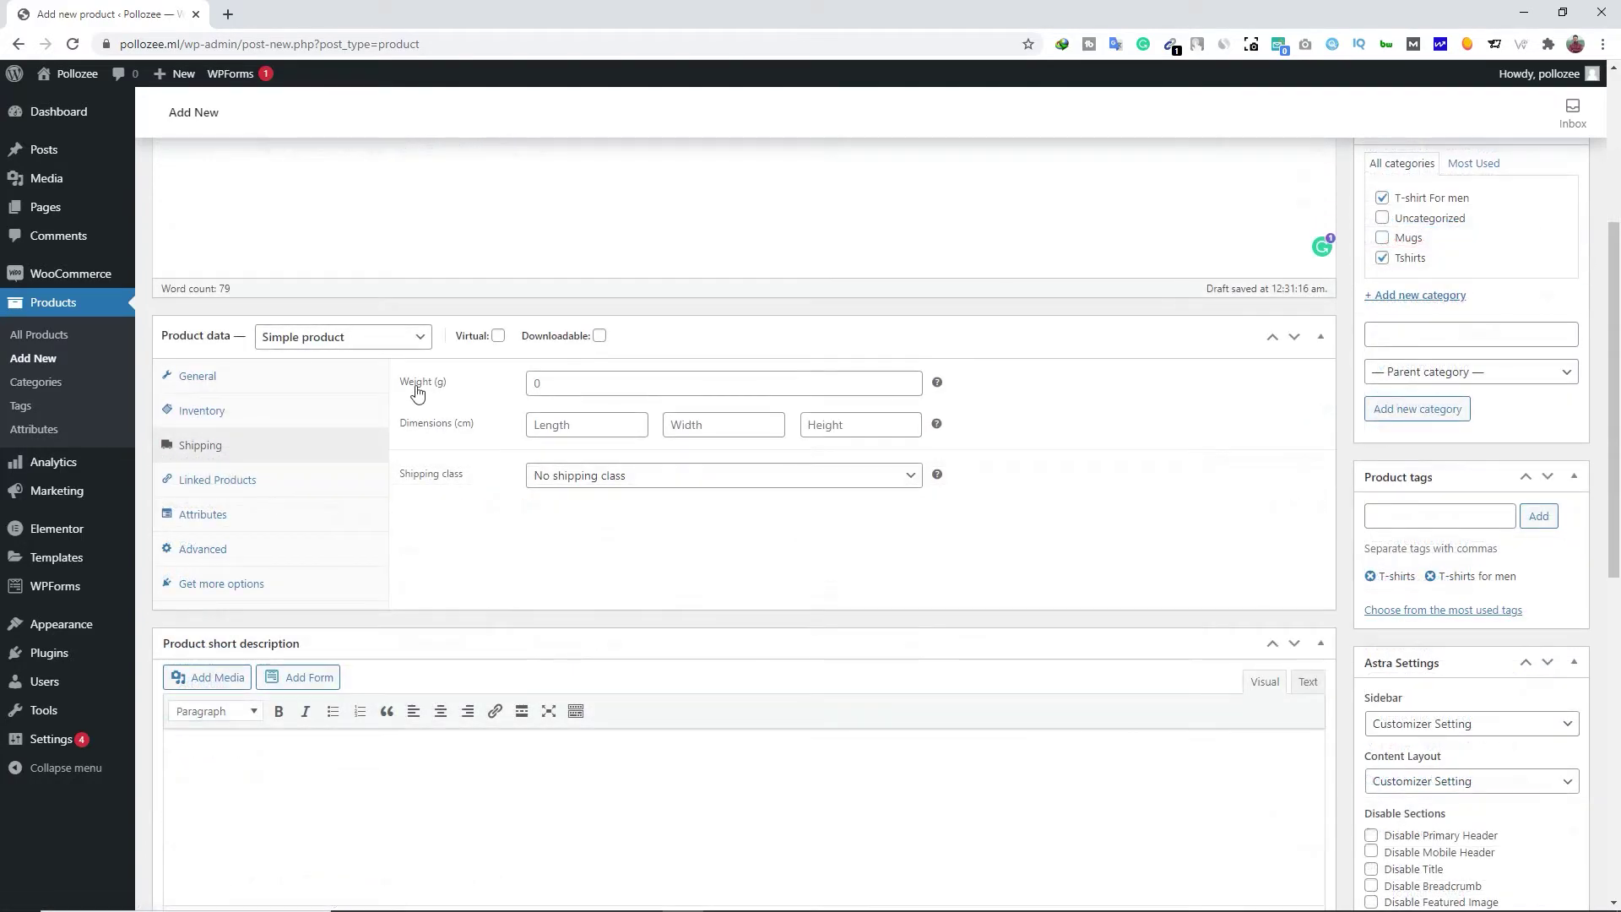
left_click(566, 386)
type("420")
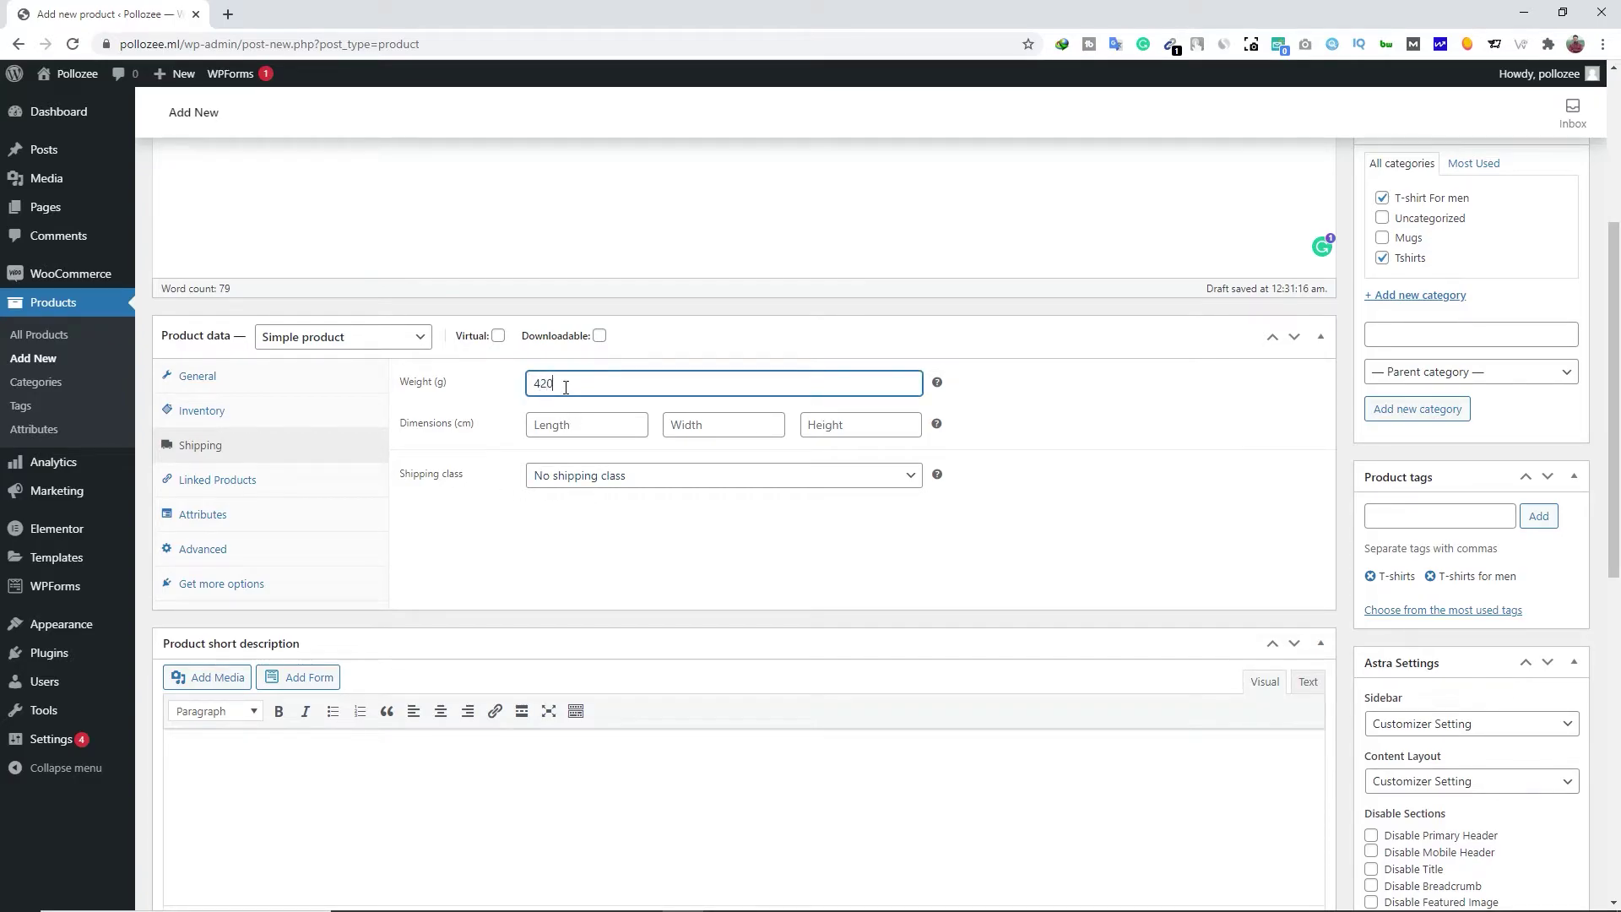
left_click(568, 425)
type("35")
left_click(716, 423)
type("25")
left_click(854, 426)
type("10")
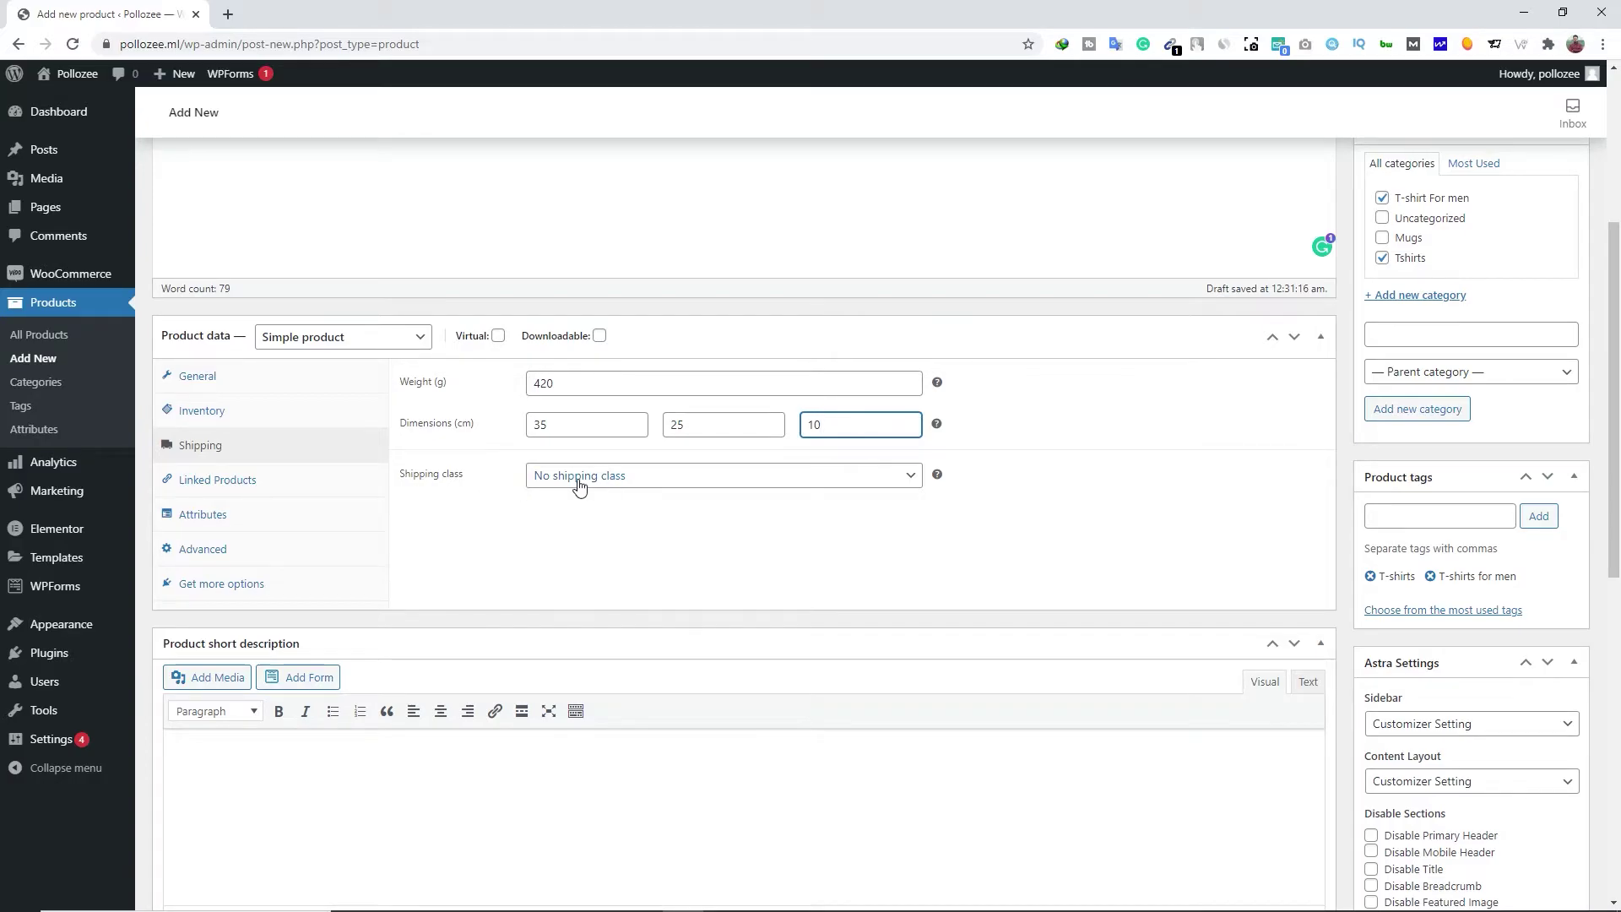
left_click(611, 480)
left_click(596, 498)
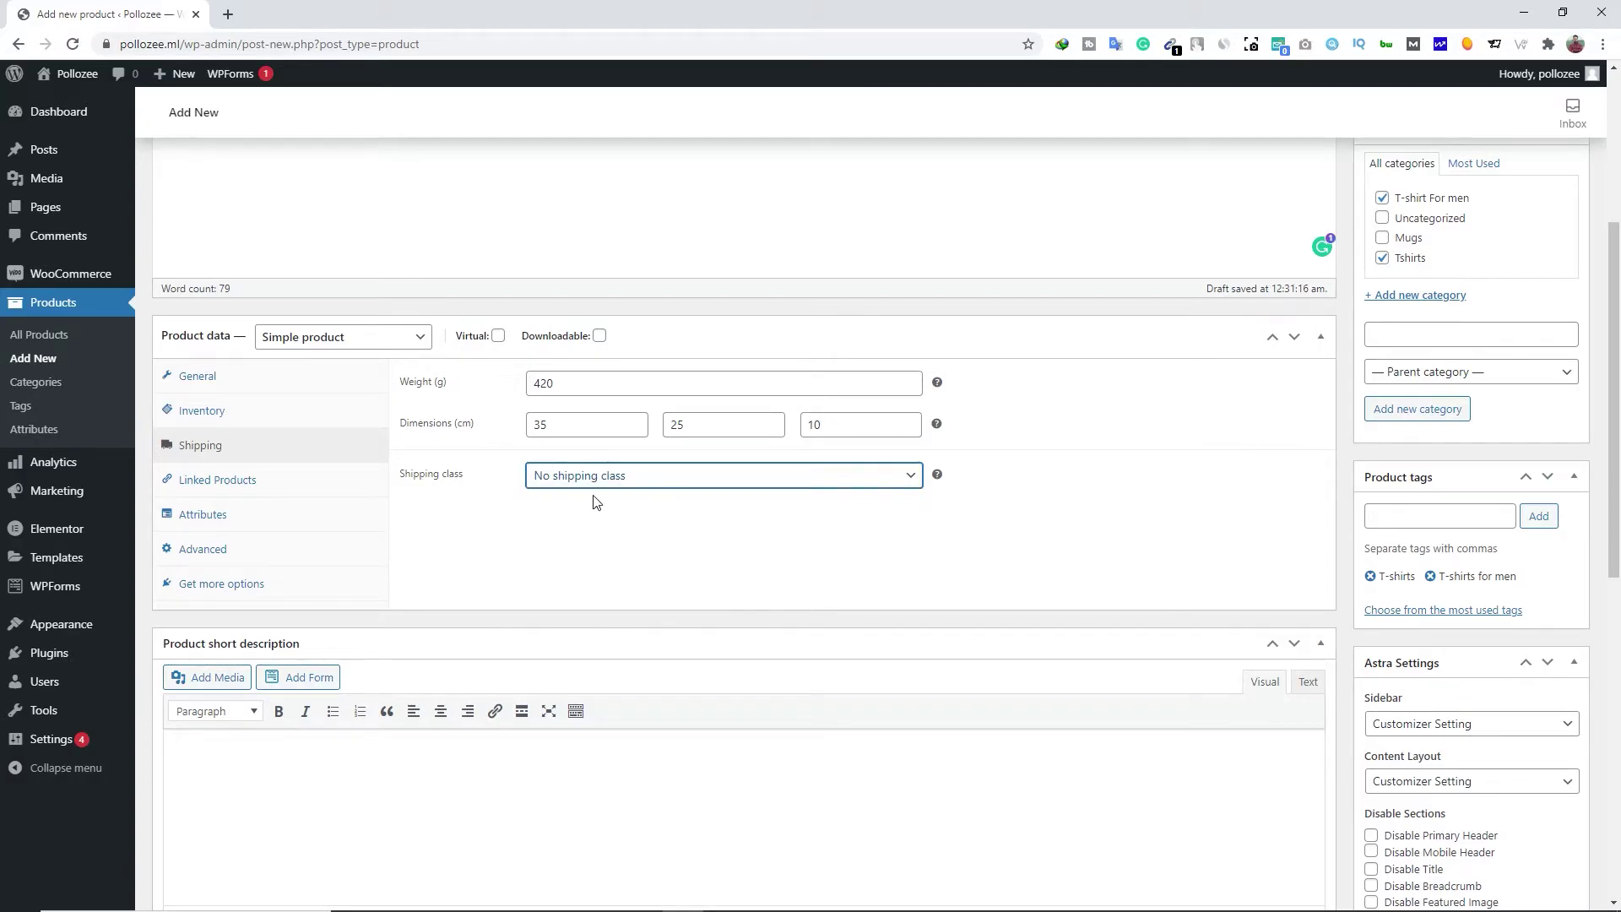
Review the Linked Products, Attributes, Advanced and Get more options product data tabs
left_click(216, 486)
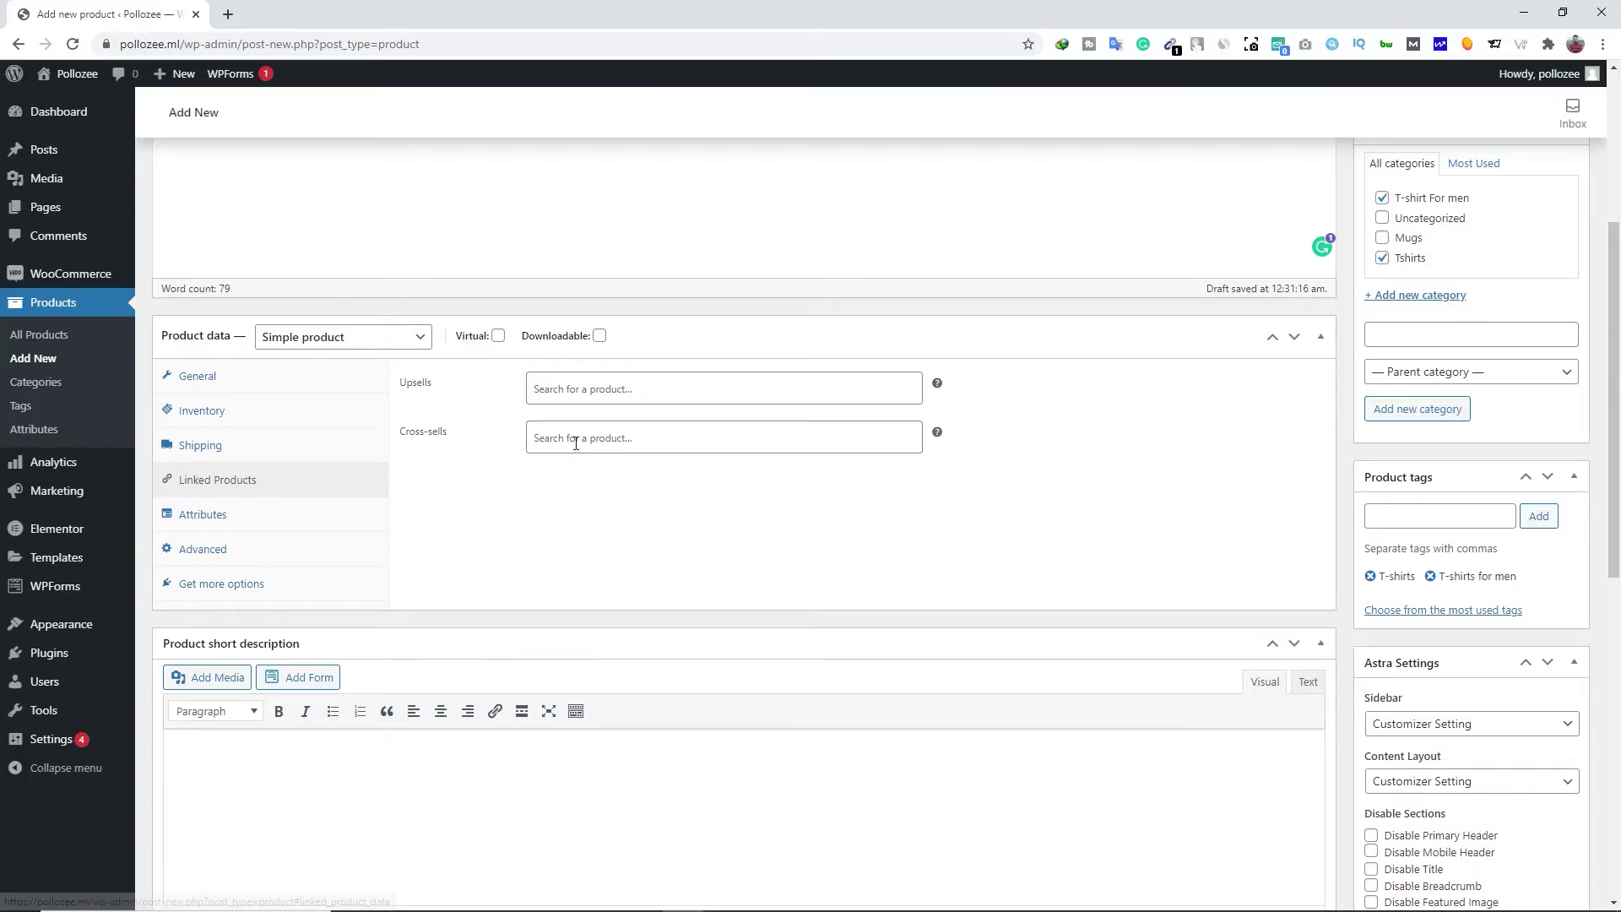
left_click(225, 529)
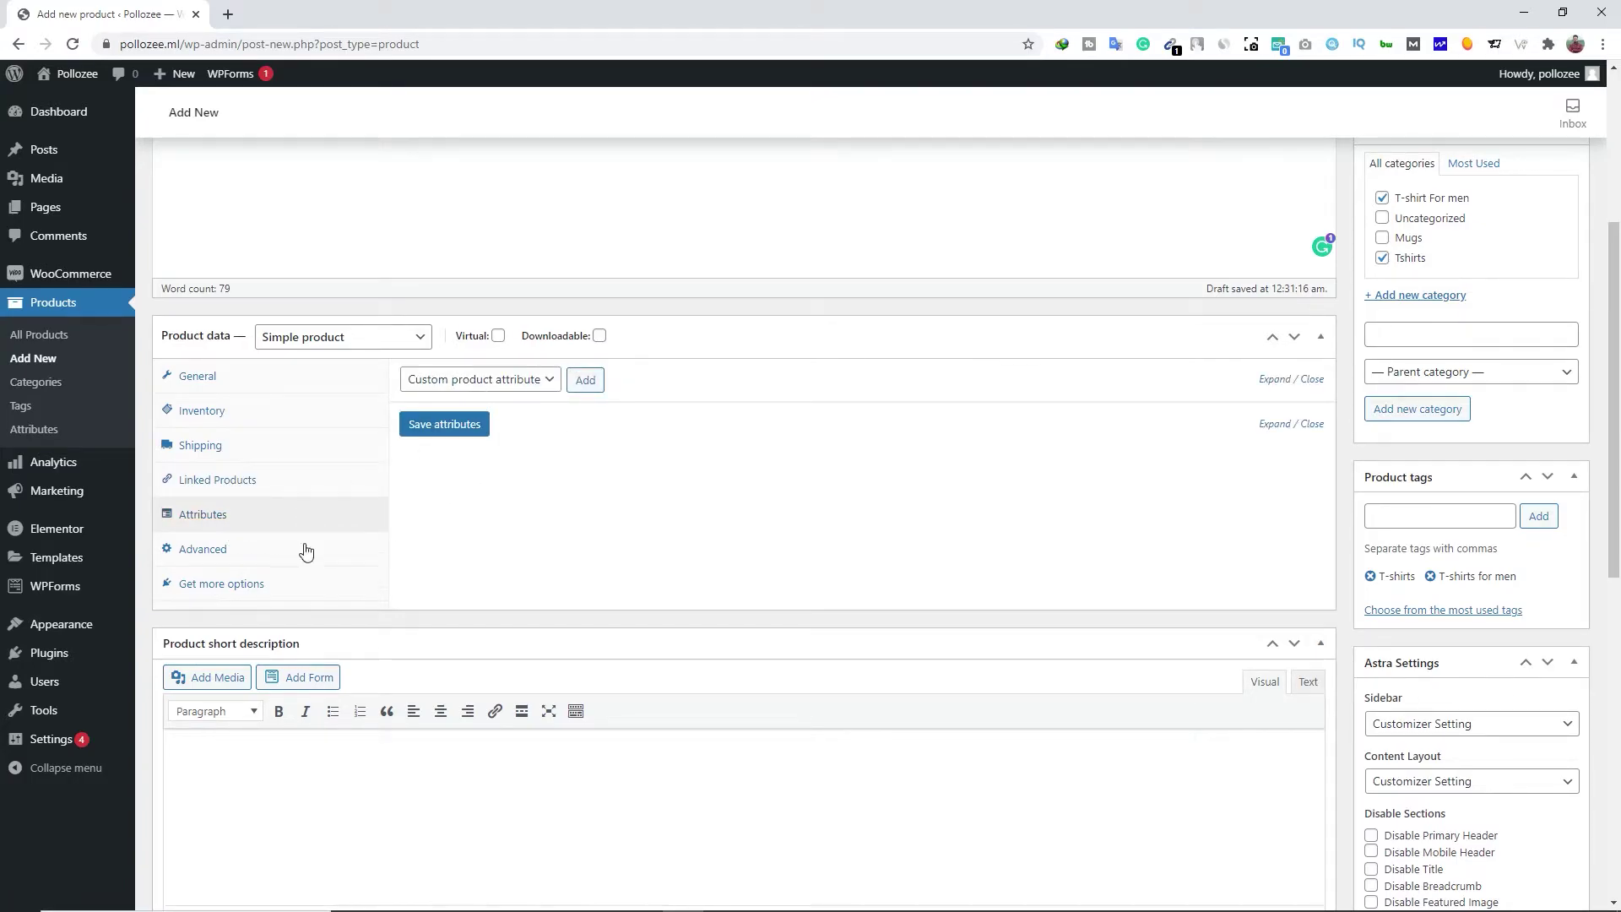
left_click(225, 555)
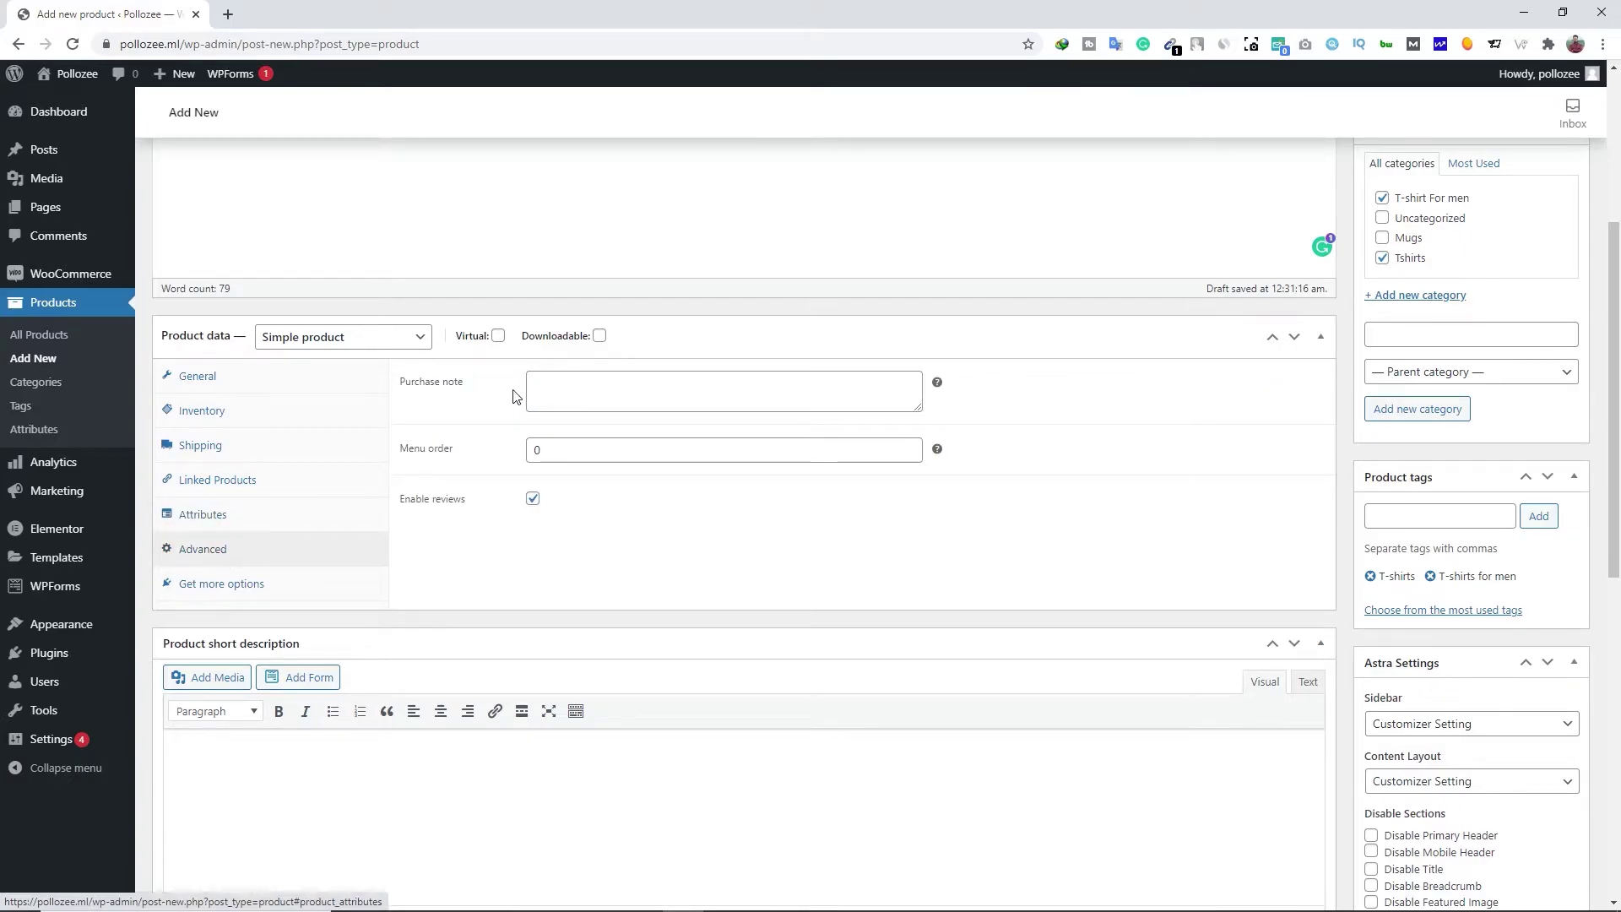
left_click(562, 387)
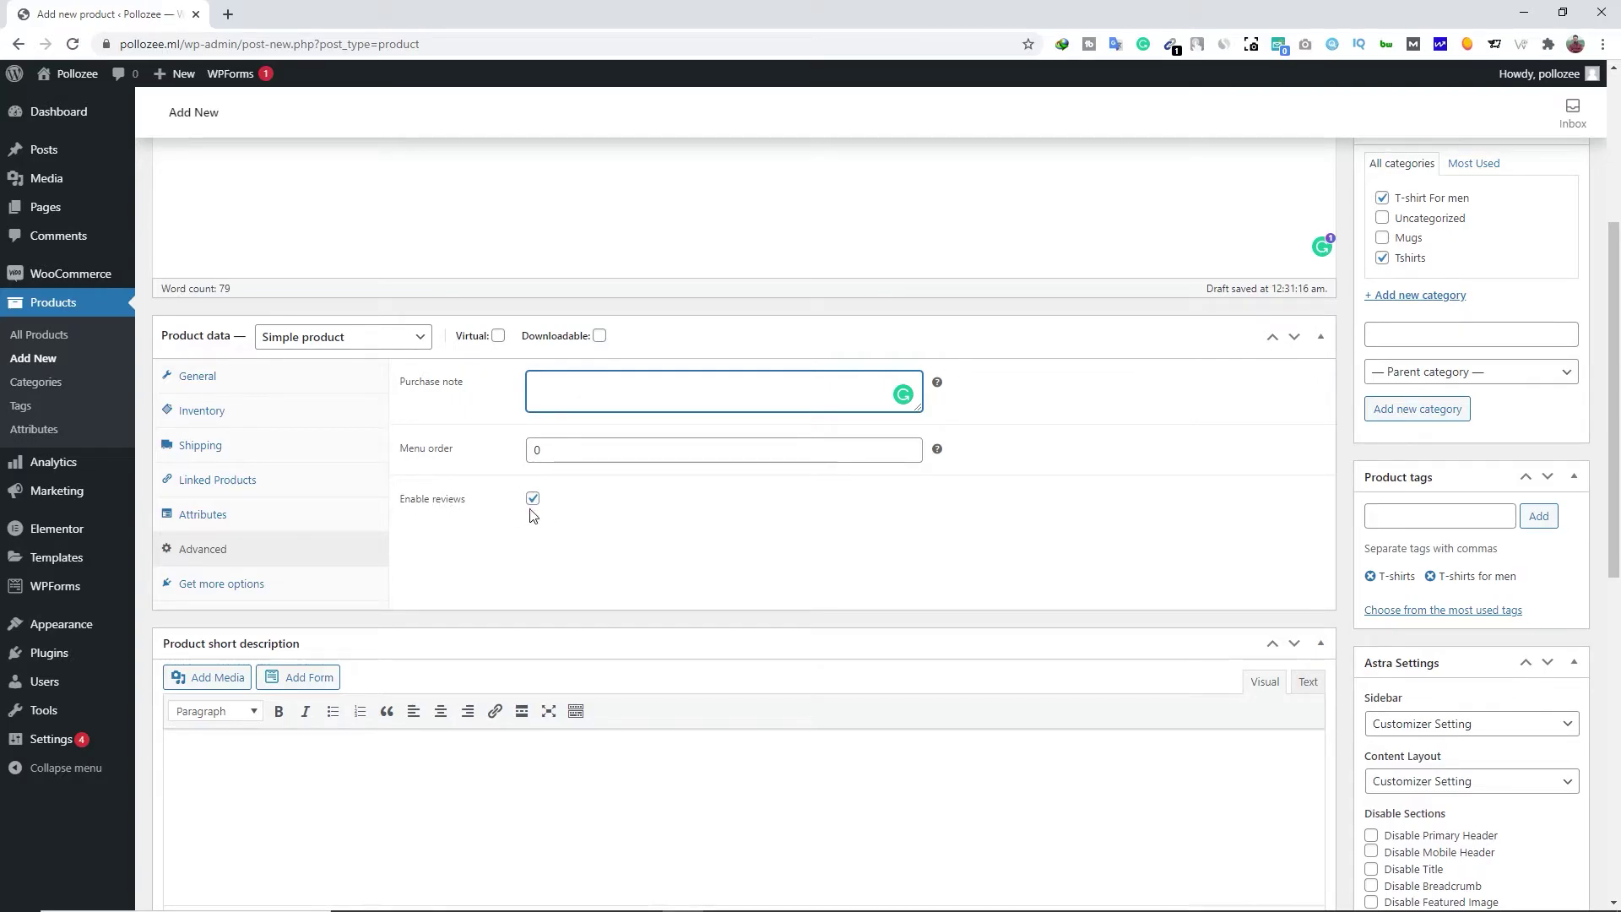
left_click(211, 595)
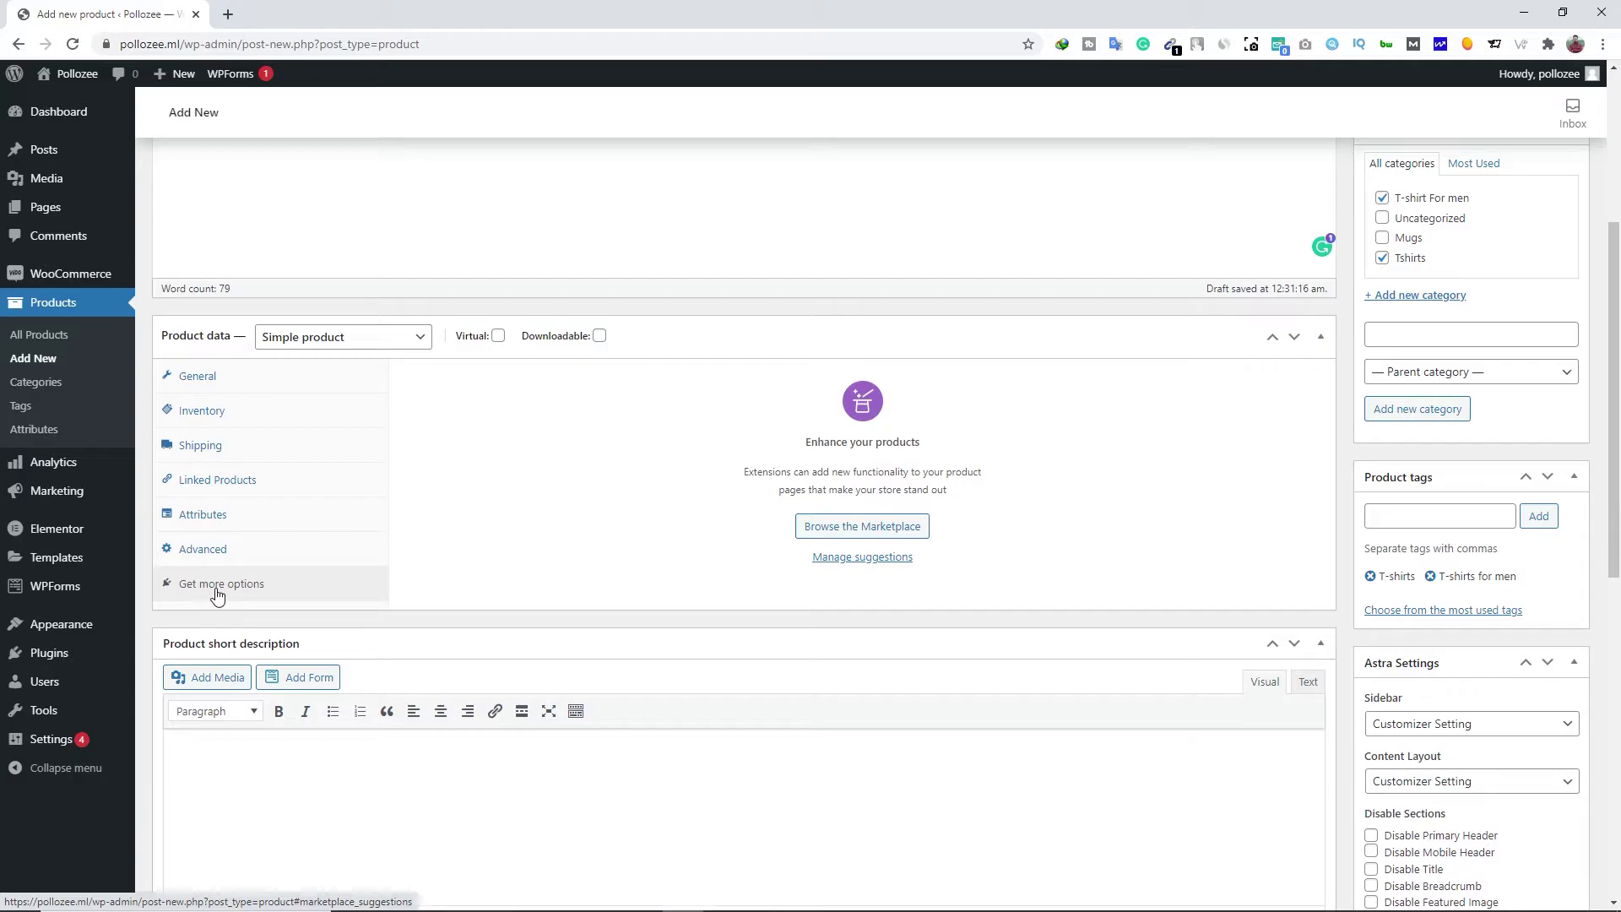
Return to the General tab and place the caret in the empty Product short description
left_click(206, 378)
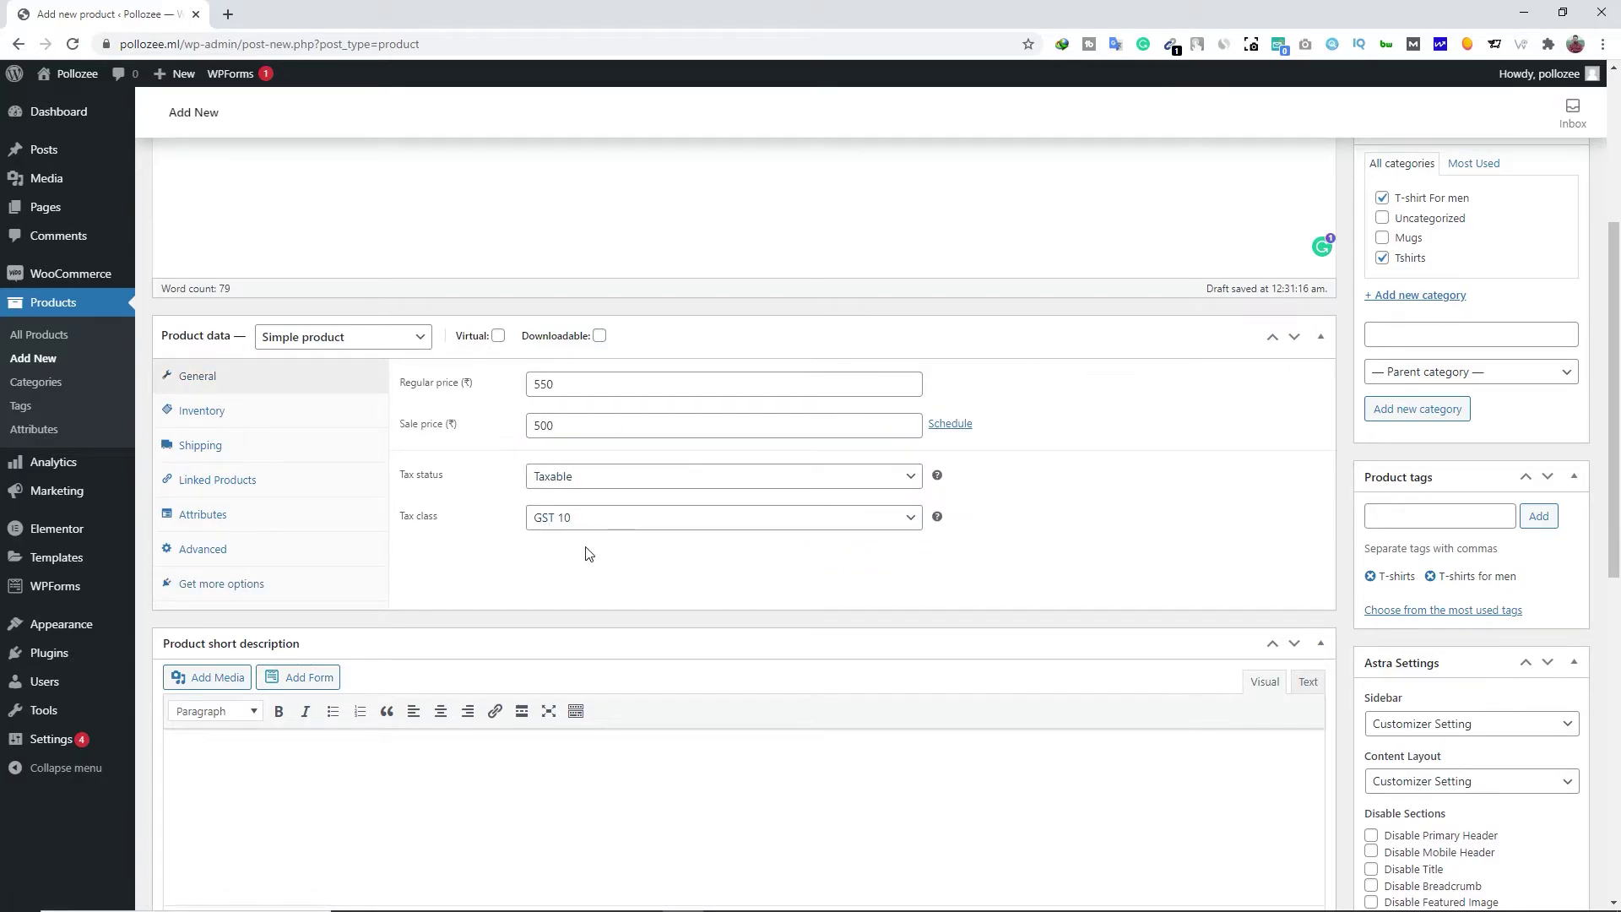
scroll(588, 553, "down", 3)
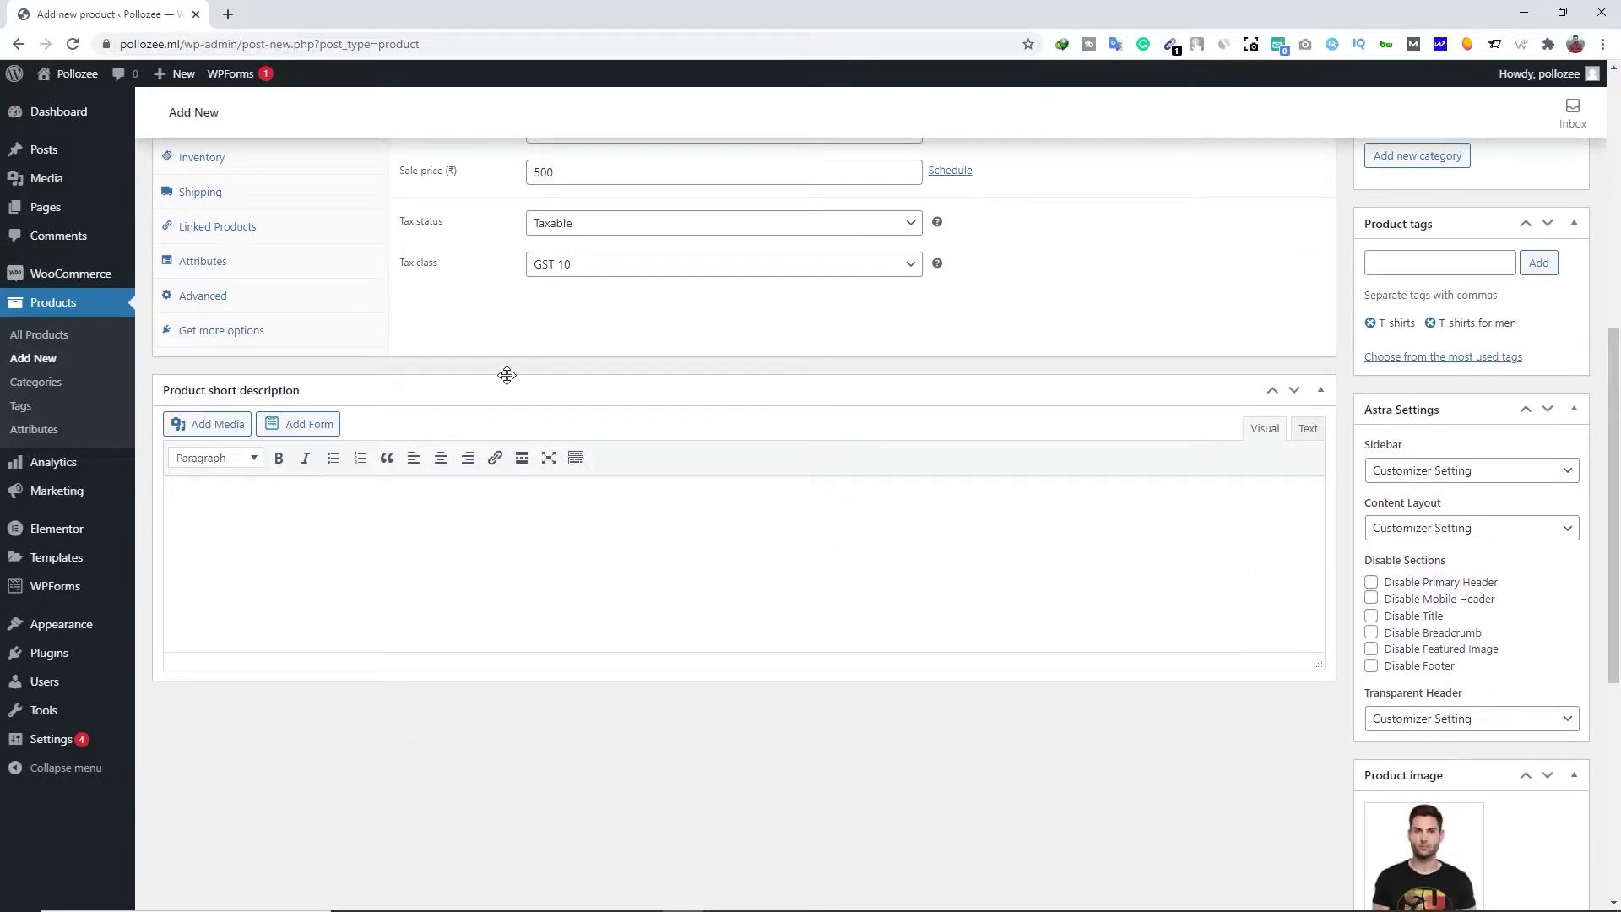
left_click(440, 513)
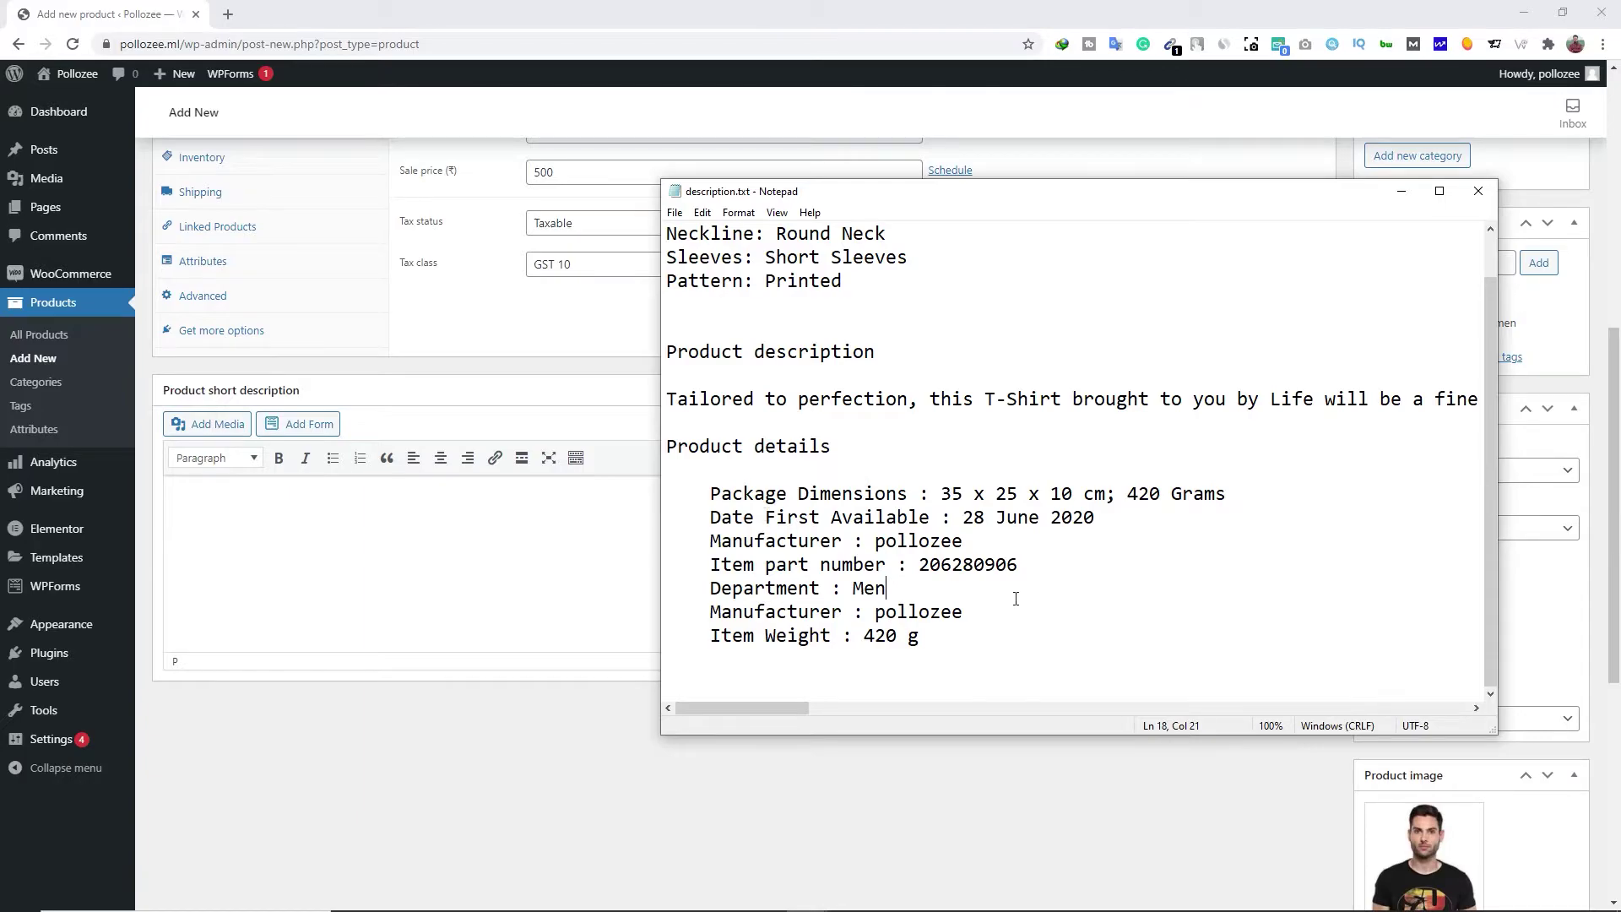
Copy the product details lines from Notepad into the product short description
left_click_drag(711, 493, 940, 647)
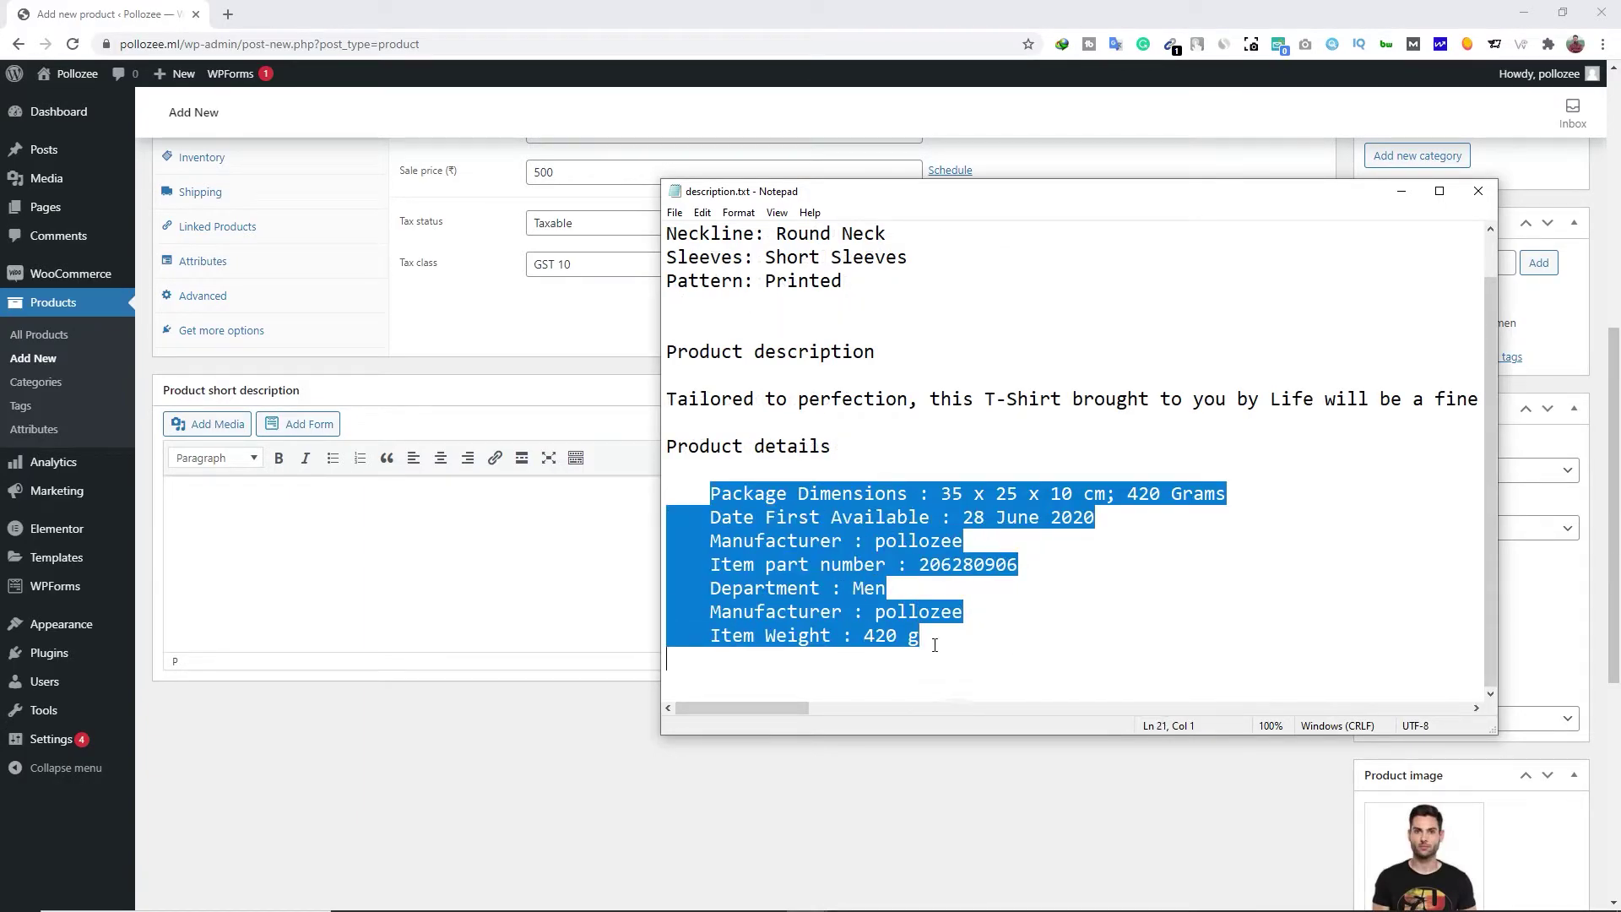
right_click(673, 635)
left_click(832, 665)
left_click(308, 536)
key("ctrl+v")
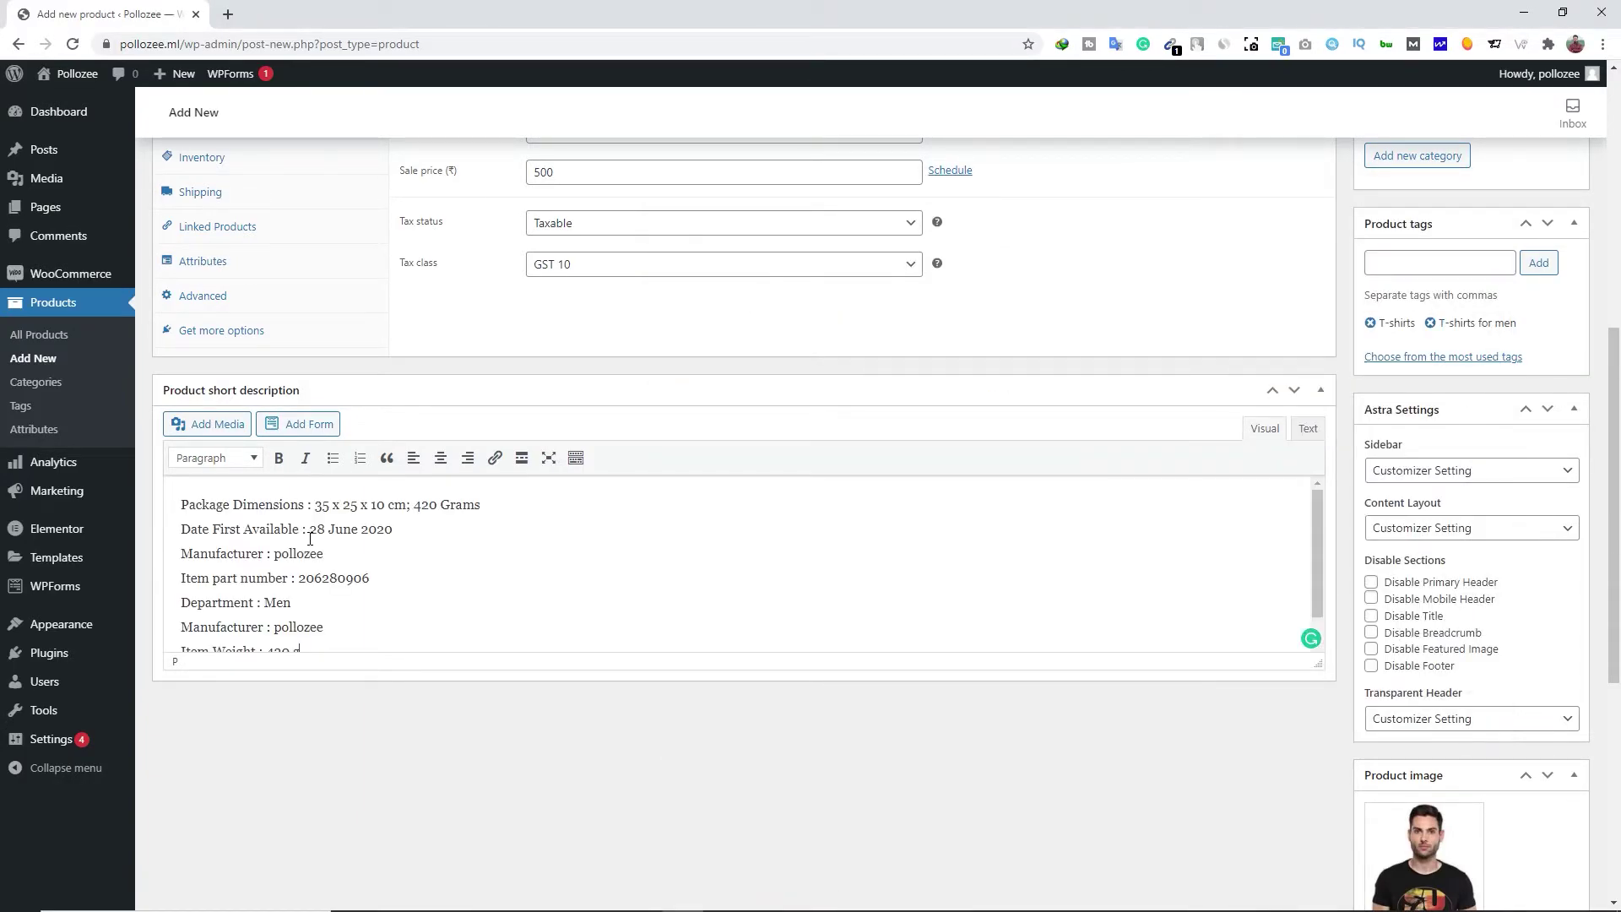
Publish the T-shirt product and open its live product page in a new tab
scroll(992, 626, "down", 2)
scroll(991, 626, "up", 6)
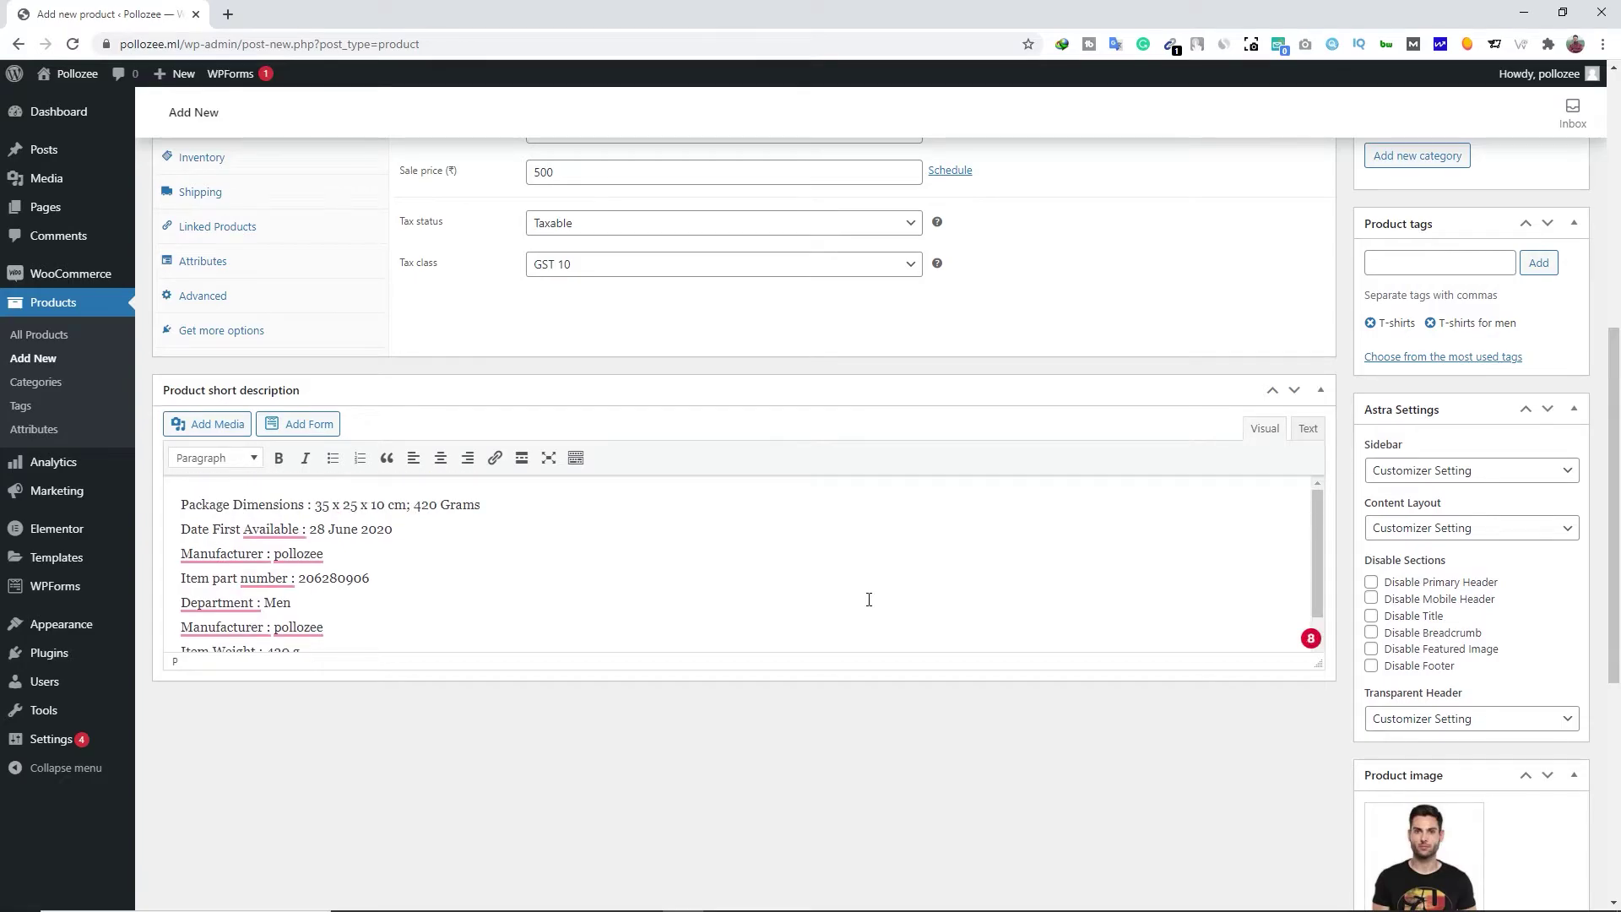
scroll(992, 625, "up", 3)
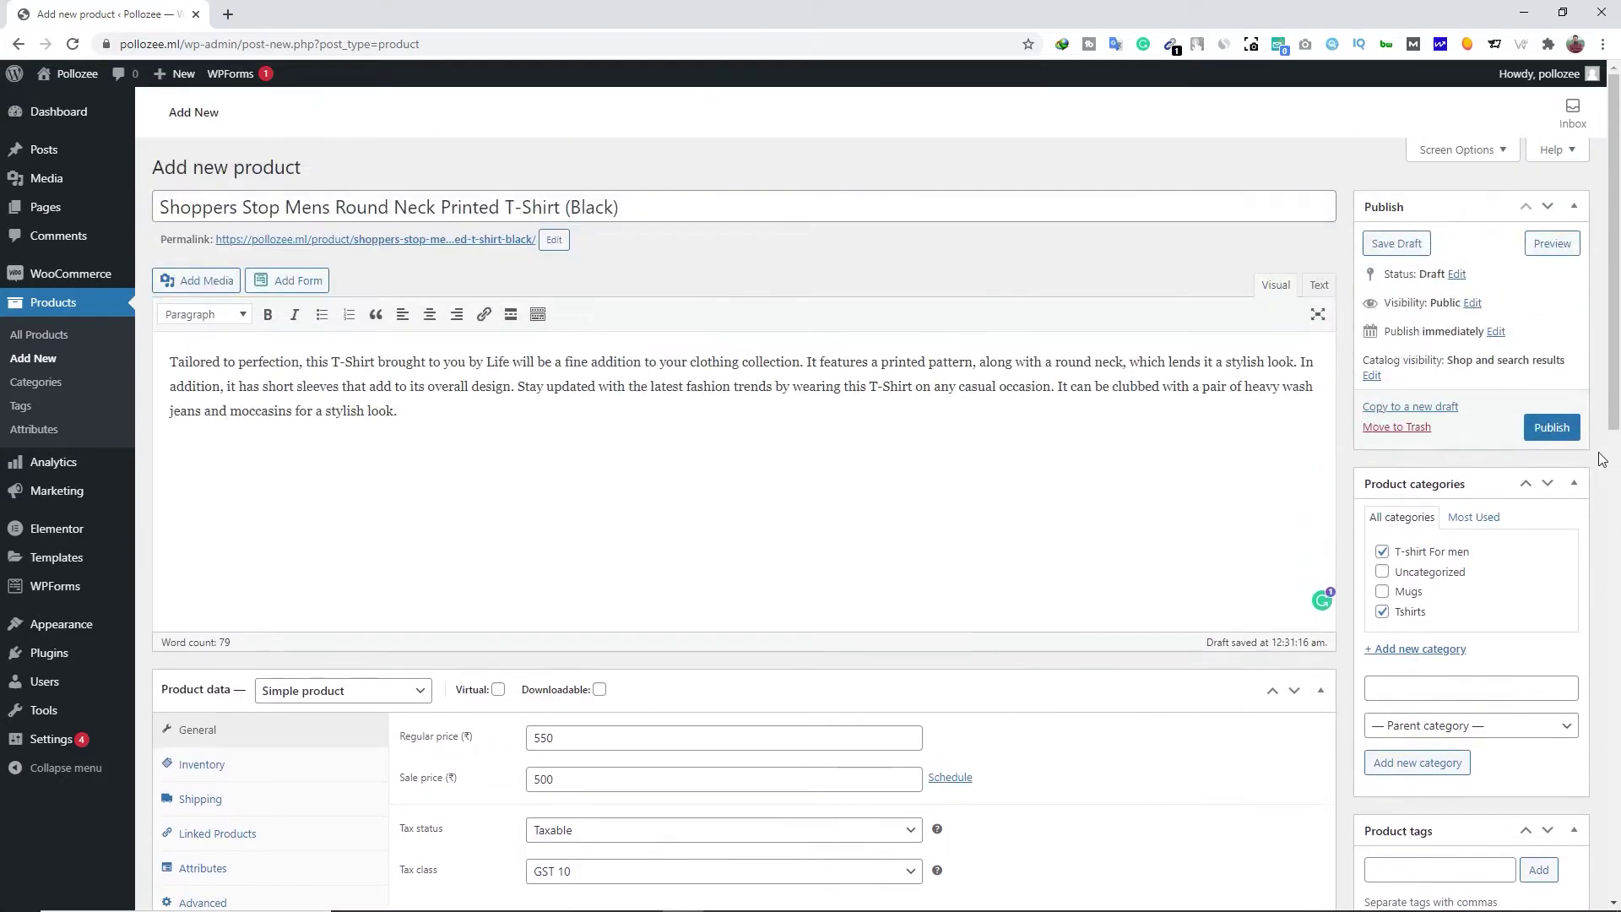
left_click(1552, 428)
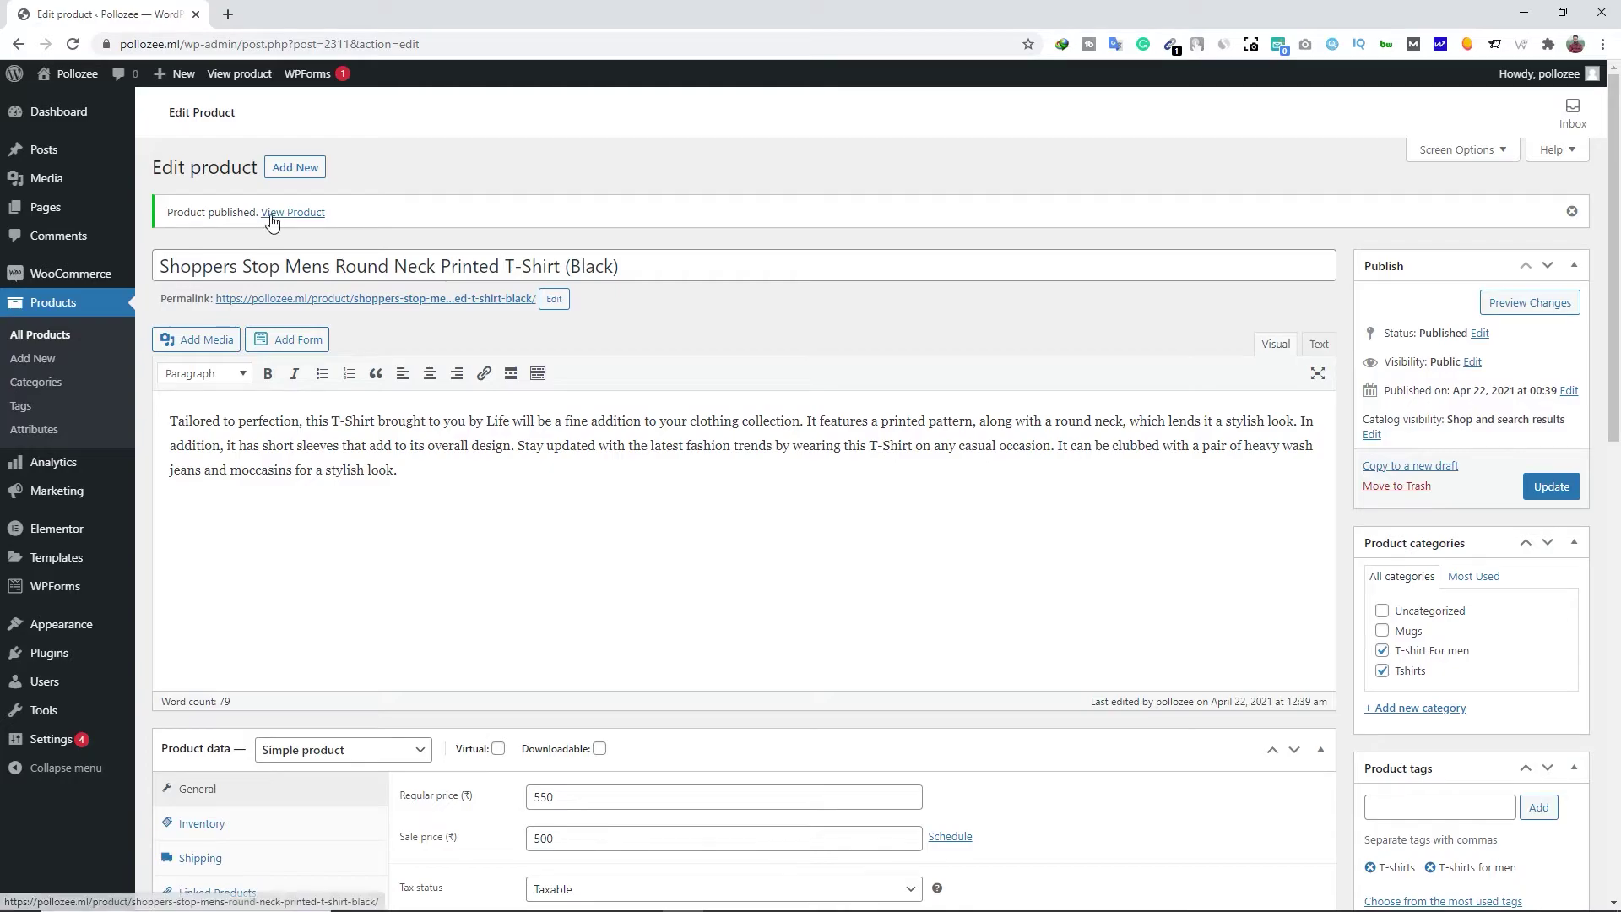
right_click(294, 218)
left_click(309, 229)
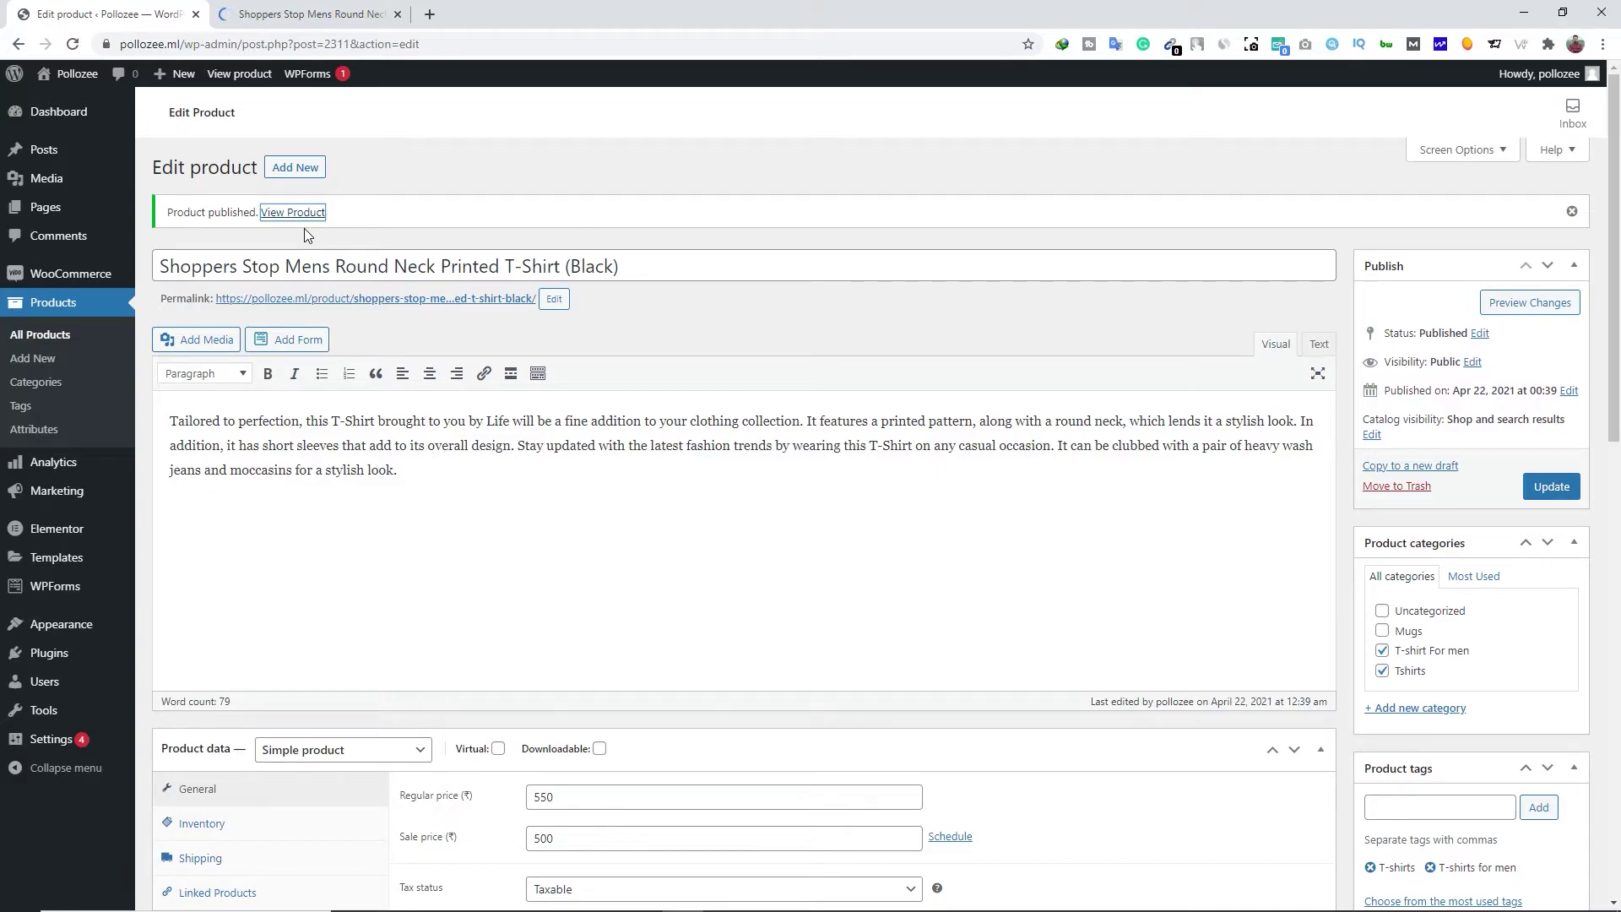
left_click(309, 14)
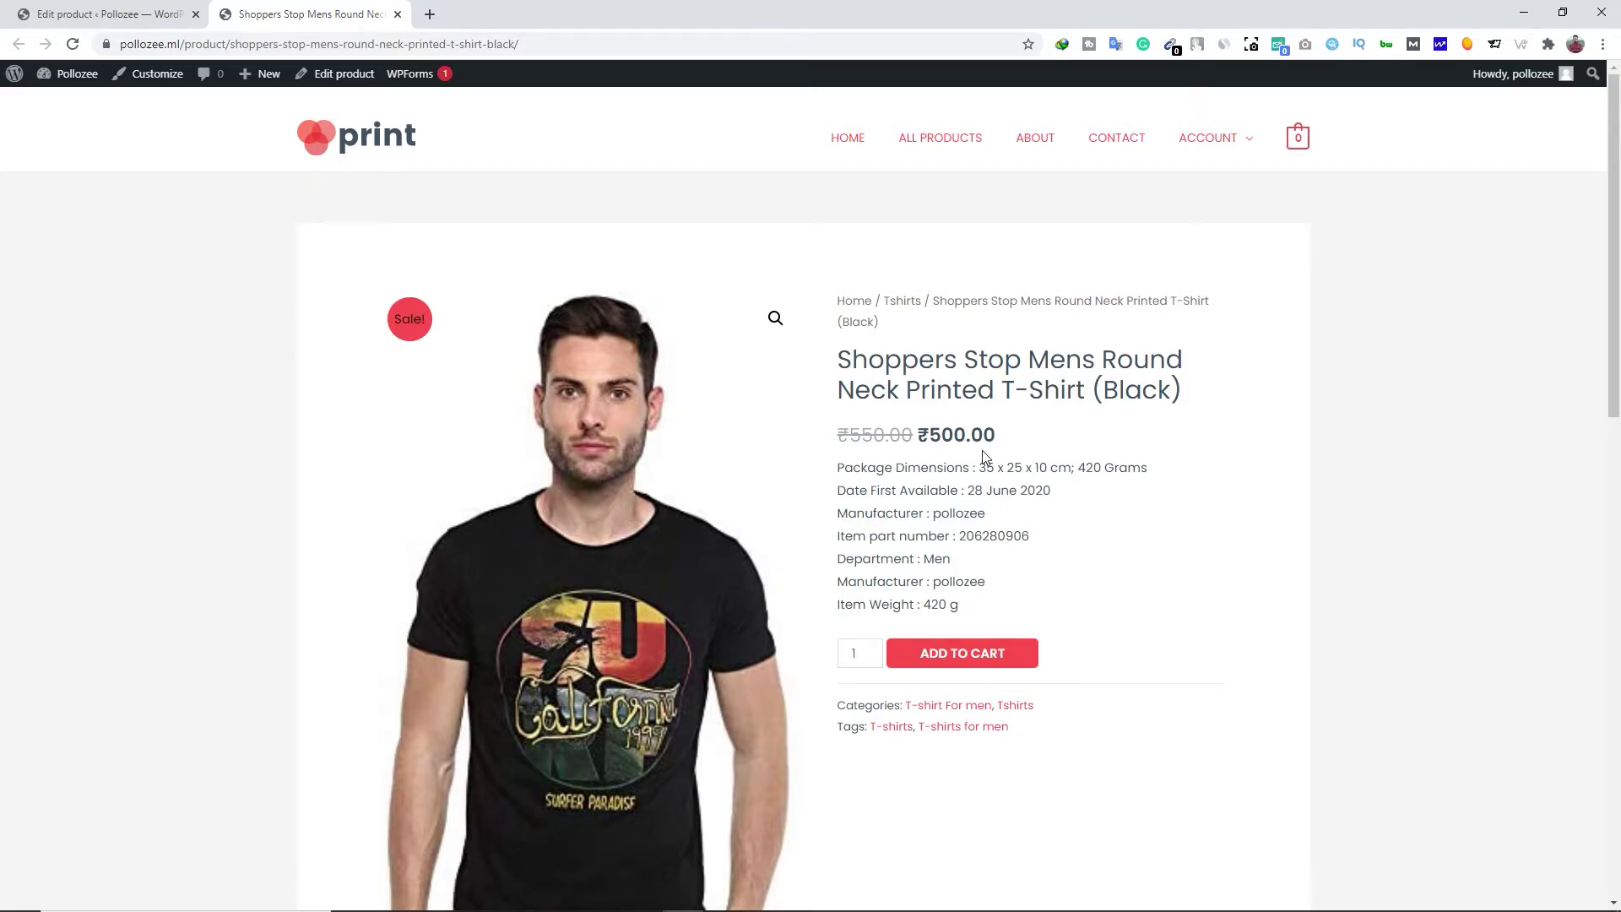
scroll(982, 454, "down", 2)
left_click_drag(845, 301, 984, 394)
left_click(987, 396)
scroll(833, 464, "down", 7)
scroll(808, 483, "down", 1)
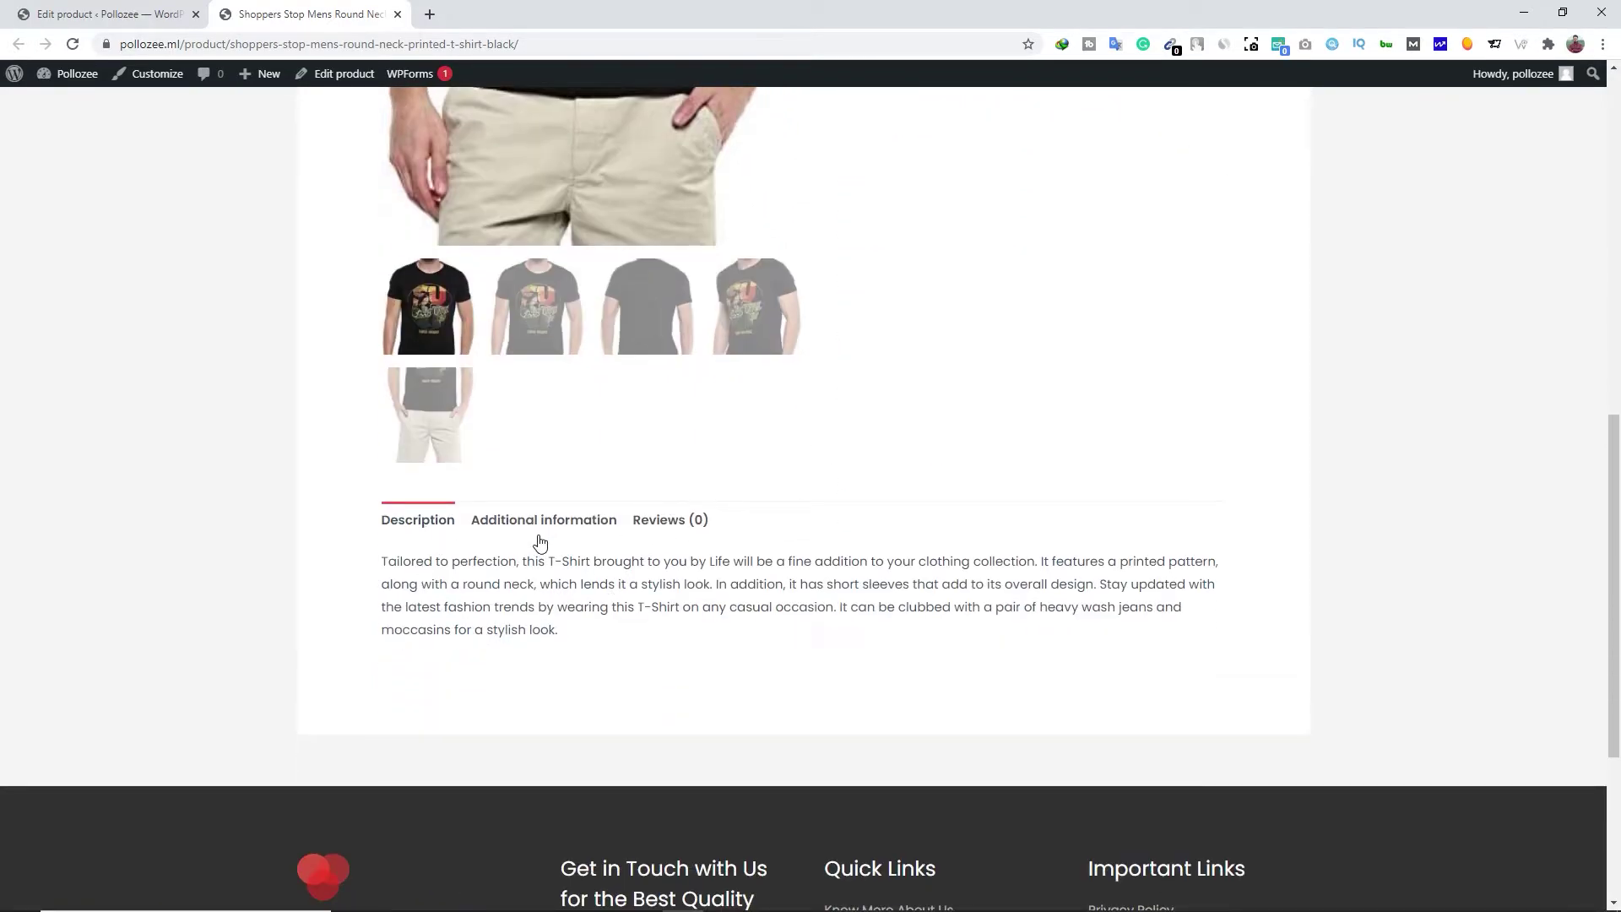
left_click(541, 524)
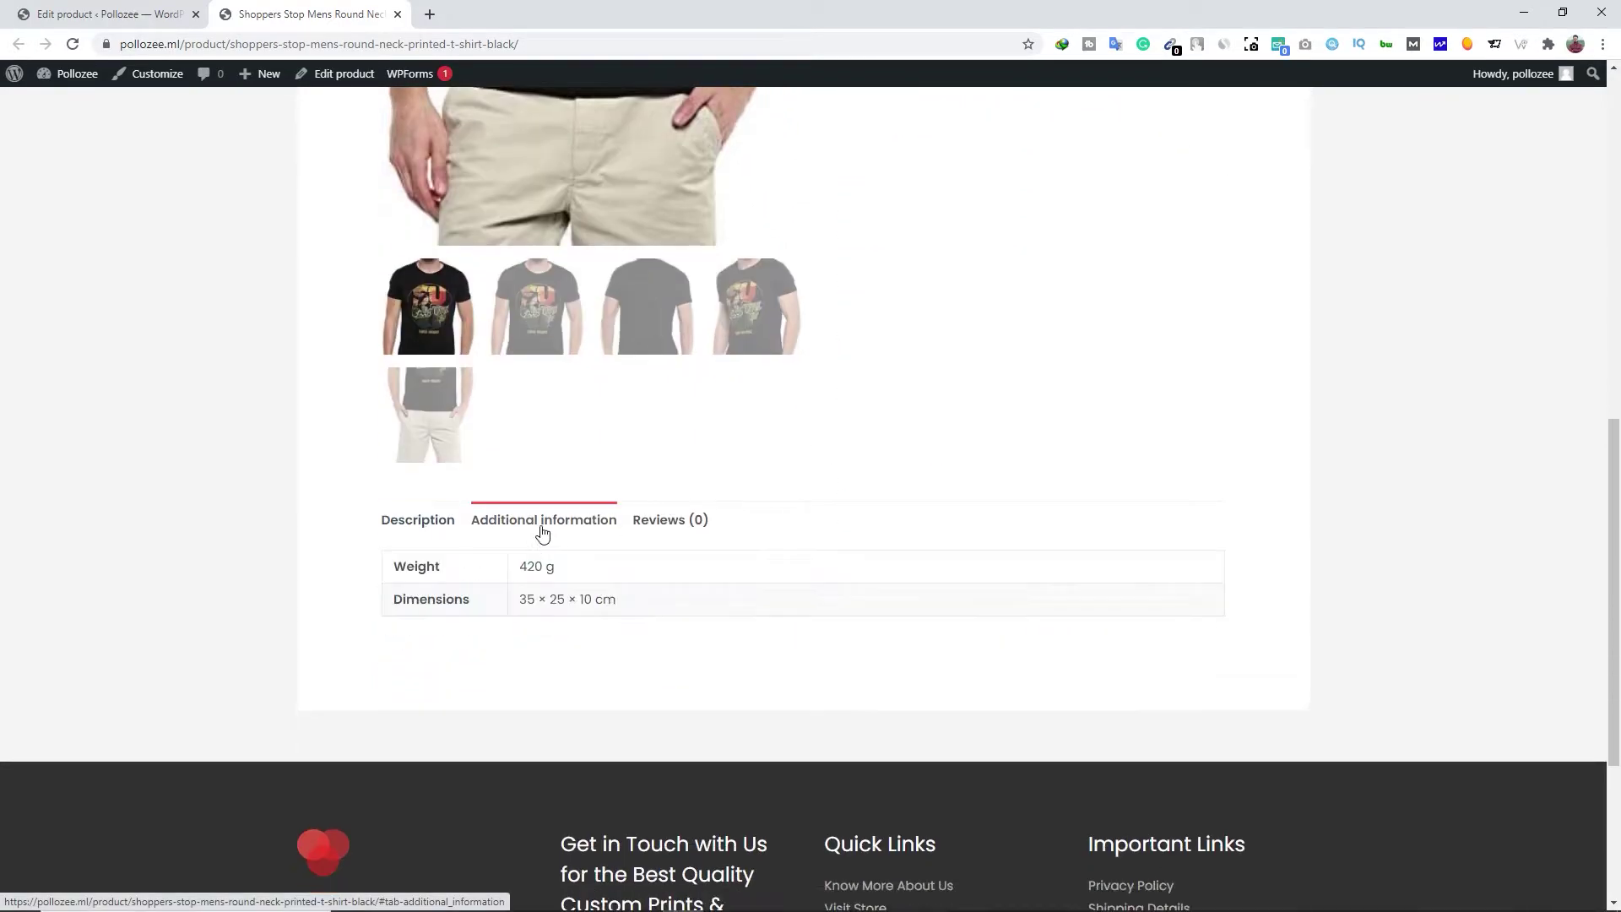
left_click(671, 527)
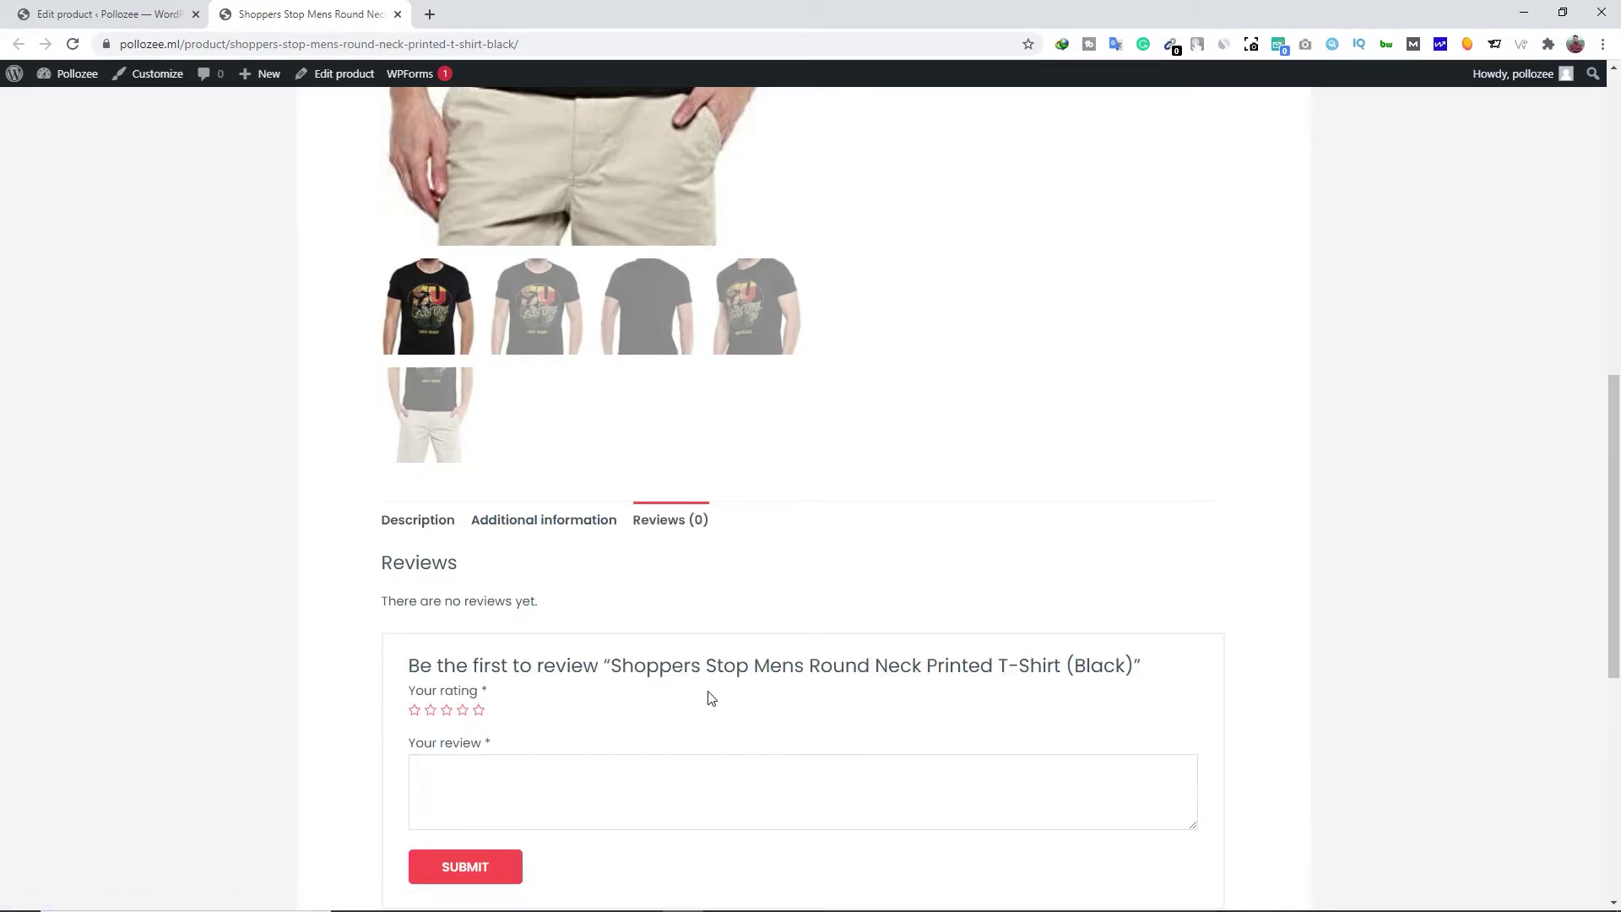
scroll(709, 697, "up", 9)
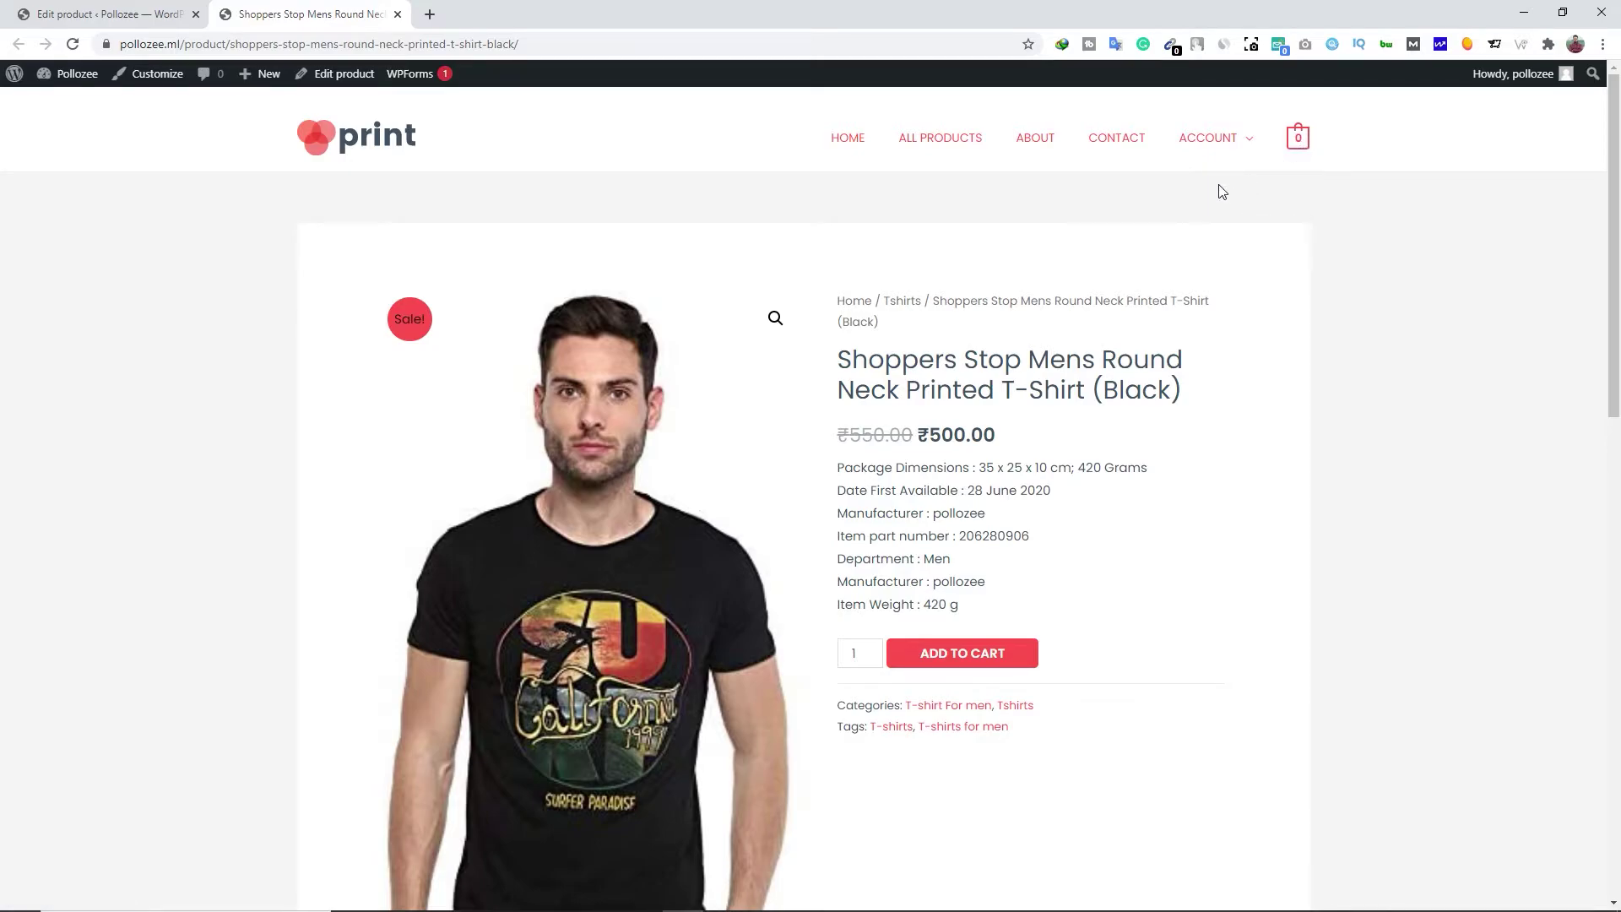
left_click(396, 15)
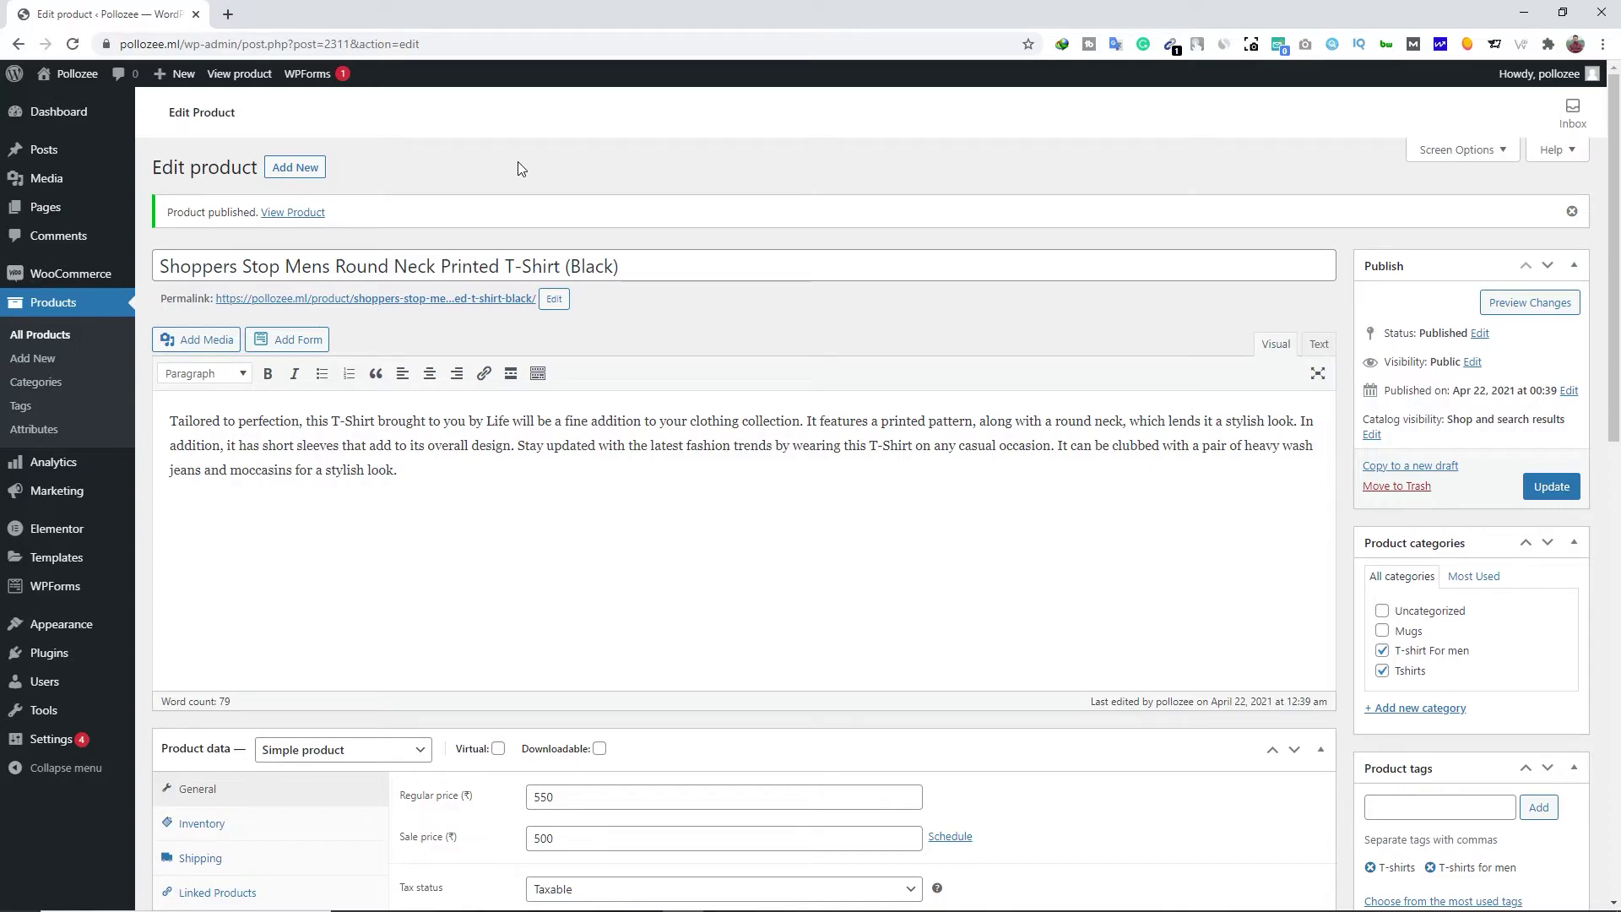
Find 'yoast seo' among new plugins, install and activate it, then show All Products
mouse_move(65, 654)
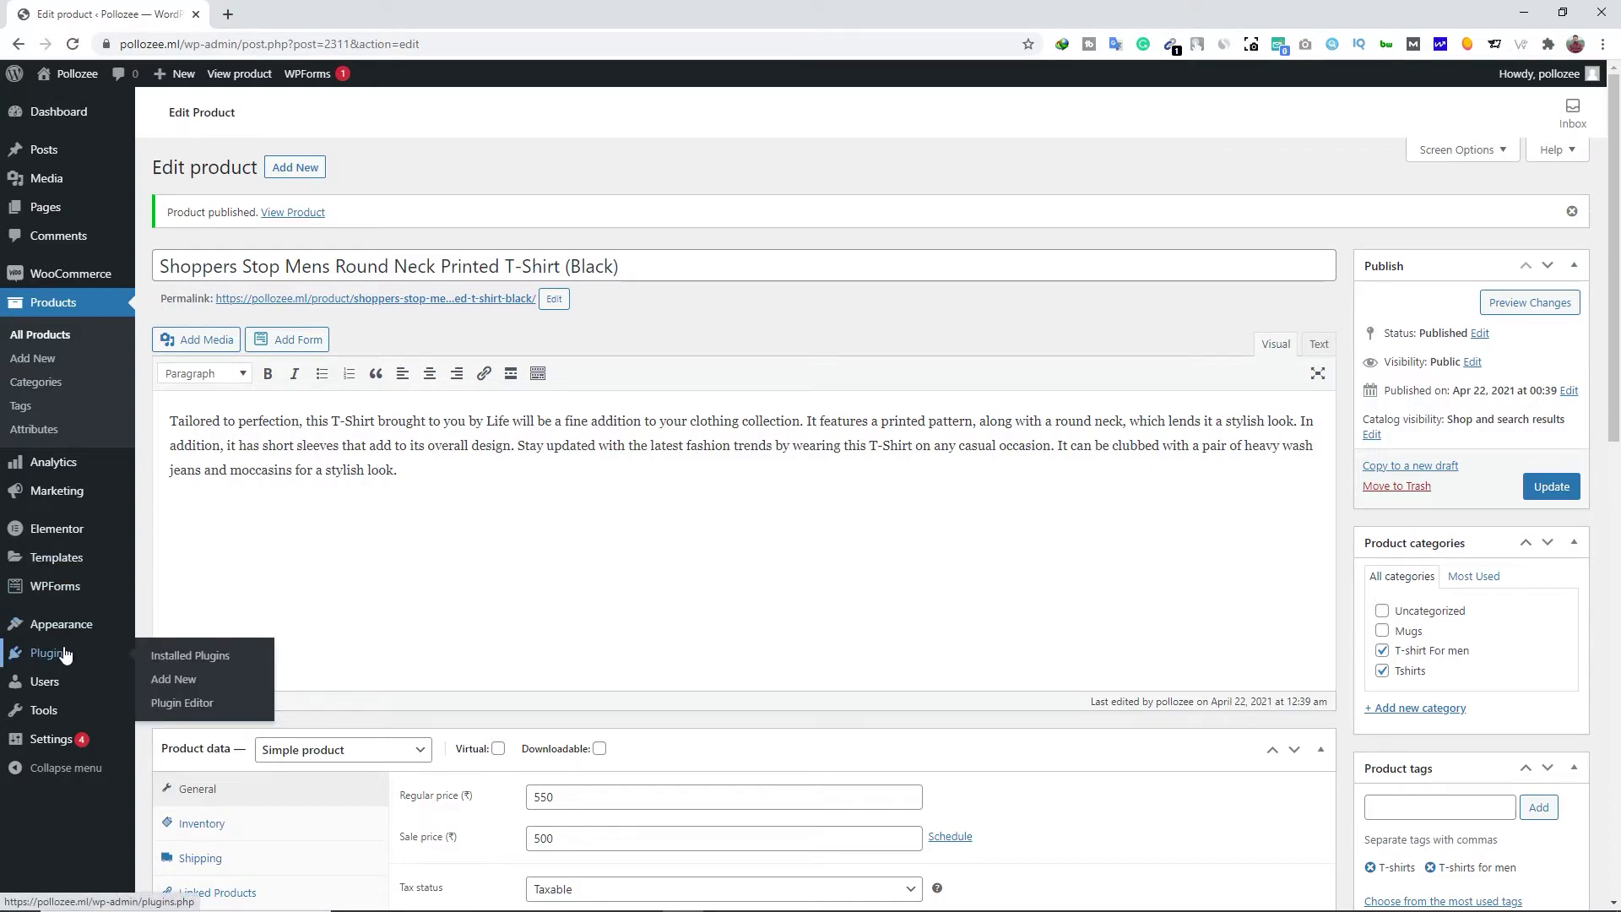
left_click(176, 680)
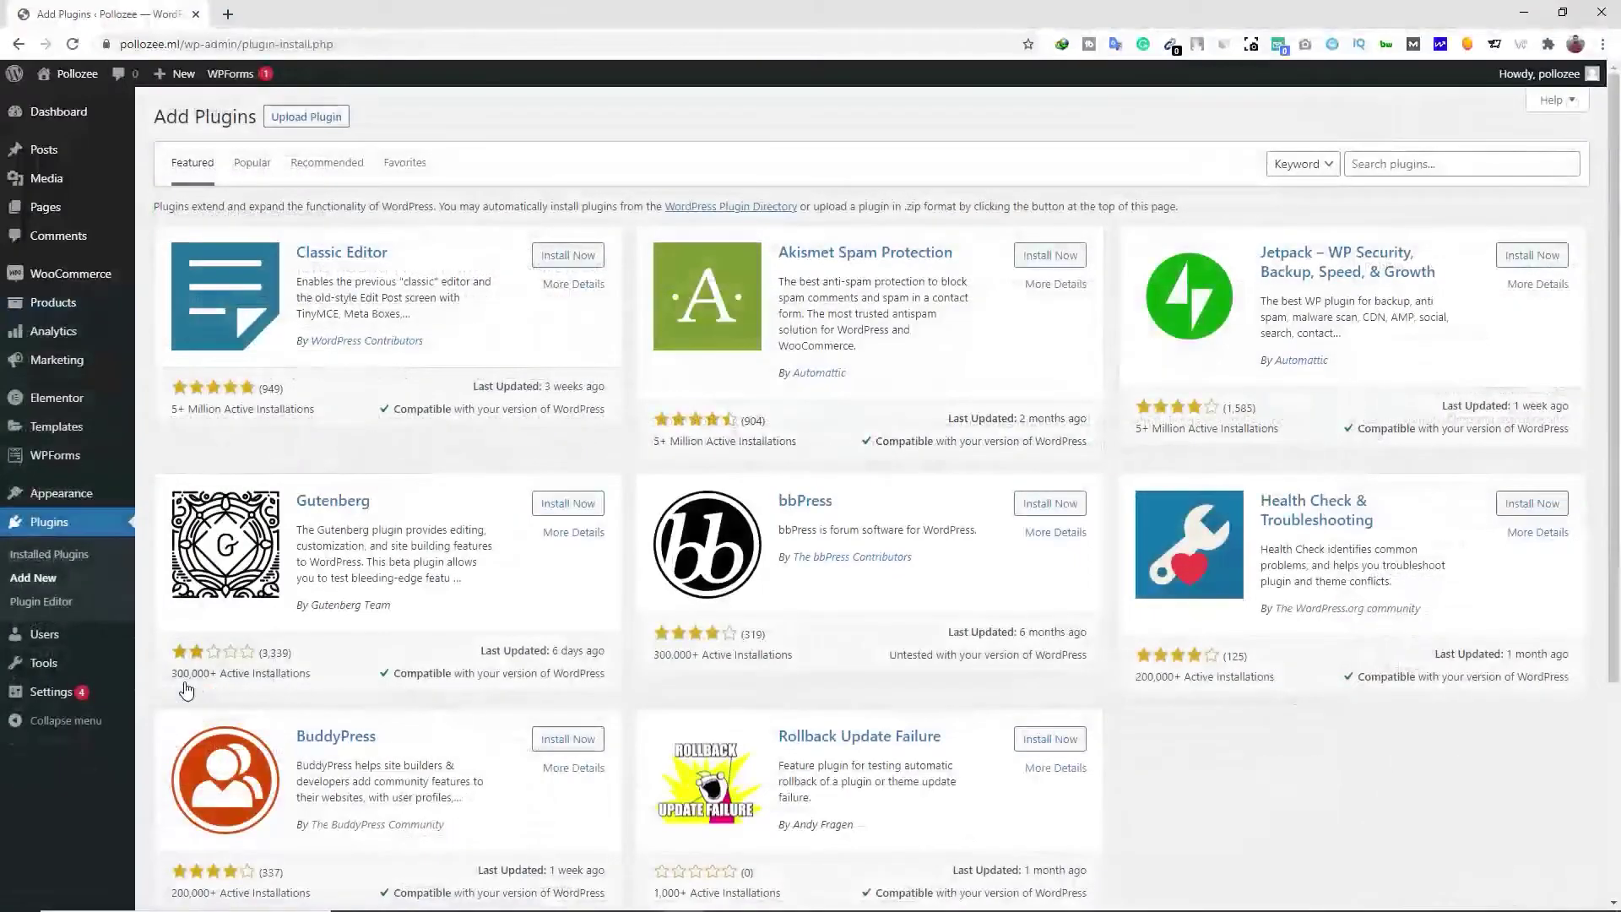
left_click(1379, 167)
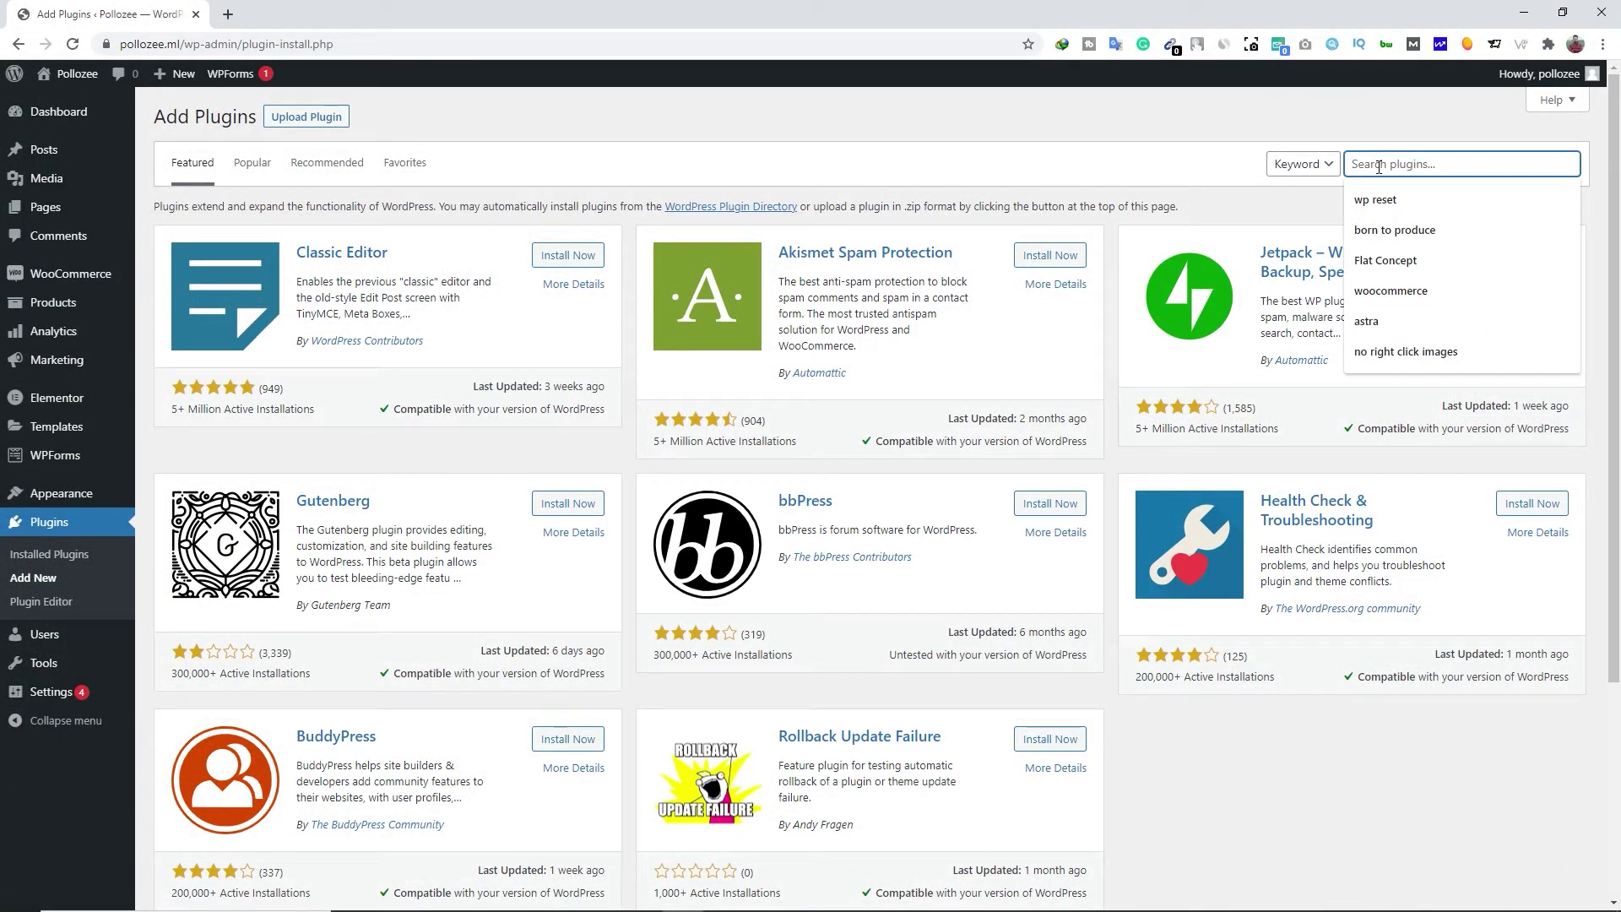
type("yoast seo")
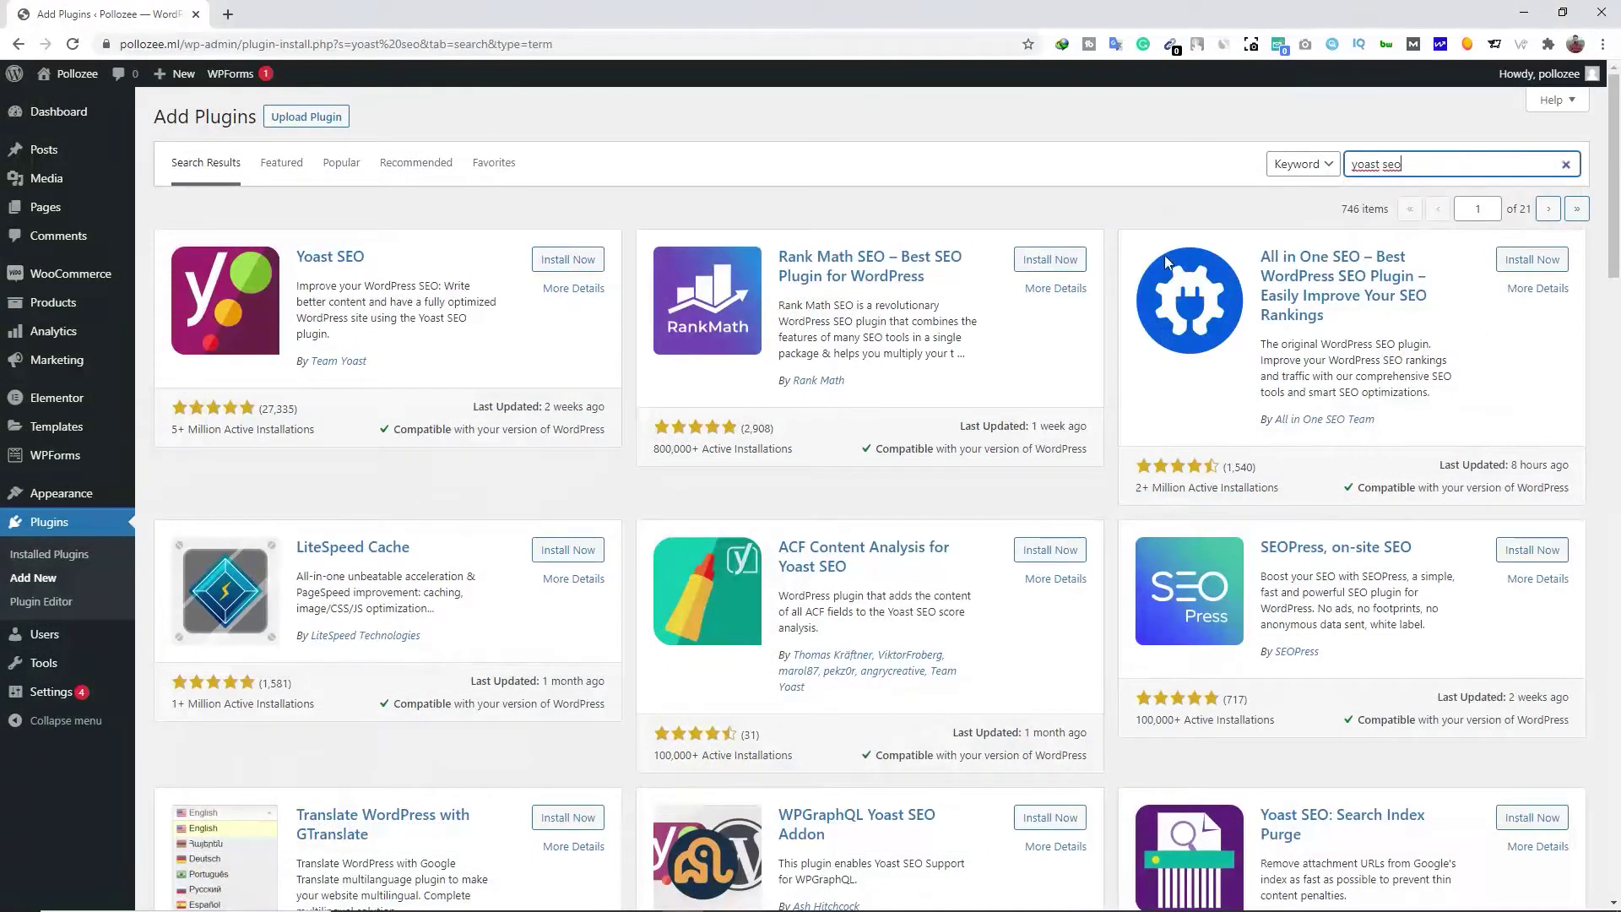
left_click(564, 260)
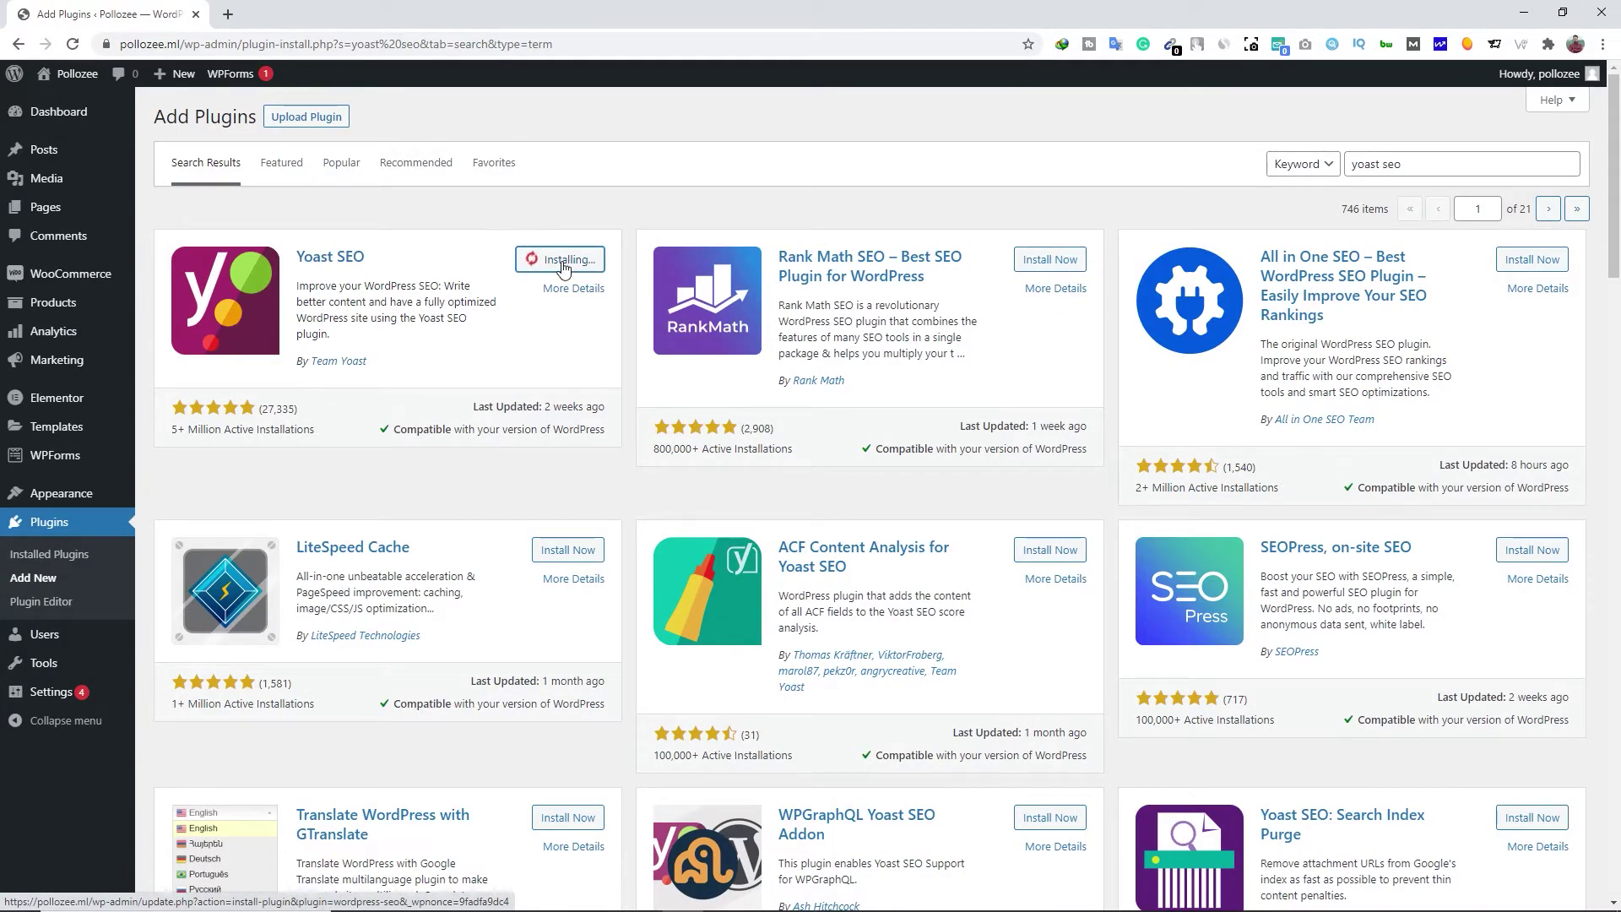
left_click(565, 263)
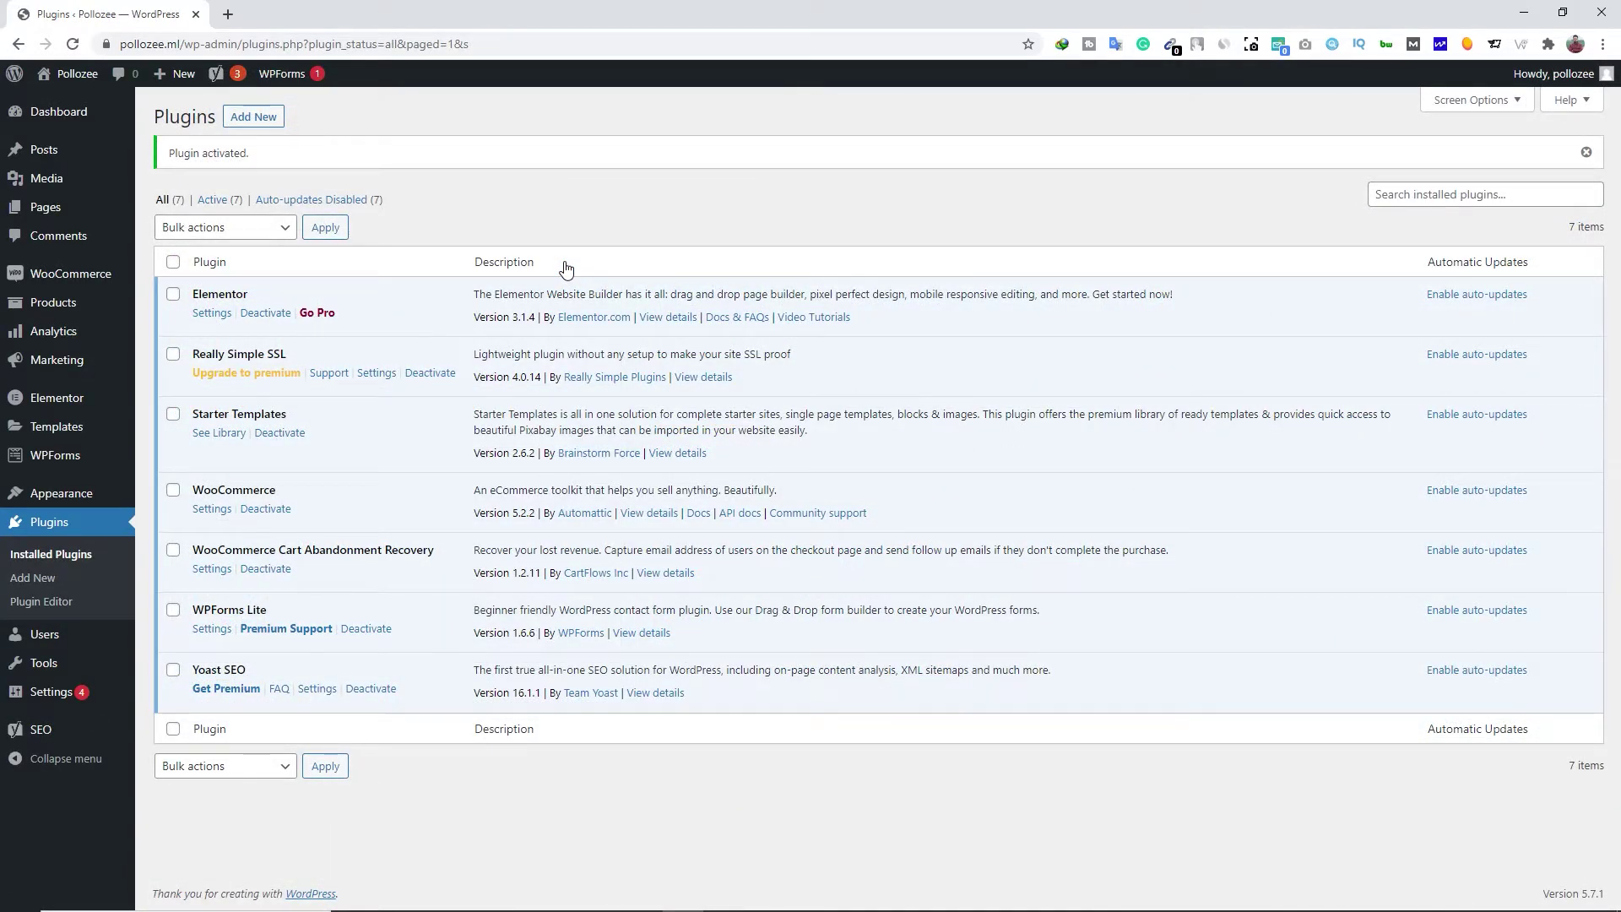
mouse_move(38, 306)
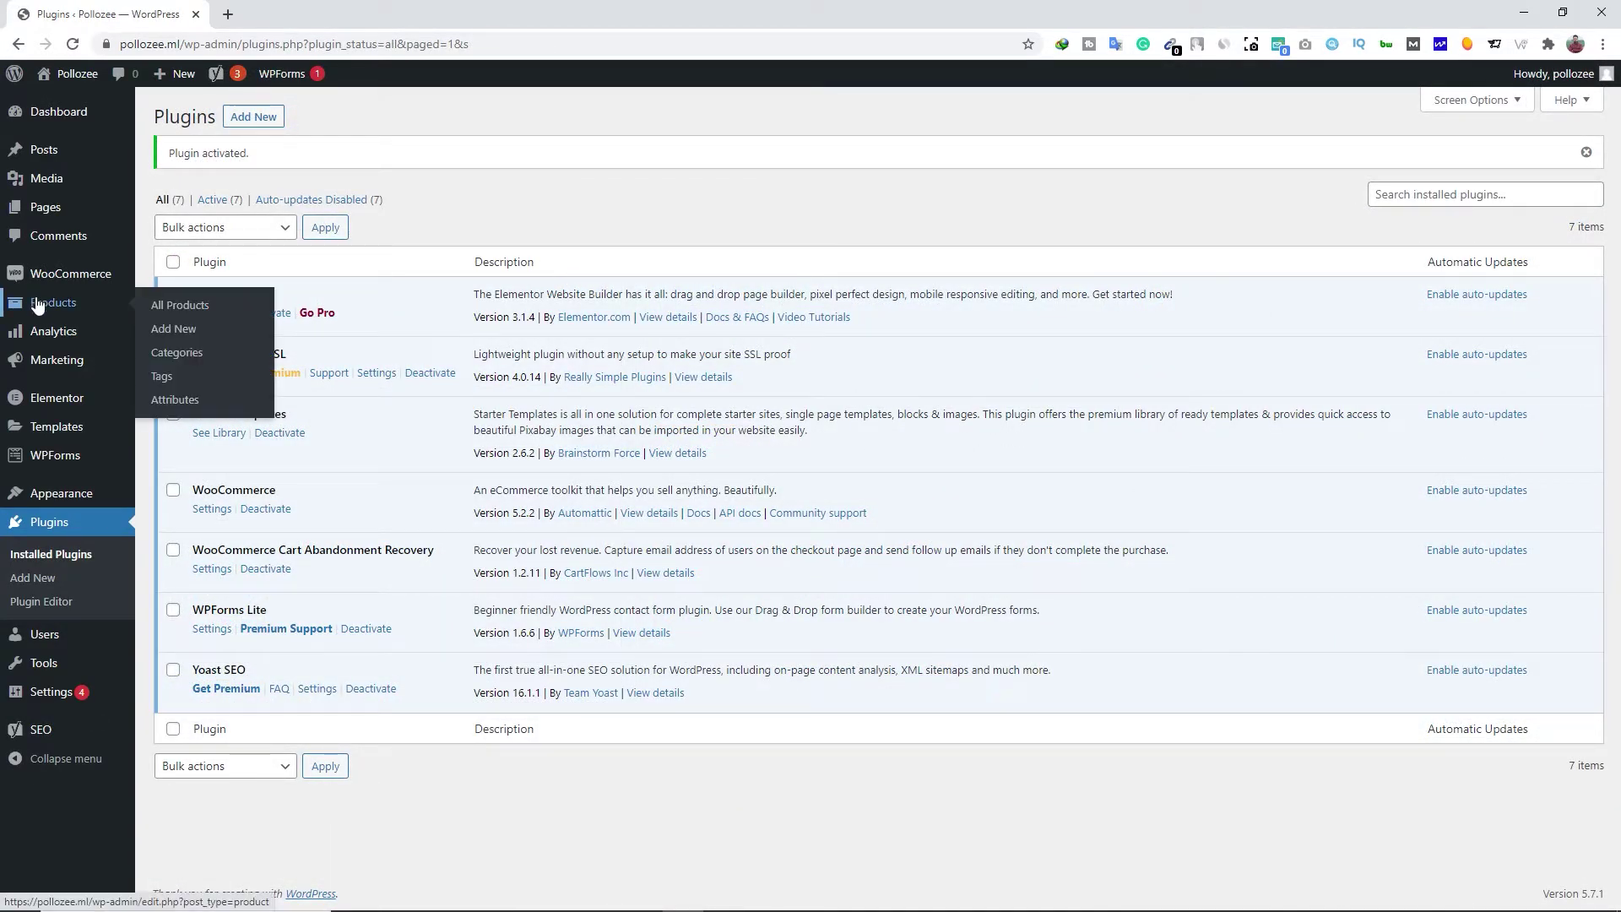
left_click(211, 310)
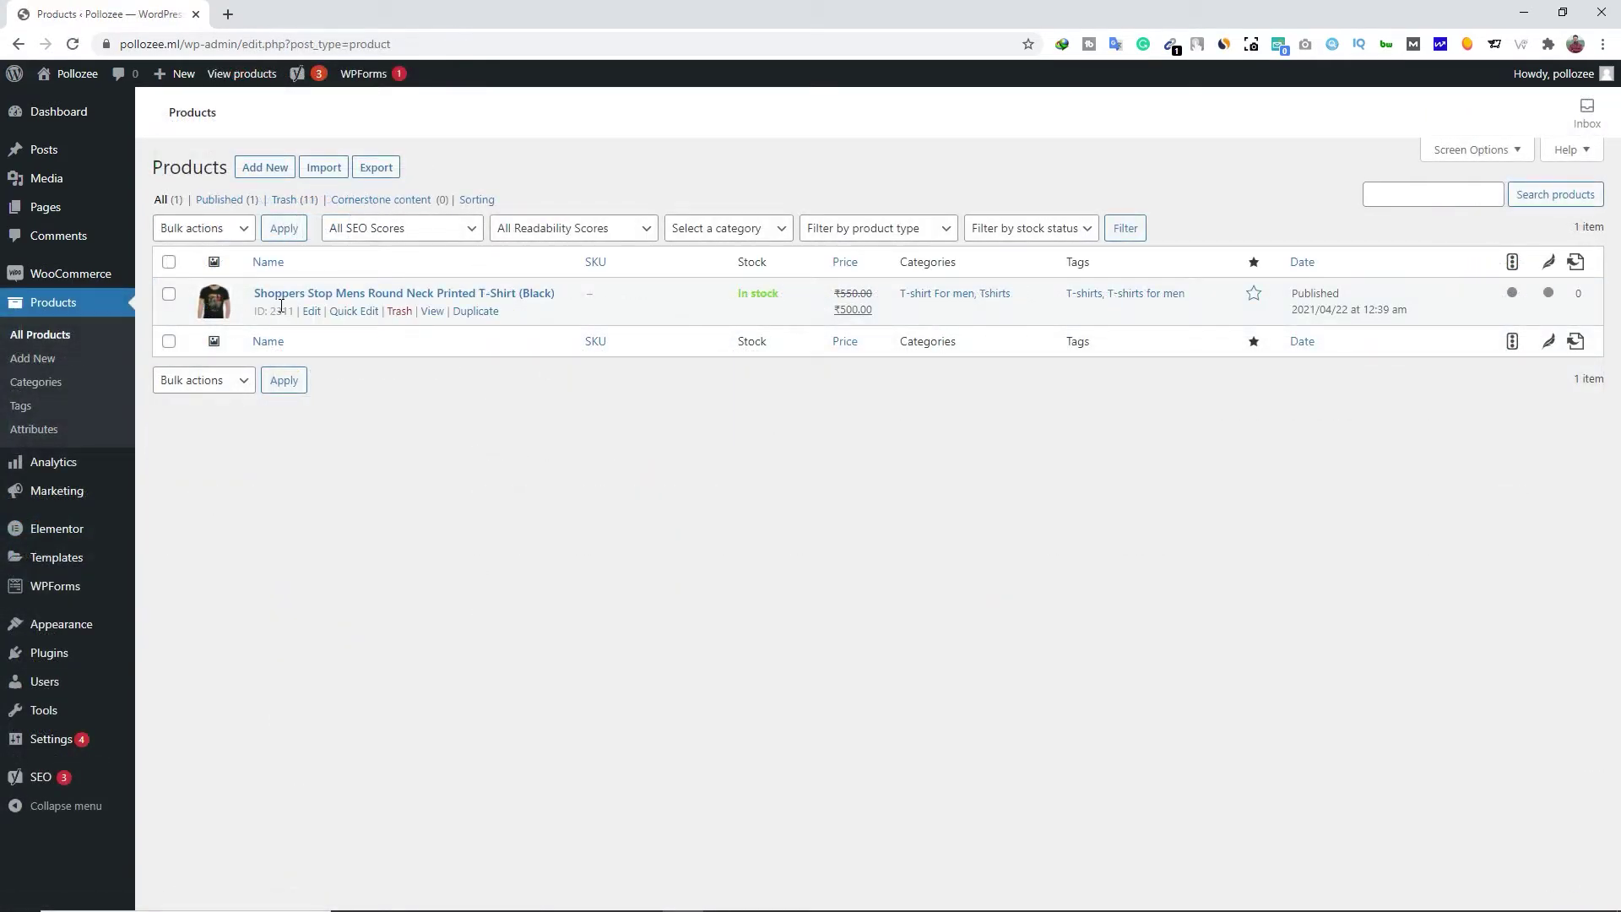
Edit the T-shirt product and set the focus keyphrase to 'Round Neck Printed T-Shirt' from its title
left_click(311, 312)
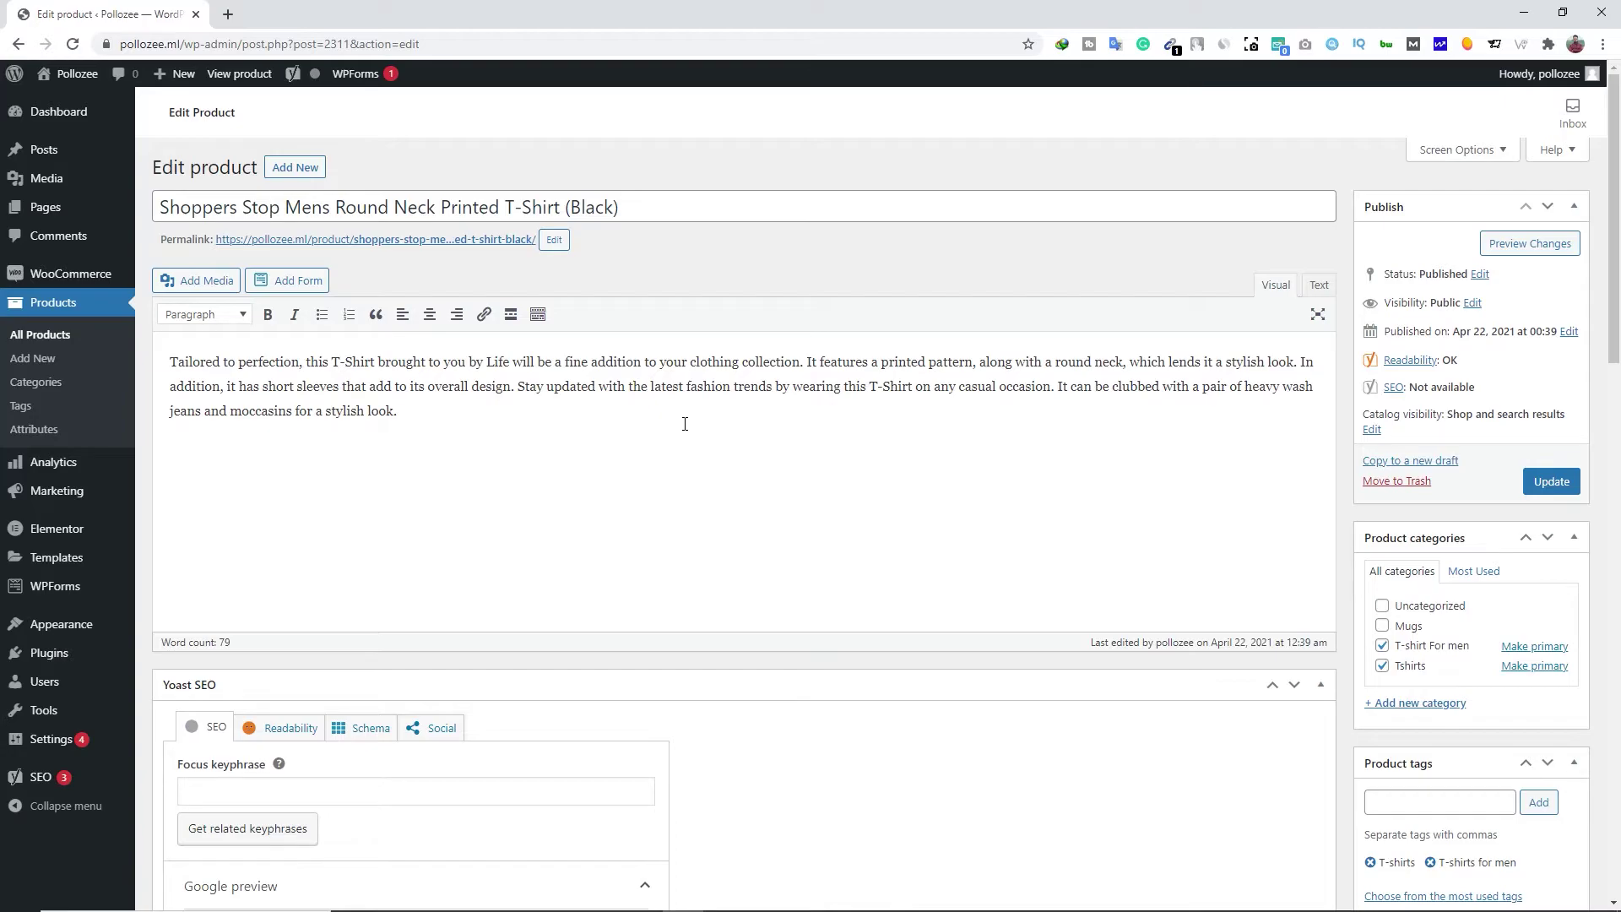
scroll(685, 423, "down", 5)
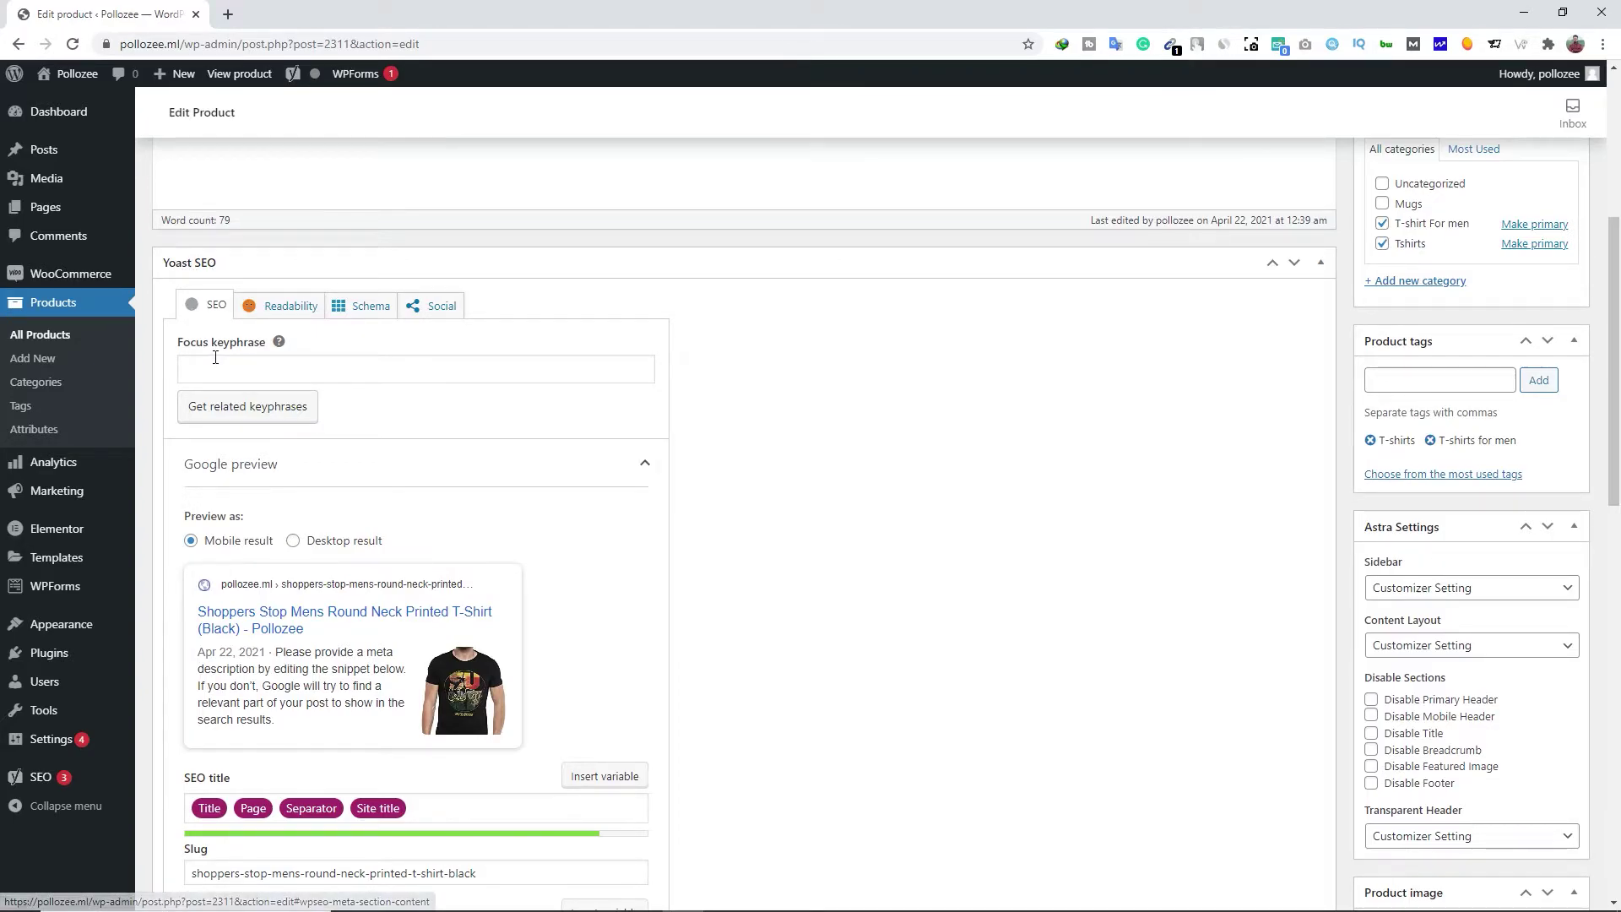
left_click(252, 369)
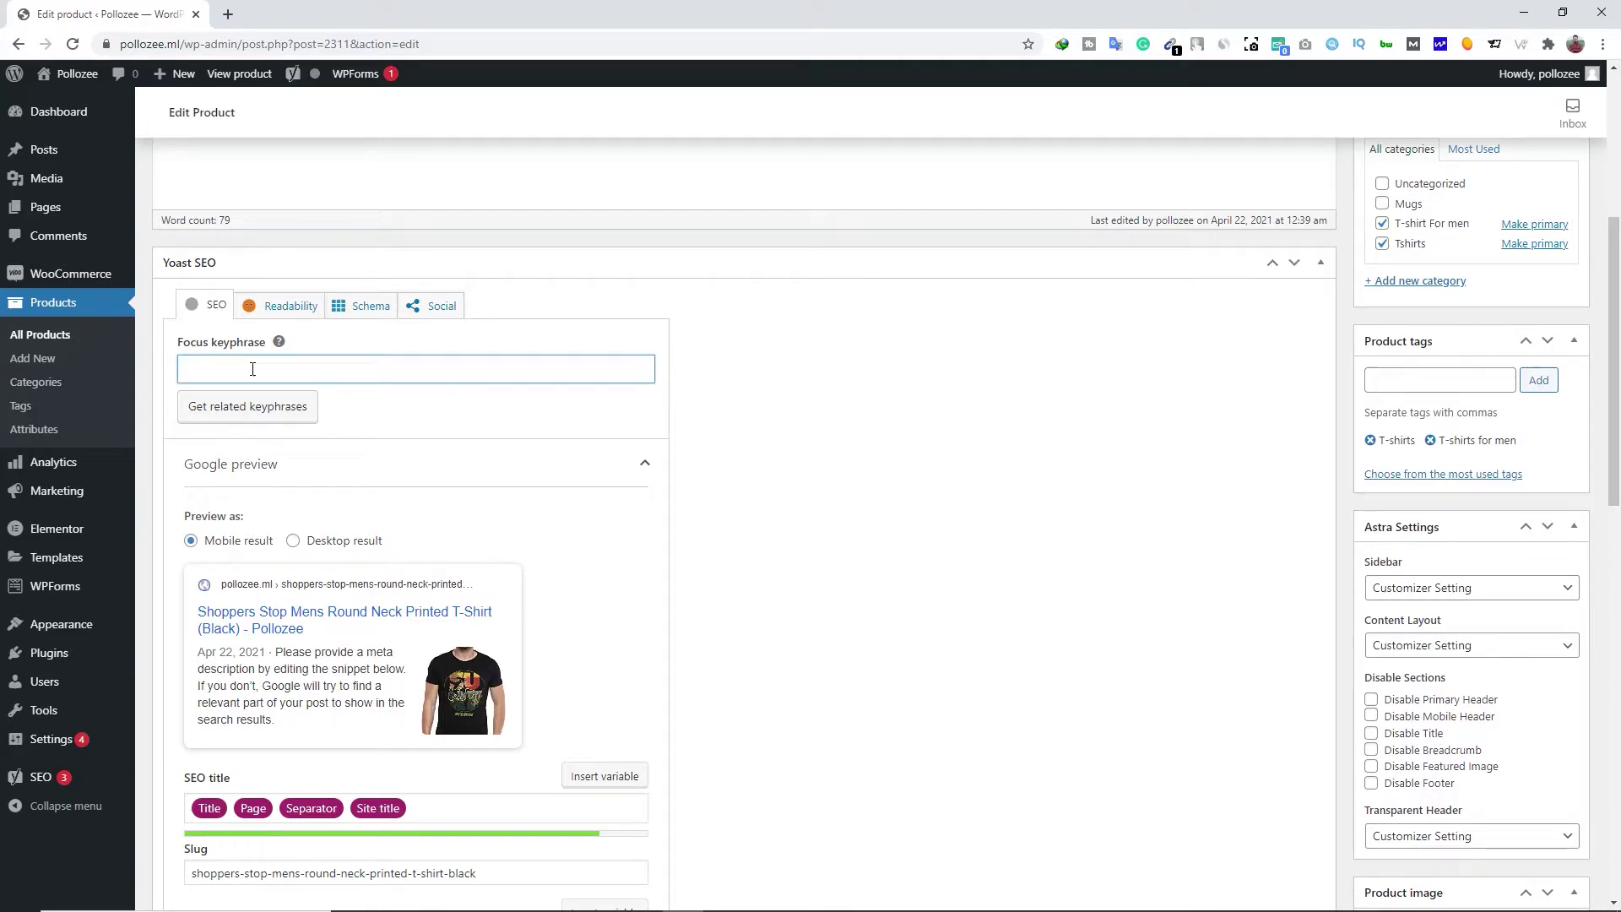
scroll(252, 369, "up", 5)
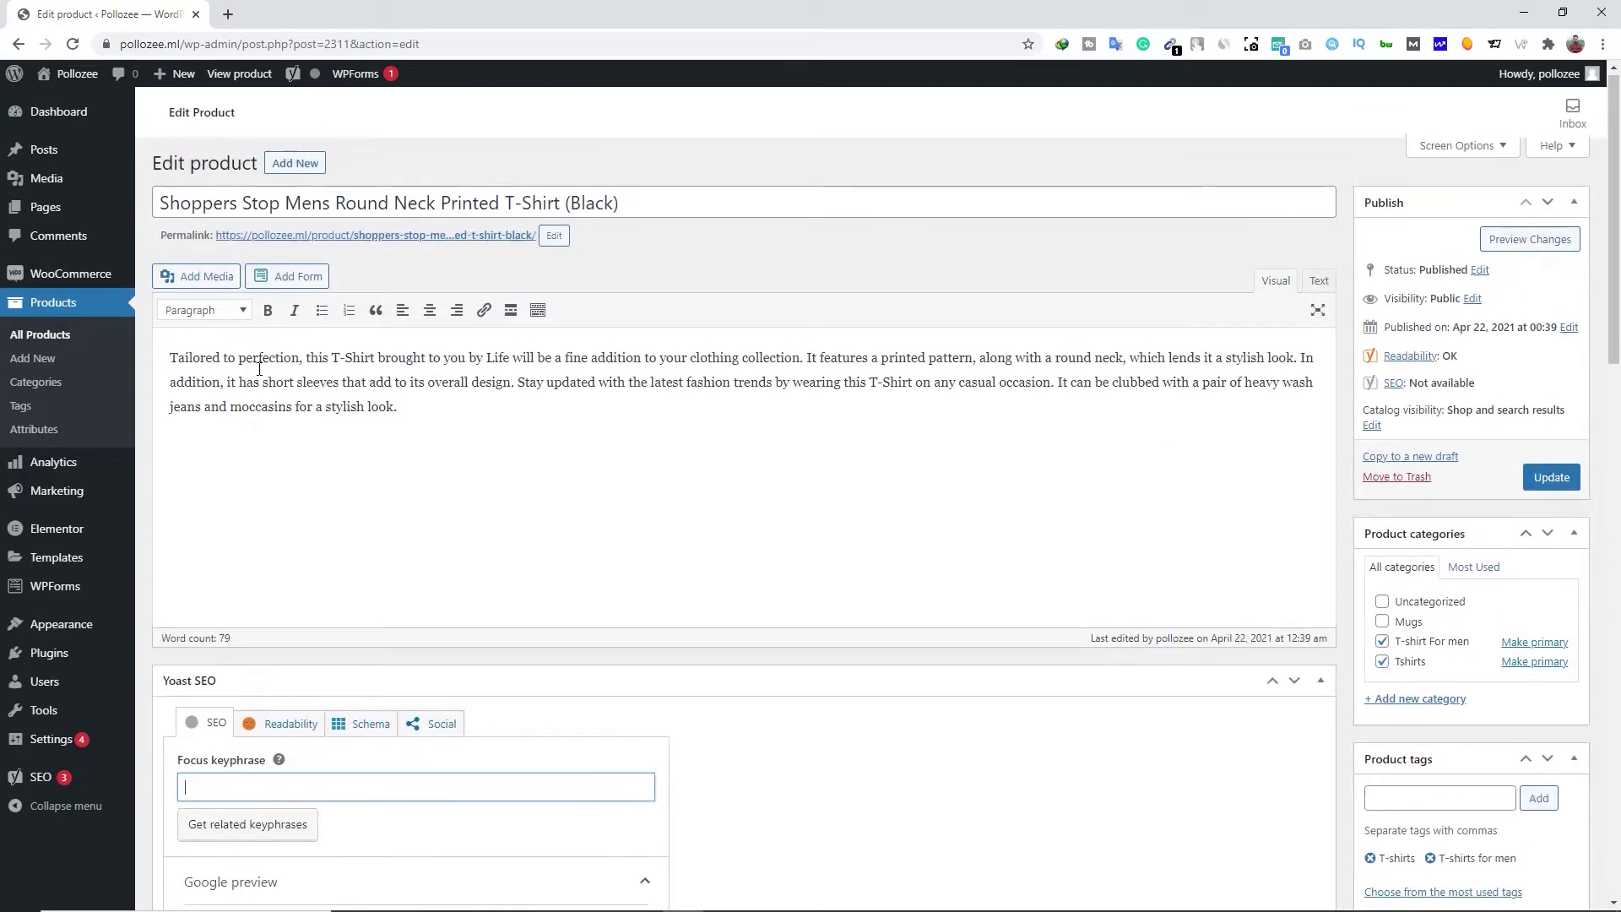
left_click_drag(336, 207, 561, 209)
right_click(561, 209)
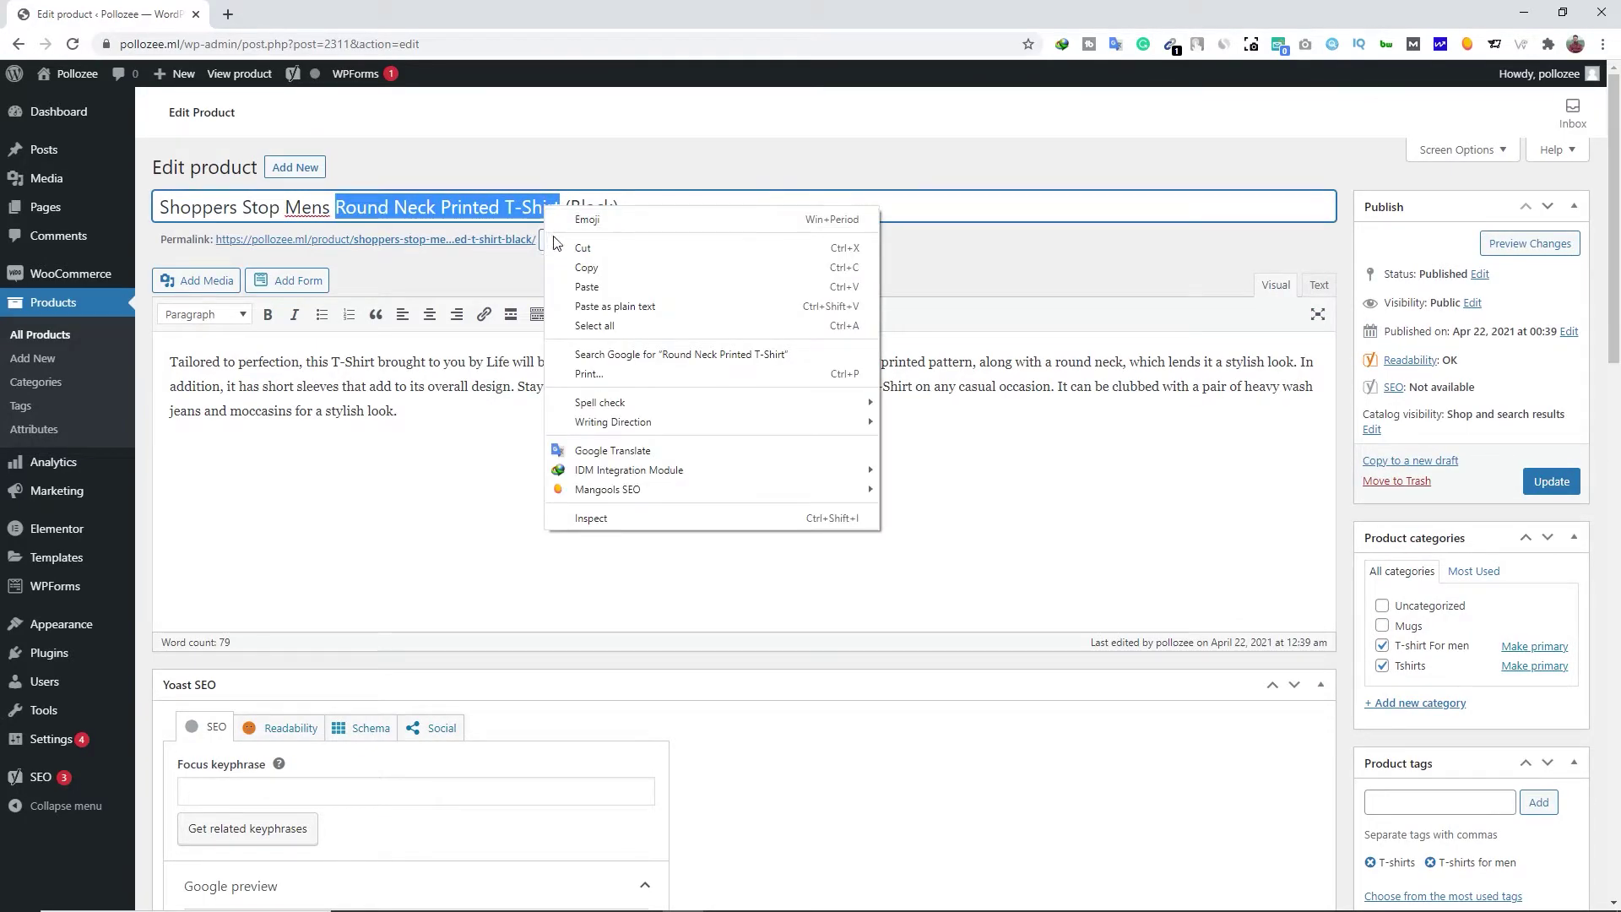
left_click(562, 268)
scroll(496, 478, "down", 4)
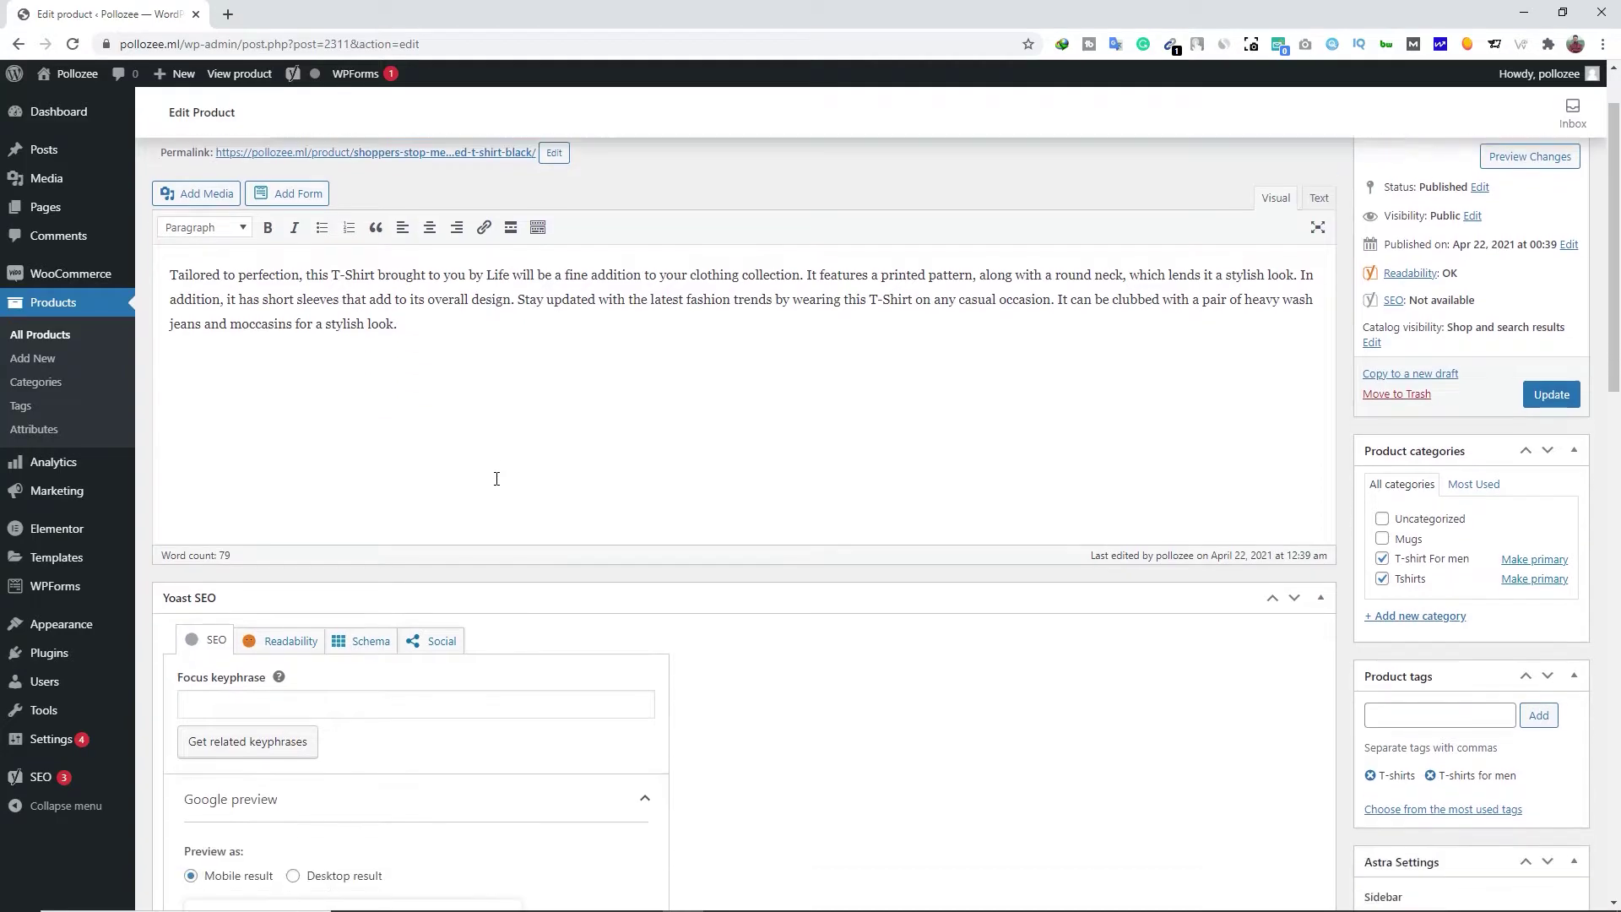
left_click(290, 457)
key("ctrl+v")
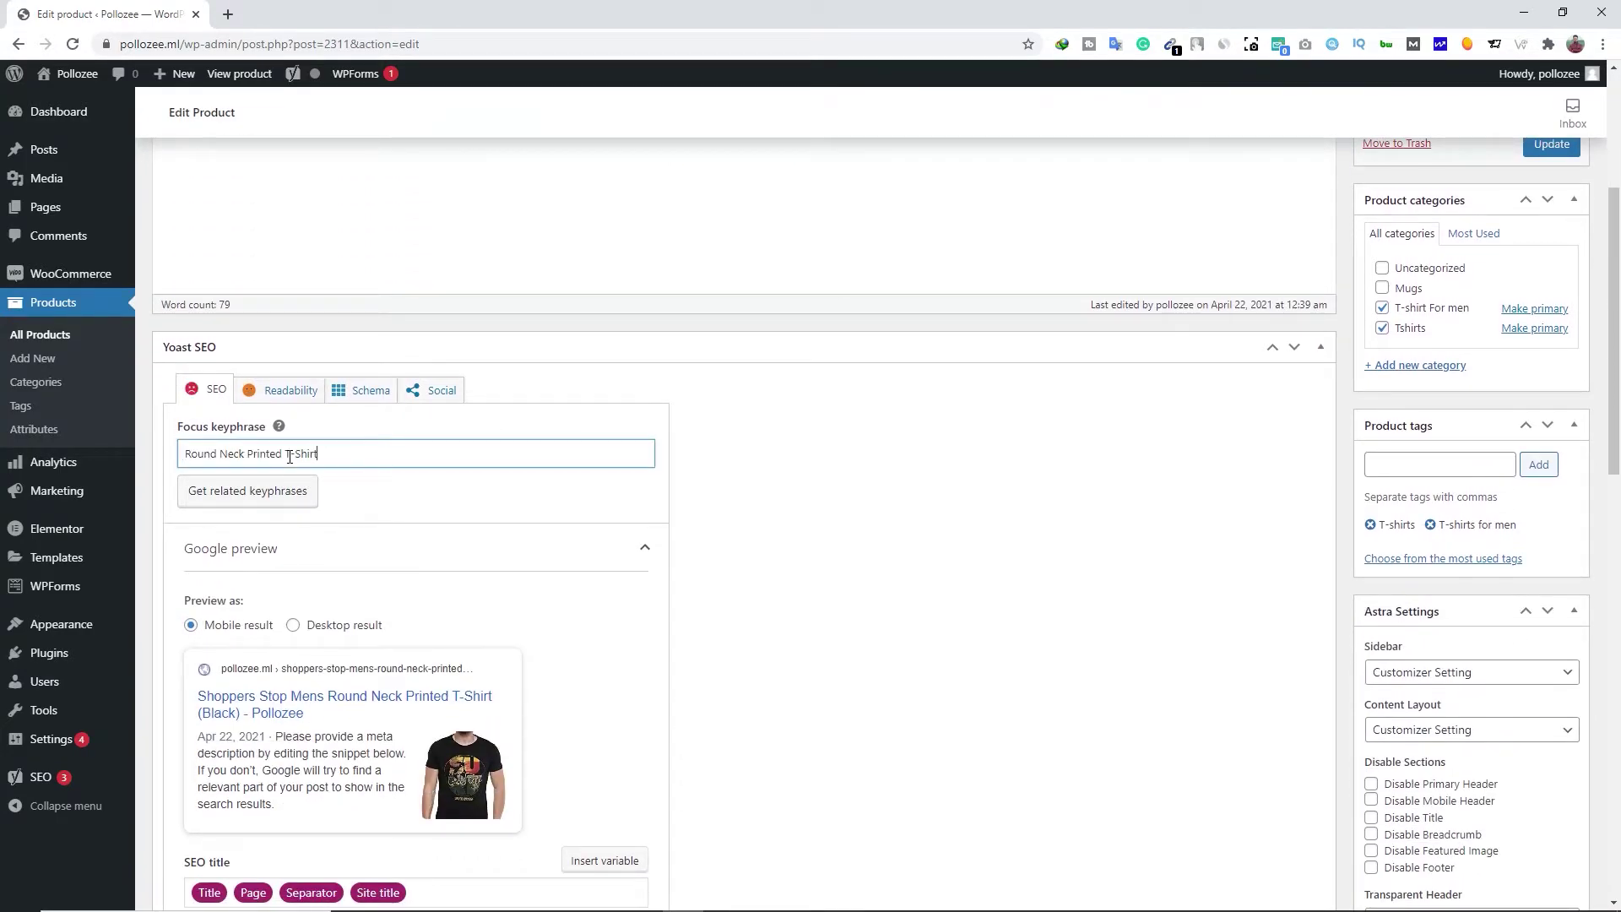
Clear the SEO title's template variables and select the whole product title
scroll(786, 519, "down", 3)
scroll(786, 519, "down", 2)
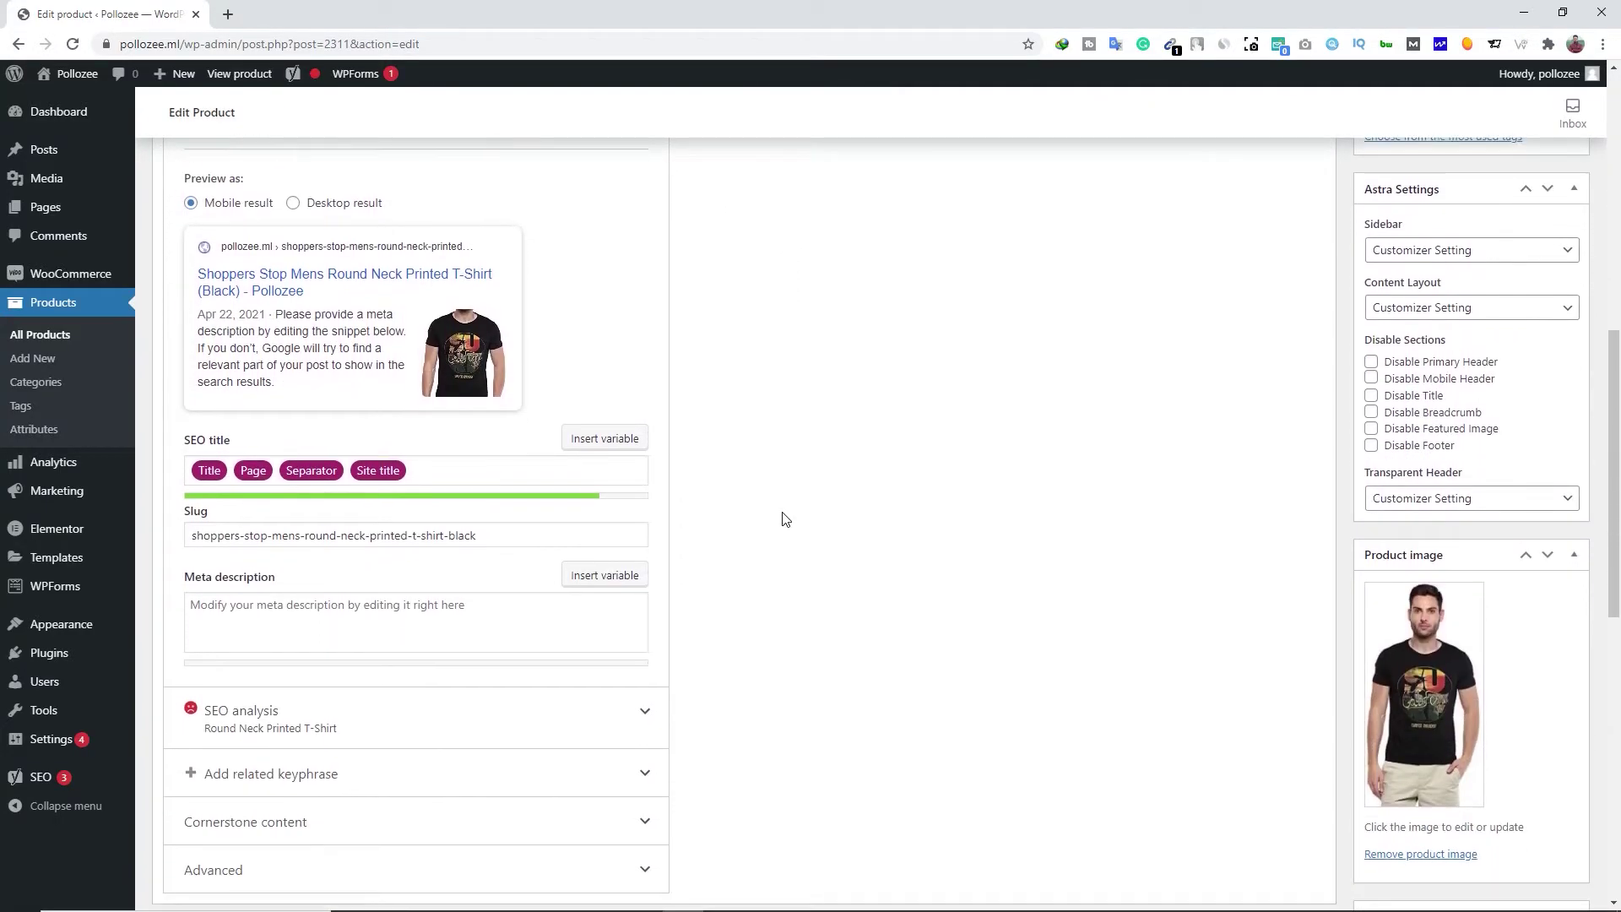
left_click(429, 472)
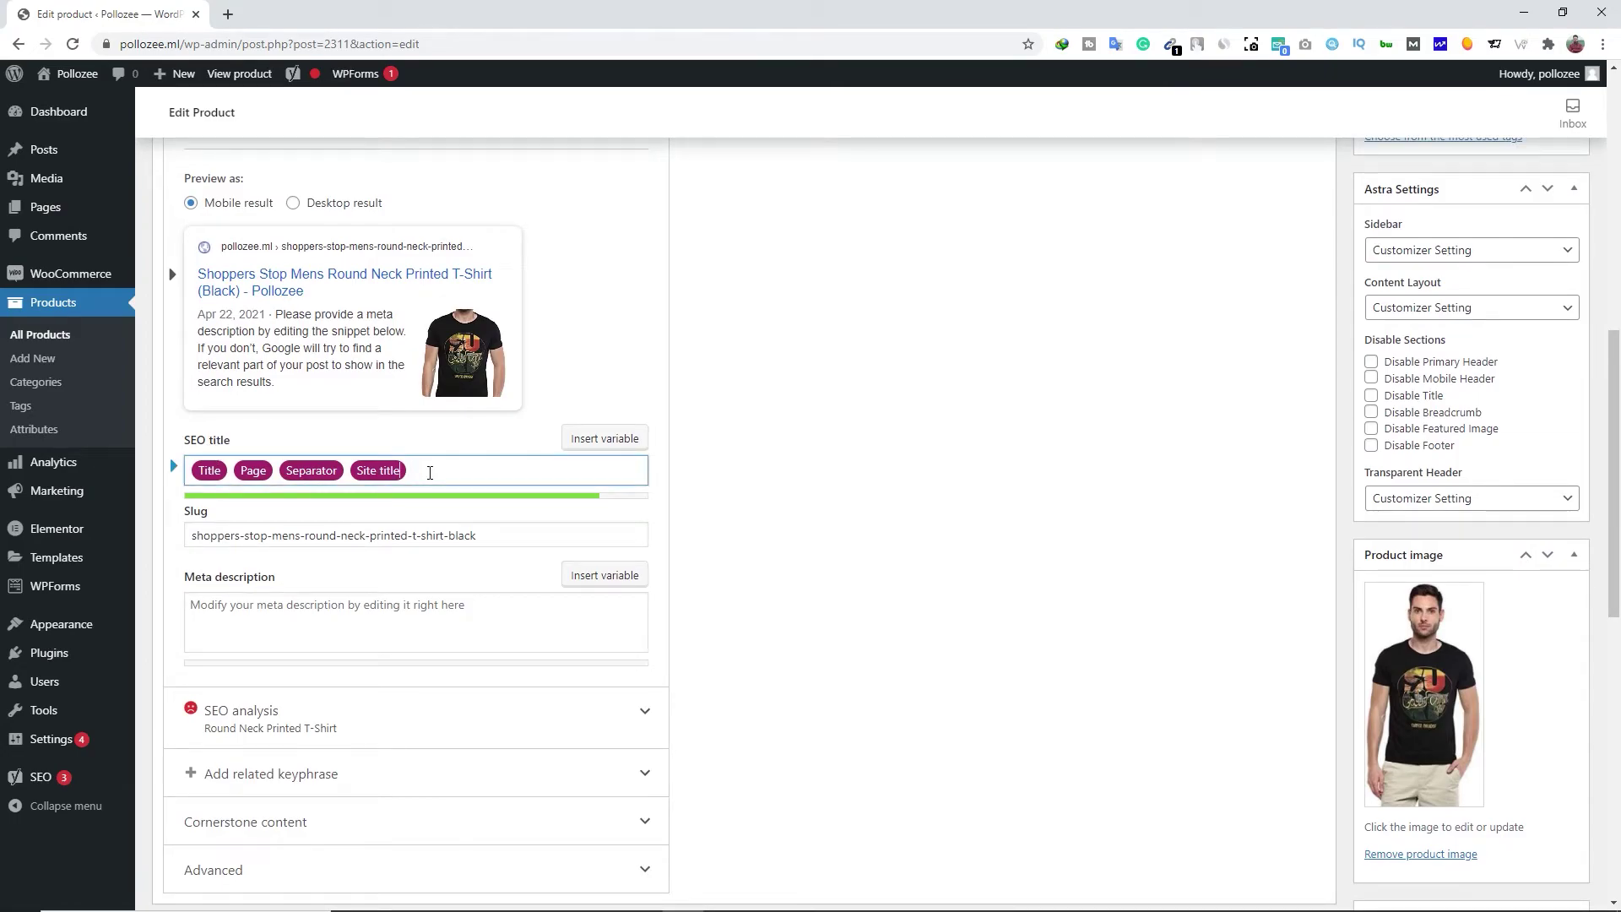
key("ctrl+a")
key("BackSpace")
scroll(430, 473, "up", 10)
left_click(339, 211)
key("ctrl+a")
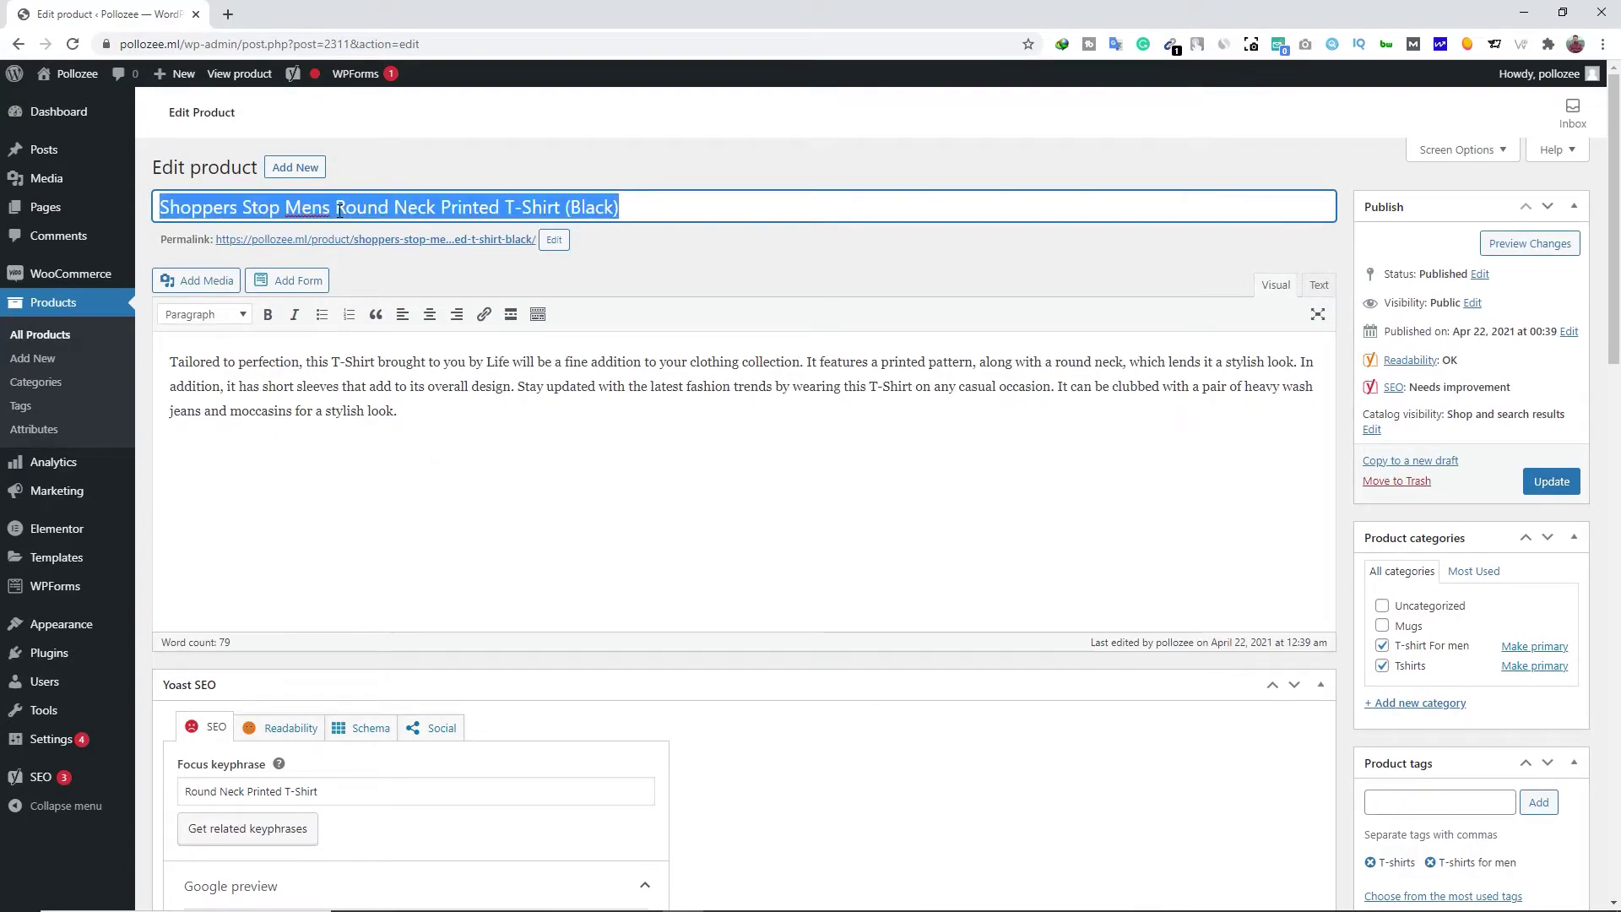
scroll(377, 365, "down", 6)
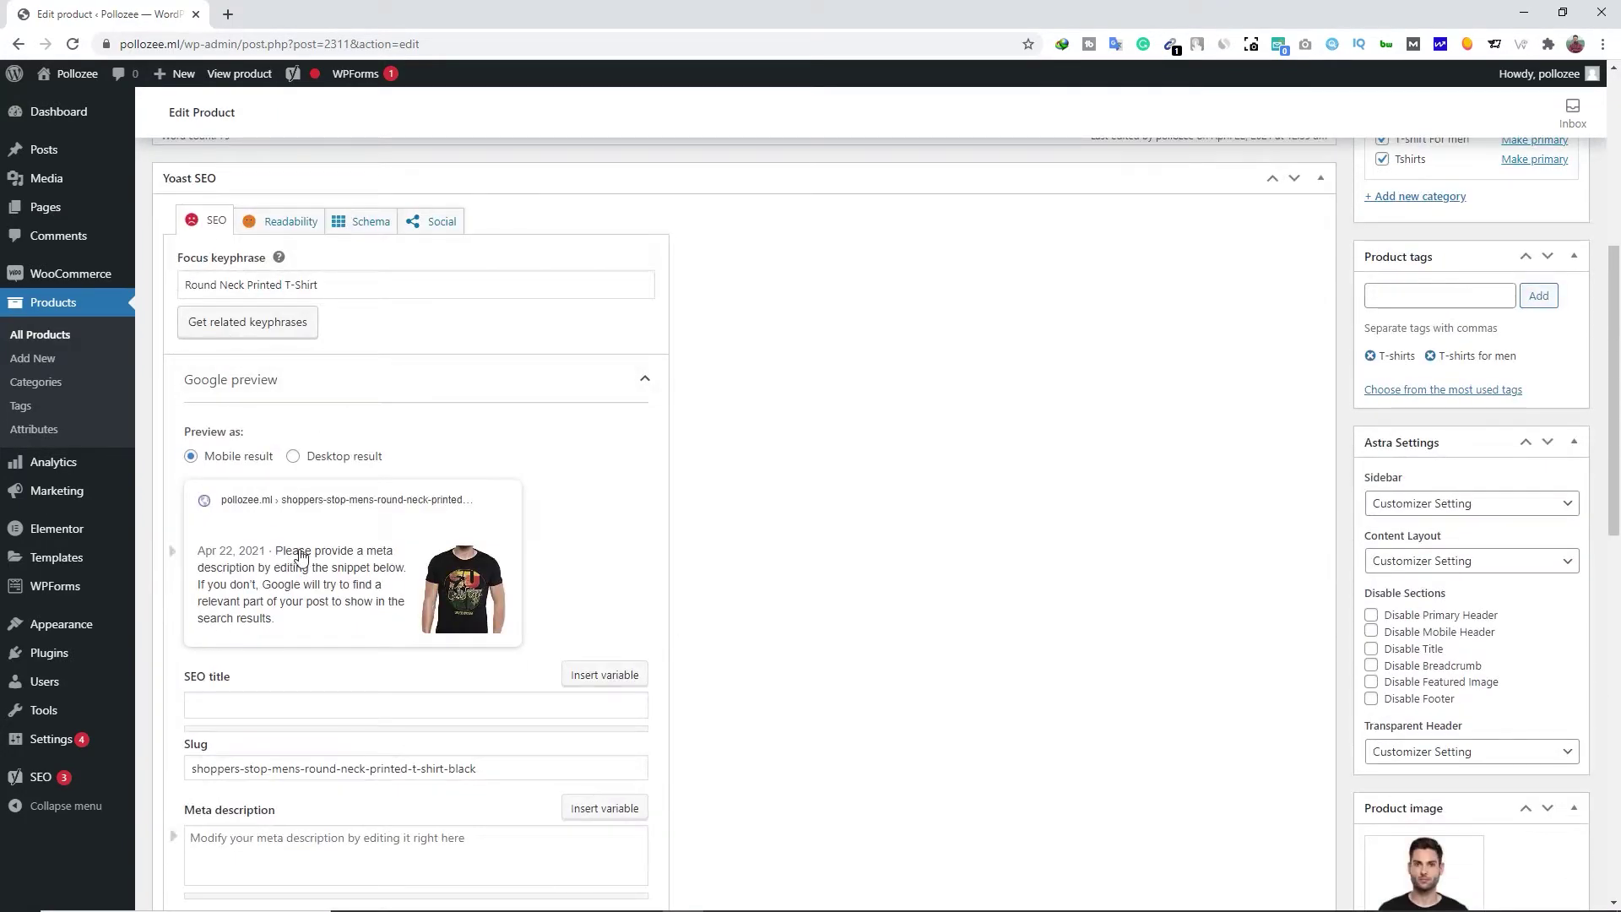
scroll(296, 540, "down", 2)
Use the full product name as the SEO title and remove '-black' from the slug
left_click(244, 540)
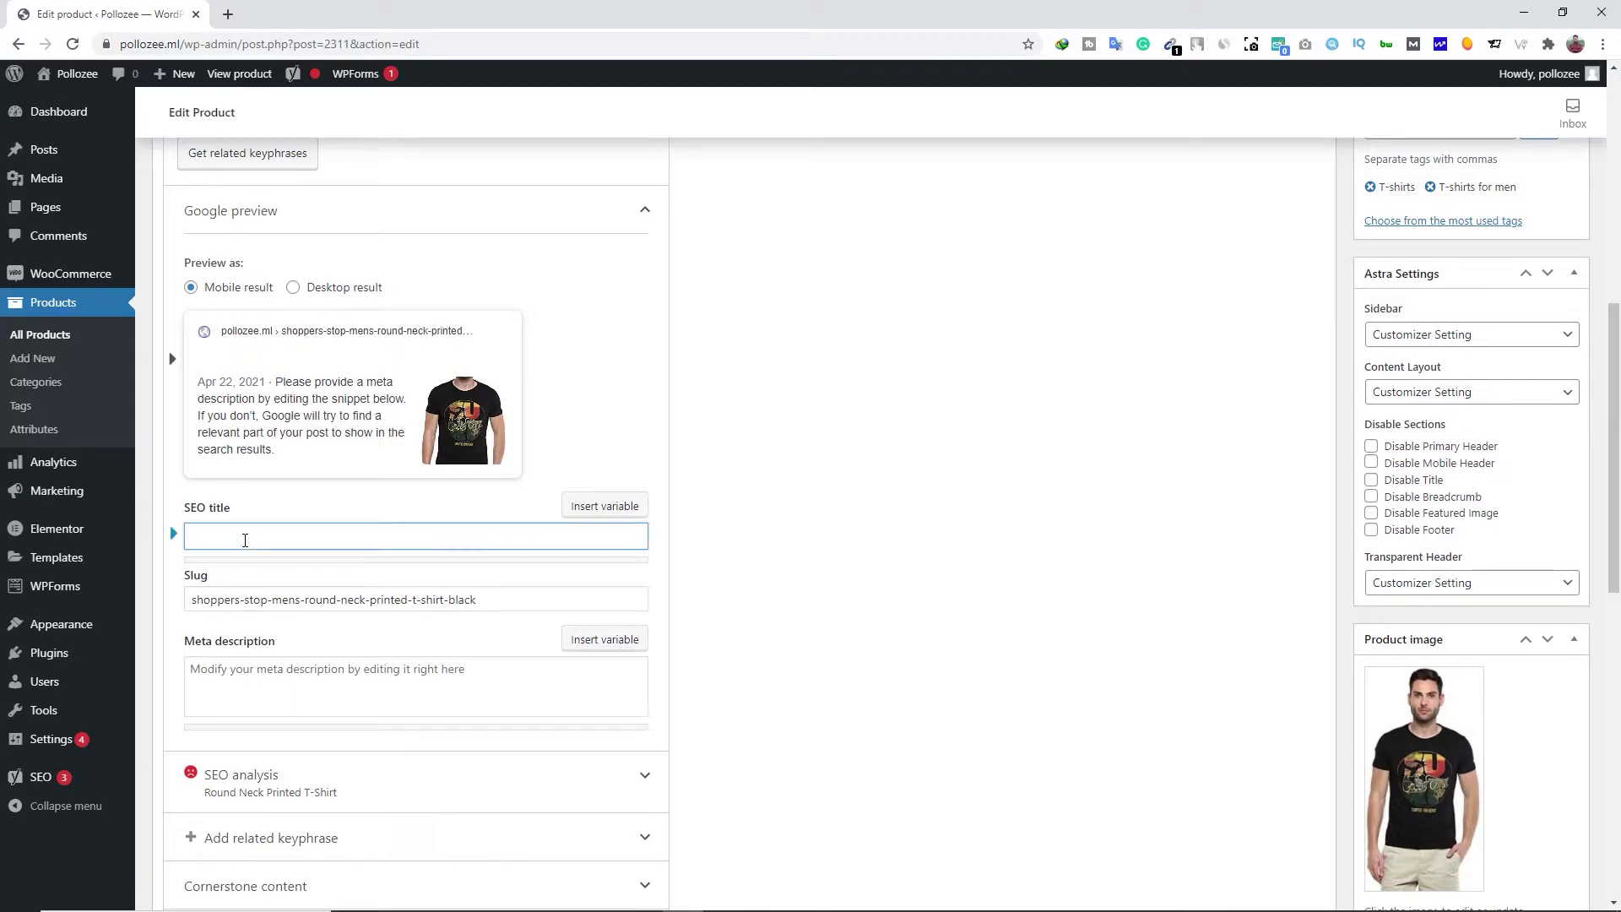
key("ctrl+v")
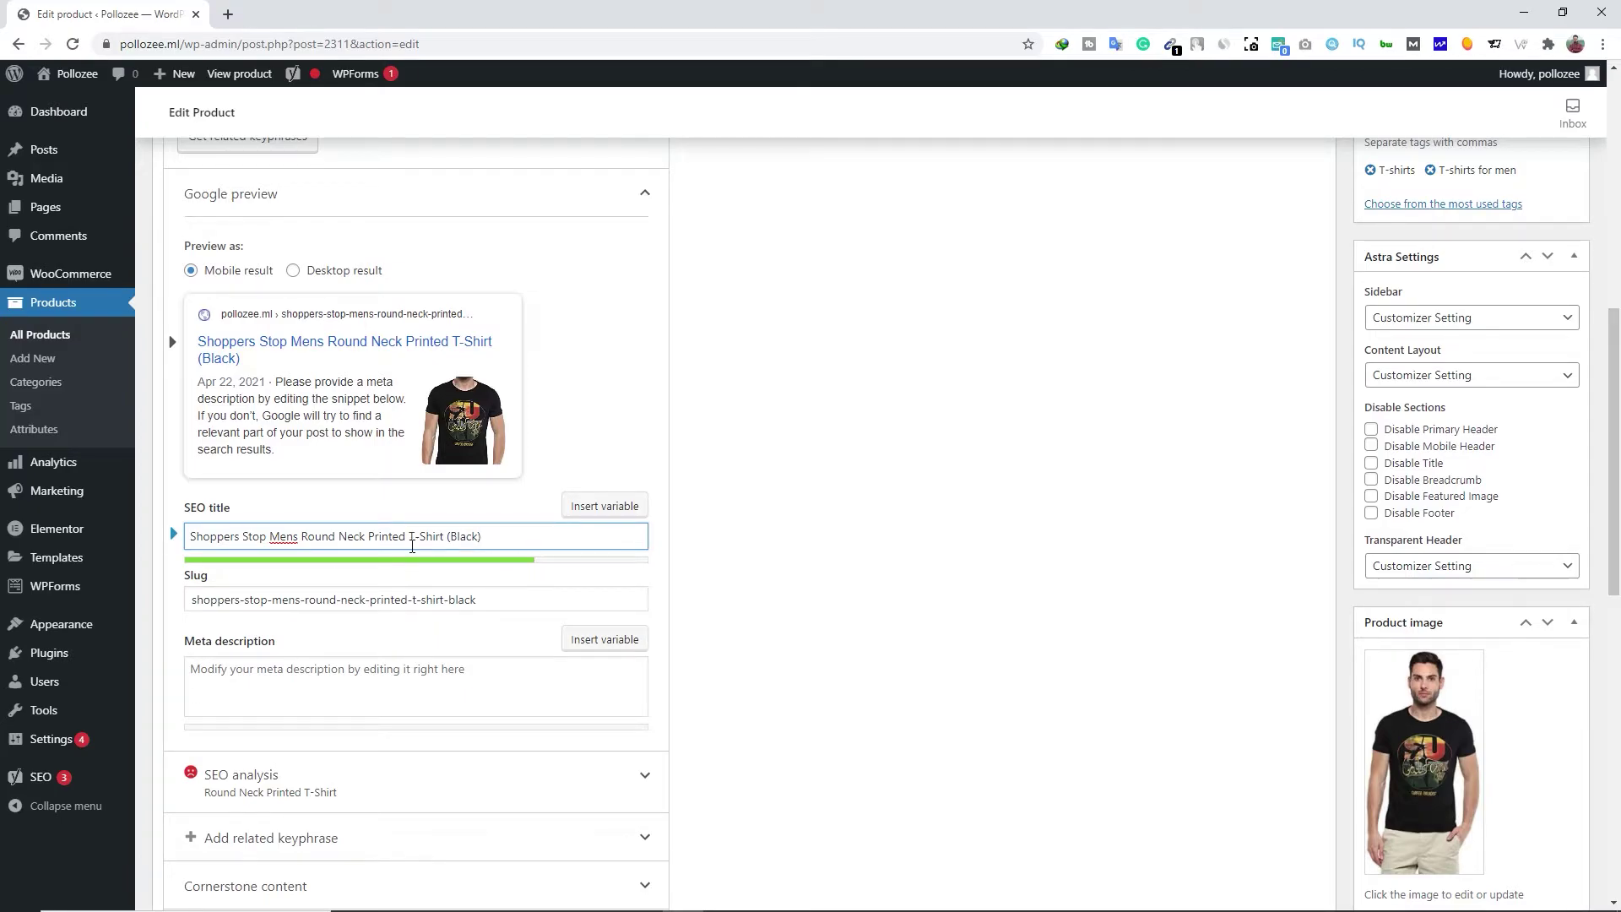
scroll(397, 540, "down", 1)
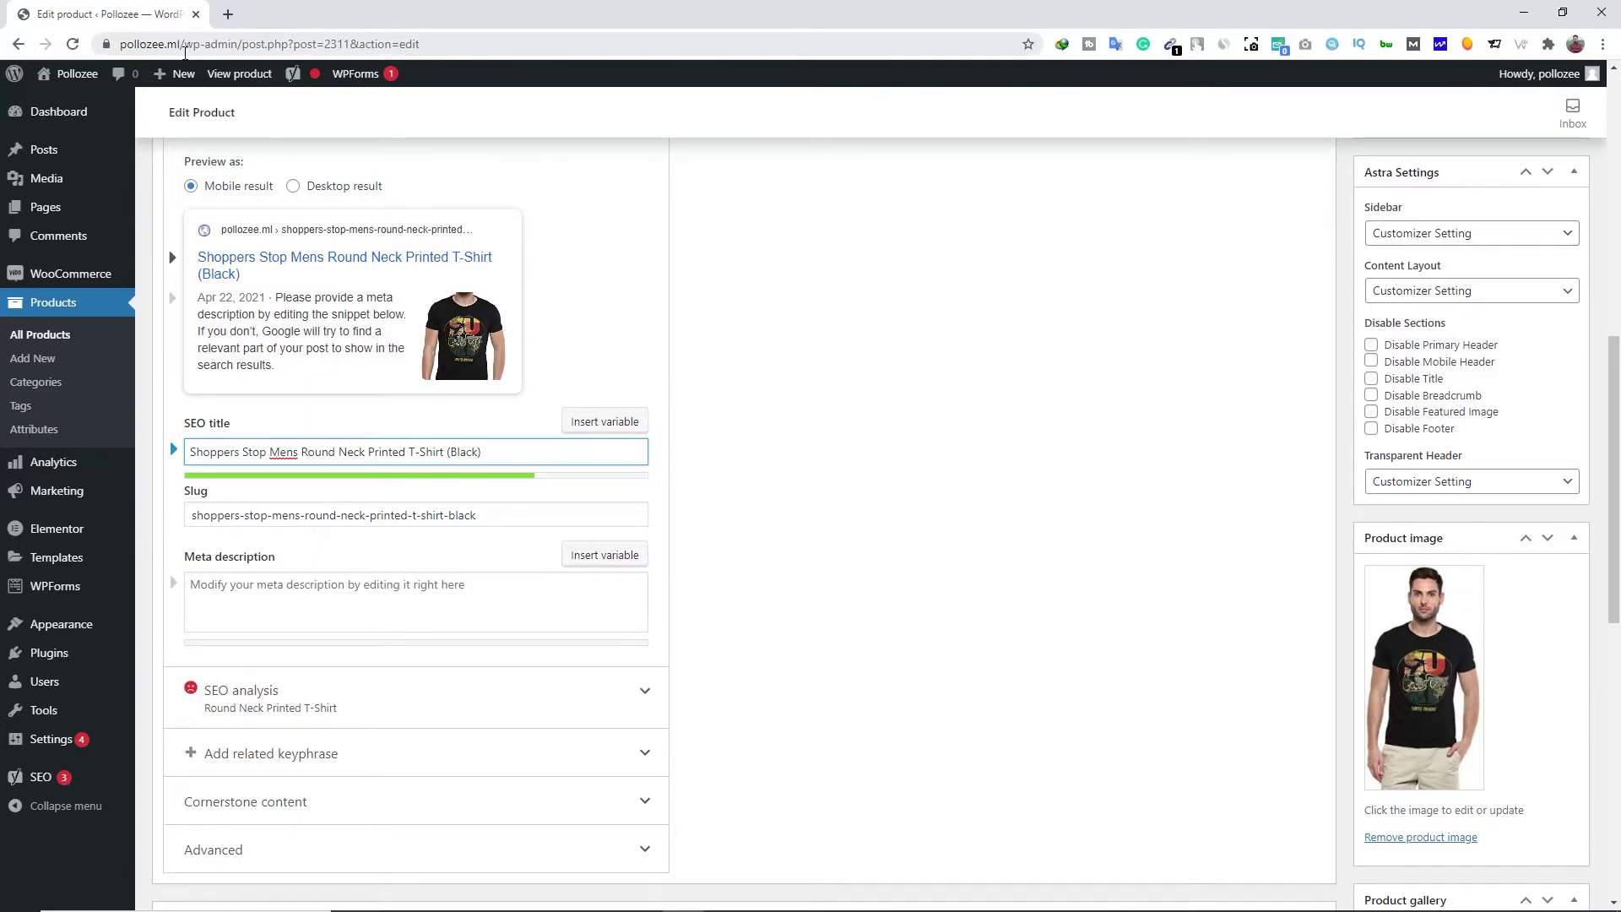
left_click_drag(193, 516, 461, 519)
left_click(477, 519)
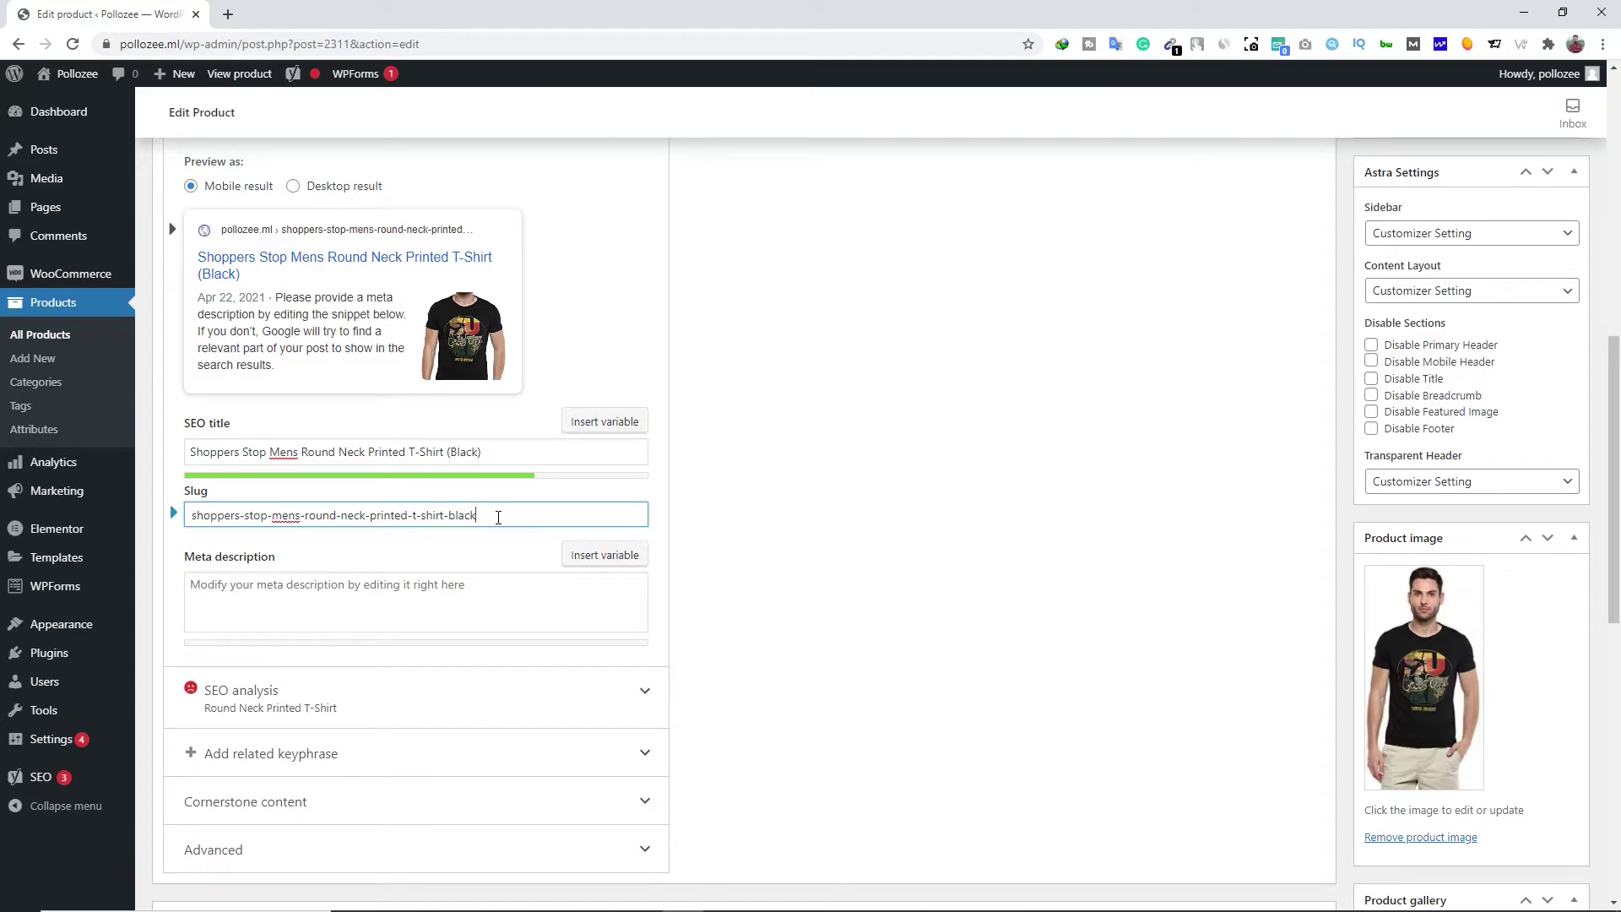
left_click_drag(498, 517, 445, 527)
key("BackSpace")
Fill the meta description with the product description's opening sentences, trimming the trailing sentence
left_click(259, 577)
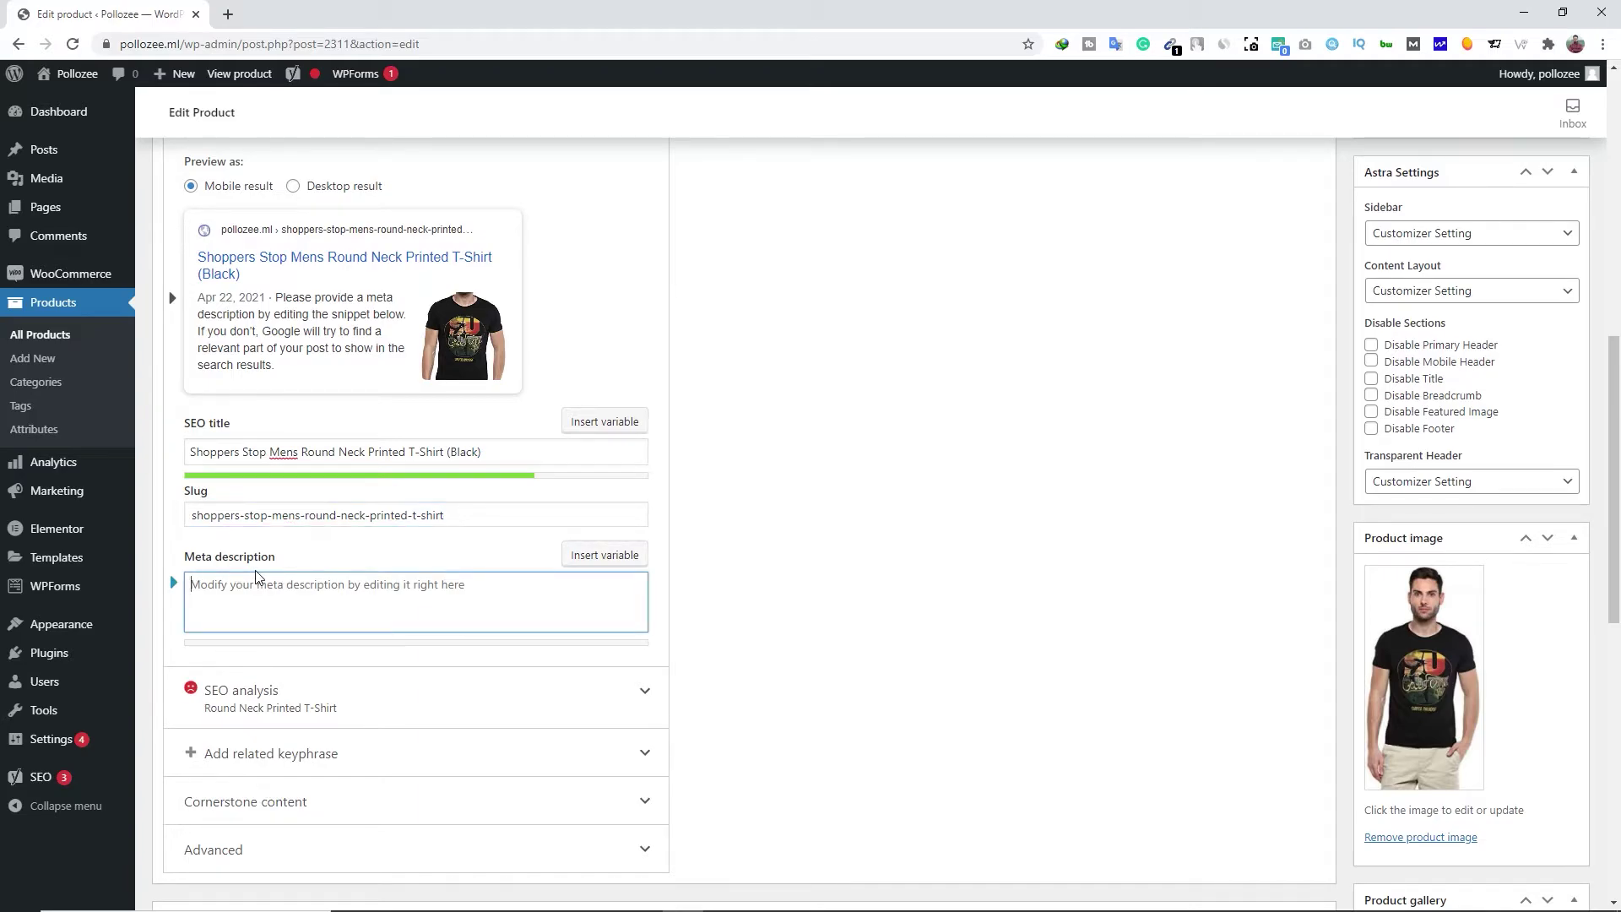
scroll(760, 384, "up", 9)
left_click_drag(398, 413, 166, 361)
right_click(192, 357)
left_click(257, 448)
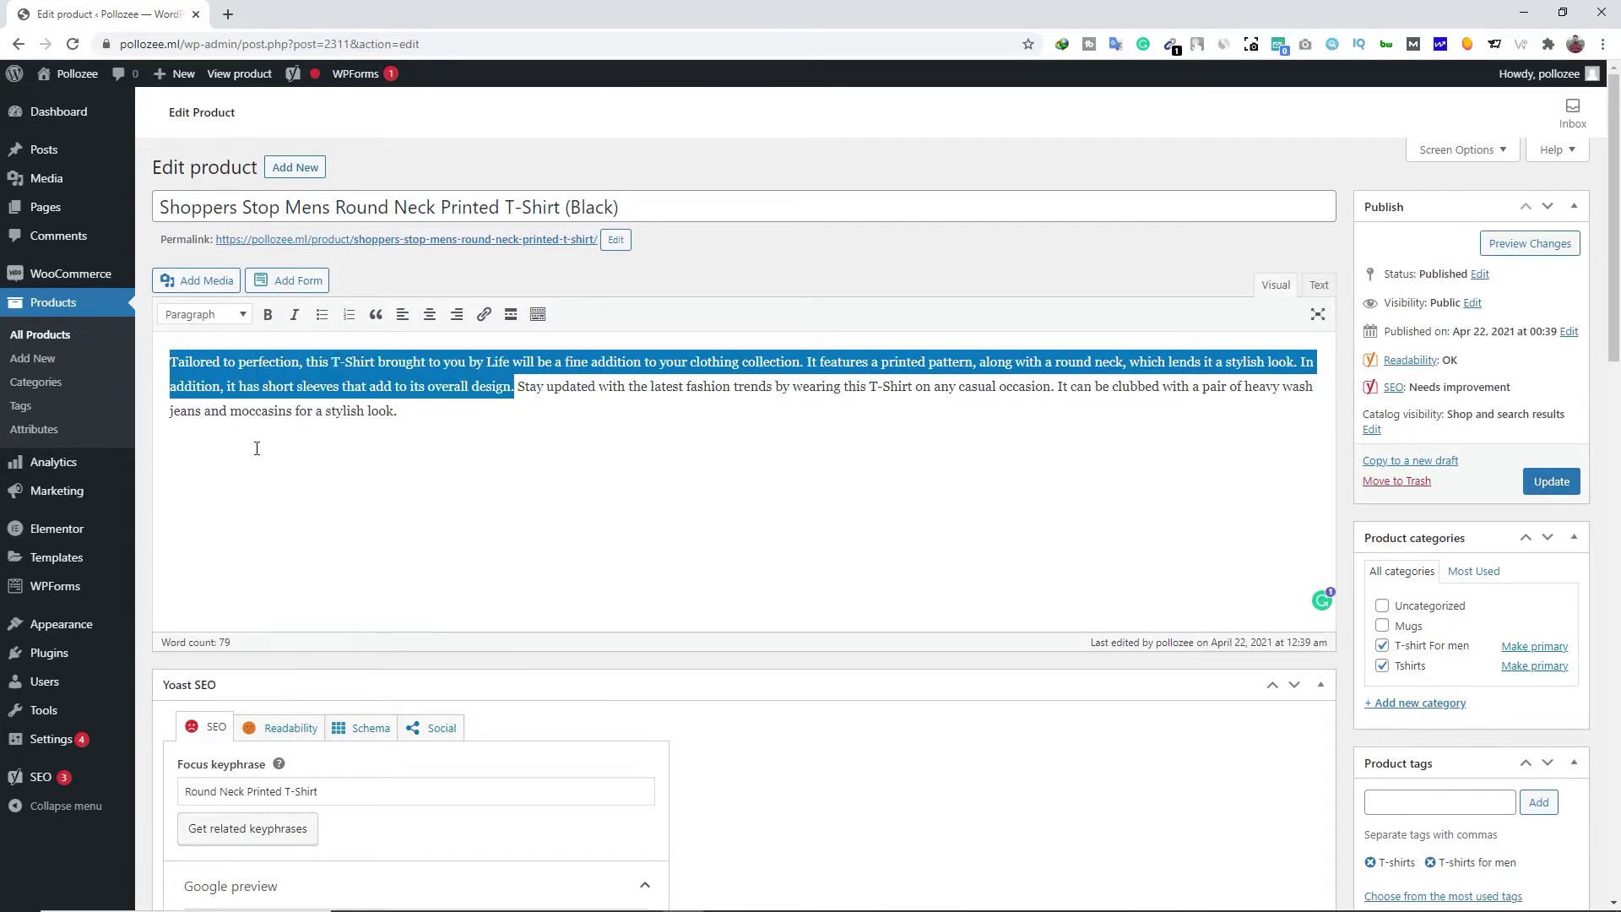
scroll(257, 448, "down", 9)
left_click(233, 356)
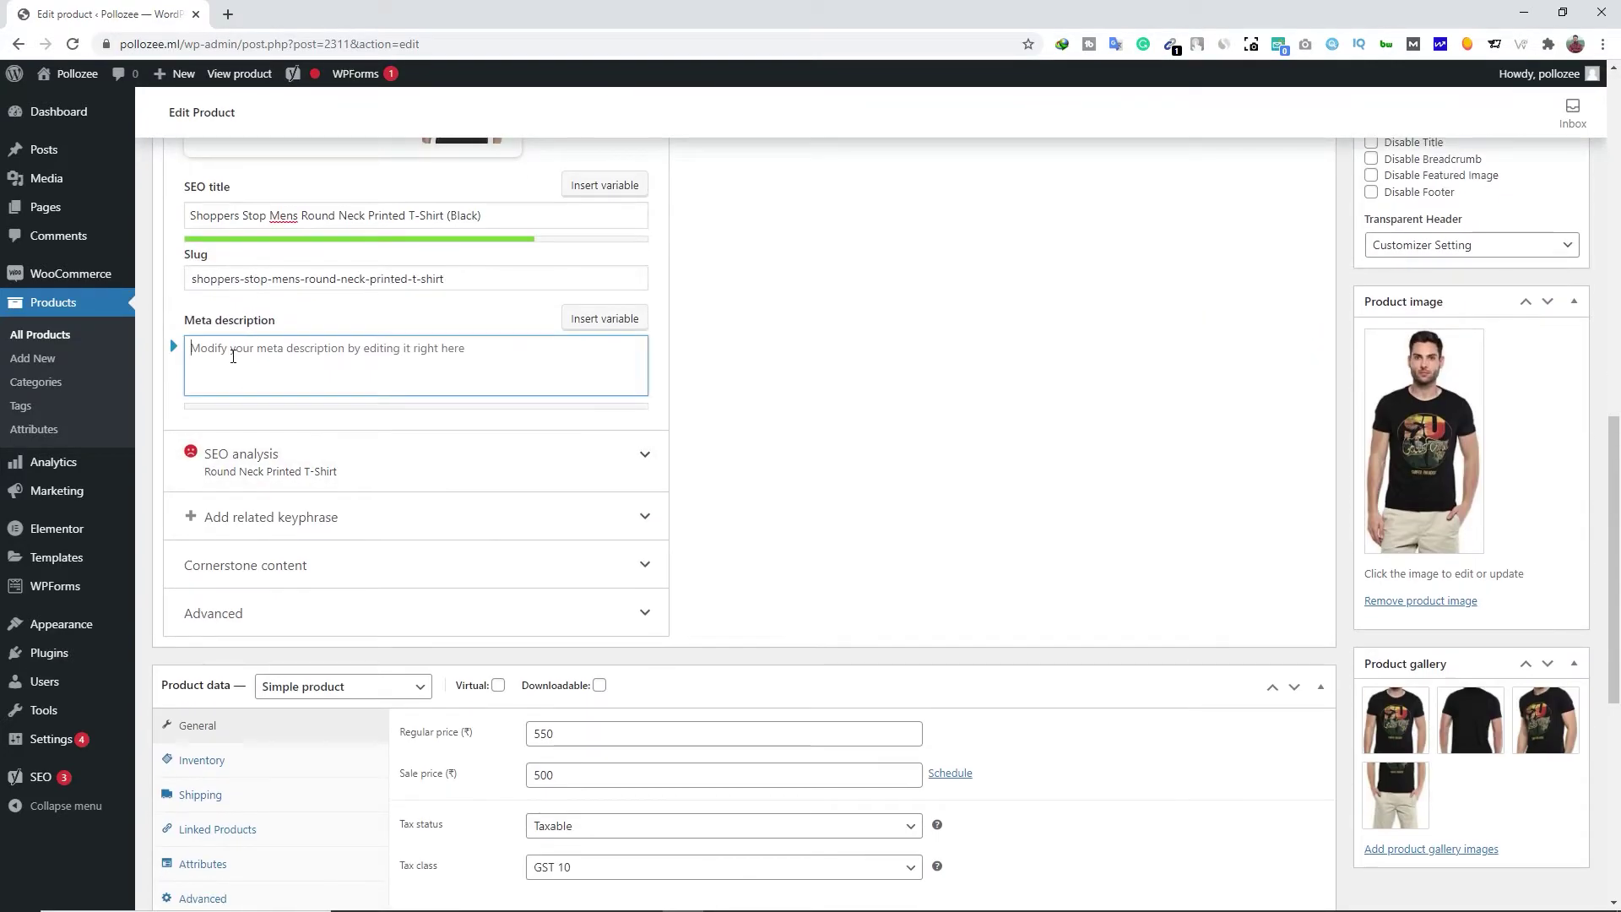
type("Tailored to perfection, this T-Shirt brought to you by Life will be a fine addition to your clothing collection. It features a printed pattern, along with a round neck, which lends it a stylish look. In addition, it has short sleeves that add to its overall design.")
left_click_drag(590, 388, 340, 393)
key("BackSpace")
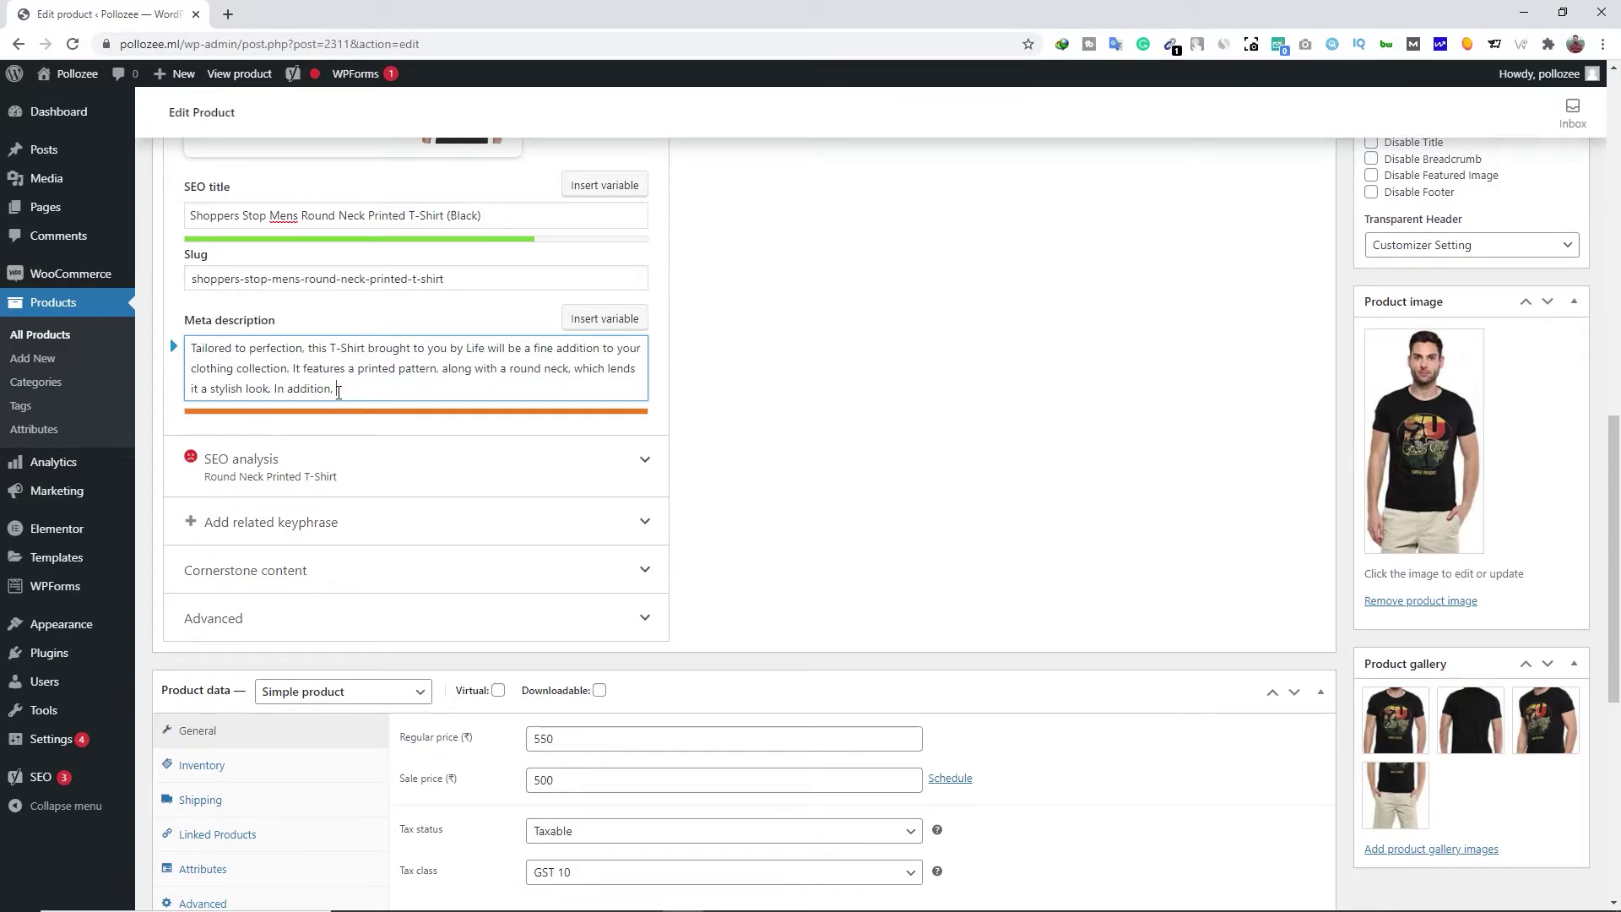
key("BackSpace")
key("BackSpace")
key("BackSpace")
key("BackSpace")
key("BackSpace")
key("BackSpace")
key("BackSpace")
key("BackSpace")
key("BackSpace")
key("BackSpace")
key("BackSpace")
key("BackSpace")
key("BackSpace")
key("BackSpace")
key("BackSpace")
key("BackSpace")
key("BackSpace")
key("BackSpace")
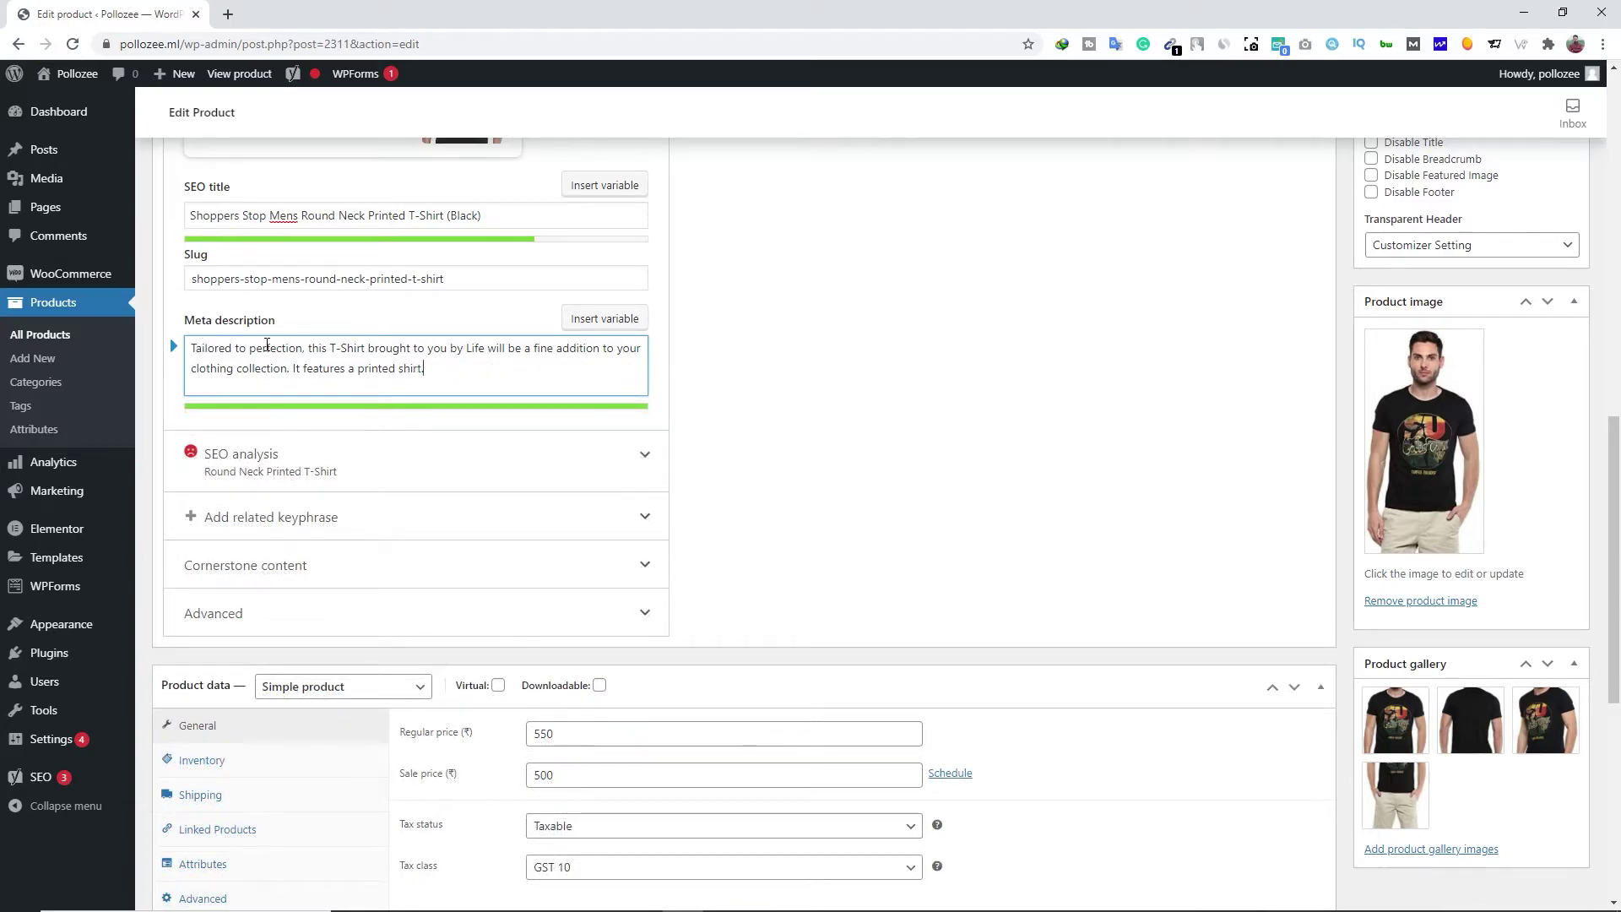
Replace 'Tailored to perfection' with 'Round Neck Printed T-Shirt' and delete the meta description's last sentence
scroll(287, 363, "up", 8)
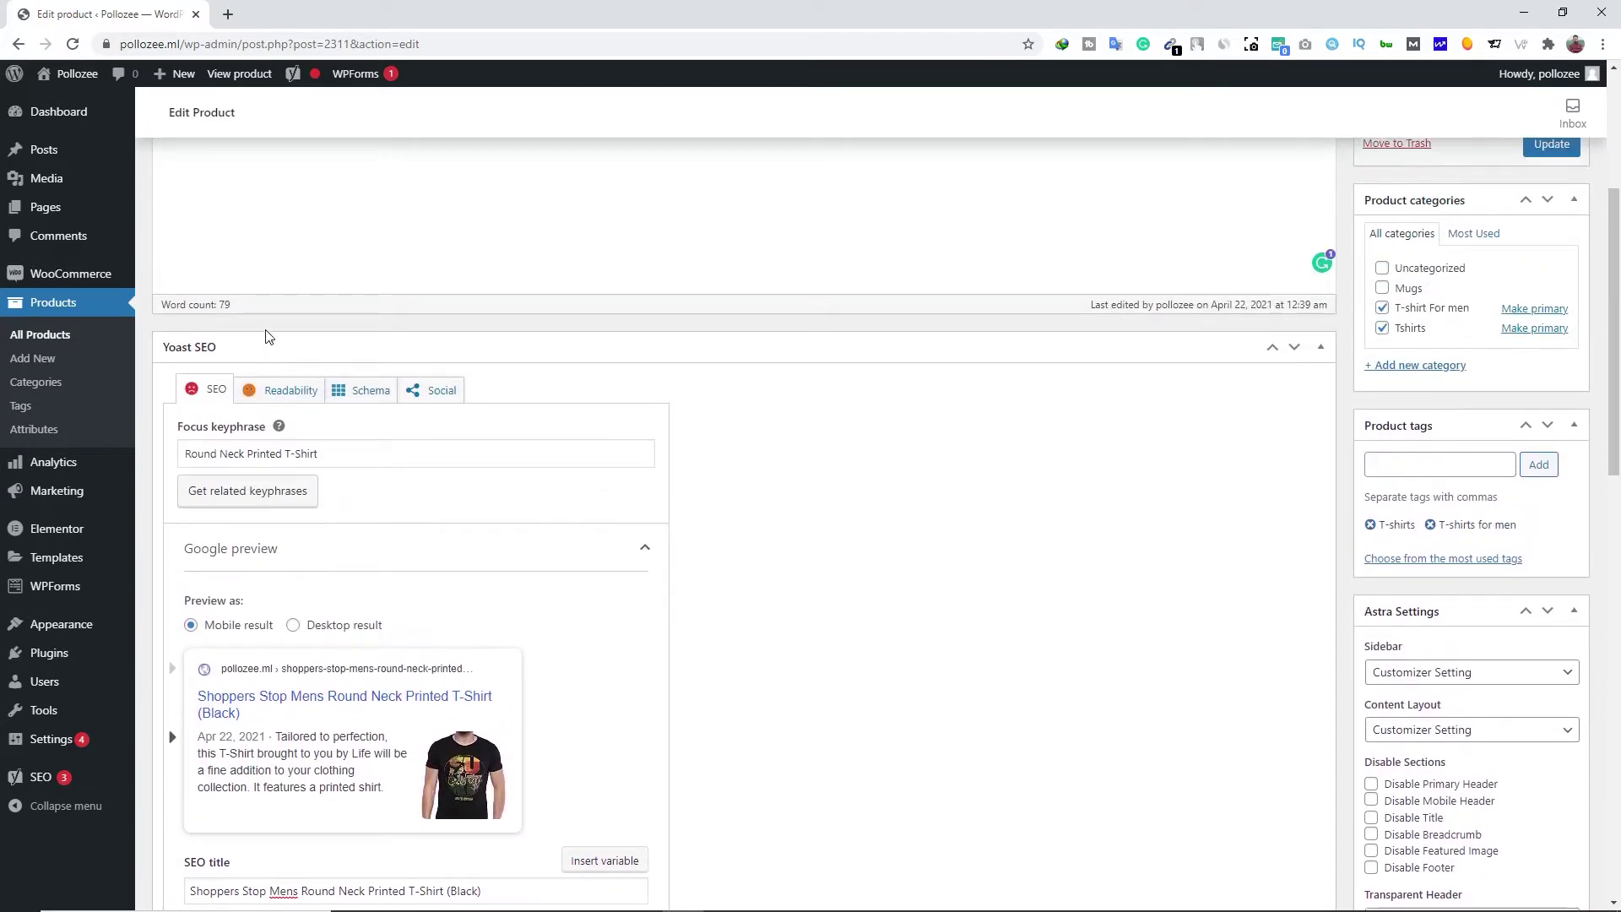
left_click_drag(335, 459, 180, 455)
right_click(211, 456)
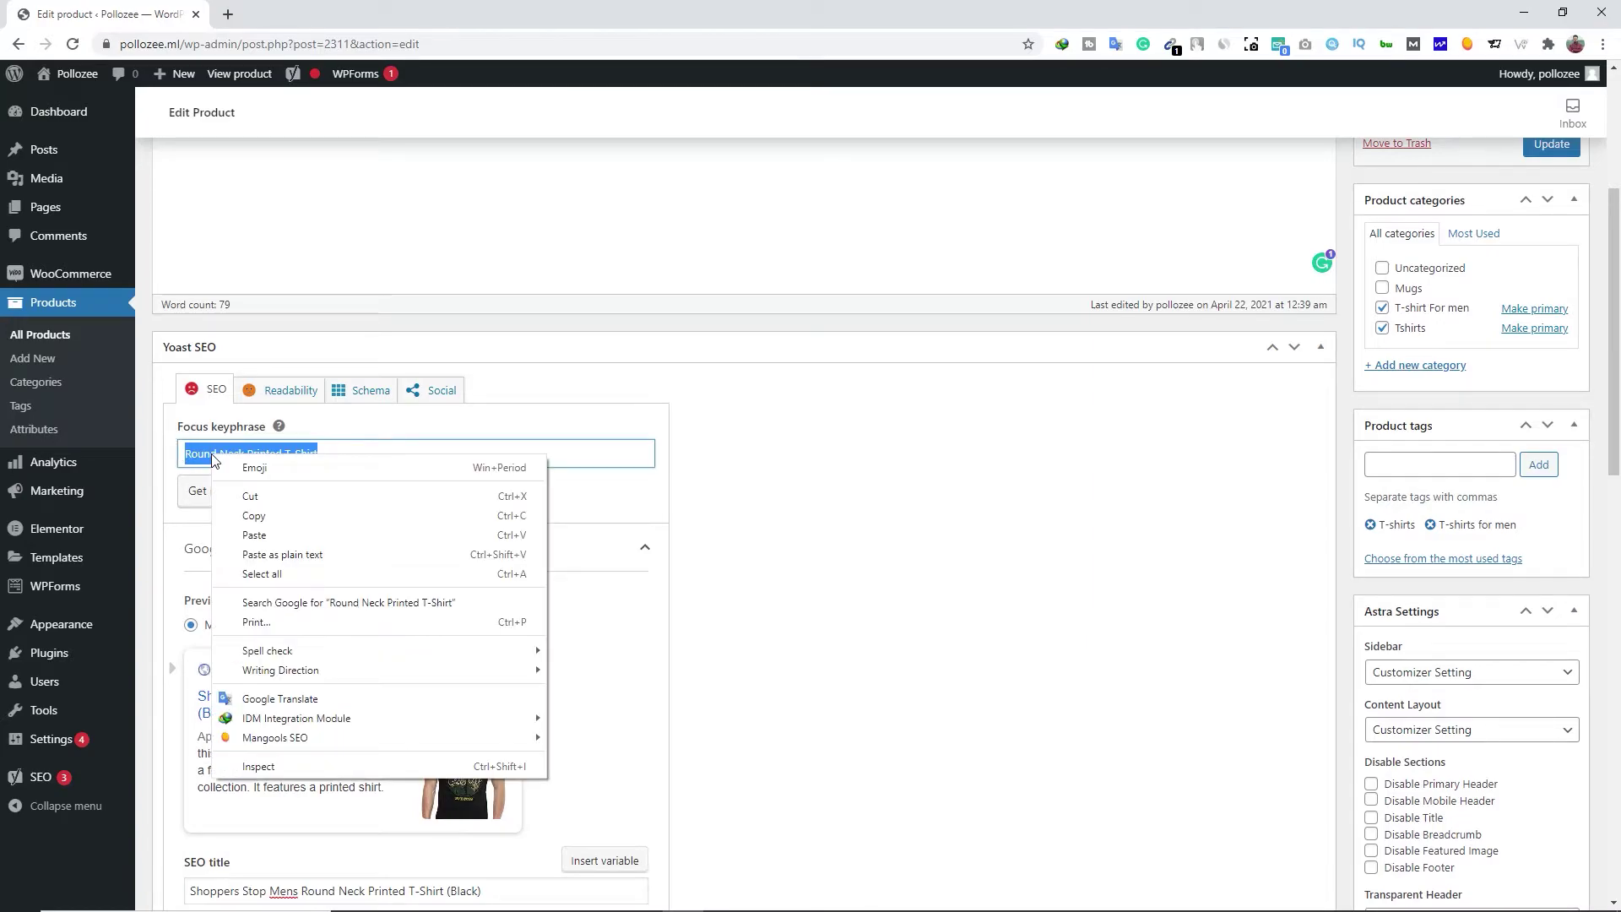
left_click(238, 516)
scroll(289, 473, "down", 10)
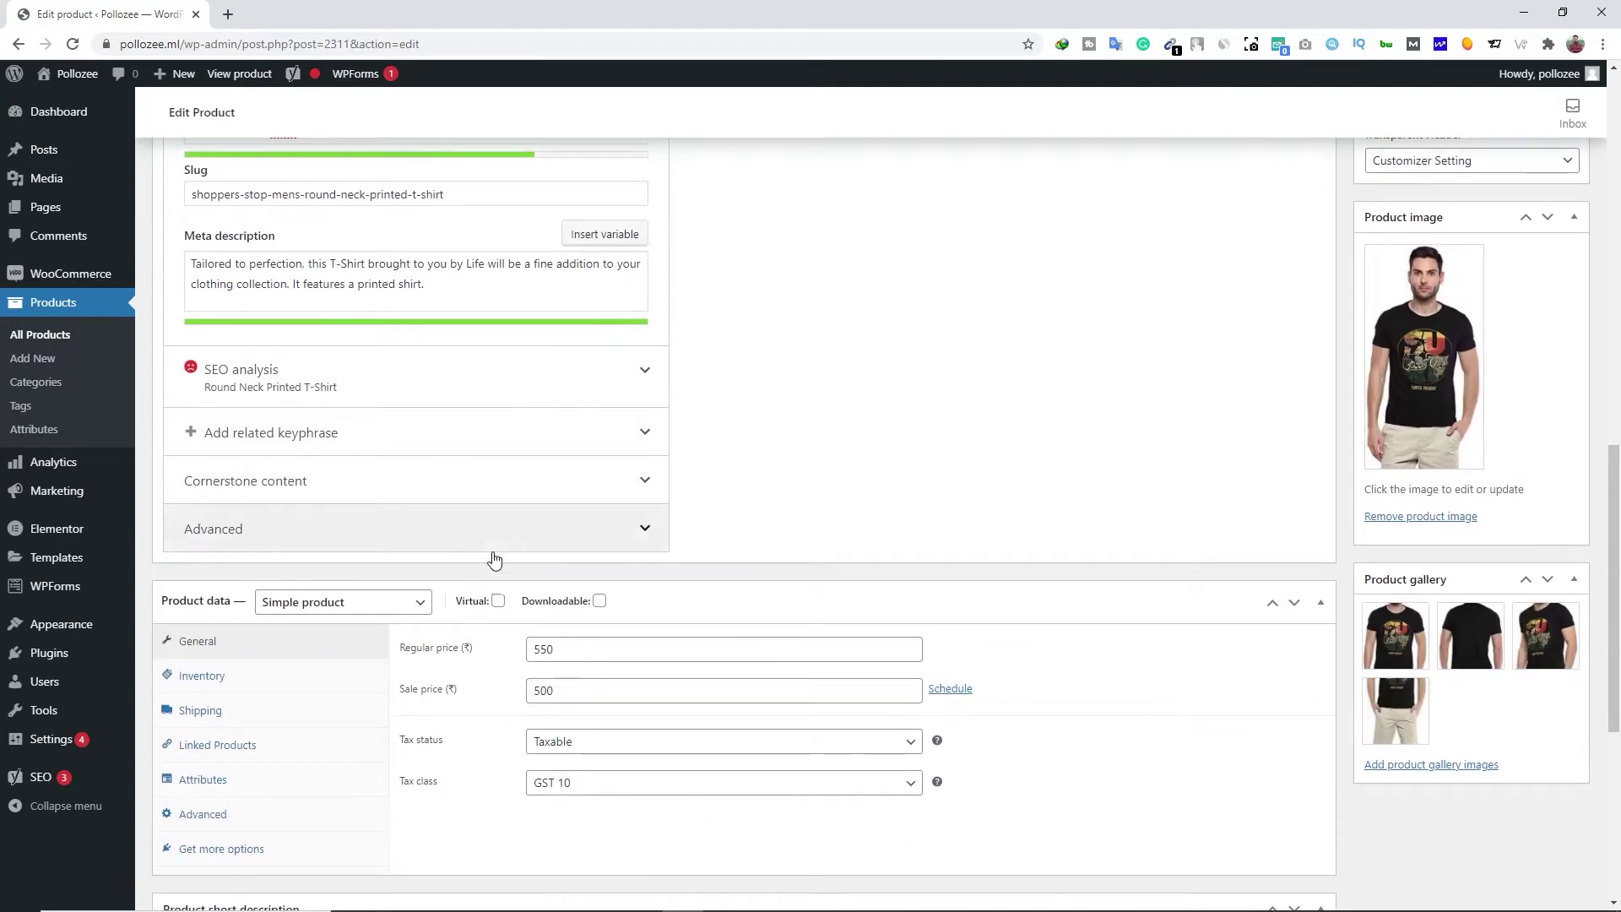
scroll(289, 431, "up", 2)
left_click_drag(302, 432, 189, 432)
key("ctrl+v")
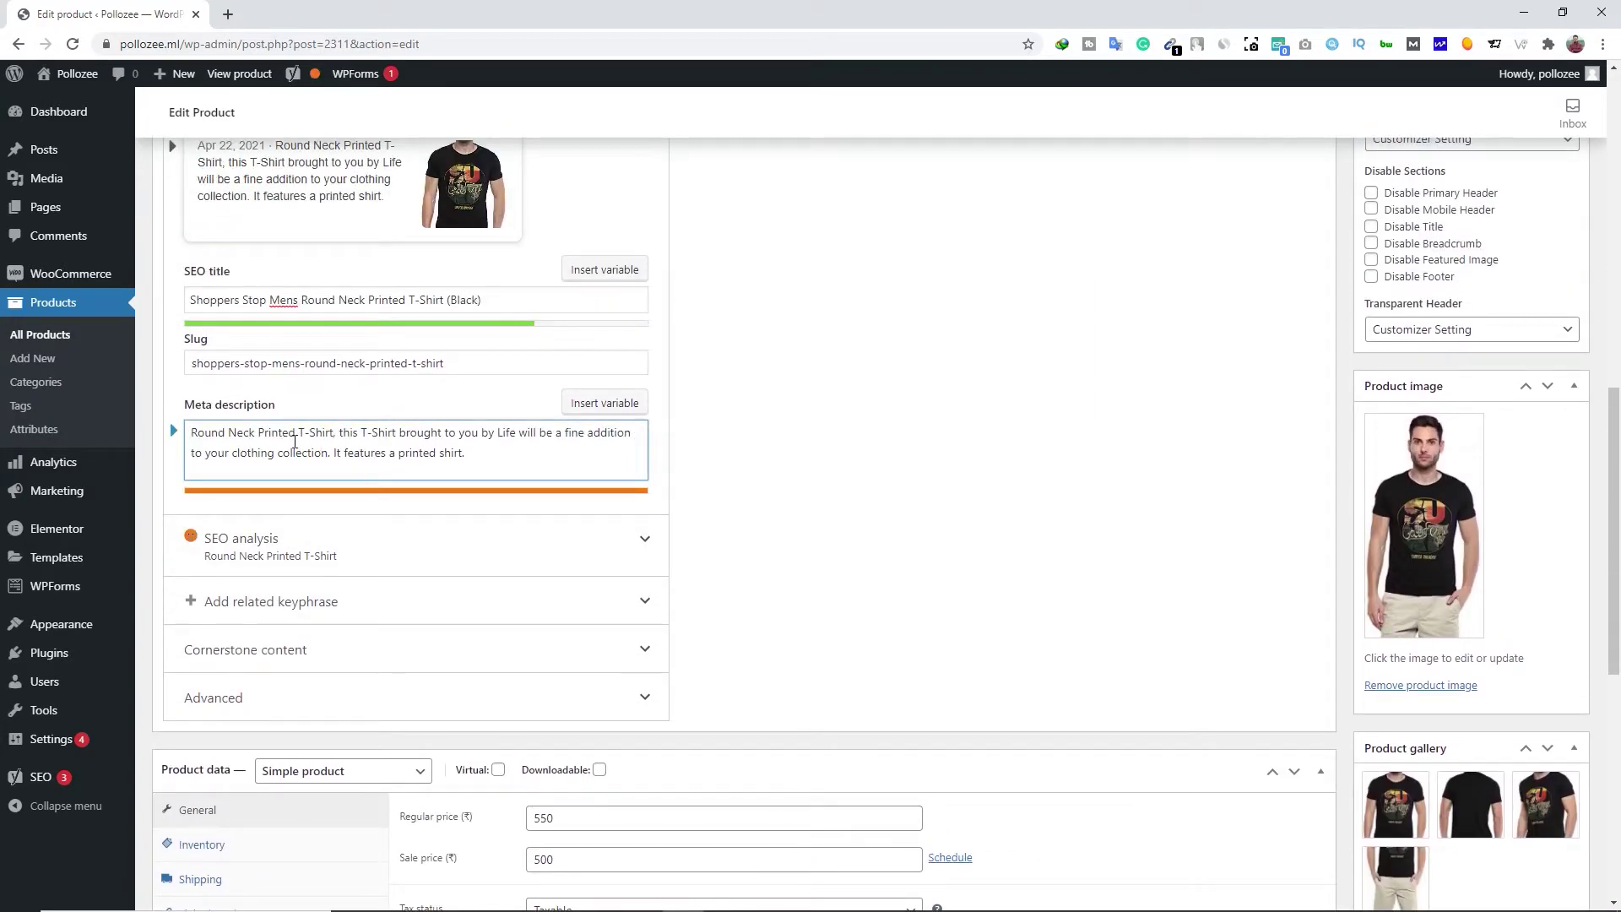
left_click_drag(331, 453, 519, 458)
key("BackSpace")
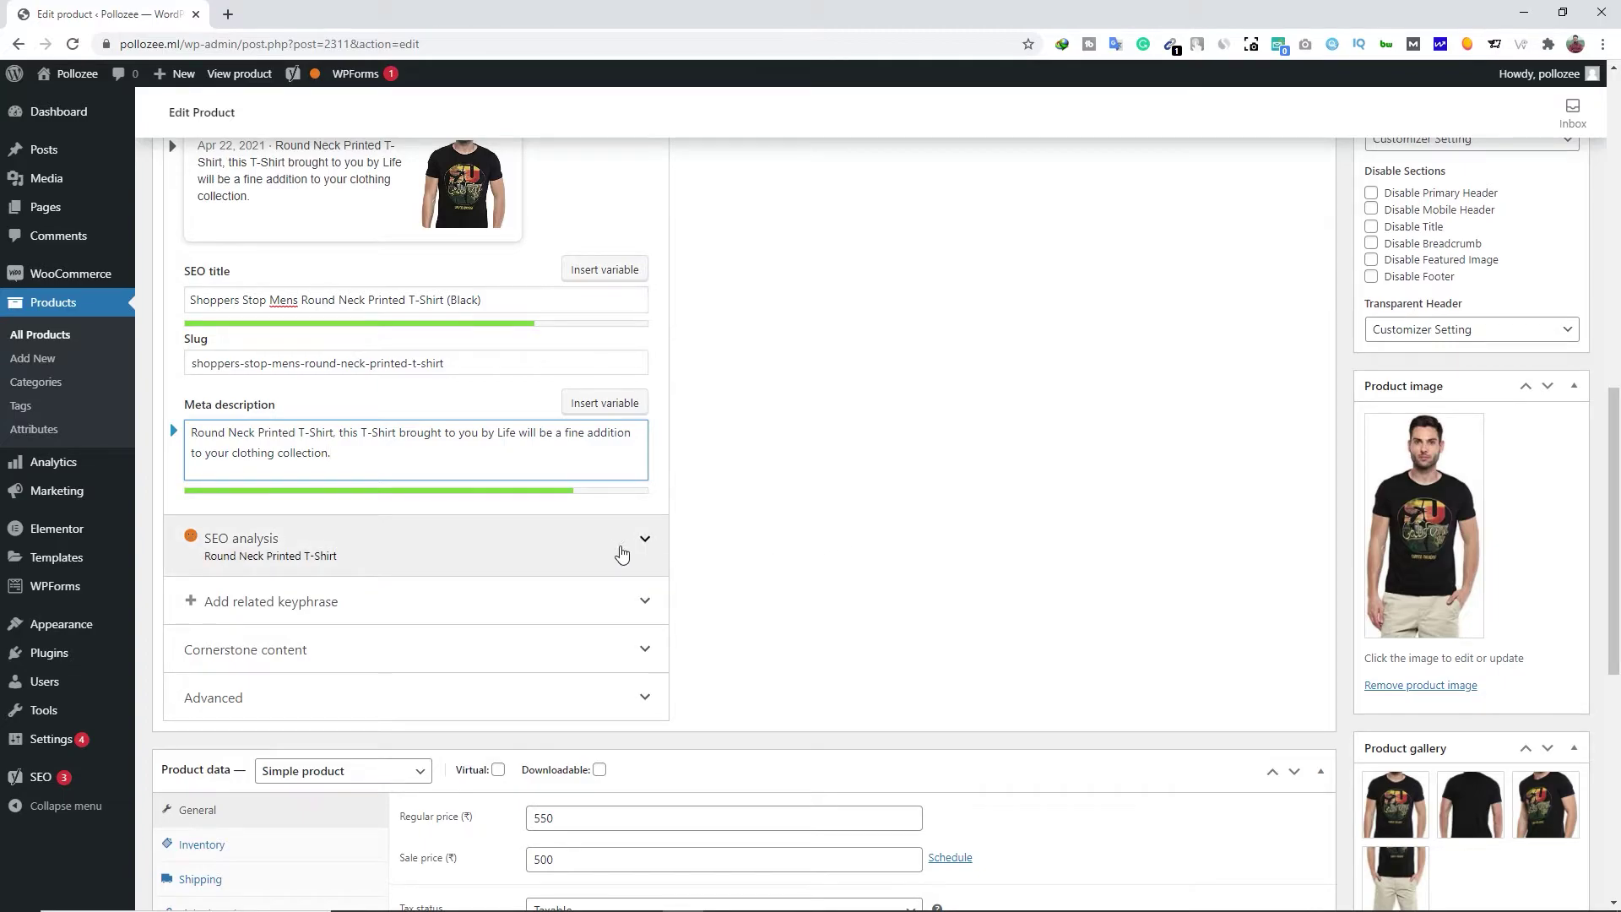
Open Yoast's Outbound links explanation from the SEO analysis in a new tab
left_click(309, 556)
scroll(410, 540, "down", 3)
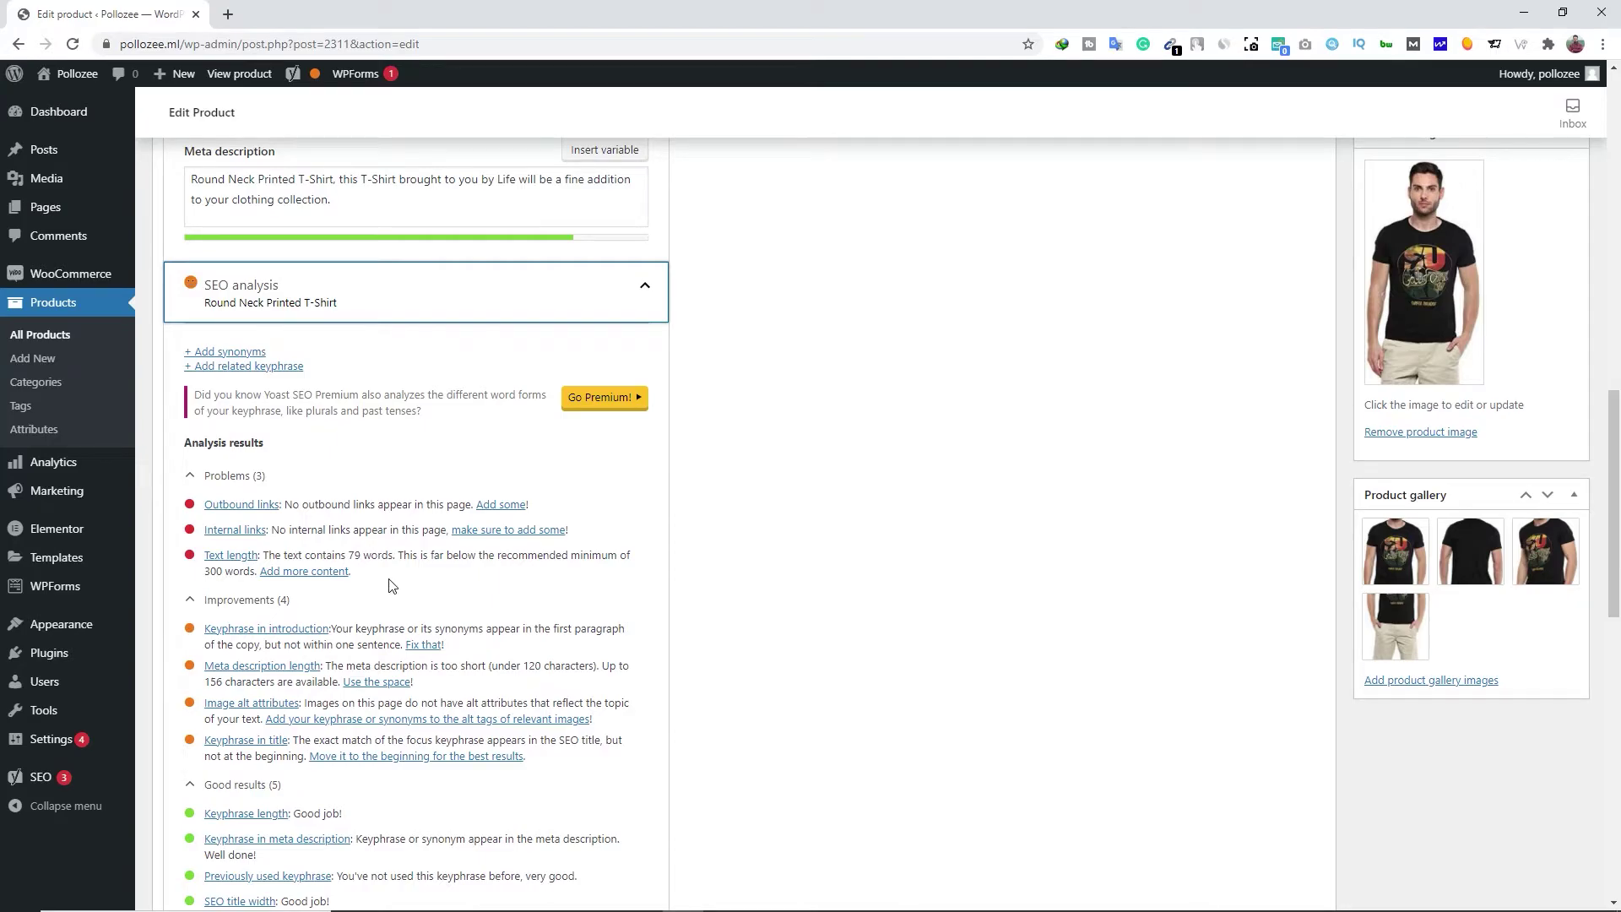
scroll(328, 502, "down", 1)
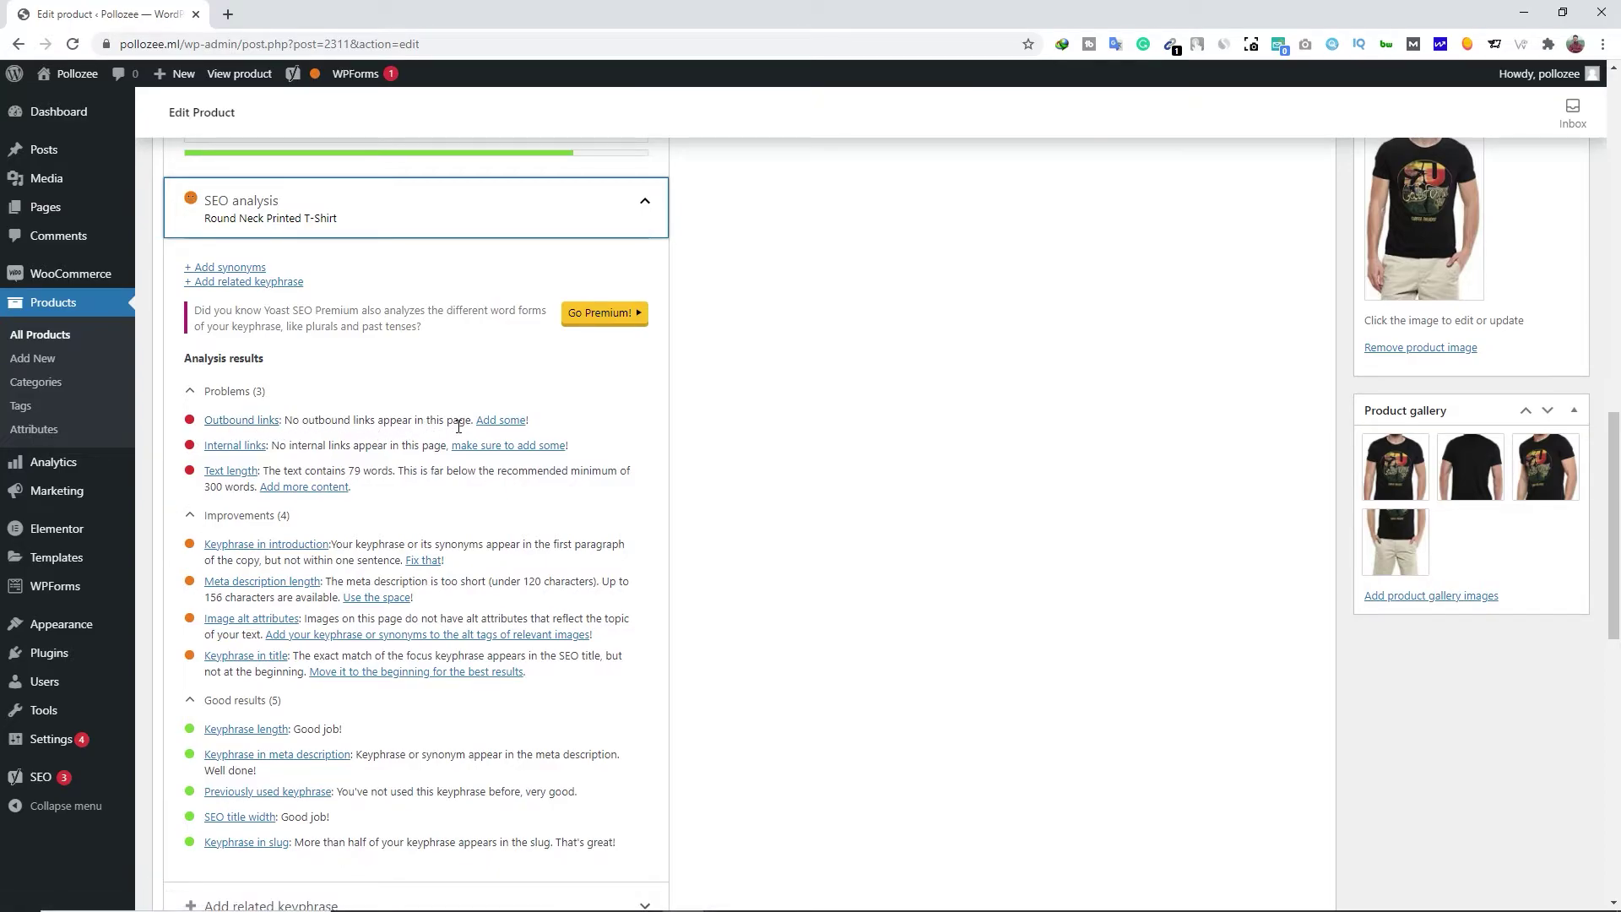
right_click(249, 429)
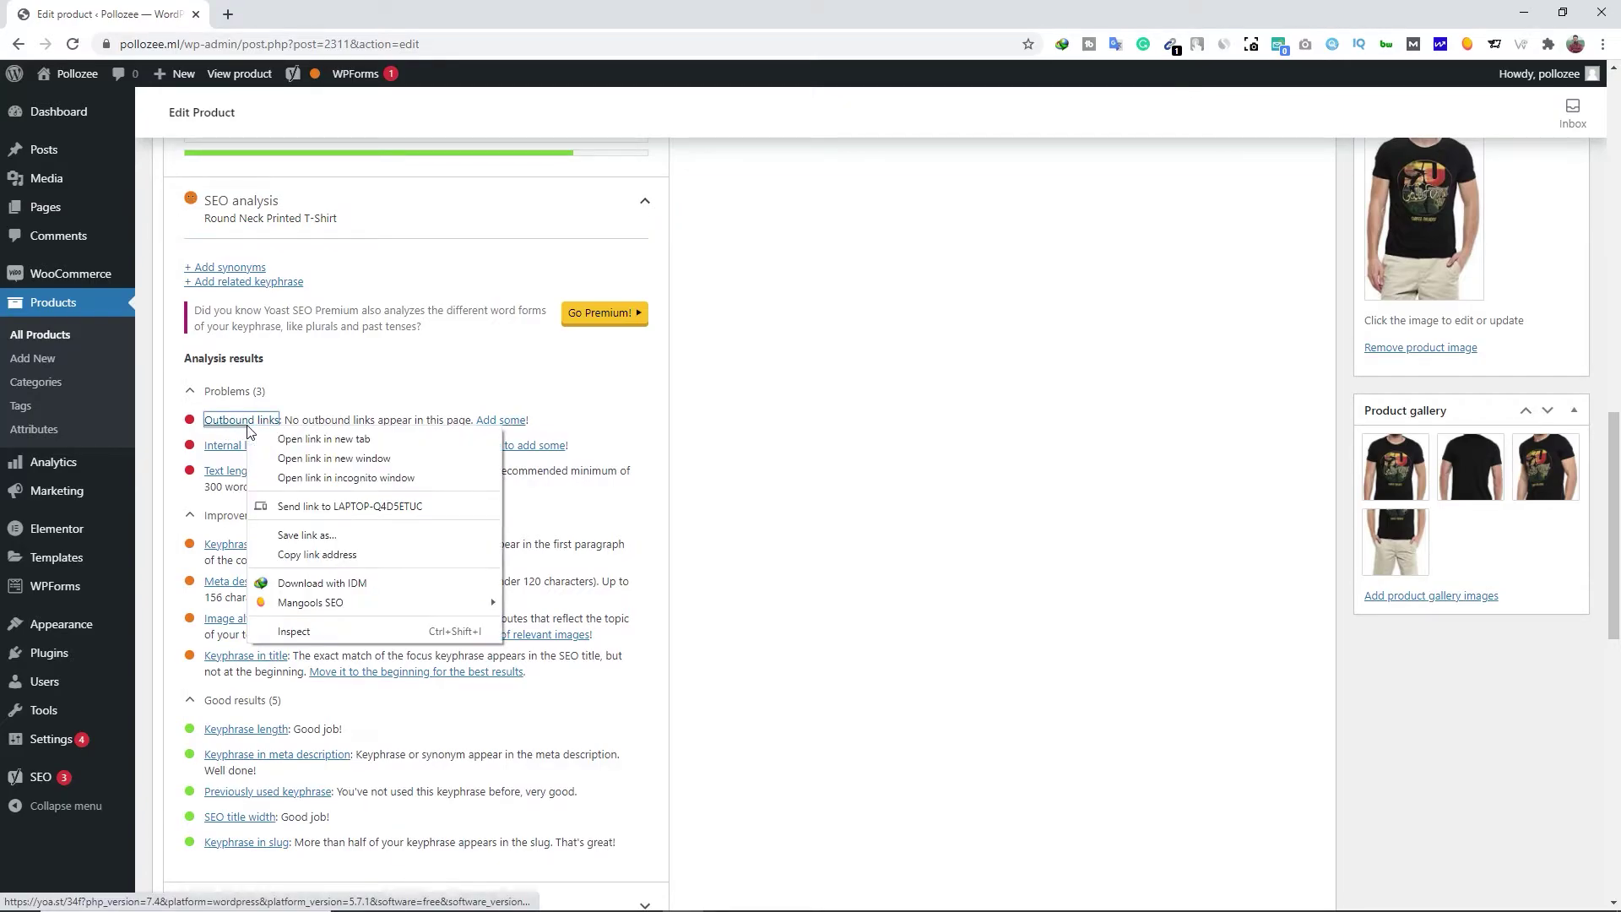
left_click(270, 439)
left_click(329, 7)
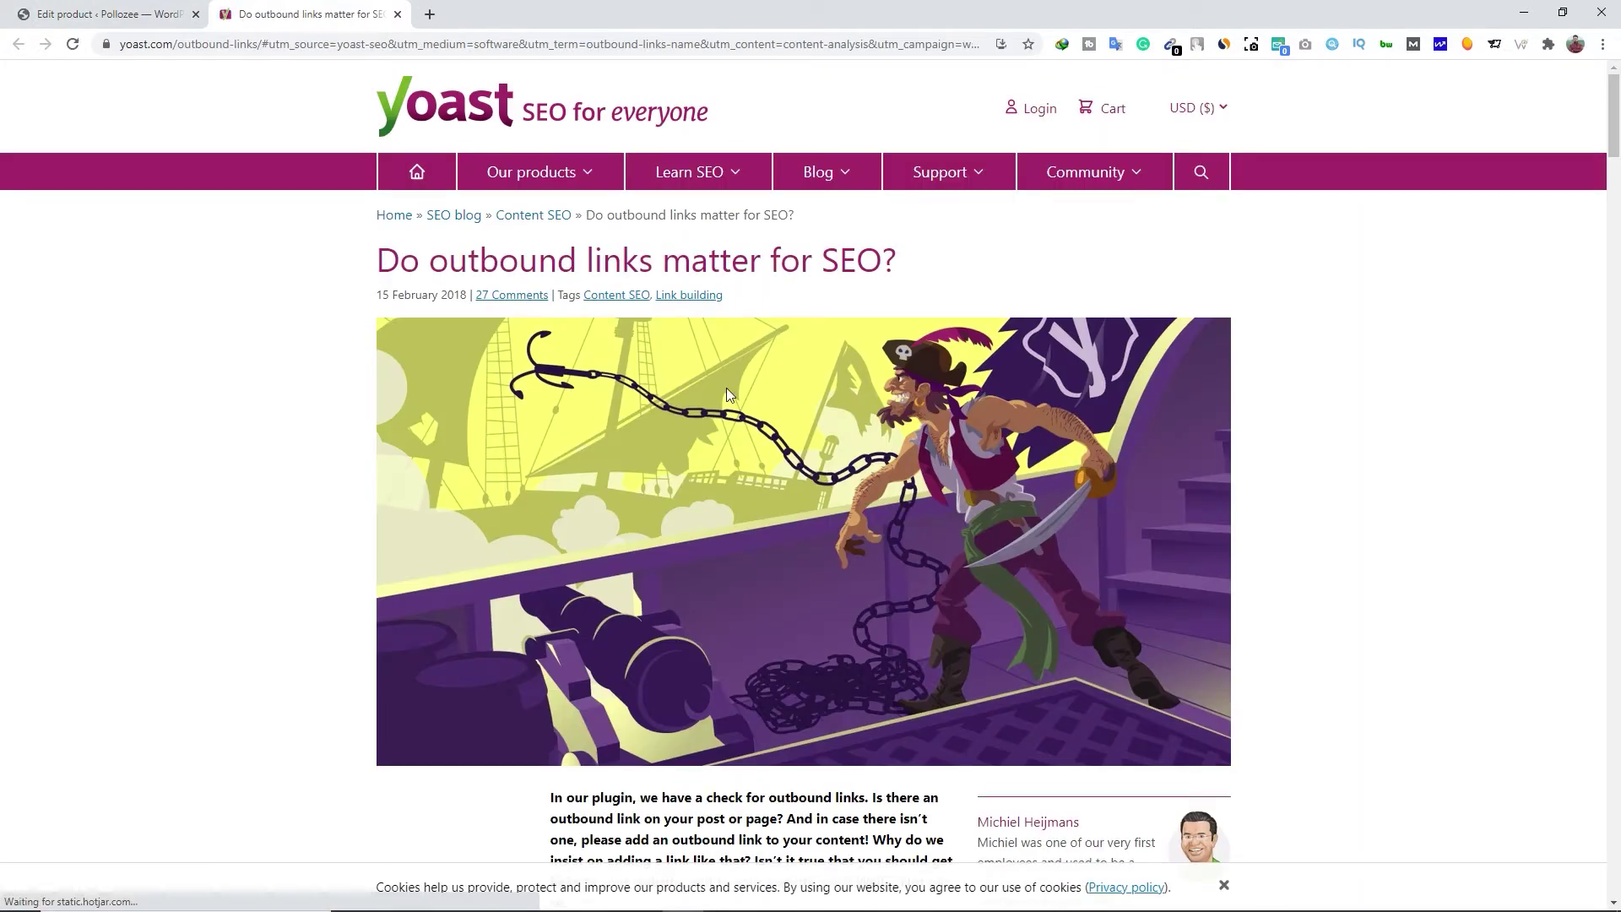
Skim the 'Do outbound links matter for SEO?' article, then close its tab
scroll(727, 388, "down", 5)
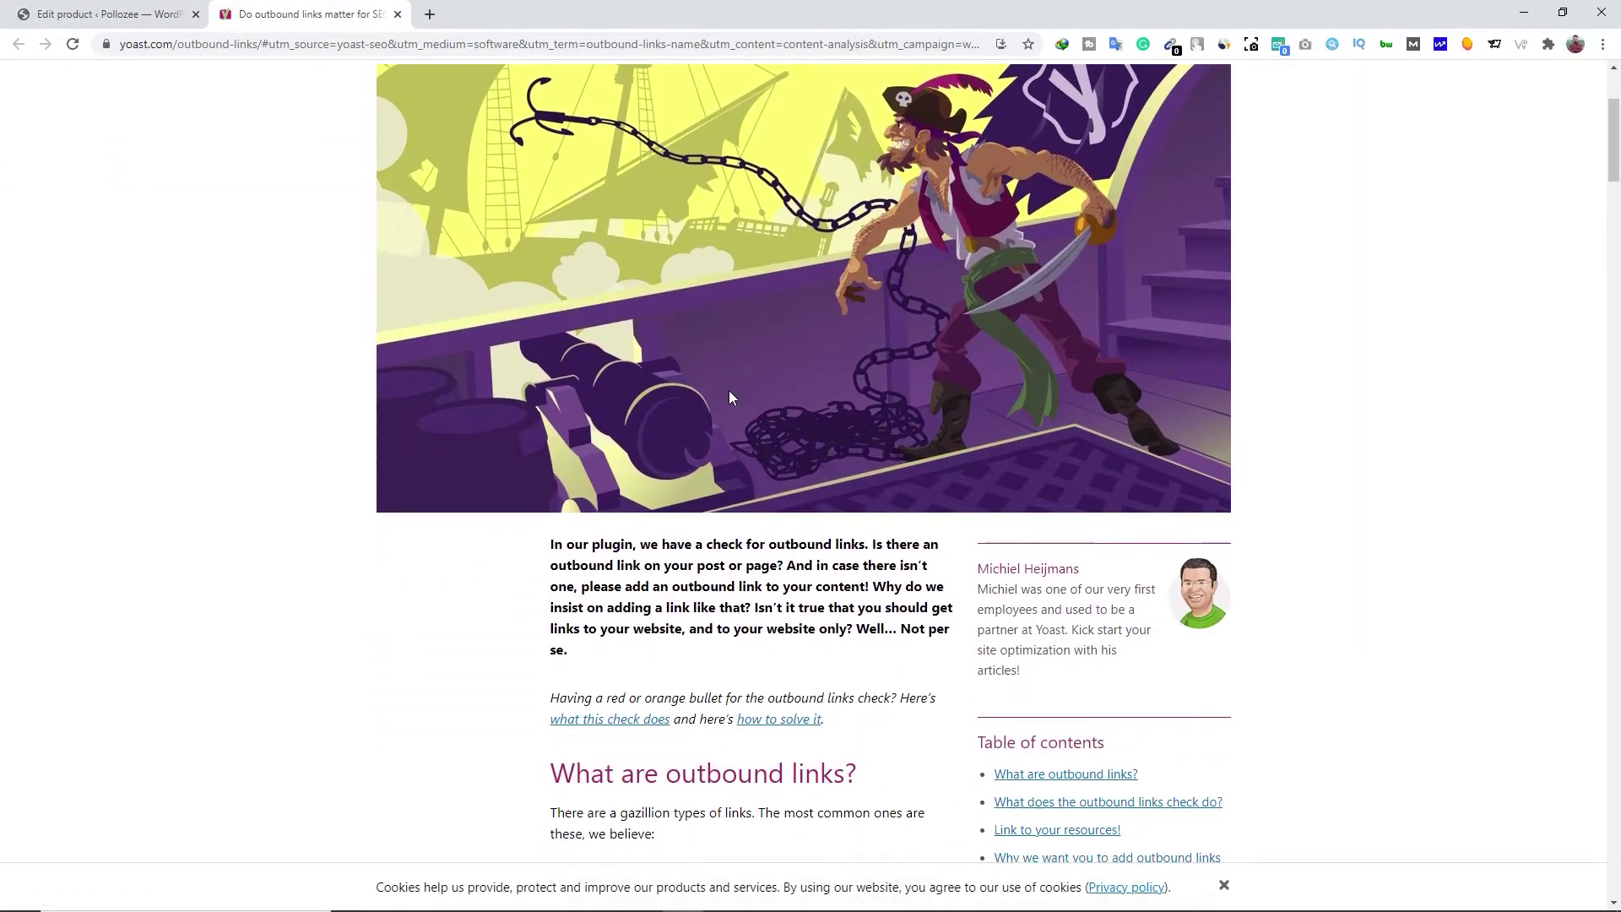
scroll(903, 596, "down", 4)
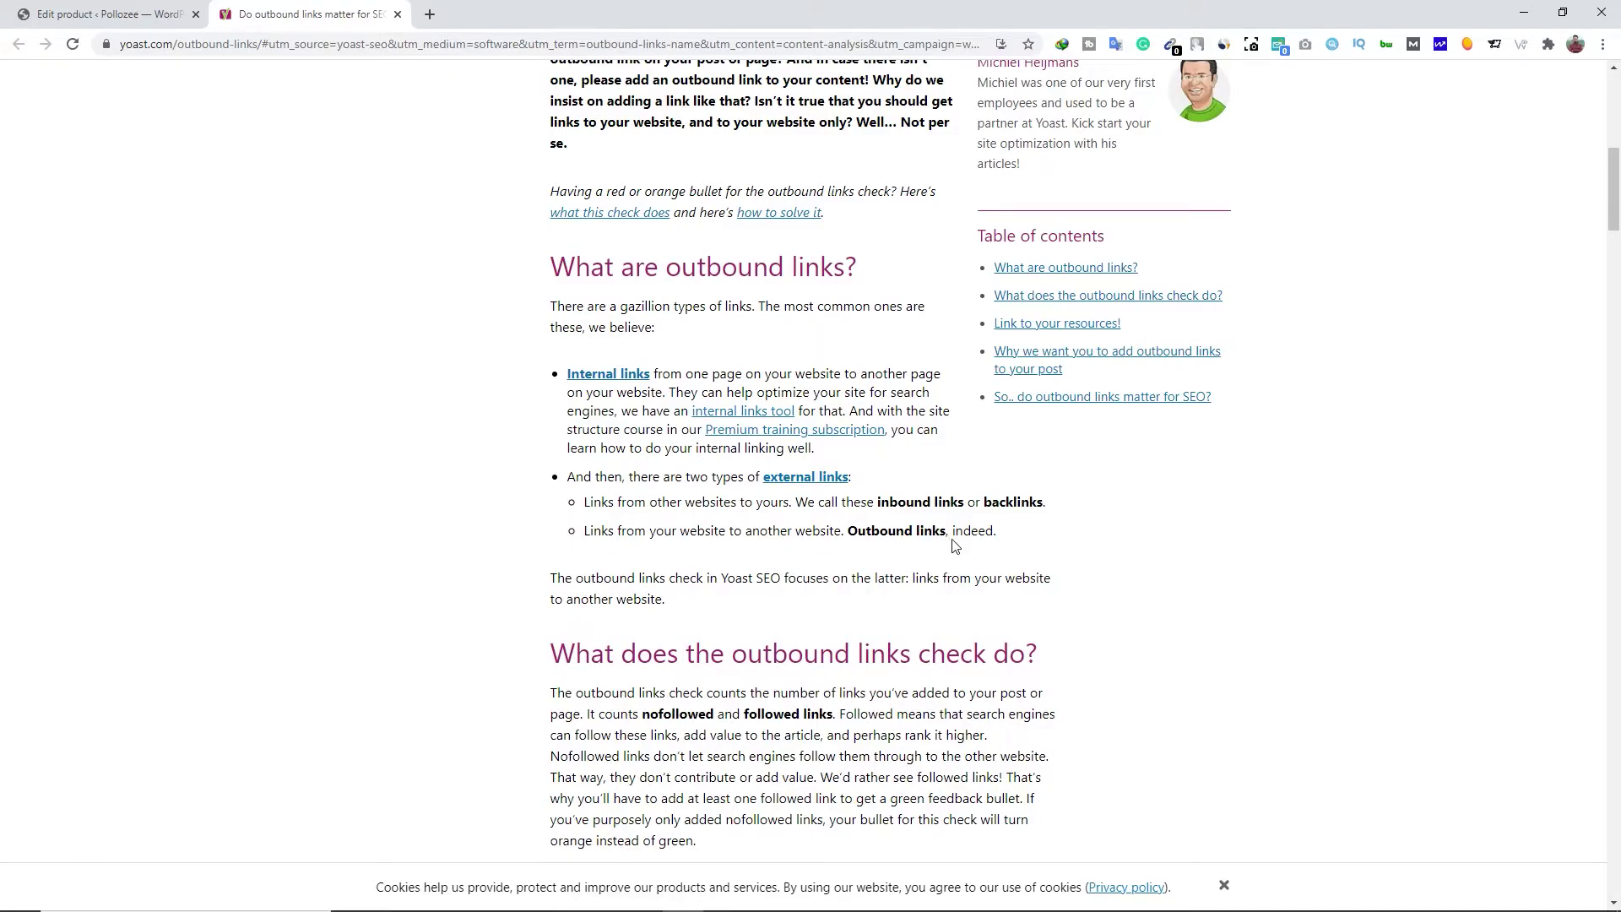
scroll(952, 545, "down", 1)
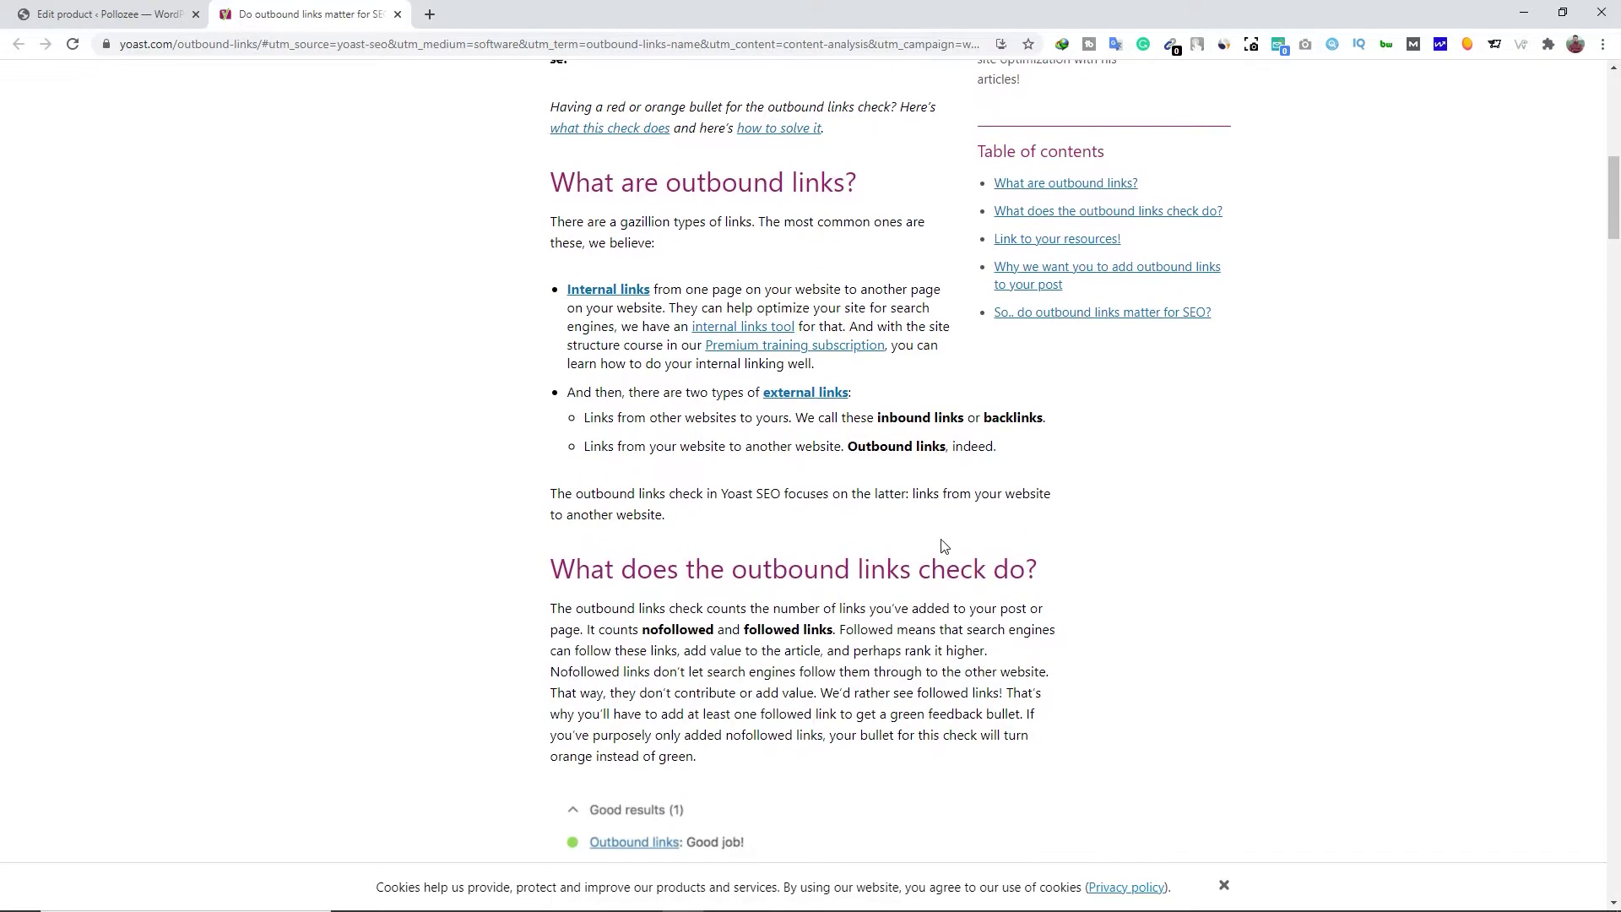
left_click(398, 14)
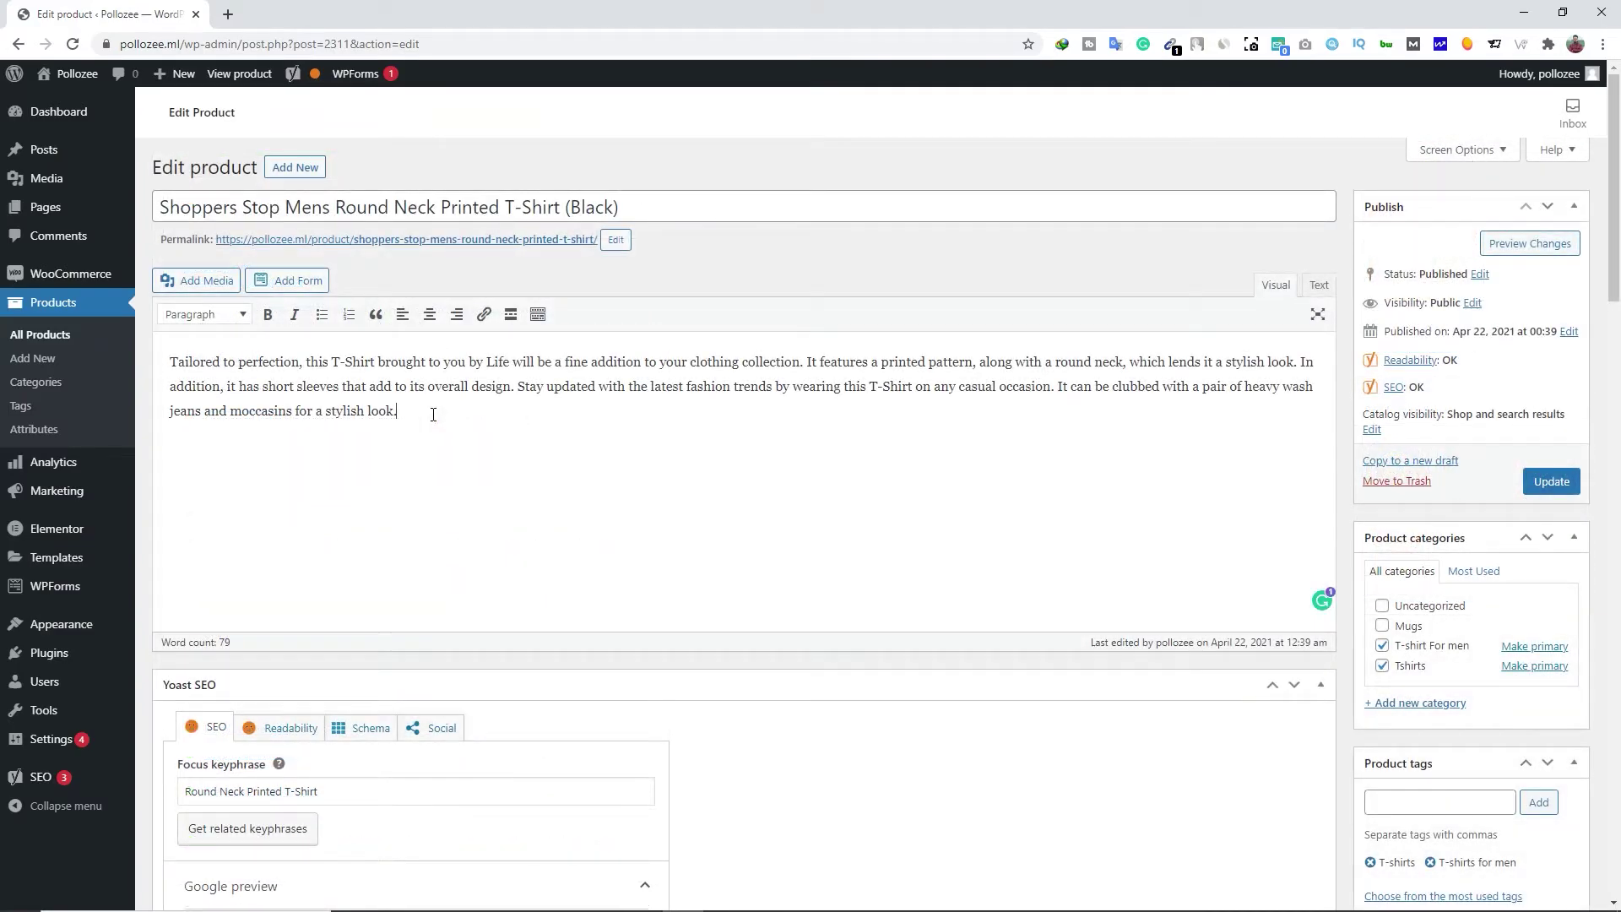
scroll(622, 474, "down", 10)
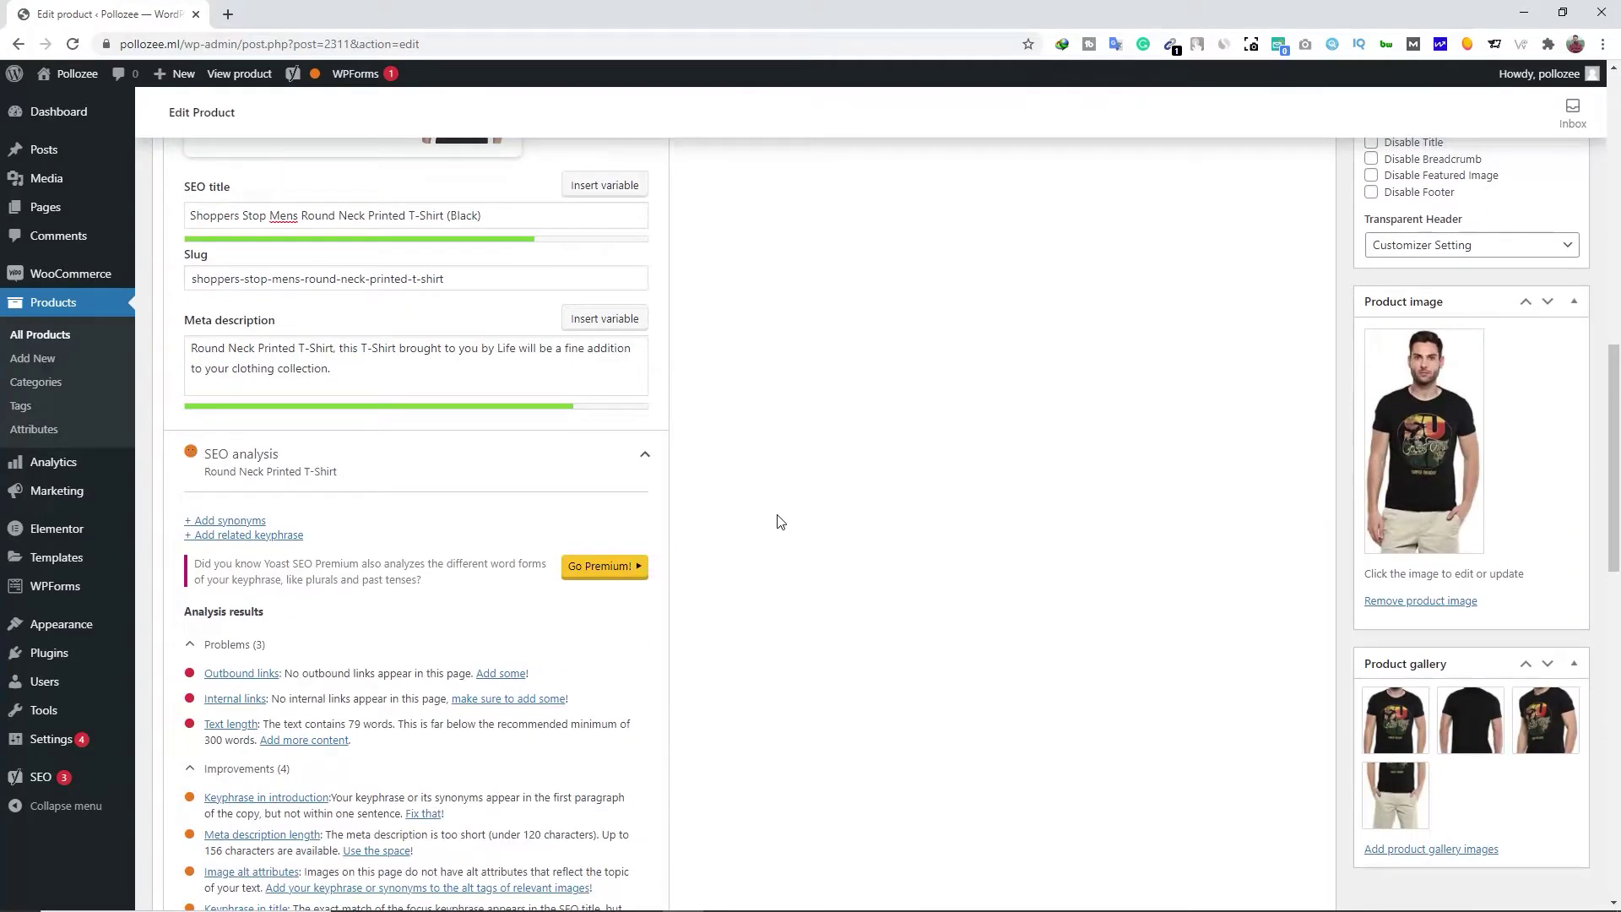
scroll(731, 532, "up", 10)
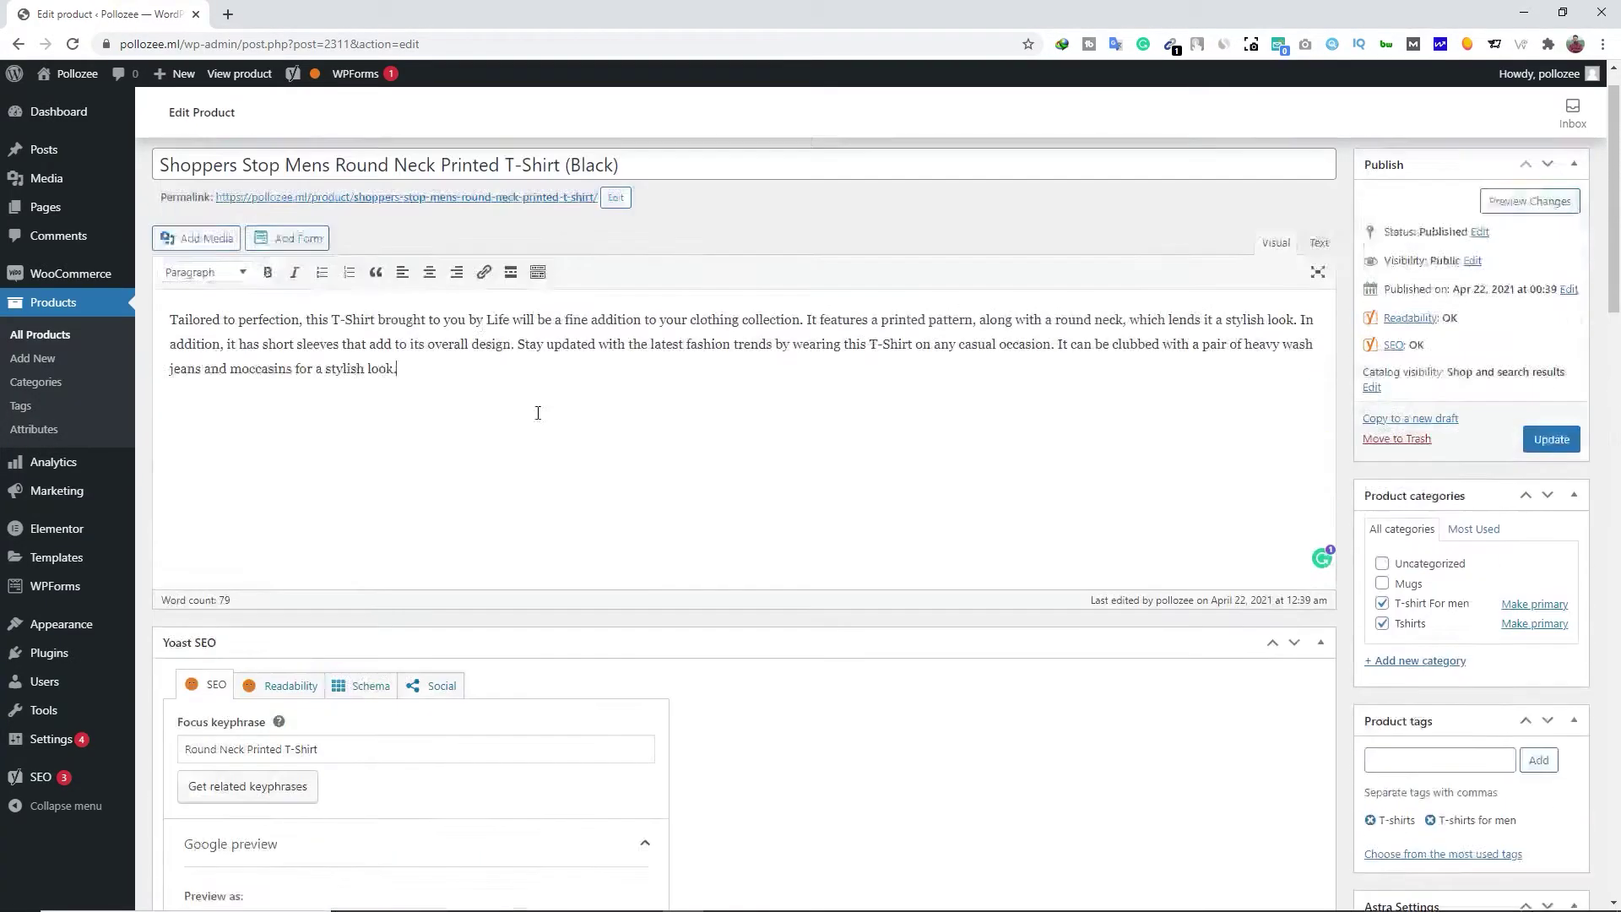
left_click_drag(331, 361, 375, 360)
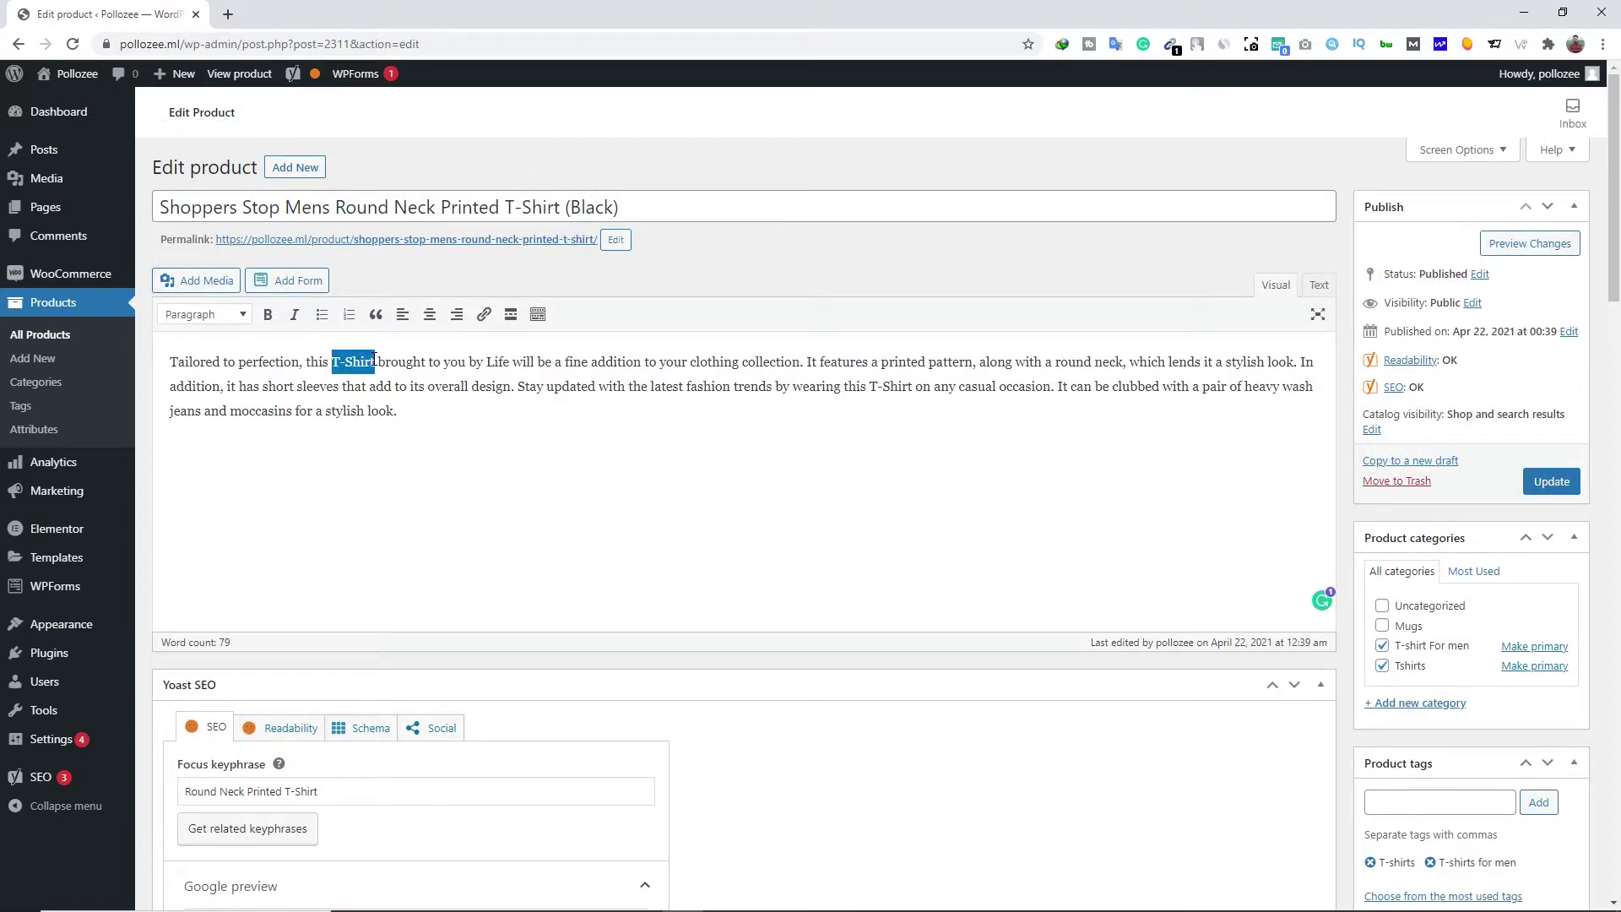
left_click(484, 314)
type("https://amazon.in")
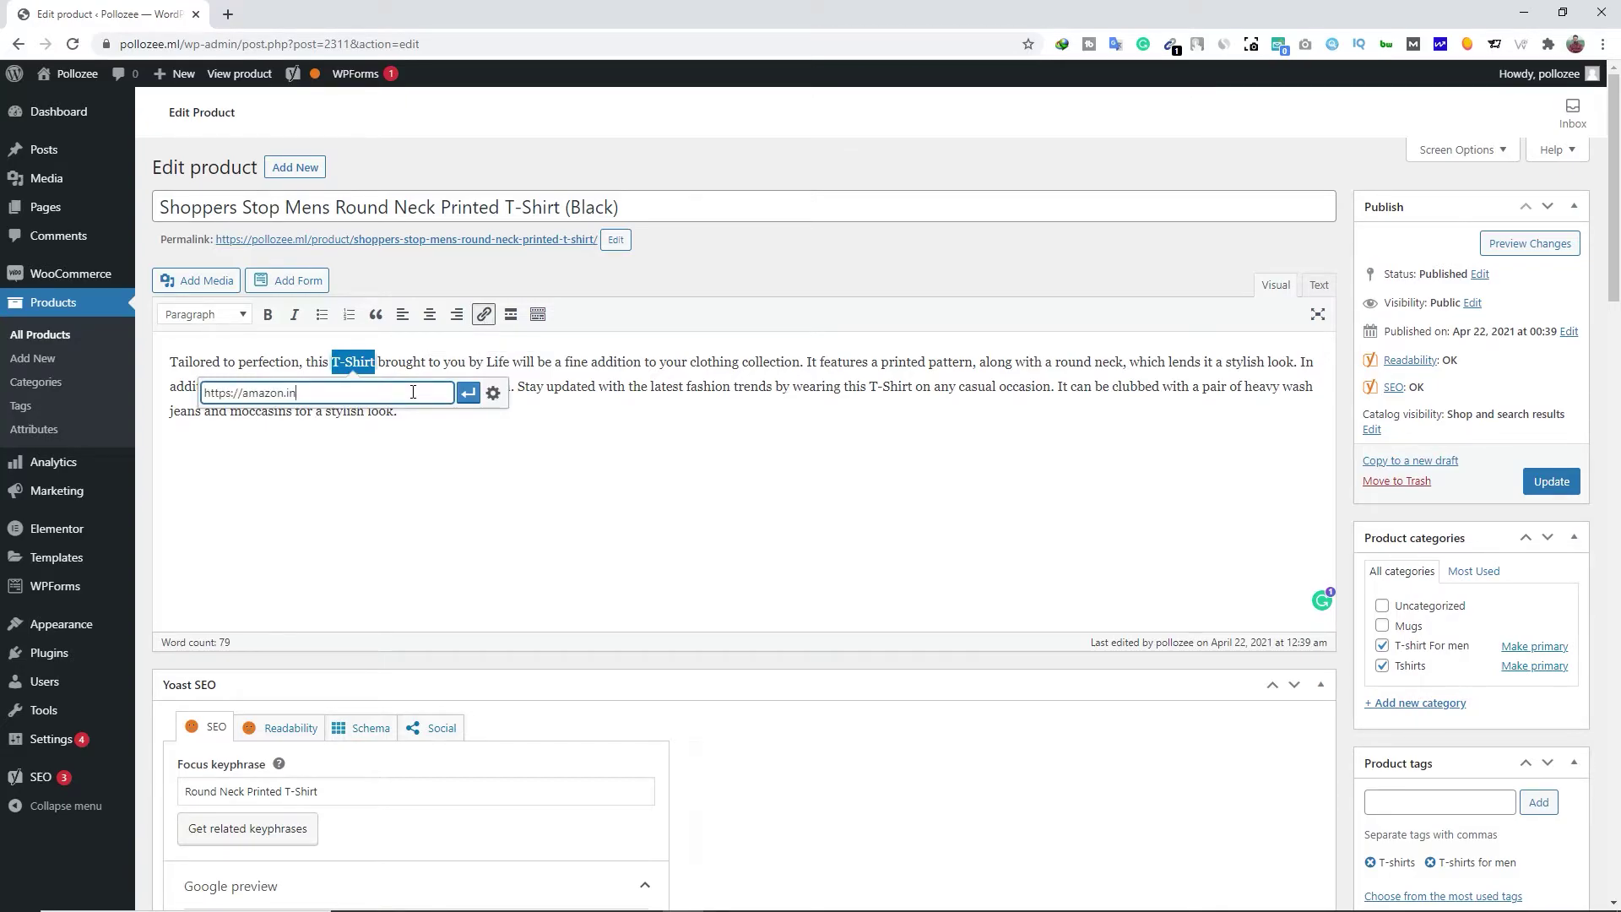
left_click(468, 392)
left_click(441, 479)
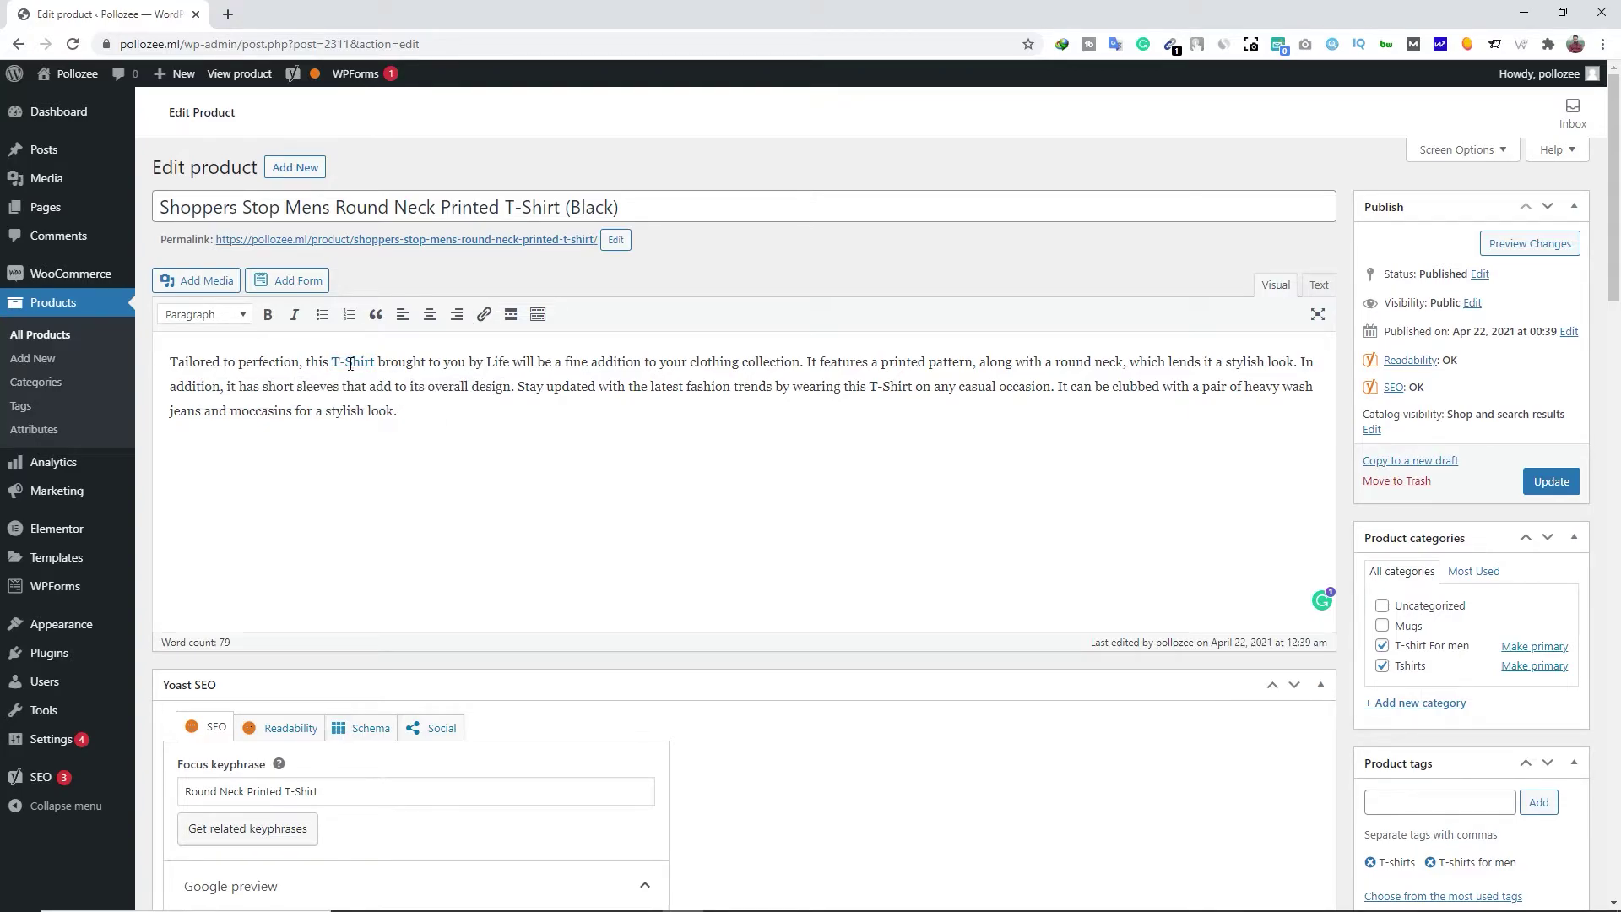
scroll(472, 458, "down", 14)
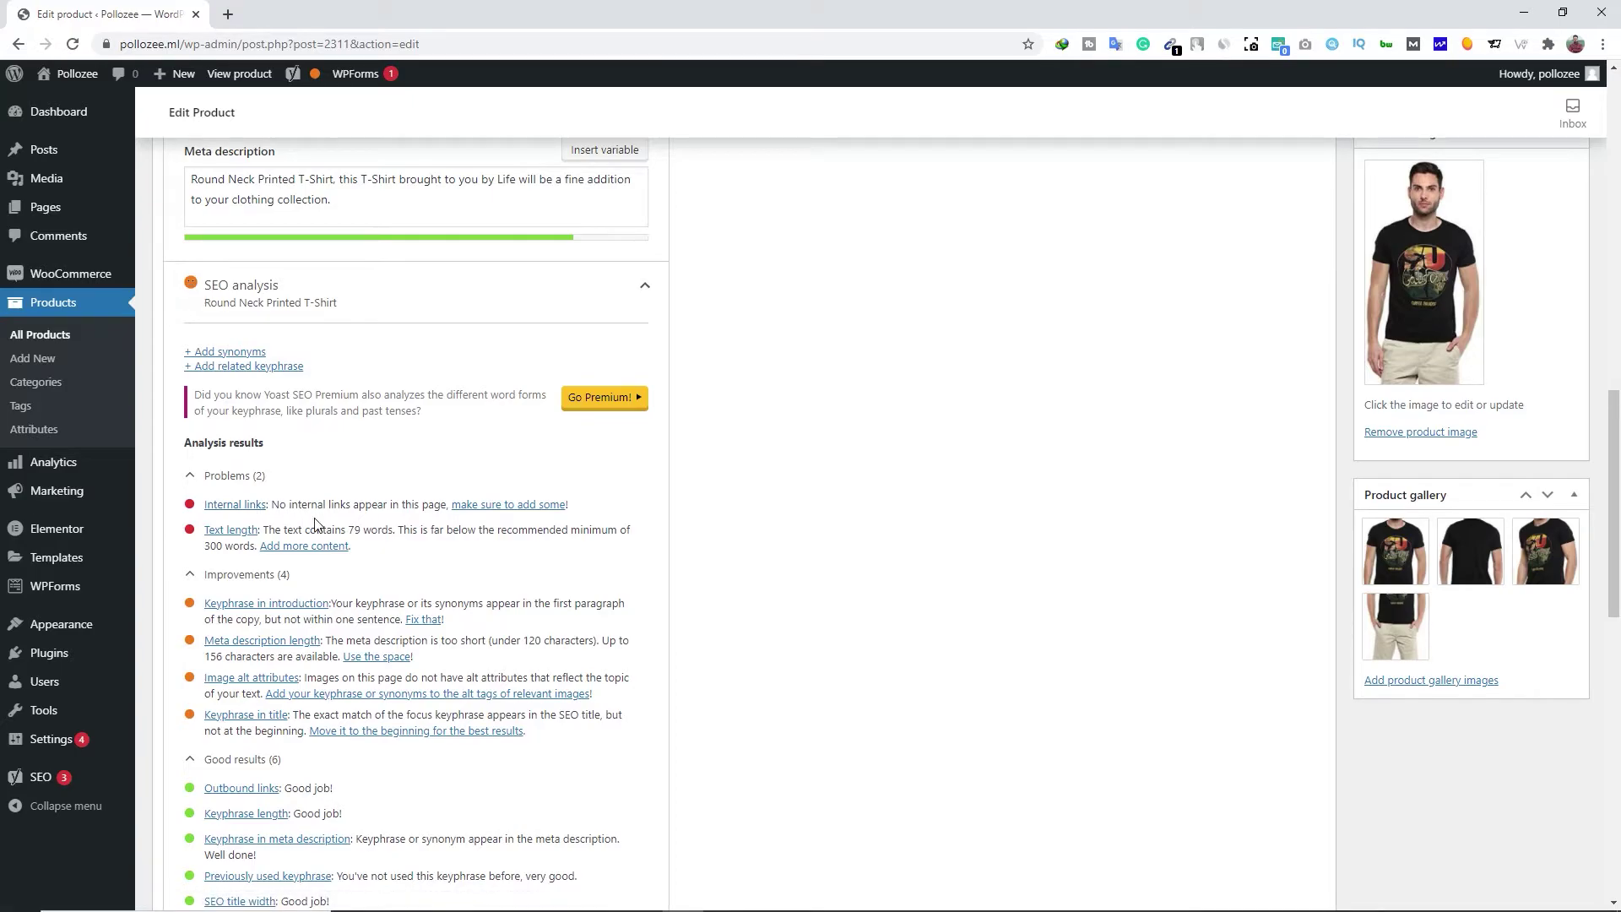
scroll(314, 523, "up", 15)
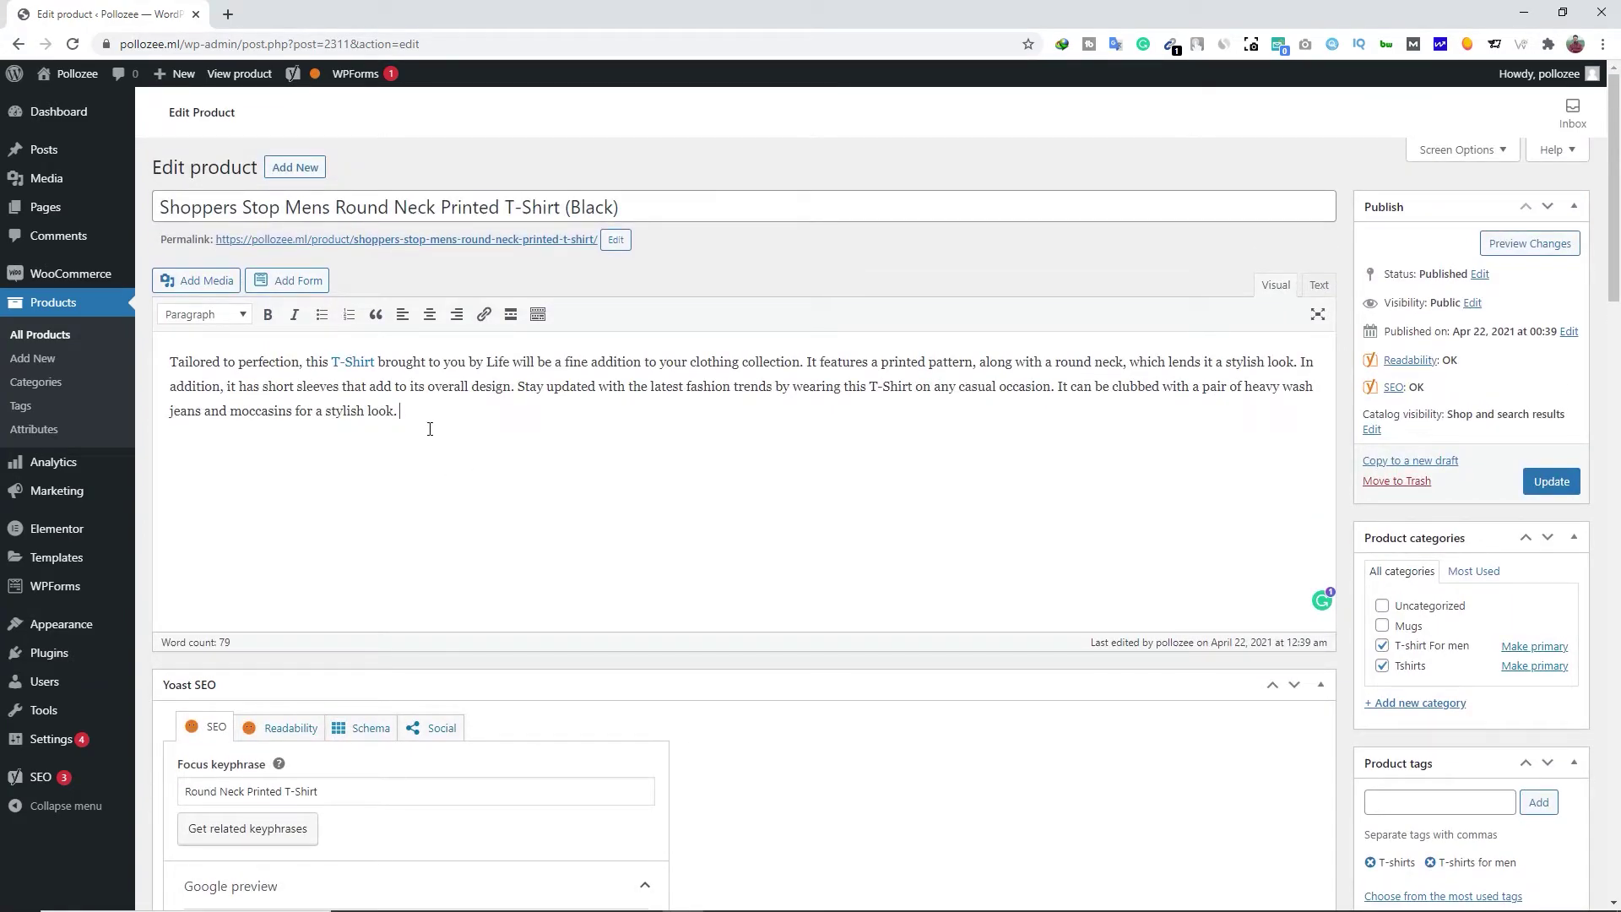
left_click(427, 429)
scroll(418, 432, "down", 12)
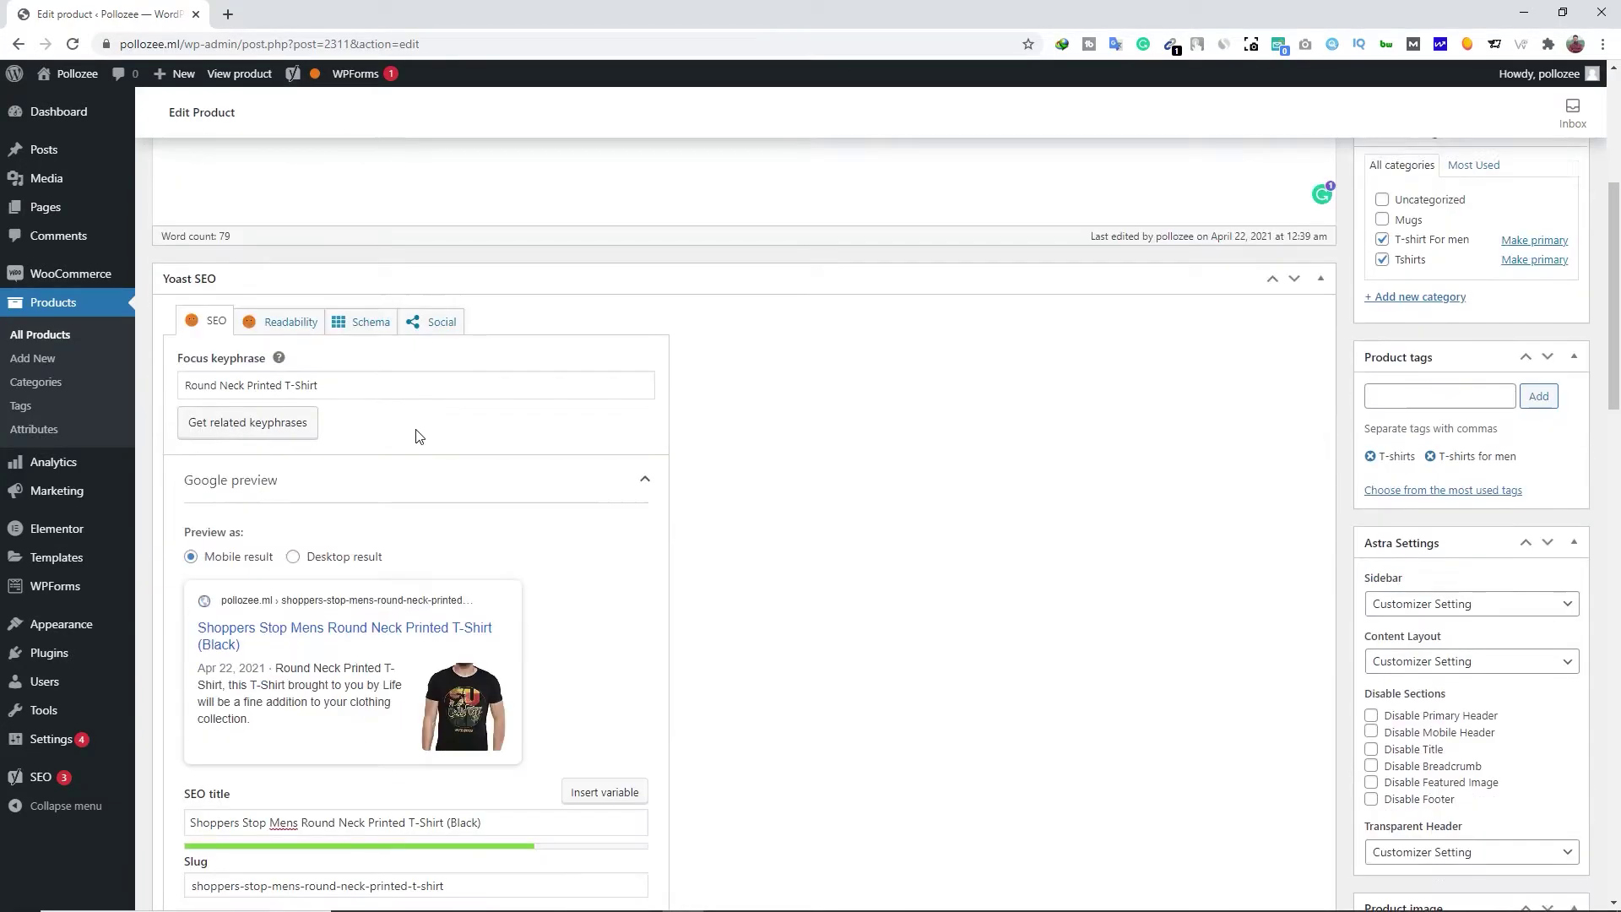
scroll(414, 437, "down", 2)
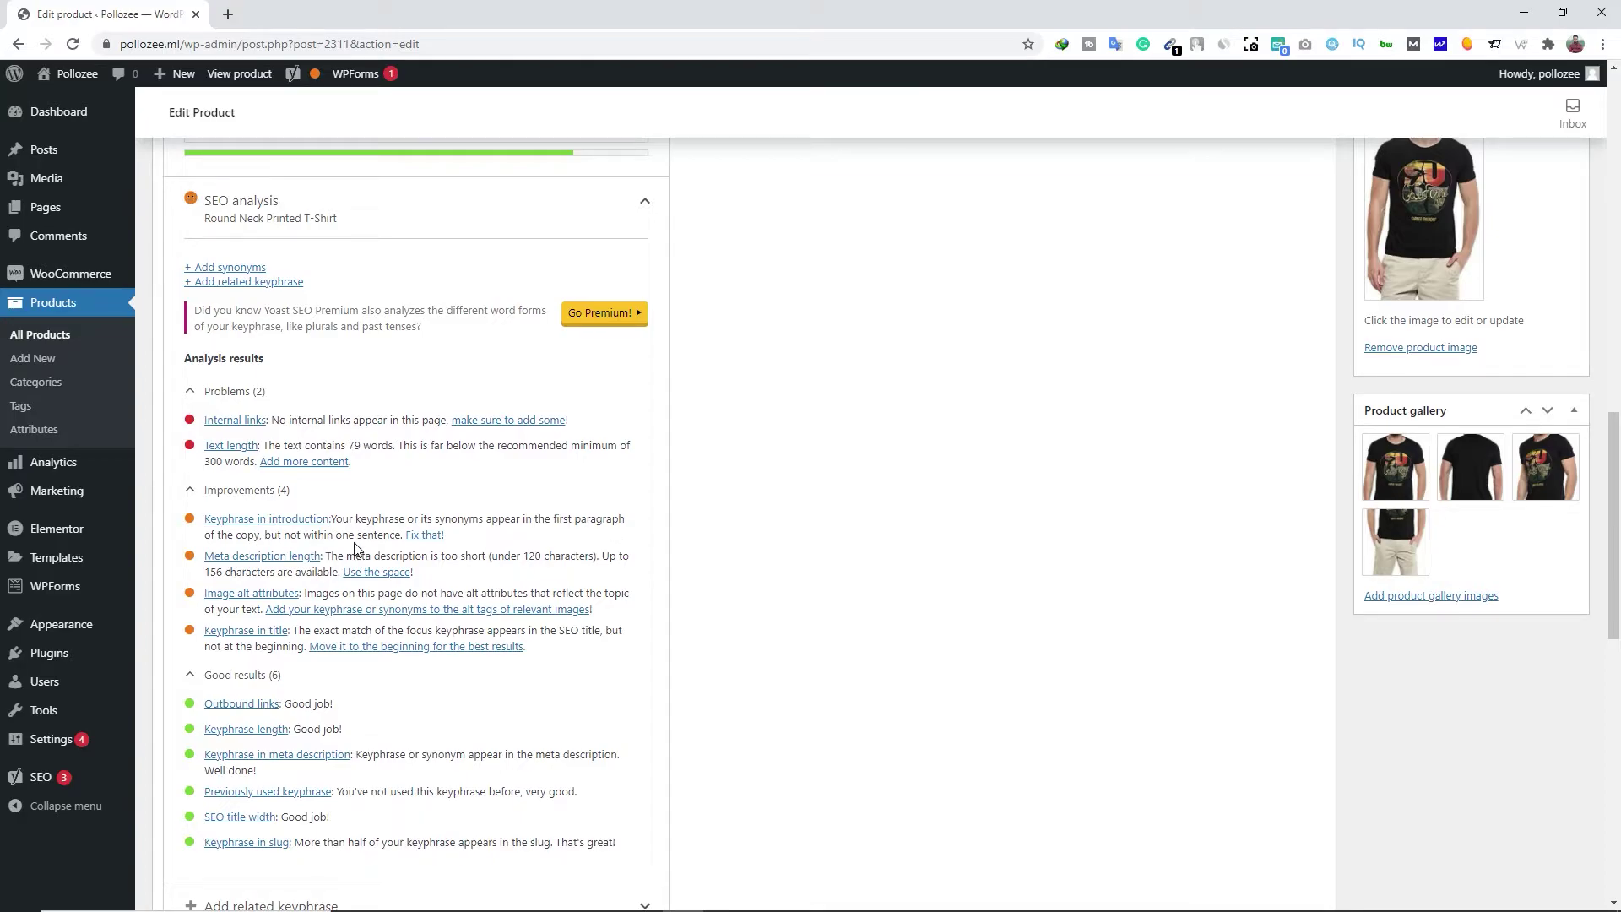
Open the Keyphrase in introduction advice article, close it, then reopen it
left_click(423, 534)
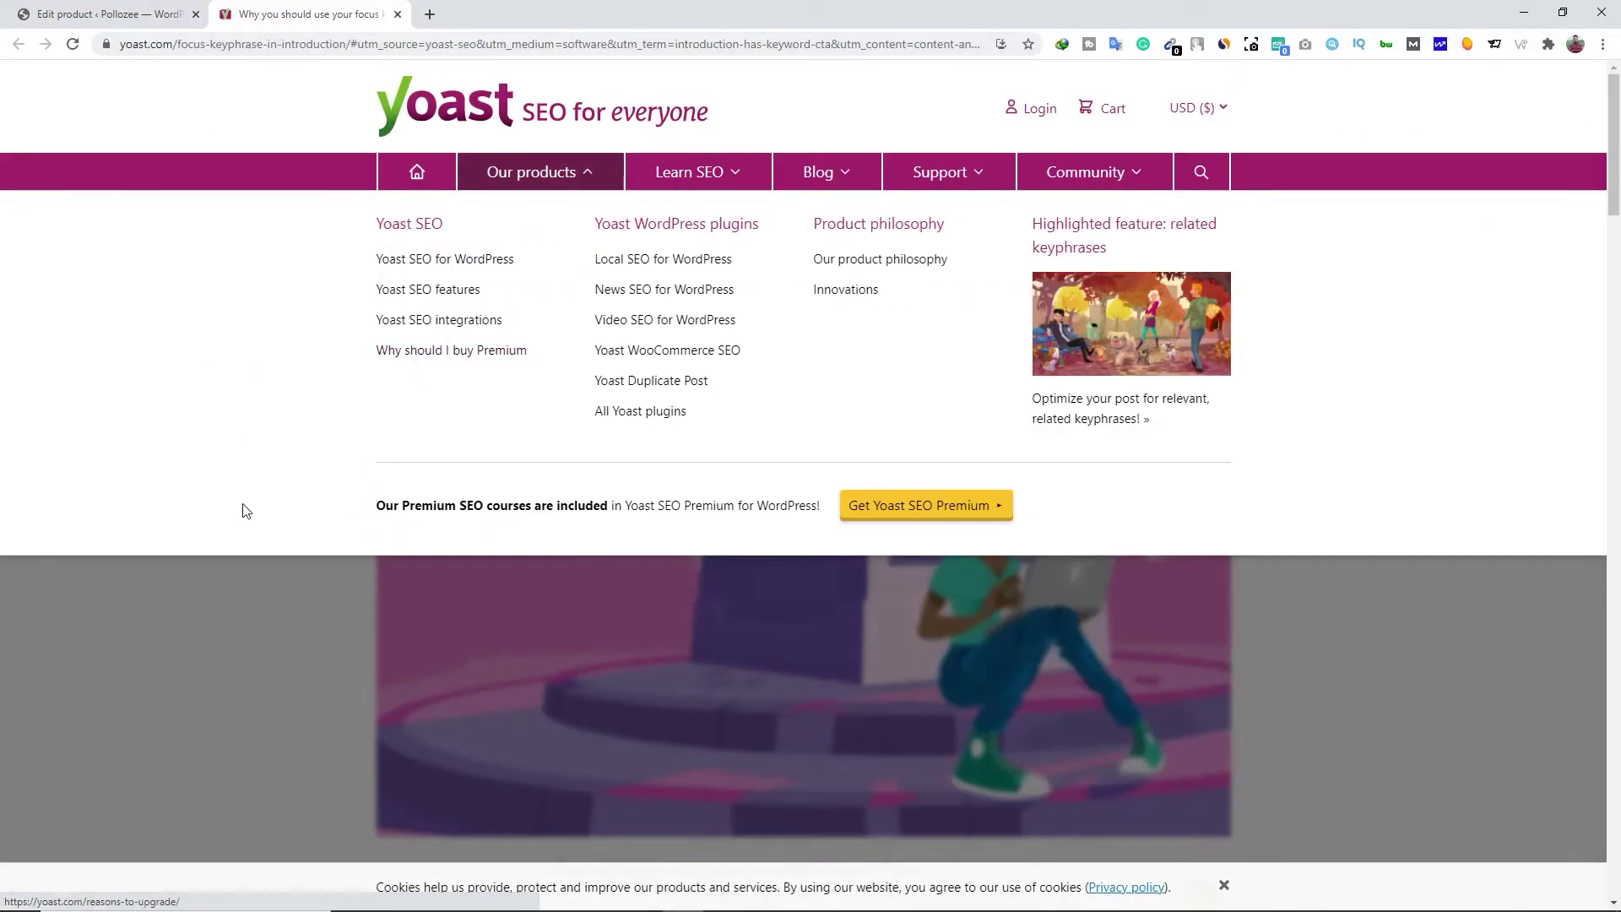
scroll(279, 506, "down", 10)
scroll(456, 253, "up", 3)
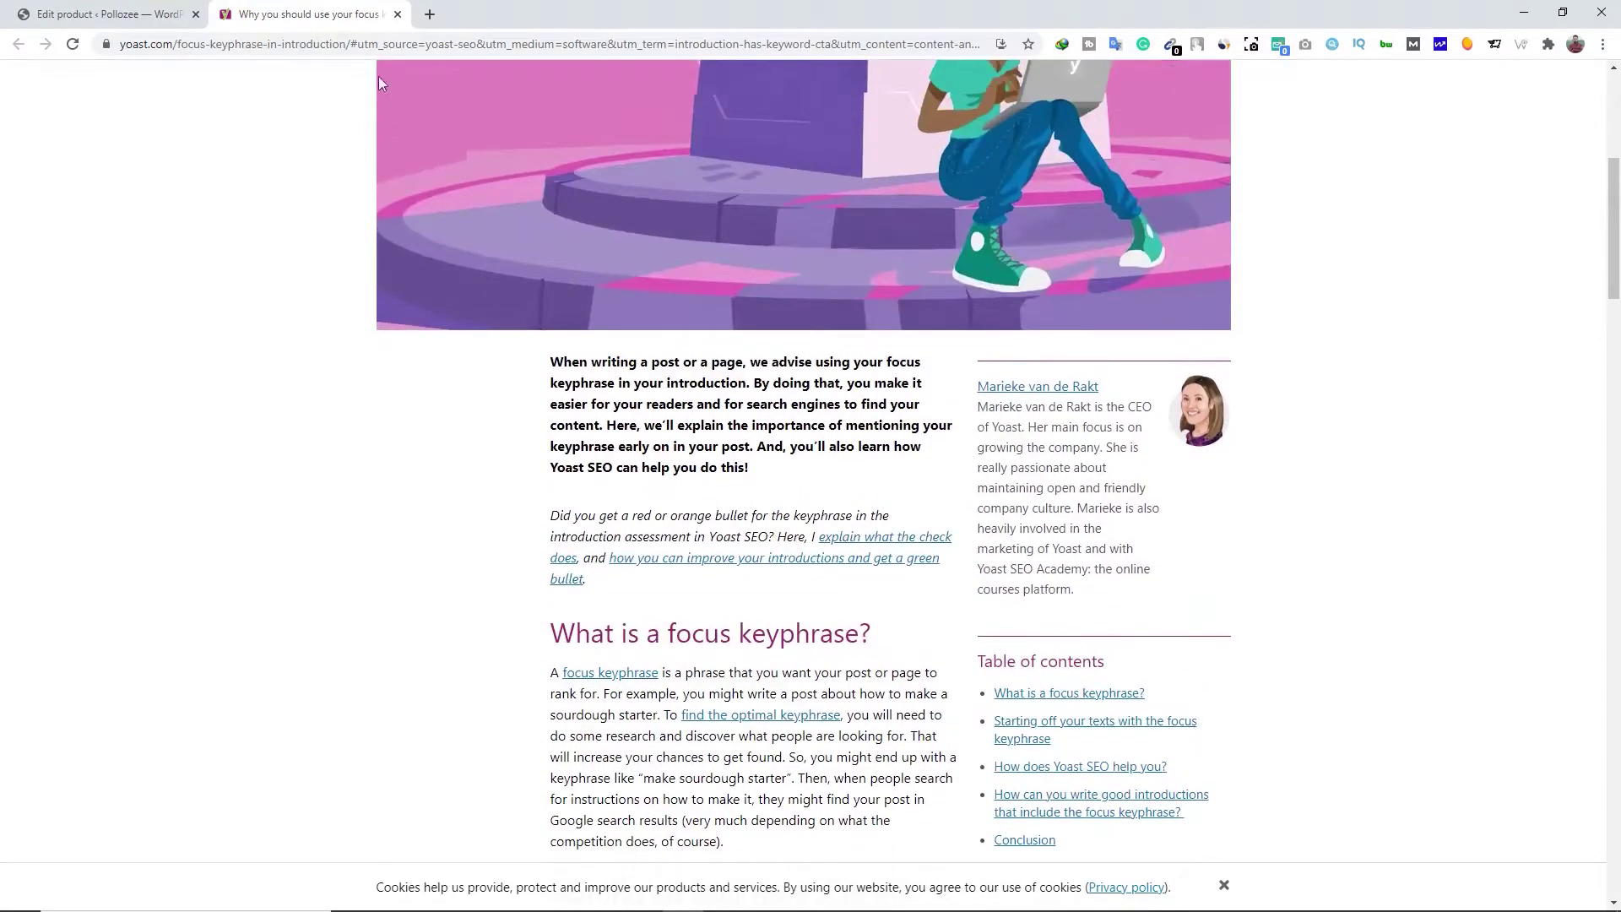
left_click(398, 15)
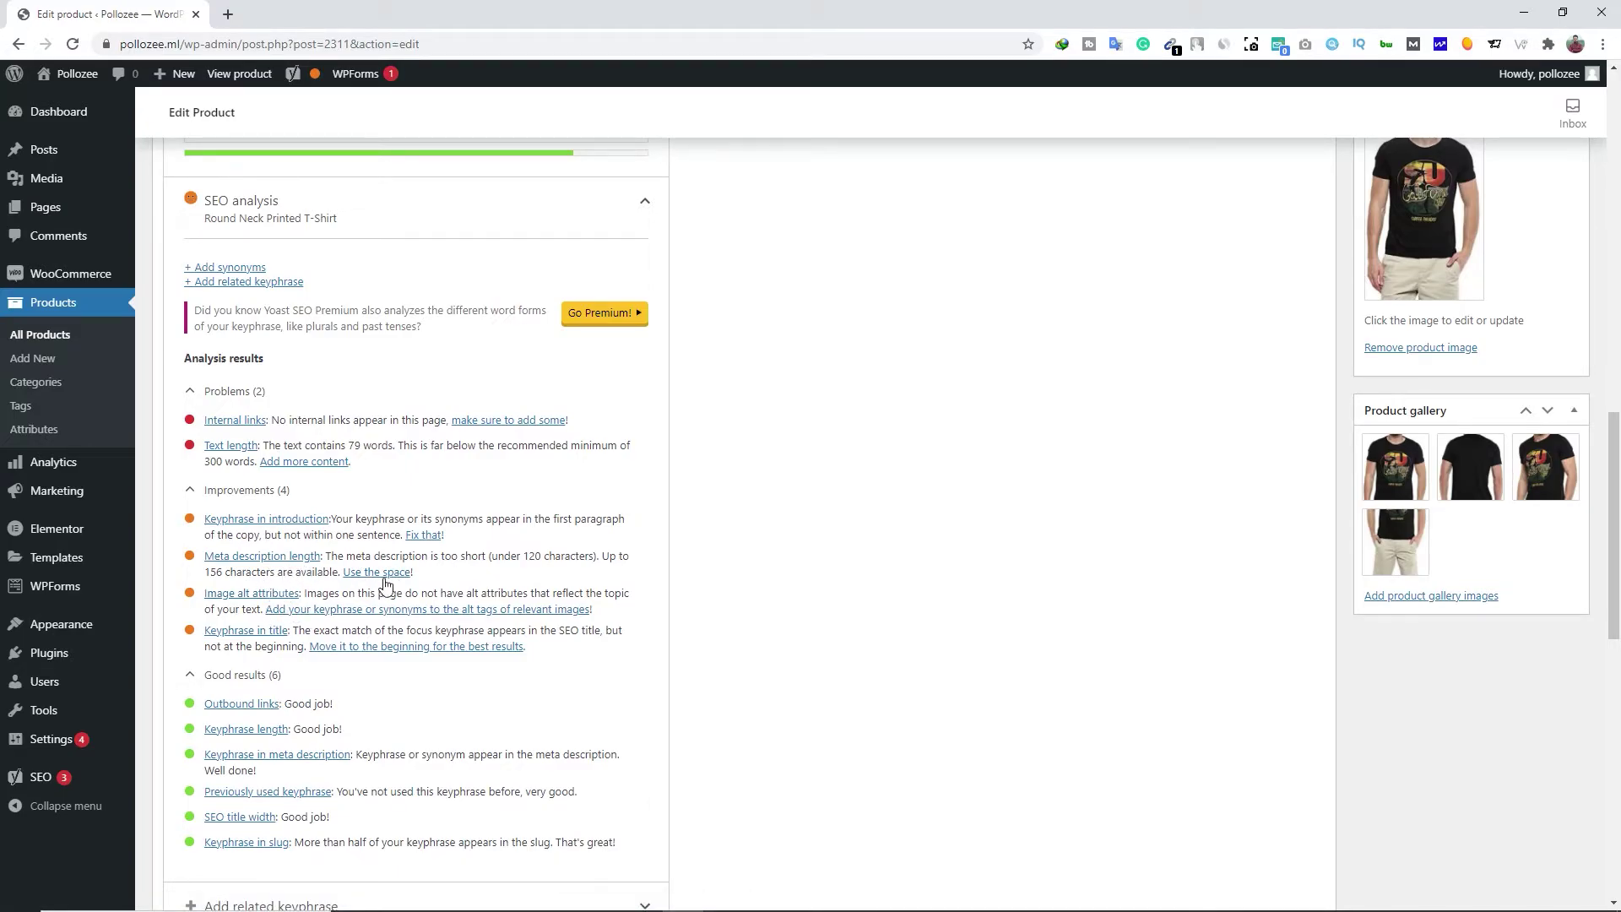
left_click(426, 535)
Close the article tab and give product image 1.jpg the alt text 'Round Neck Printed T-Shirt'
scroll(513, 485, "down", 13)
middle_click(376, 23)
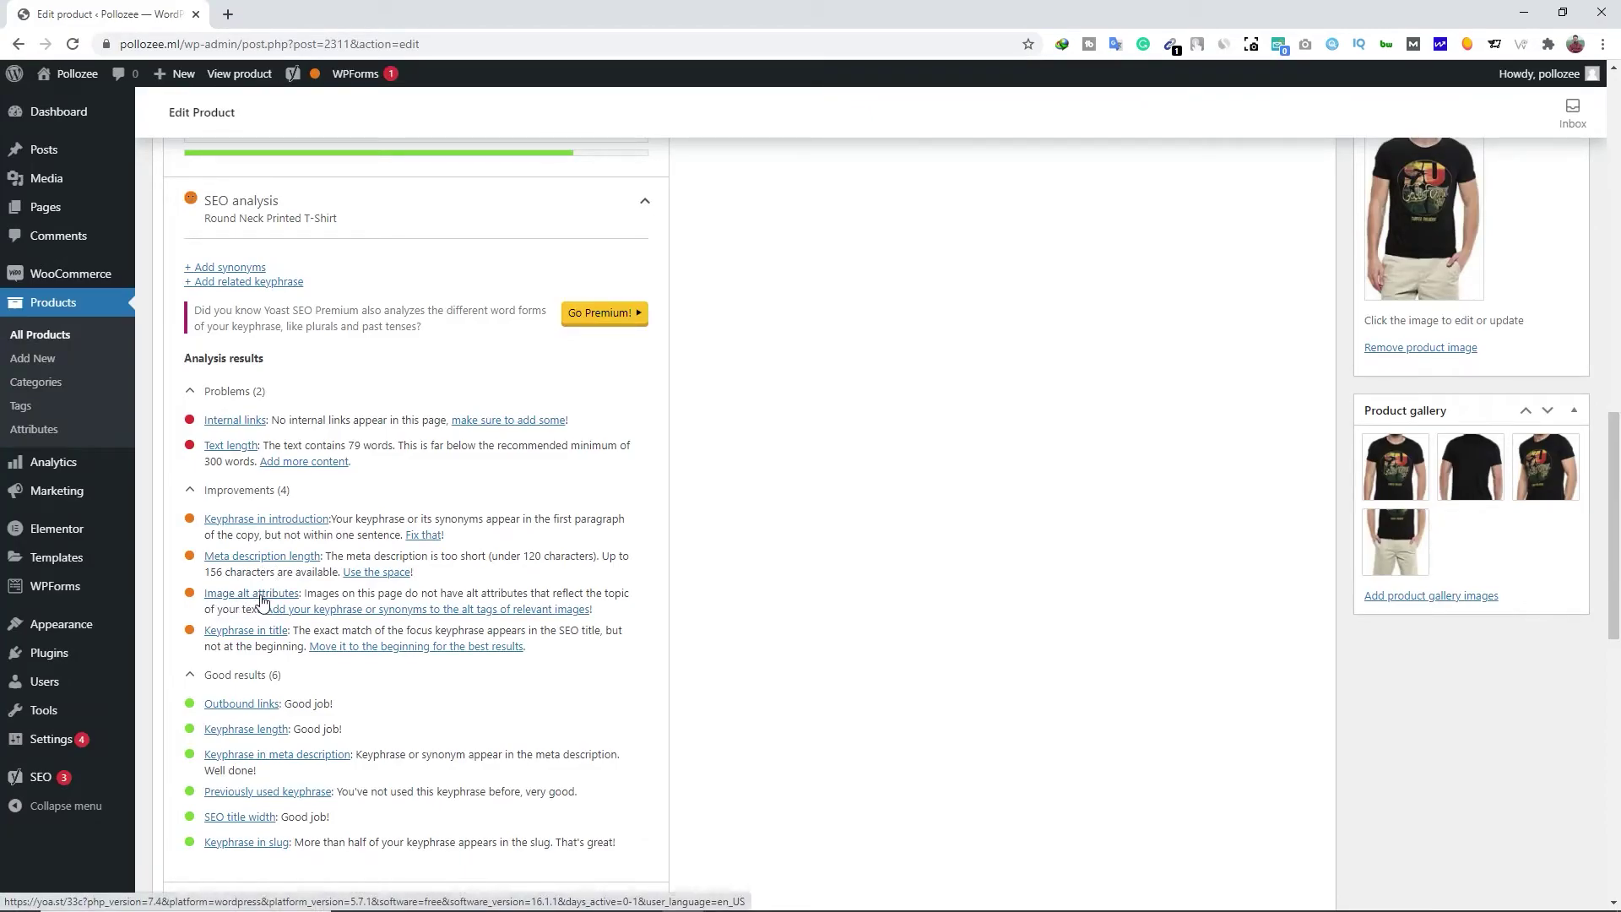
scroll(579, 479, "up", 1)
scroll(579, 479, "up", 12)
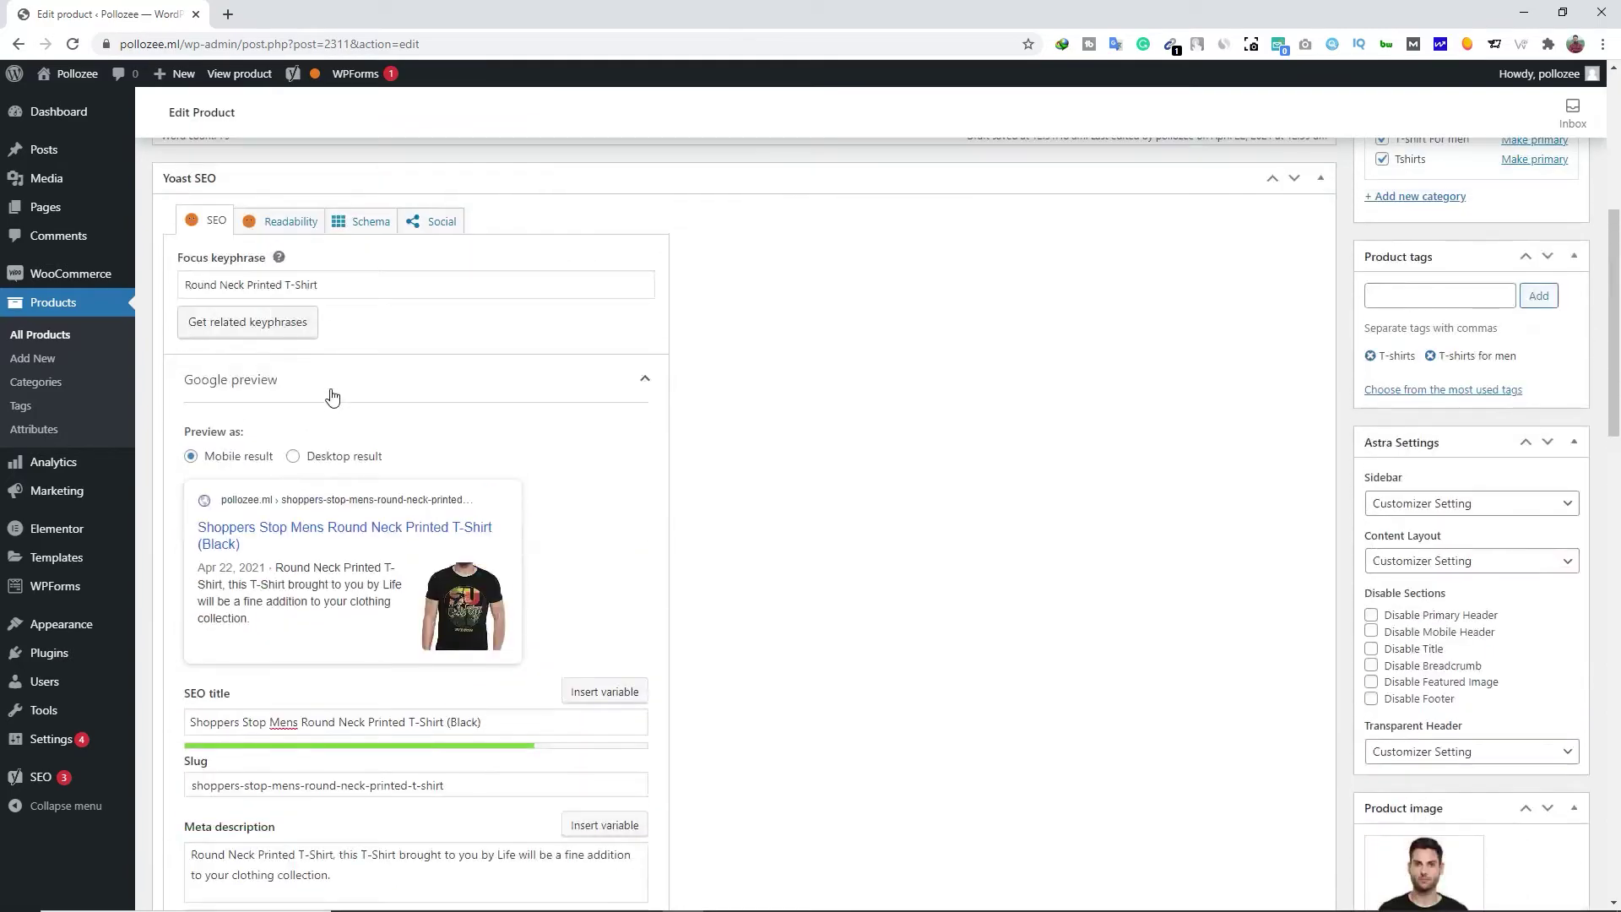
triple_click(249, 622)
key("ctrl+c")
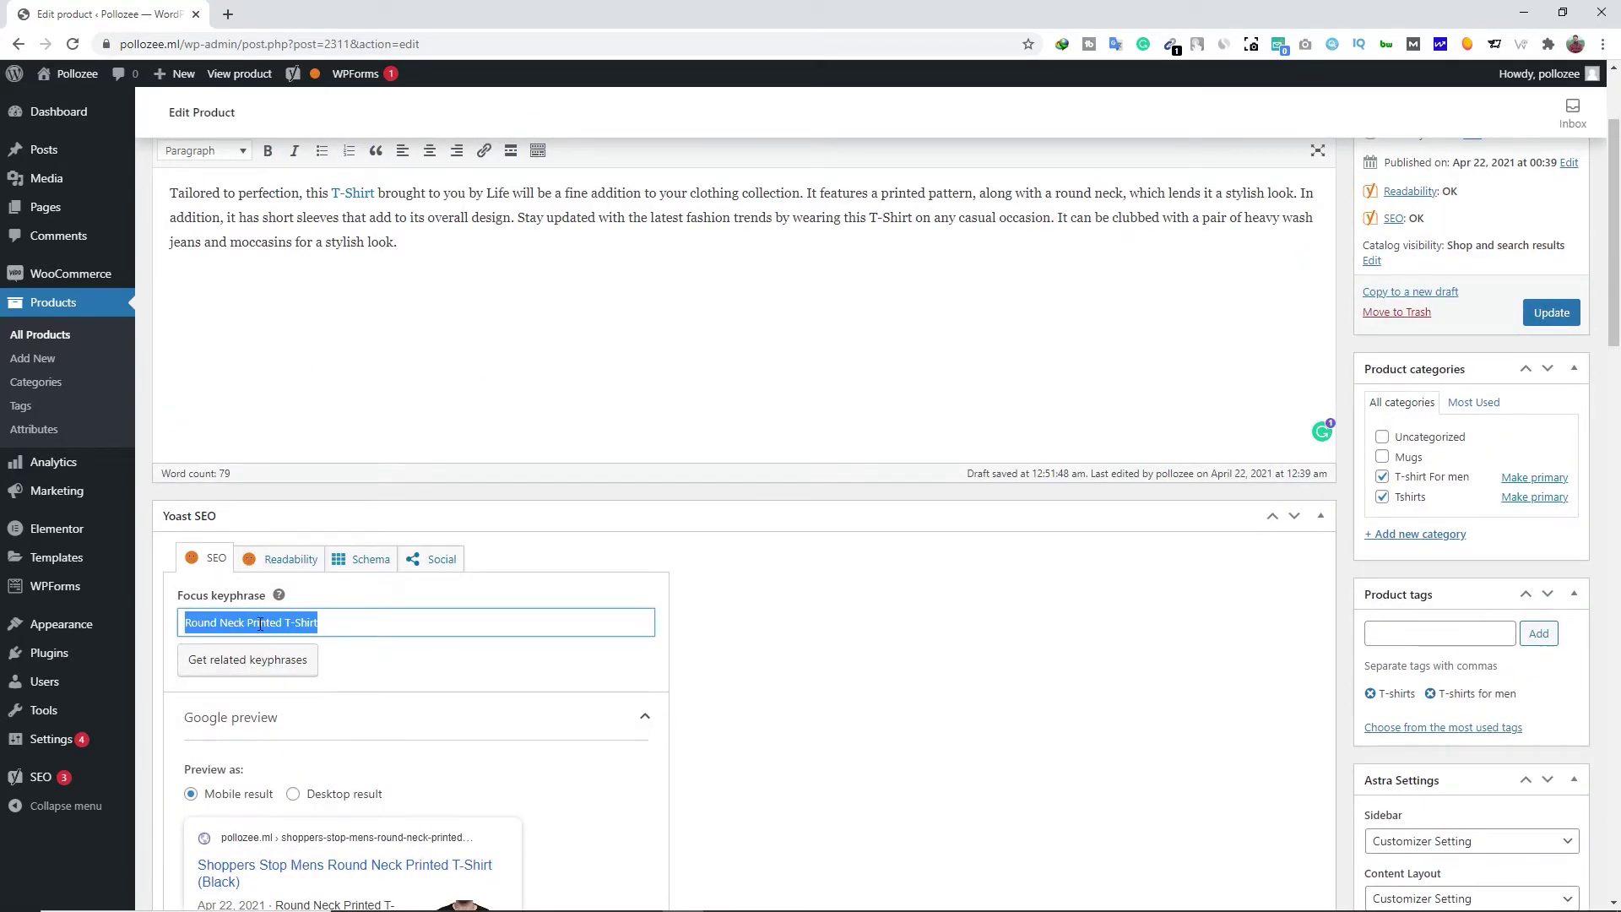
scroll(260, 624, "down", 13)
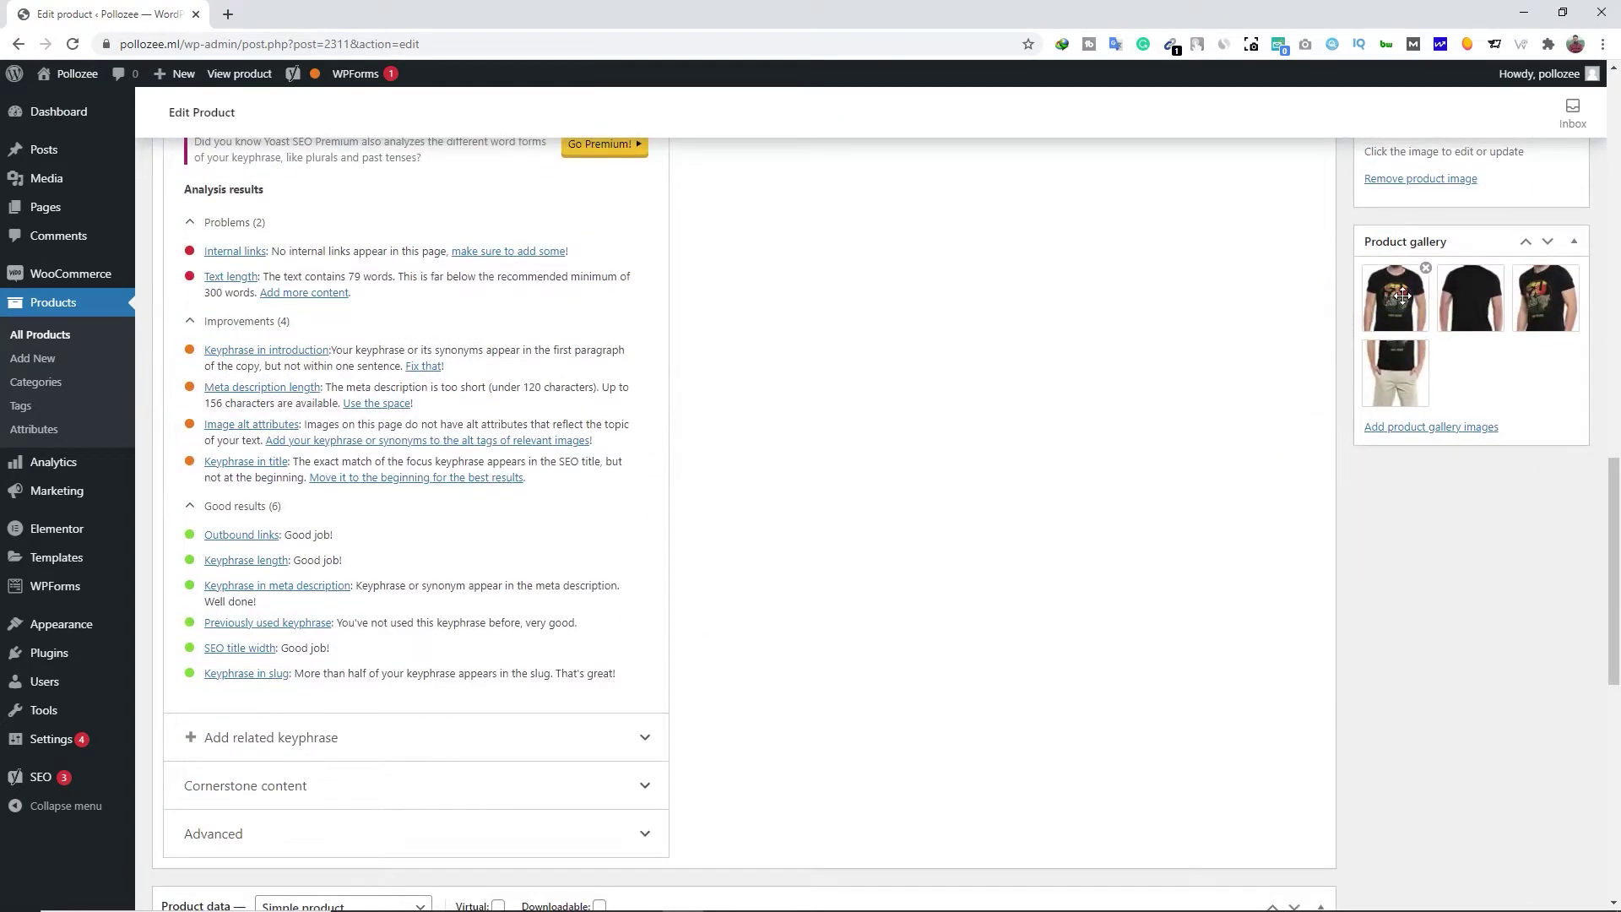
left_click(1402, 294)
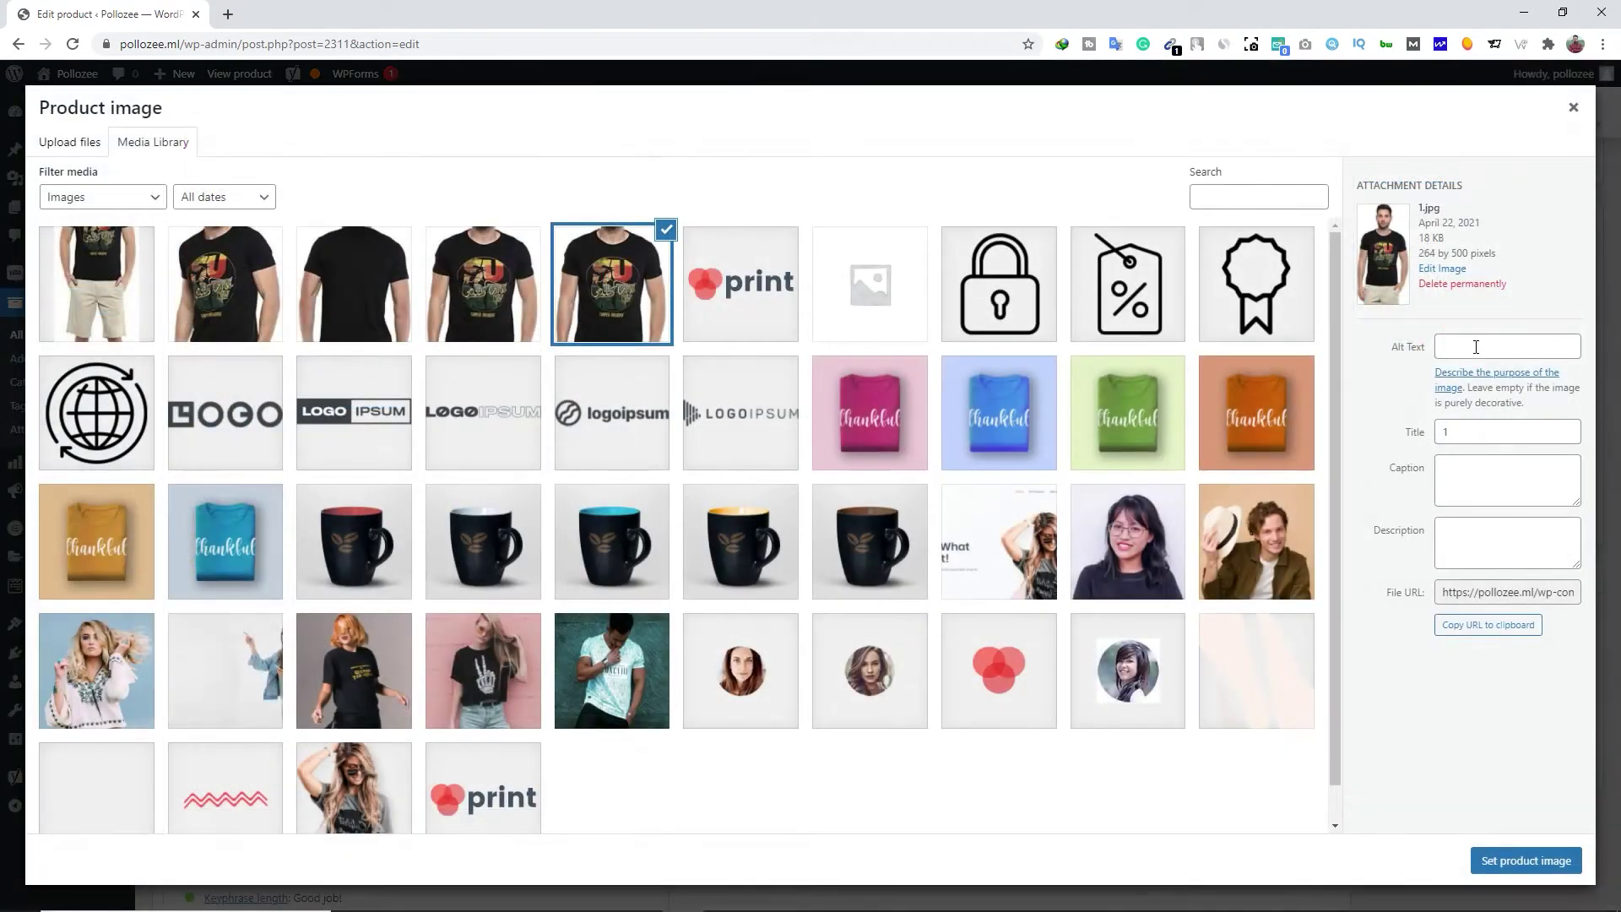
left_click(1453, 346)
key("ctrl+v")
left_click(1509, 863)
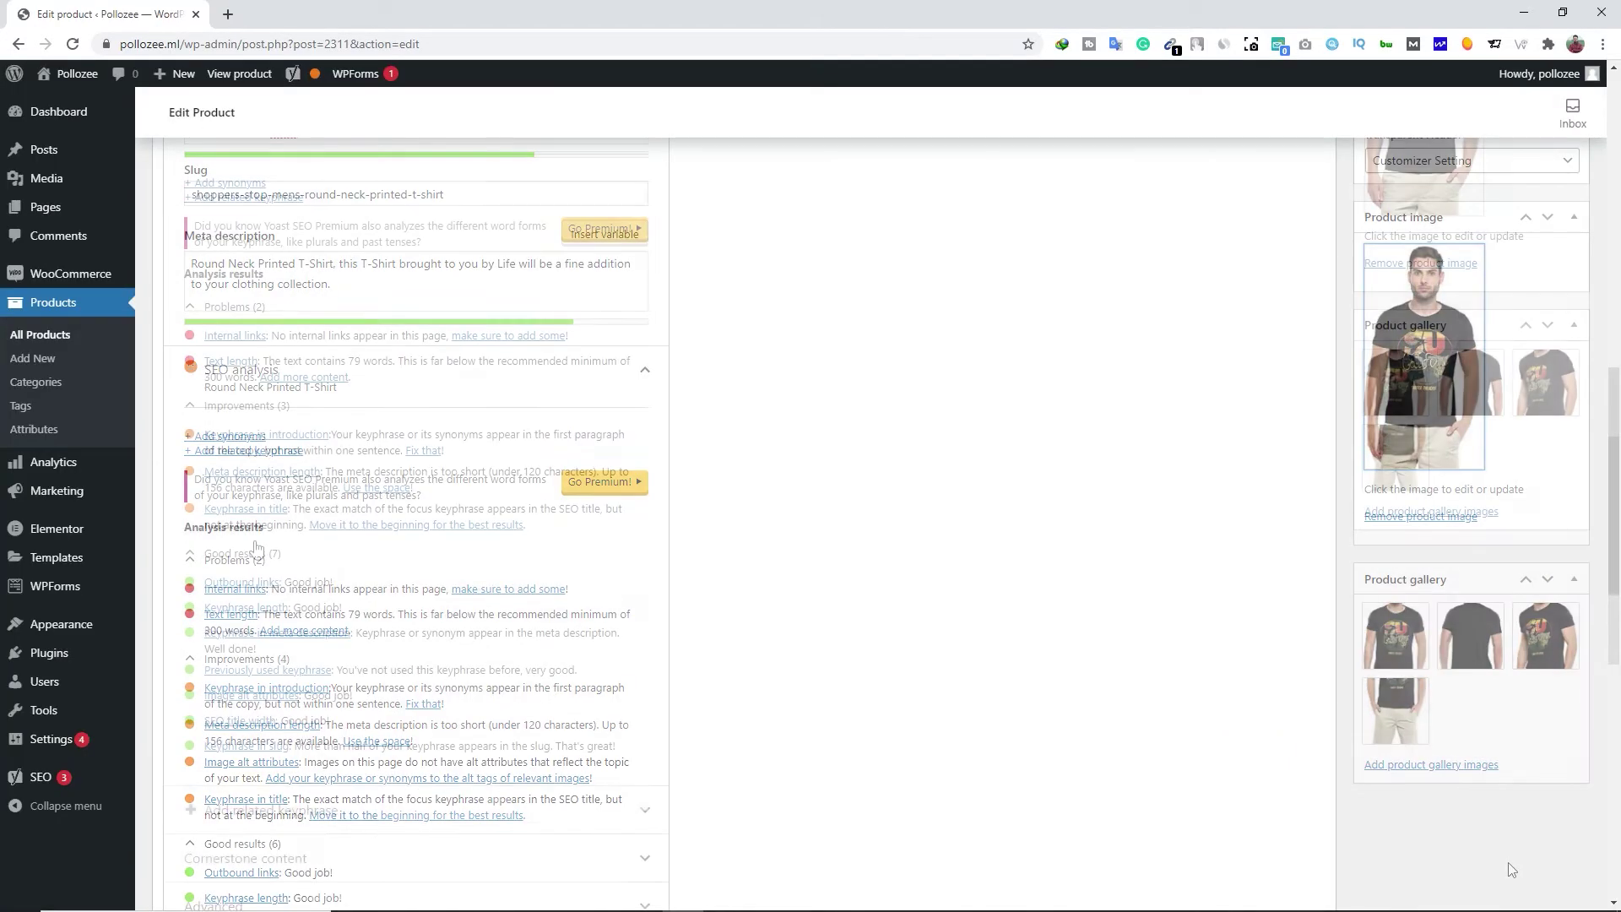
scroll(253, 551, "down", 3)
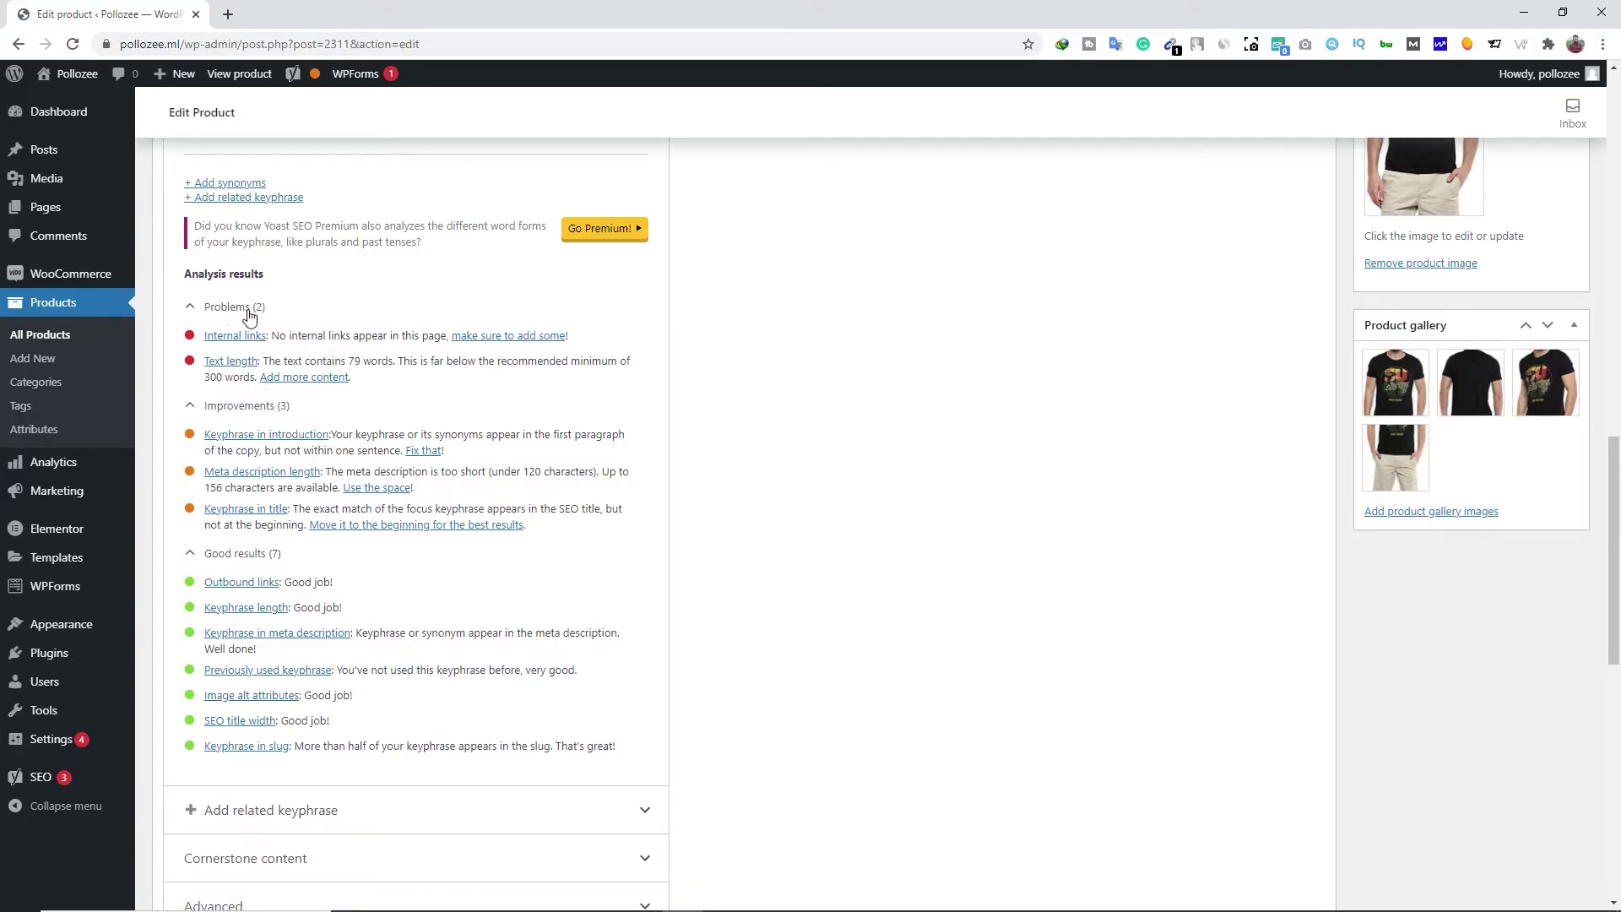
Save the T-shirt product's SEO and image changes with Update
scroll(1021, 543, "down", 5)
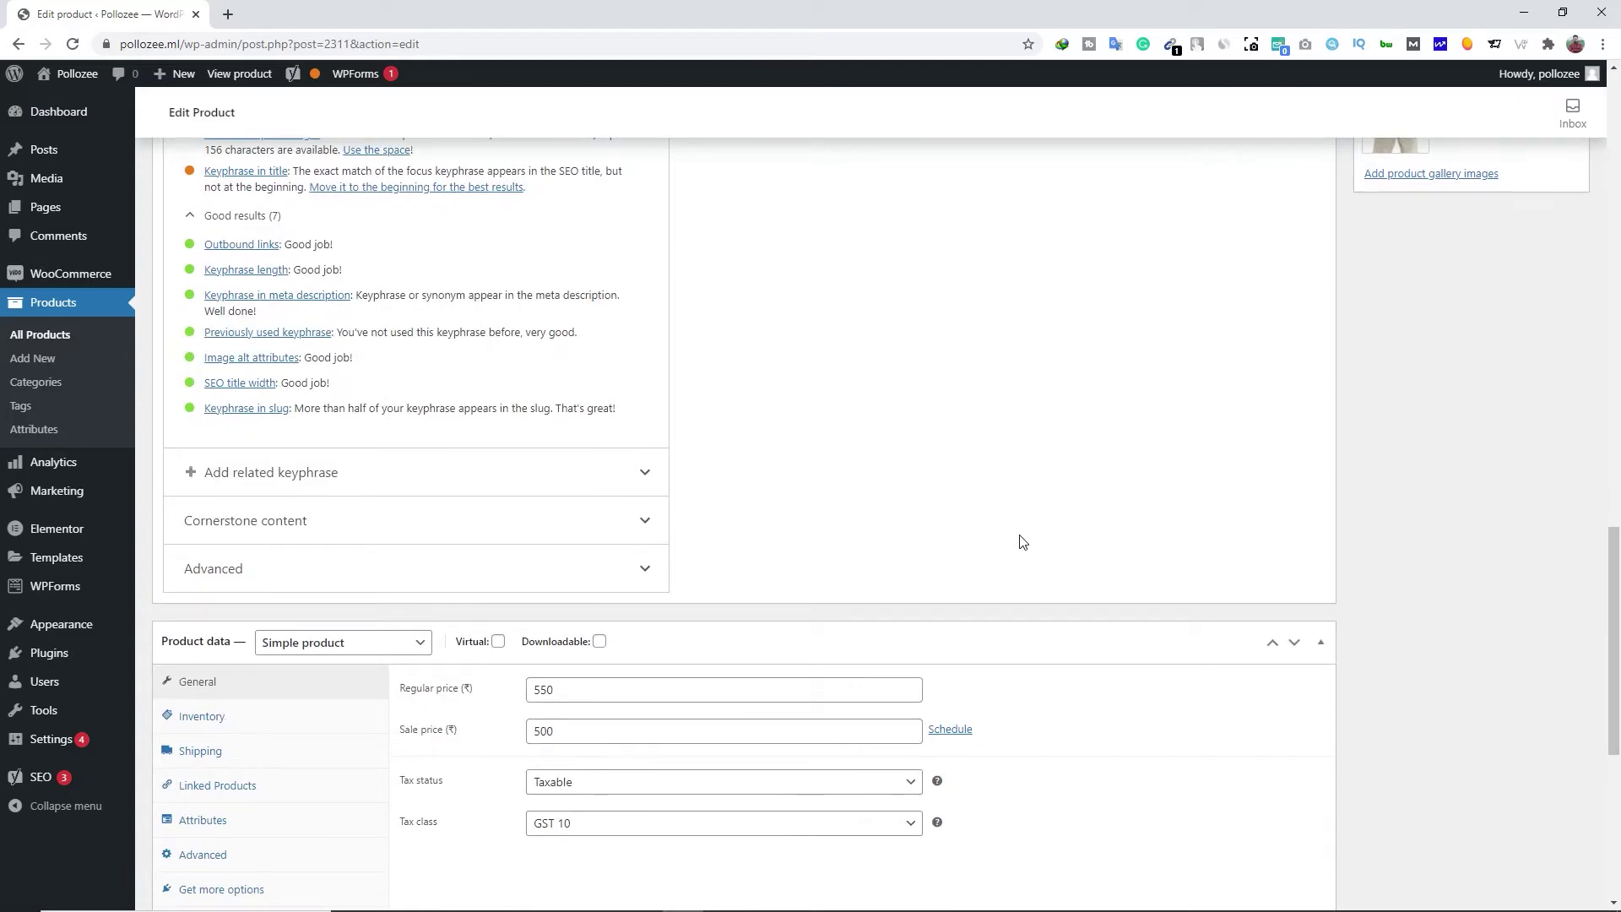
scroll(1023, 523, "up", 15)
scroll(1020, 557, "up", 5)
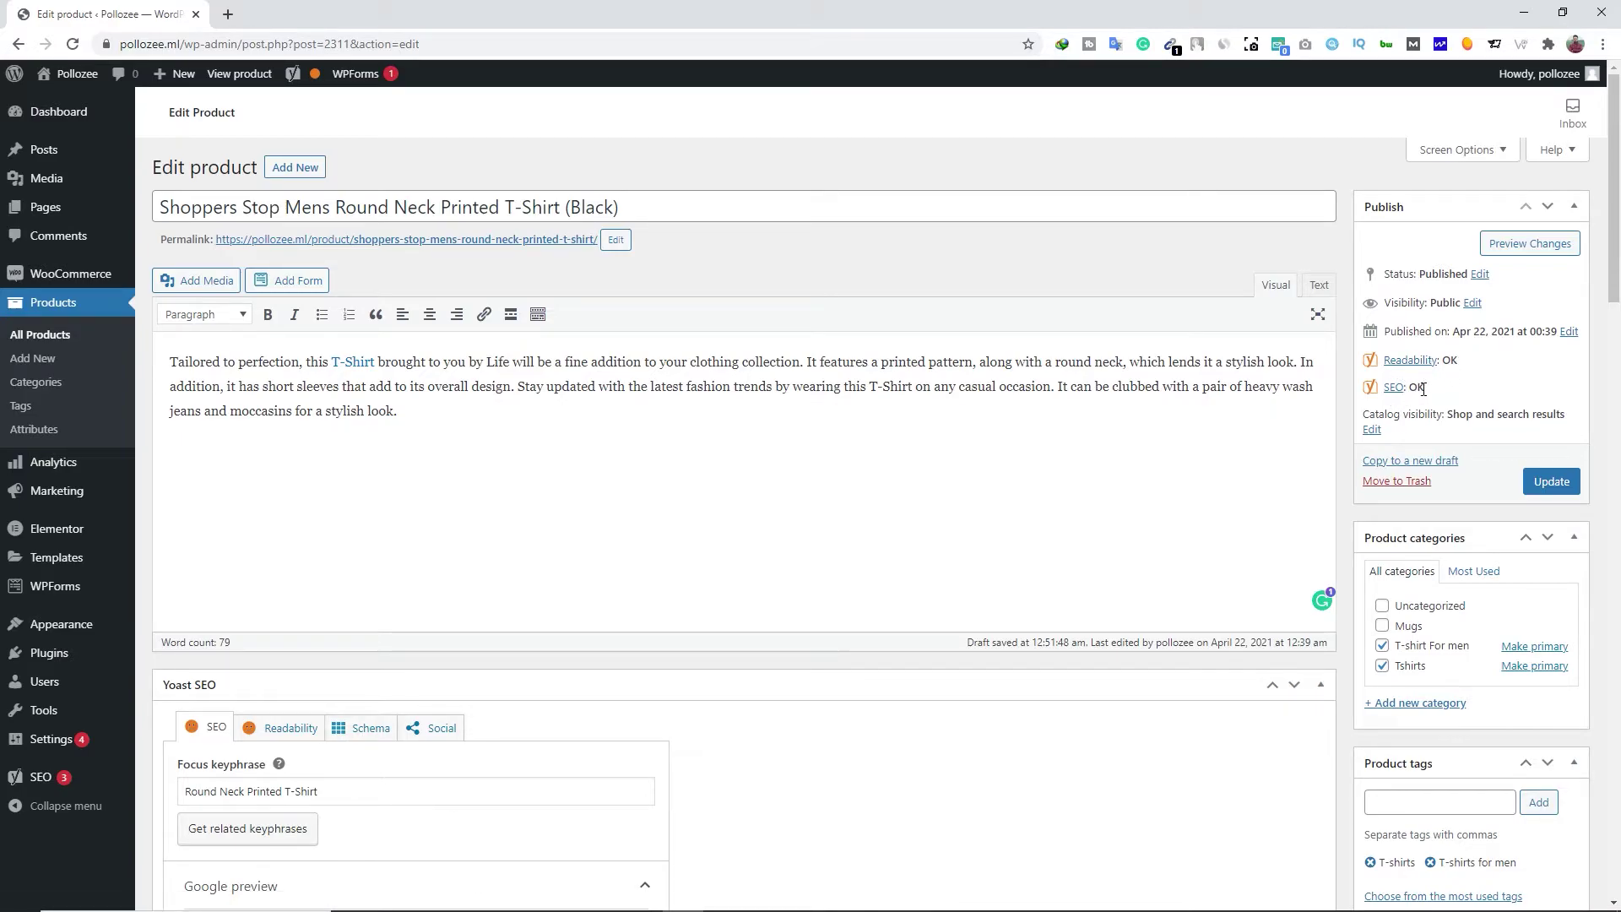
scroll(844, 662, "down", 8)
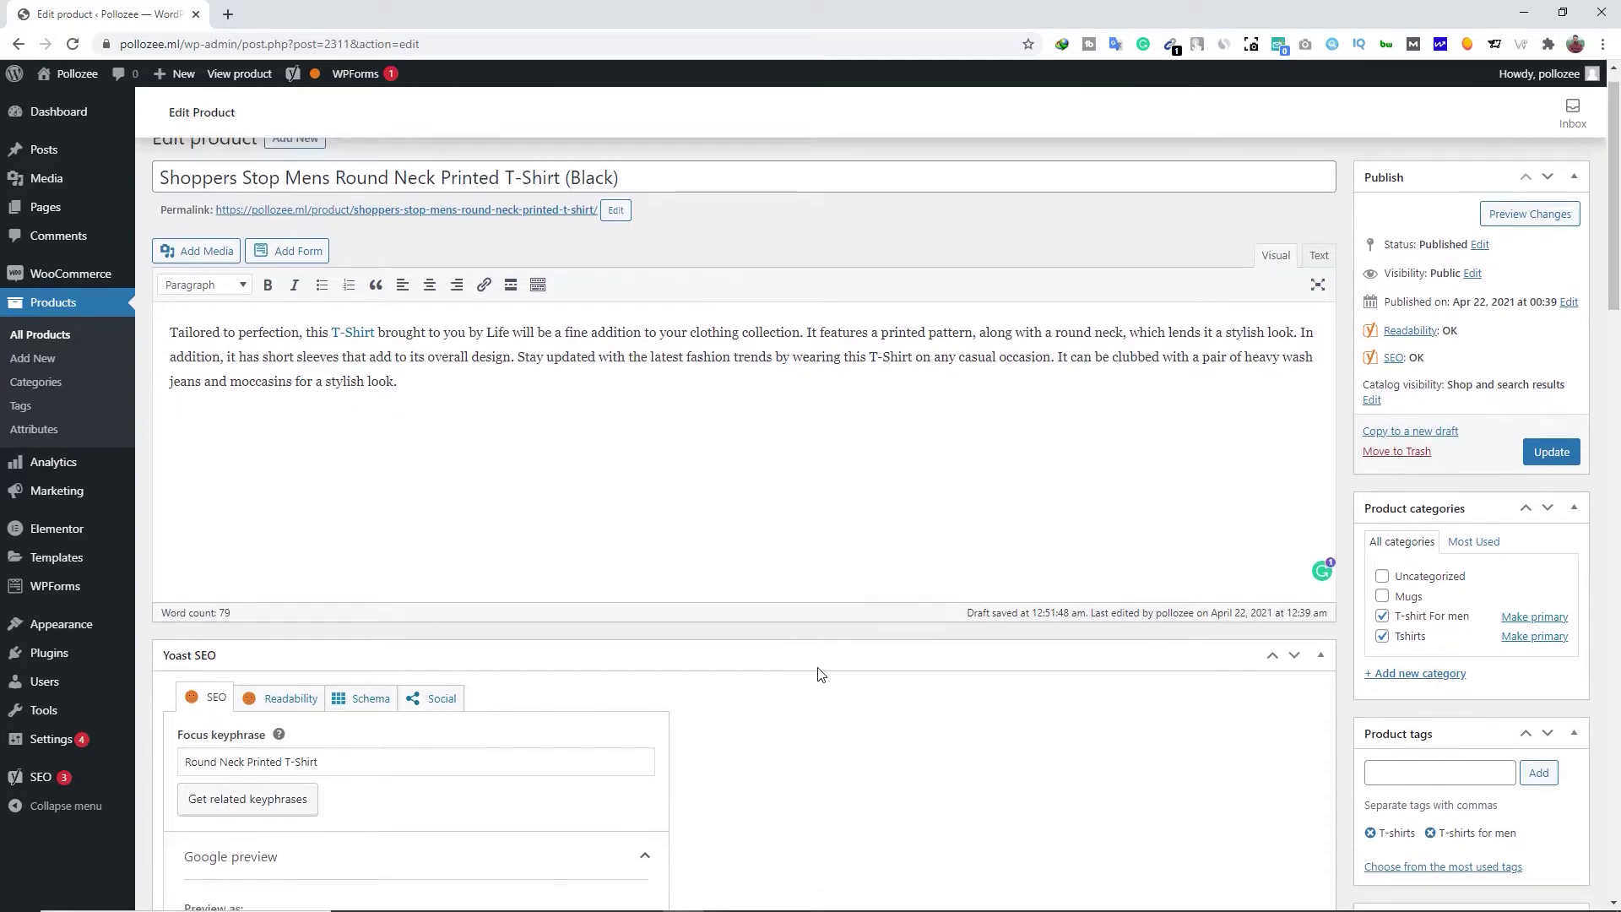
scroll(965, 655, "up", 8)
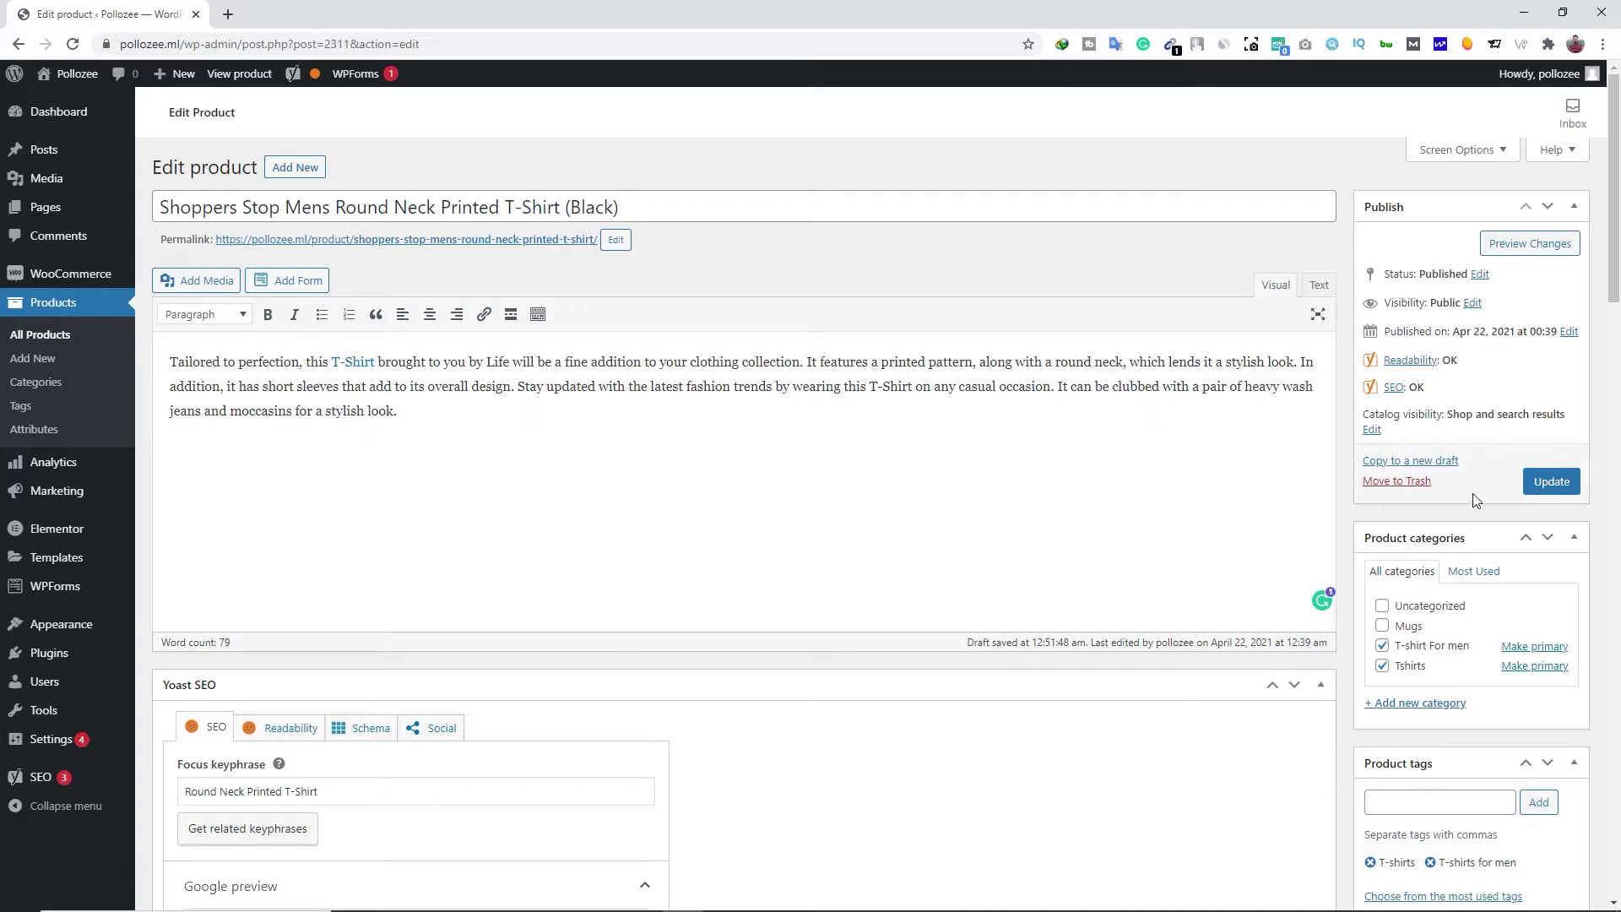
left_click(1549, 490)
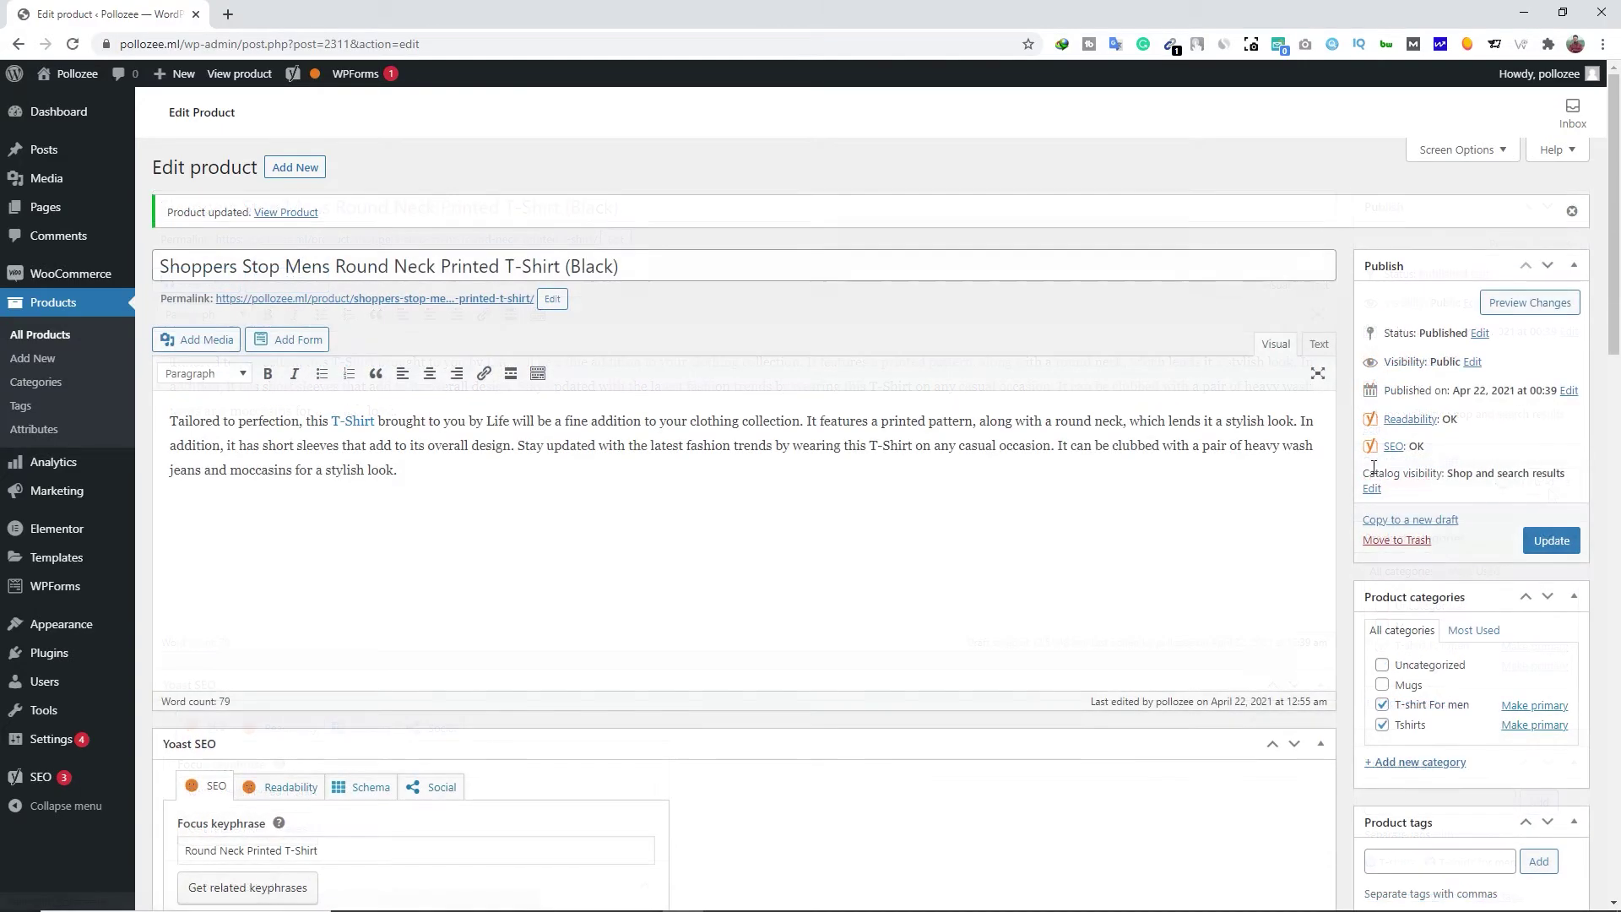
Open the store front via Visit Store in a new background tab
mouse_move(65, 82)
right_click(52, 126)
left_click(83, 135)
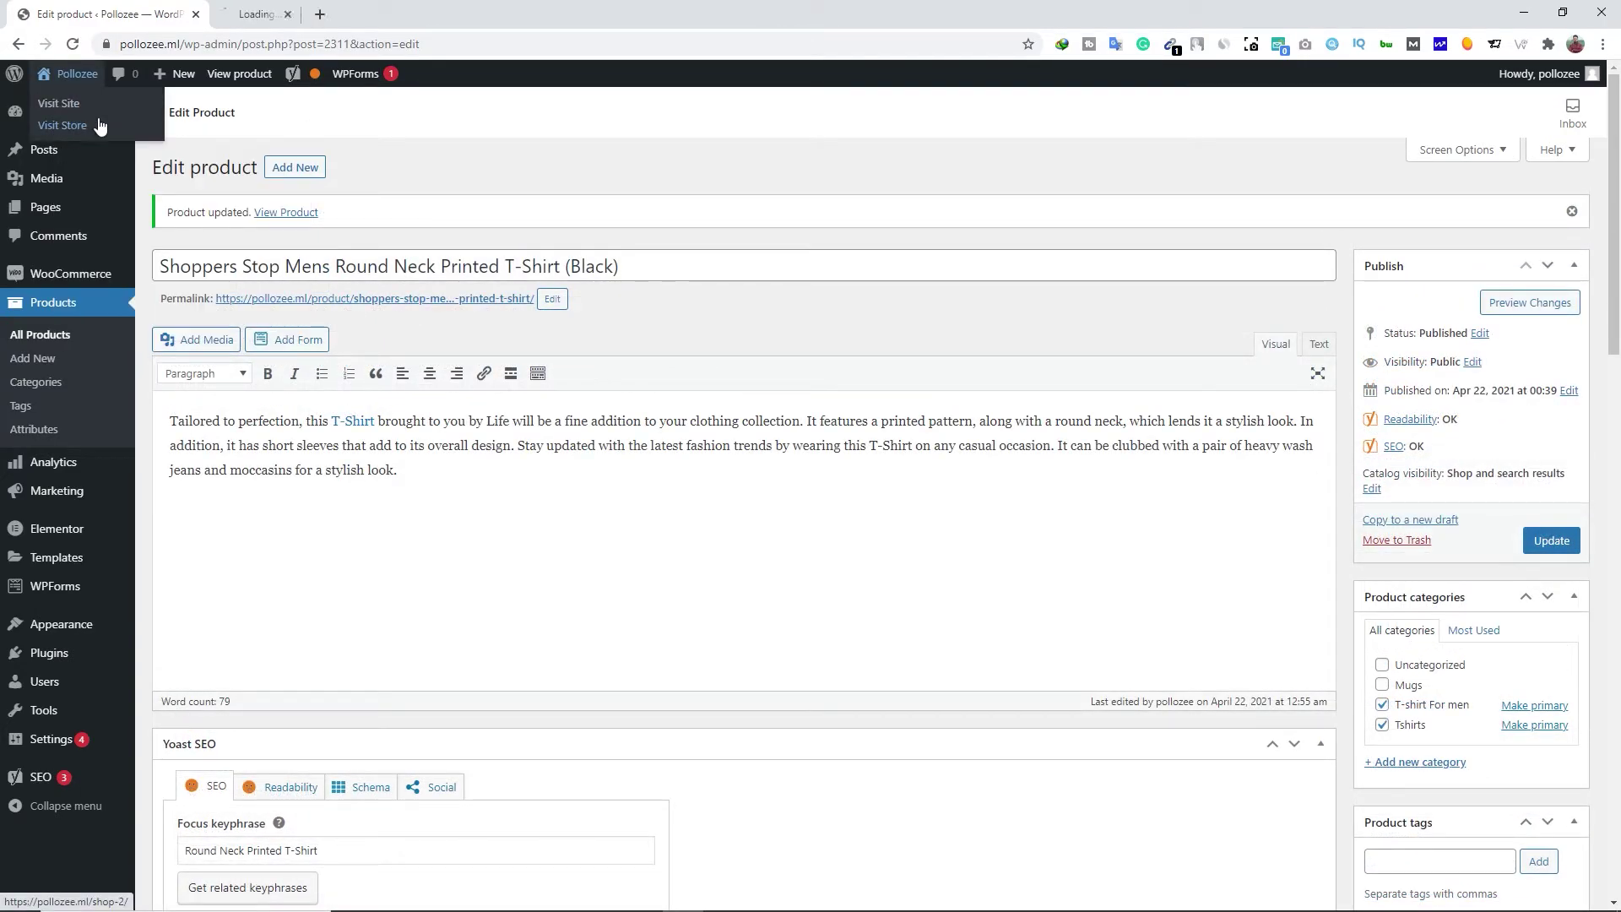
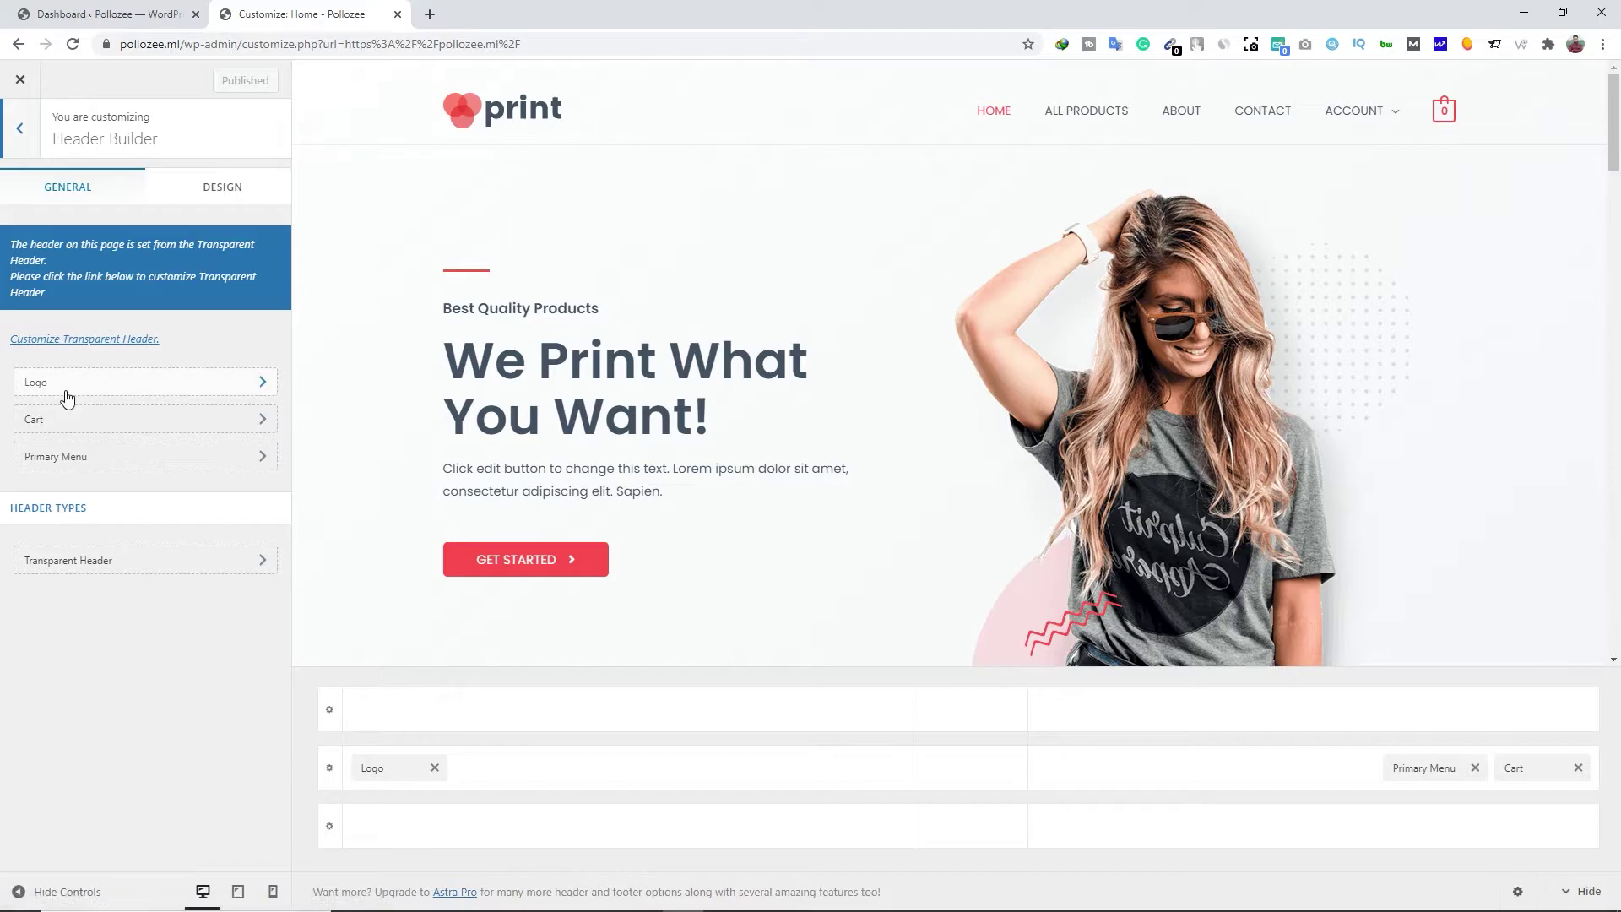
Remove the print logo from the header and upload the WARRIOR logo image
left_click(227, 384)
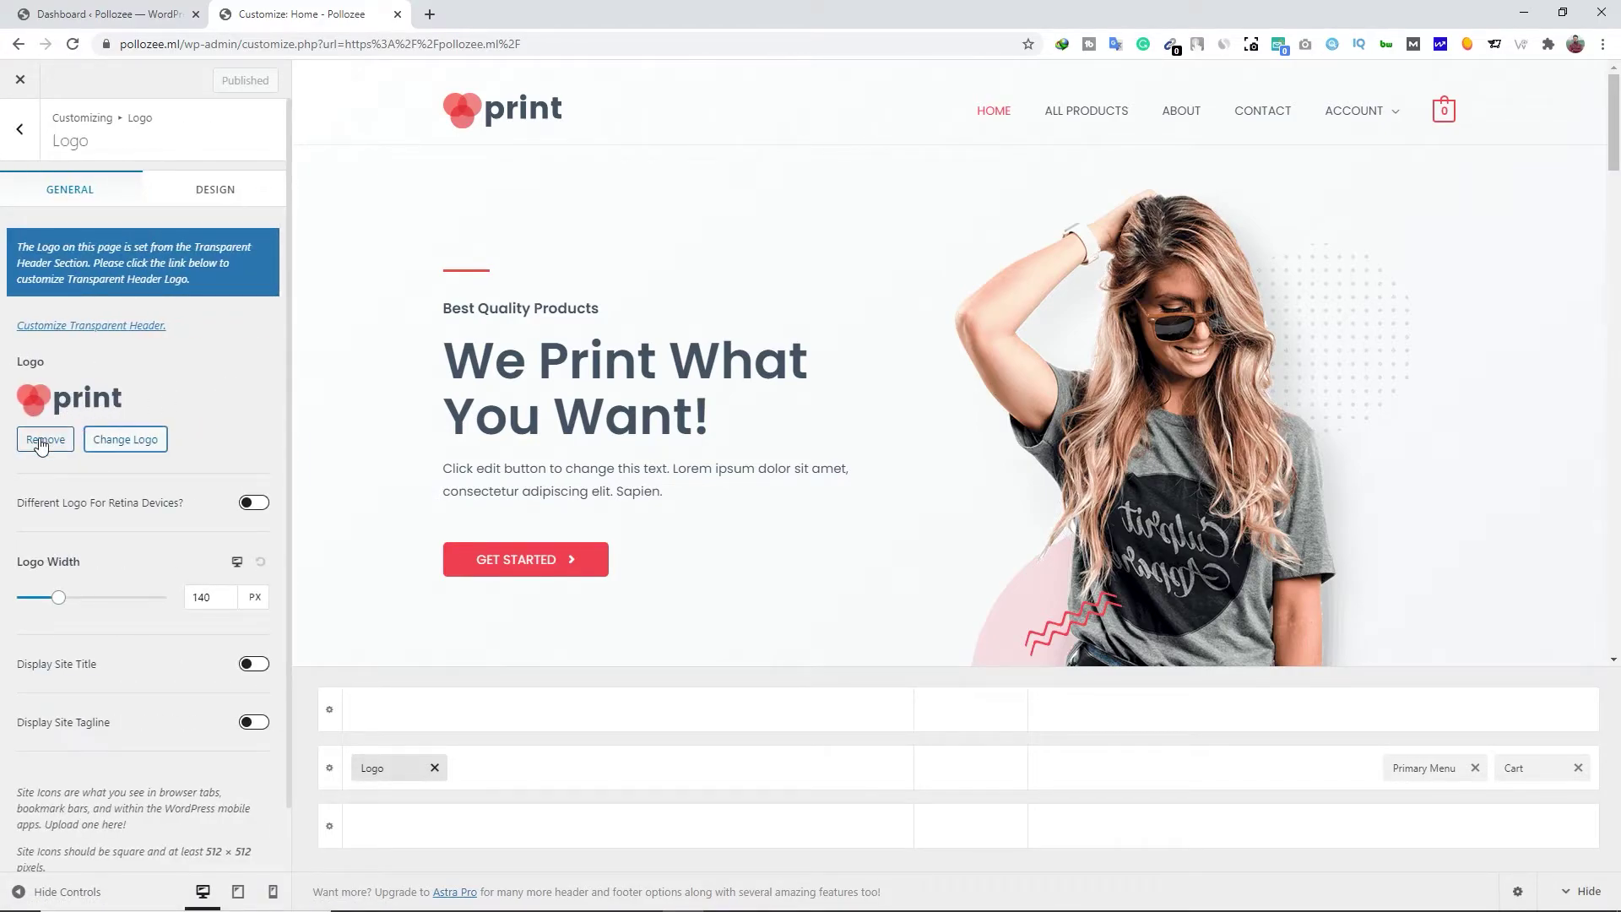
left_click(41, 441)
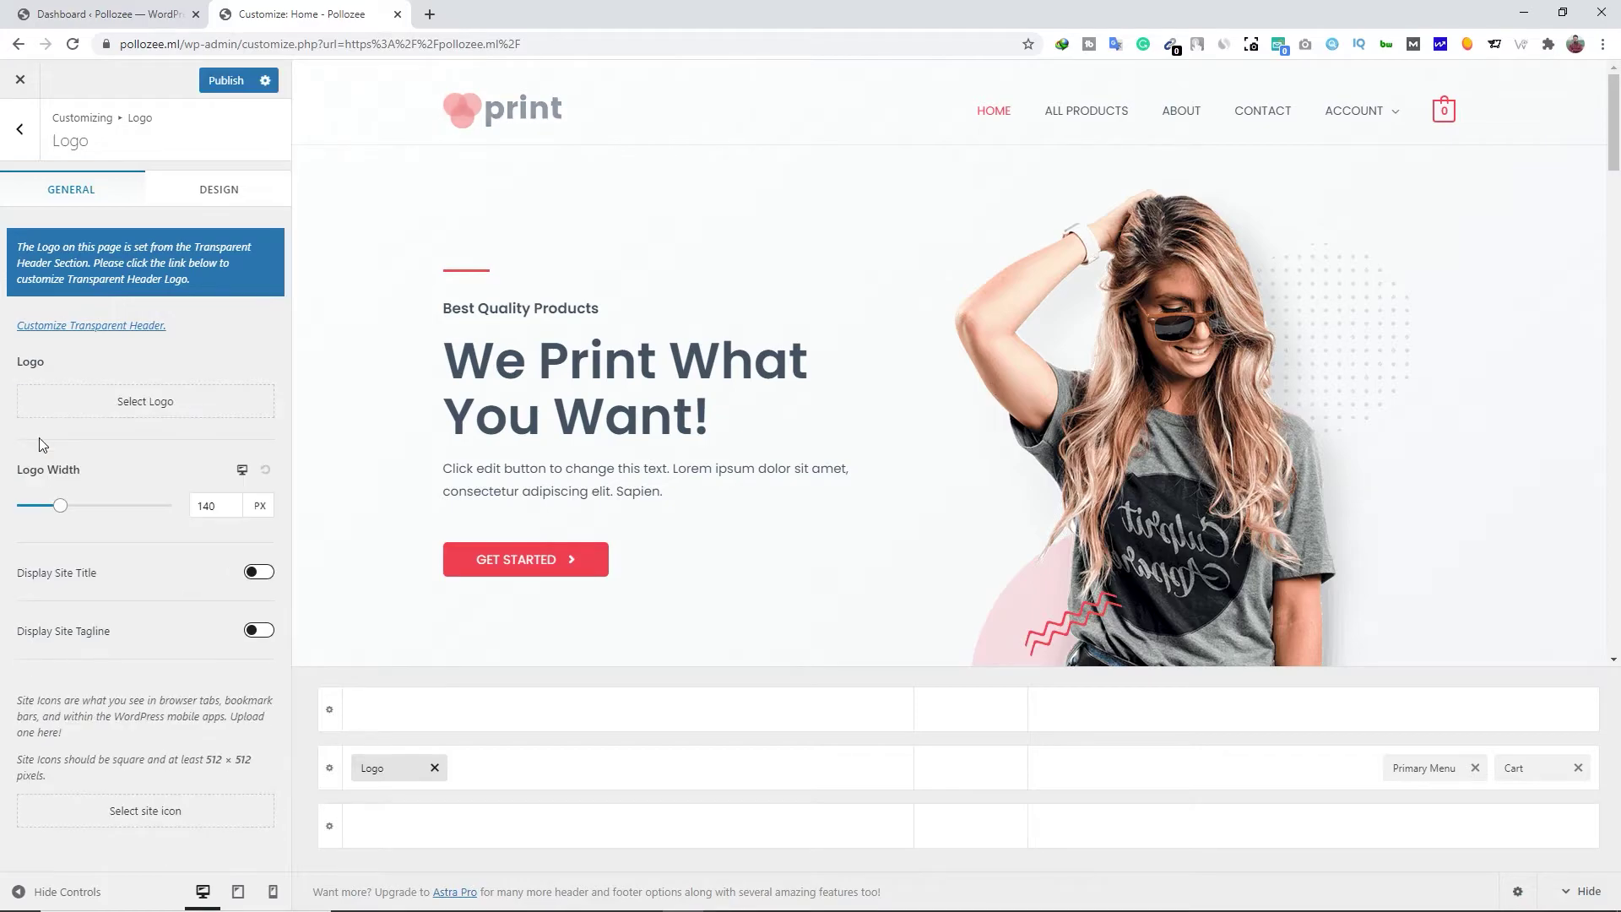
left_click(160, 411)
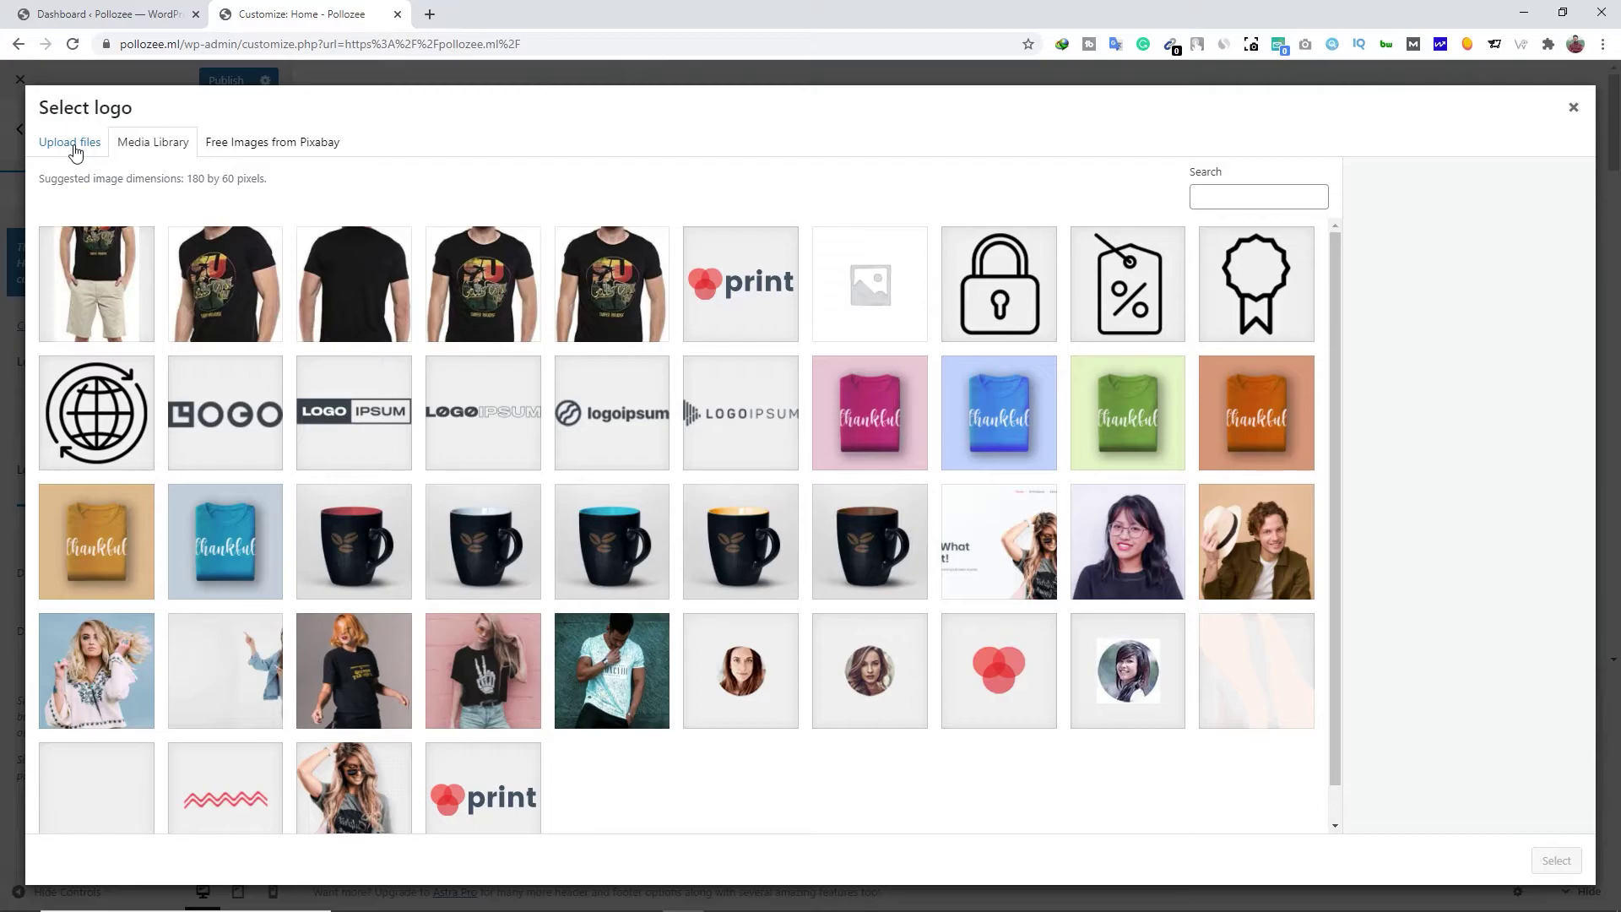
left_click(74, 148)
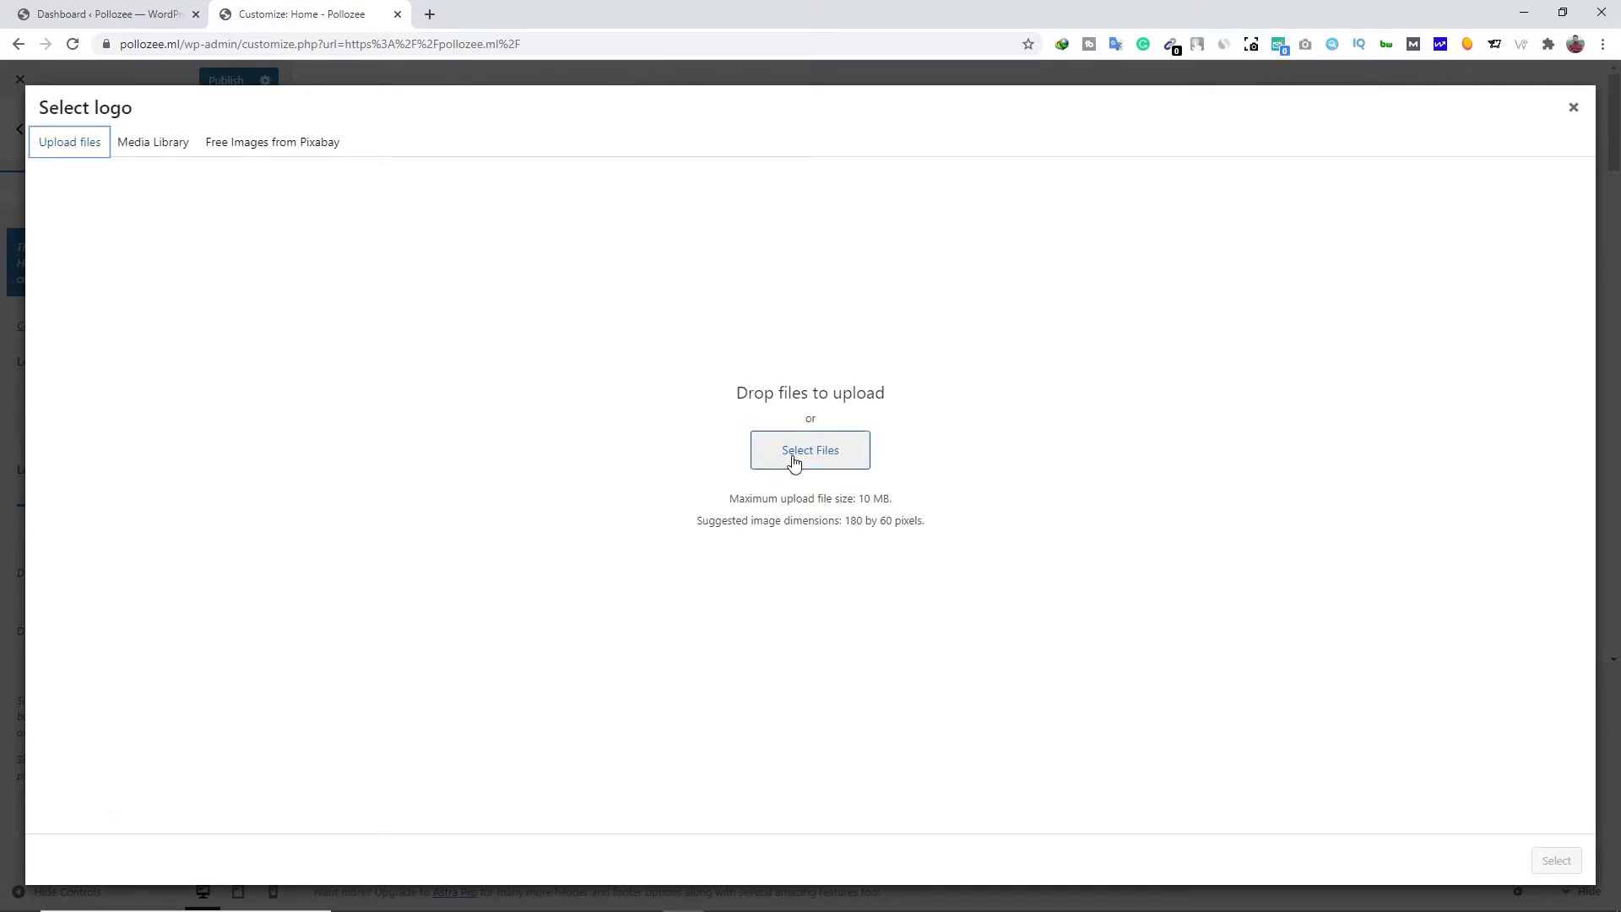
left_click_drag(1173, 363, 619, 499)
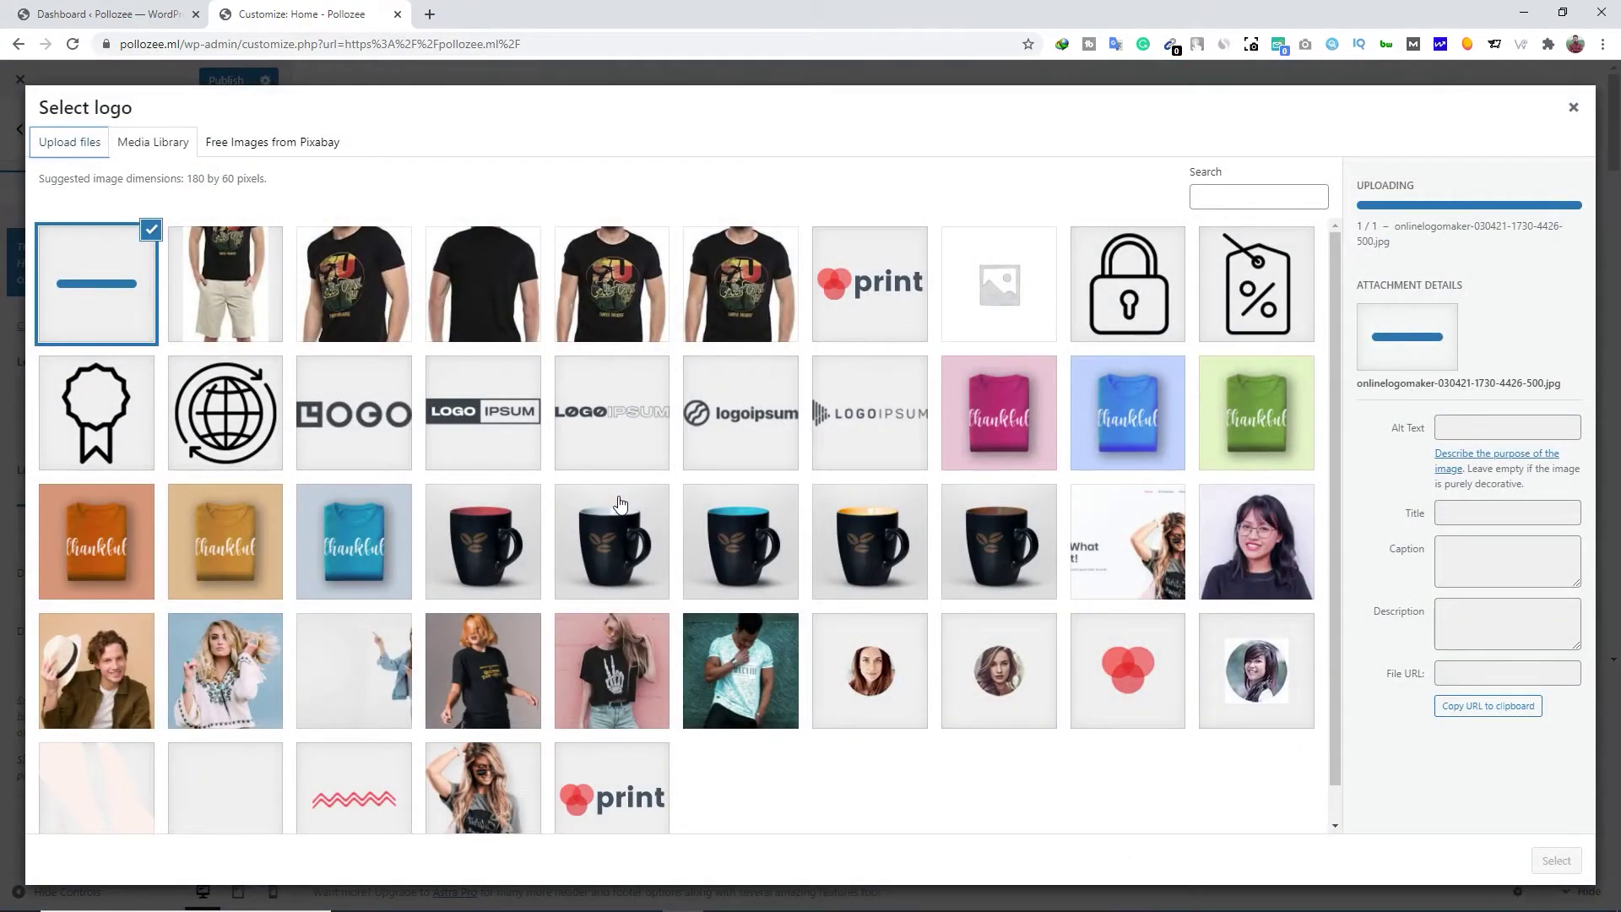
Crop the empty top off the uploaded WARRIOR image and apply it as the site logo
left_click(1556, 861)
left_click_drag(814, 318, 817, 407)
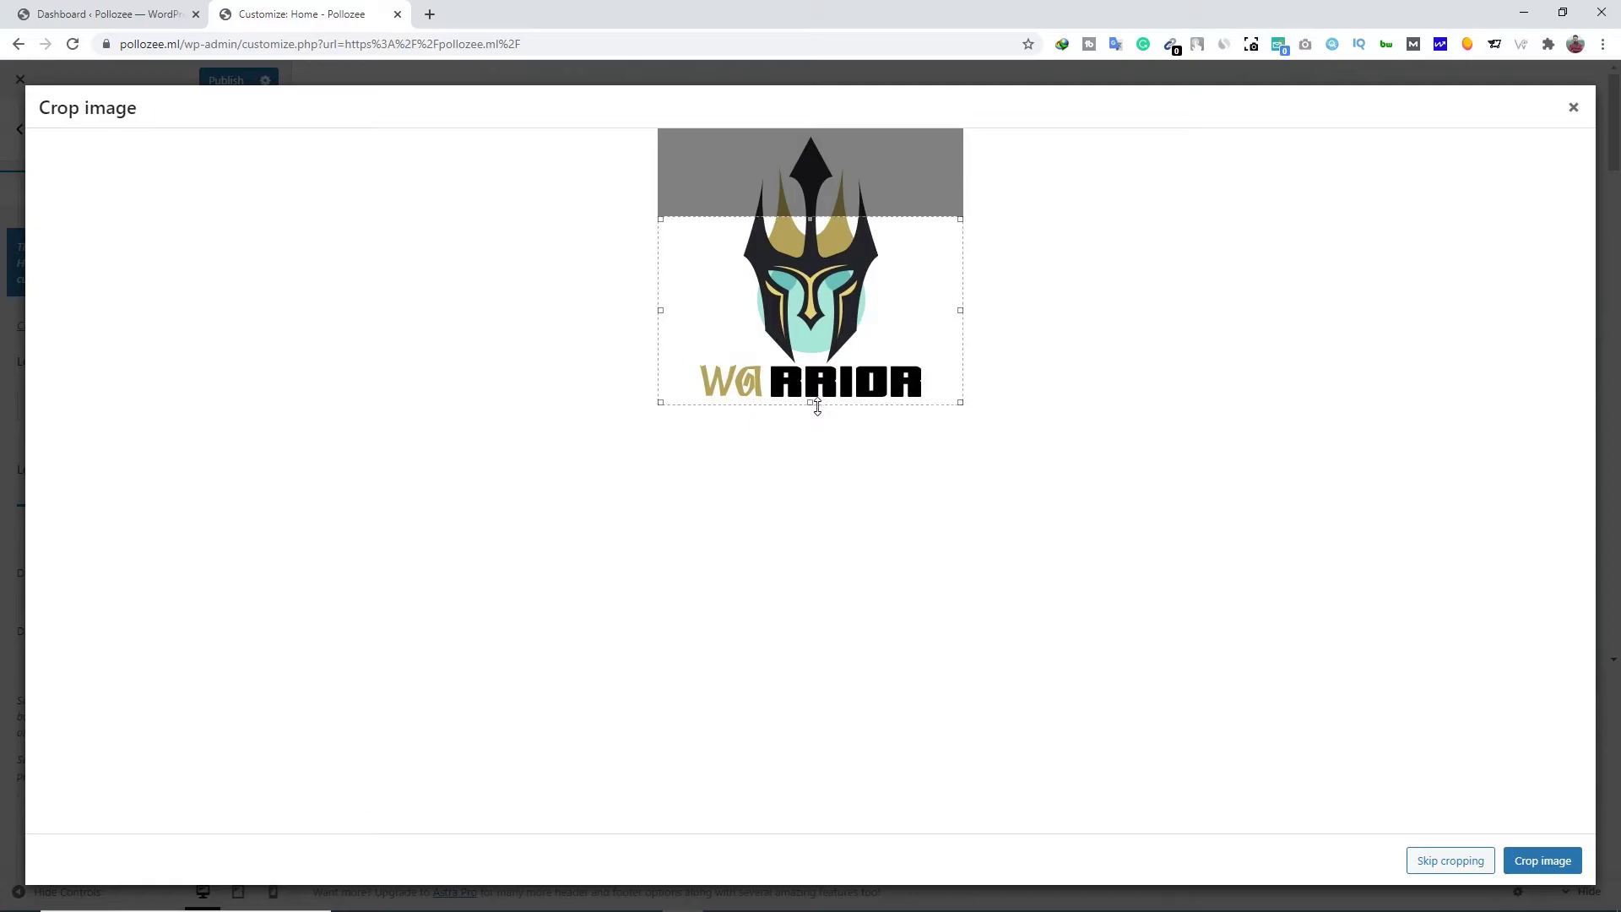
left_click_drag(811, 219, 812, 361)
left_click(1544, 860)
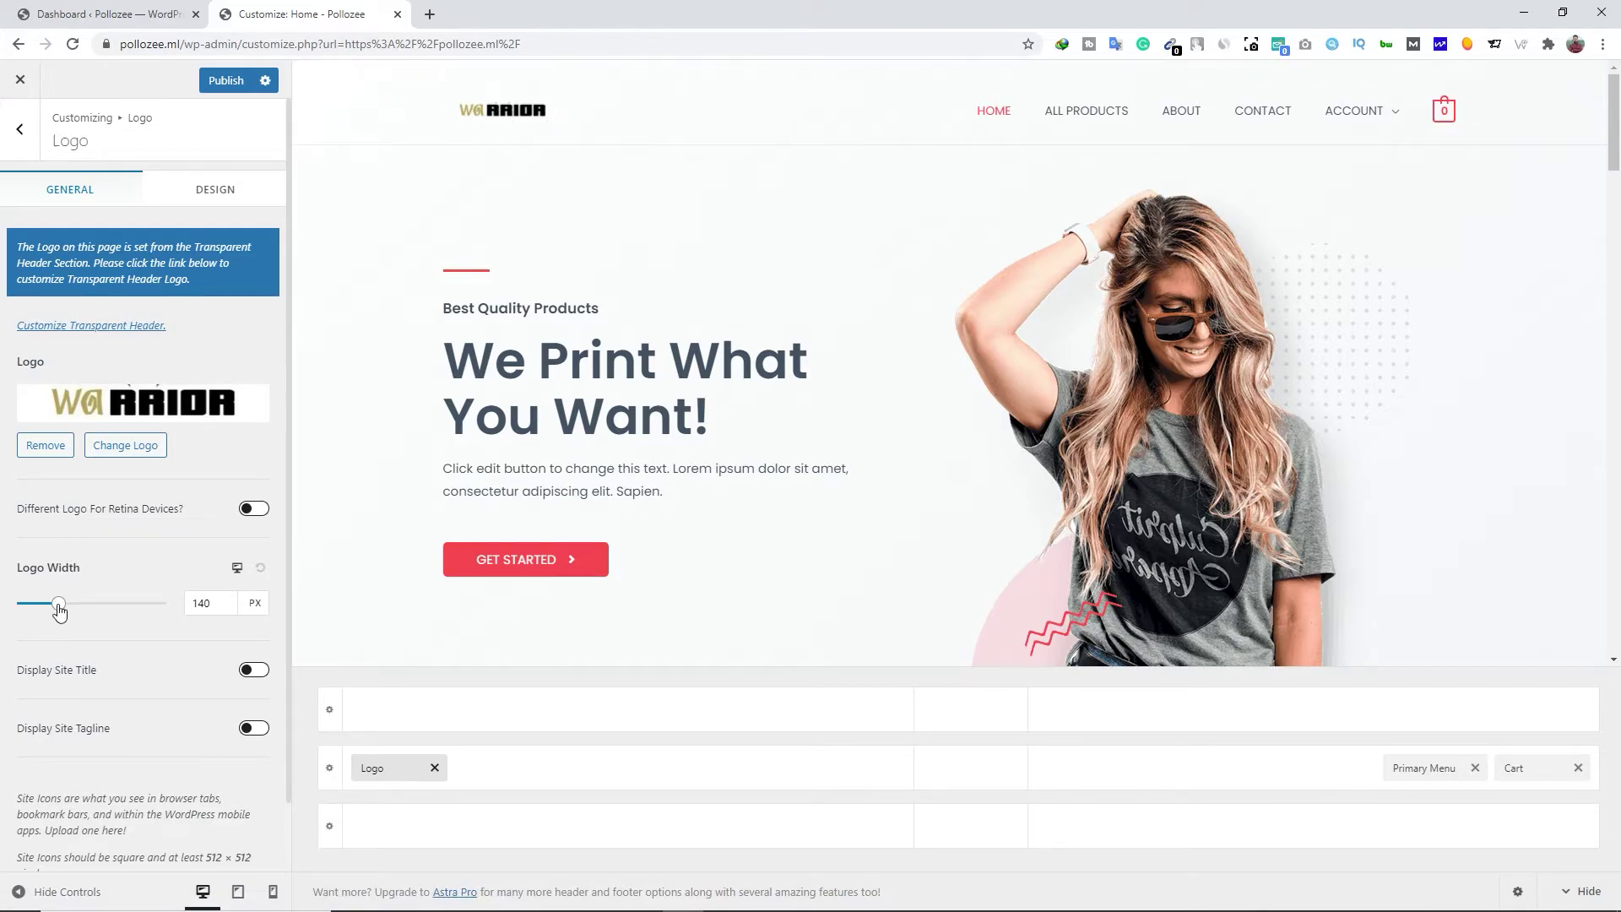
Widen the WARRIOR header logo to 314 px with the Logo Width slider
left_click_drag(59, 610, 102, 610)
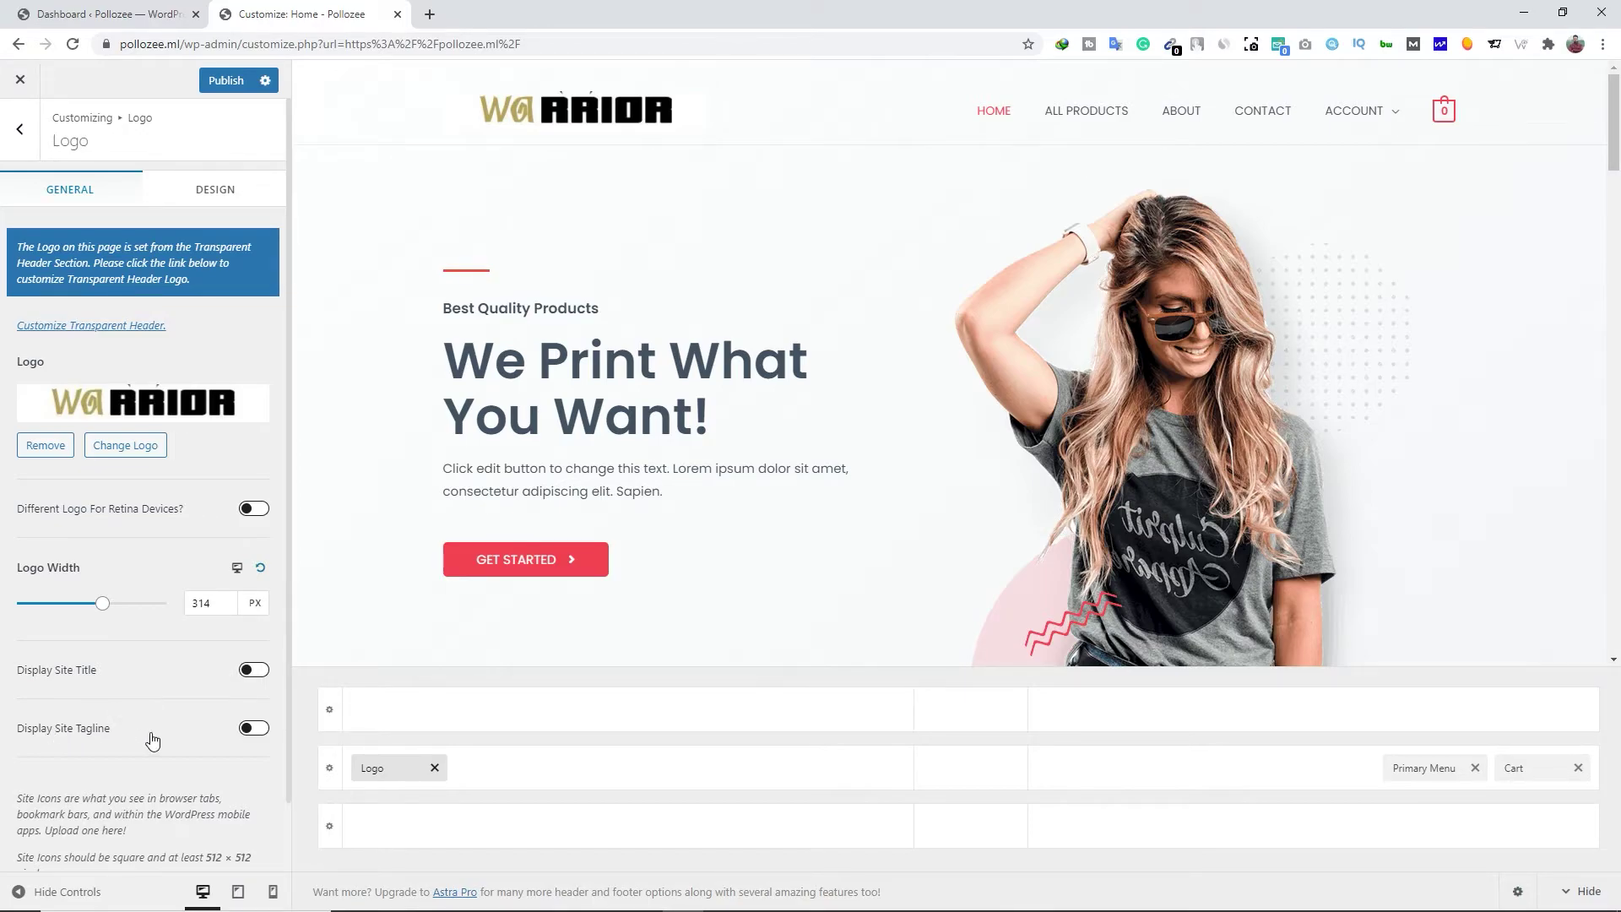
scroll(245, 733, "down", 1)
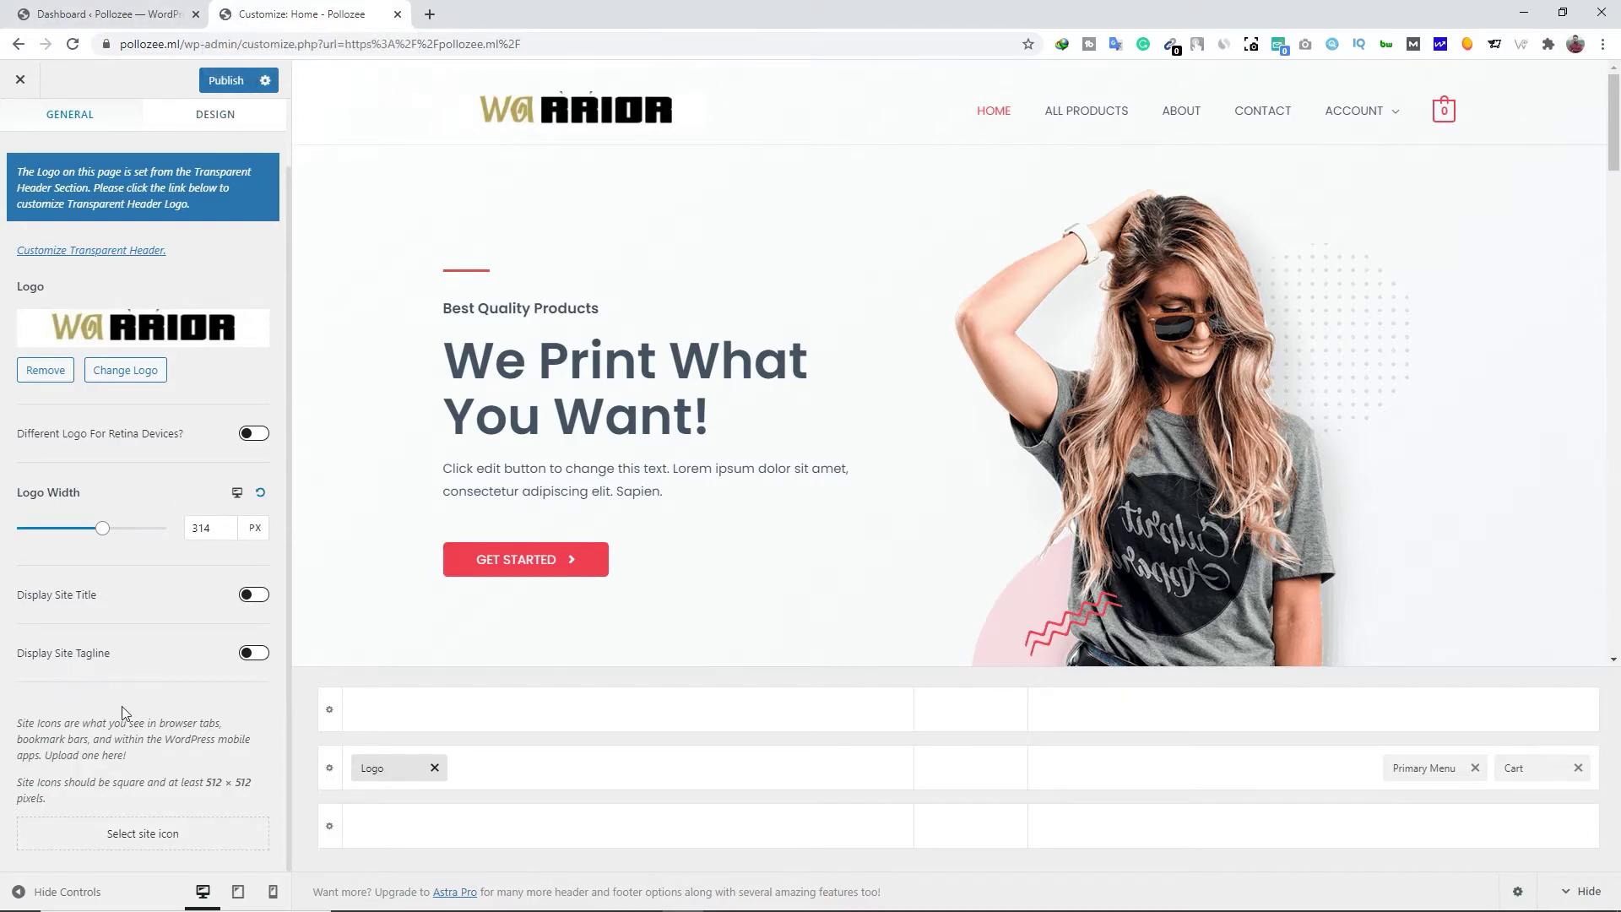
Crop a 'WA' piece of the WARRIOR logo as the site icon and publish the changes
left_click(141, 835)
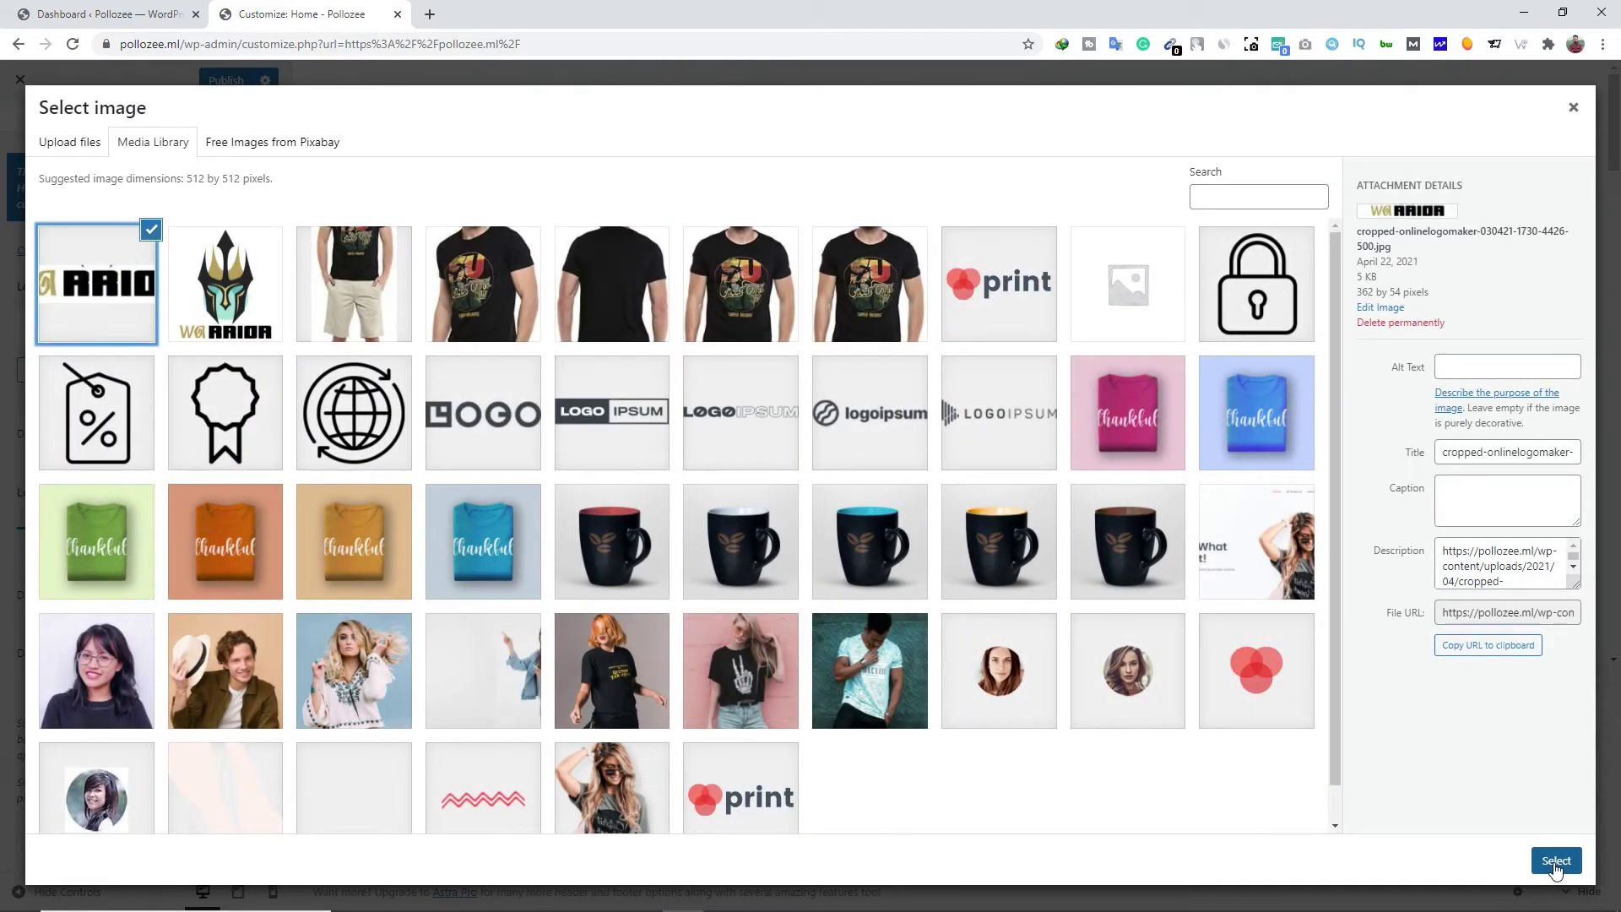
left_click(1555, 861)
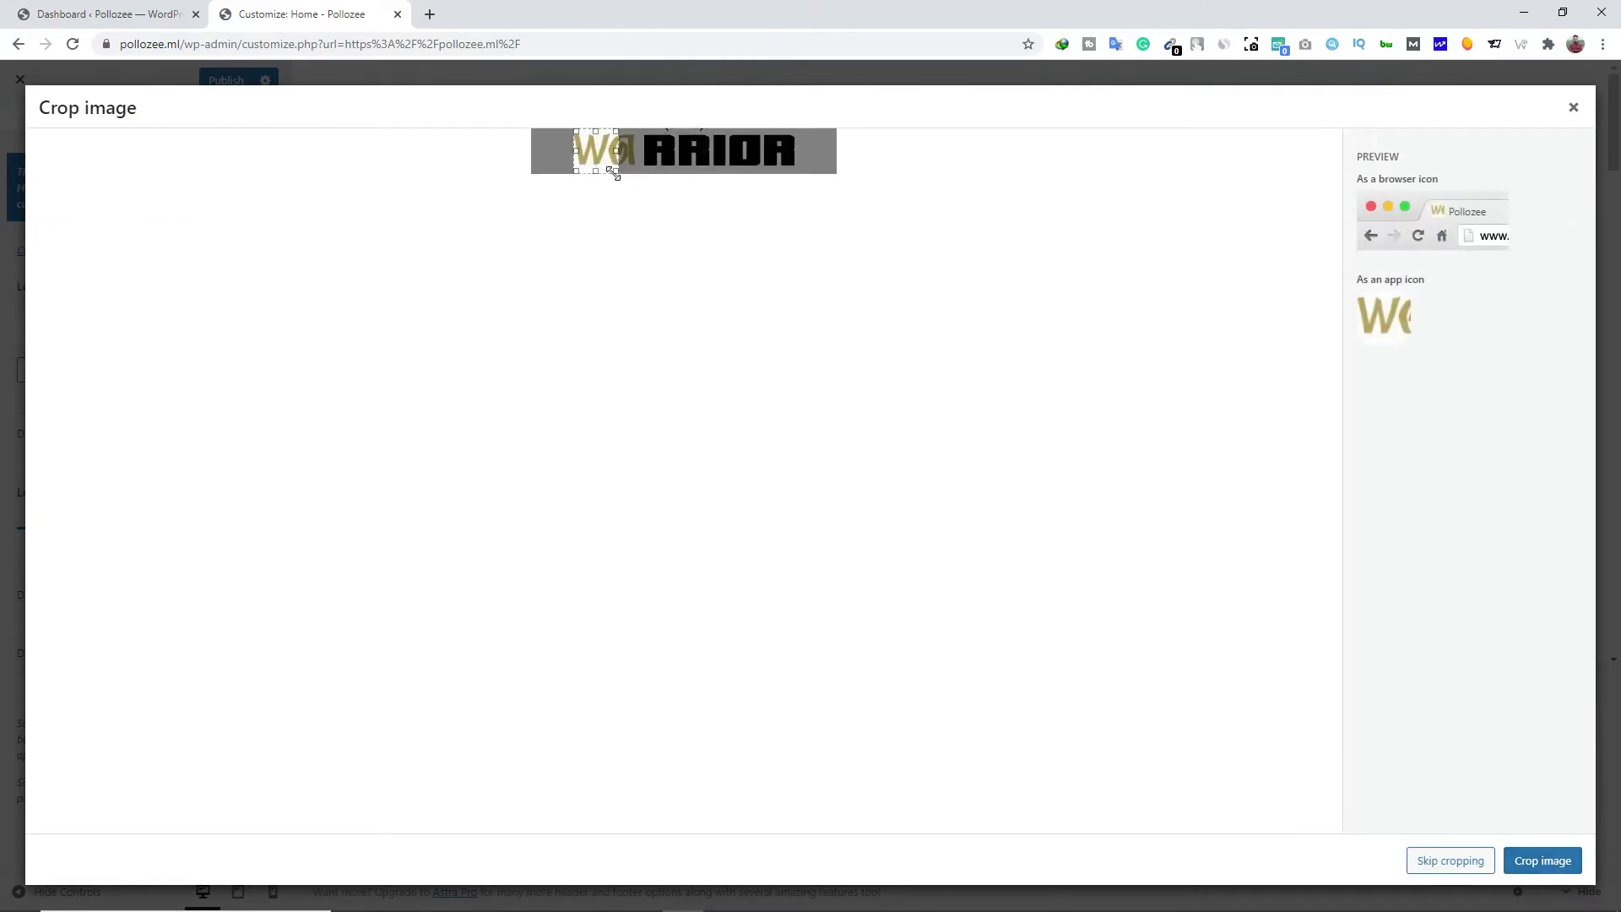
left_click(1543, 867)
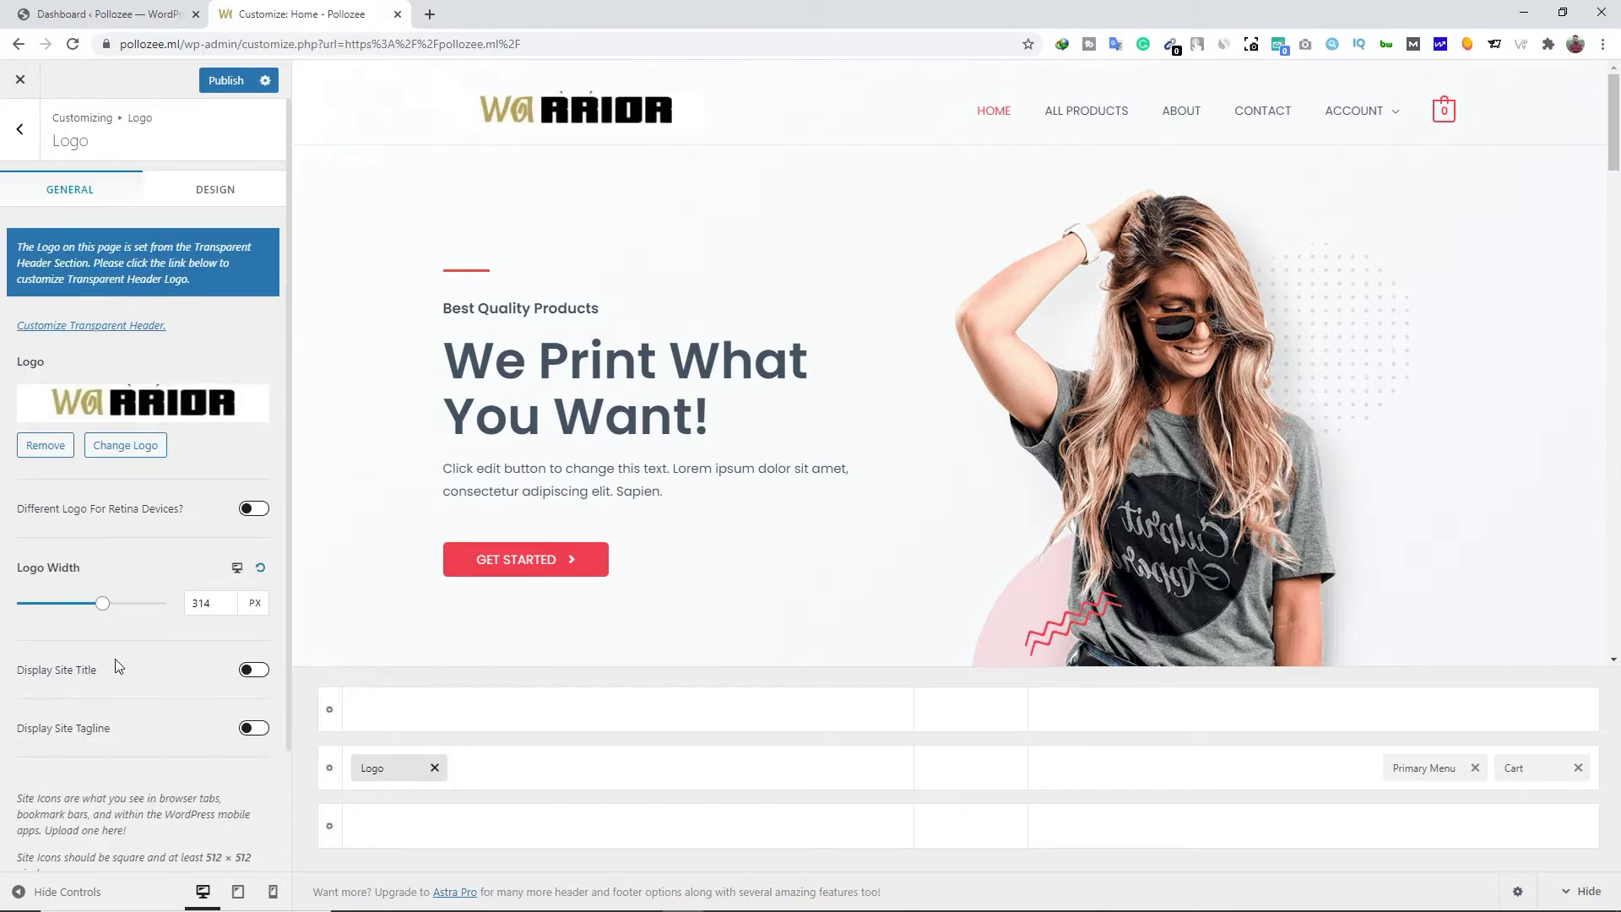
left_click(224, 88)
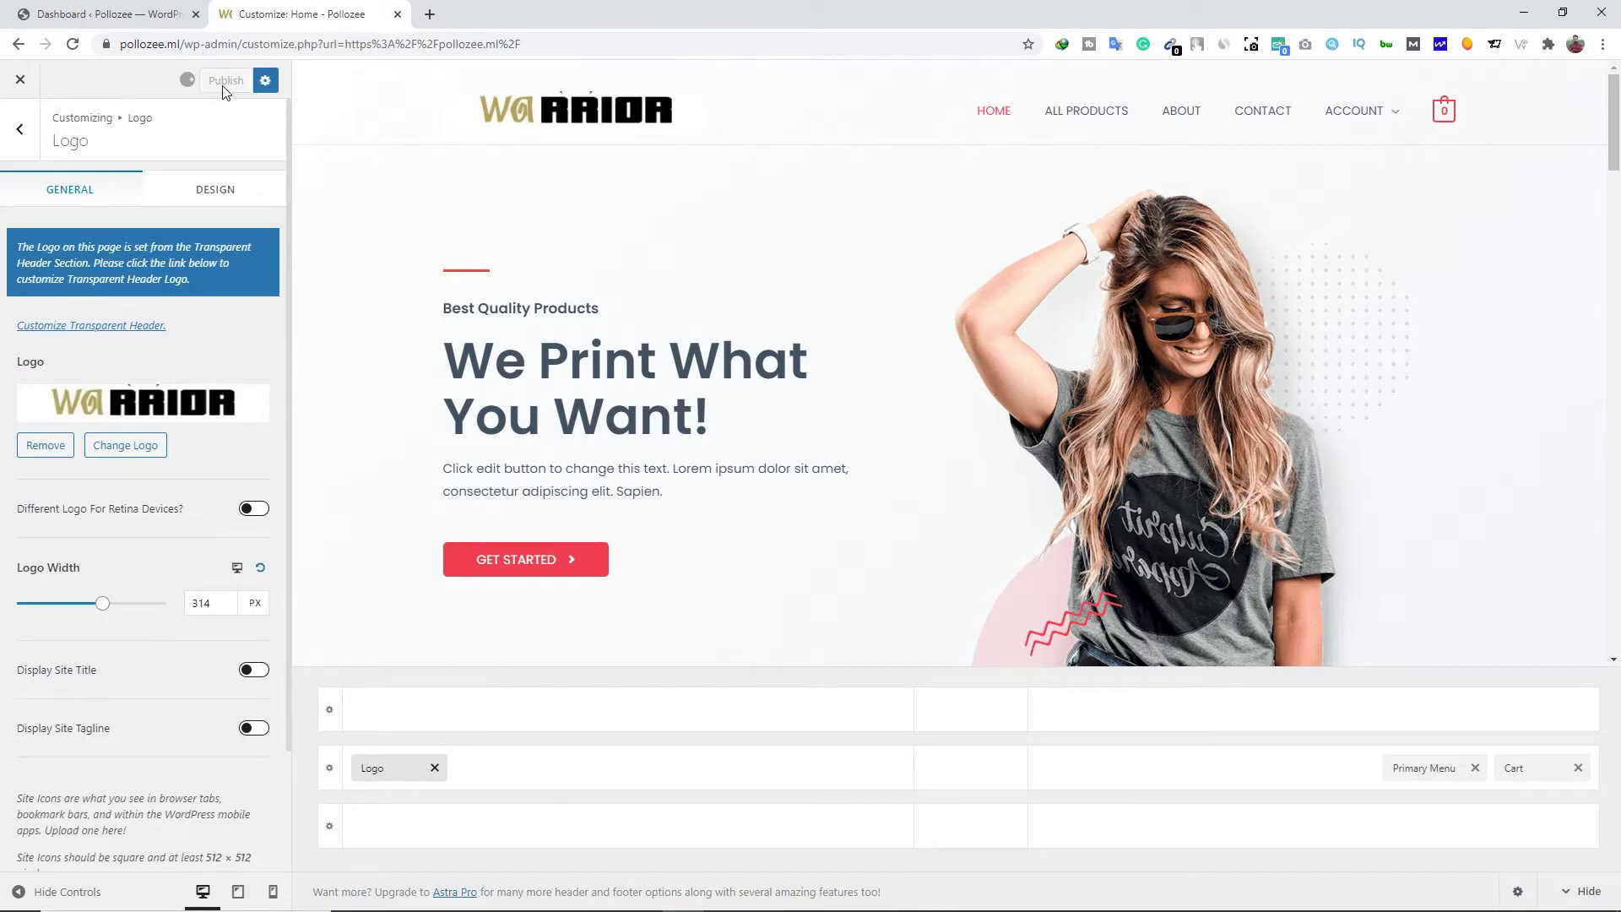
Look over the header Cart and logo settings, ending on the Primary Menu settings
left_click(21, 142)
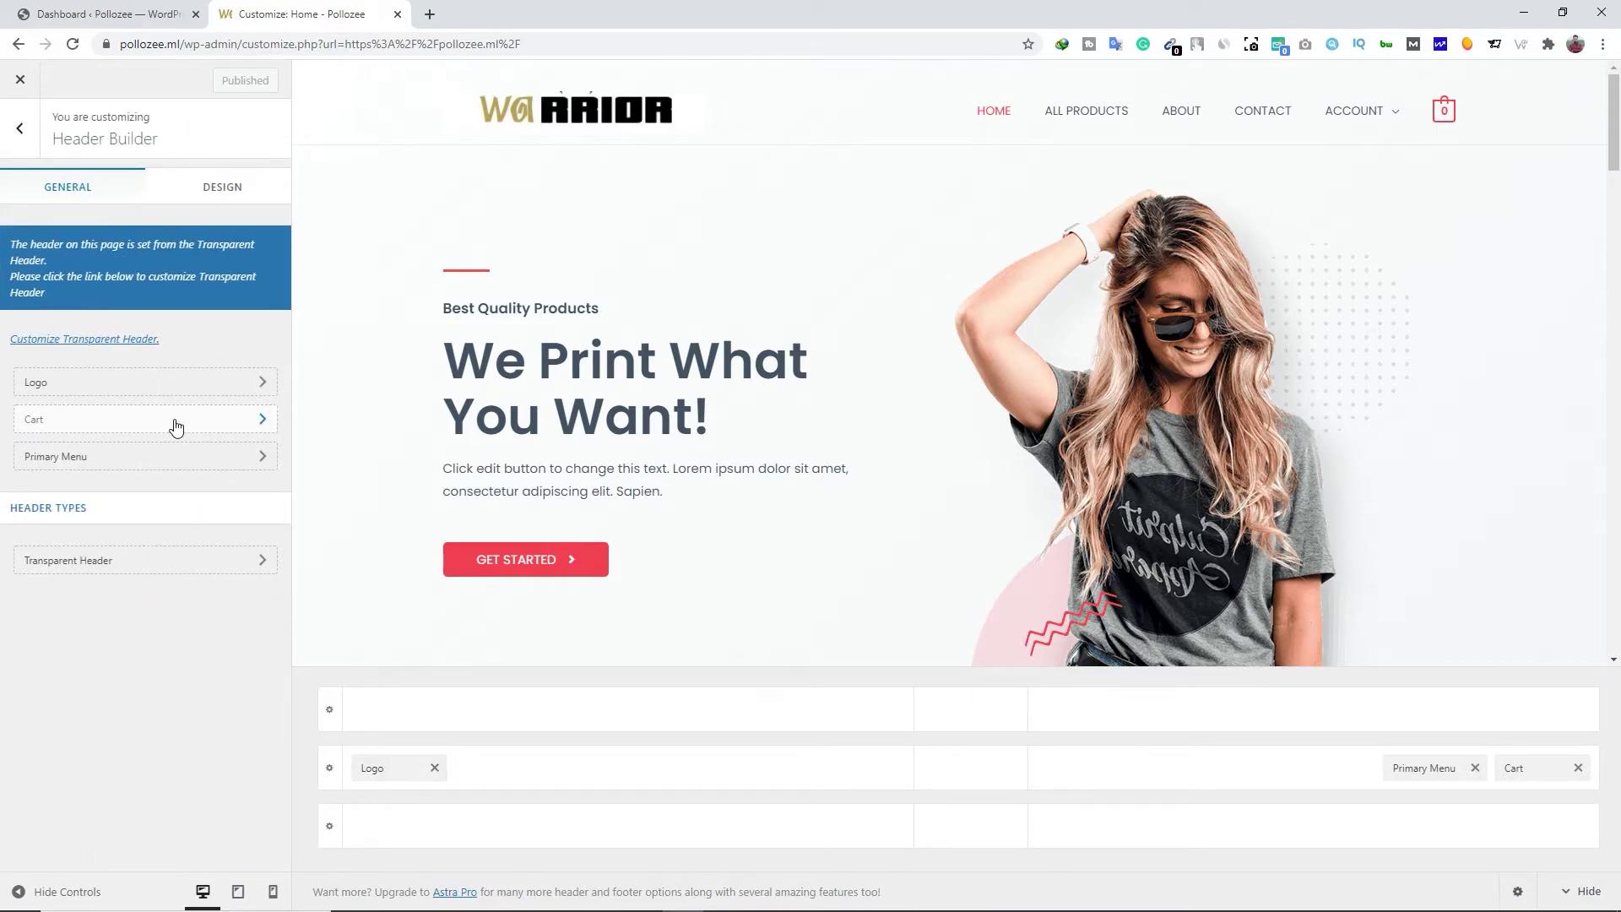
left_click(214, 422)
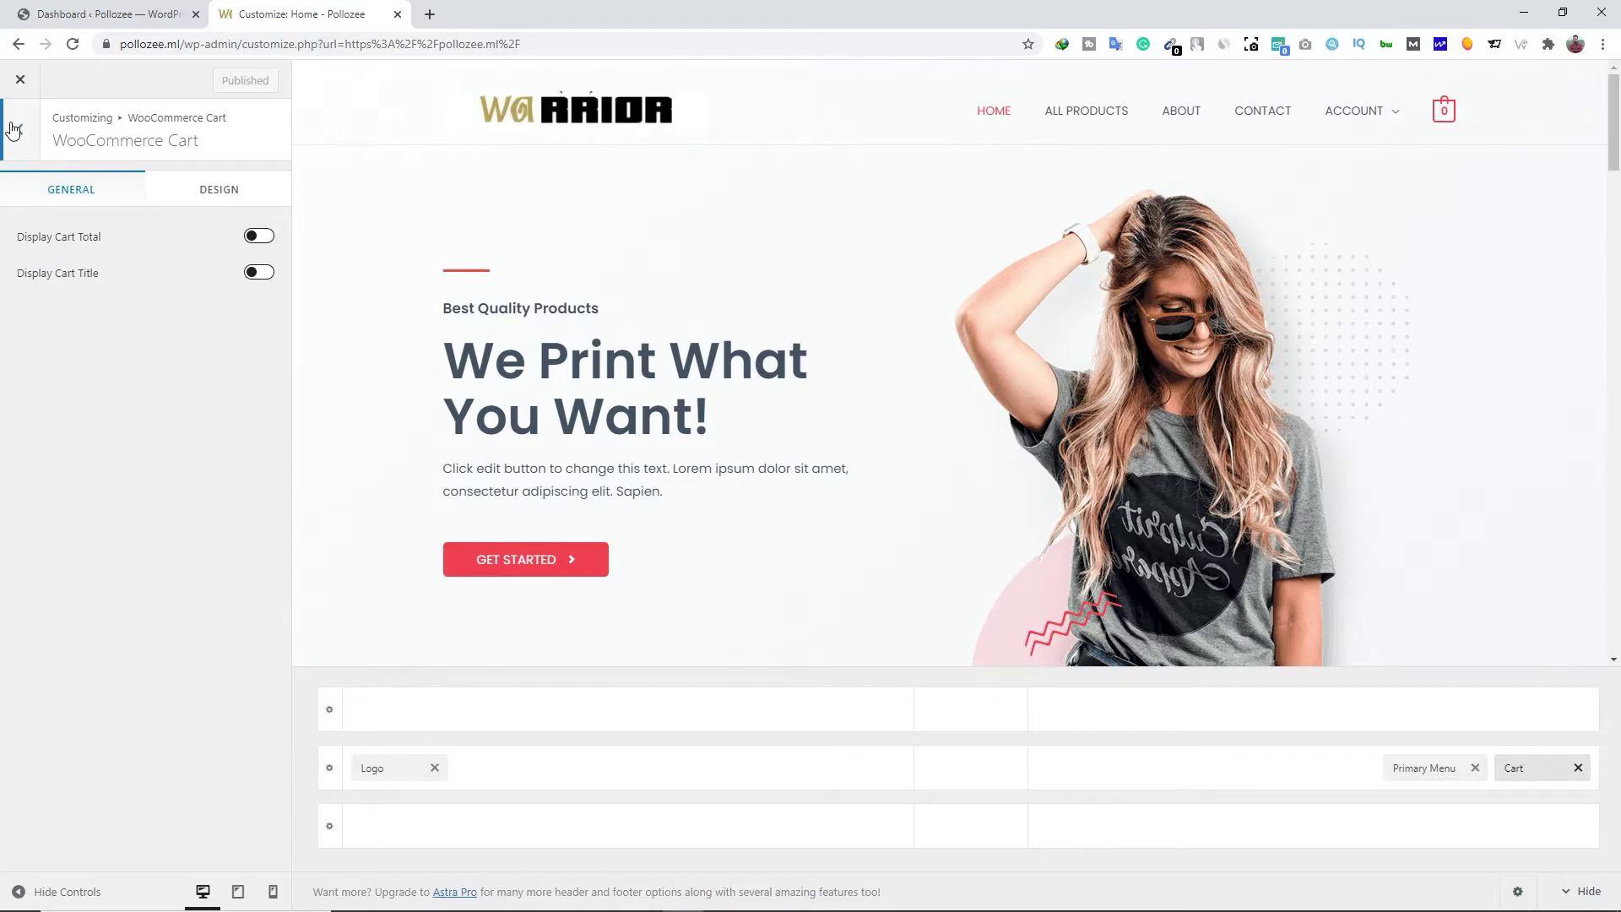
left_click(15, 128)
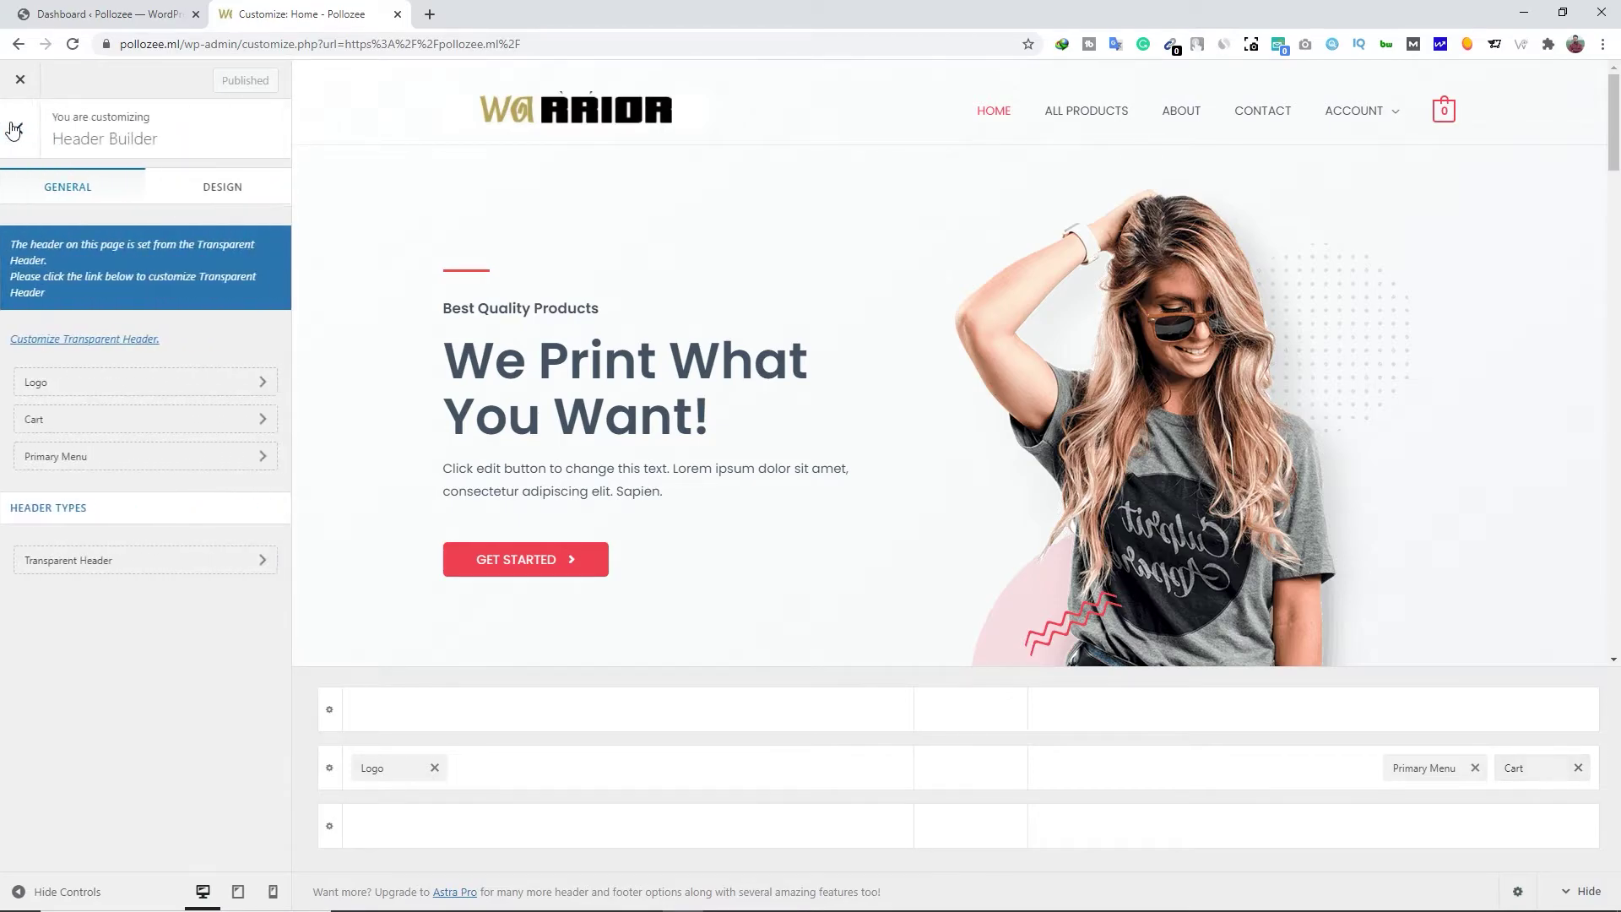
left_click(119, 462)
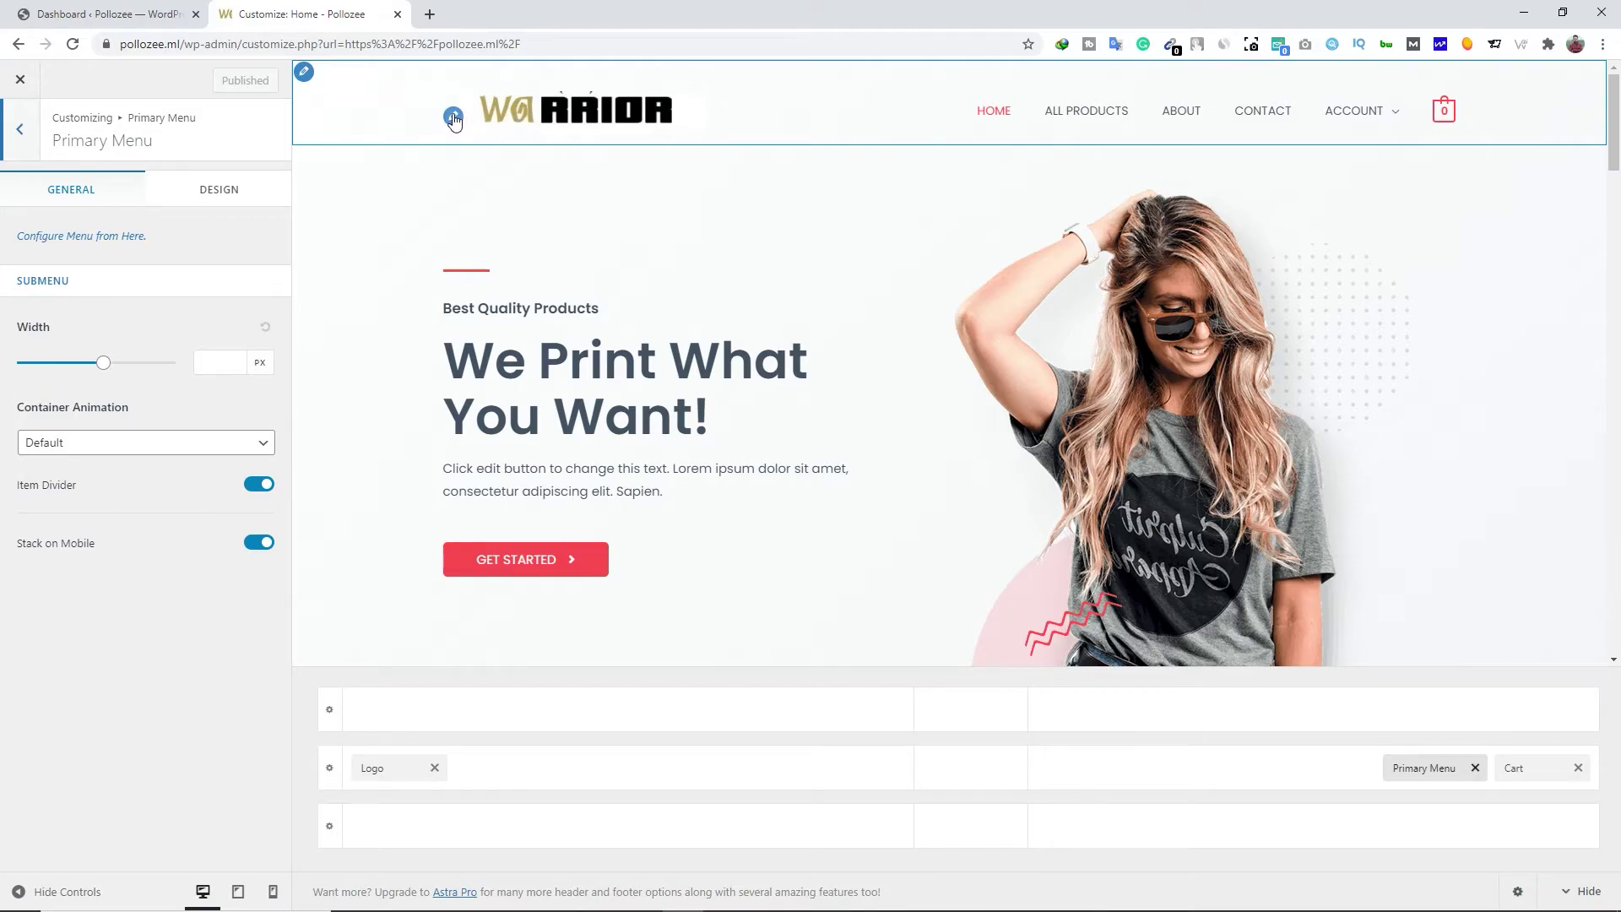
left_click(453, 117)
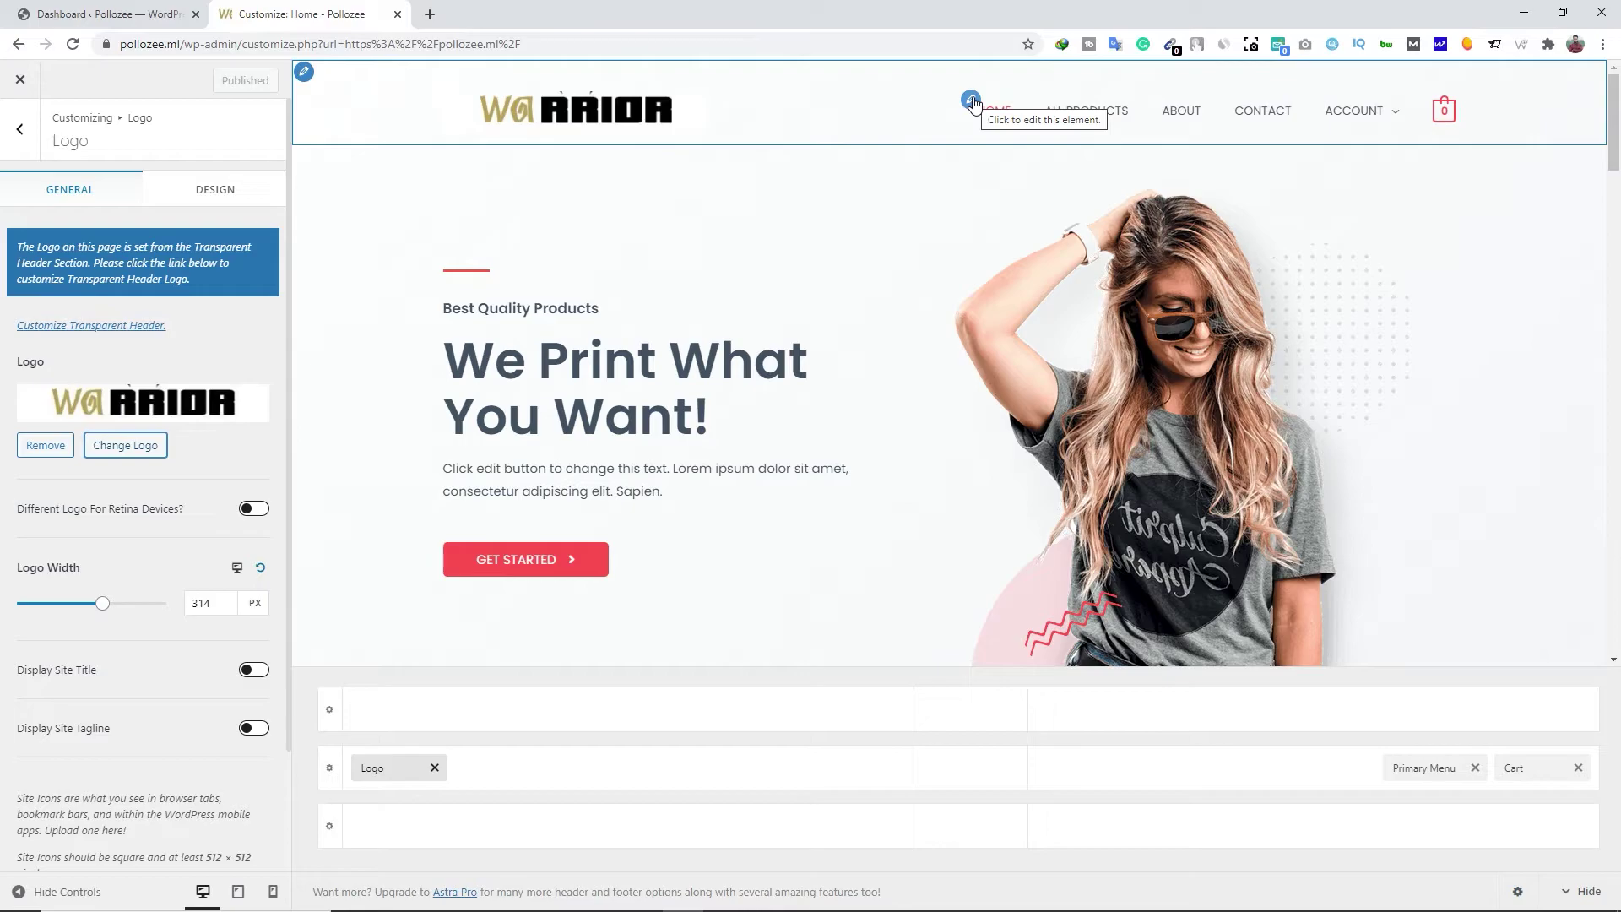
left_click(971, 100)
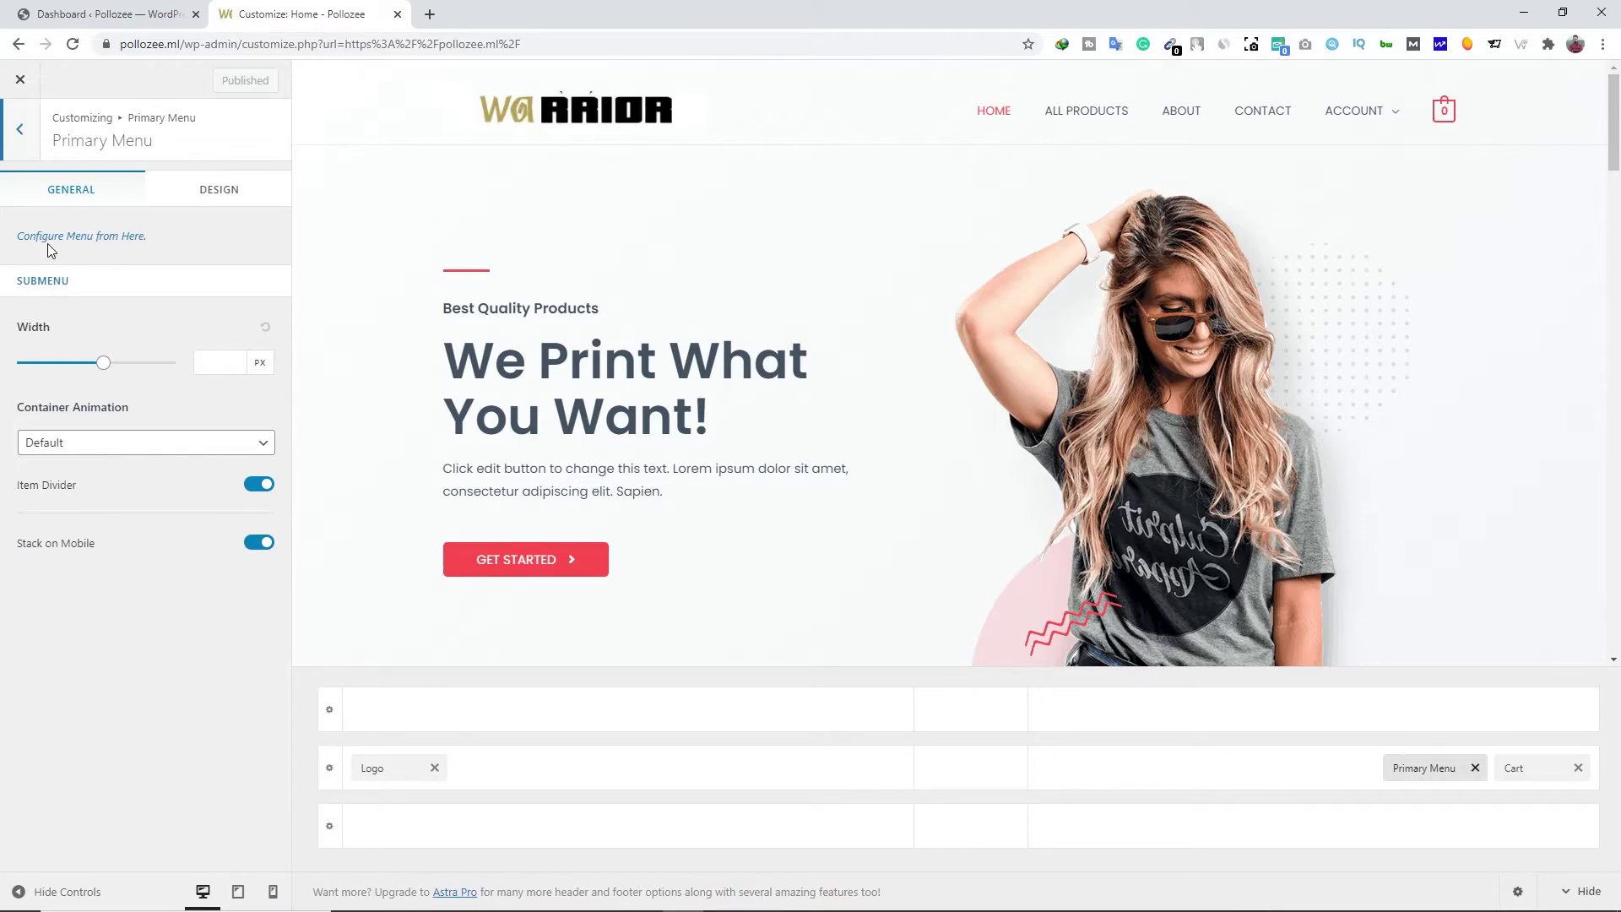
Open the Main Menu from the menu locations and inspect its Home and All Products items
left_click(107, 237)
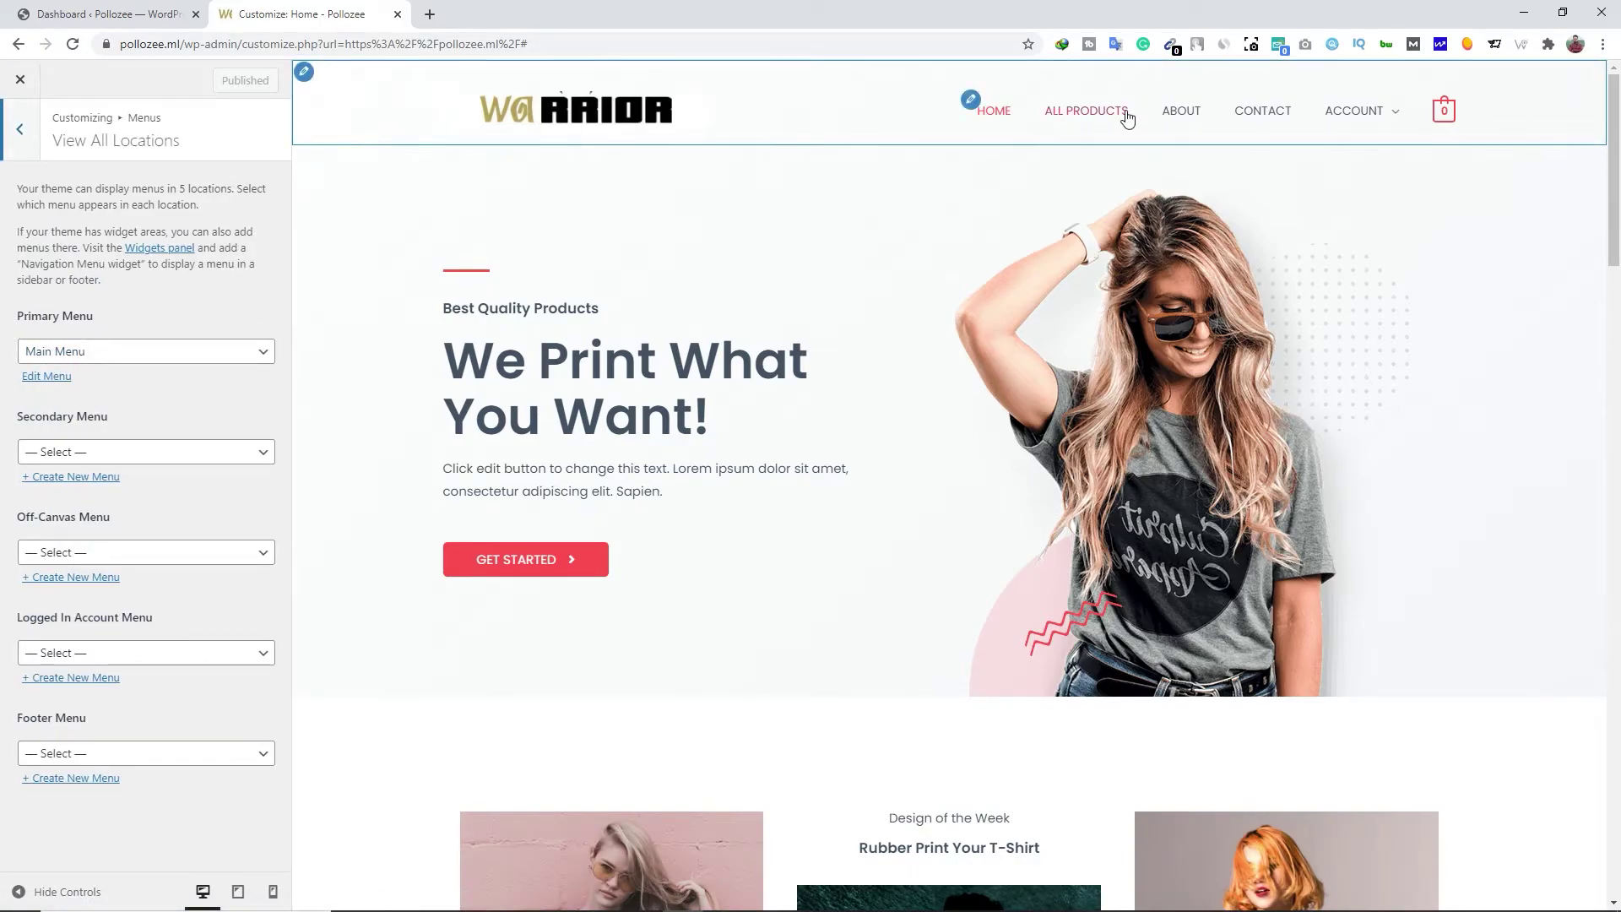
left_click(41, 377)
left_click(252, 302)
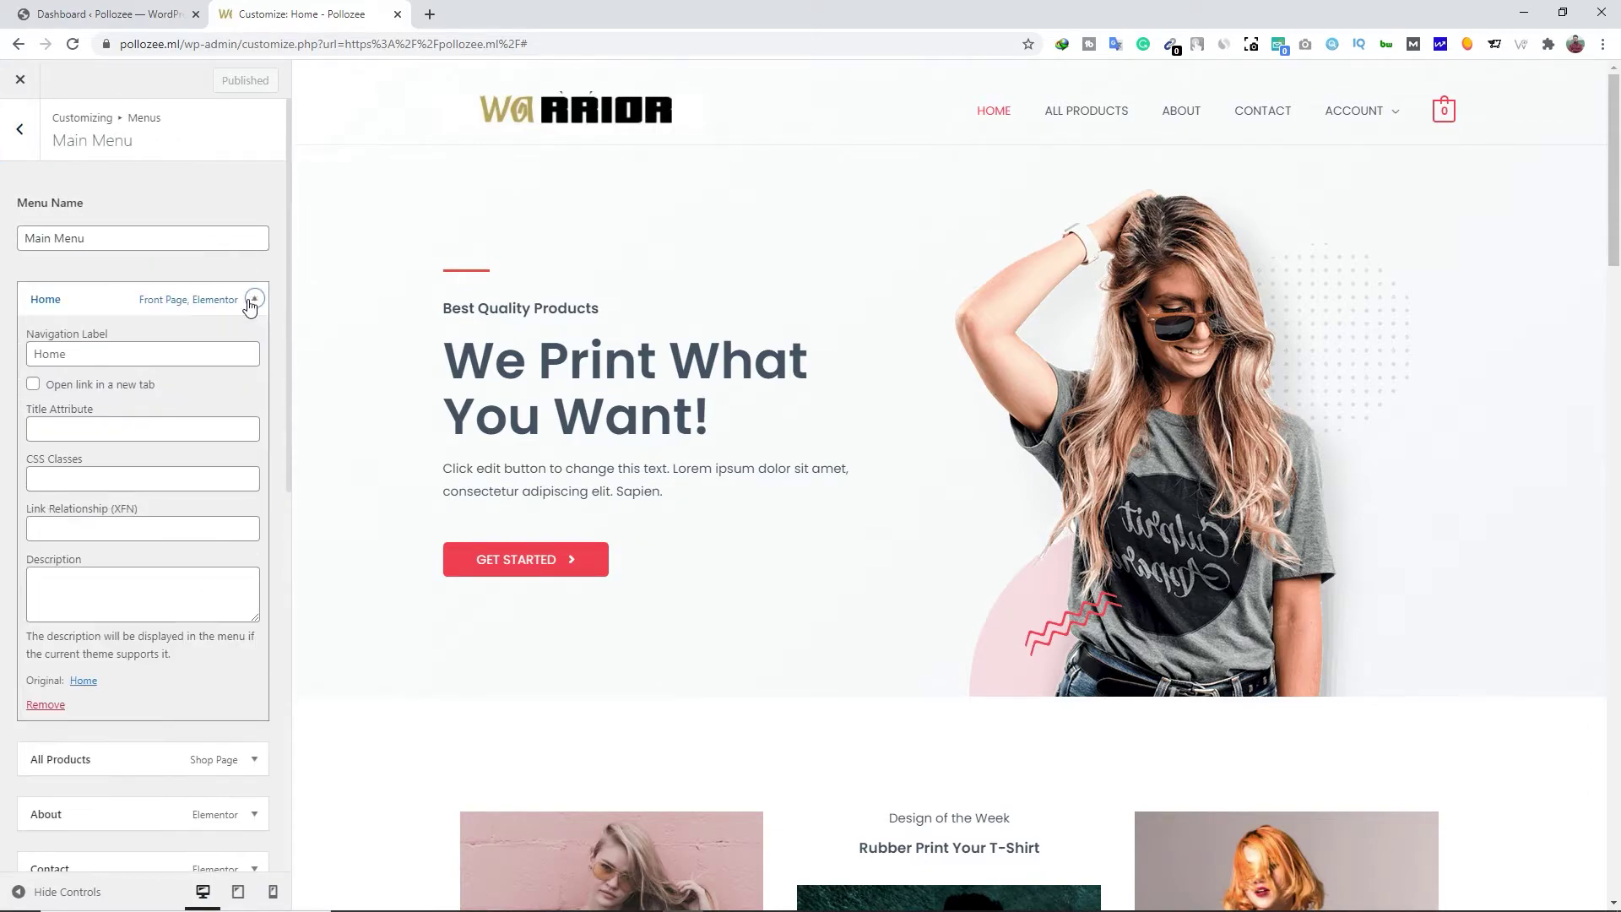
left_click(252, 301)
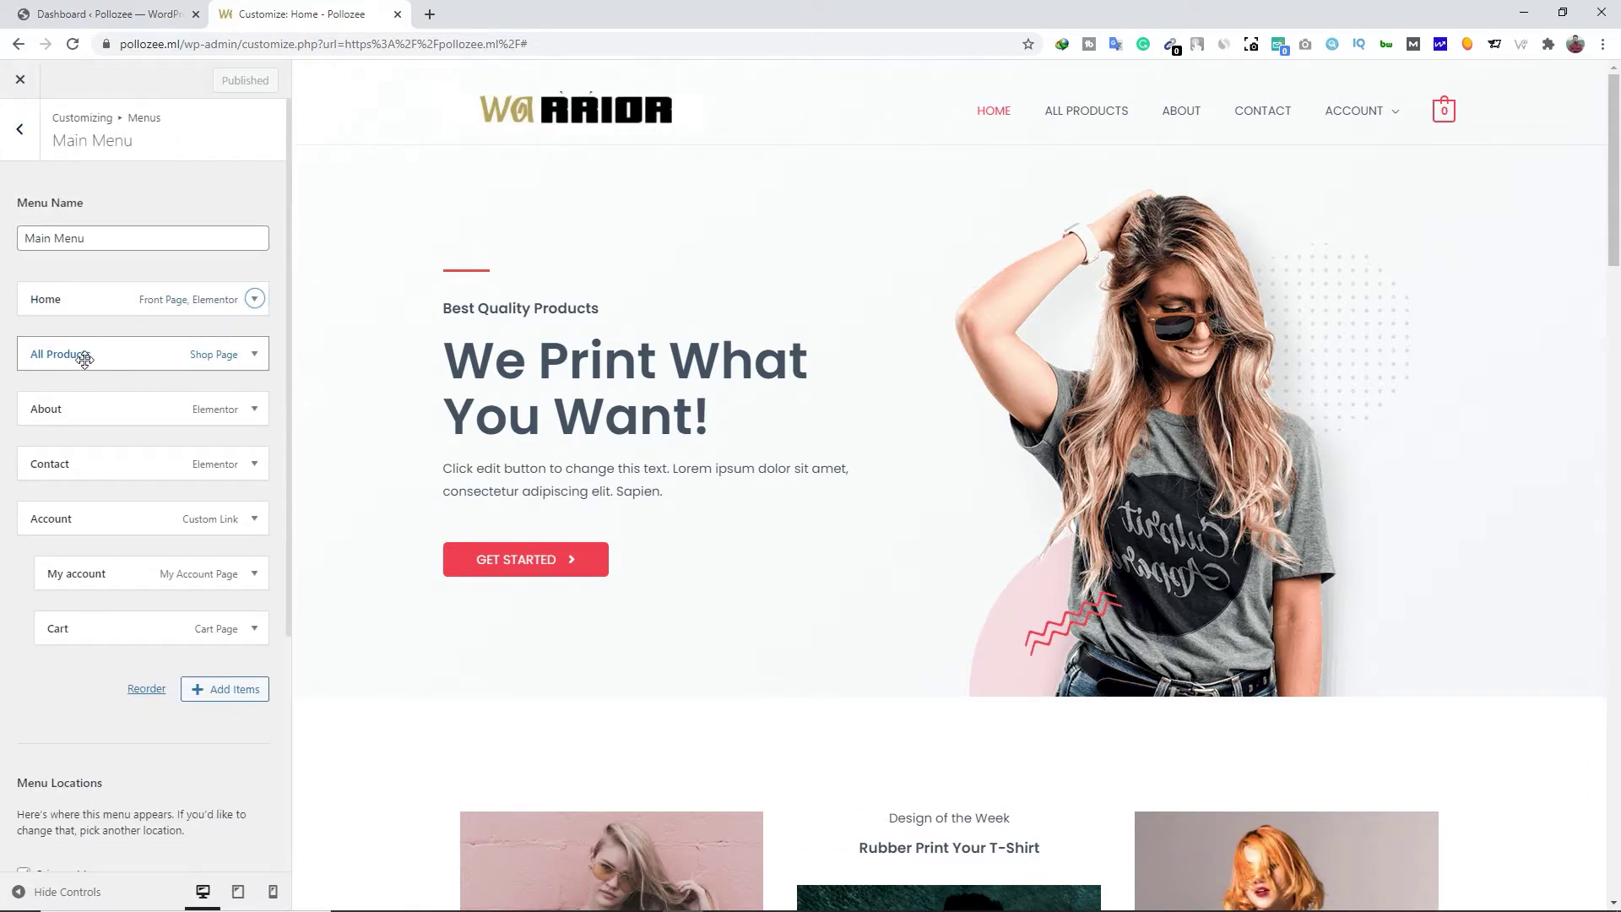
left_click(254, 354)
left_click(254, 354)
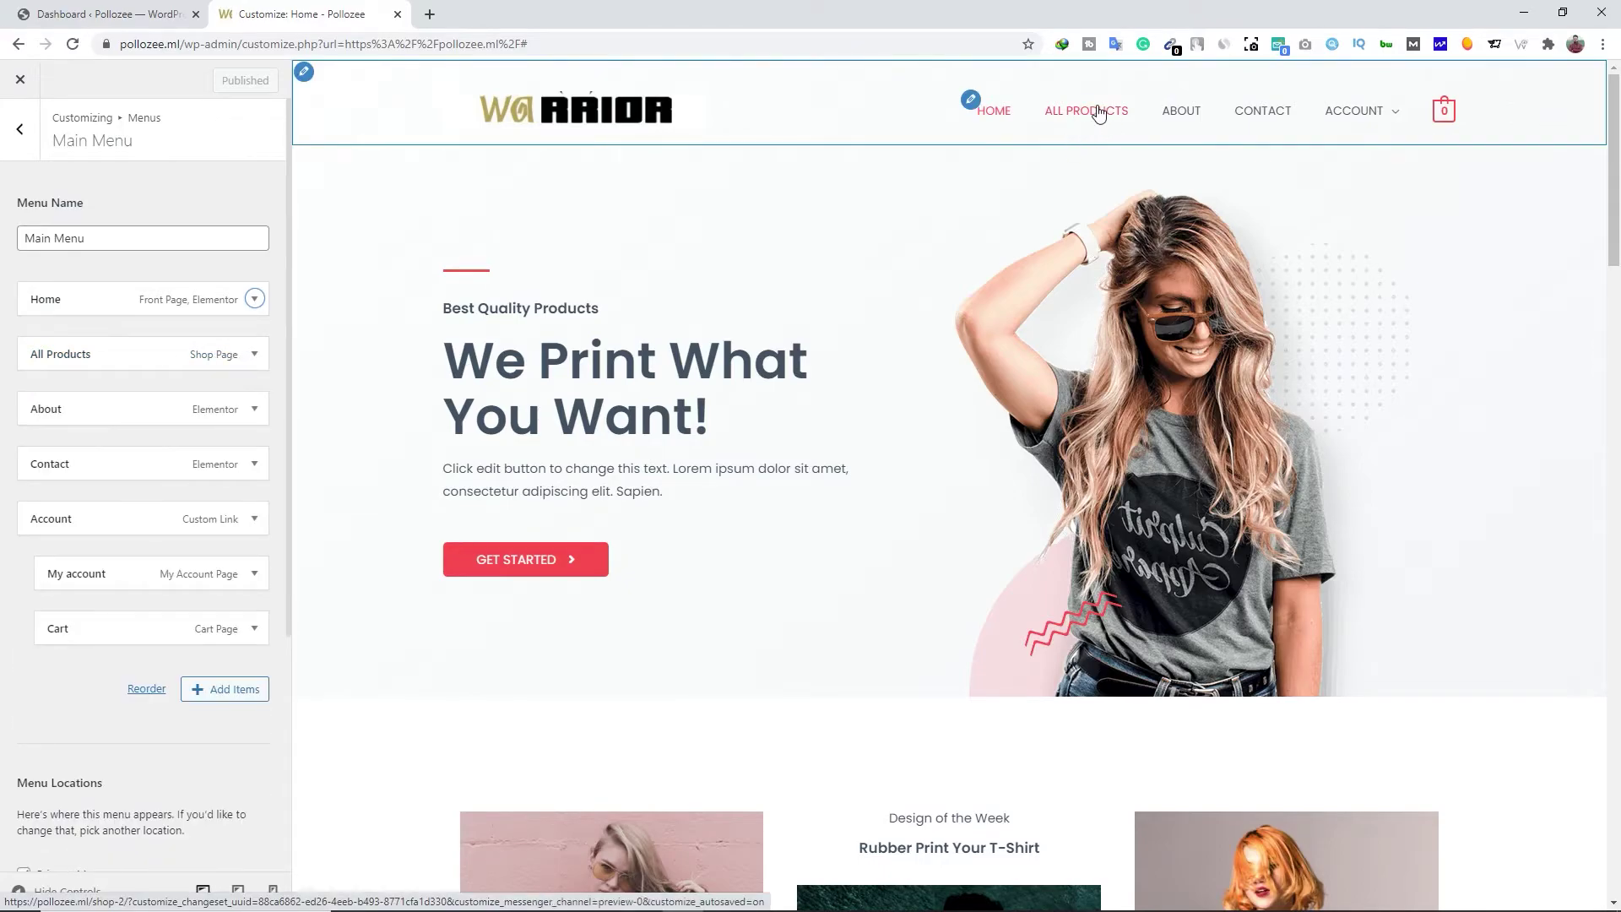
Expand and collapse the About, Account, My account and Cart items to review them
left_click(104, 411)
left_click(104, 412)
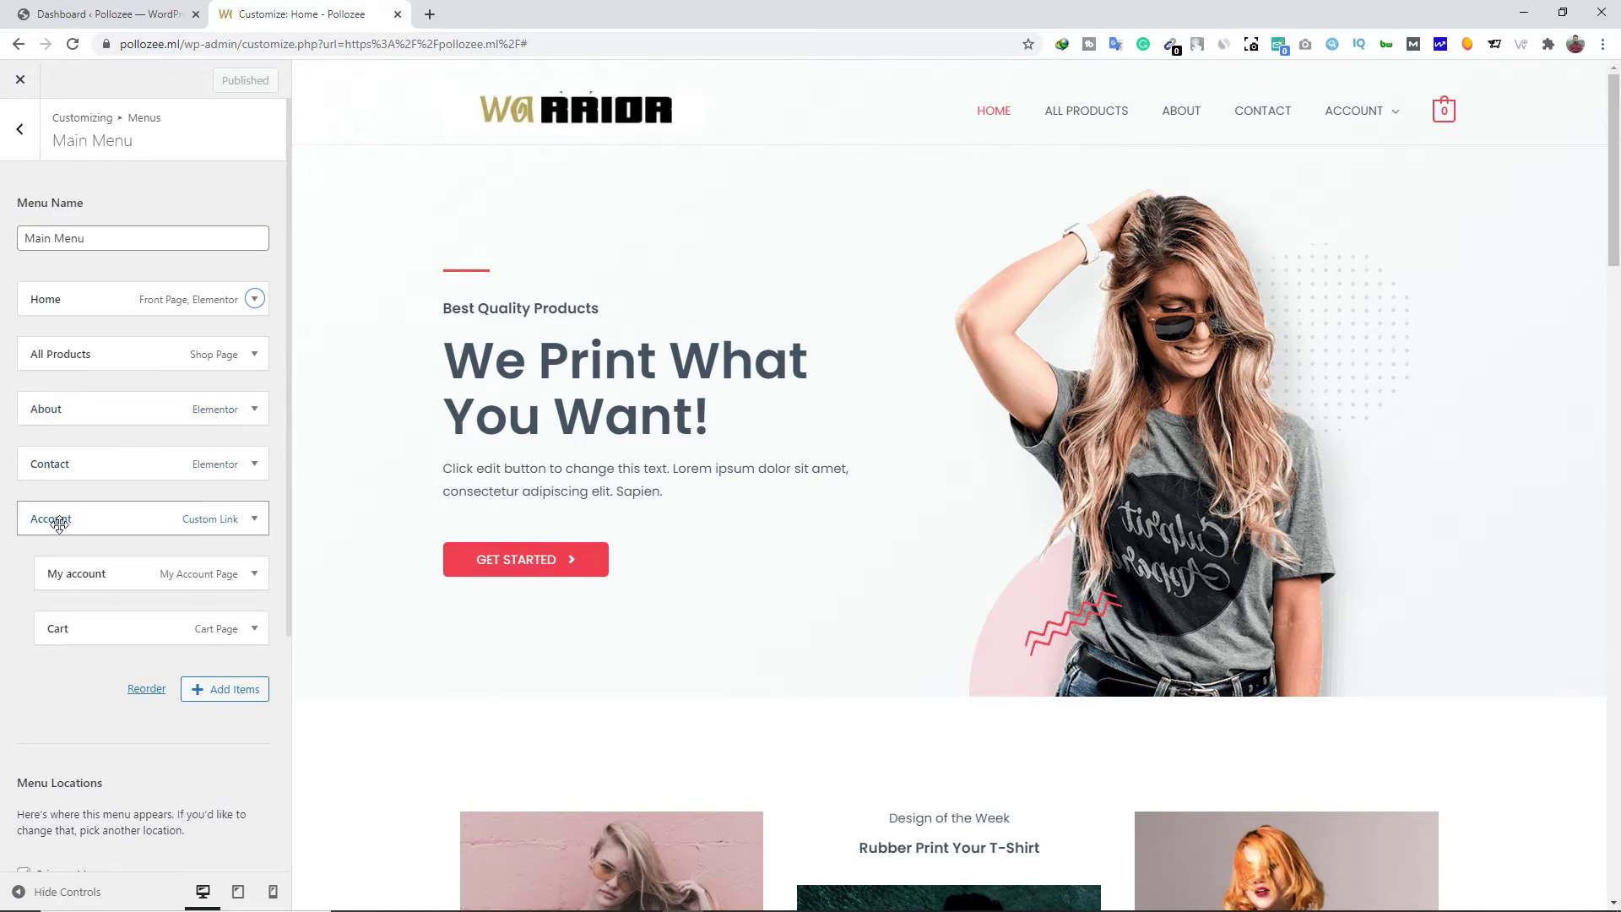
left_click(256, 521)
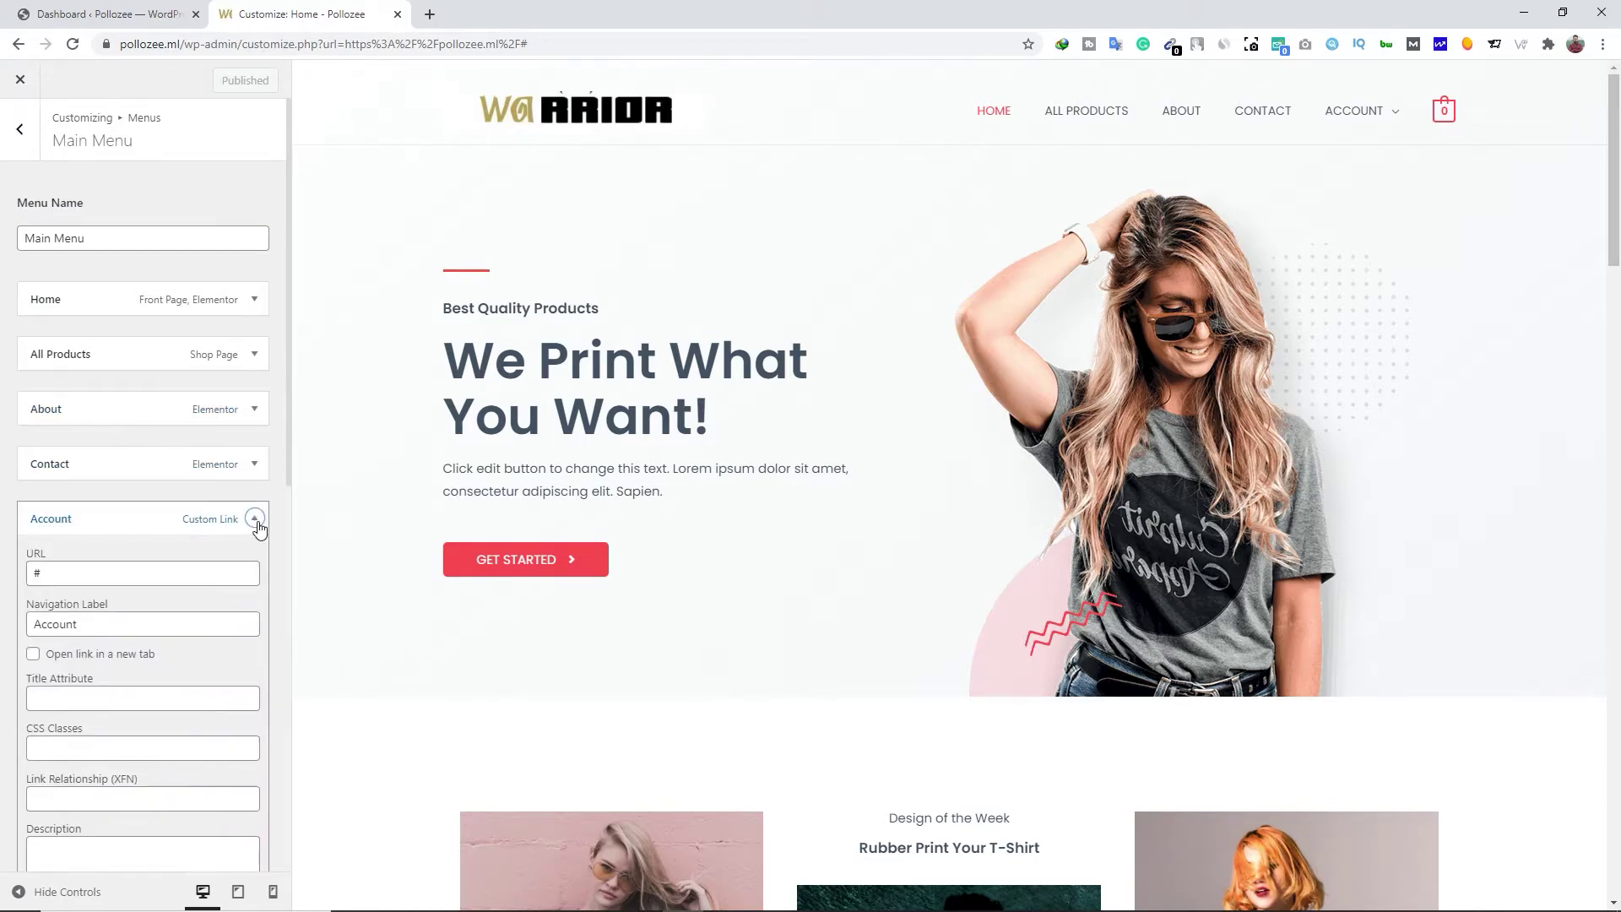
left_click(255, 520)
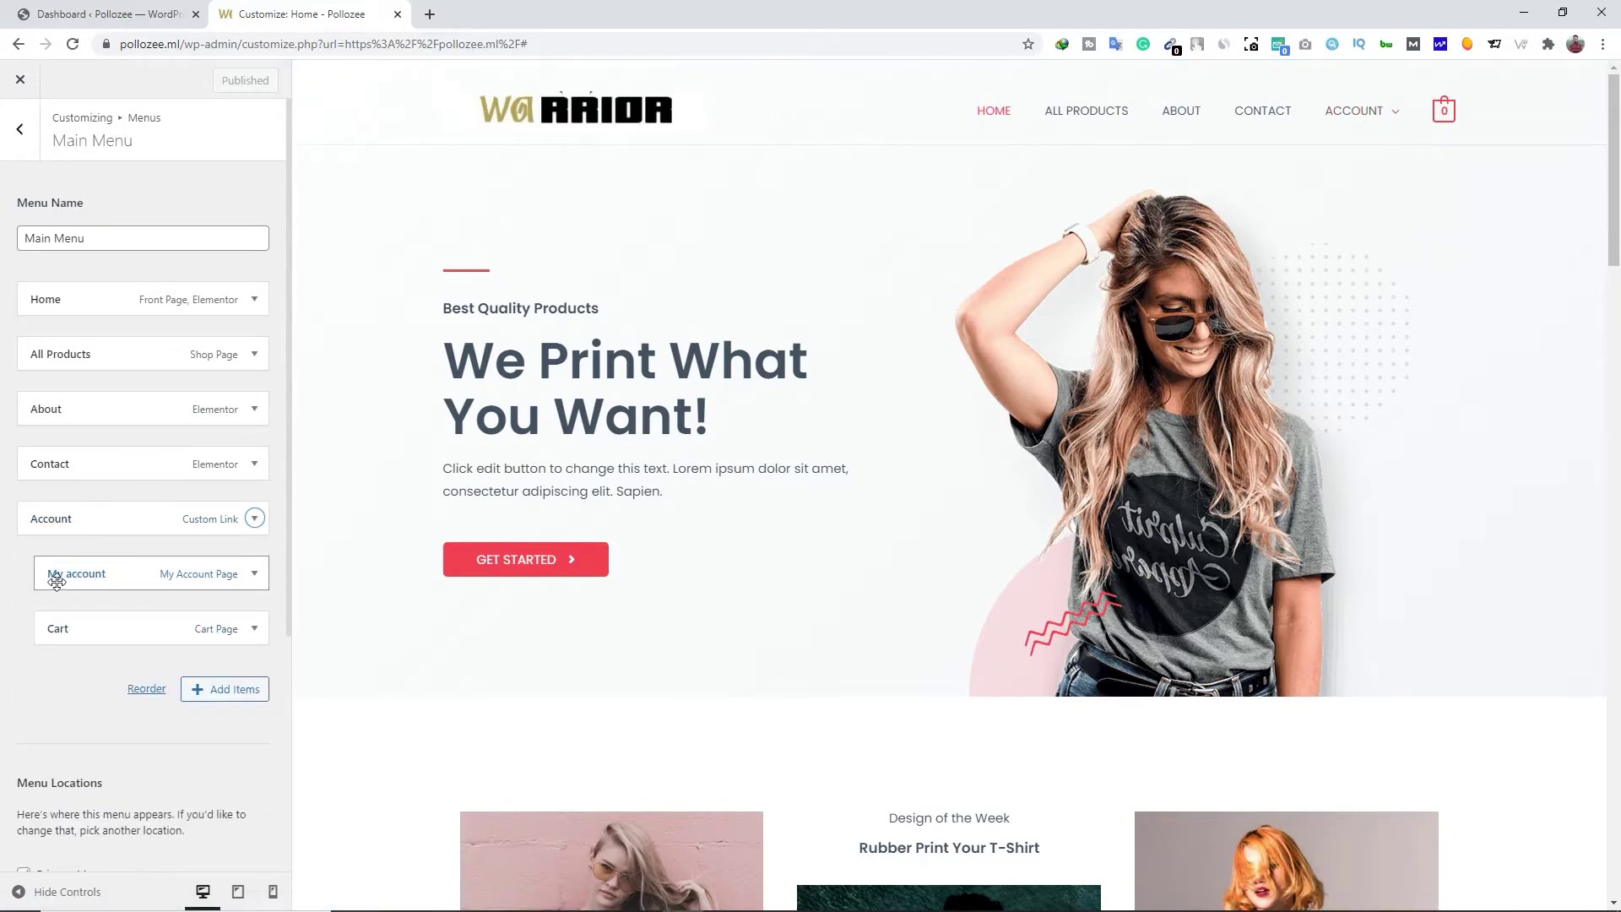
left_click(257, 576)
left_click(256, 575)
left_click(255, 632)
left_click(255, 631)
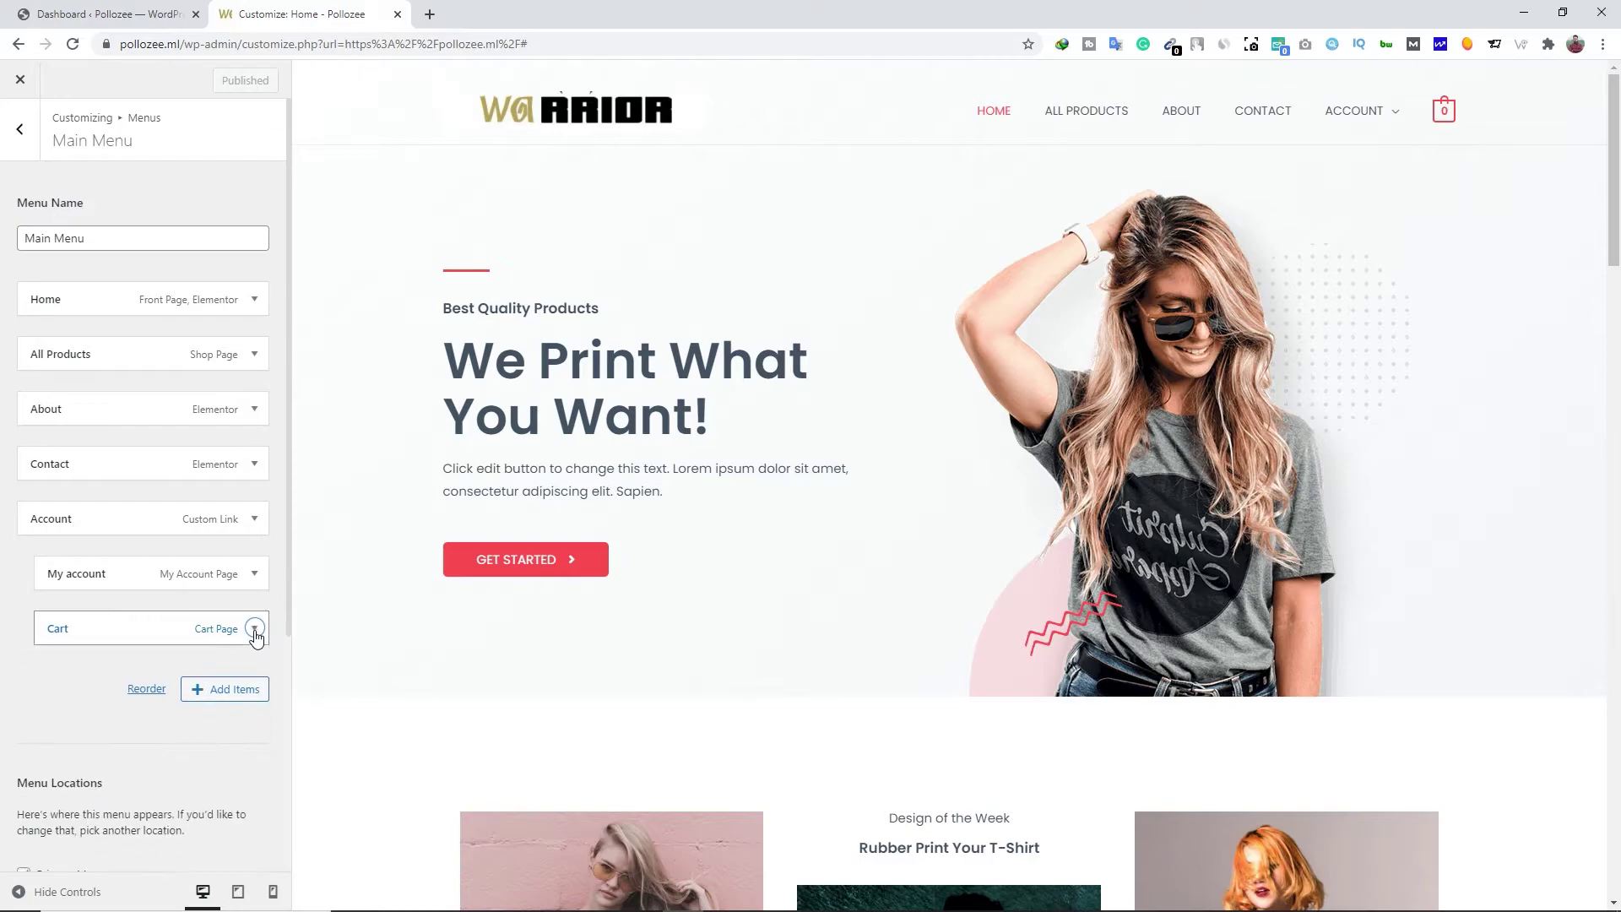
Add the Shop page to the Main Menu just below All Products and publish
left_click(242, 690)
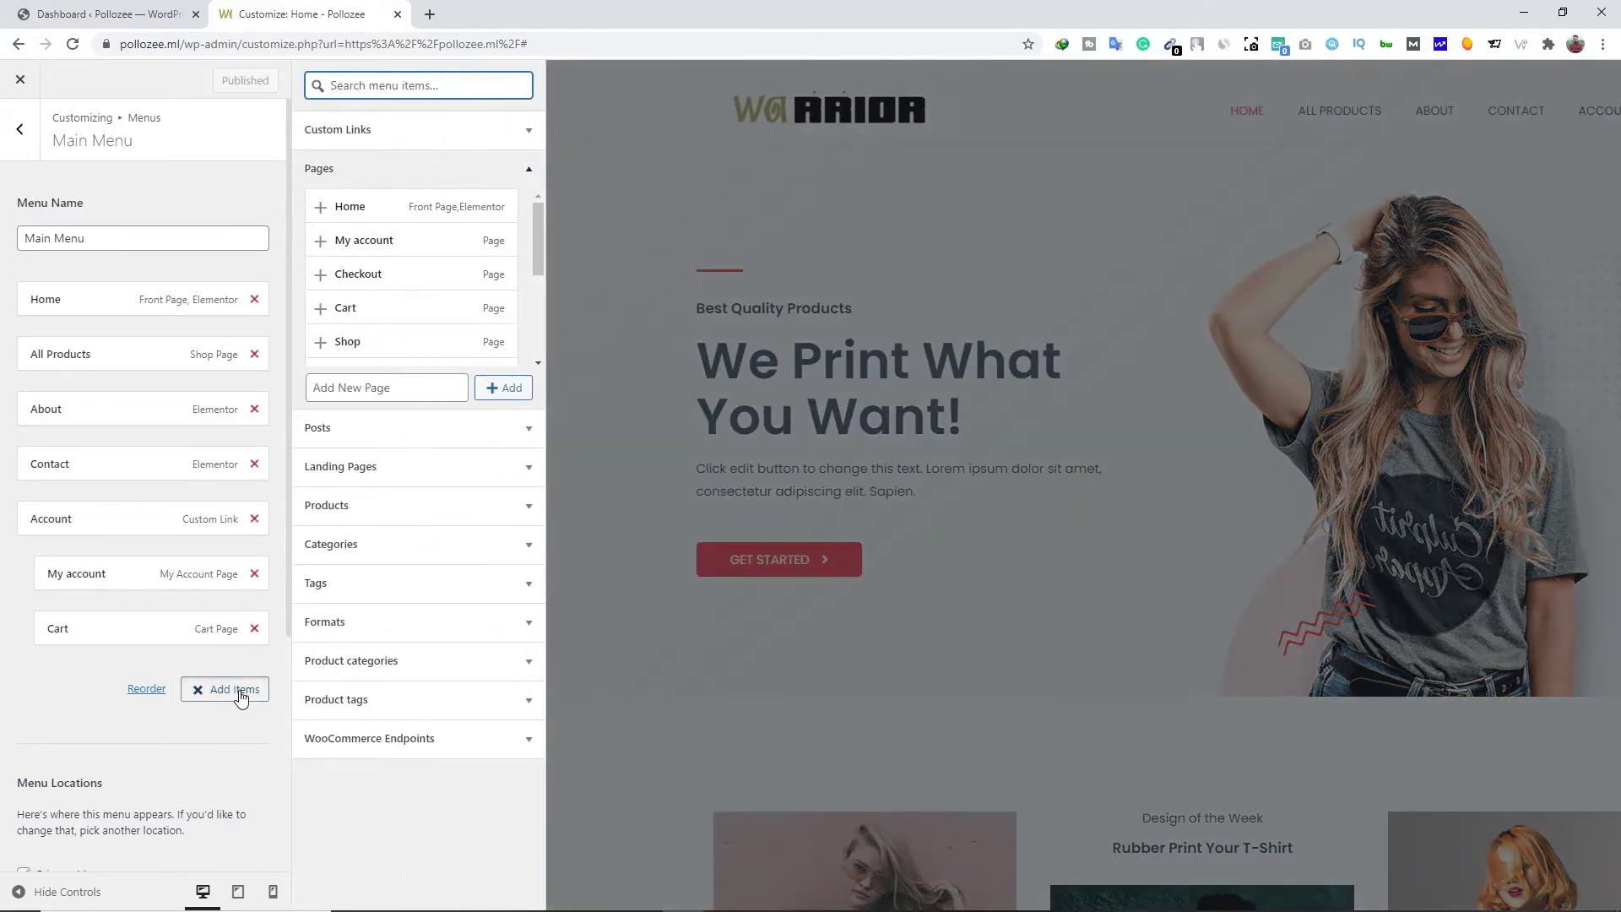
scroll(414, 336, "down", 3)
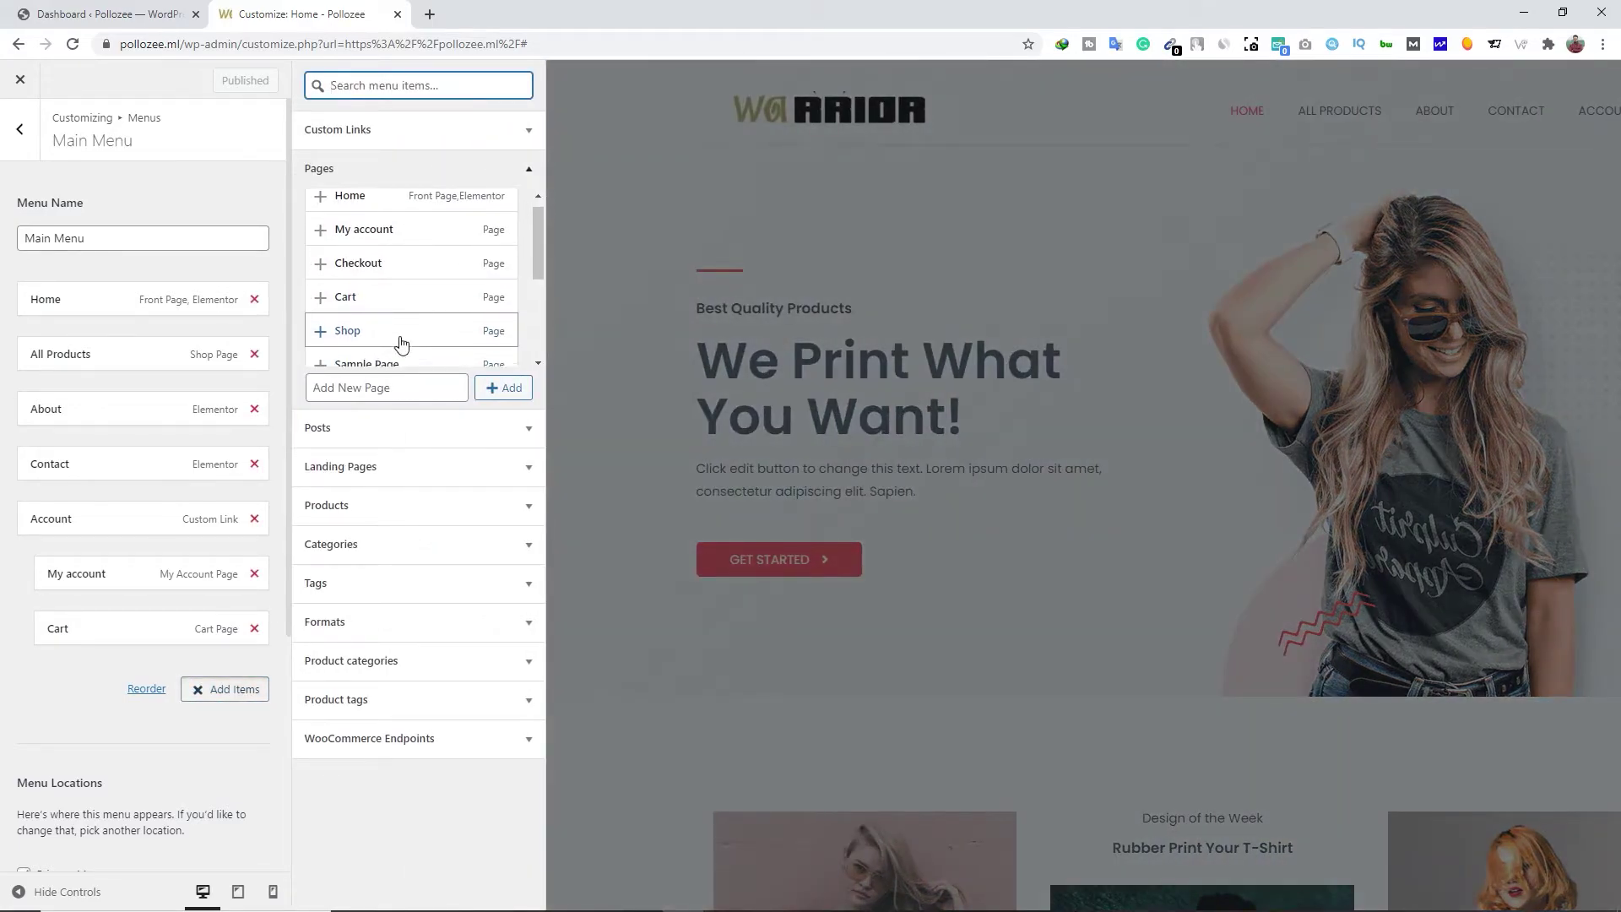
left_click(346, 344)
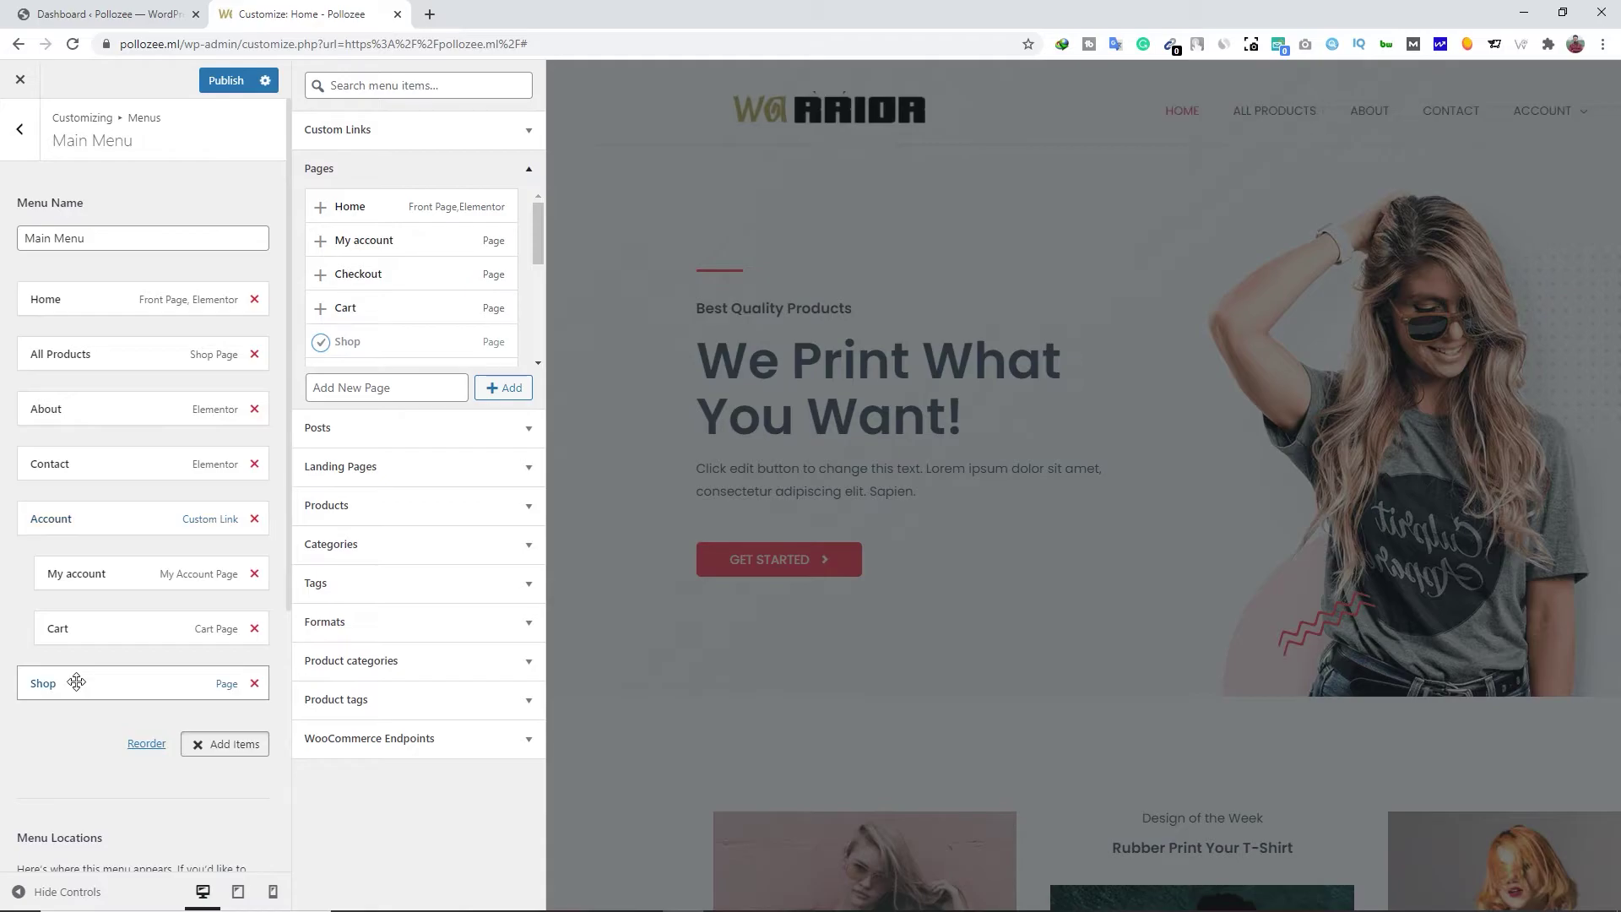
left_click_drag(75, 683, 68, 386)
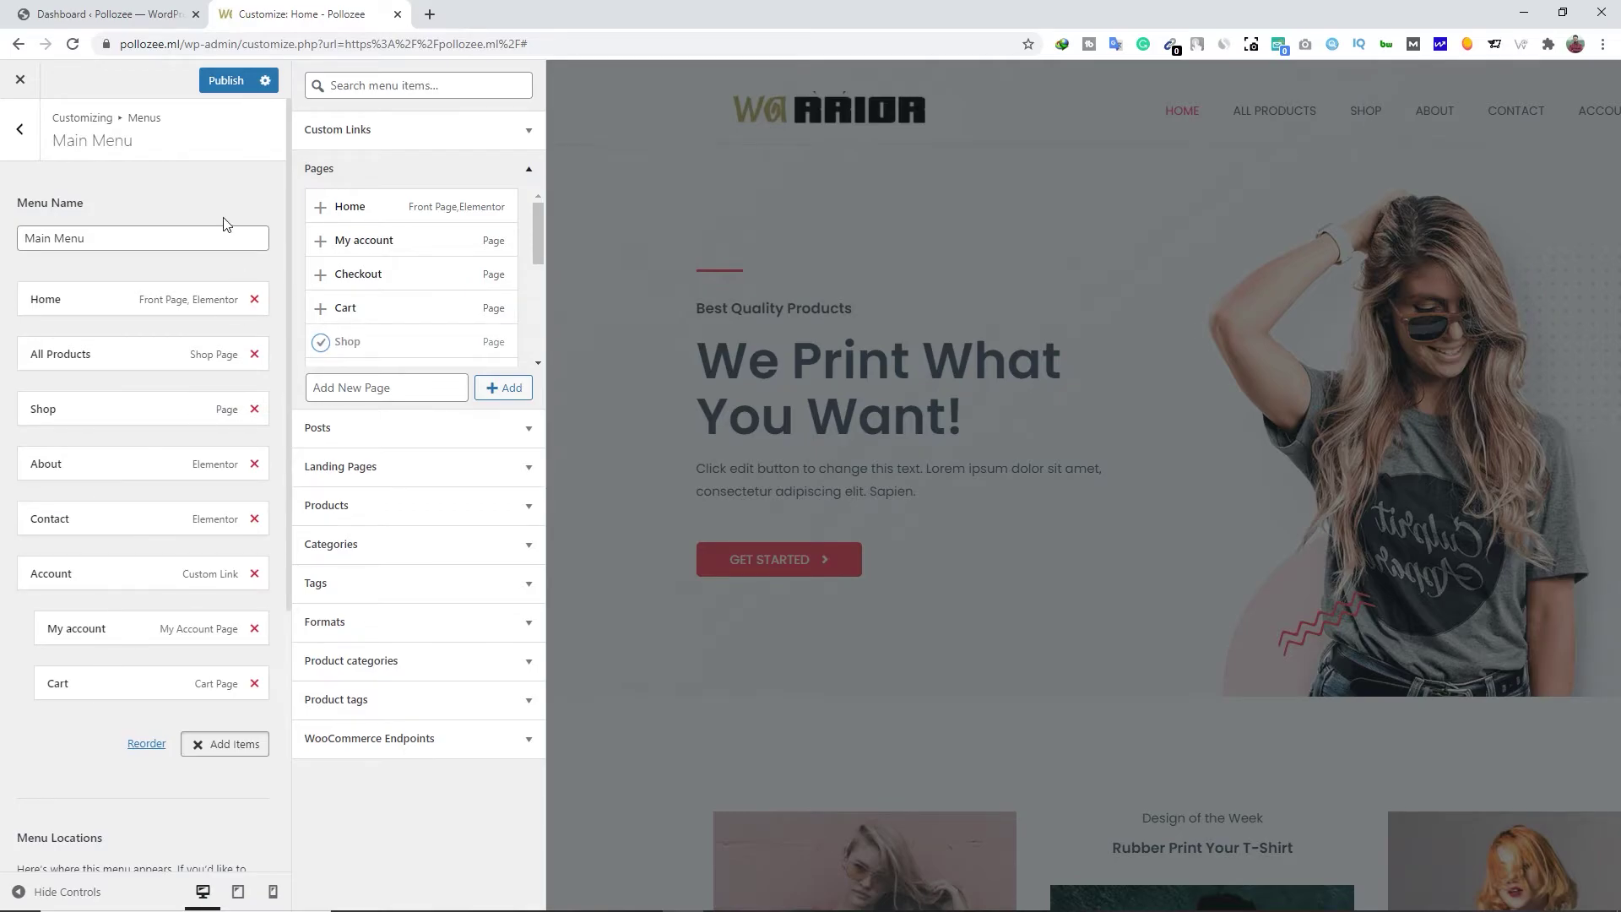
left_click(223, 81)
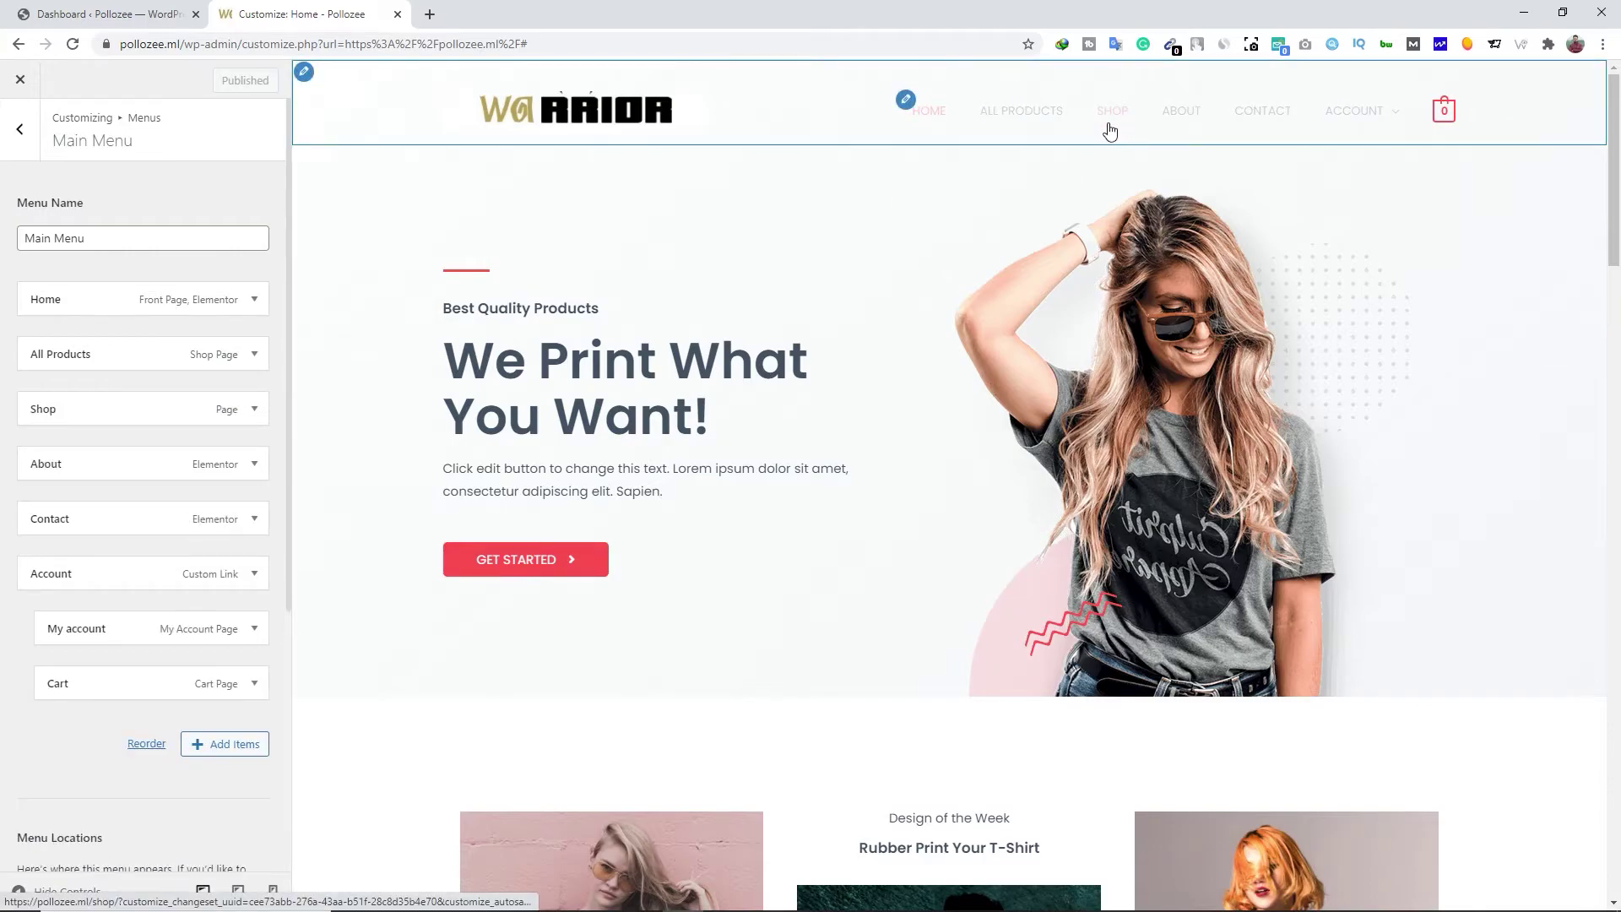
Look over the updated Main Menu, then return to the Menus list
scroll(202, 611, "down", 4)
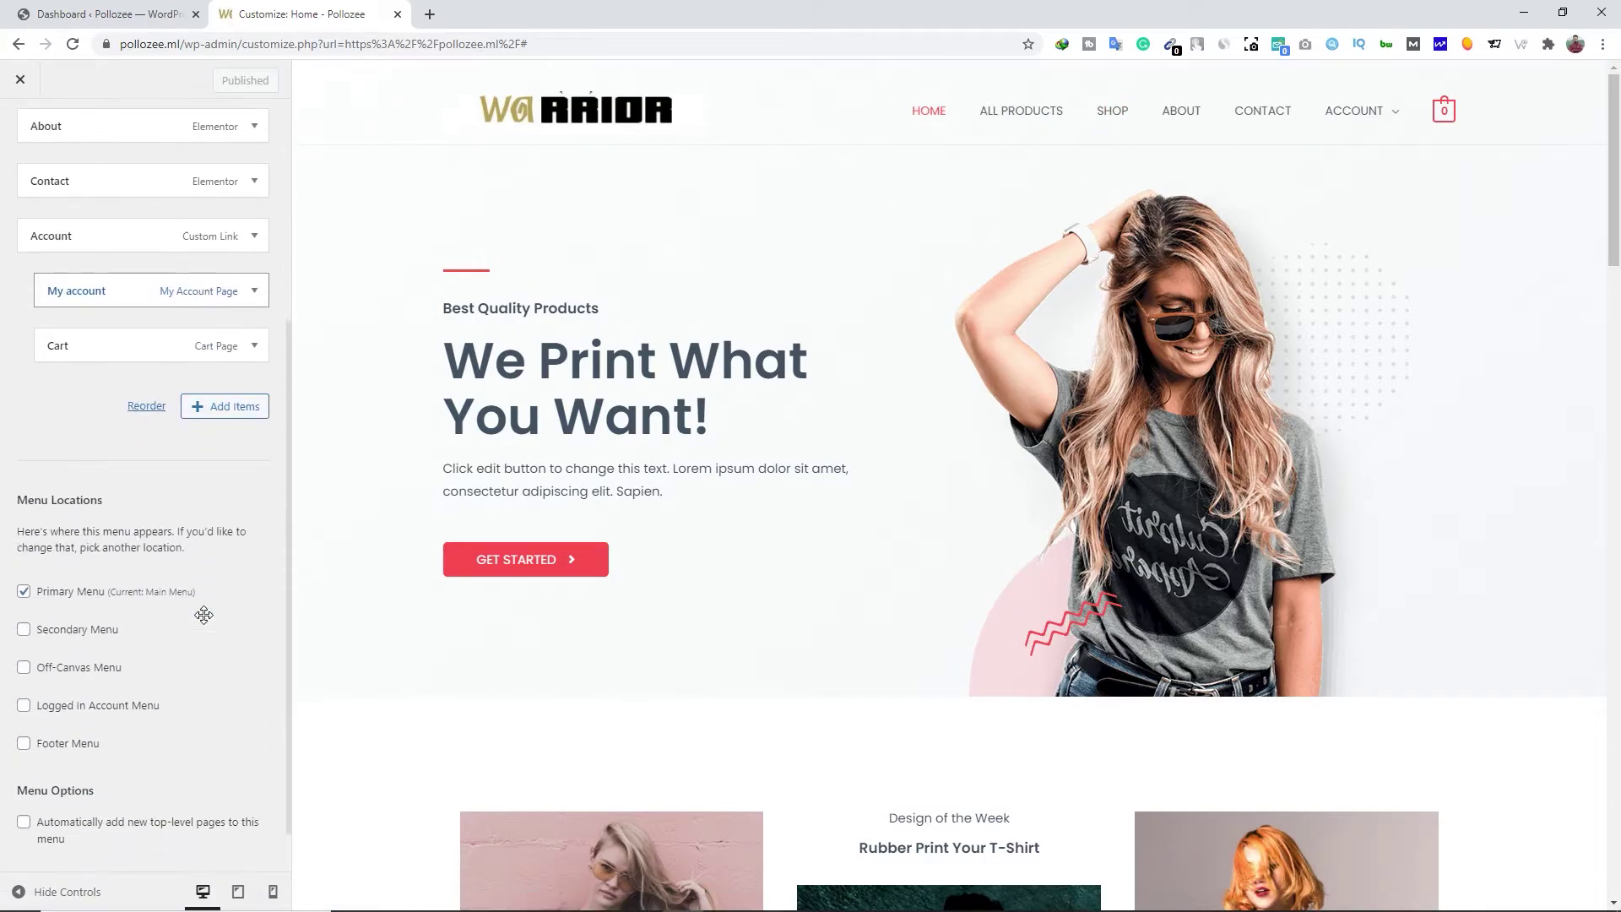
scroll(207, 591, "down", 1)
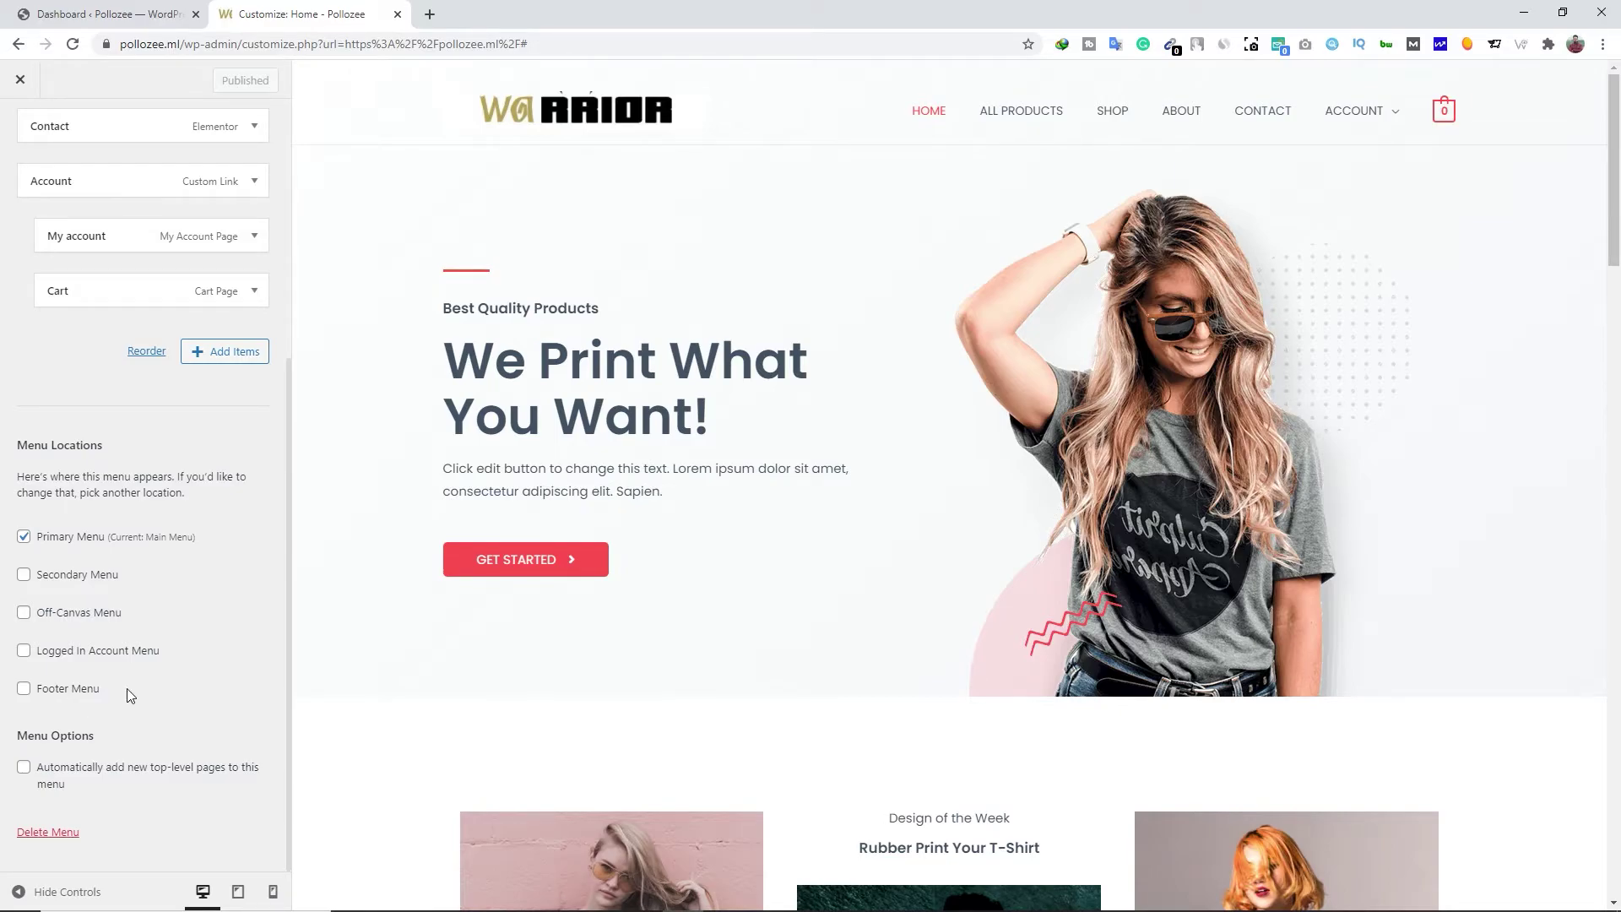
scroll(91, 279, "up", 5)
left_click(21, 134)
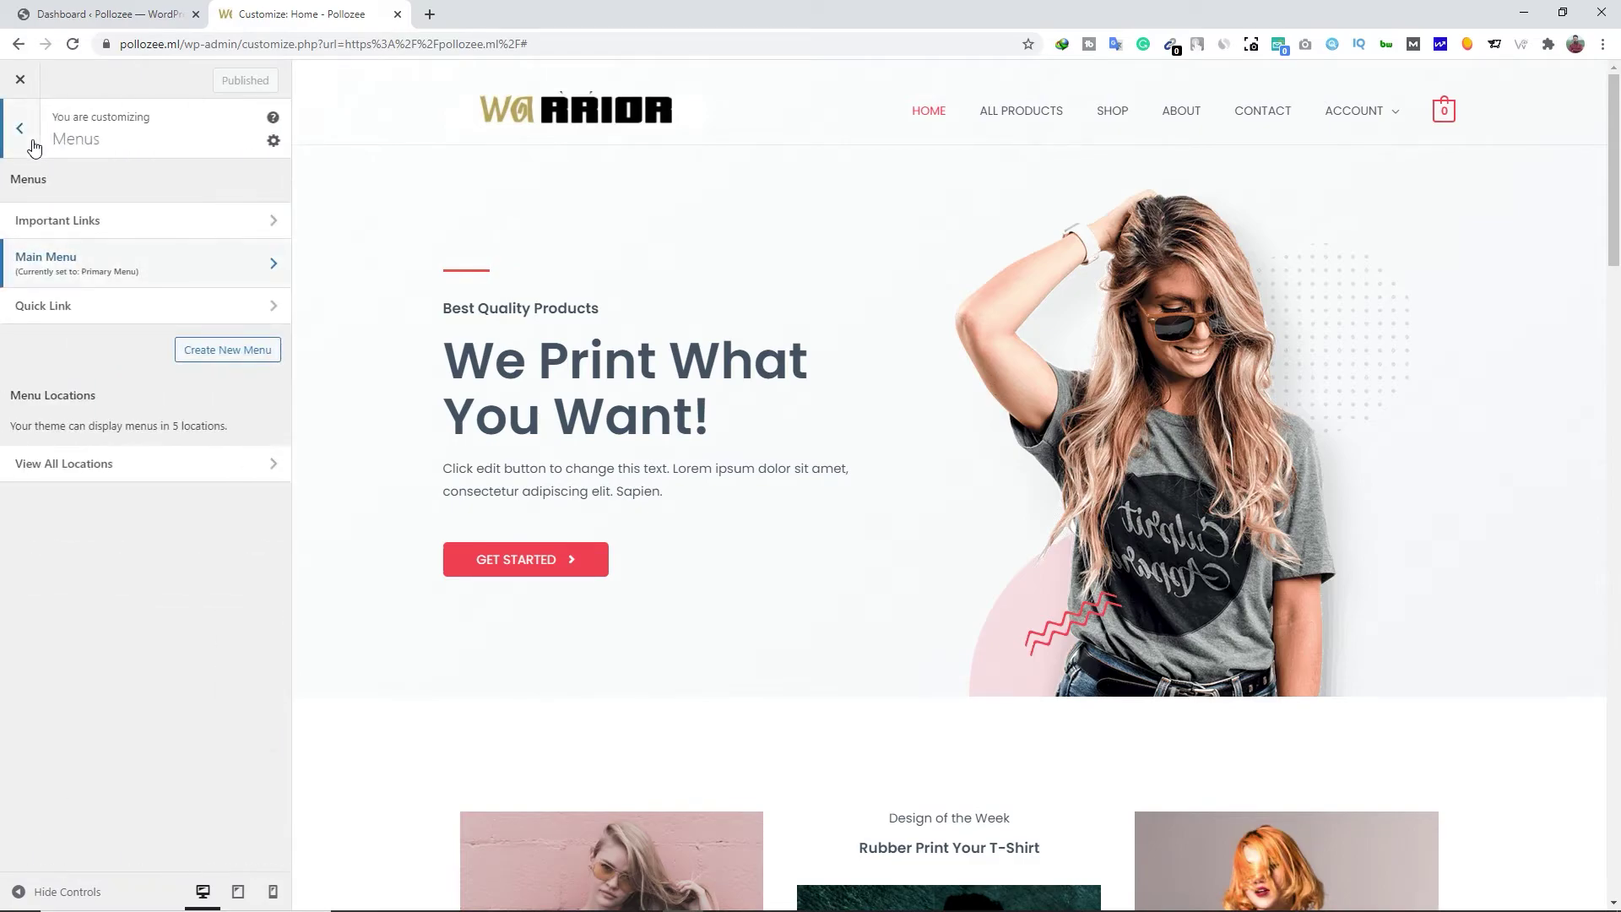
Go to the Primary Footer row settings from the main Customizer panel
left_click(26, 137)
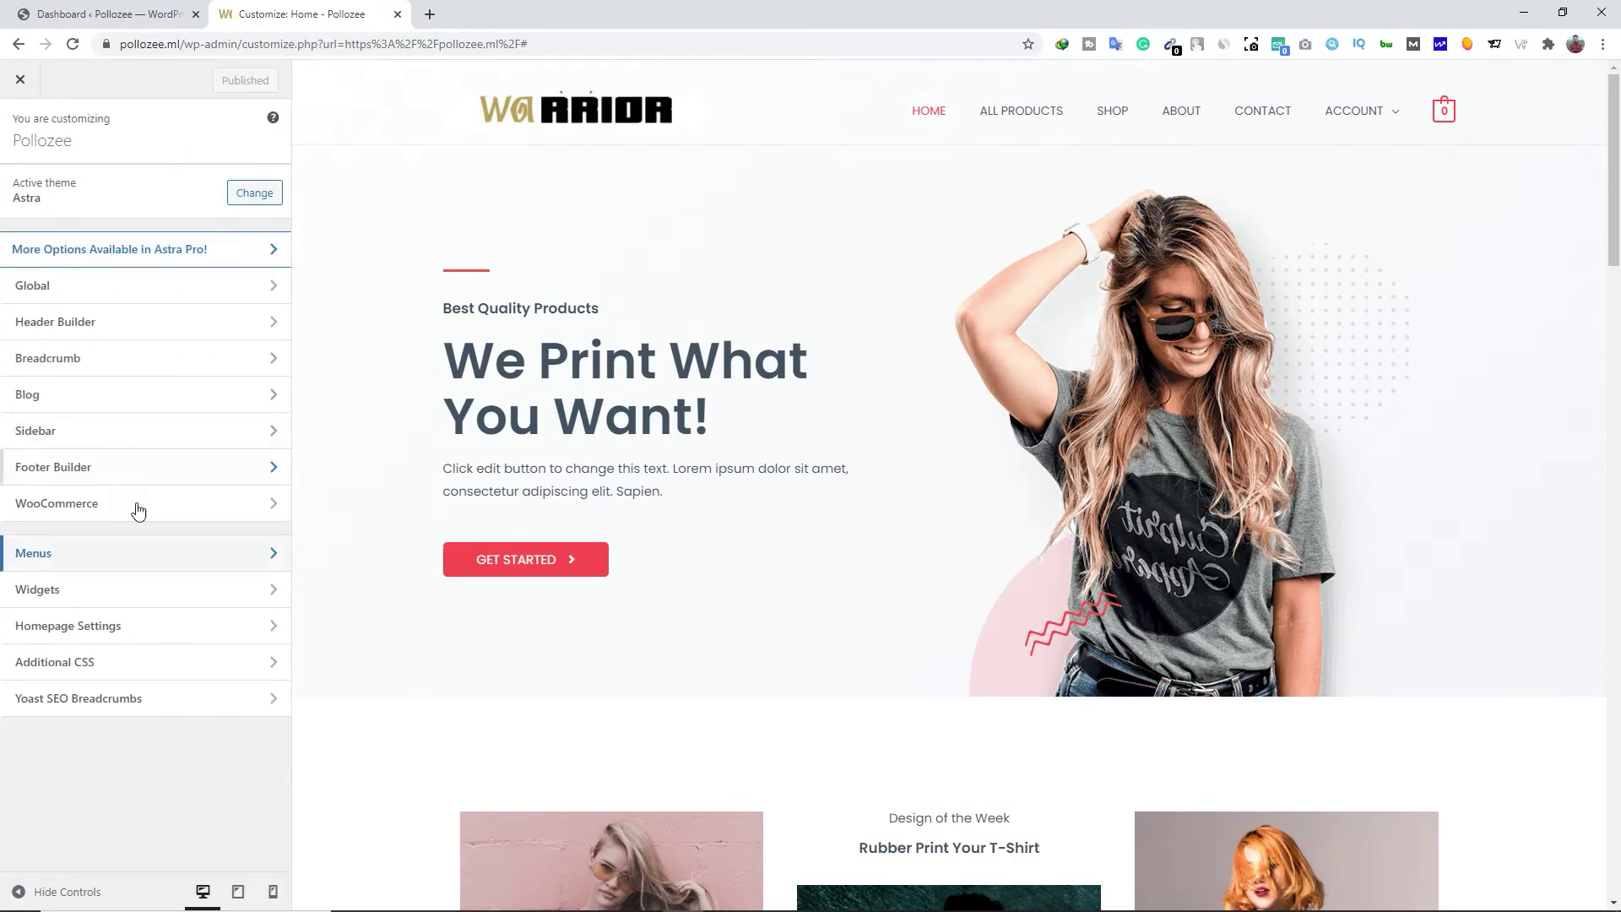
scroll(886, 709, "down", 8)
scroll(906, 701, "down", 20)
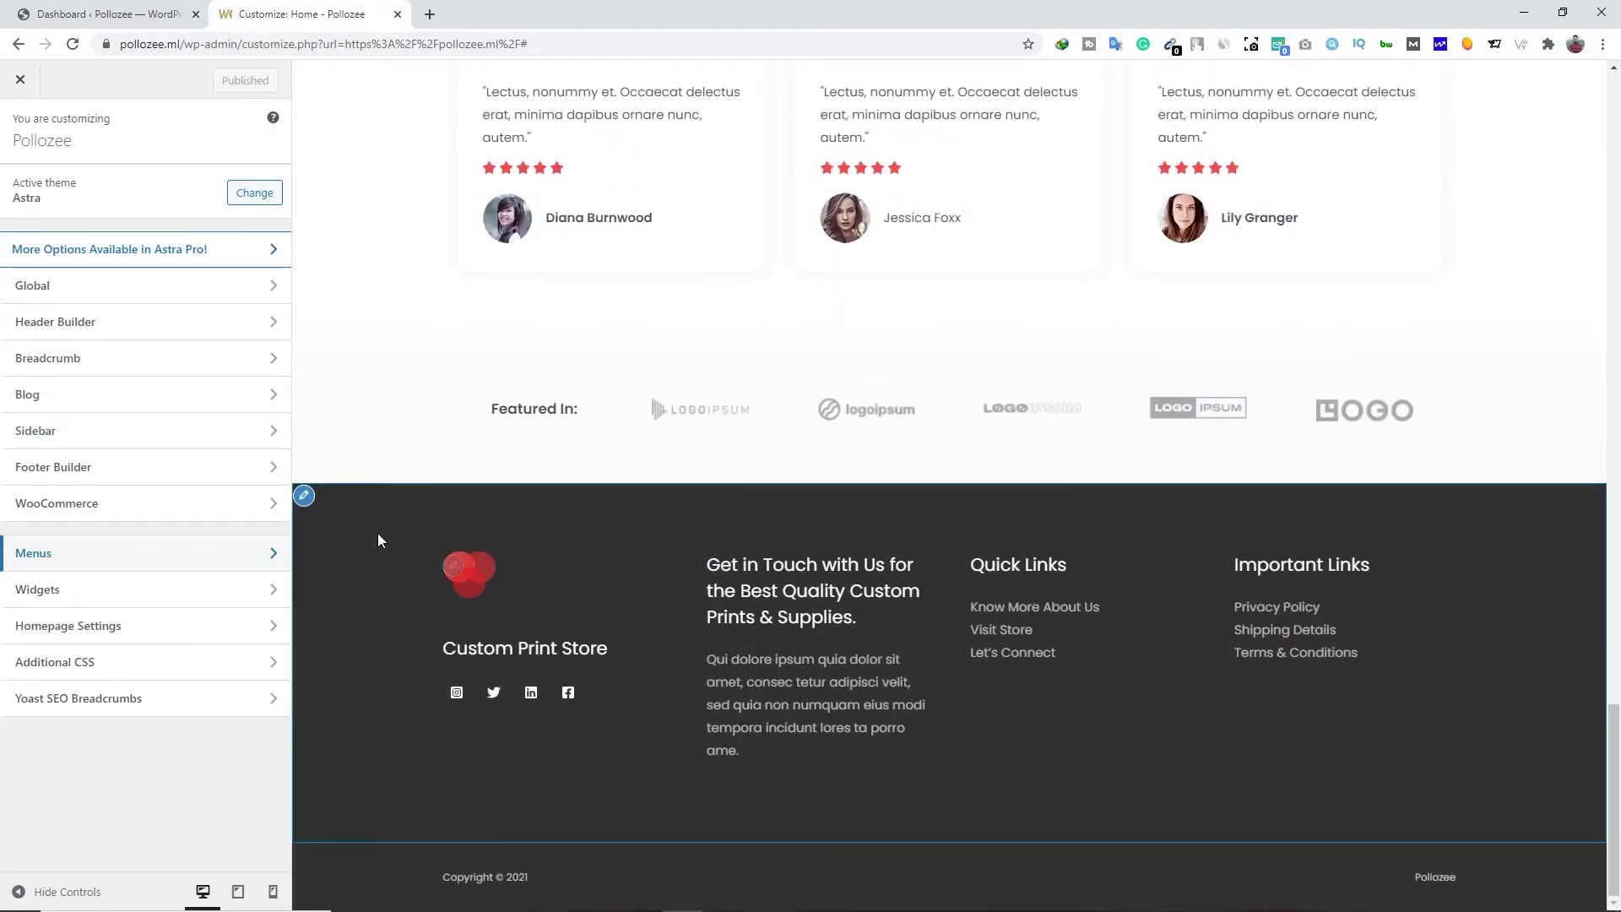
left_click(305, 498)
left_click(304, 499)
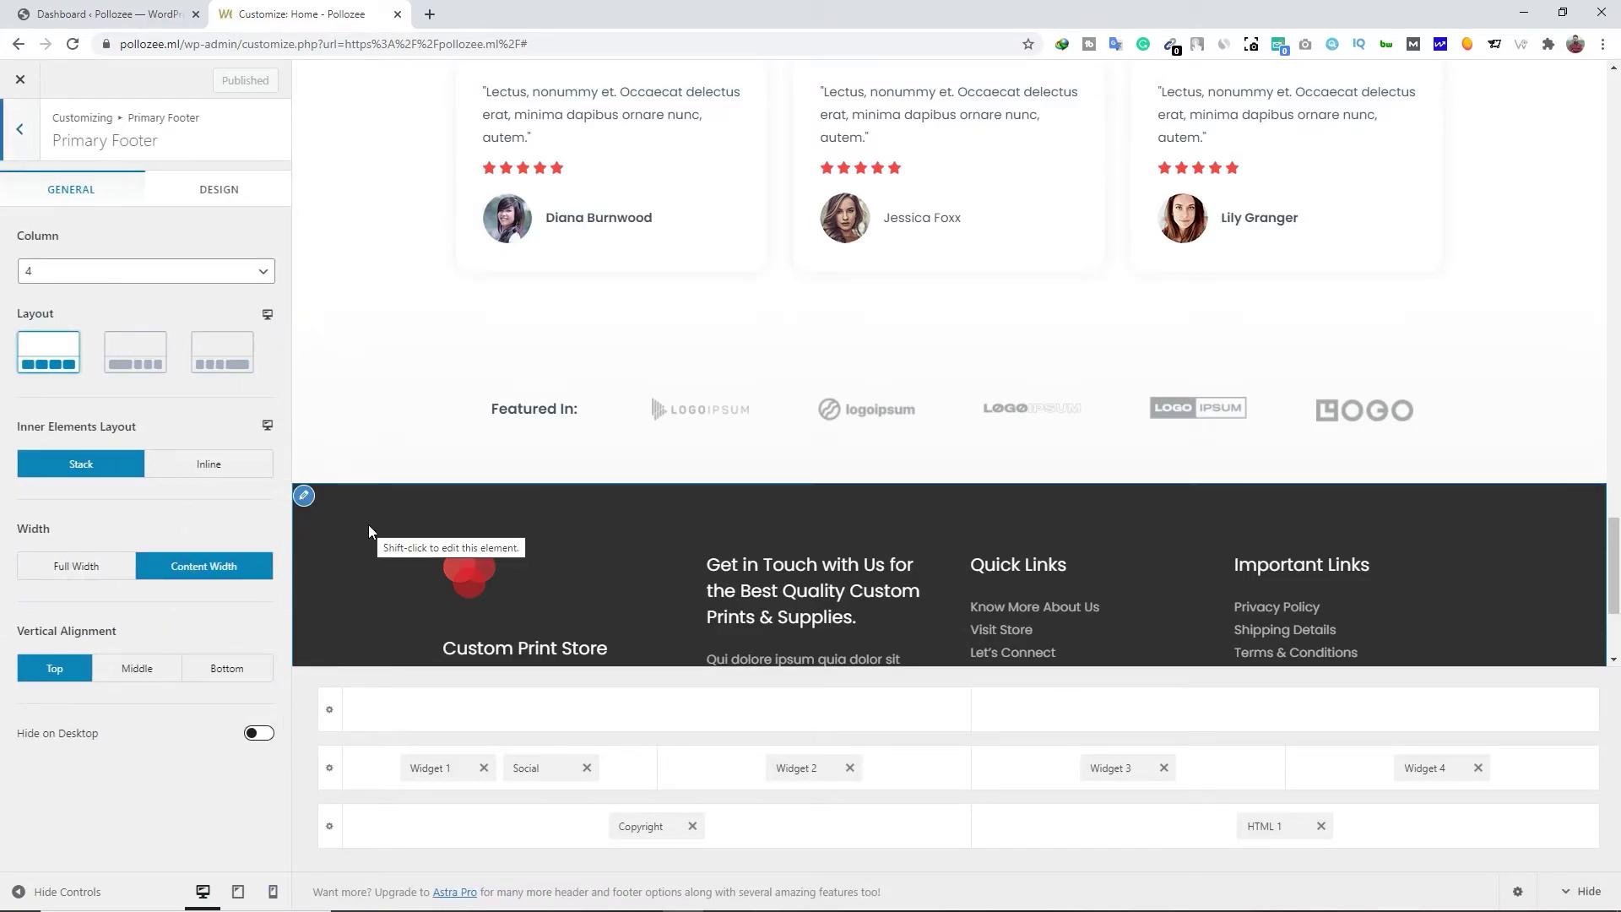
Switch the Primary Footer to 3 columns, then back to 4, and reload discarding changes
left_click(249, 272)
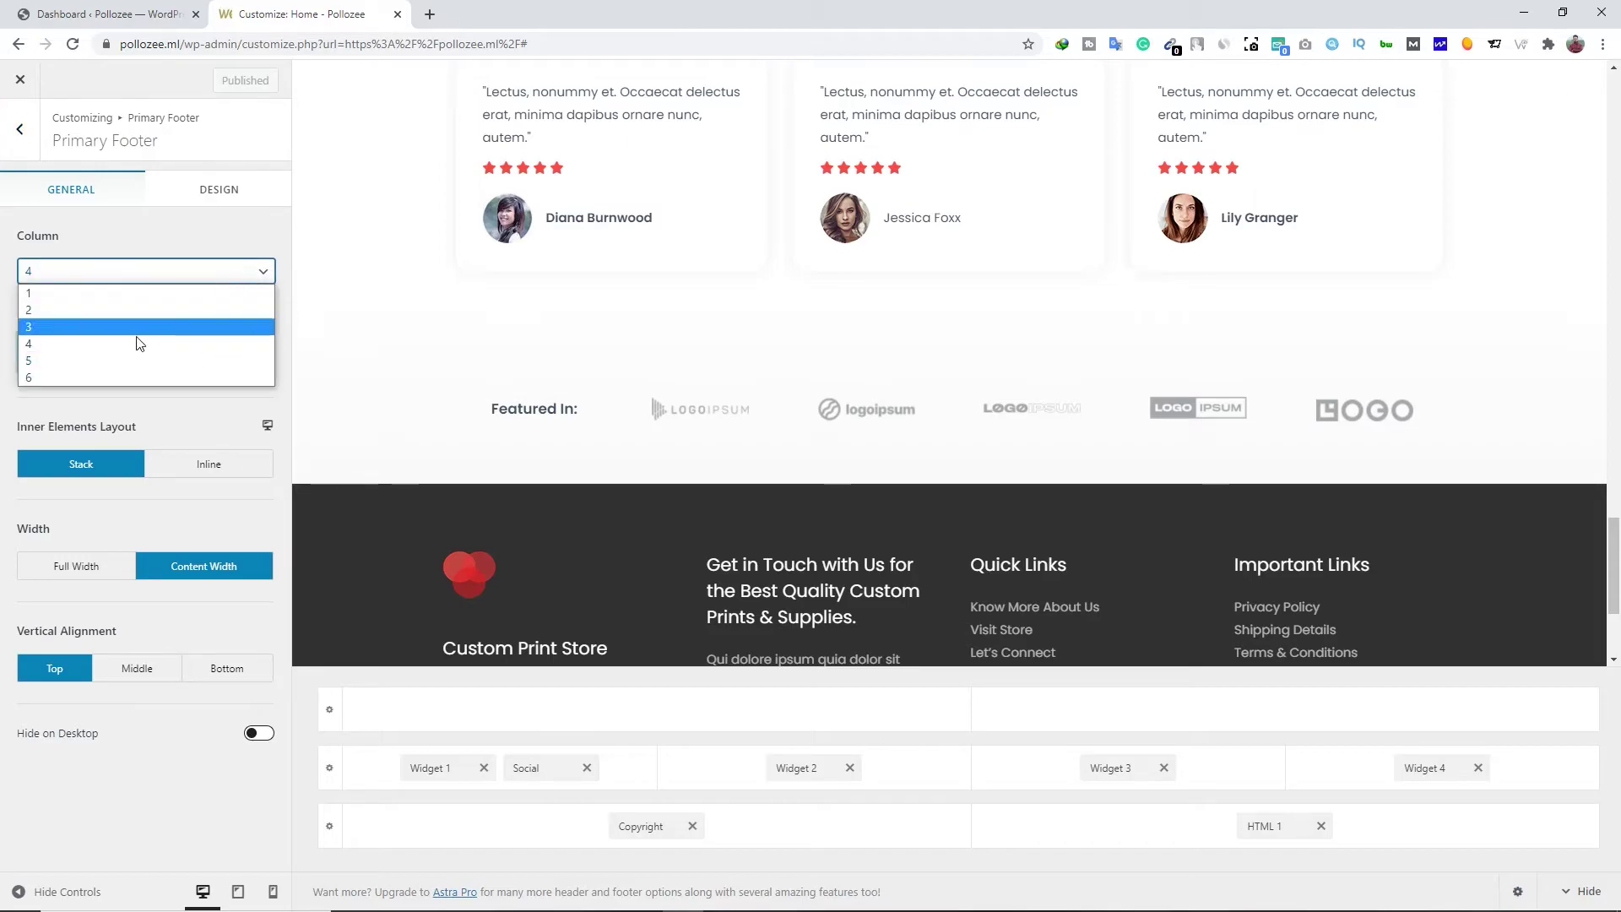
left_click(111, 325)
left_click(253, 271)
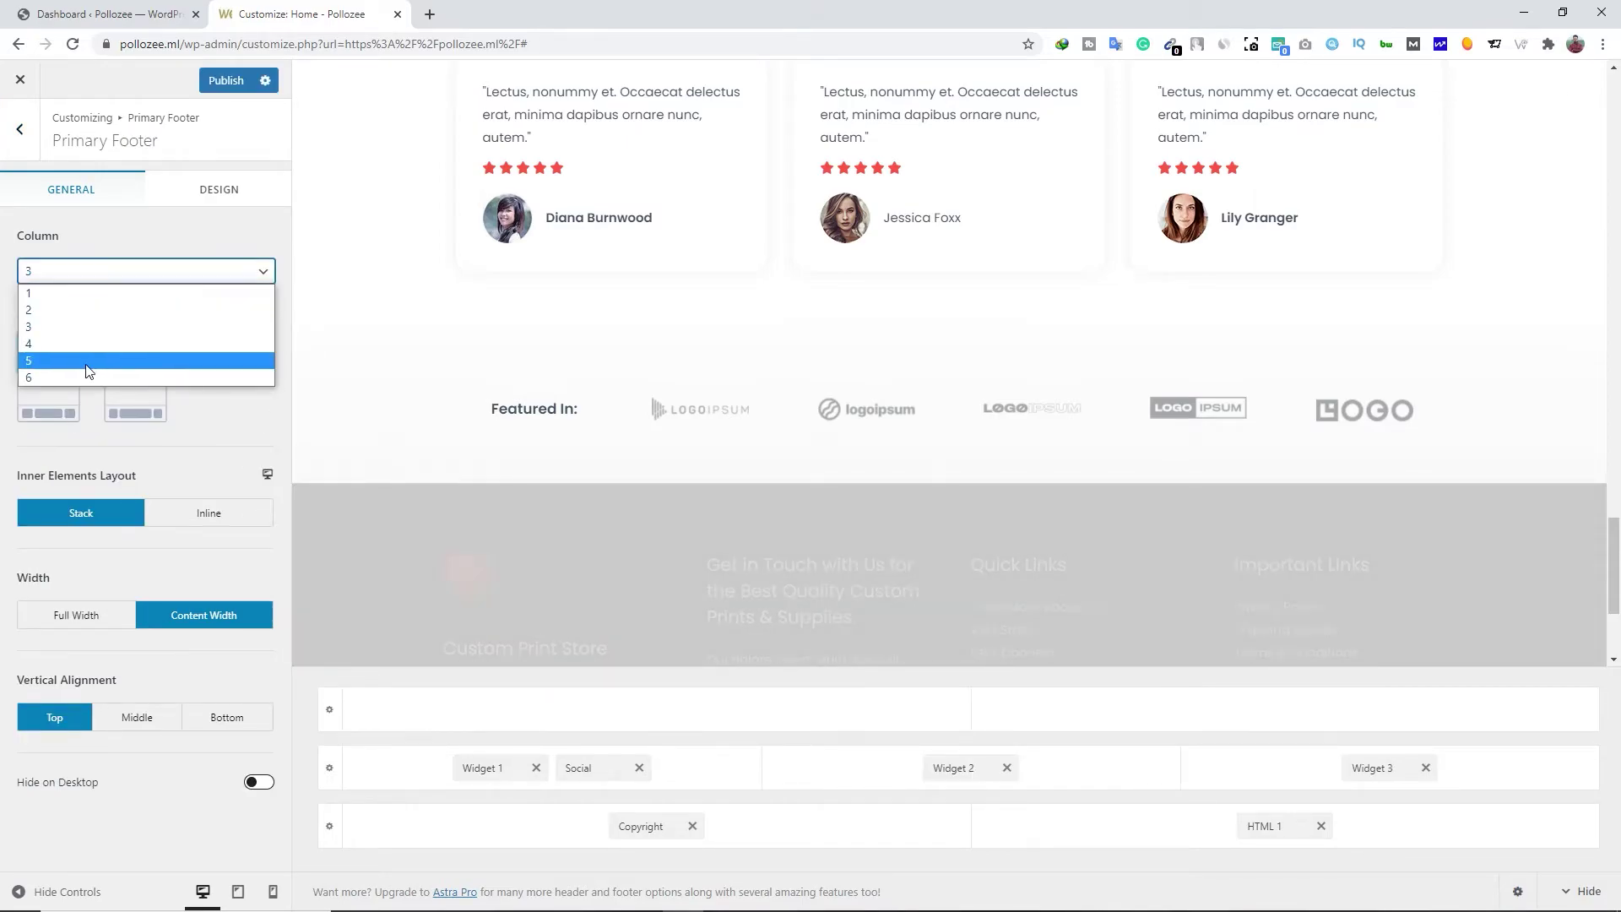
left_click(74, 370)
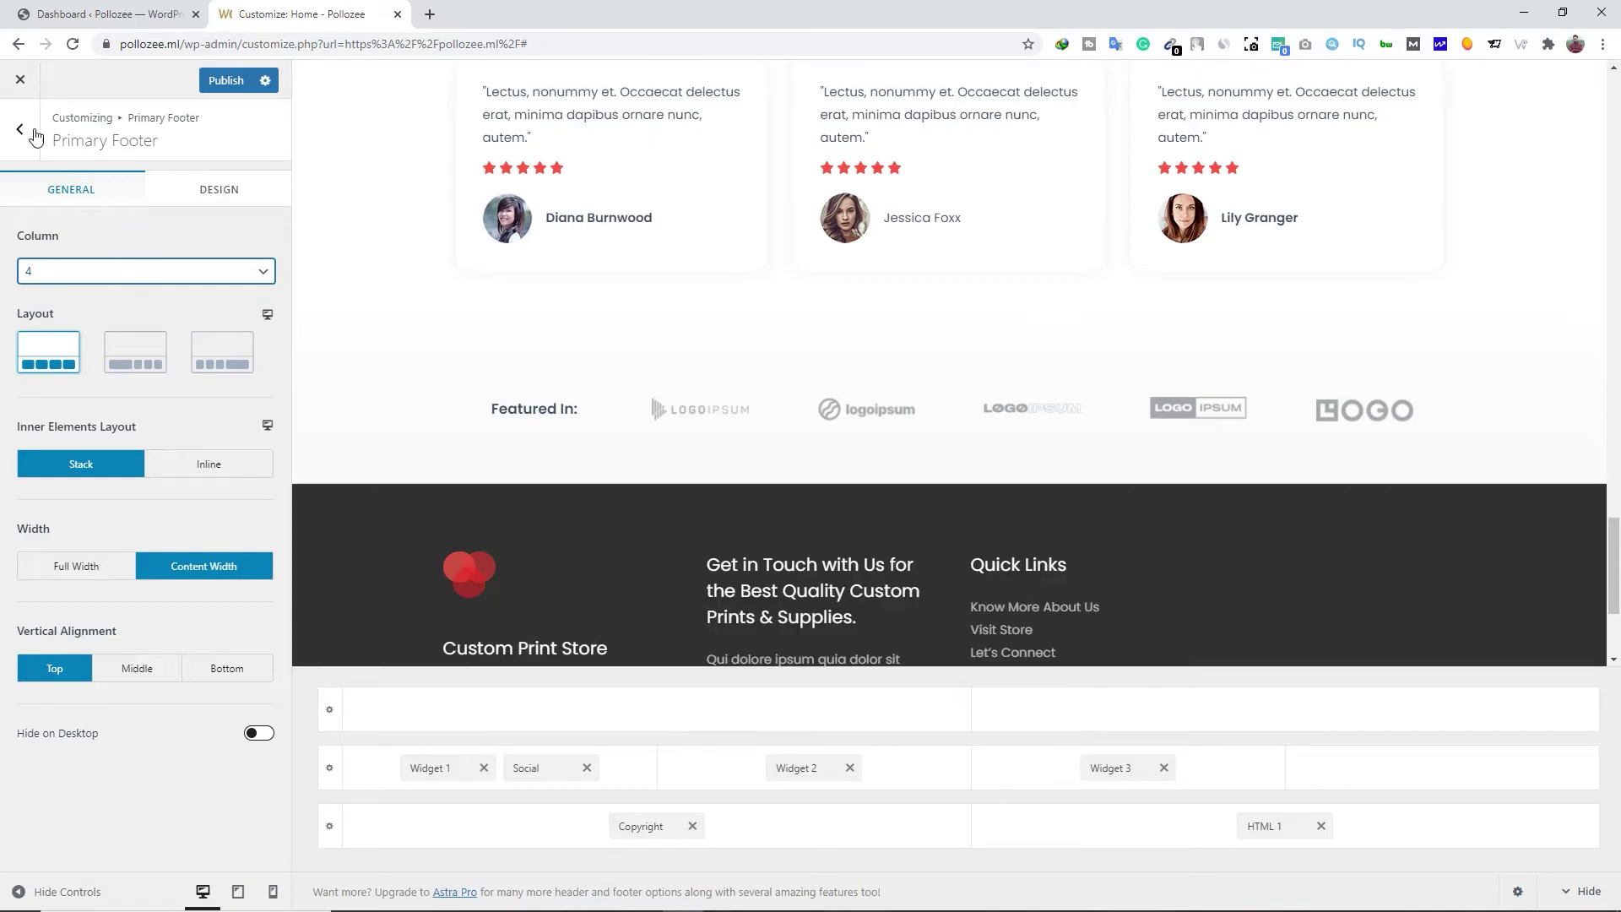
left_click(72, 47)
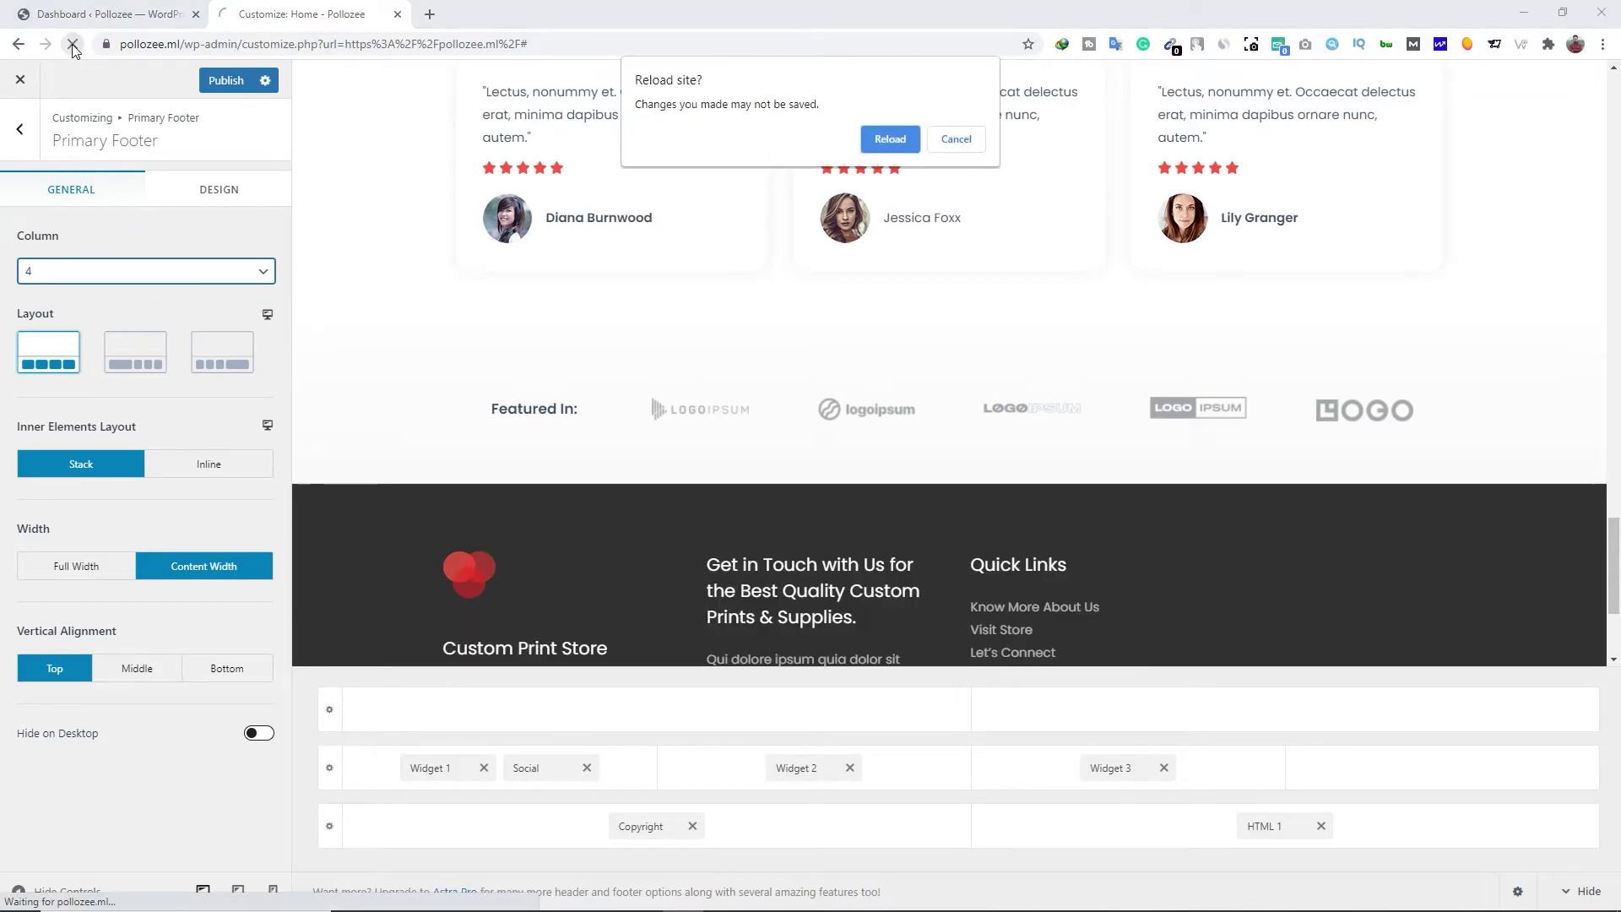
left_click(892, 140)
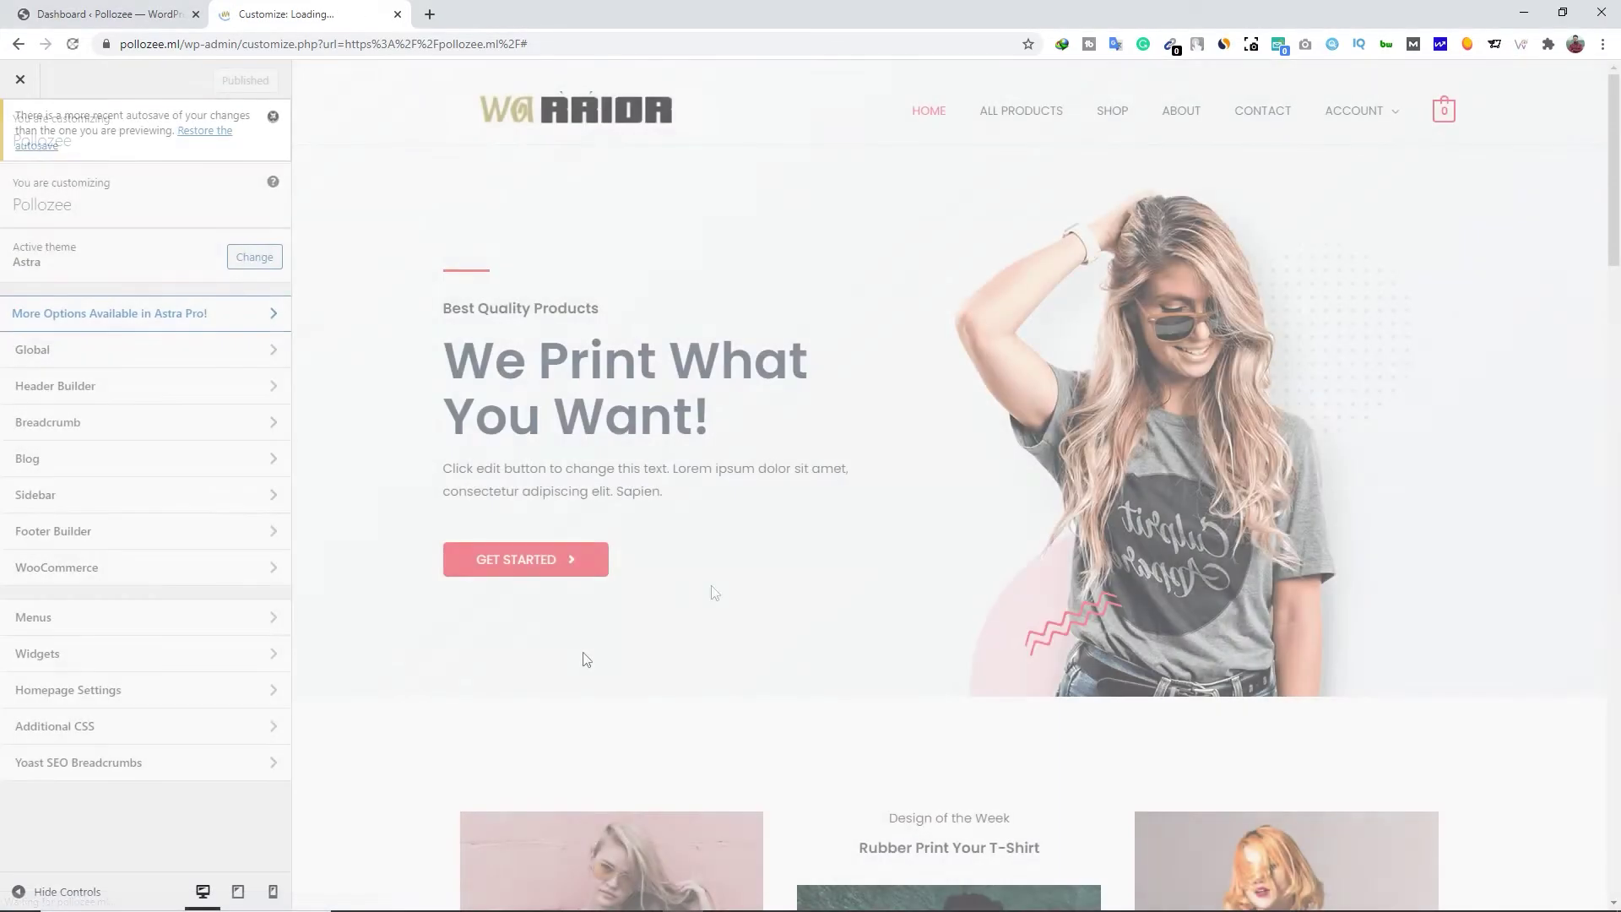
Bring up the footer's Get in Touch text widget for editing
scroll(591, 662, "down", 20)
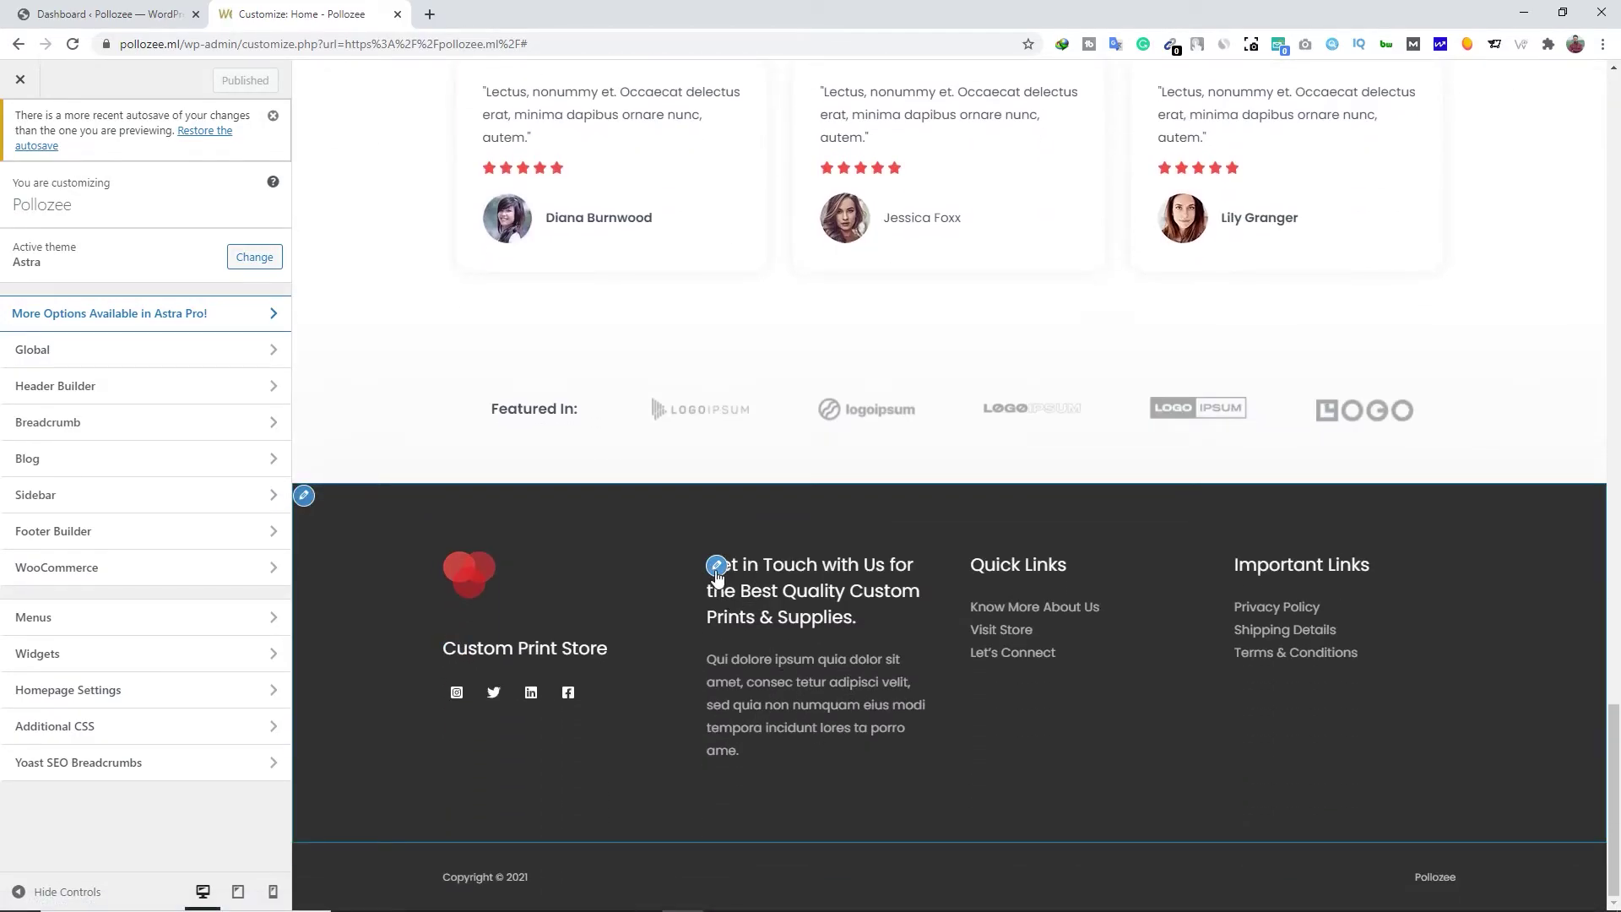
left_click(717, 567)
left_click(717, 568)
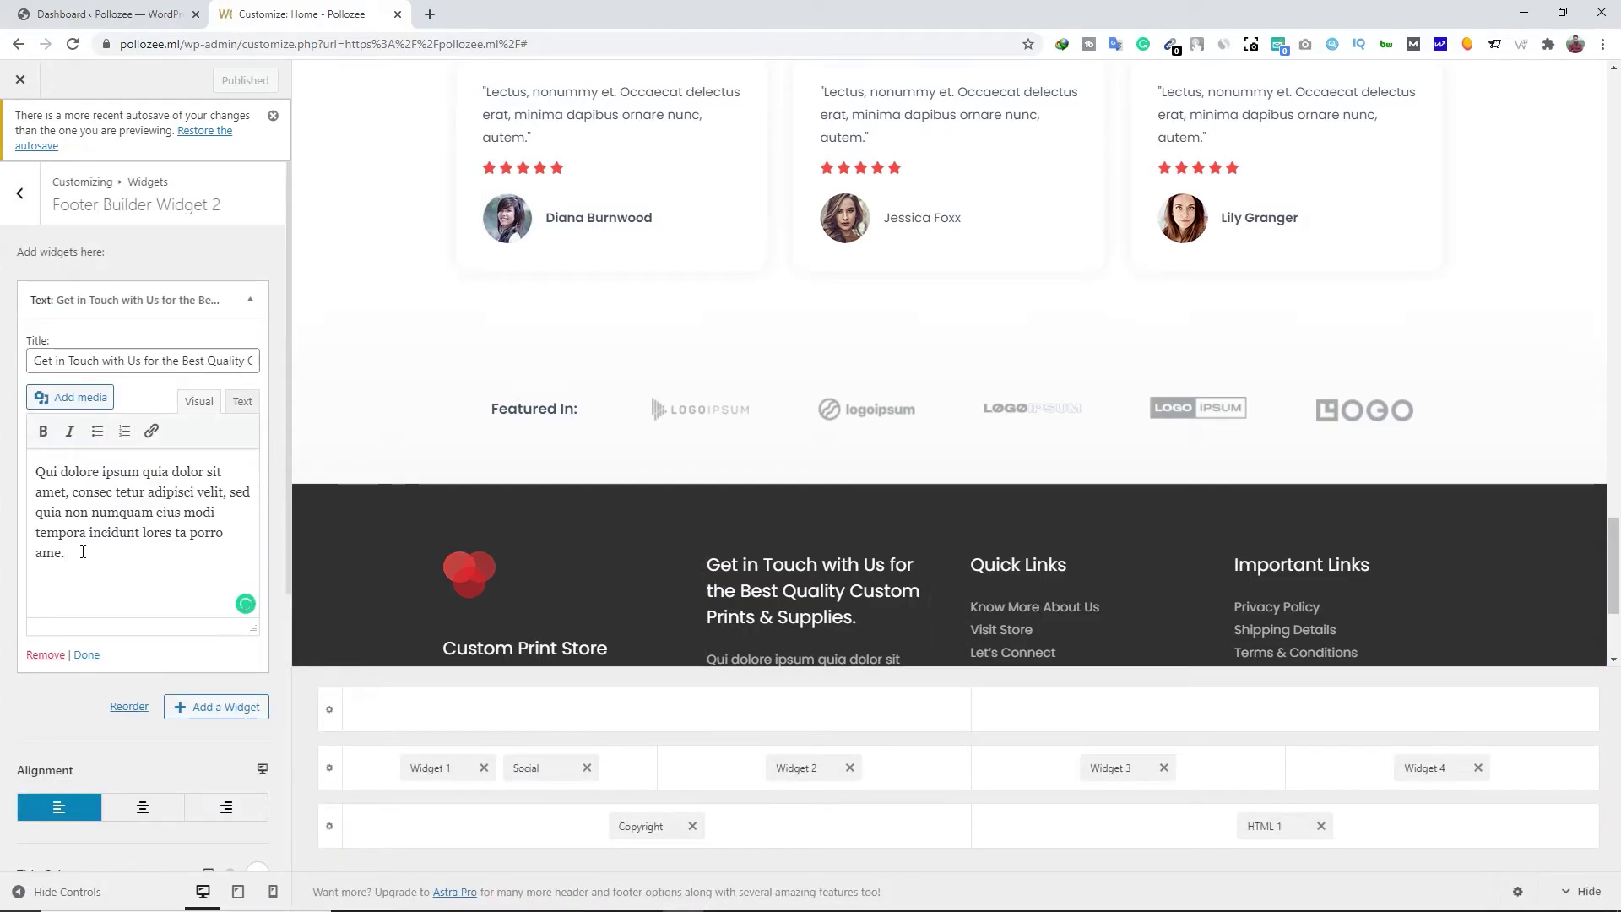
scroll(764, 549, "down", 2)
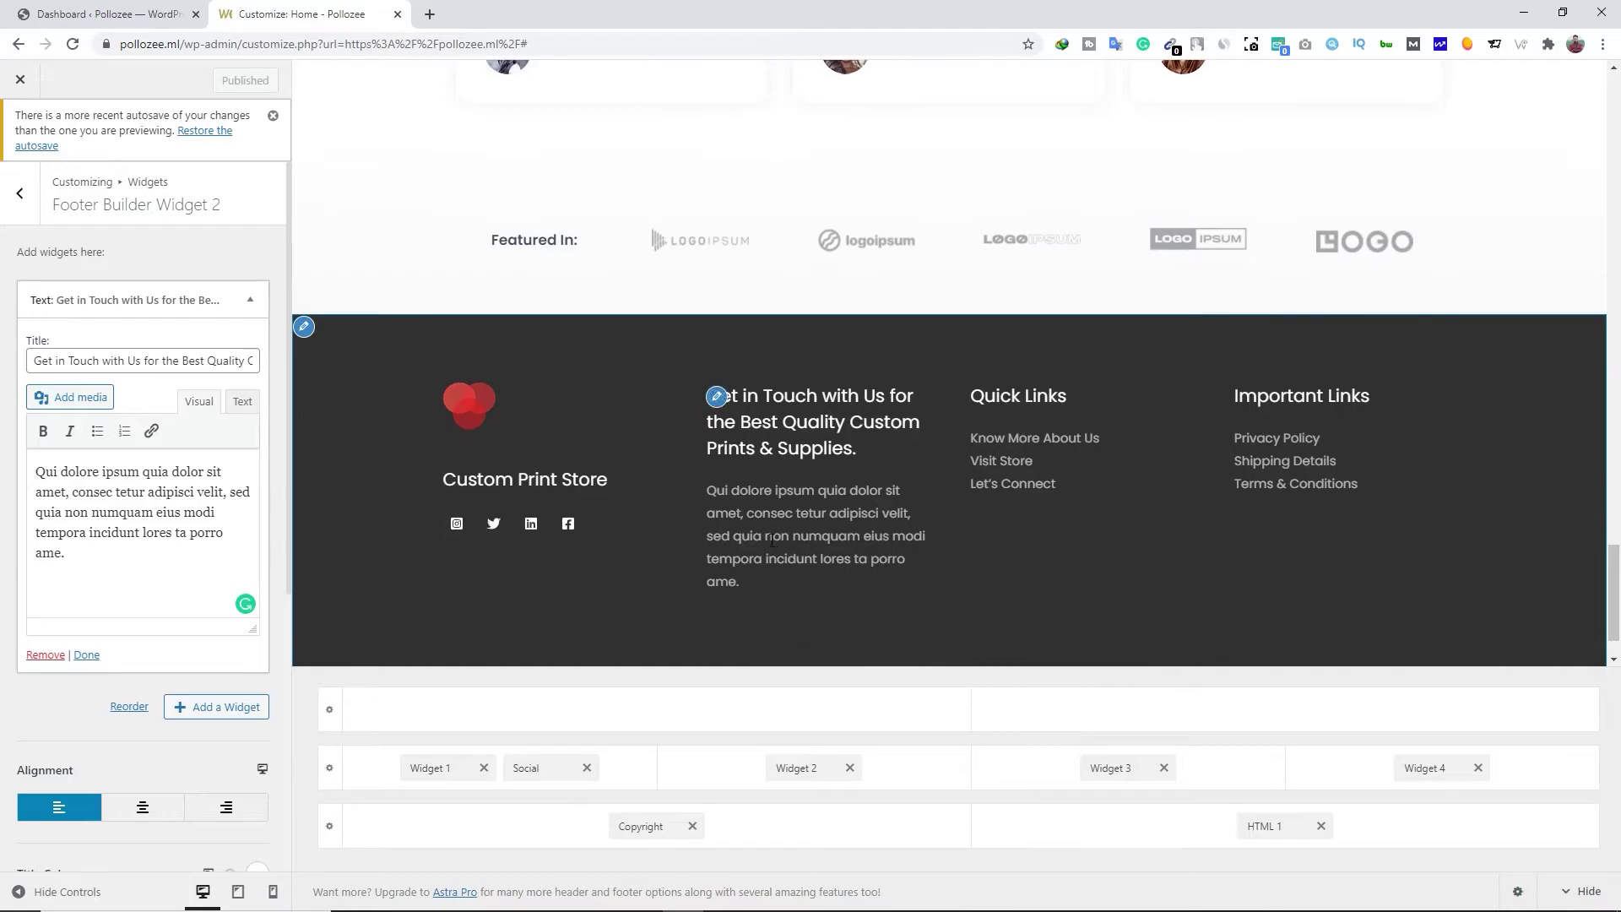
Replace the widget paragraph, undo it back to the original, then open the Quick Links menu
left_click_drag(125, 547, 27, 467)
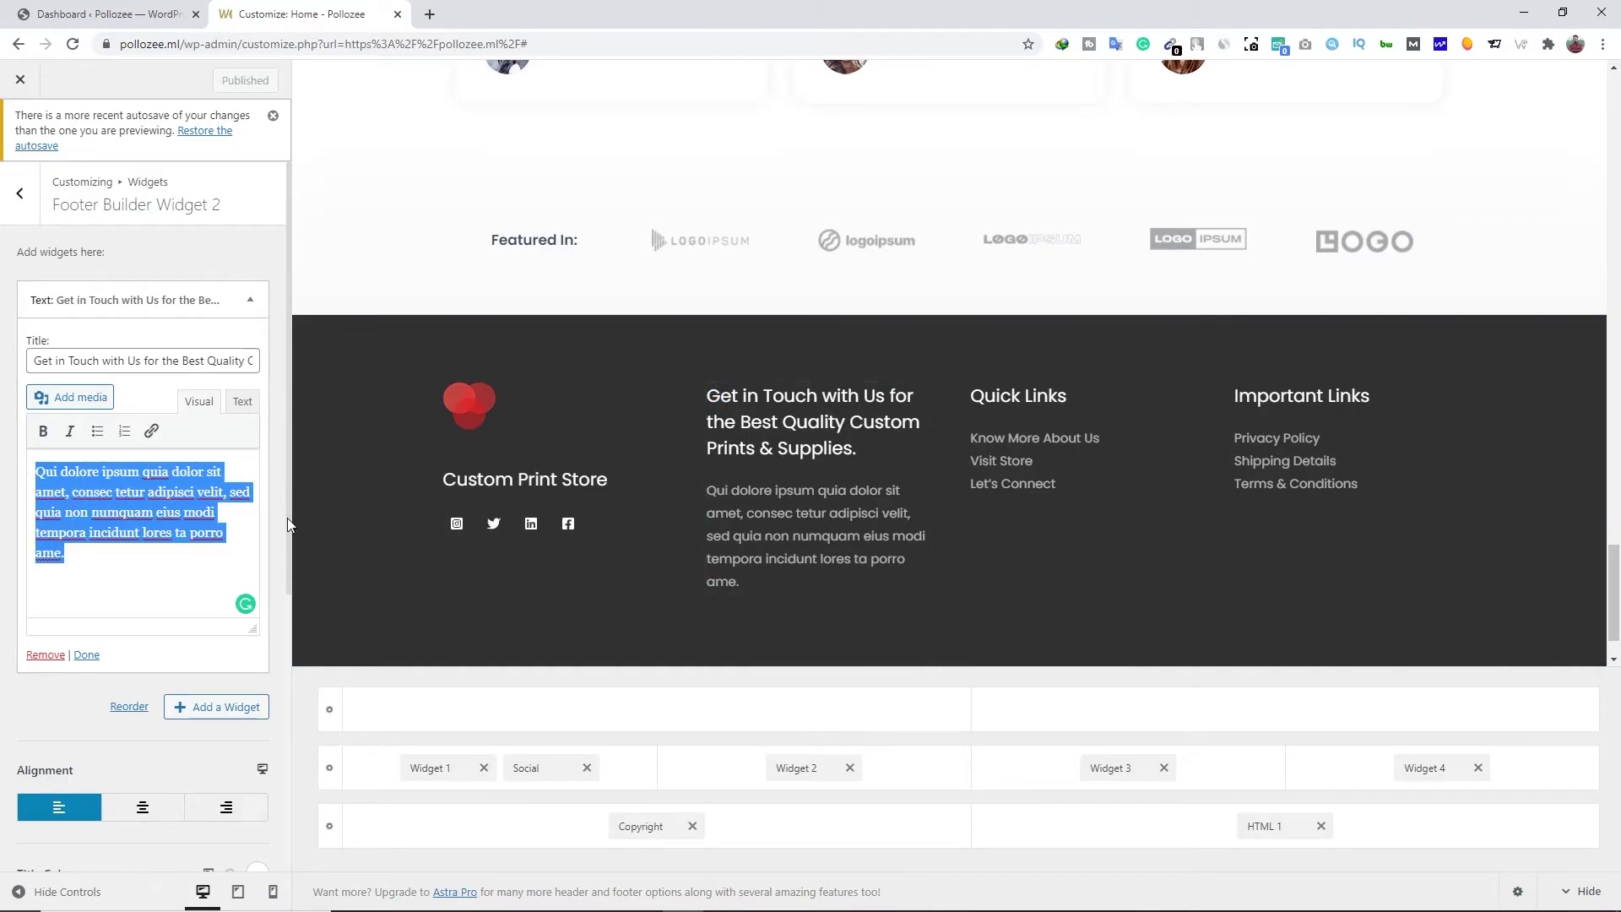
key("BackSpace")
type("sjdlajsdfl")
key("ctrl+z")
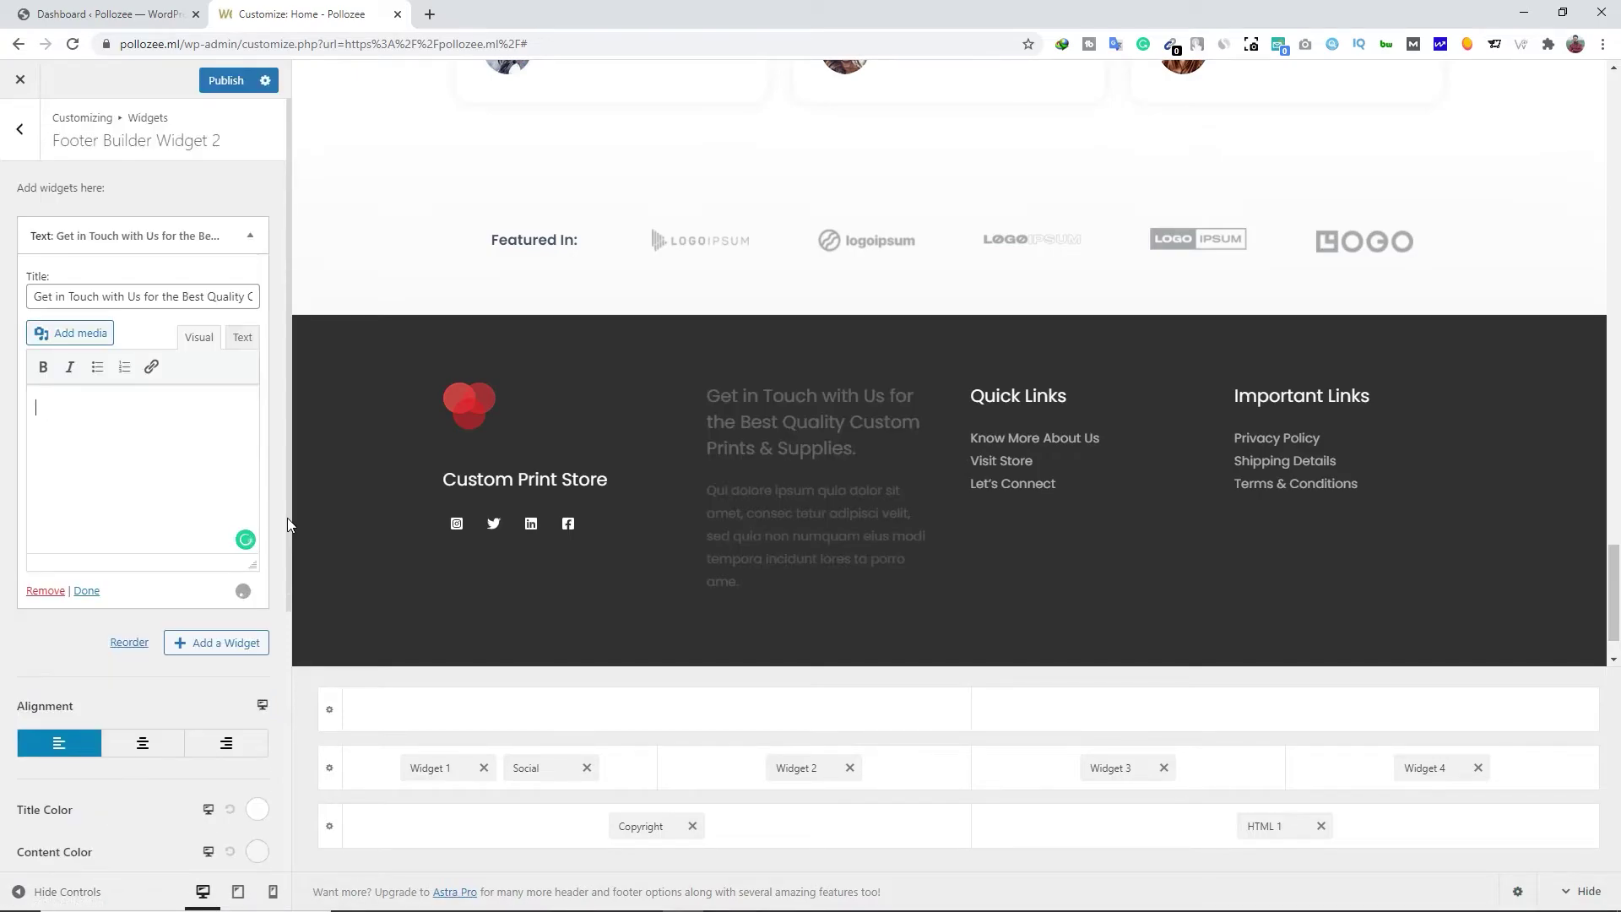
key("ctrl+z")
left_click(79, 493)
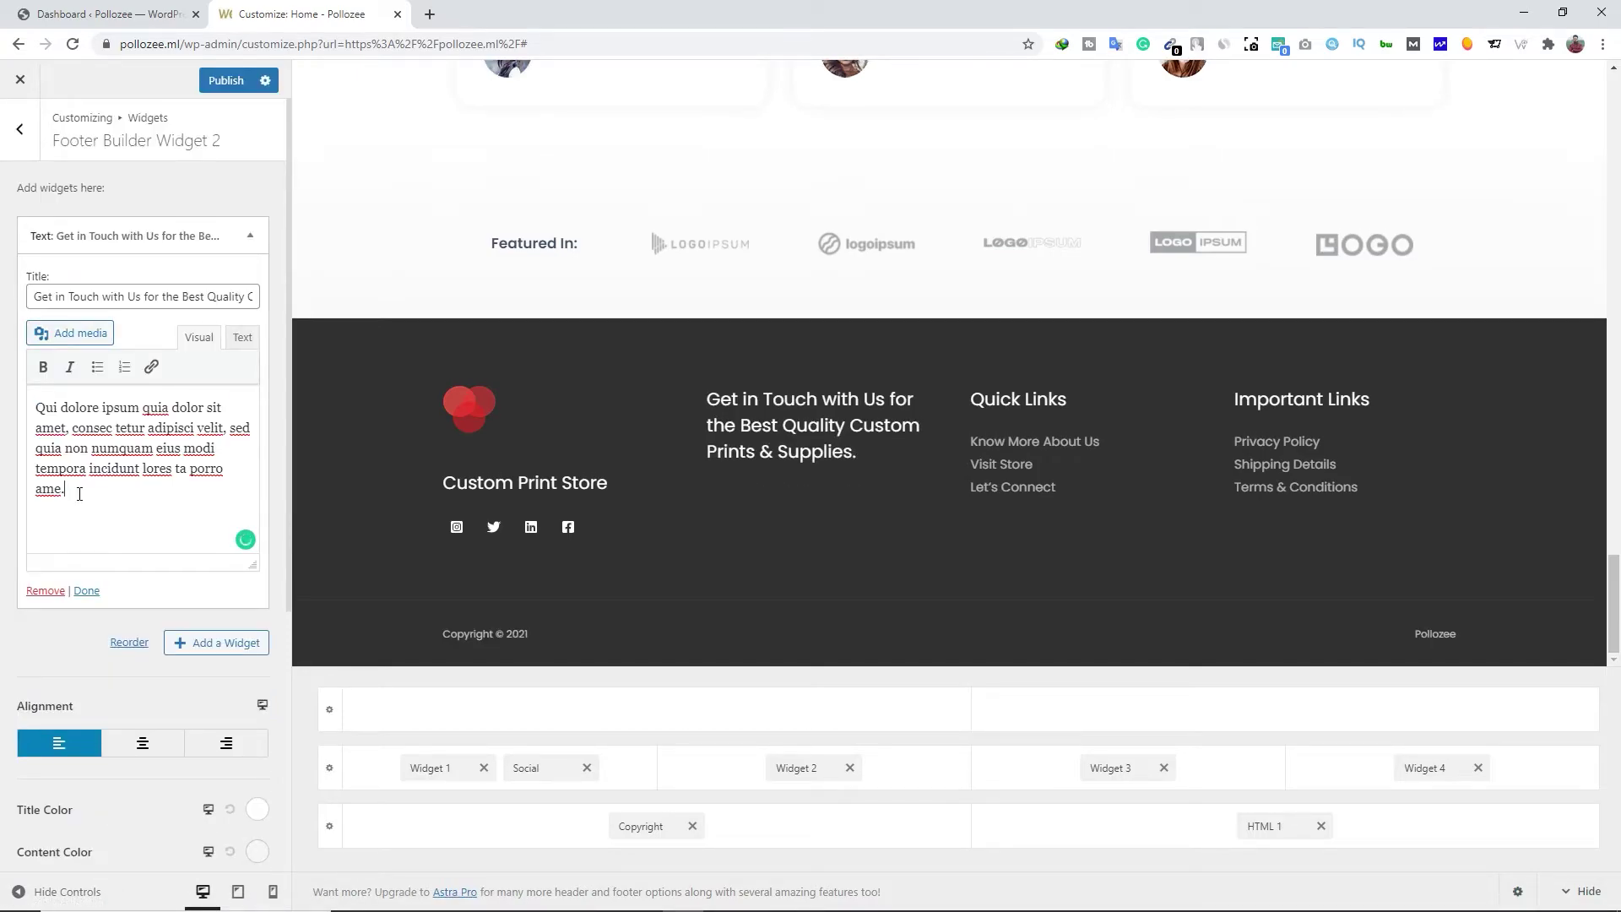
left_click(117, 295)
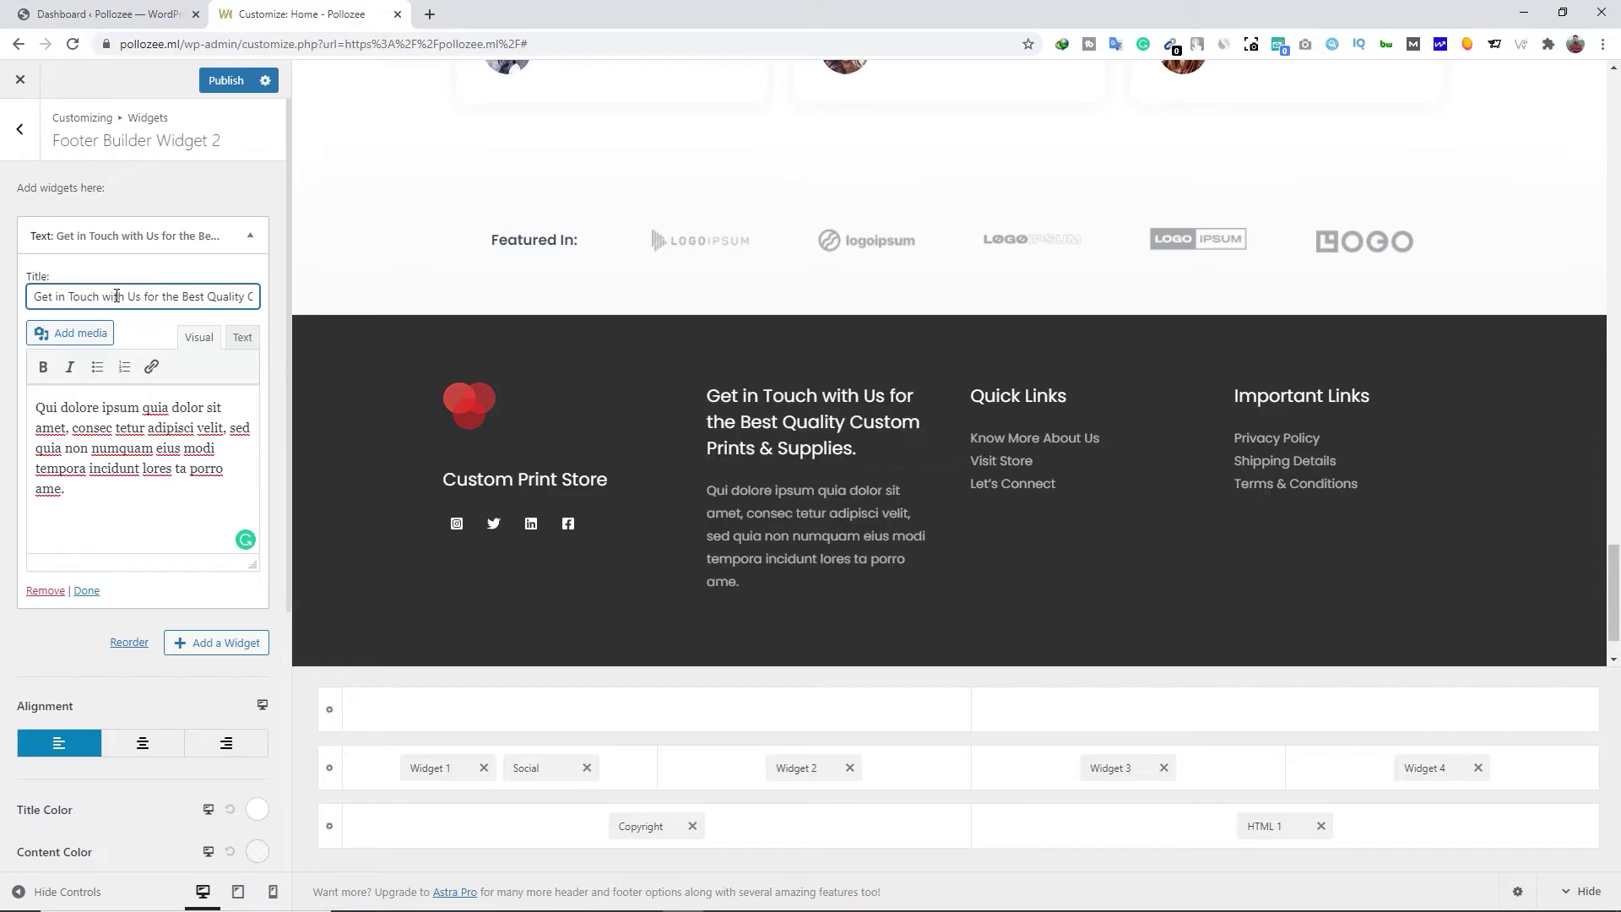
left_click(979, 409)
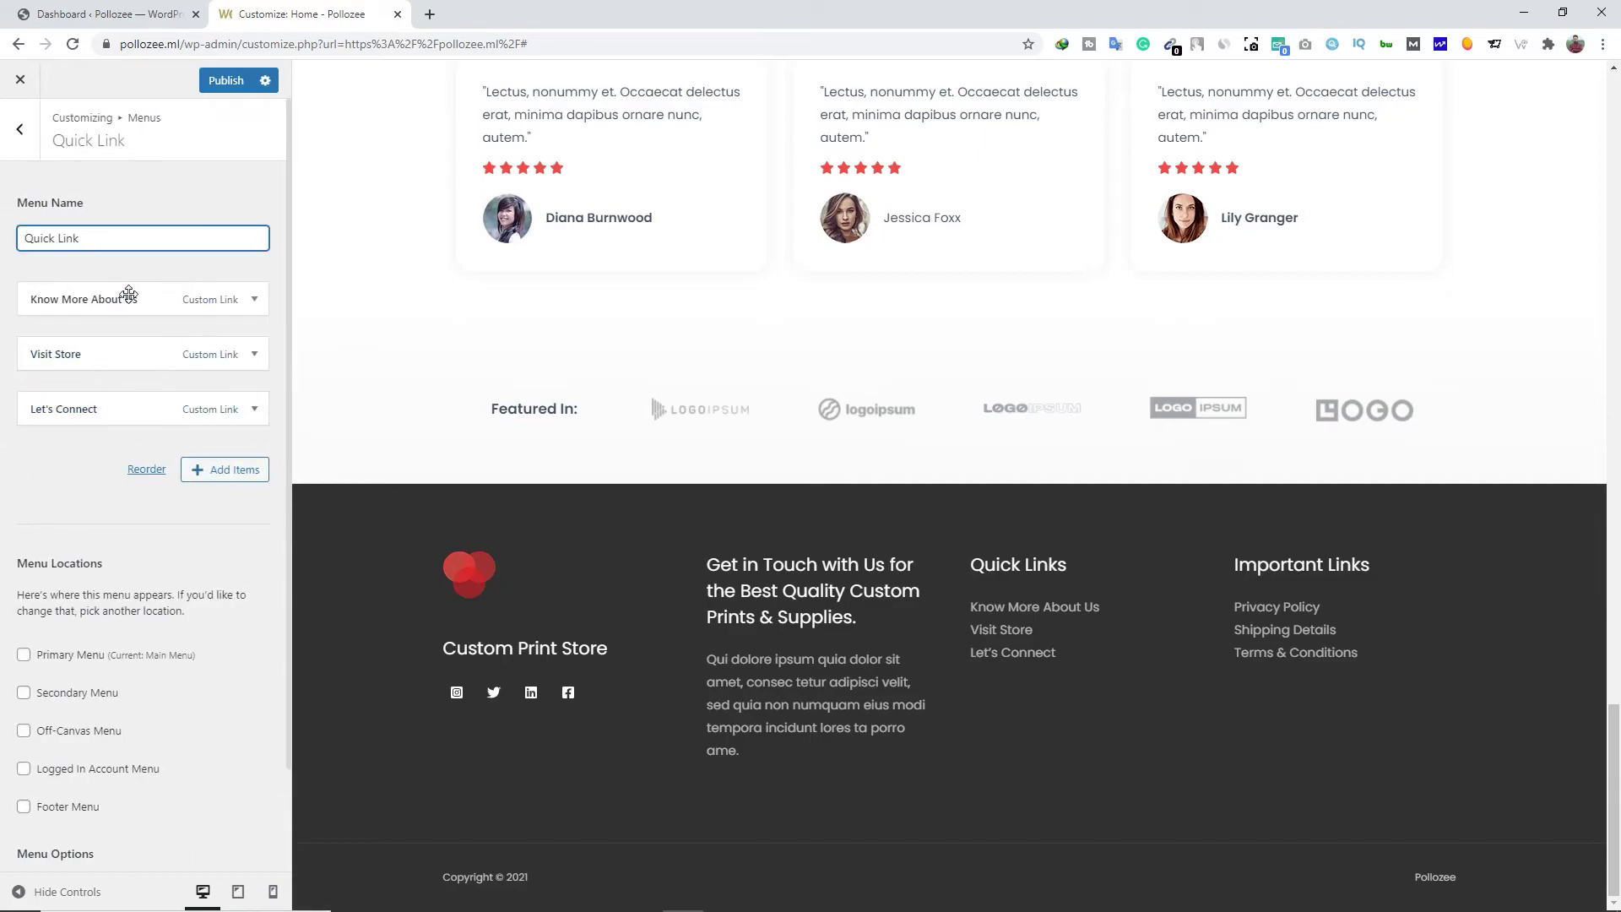
Inspect the Know More About Us and Visit Store items and addable pages, then open Footer Builder
left_click(153, 302)
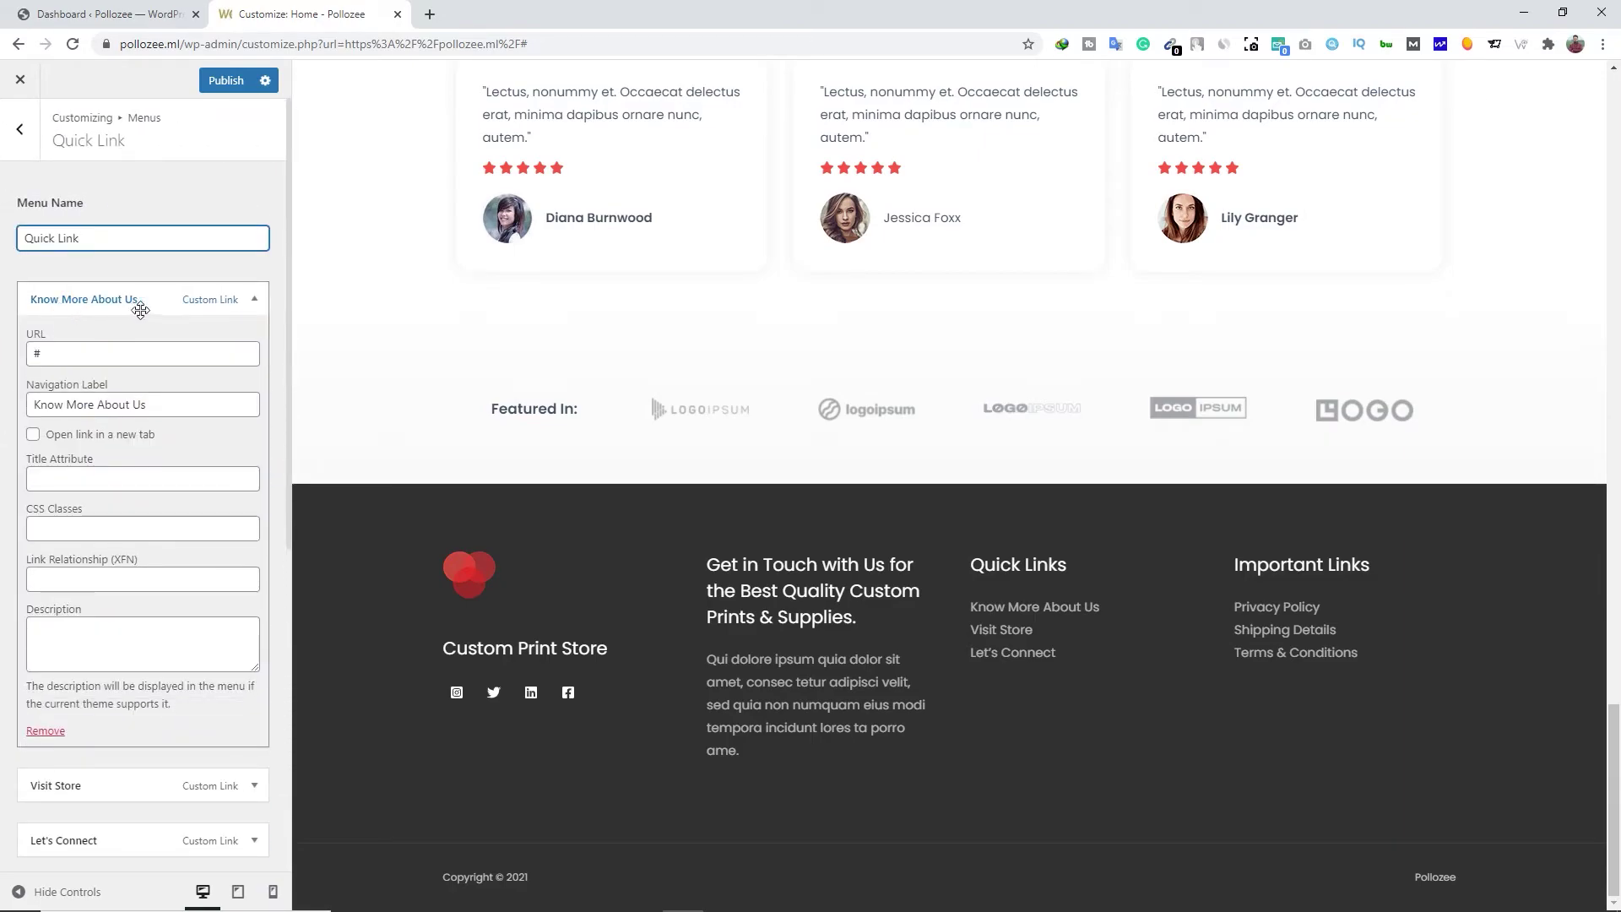
left_click(225, 296)
left_click(155, 354)
left_click(154, 356)
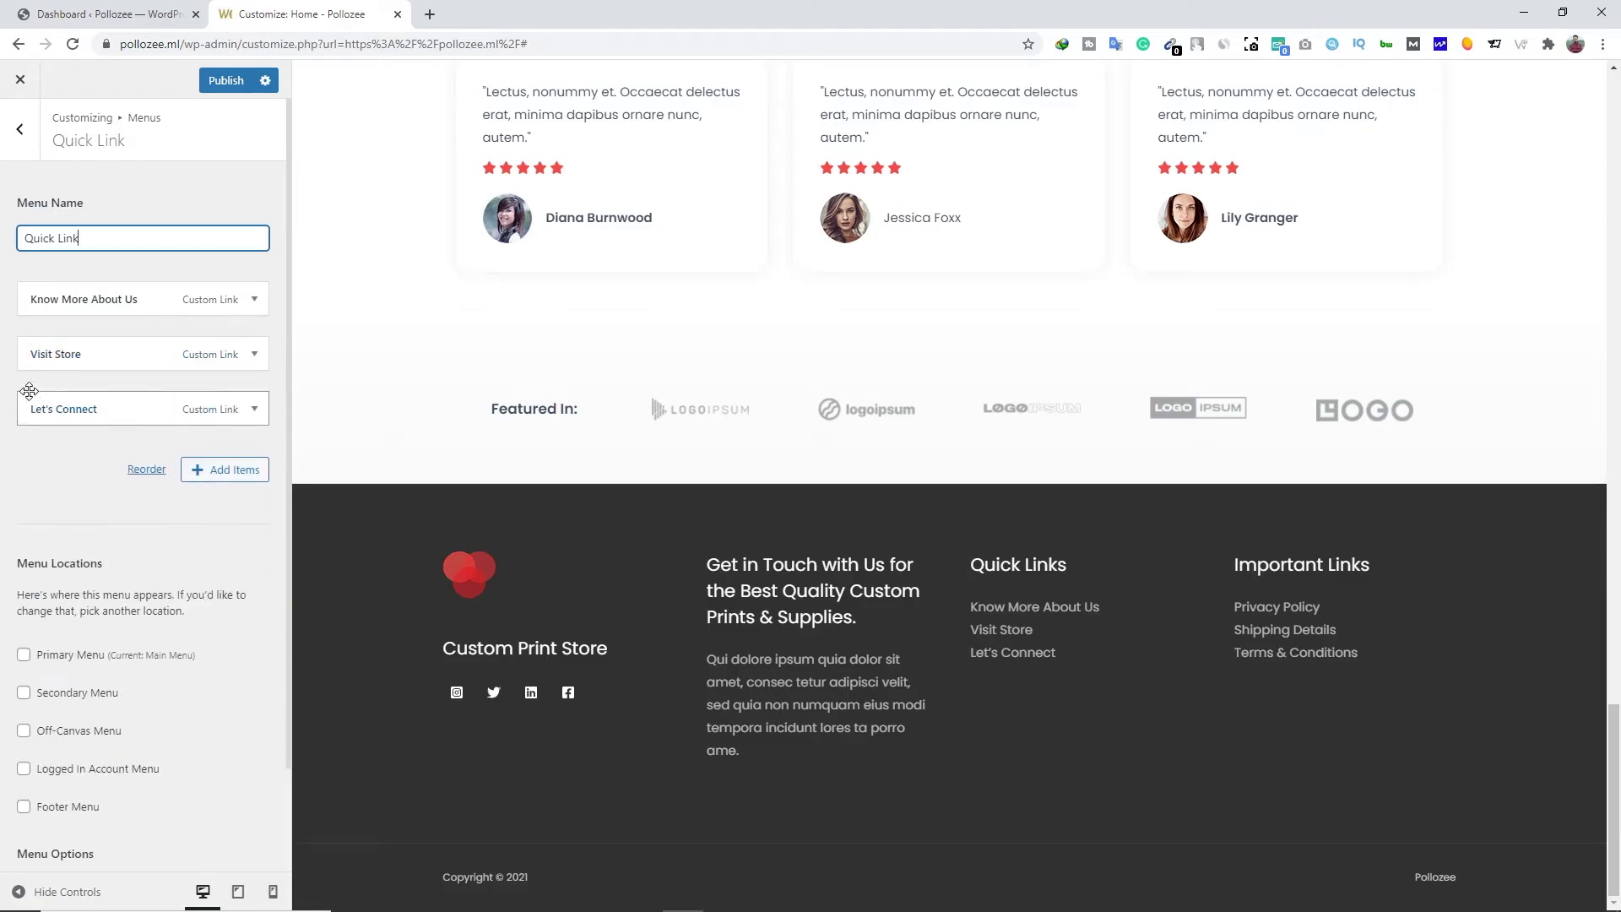
left_click(239, 477)
scroll(405, 361, "down", 3)
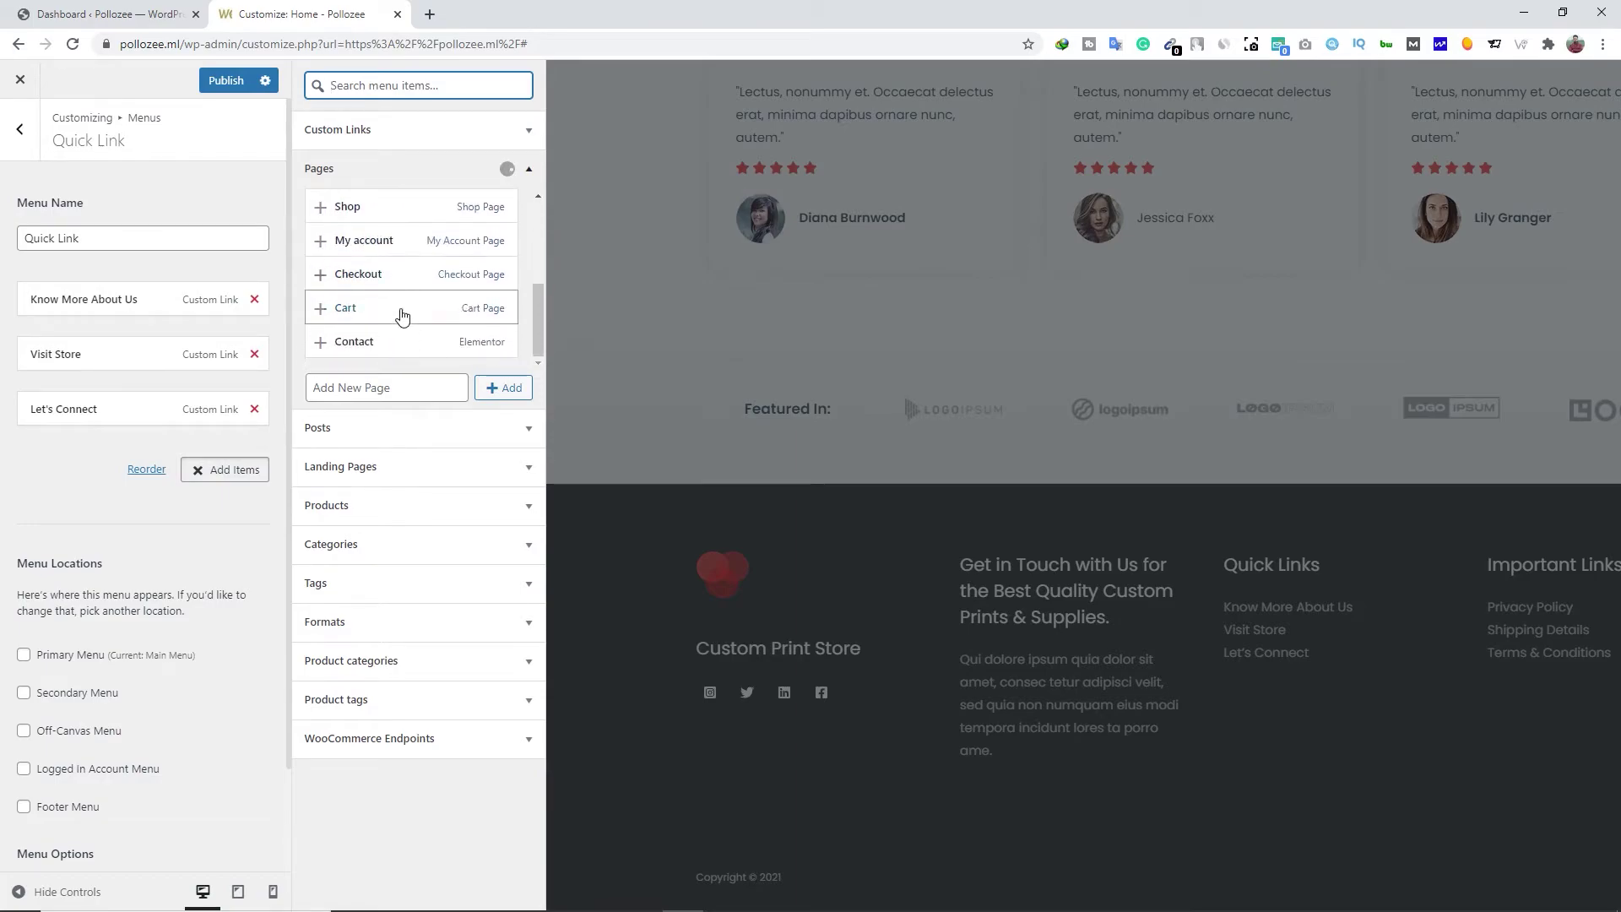
left_click(189, 520)
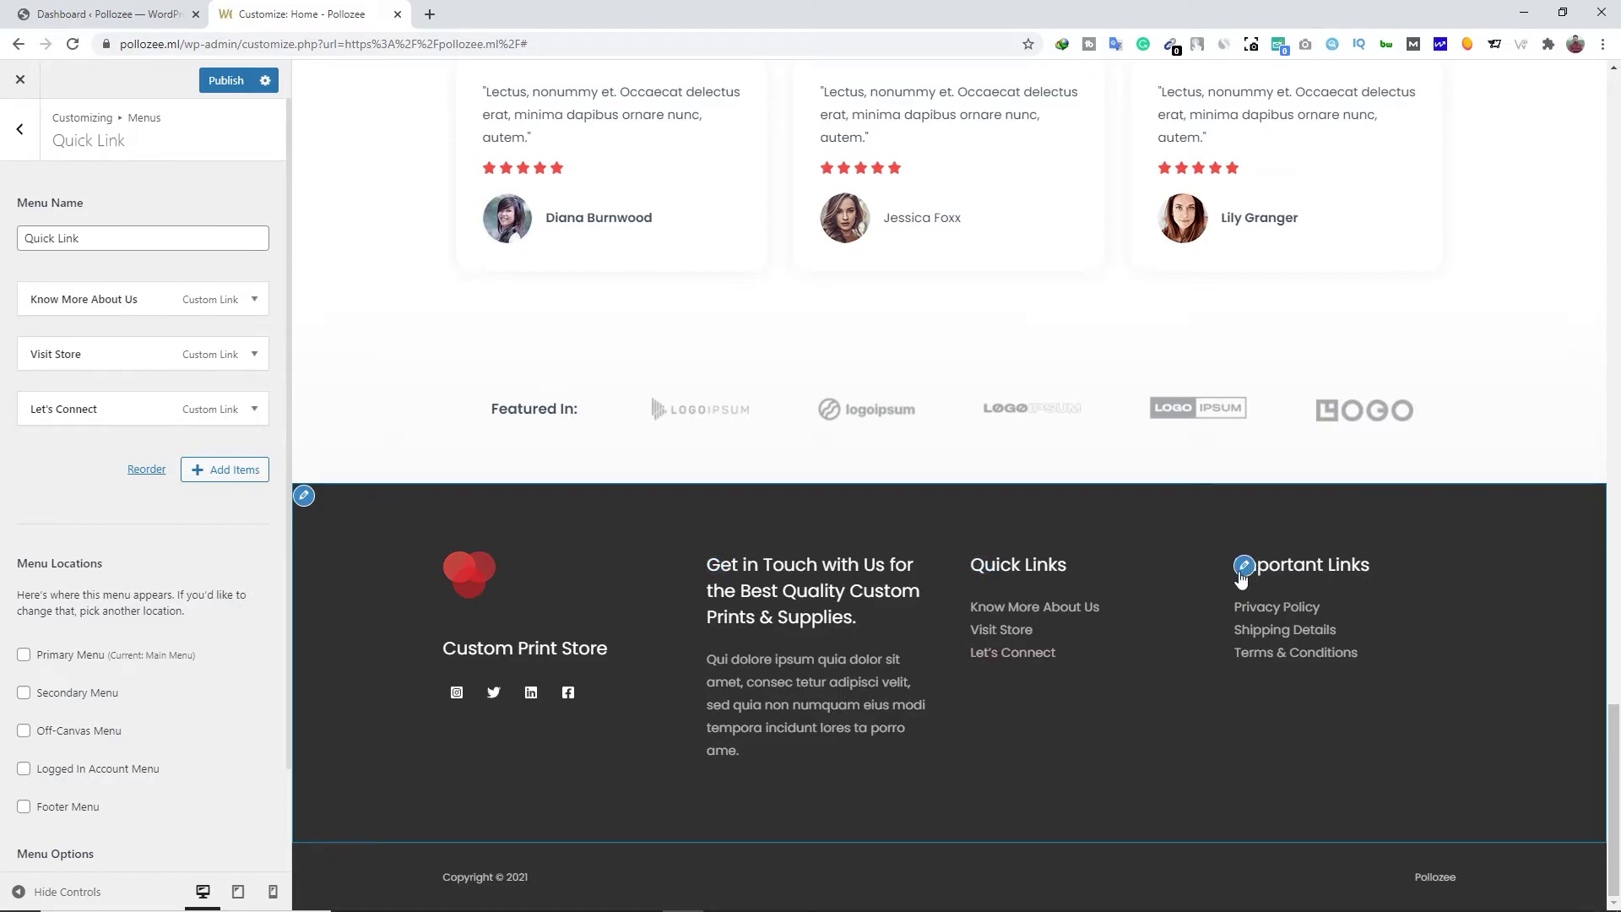
left_click(454, 693)
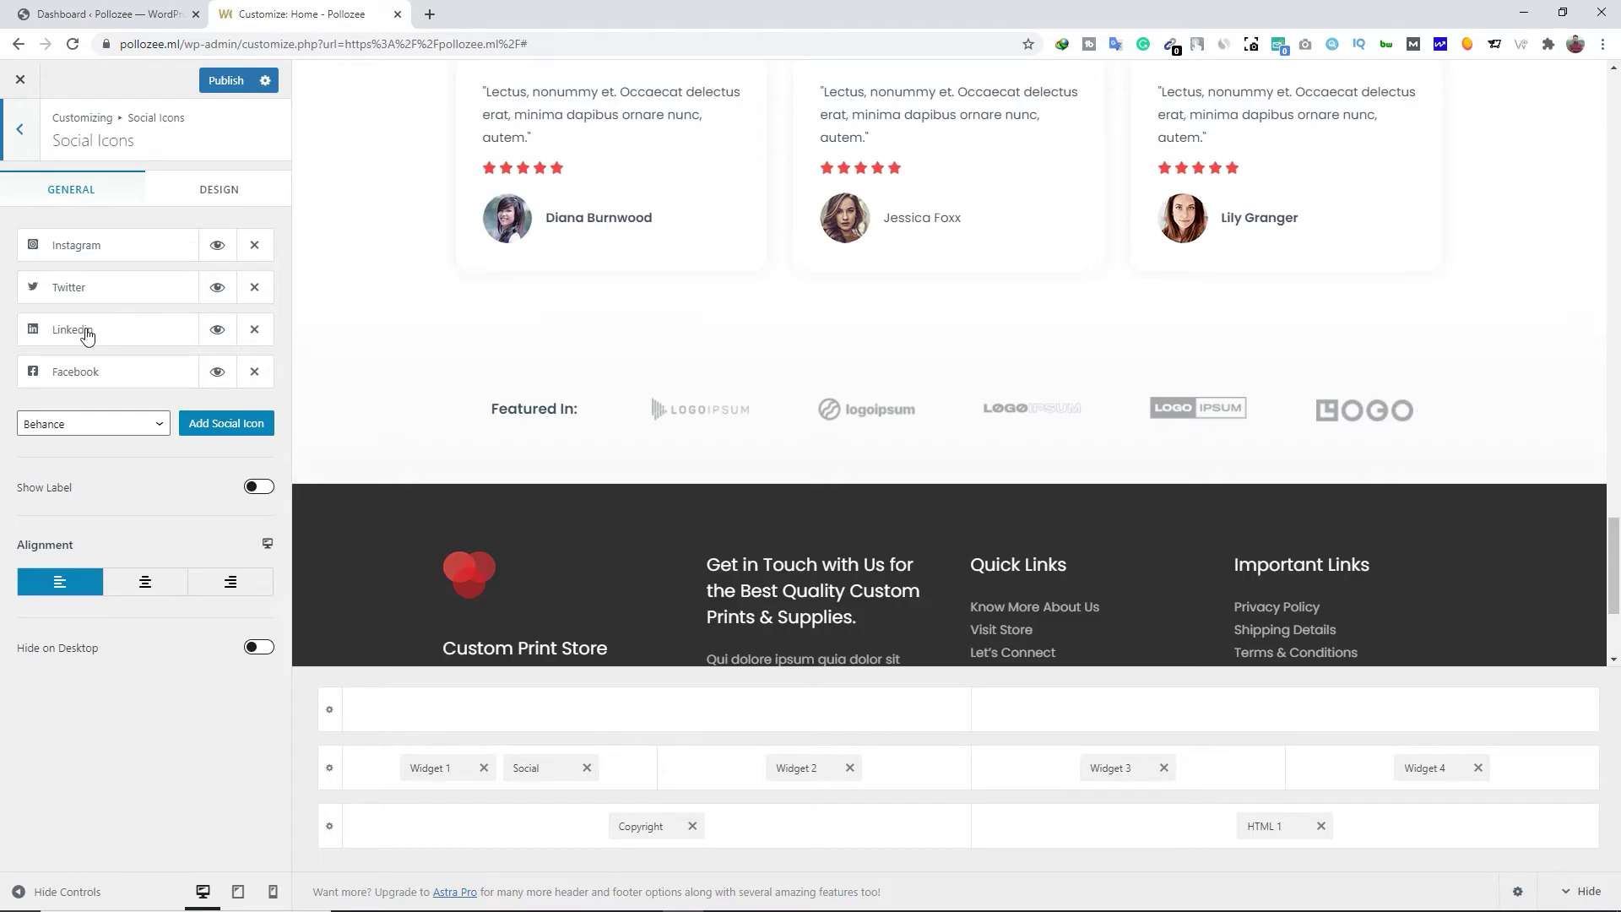
left_click(73, 255)
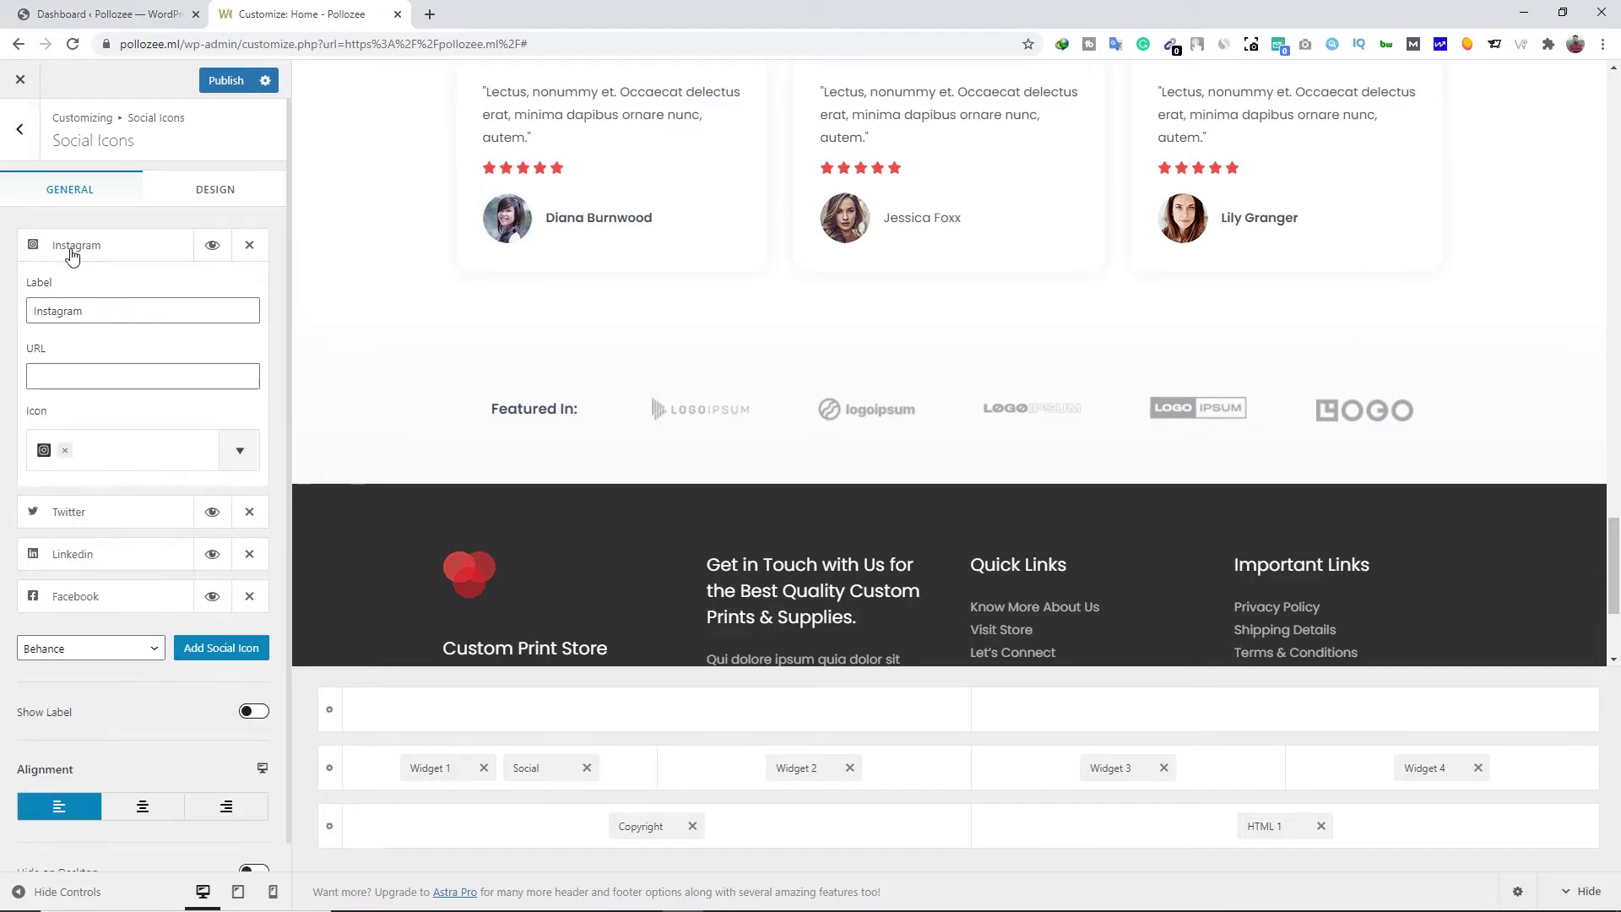
left_click(77, 374)
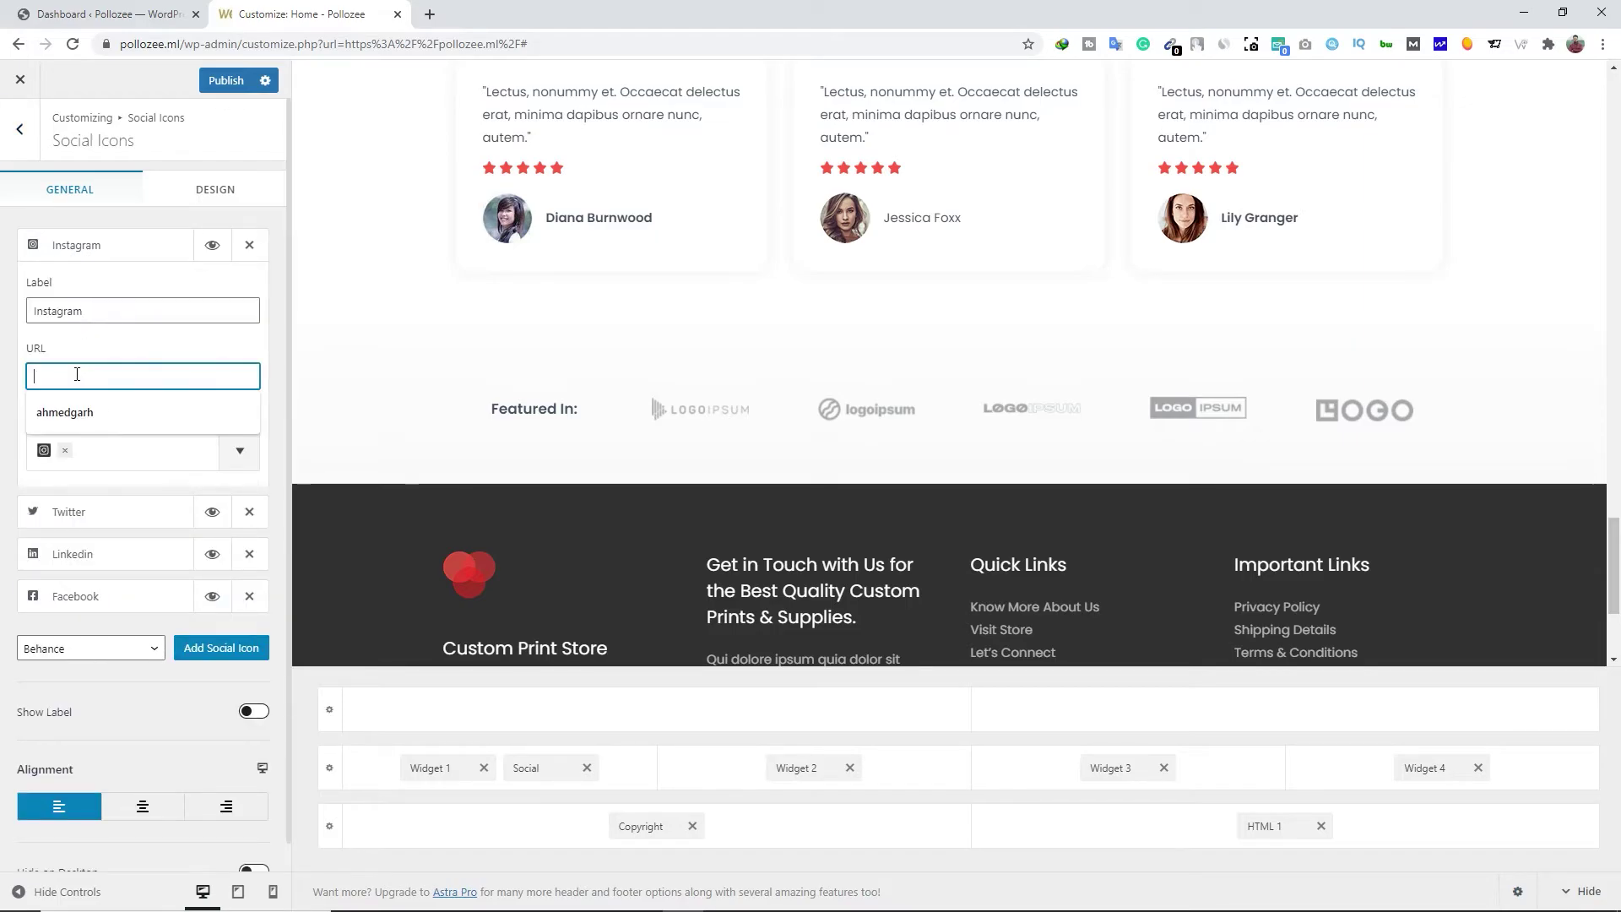
type("@ub")
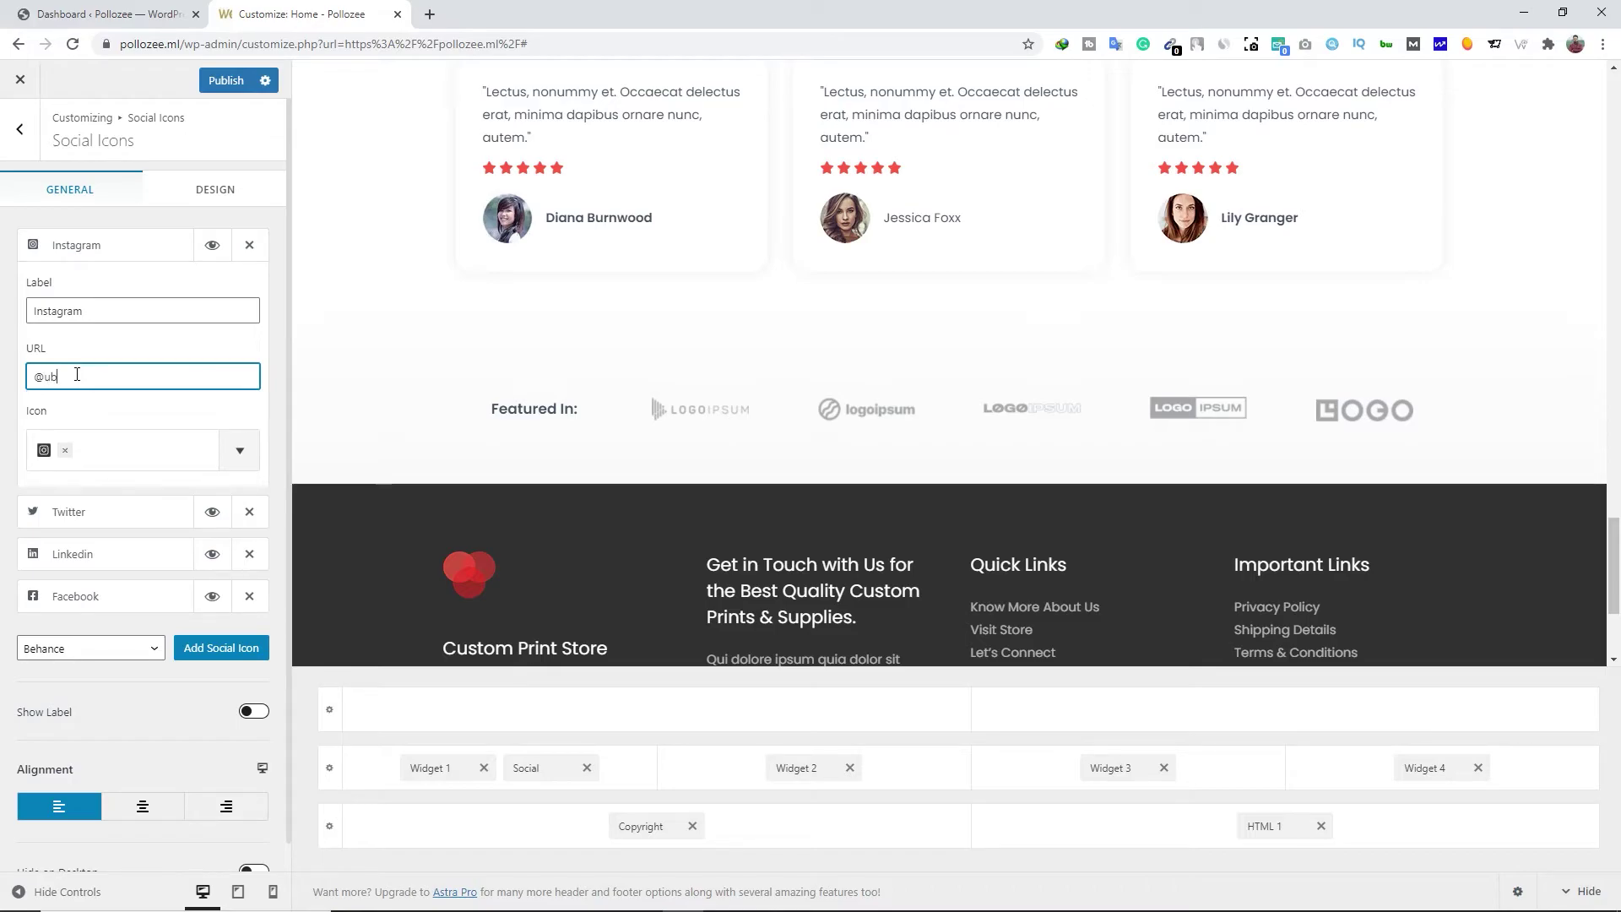
type("anasvfx")
Relabel the Twitter icon 'Follow me Twitter' and remove the LinkedIn icon
left_click(102, 515)
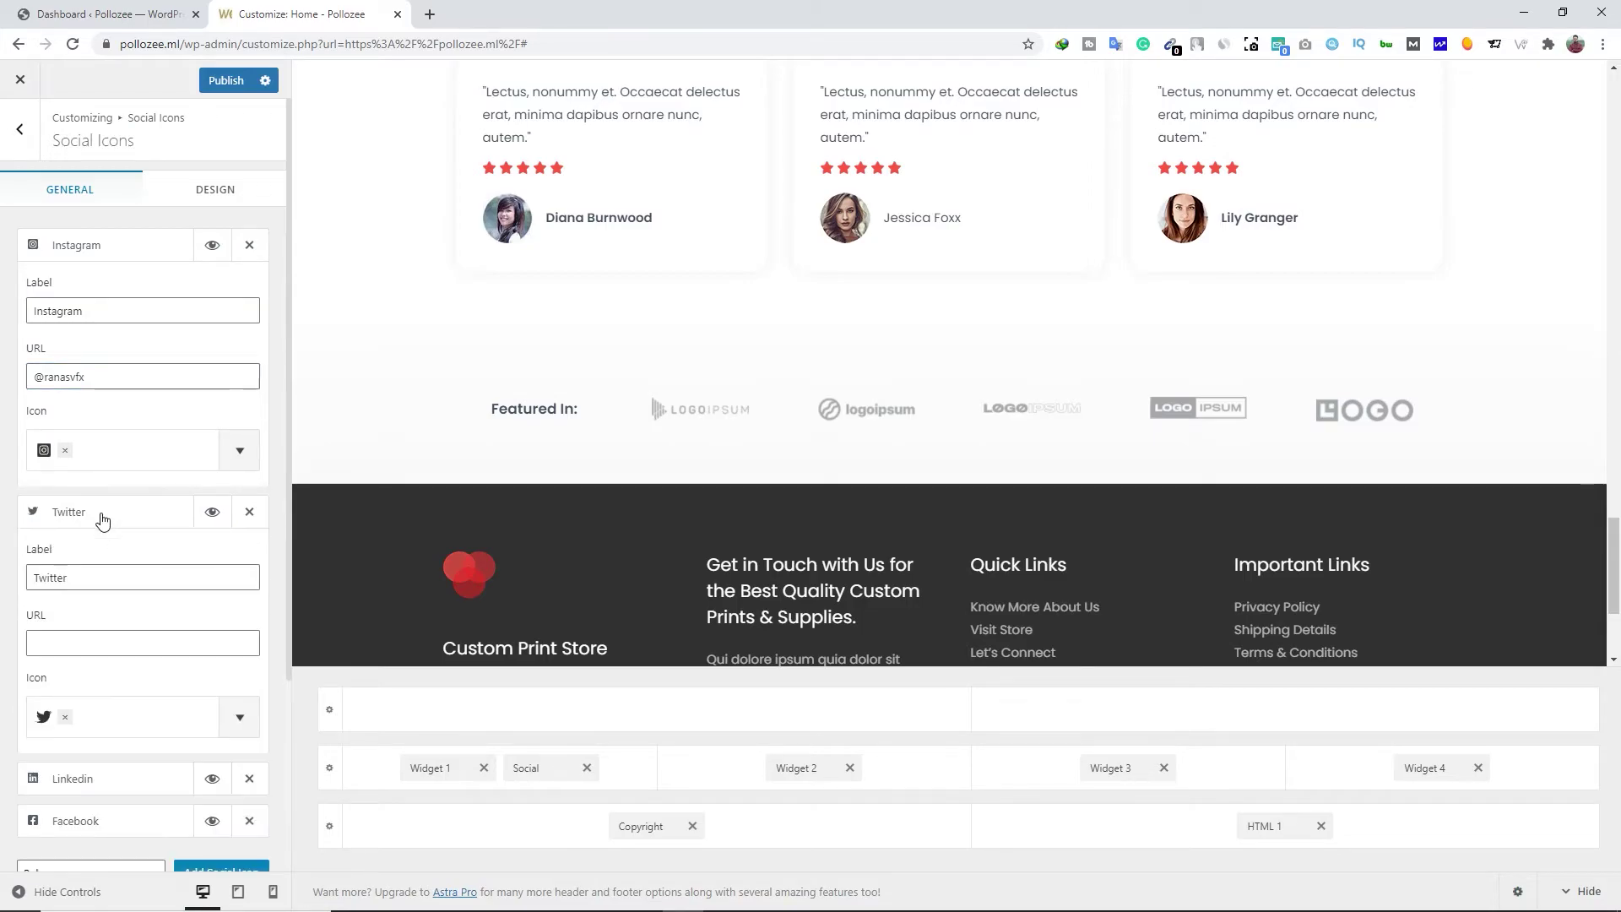
scroll(93, 590, "down", 2)
left_click(101, 496)
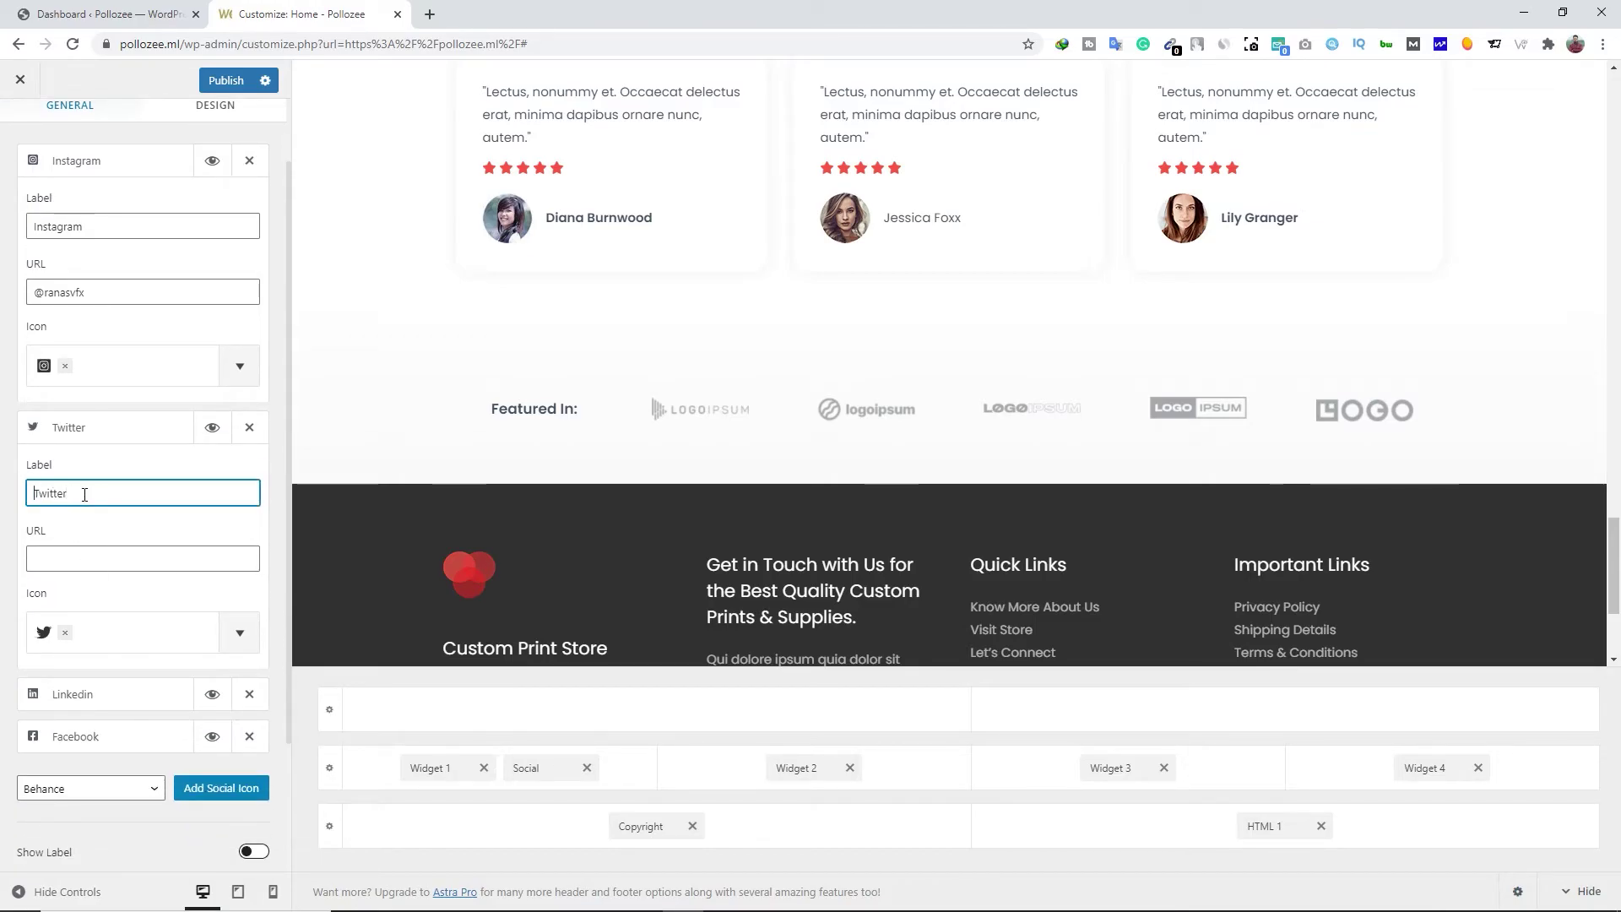
type("Follow me")
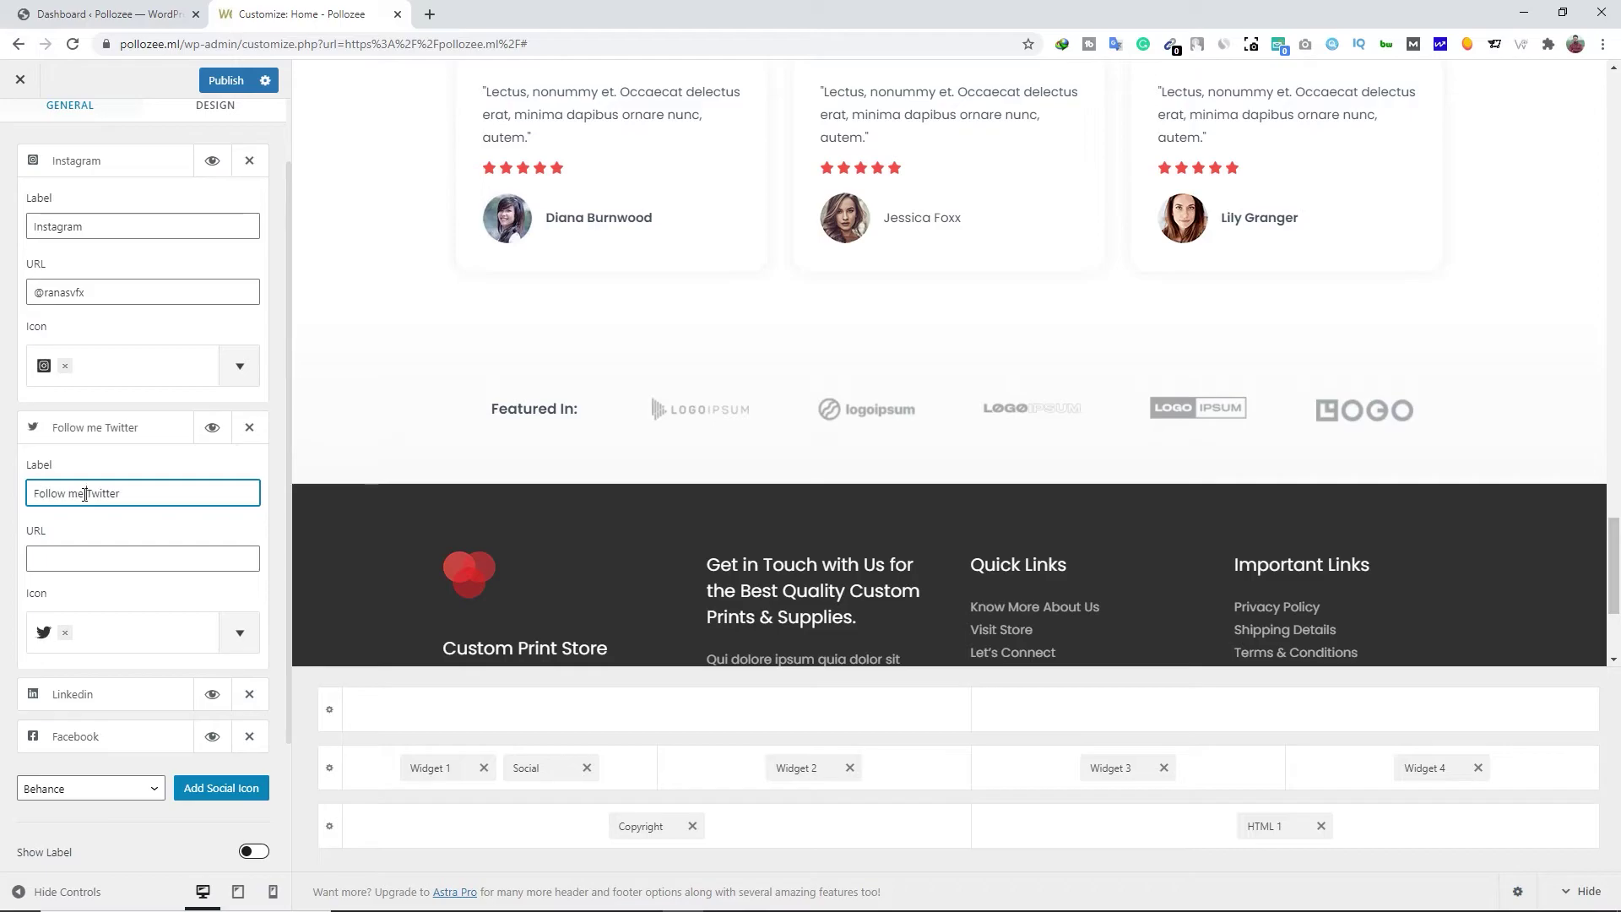
scroll(110, 584, "down", 2)
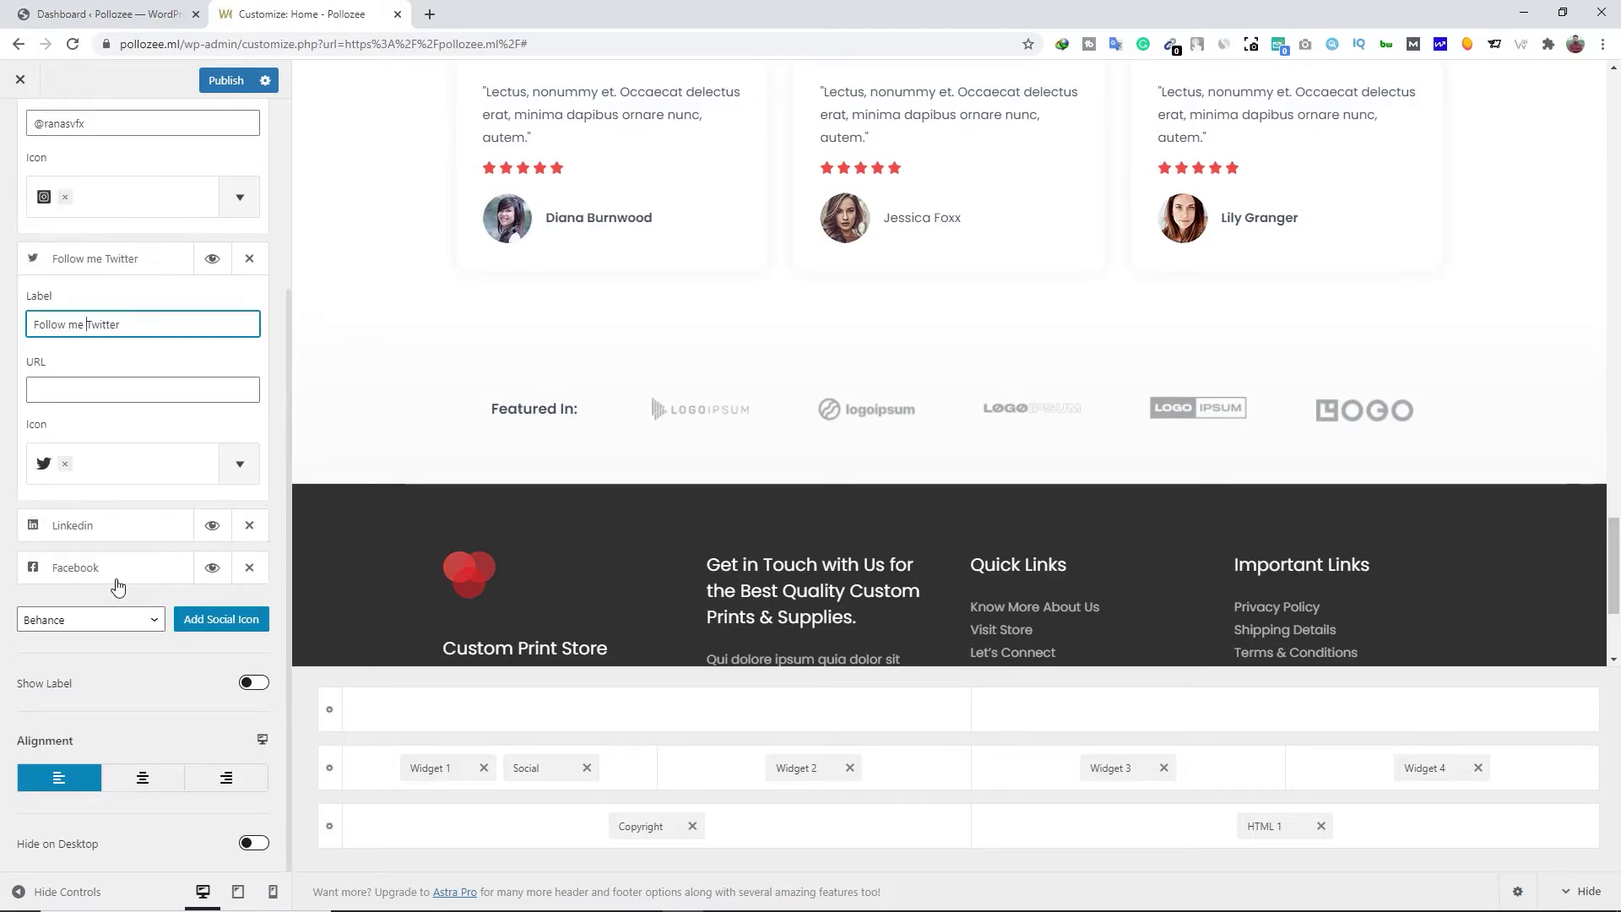
left_click(250, 530)
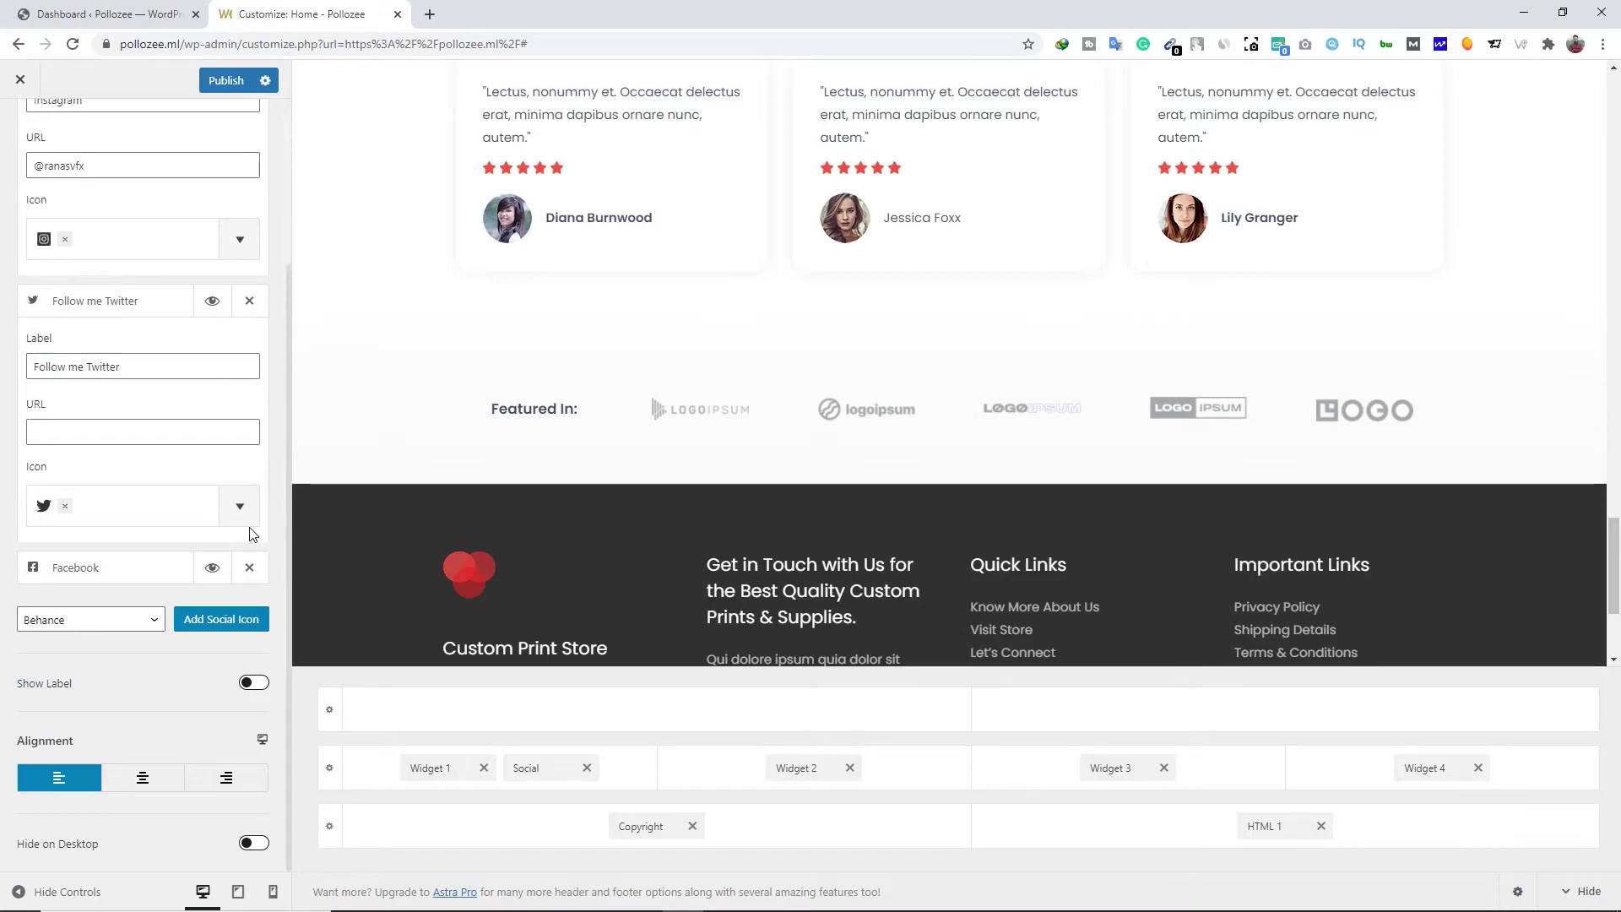
left_click(135, 301)
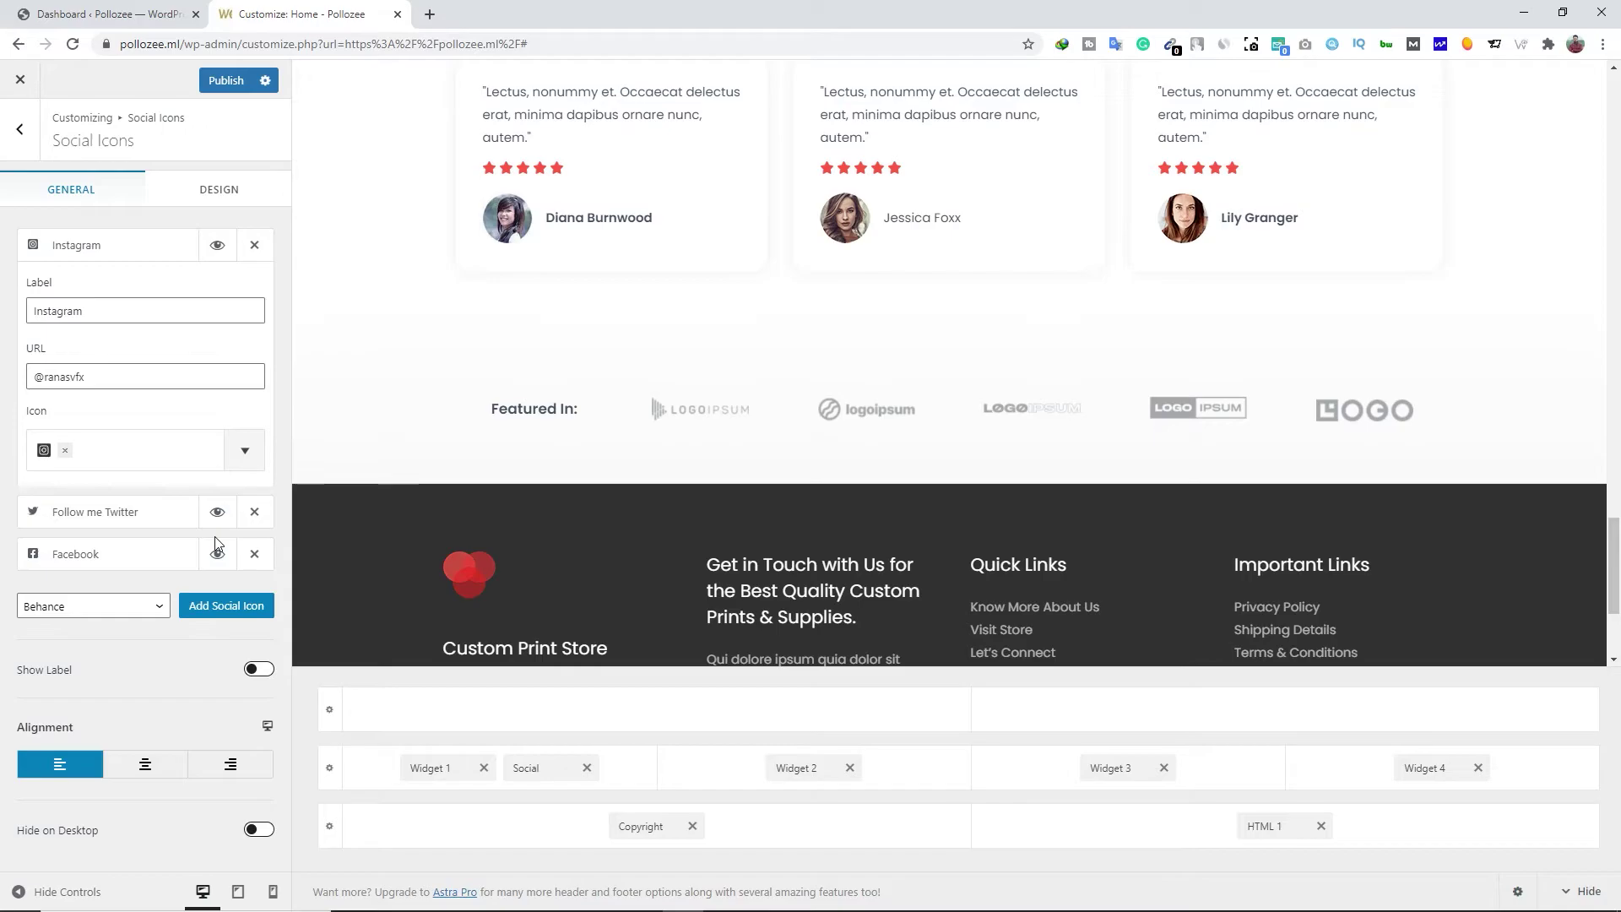
Look through the footer social network list and close it without adding a network
left_click(155, 614)
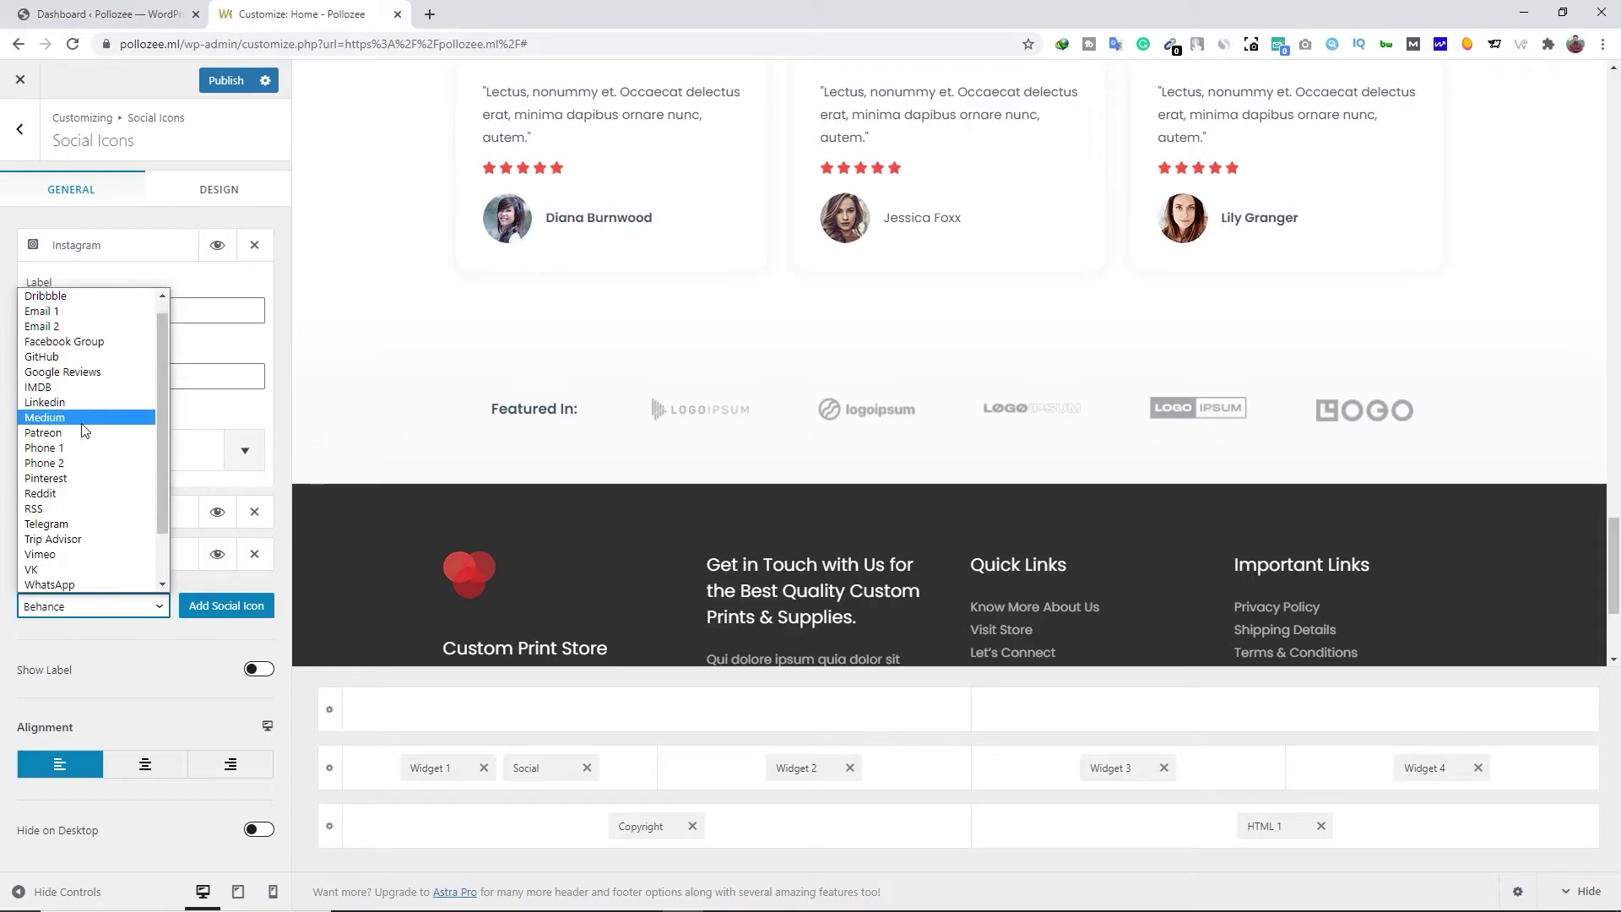
scroll(99, 496, "down", 1)
scroll(93, 499, "up", 2)
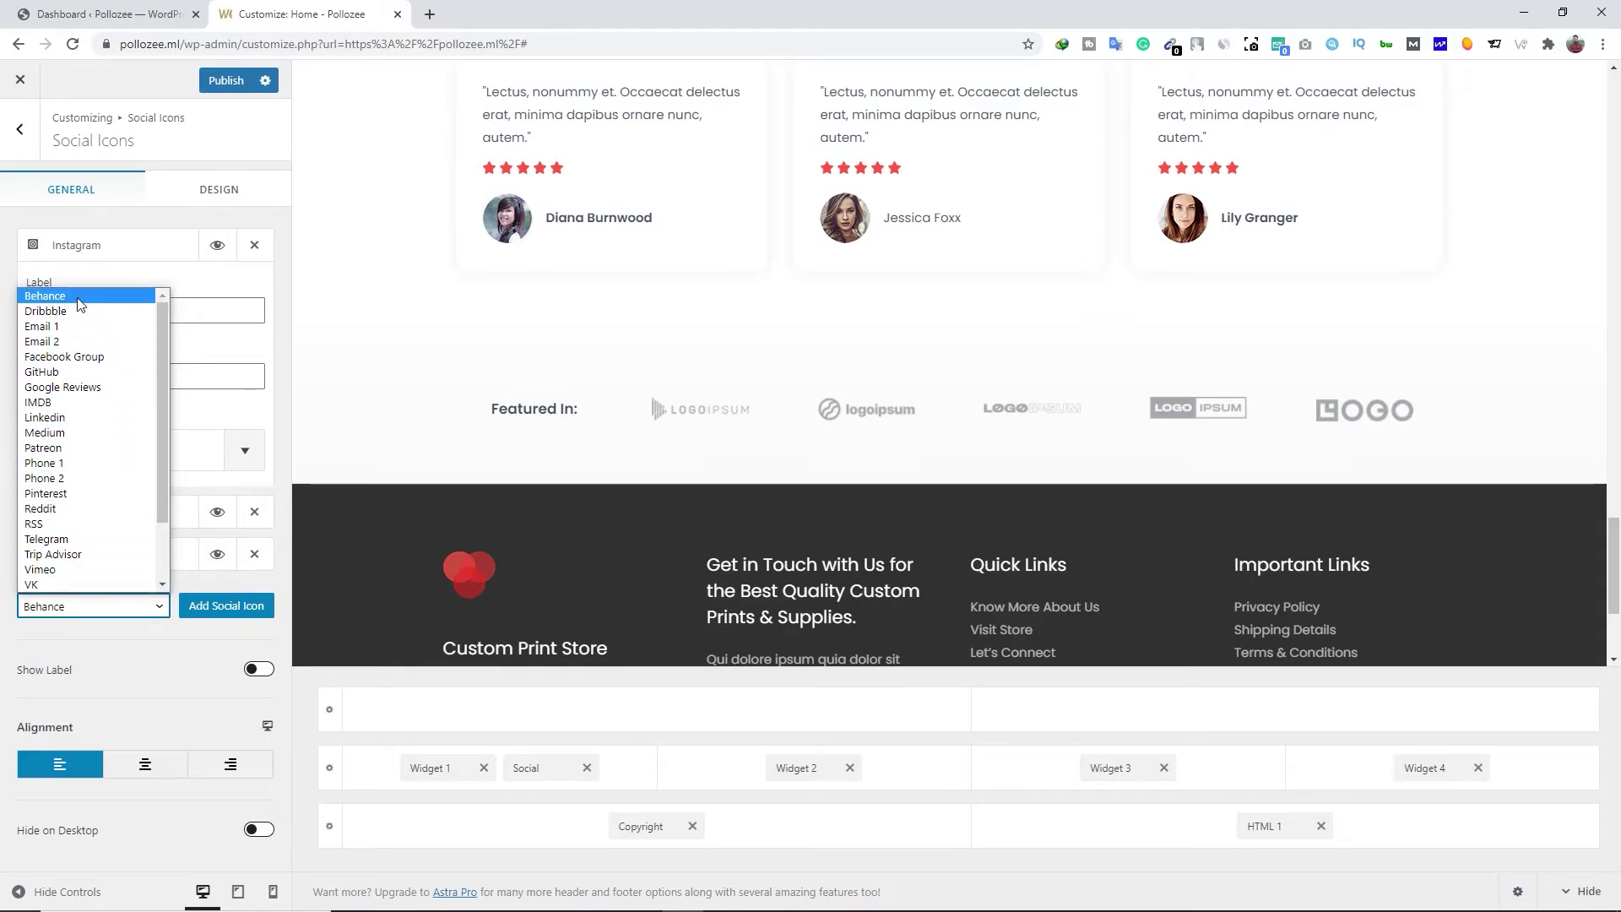
left_click(112, 611)
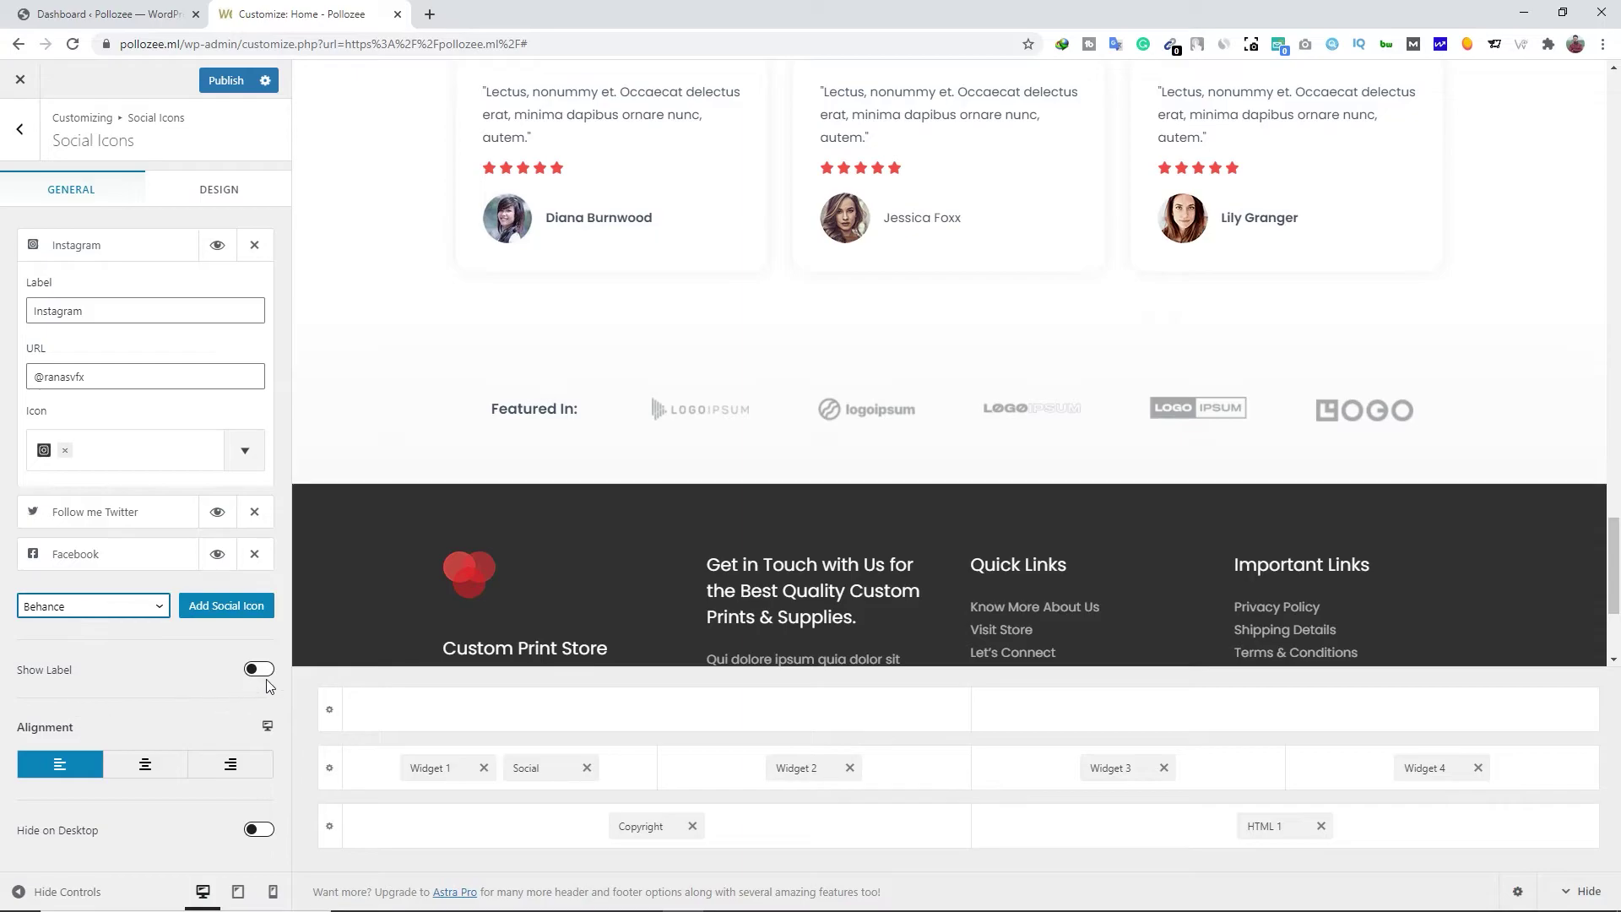
After trying Center and Right, left-align the footer social icons and publish the changes
scroll(508, 607, "down", 2)
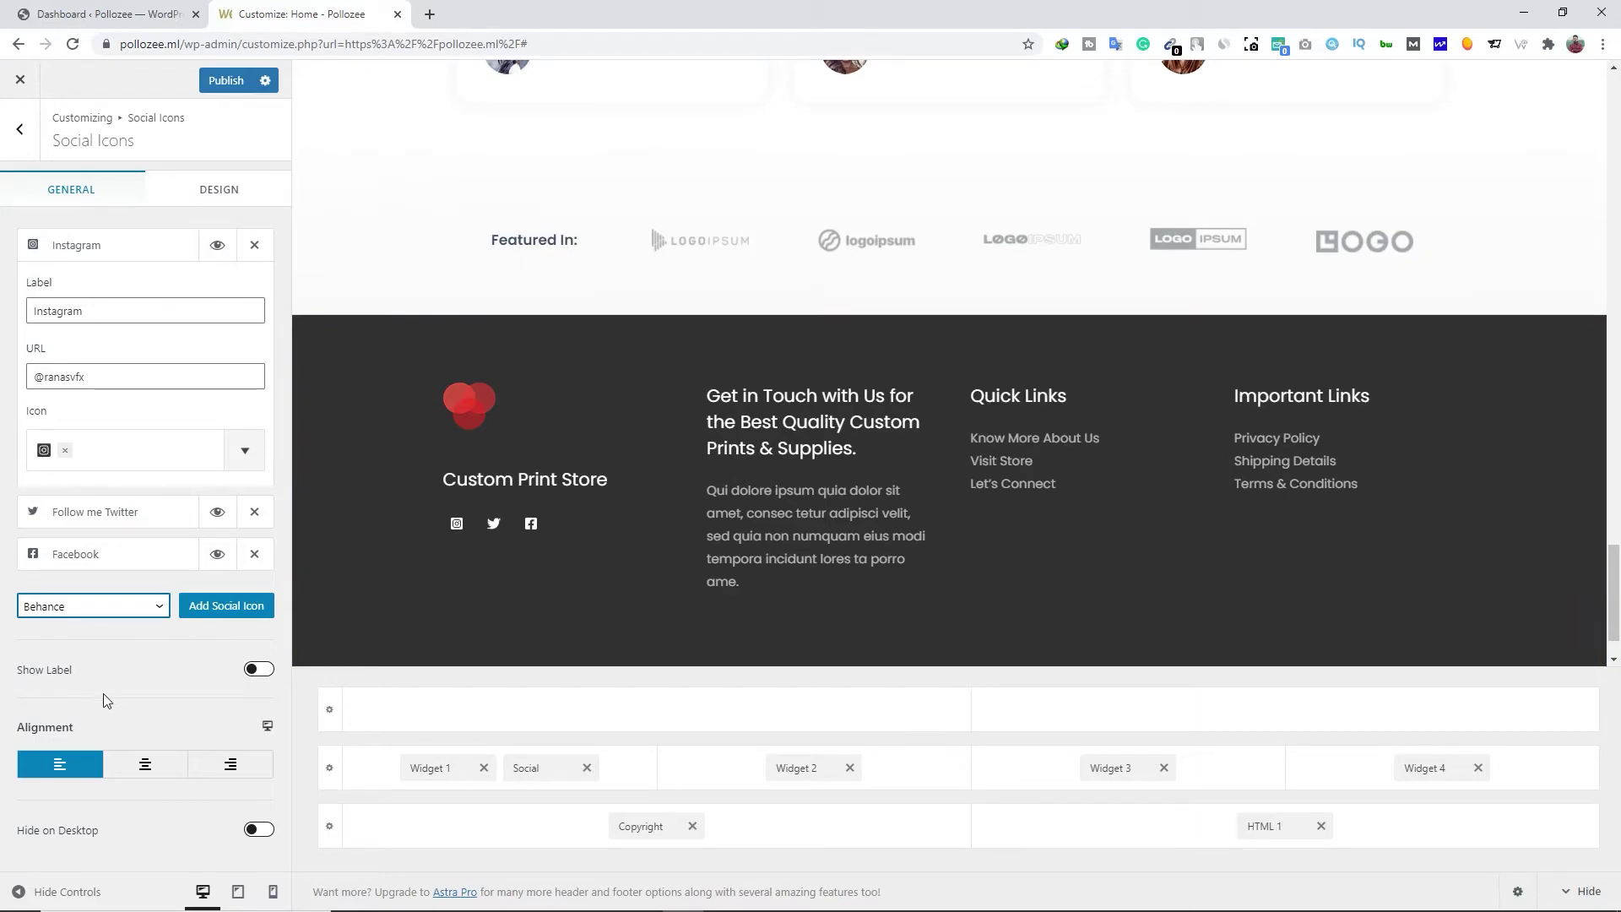
left_click(145, 765)
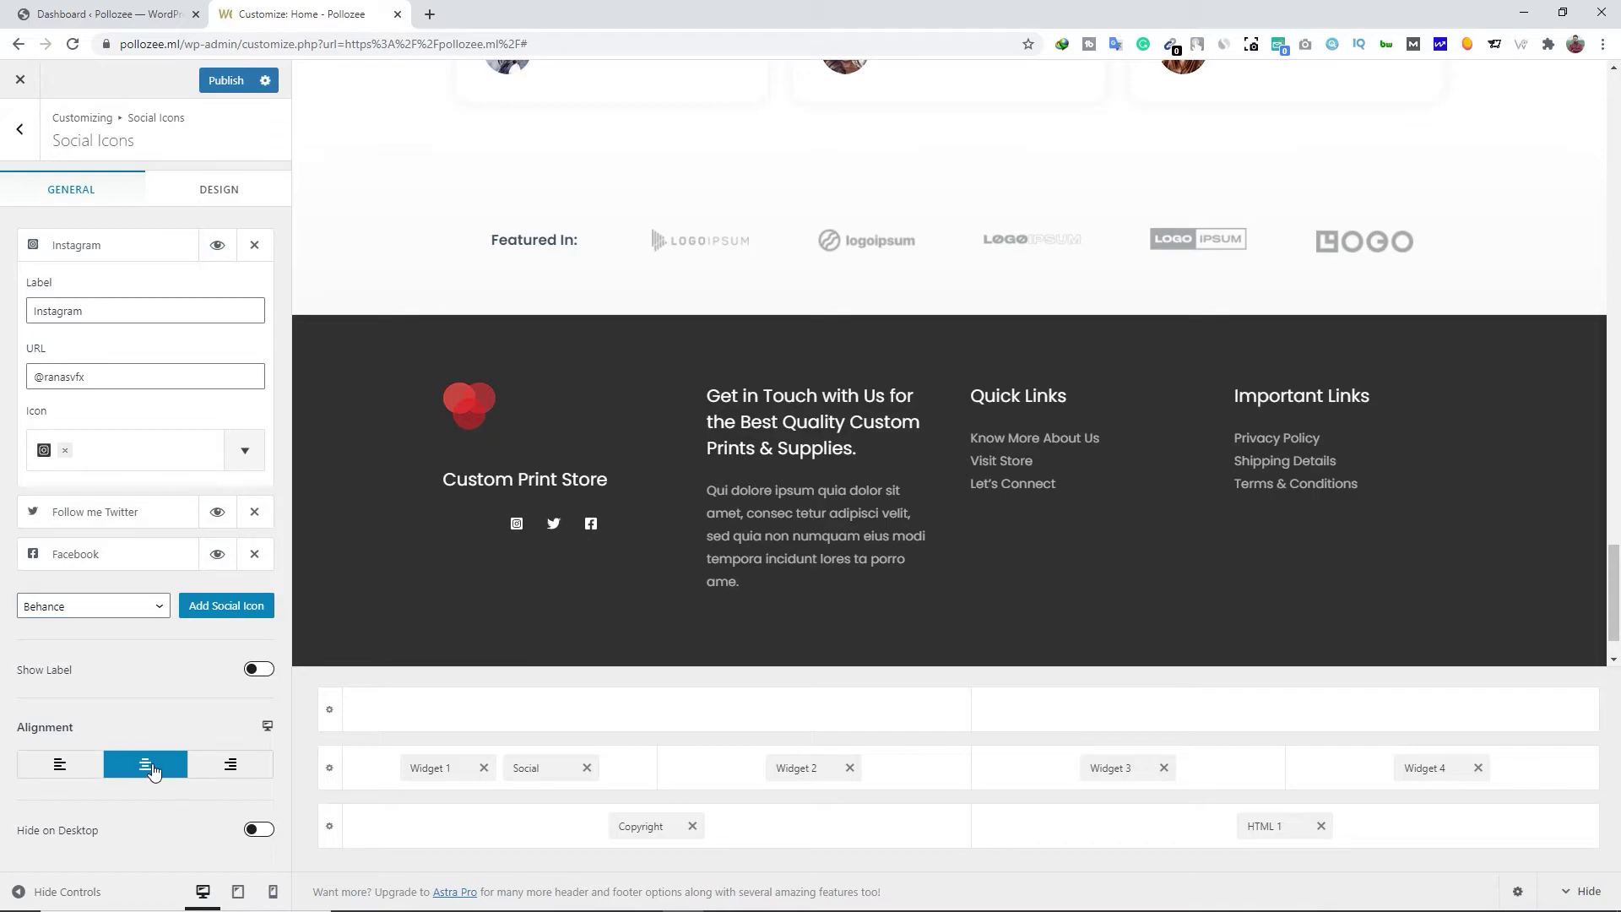
left_click(213, 773)
left_click(82, 772)
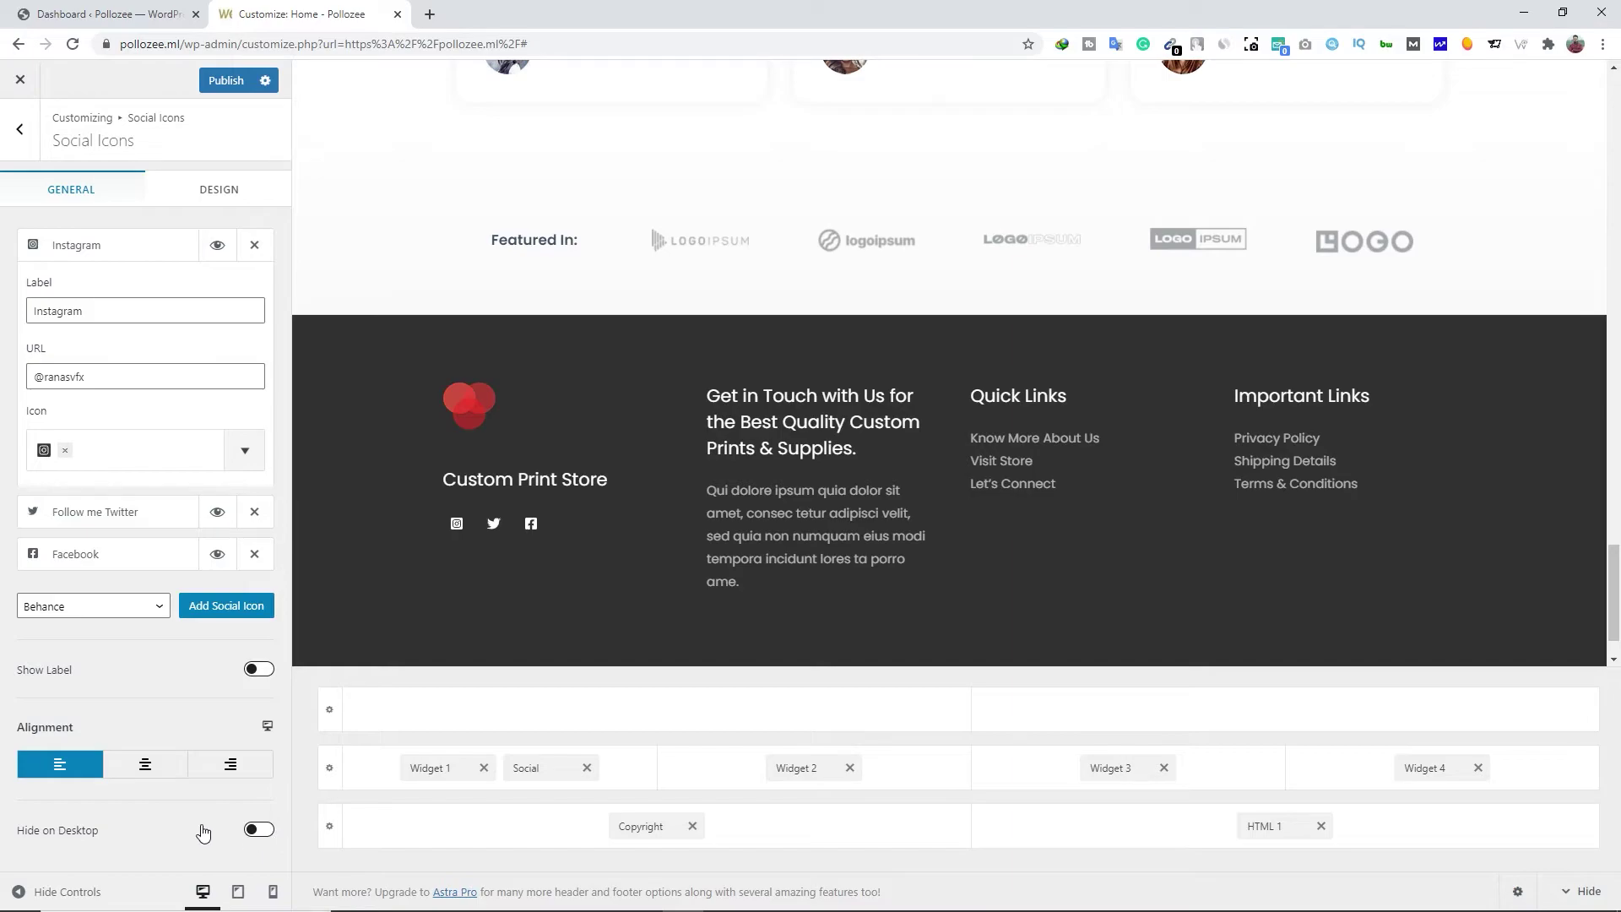
left_click(225, 81)
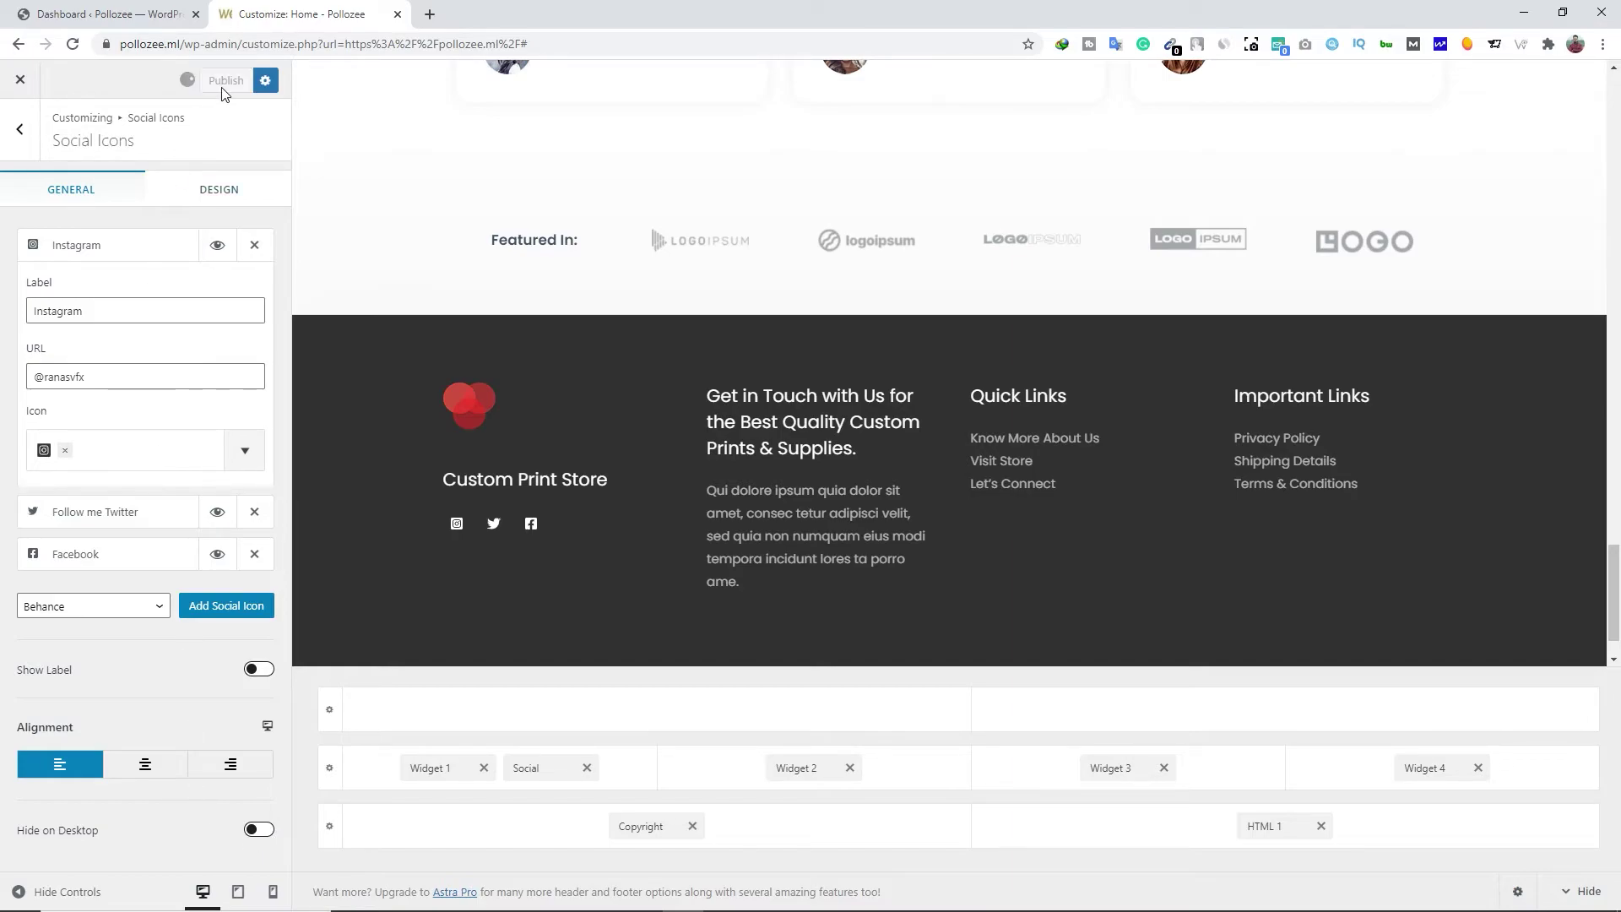
left_click(17, 145)
Inspect the footer copyright text 'Copyright © [current_year]' without editing it, then return to the Customizer root
left_click(25, 142)
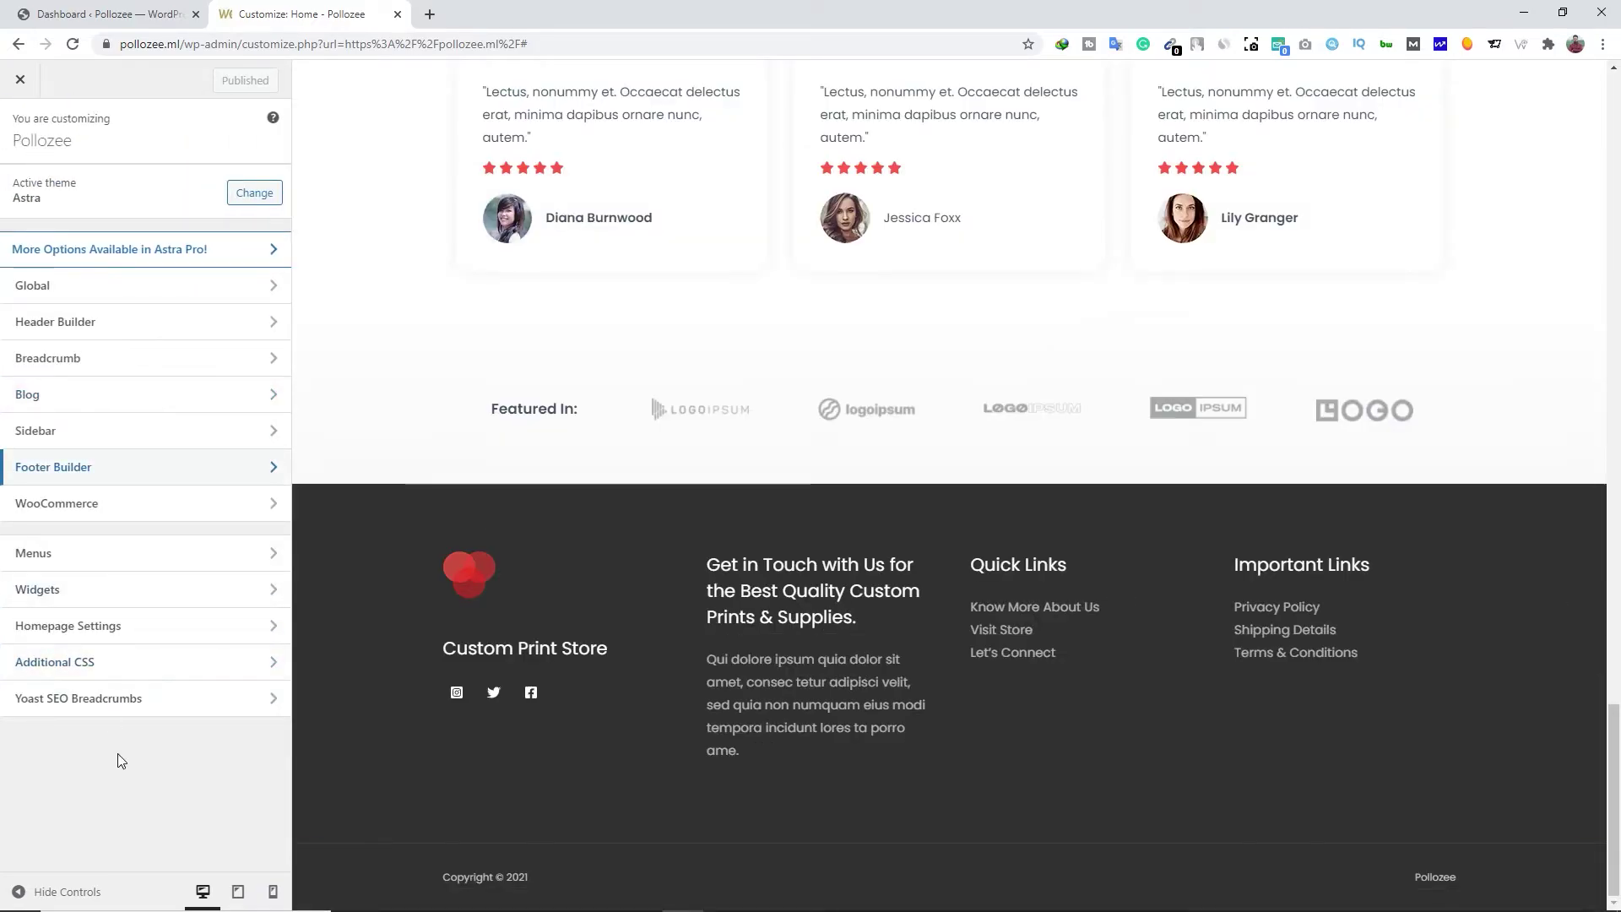
left_click(452, 883)
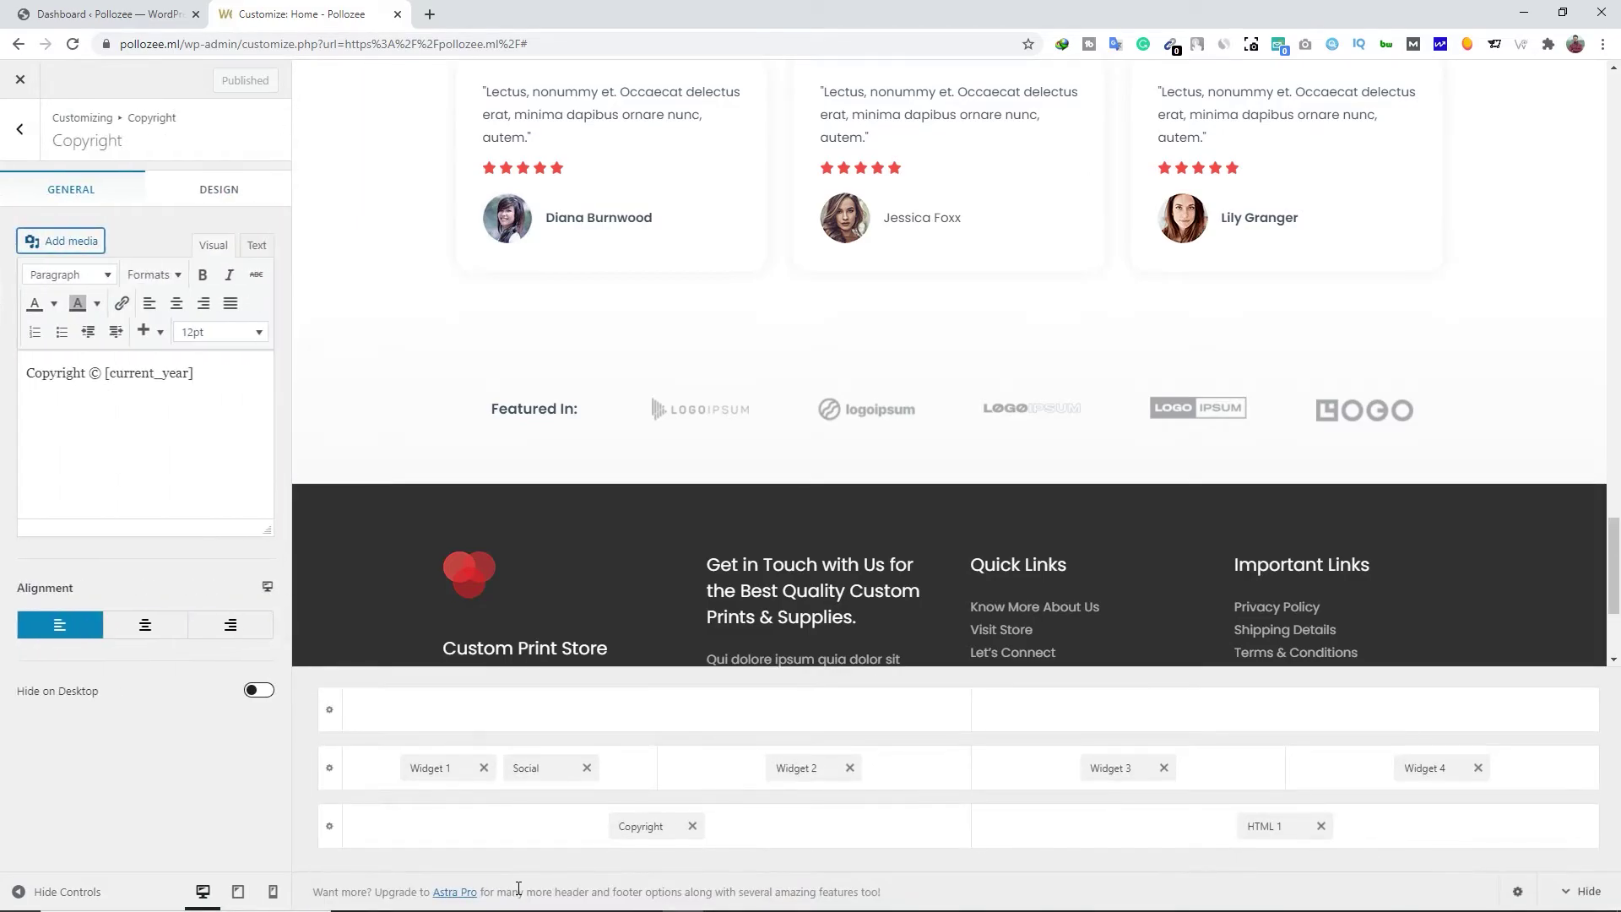
left_click(192, 373)
left_click(21, 131)
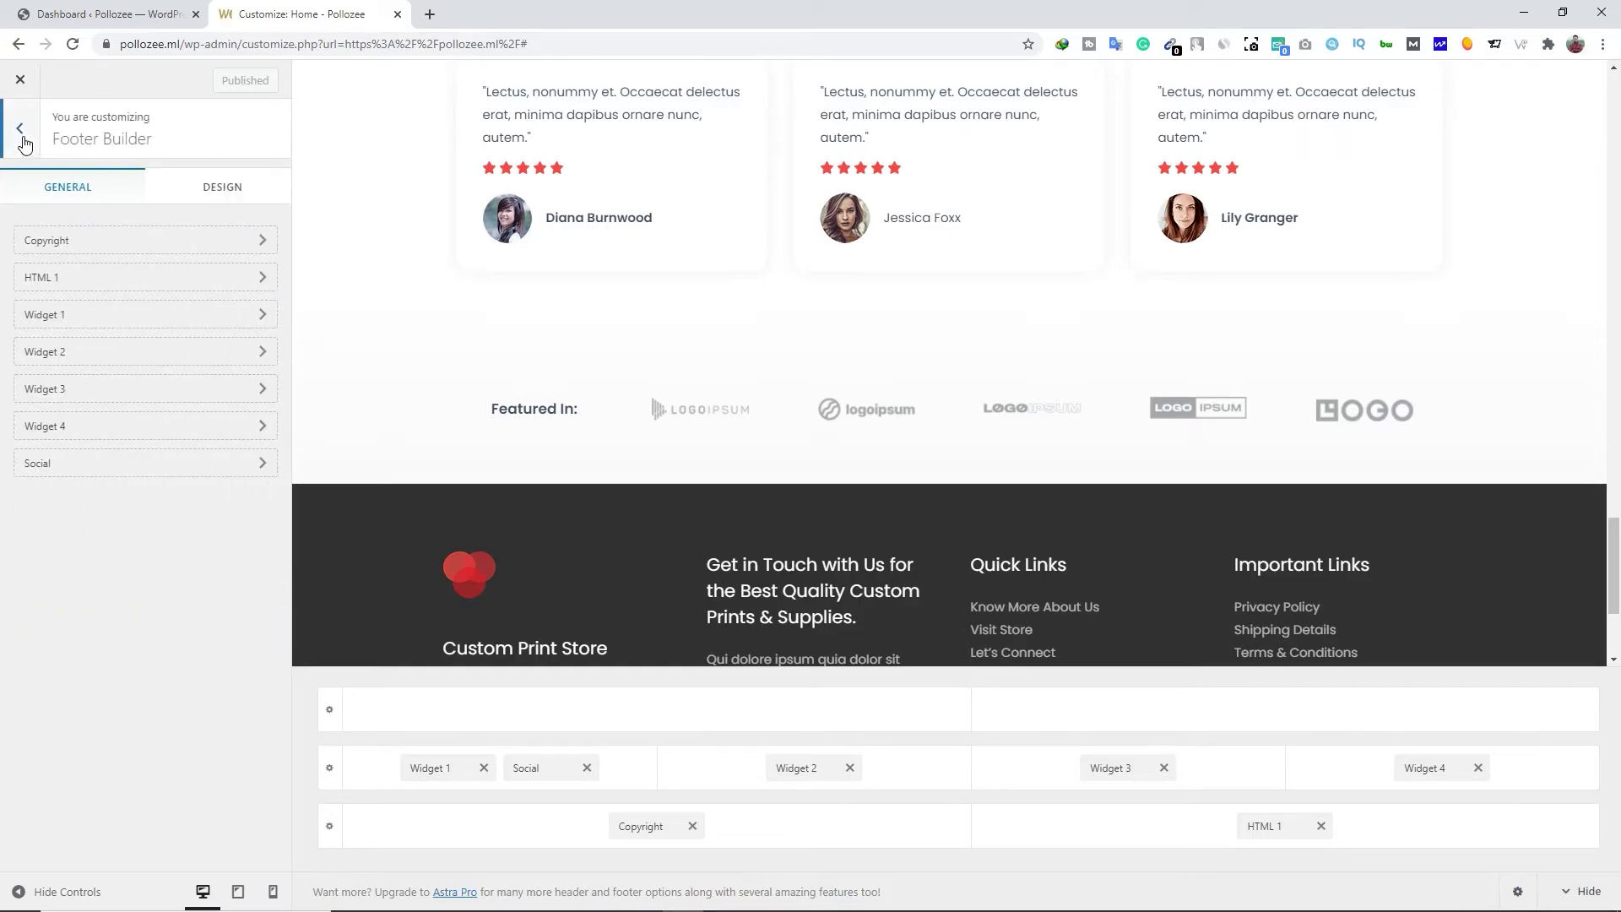
left_click(20, 131)
scroll(709, 776, "up", 10)
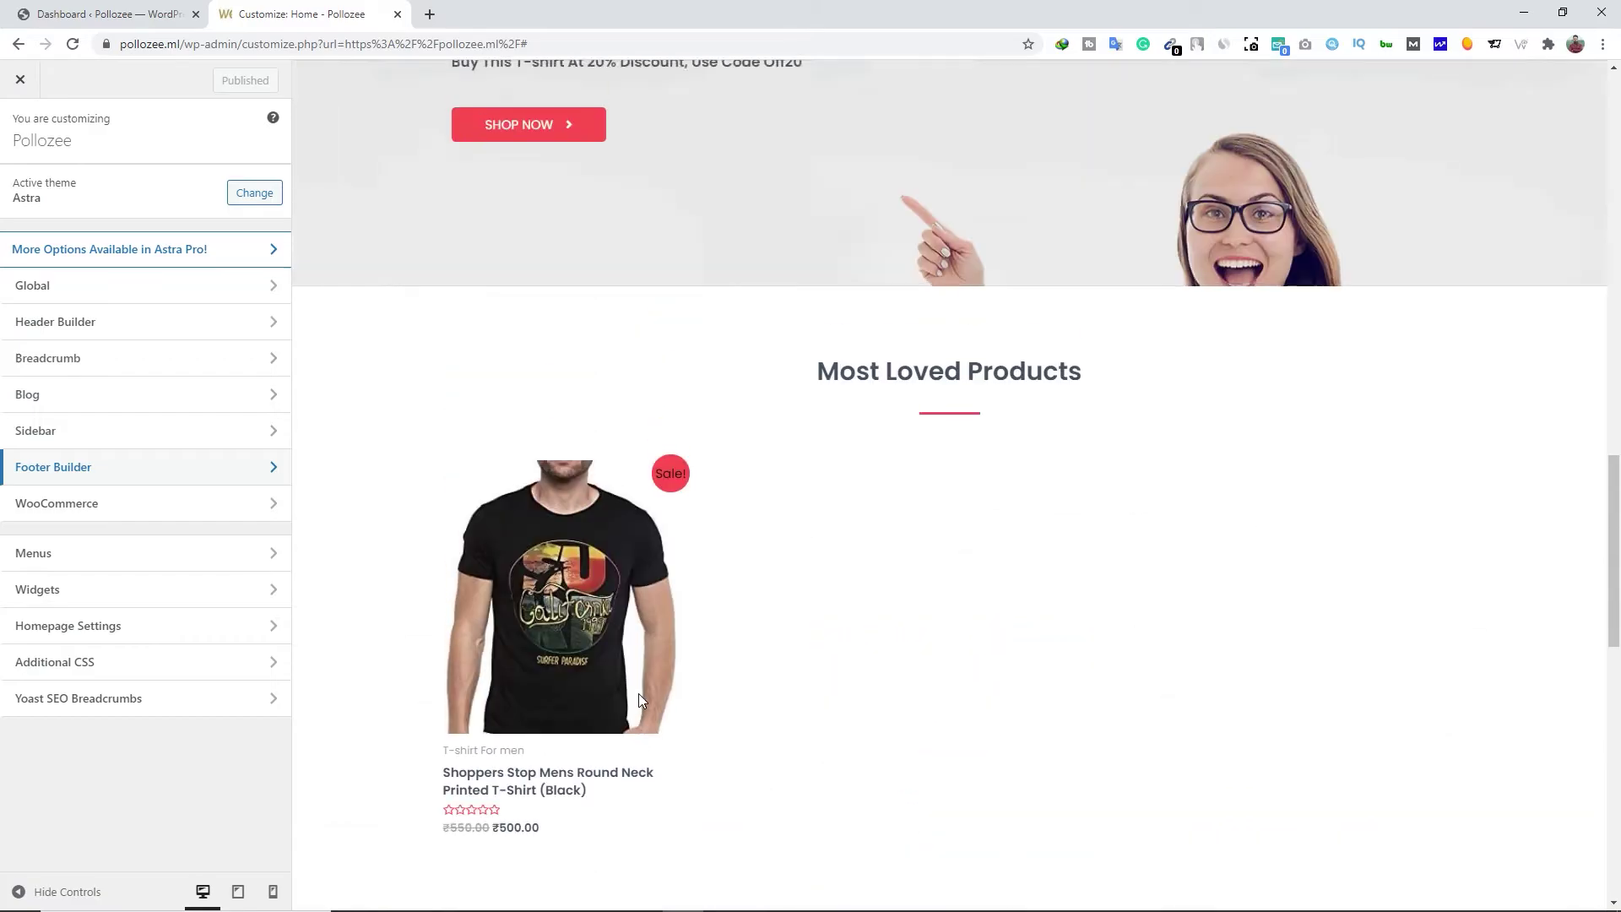
scroll(638, 699, "up", 10)
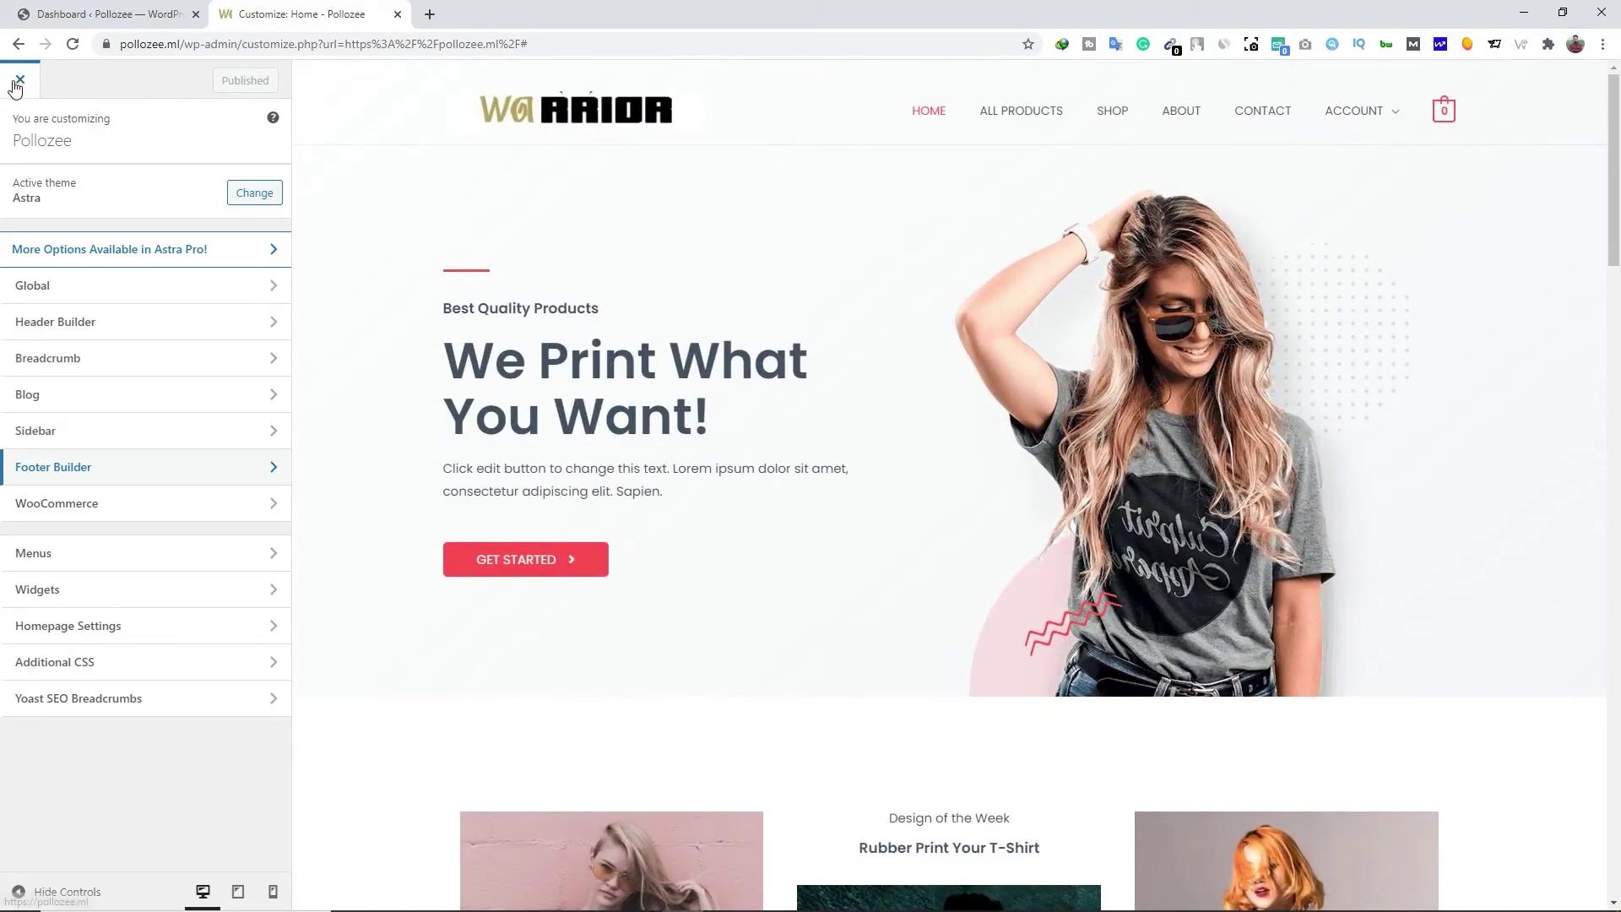
Exit the Customizer to the live site and launch Elementor on the Home page
left_click(18, 82)
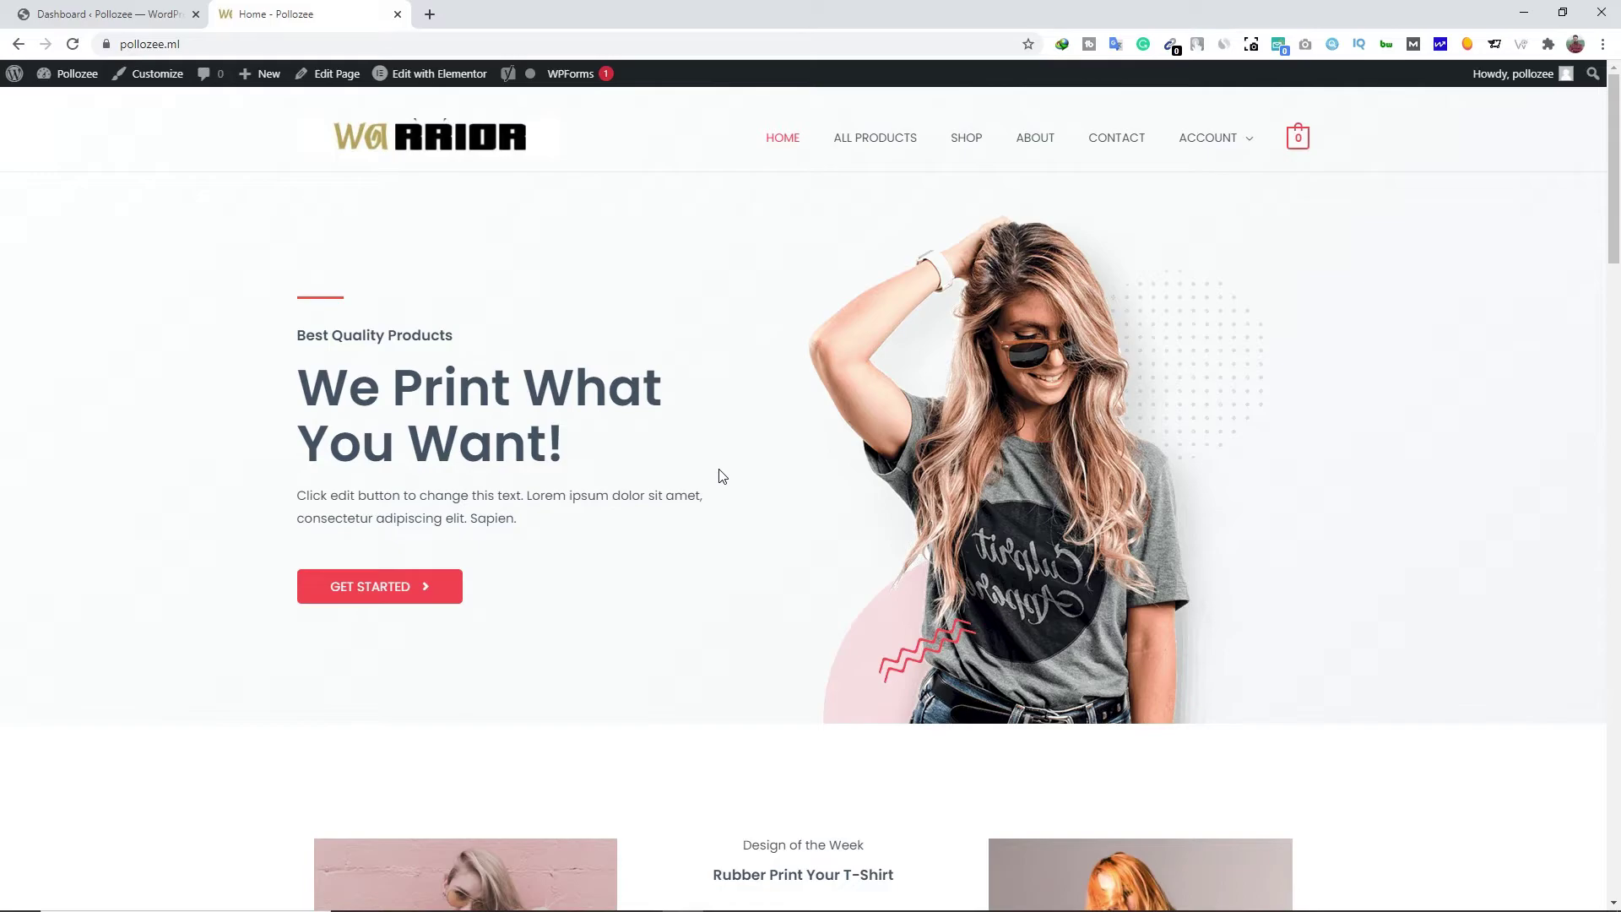
left_click(426, 75)
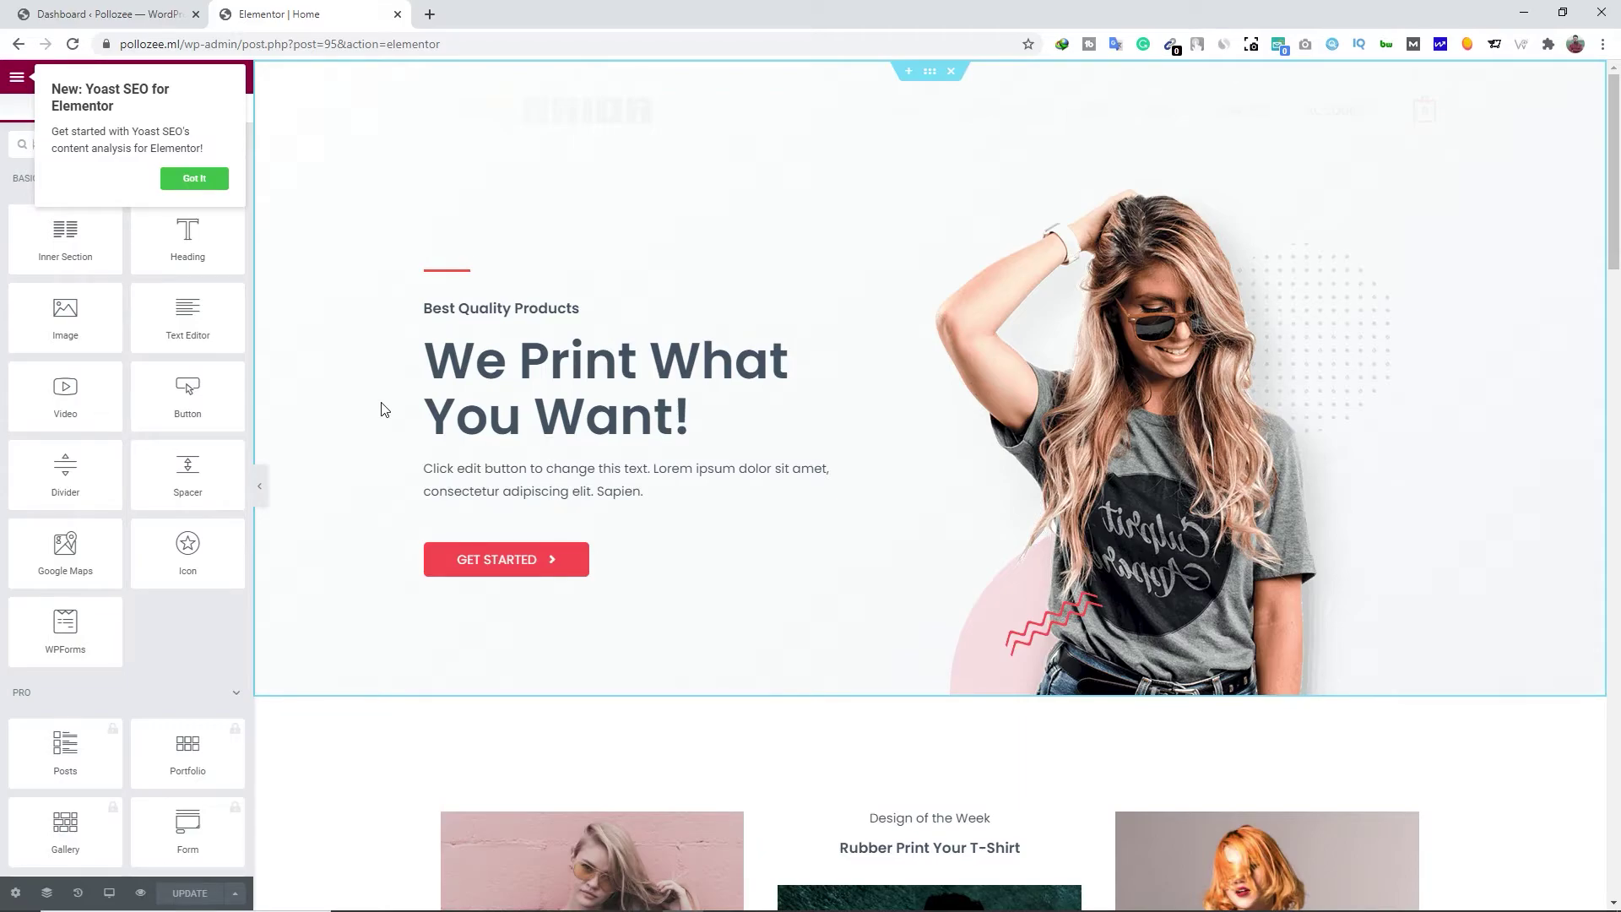
Dismiss the Yoast popup and change the hero heading to 'Now we print your T-shirts'
left_click(206, 191)
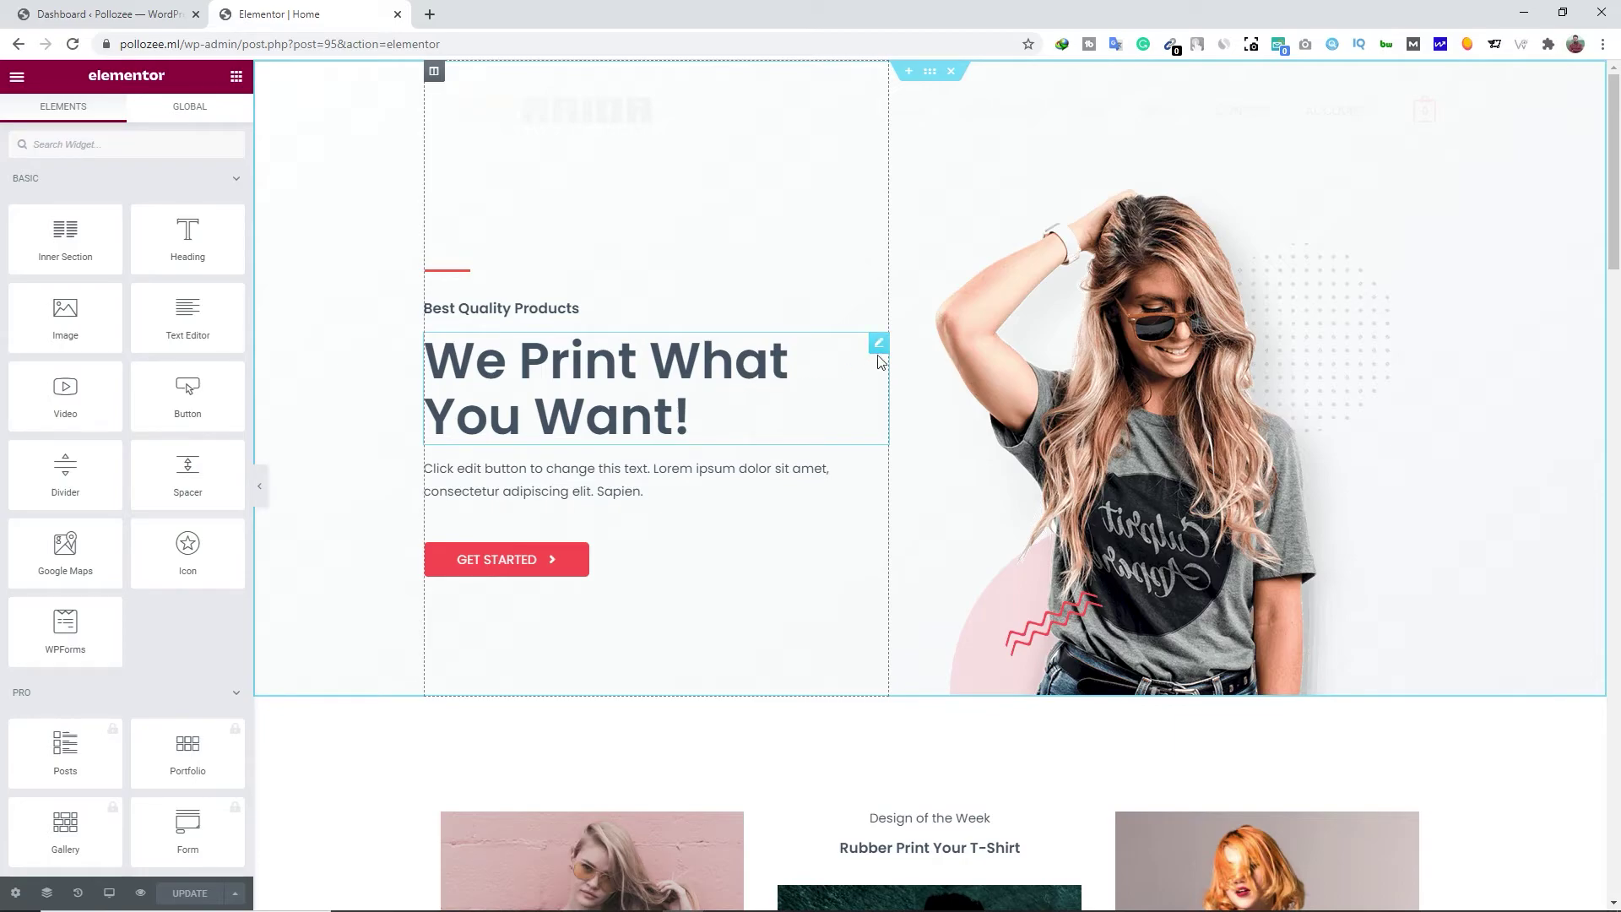
left_click(879, 344)
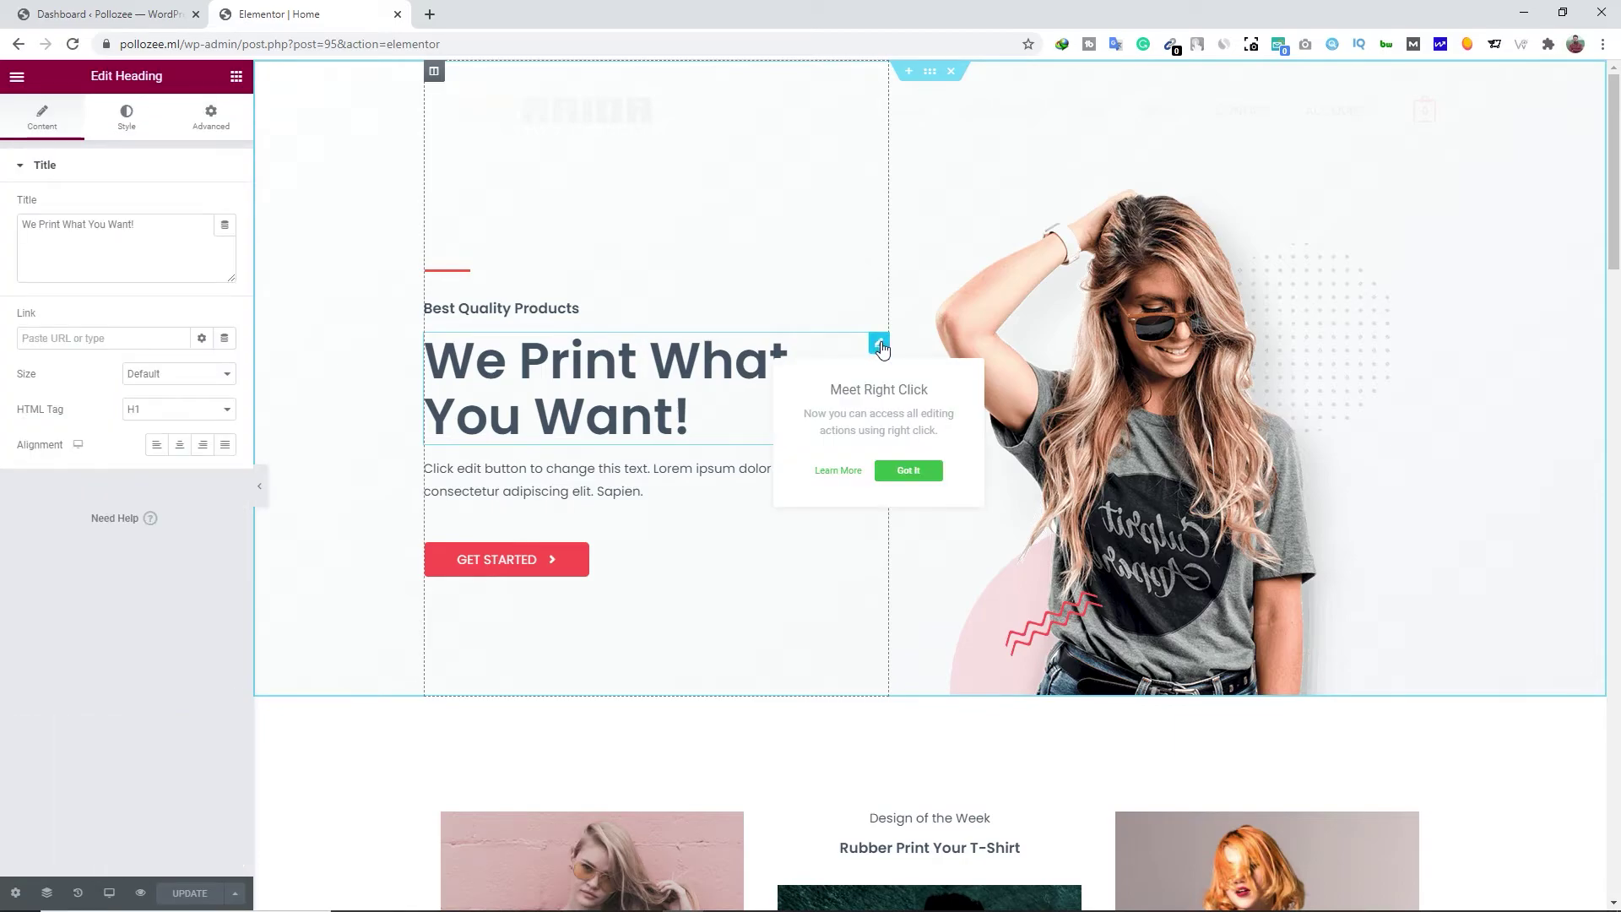
left_click(149, 229)
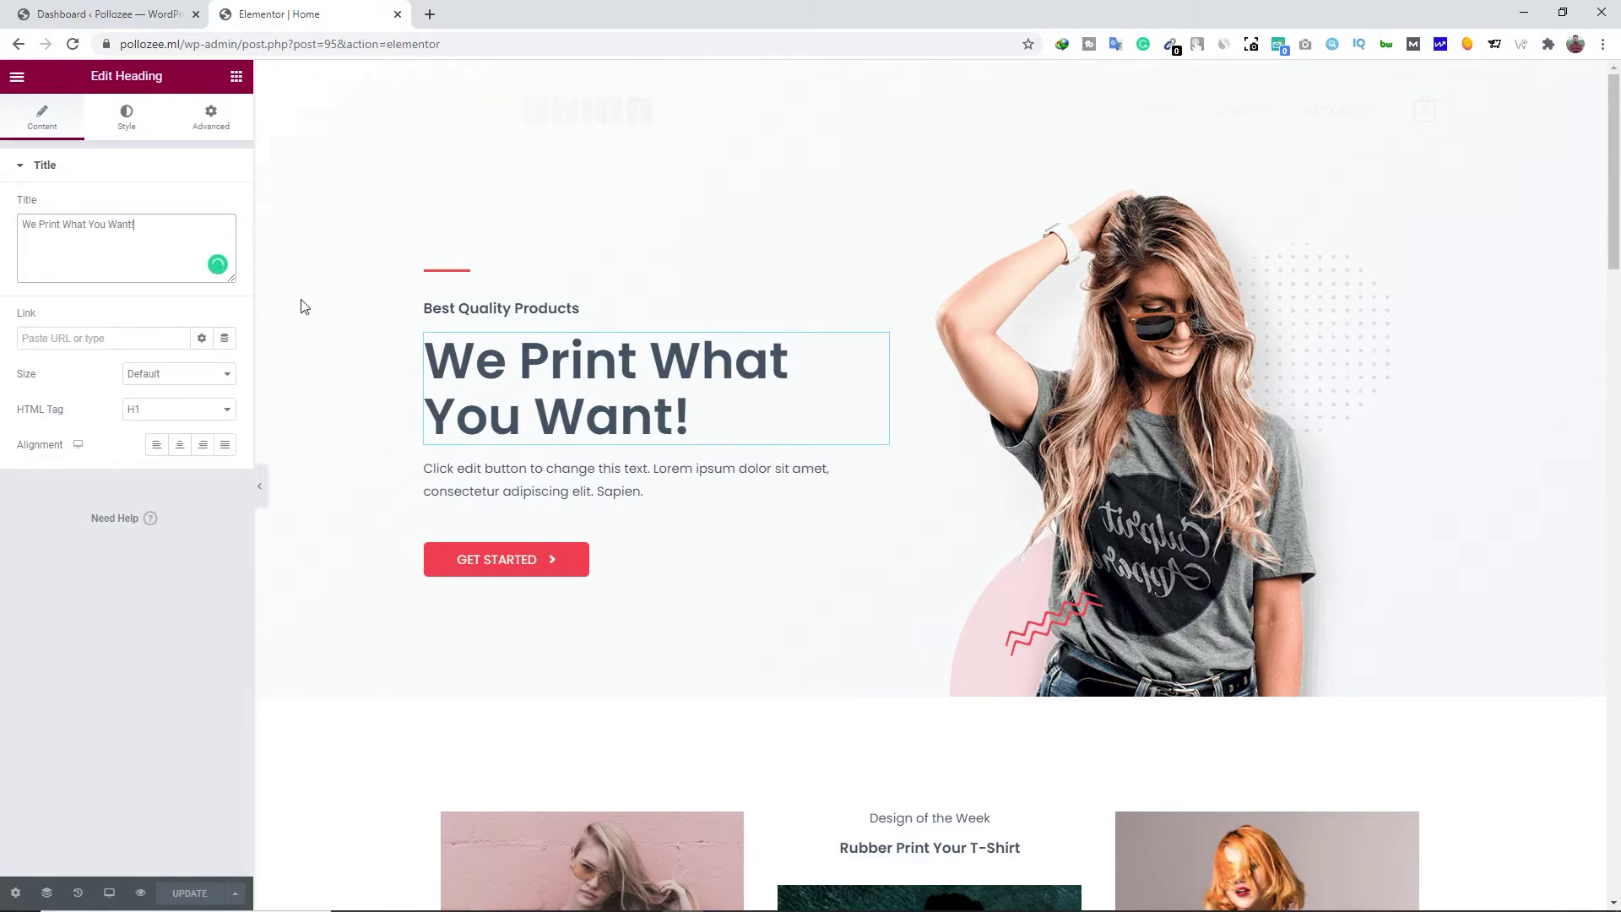
left_click_drag(162, 227, 18, 222)
type("Now we print your T-shirts")
left_click(116, 339)
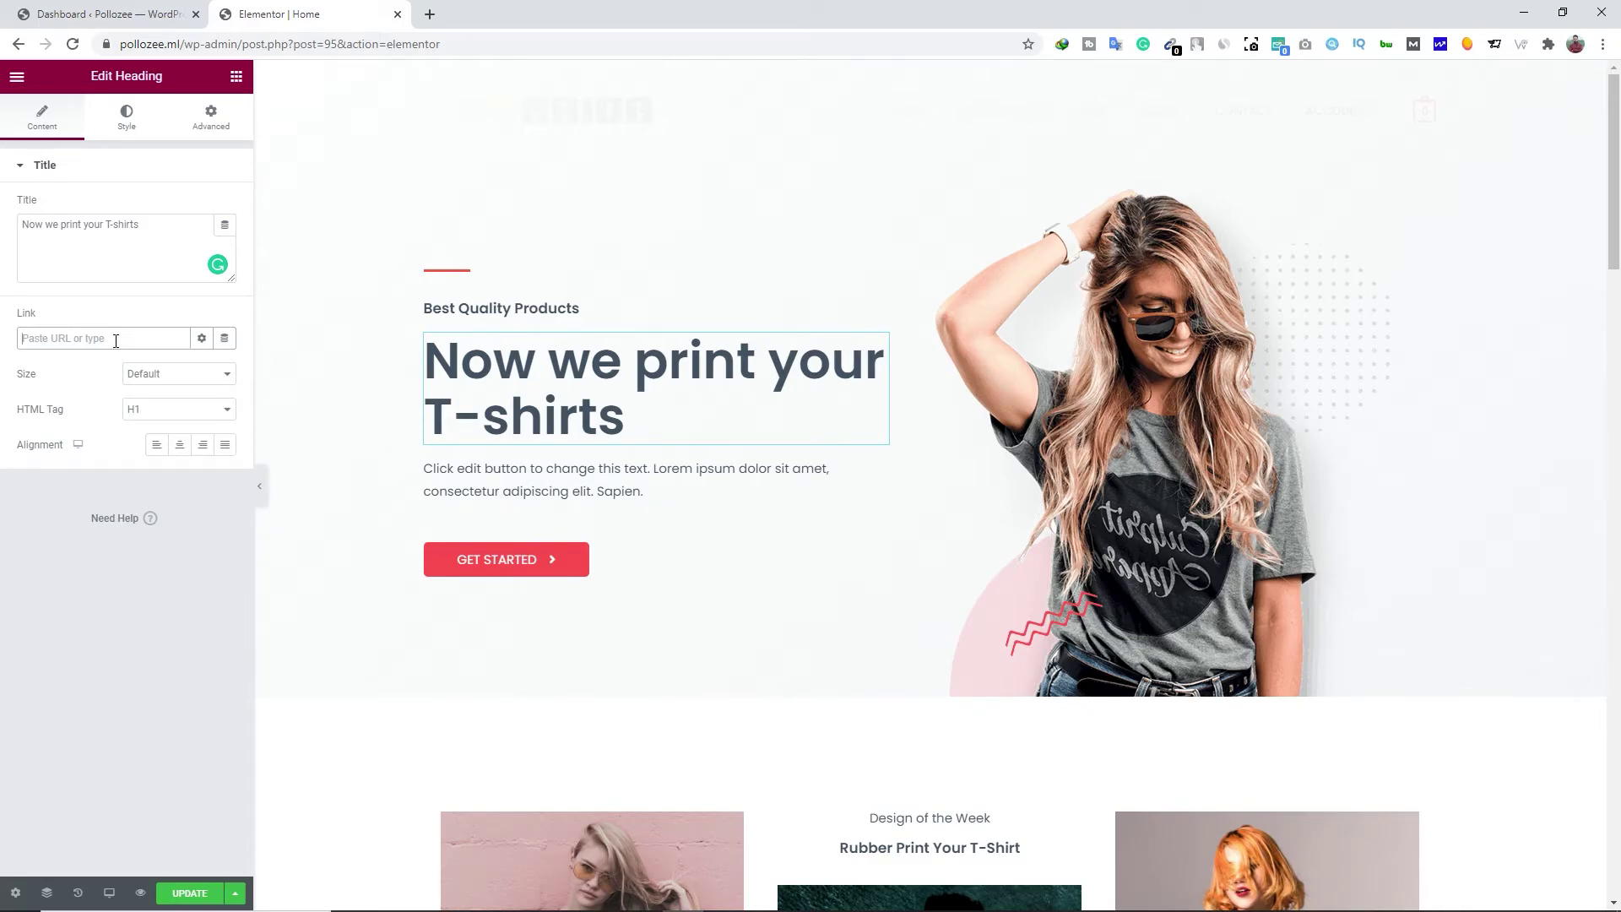
Try Small, Large and XXL heading sizes, then leave the size at Default
left_click(162, 381)
left_click(164, 405)
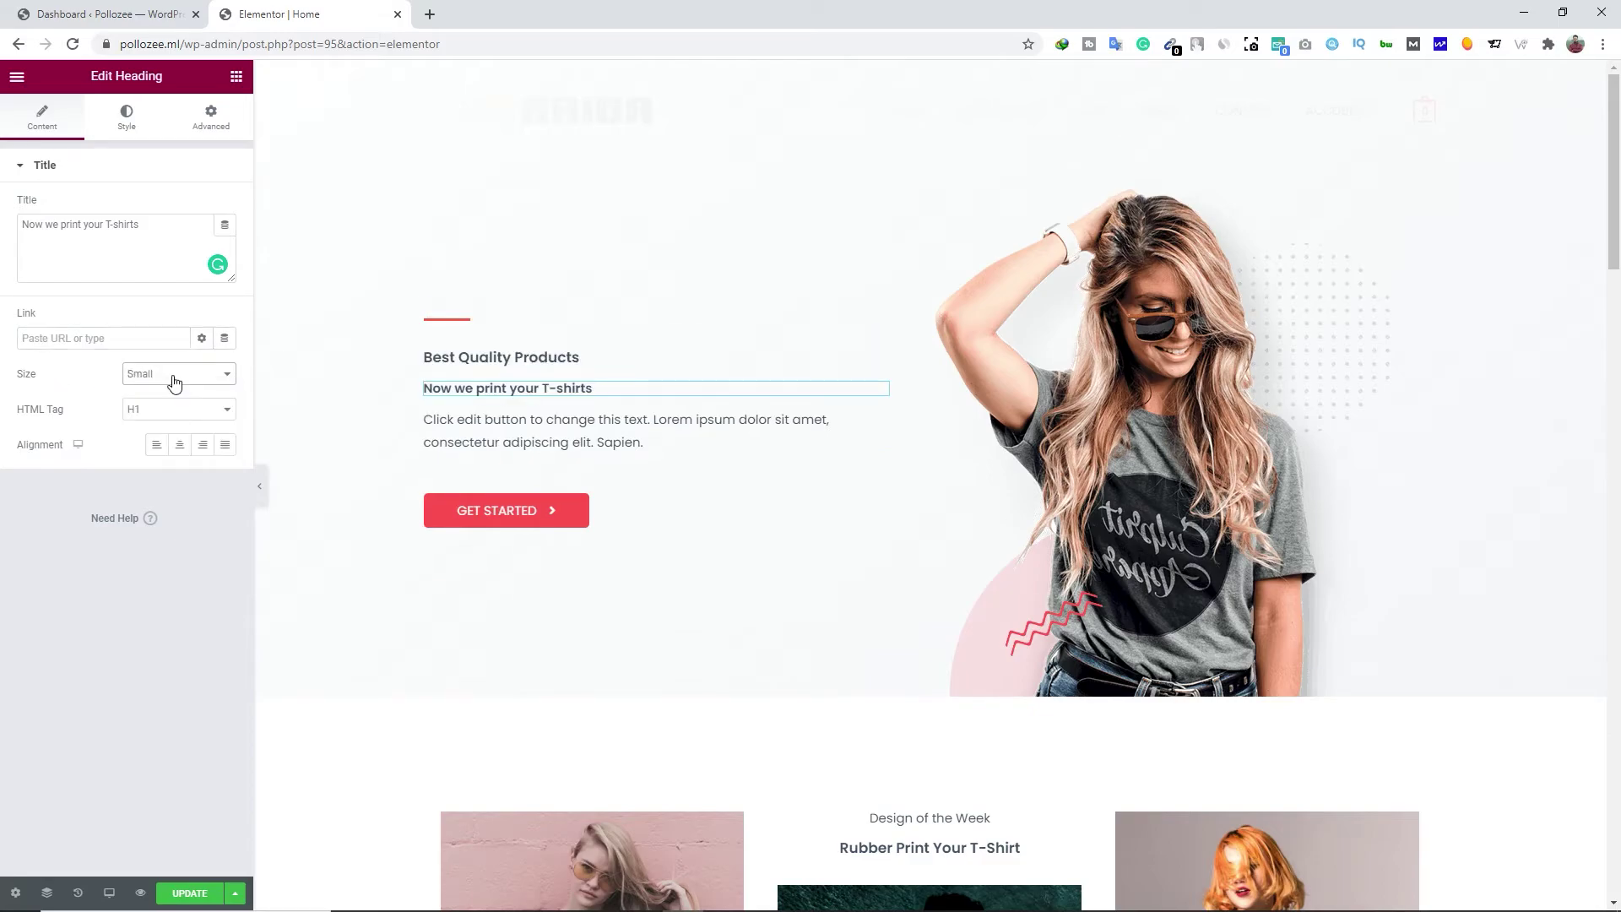
left_click(173, 382)
left_click(163, 431)
left_click(166, 378)
left_click(136, 456)
left_click(173, 376)
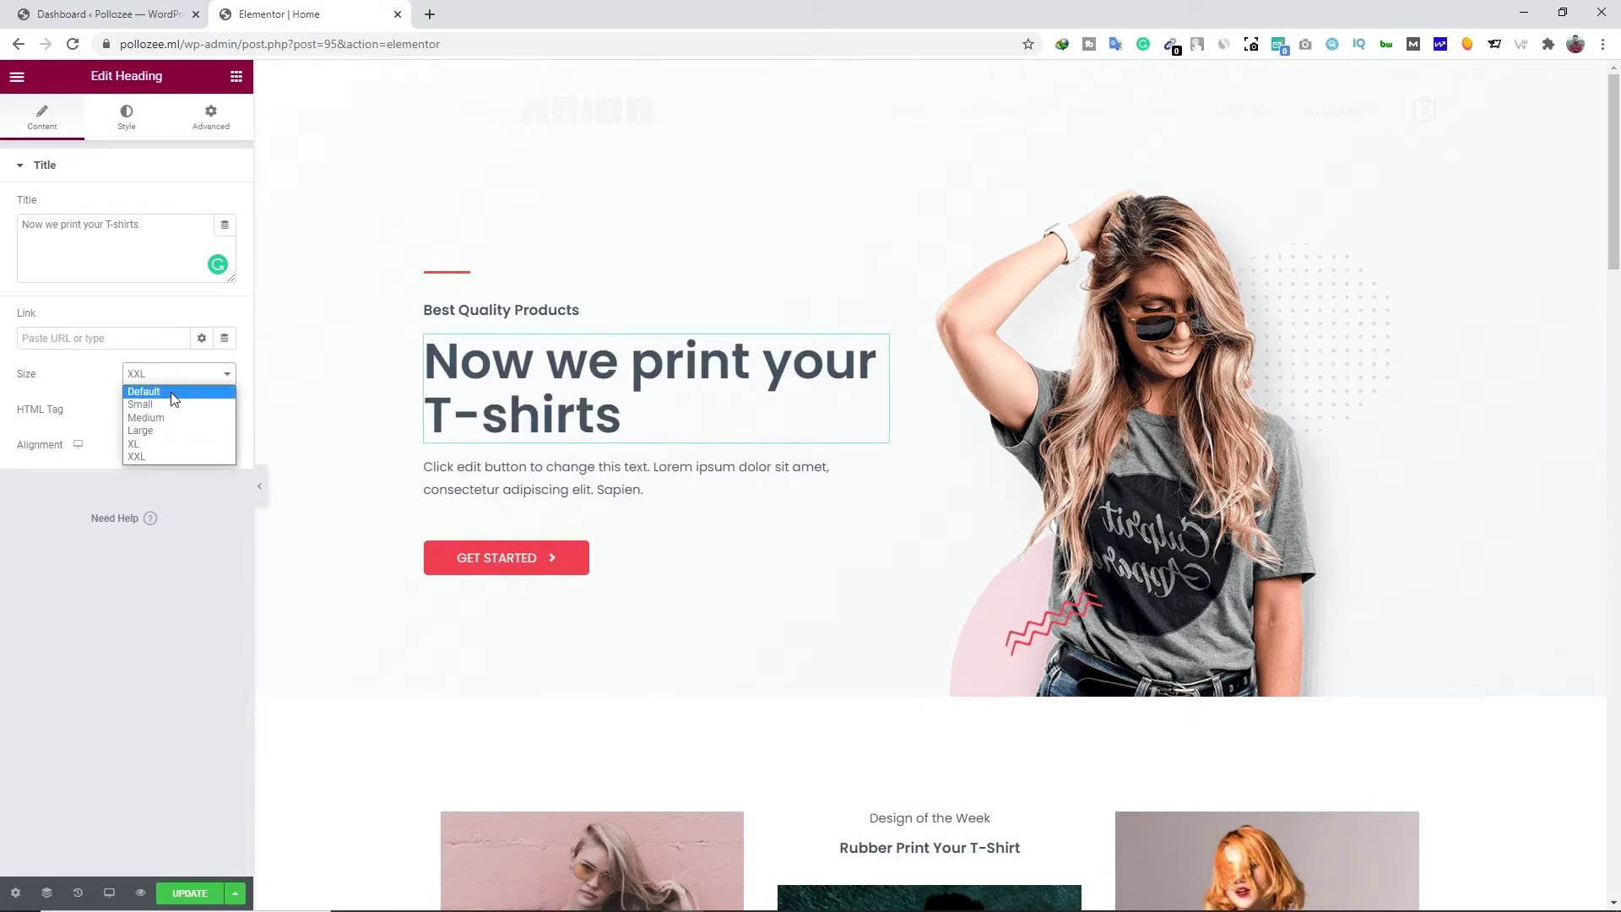
left_click(151, 392)
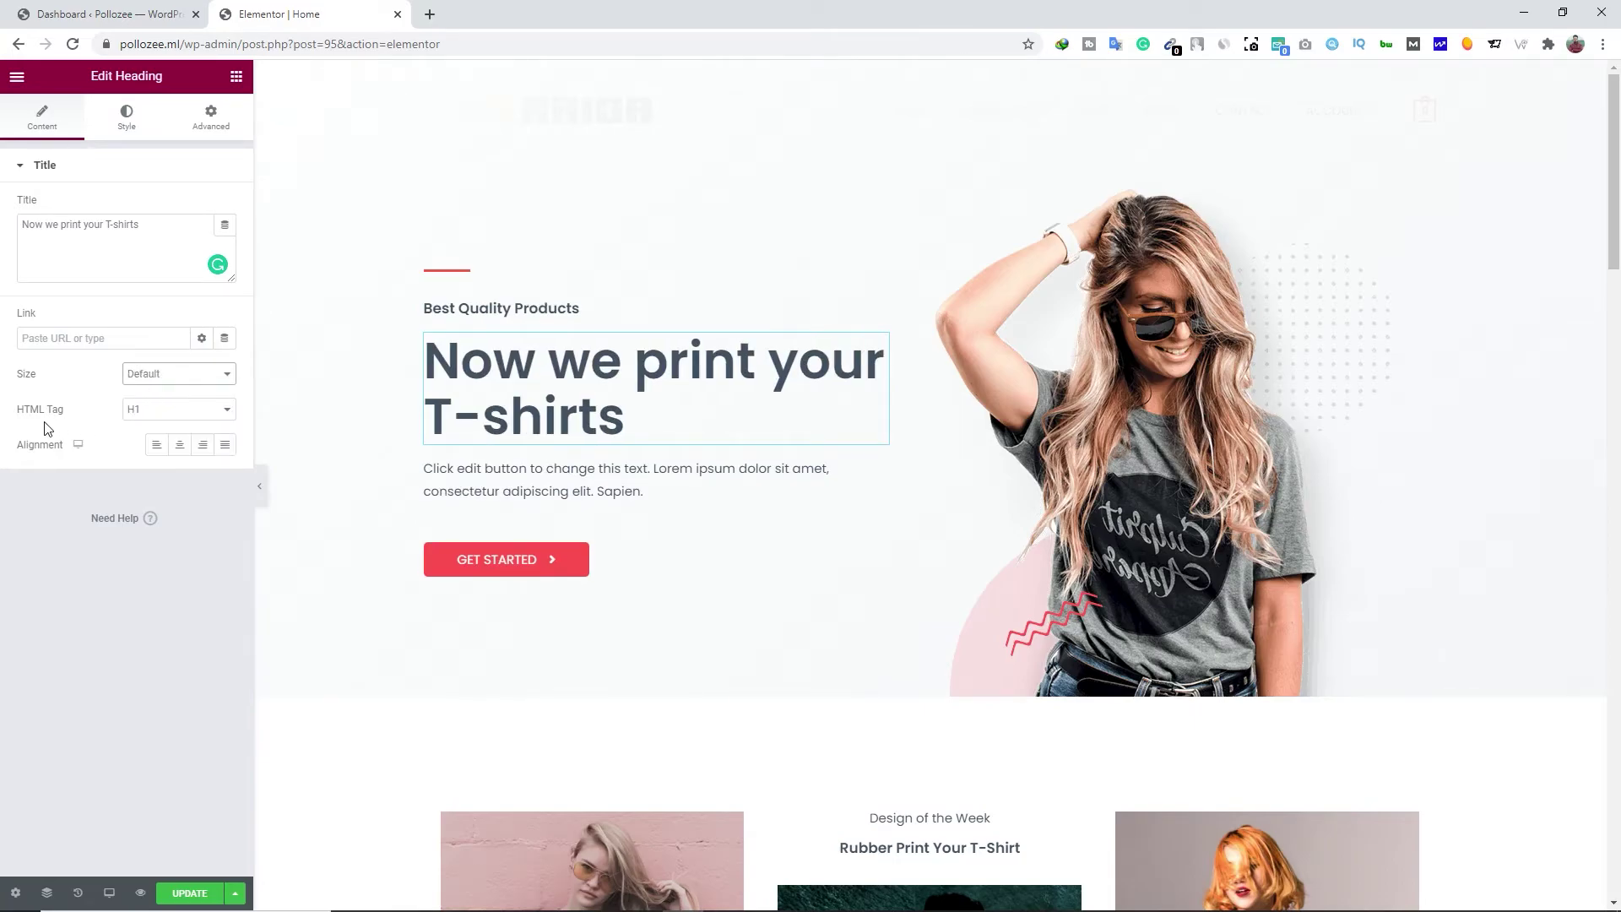
Keep the heading at H1 and left alignment after trying H2 and other alignments
left_click(166, 411)
left_click(157, 439)
left_click(160, 412)
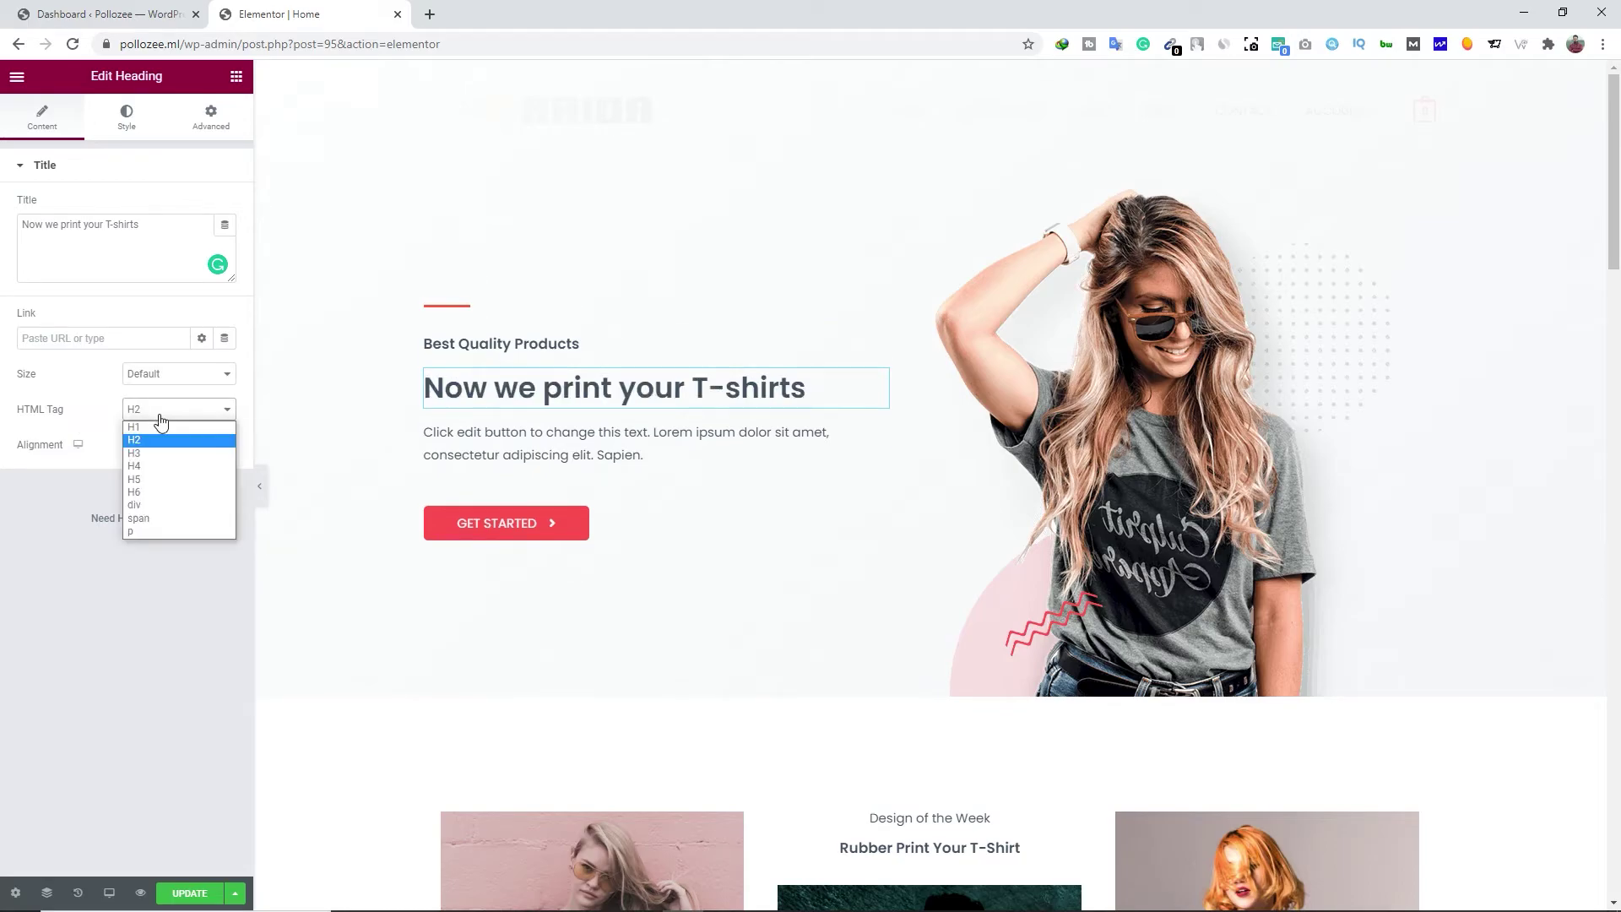
left_click(161, 428)
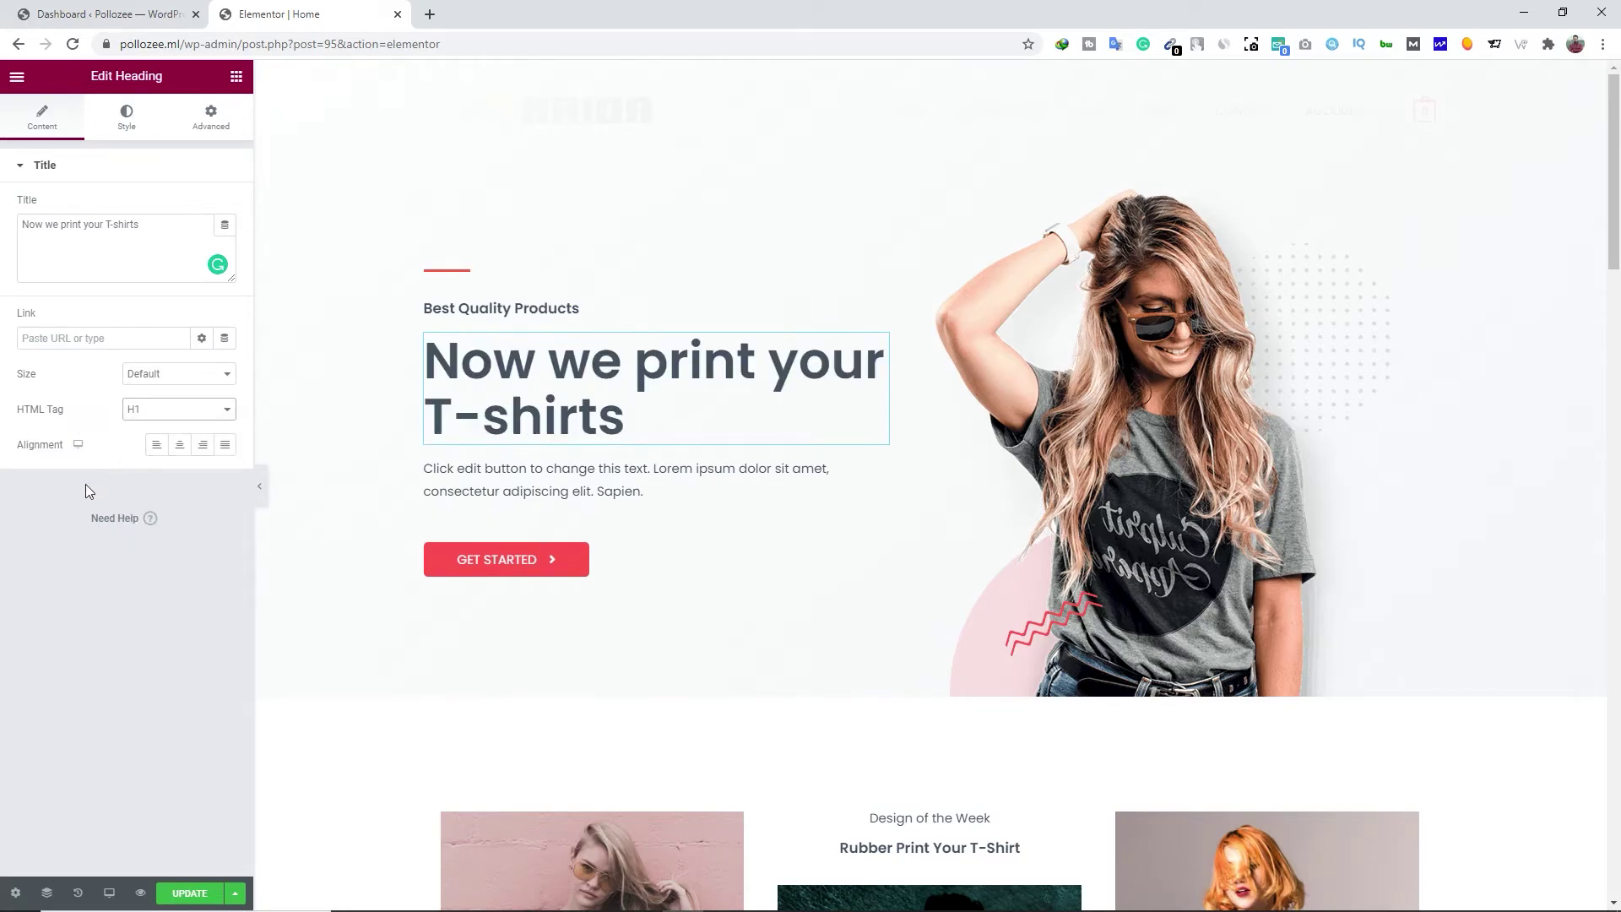
left_click(160, 446)
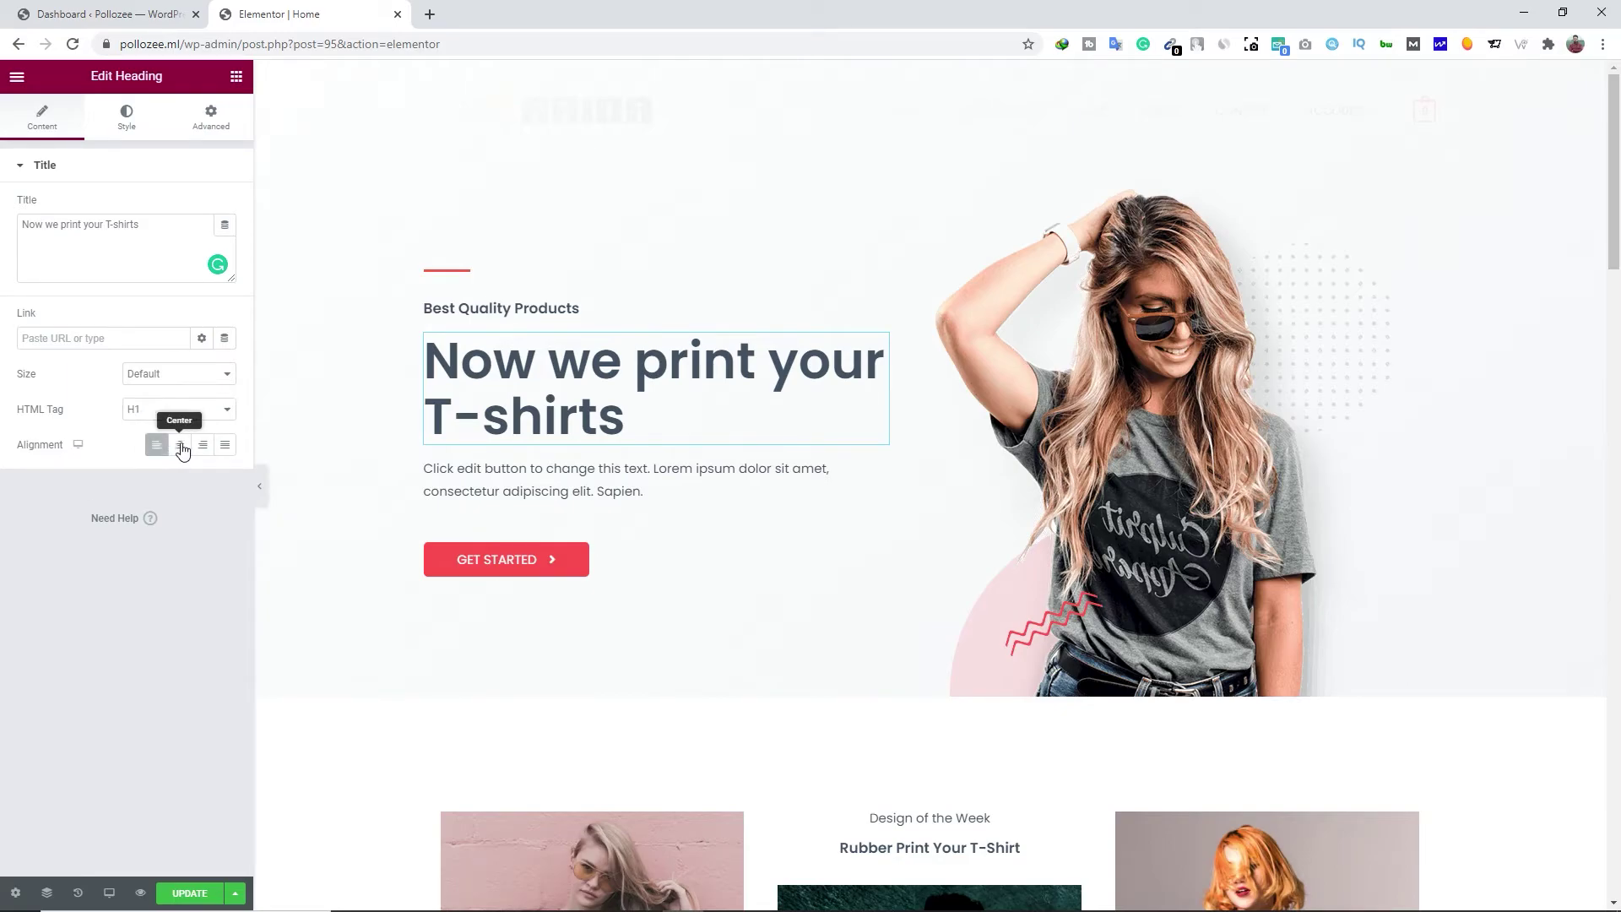
left_click(181, 447)
left_click(203, 447)
left_click(224, 445)
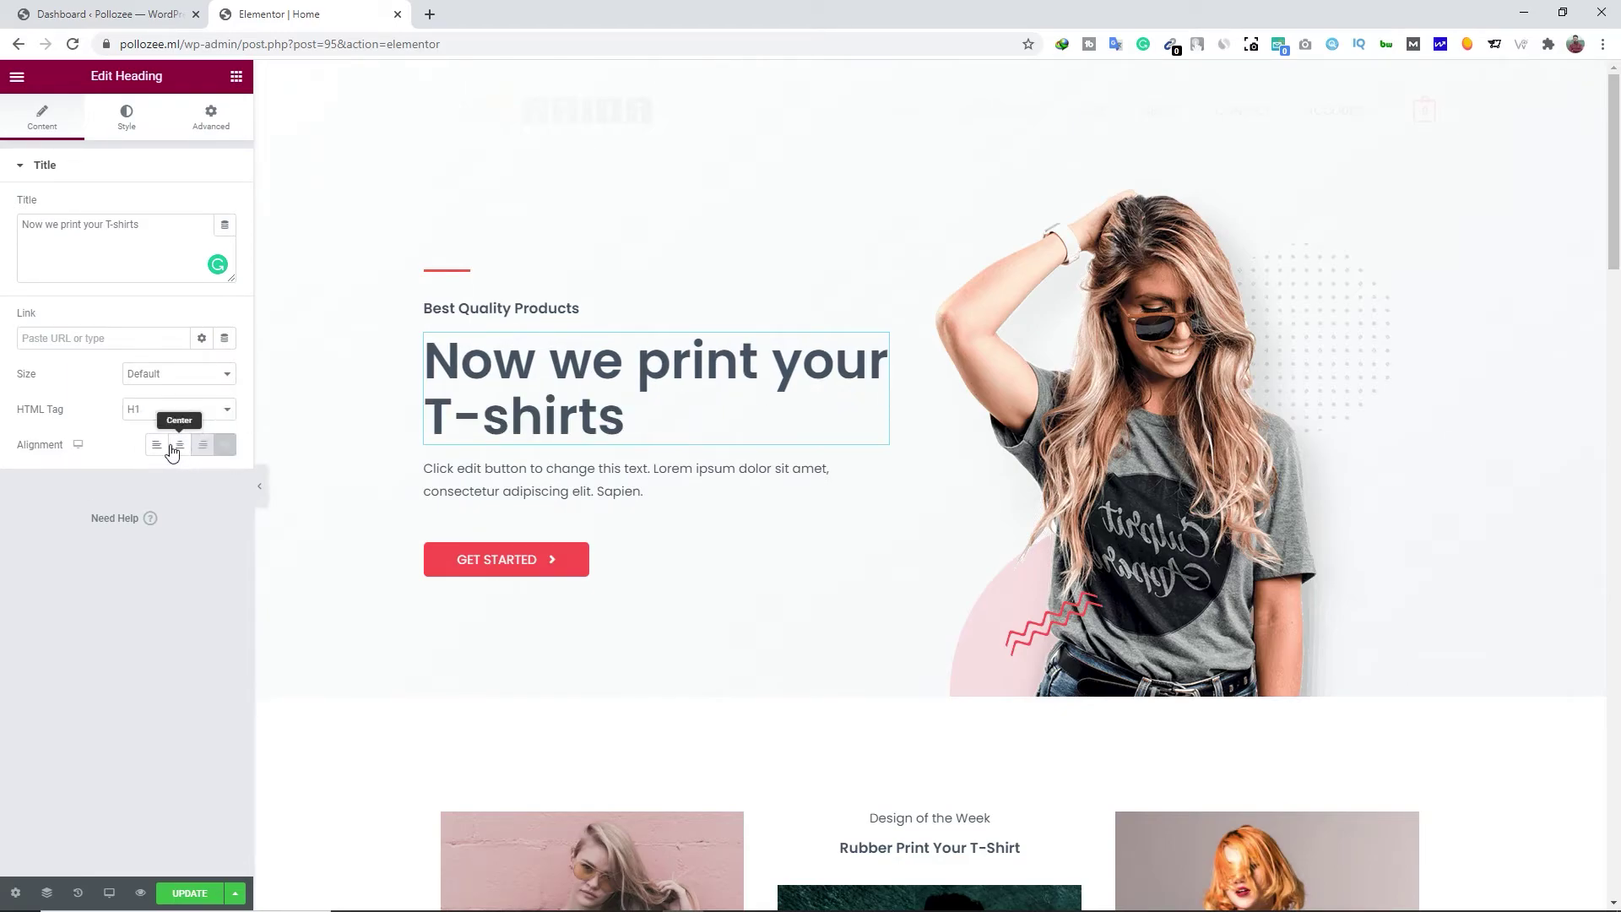
left_click(159, 447)
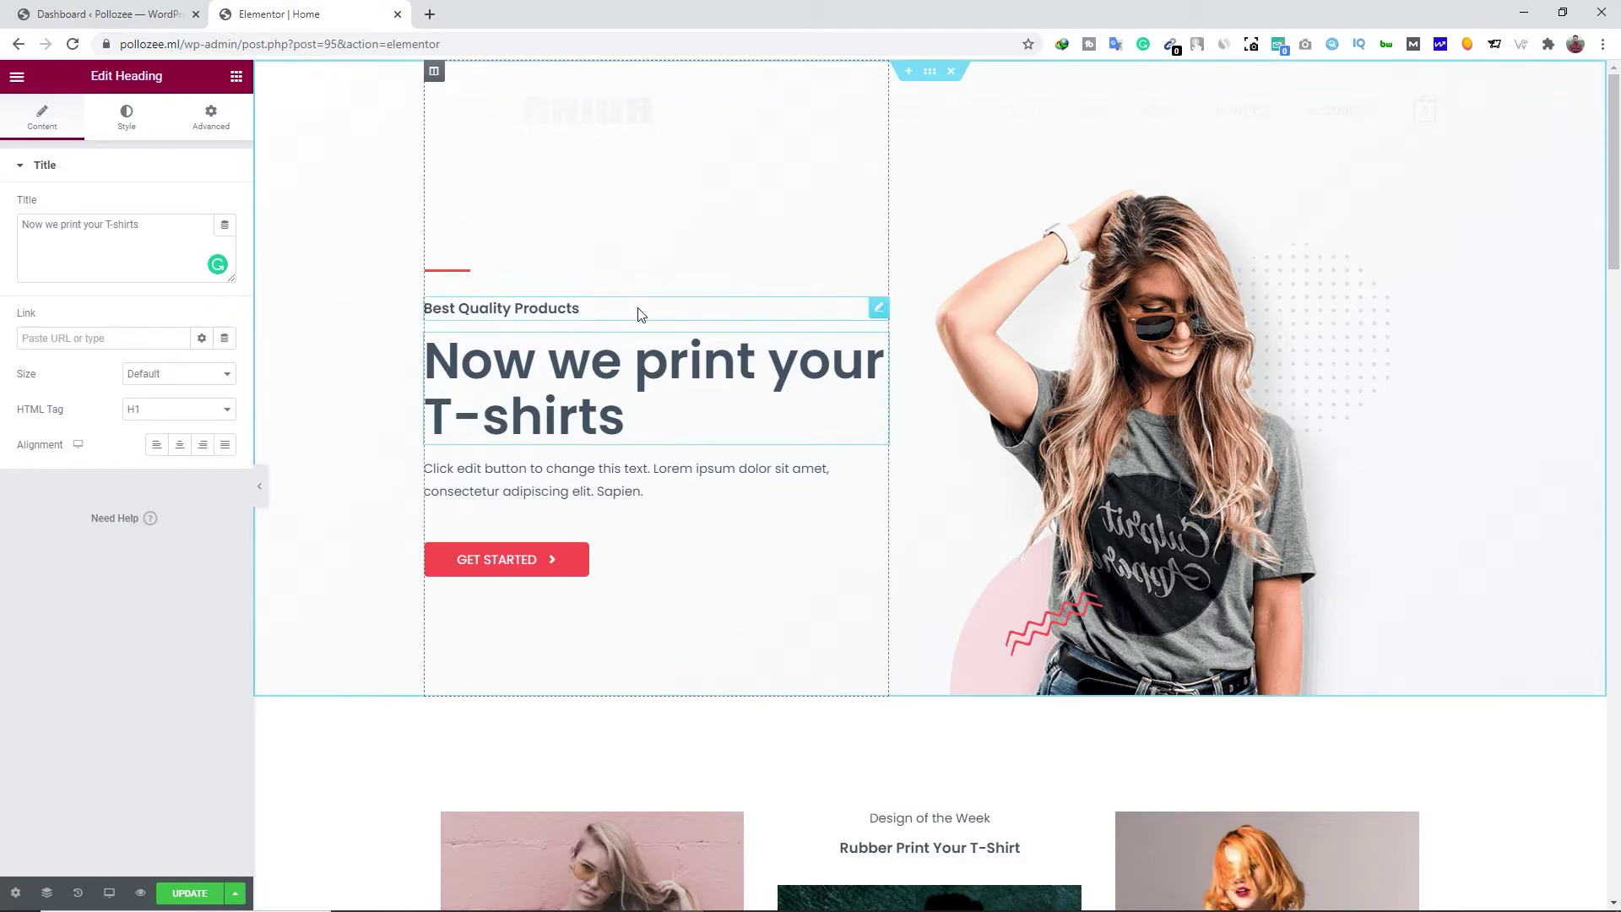
Open the 'Best Quality Products' heading and select its text
left_click(879, 309)
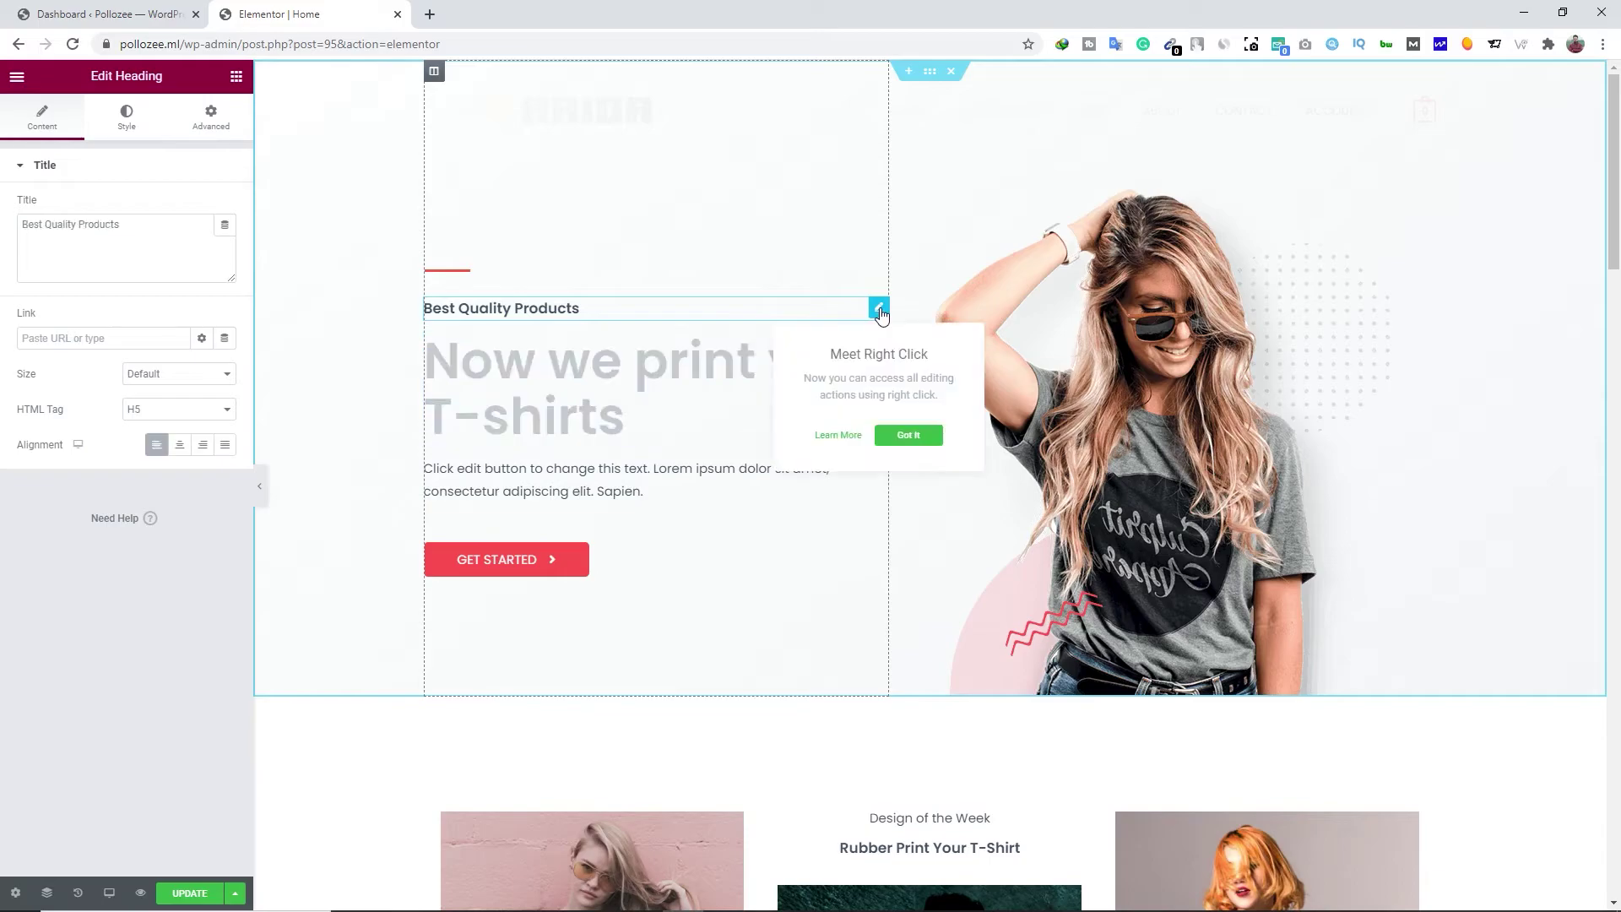
left_click(909, 435)
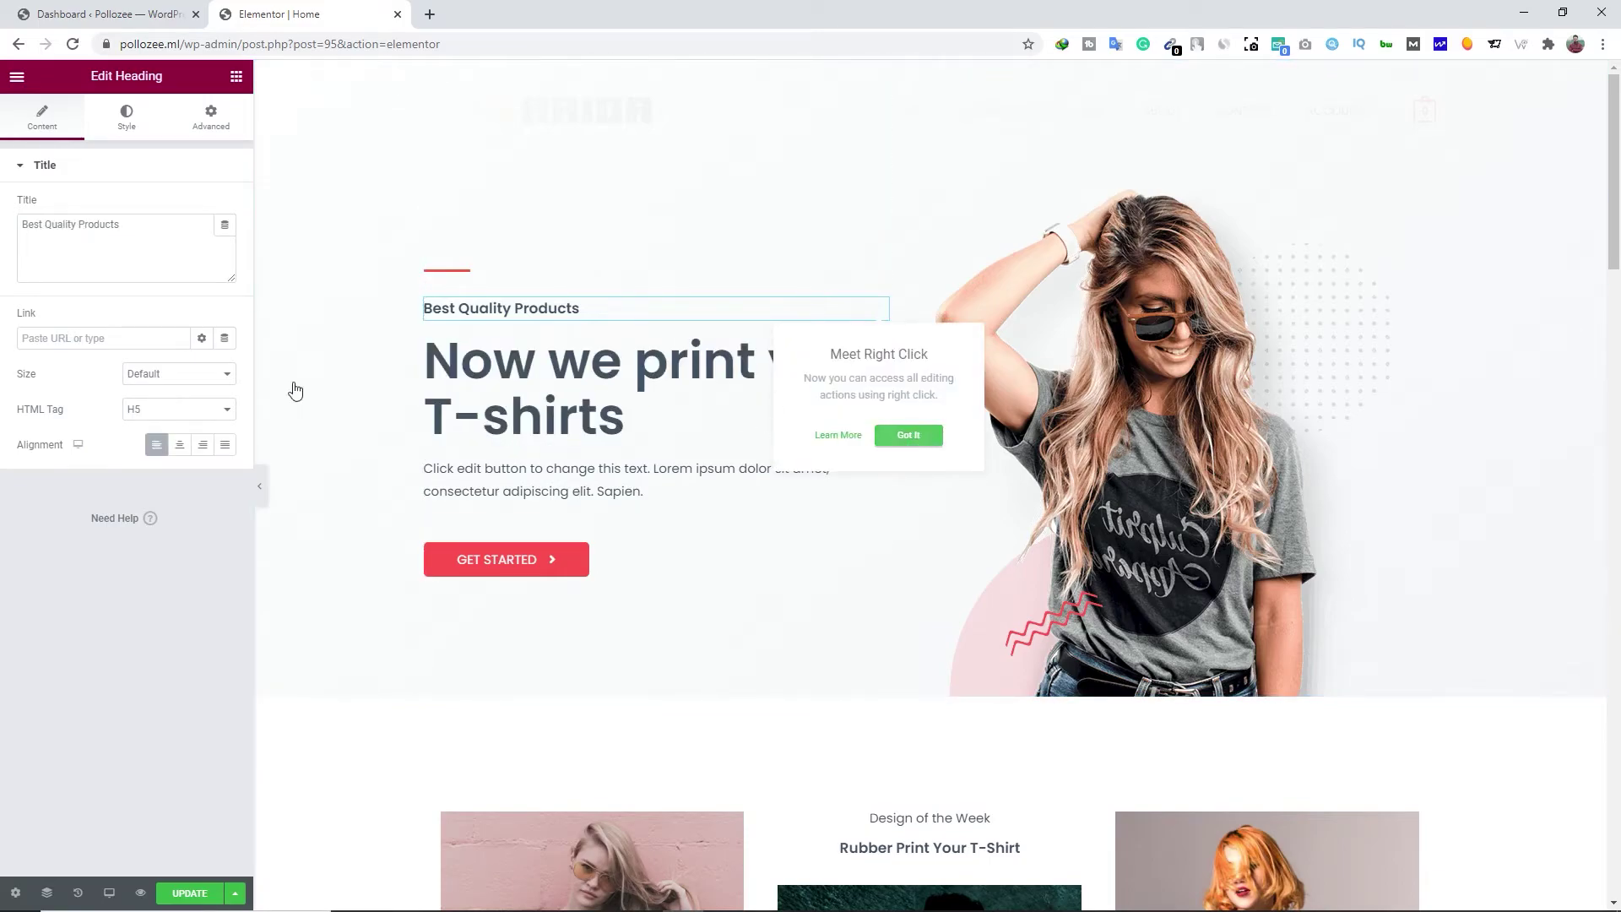
triple_click(159, 240)
left_click(151, 234)
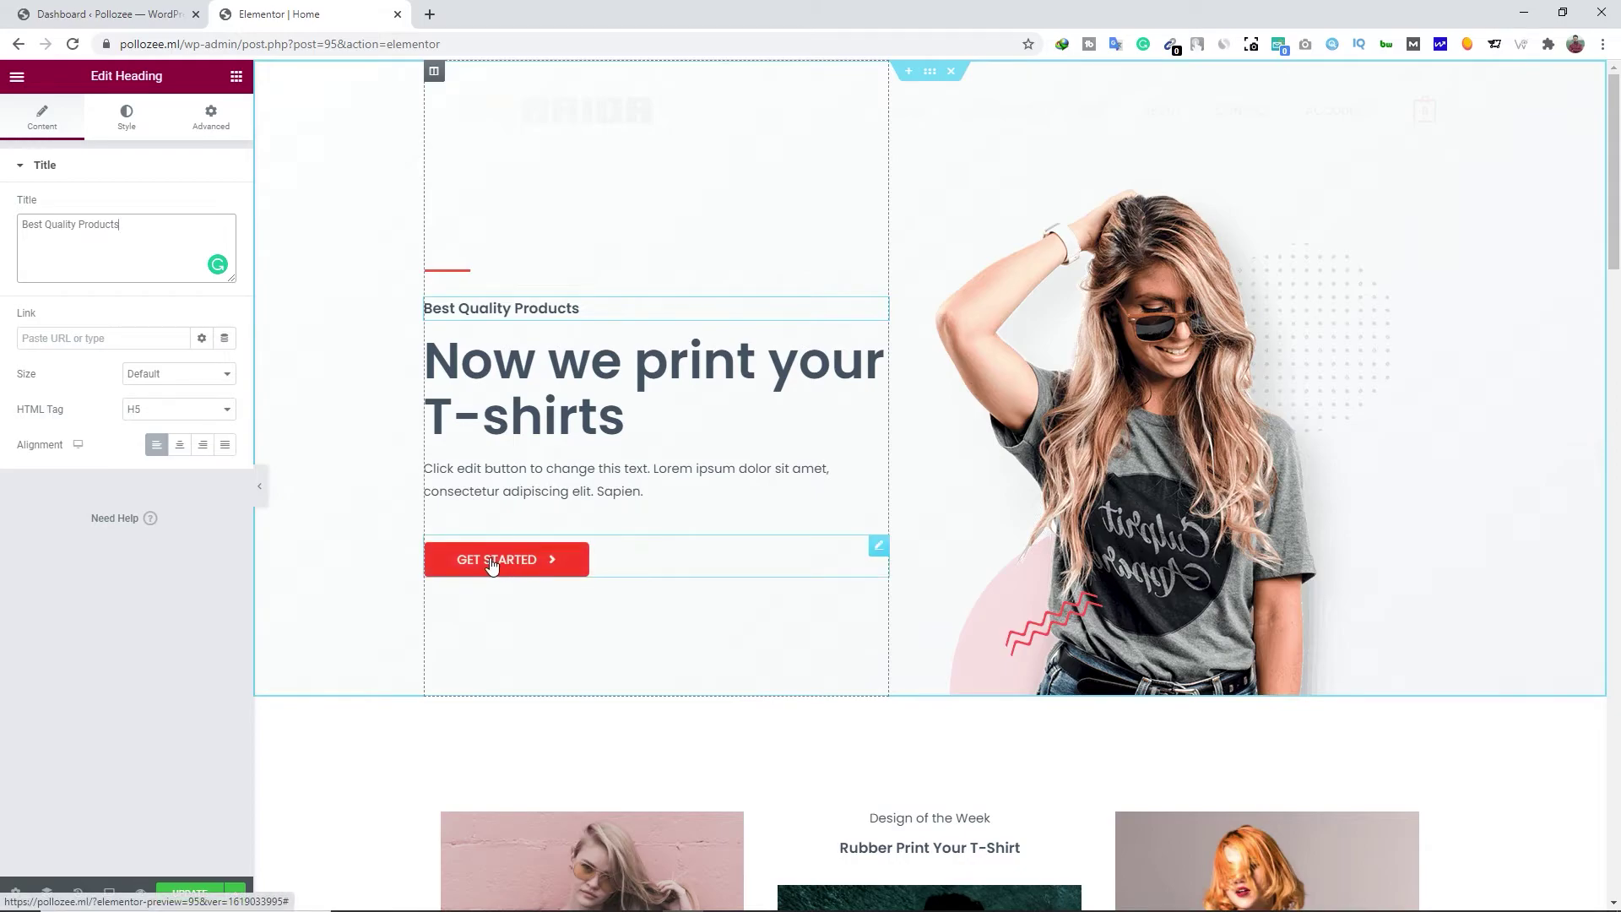
left_click(879, 547)
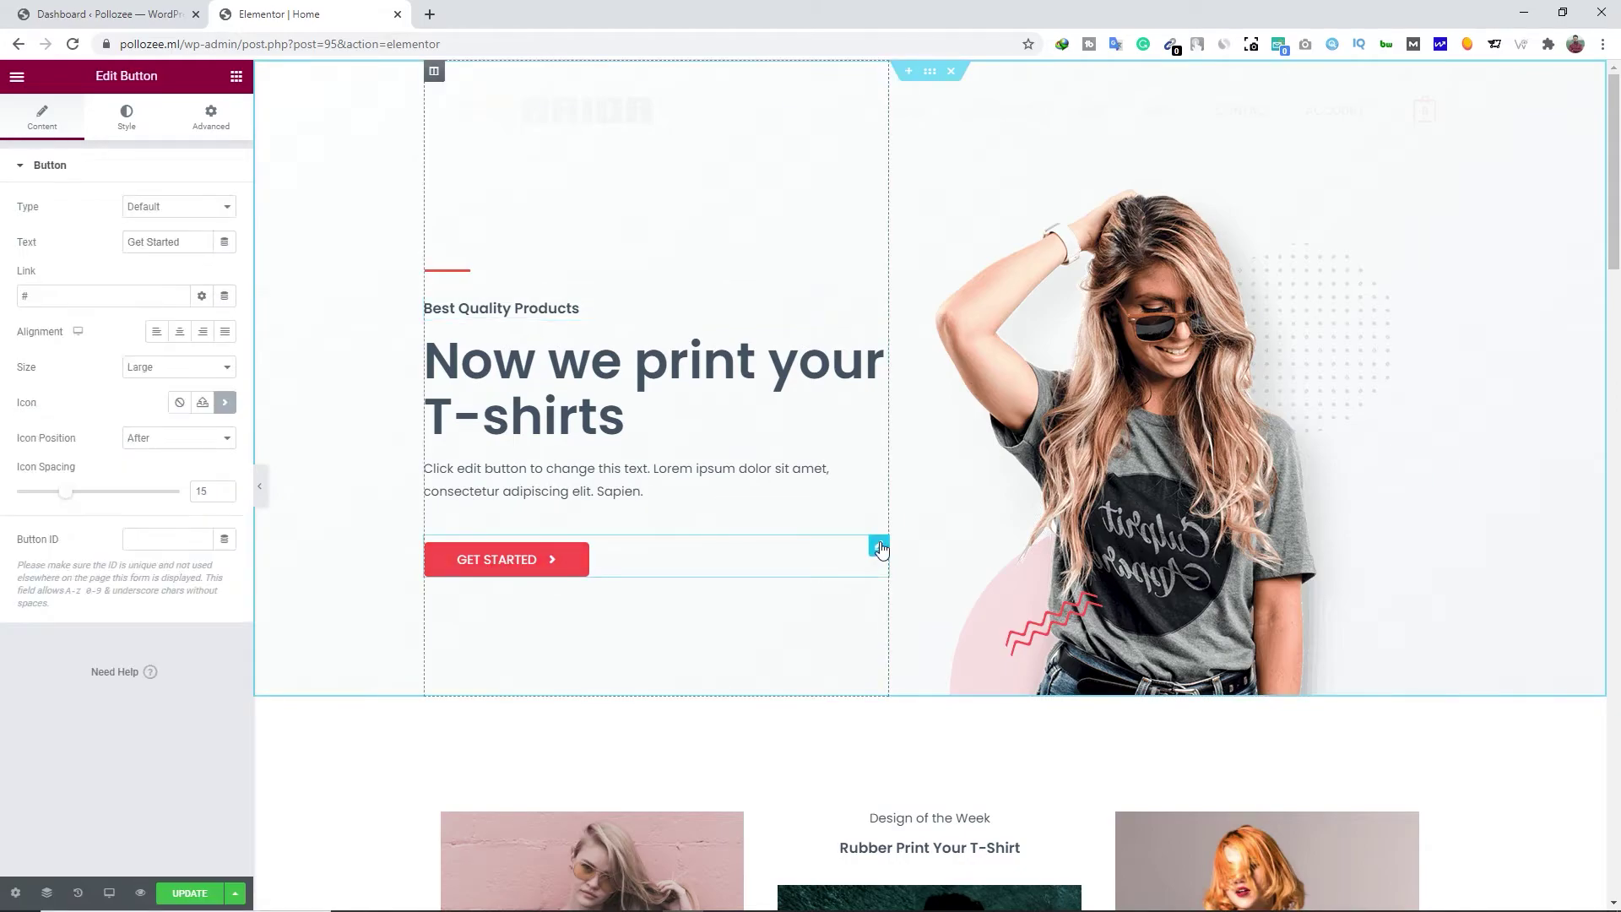
left_click(38, 297)
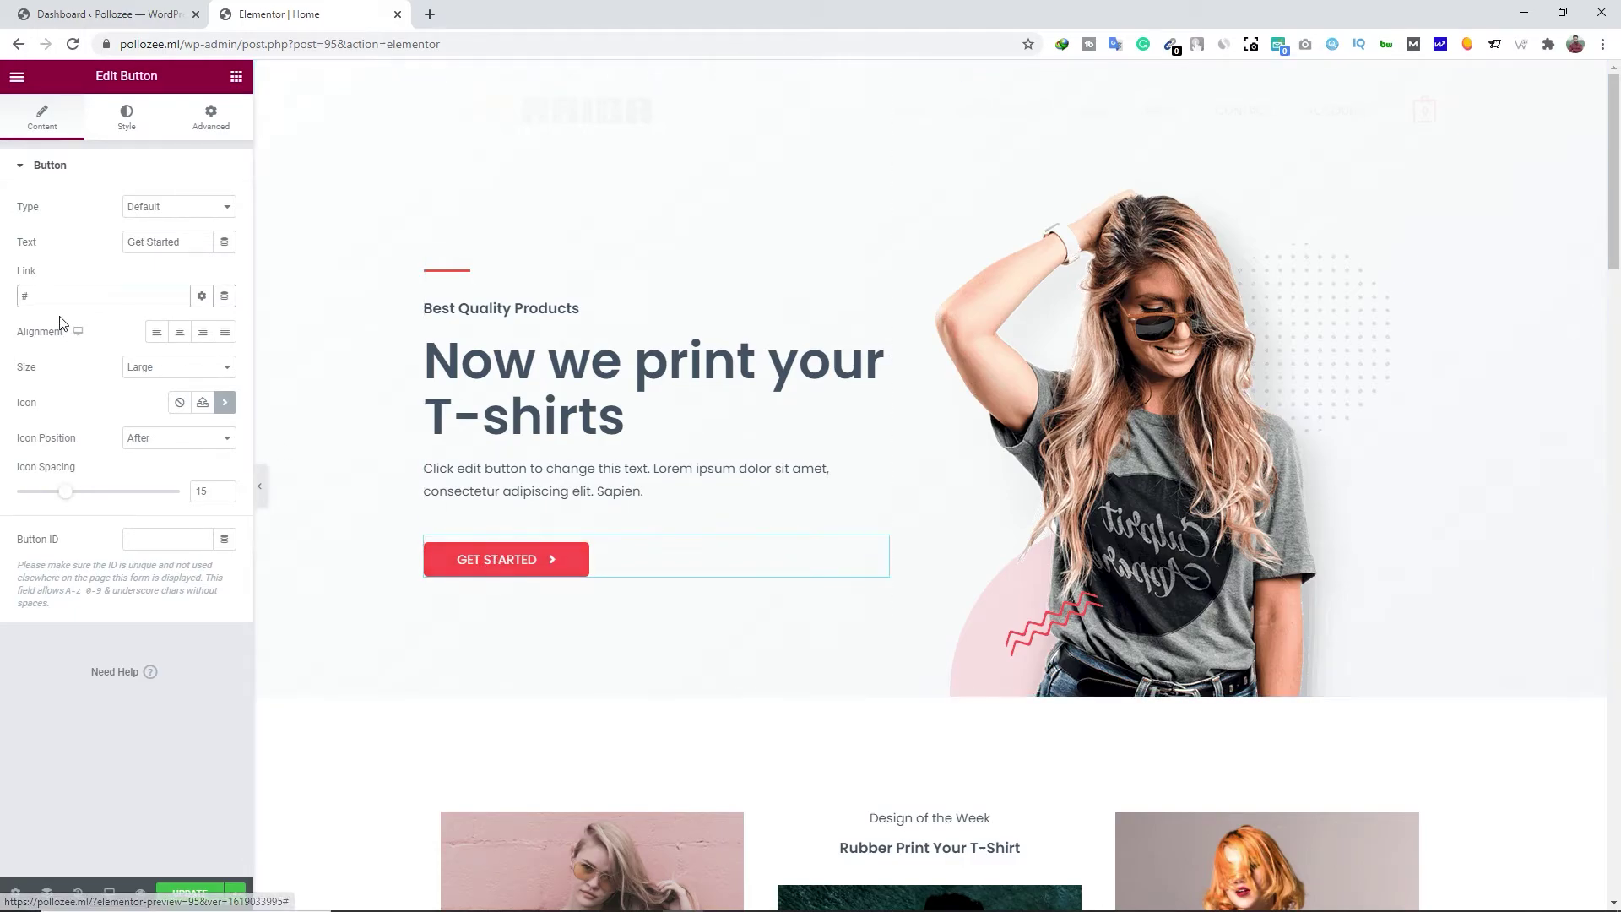
left_click_drag(42, 298, 9, 299)
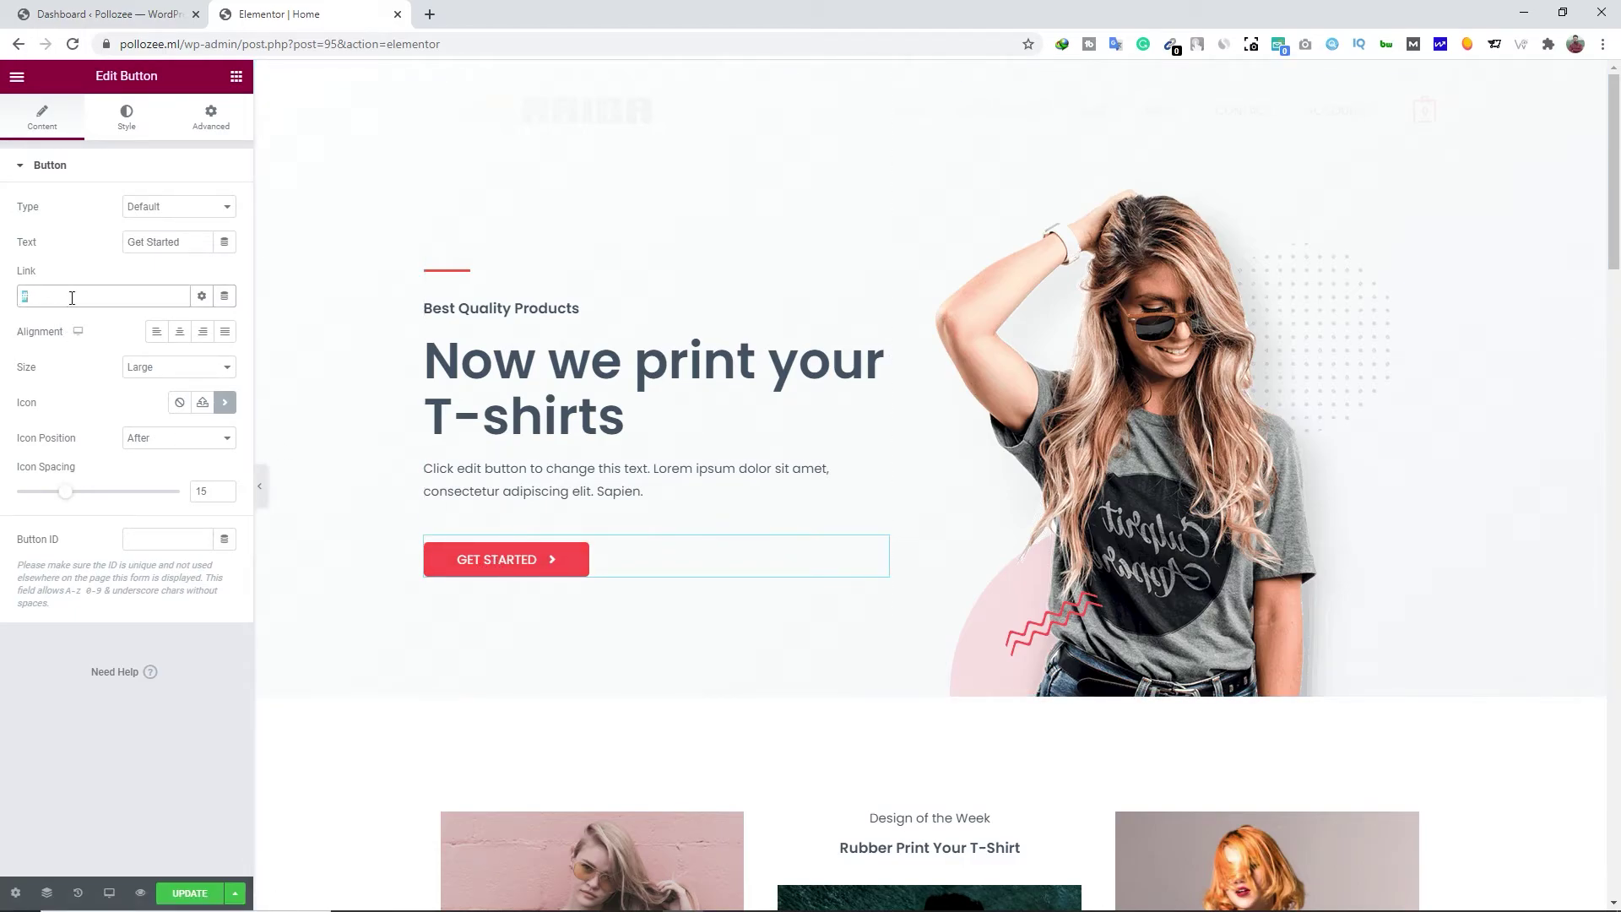
left_click(898, 539)
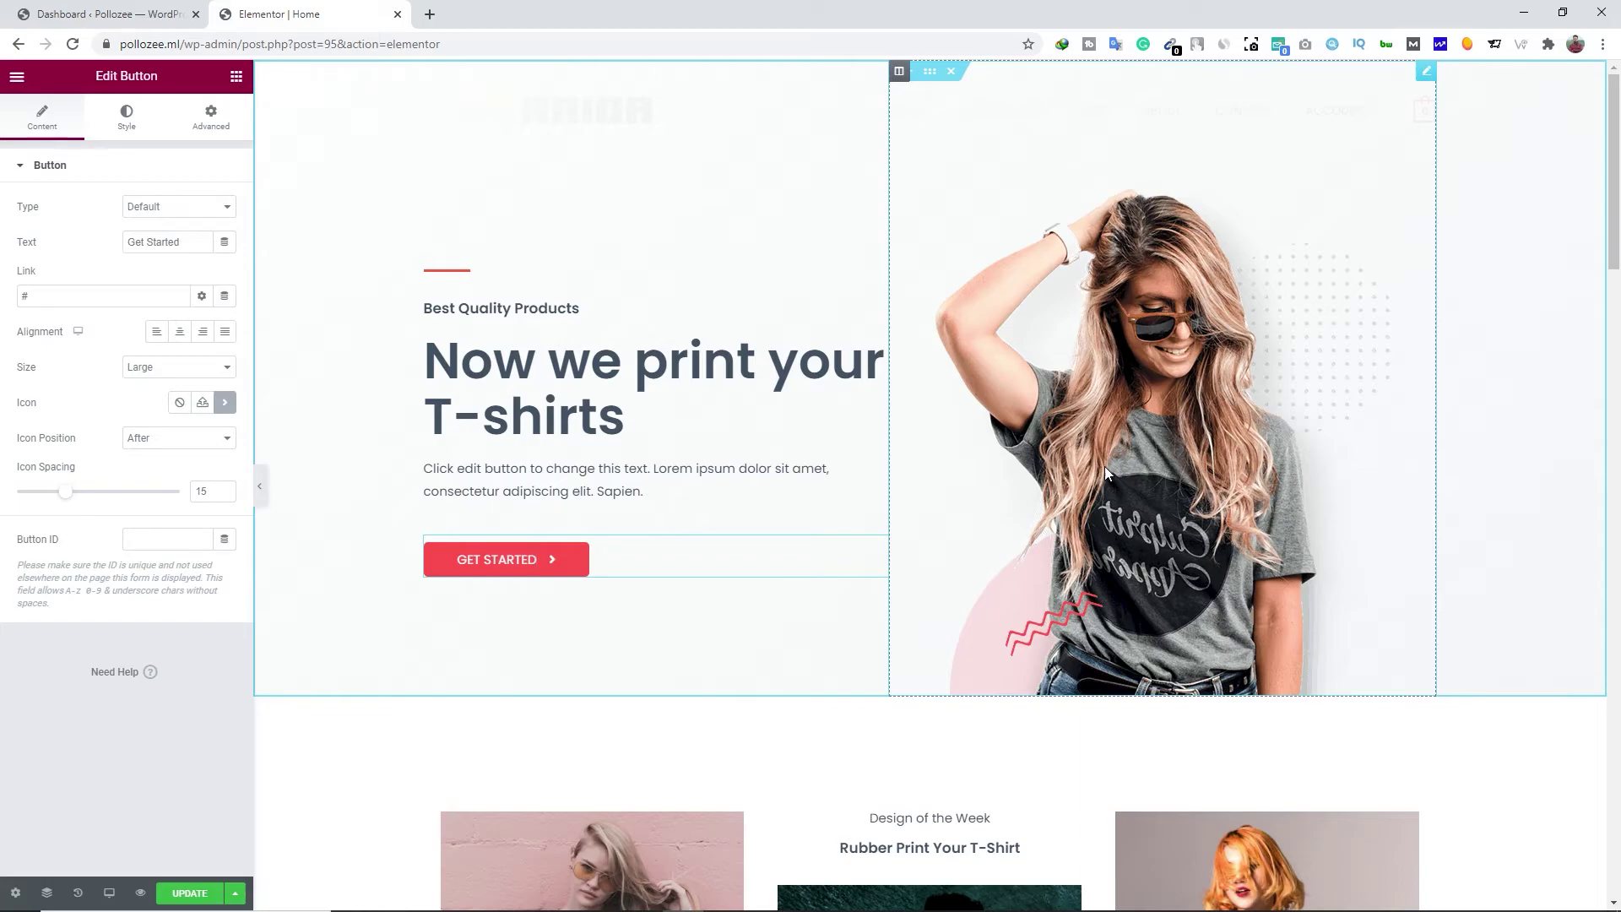
double_click(48, 301)
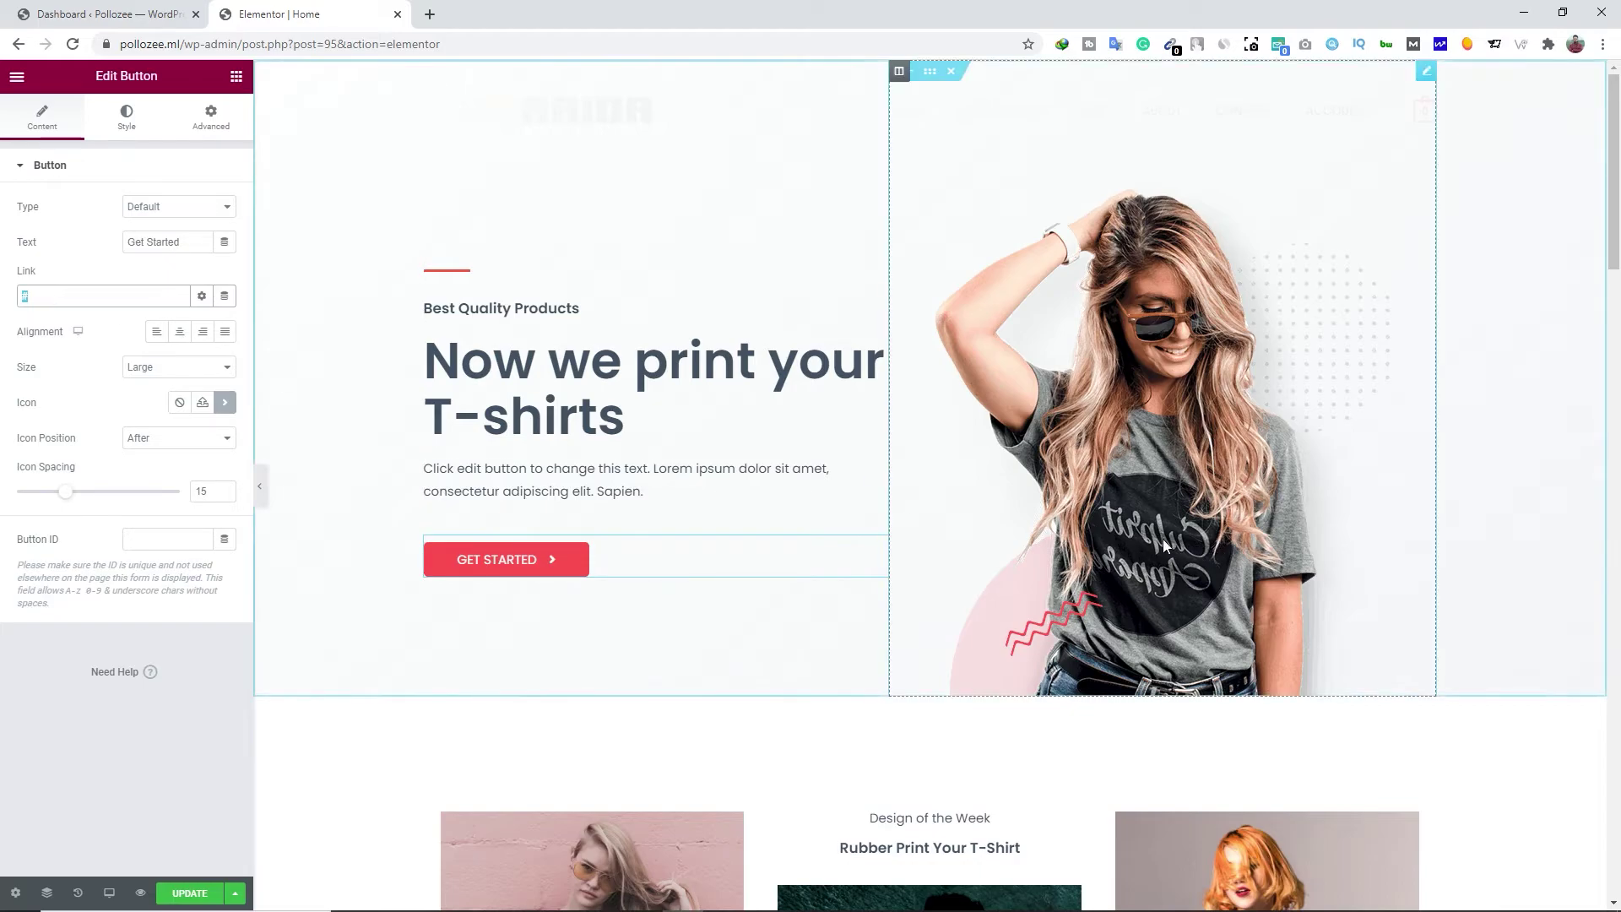
Open the store front from Visit Store in a new tab
left_click(43, 15)
mouse_move(68, 73)
right_click(60, 124)
left_click(135, 132)
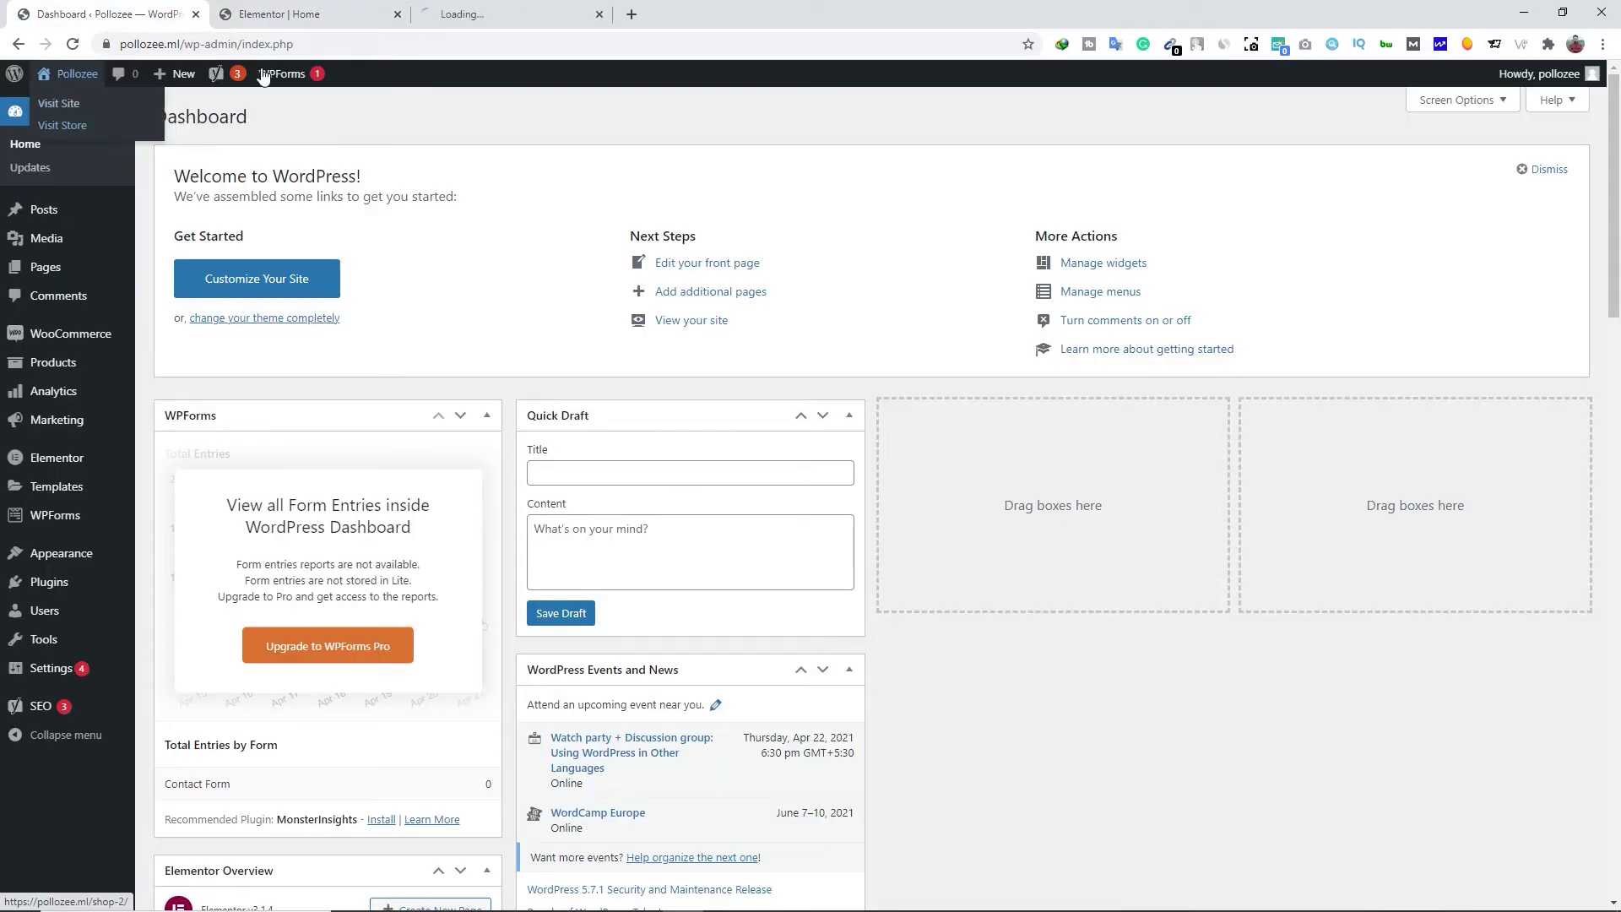
left_click(473, 14)
Copy the Shoppers Stop Mens Round Neck Printed T-Shirt (Black) page URL and close the tab
left_click(523, 620)
left_click(349, 45)
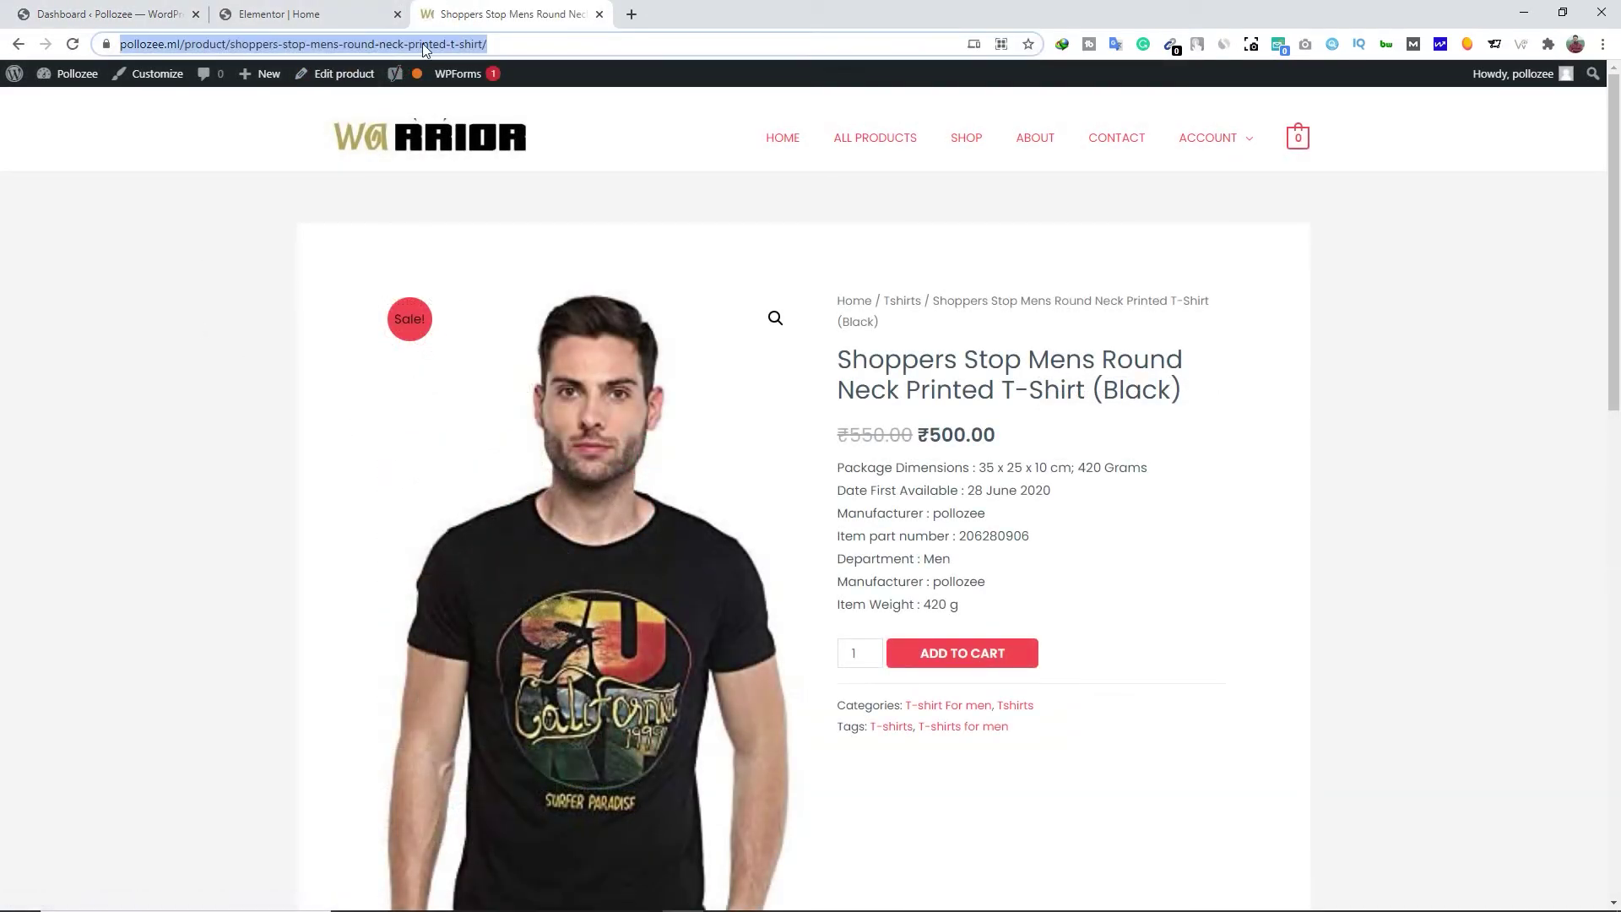
right_click(365, 48)
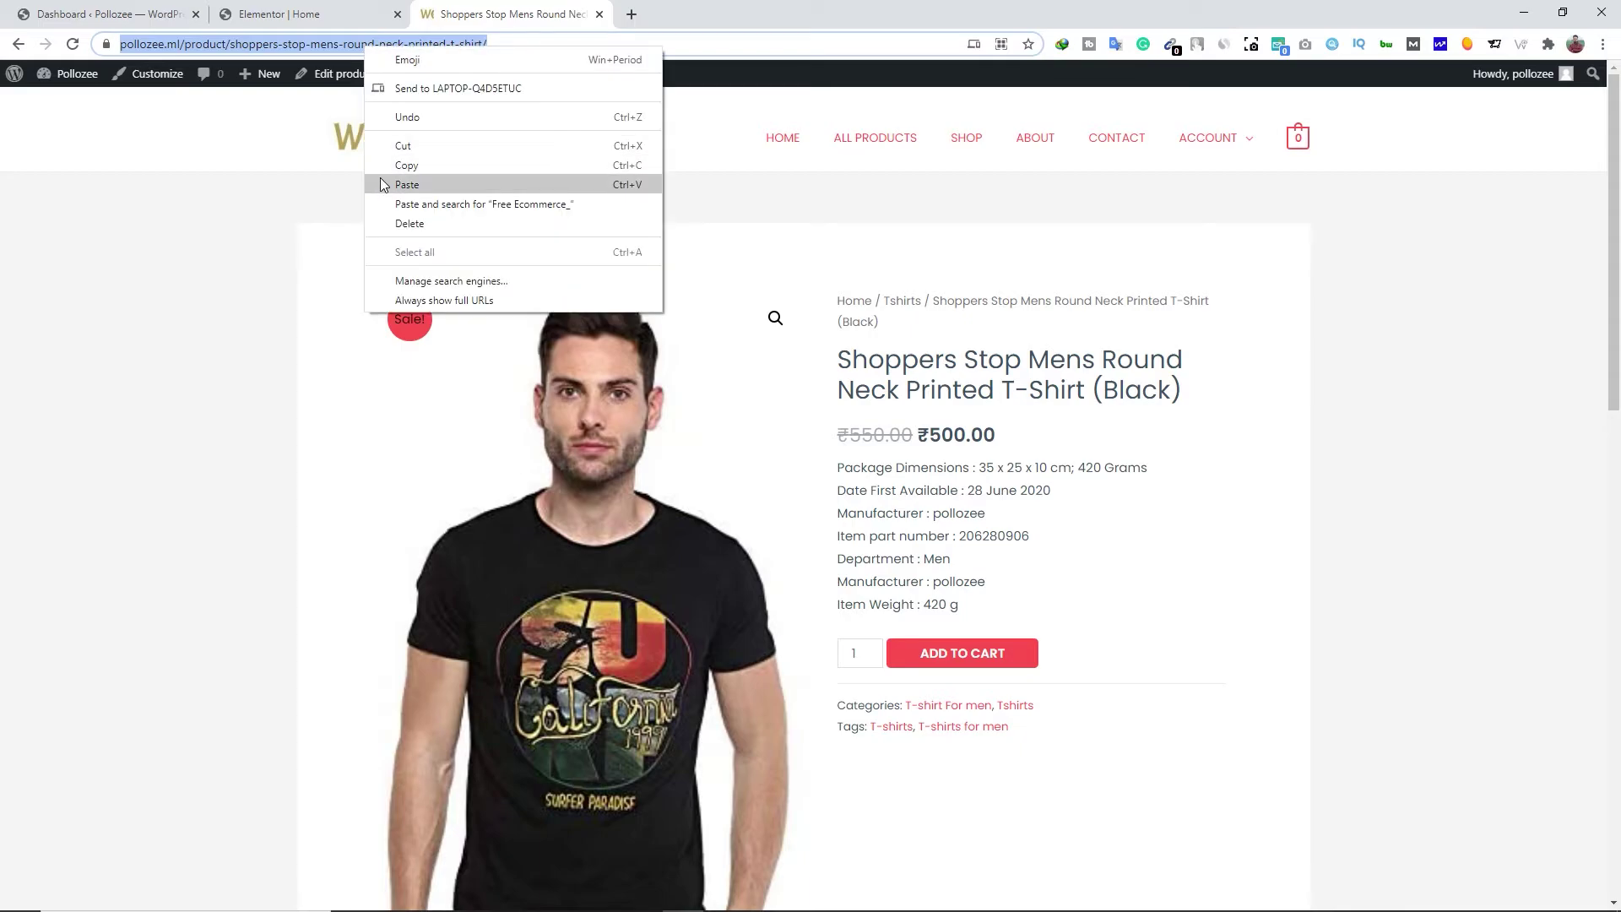
left_click(404, 166)
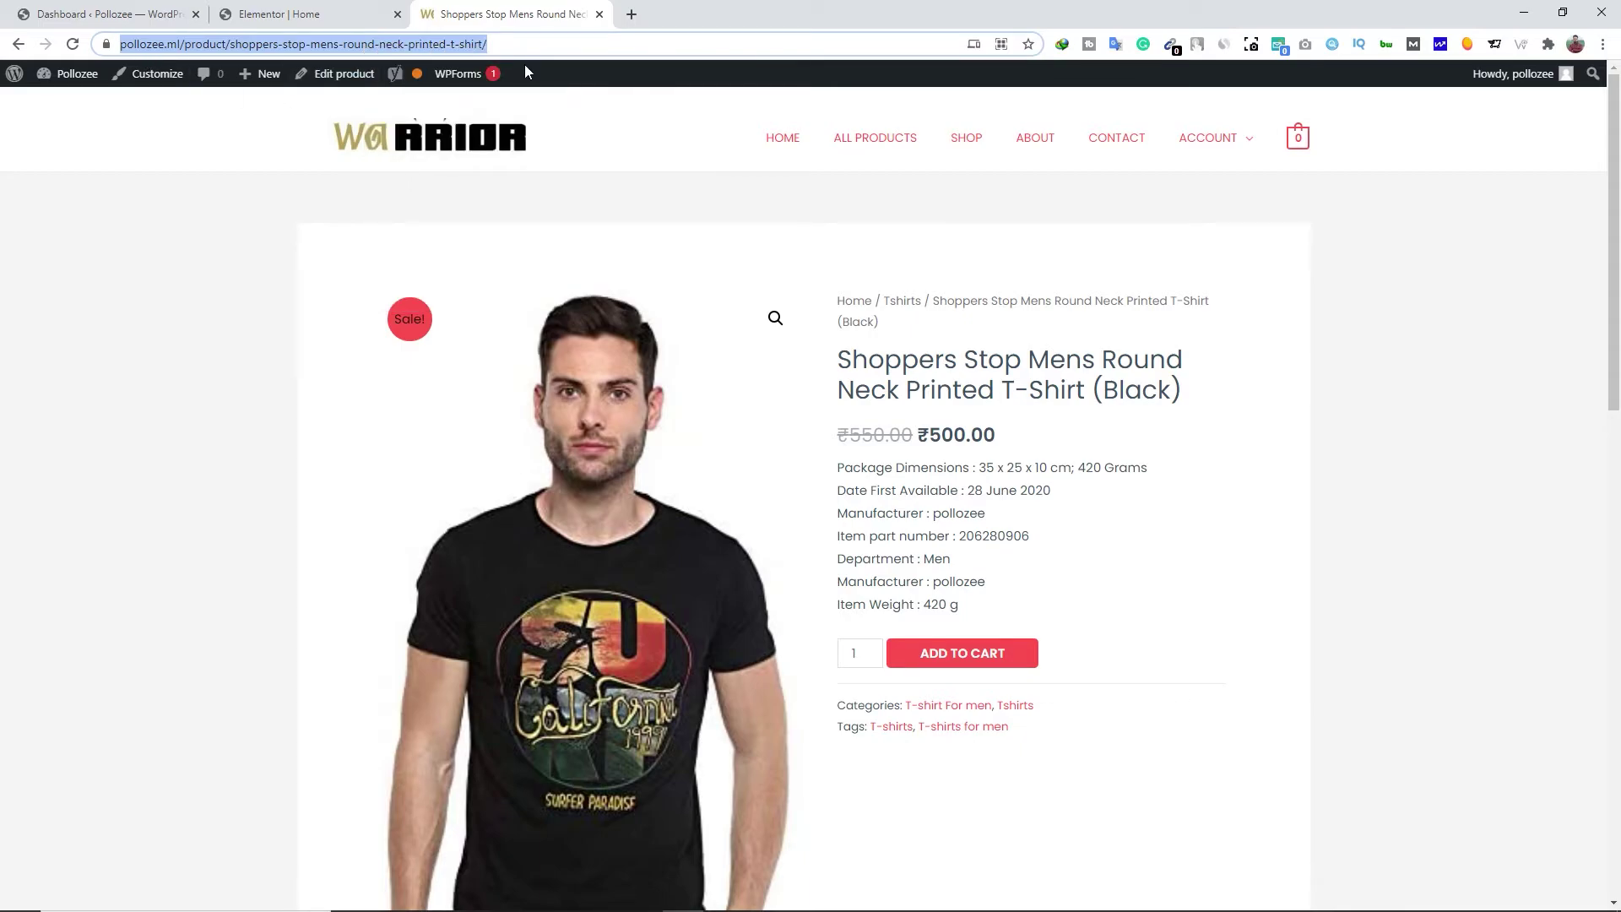
left_click(599, 14)
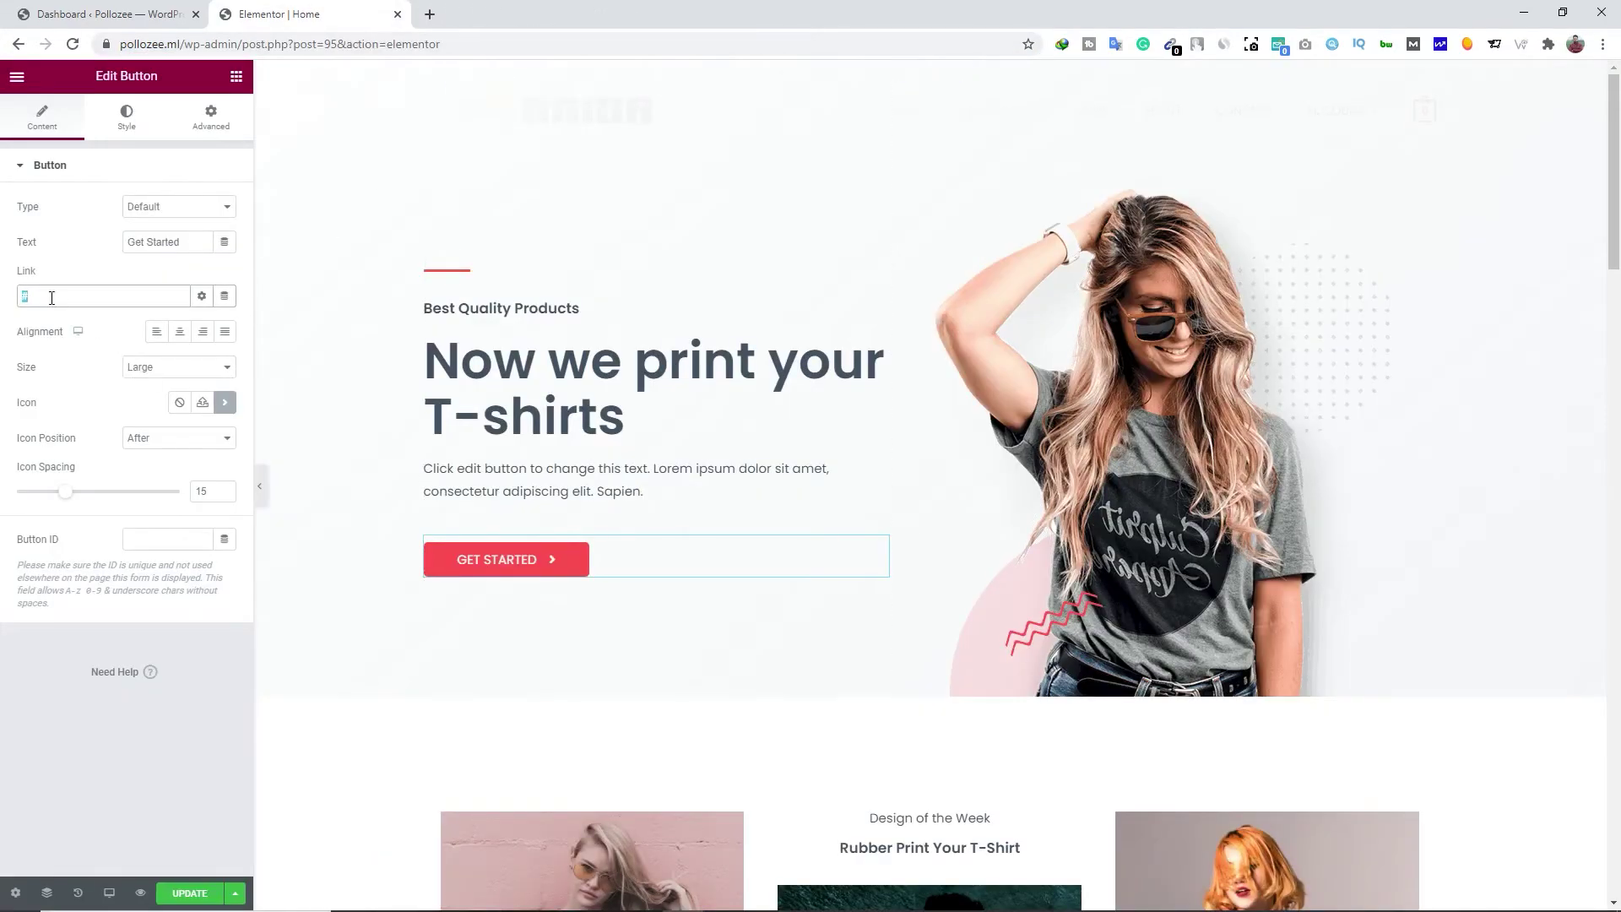
Replace the button link '#' with the pasted Shoppers Stop T-shirt product URL
key("BackSpace")
right_click(40, 292)
left_click(76, 412)
left_click(515, 564)
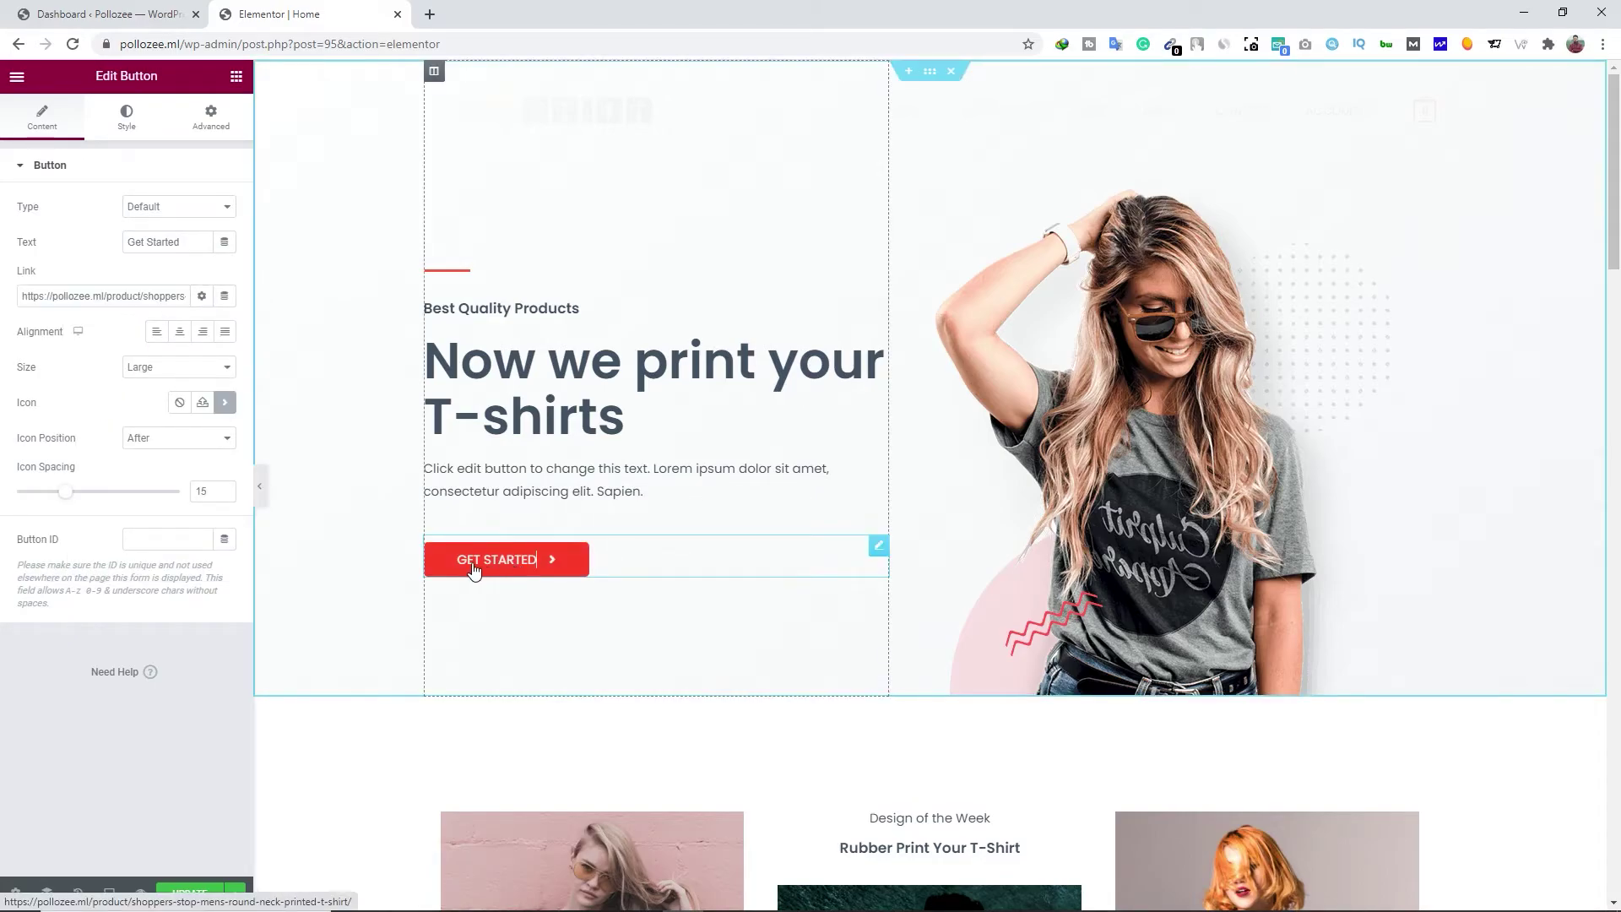
Change the button text from 'Get Started' to 'Buy now', leaving the button type unchanged
triple_click(167, 246)
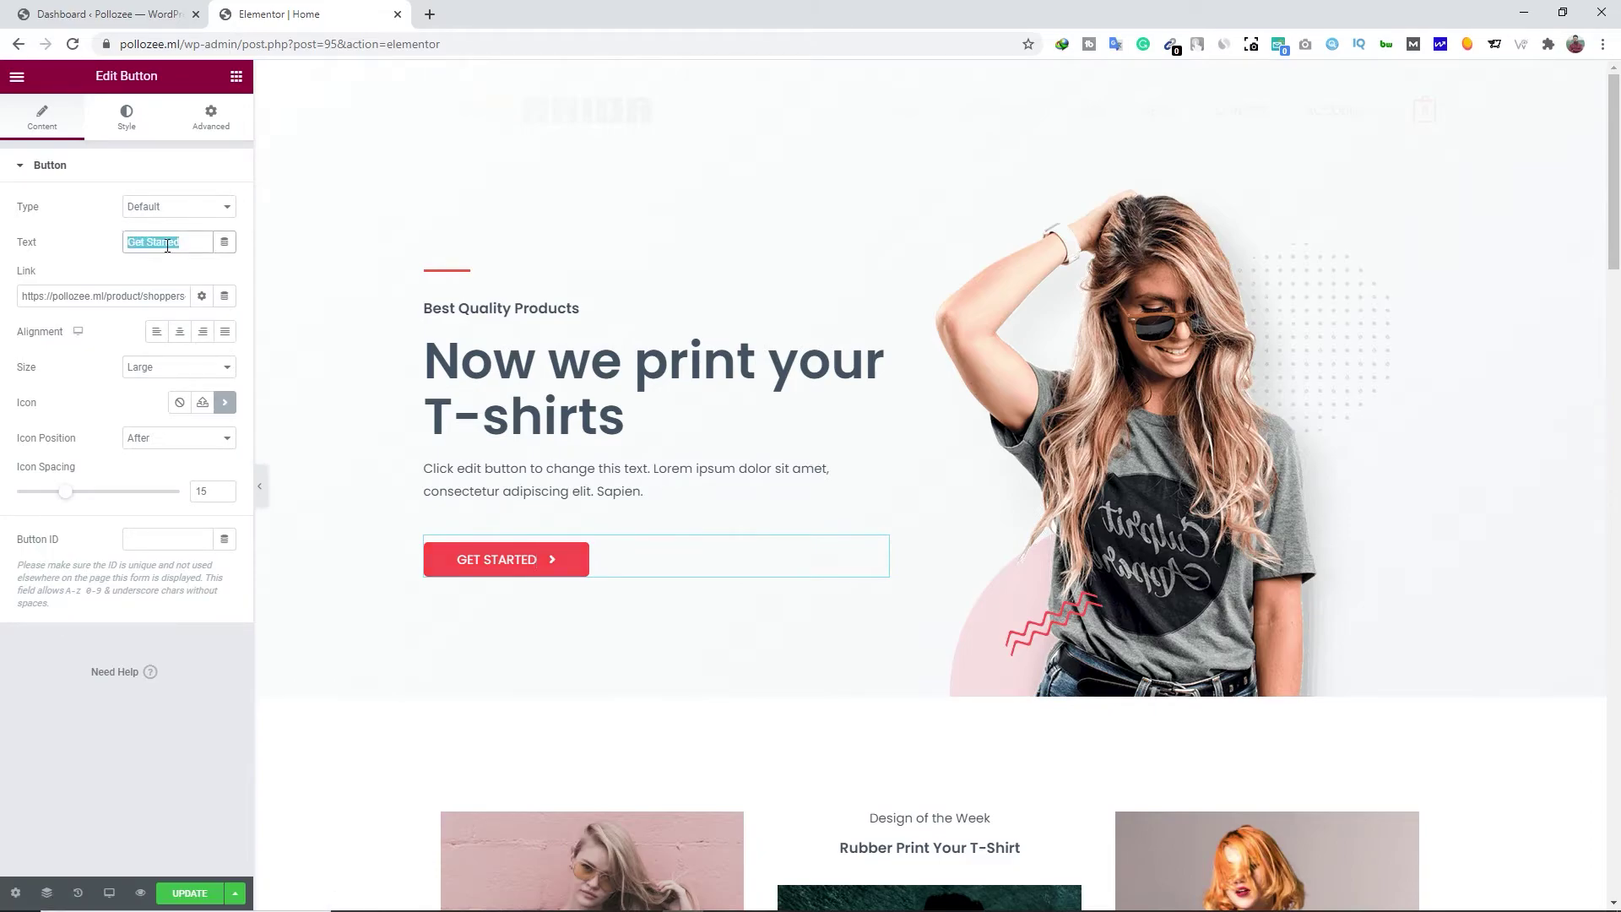
type("B")
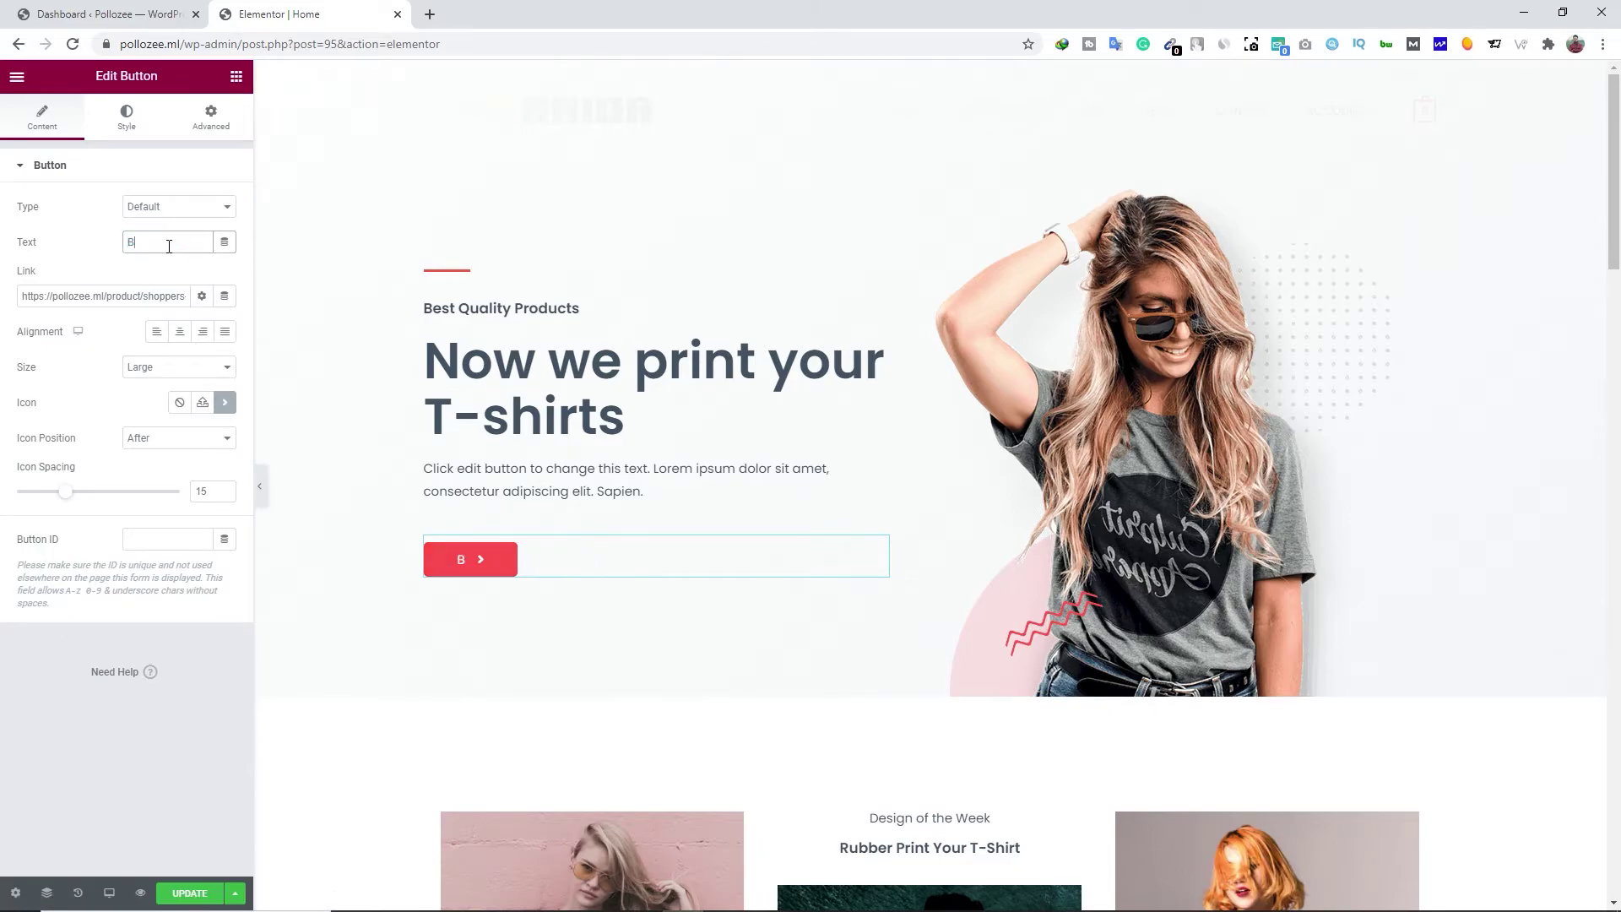
type("uy noq")
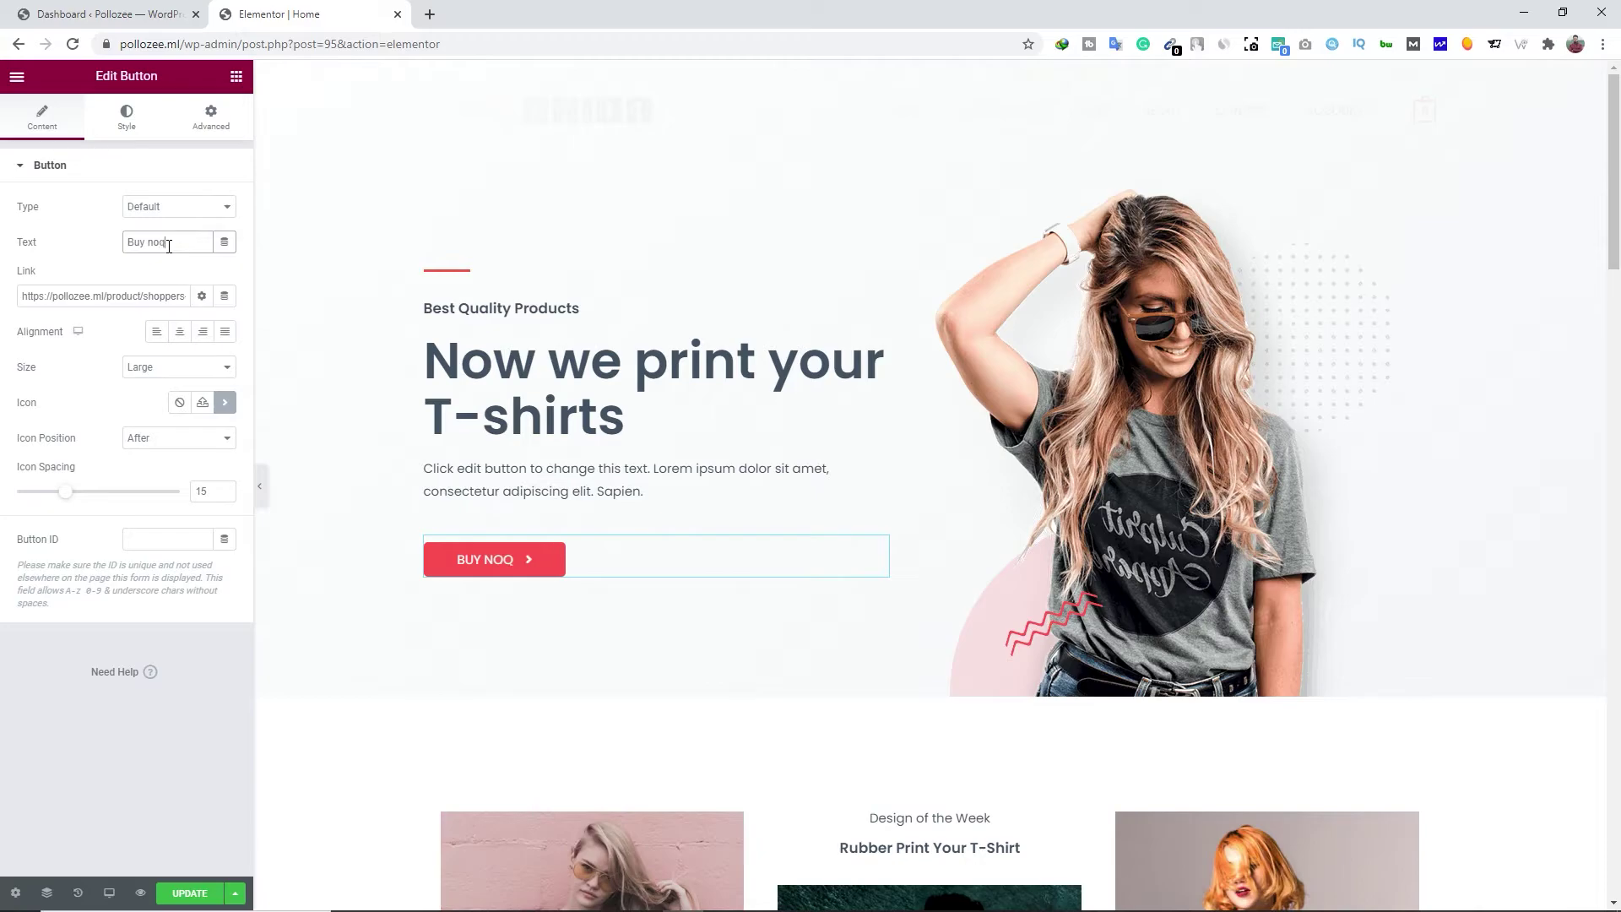
key("BackSpace")
type("w")
left_click(226, 207)
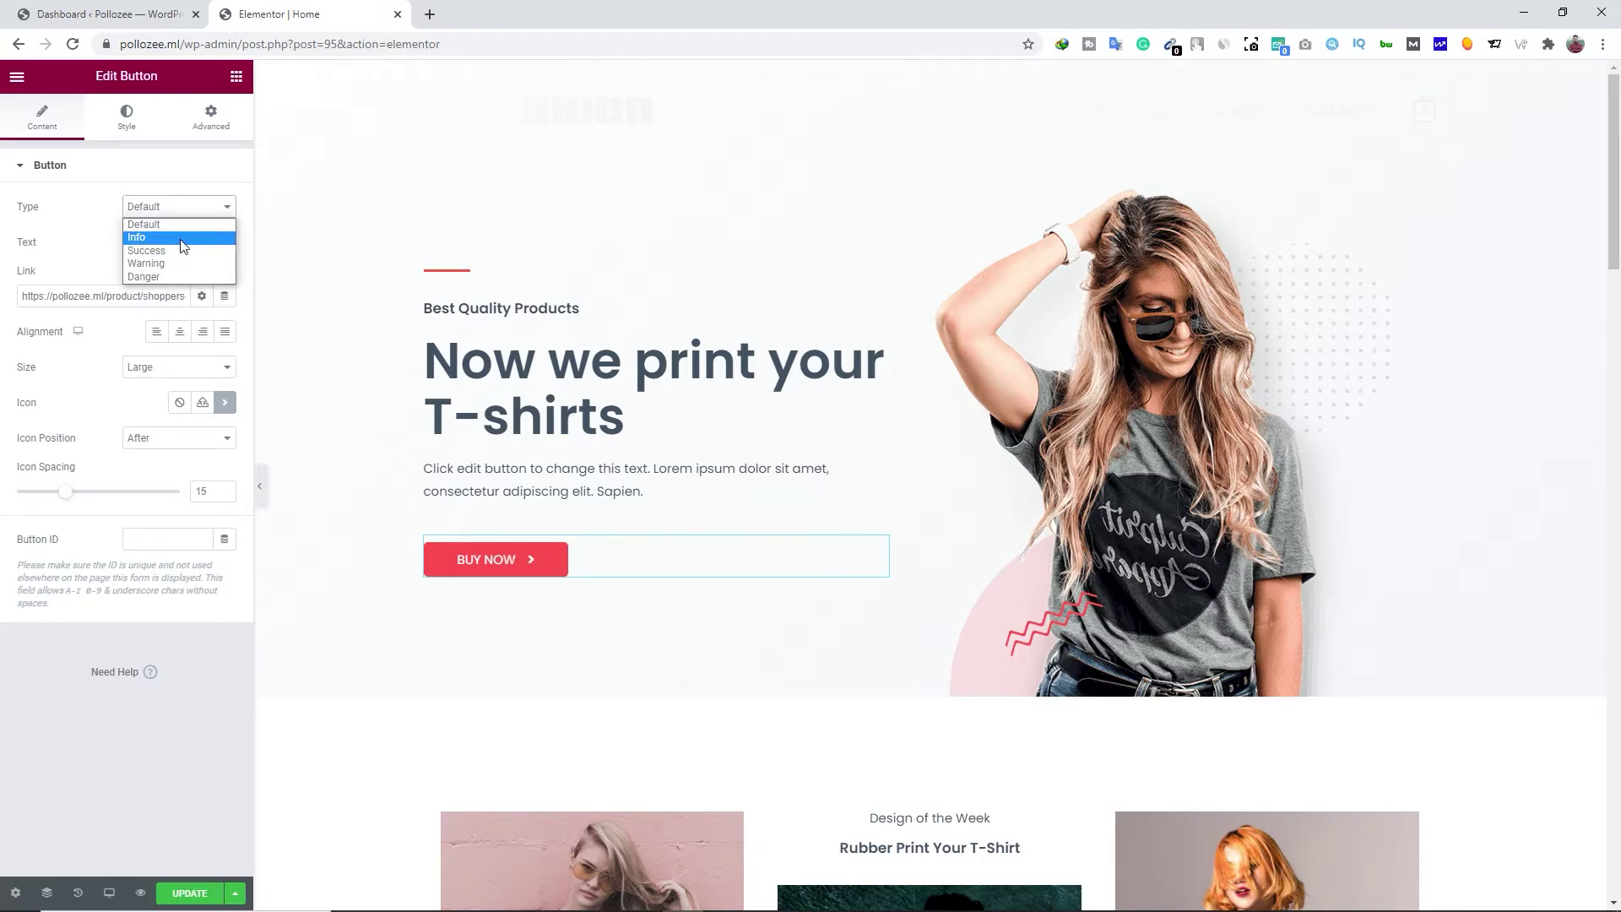
left_click(65, 215)
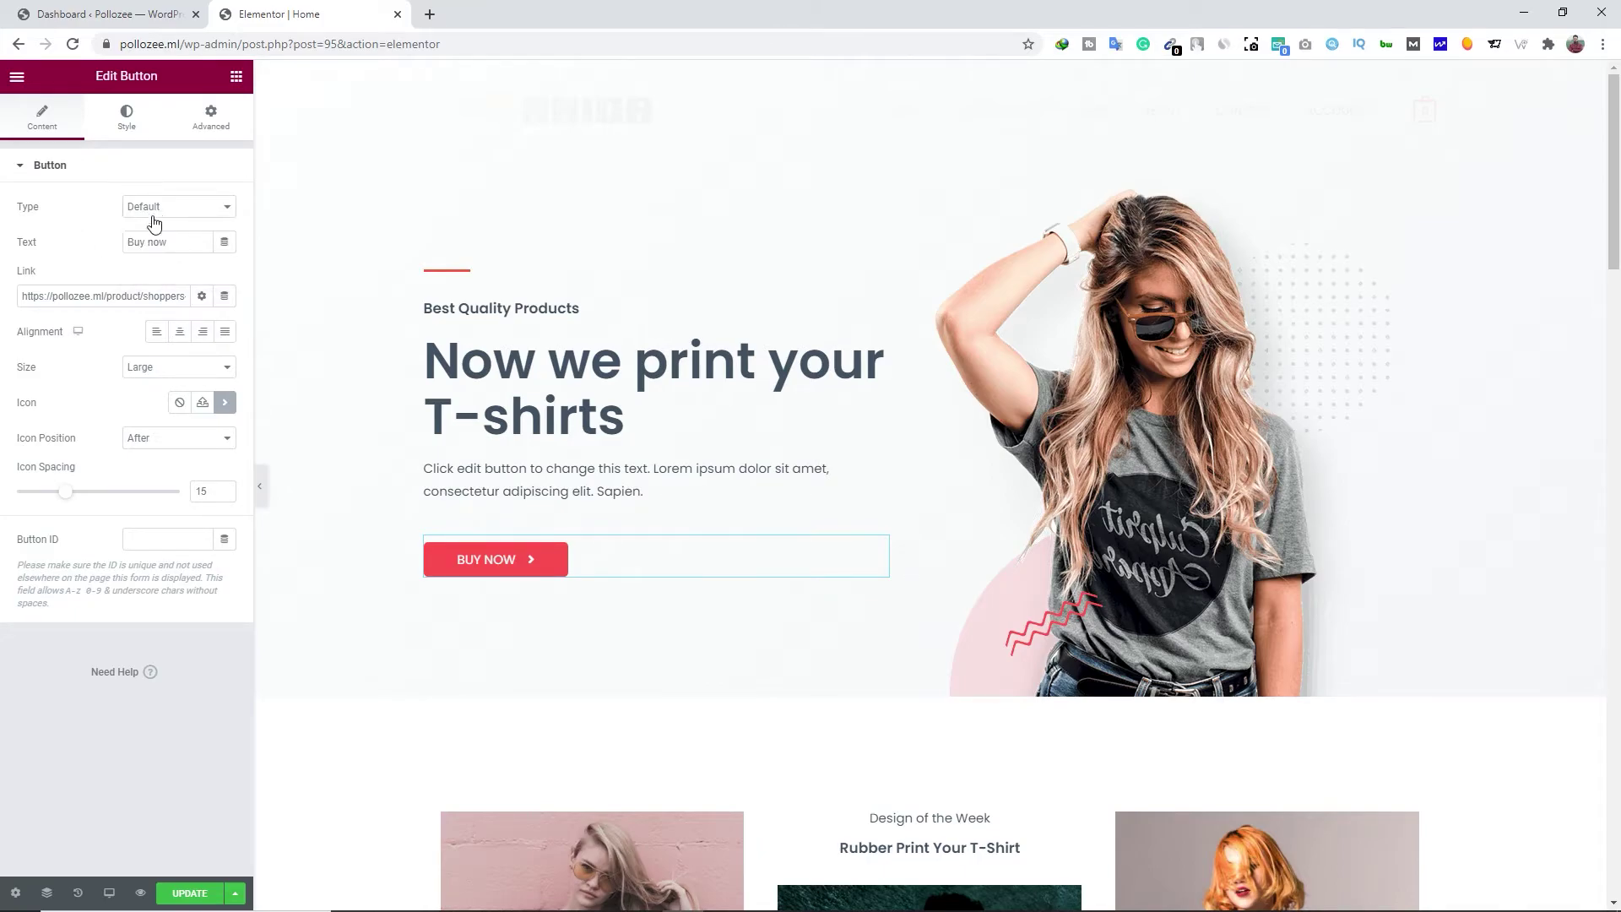
Set the button size to Extra Small and its alignment to Left
left_click(193, 371)
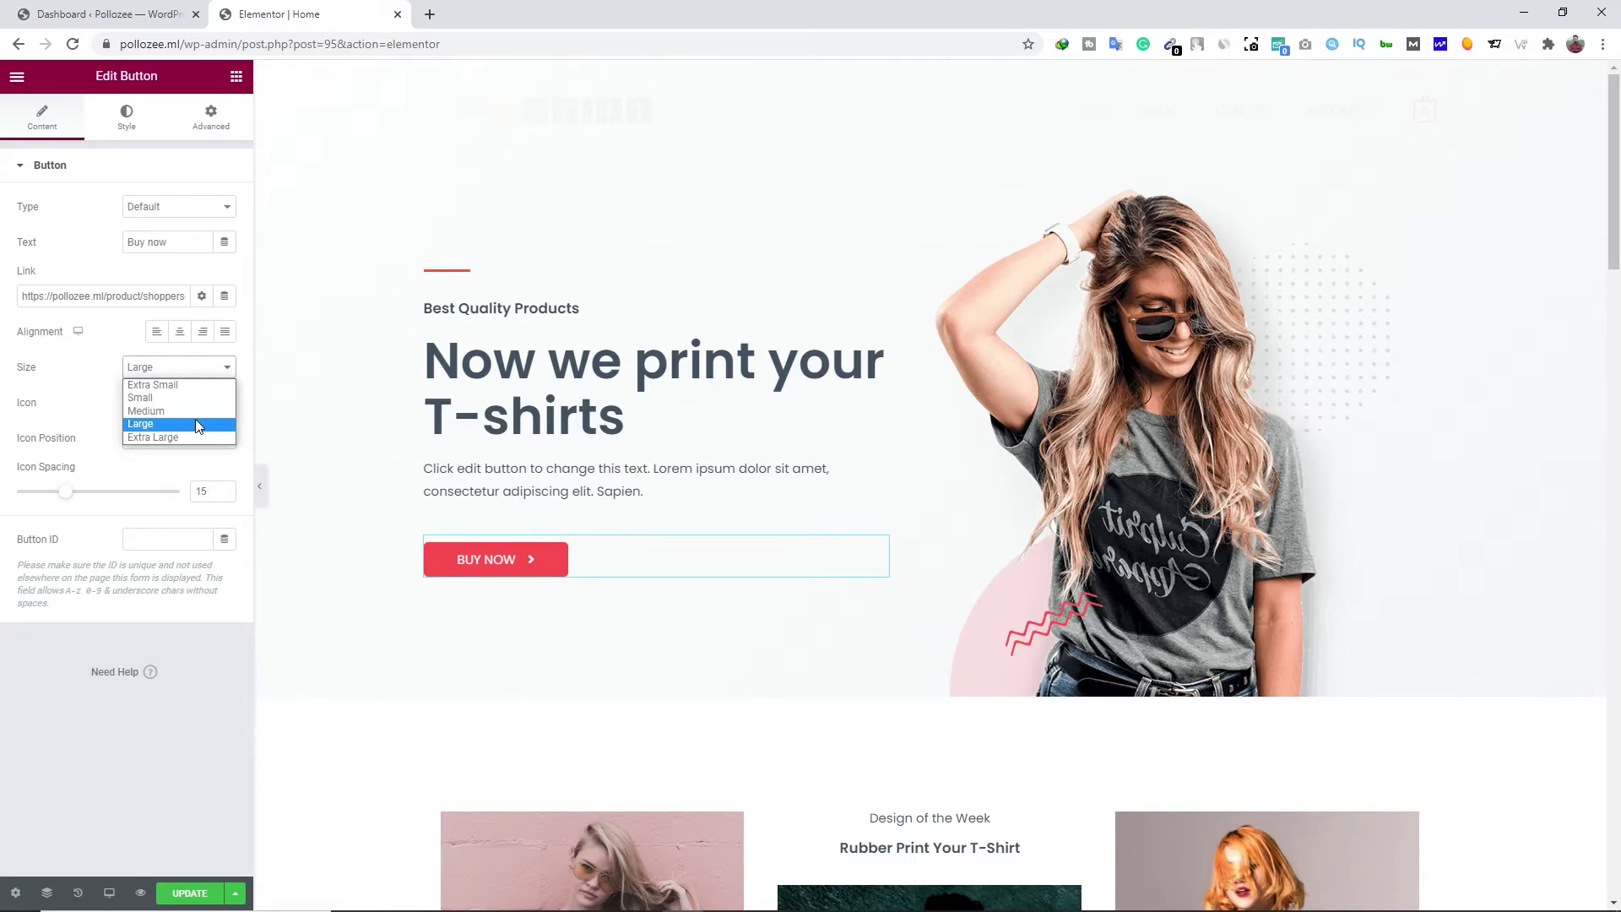
left_click(180, 436)
left_click(176, 369)
left_click(172, 410)
left_click(179, 382)
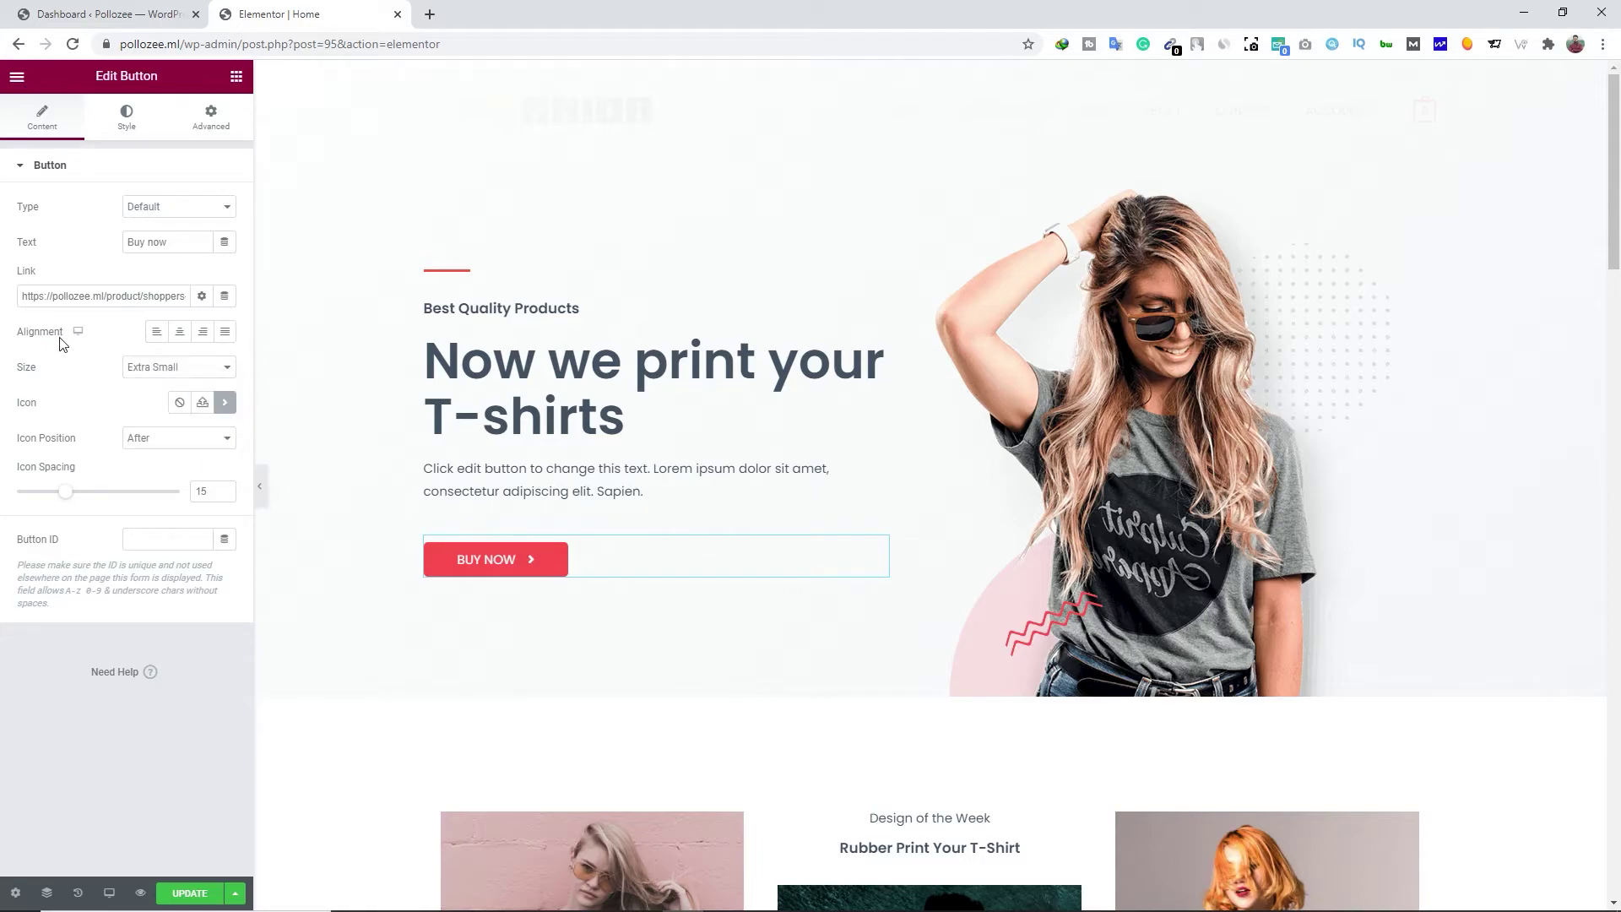
left_click(203, 332)
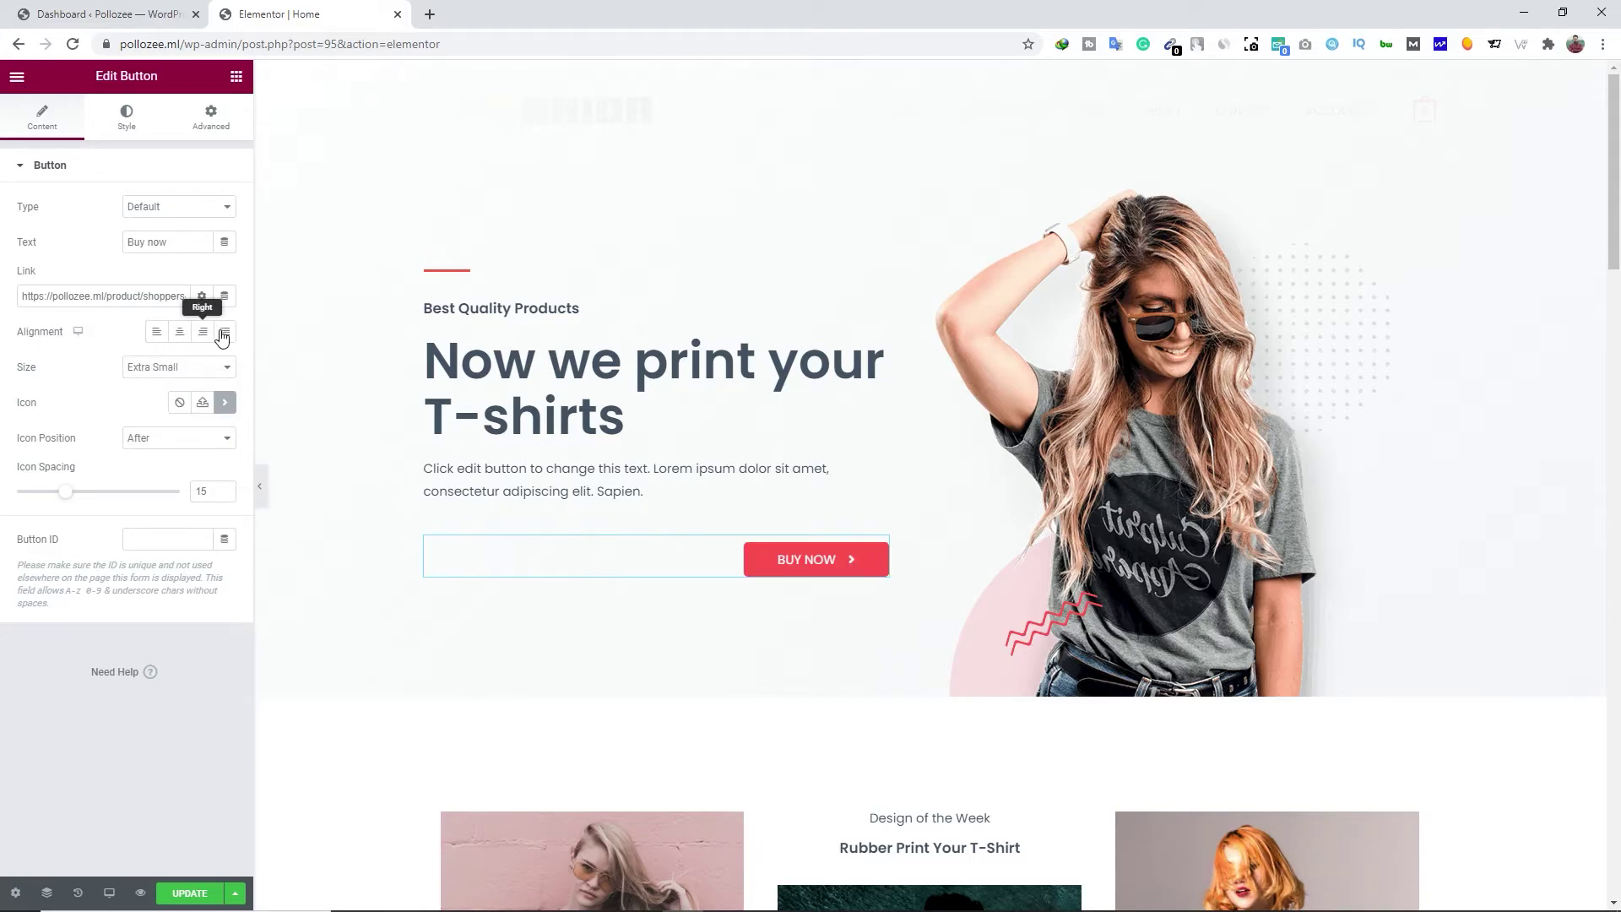
left_click(225, 332)
left_click(179, 332)
left_click(157, 334)
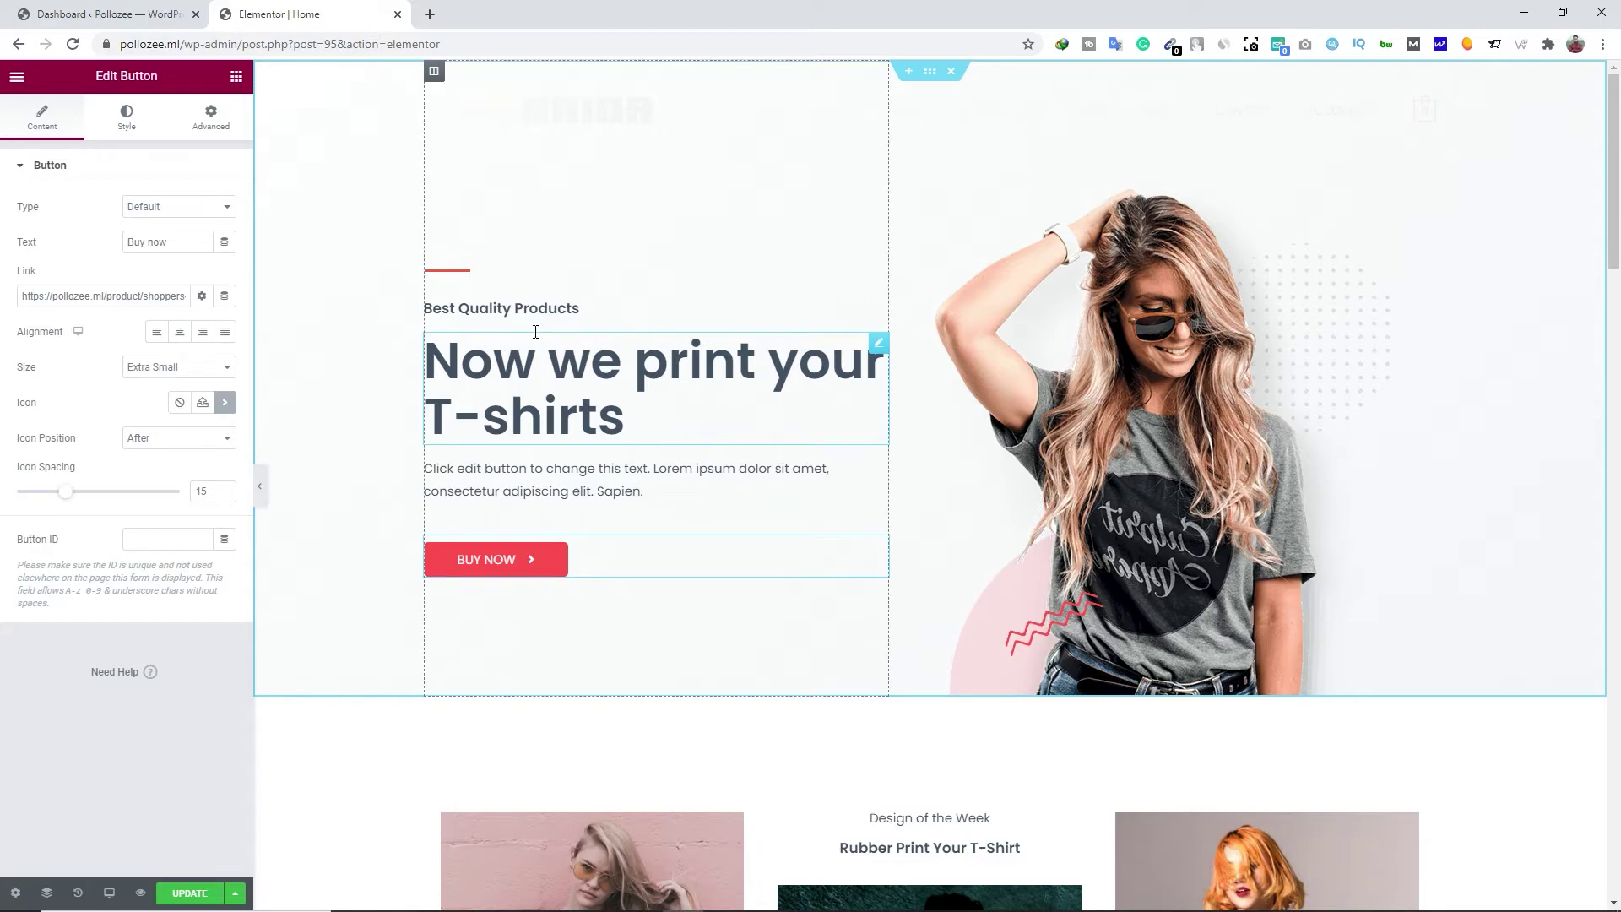
left_click(236, 78)
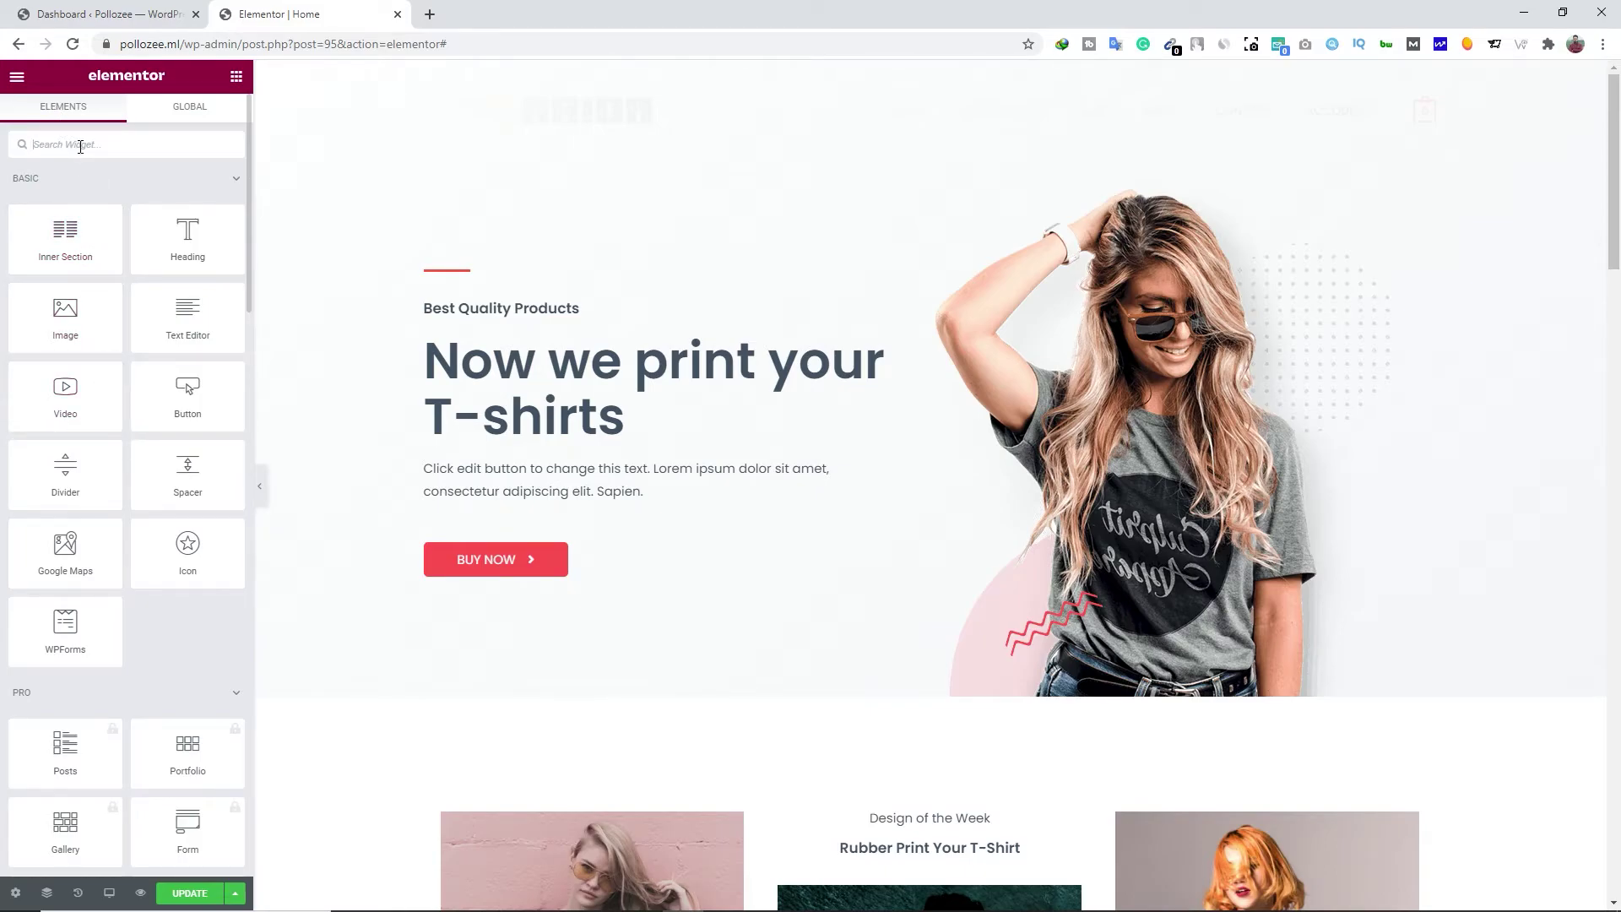
type("bu")
left_click_drag(65, 200, 662, 580)
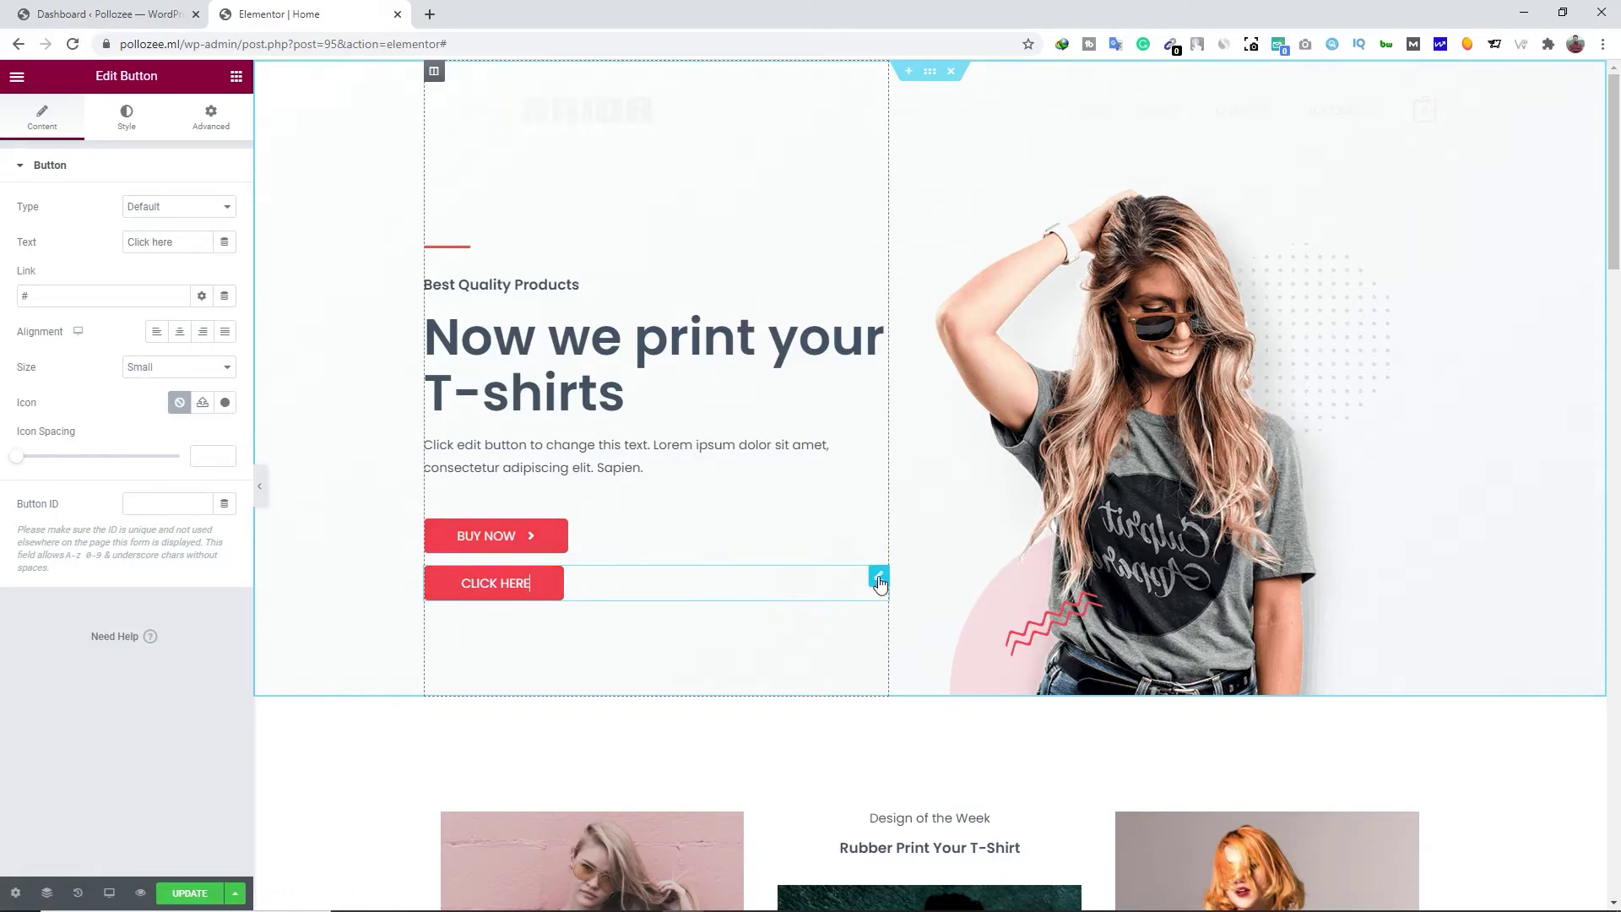
right_click(538, 585)
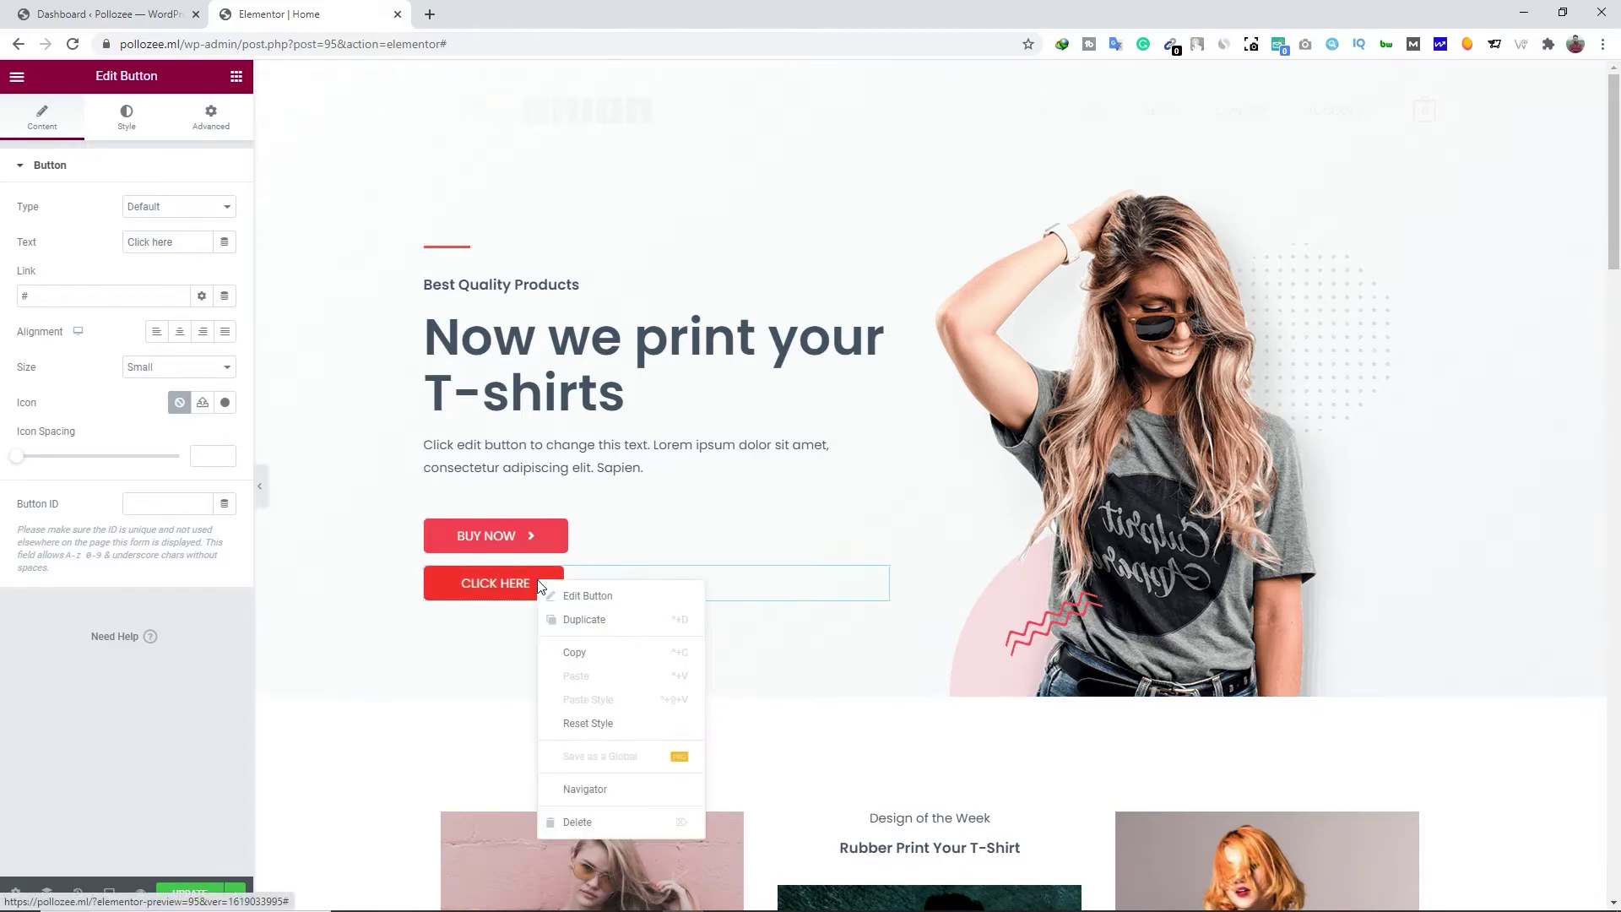
left_click(559, 821)
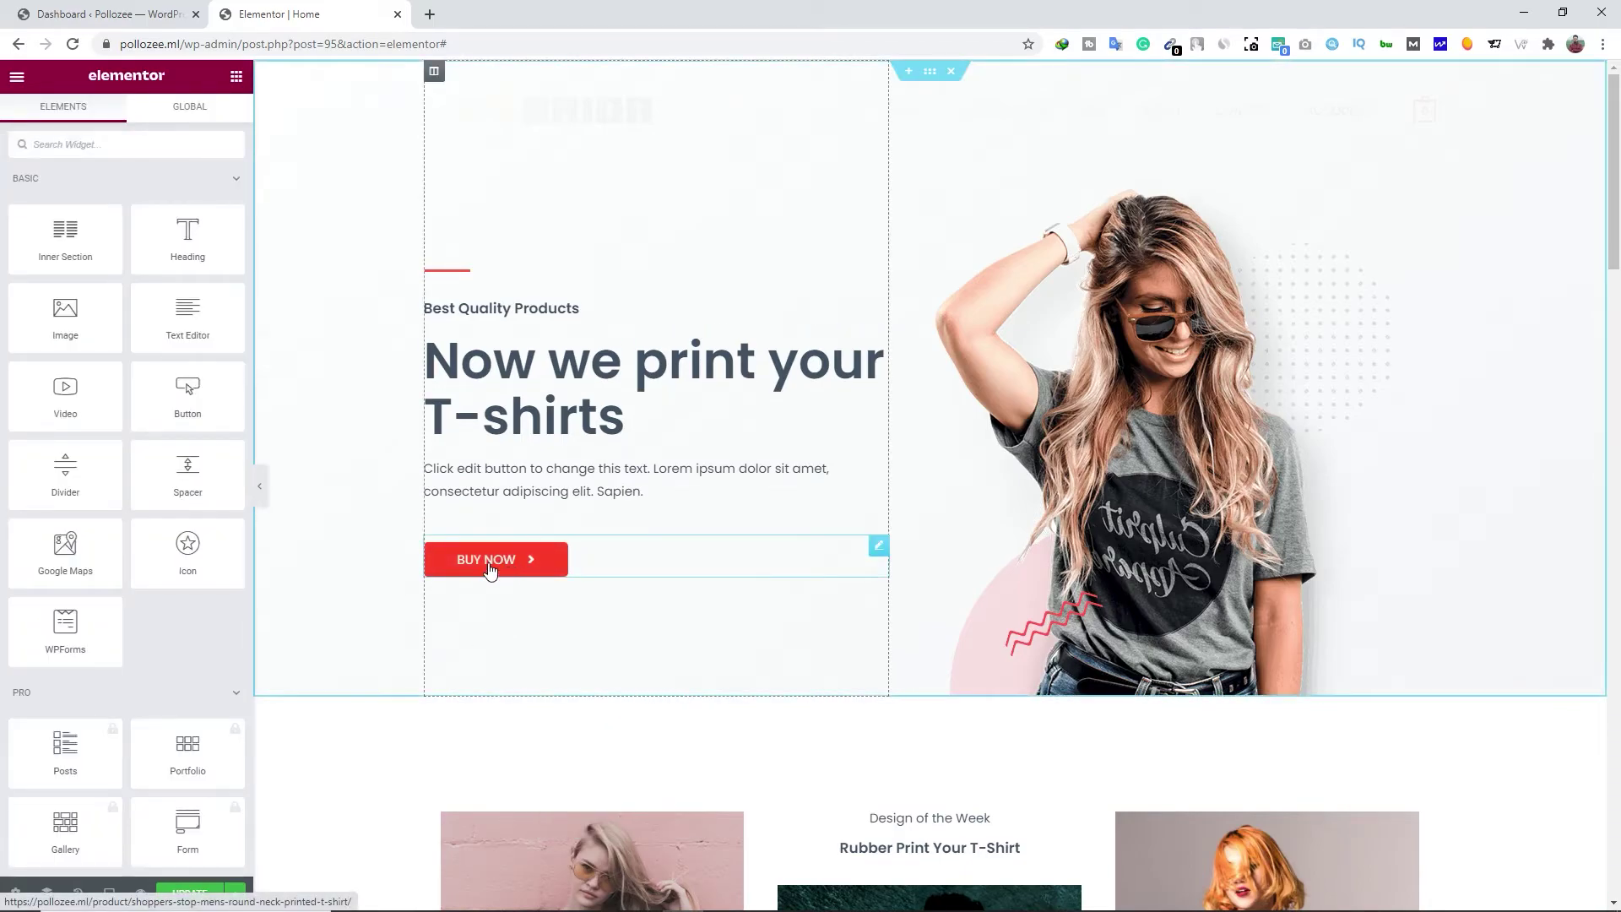
right_click(525, 560)
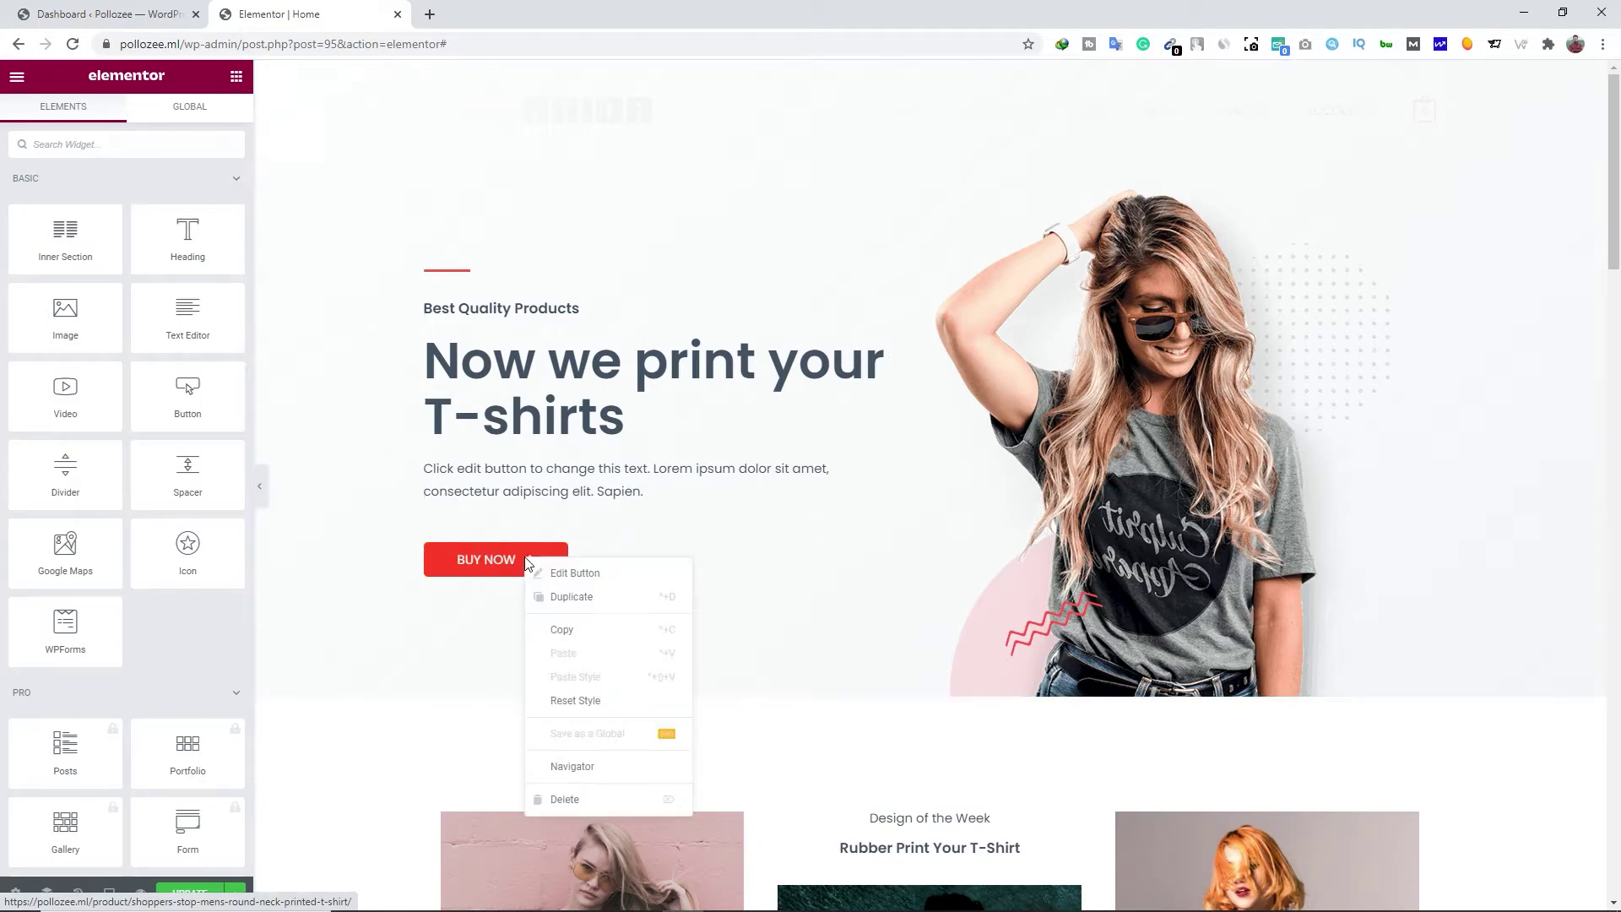
left_click(605, 597)
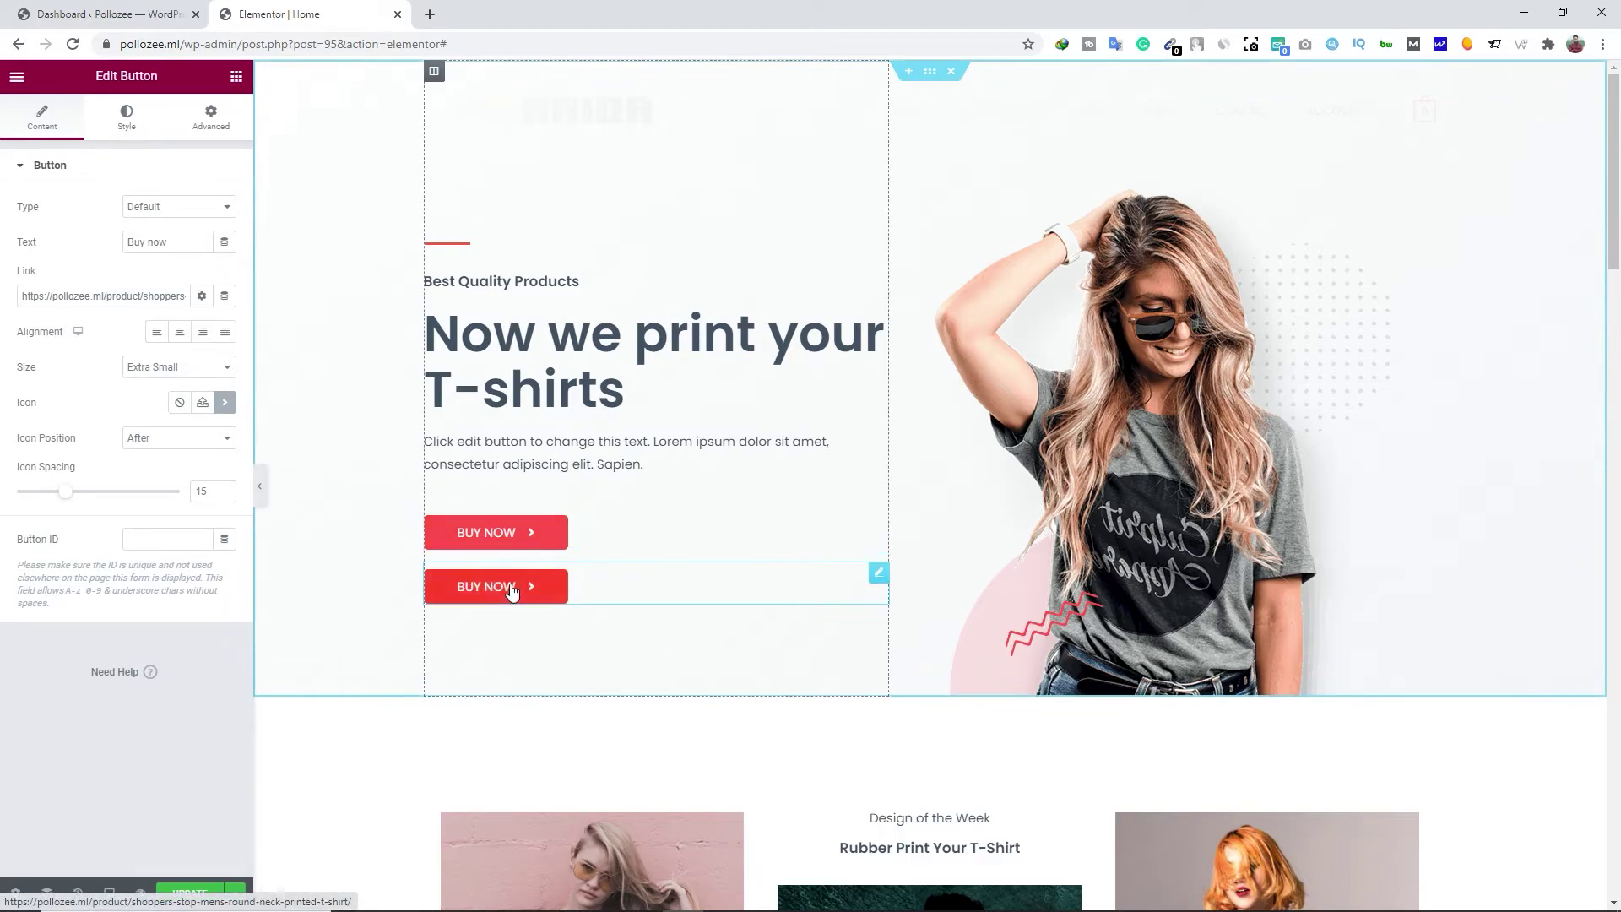
right_click(516, 585)
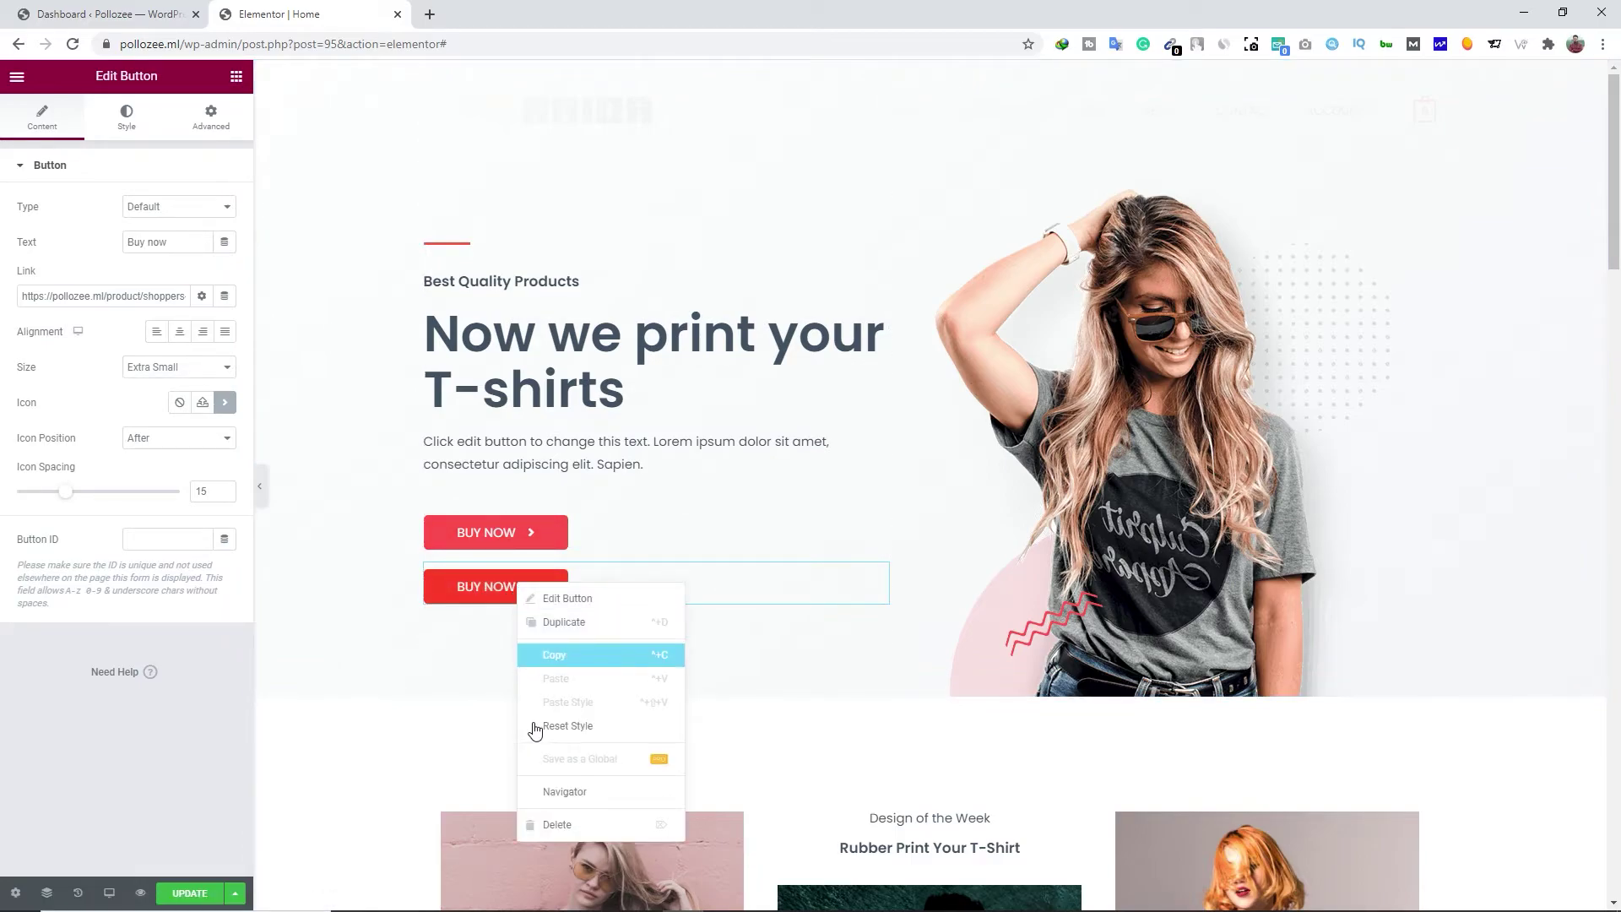
left_click(557, 825)
scroll(452, 511, "down", 5)
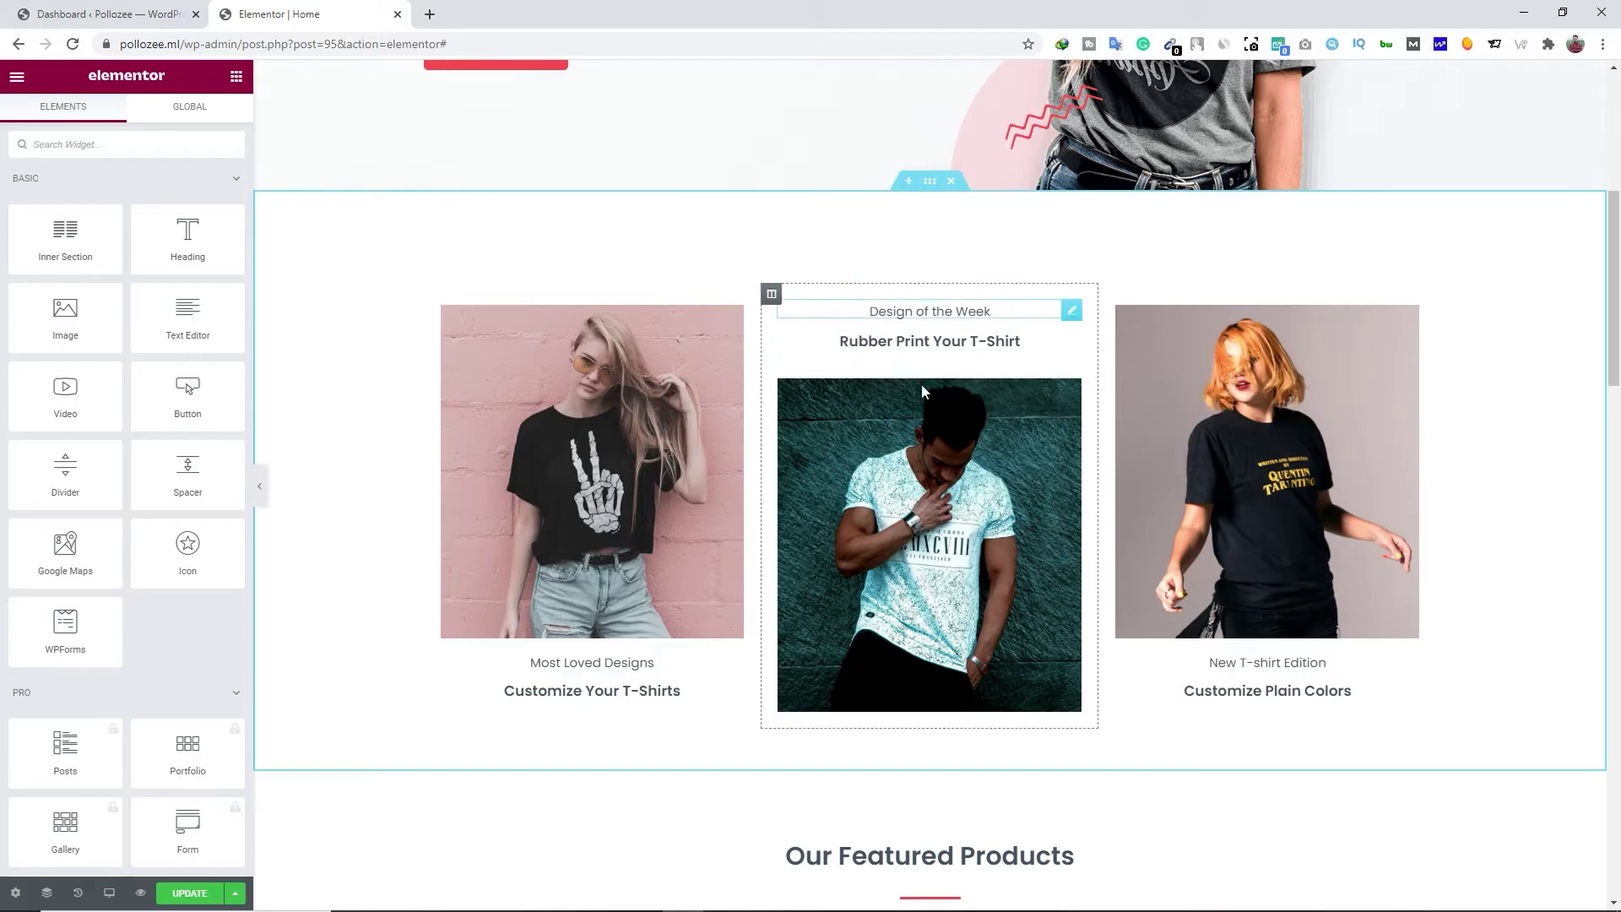
Duplicate the three-column Design of the Week section, then delete the copy
scroll(671, 516, "down", 1)
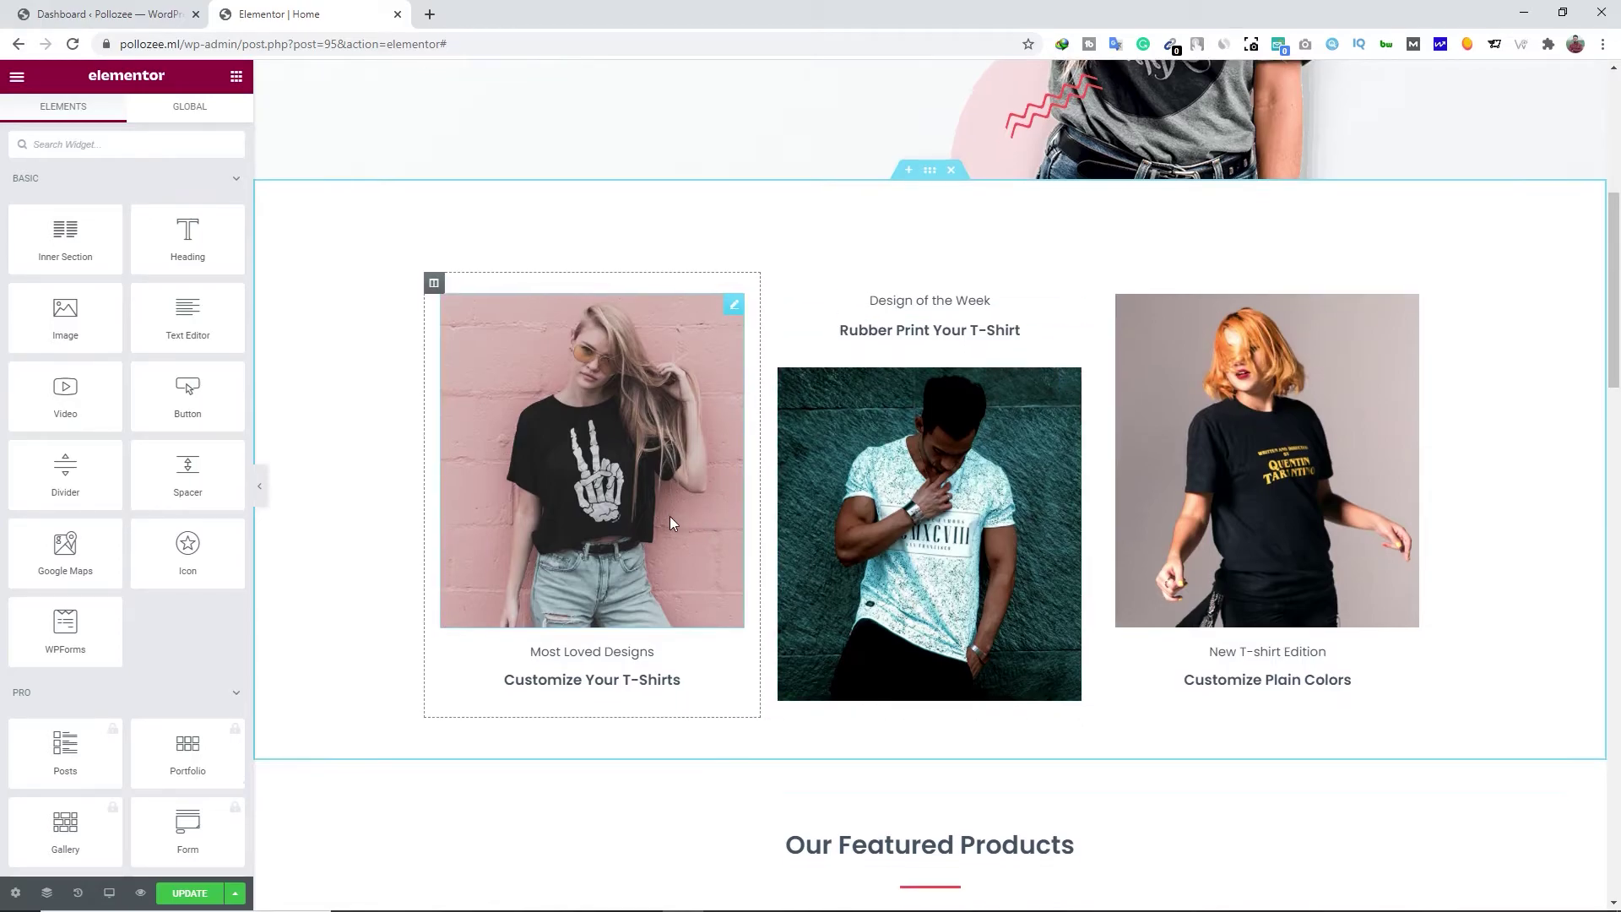
scroll(714, 503, "up", 1)
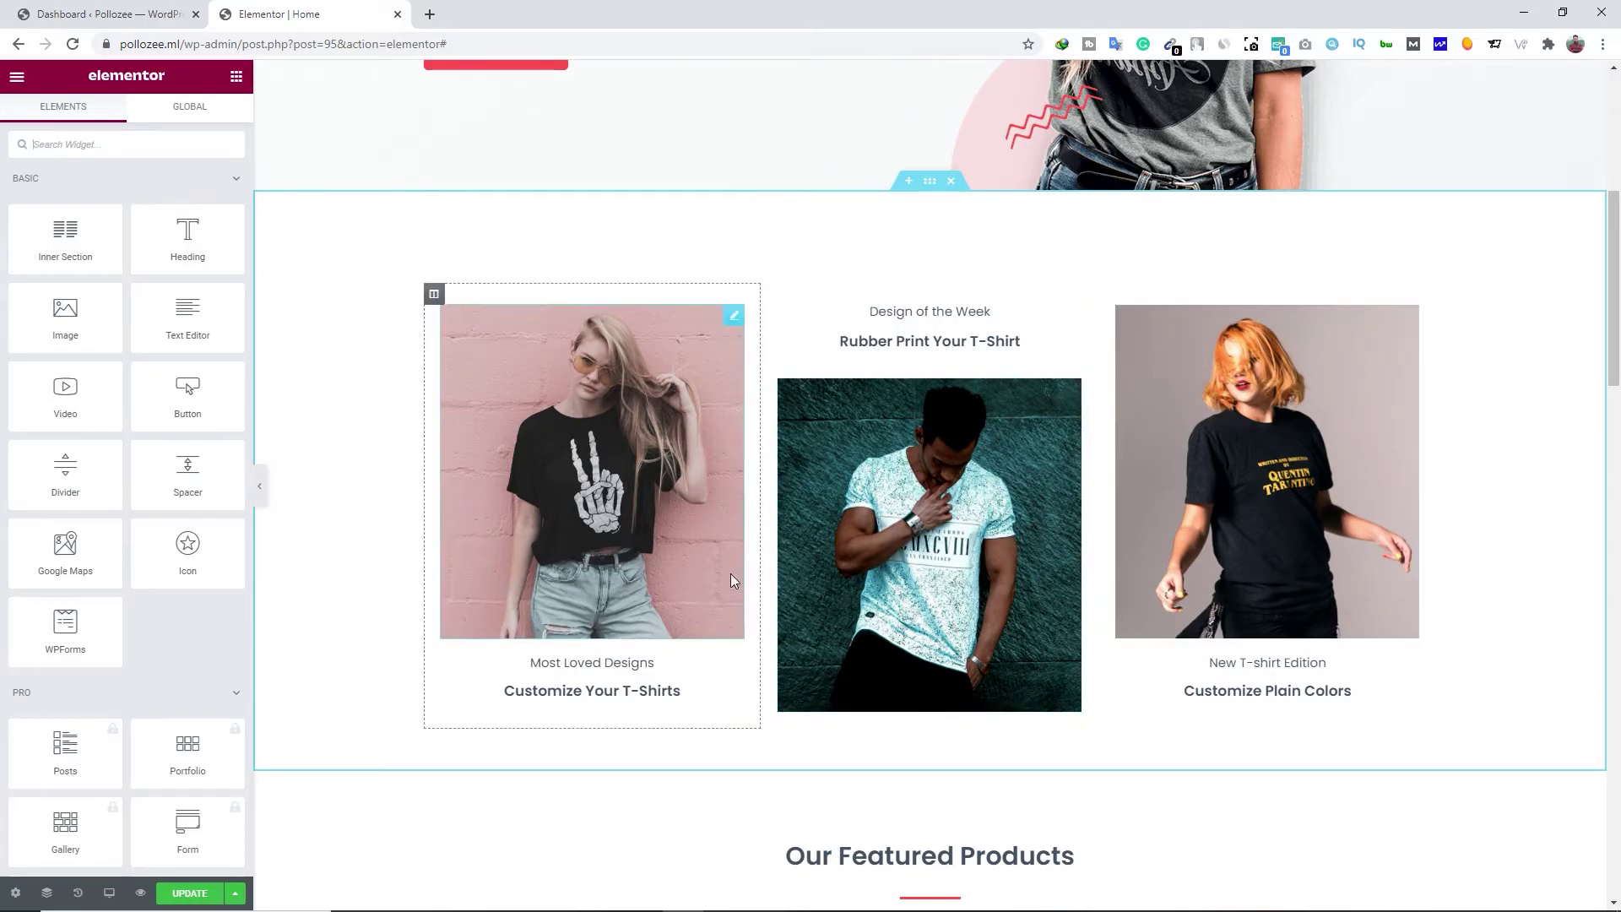
right_click(930, 187)
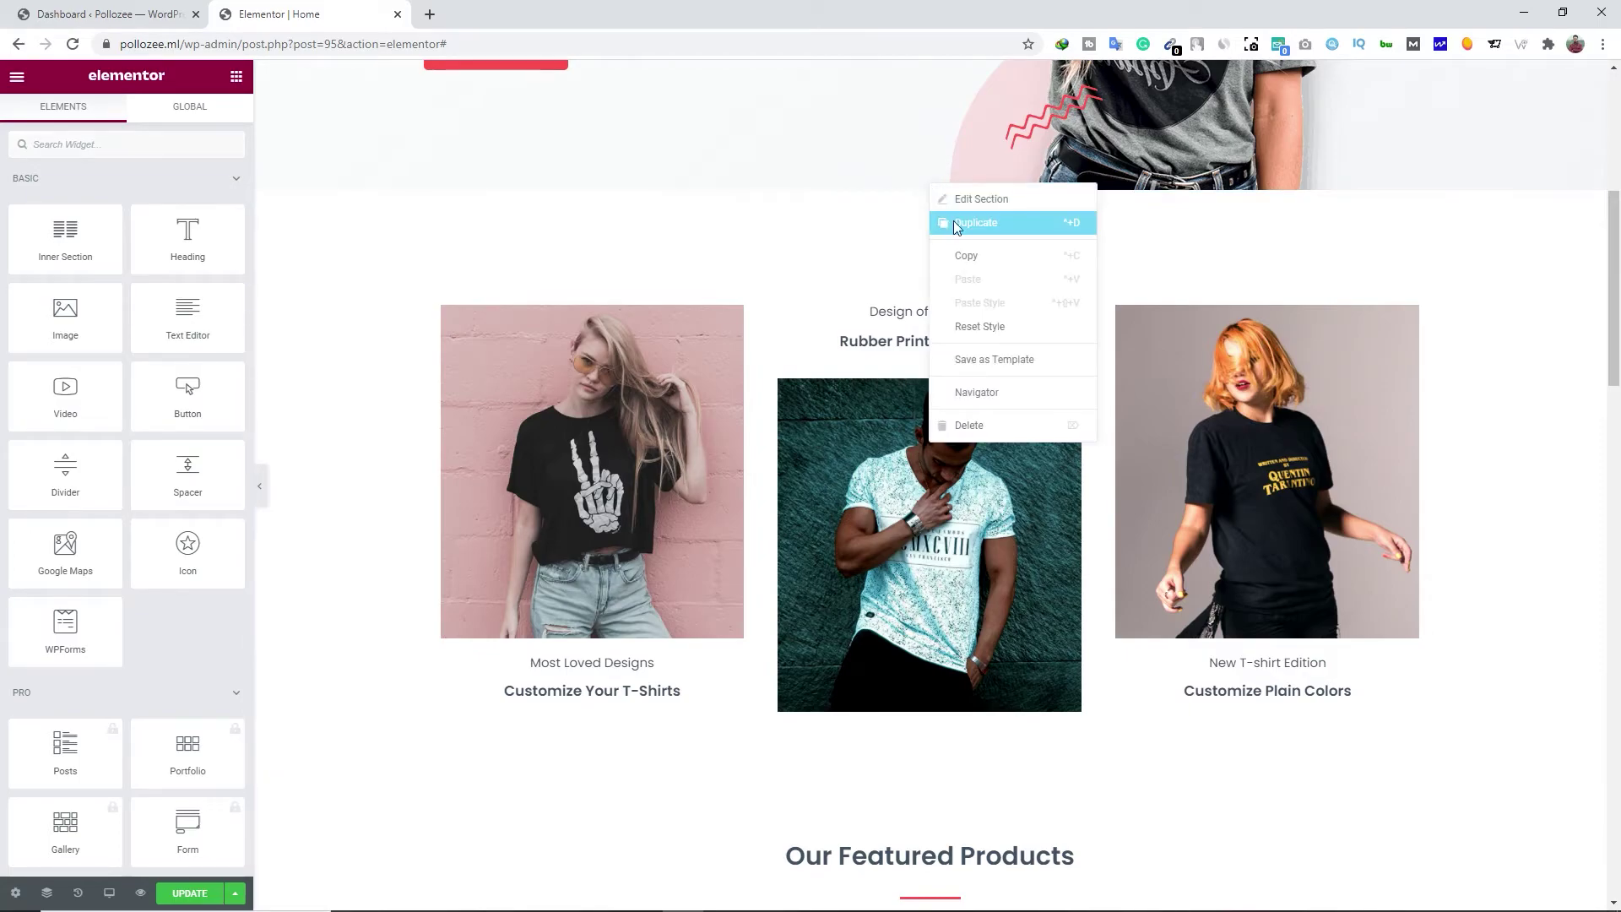
left_click(950, 221)
scroll(897, 488, "down", 2)
scroll(897, 488, "down", 5)
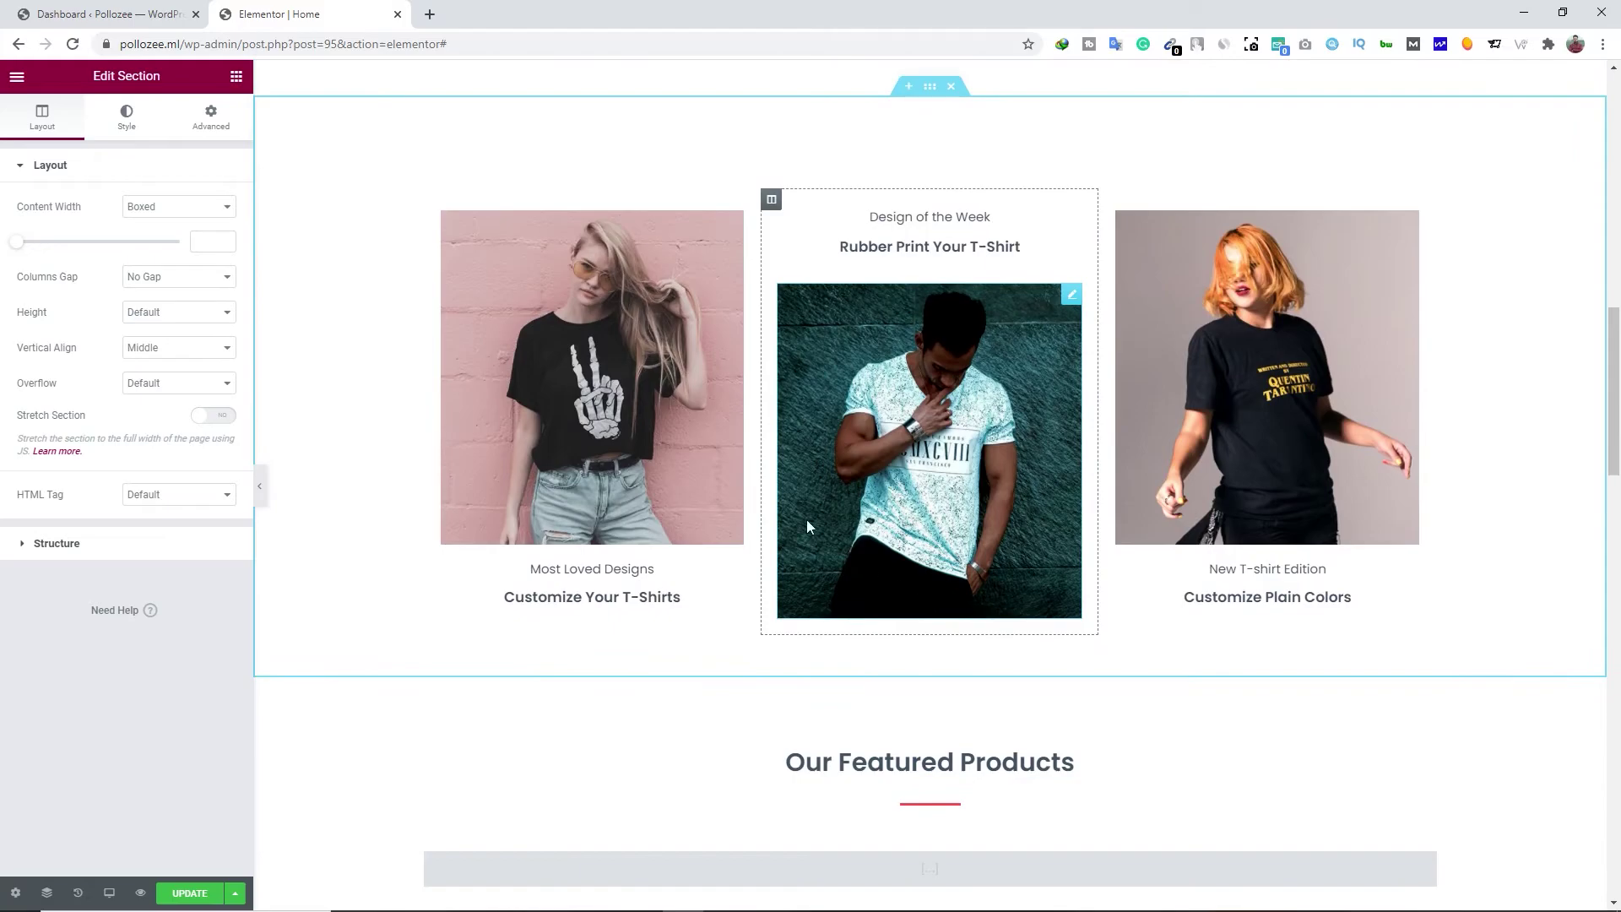
scroll(934, 519, "up", 8)
scroll(934, 541, "down", 7)
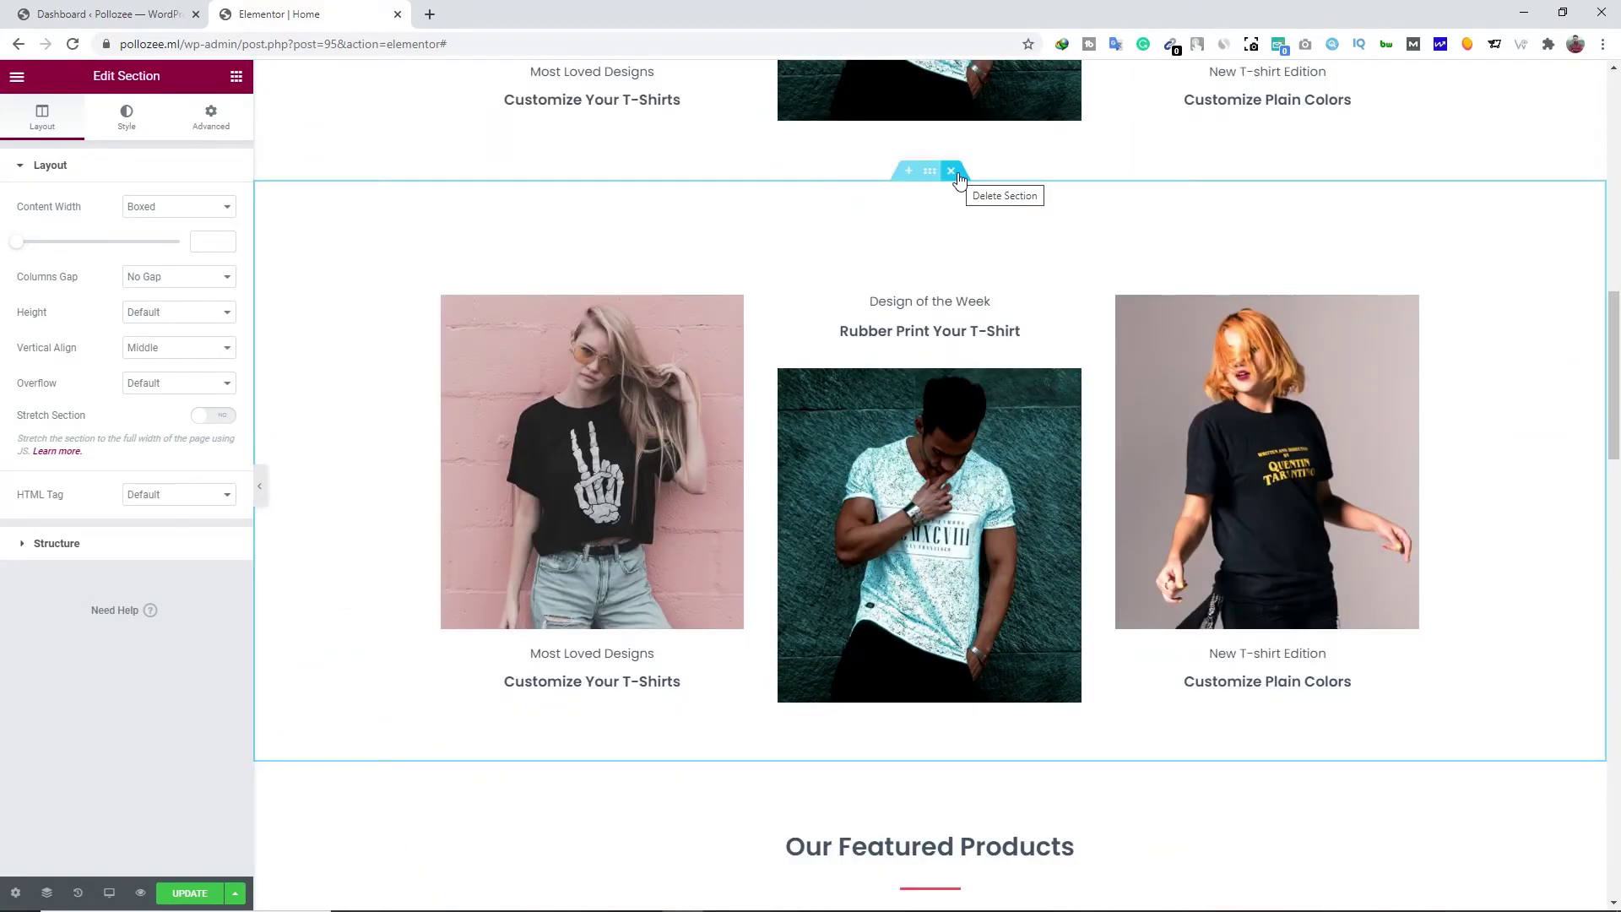
left_click(952, 172)
Insert an empty section directly above the Design of the Week photo block
scroll(904, 442, "up", 8)
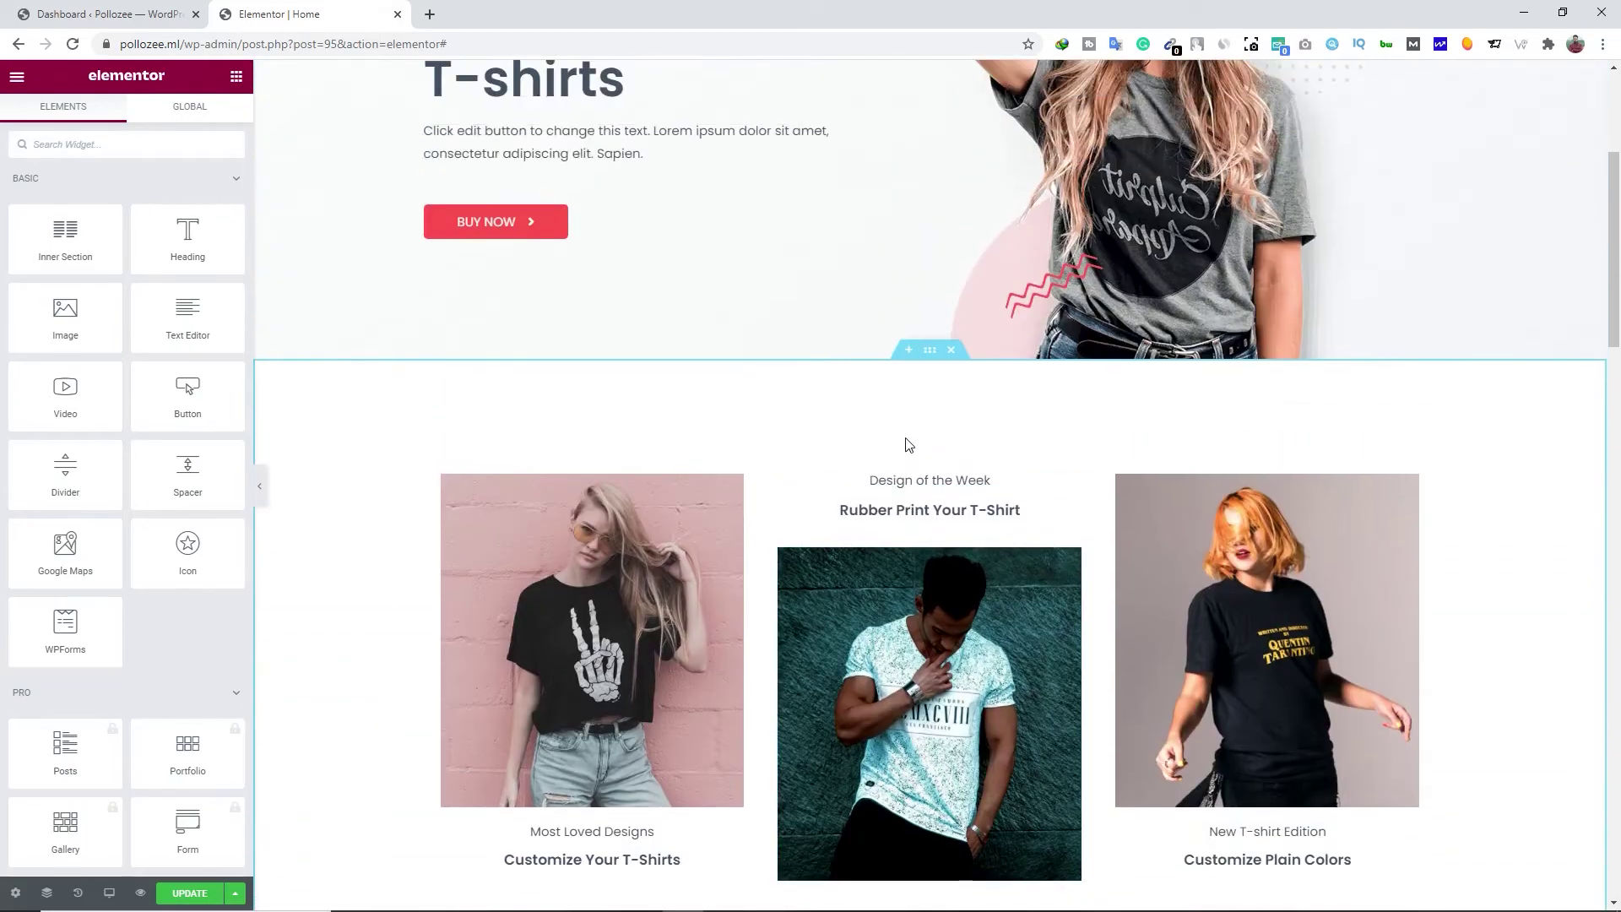
scroll(909, 445, "down", 2)
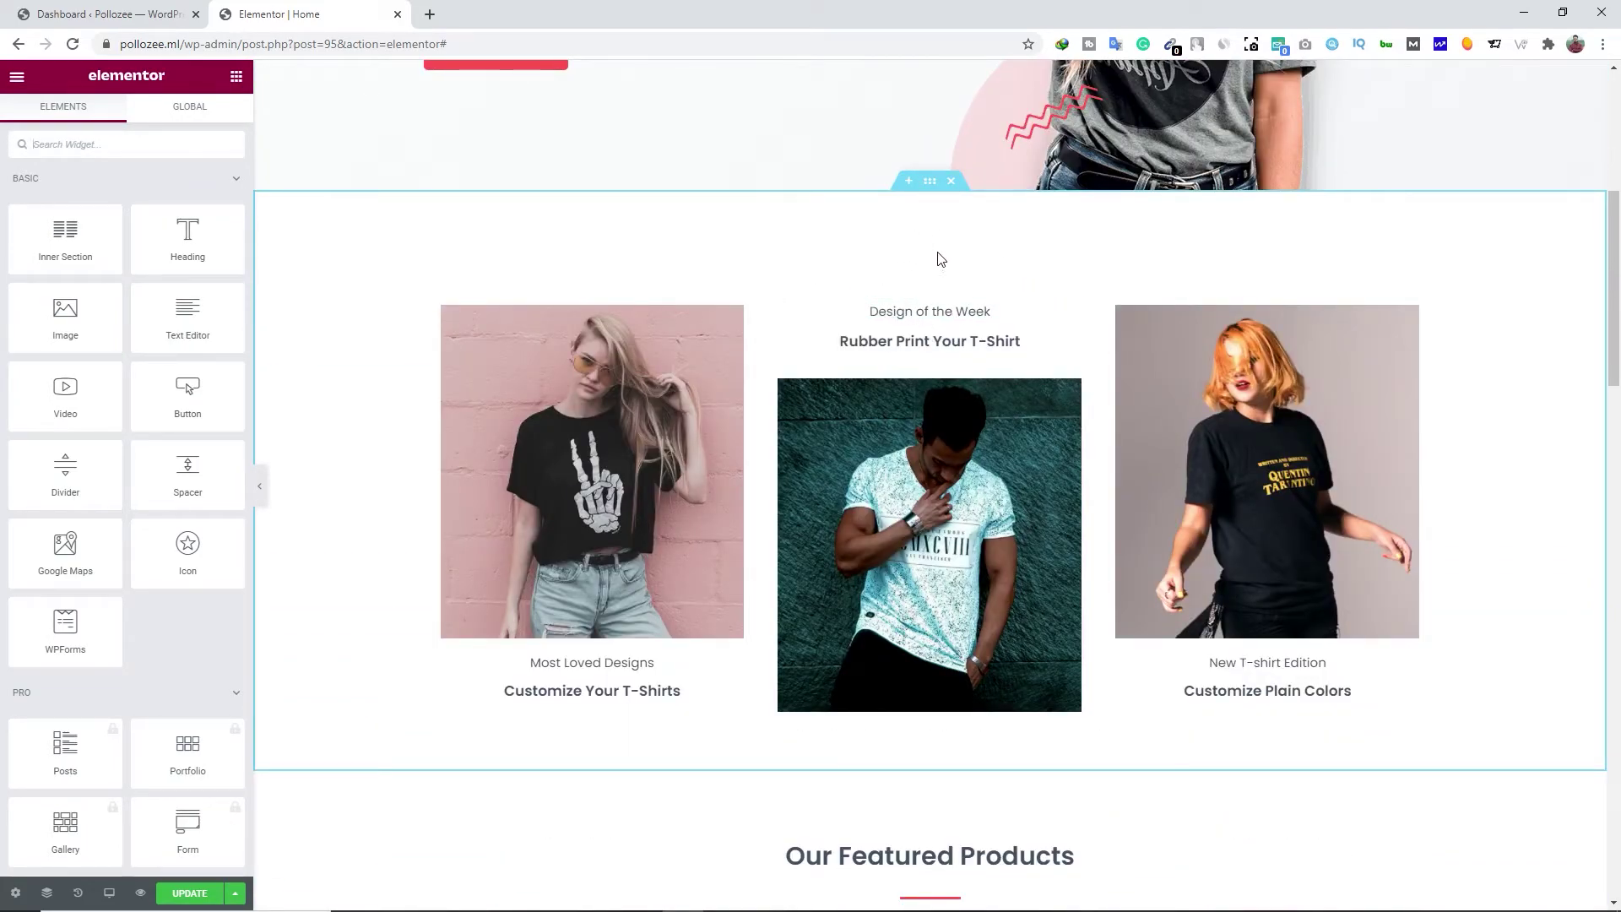
left_click(908, 184)
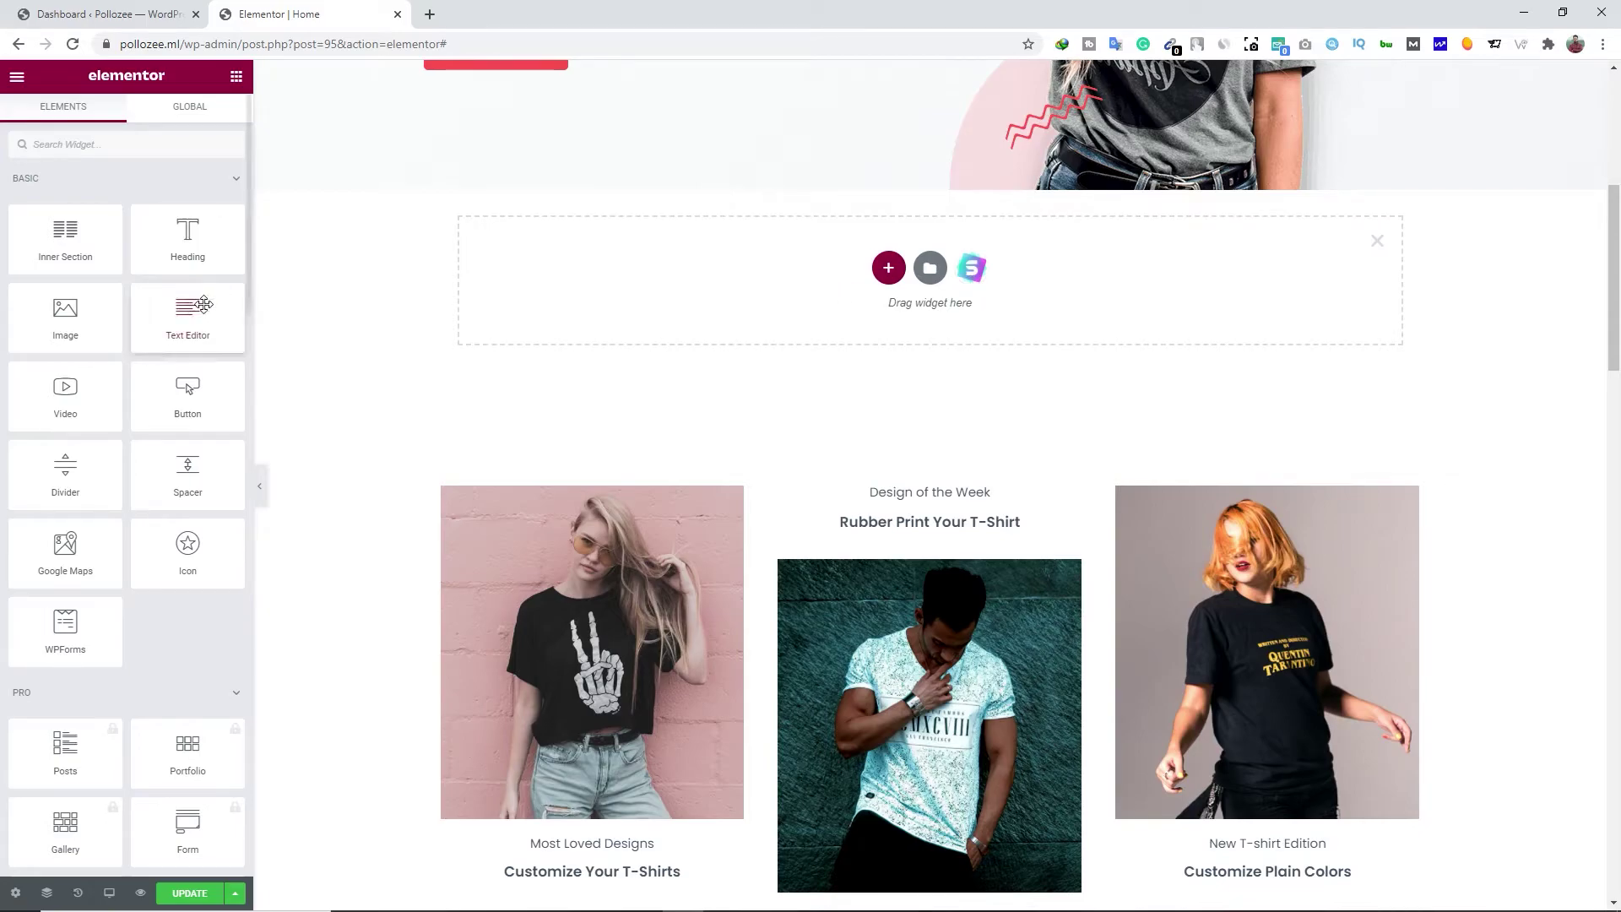
Drop an Image widget into the new section and insert 3.jpg, the black printed T-shirt photo
left_click_drag(66, 324, 873, 285)
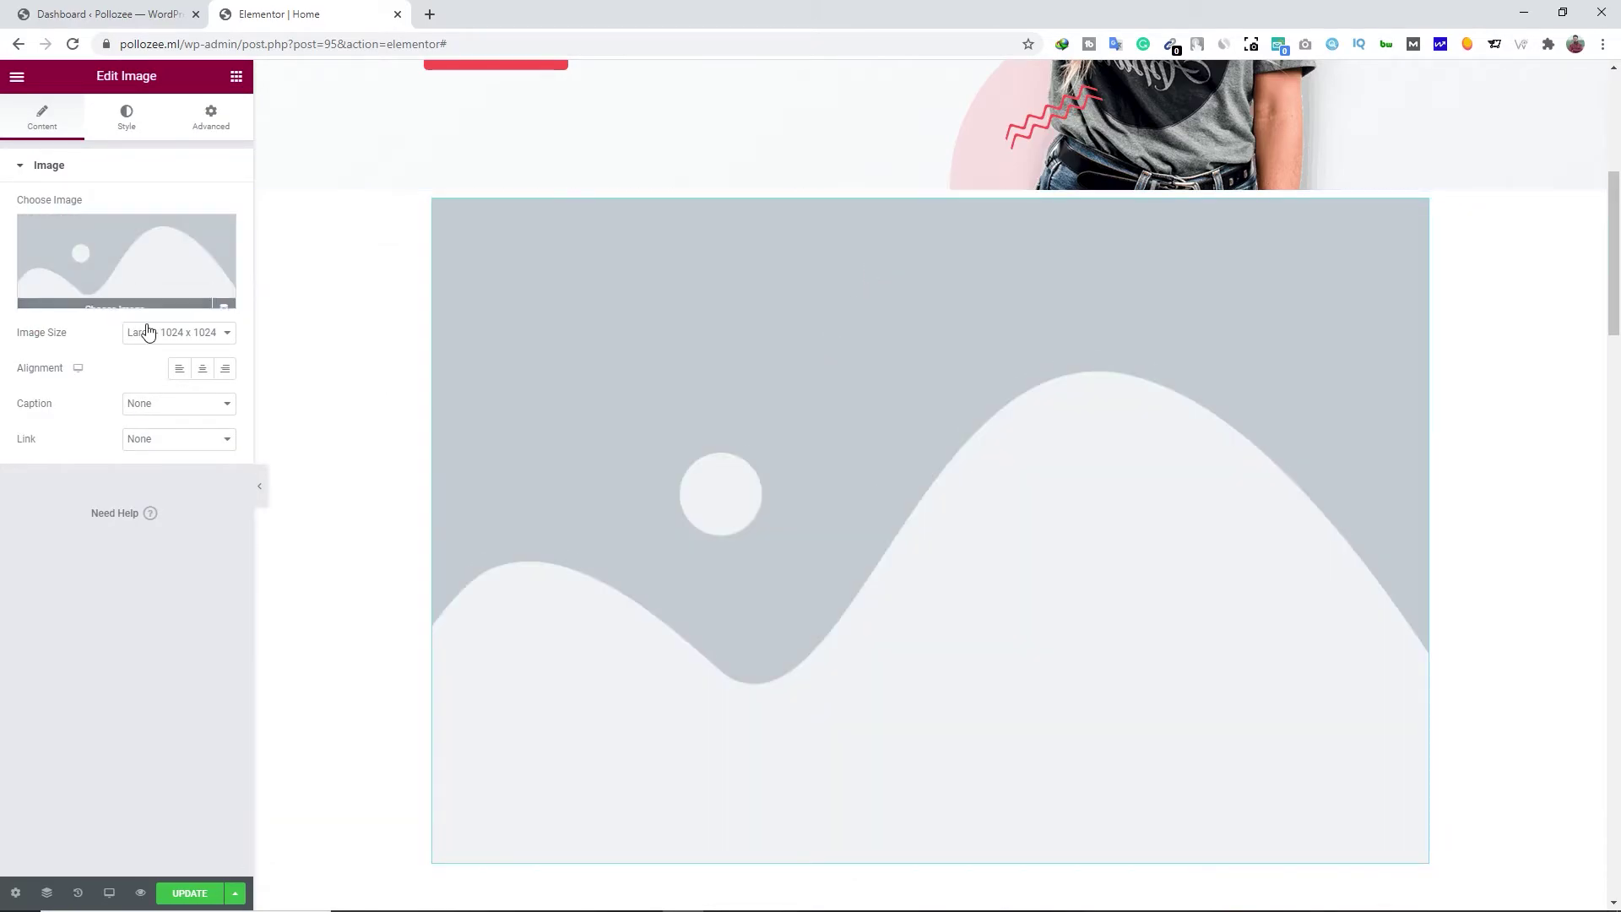
left_click(126, 302)
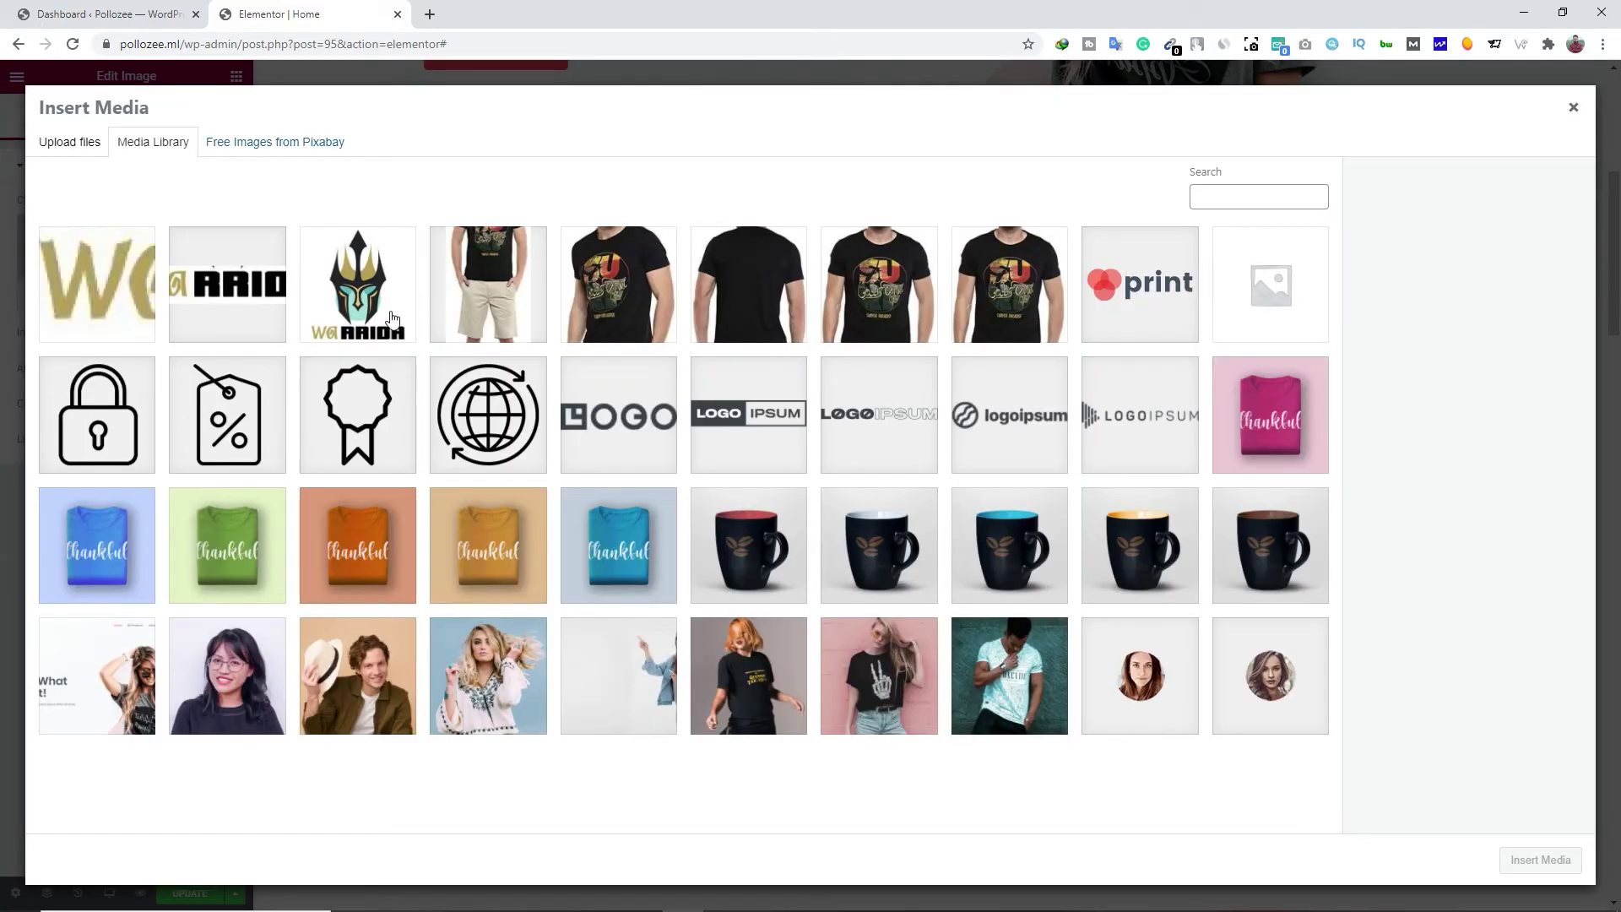
left_click(597, 298)
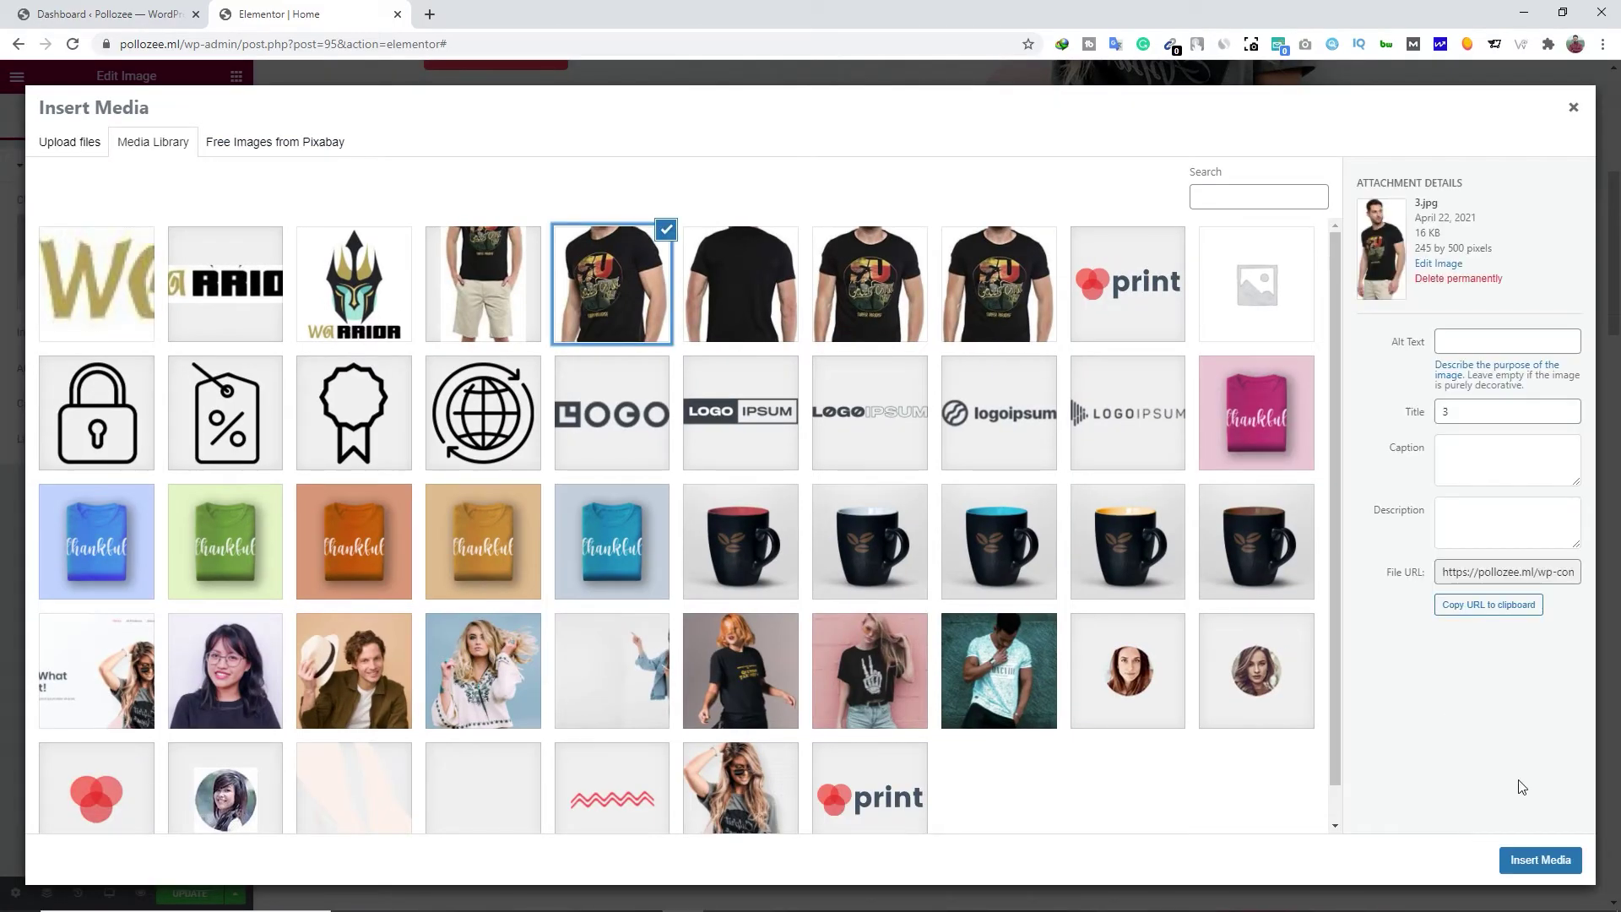
left_click(1540, 859)
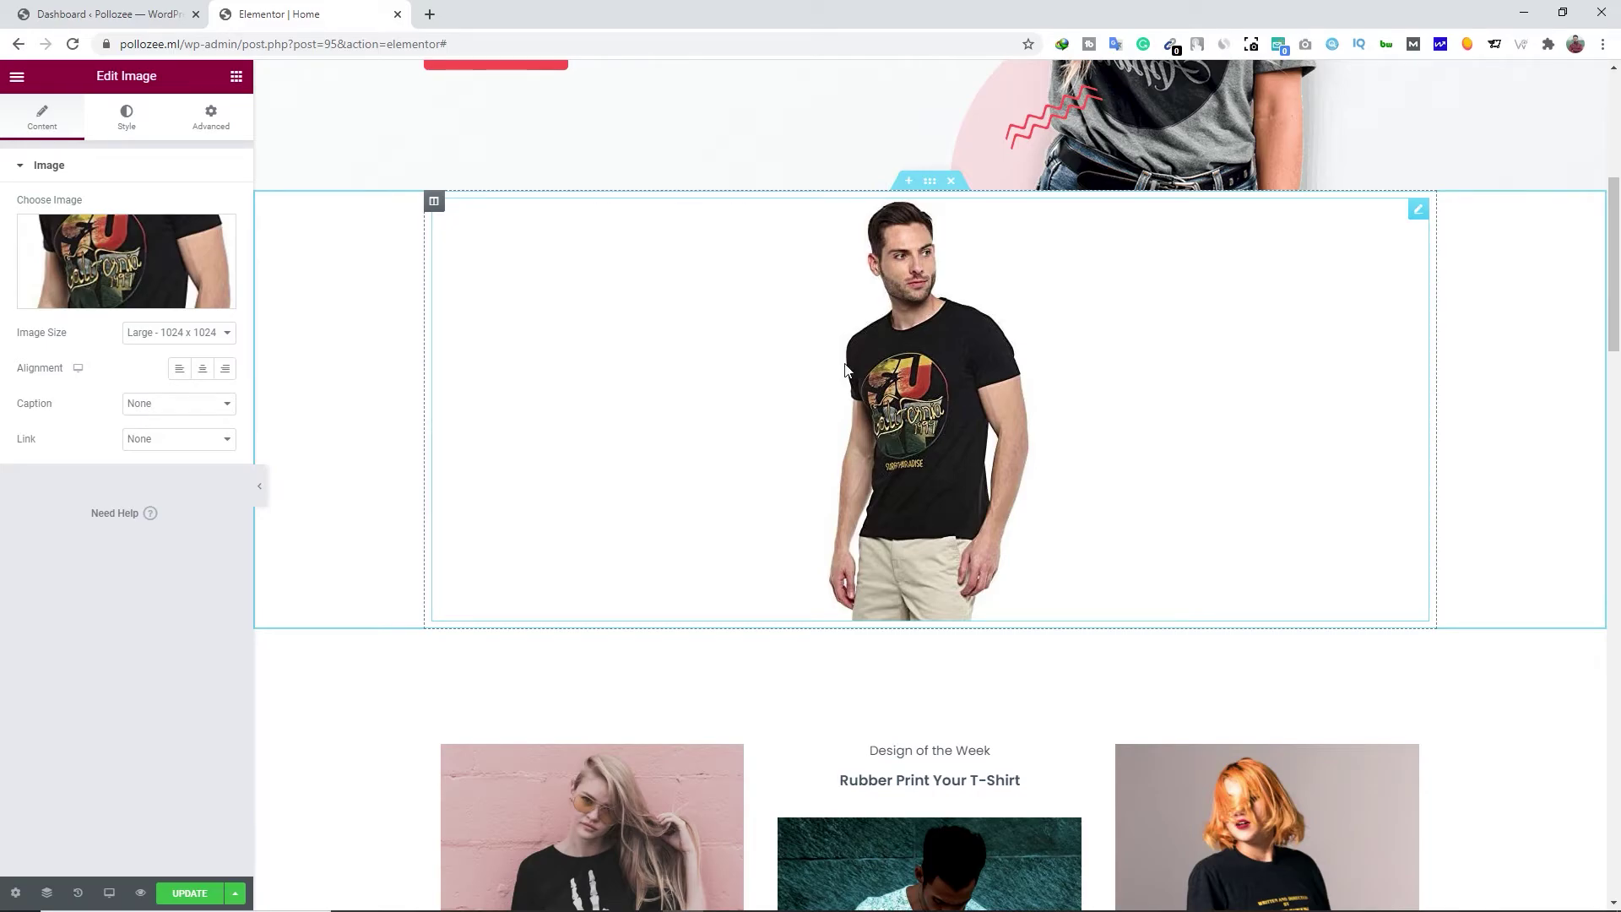
left_click(236, 76)
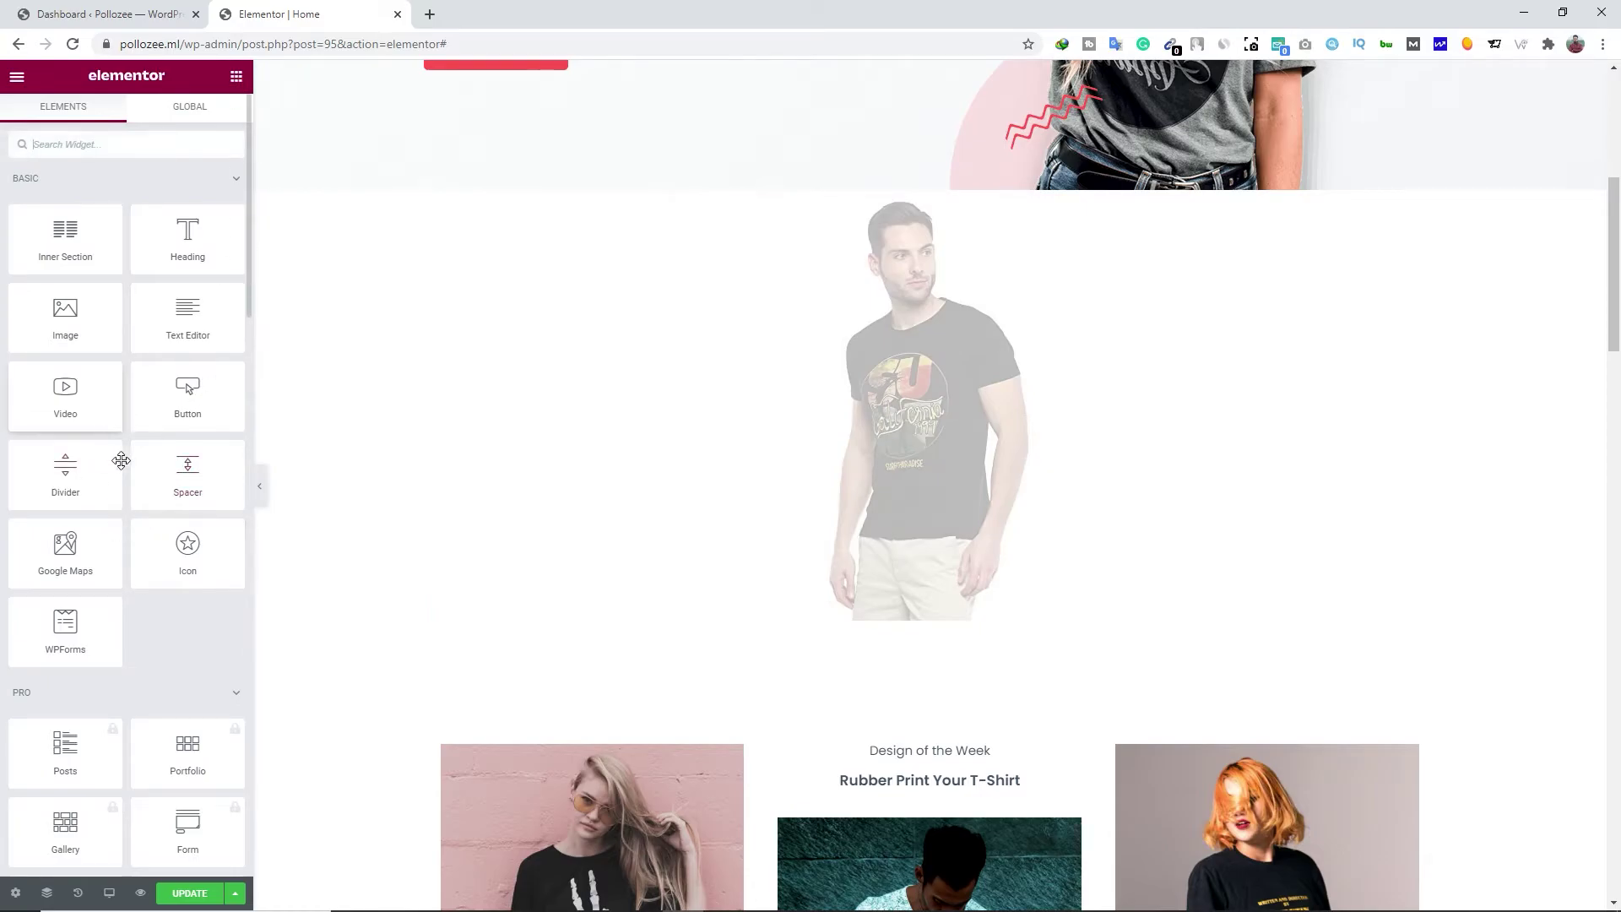
Insert a three-equal-column section above 'Our Happy Clients!'
scroll(98, 568, "down", 7)
scroll(138, 473, "up", 5)
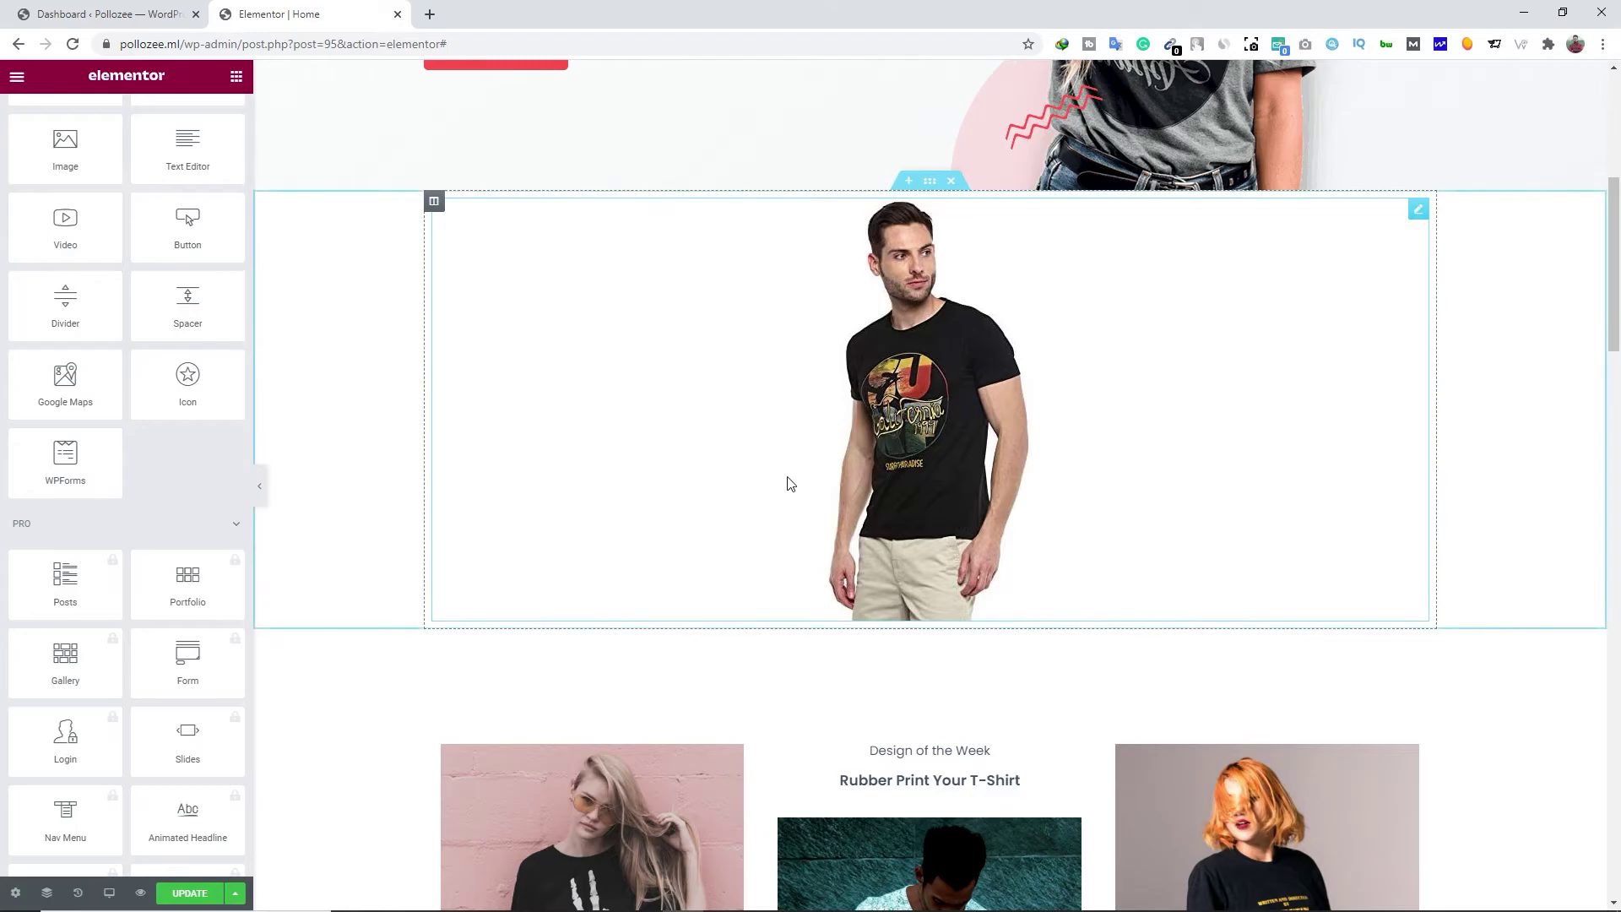
scroll(909, 528, "down", 8)
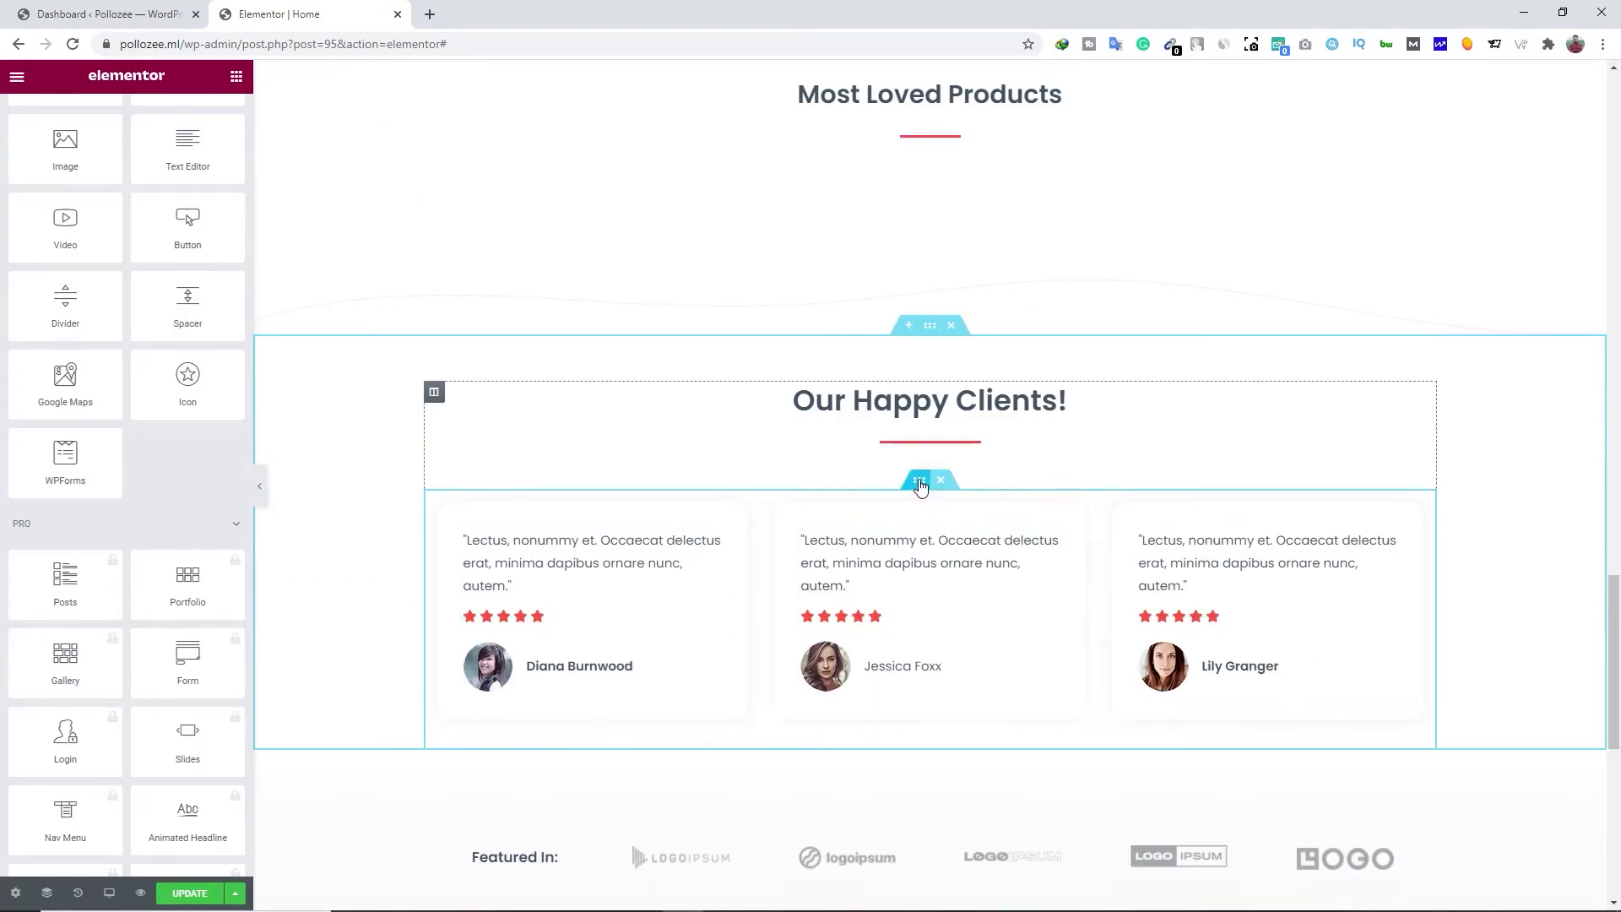
left_click(906, 327)
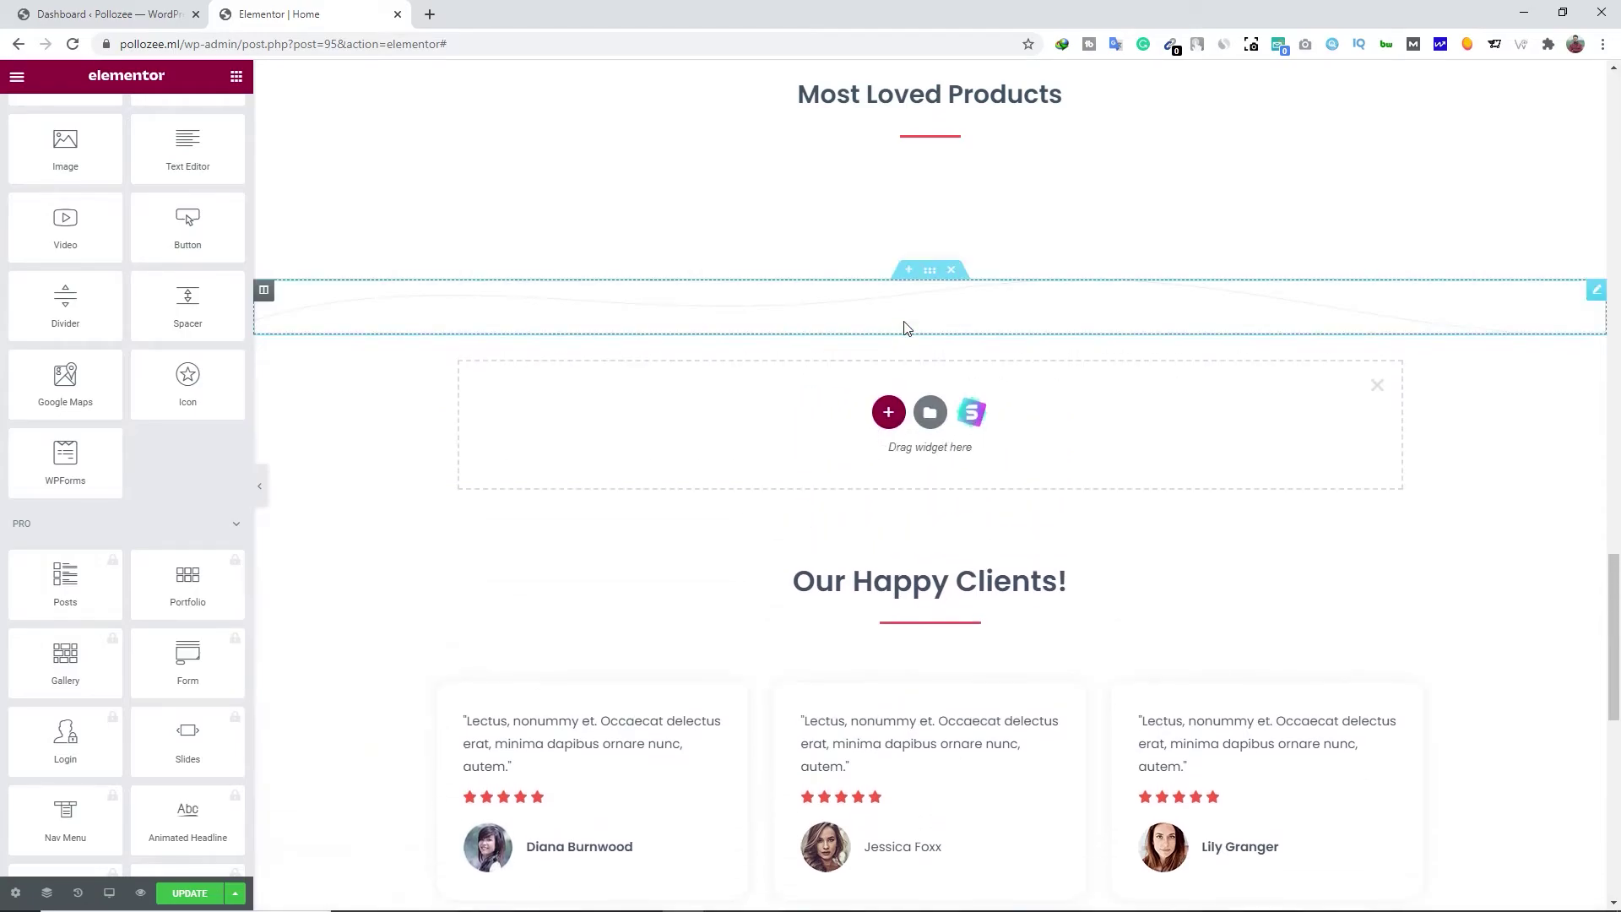
left_click(889, 414)
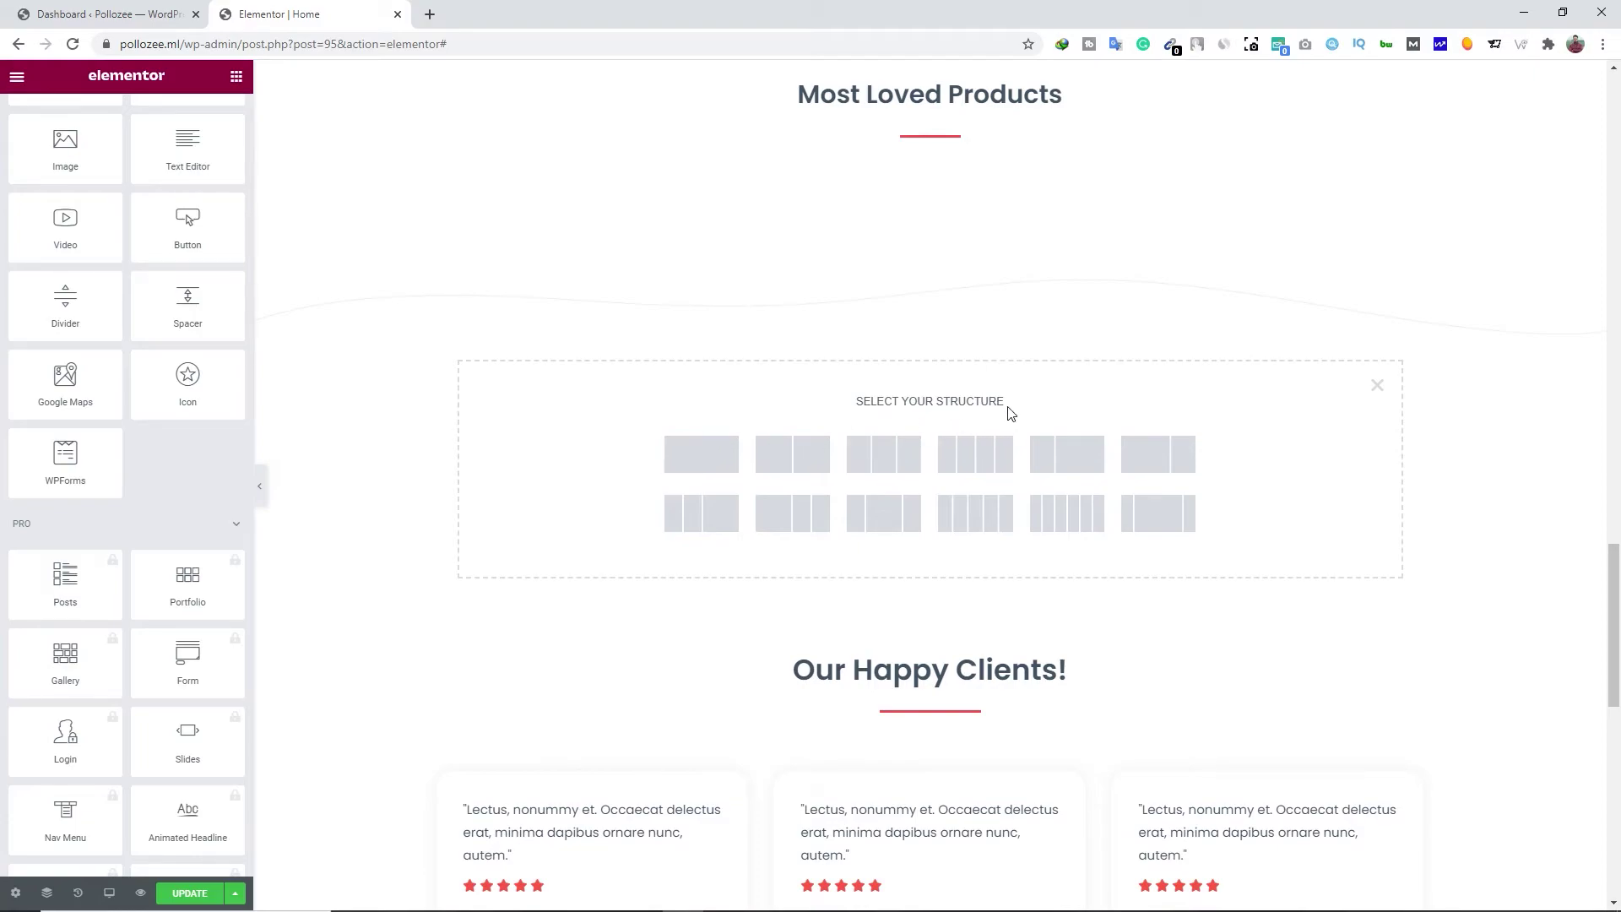
scroll(774, 723, "down", 3)
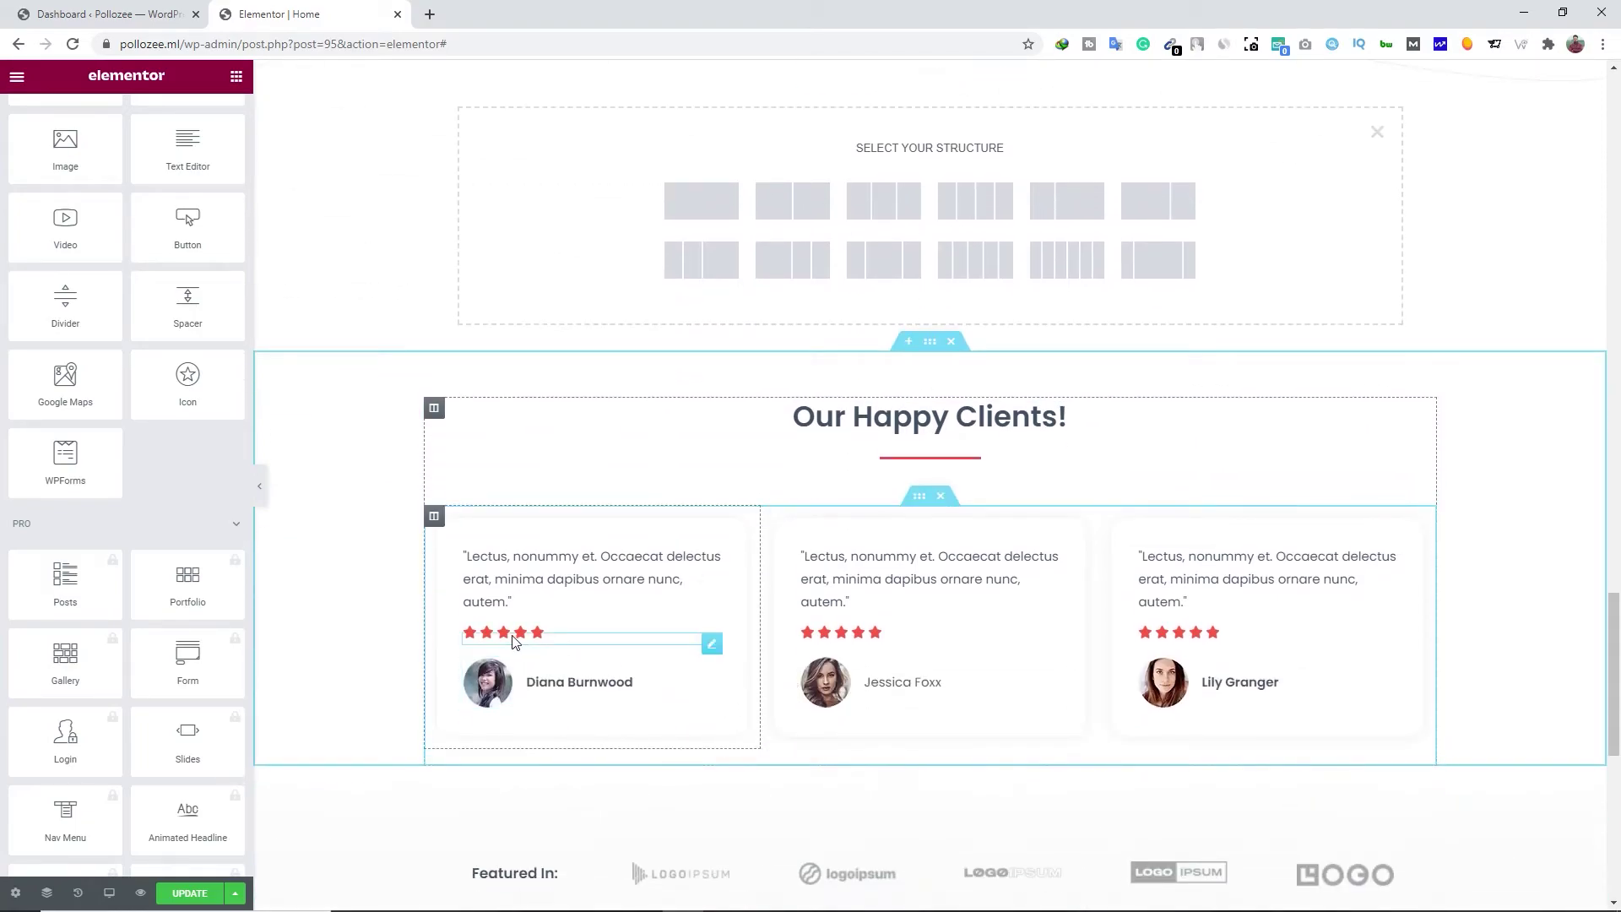
scroll(877, 355, "up", 1)
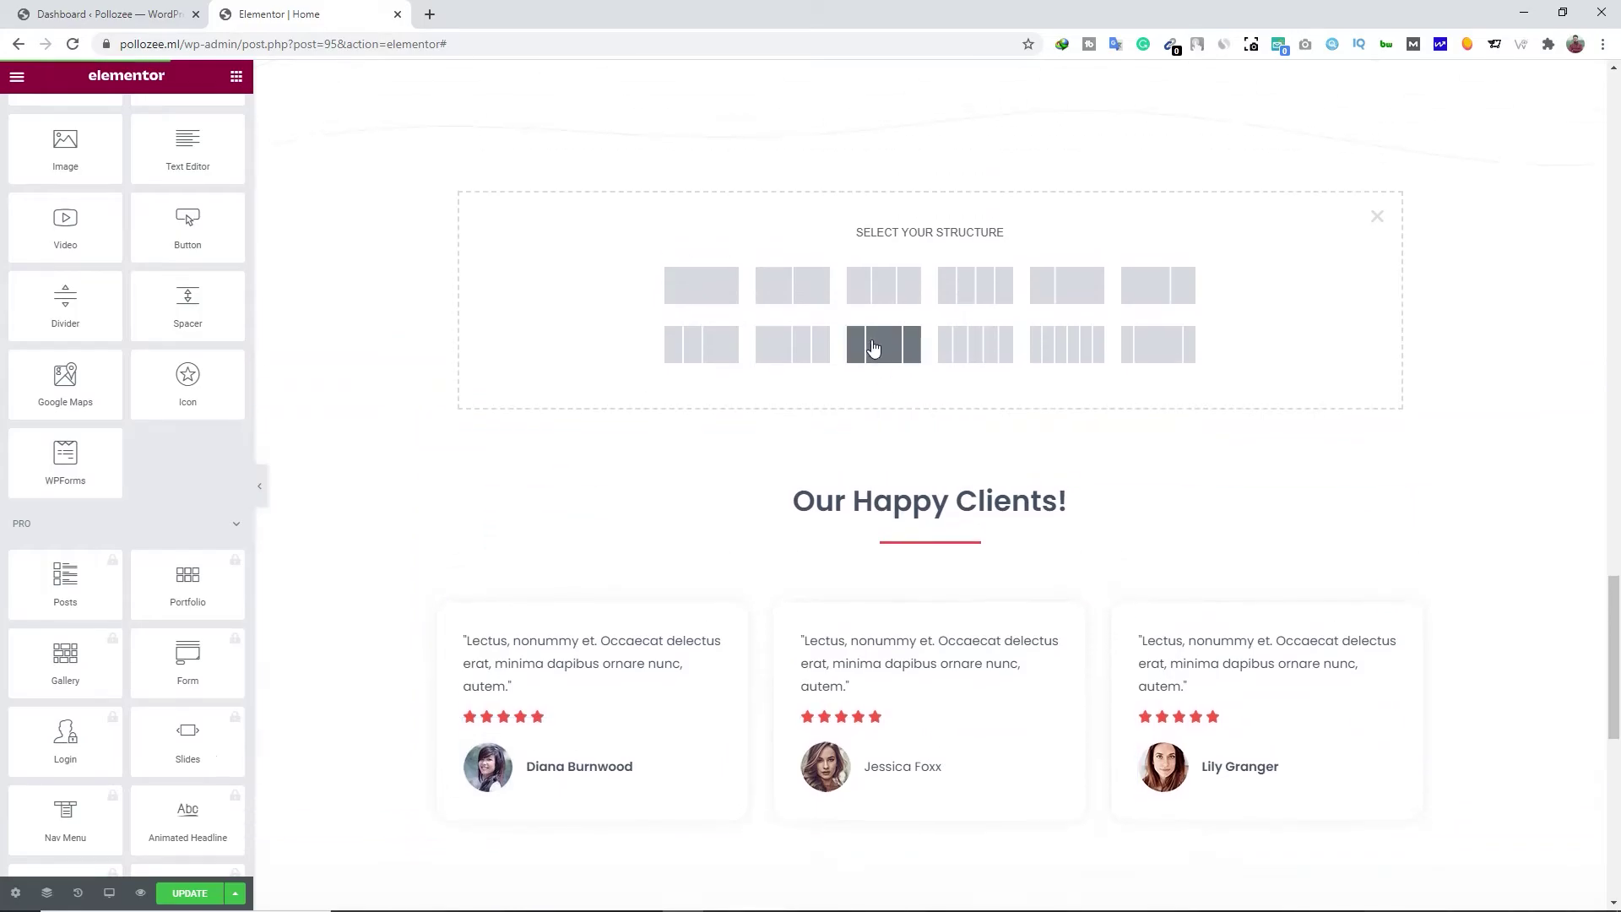
left_click(883, 298)
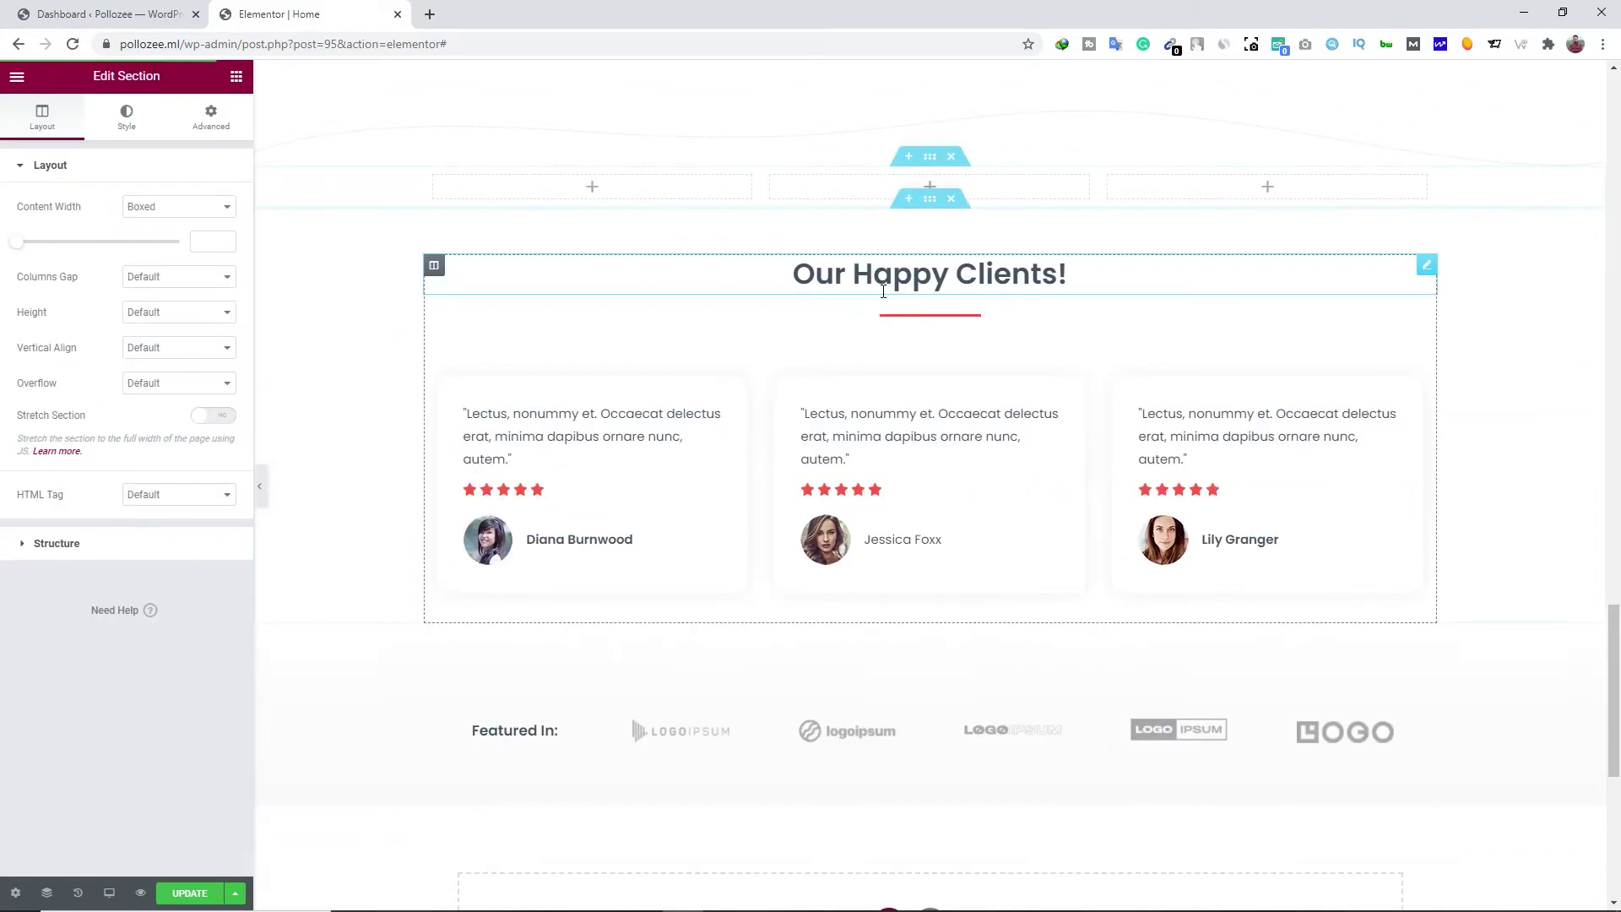
scroll(868, 359, "up", 3)
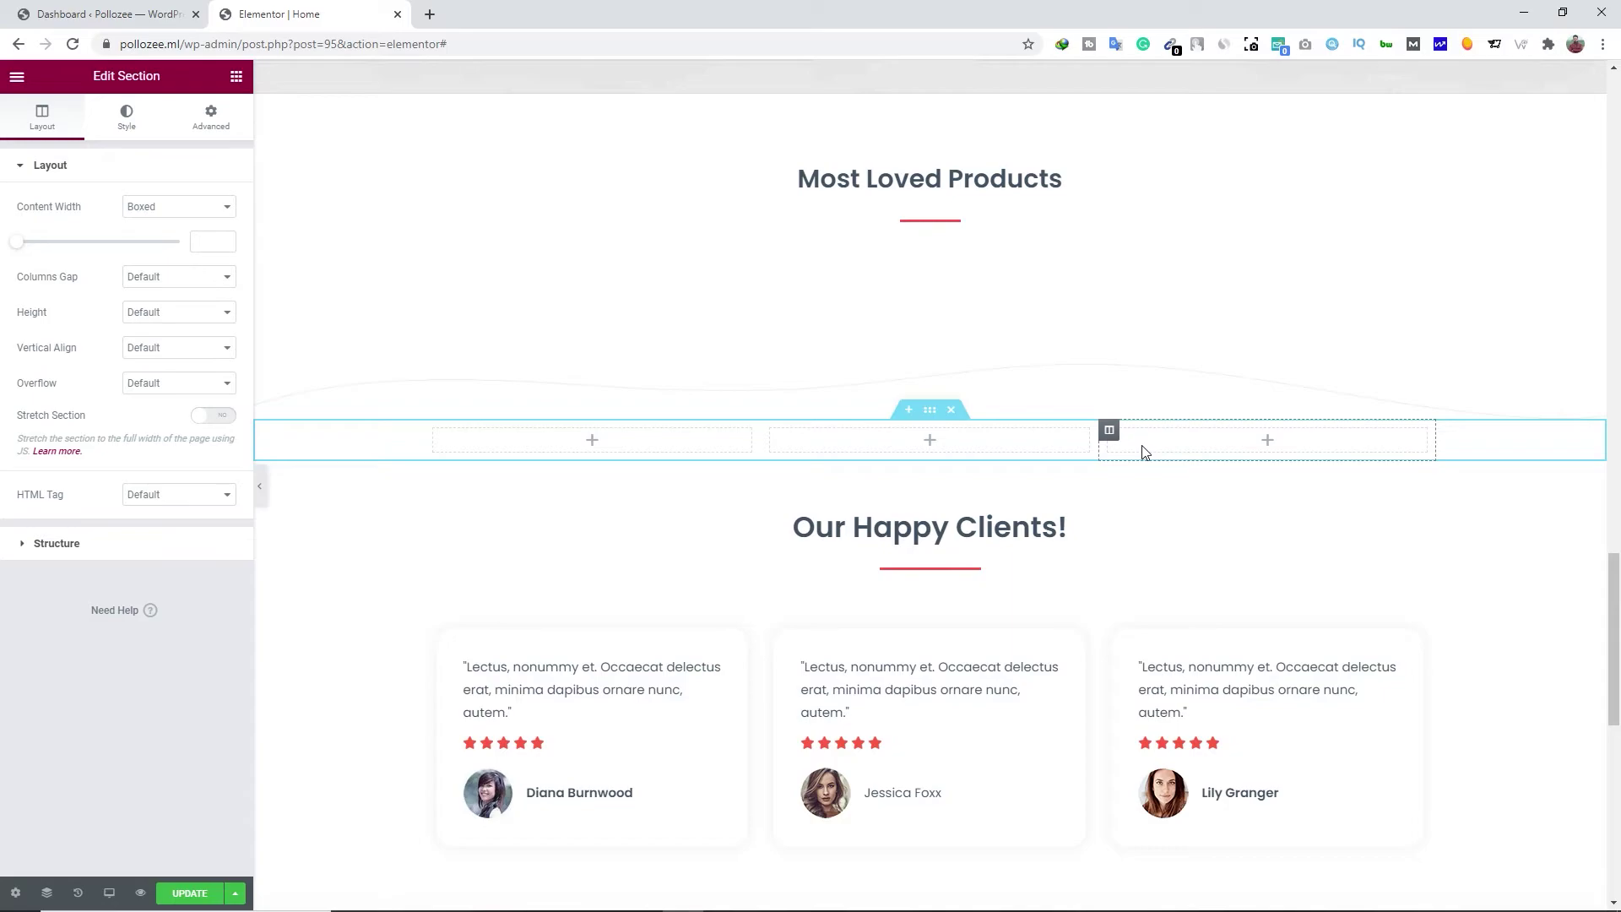
Put an Image widget with the front-view photo 1.jpg in the first column
left_click(592, 442)
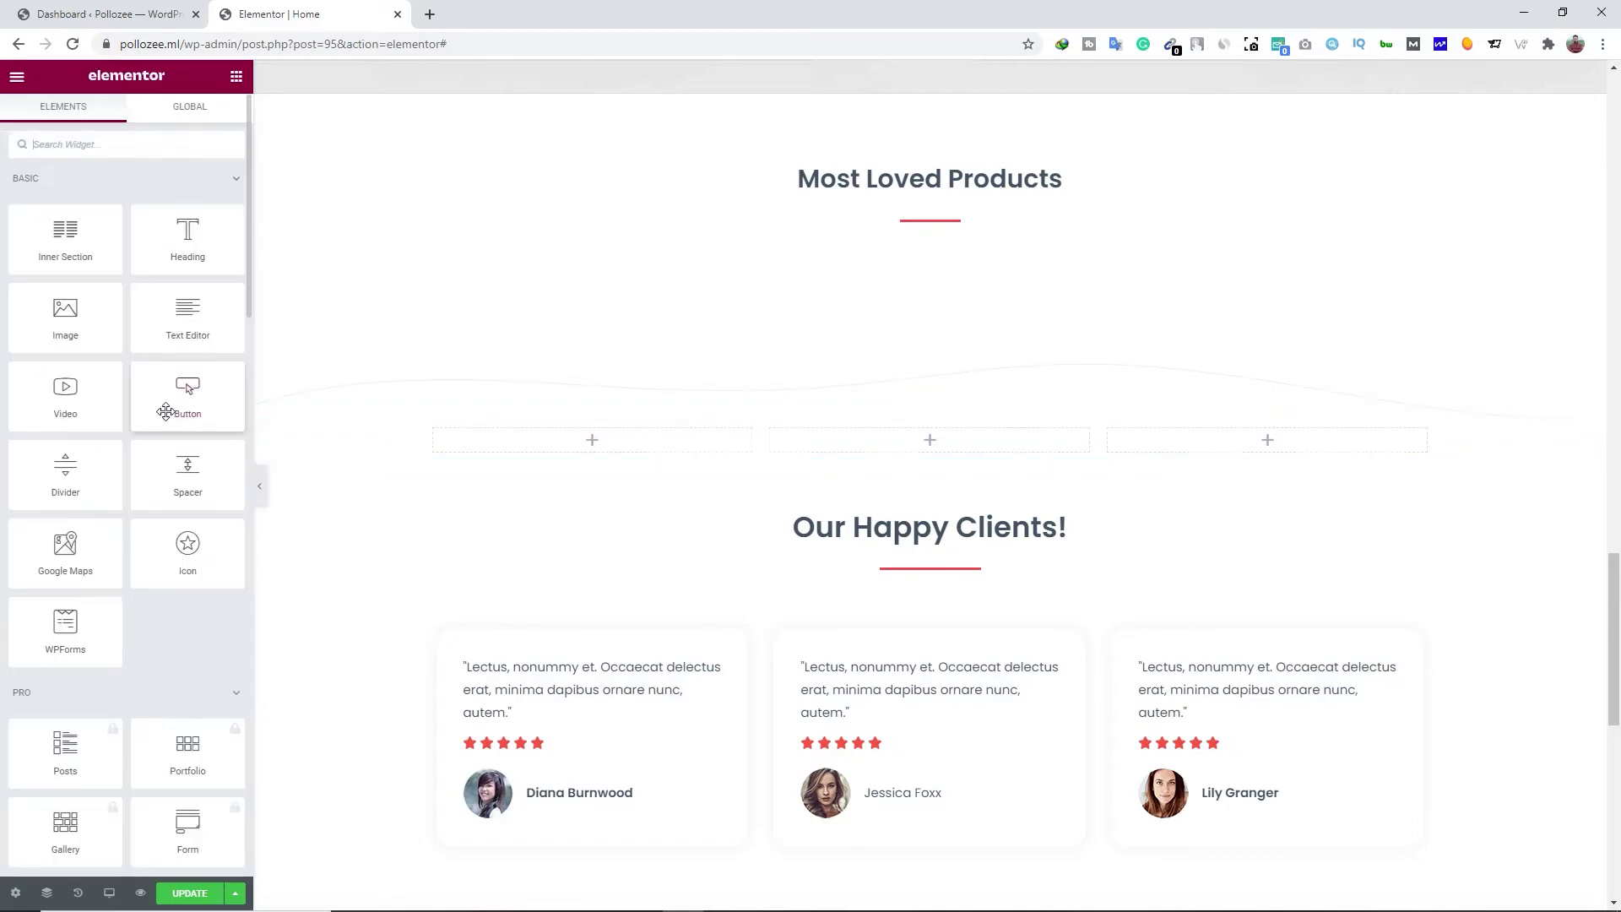
left_click_drag(53, 317, 599, 460)
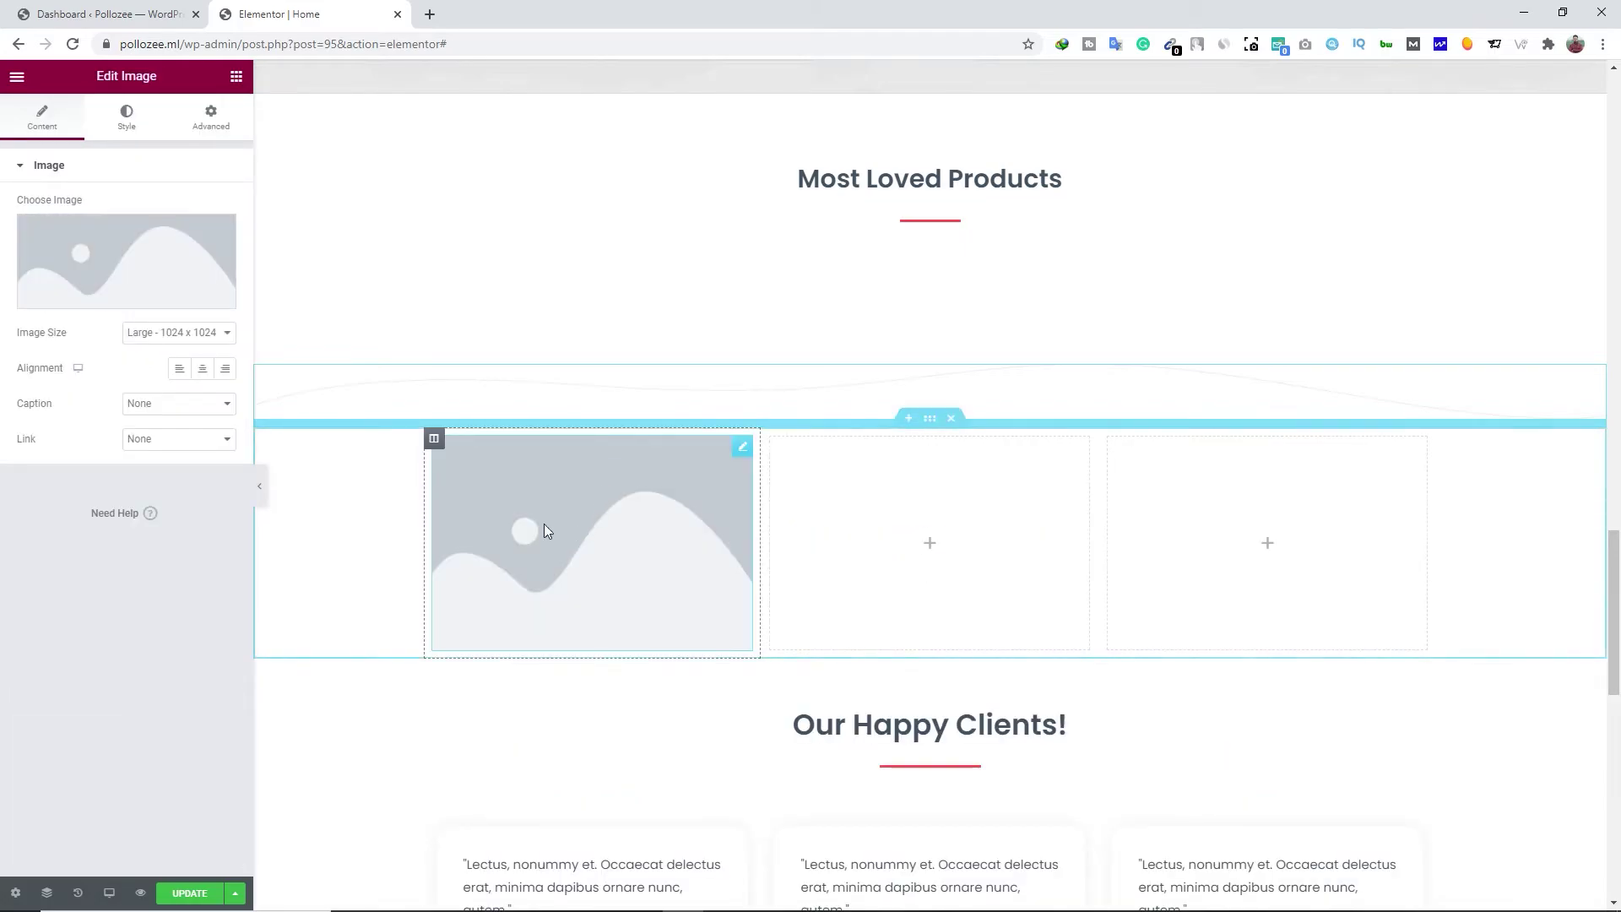
left_click(126, 255)
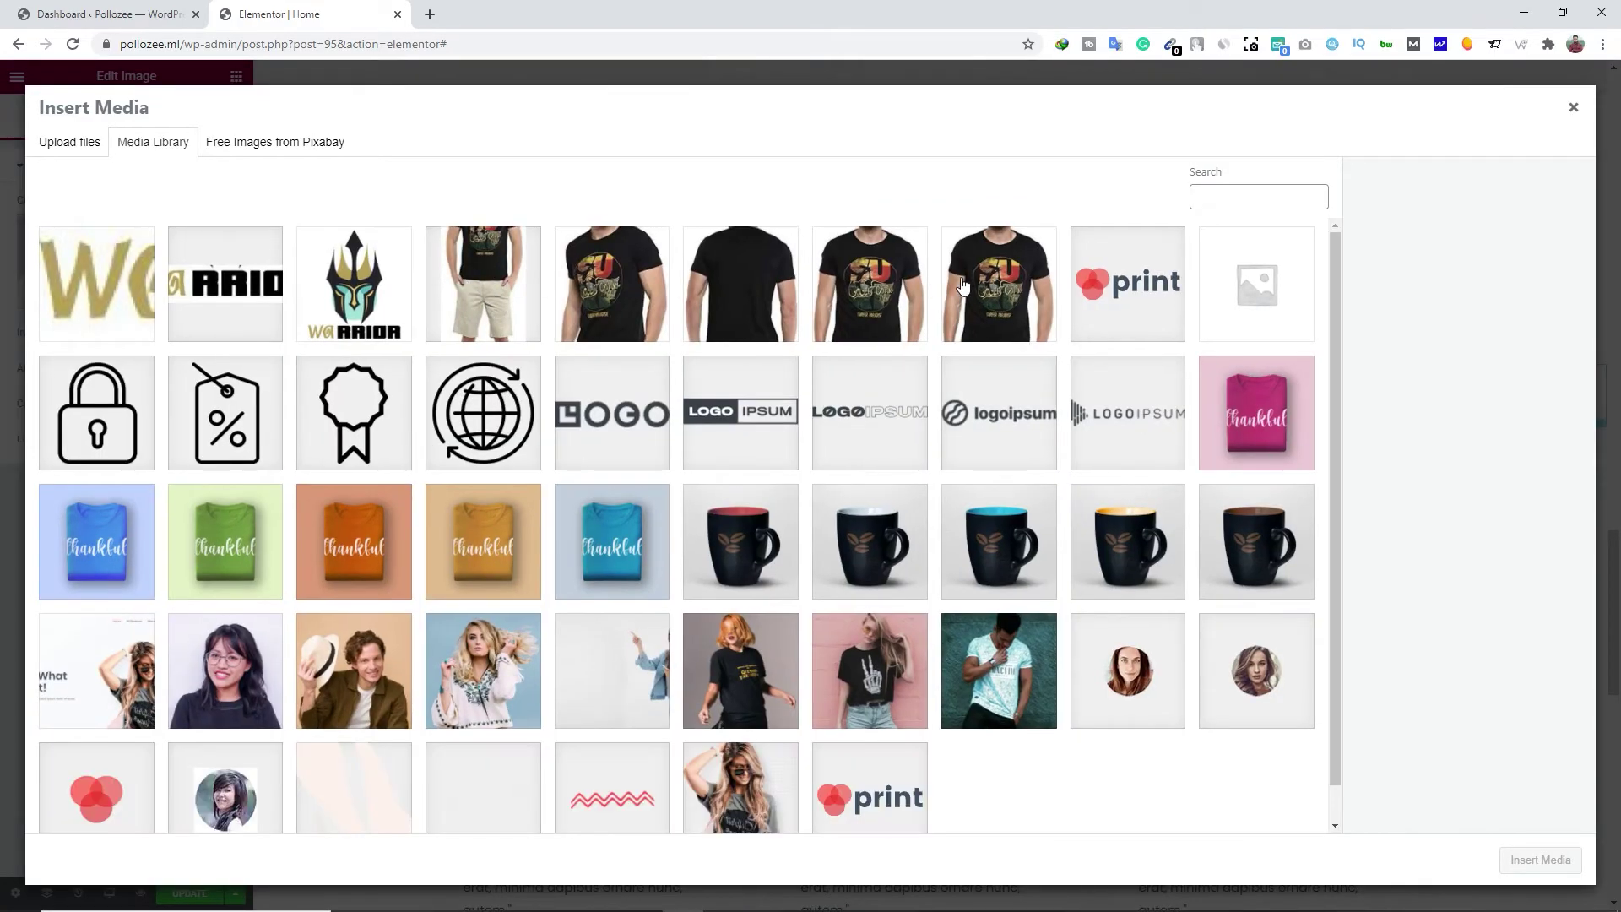
left_click(1024, 292)
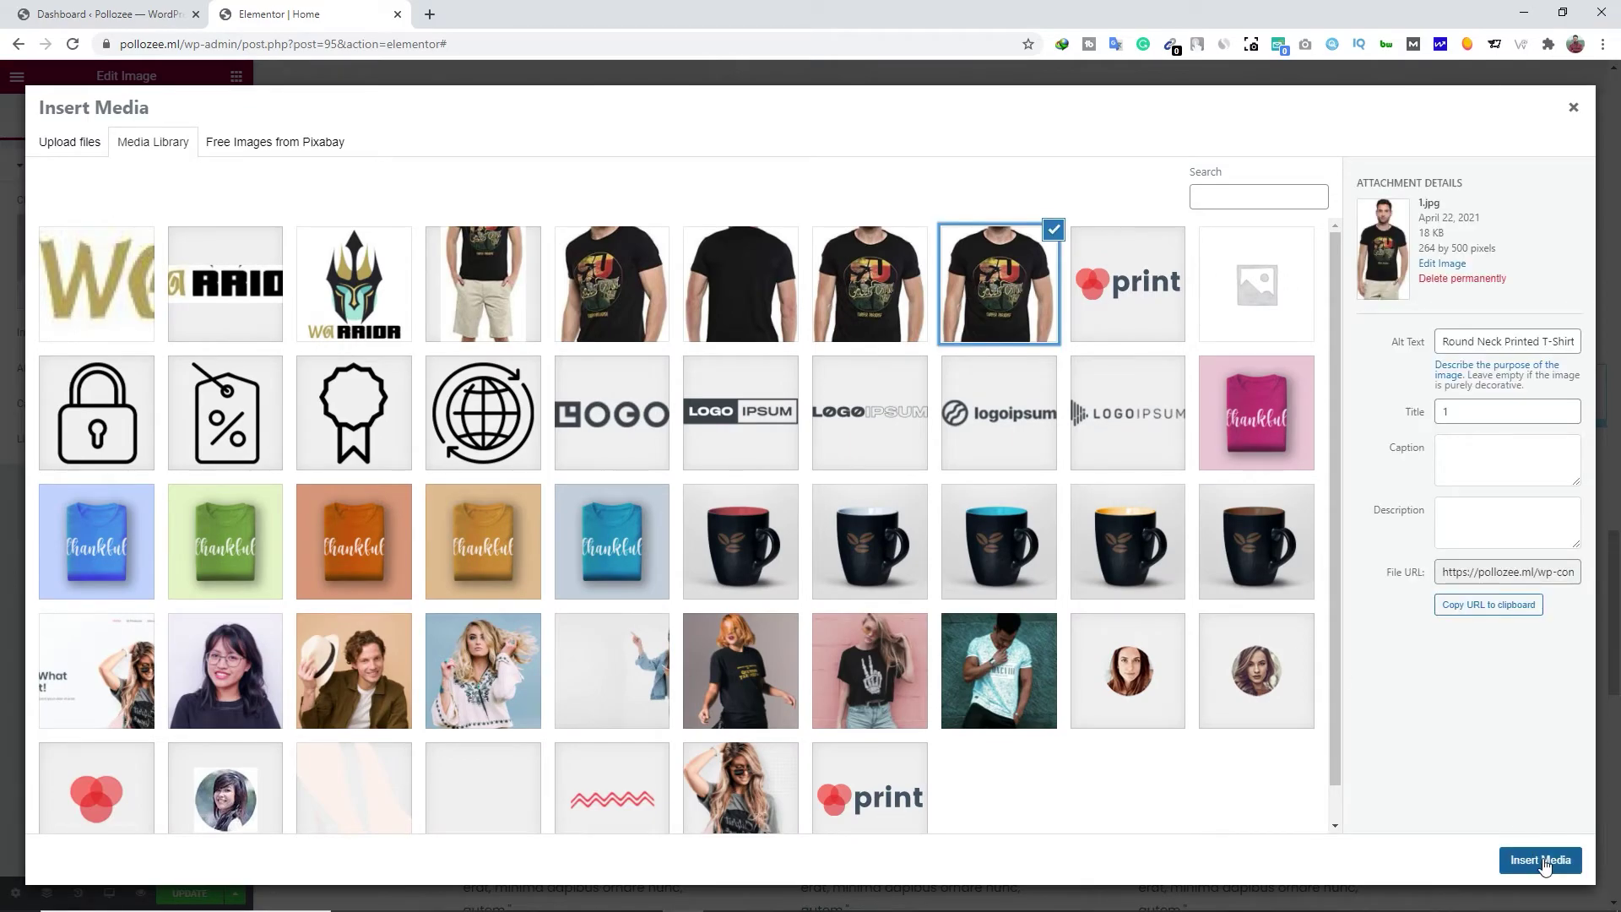
left_click(1541, 859)
Add an Image widget with the back-view T-shirt photo to the middle column
left_click(932, 657)
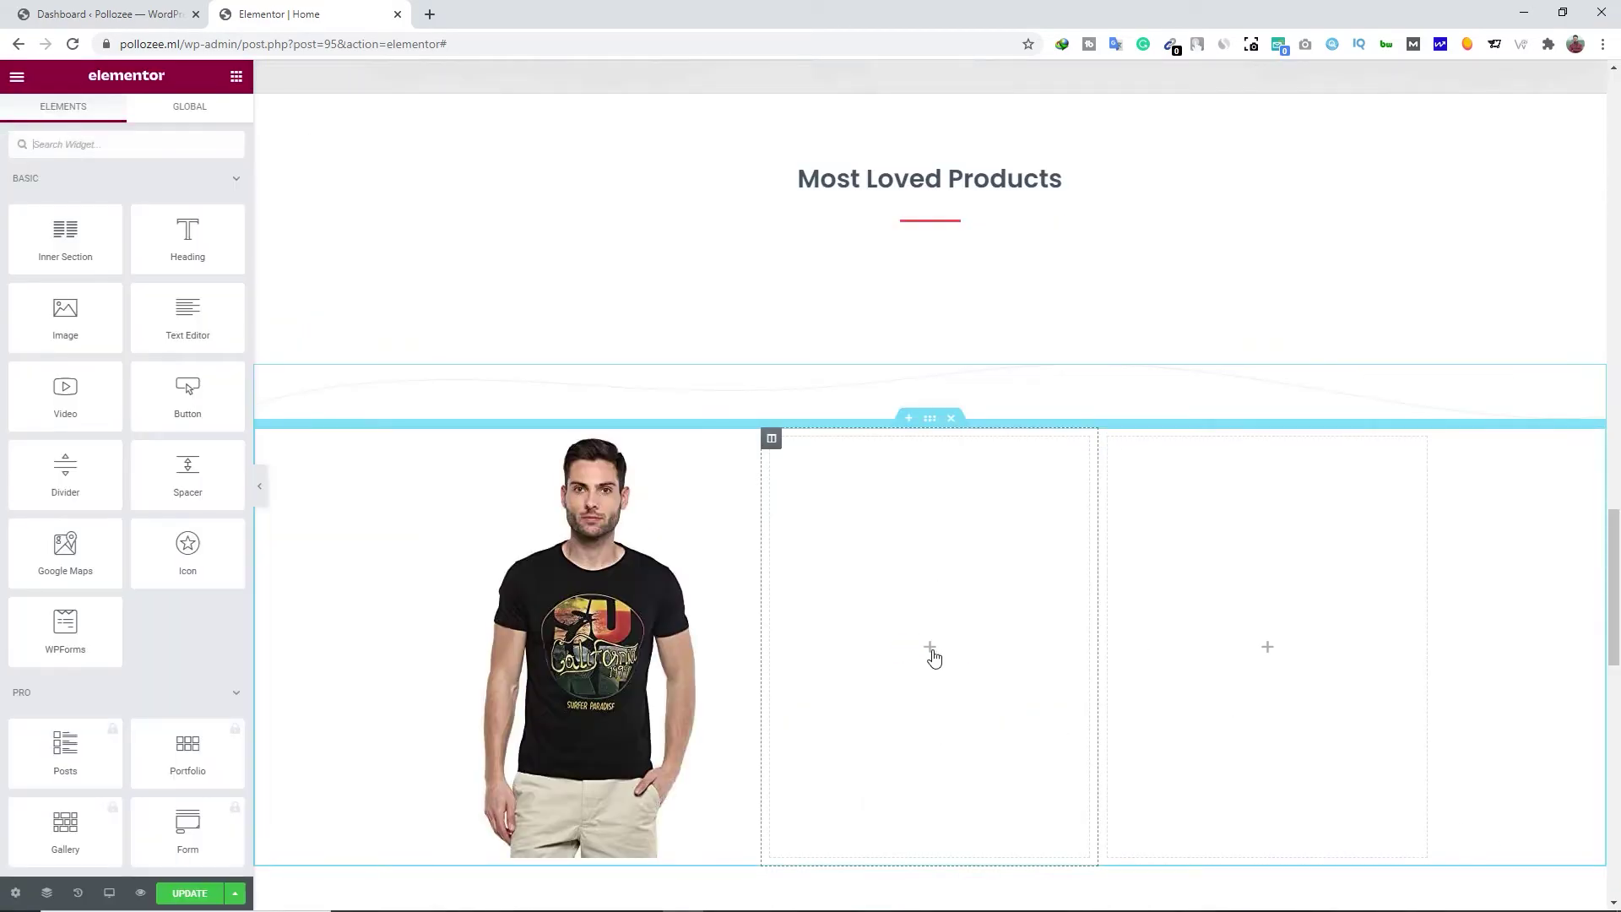
left_click_drag(65, 314, 1017, 684)
left_click(118, 272)
left_click(1532, 861)
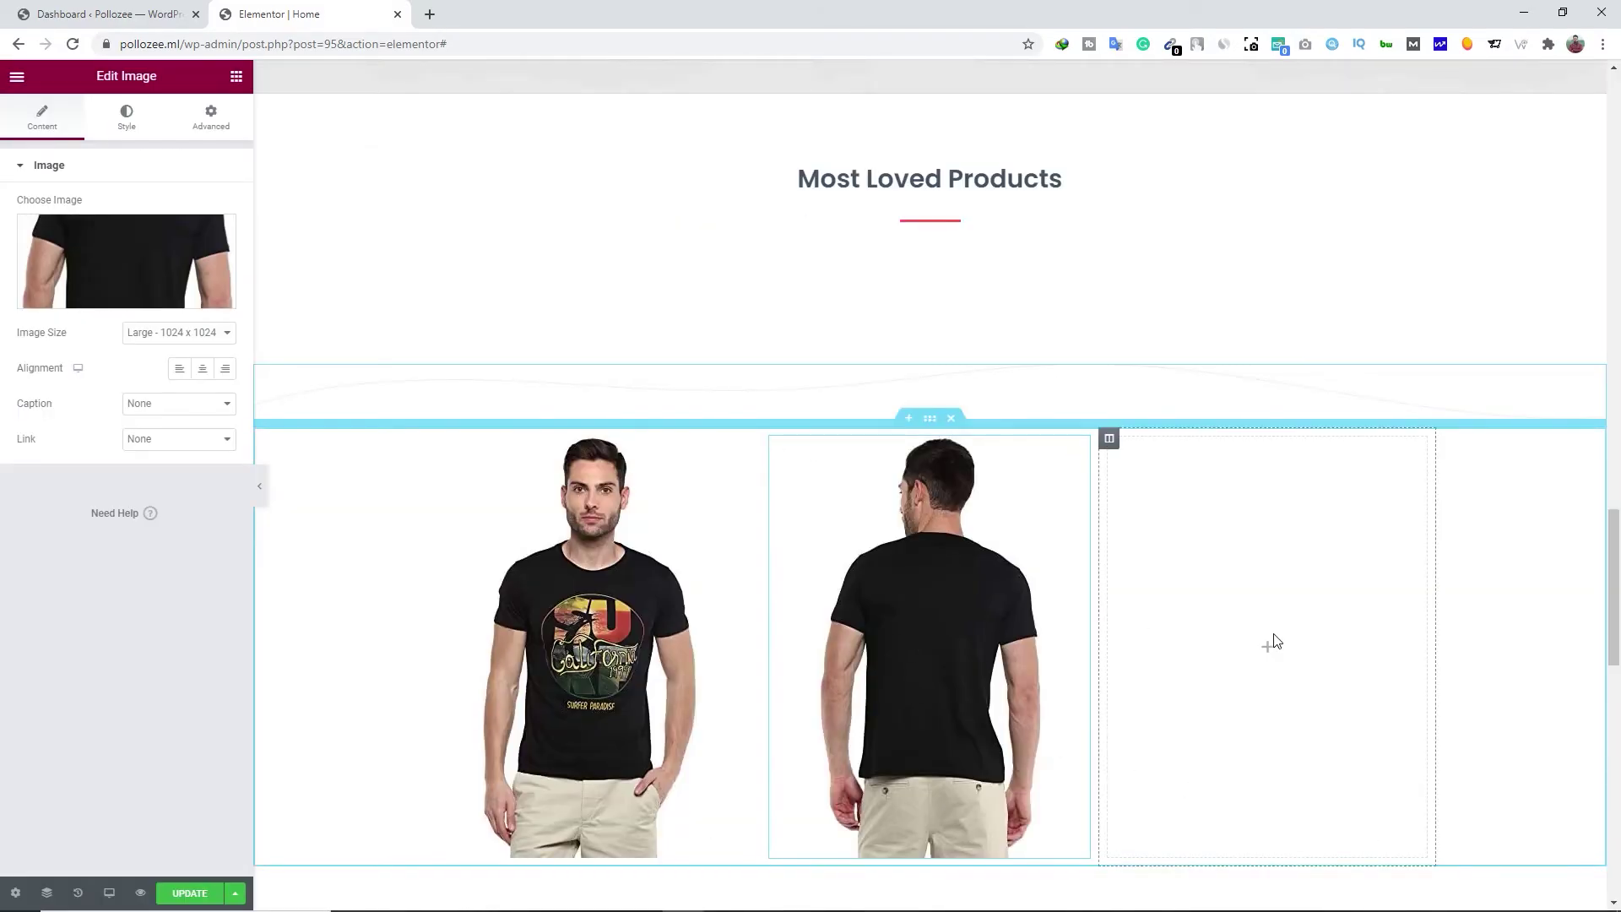
Add an Image widget with the full-length photo 4.jpg to the right column
left_click(1267, 651)
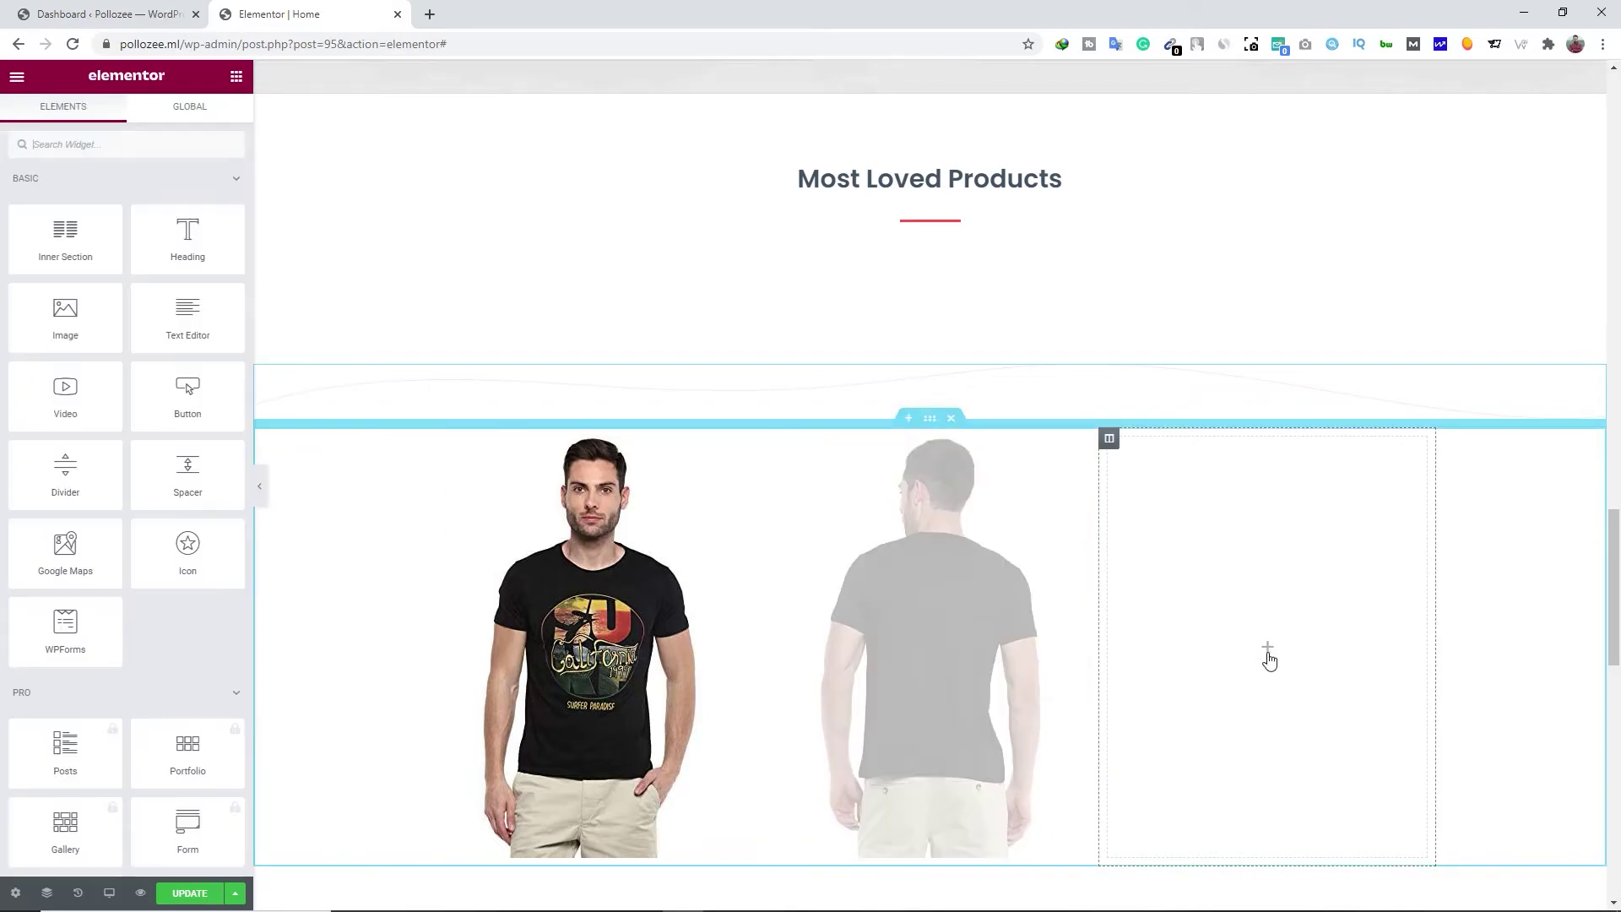
left_click_drag(63, 311, 1279, 669)
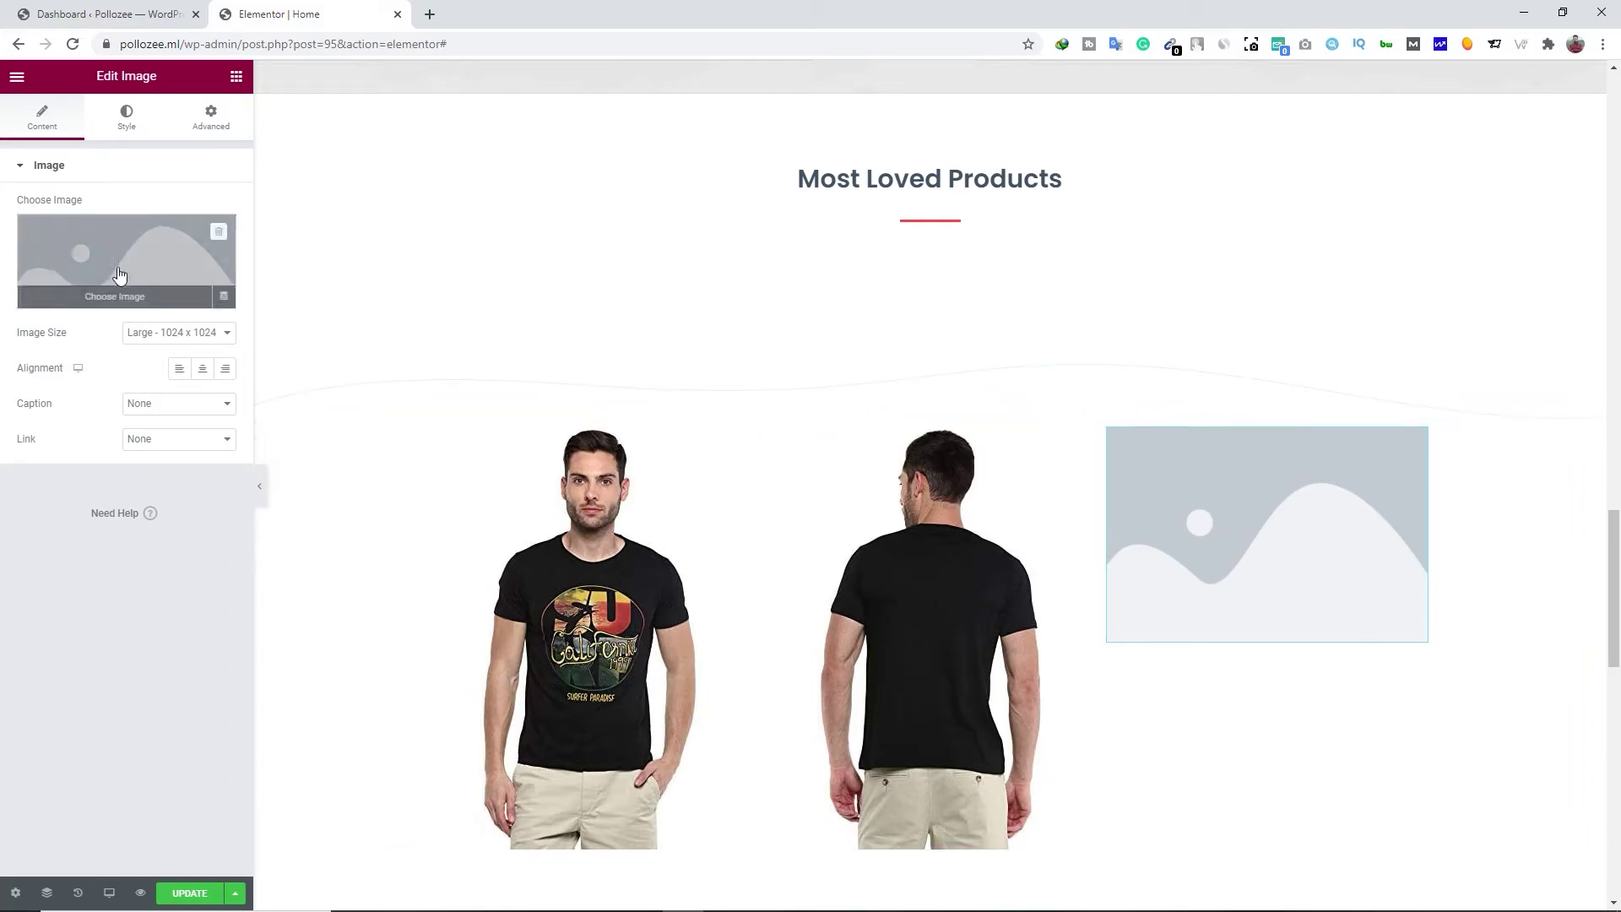
left_click(118, 274)
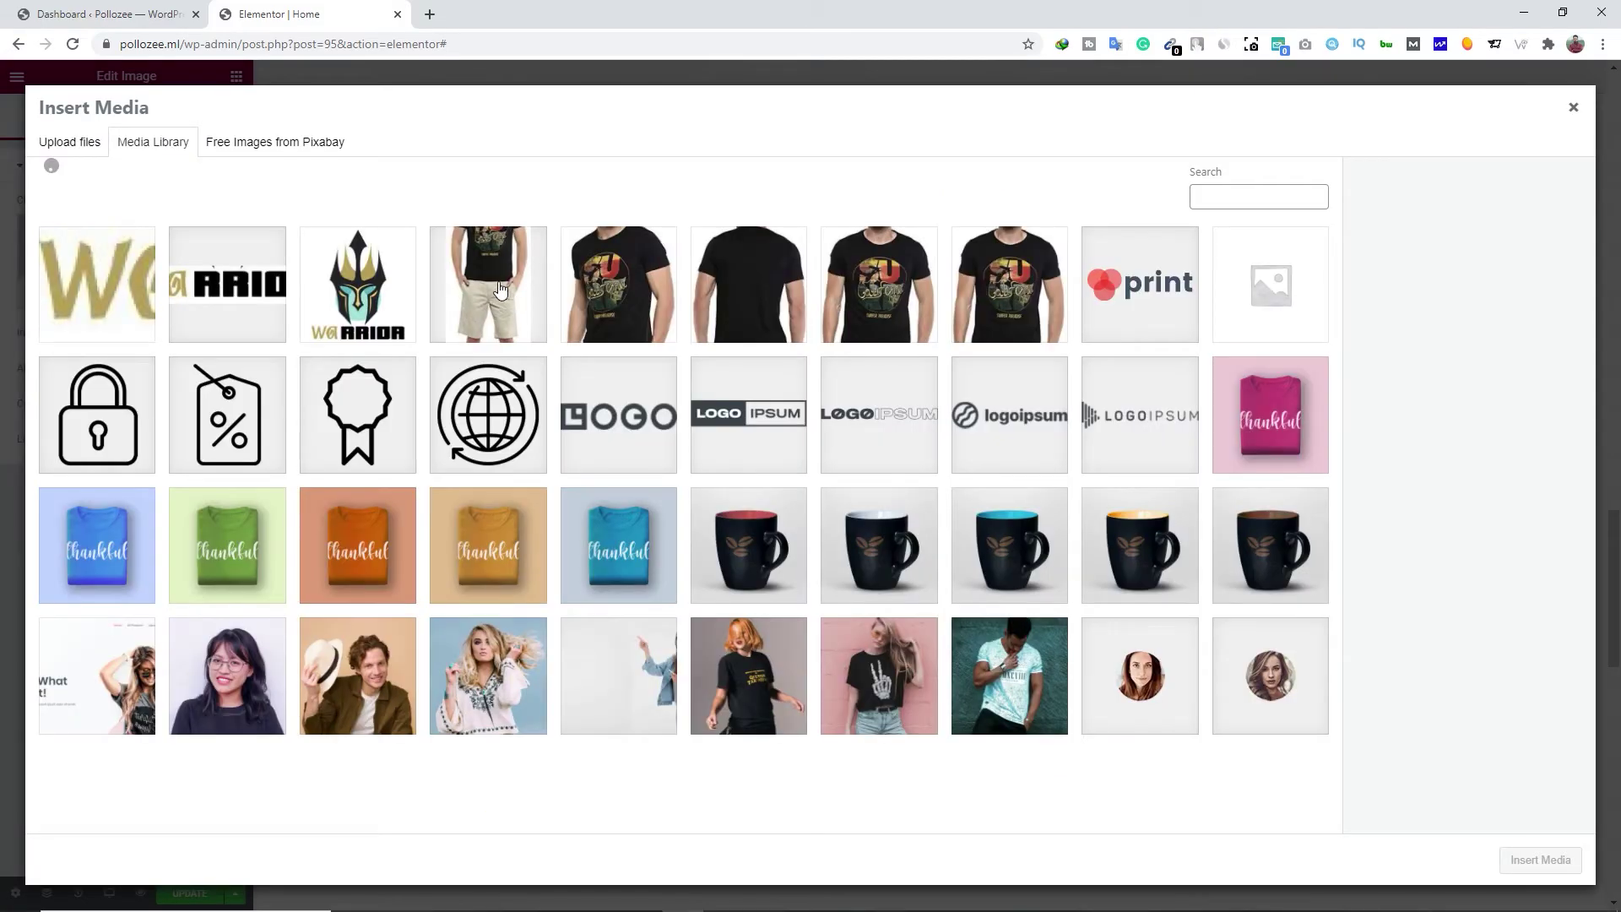
left_click(494, 285)
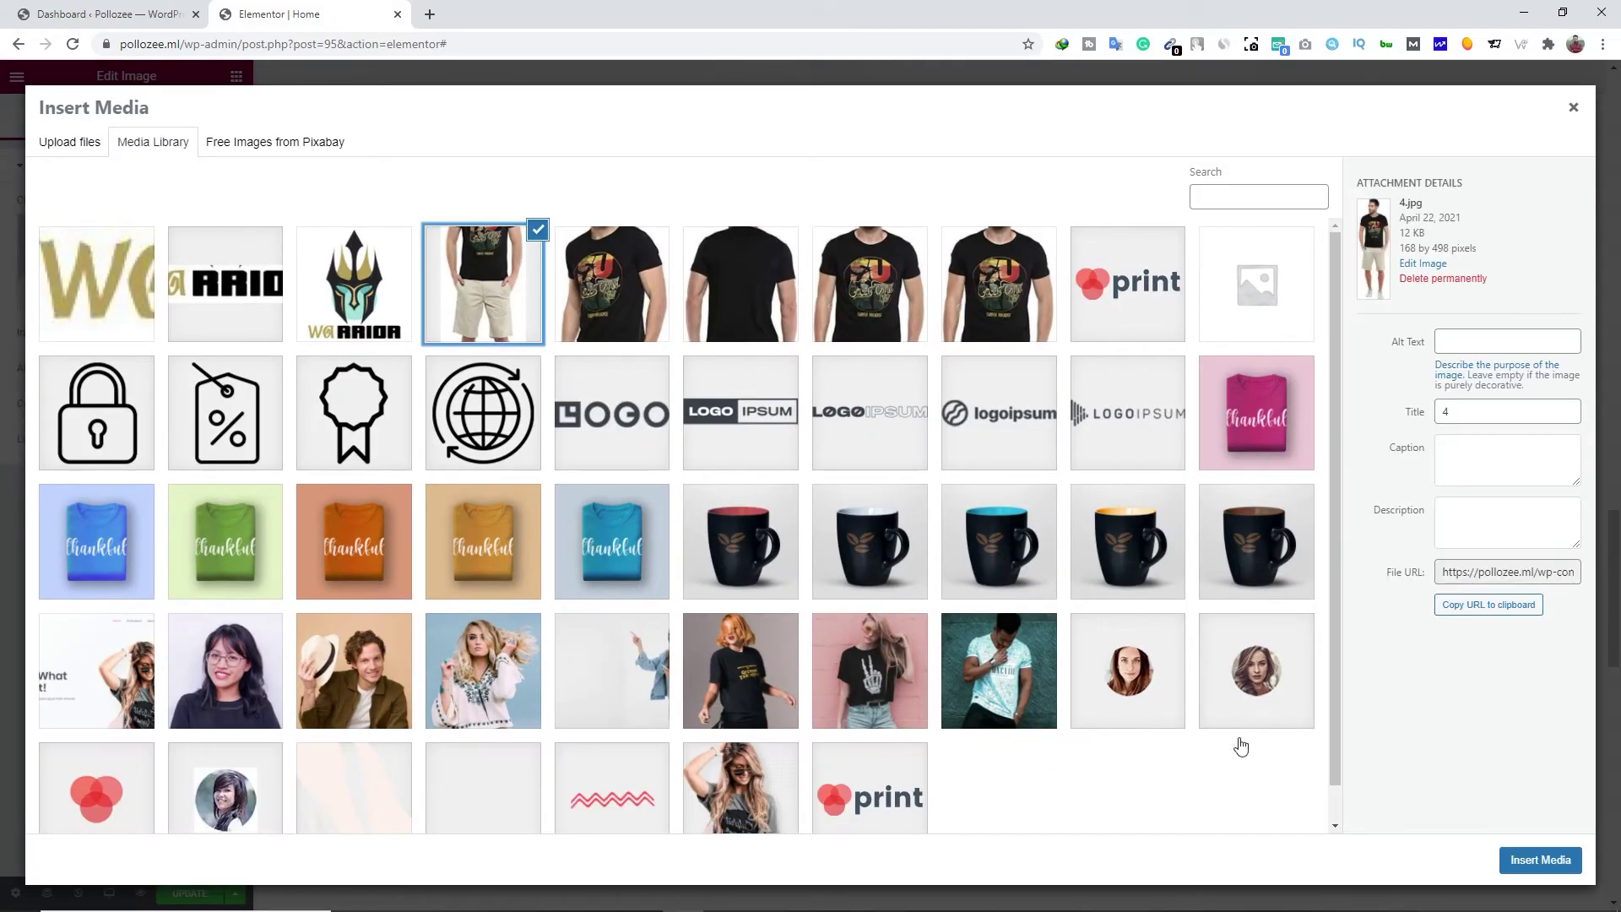
left_click(1530, 867)
scroll(624, 542, "down", 3)
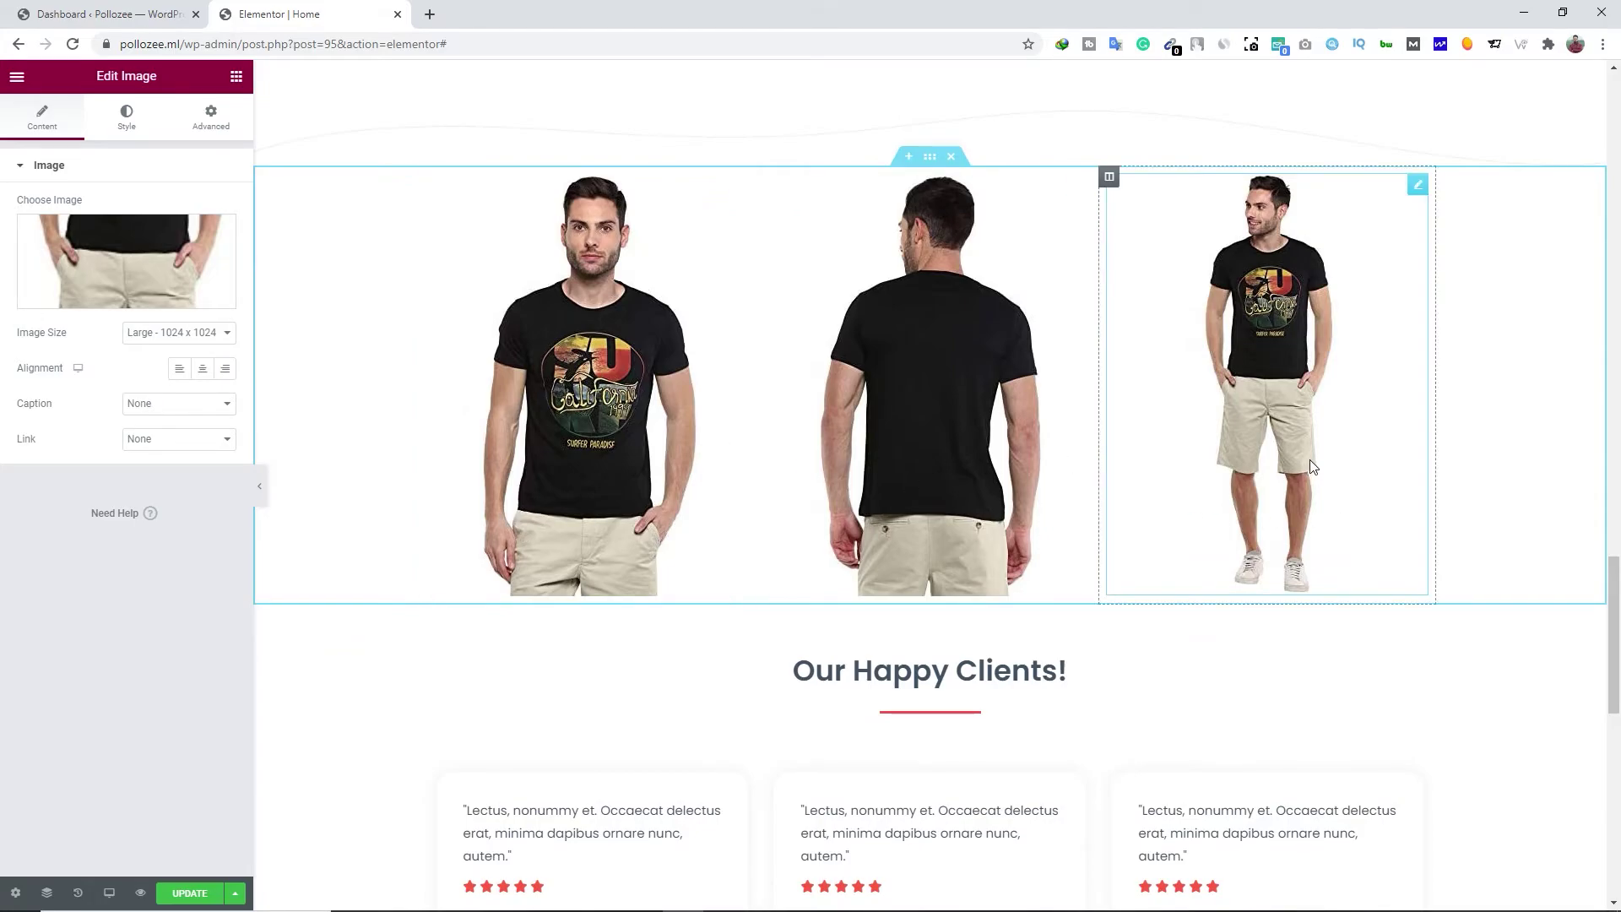
scroll(853, 439, "down", 8)
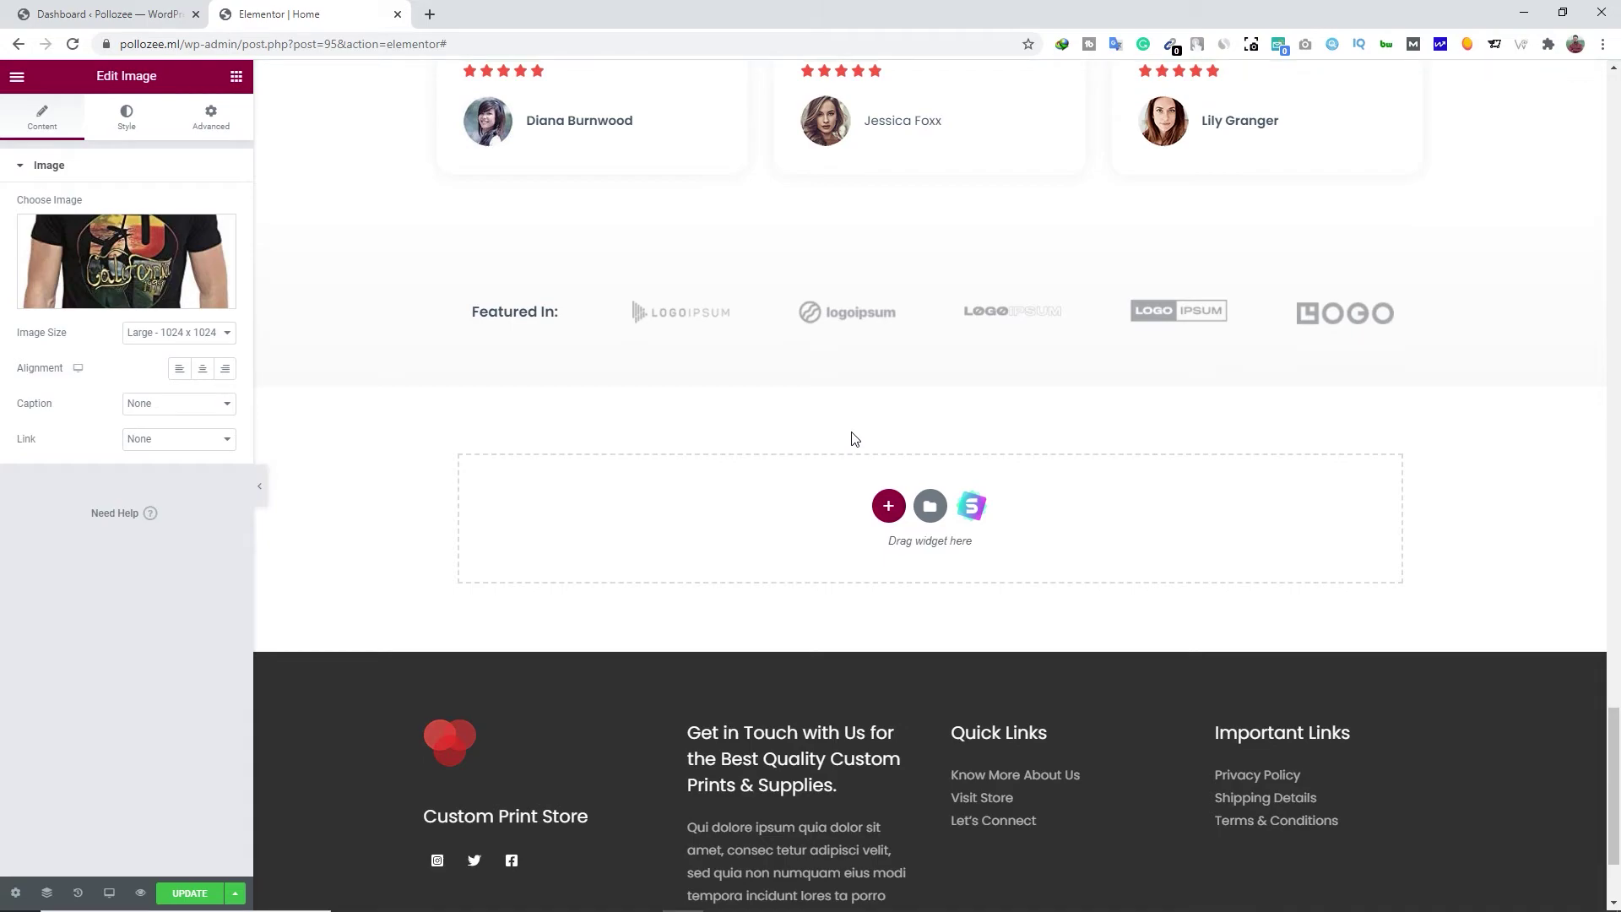
Update the Home page with the 'Now we print your T-shirts' hero and exit Elementor to the Dashboard
left_click(236, 78)
scroll(582, 253, "up", 4)
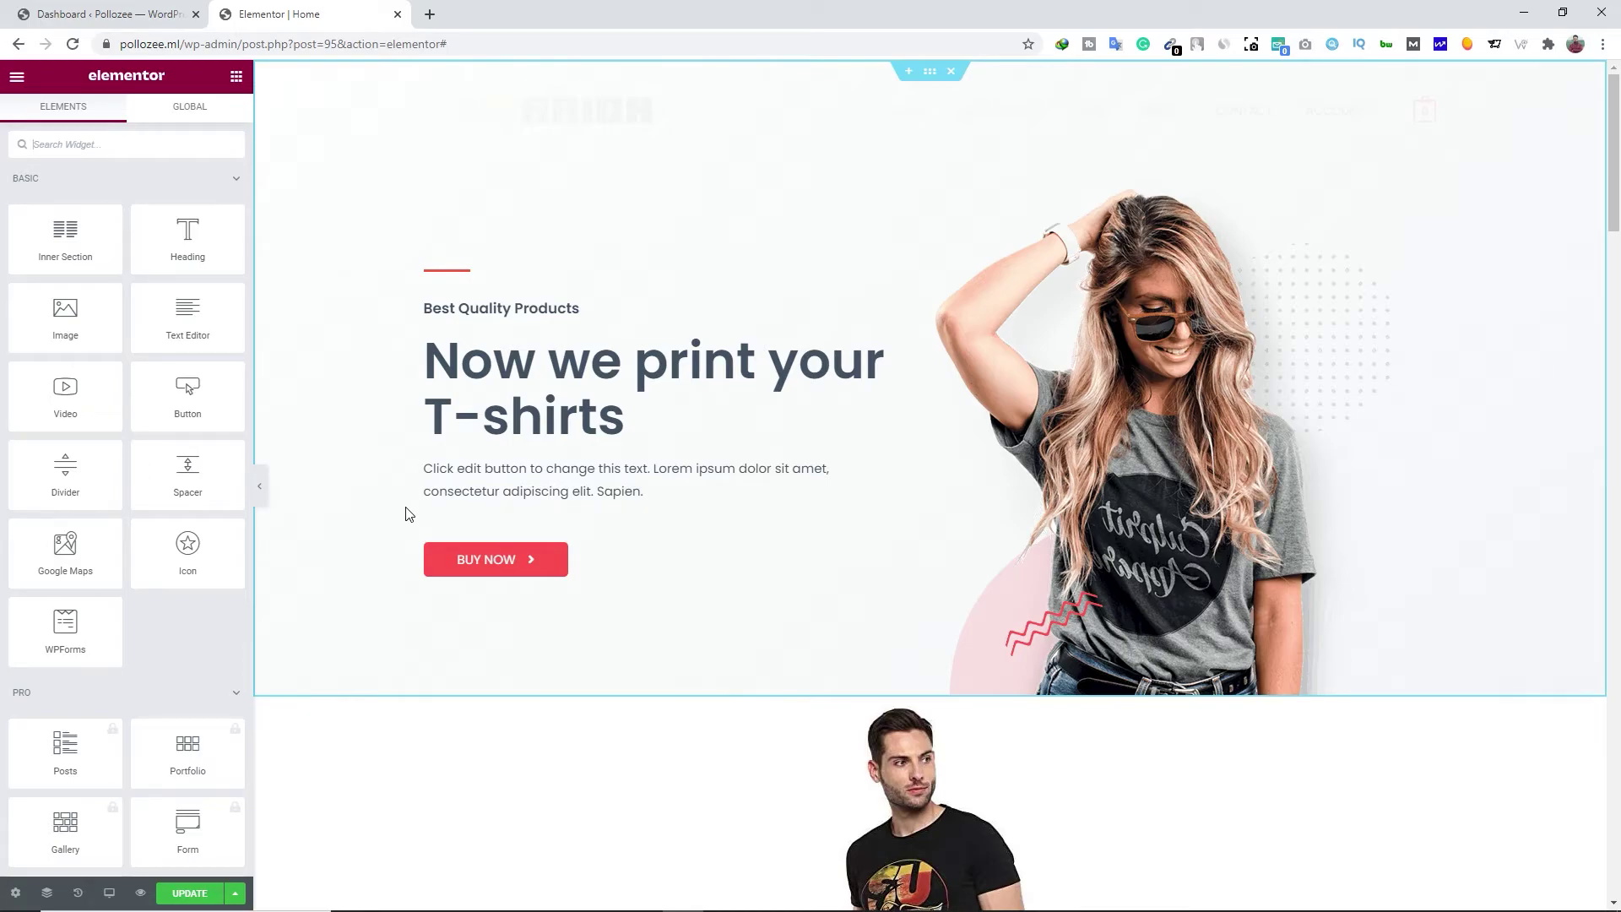
left_click(189, 893)
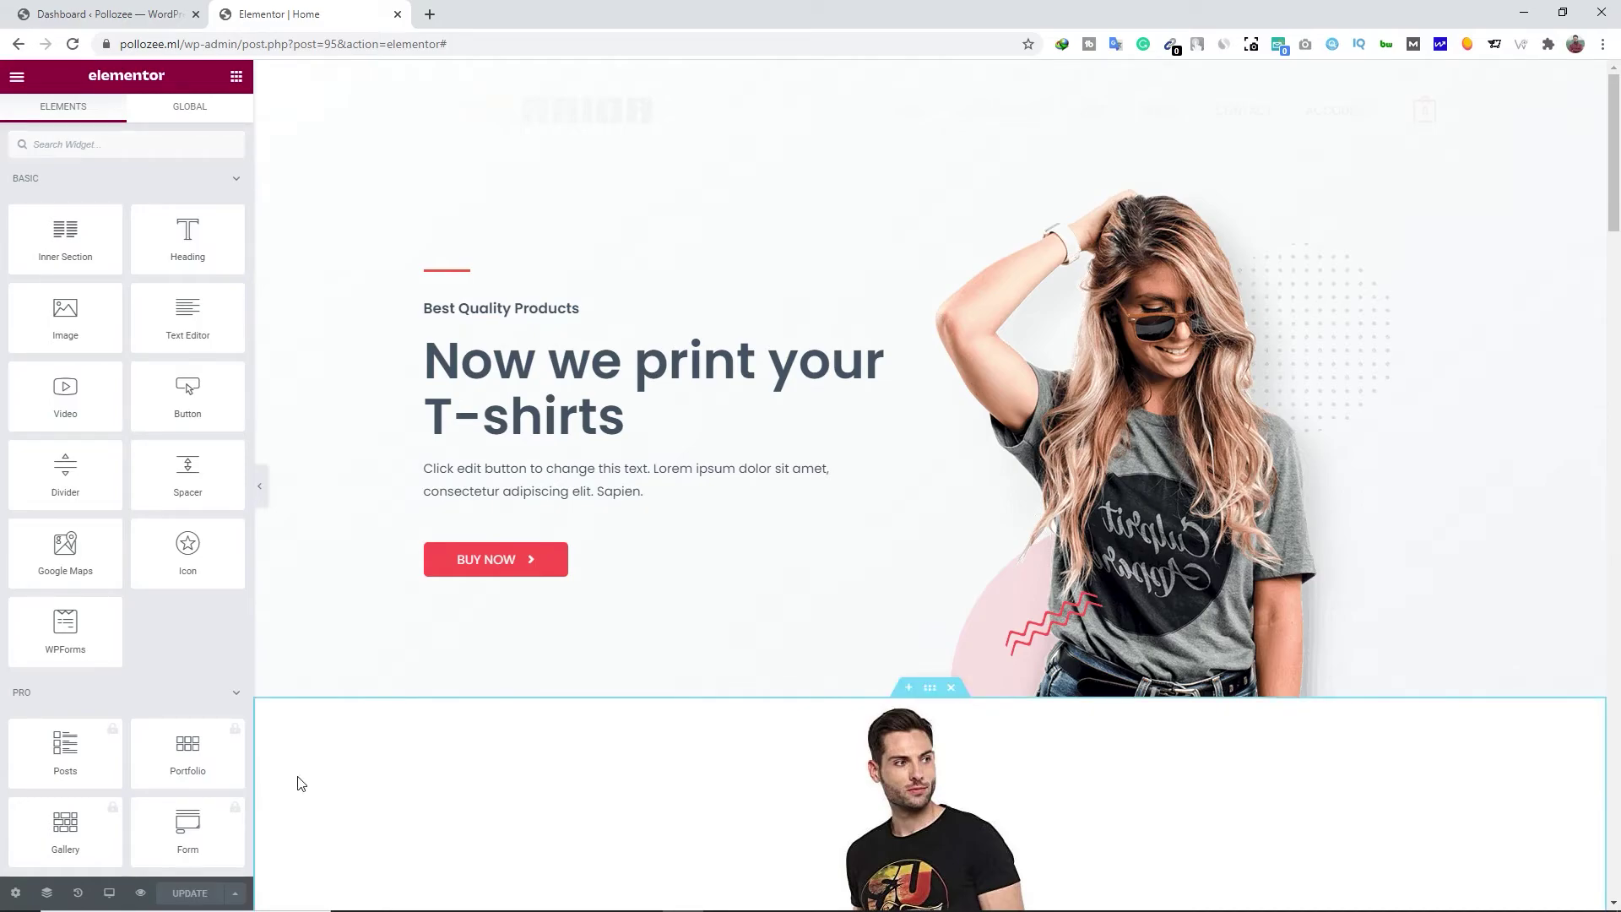
left_click(17, 81)
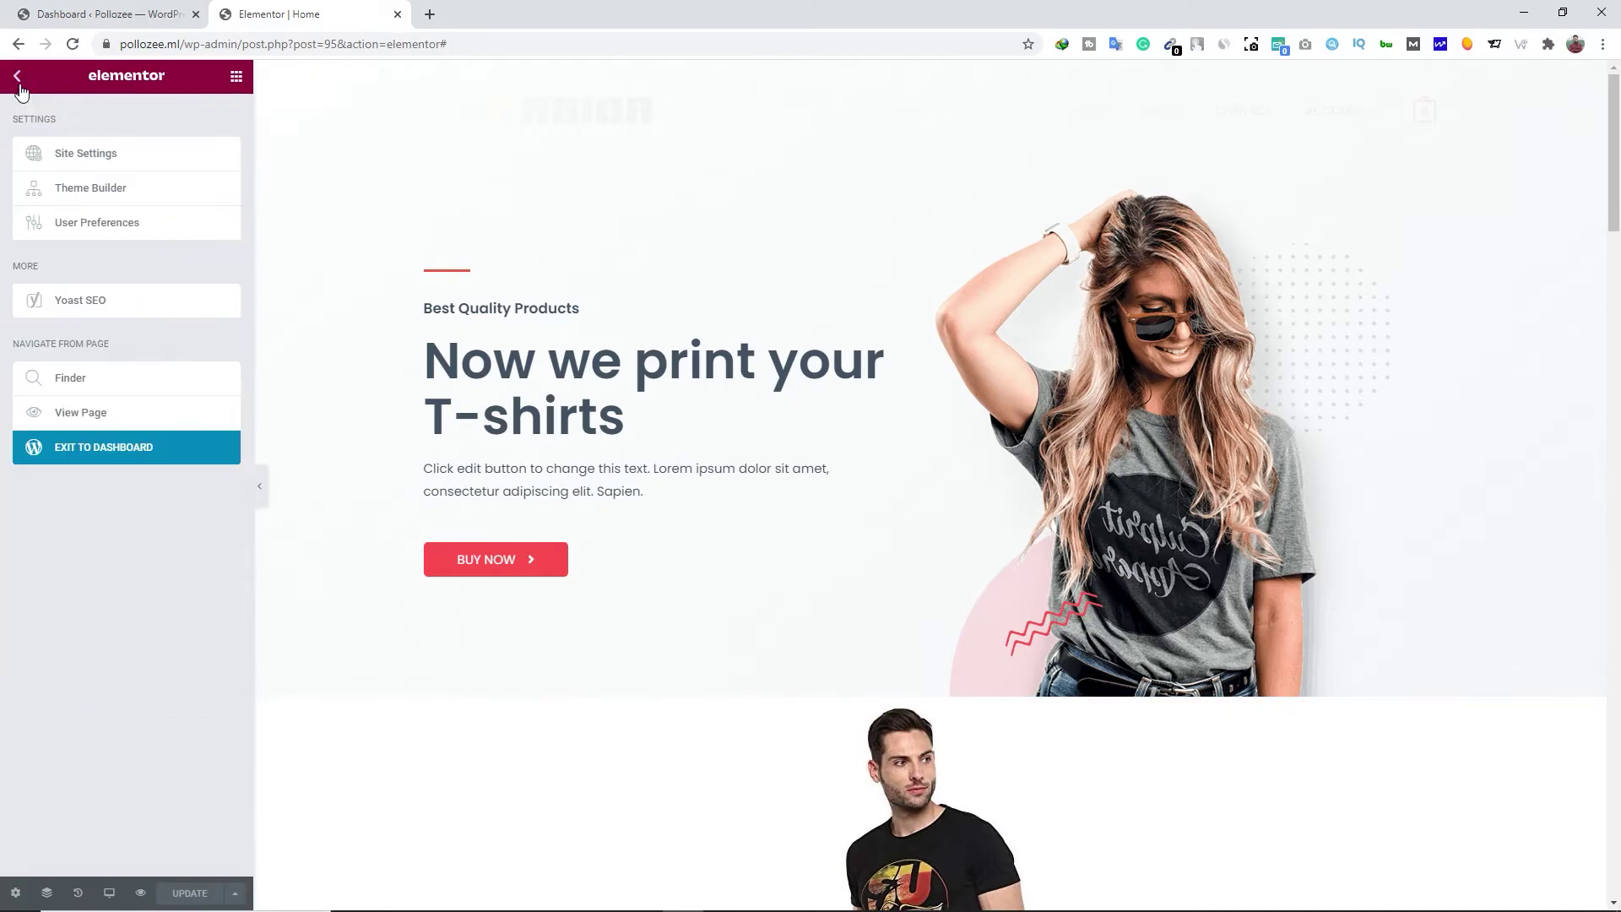
left_click(98, 416)
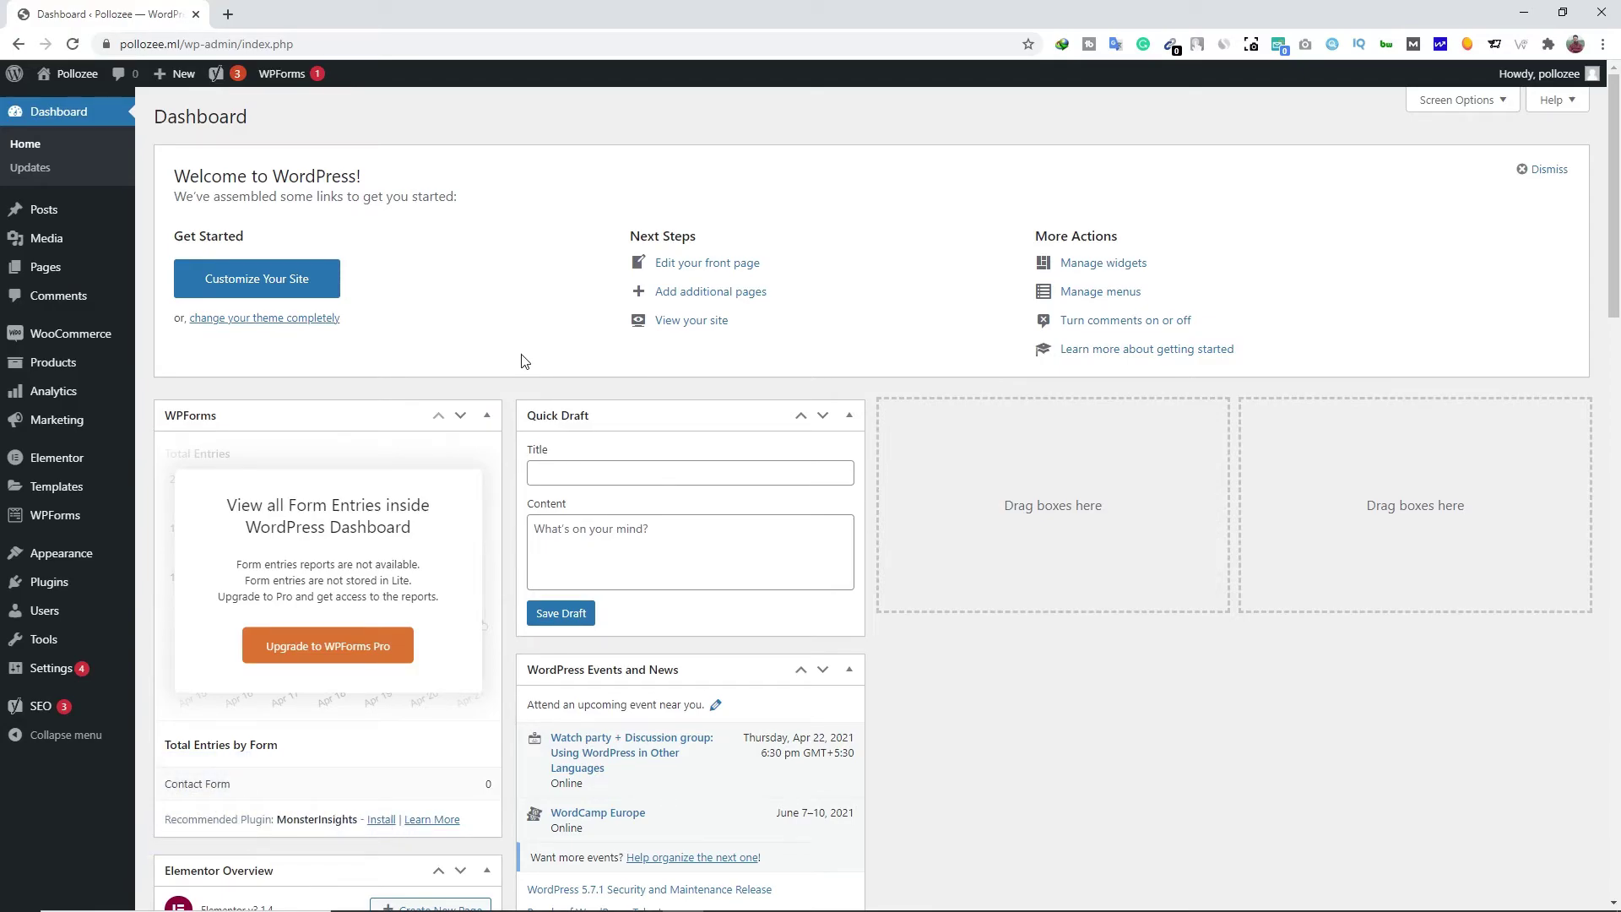
Open Yoast SEO's General settings and look over the Features on/off toggles
mouse_move(66, 713)
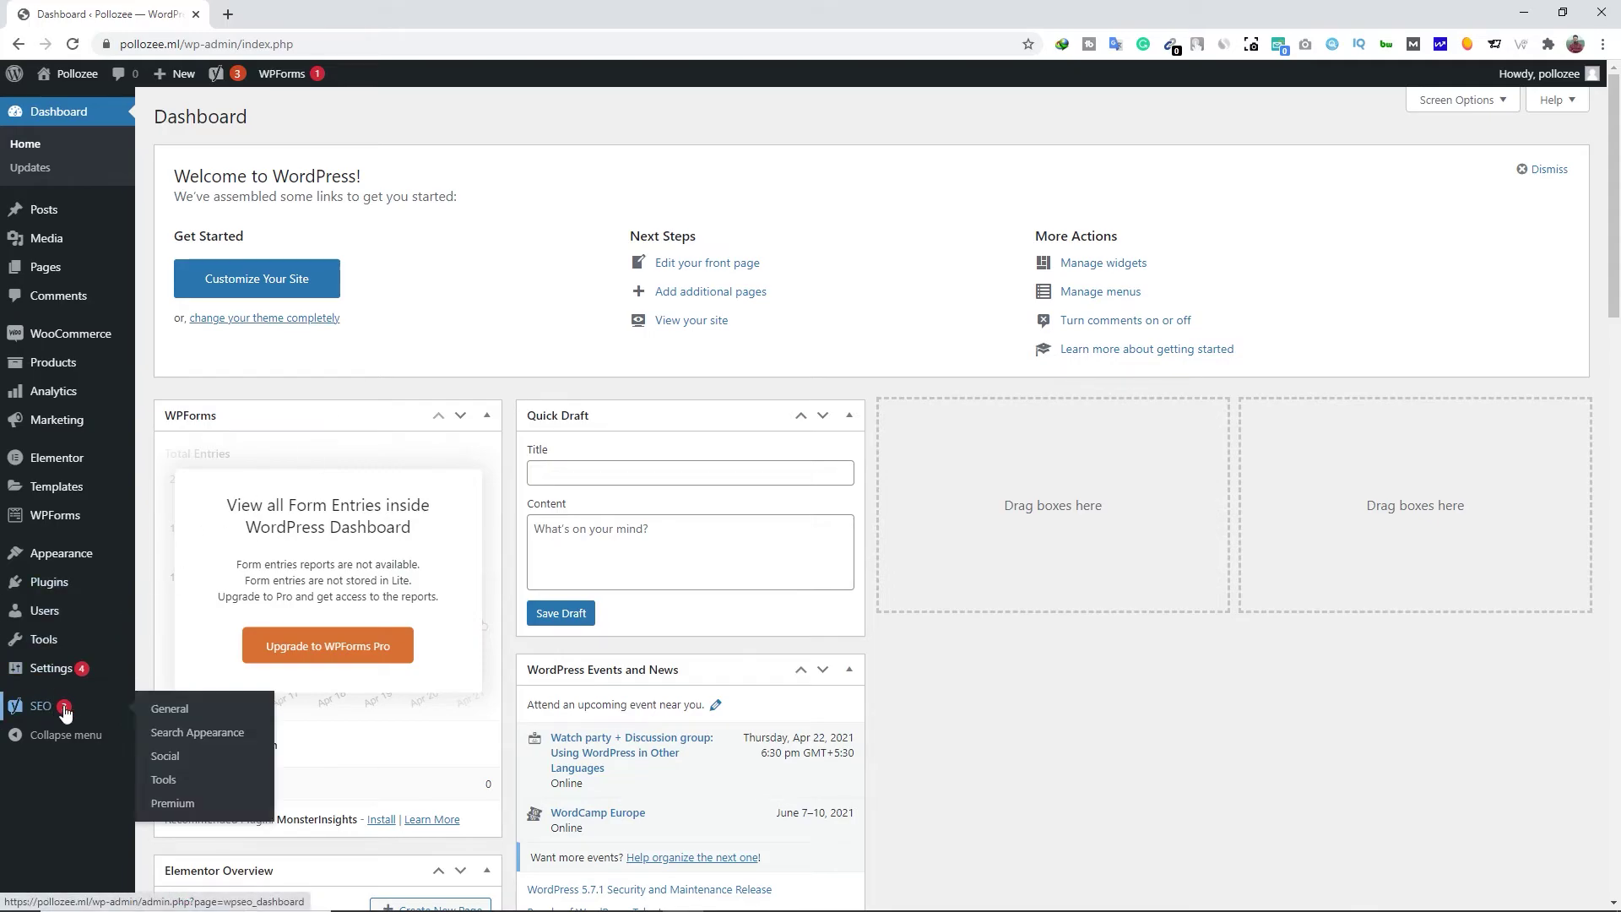
left_click(185, 716)
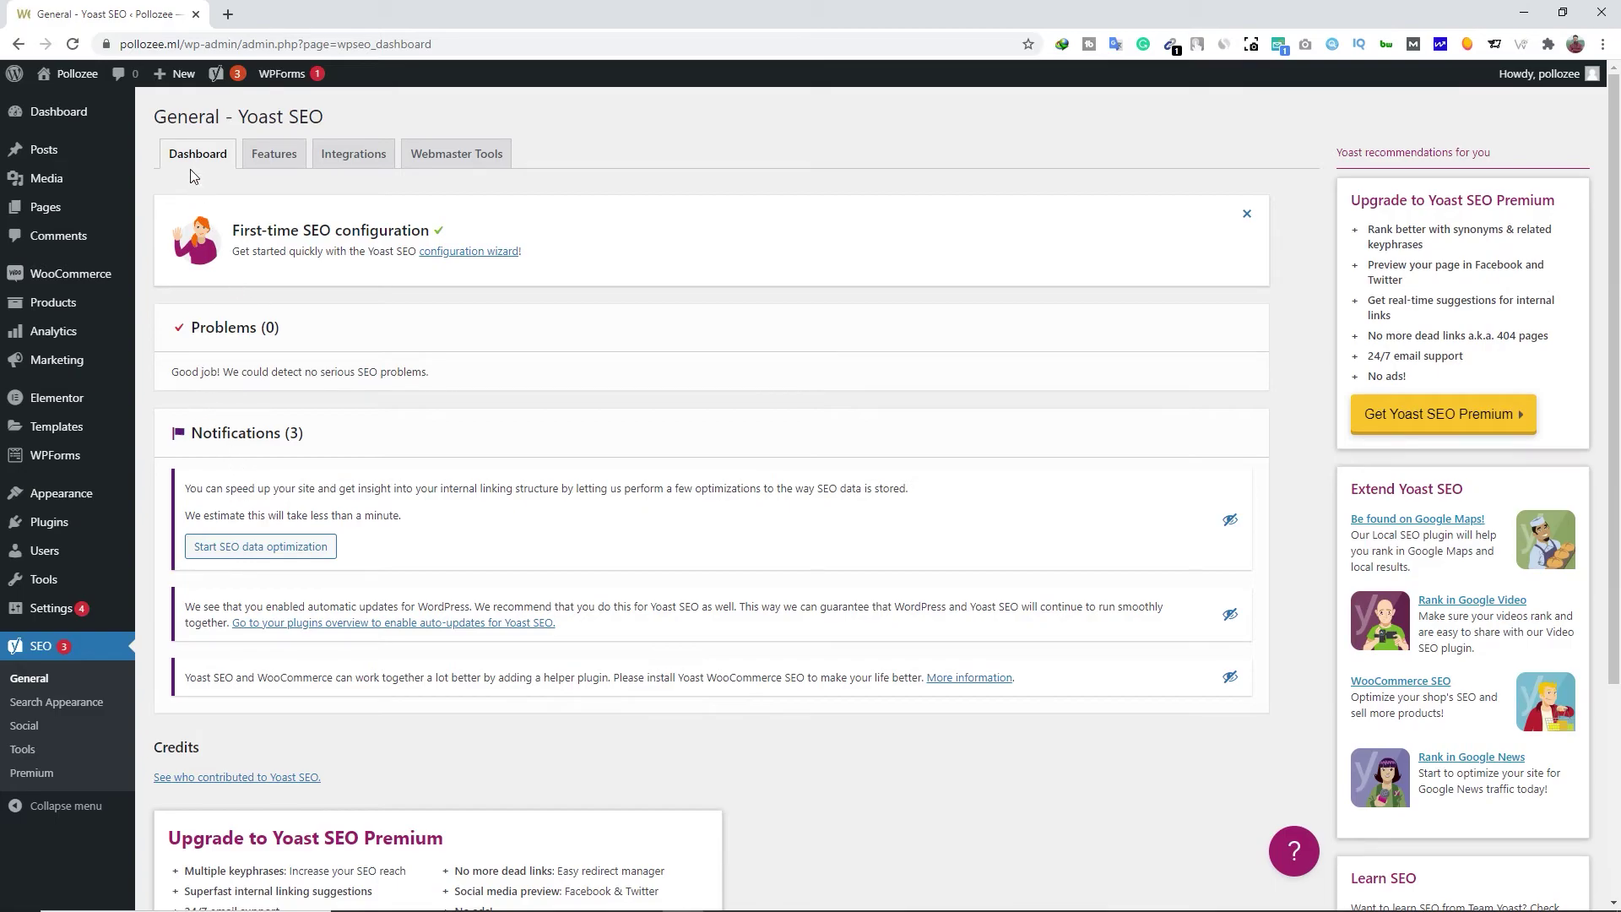
triple_click(190, 331)
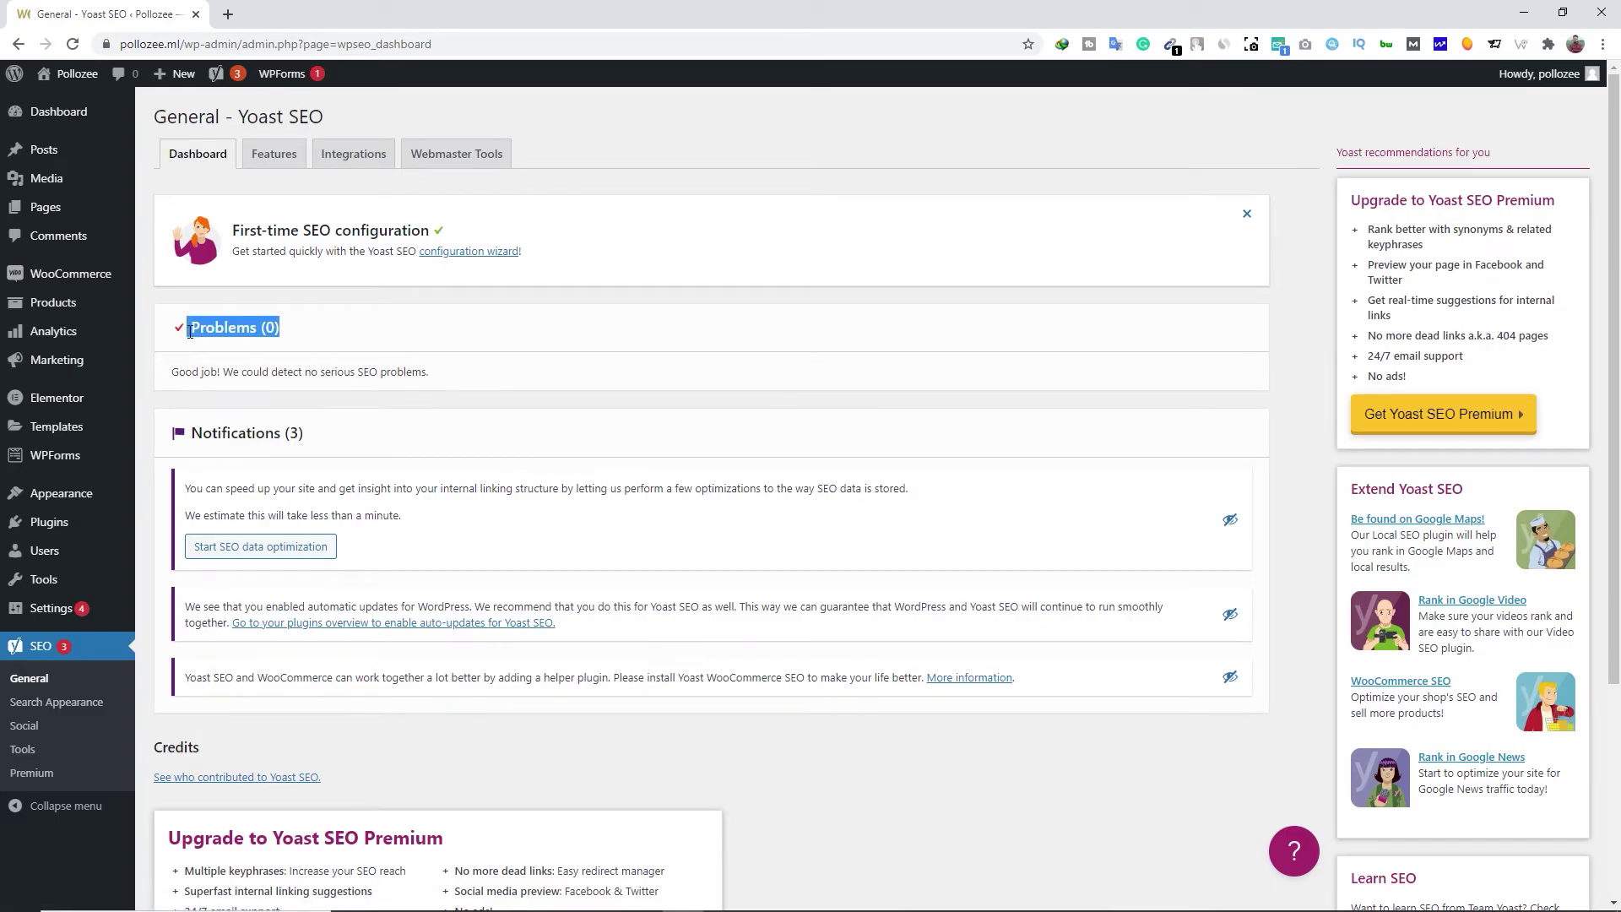
left_click(190, 331)
left_click(272, 172)
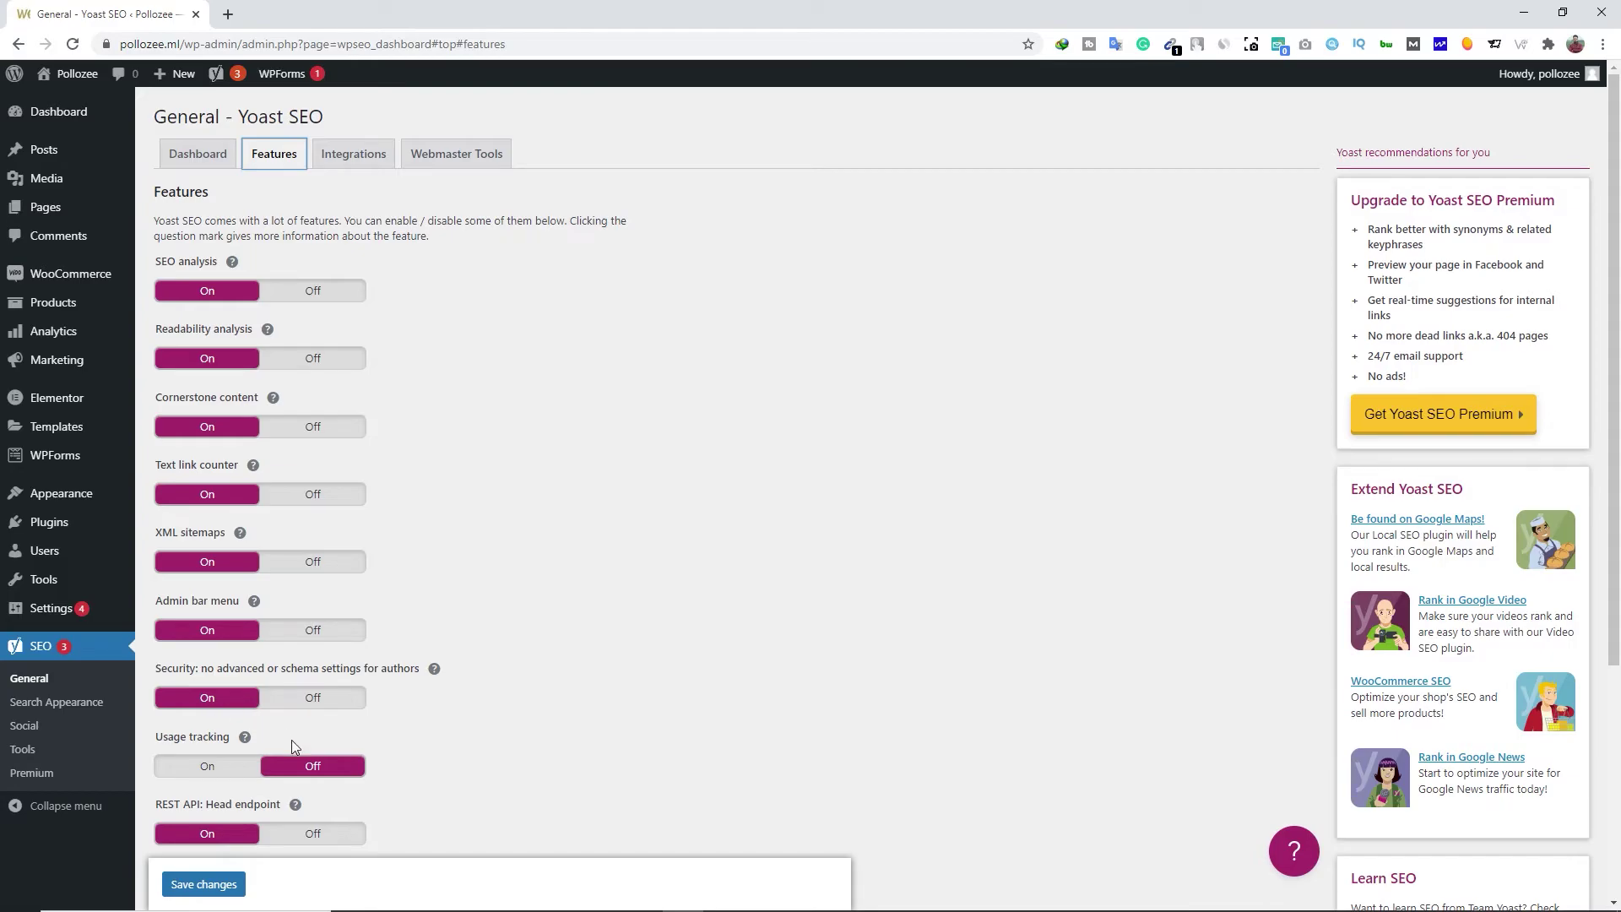
scroll(317, 783, "down", 1)
scroll(329, 750, "down", 2)
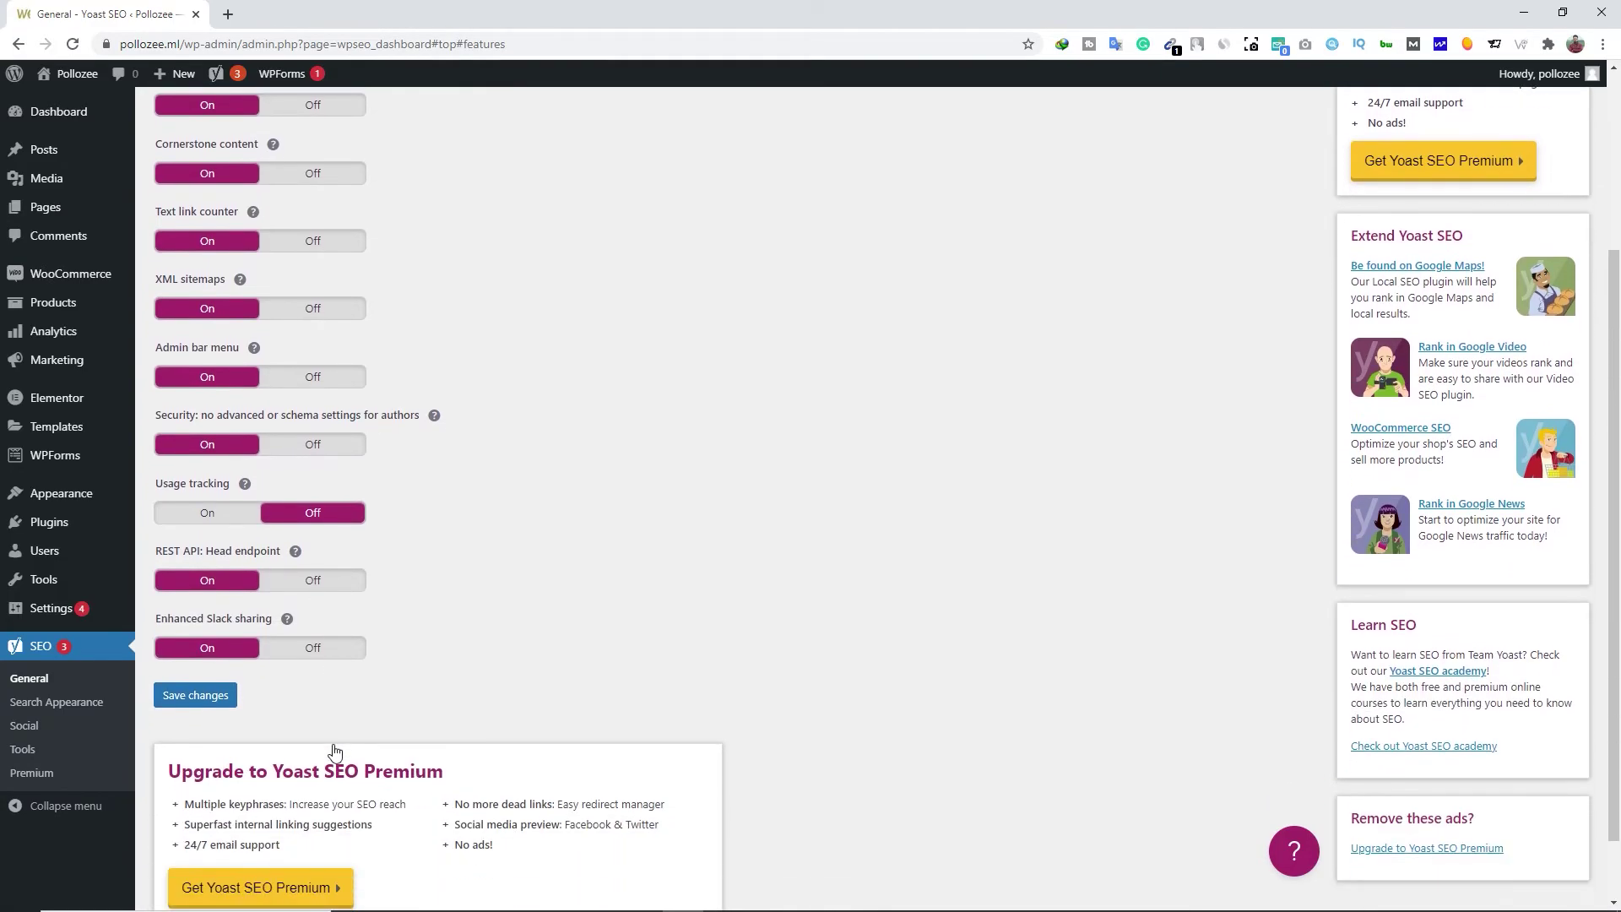
scroll(401, 664, "up", 3)
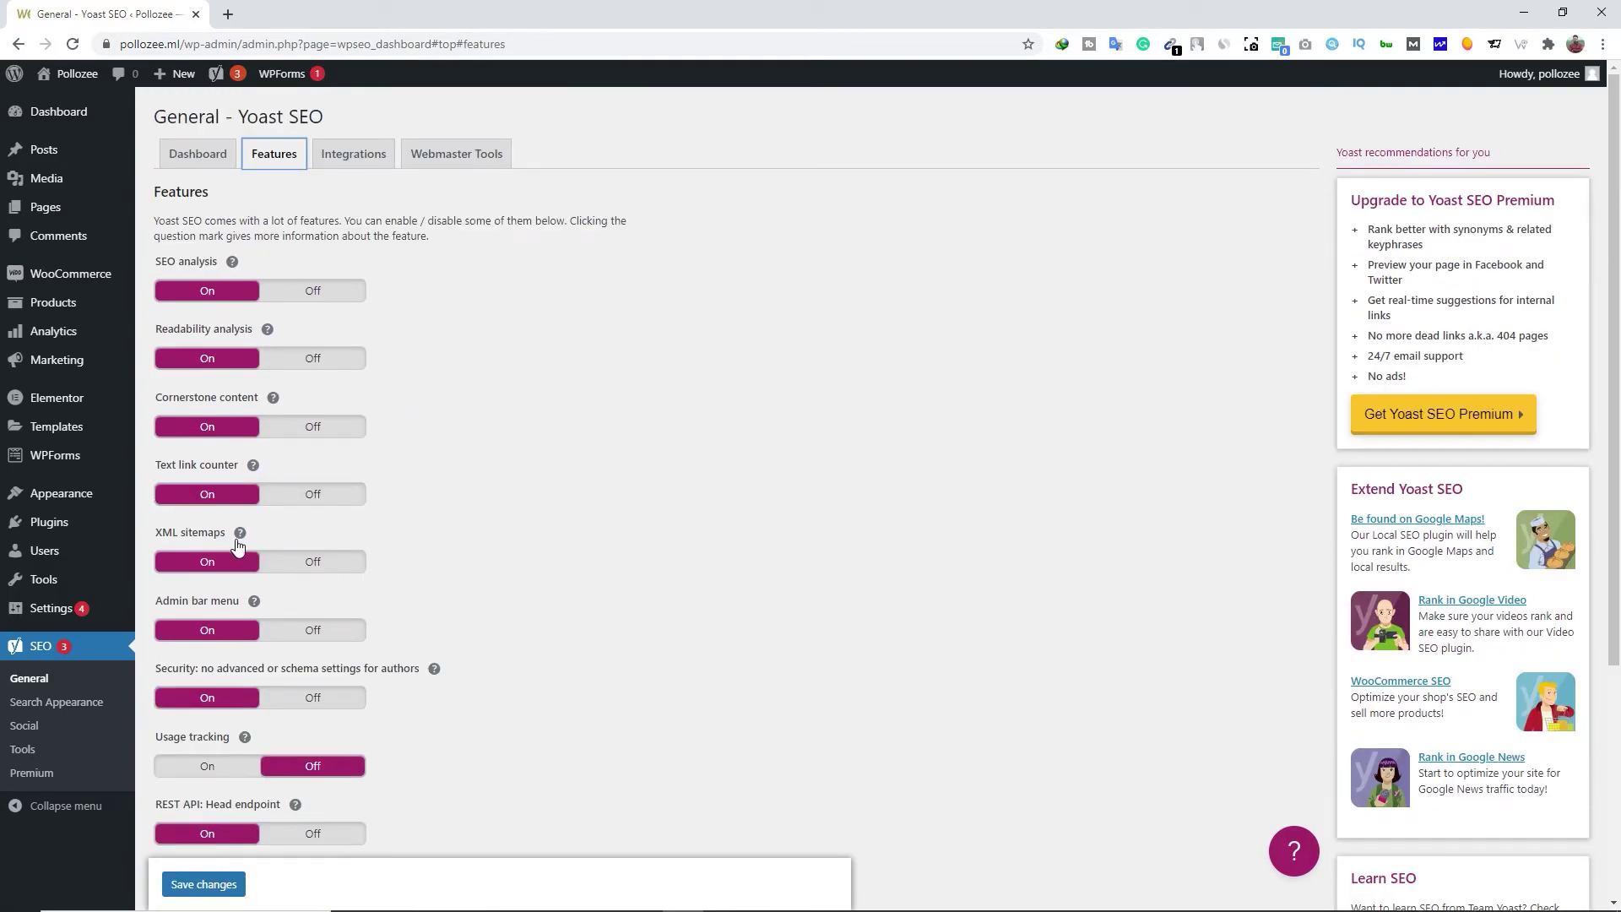
Review the Integrations and Webmaster Tools tabs, ending on the SEMrush and Ryte integrations
left_click(359, 162)
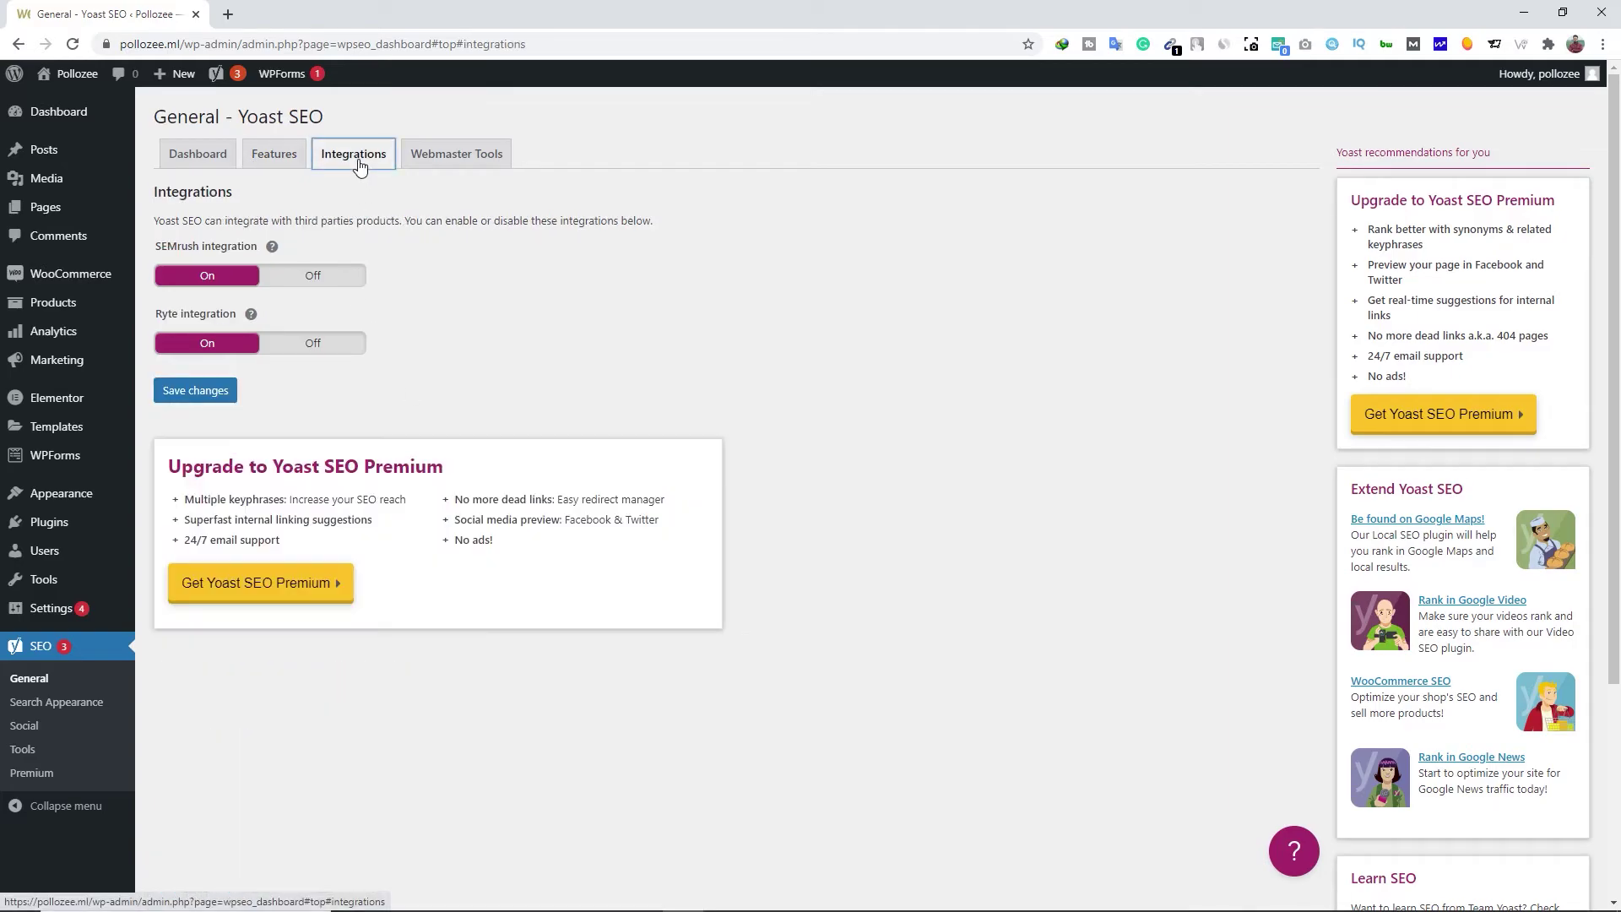
left_click(459, 160)
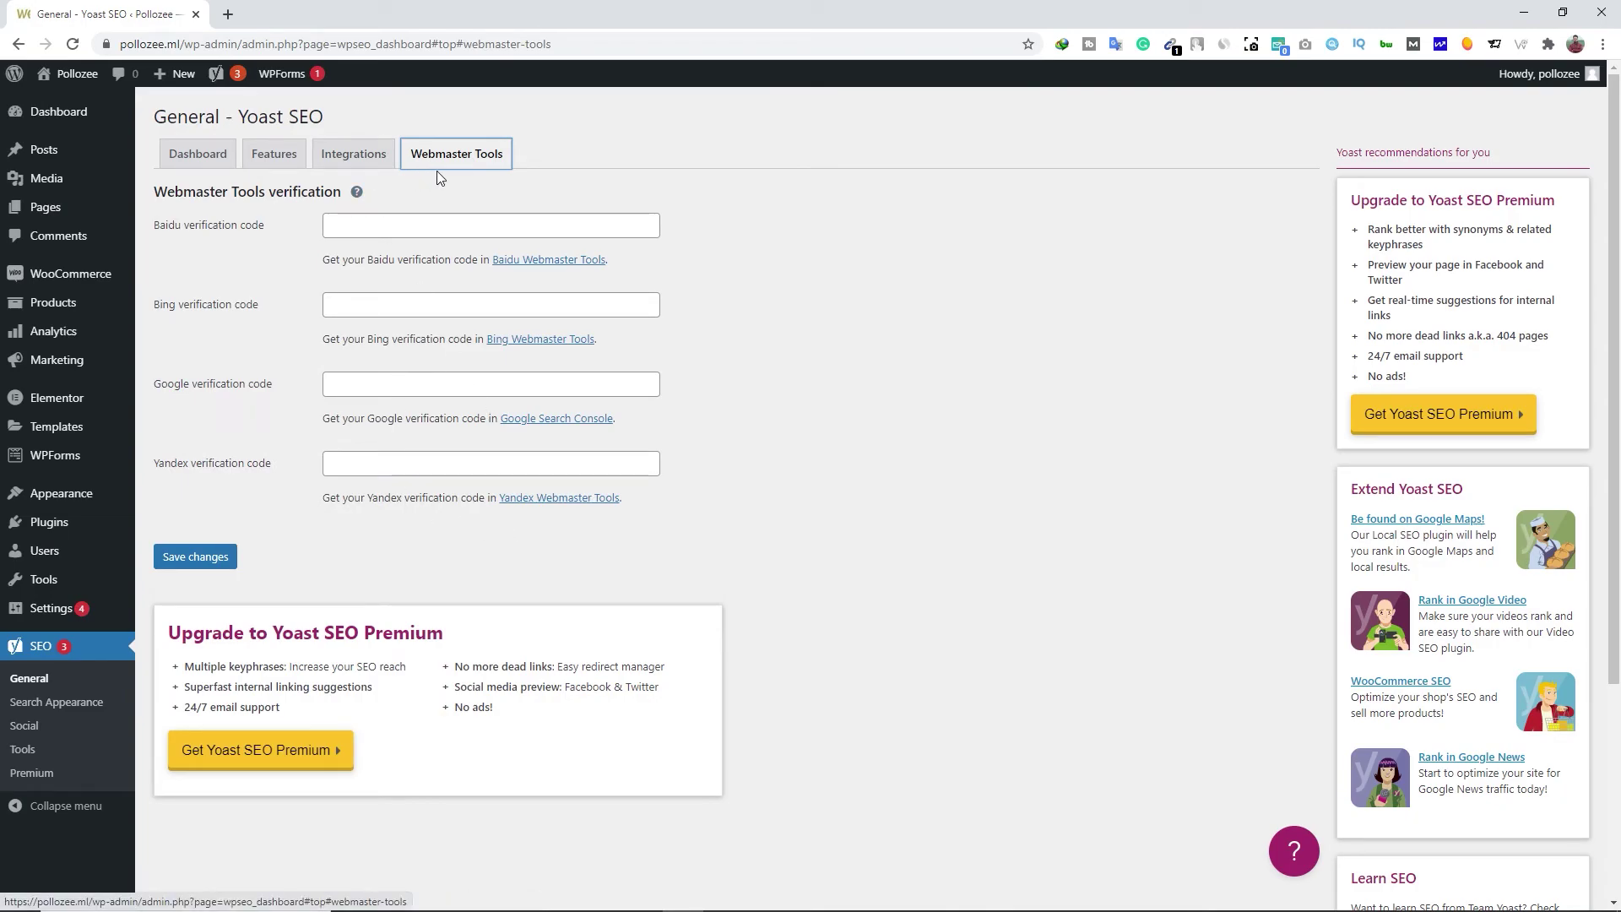
left_click(358, 157)
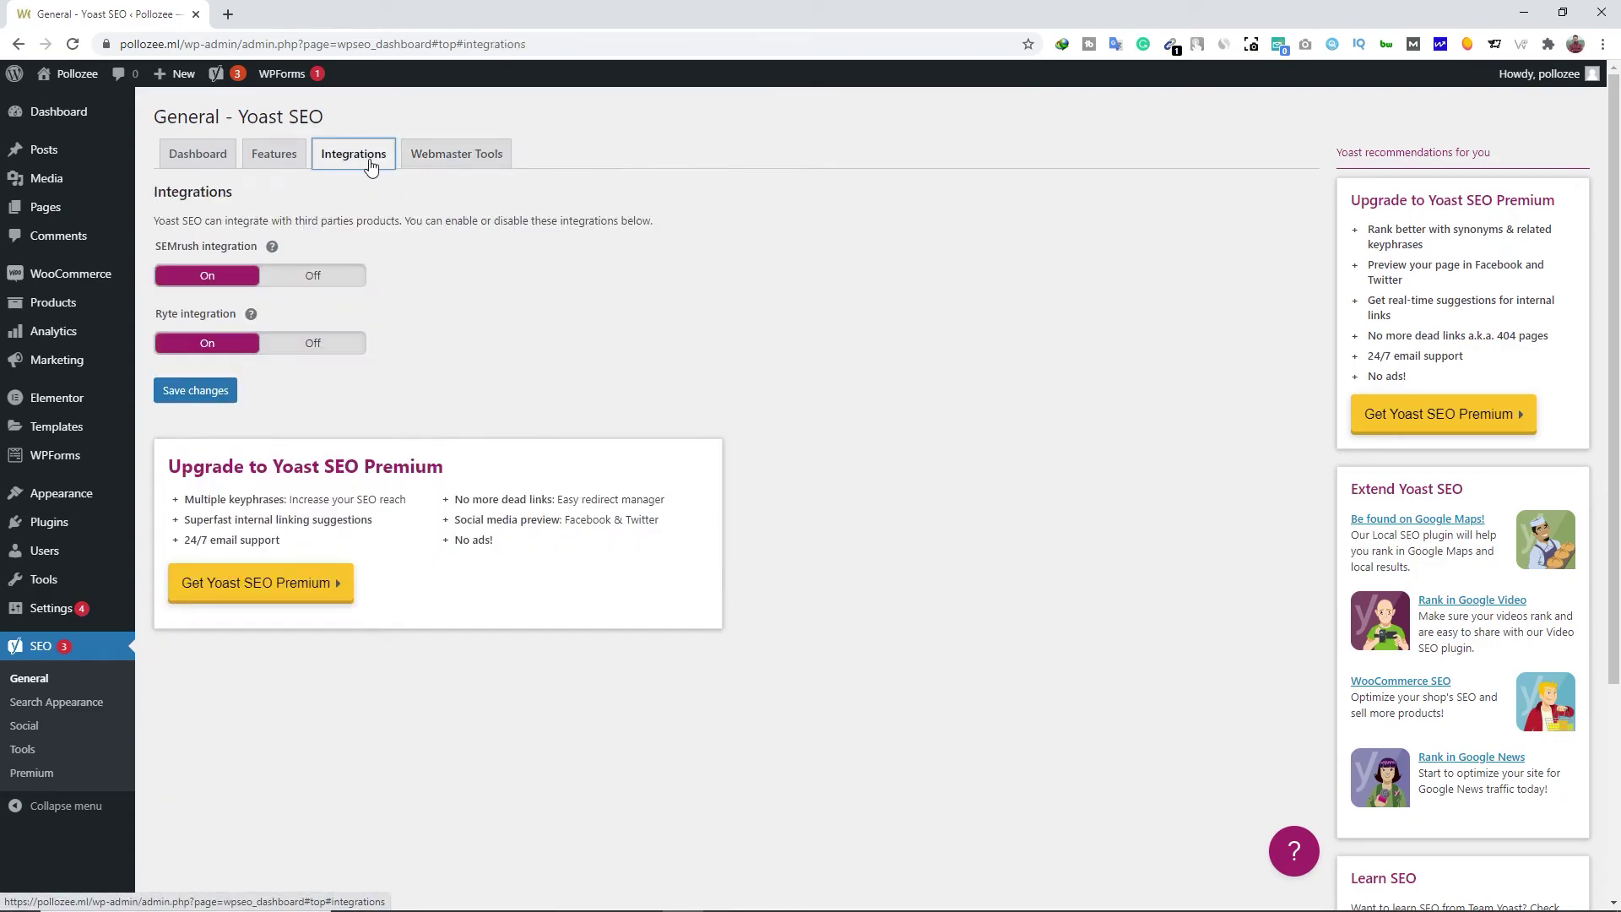
In Search Appearance, set the Knowledge Graph to represent a Person rather than an Organization
left_click(69, 708)
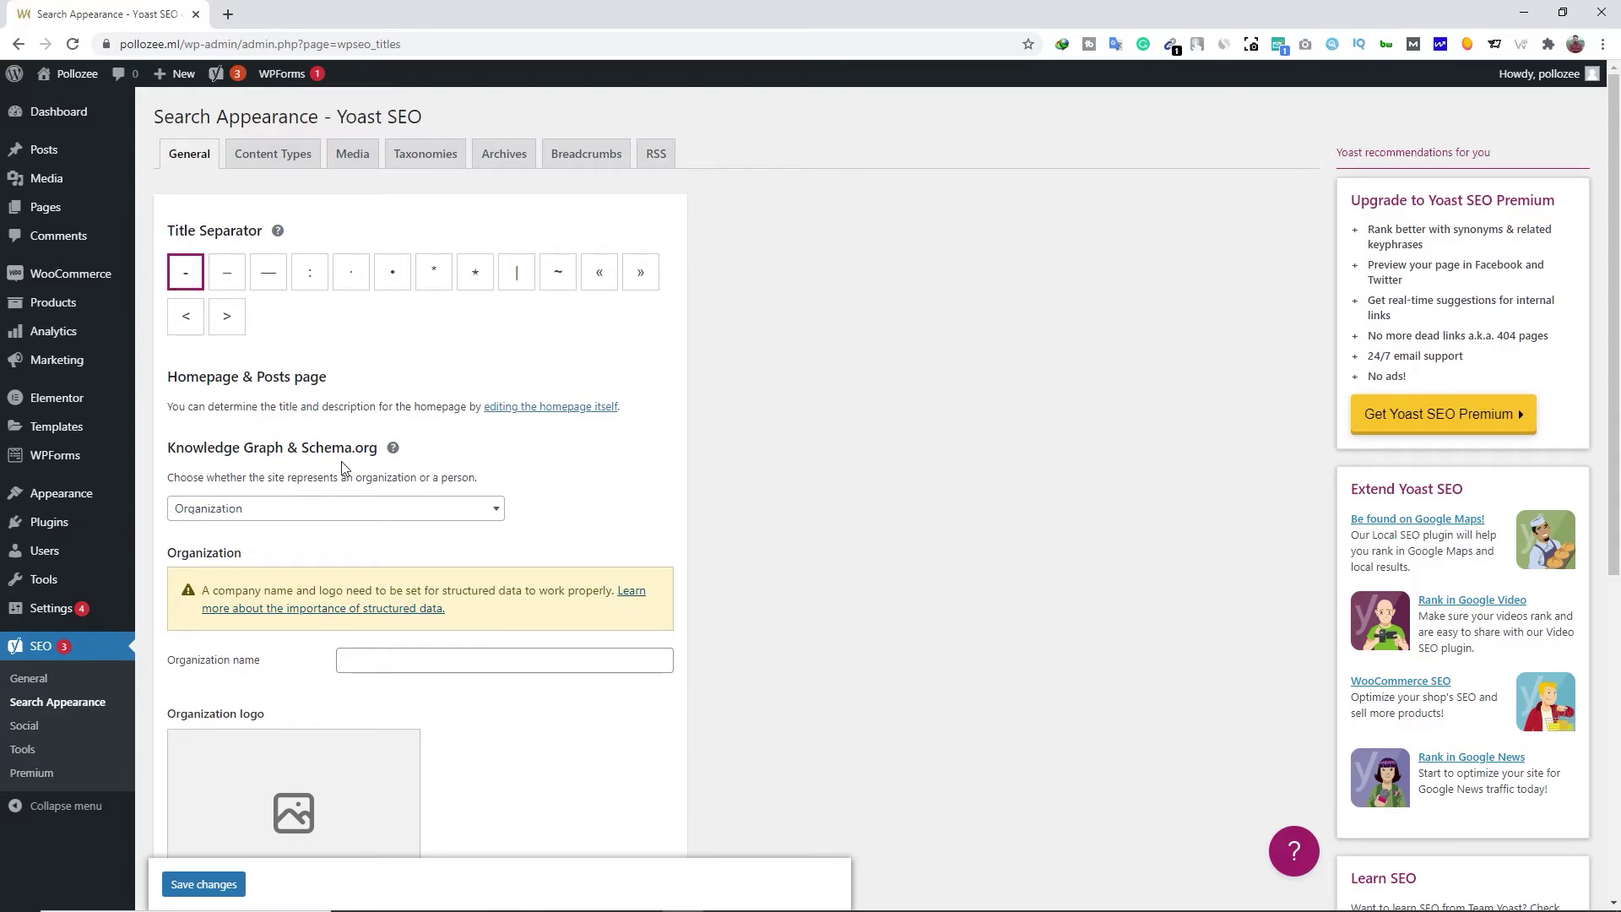
left_click(226, 510)
left_click_drag(167, 478, 496, 490)
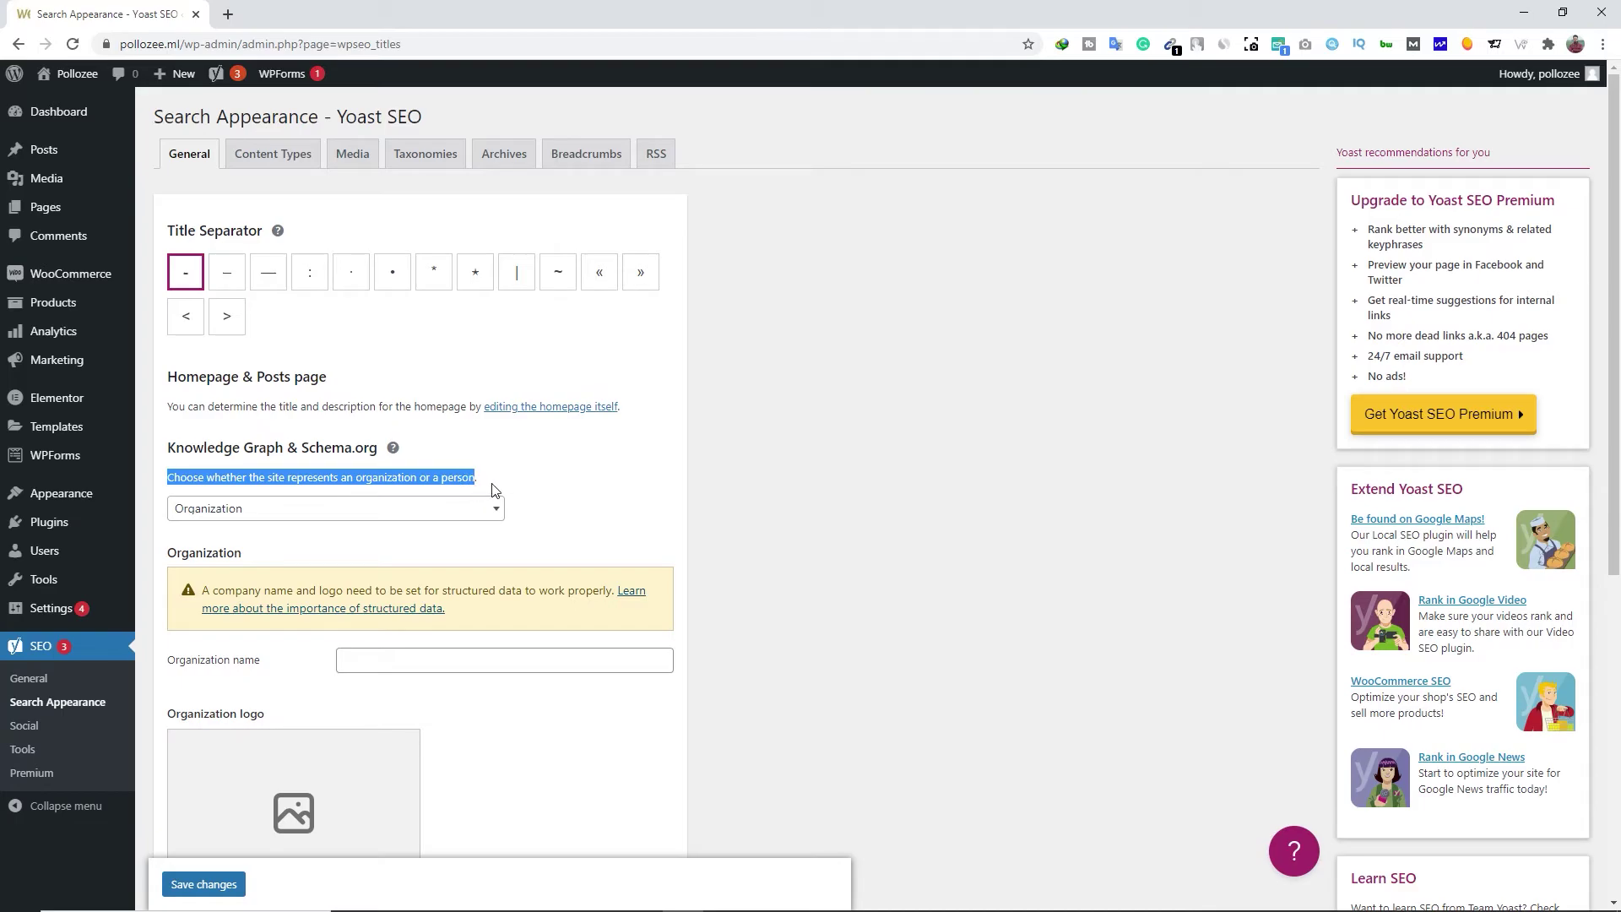
left_click(253, 510)
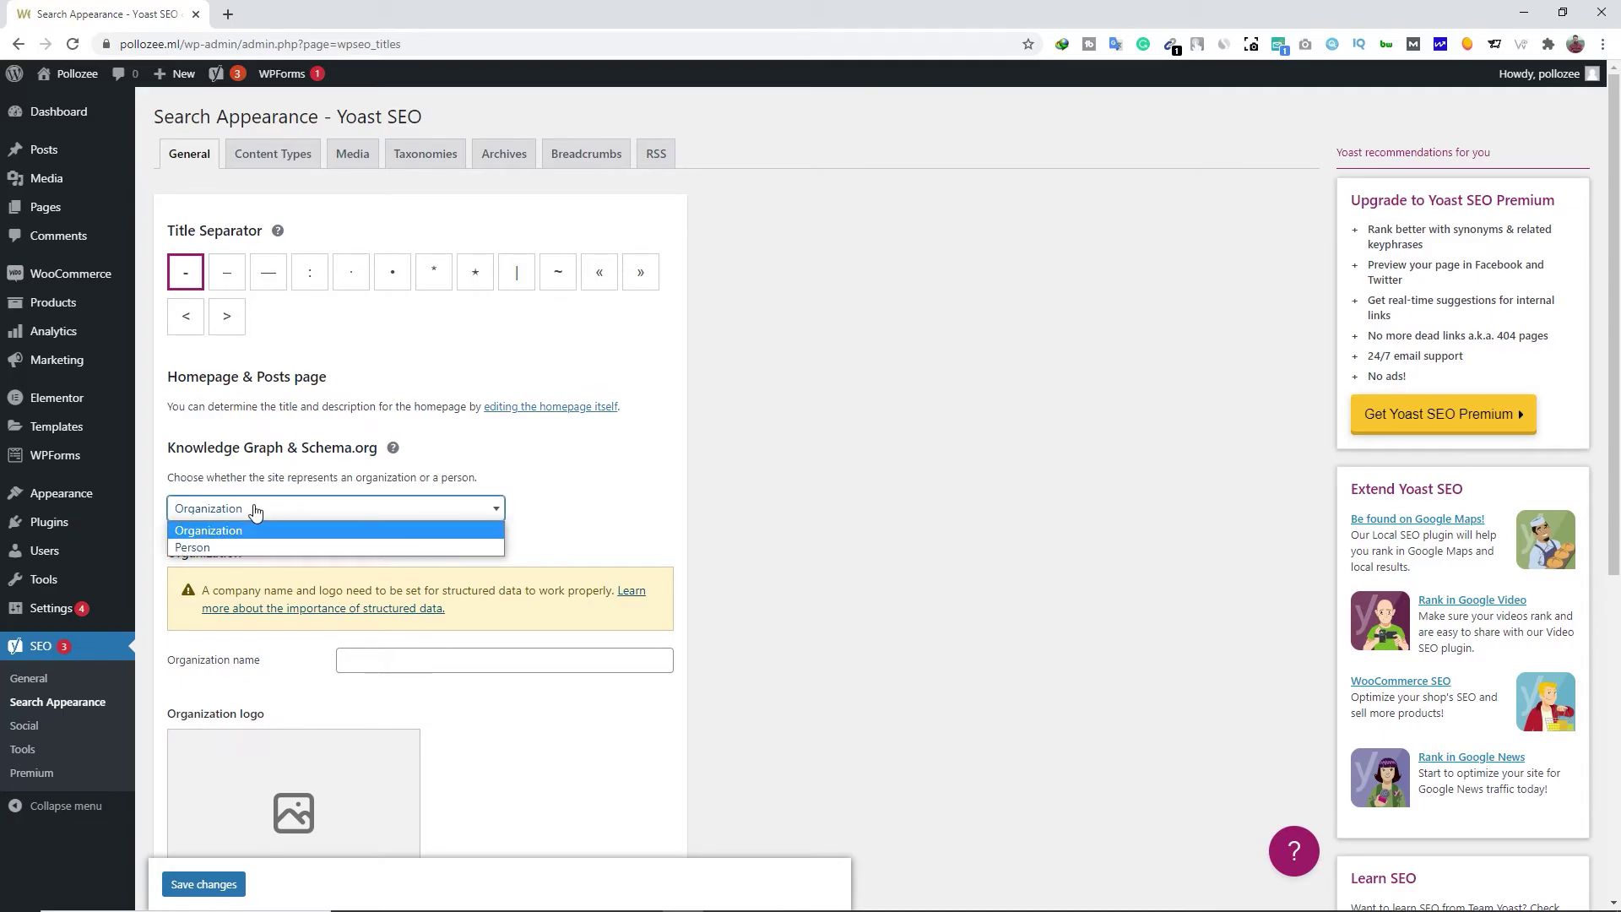
left_click(226, 545)
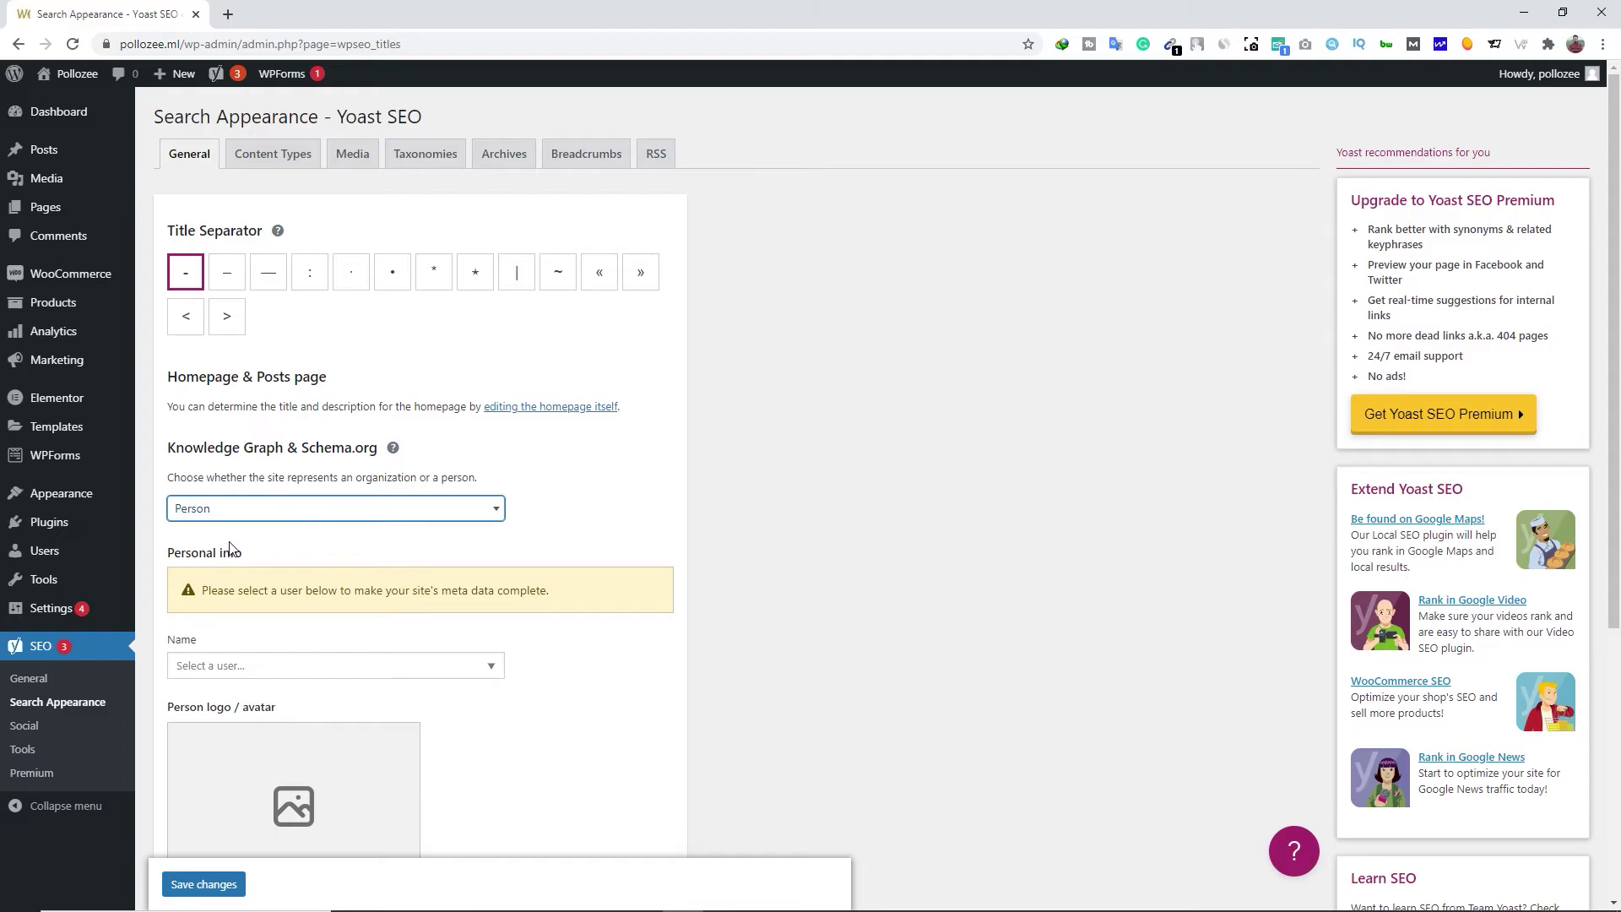
scroll(232, 507, "down", 2)
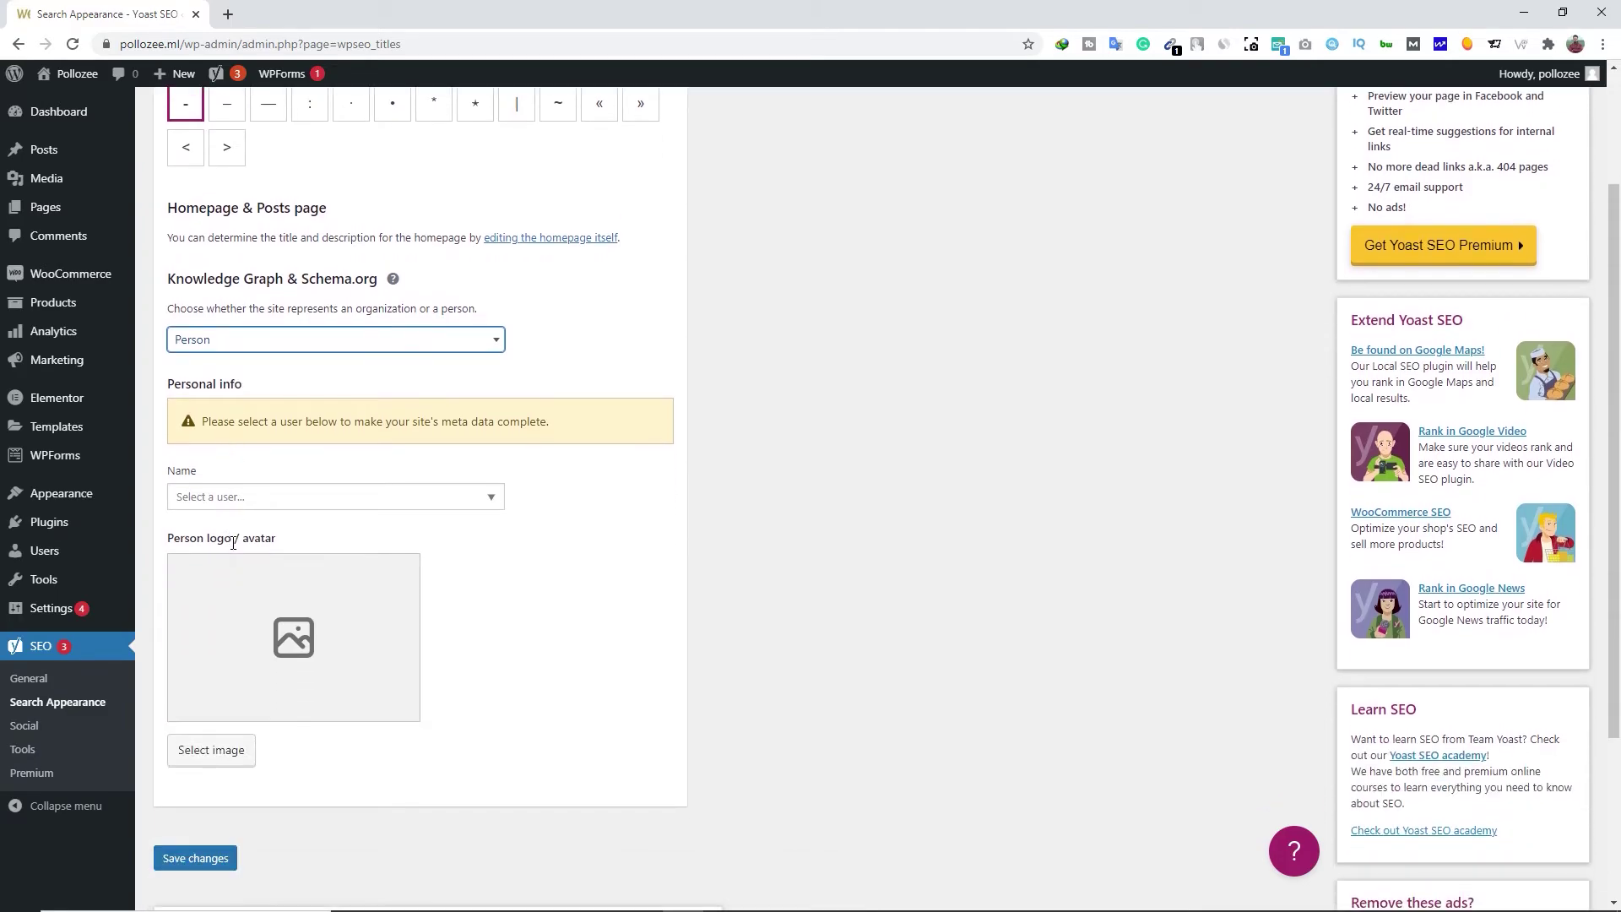
left_click(277, 346)
left_click(222, 363)
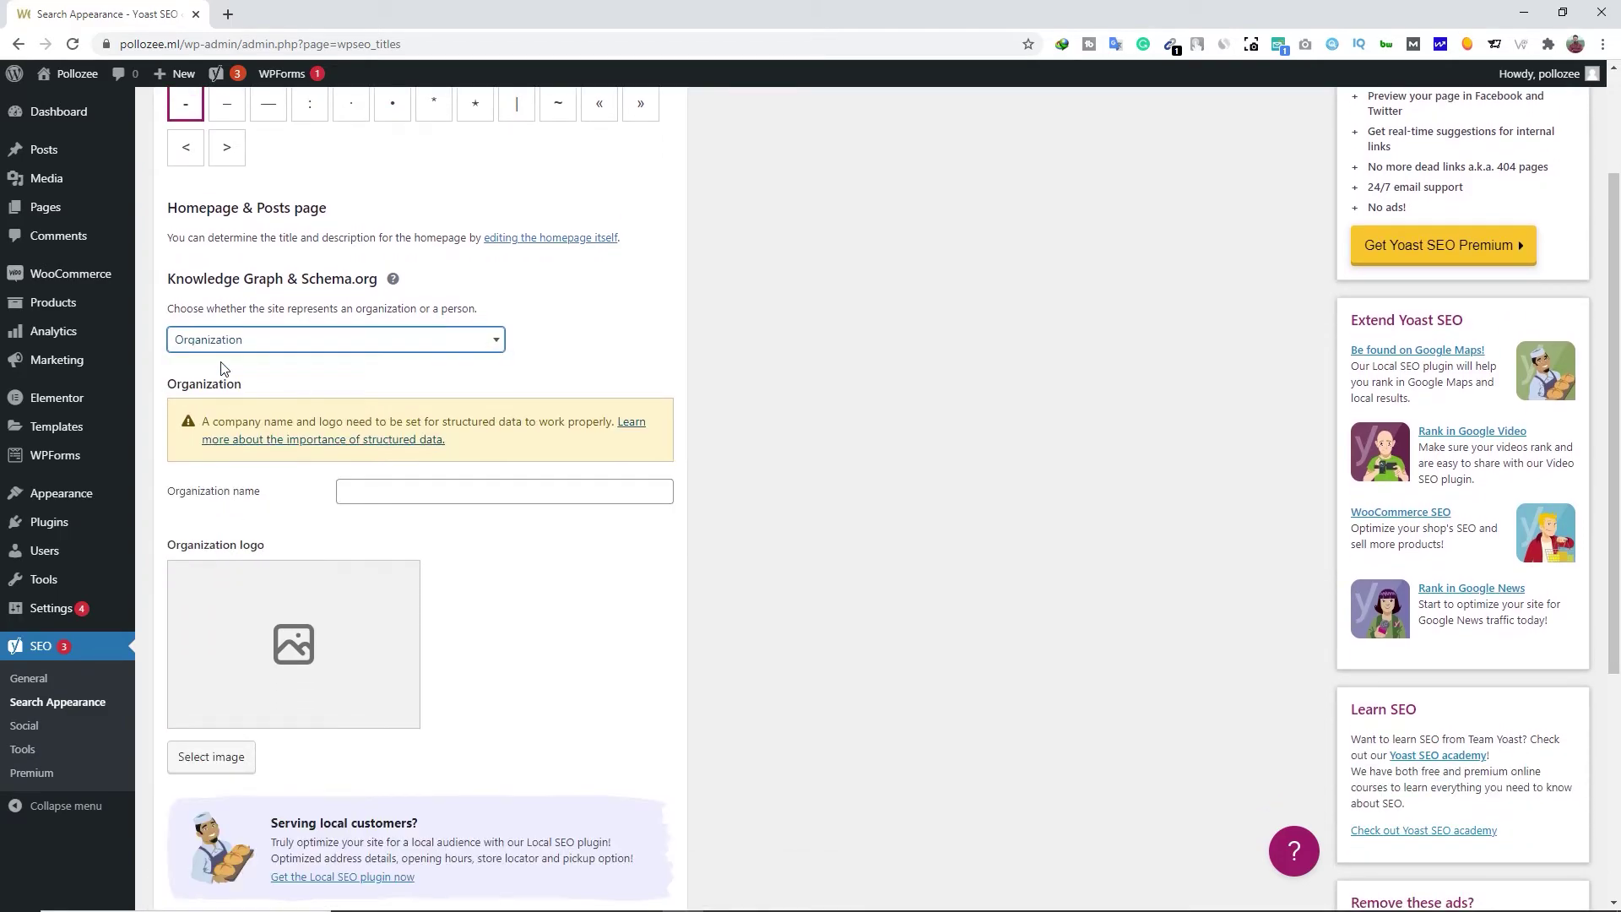
left_click(378, 490)
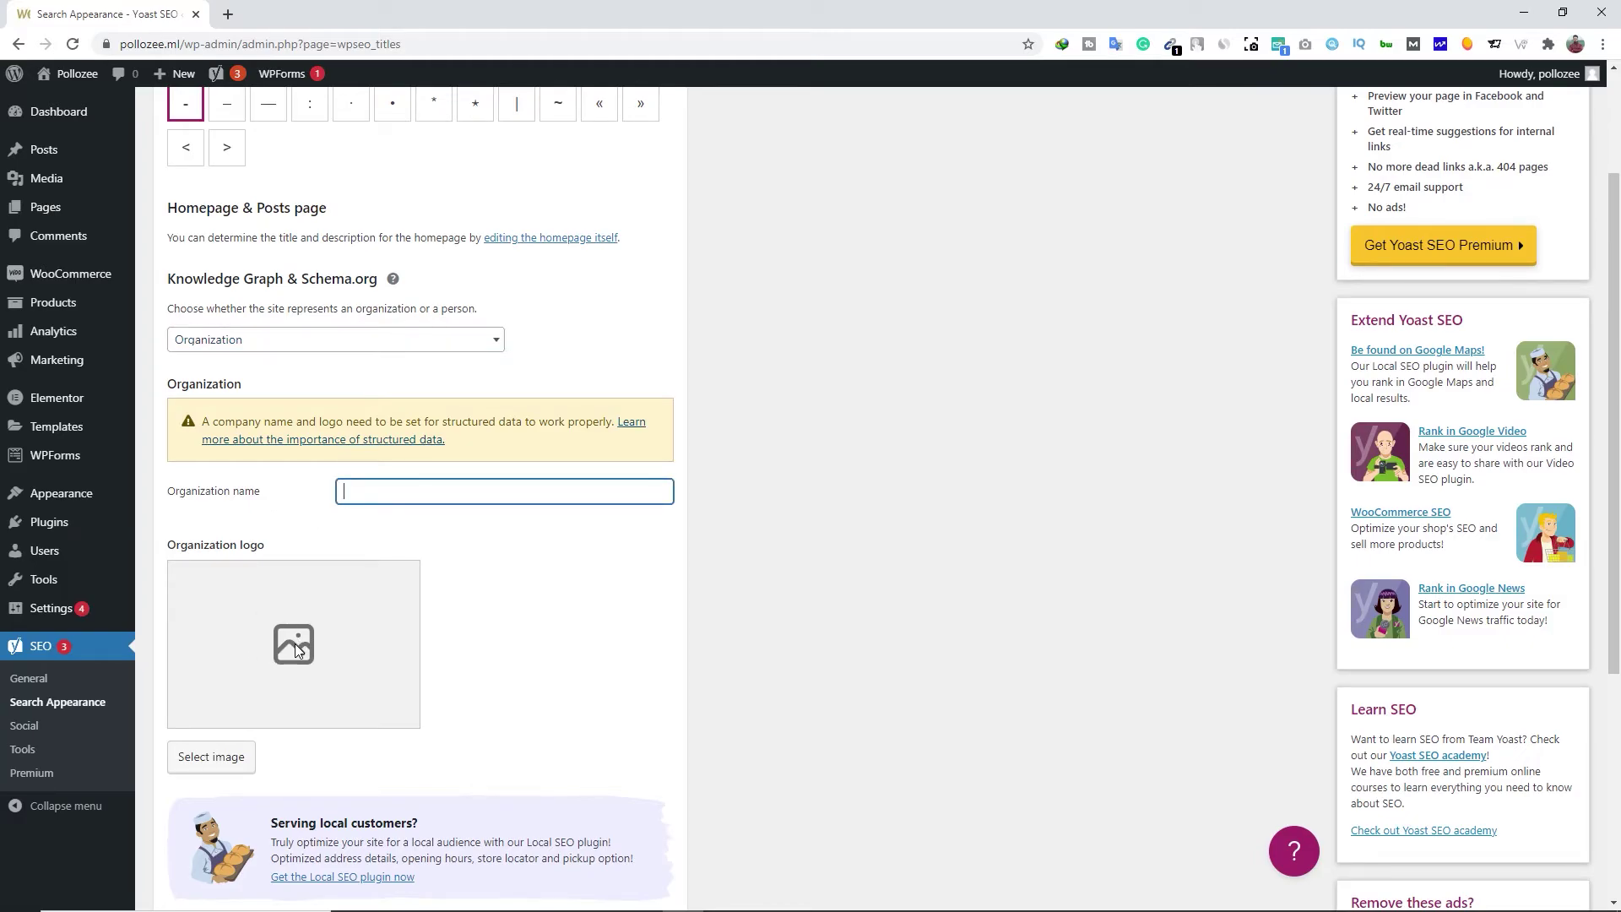
left_click(247, 346)
left_click(233, 377)
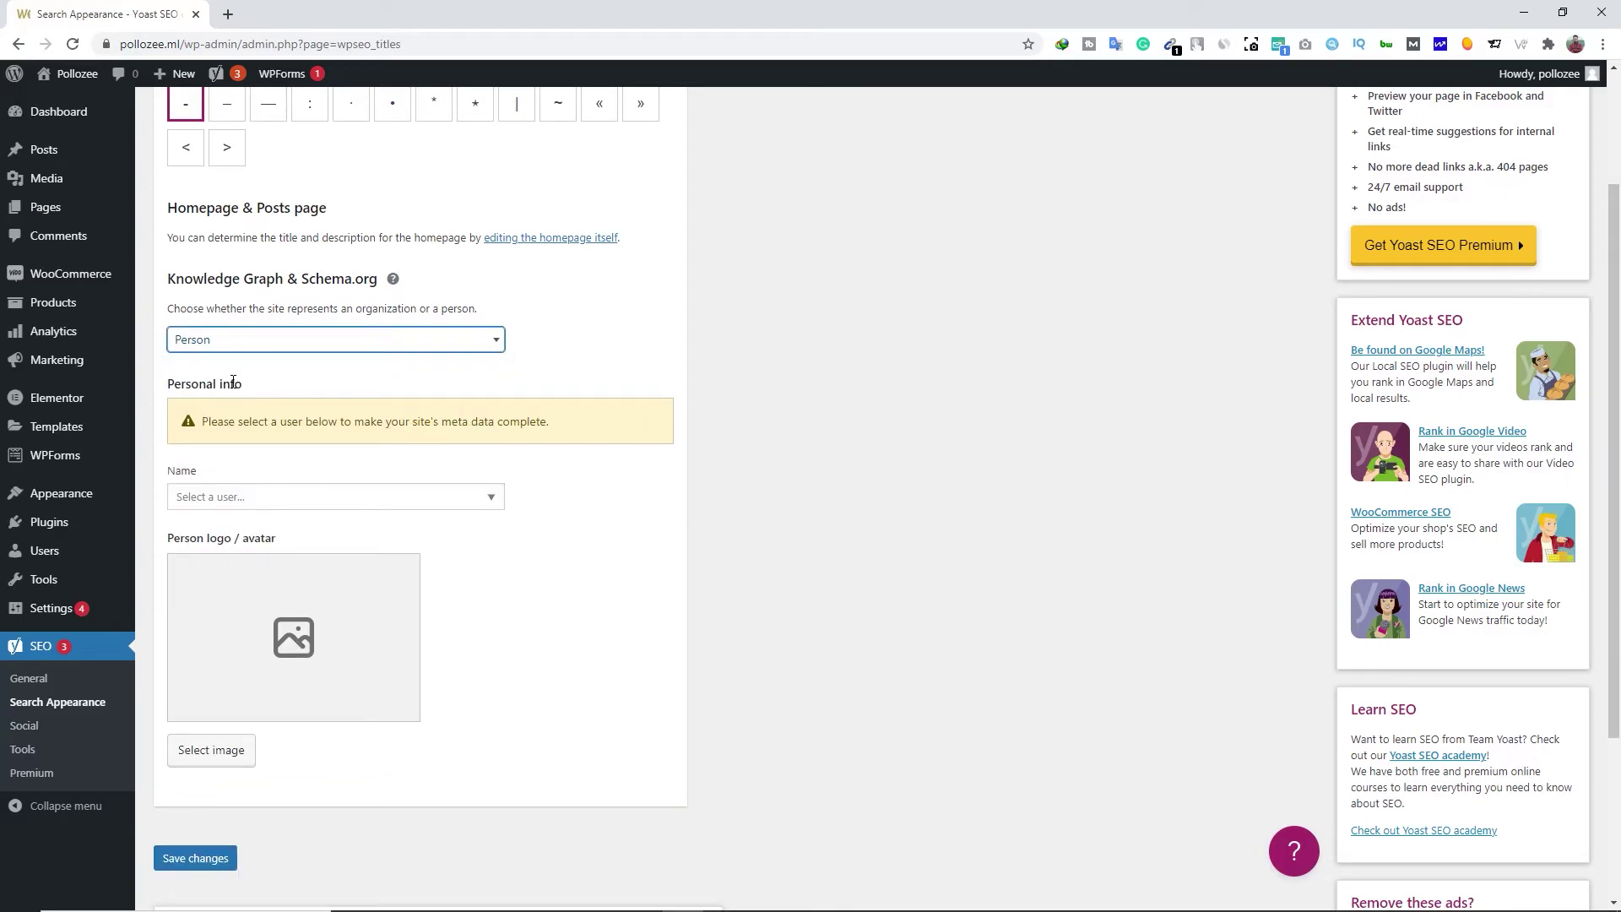
Choose the site's user as the person with the WARRIOR logo as avatar, and save
left_click(226, 497)
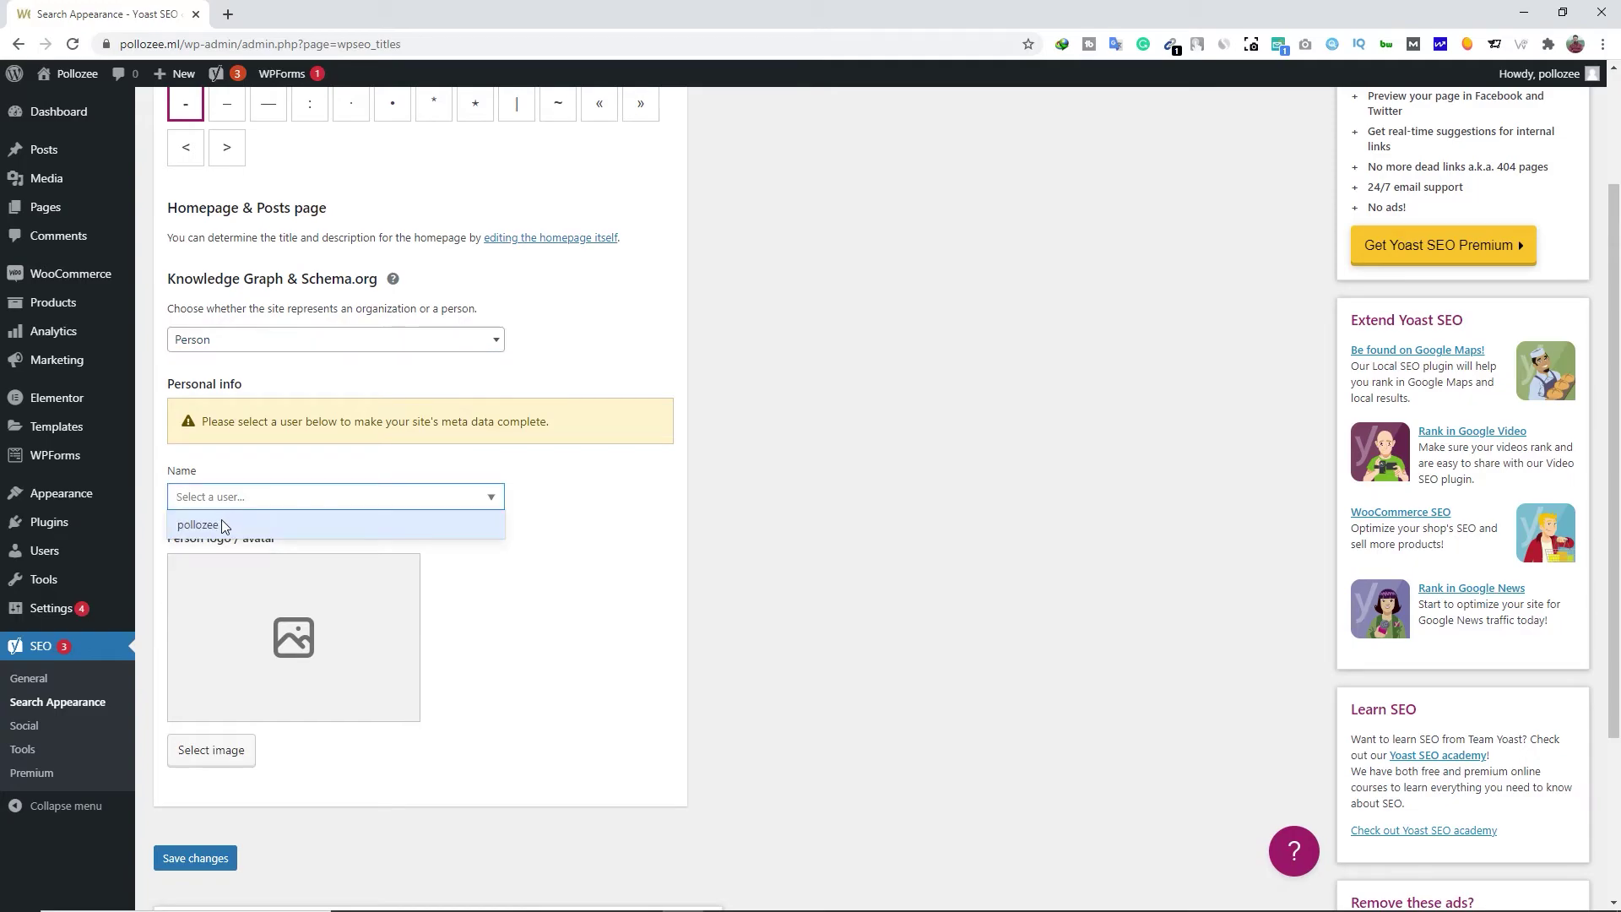
left_click(223, 525)
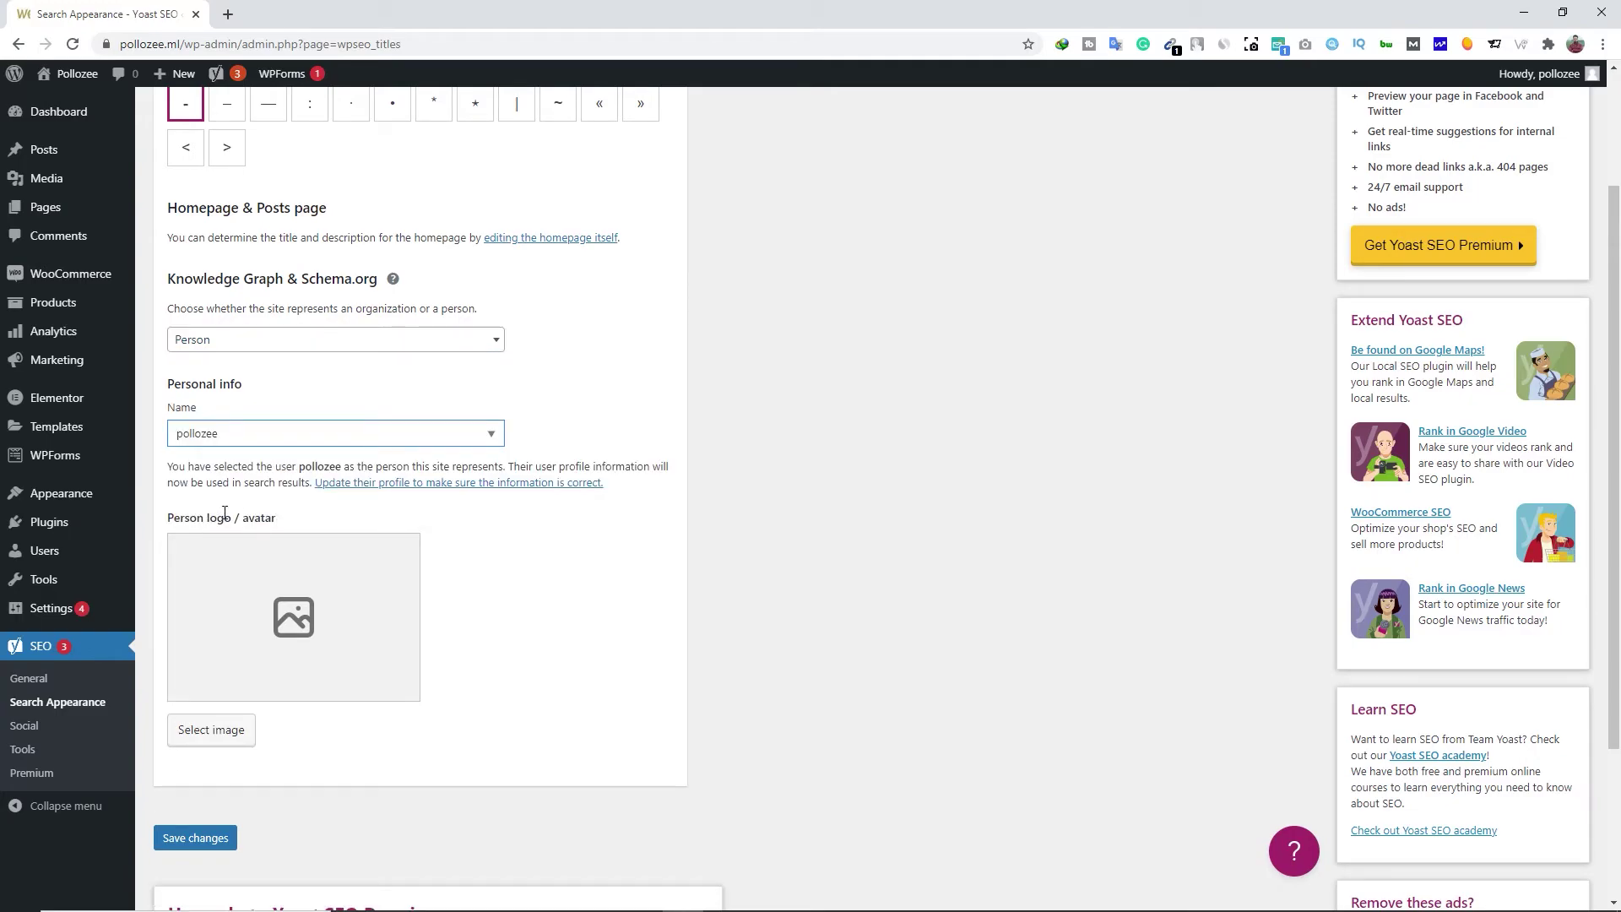
left_click(221, 731)
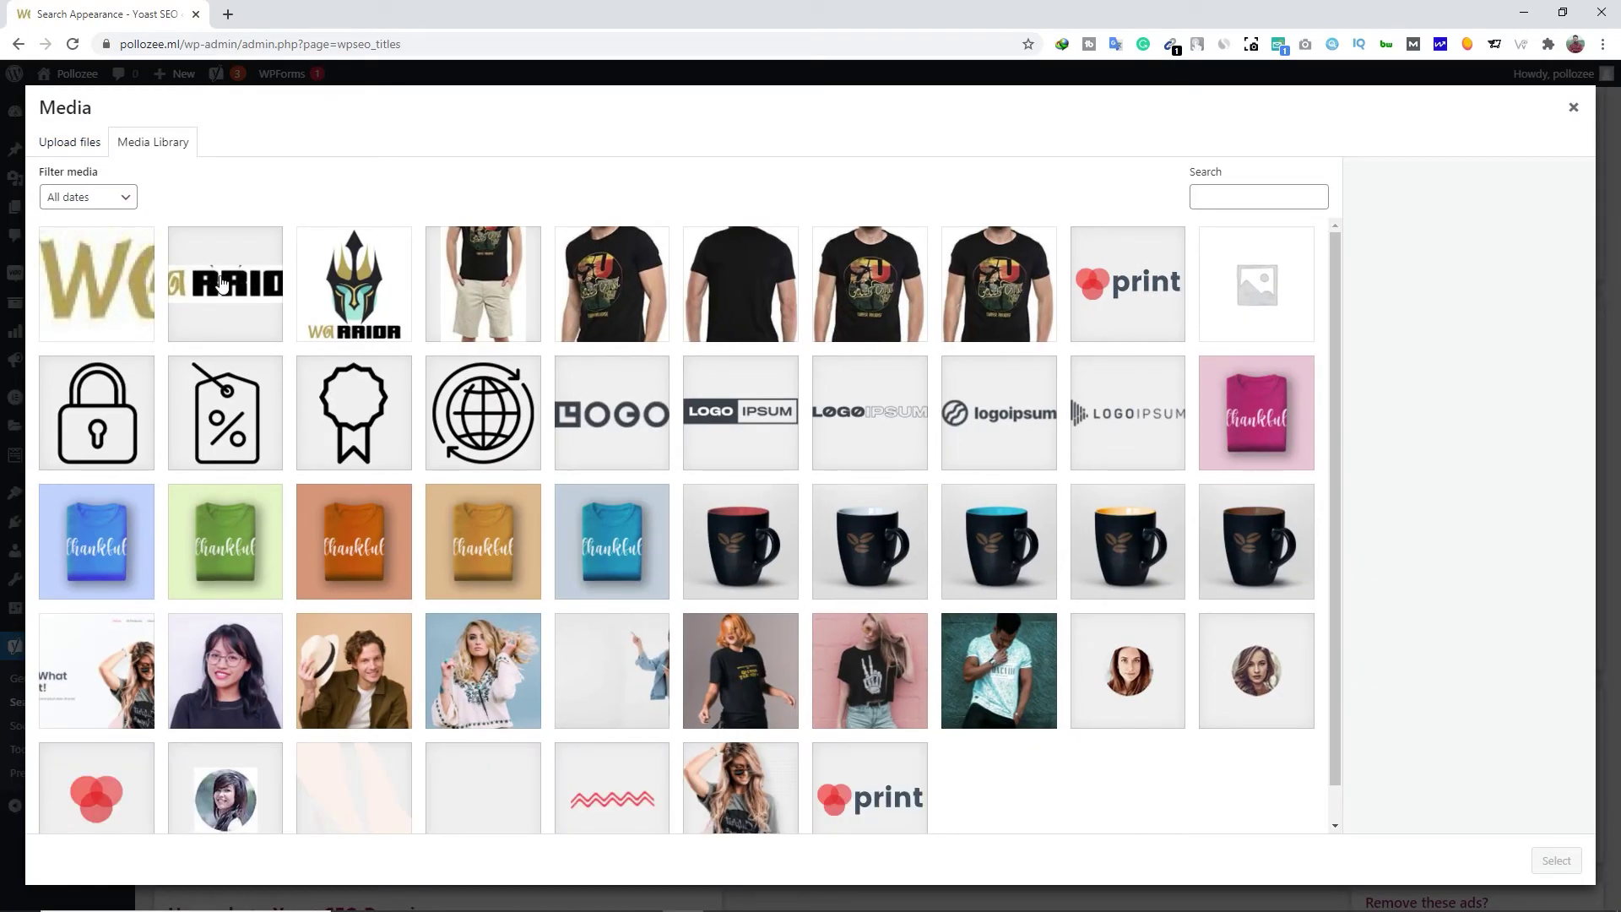
left_click(321, 289)
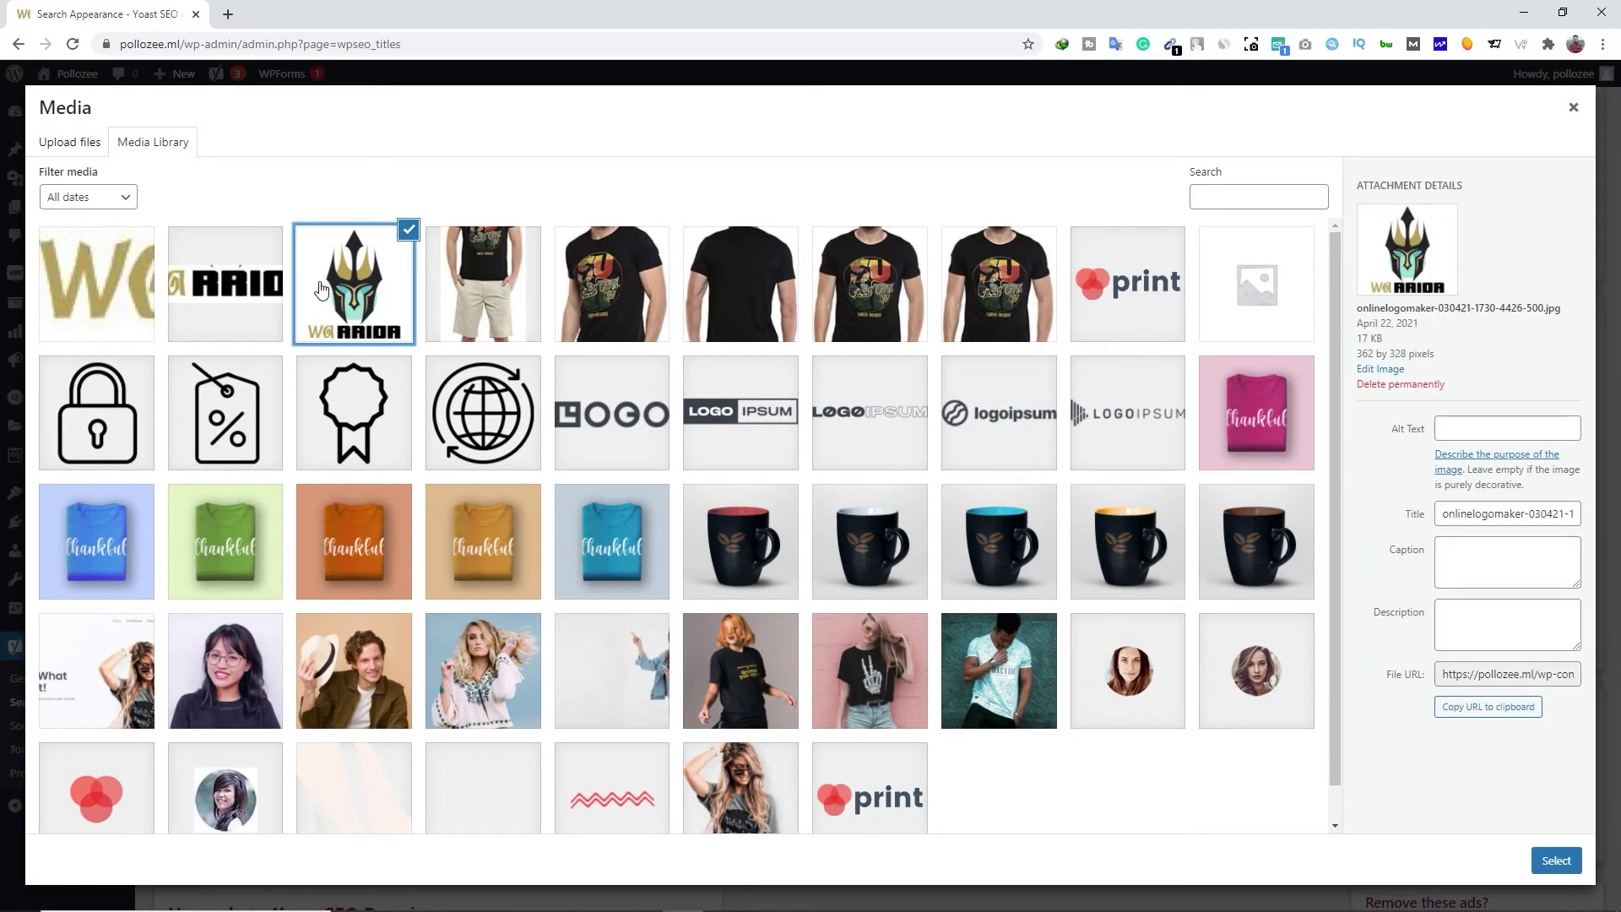
left_click(1556, 860)
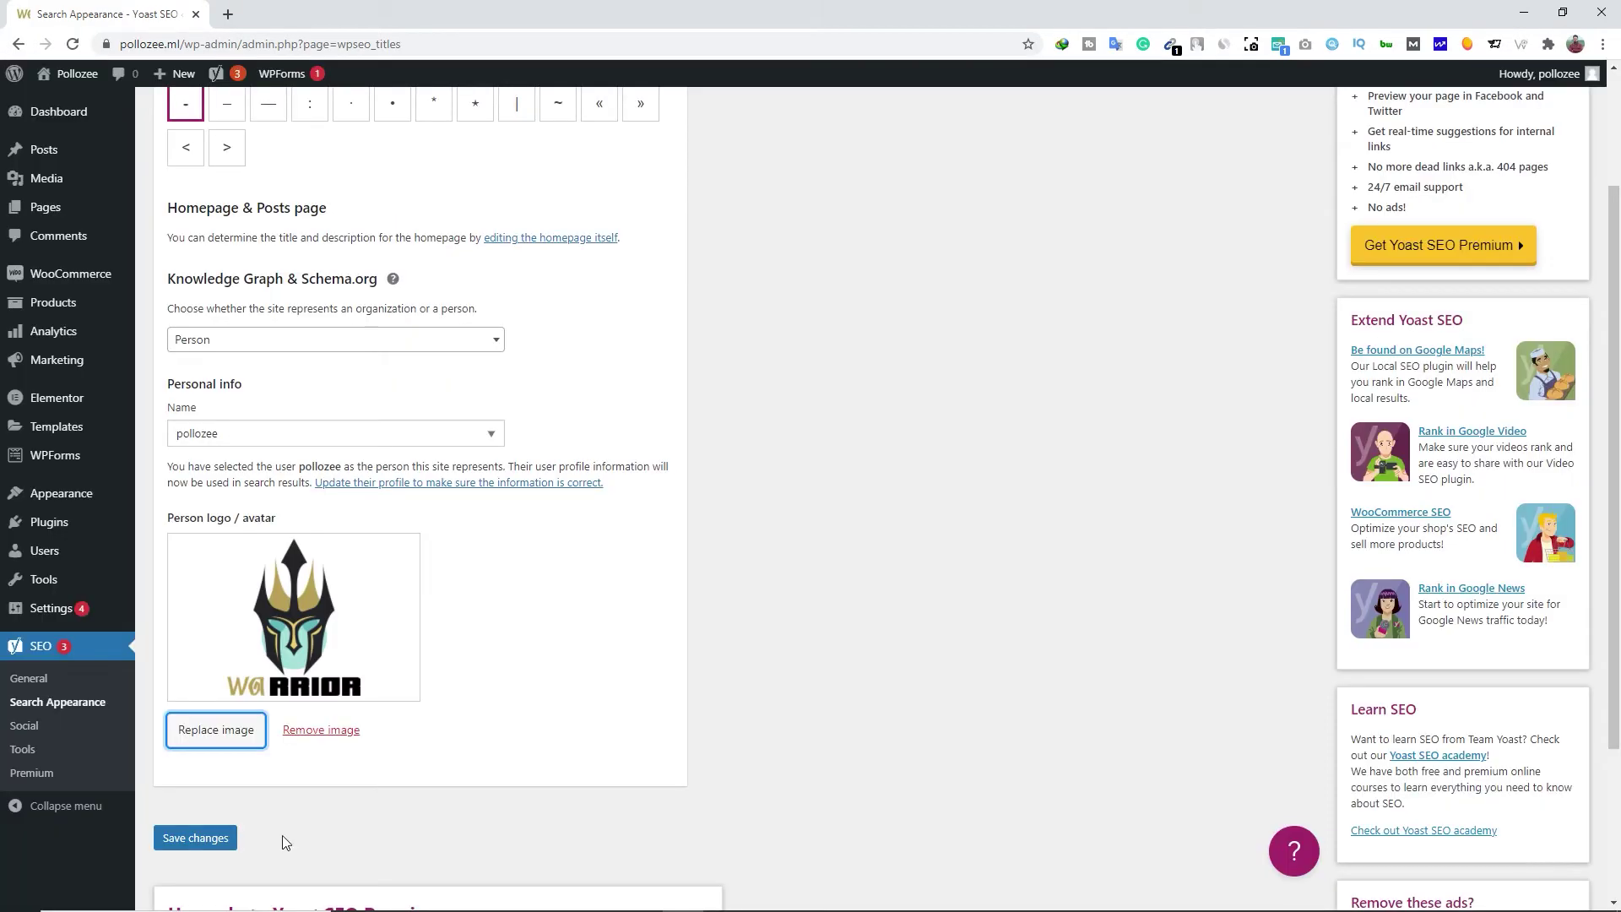
left_click(213, 839)
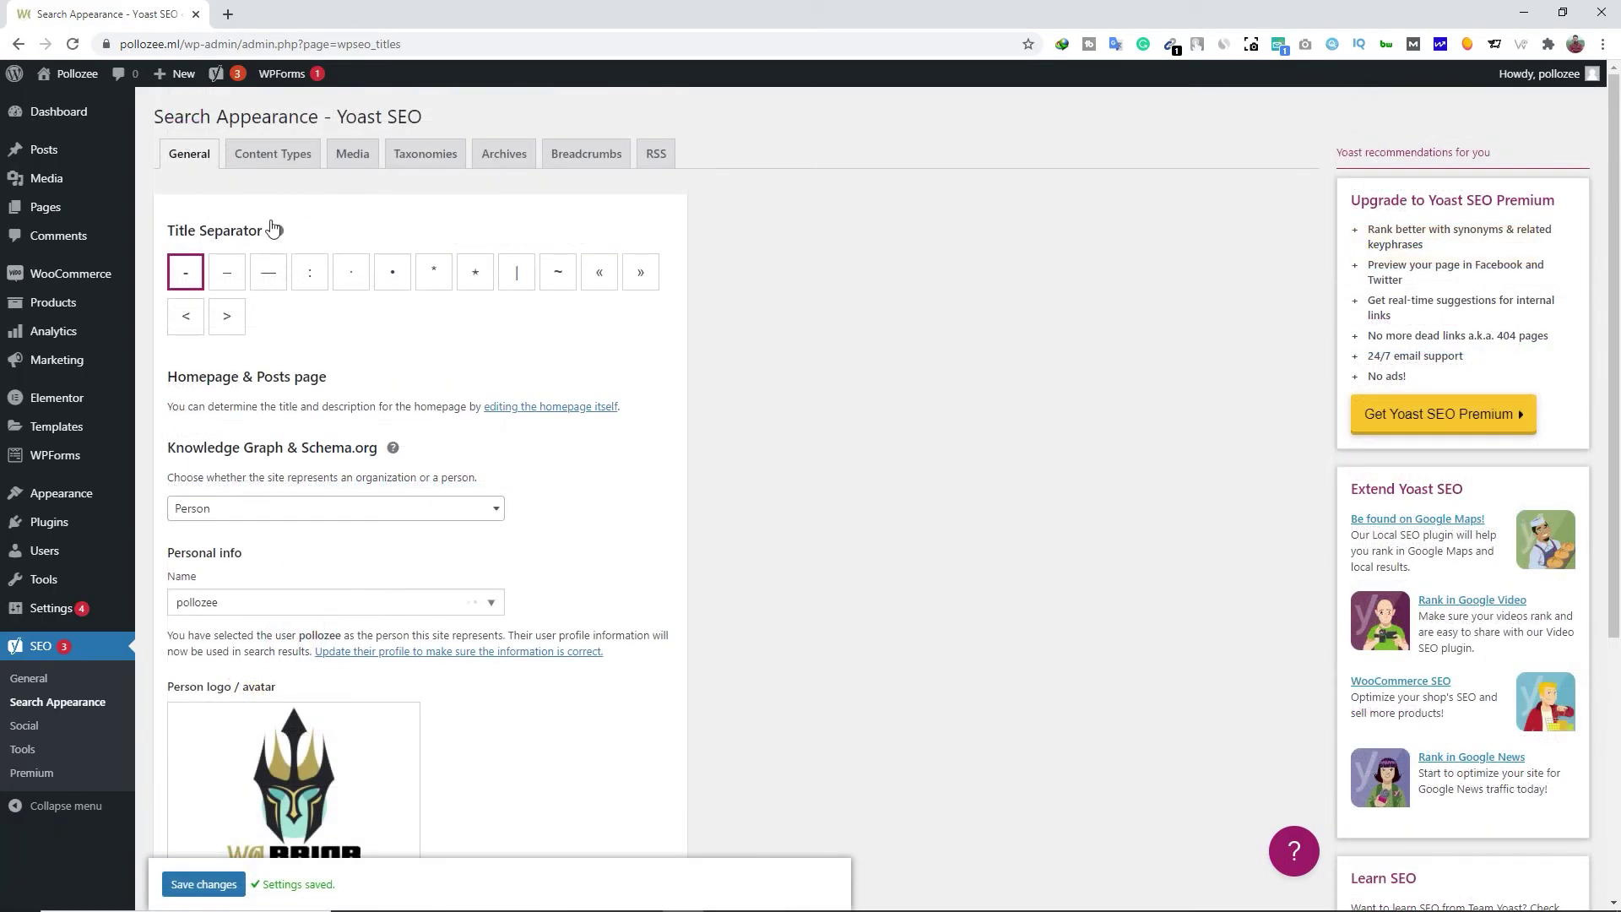
Paste a T-shirt description as the Posts meta description in the Content Types settings
left_click(267, 162)
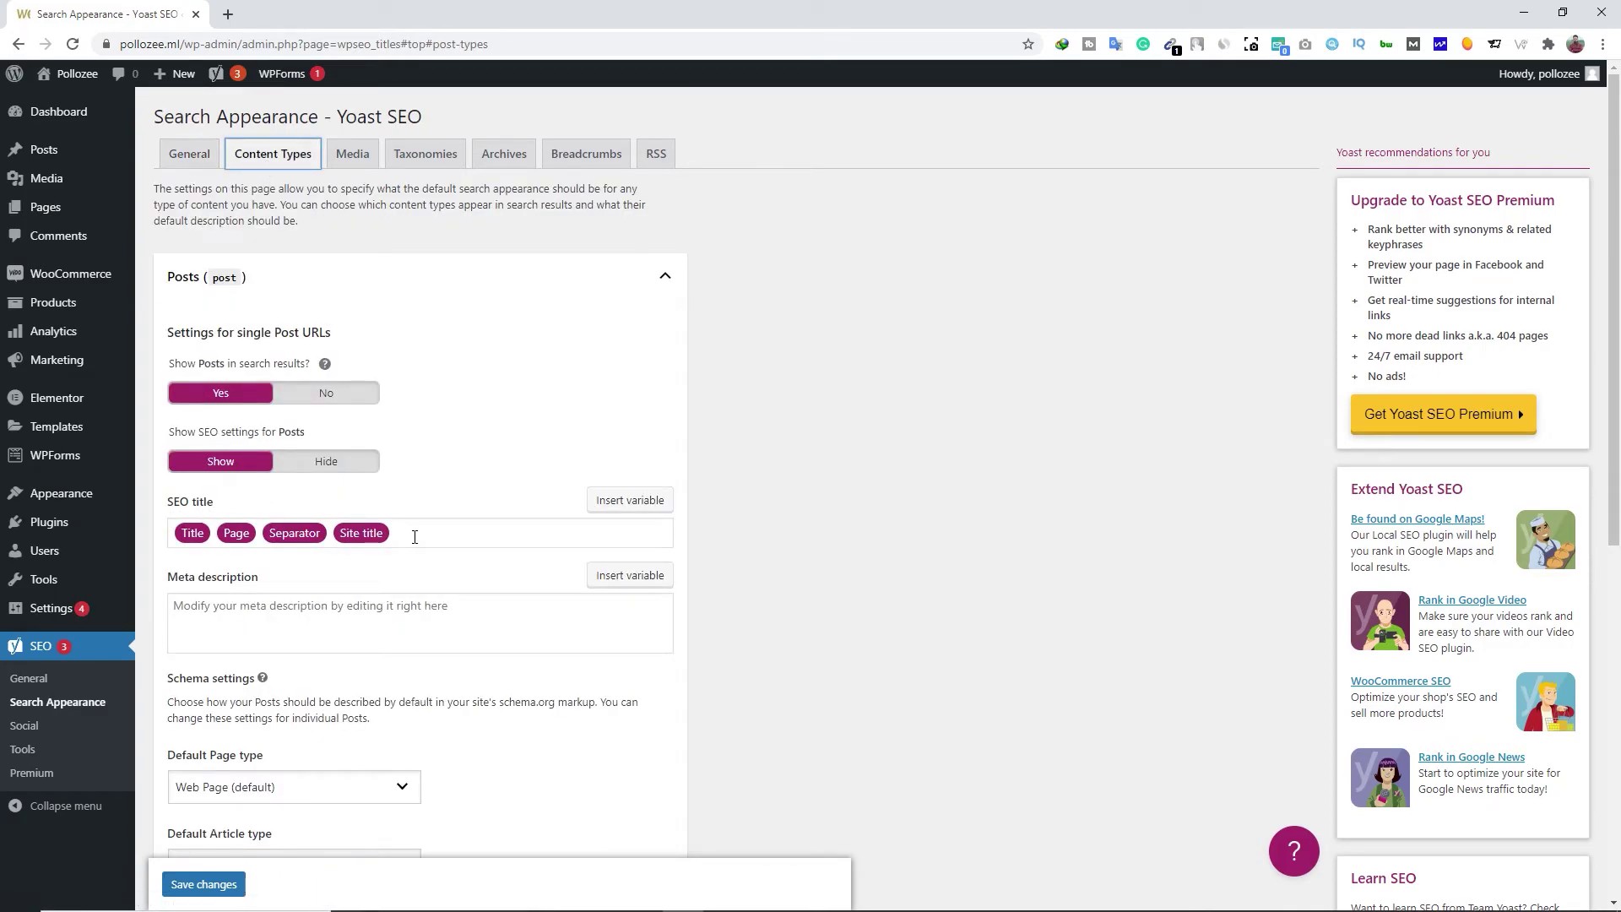
left_click(267, 616)
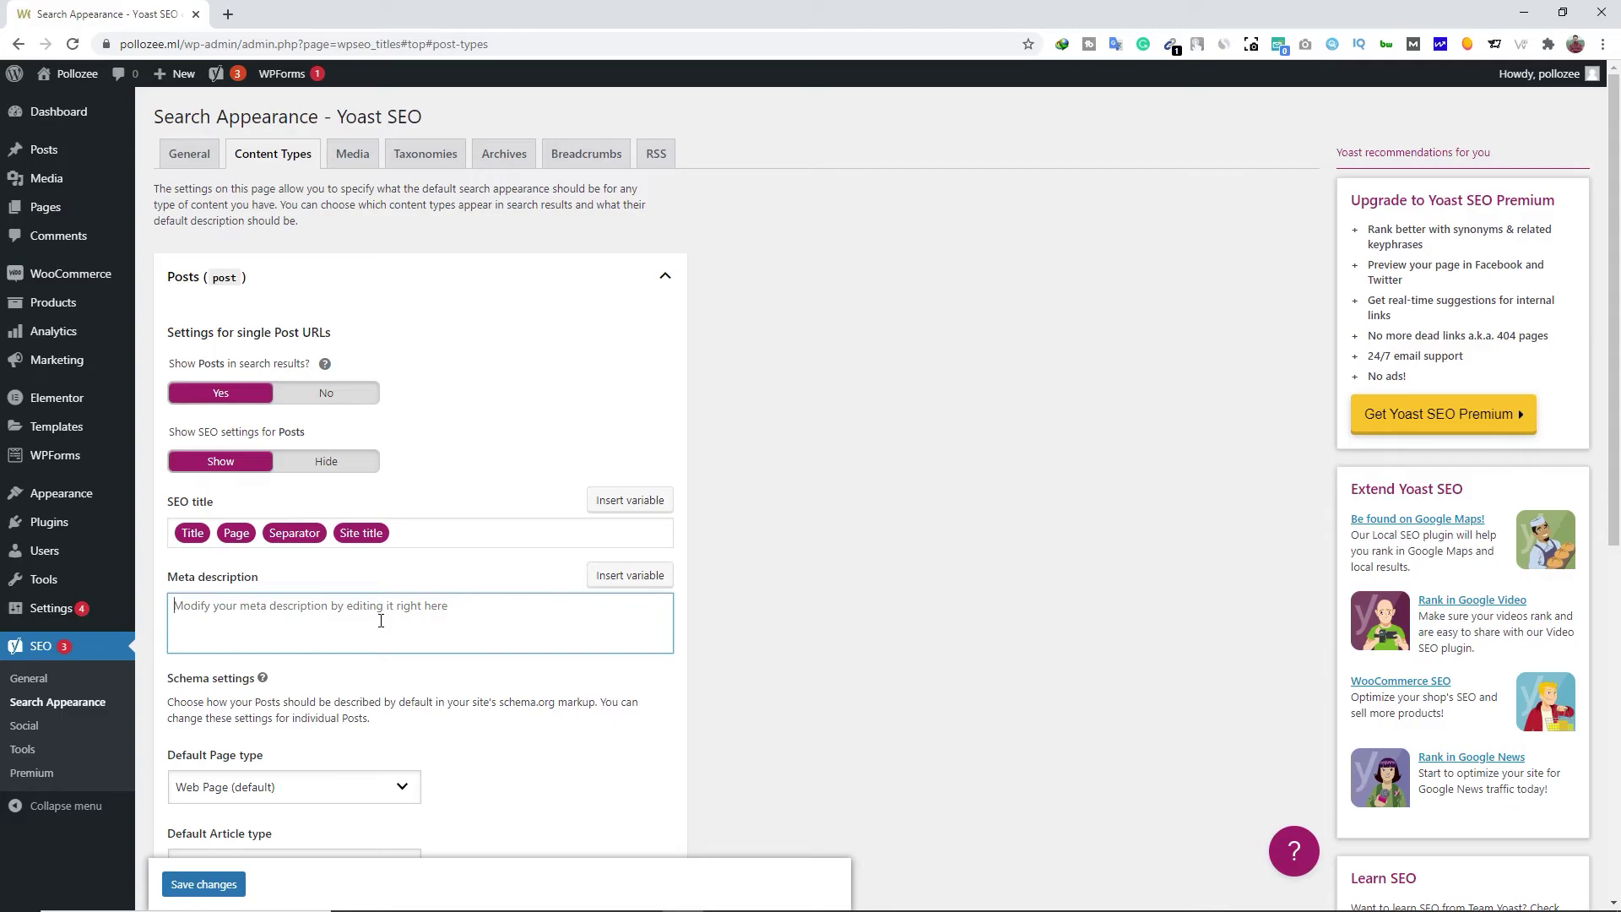
type("this T-Shirt brought to you by Life will be a fine addition to your clothing collection. It features a printed pattern, along with a round neck, which lends it a stylish look. In addition, it has short sleeves that add to its overall design.")
scroll(381, 620, "down", 3)
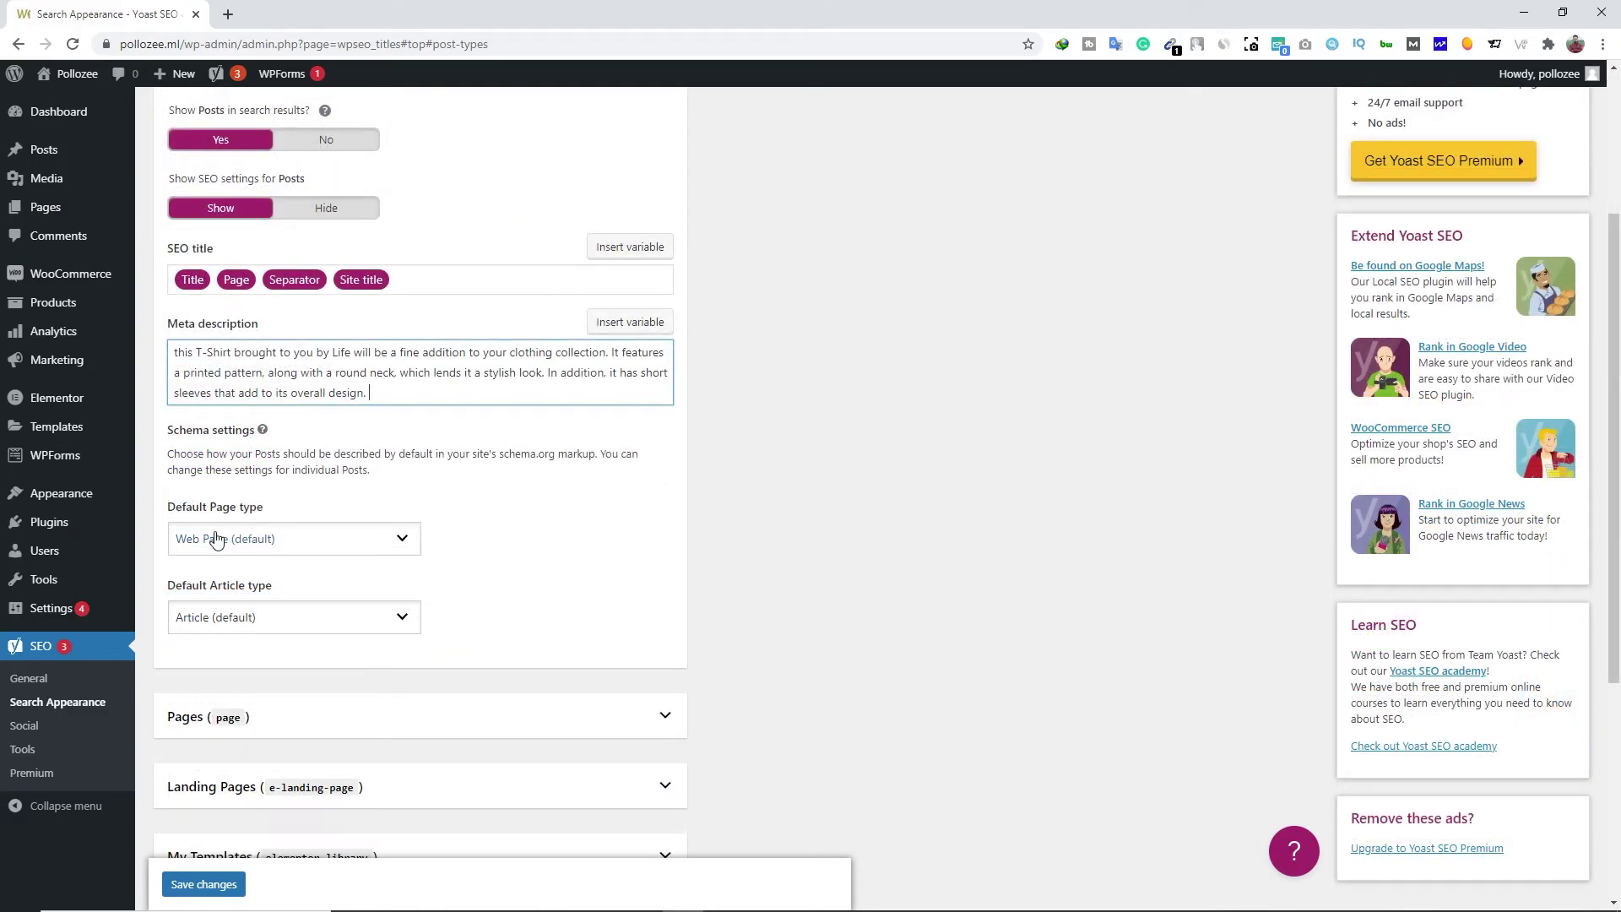
left_click(255, 551)
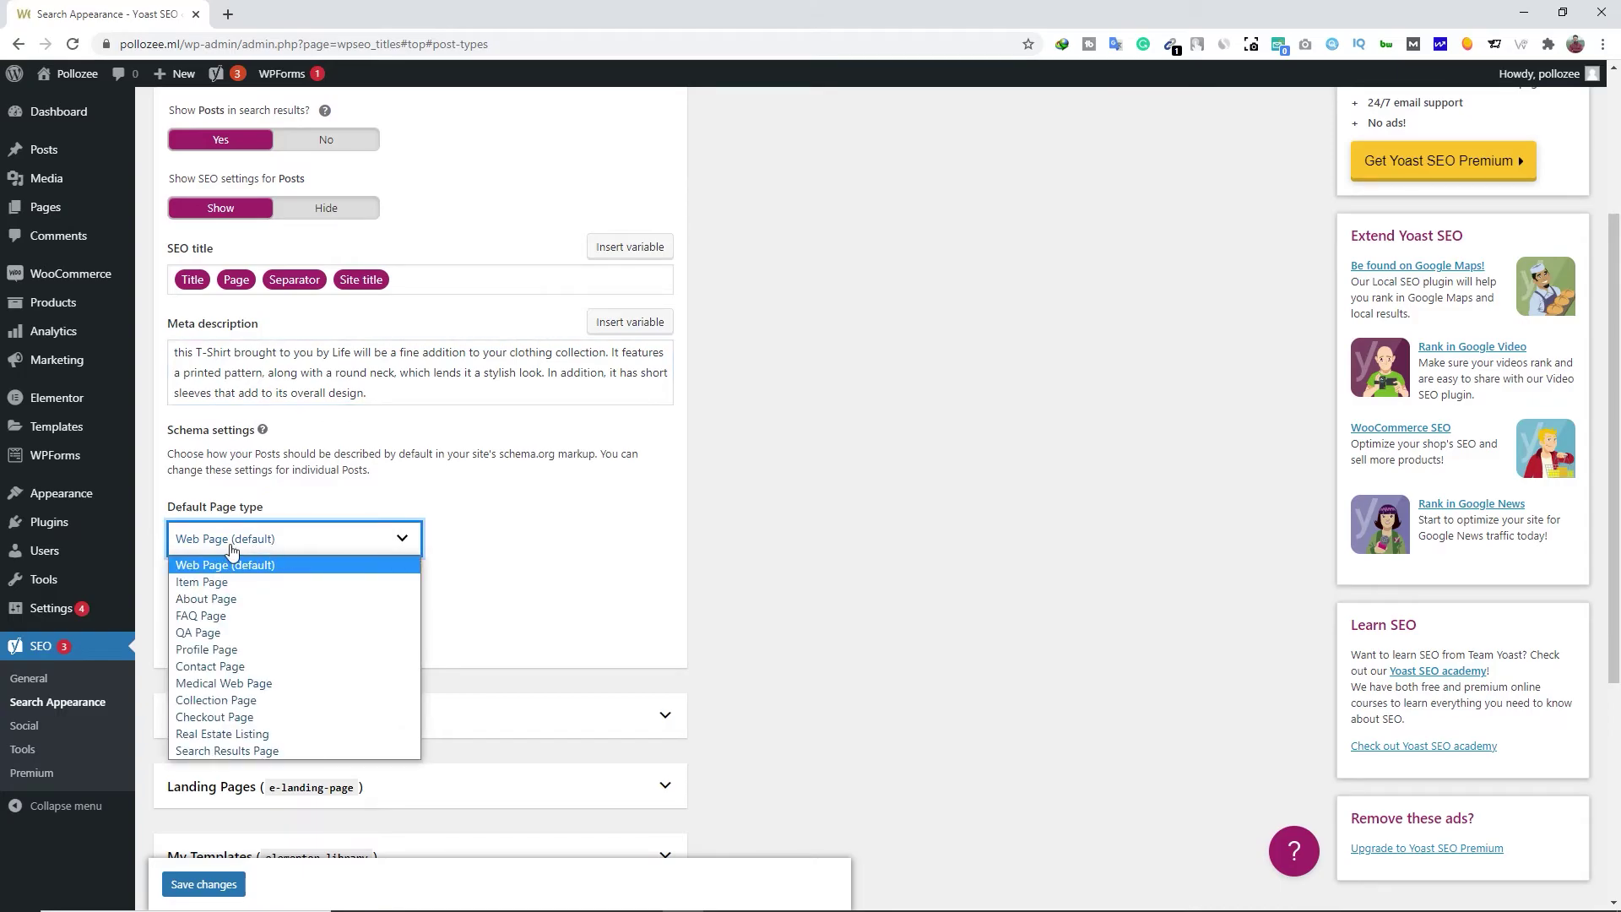
left_click(283, 553)
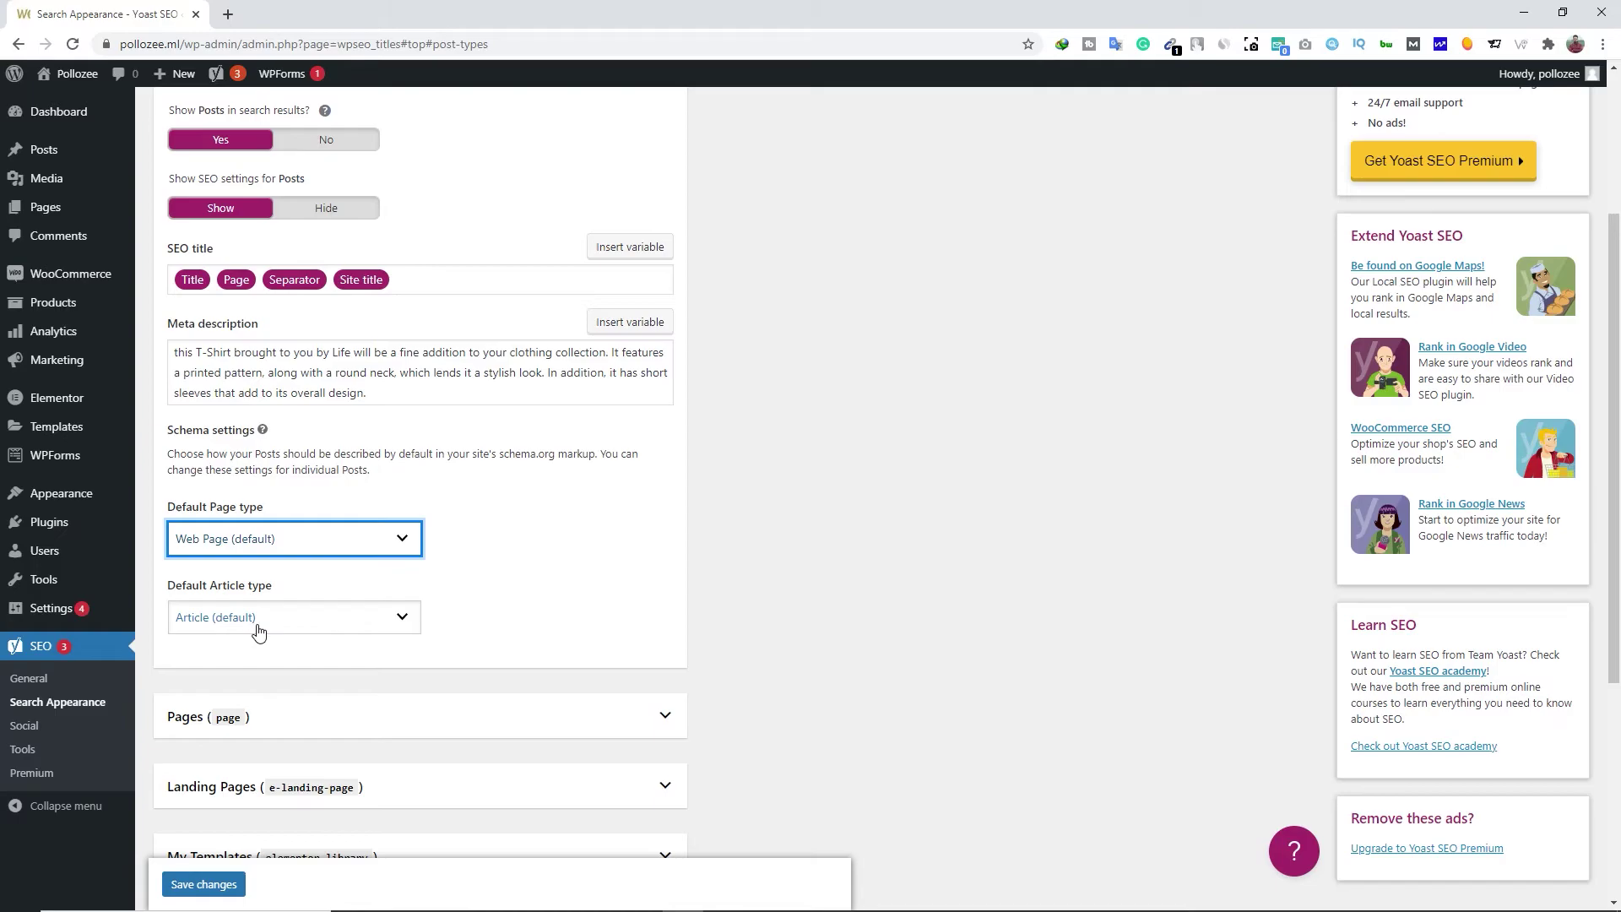
Check the Pages, Landing Pages, My Templates and Products settings, then save the content types
scroll(255, 637, "down", 3)
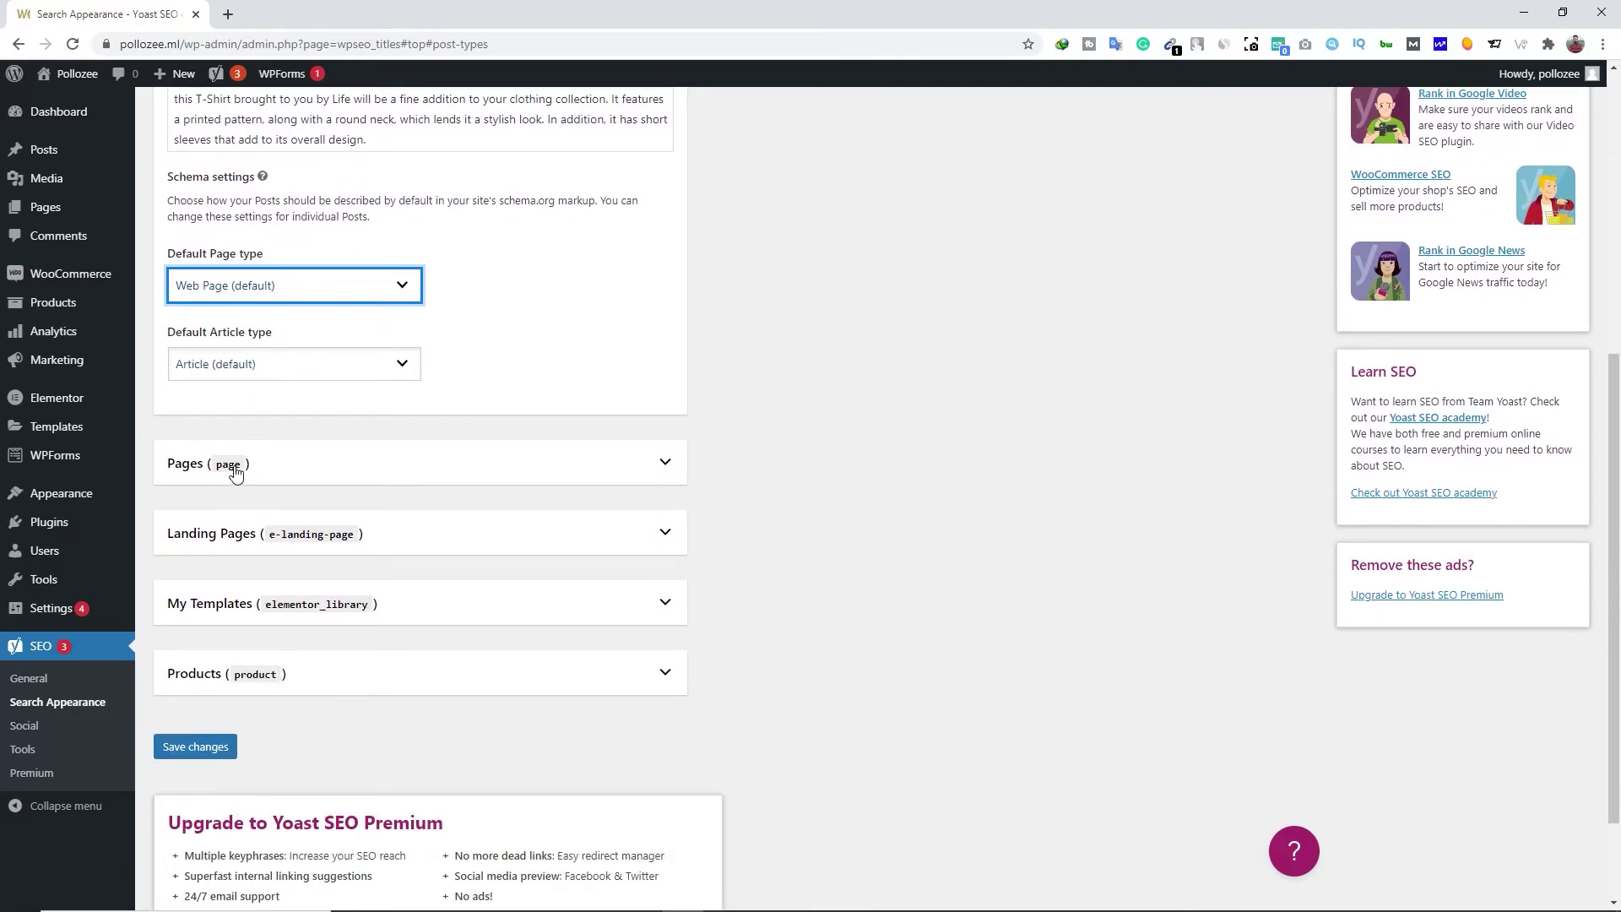
left_click(292, 473)
scroll(330, 571, "down", 2)
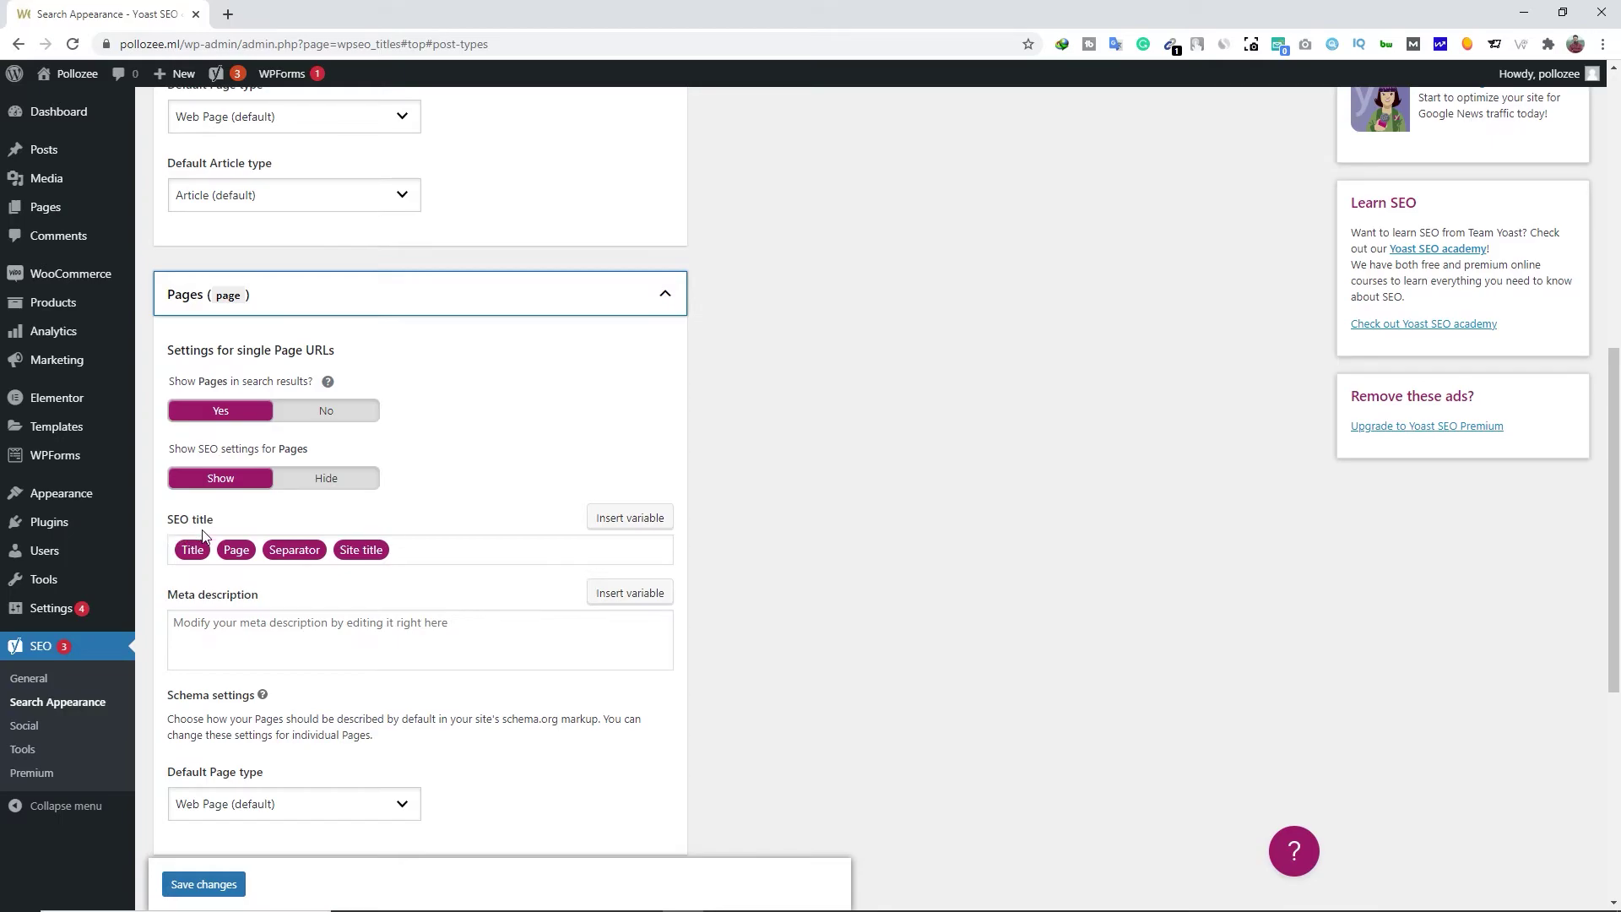
left_click(242, 314)
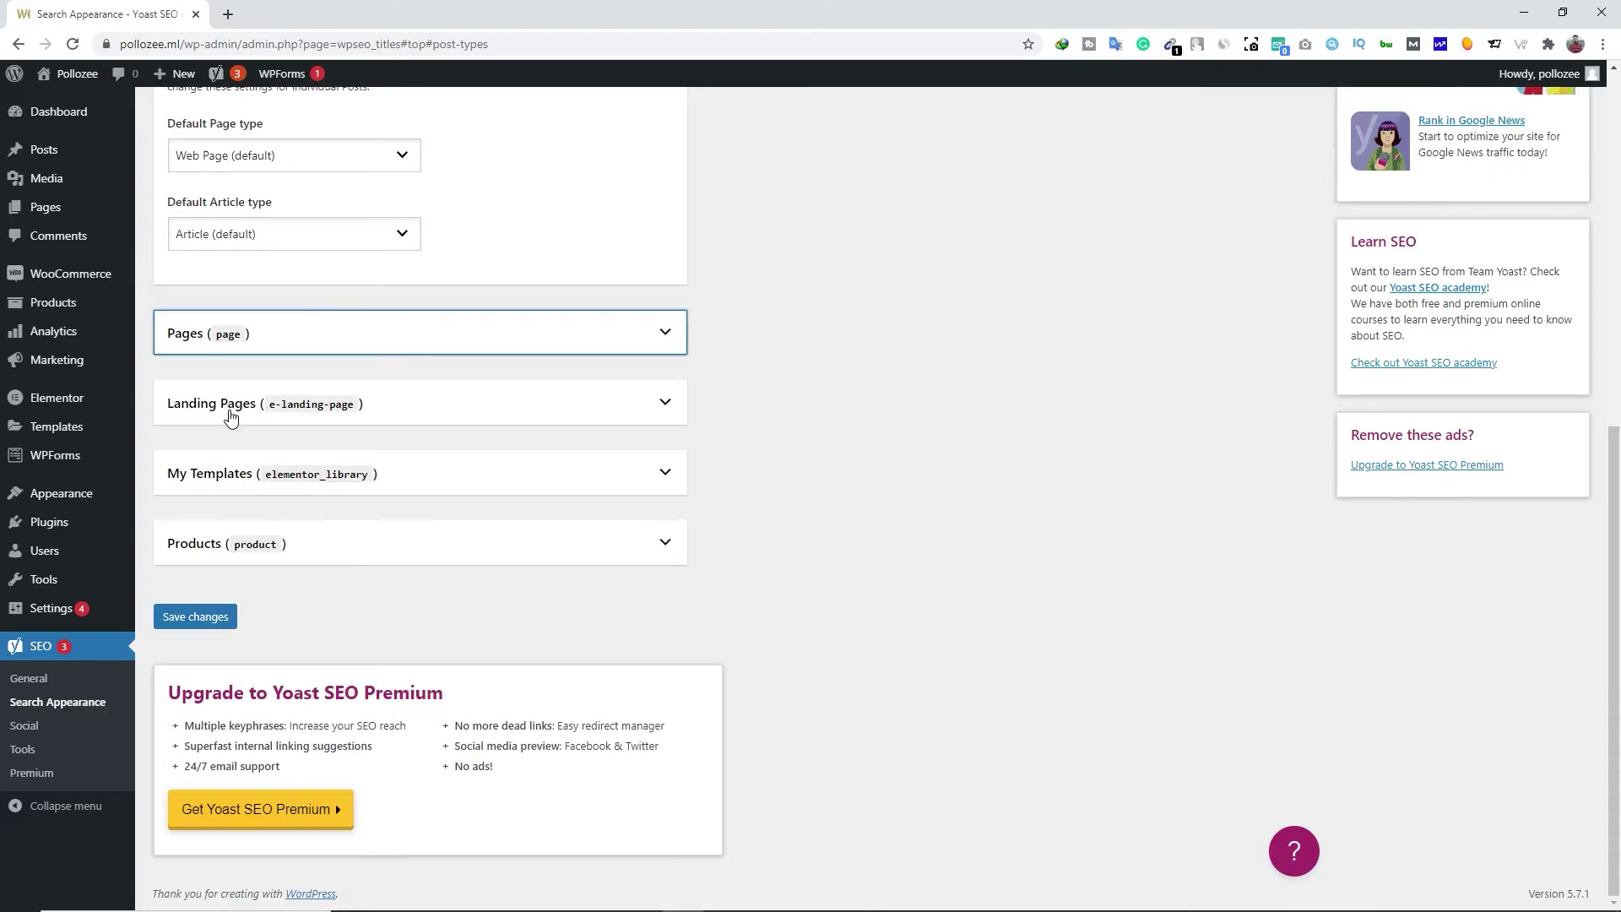
left_click(230, 413)
left_click(296, 403)
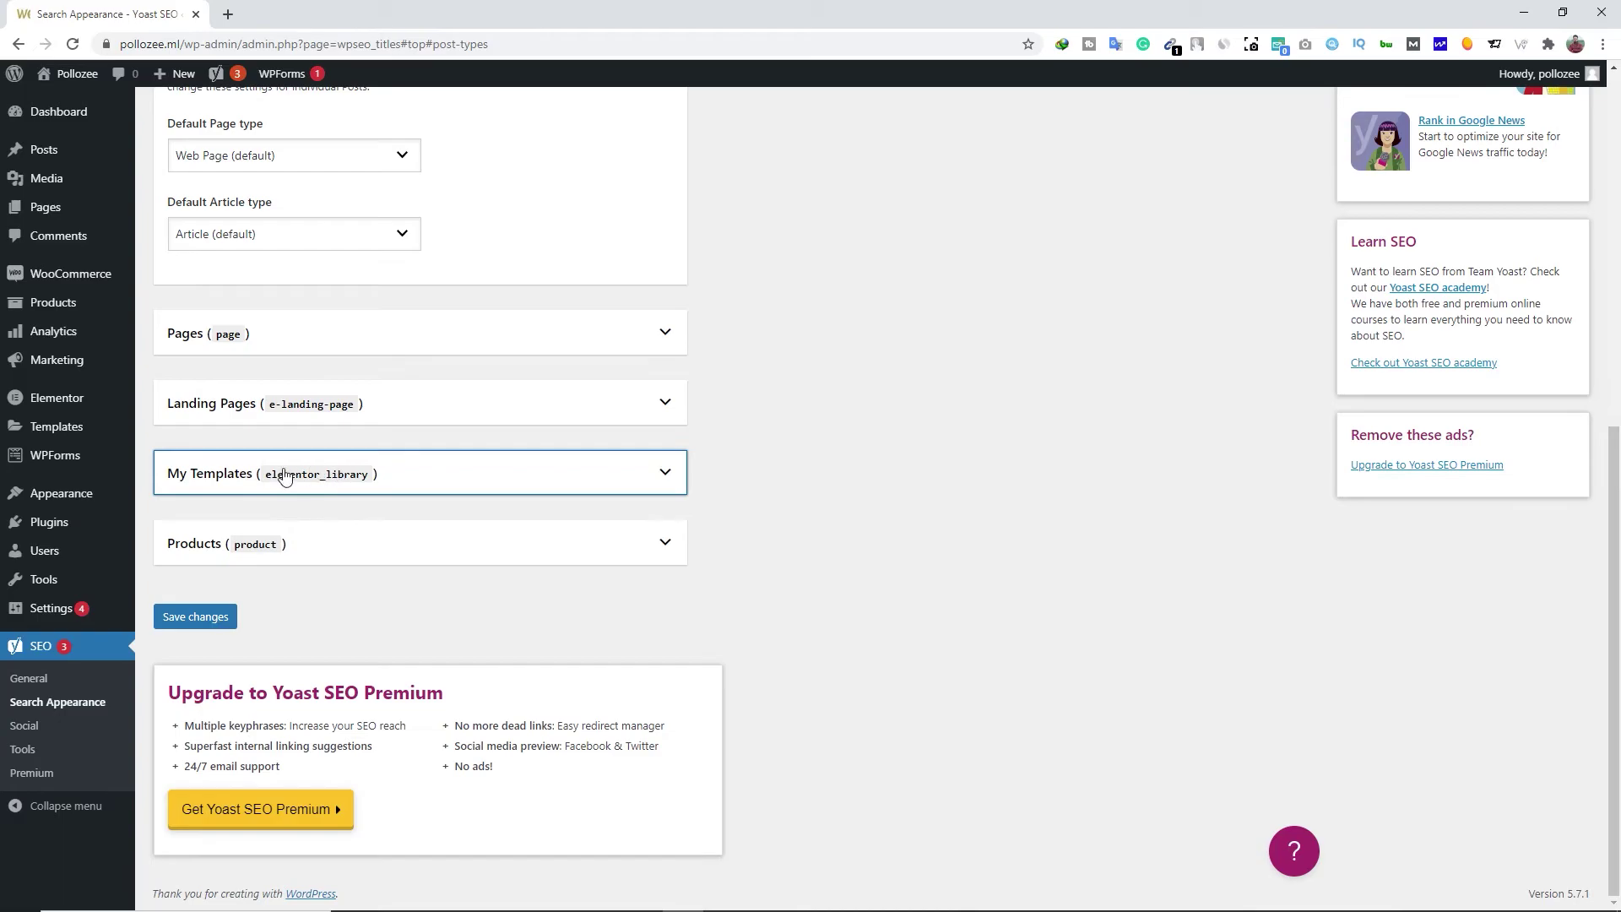
left_click(191, 473)
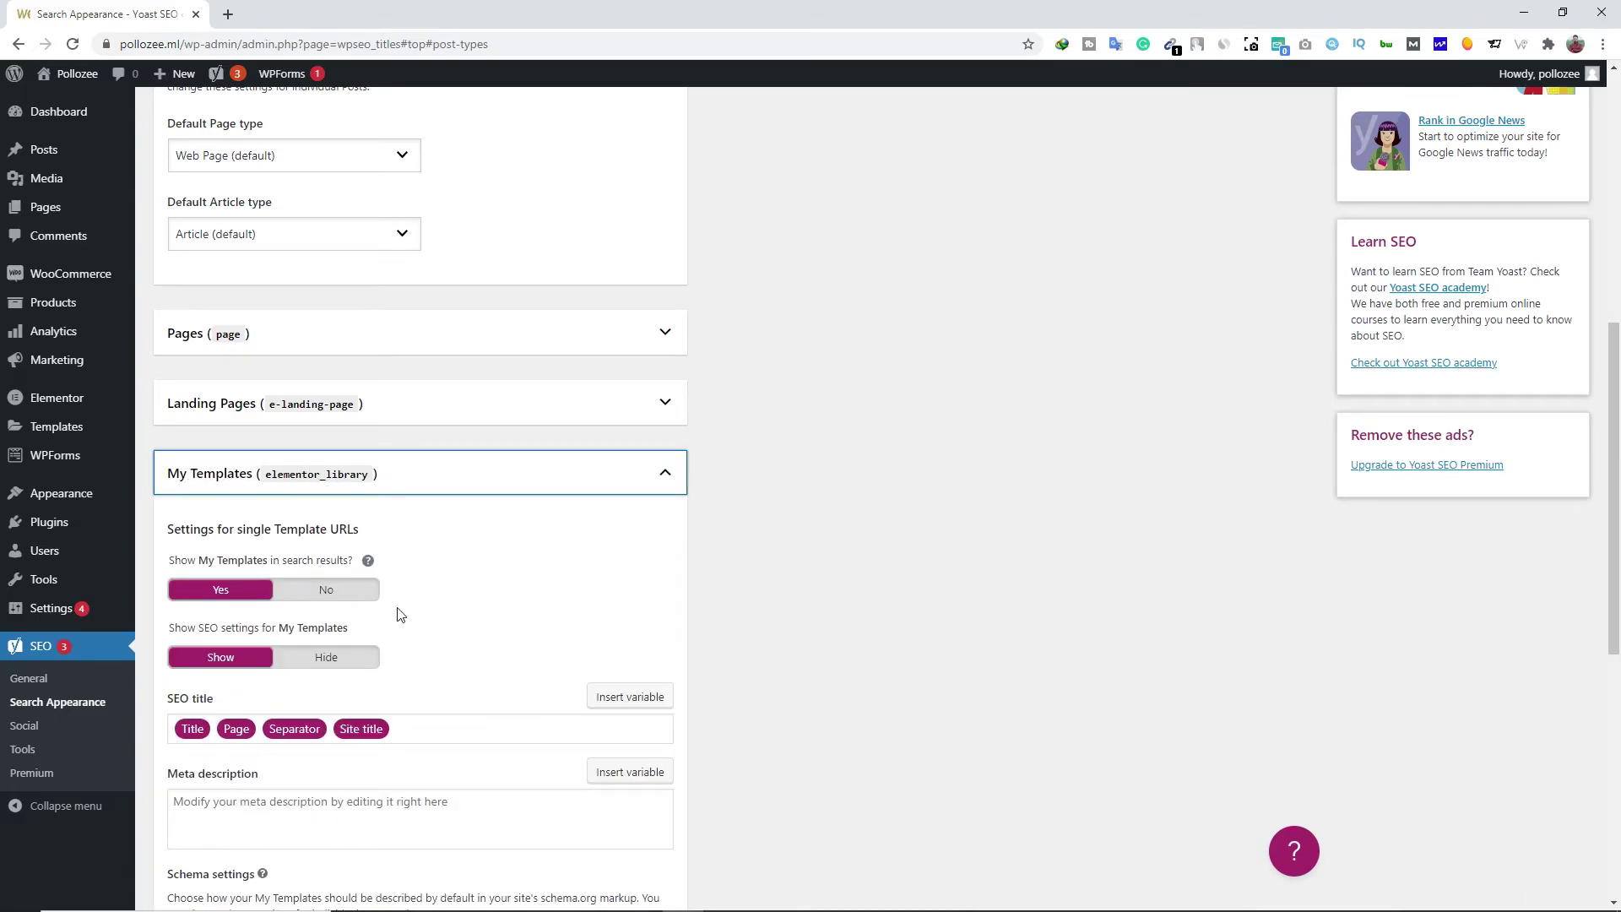
left_click(561, 474)
left_click(302, 545)
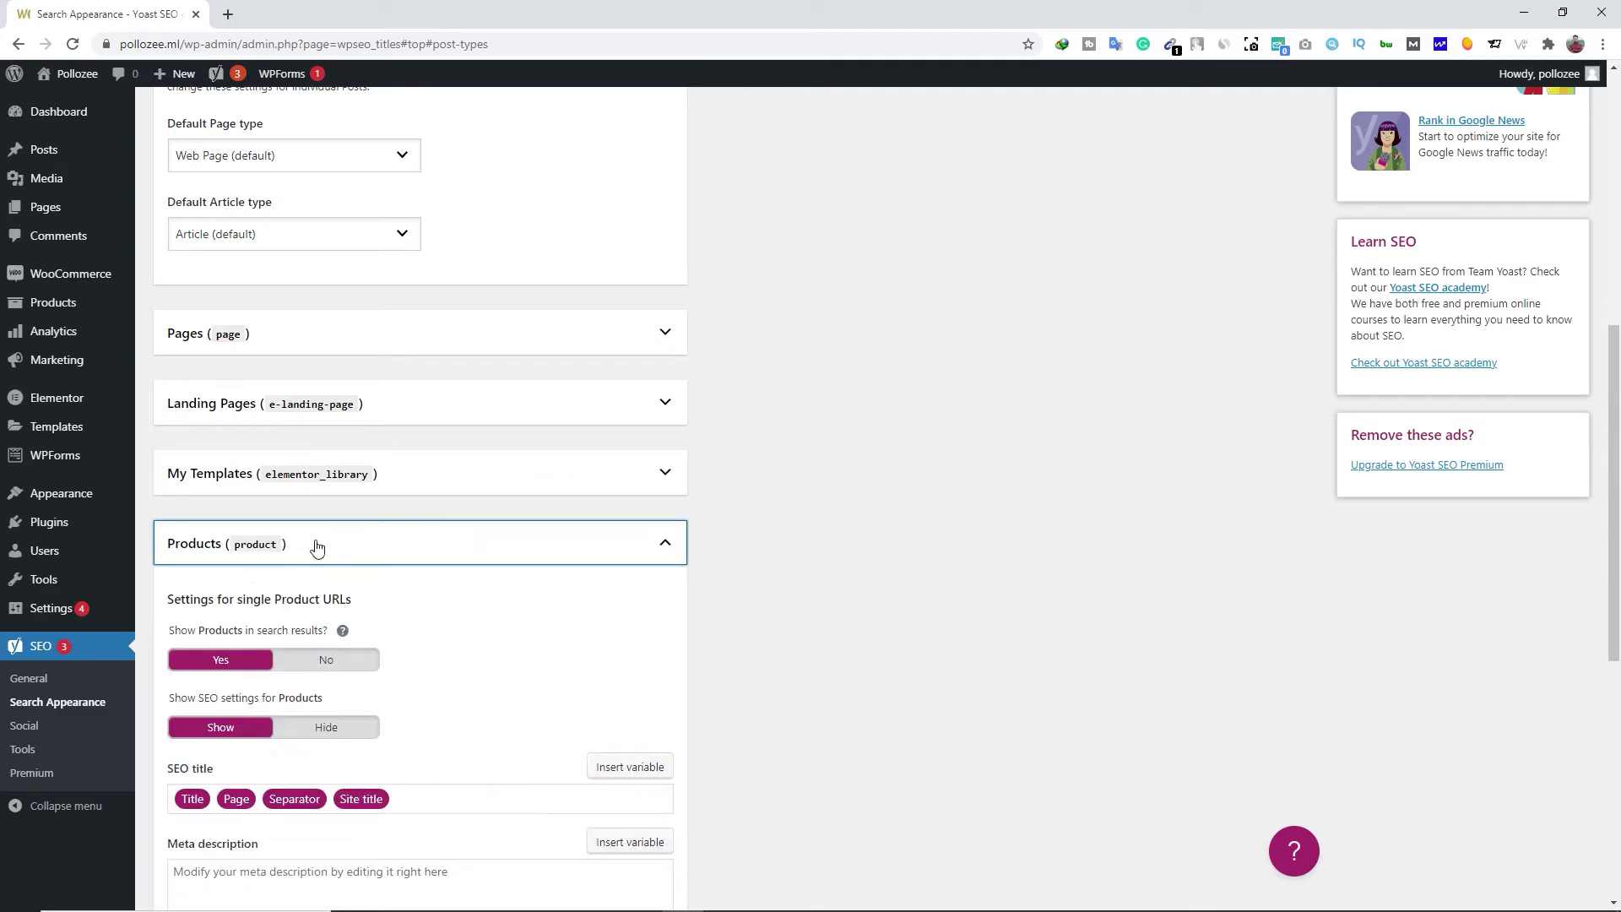
scroll(295, 672, "down", 3)
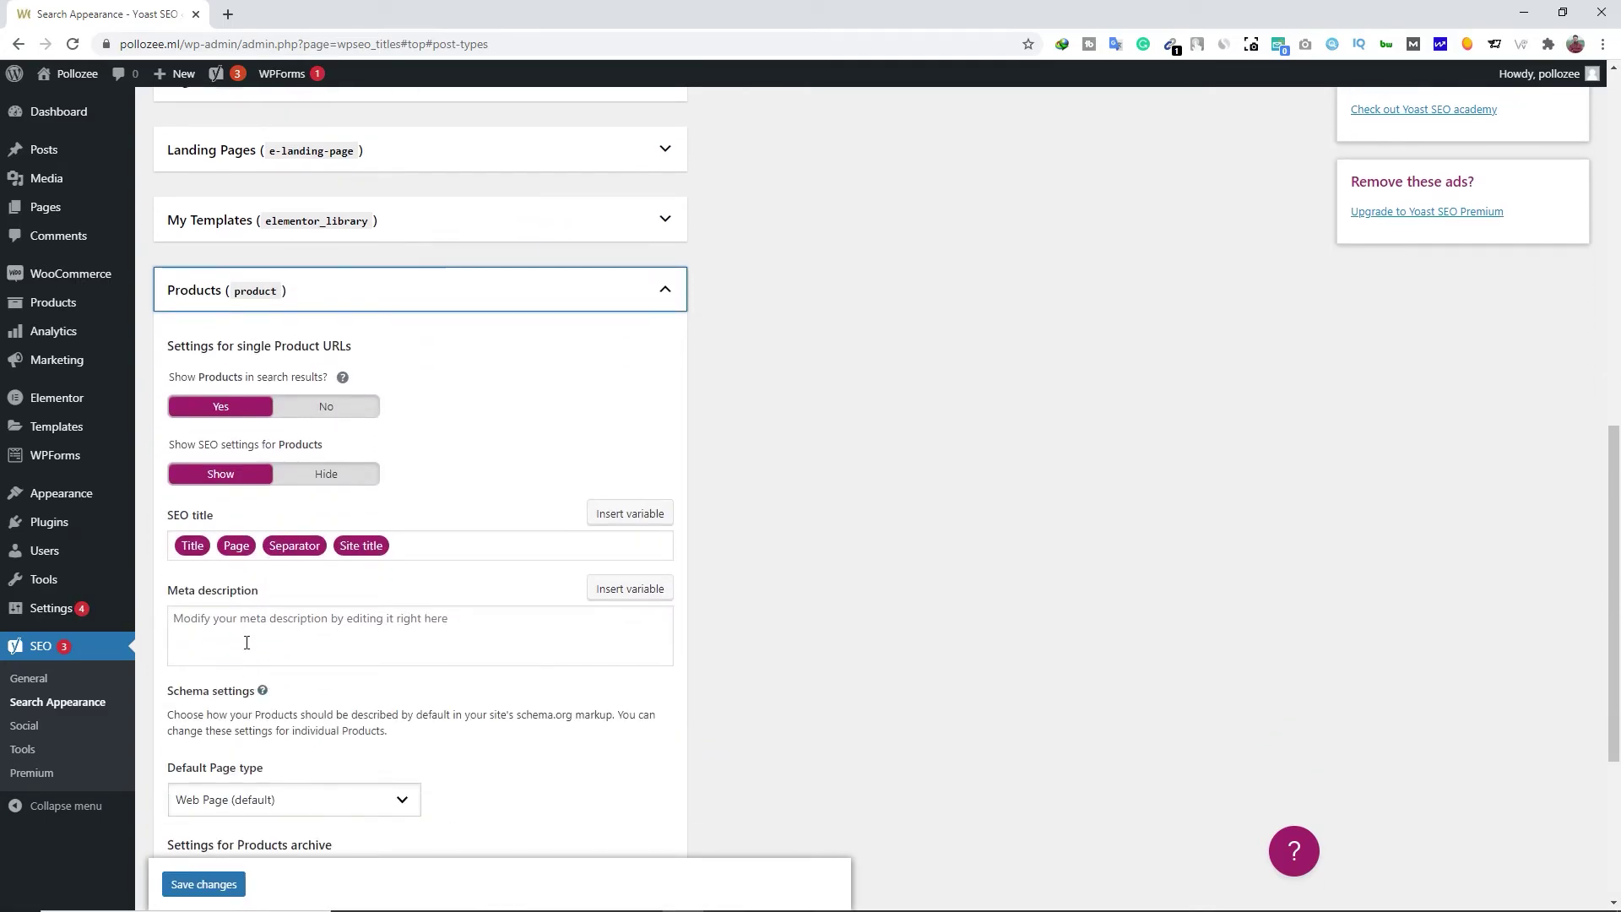
left_click(591, 295)
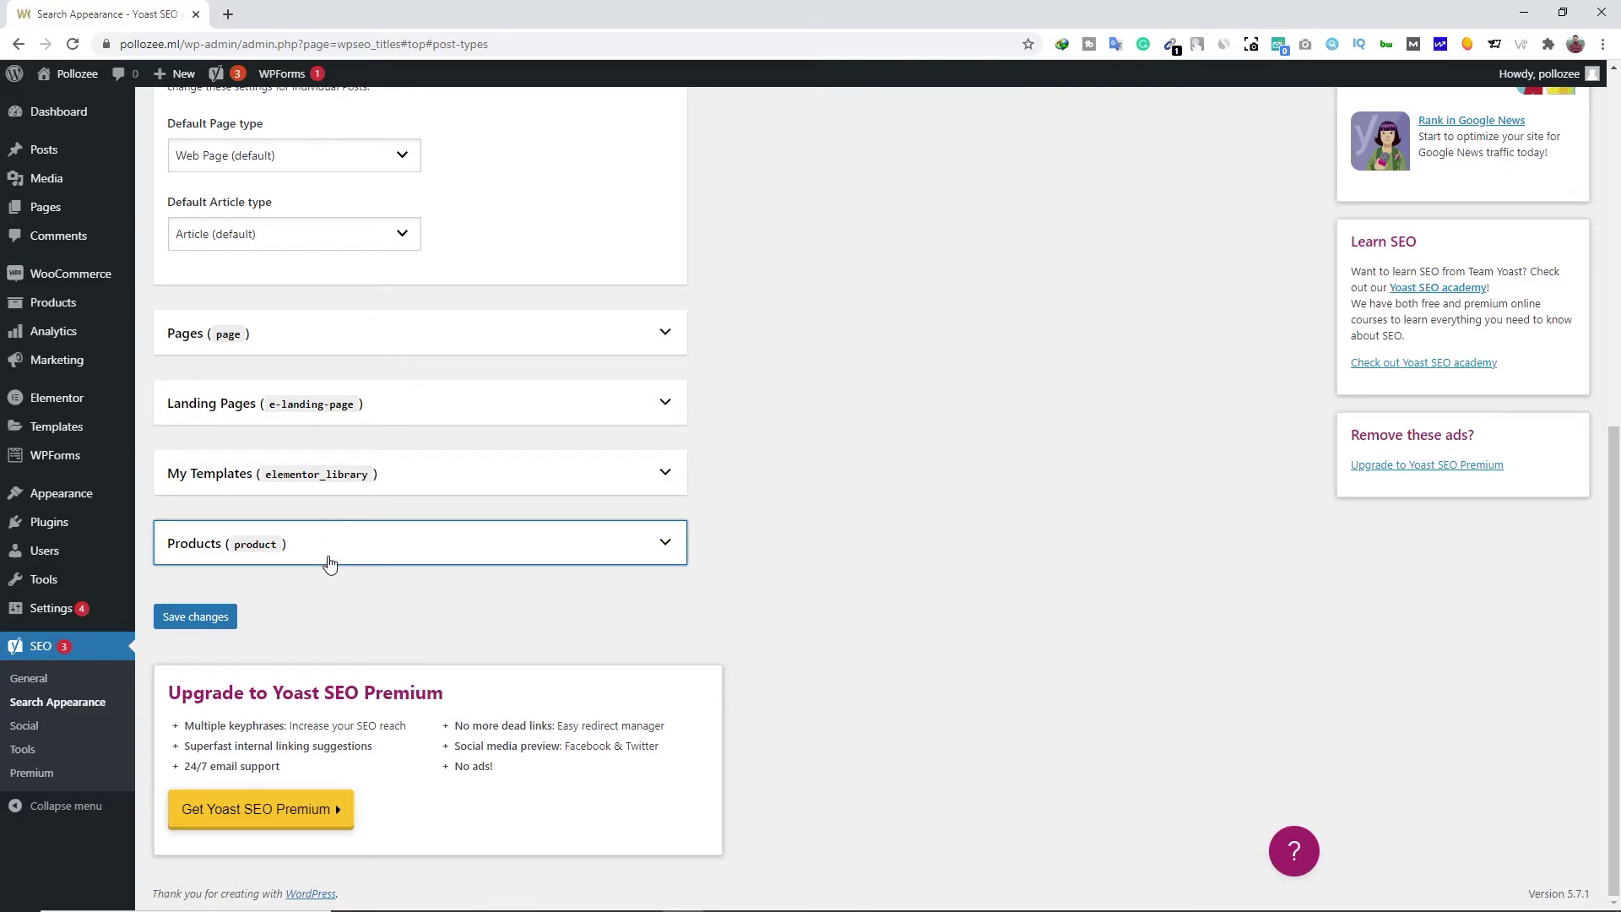
left_click(204, 626)
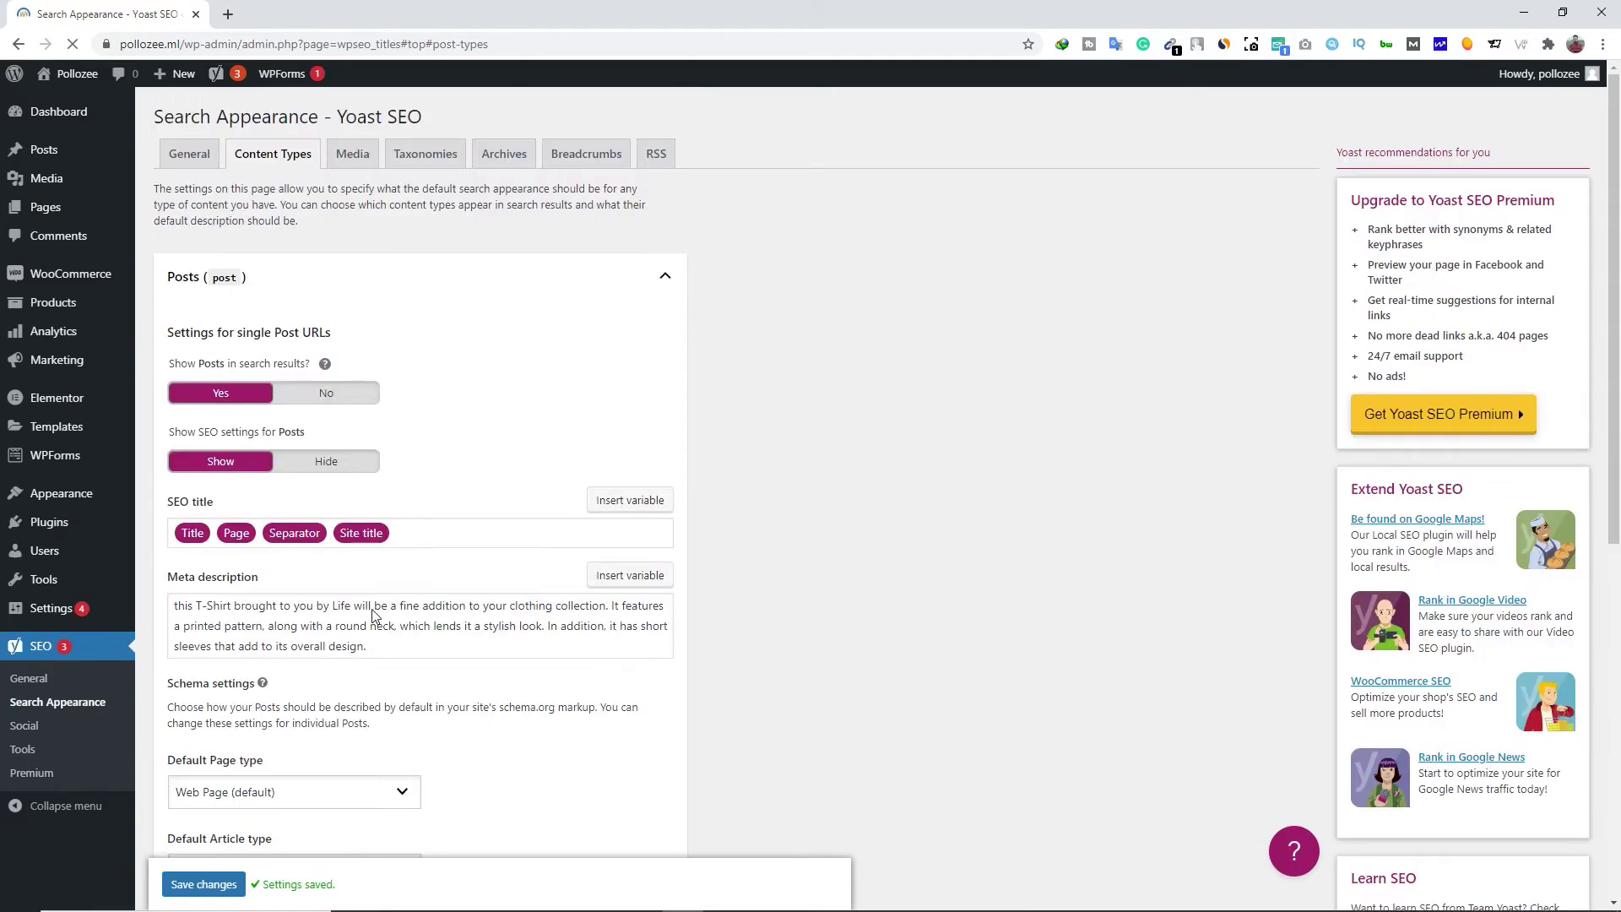
left_click(359, 168)
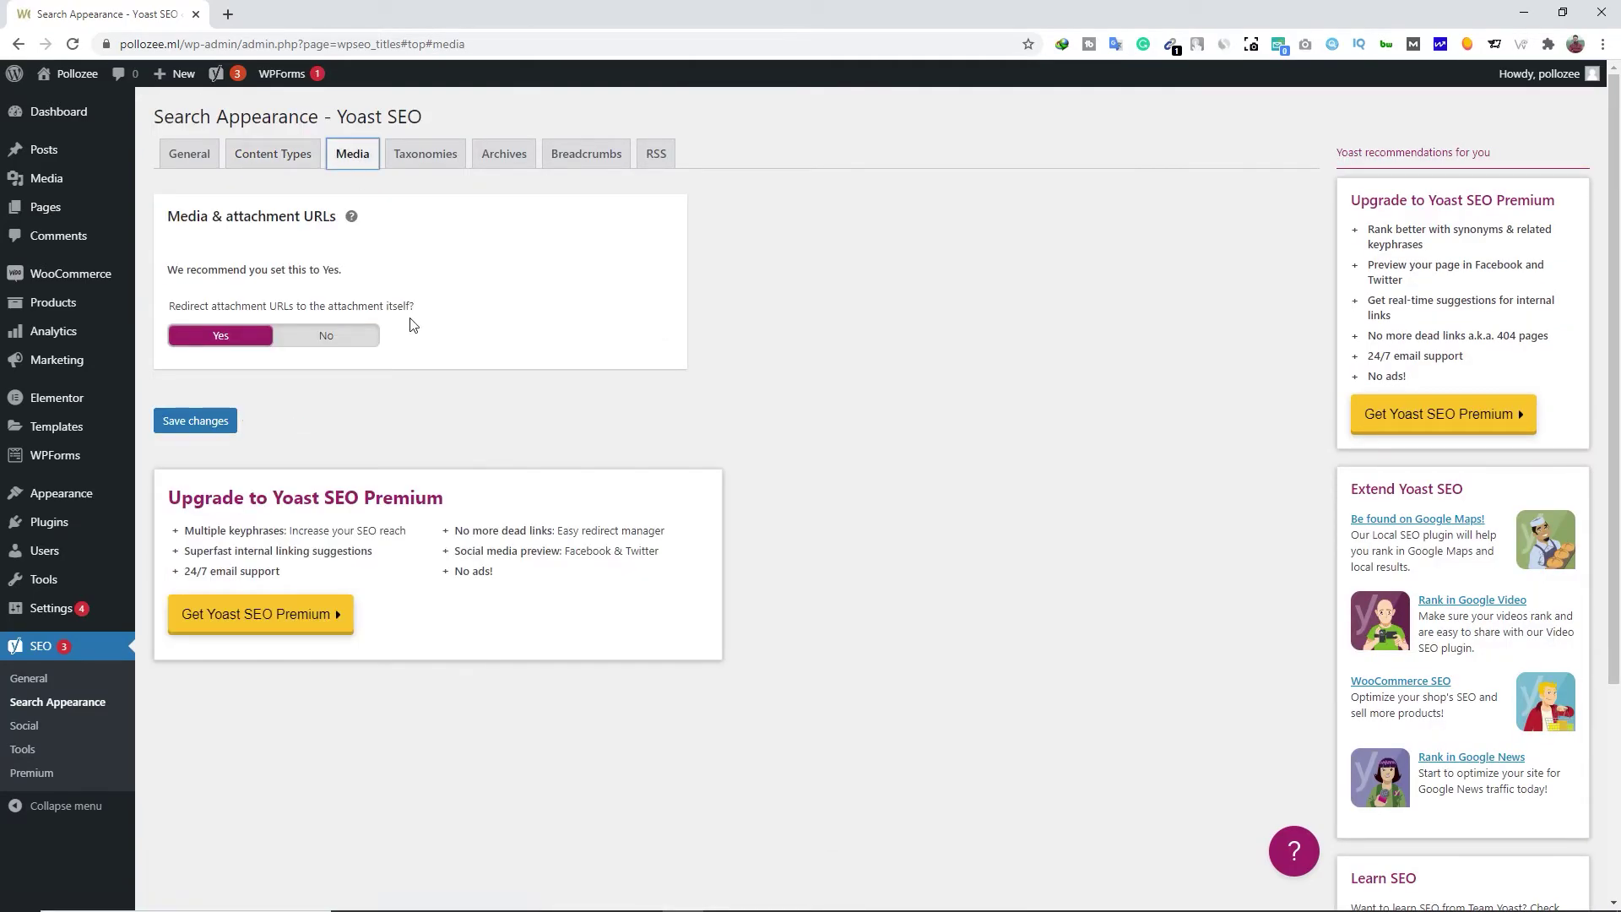
Review the Taxonomies, Archives and Breadcrumbs search appearance settings
left_click(433, 168)
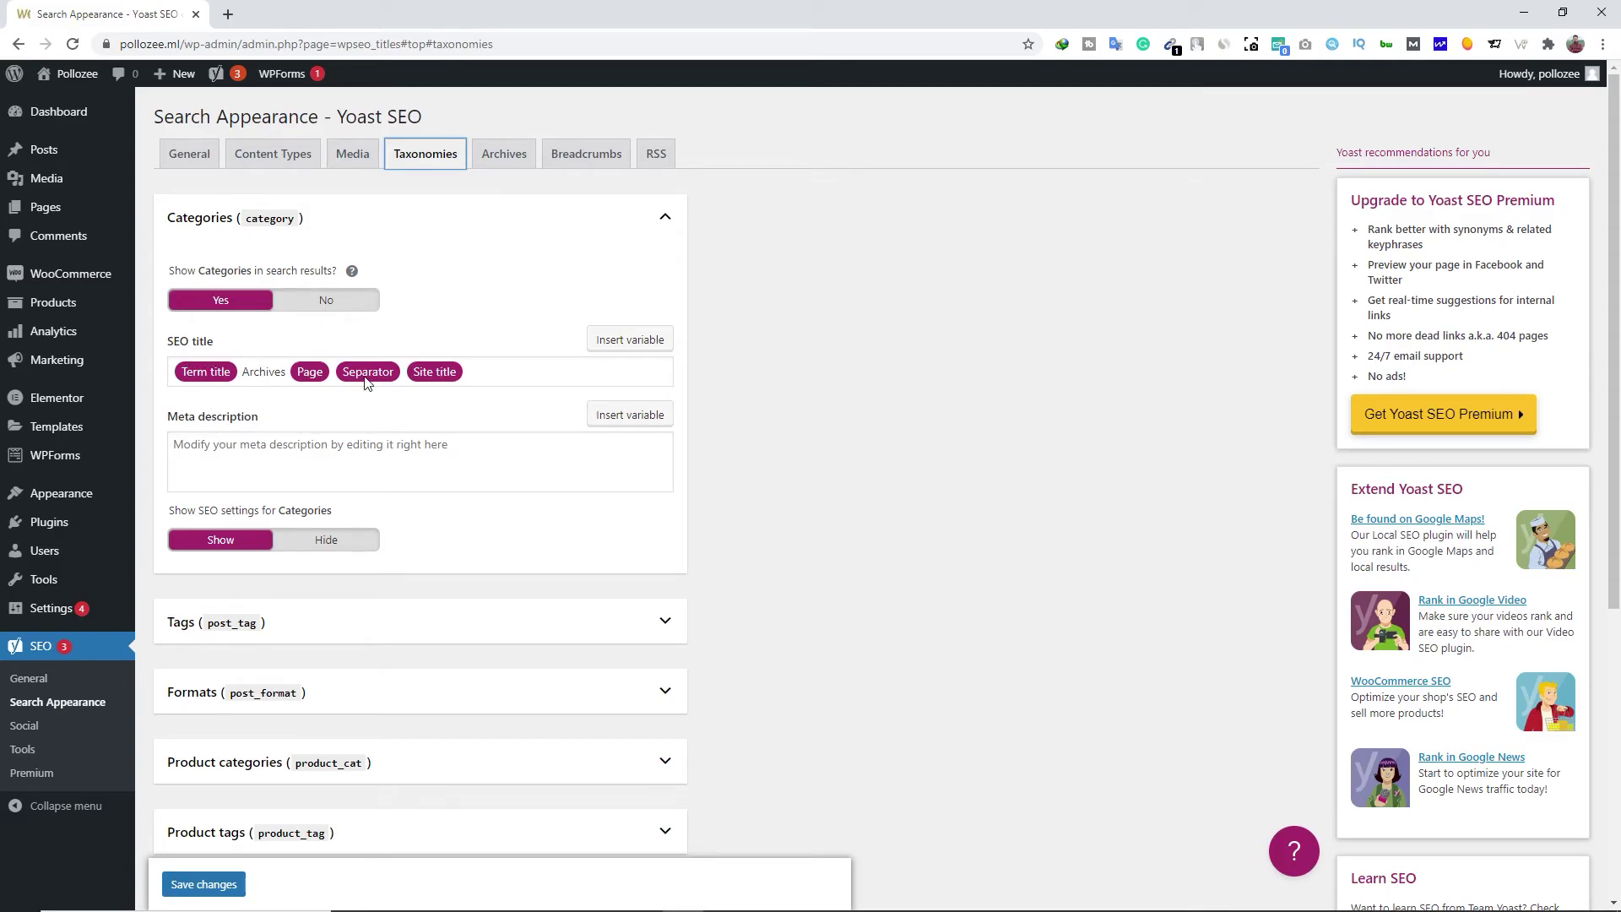
scroll(241, 468, "down", 2)
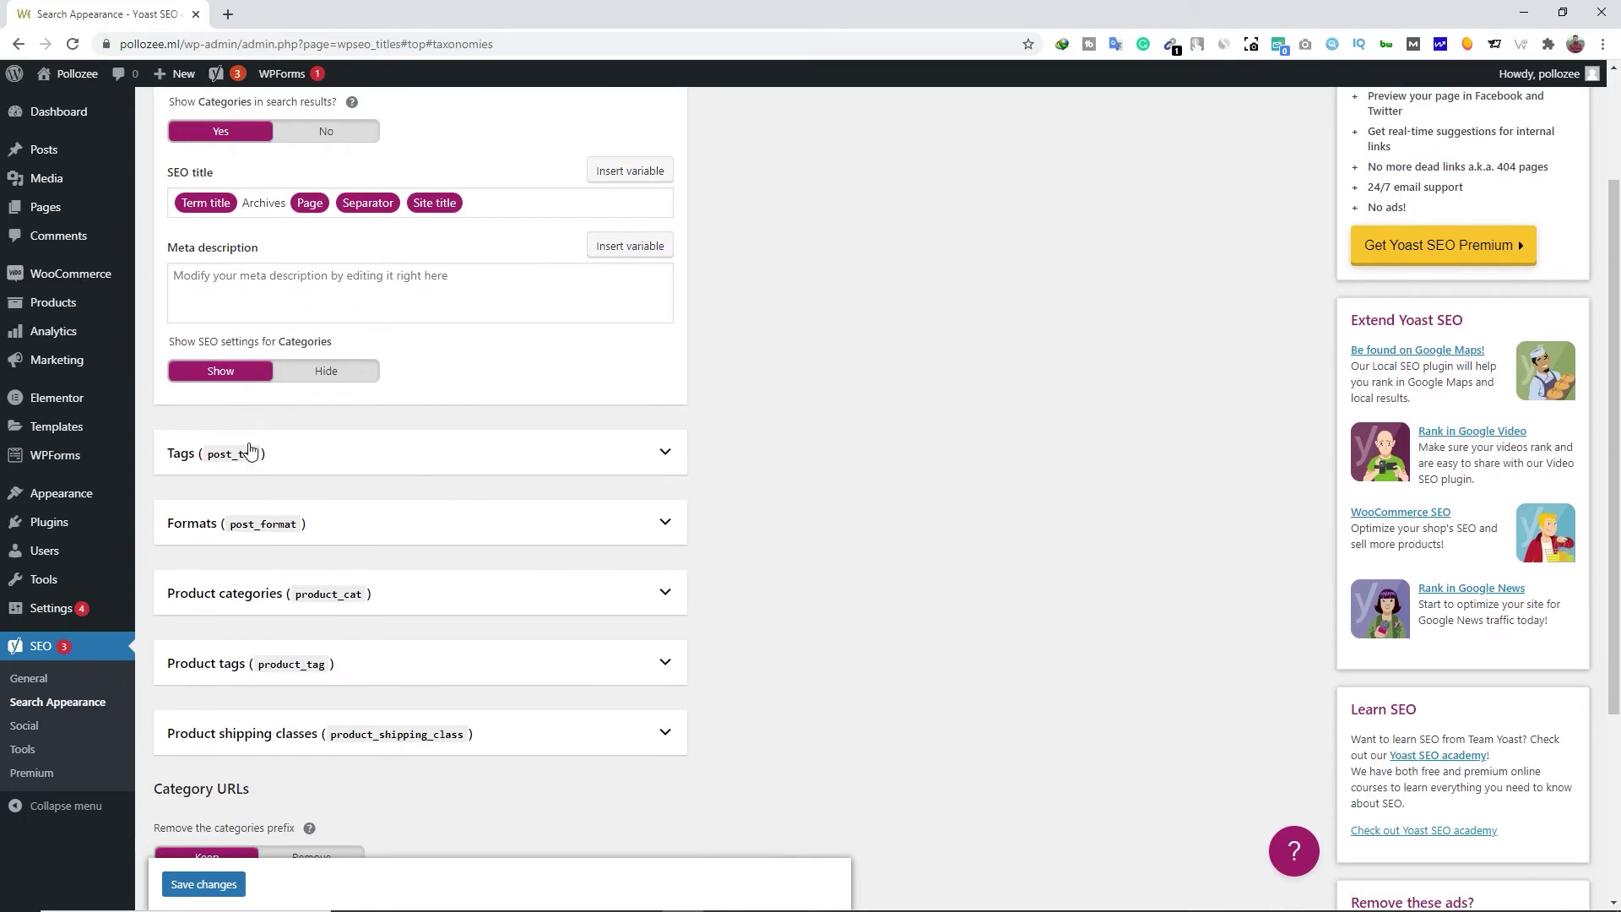
scroll(509, 172, "up", 2)
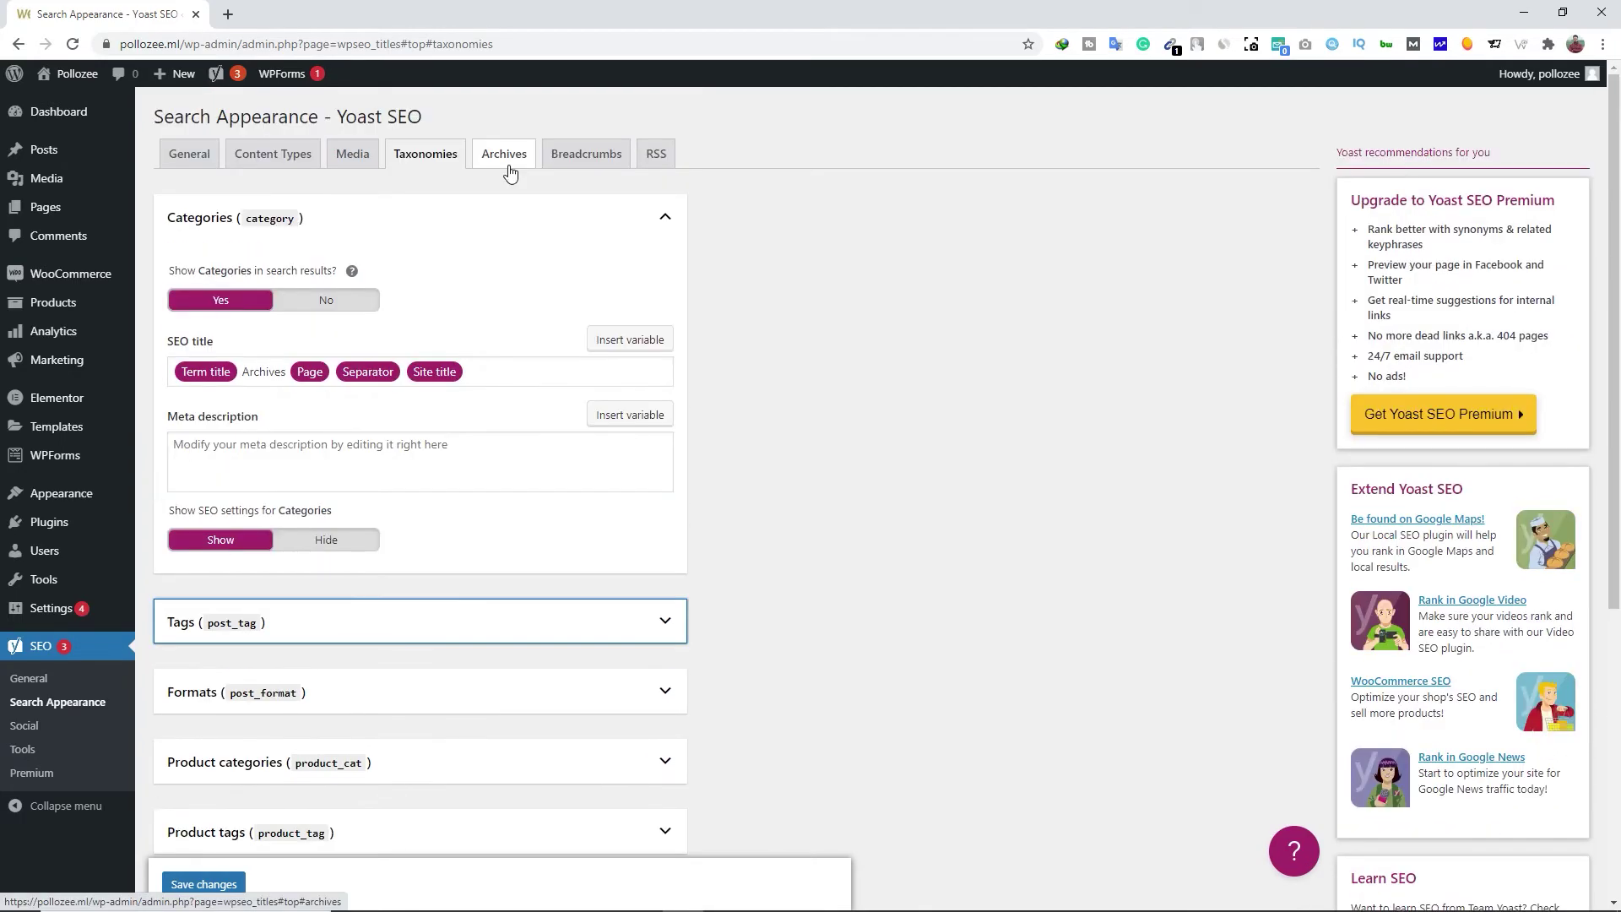
left_click(510, 169)
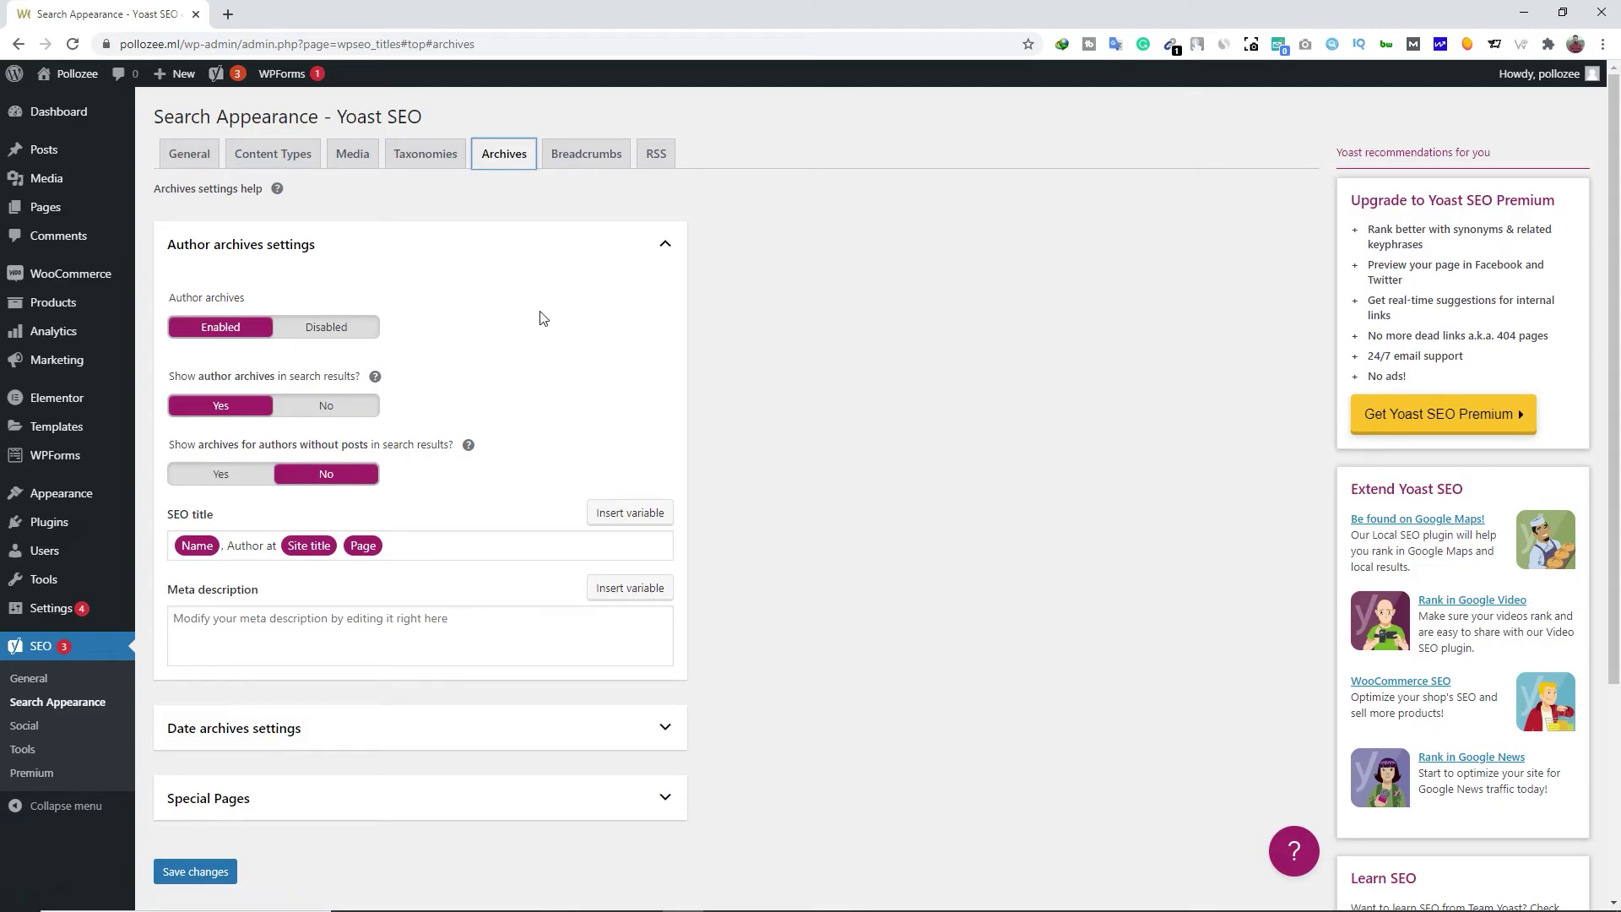
left_click(587, 160)
scroll(549, 617, "down", 10)
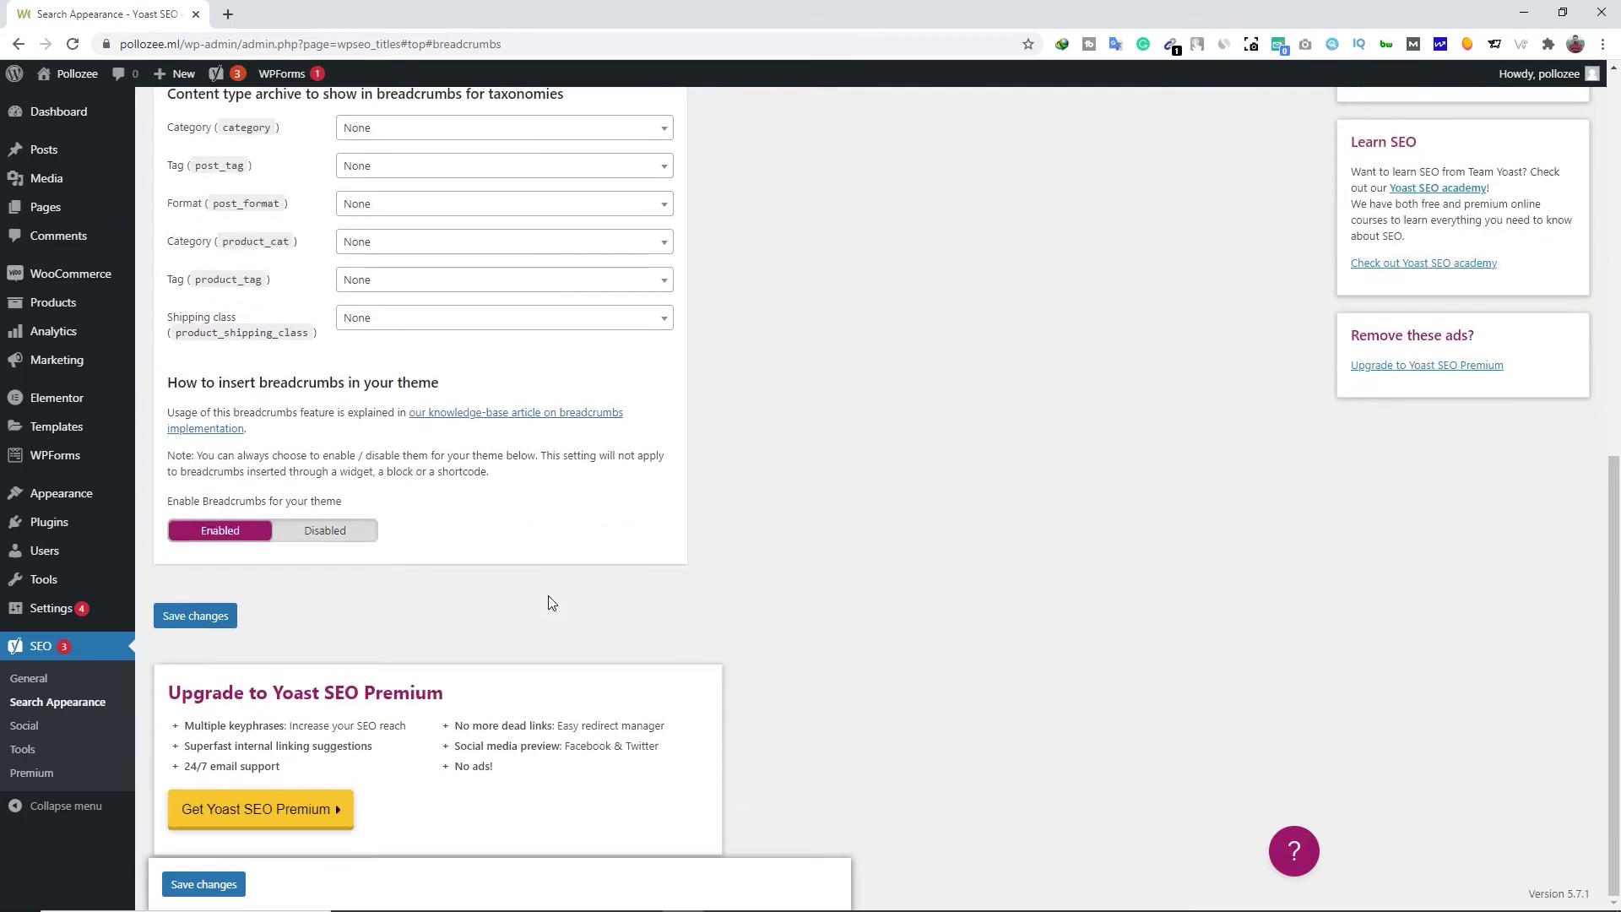
scroll(507, 574, "up", 9)
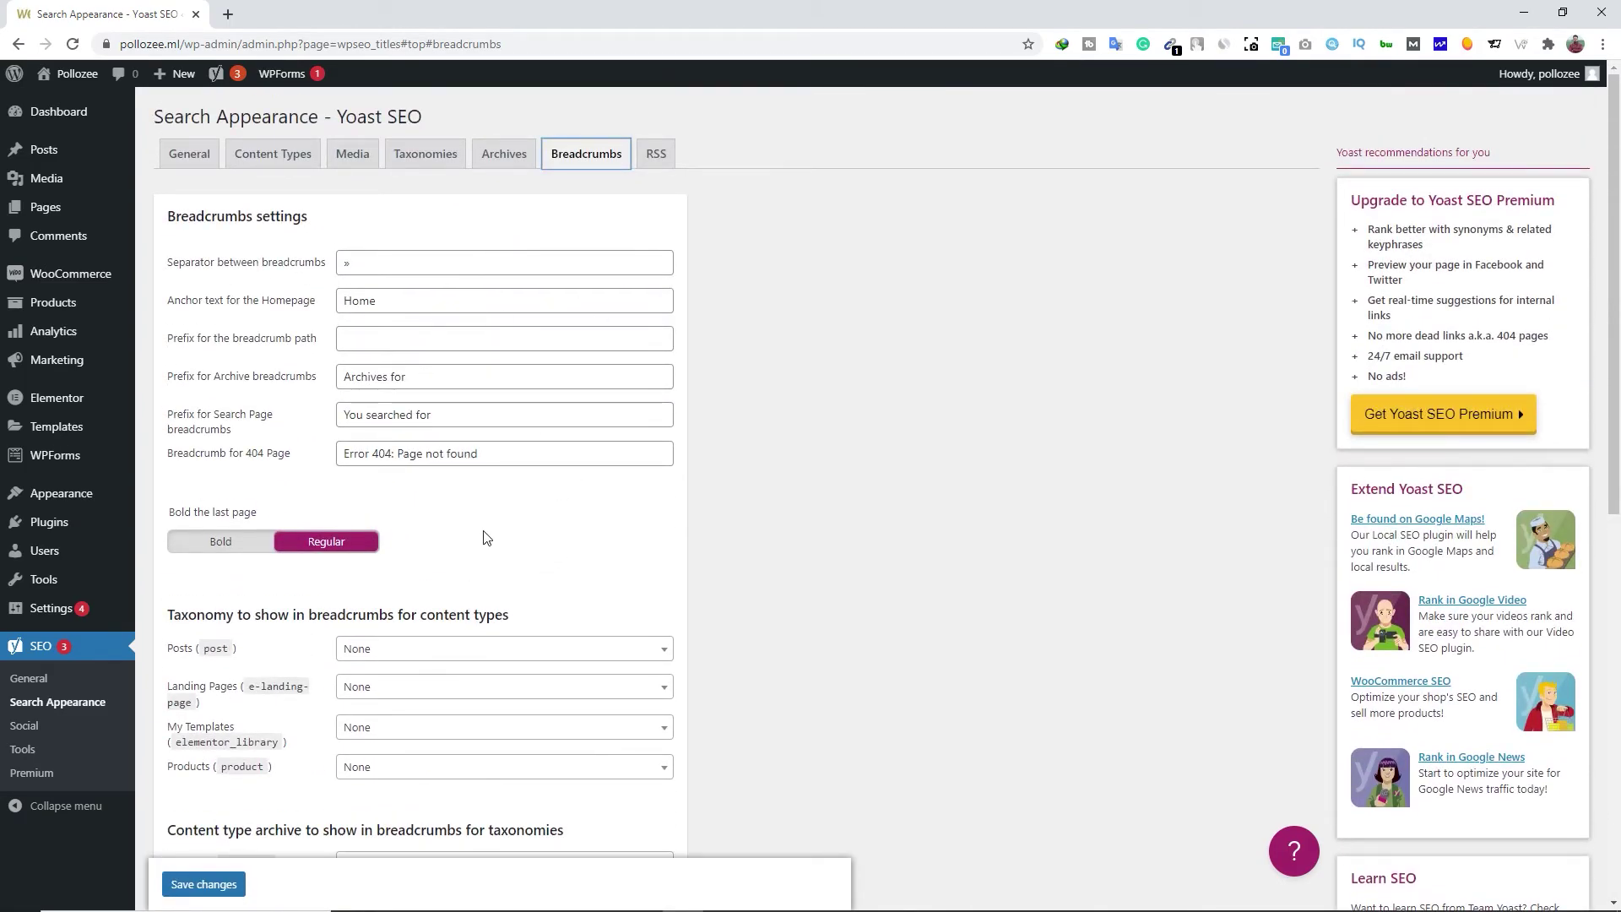
scroll(412, 631, "down", 4)
scroll(554, 391, "up", 4)
Save the RSS feed settings and bring up Yoast's Social accounts page
left_click(652, 160)
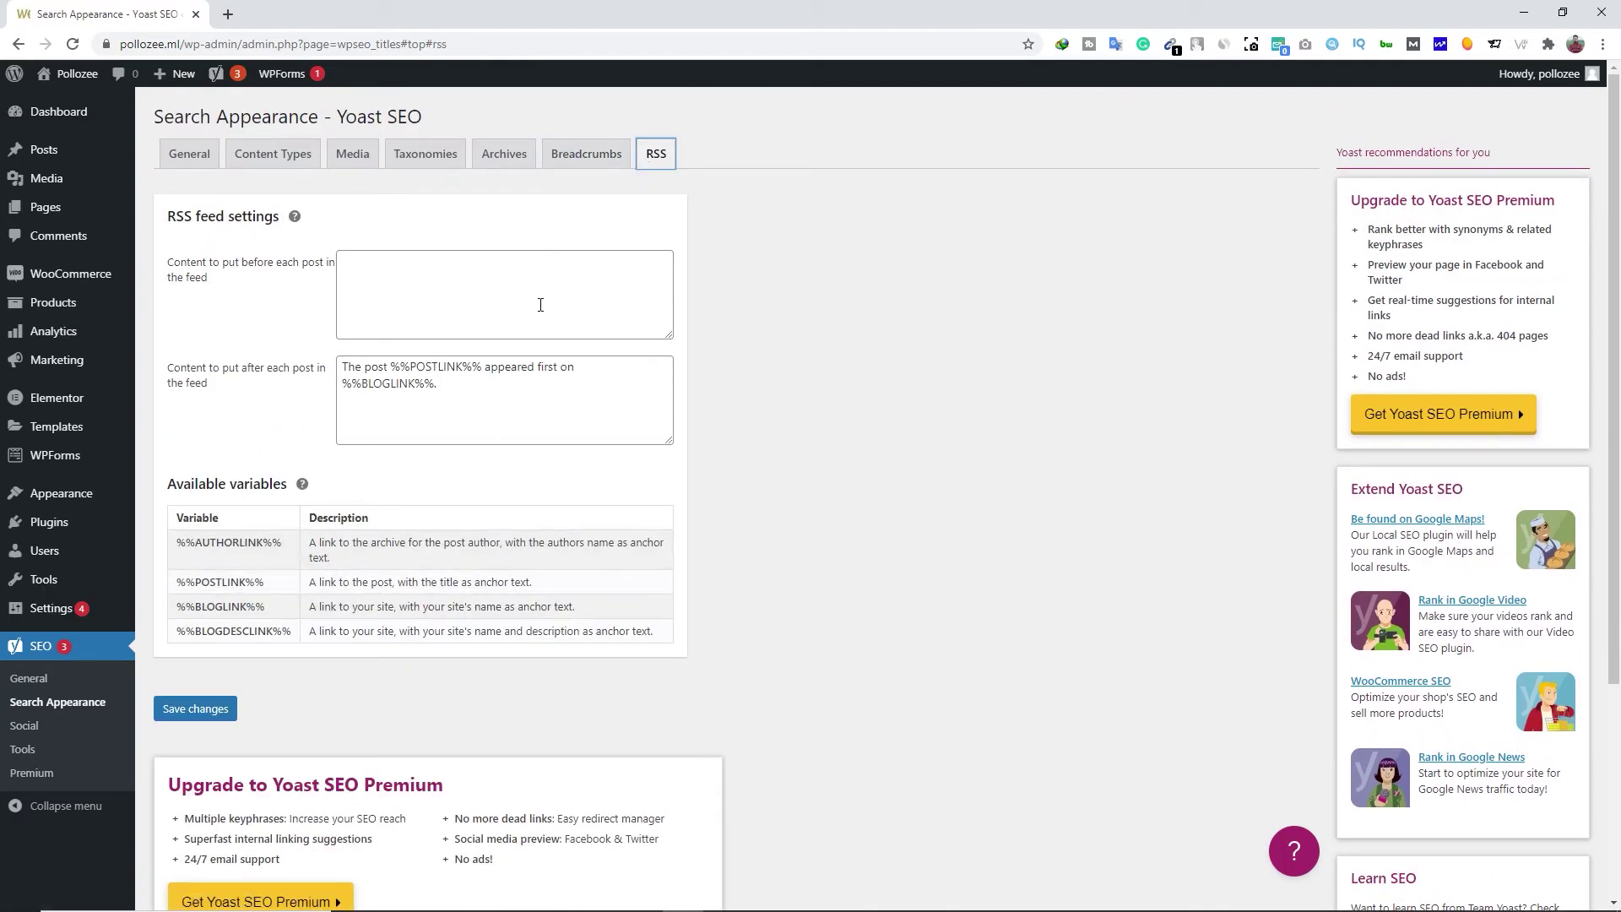
scroll(520, 519, "down", 3)
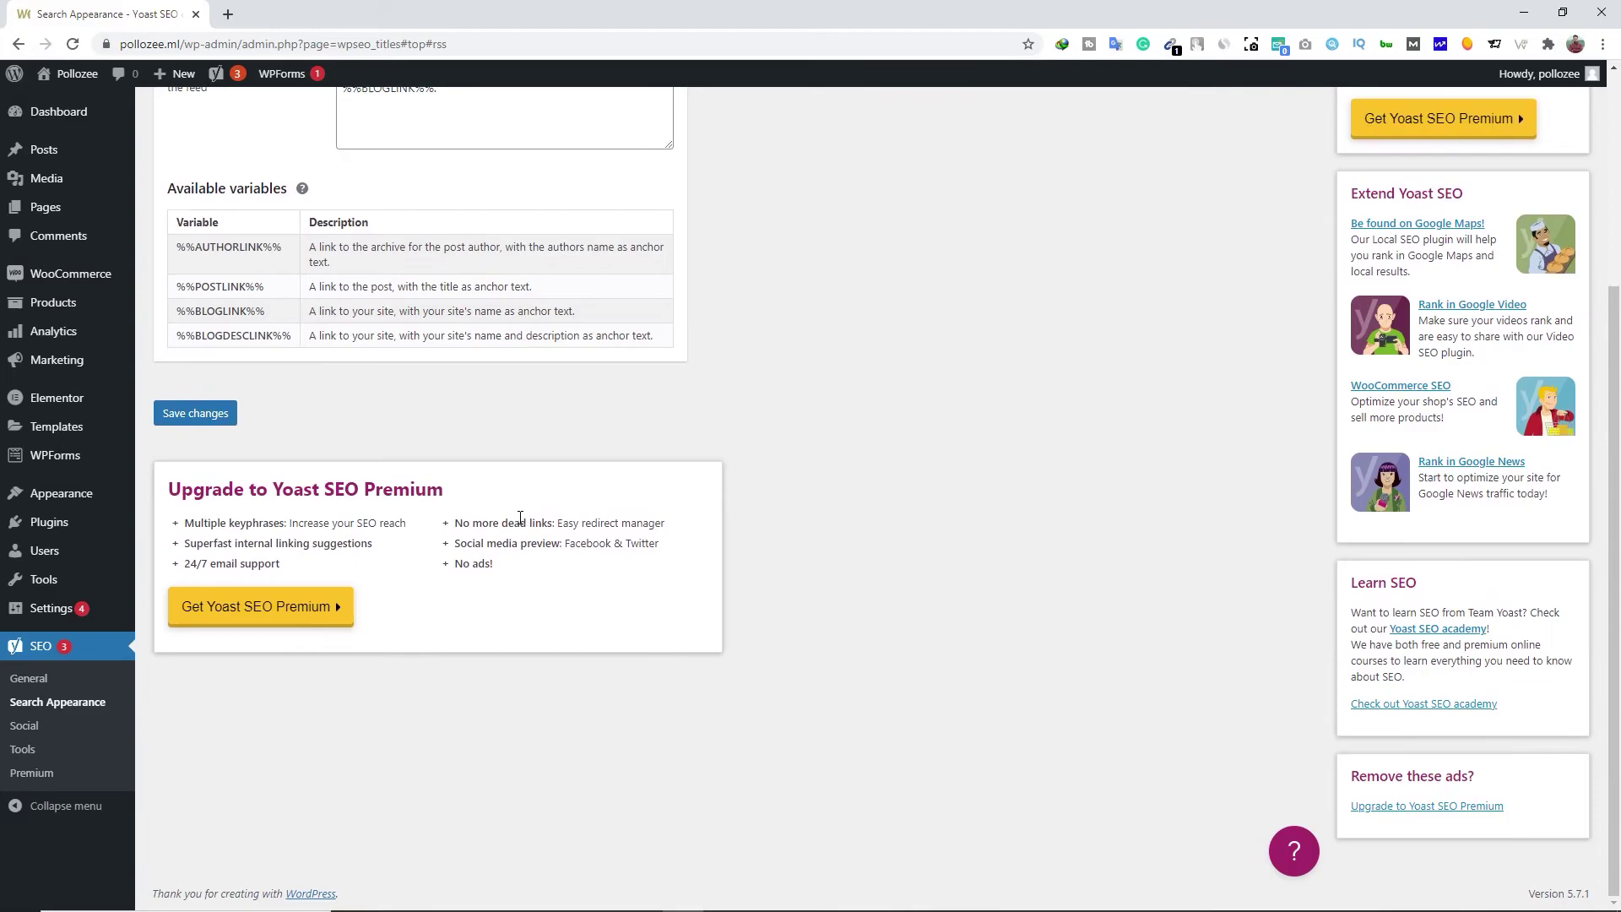
left_click(221, 423)
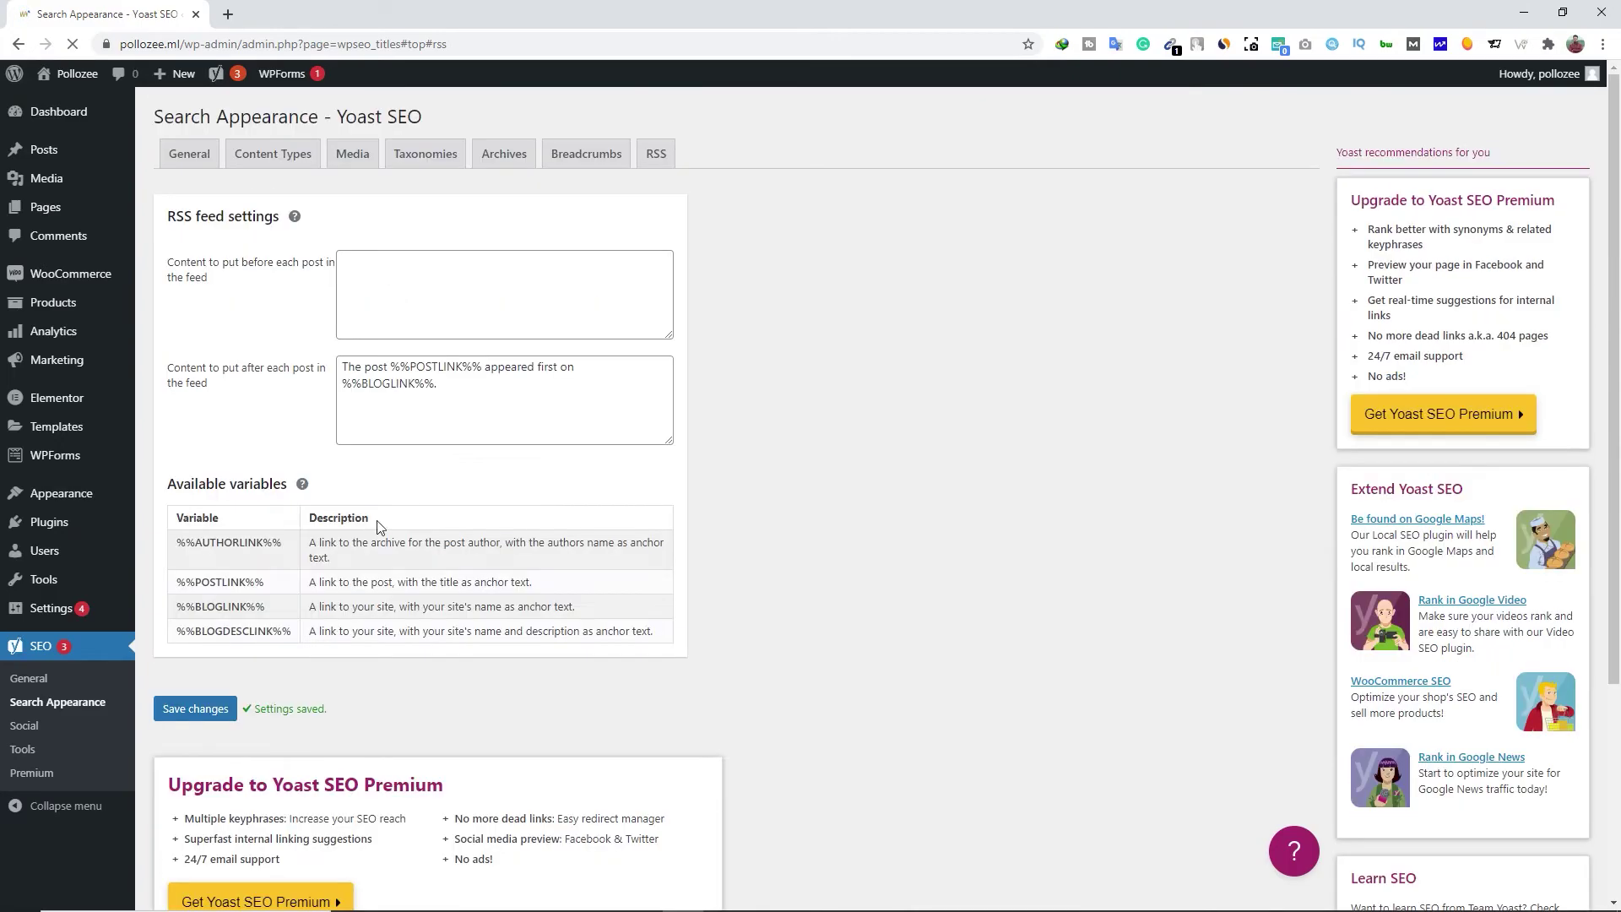
left_click(34, 731)
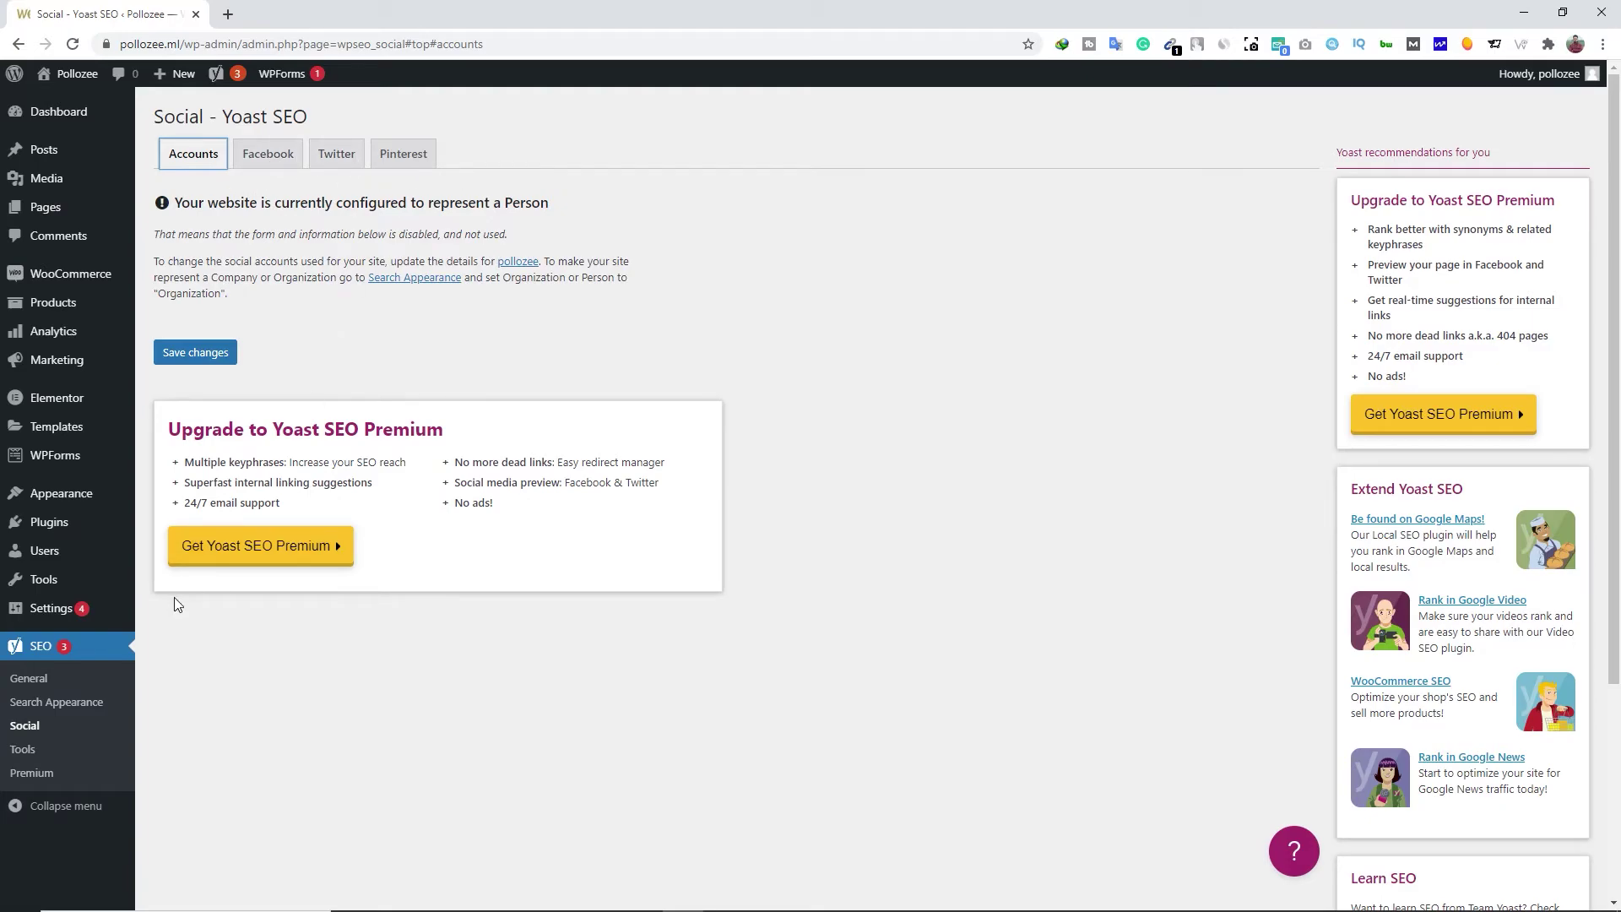
Glance at Yoast's Tools page, then open the General dashboard showing zero problems and three notifications
left_click(37, 756)
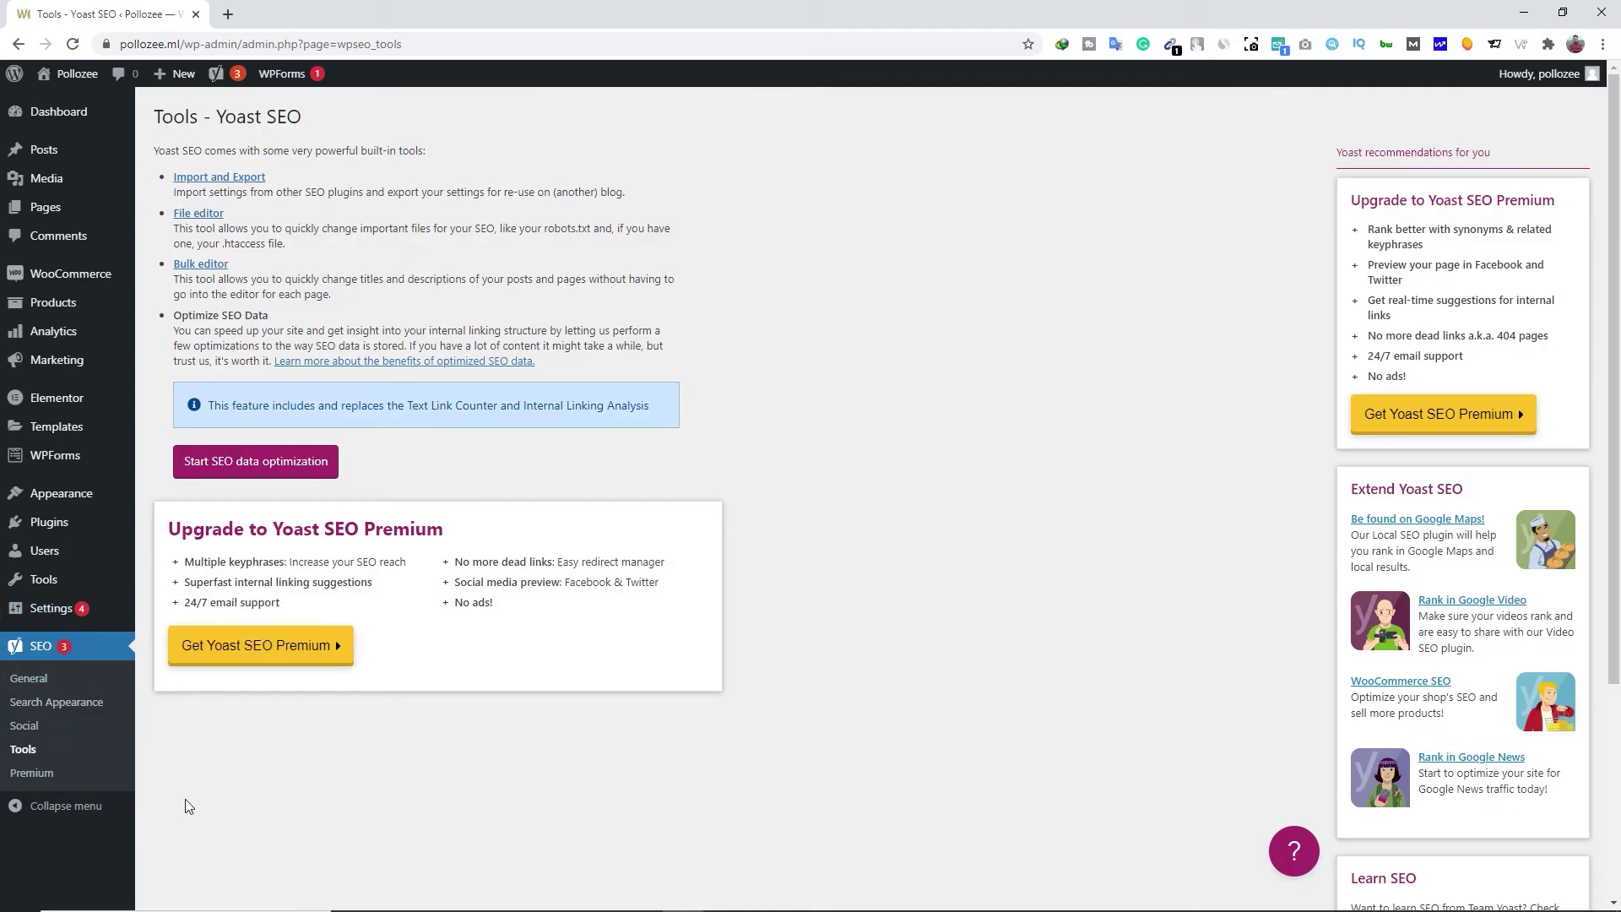
left_click(45, 690)
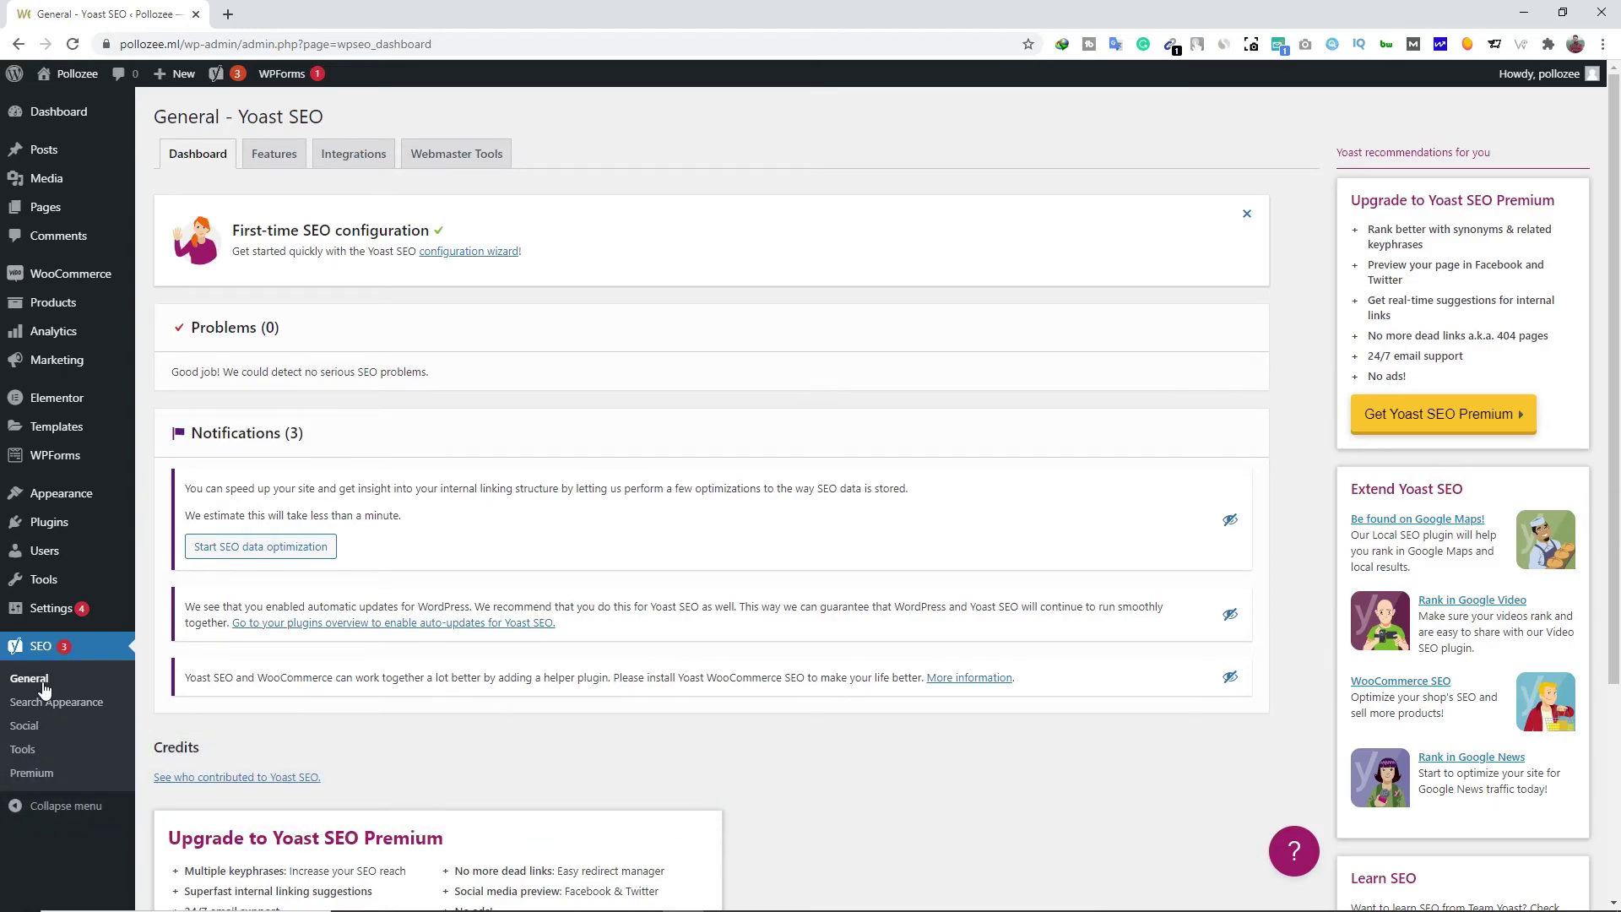
Get Google's google-site-verification HTML meta tag from Webmaster Central and return to Yoast's Webmaster Tools tab
left_click(449, 166)
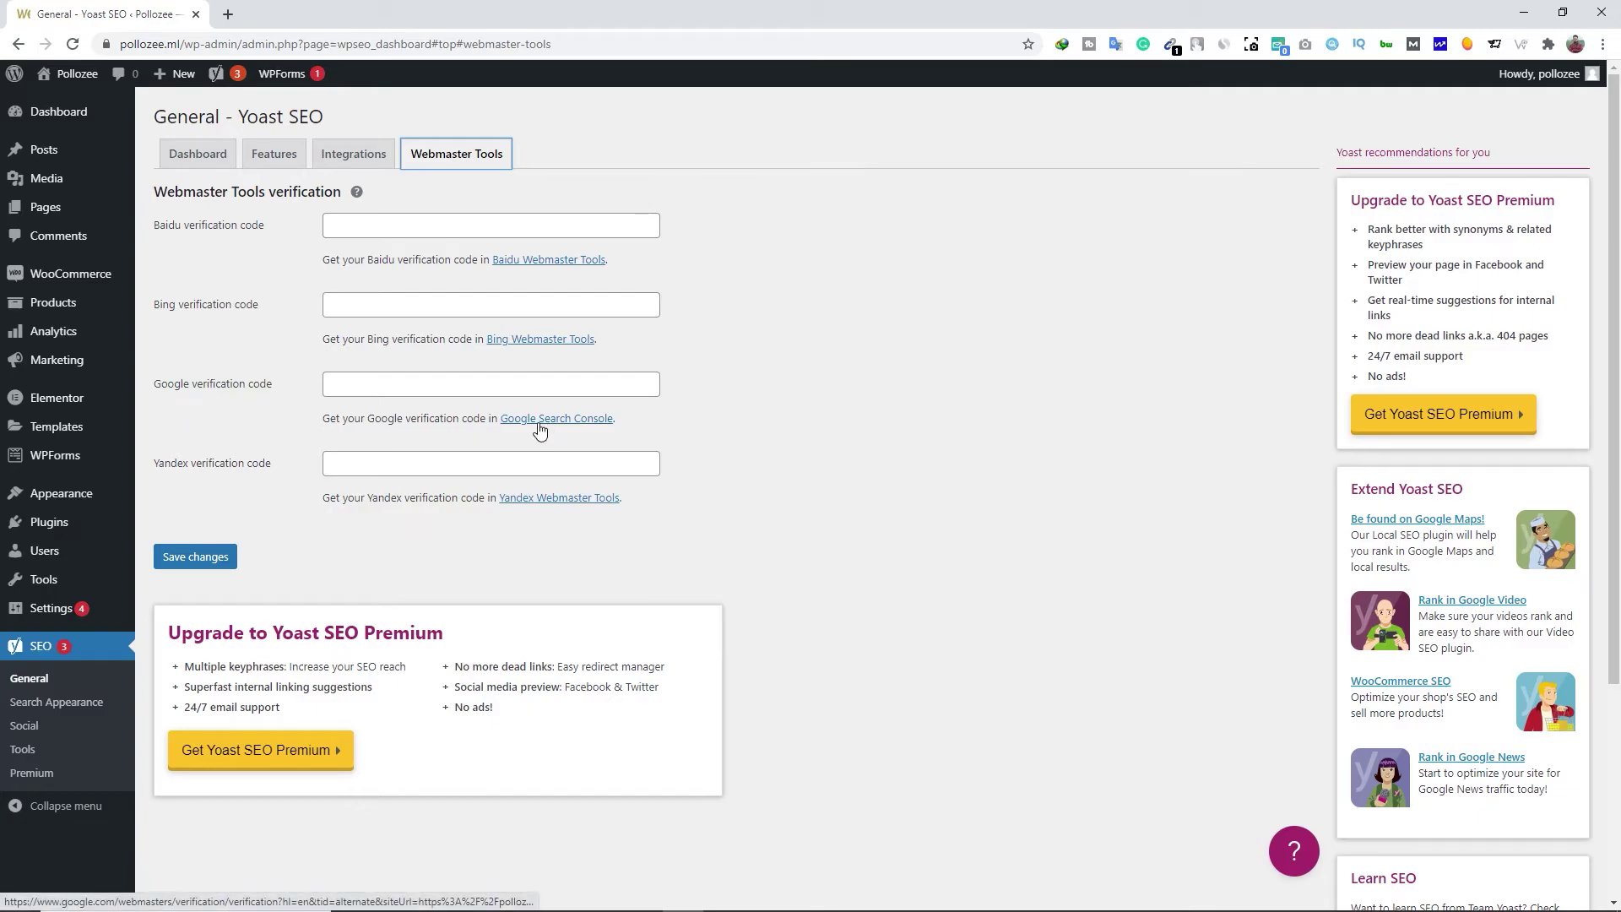
left_click(567, 424)
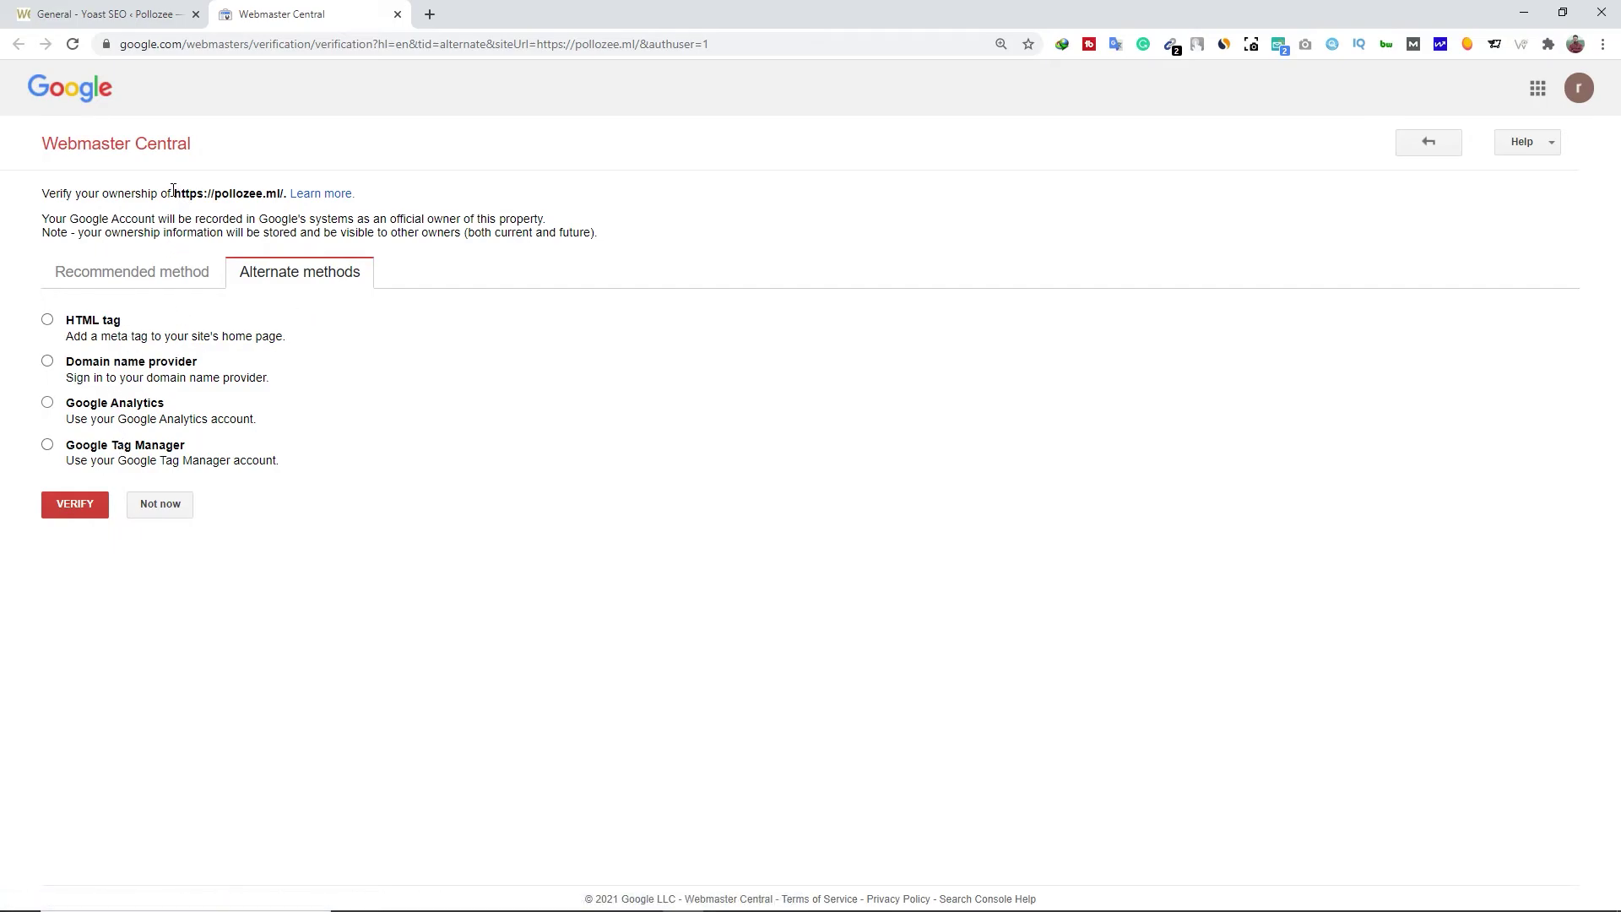
left_click(84, 329)
left_click_drag(447, 405, 1201, 403)
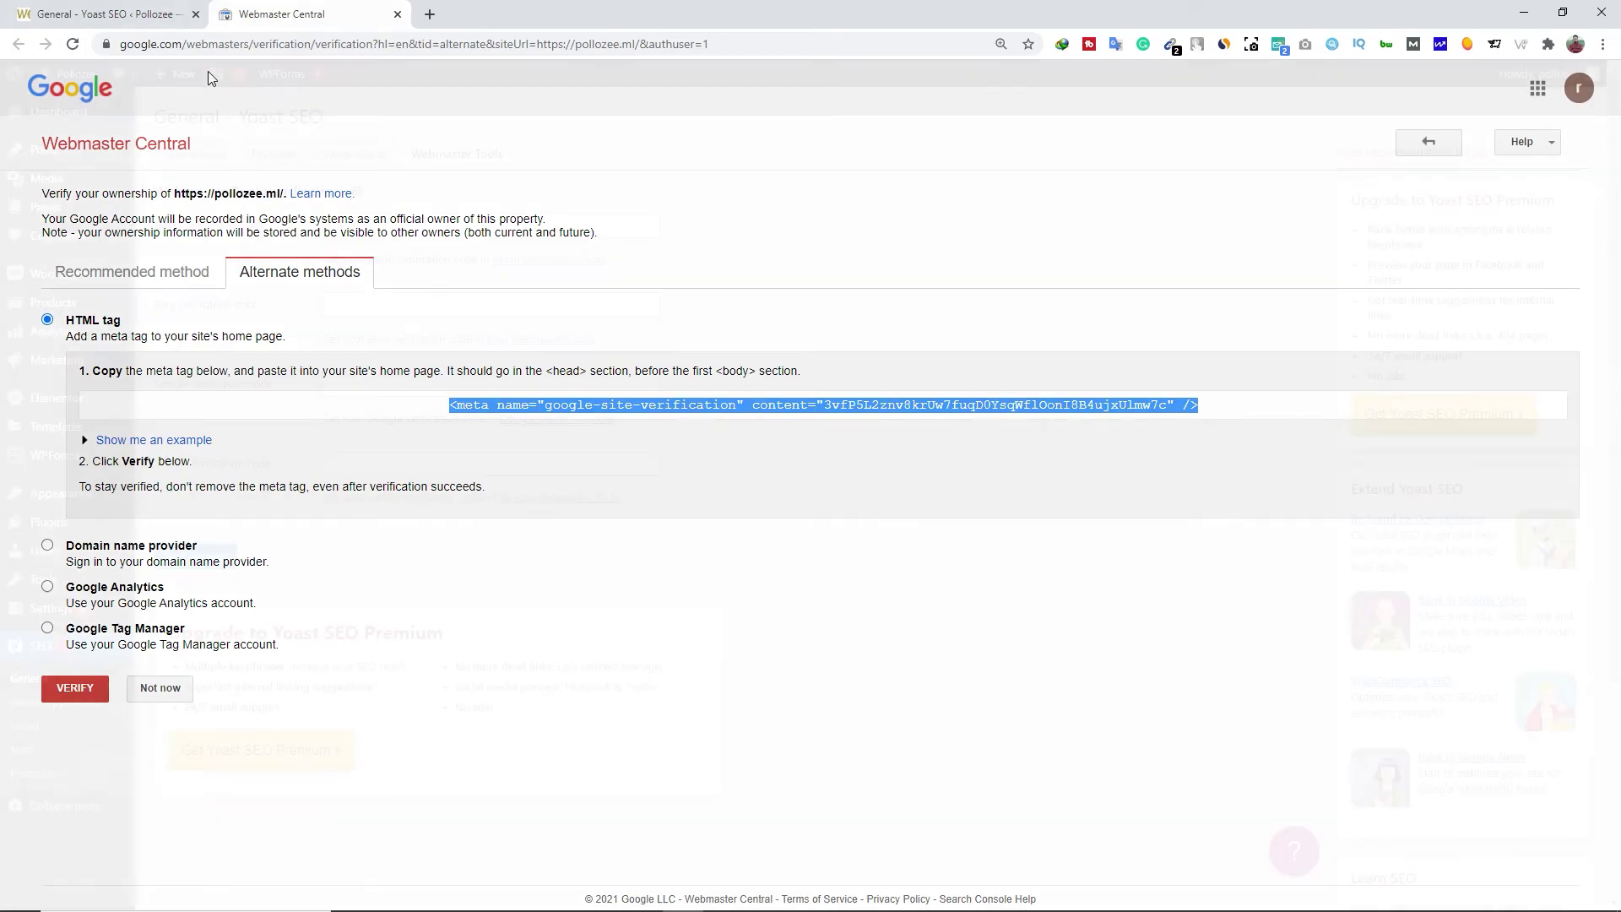
left_click(110, 14)
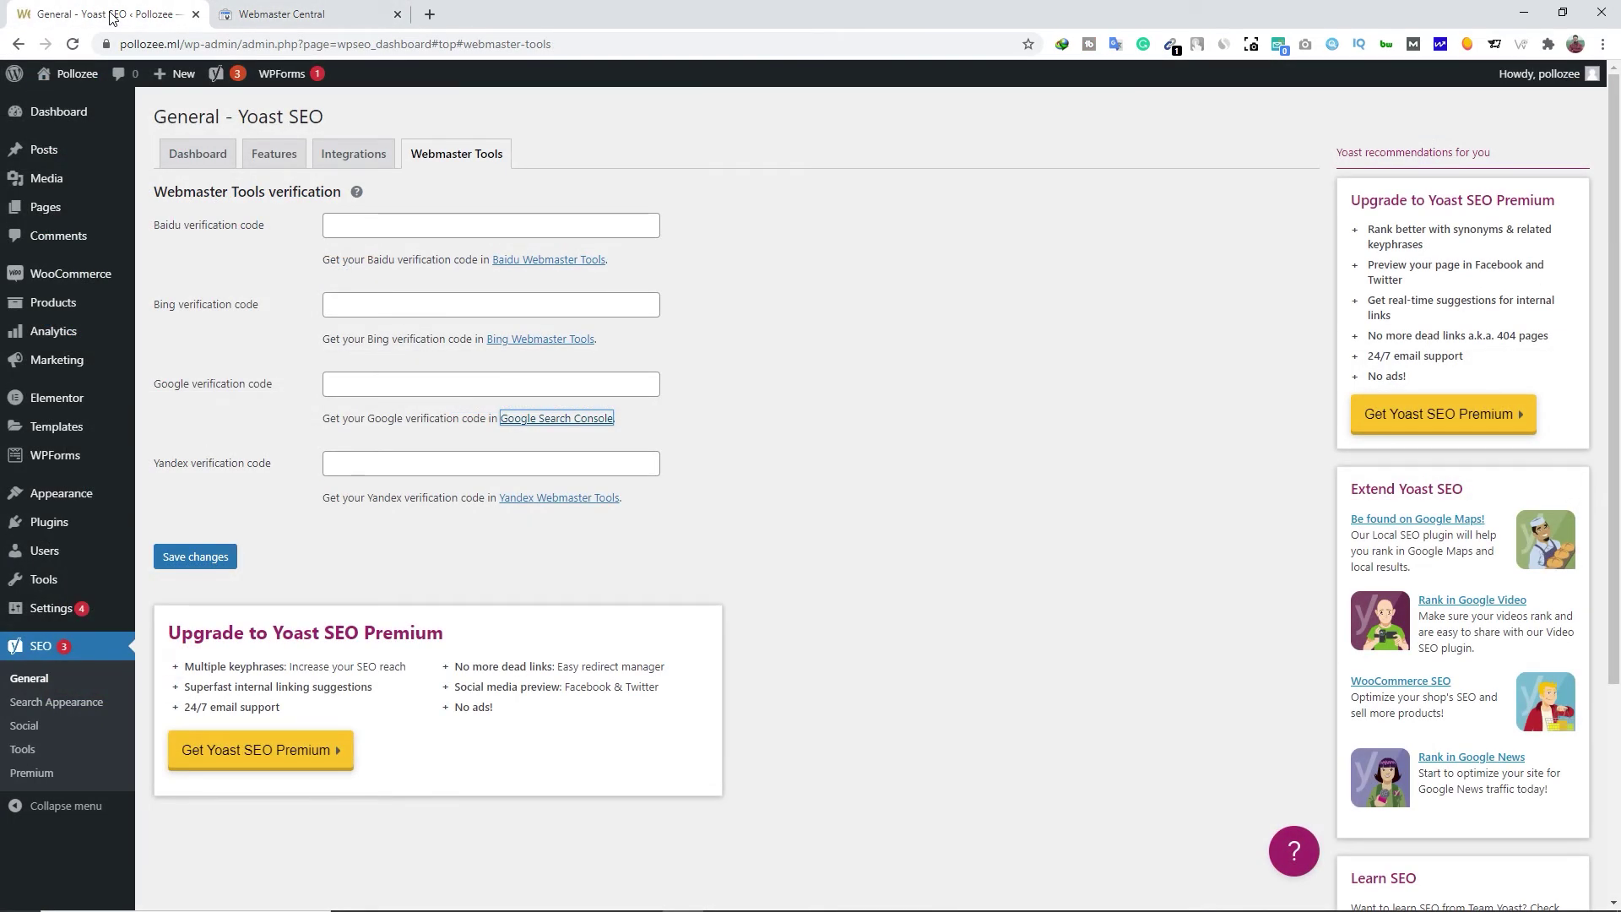
mouse_move(51, 521)
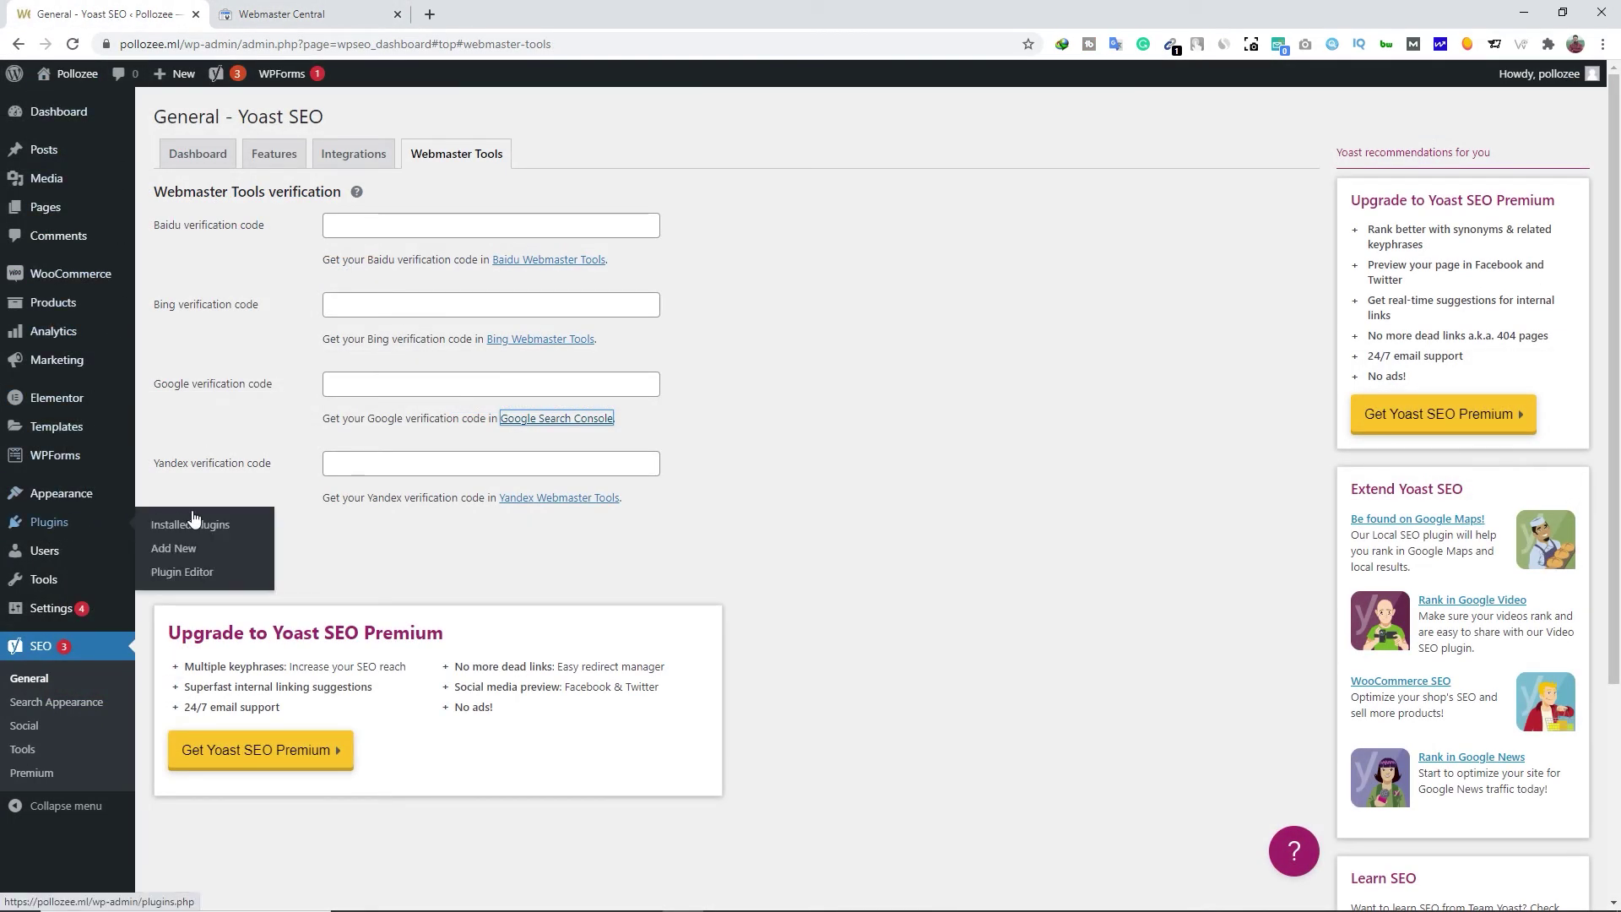
Install and activate the Insert Headers and Footers plugin
left_click(203, 550)
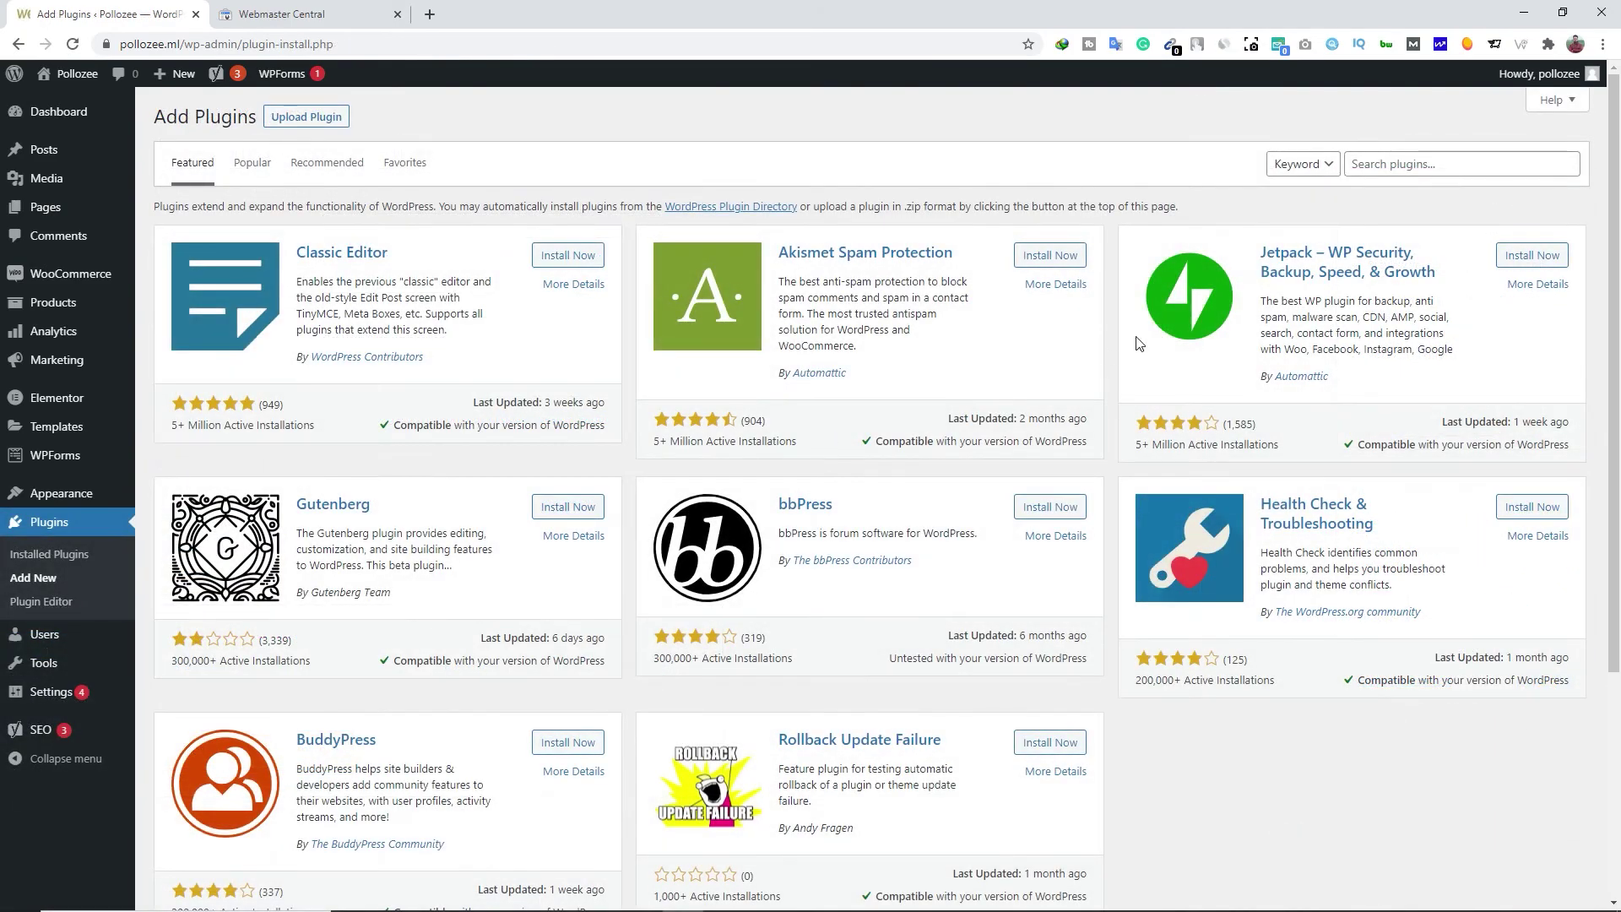
left_click(1401, 164)
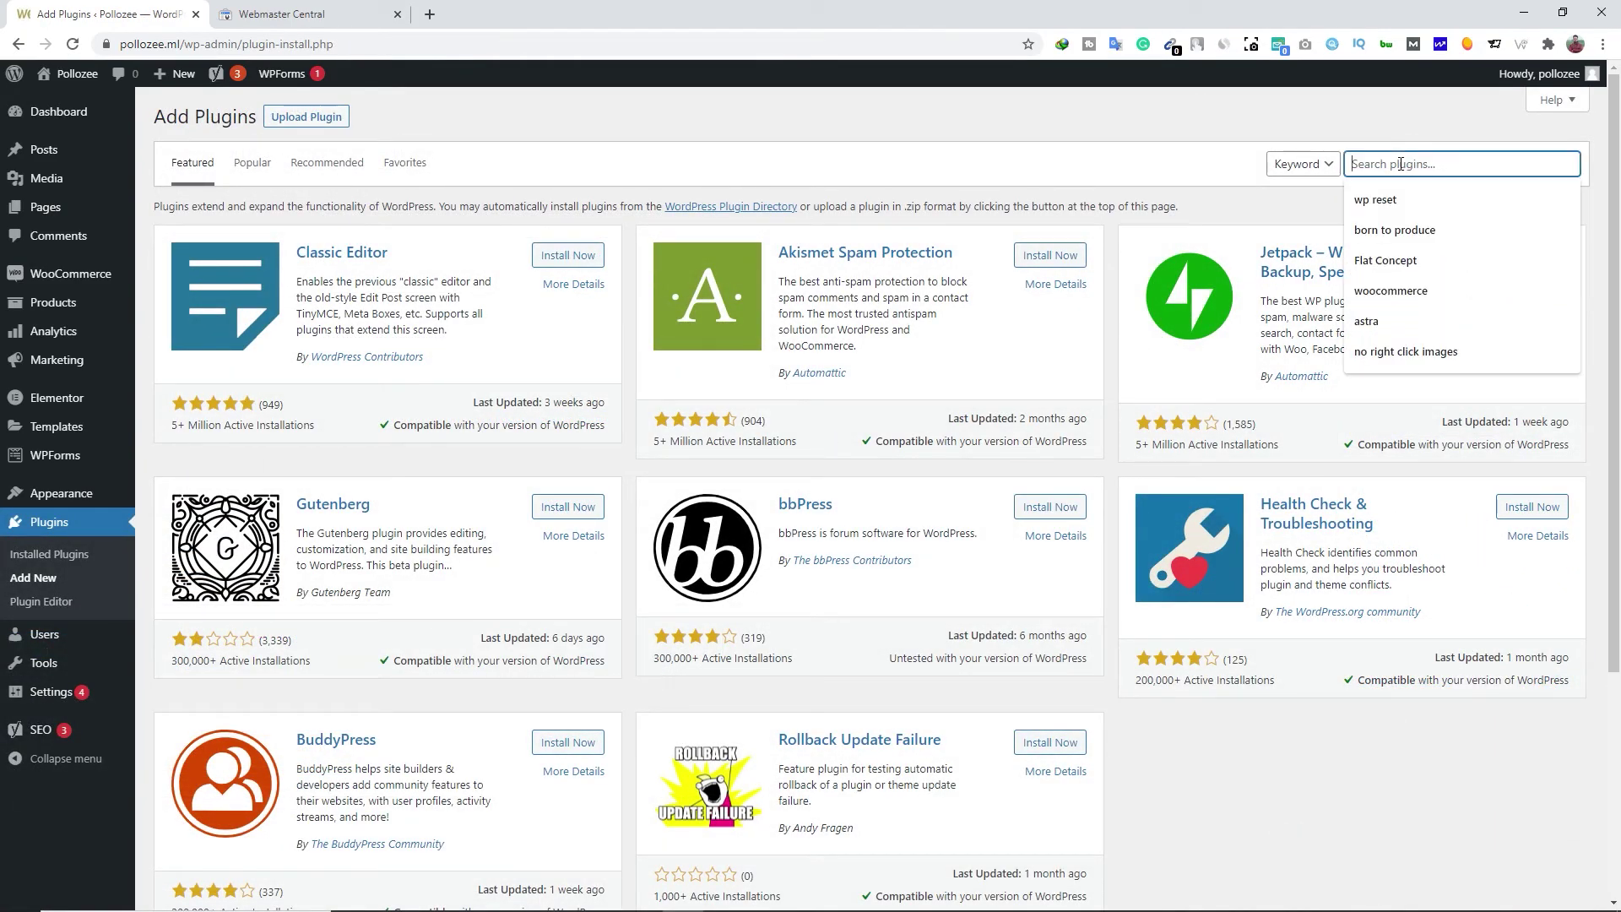
type("insert header and footer")
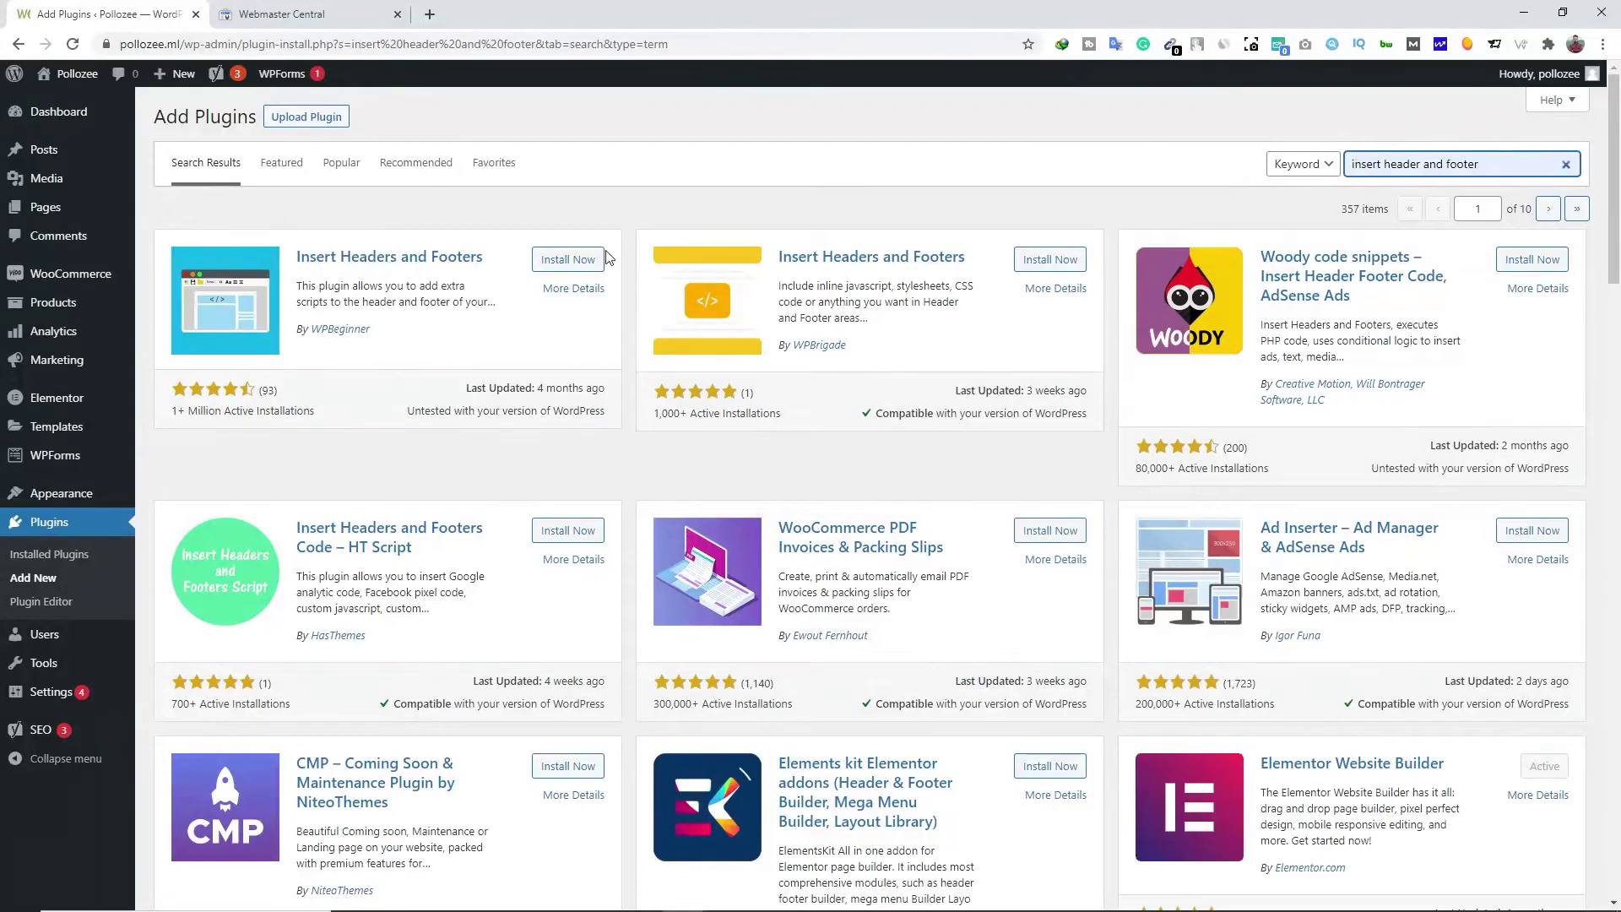
left_click(577, 265)
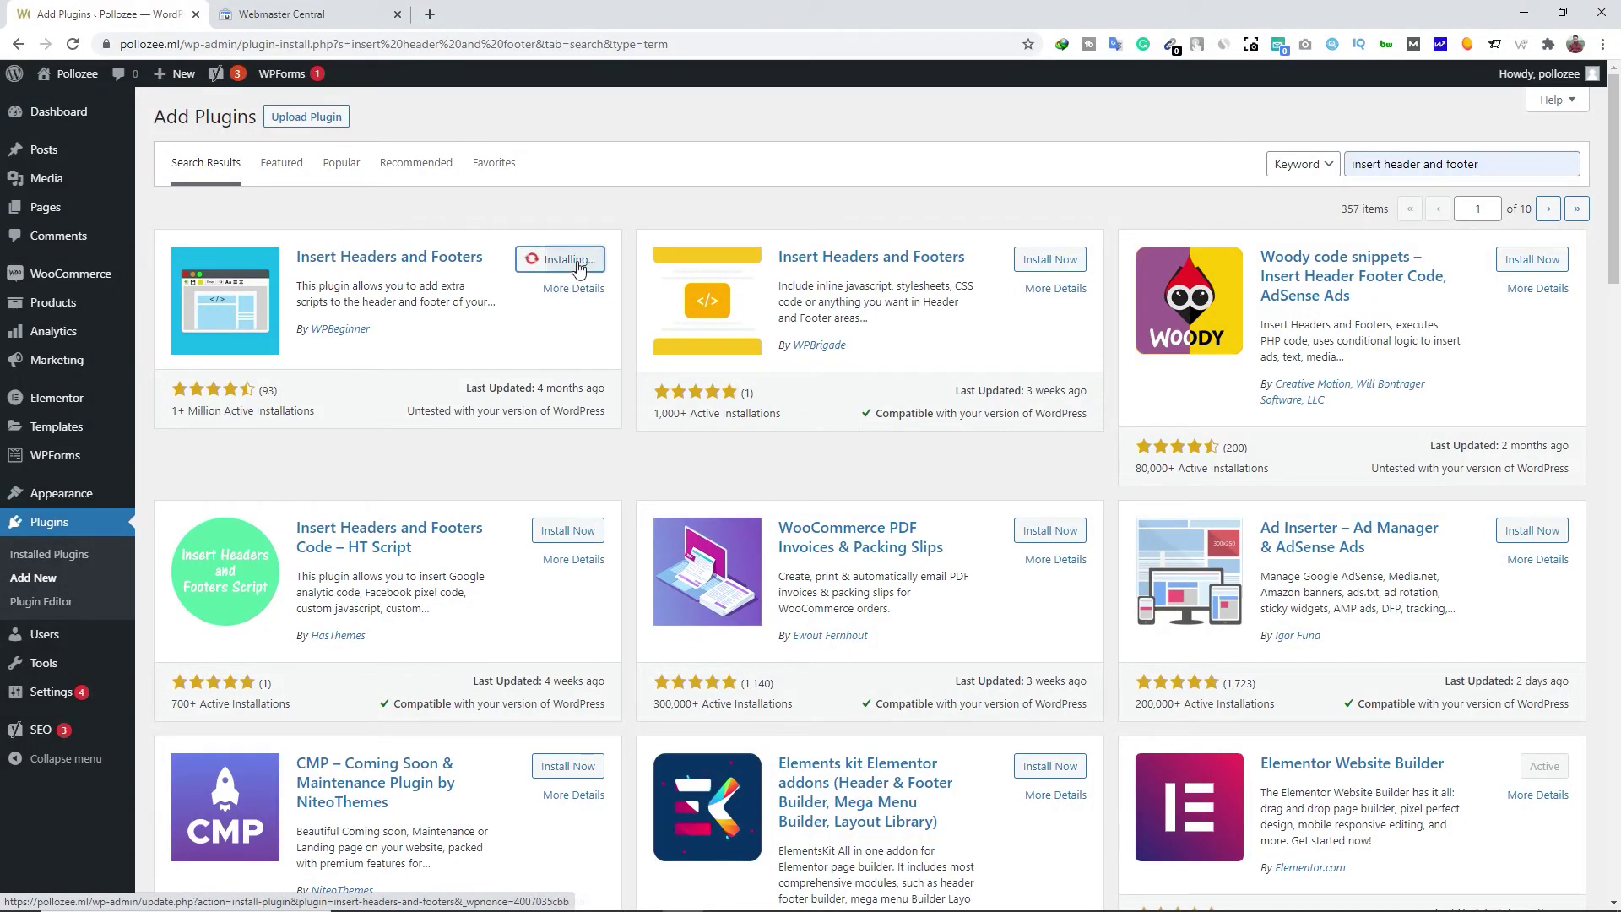
left_click(577, 265)
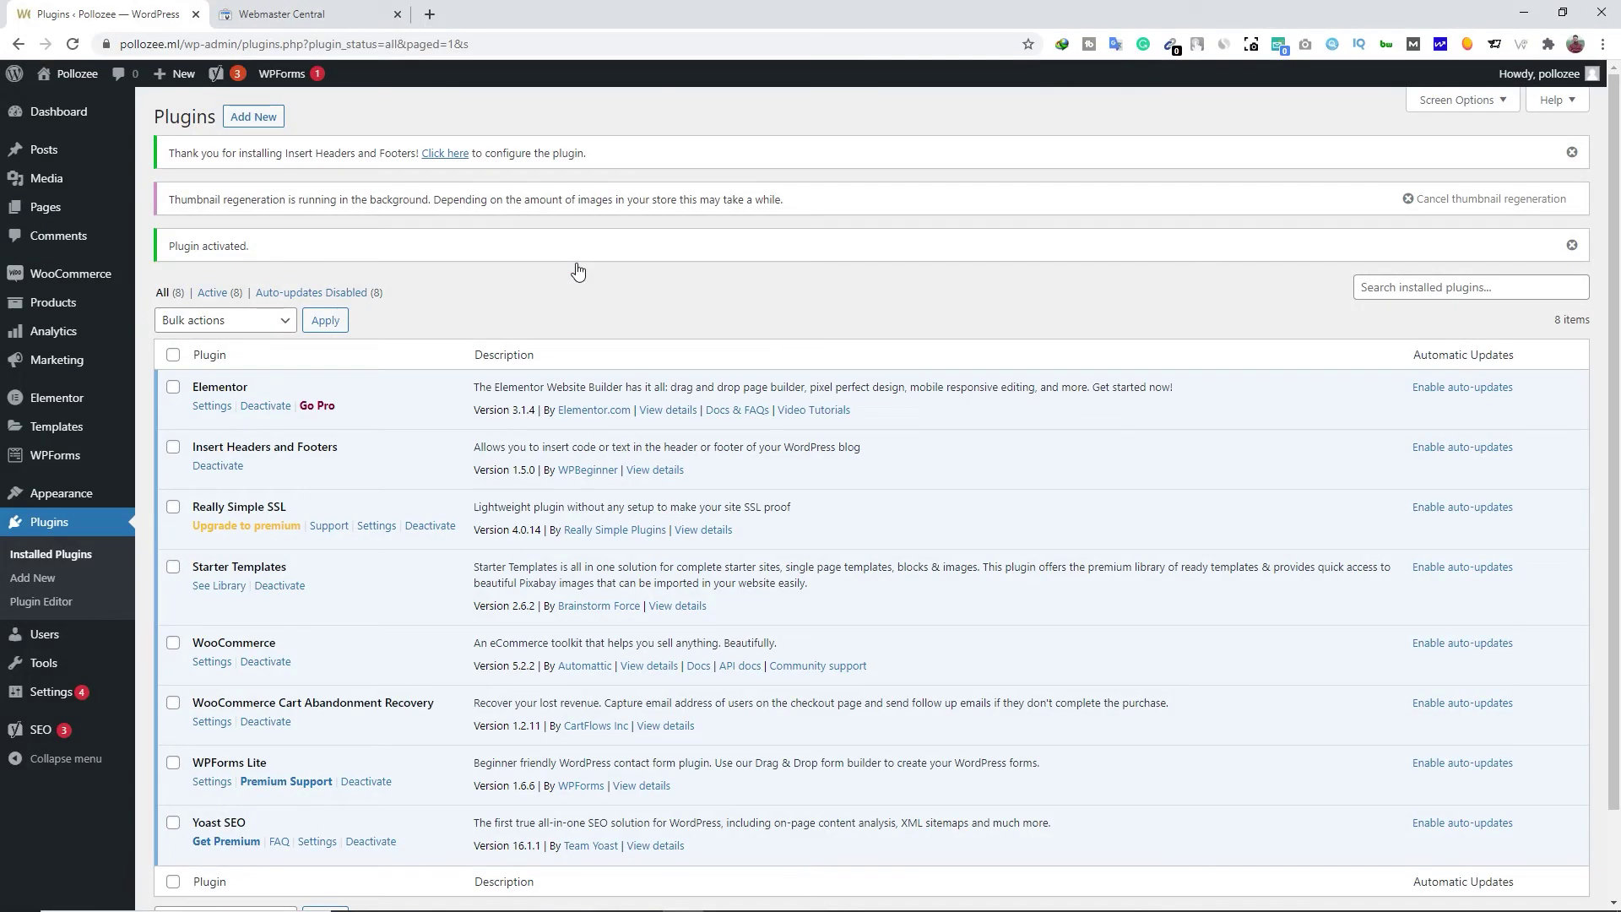
Paste the Google verification meta tag into Scripts in Header and save it
mouse_move(70, 699)
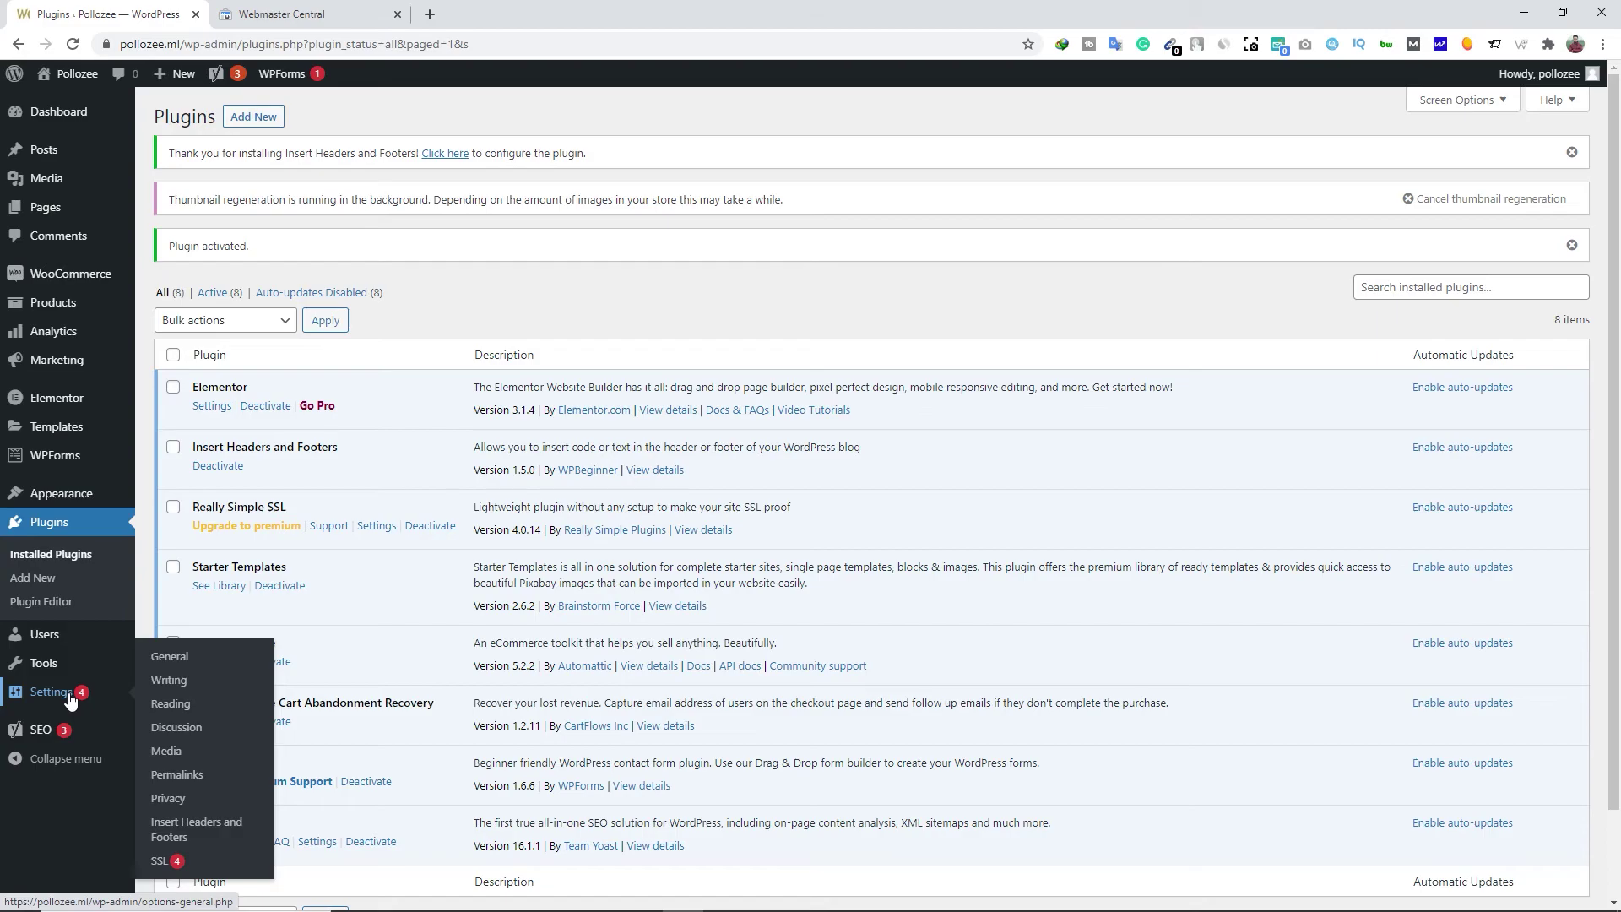
left_click(173, 831)
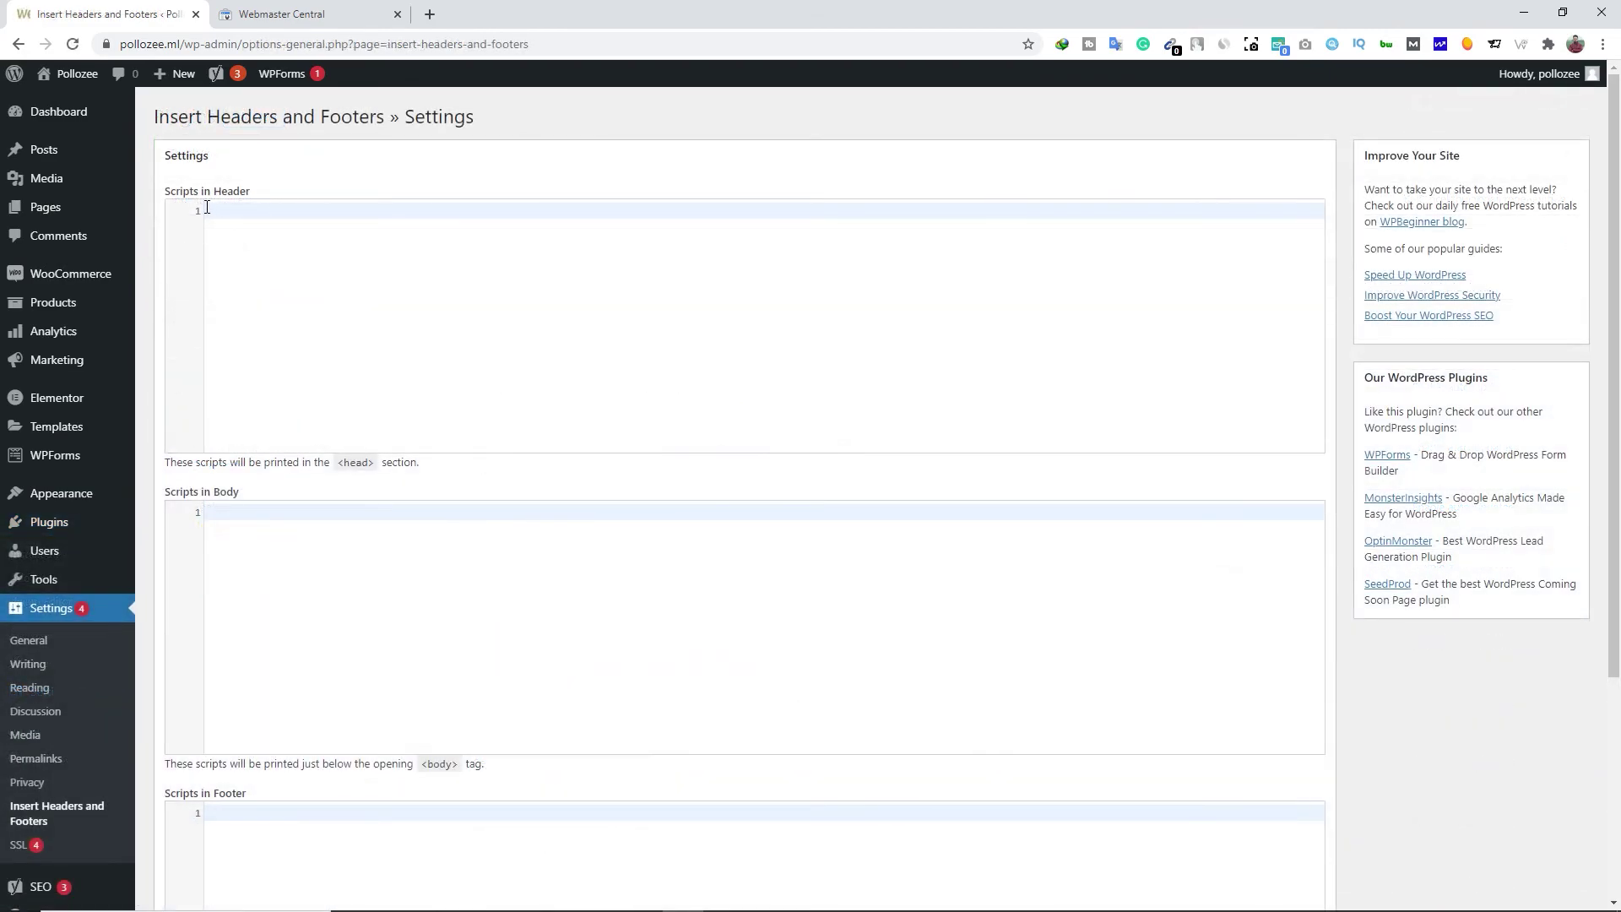
right_click(229, 207)
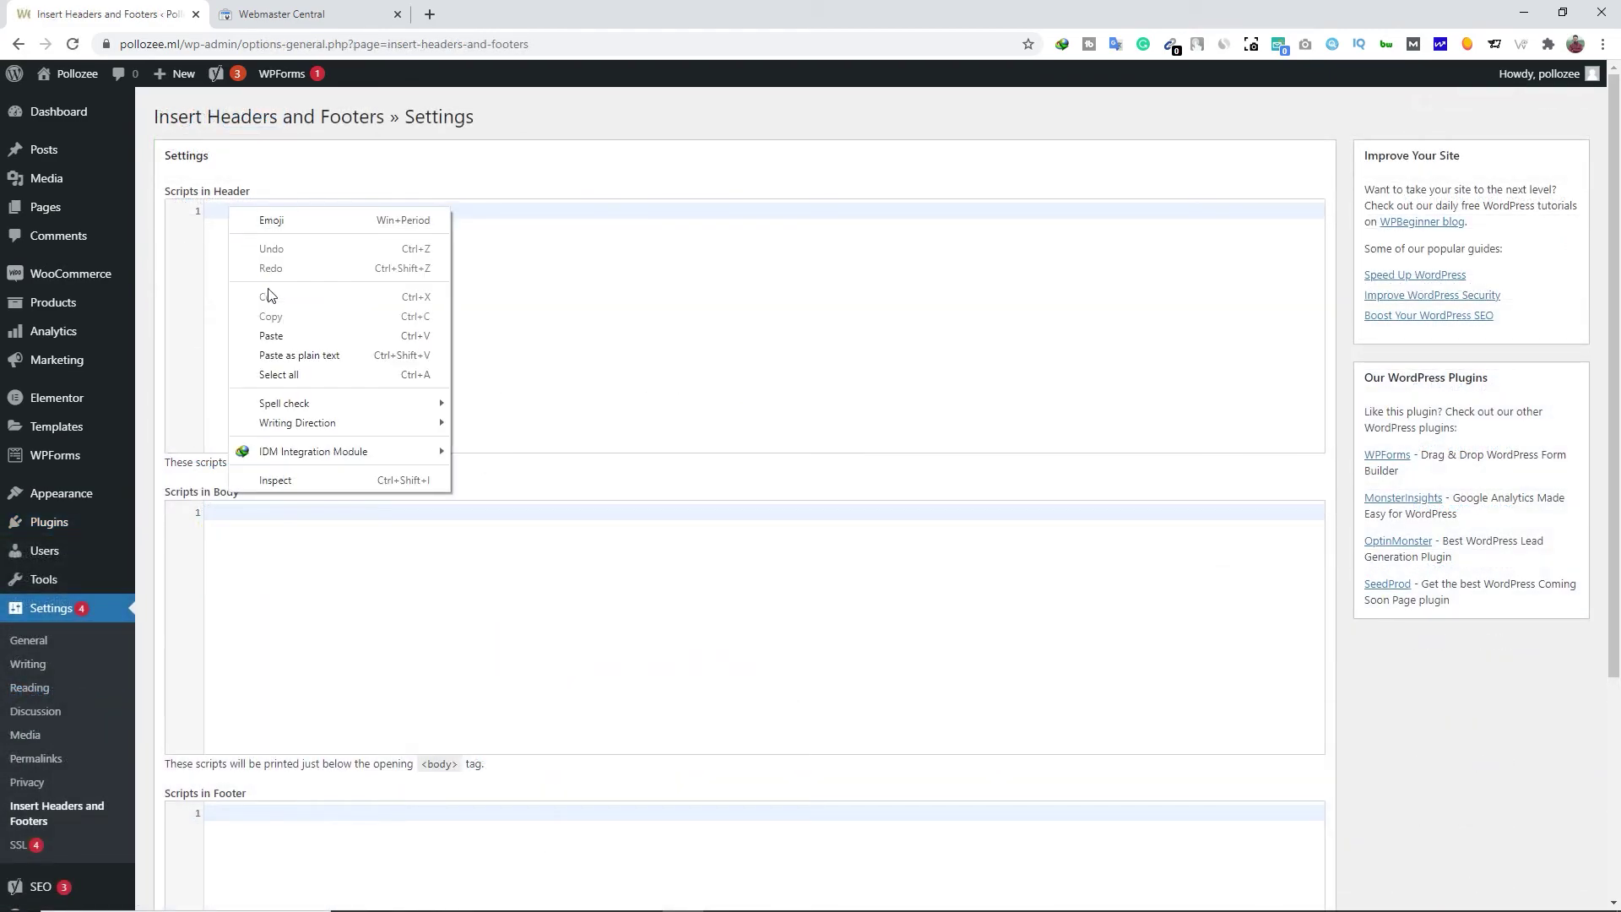
left_click(278, 340)
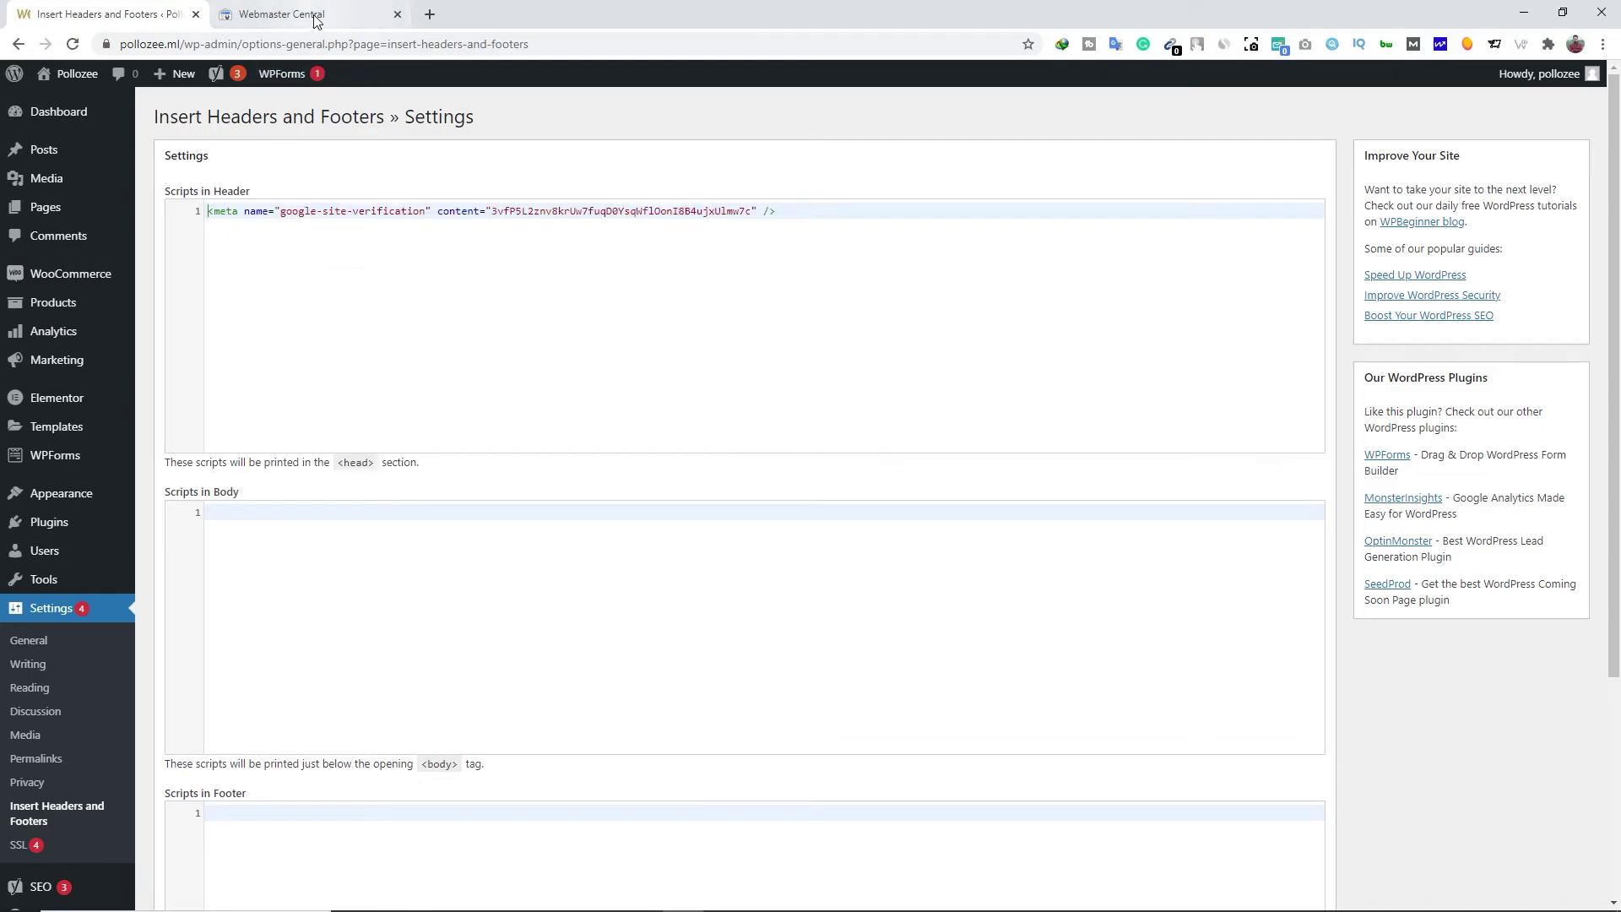
left_click(305, 15)
left_click(99, 8)
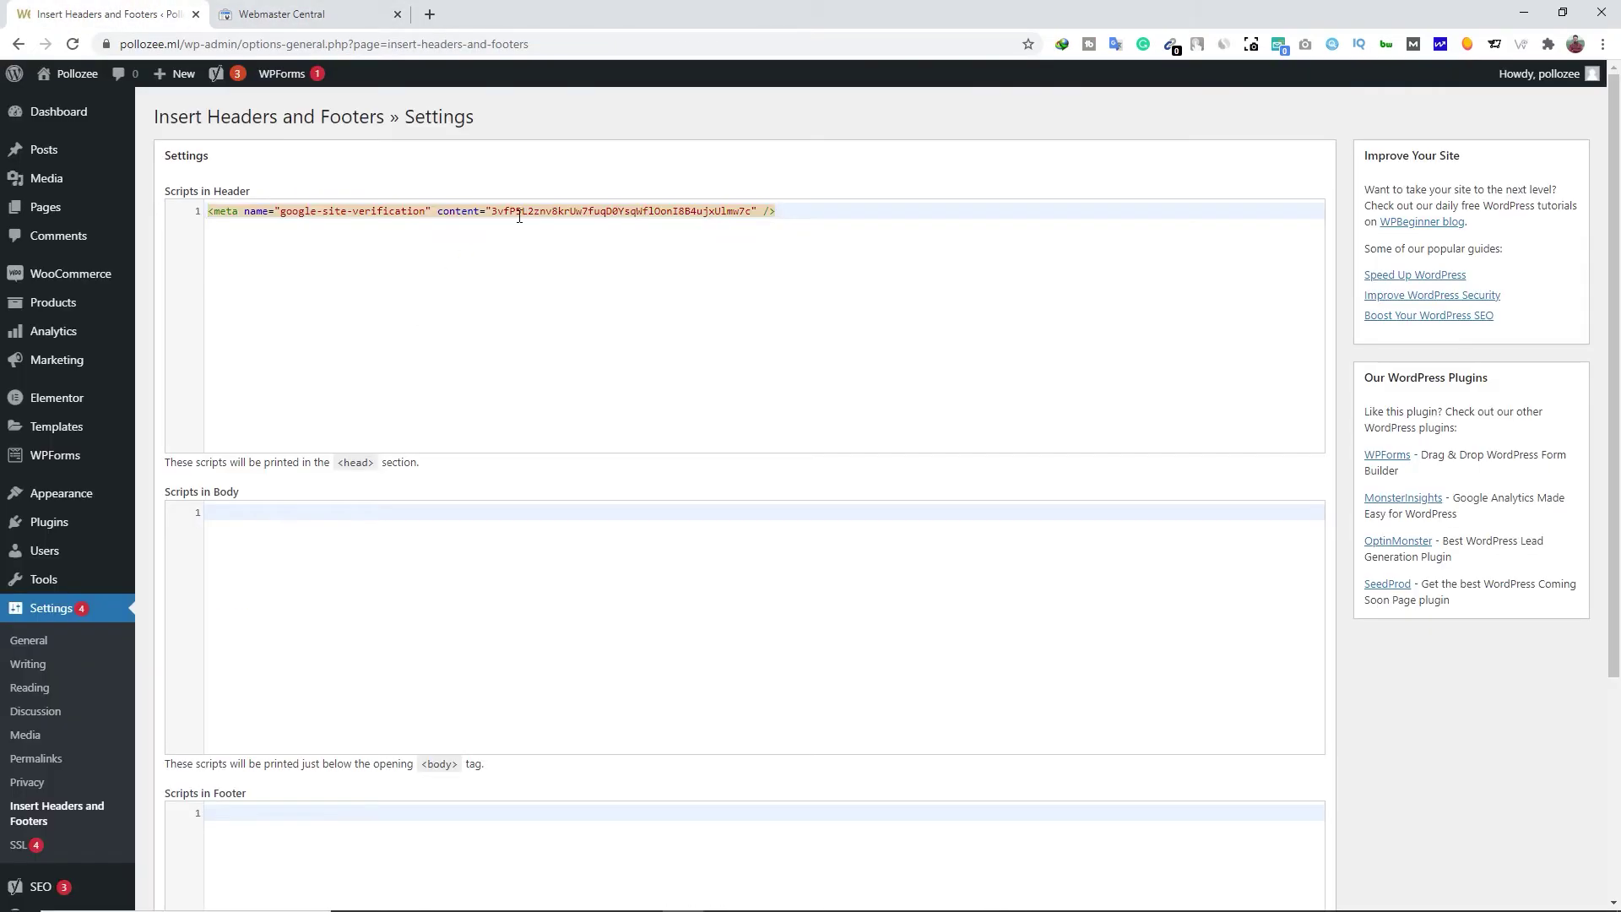
scroll(519, 217, "down", 4)
left_click(183, 788)
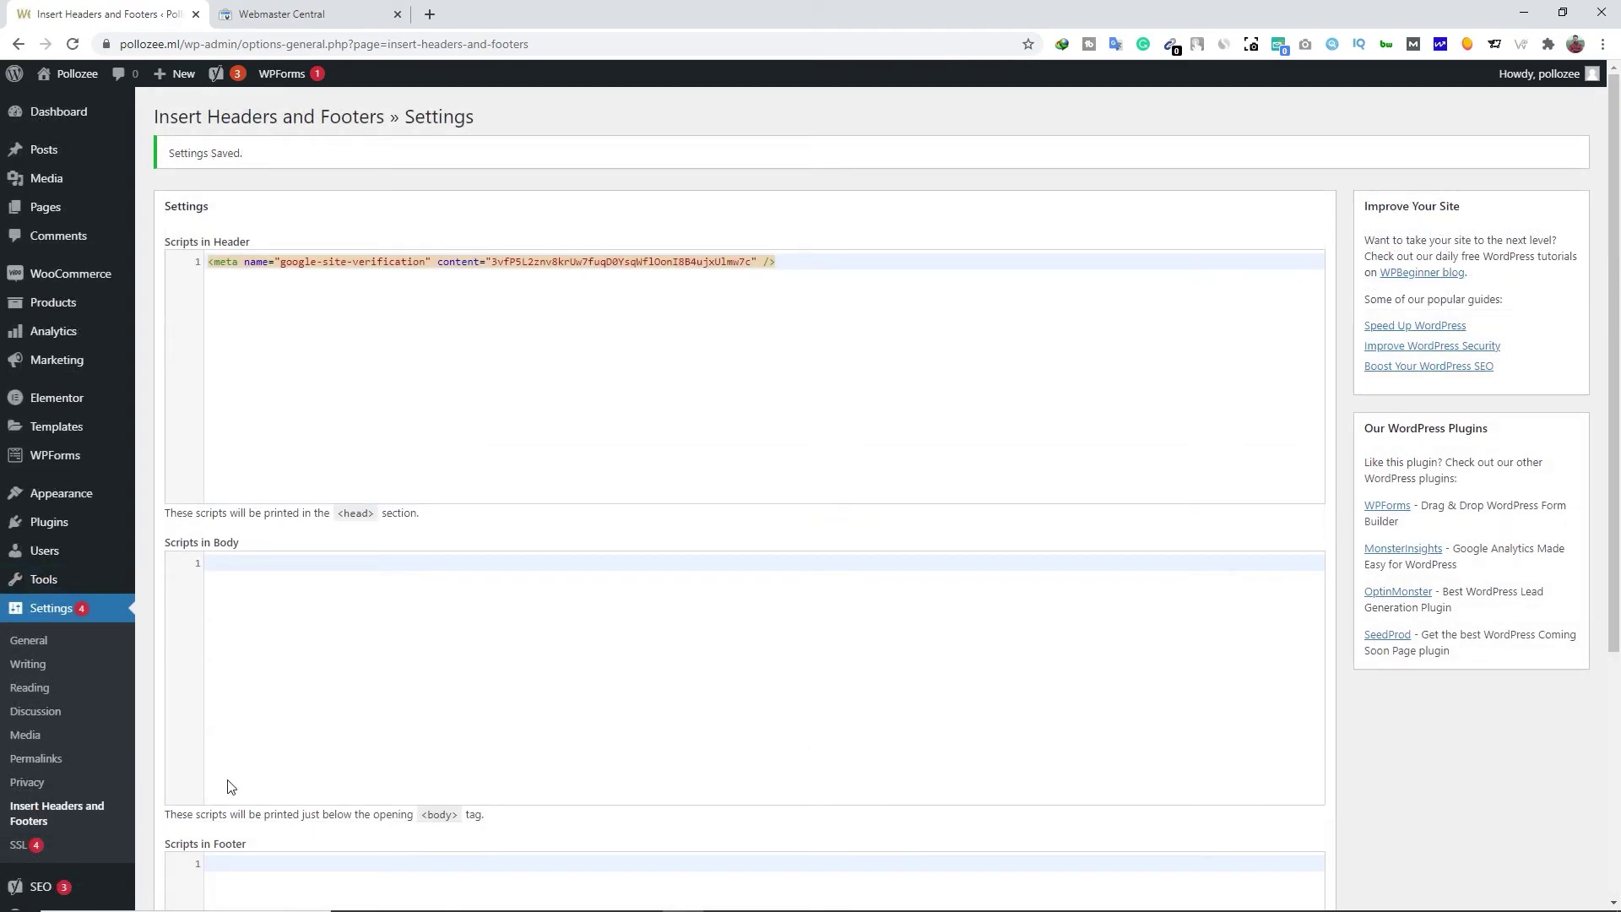
left_click(319, 15)
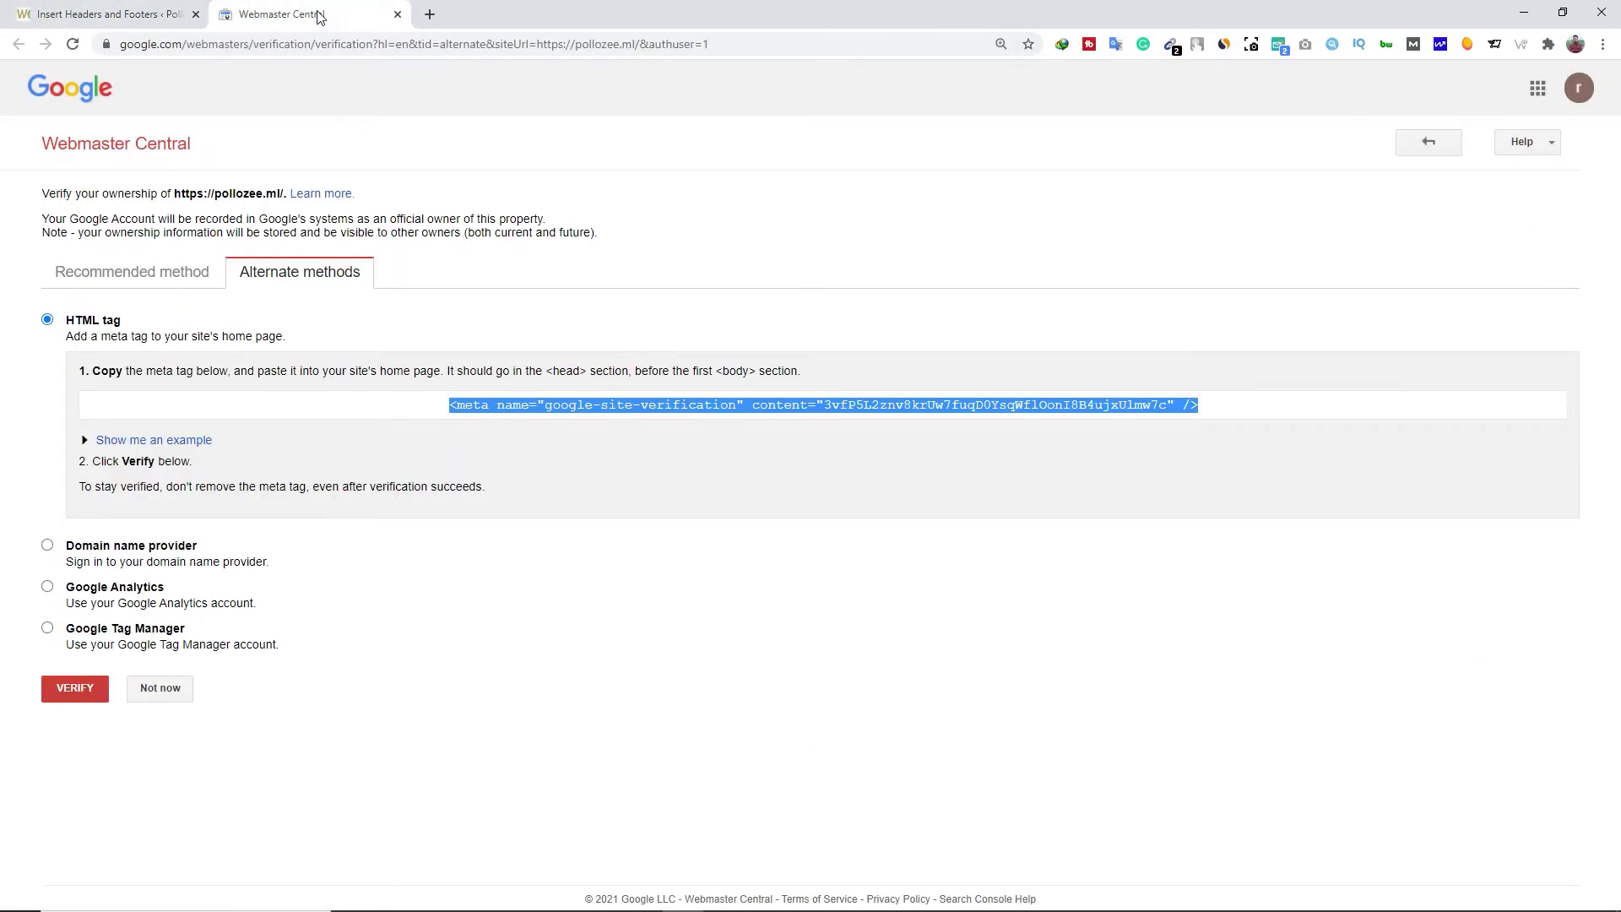
Verify site ownership with Google and open Search Console under the second Google account
left_click(76, 688)
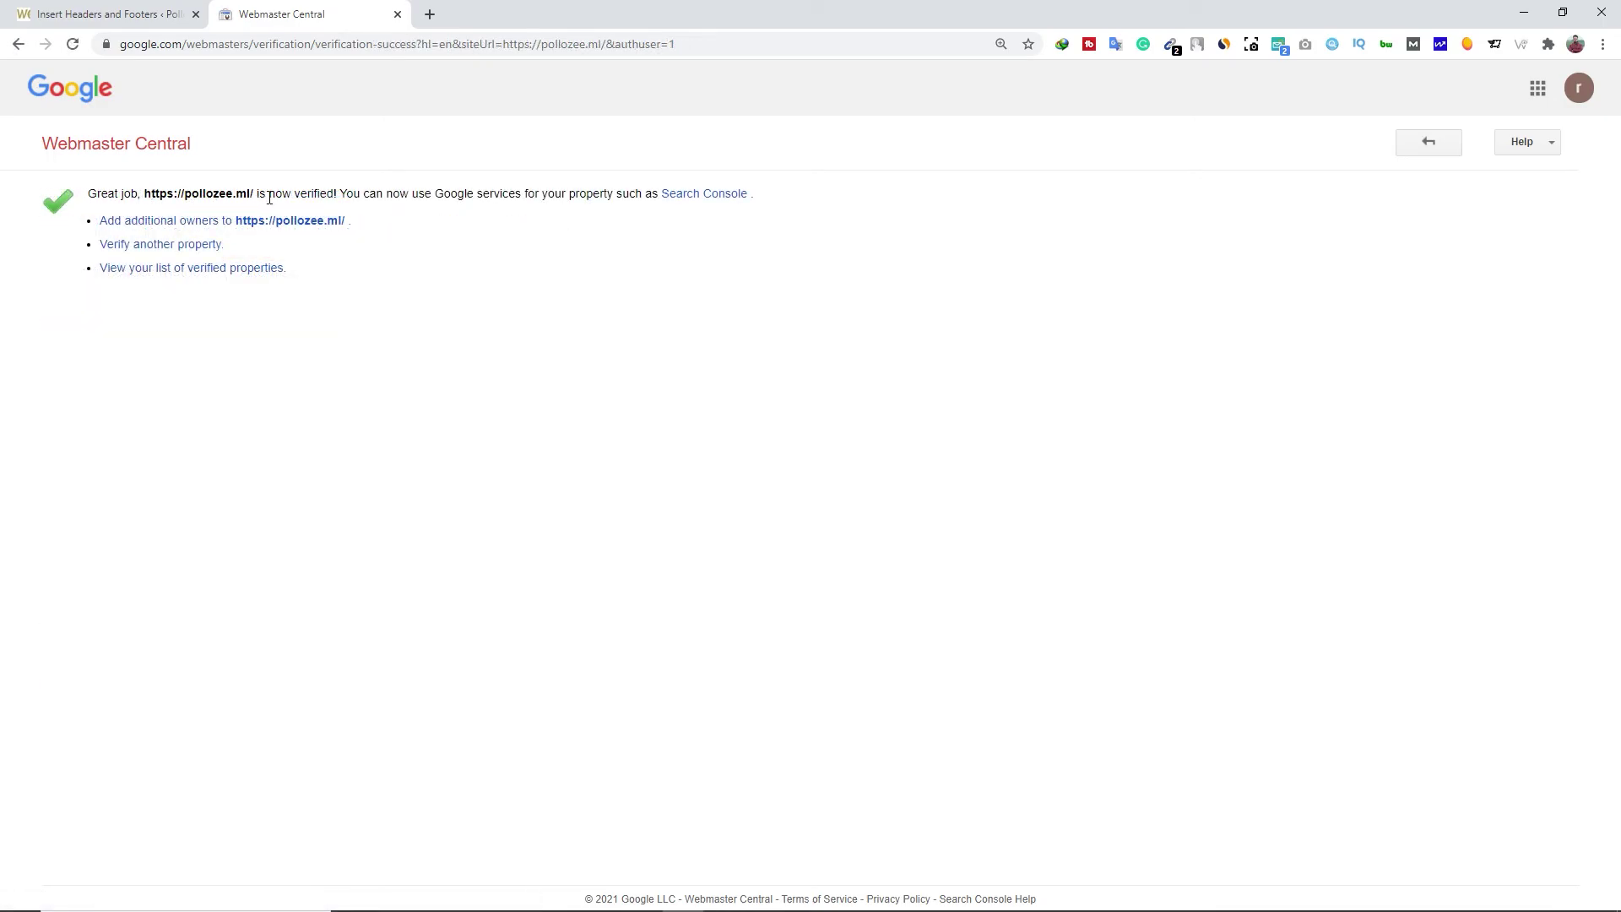
left_click(704, 196)
left_click(1579, 88)
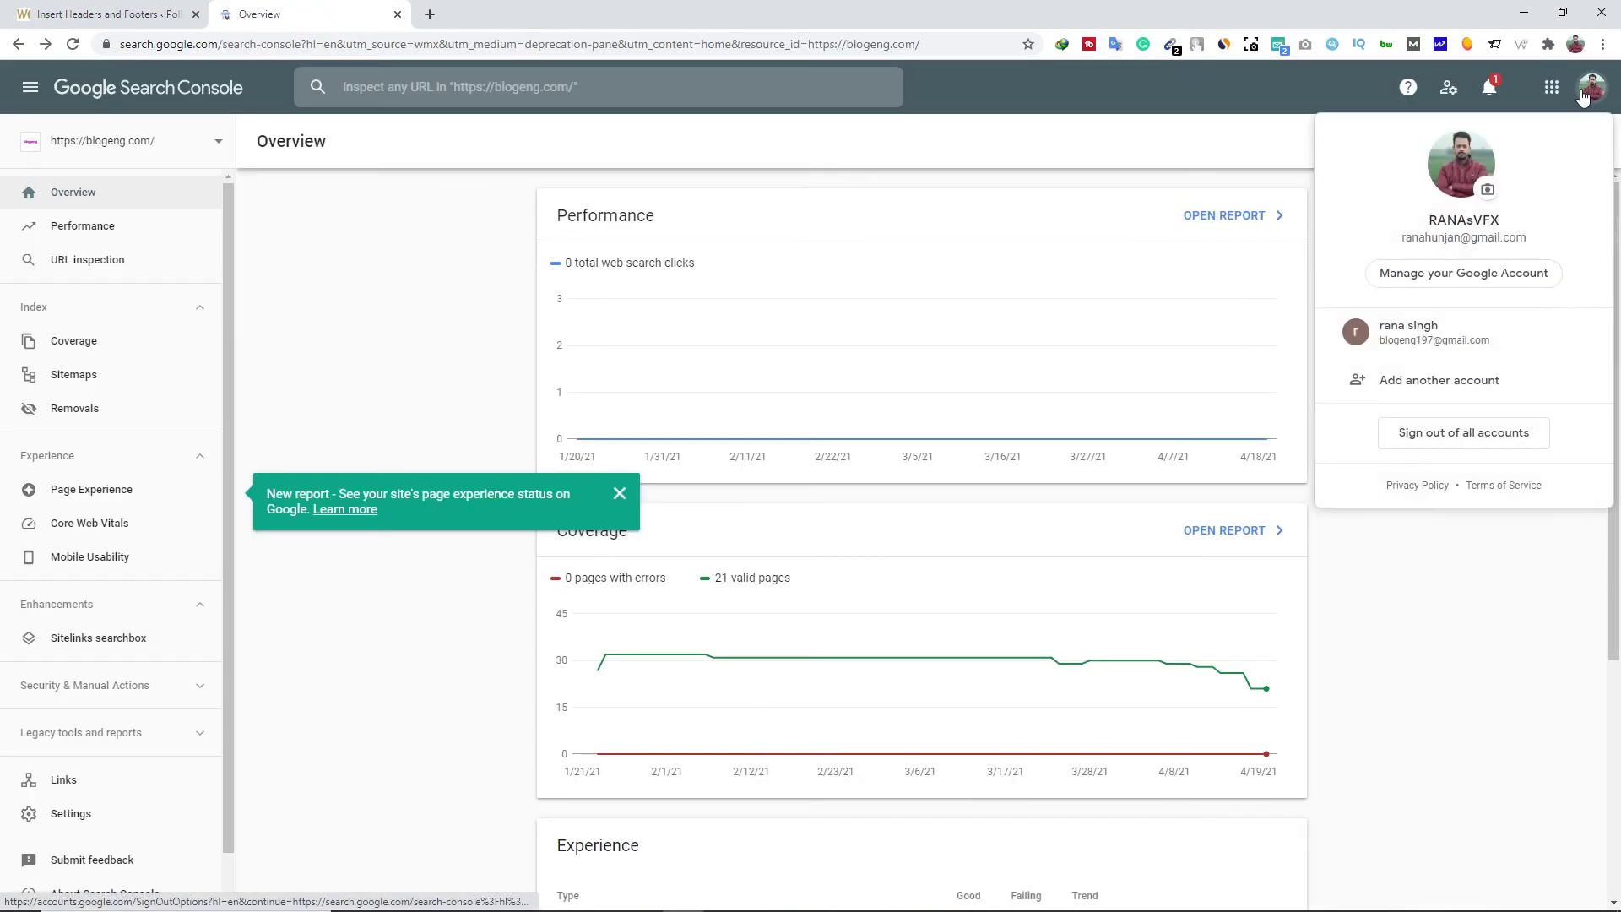
left_click(1436, 349)
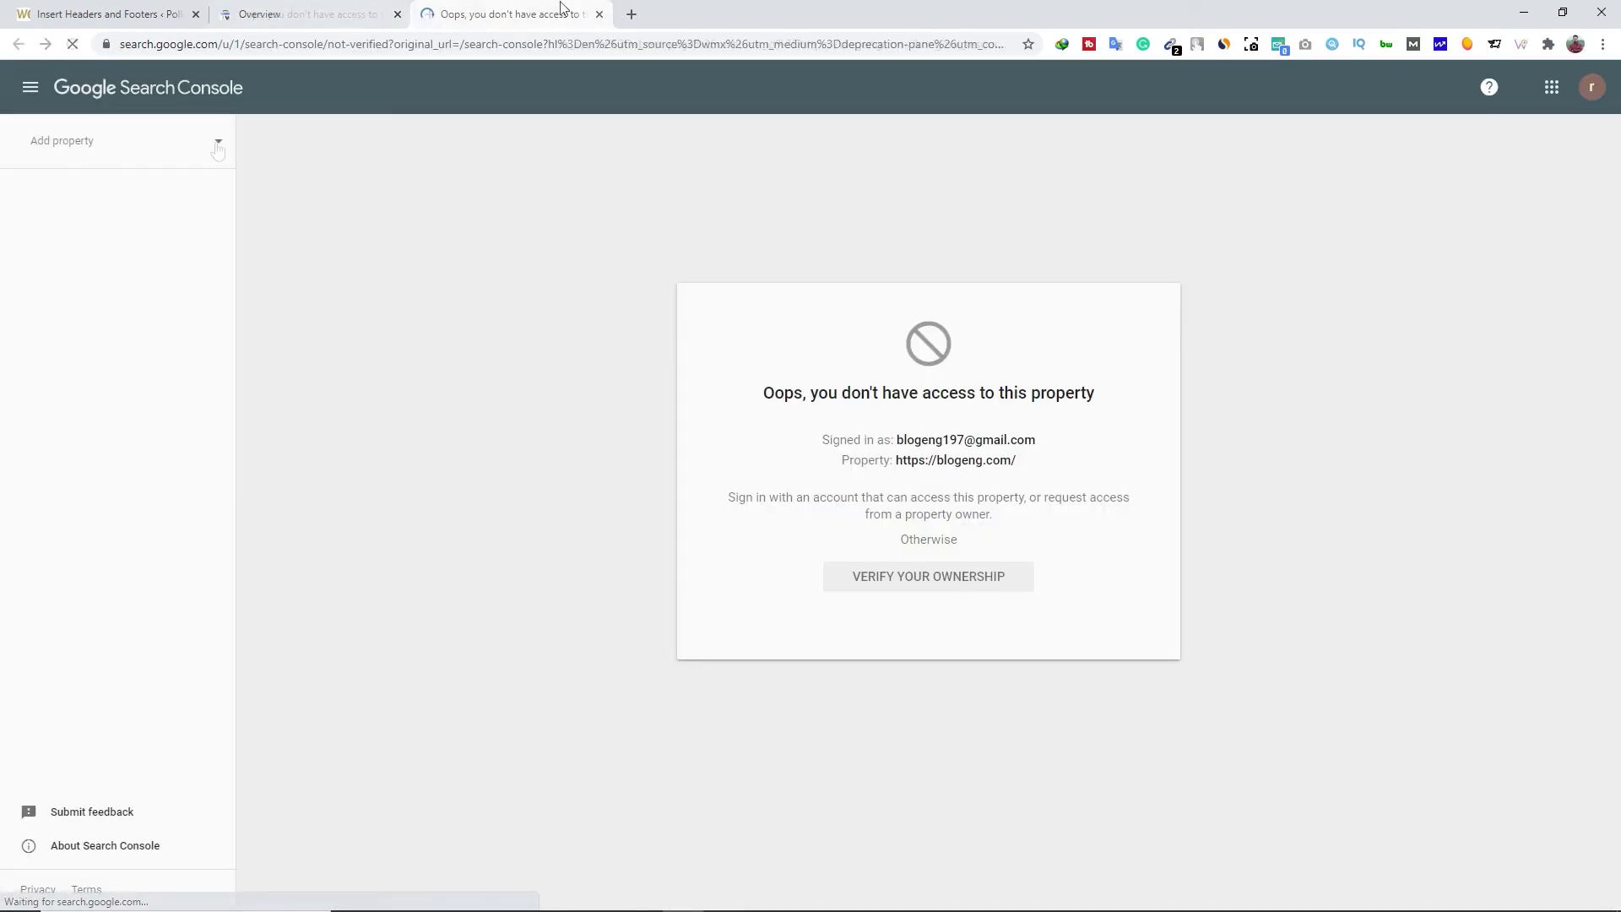
left_click(217, 144)
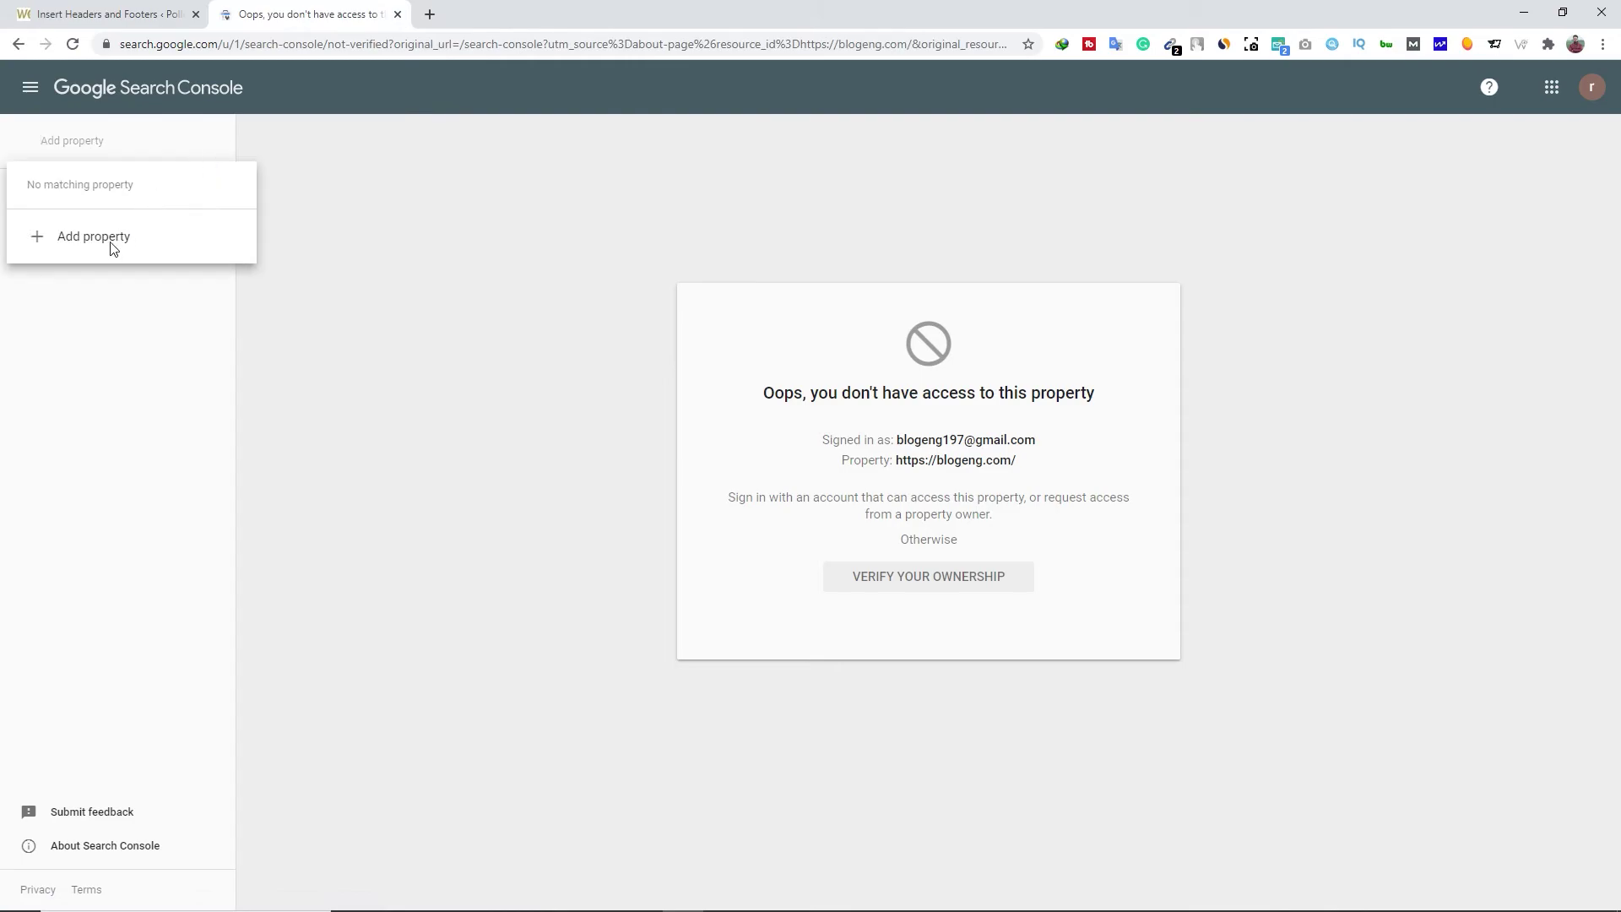
left_click(110, 238)
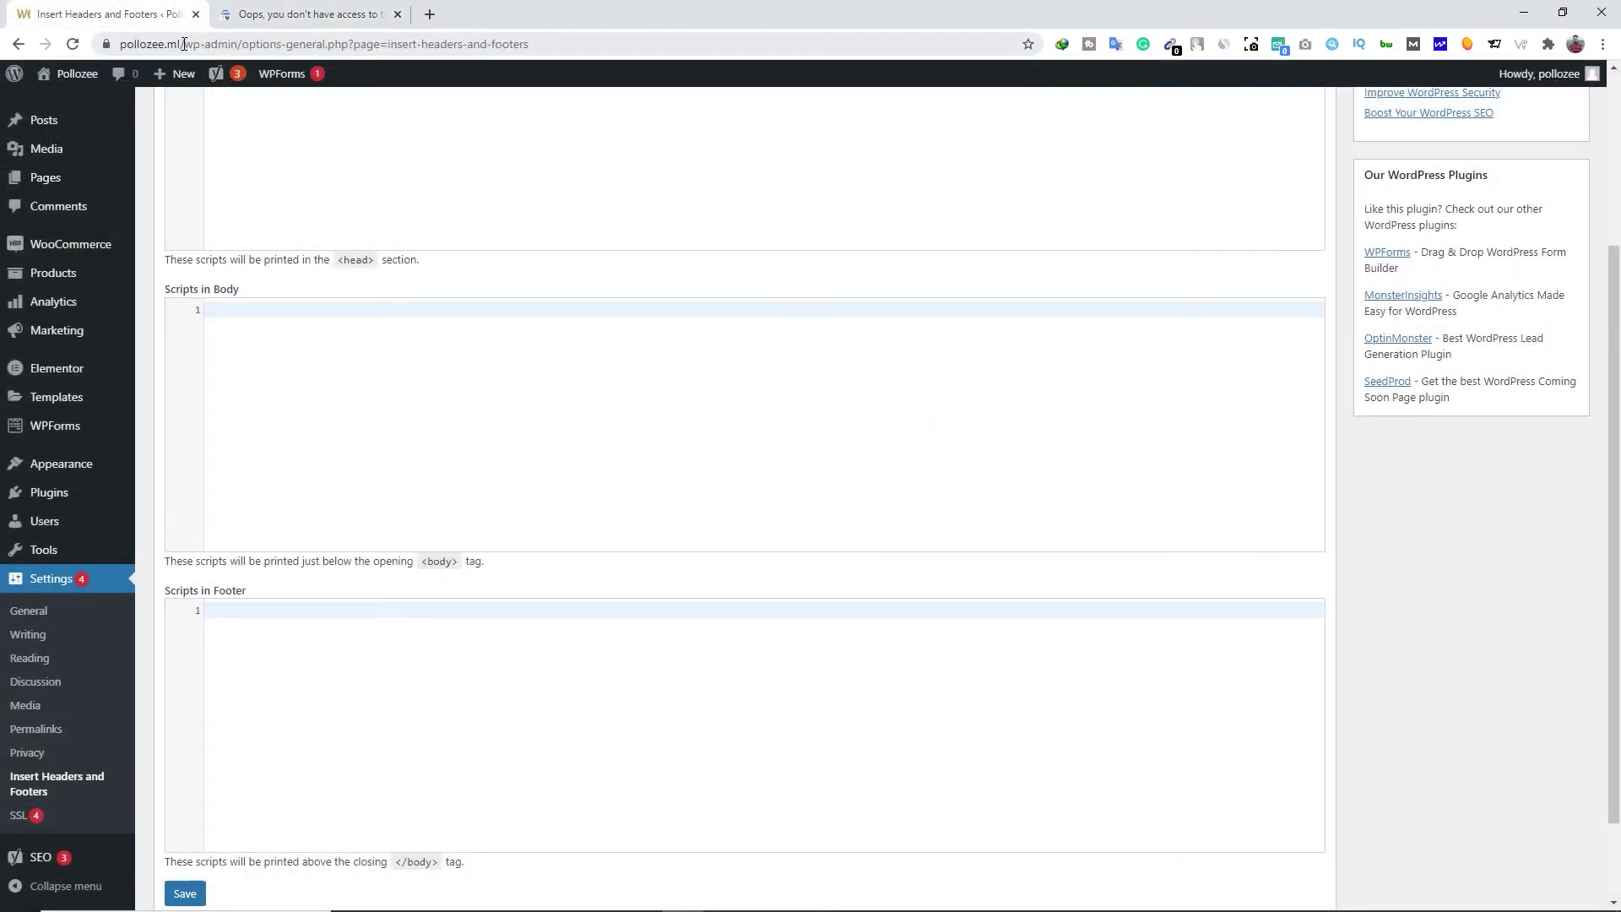
left_click_drag(222, 44, 126, 48)
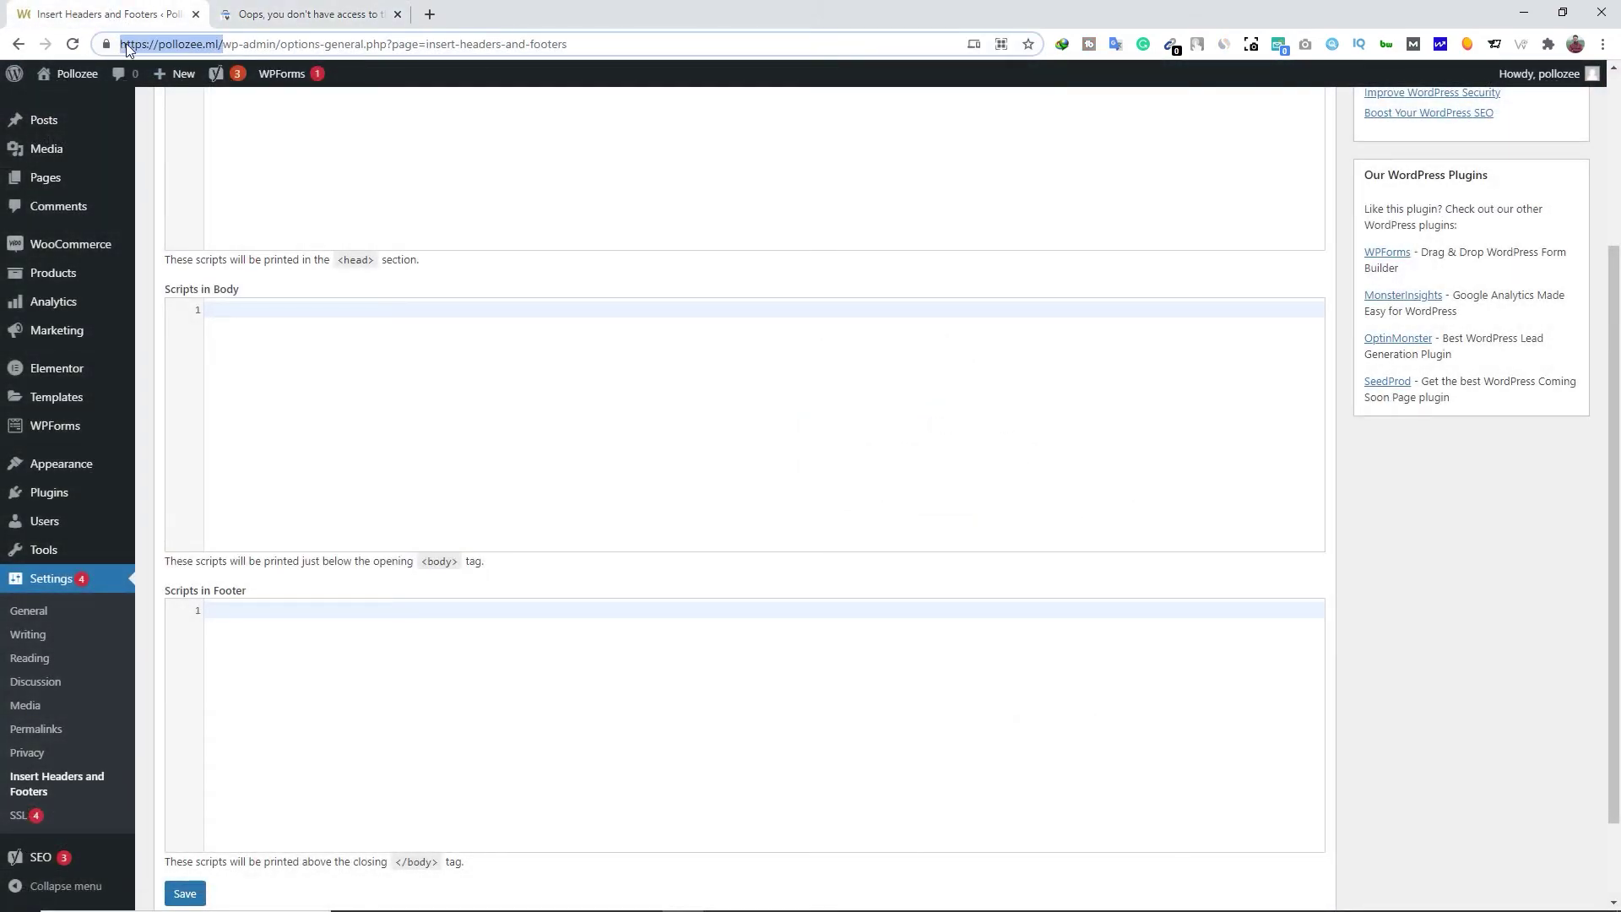
right_click(179, 48)
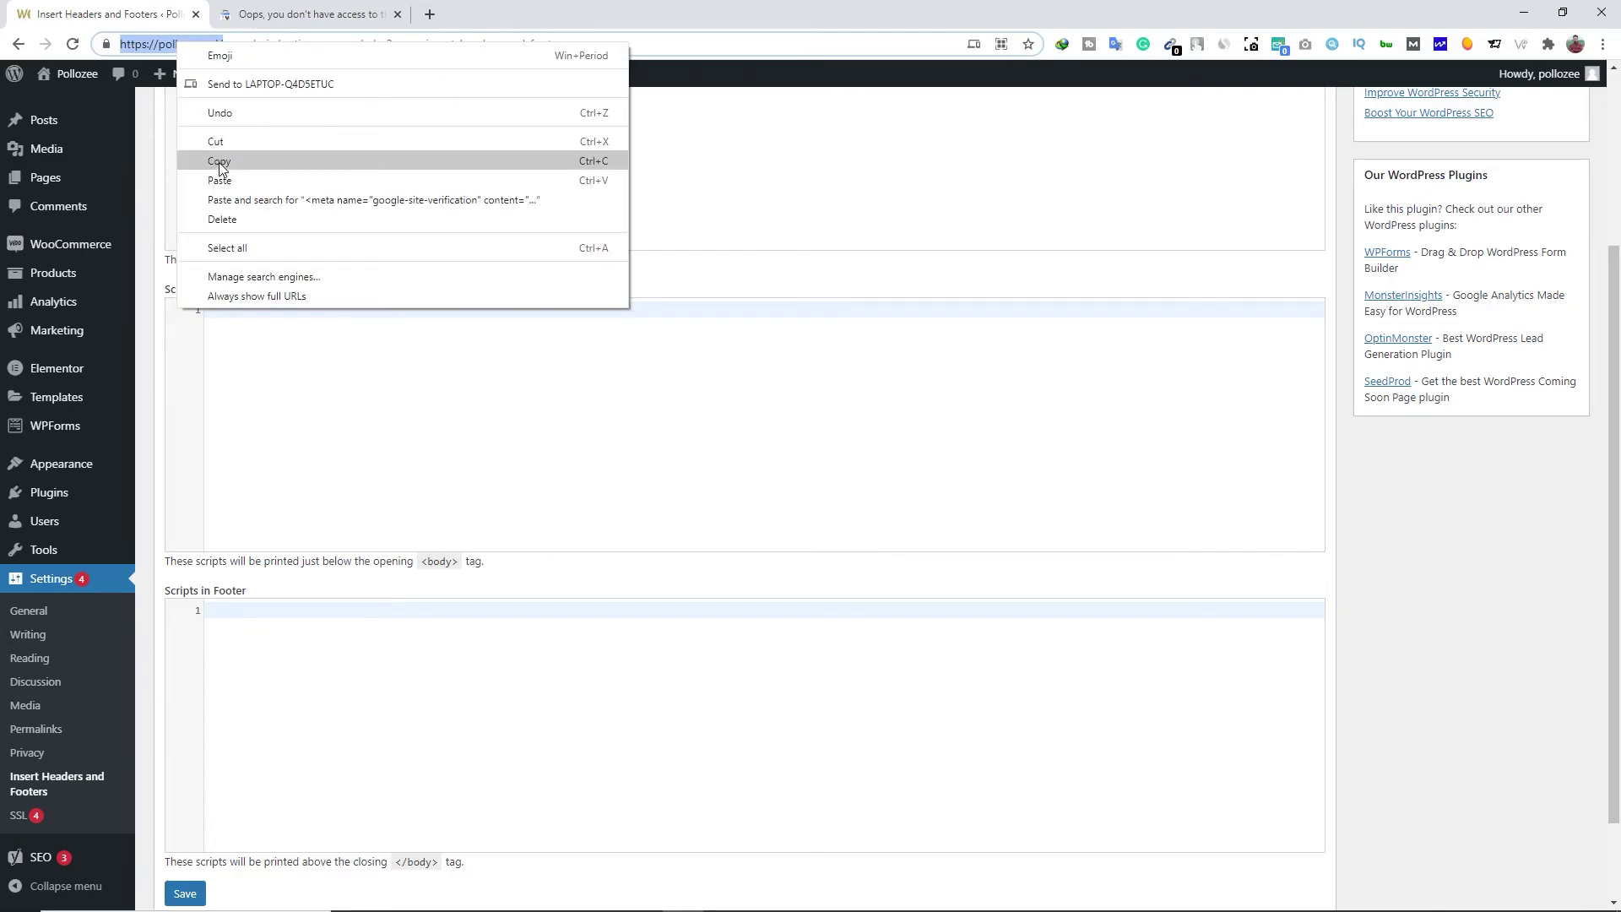
left_click(220, 162)
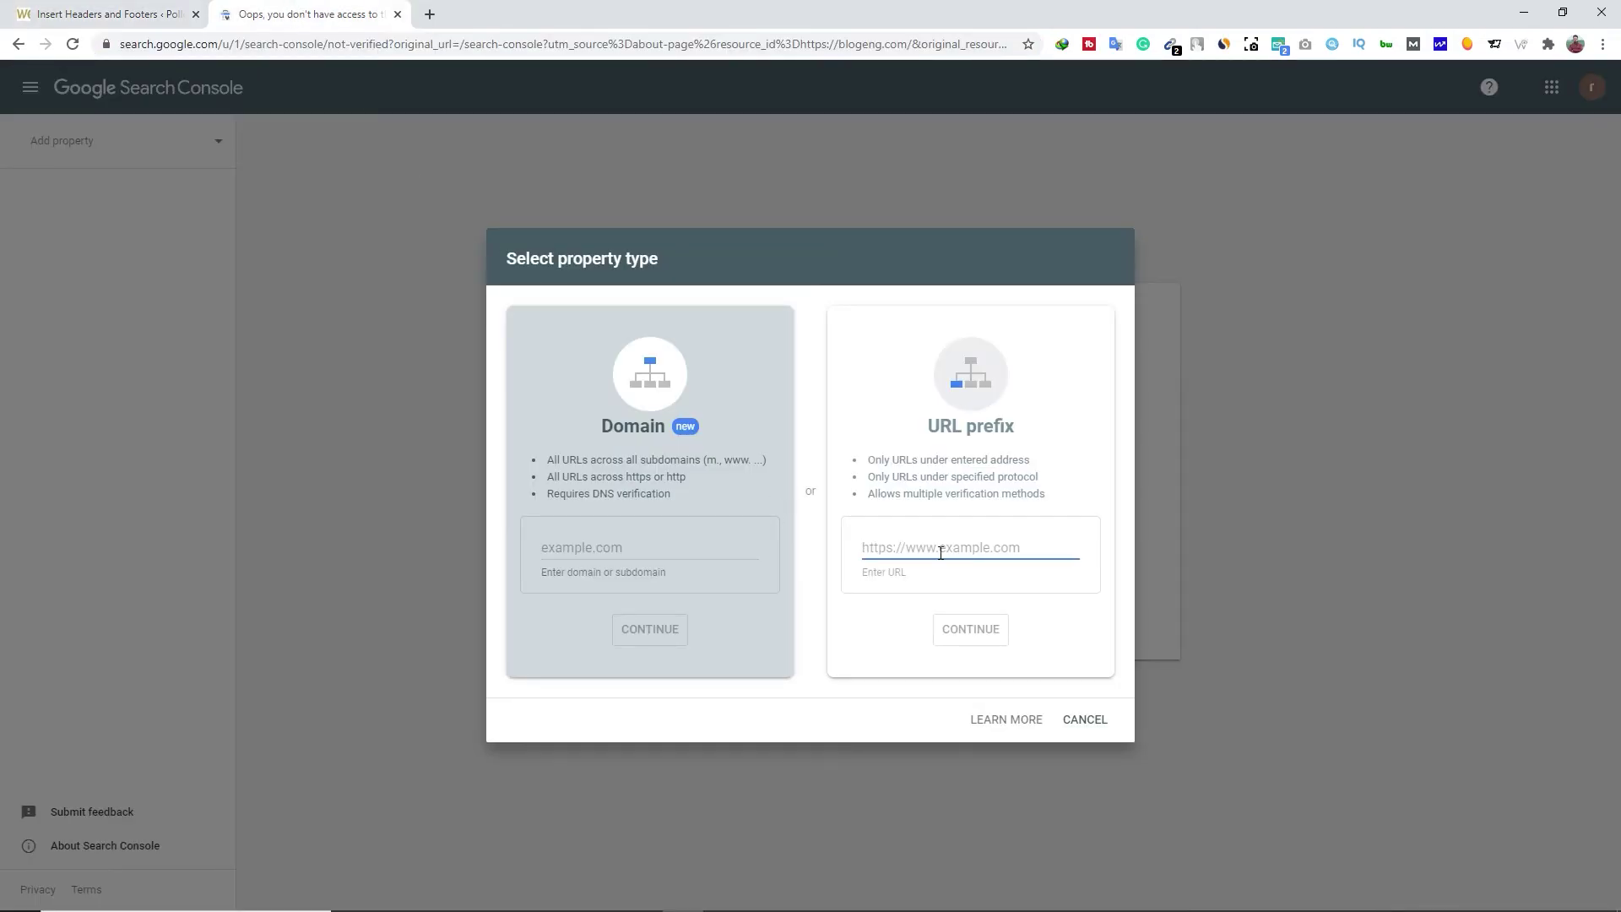
key("ctrl+v")
left_click(968, 627)
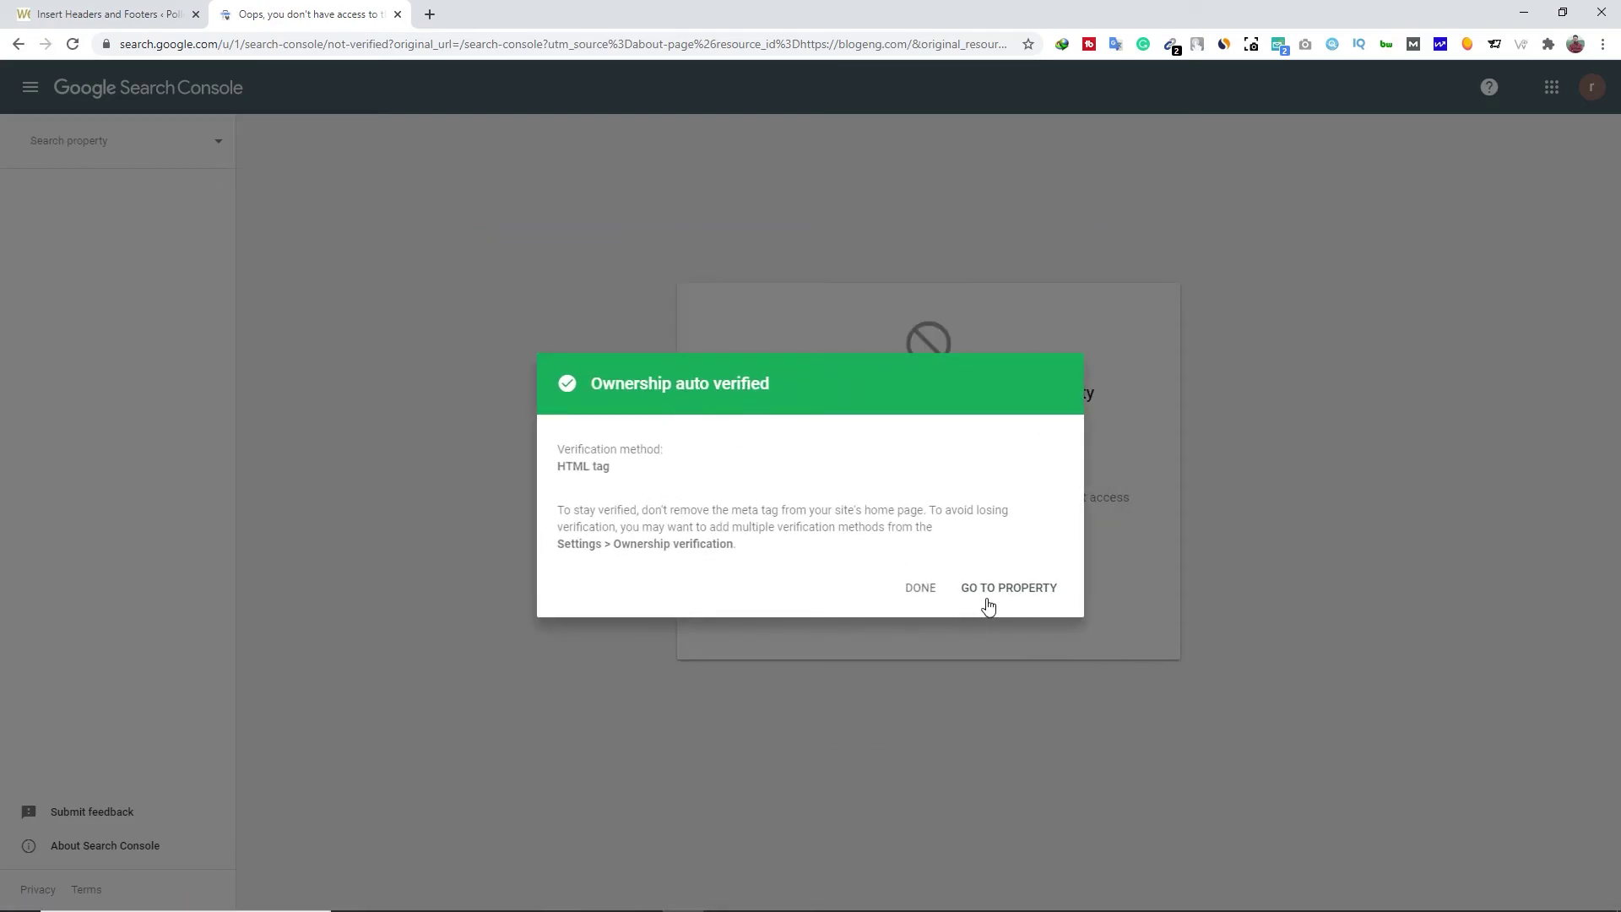
left_click(1022, 591)
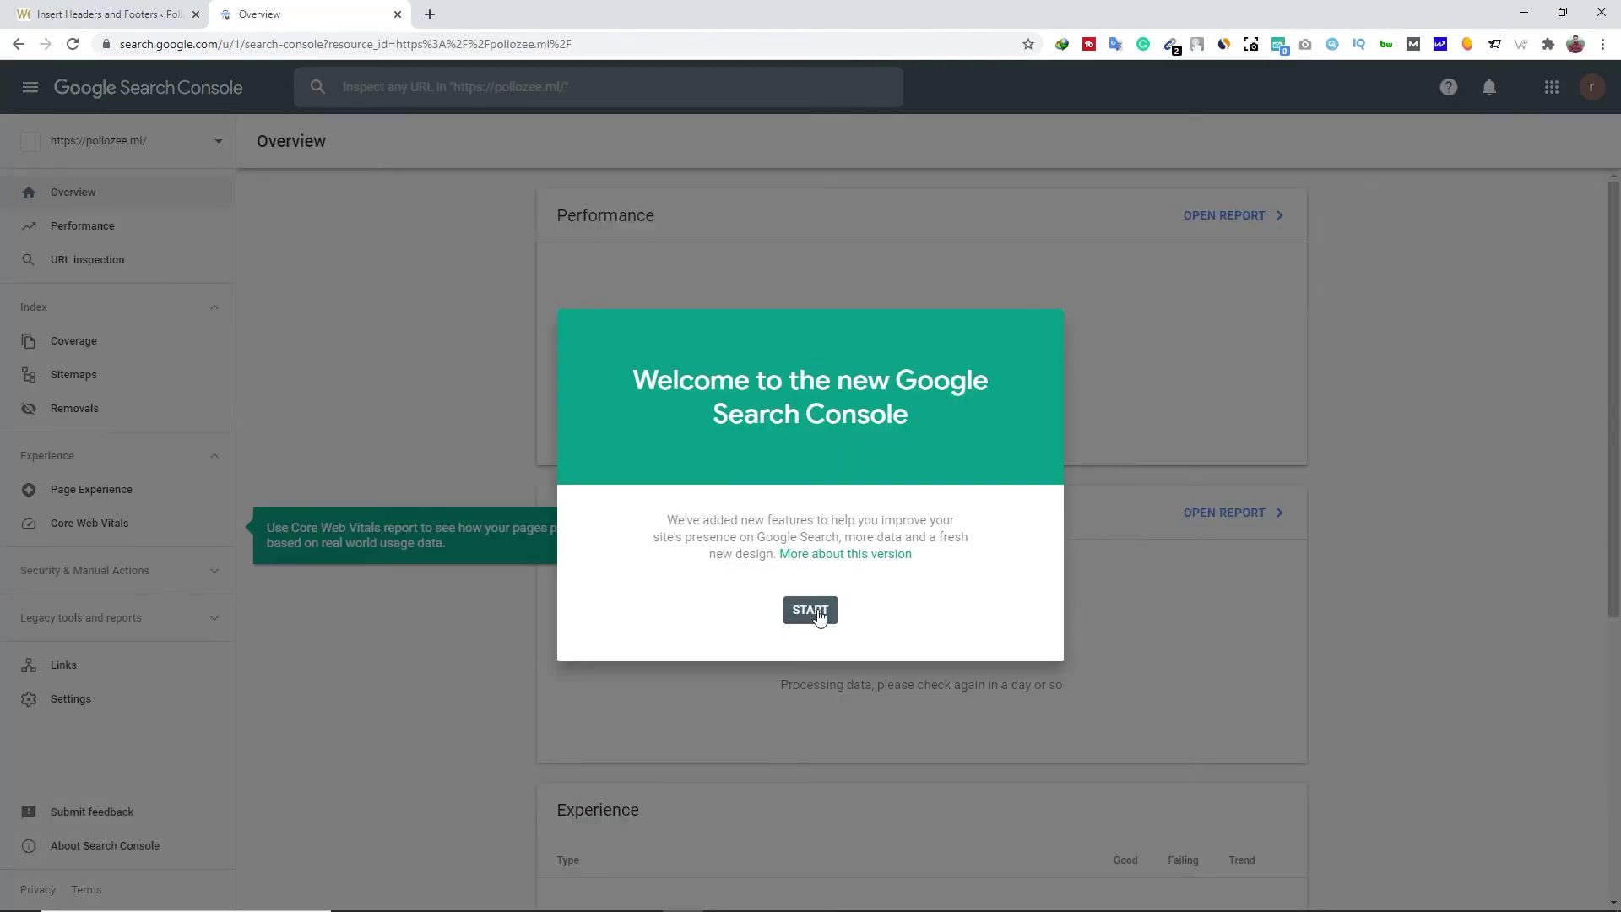
left_click(793, 619)
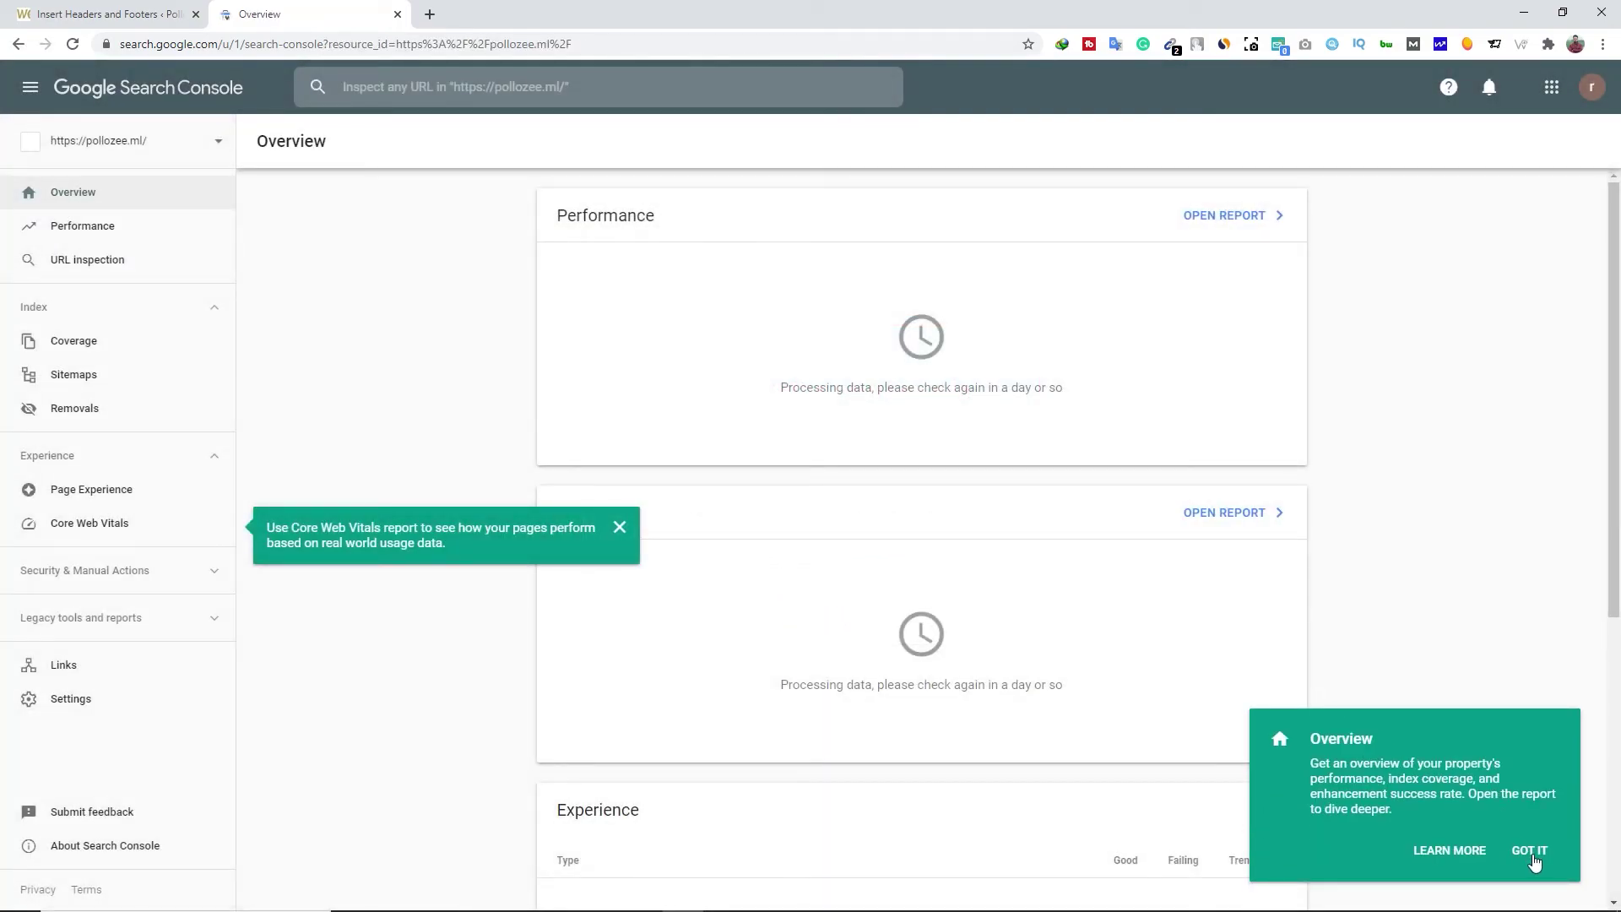
left_click(1528, 850)
left_click(619, 528)
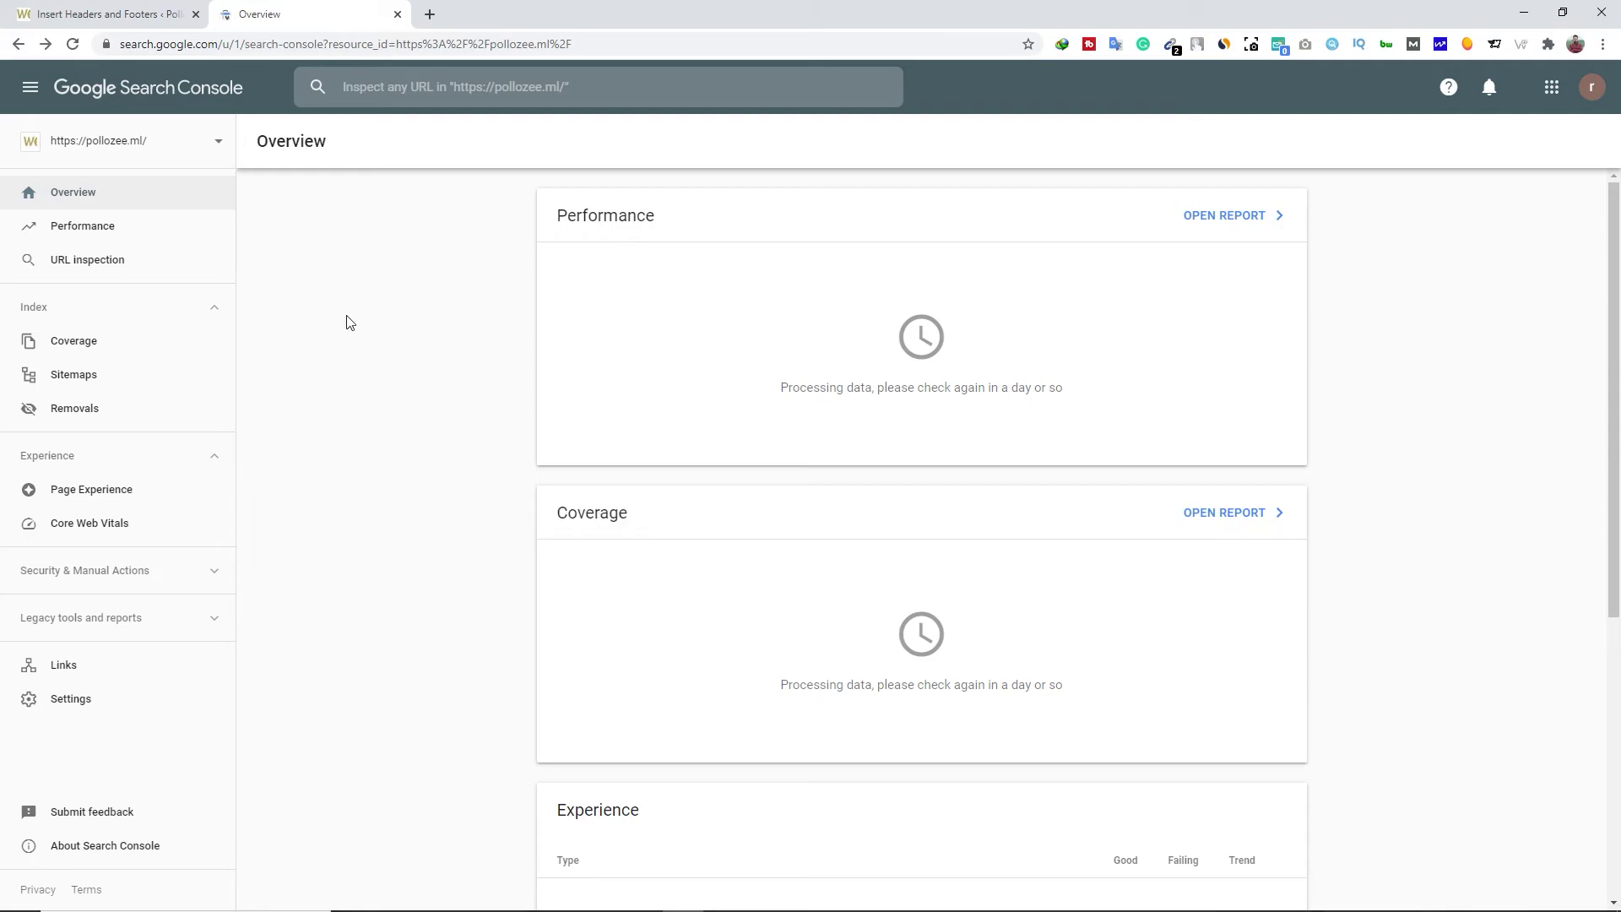
Open the property's Sitemaps report, then switch back to WordPress
left_click(217, 142)
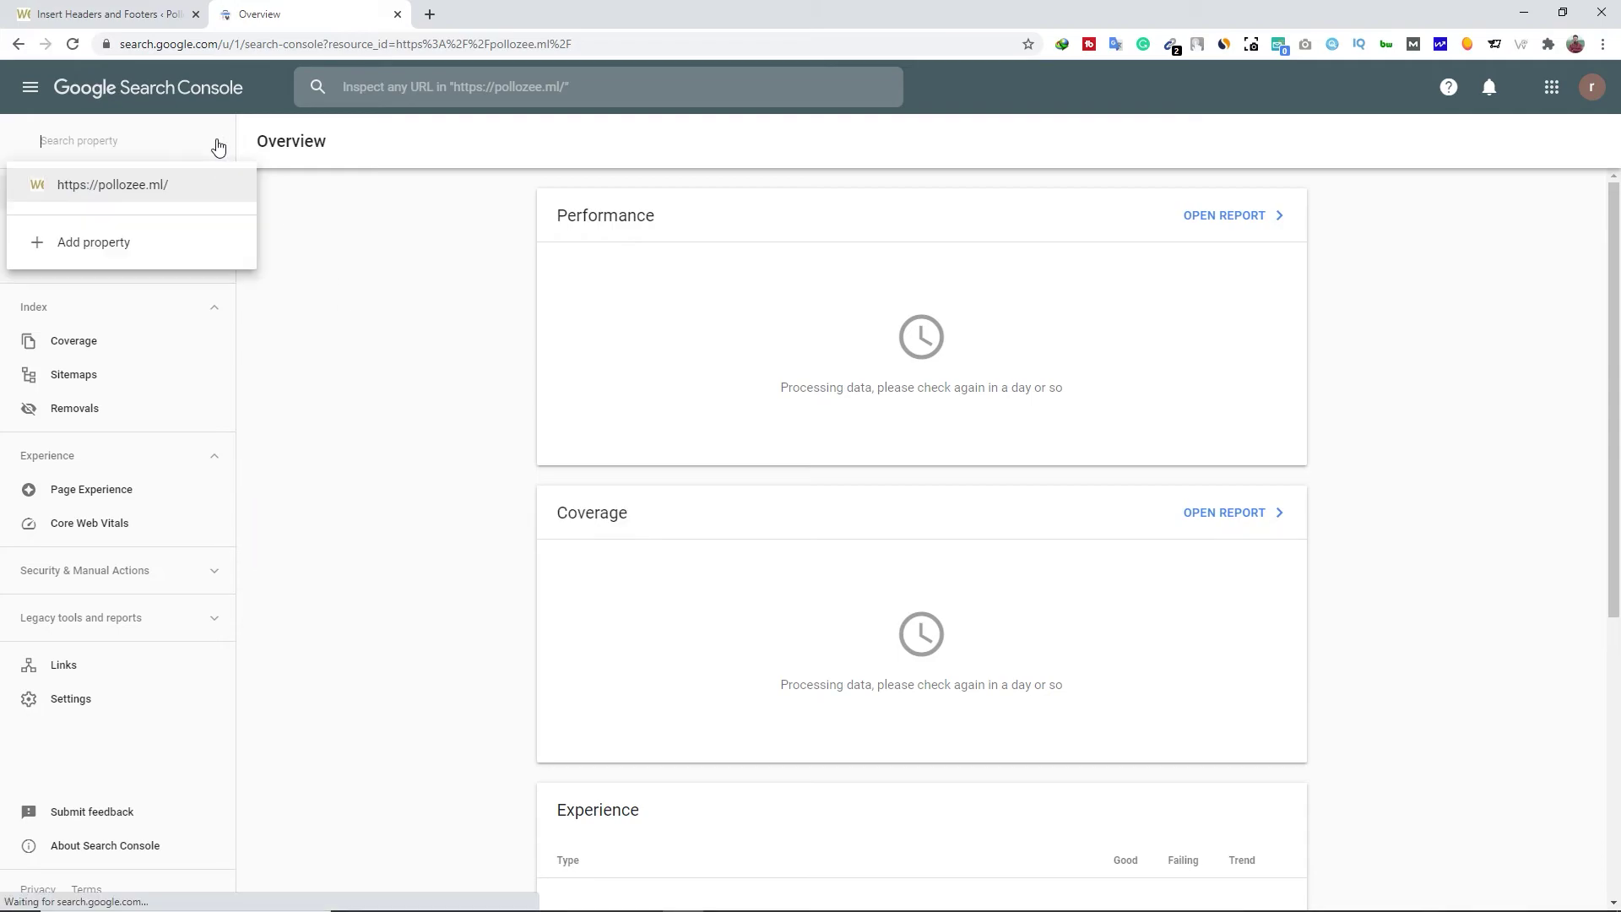
left_click(358, 239)
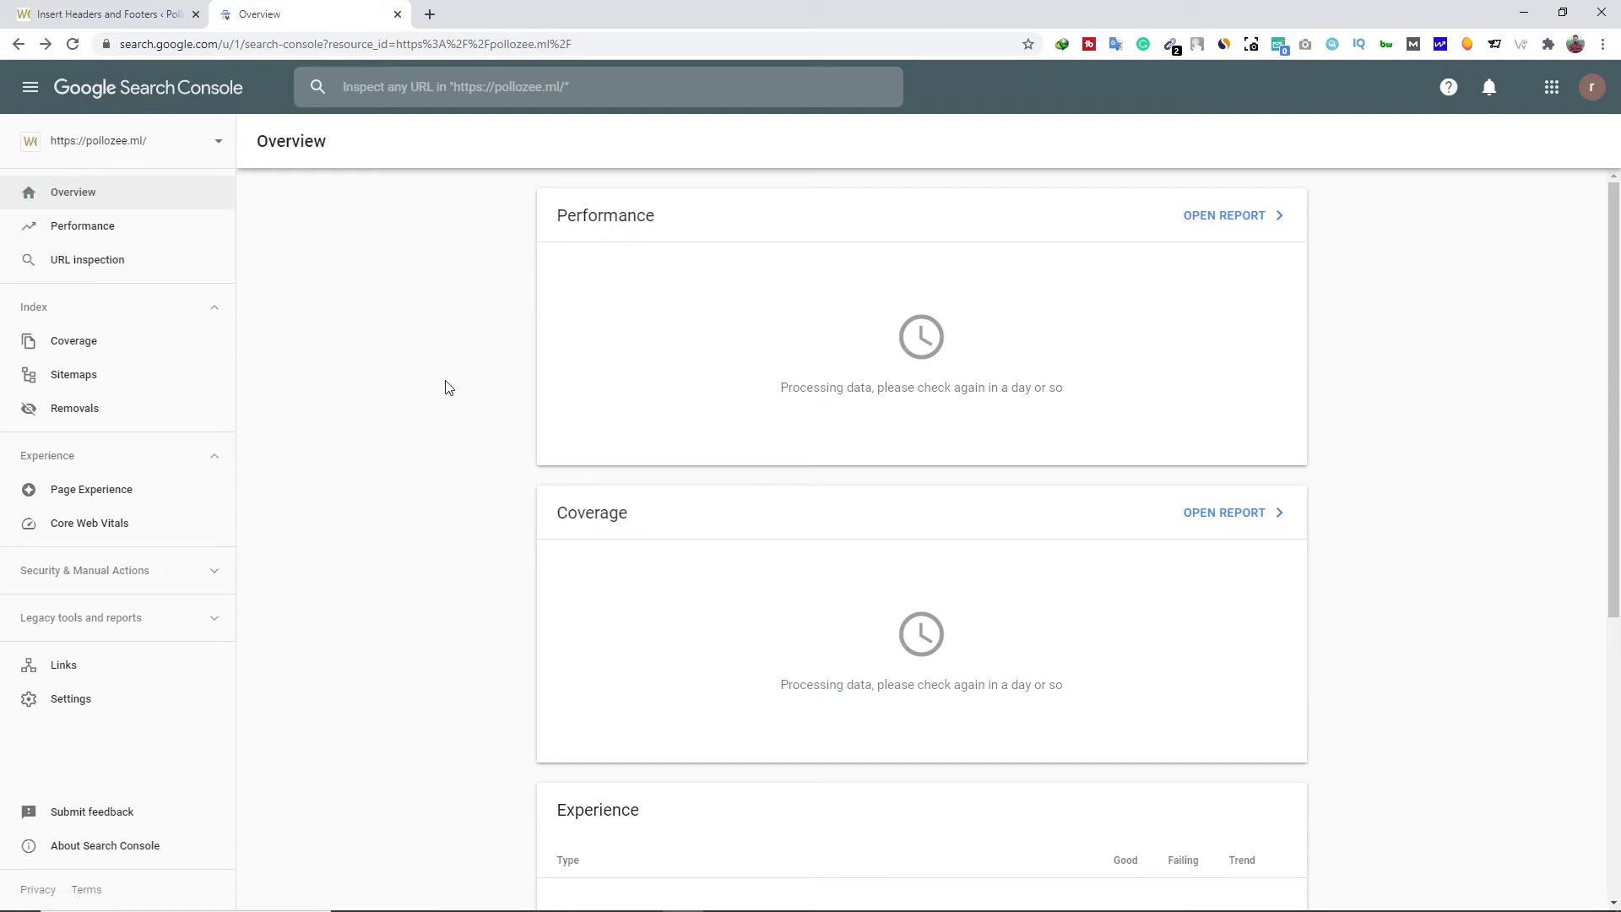
left_click(96, 384)
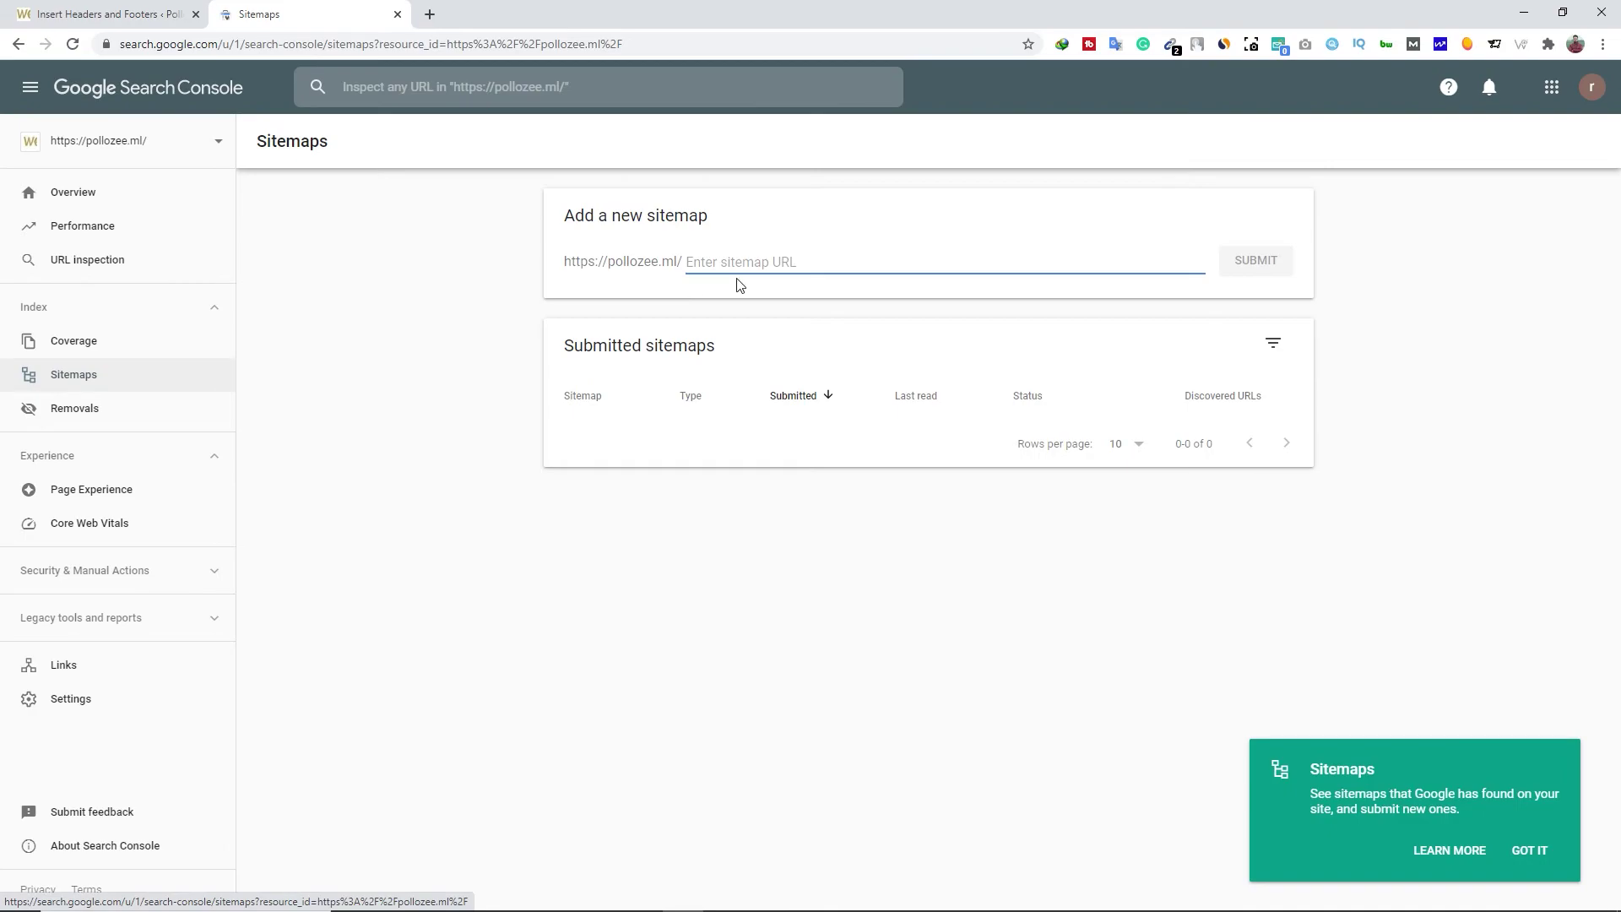
left_click(742, 263)
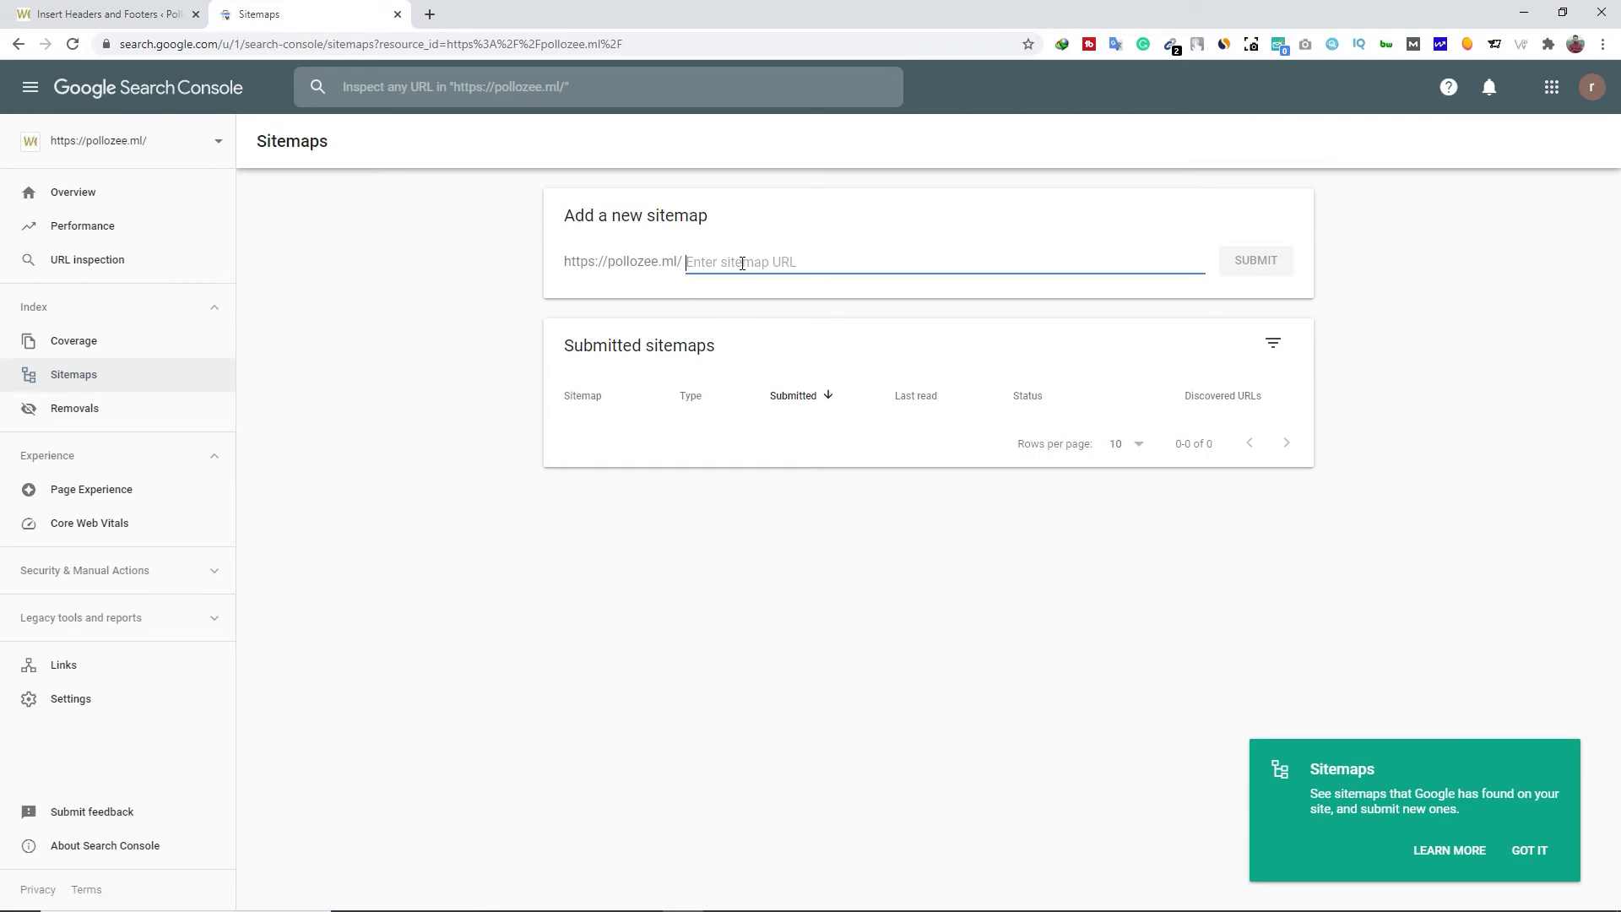
left_click(762, 262)
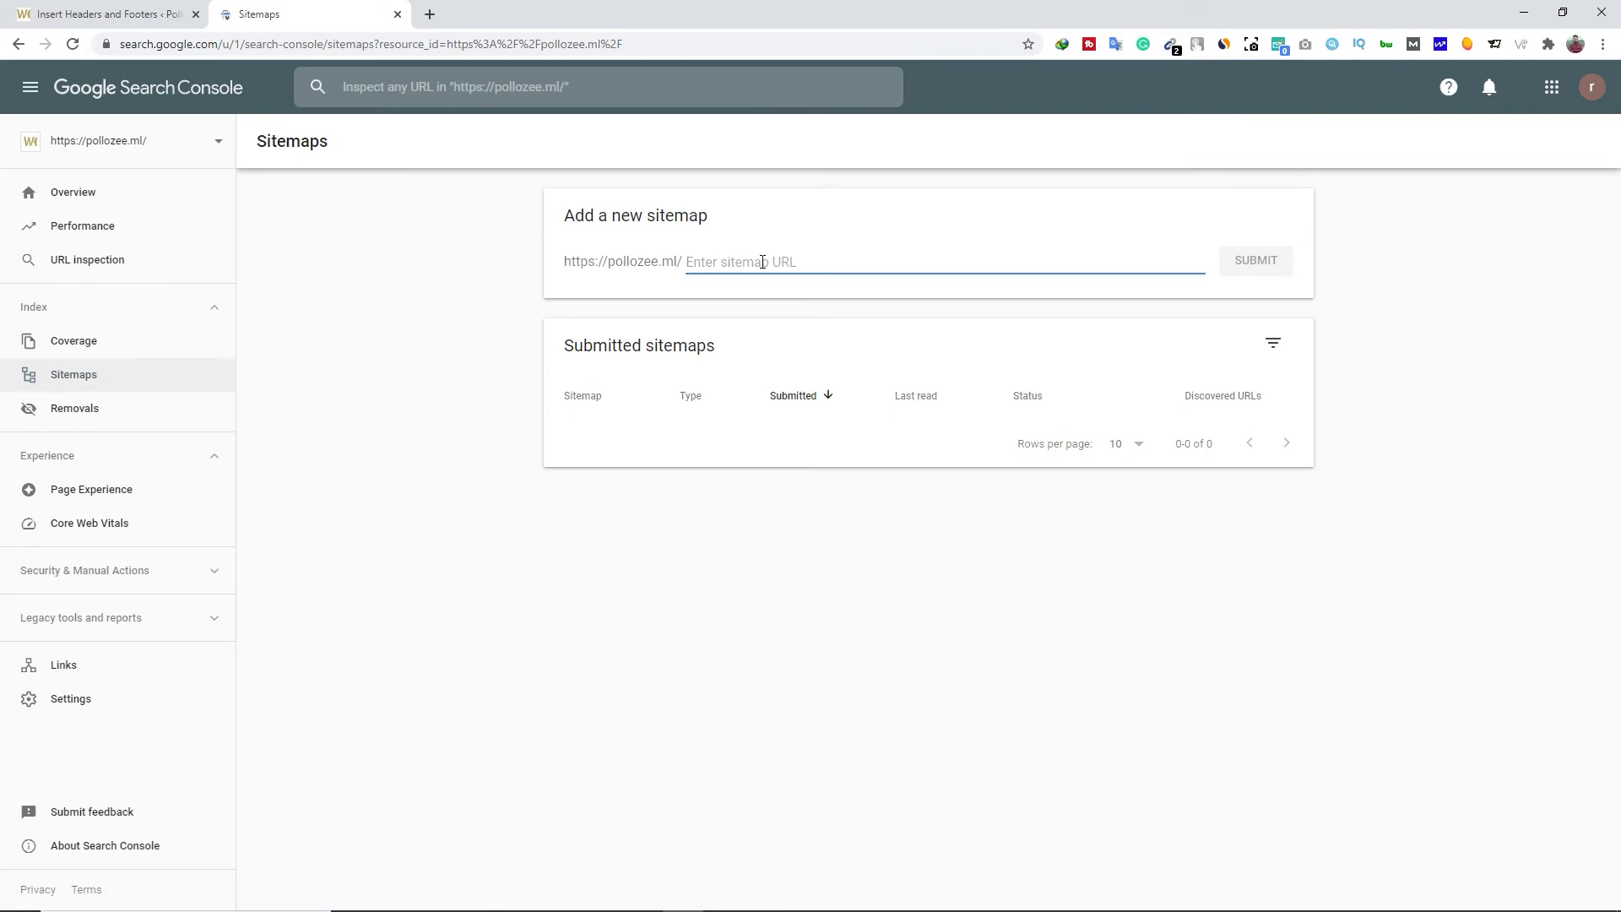
left_click(100, 12)
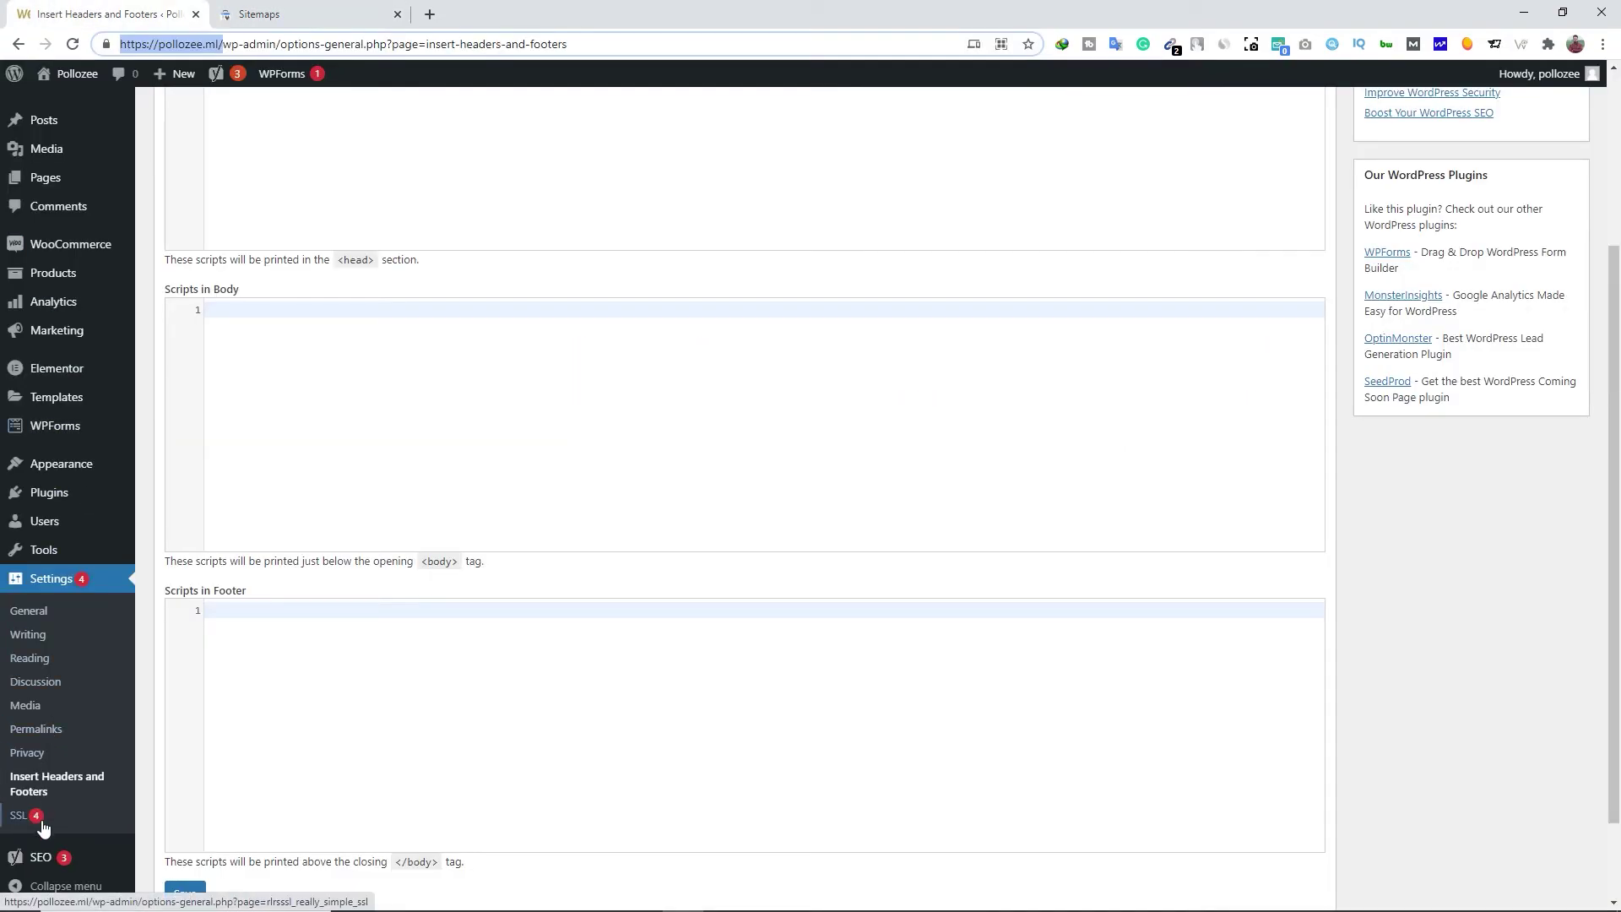
Open the Yoast XML sitemap index, which lists 8 sitemaps, from the XML sitemaps feature help
mouse_move(44, 861)
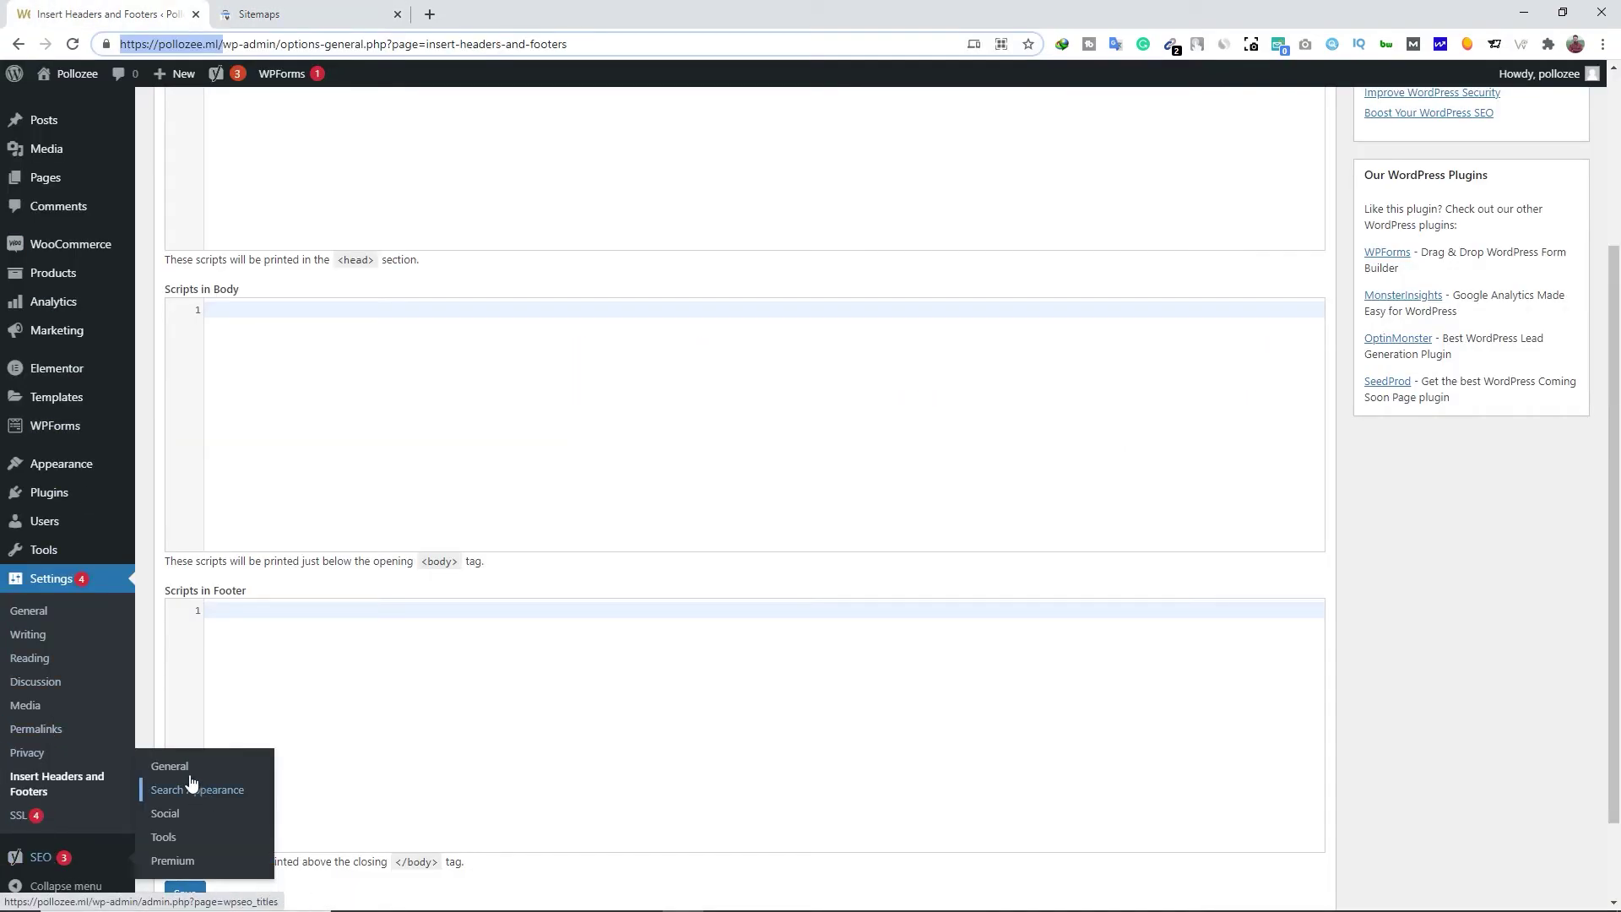
left_click(160, 767)
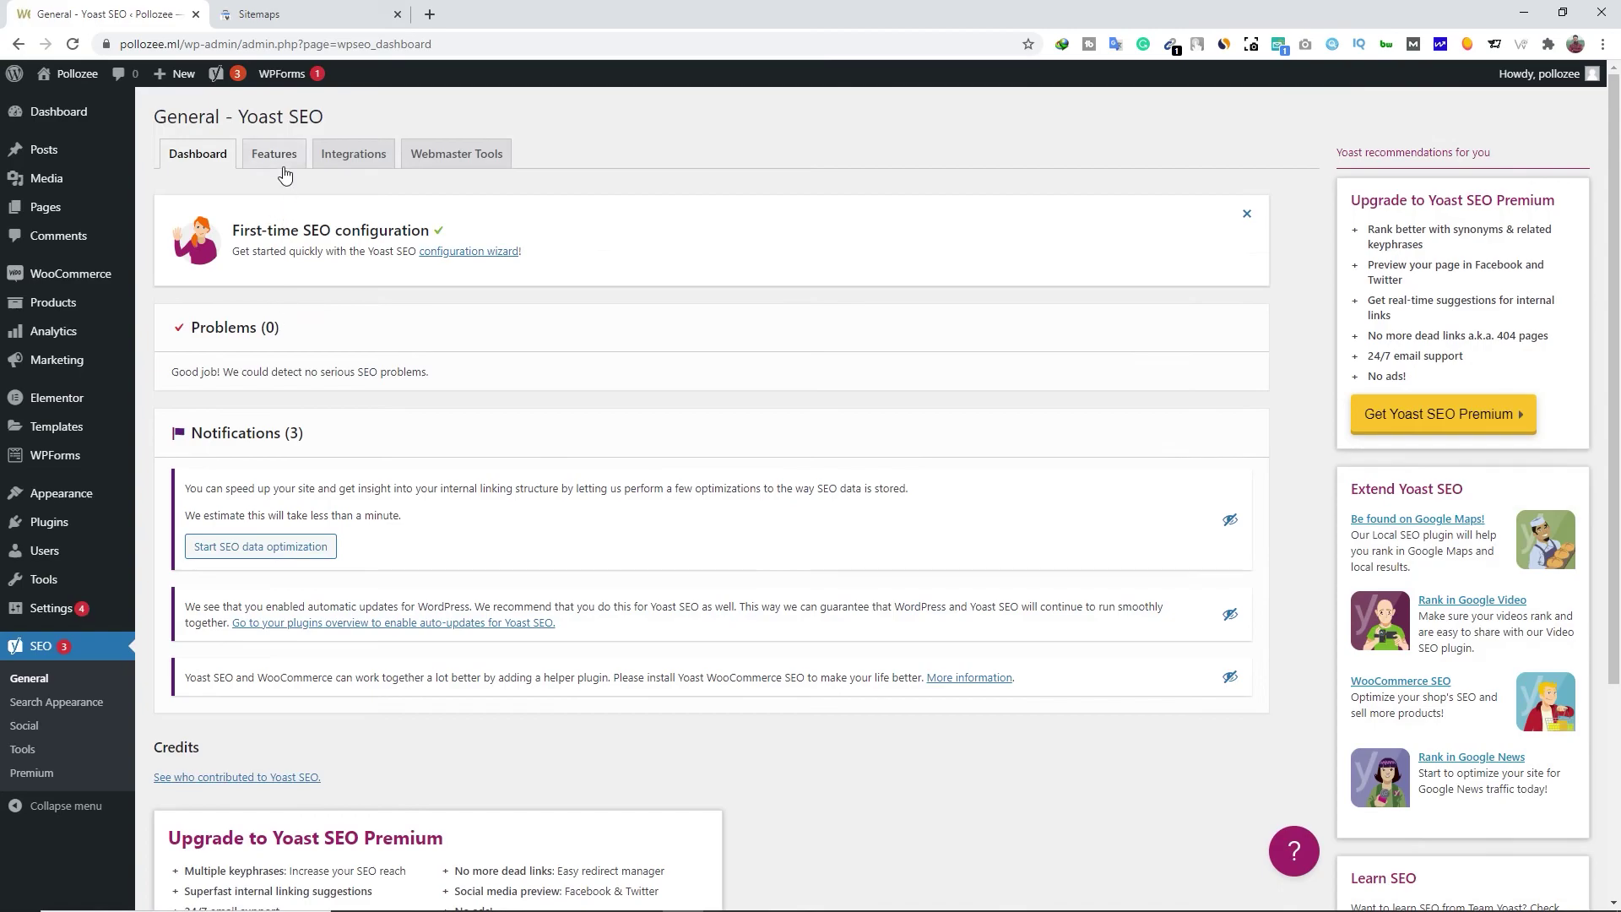
left_click(280, 161)
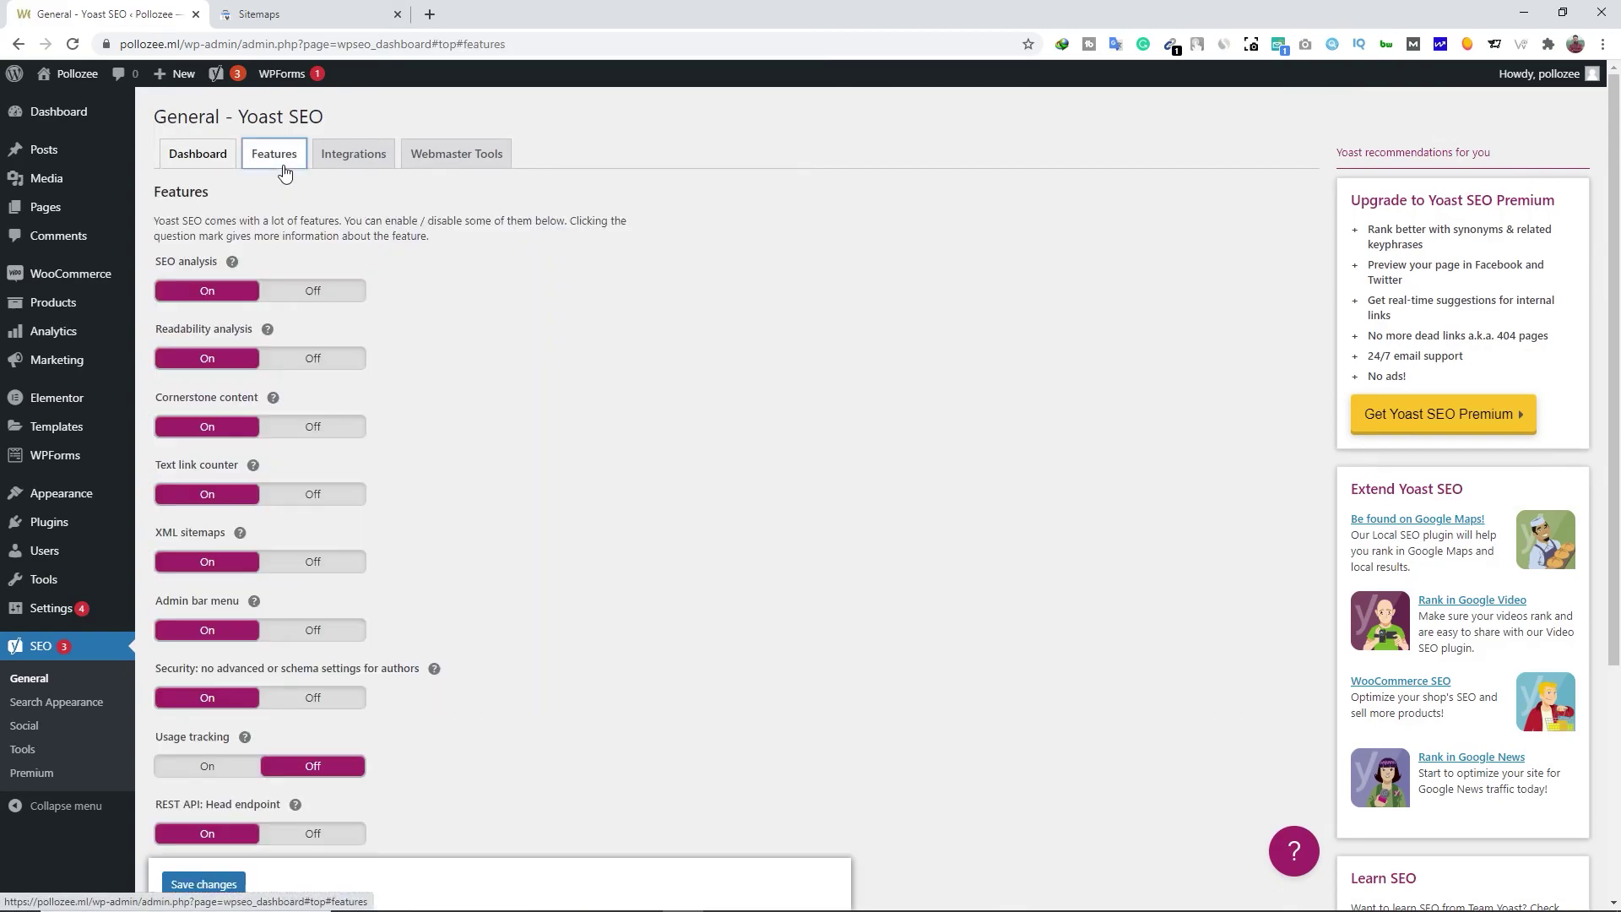
left_click(241, 535)
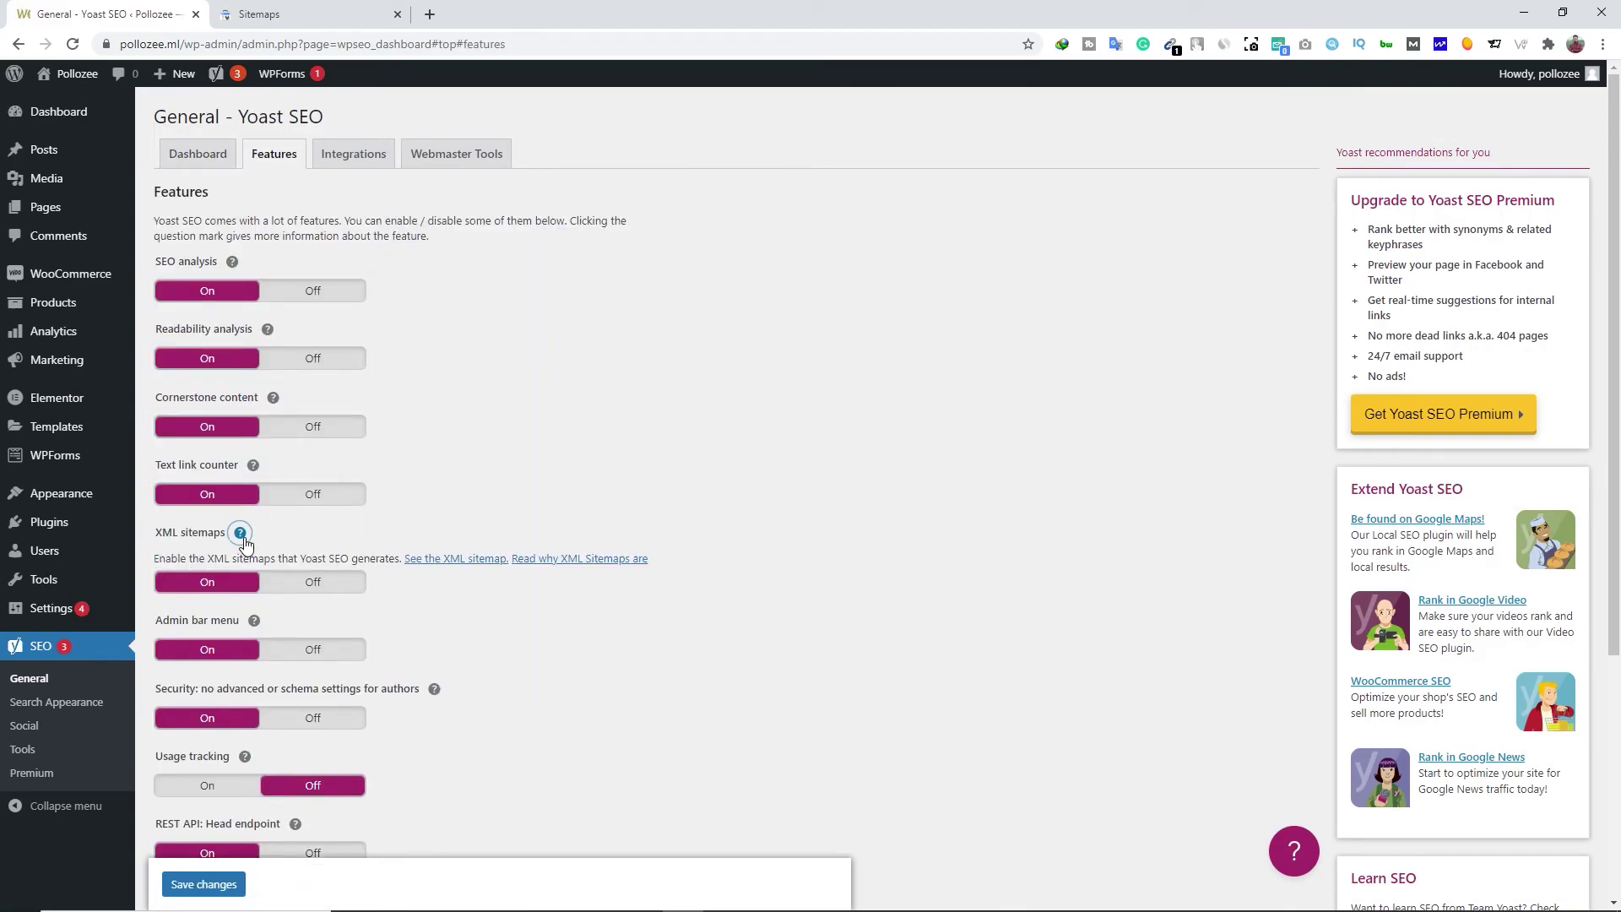
left_click(456, 570)
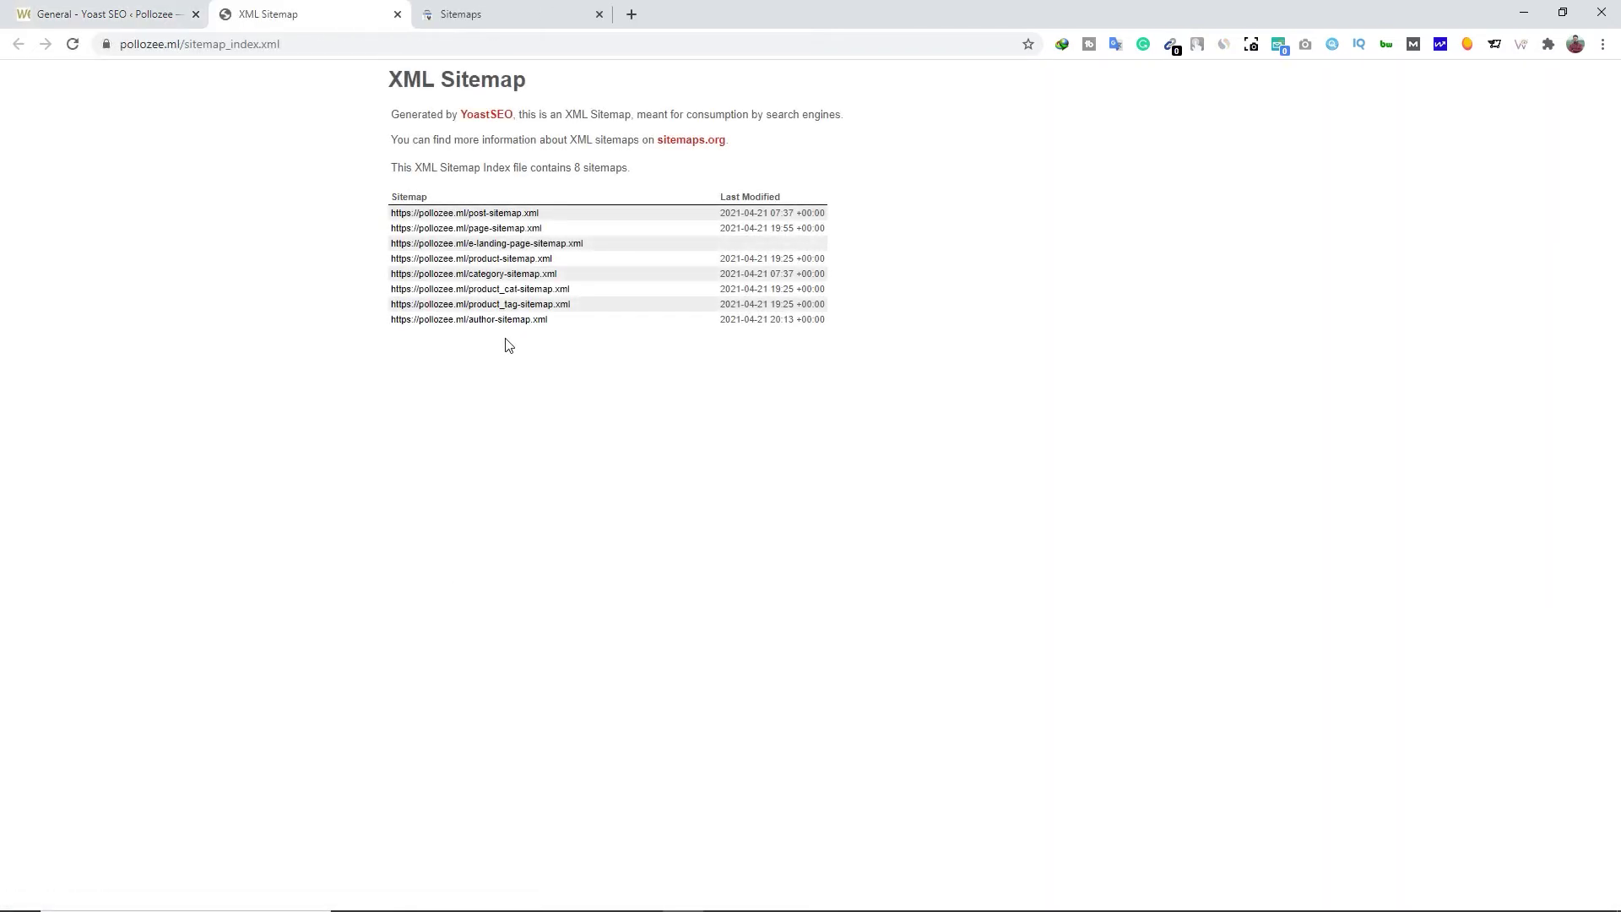
Copy the /sitemap_index.xml path from the address bar and return to Search Console's Sitemaps page
left_click_drag(288, 45, 193, 54)
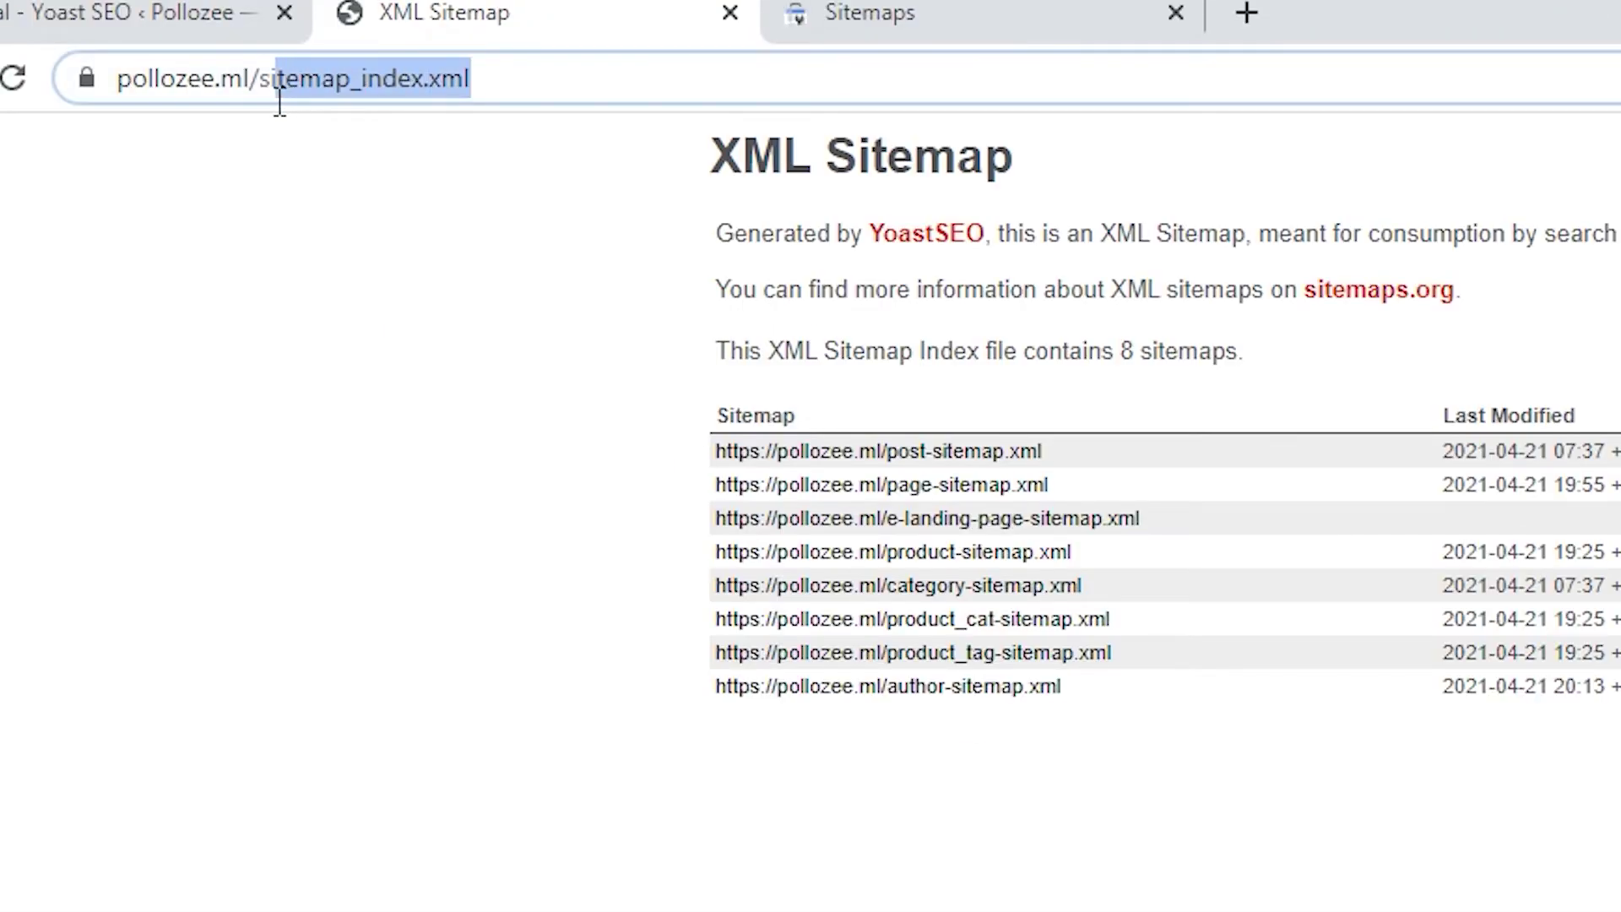
left_click_drag(279, 103, 253, 115)
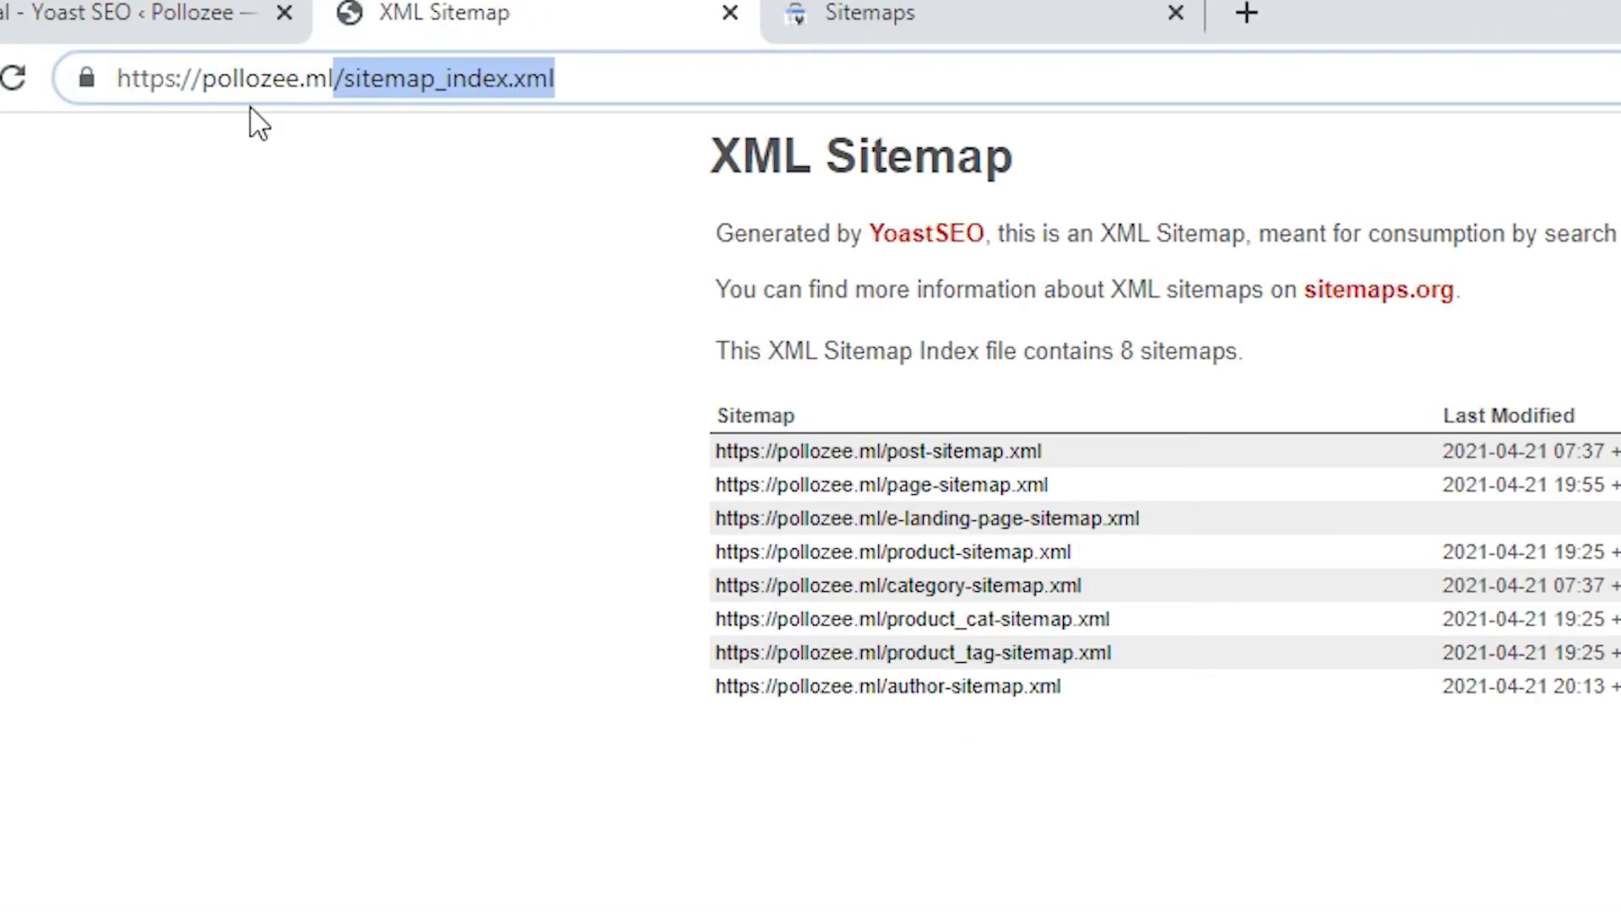
right_click(382, 78)
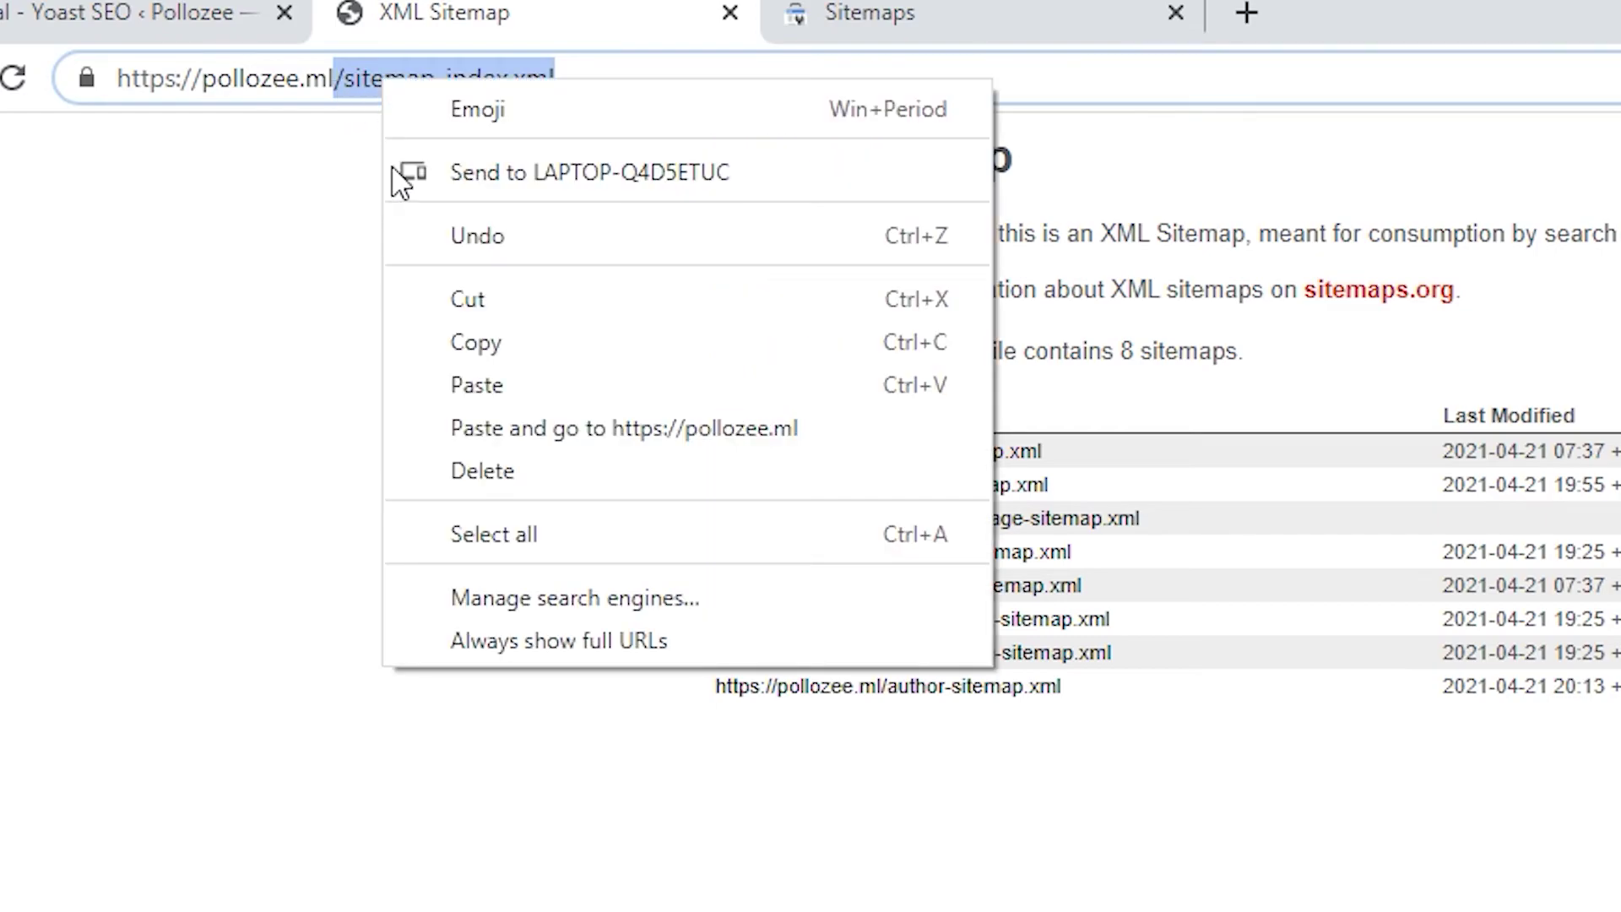
left_click(444, 339)
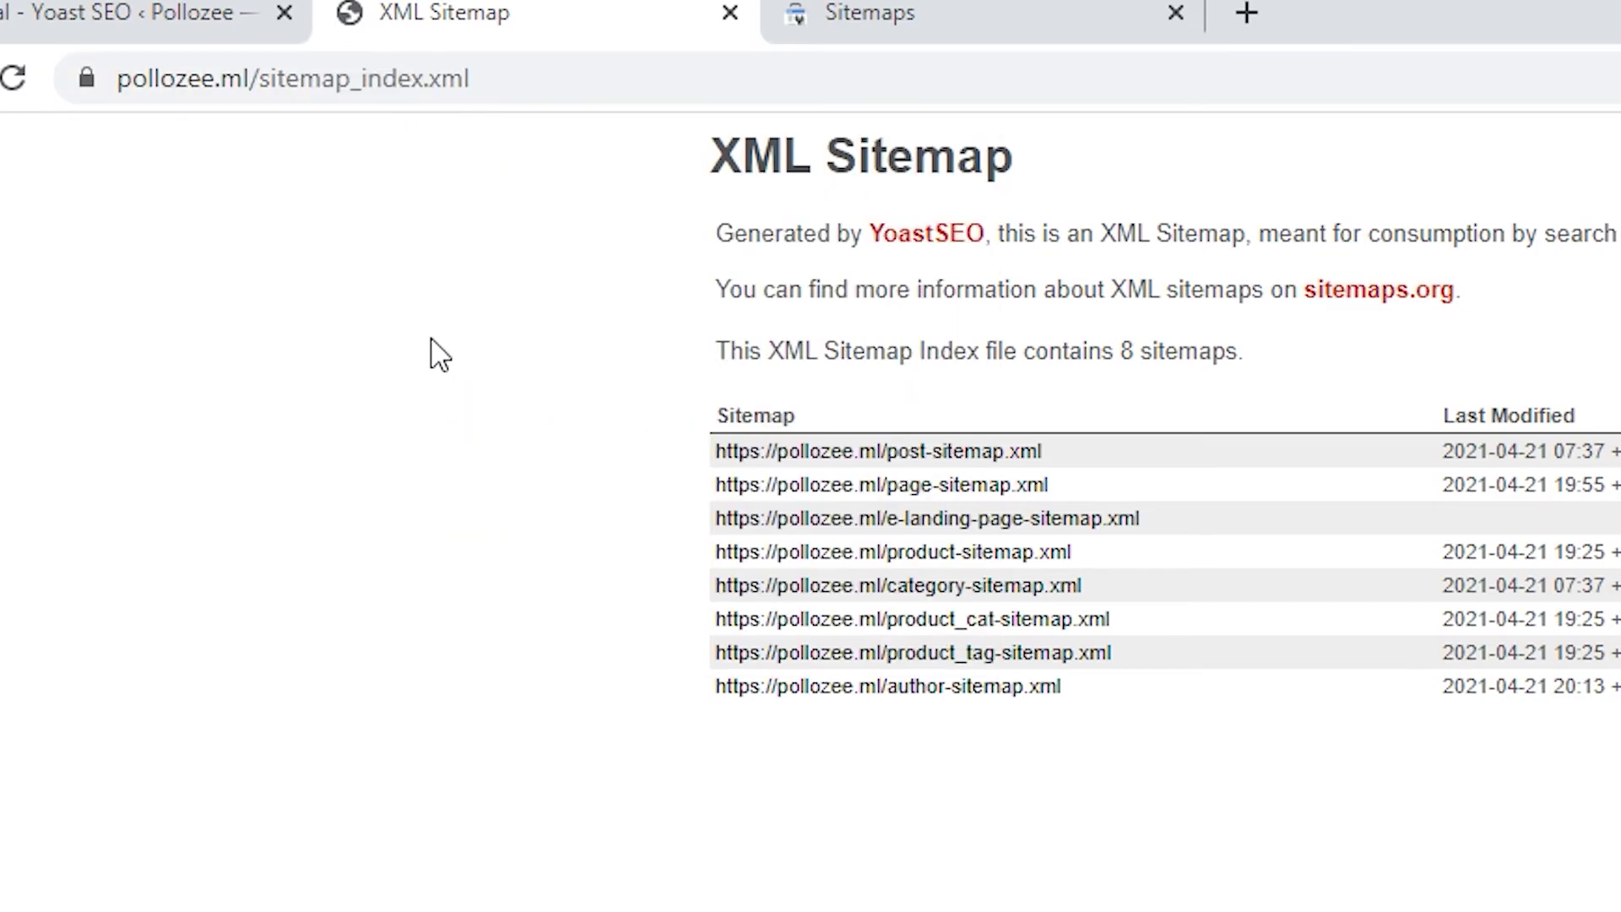
left_click(976, 19)
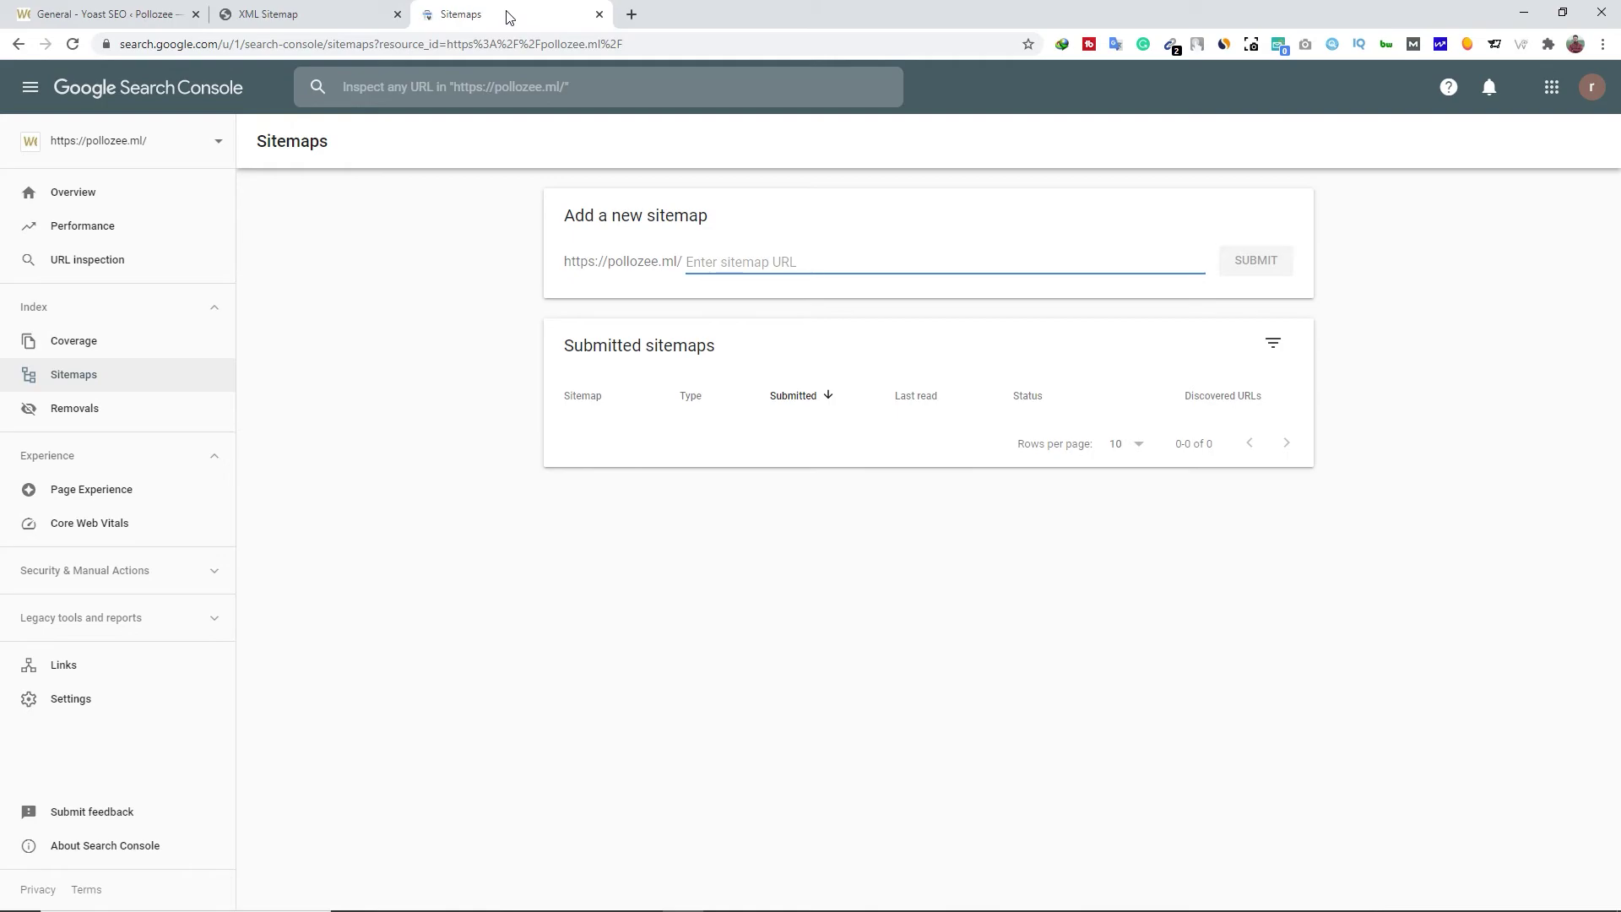
Paste /sitemap_index.xml as the sitemap URL, submit it, and dismiss the confirmation
right_click(738, 262)
left_click(778, 388)
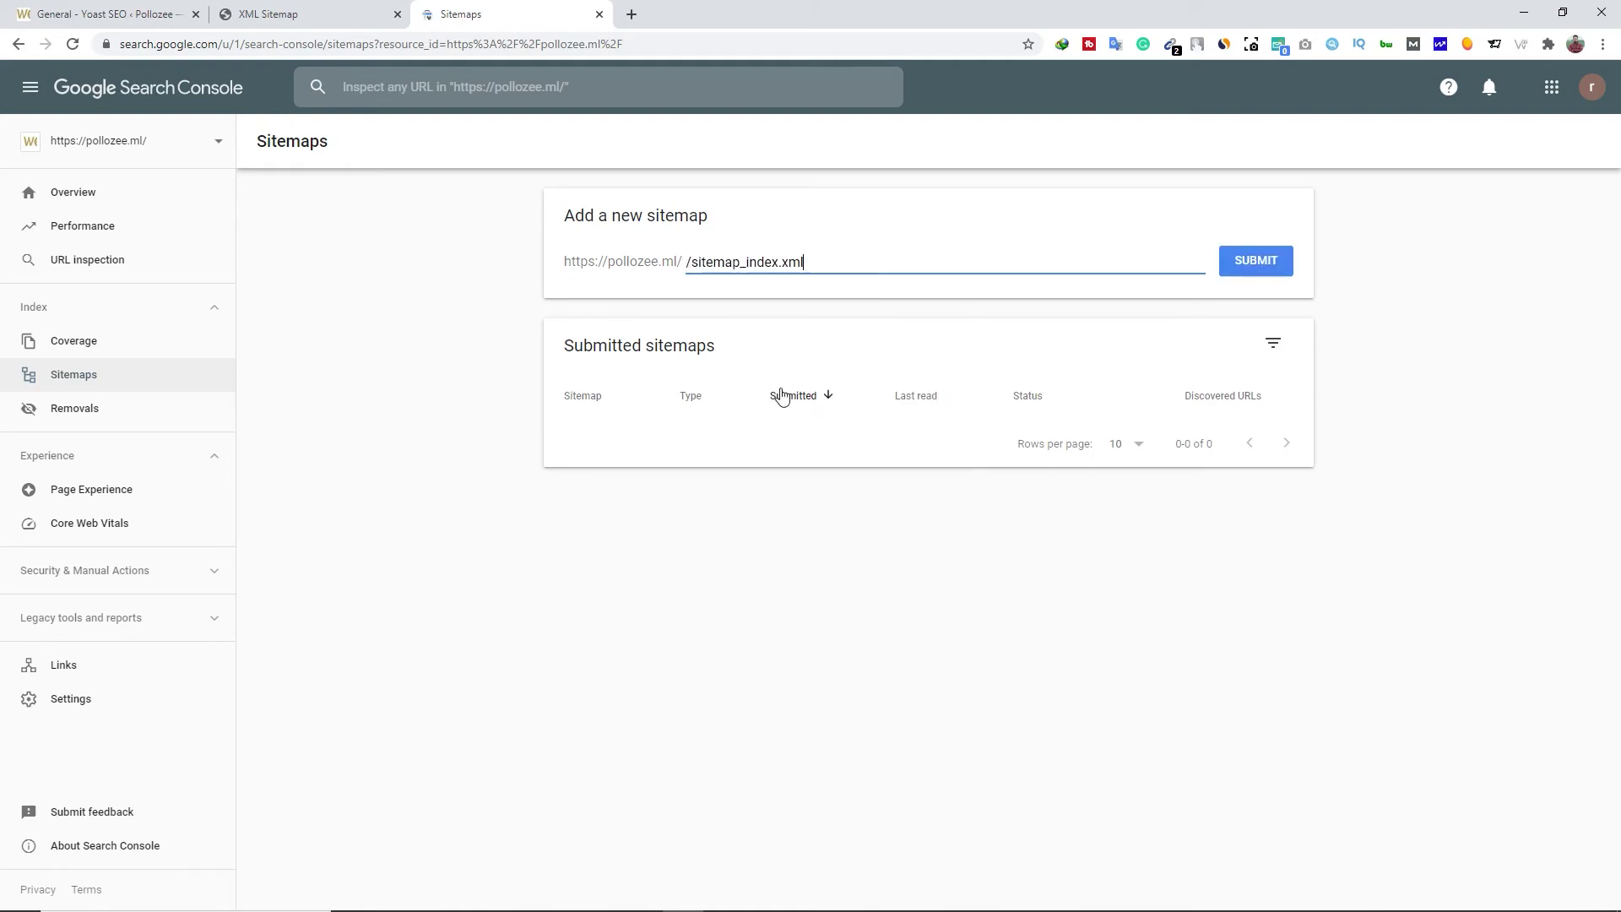
left_click(1254, 261)
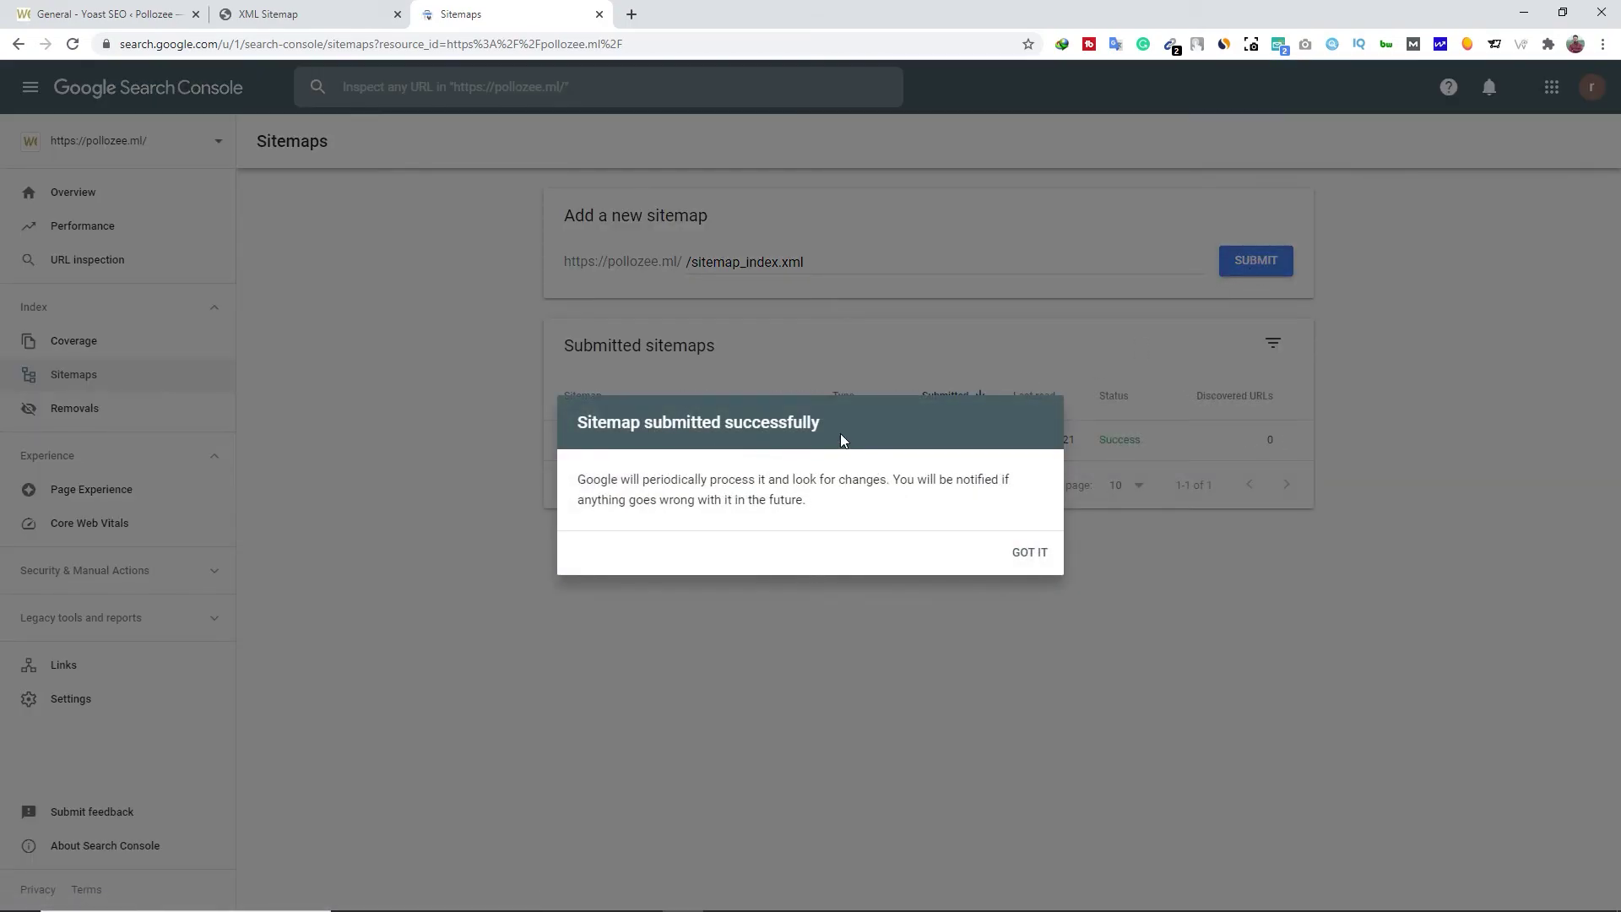
left_click(1023, 555)
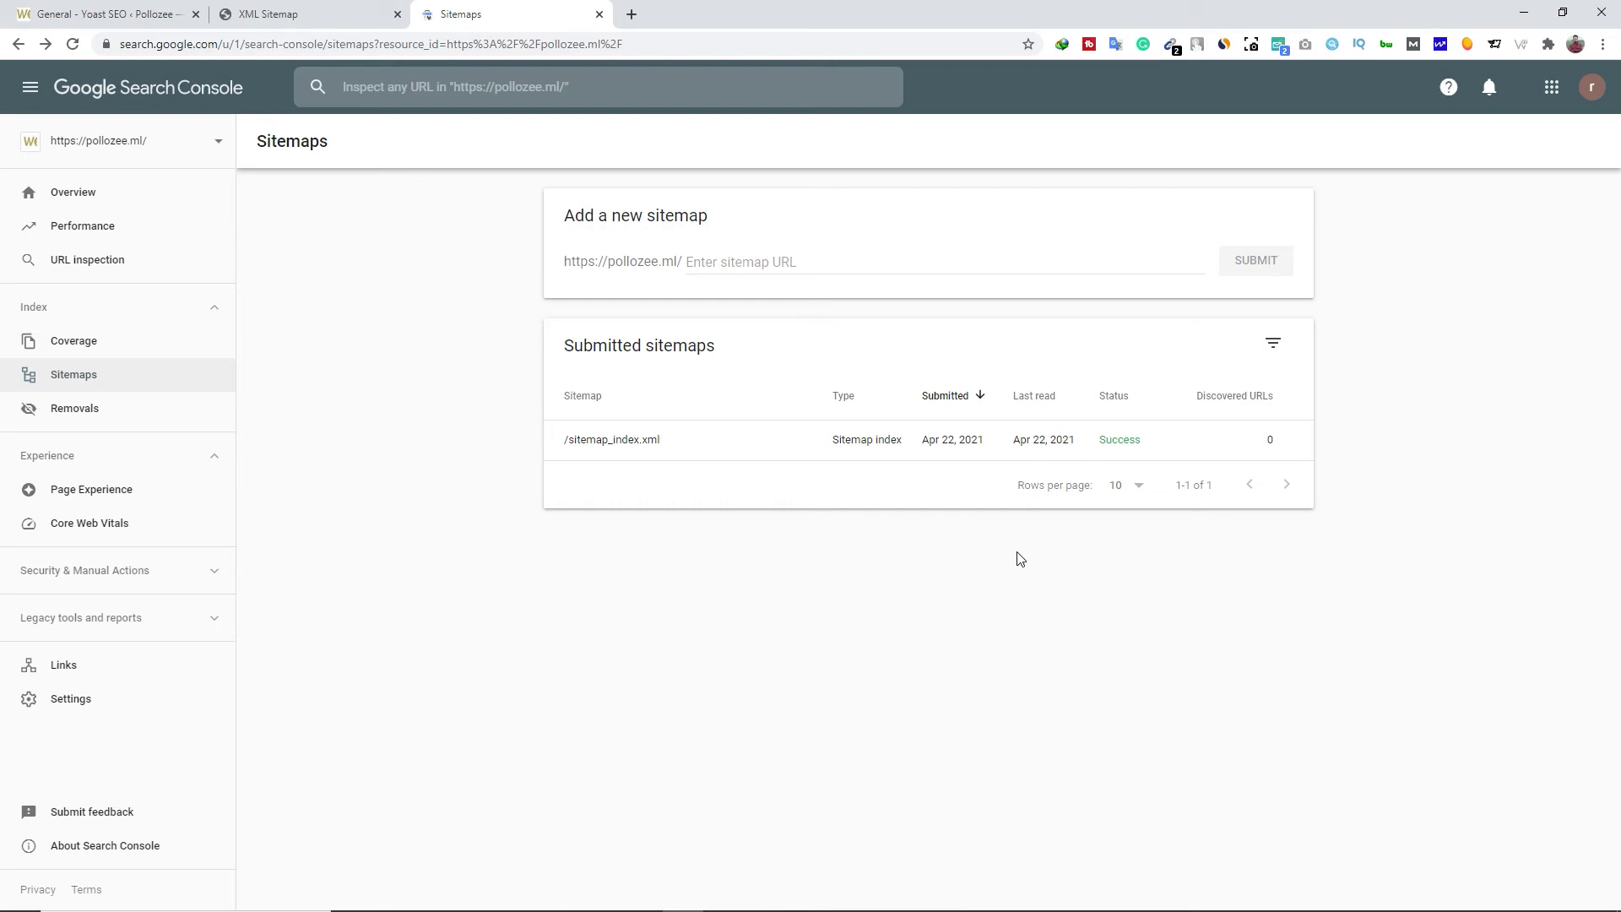
Close the sitemap tabs and open Bing Webmaster Tools from Yoast's webmaster verification settings
left_click(600, 15)
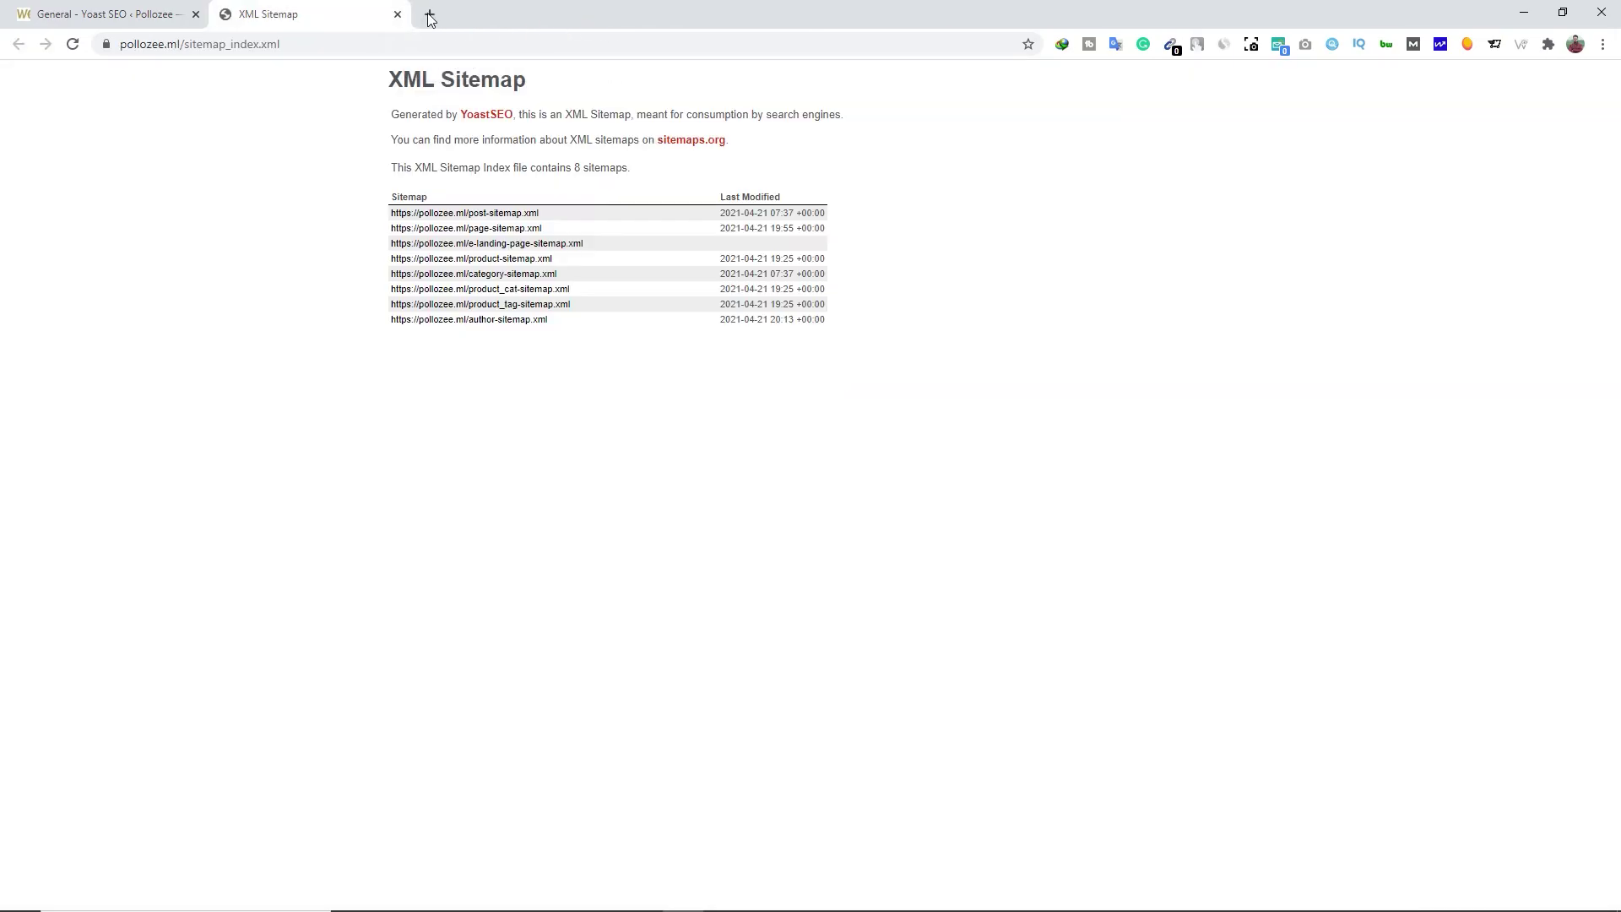
left_click(398, 15)
left_click(445, 168)
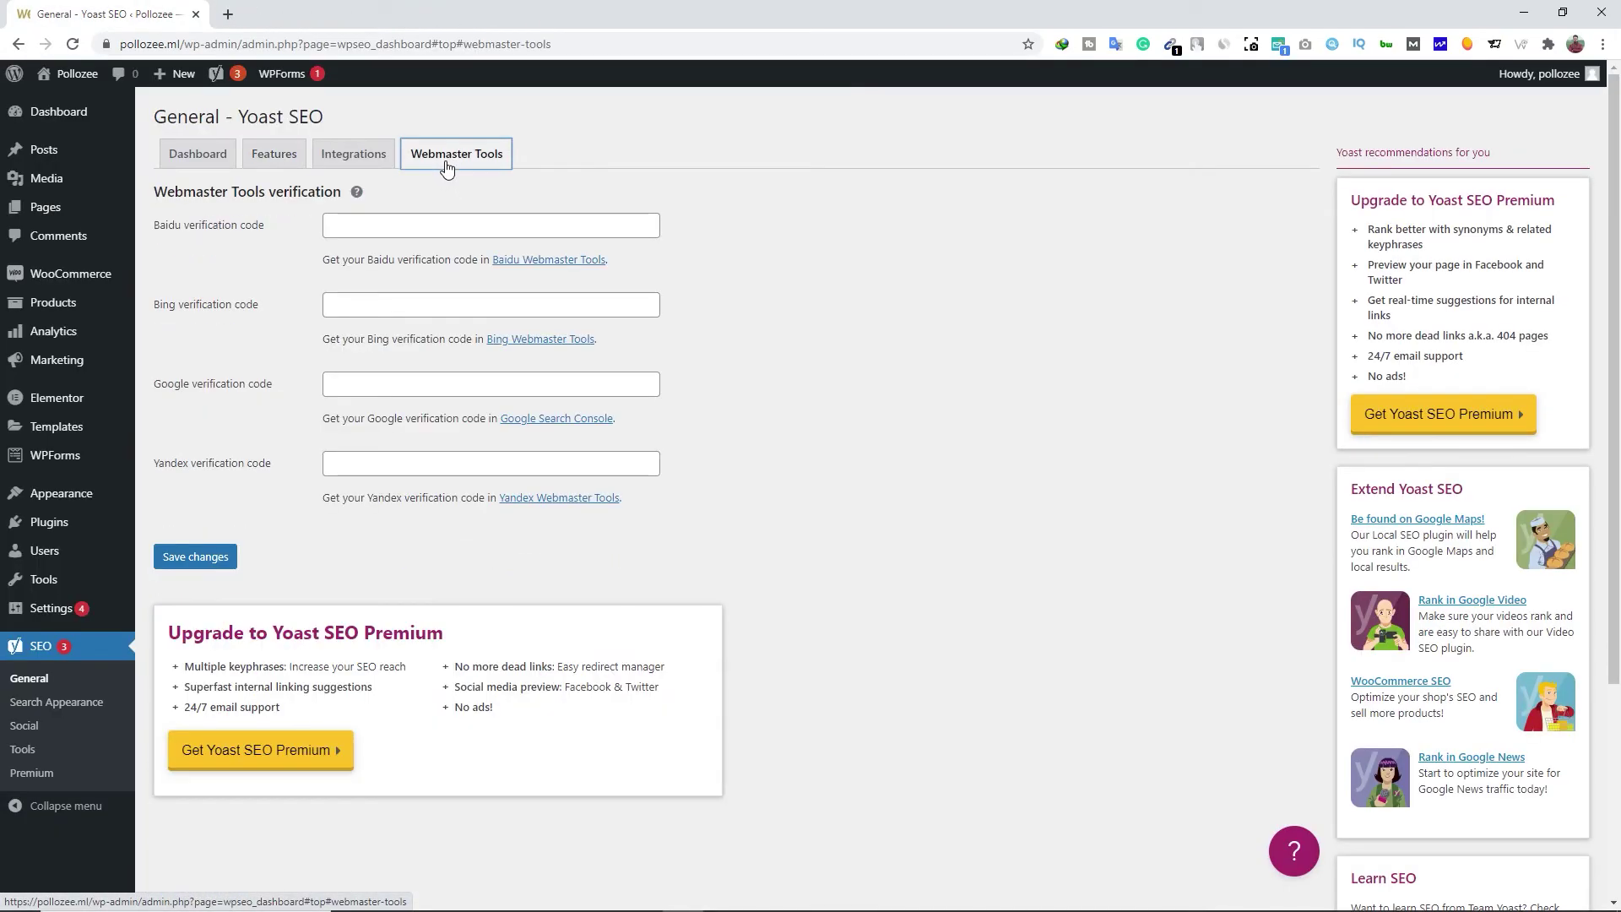
left_click(551, 340)
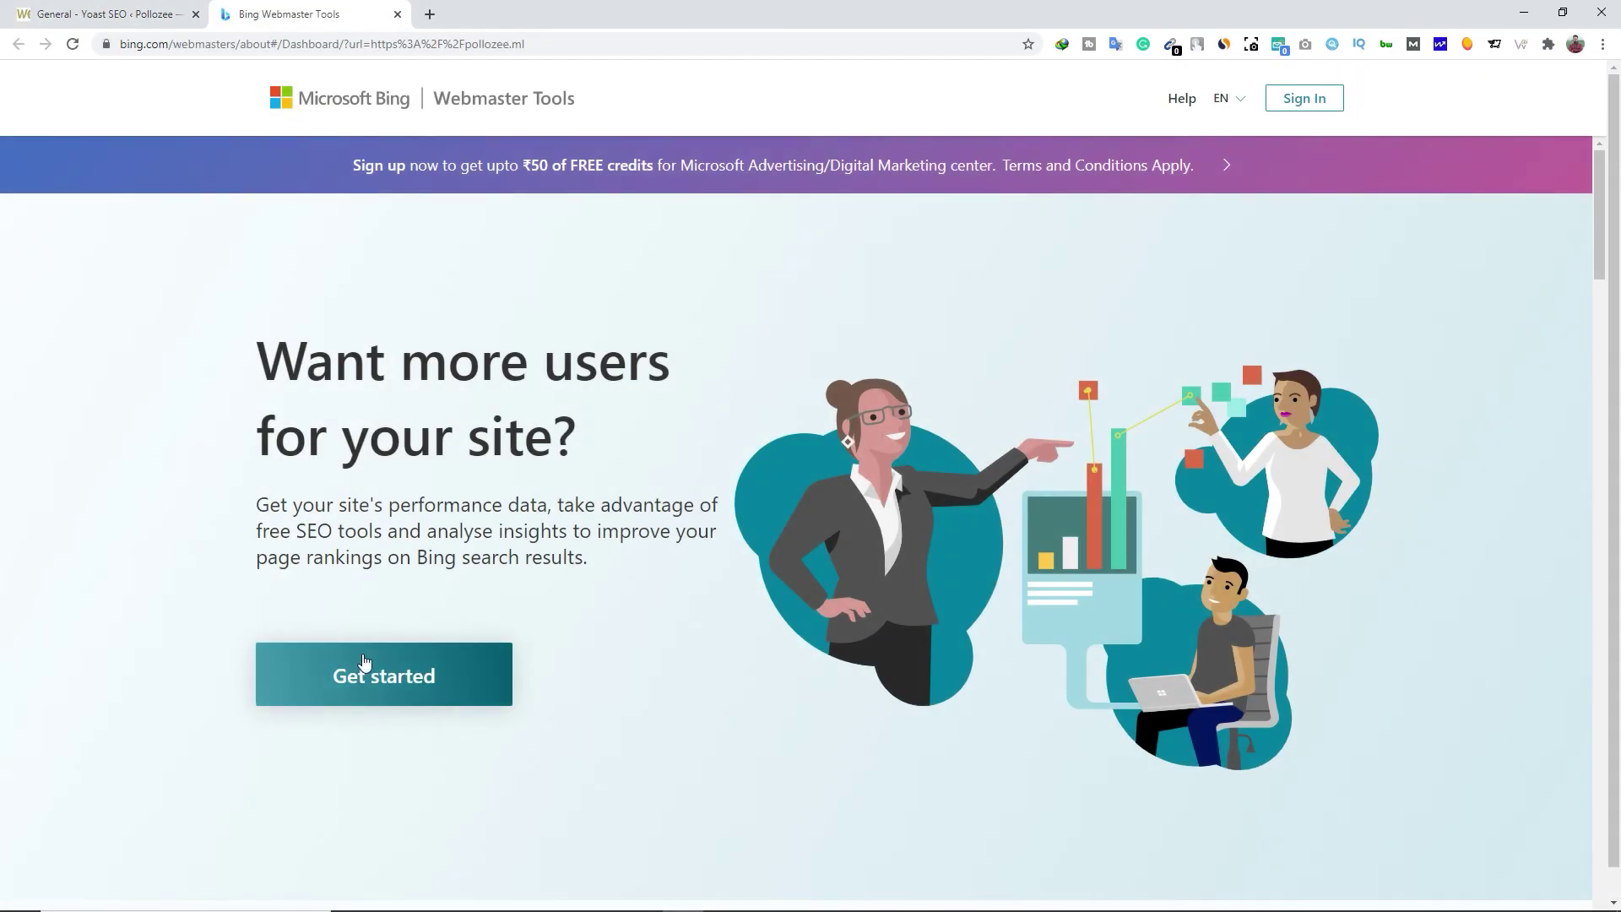
Sign in to Bing Webmaster Tools with a Google account
left_click(394, 675)
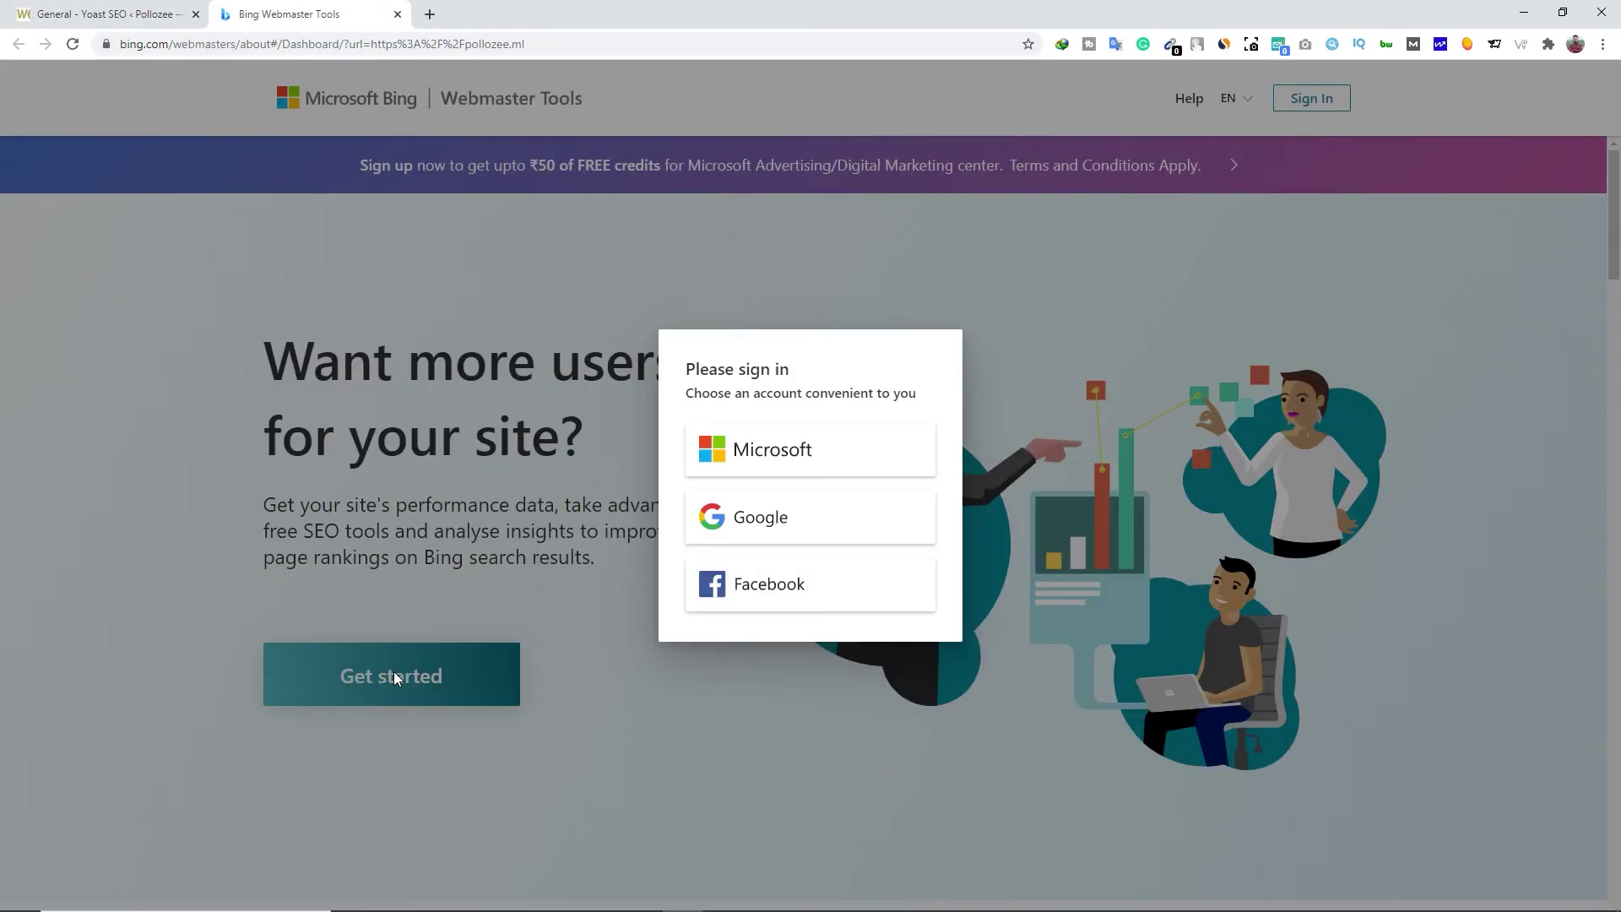
left_click(770, 519)
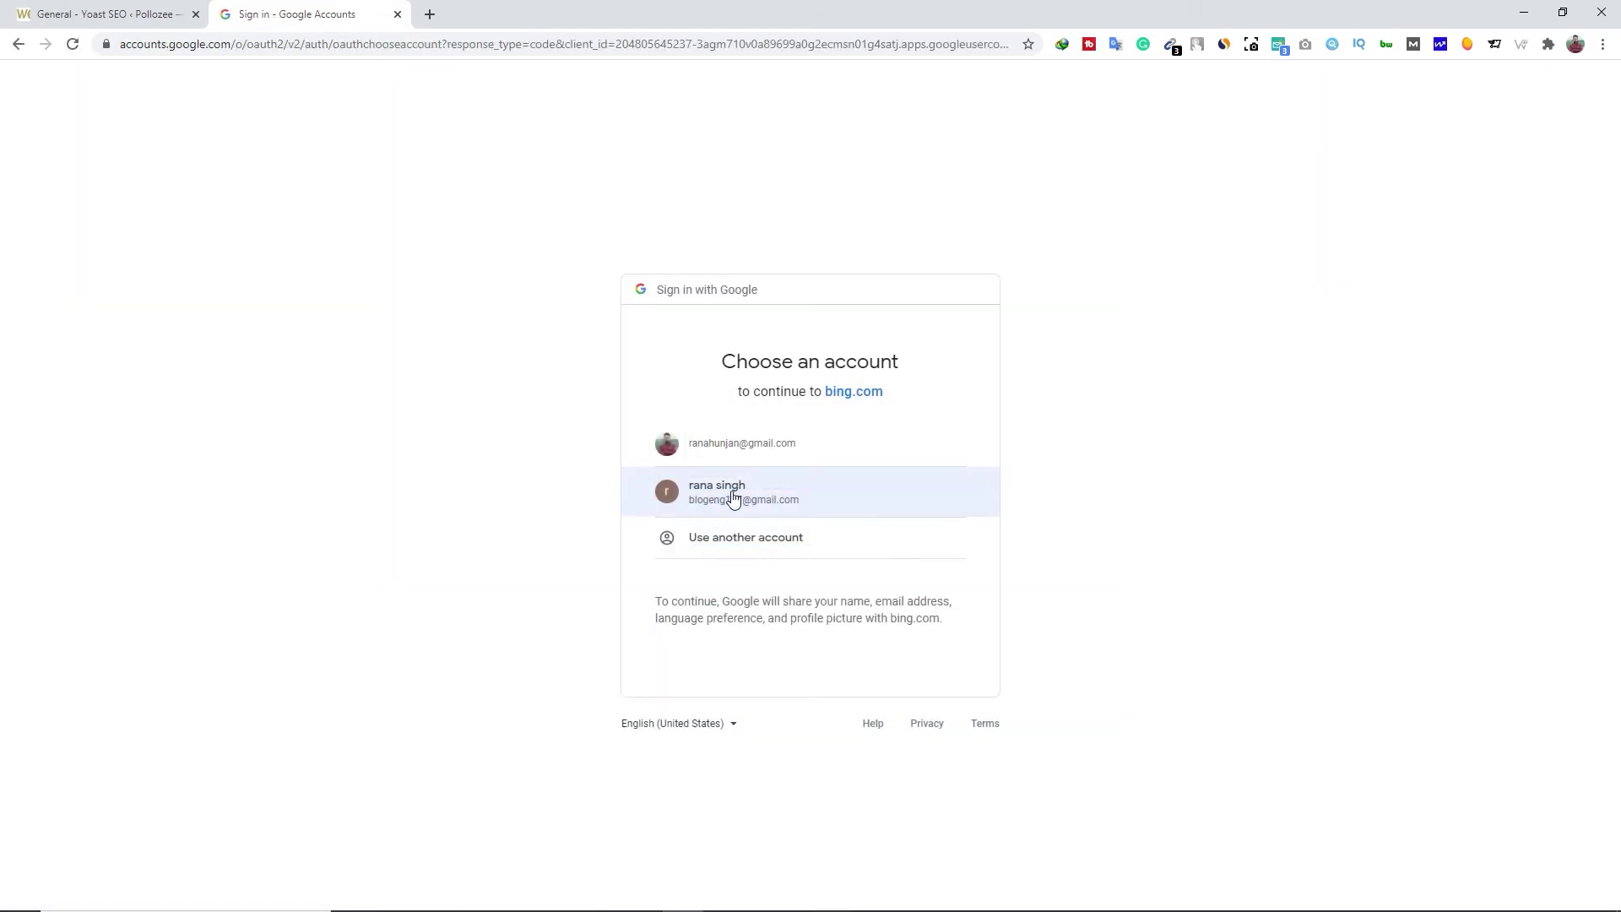
left_click(817, 500)
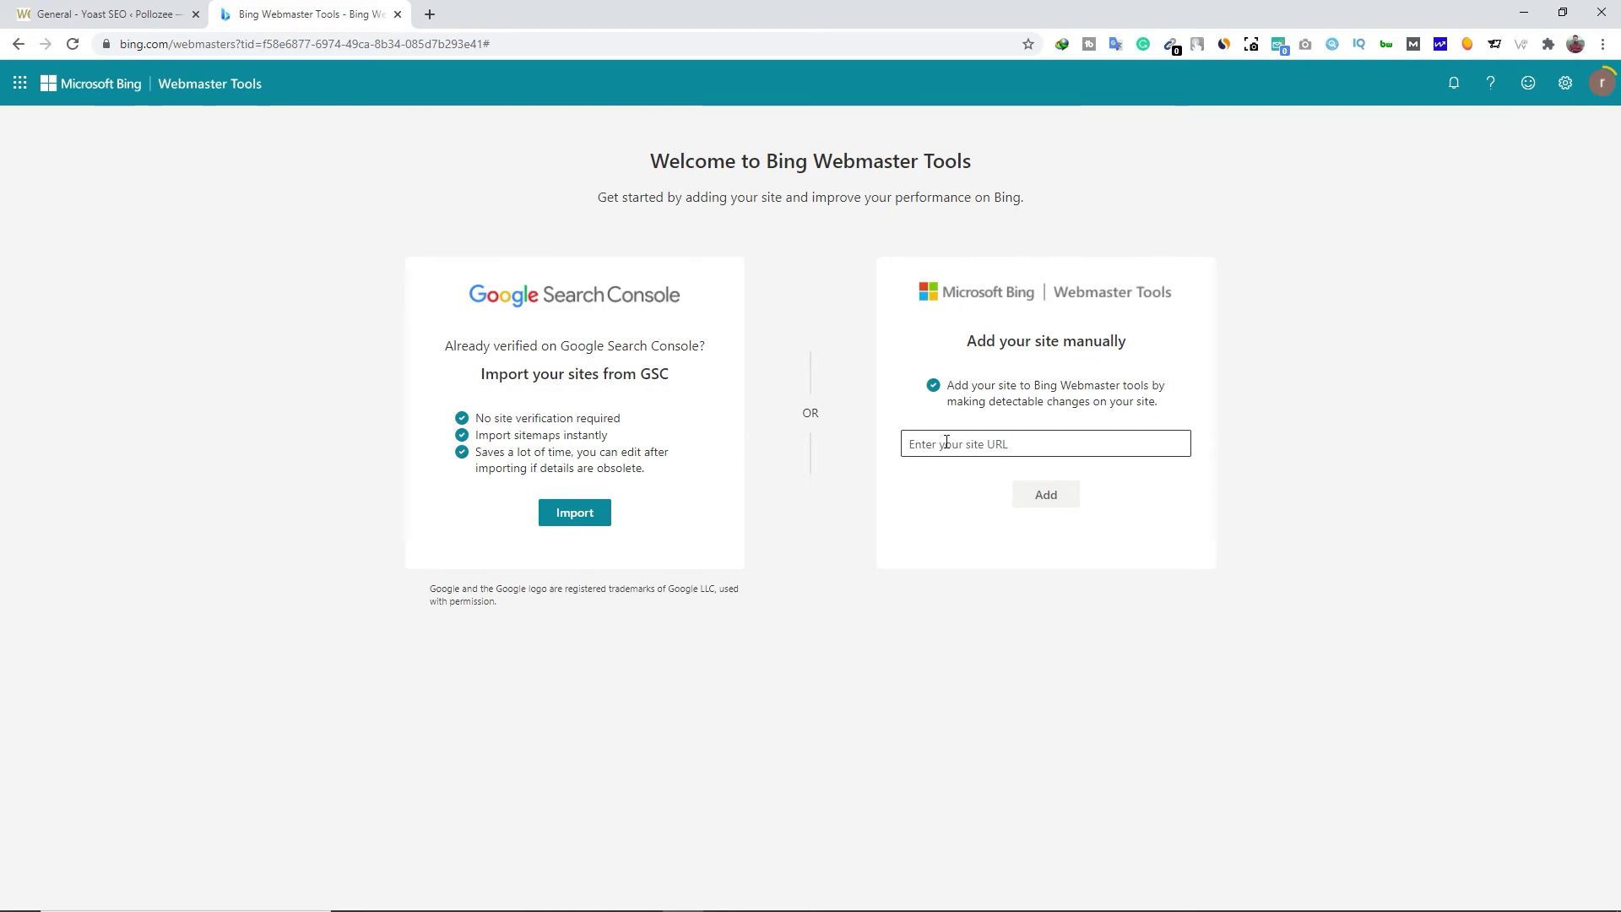
left_click(947, 443)
type("https://pollozee.ml/")
left_click(1046, 496)
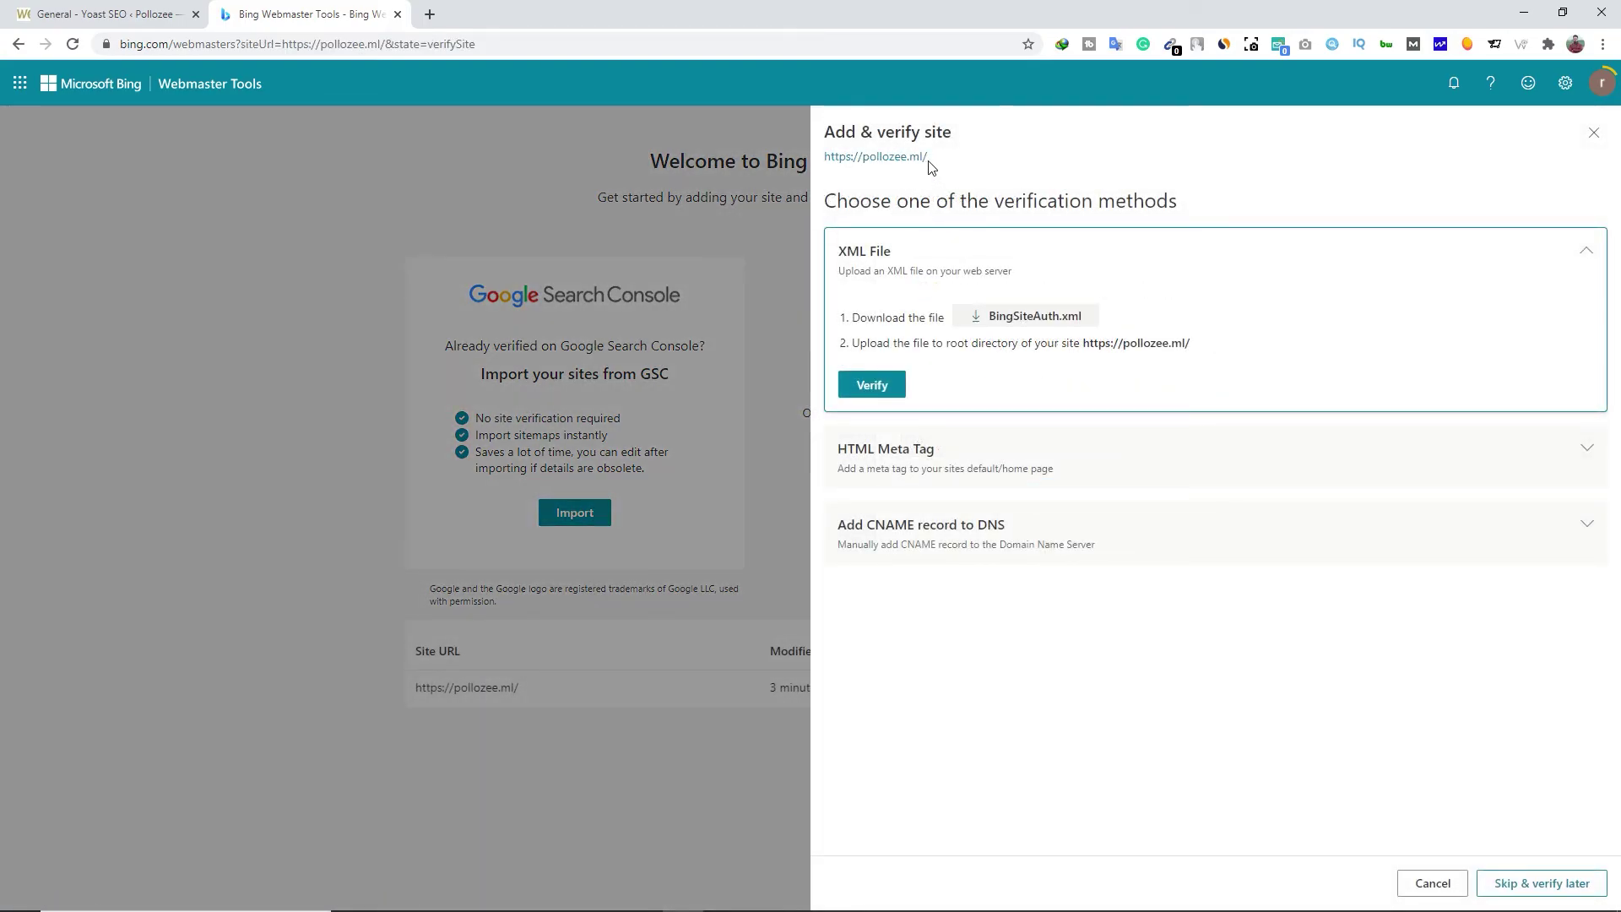
Copy the msvalidate.01 HTML meta tag and return to WordPress
left_click(904, 458)
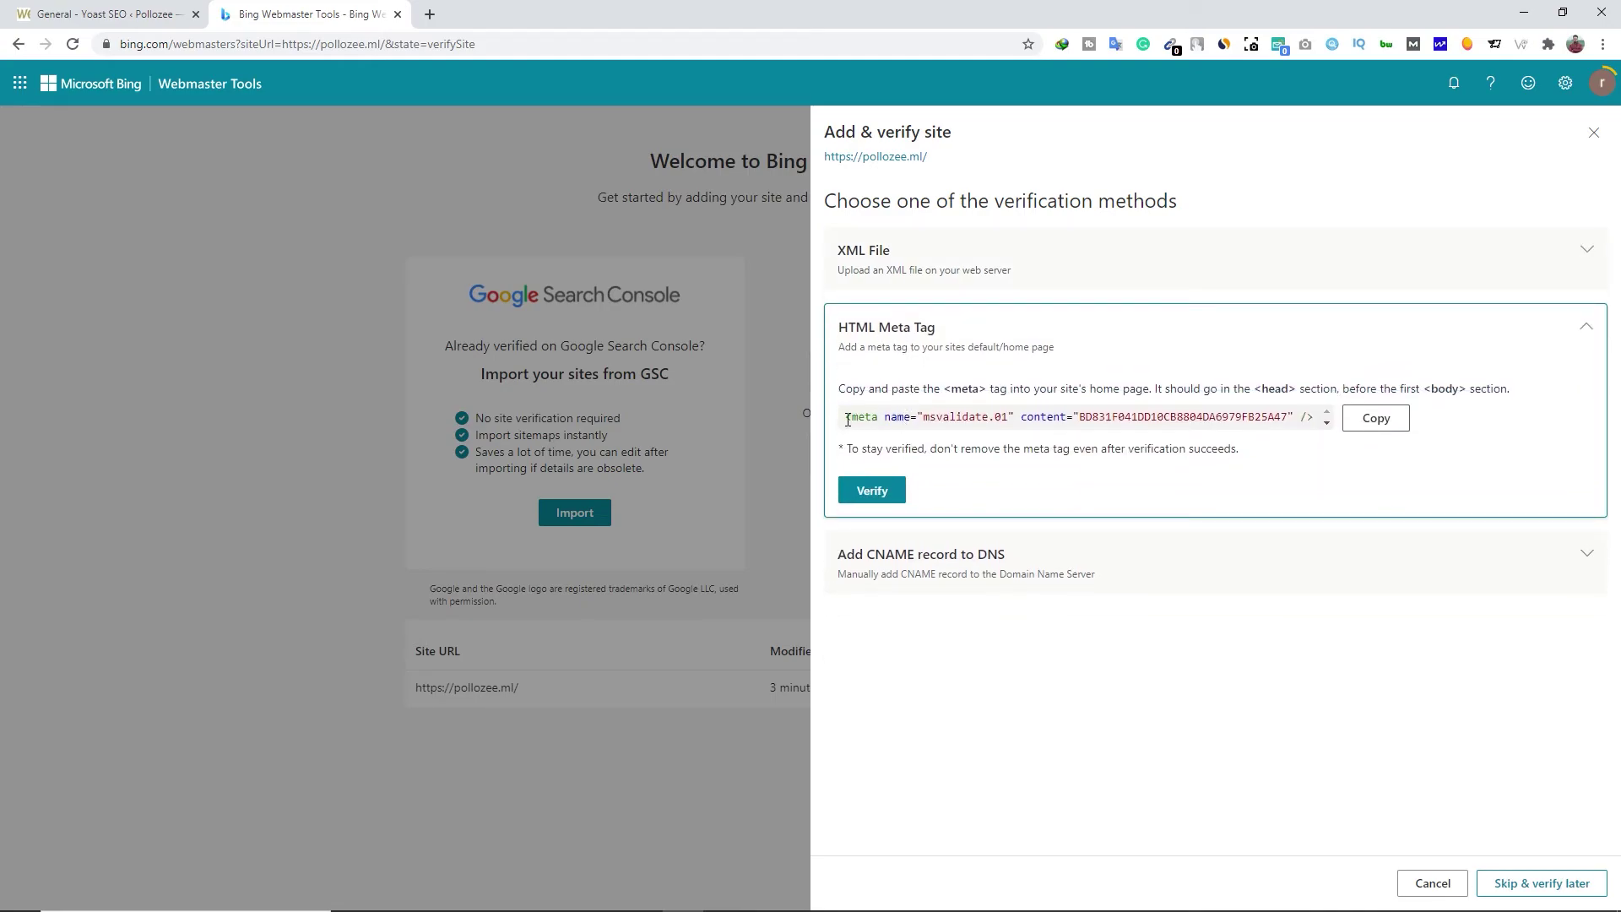
left_click_drag(1003, 422, 1287, 428)
left_click(1376, 419)
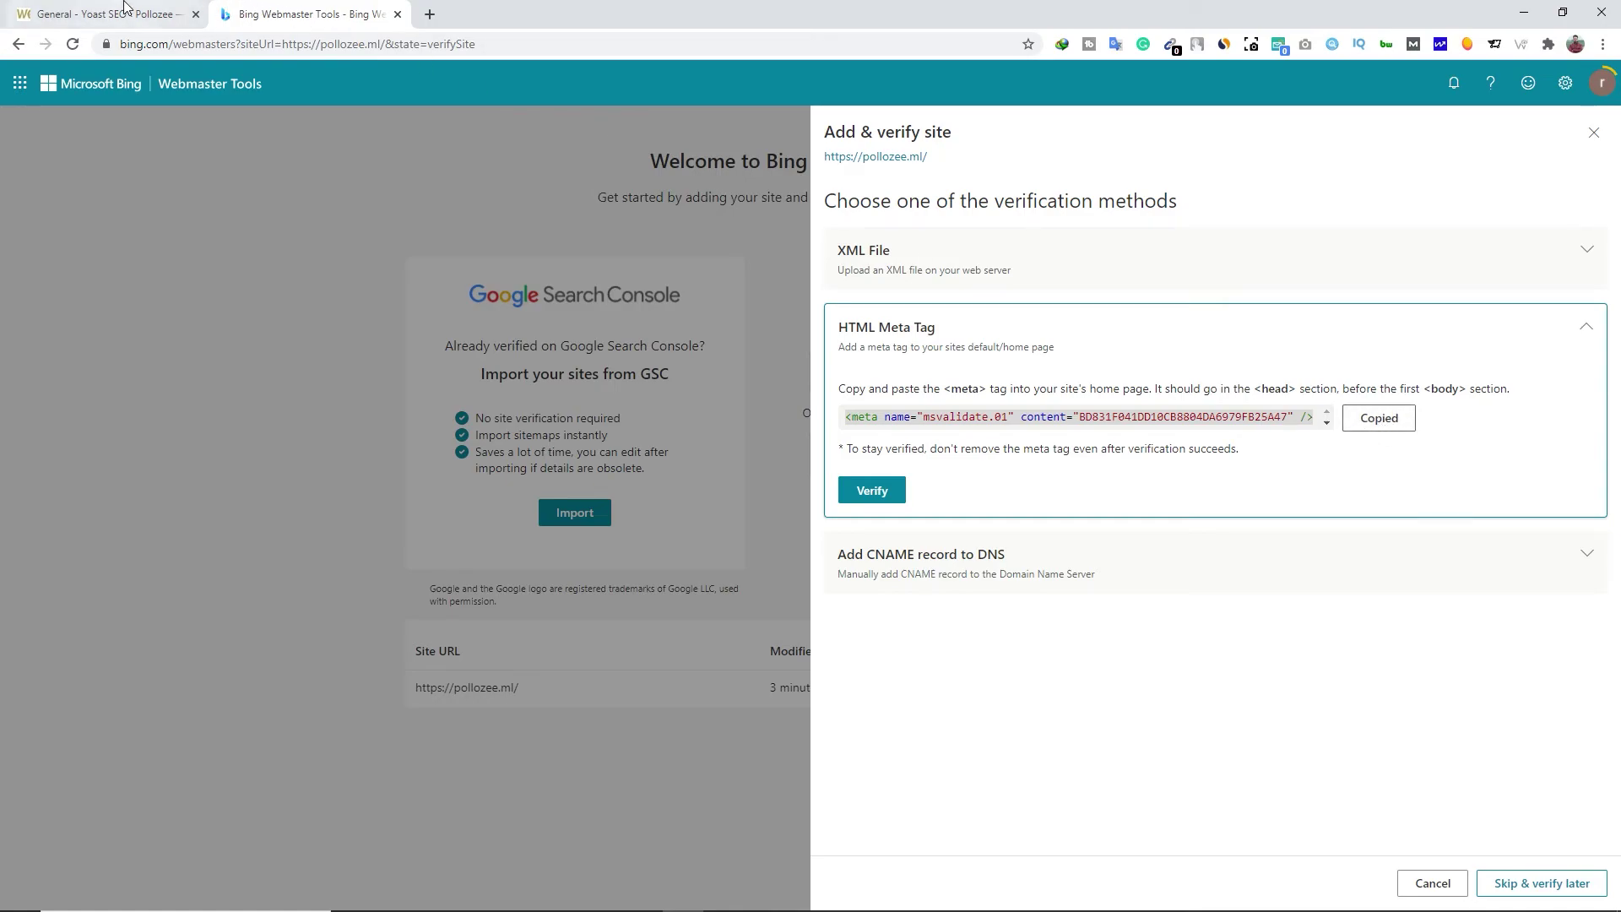
left_click(124, 7)
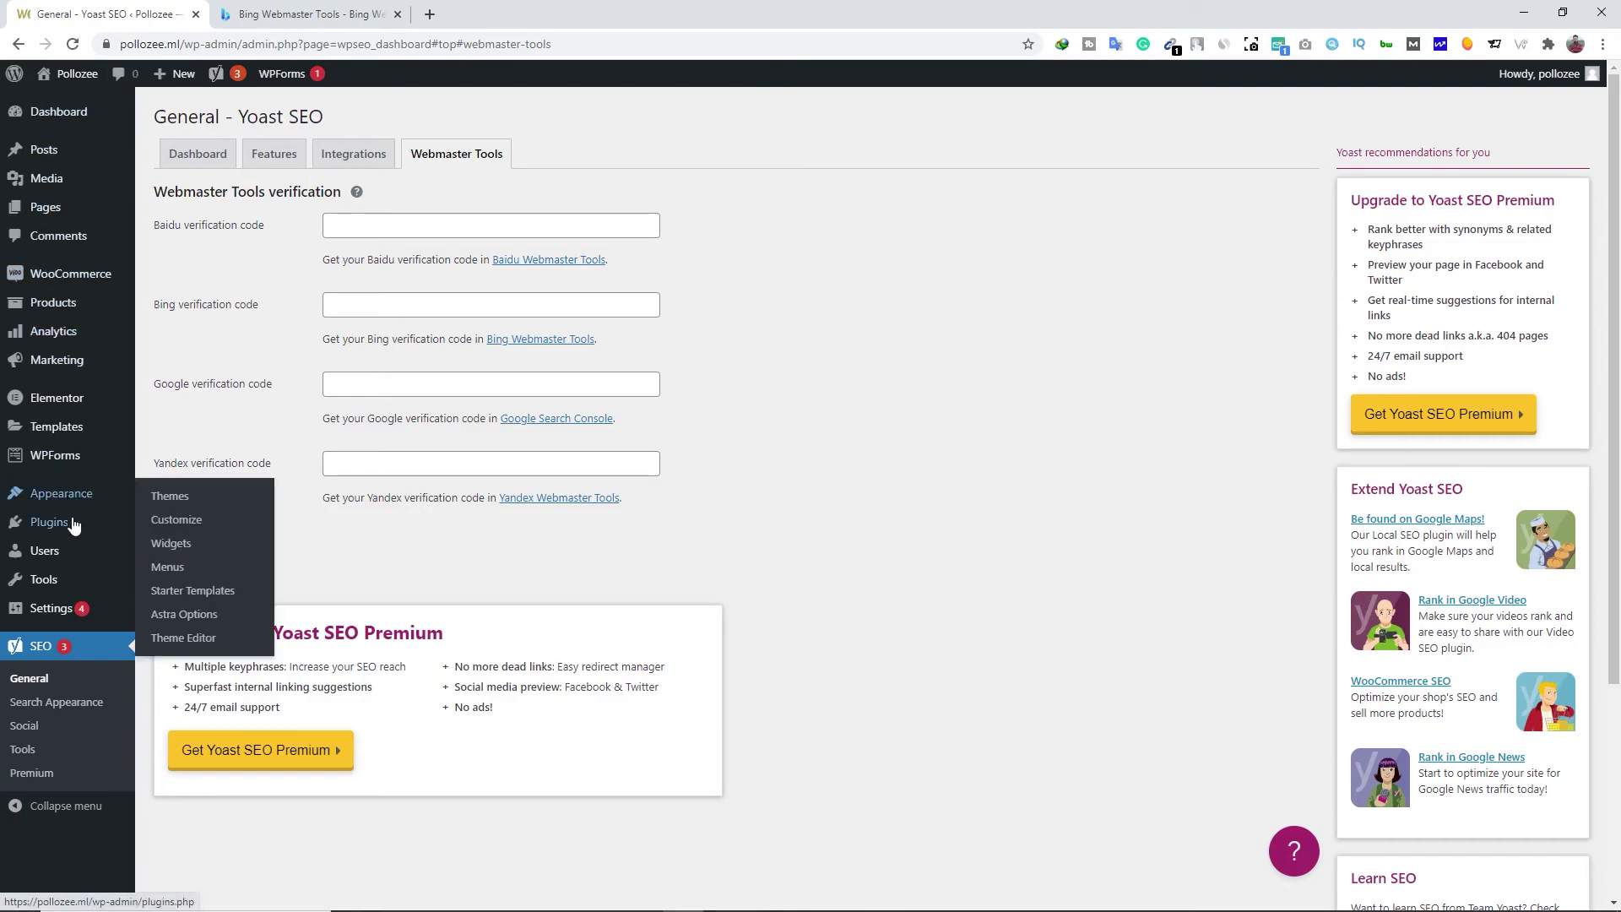
Paste Bing's msvalidate.01 meta tag as line 2 of Insert Headers and Footers header scripts and save
mouse_move(101, 608)
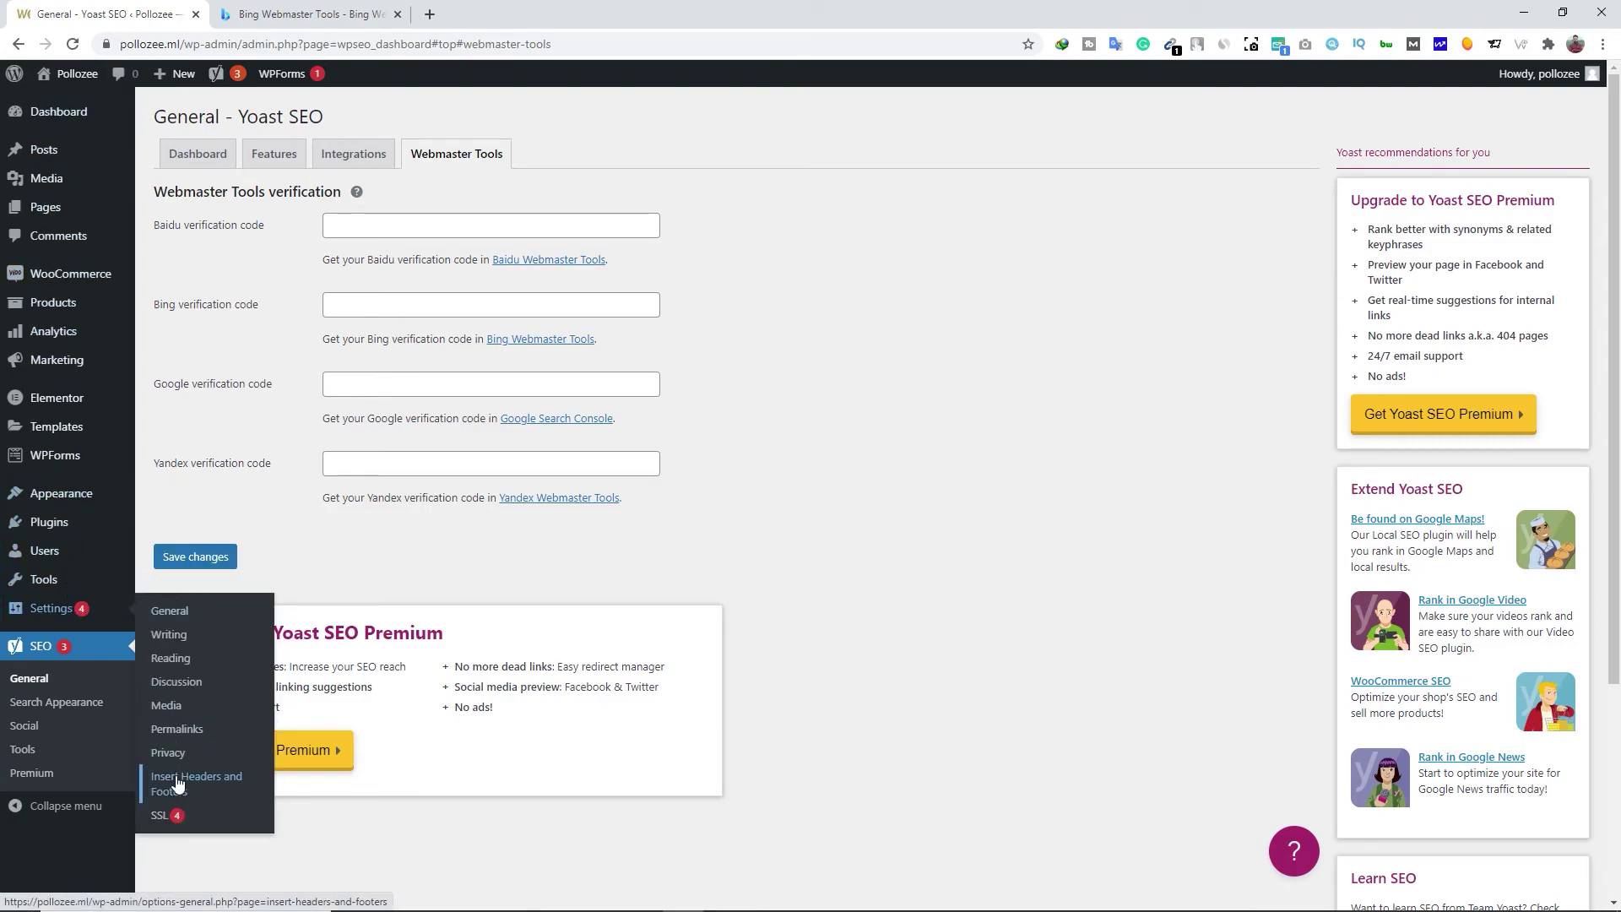
left_click(203, 784)
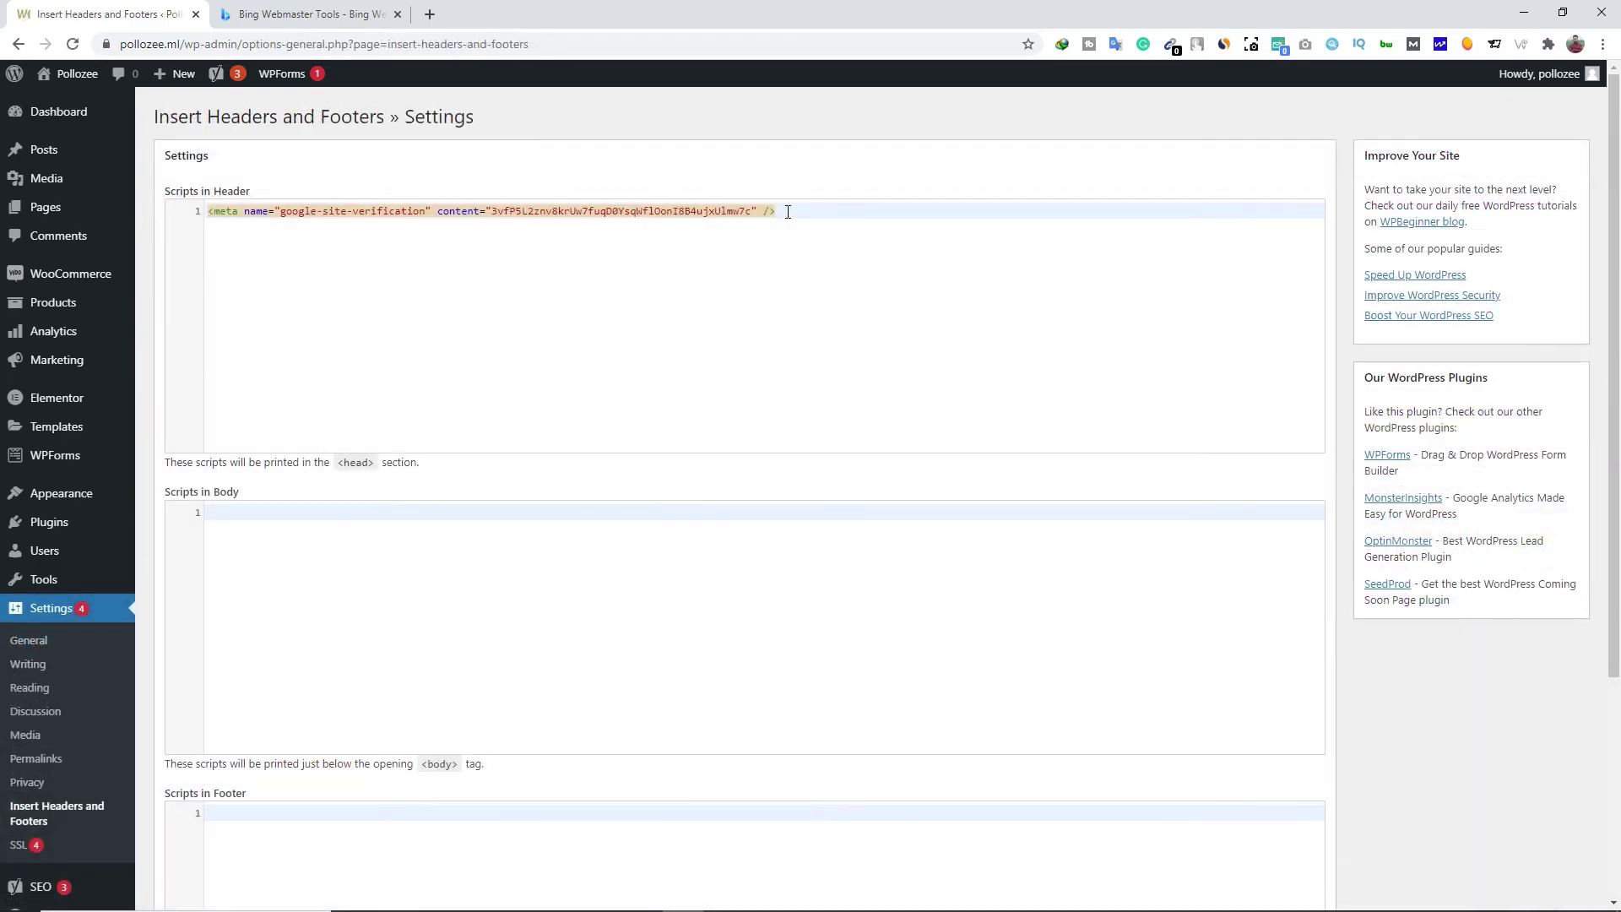
left_click(787, 212)
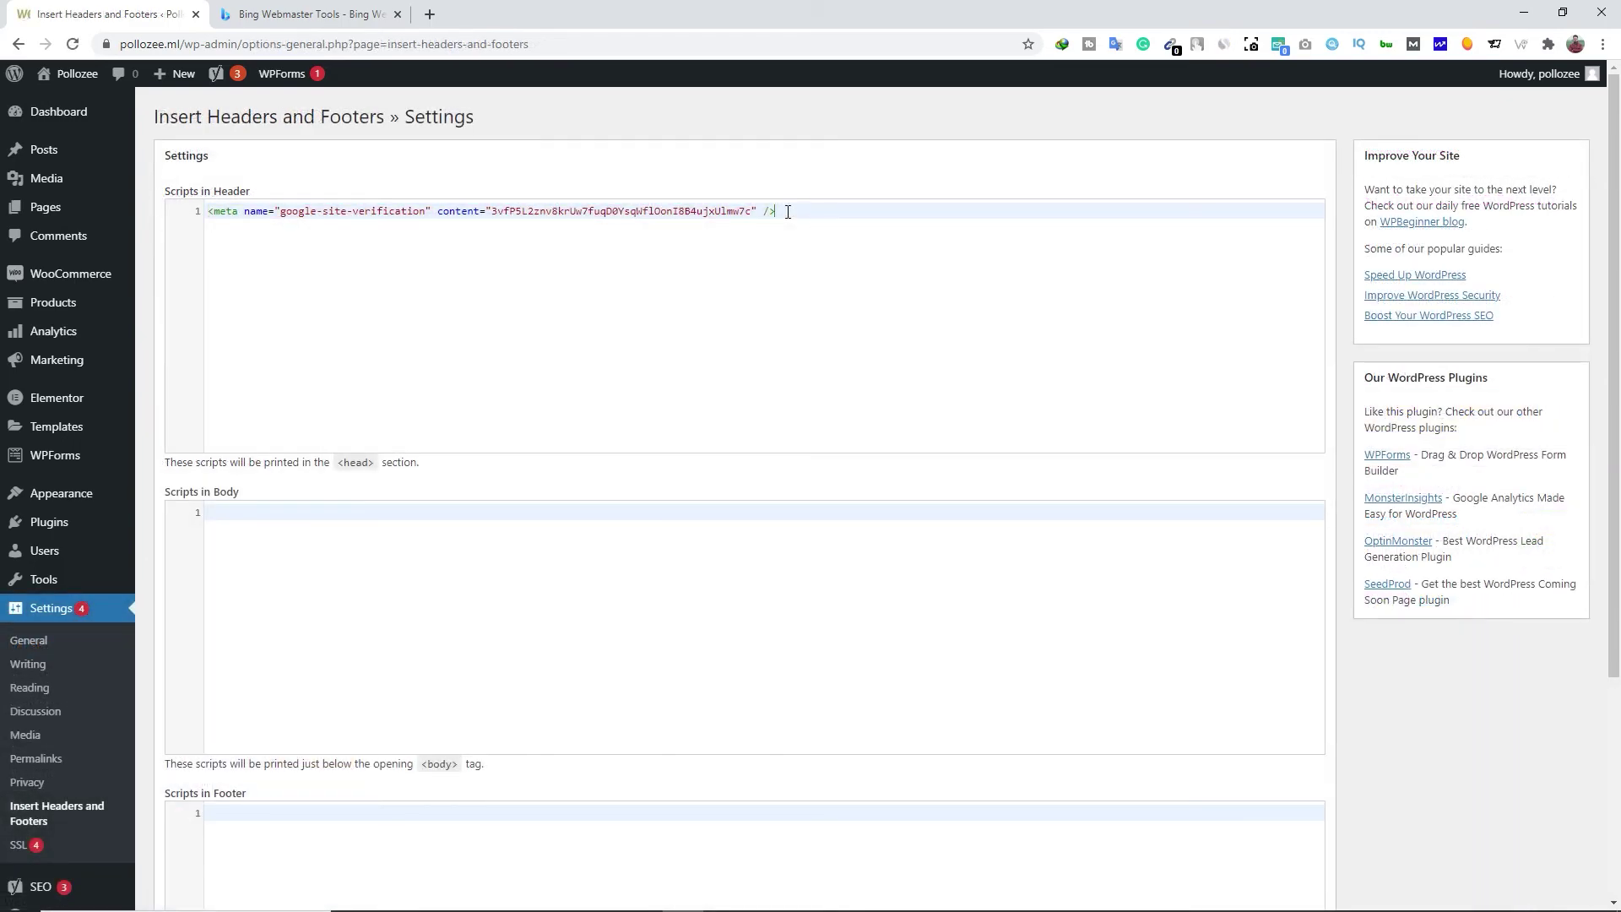
key("Return")
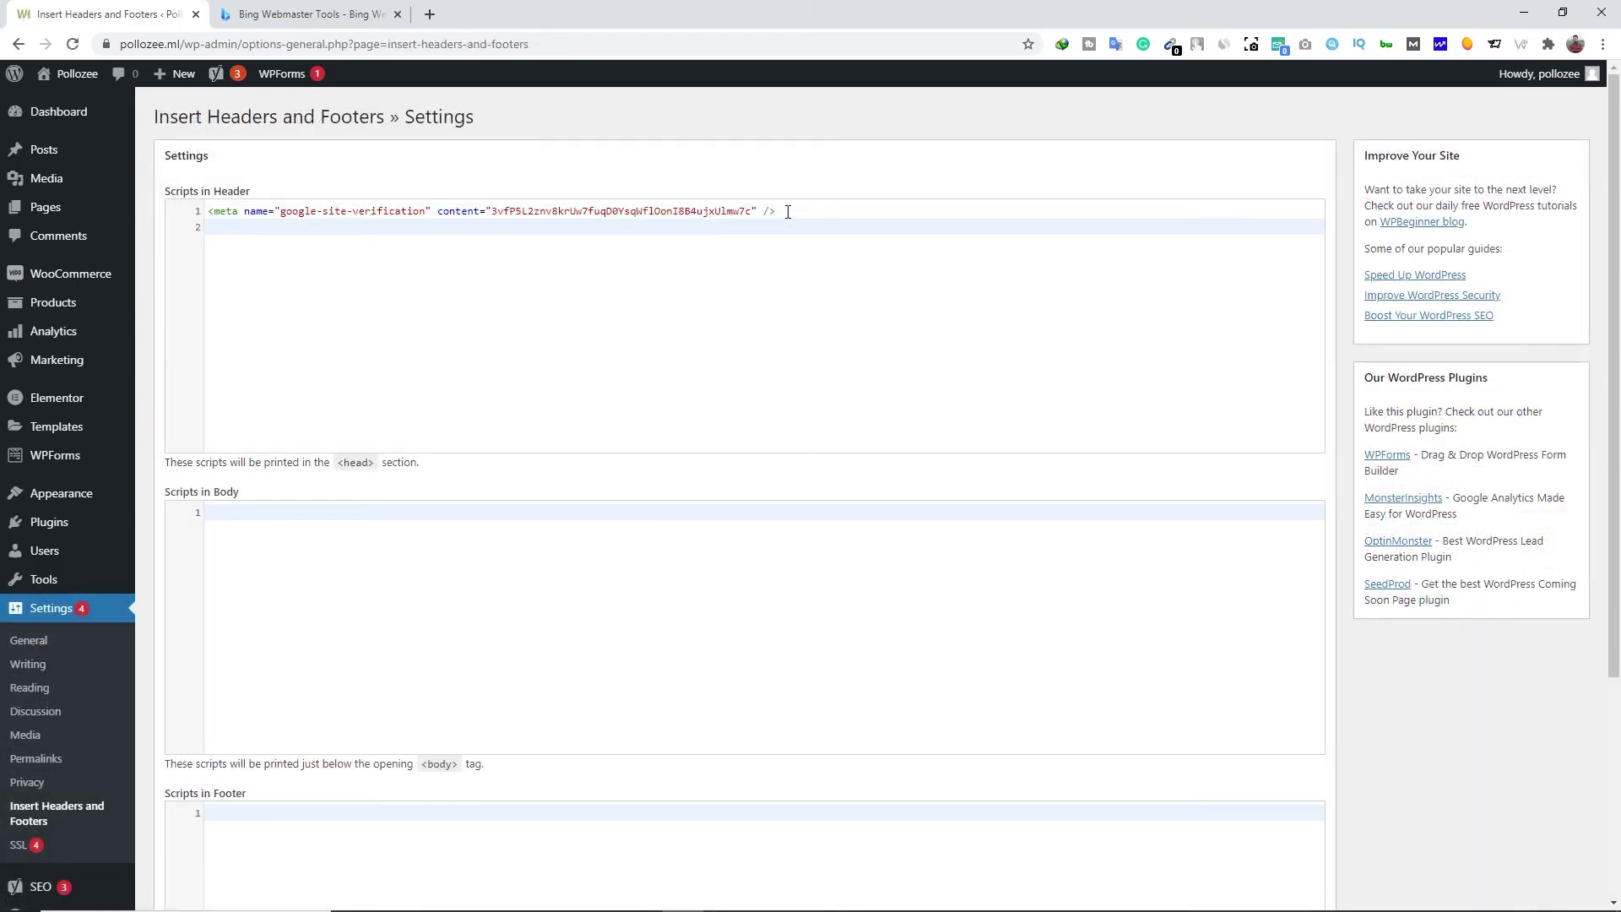
key("ctrl+v")
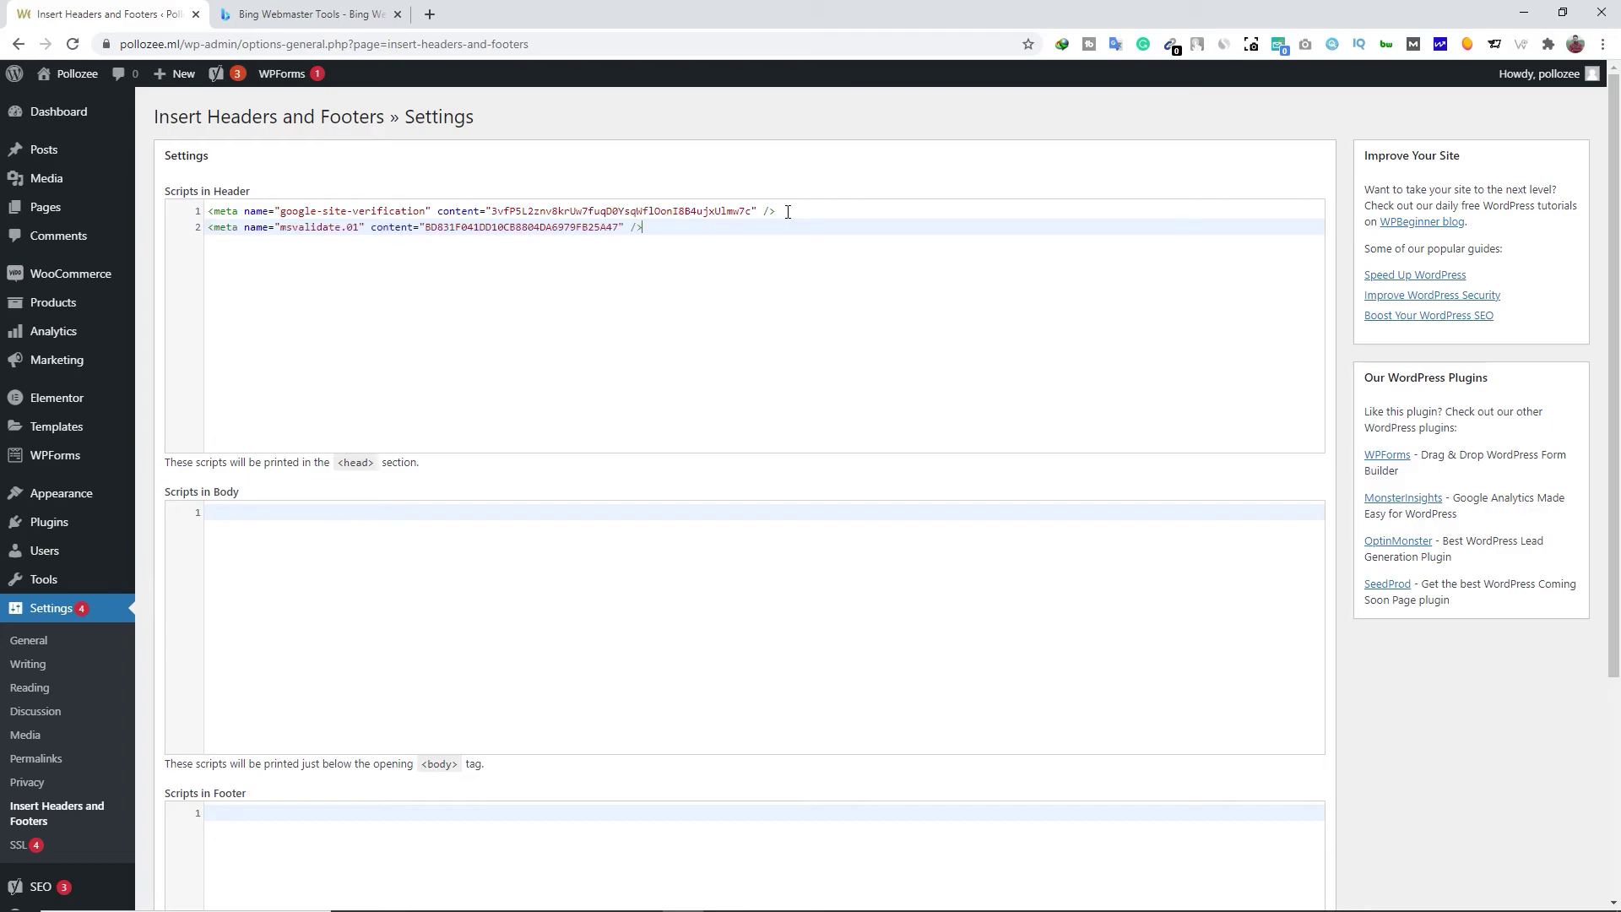
scroll(642, 327, "down", 4)
left_click(187, 789)
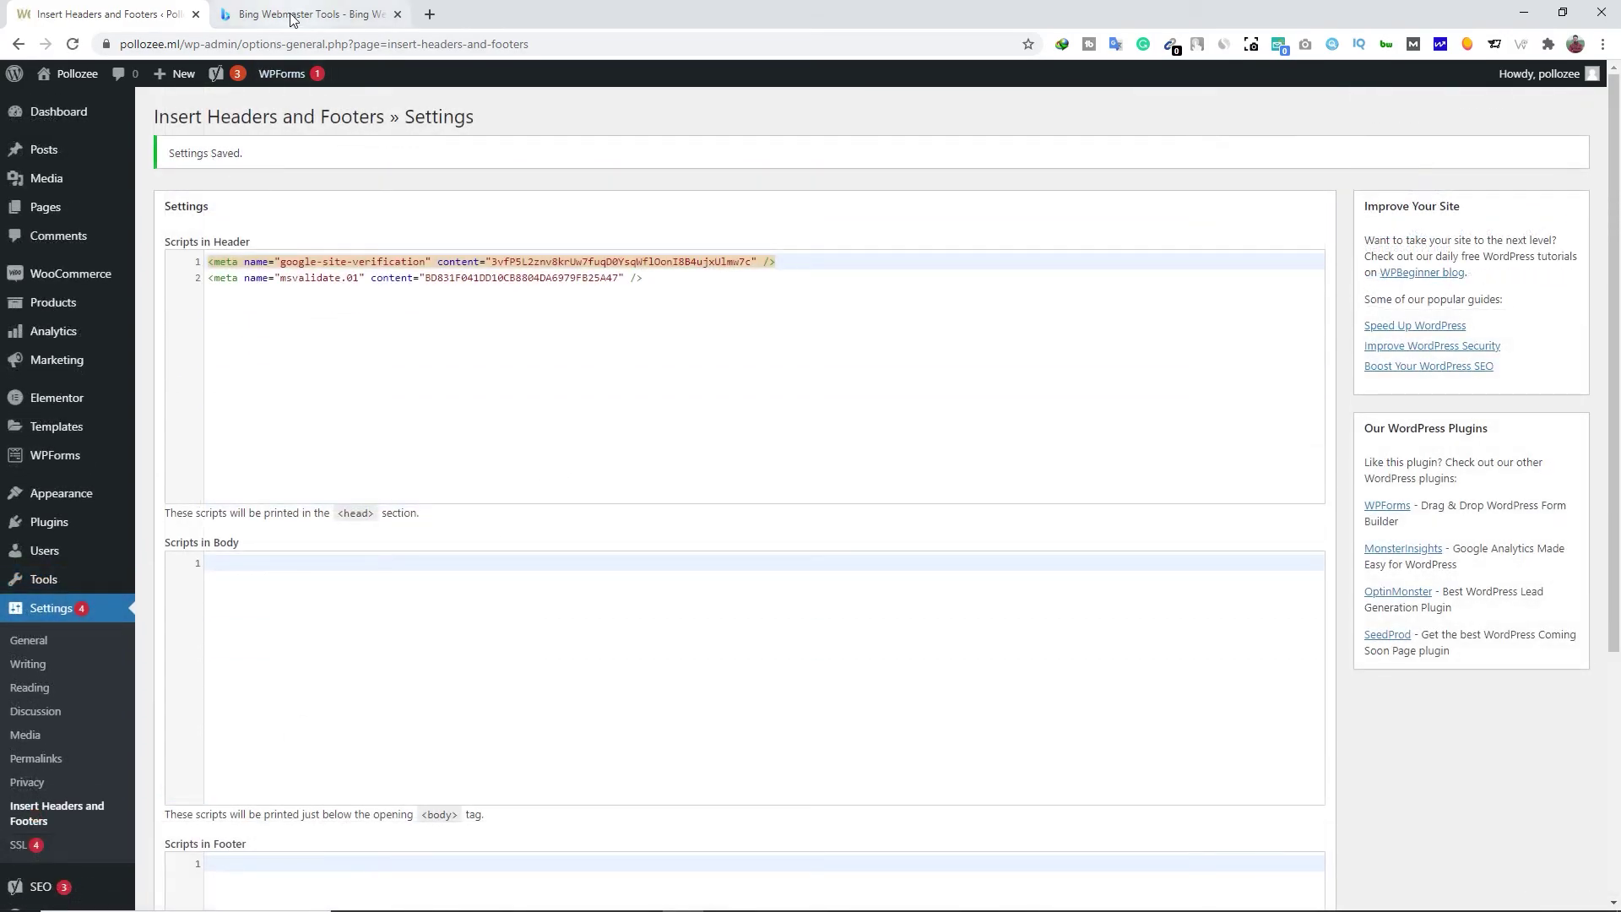
left_click(291, 17)
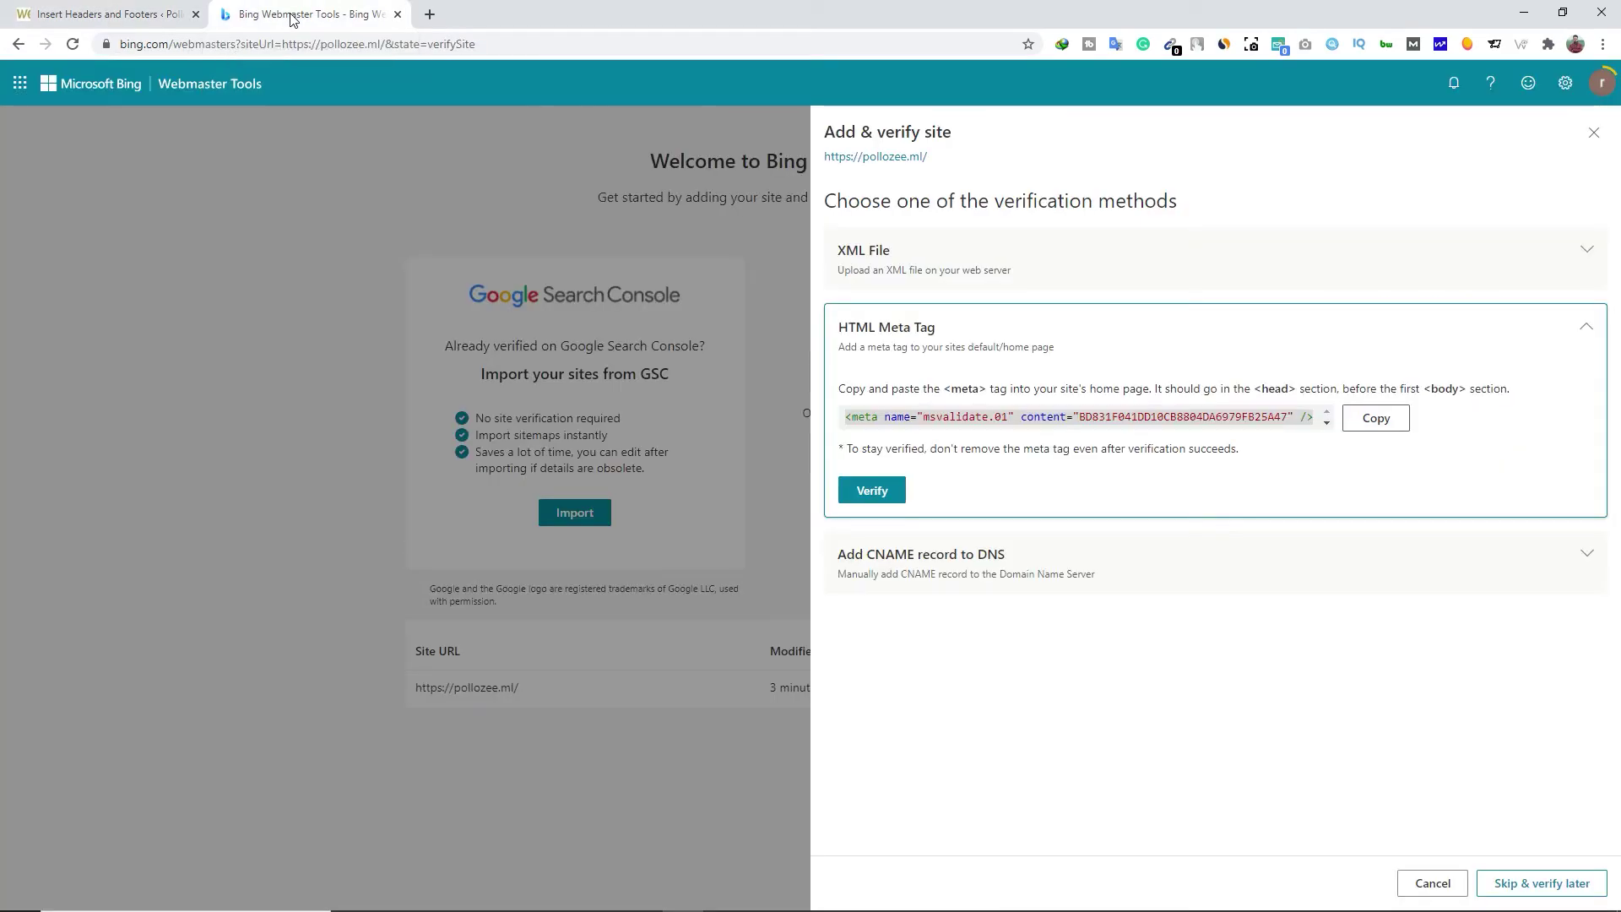
Verify pollozee.ml in Bing, then open the Submit sitemap form on the Sitemaps page
left_click(890, 498)
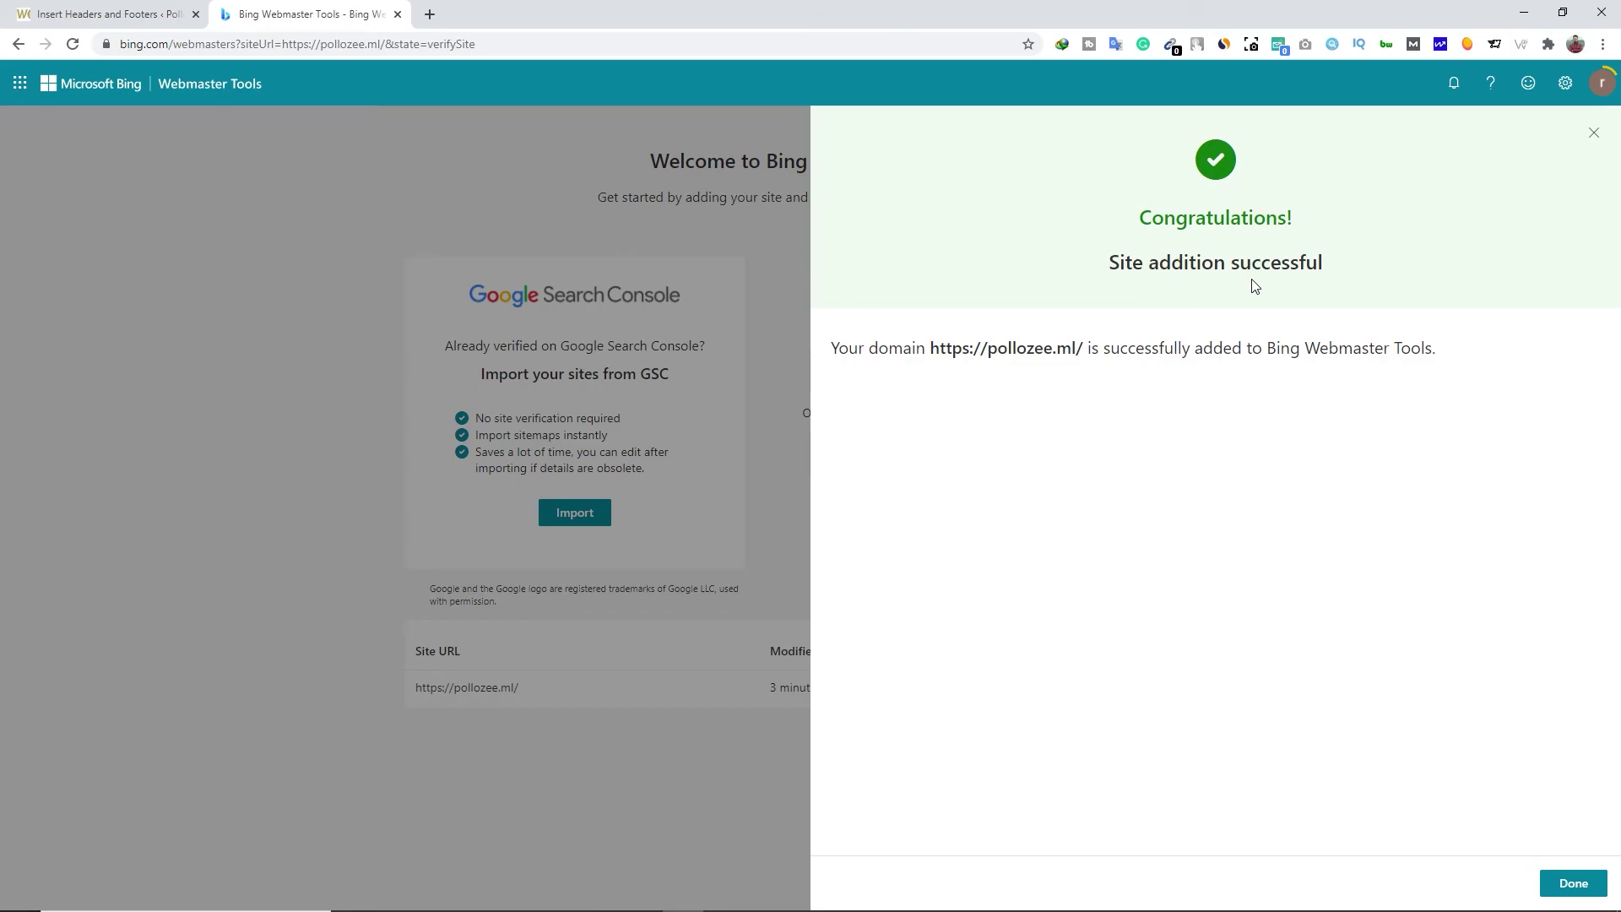
left_click(1572, 883)
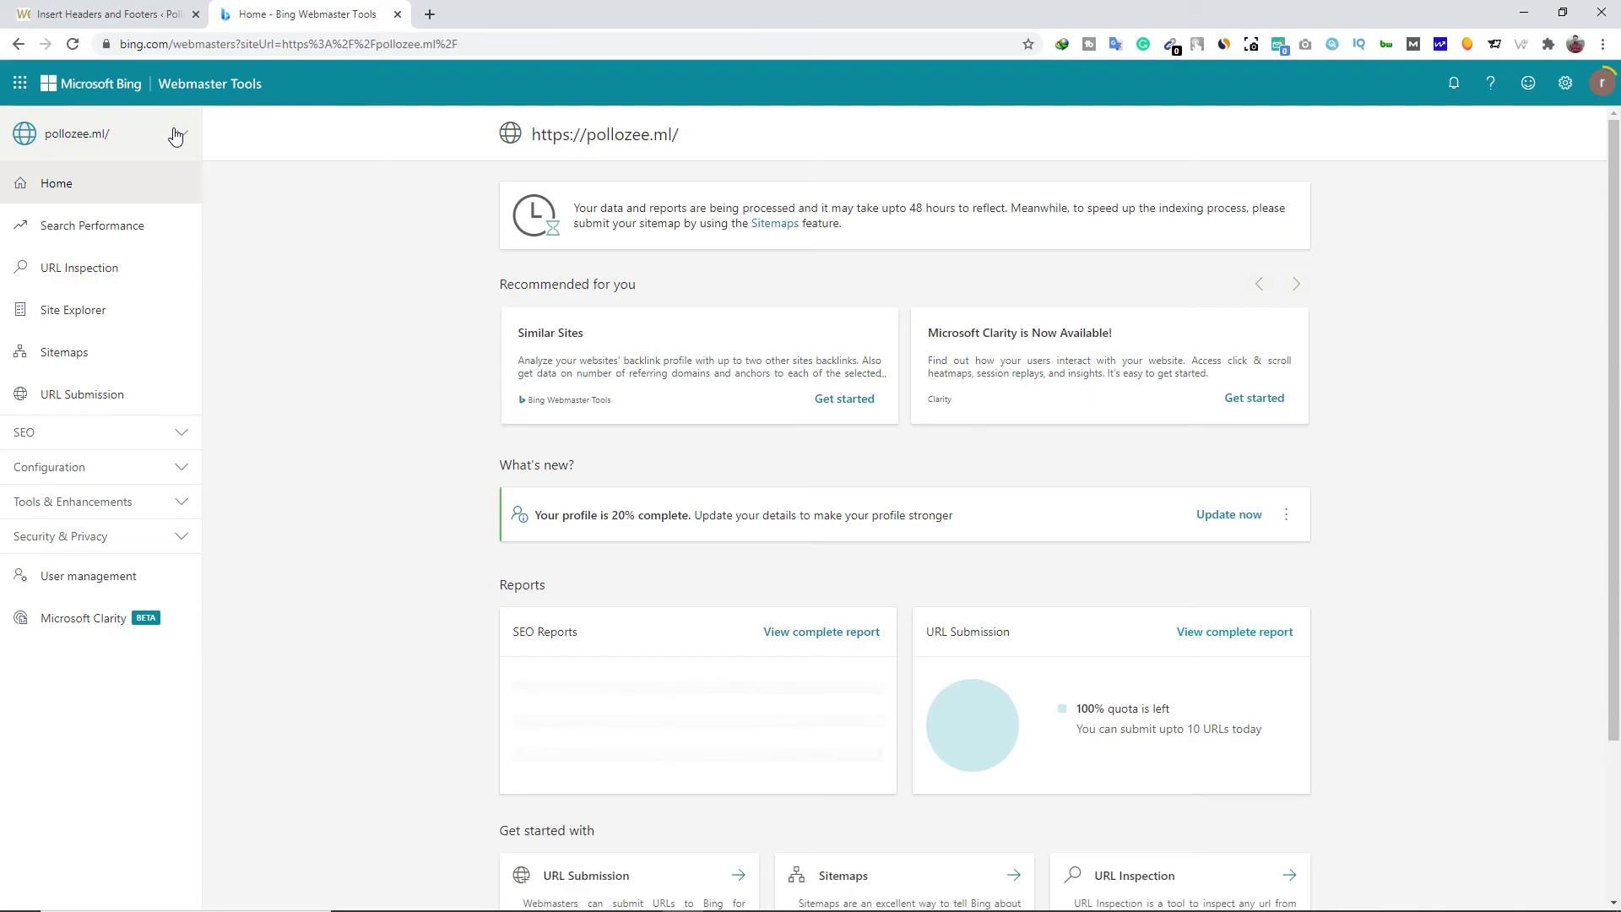
left_click(94, 357)
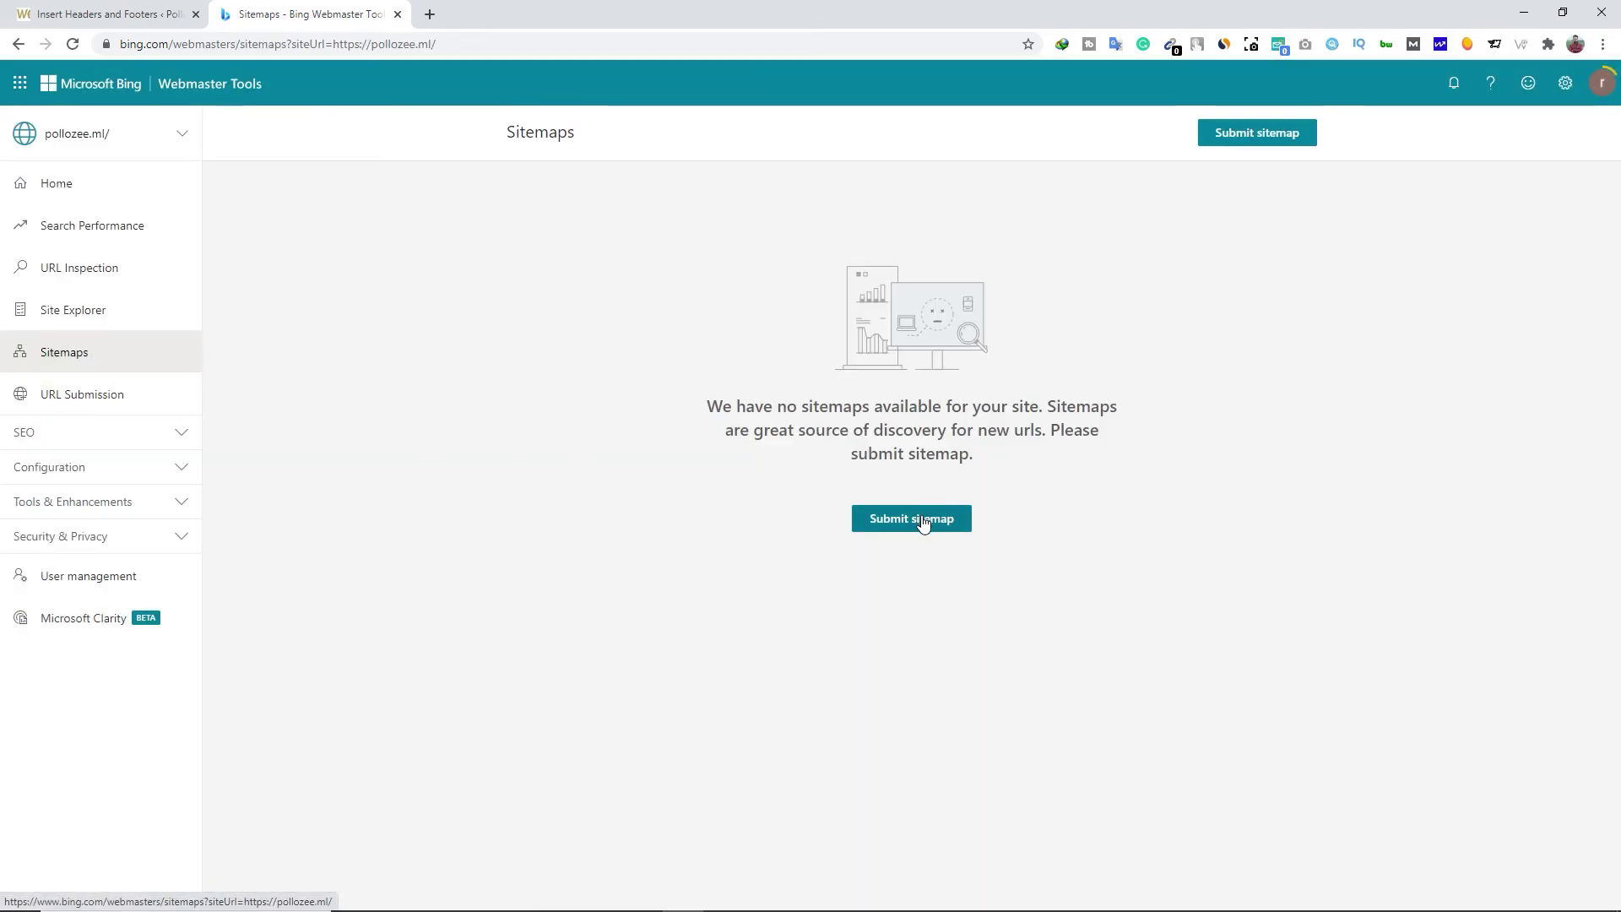
left_click(924, 519)
left_click(661, 459)
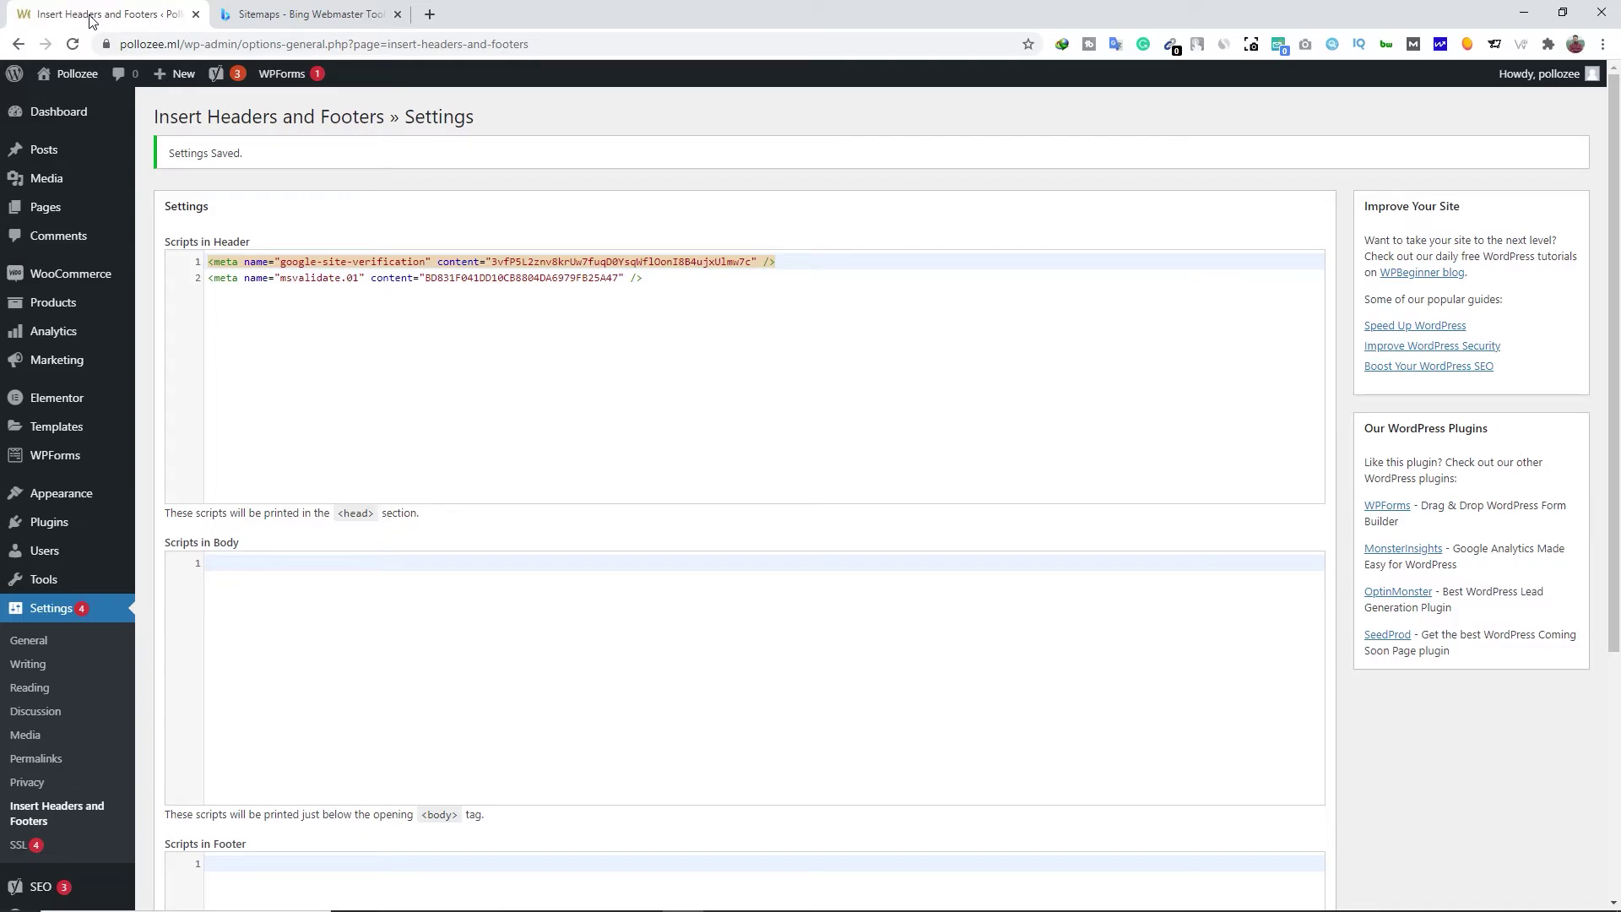
Open the XML sitemap in a new tab from Yoast SEO's General Features settings
left_click(88, 14)
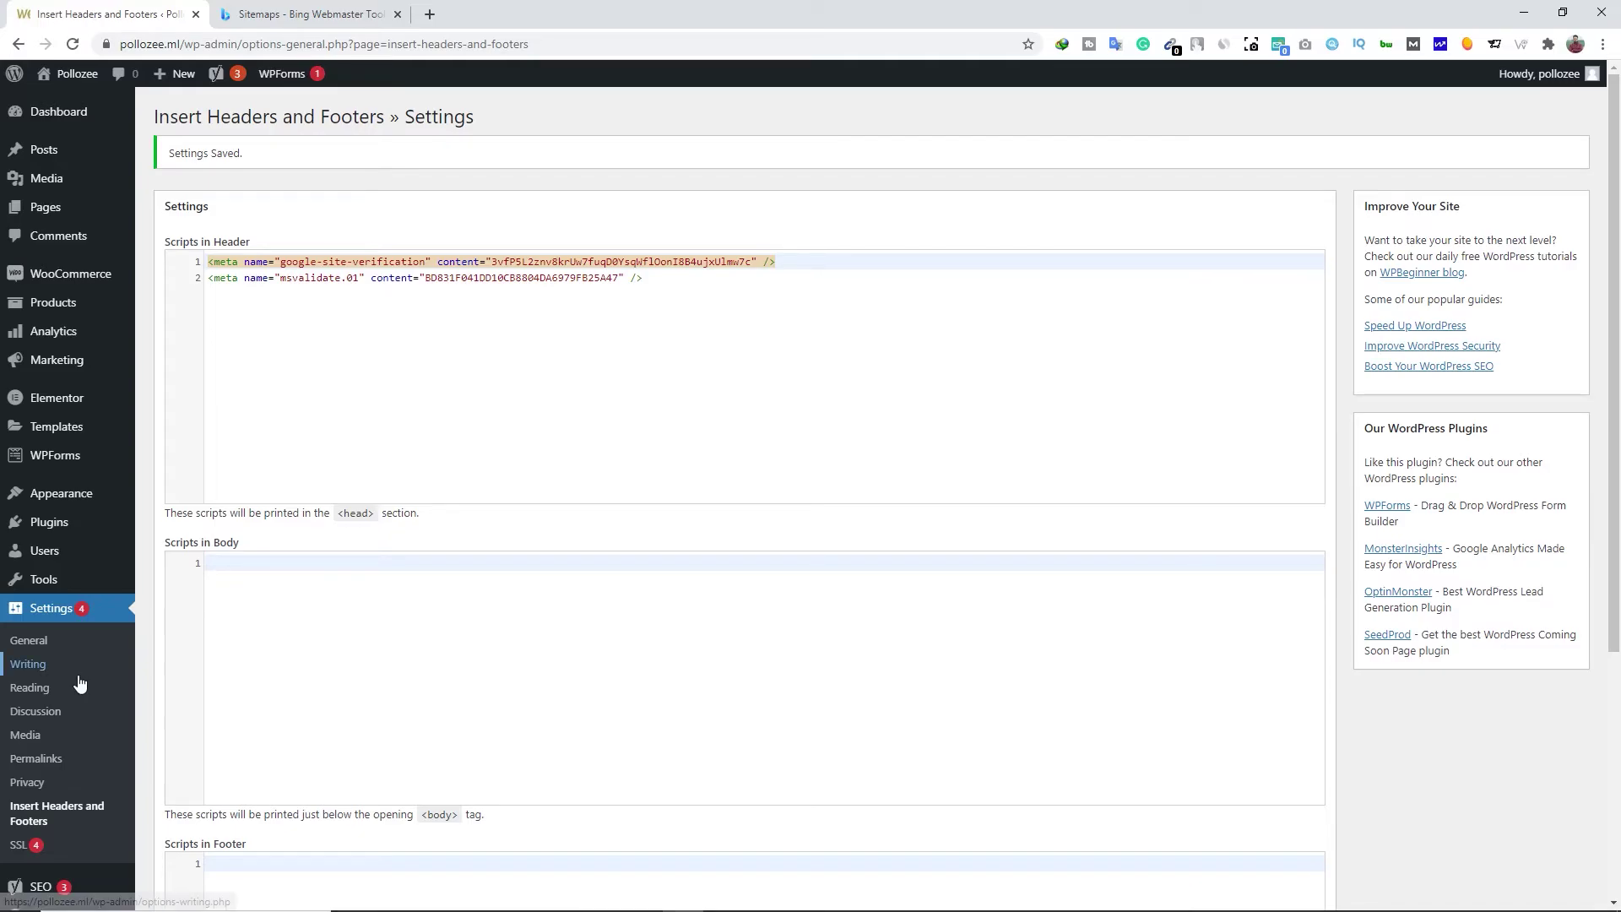
scroll(74, 781, "down", 3)
mouse_move(50, 857)
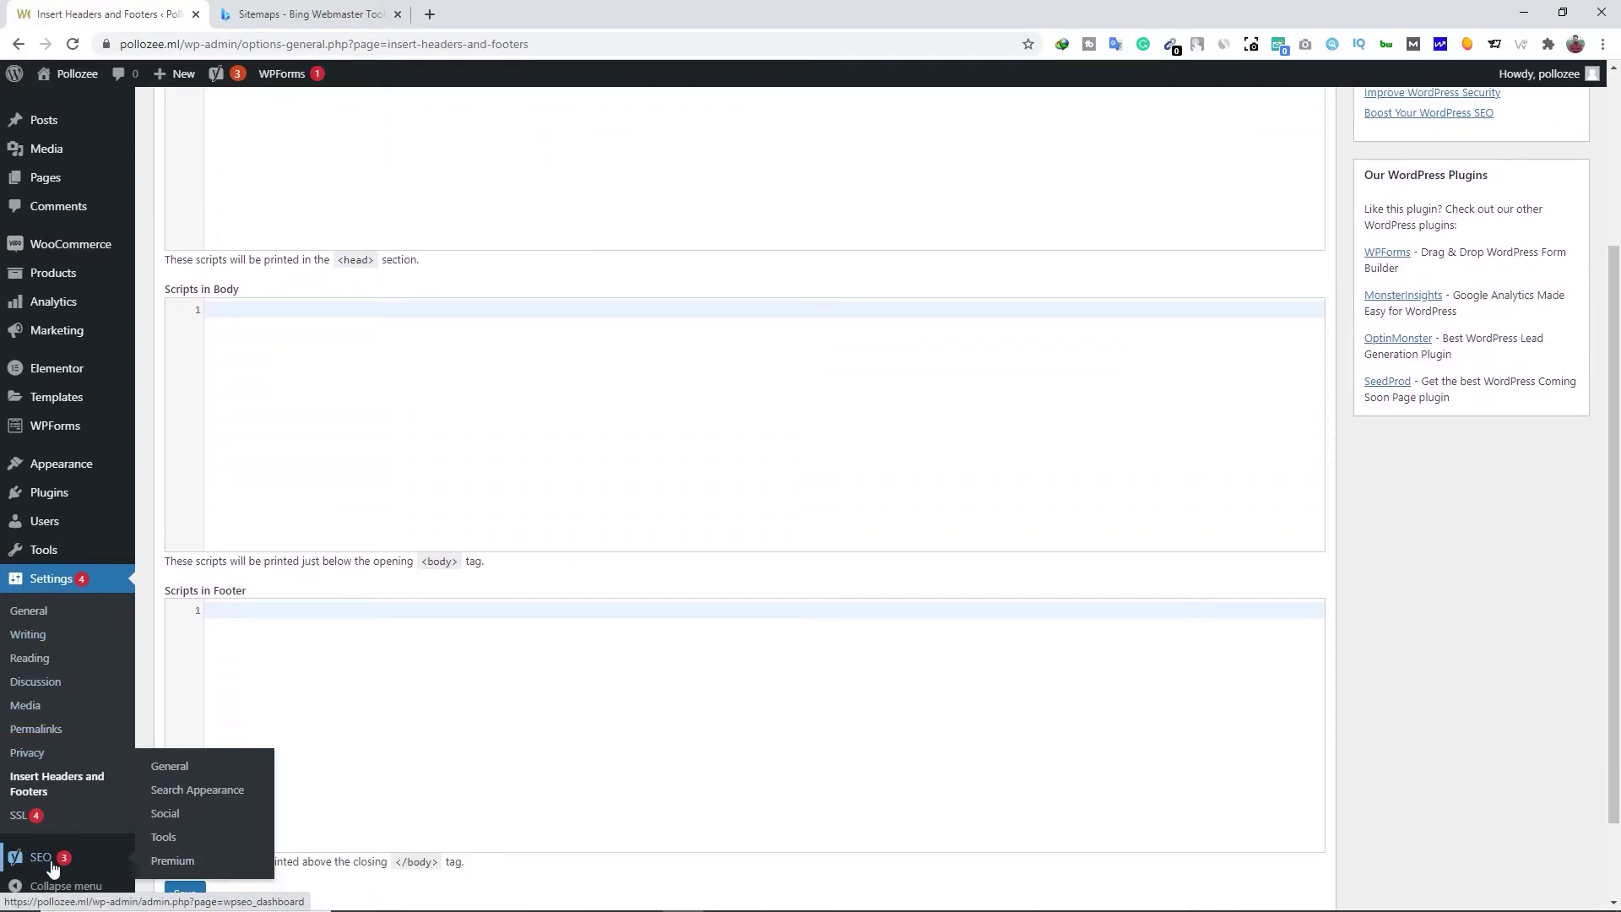
left_click(216, 773)
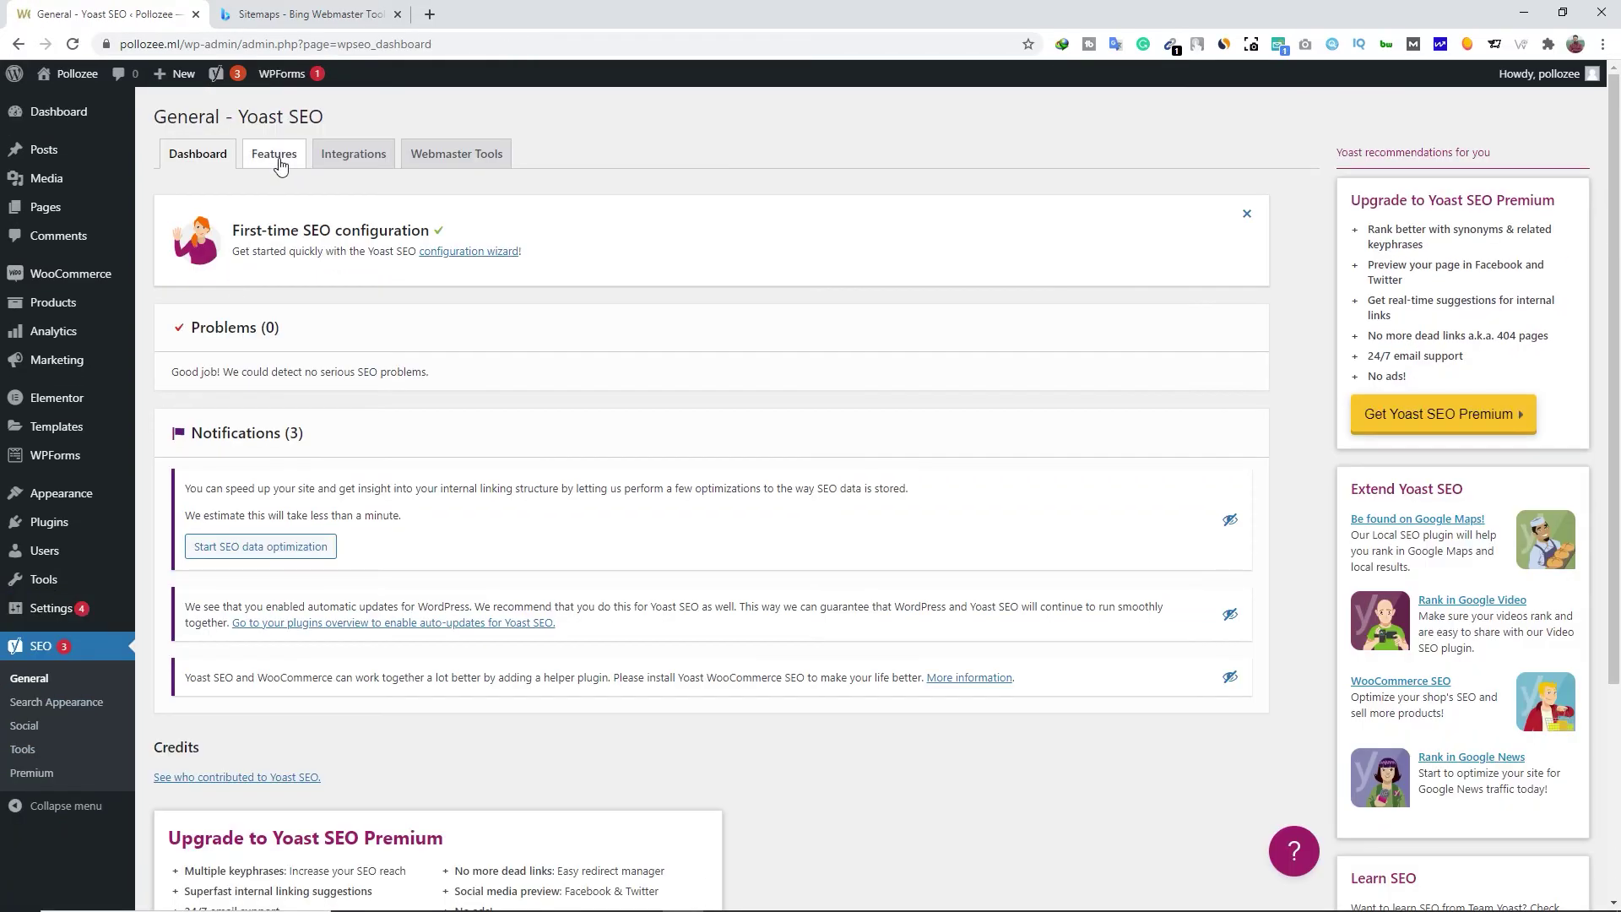
left_click(279, 163)
left_click(239, 534)
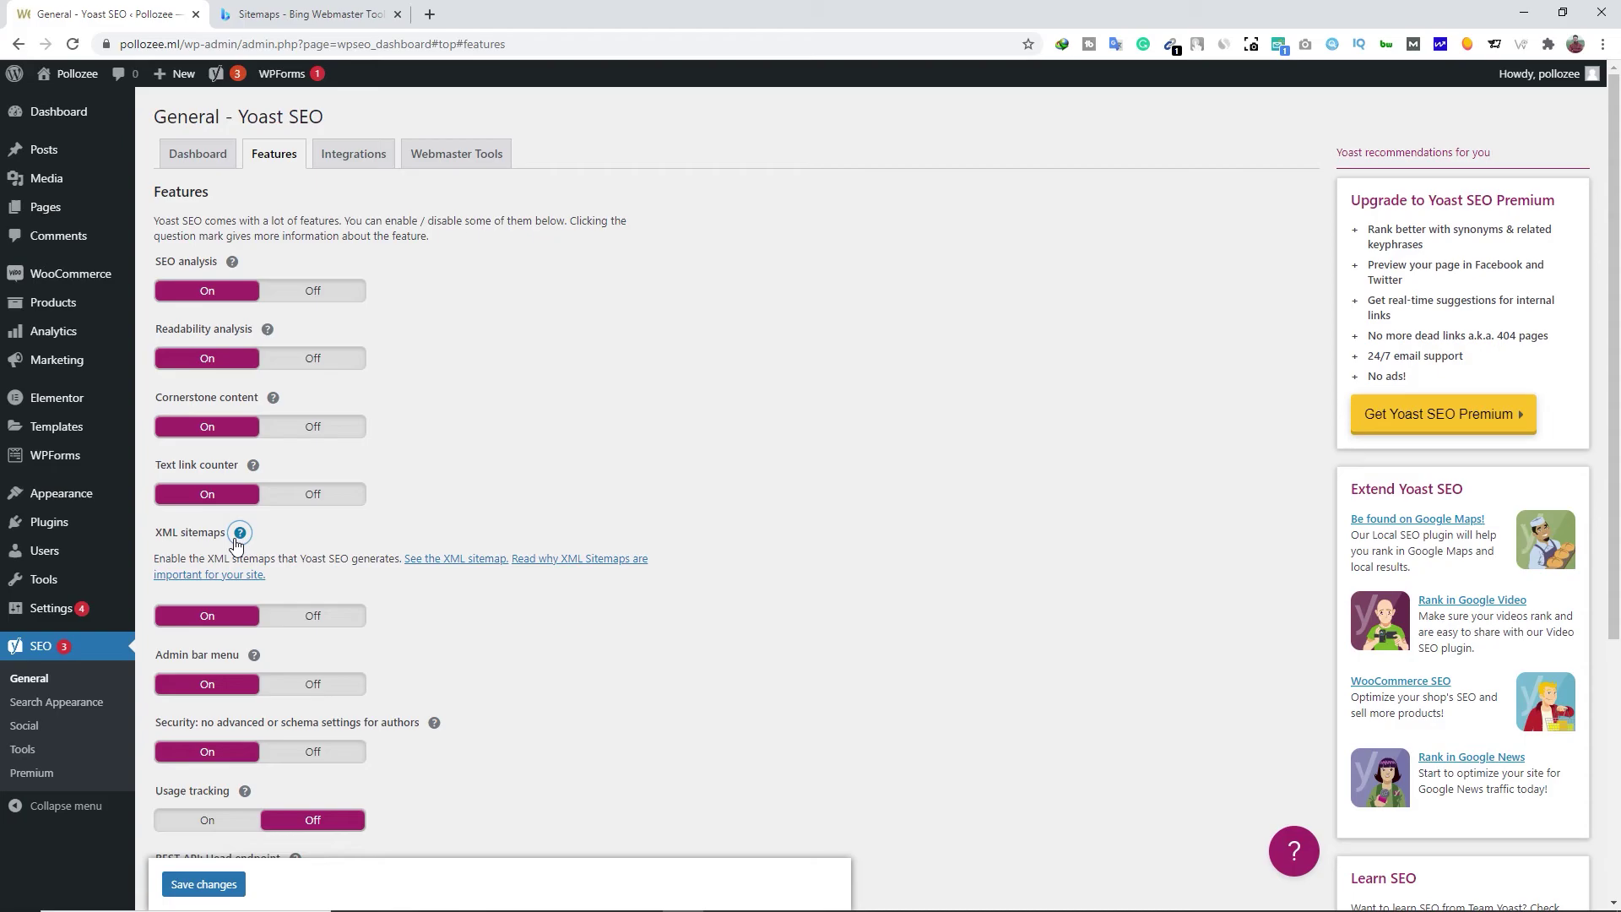
left_click(451, 559)
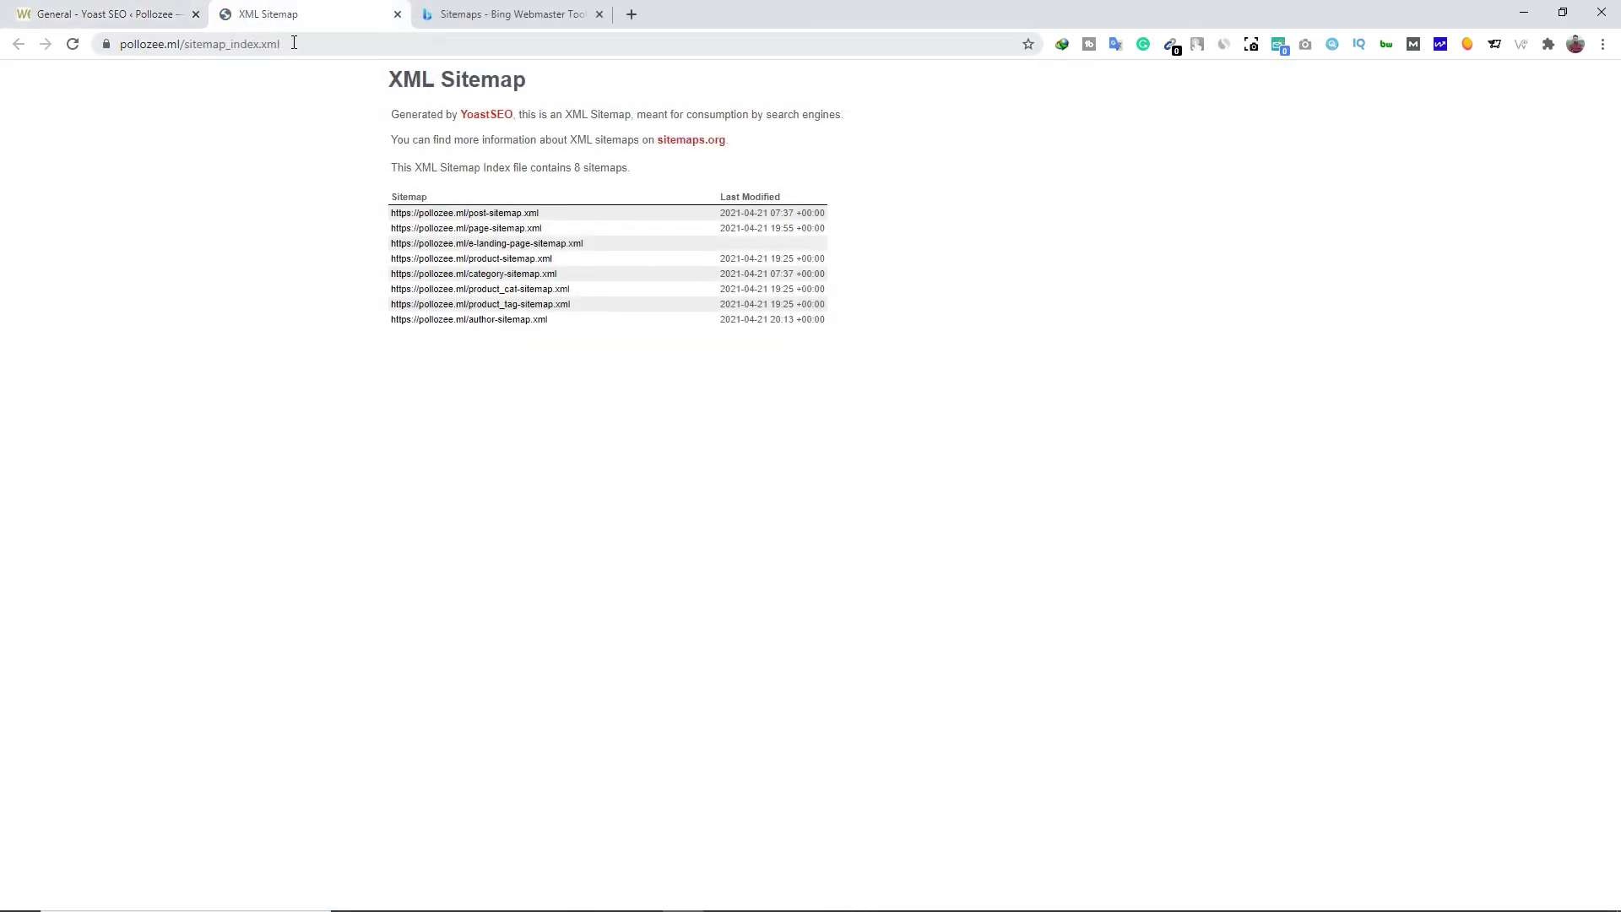
Copy the sitemap_index.xml address from the address bar
left_click(275, 44)
right_click(265, 44)
left_click(292, 160)
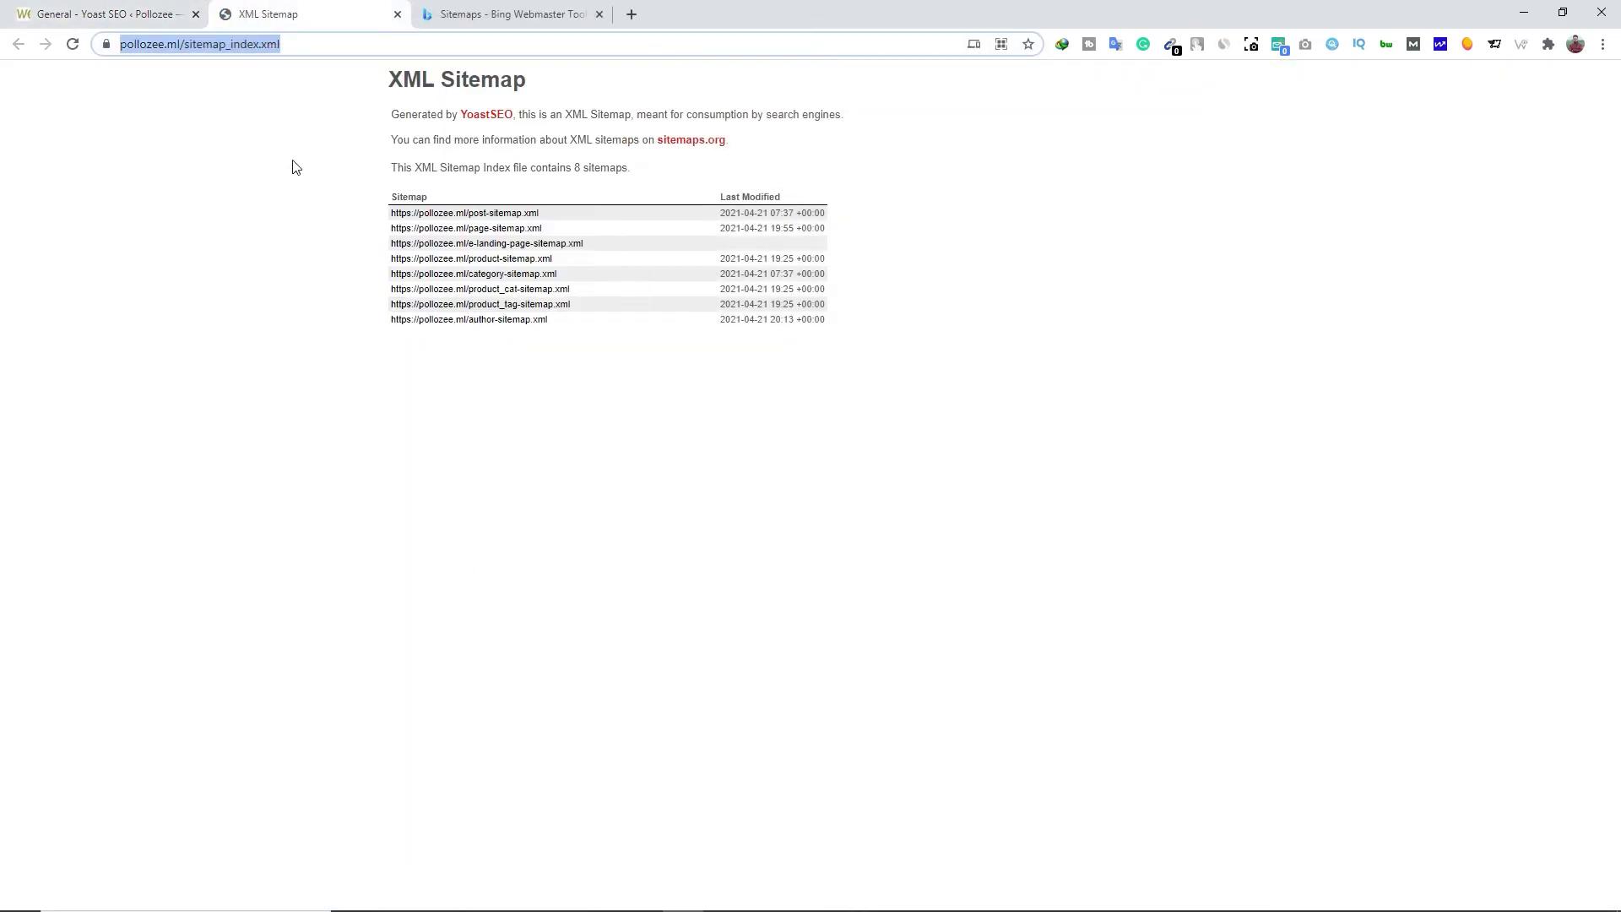
Submit the pasted sitemap_index.xml URL to Bing, then close the Bing and XML Sitemap tabs
left_click(470, 15)
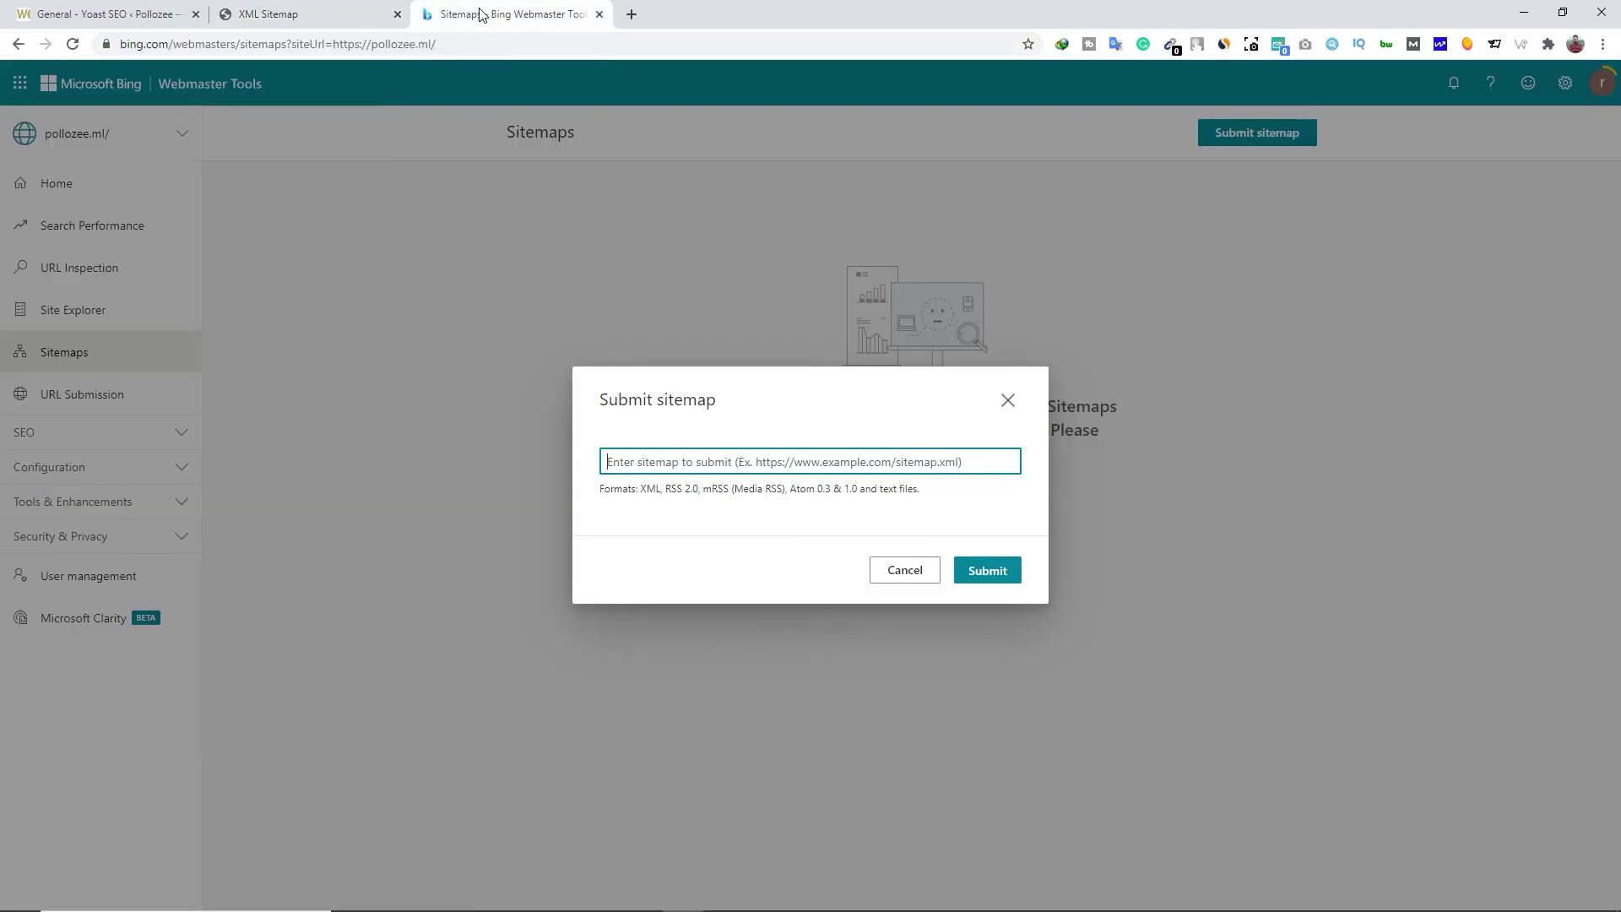
right_click(634, 461)
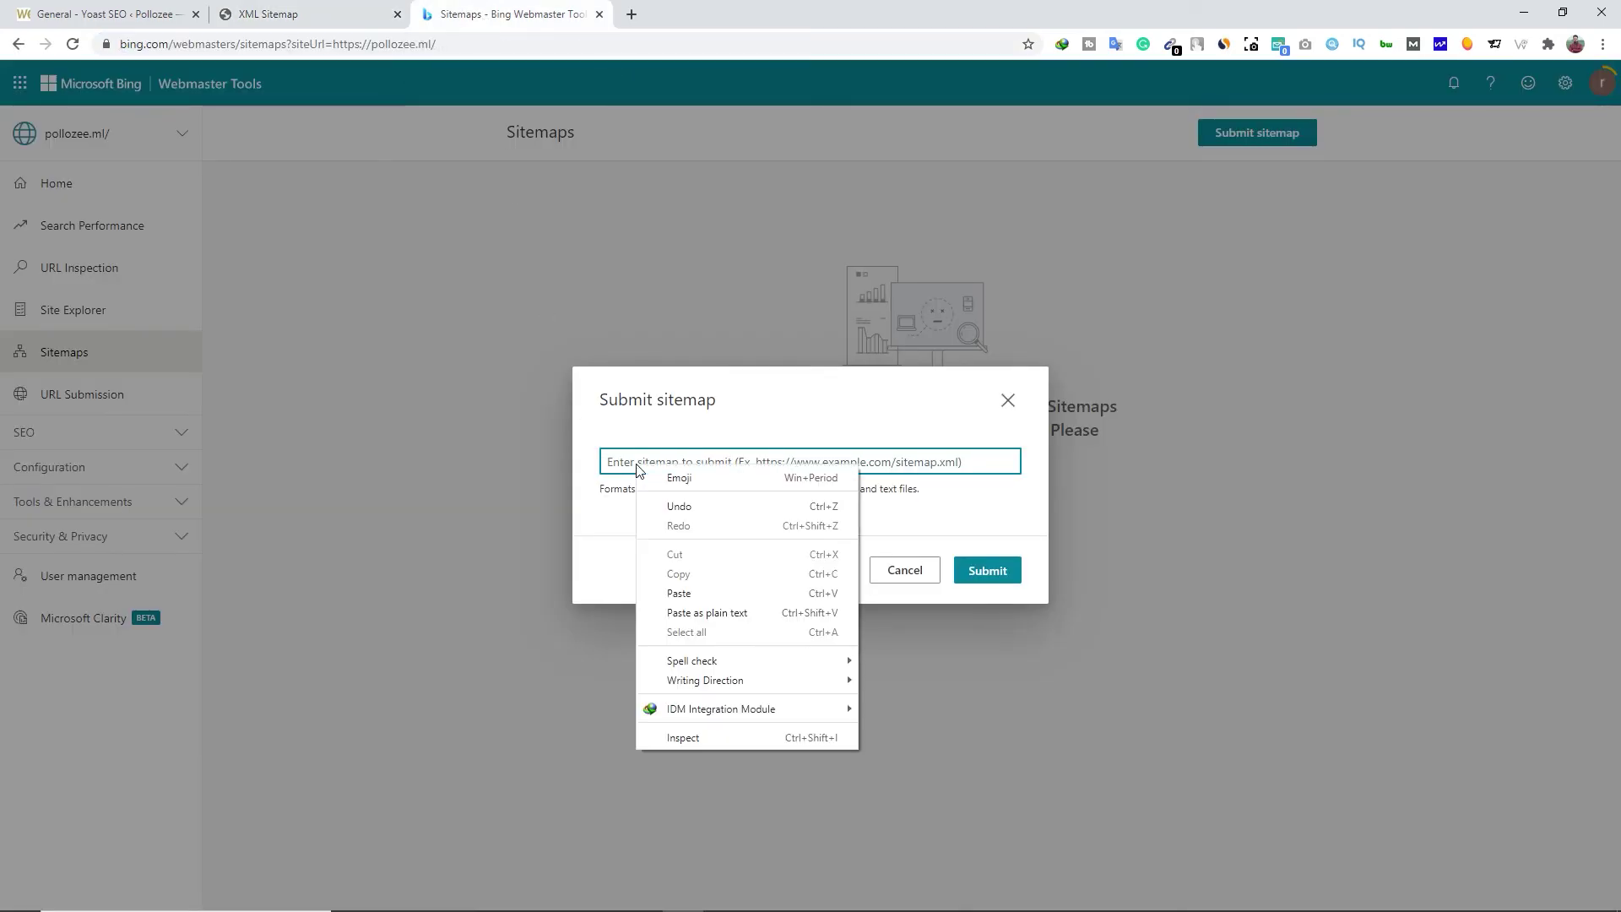
left_click(669, 591)
left_click(997, 579)
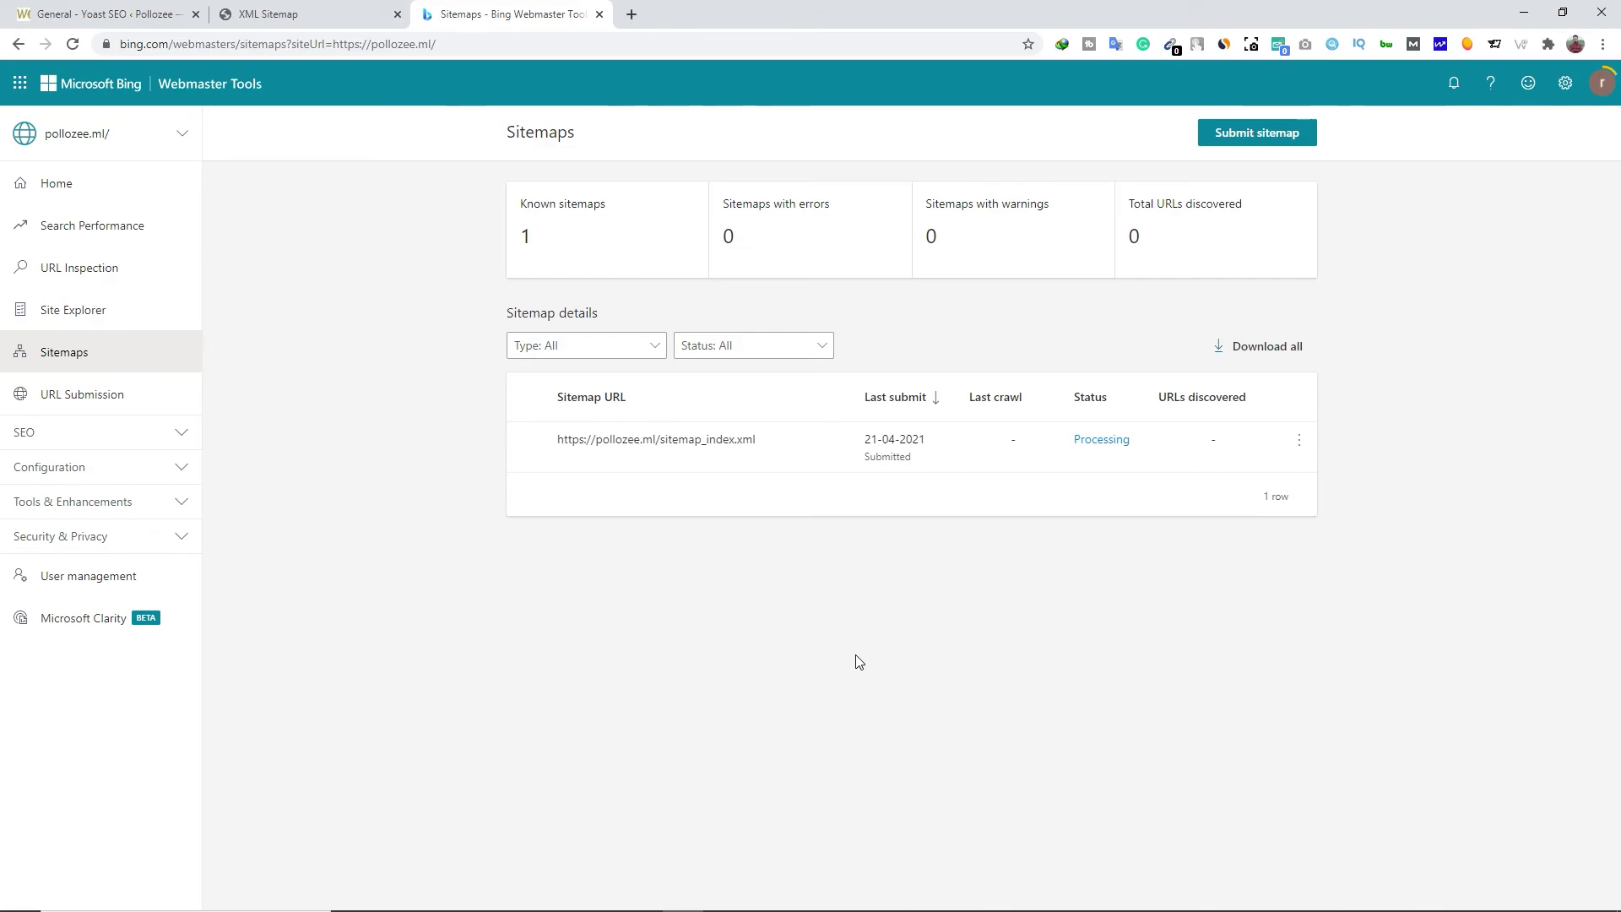
left_click(599, 14)
left_click(397, 15)
Return to the Pollozee WordPress admin Dashboard
left_click(470, 166)
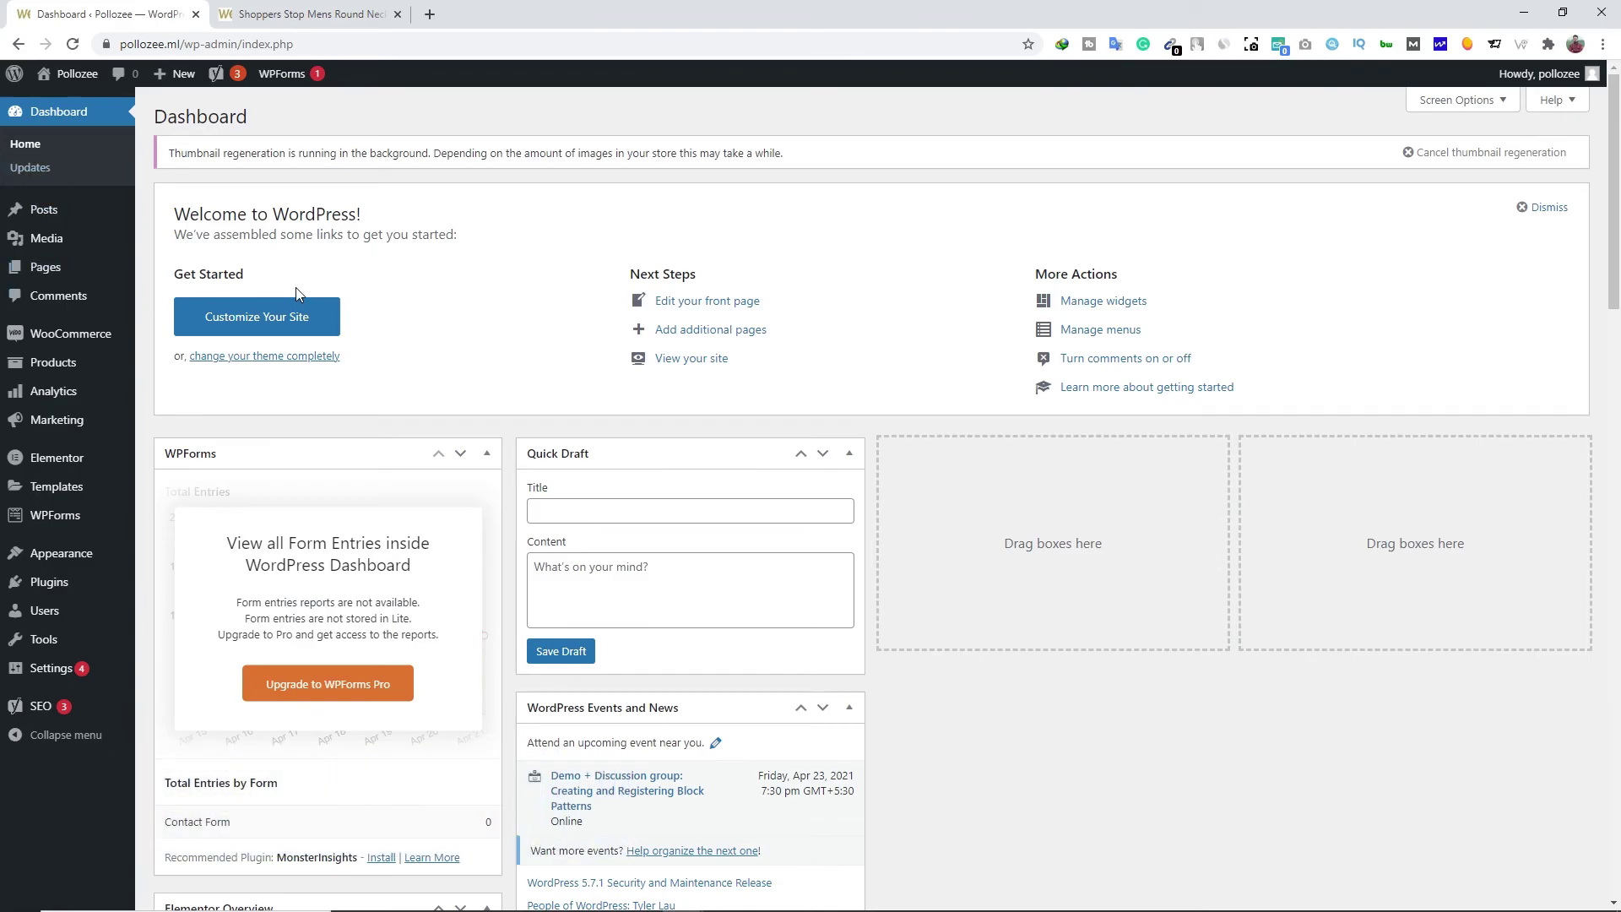
mouse_move(53, 277)
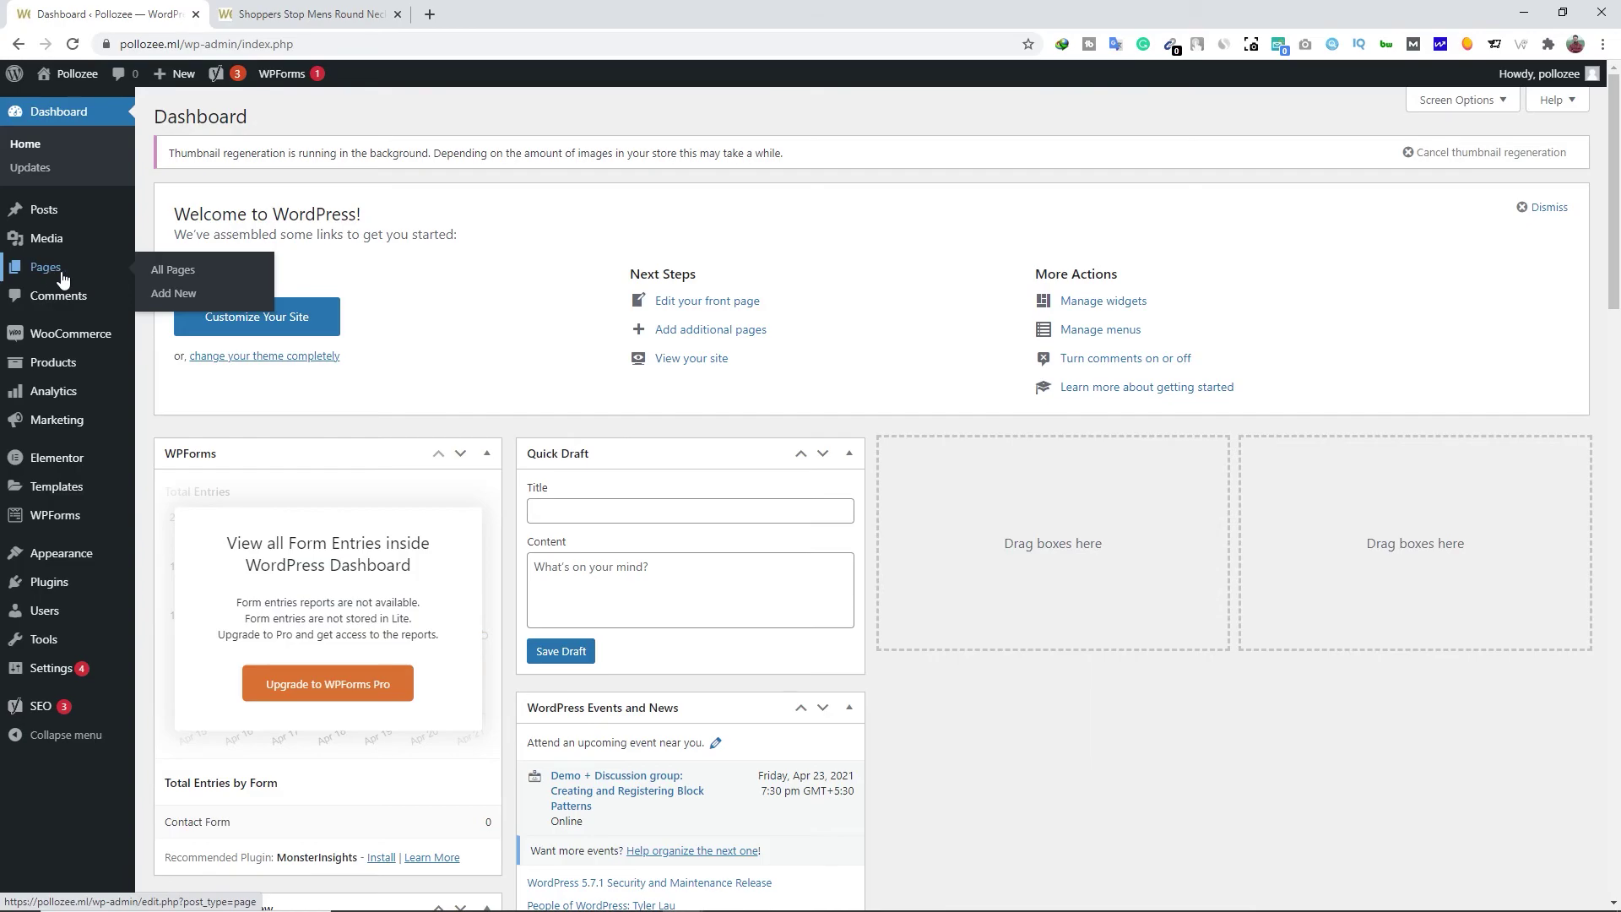
Start a new page and dismiss the block editor's welcome guide
left_click(157, 303)
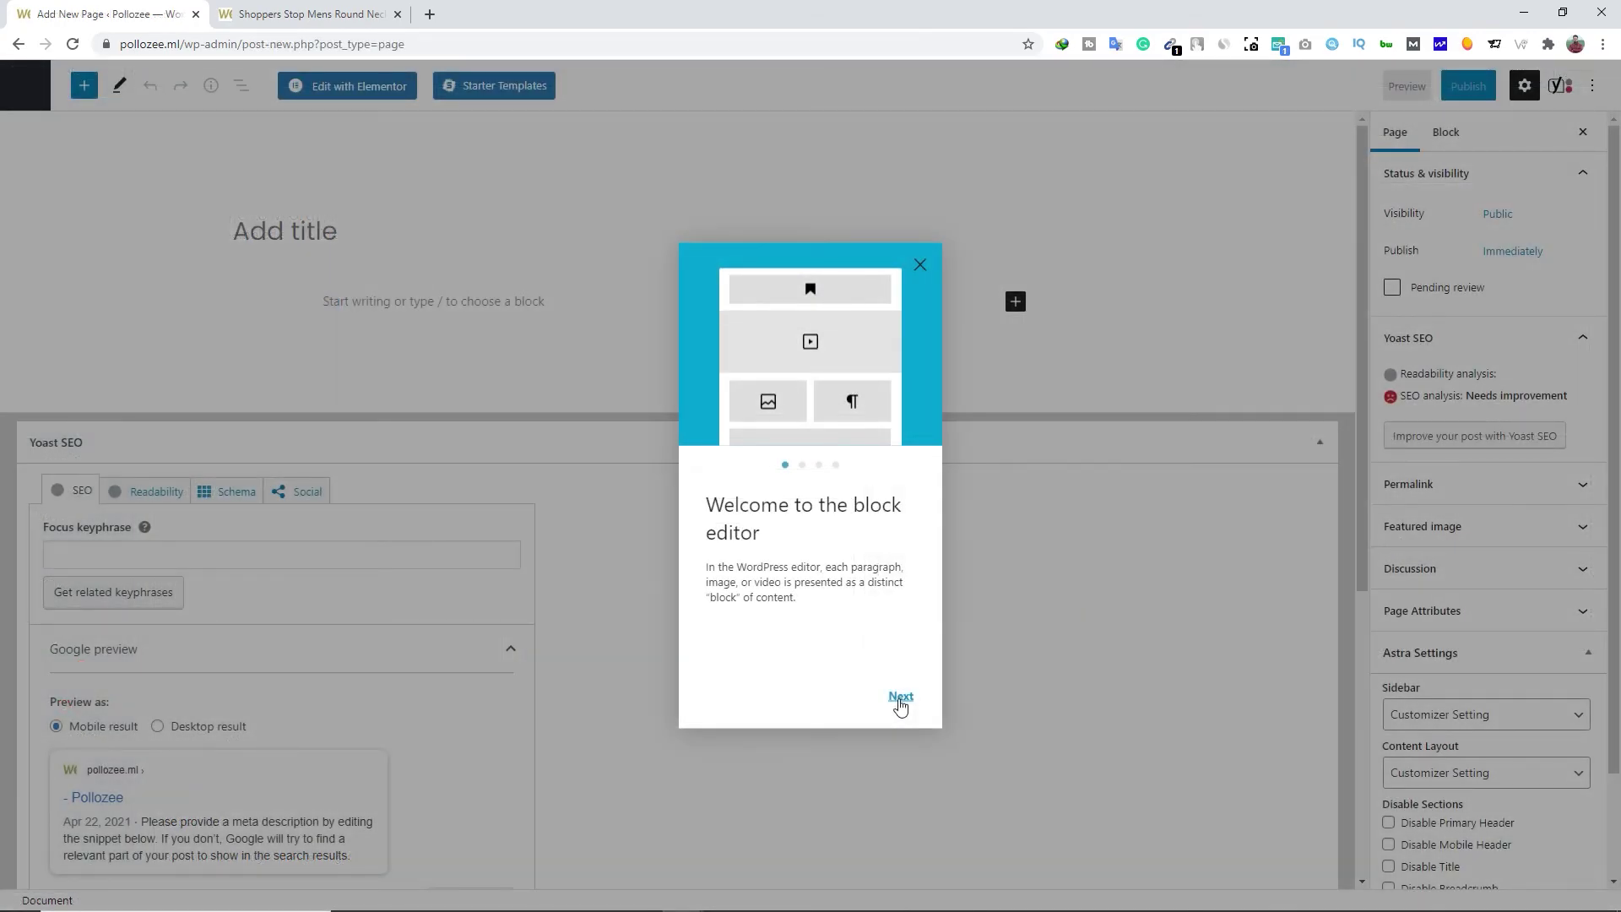
left_click(900, 699)
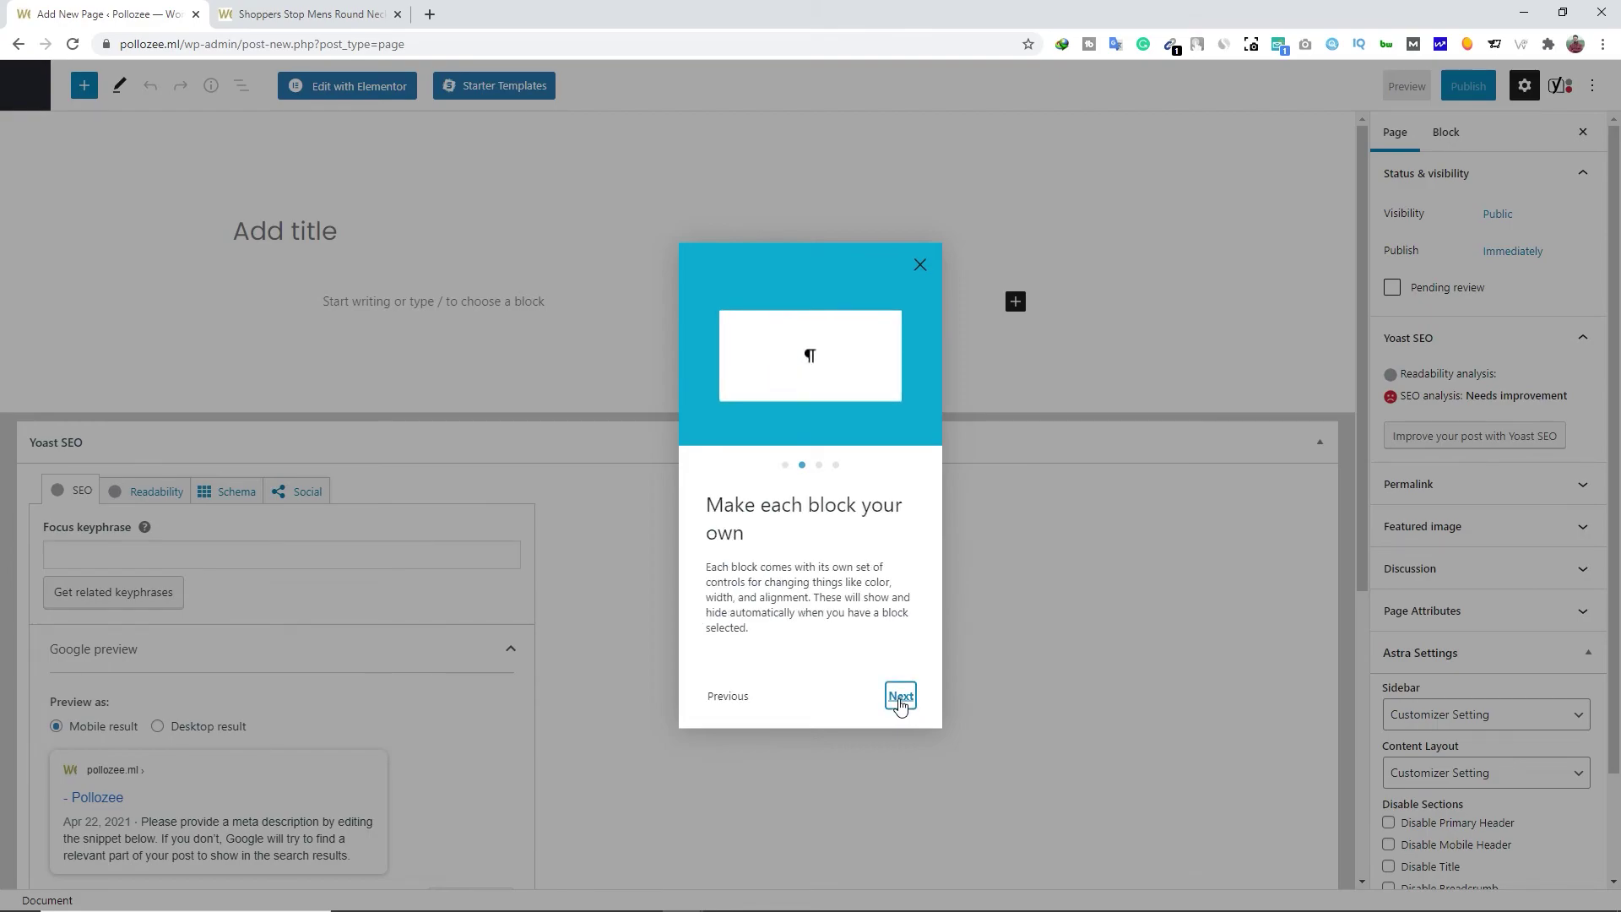
left_click(902, 699)
left_click(900, 696)
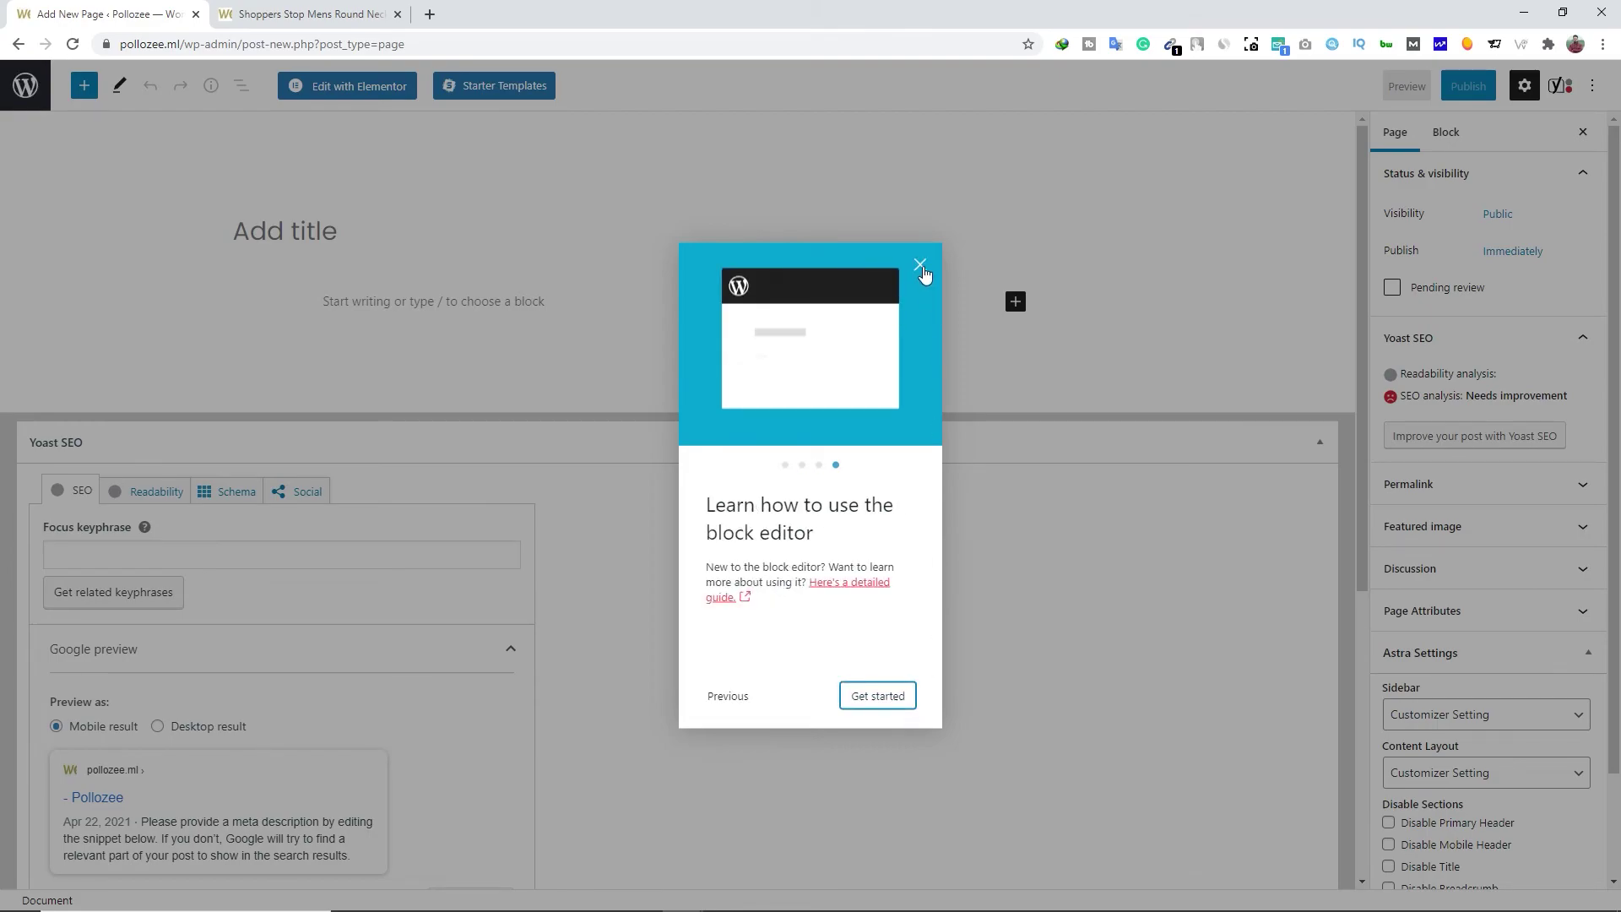
left_click(920, 265)
Title the page 'Shop page', publish it, and go back to All Pages
left_click(295, 234)
type("shop")
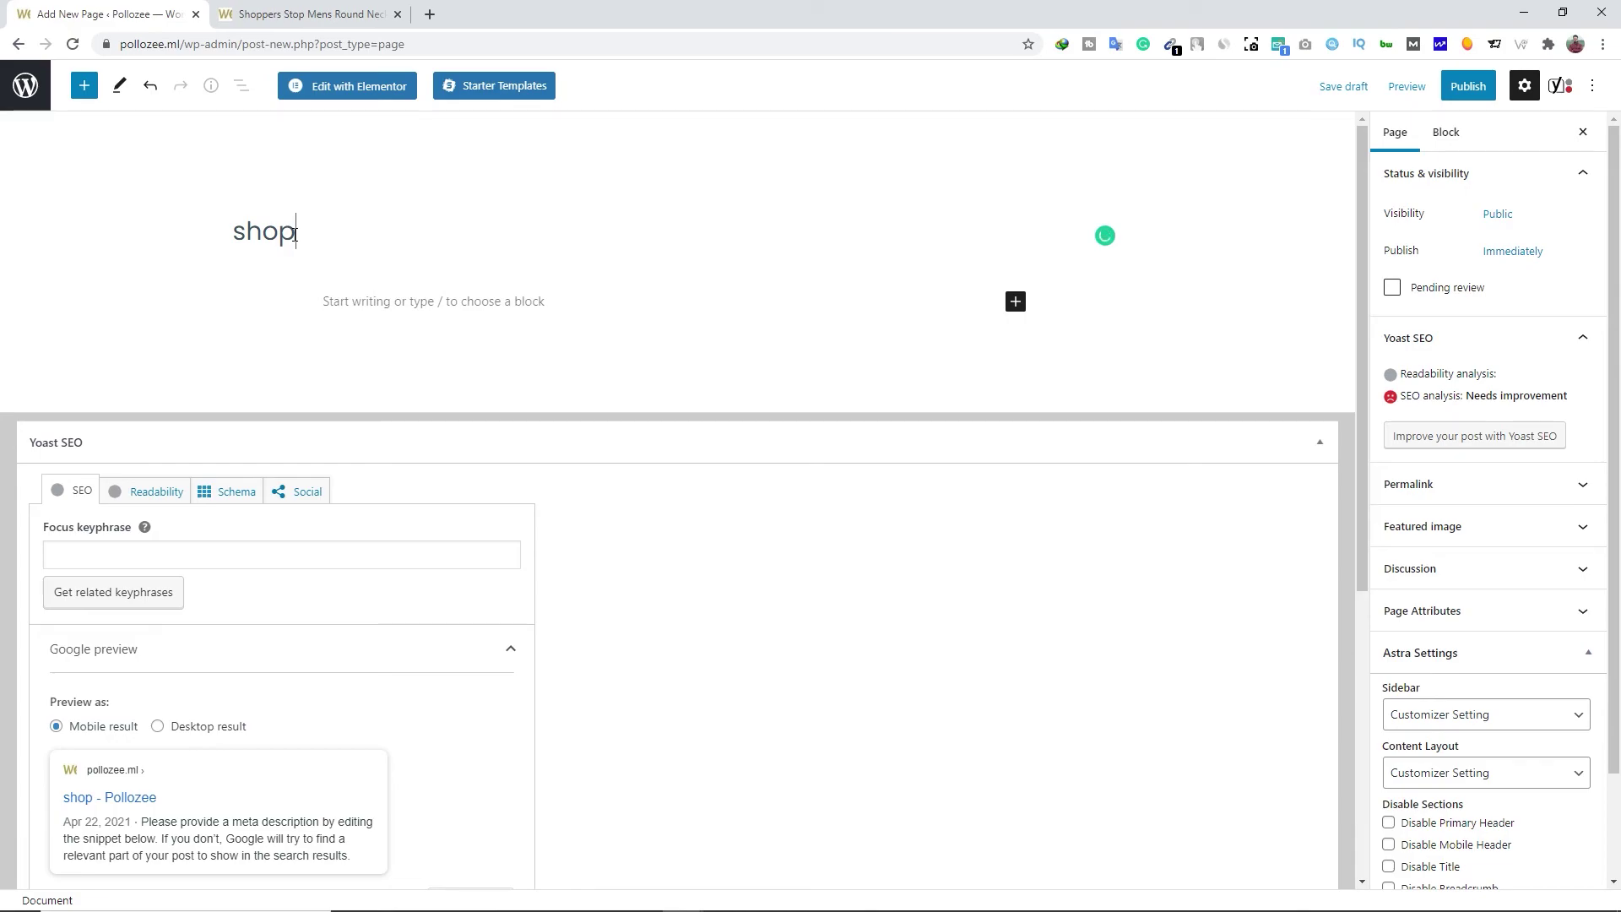
key("Delete")
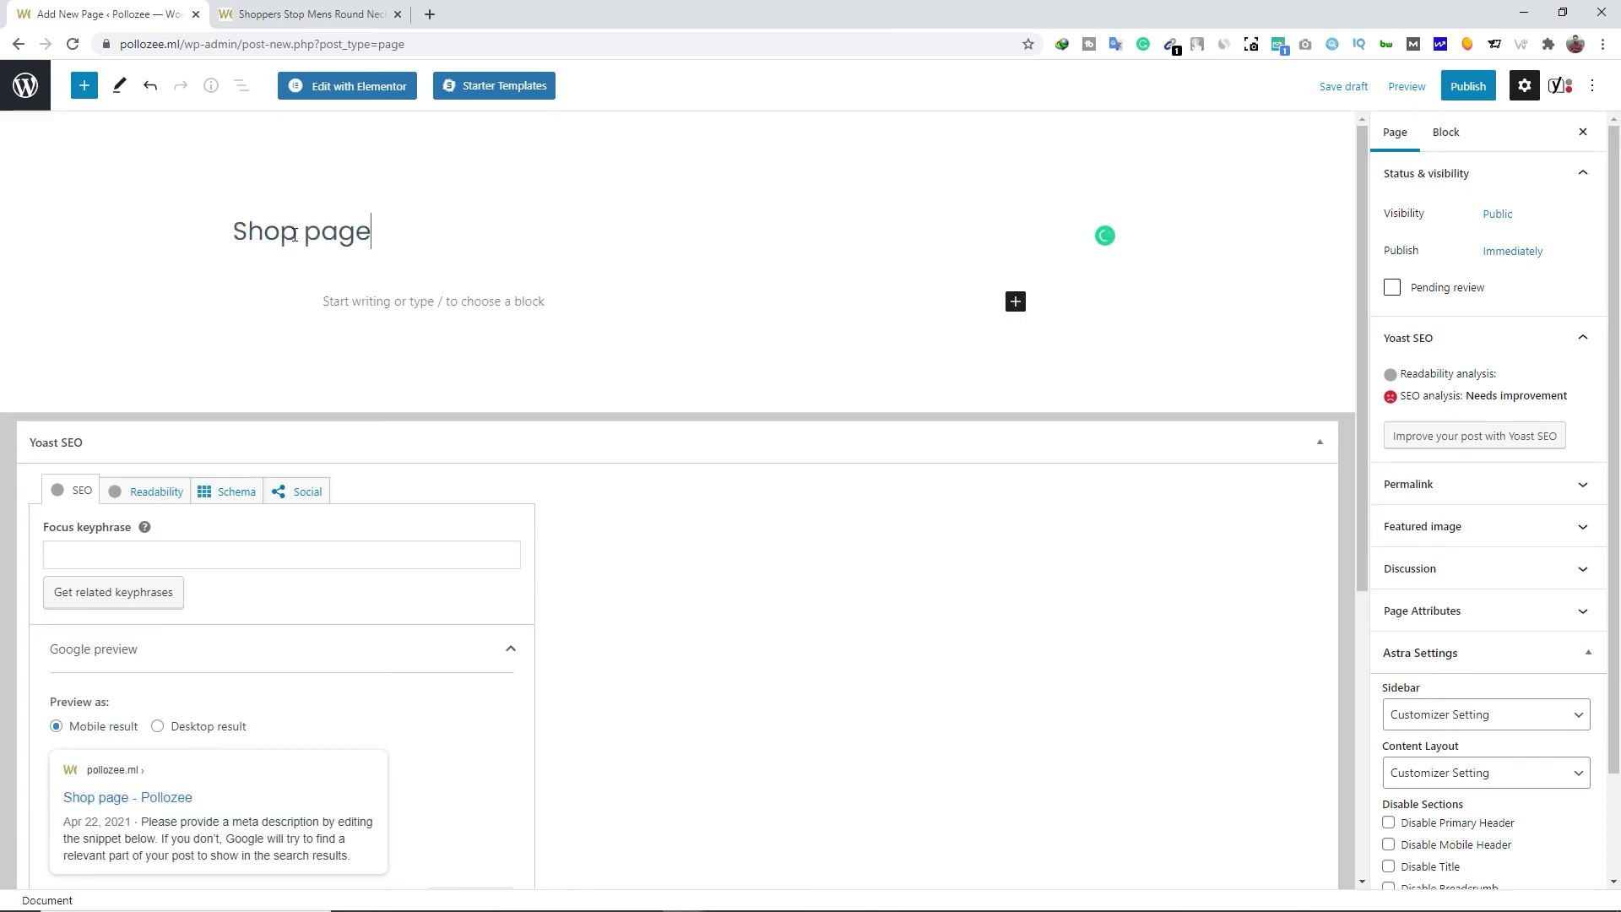
left_click(1467, 88)
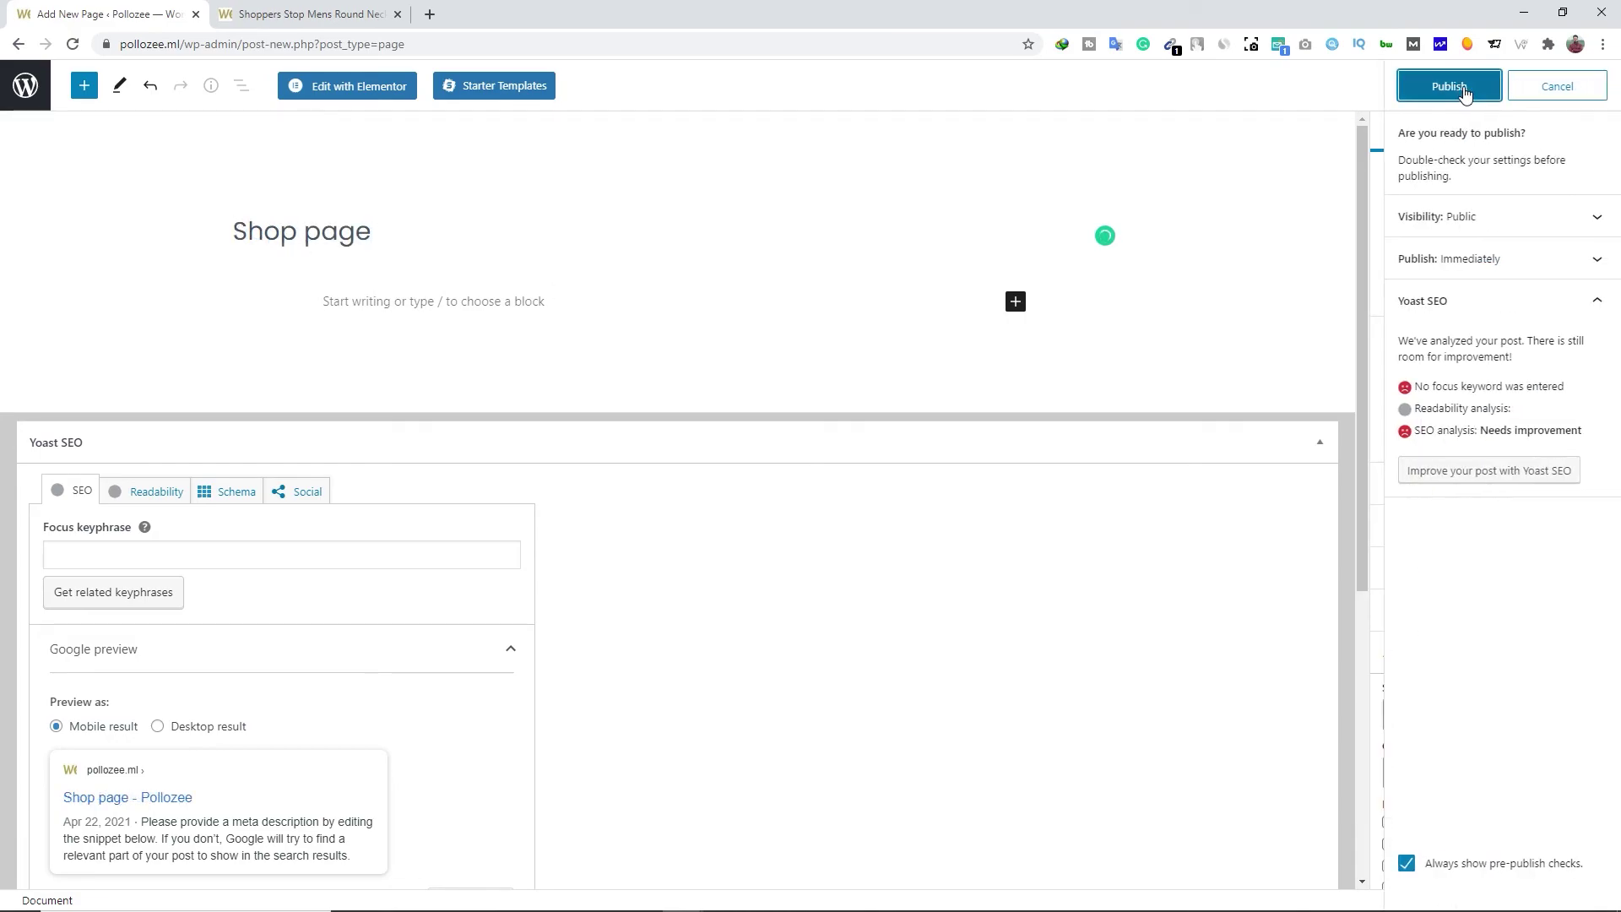
left_click(1463, 90)
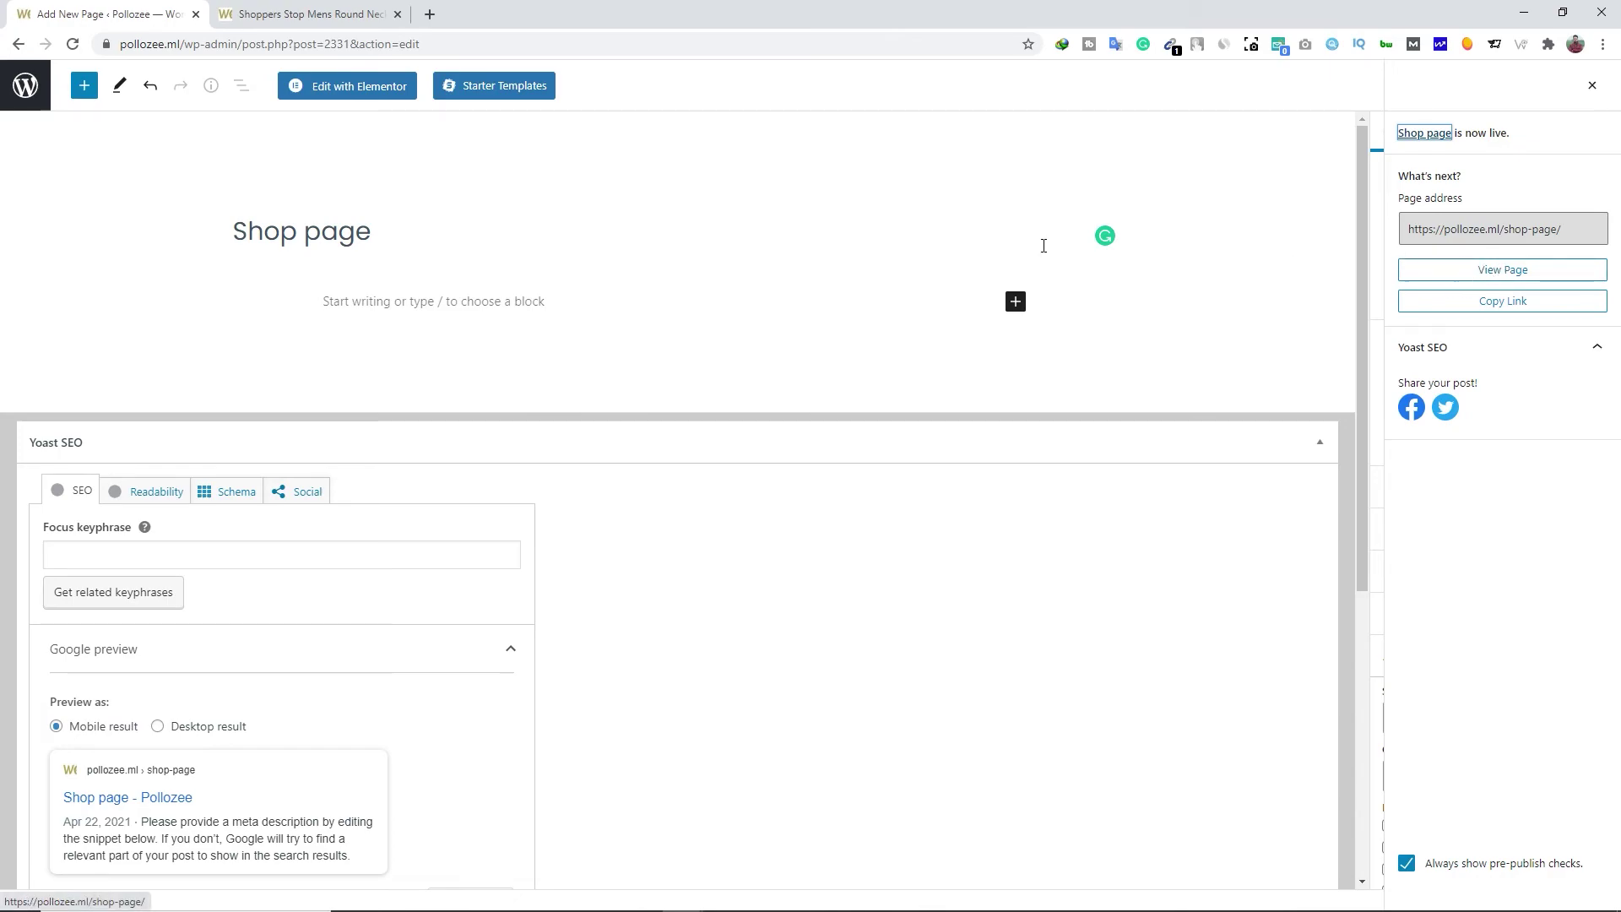
left_click(13, 92)
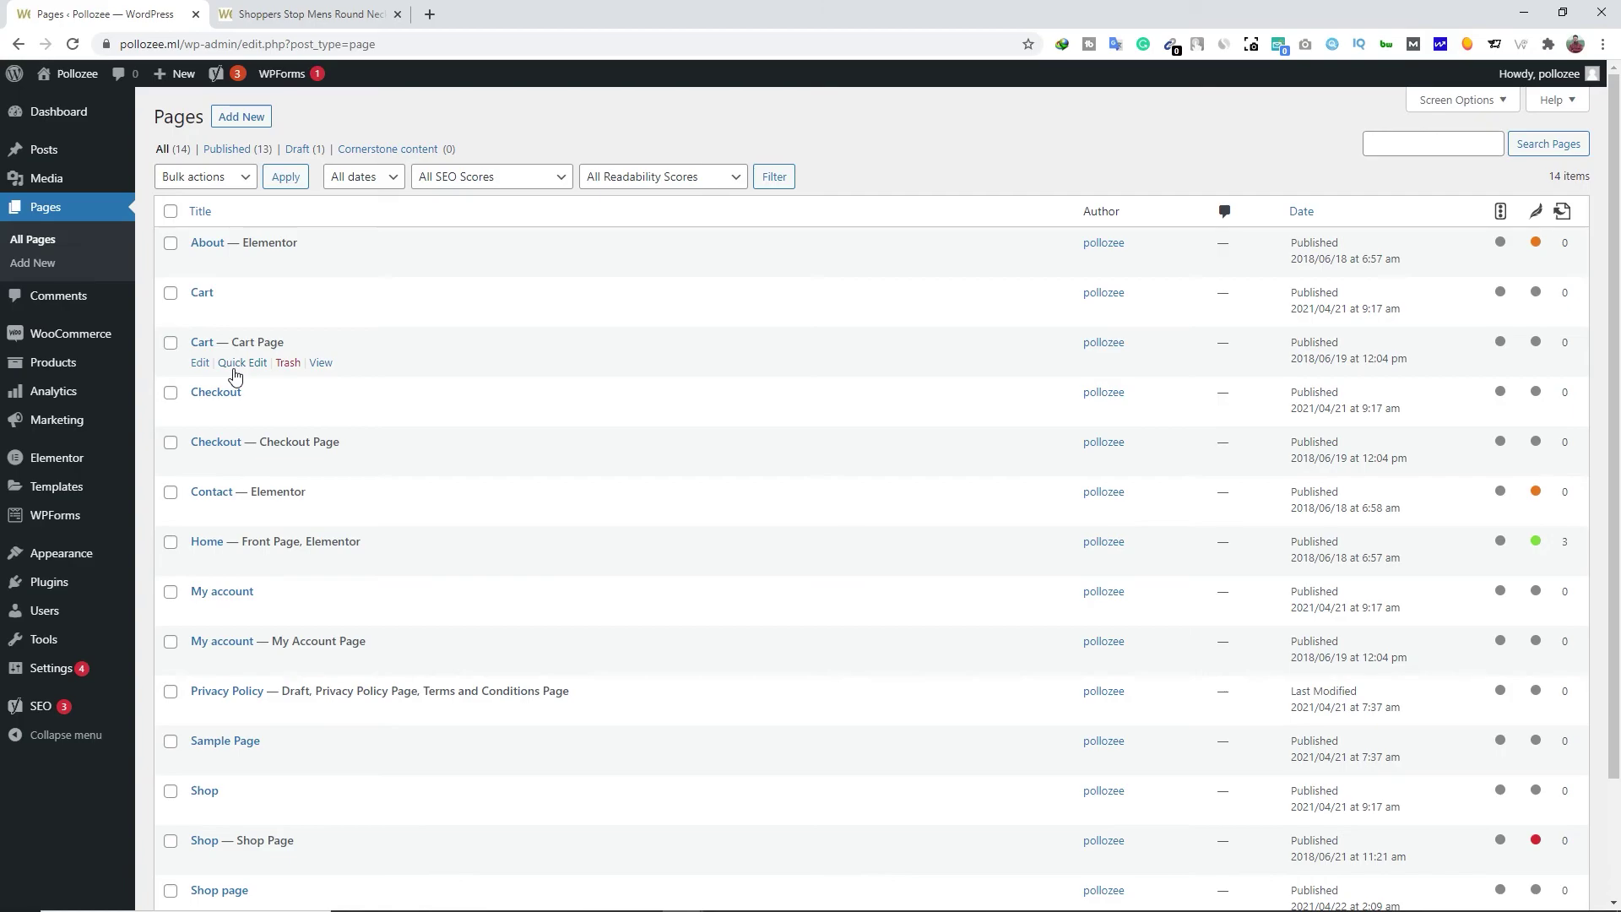
Update the Cart page holding [woocommerce_cart] and view it live at pollozee.ml/cart/
left_click(201, 313)
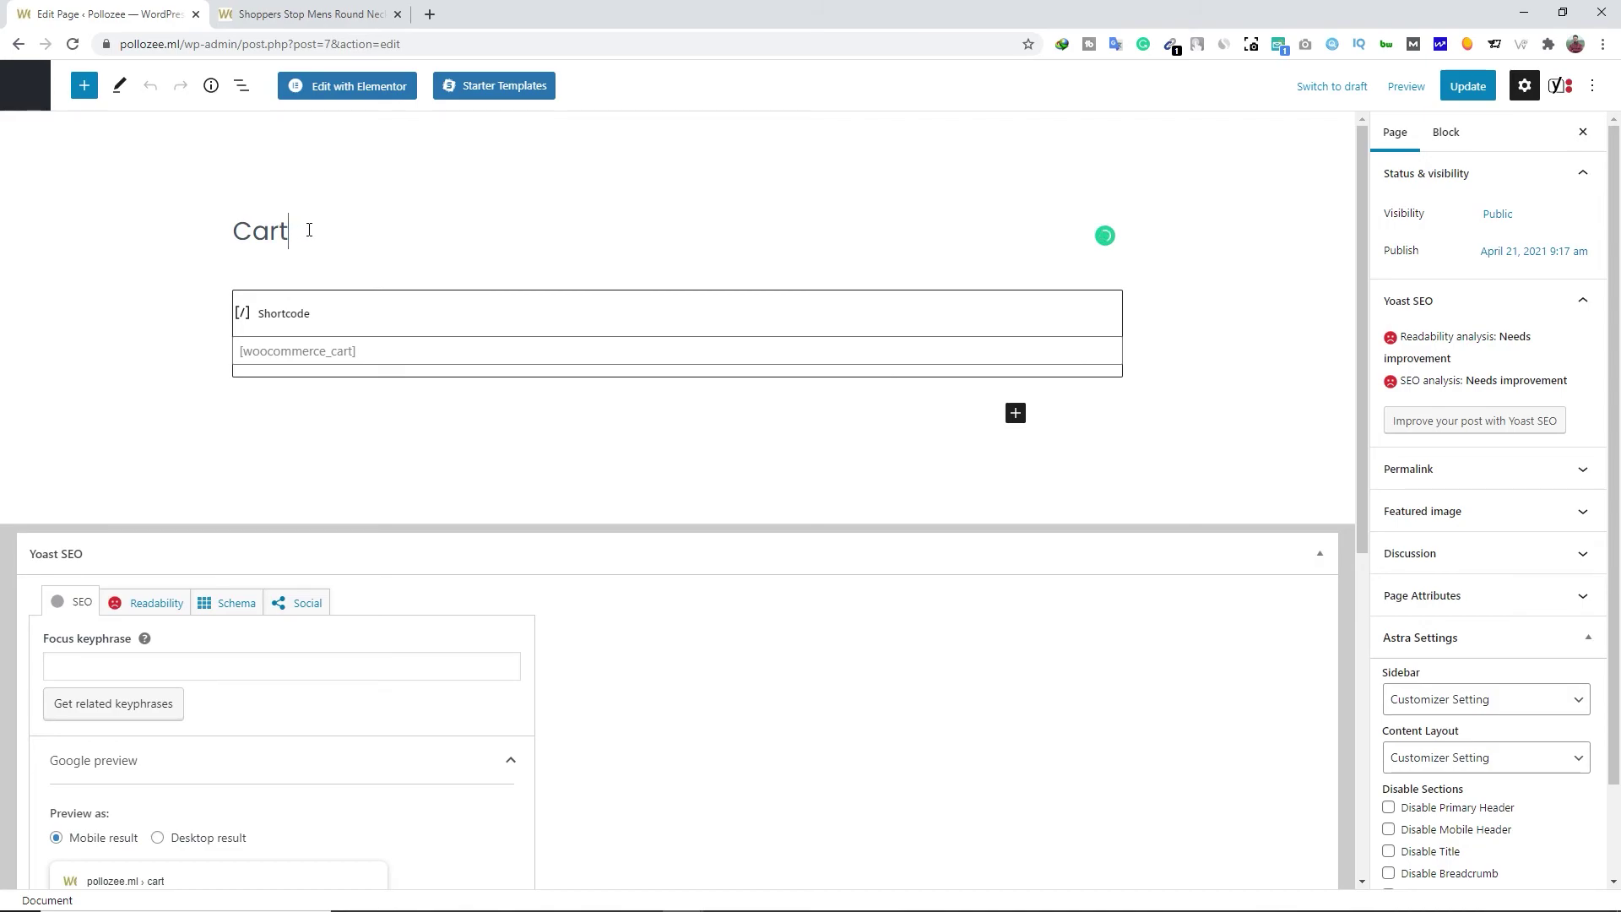
left_click_drag(309, 229, 224, 236)
left_click(288, 227)
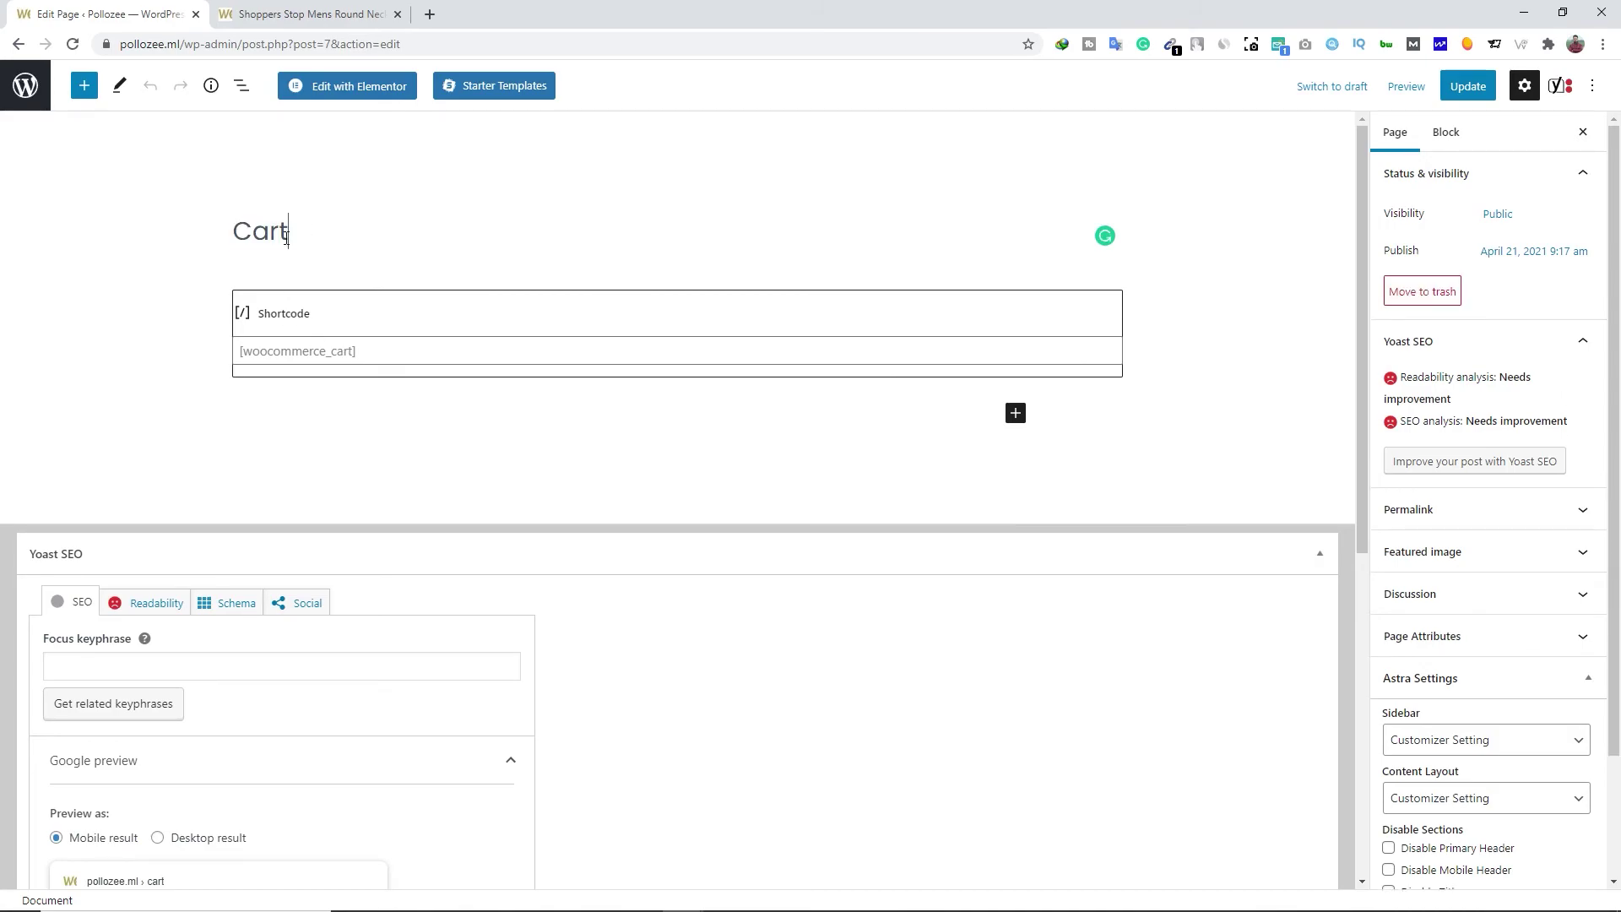
left_click(341, 321)
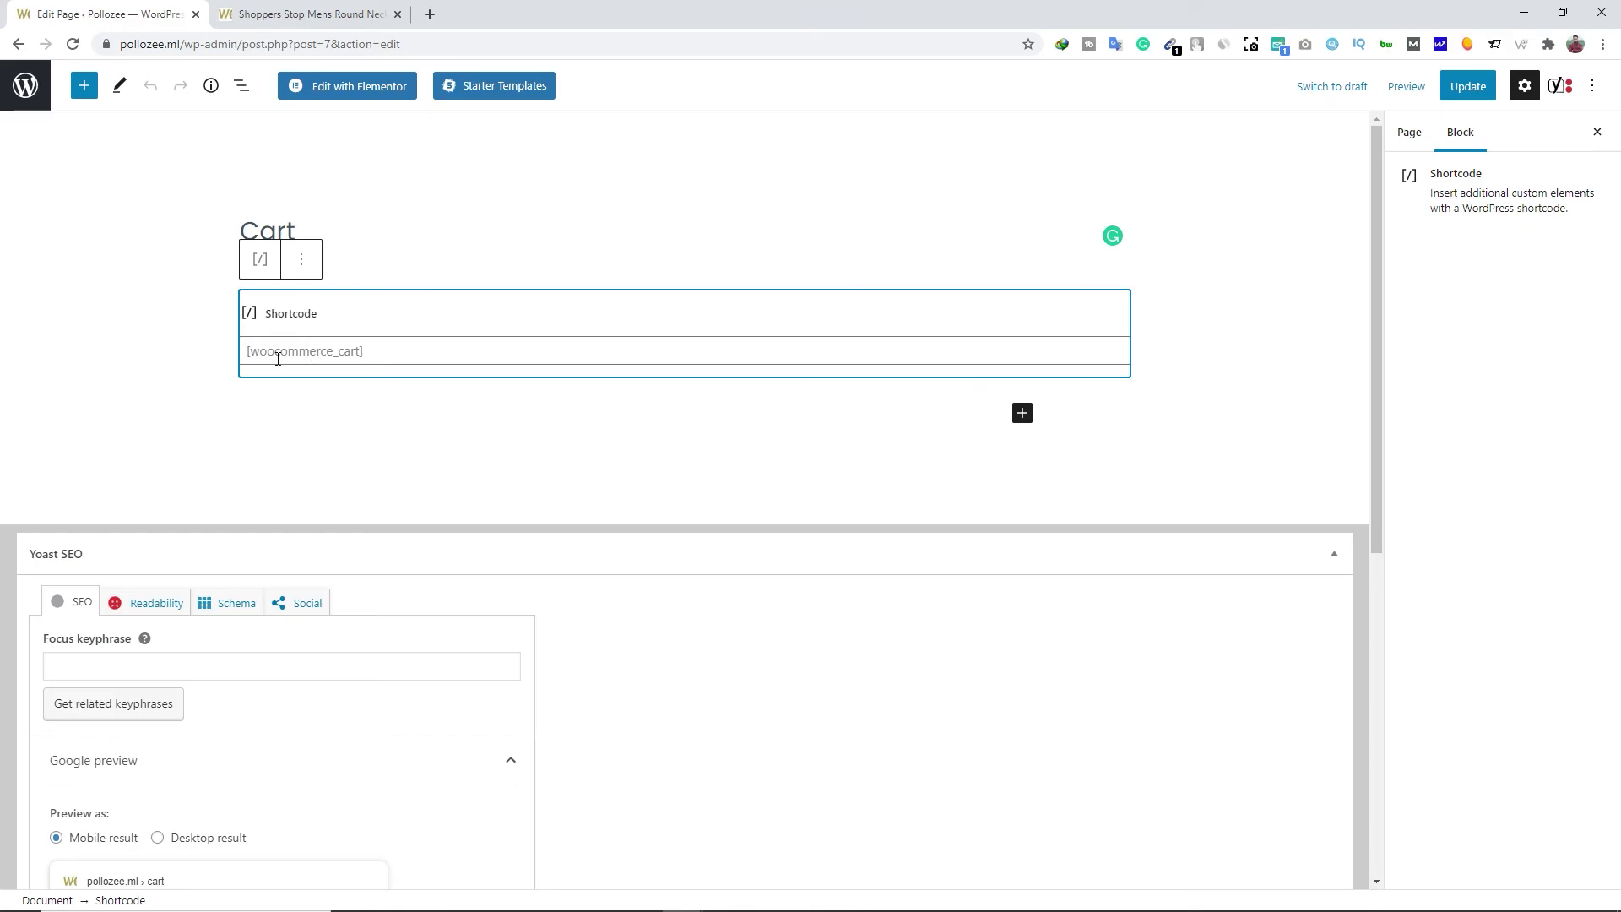
left_click(297, 387)
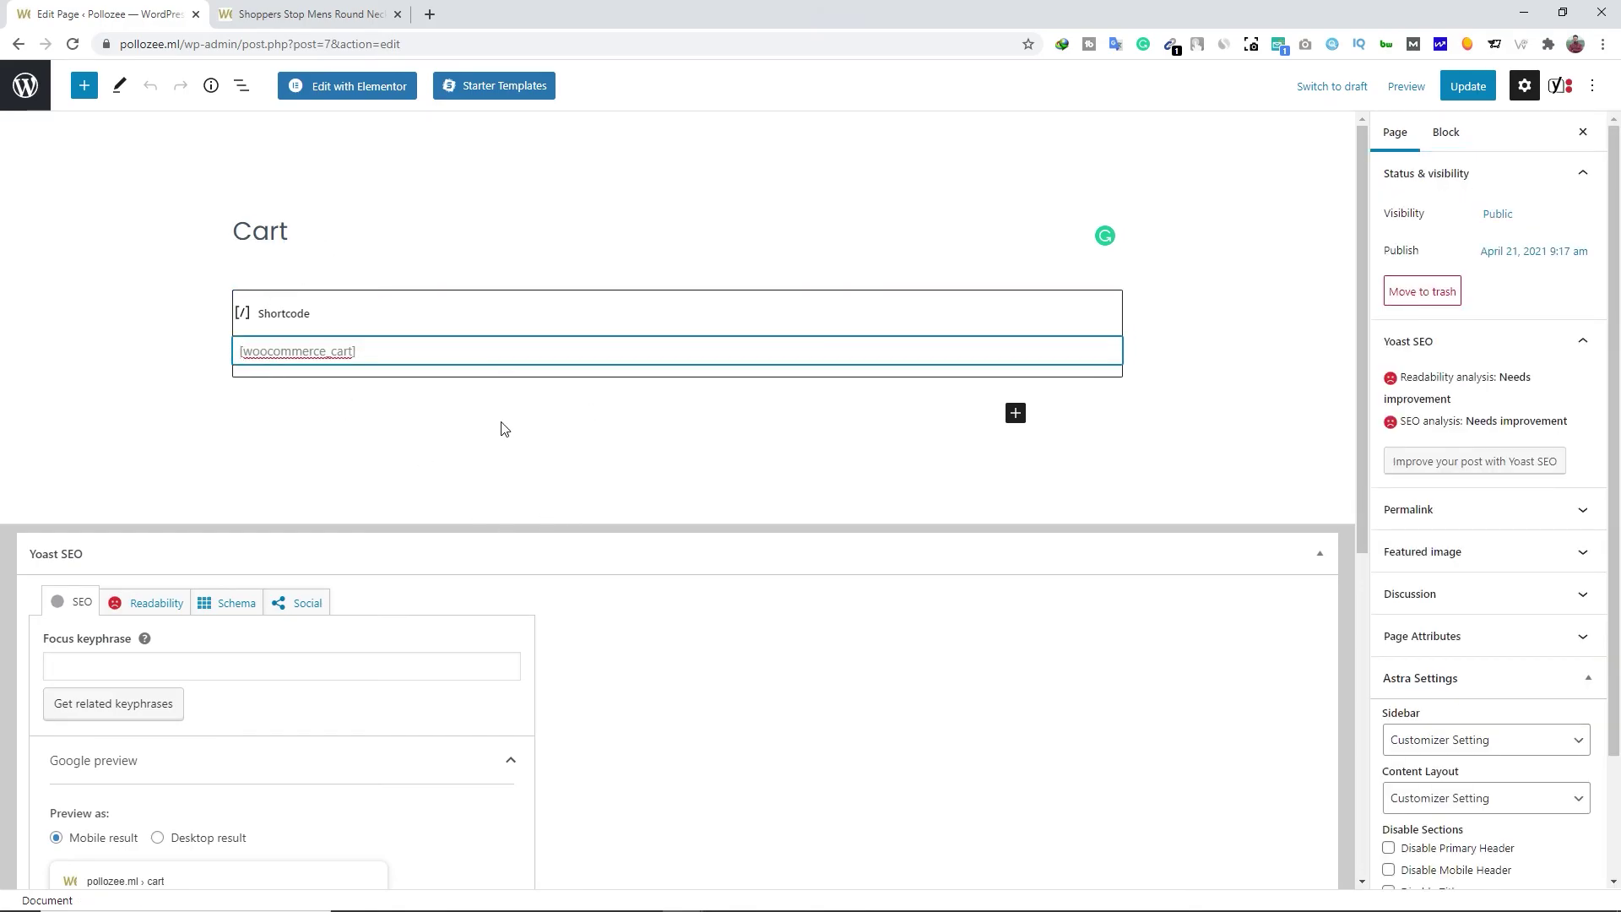
left_click(345, 418)
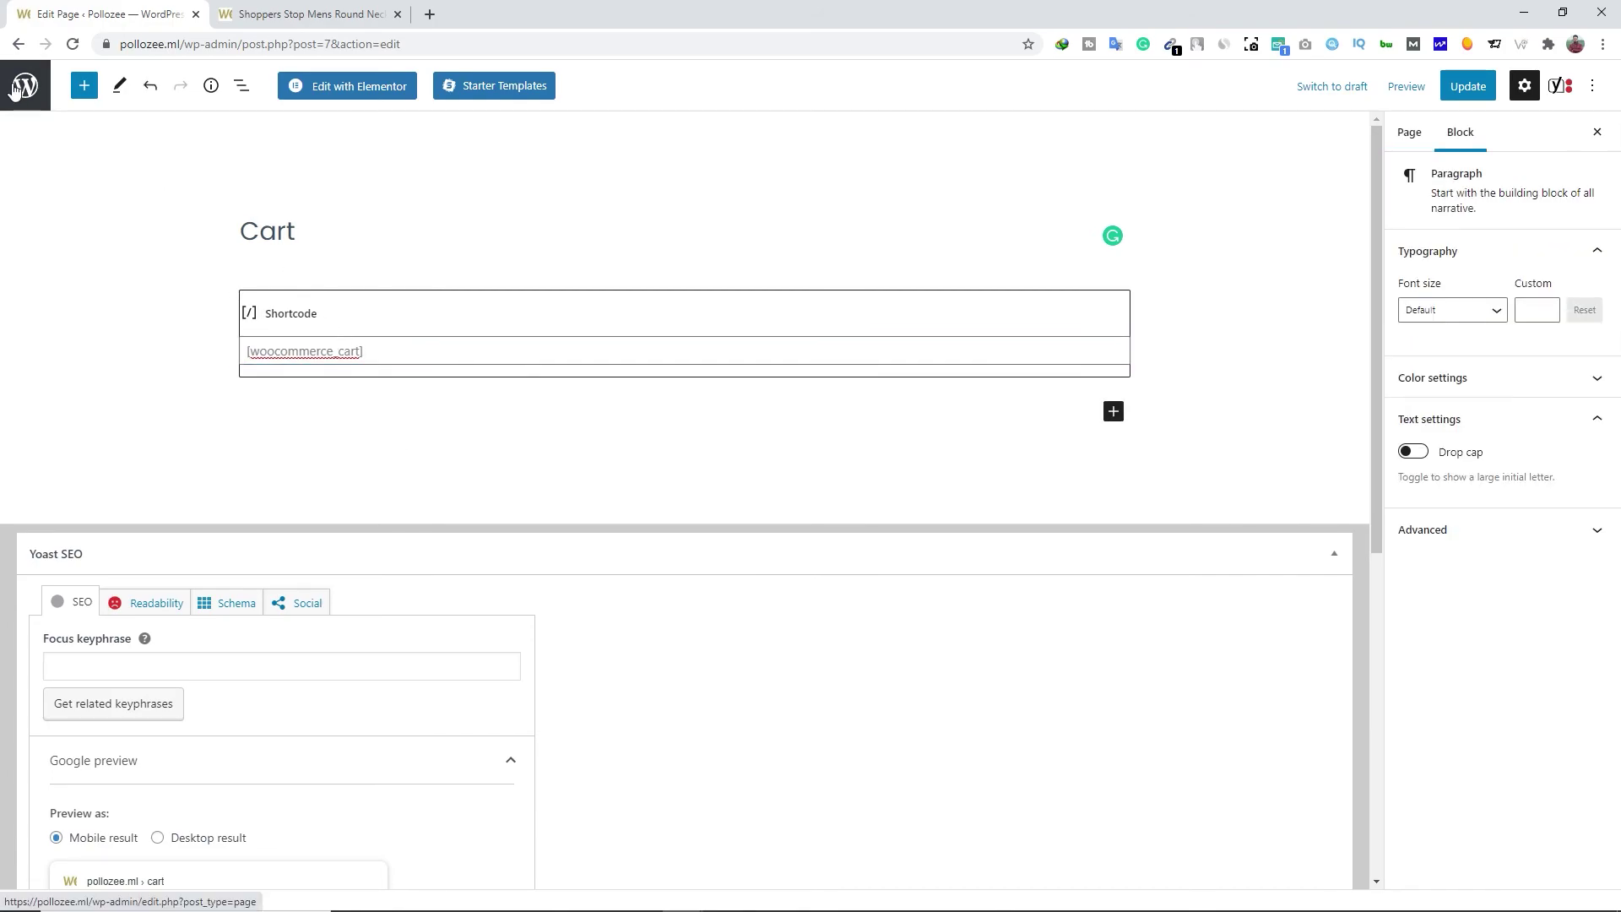
left_click(1467, 88)
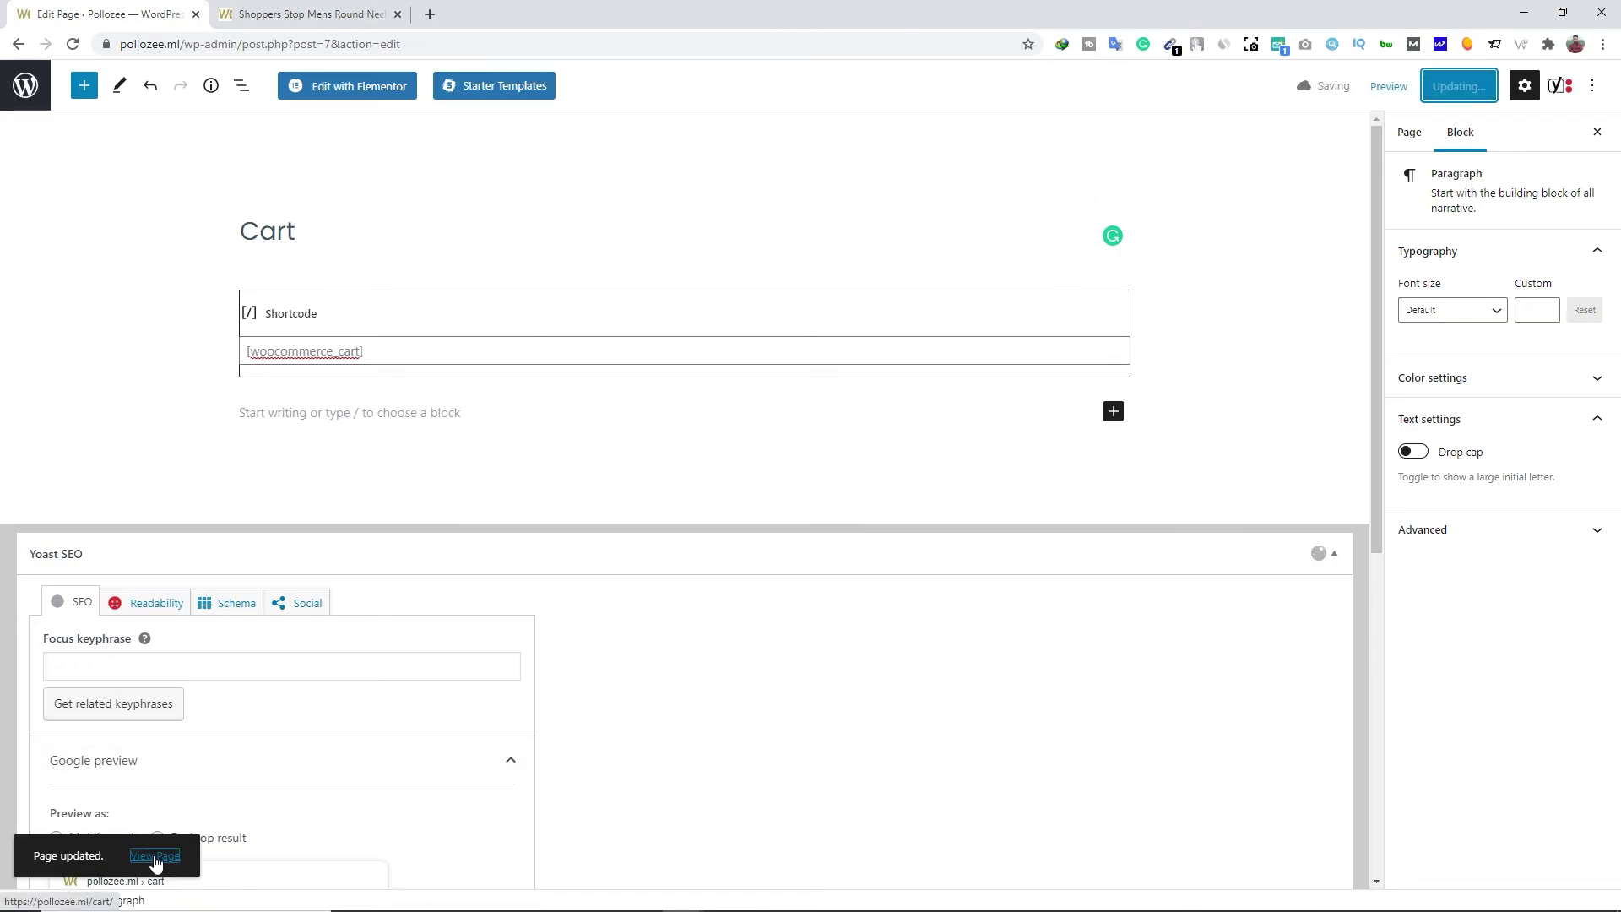
left_click(156, 856)
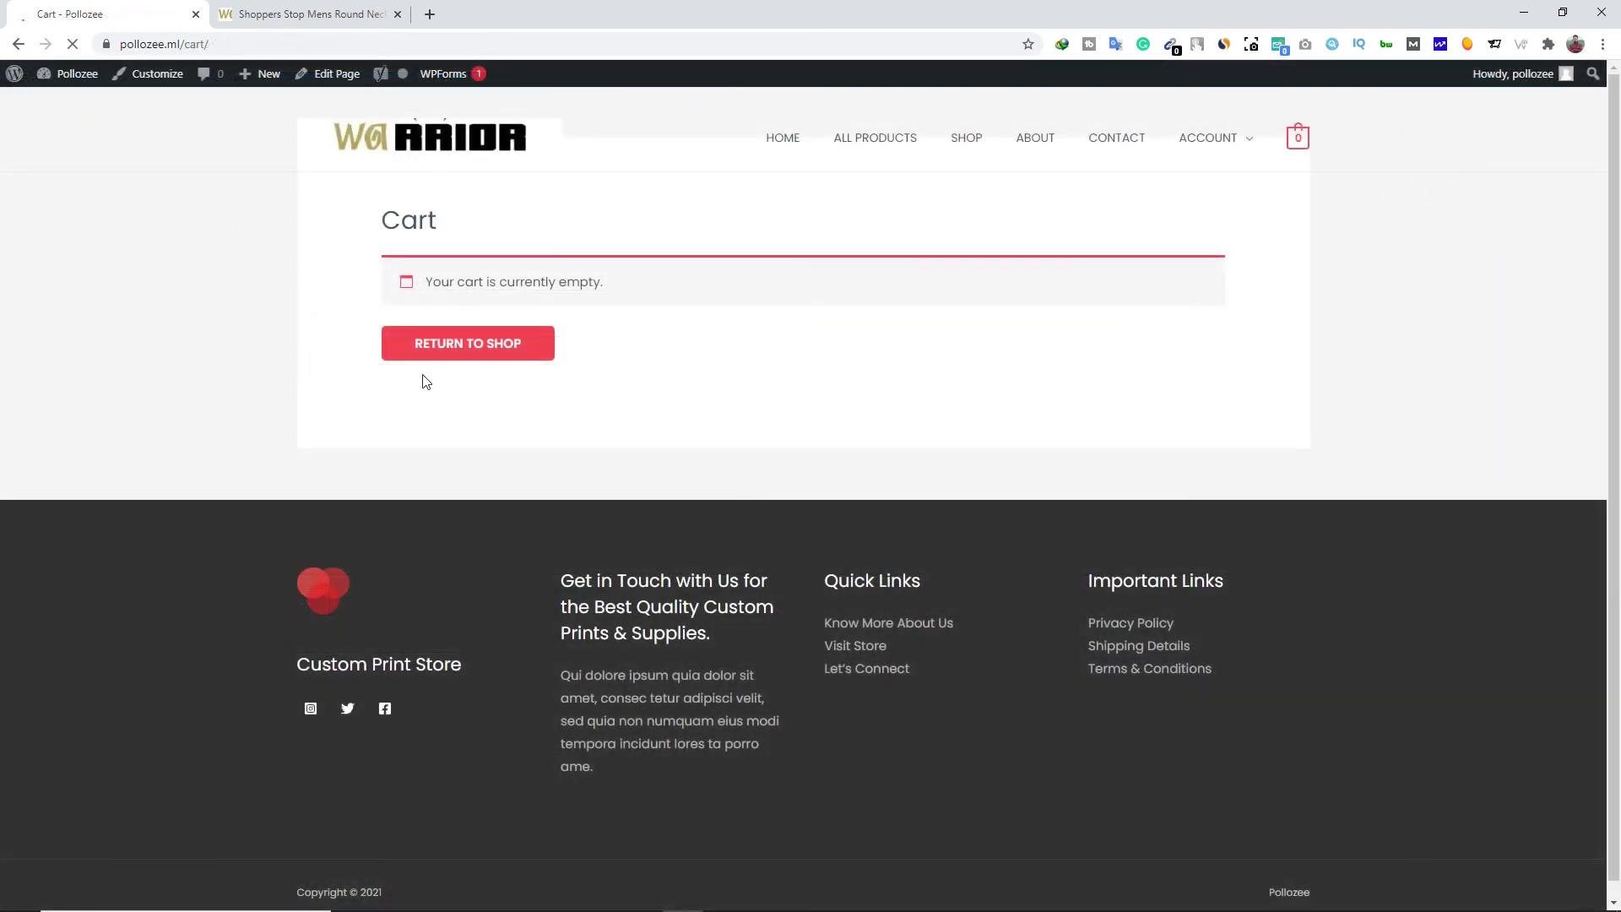
Leave the live Cart page for the Pollozee admin Dashboard via the WordPress logo
left_click(16, 78)
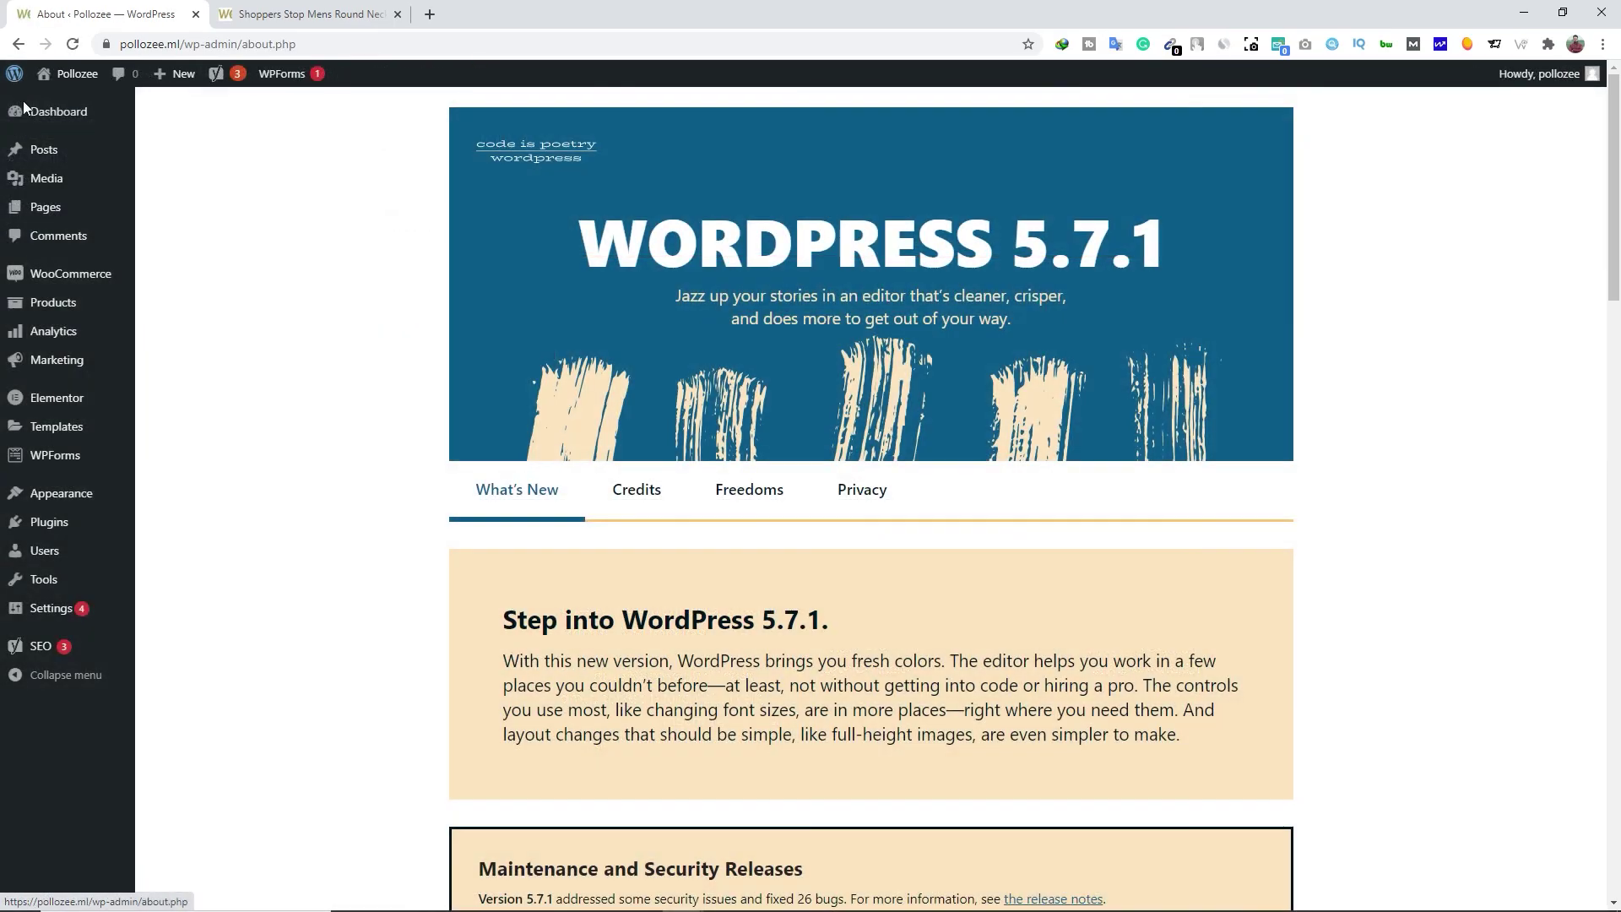
mouse_move(33, 118)
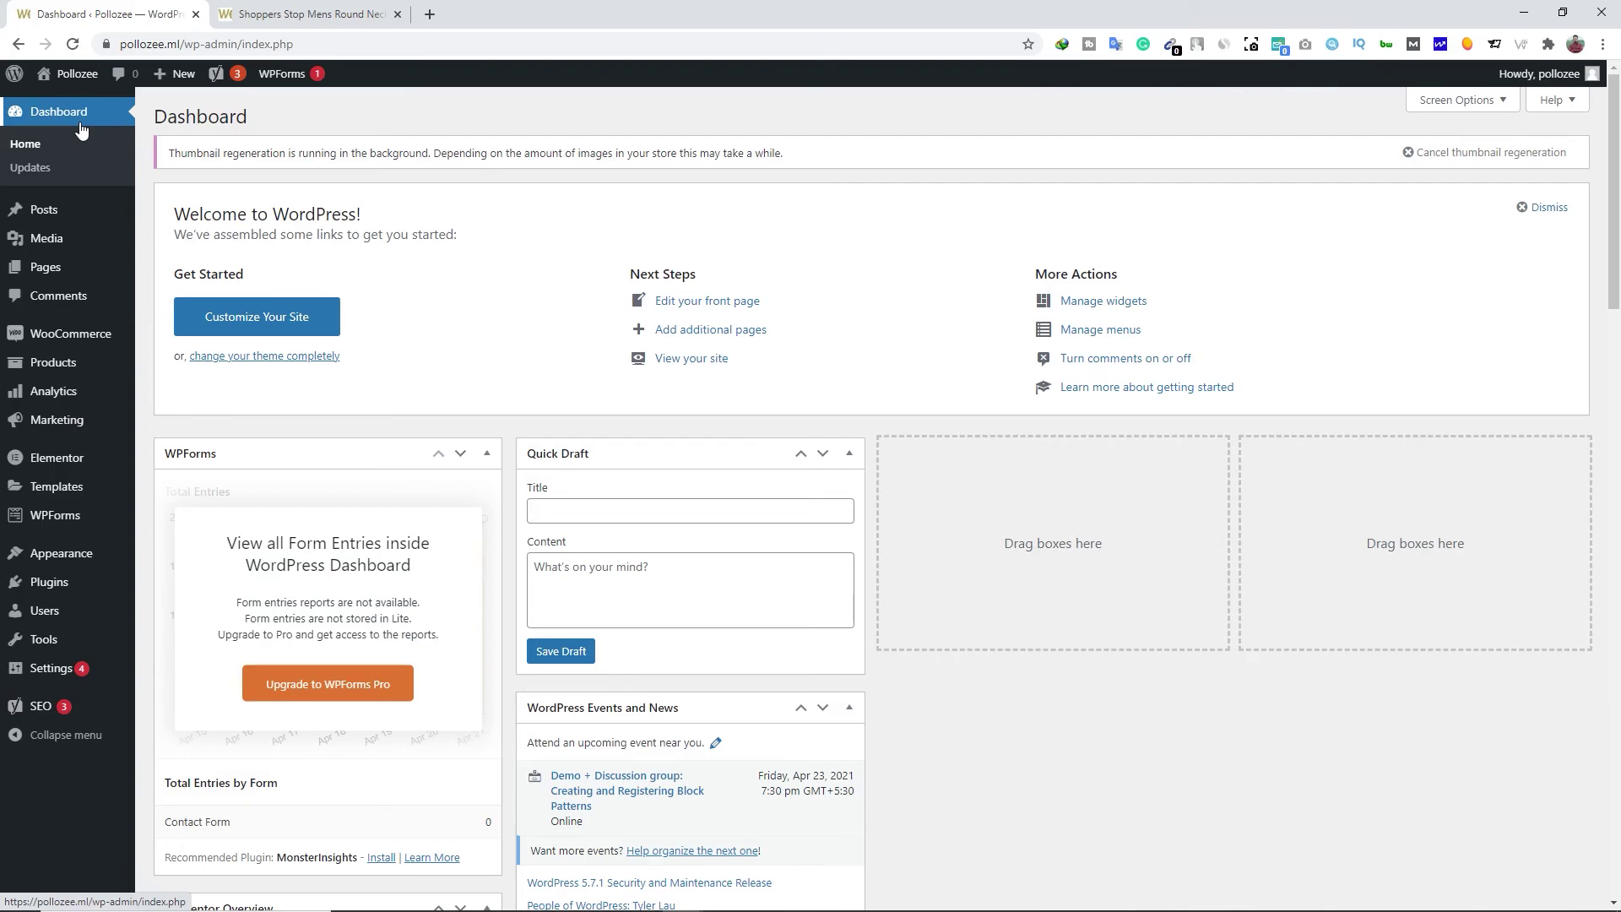
mouse_move(69, 211)
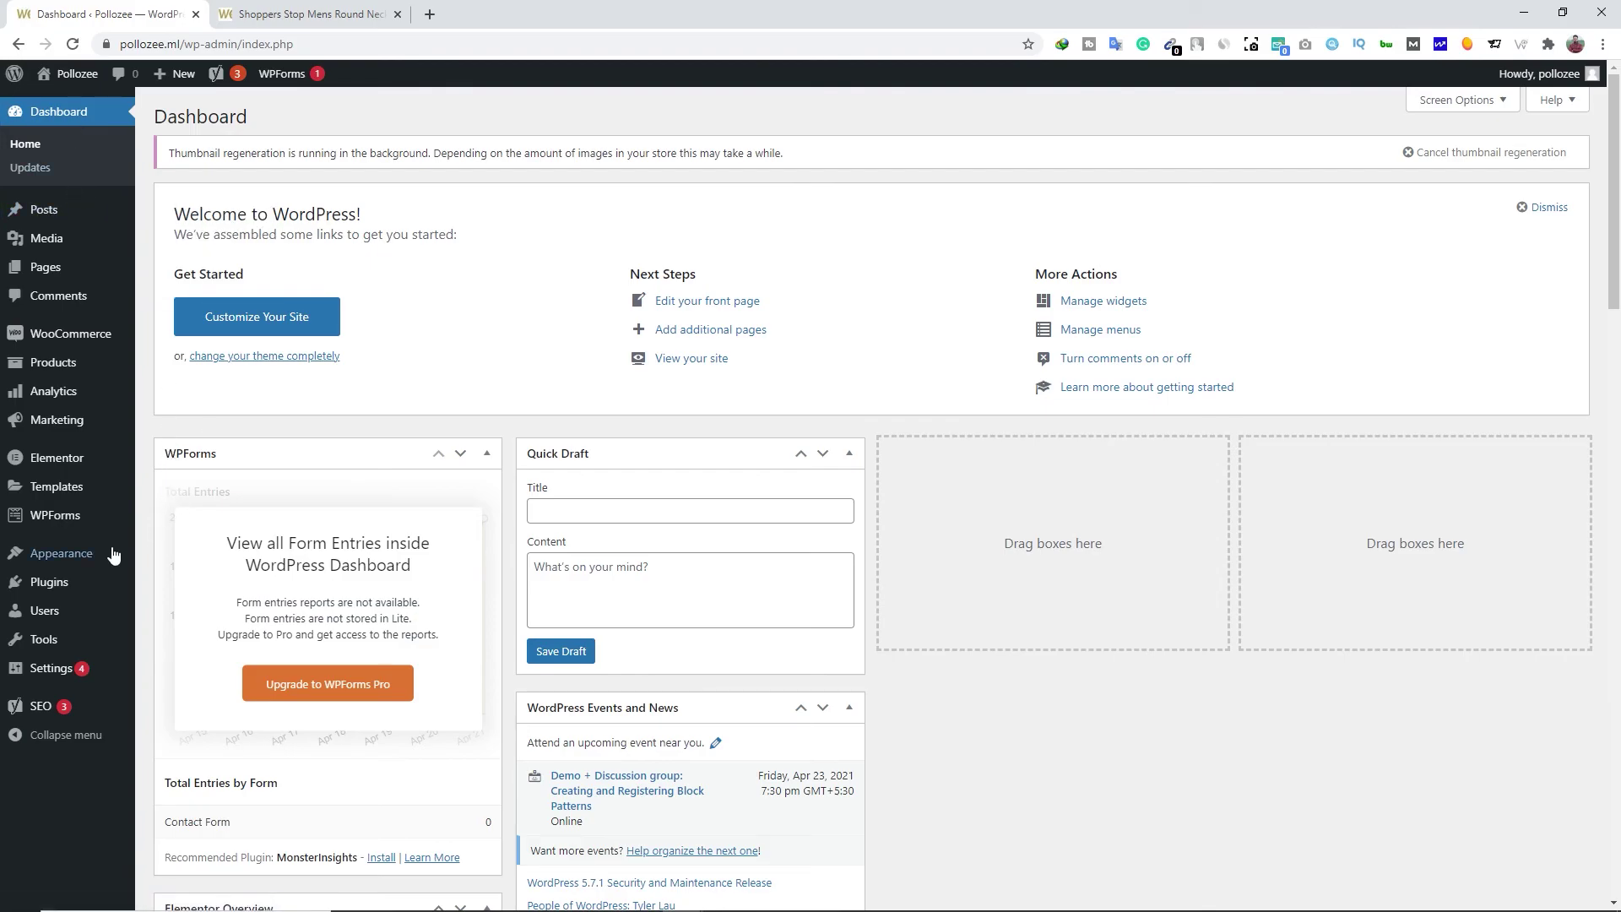
mouse_move(53, 362)
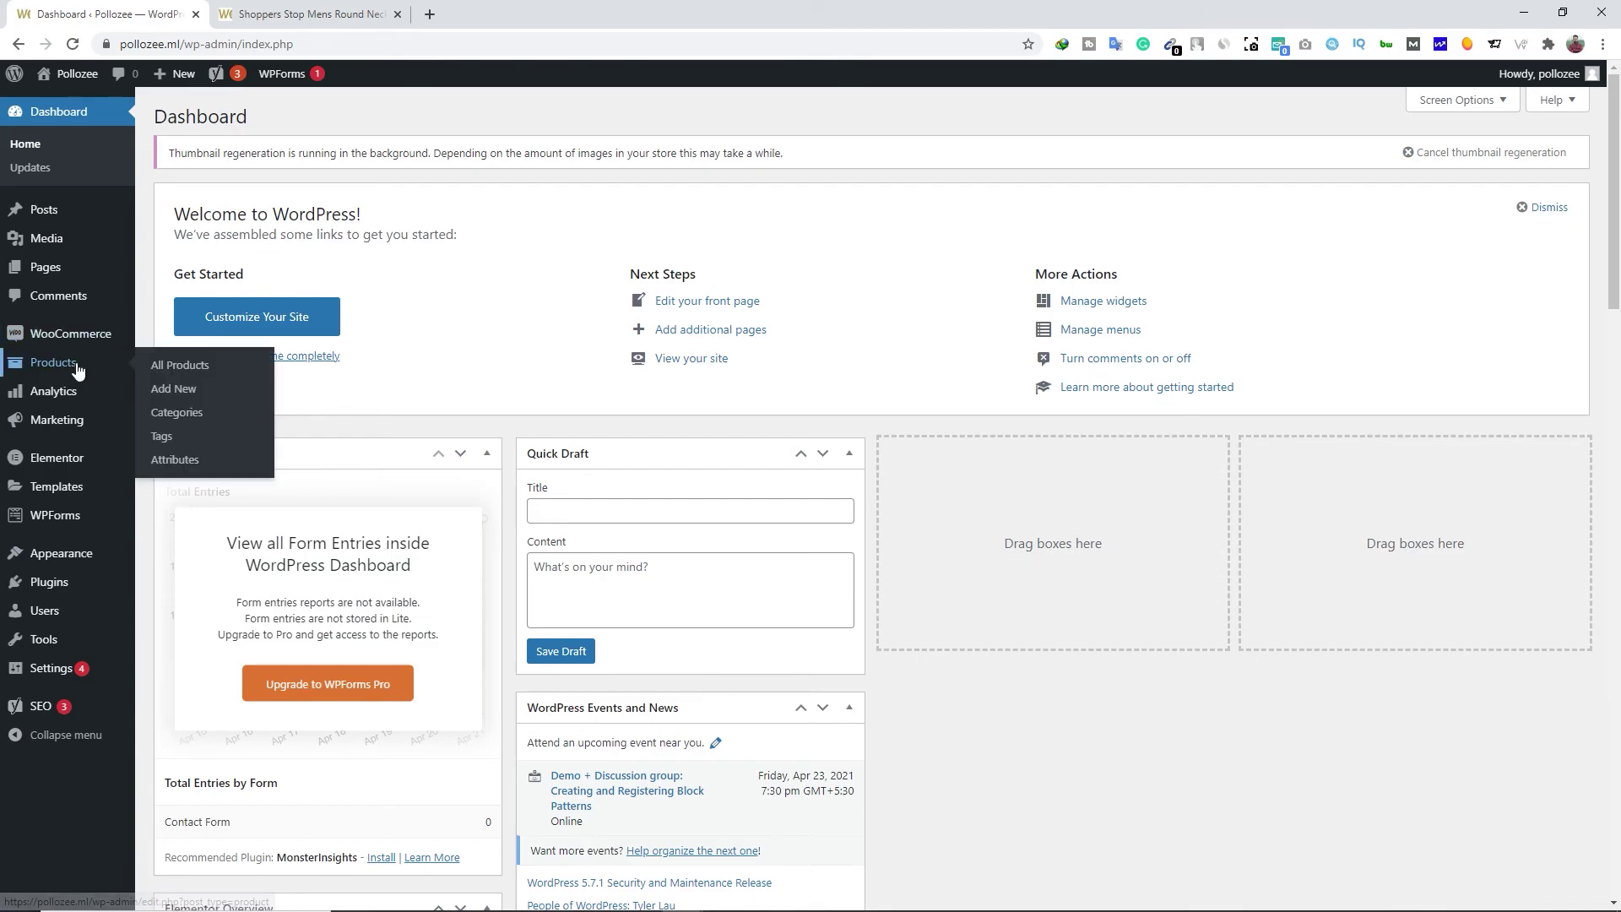
Create a 'Baby shirt' product category under Products > Categories, then go back to the Dashboard
left_click(210, 420)
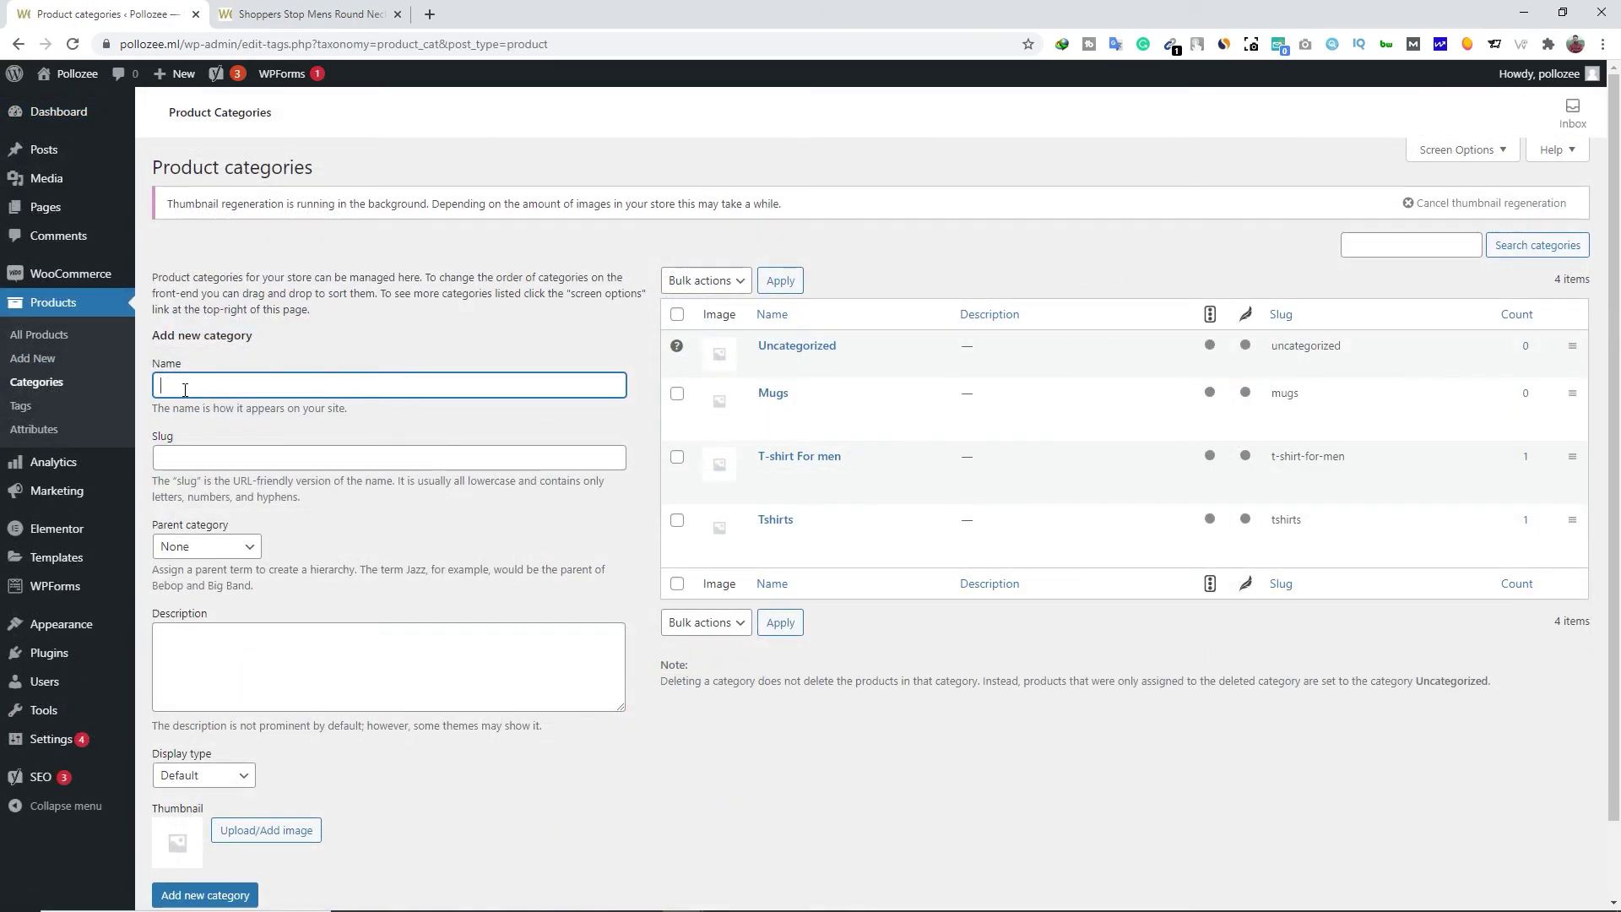
type("Baby shirt")
scroll(235, 574, "down", 1)
left_click(221, 817)
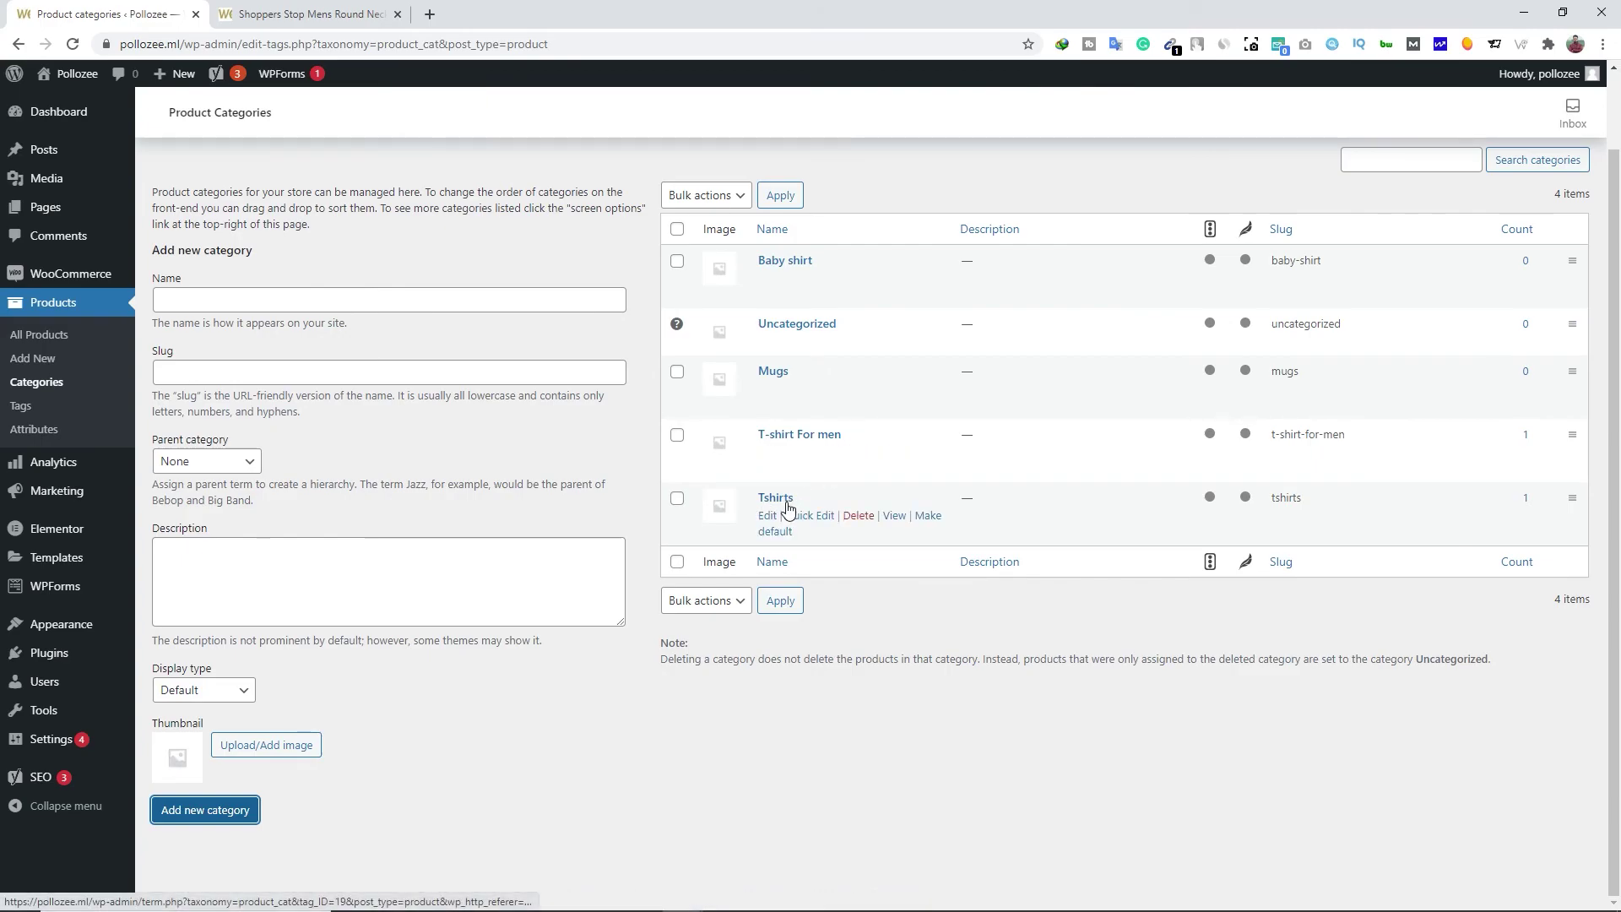
left_click(623, 726)
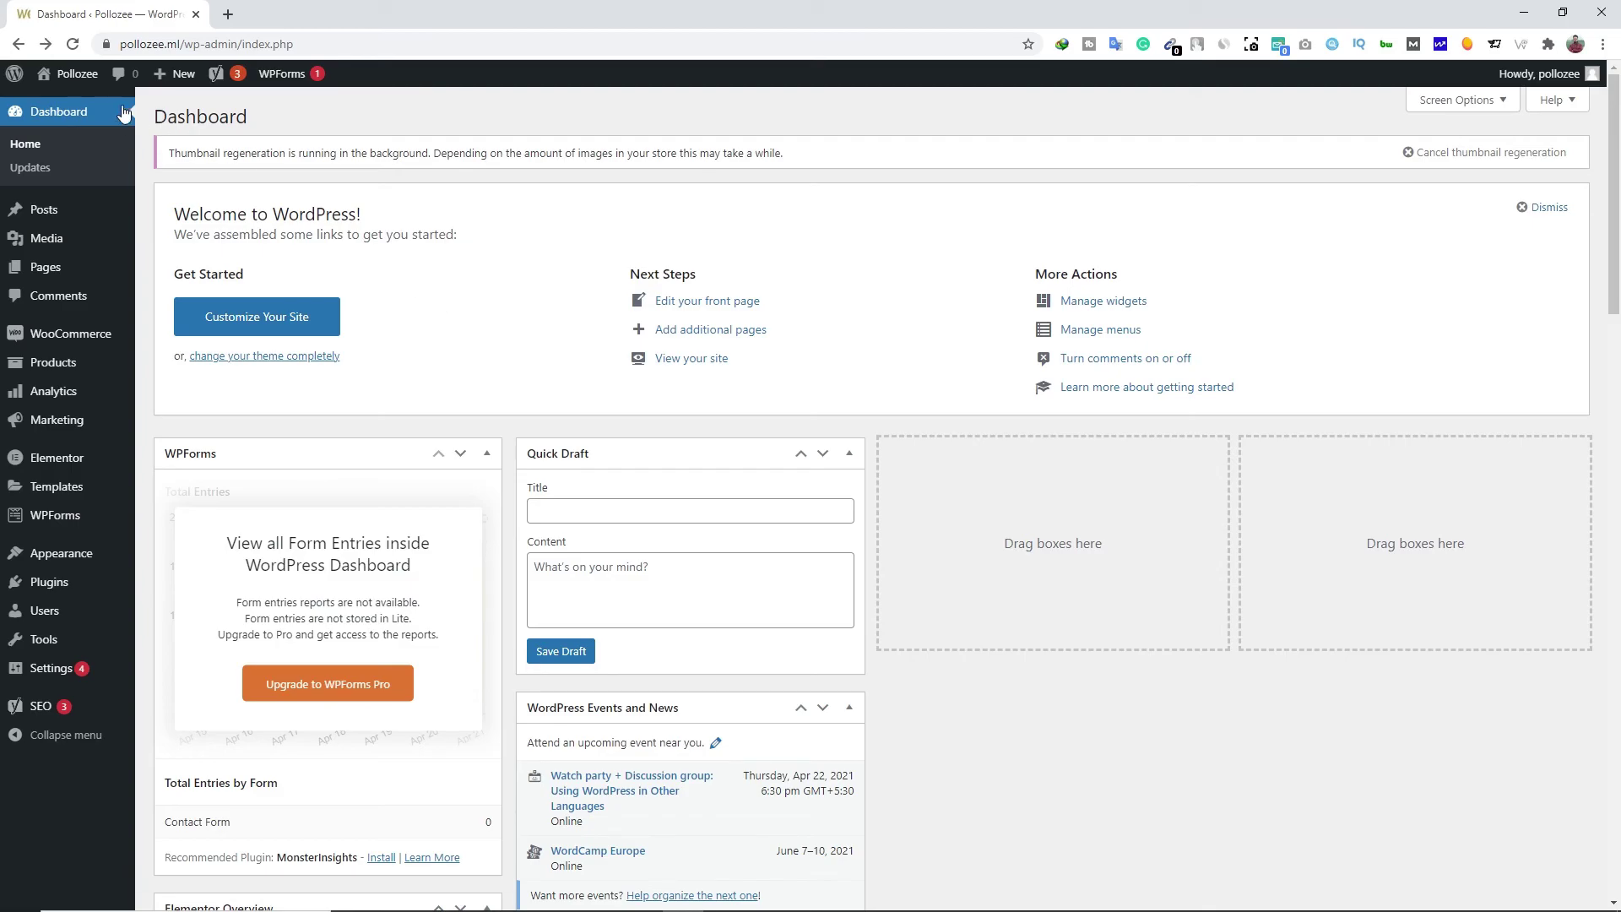
Open the store in a new tab and go to the black printed T-shirt's product page
mouse_move(68, 74)
right_click(74, 131)
left_click(98, 136)
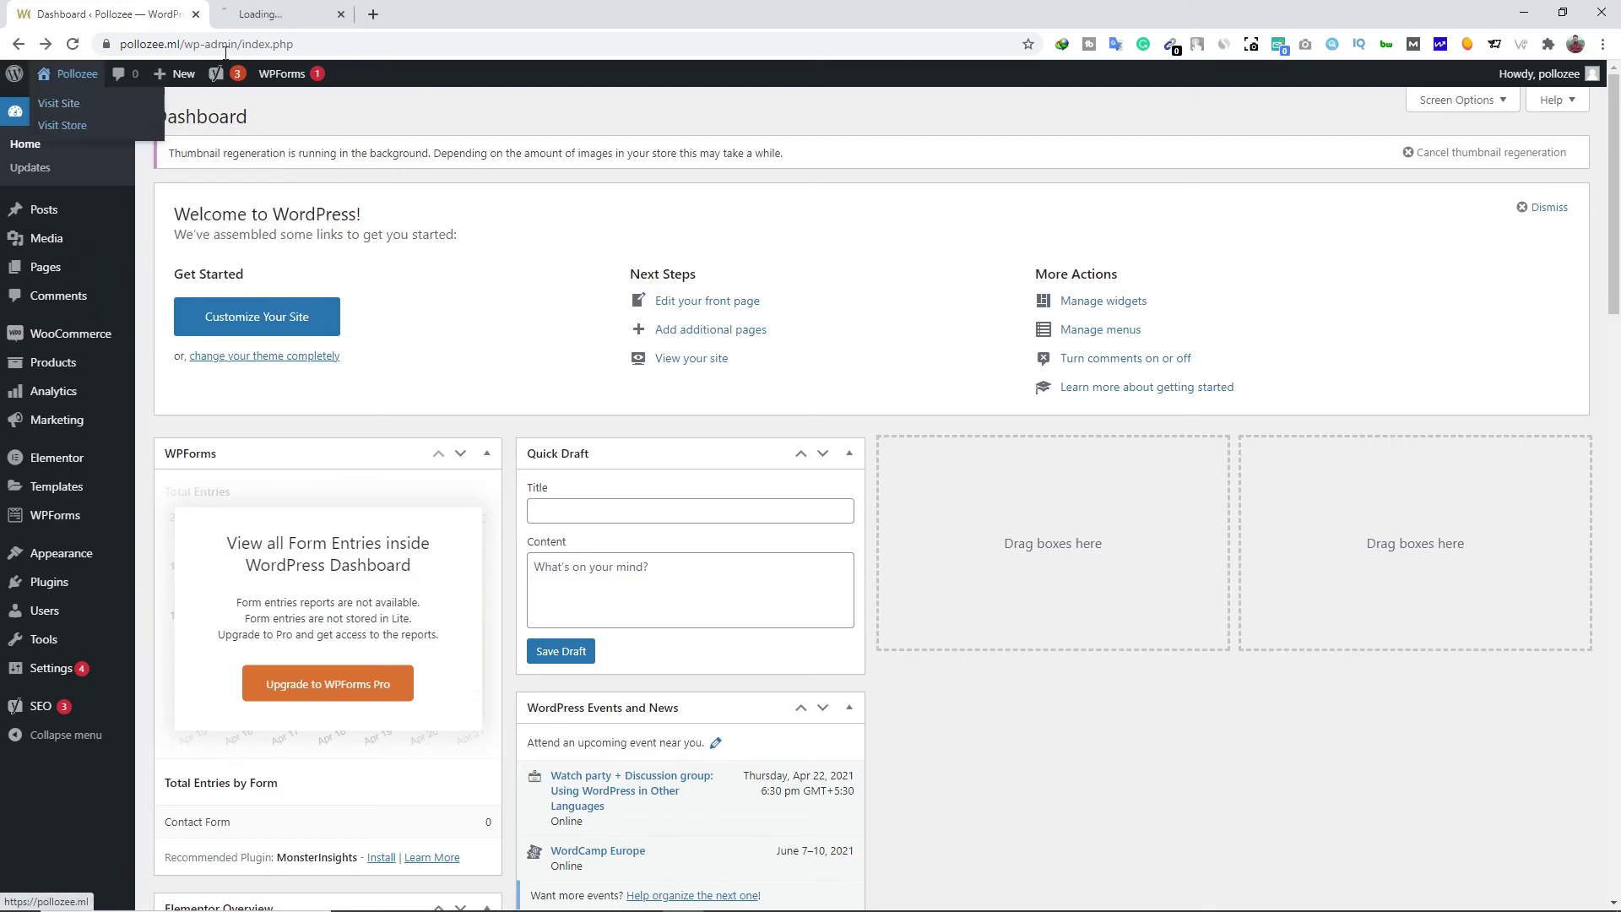
left_click(304, 14)
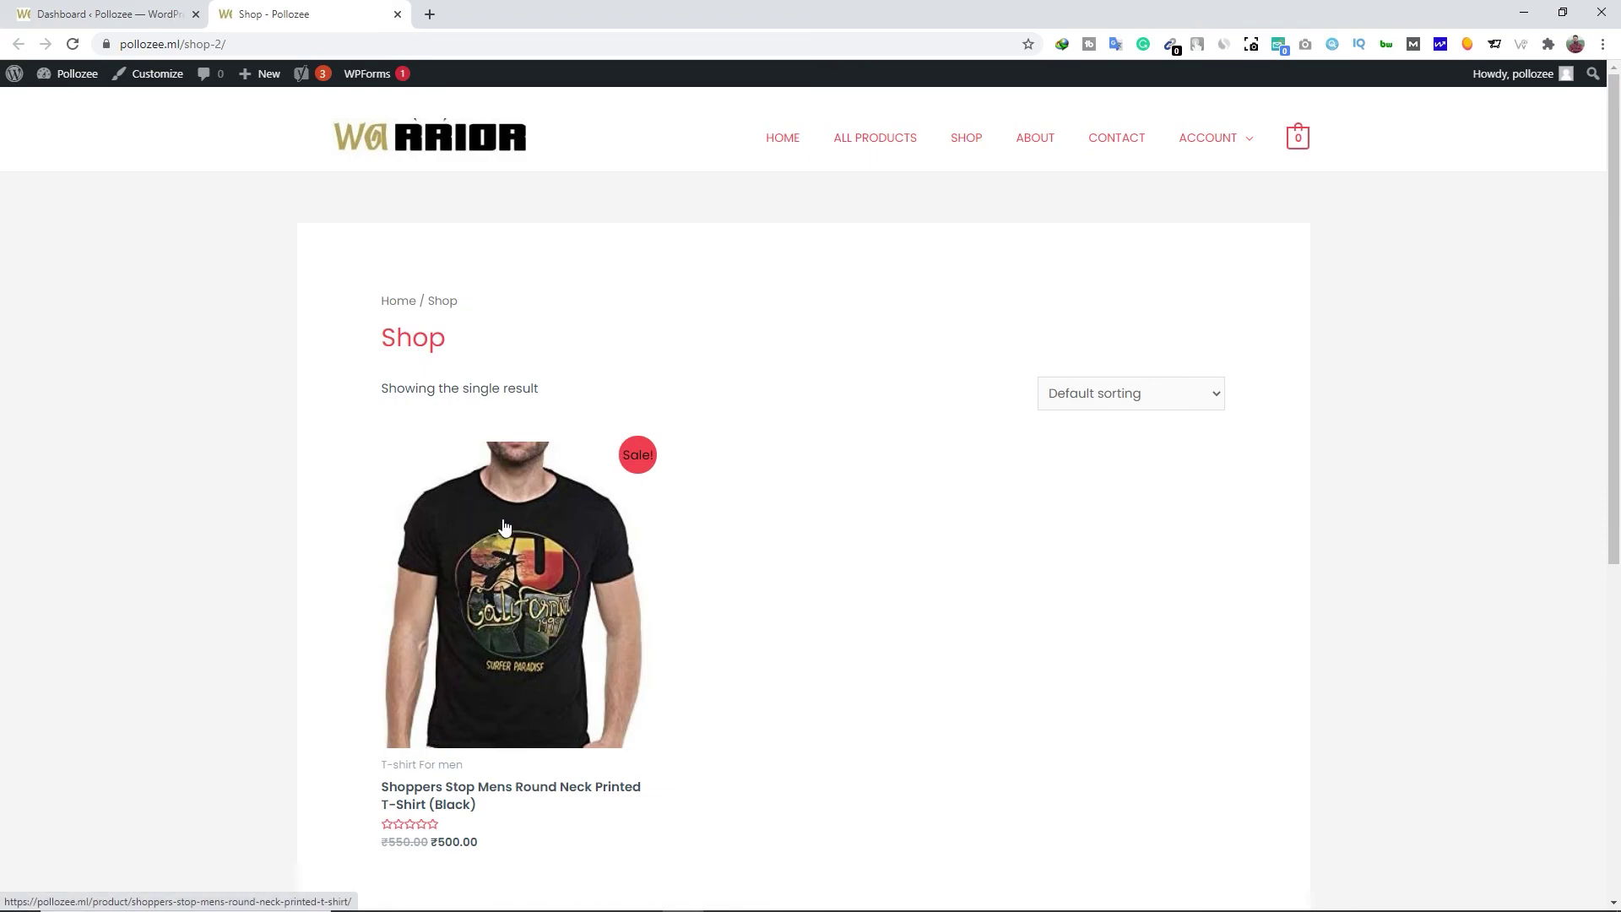
left_click(505, 526)
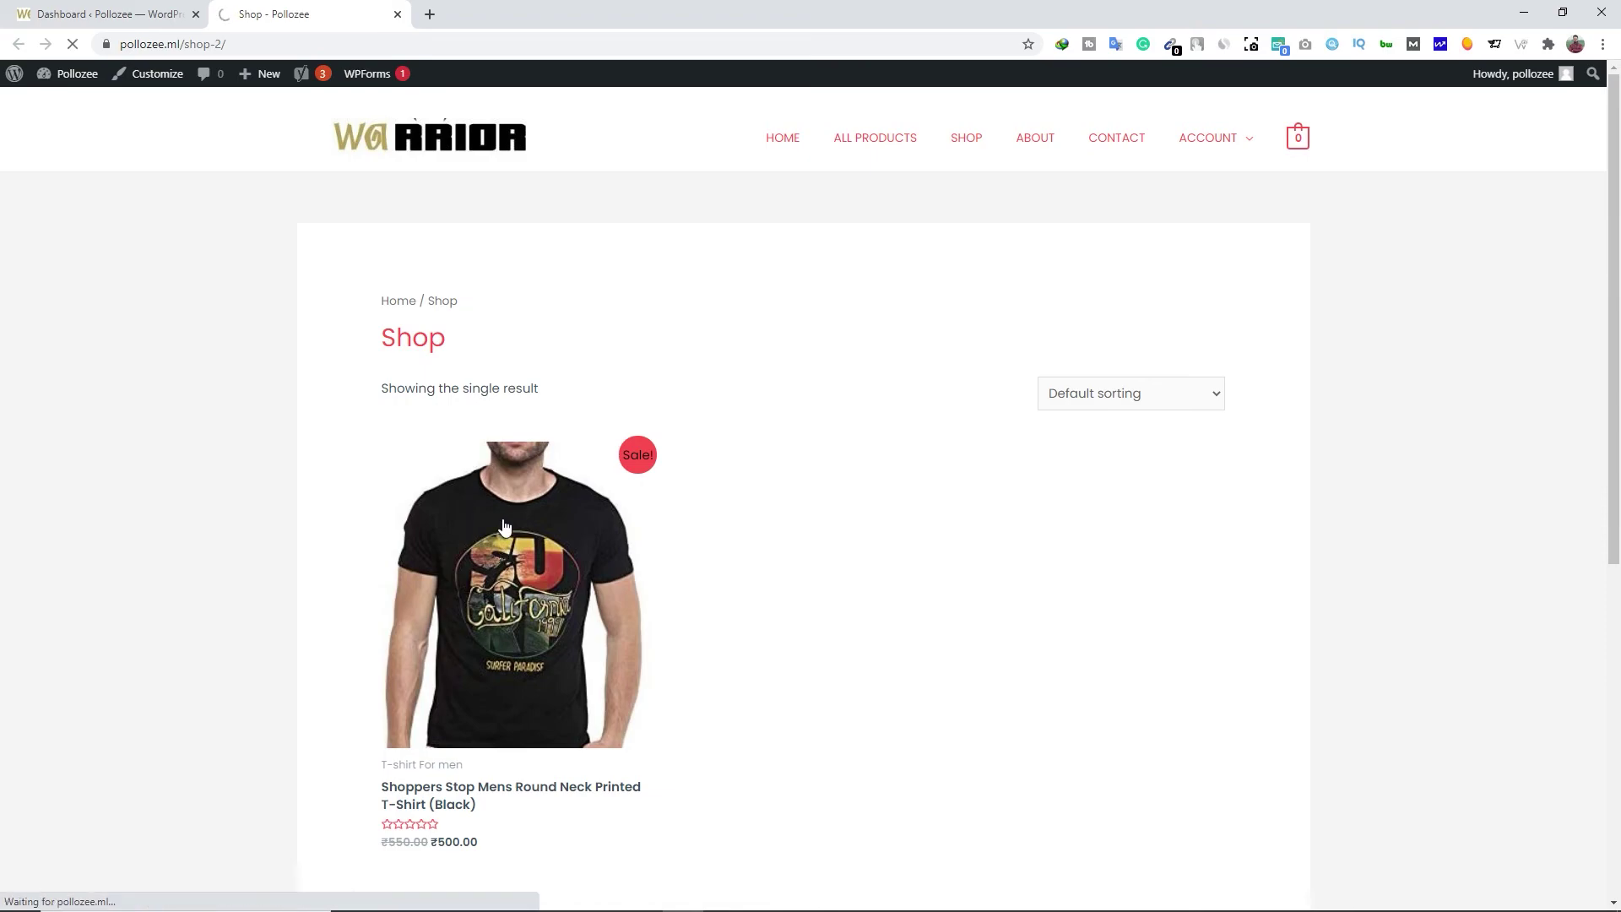
Open the T-shirt's page URL in a new incognito window and add it to the cart
left_click(398, 42)
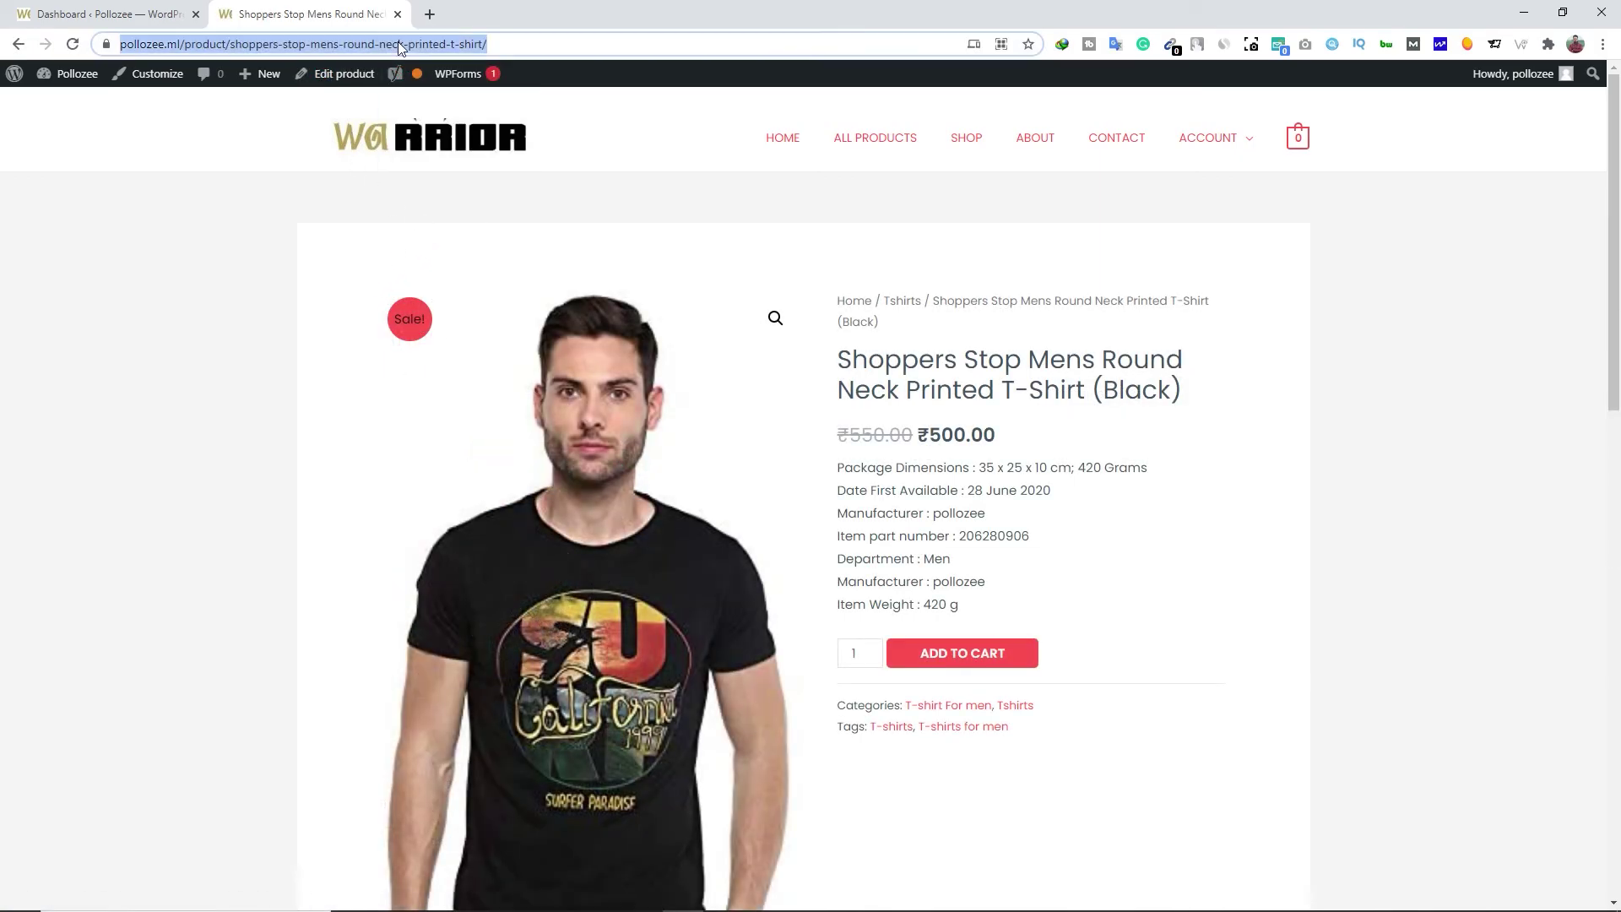
right_click(398, 44)
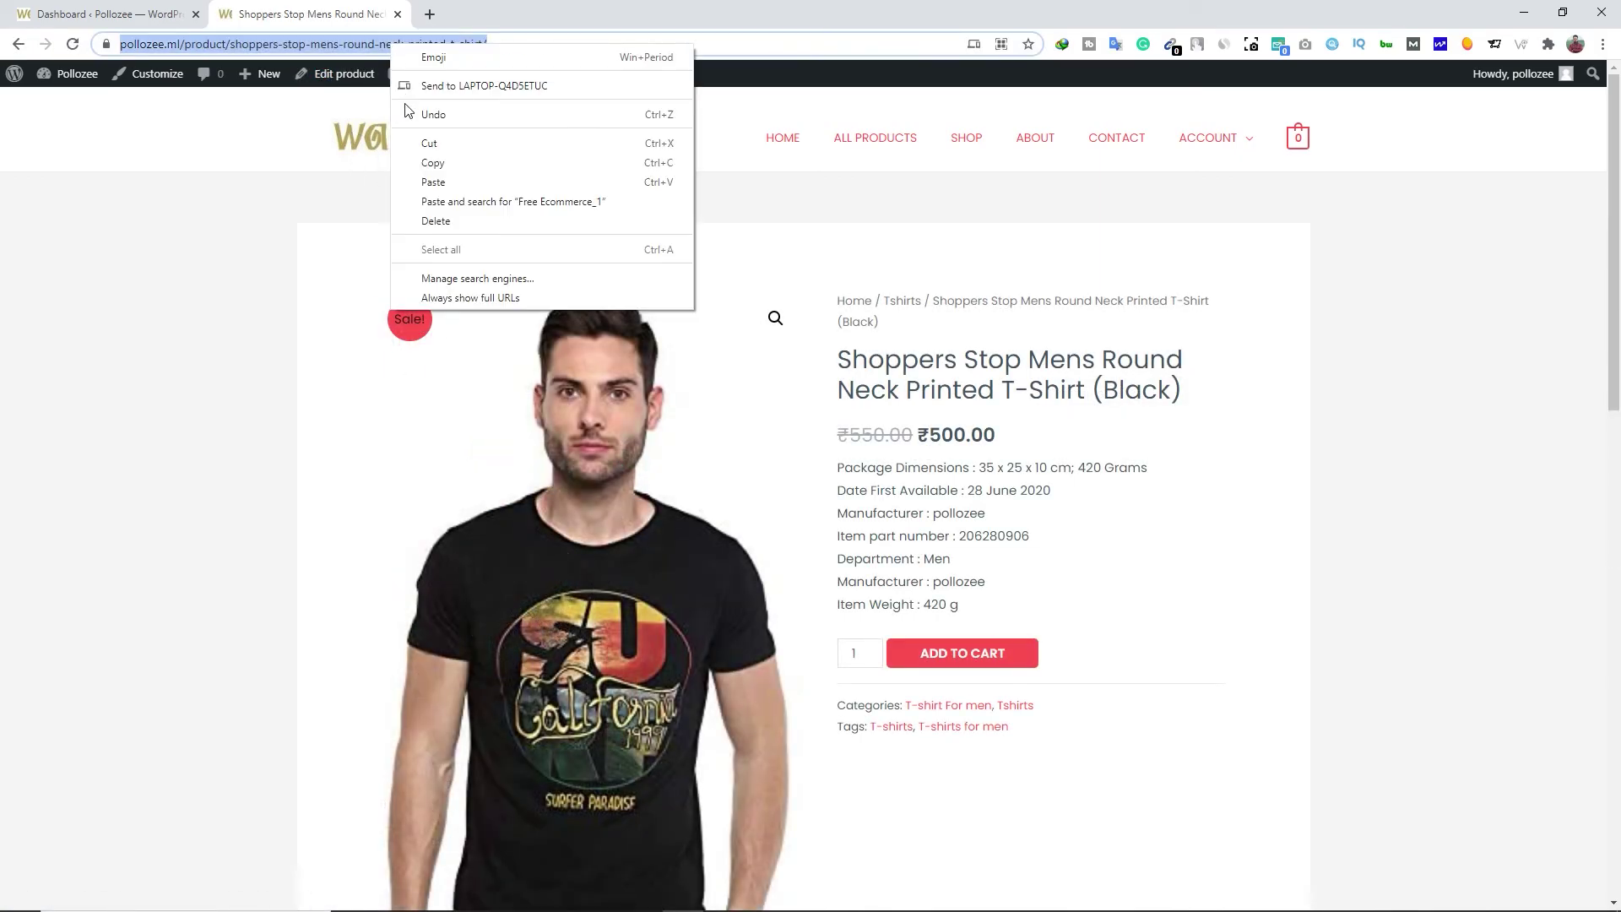
left_click(431, 163)
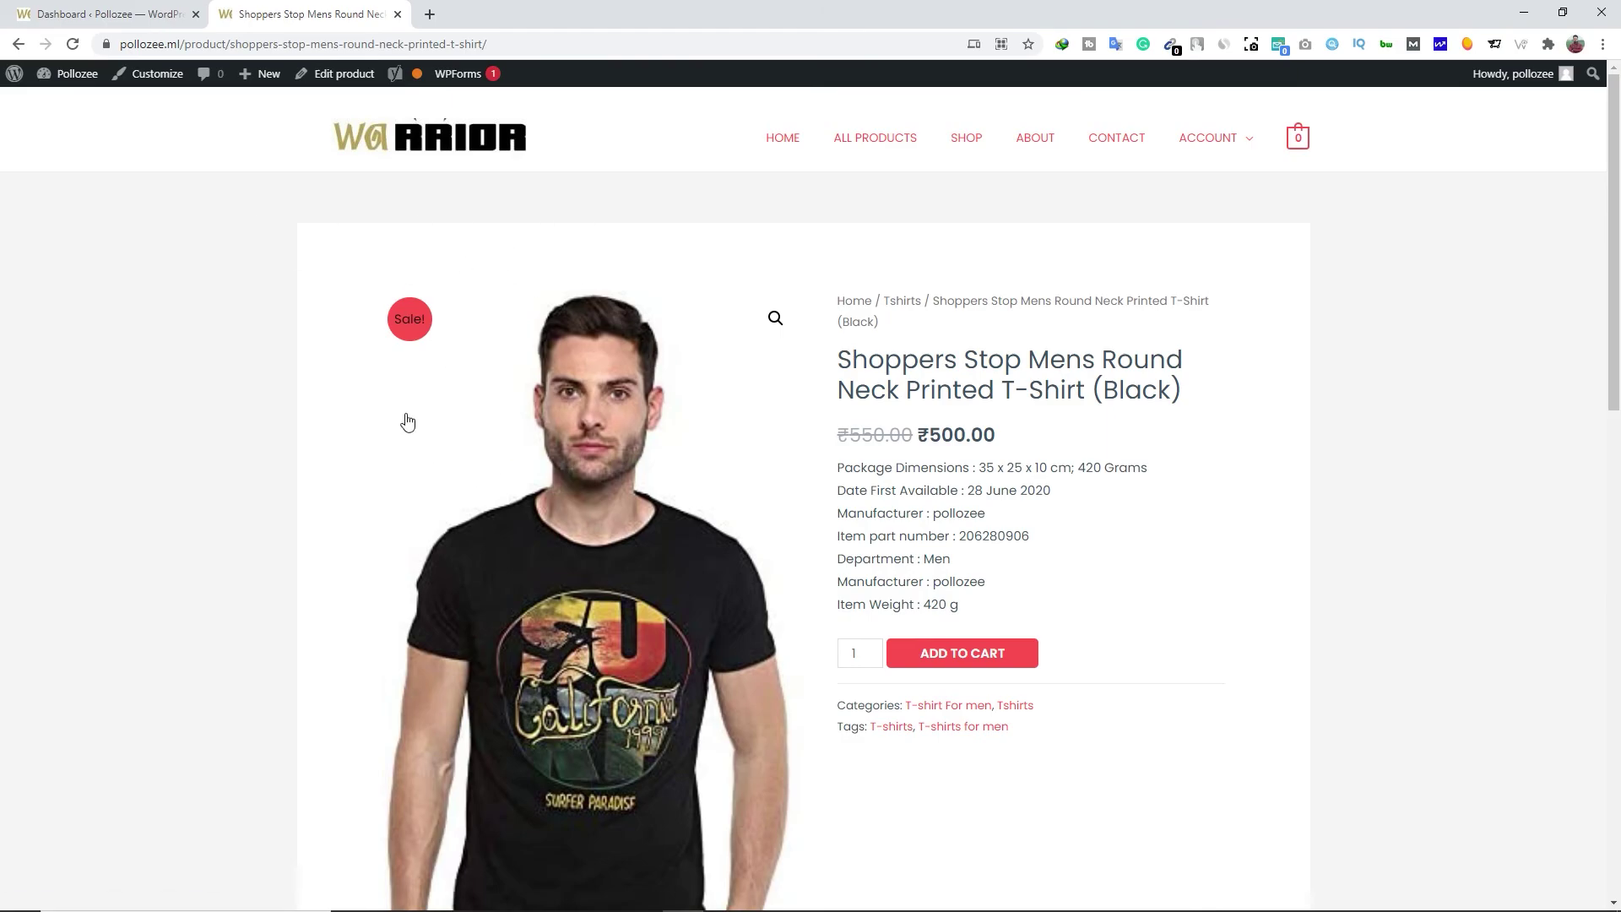
key("alt+f")
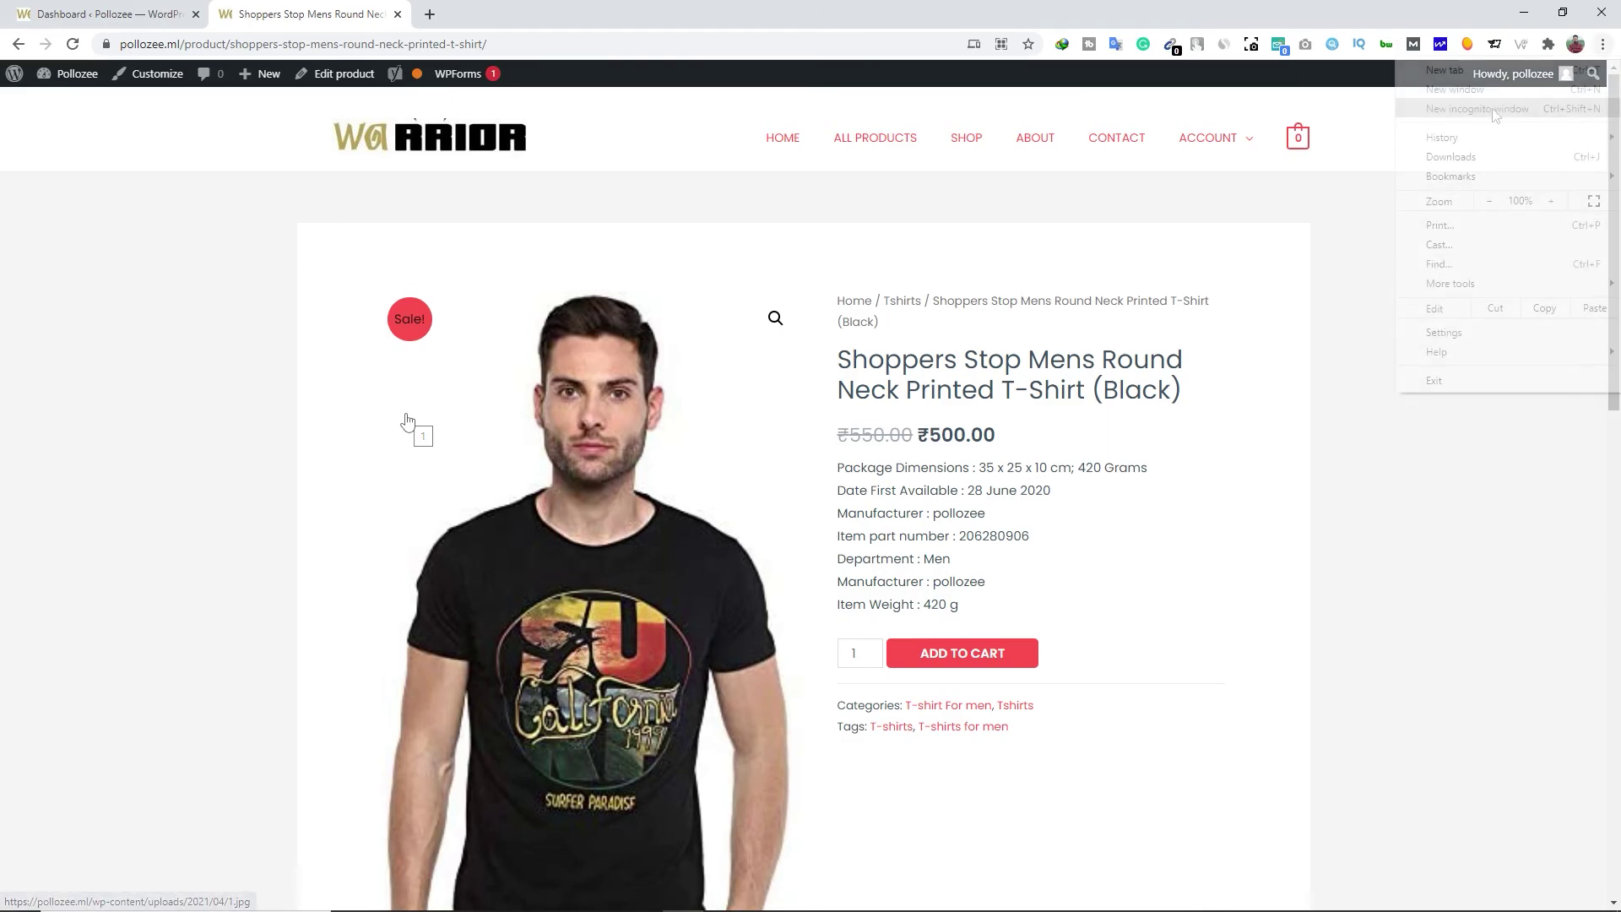
left_click(1518, 108)
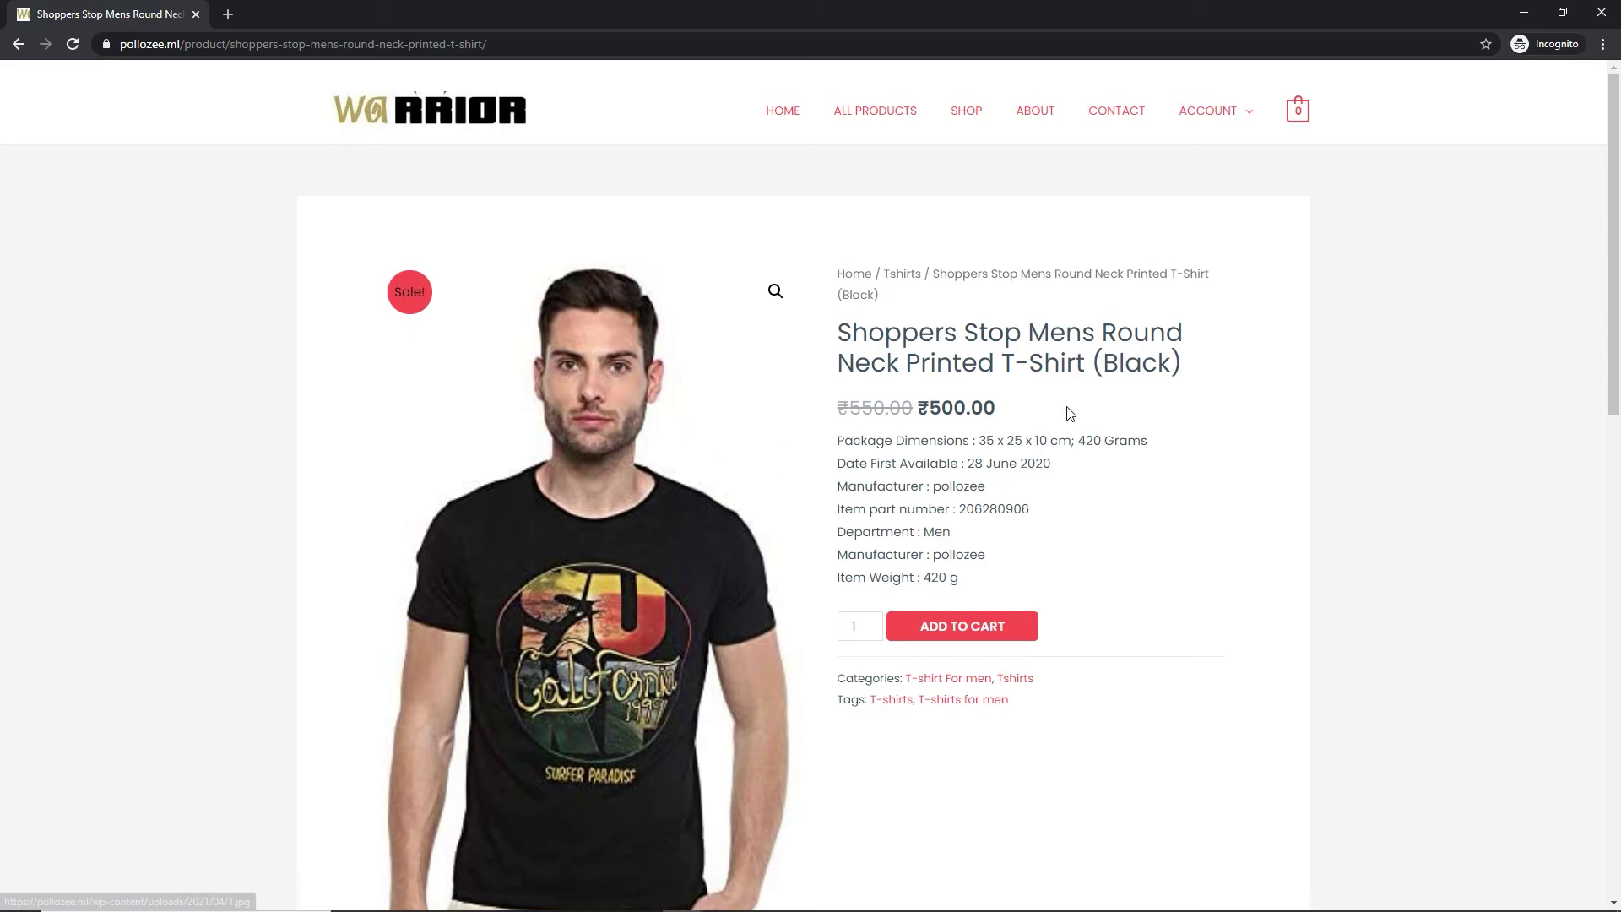
left_click(969, 635)
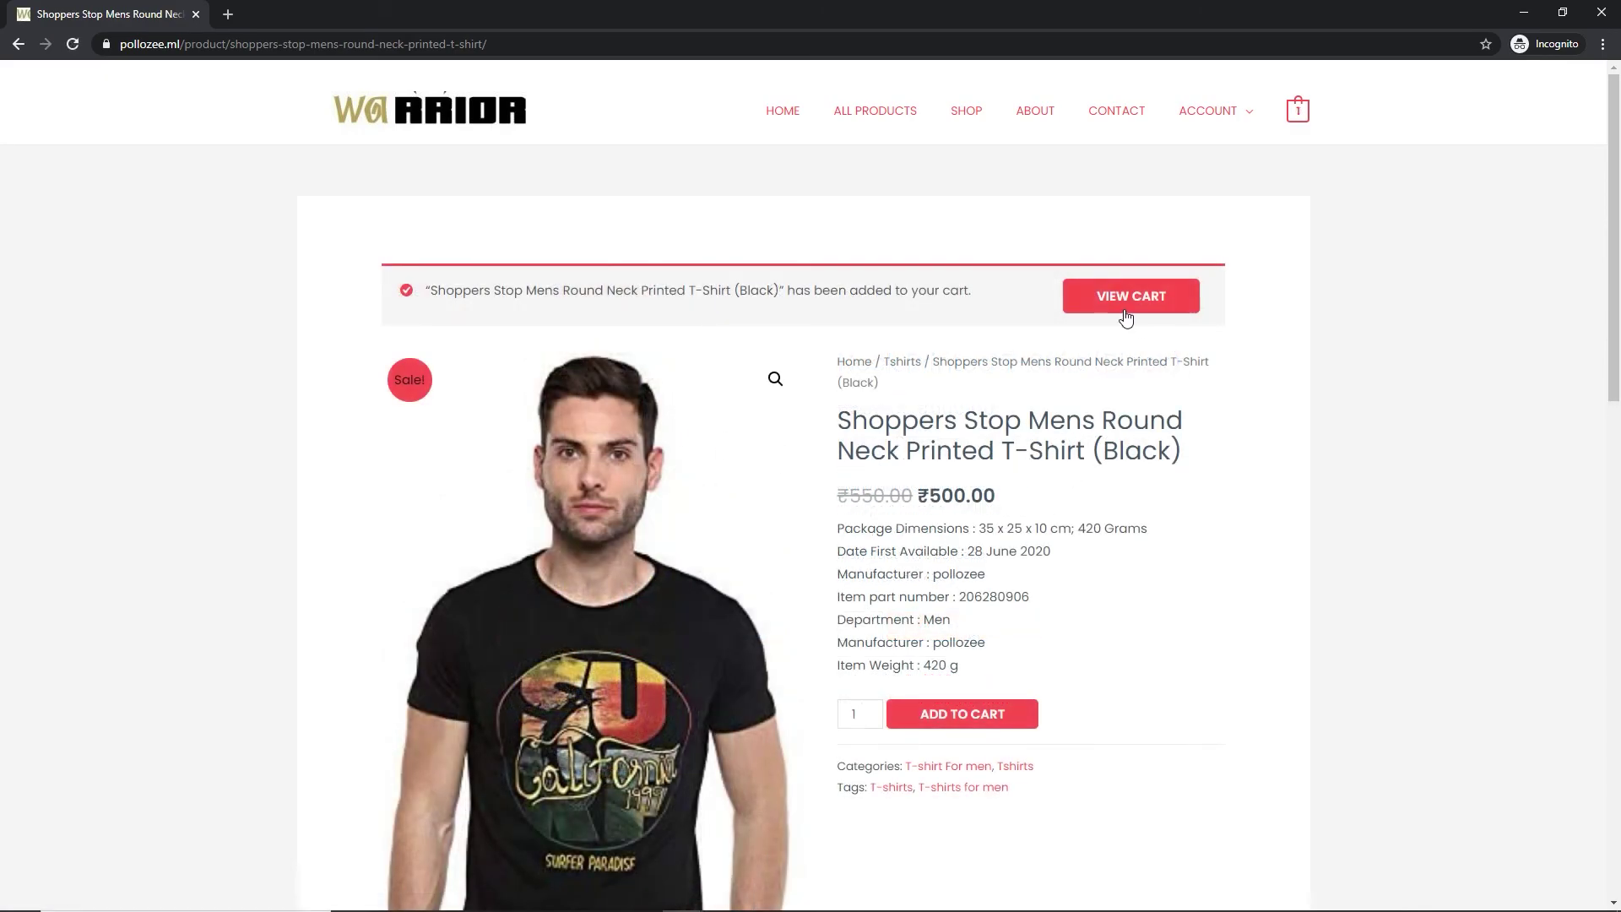
Go to the cart and reveal the shipping address form
left_click(1126, 310)
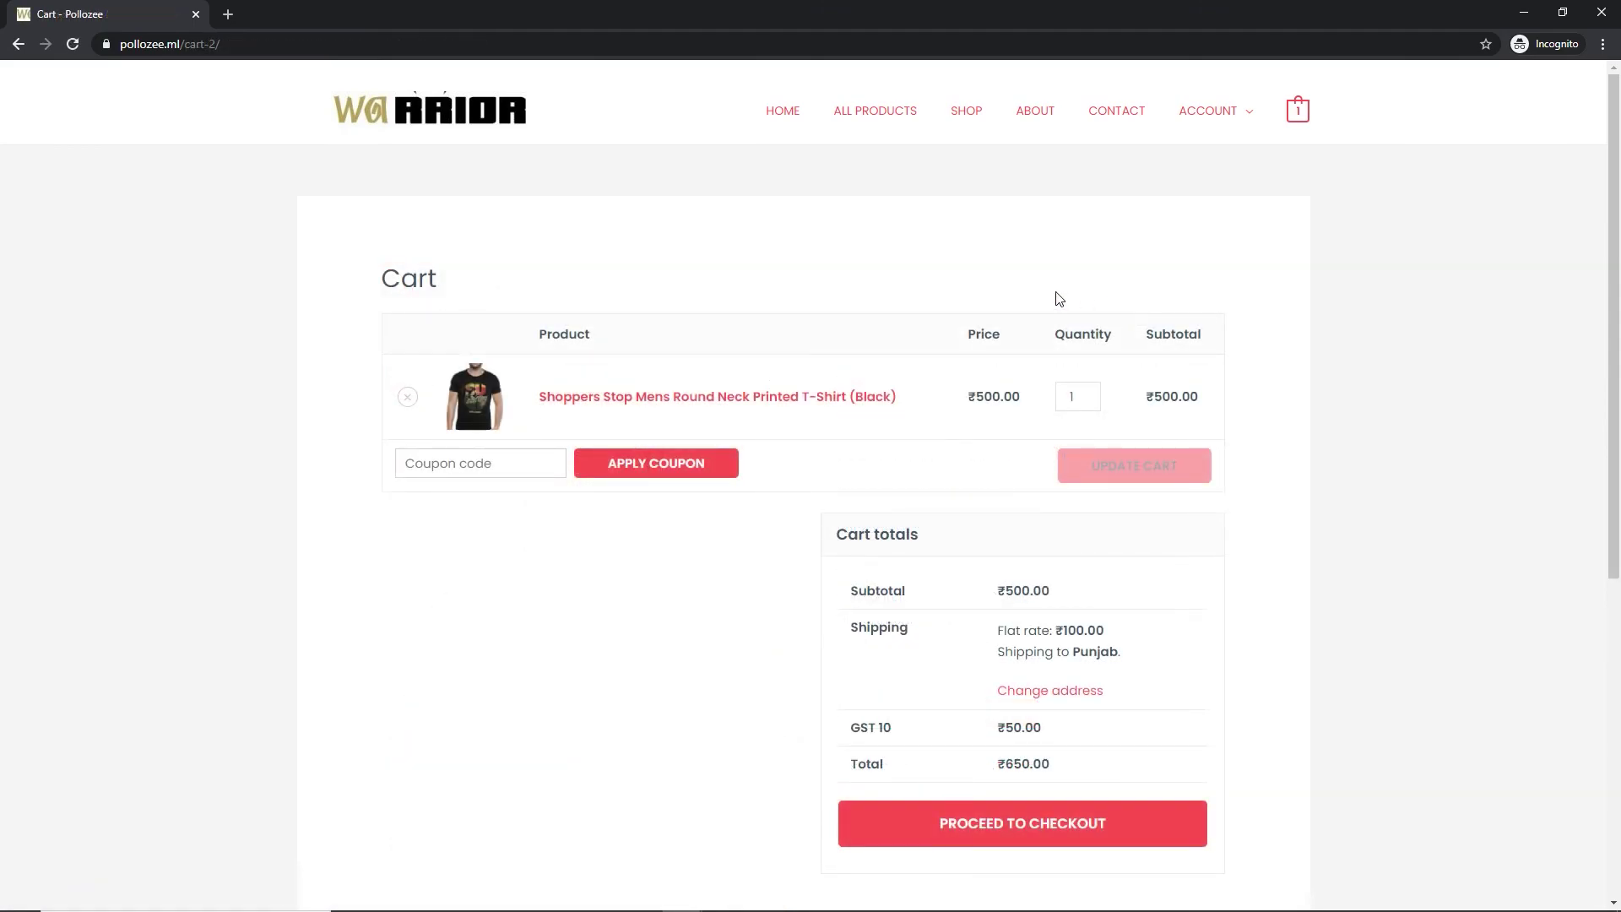
left_click(492, 464)
left_click(1060, 697)
scroll(890, 691, "down", 3)
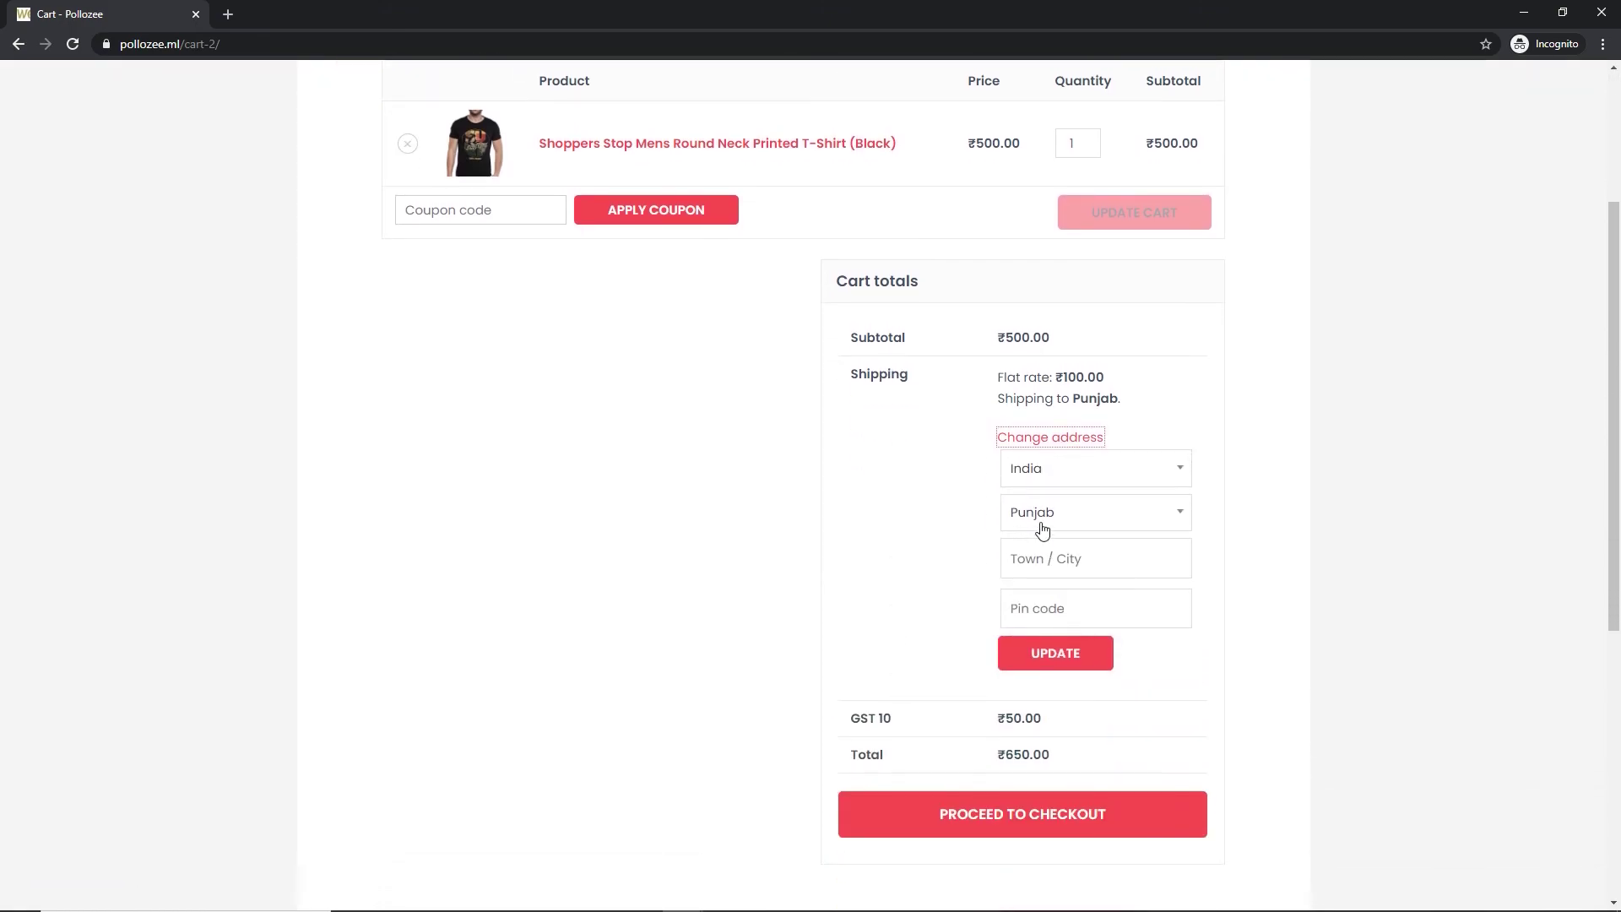
Set shipping to Punjab, Ahmedgarh, pin code 148021, and update to show ₹50.00 GST, ₹650.00 total
left_click(1073, 515)
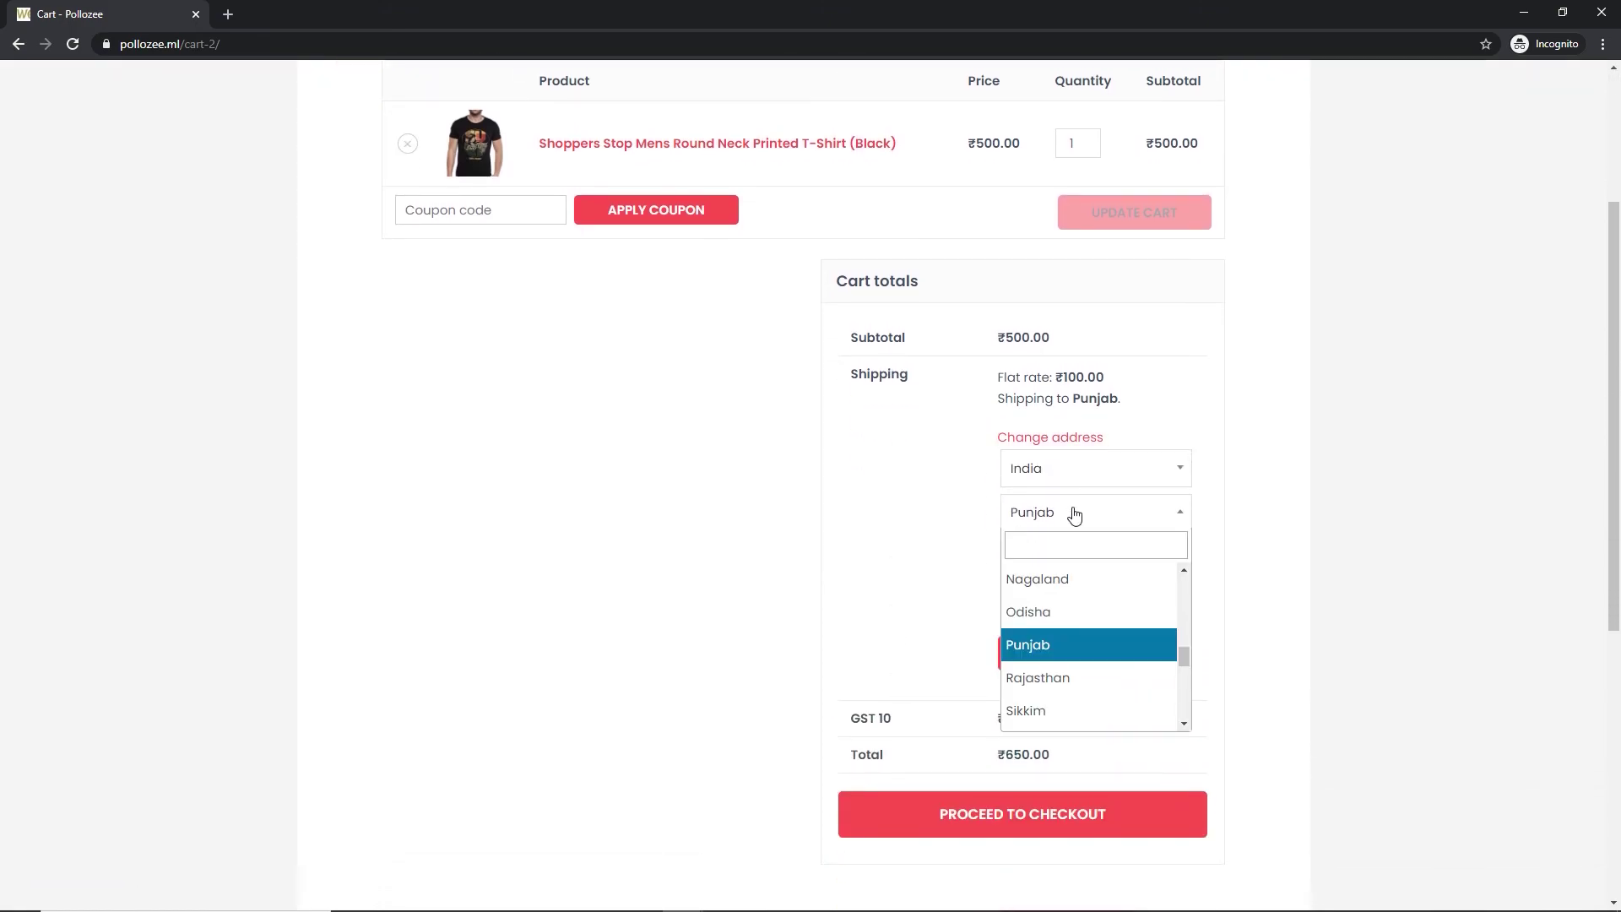
left_click(1067, 679)
left_click(1043, 561)
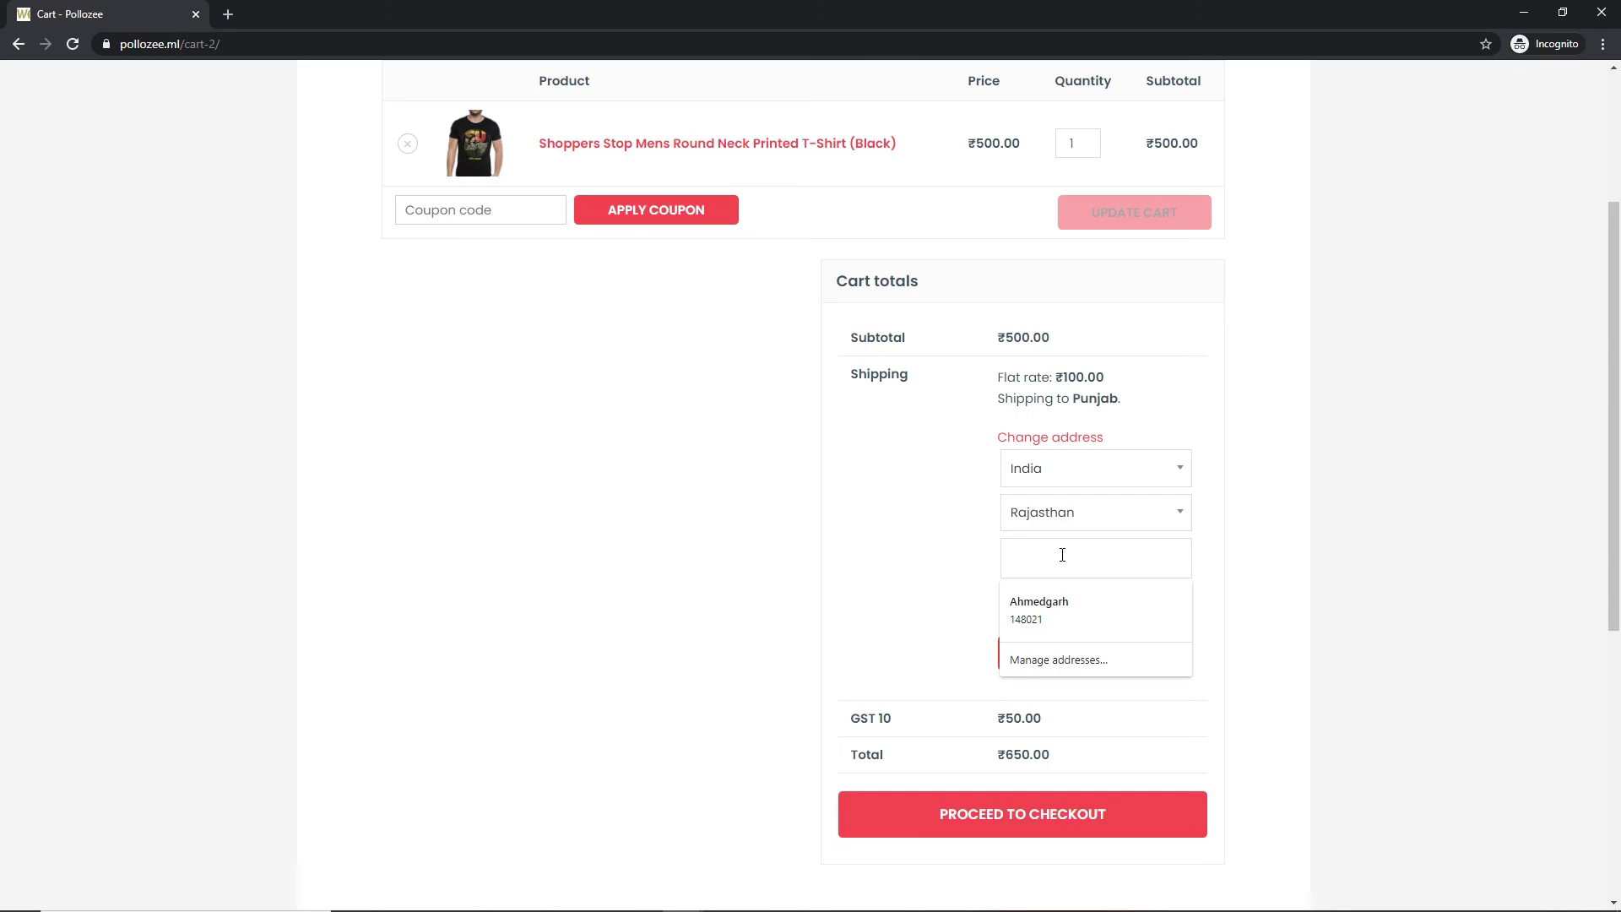
left_click(1075, 518)
left_click(1050, 574)
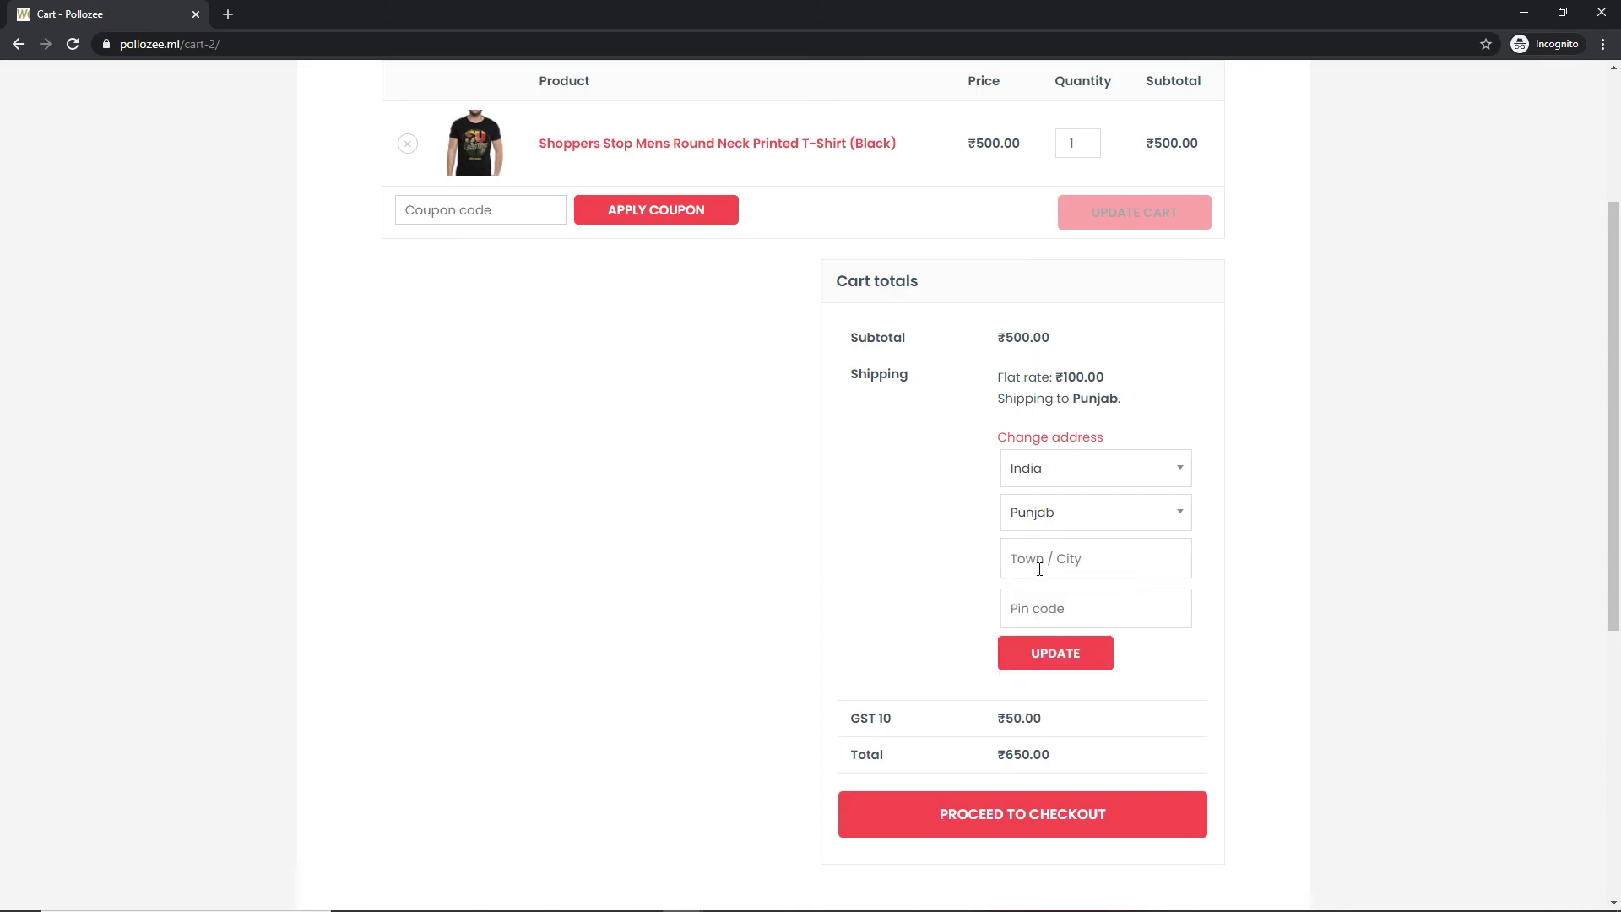
left_click(1041, 569)
left_click(1032, 601)
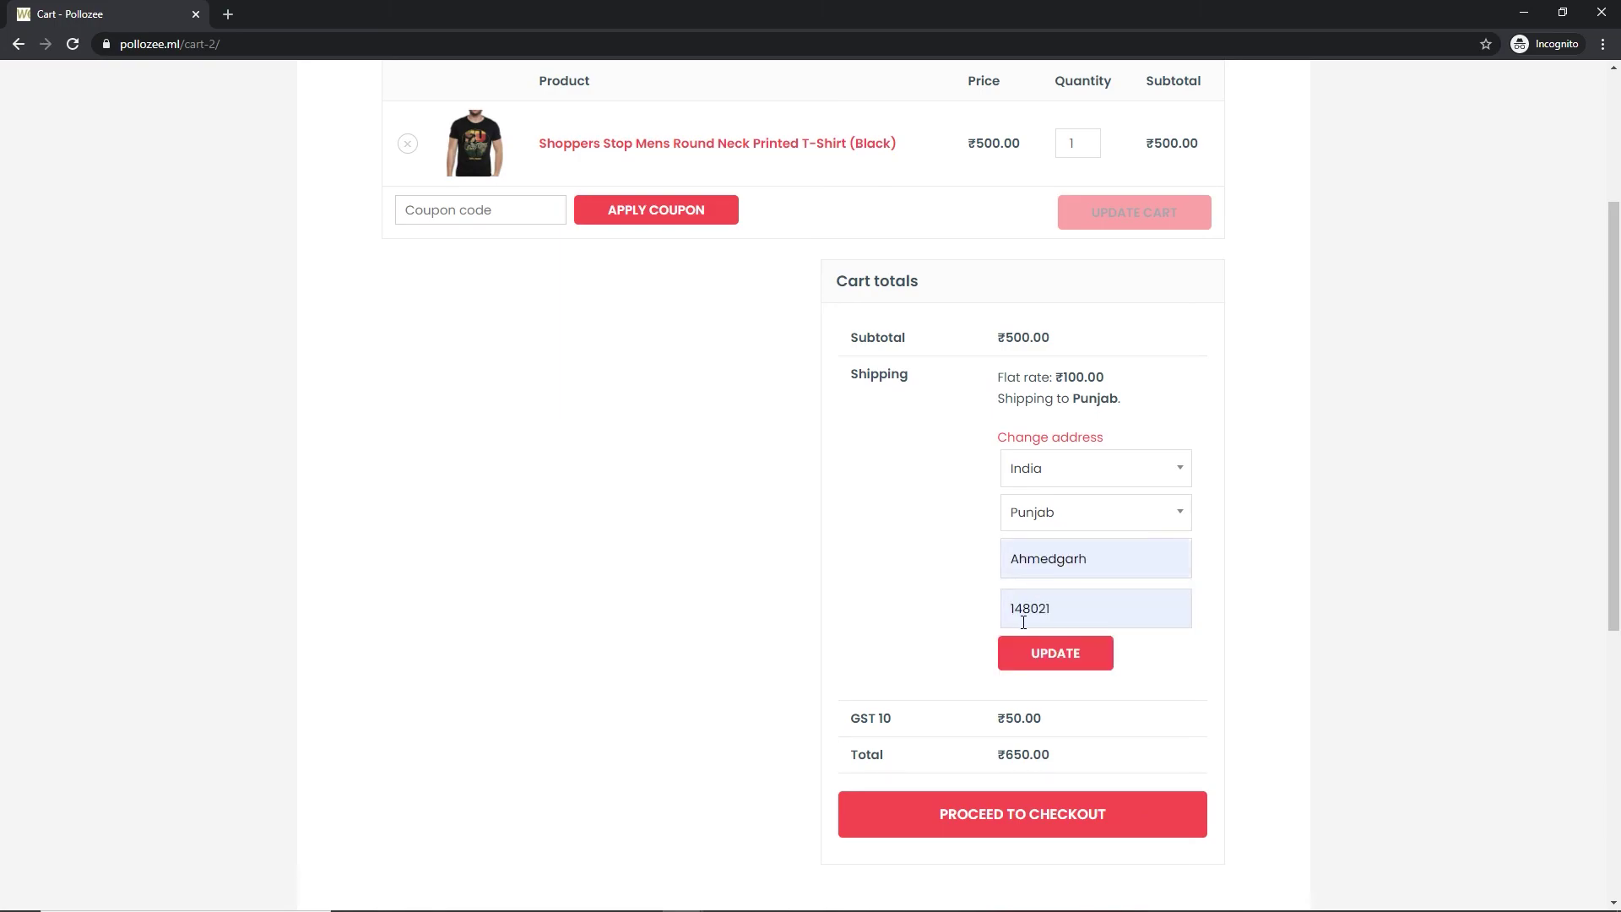
left_click(1061, 661)
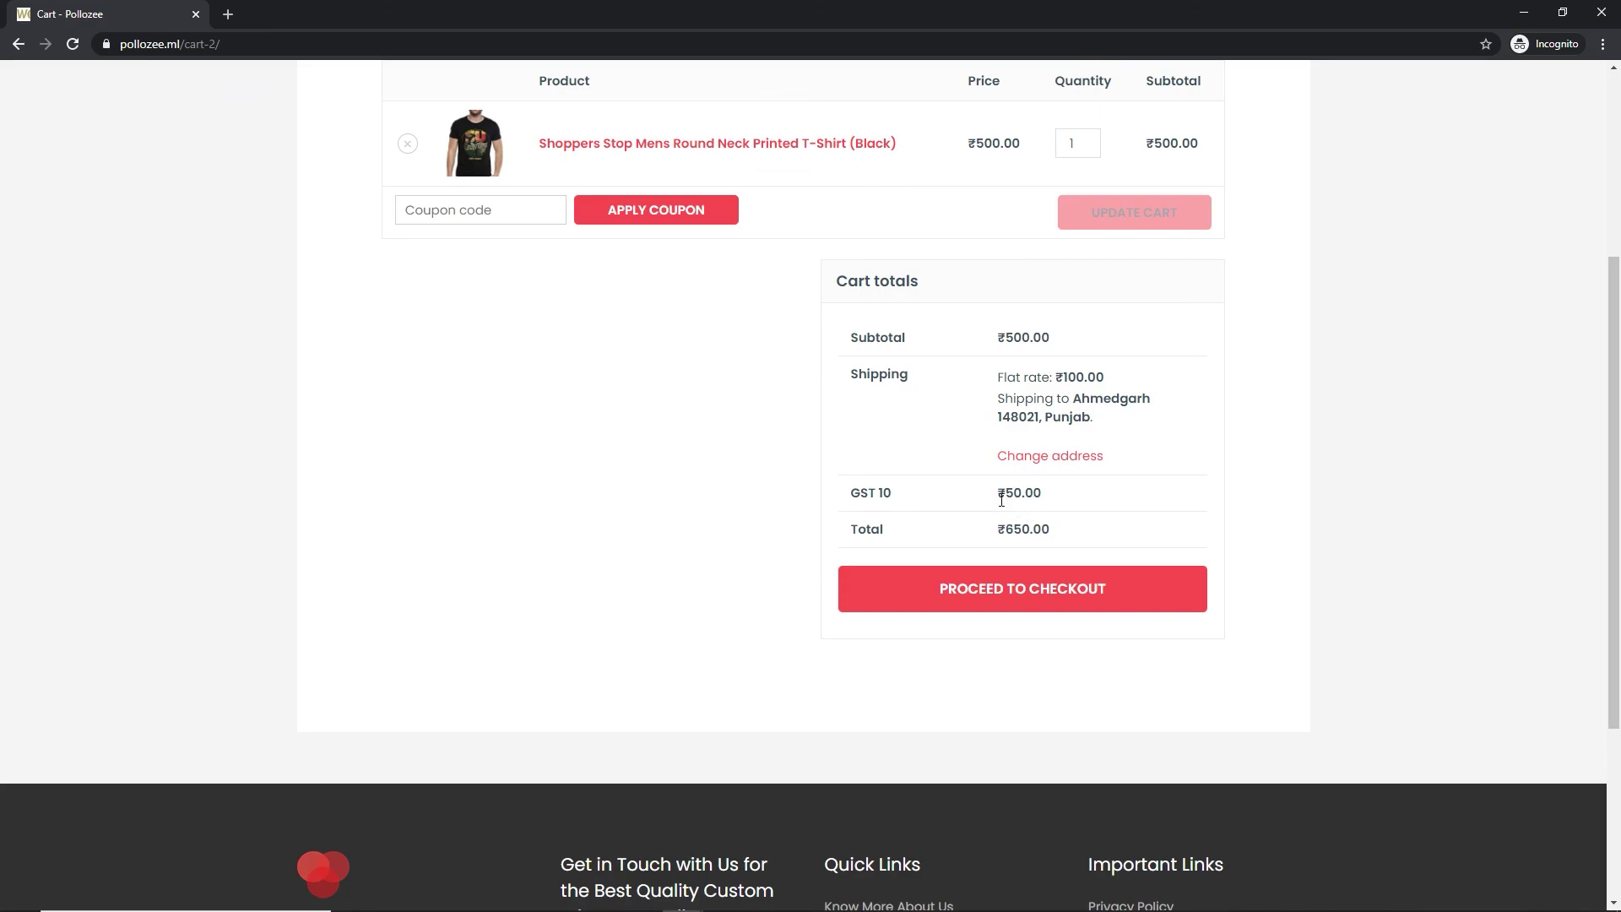
left_click_drag(997, 493, 1041, 494)
left_click(1064, 498)
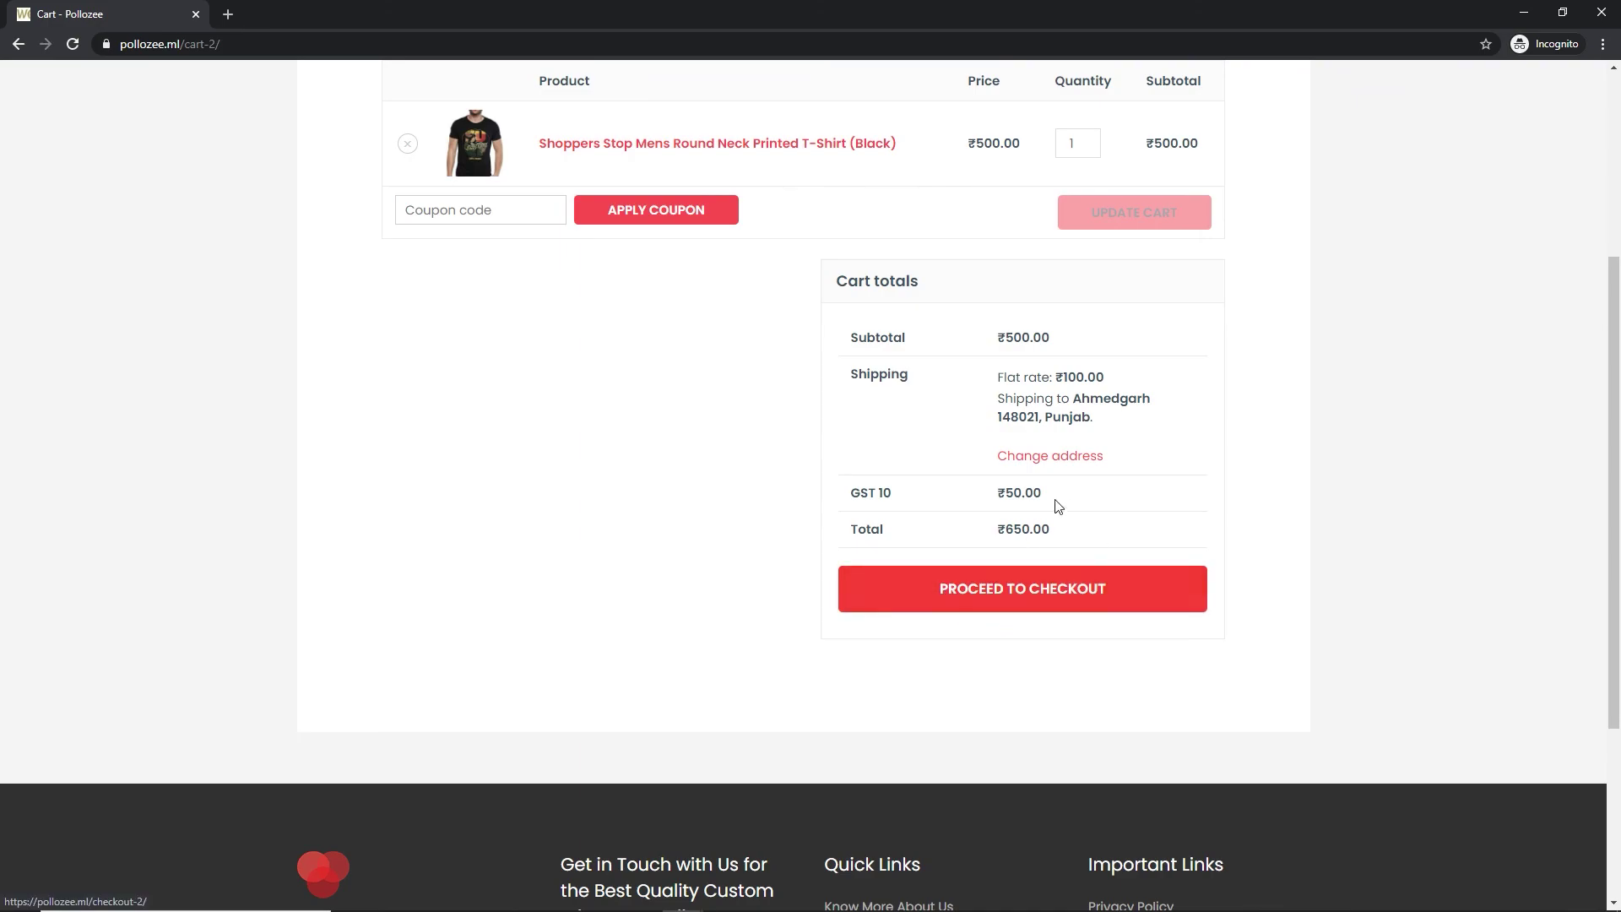
Go to checkout and fill in the billing detail fields
left_click(1028, 603)
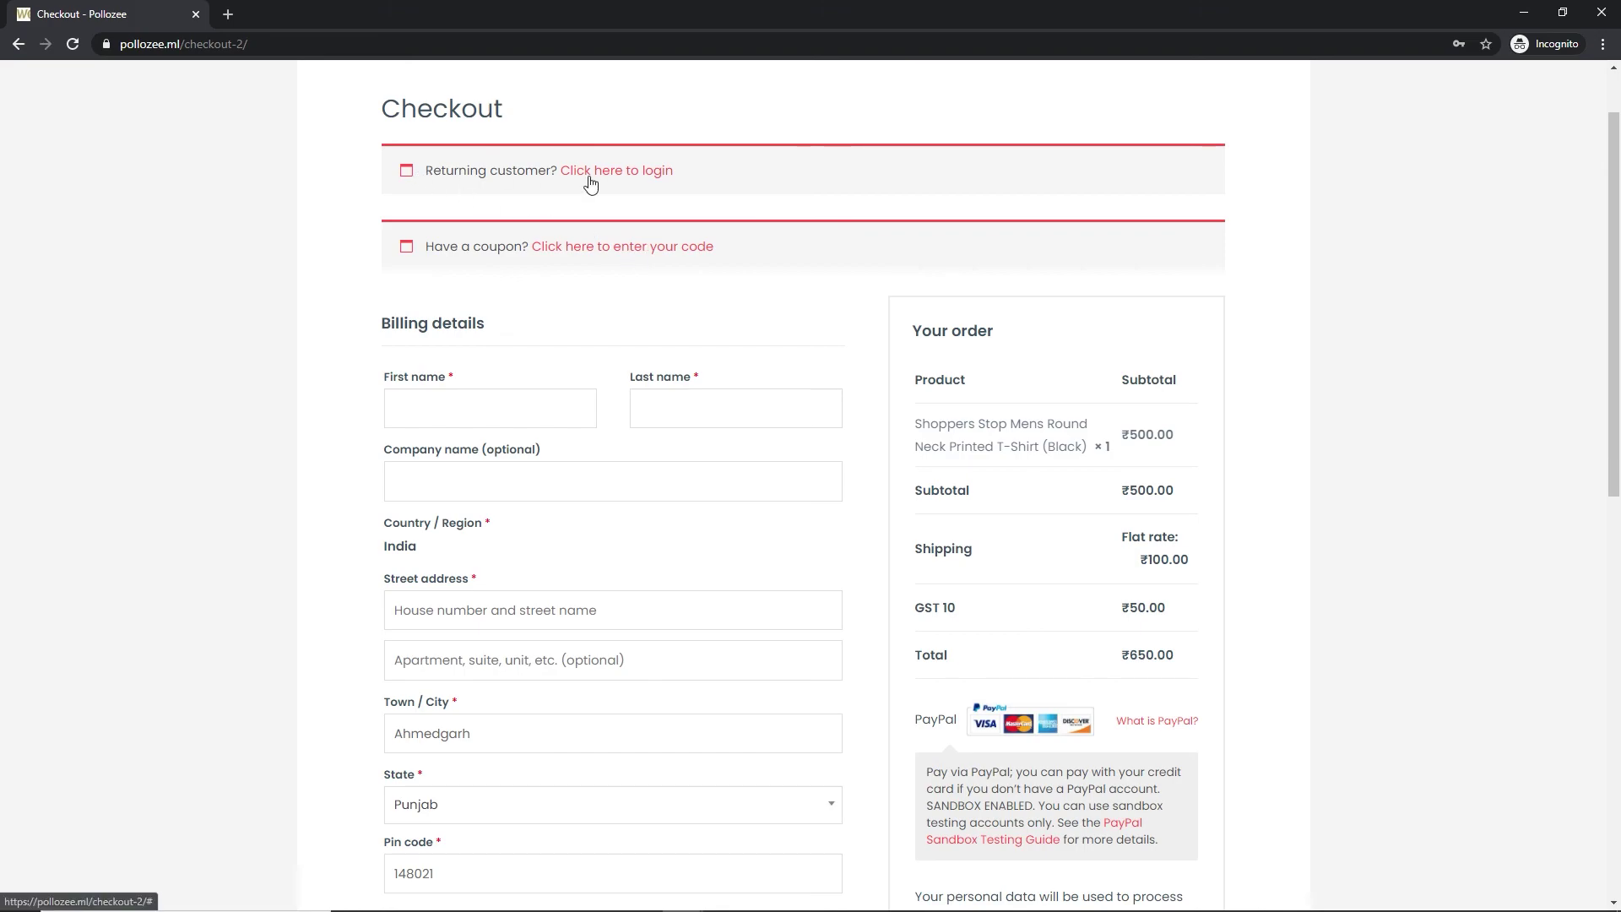
scroll(391, 354, "down", 3)
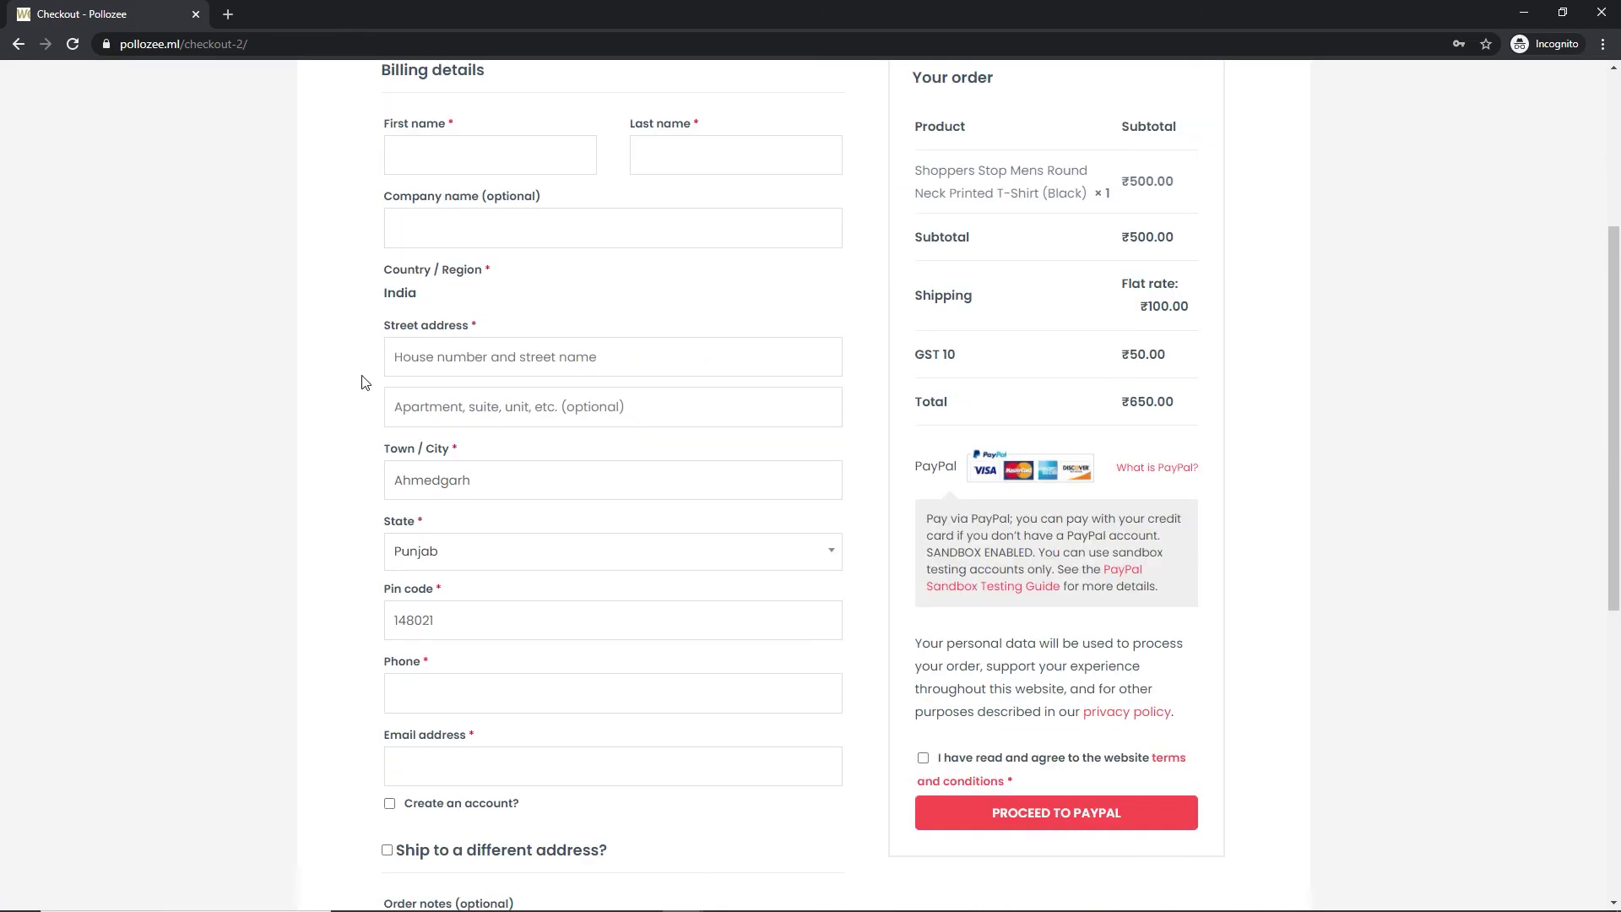
scroll(437, 377, "up", 2)
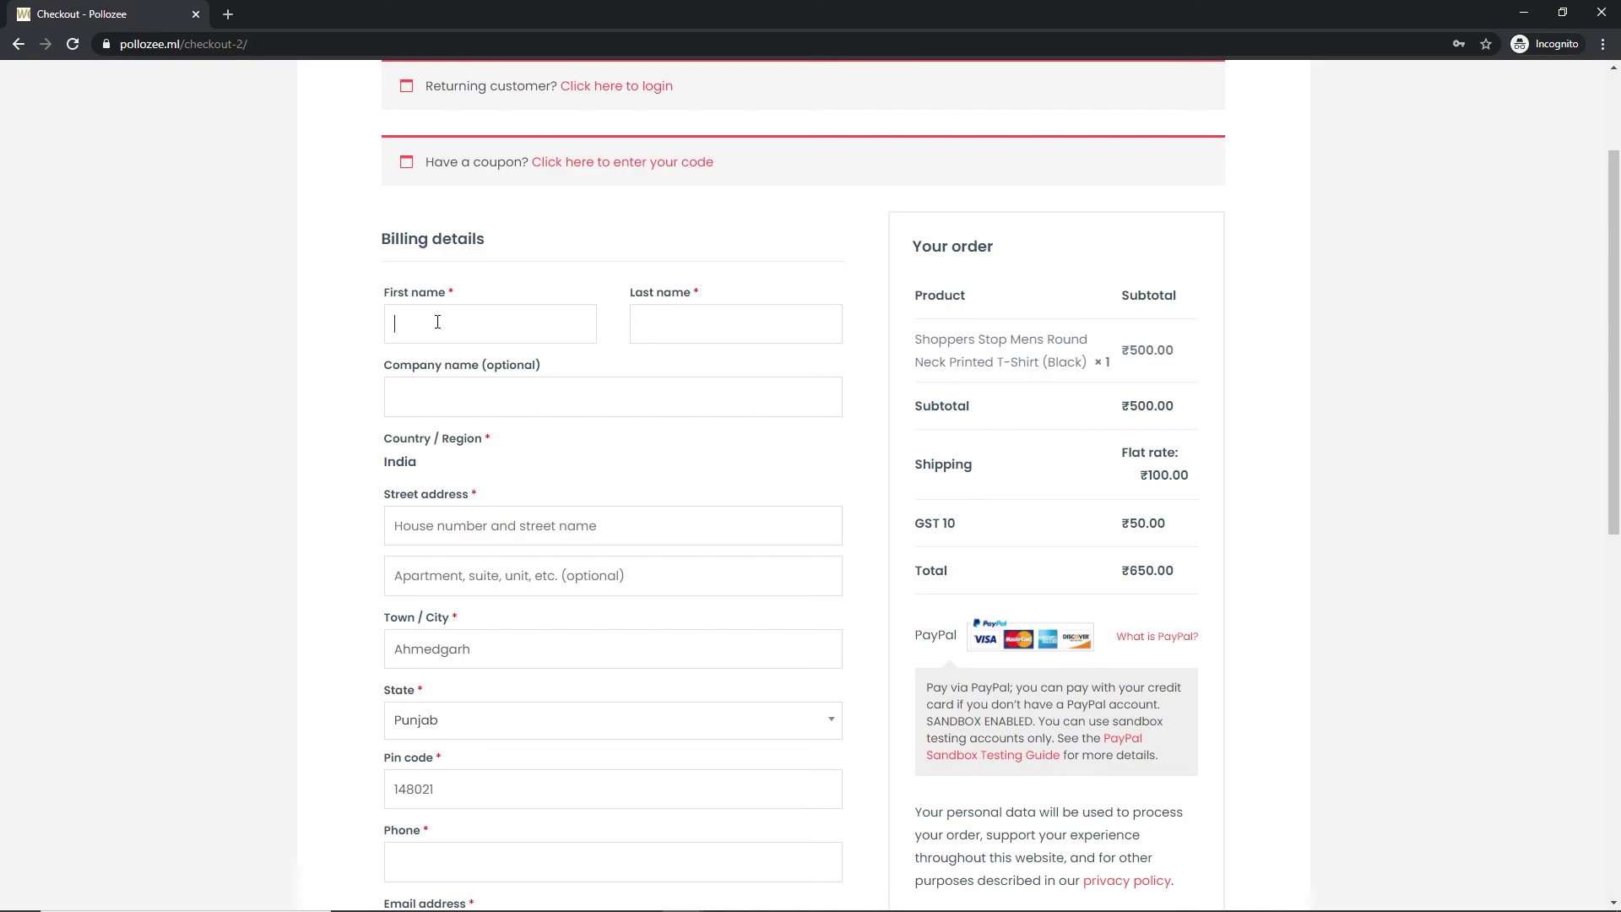
type("utta")
scroll(279, 681, "down", 4)
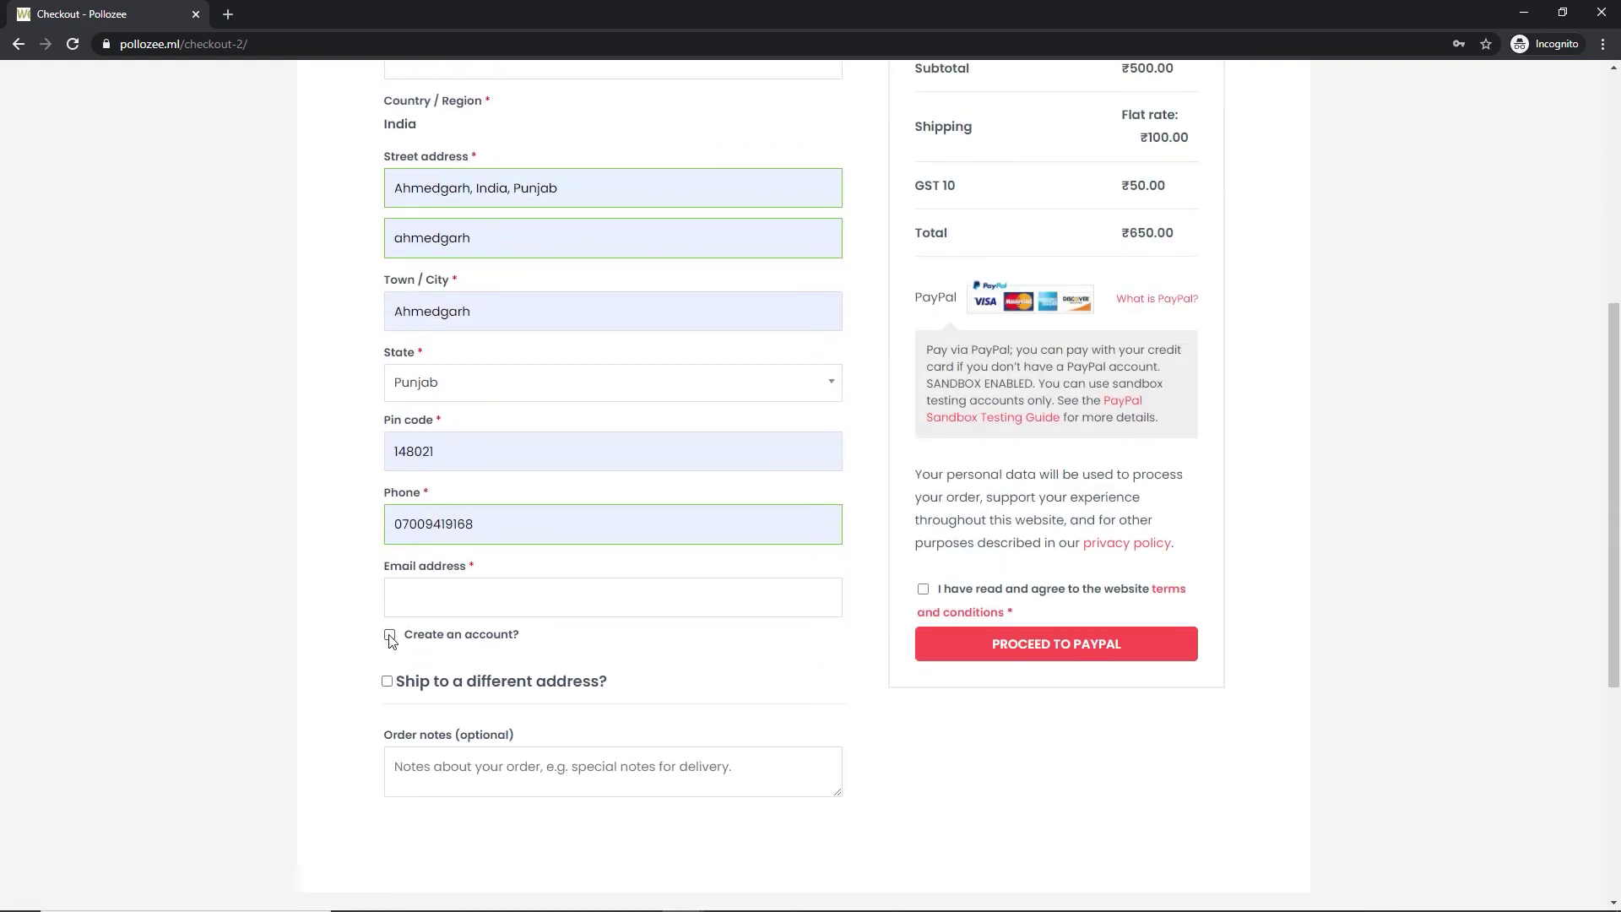
Choose to create an account, enter the billing email, accept the terms, and proceed to PayPal
left_click(389, 636)
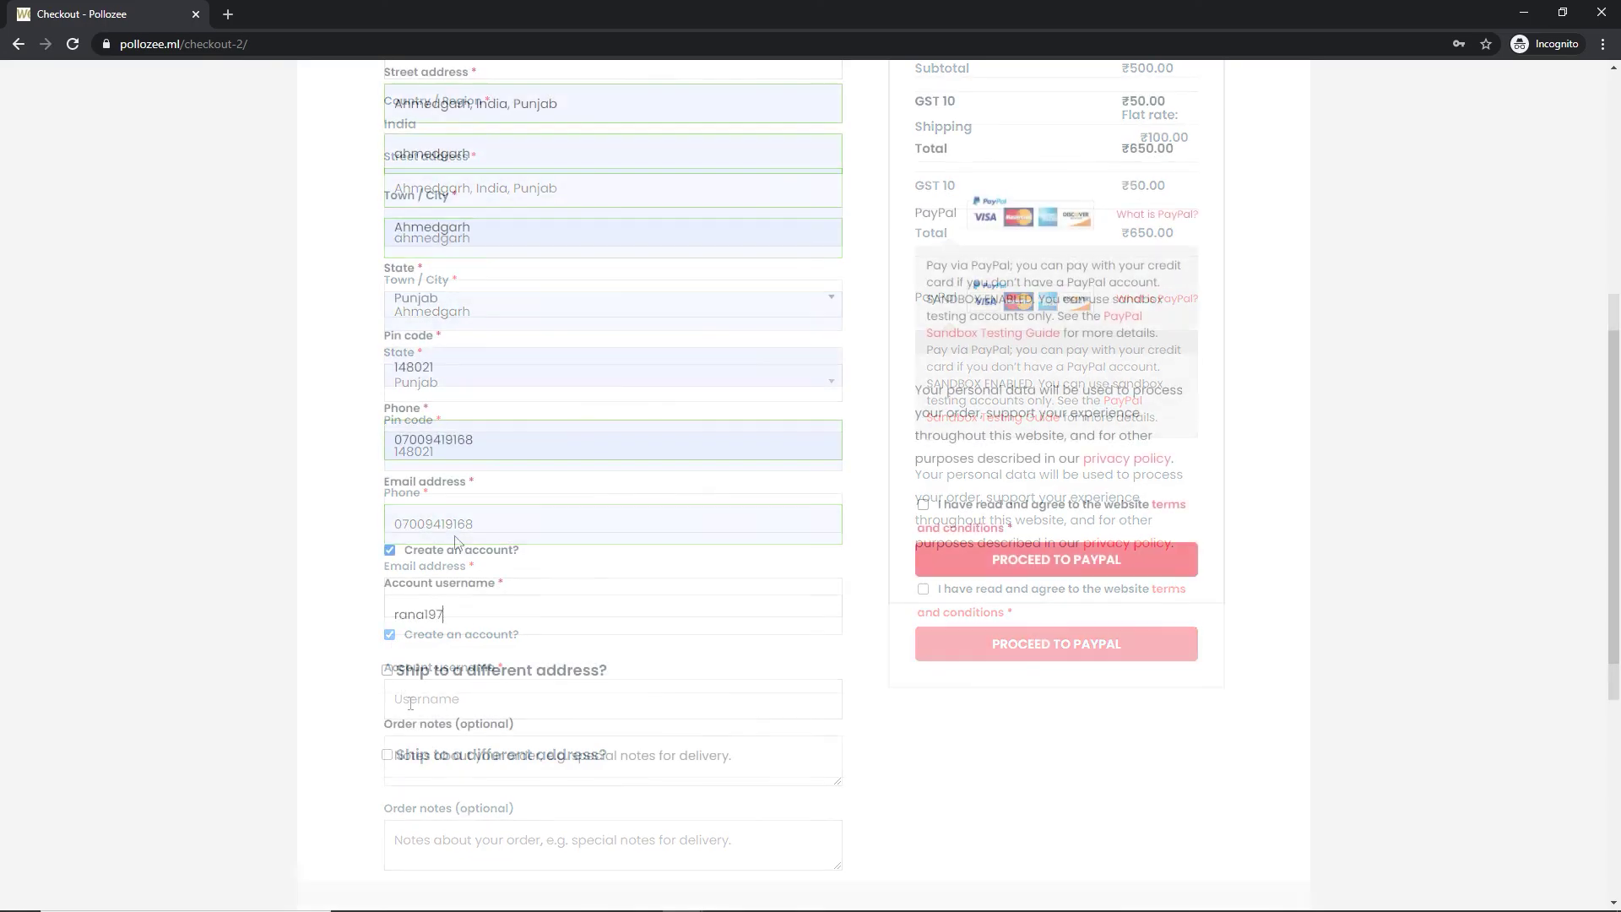
left_click(451, 511)
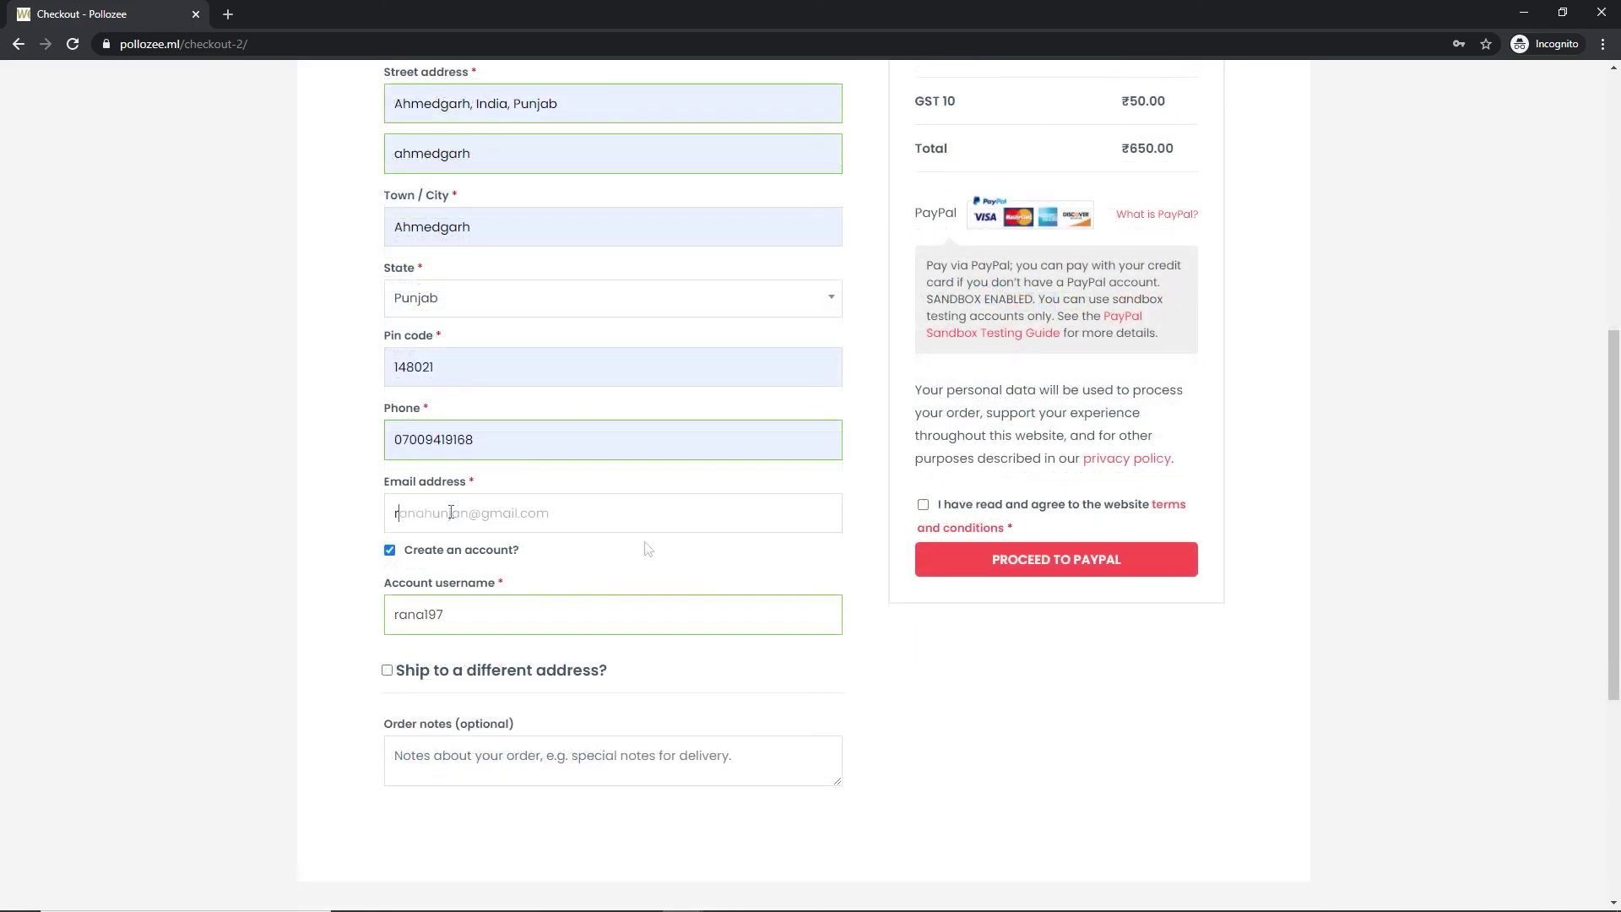
left_click(922, 506)
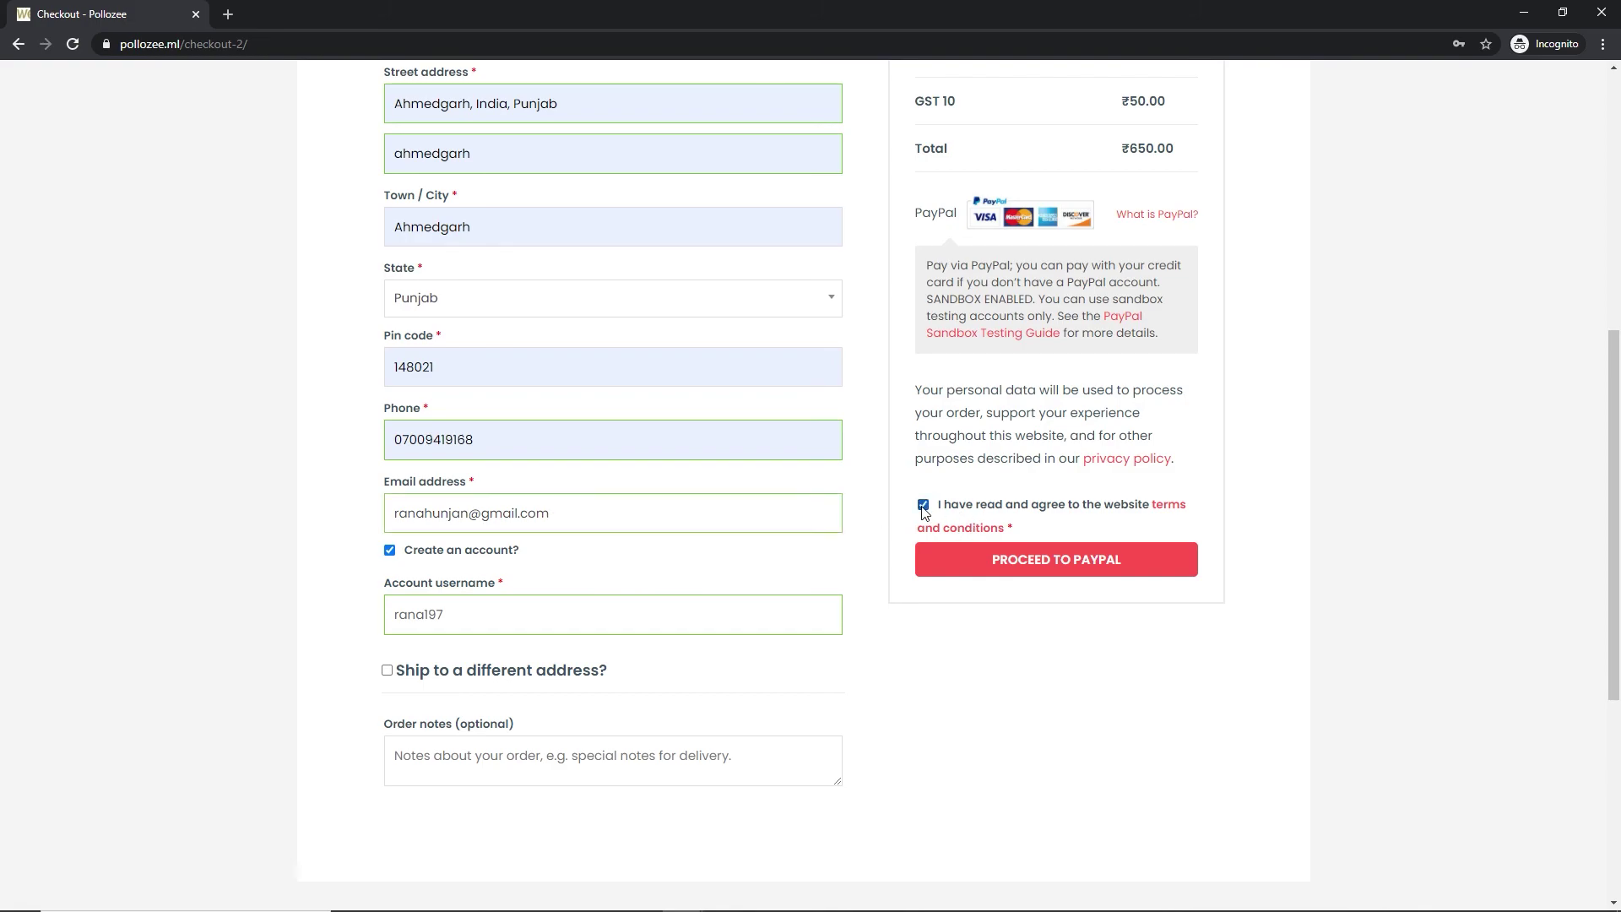
left_click(1019, 566)
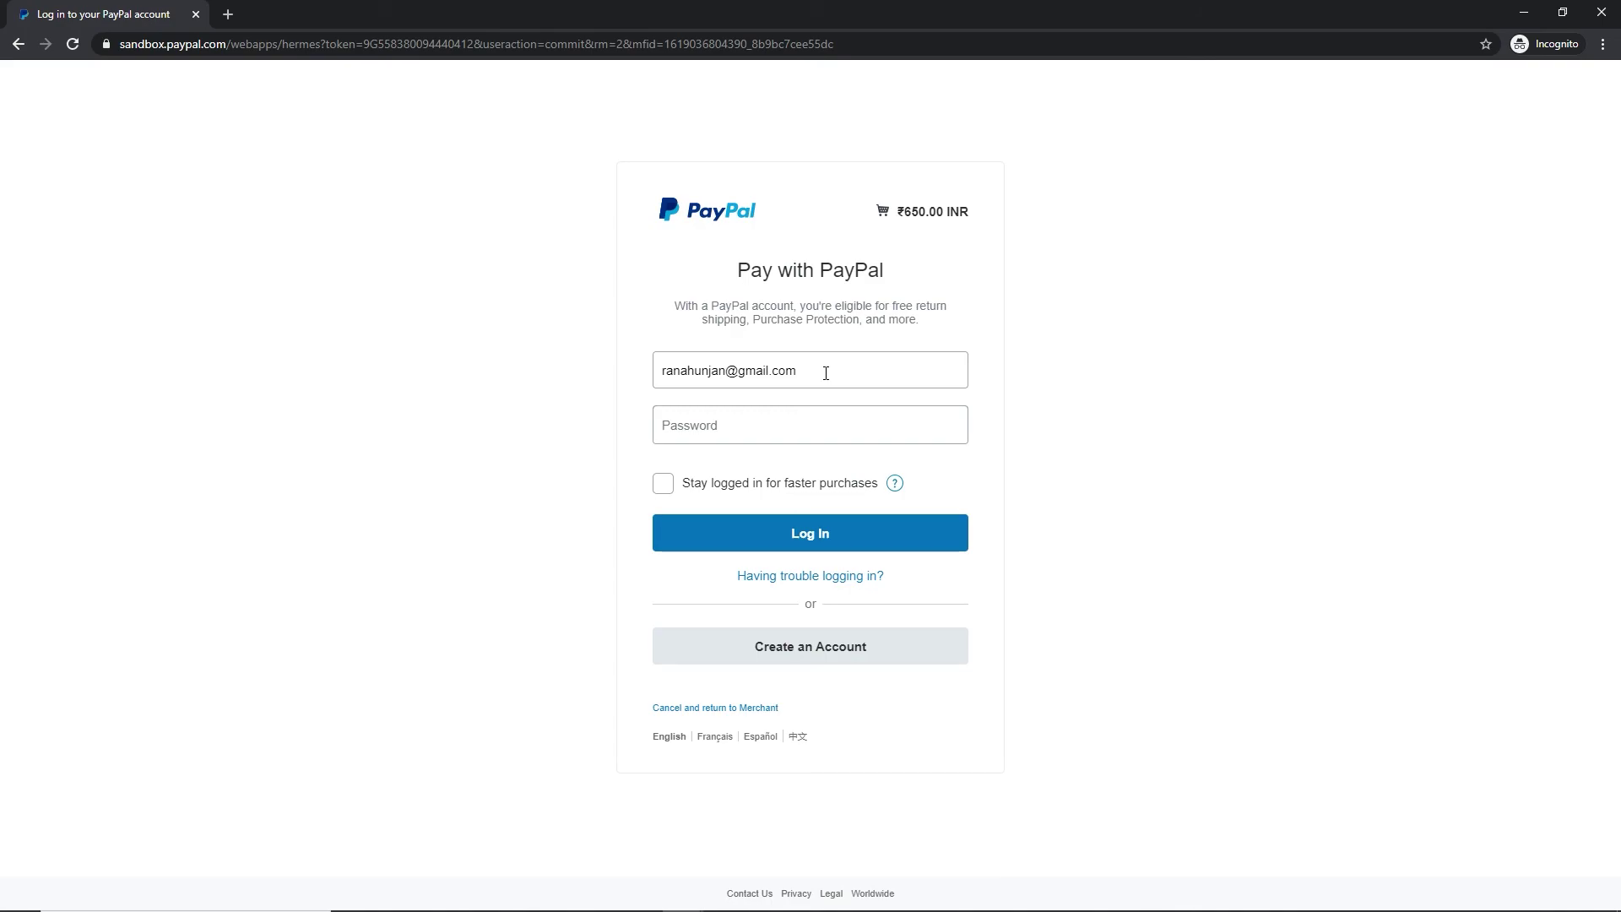
Copy the sandbox account email from the notes into the PayPal login email field
key("alt+Tab")
left_click_drag(901, 267, 1263, 224)
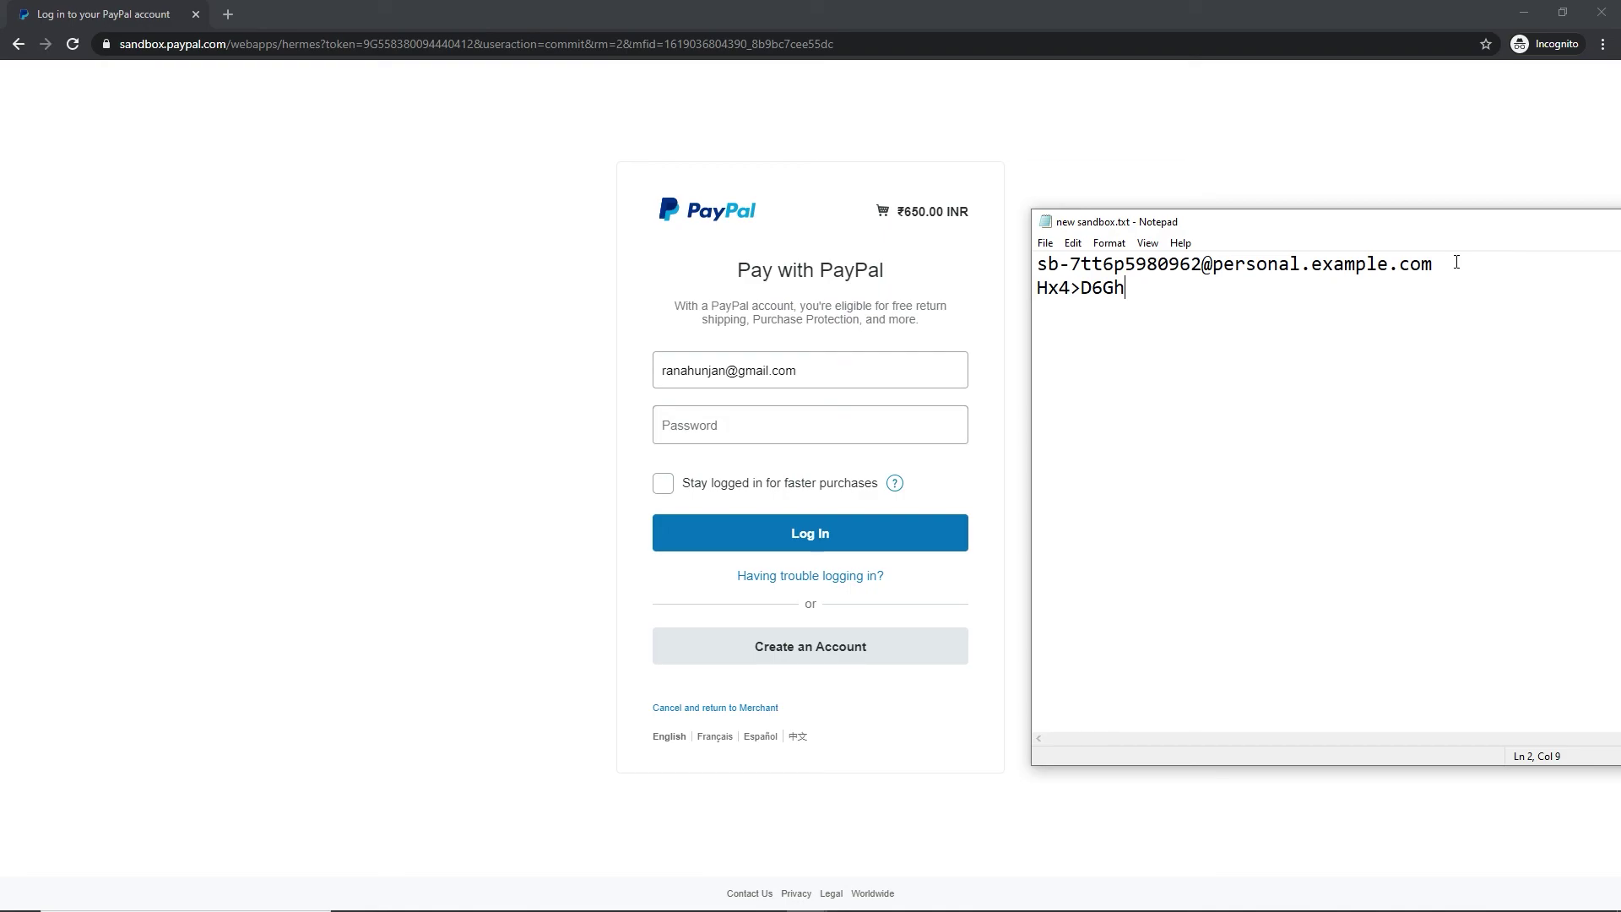
left_click_drag(1456, 263, 1037, 265)
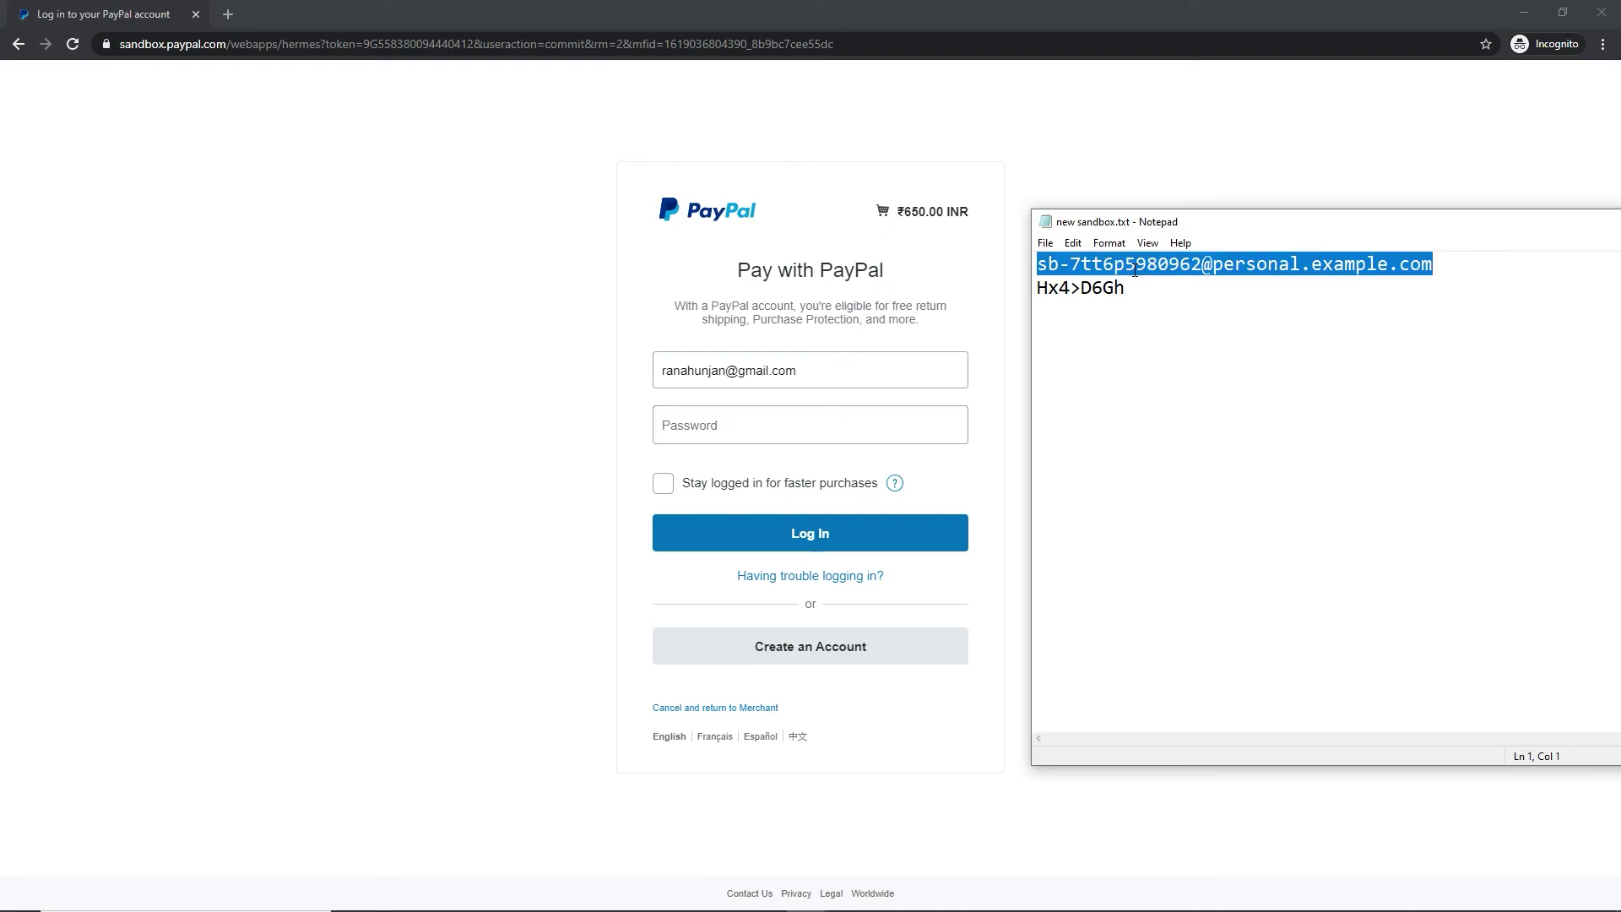
right_click(1135, 271)
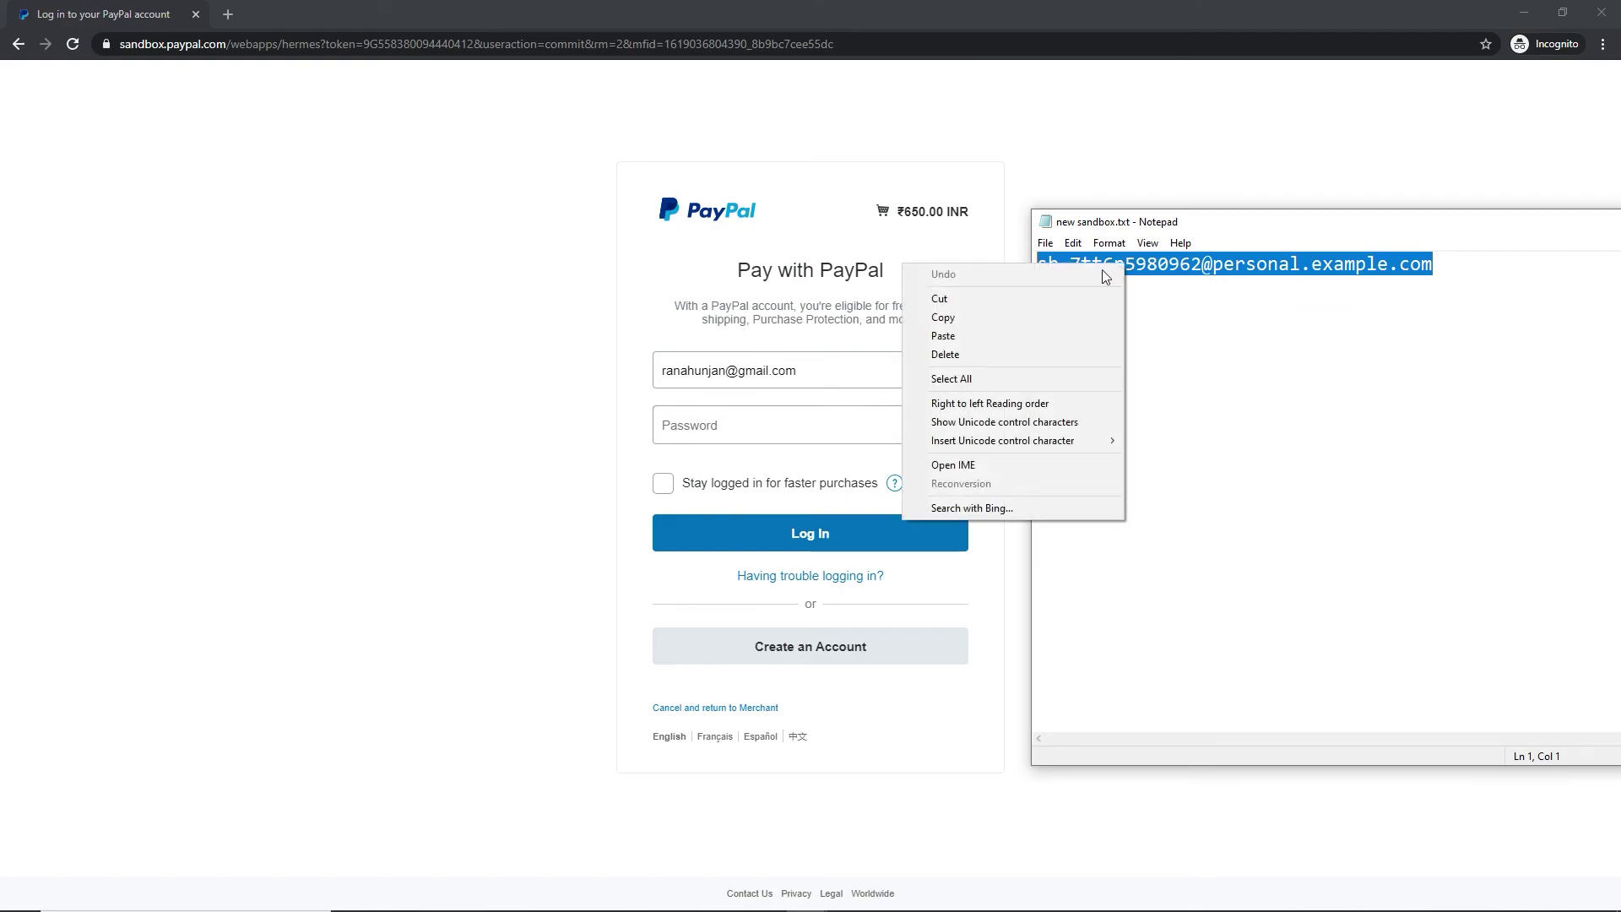
left_click(1026, 321)
left_click(836, 358)
key("ctrl+a")
key("ctrl+v")
Copy the sandbox password from the notes into PayPal's password field and log in
key("alt+Tab")
left_click_drag(1148, 298, 1036, 287)
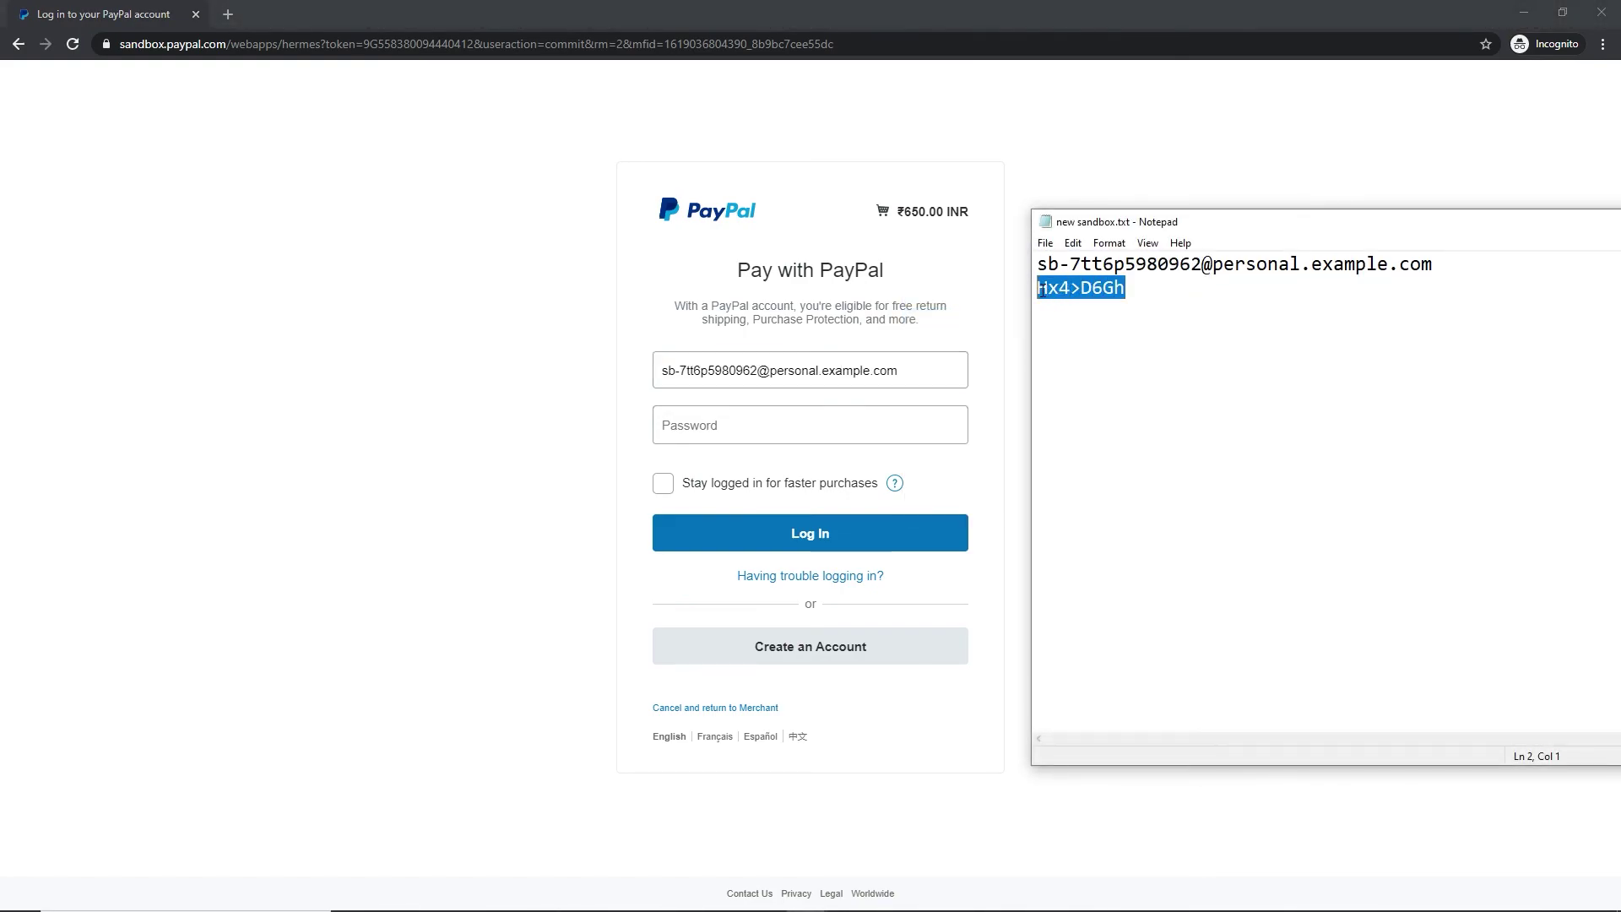
right_click(1047, 287)
left_click(972, 338)
left_click(739, 427)
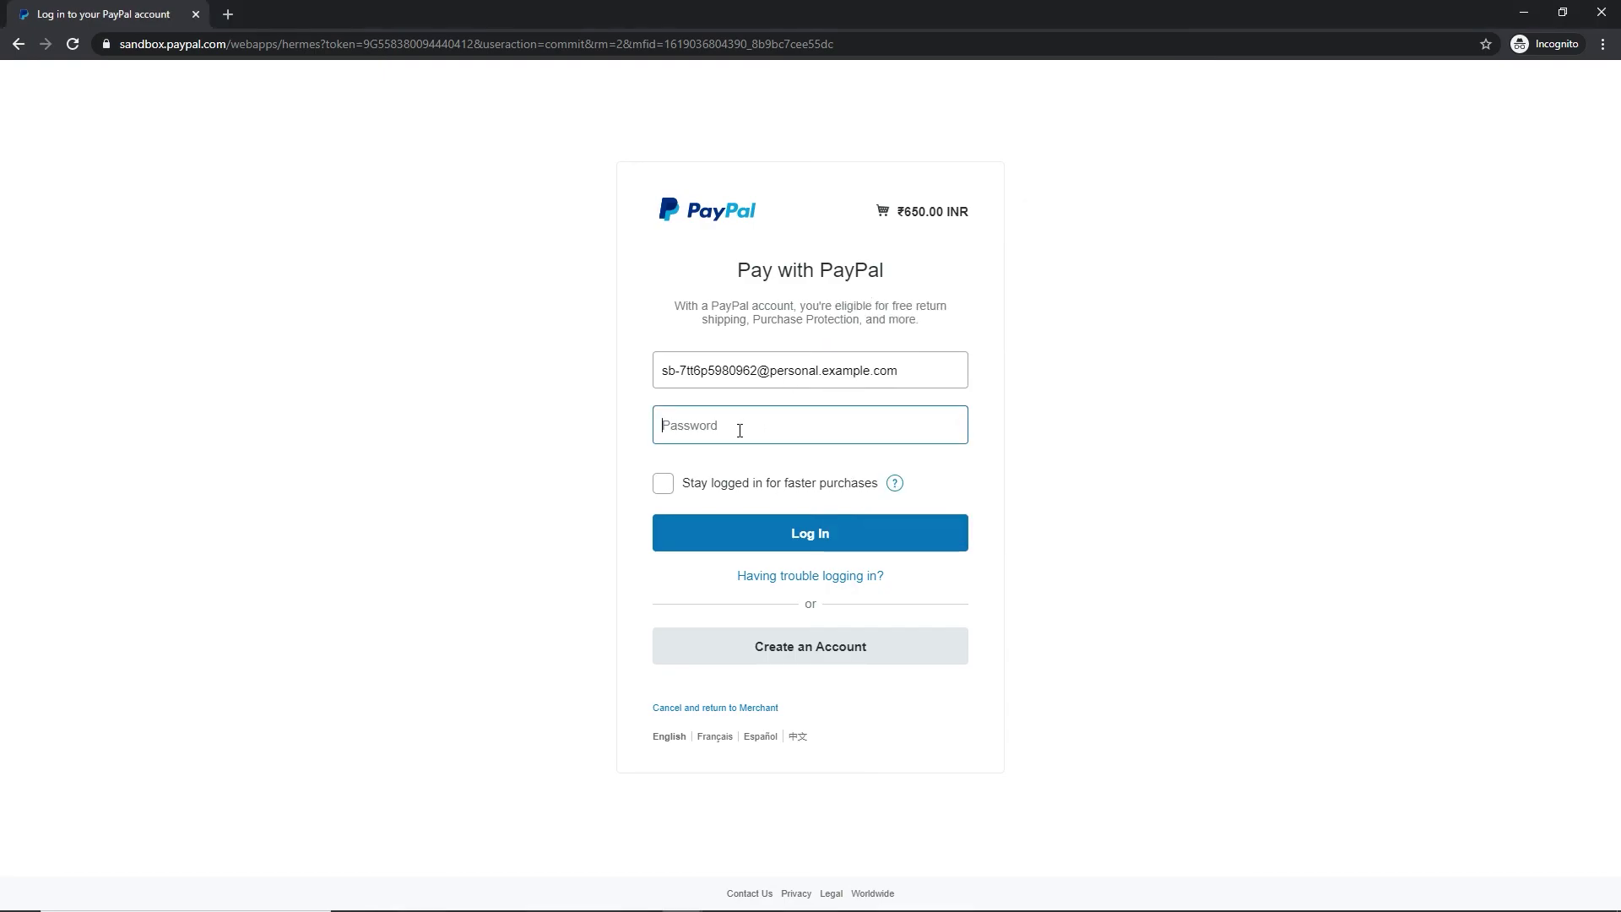
right_click(738, 427)
left_click(781, 591)
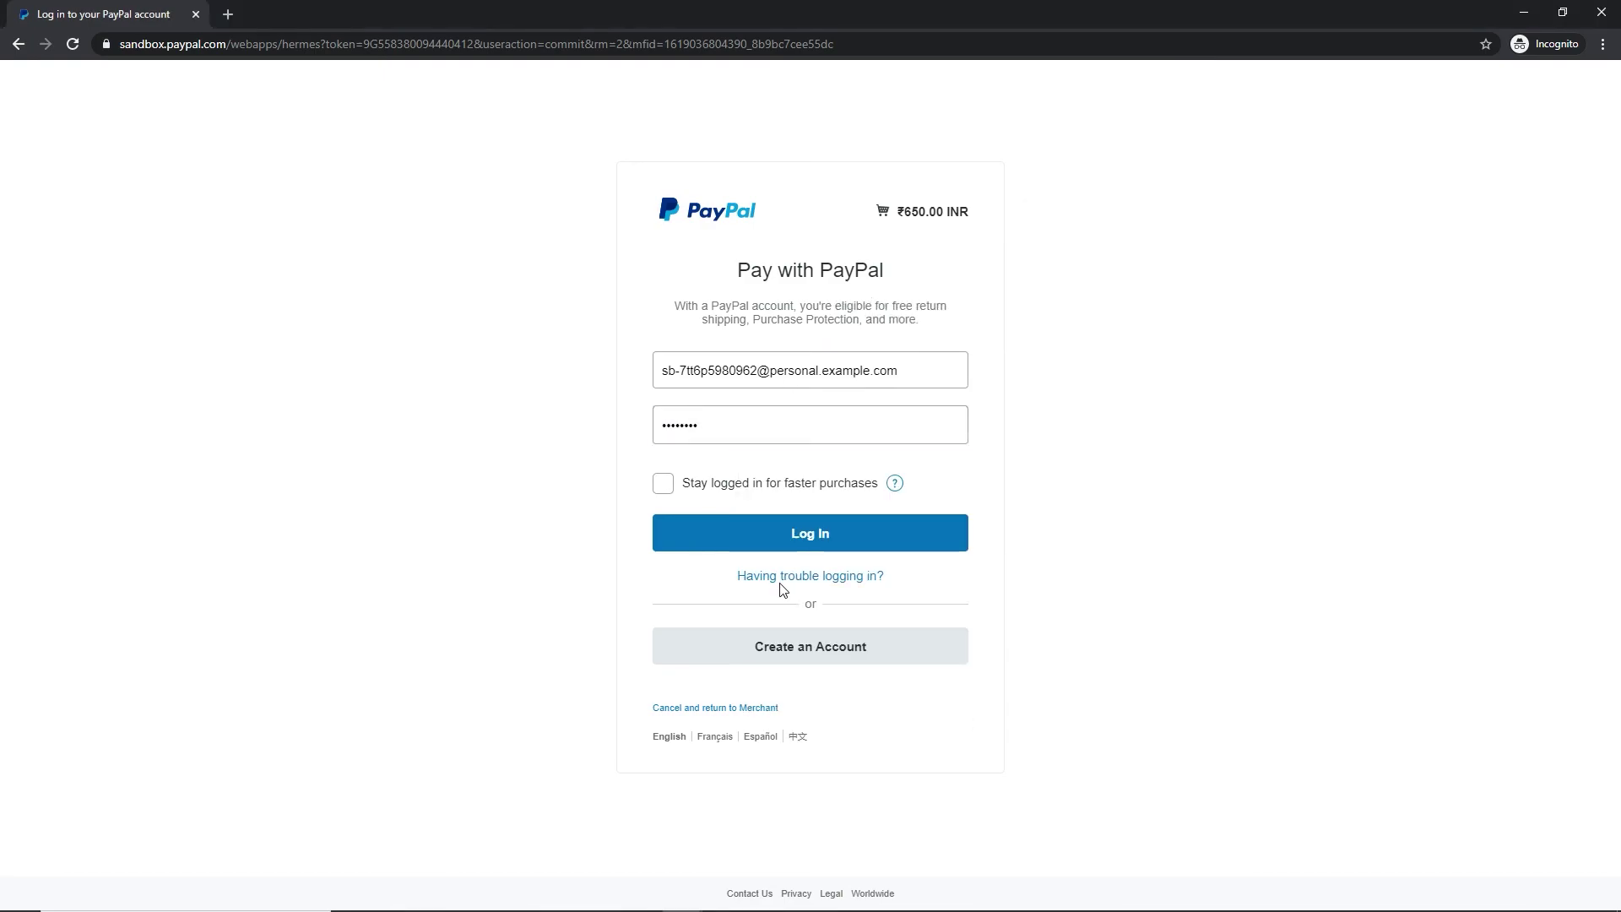
left_click(808, 534)
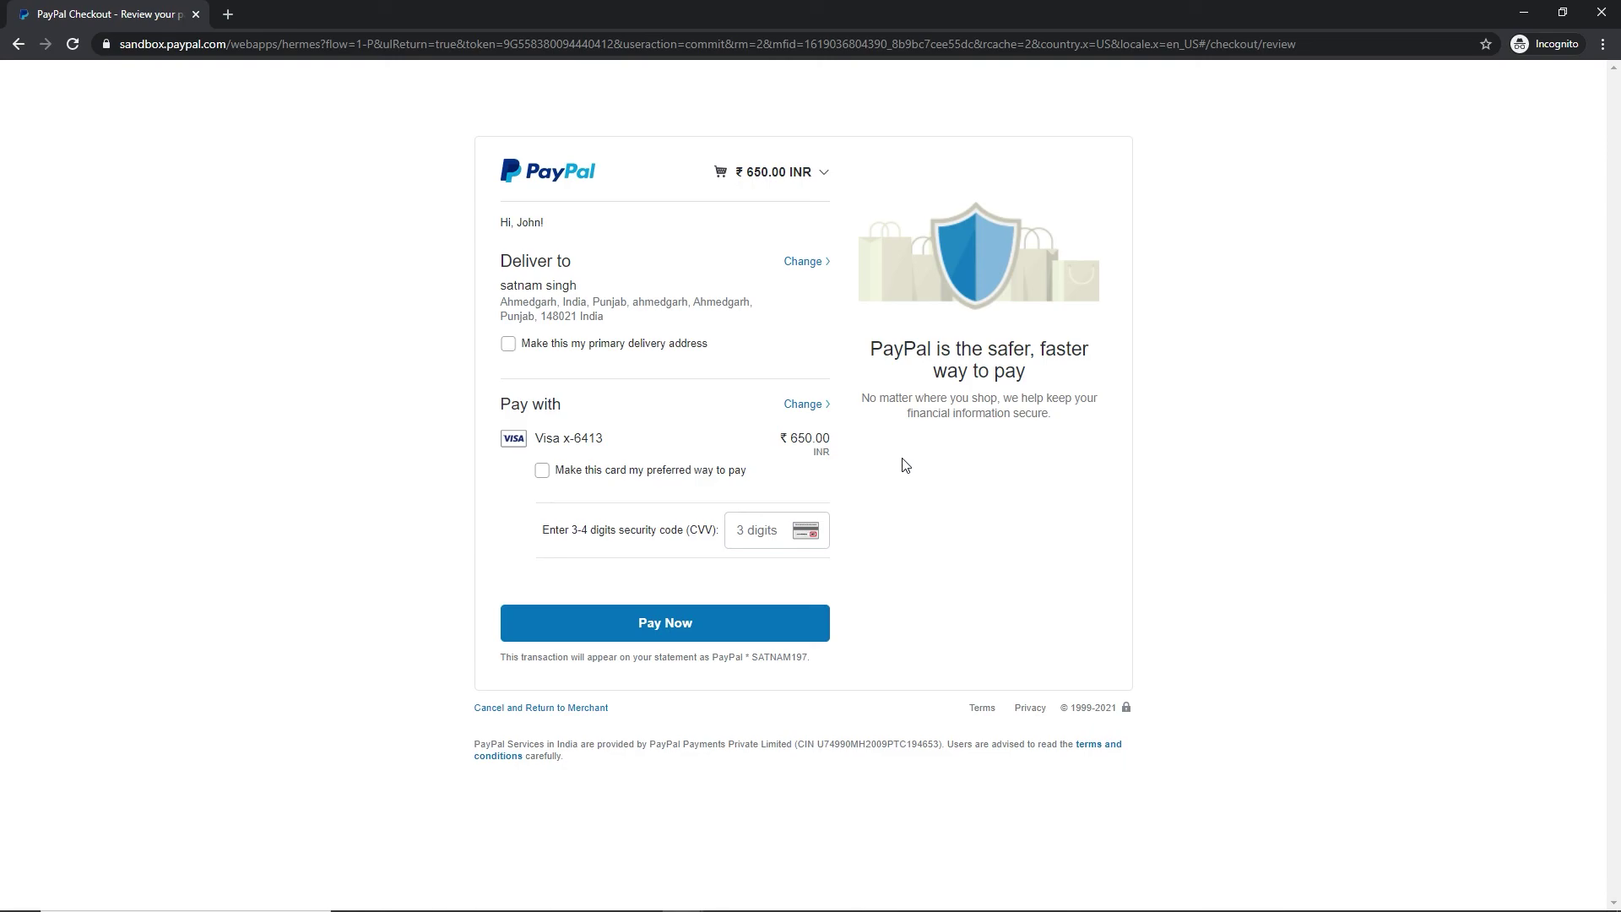
Enter the card security code, pay ₹650.00 with the saved Visa card, and check the payment details
left_click(780, 538)
type("123")
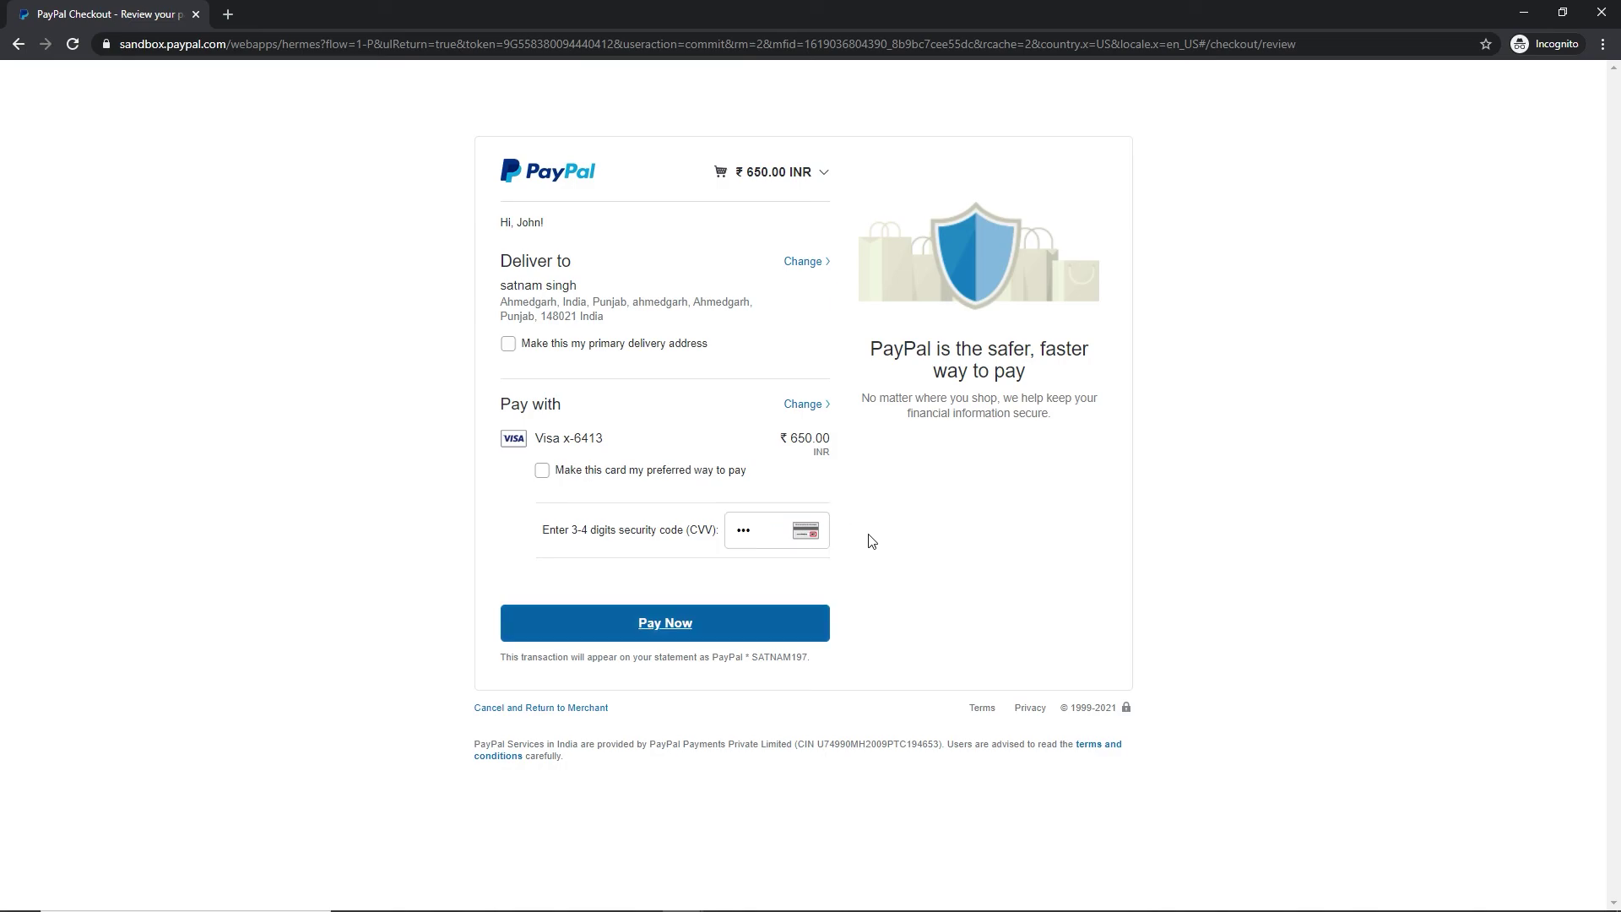
left_click(710, 623)
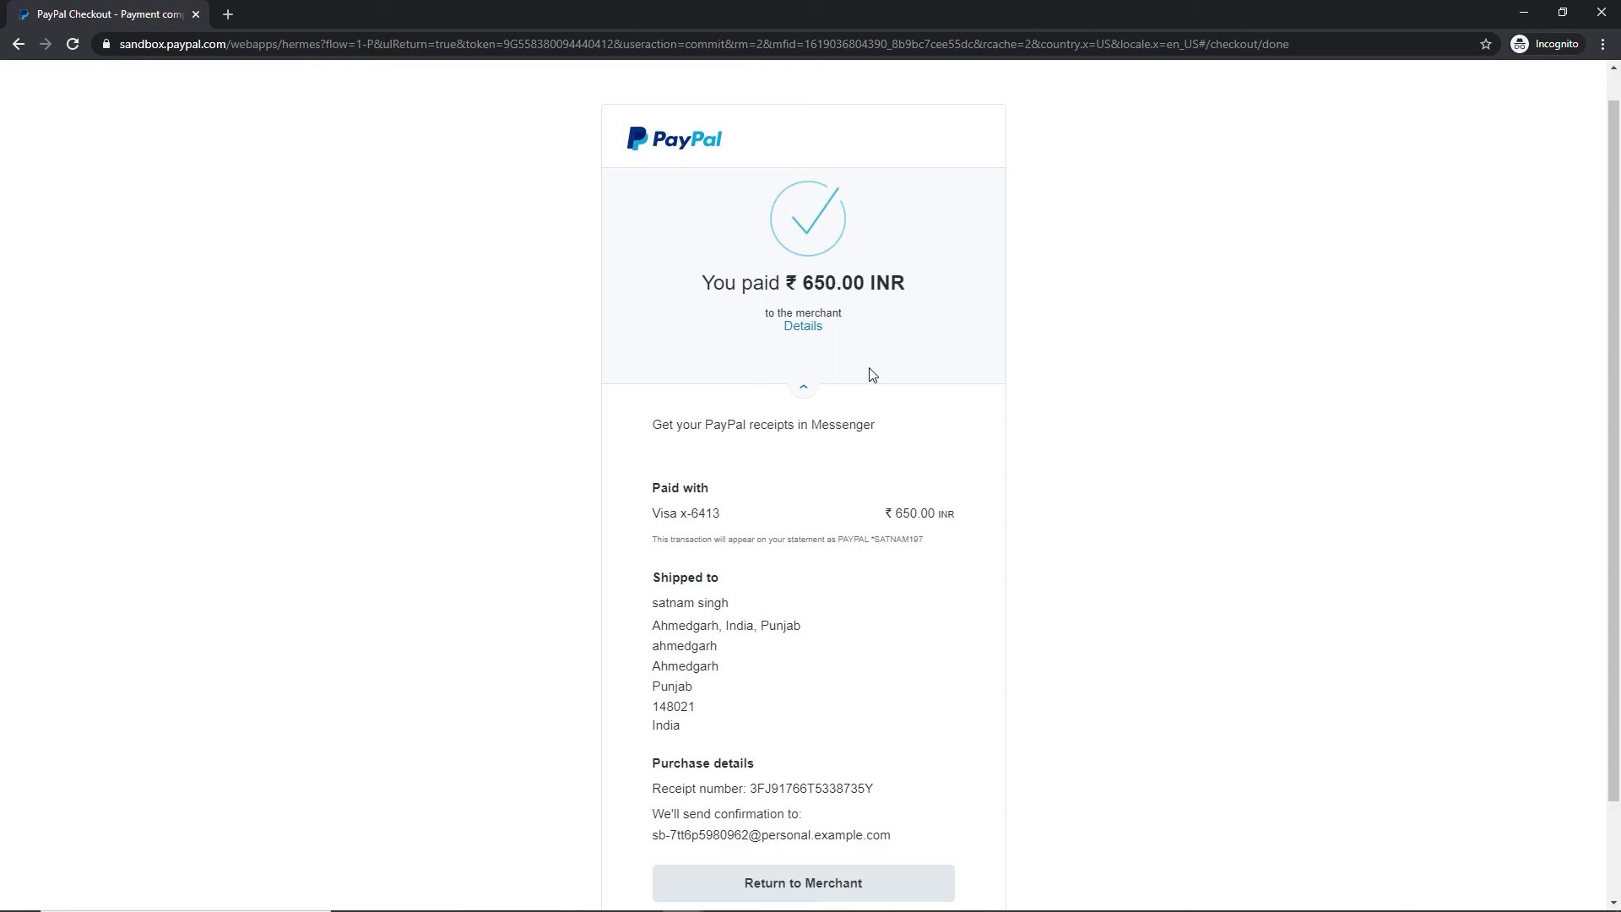
left_click(815, 336)
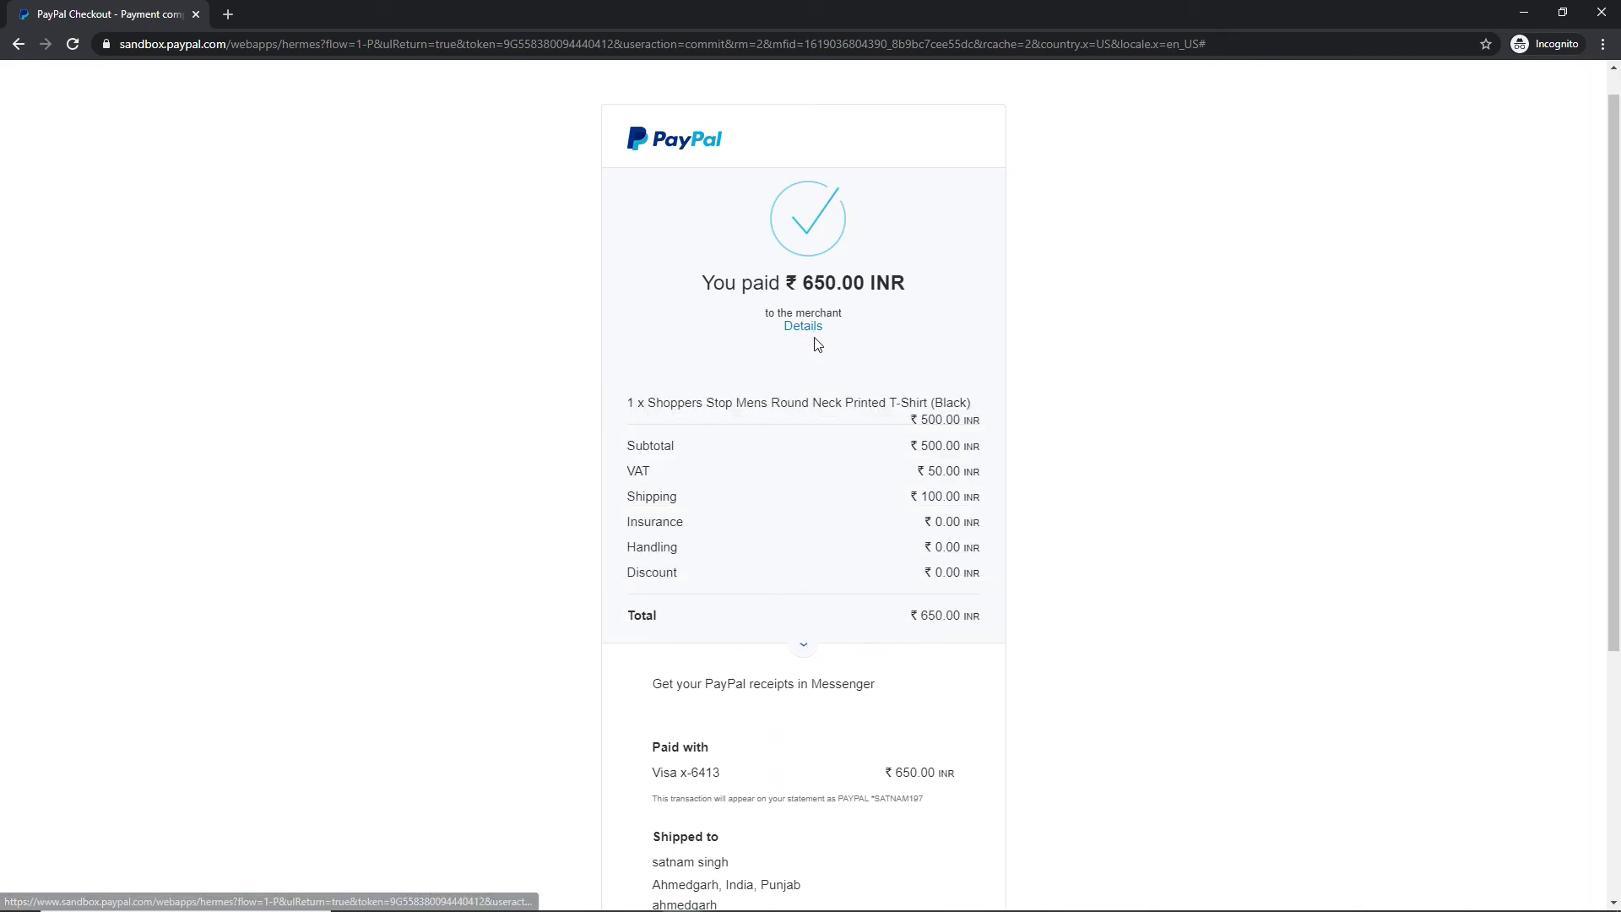
left_click(803, 326)
scroll(794, 591, "down", 2)
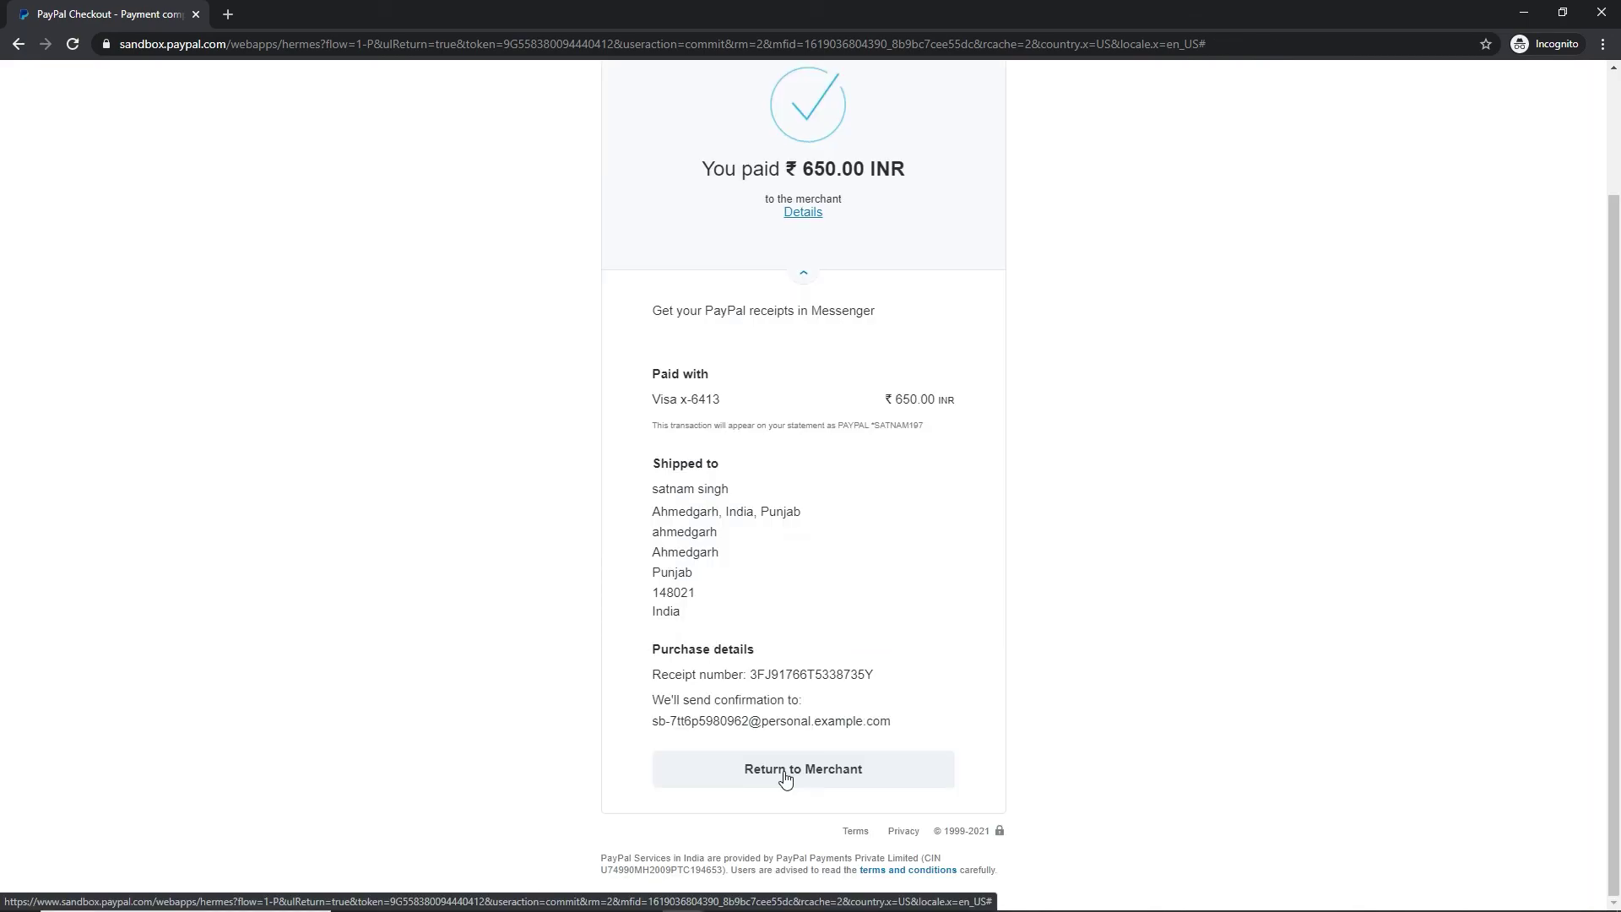
Return to Pollozee and open order #2330 under My Account > Orders, showing it On hold
left_click(808, 771)
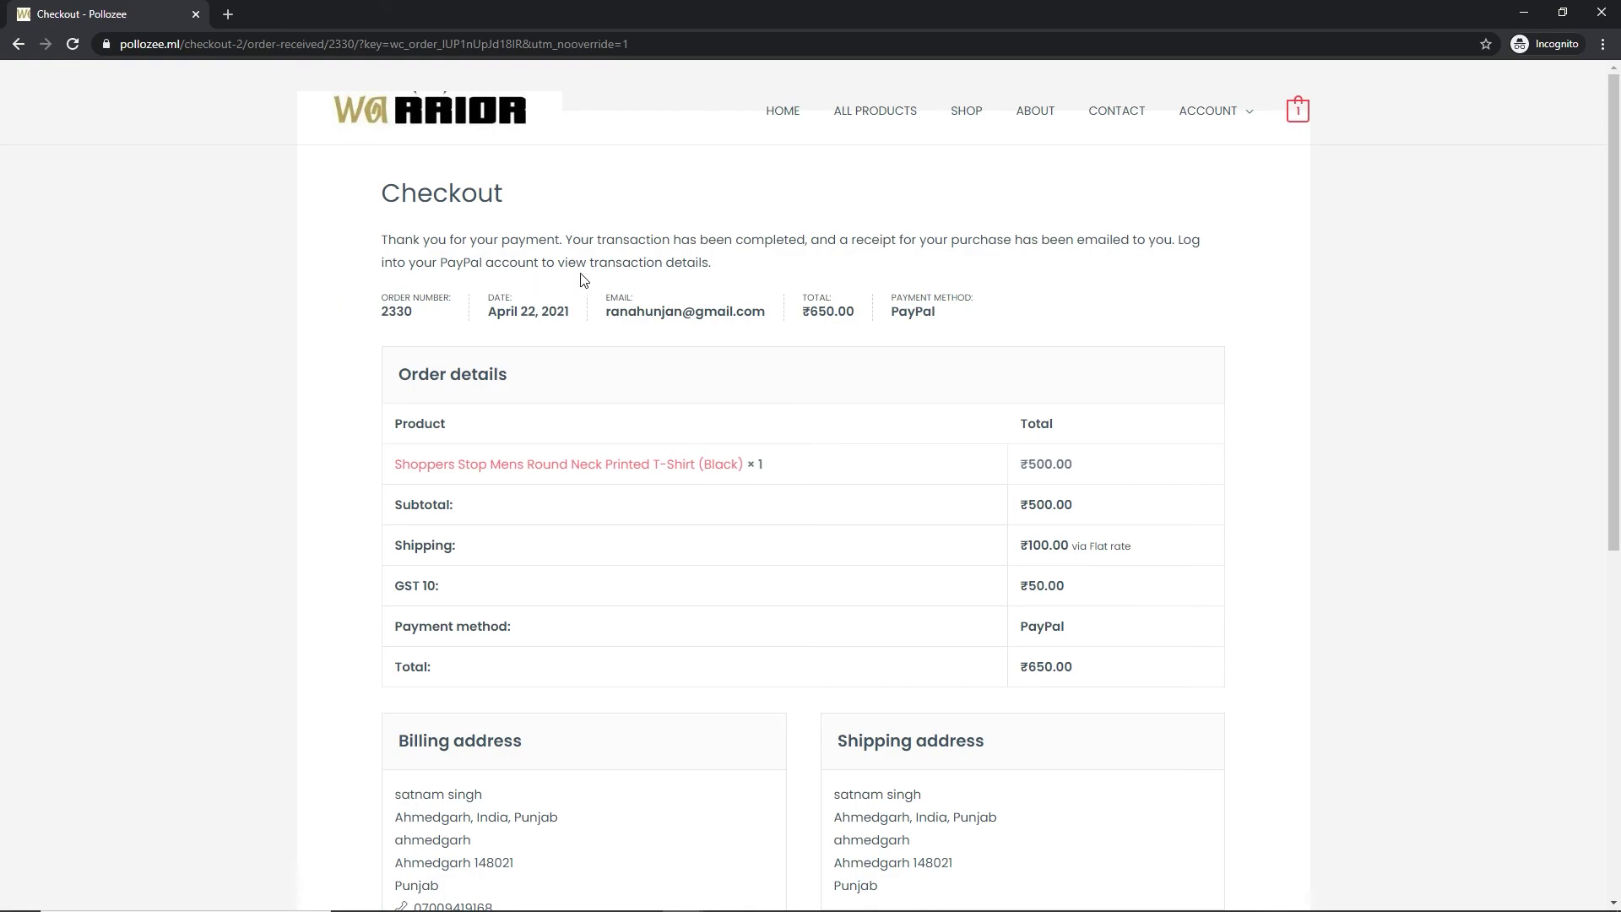
mouse_move(1248, 125)
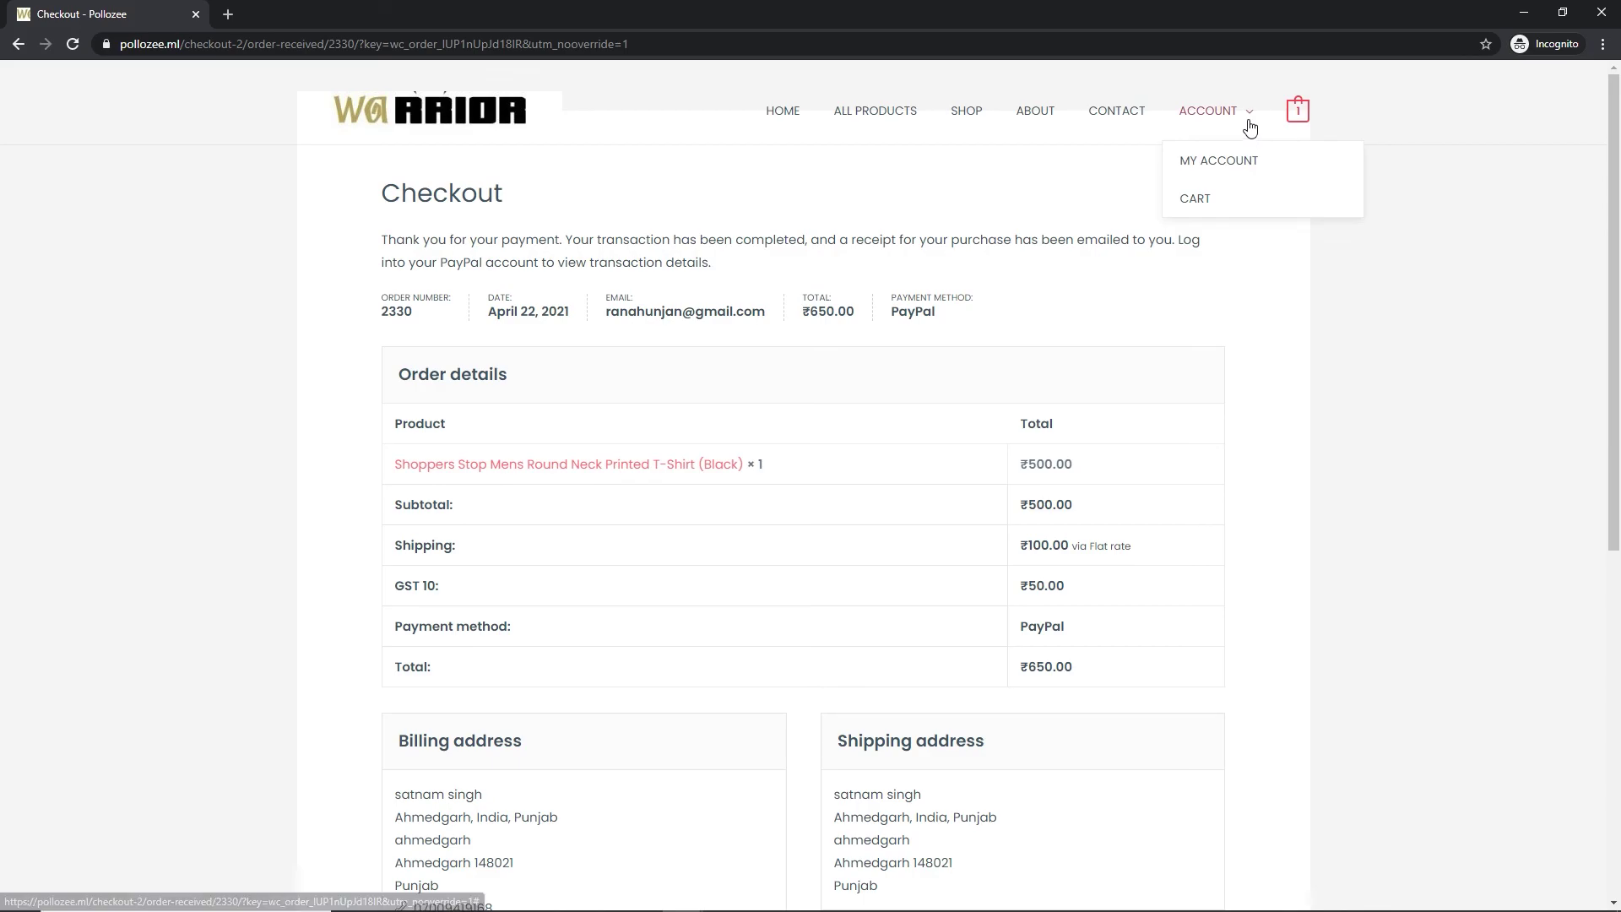
left_click(1243, 167)
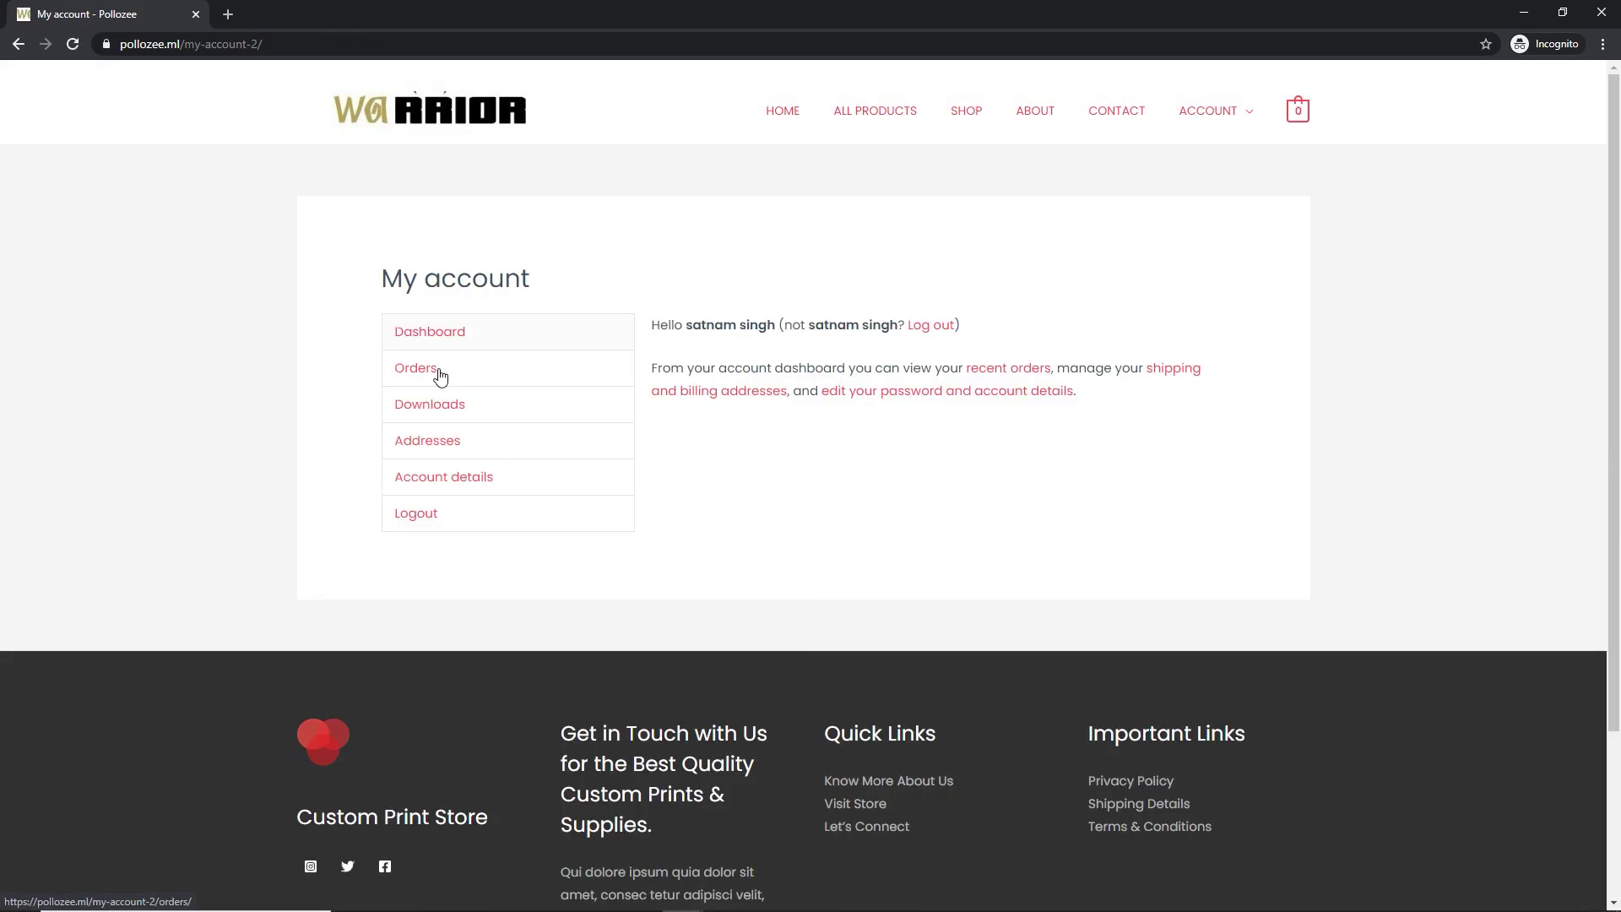
left_click(441, 374)
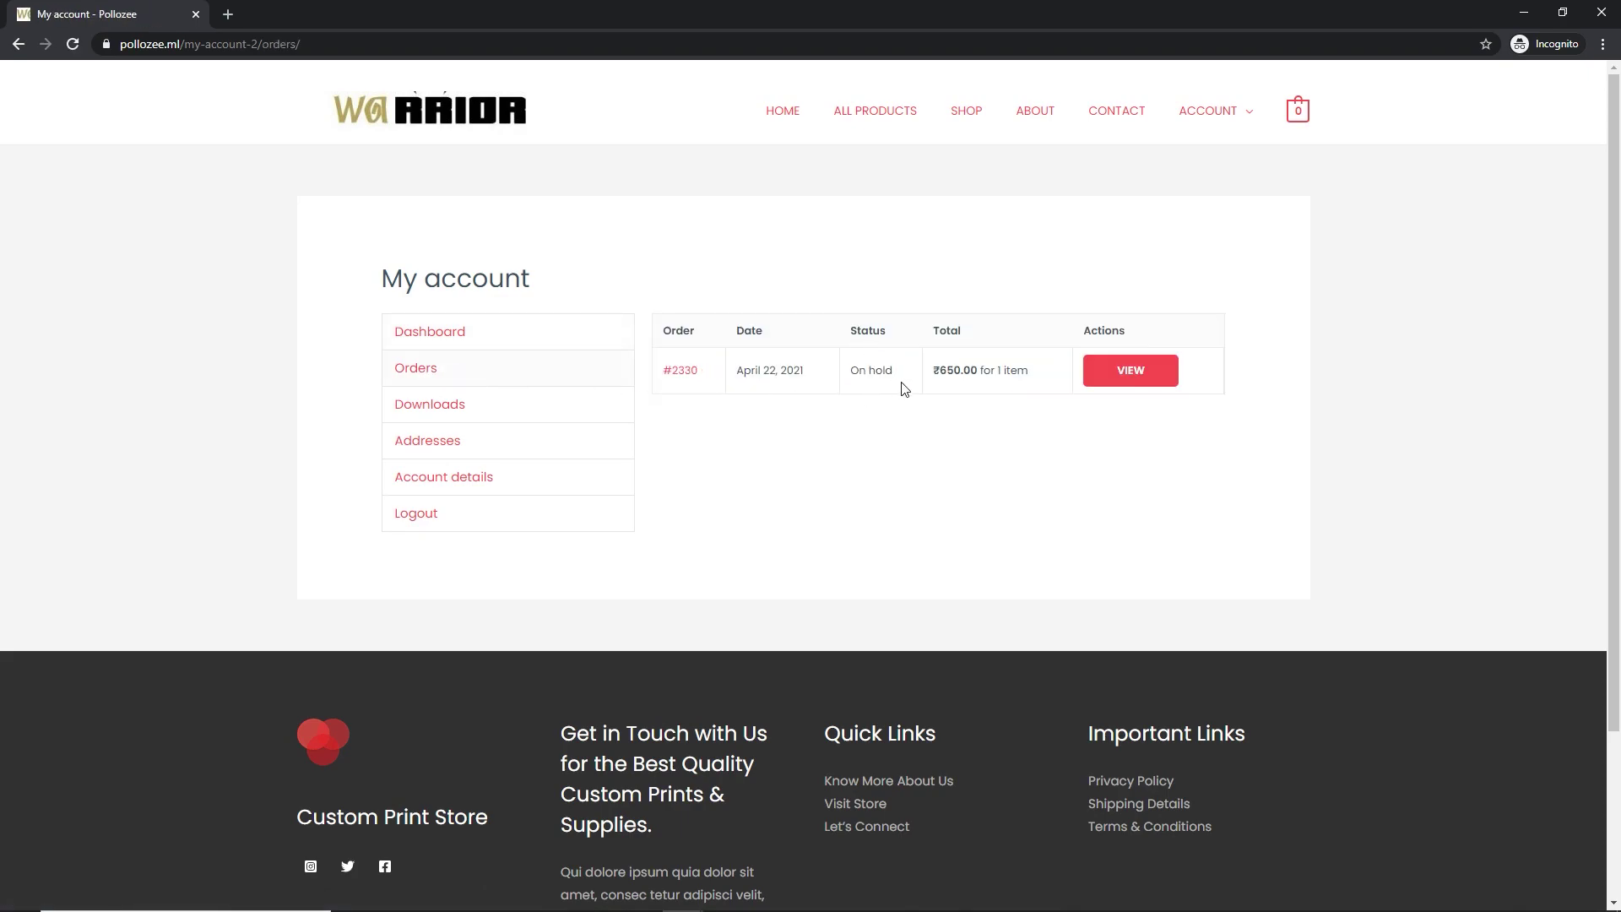
left_click(1135, 388)
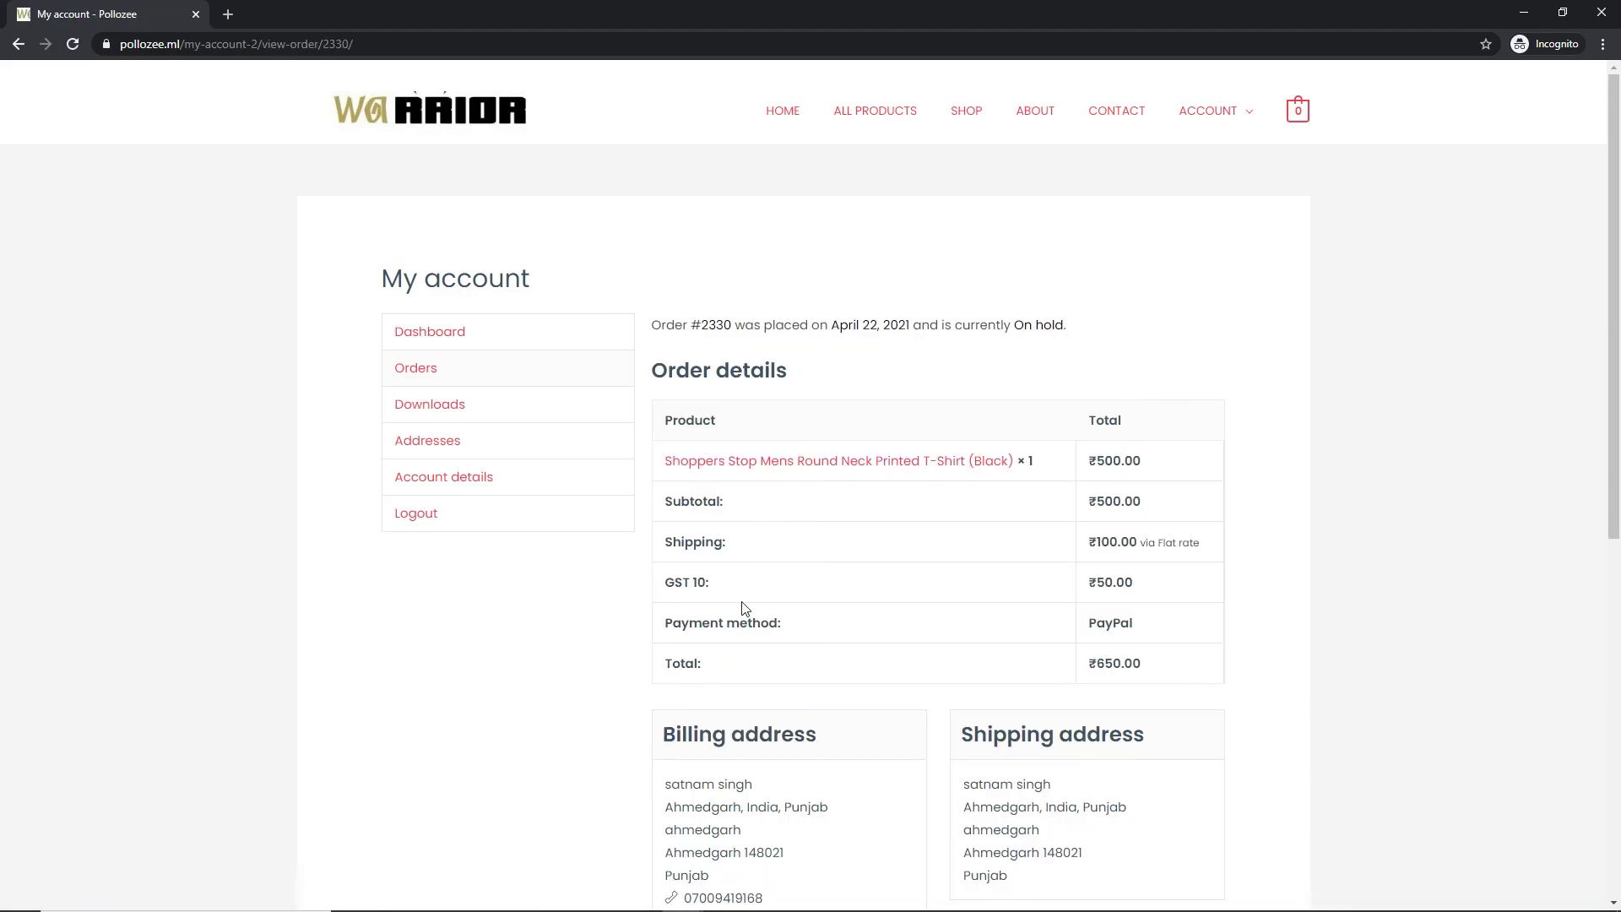
scroll(785, 605, "down", 4)
scroll(810, 619, "up", 5)
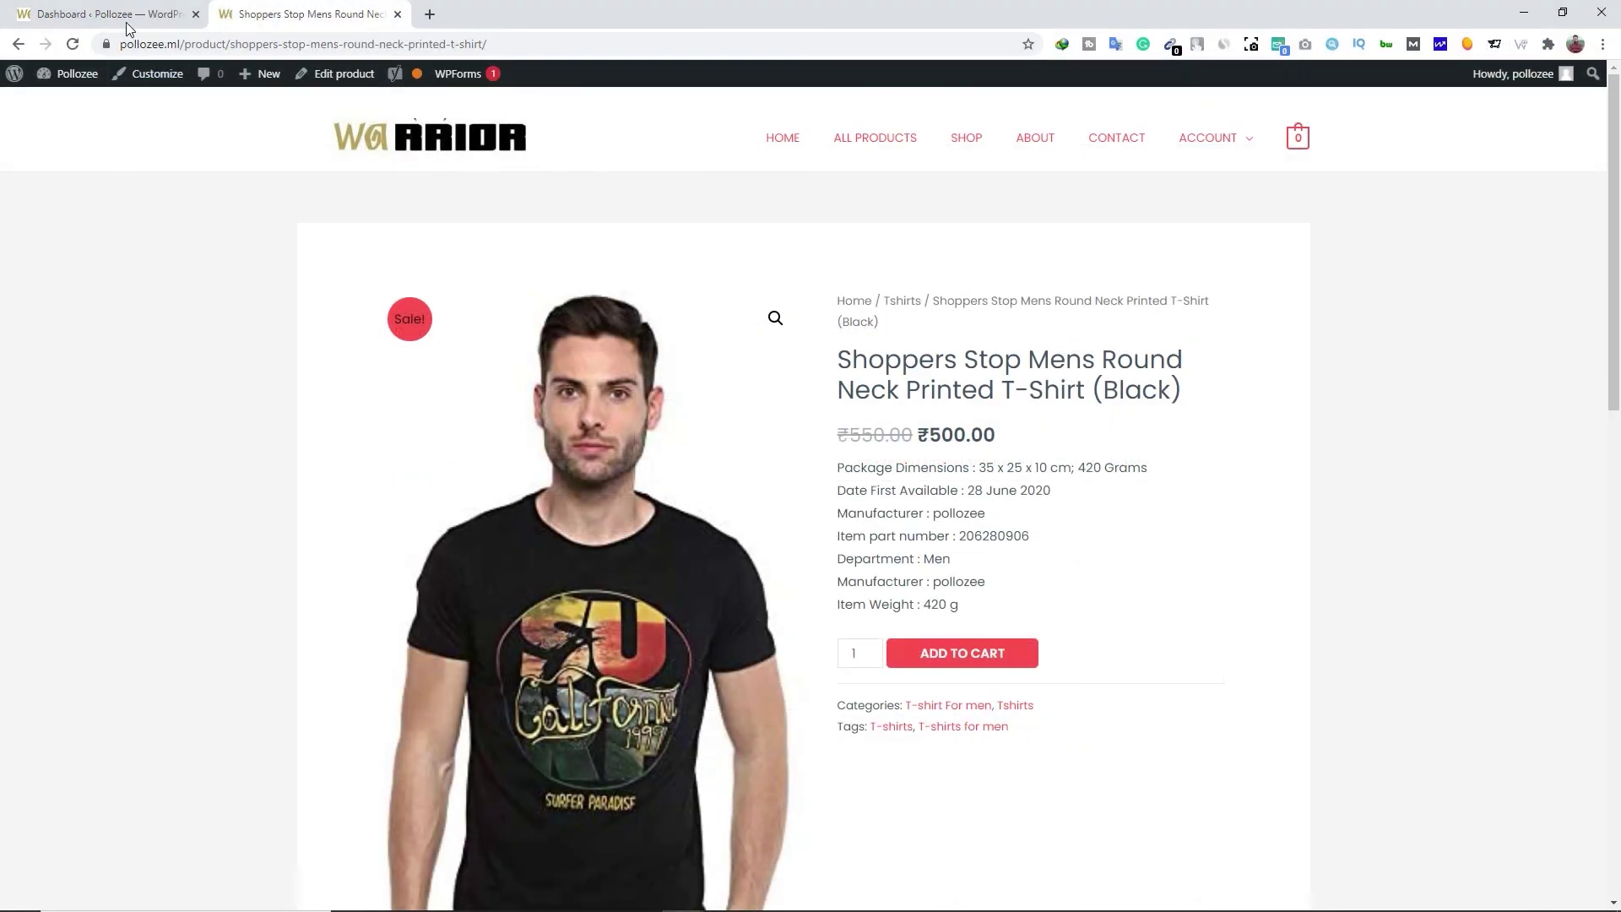
In the admin tab, open order #2330 for editing from WooCommerce > Orders
left_click(118, 14)
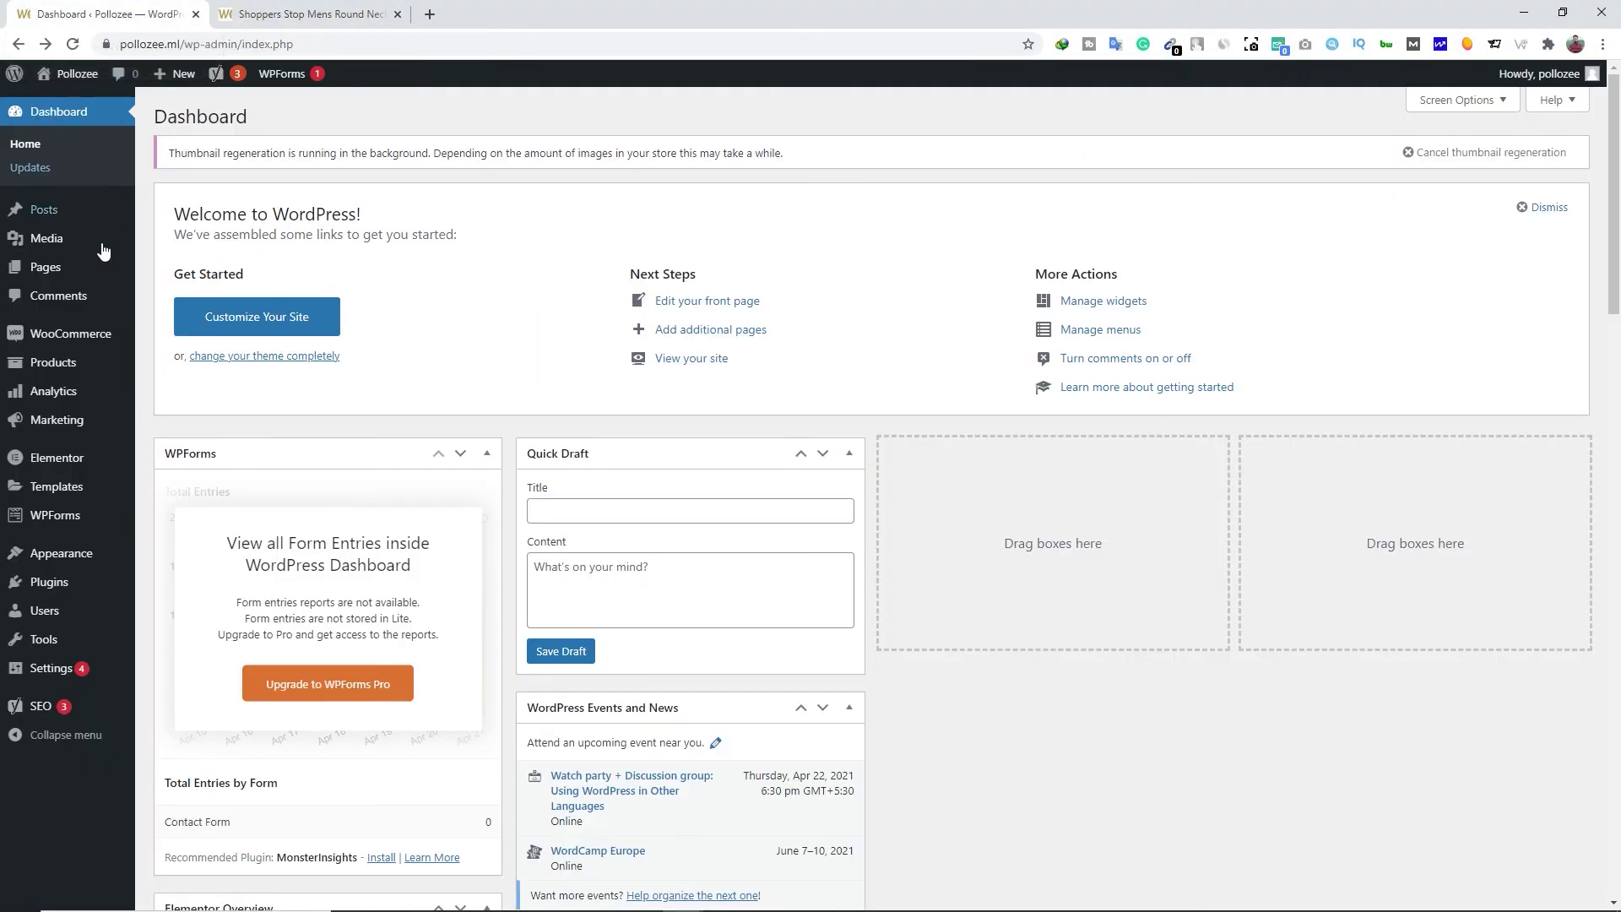
mouse_move(81, 344)
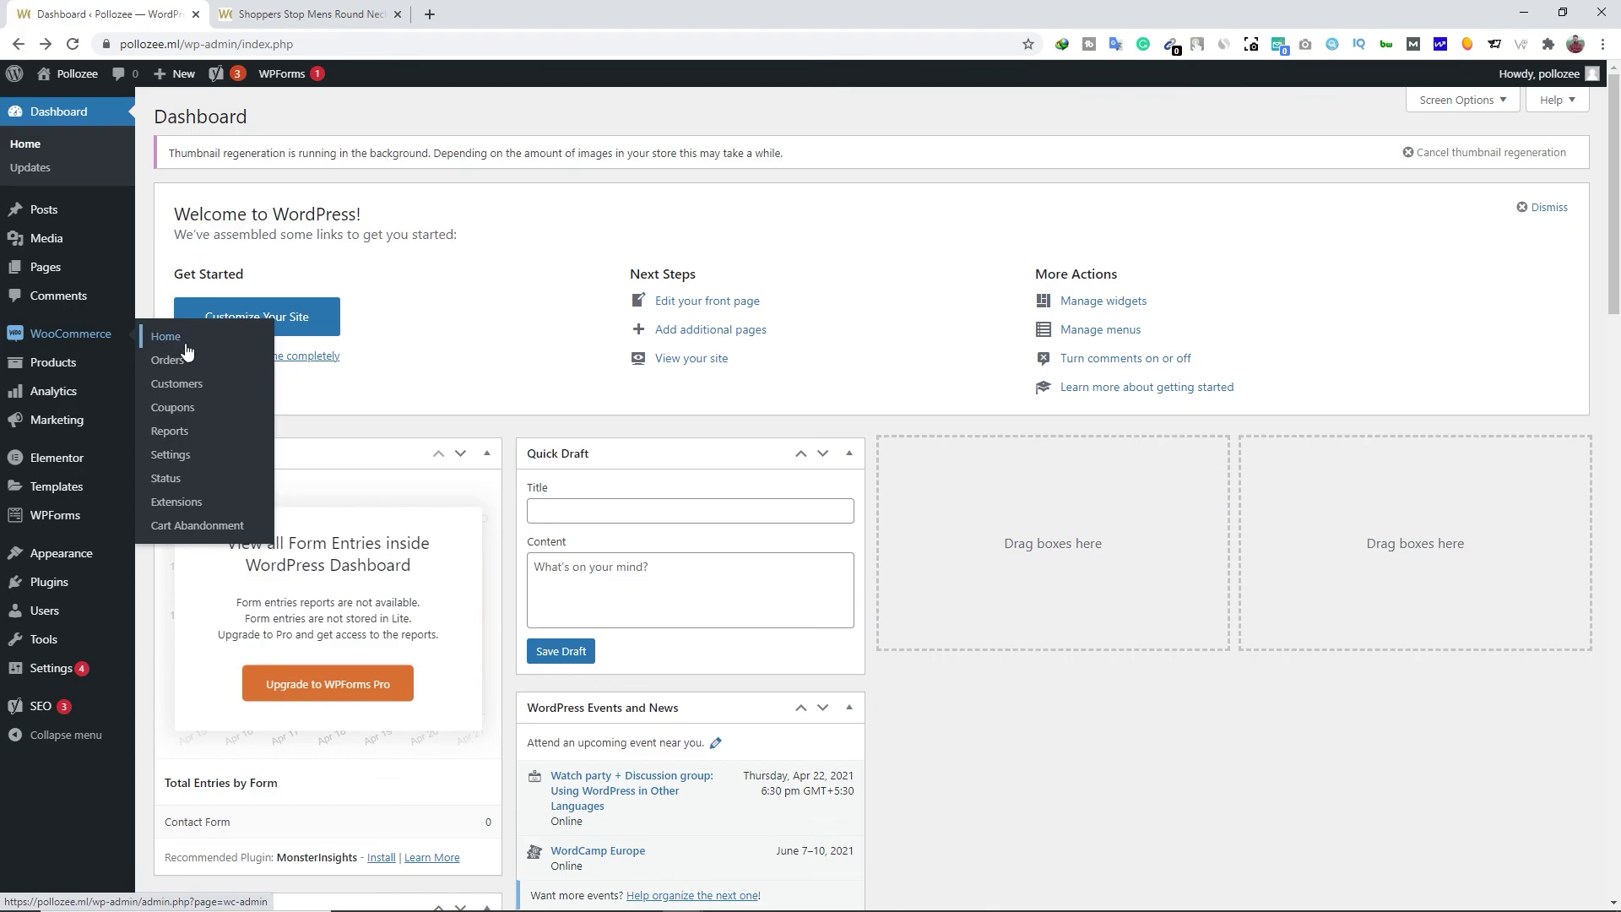
left_click(186, 368)
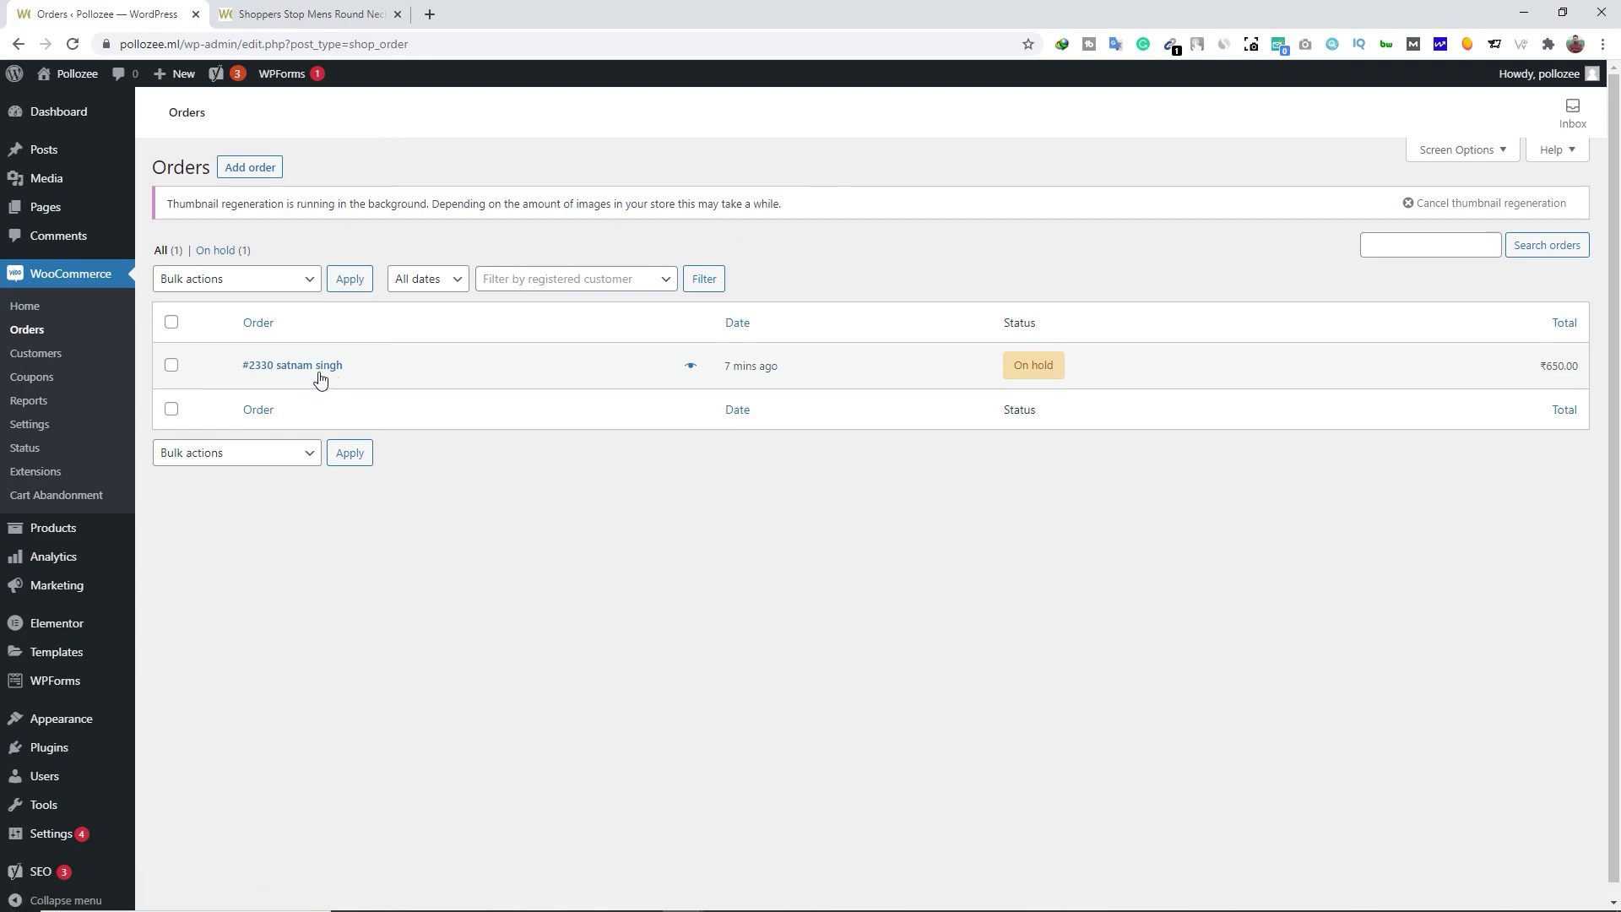
mouse_move(1031, 369)
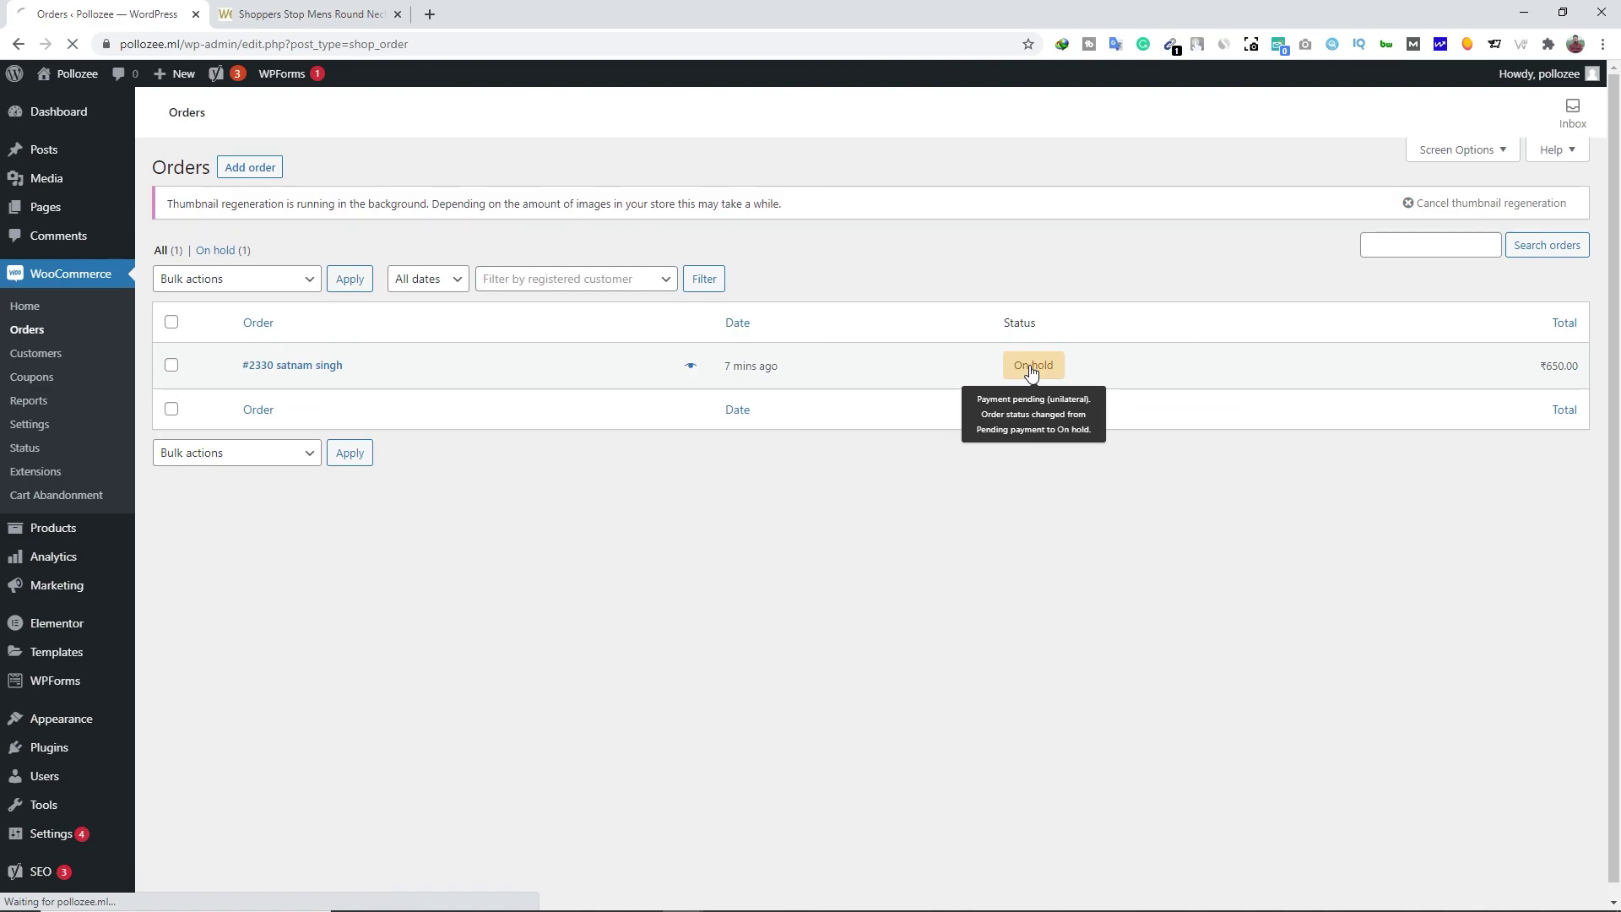
left_click(315, 374)
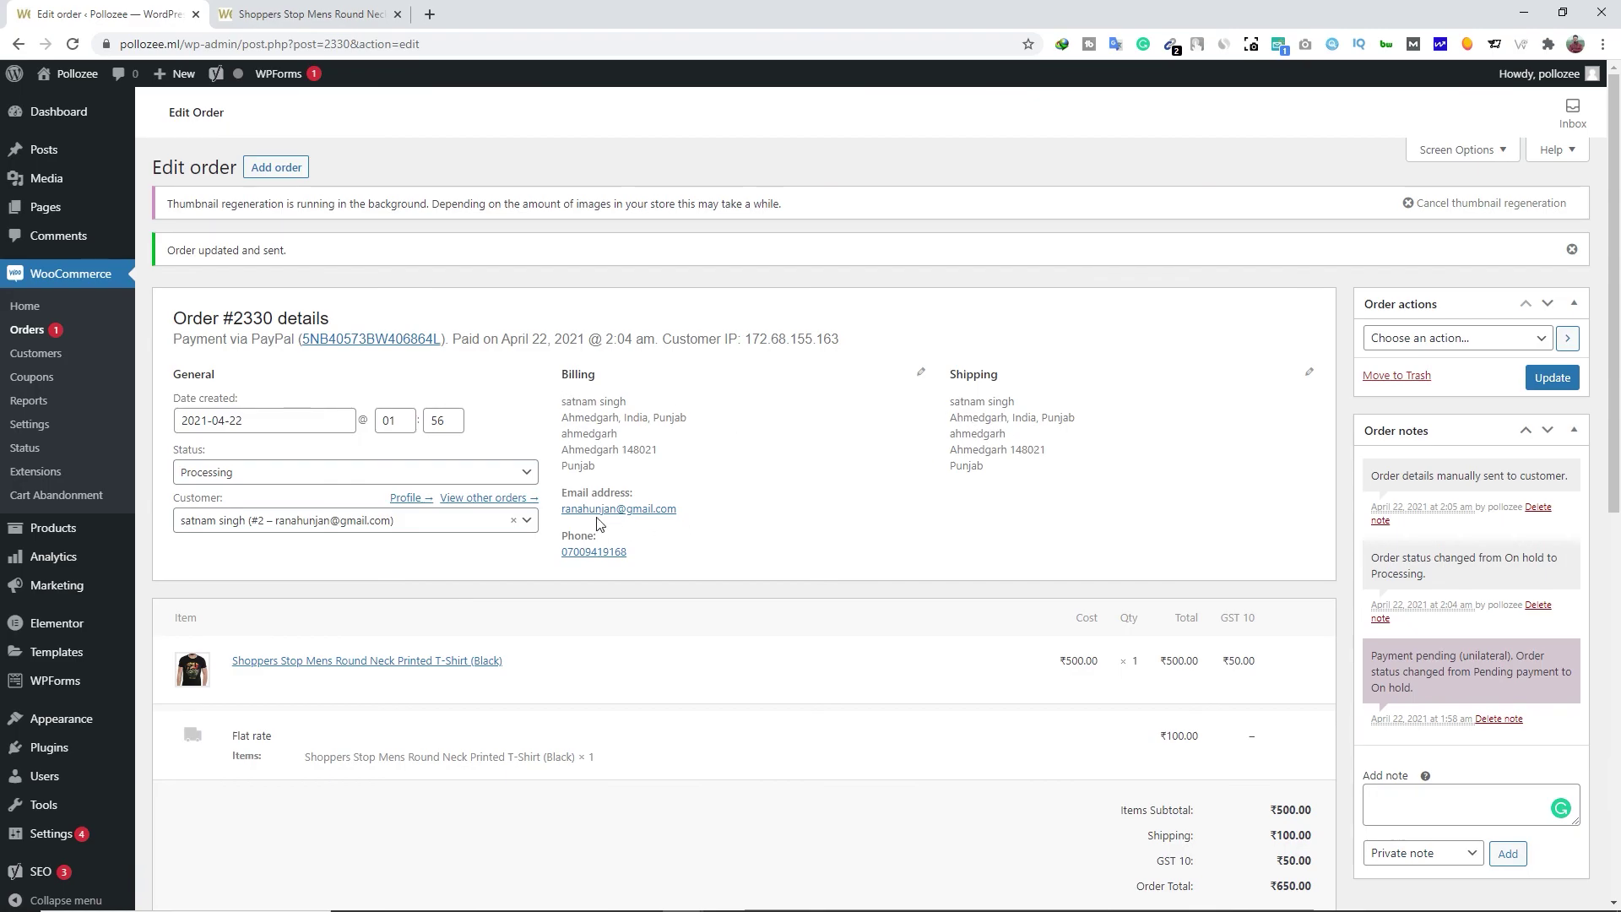
Change order #2330's status to Processing and save the order
left_click(423, 474)
left_click(439, 553)
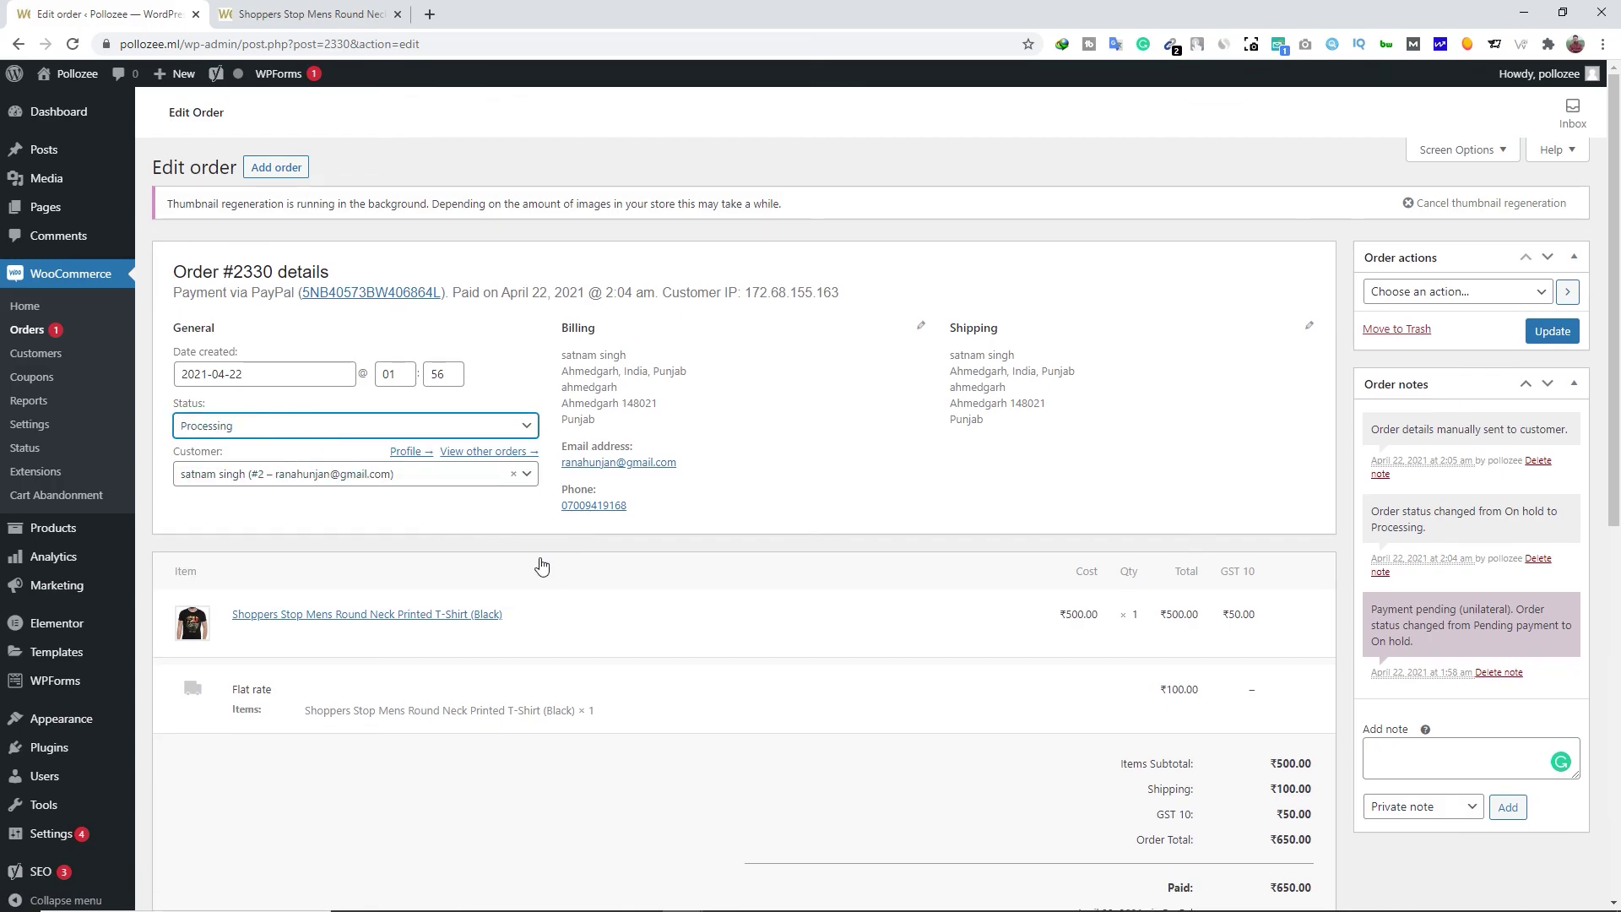
left_click(1551, 331)
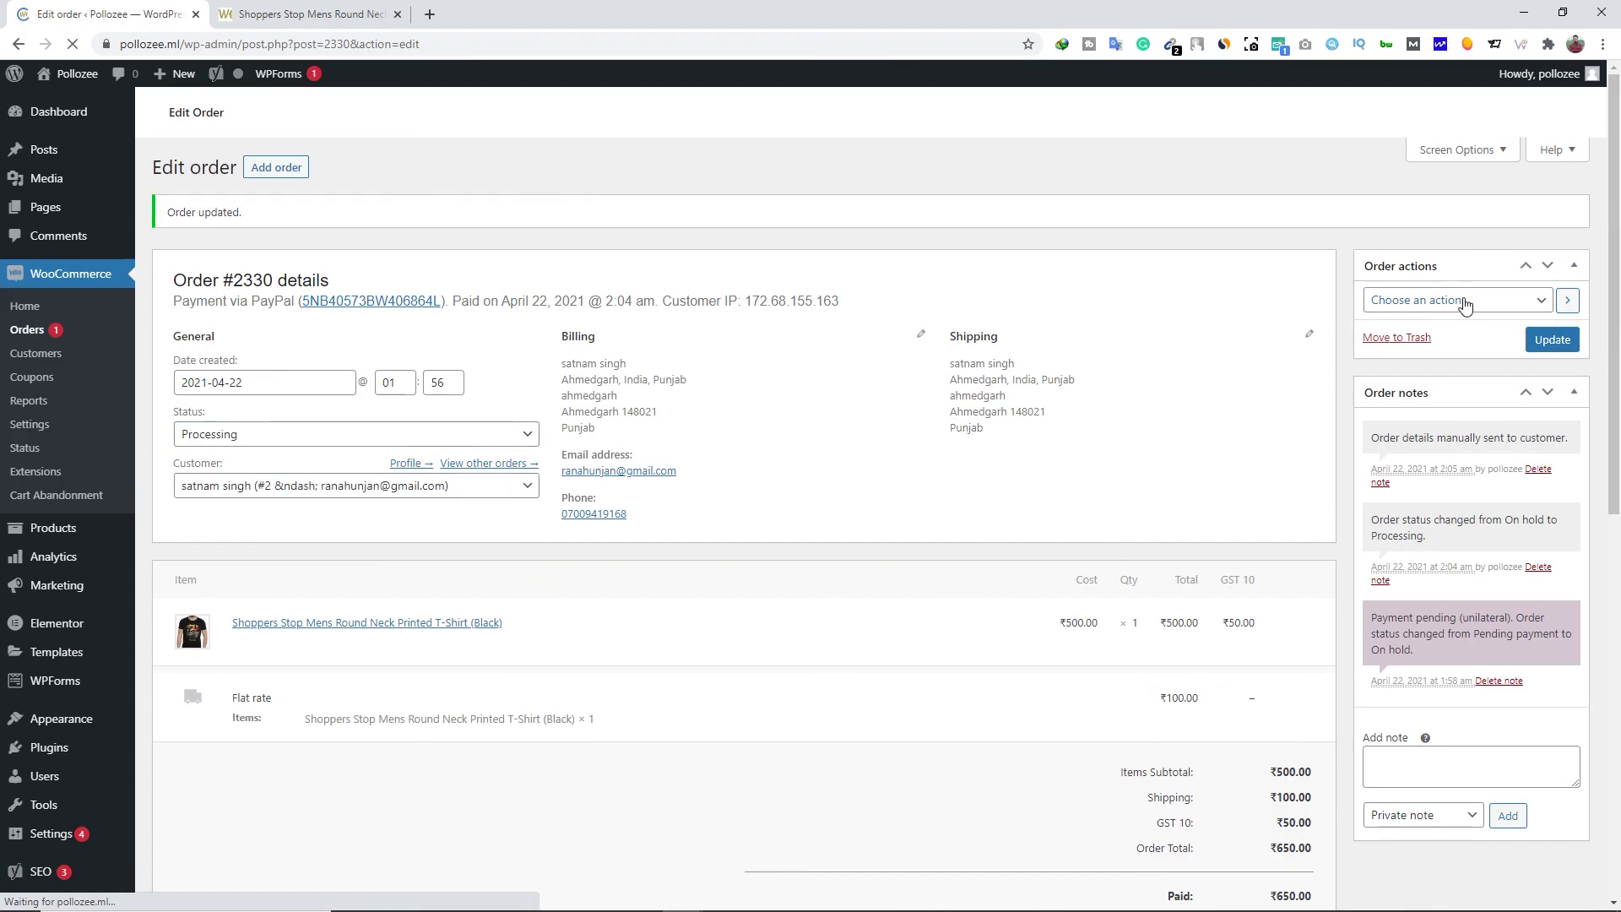
Resend the new order notification for order #2330 through Order actions
left_click(1427, 337)
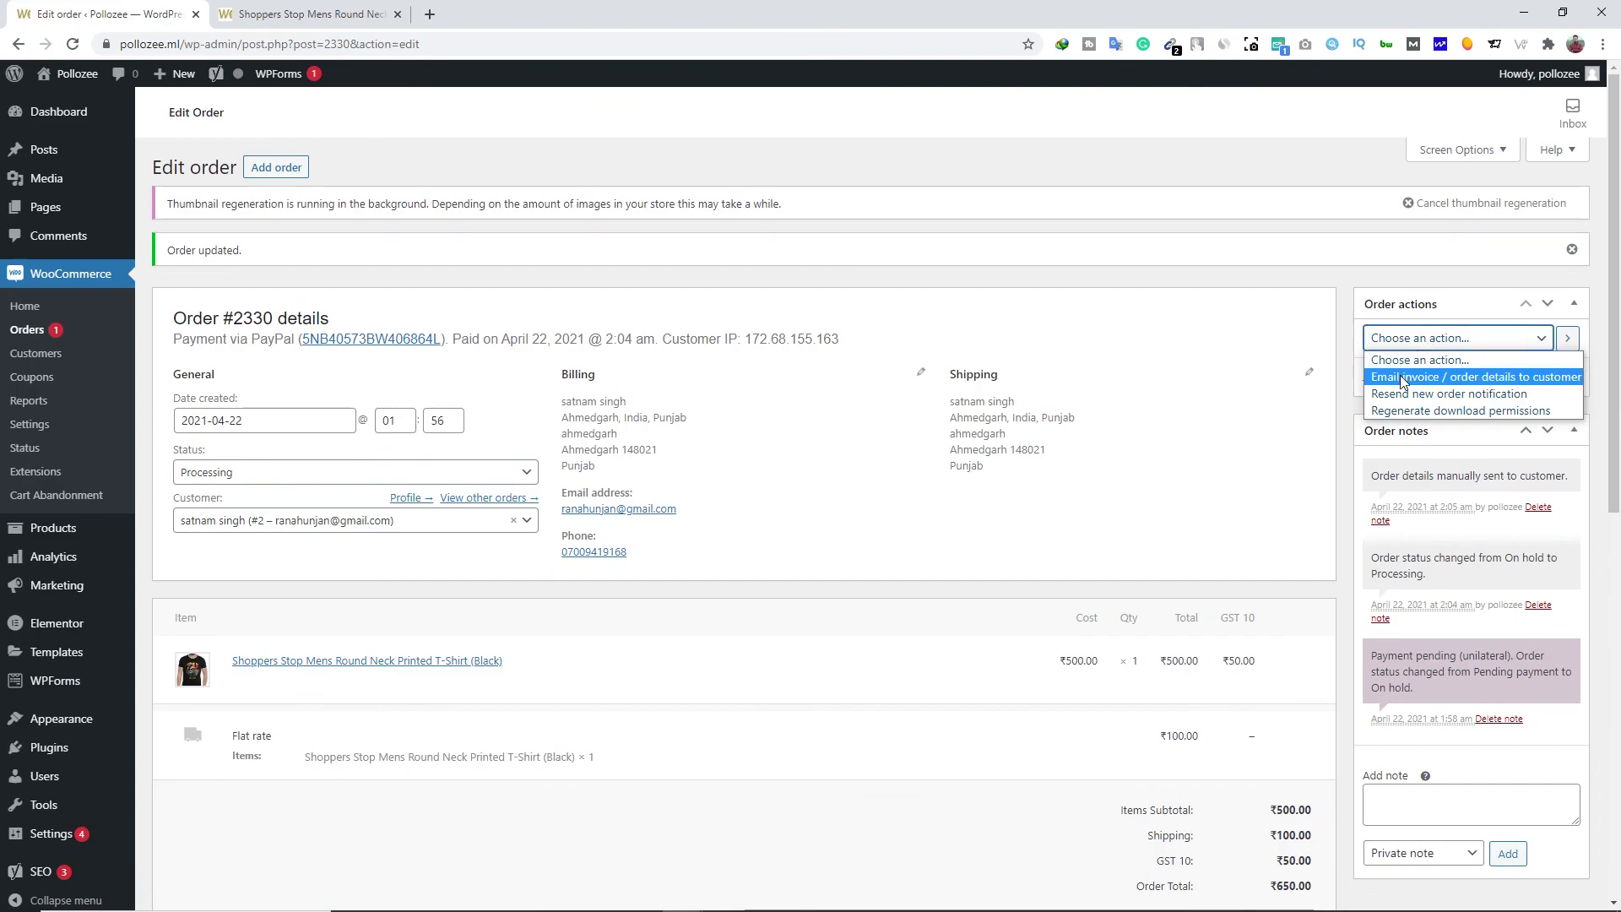
left_click(1487, 395)
left_click(1567, 339)
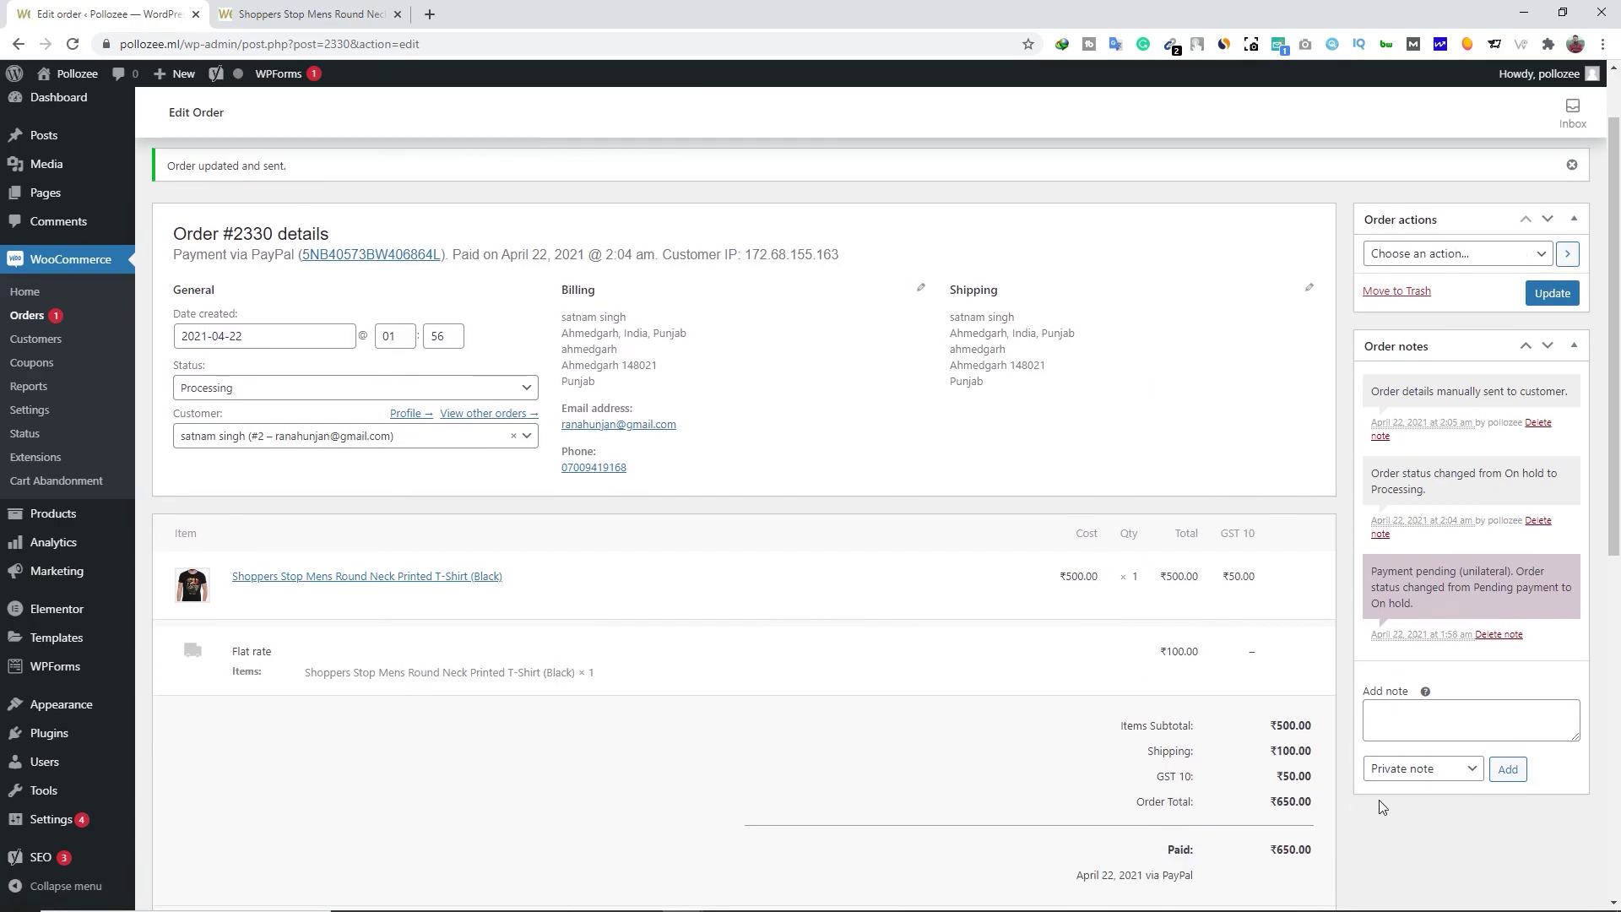
left_click(1410, 718)
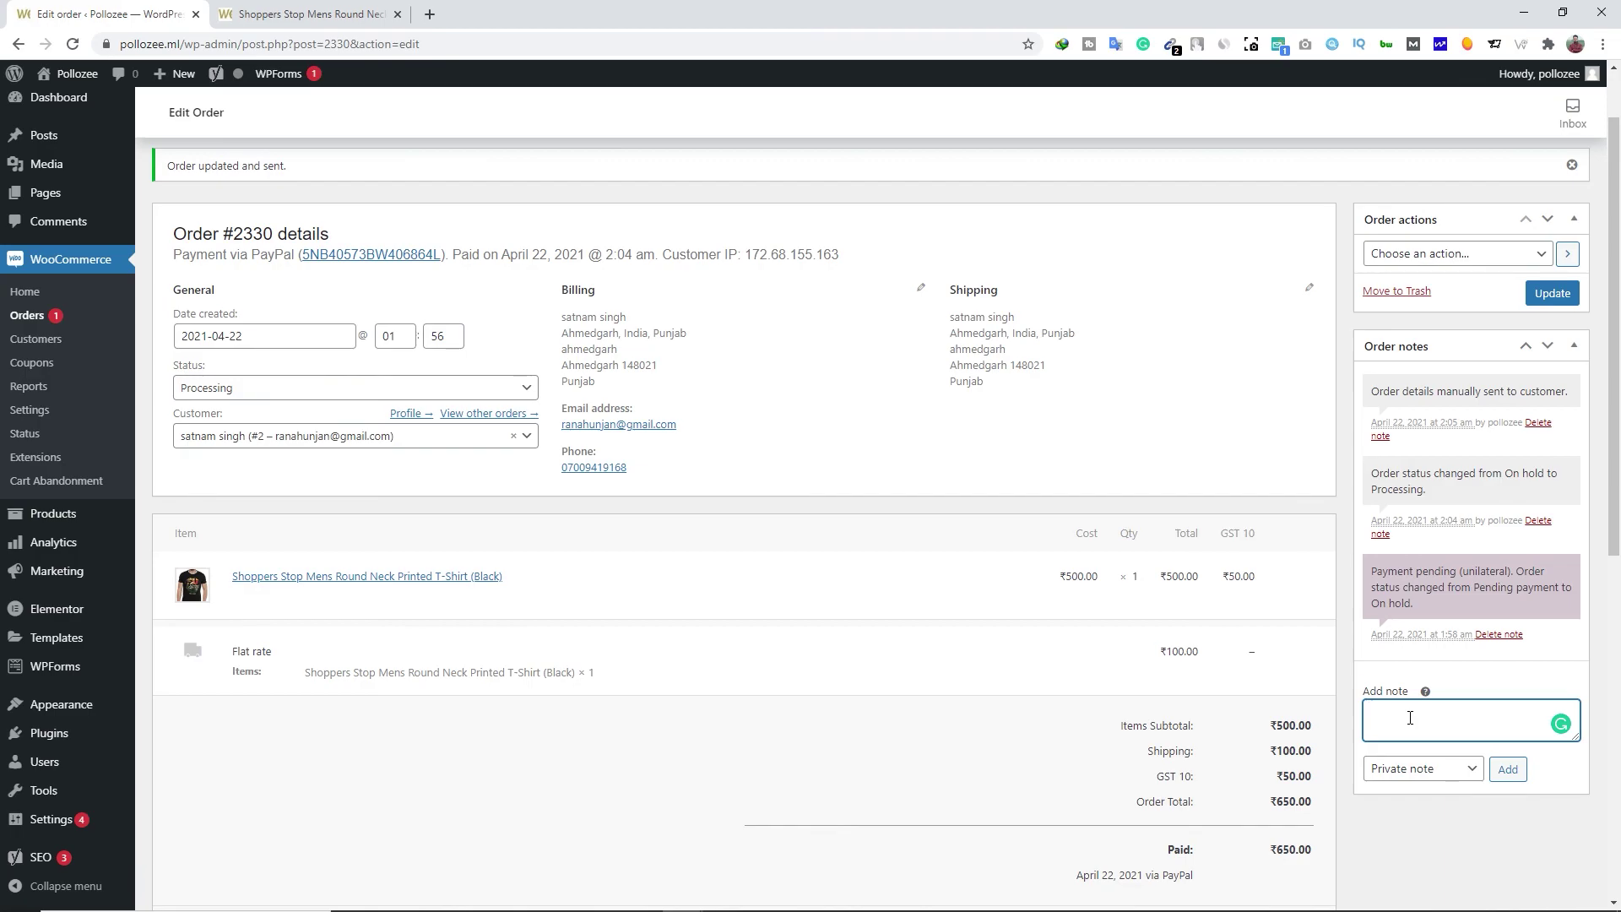
scroll(898, 713, "down", 1)
scroll(767, 652, "up", 3)
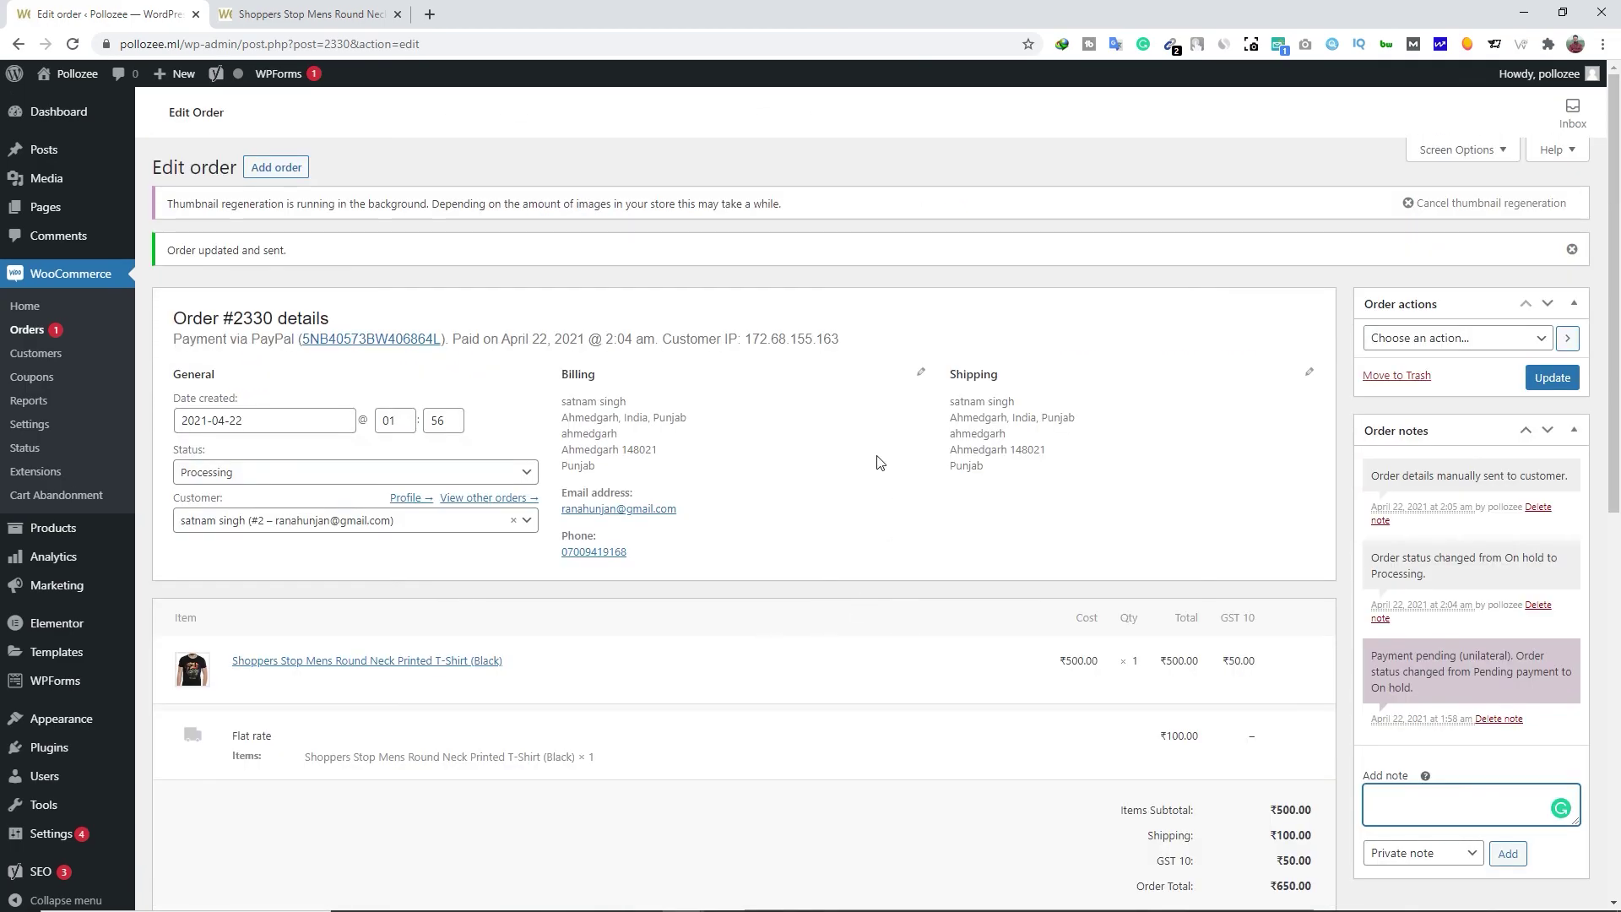